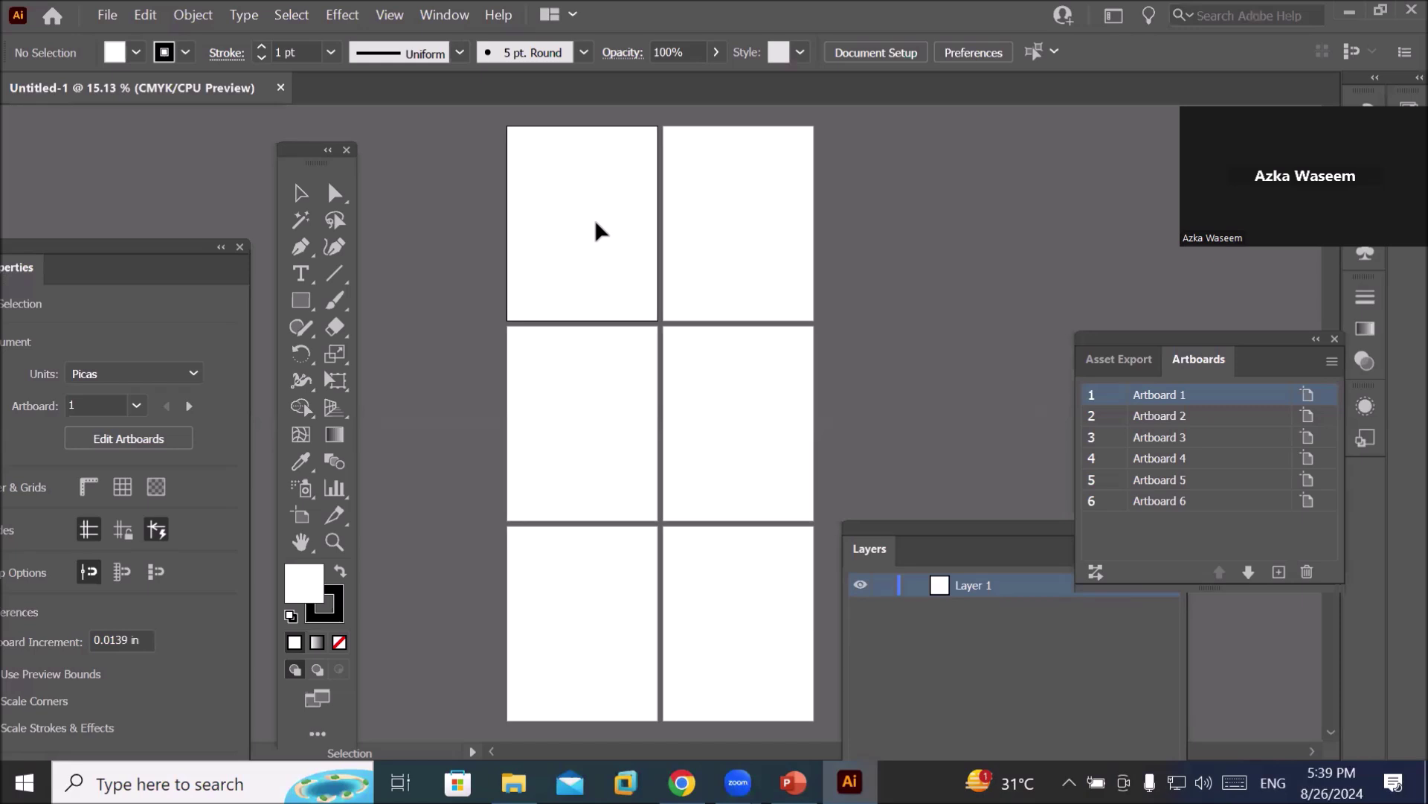
Reset the Essentials Classic workspace and undock the tools so they float beside the first artboard.
key("ctrl+0")
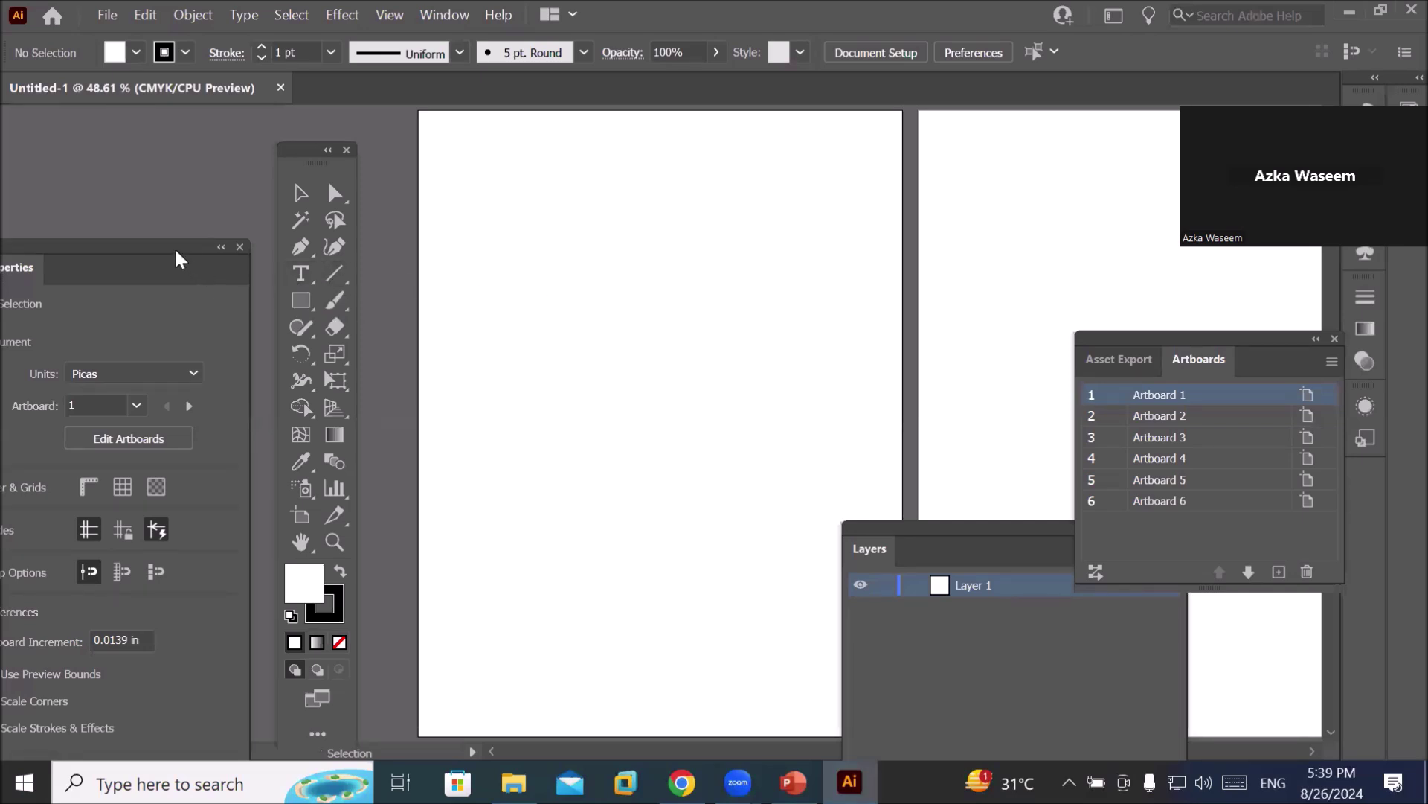
left_click(444, 17)
mouse_move(742, 112)
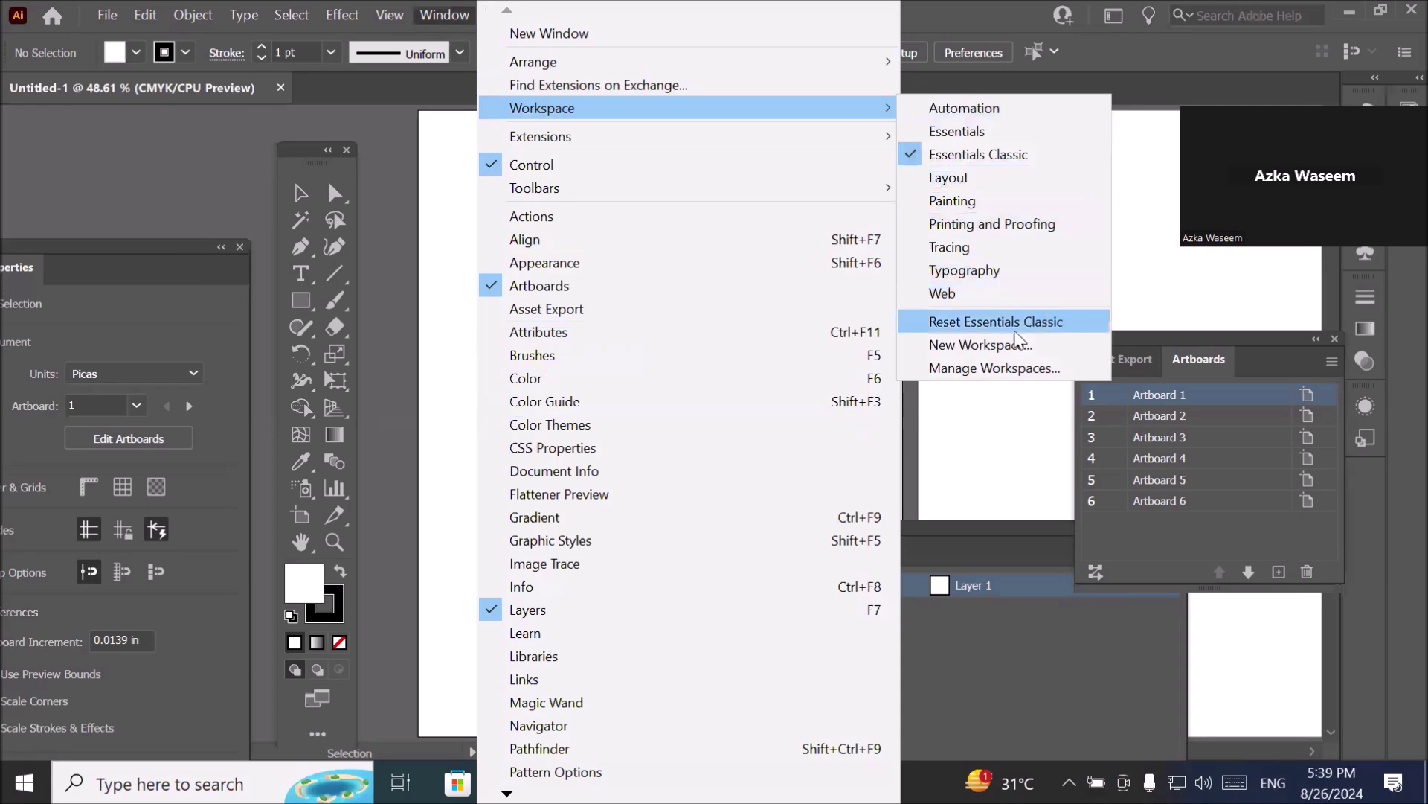
left_click(987, 322)
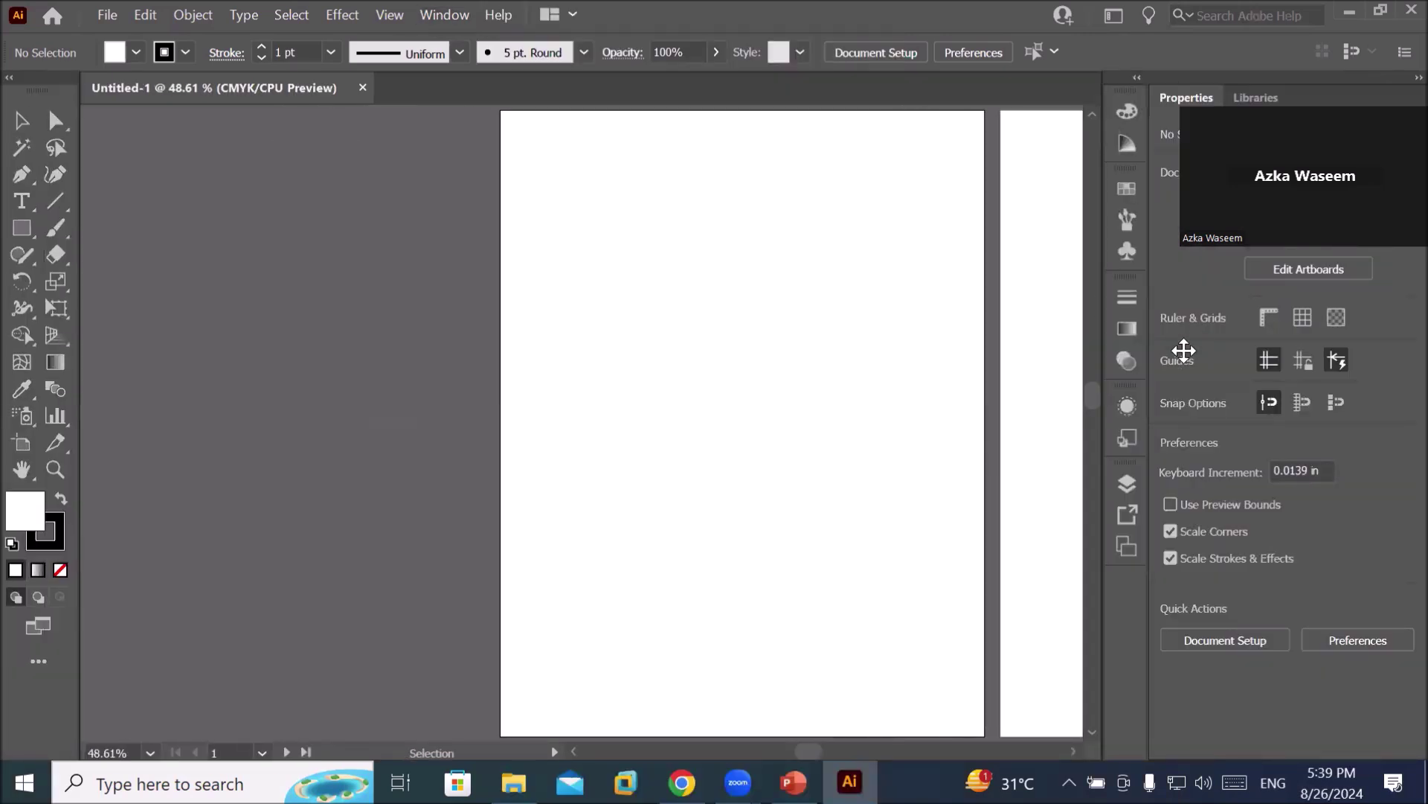
left_click_drag(37, 90, 294, 160)
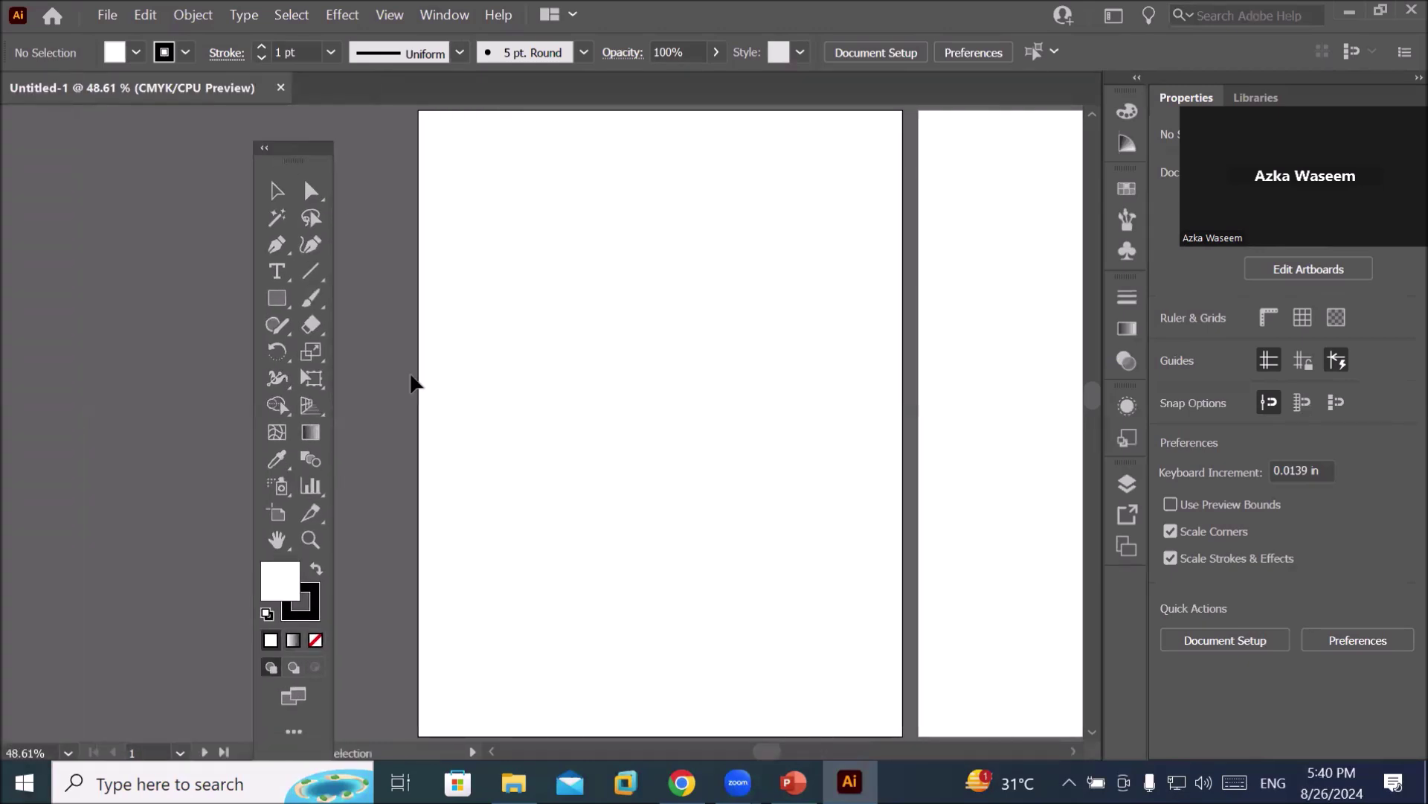
Place a point text object near the upper-left corner of the first artboard with the Type Tool.
left_click(277, 278)
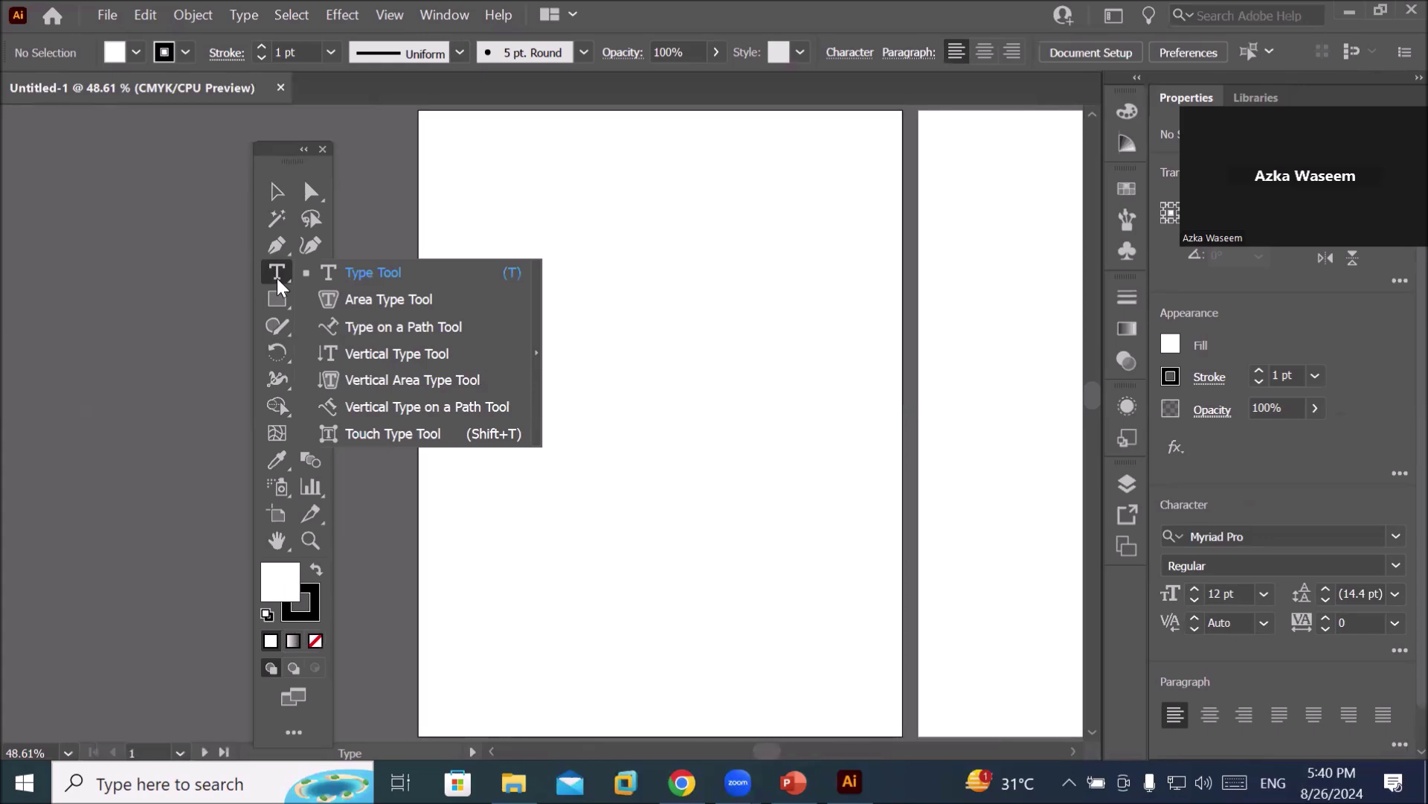
left_click(409, 276)
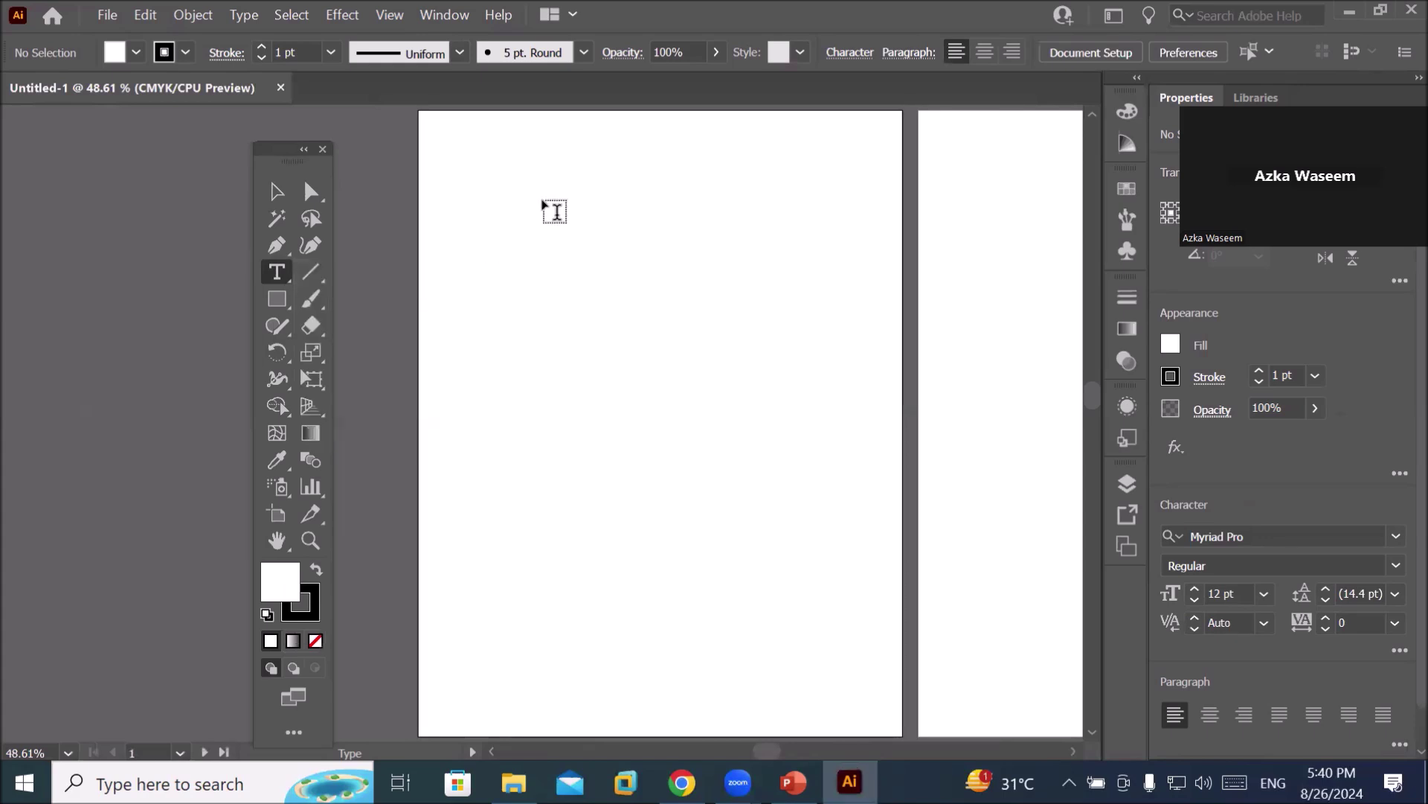
left_click(486, 152)
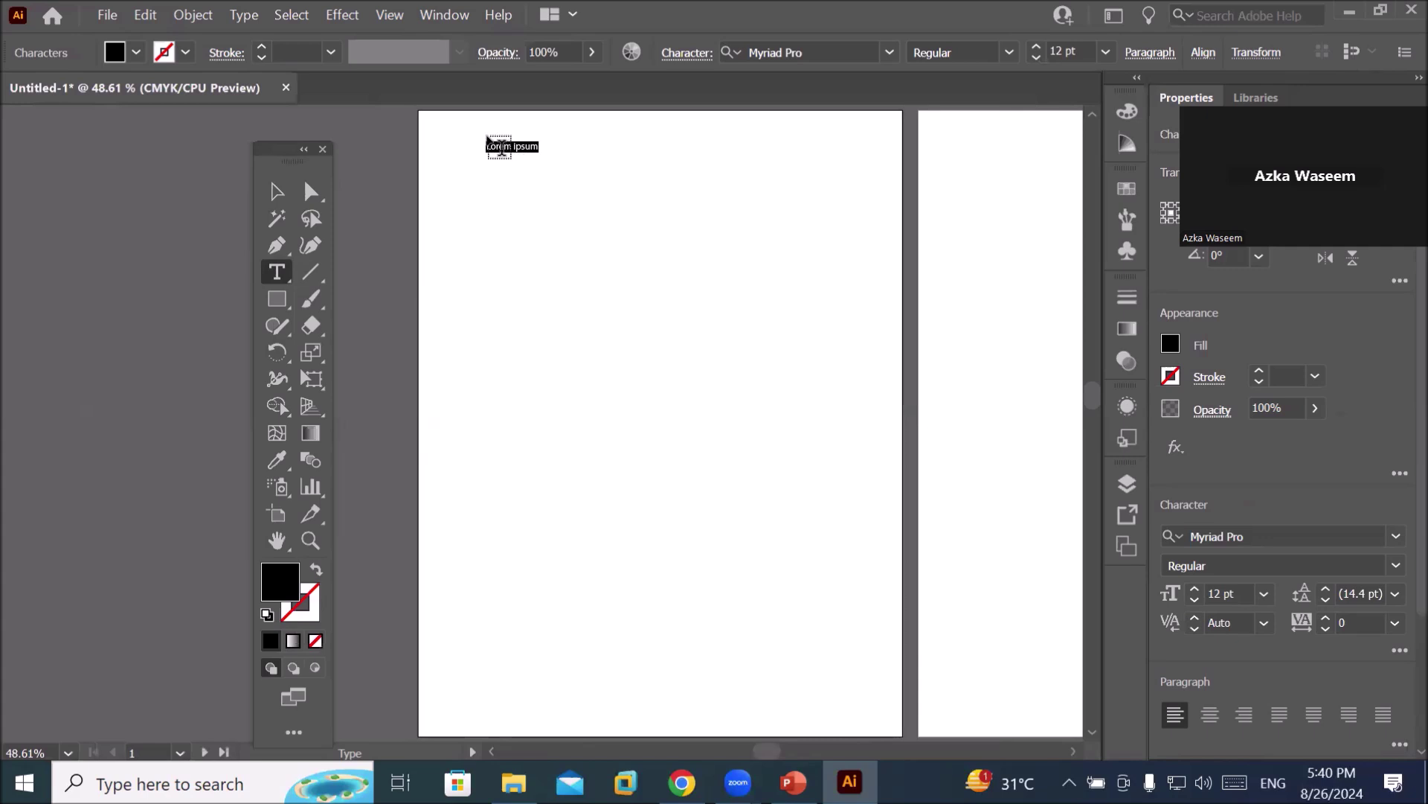
scroll(487, 138, "up", 6)
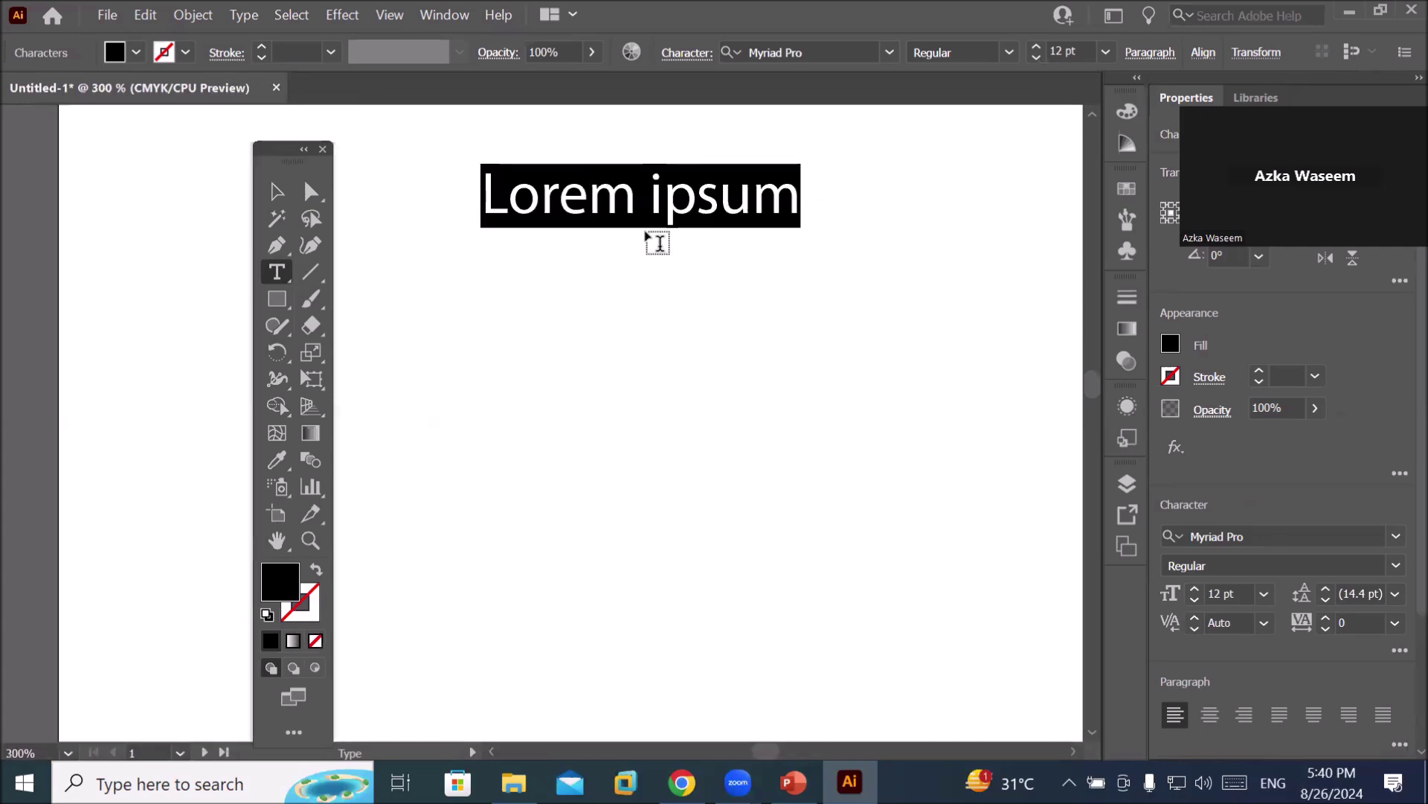
scroll(659, 244, "down", 2)
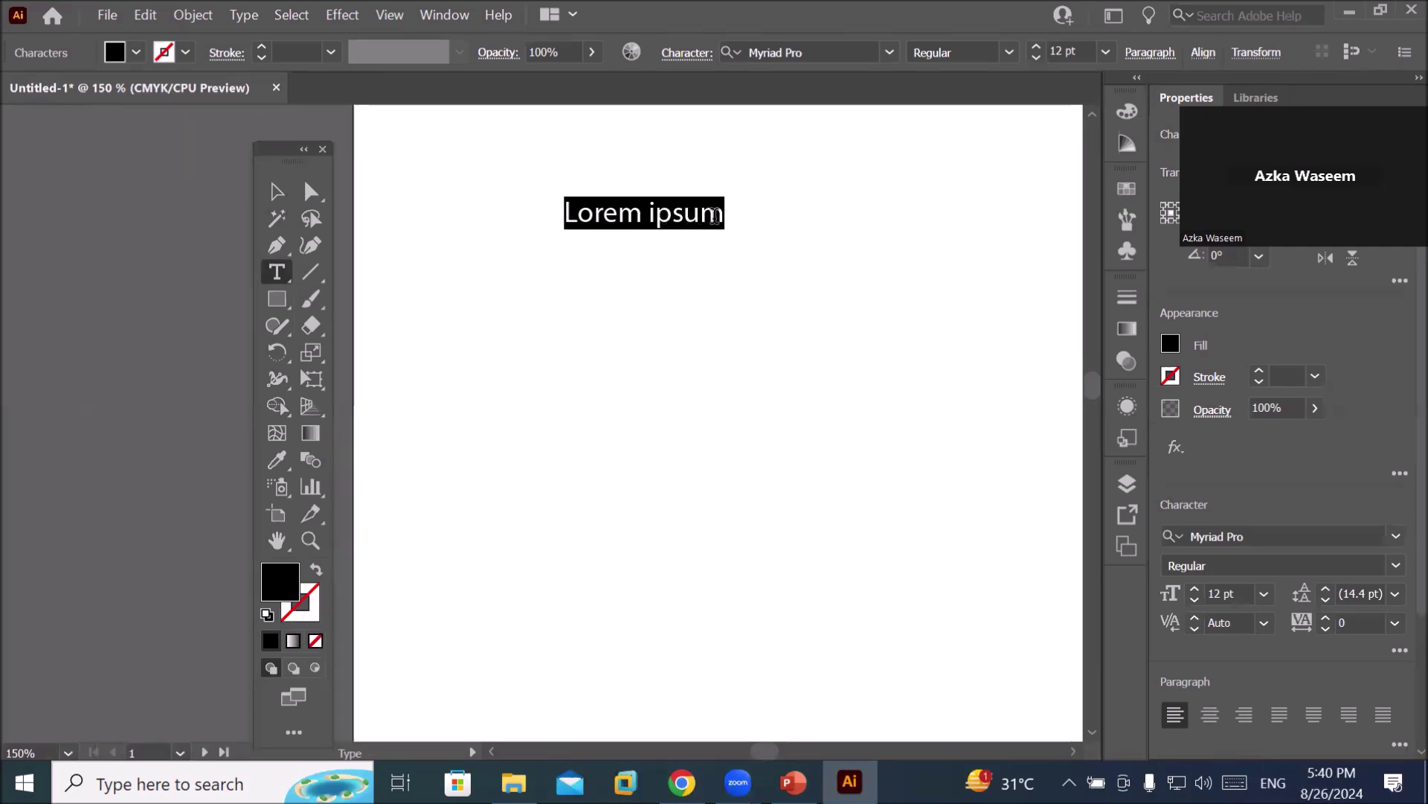
scroll(759, 239, "down", 2)
scroll(791, 238, "up", 2)
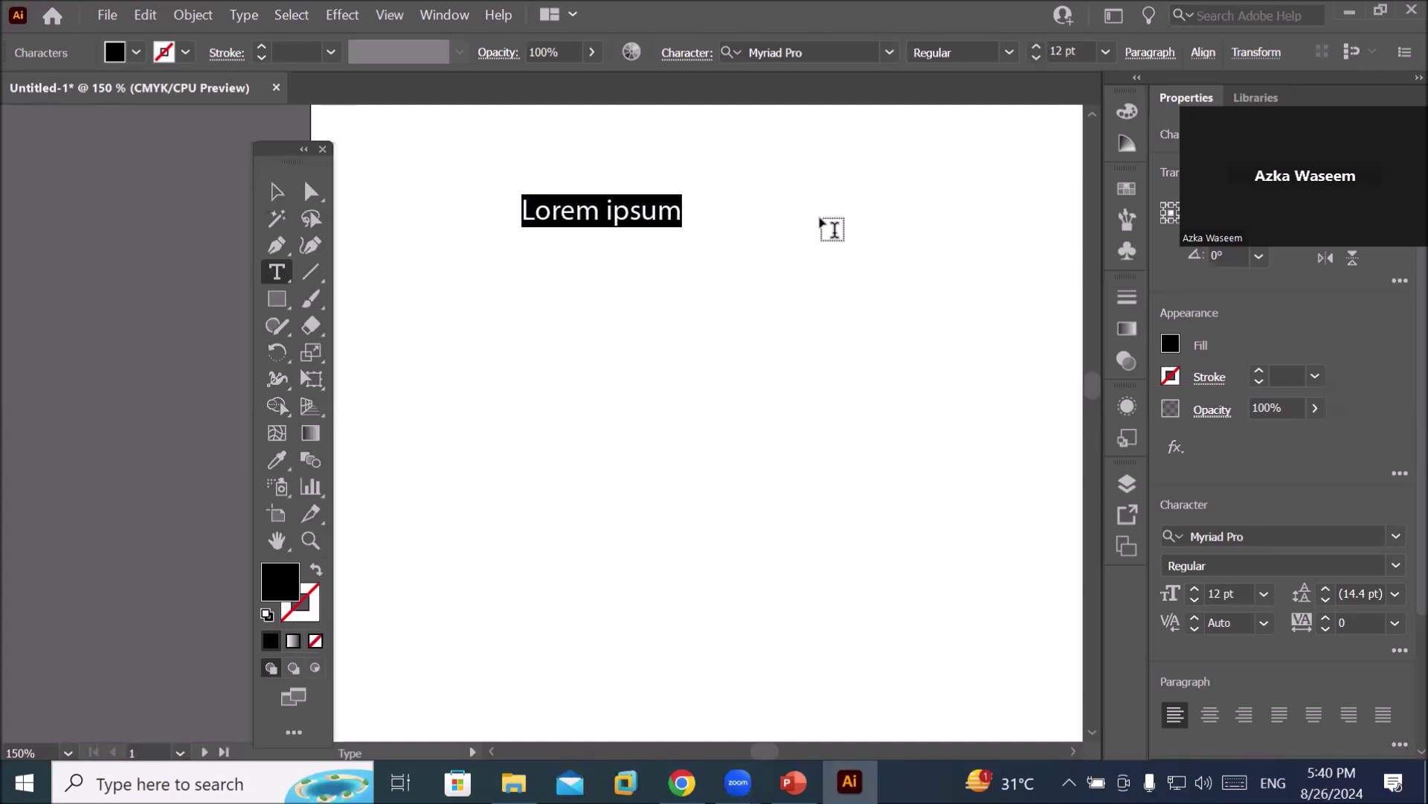
Replace the placeholder text with "Cricket test match failure".
type("Cre")
key("BackSpace")
key("BackSpace")
type("ricket test match fau")
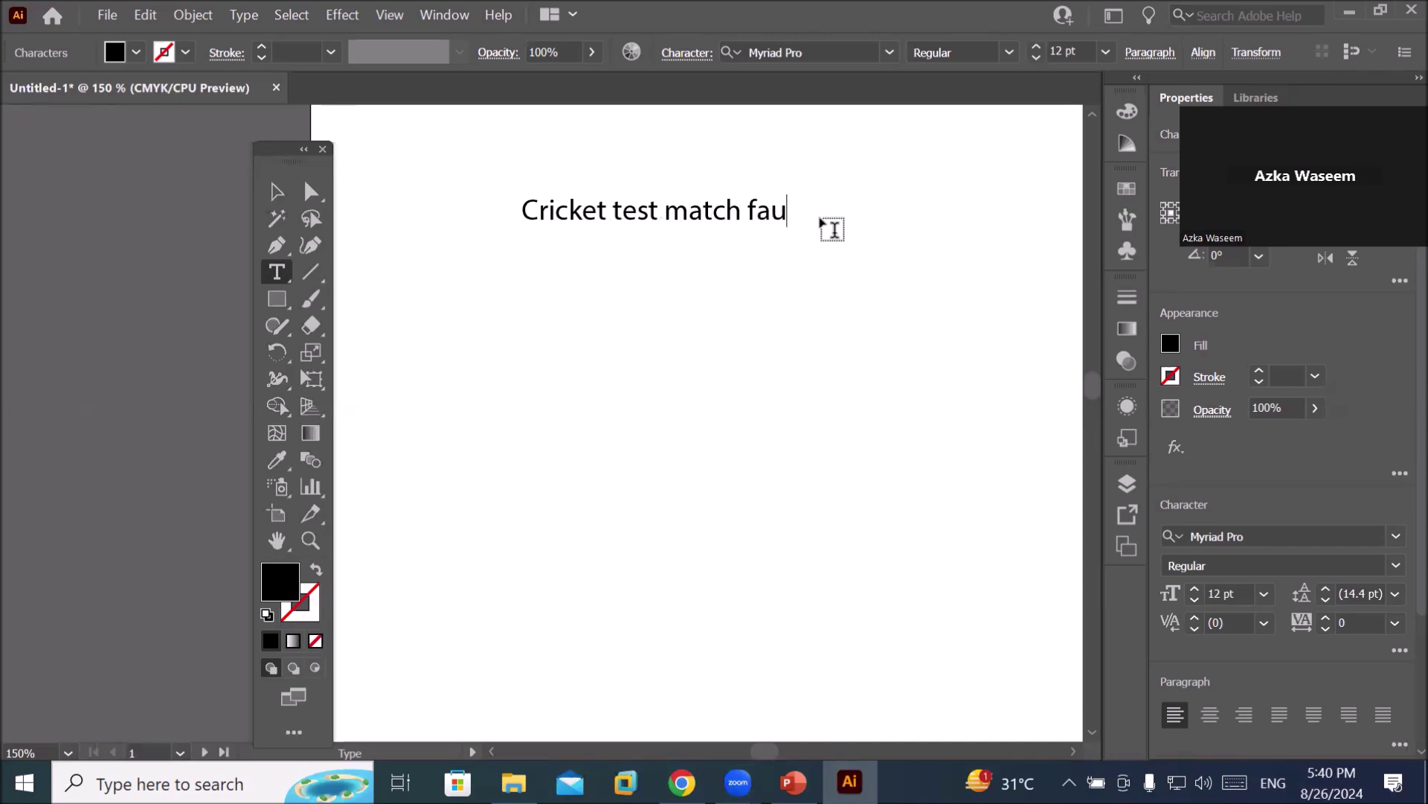
key("BackSpace")
type("ilure")
key("ctrl+0")
key("ctrl+1")
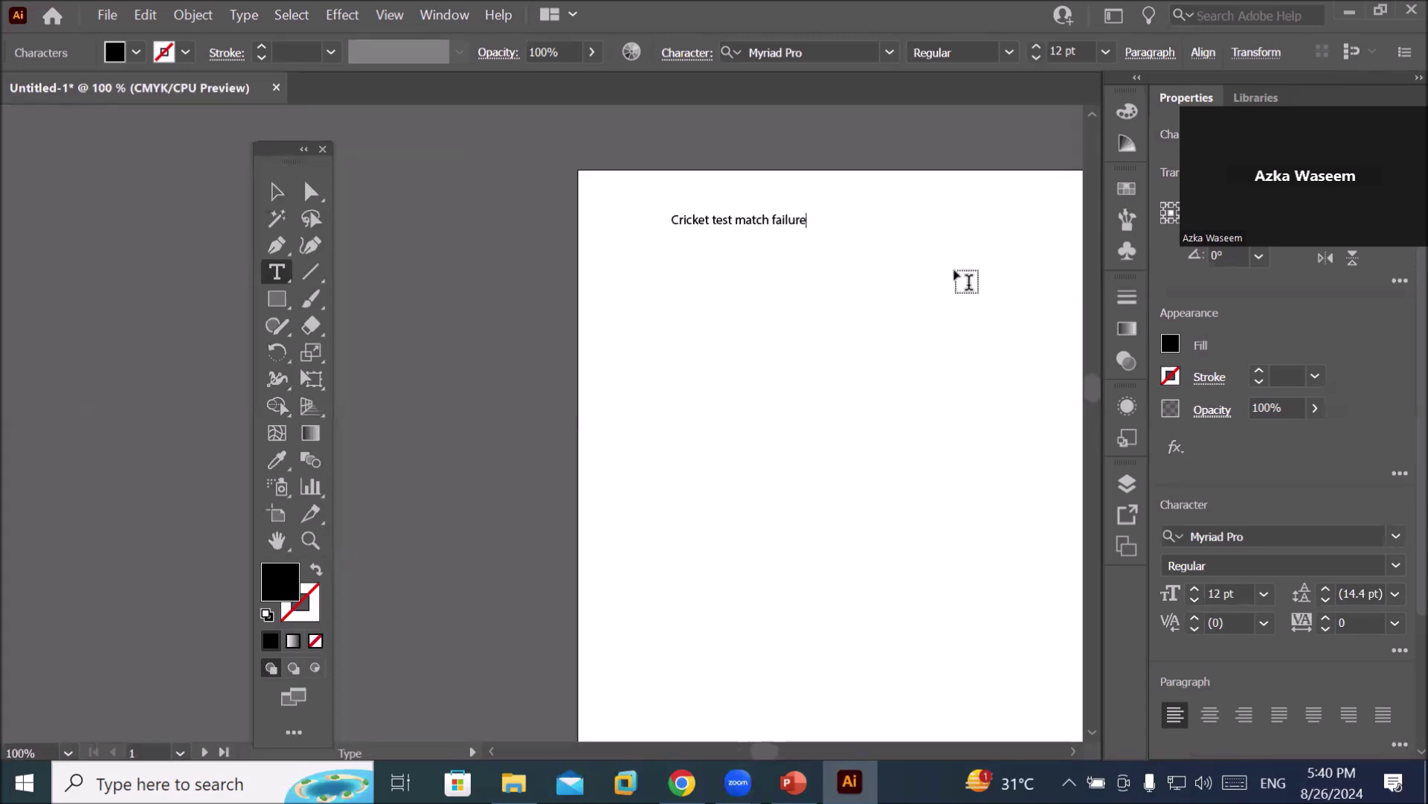
Scale the "Cricket test match failure" text up to about 28 pt and move it closer to the artboard's upper edge.
left_click(277, 193)
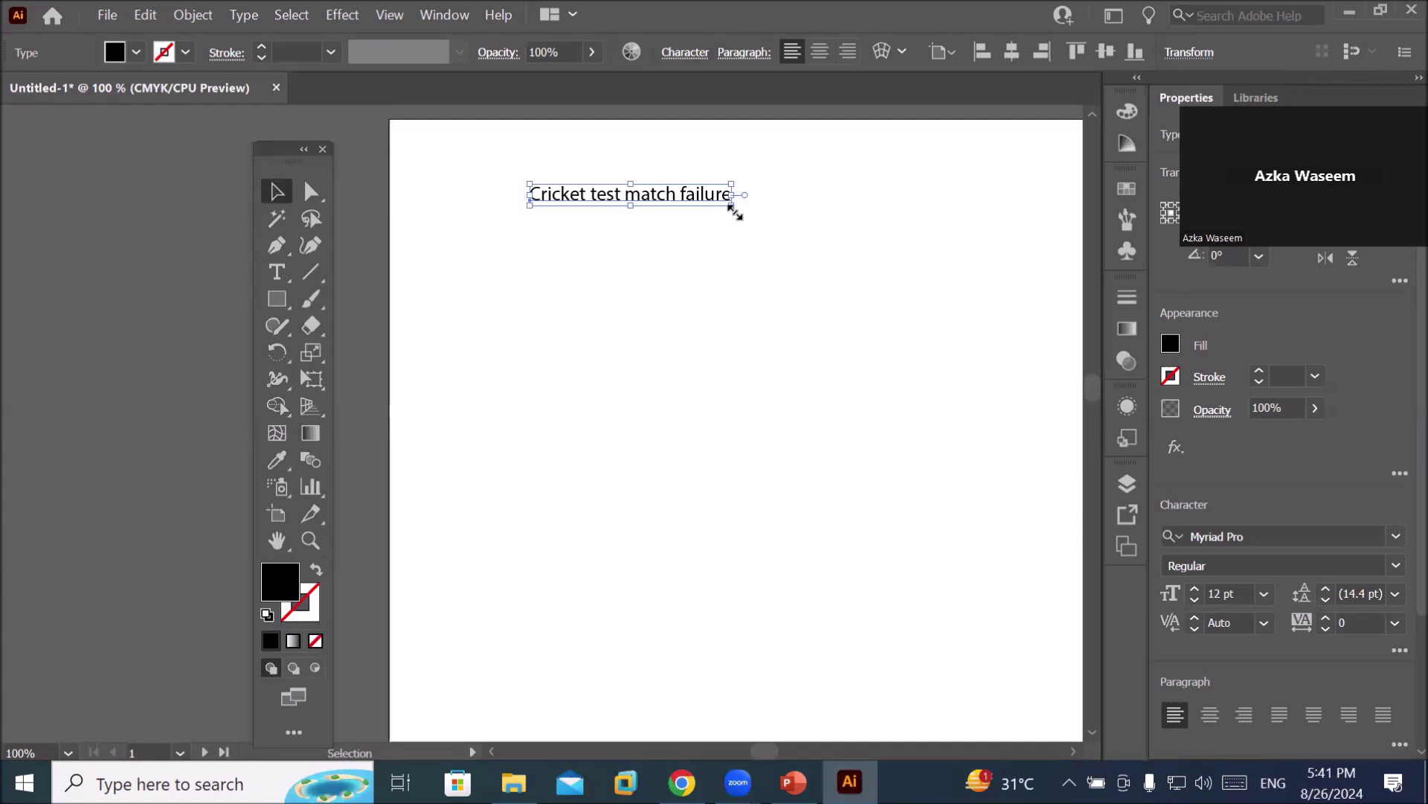
left_click_drag(735, 213, 1001, 298)
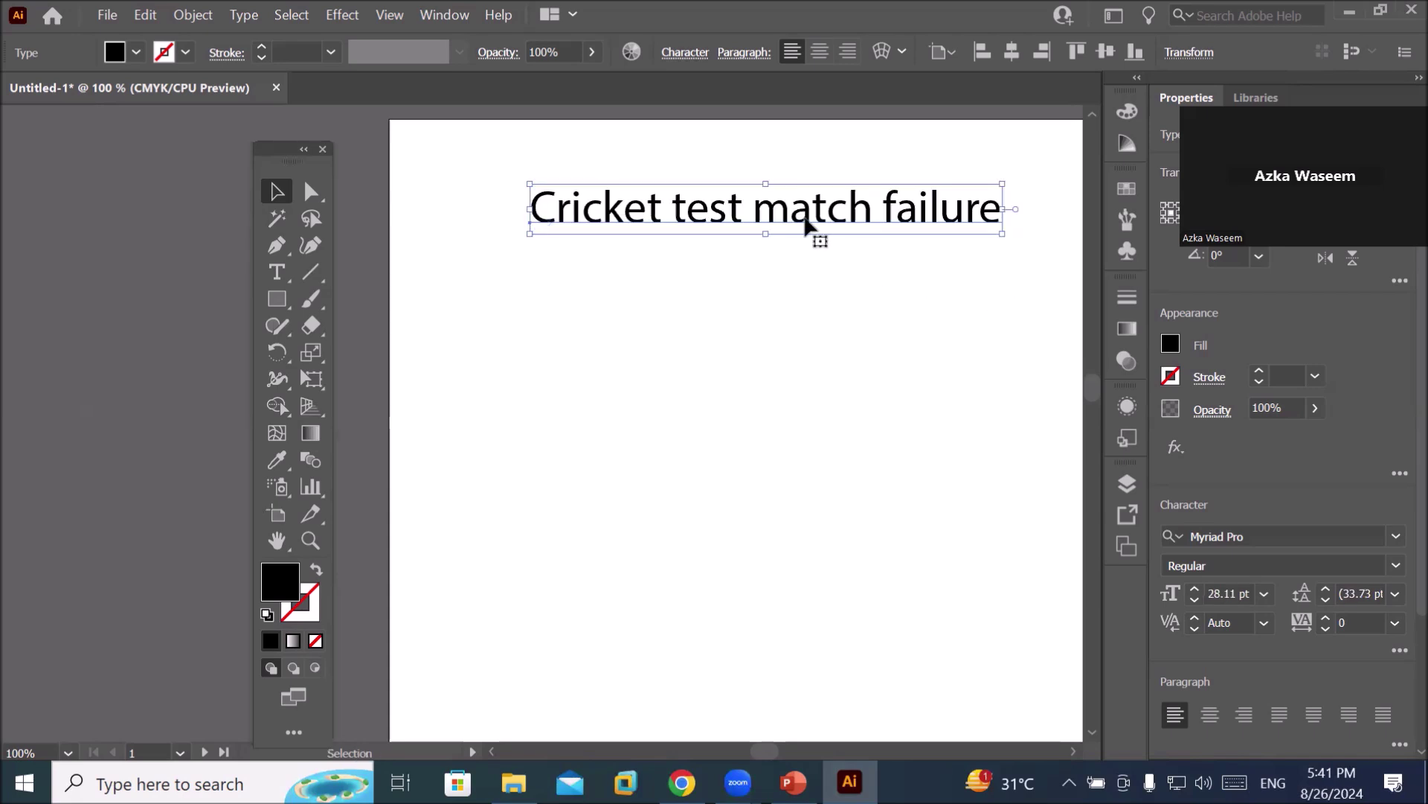
left_click_drag(790, 213, 782, 170)
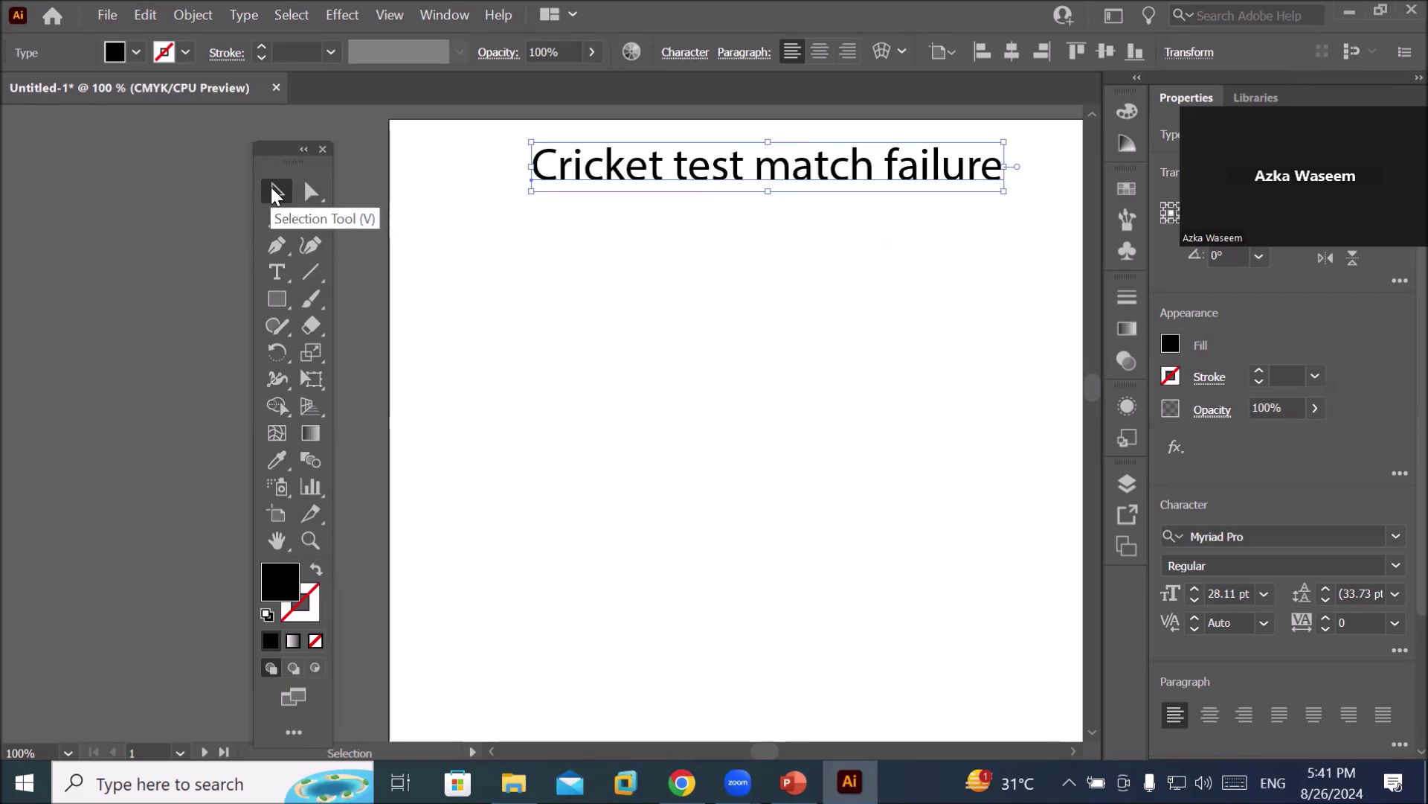
left_click(316, 191)
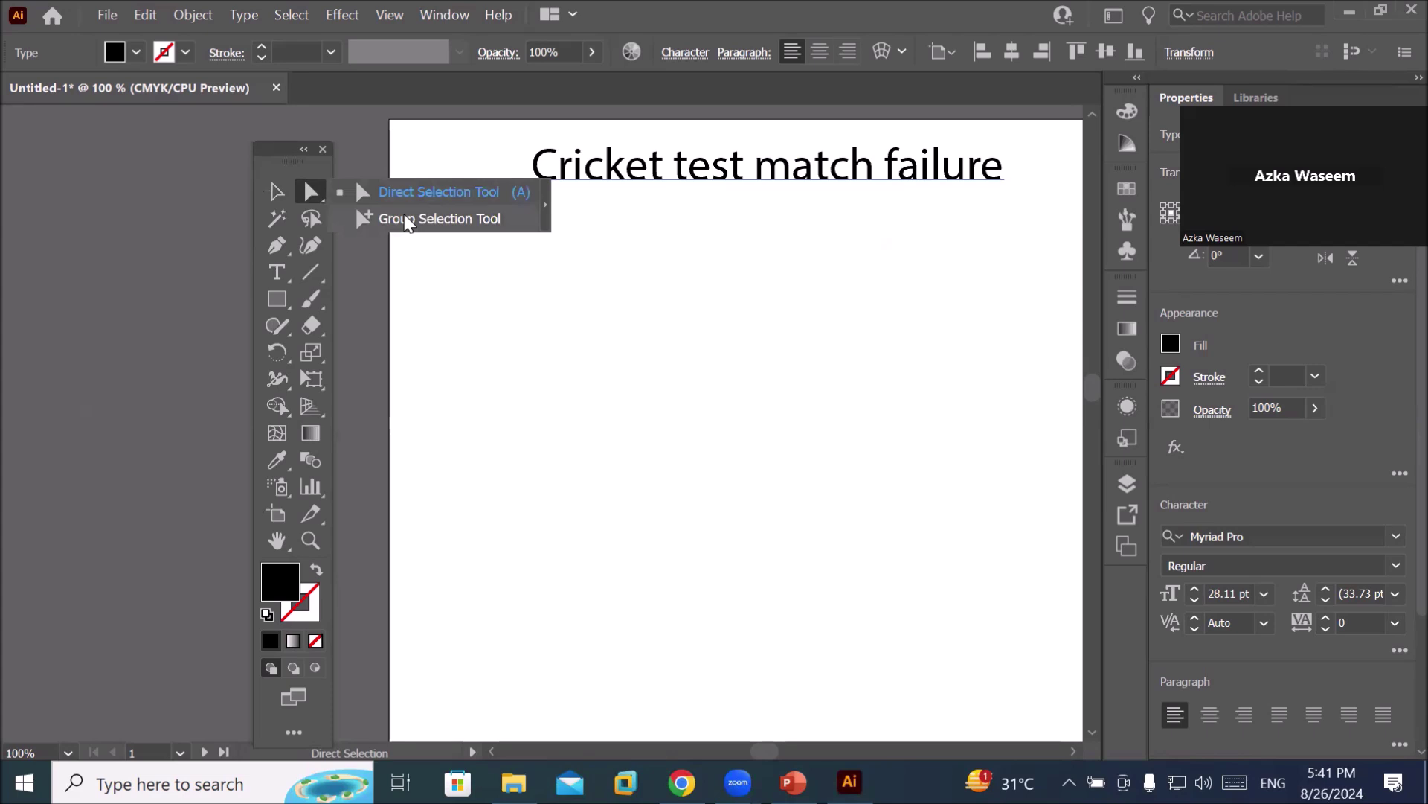
left_click(318, 196)
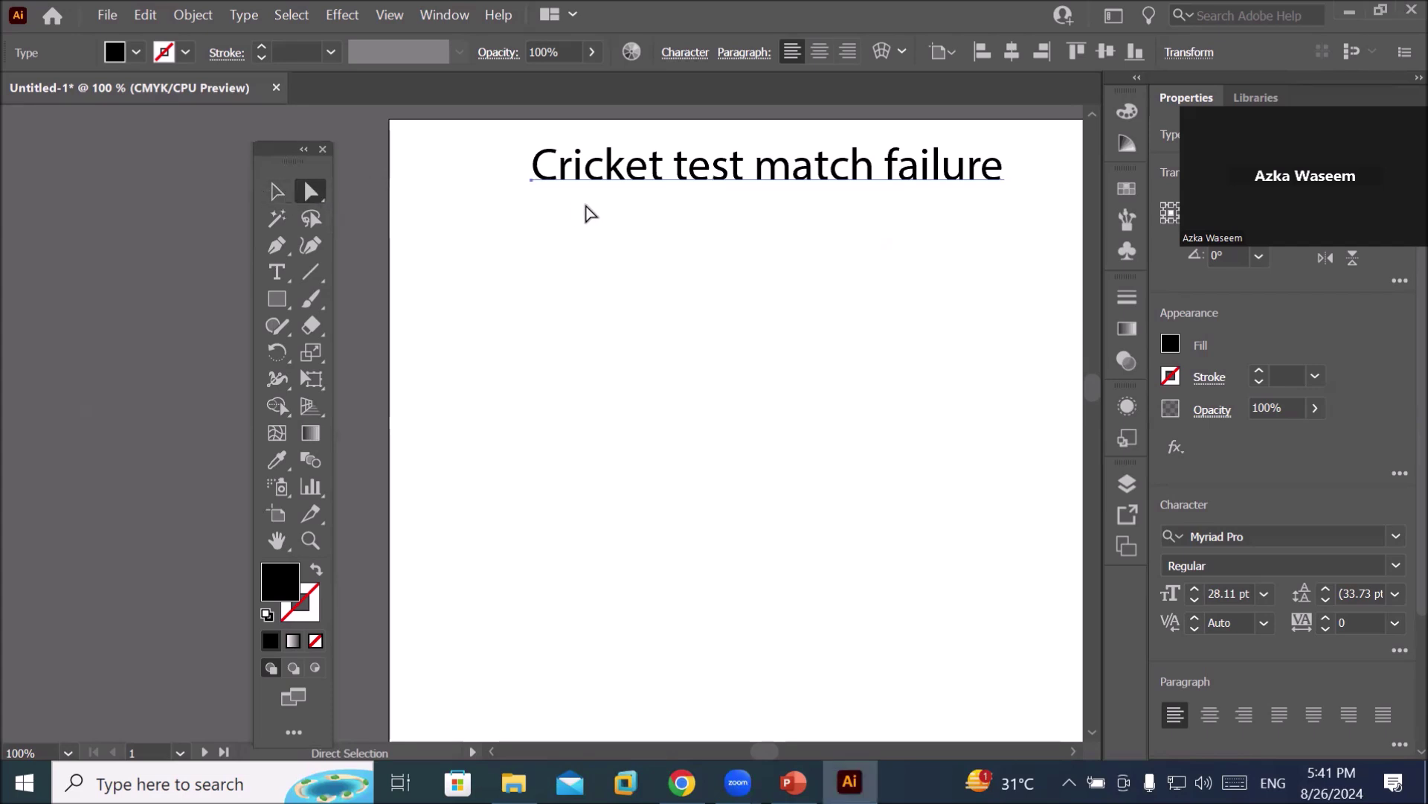
Choose the Type Tool, expand Layer 1 in the layer list and highlight the heading's text entry.
left_click(280, 272)
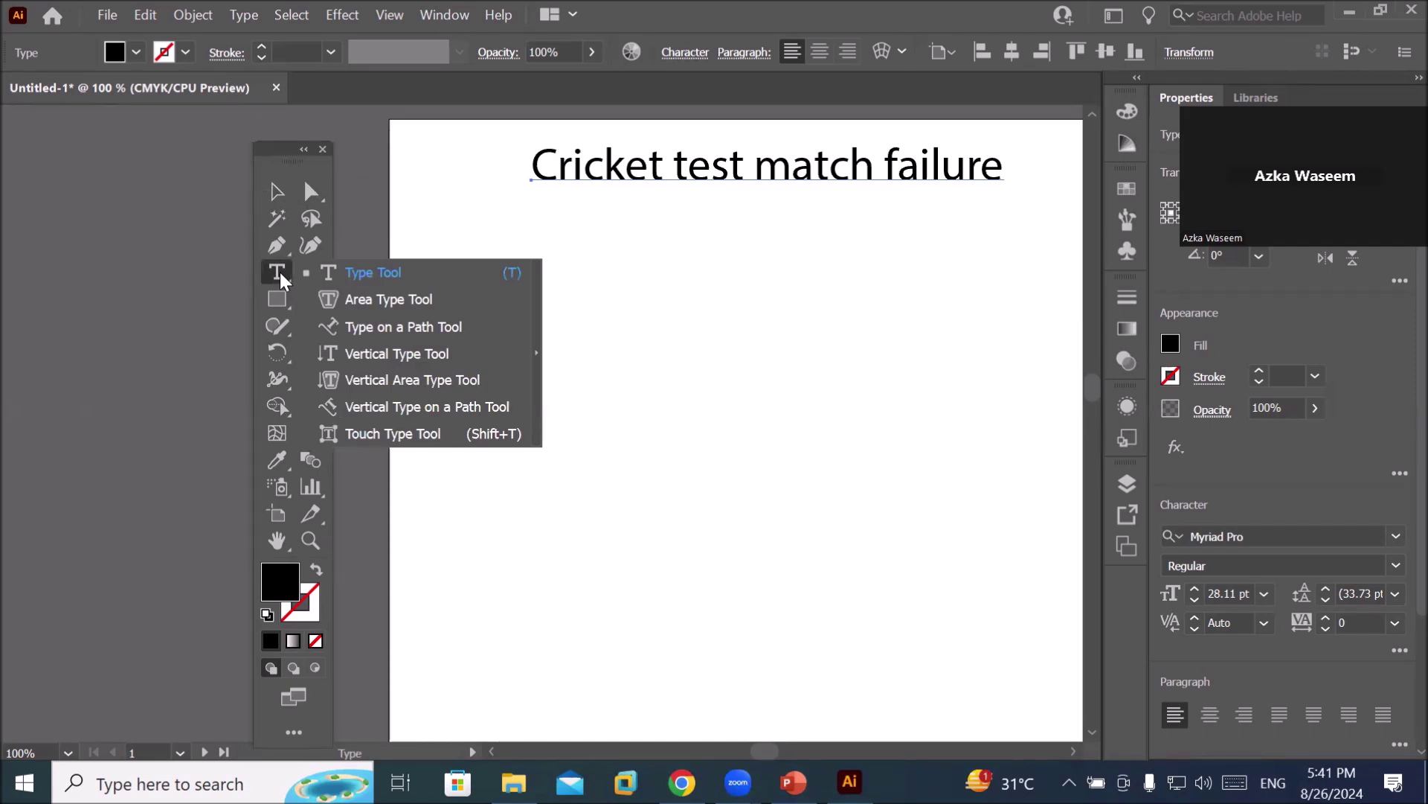
left_click(400, 275)
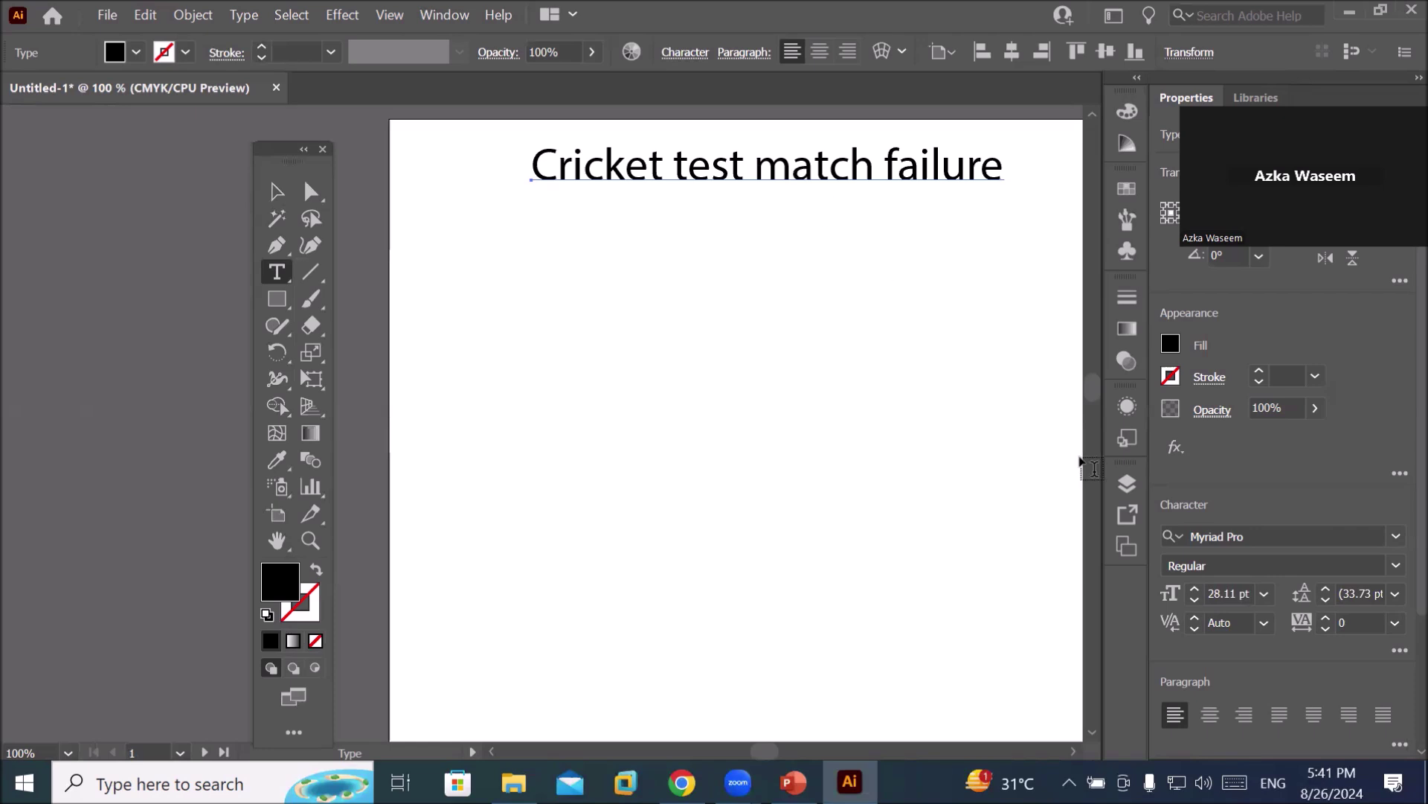
left_click(1128, 483)
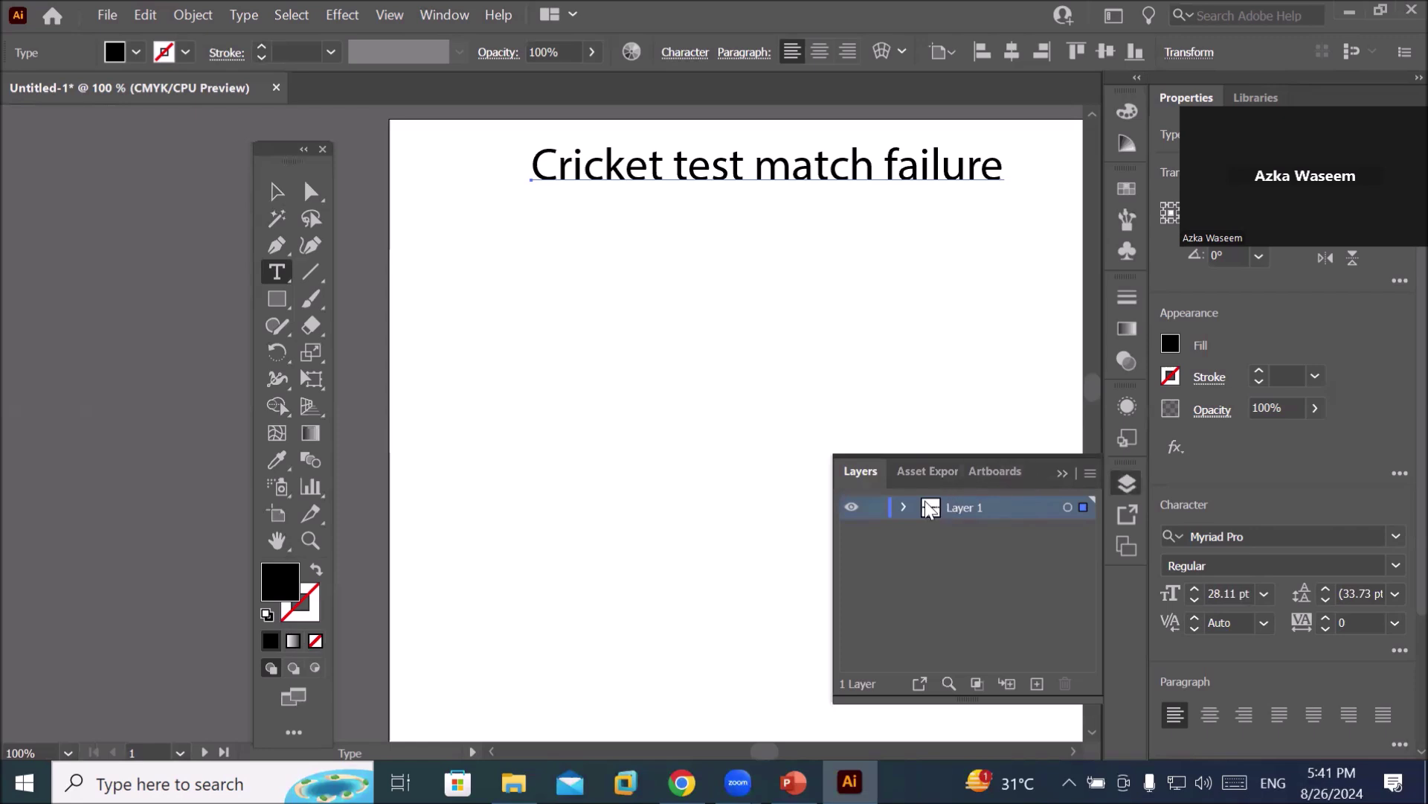
left_click(904, 507)
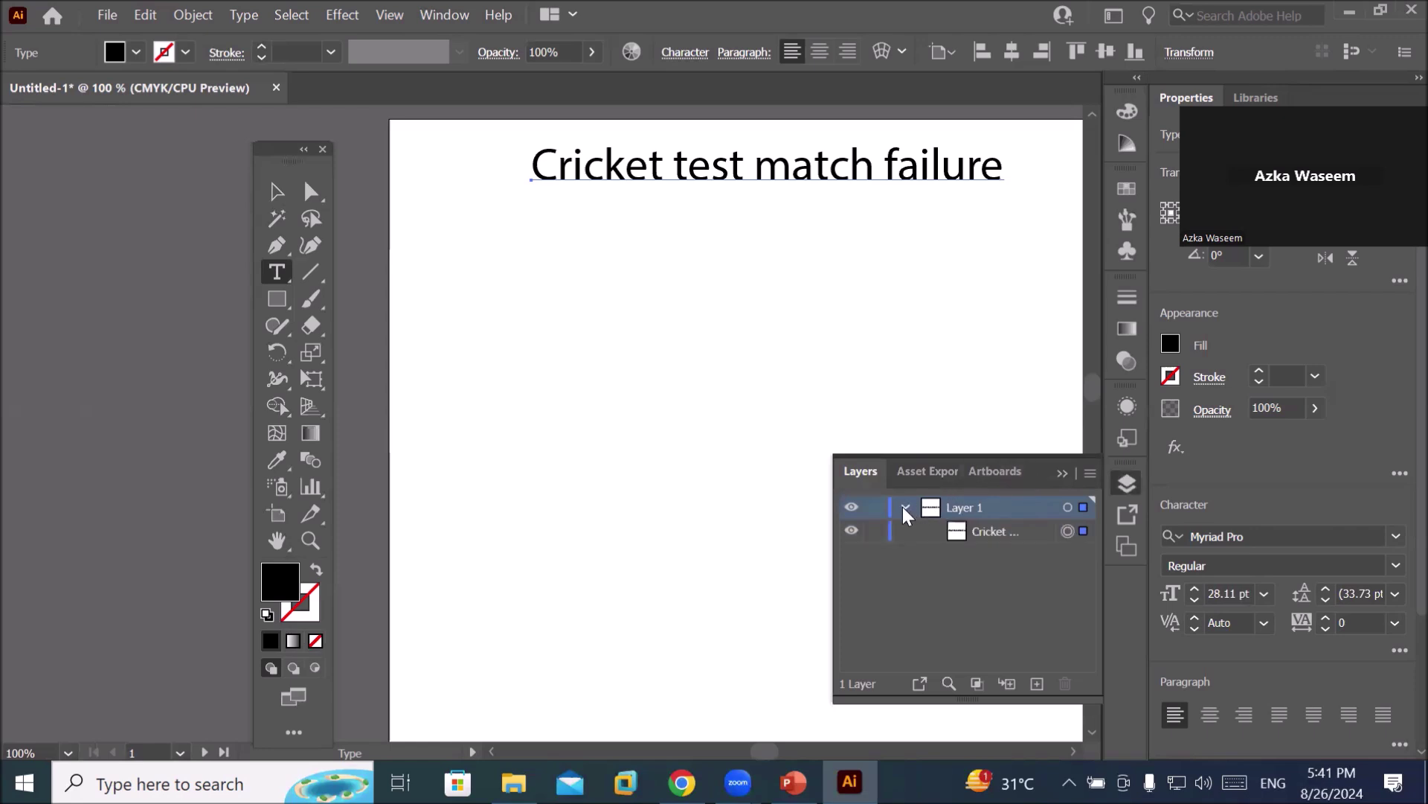
left_click(995, 534)
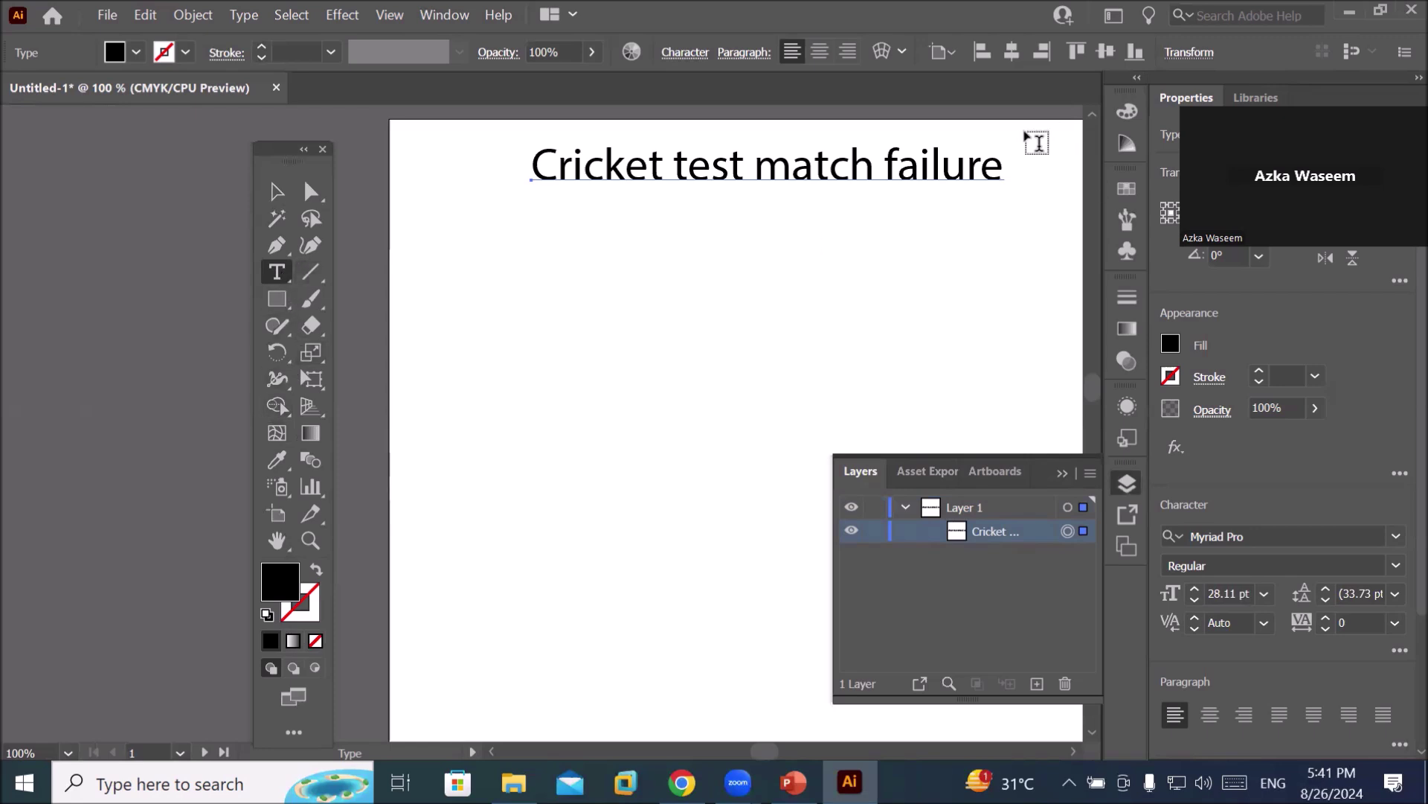
Add a second line reading "2024-2025" below "Cricket test match failure" in the same text object.
left_click(1012, 163)
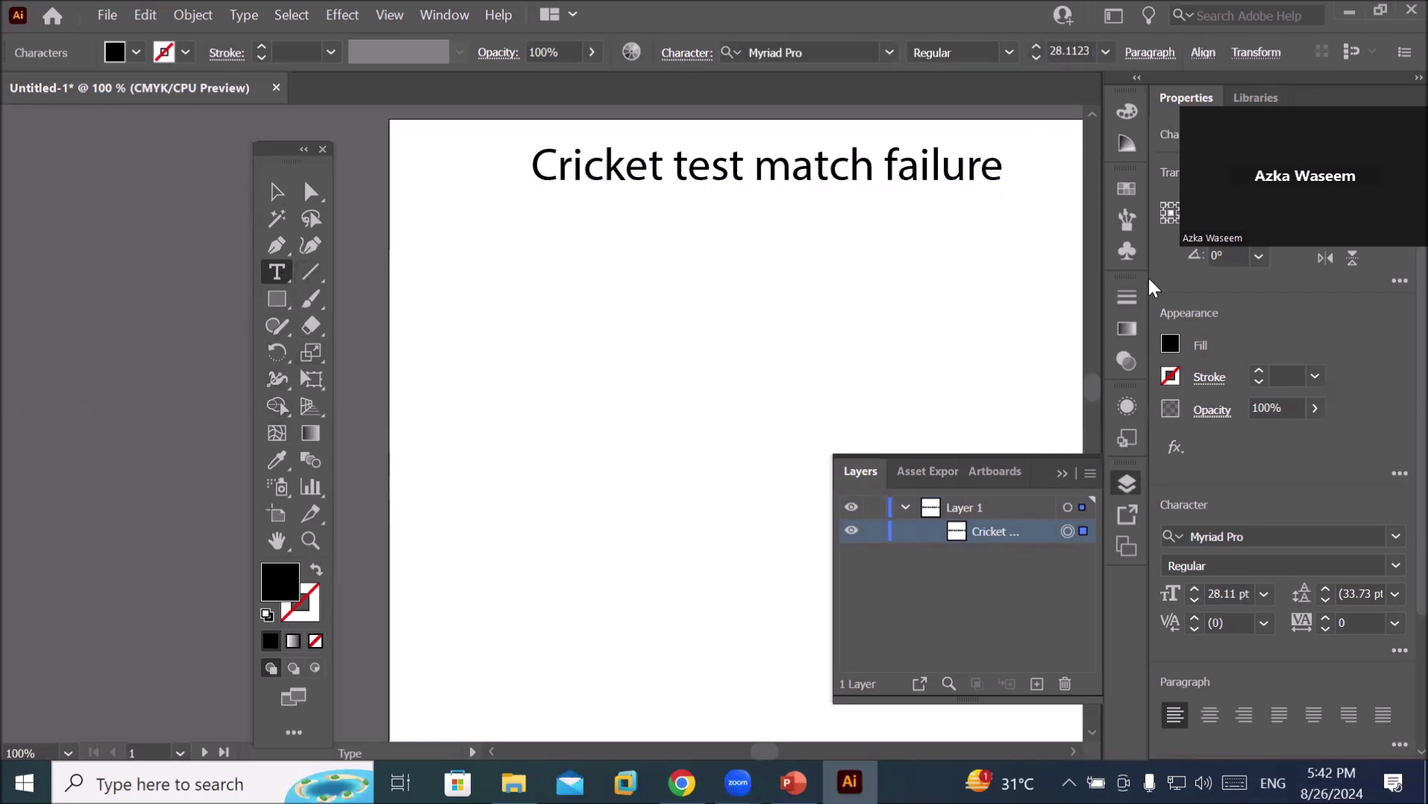
key("Return")
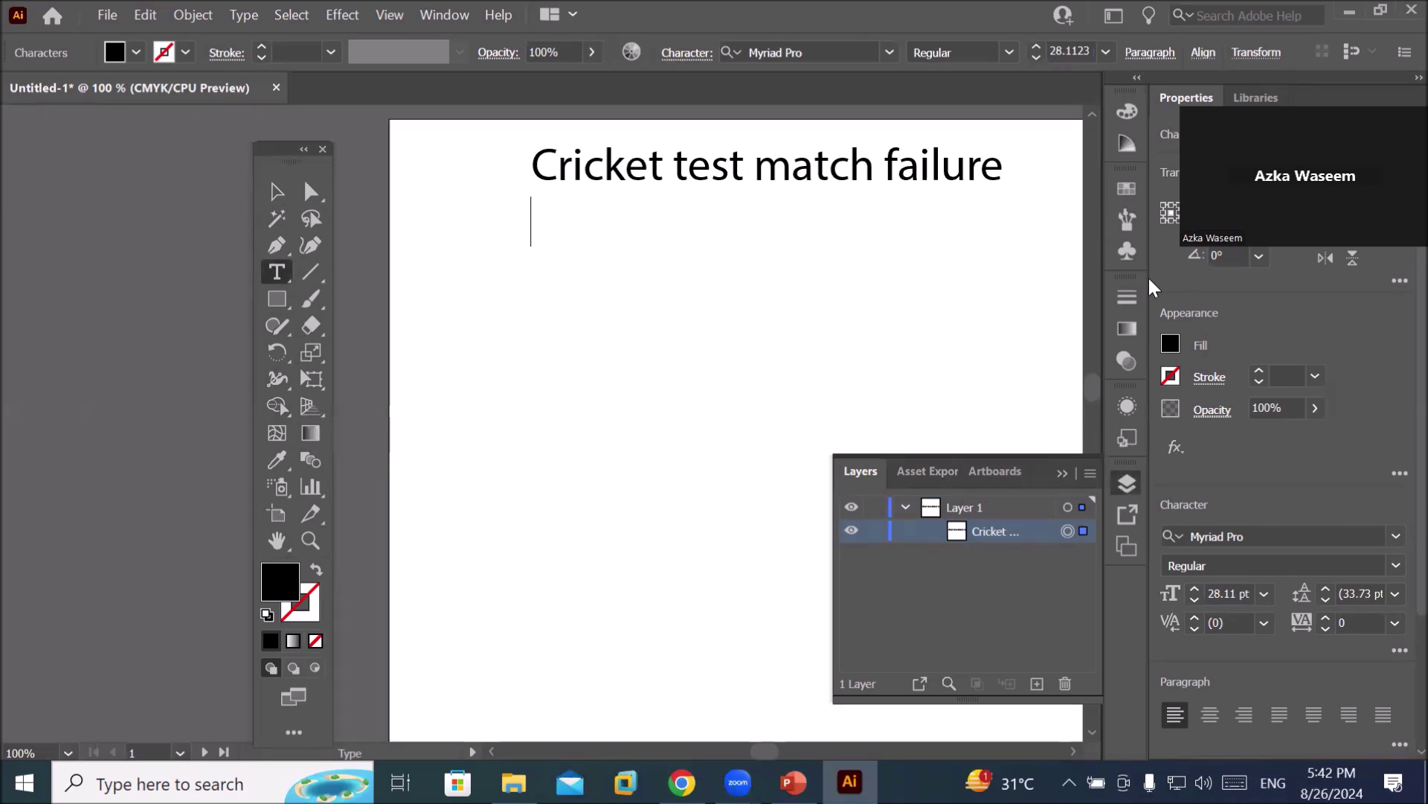
type("202")
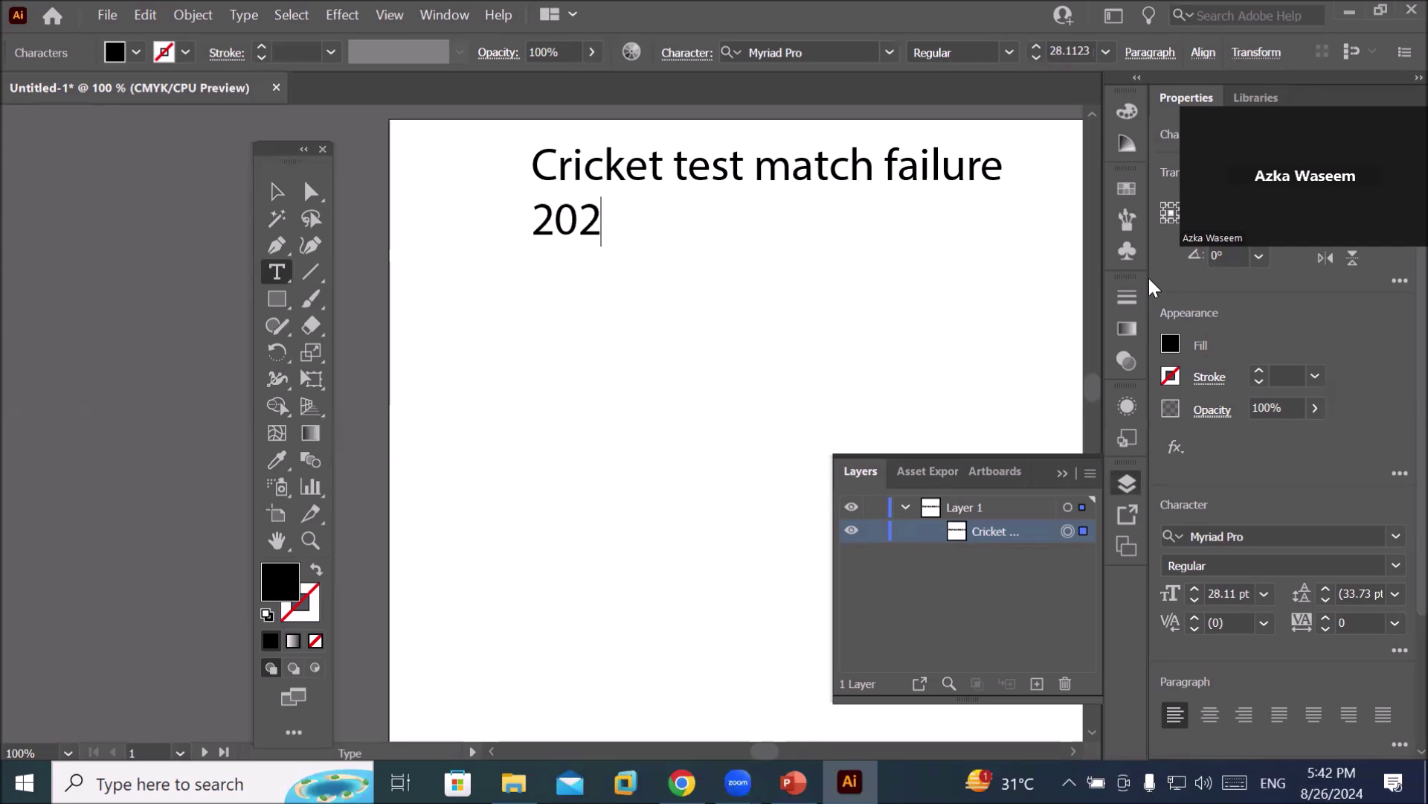
type("4-2025")
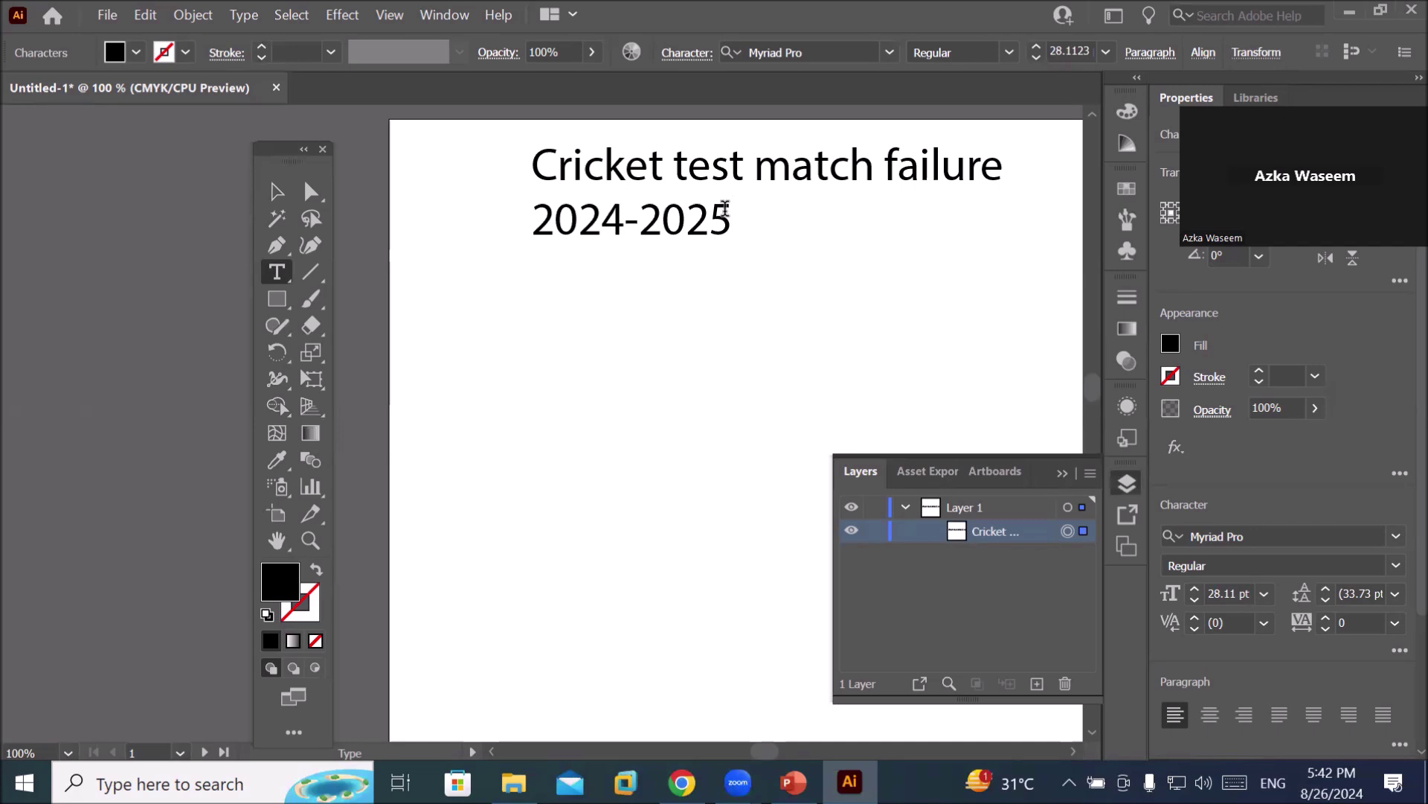
Format the "2024-2025" line in the A Friend In Deed font at 18 pt.
left_click_drag(726, 208, 515, 214)
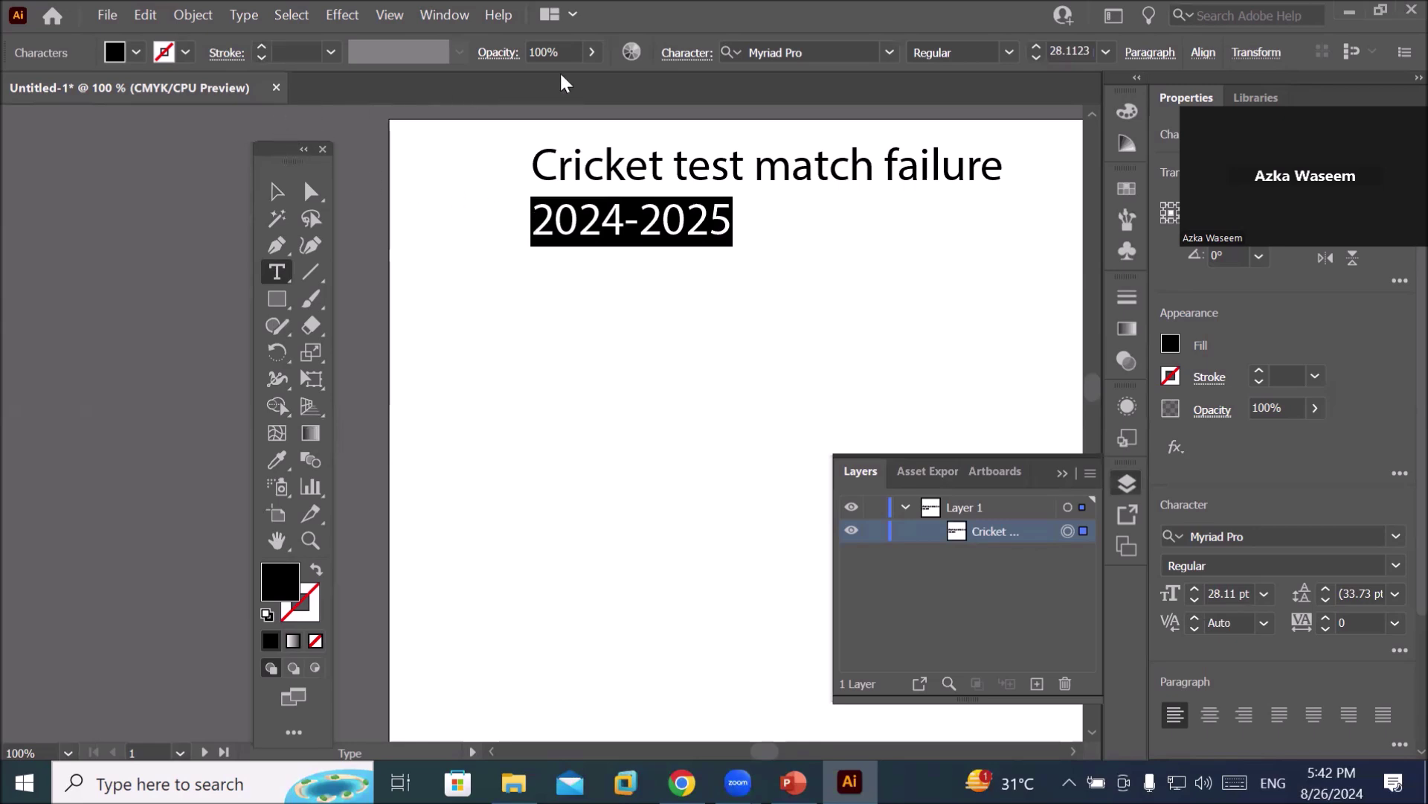
left_click(892, 55)
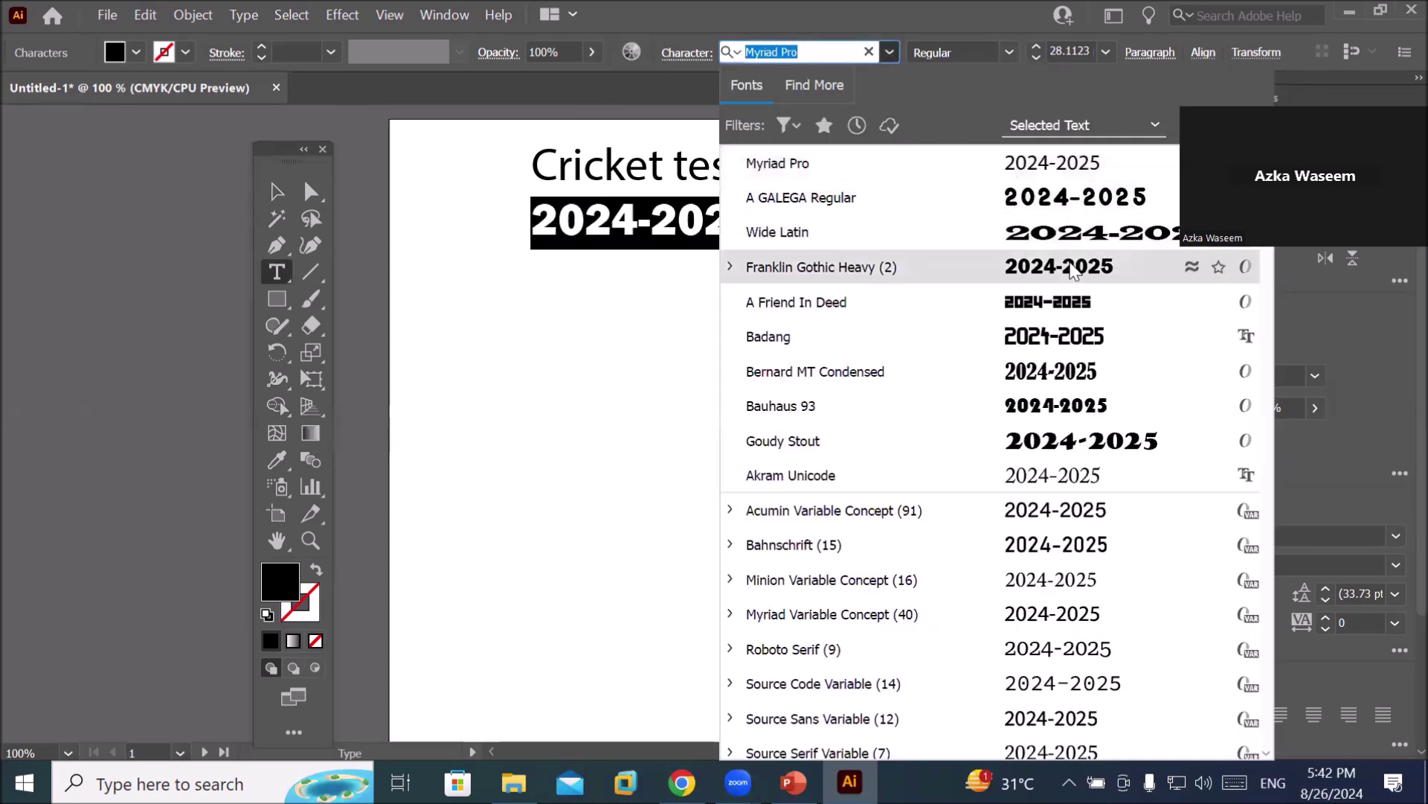
left_click(1068, 301)
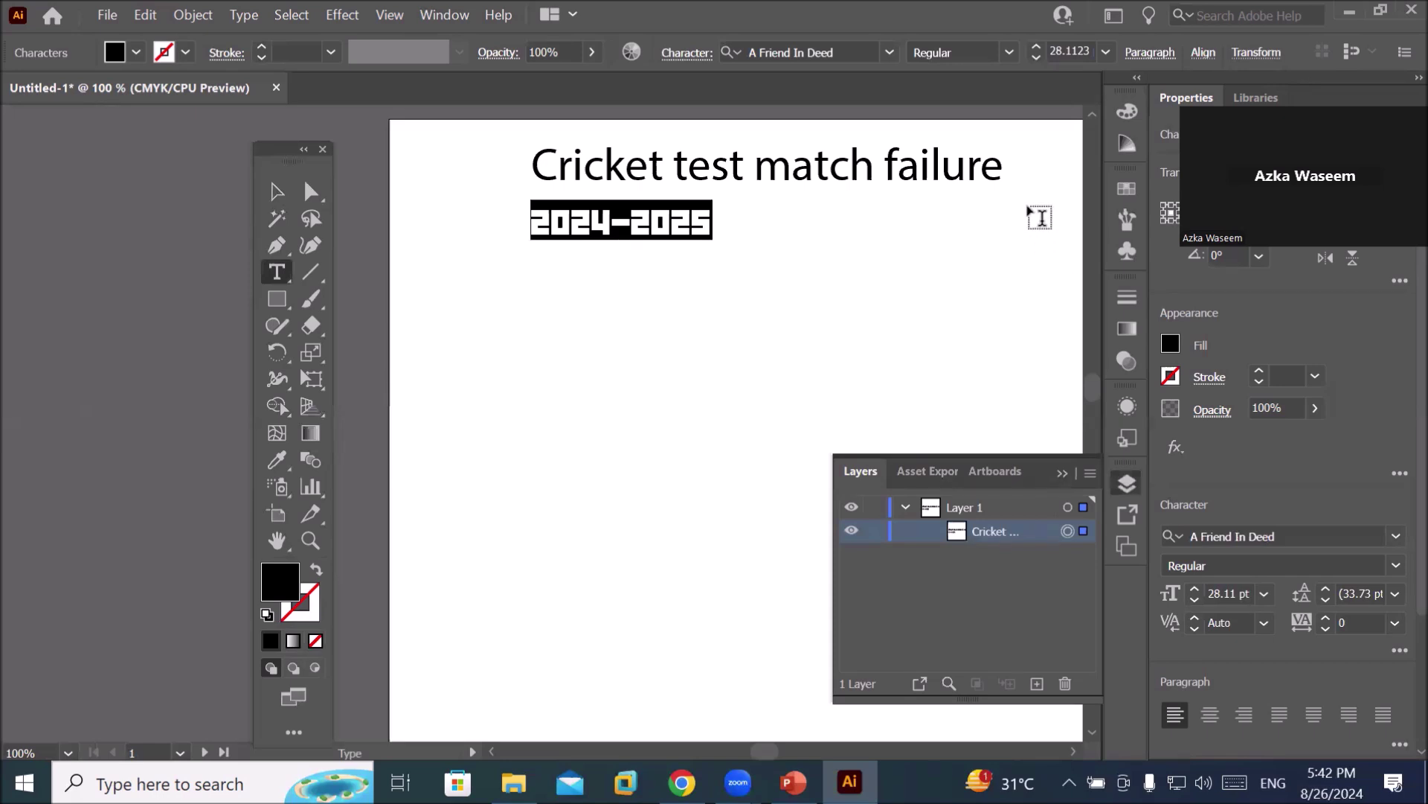
left_click(1107, 52)
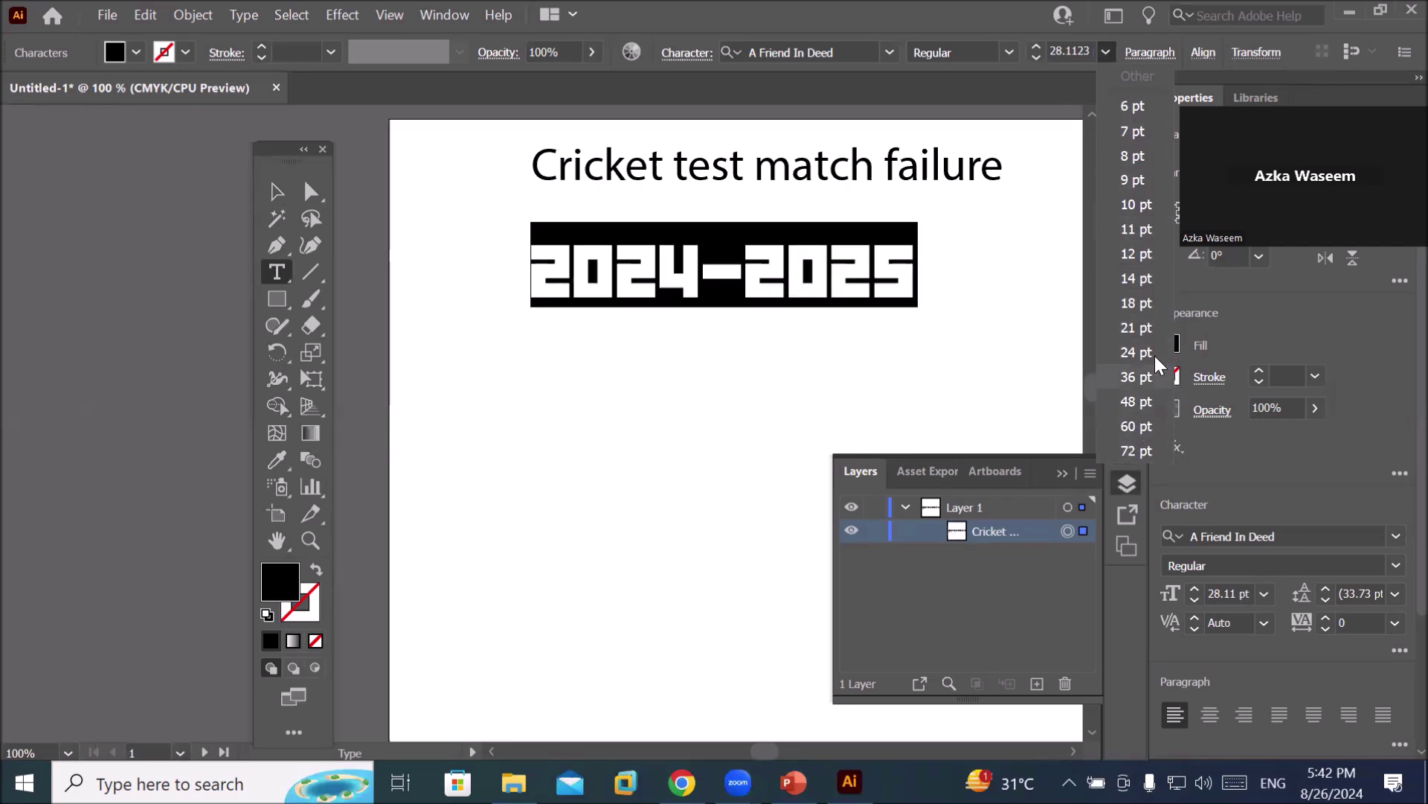
left_click(1159, 304)
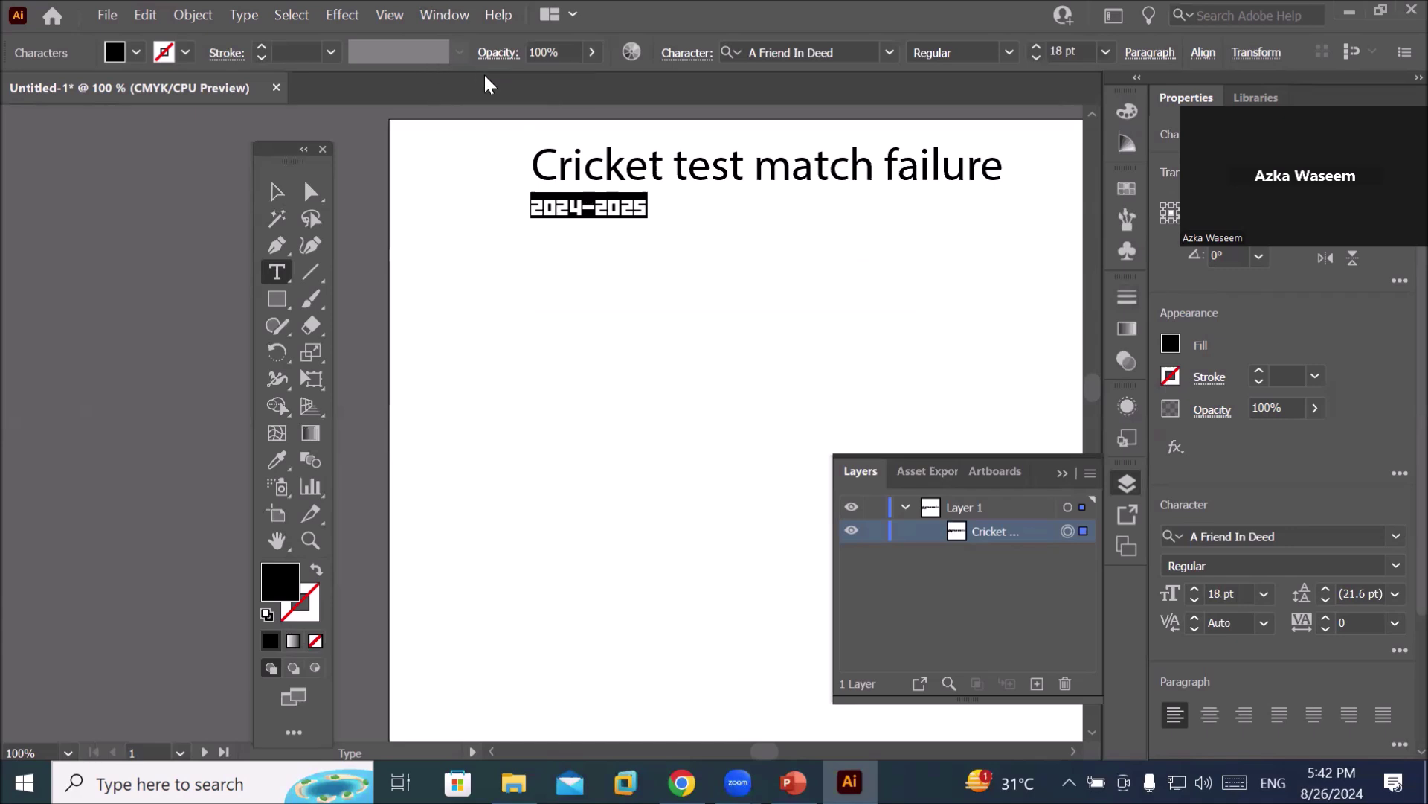
left_click(634, 47)
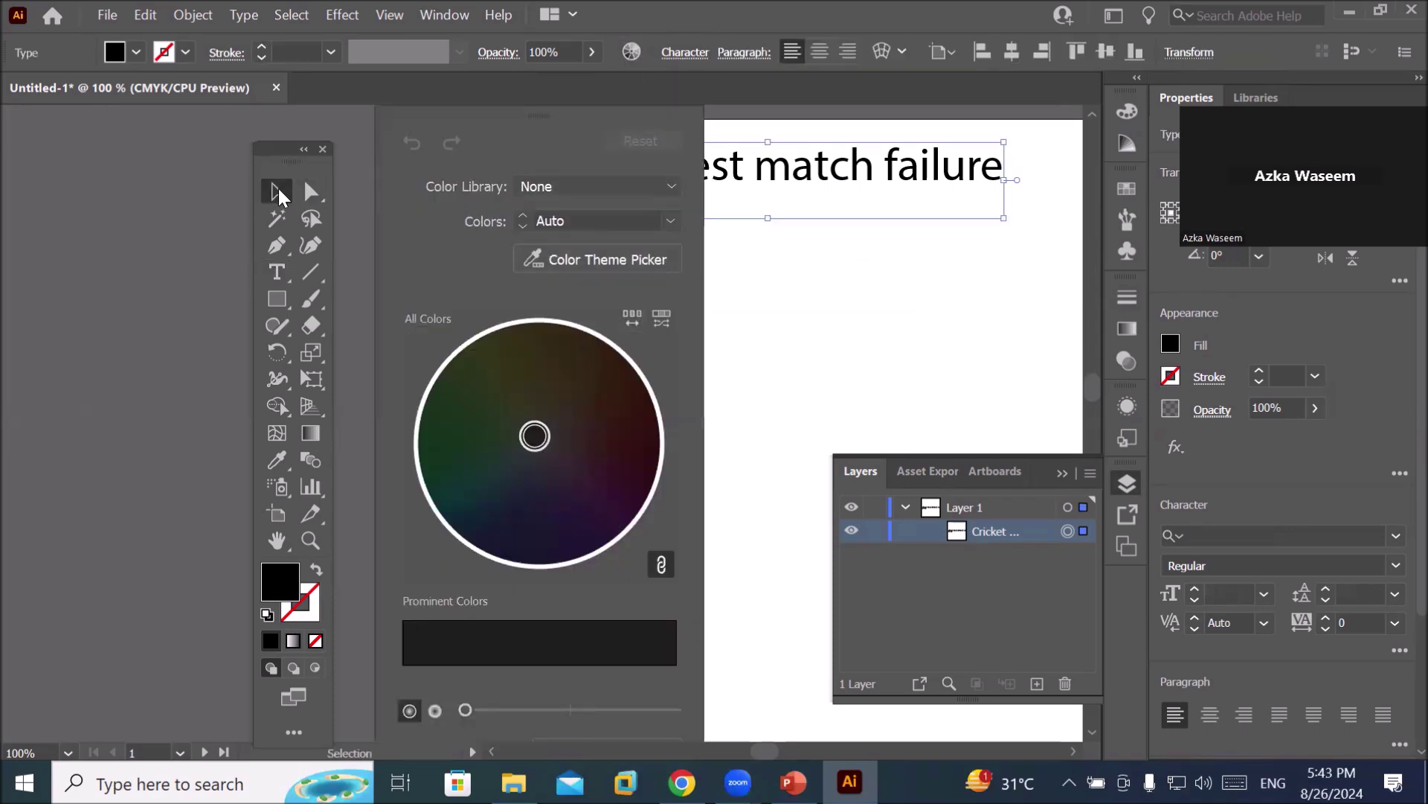
left_click(745, 518)
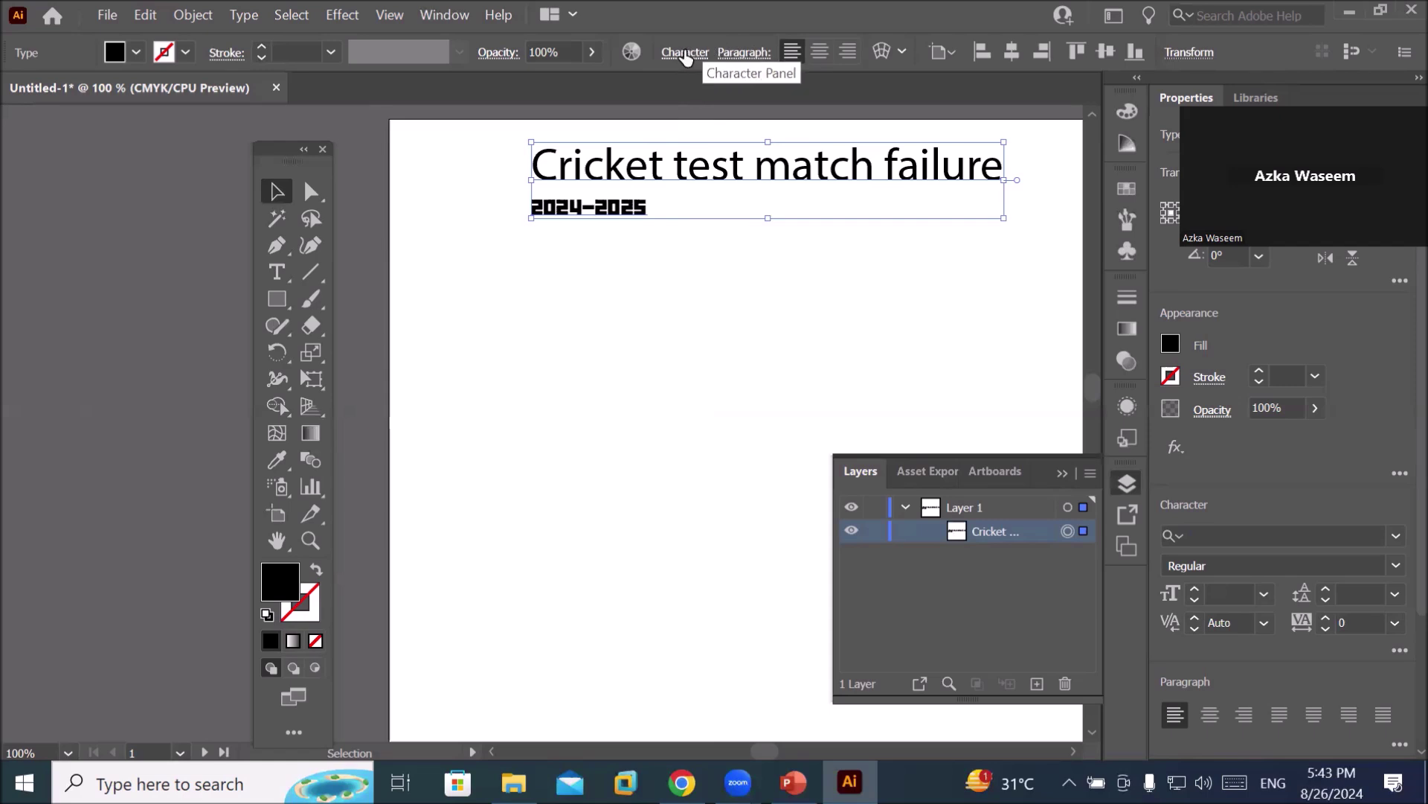
Highlight the whole "2024-2025" line with the Type Tool and set its font size to 25 pt.
left_click(271, 272)
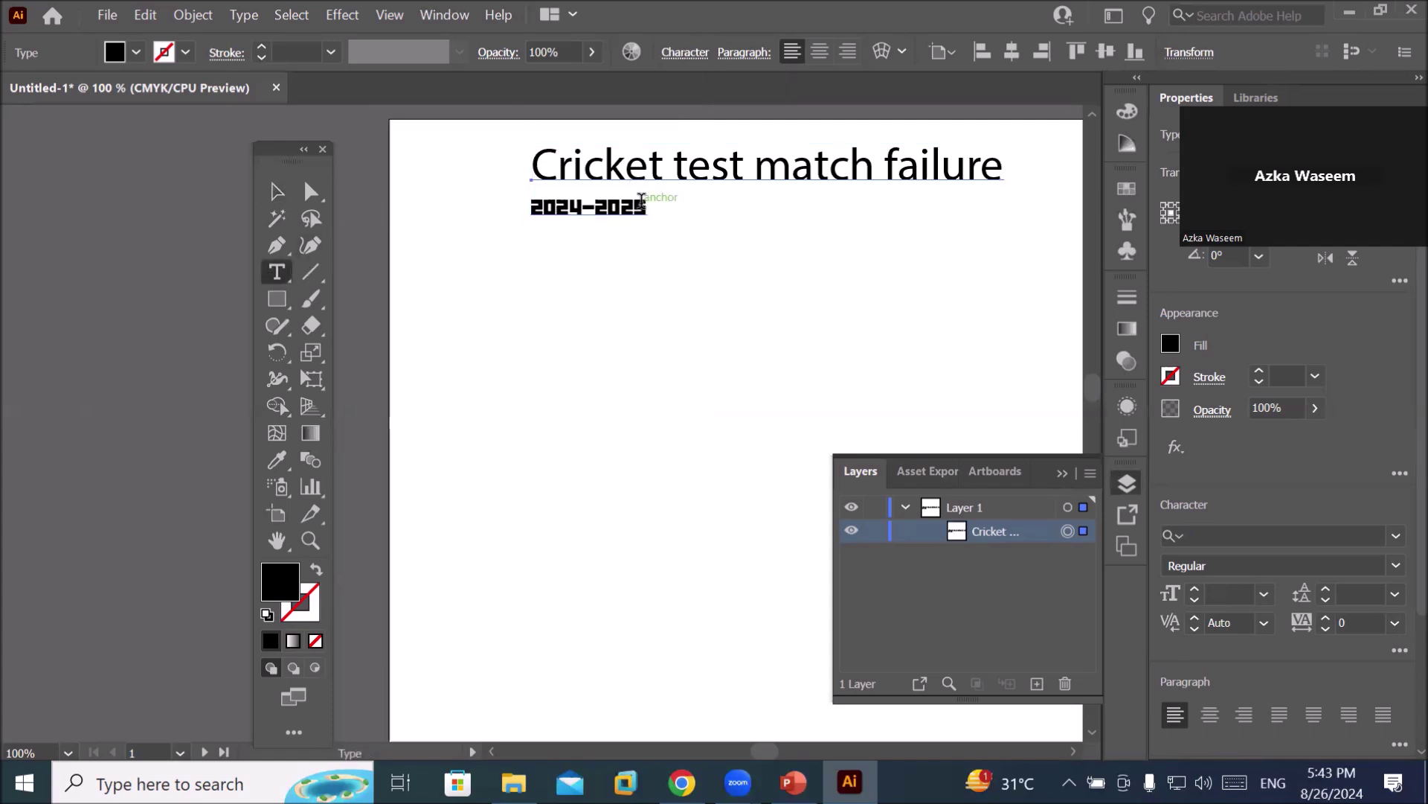
left_click_drag(630, 204, 583, 206)
left_click(556, 209)
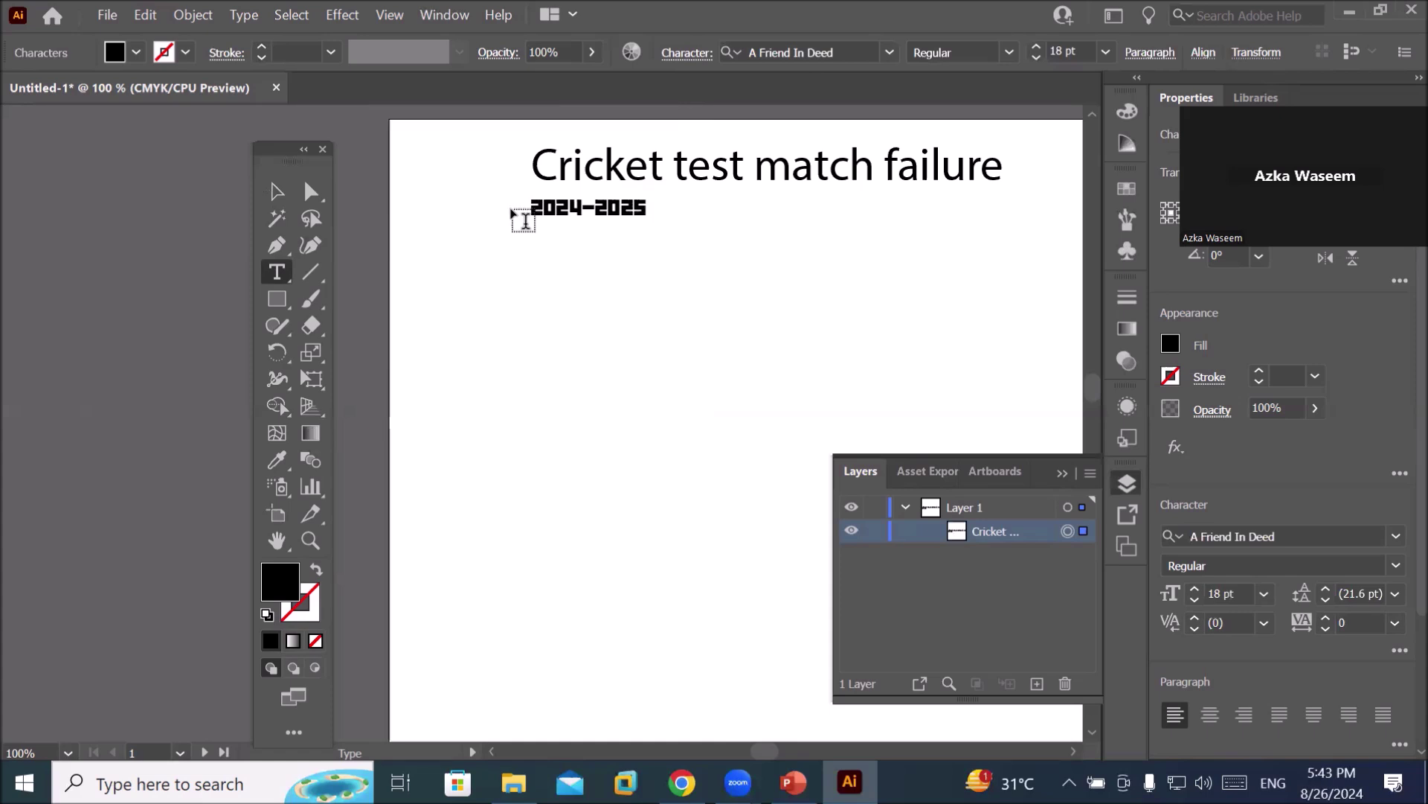
left_click_drag(530, 207, 652, 206)
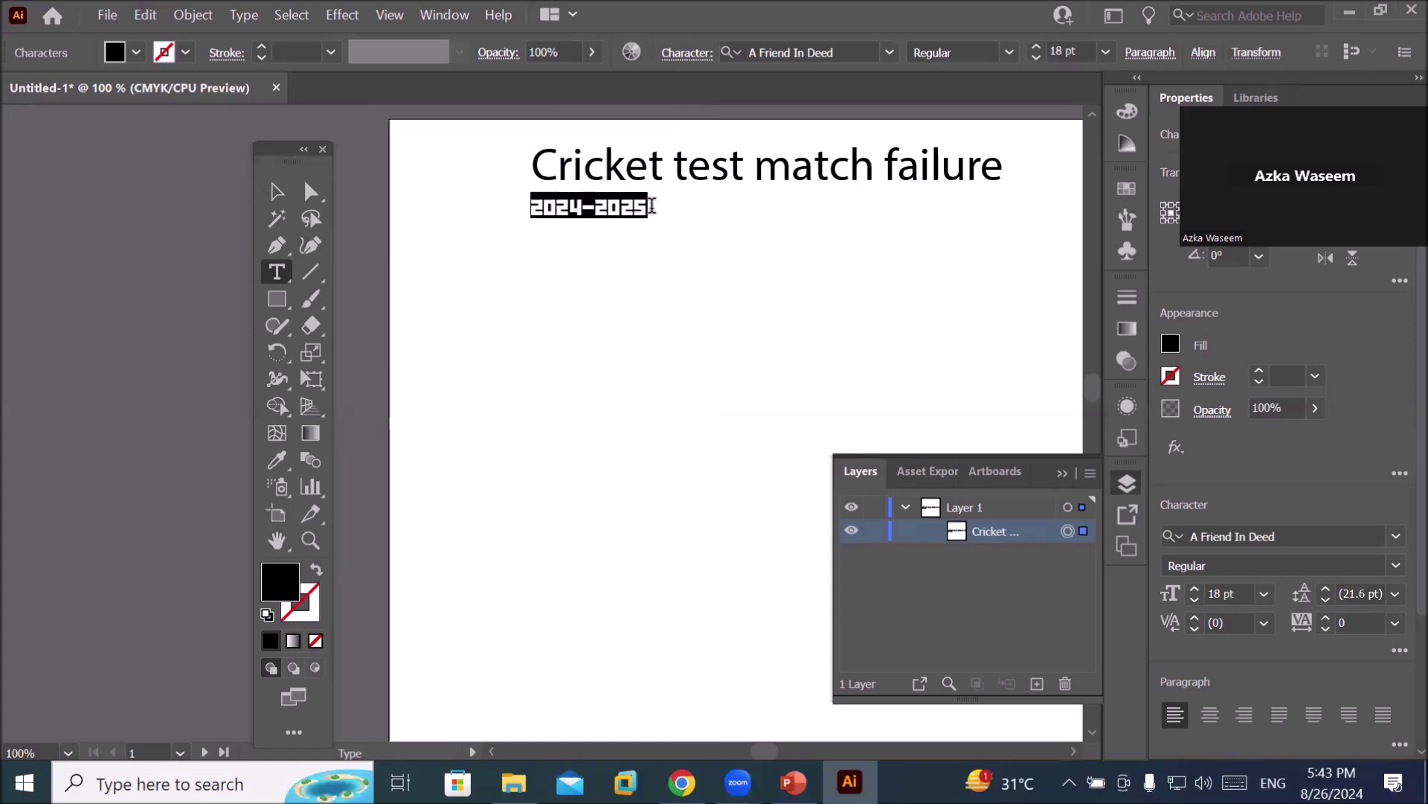
left_click(682, 55)
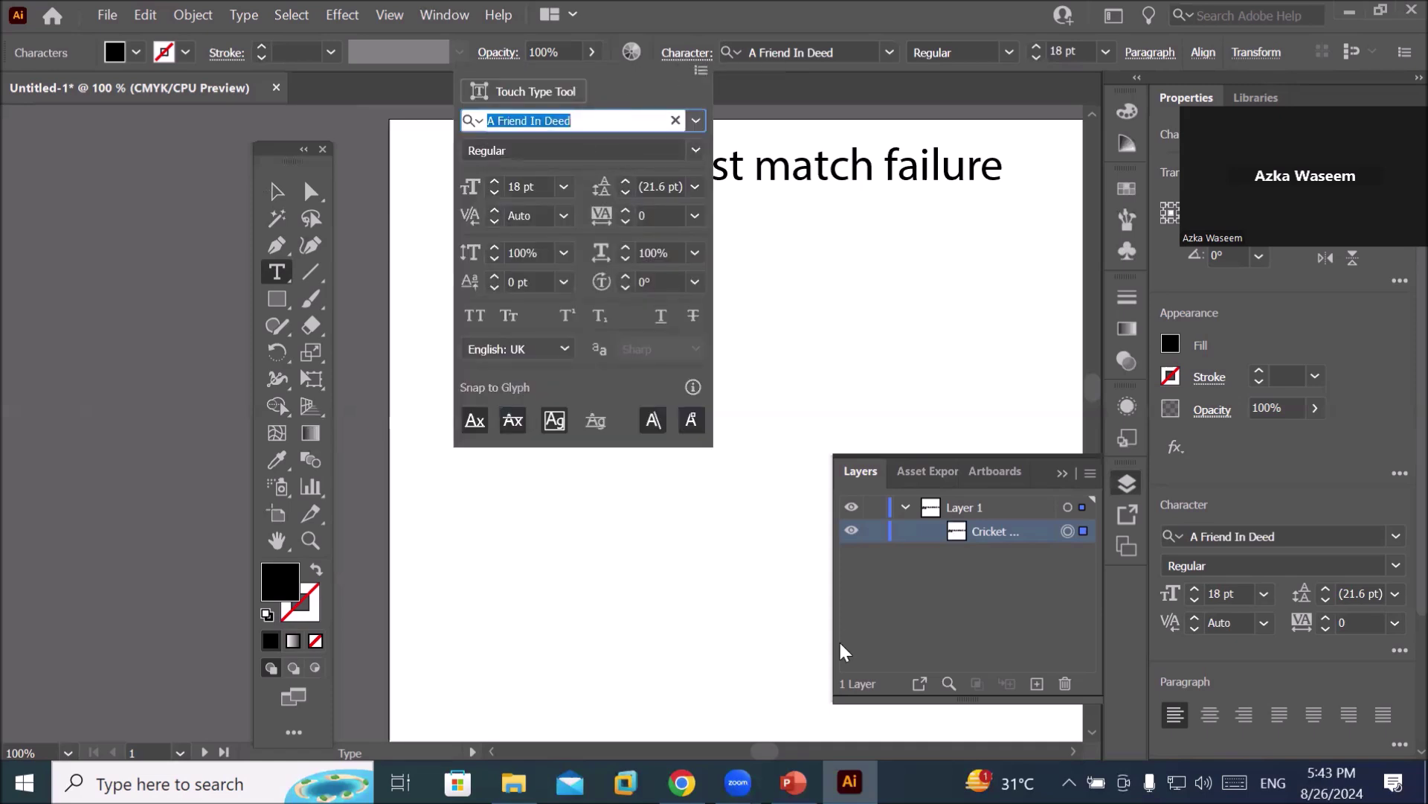
left_click(500, 752)
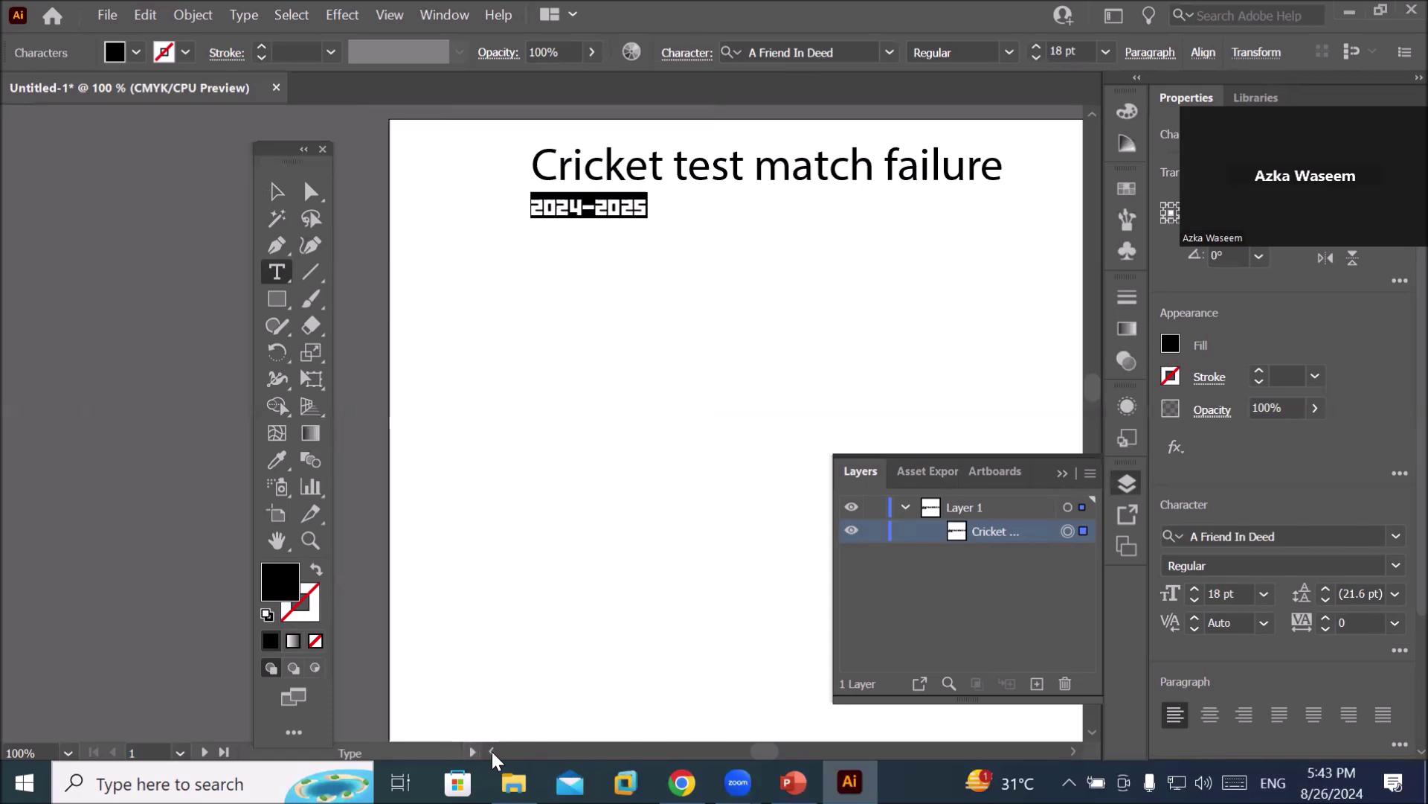
left_click(493, 751)
left_click(493, 750)
left_click(493, 750)
left_click(493, 750)
left_click(494, 750)
left_click(493, 750)
left_click(493, 750)
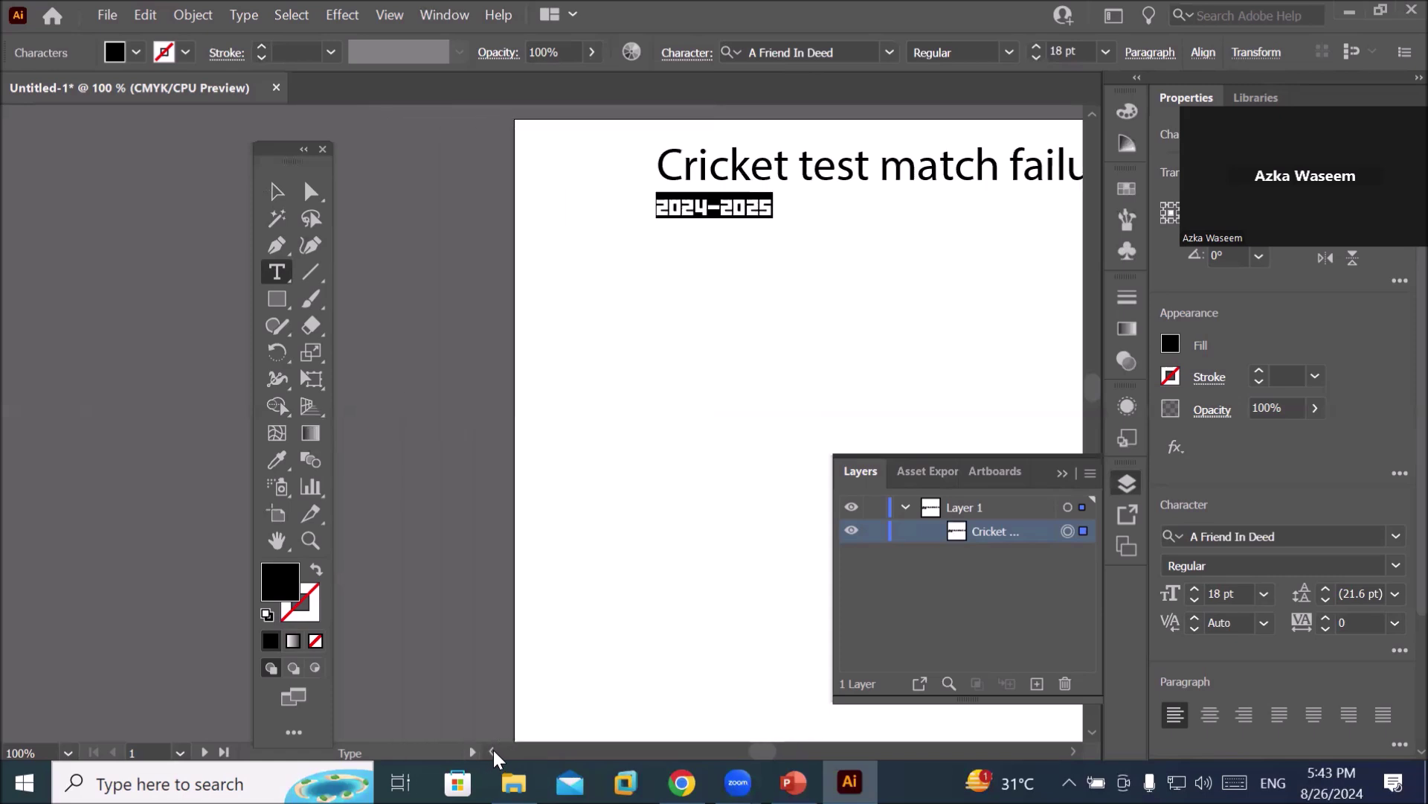
left_click(493, 750)
left_click(494, 749)
left_click(494, 750)
left_click(494, 750)
left_click(494, 750)
left_click(494, 750)
left_click(494, 750)
left_click(494, 750)
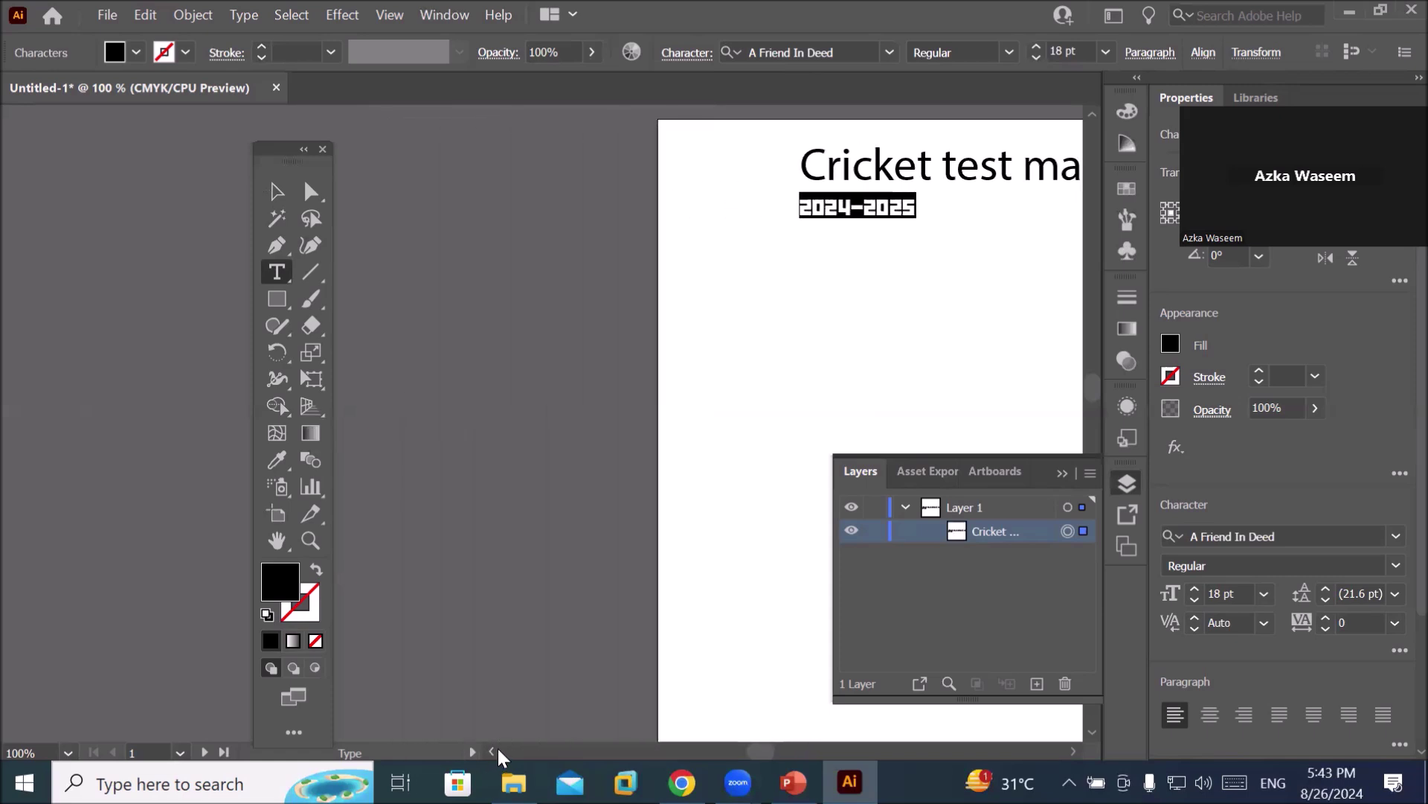
left_click(686, 57)
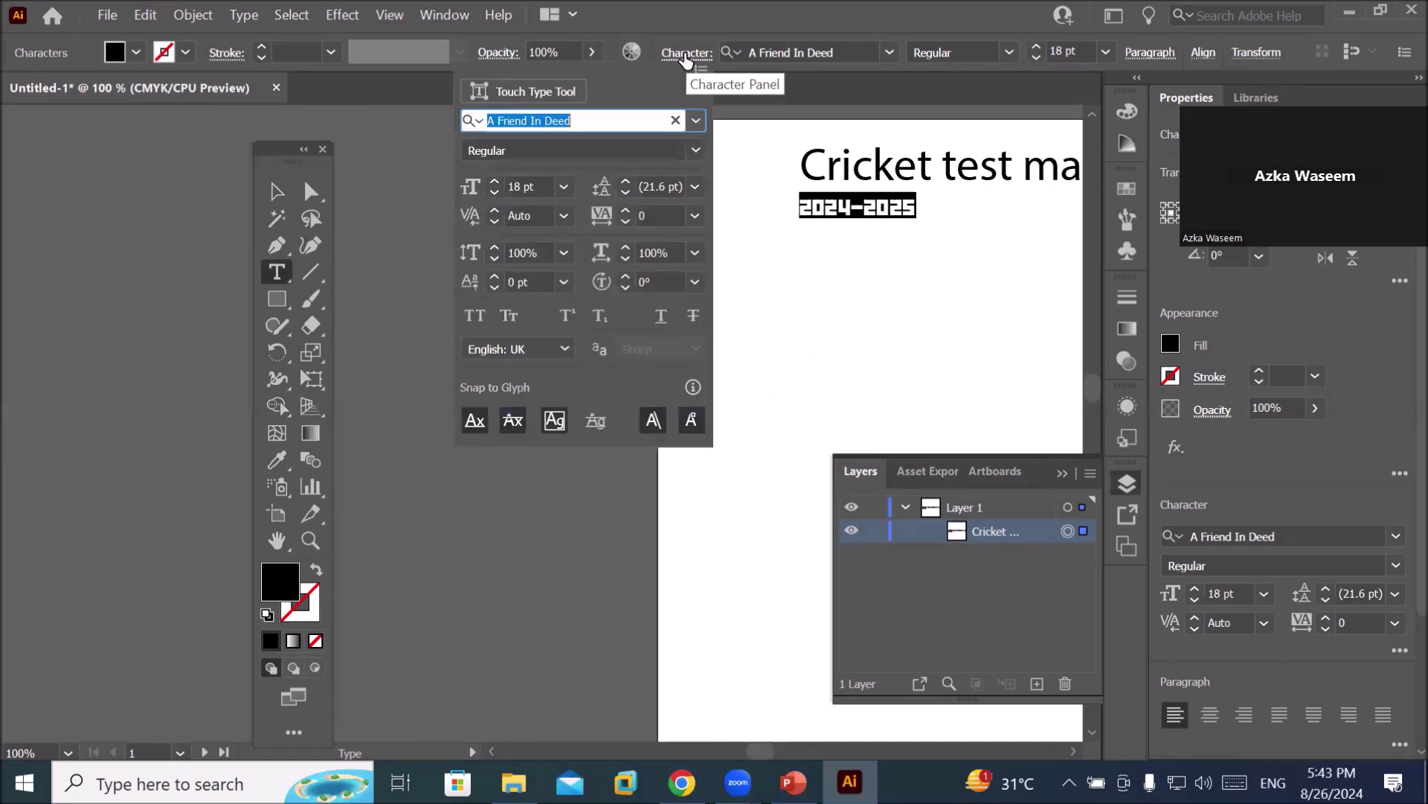
left_click(495, 181)
left_click(495, 182)
left_click(495, 181)
left_click(495, 182)
left_click(495, 182)
left_click(494, 182)
left_click(495, 182)
left_click(495, 182)
left_click(494, 181)
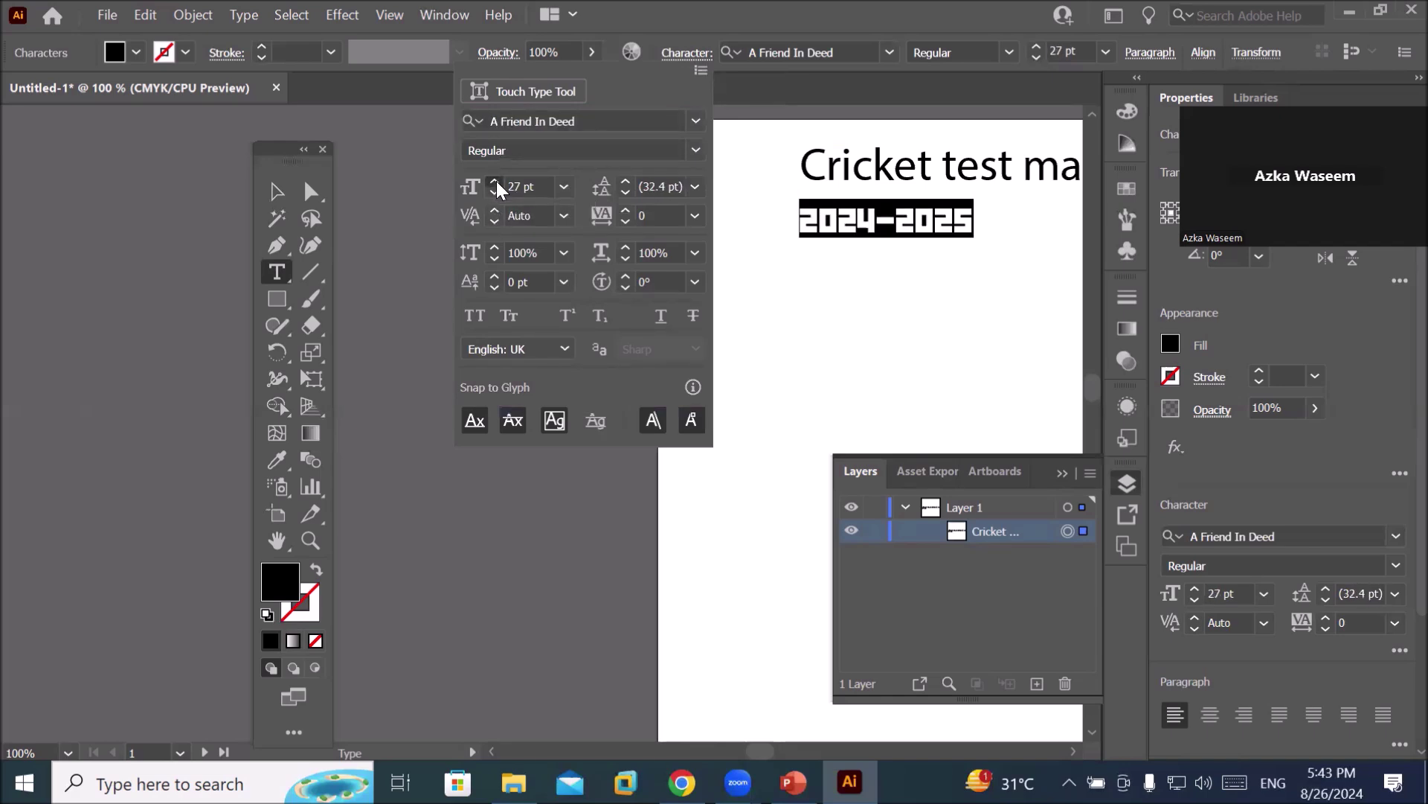
left_click(494, 181)
left_click(495, 181)
left_click(496, 182)
left_click(495, 182)
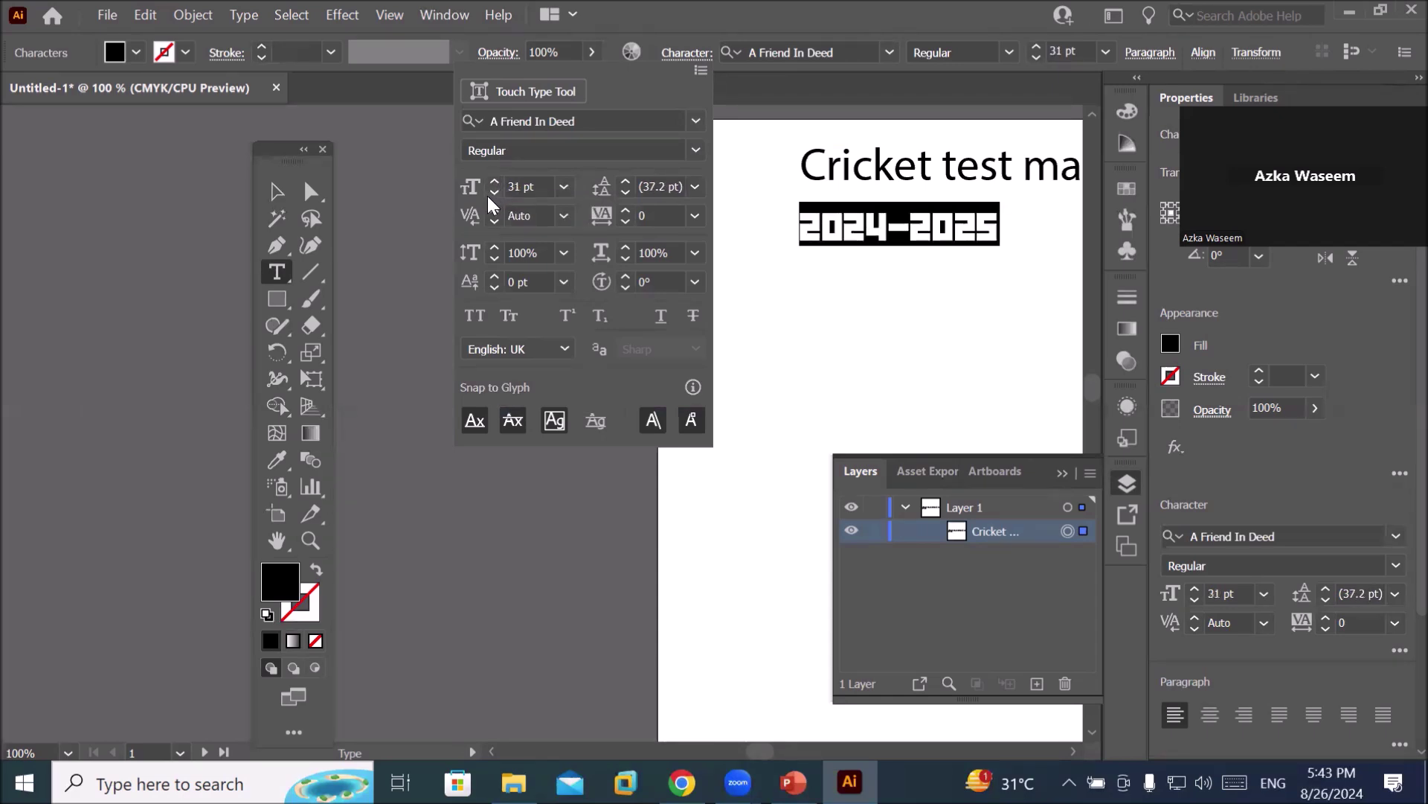
left_click(494, 192)
left_click(494, 193)
left_click(494, 192)
left_click(494, 193)
left_click(494, 192)
left_click(494, 193)
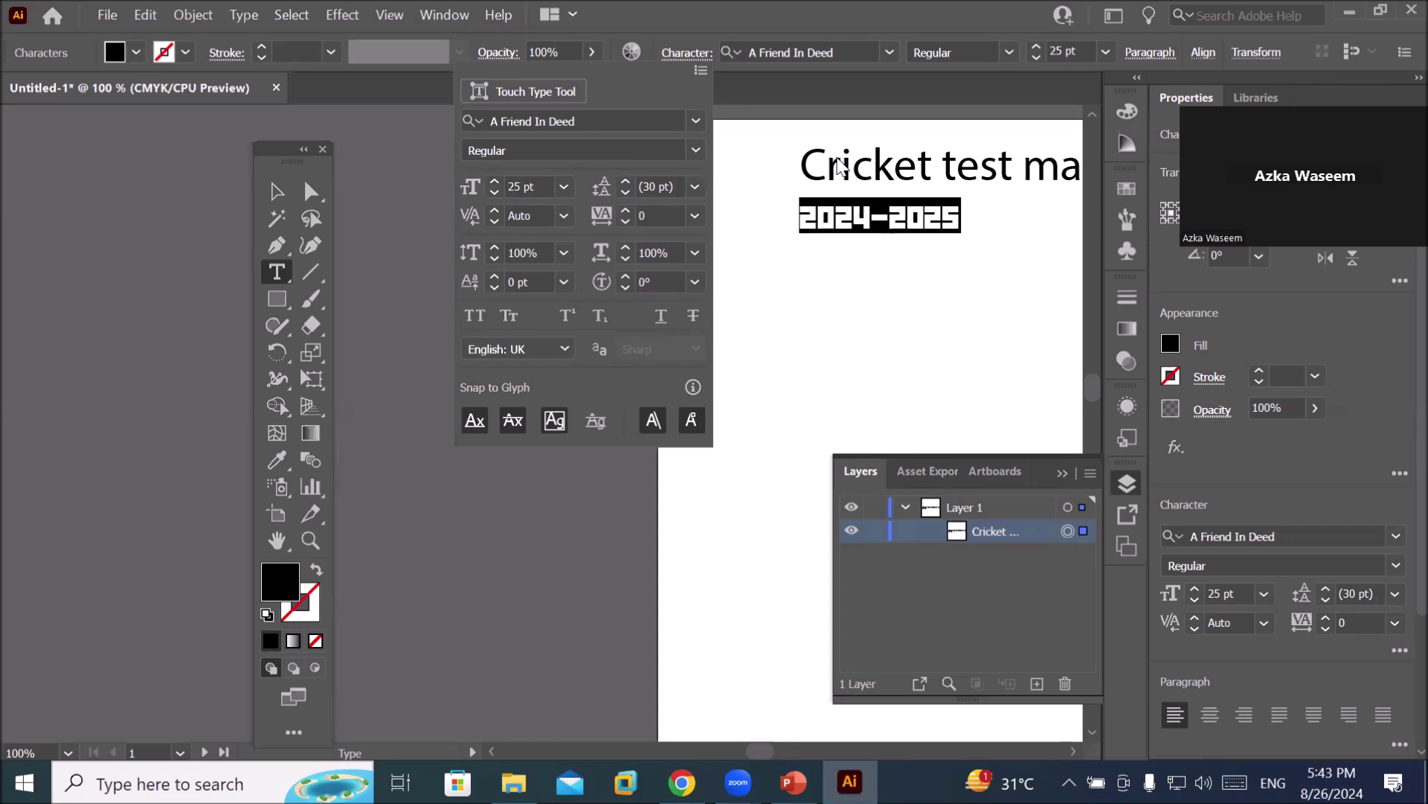
Increase the leading of the "2024-2025" line to 43 pt.
left_click(625, 182)
left_click(625, 181)
left_click(625, 182)
left_click(625, 182)
left_click(625, 181)
left_click(625, 182)
left_click(625, 181)
left_click(625, 182)
left_click(625, 181)
left_click(625, 182)
left_click(625, 181)
left_click(625, 182)
left_click(625, 181)
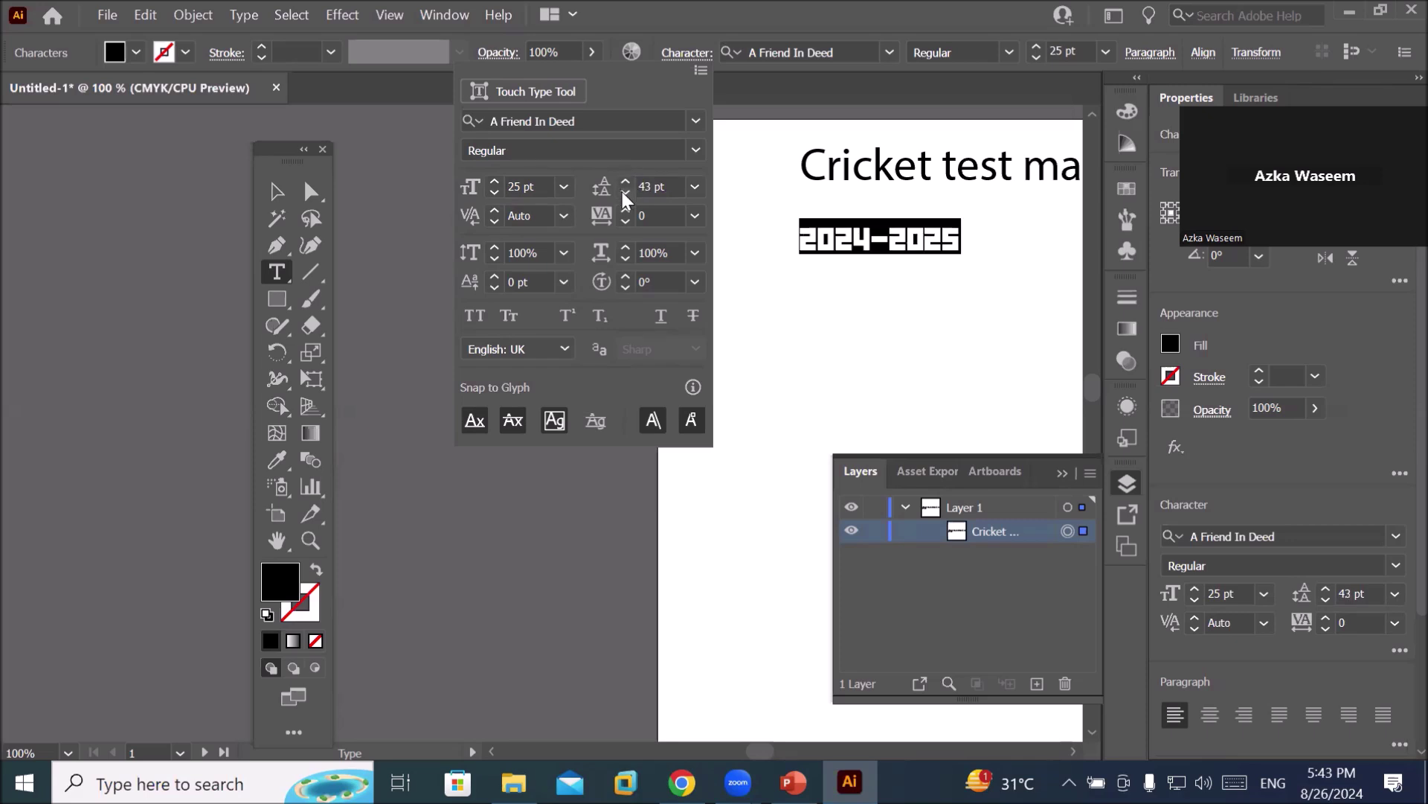
Reduce the leading of the "2024-2025" line to 10 pt so it overlaps the line above.
left_click(625, 193)
left_click(625, 192)
left_click(626, 193)
left_click(626, 193)
left_click(626, 193)
left_click(625, 192)
left_click(629, 190)
left_click(628, 190)
left_click(630, 191)
left_click(630, 191)
left_click(629, 190)
left_click(629, 190)
left_click(630, 191)
left_click(629, 190)
left_click(629, 190)
left_click(629, 191)
left_click(629, 190)
left_click(630, 191)
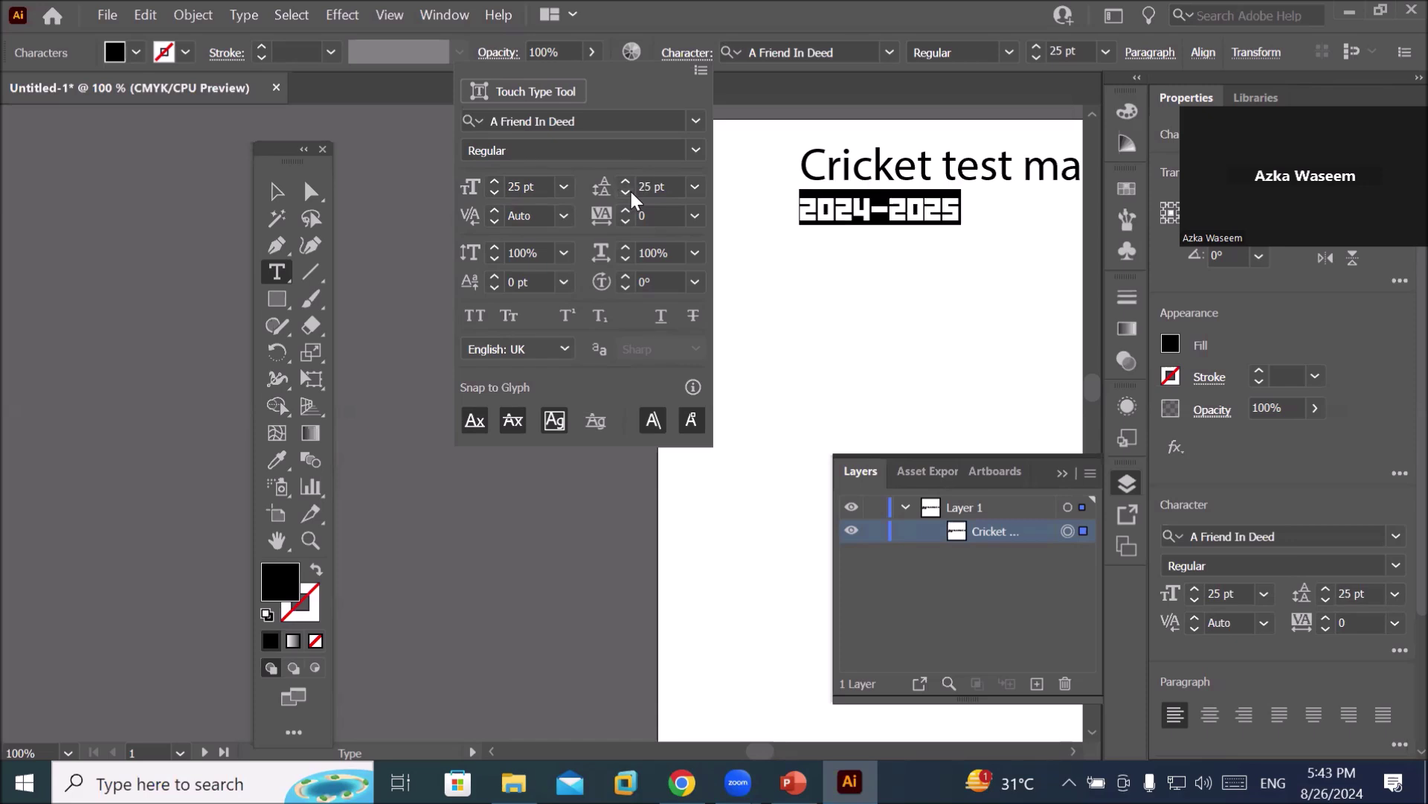
left_click(630, 190)
left_click(629, 191)
left_click(629, 191)
left_click(630, 191)
left_click(629, 190)
left_click(630, 190)
left_click(629, 190)
left_click(630, 191)
left_click(630, 190)
left_click(629, 190)
left_click(630, 190)
left_click(629, 191)
left_click(629, 190)
left_click(629, 190)
left_click(629, 190)
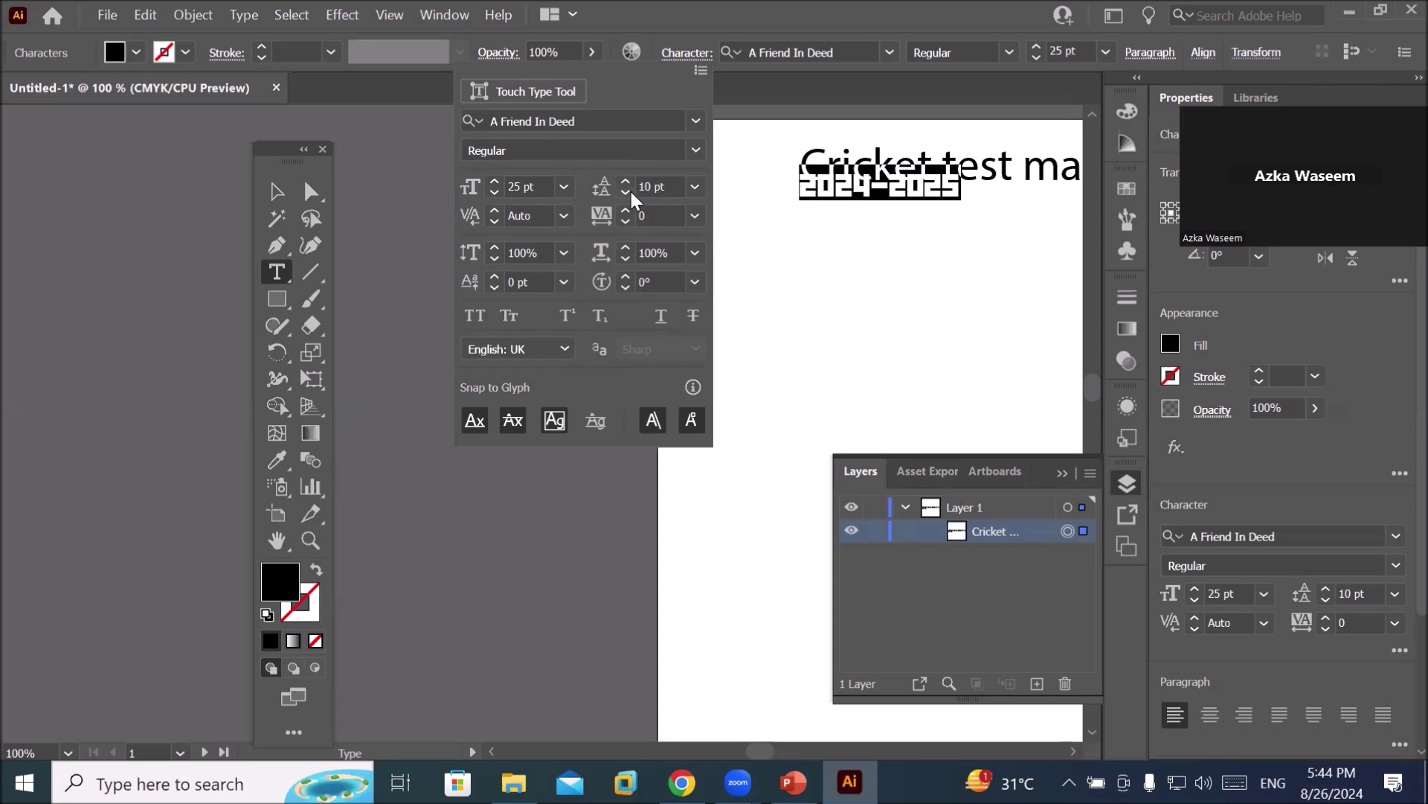
Change the font of the "2024-2025" line to A GALEGA Regular.
left_click(696, 150)
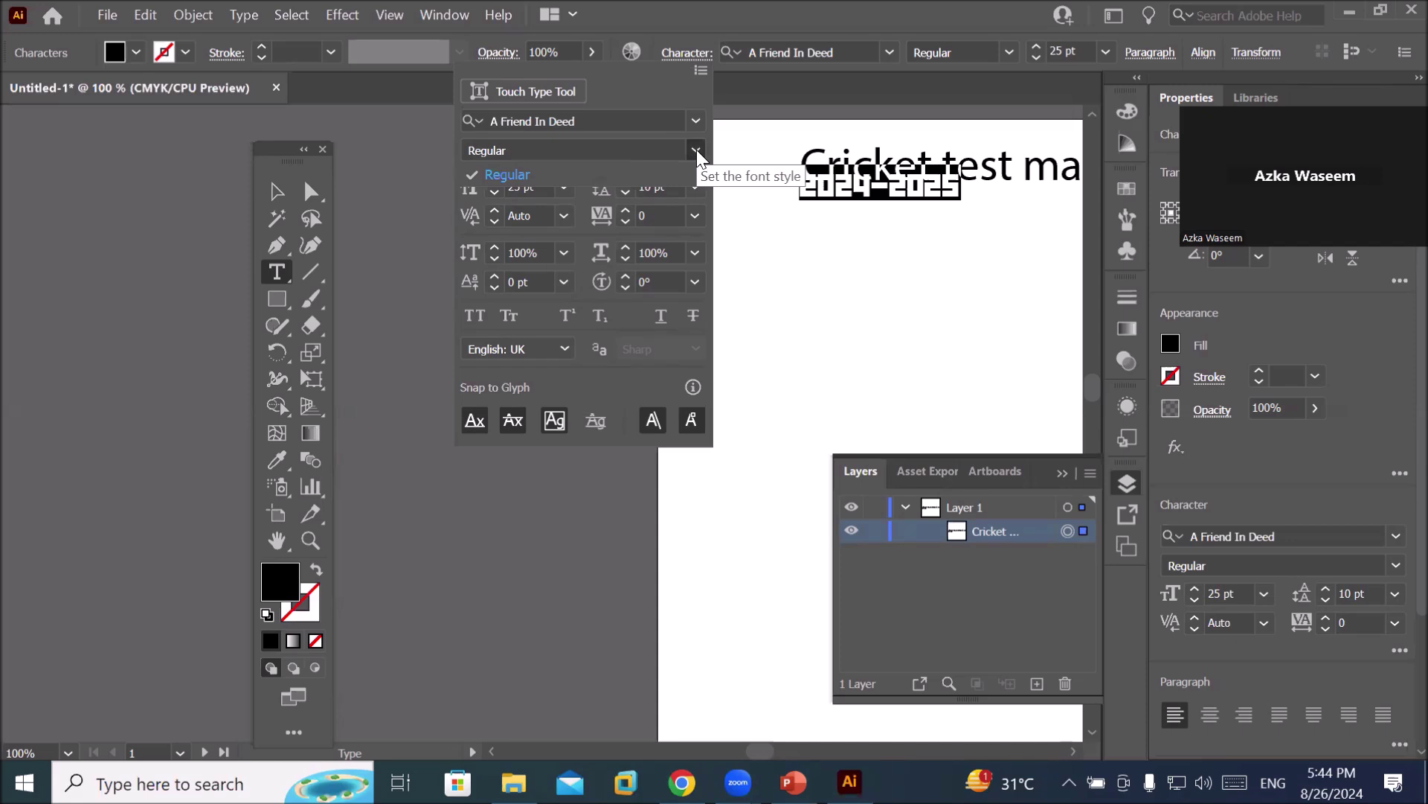
left_click(697, 150)
left_click(696, 119)
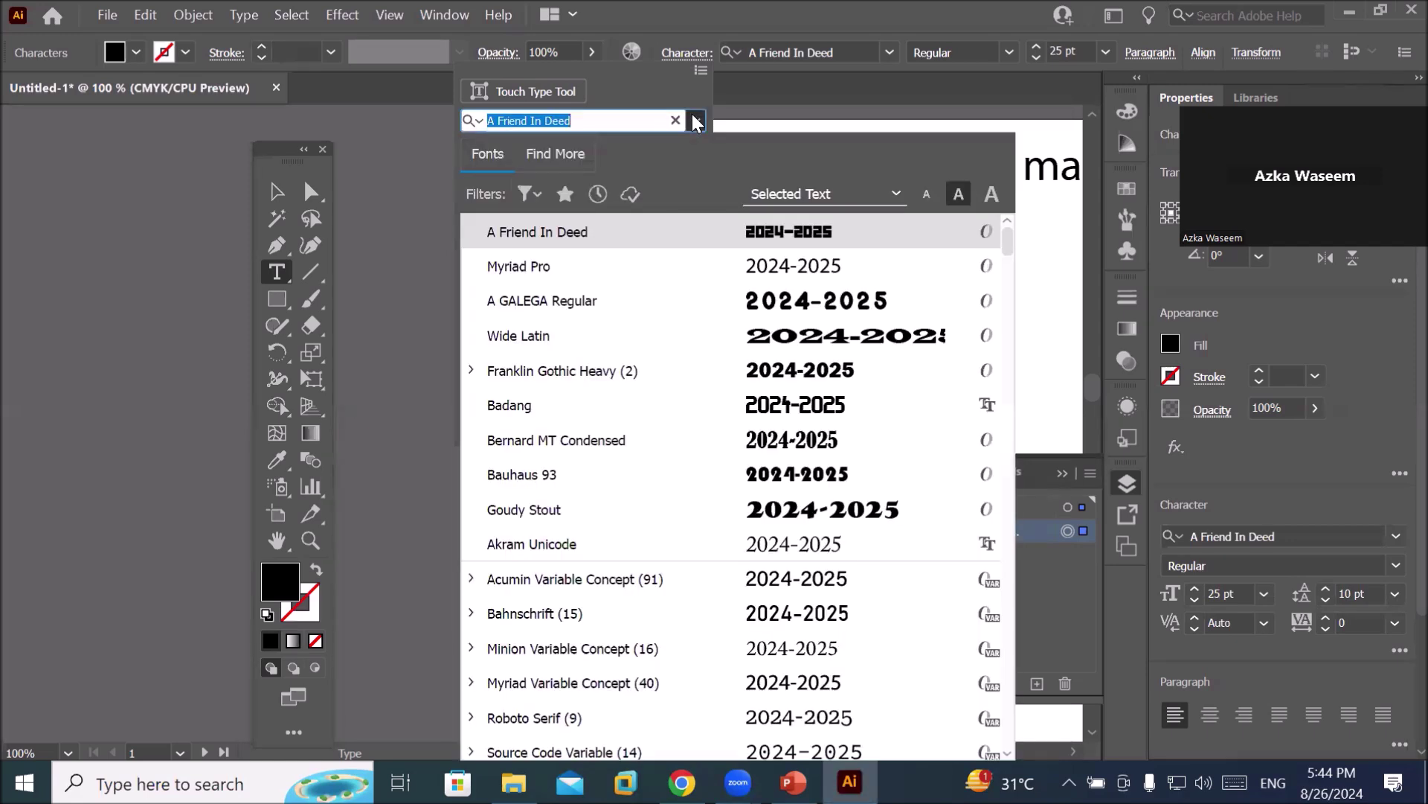
left_click(785, 300)
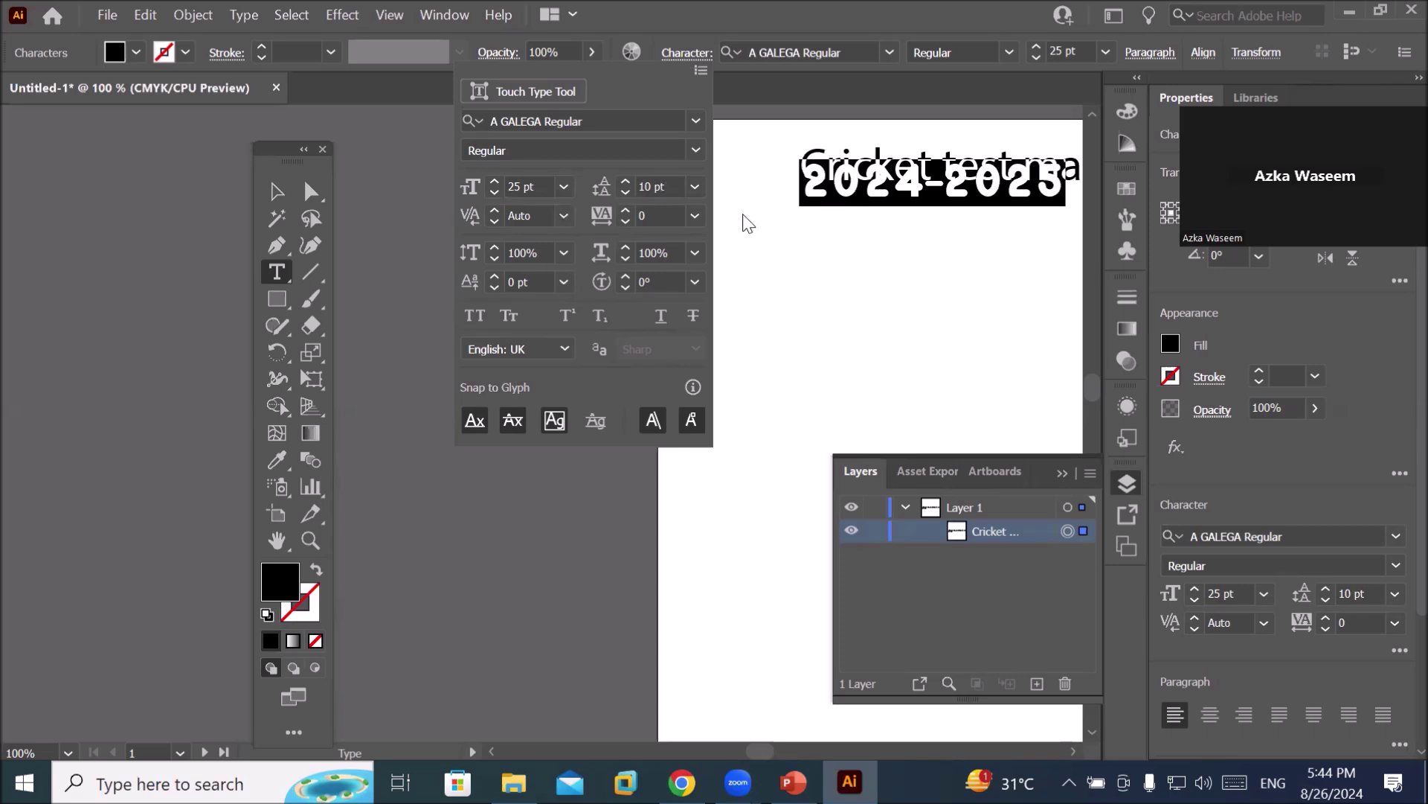
left_click(669, 186)
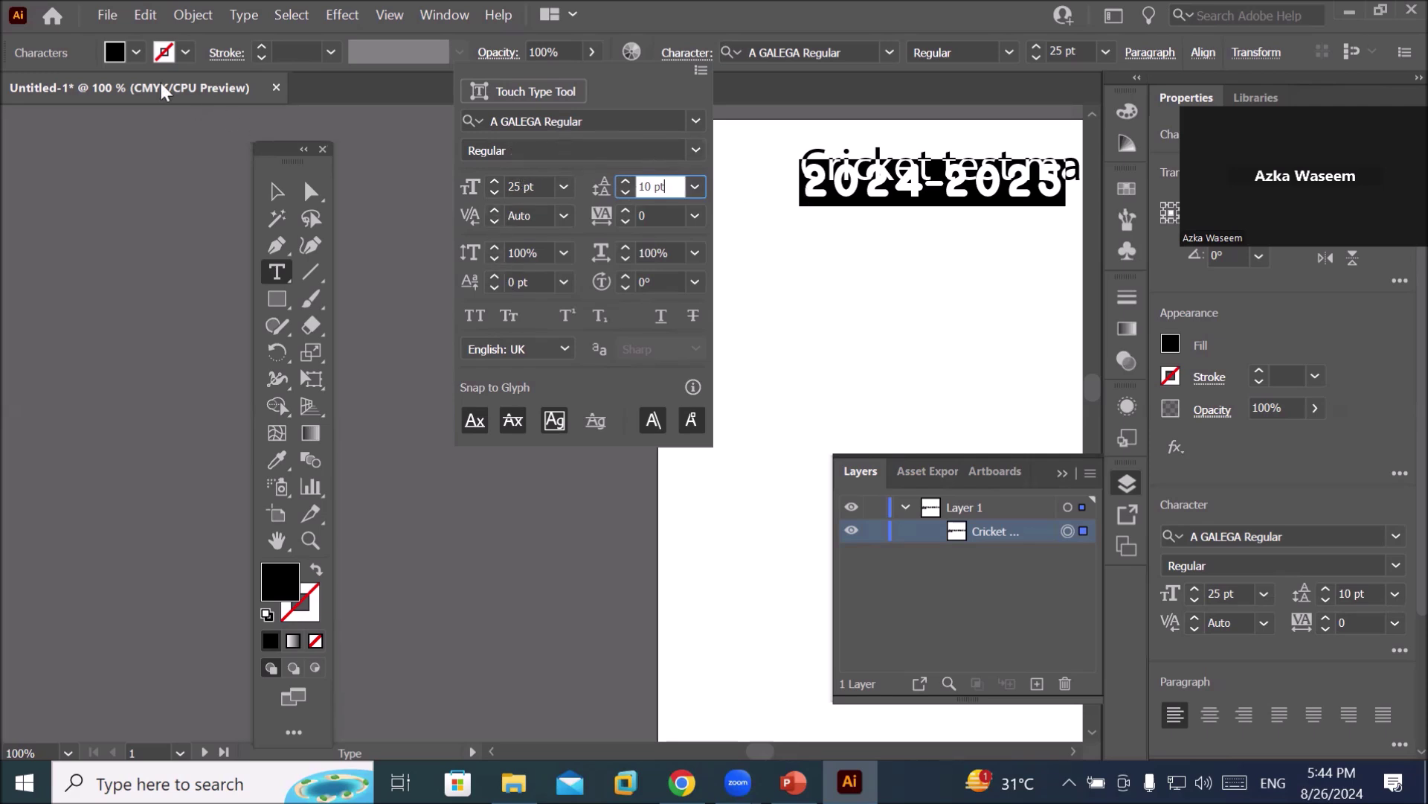
Fill the highlighted "2024-2025" text with the CMYK Red swatch.
left_click(137, 52)
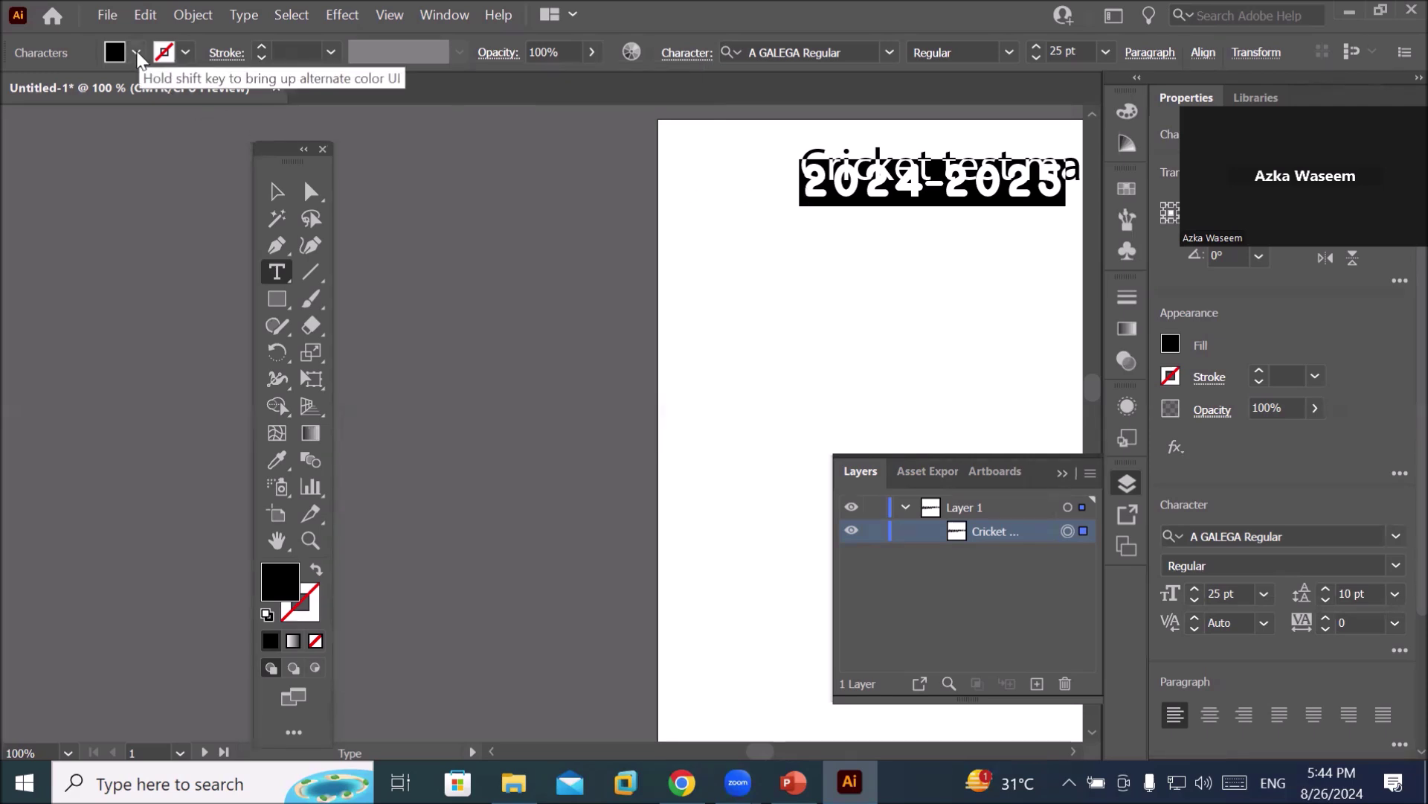
left_click(137, 52)
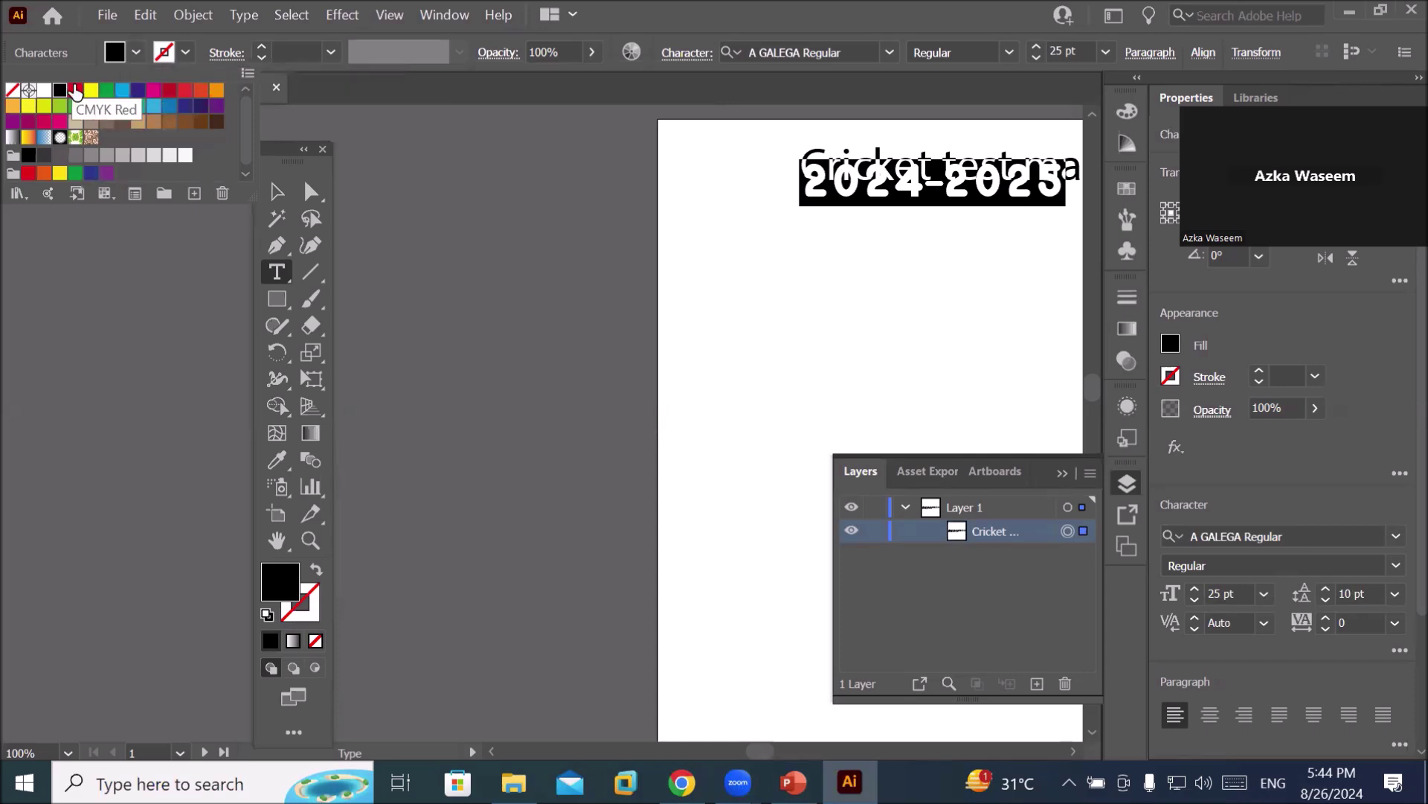
left_click(76, 90)
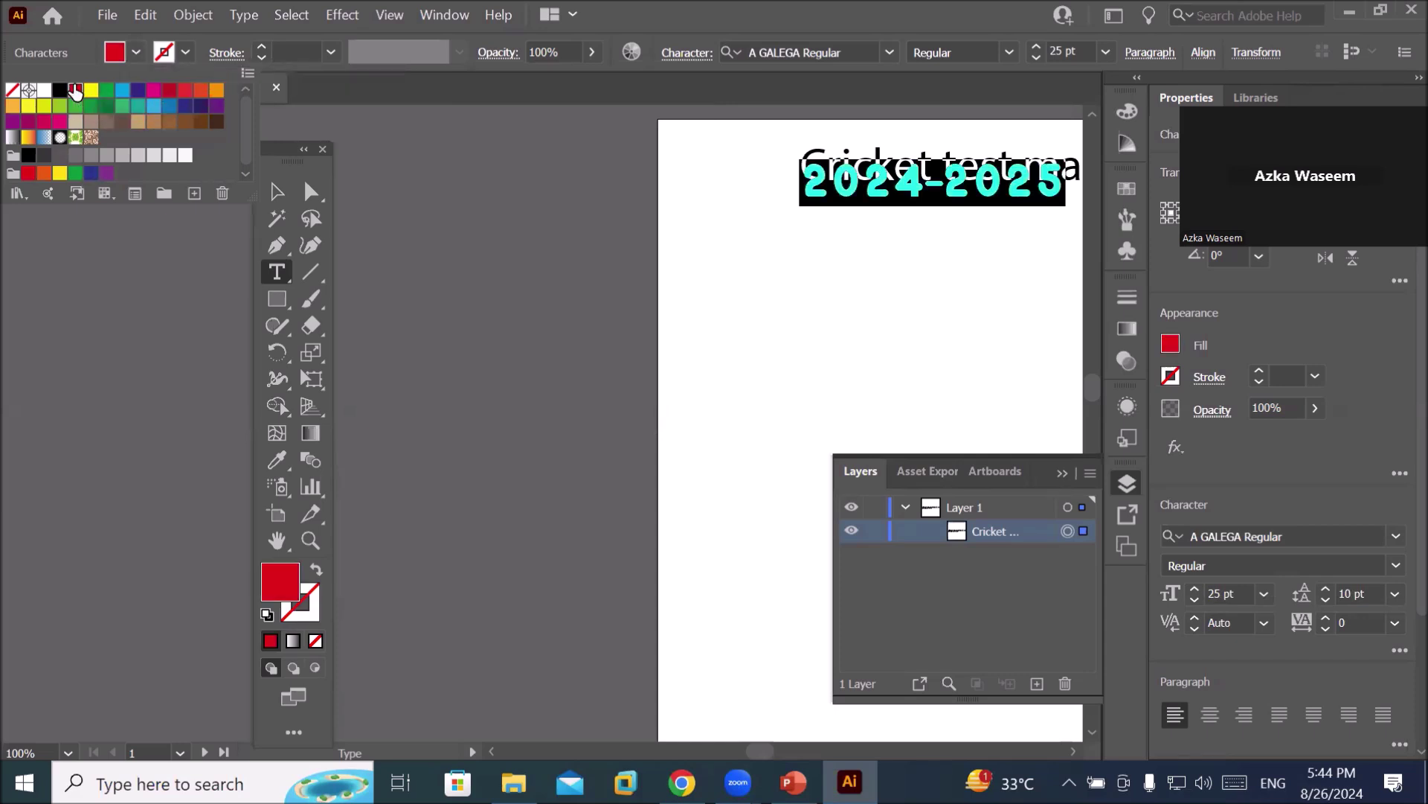
Give the "2024-2025" text a light blue stroke with a weight of 3 pt.
left_click(186, 52)
left_click(186, 52)
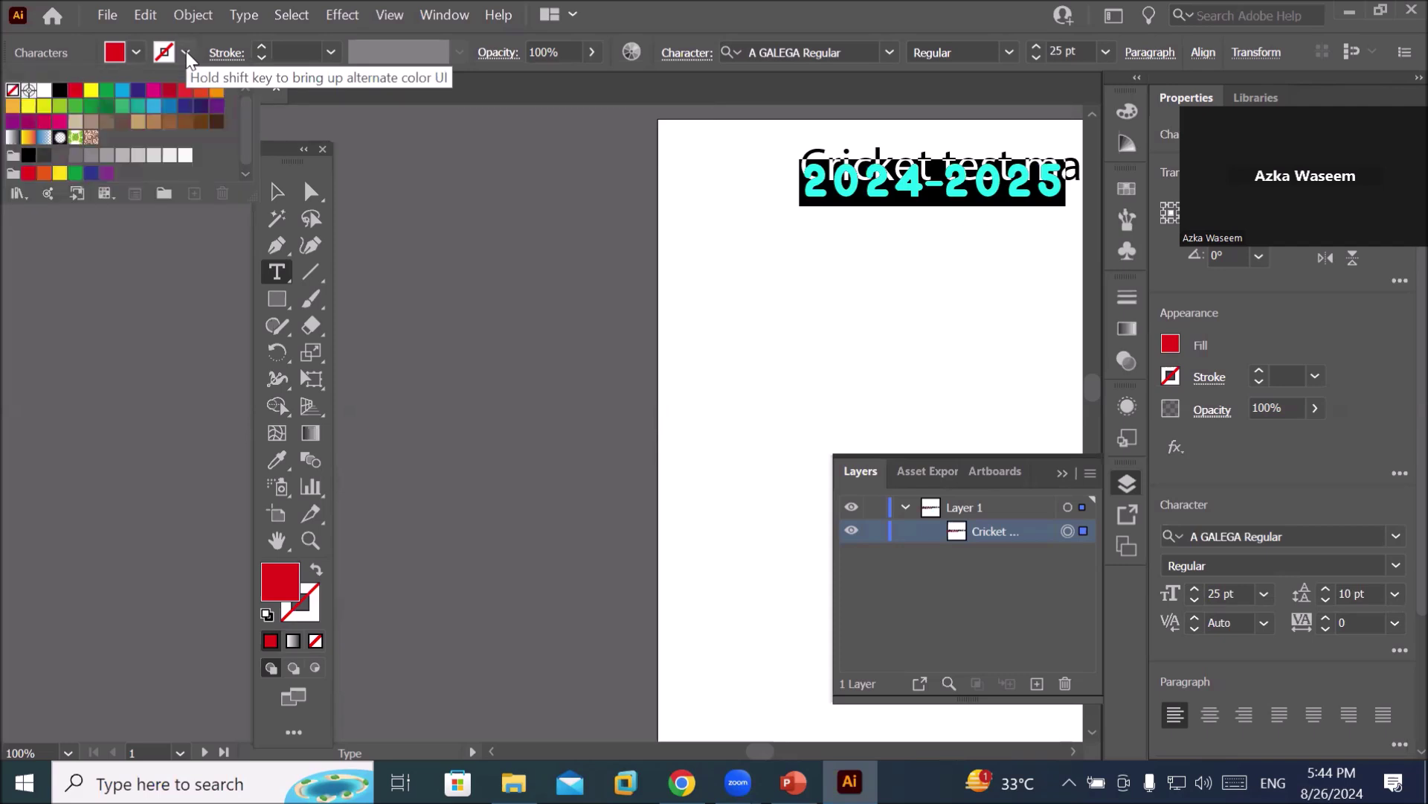
left_click(122, 90)
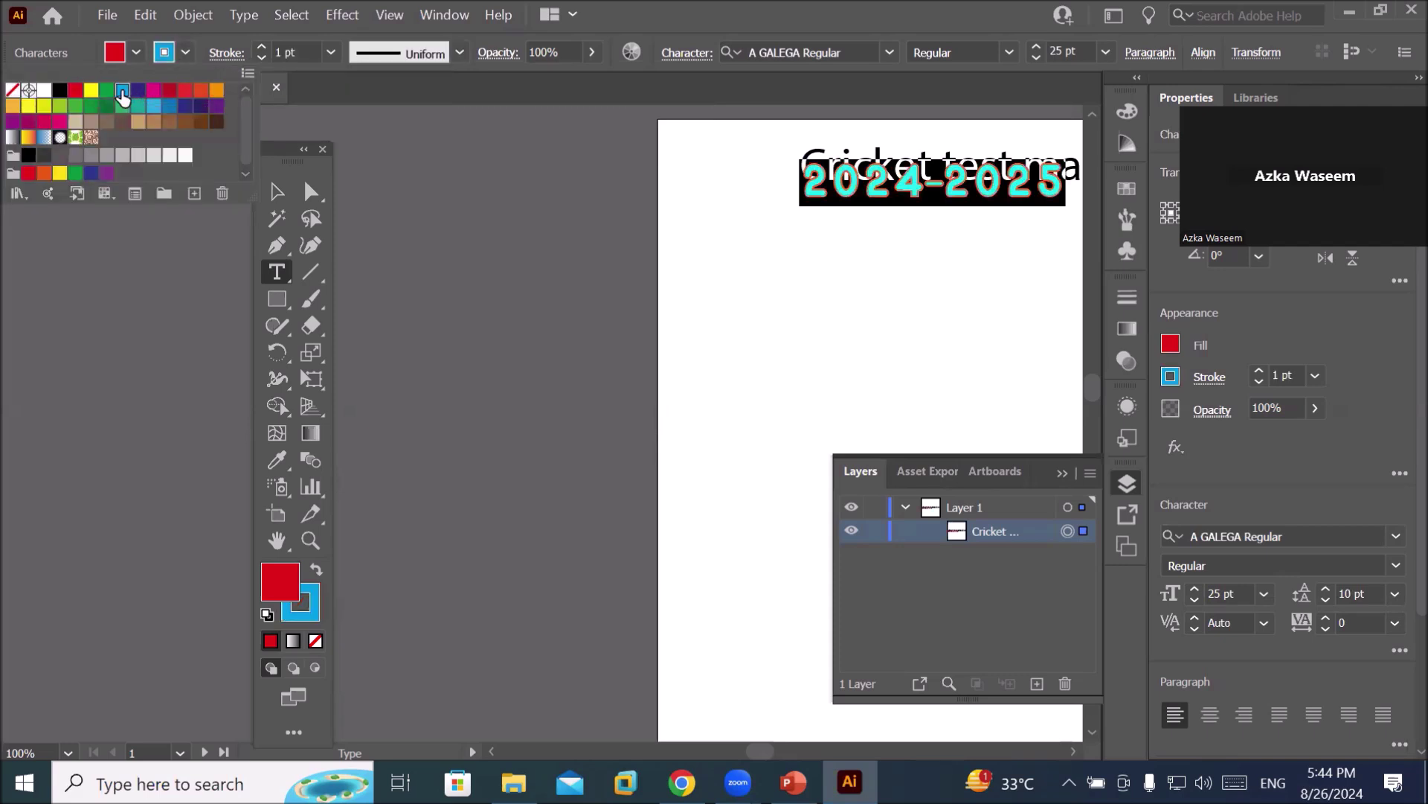
left_click(256, 47)
left_click(256, 47)
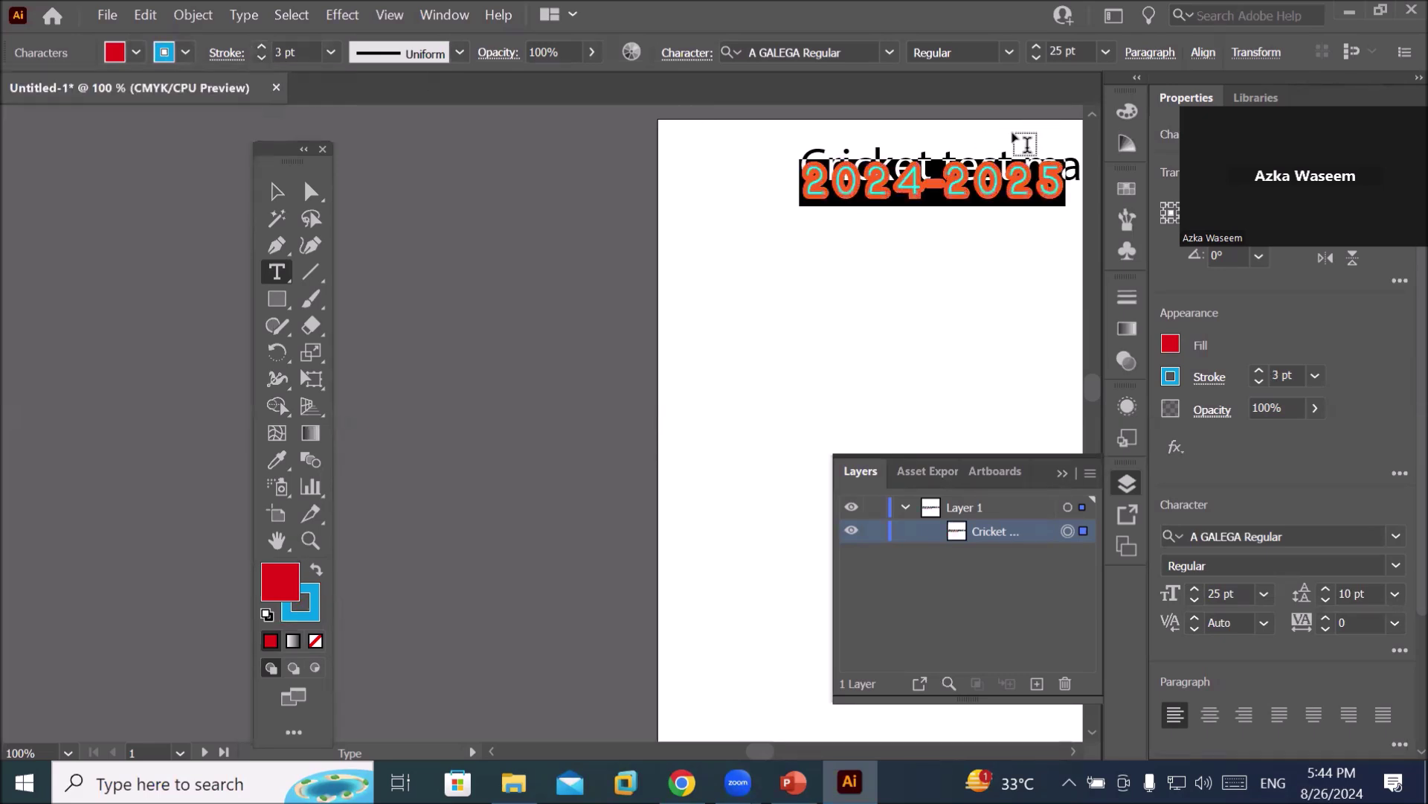
Deselect the characters and examine the fill and stroke of the "2024-2025" line up close.
scroll(1020, 137, "up", 2)
left_click(879, 204)
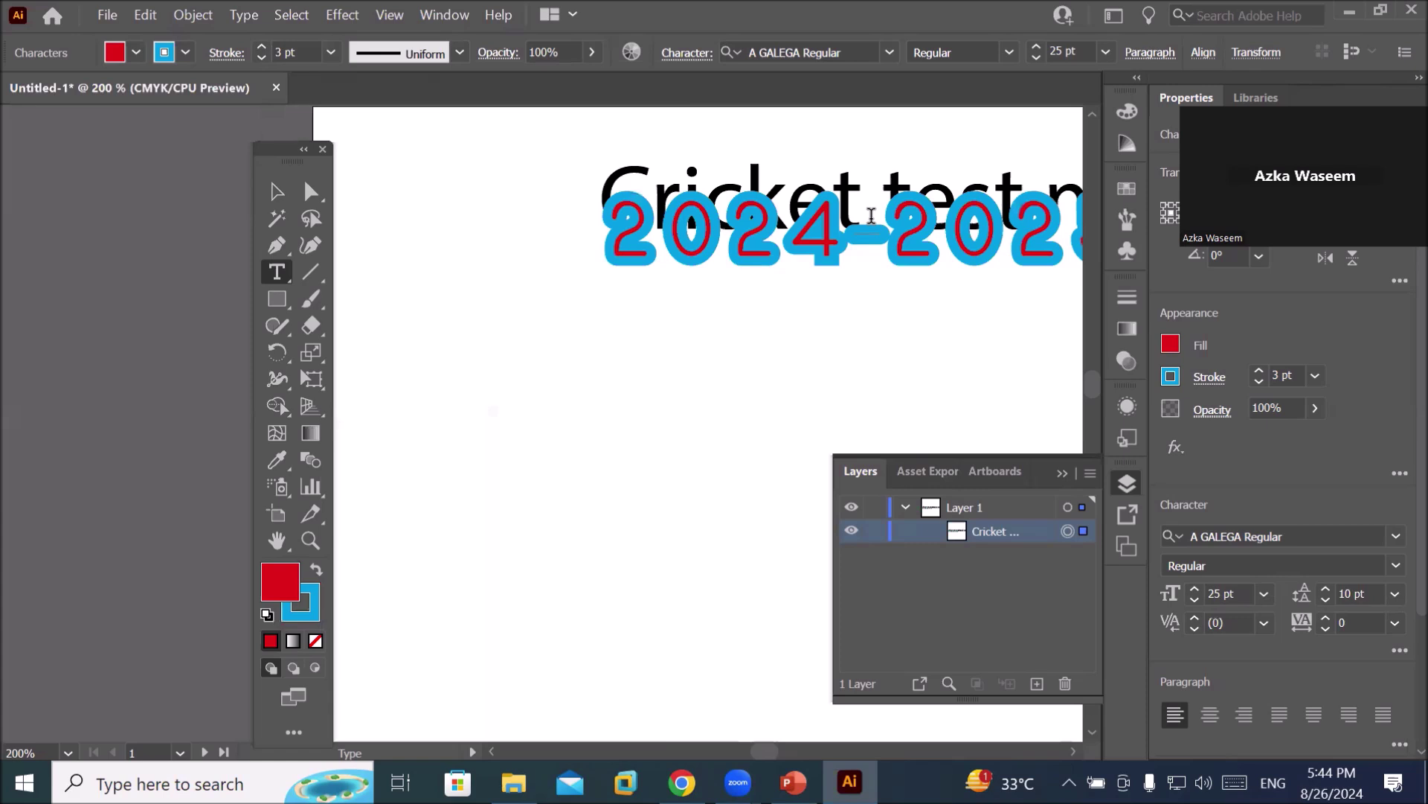
scroll(878, 204, "up", 5)
scroll(878, 203, "down", 5)
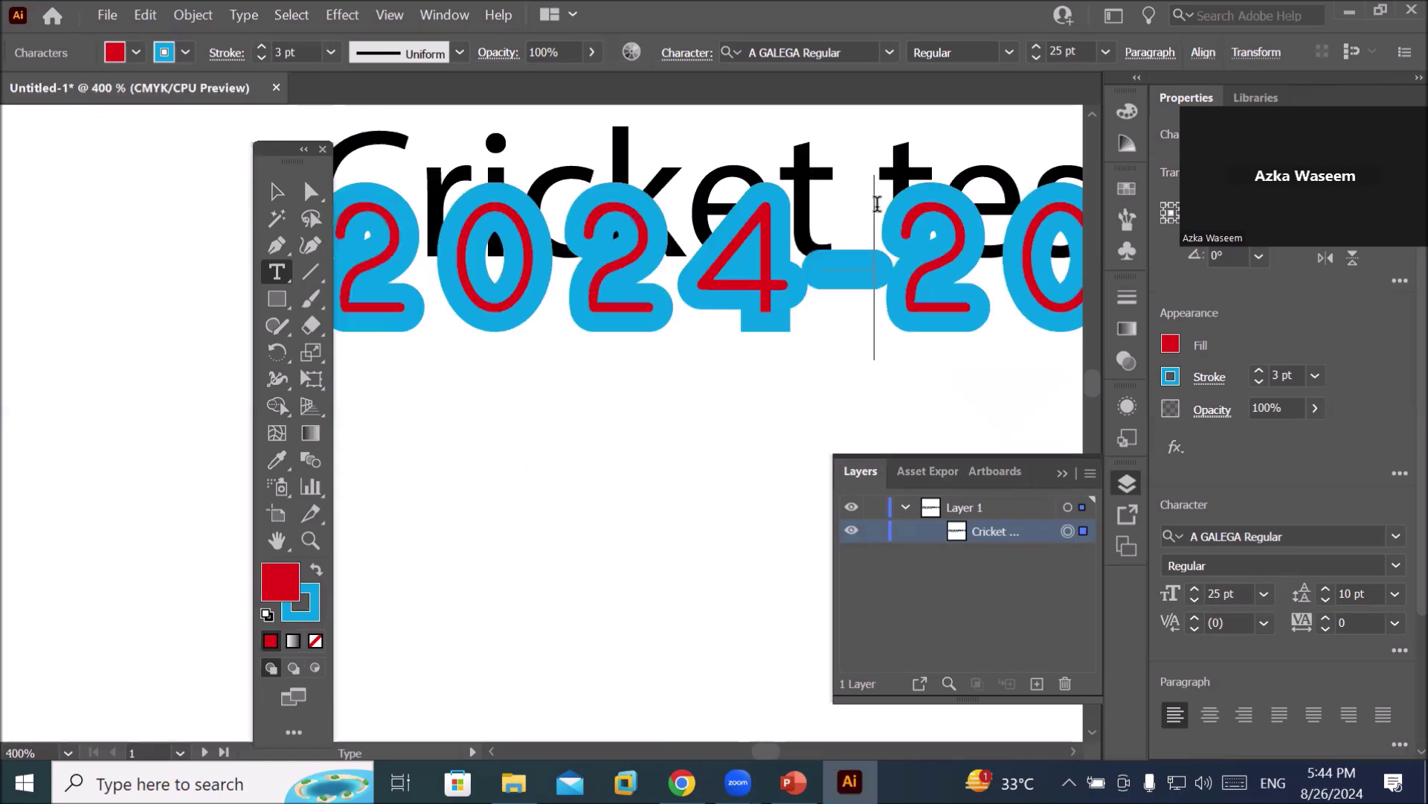
scroll(878, 204, "down", 1)
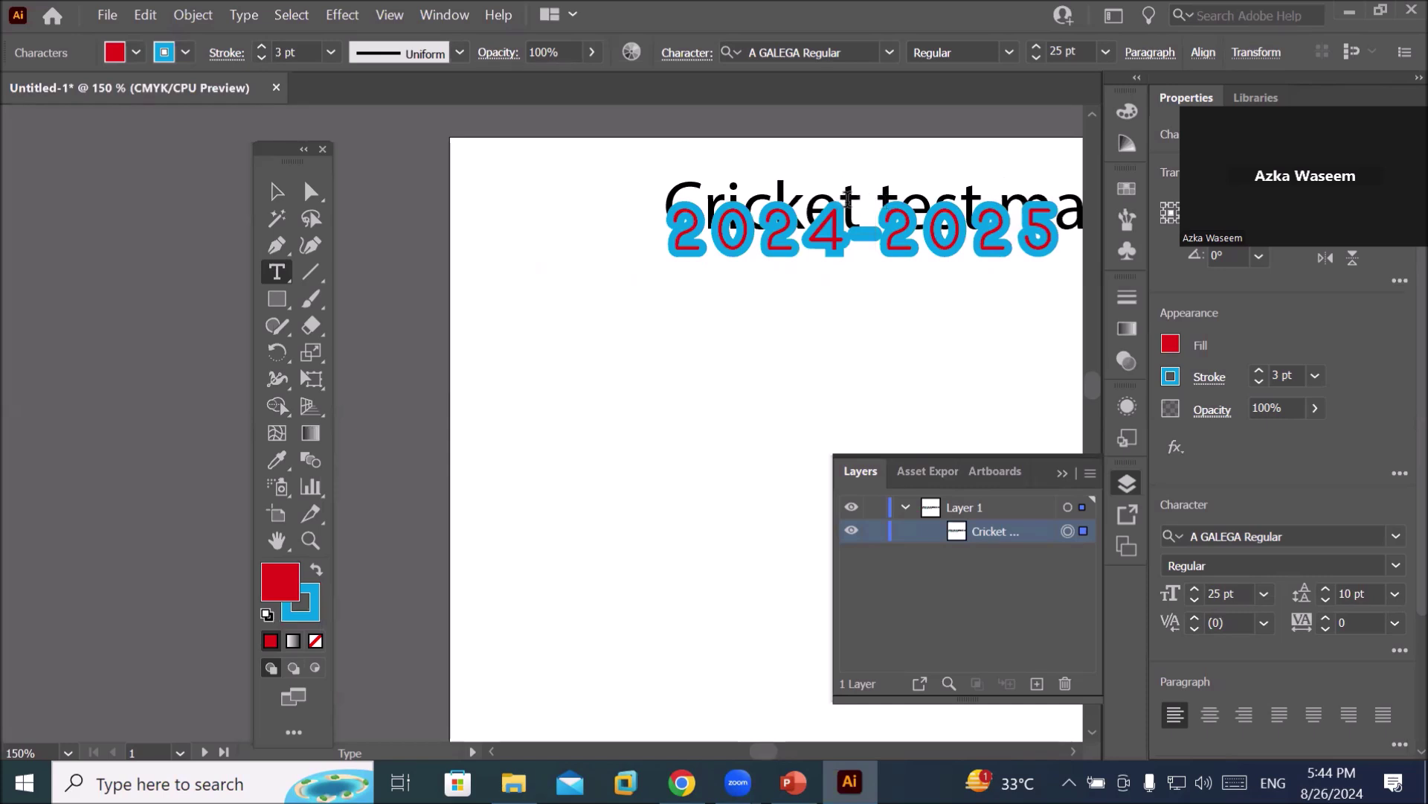
scroll(854, 200, "down", 2)
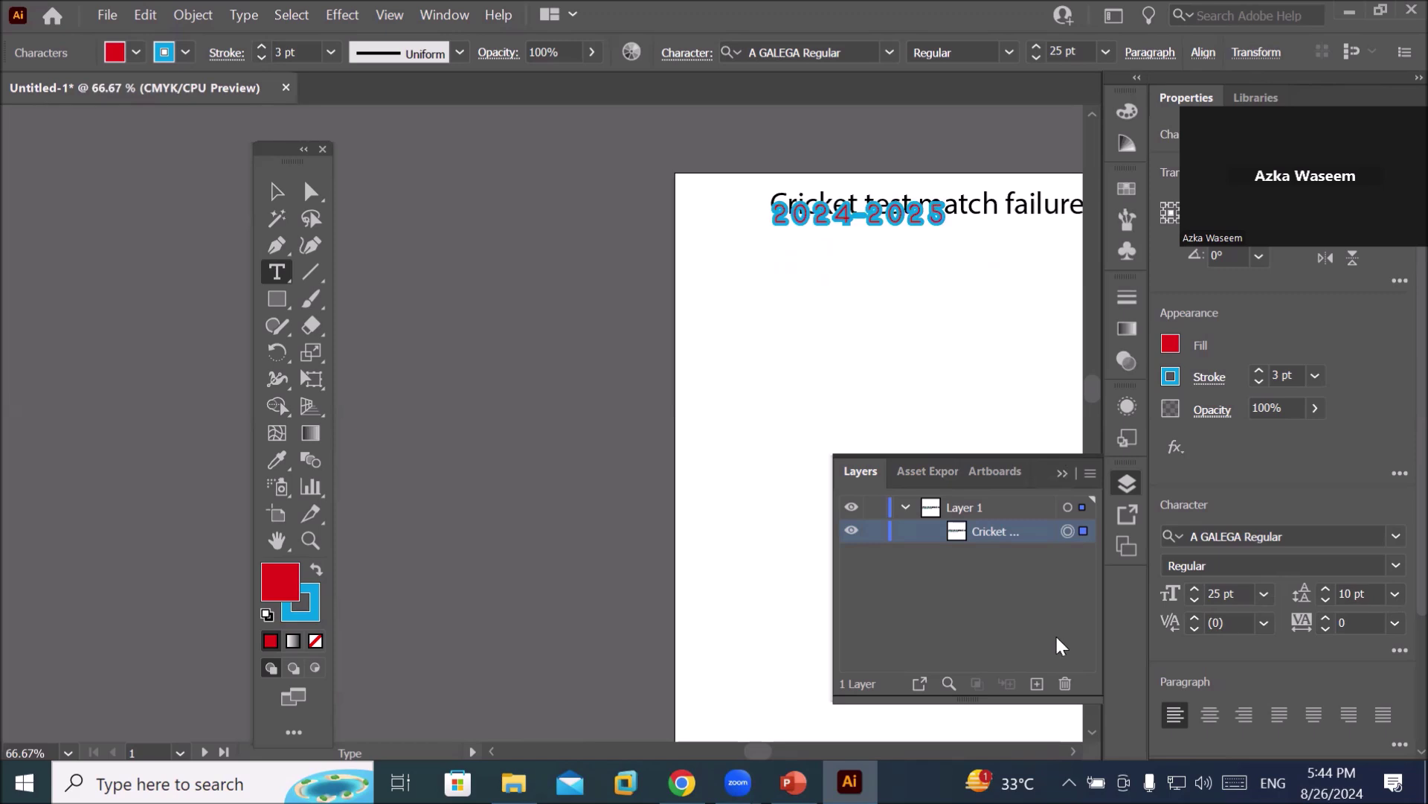
Set the font size of the "Cricket test match failure" line to 32 pt.
left_click(1073, 751)
left_click(1073, 751)
left_click(1073, 751)
left_click(1073, 751)
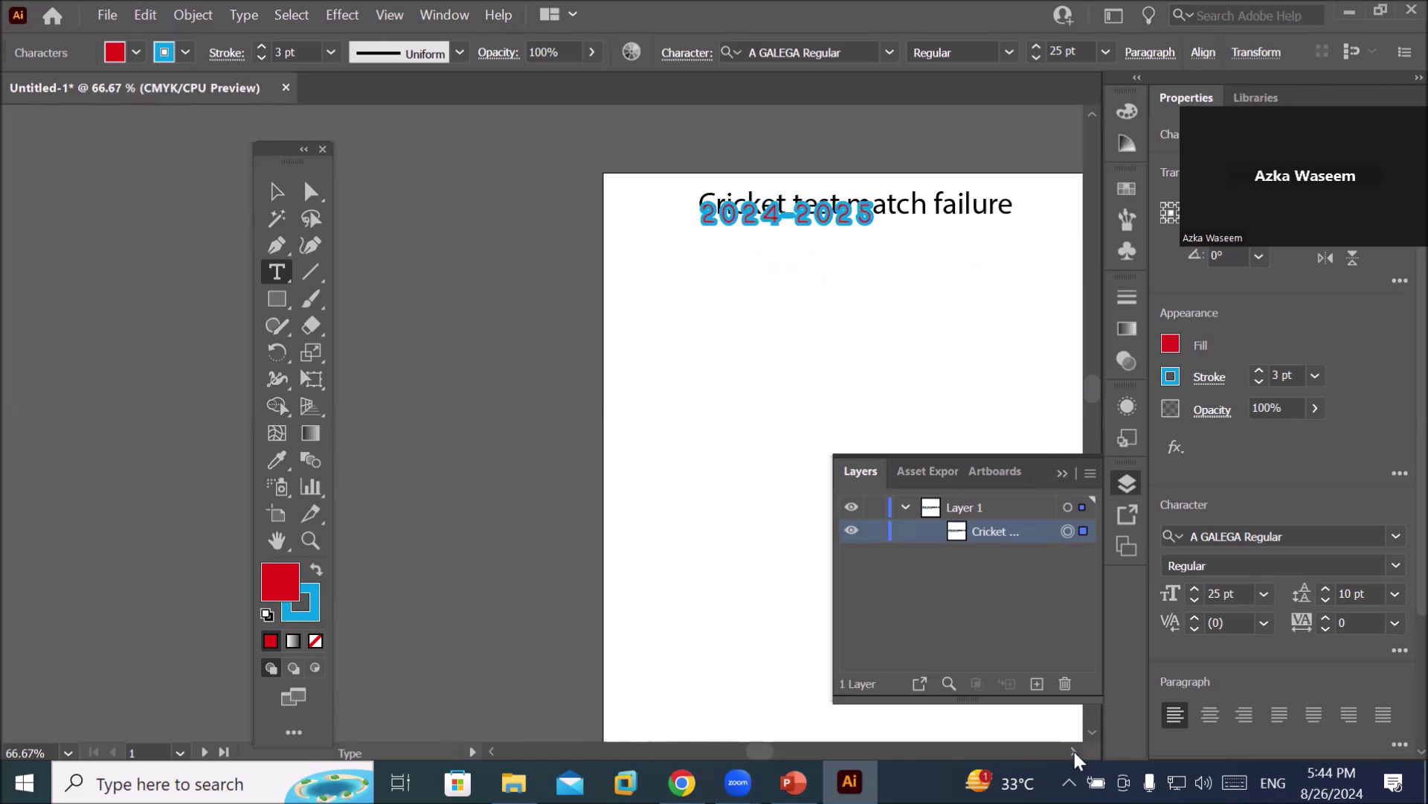
left_click(1074, 751)
left_click(1074, 751)
left_click(1075, 750)
left_click(1075, 750)
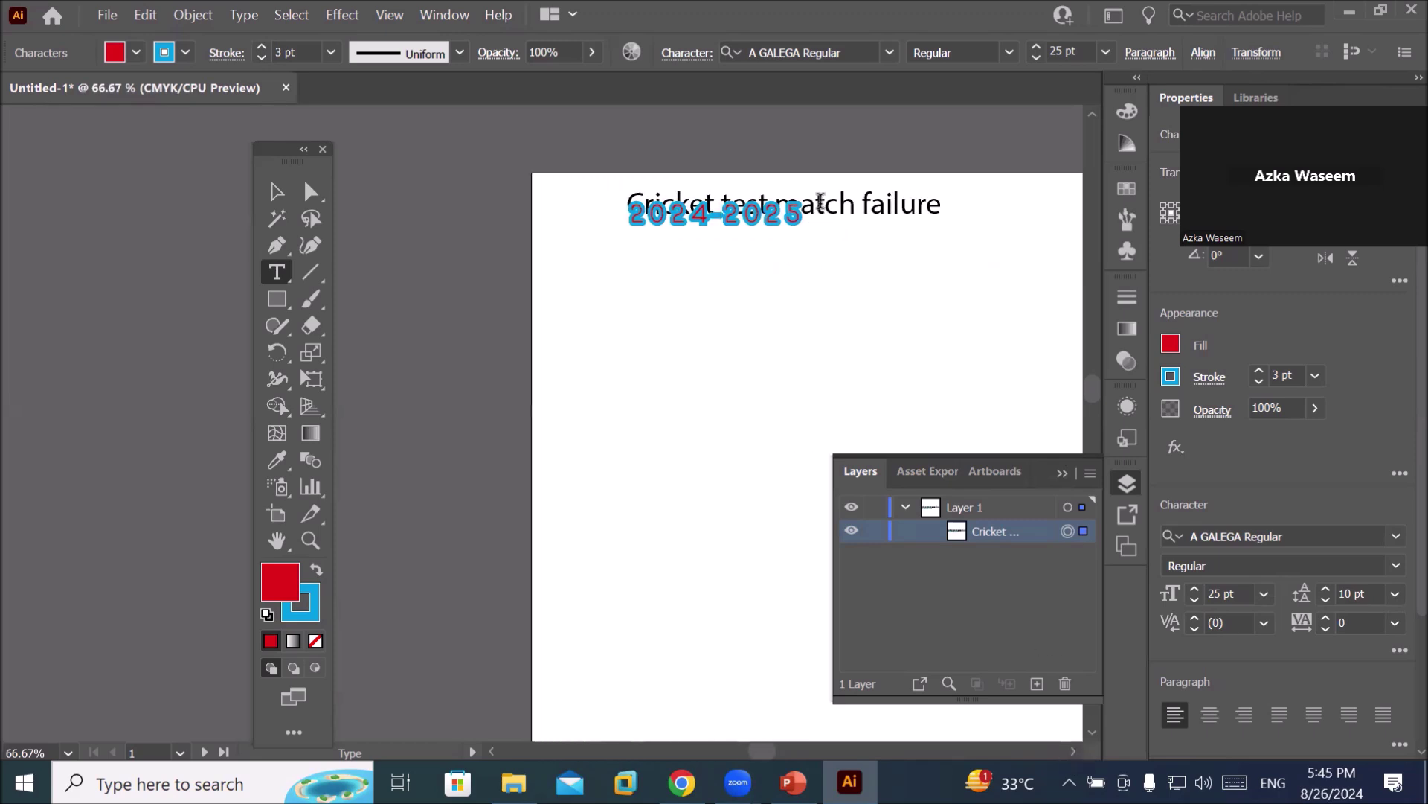
double_click(820, 201)
left_click(852, 202)
left_click_drag(938, 197, 627, 178)
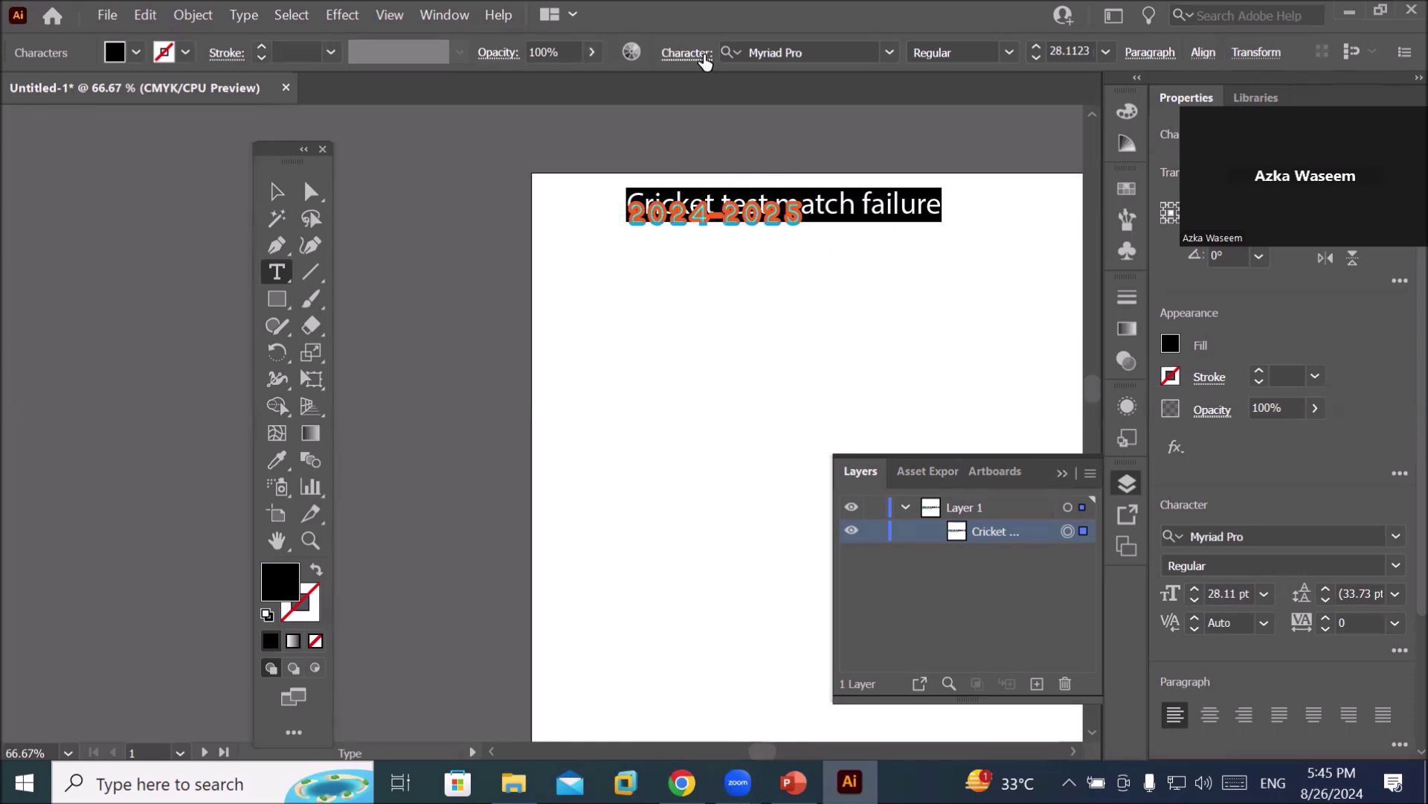
left_click(890, 55)
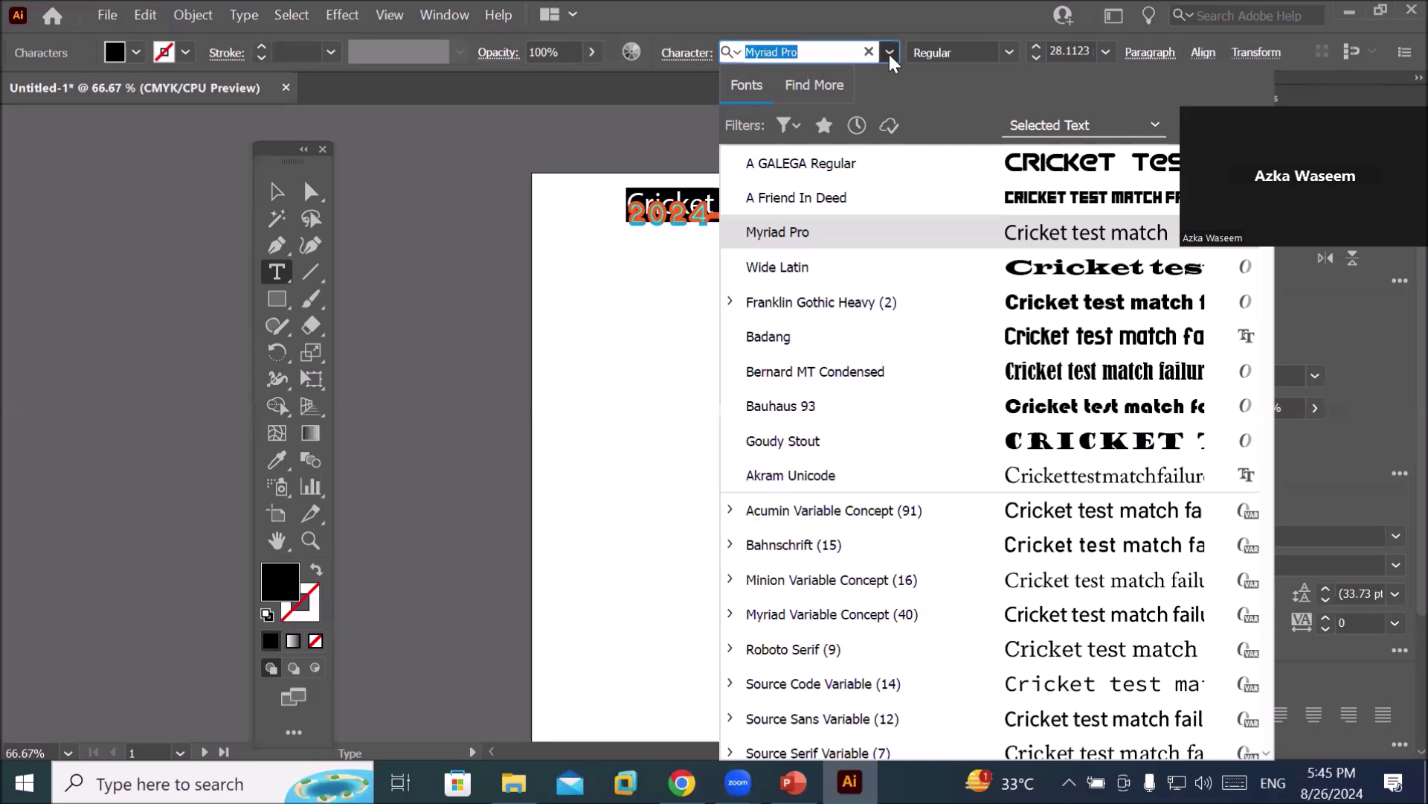
left_click(890, 55)
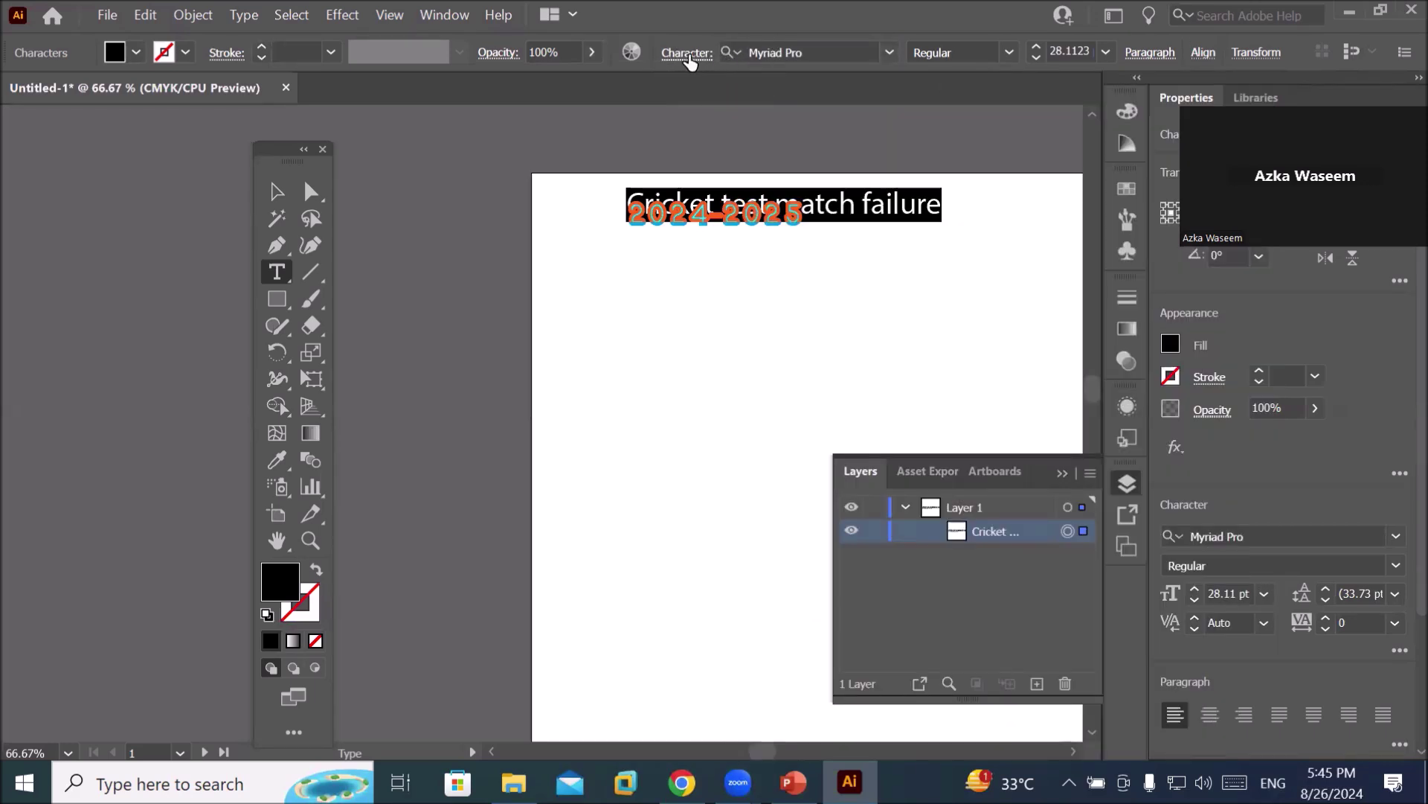
left_click(493, 751)
left_click(494, 751)
left_click(493, 751)
left_click(493, 751)
left_click(494, 750)
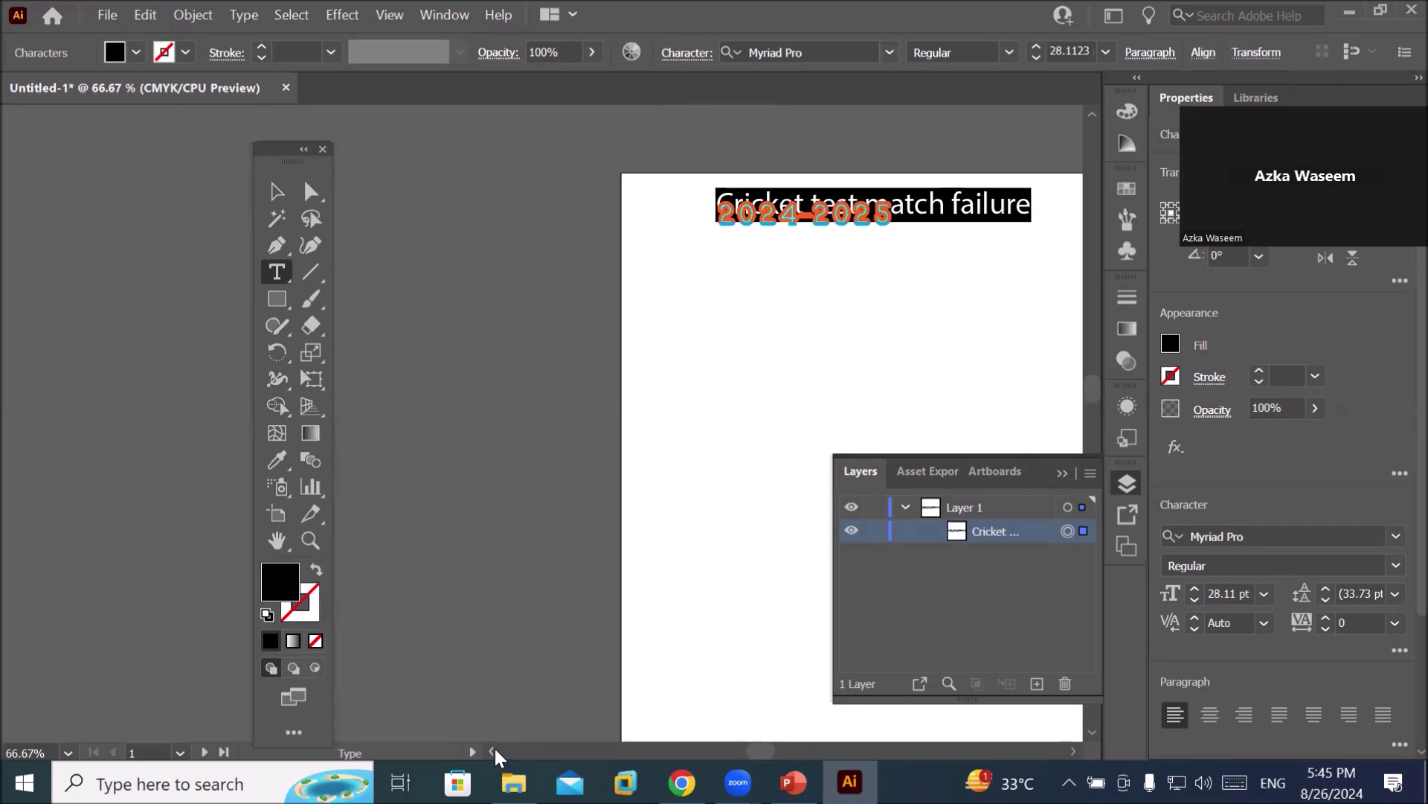
left_click(673, 51)
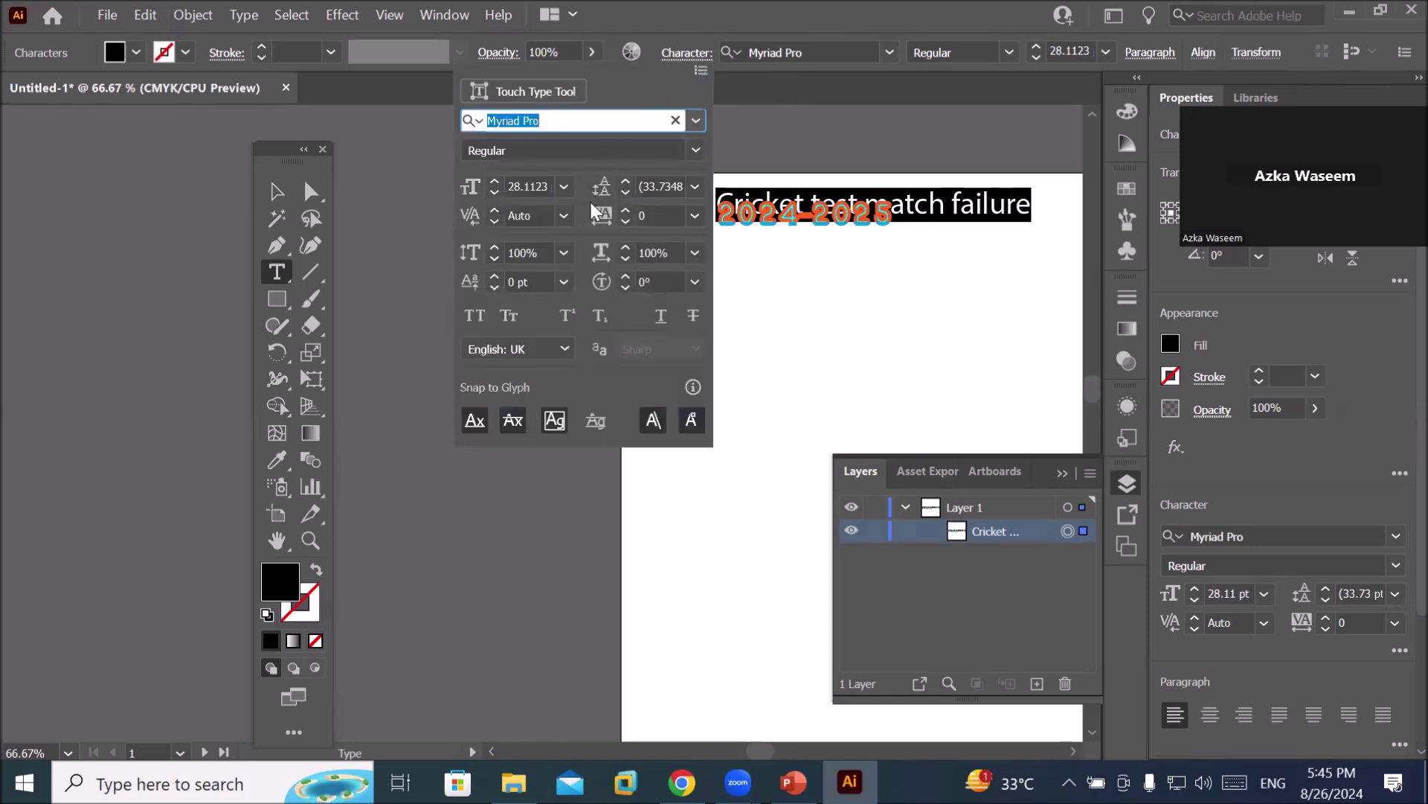
left_click(495, 183)
left_click(495, 183)
left_click(495, 183)
left_click(494, 183)
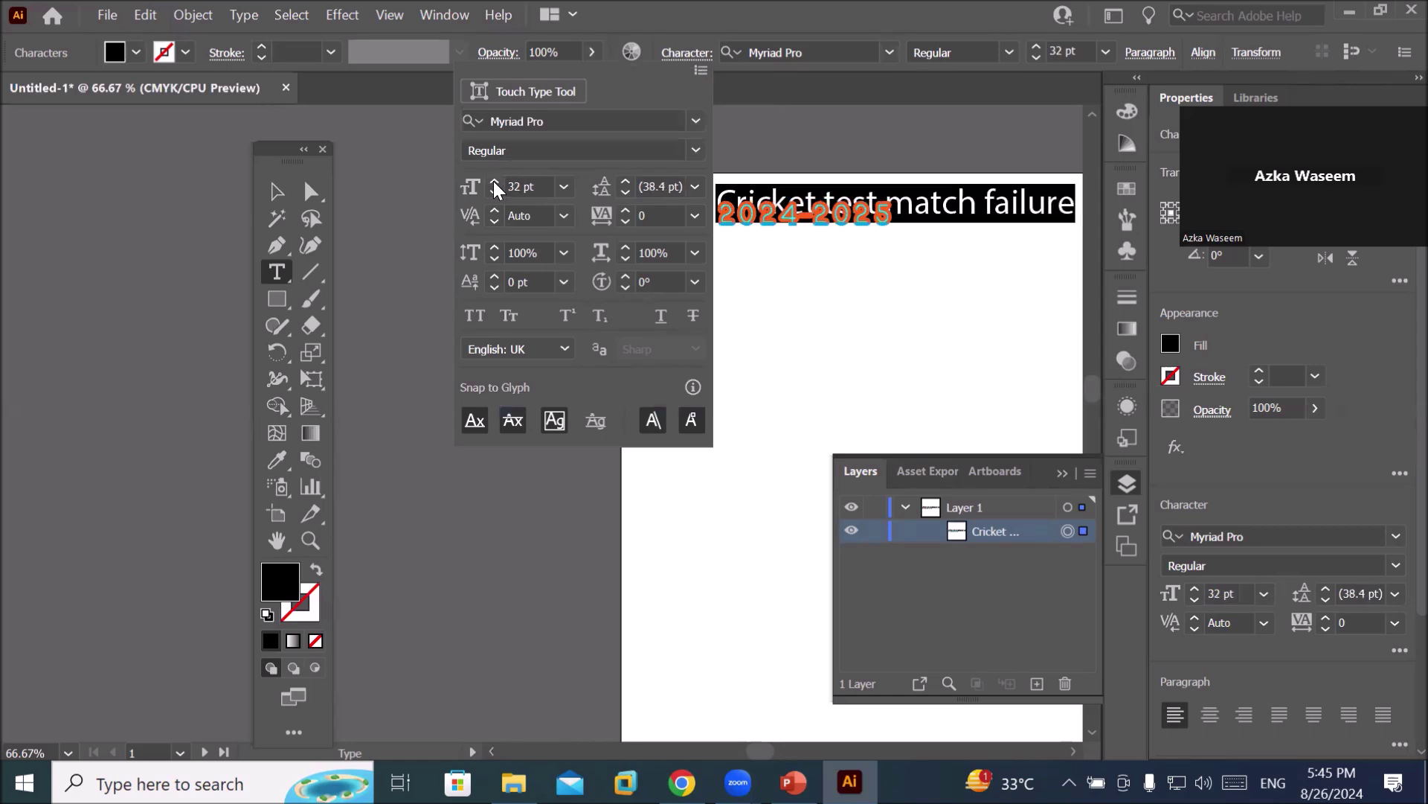
Change the highlighted "Cricket test match failure" line to Bernard MT Condensed and set its leading to 47 pt.
left_click(697, 121)
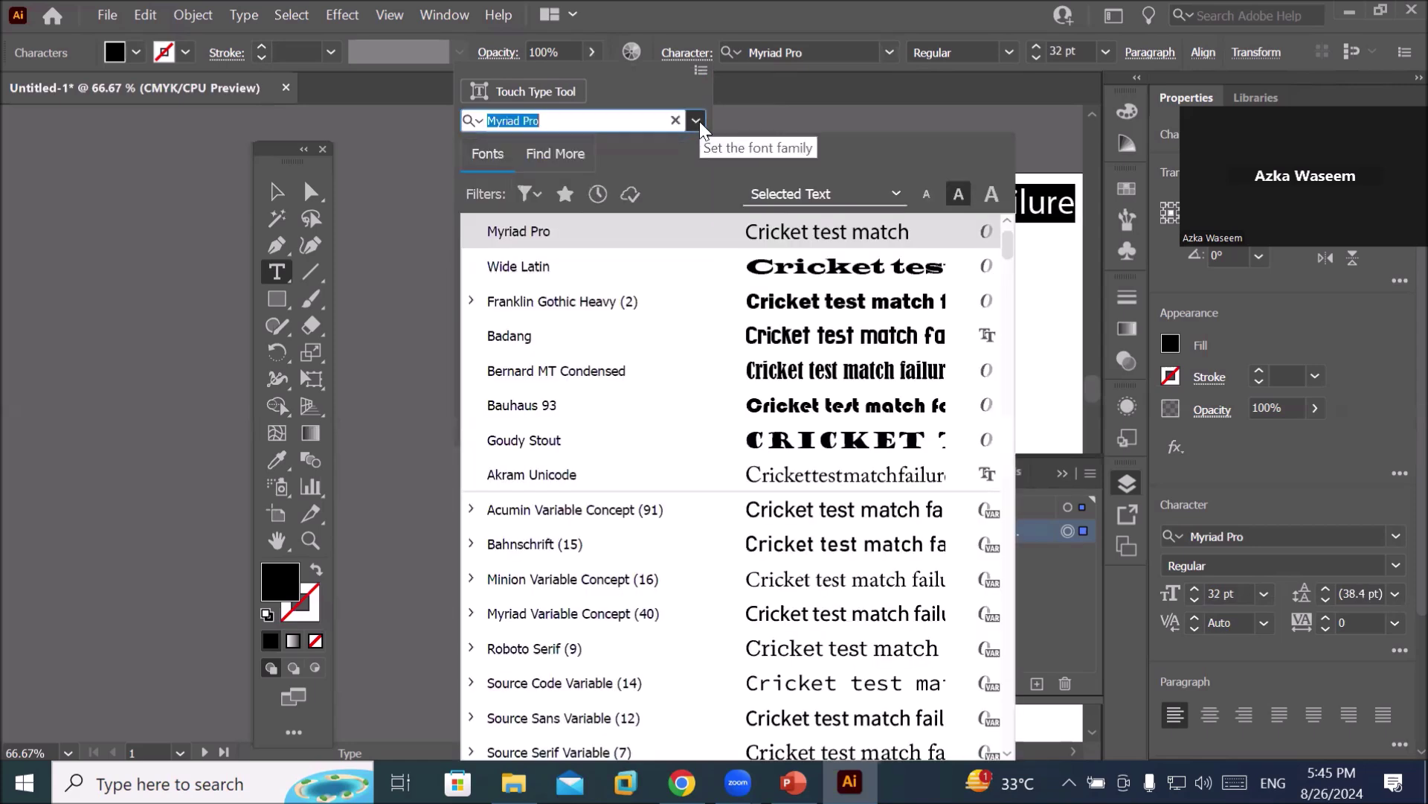
left_click(774, 375)
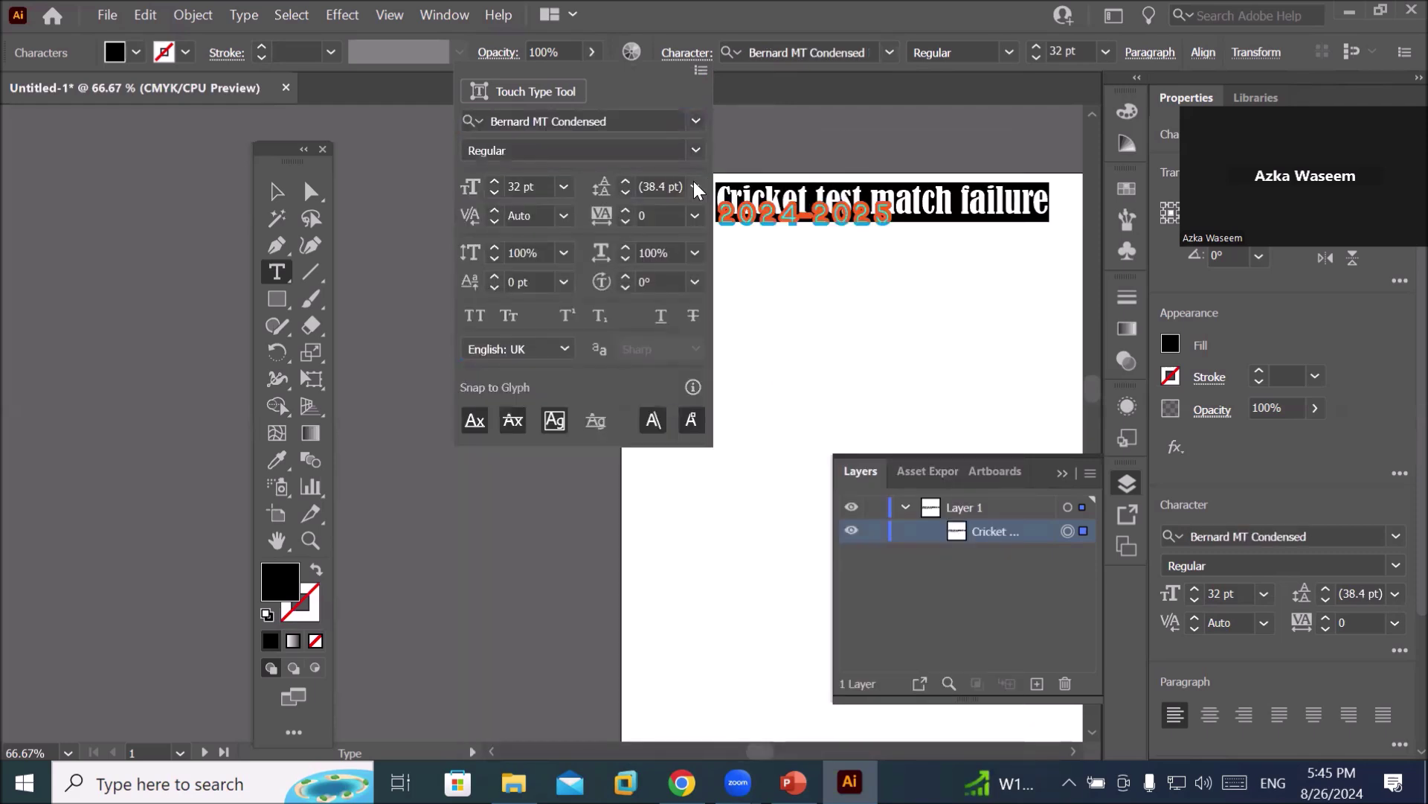
left_click(626, 182)
left_click(627, 181)
left_click(627, 180)
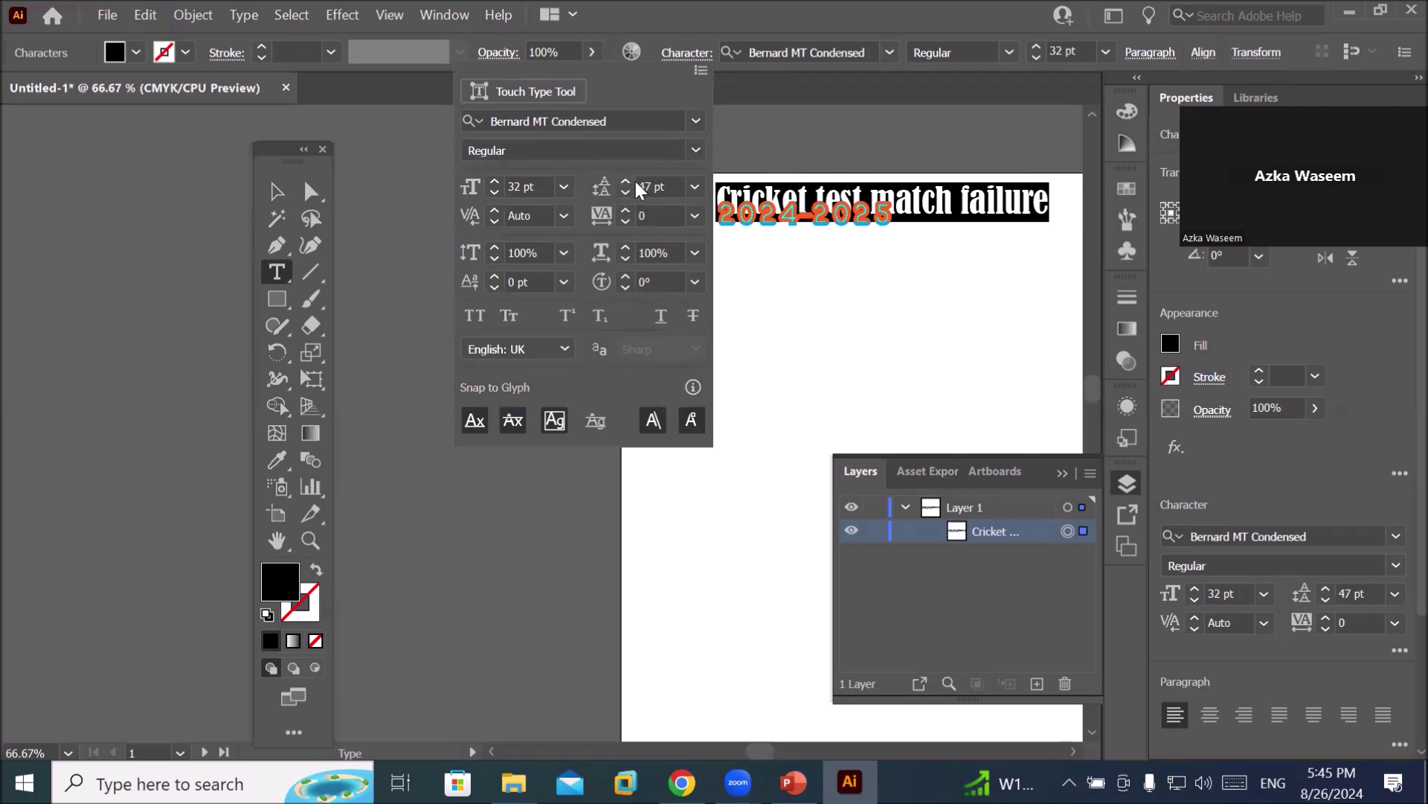
Set the leading of the "2024-2025" line to 17 pt and deselect its characters.
left_click(782, 212)
left_click(847, 220)
left_click_drag(894, 217, 714, 216)
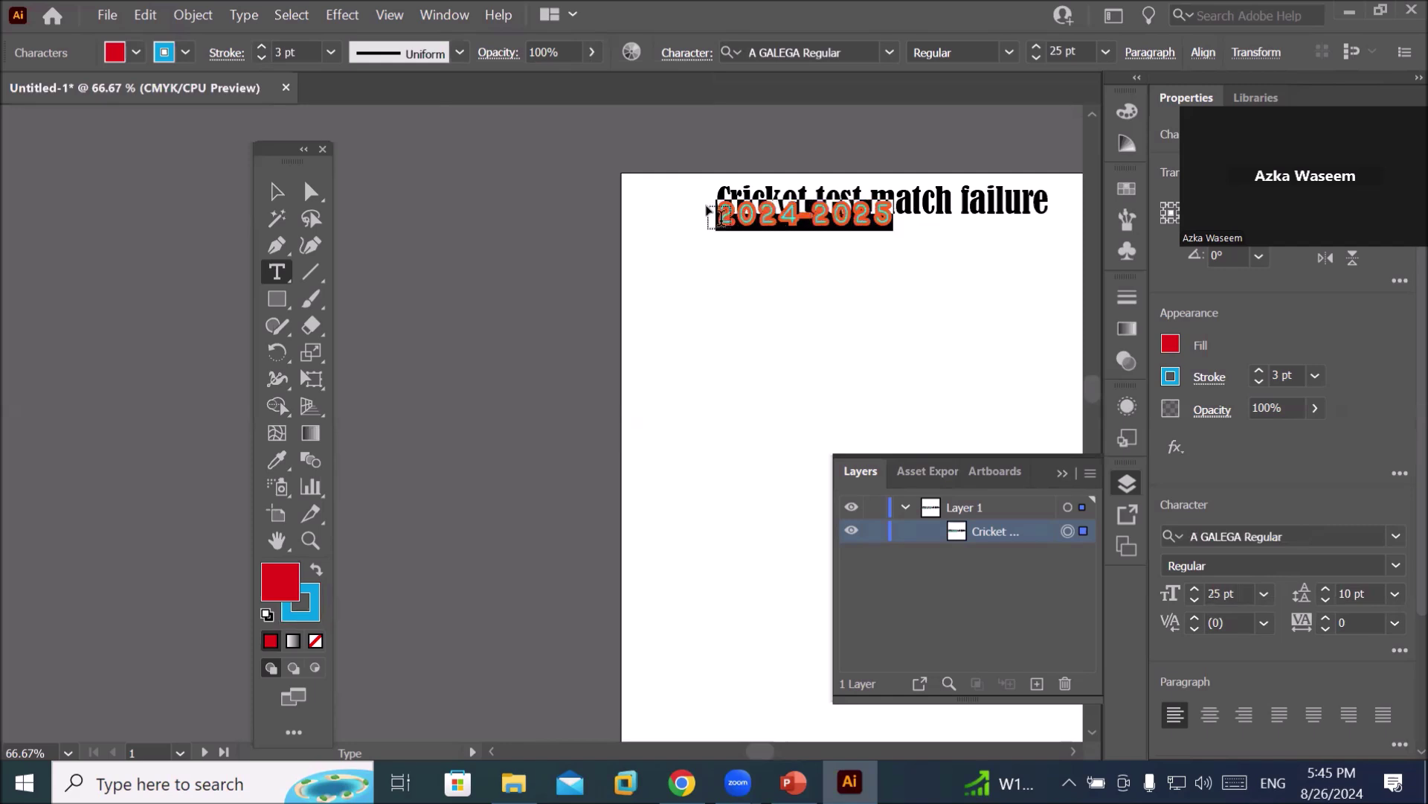
left_click(677, 54)
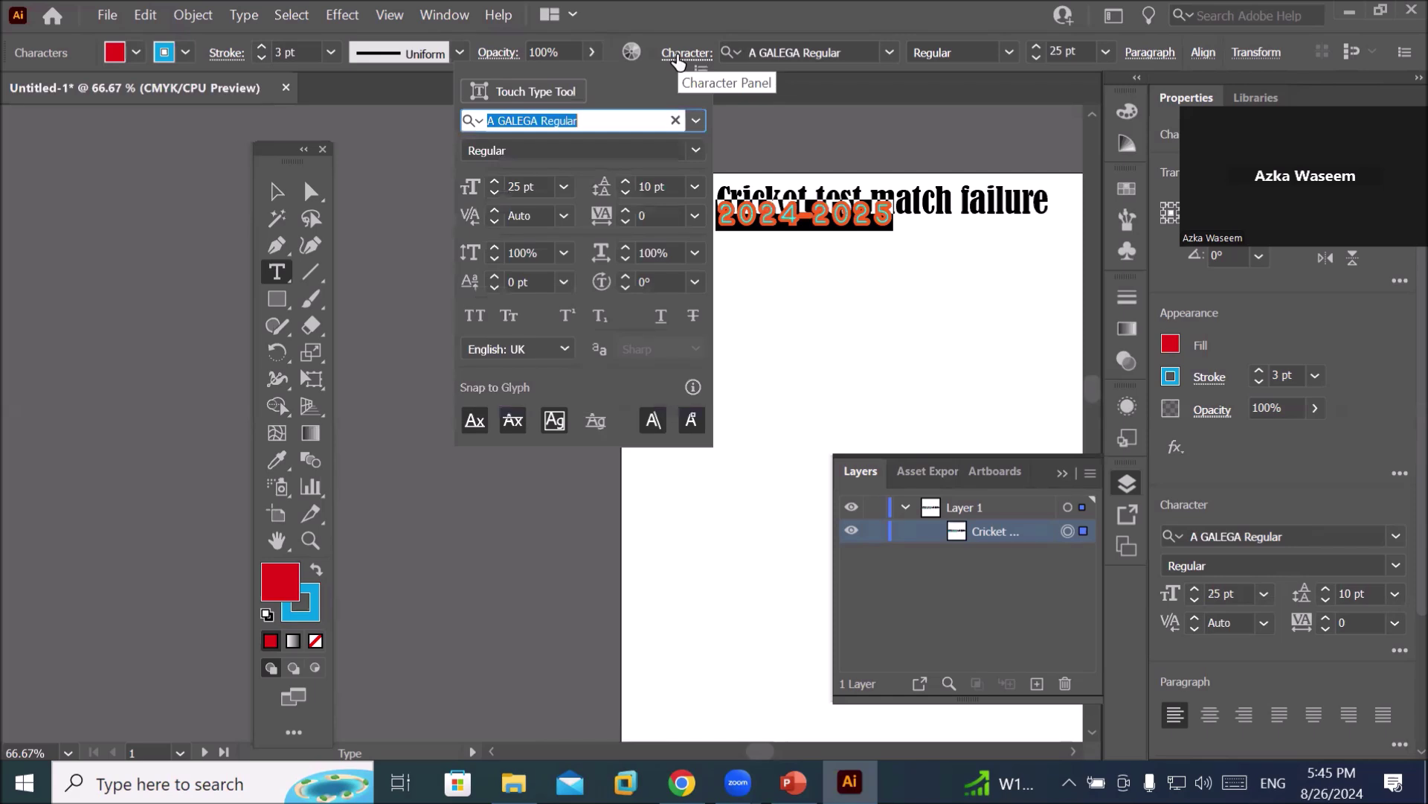
left_click(625, 182)
left_click(624, 182)
left_click(624, 183)
left_click(624, 183)
left_click(624, 183)
left_click(624, 183)
left_click(624, 182)
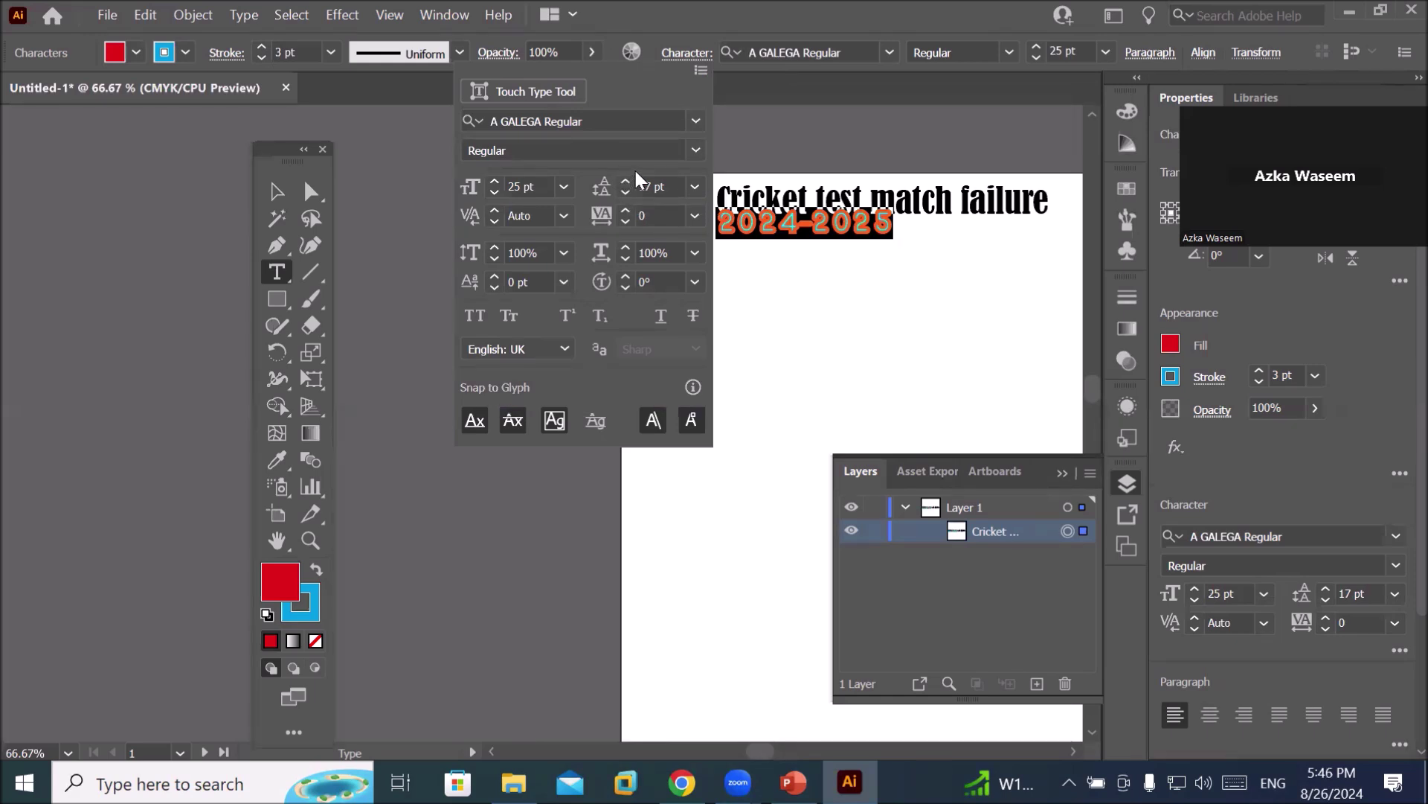
key("Escape")
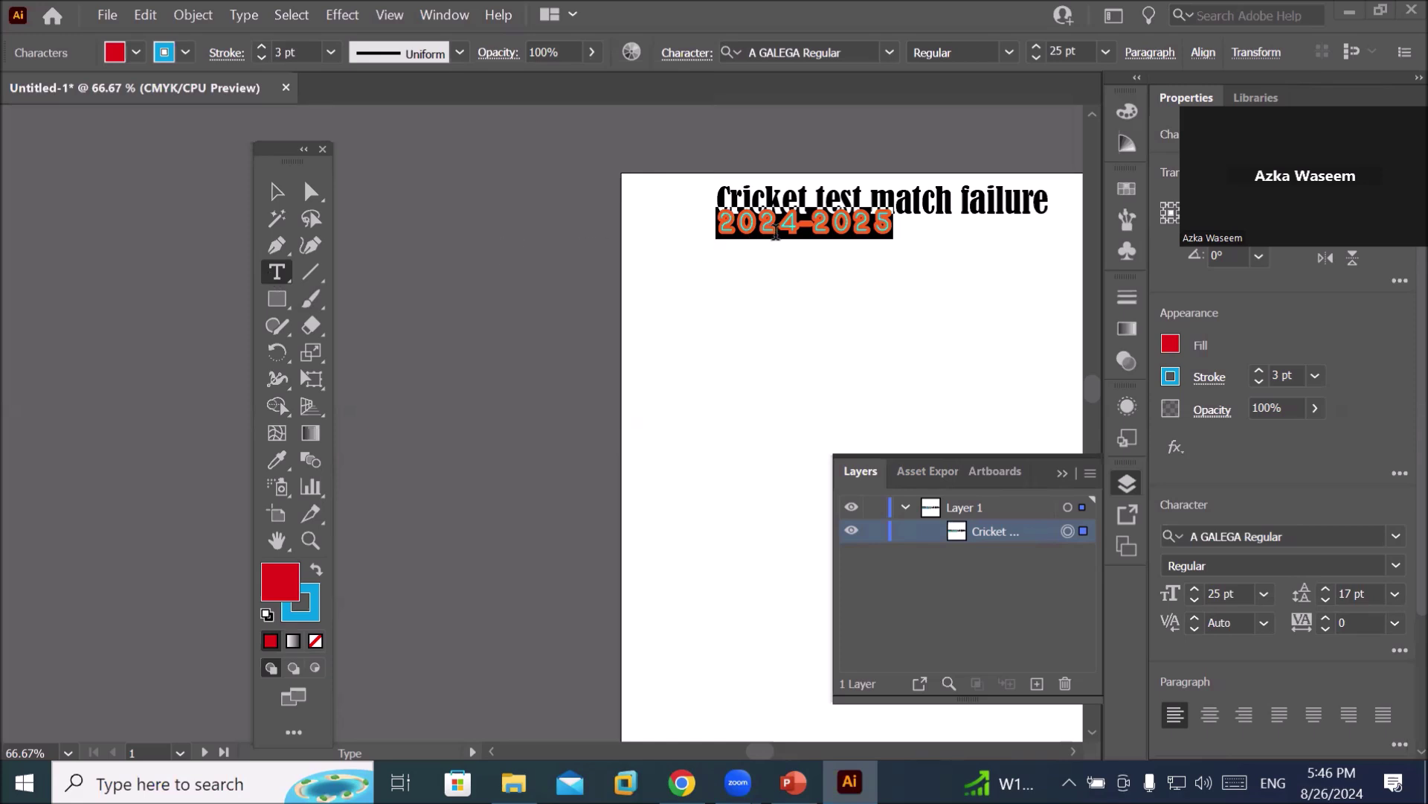
left_click(799, 229)
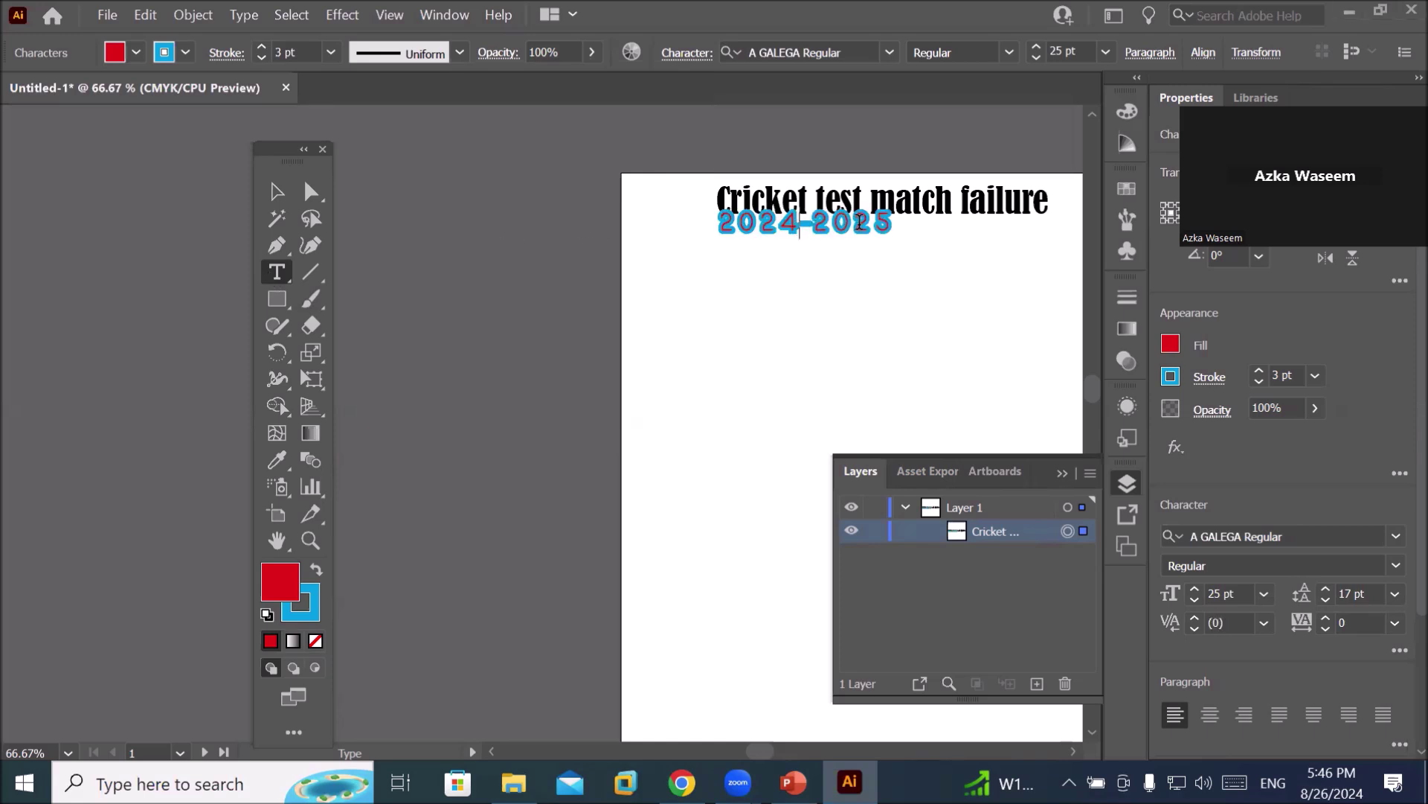
Try to apply several non-uniform variable width profiles to the stroke of the "2024-2025" text.
left_click_drag(895, 223, 711, 225)
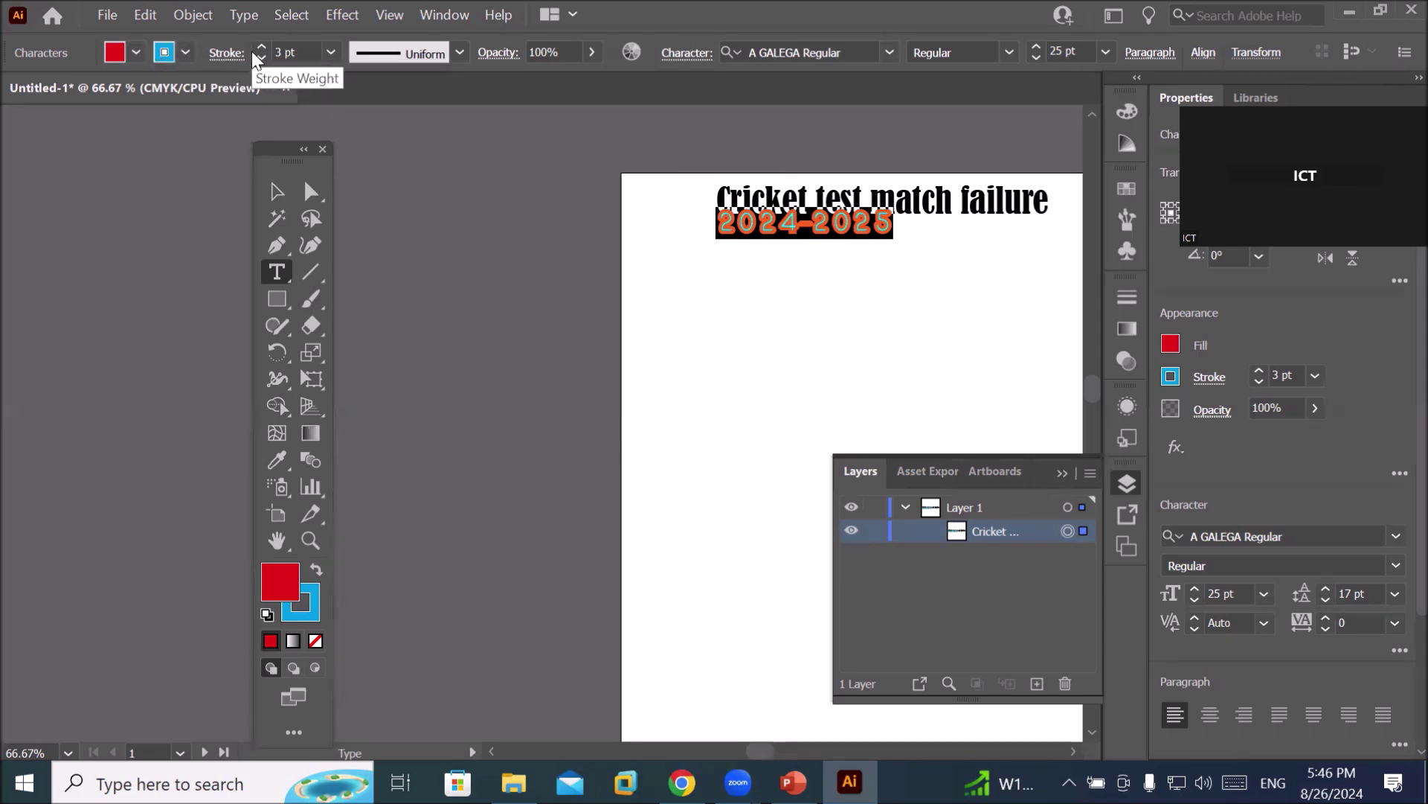
left_click(458, 54)
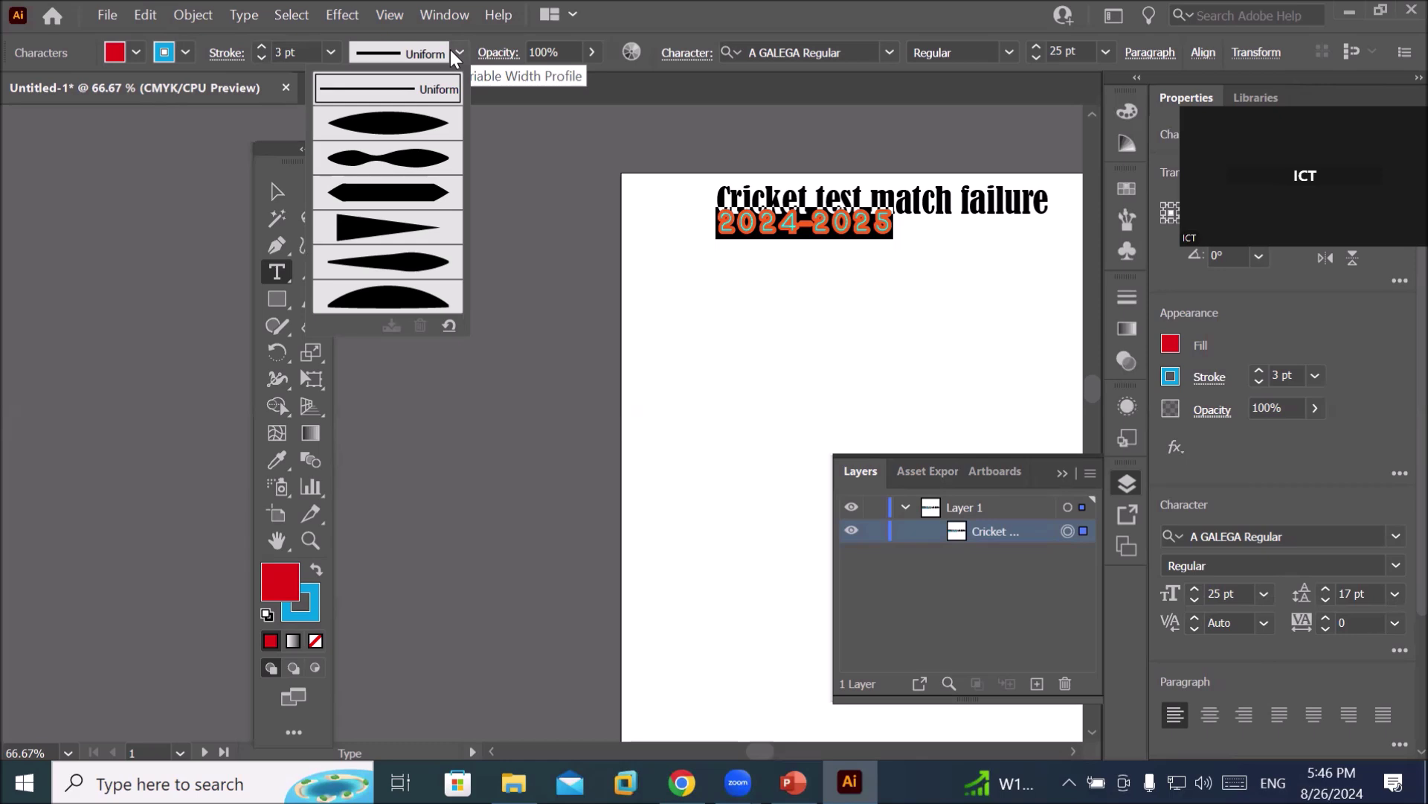
left_click(879, 203)
scroll(877, 200, "up", 2)
scroll(740, 201, "up", 2)
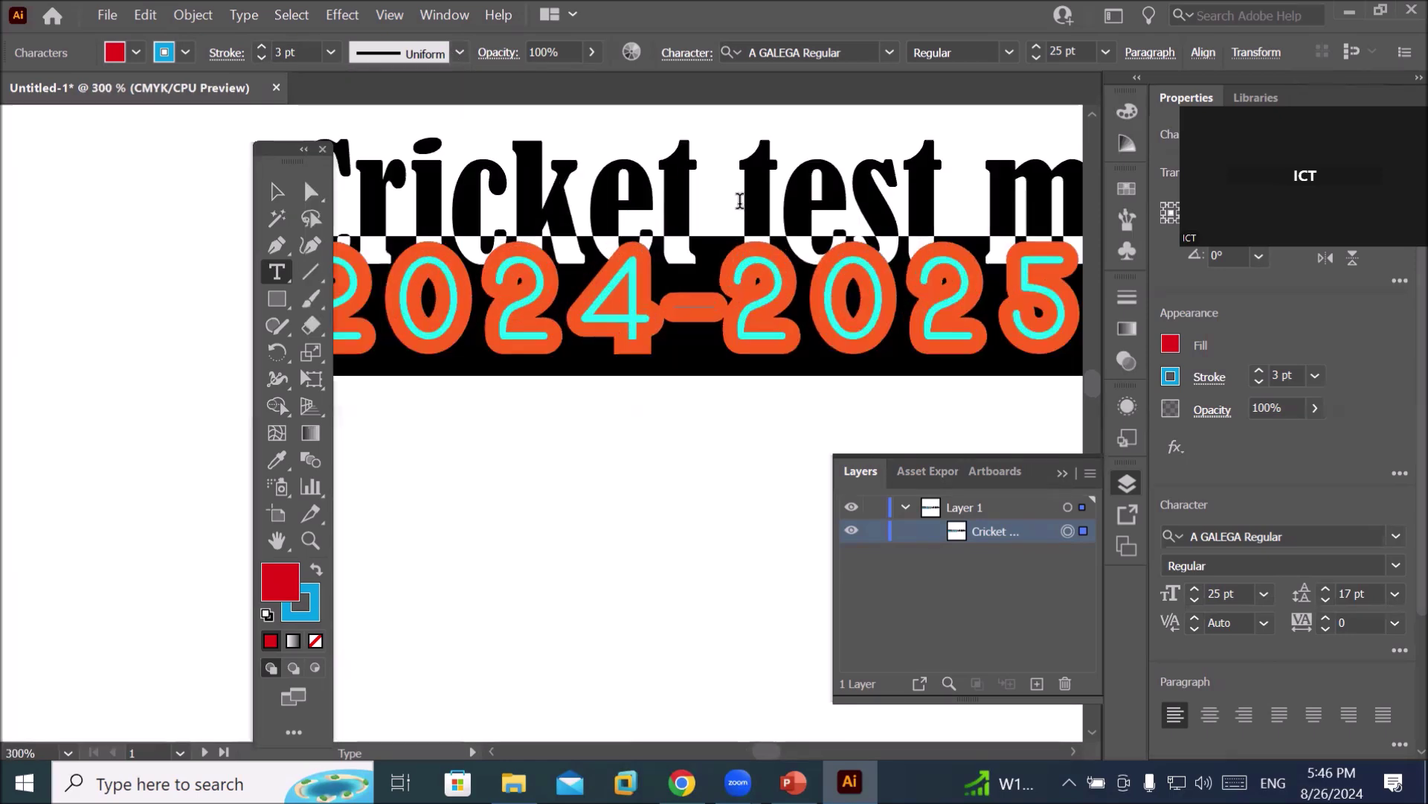
left_click(460, 52)
left_click(425, 126)
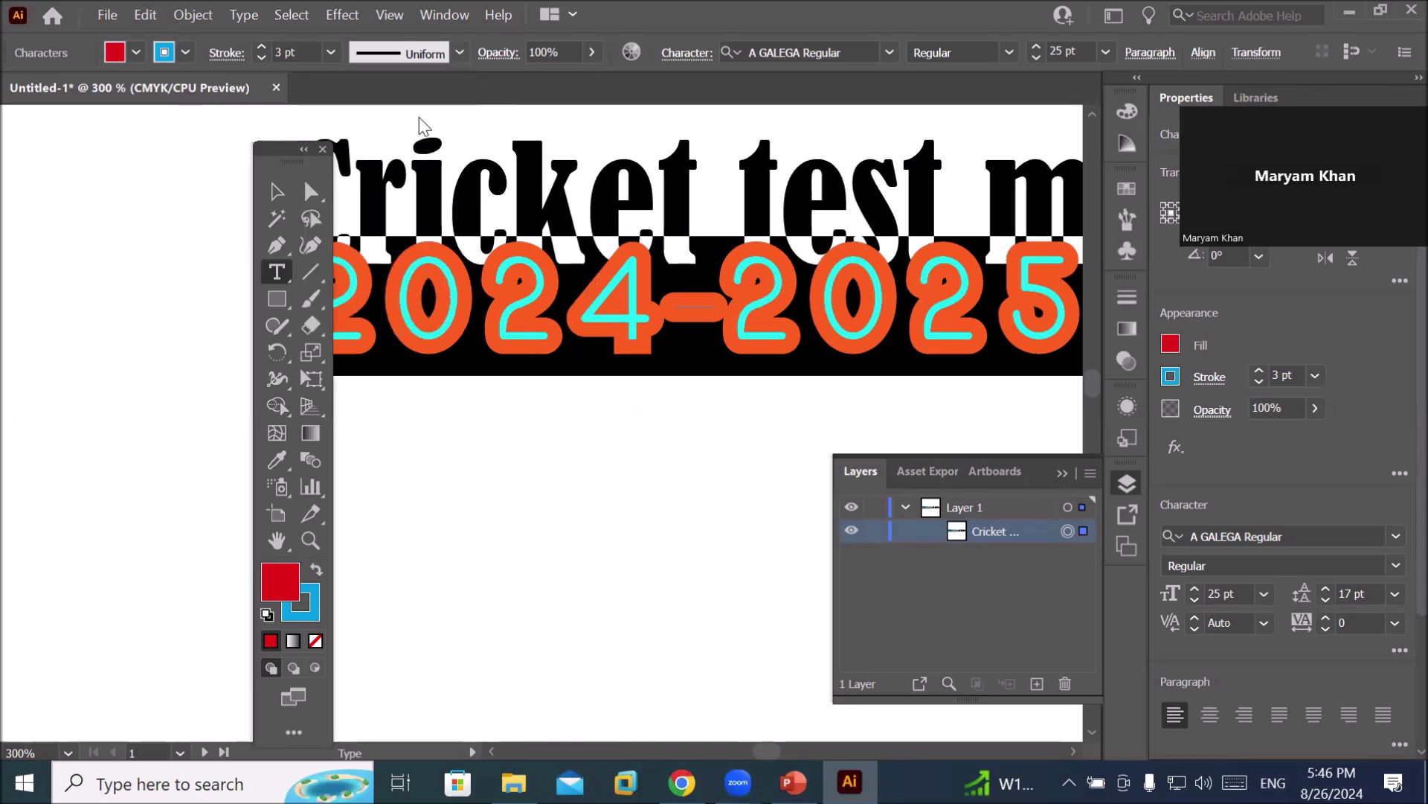
left_click(459, 53)
left_click(420, 158)
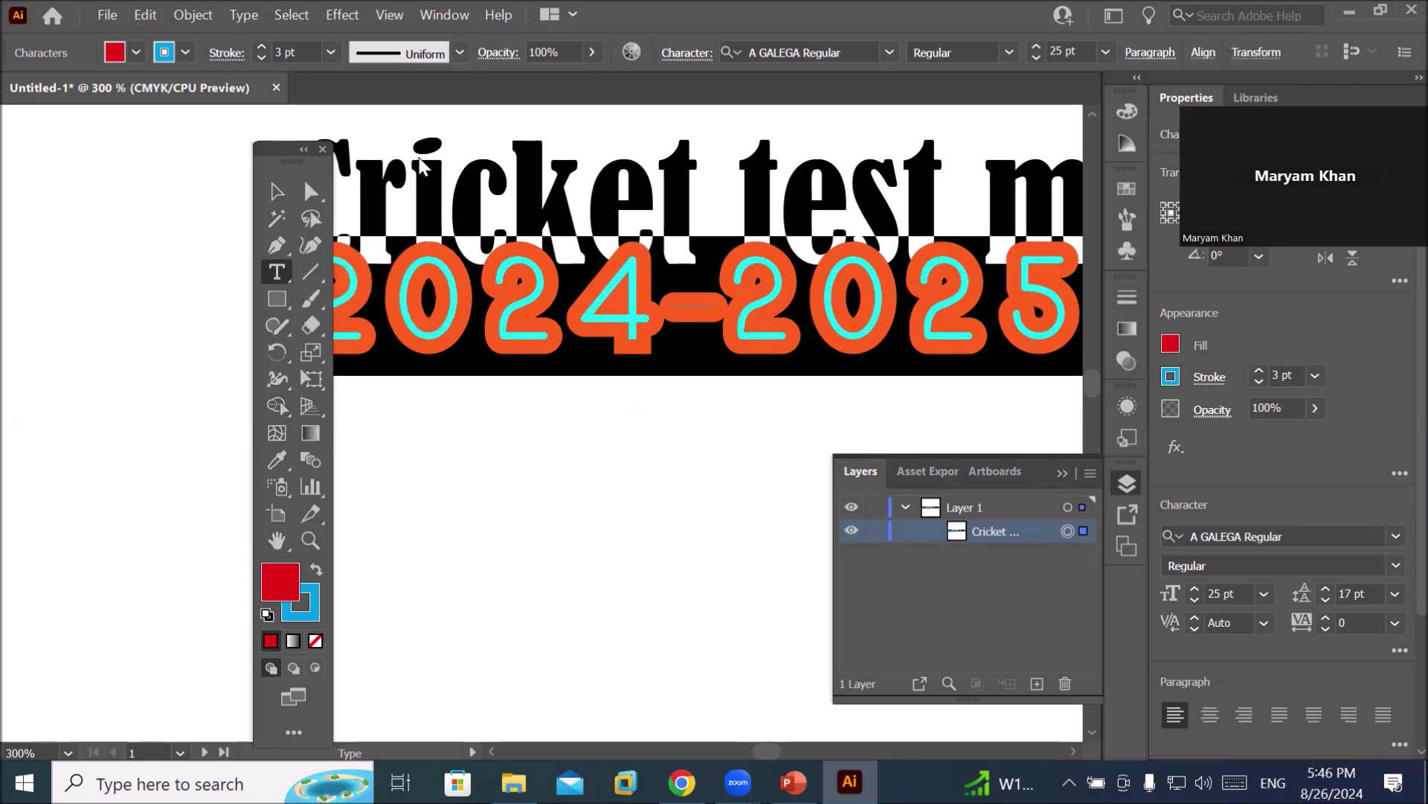
left_click(456, 52)
left_click(392, 200)
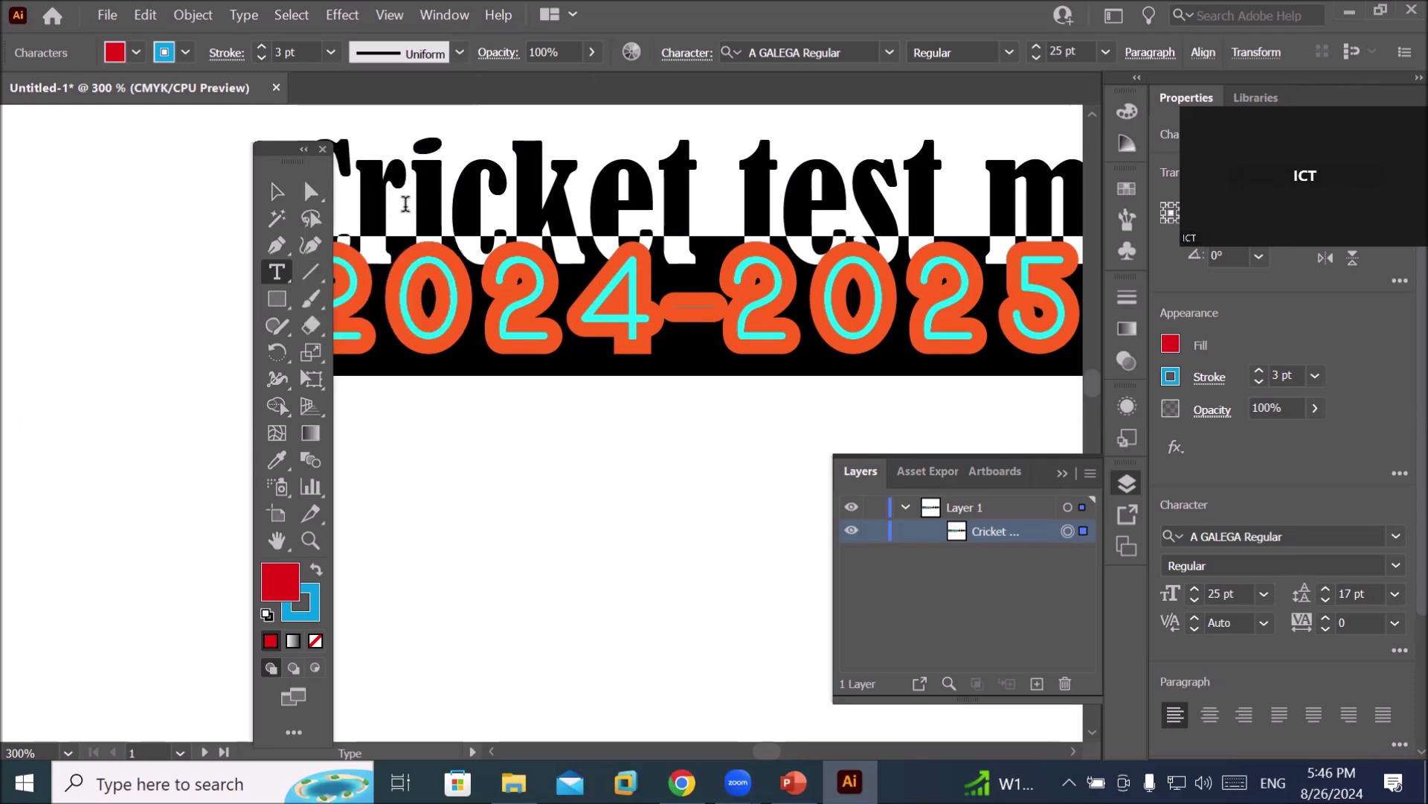
left_click(459, 53)
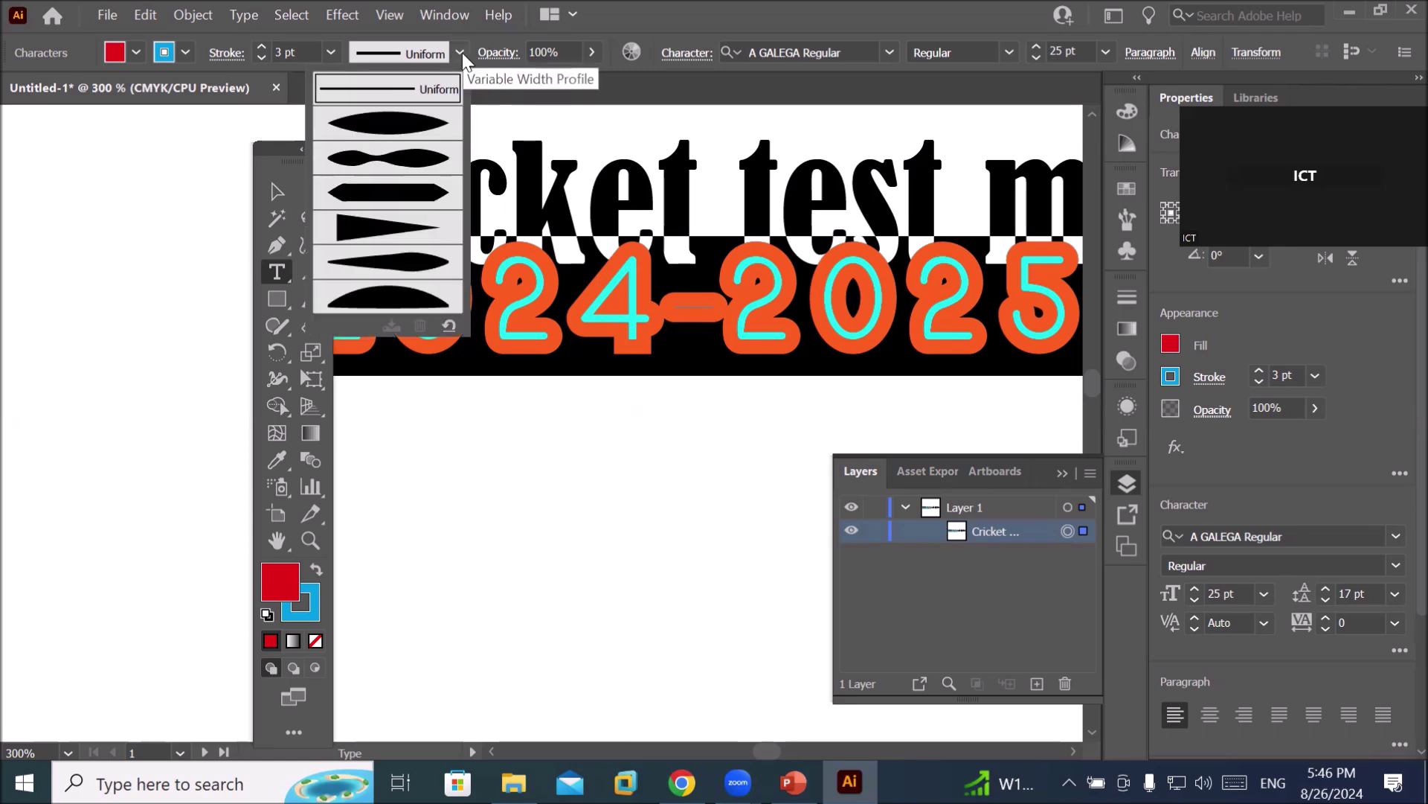
left_click(410, 232)
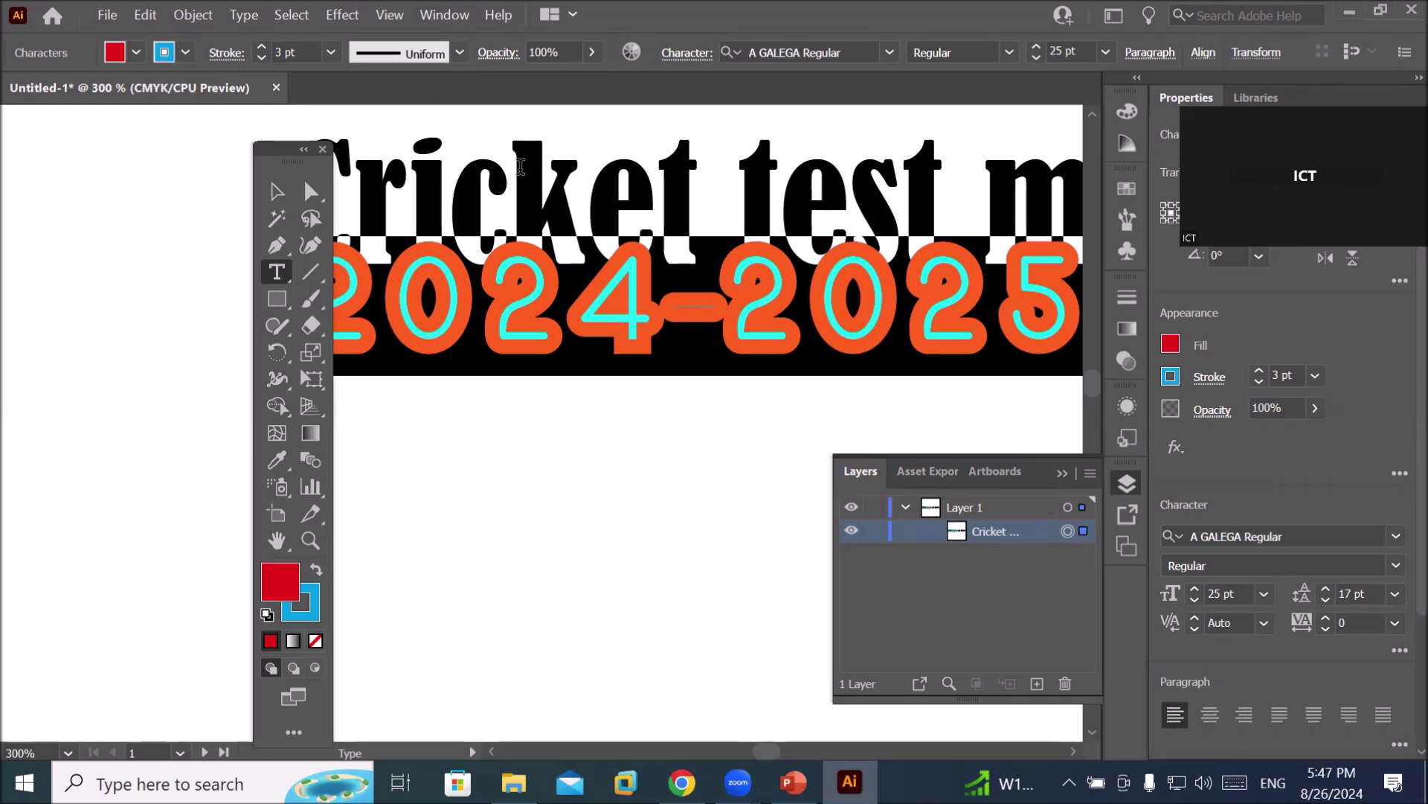
left_click(519, 176)
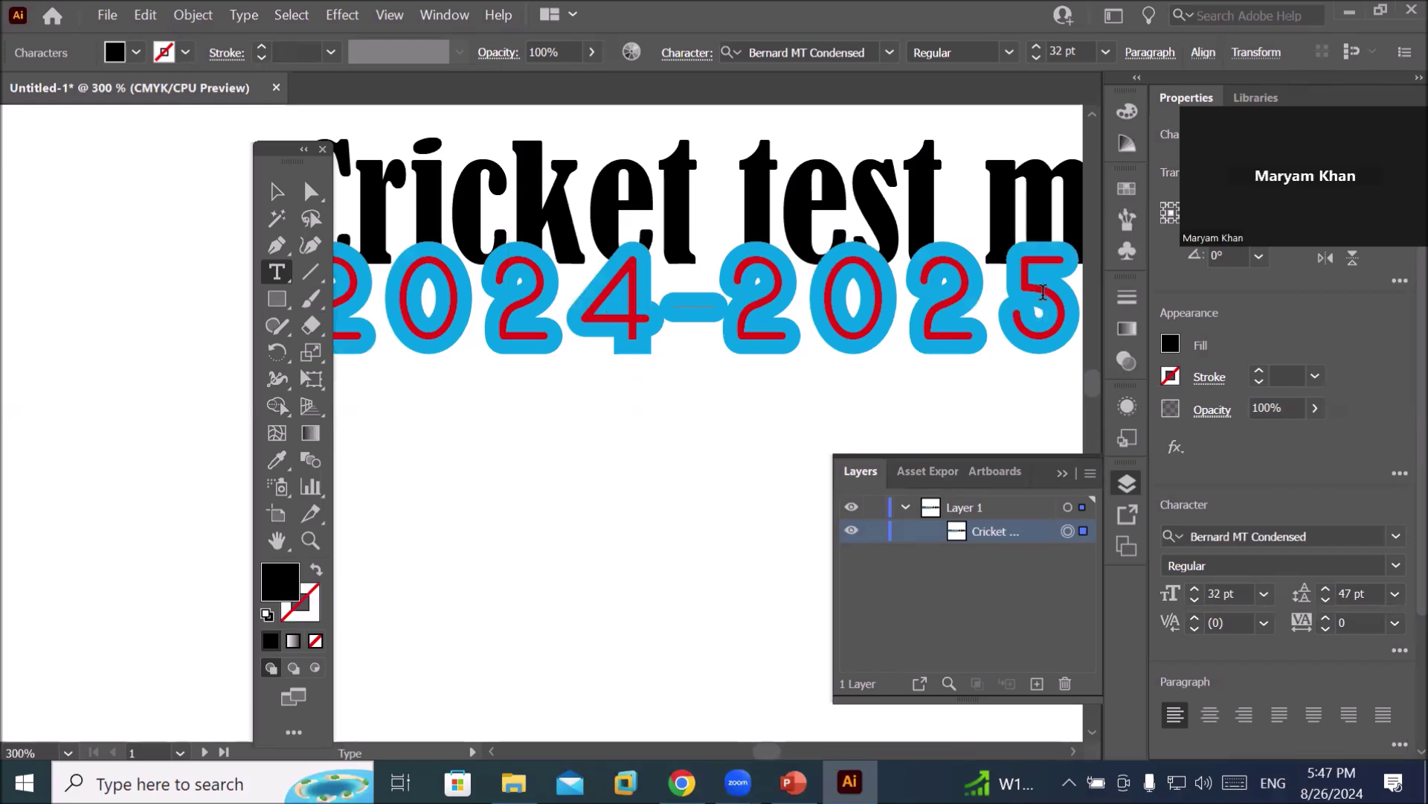
Reduce the opacity of the "2024-2025" text to 63% and deselect it.
left_click_drag(1075, 305, 298, 353)
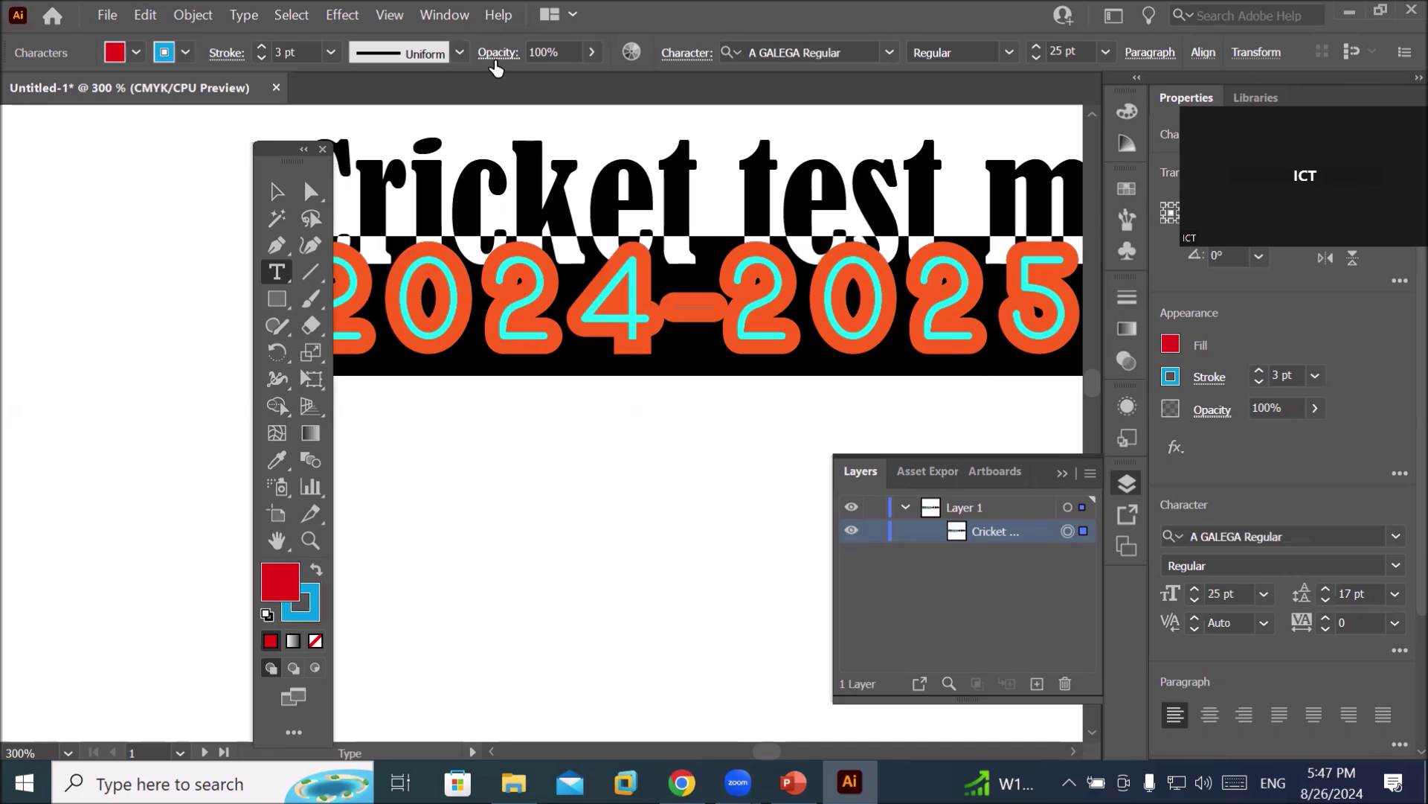
left_click(593, 52)
left_click_drag(587, 79, 557, 84)
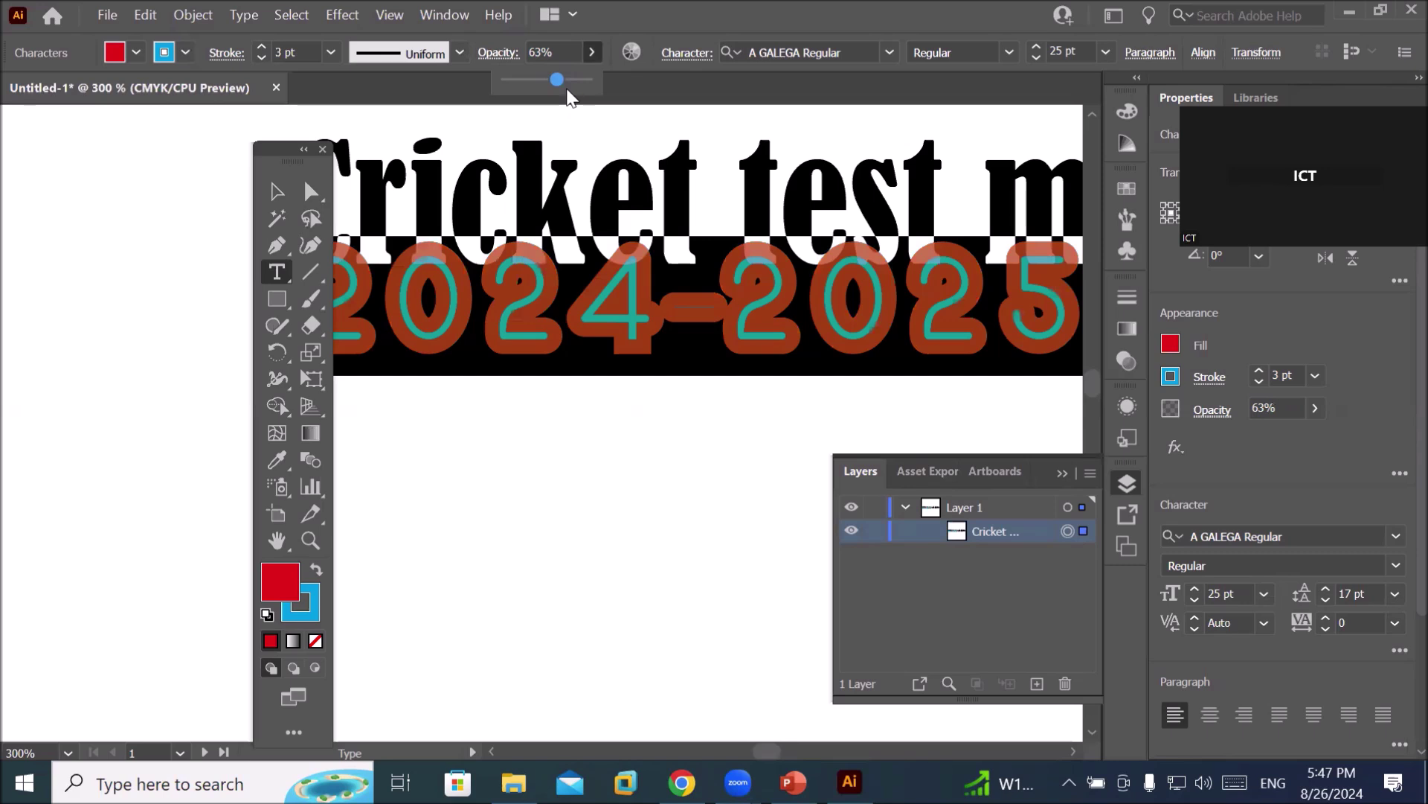
left_click(567, 90)
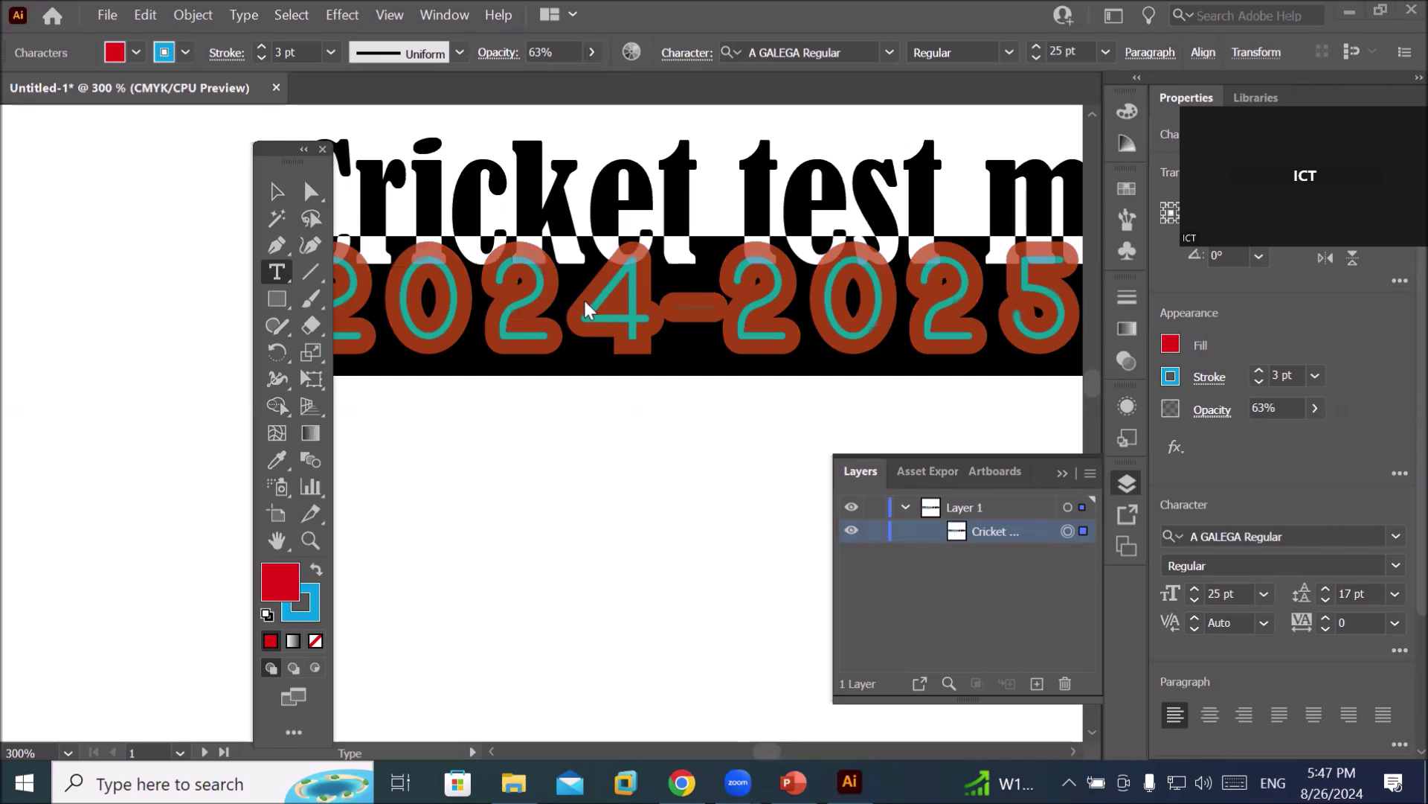
left_click(584, 320)
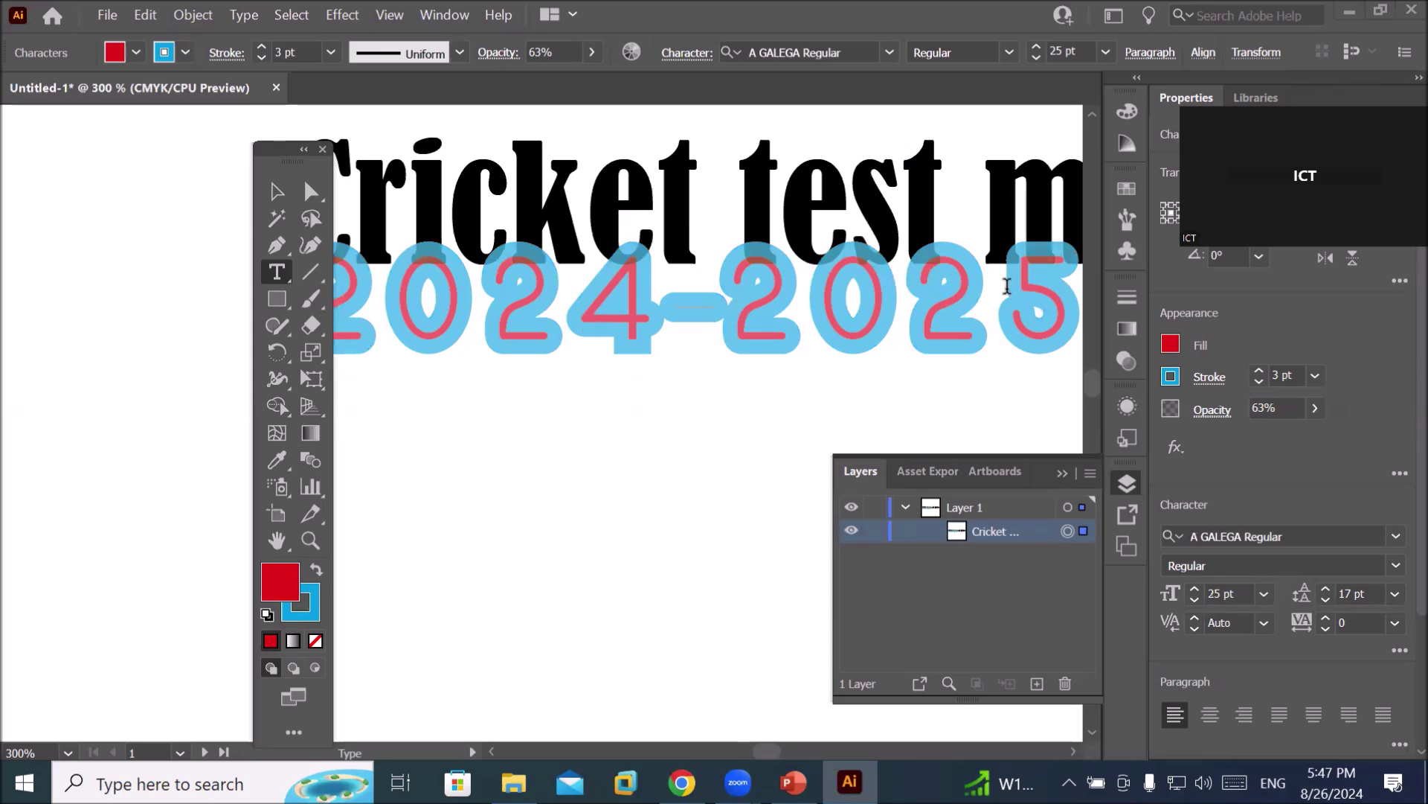
Lower the opacity of the "2024-2025" text further to 32% and deselect it.
left_click_drag(1079, 290, 276, 352)
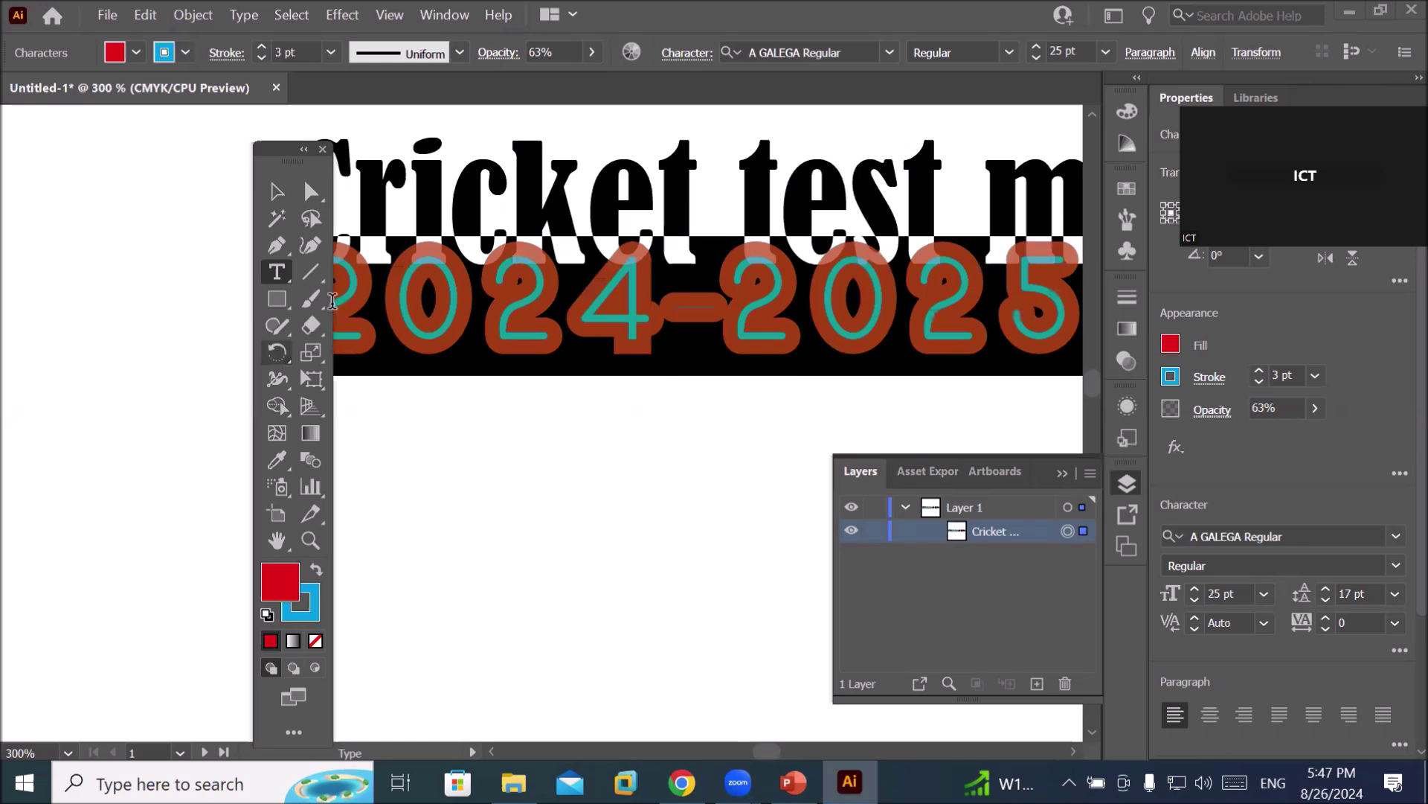
left_click(593, 55)
left_click_drag(558, 79, 530, 85)
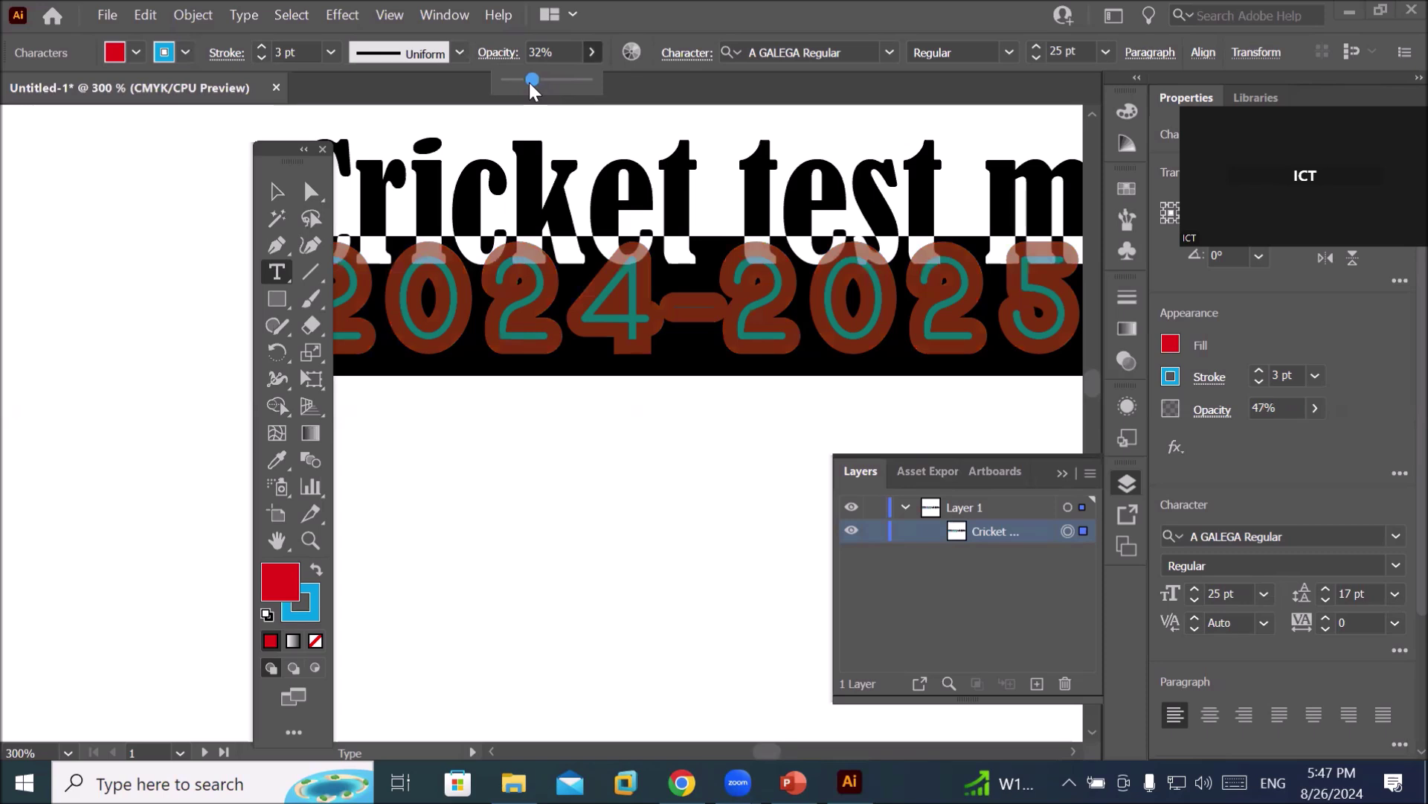
left_click(617, 205)
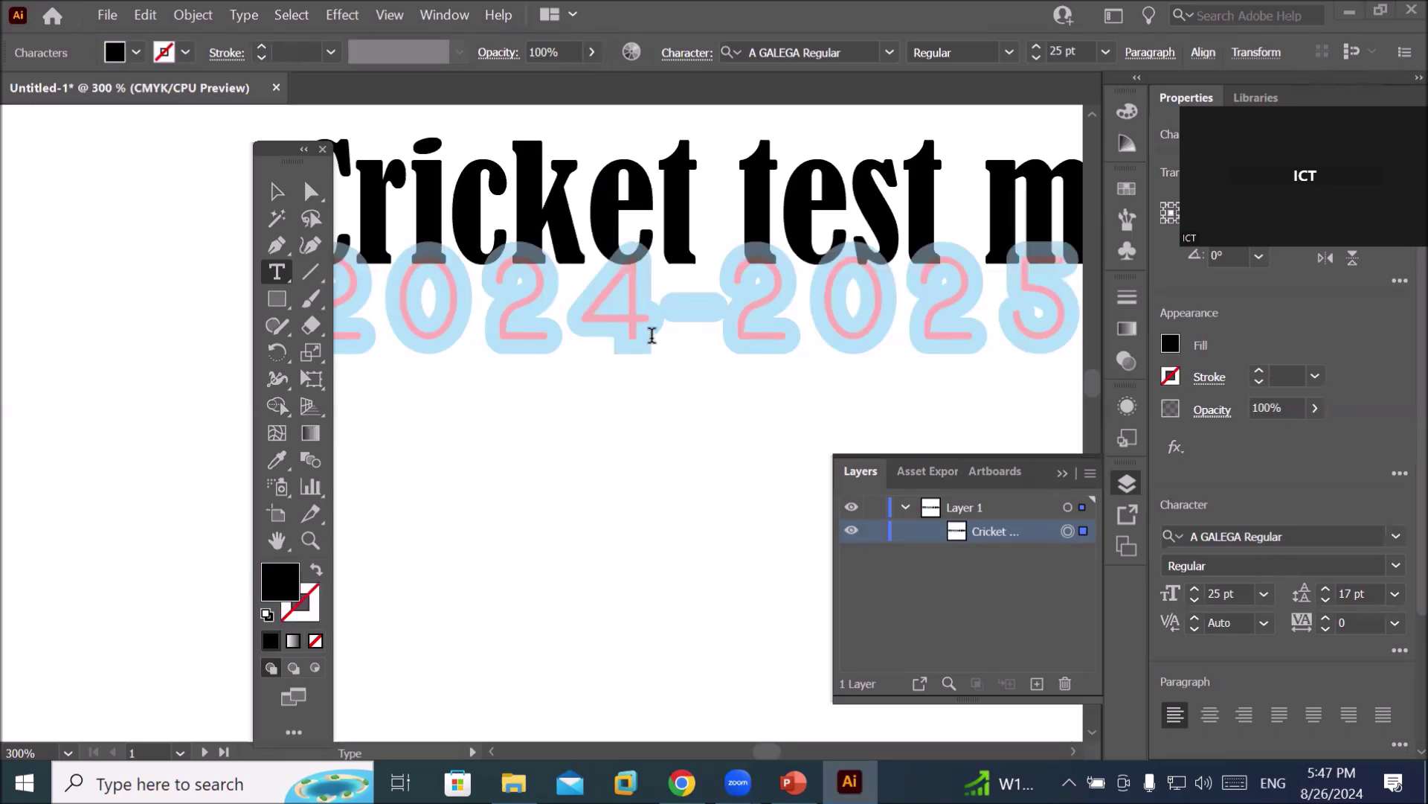
Restore the opacity of the "2024-2025" text to 100%.
left_click_drag(1072, 301, 325, 346)
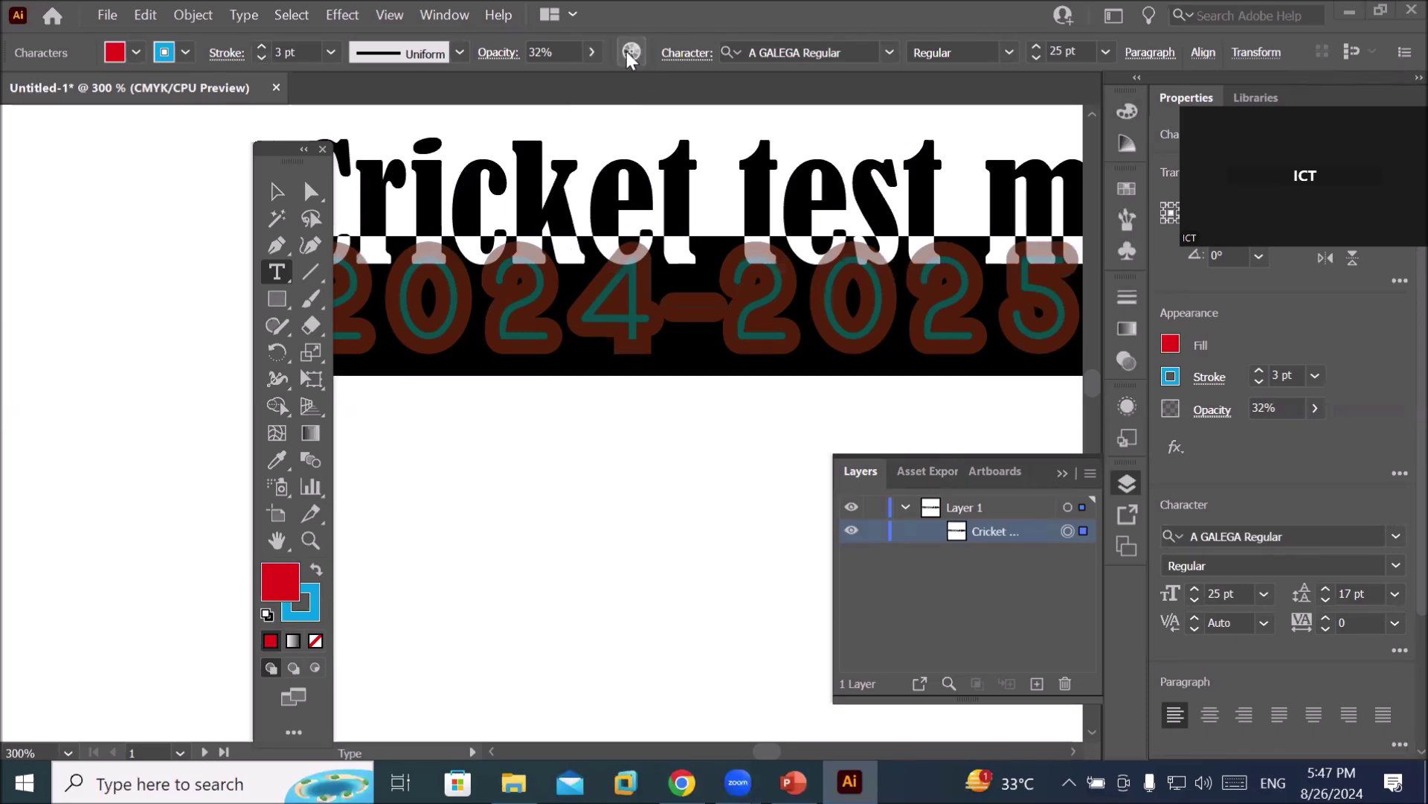
left_click(592, 53)
left_click_drag(535, 81, 615, 84)
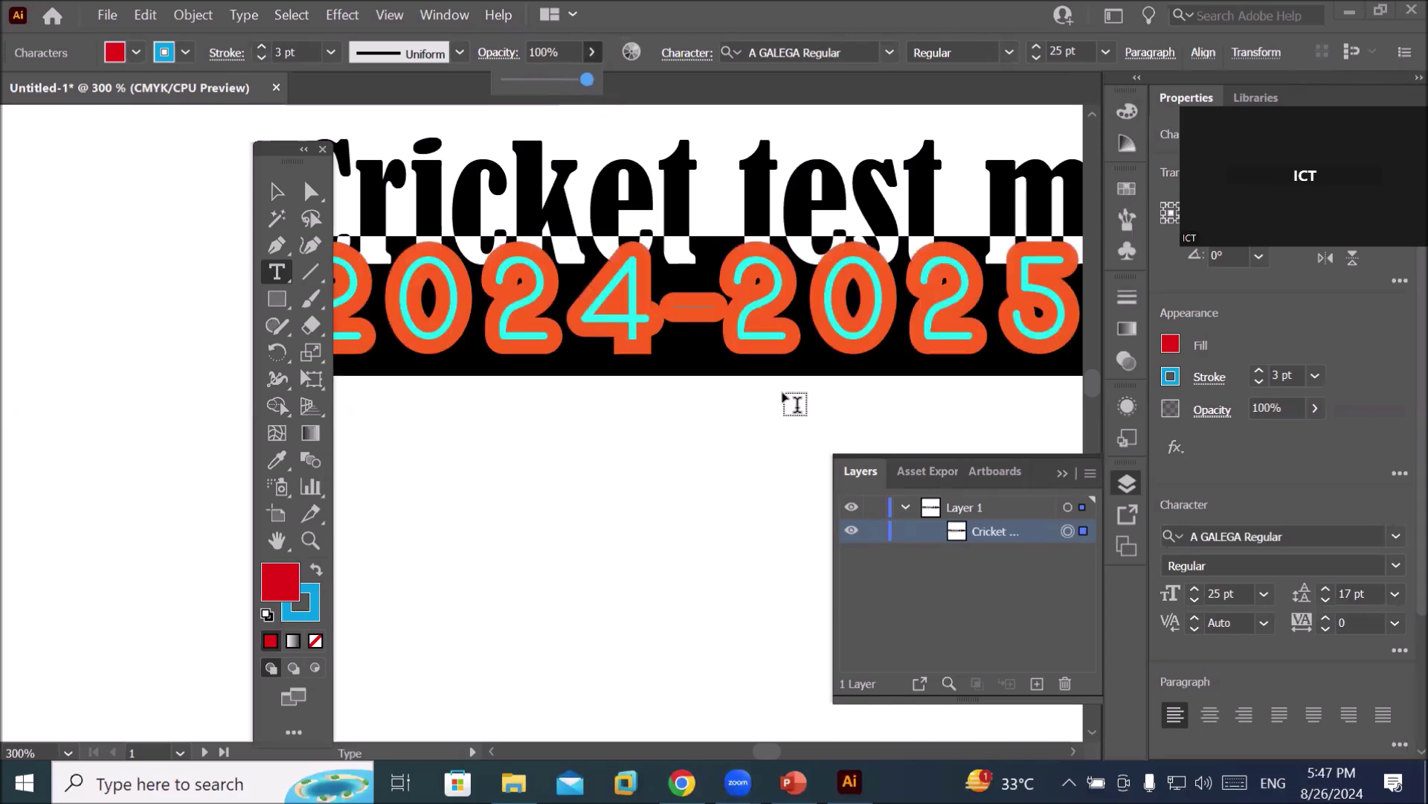
left_click(682, 58)
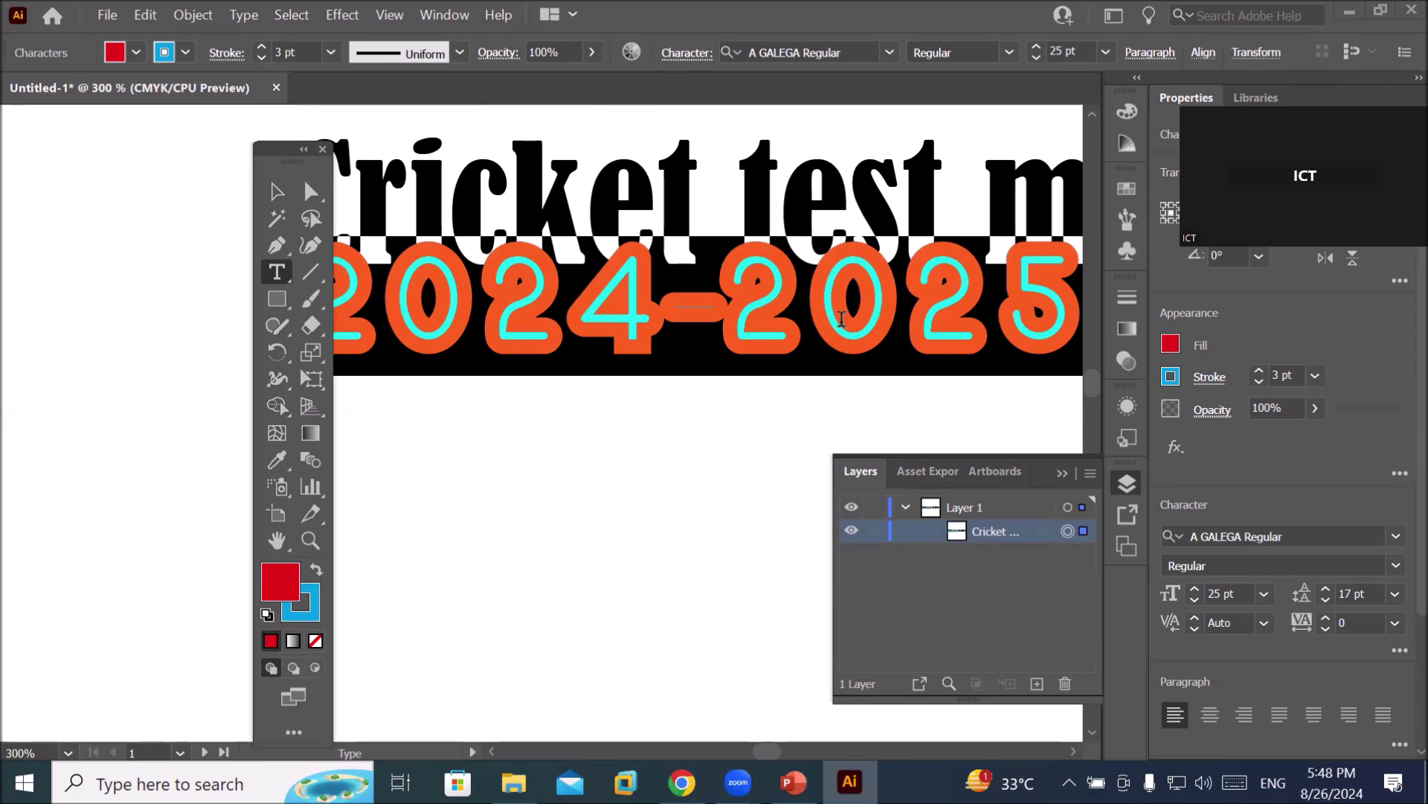
left_click(841, 319)
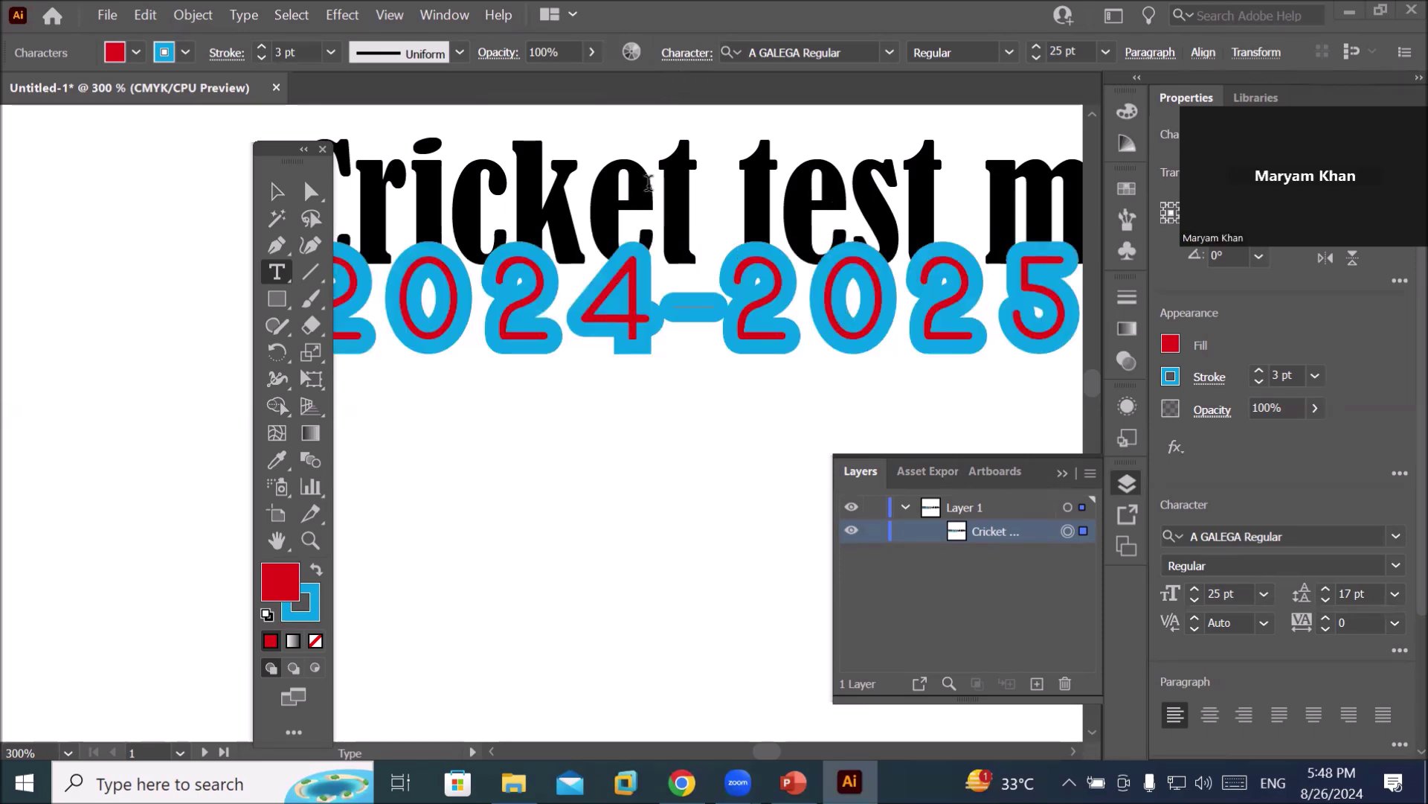
mouse_move(656, 182)
left_mouse_down()
mouse_move(367, 179)
mouse_move(293, 157)
mouse_move(158, 168)
left_mouse_up()
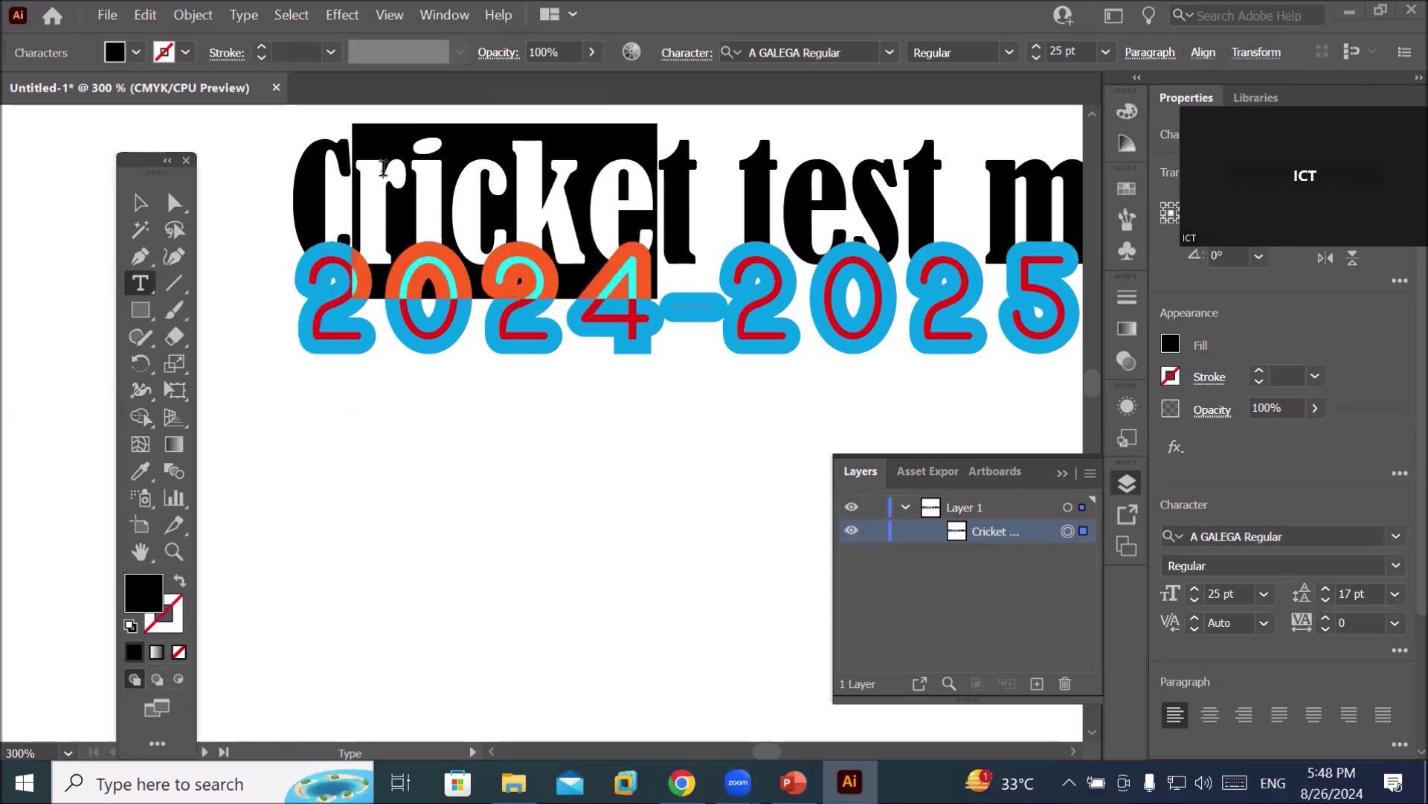
left_click(380, 172)
left_click_drag(299, 186, 696, 215)
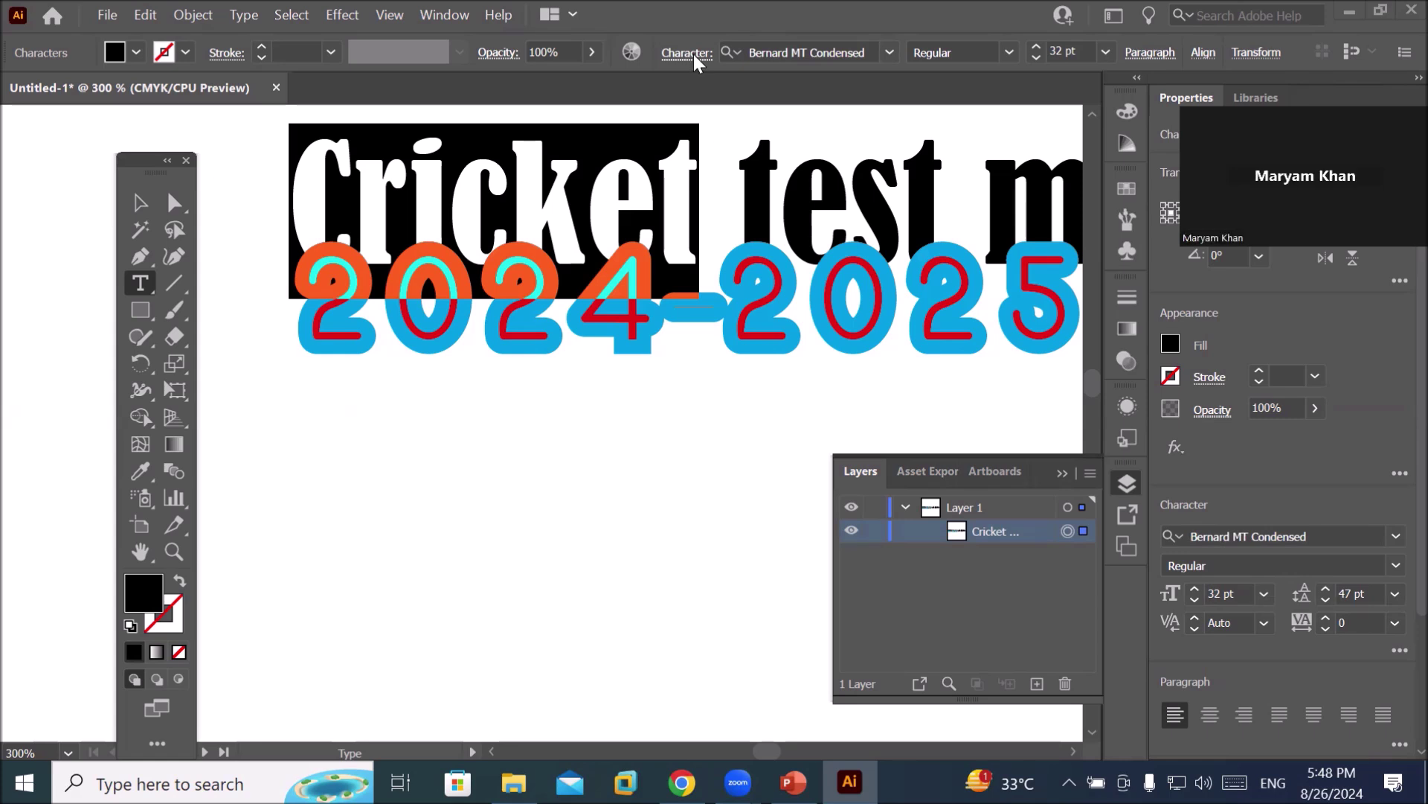
scroll(696, 153, "down", 3)
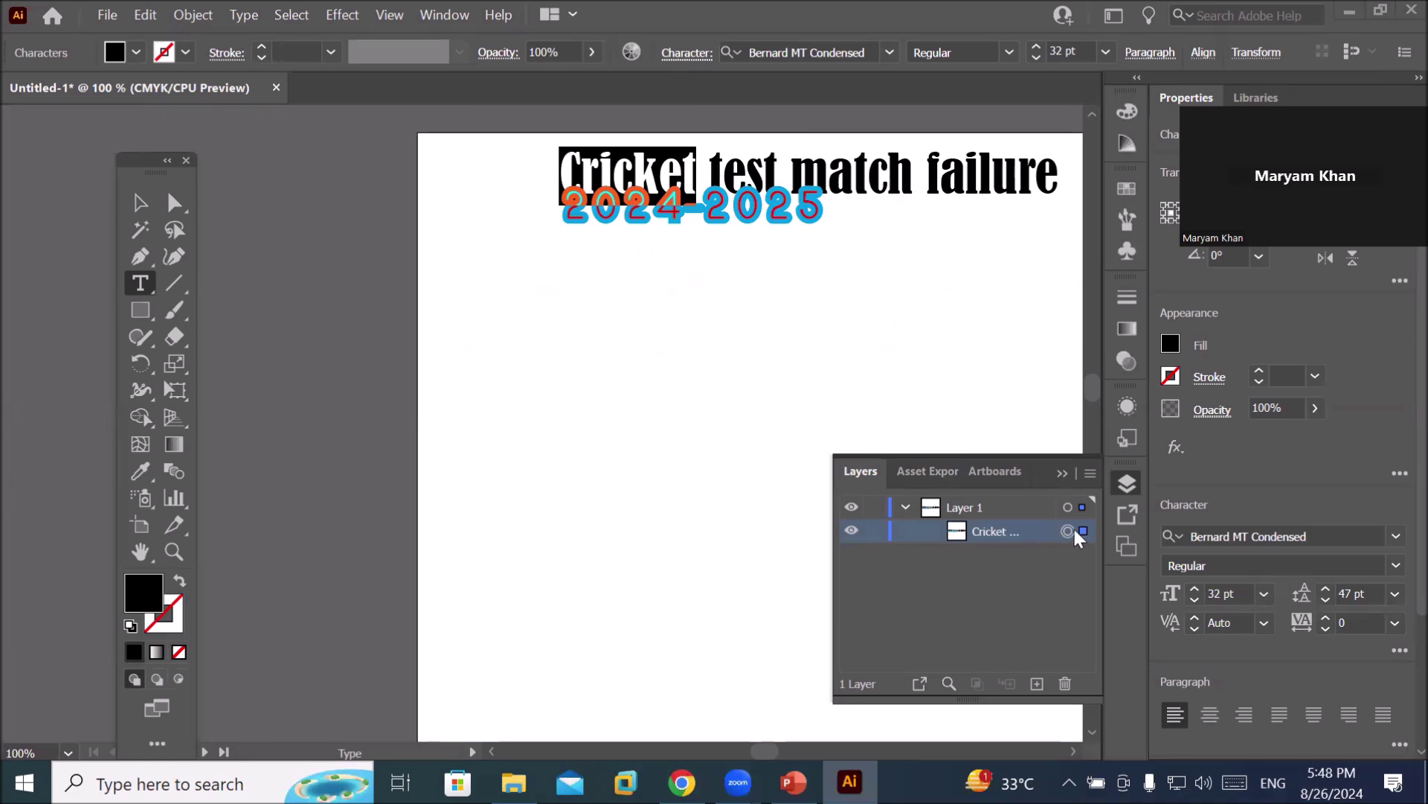
right_click(626, 171)
left_click(625, 168)
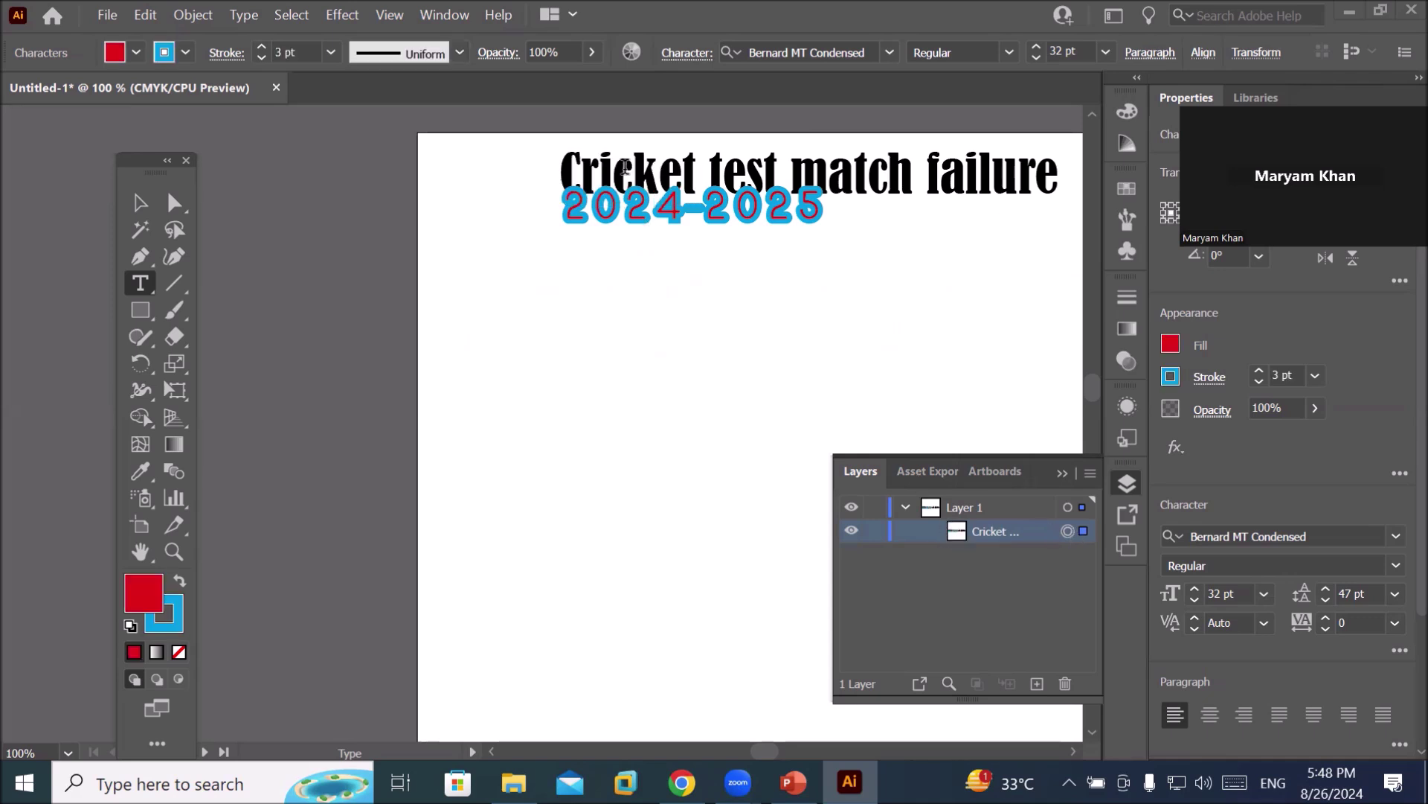
left_click(630, 170)
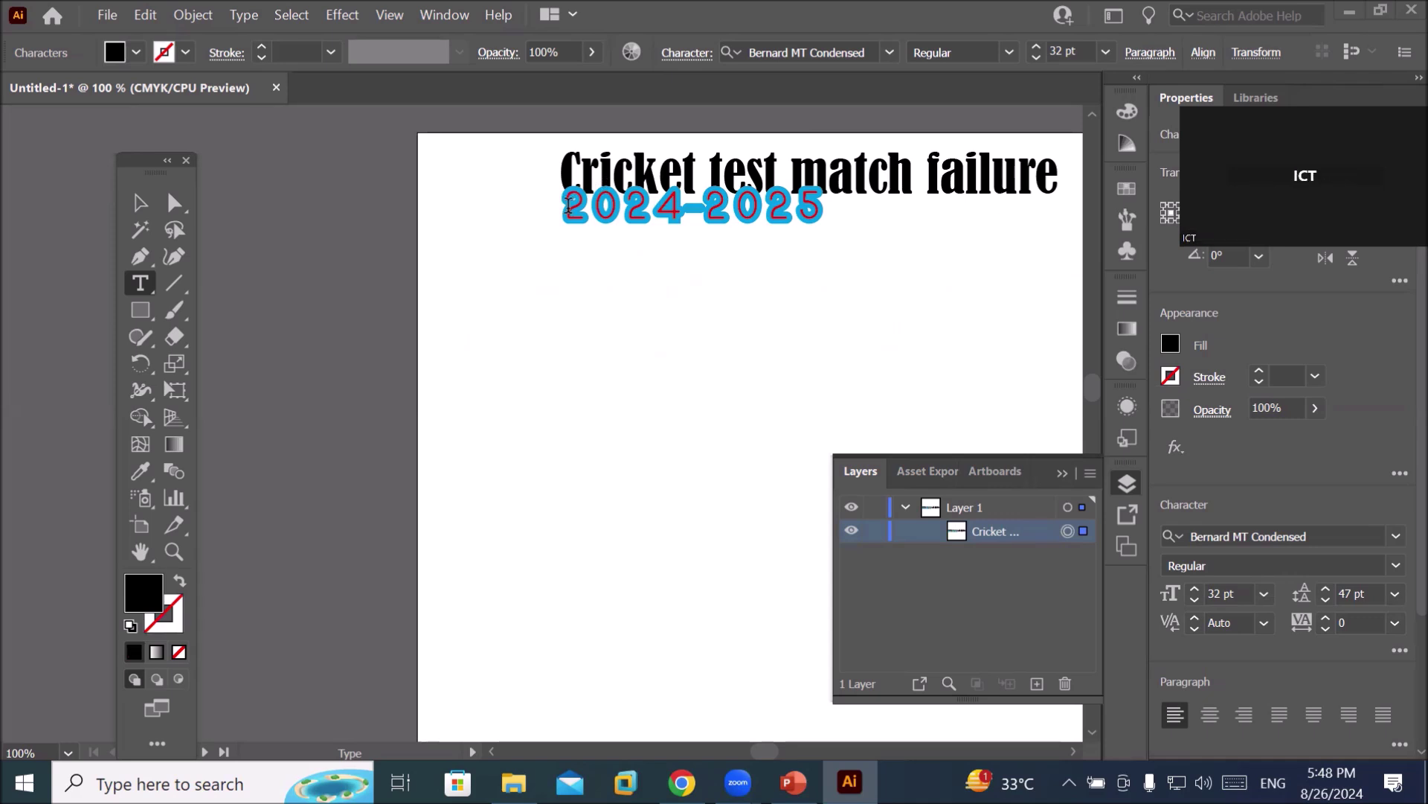
Set the character rotation of the whole "2024-2025" line to 38° and deselect the text.
left_click_drag(569, 206, 825, 220)
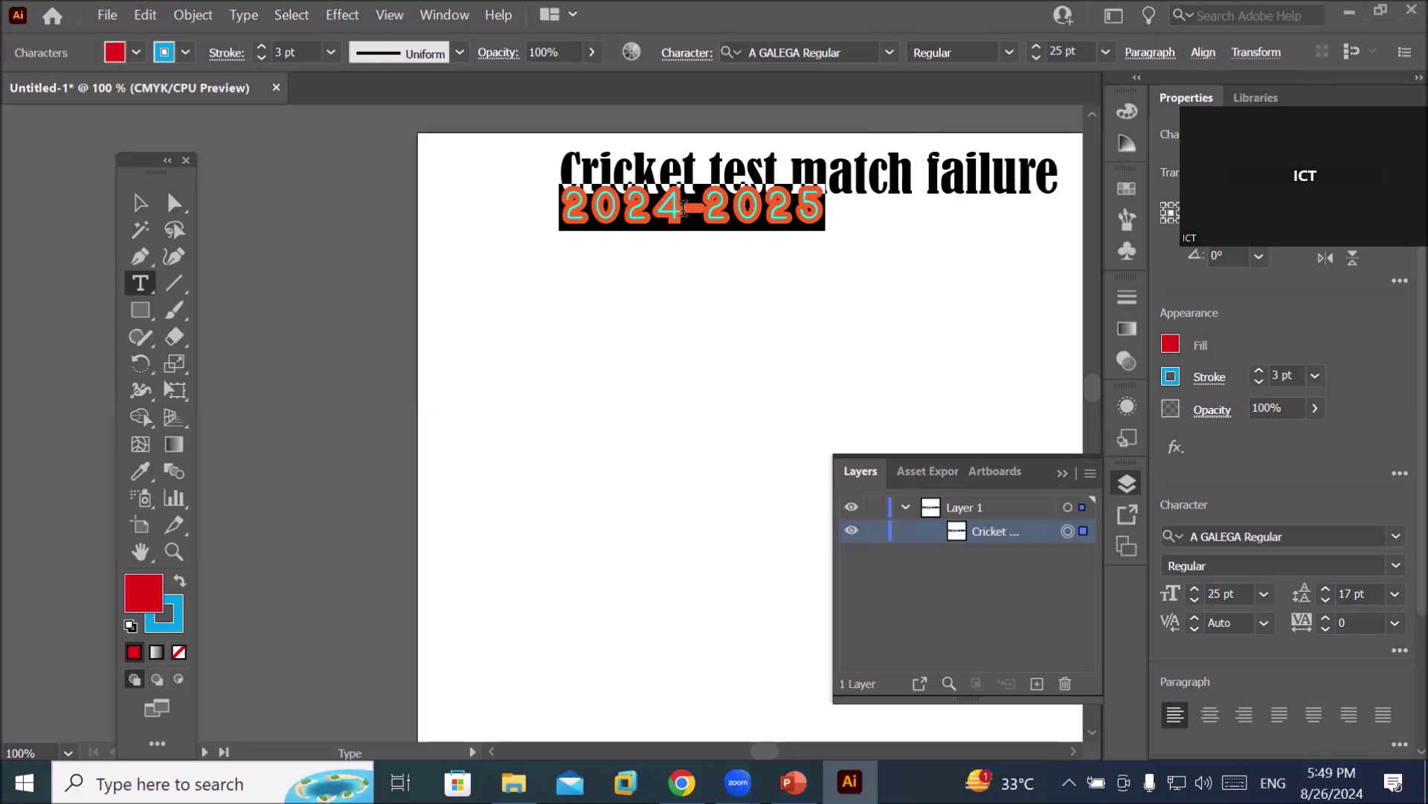
left_click(685, 208)
left_click_drag(824, 205, 567, 210)
left_click(687, 54)
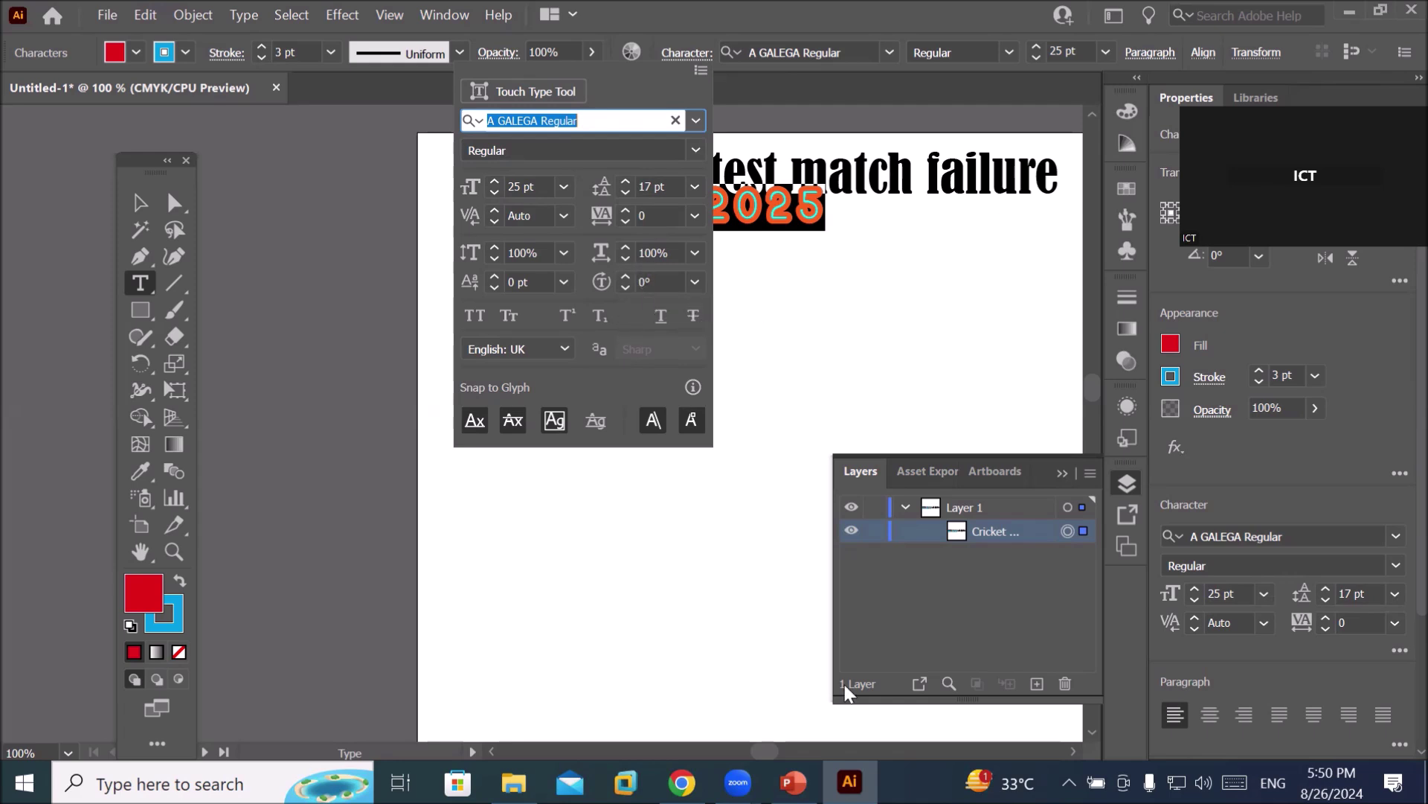
left_click(493, 750)
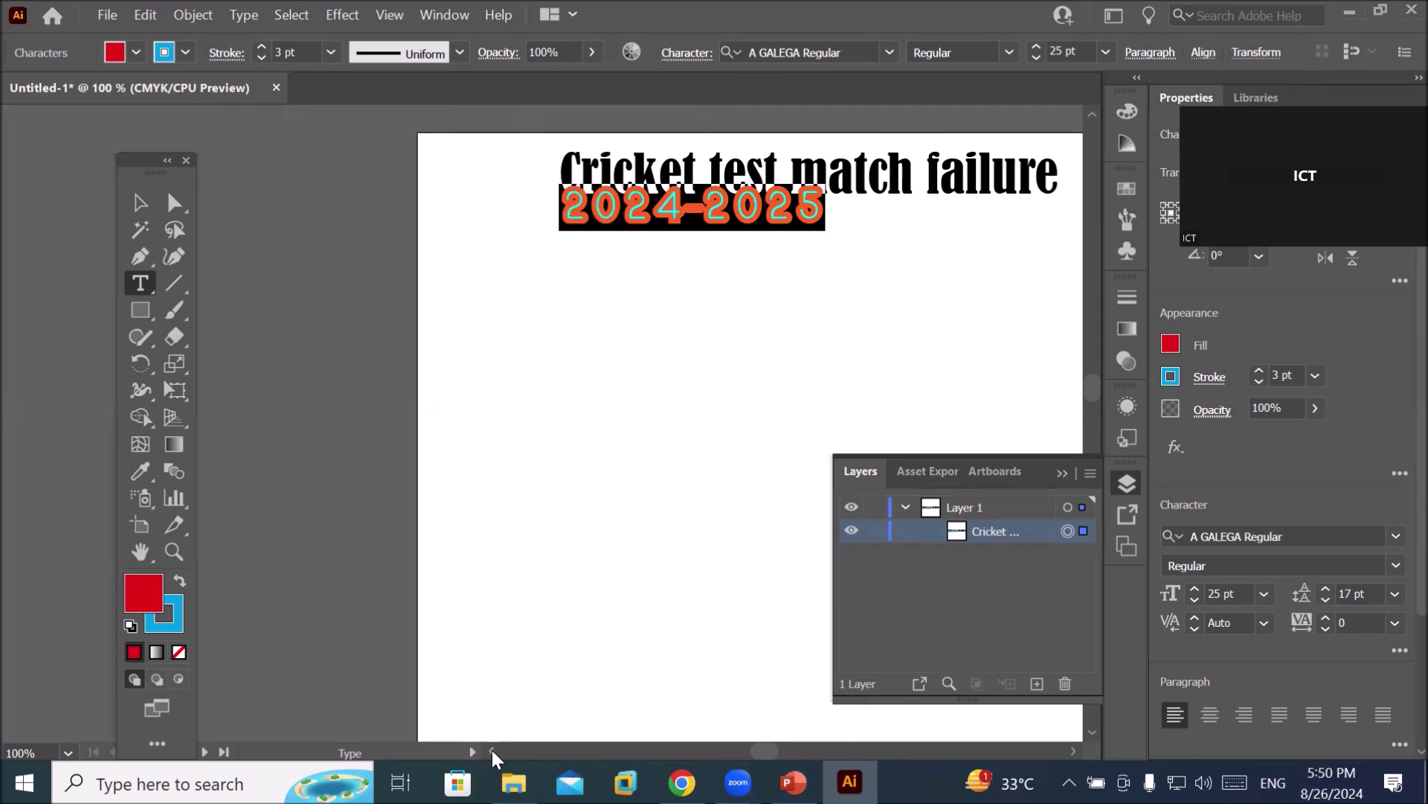
left_click(492, 750)
left_click(493, 750)
left_click(494, 750)
left_click(493, 750)
left_click(493, 750)
left_click(493, 750)
left_click(496, 750)
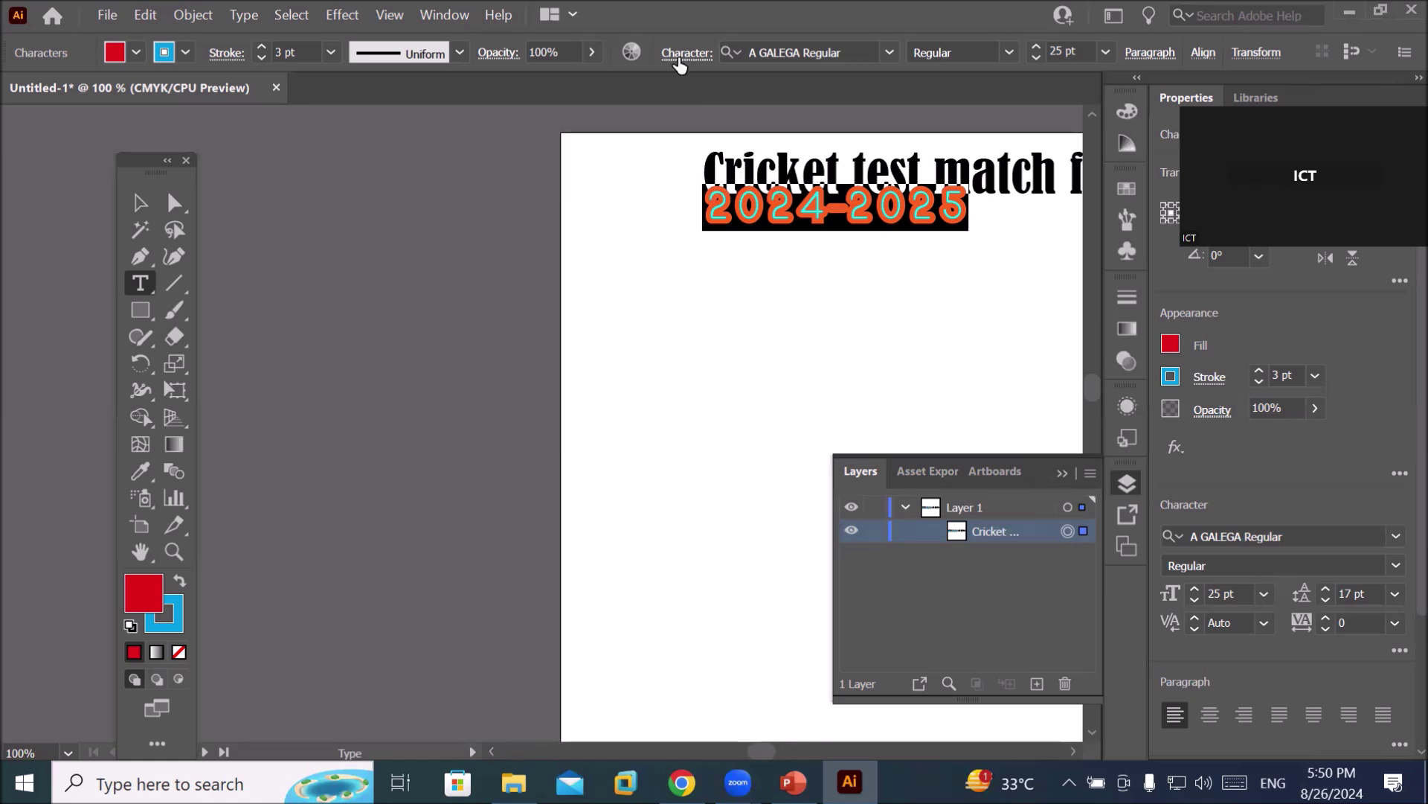
left_click(680, 58)
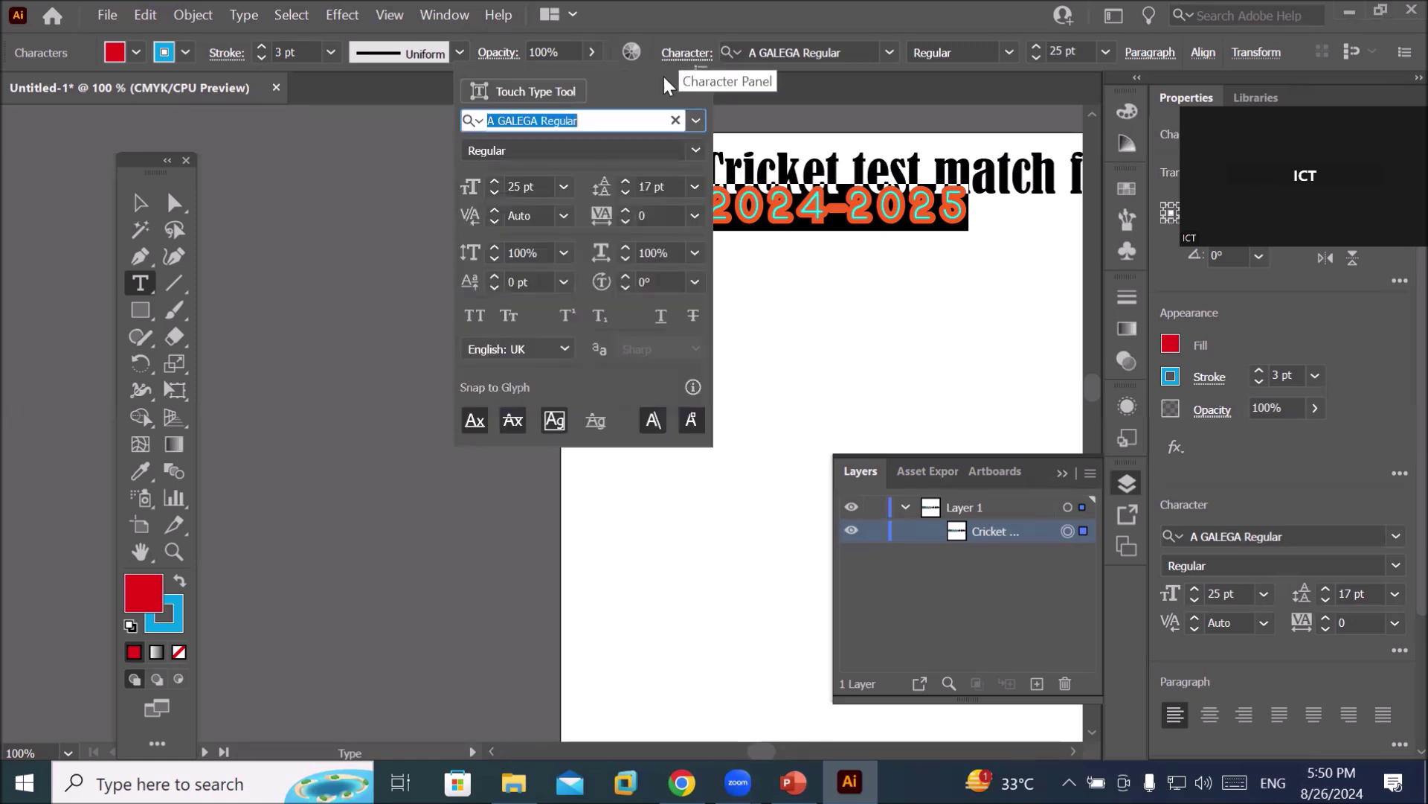
left_click(629, 273)
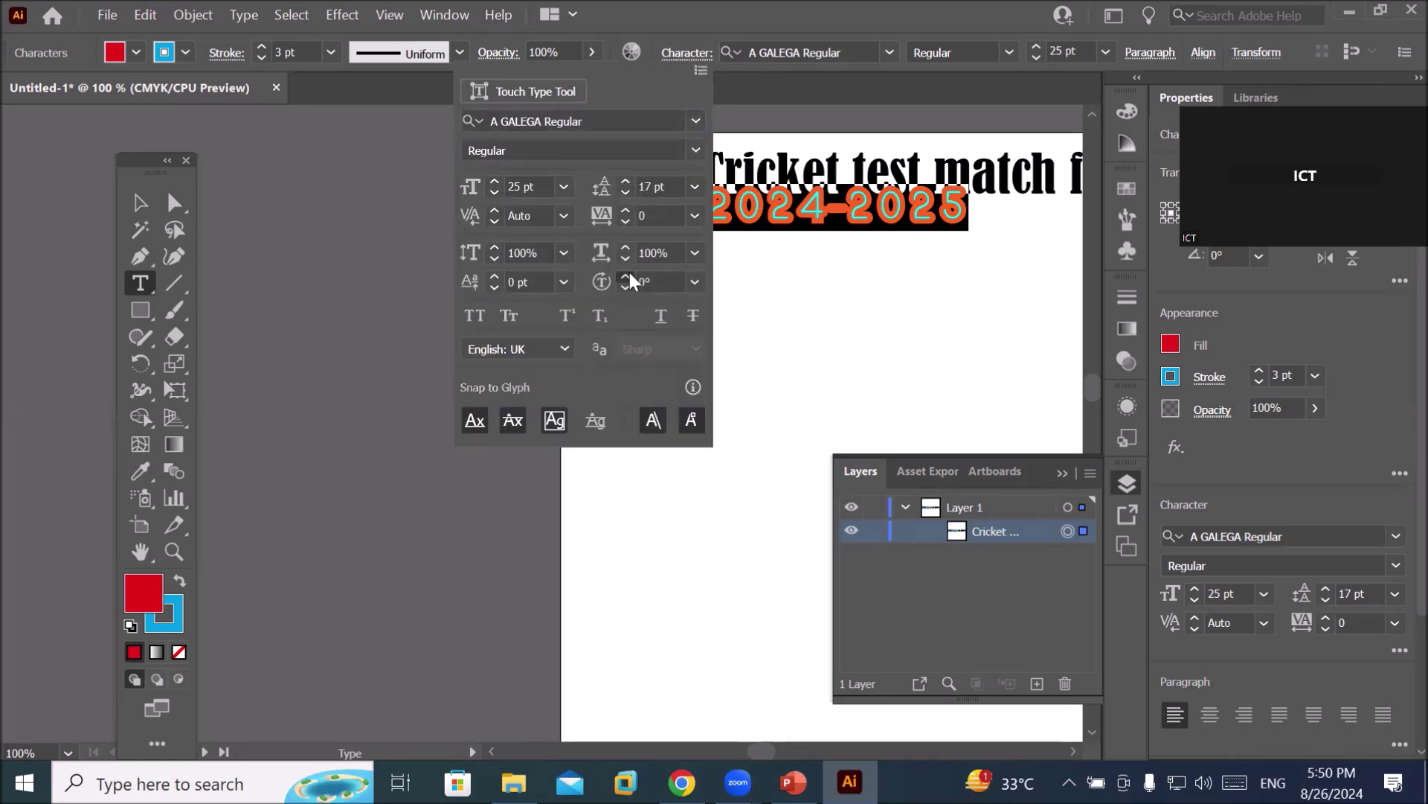
left_click(629, 273)
left_click(629, 273)
left_click(630, 273)
left_click(629, 273)
left_click(629, 273)
left_click(629, 273)
left_click(630, 273)
left_click(629, 273)
left_click(629, 273)
left_click(629, 273)
left_click(630, 275)
left_click(630, 275)
left_click(629, 276)
left_click(630, 276)
left_click(629, 275)
left_click(630, 275)
left_click(630, 276)
left_click(630, 275)
left_click(630, 275)
left_click(629, 276)
left_click(629, 275)
left_click(630, 275)
left_click(629, 275)
left_click(630, 275)
left_click(630, 276)
left_click(630, 275)
left_click(630, 275)
left_click(630, 275)
left_click(629, 275)
left_click(630, 275)
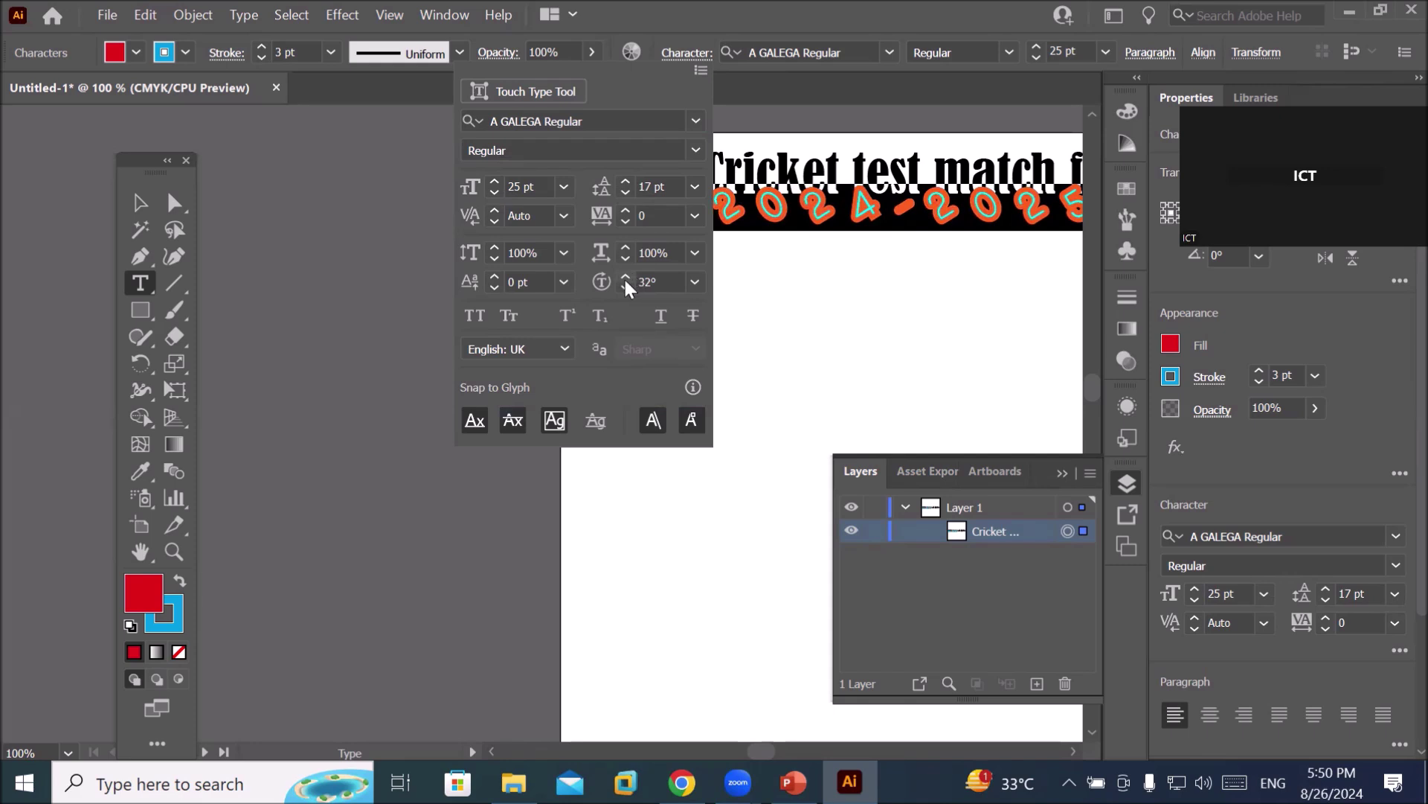
left_click(625, 276)
left_click(625, 276)
left_click(625, 276)
left_click(624, 276)
left_click(625, 276)
left_click(625, 276)
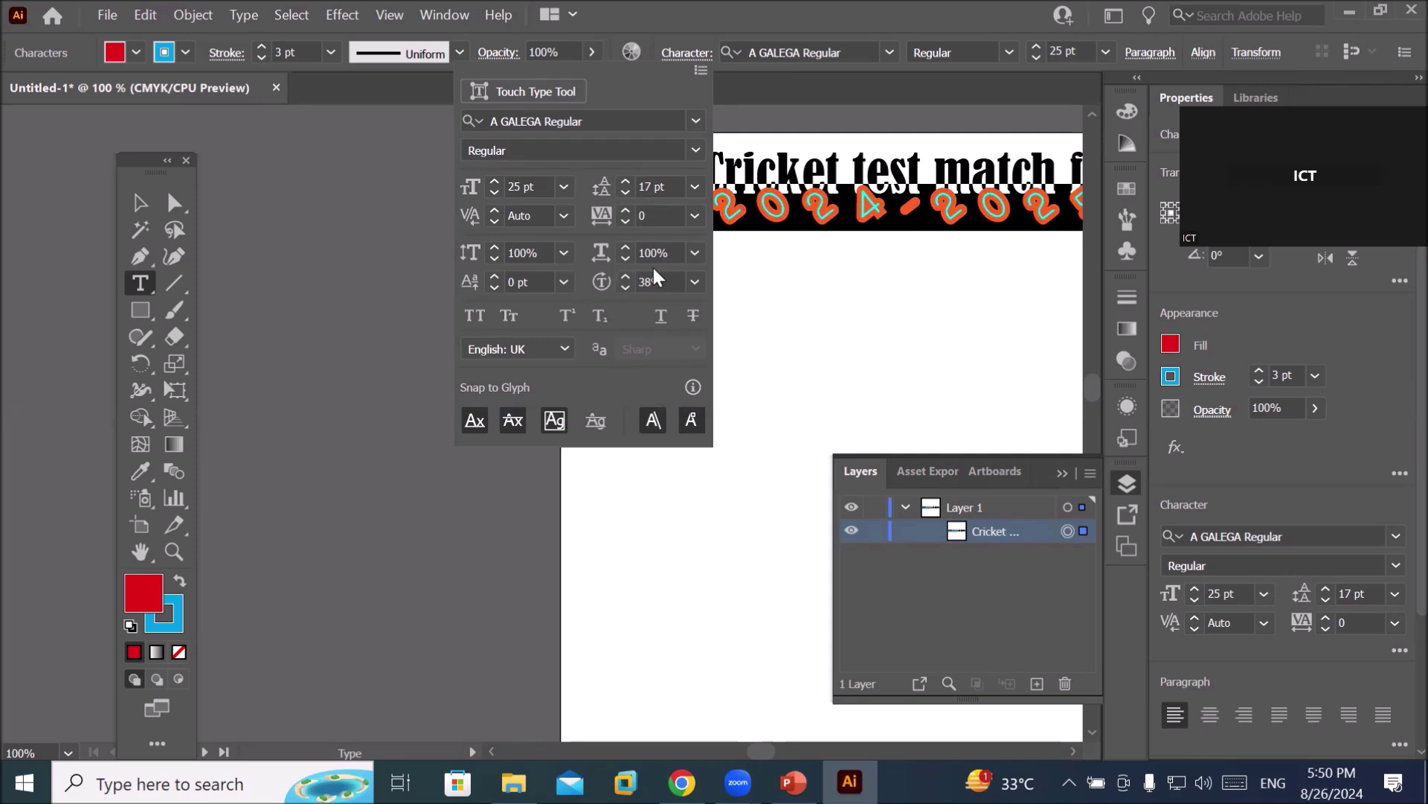
left_click(831, 173)
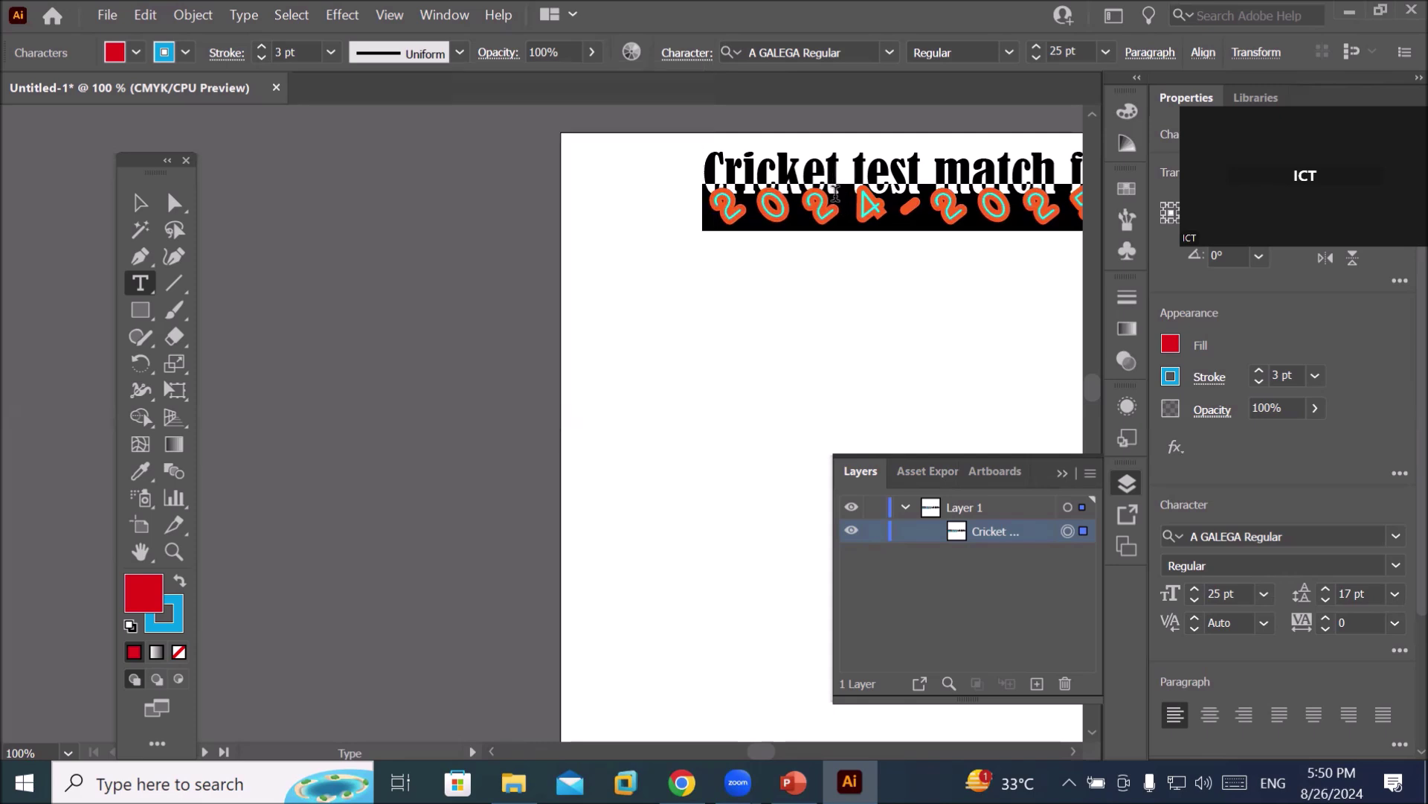
left_click(838, 202)
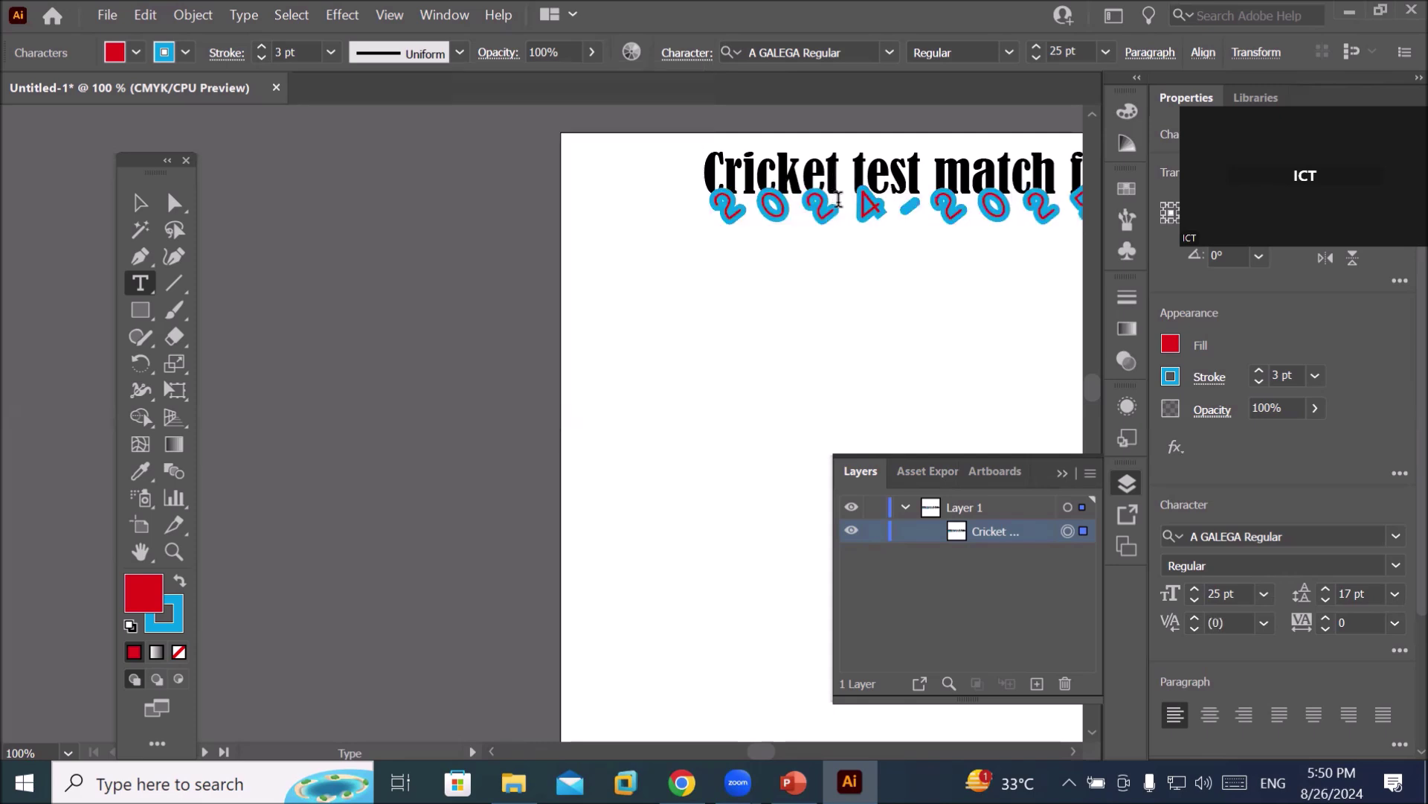
Set the character rotation of only the letter "C" in "Cricket" to -30° and deselect it.
left_click(1073, 750)
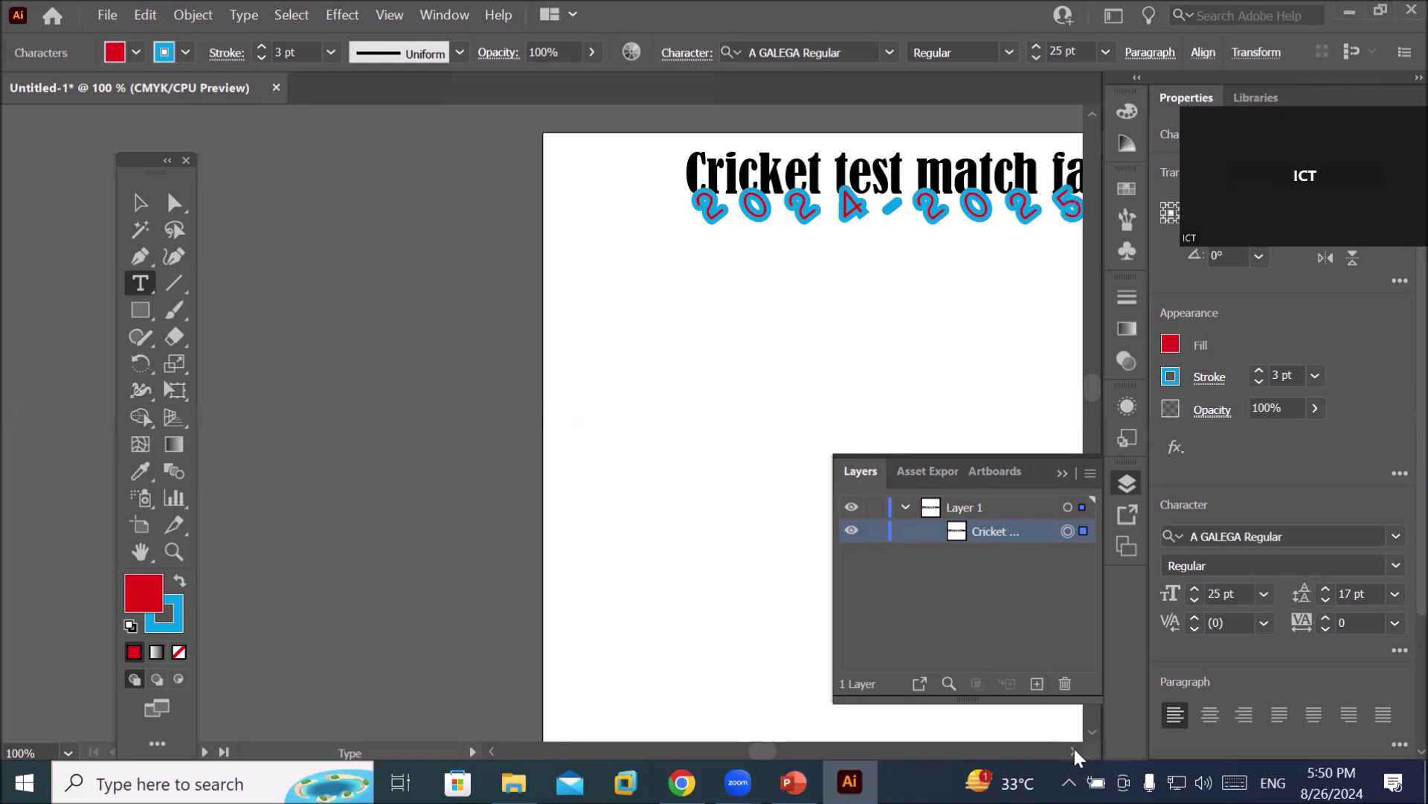
left_click(1073, 750)
left_click(1074, 750)
left_click(1073, 750)
left_click(1074, 750)
left_click(1074, 750)
left_click(1073, 750)
left_click(1074, 750)
left_click(1074, 750)
left_click(1073, 750)
left_click(1074, 750)
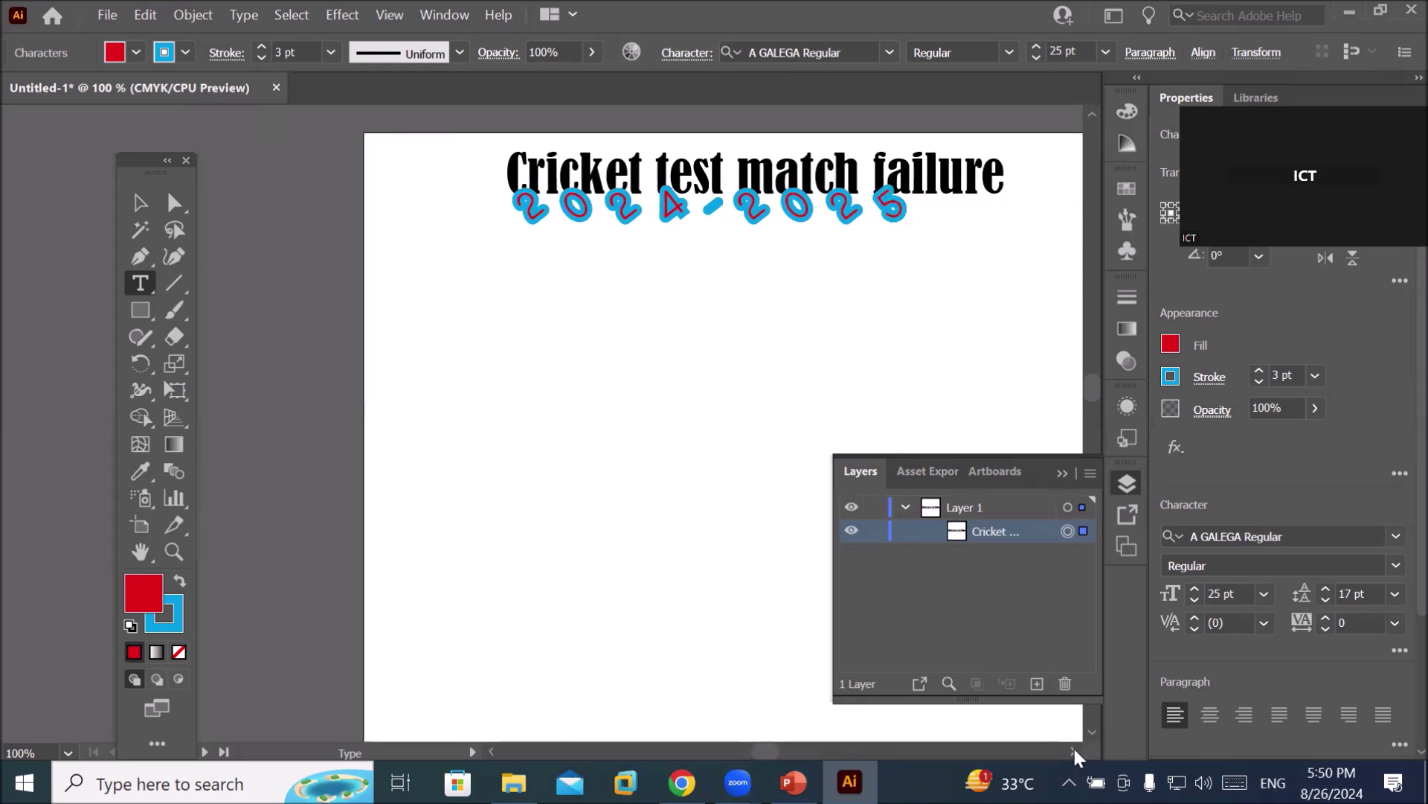
left_click(1074, 750)
left_click(1074, 750)
left_click(1074, 750)
left_click(1074, 750)
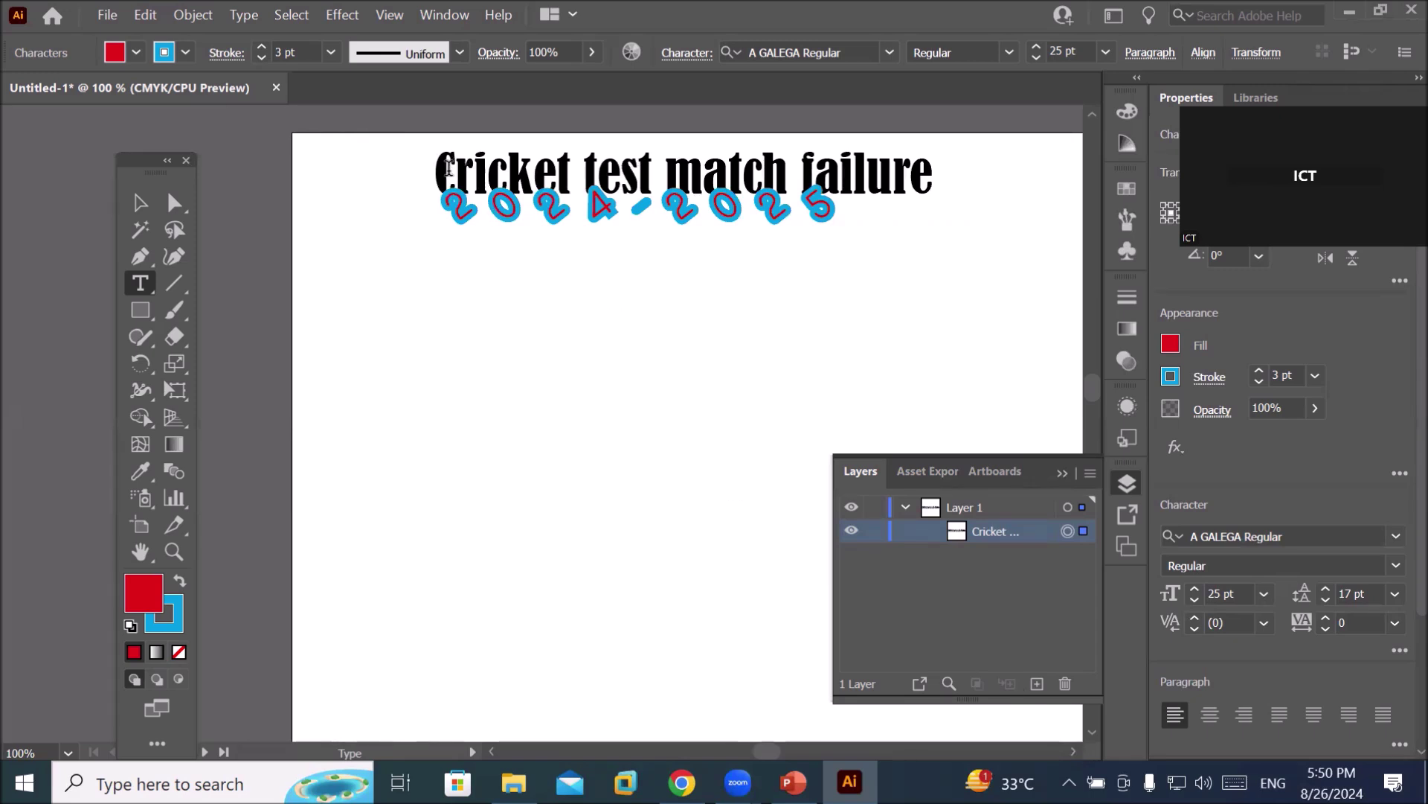
left_click_drag(452, 171, 423, 171)
scroll(469, 132, "up", 4)
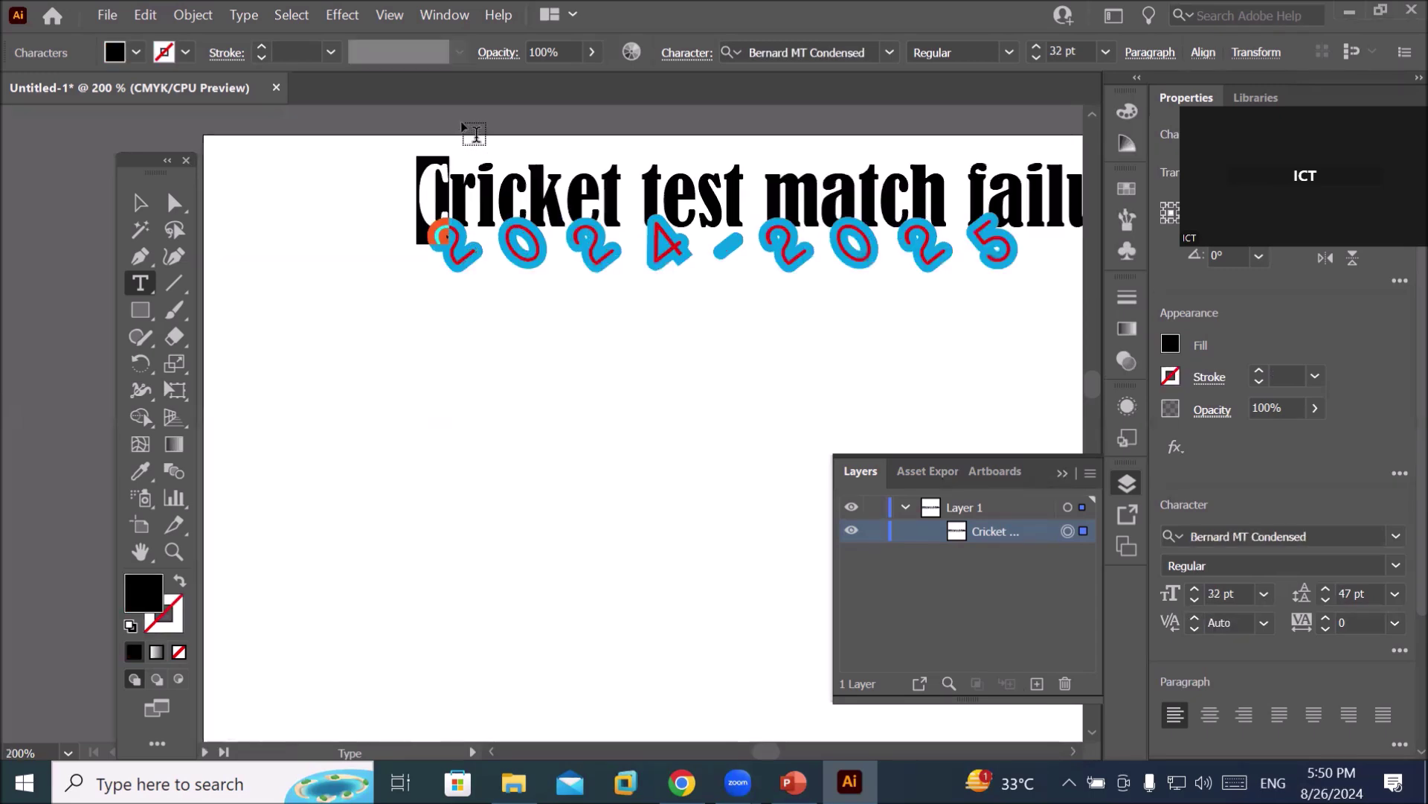
left_click(686, 53)
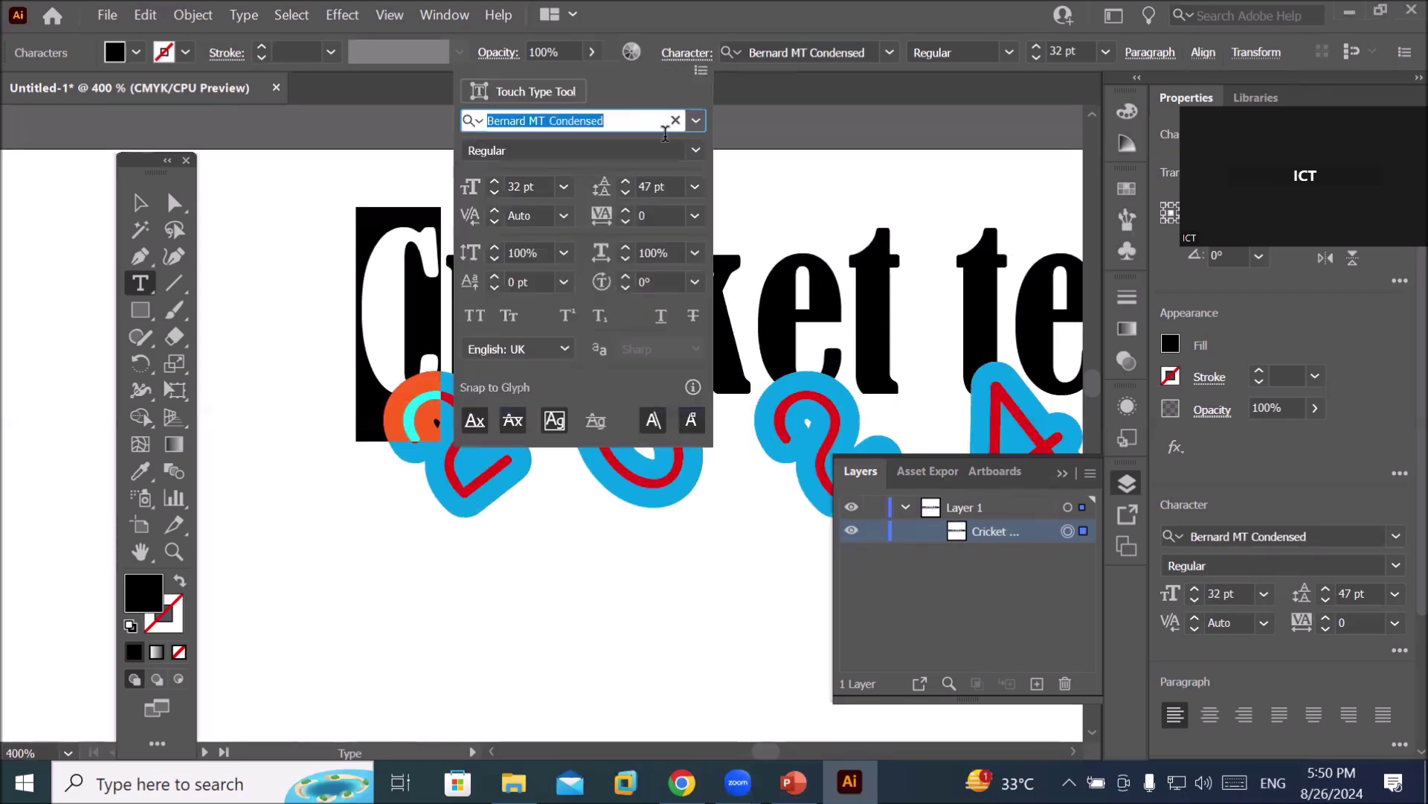
left_click(626, 276)
left_click(627, 275)
left_click(627, 275)
left_click(626, 276)
left_click(627, 275)
left_click(627, 275)
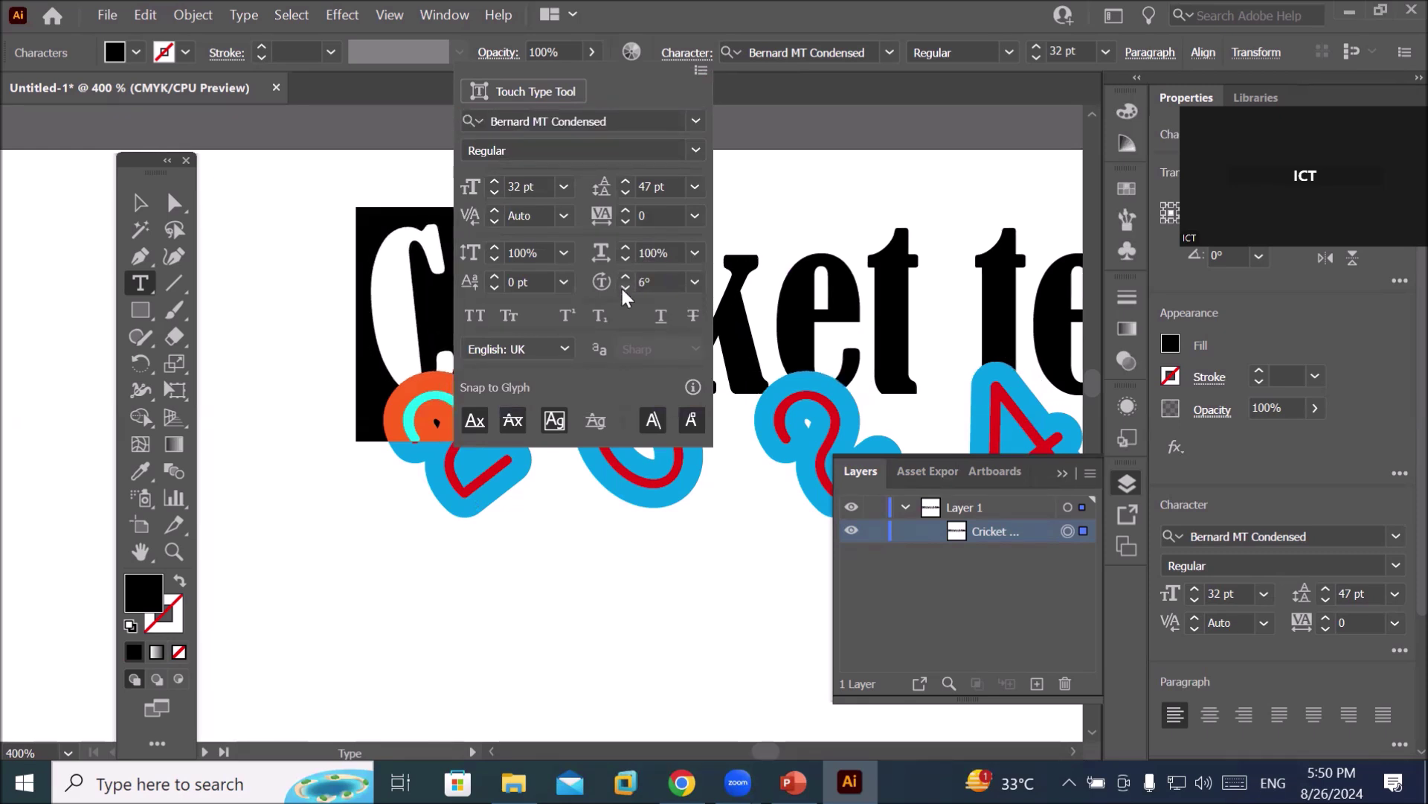
left_click(624, 288)
left_click(624, 287)
left_click(624, 287)
left_click(624, 287)
left_click(624, 287)
left_click(624, 287)
left_click(624, 287)
left_click(625, 287)
left_click(624, 287)
left_click(624, 288)
left_click(624, 287)
left_click(624, 287)
left_click(624, 287)
left_click(624, 287)
left_click(624, 287)
left_click(624, 288)
left_click(623, 287)
left_click(623, 287)
left_click(623, 288)
left_click(624, 287)
left_click(623, 287)
left_click(623, 287)
double_click(623, 288)
left_click(624, 287)
left_click(624, 287)
left_click(623, 287)
left_click(624, 287)
left_click(624, 287)
left_click(623, 287)
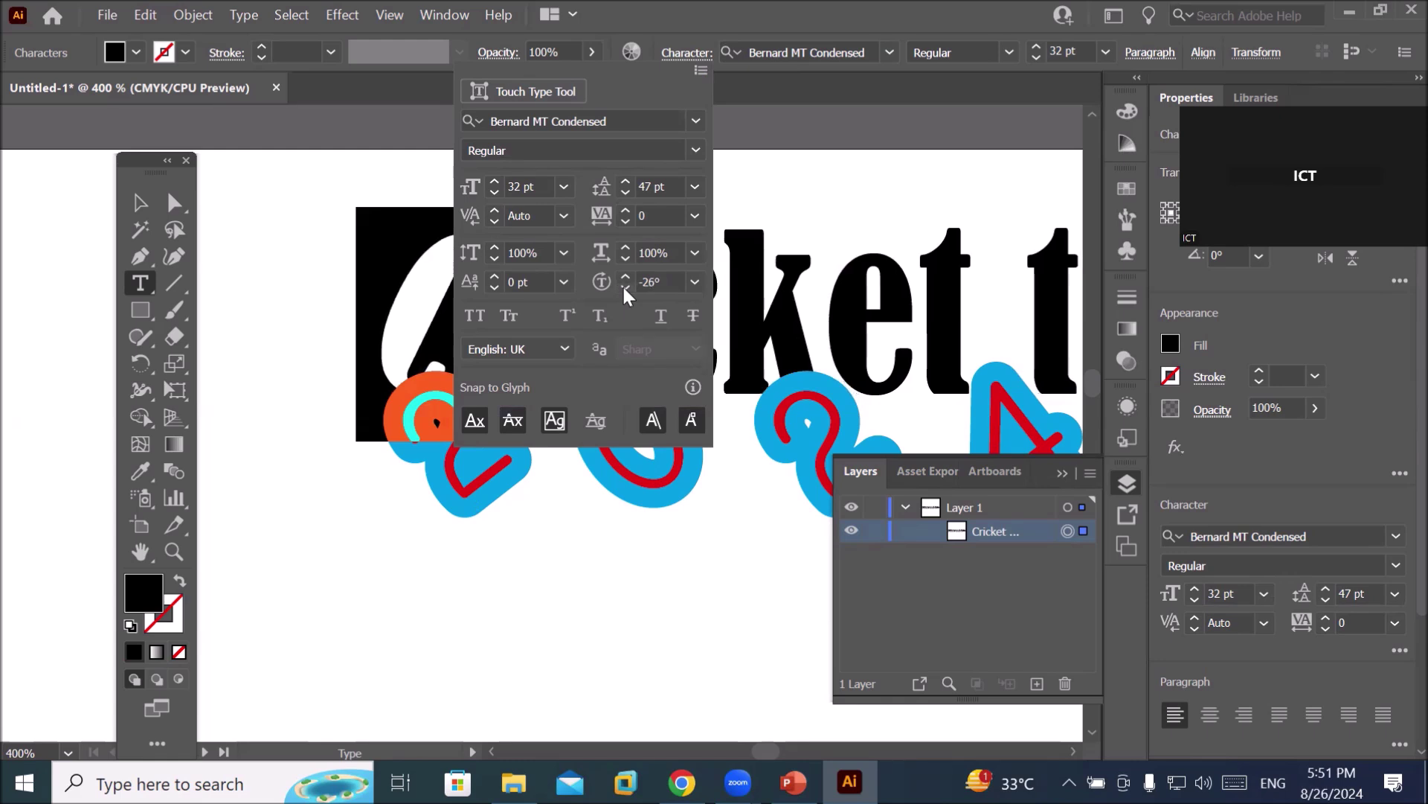
left_click(624, 287)
left_click(624, 287)
left_click(624, 287)
left_click(623, 287)
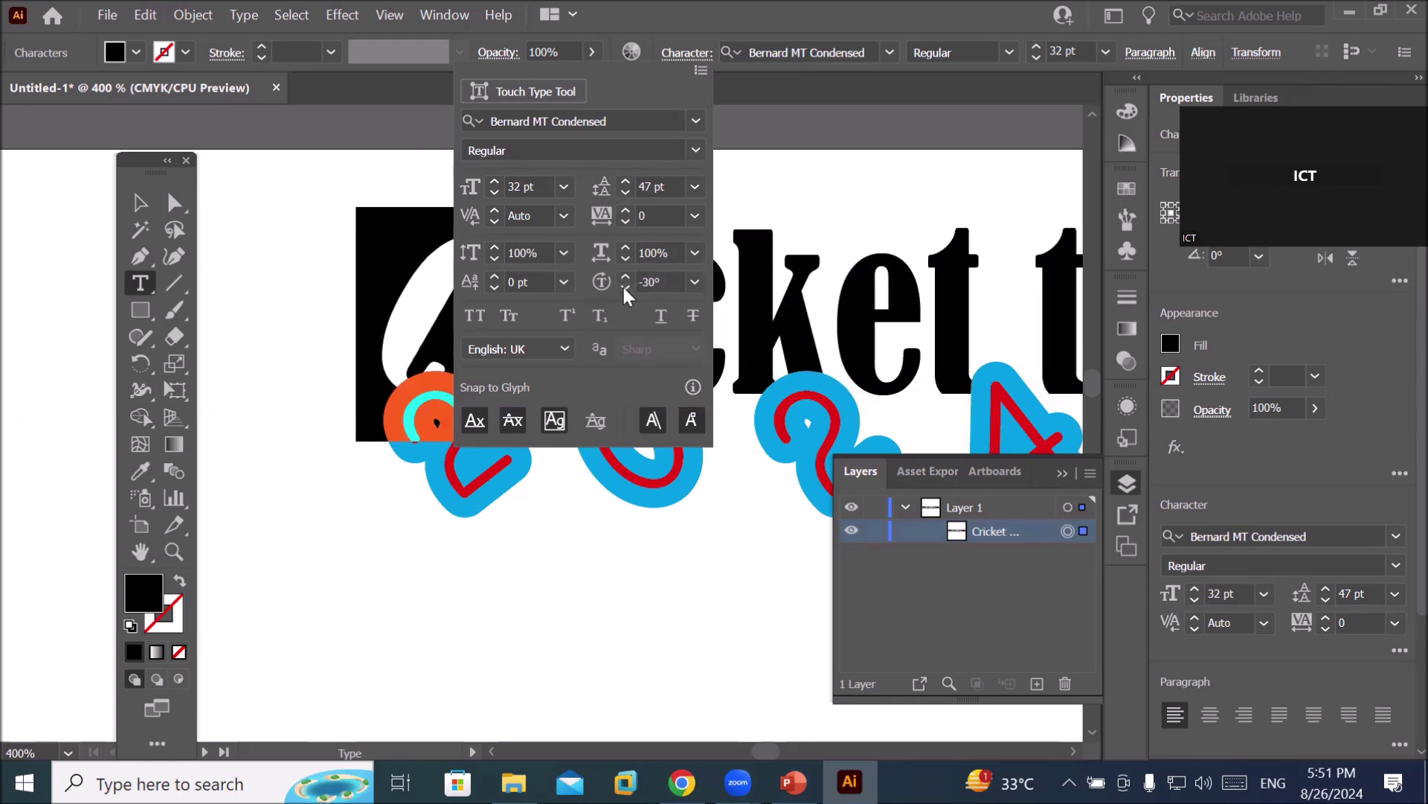
left_click(820, 283)
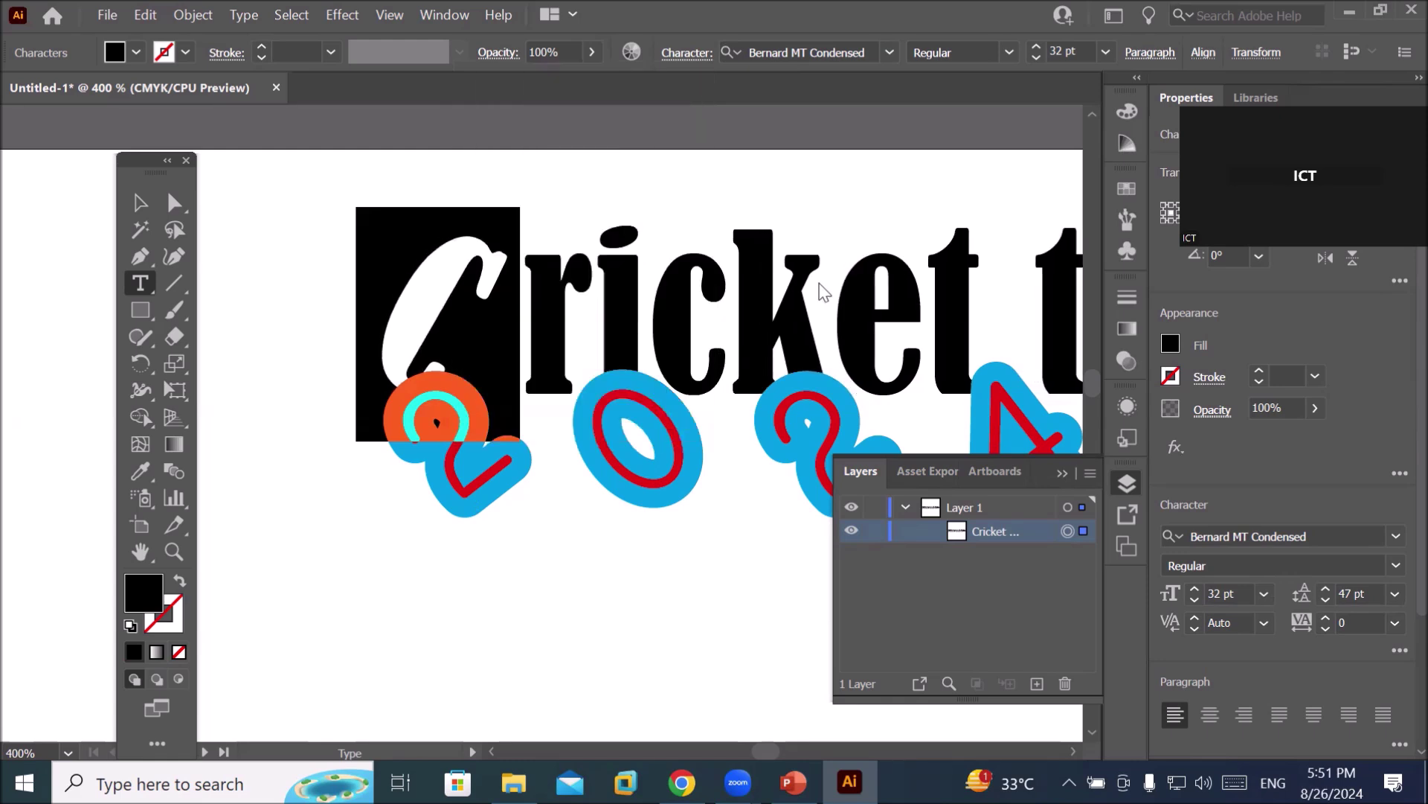
left_click(643, 311)
scroll(483, 337, "down", 1)
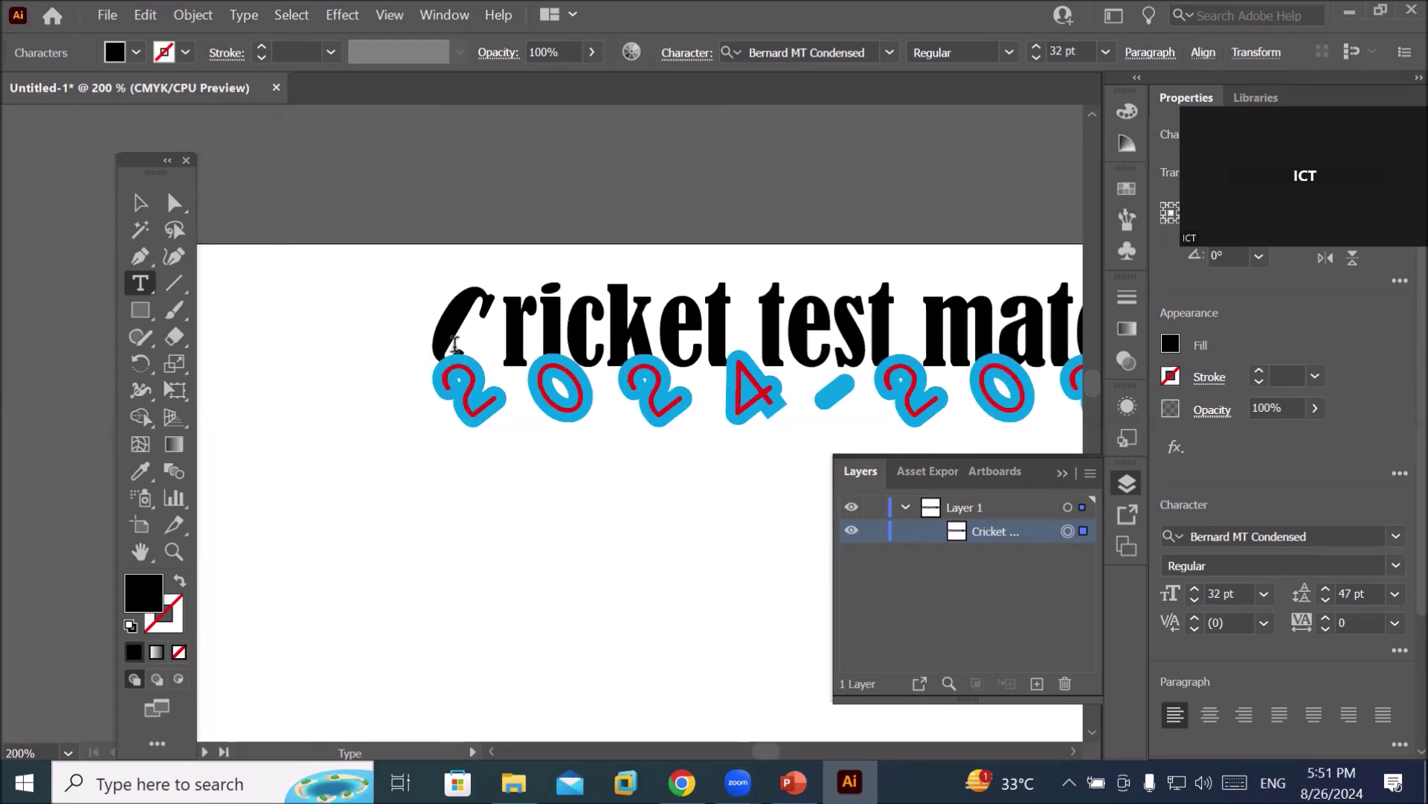
Select the first "t" of the word "test" in the heading and open its detailed character settings.
left_click(1073, 749)
left_click(1073, 749)
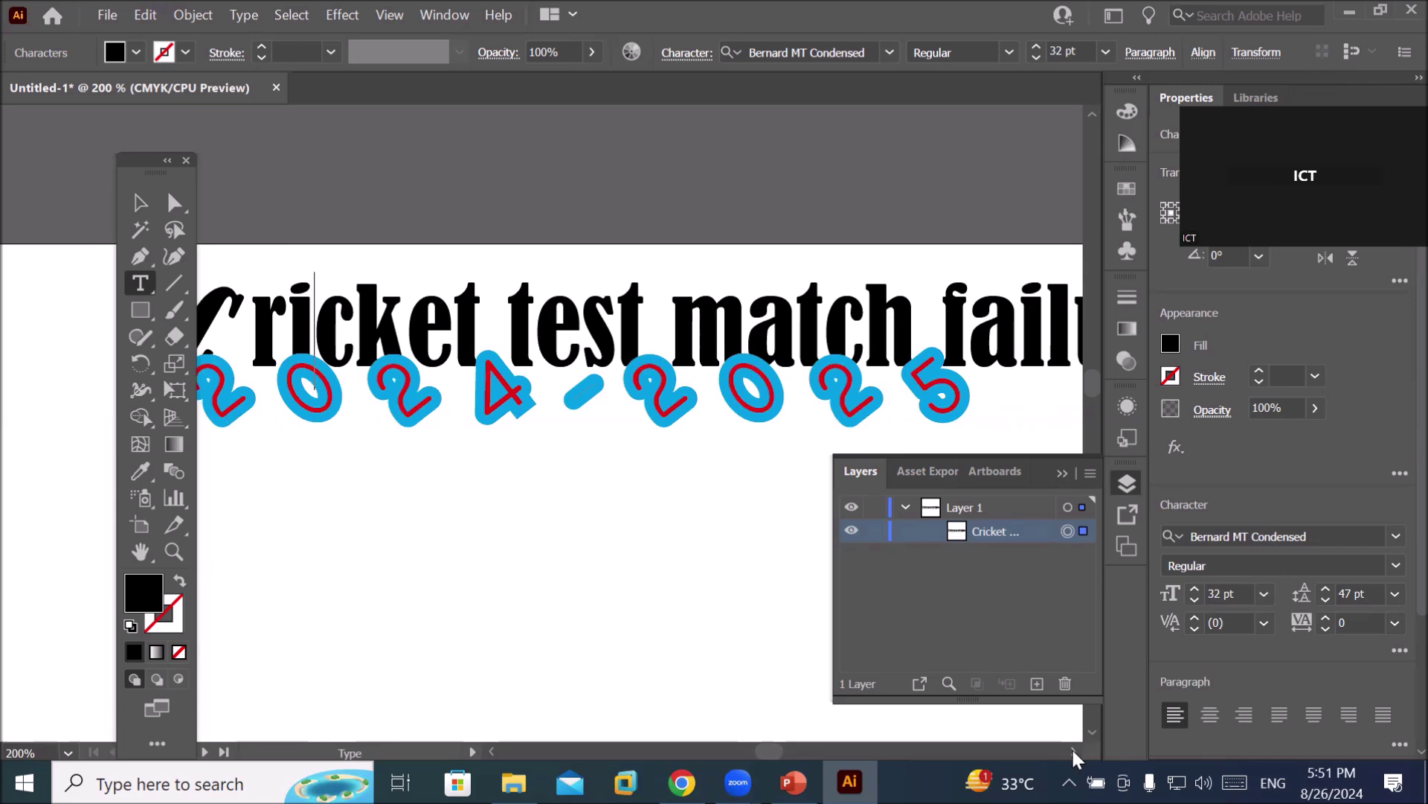
left_click(1073, 750)
left_click(1073, 750)
left_click(1073, 750)
left_click(1073, 750)
left_click(1073, 750)
left_click(1072, 750)
left_click(1073, 750)
left_click(1072, 750)
left_click(1073, 750)
left_click(1073, 750)
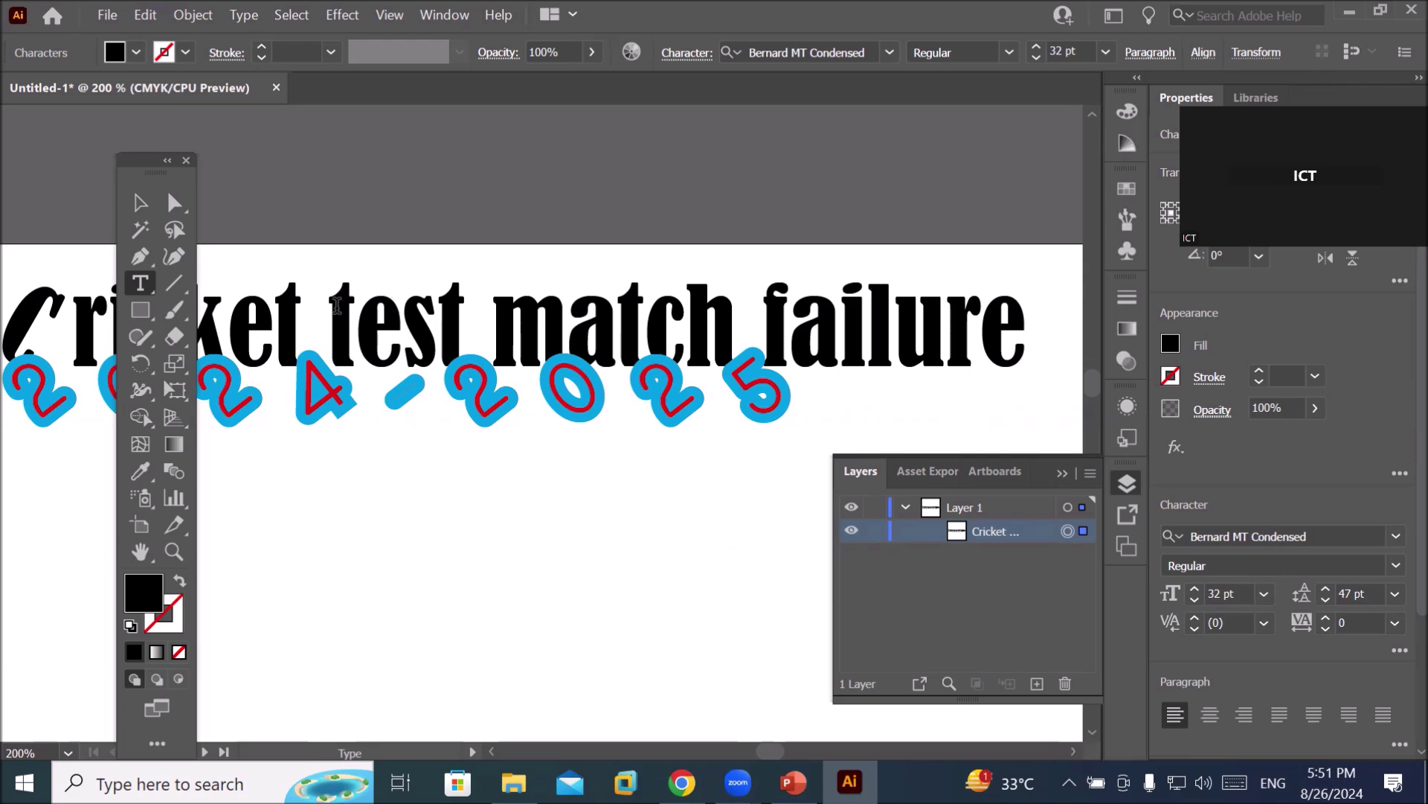
left_click_drag(353, 315, 335, 315)
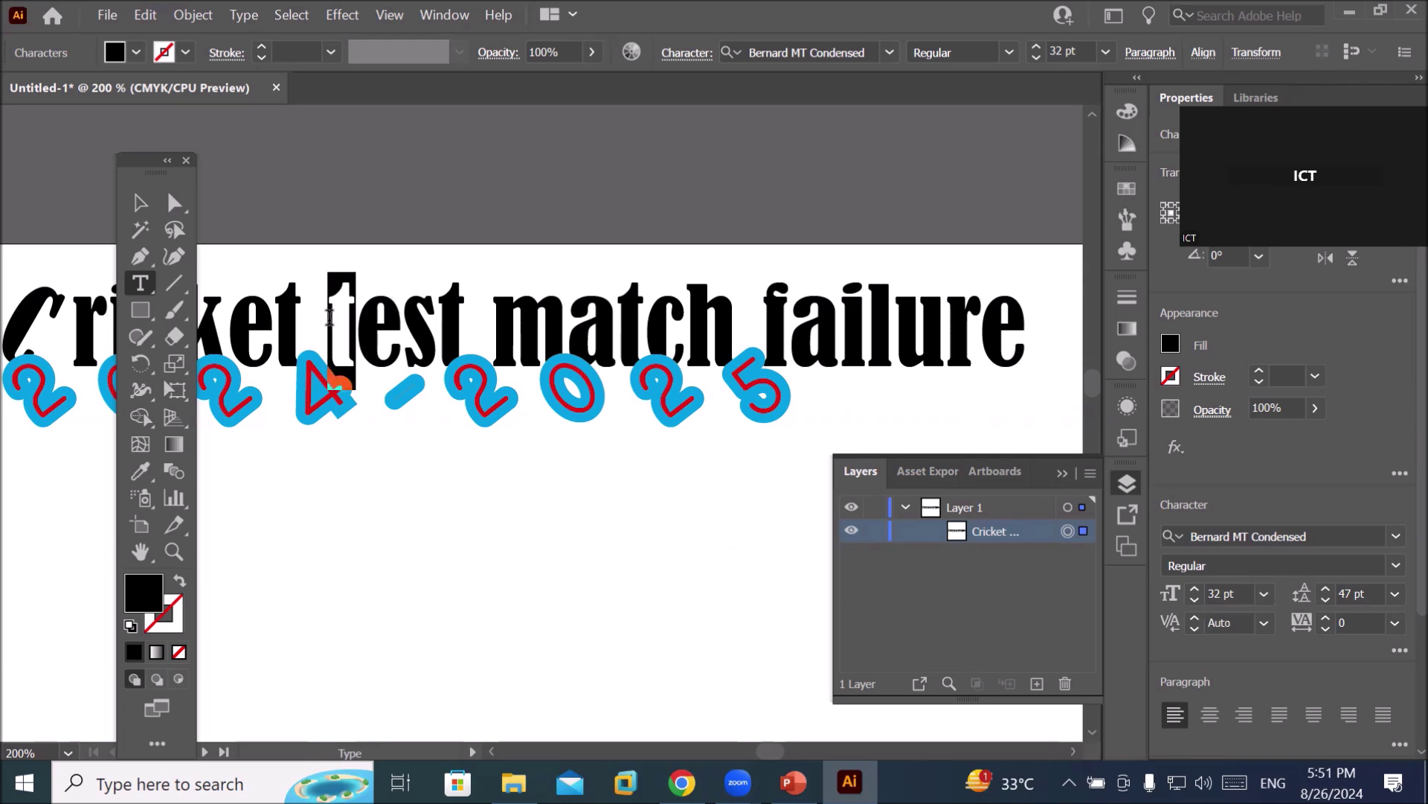
left_click(672, 56)
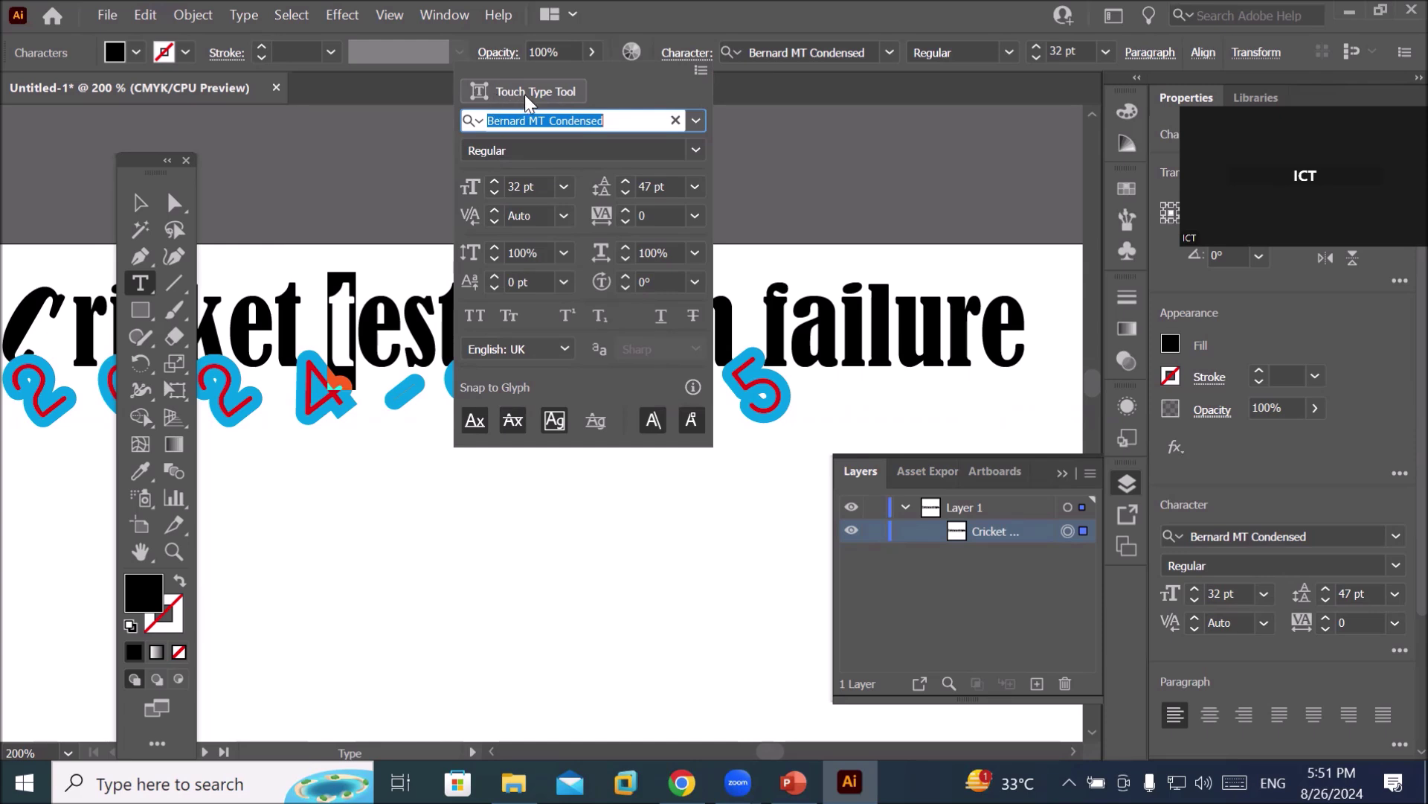
Hide the Touch Type Tool option in the character settings, show it again and close the settings.
left_click(697, 70)
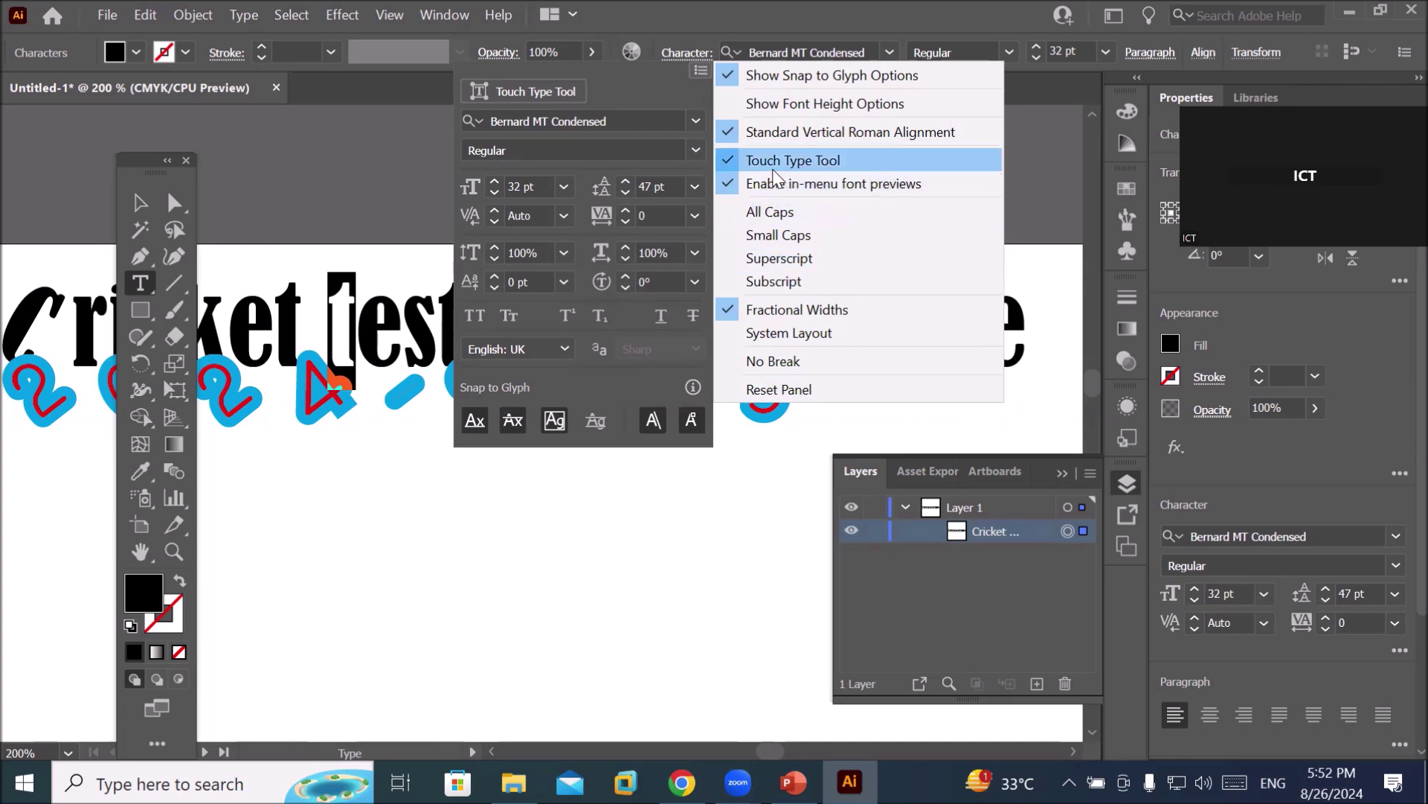
left_click(728, 162)
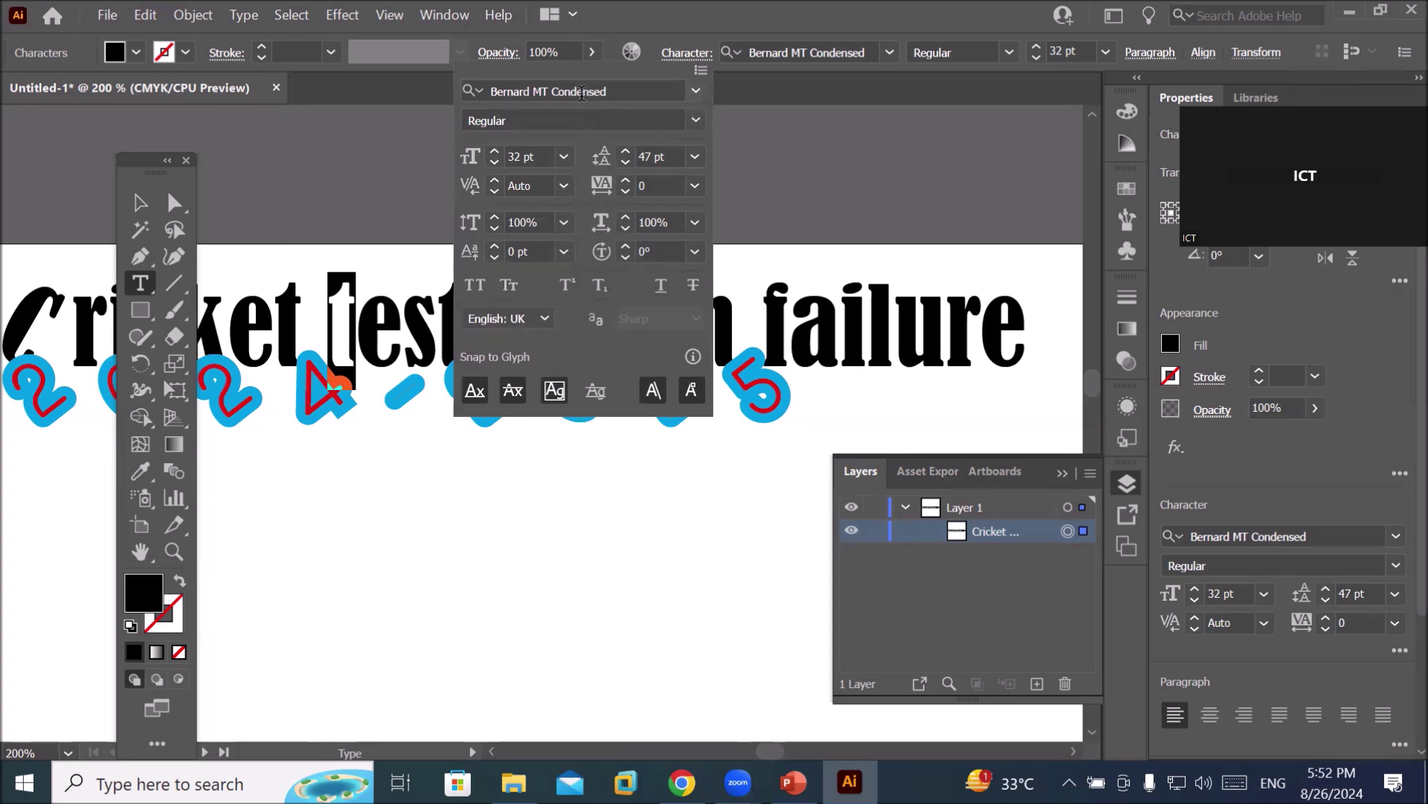
left_click(700, 72)
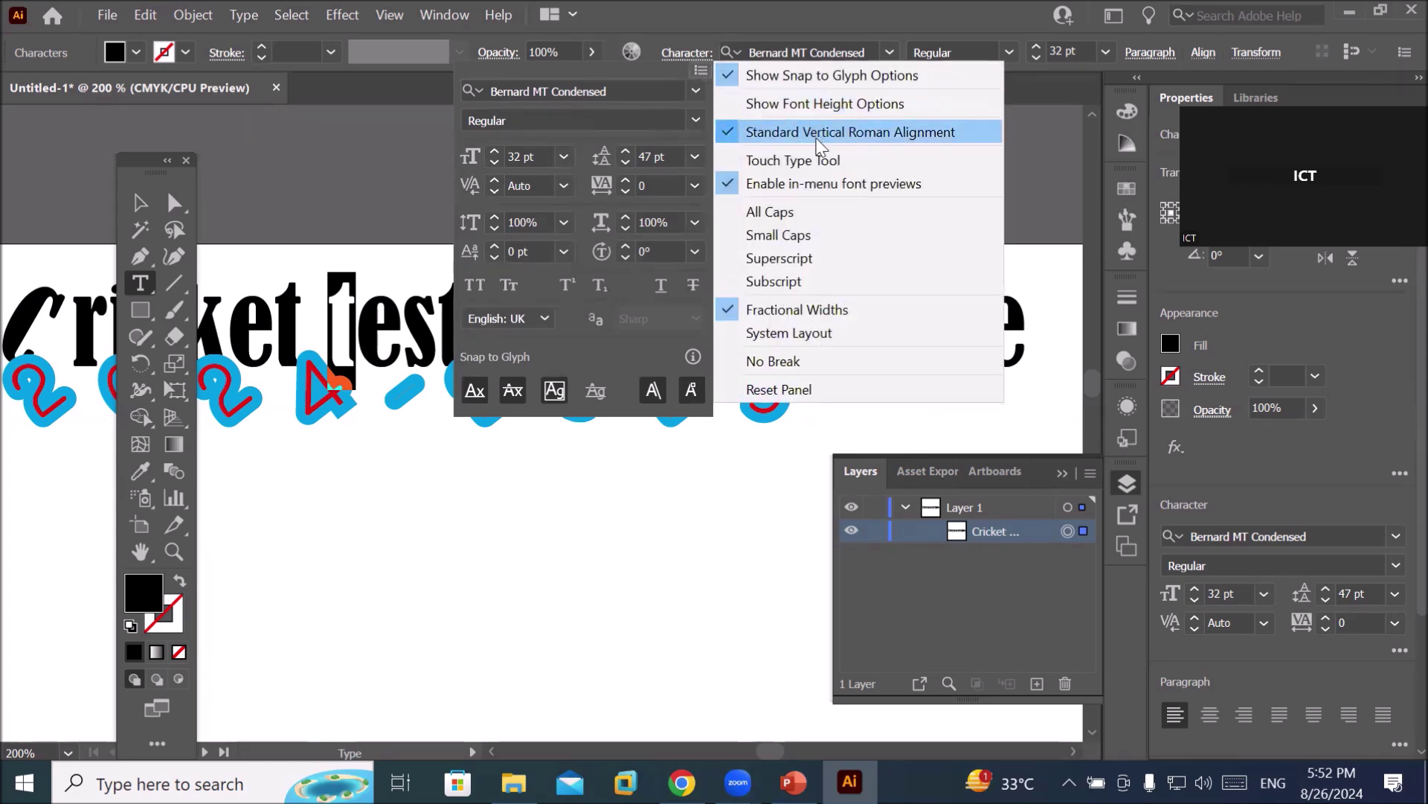
left_click(850, 160)
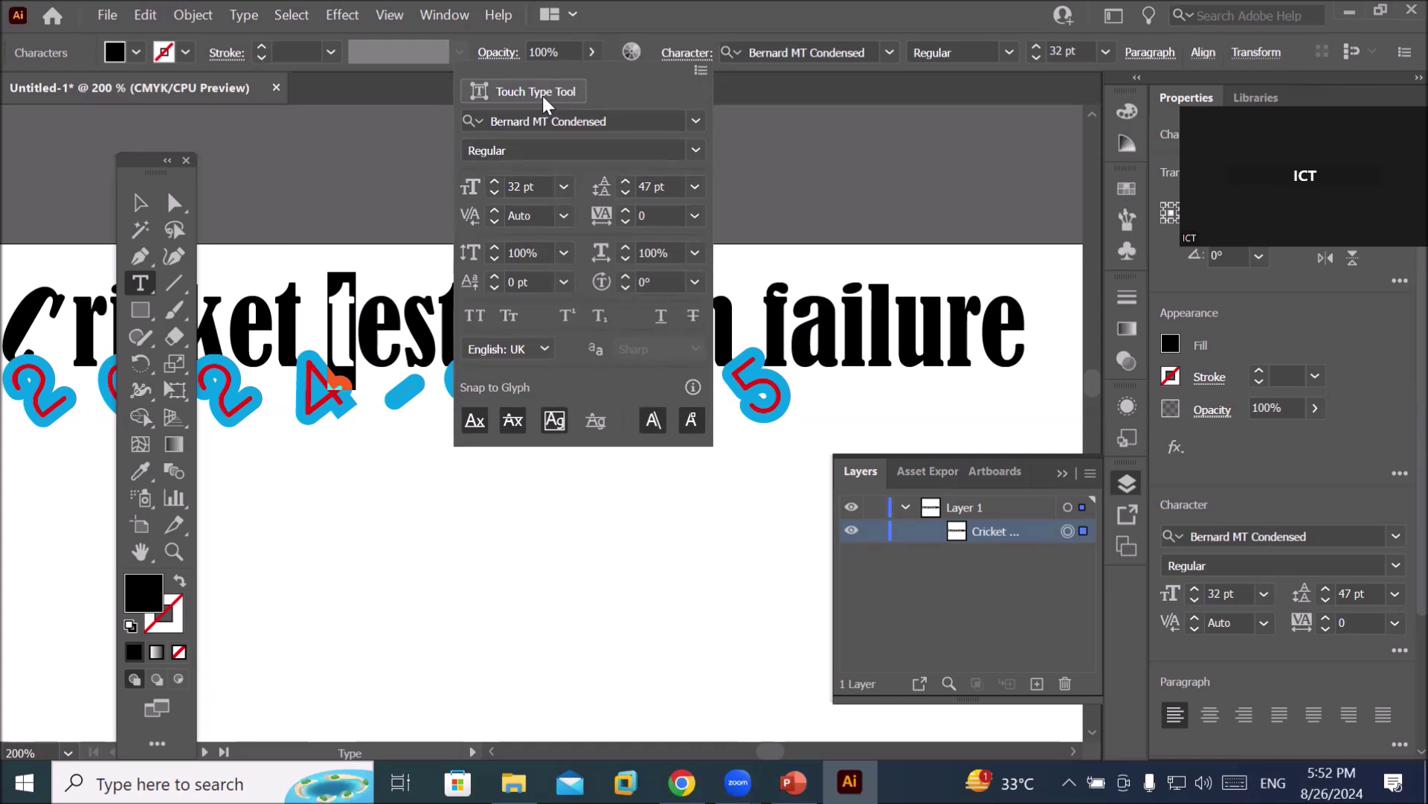
left_click(337, 340)
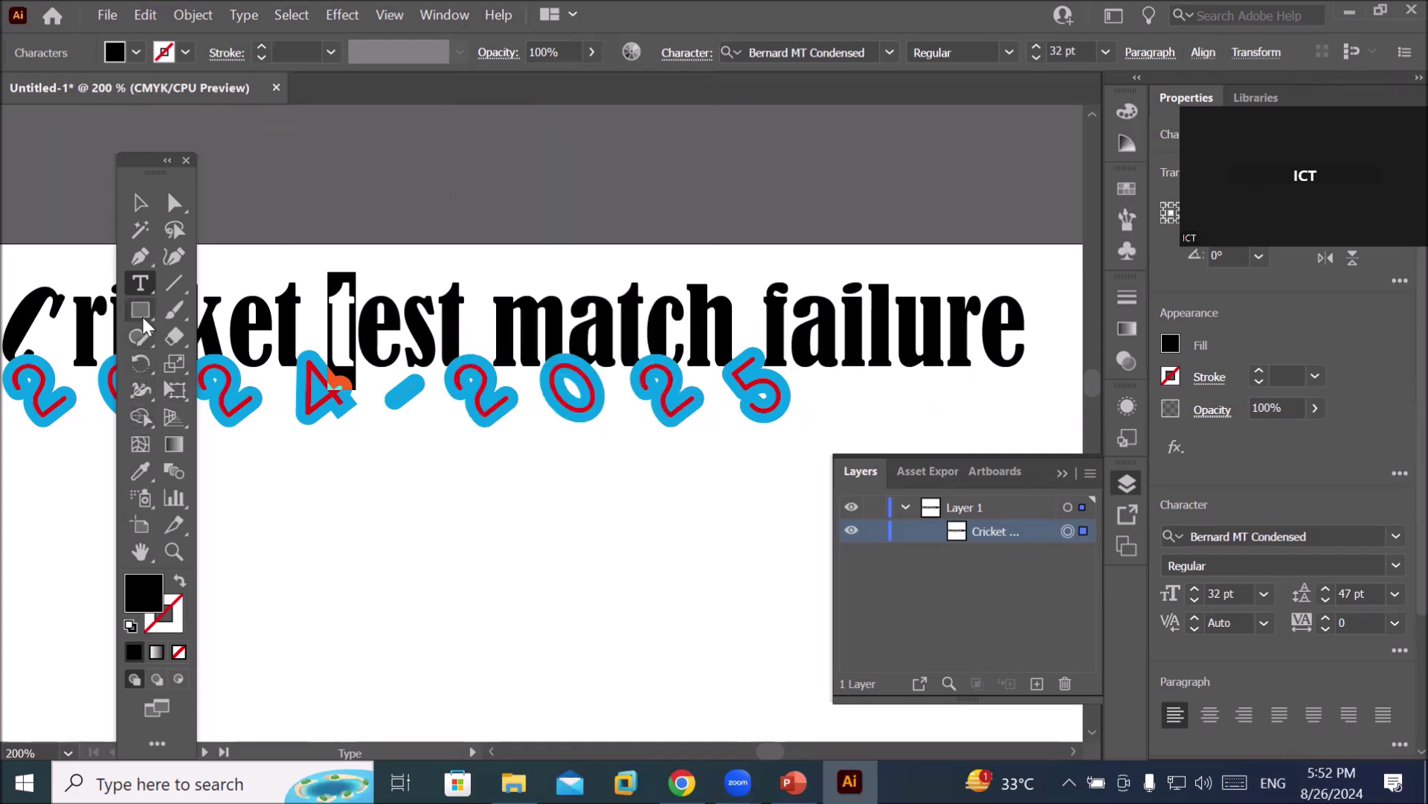
Enlarge the first "t" of "test" with the Touch Type Tool, mainly in width, and rotate it counterclockwise by about 40°.
left_click(138, 284)
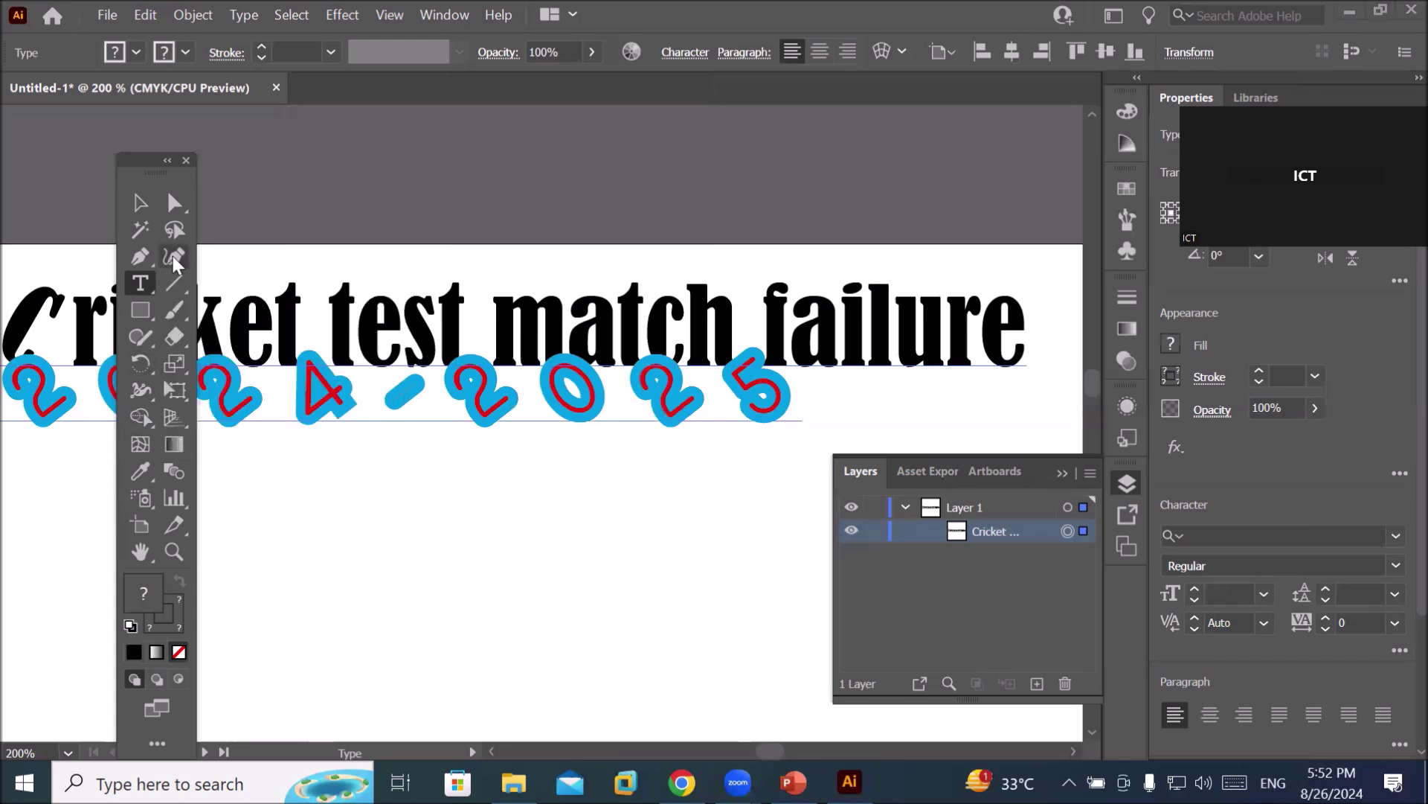
left_click(141, 282)
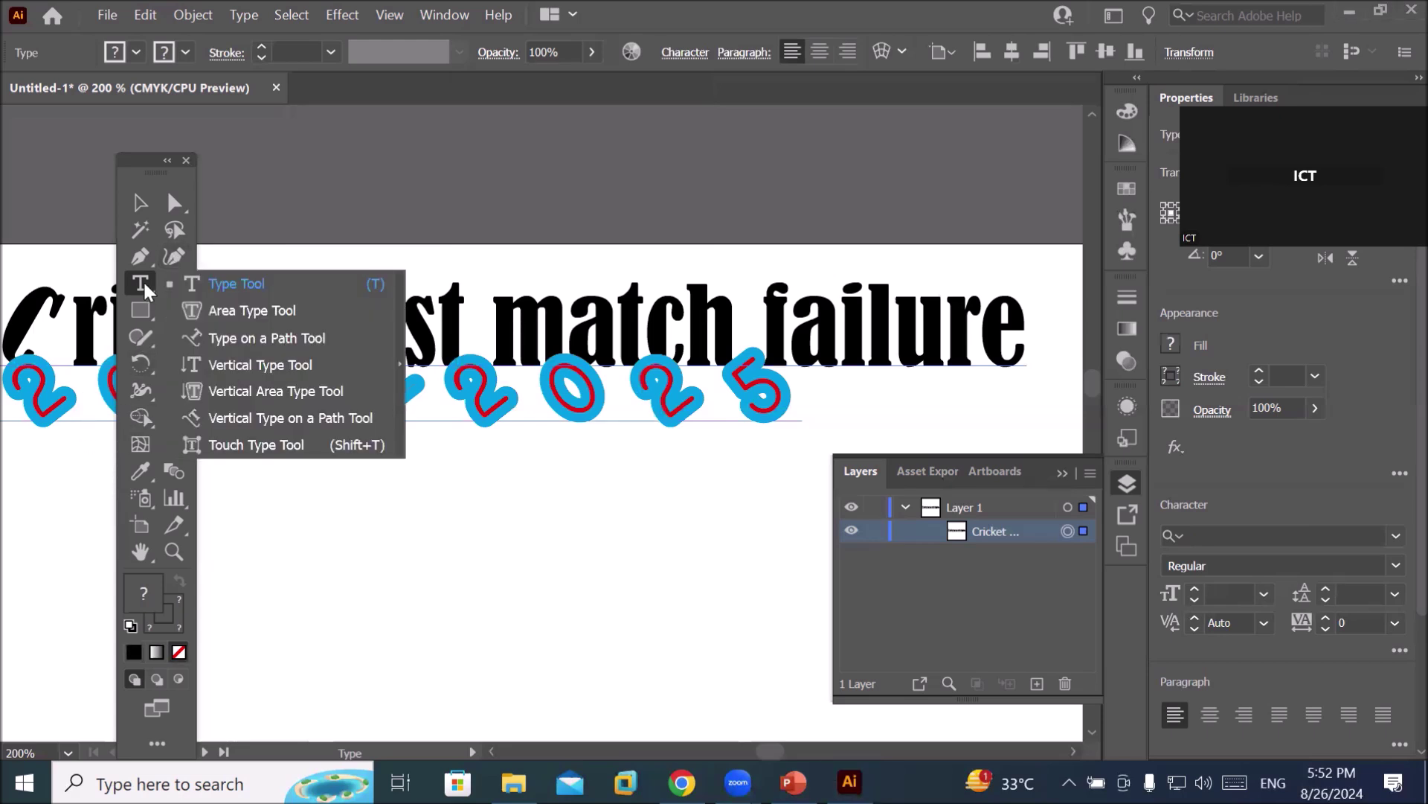
left_click(244, 443)
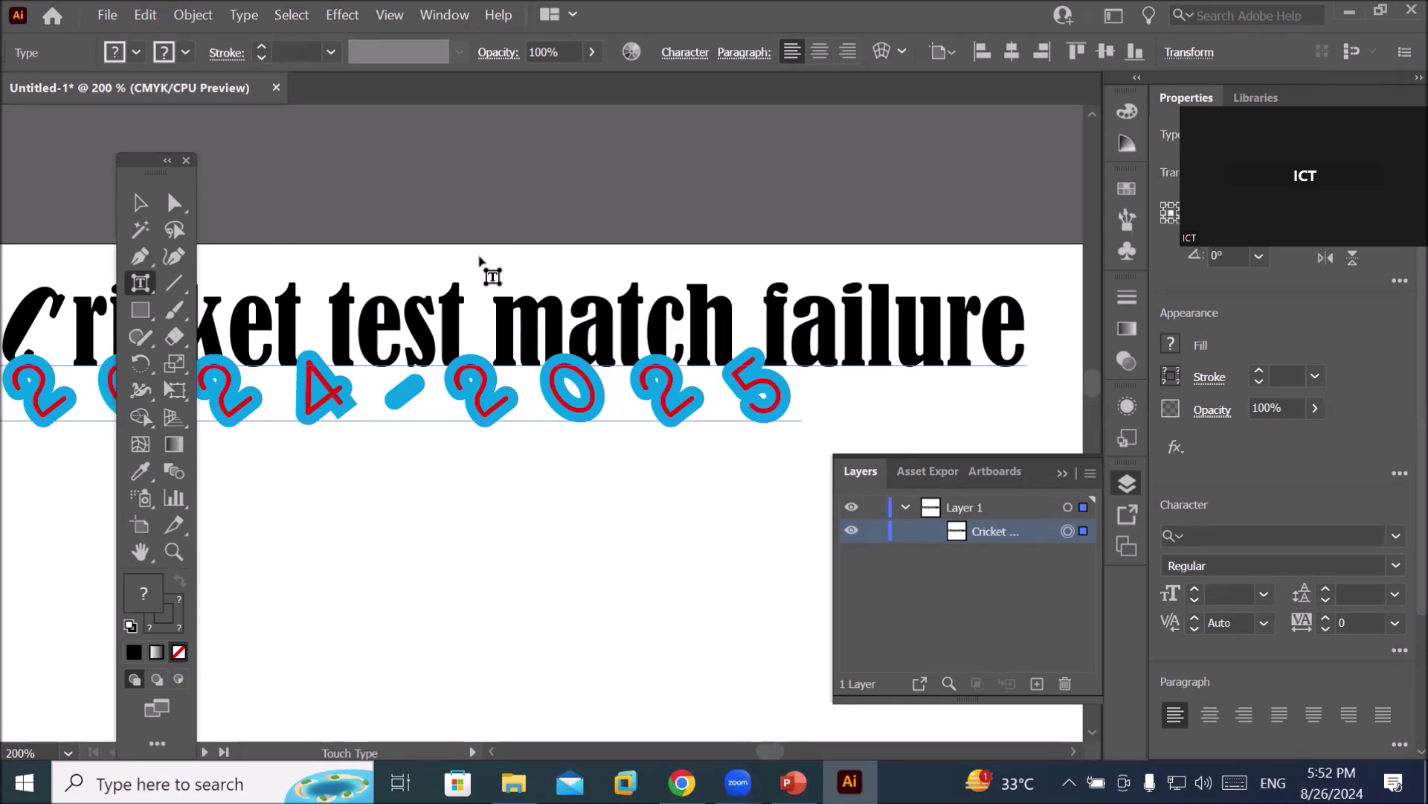
left_click(336, 313)
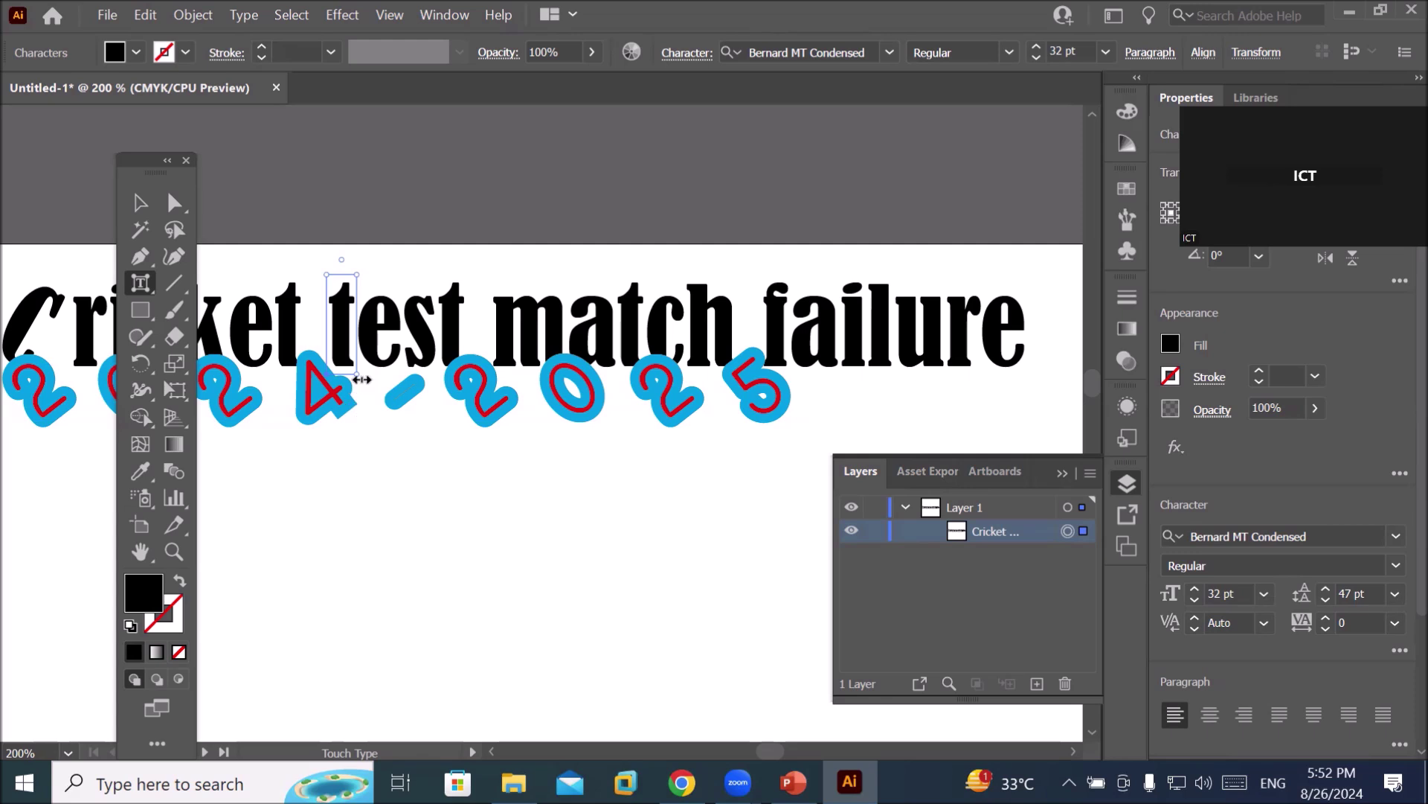
left_click_drag(363, 378, 408, 374)
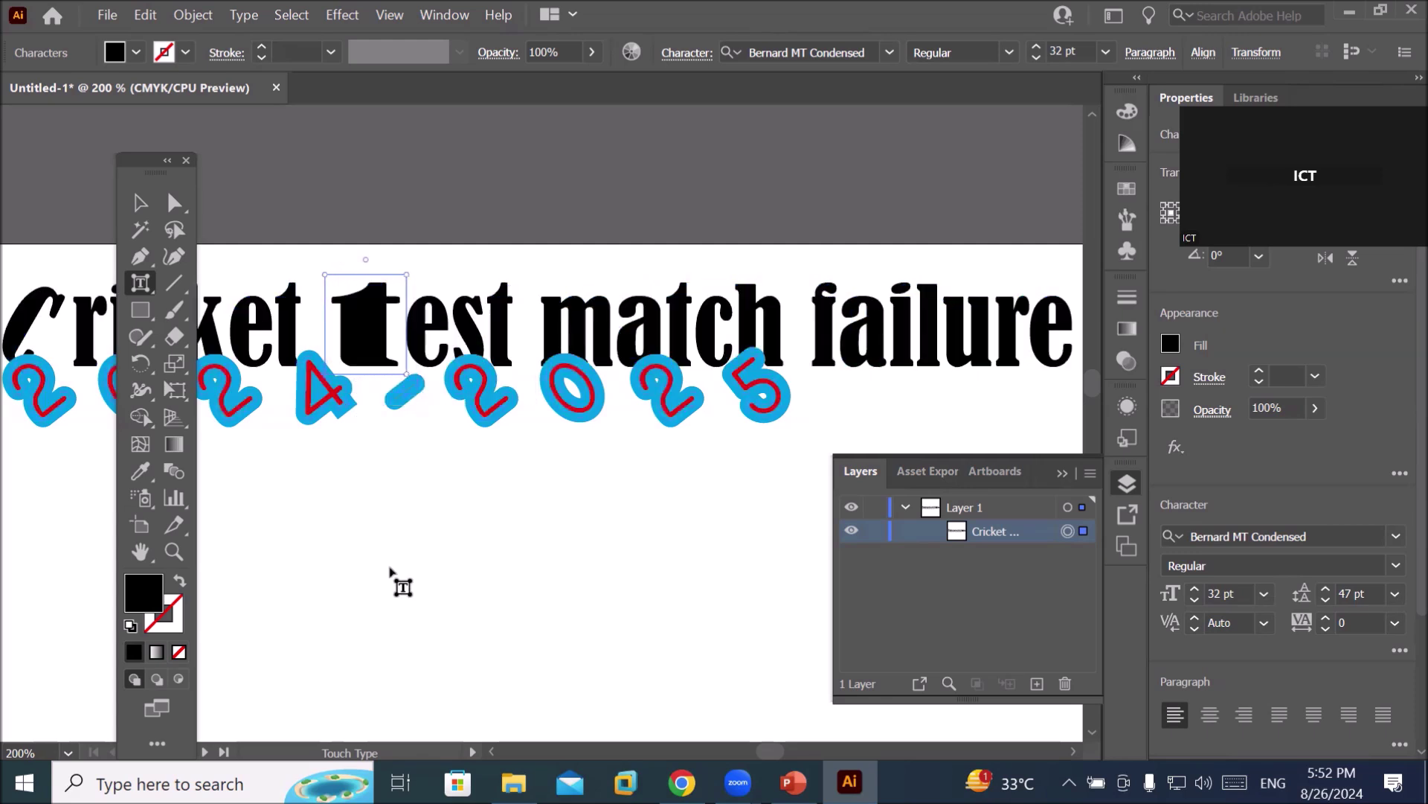
mouse_move(407, 376)
left_mouse_down()
mouse_move(369, 377)
mouse_move(446, 376)
mouse_move(430, 374)
left_mouse_up()
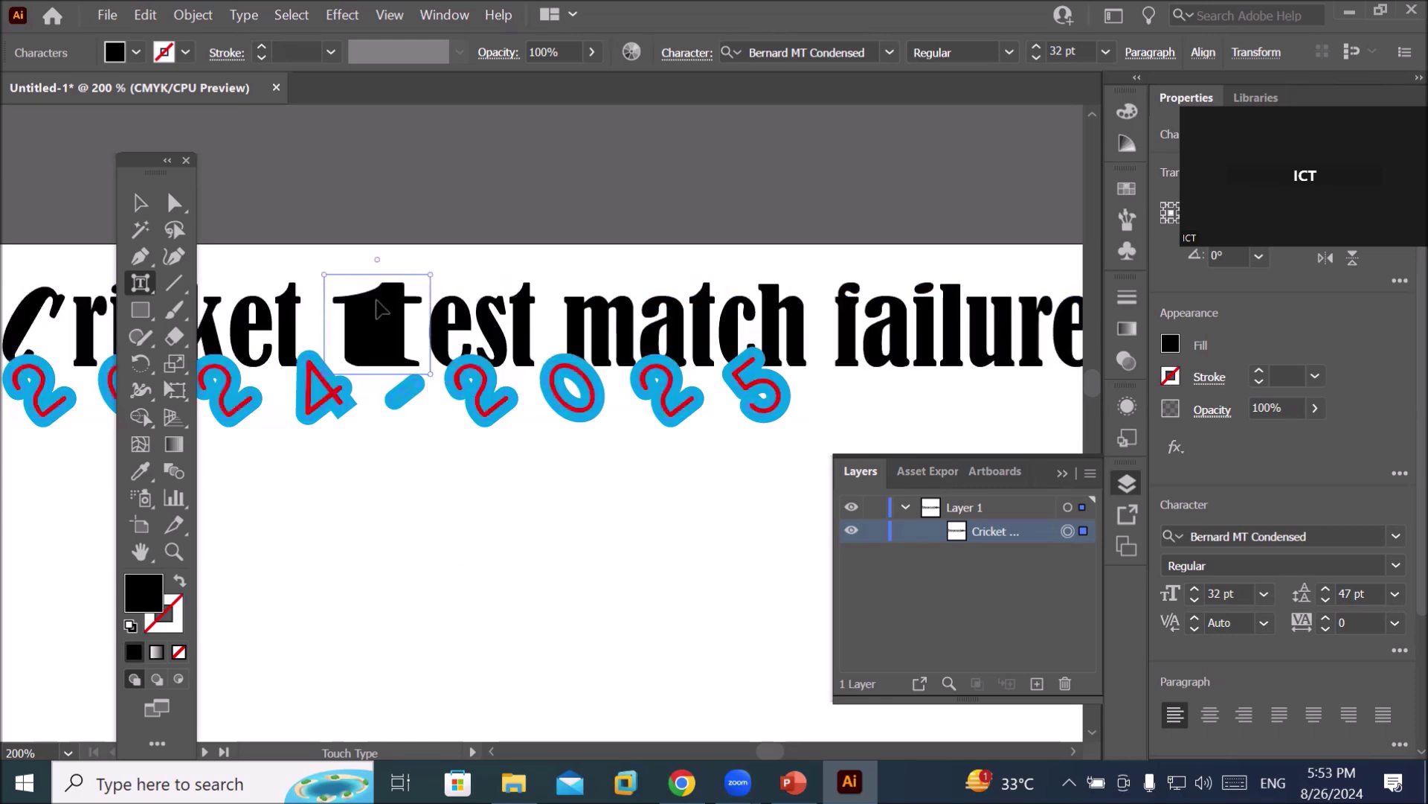
left_click_drag(432, 274, 481, 222)
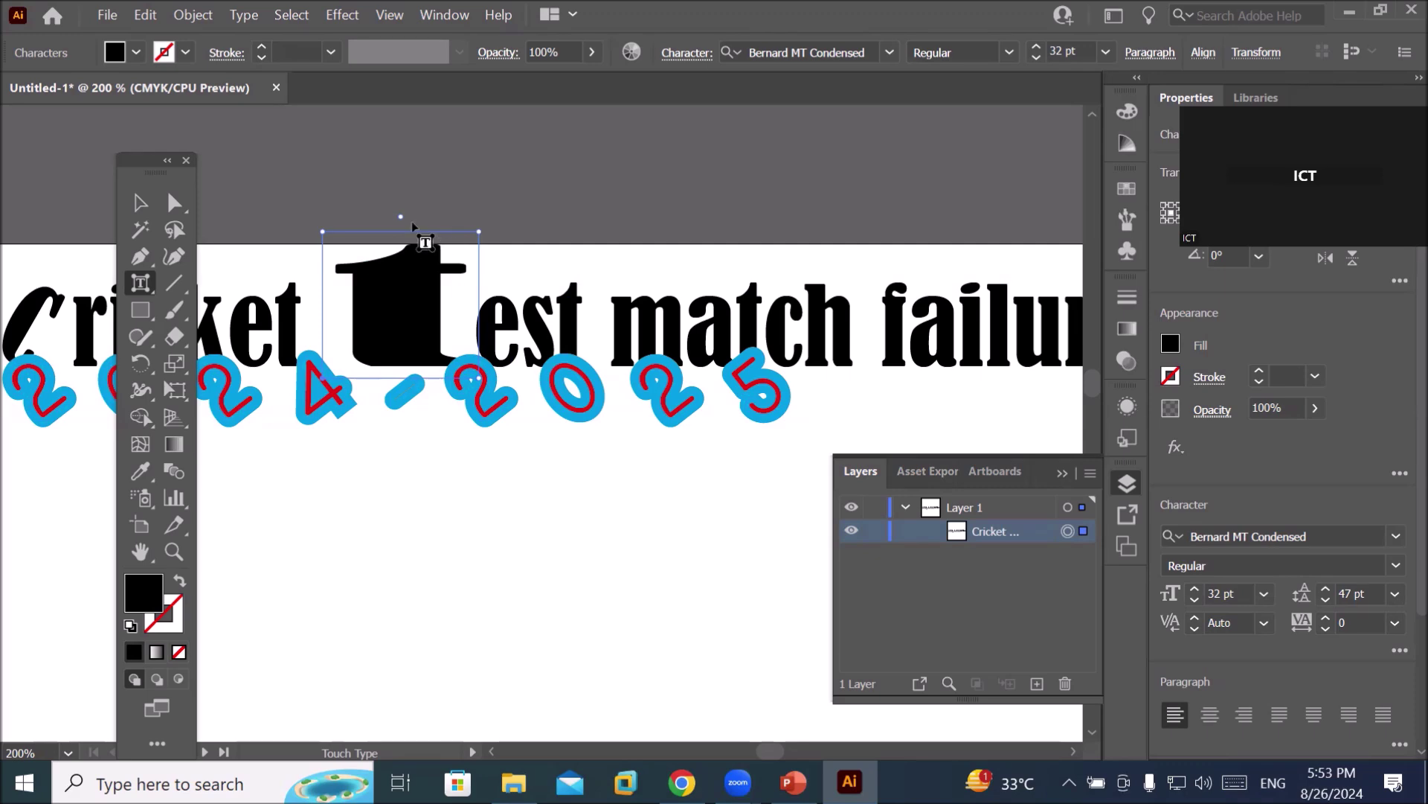
left_click_drag(401, 217, 361, 256)
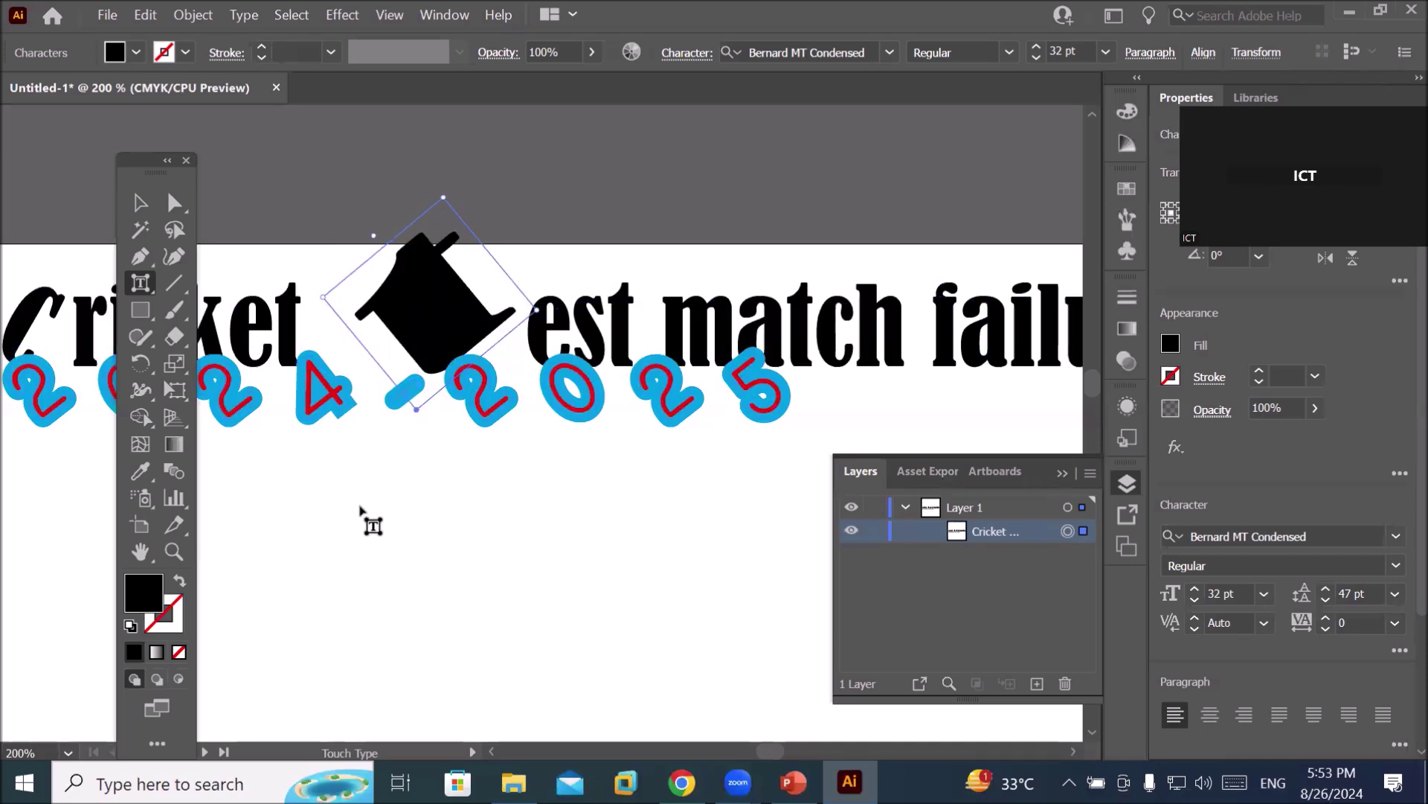
Rotate the letters "f" and "e" at the start and end of "failure" clockwise by about 20° with the Touch Type Tool.
left_click(1077, 748)
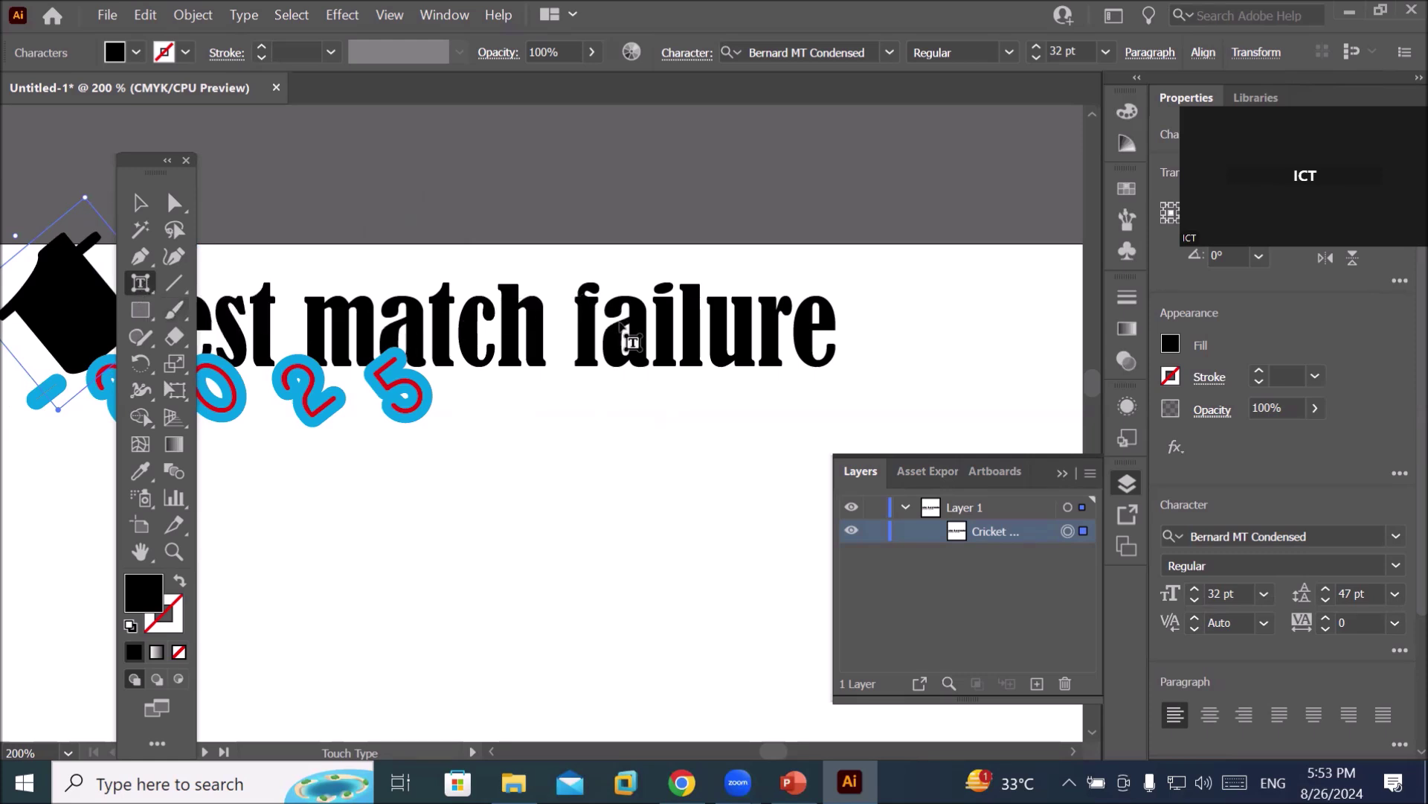
left_click(589, 321)
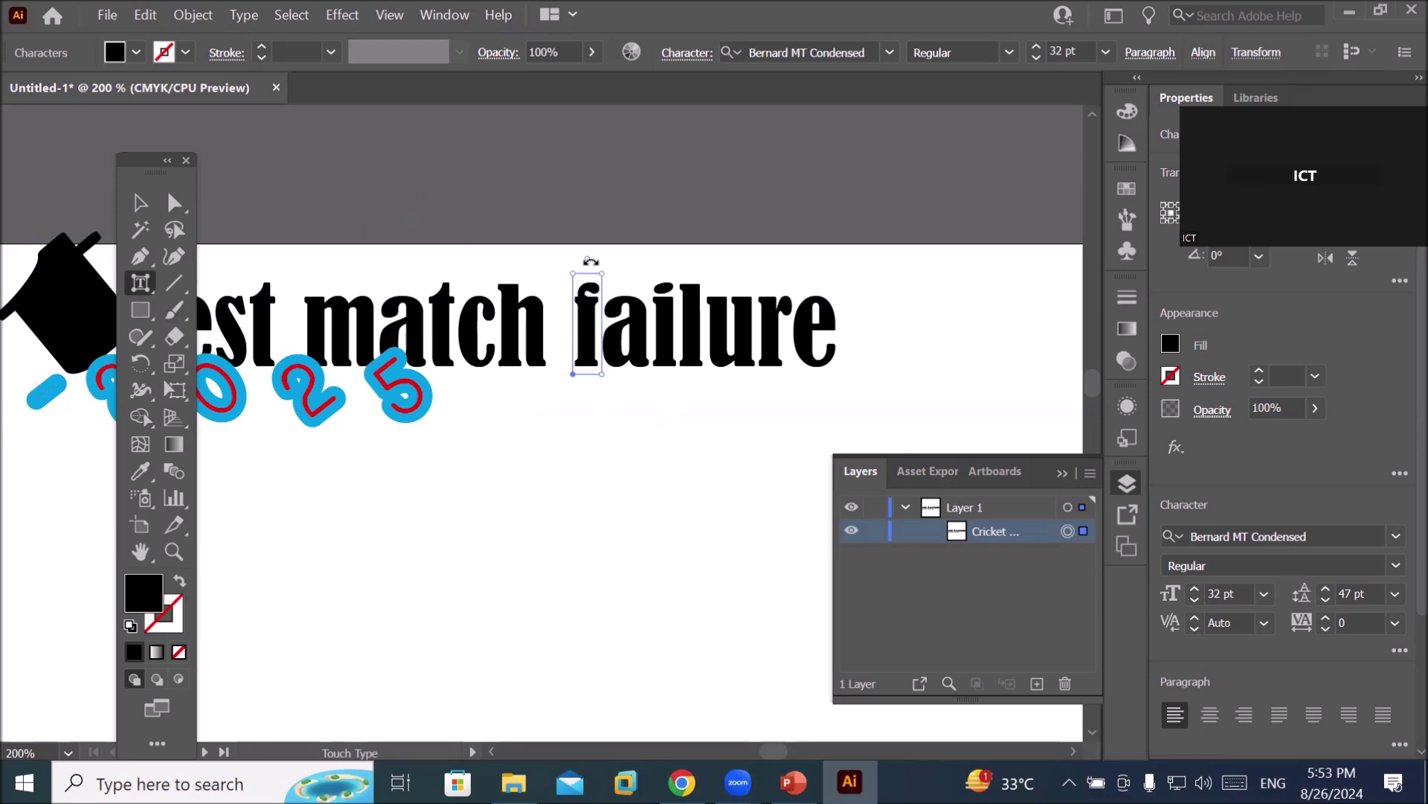
left_click_drag(591, 260, 621, 262)
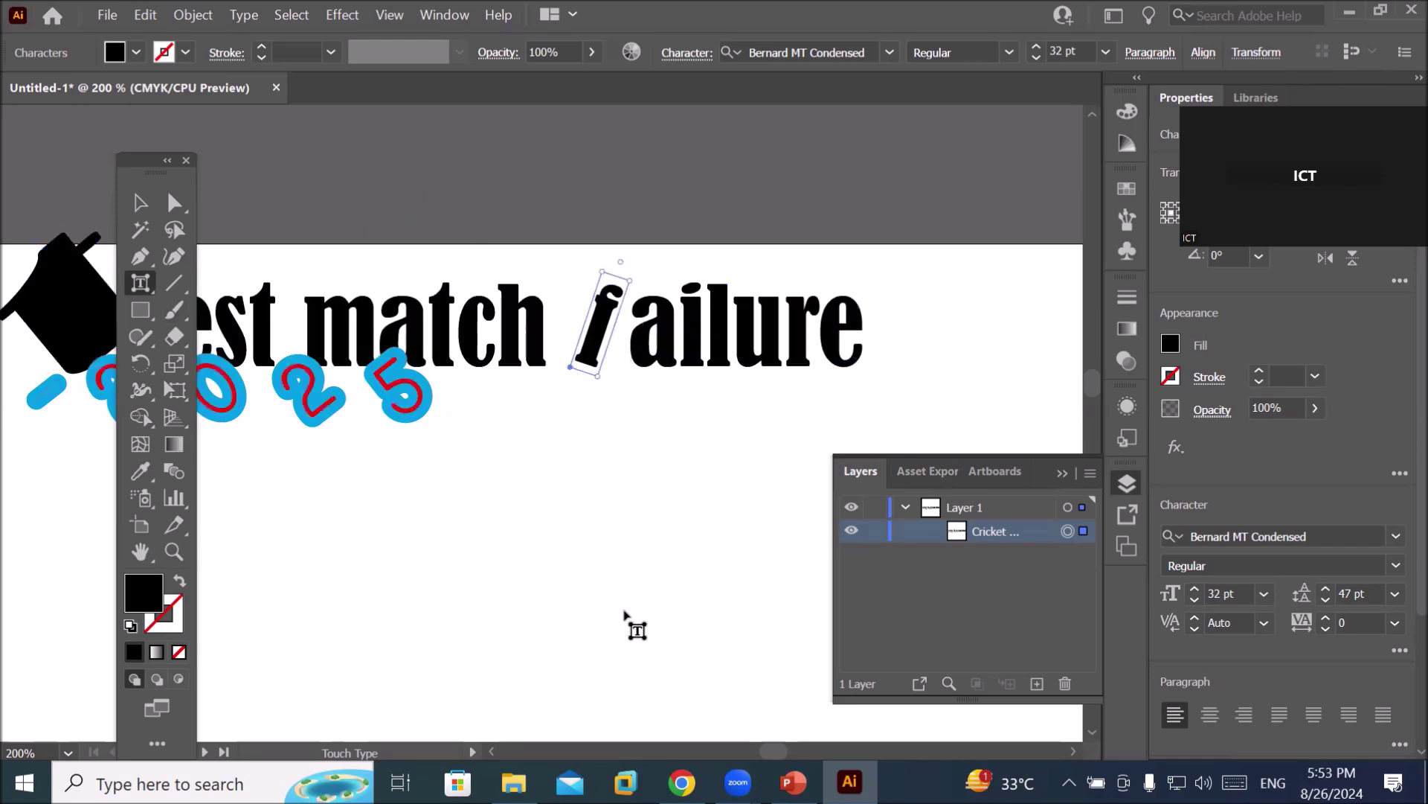
left_click(833, 338)
left_click_drag(841, 274, 869, 266)
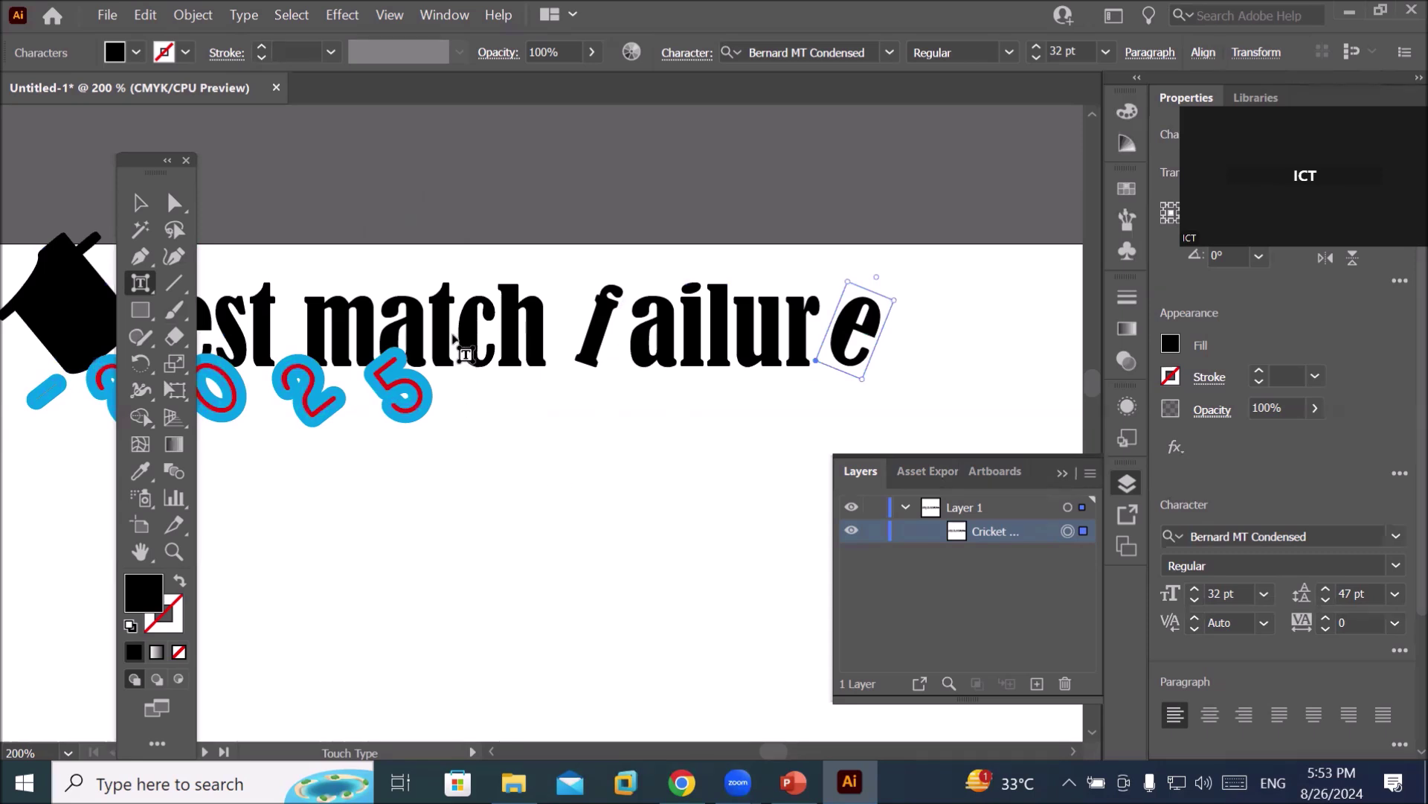
Rotate the "m" of "match" clockwise by about 20° and enlarge it in both width and height.
left_click(314, 308)
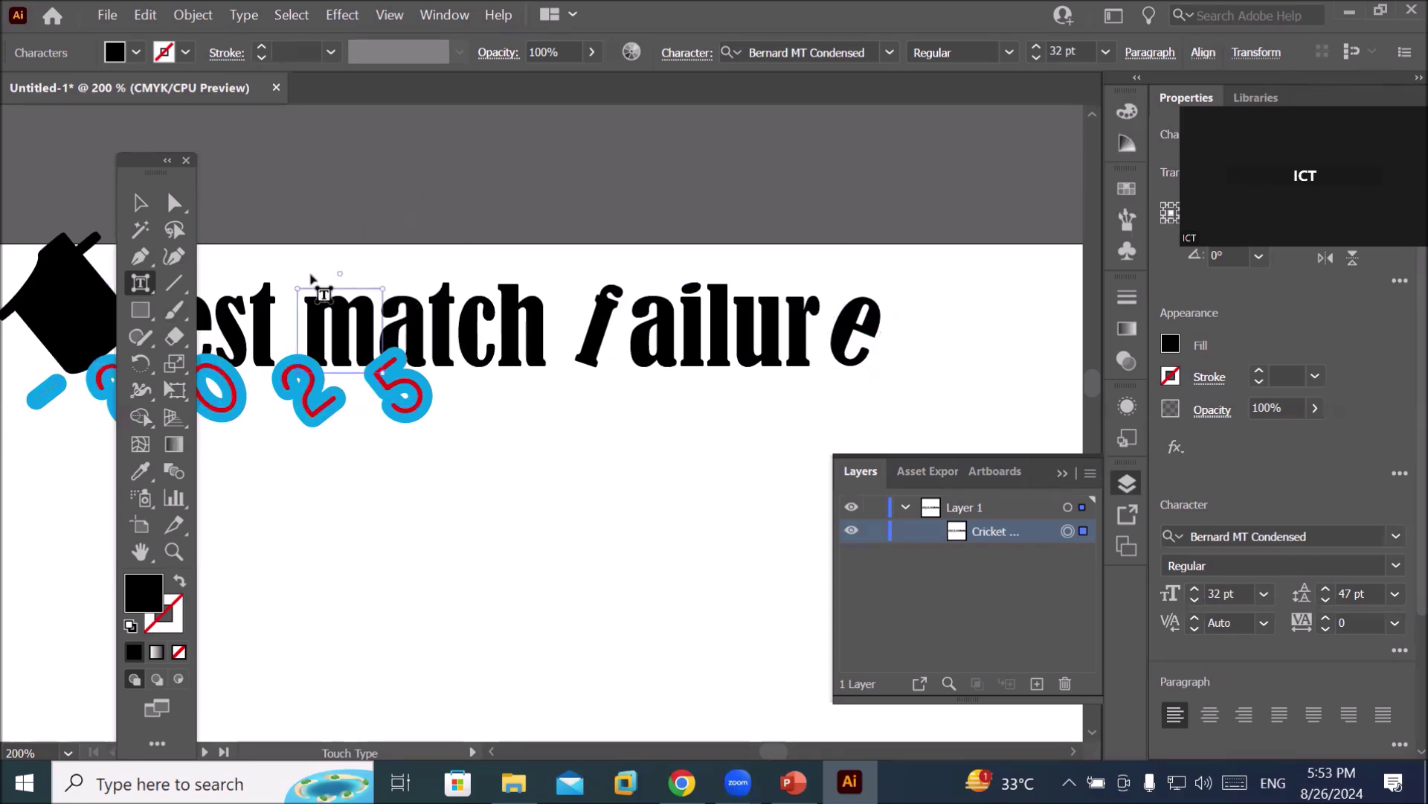
left_click_drag(339, 282, 362, 268)
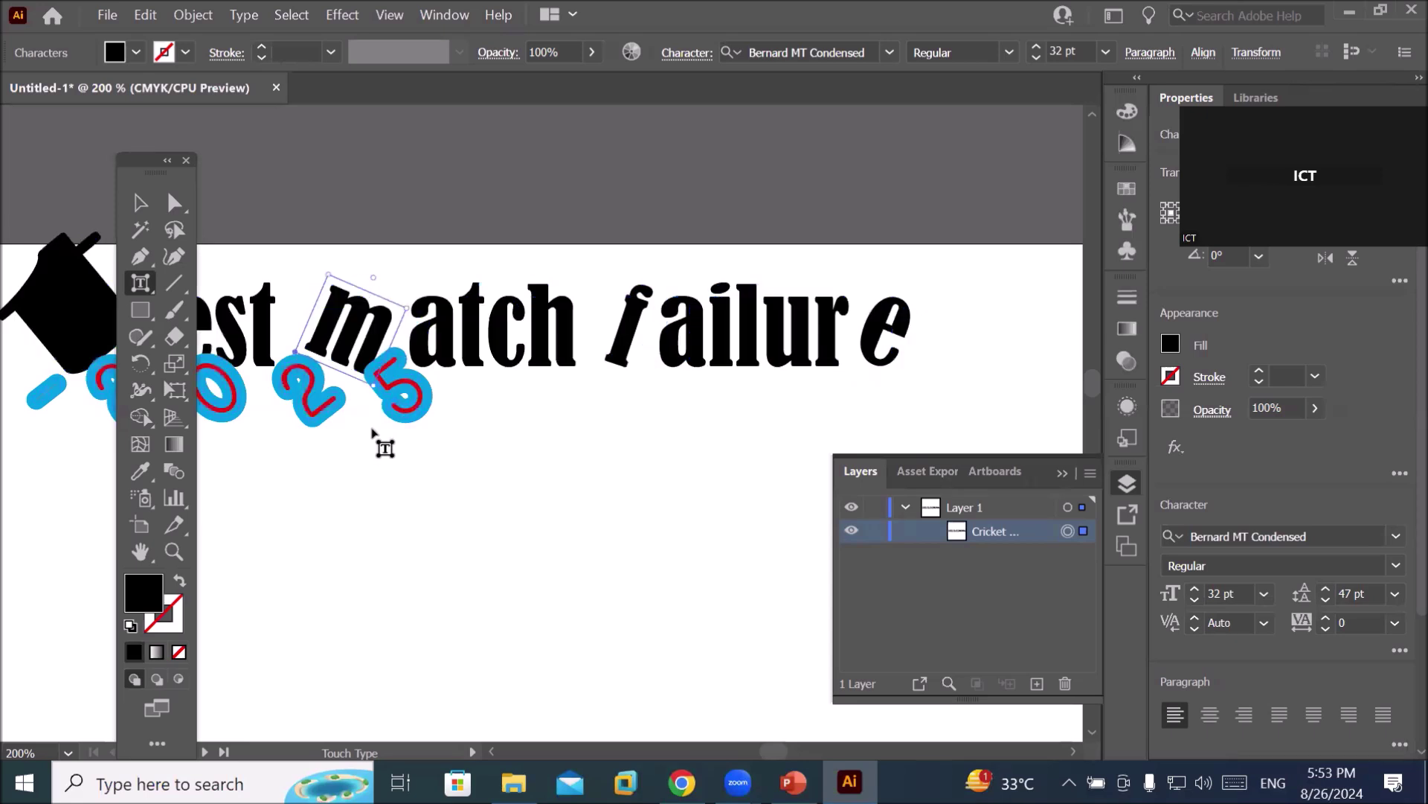
left_click_drag(372, 391, 429, 421)
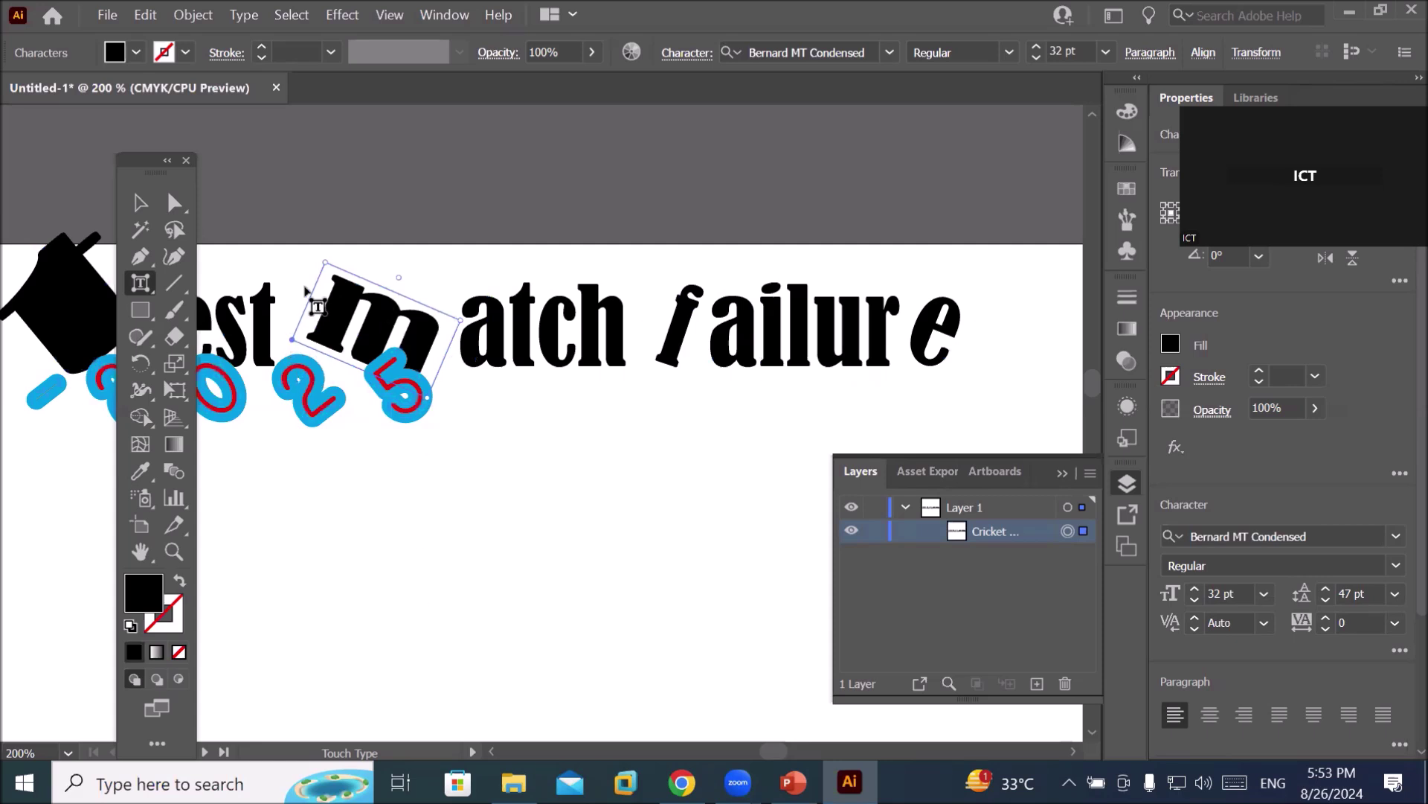
left_click_drag(325, 265, 335, 239)
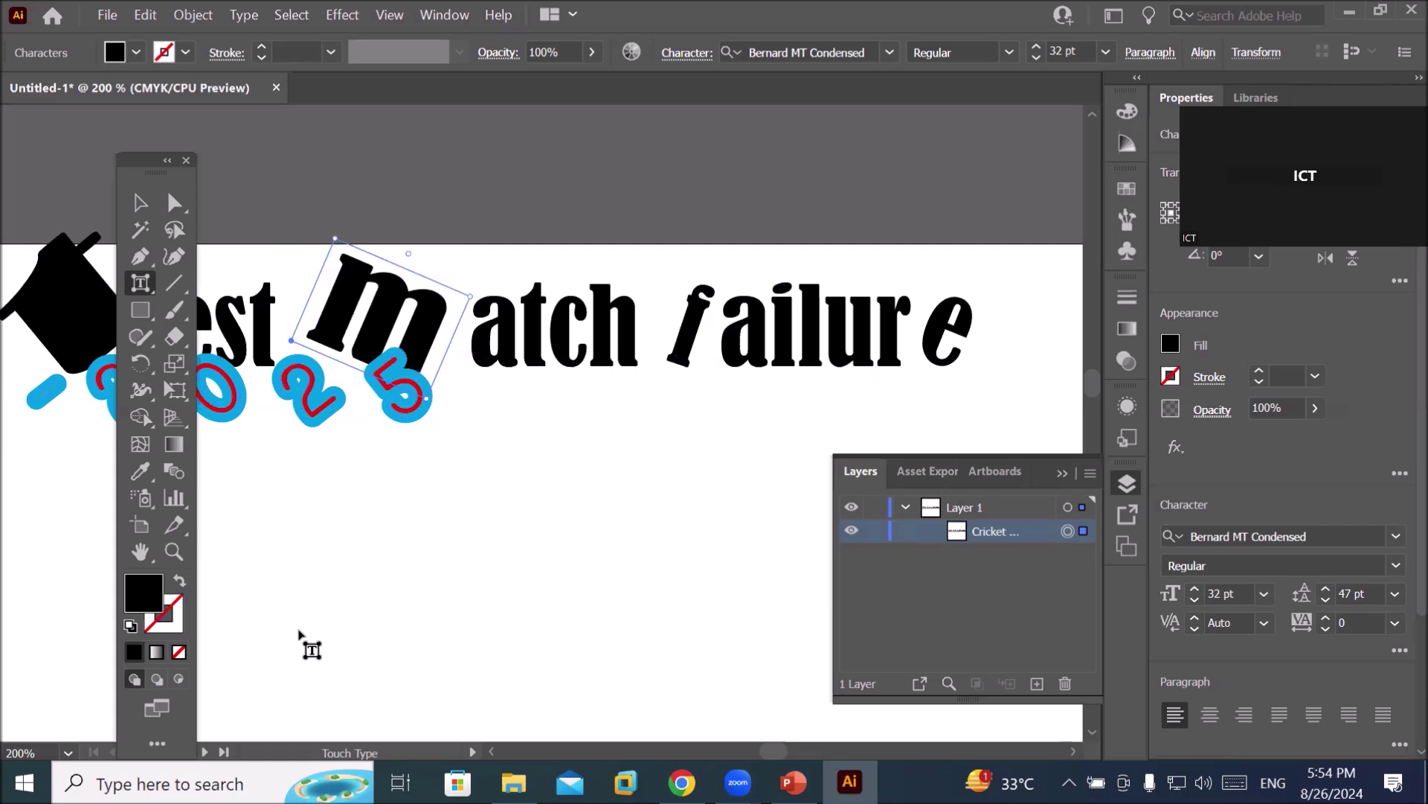
Fill the "m" of "match" and the "f" of "failure" with red.
left_click(135, 52)
left_click(75, 90)
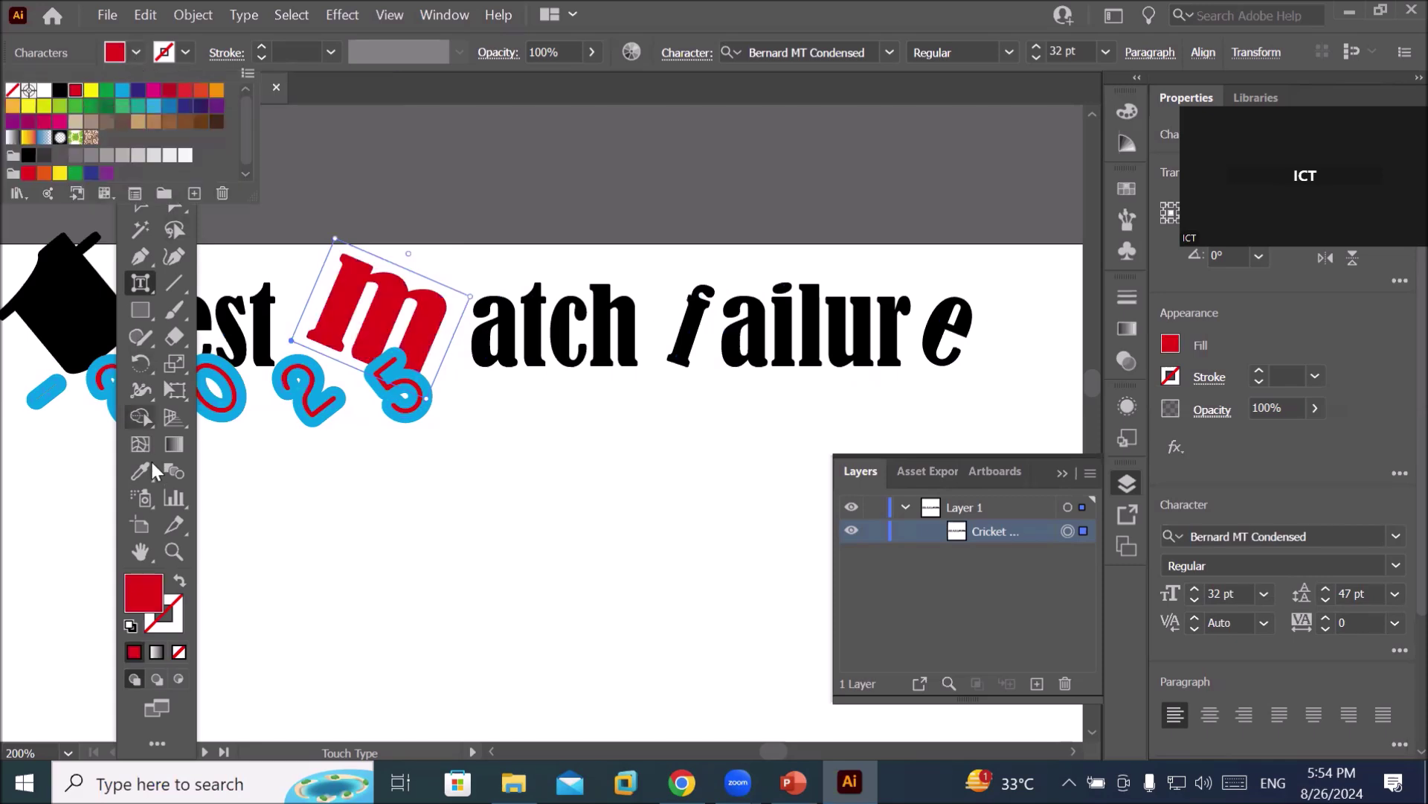
left_click(691, 331)
left_click(690, 331)
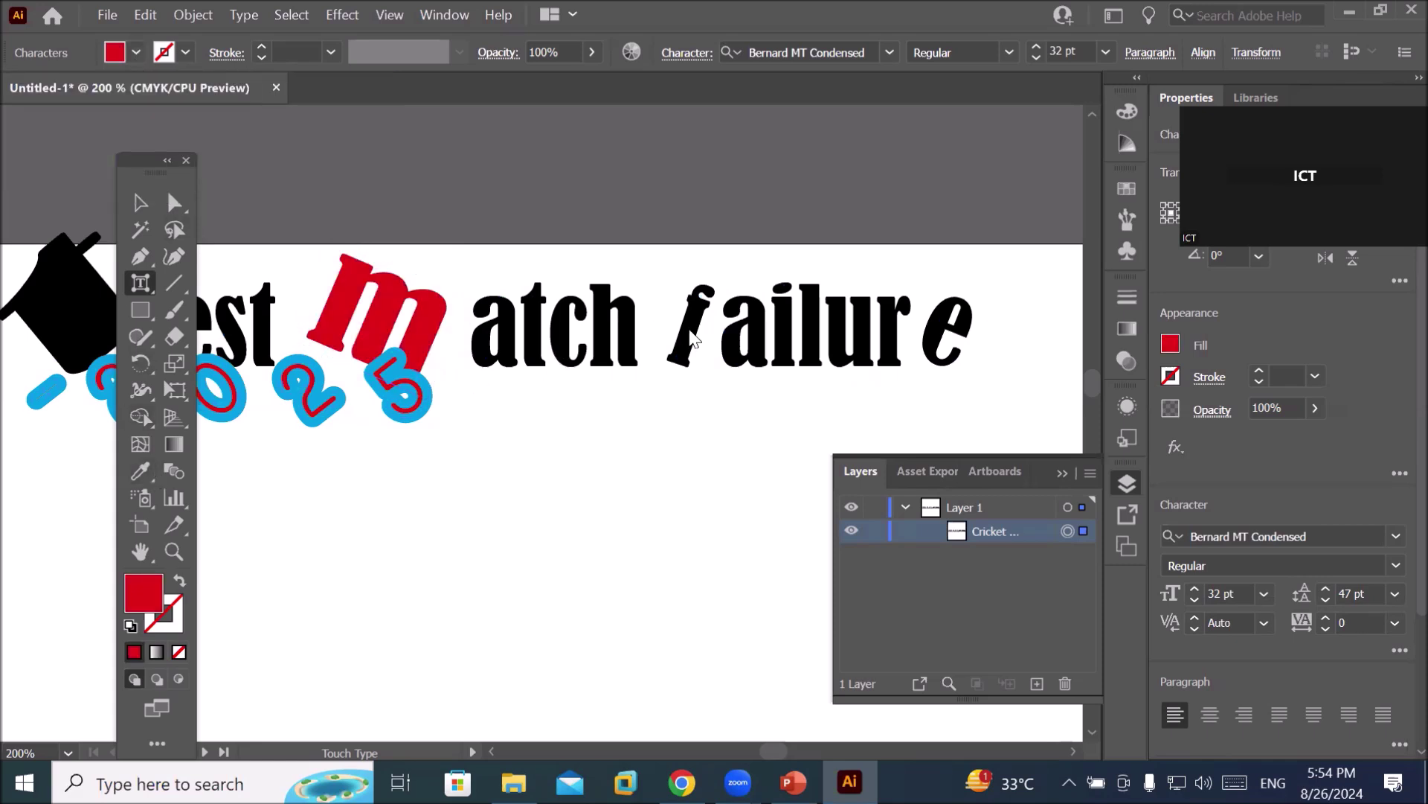
left_click(135, 53)
left_click(78, 90)
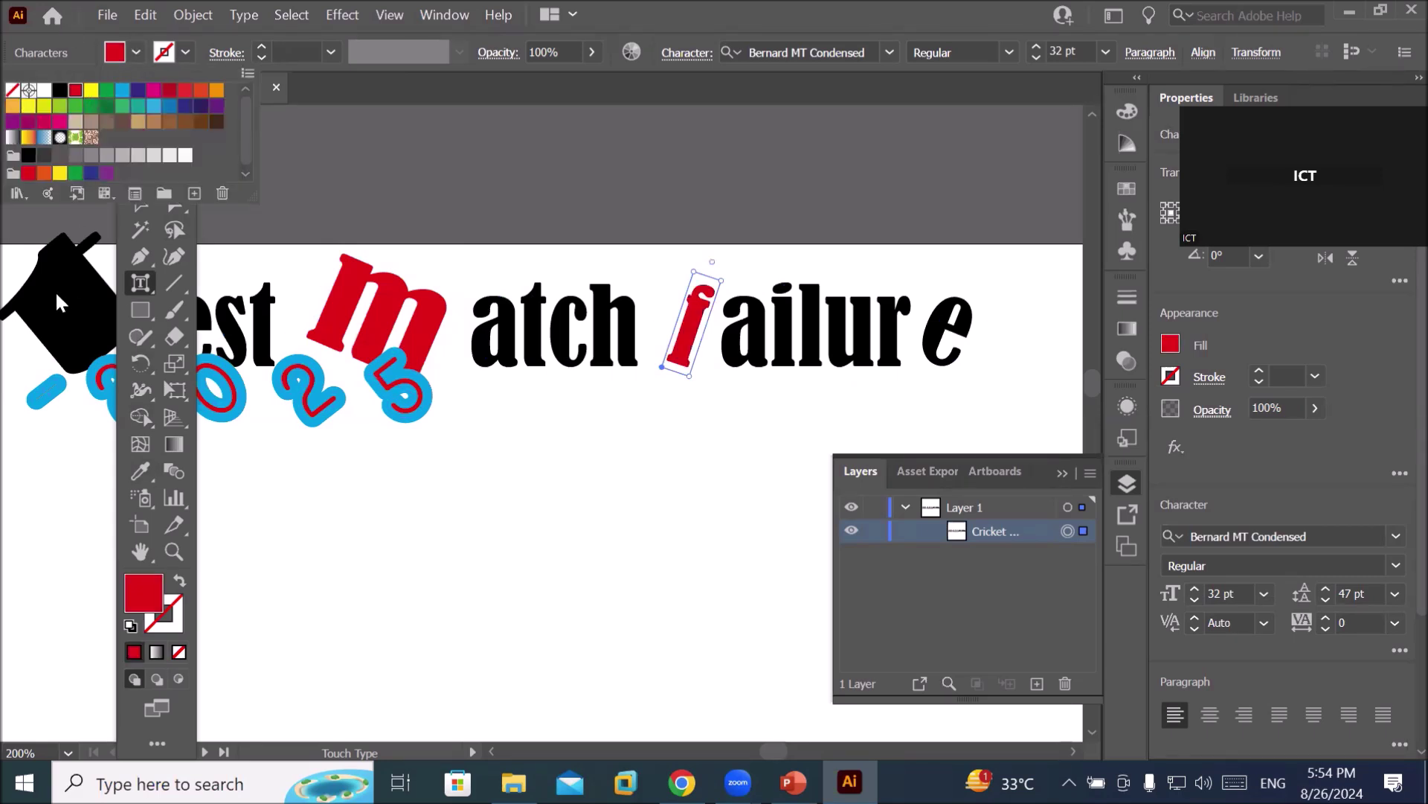
Fill the enlarged first "t" of "test" and the "C" of "Cricket" with red.
left_click(72, 275)
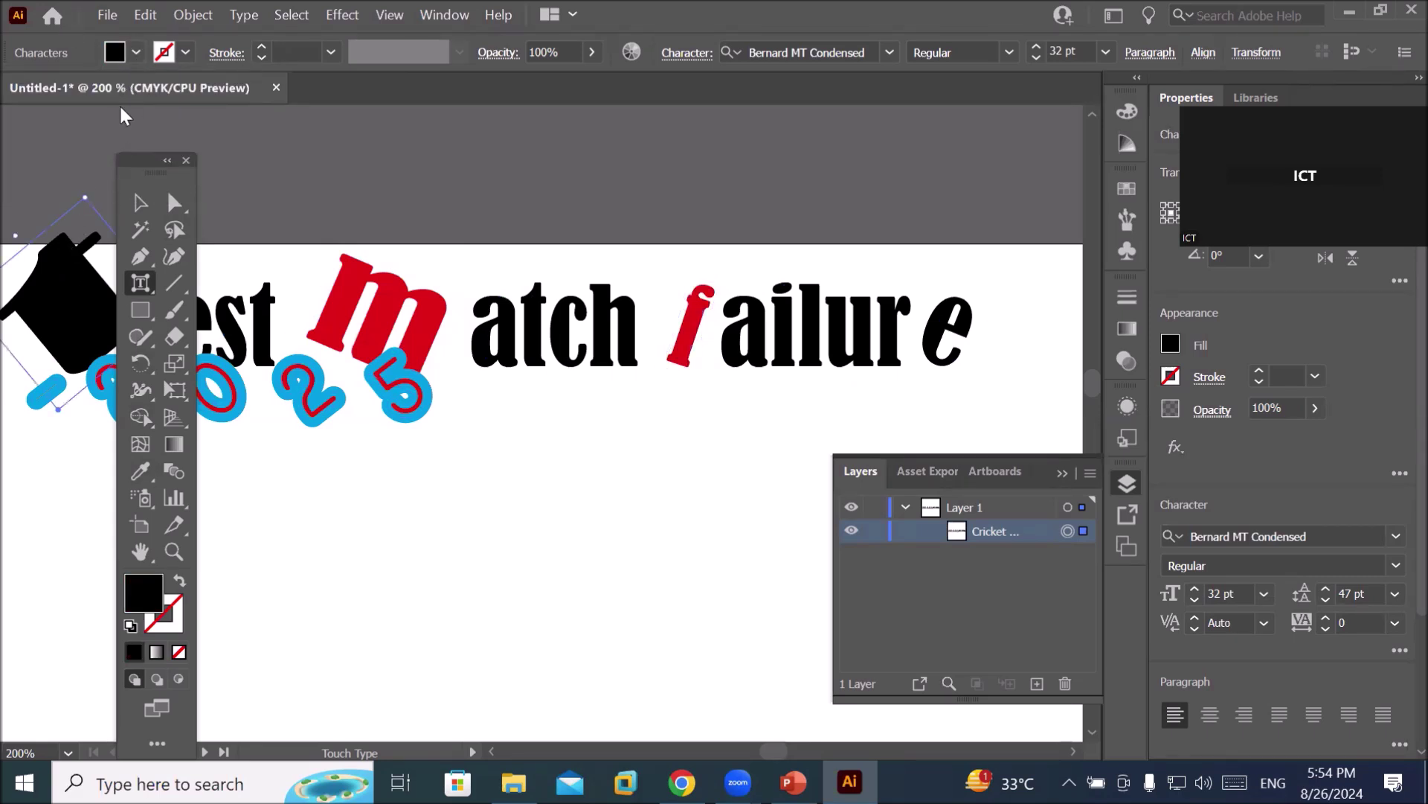
left_click(137, 53)
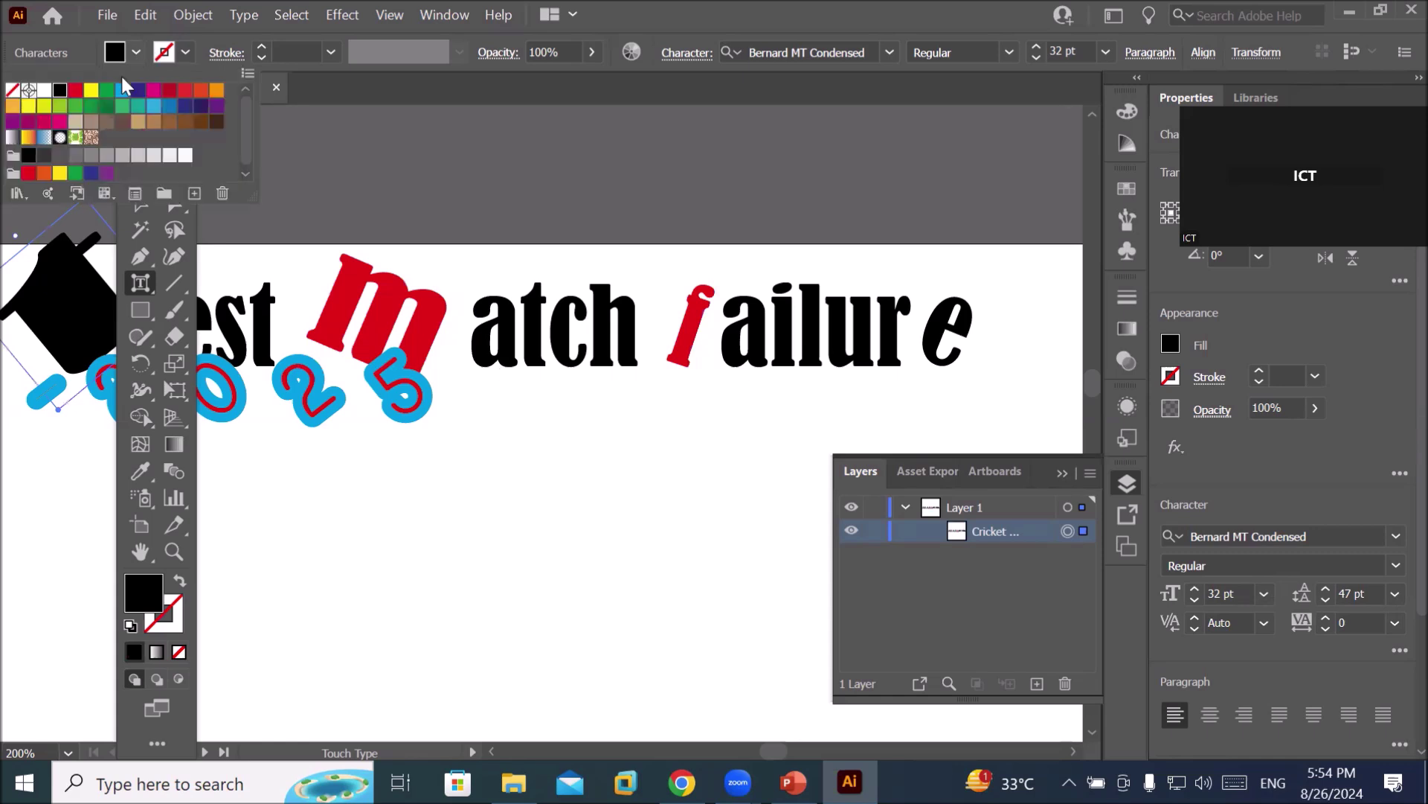
left_click(77, 91)
left_click(540, 327)
scroll(539, 327, "down", 4)
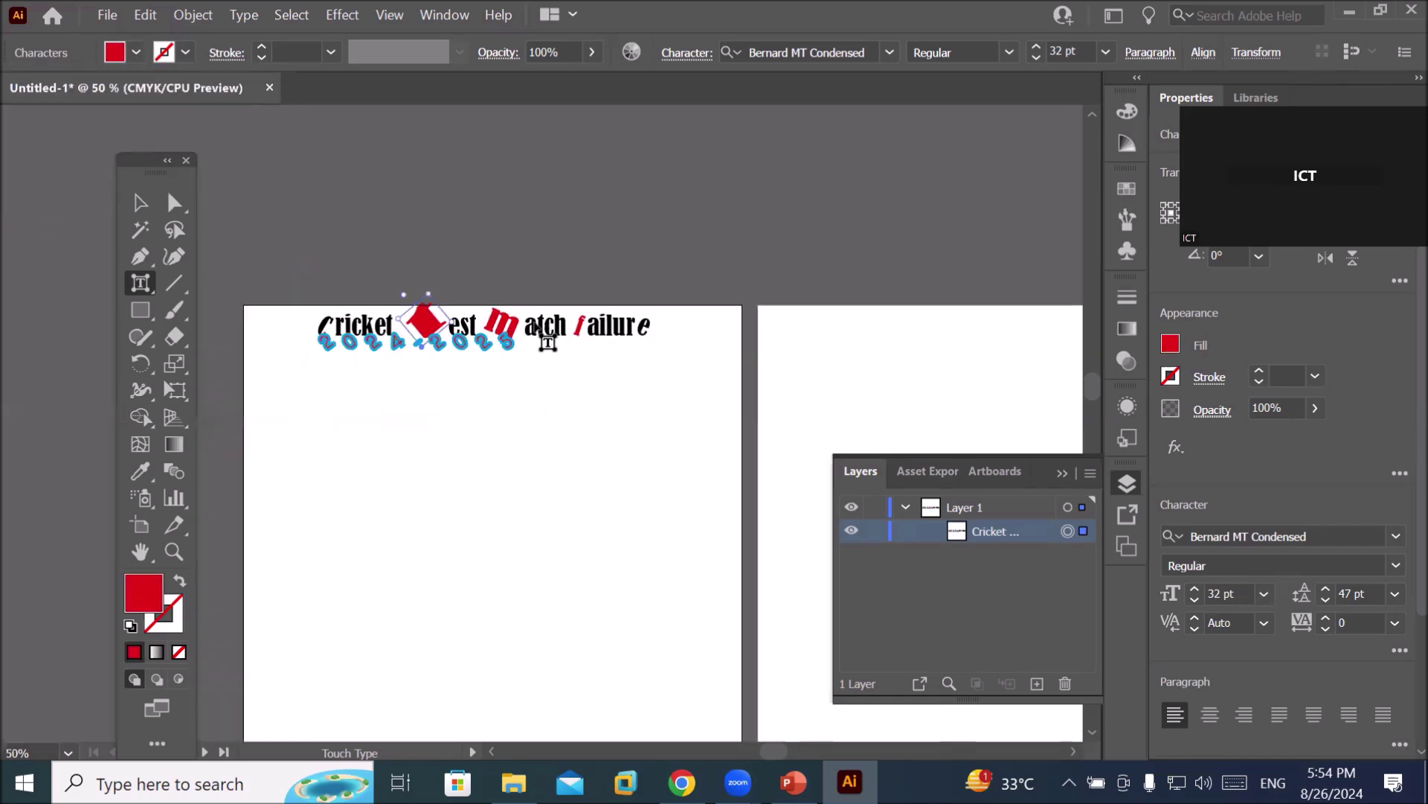
scroll(283, 320, "up", 2)
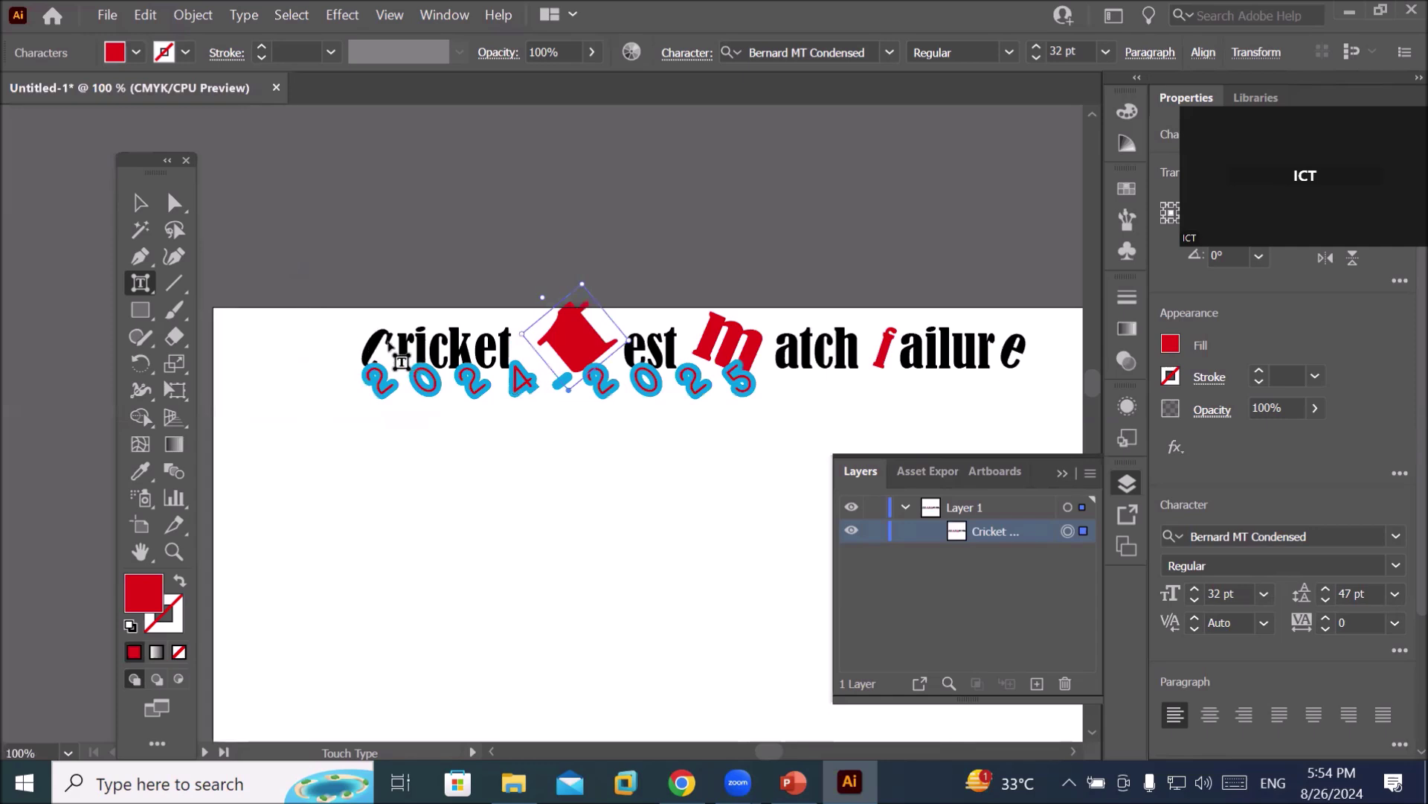
left_click(375, 363)
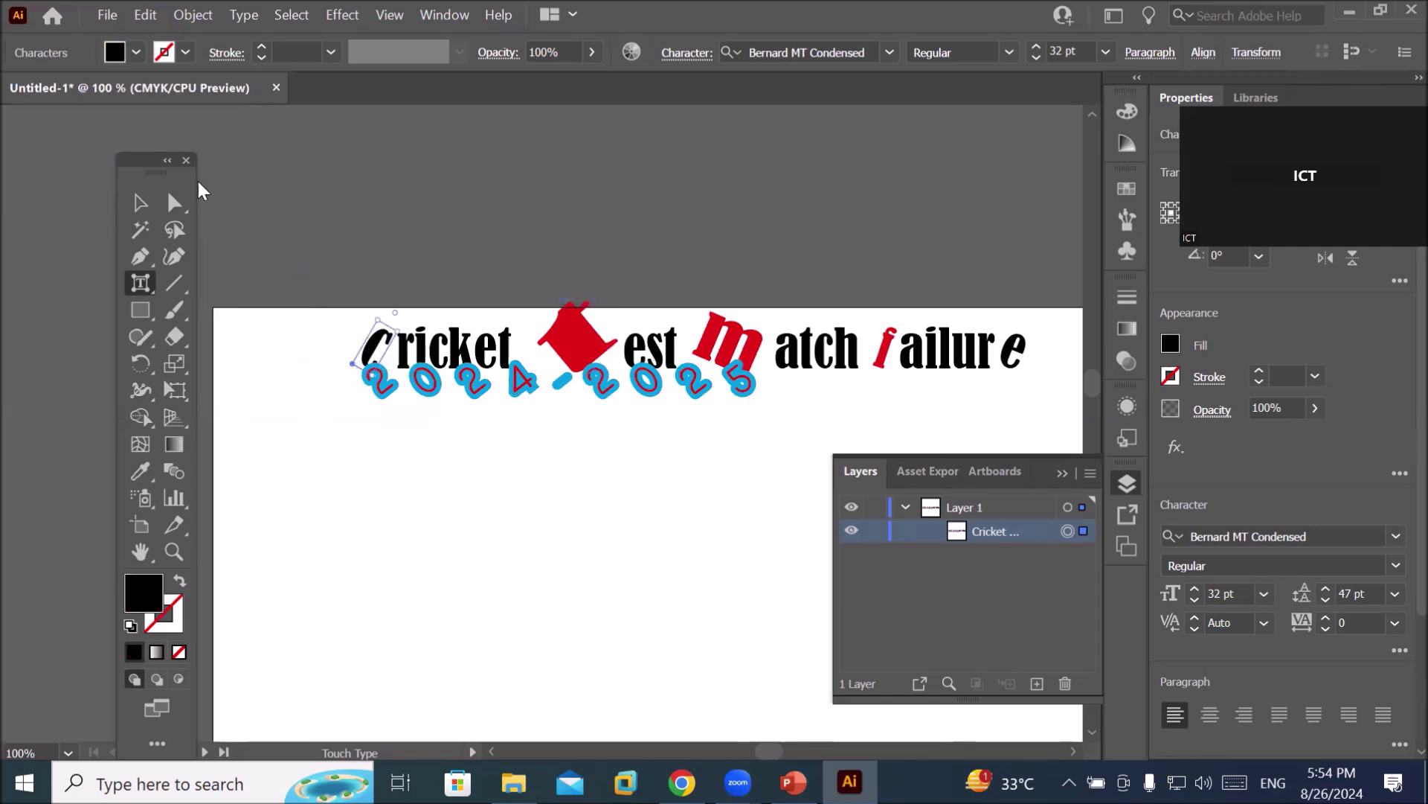
left_click(137, 52)
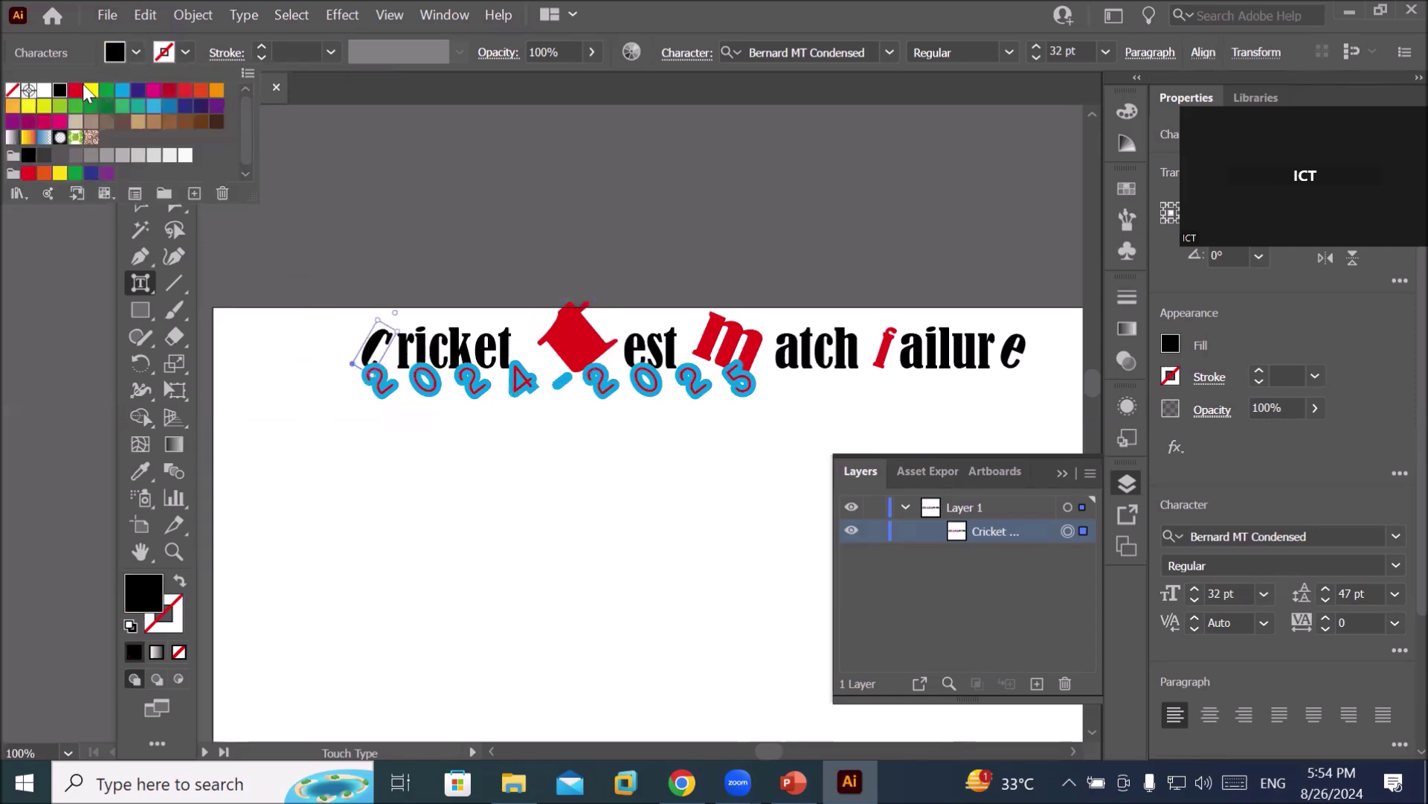
left_click(75, 90)
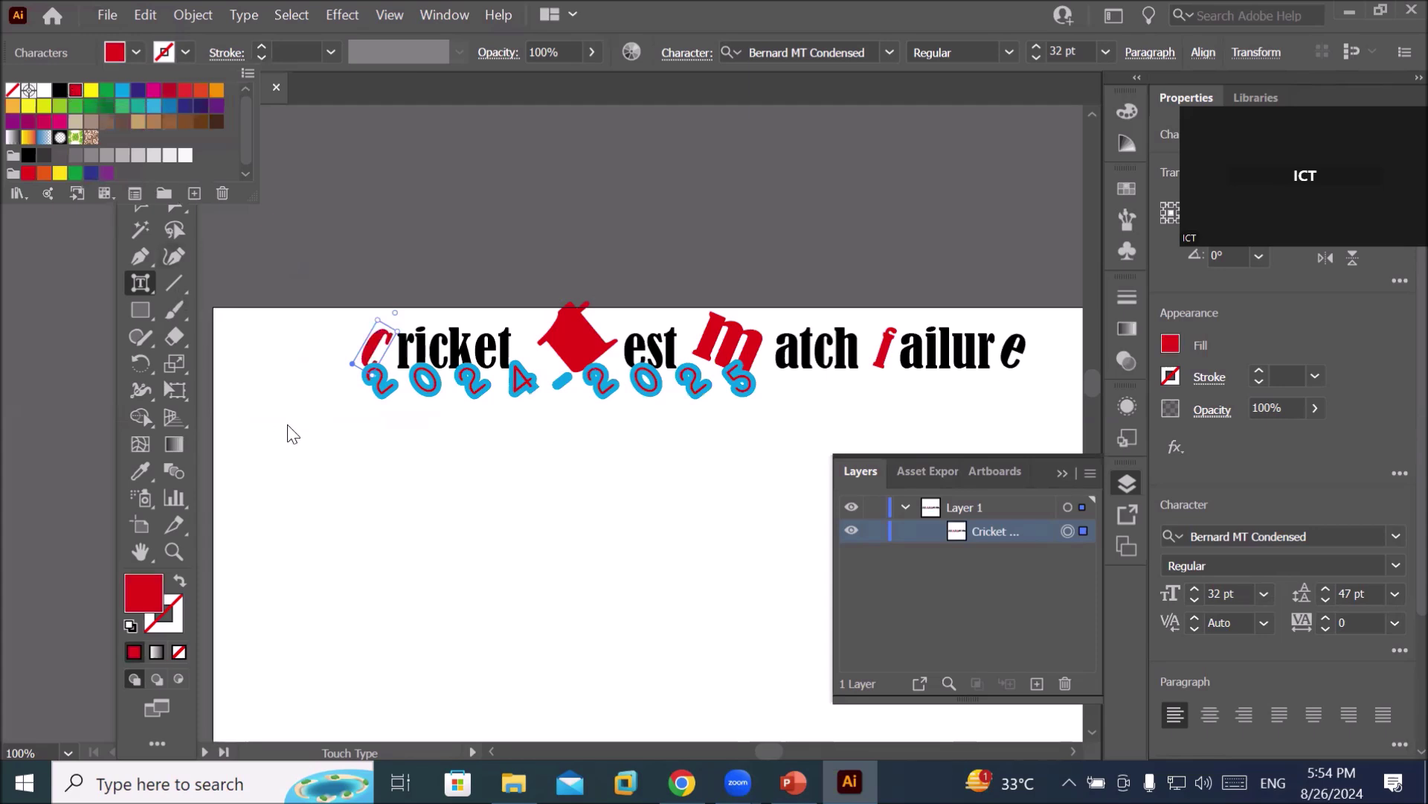
Enlarge the "C" of "Cricket" in height and width and rotate it counterclockwise so that it tilts backward.
left_click(382, 322)
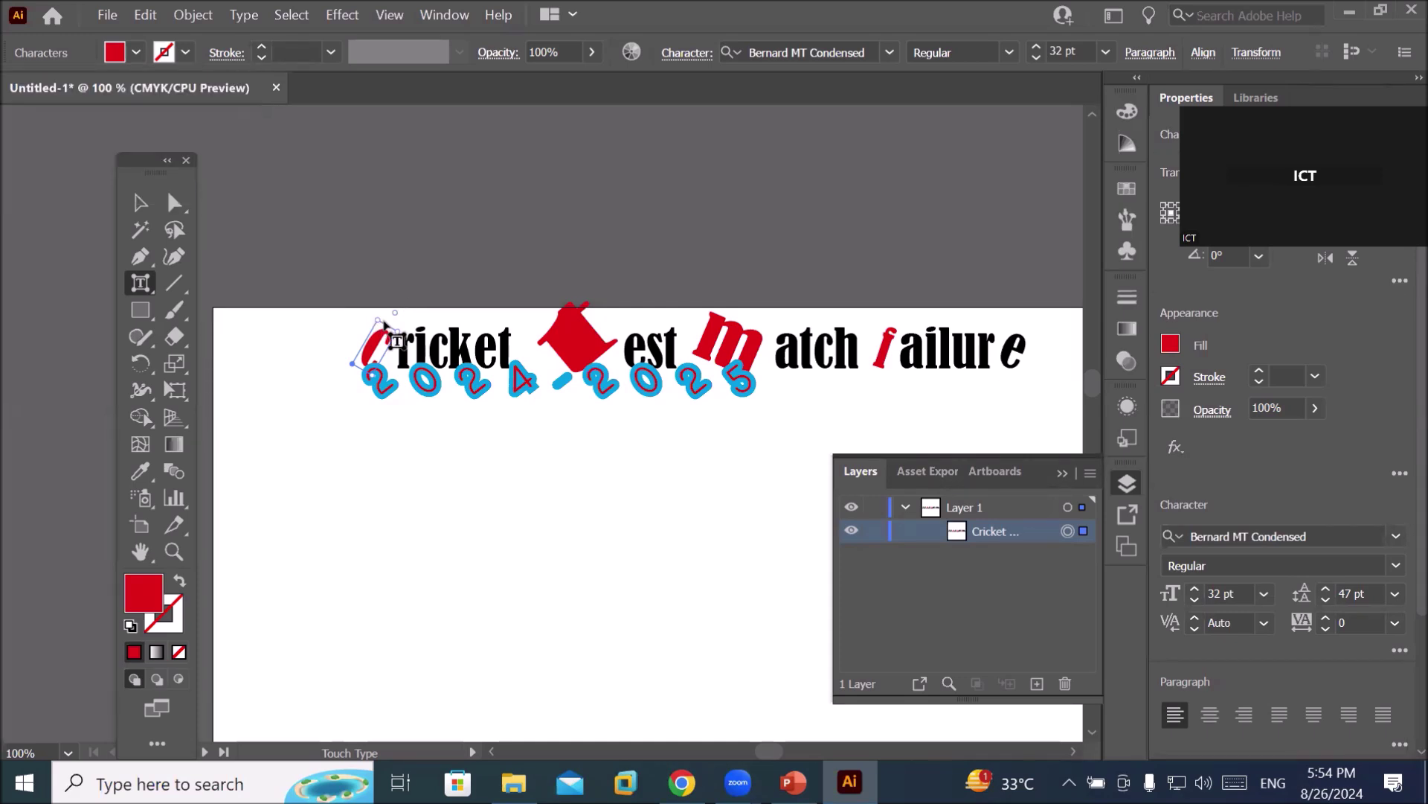
scroll(387, 321, "up", 4)
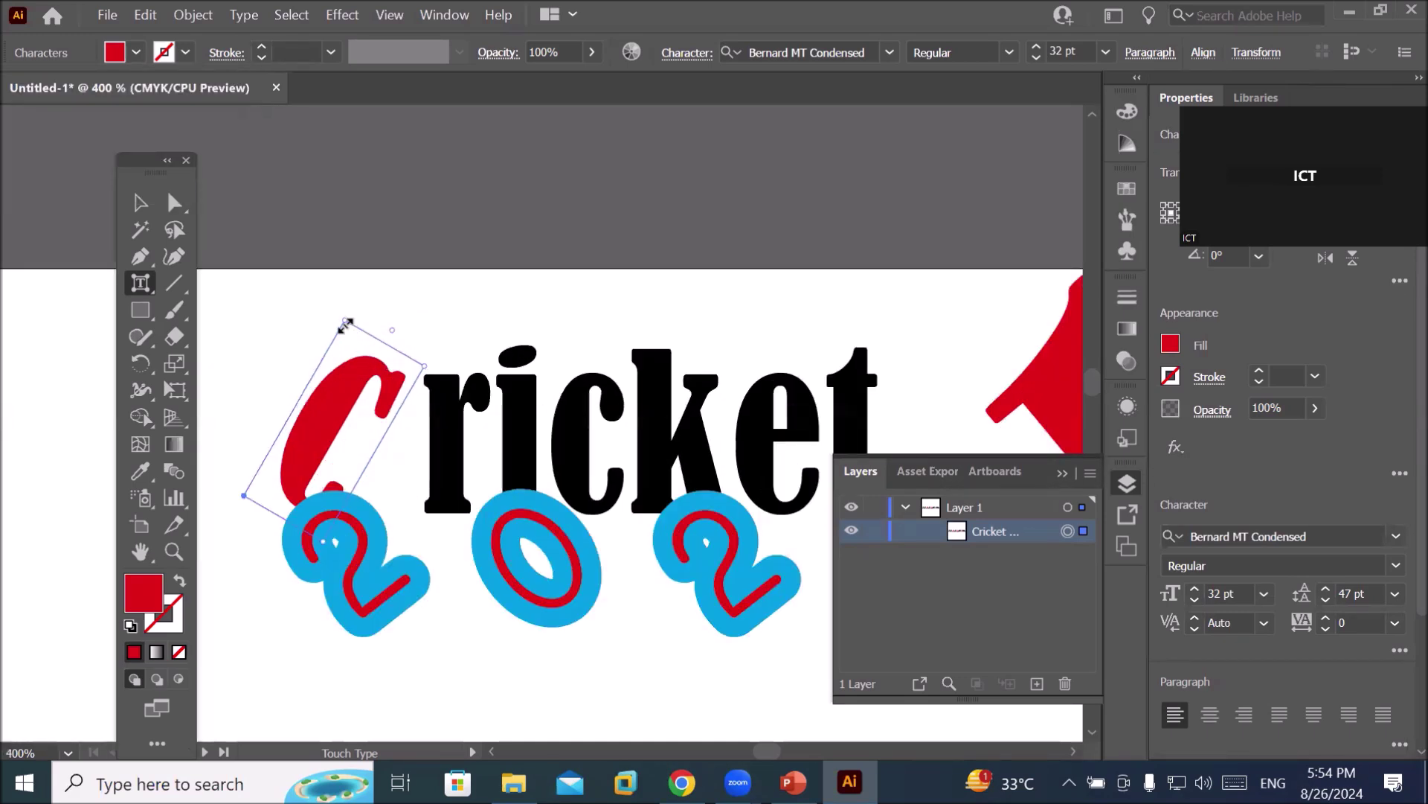
left_click_drag(344, 321, 434, 253)
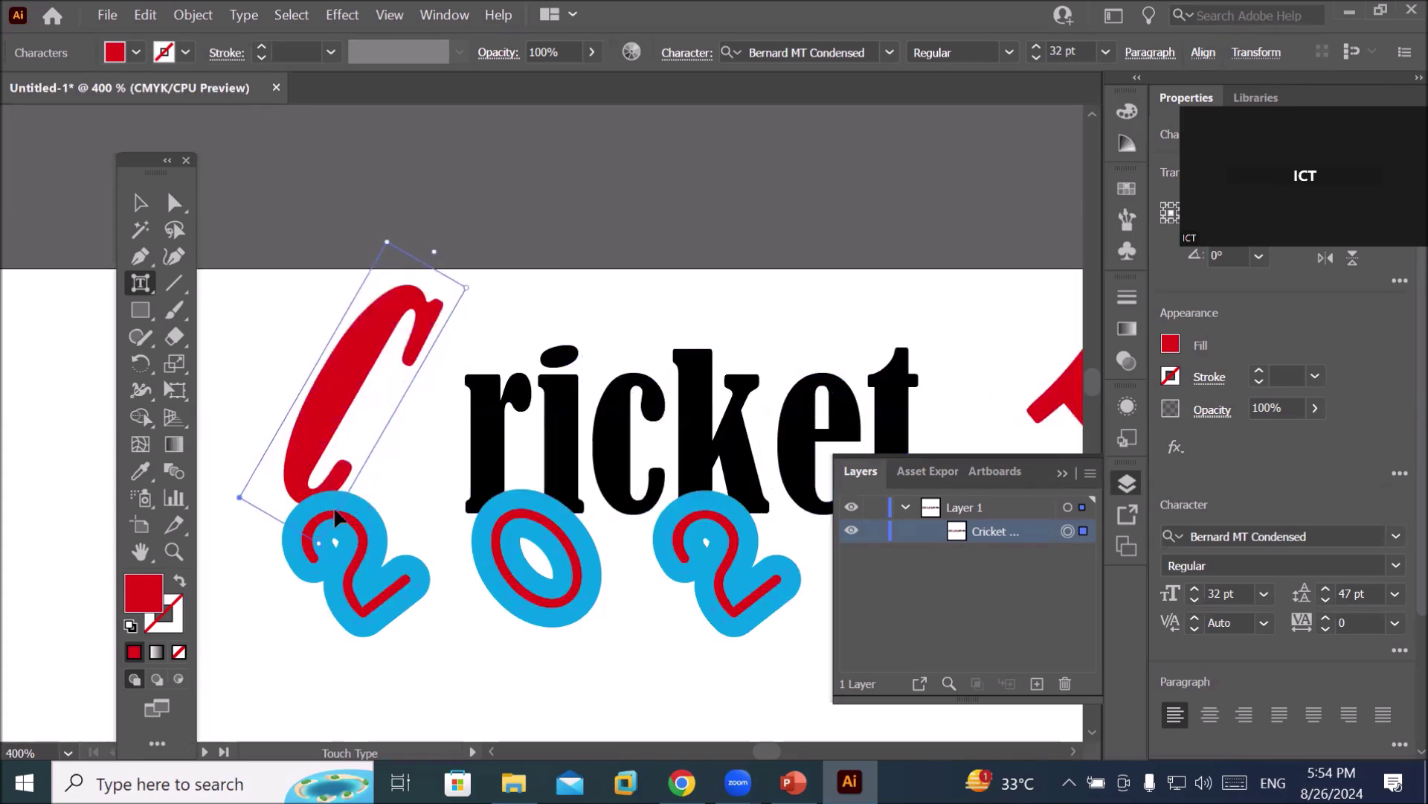
left_click_drag(319, 543, 436, 591)
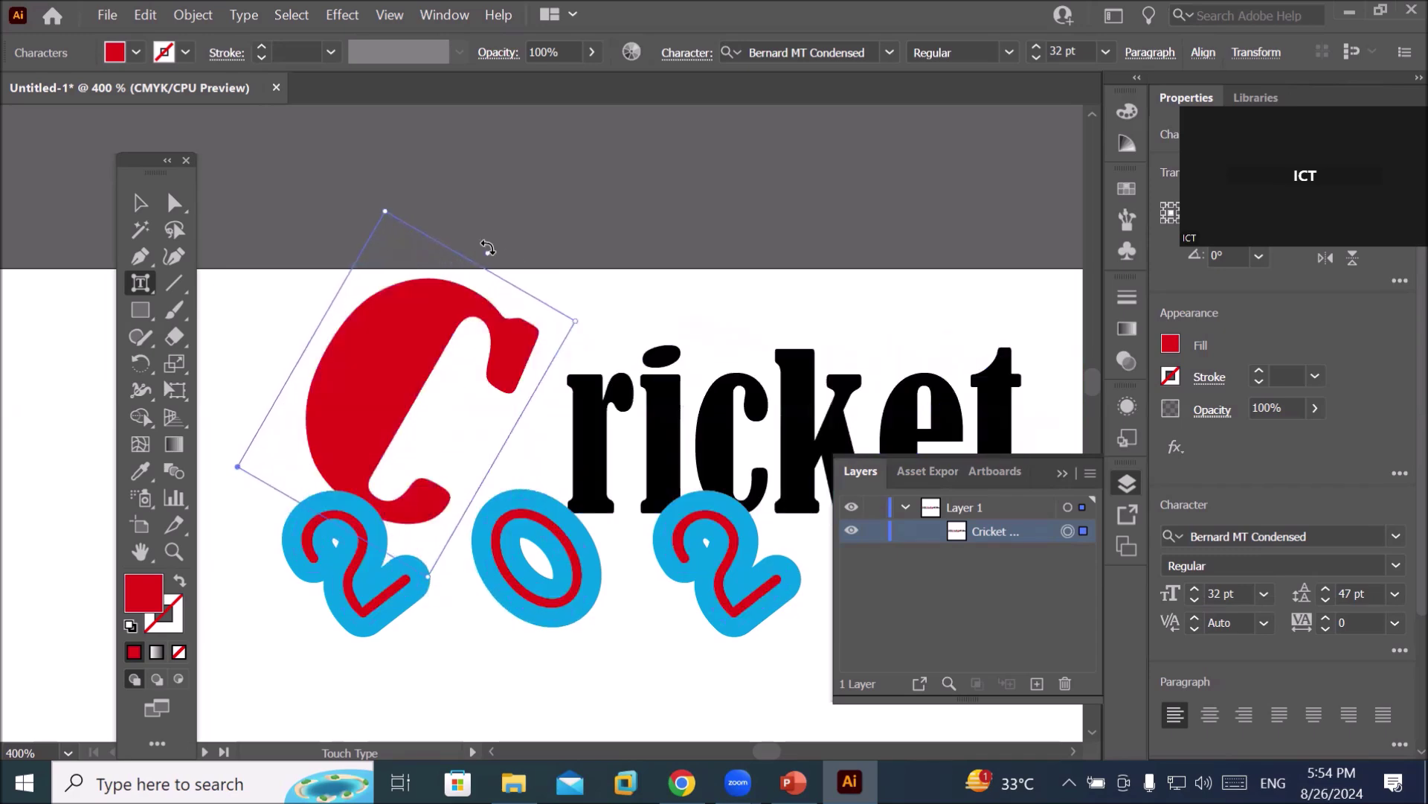
left_click_drag(491, 250, 374, 304)
Move the whole two-line heading slightly down so that it sits inside the upper edge of the first artboard.
scroll(460, 453, "down", 3)
scroll(526, 513, "down", 3)
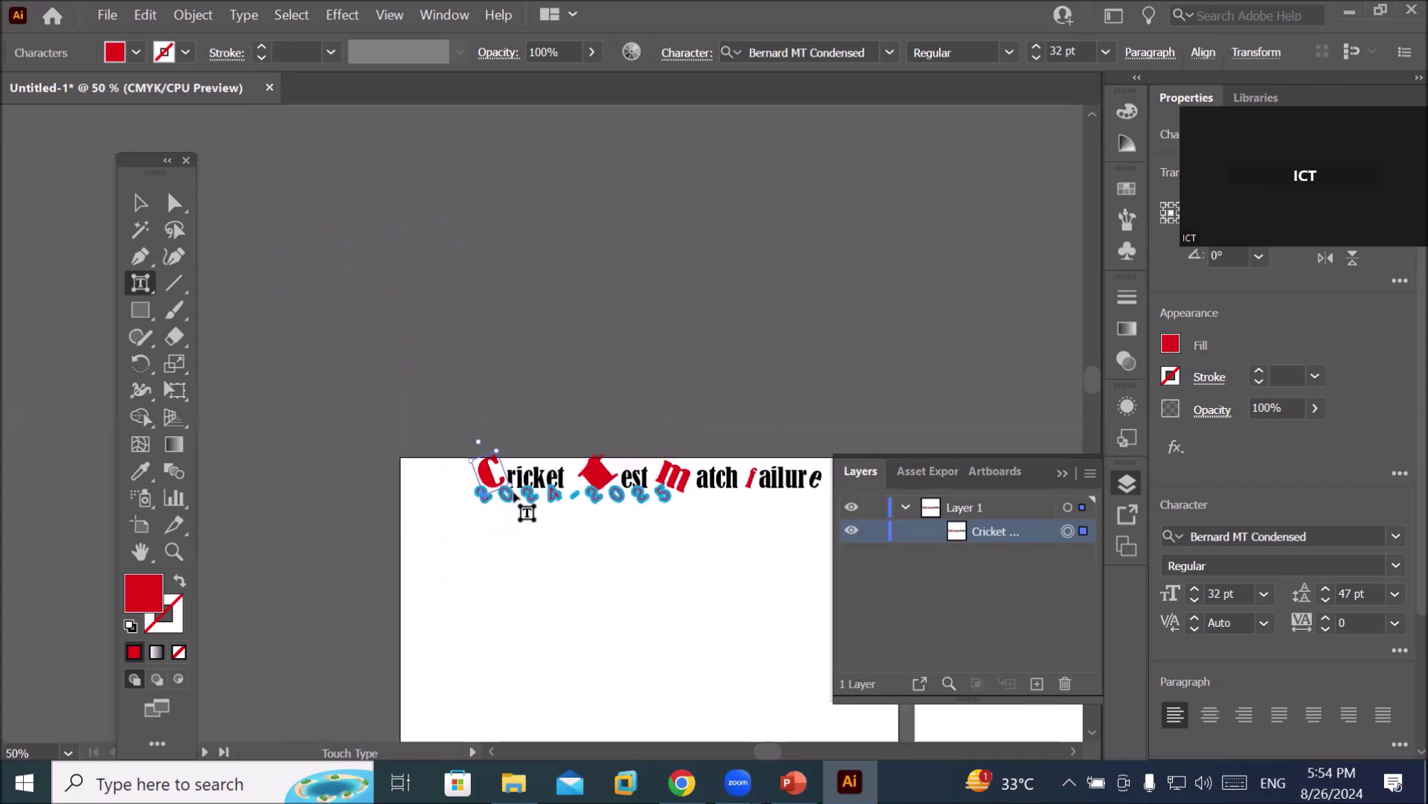
left_click(1073, 750)
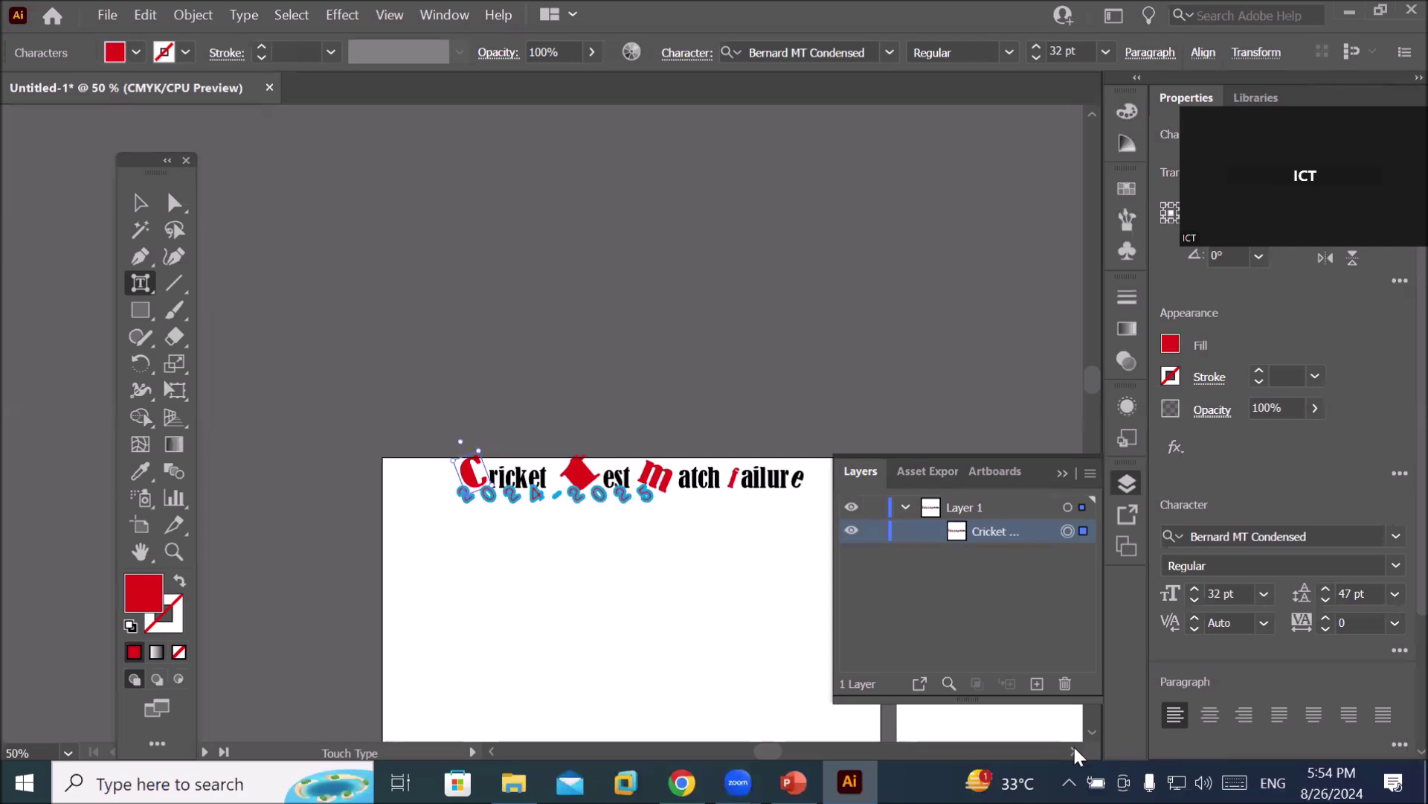
left_click(1074, 749)
left_click(1074, 750)
left_click(1072, 749)
left_click(1073, 749)
left_click(1072, 749)
left_click(1073, 750)
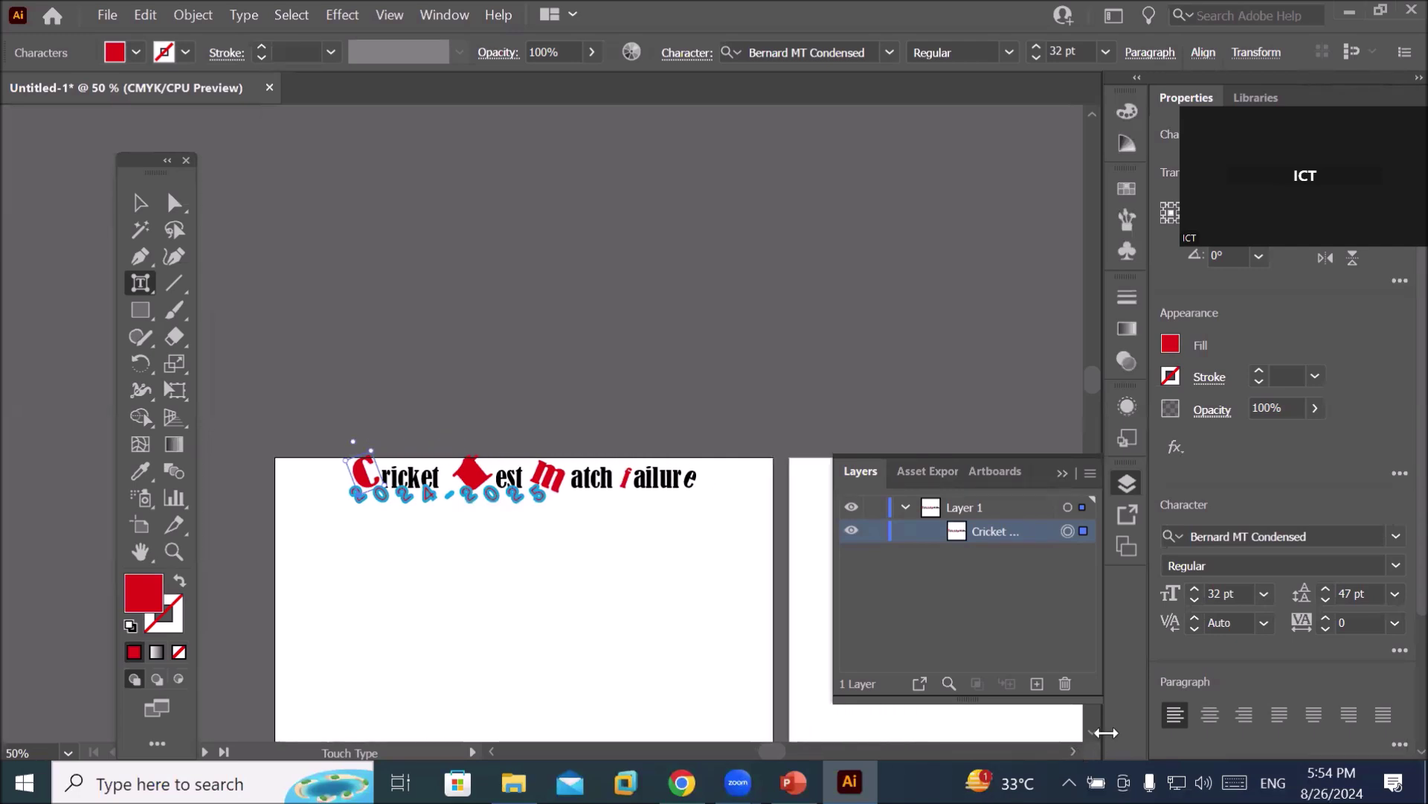
left_click(1093, 731)
left_click(1093, 732)
left_click(1093, 732)
left_click(1093, 731)
left_click(1093, 731)
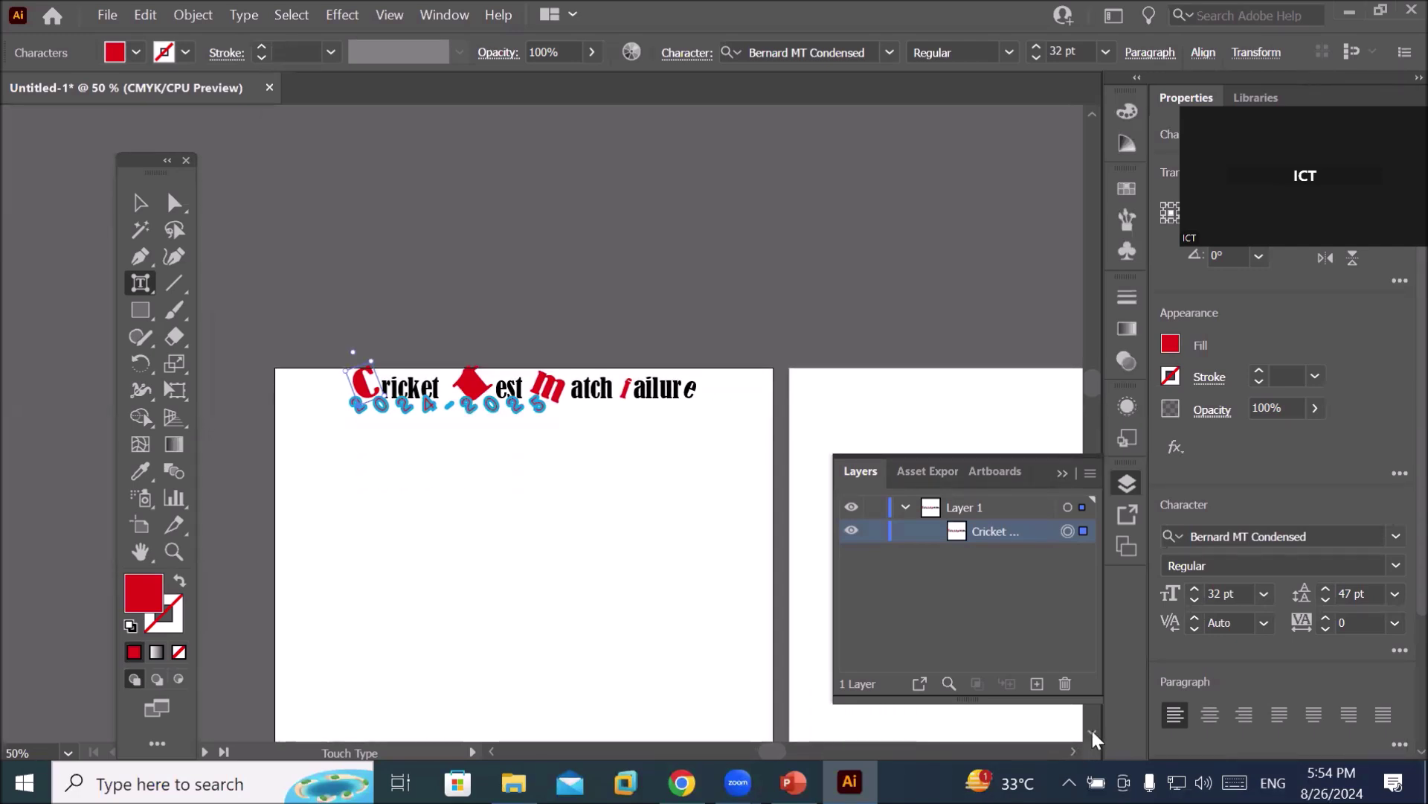
left_click(1093, 731)
left_click(1093, 731)
left_click(1093, 731)
left_click(1093, 732)
left_click(1092, 731)
left_click(1093, 731)
left_click(140, 202)
left_click(477, 261)
left_click_drag(473, 258, 478, 287)
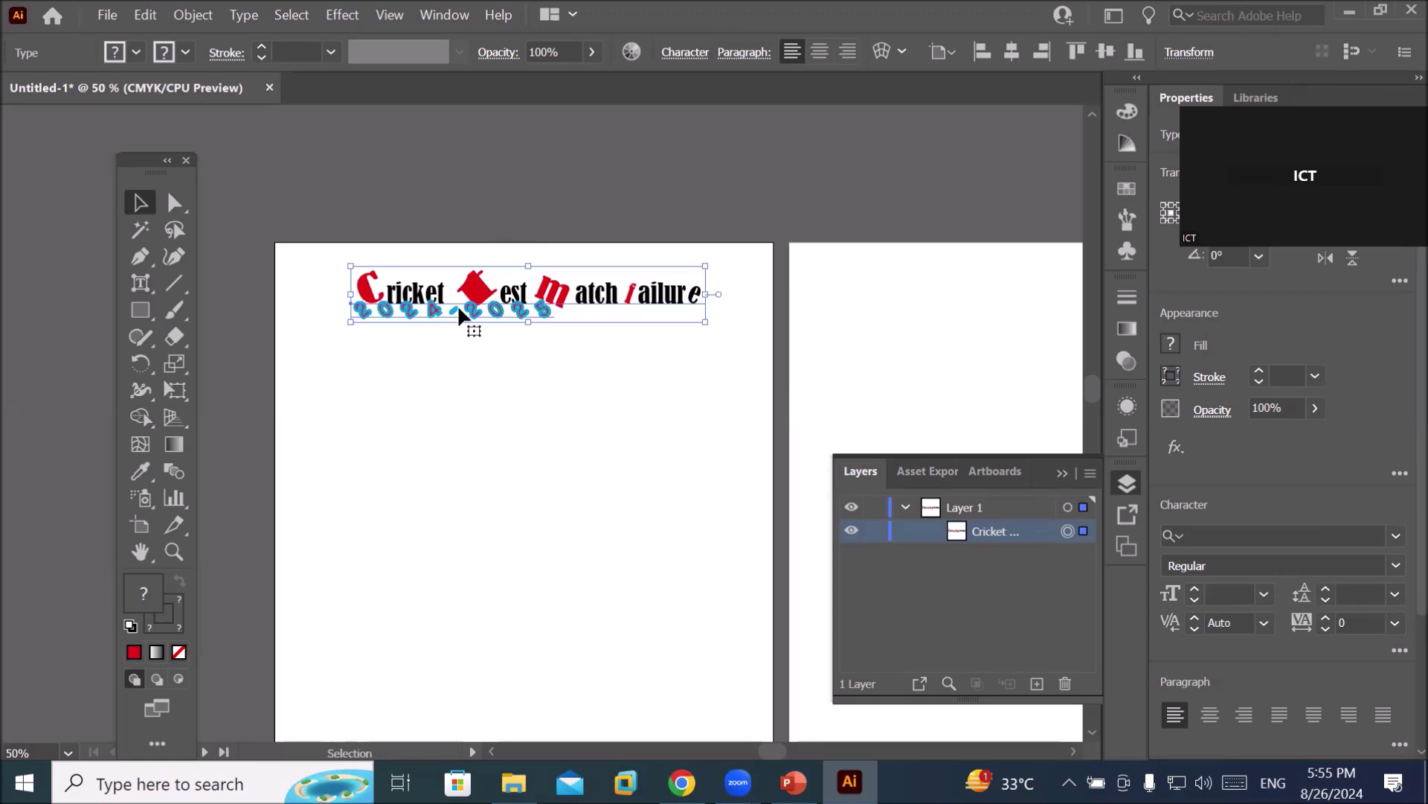
Raise the "k" of "Cricket" well above its neighbouring letters with the Touch Type tool.
key("ctrl+plus")
key("ctrl+plus")
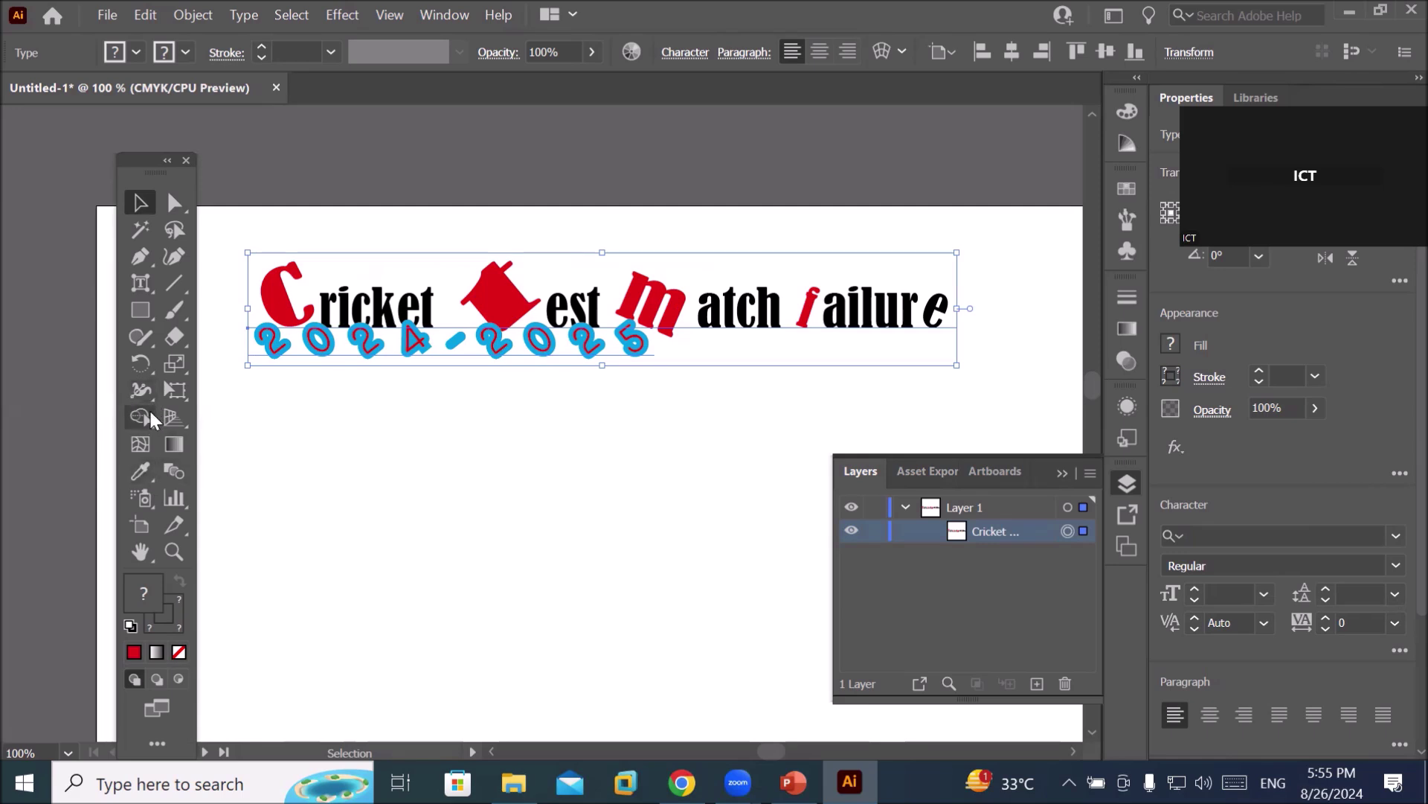
left_click(140, 283)
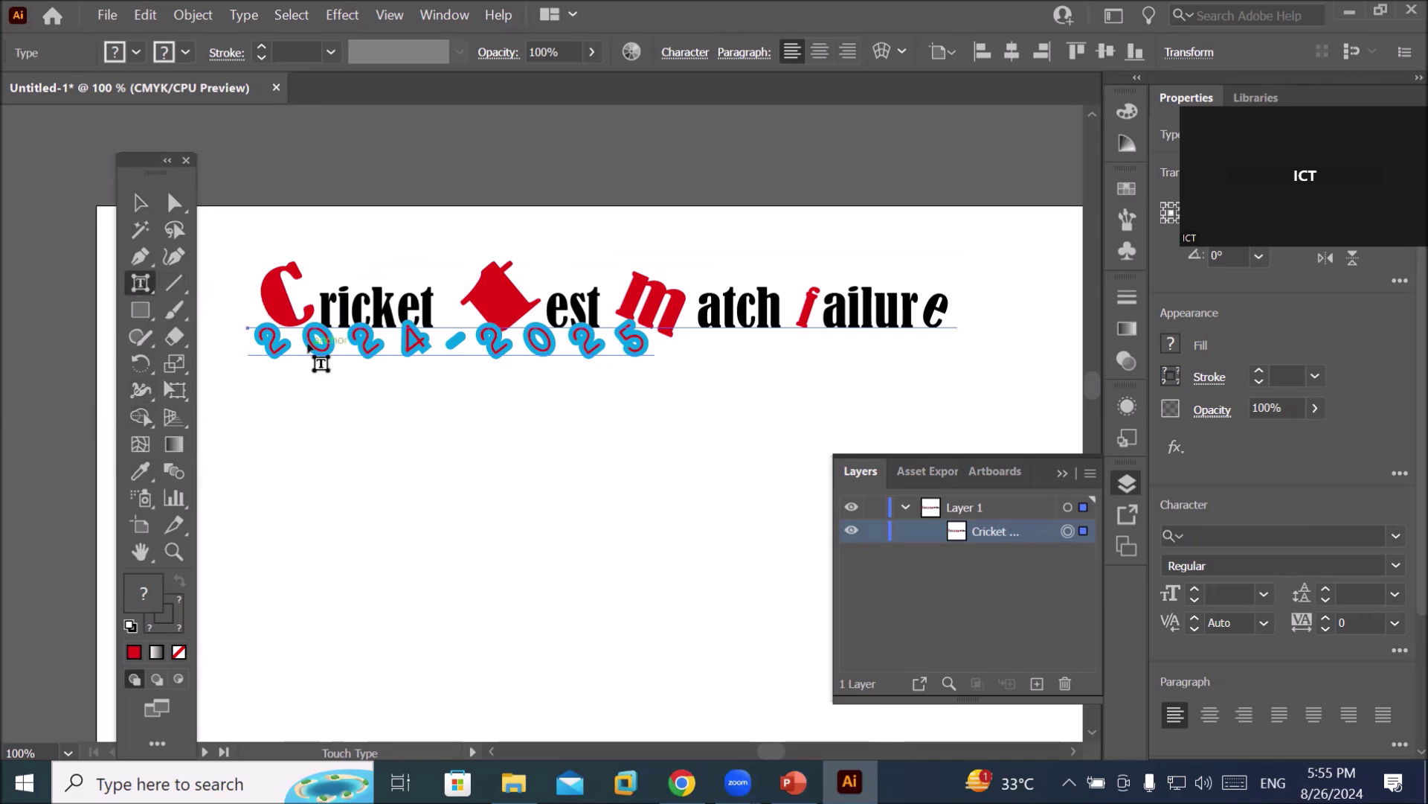
left_click(387, 316)
scroll(385, 302, "up", 3)
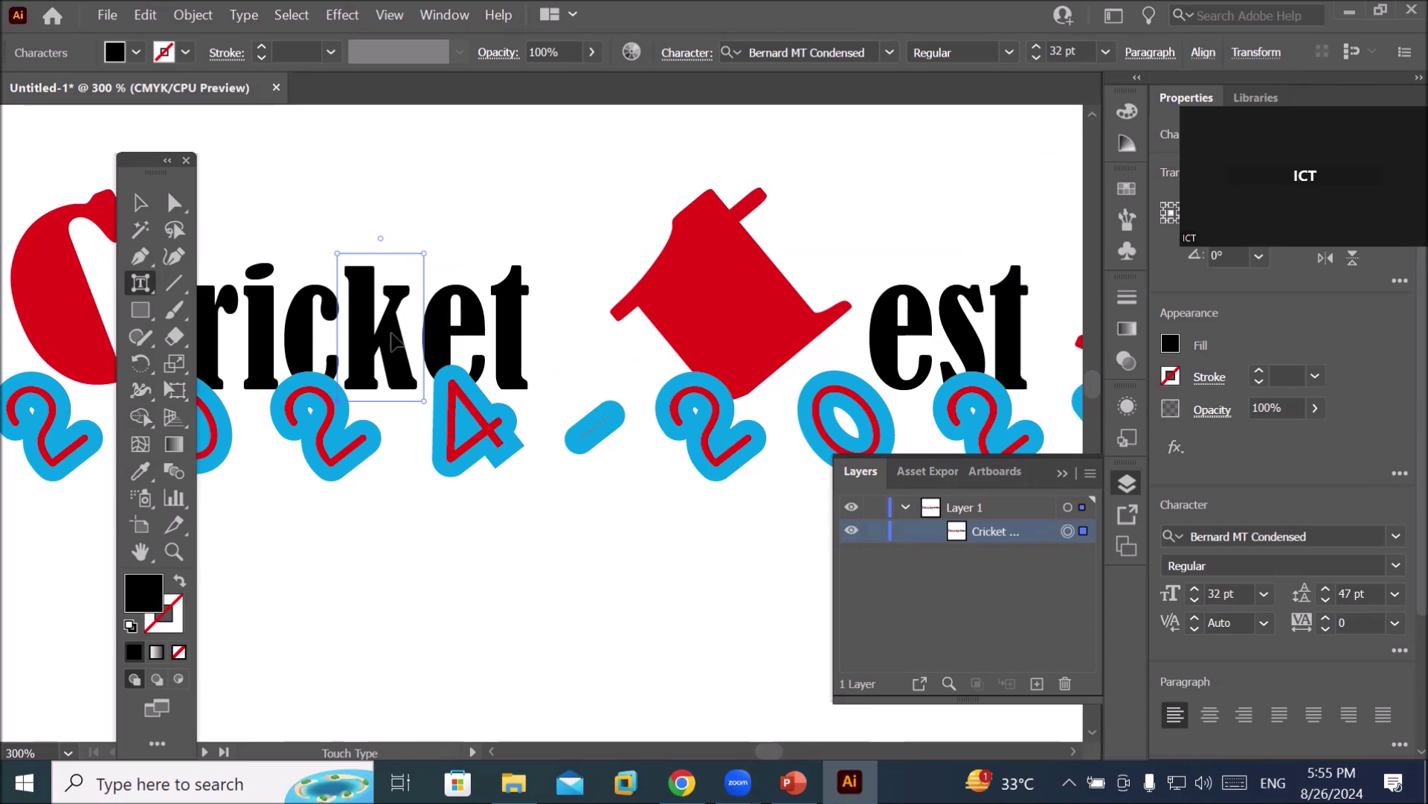
left_click_drag(396, 342, 402, 254)
scroll(542, 590, "down", 4)
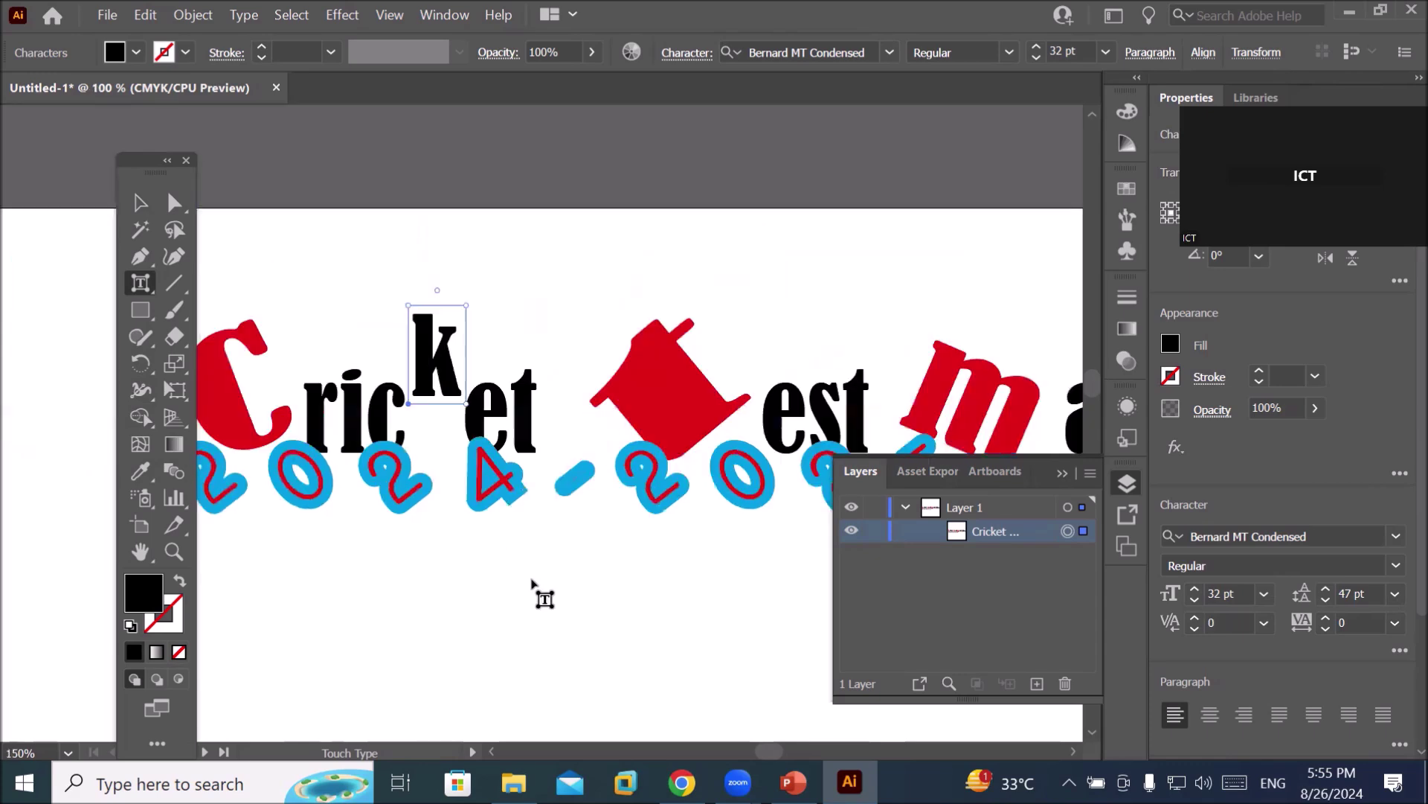
Lower the "t" of "match" slightly below the baseline with Touch Type.
scroll(793, 658, "up", 1)
scroll(794, 654, "up", 1)
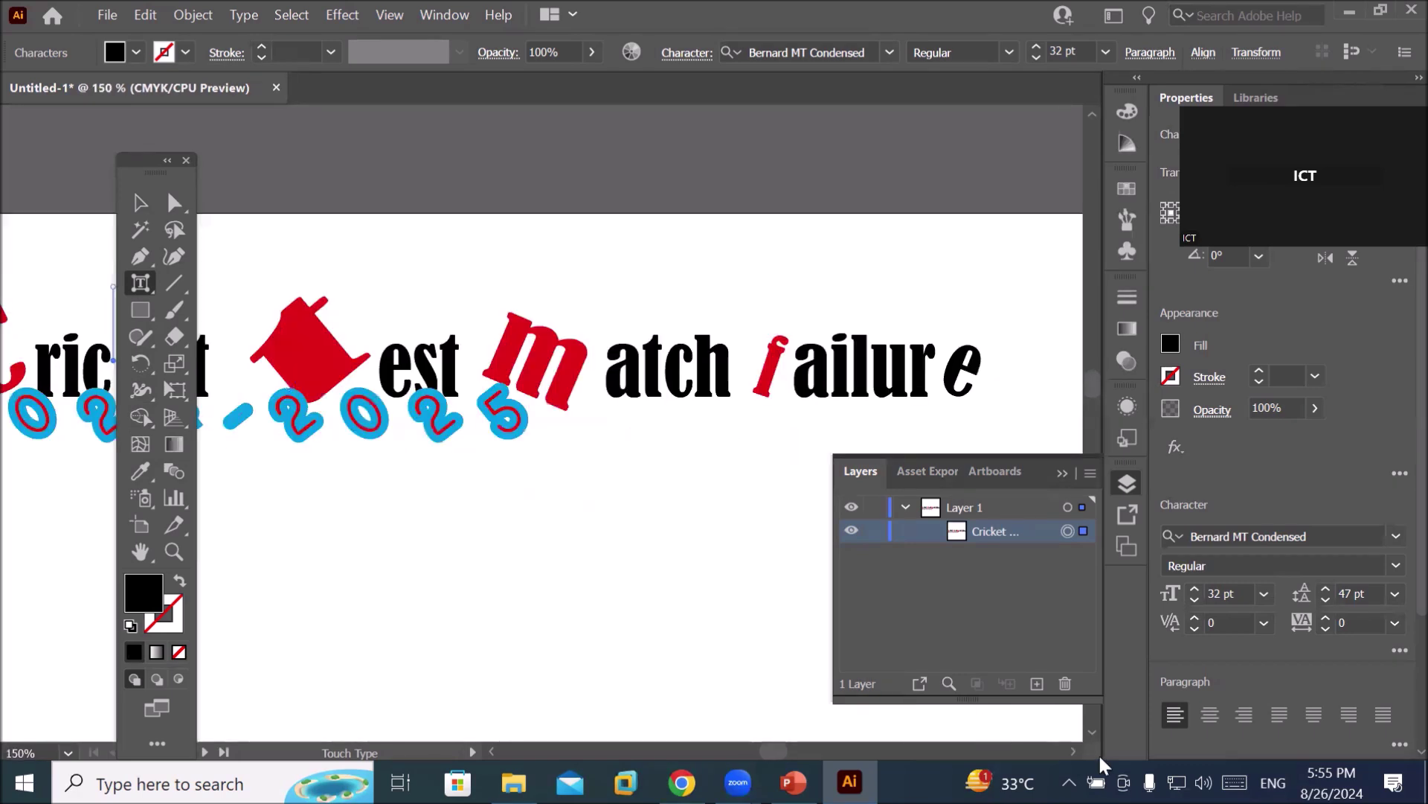
left_click(1072, 751)
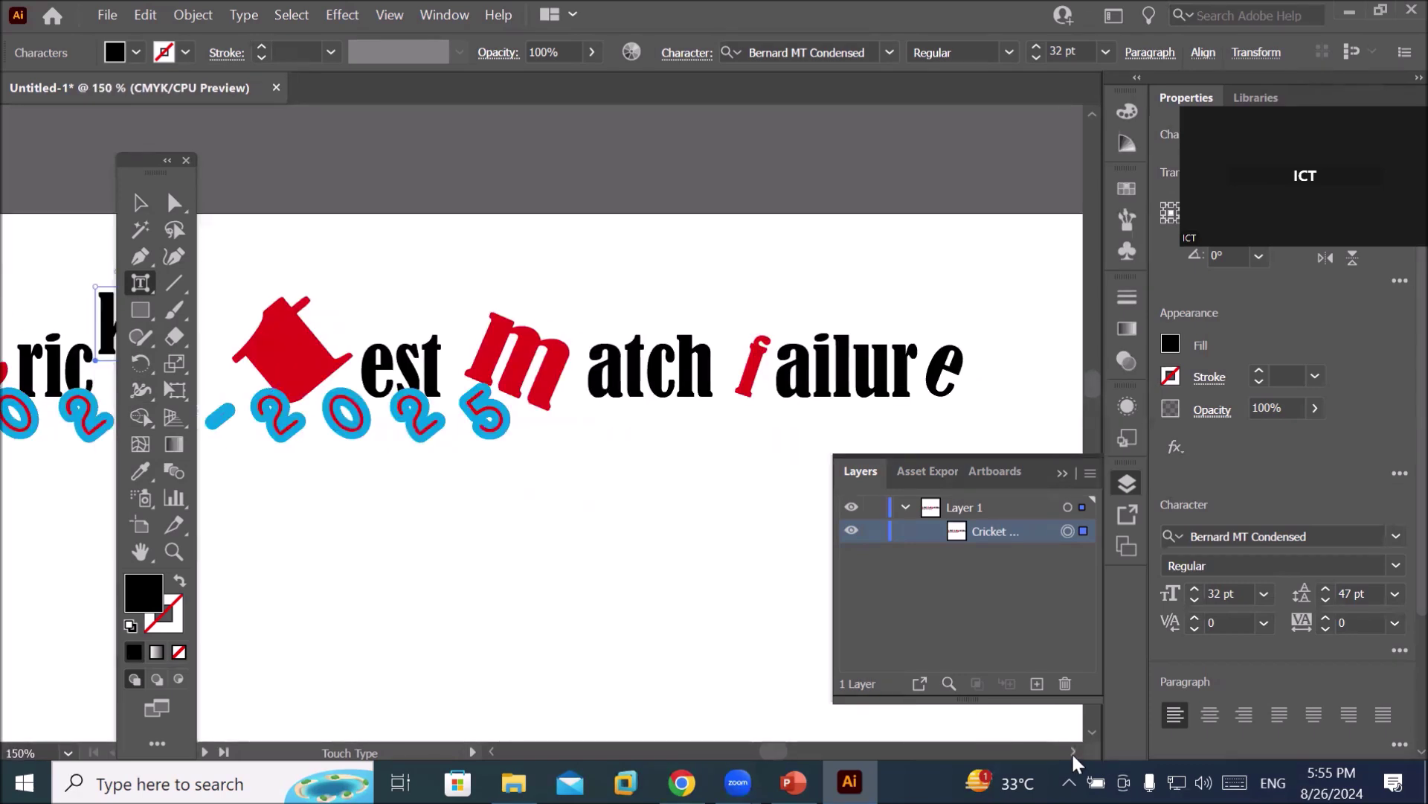
left_click(600, 363)
left_click_drag(600, 363, 594, 389)
Stagger the letters of "failure" by raising the "i", "u" and "e" and lowering the "l" and "r".
left_click(784, 375)
left_click_drag(784, 372, 779, 346)
left_click(801, 375)
left_click_drag(800, 373, 856, 403)
left_click(837, 379)
left_click(857, 383)
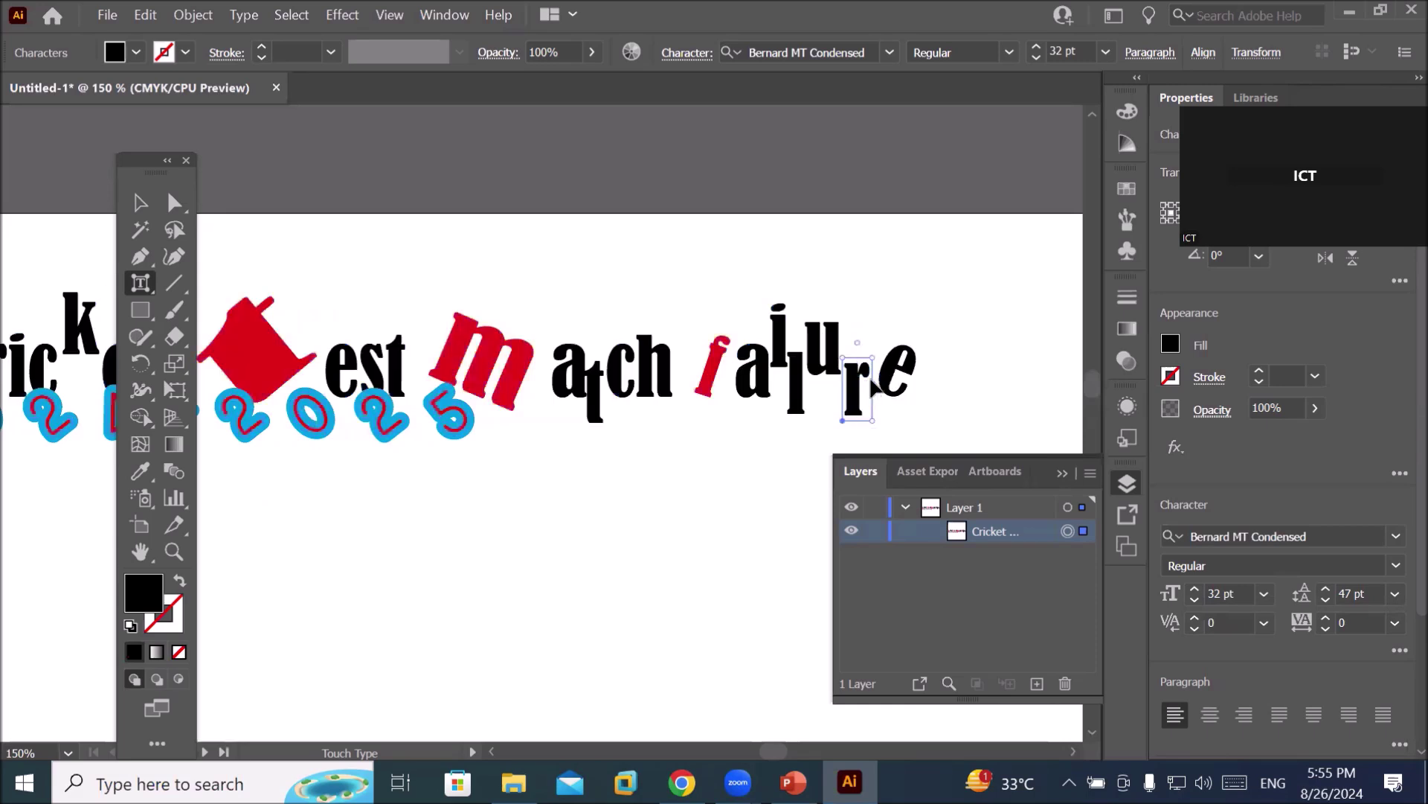
left_click(895, 374)
left_click_drag(894, 373, 895, 347)
Lower the "h" of "match" and raise its "c" and "a" above the baseline.
left_click(665, 366)
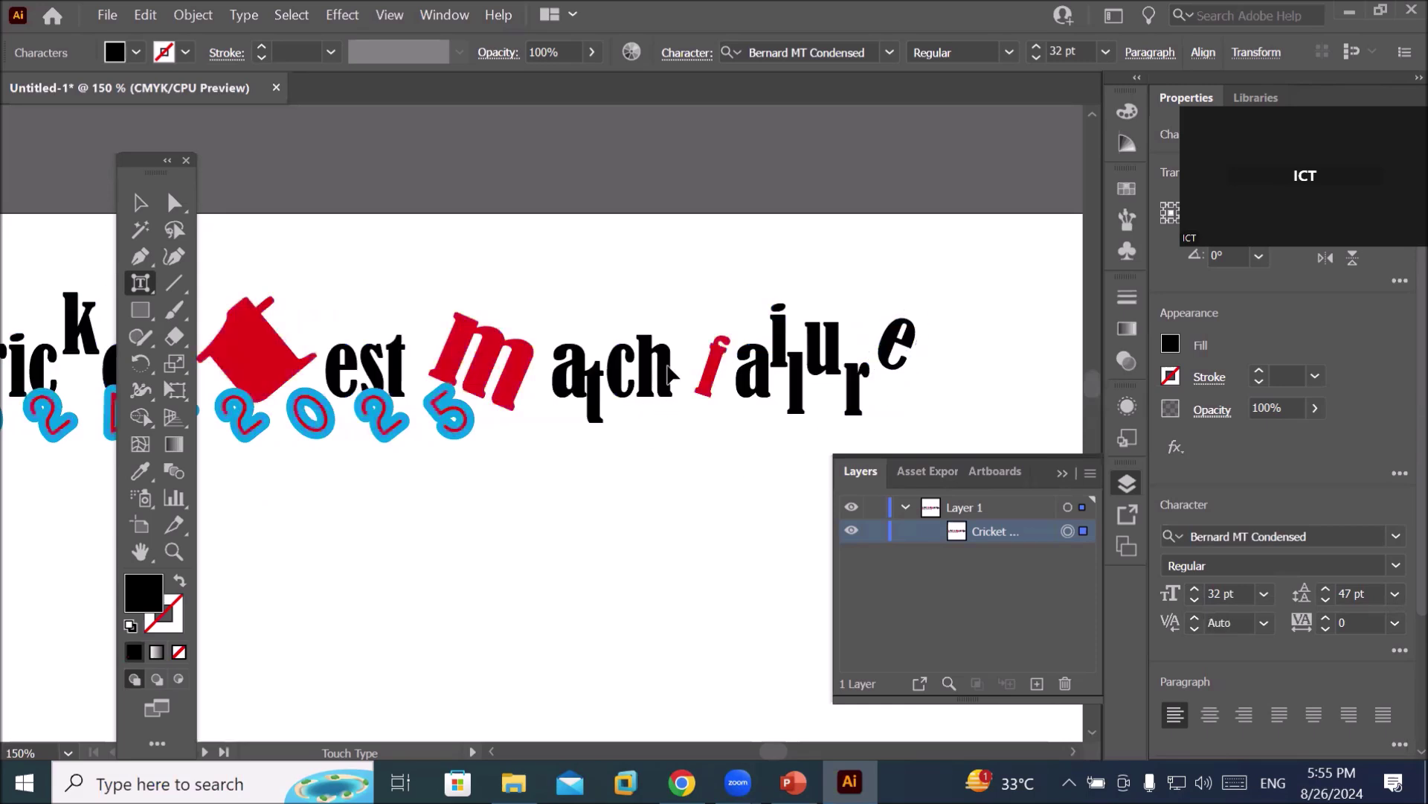
left_click_drag(666, 366, 669, 395)
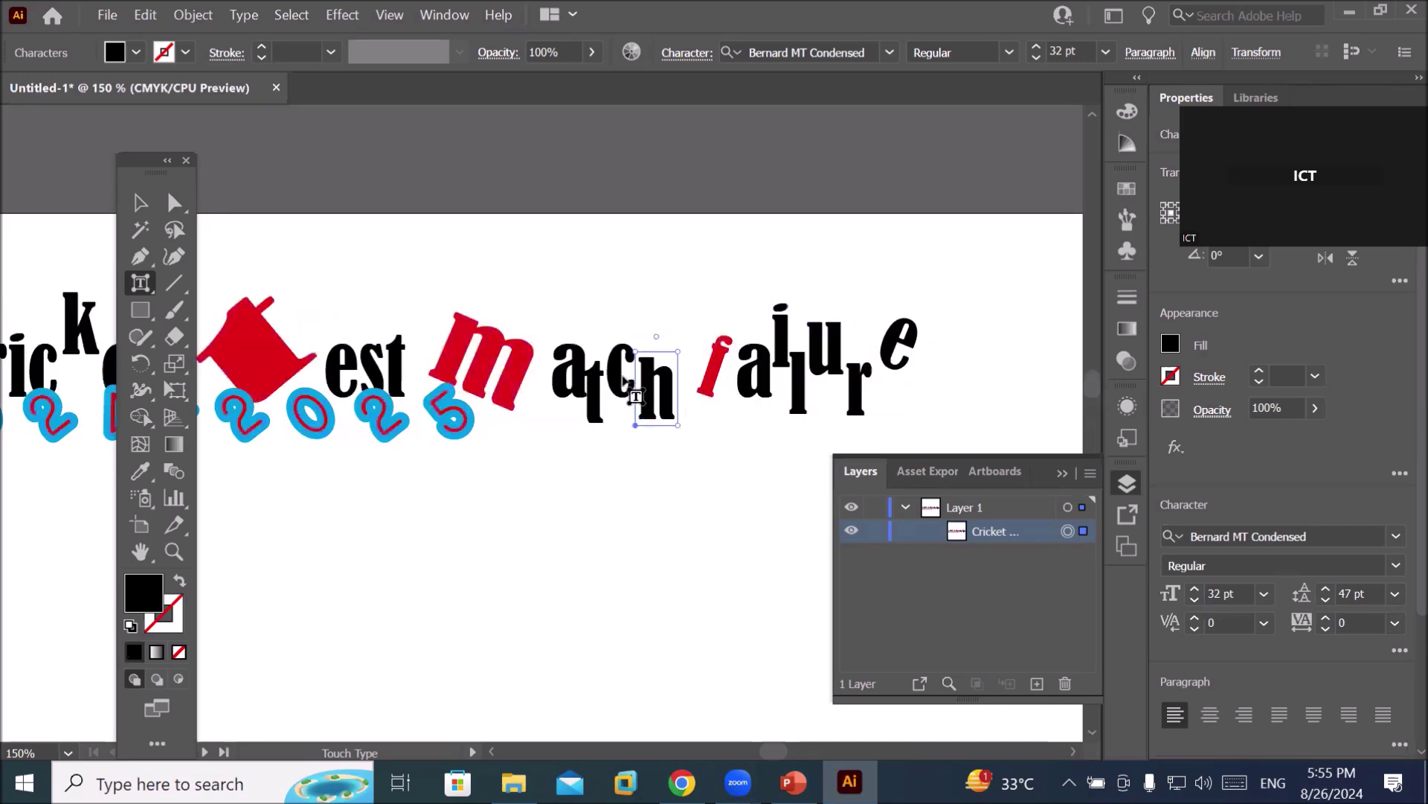
left_click(616, 369)
mouse_move(614, 367)
left_mouse_down()
mouse_move(613, 349)
mouse_move(550, 373)
mouse_move(564, 352)
left_mouse_up()
left_click(563, 370)
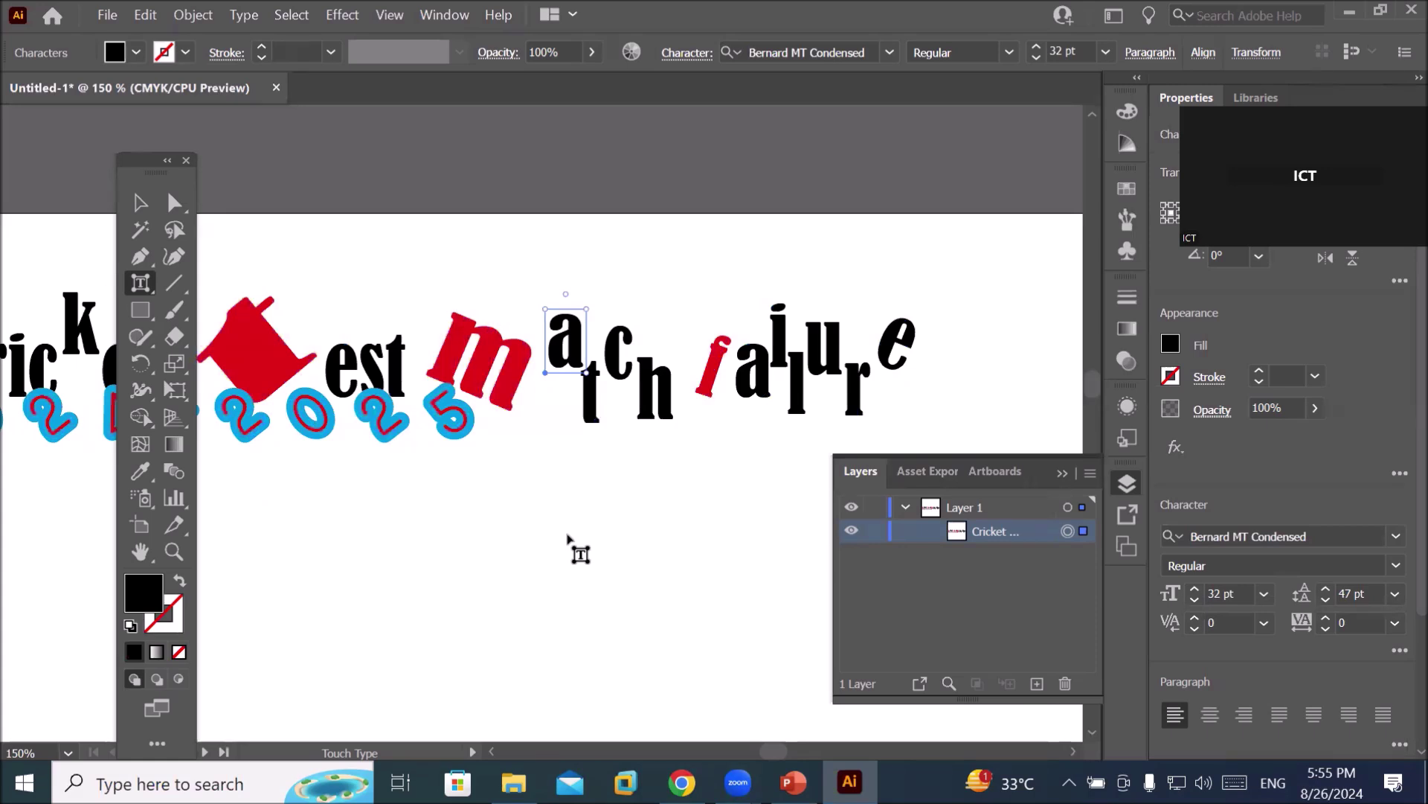
Change the font of the raised "a" of "match" to Wide Latin.
scroll(610, 308, "up", 2)
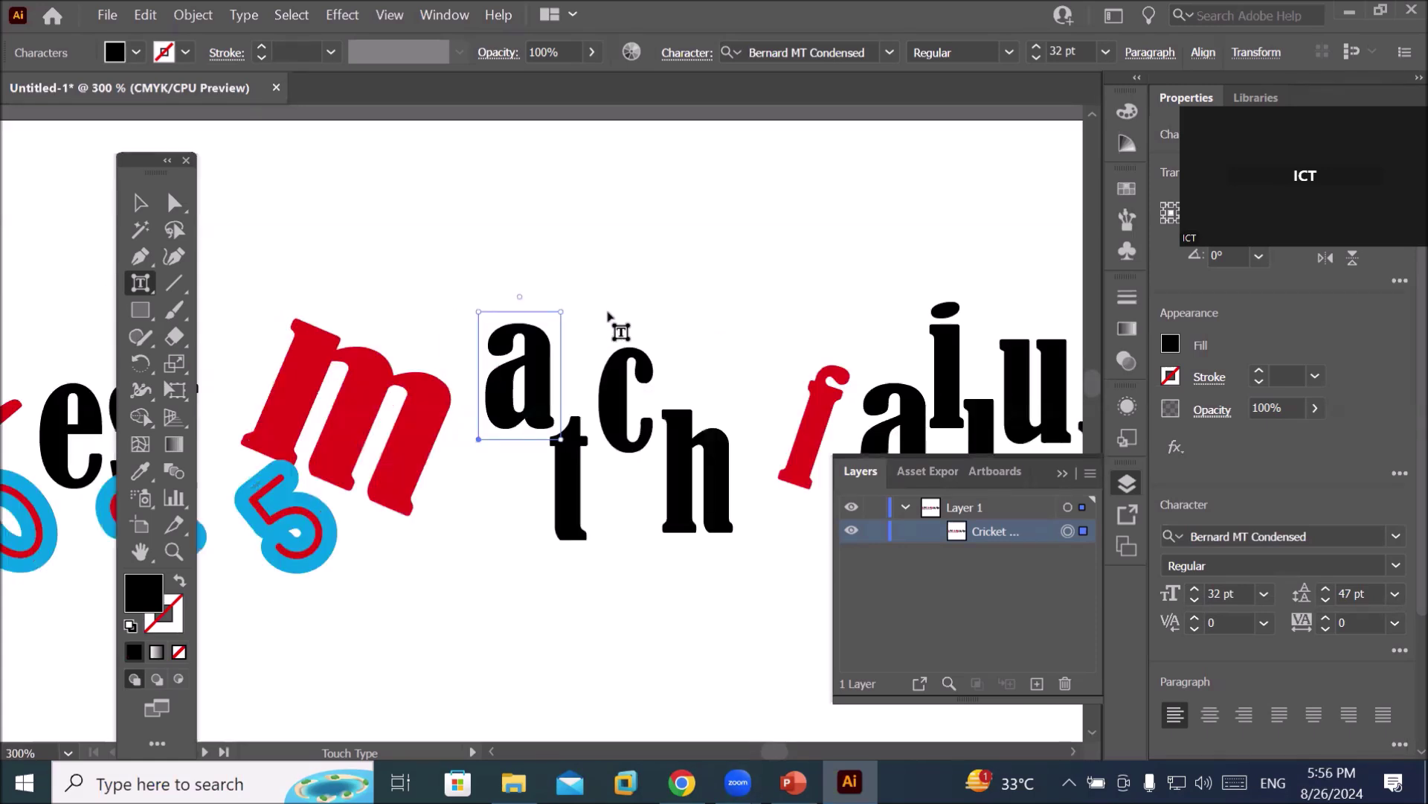
left_click(890, 54)
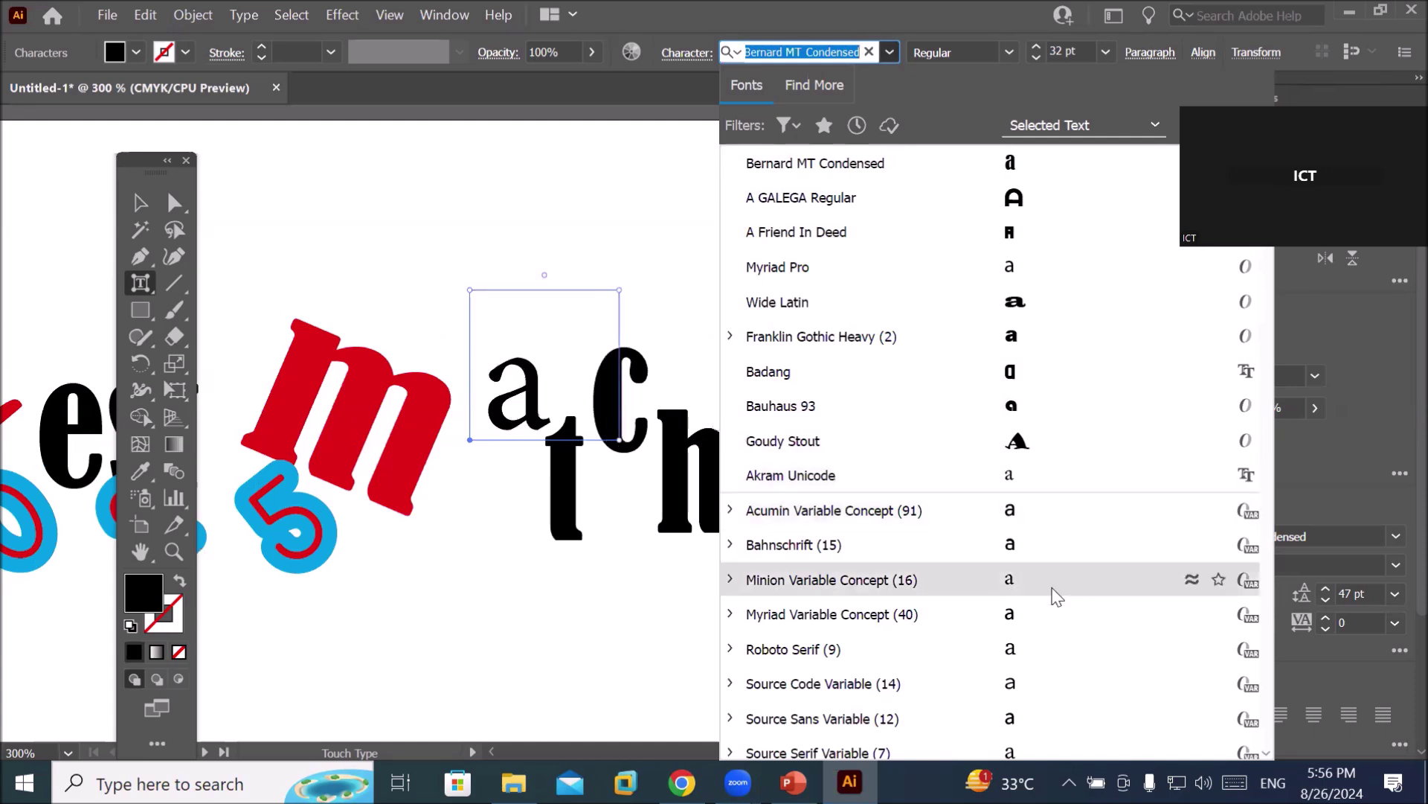
left_click(1055, 315)
scroll(543, 404, "down", 3)
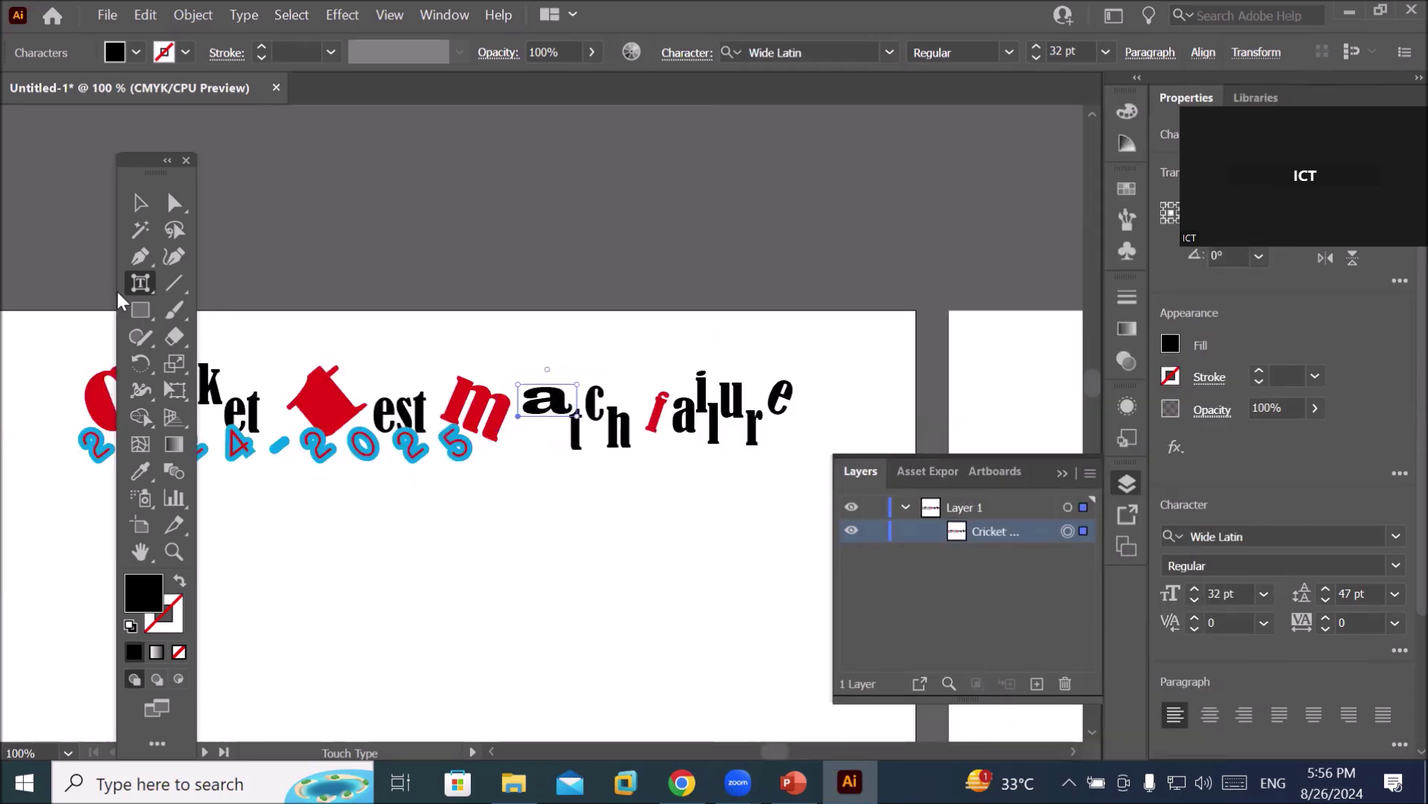
left_click(140, 285)
right_click(140, 287)
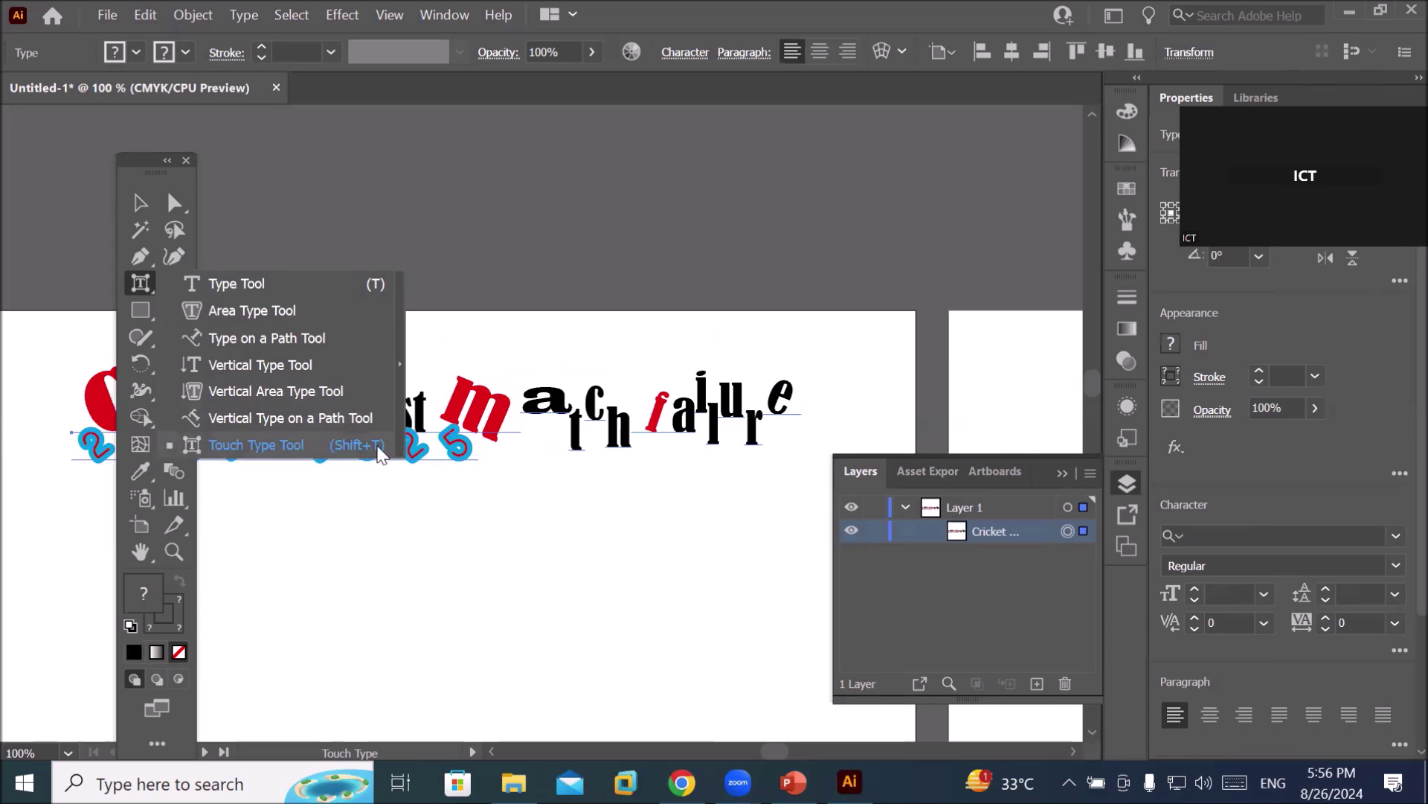
left_click(139, 212)
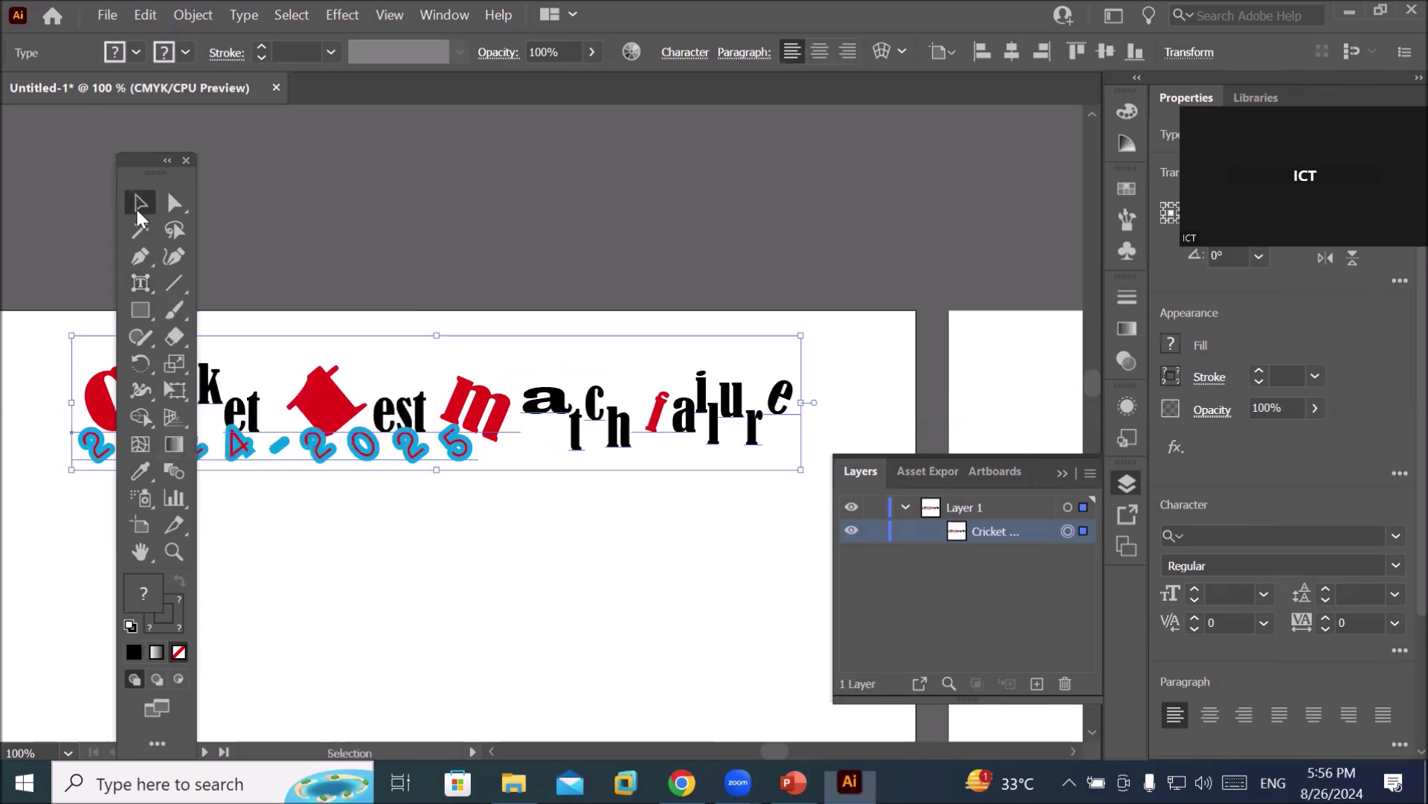
Bring the blank area of the first artboard into view and move the floating toolbox slightly upward beside it.
scroll(397, 412, "down", 2)
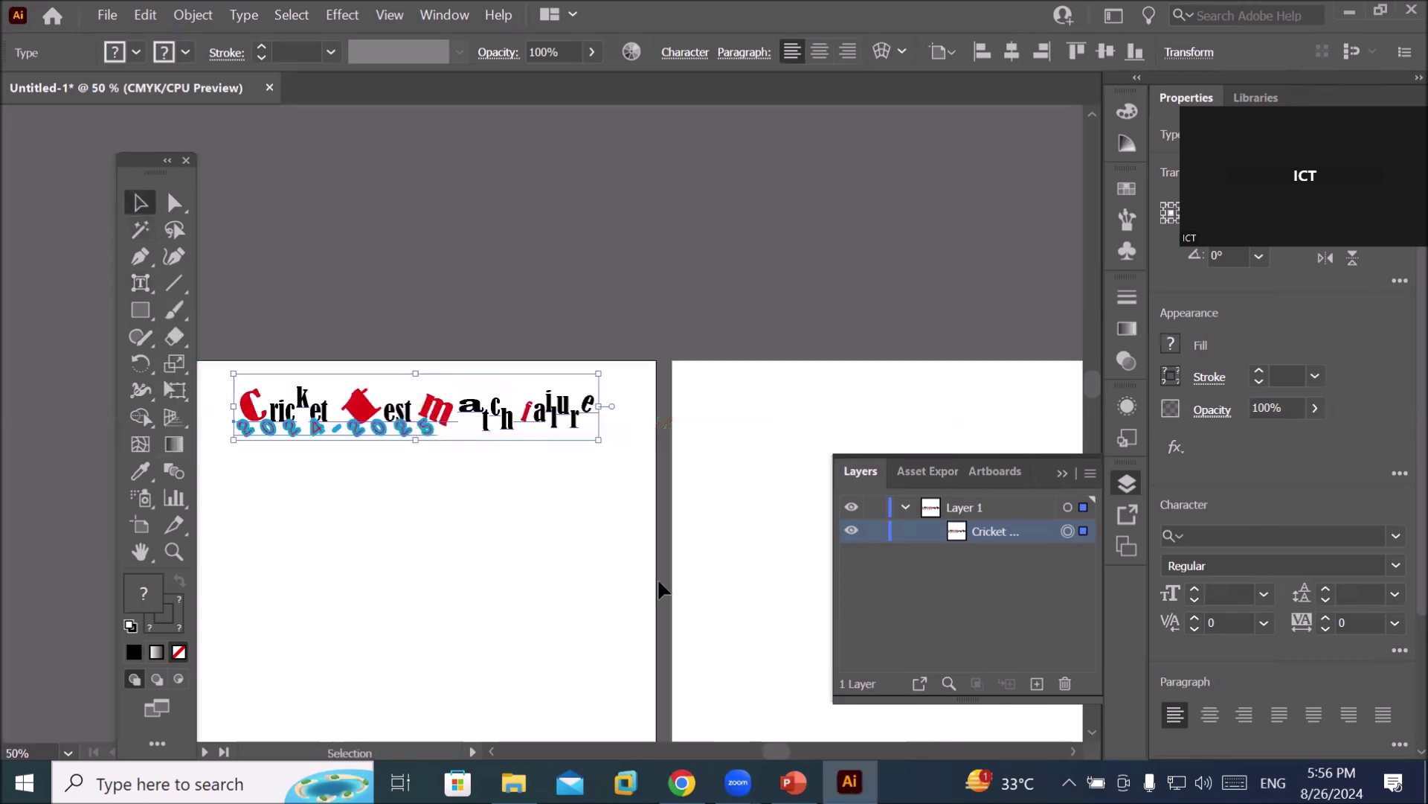
left_click(489, 752)
left_click(489, 751)
left_click(489, 751)
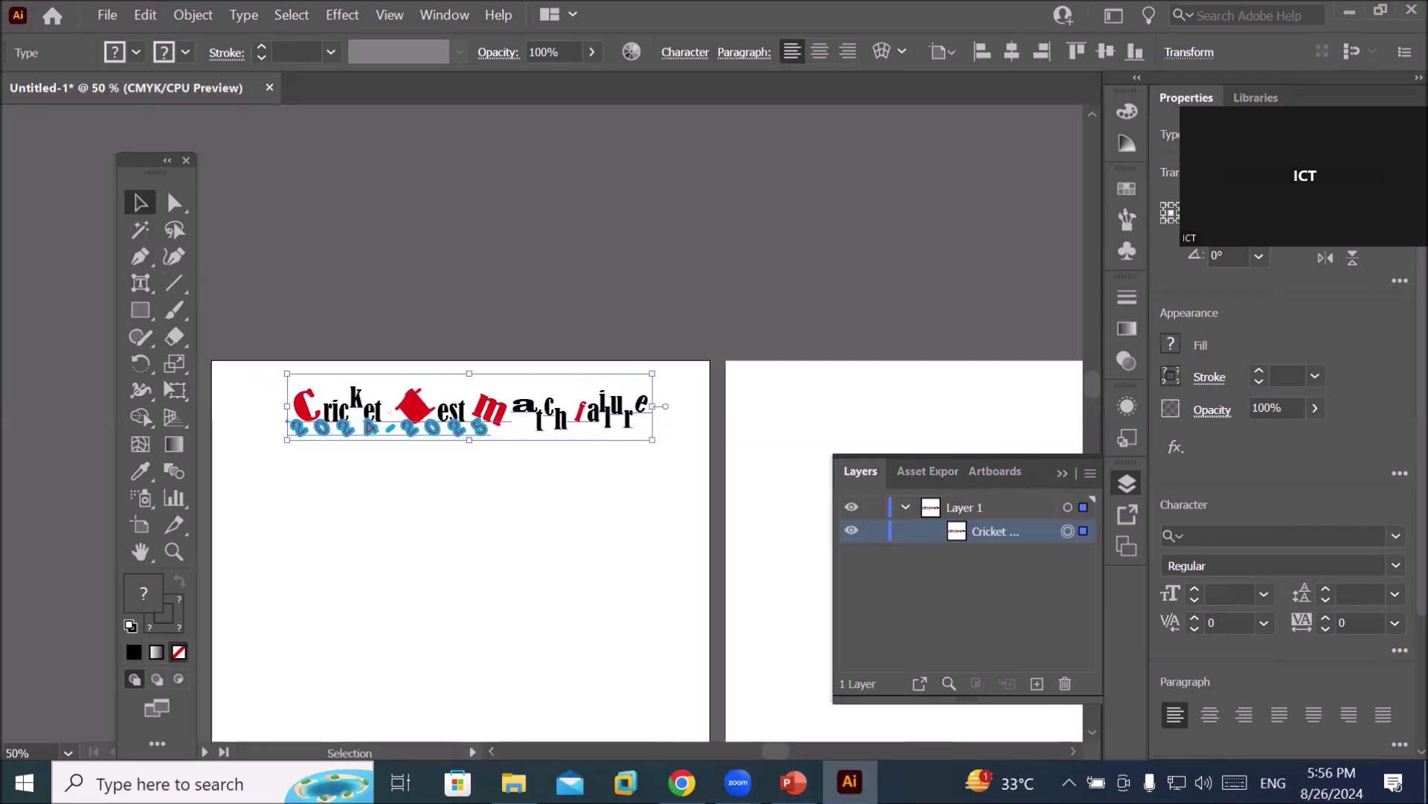
left_click(1094, 733)
left_click(1093, 734)
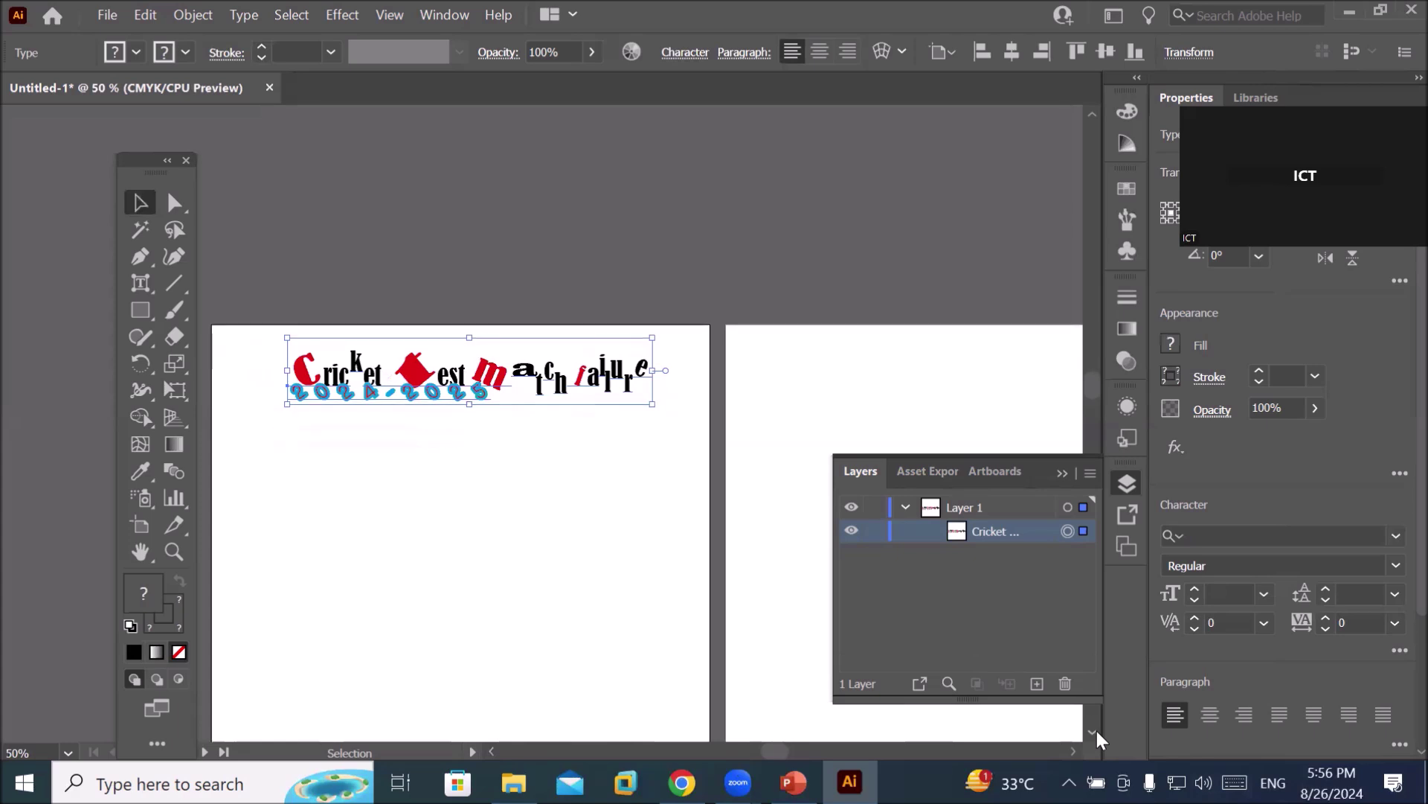
left_click(1094, 734)
left_click(1094, 732)
left_click(1094, 733)
left_click(1094, 733)
left_click(1094, 733)
left_click(1093, 733)
left_click(1094, 733)
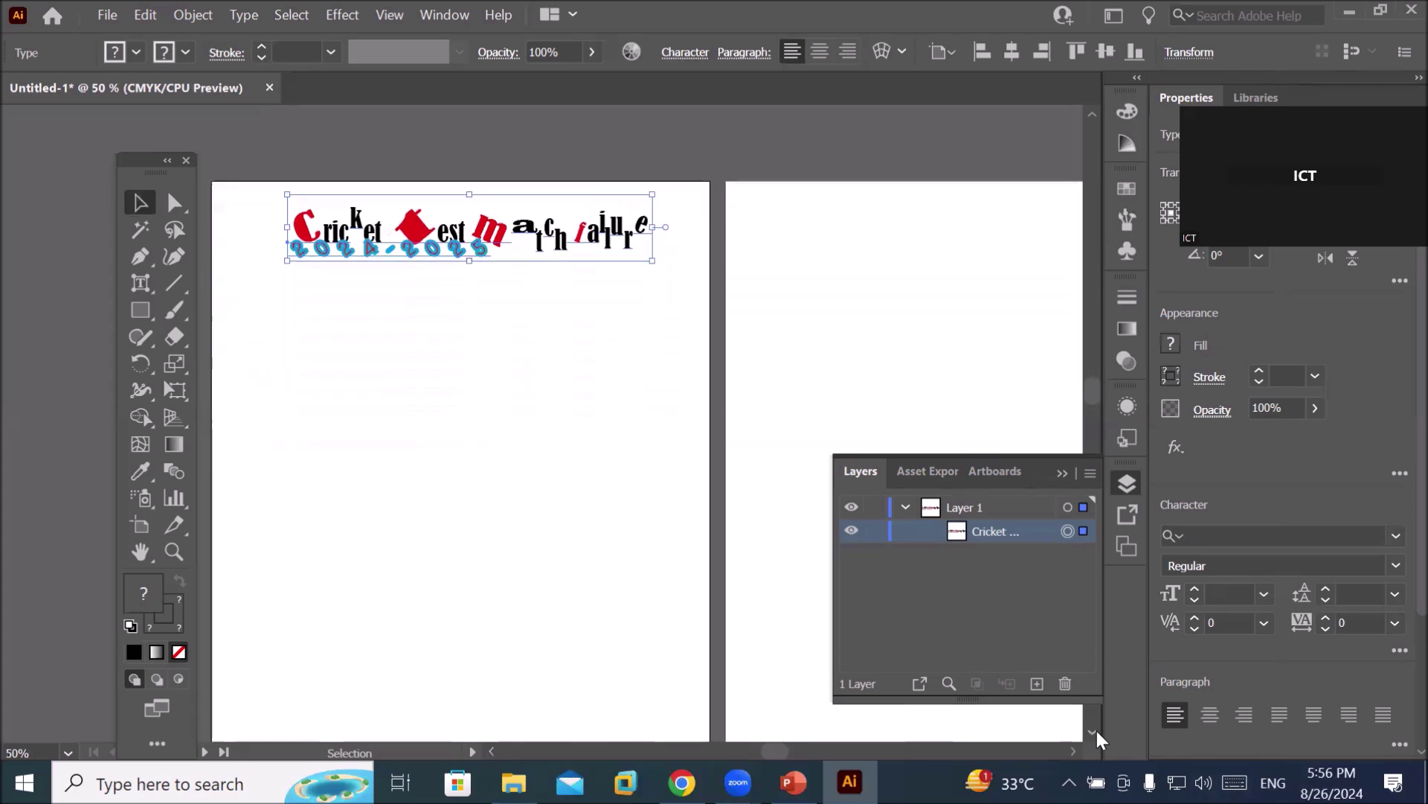
left_click(1094, 733)
left_click(1094, 733)
left_click(1093, 733)
left_click(1094, 733)
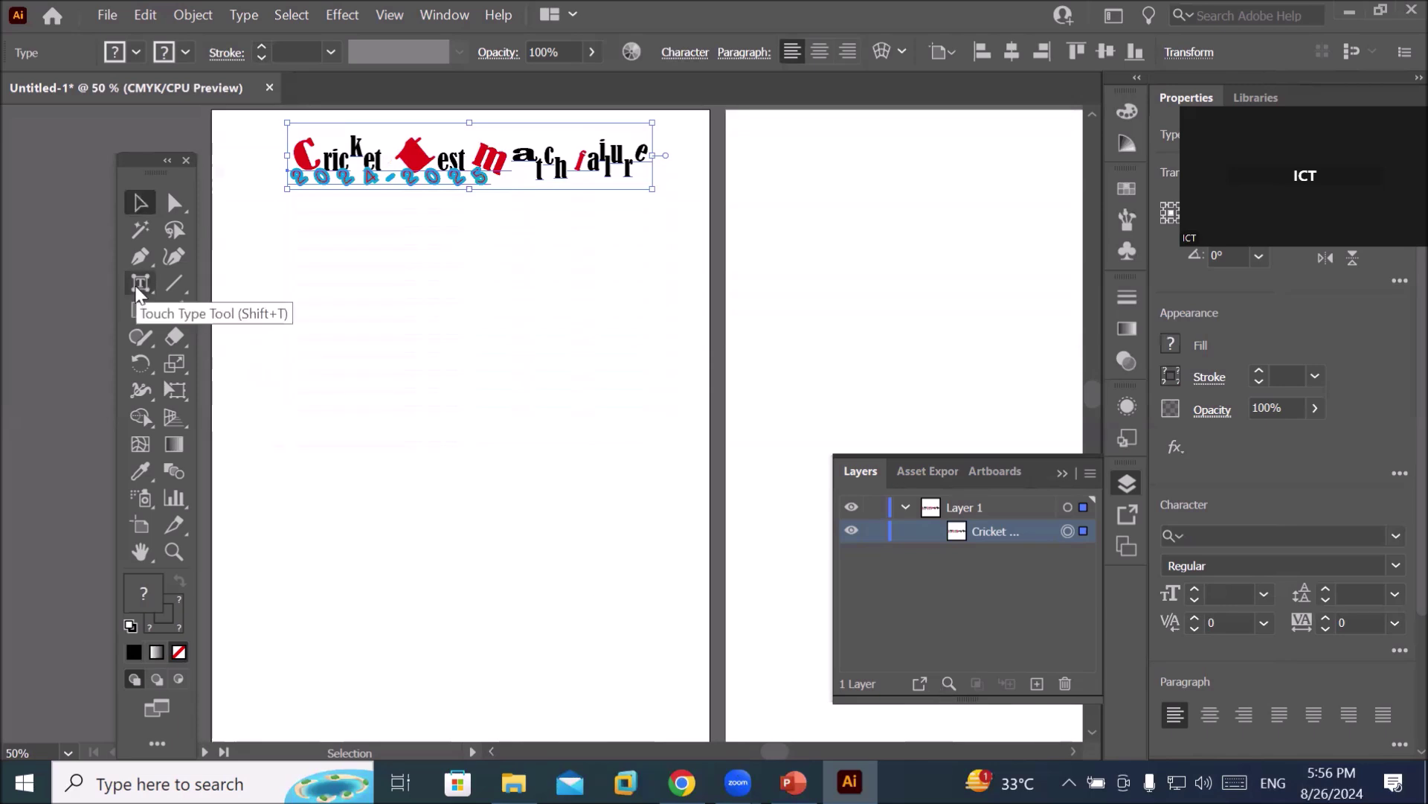
left_click_drag(146, 158, 143, 135)
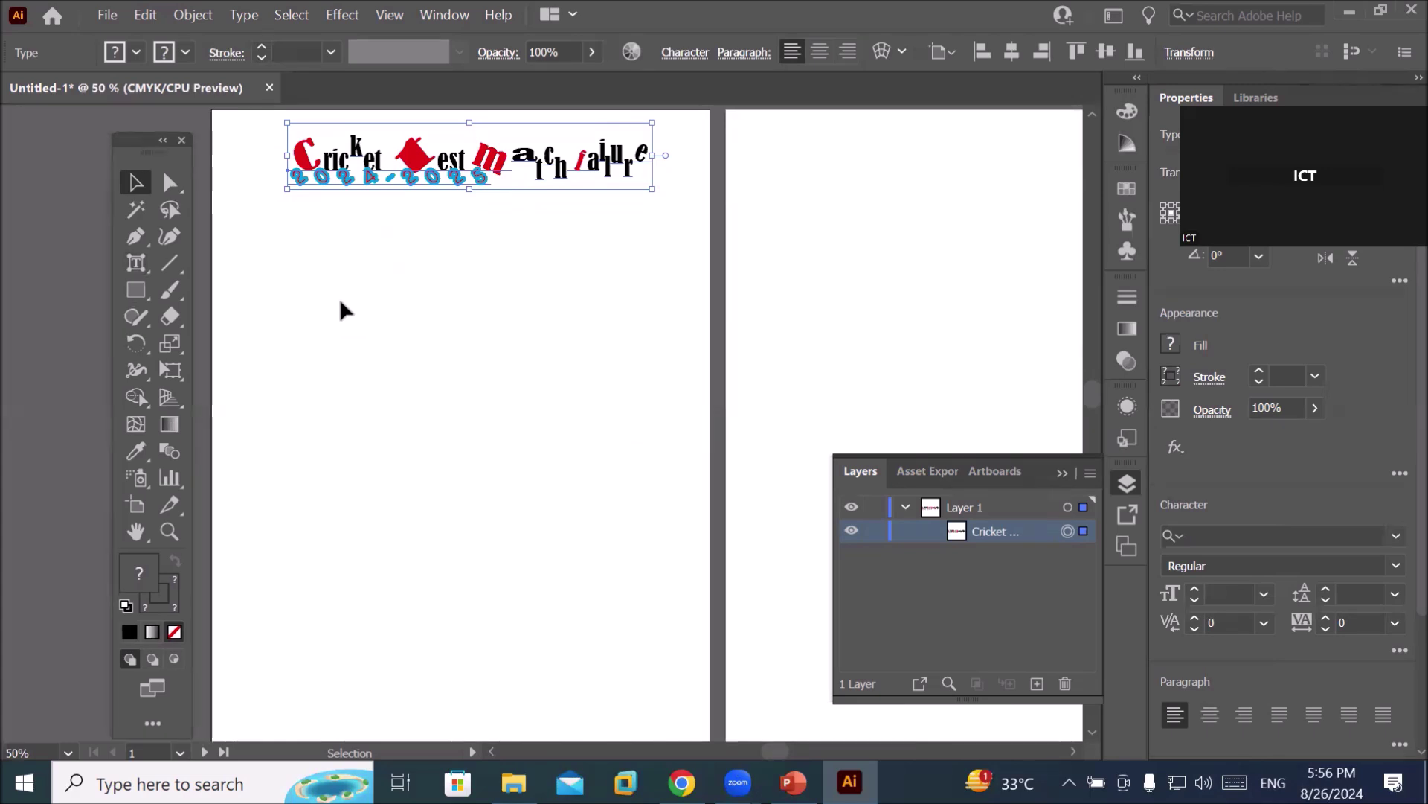
Draw a tall placeholder text area beneath the heading on the first artboard with the Type tool and delete it.
left_click(133, 260)
right_click(133, 261)
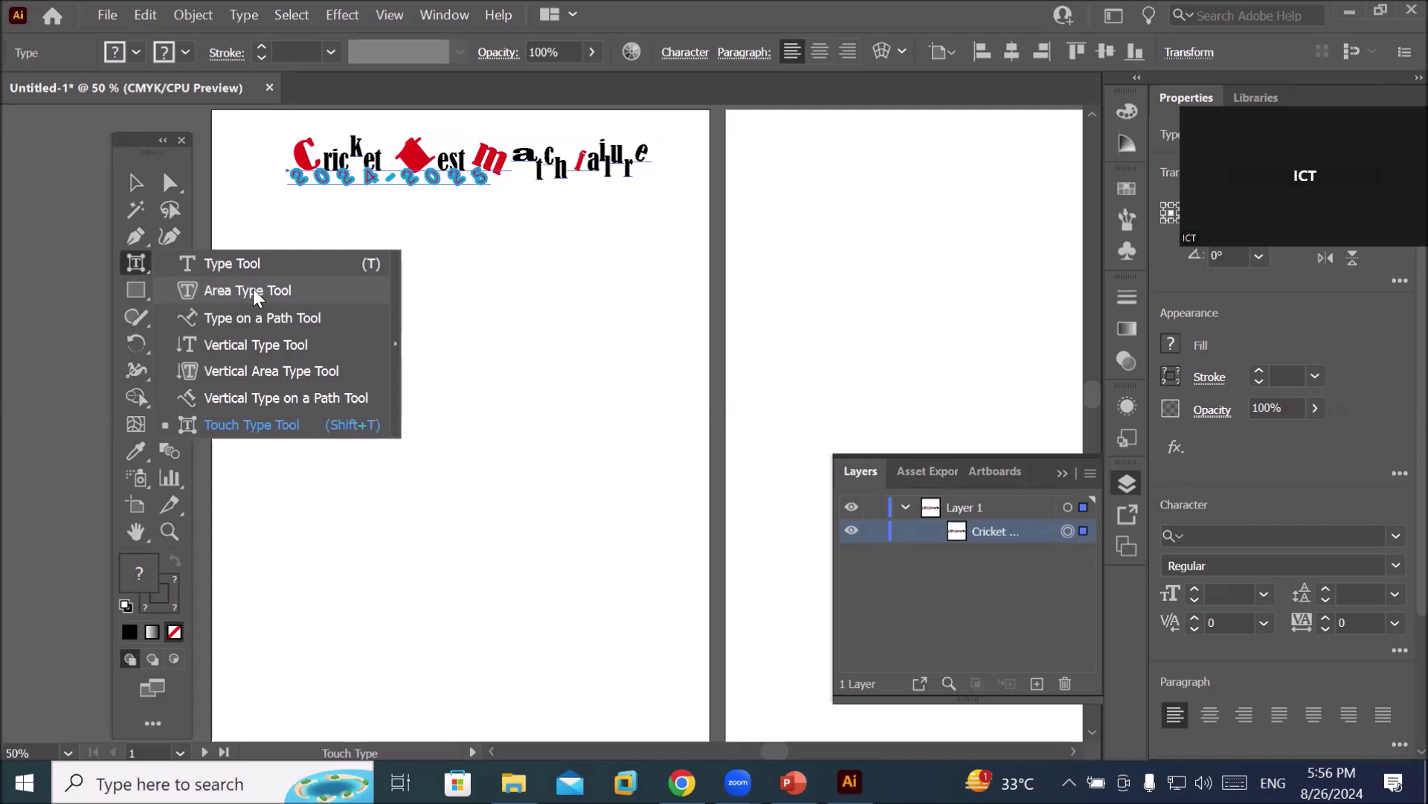
left_click(244, 263)
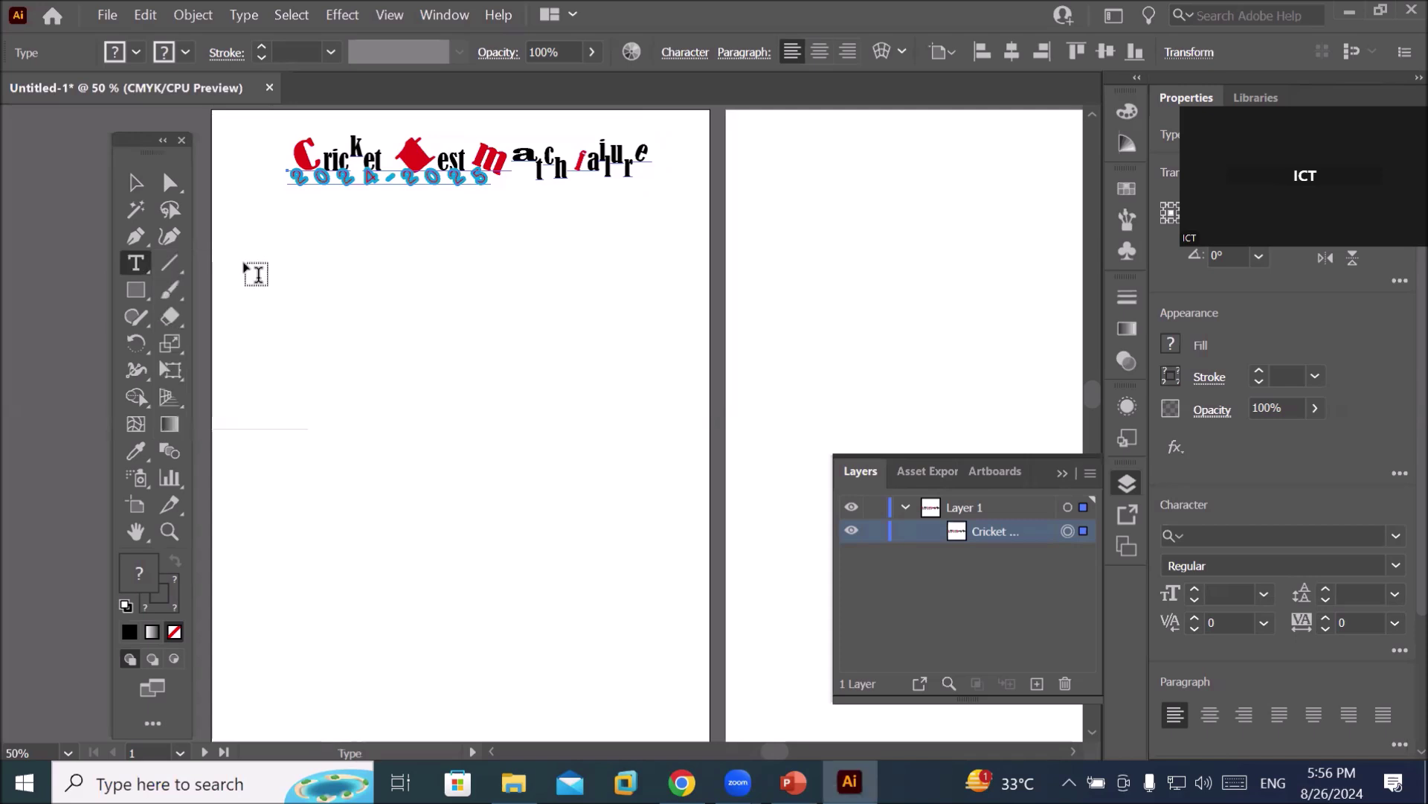
left_click(141, 262)
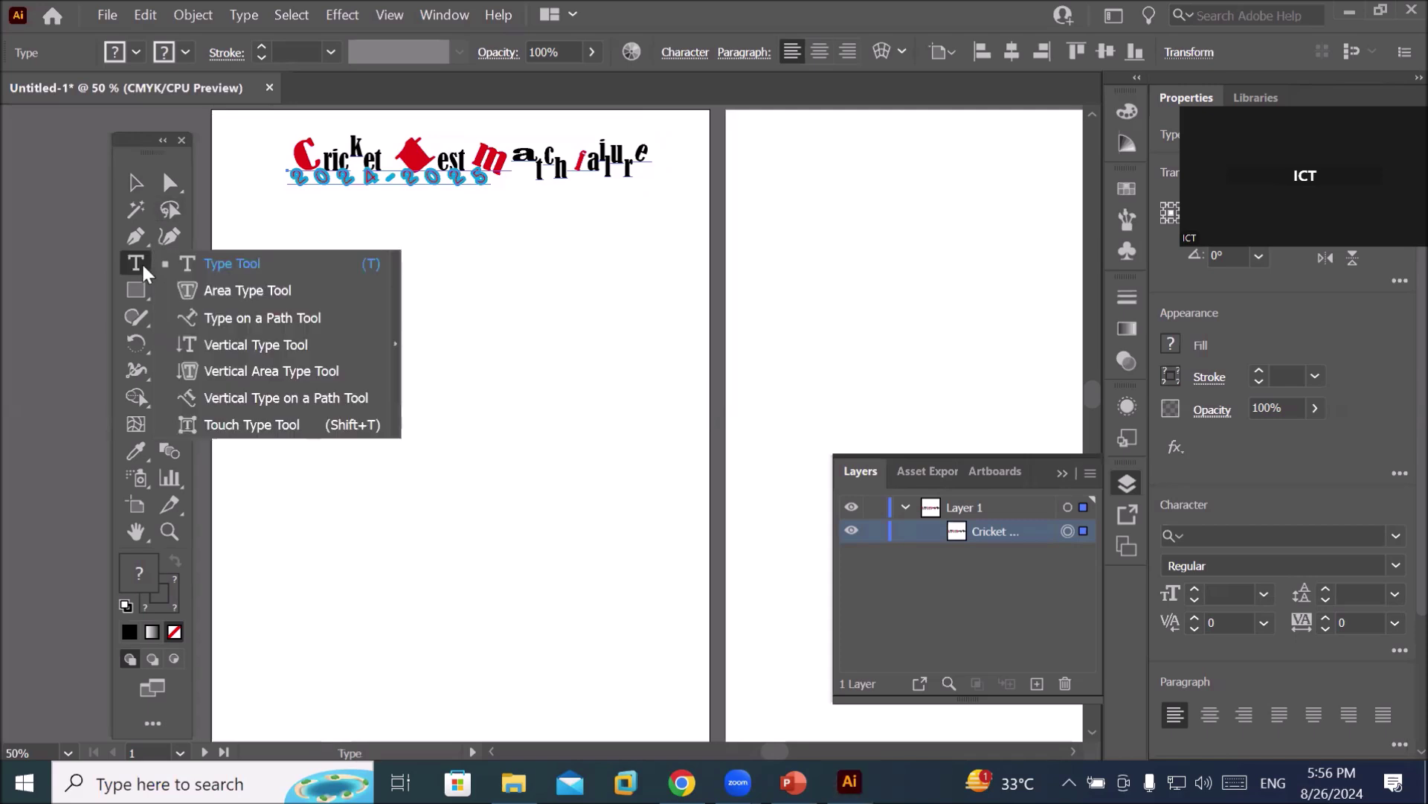
left_click(223, 265)
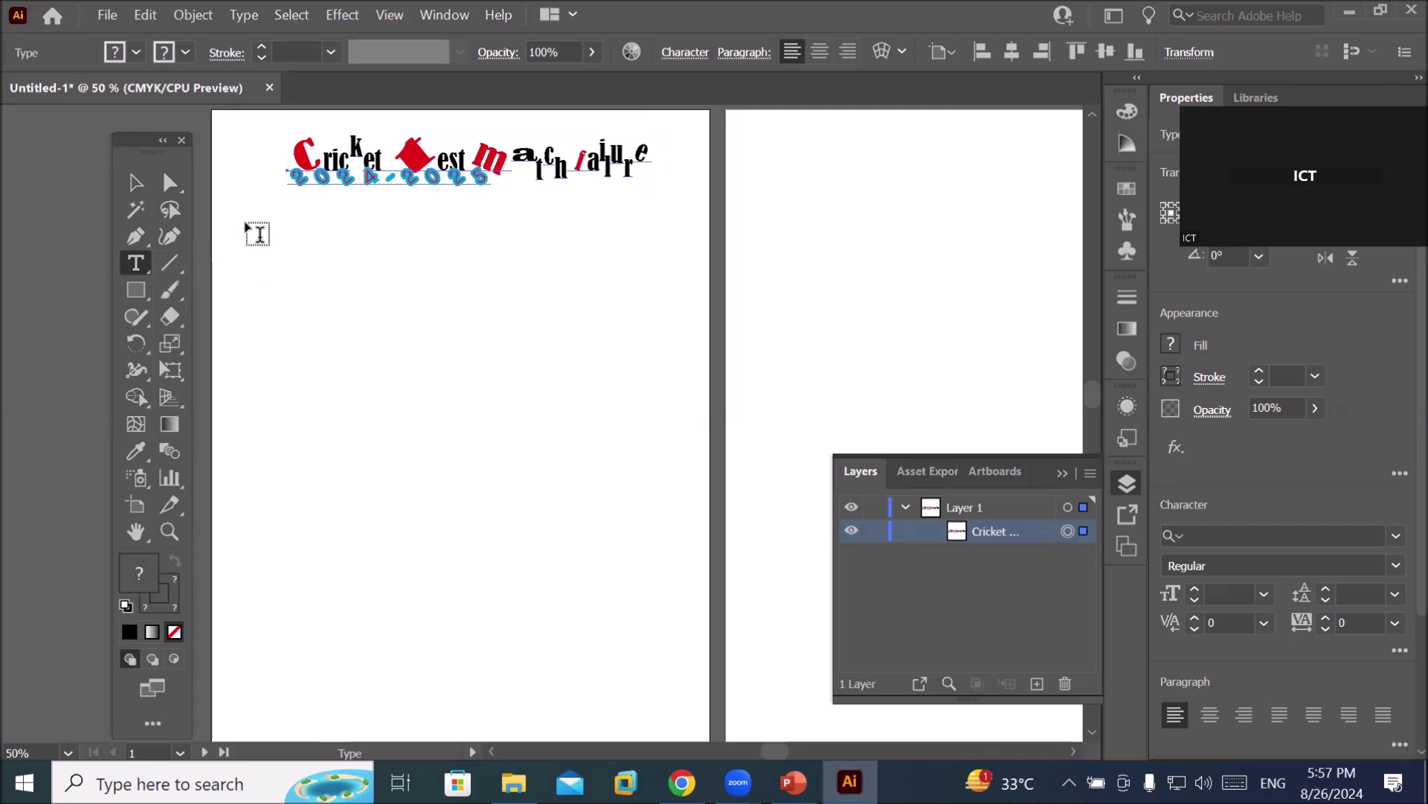
left_click_drag(246, 224, 458, 713)
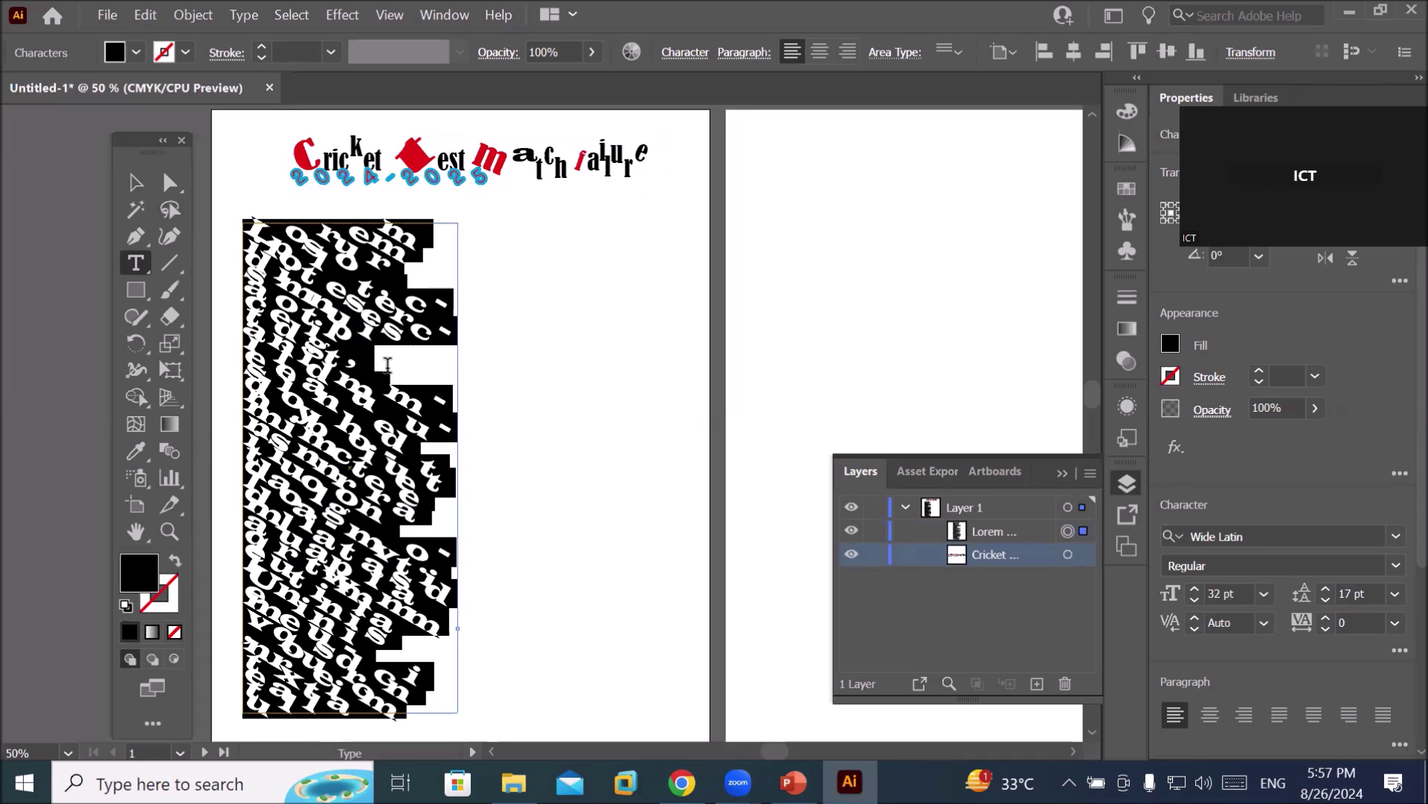
left_click(386, 364)
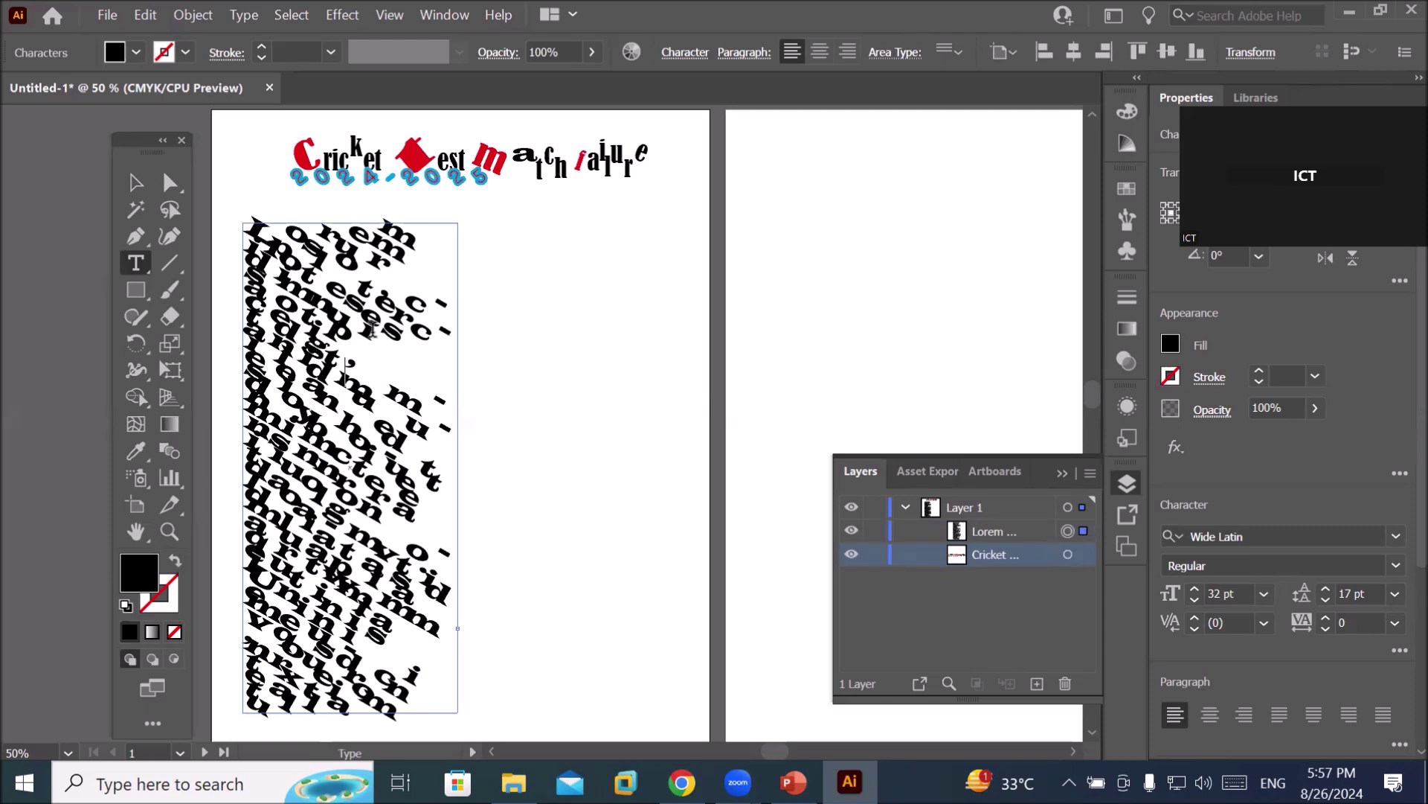
left_click(136, 182)
key("Delete")
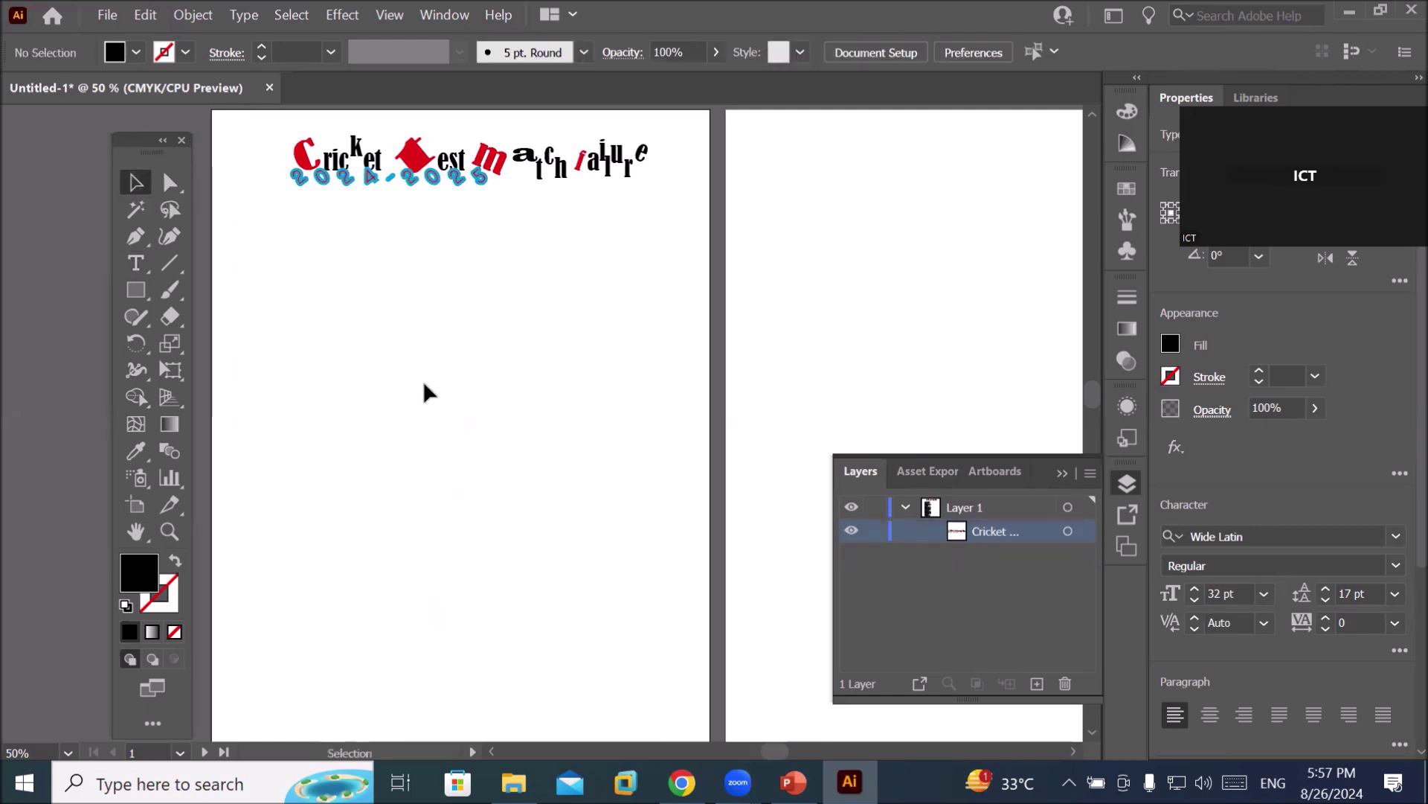
Activate the Type tool and look closely at the styled heading on the first artboard.
left_click(134, 263)
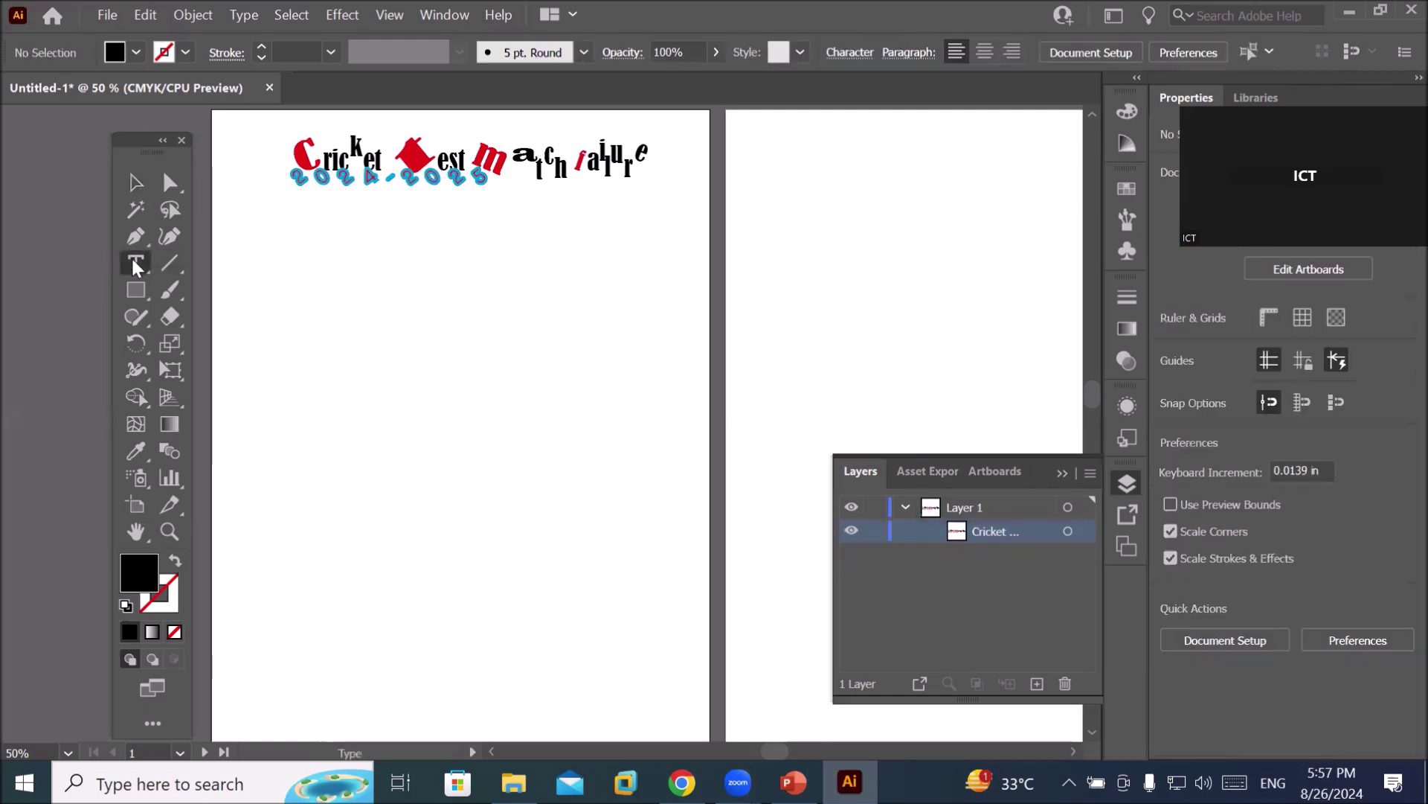
left_click(240, 265)
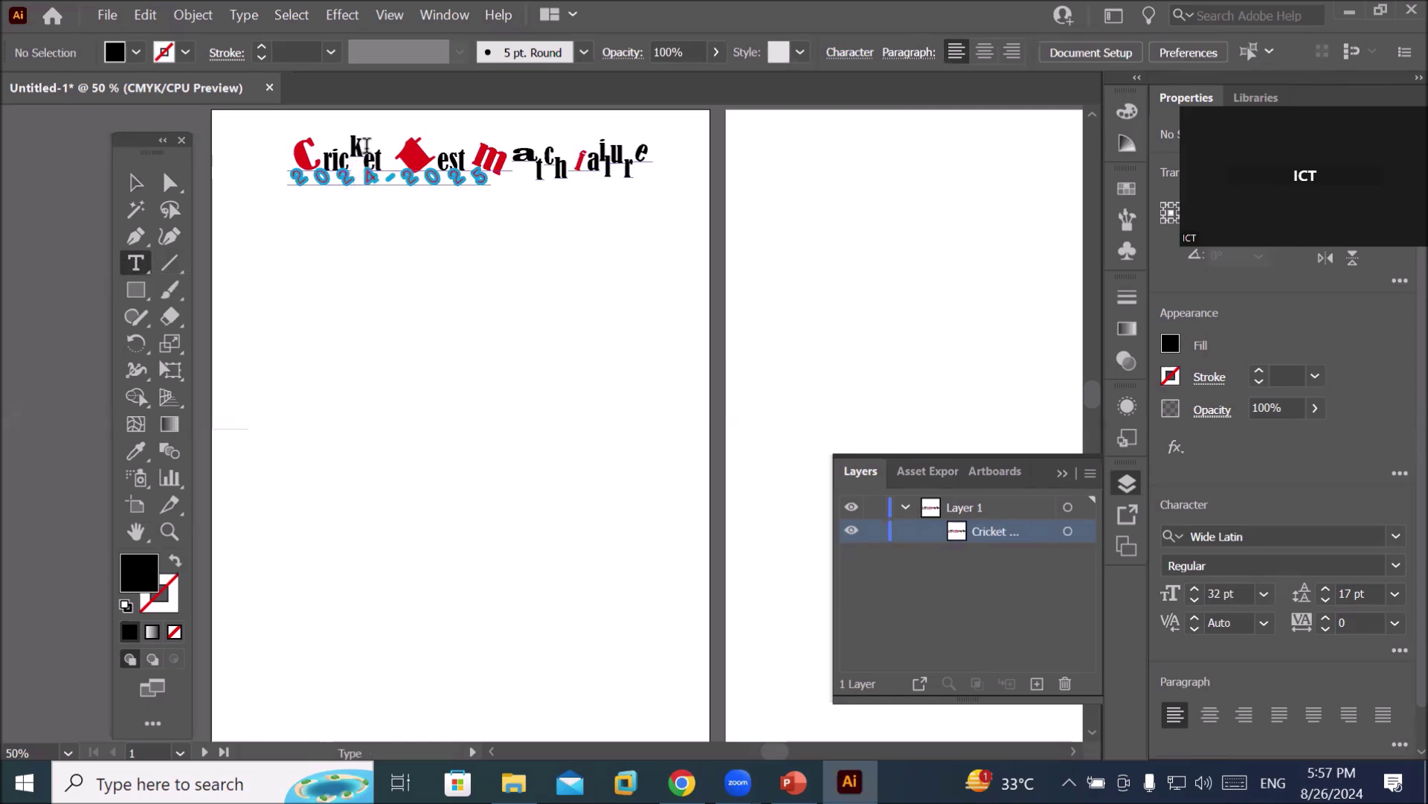
scroll(369, 147, "up", 2)
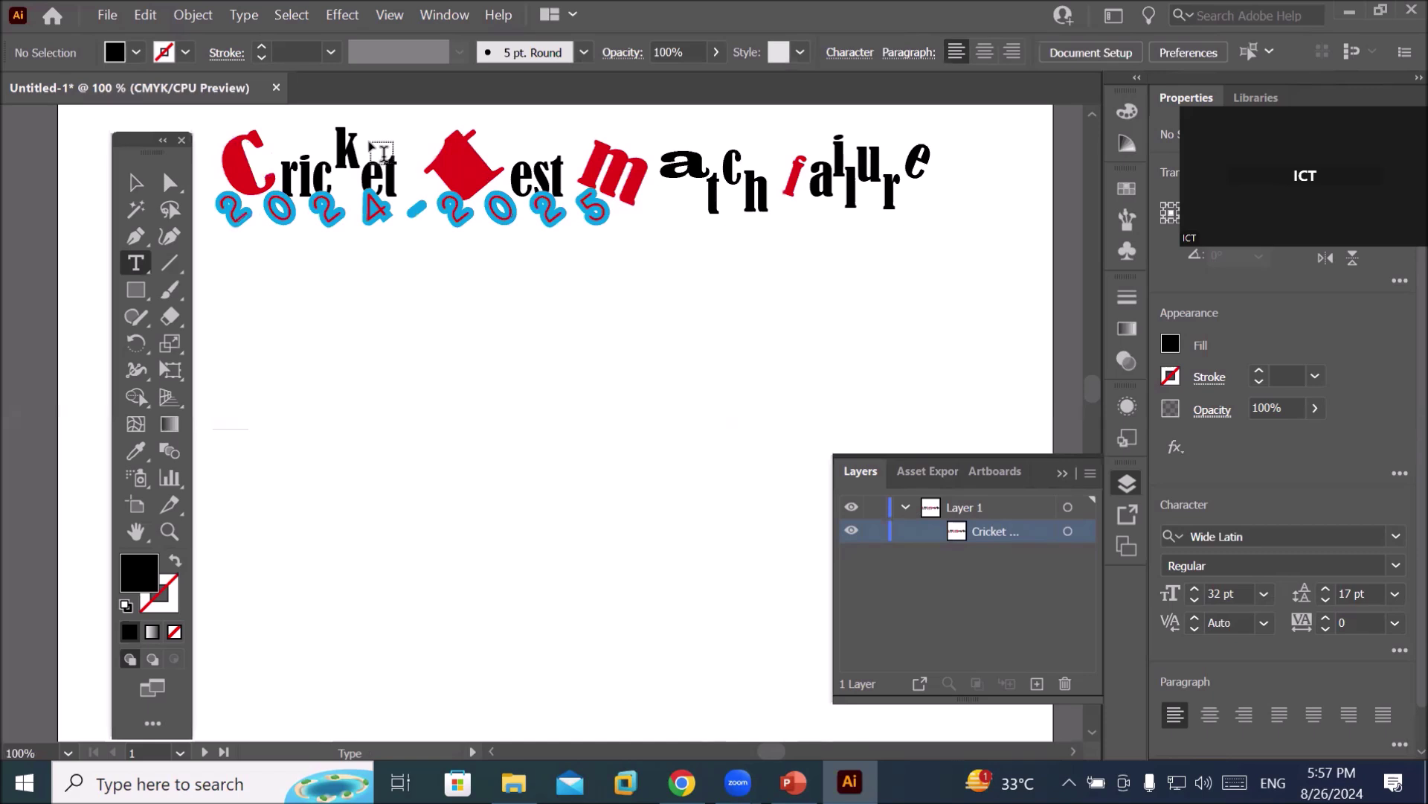
scroll(382, 153, "down", 1)
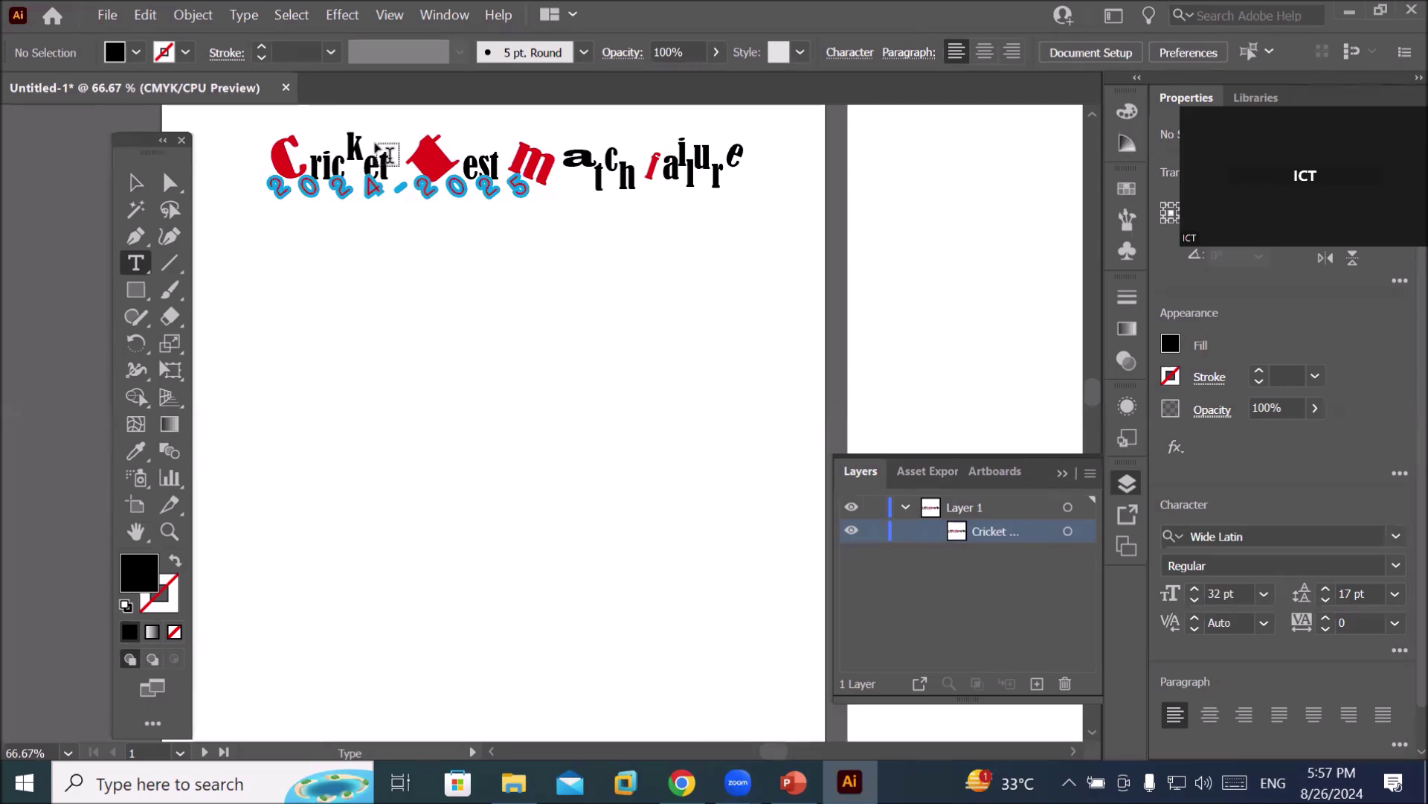
scroll(387, 154, "down", 1)
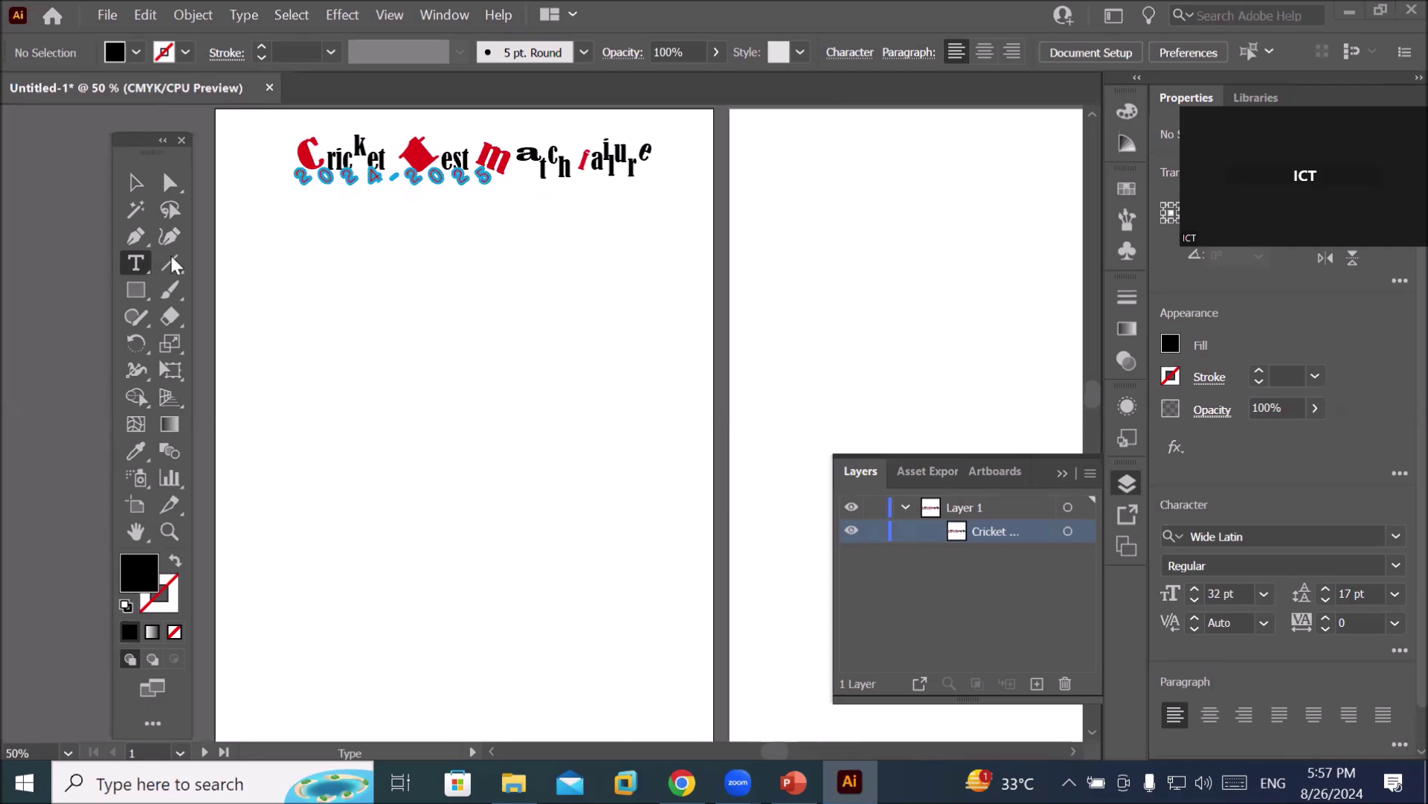
Examine the font, size, leading and character rotation currently set for new text.
left_click(850, 52)
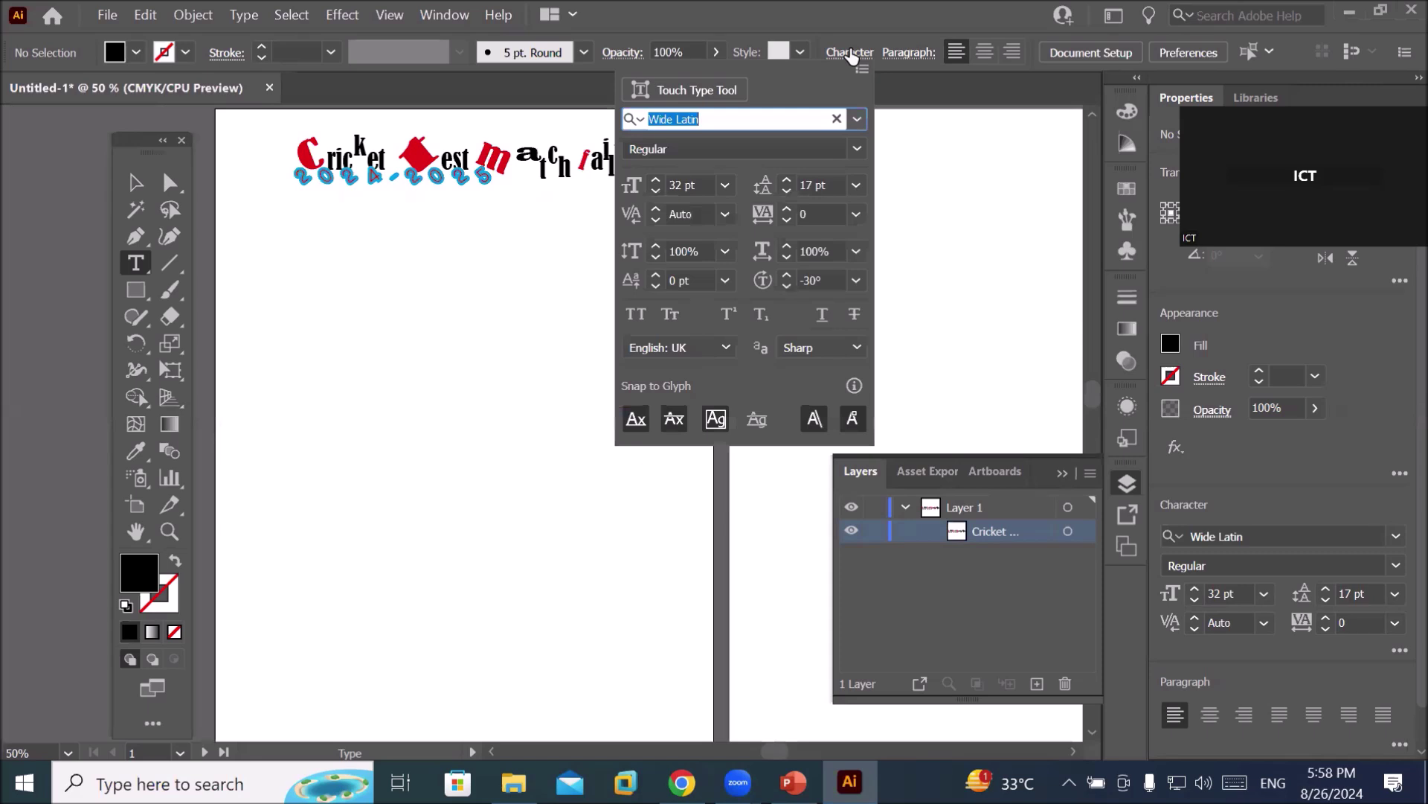
left_click(838, 279)
left_click_drag(839, 279, 787, 285)
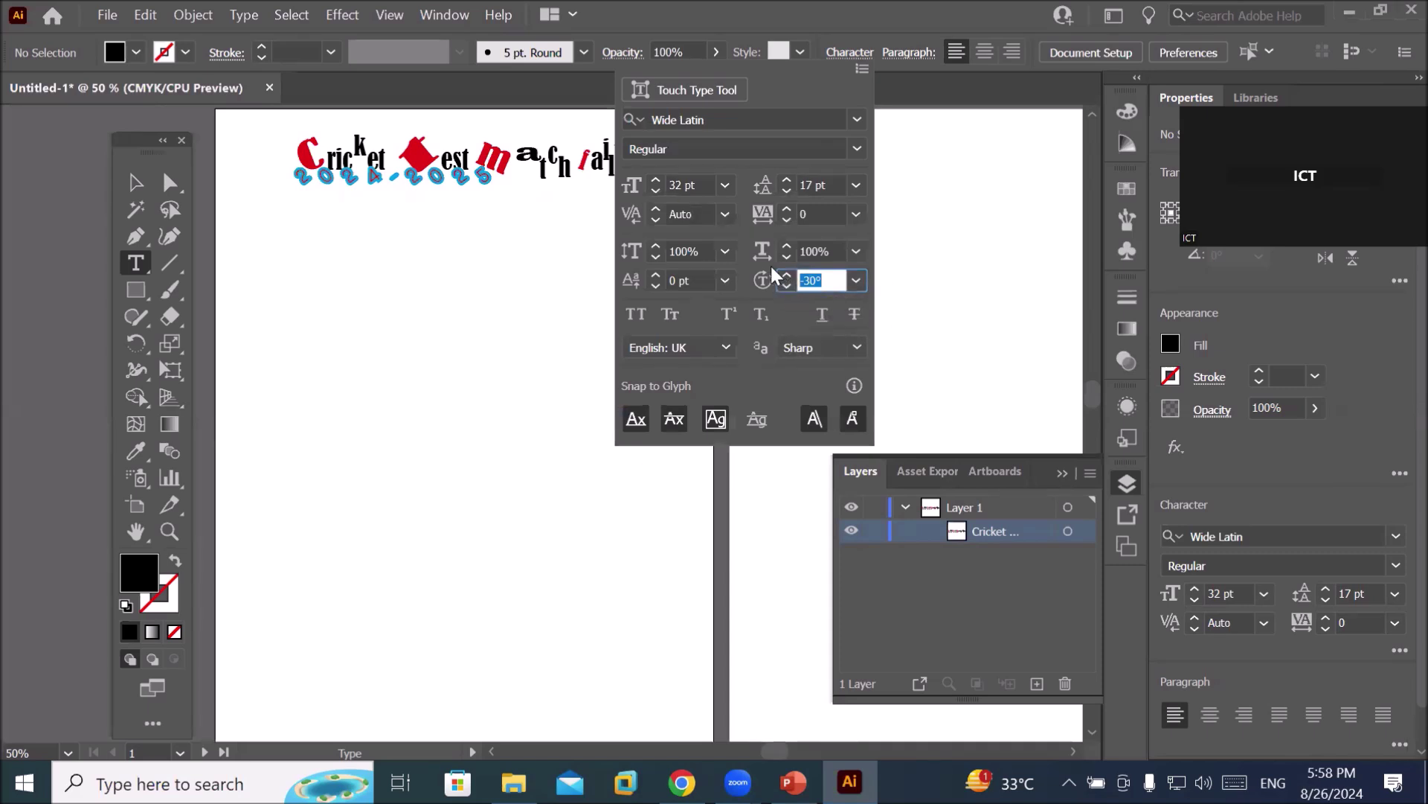
left_click(706, 185)
left_click_drag(705, 185, 641, 186)
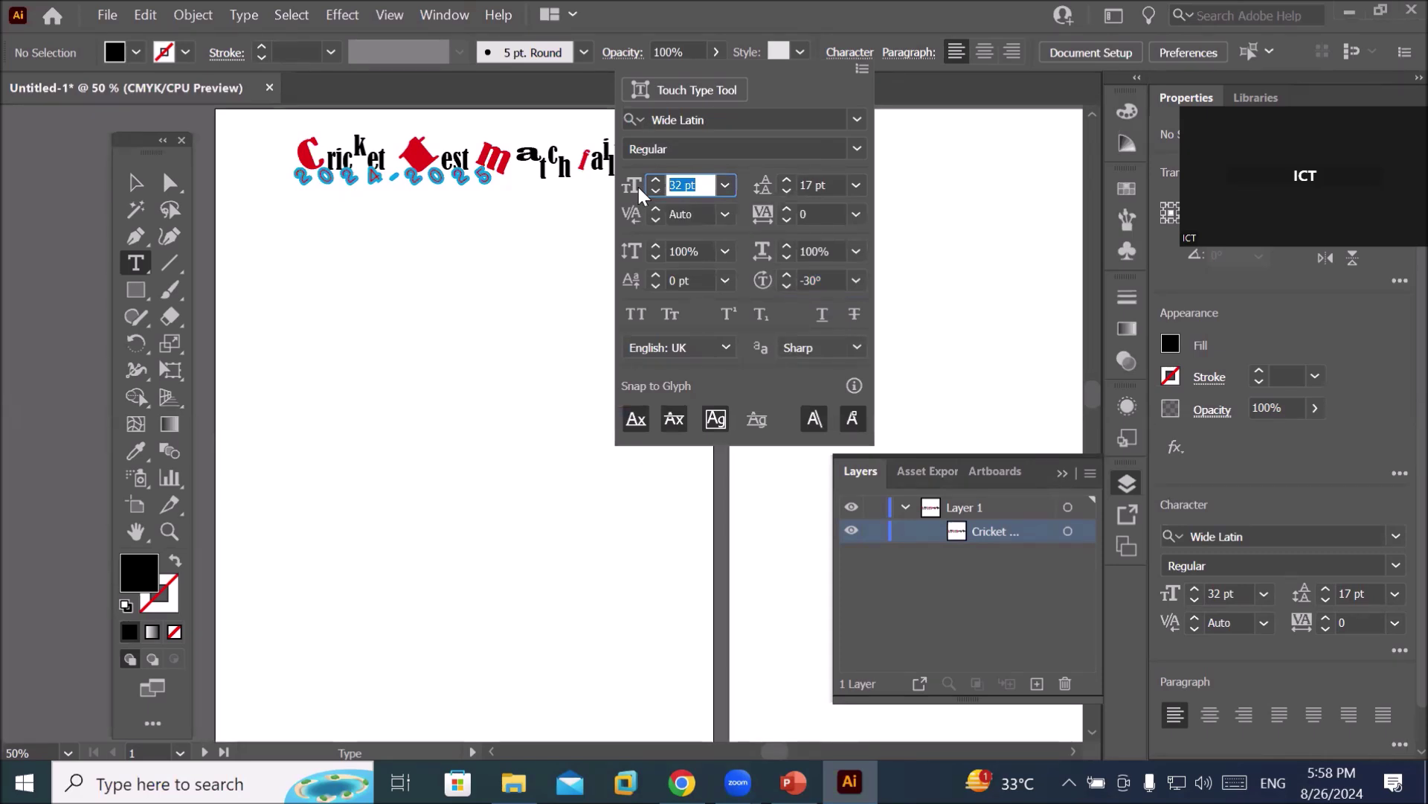
left_click_drag(828, 183, 796, 184)
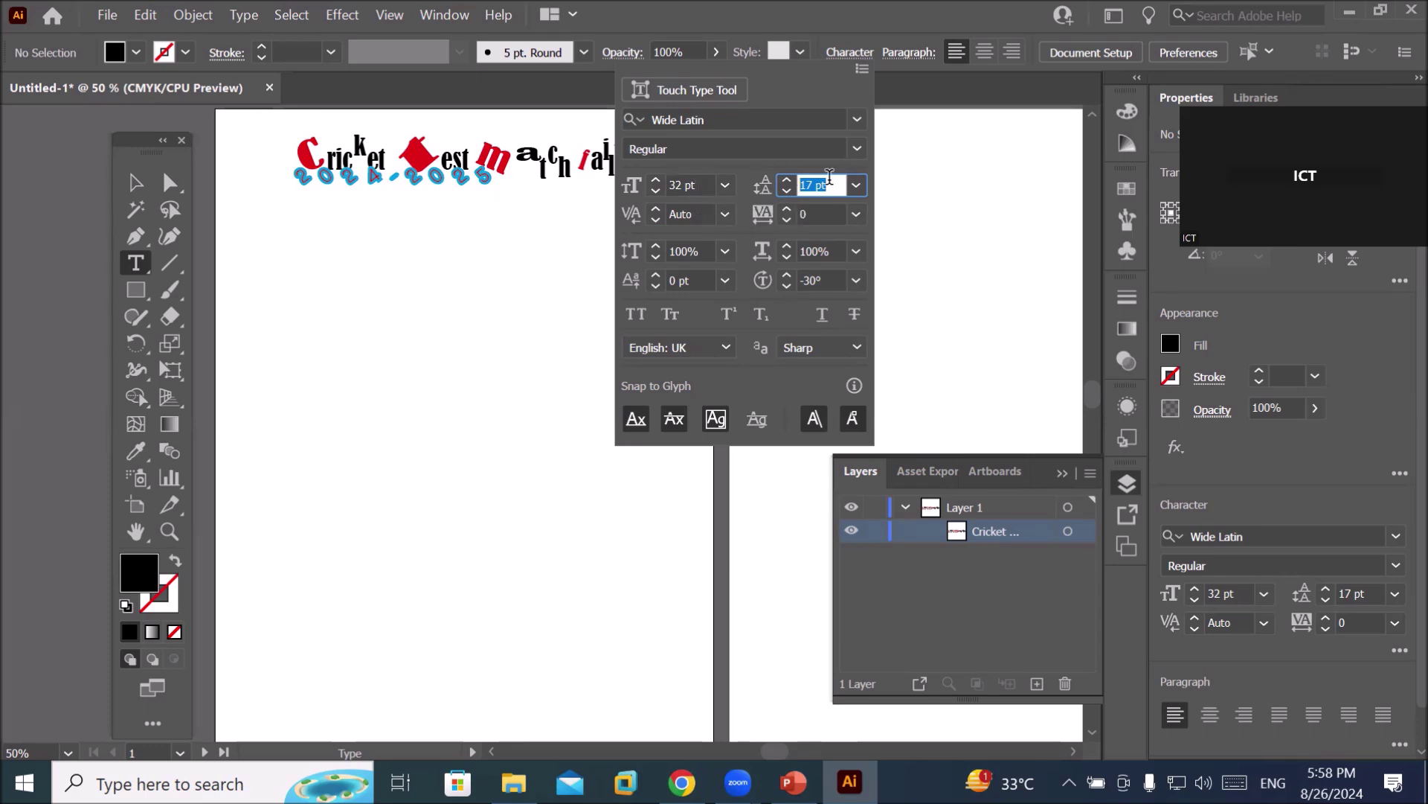
left_click(811, 280)
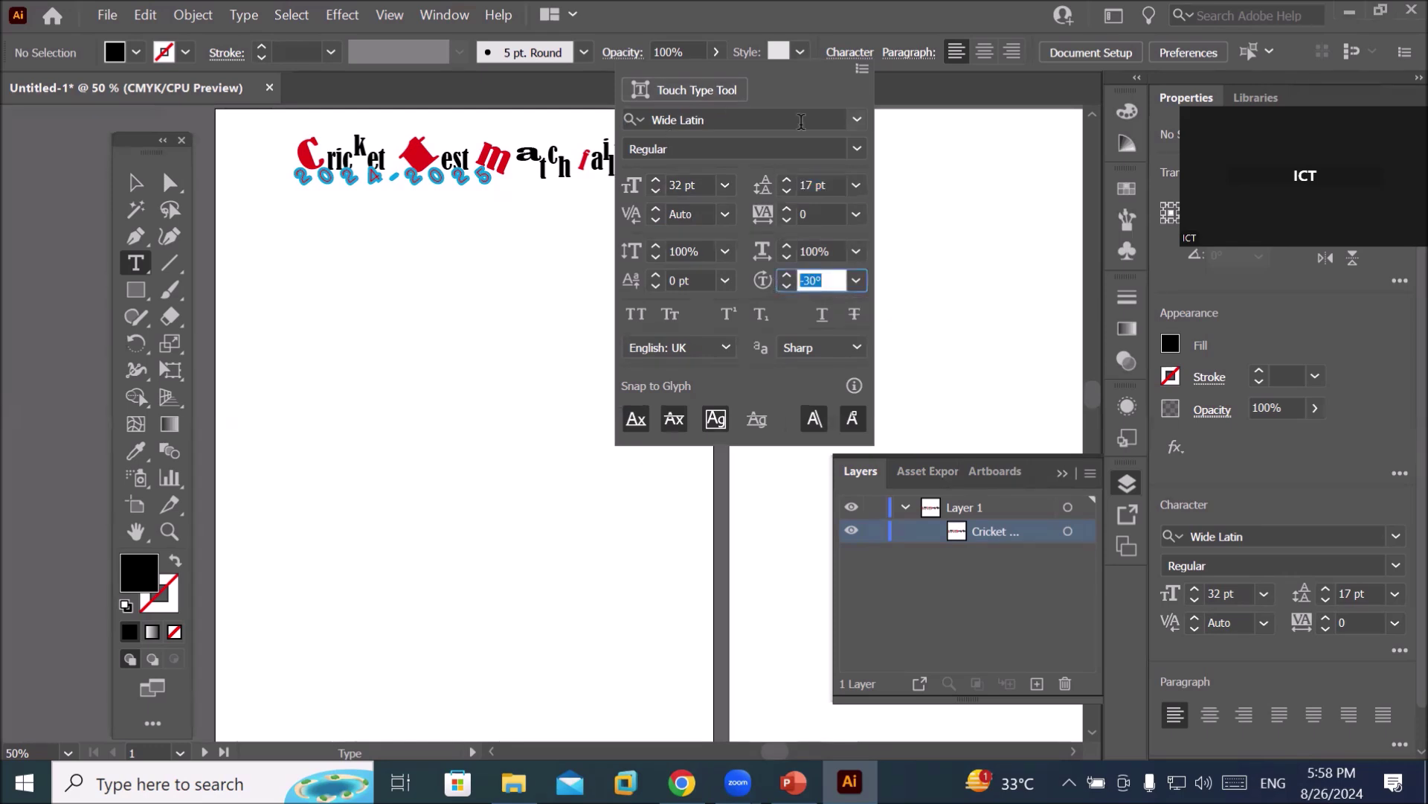
left_click(630, 99)
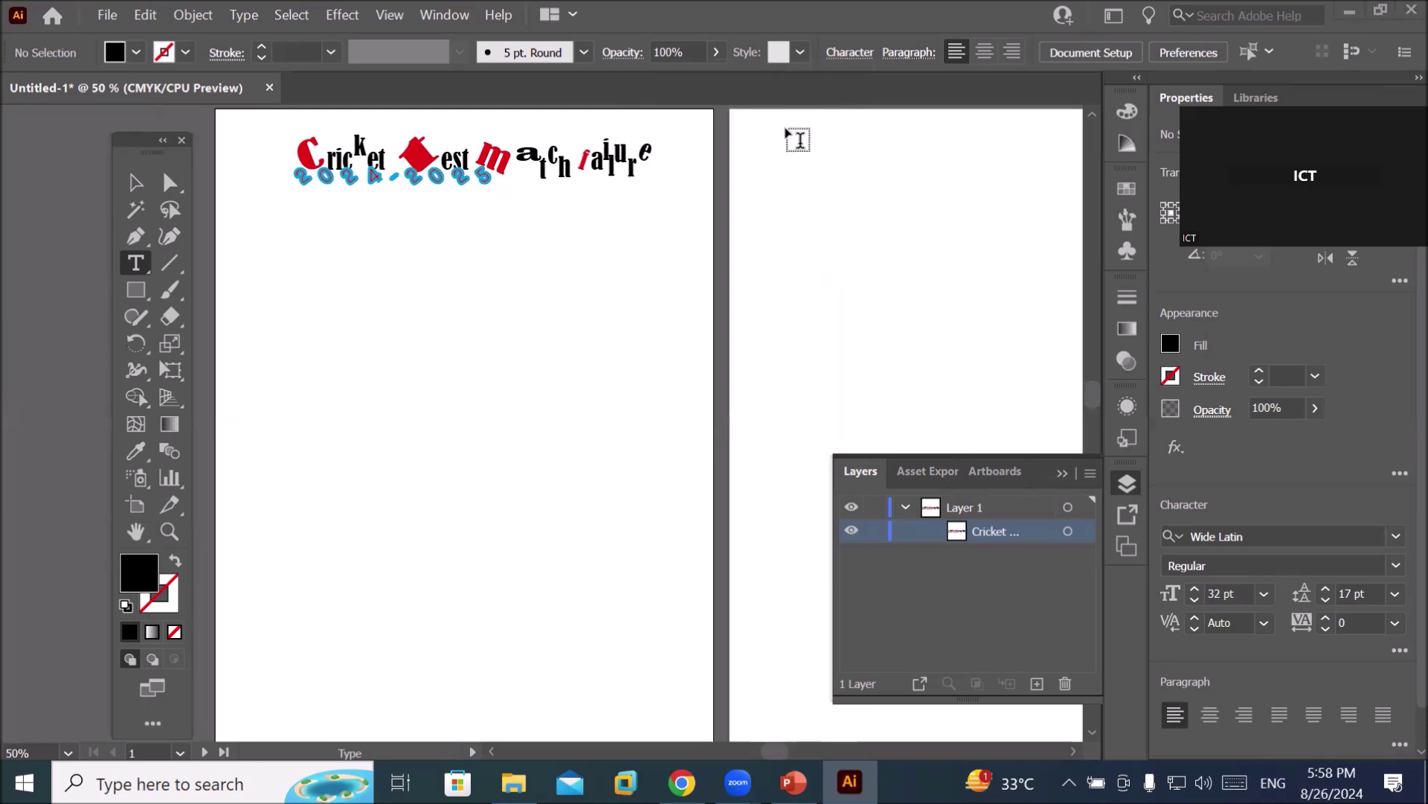
Reset the character settings for new text to their defaults.
left_click(845, 53)
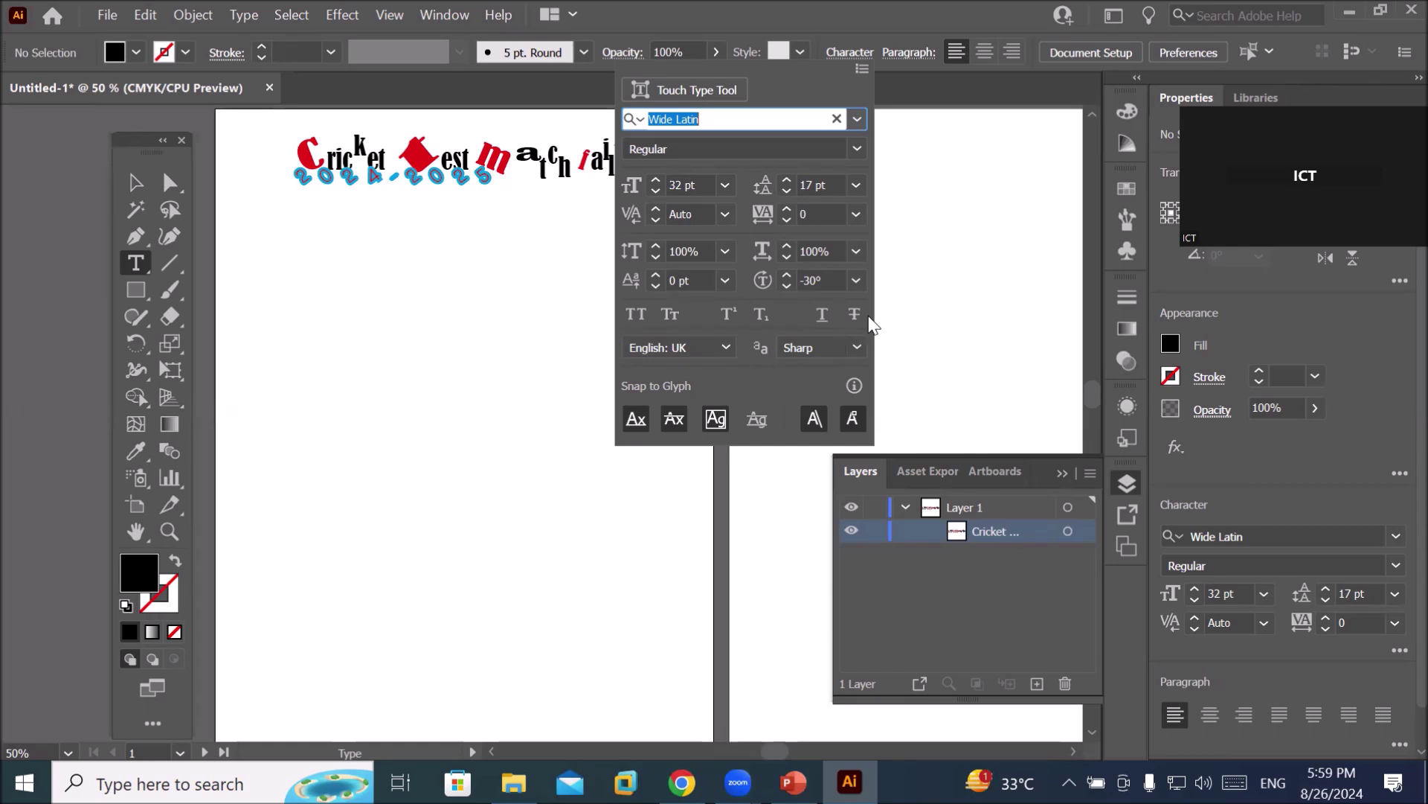
left_click(862, 68)
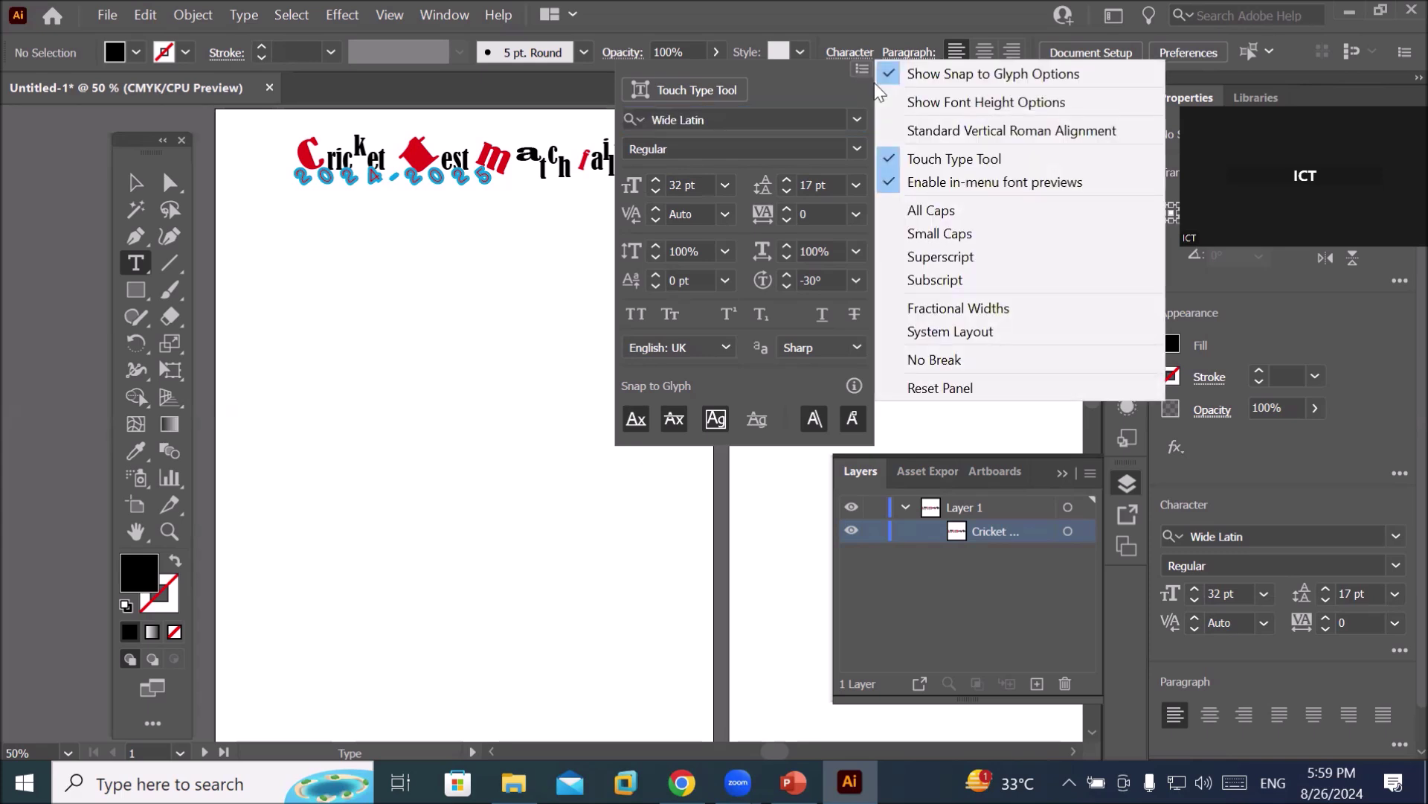
left_click(1069, 388)
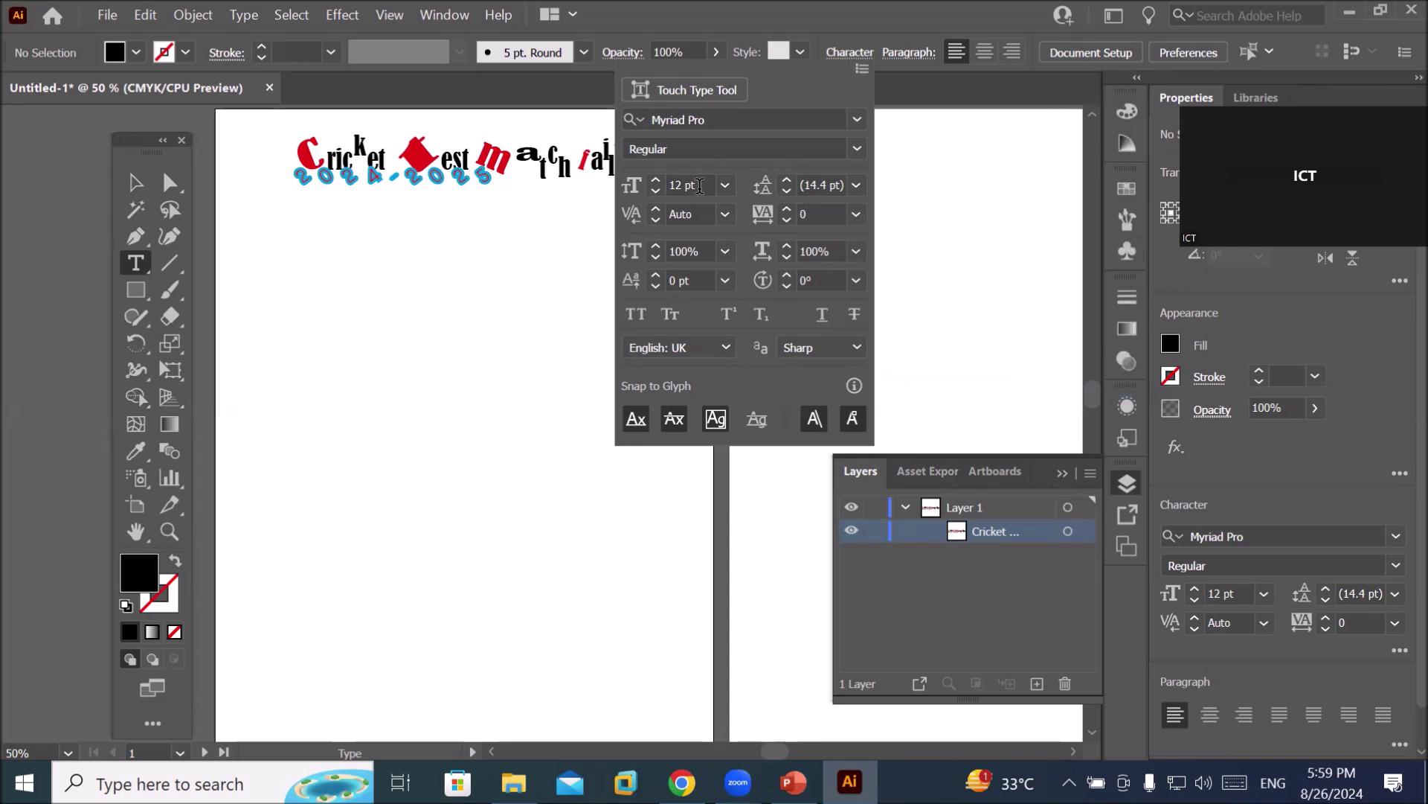
left_click(662, 186)
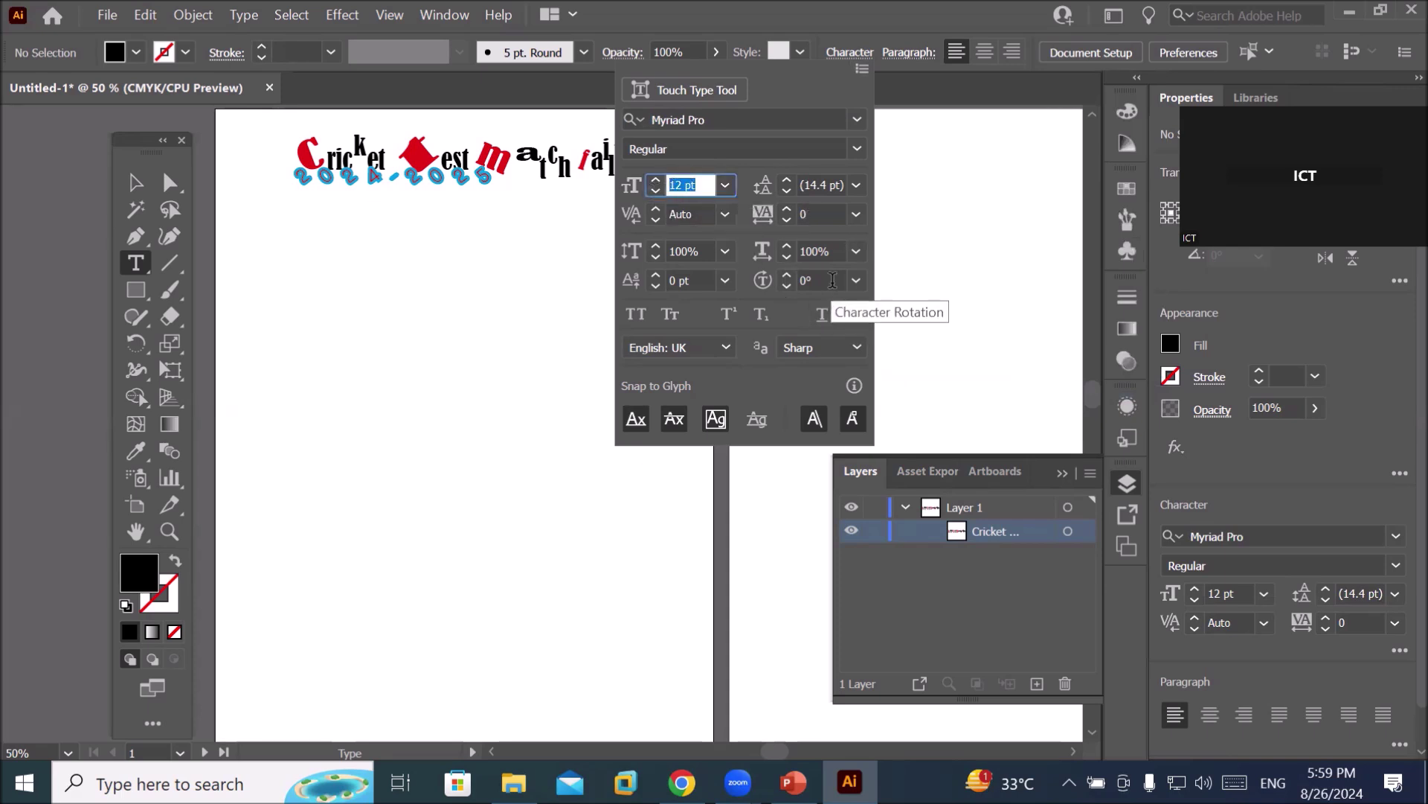
left_click_drag(833, 279, 804, 279)
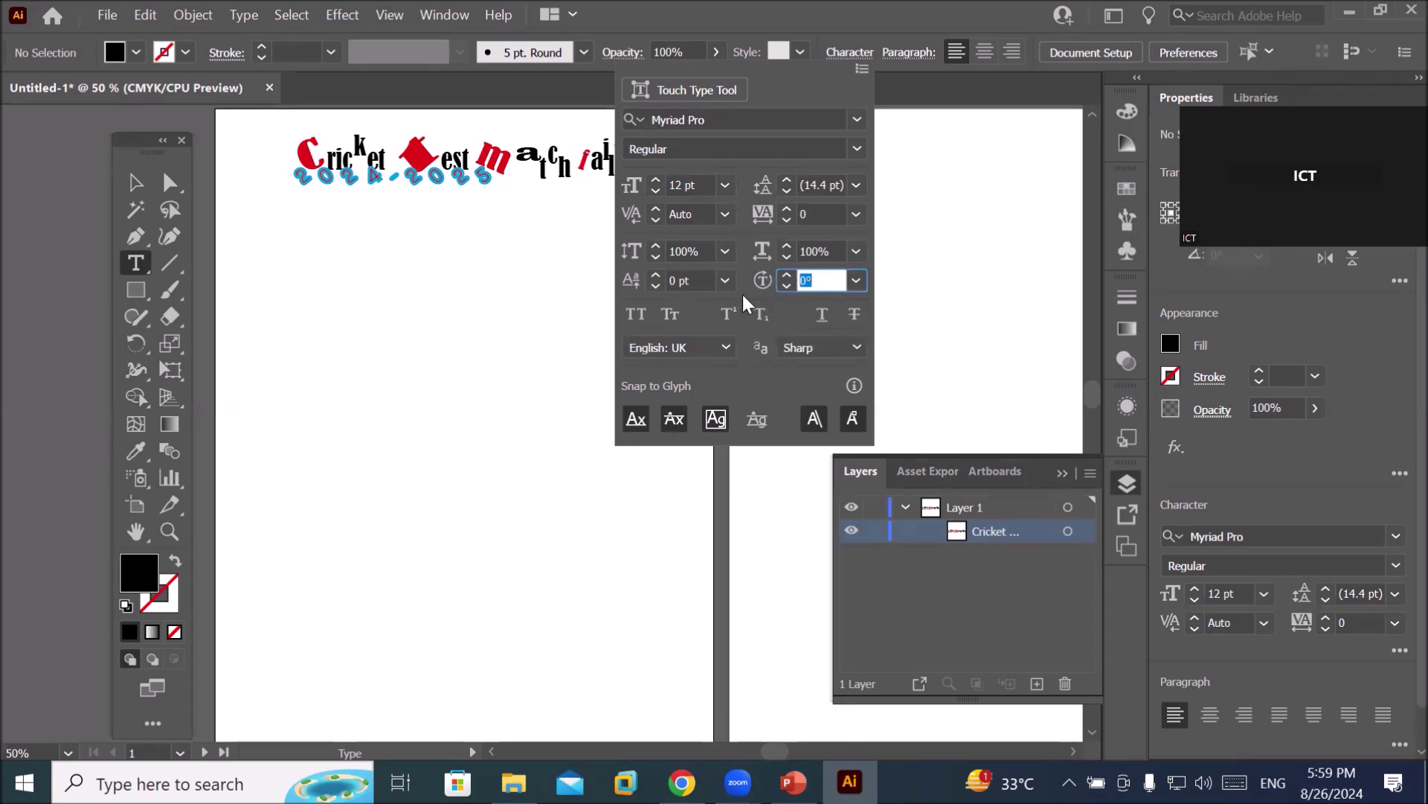
Draw a tall placeholder text area beneath the heading, filling the left half of the first artboard.
left_click(128, 264)
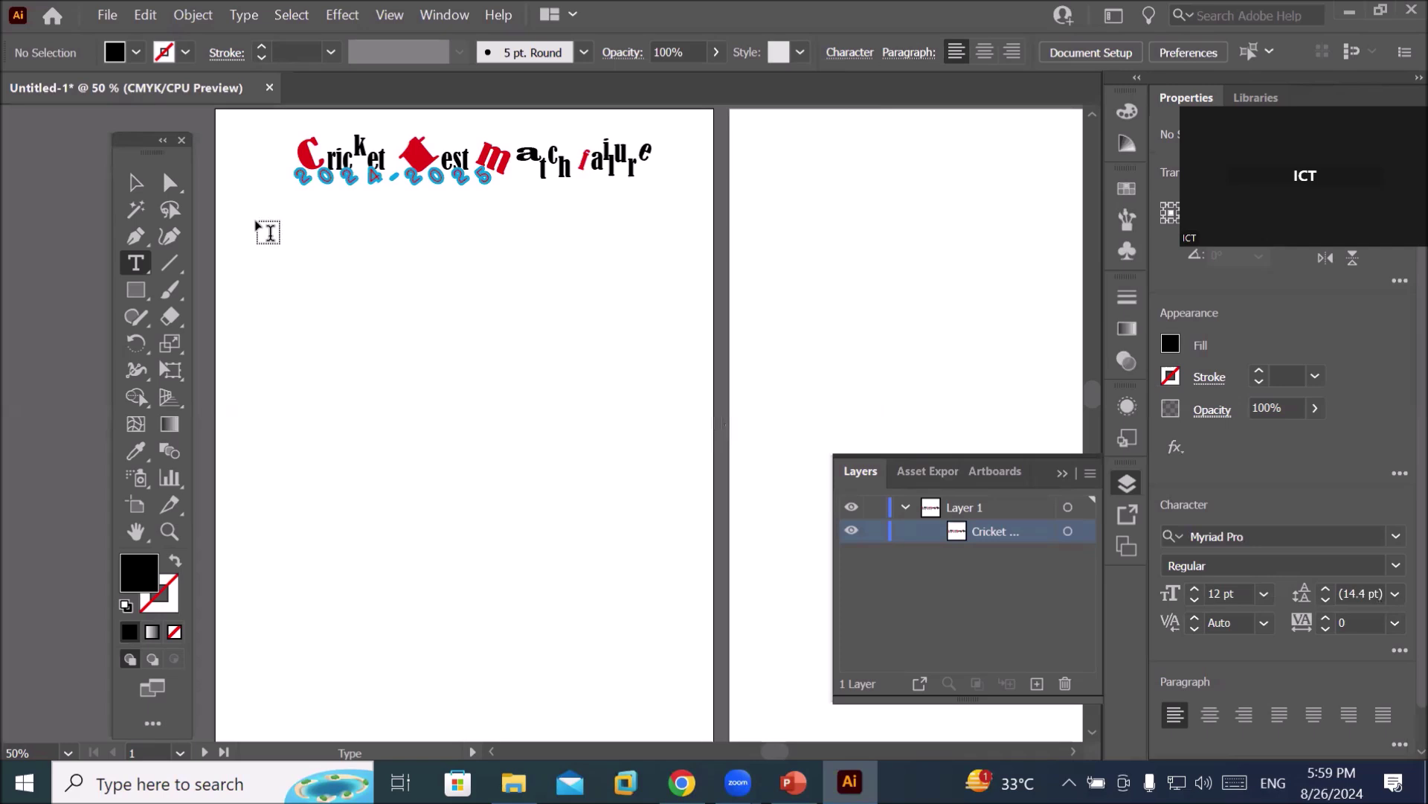
left_click_drag(258, 217, 476, 721)
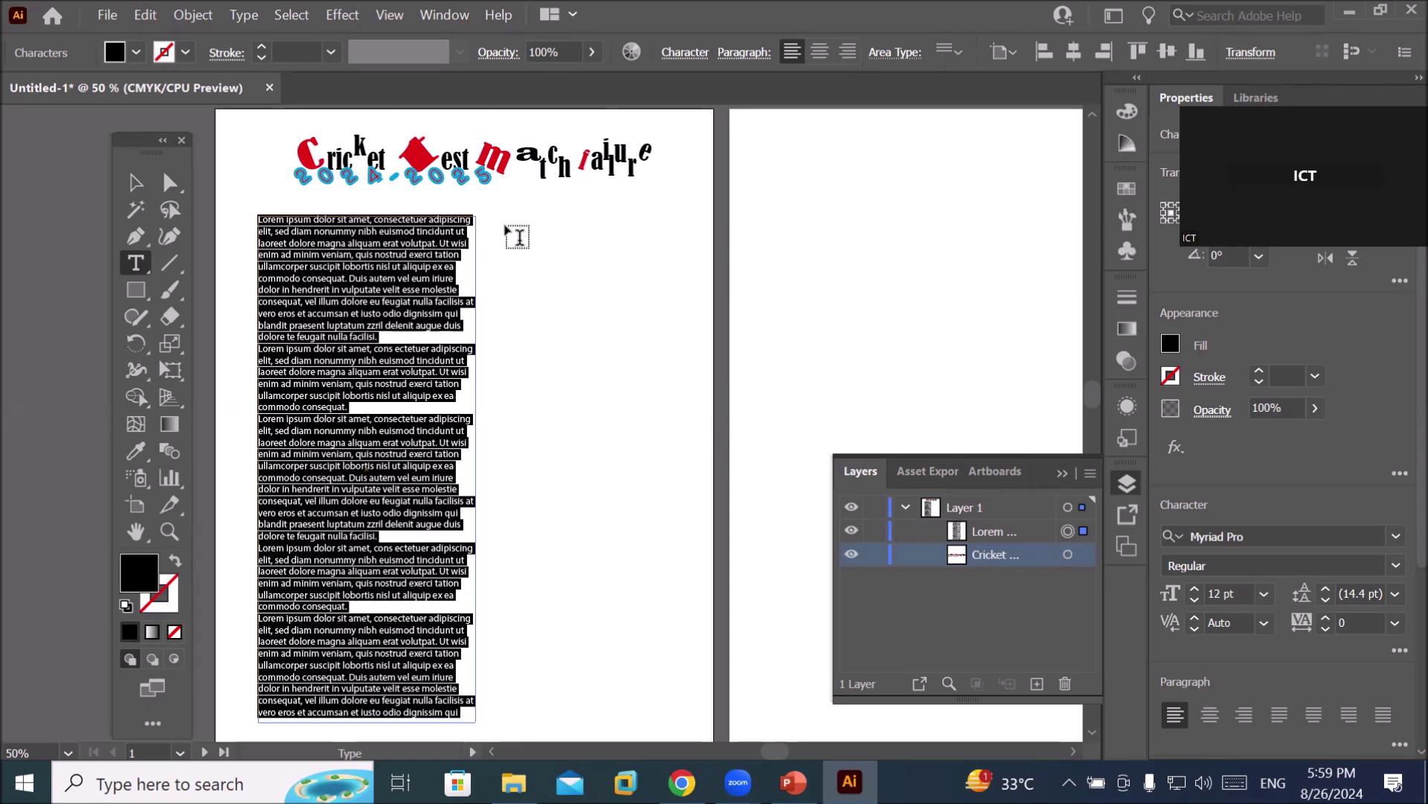
Draw a second placeholder text column to the right of the first one and delete it.
left_click_drag(502, 217, 704, 728)
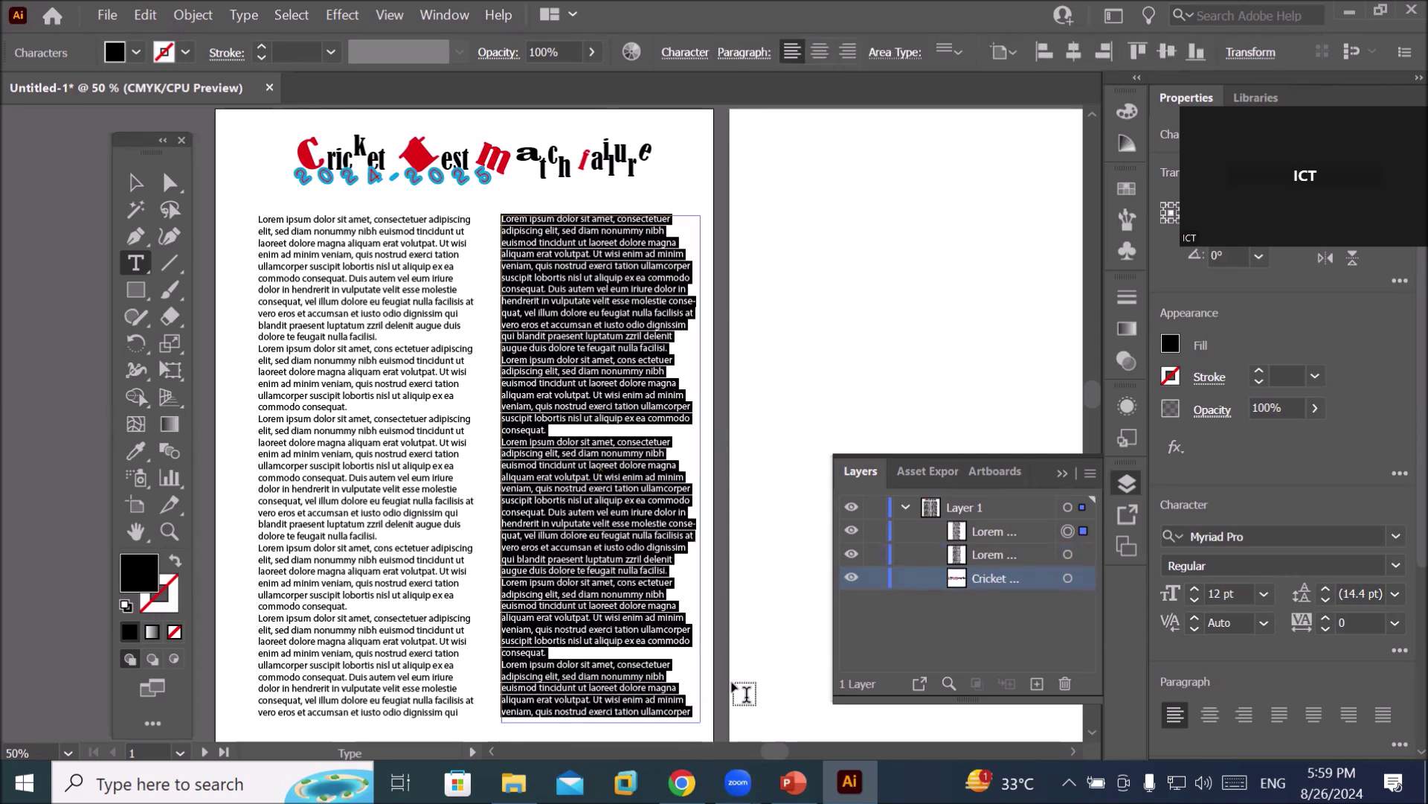
left_click(129, 187)
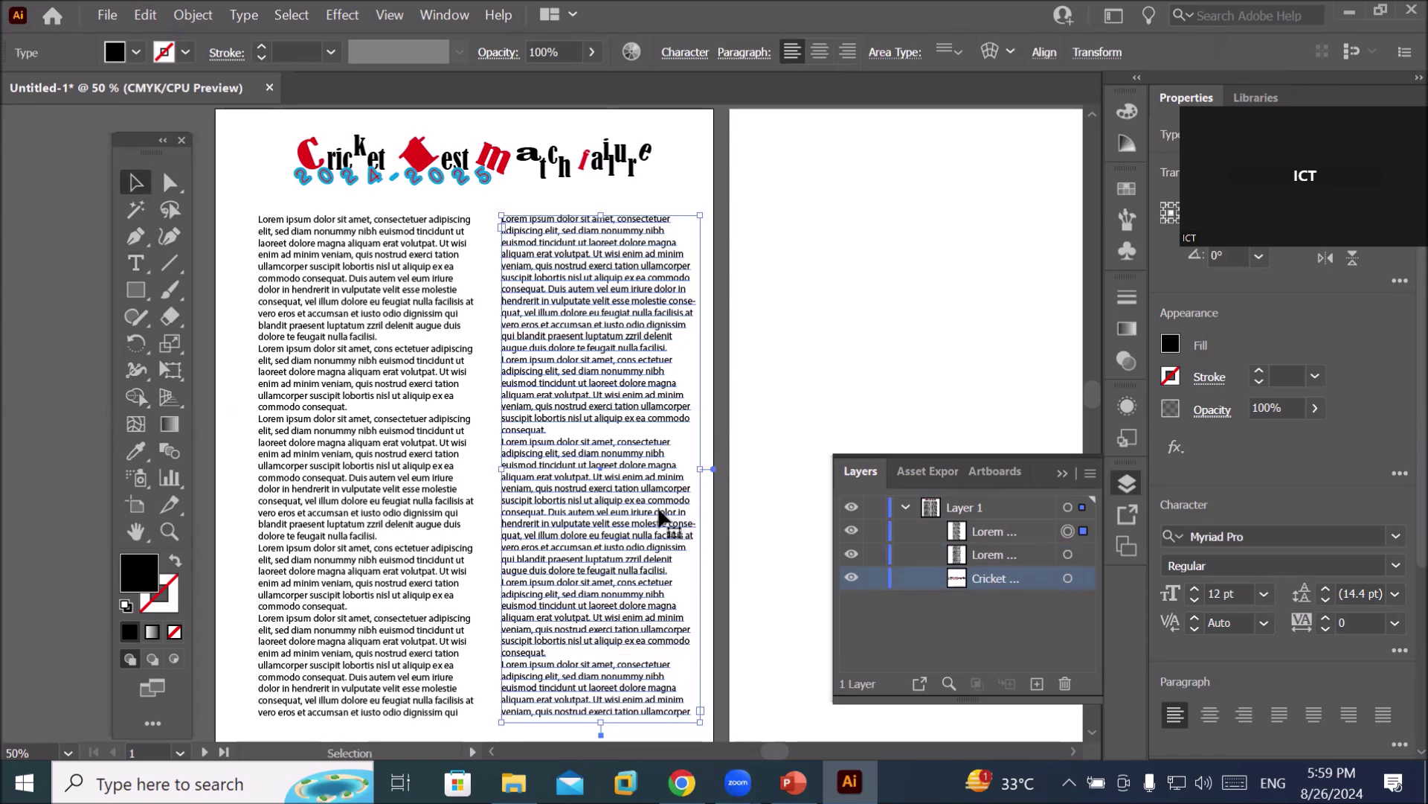
key("Delete")
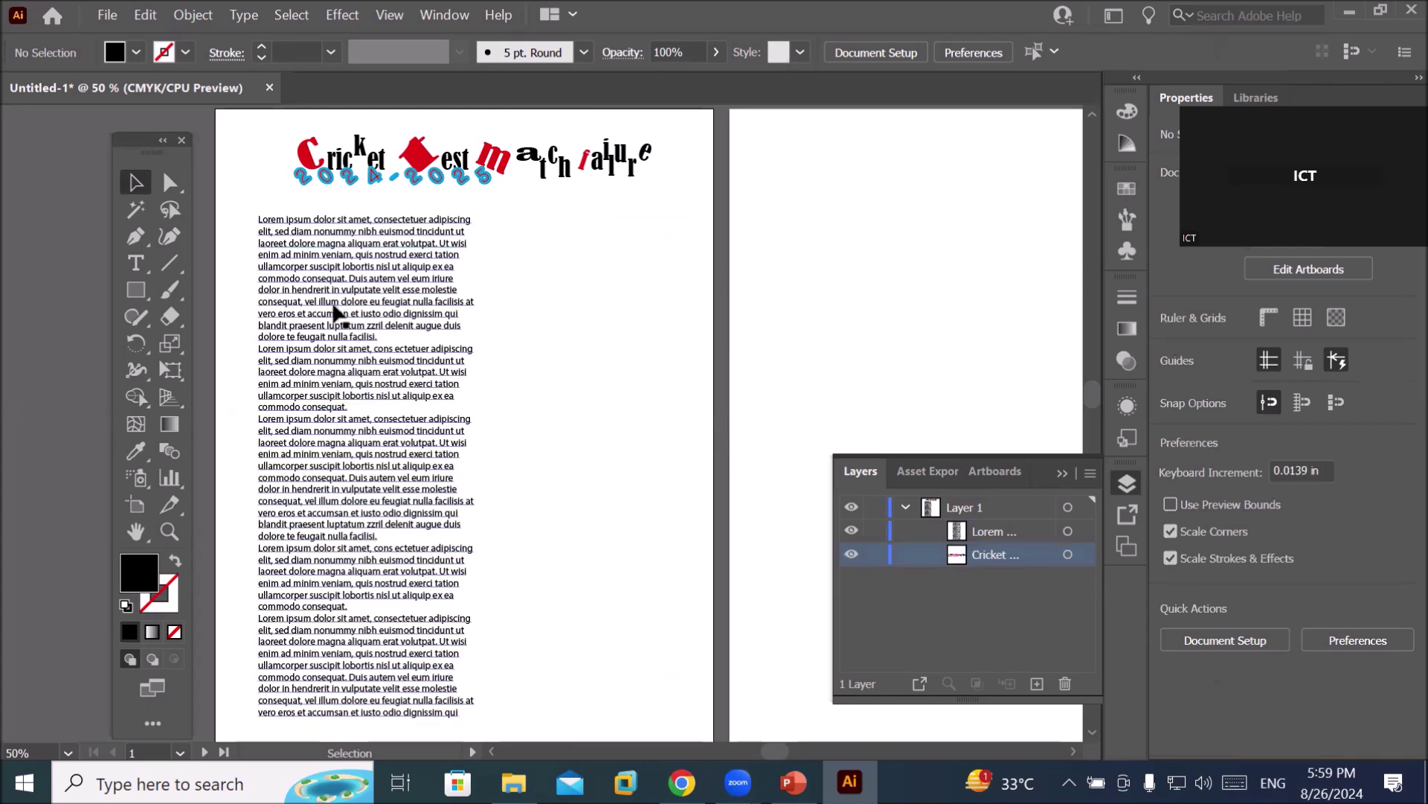
scroll(426, 410, "up", 3)
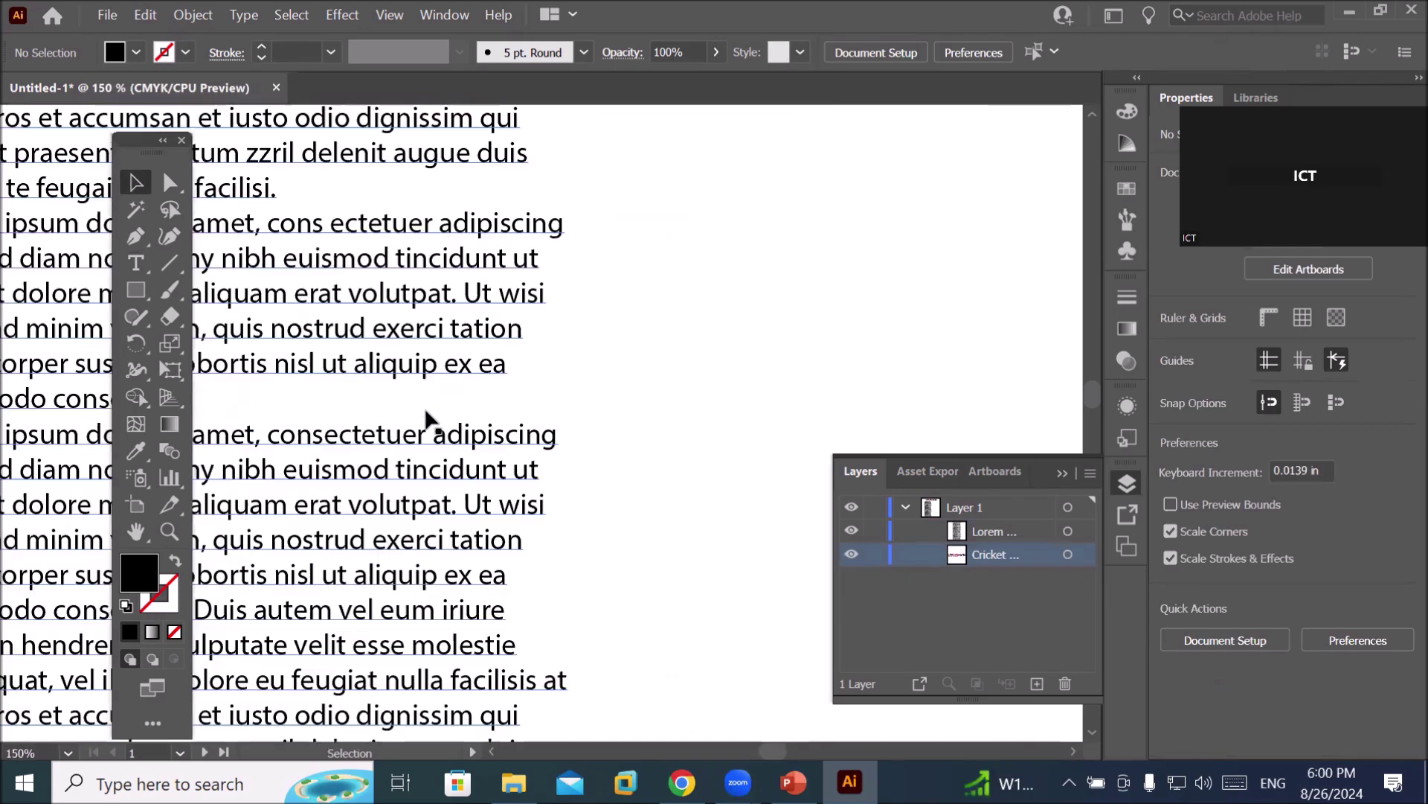
scroll(426, 411, "down", 2)
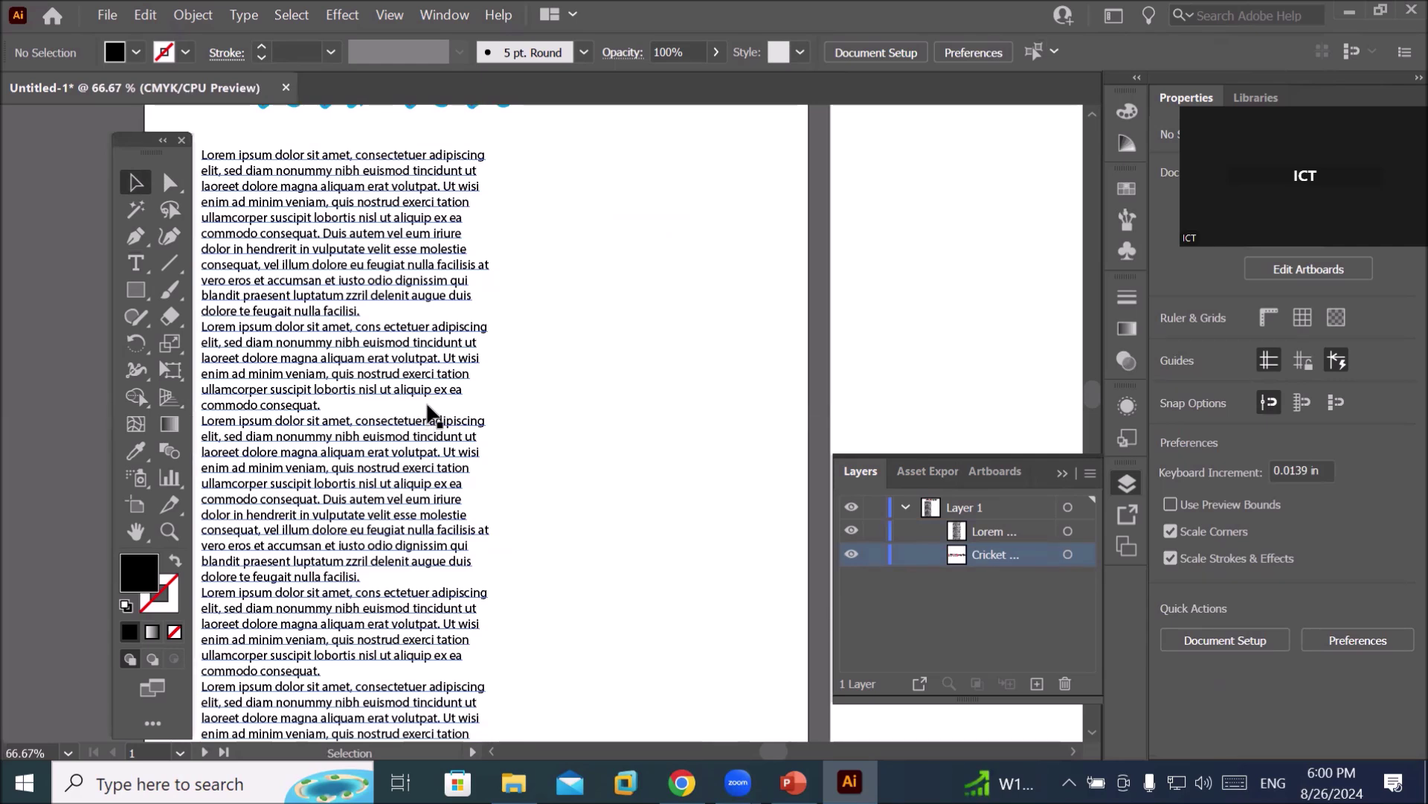
scroll(430, 411, "down", 1)
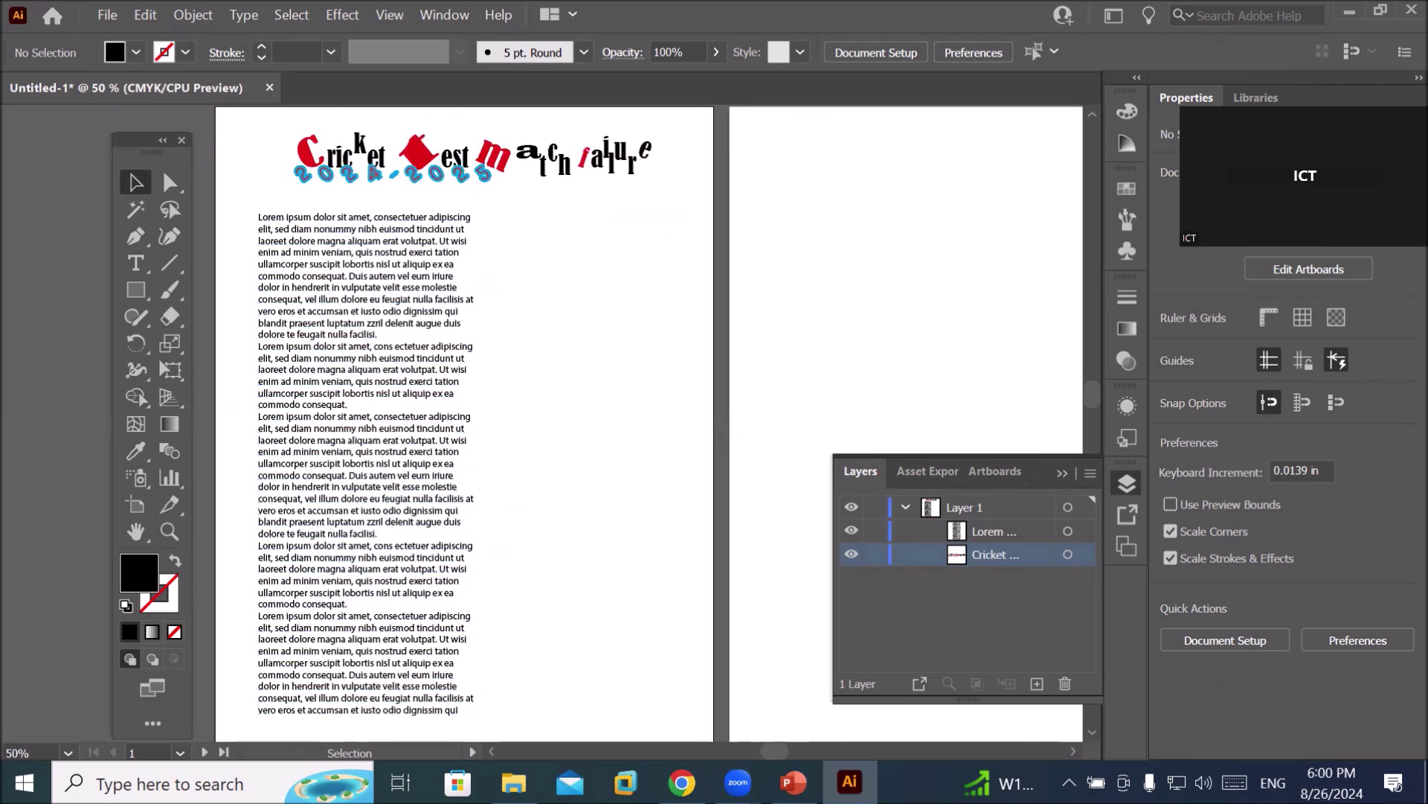
Switch to Chrome, go to google.com and search for "cricket news".
left_click(682, 782)
left_click(922, 26)
left_click(753, 56)
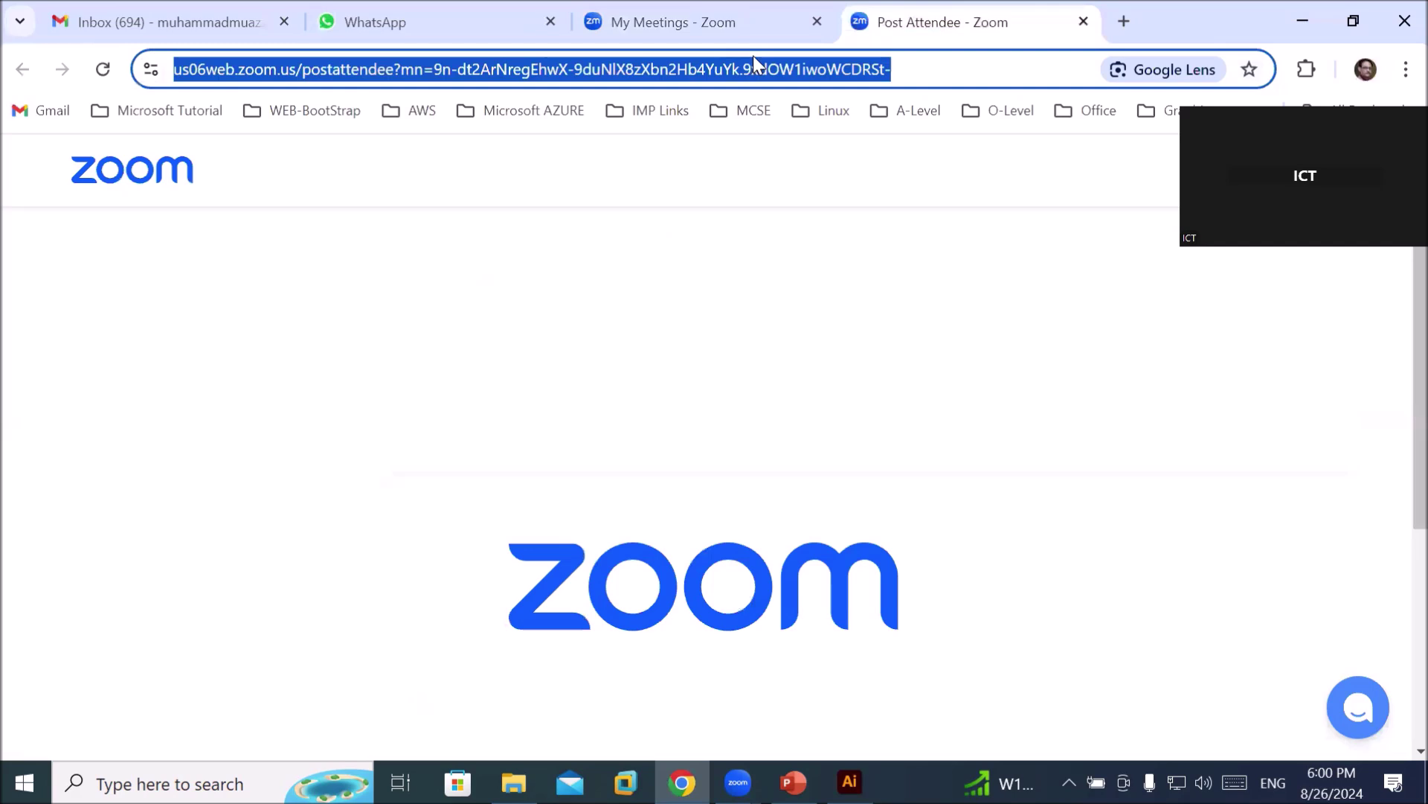
type("google.com")
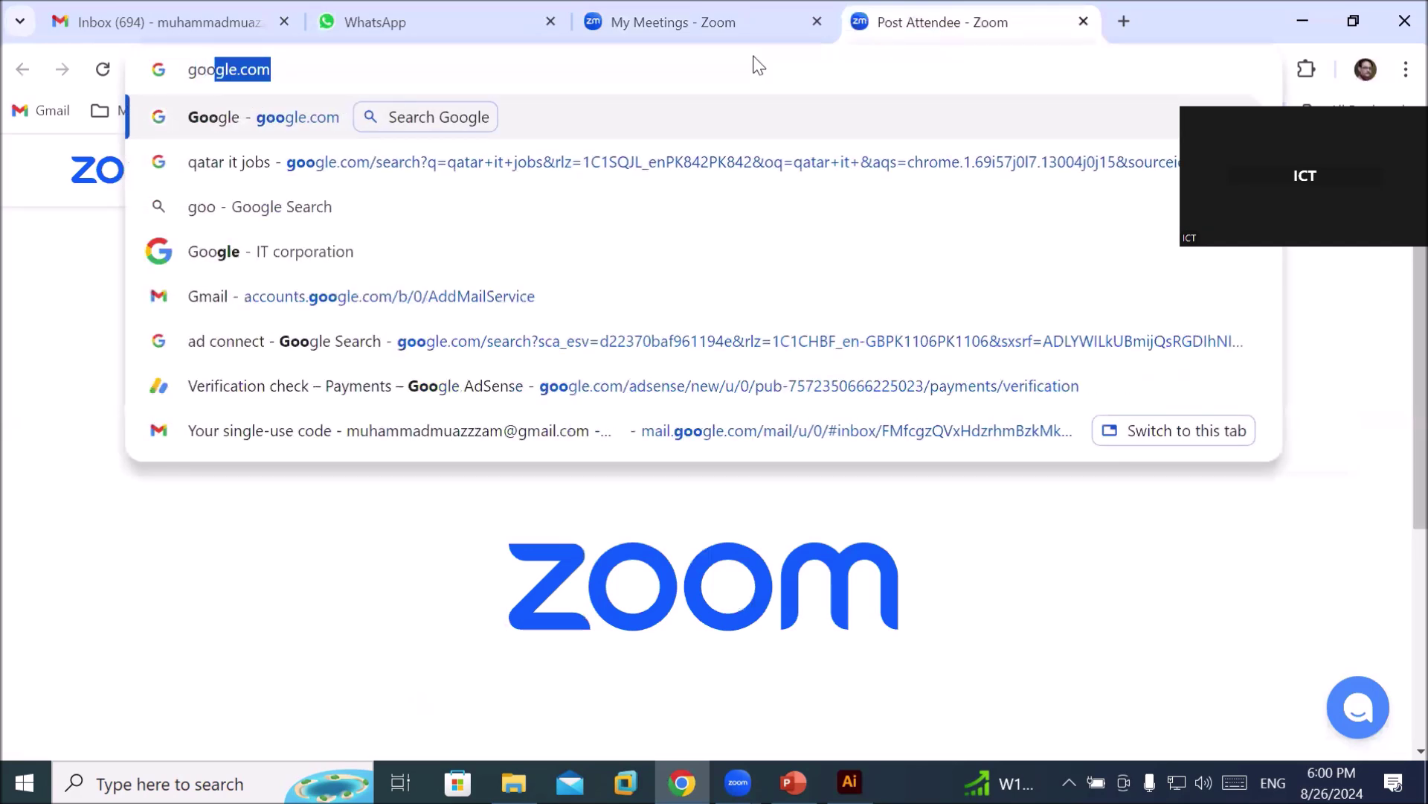
key("Return")
type("cricket")
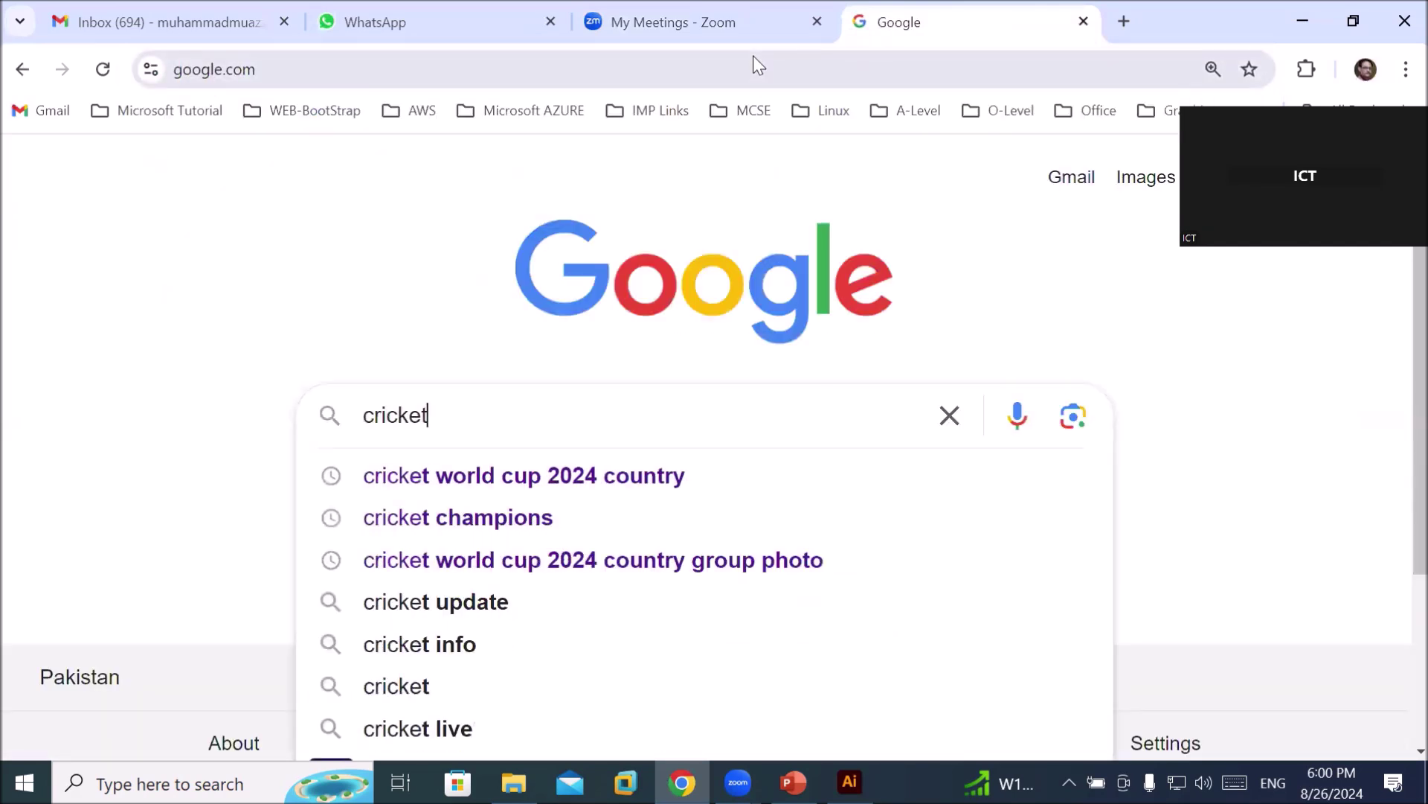
type(" news")
key("Return")
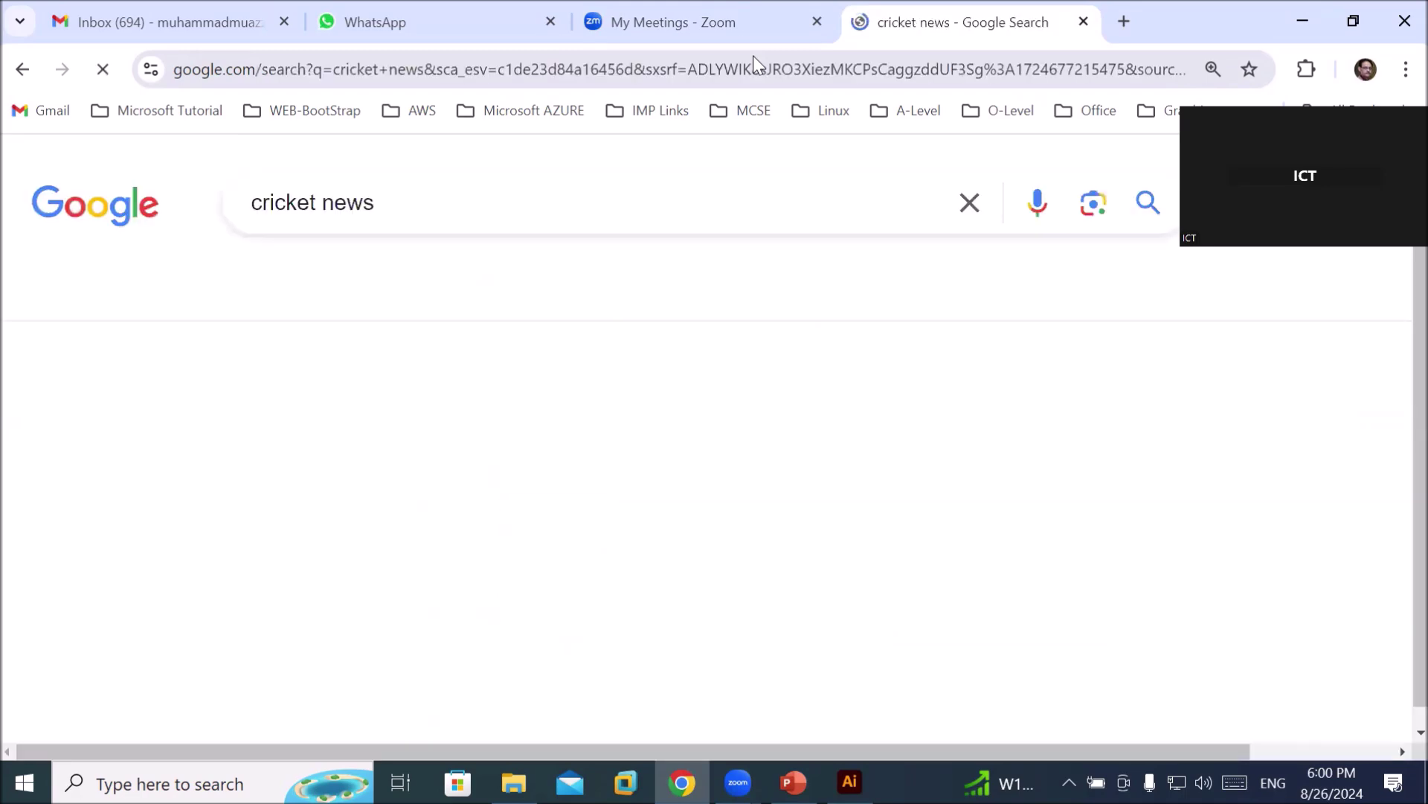
Open the PAK vs BAN YouTube result, skim the page below the video and return to the search results.
scroll(813, 220, "down", 4)
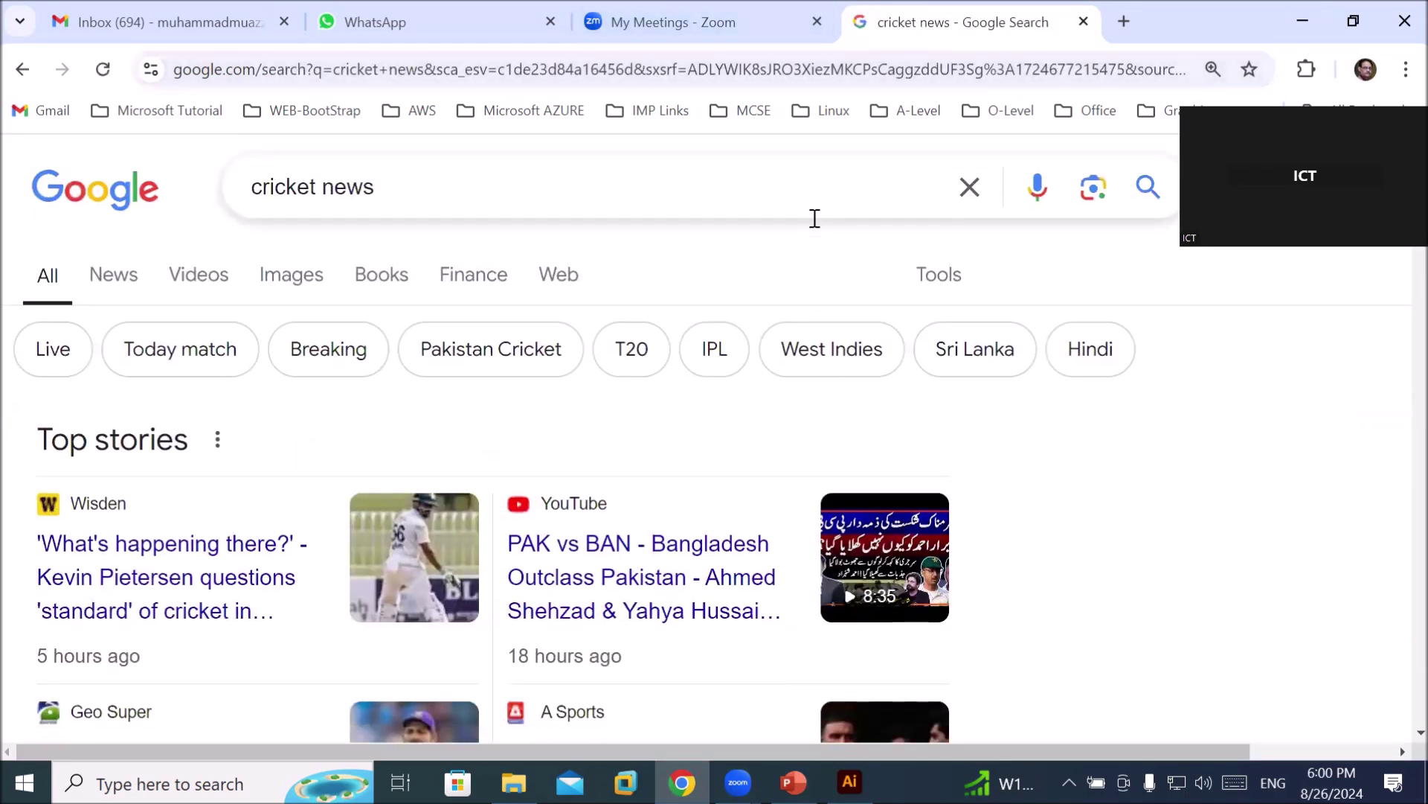
left_click(581, 259)
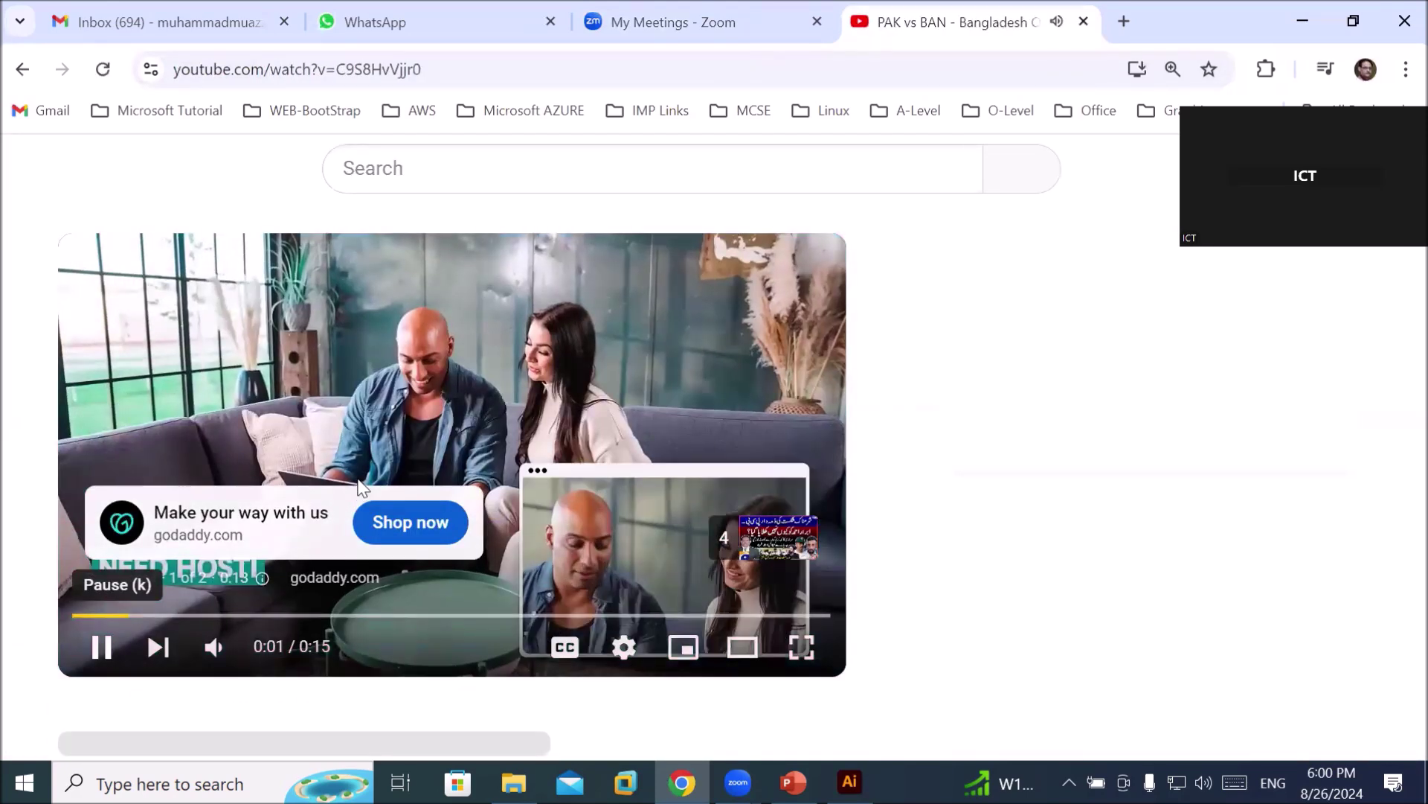
scroll(360, 489, "down", 2)
scroll(361, 489, "down", 5)
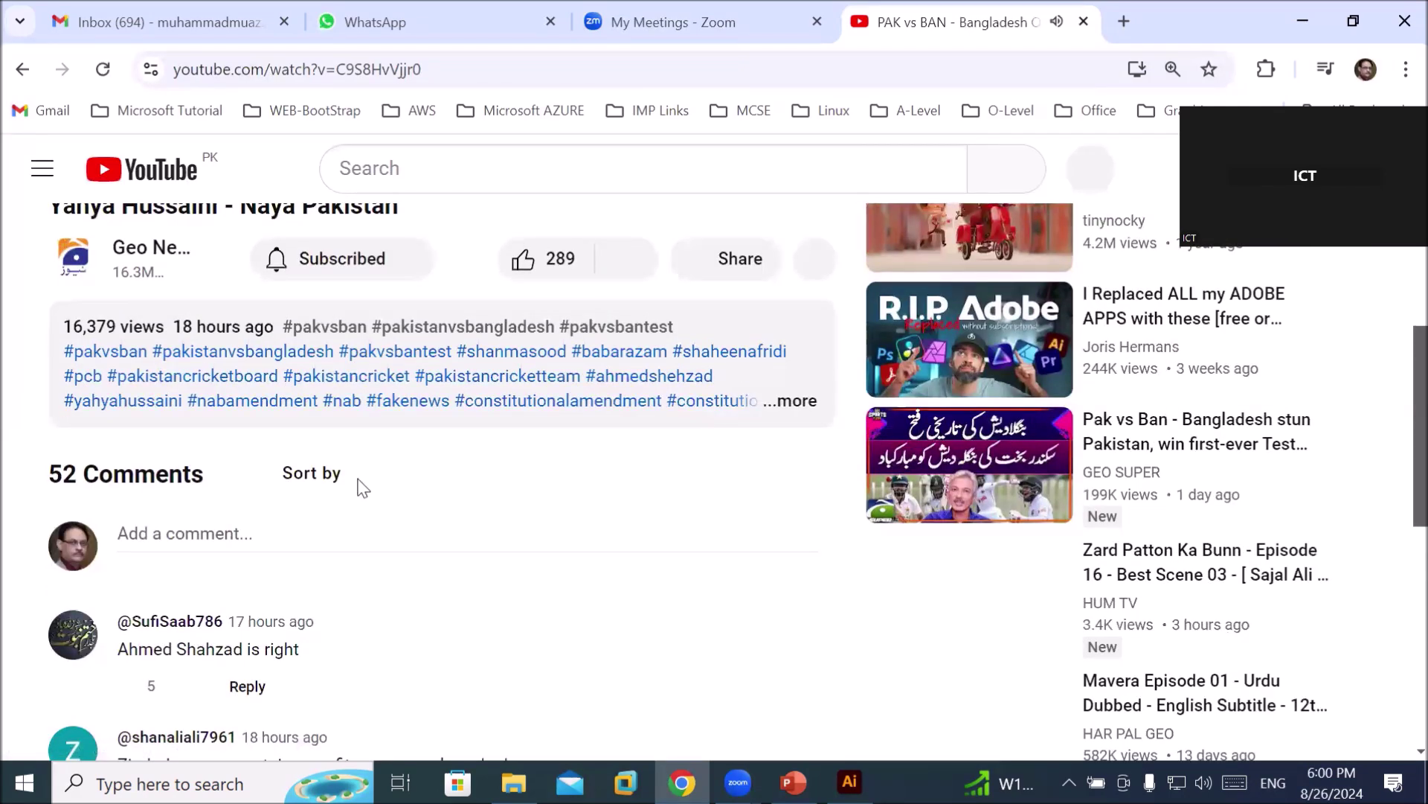
left_click(18, 71)
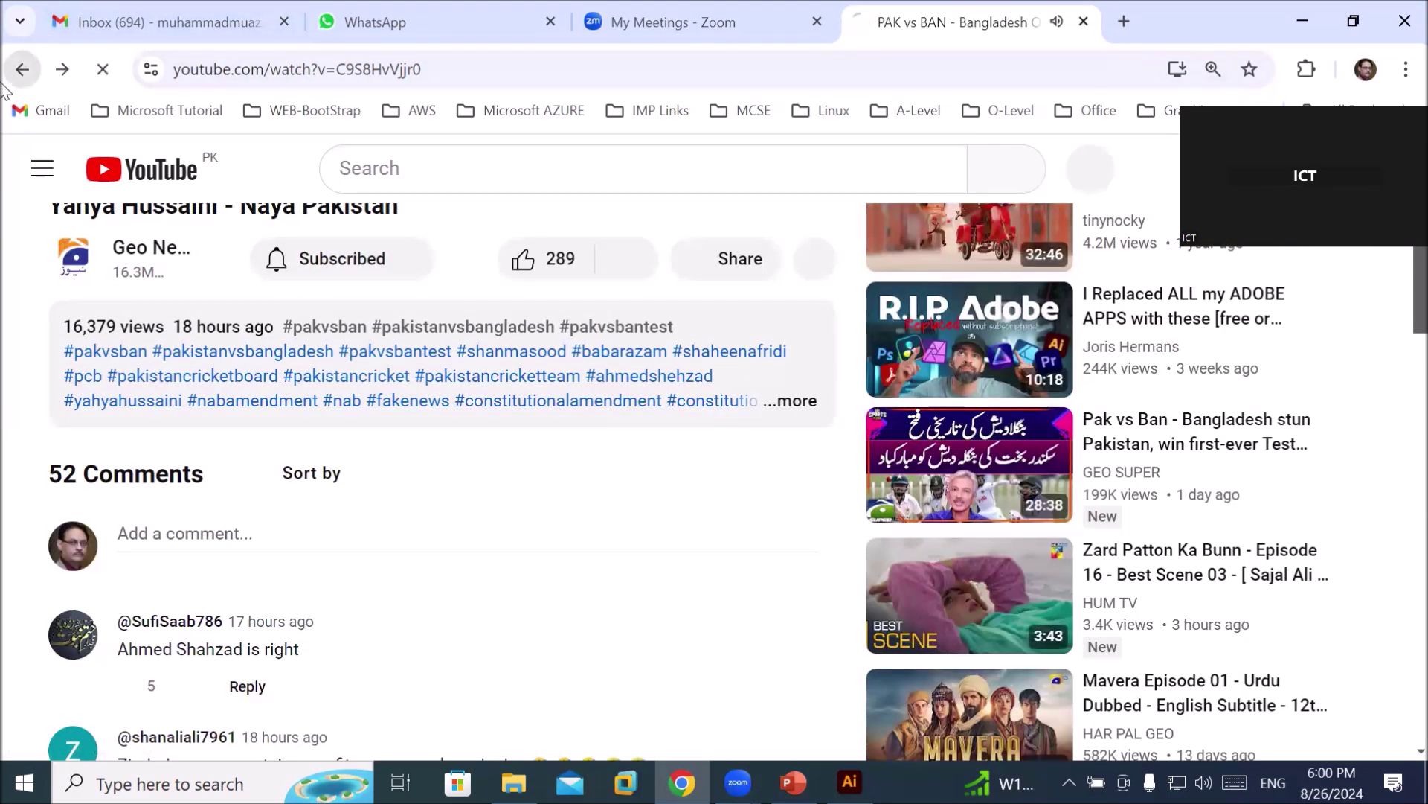
Limit the search to news results and open Cricbuzz's "cricket news and editorials" page to browse its stories.
scroll(339, 290, "up", 5)
left_click(111, 292)
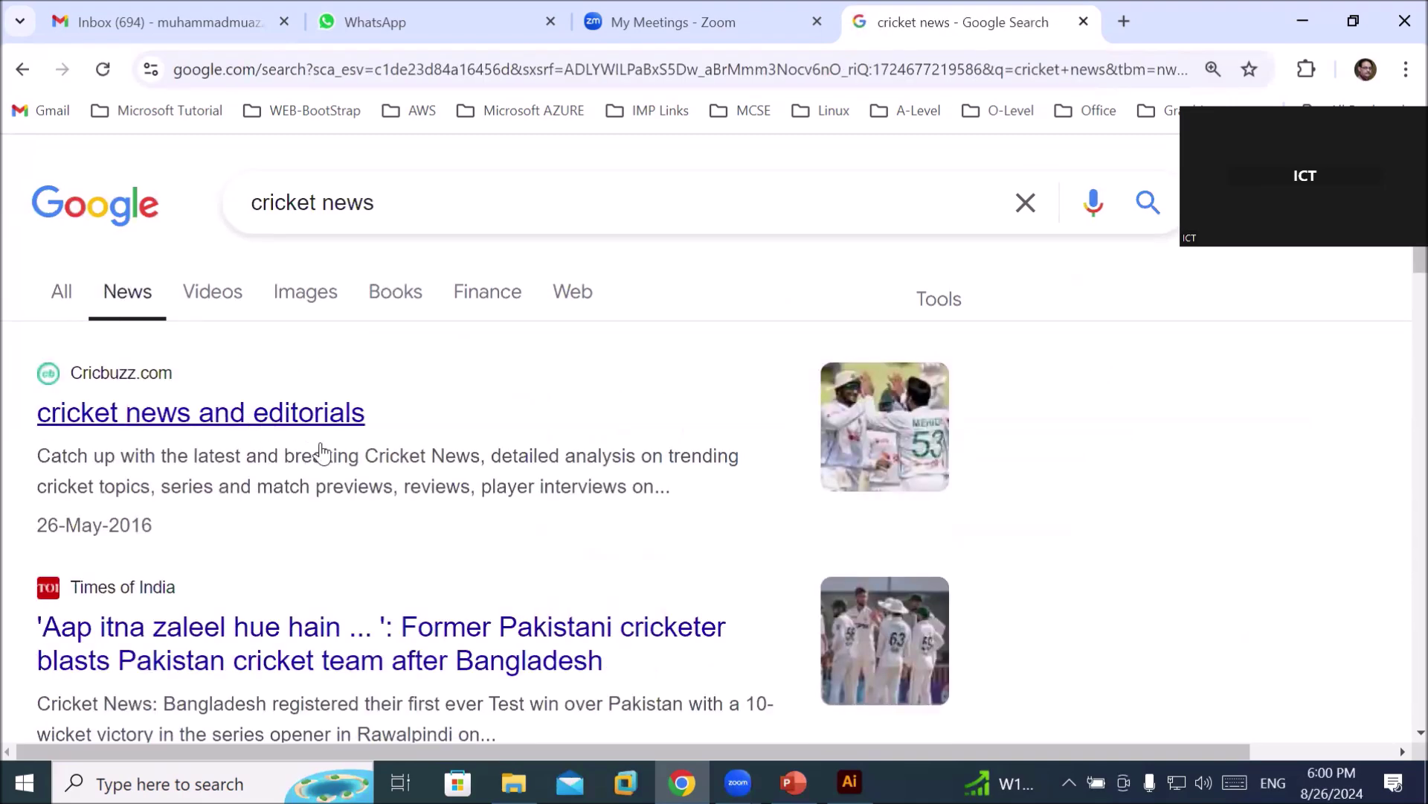
left_click(300, 419)
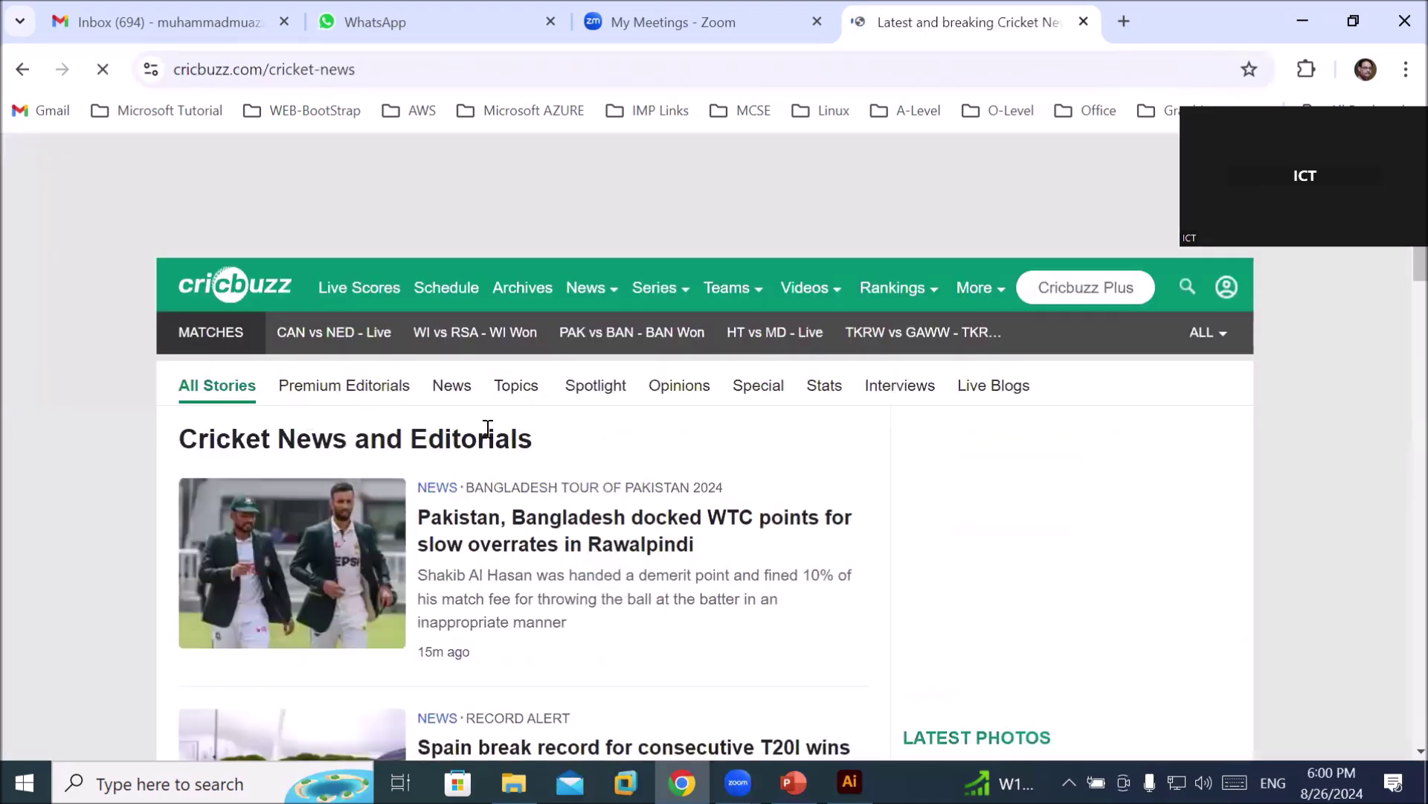
scroll(530, 432, "down", 2)
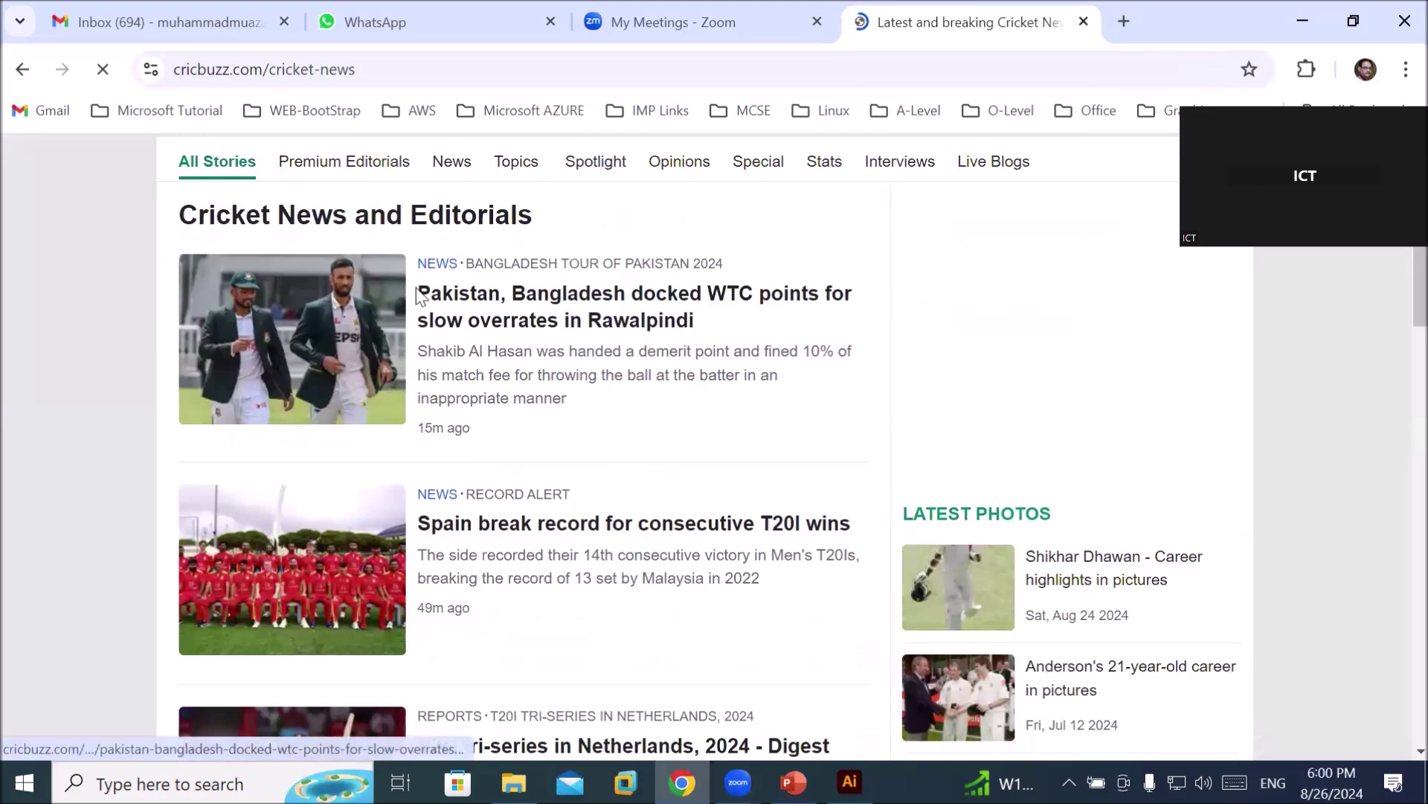
Open the Cricbuzz story about Pakistan and Bangladesh being docked WTC points for slow overrates and go to its body text.
left_click(492, 297)
scroll(489, 320, "down", 6)
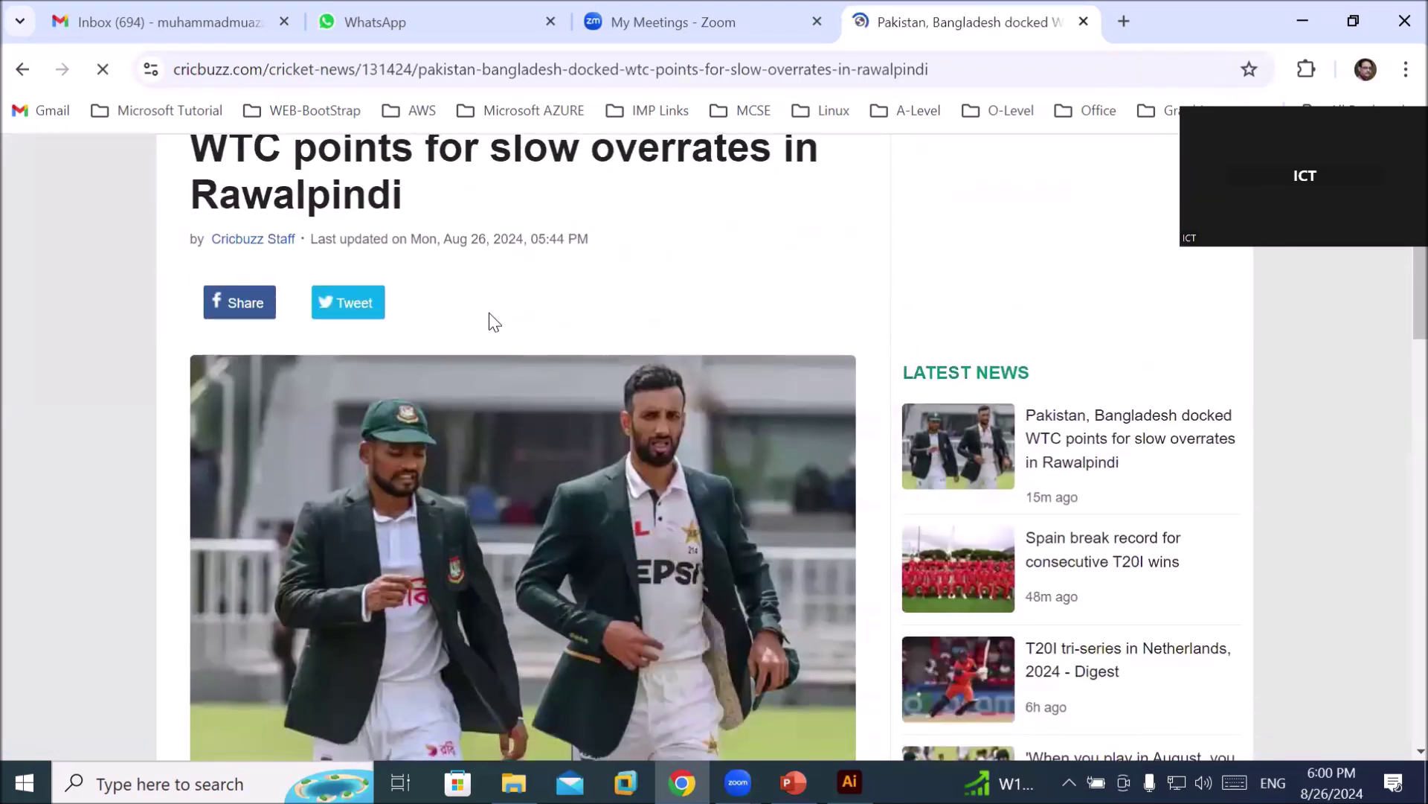
scroll(489, 312, "down", 5)
scroll(327, 320, "up", 1)
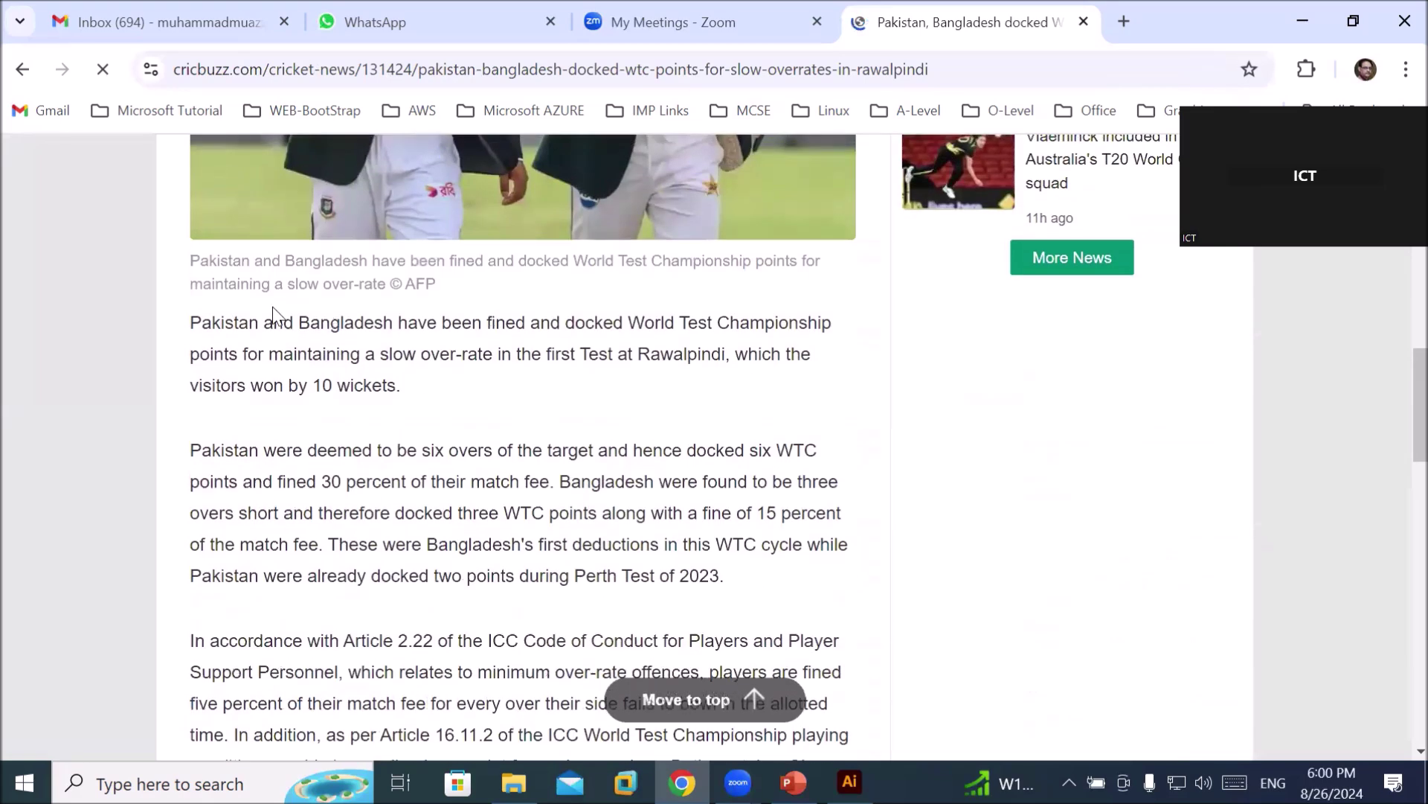
Copy the article text from "Pakistan and Bangladesh have been fined" through "demerit points are accumulated.".
left_click_drag(191, 321, 779, 161)
left_click(776, 161)
scroll(775, 212, "up", 12)
left_click_drag(191, 150, 659, 720)
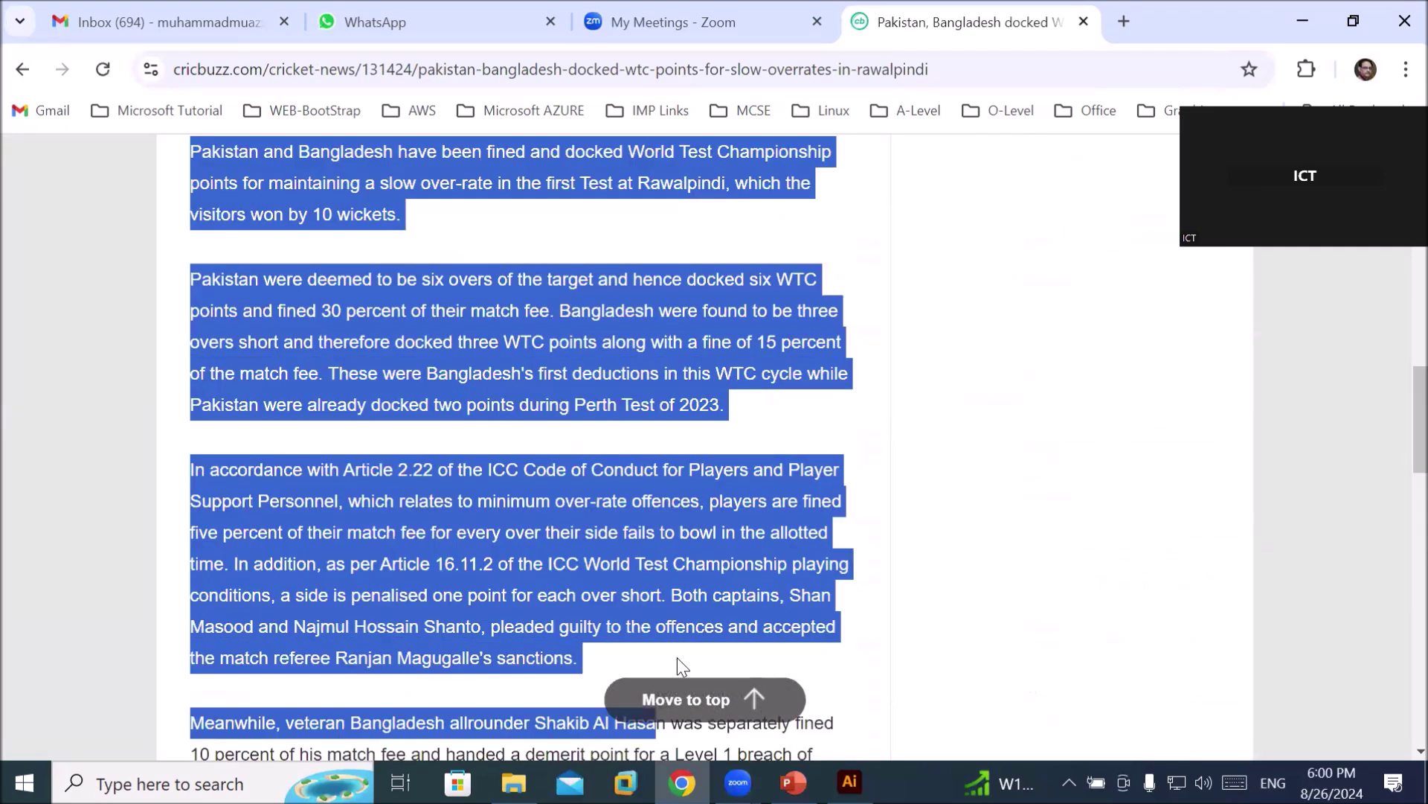
left_click(677, 658)
scroll(678, 658, "down", 3)
left_click_drag(677, 657, 830, 630)
right_click(624, 391)
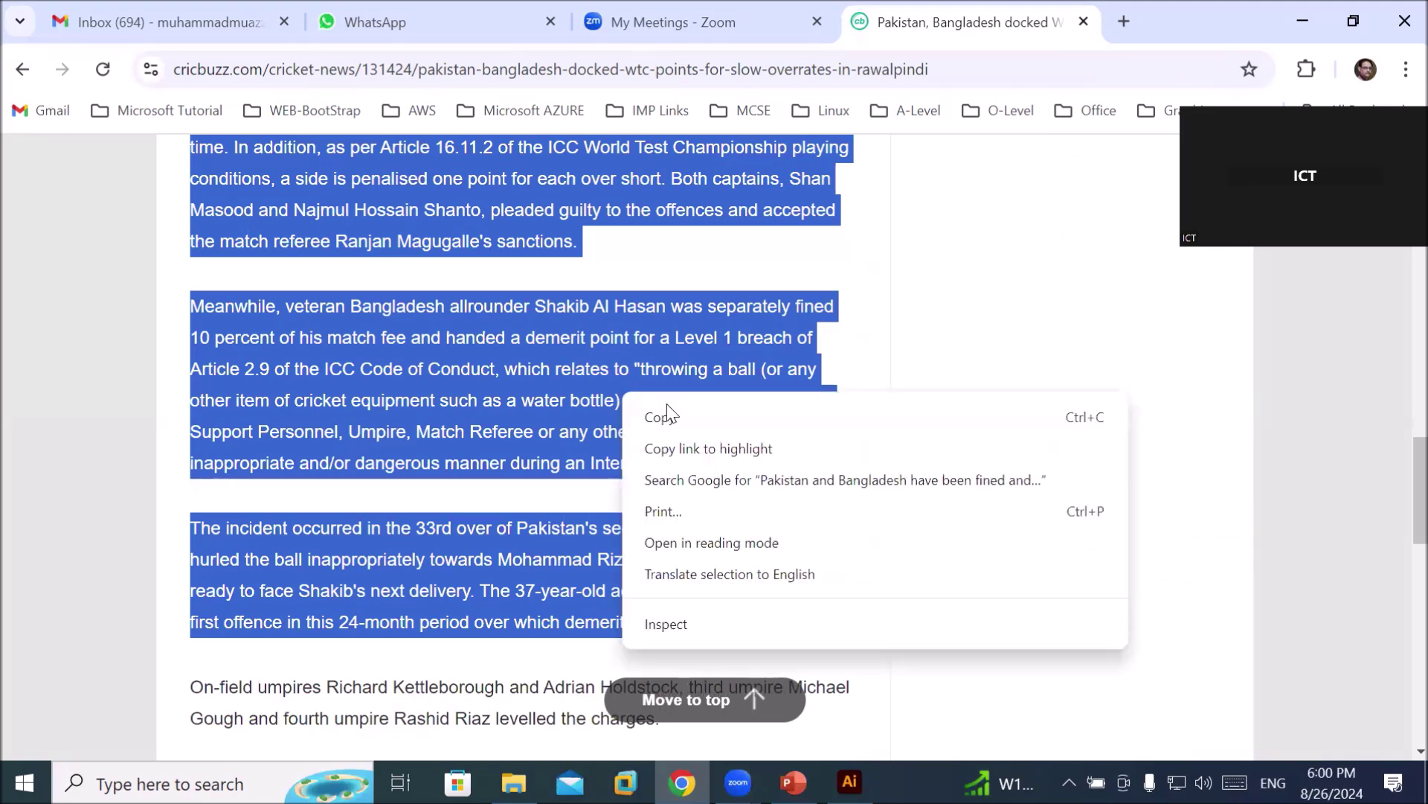
left_click(668, 412)
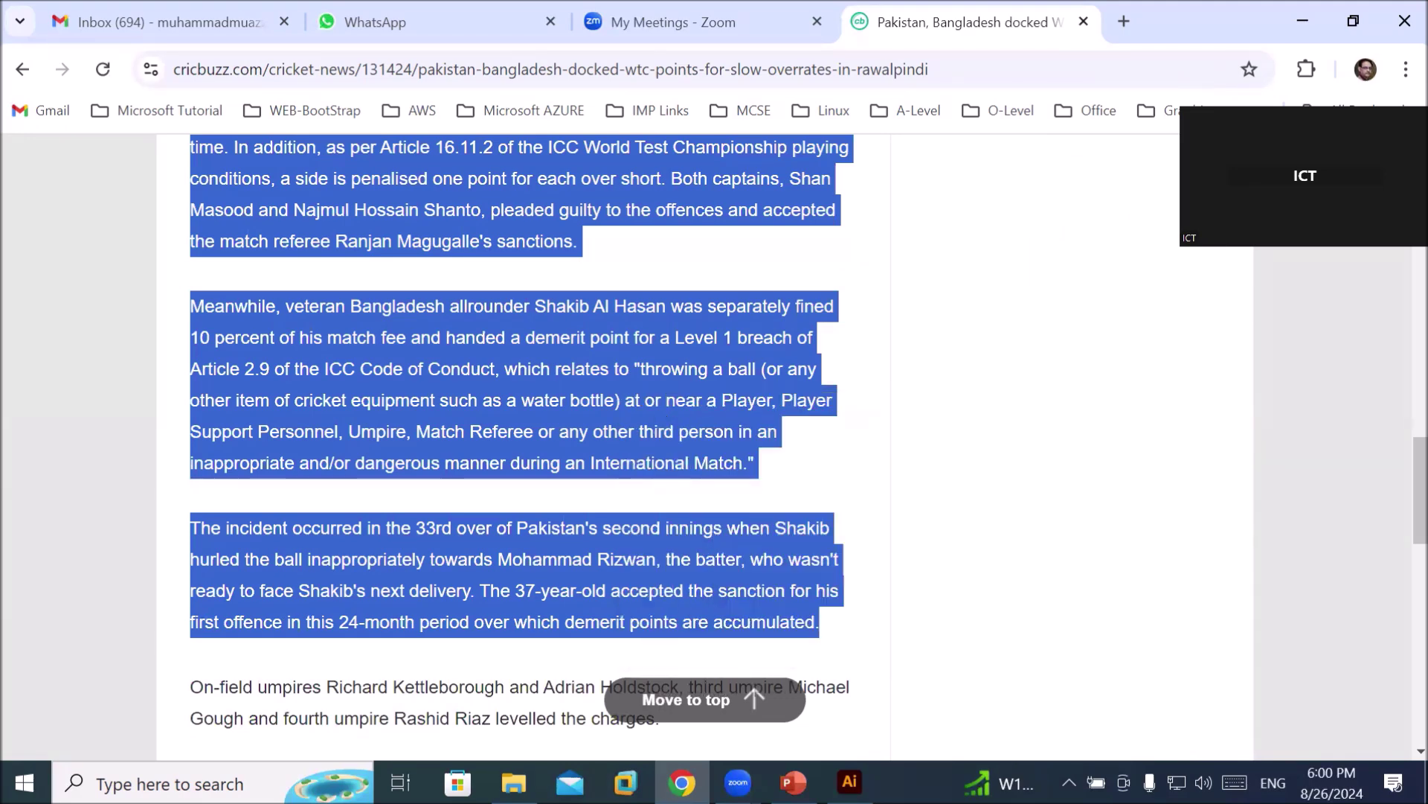
Switch to Illustrator and delete the placeholder text column below the heading.
key("alt+Tab")
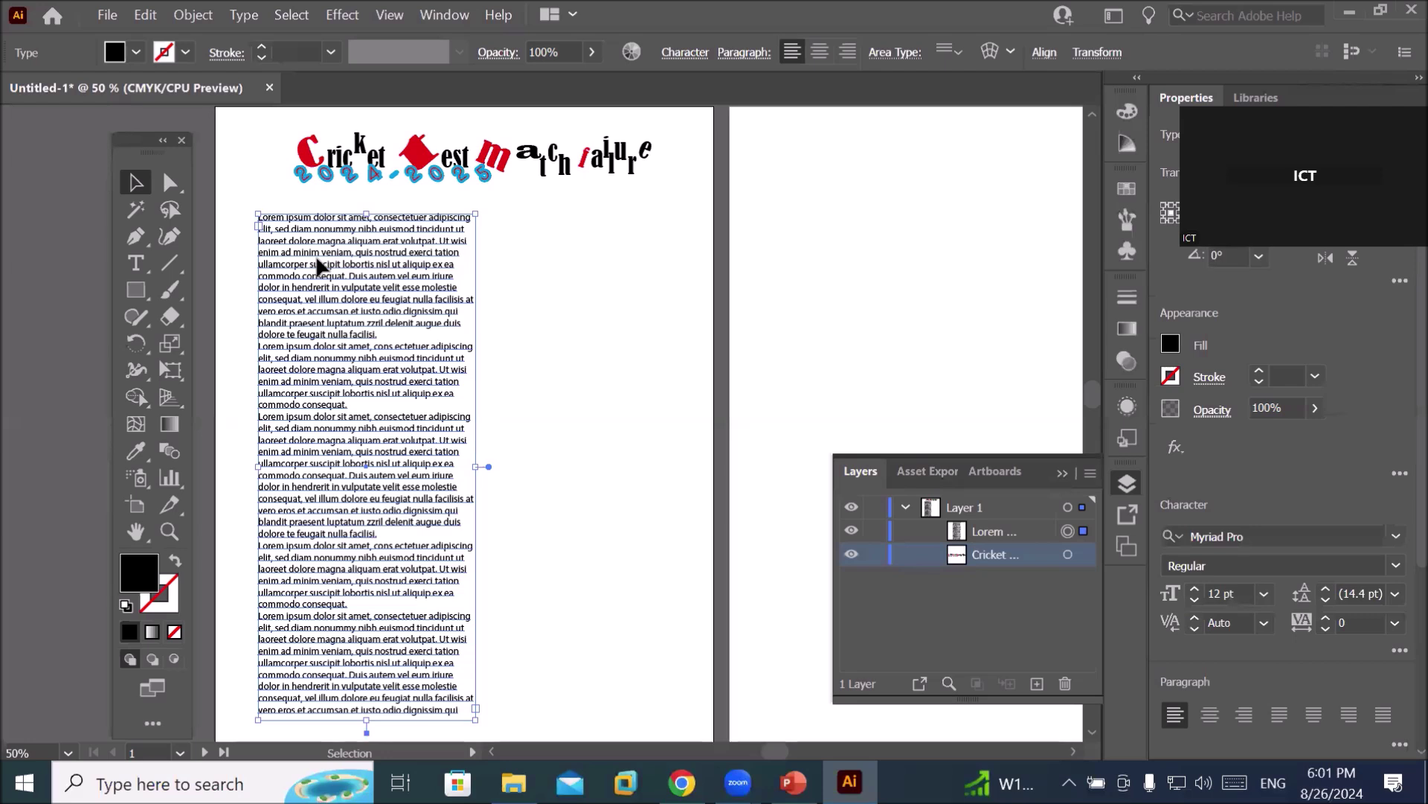
left_click(146, 263)
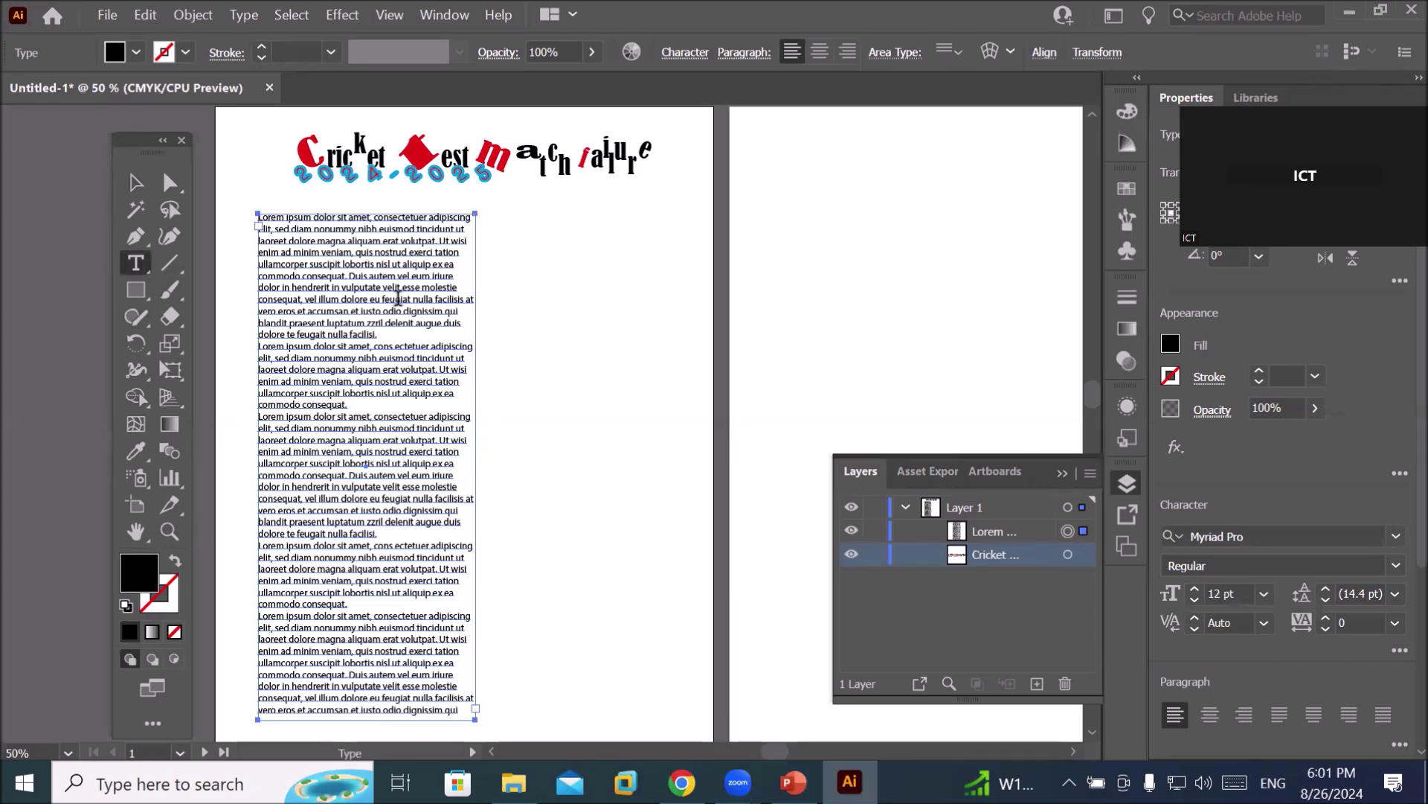
left_click(136, 183)
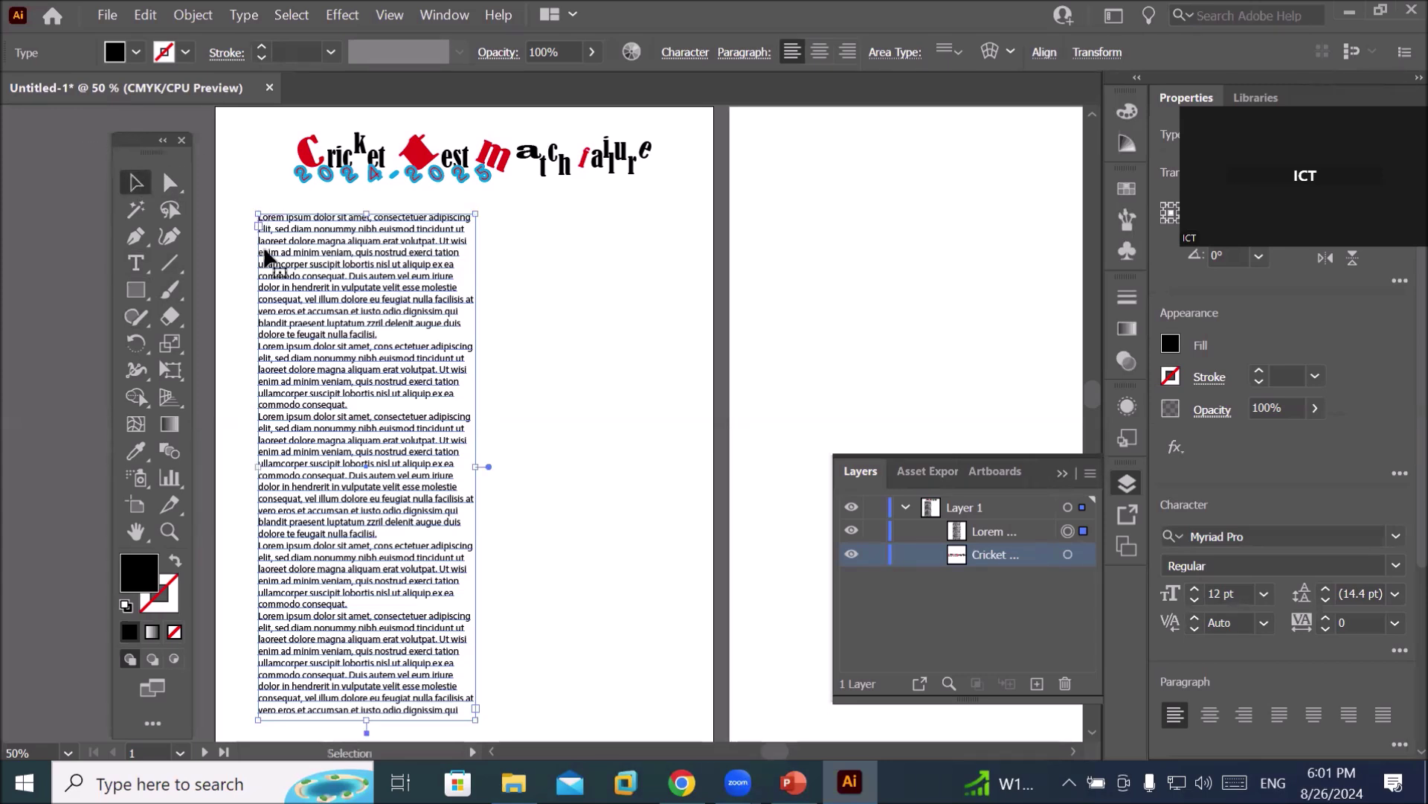
key("Delete")
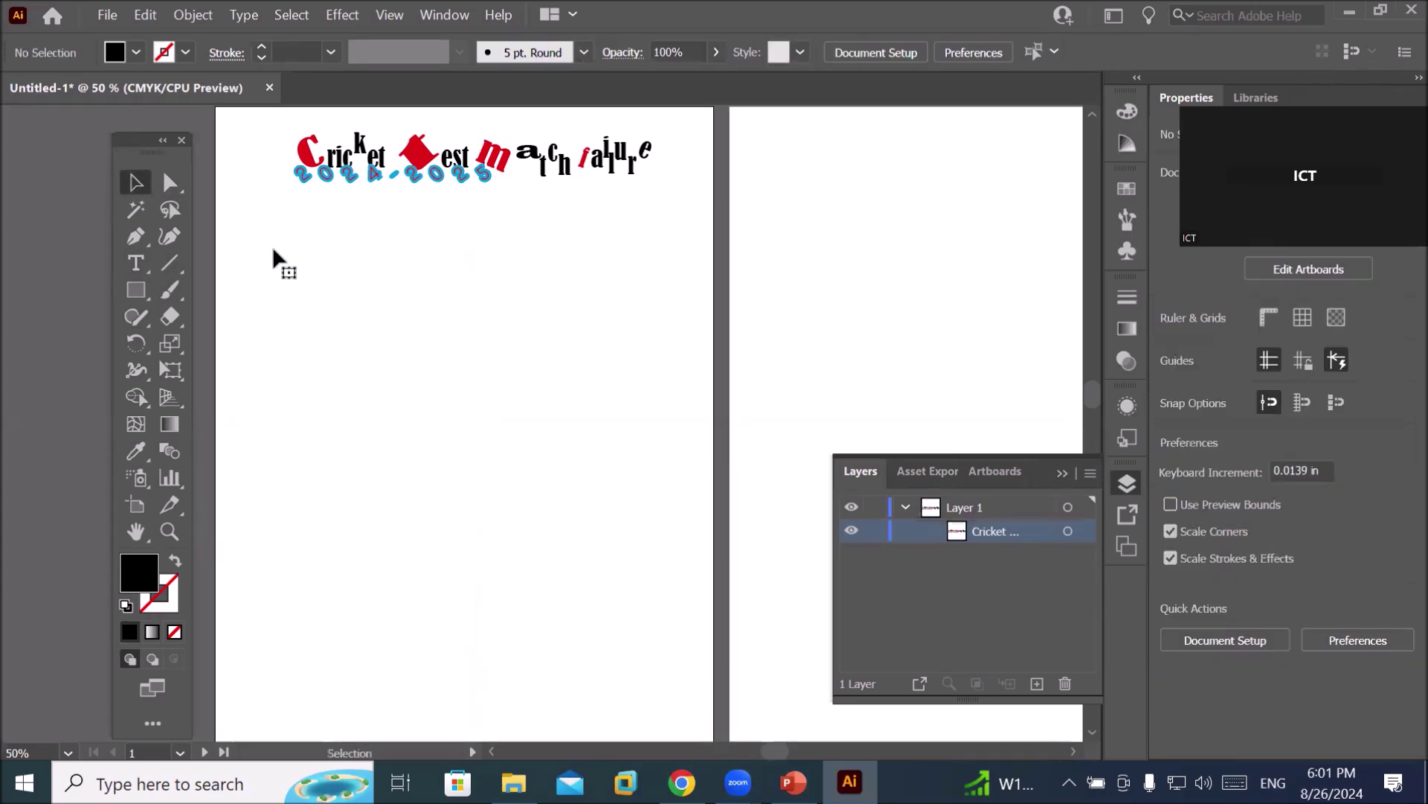
Draw a text frame about 7.2 by 4.75 in below the heading and replace its placeholder text with the copied article.
left_click(144, 261)
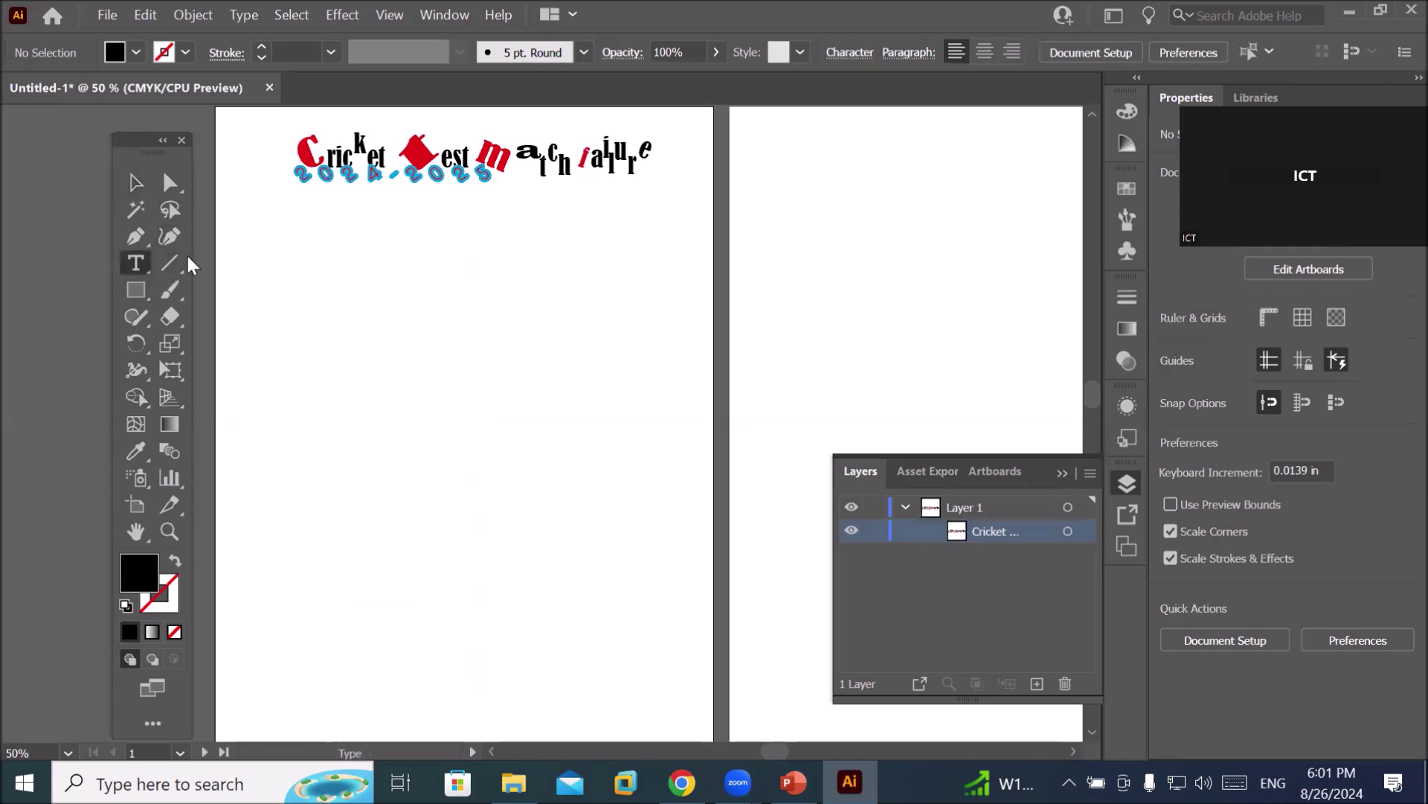
left_click_drag(254, 212, 675, 491)
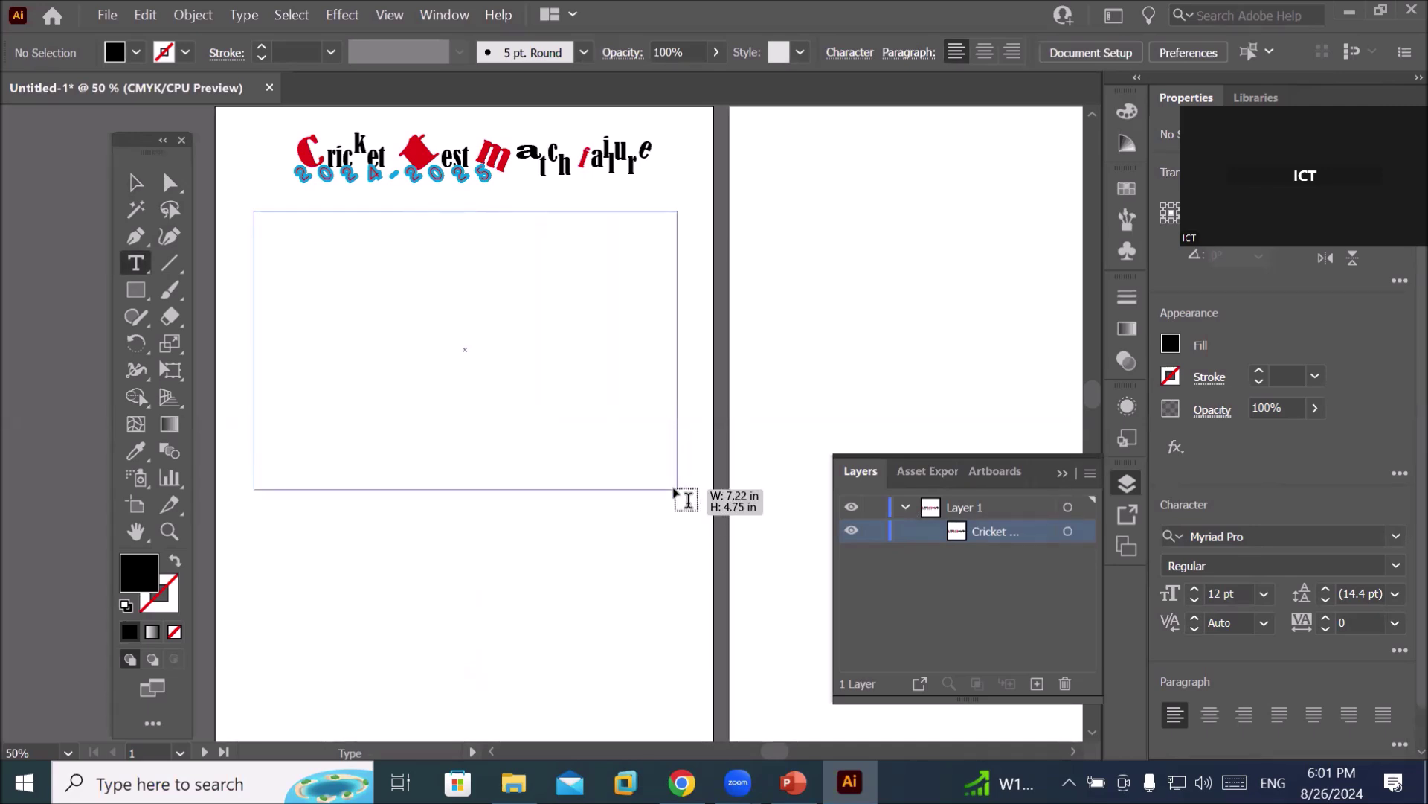
left_click_drag(676, 490, 668, 481)
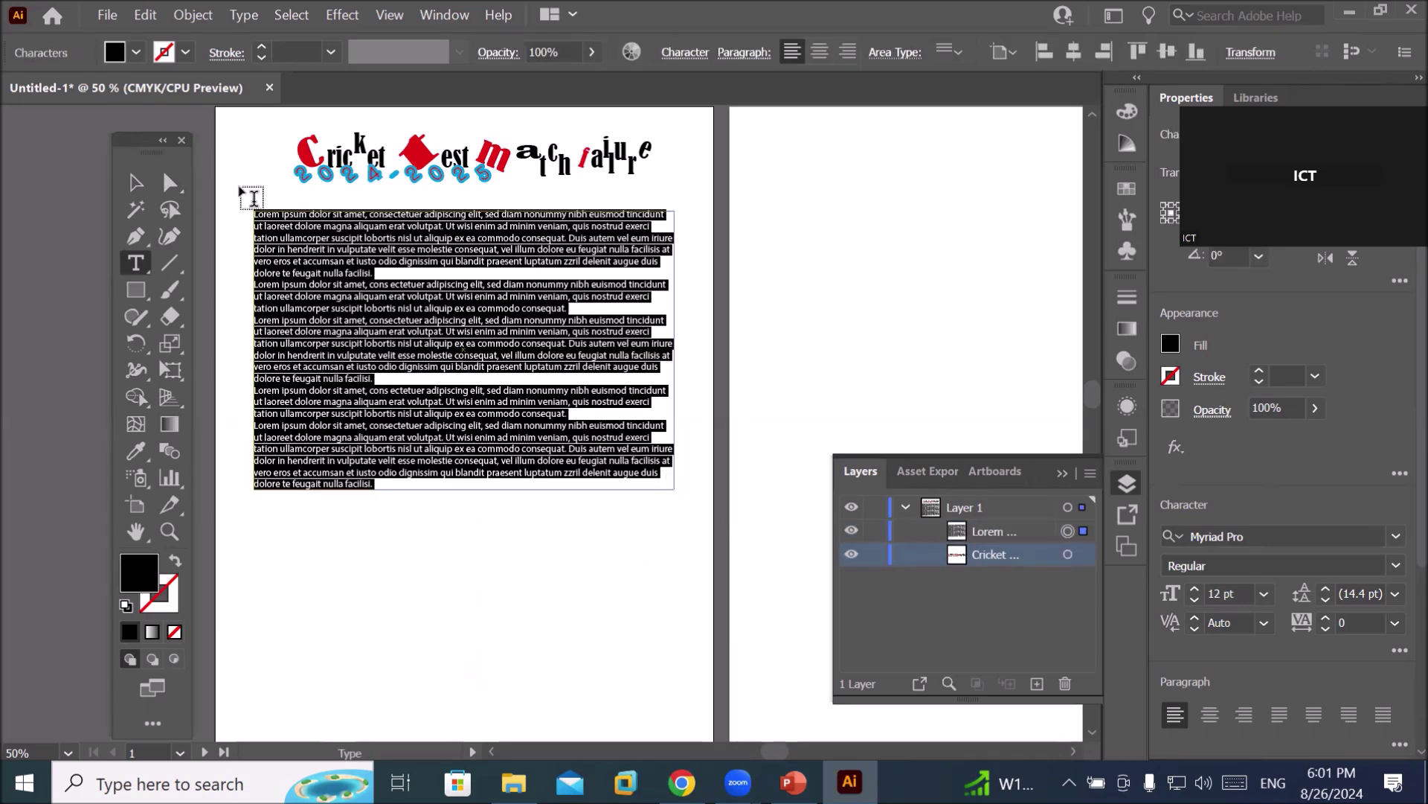
scroll(247, 197, "up", 5)
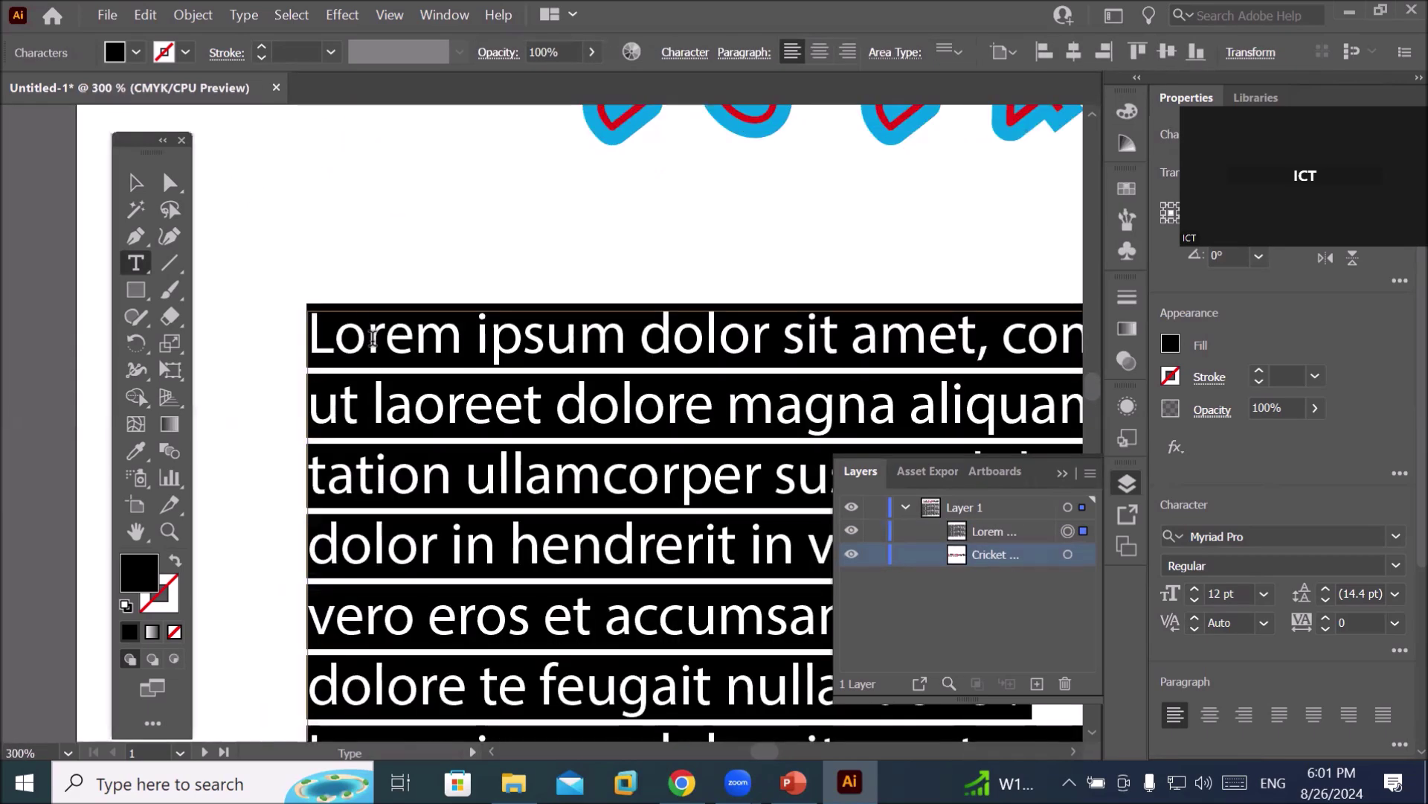
right_click(372, 341)
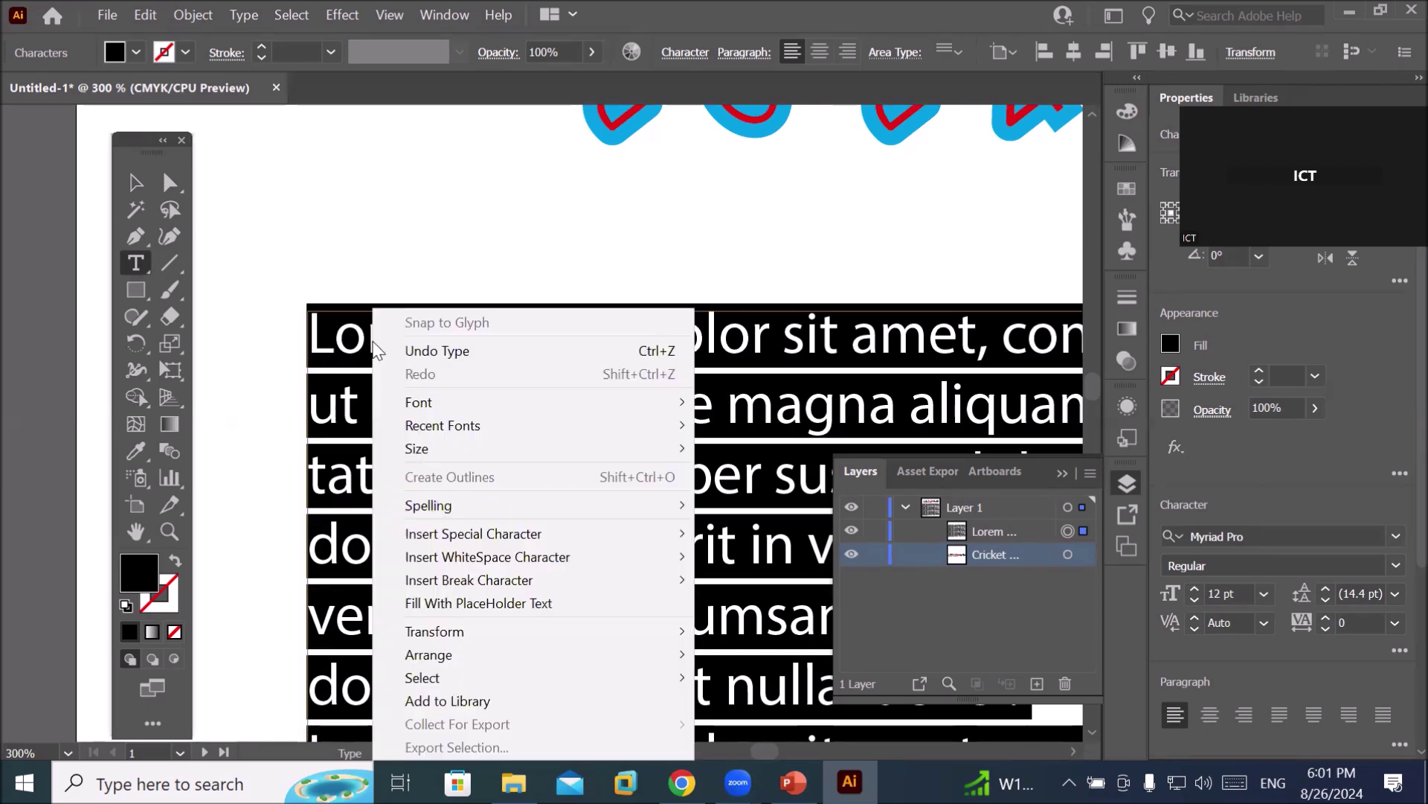
left_click(144, 15)
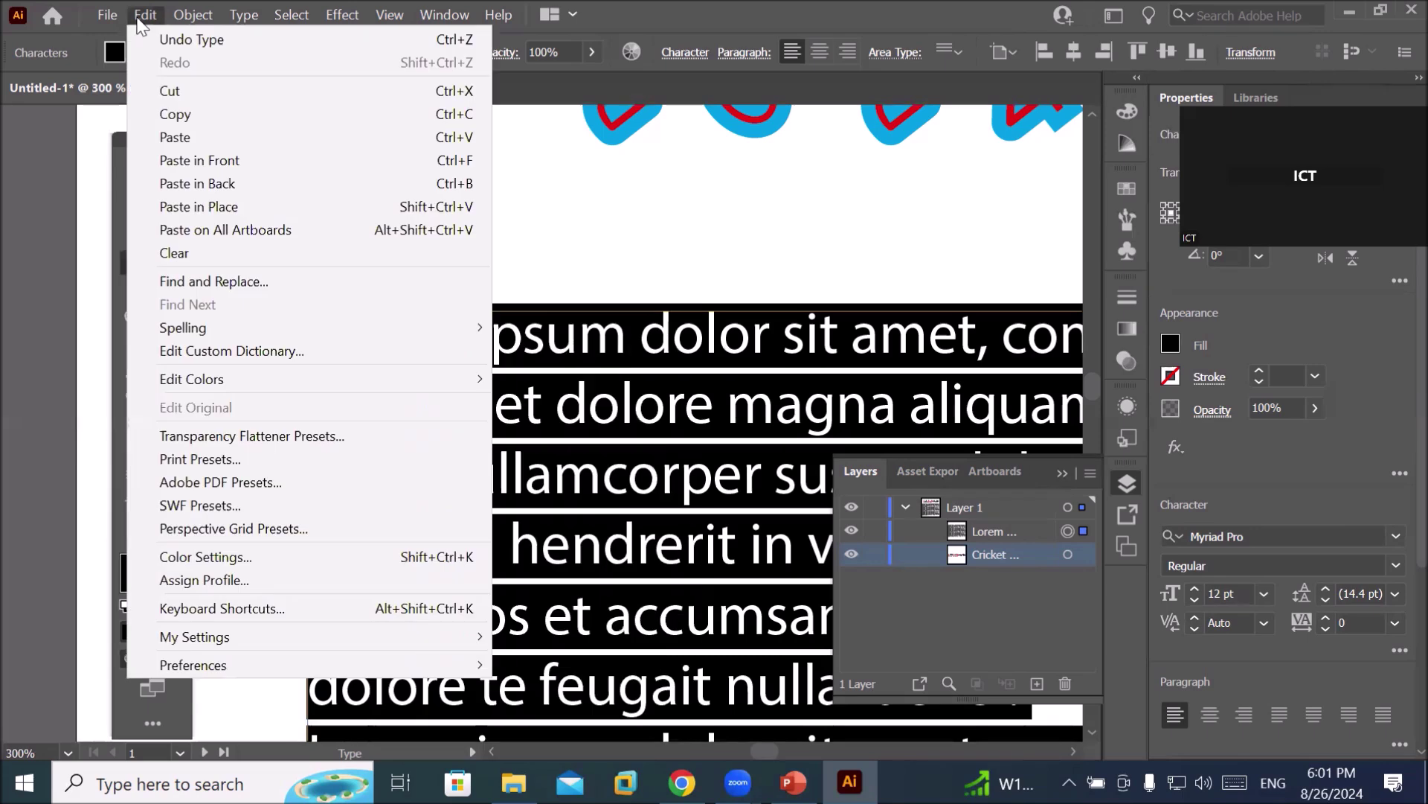
left_click(169, 137)
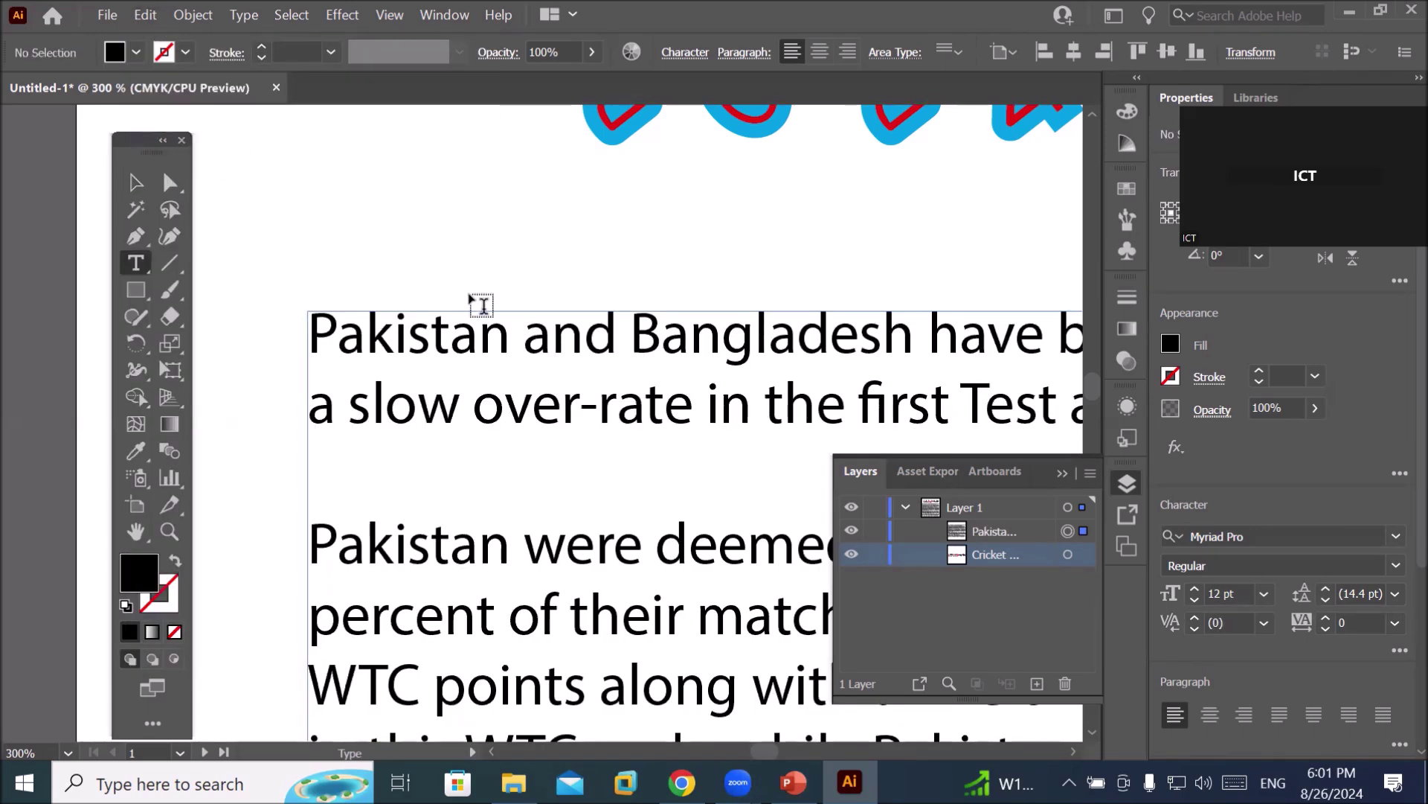
Examine the pasted article and the overflow marker at the lower-right edge of its text frame.
scroll(544, 350, "down", 6)
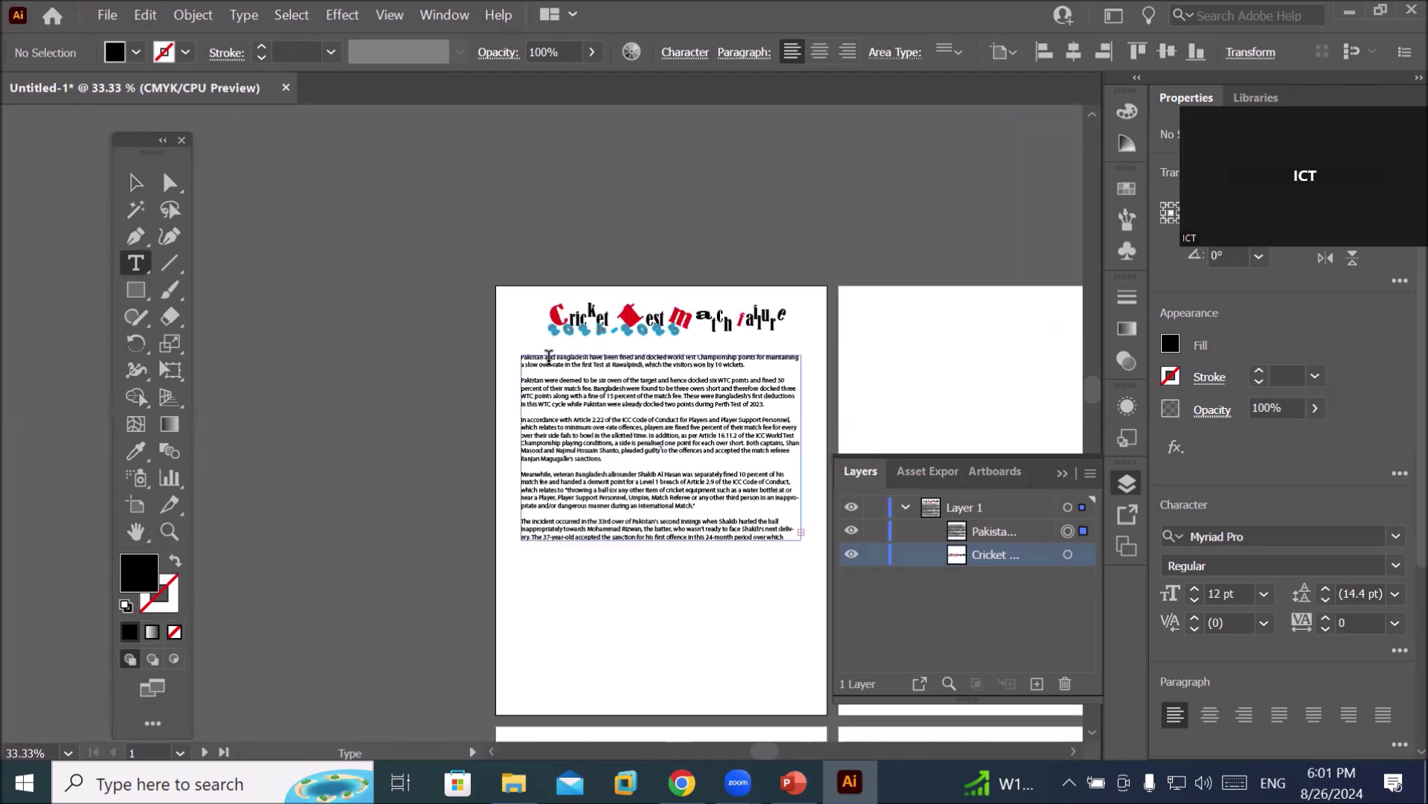
scroll(804, 492, "up", 2)
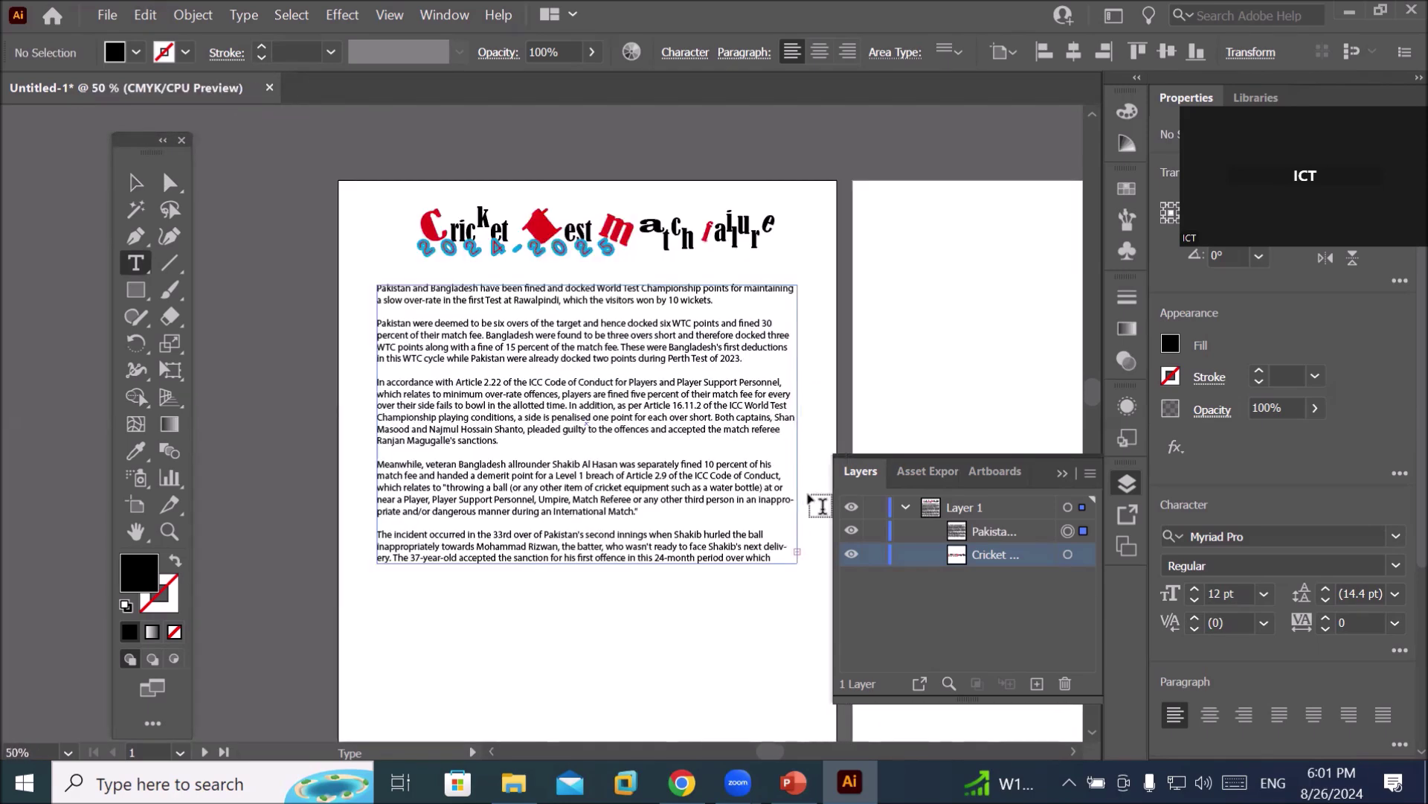
scroll(808, 615, "up", 5)
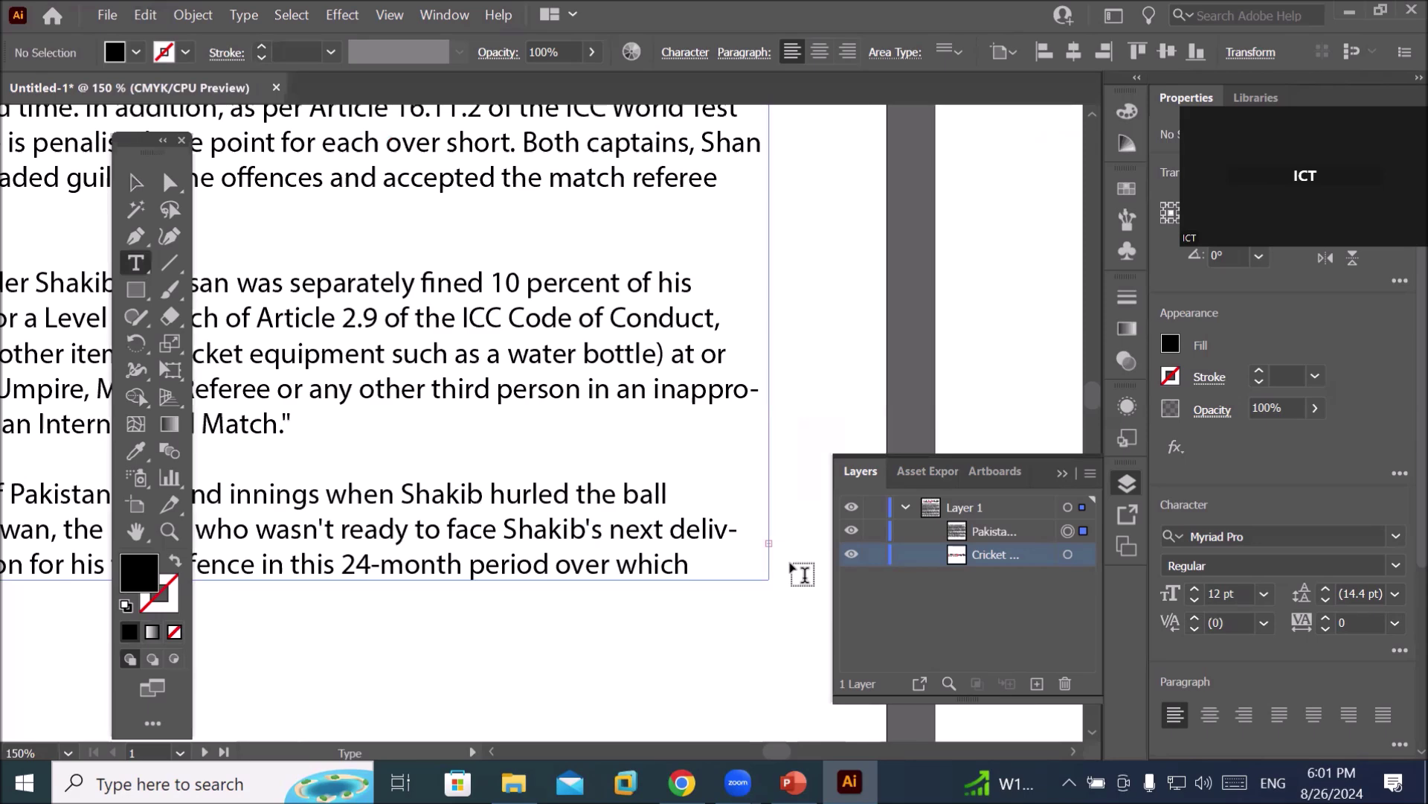
scroll(790, 547, "up", 3)
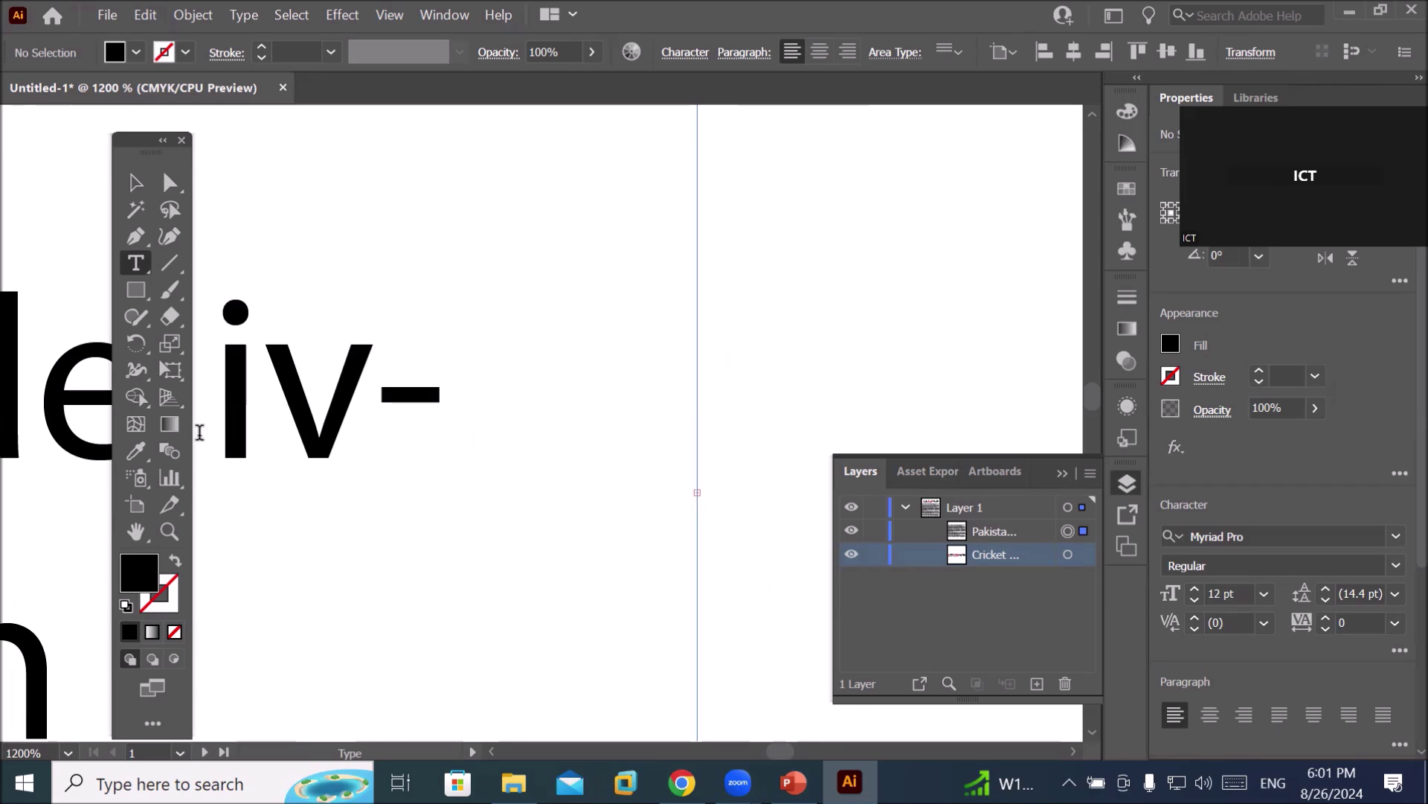
scroll(607, 271, "down", 5)
scroll(588, 259, "down", 3)
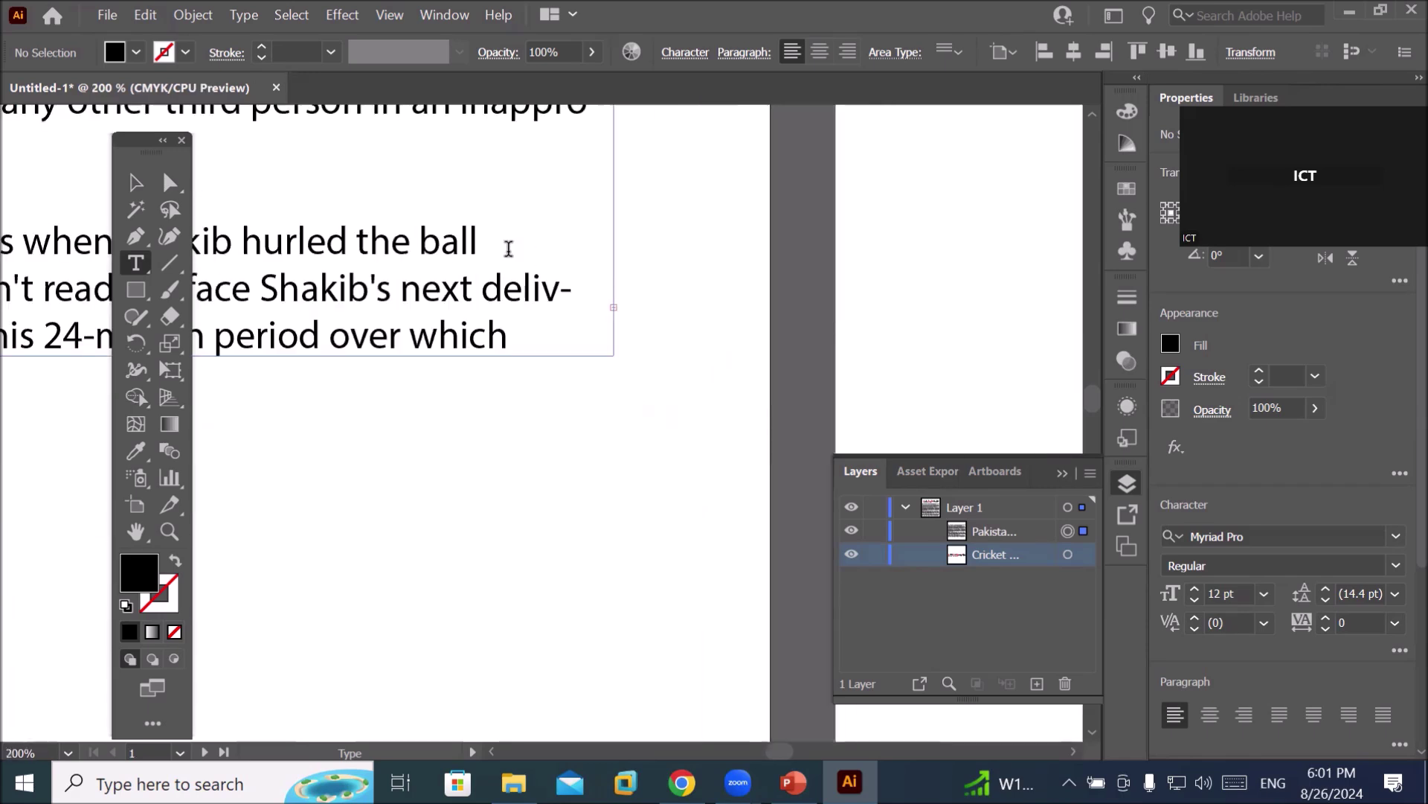
scroll(447, 245, "down", 2)
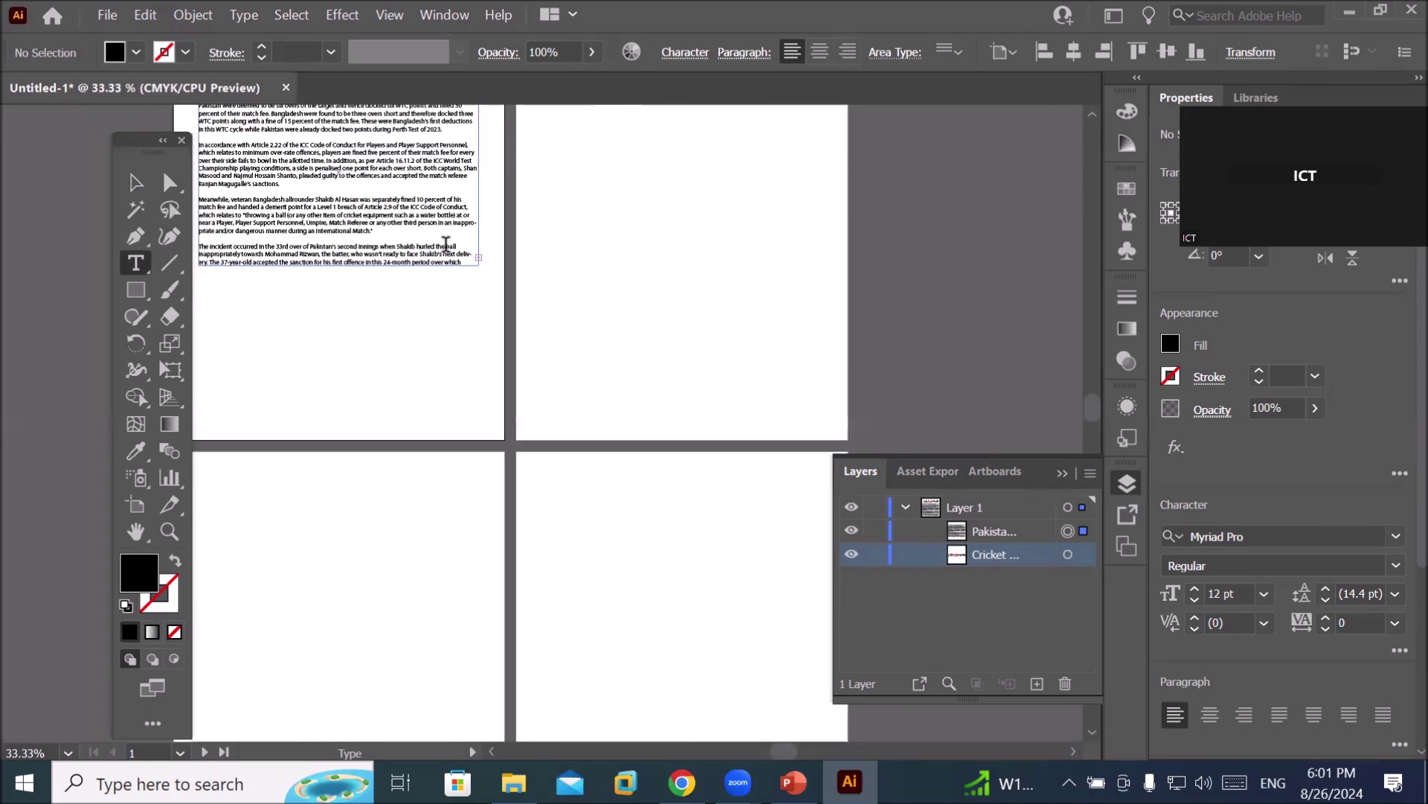
scroll(712, 727, "left", 3)
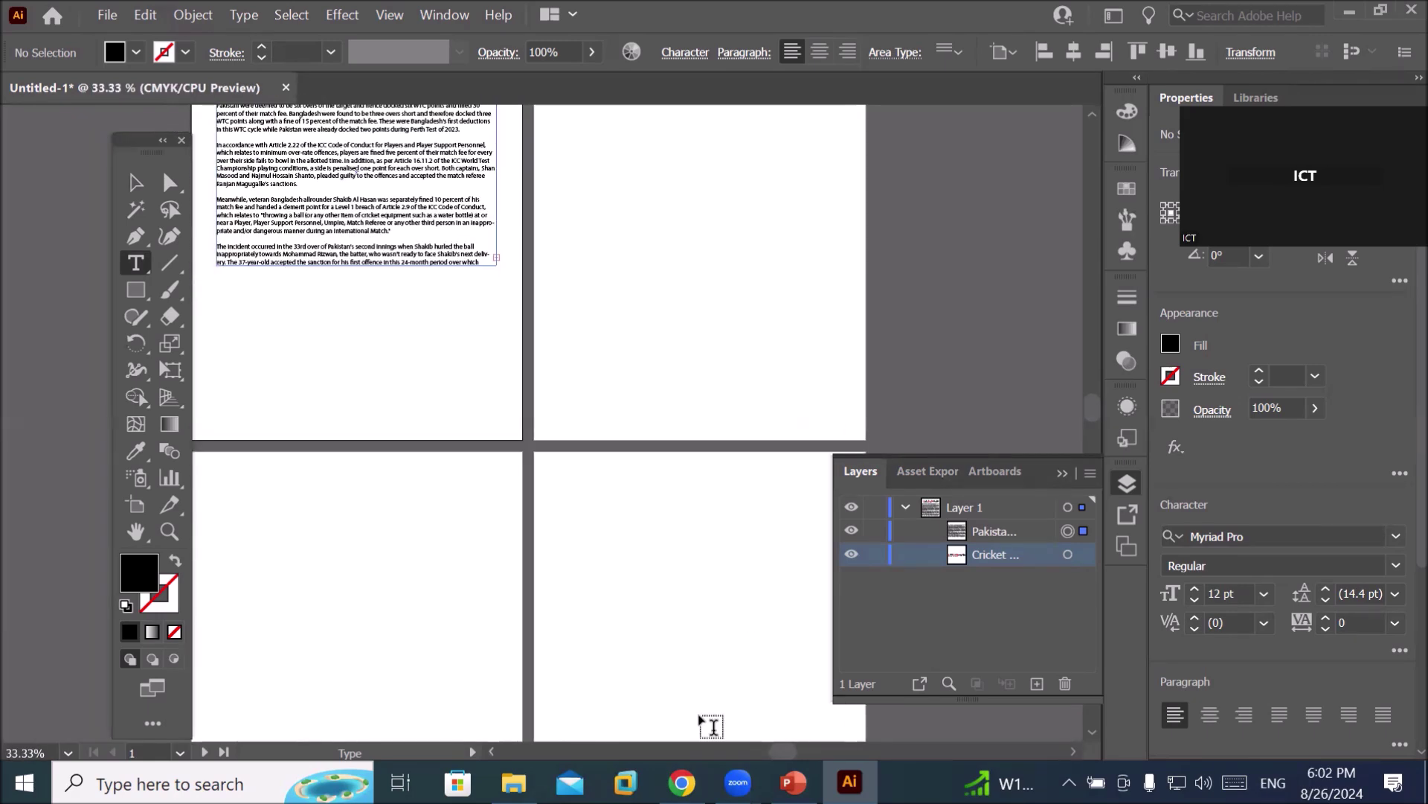
mouse_move(1088, 407)
left_mouse_down()
mouse_move(1088, 378)
mouse_move(1089, 396)
left_mouse_up()
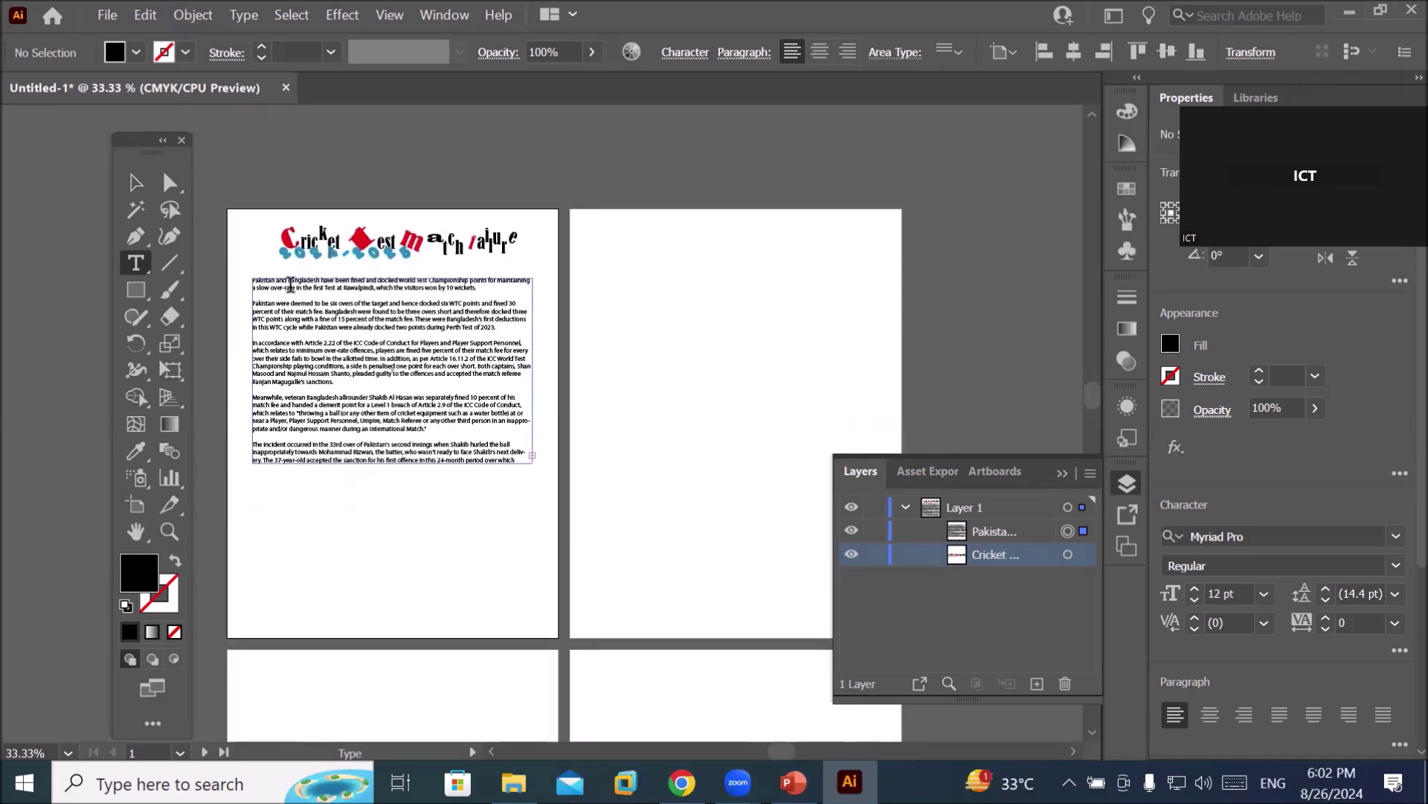
scroll(291, 285, "up", 2)
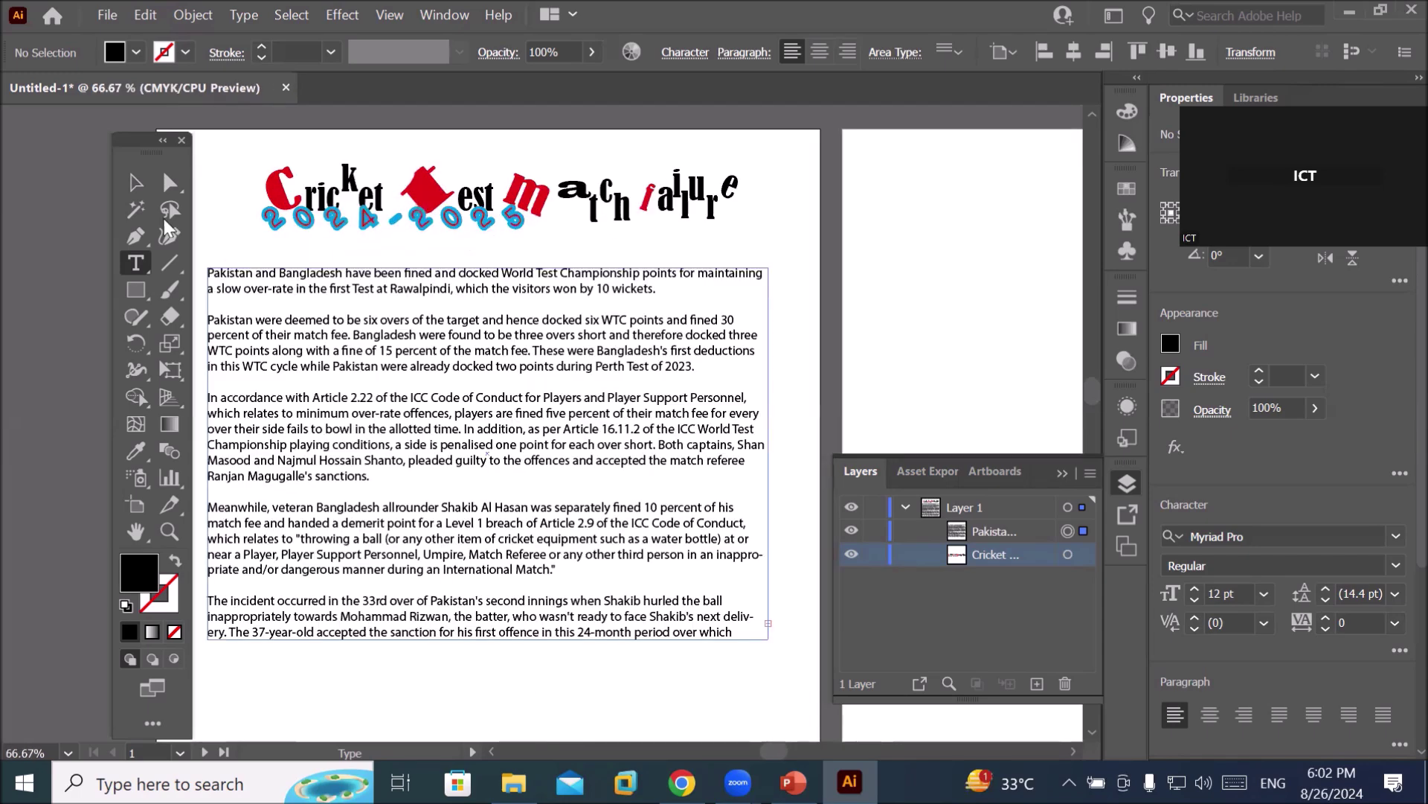
Move the Tools panel off the page and try several heights for the article's text frame, ending well below the last paragraph.
left_click_drag(137, 145, 63, 147)
scroll(383, 310, "down", 2)
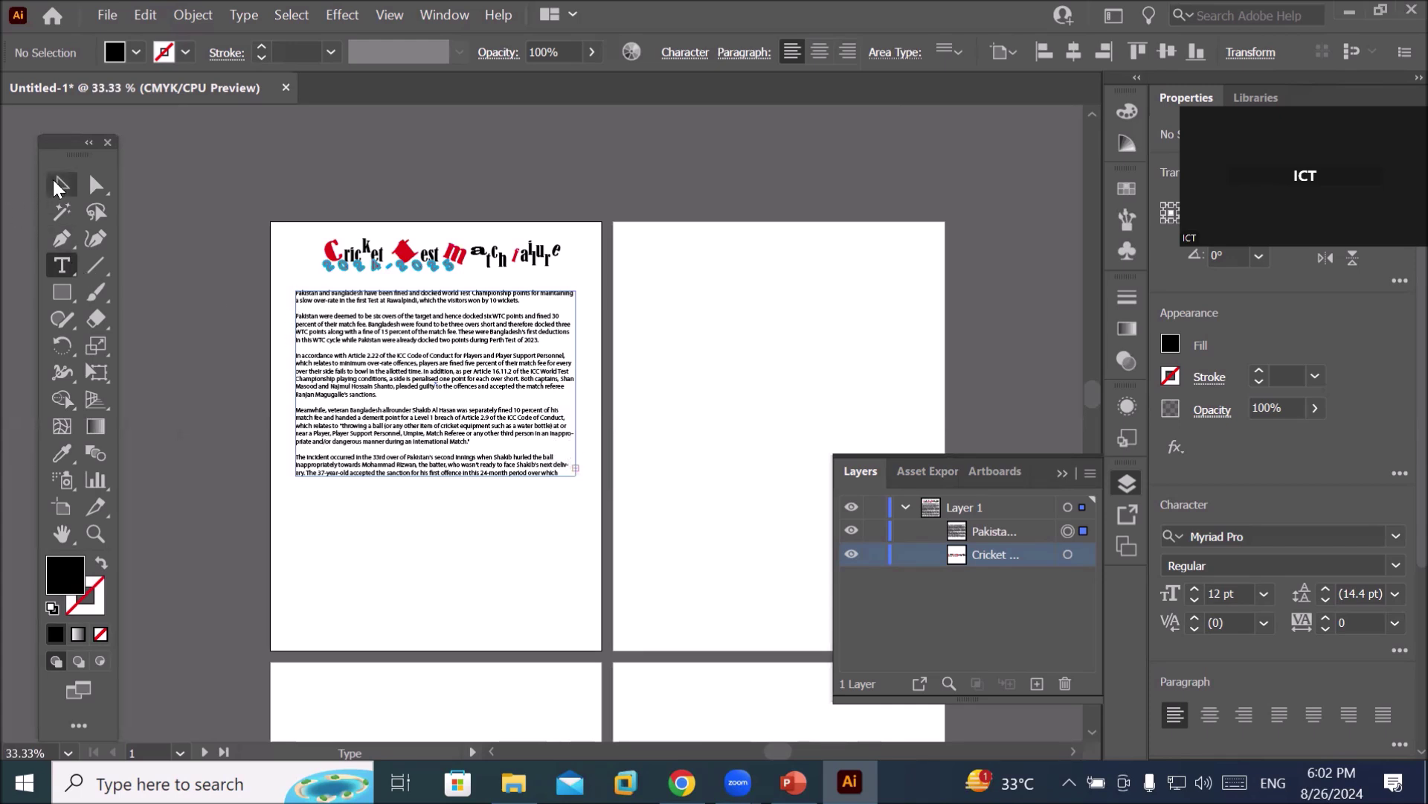
left_click(59, 189)
left_click(297, 300)
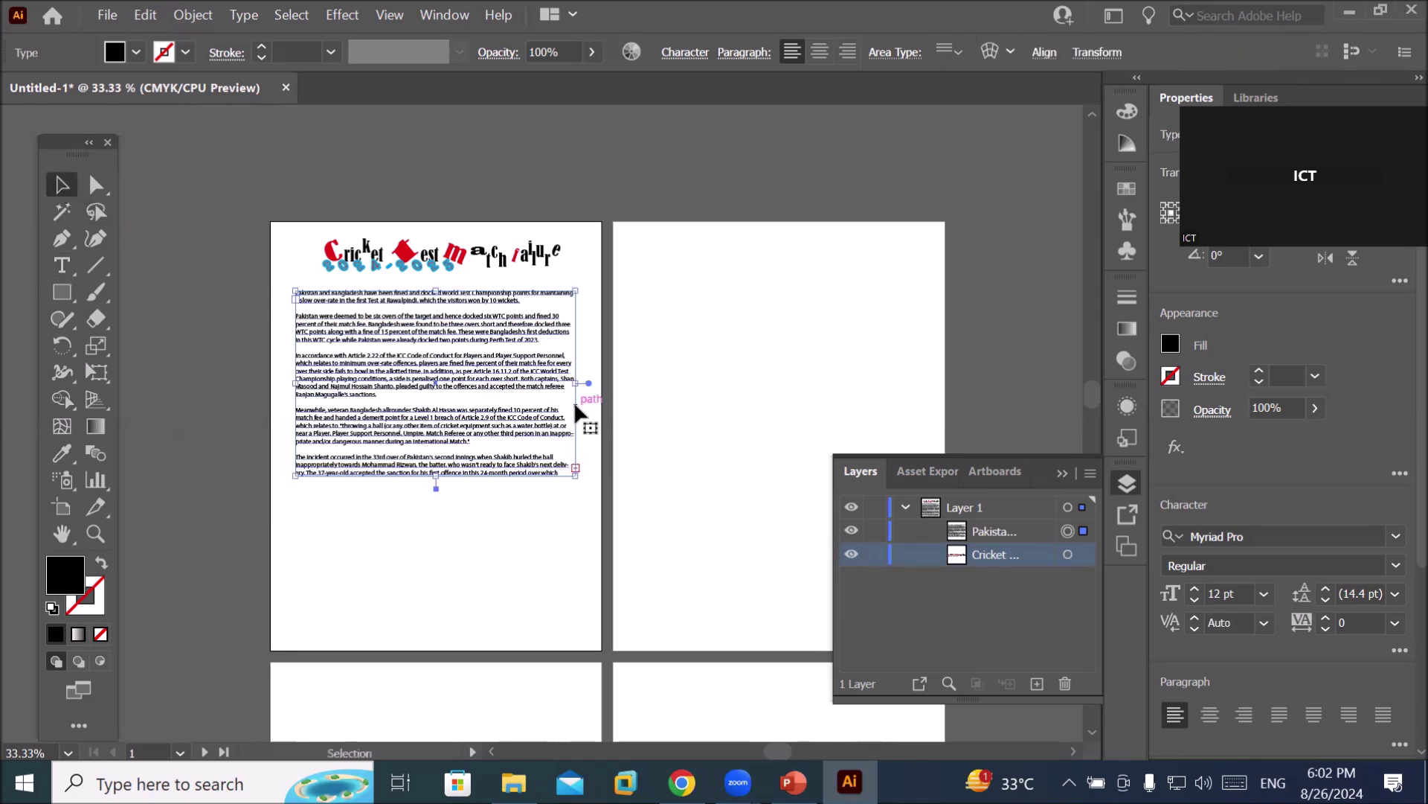
scroll(547, 444, "up", 1)
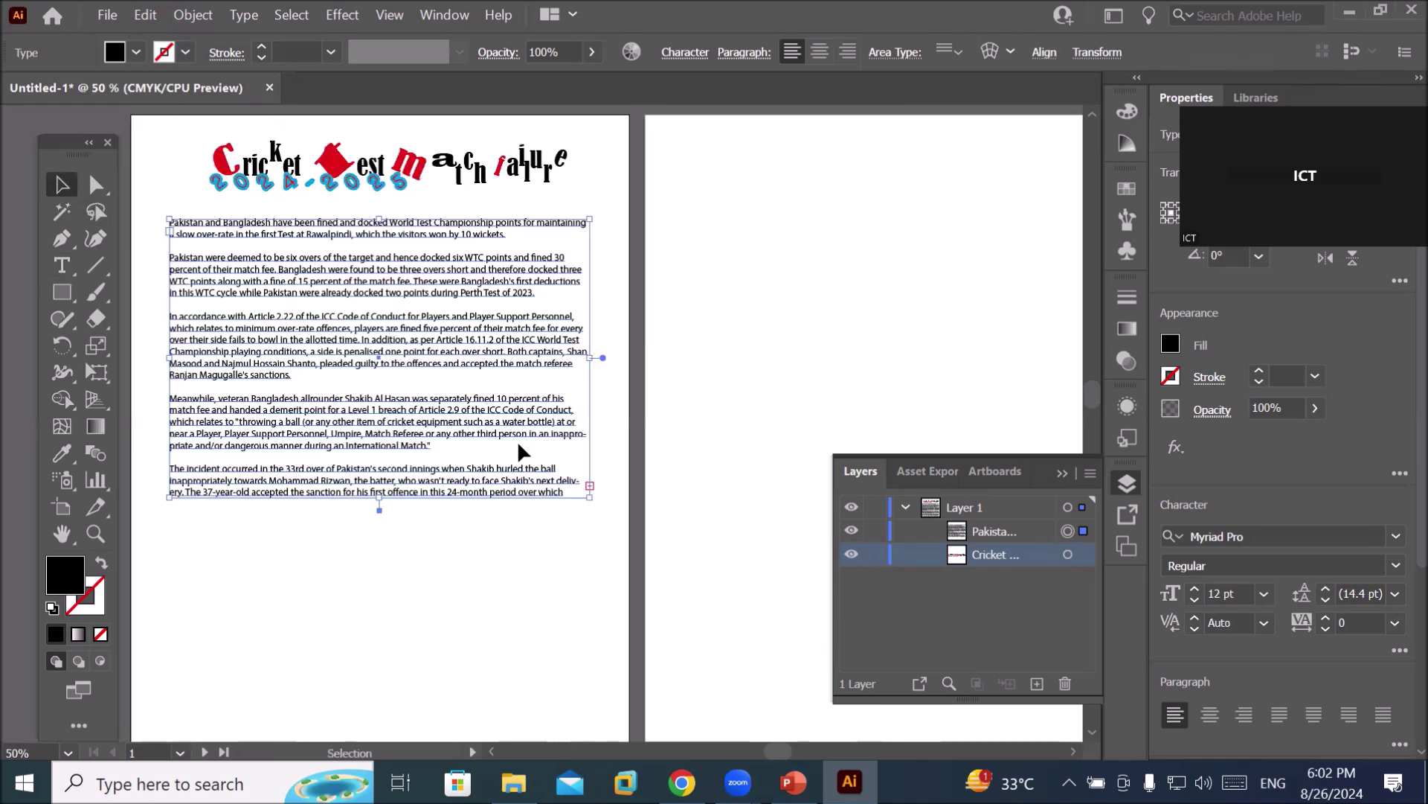
left_click_drag(380, 502, 377, 648)
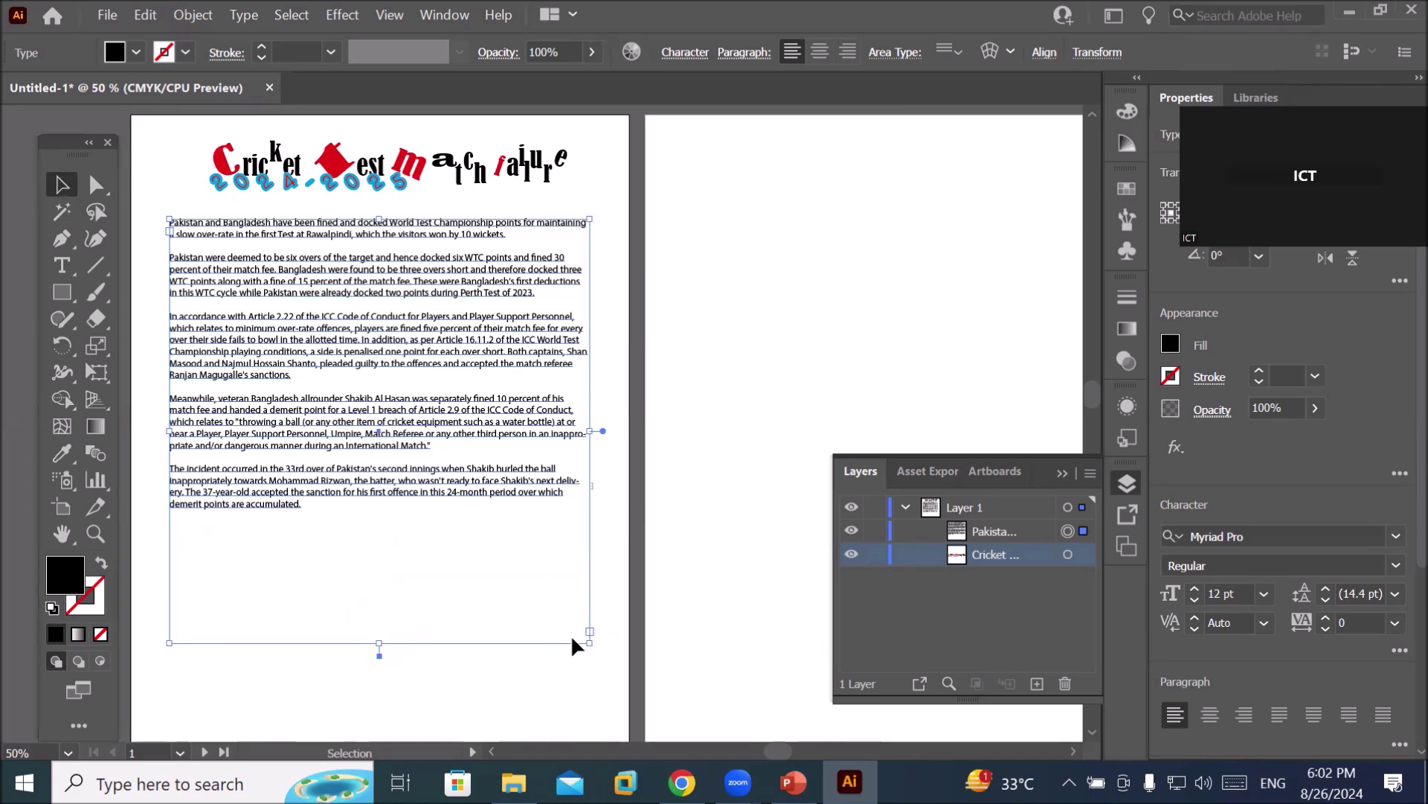
left_click_drag(382, 642, 381, 463)
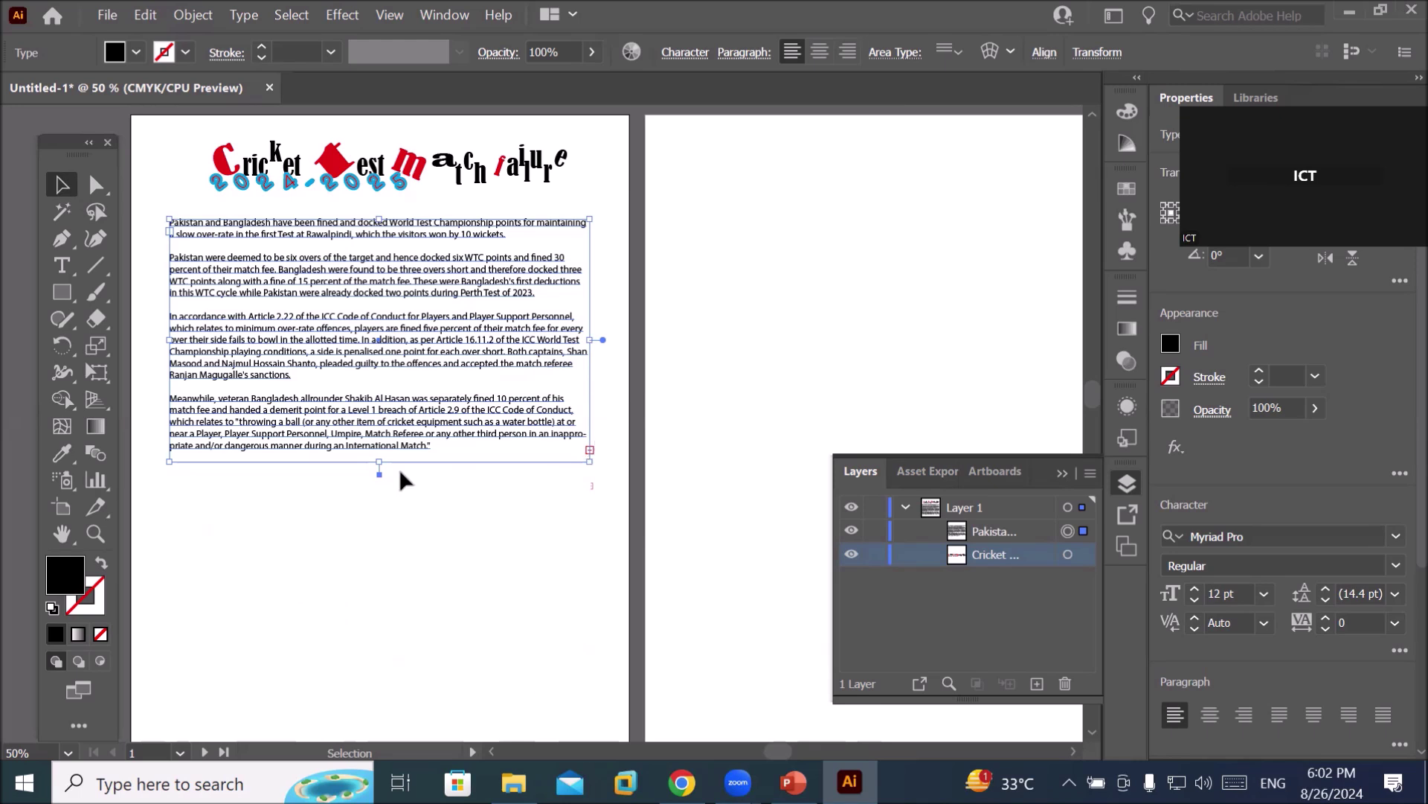
left_click_drag(379, 461, 379, 657)
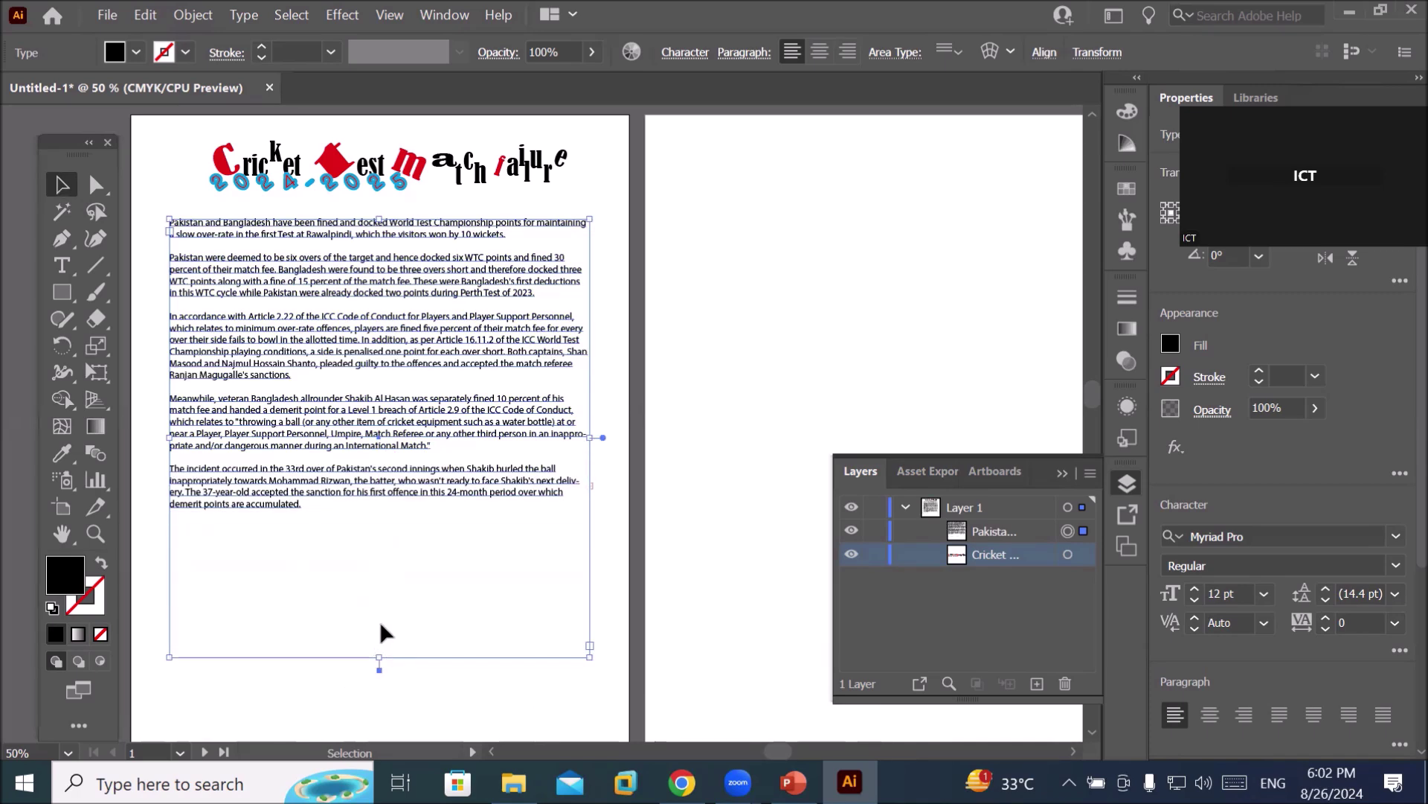
Narrow the article frame to a left-hand column, shorten it to end after the third paragraph, and move the Tools panel onto the second artboard.
left_click_drag(592, 437, 370, 446)
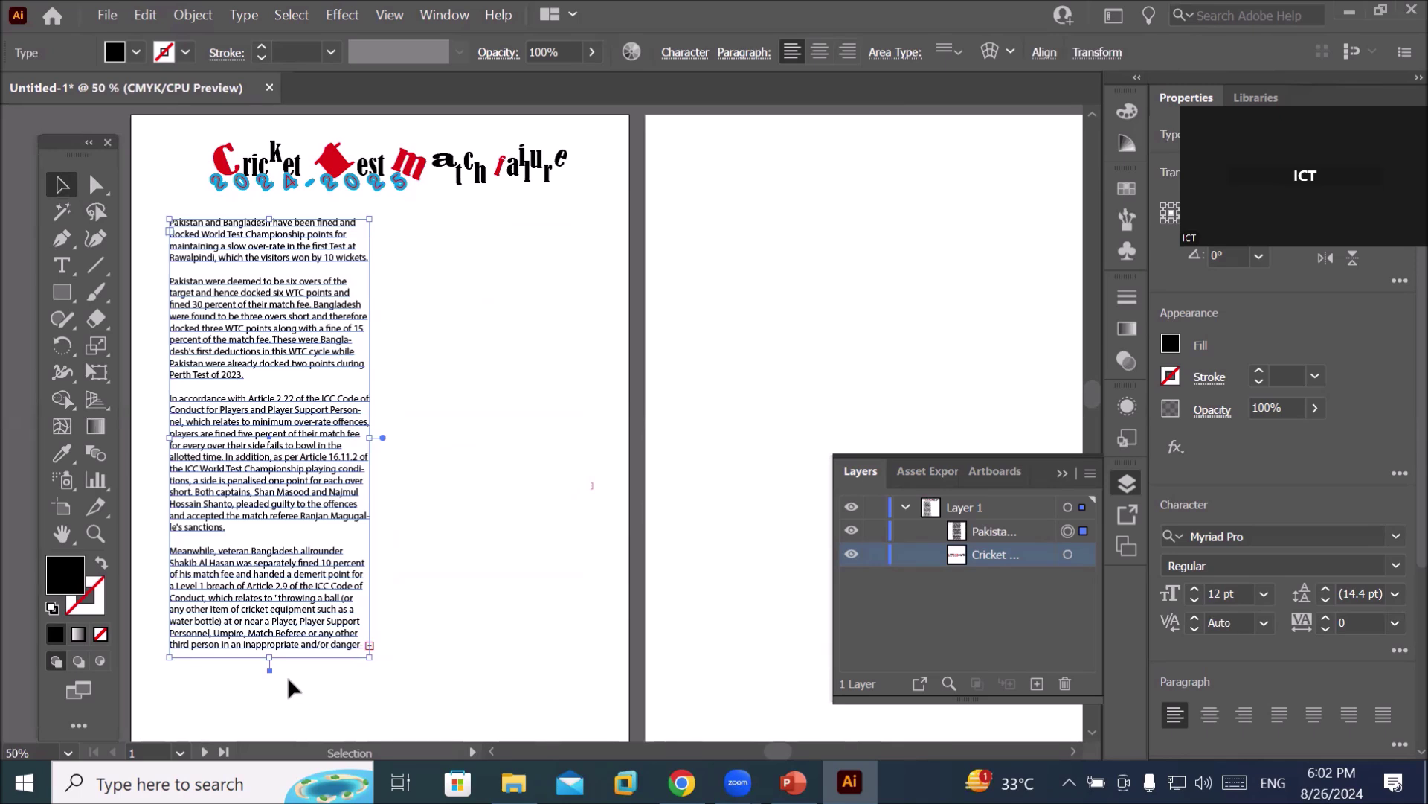
left_click_drag(271, 660, 269, 547)
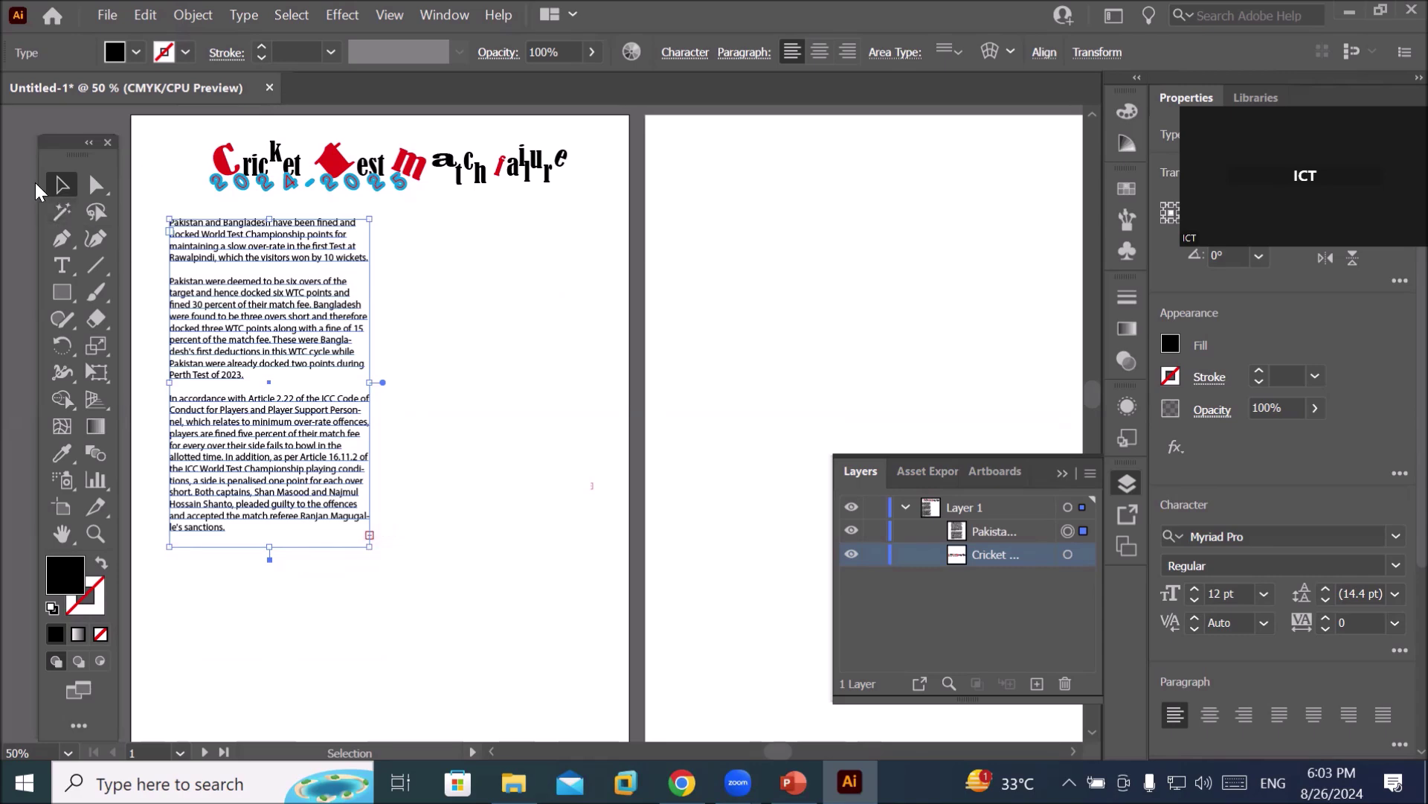
left_click_drag(78, 154, 716, 171)
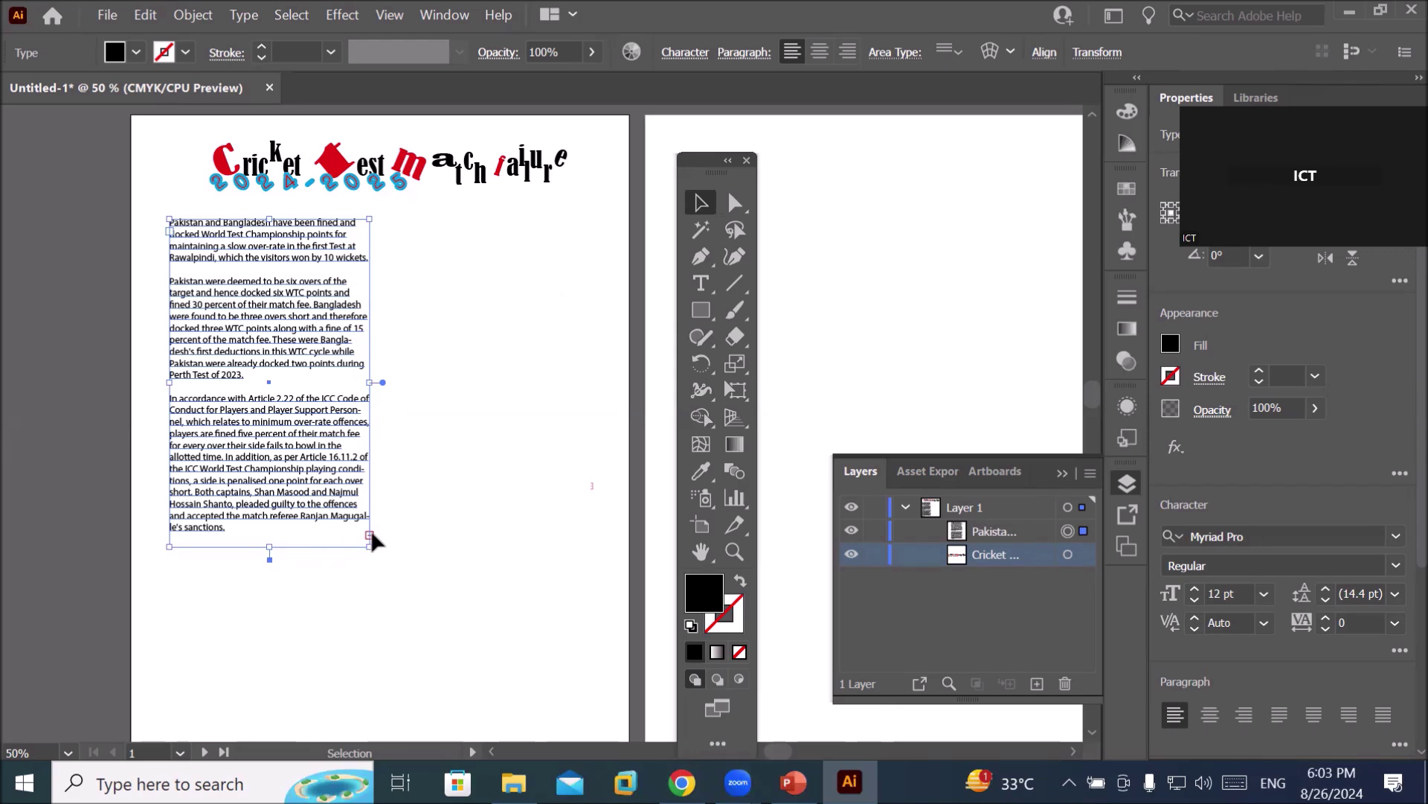
left_click(461, 399)
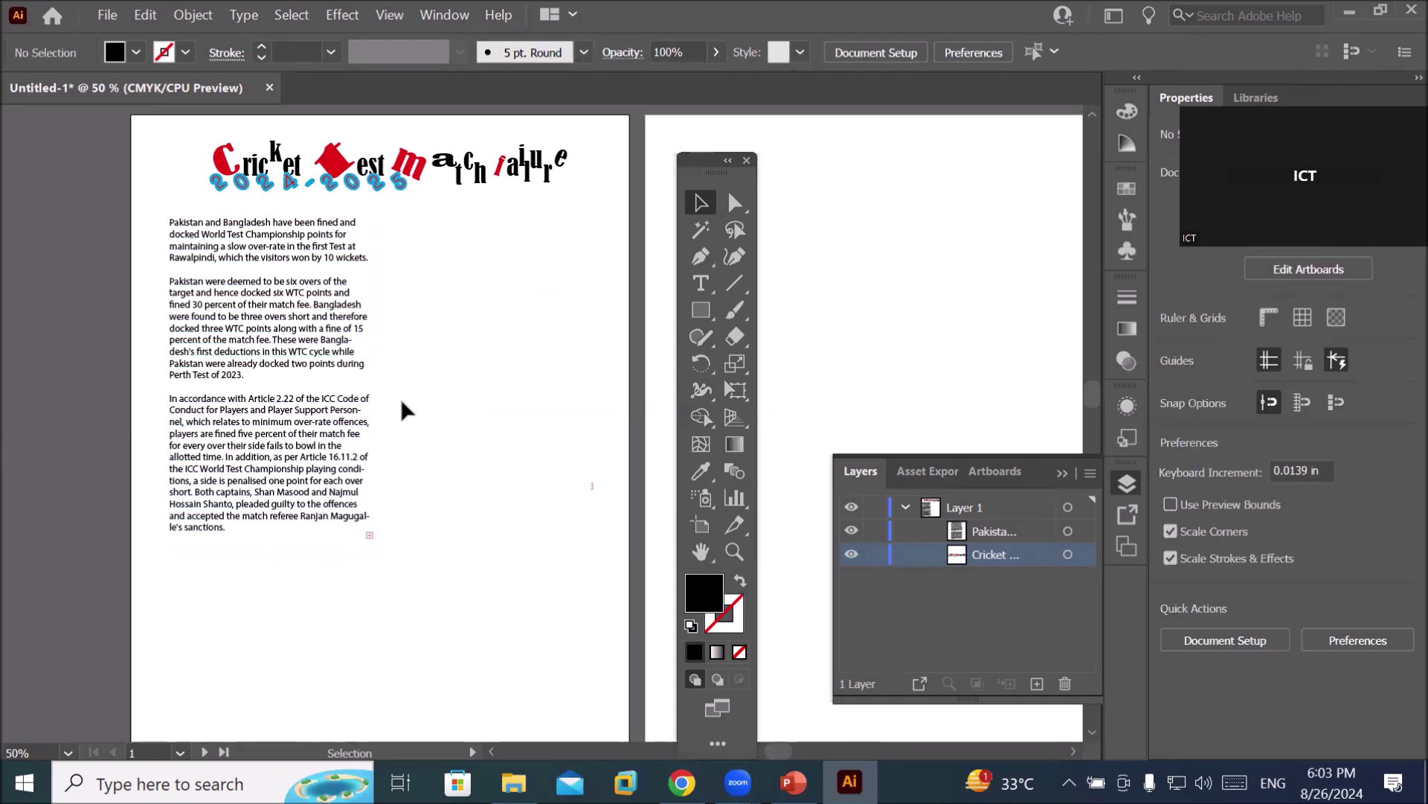
Continue the article's overflow text in a linked second frame, starting beside the lower part of the left-hand column.
left_click(369, 532)
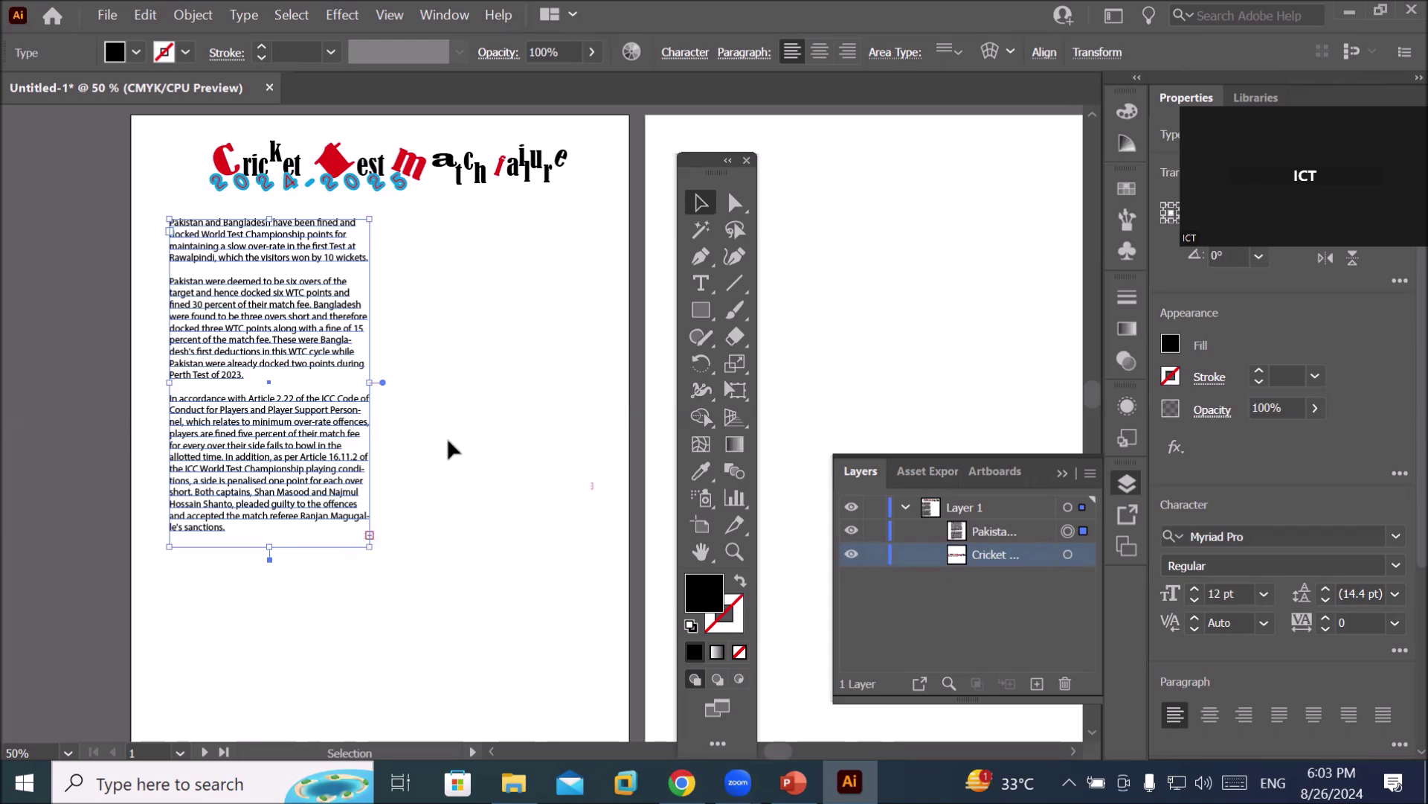
key("t")
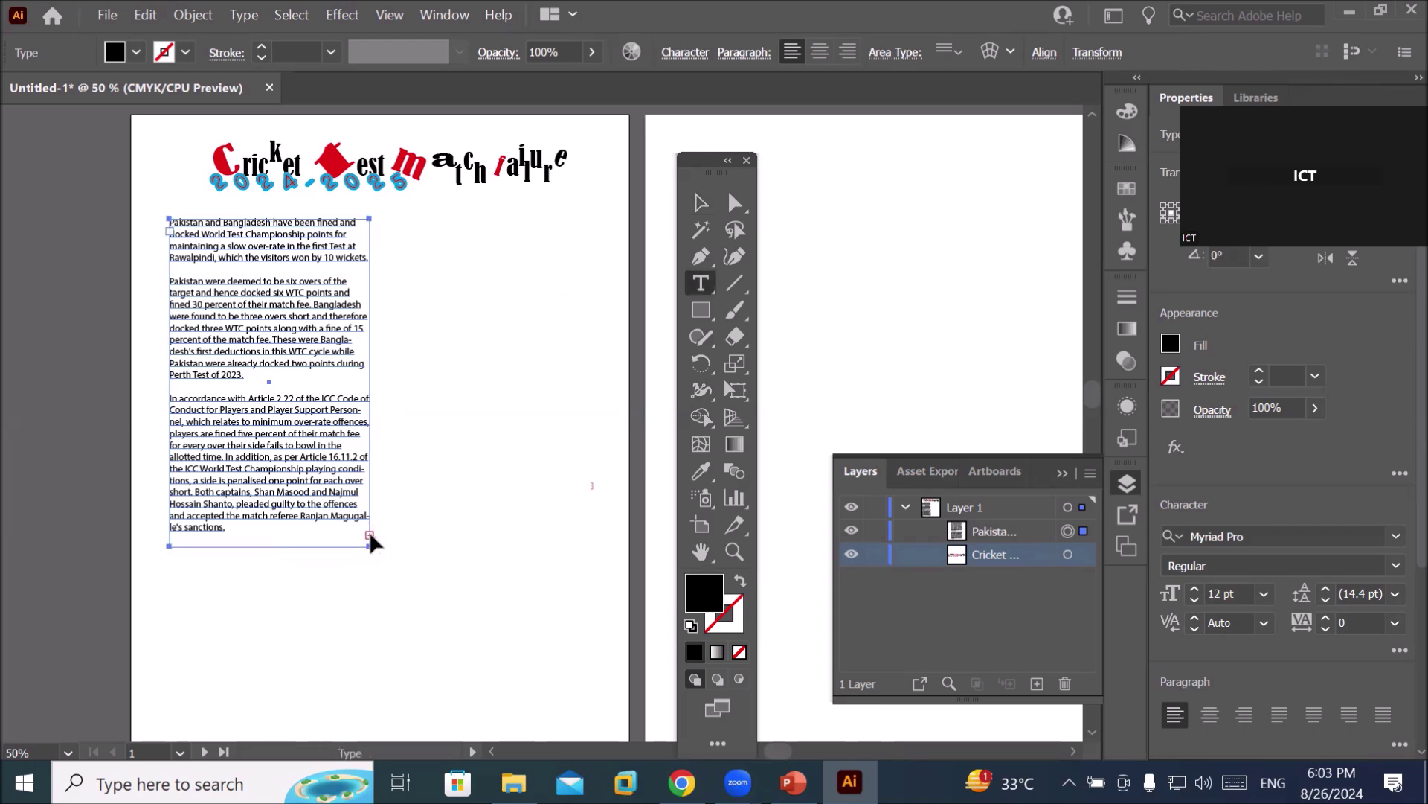
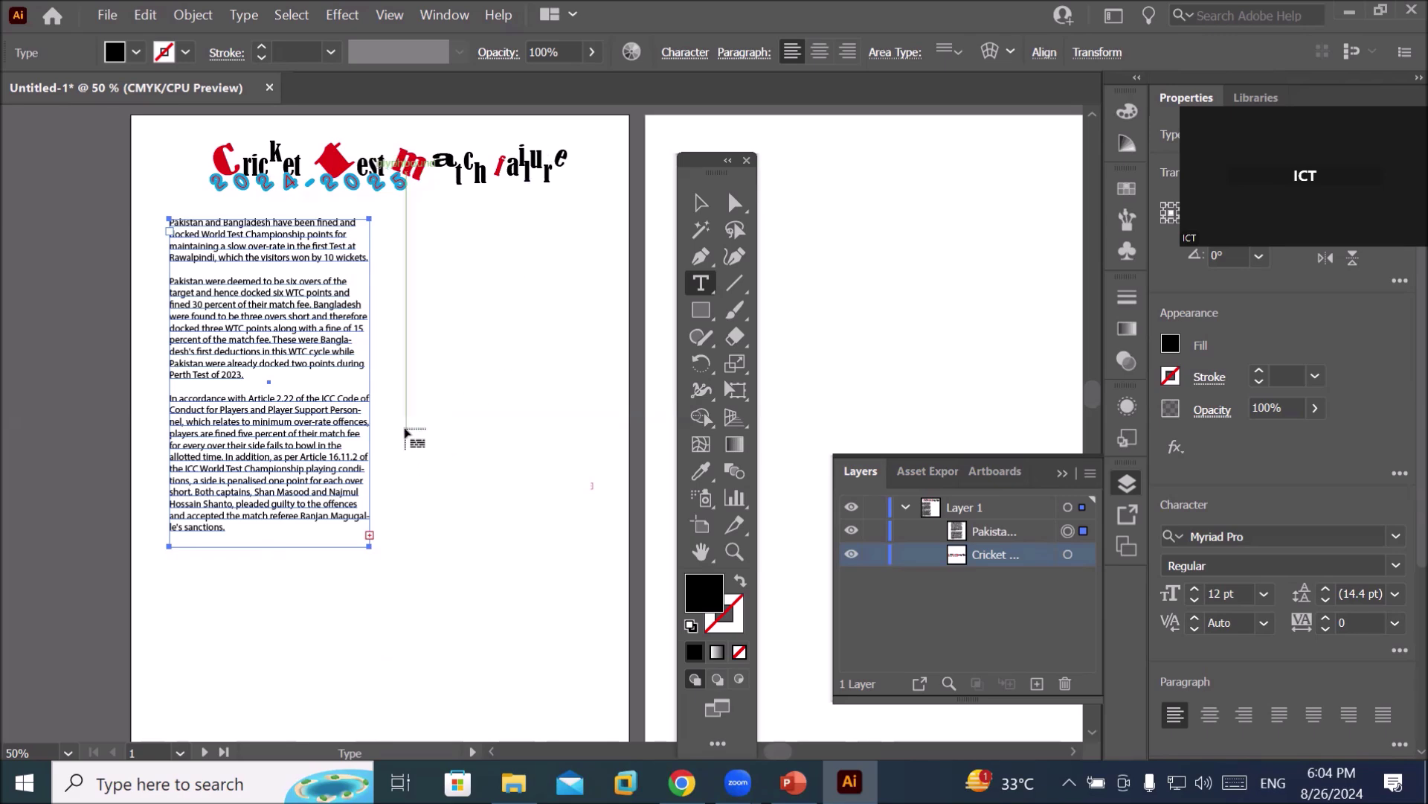
left_click(406, 432)
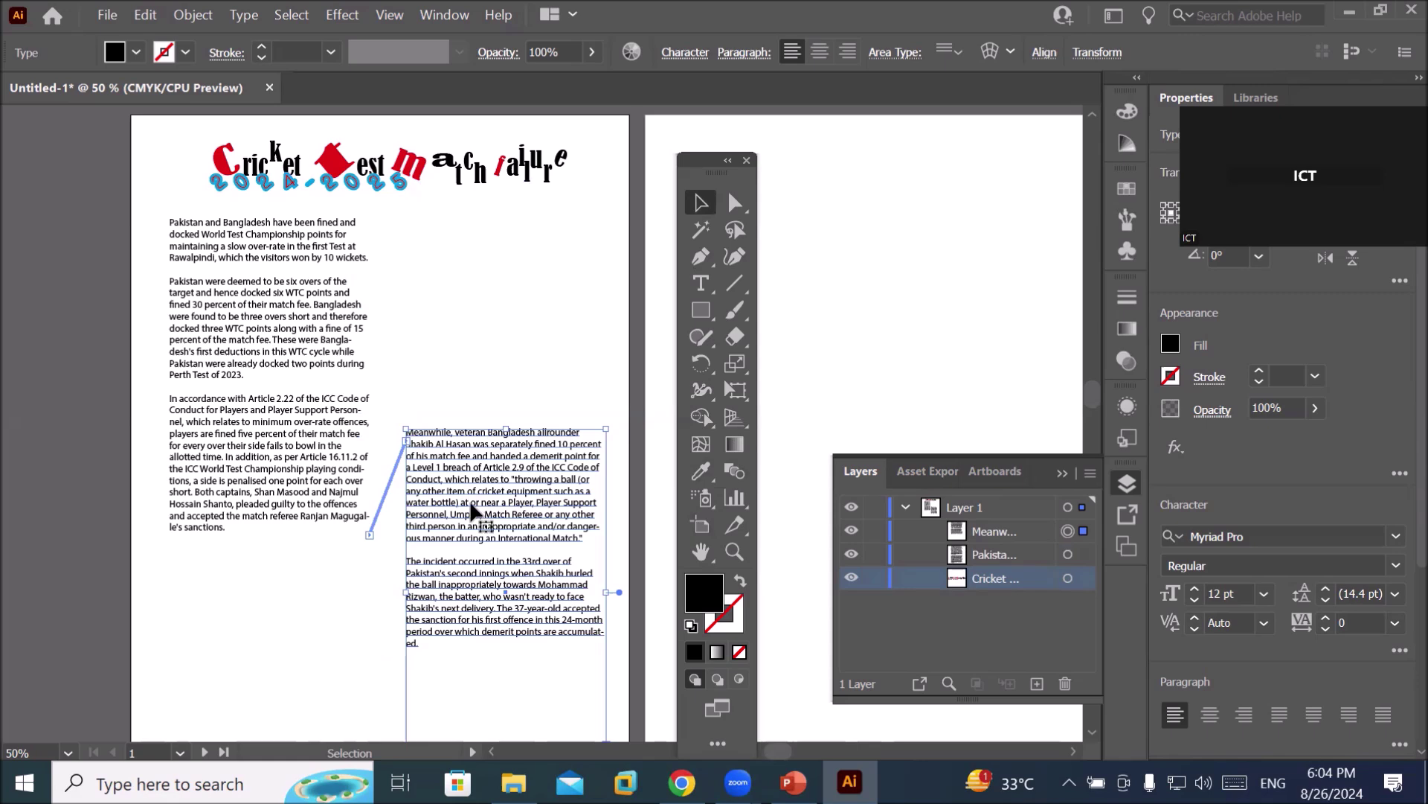
Try shorter heights for the linked second frame, ending a little below the article's last paragraph.
scroll(490, 527, "down", 2)
scroll(570, 653, "up", 1)
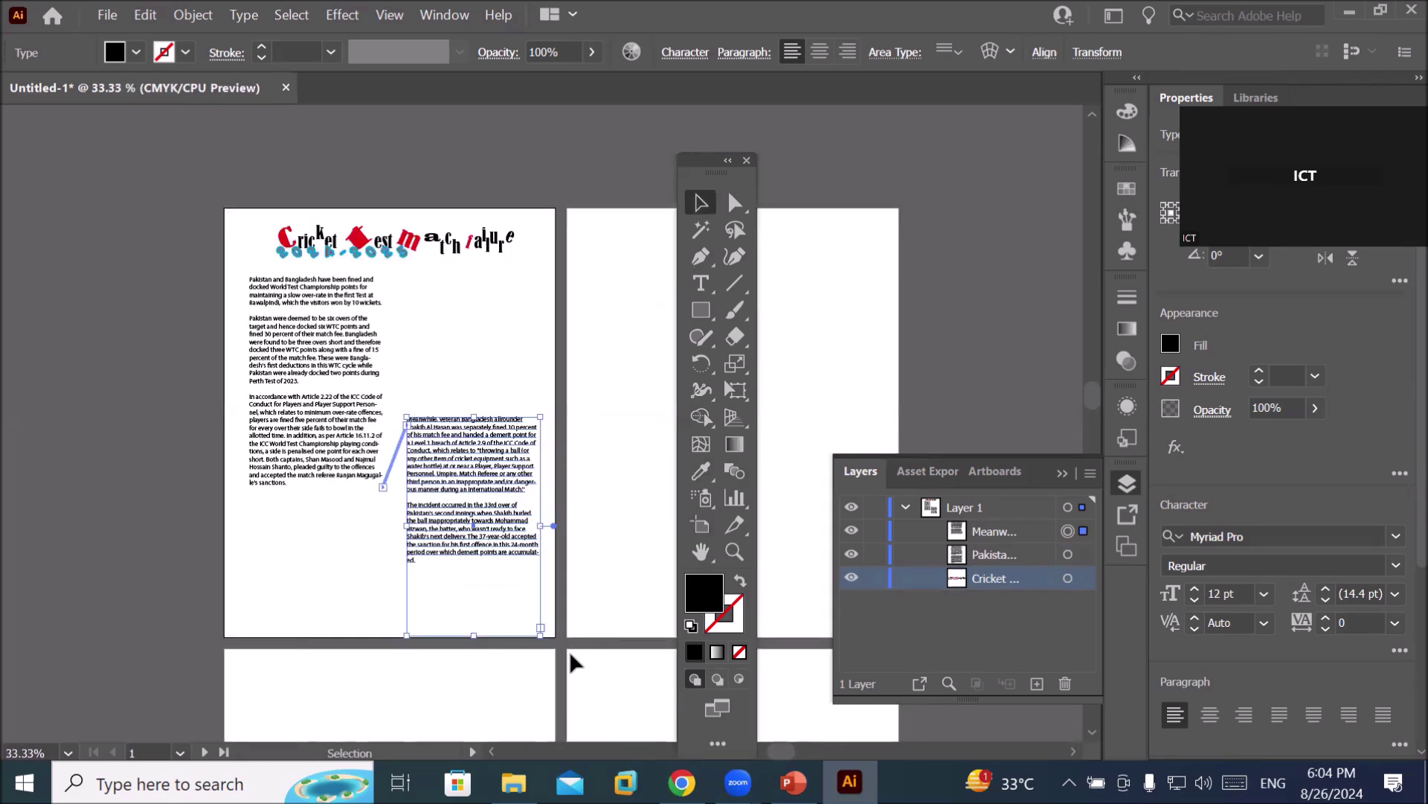
left_click_drag(474, 636, 474, 552)
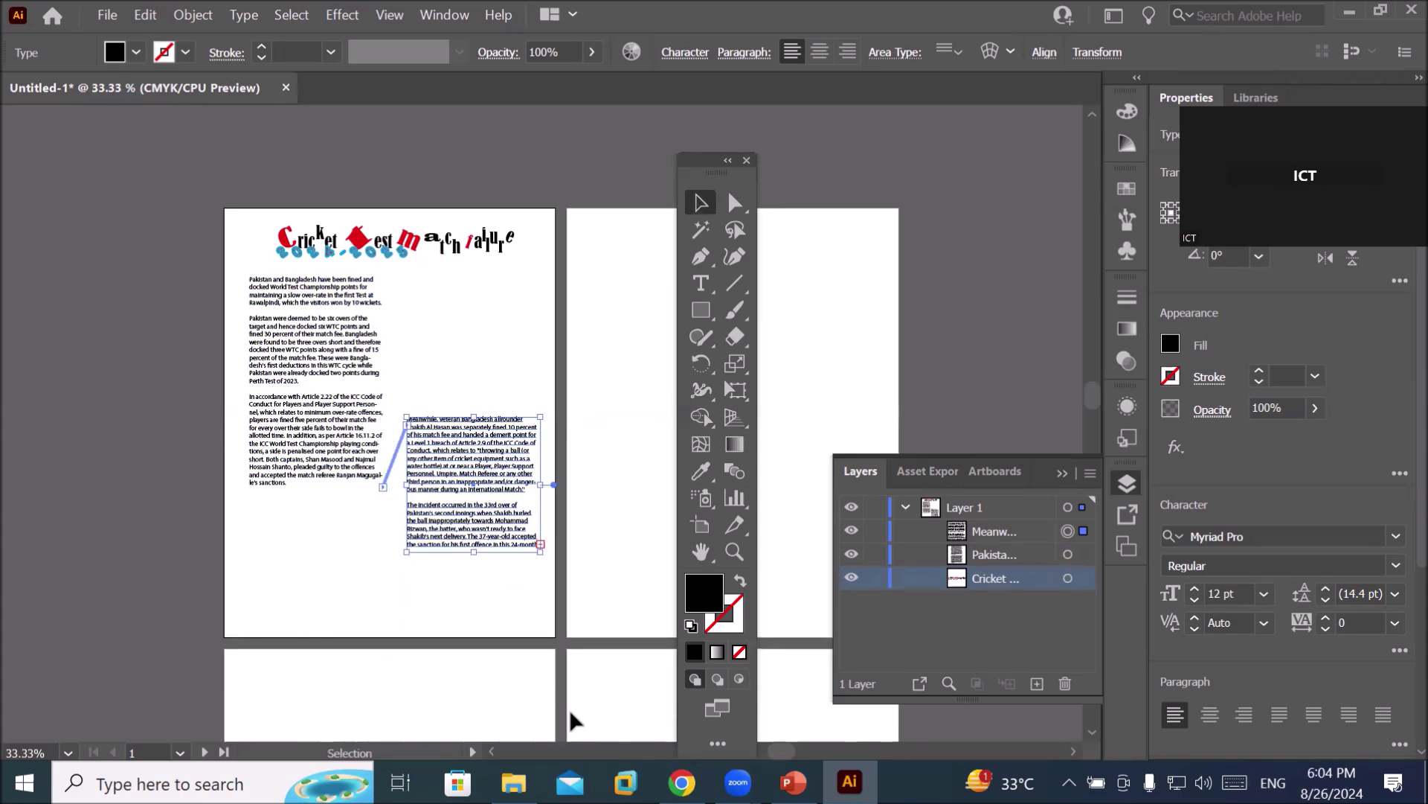
left_click_drag(477, 554, 474, 597)
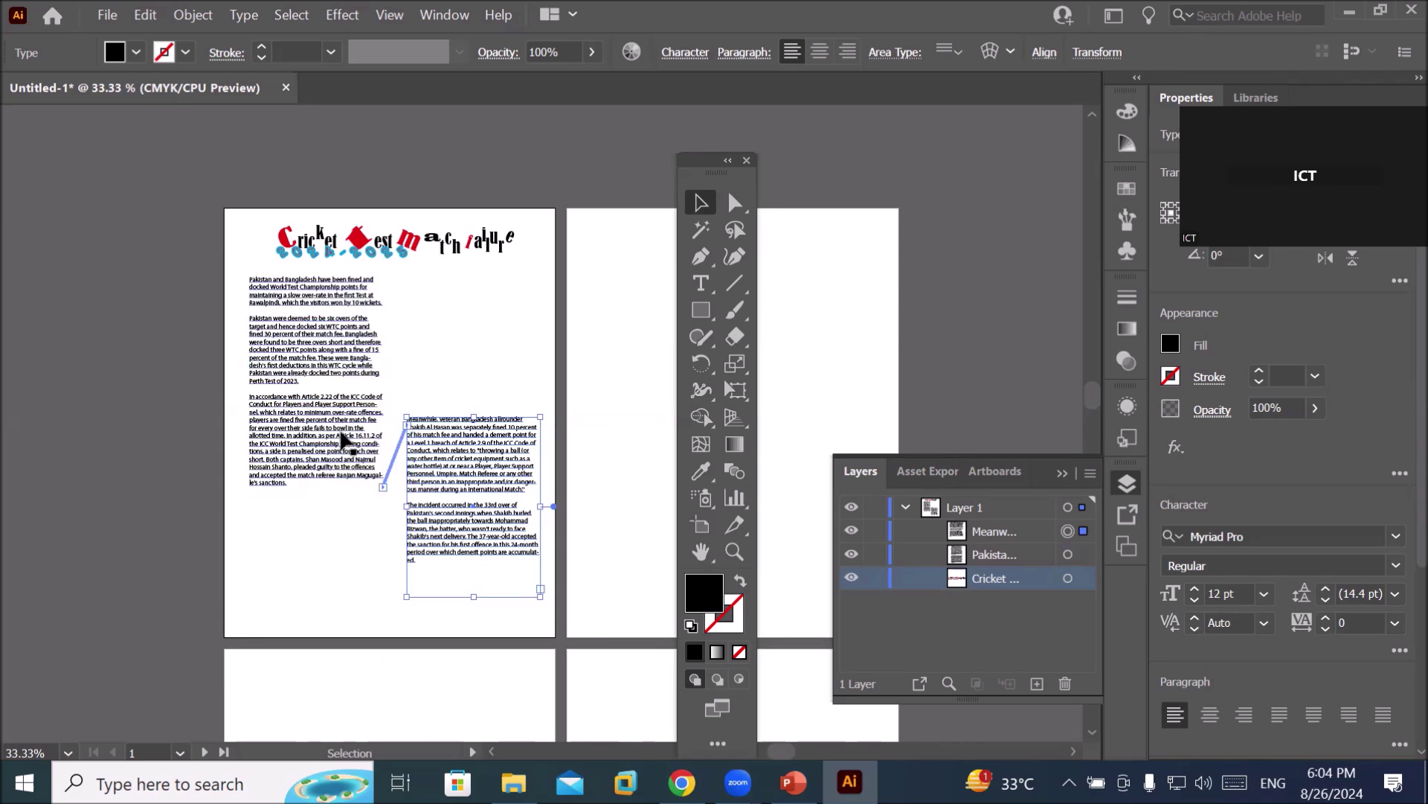
Undo both height changes and the creation of the linked second text frame.
scroll(405, 471, "up", 2, "alt")
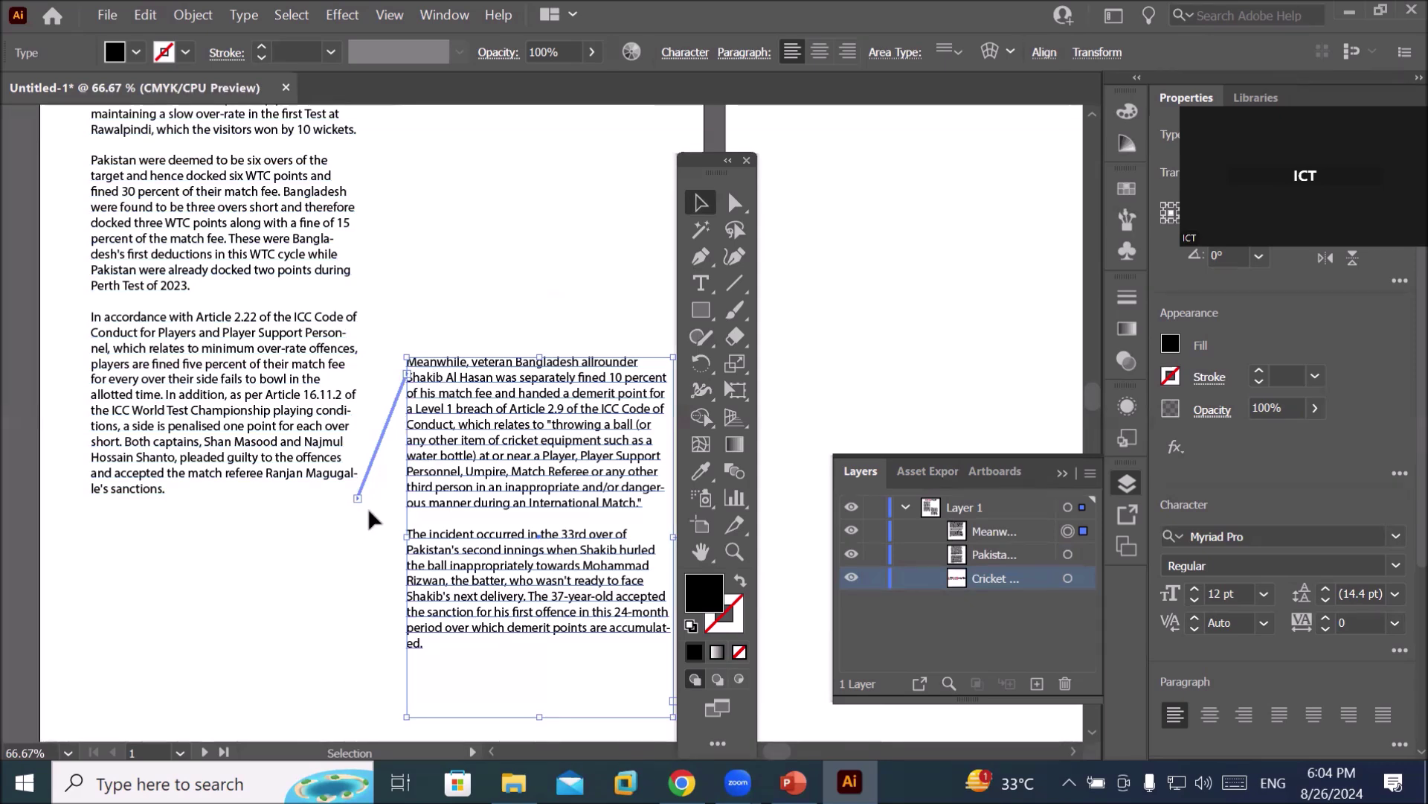
scroll(375, 496, "down", 2, "alt")
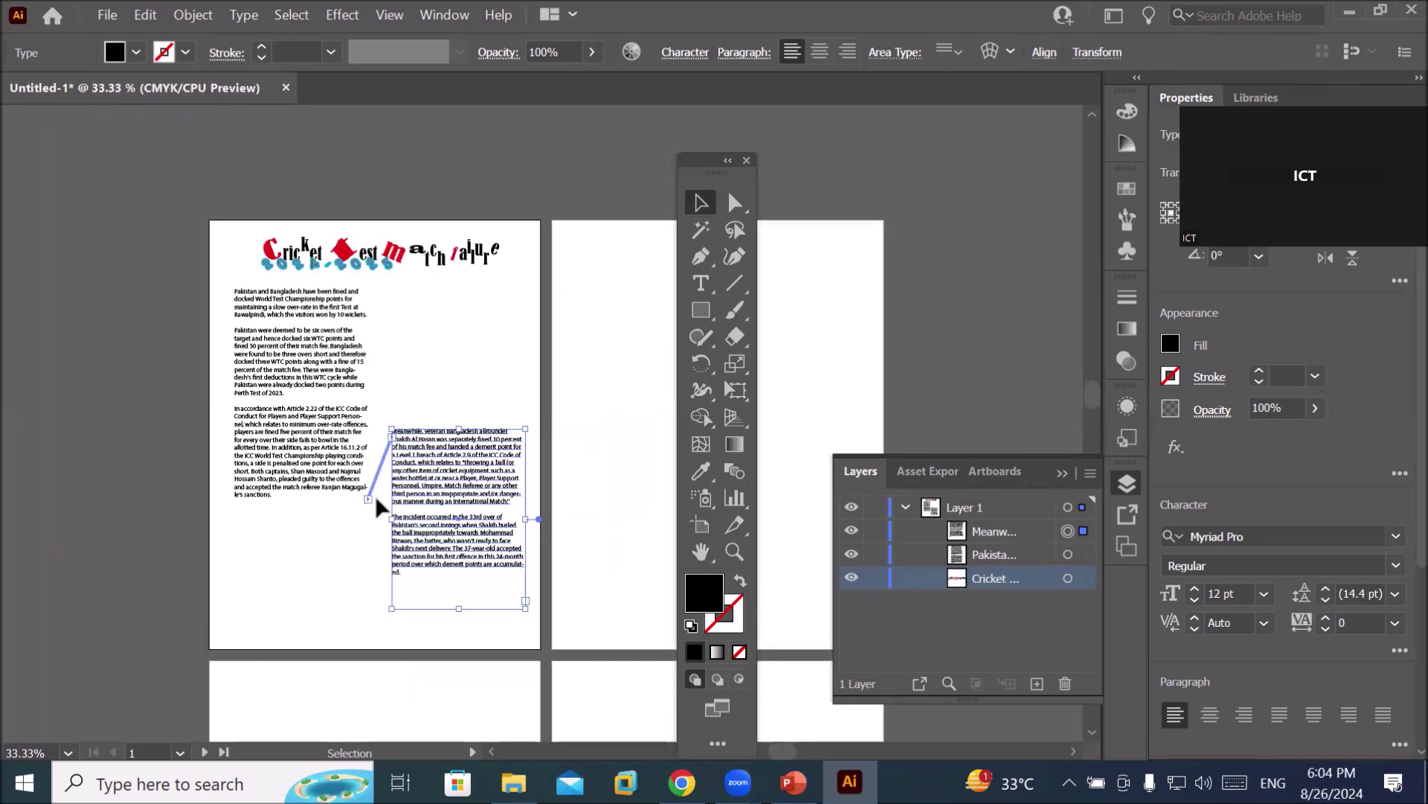
key("ctrl+z")
key("ctrl+z")
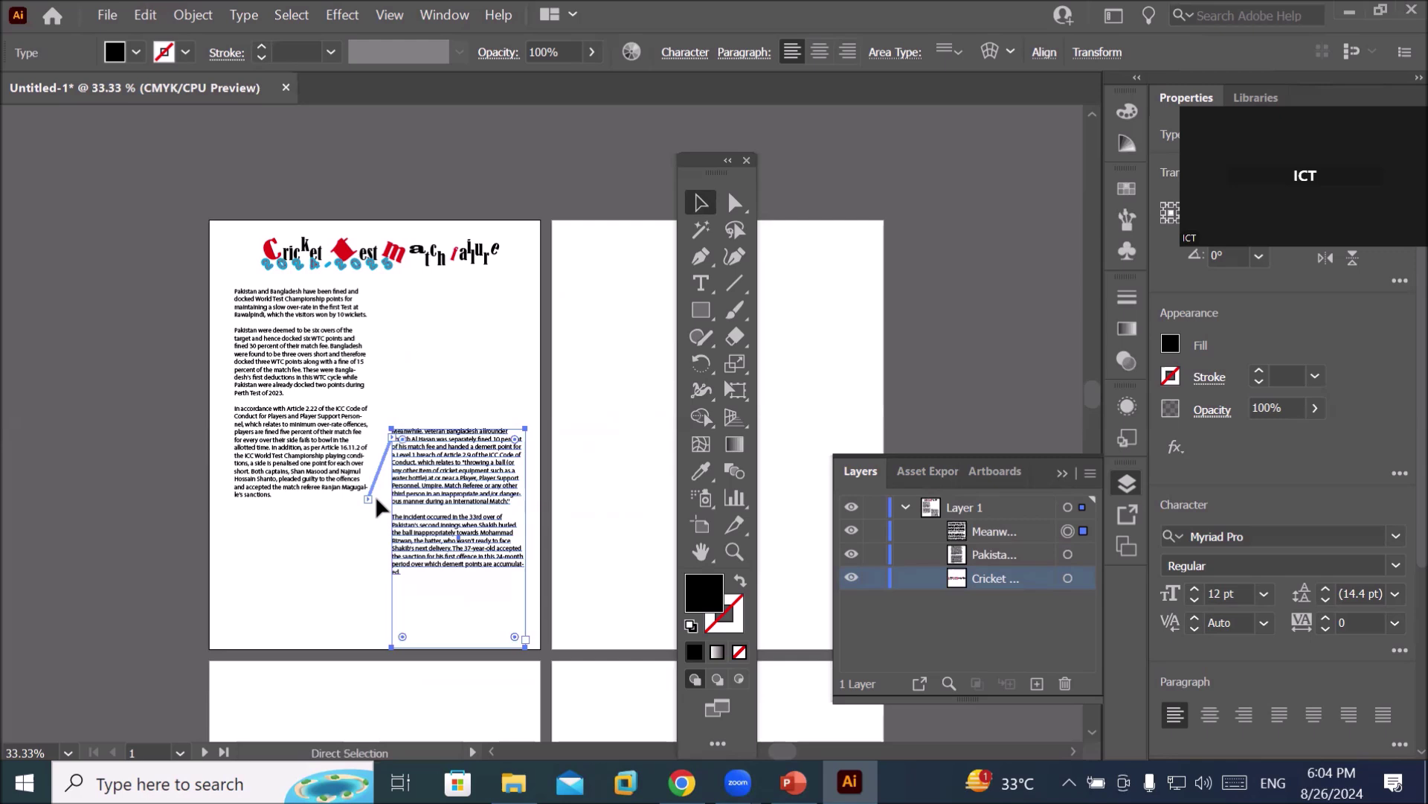
key("ctrl+z")
Delete the remaining article text frame in the left-hand column below the heading.
left_click(371, 500)
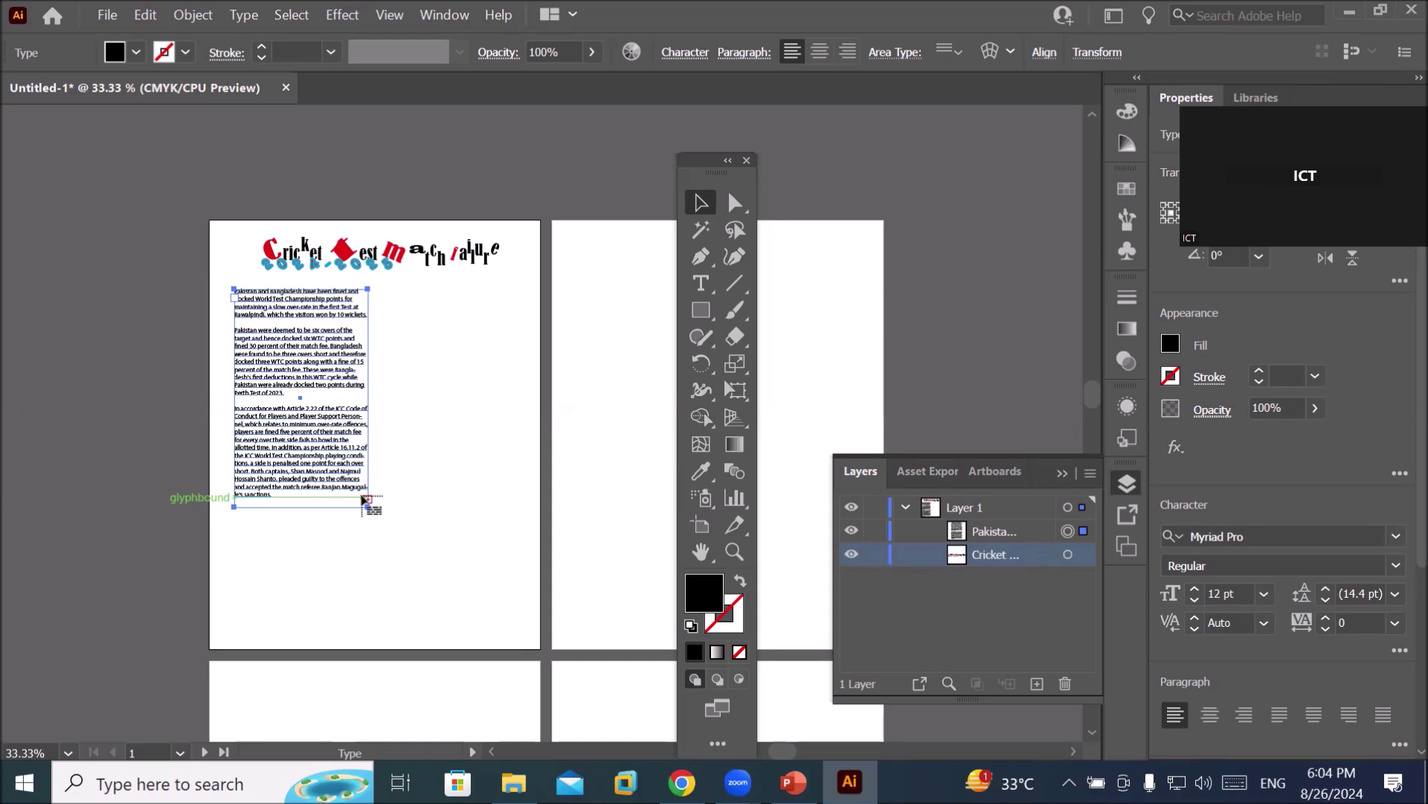
left_click(705, 206)
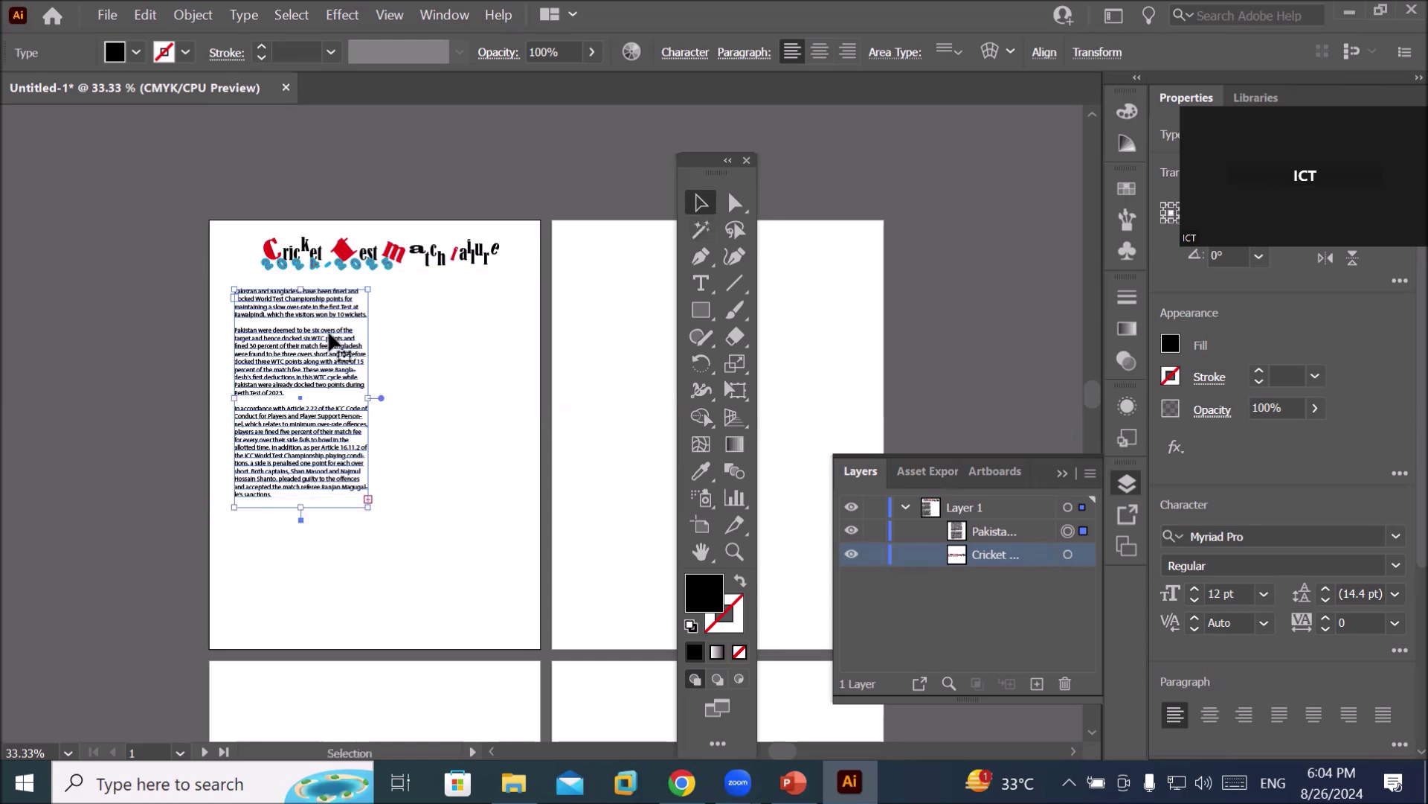
key("Delete")
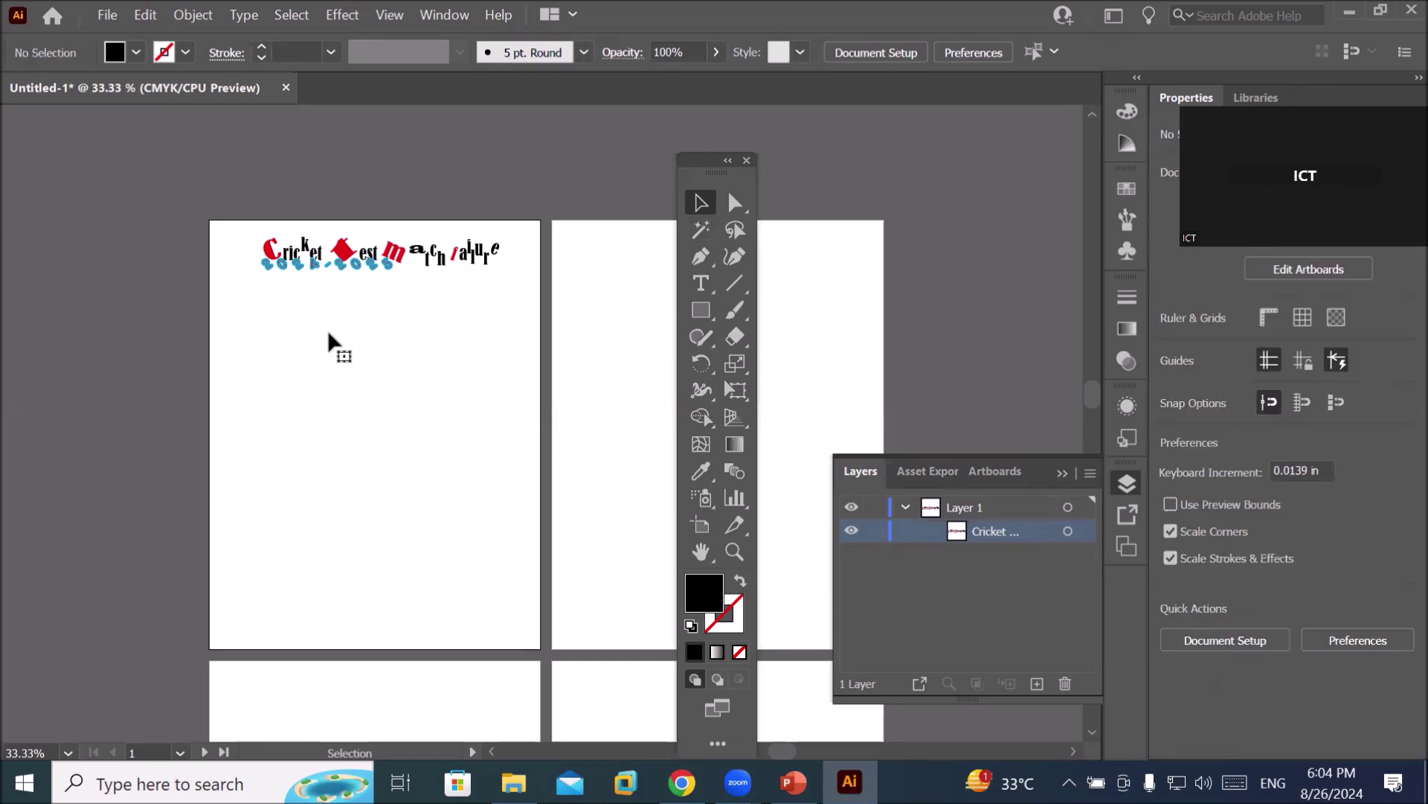
Draw a tall black ellipse below the heading in the page's left half and choose the Area Type tool.
left_click_drag(712, 305, 760, 367)
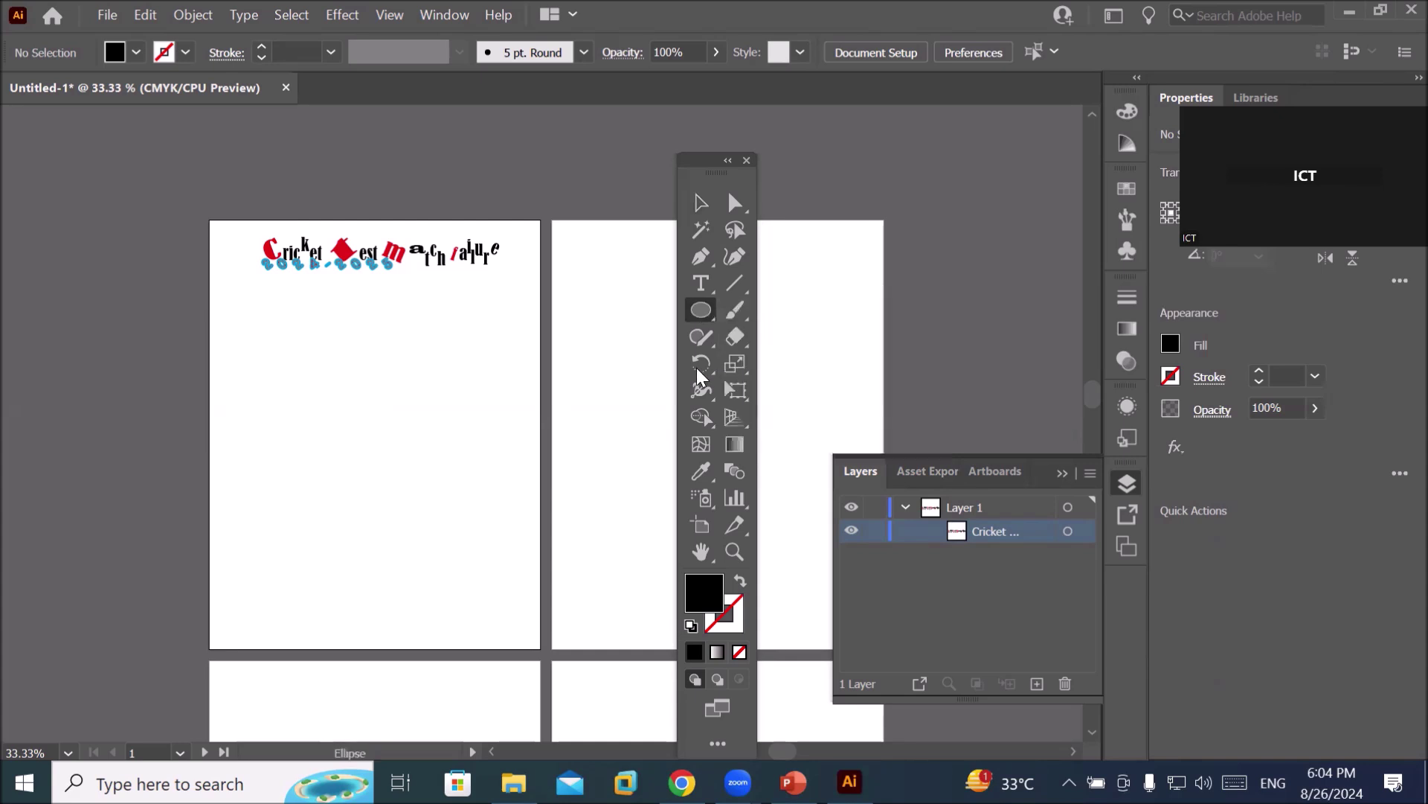
left_click_drag(235, 298, 380, 535)
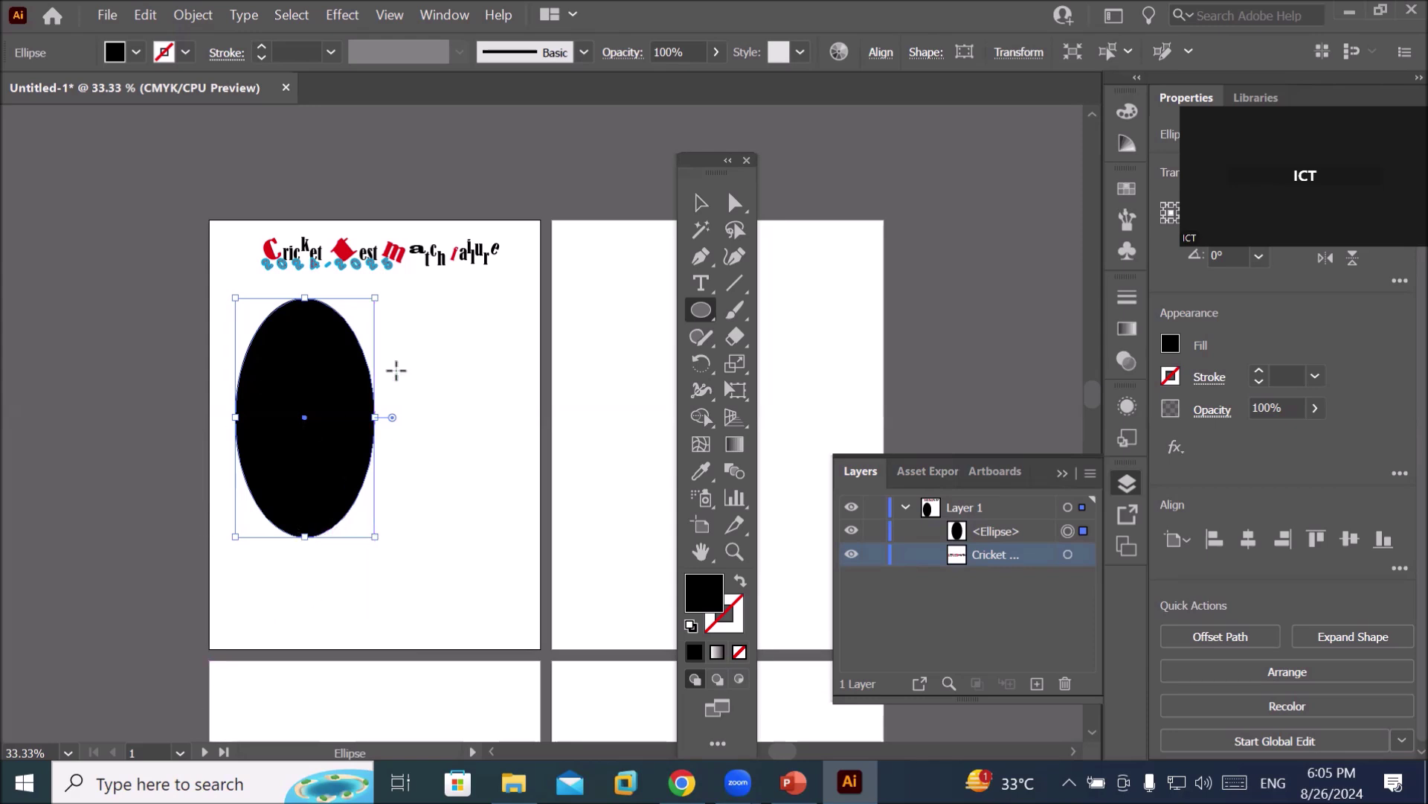
left_click(694, 281)
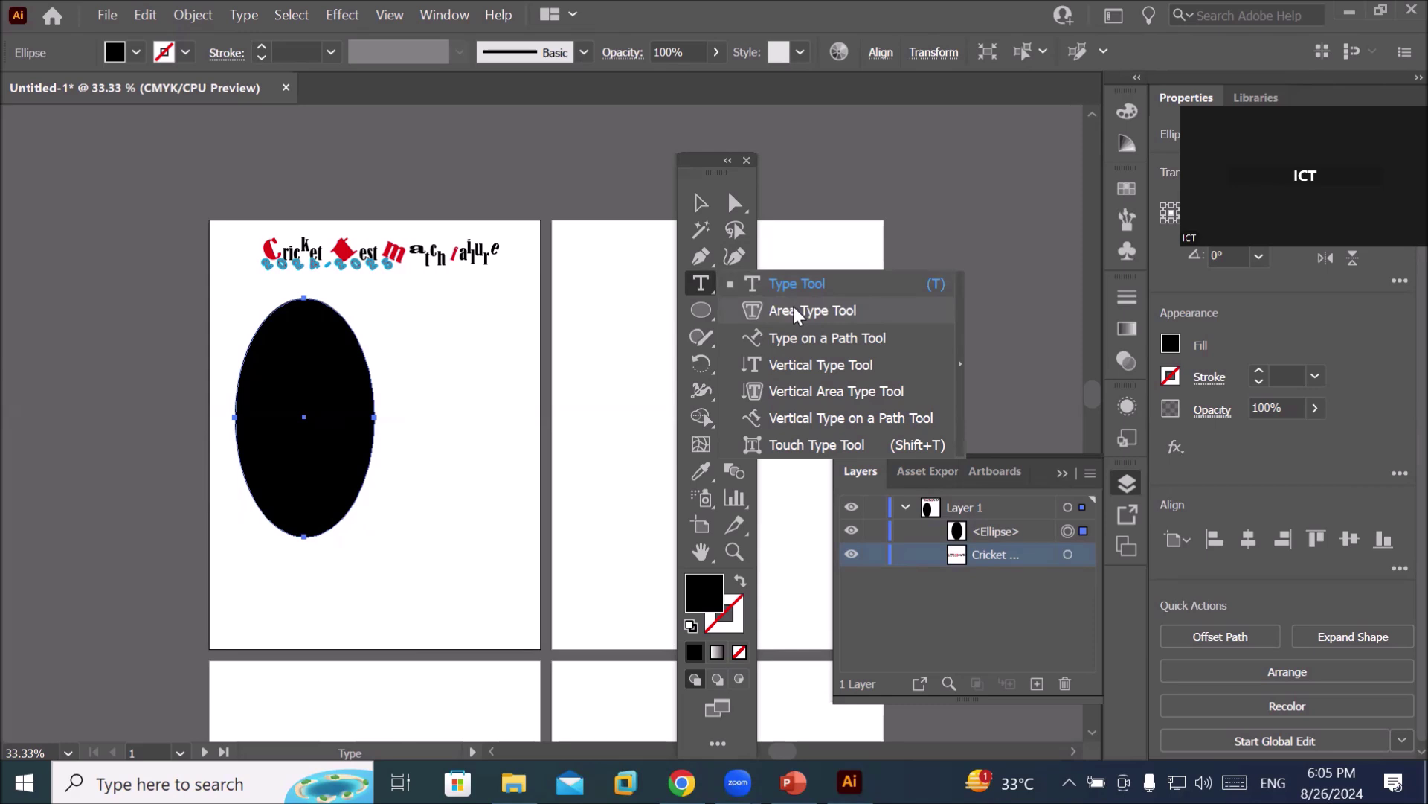
left_click(869, 312)
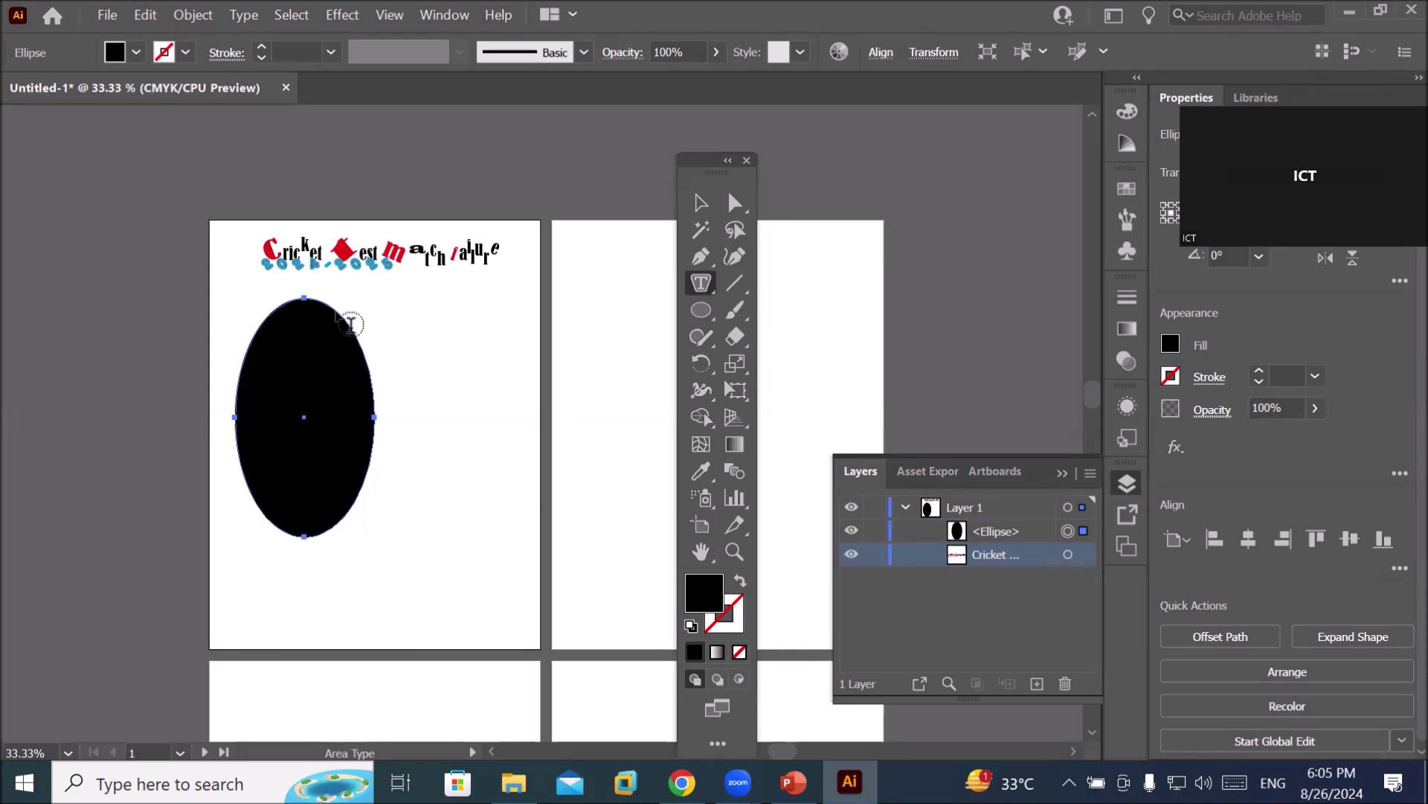
Try to create area type inside the black ellipse, including once with its entry highlighted in the layer list.
scroll(273, 328, "up", 3)
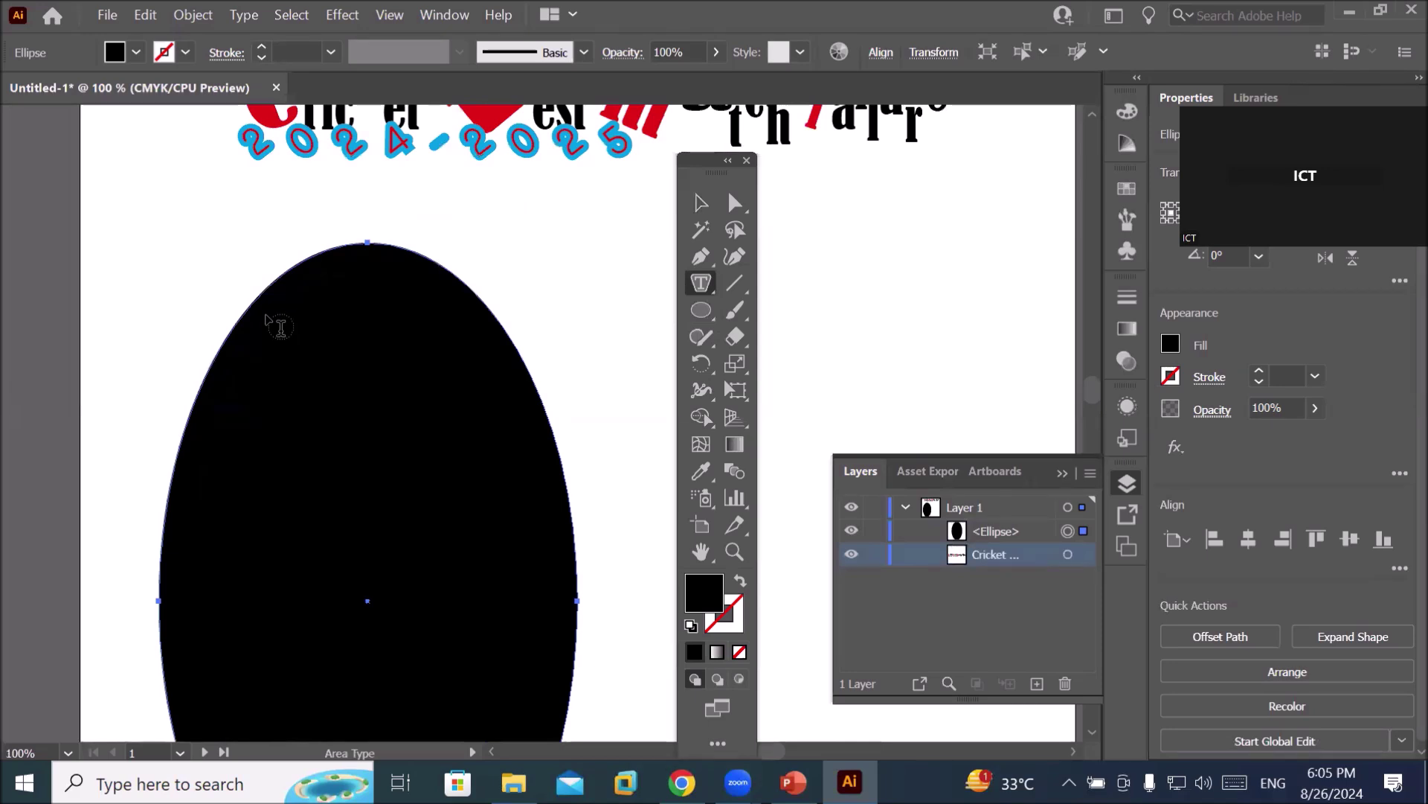
left_click(277, 325)
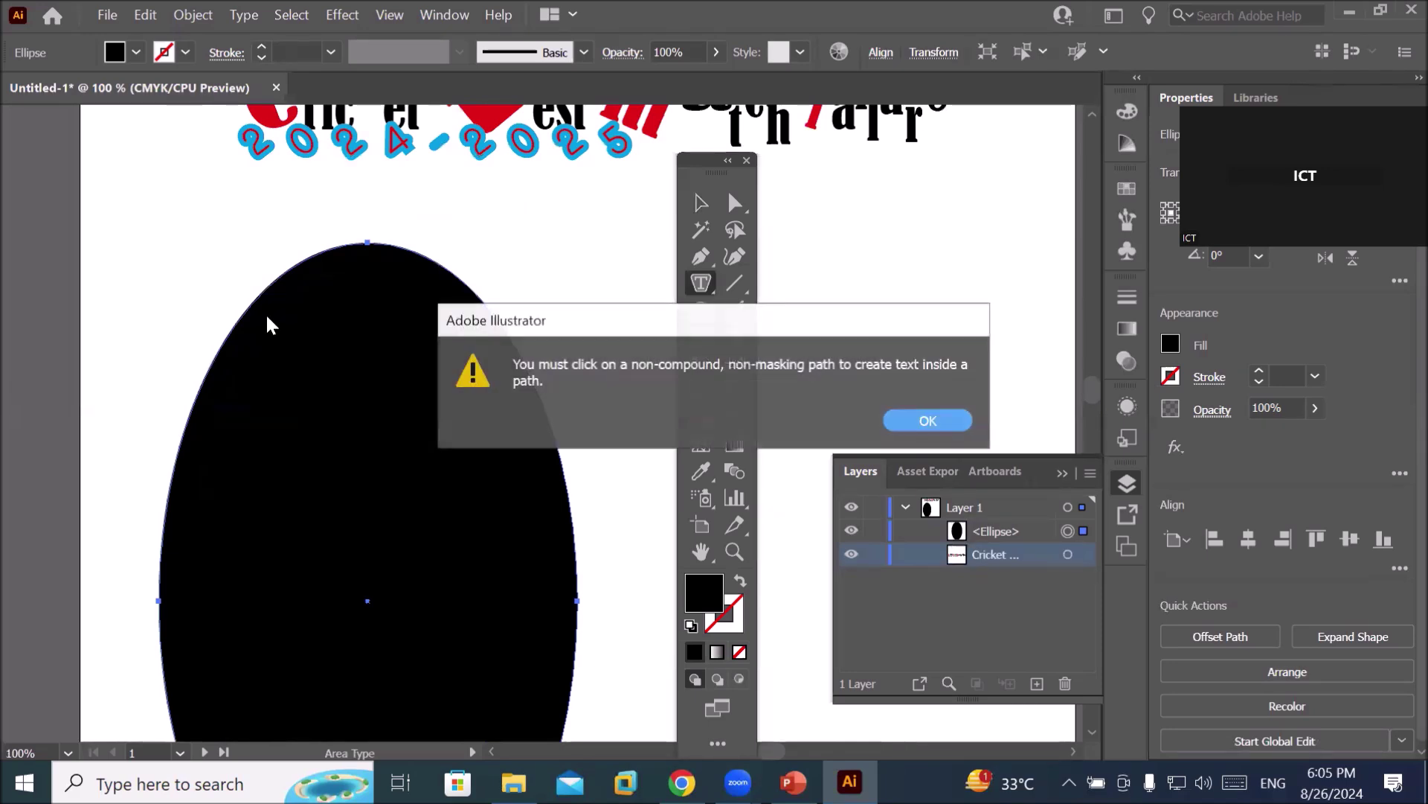
left_click(923, 421)
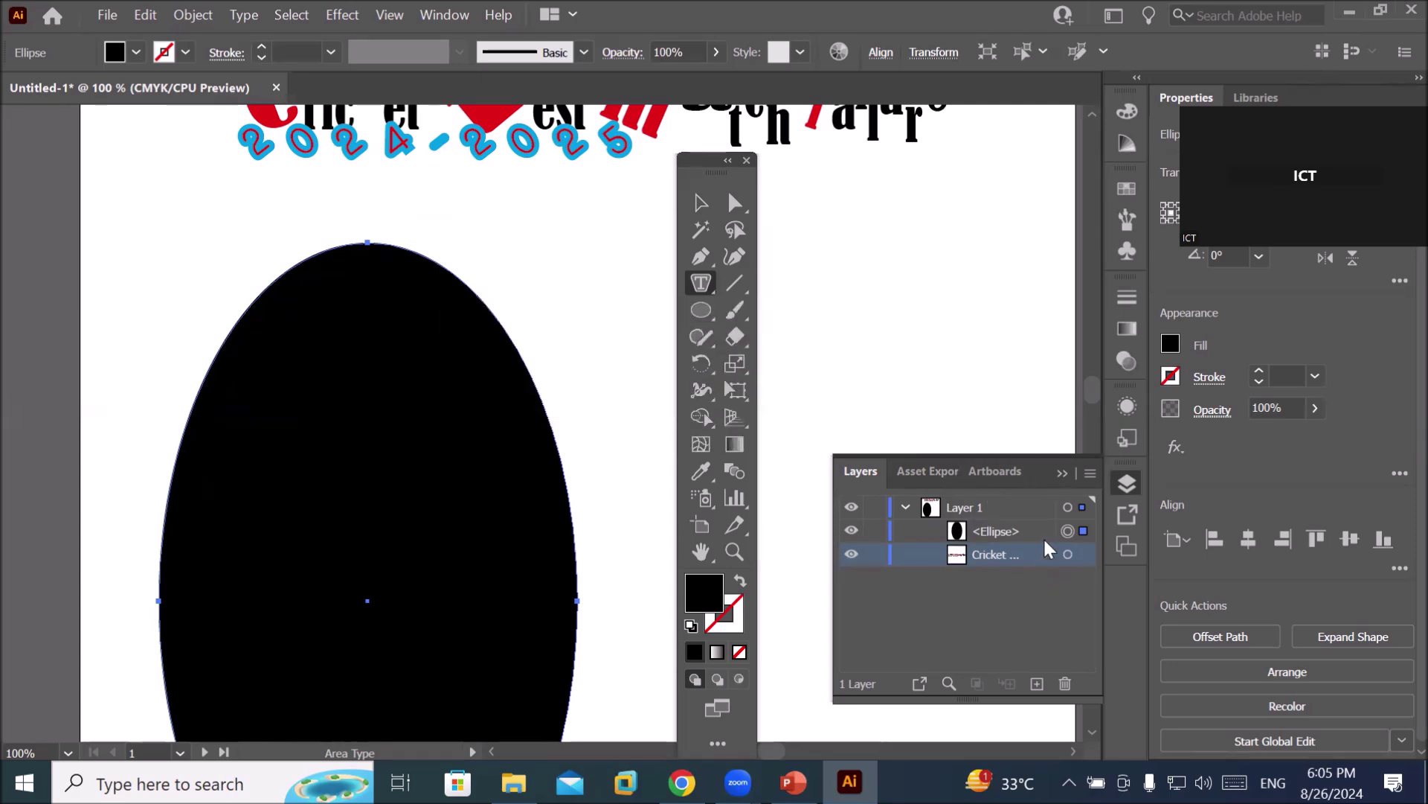
left_click(993, 530)
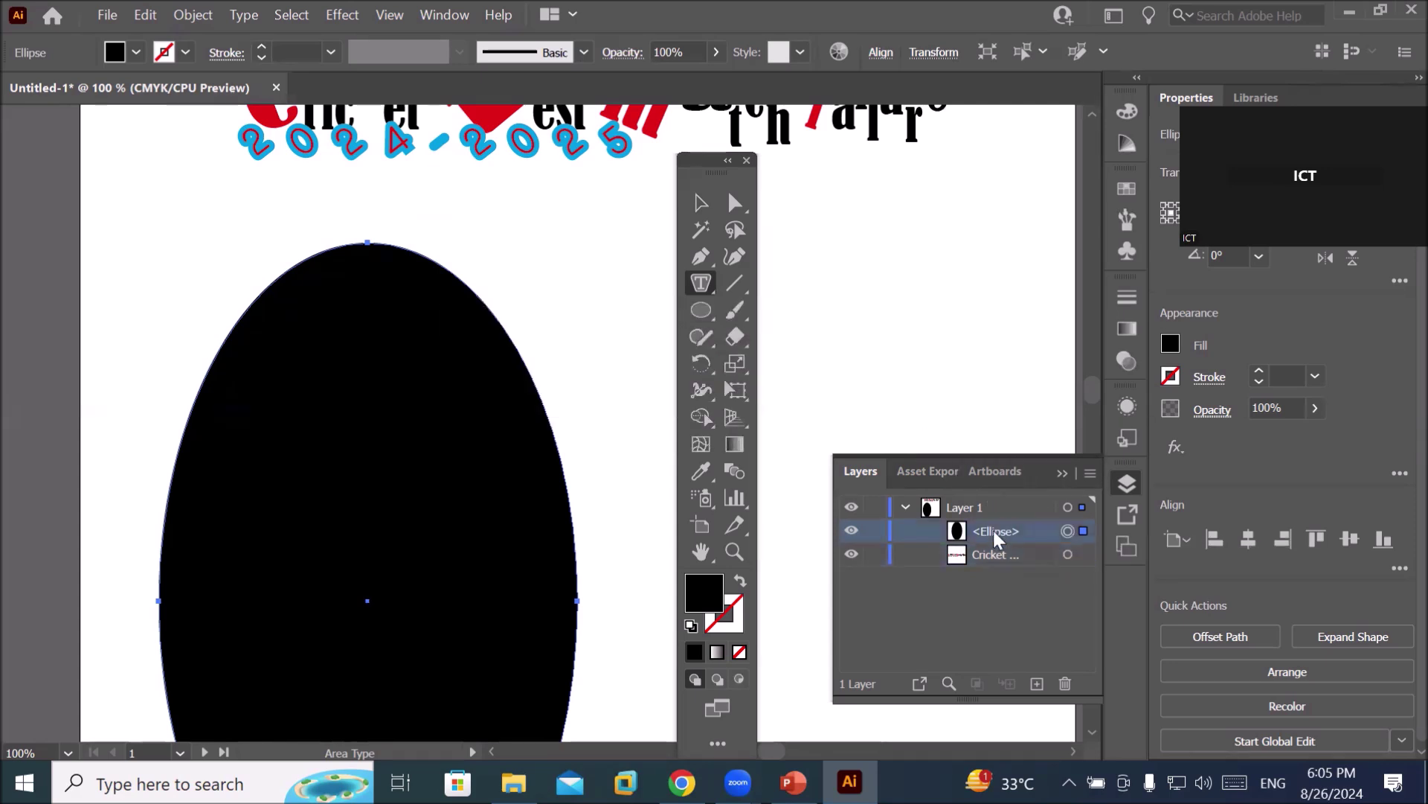
left_click(253, 414)
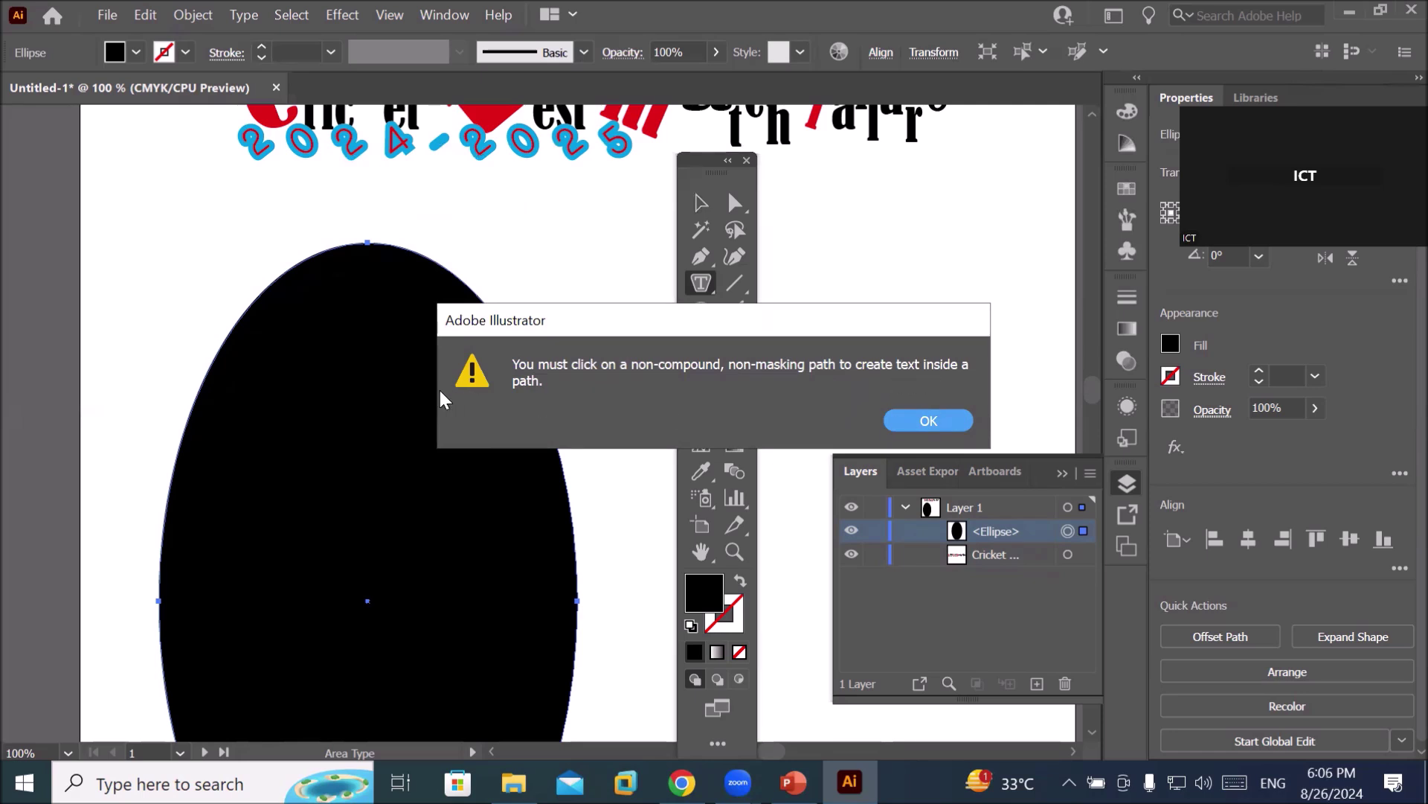
left_click(923, 426)
Remove the ellipse's fill and give it a black stroke.
key("ctrl+minus")
key("ctrl+minus")
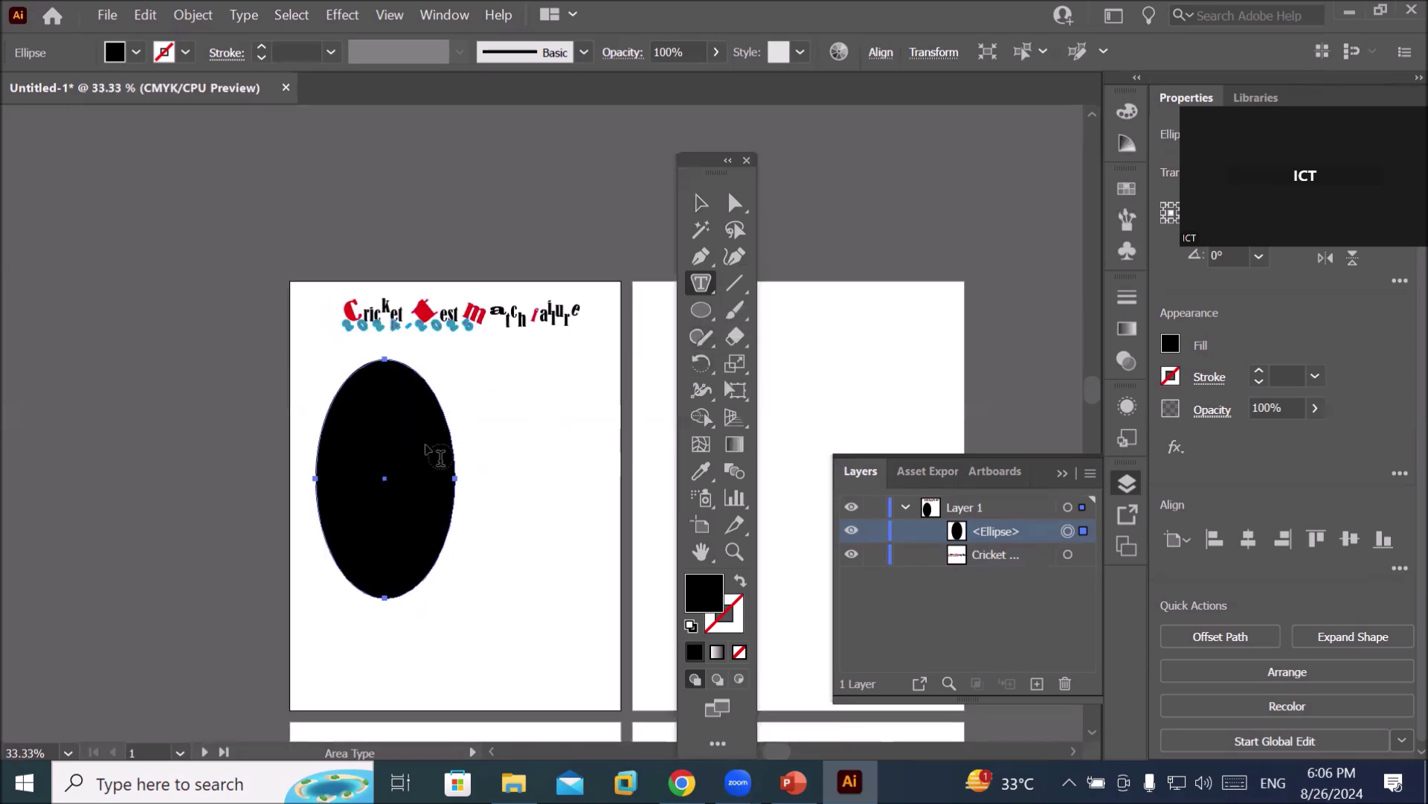
left_click(134, 50)
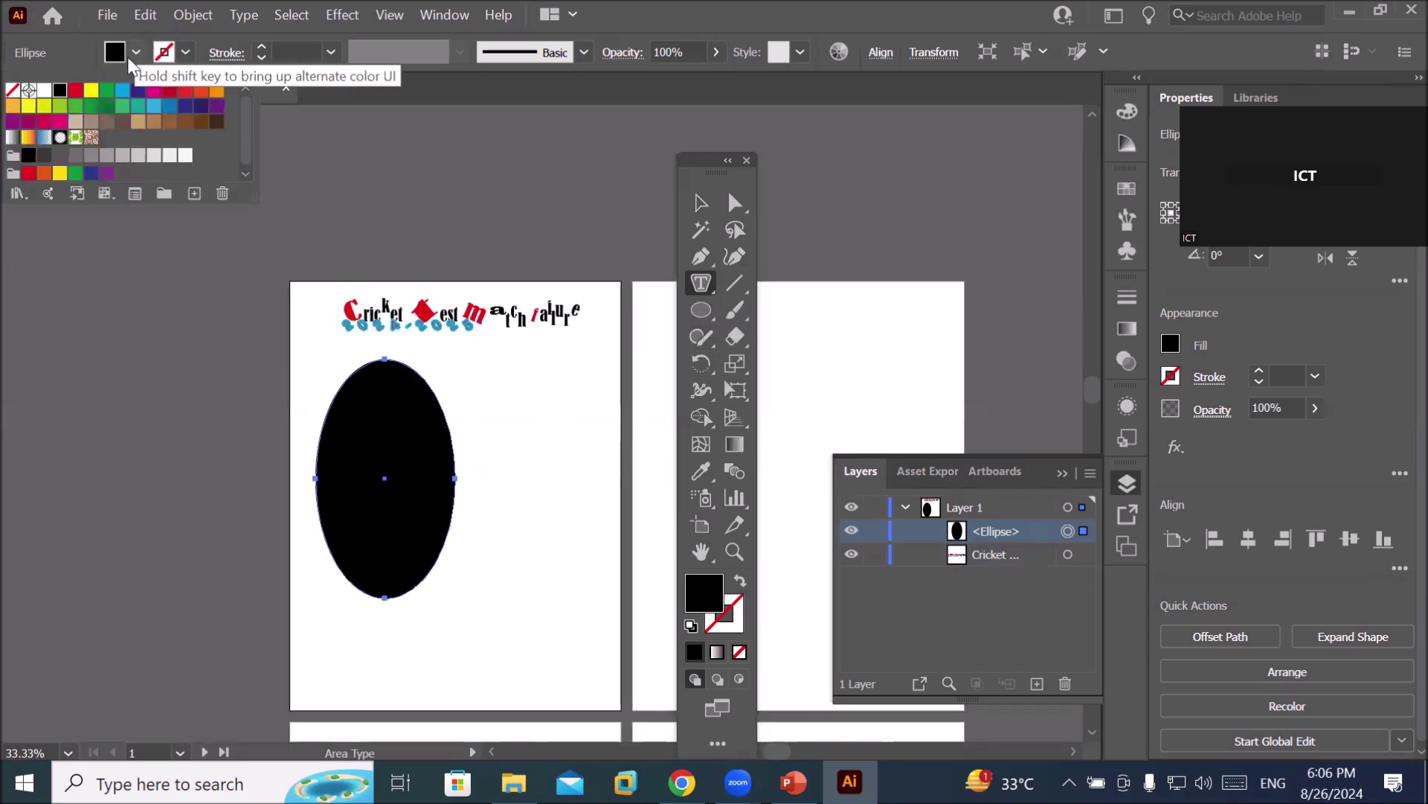
left_click(12, 91)
left_click(186, 55)
left_click(186, 54)
left_click(59, 90)
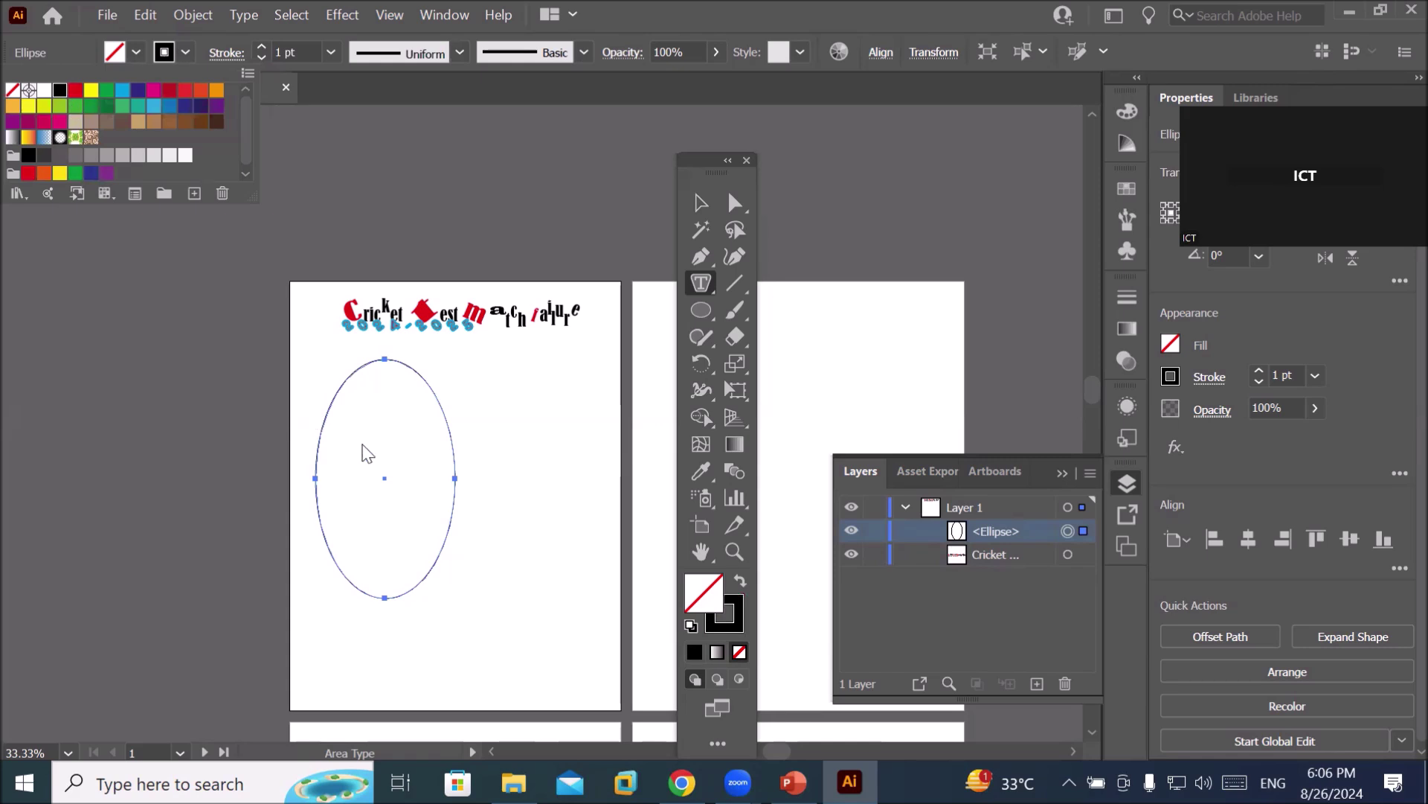
Turn the outlined ellipse into an area type container and replace its placeholder text with the copied article.
left_click(1016, 534)
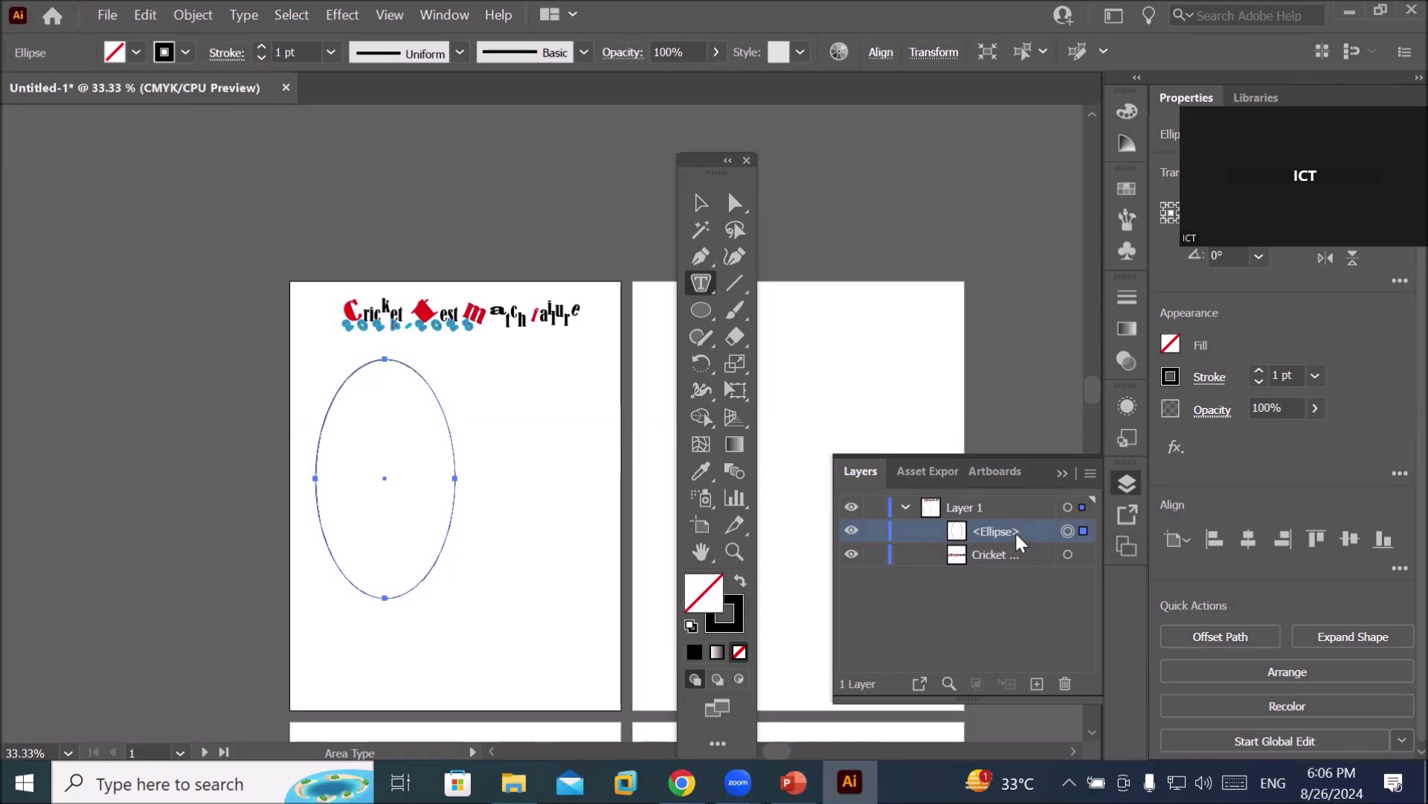
scroll(439, 521, "up", 2)
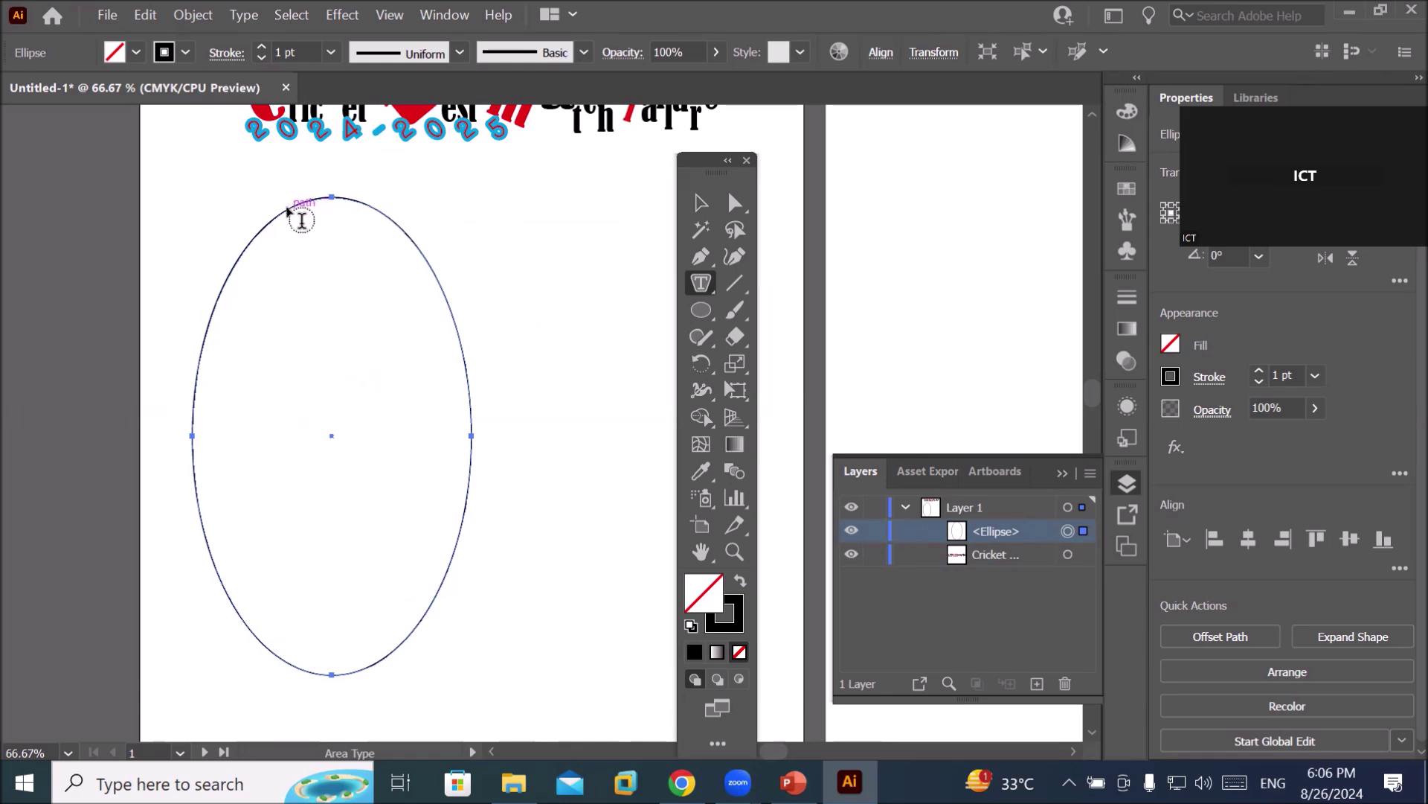
left_click(302, 219)
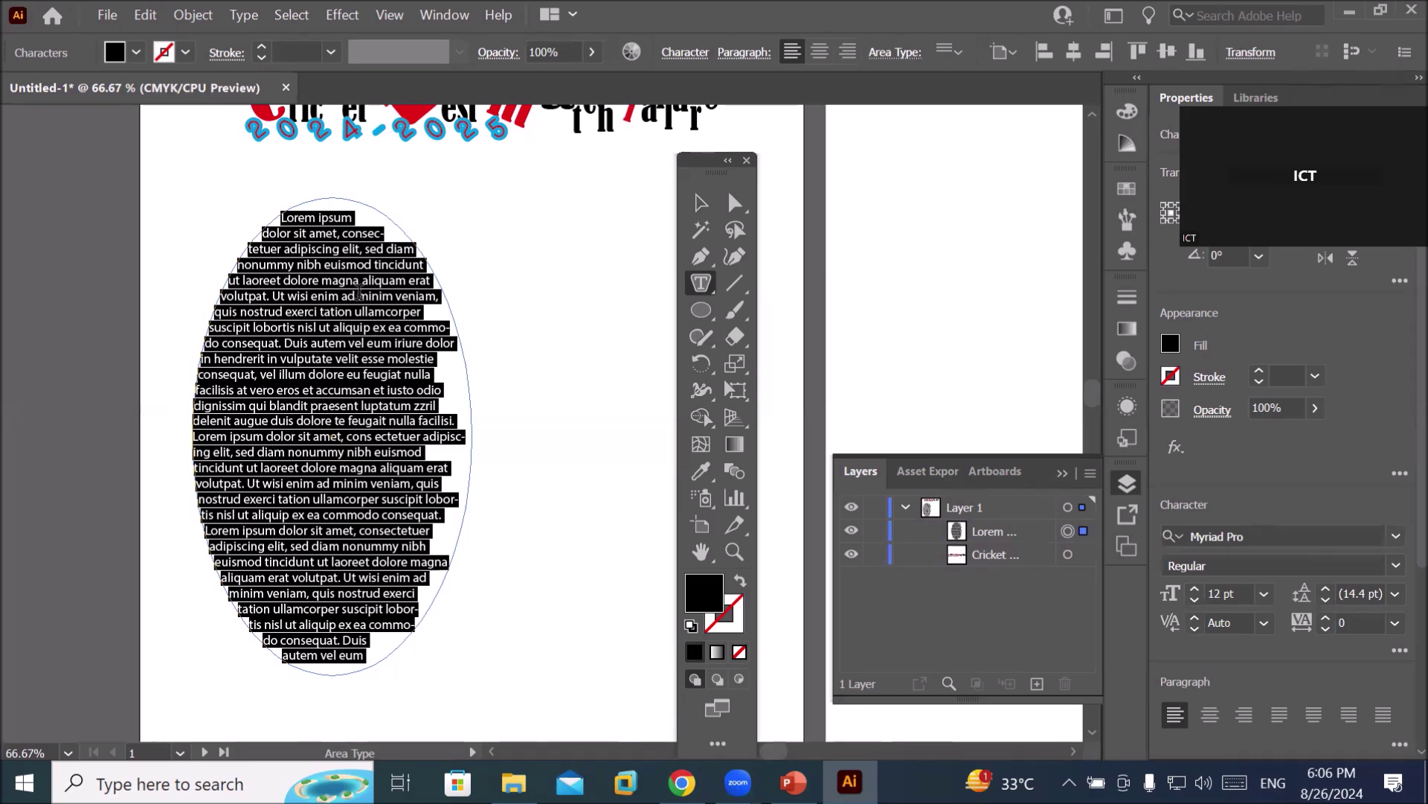
left_click(147, 16)
left_click(190, 135)
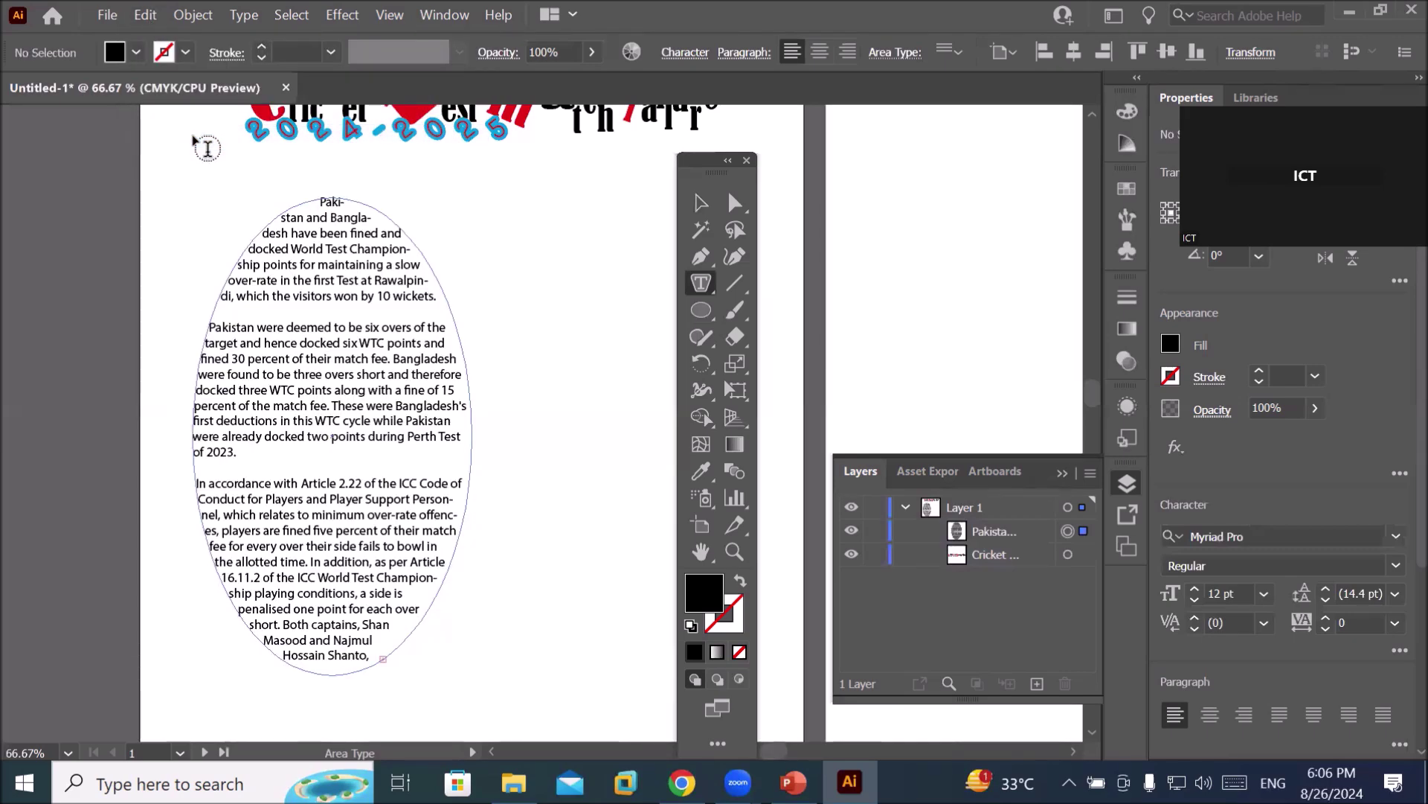
Examine the text at the ellipse's top curve and the overflow marker near its bottom, and switch to the Selection tool.
scroll(332, 197, "up", 3)
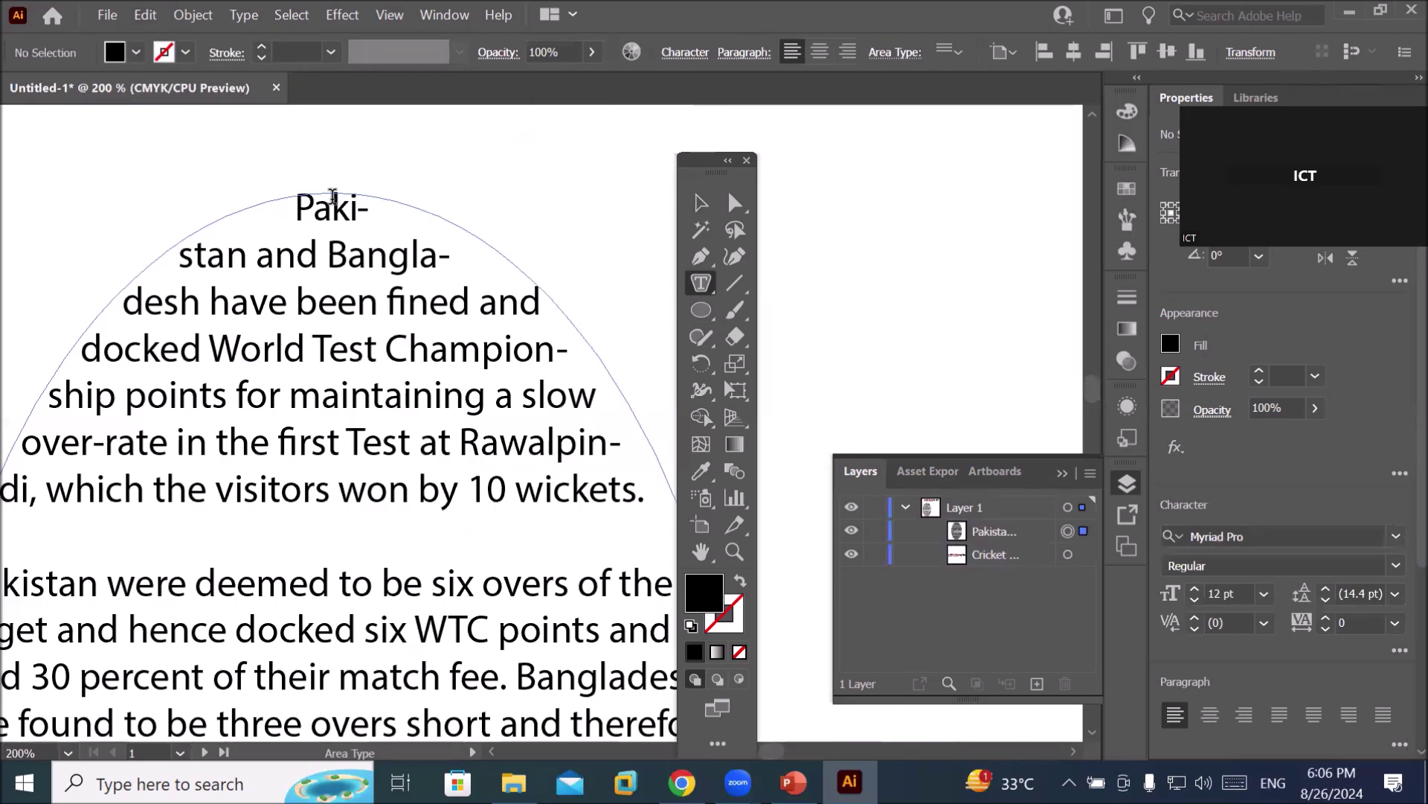
scroll(333, 196, "up", 1)
scroll(332, 196, "down", 4)
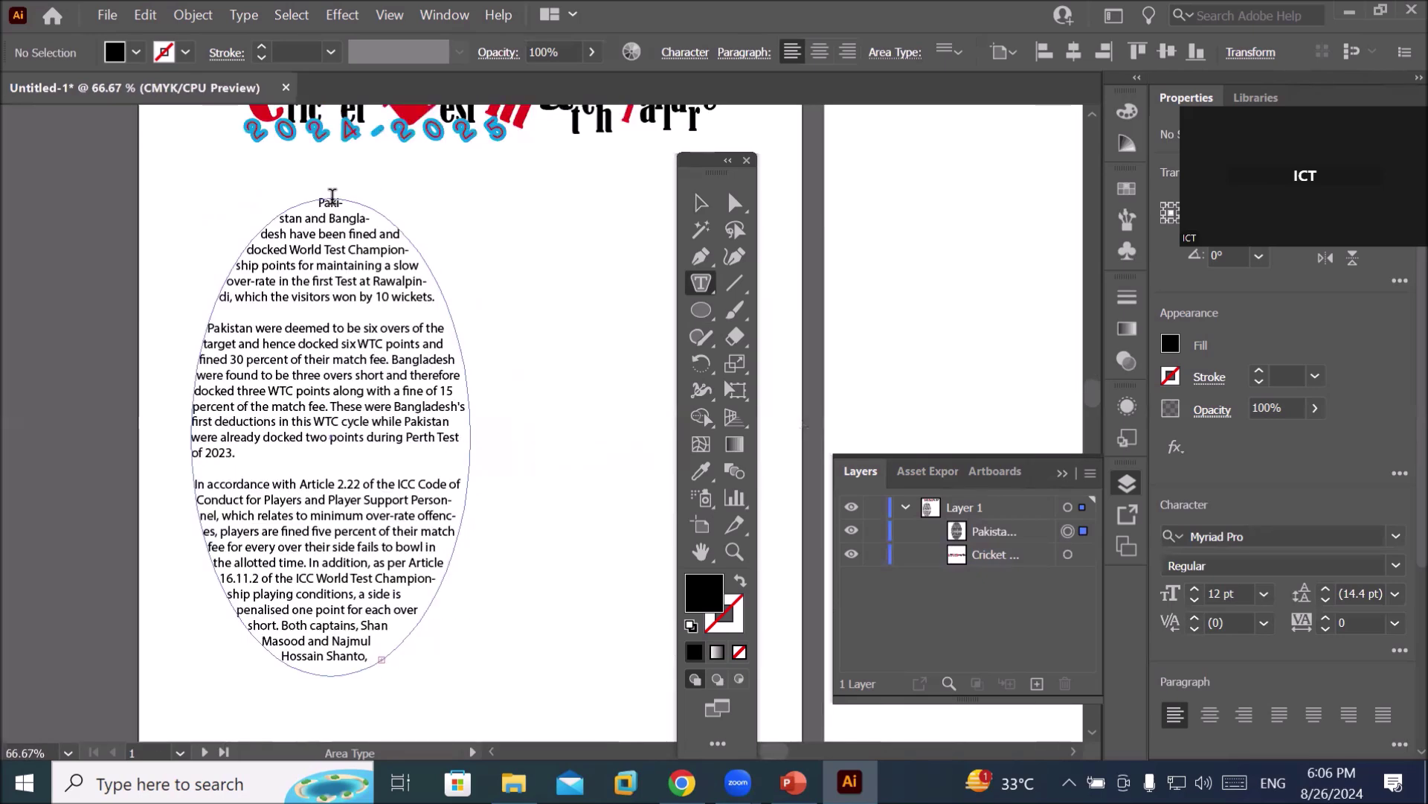
scroll(406, 700, "up", 1)
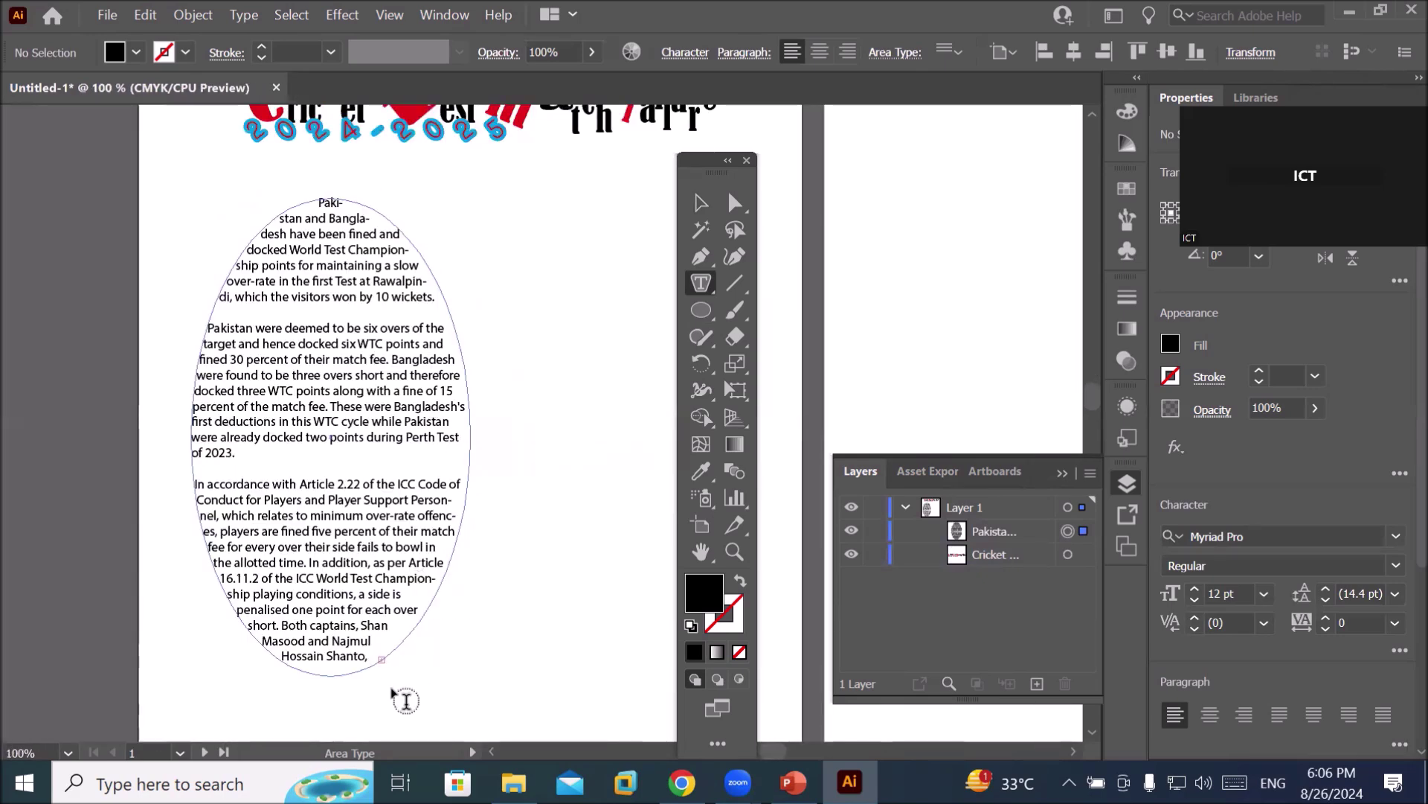
scroll(406, 700, "up", 1)
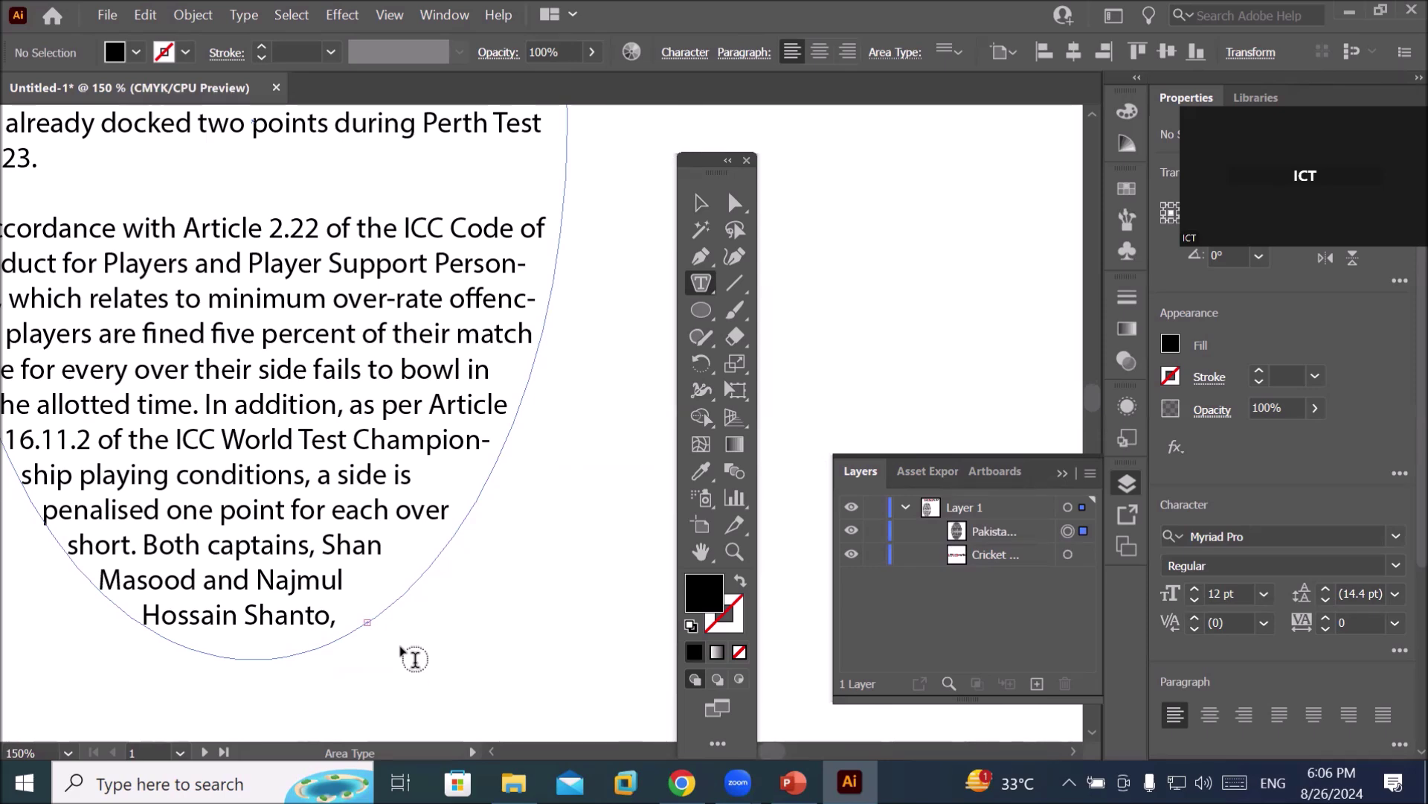
scroll(406, 649, "down", 3)
scroll(417, 655, "down", 1)
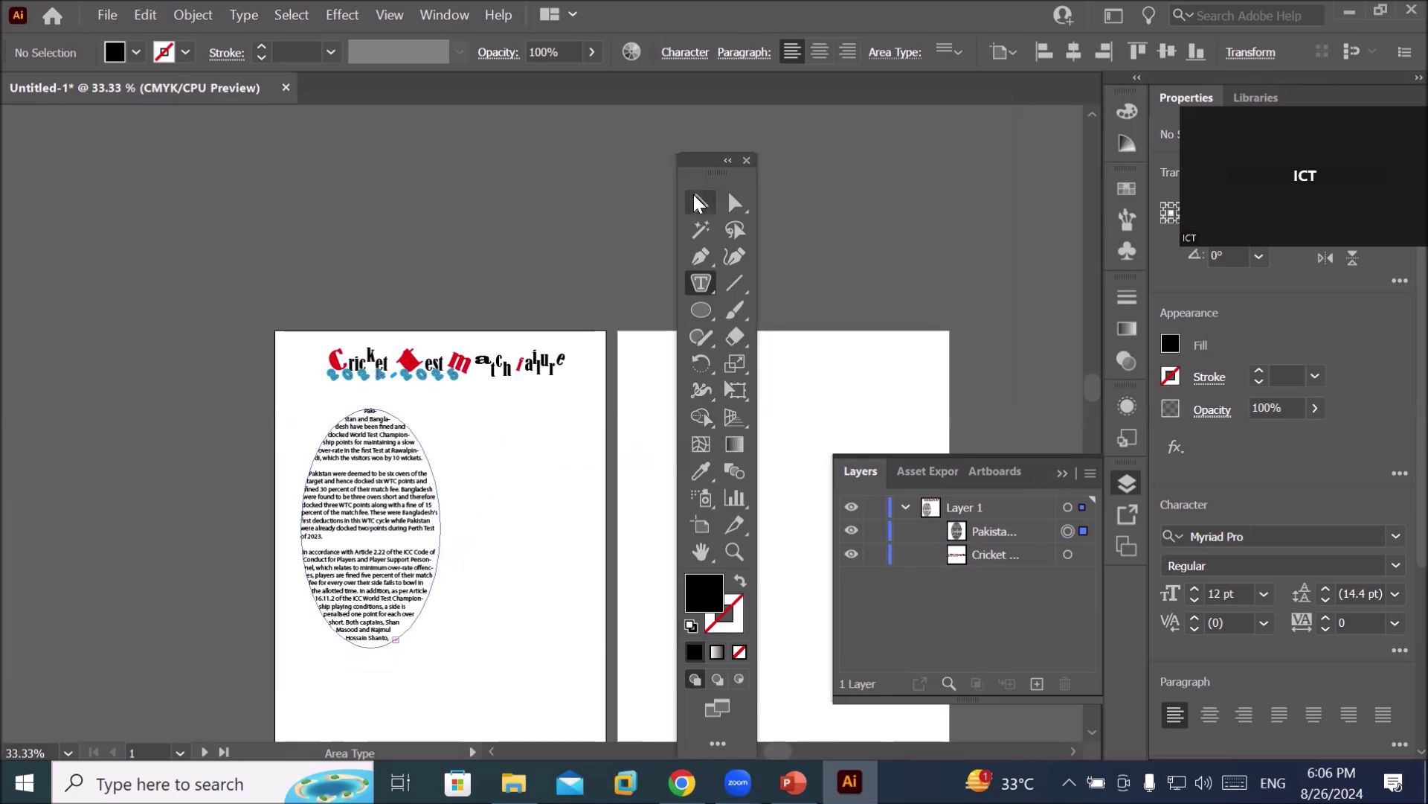
left_click(696, 197)
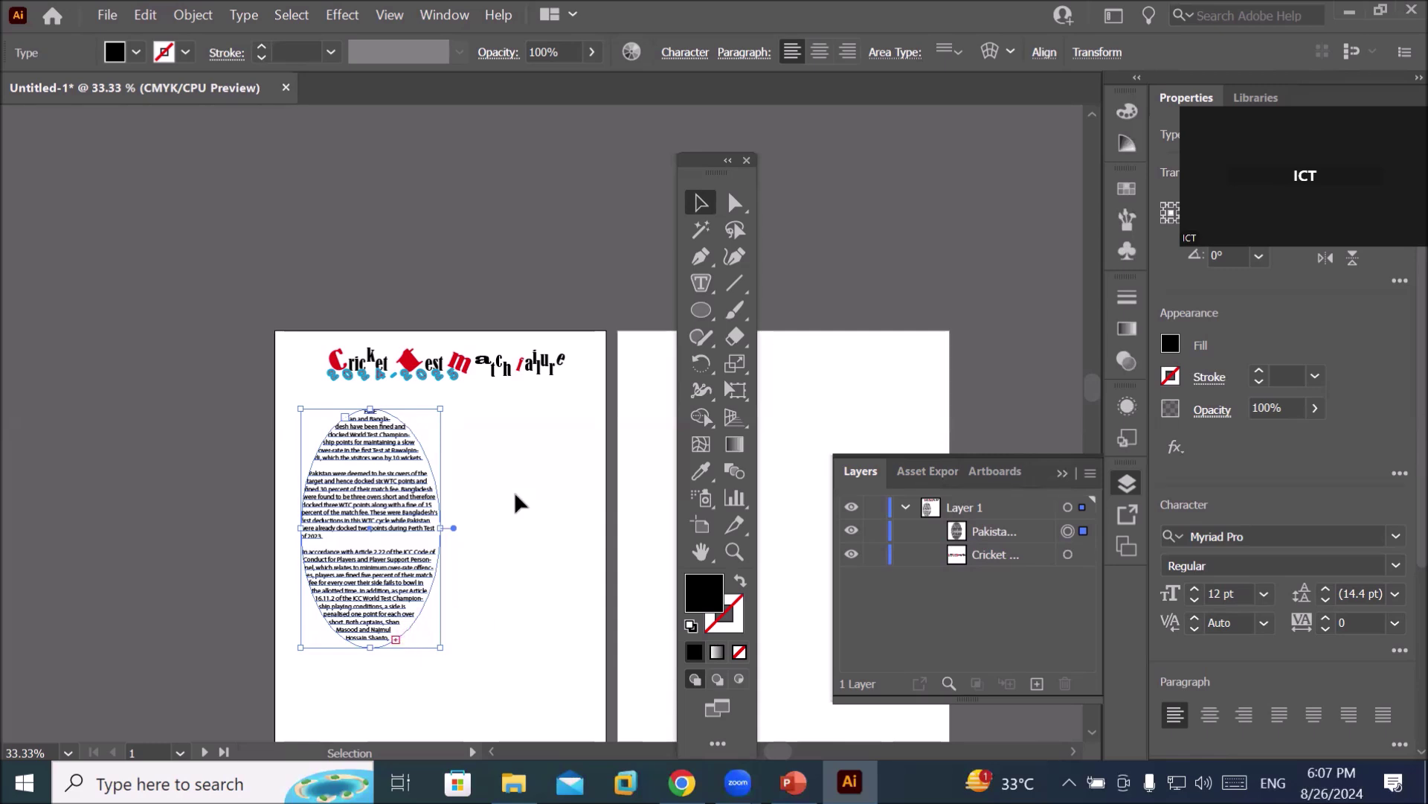
Thread the overflowing article text into a second ellipse beside the first, then move both text ellipses to stagger them on the page.
key("t")
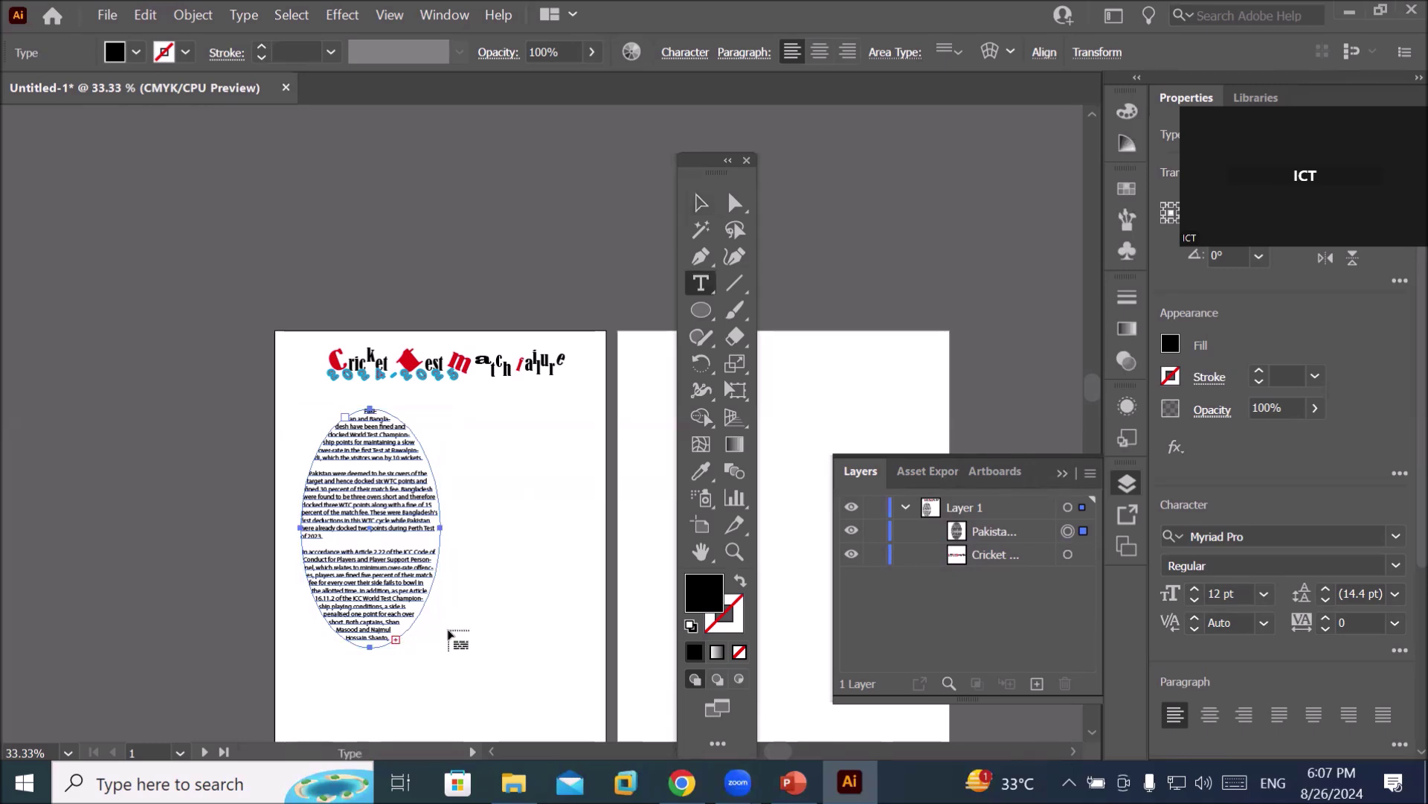
left_click(475, 410)
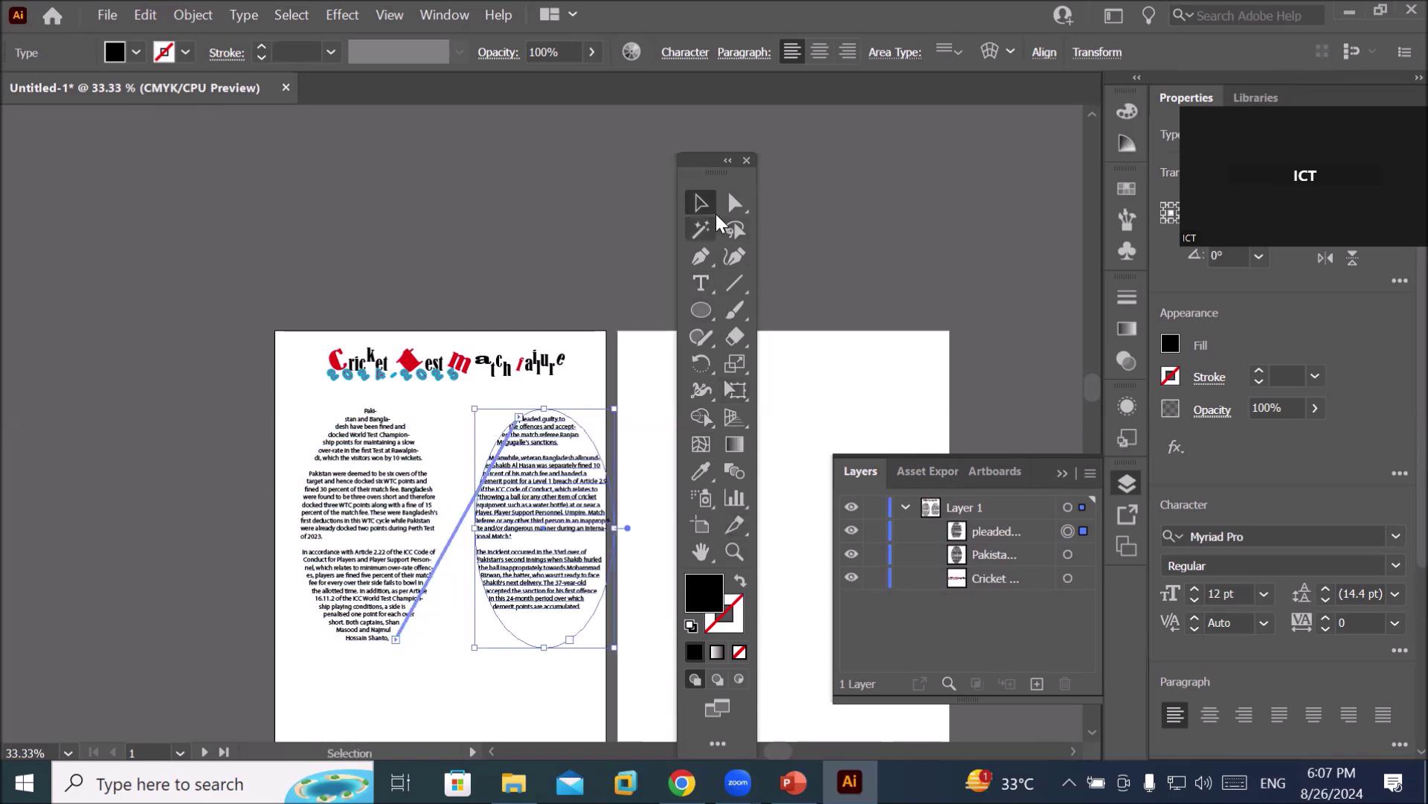
left_click_drag(380, 489, 362, 476)
left_click_drag(509, 500, 499, 602)
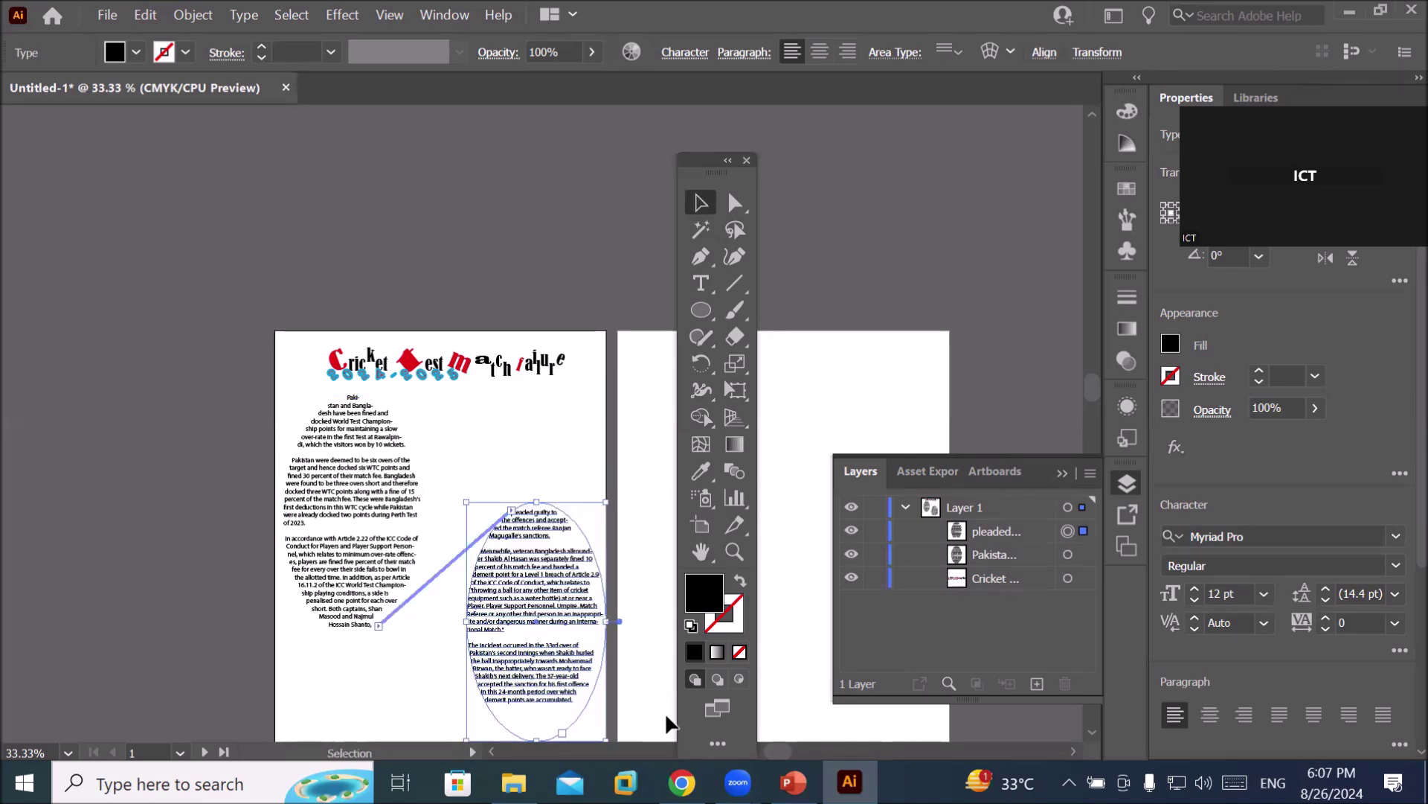
Copy the photo of the two captains from the Cricbuzz article in Chrome and paste it into the Illustrator document.
left_click(681, 781)
scroll(416, 142, "up", 15)
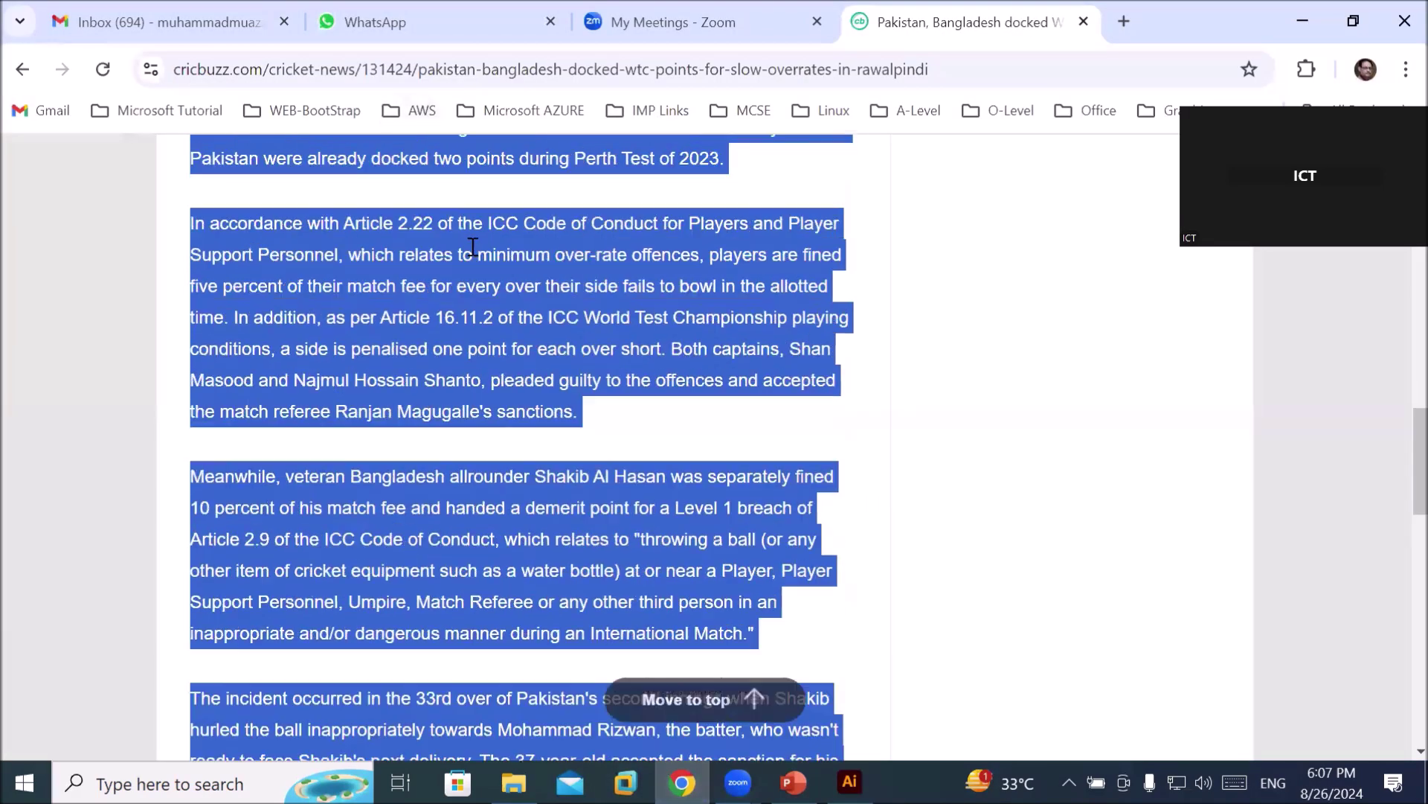
scroll(475, 378, "down", 1)
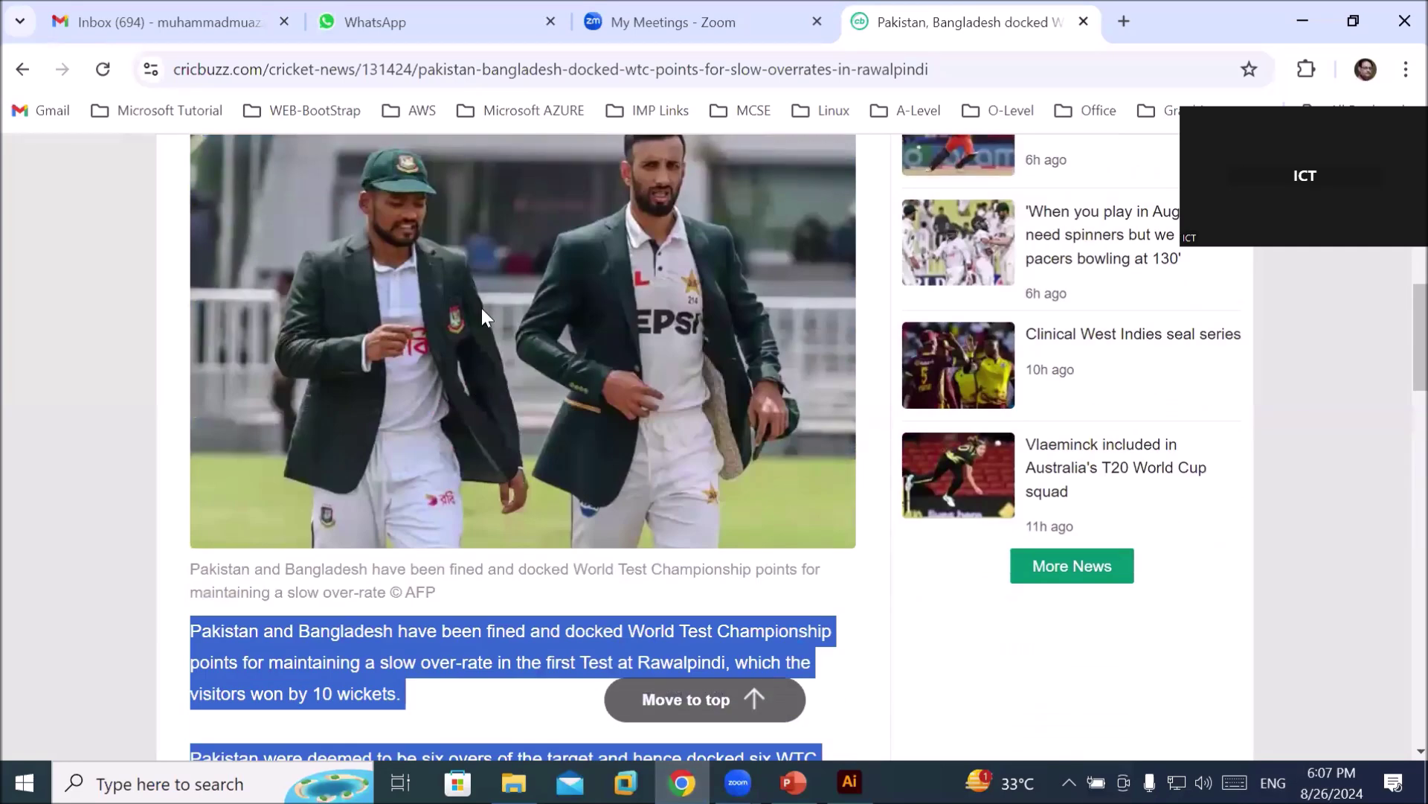
right_click(480, 308)
left_click(576, 399)
left_click(850, 782)
left_click(145, 15)
left_click(207, 137)
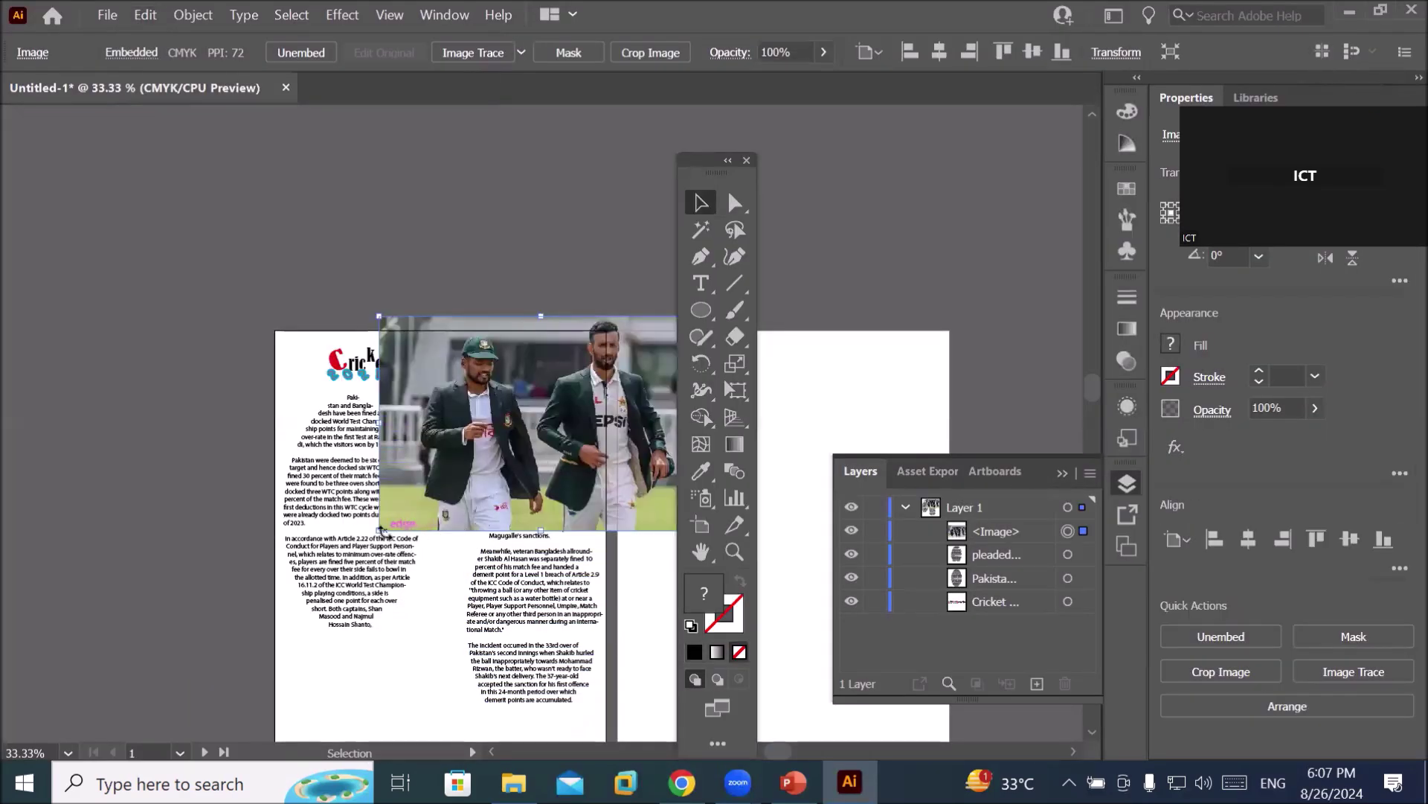
Scale down the pasted photo and place it under the heading, above the second text ellipse.
left_click_drag(380, 530, 492, 478)
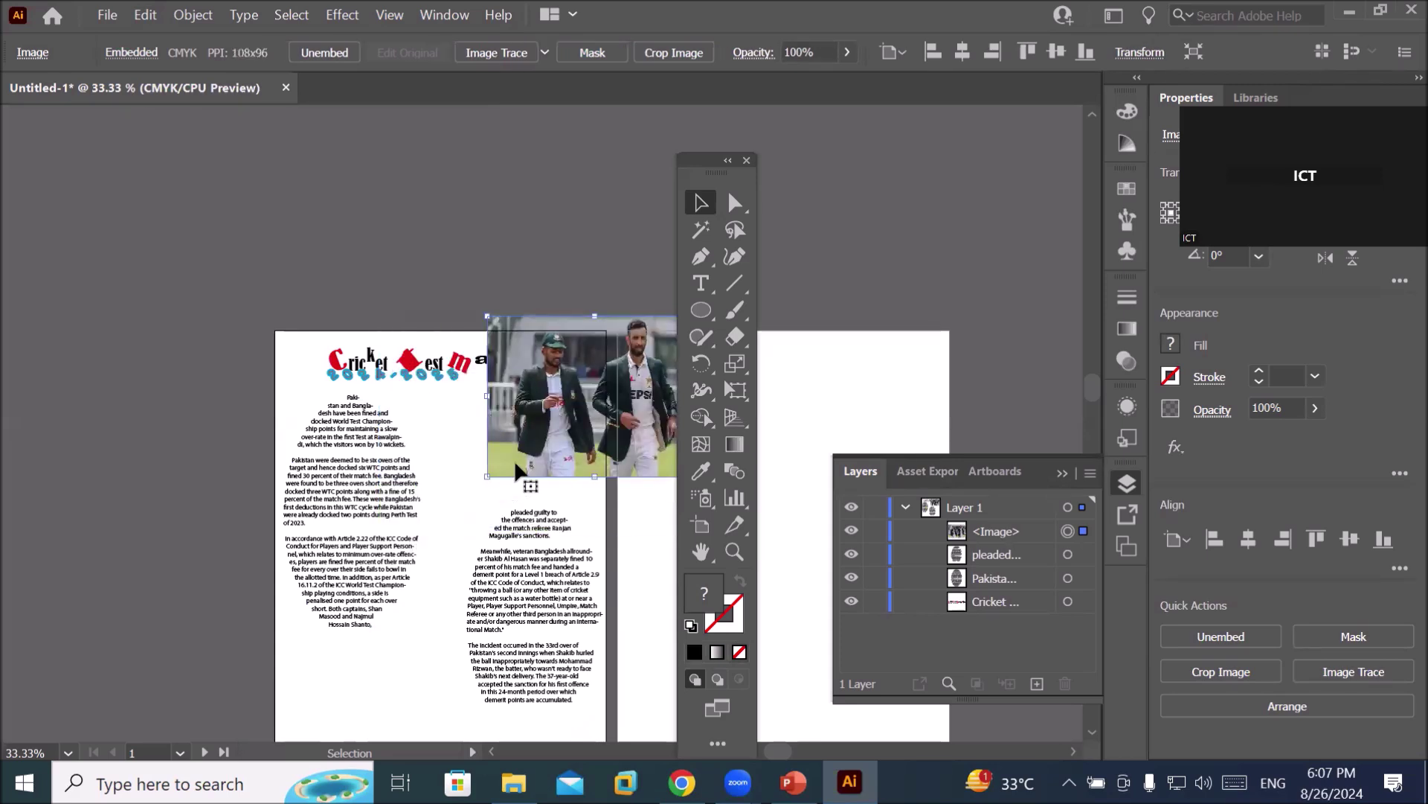
left_click_drag(579, 399, 495, 444)
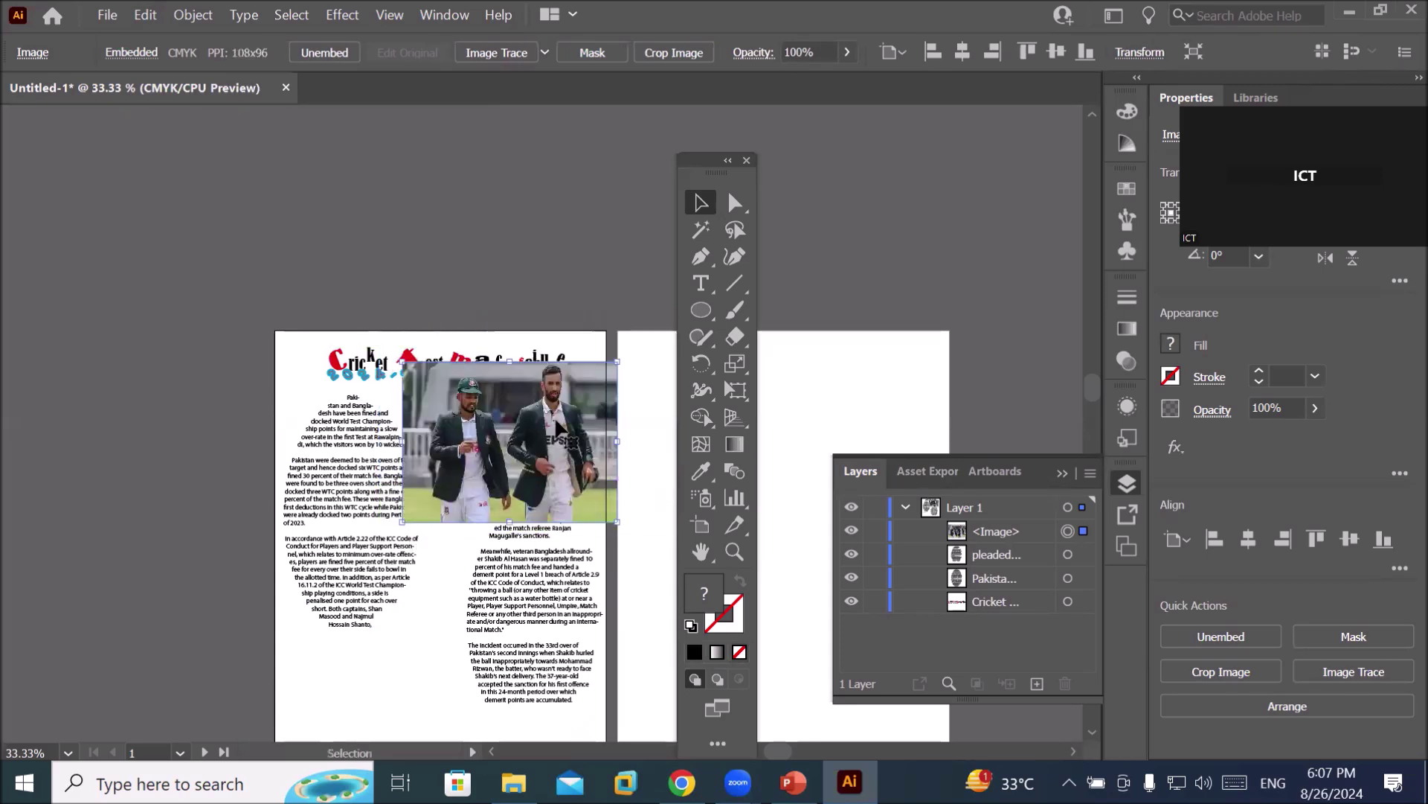
left_click_drag(617, 361, 552, 418)
left_click_drag(495, 463, 542, 440)
left_click_drag(616, 523, 616, 521)
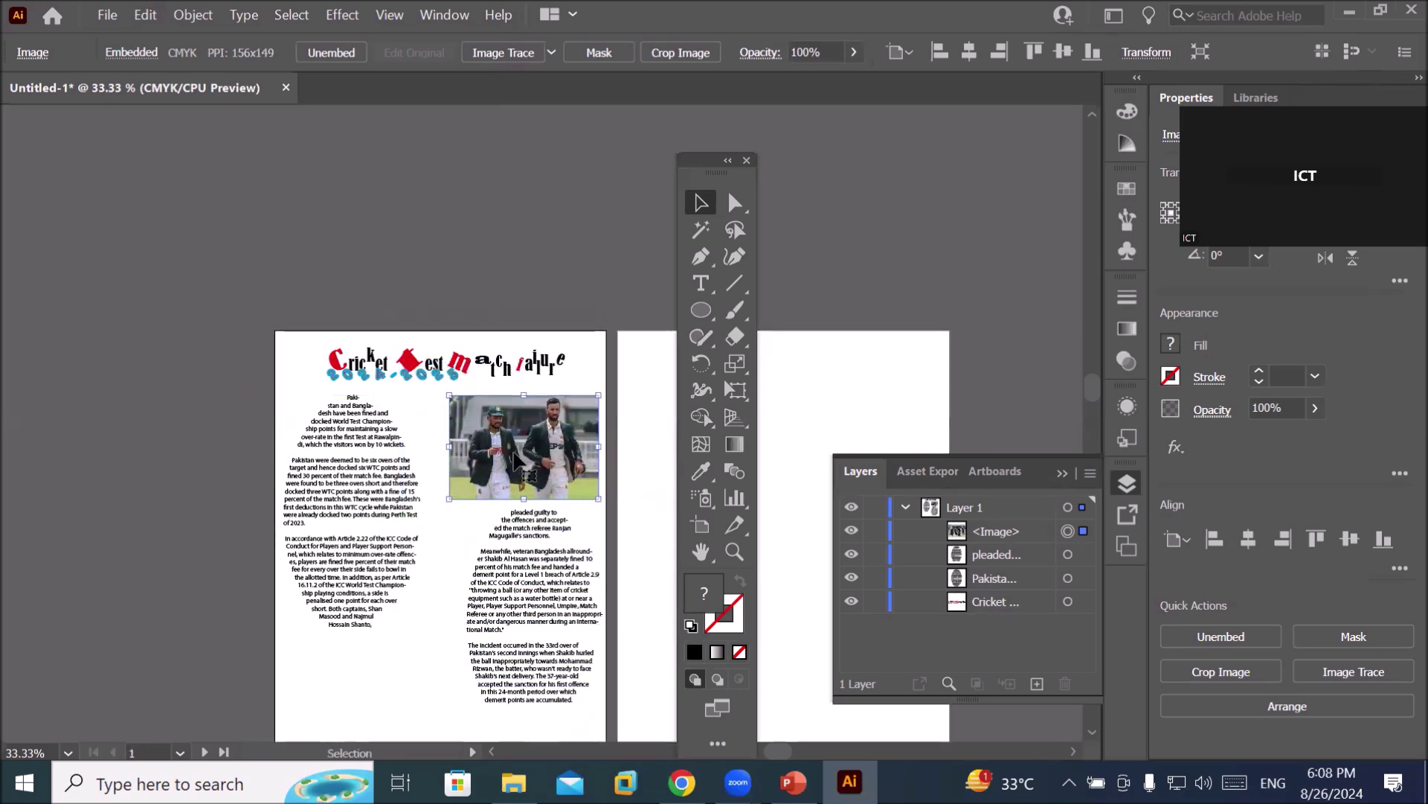
Paste a second copy of the photo, scale it down and place it below the first text ellipse.
left_click(138, 16)
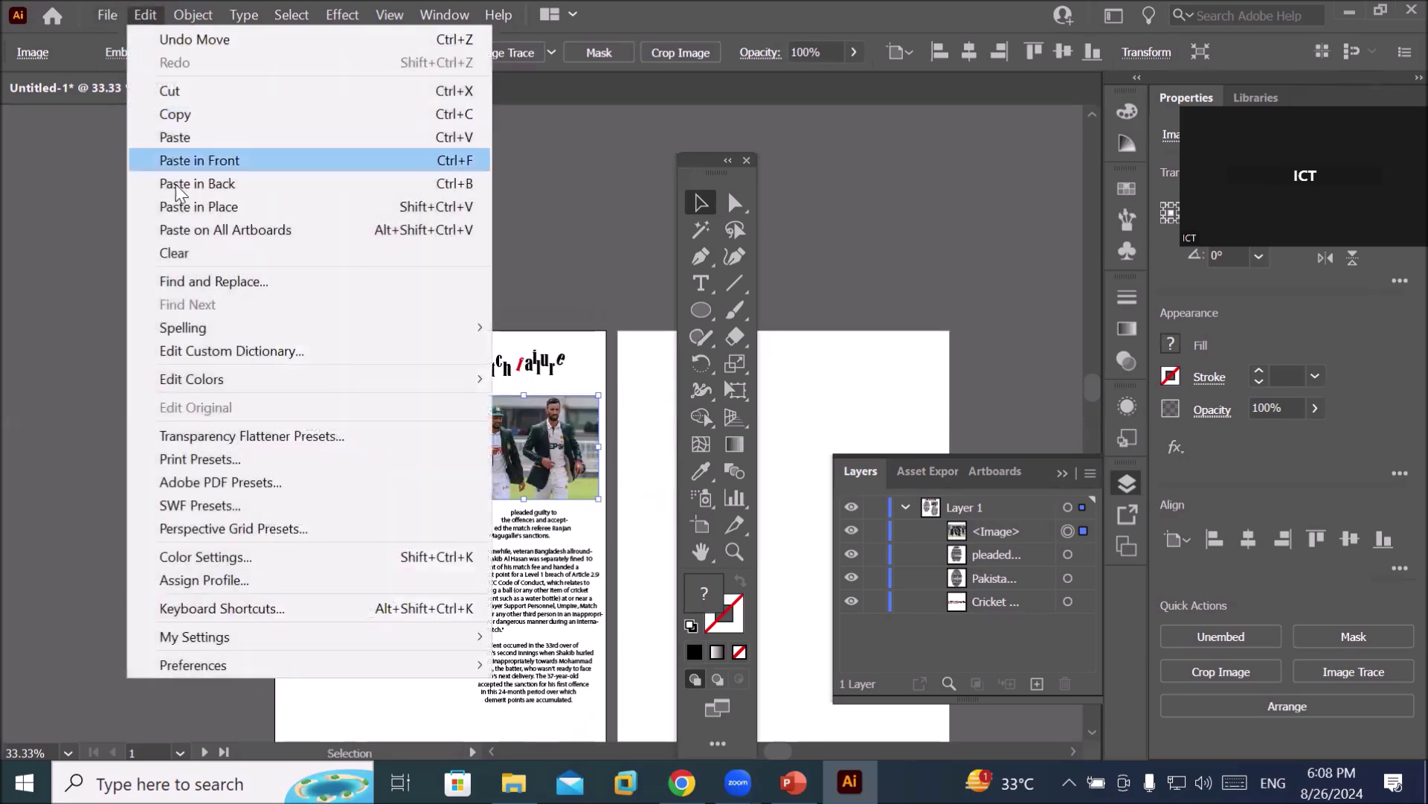
left_click(211, 139)
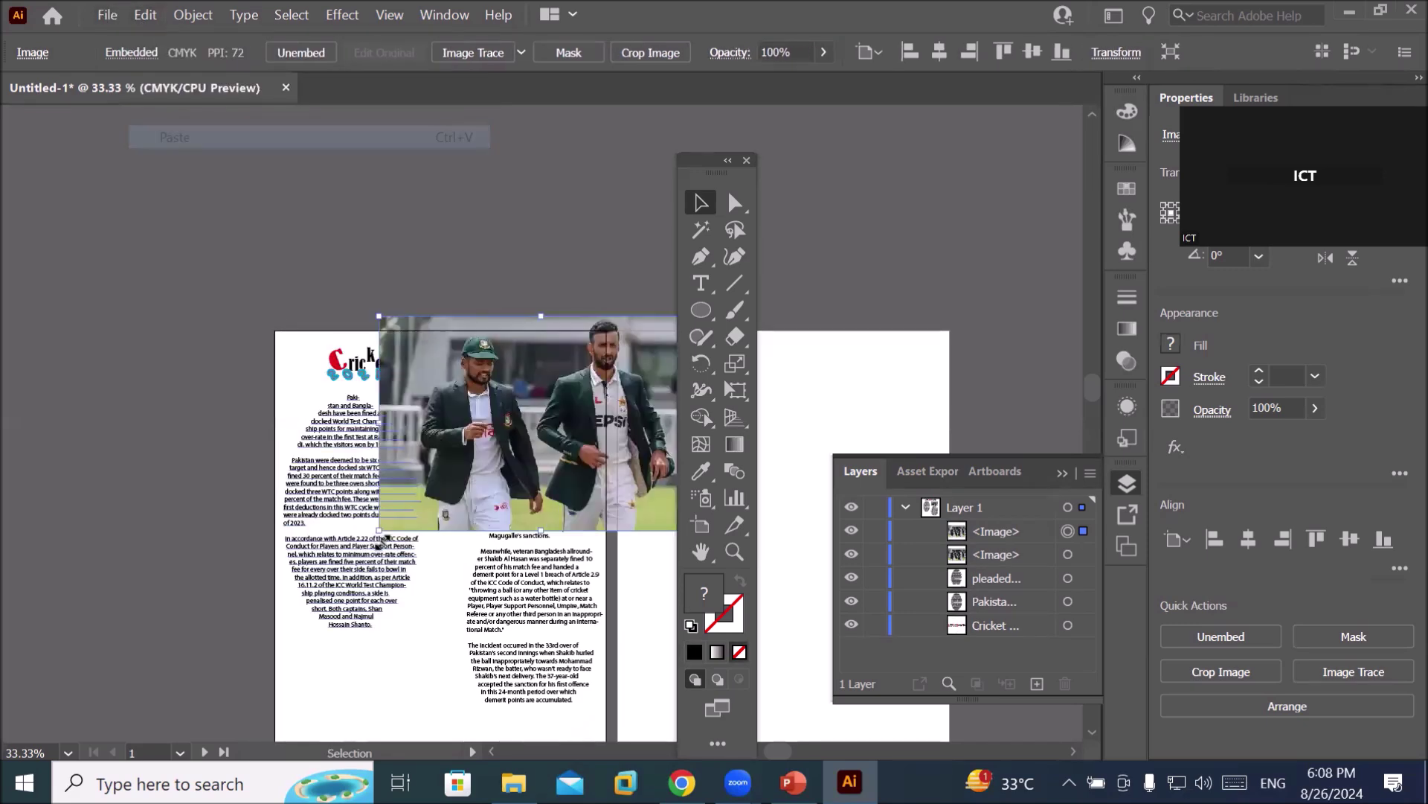
left_click_drag(378, 316, 353, 666)
left_click_drag(499, 684, 451, 684)
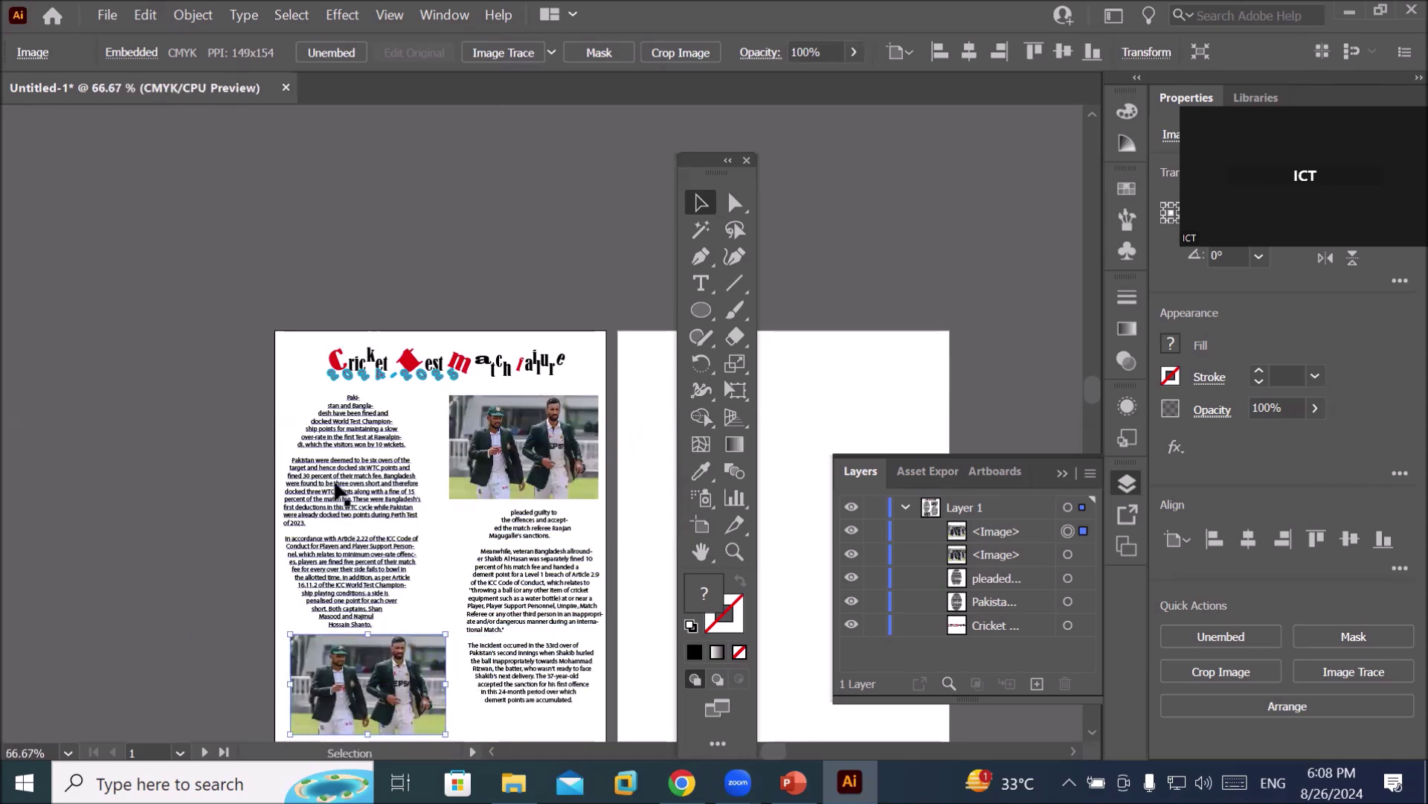
Reposition the upper photo against the right edge of the first text ellipse, level with the ellipse's top, and deselect everything.
scroll(341, 497, "up", 5)
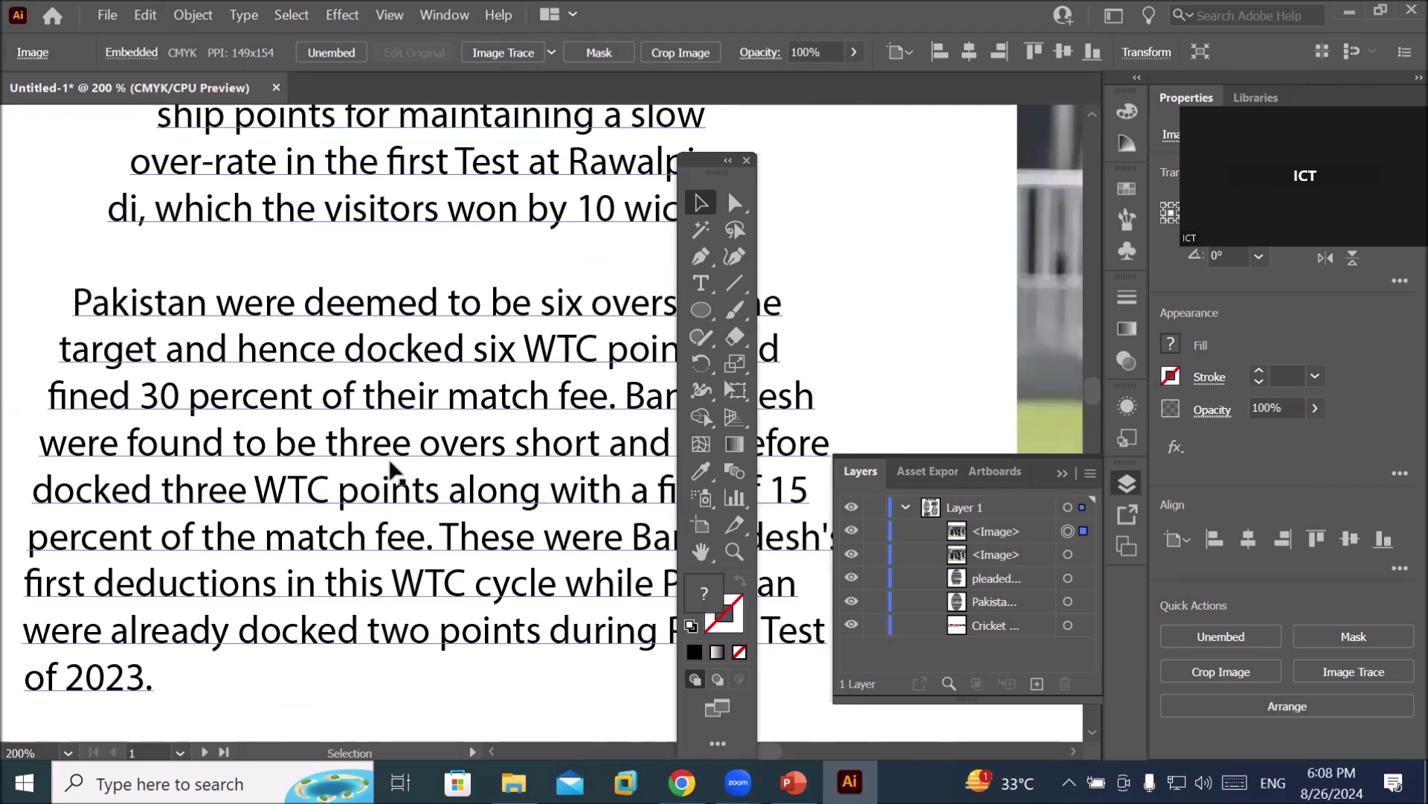
scroll(392, 477, "down", 4)
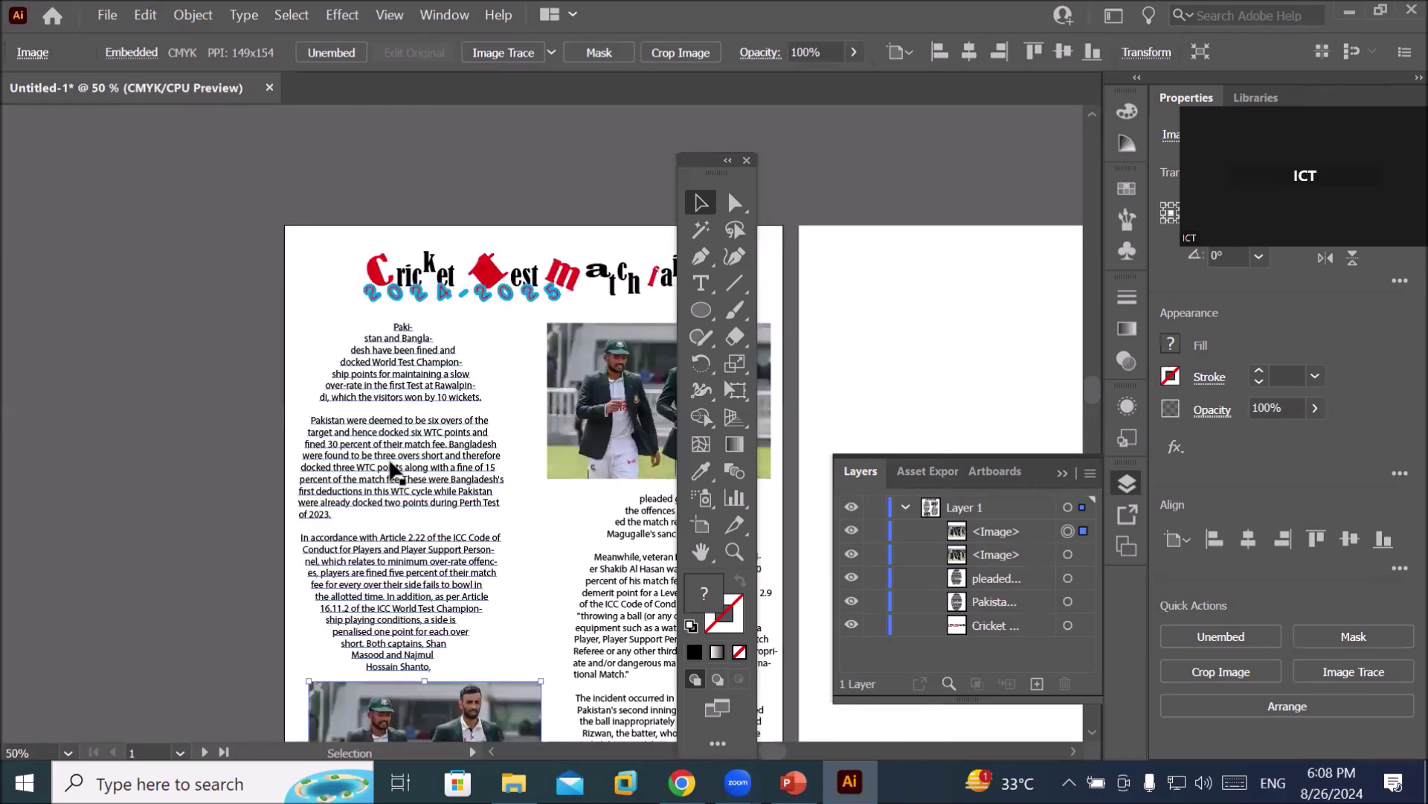
left_click_drag(577, 387, 395, 437)
scroll(478, 376, "up", 3)
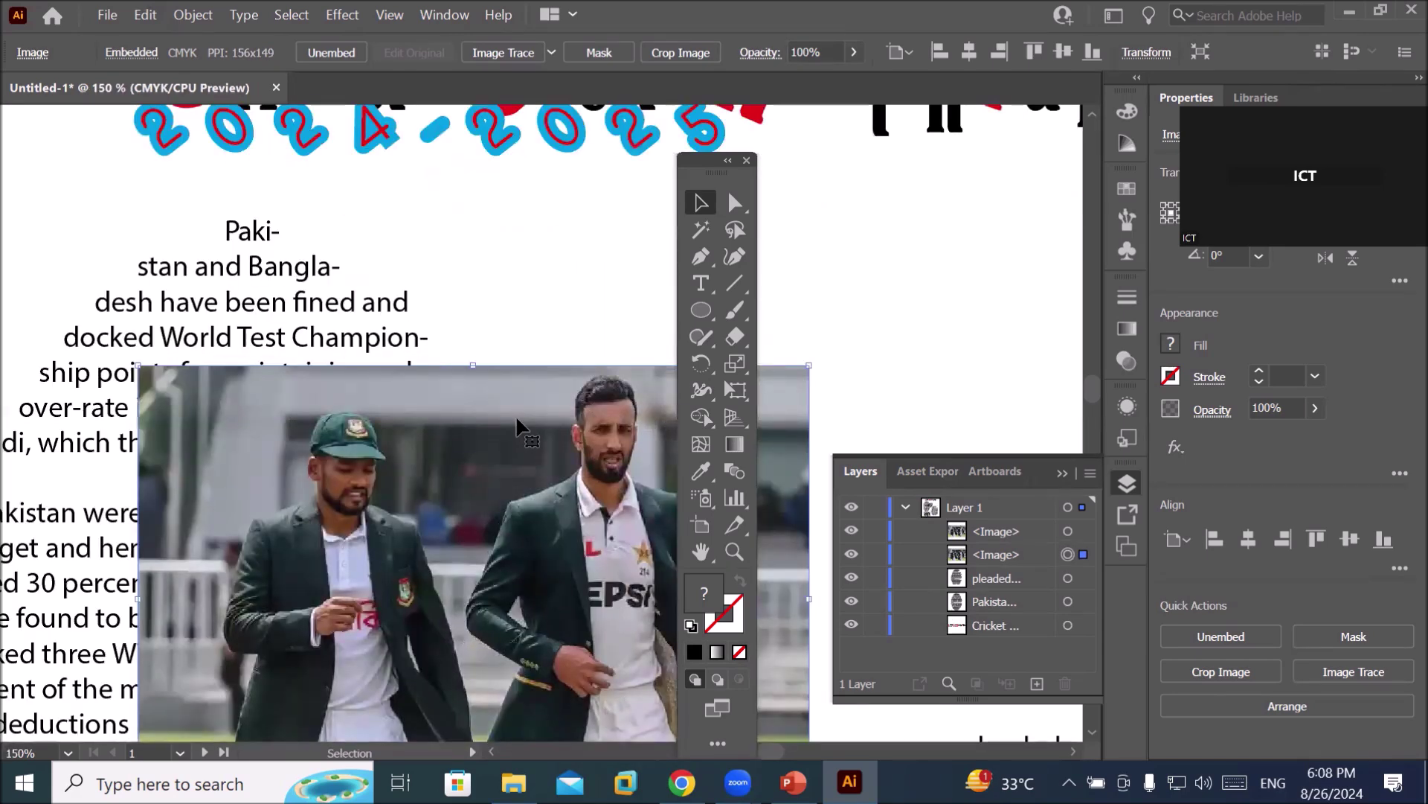
left_click_drag(444, 489, 712, 318)
scroll(599, 335, "down", 4)
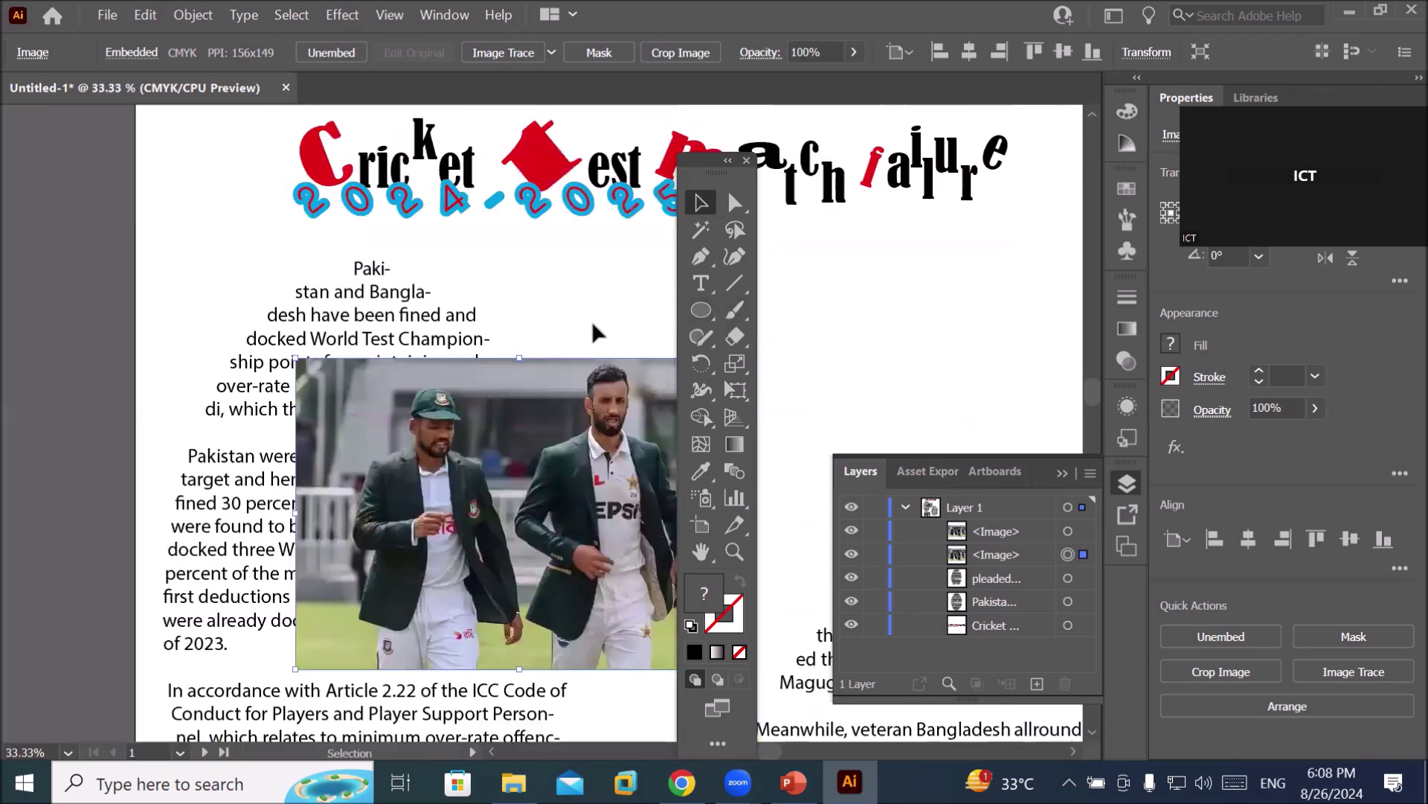
left_click_drag(567, 395, 662, 362)
left_click(577, 482)
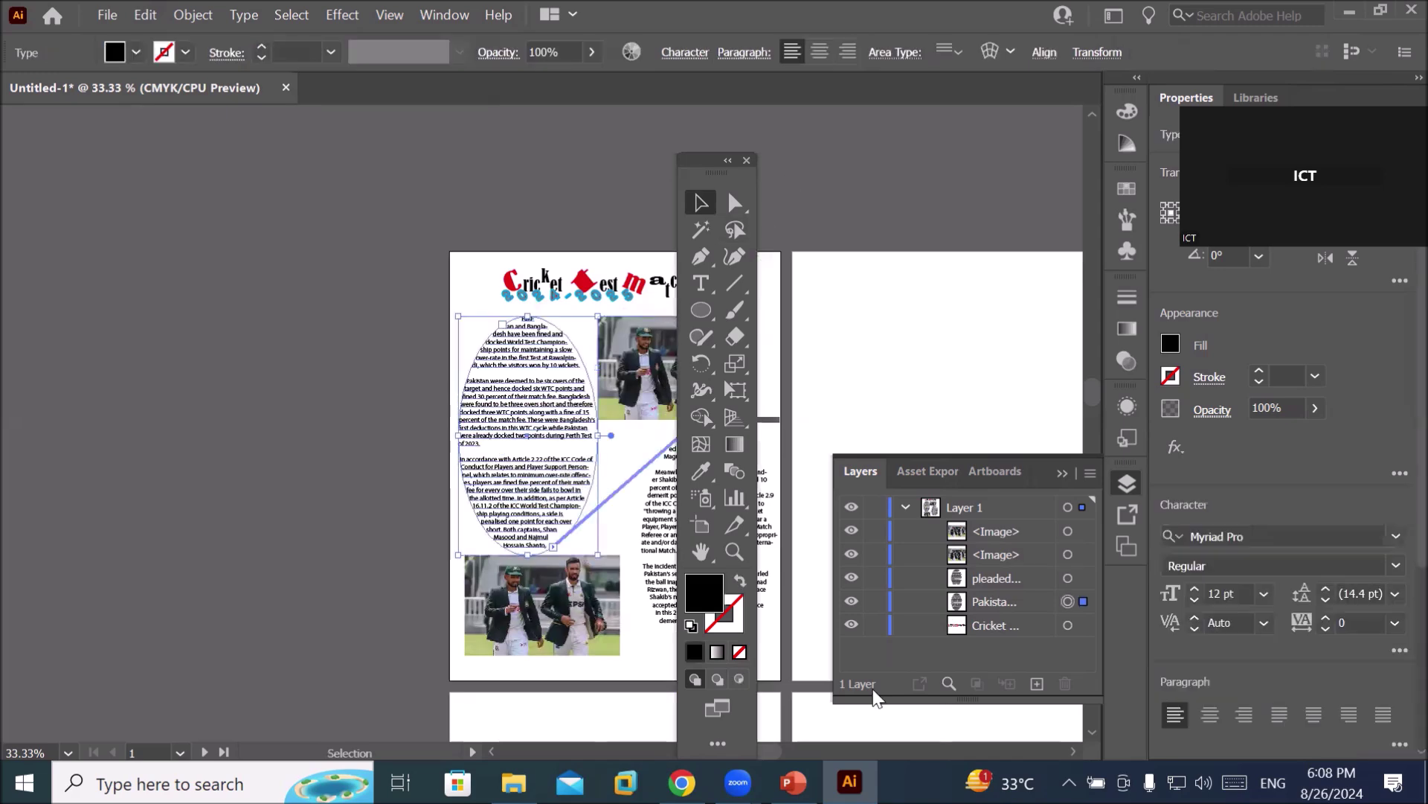
left_click(625, 500)
Try center and right alignment on the first ellipse's text, and return it to left alignment.
key("space")
left_click_drag(549, 470, 280, 395)
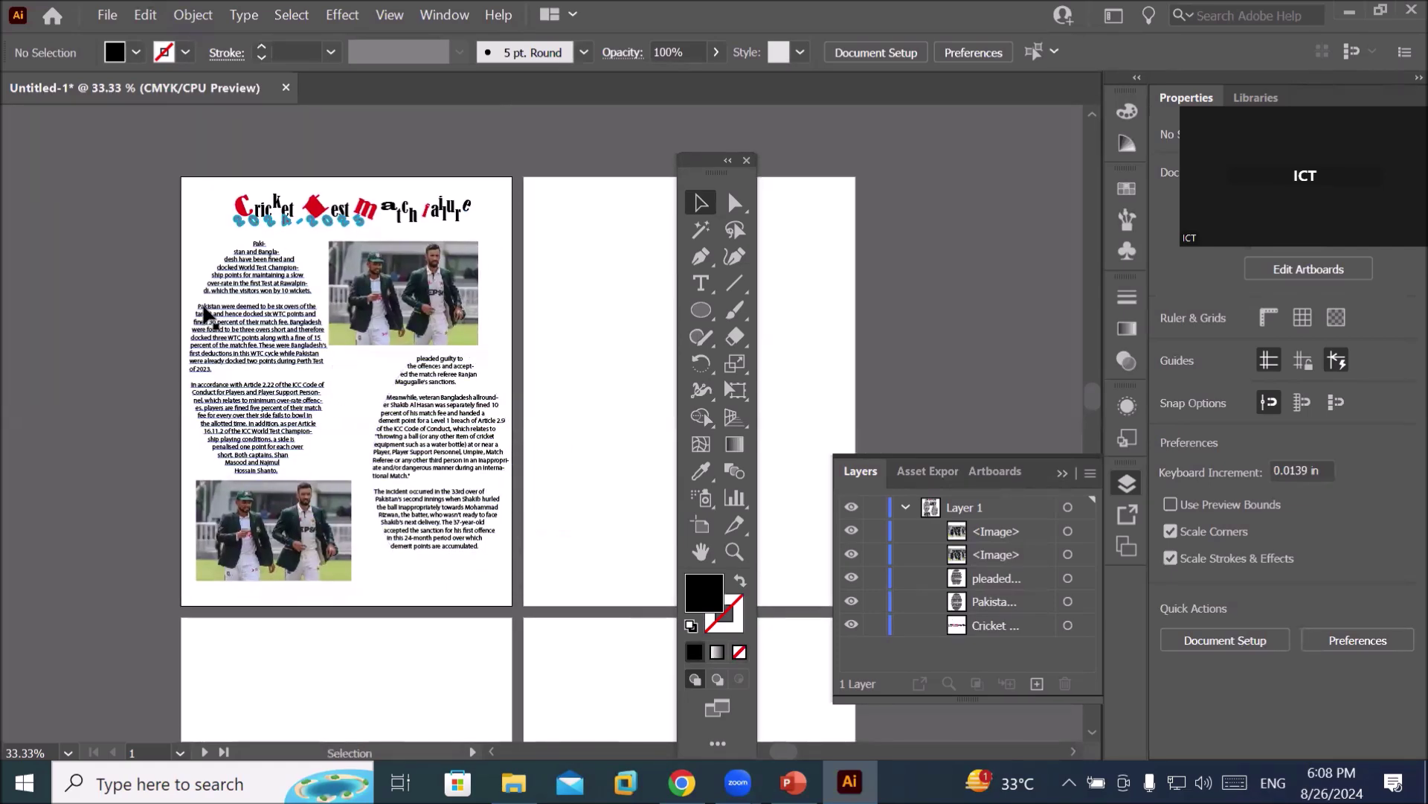
scroll(182, 280, "up", 2)
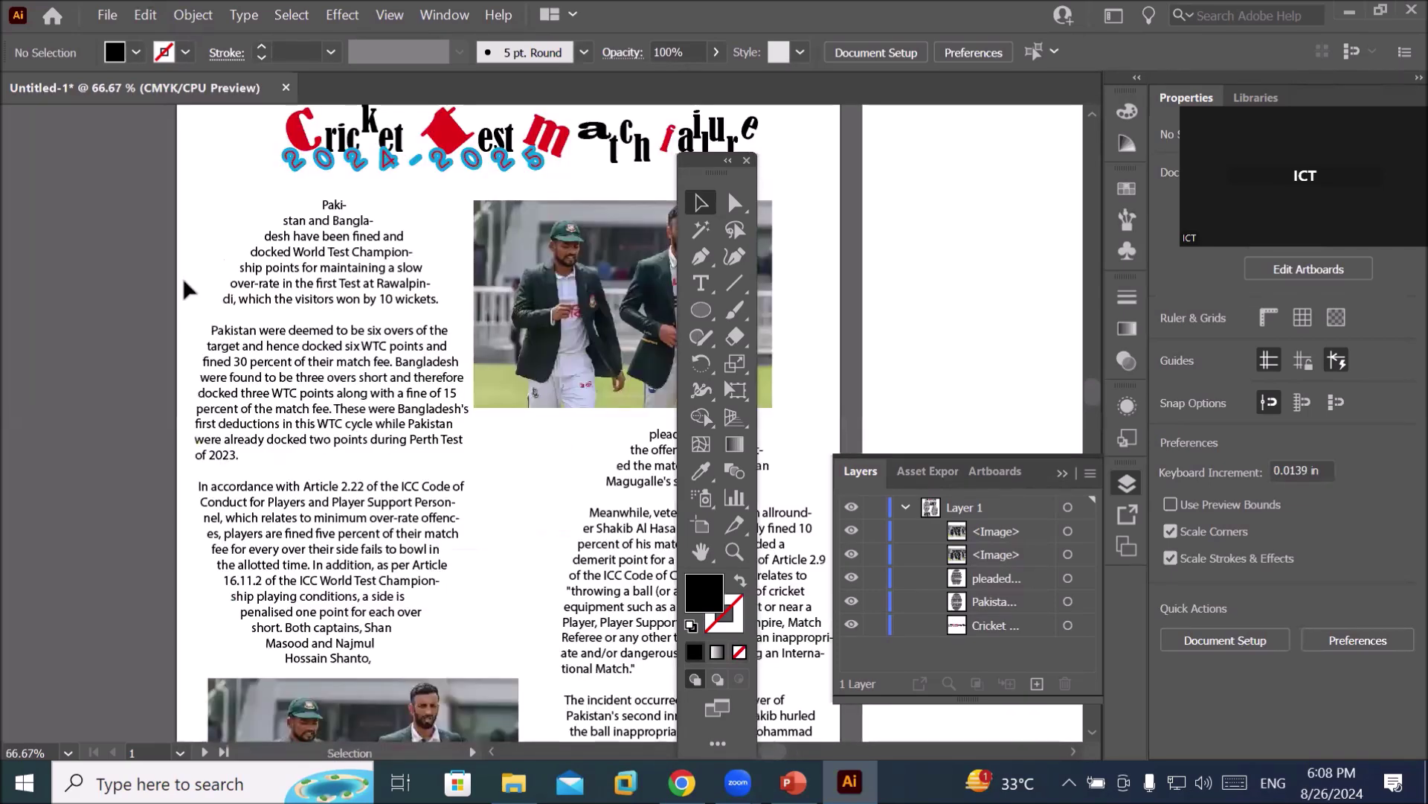
left_click(328, 351)
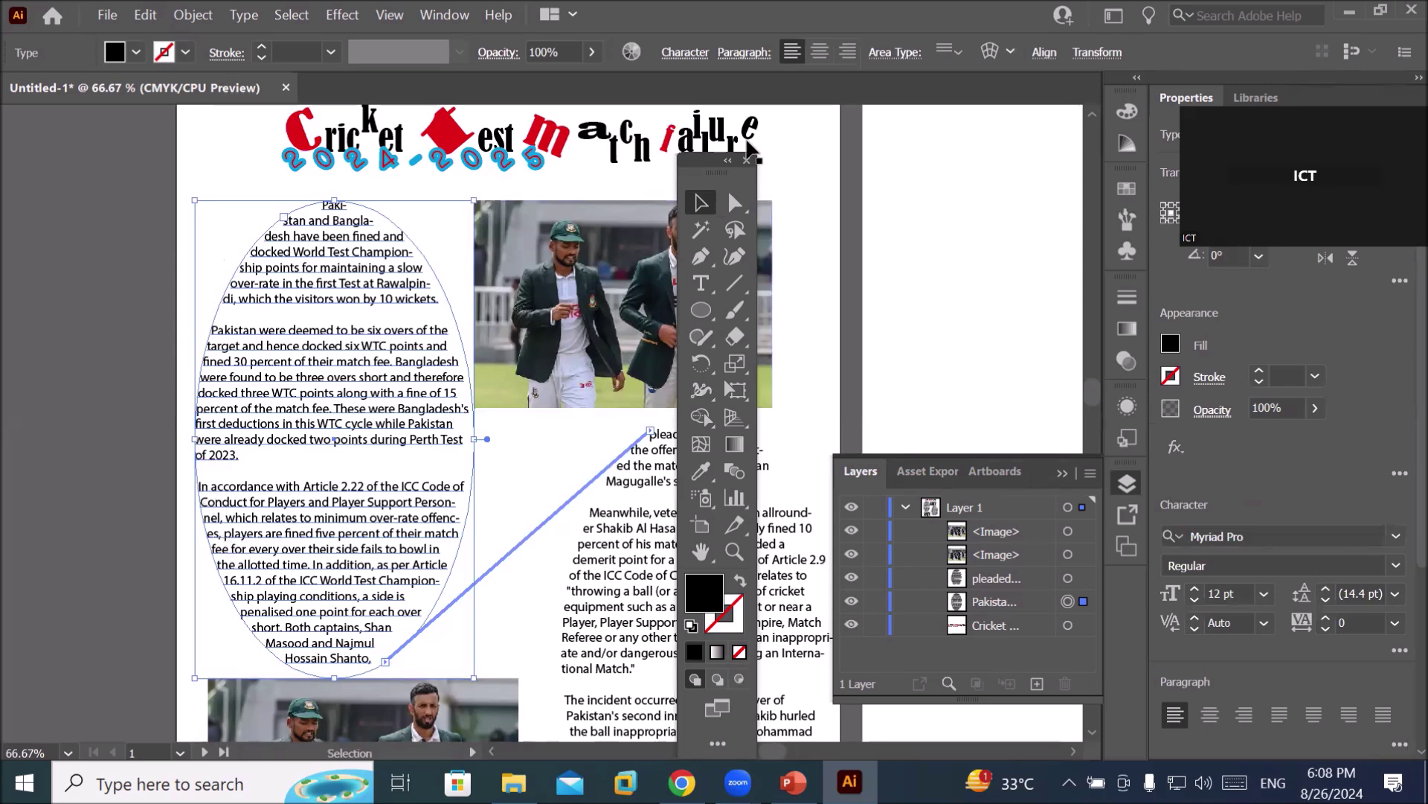
left_click(818, 55)
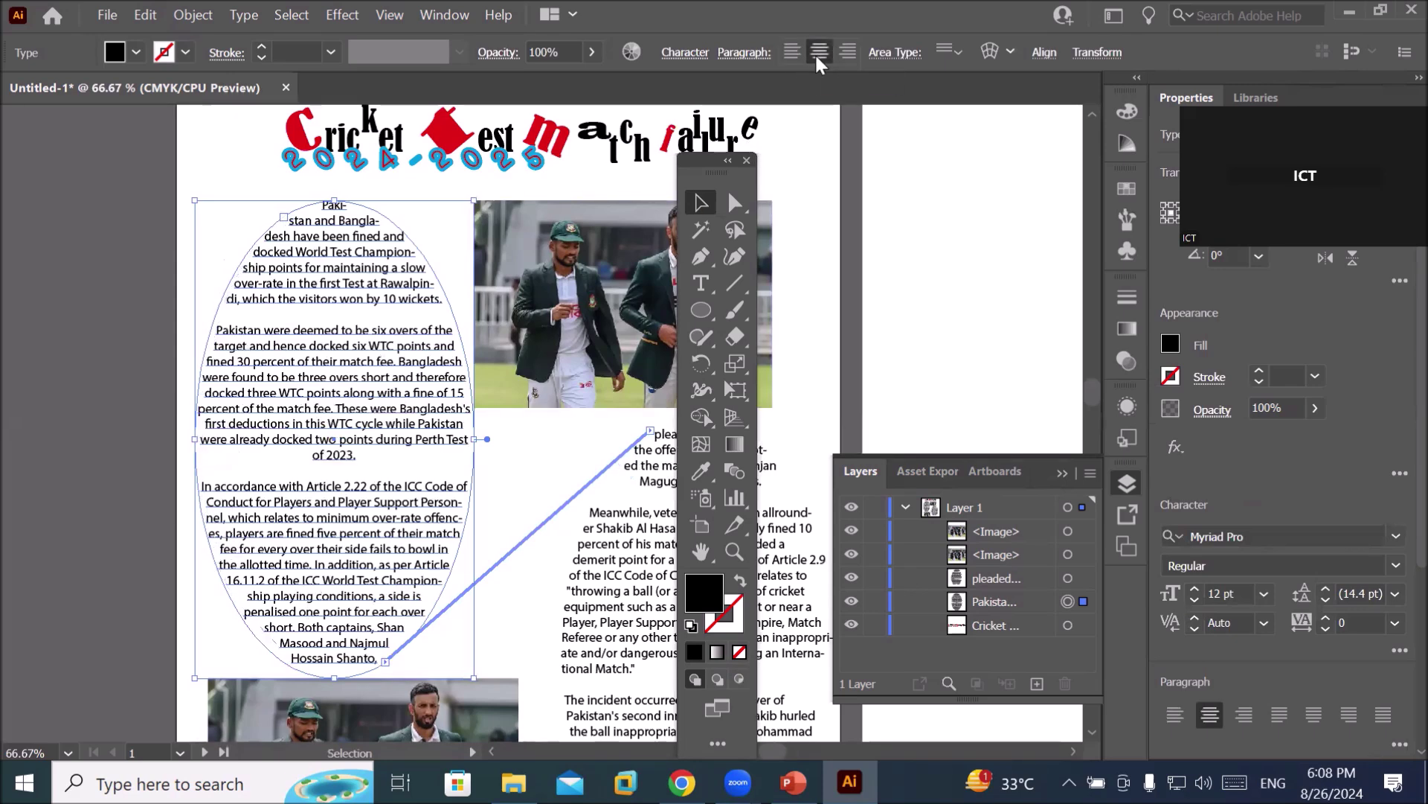
left_click(841, 57)
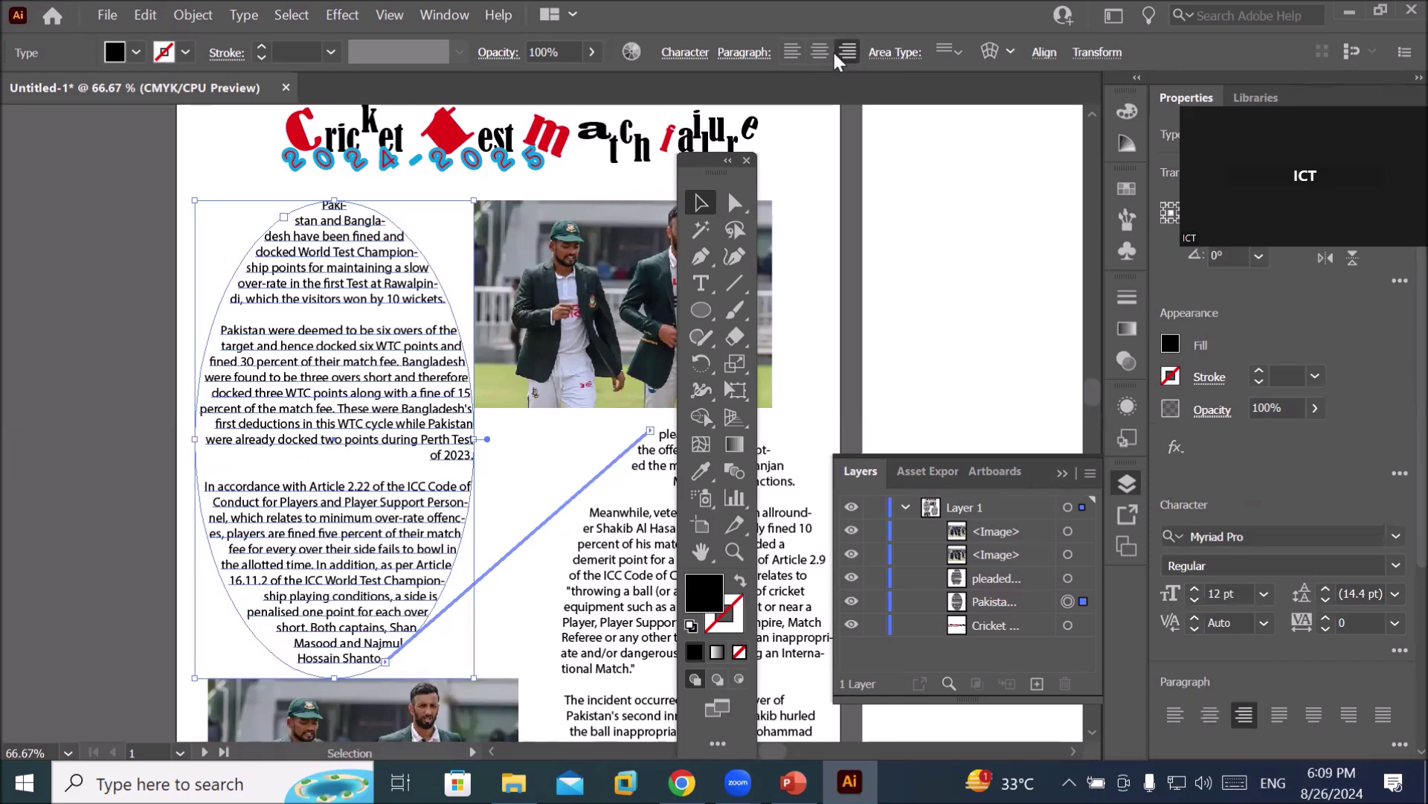
left_click(817, 52)
left_click(793, 52)
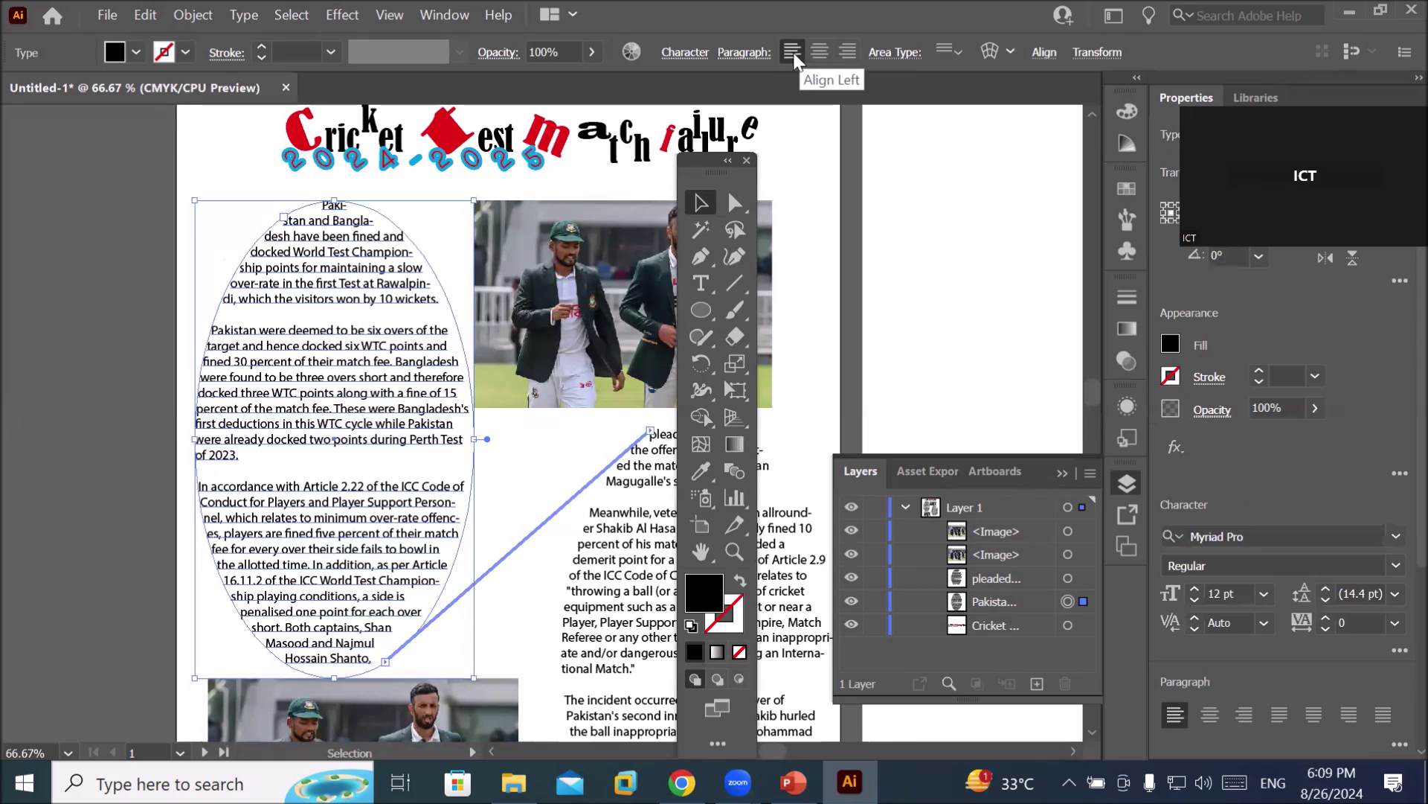
Try the paragraph alignments on the first ellipse's text: left, center, right, and justified with the last line left, center and right.
left_click(744, 53)
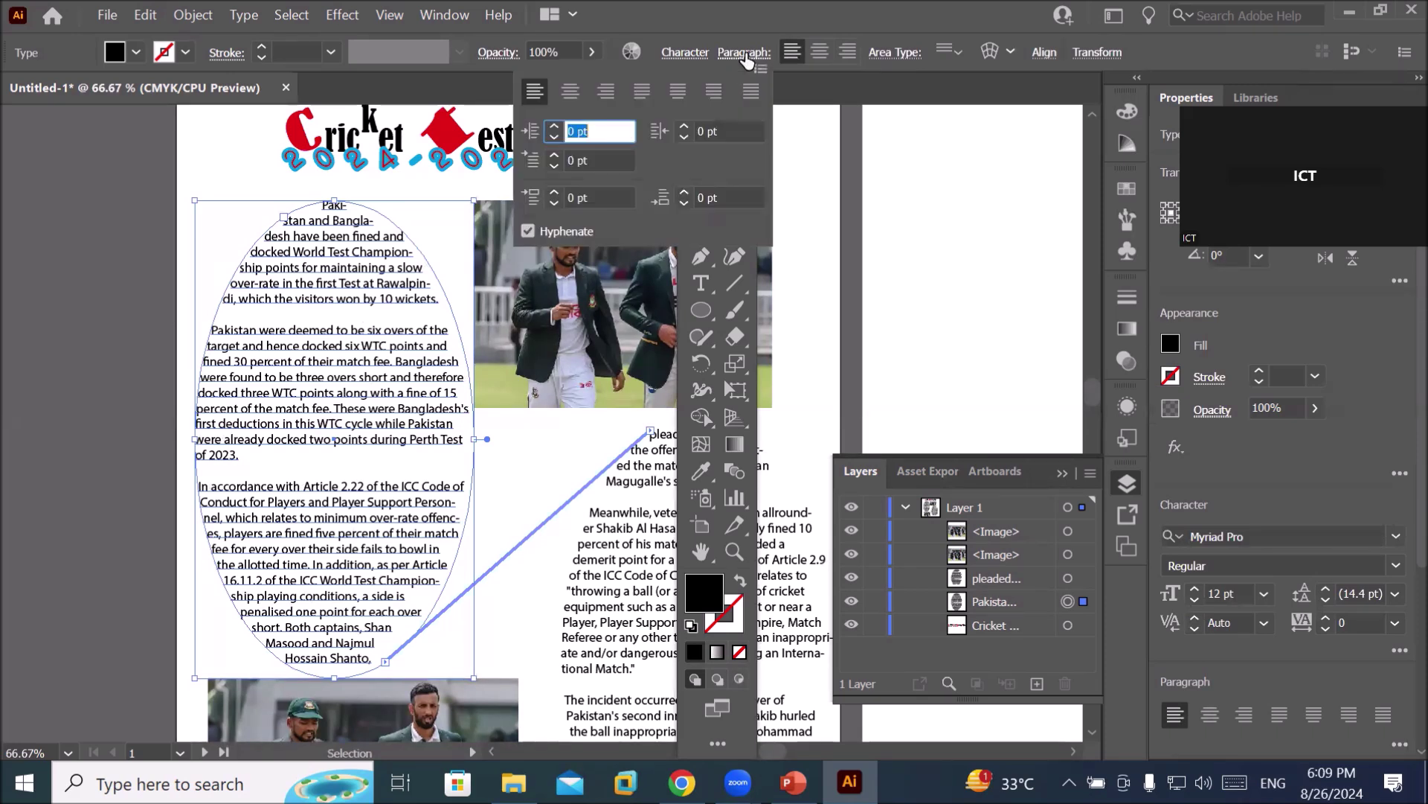
left_click(535, 98)
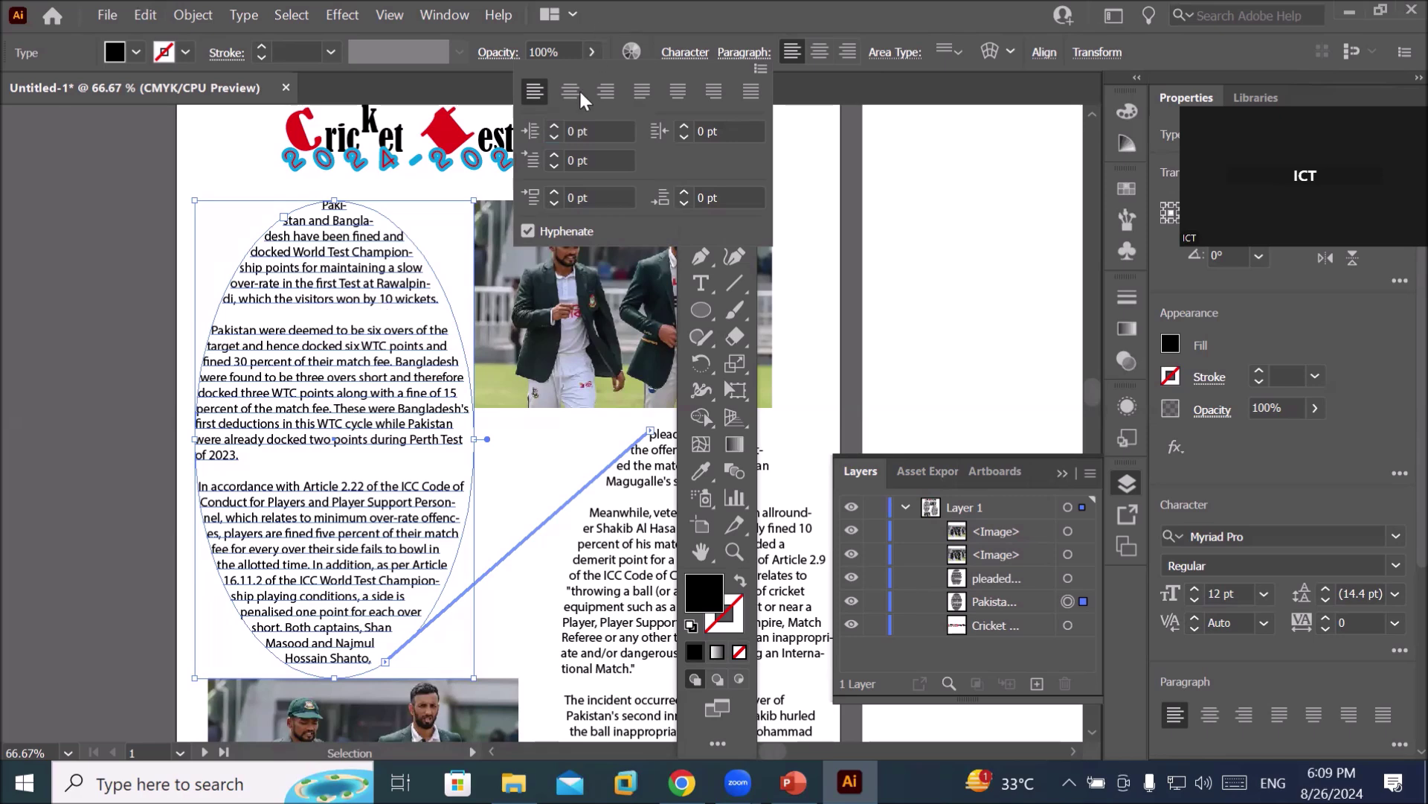
left_click(565, 91)
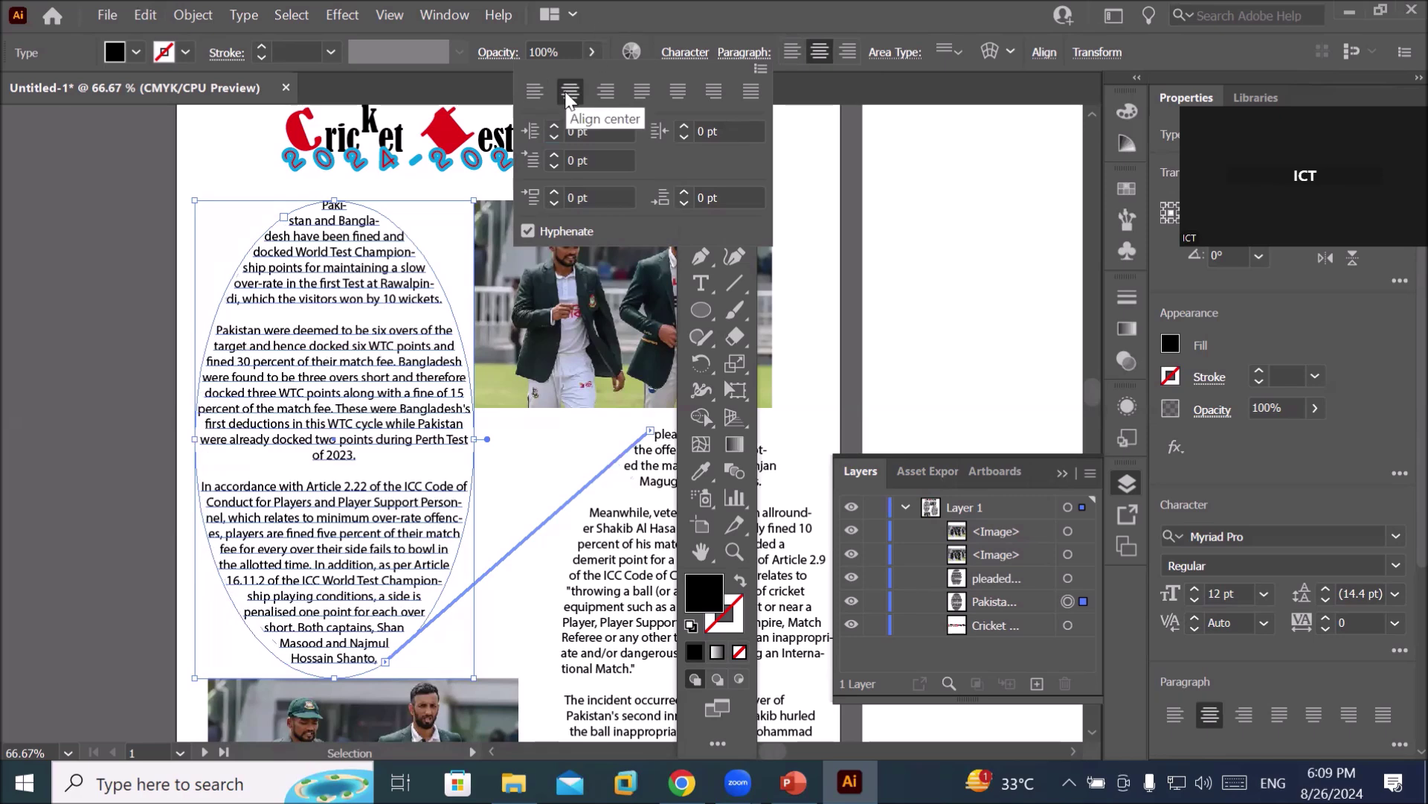
left_click(606, 93)
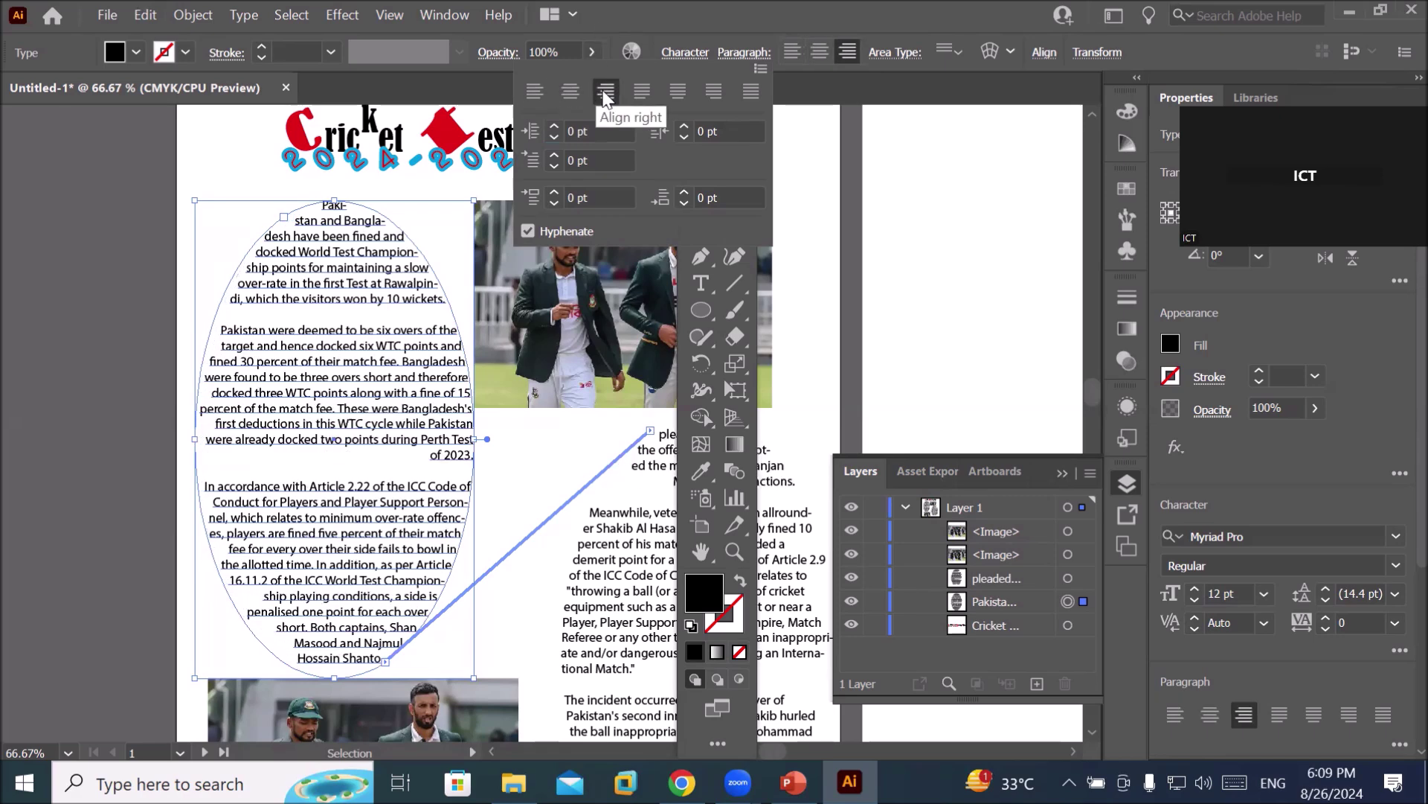
left_click(642, 91)
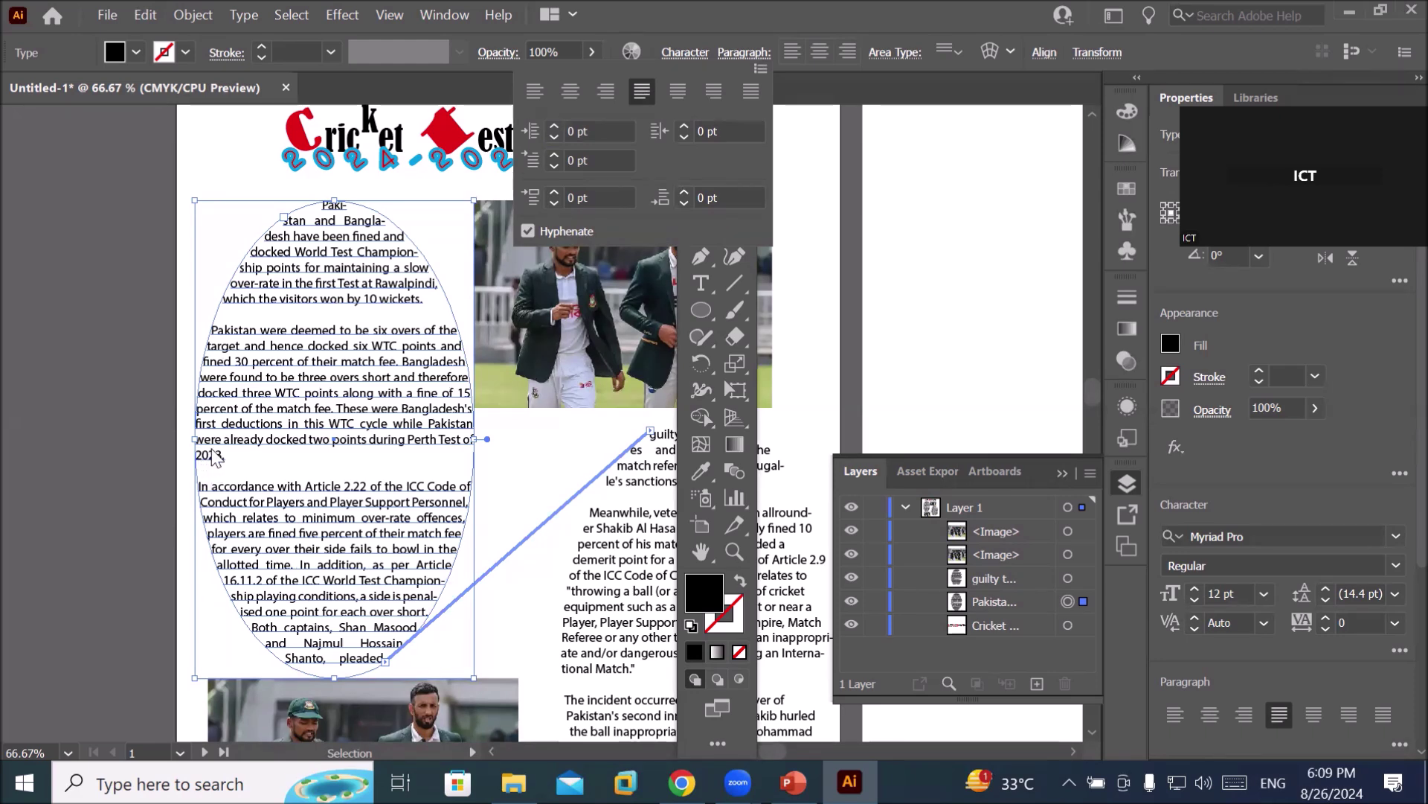
left_click(671, 97)
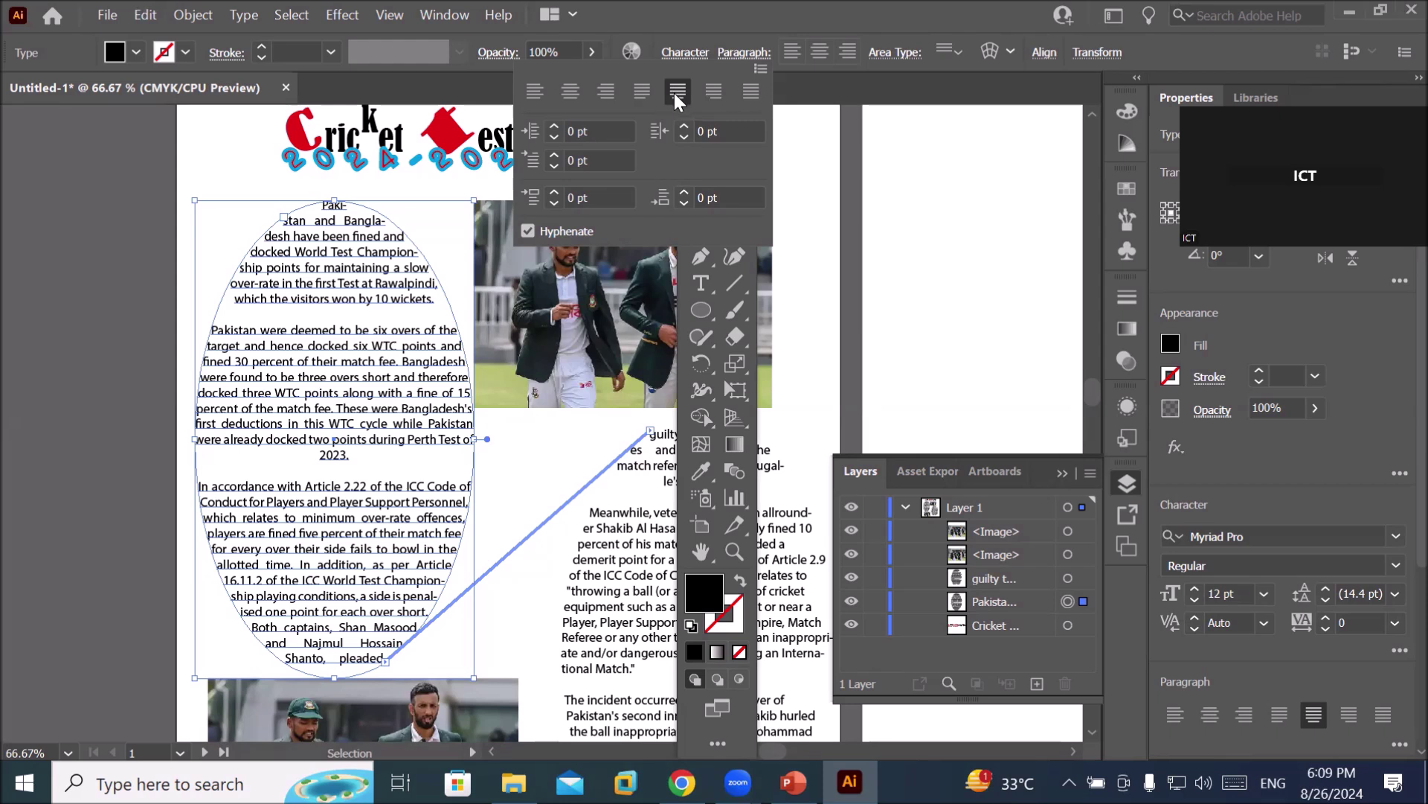
left_click(714, 92)
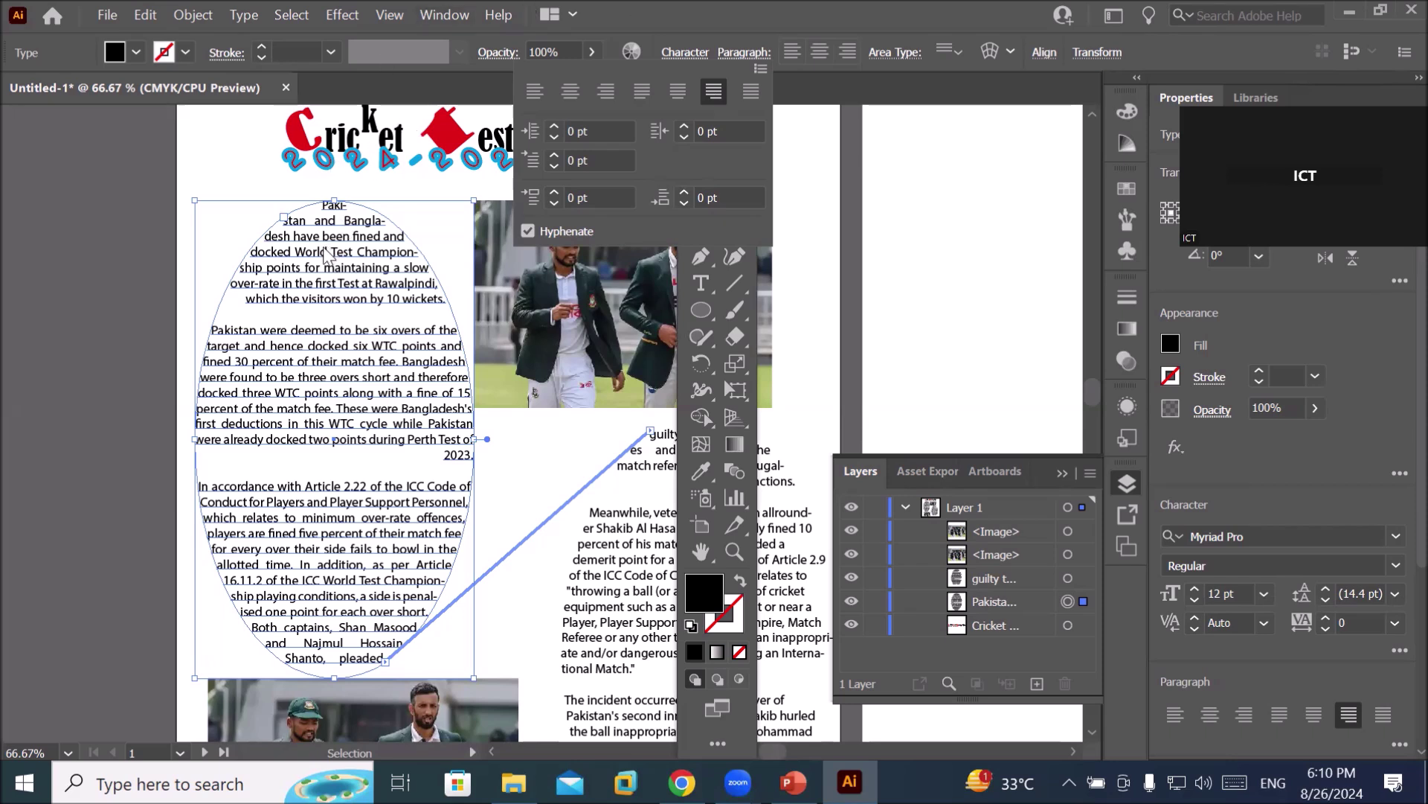
Try justifying all lines and a left-aligned last line, and set the ellipse's text to justify with last line aligned center.
left_click(279, 308)
key("ctrl+plus")
scroll(338, 310, "up", 1)
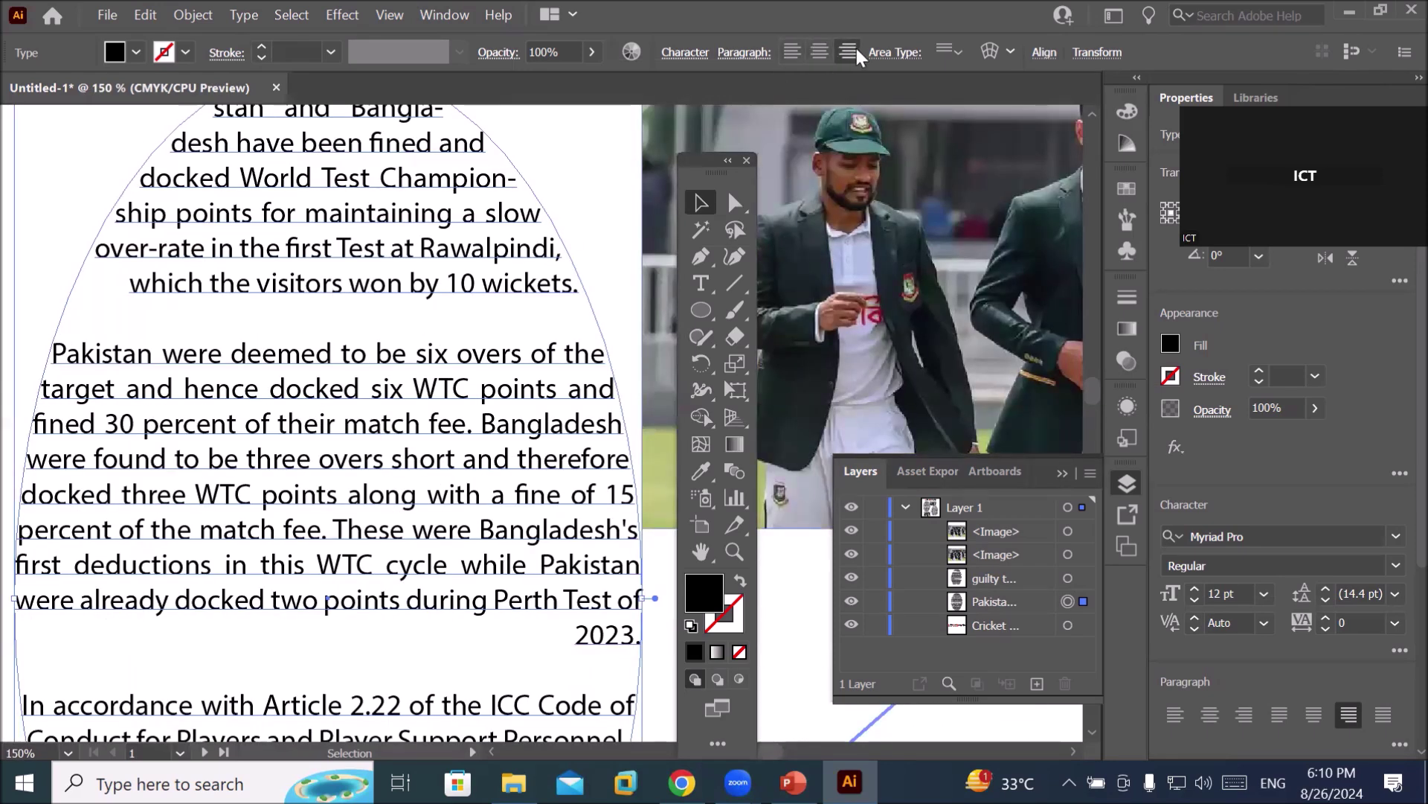
left_click(733, 56)
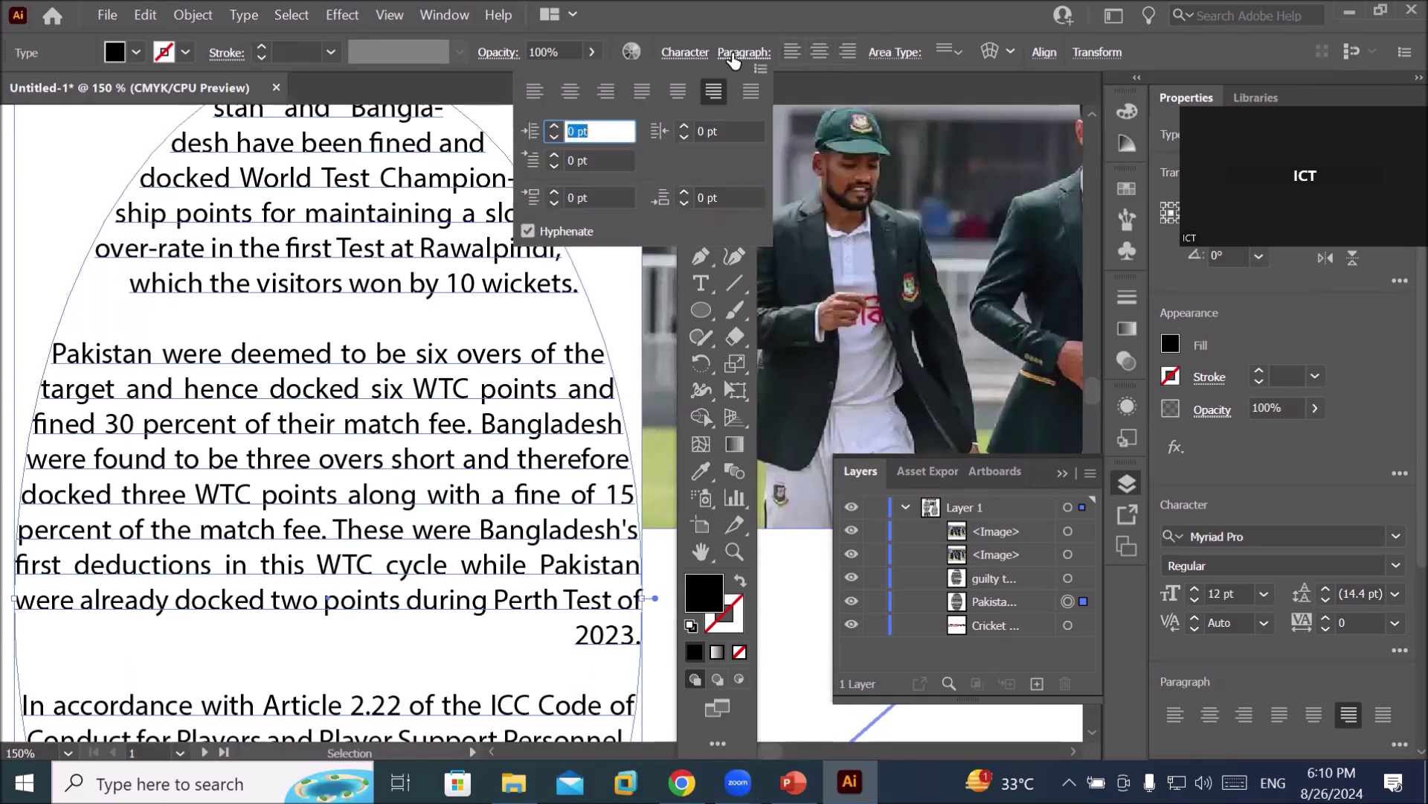
left_click(750, 92)
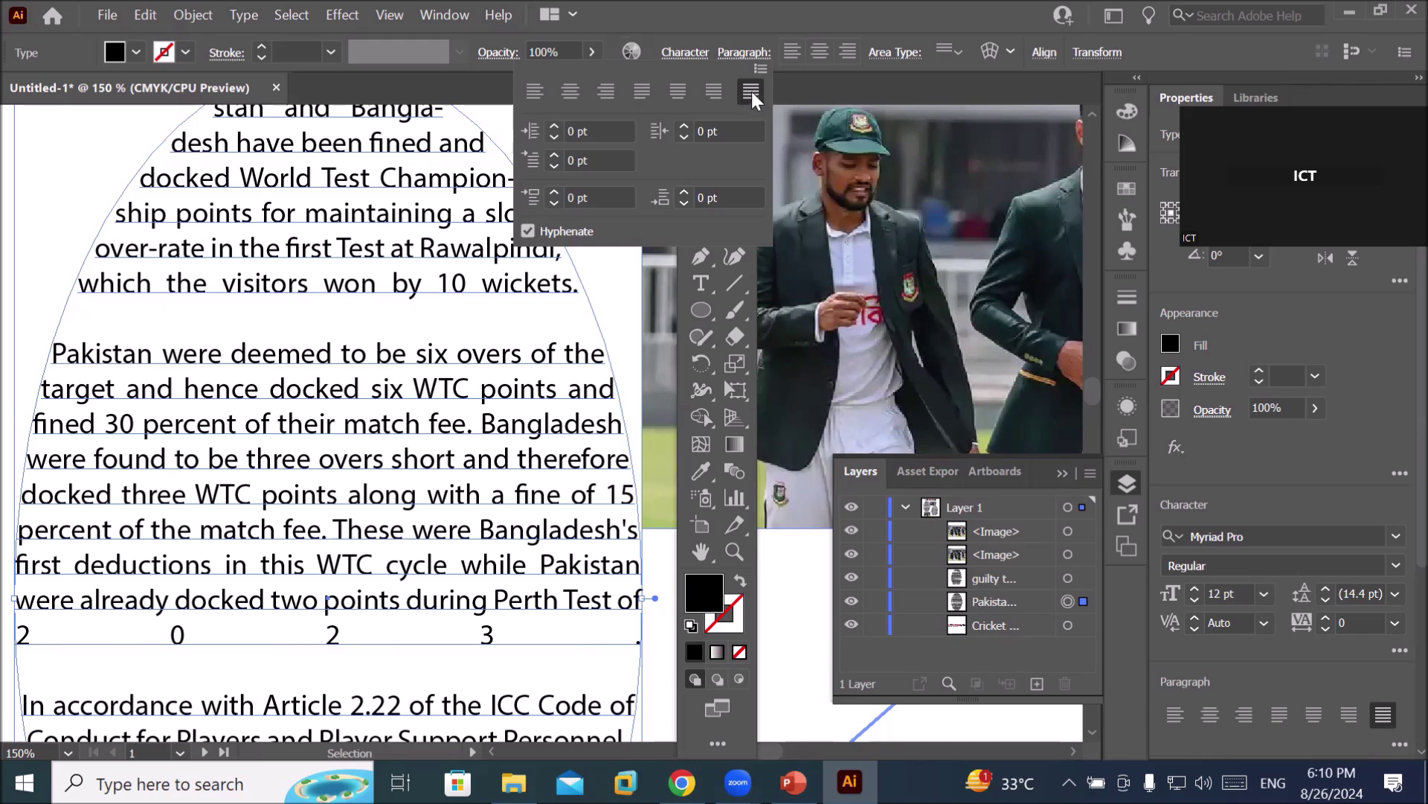
left_click(643, 92)
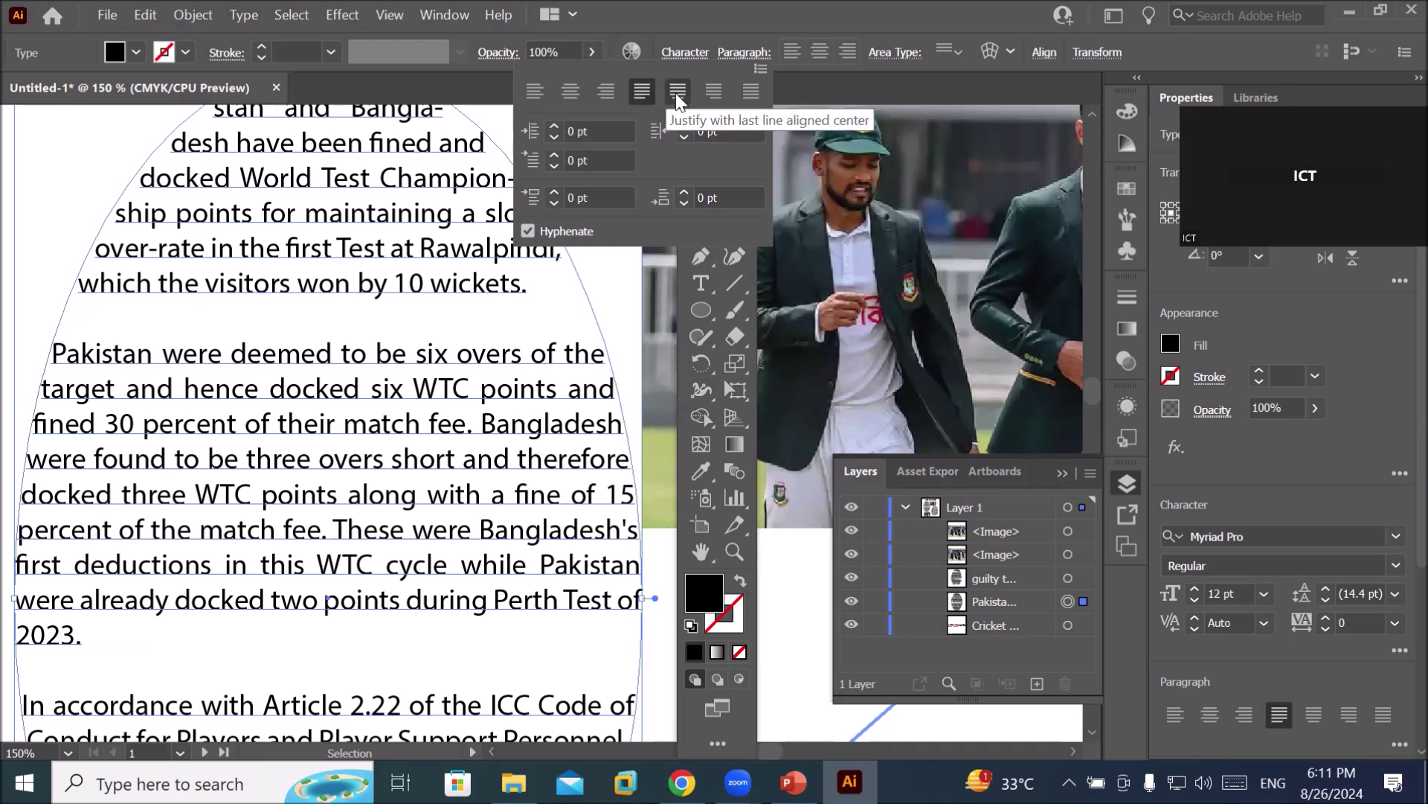
left_click(677, 96)
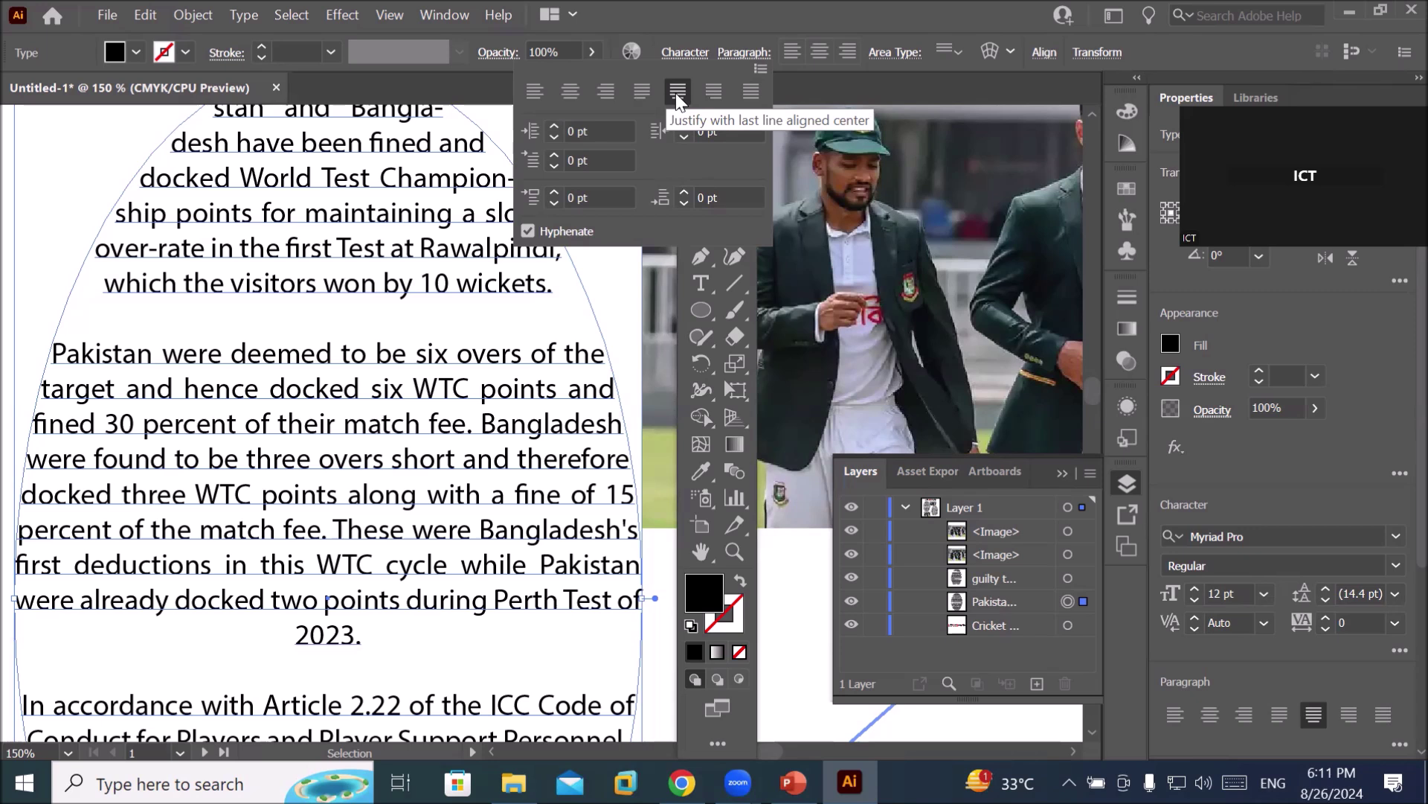
Compare the justified alignments with the last line right, left and center on the first ellipse's text, and set it to justify all lines.
left_click(716, 91)
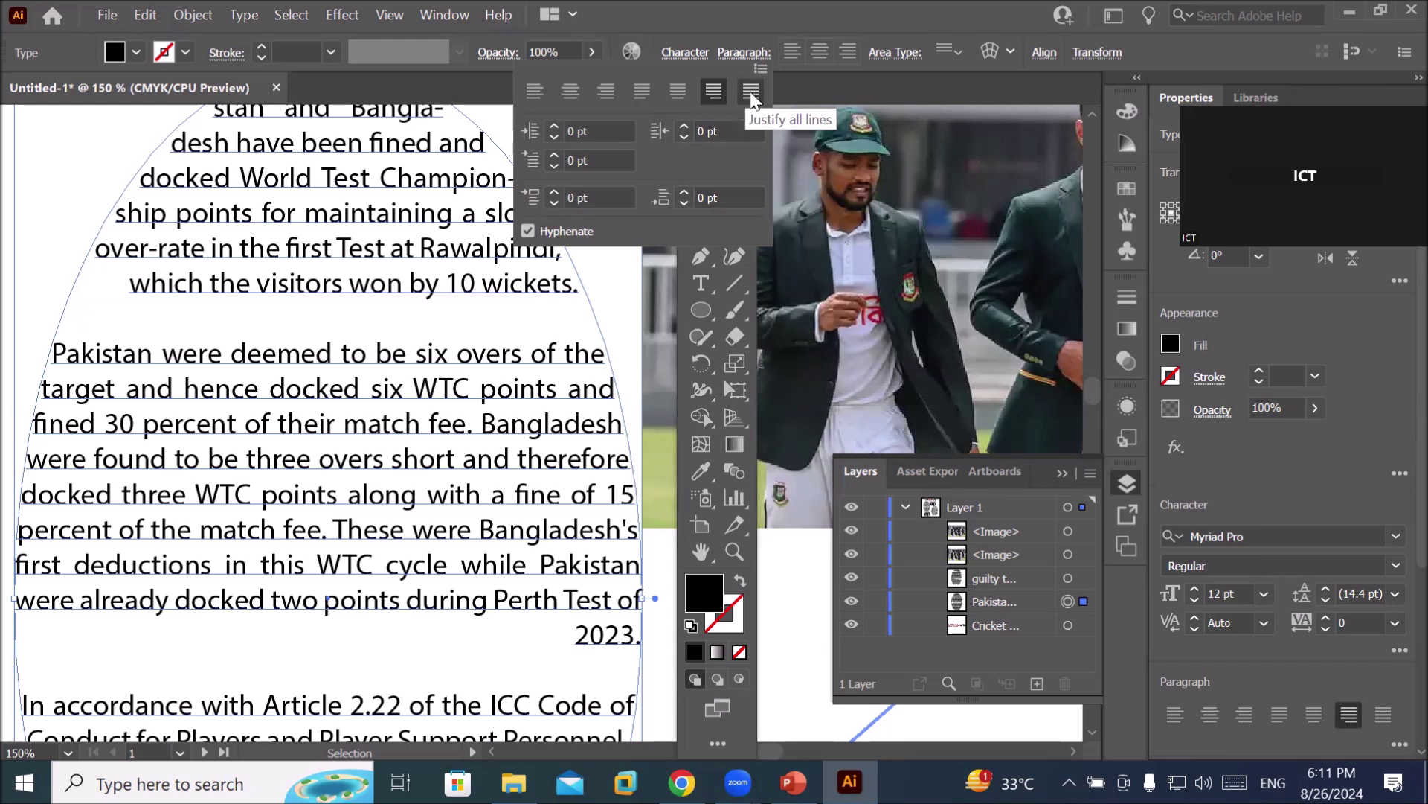
left_click(751, 92)
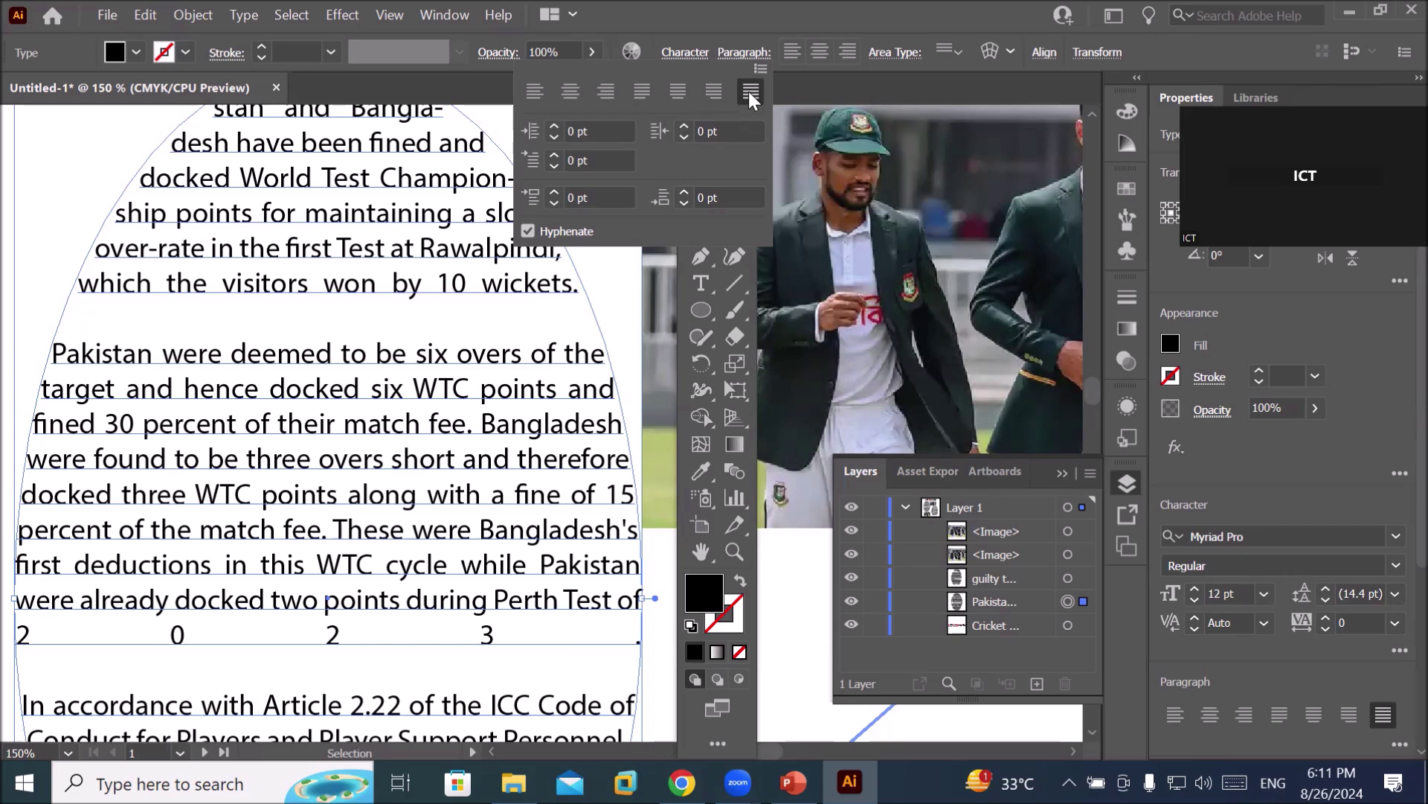
left_click(635, 94)
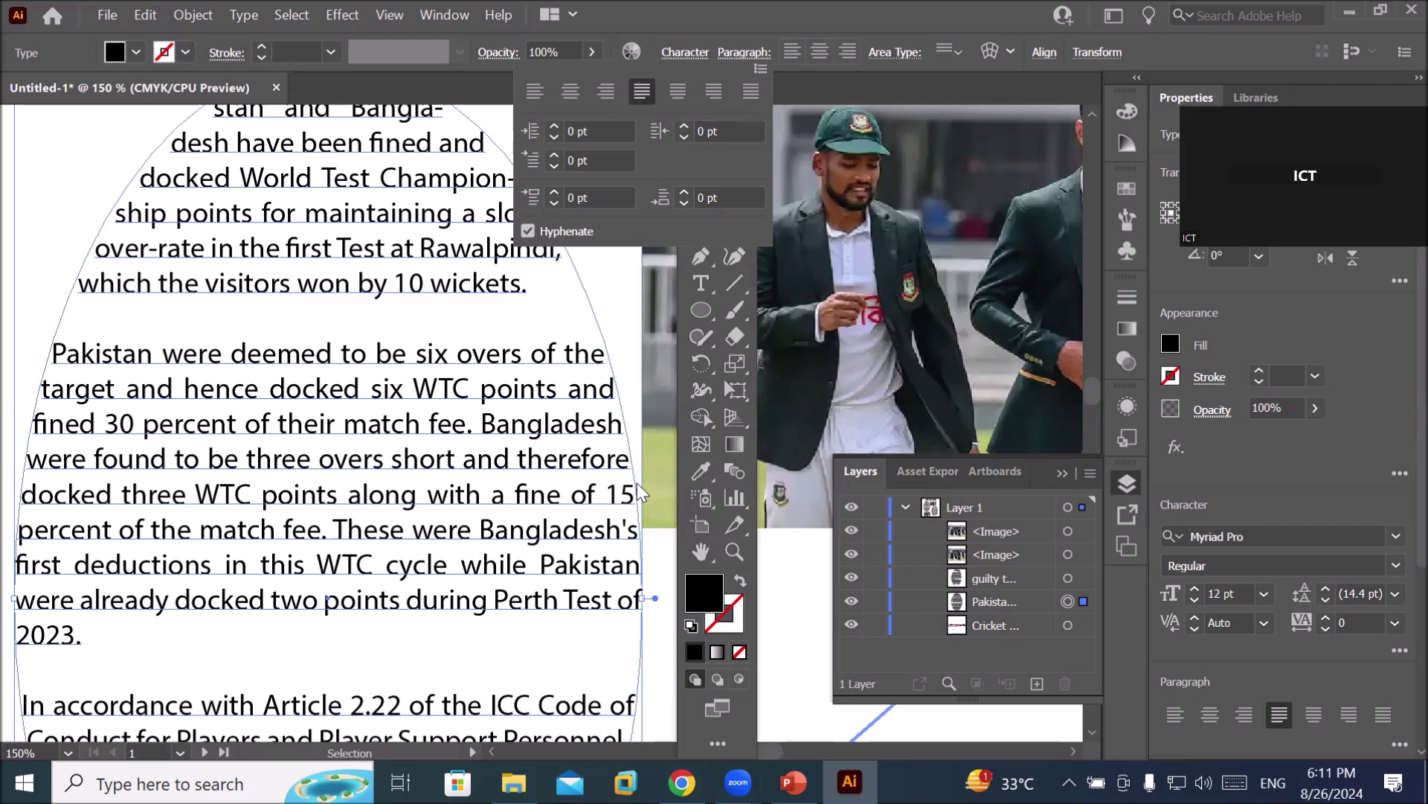
left_click(713, 92)
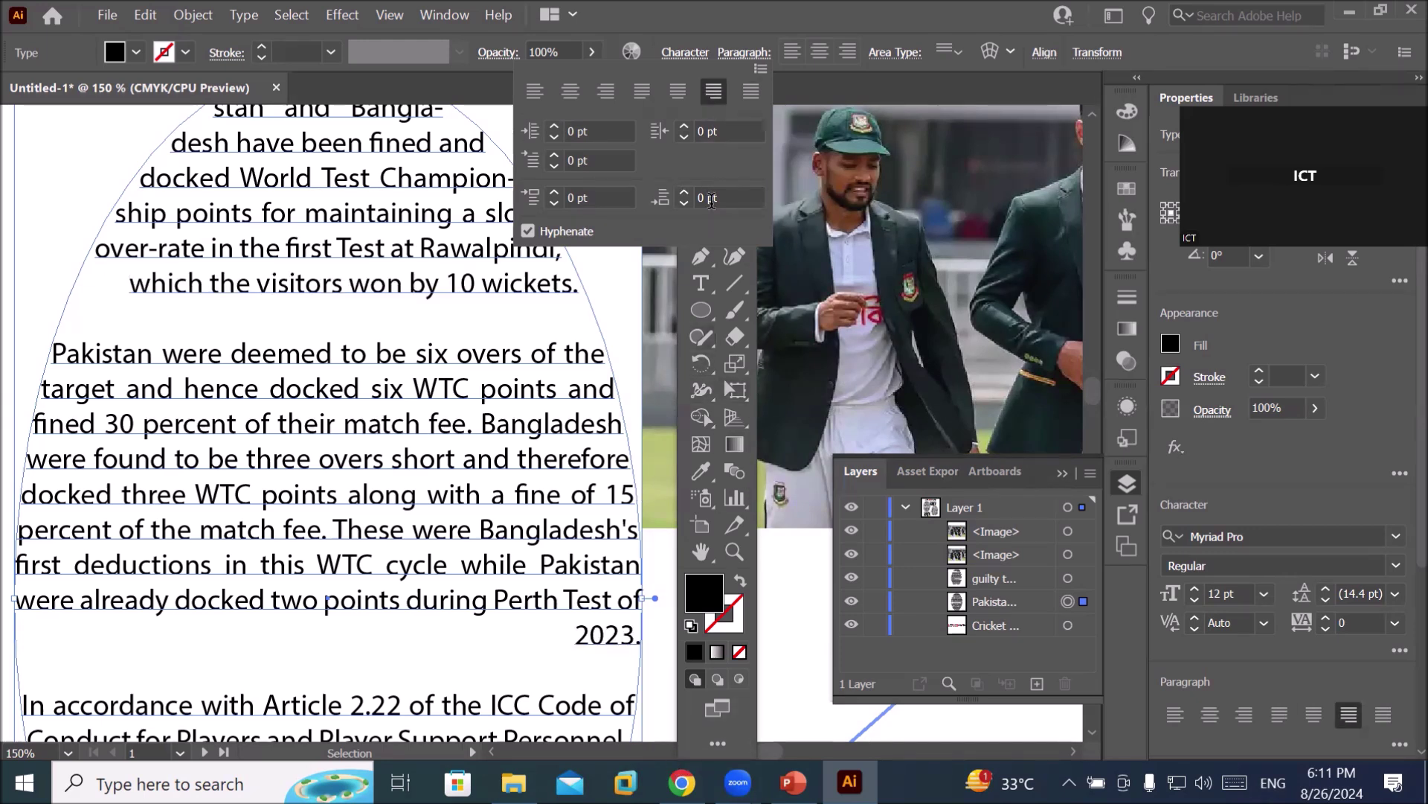
left_click(675, 90)
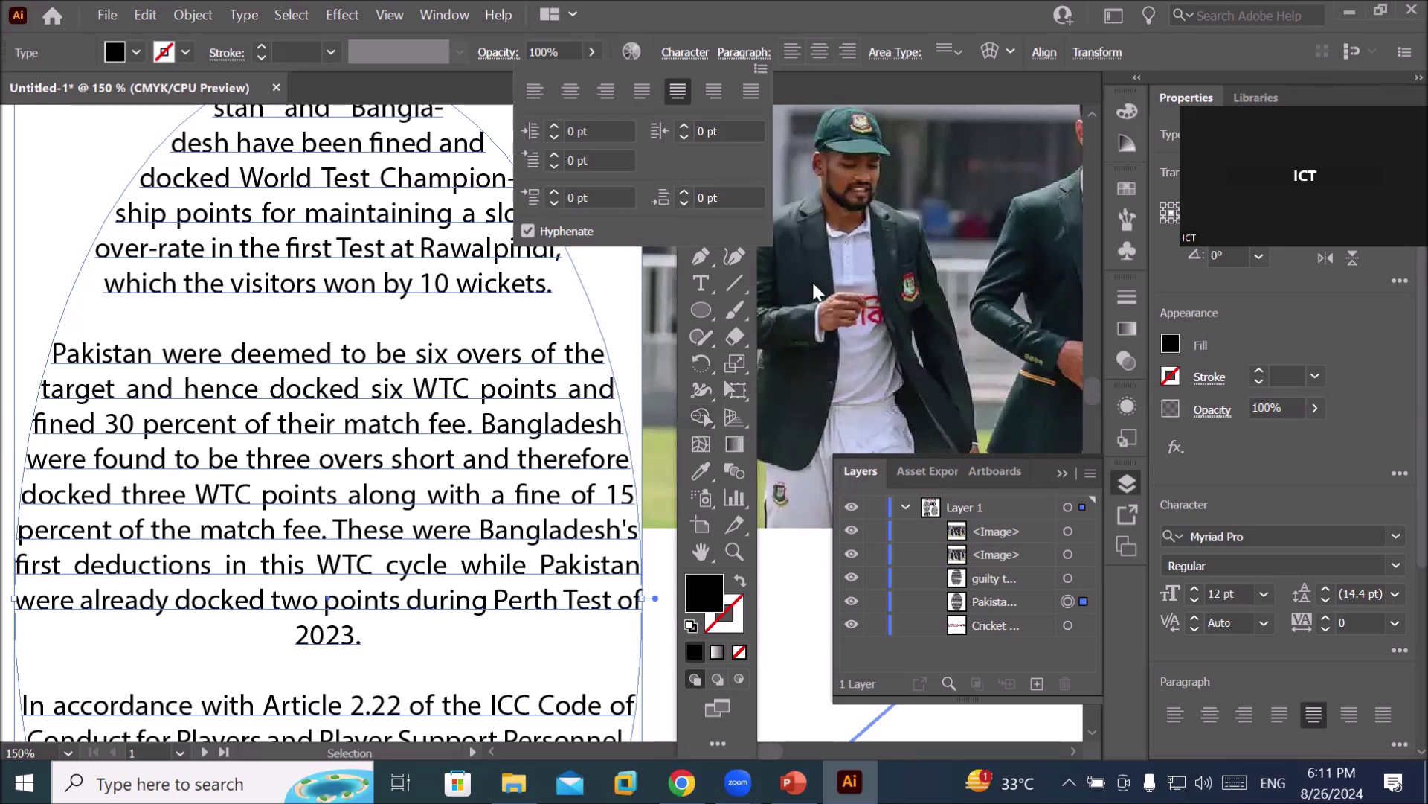
left_click(750, 91)
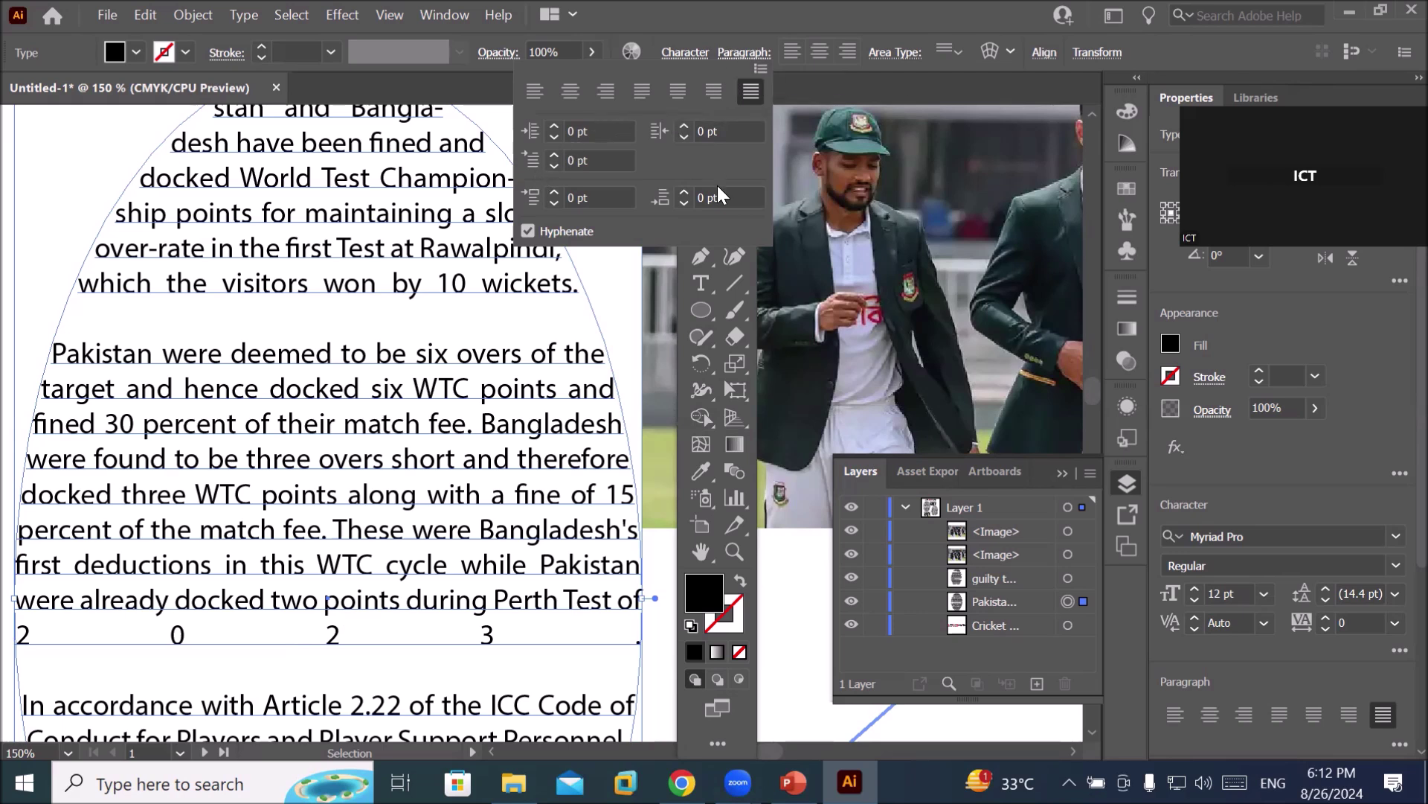
left_click(434, 266)
scroll(552, 166, "up", 2)
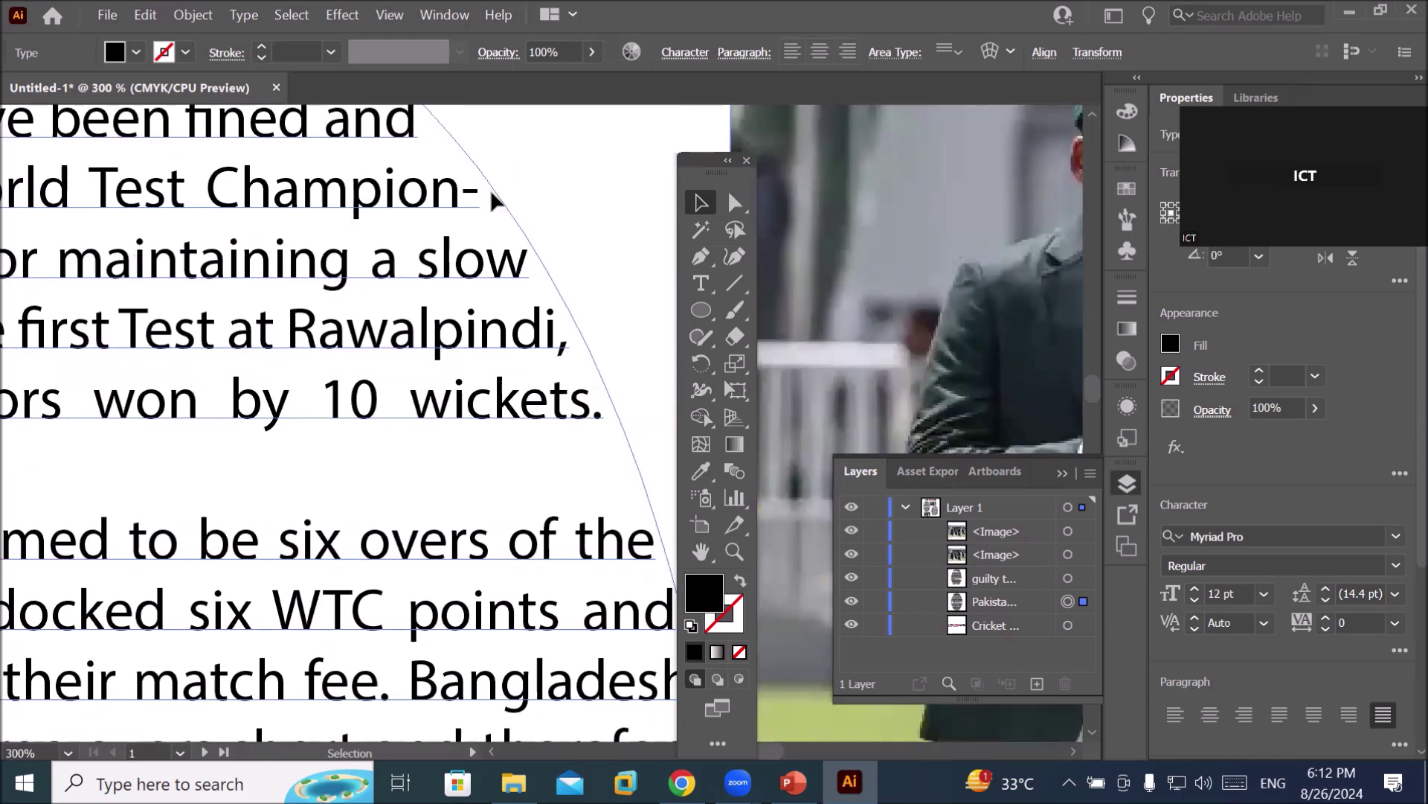
scroll(495, 200, "up", 2)
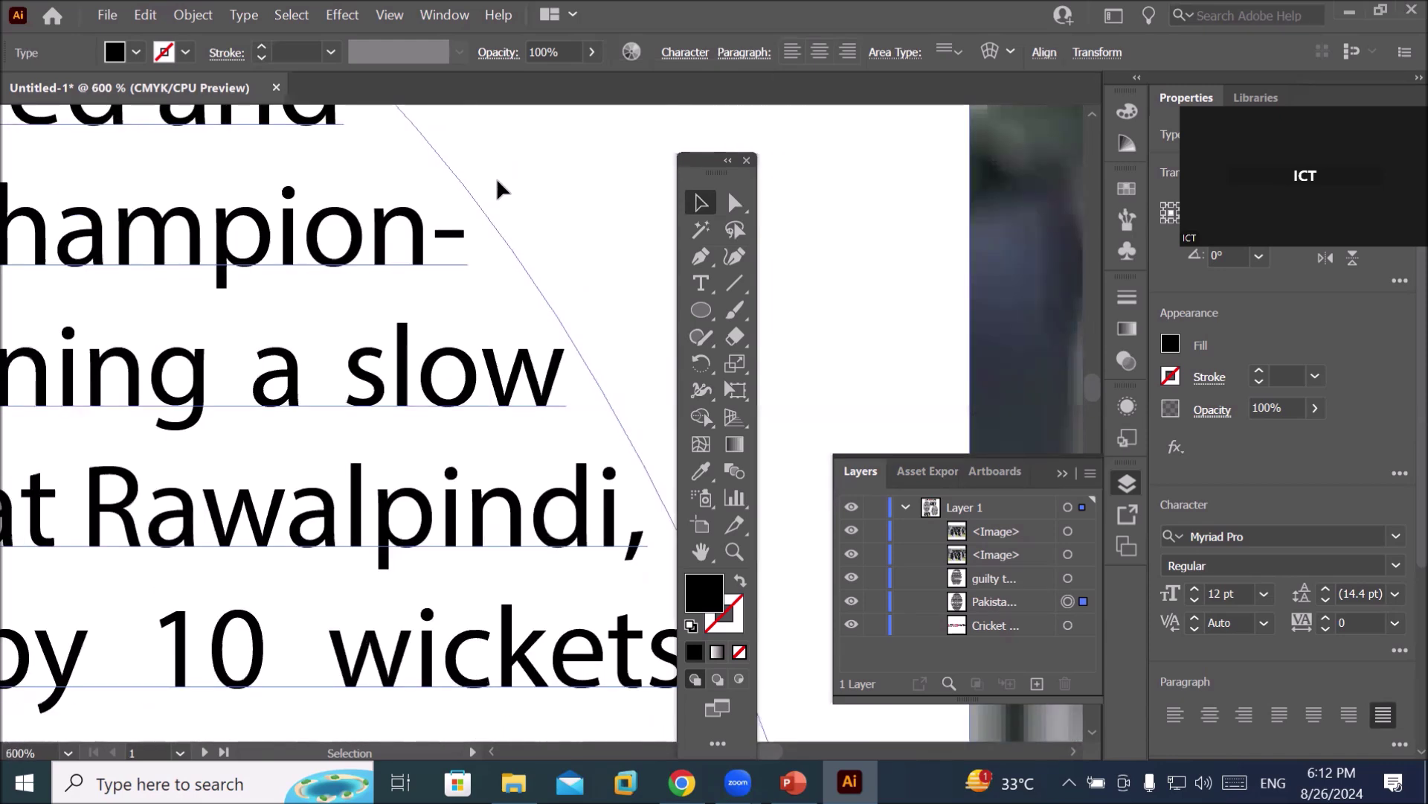
scroll(497, 185, "down", 4)
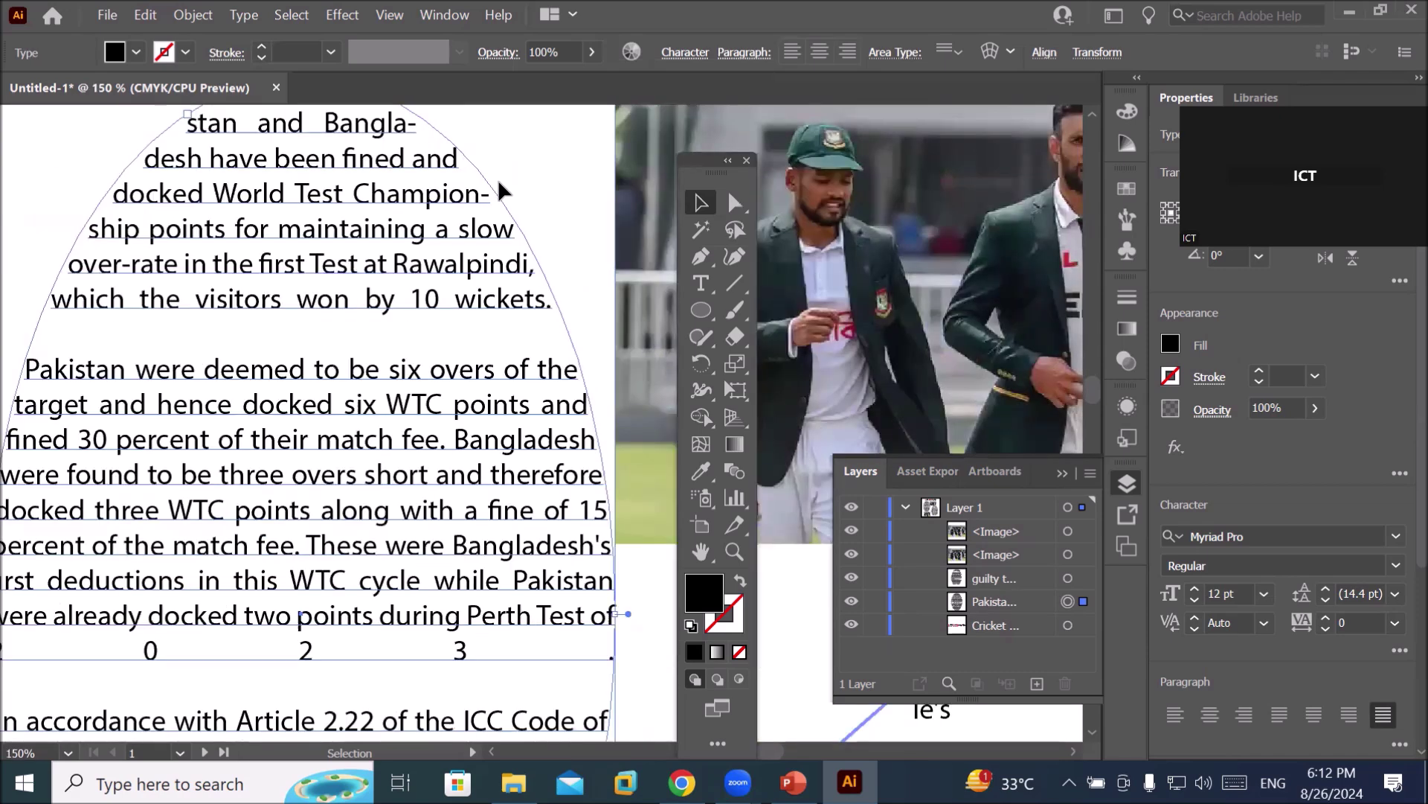
scroll(538, 503, "down", 2)
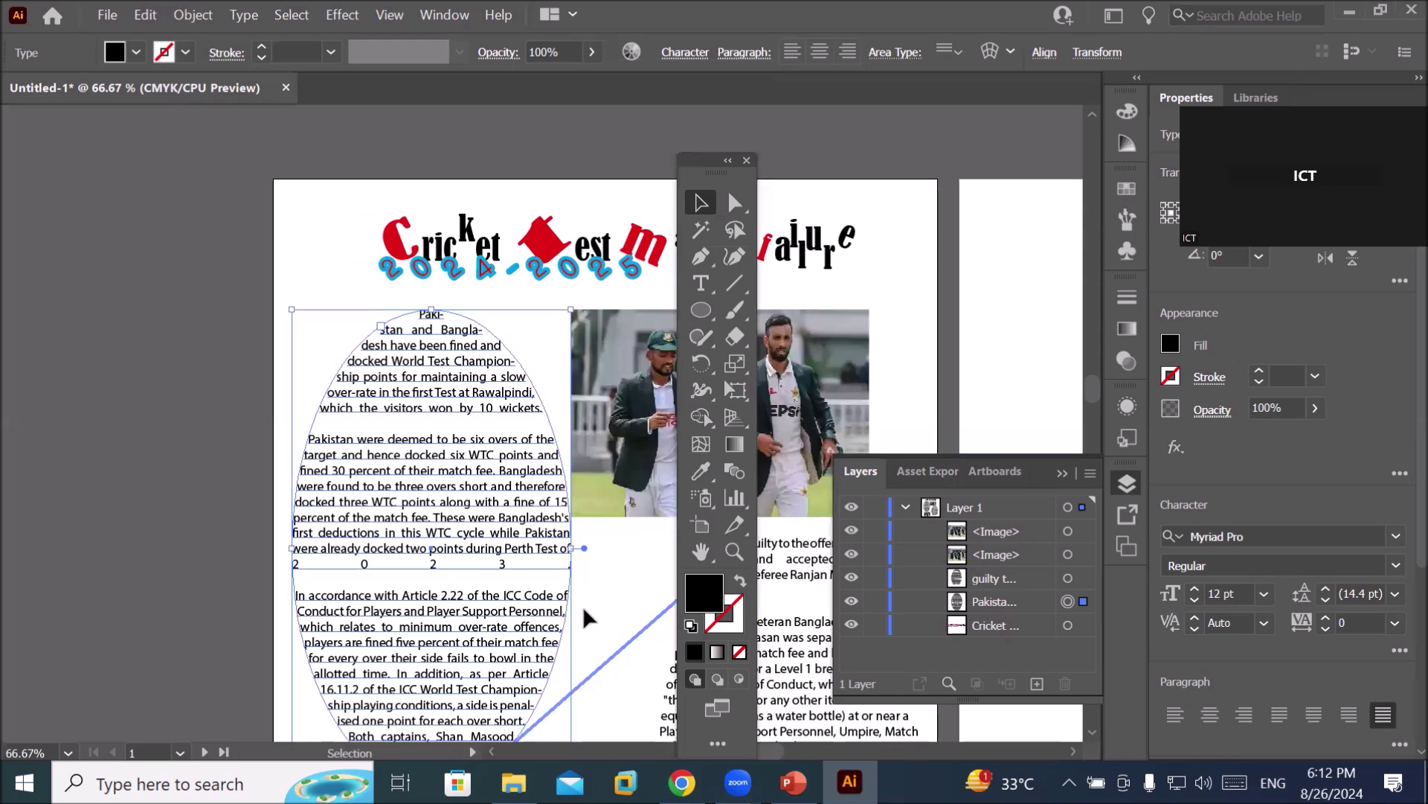
Turn off hyphenation for the first ellipse's text.
scroll(543, 360, "up", 3)
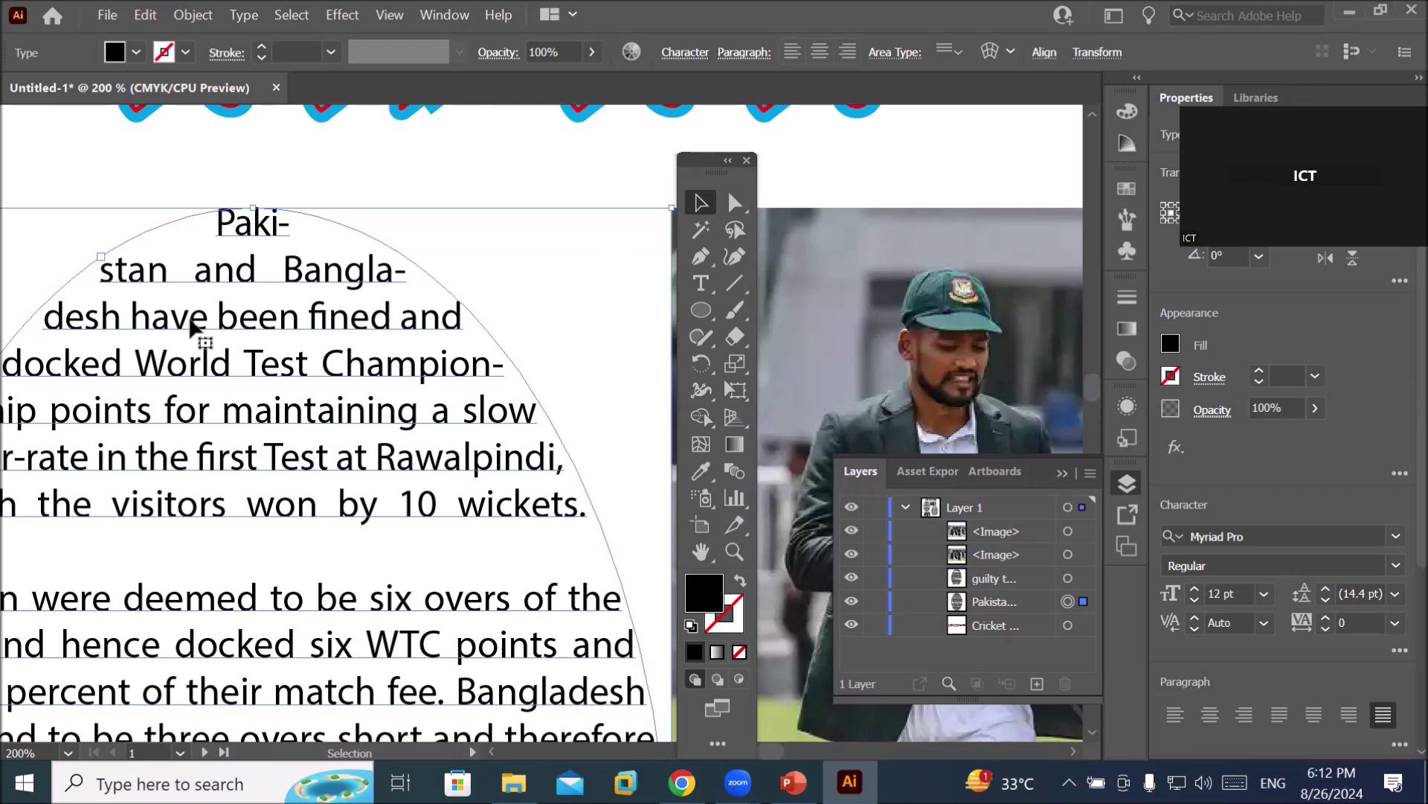
left_click(728, 54)
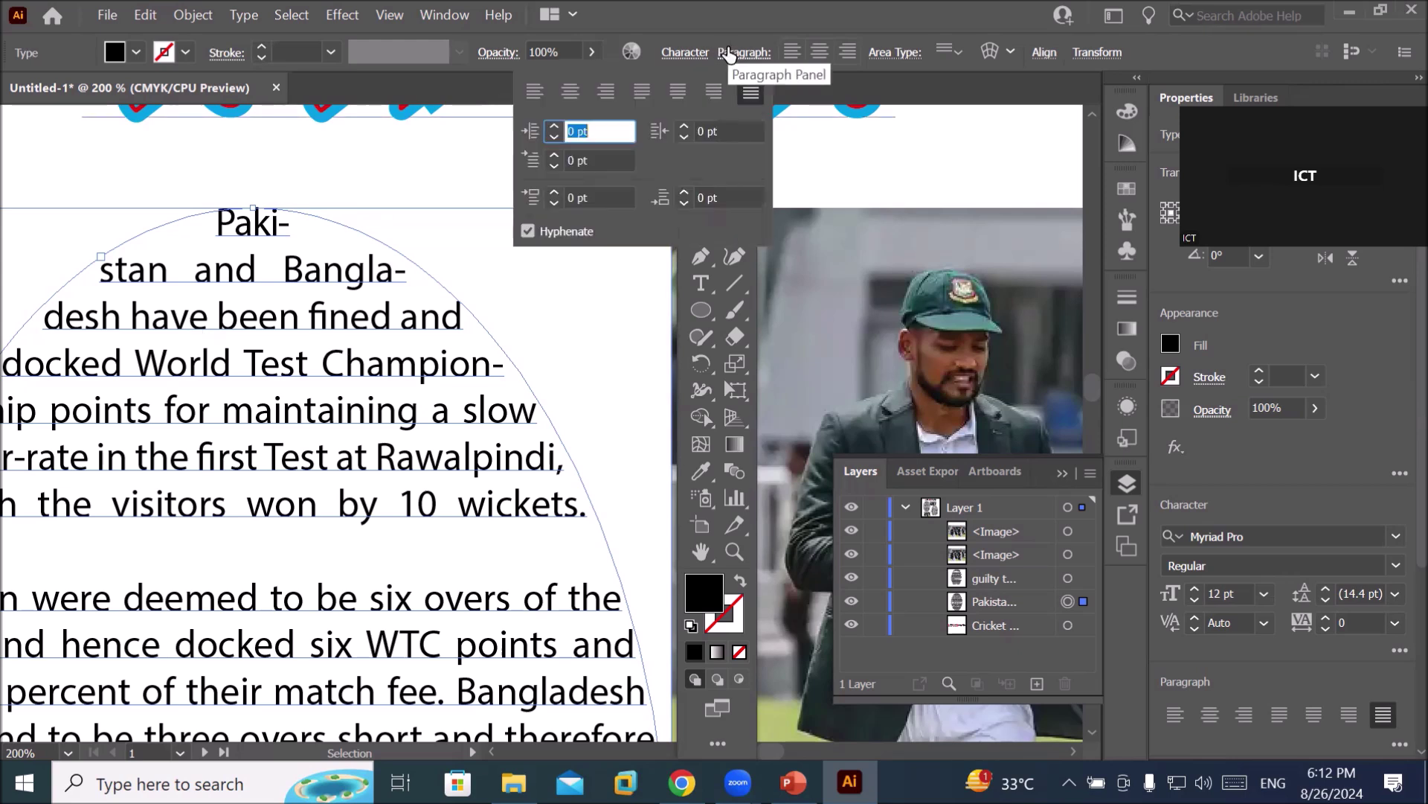
left_click(527, 232)
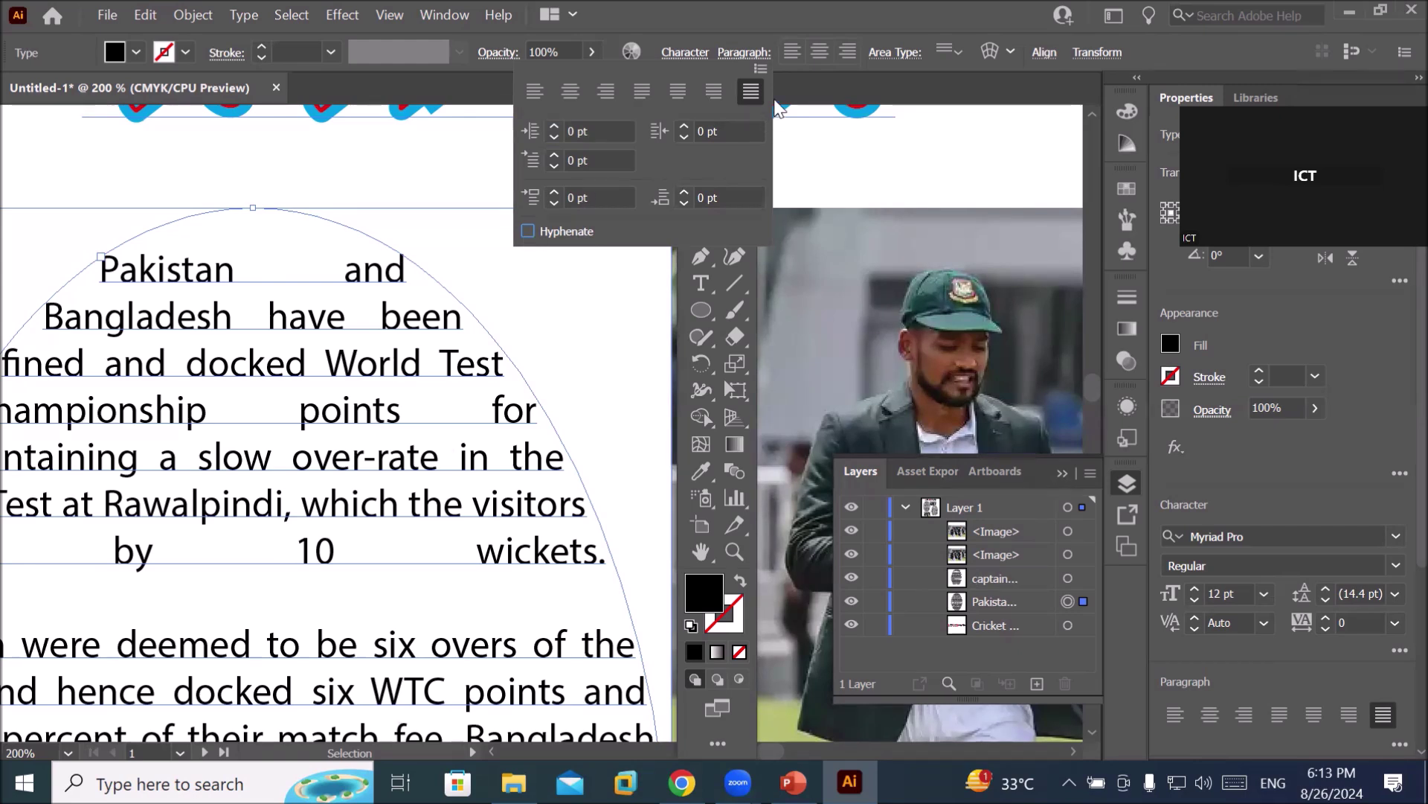
Try the left, center, right and justified alignments on the unhyphenated text, return to justifying all lines, and turn hyphenation back on.
left_click(535, 91)
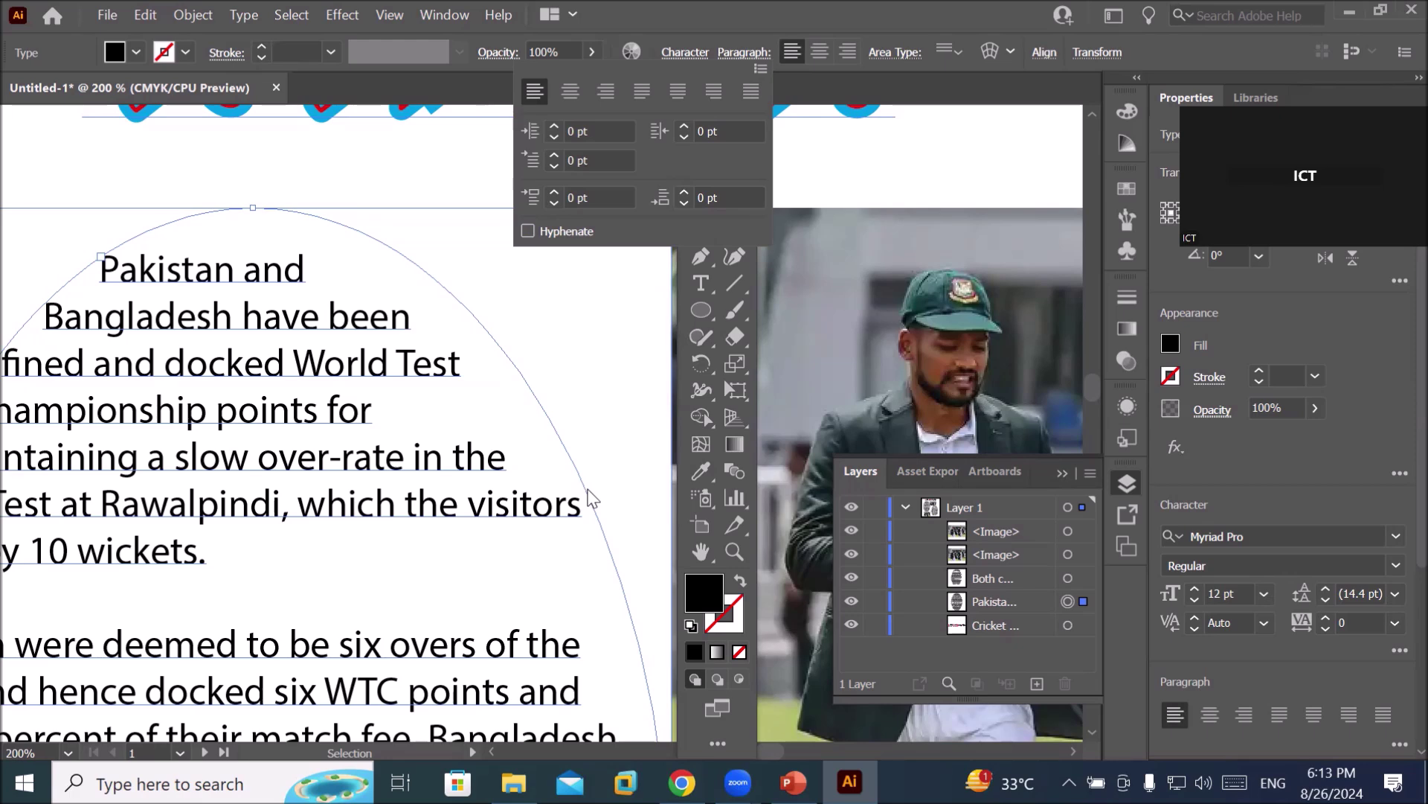
left_click(570, 90)
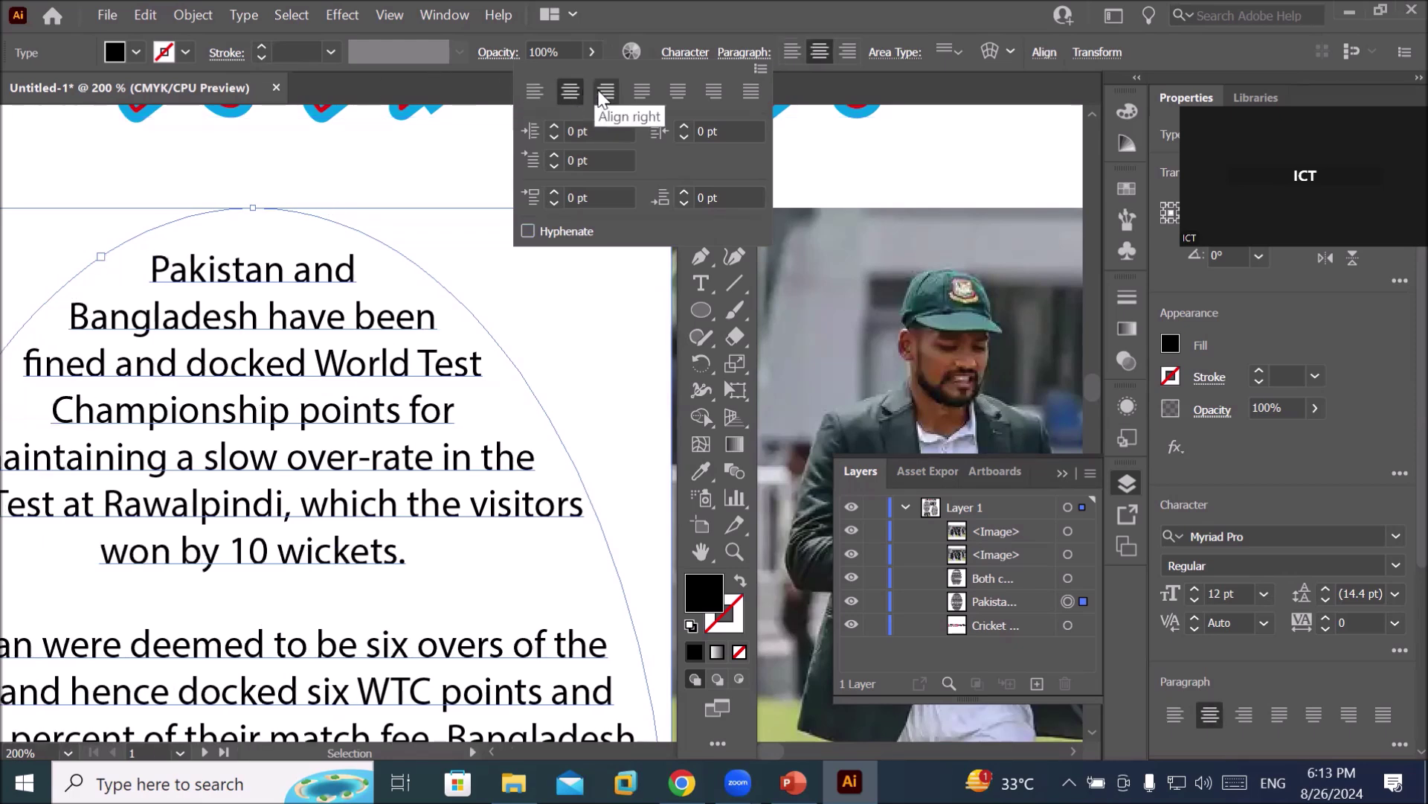
left_click(606, 91)
left_click(638, 94)
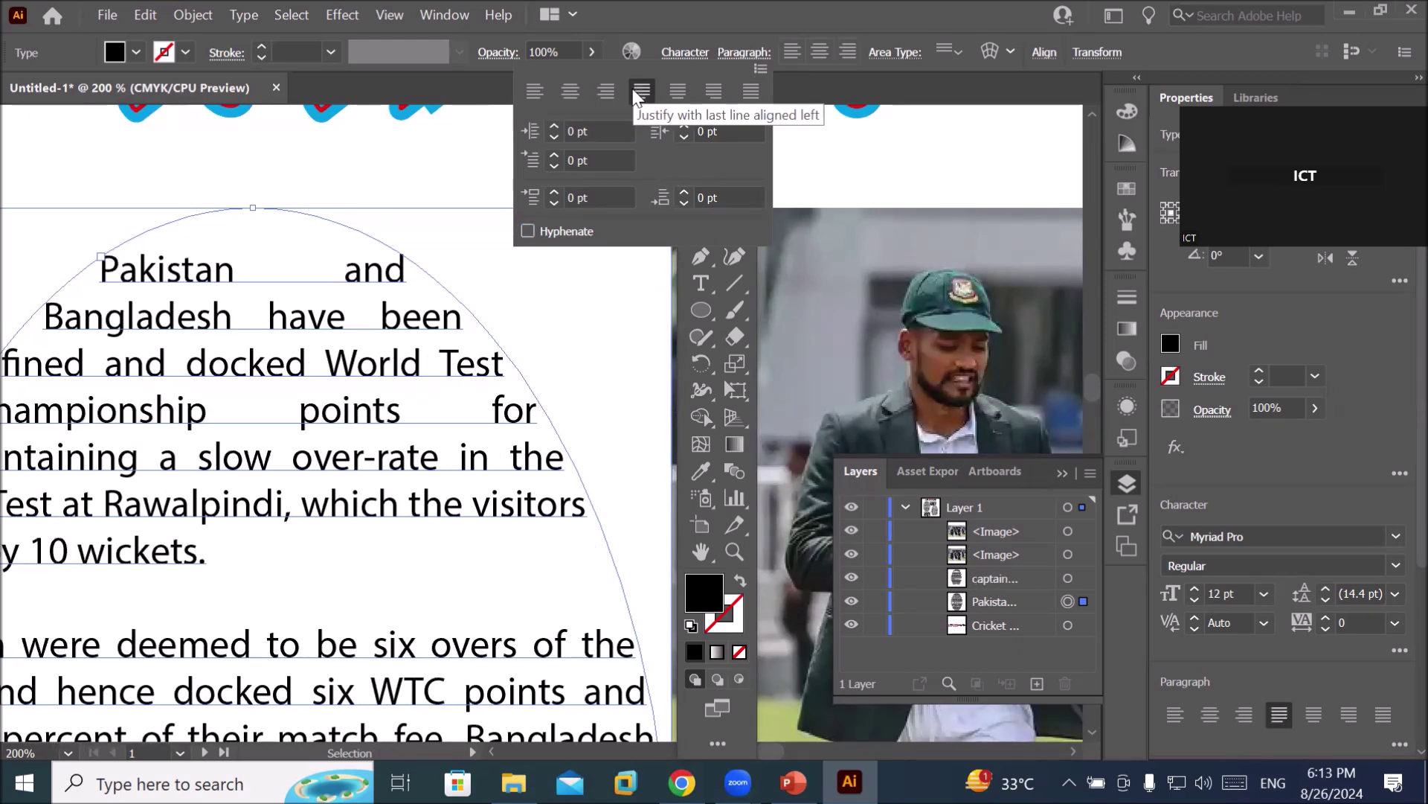
left_click(677, 90)
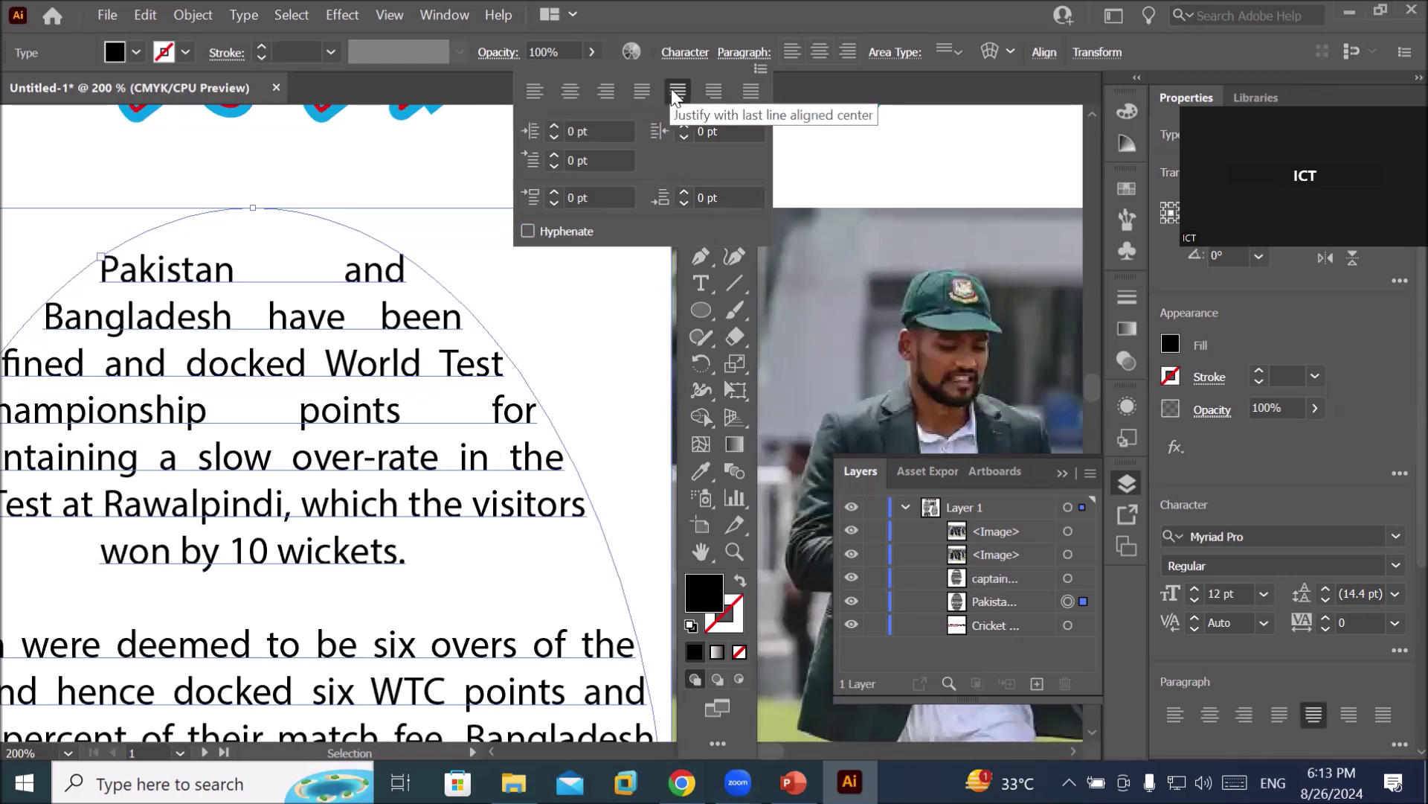
left_click(711, 94)
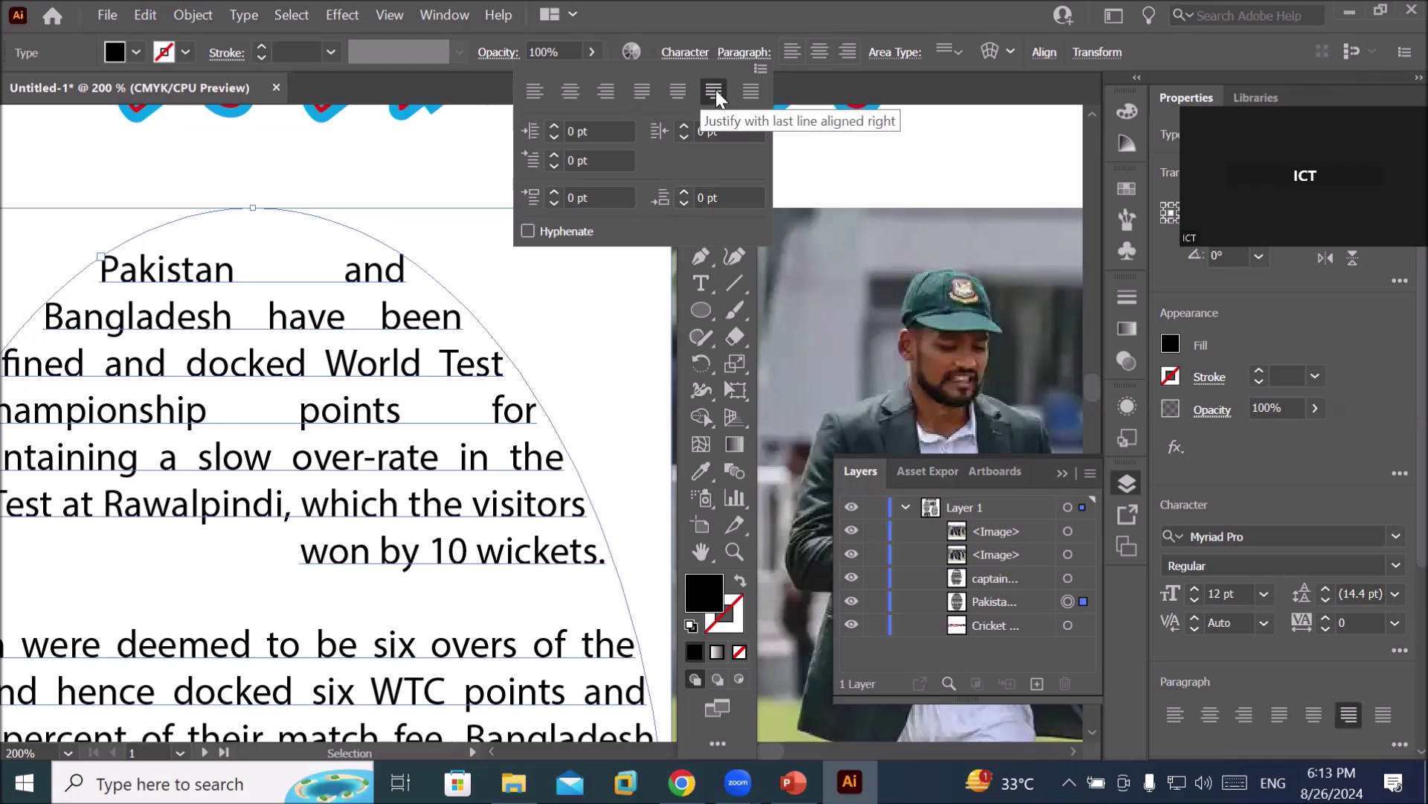
left_click(739, 87)
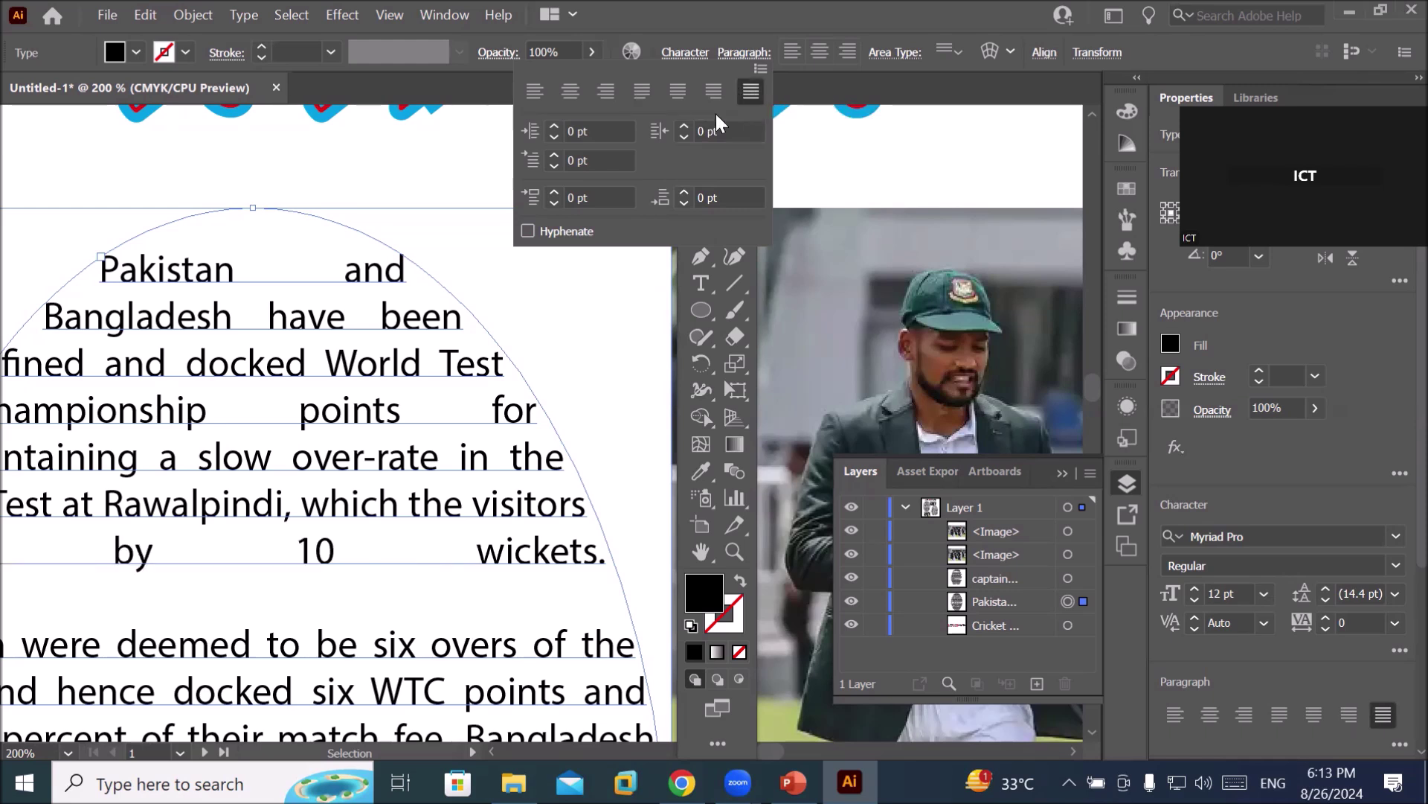
left_click(528, 232)
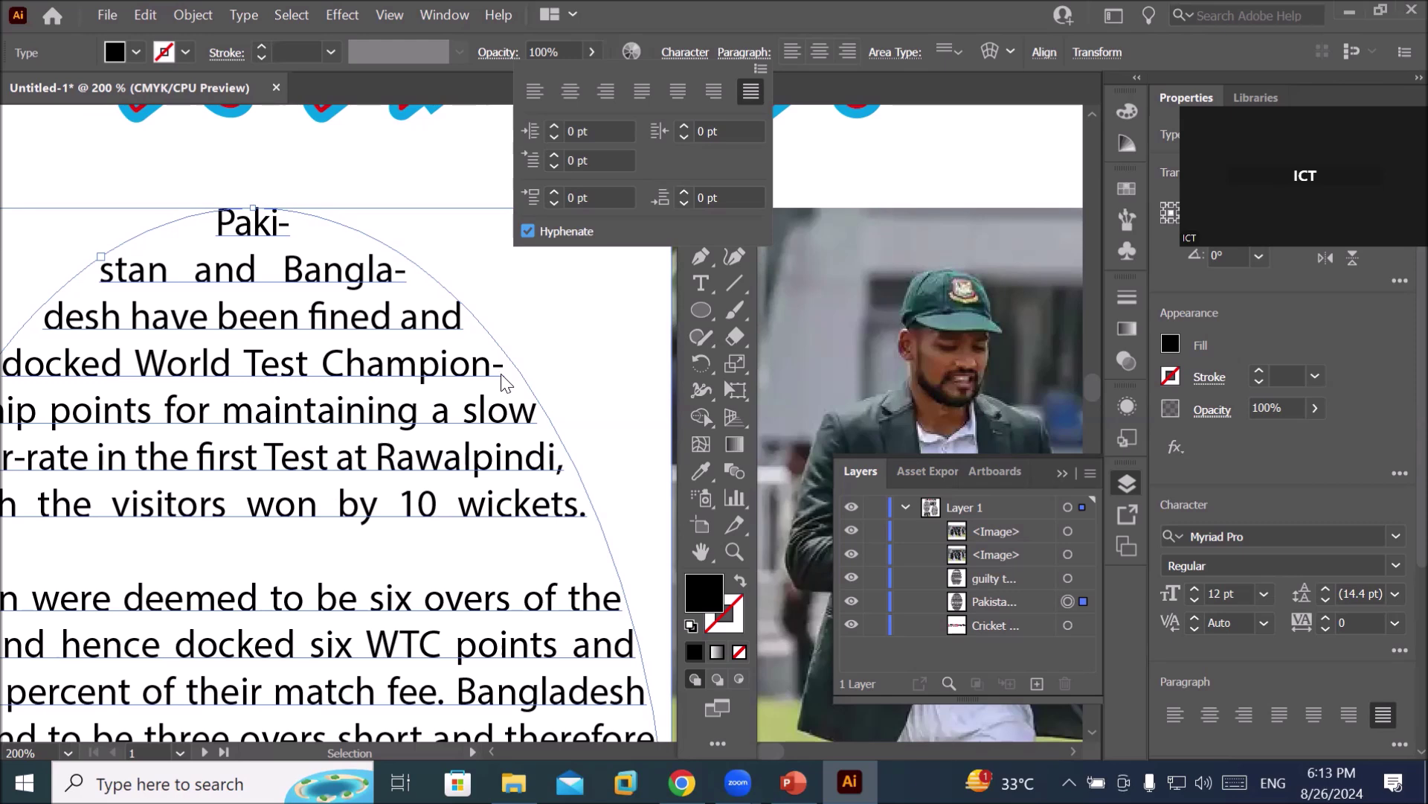
left_click(567, 341)
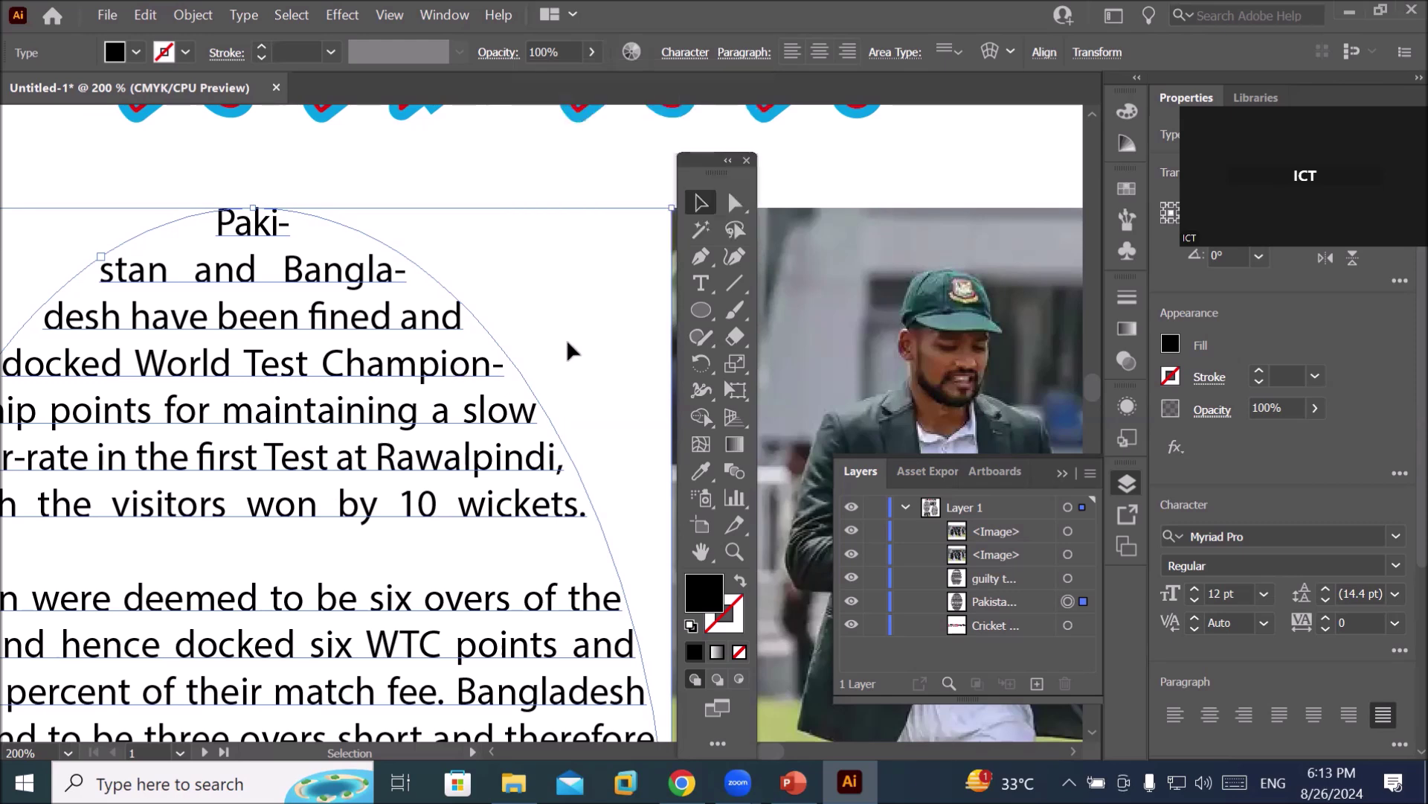
Duplicate the heading onto the top of the second artboard and delete that copy.
scroll(567, 340, "down", 5)
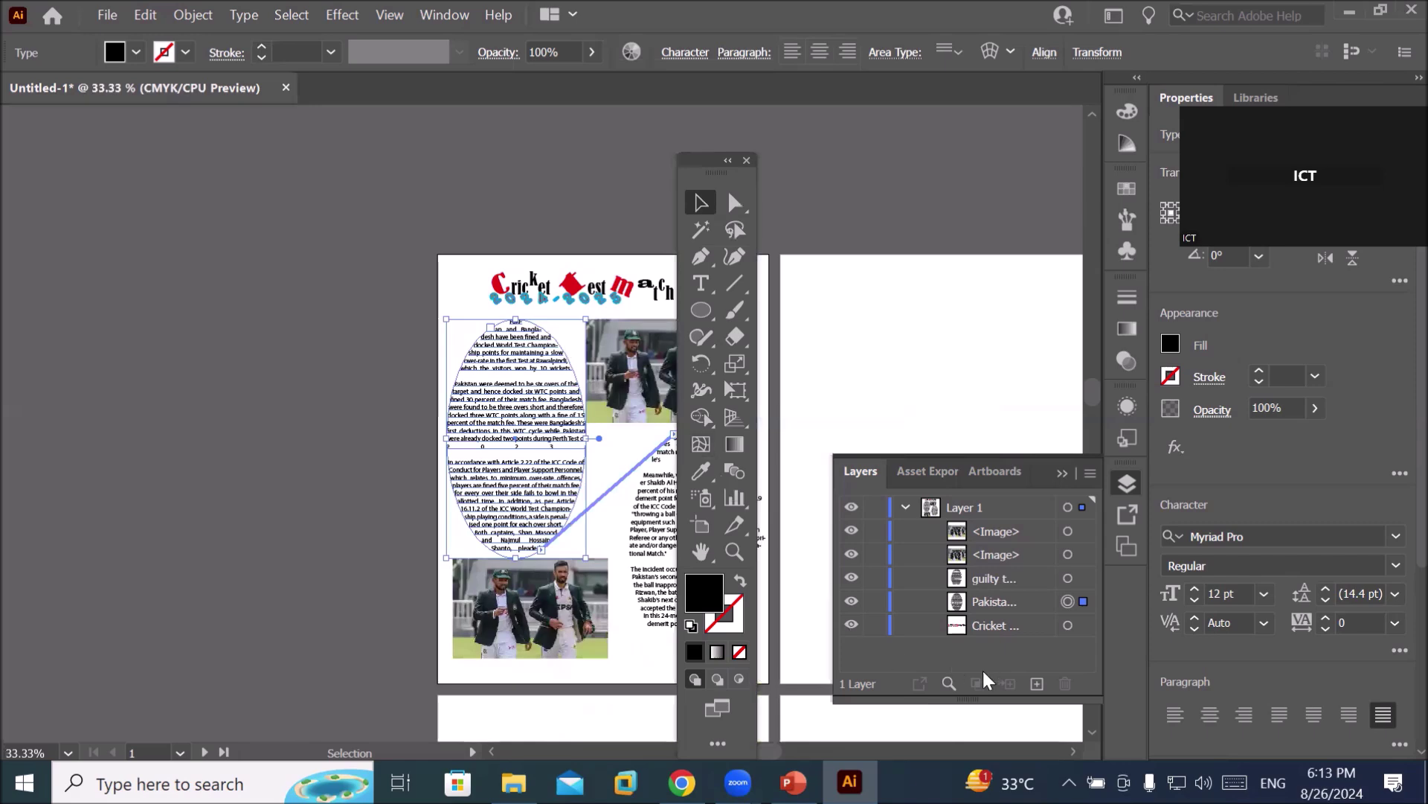
key("space")
left_click_drag(873, 401, 505, 341)
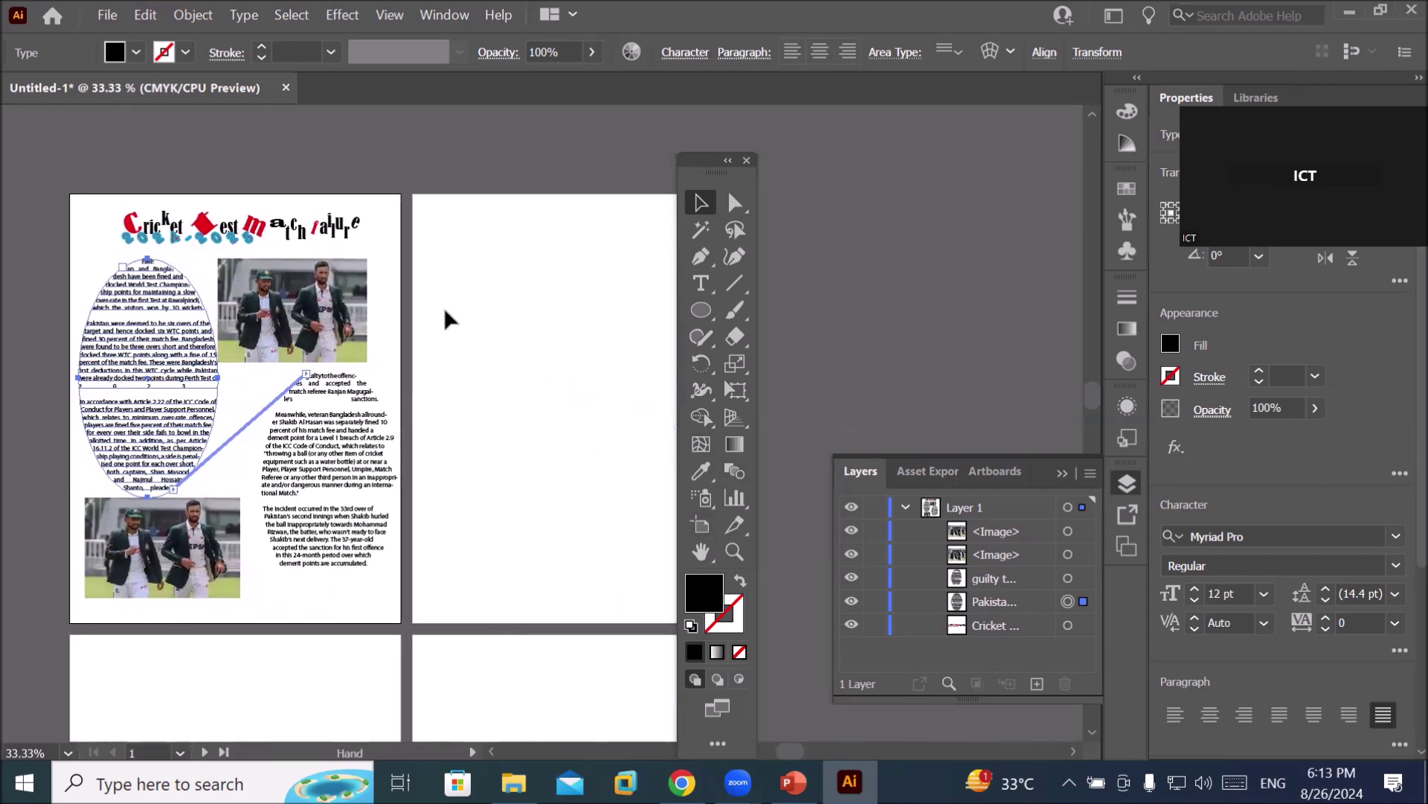
left_click(295, 223)
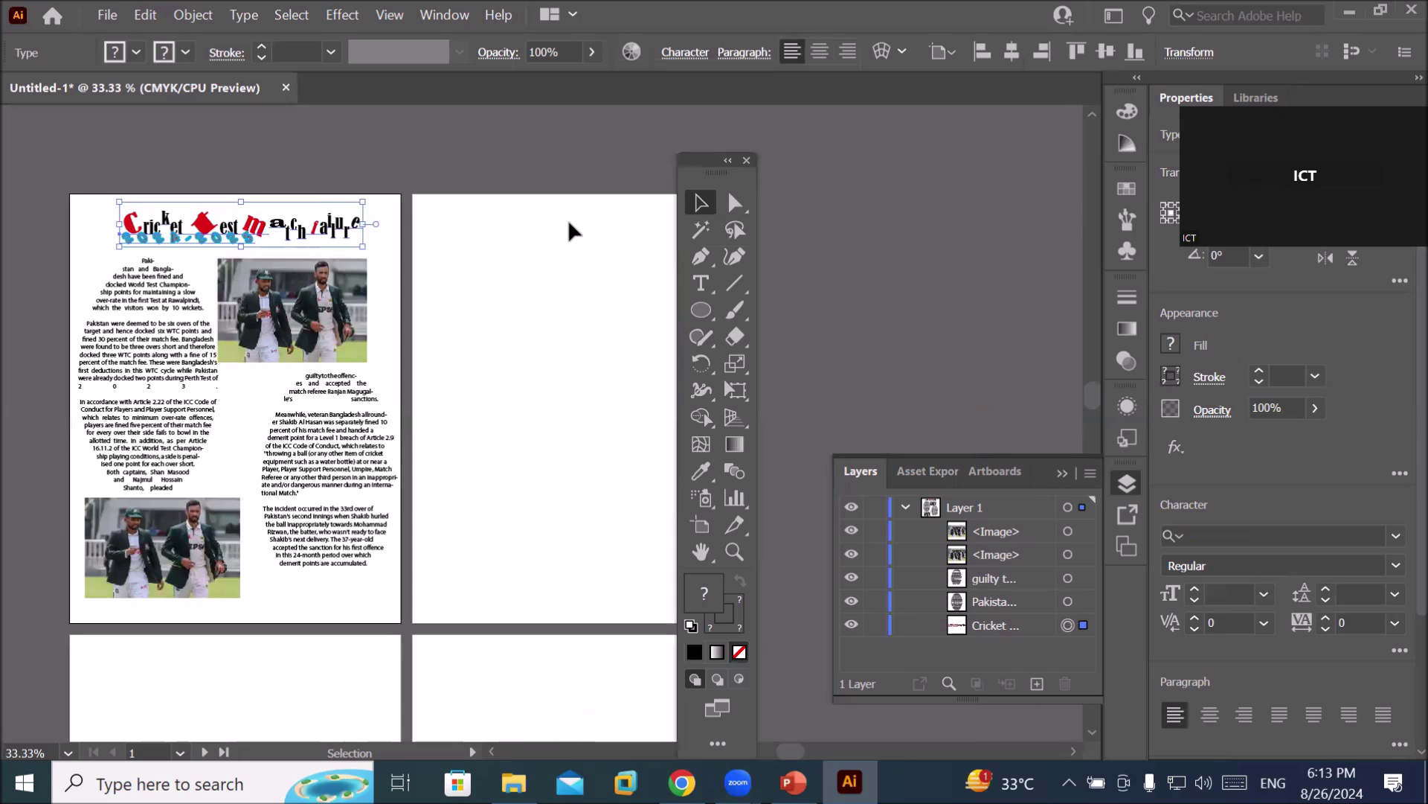
left_click_drag(327, 233, 636, 227)
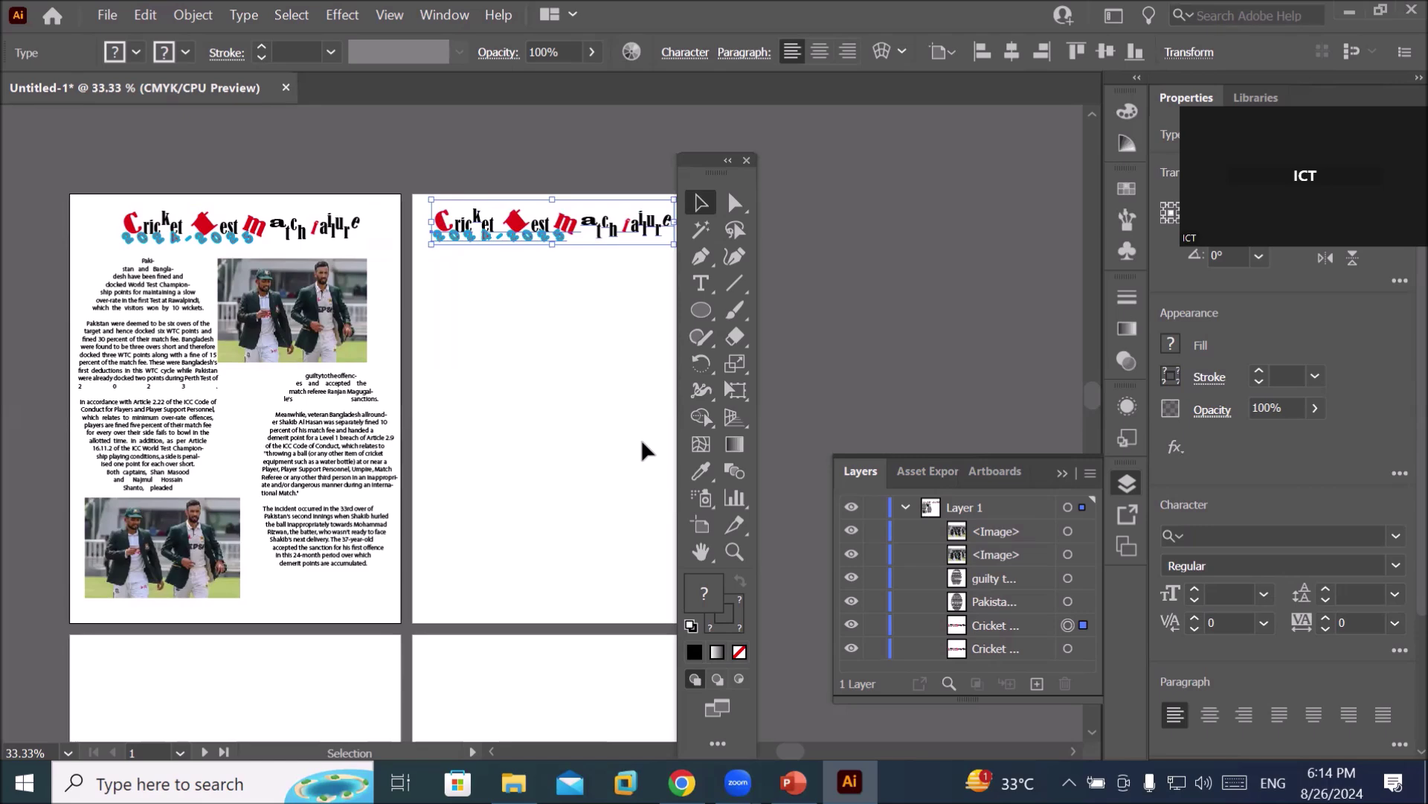
key("Delete")
Copy the first page's heading and paste it on all artboards.
scroll(511, 404, "down", 1)
scroll(510, 404, "down", 1)
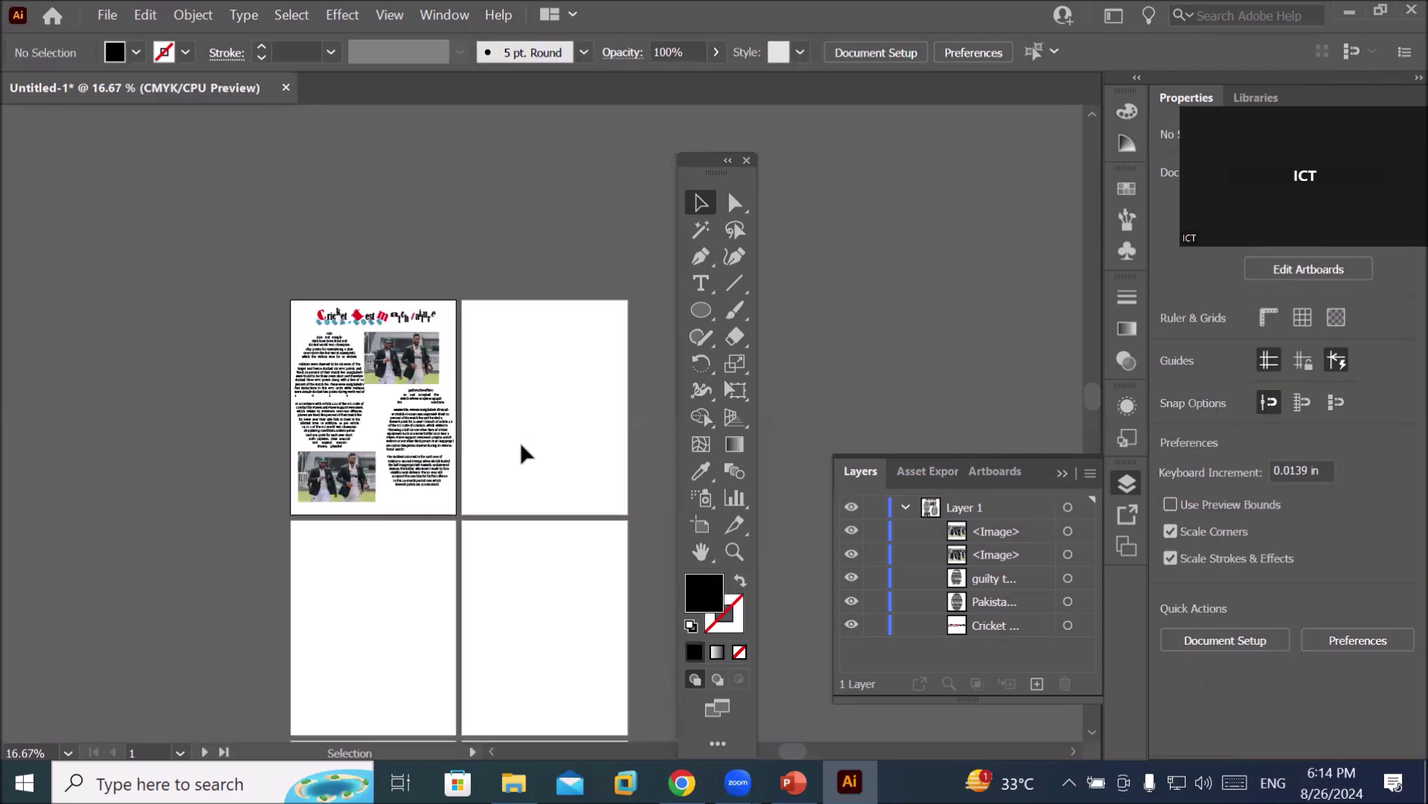
left_click(1098, 727)
left_click(1098, 727)
left_click(1098, 727)
left_click(1099, 727)
left_click(1099, 727)
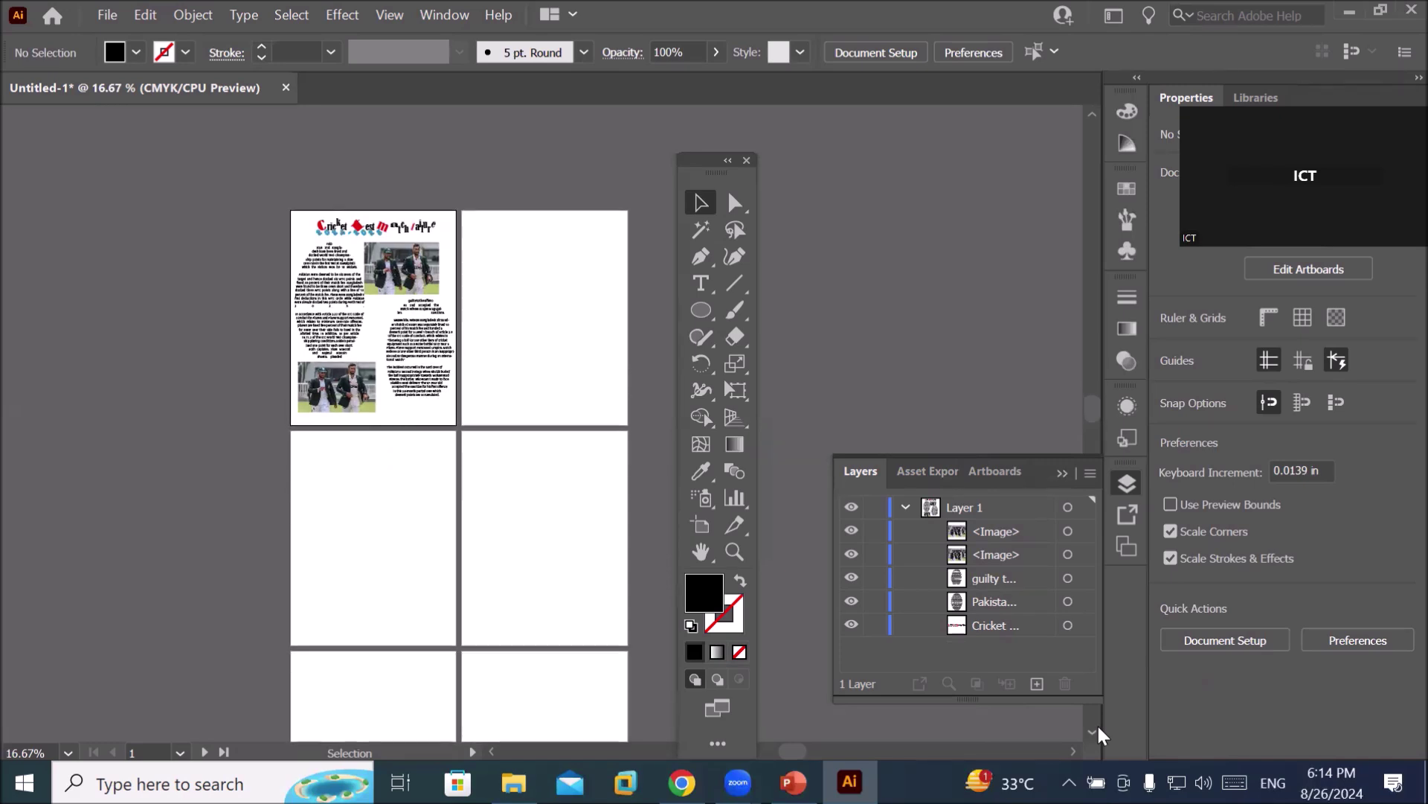
left_click(1099, 727)
left_click(1098, 727)
left_click(1098, 727)
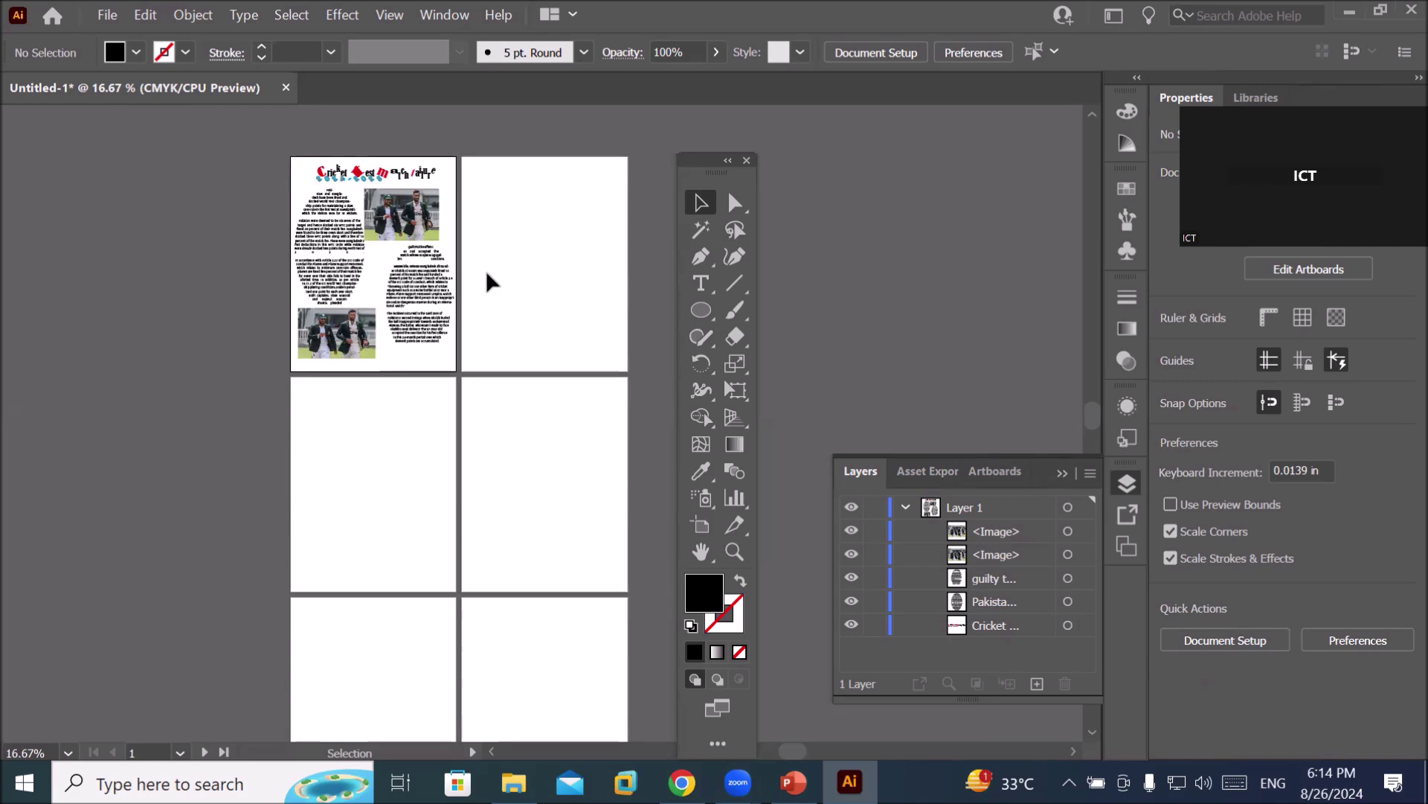
left_click(392, 178)
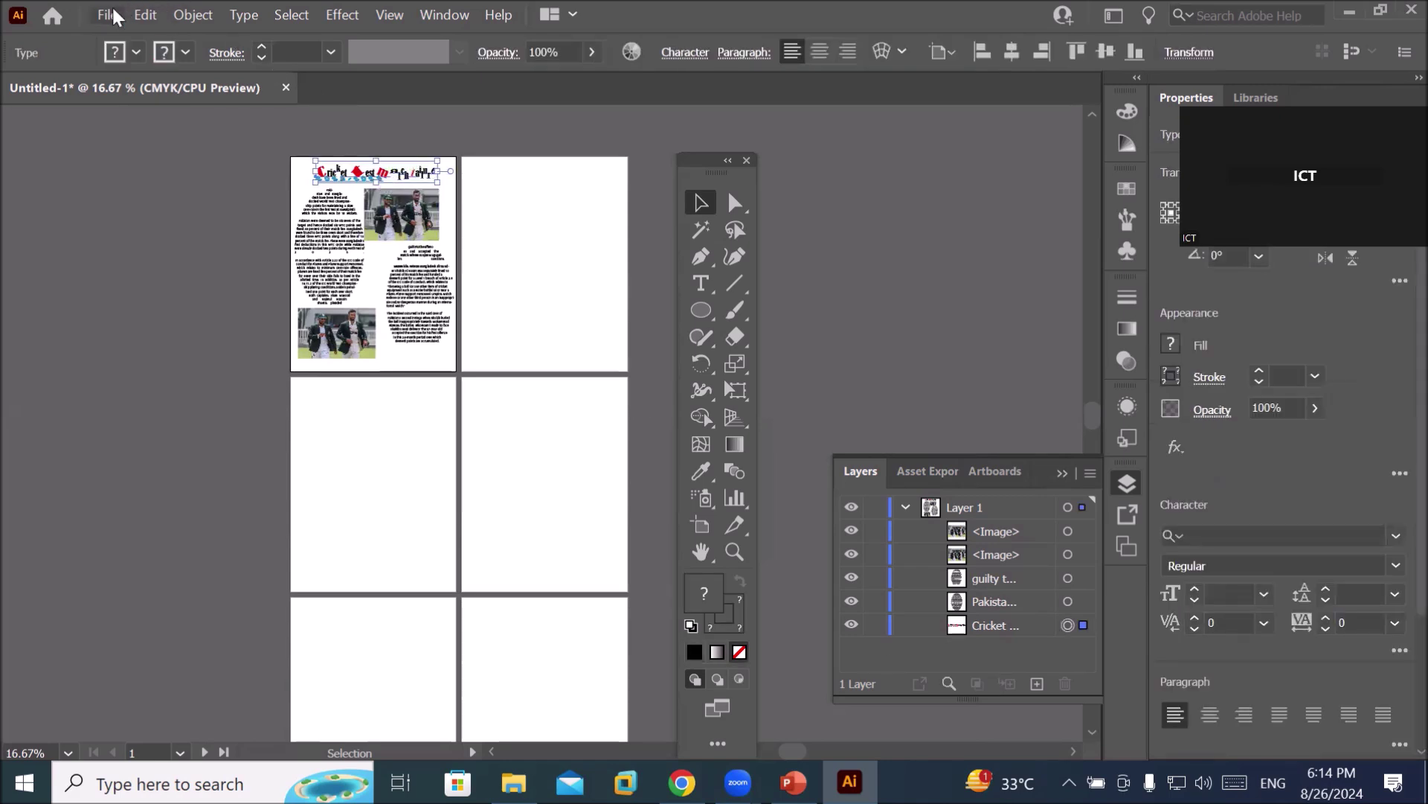
left_click(145, 15)
left_click(188, 114)
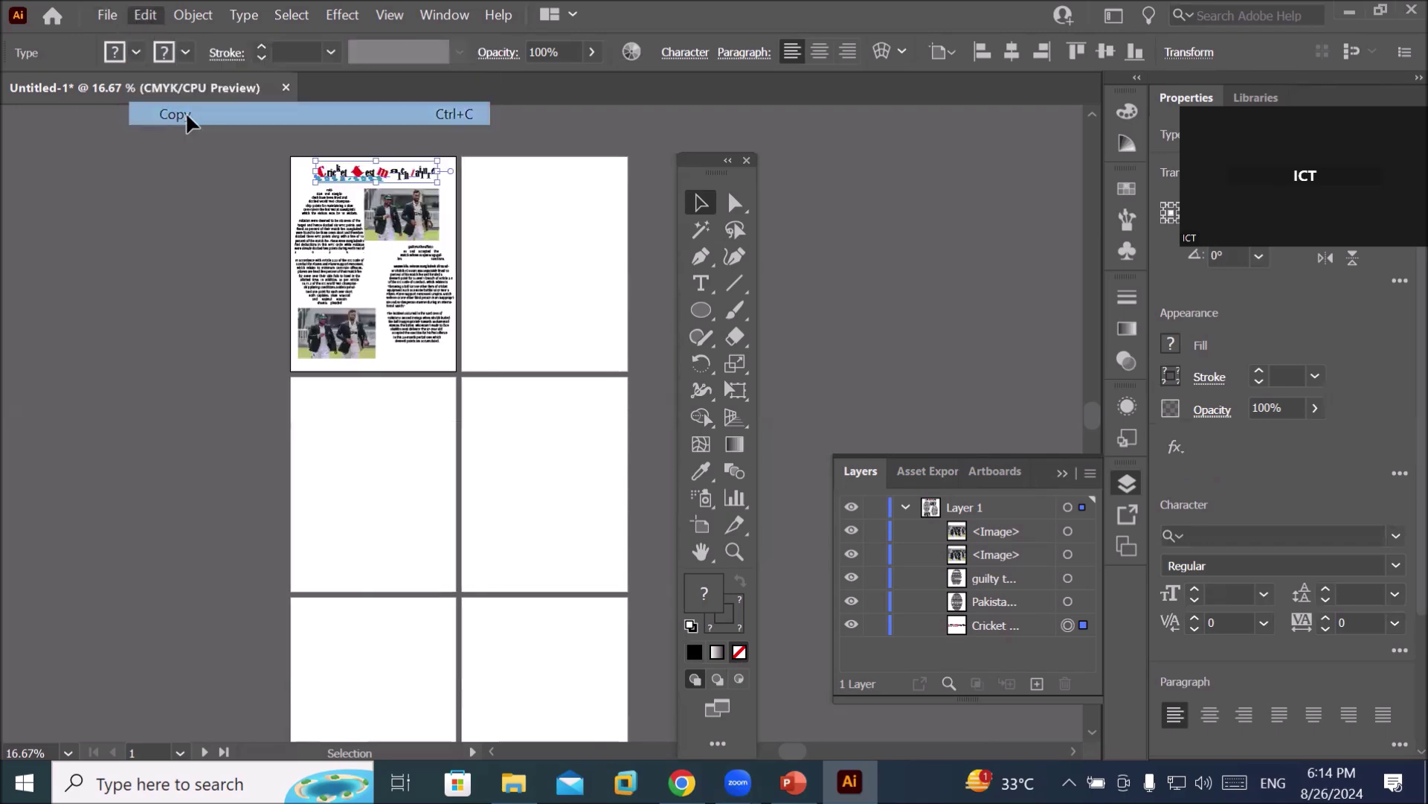
left_click(155, 16)
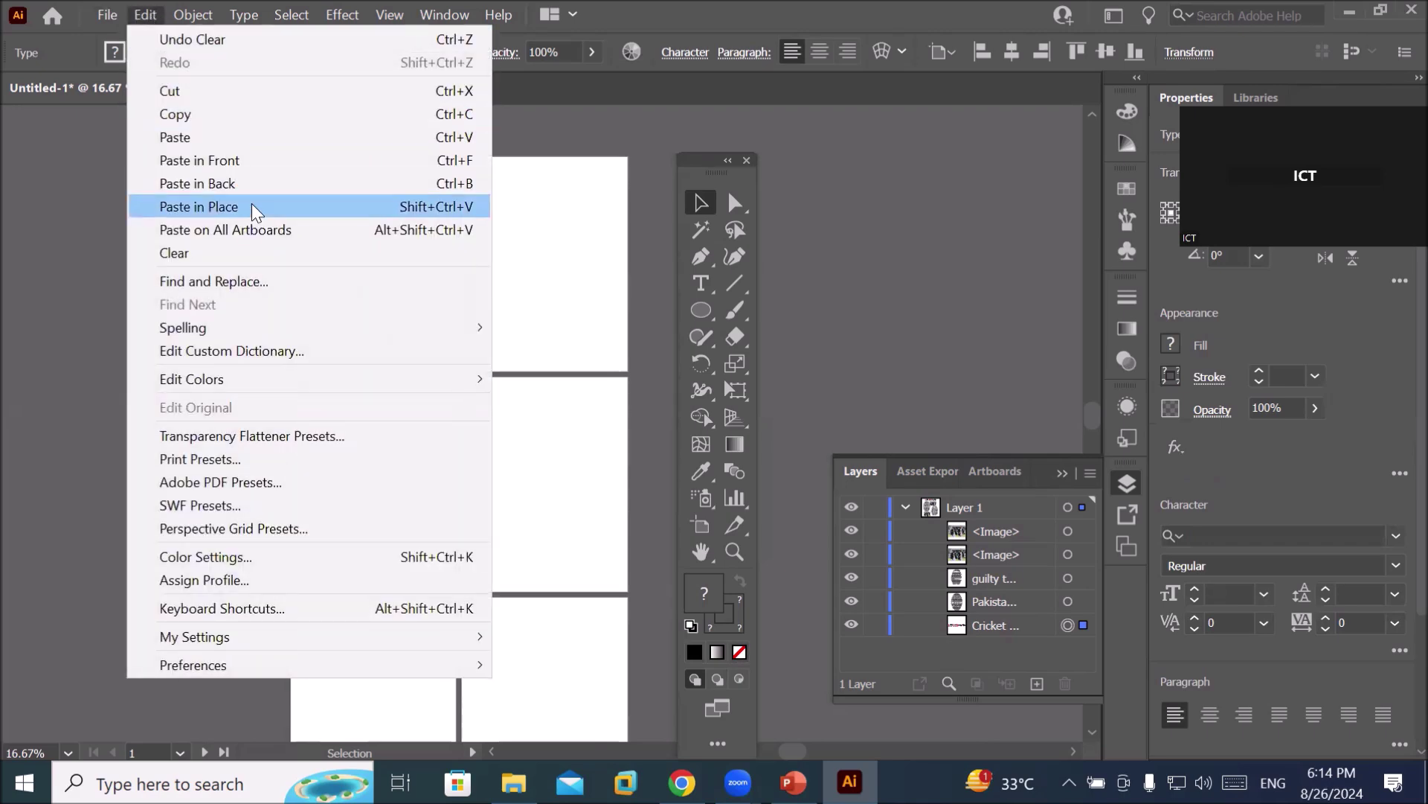
left_click(308, 230)
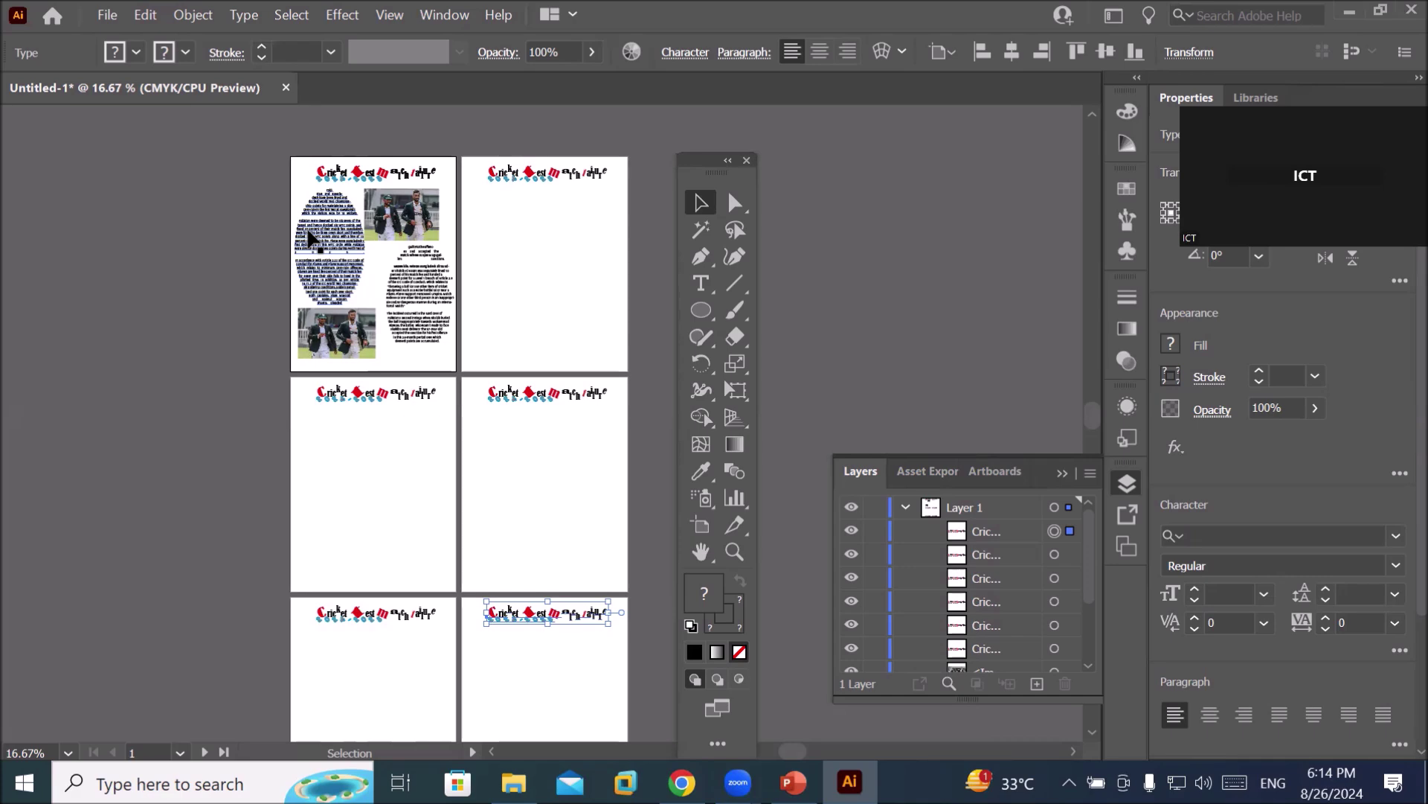
Add the point text "C2024" in the upper corner of the first page, beside the heading.
scroll(291, 153, "up", 4)
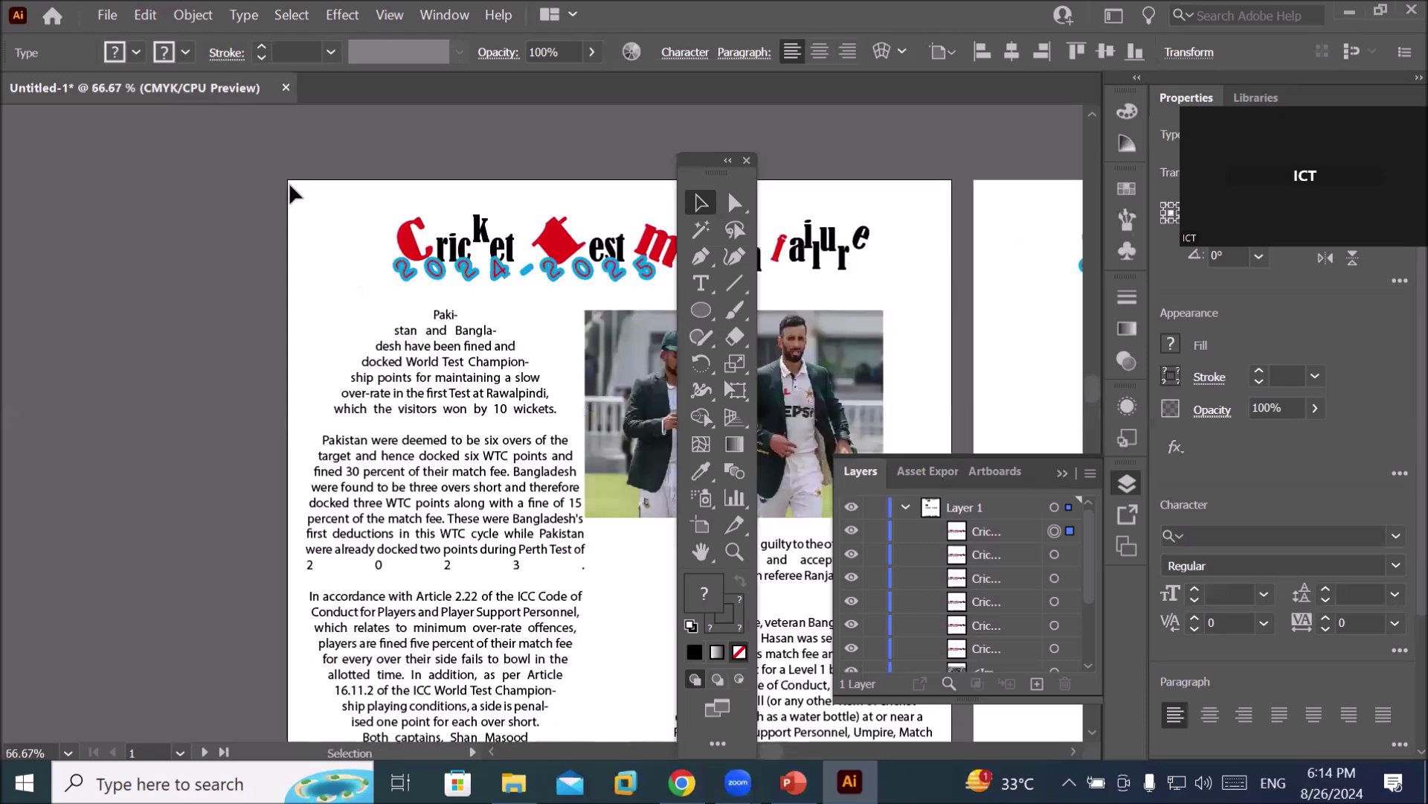
left_click(699, 282)
left_click(313, 226)
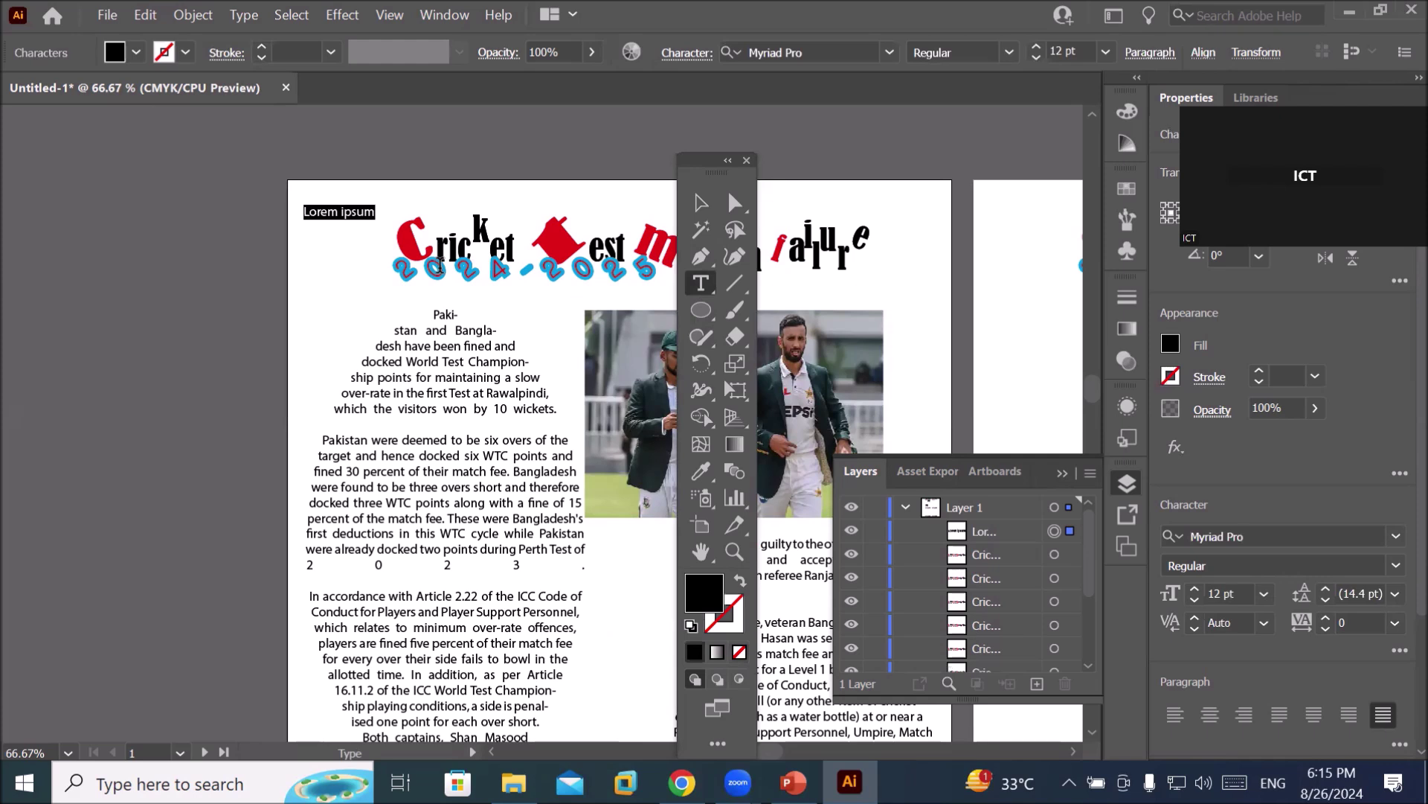
type("C2024")
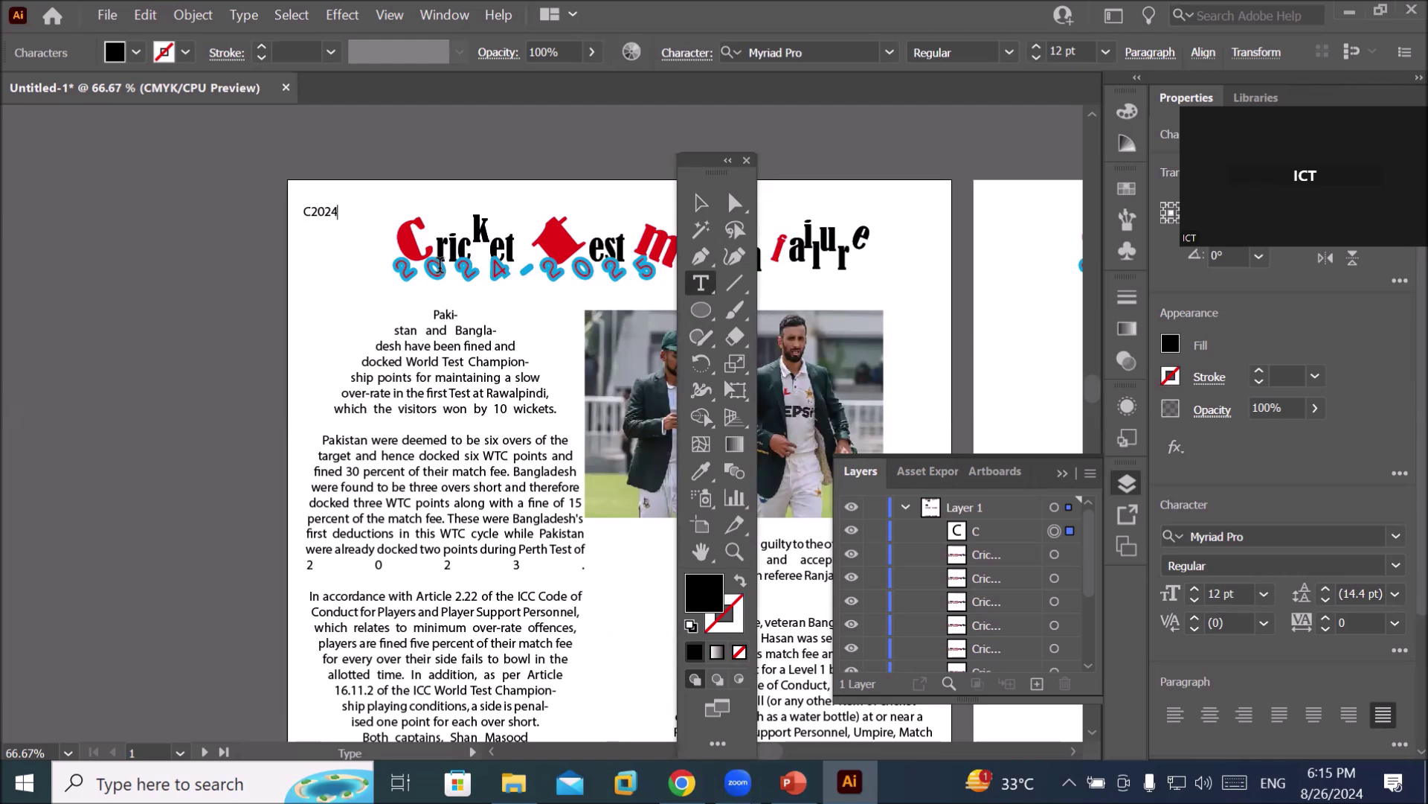
Draw a small ellipse over the C2024 text and reorder it beneath the text in the layer stack.
left_click(703, 306)
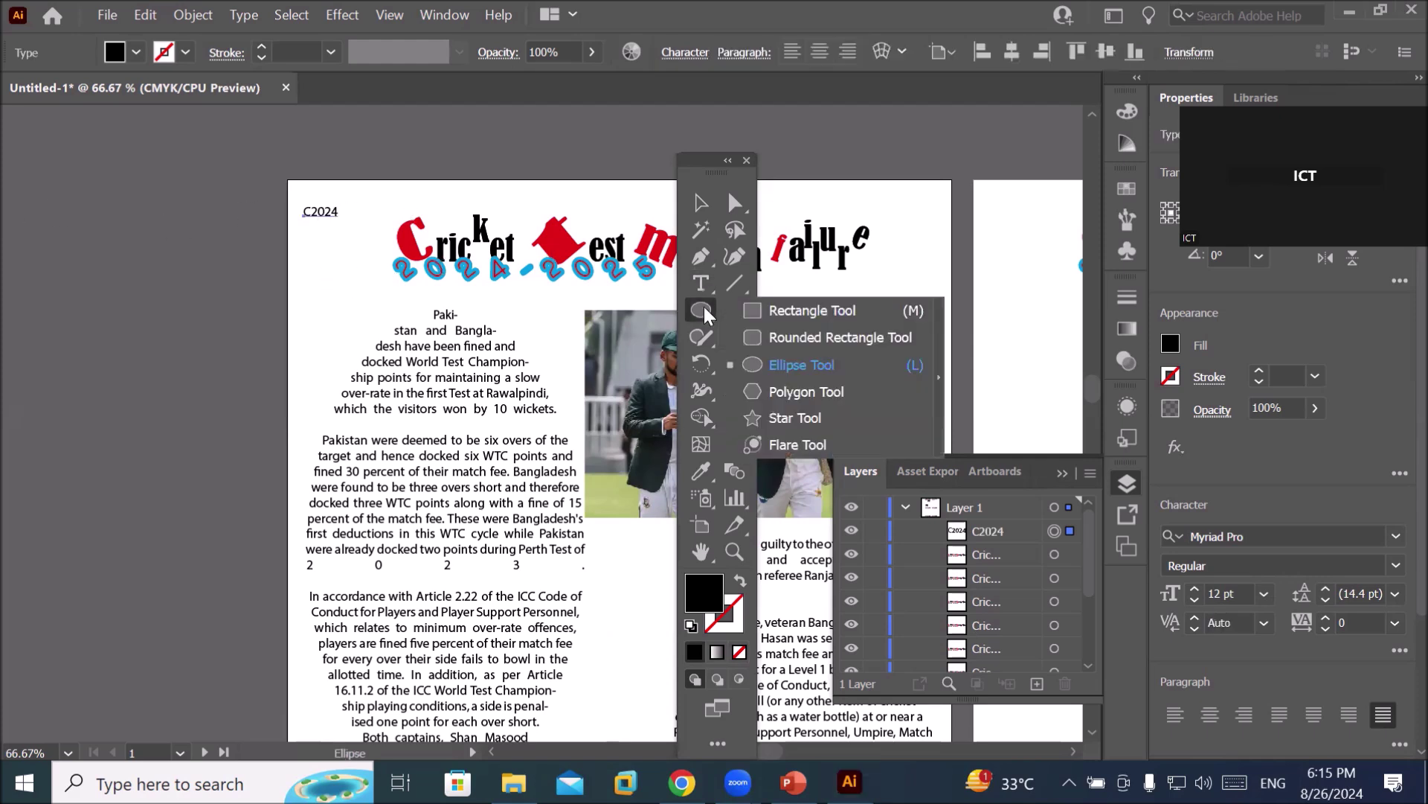
left_click(780, 363)
left_click_drag(296, 200, 344, 223)
scroll(315, 188, "up", 6)
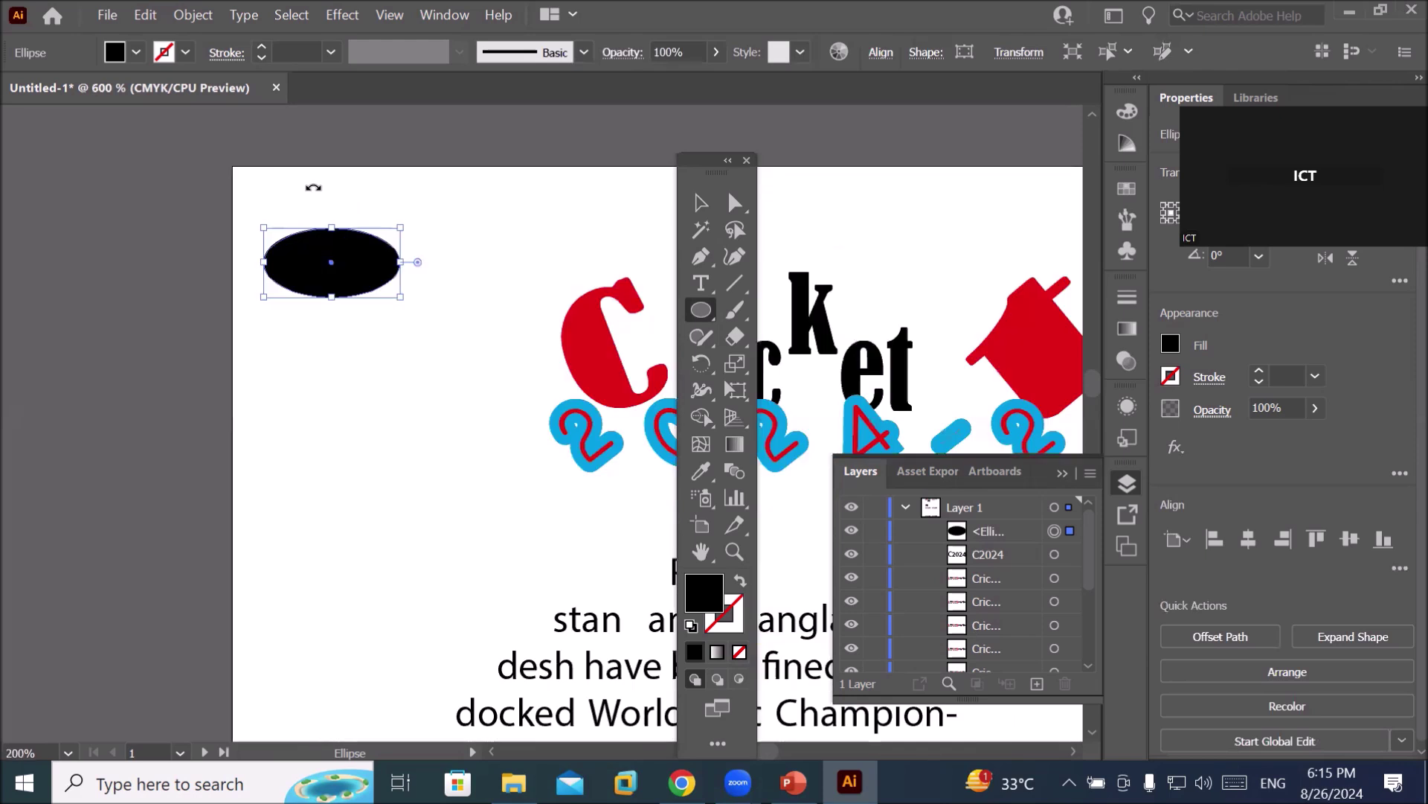
left_click(980, 530)
left_click_drag(979, 541, 975, 565)
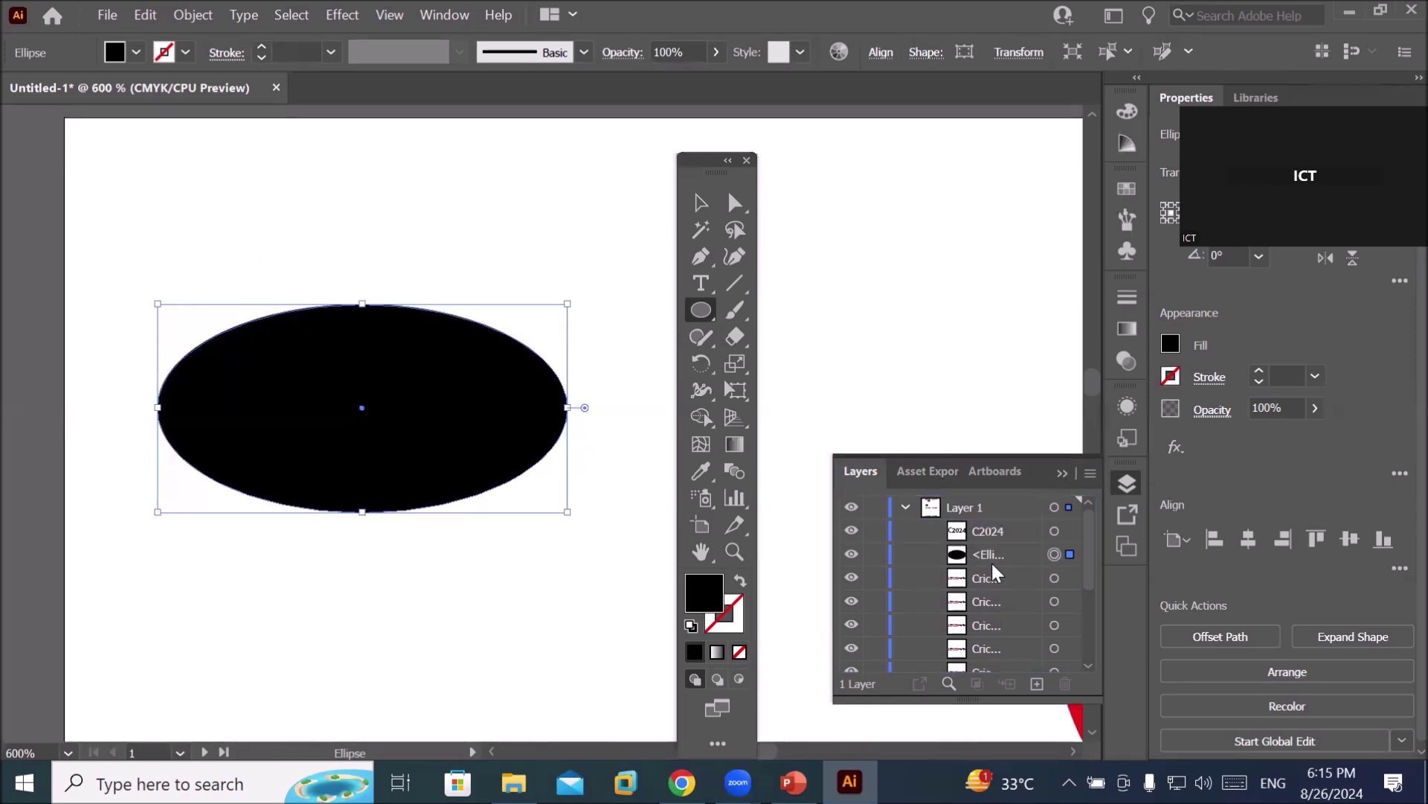
left_click(981, 532)
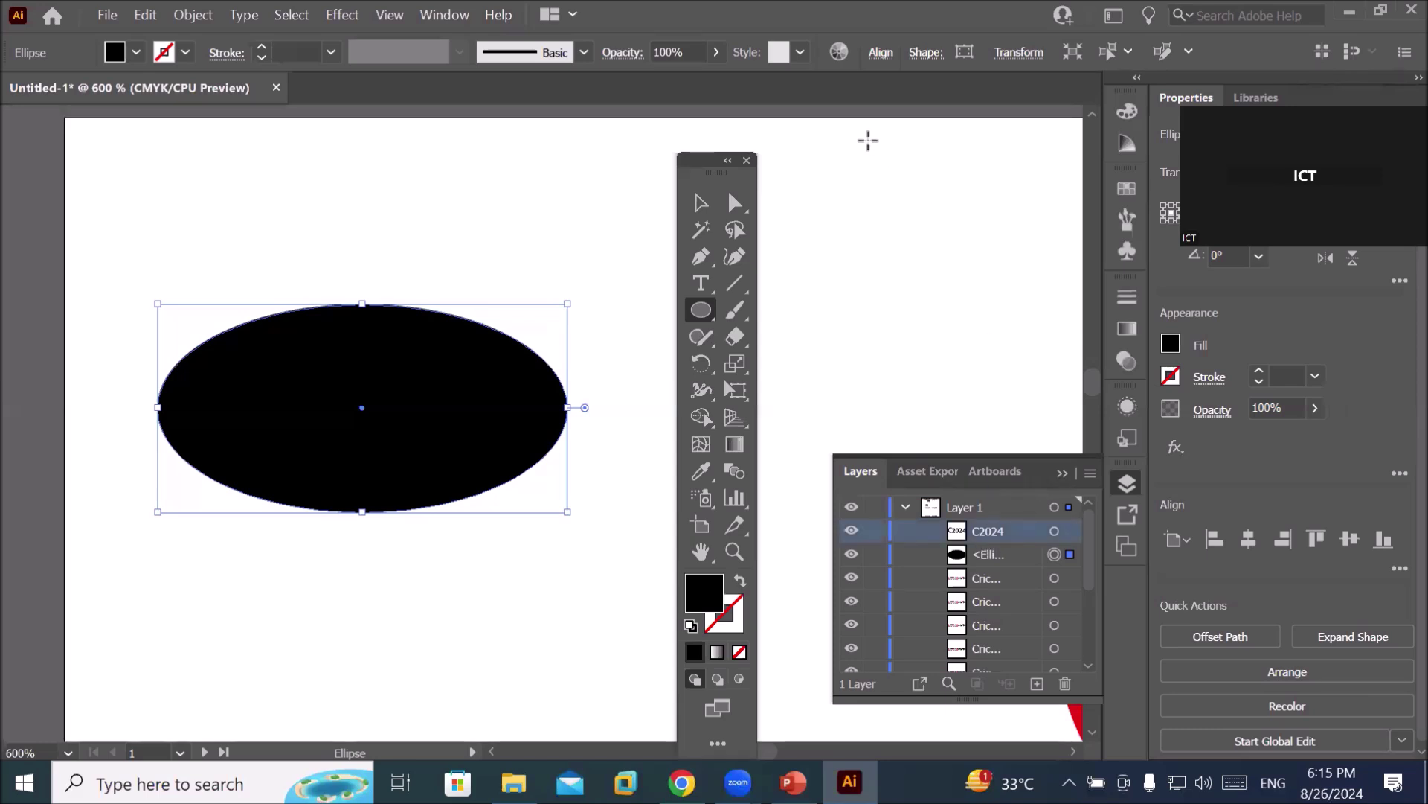
Try a white fill on the ellipse behind the C2024 text, and settle on yellow.
left_click(134, 54)
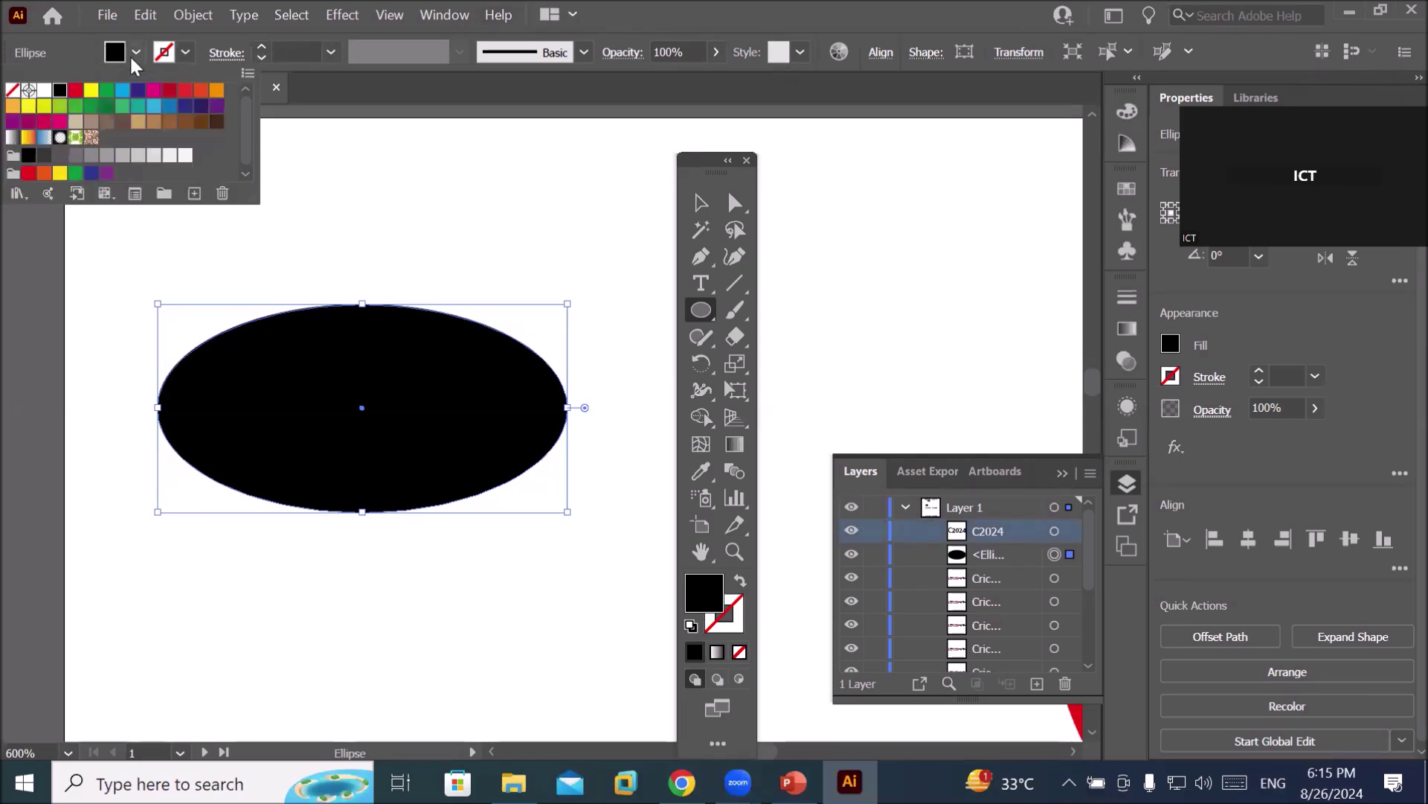
left_click(44, 90)
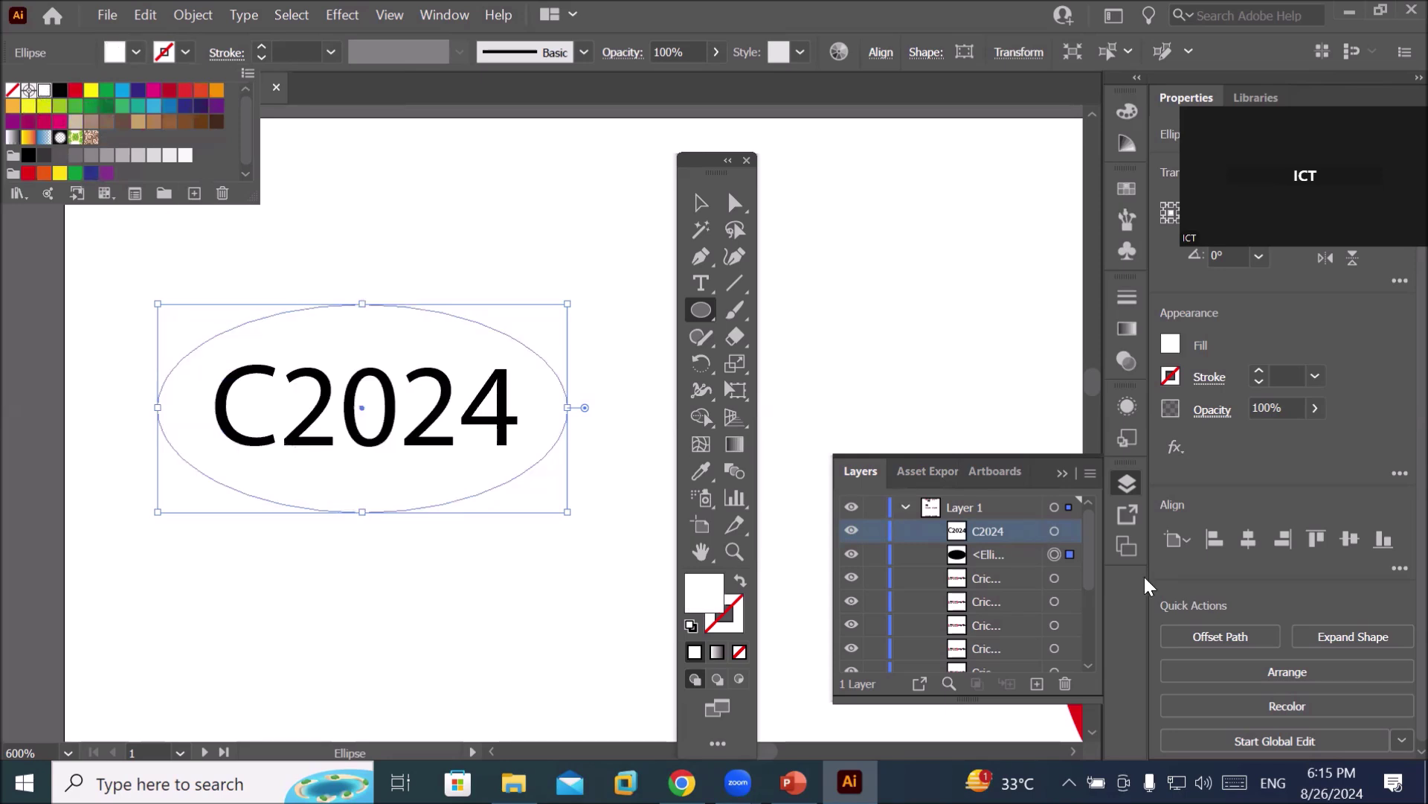
left_click(992, 556)
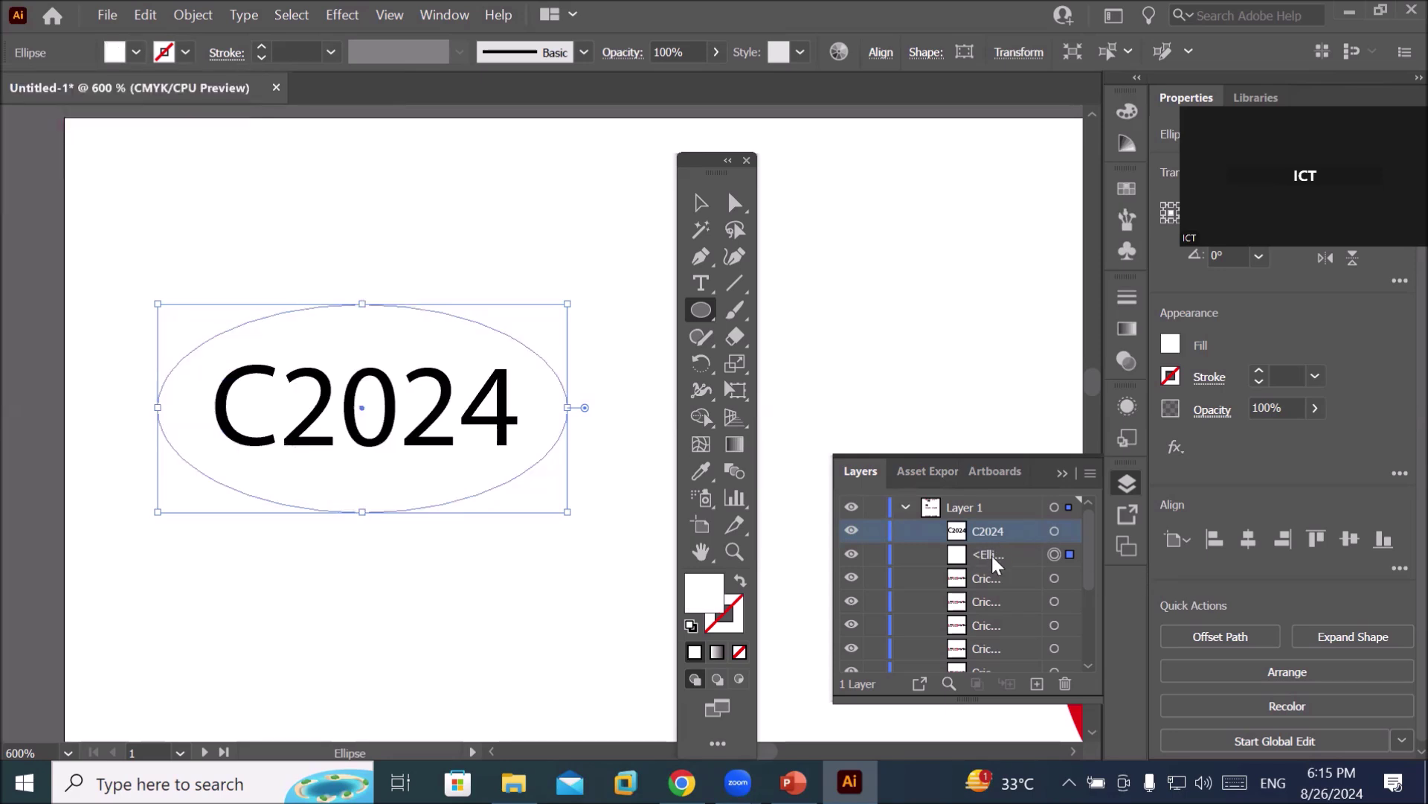
left_click(1069, 554)
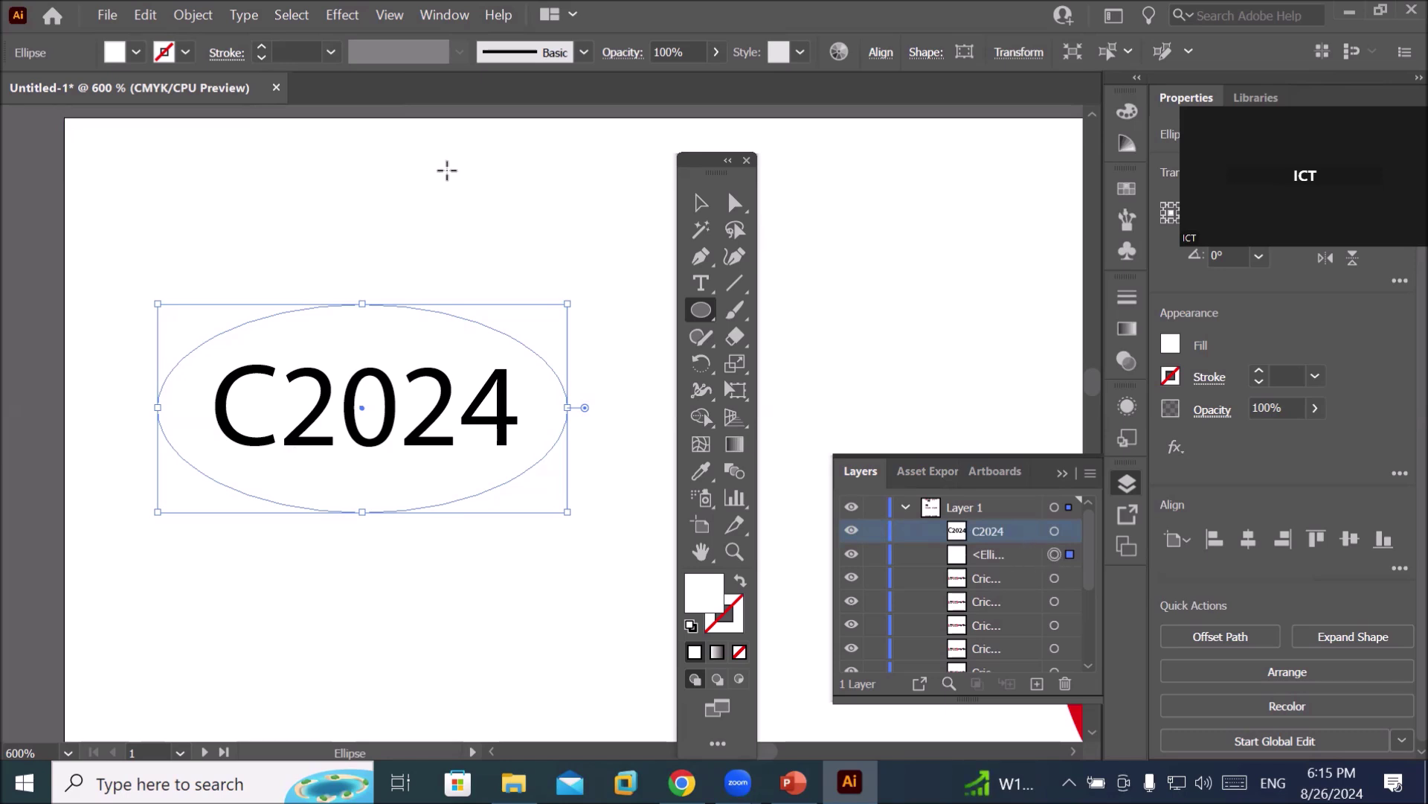
left_click(135, 53)
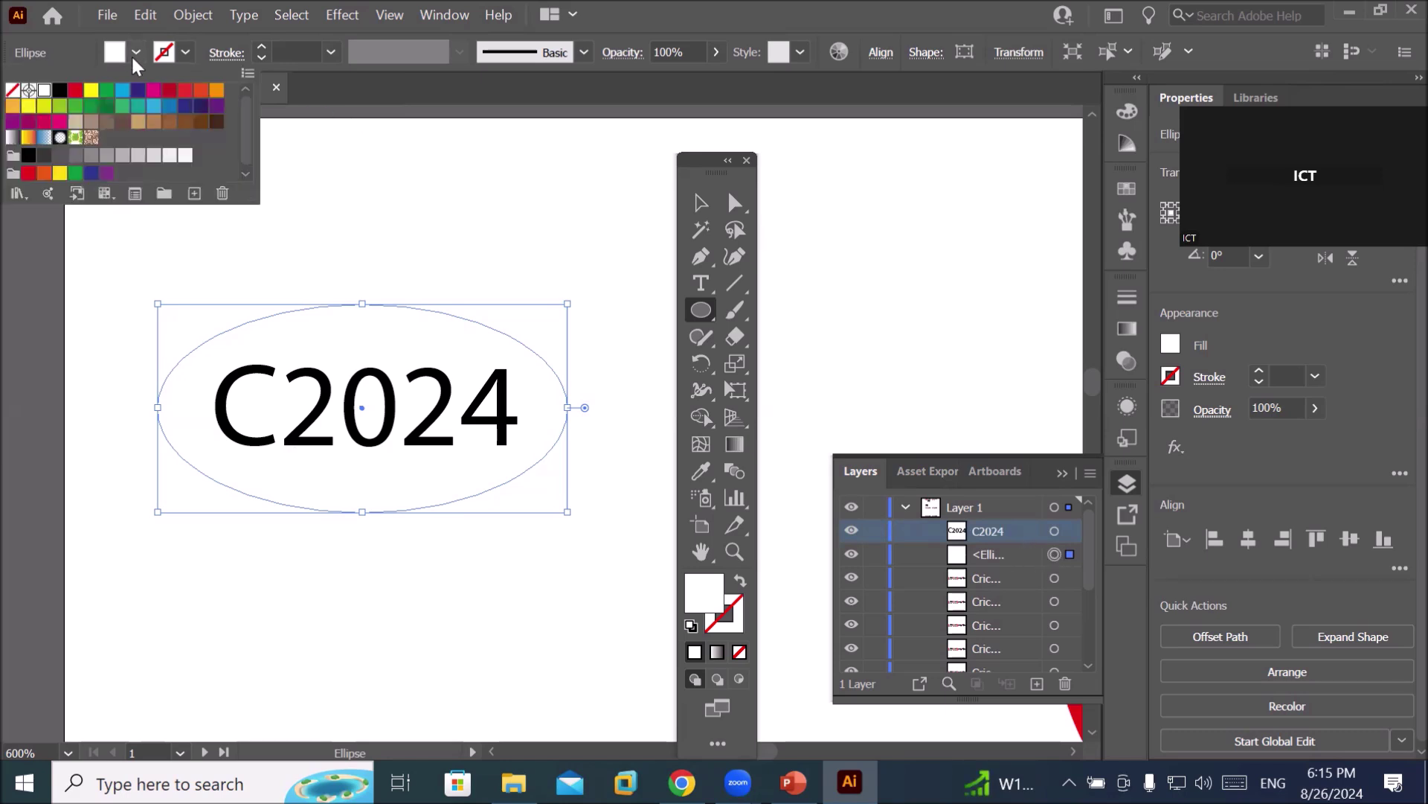
left_click(91, 89)
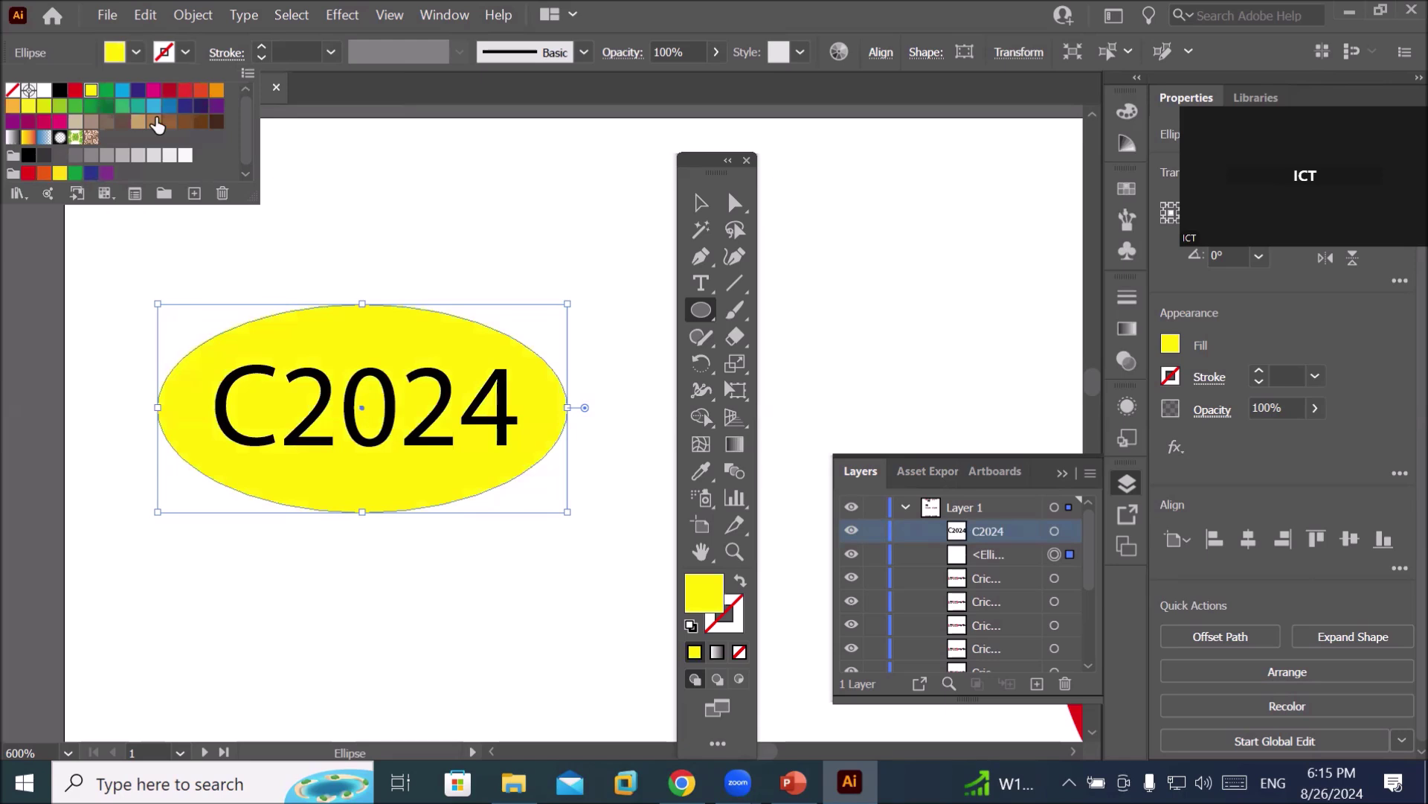
left_click(1001, 531)
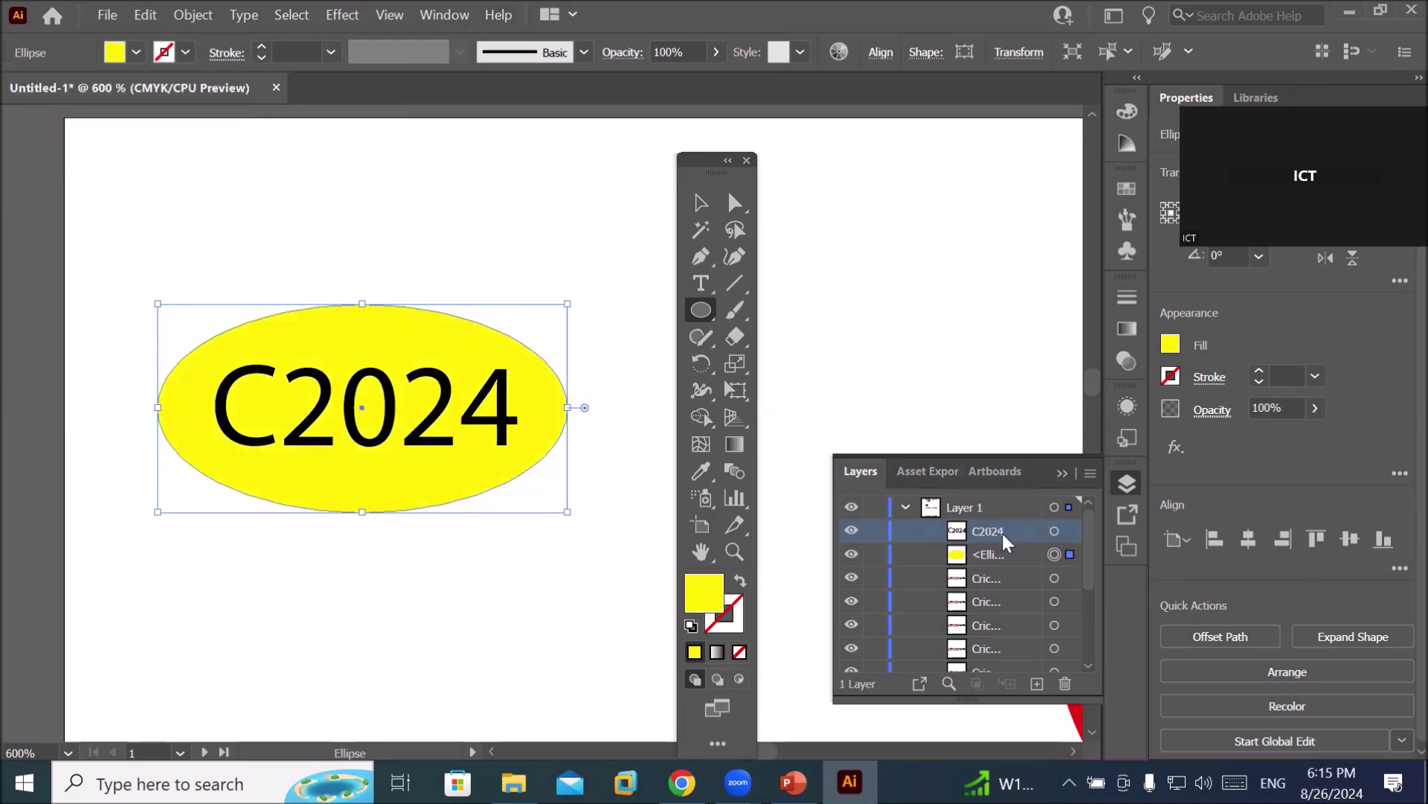
scroll(1001, 530, "down", 2)
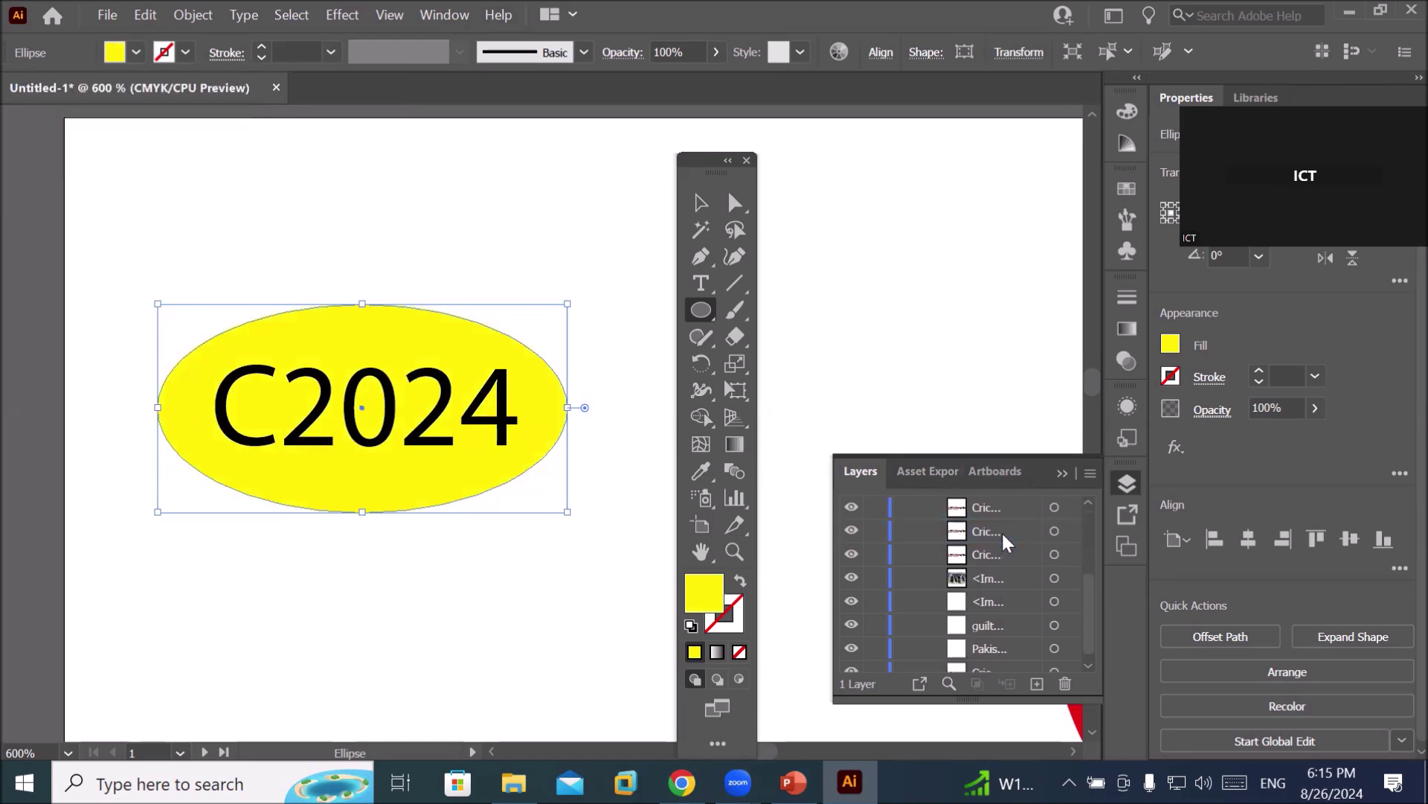
left_click(1054, 533)
left_click(1055, 554, "shift")
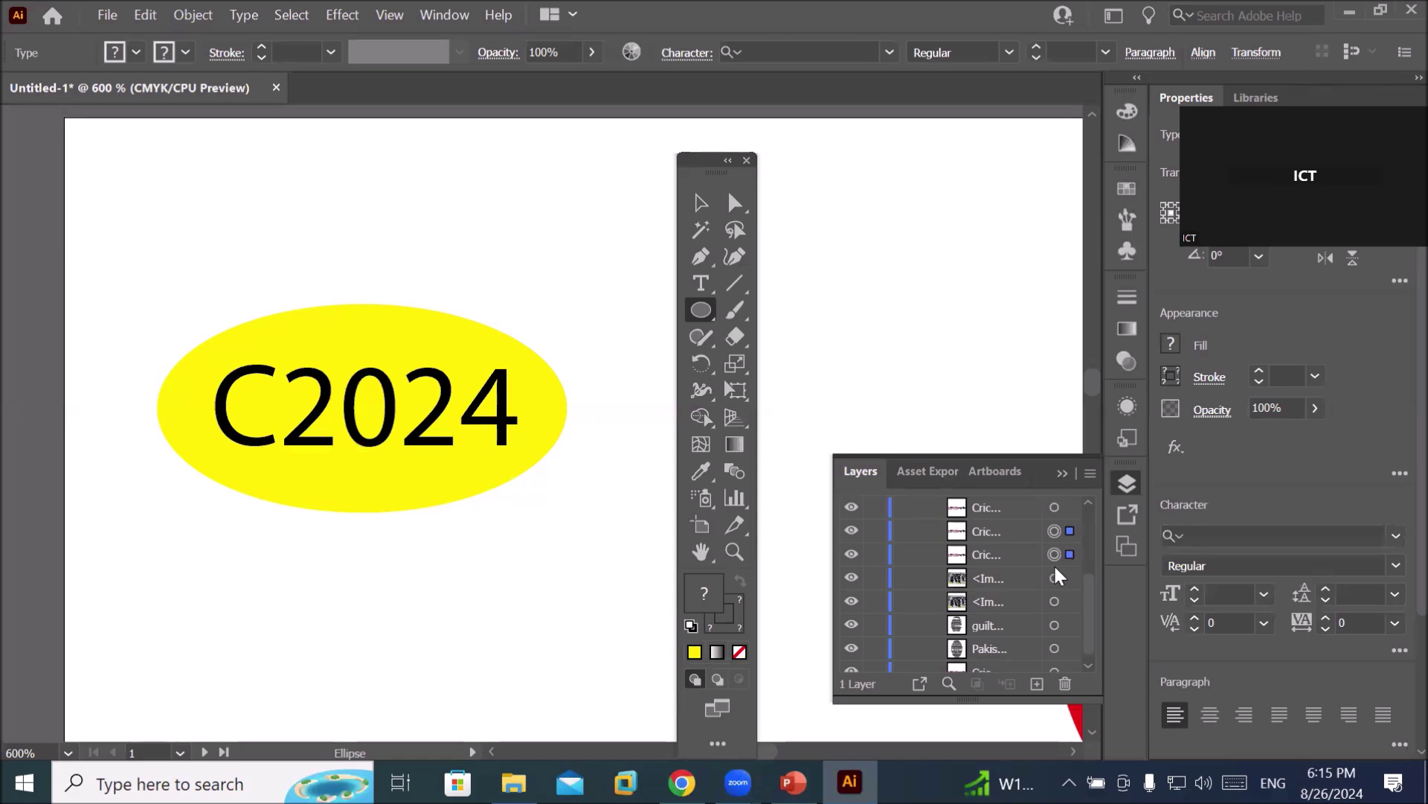
scroll(1056, 558, "up", 1)
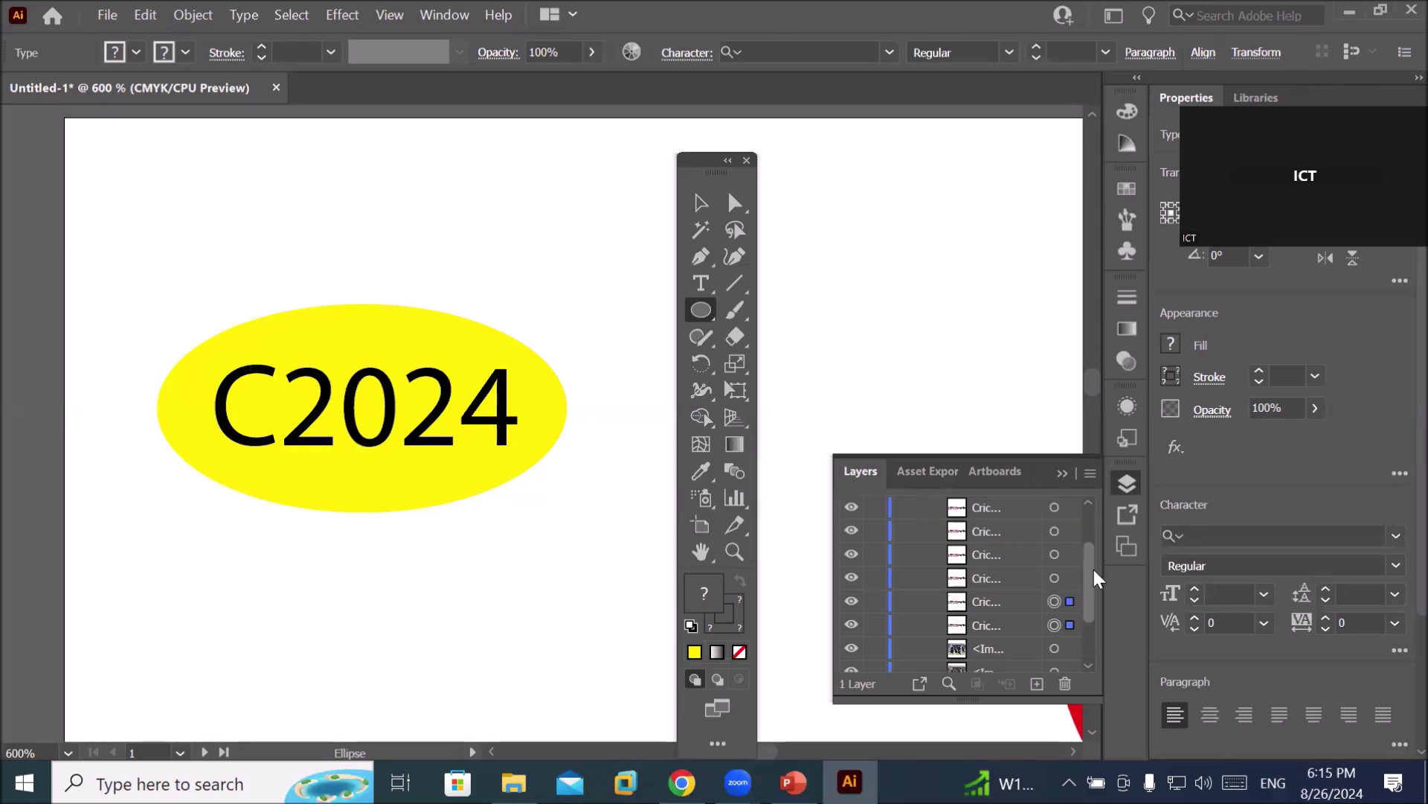
scroll(1094, 558, "up", 1)
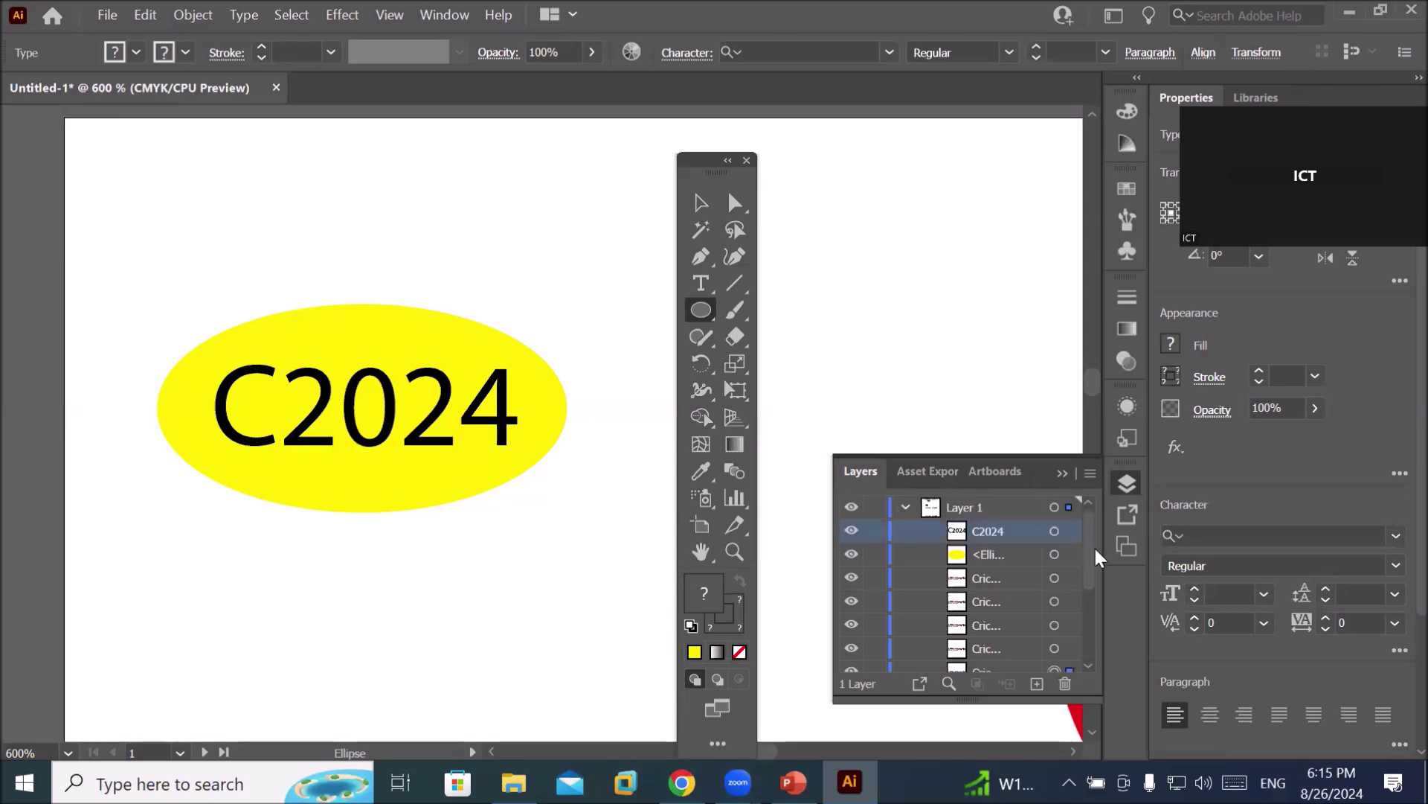
Hide and show the C2024 text and the yellow ellipse in turn to check which layer item is which.
left_click(1054, 531)
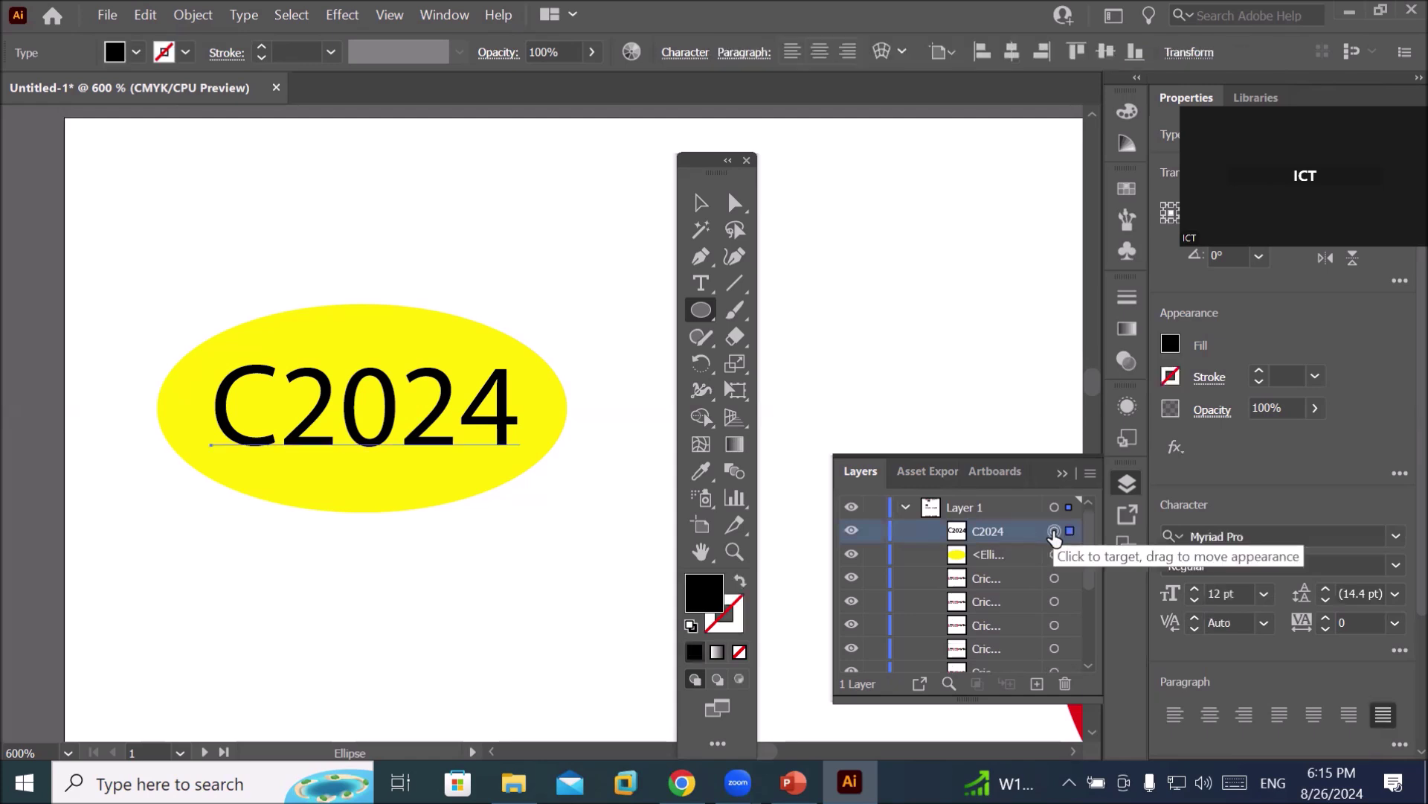
left_click(851, 531)
left_click(851, 530)
left_click(851, 531)
left_click(851, 531)
left_click(851, 555)
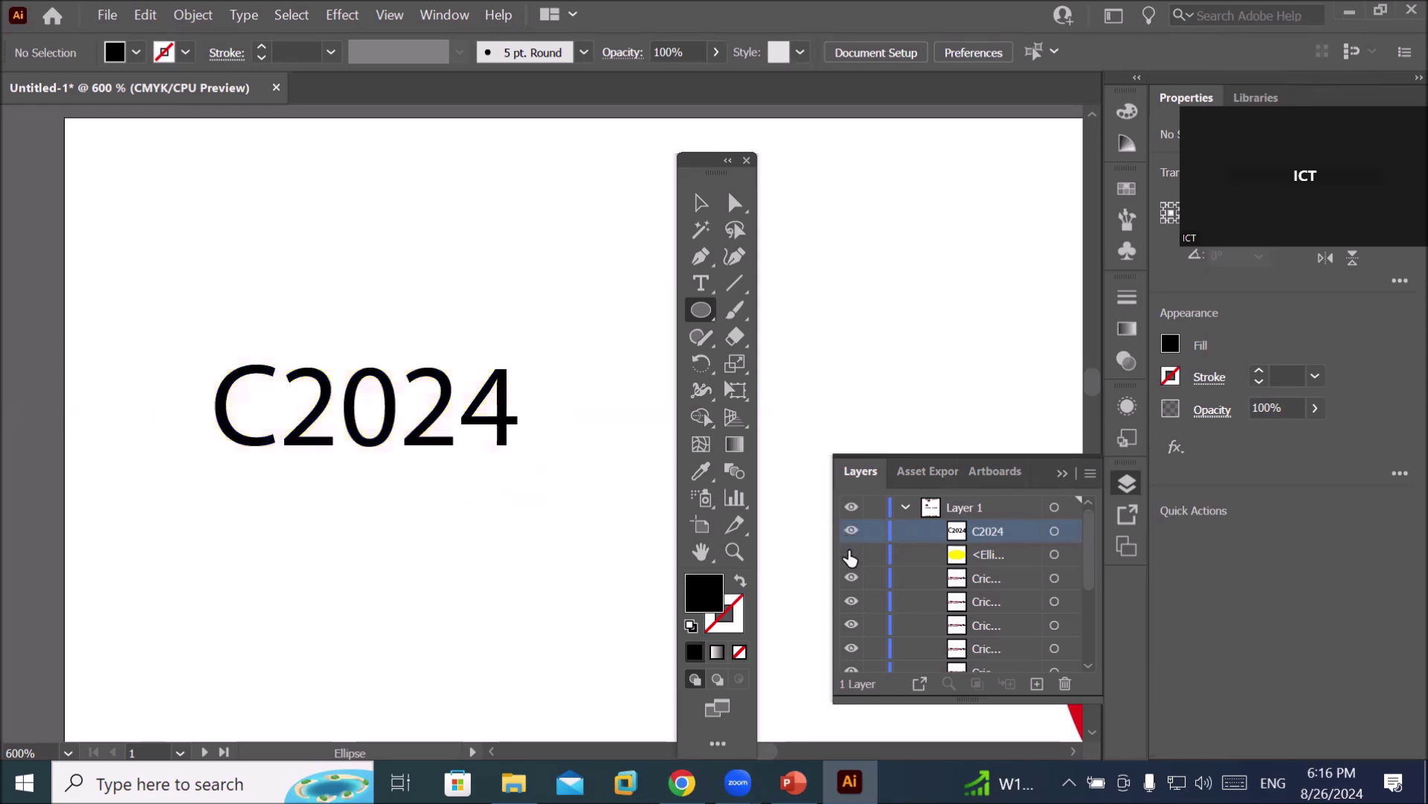
left_click(851, 554)
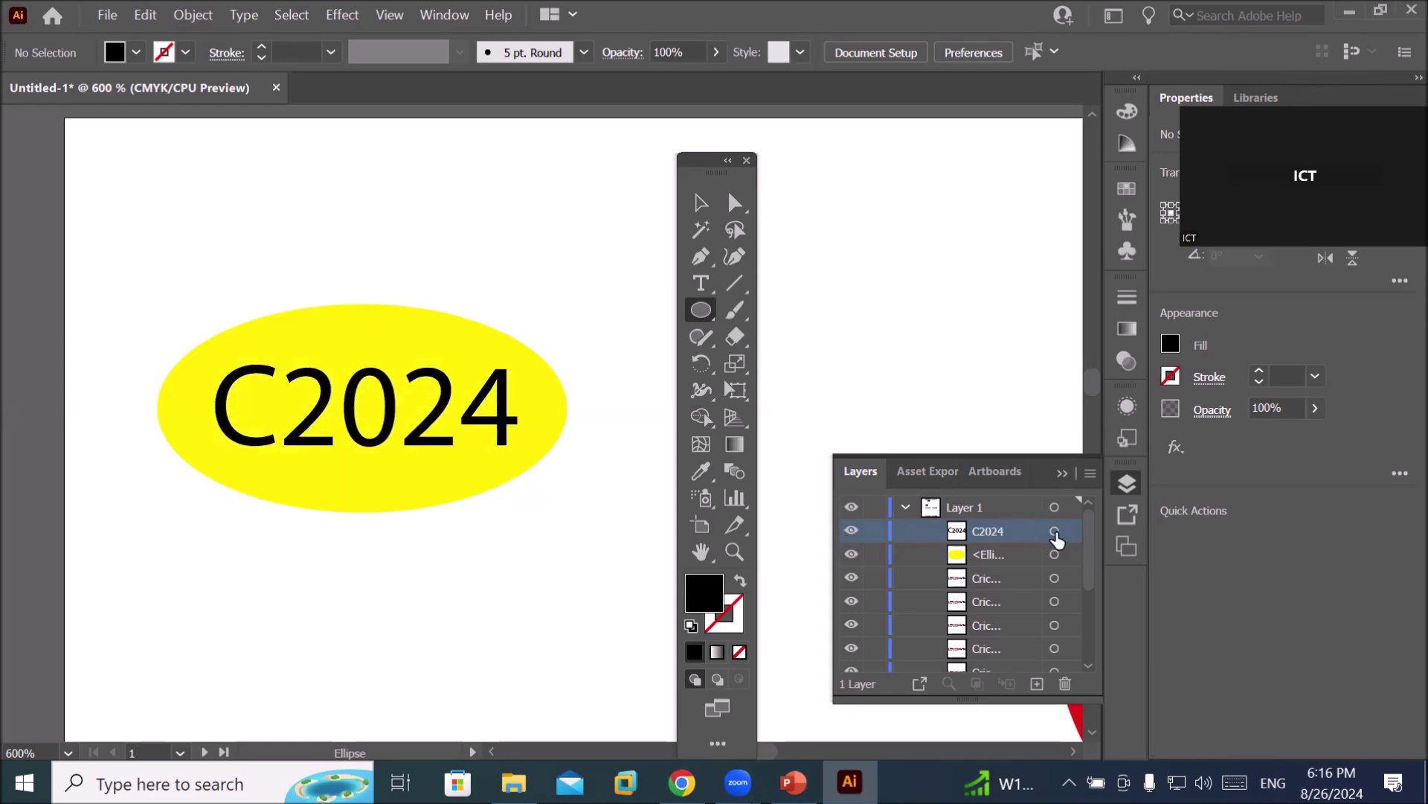
Select the C2024 text together with the yellow ellipse and group them.
left_click(1055, 531)
left_click(1055, 555, "shift")
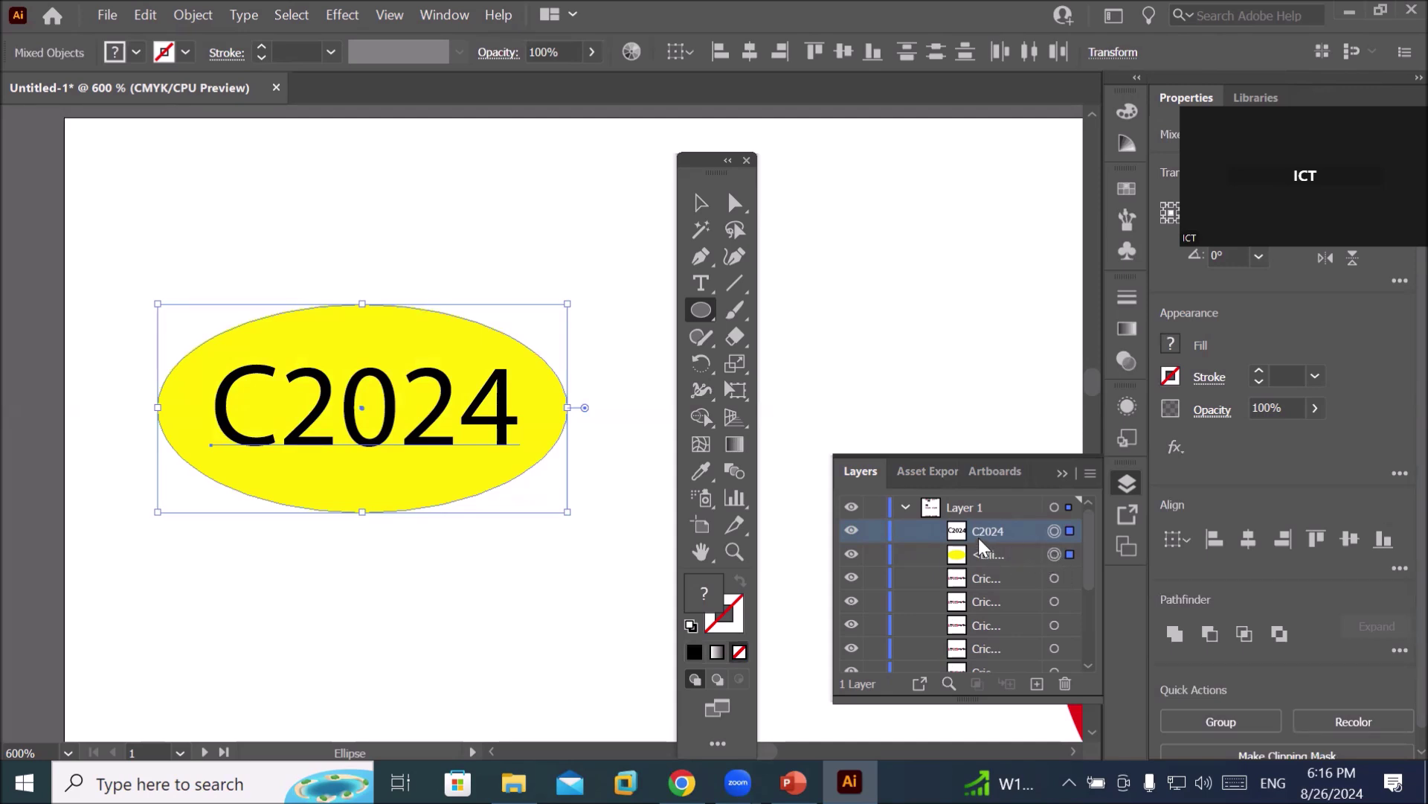
left_click(188, 21)
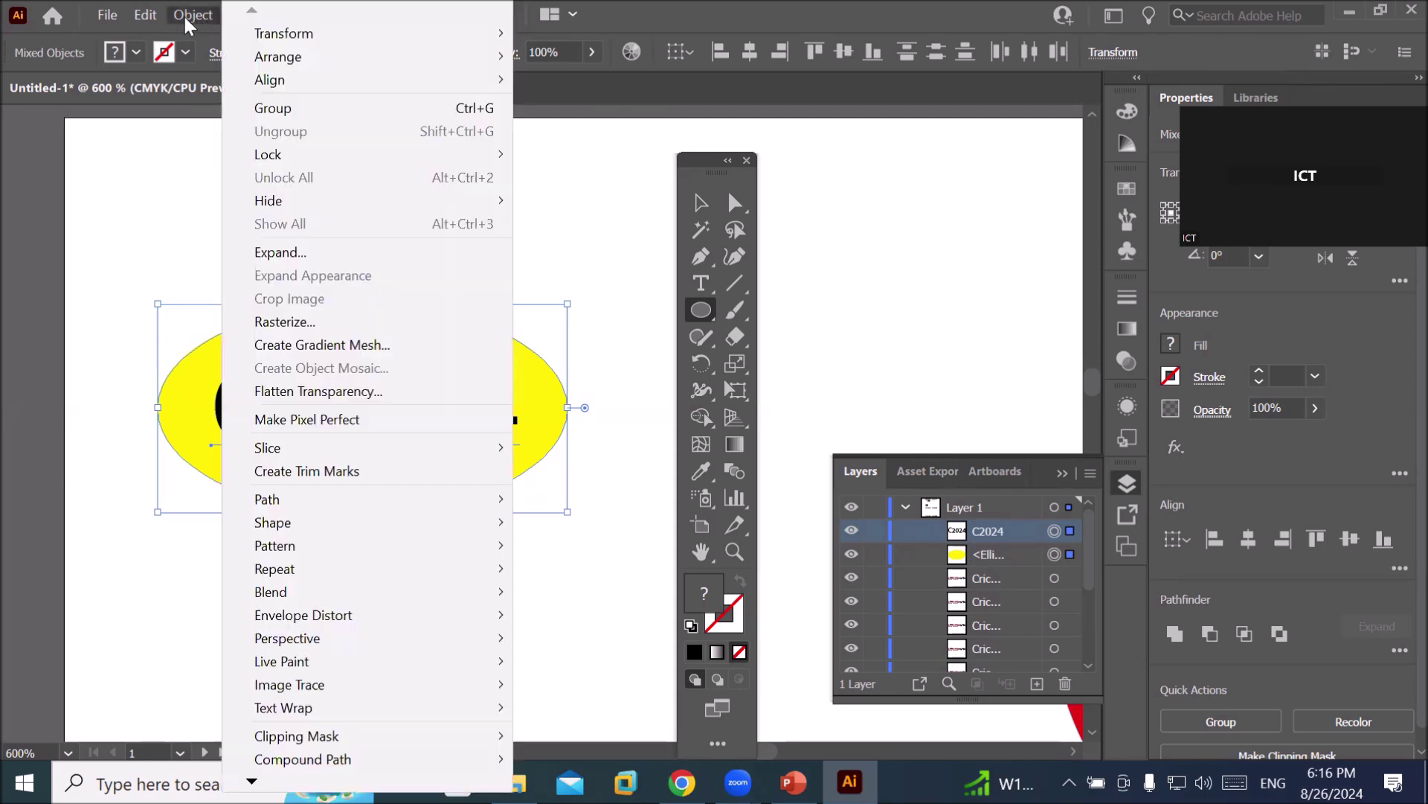
left_click(288, 117)
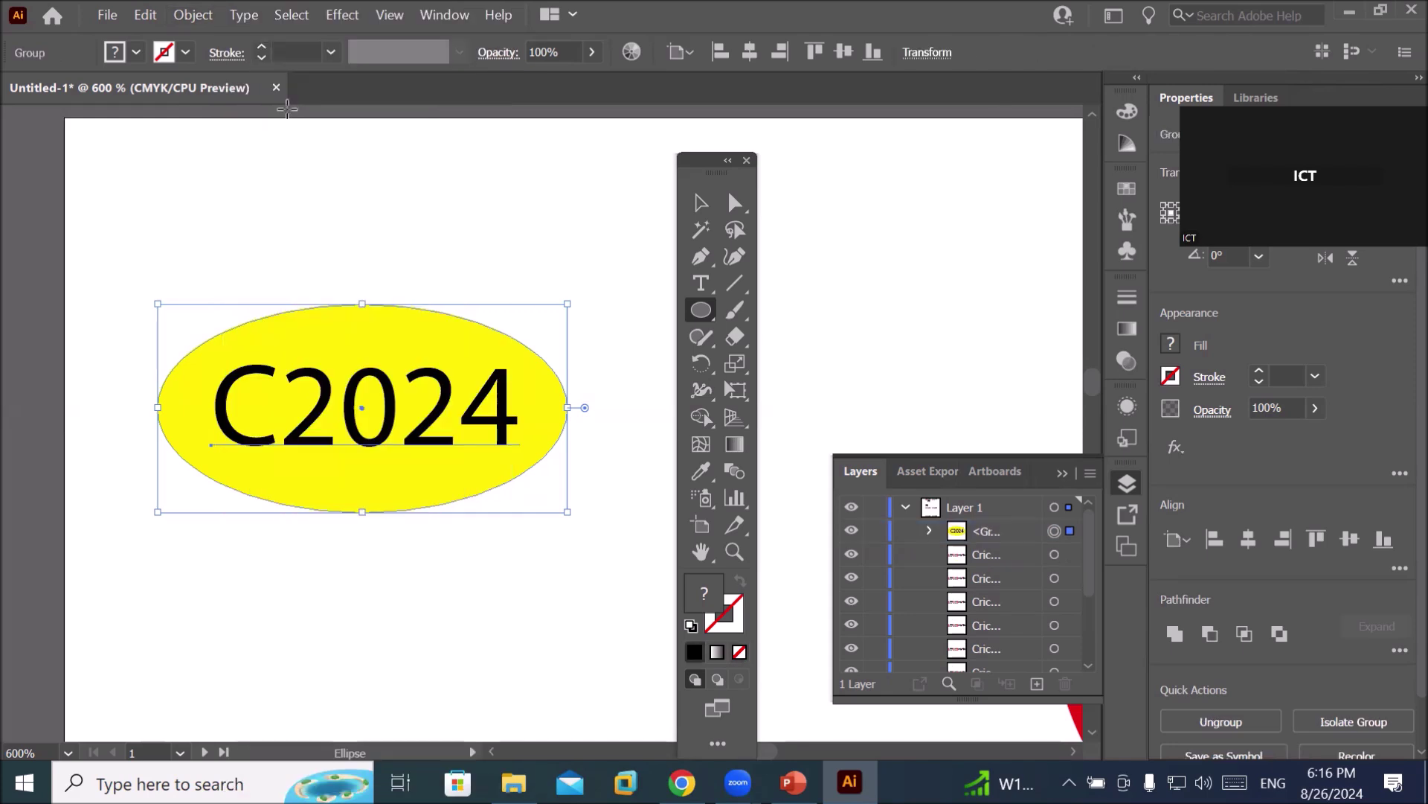
Hide and show the C2024 group to check that it acts as one object, and rename it LOGO.
left_click(979, 537)
left_click(851, 532)
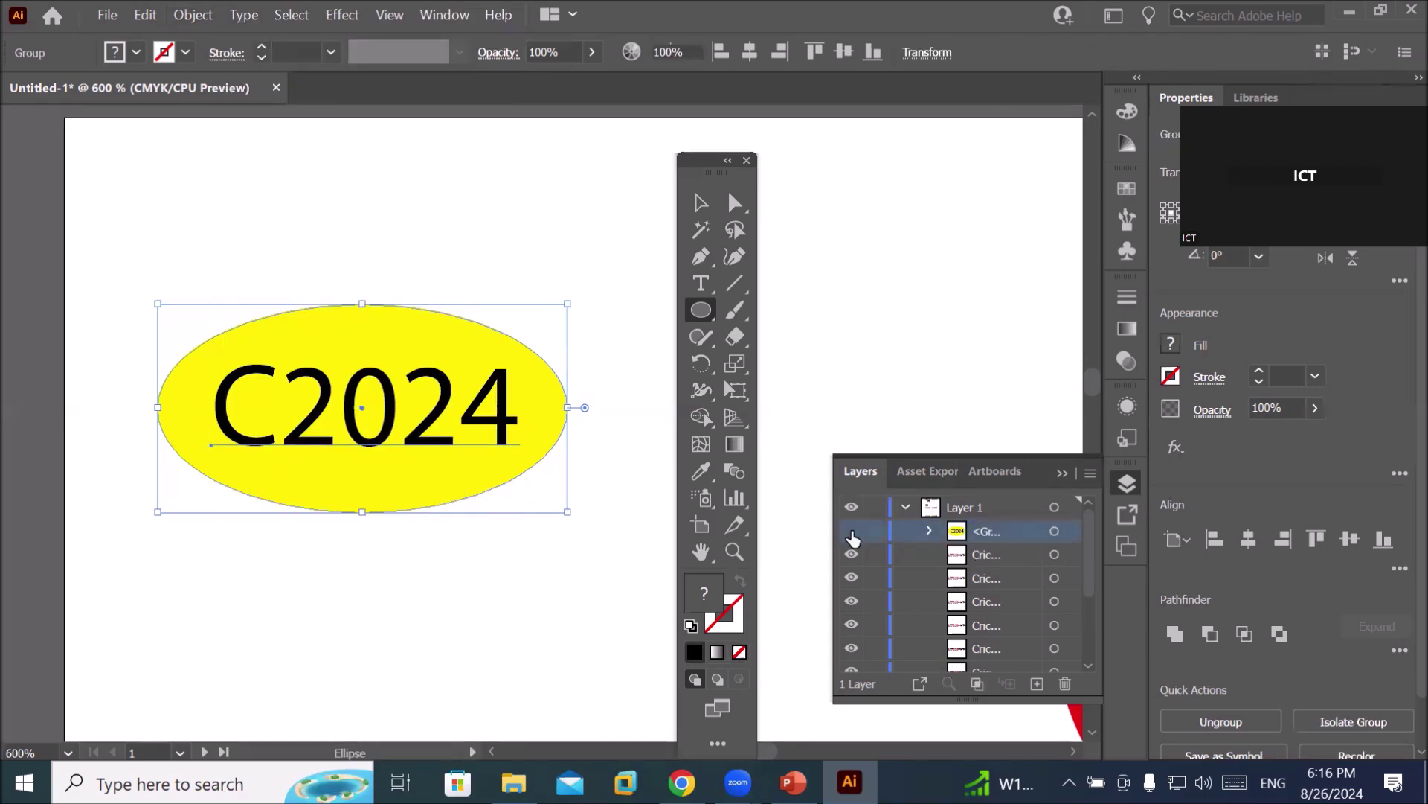
left_click(849, 532)
left_click(850, 532)
left_click(852, 532)
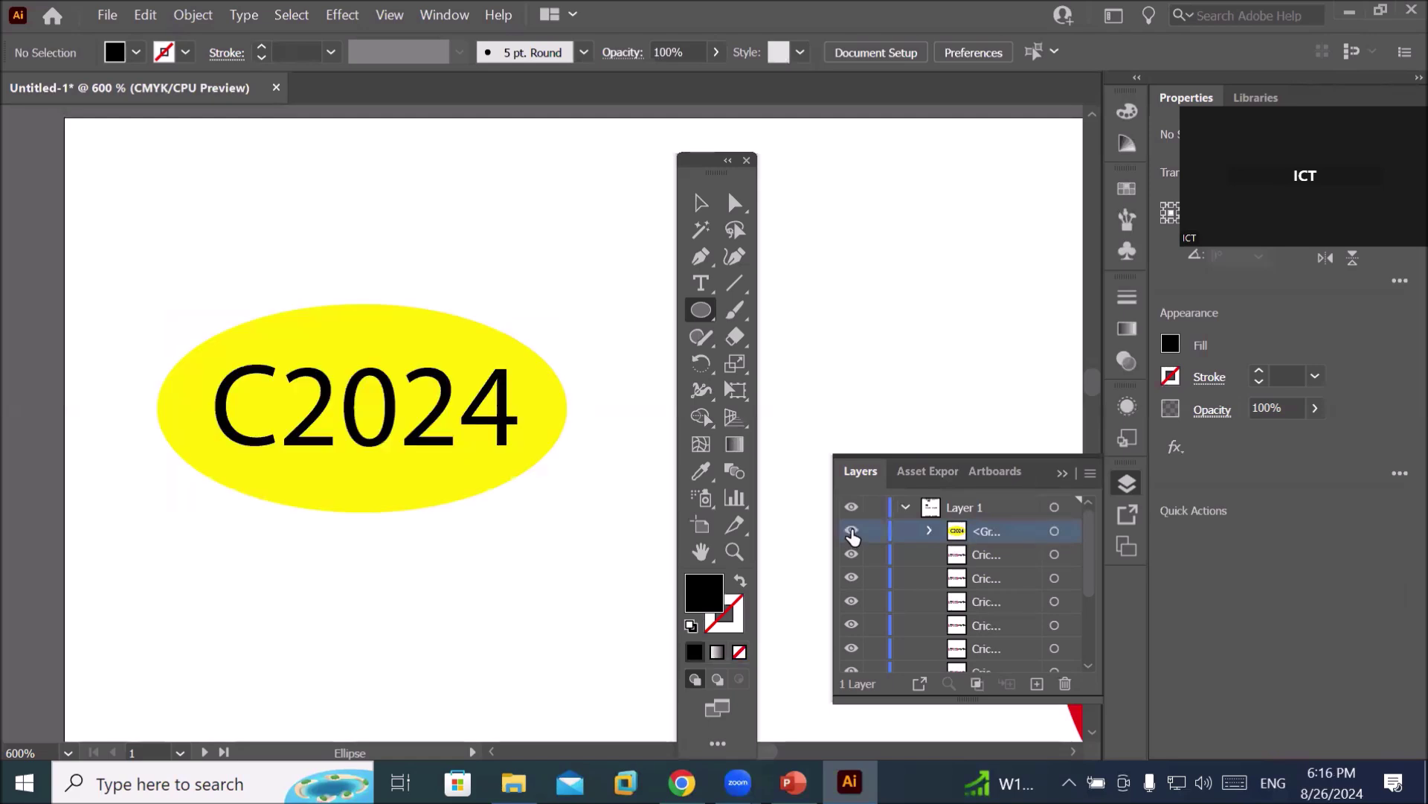
double_click(990, 532)
type("LOGO")
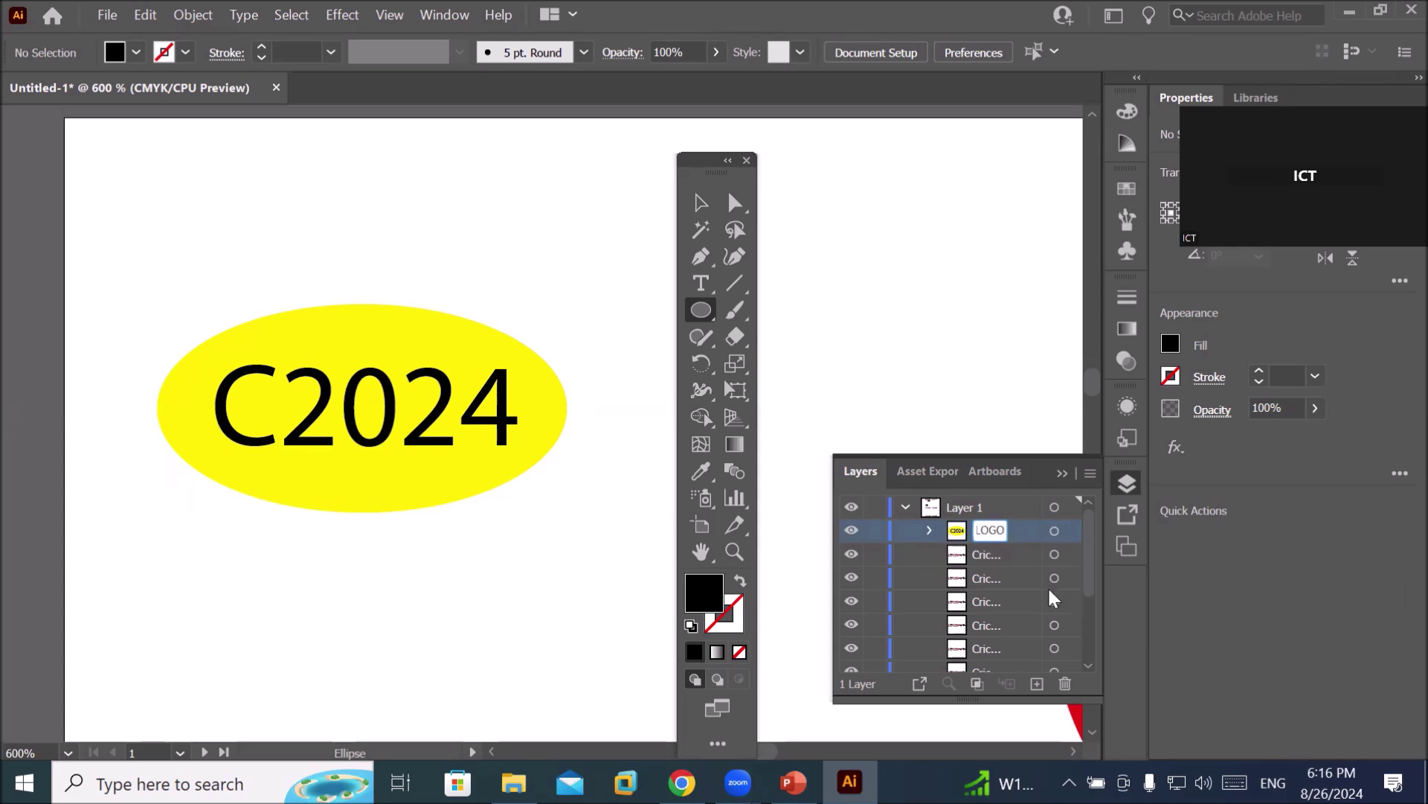
Finish naming the C2024 logo group LOGO, and copy and paste it onto all artboards.
left_click(1004, 557)
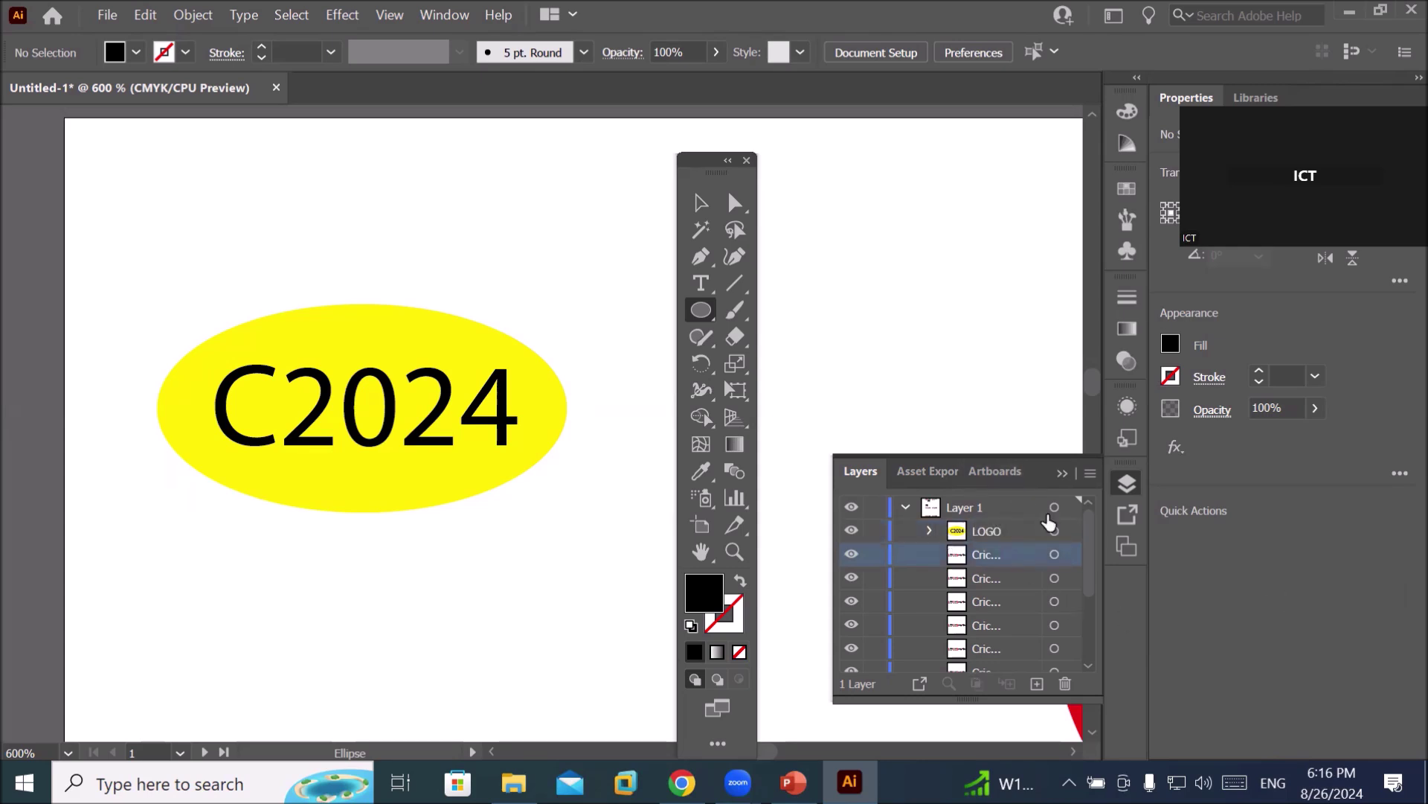
left_click(1055, 531)
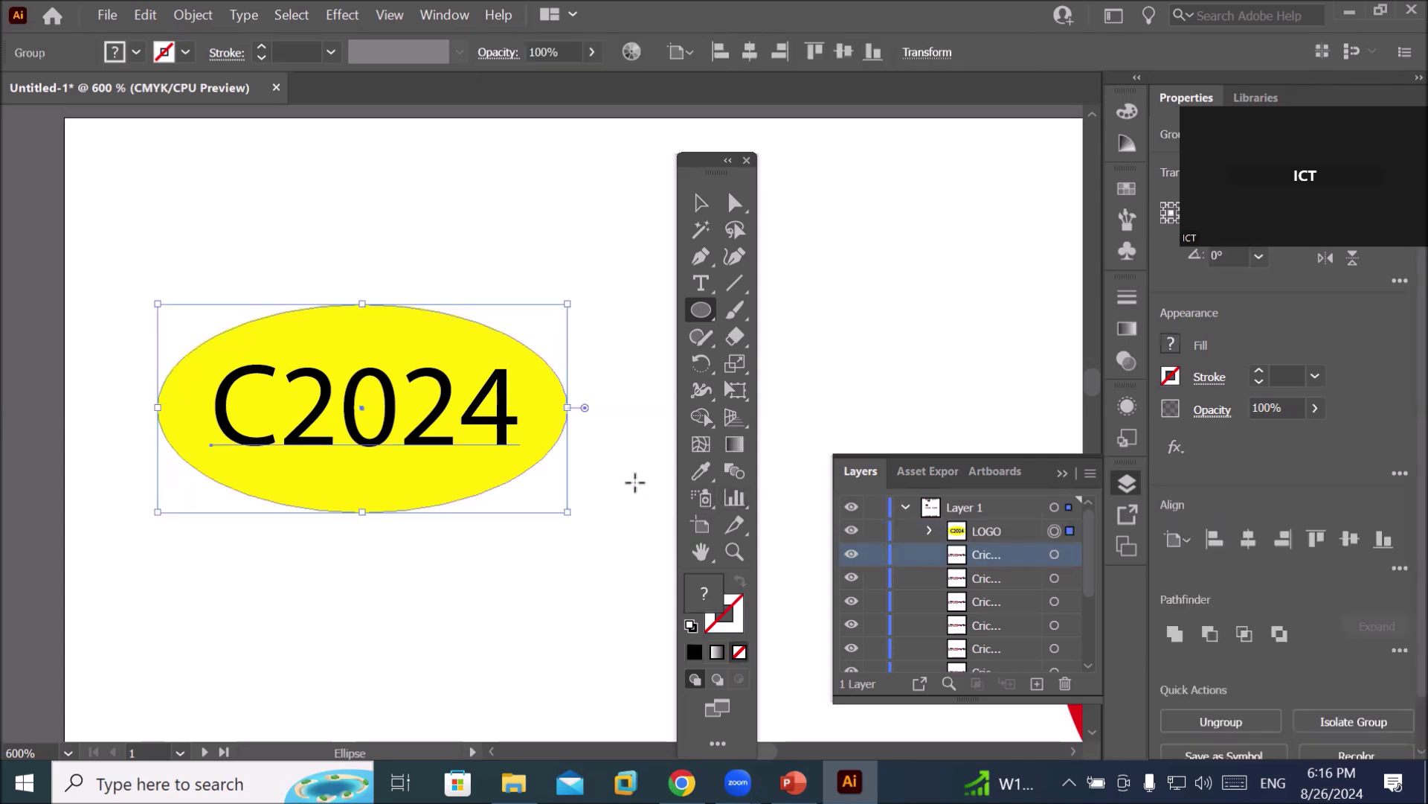
scroll(626, 466, "down", 5)
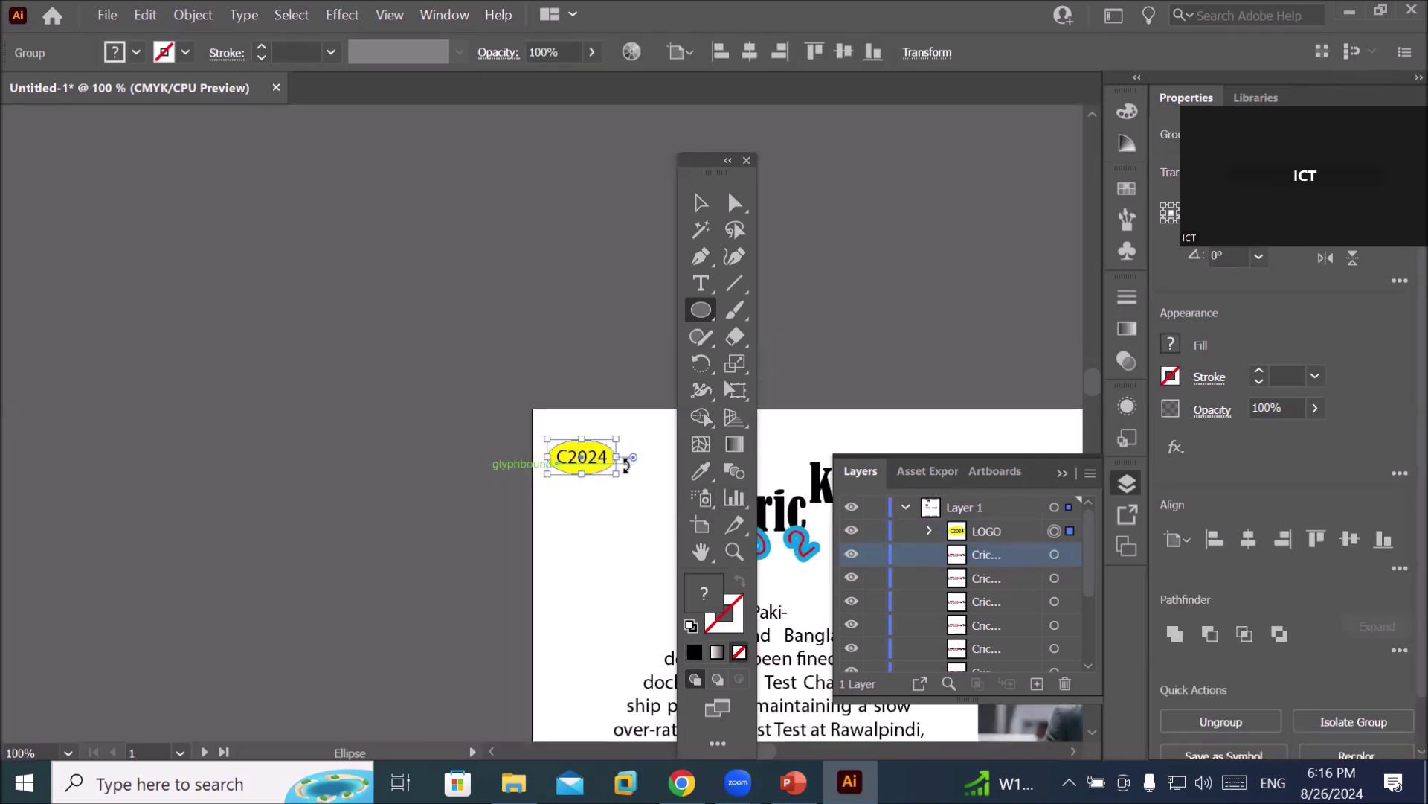
scroll(626, 467, "down", 1)
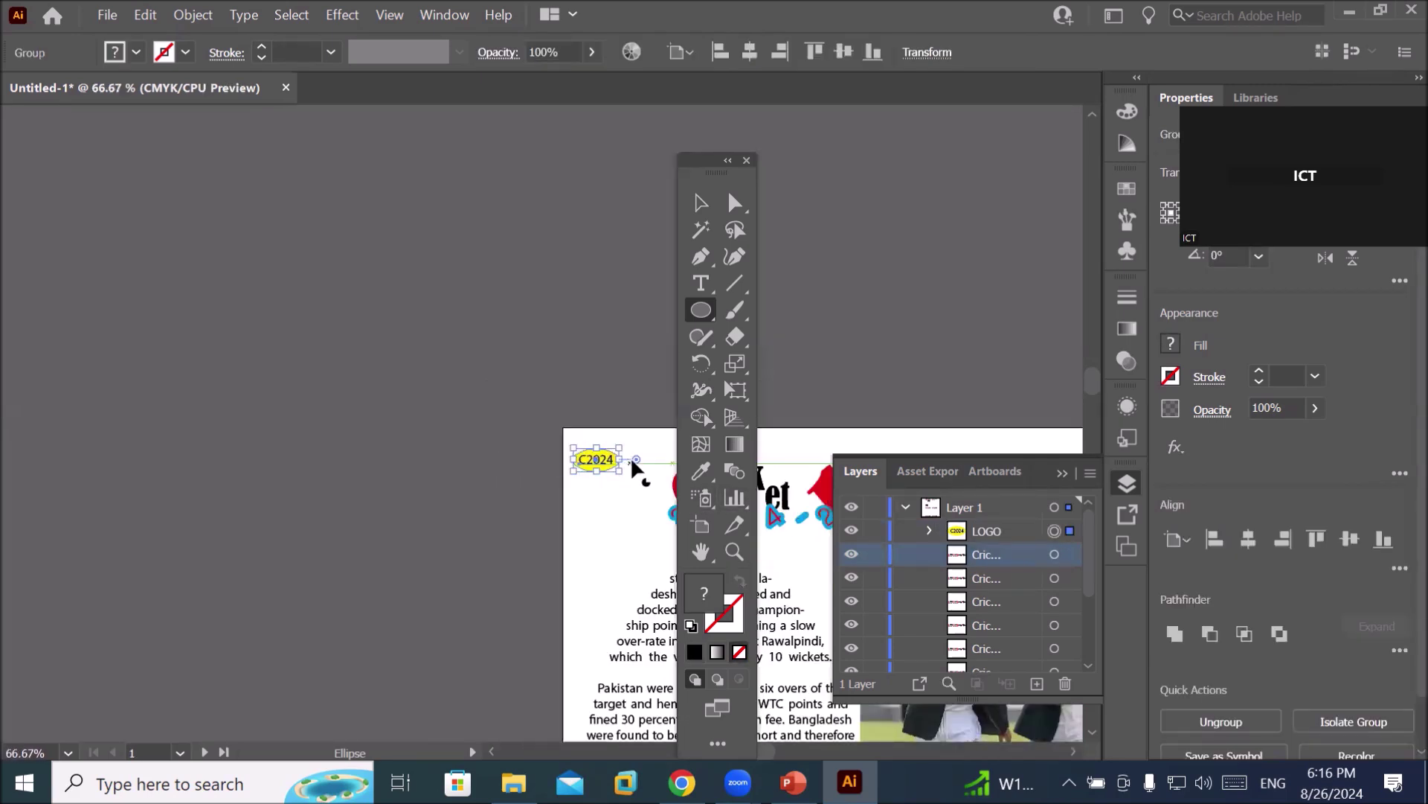
left_click(389, 16)
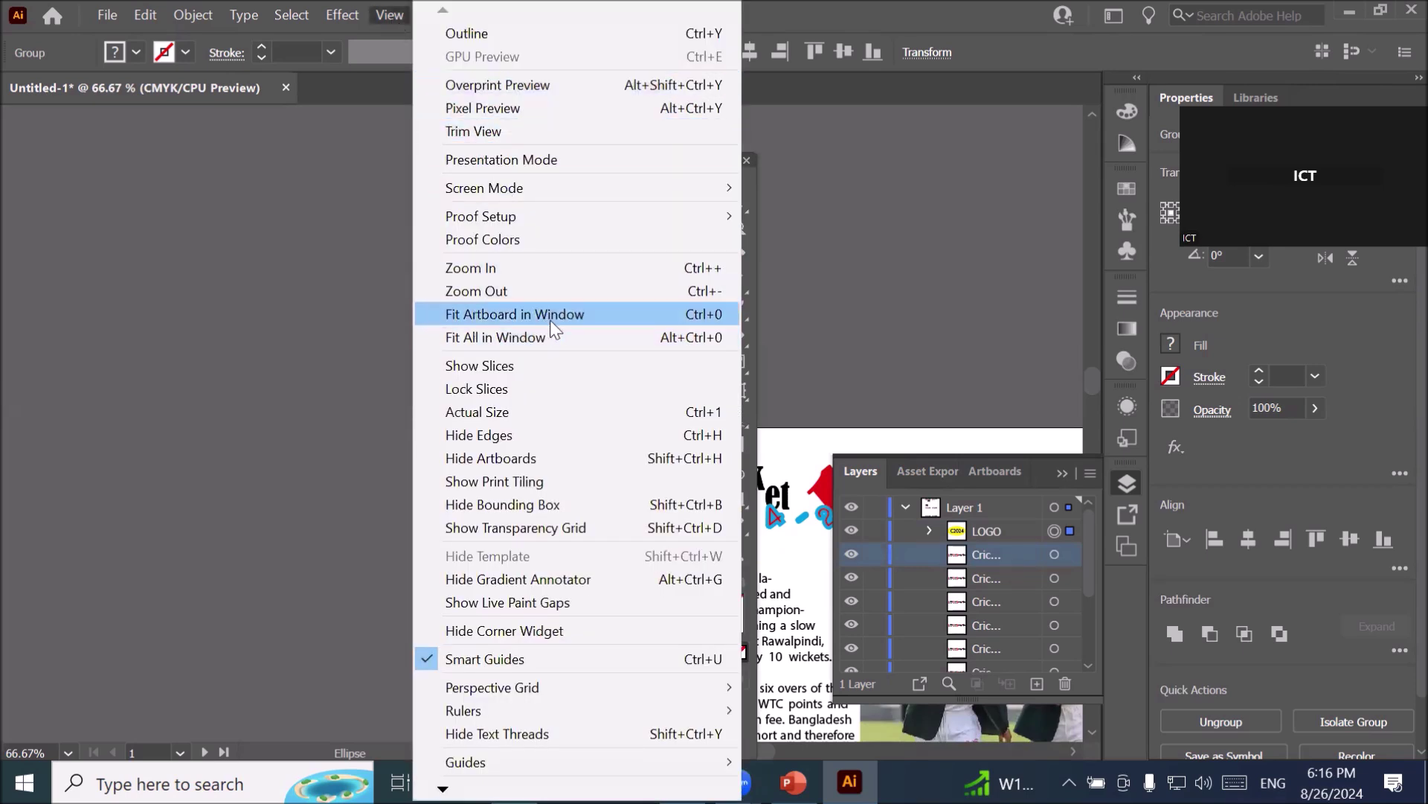
left_click(548, 342)
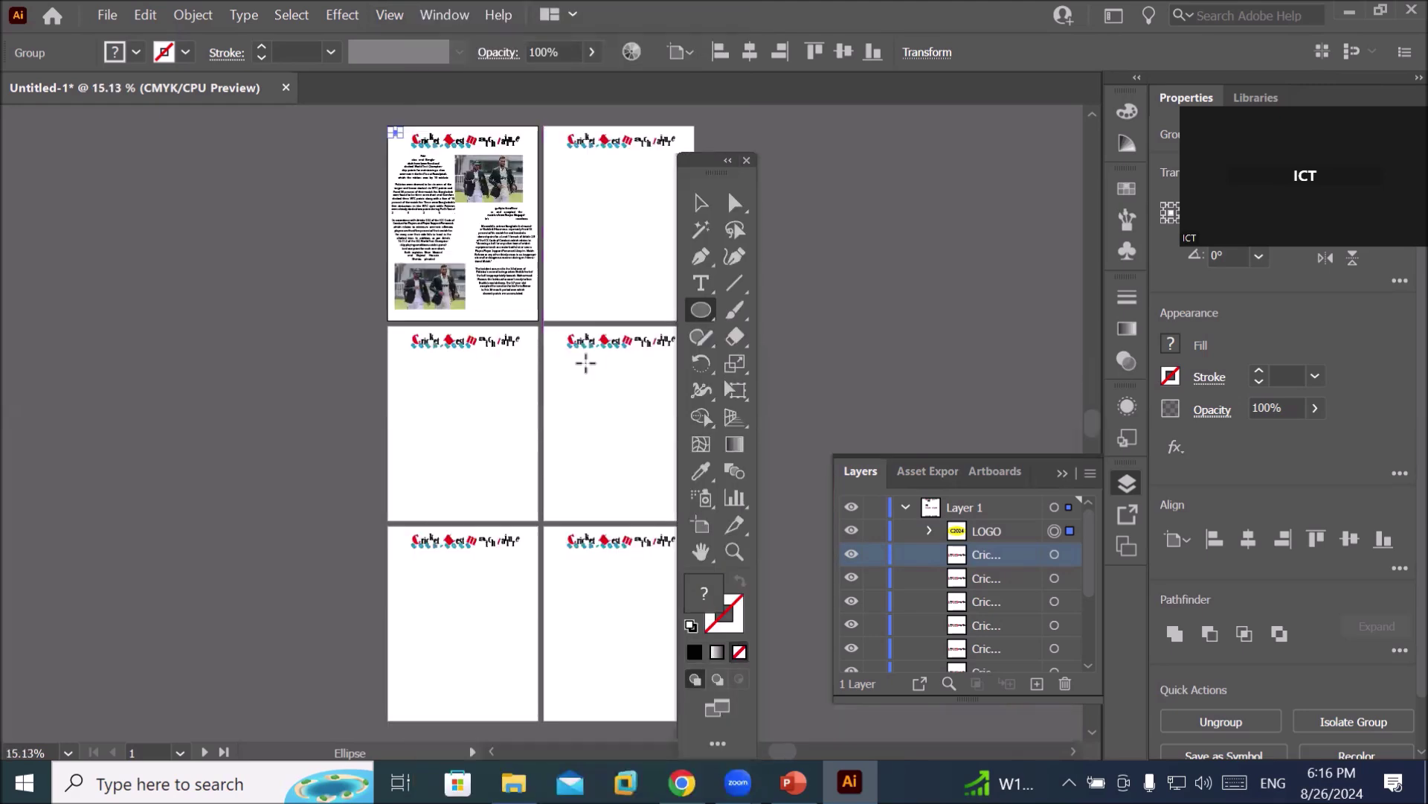
left_click_drag(705, 177, 187, 154)
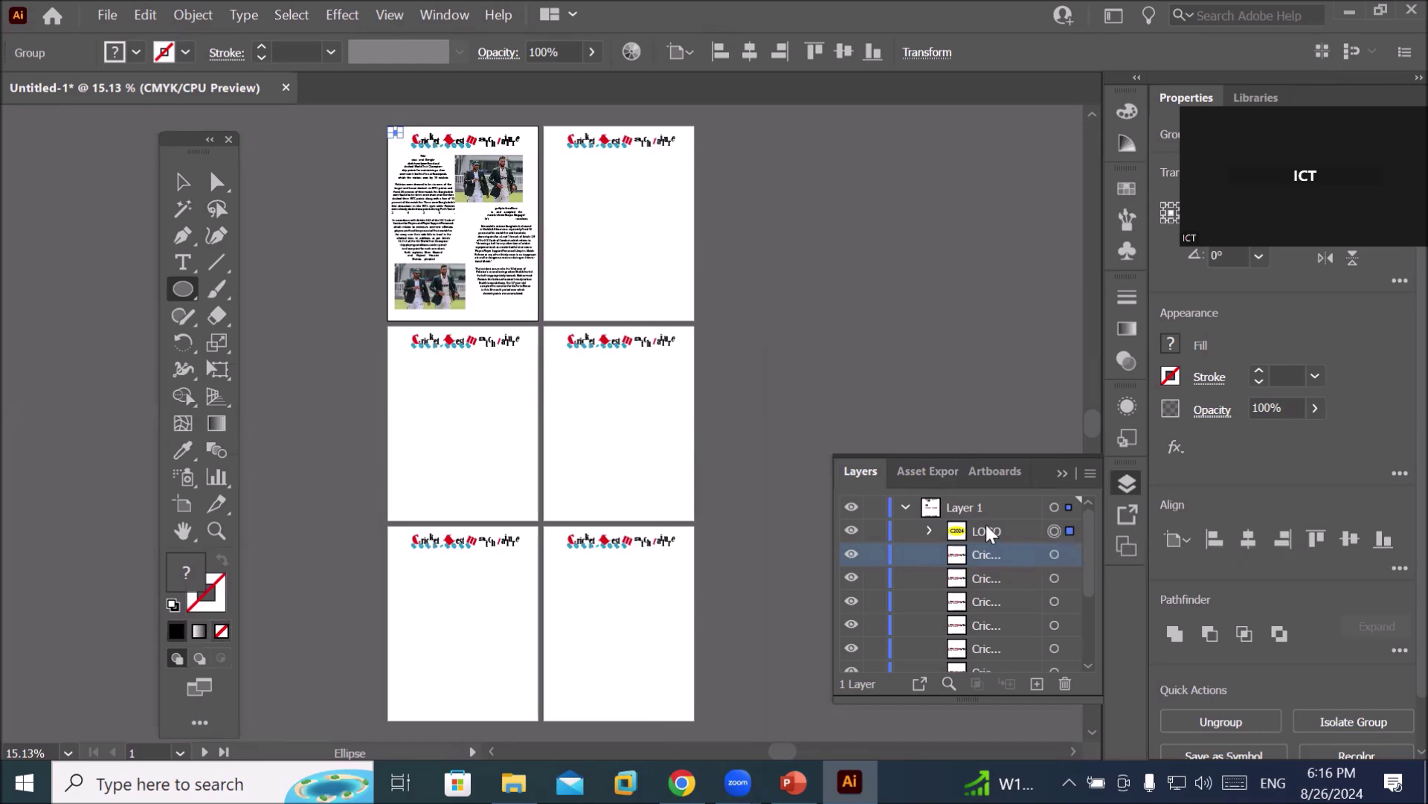
left_click(1055, 531)
left_click(153, 18)
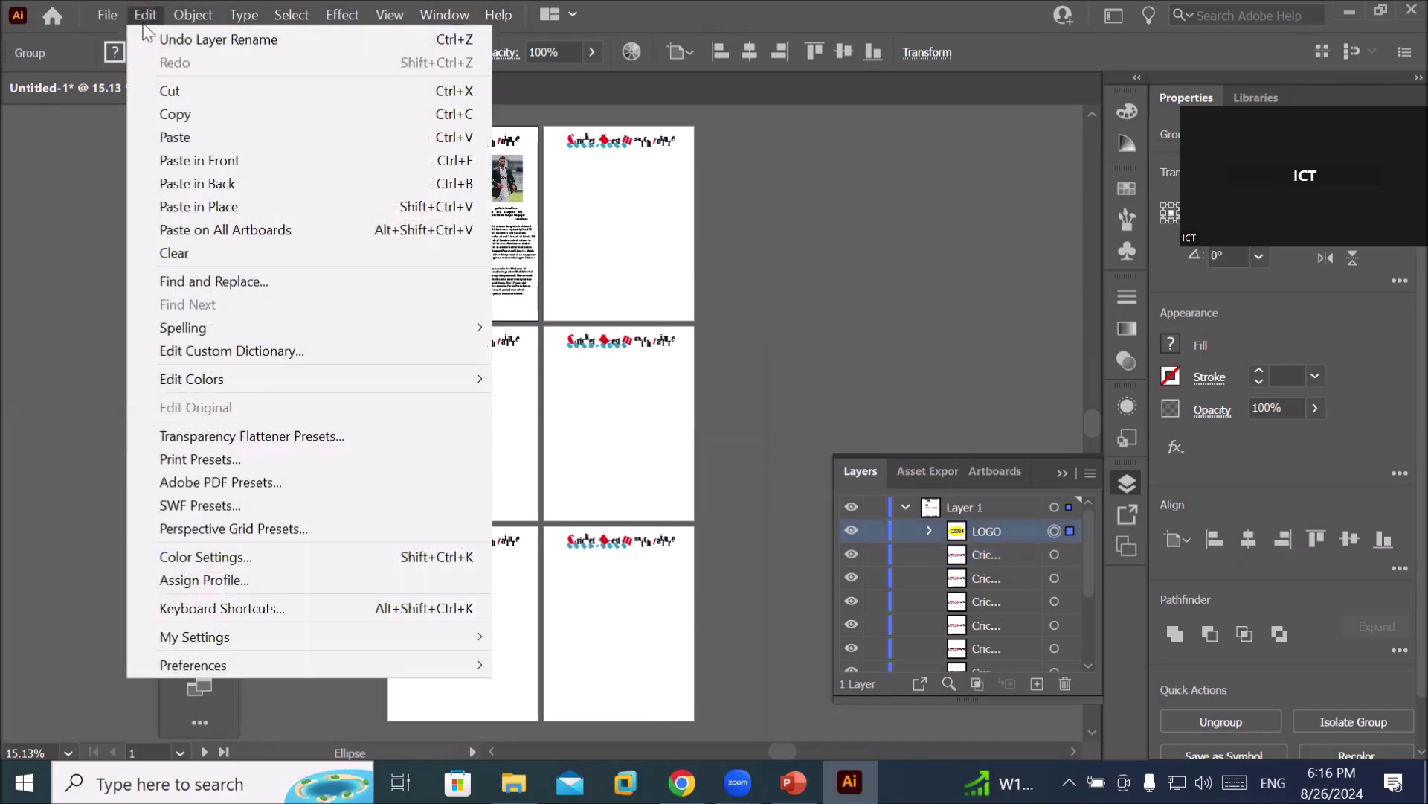
left_click(178, 114)
left_click(145, 15)
left_click(290, 230)
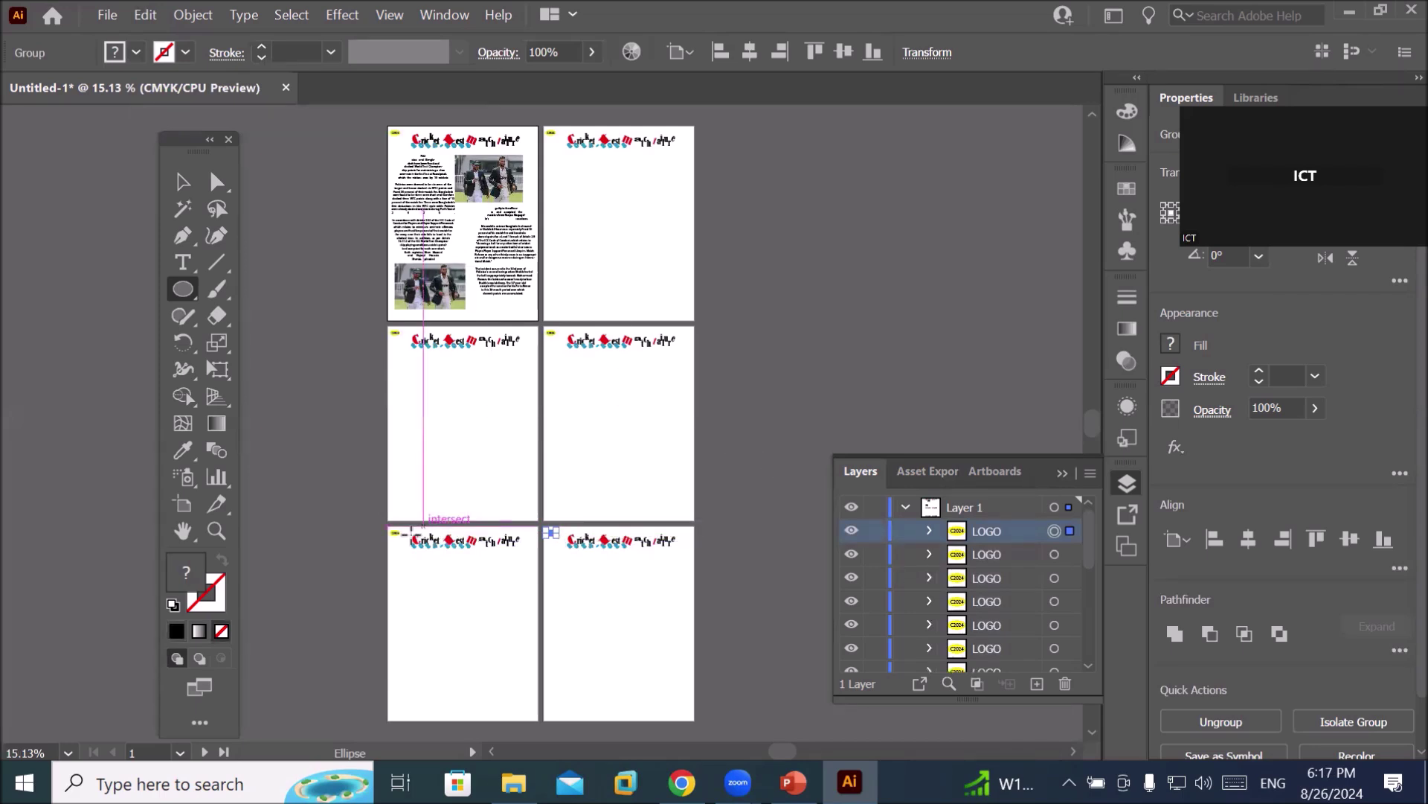
Check the placement of the pasted C2024 logos beside the headings on the artboards.
scroll(400, 535, "up", 2)
scroll(400, 534, "up", 7)
scroll(406, 525, "down", 7)
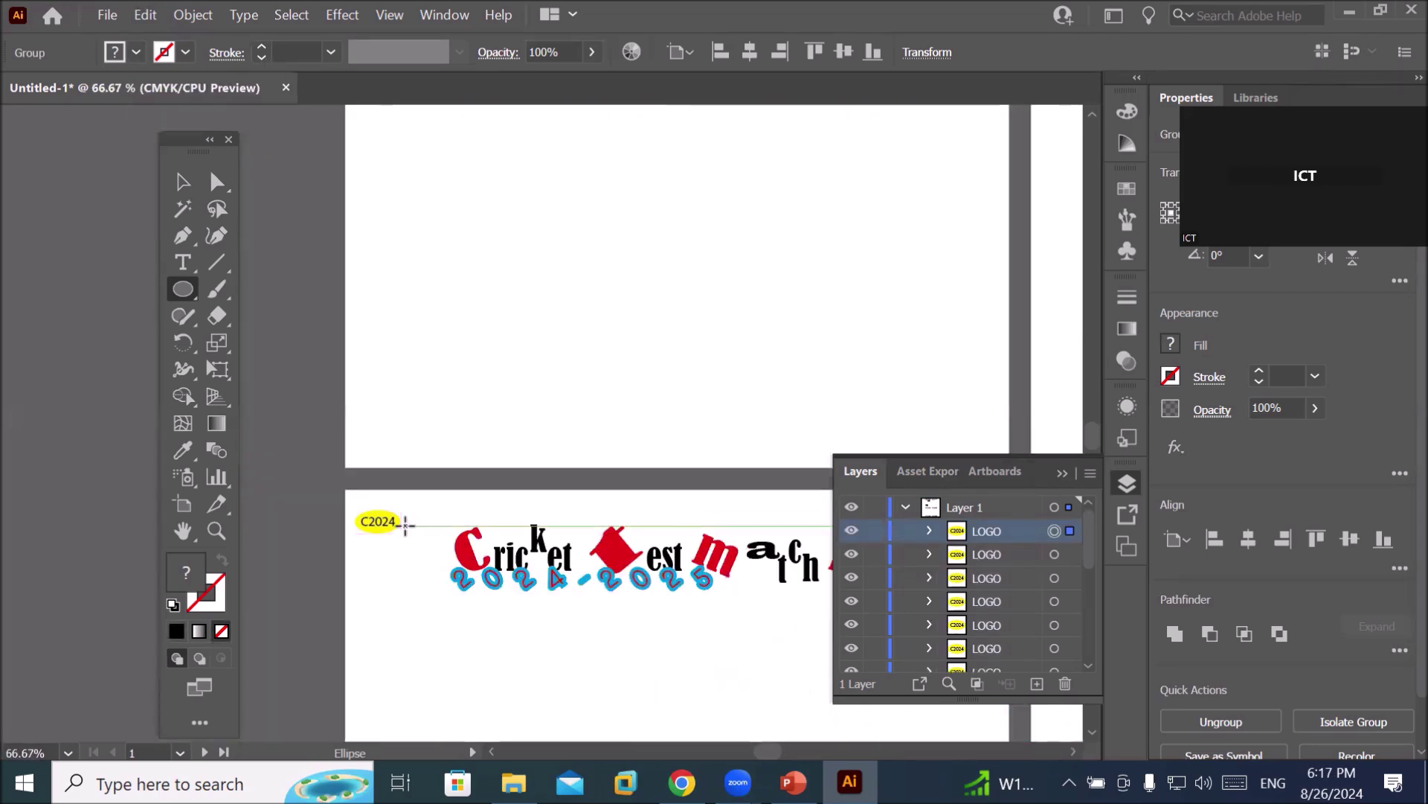
scroll(402, 524, "down", 1)
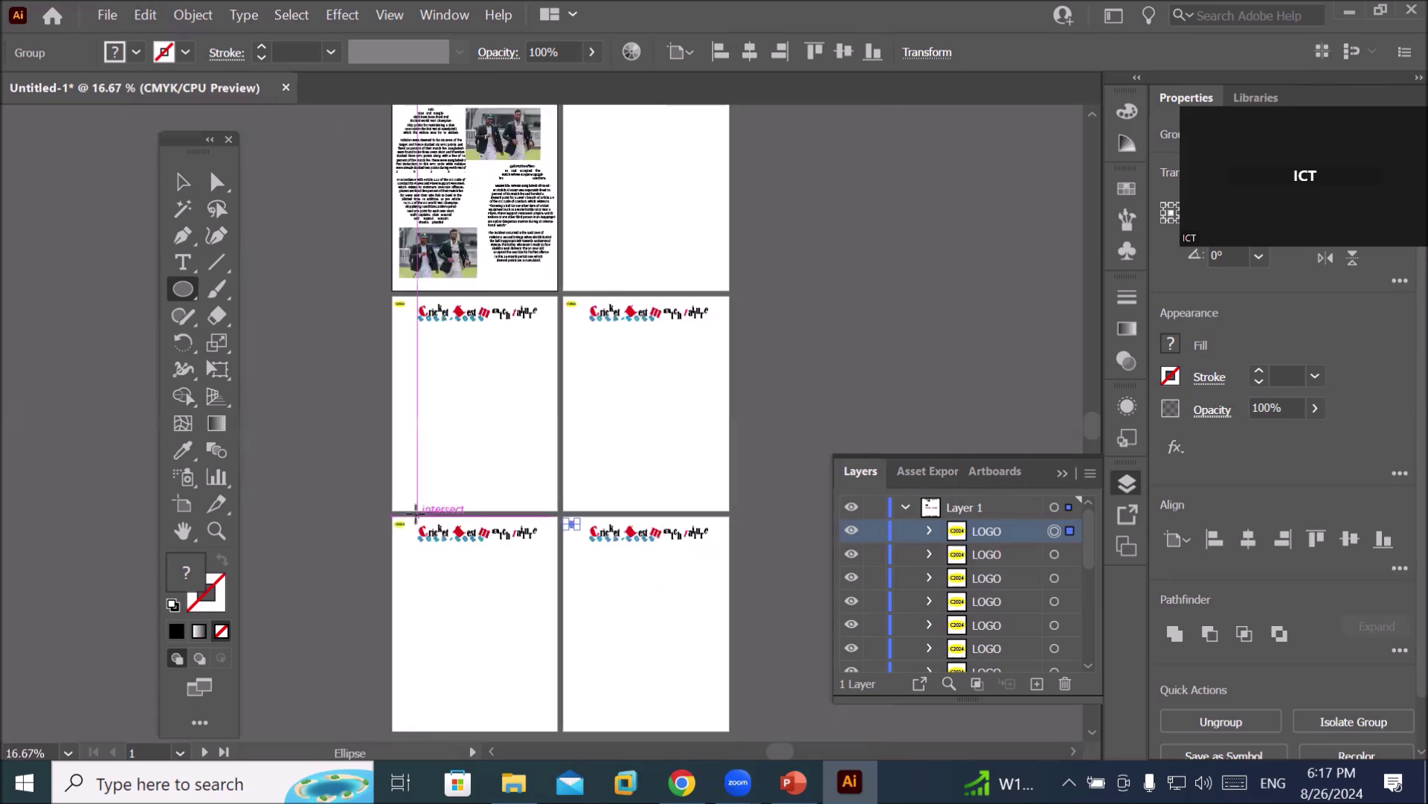
scroll(477, 277, "down", 1)
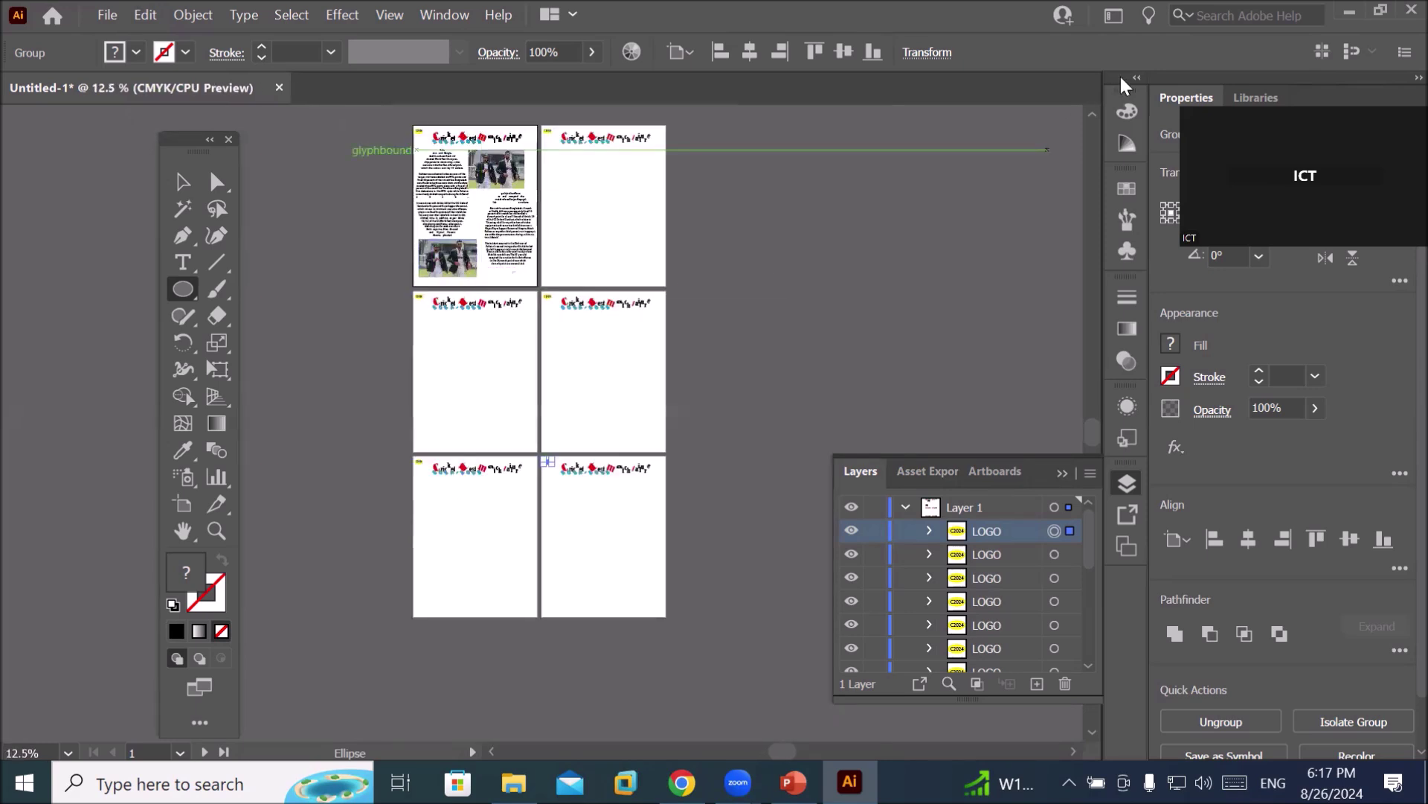
left_click(1093, 110)
left_click(1093, 110)
left_click(1093, 110)
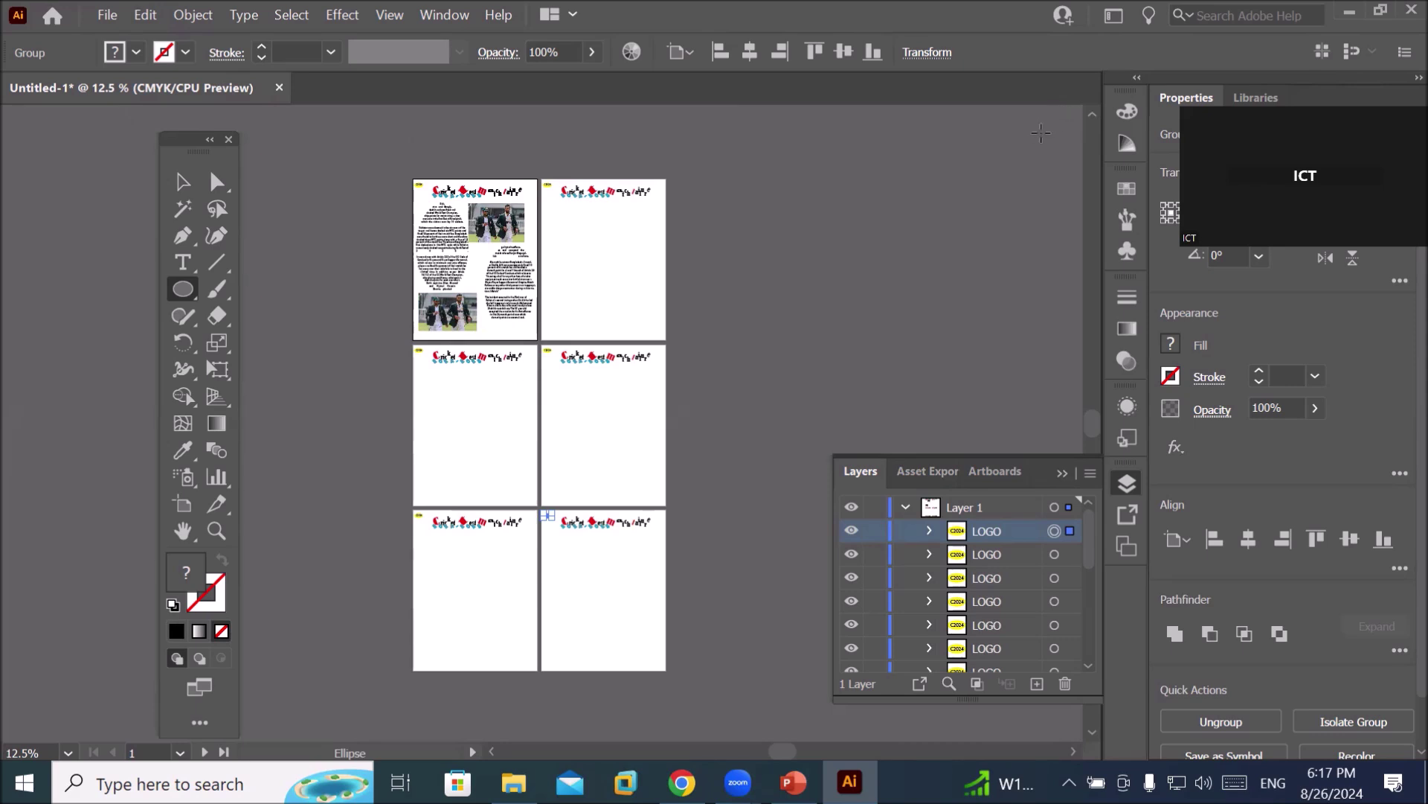
scroll(649, 190, "up", 2)
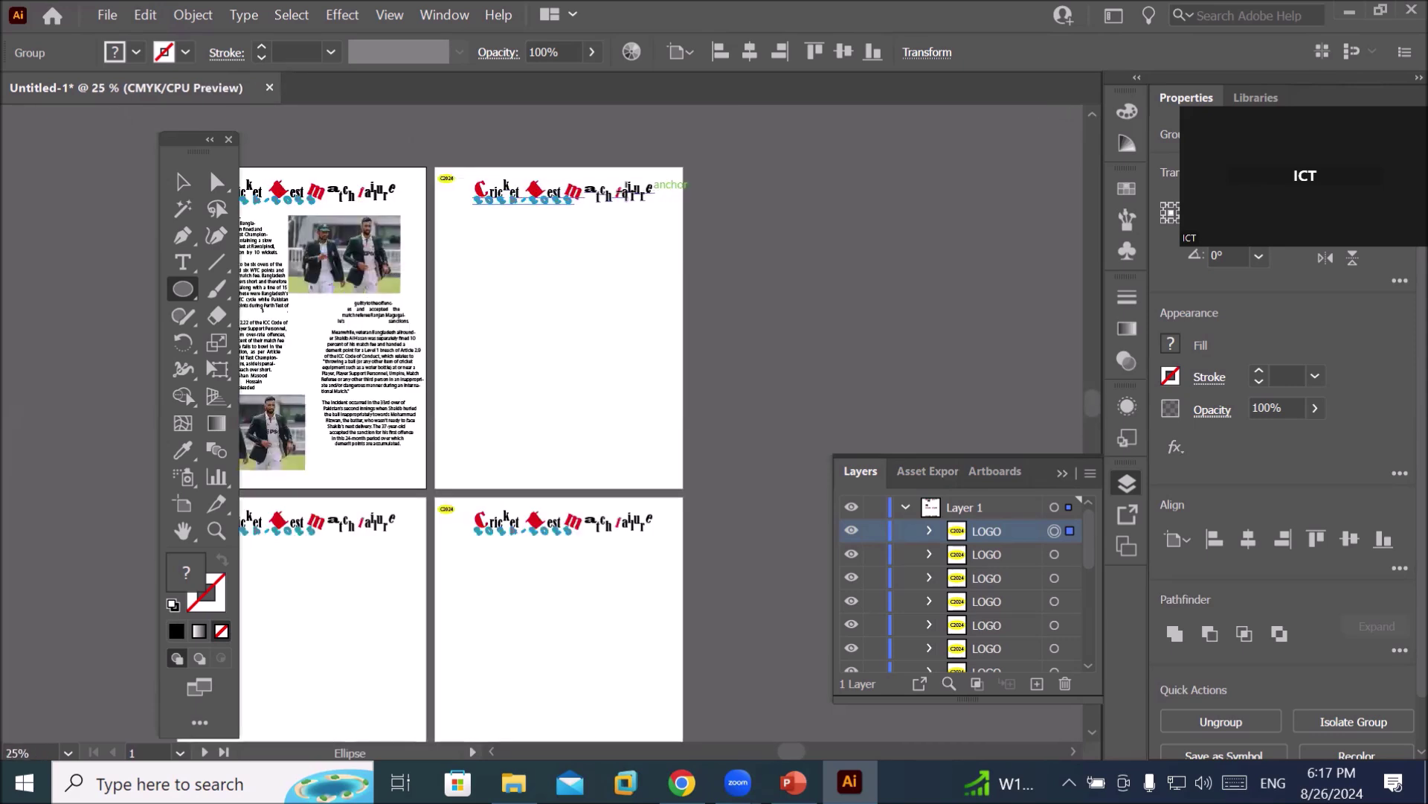
scroll(584, 189, "up", 1)
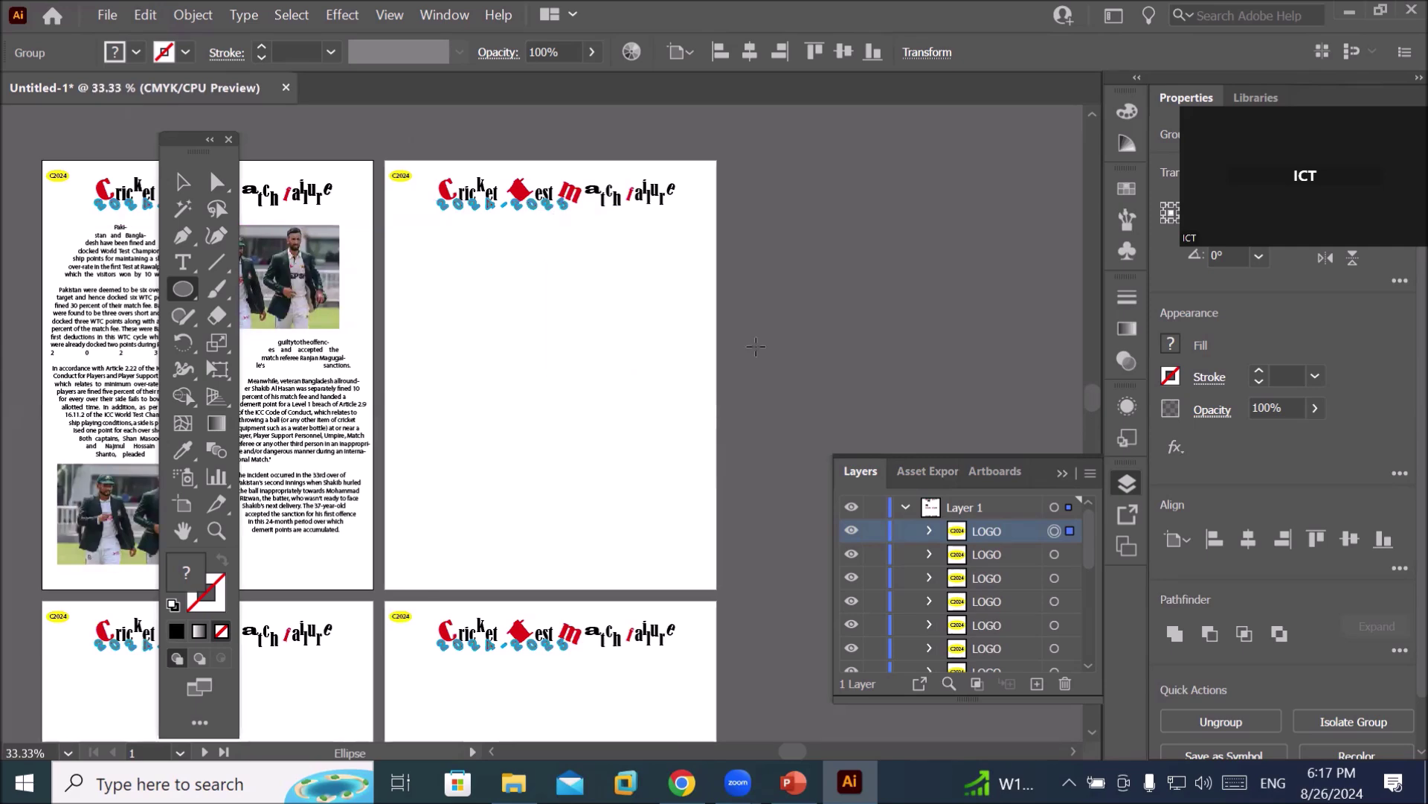
scroll(84, 281, "up", 1)
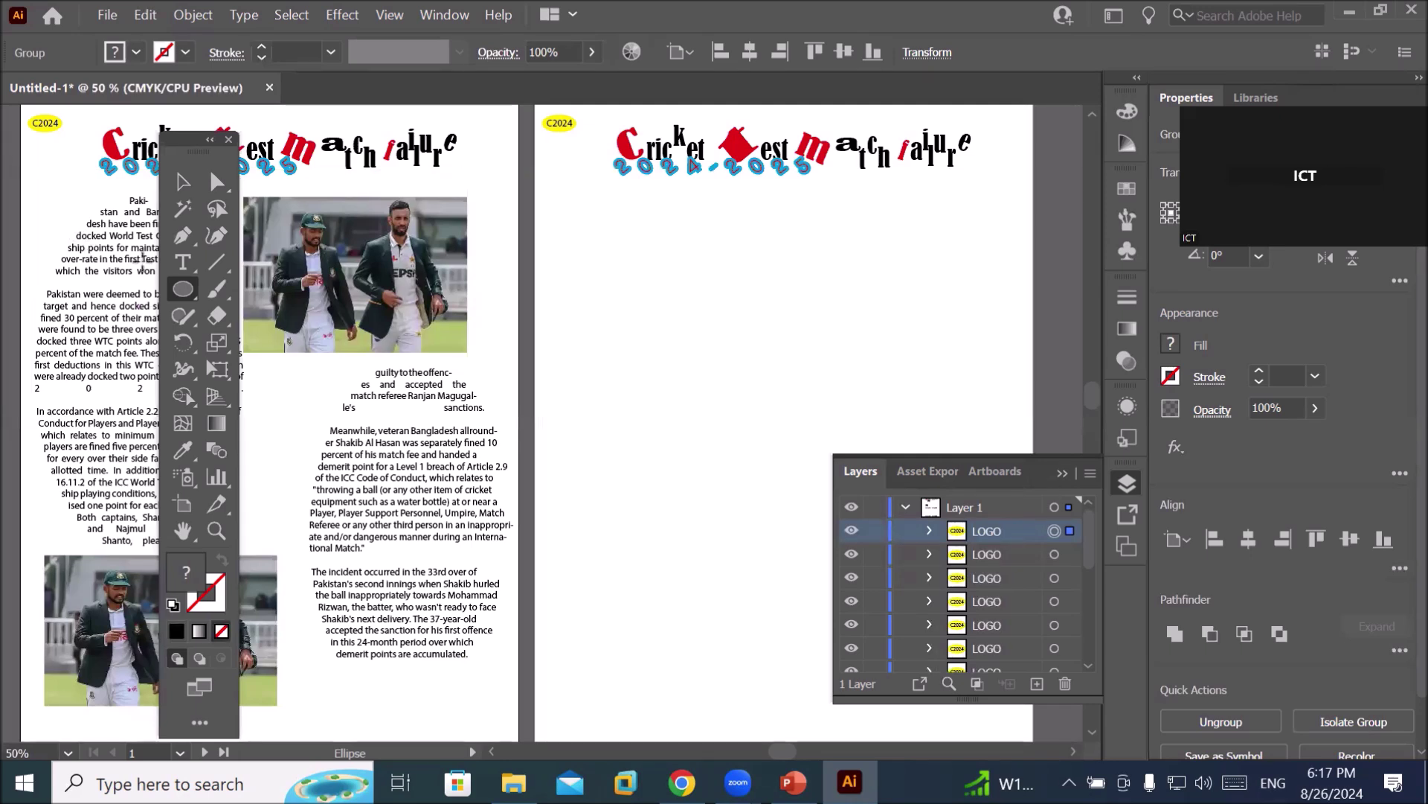
Draw a large closed seven-point black shape with the Pen tool below the heading on the second artboard.
left_click(179, 291)
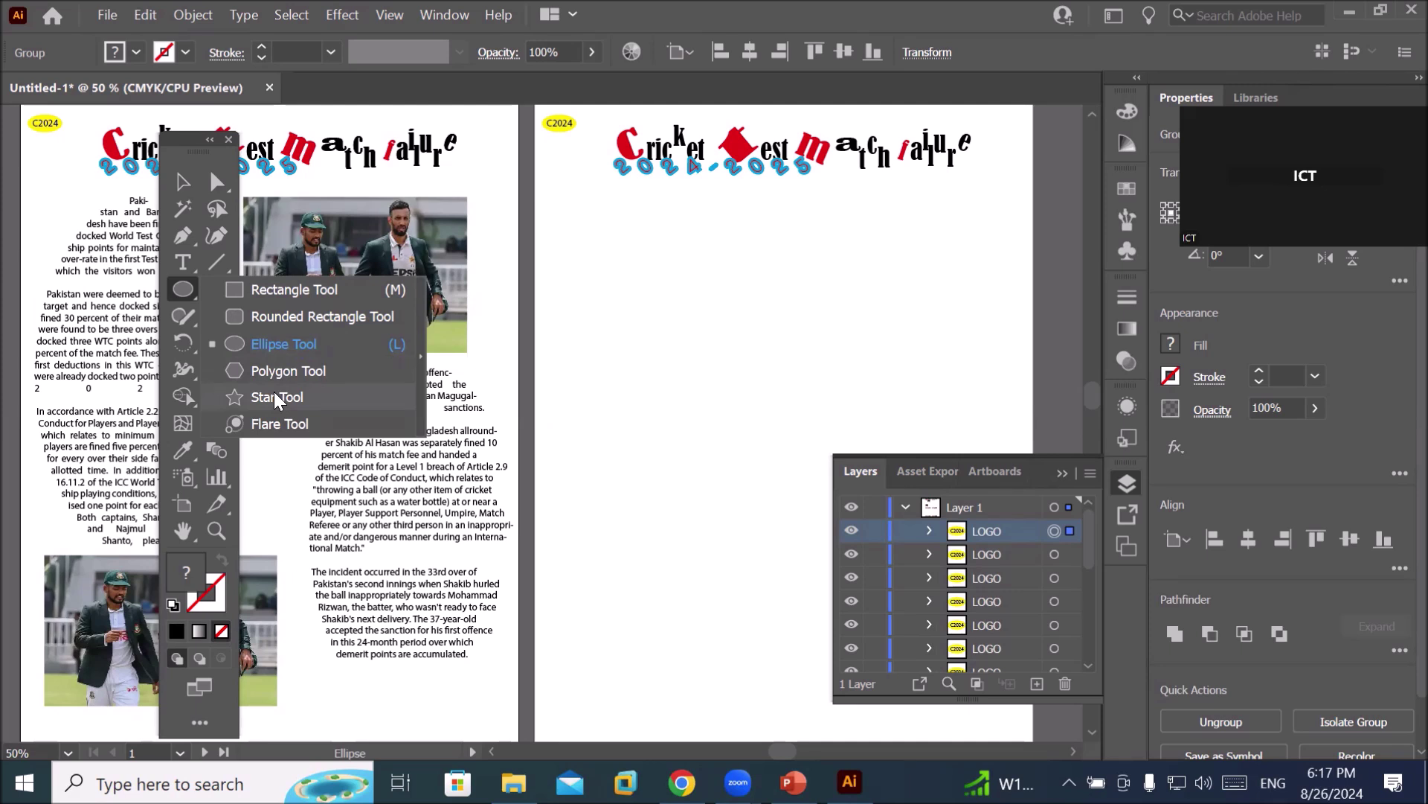
left_click(187, 292)
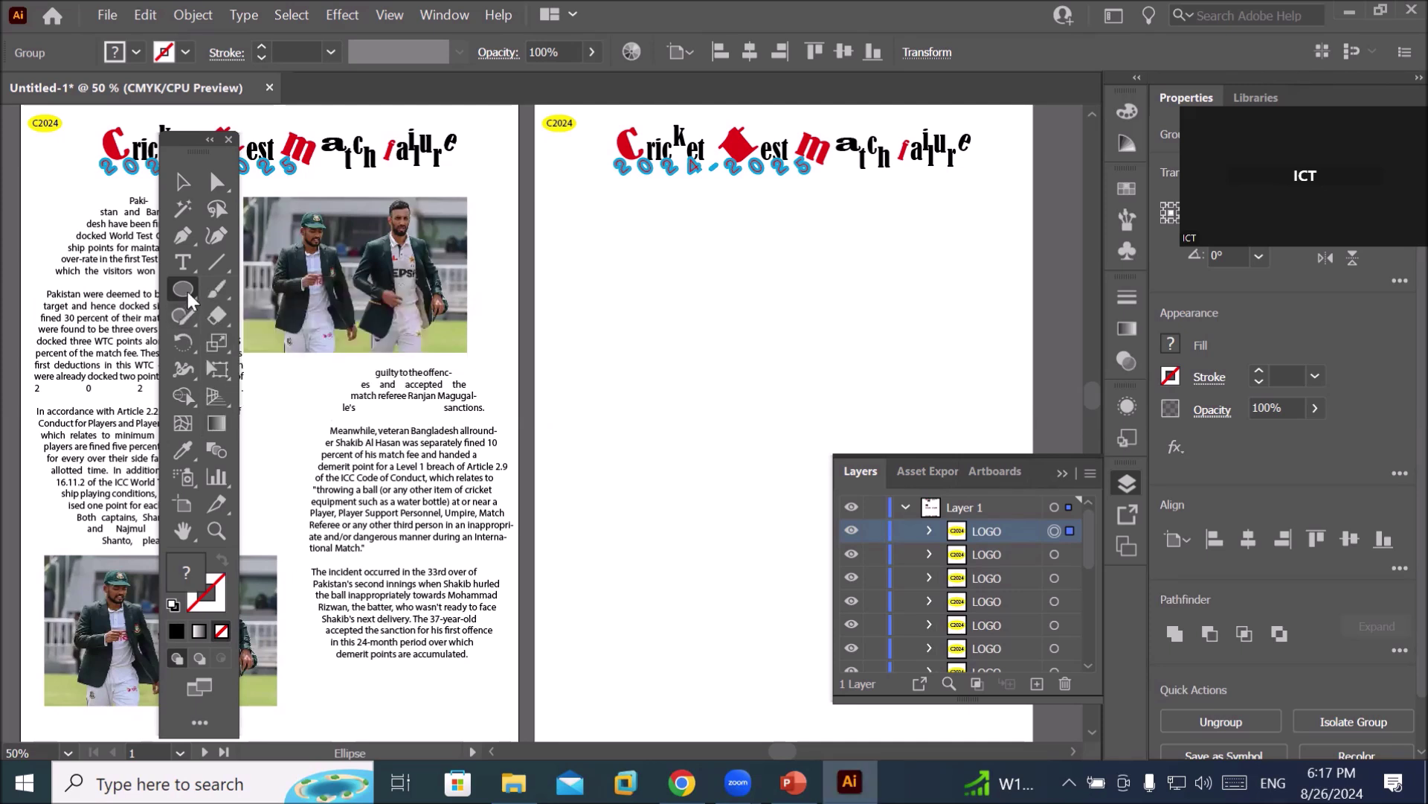
left_click(184, 236)
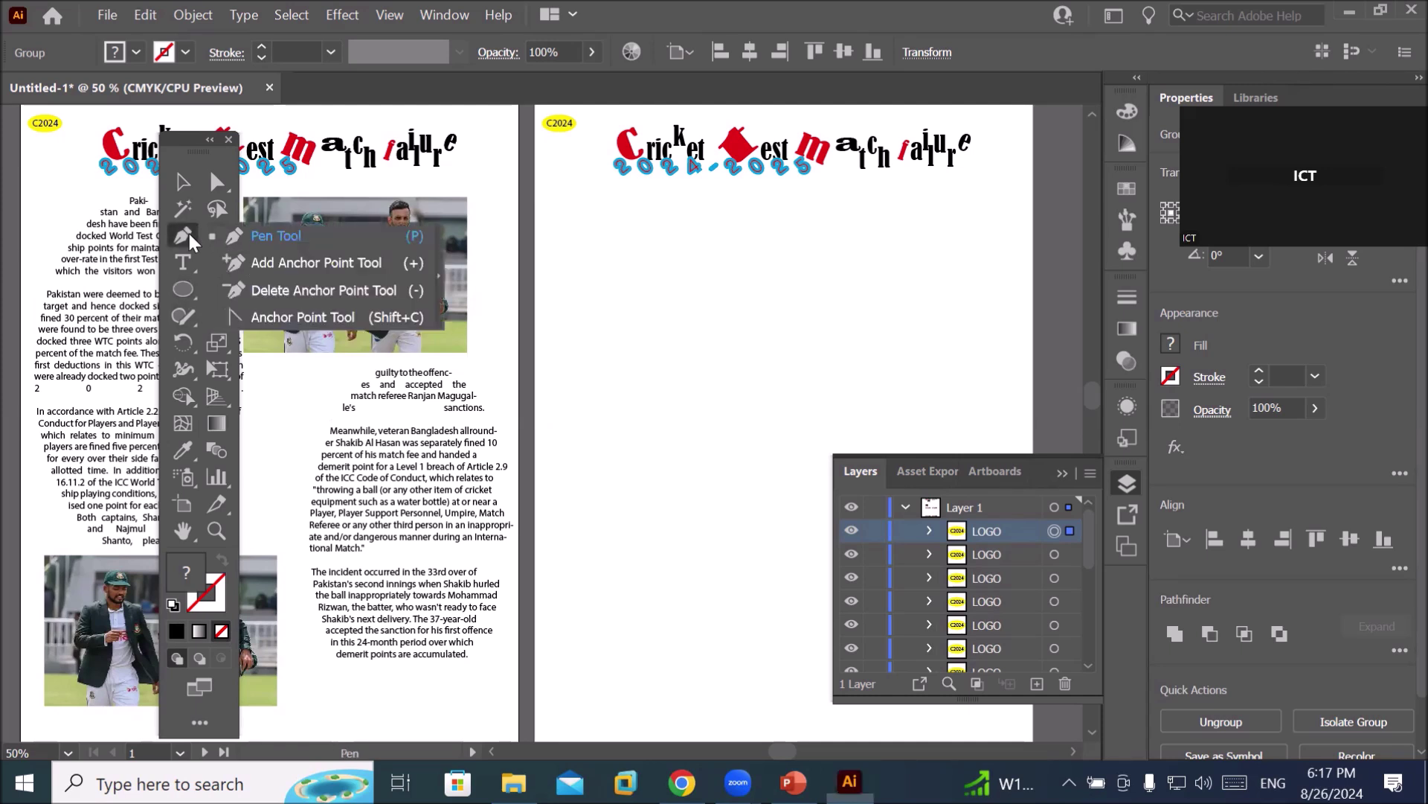
left_click(277, 240)
key("space")
left_click_drag(856, 270, 653, 236)
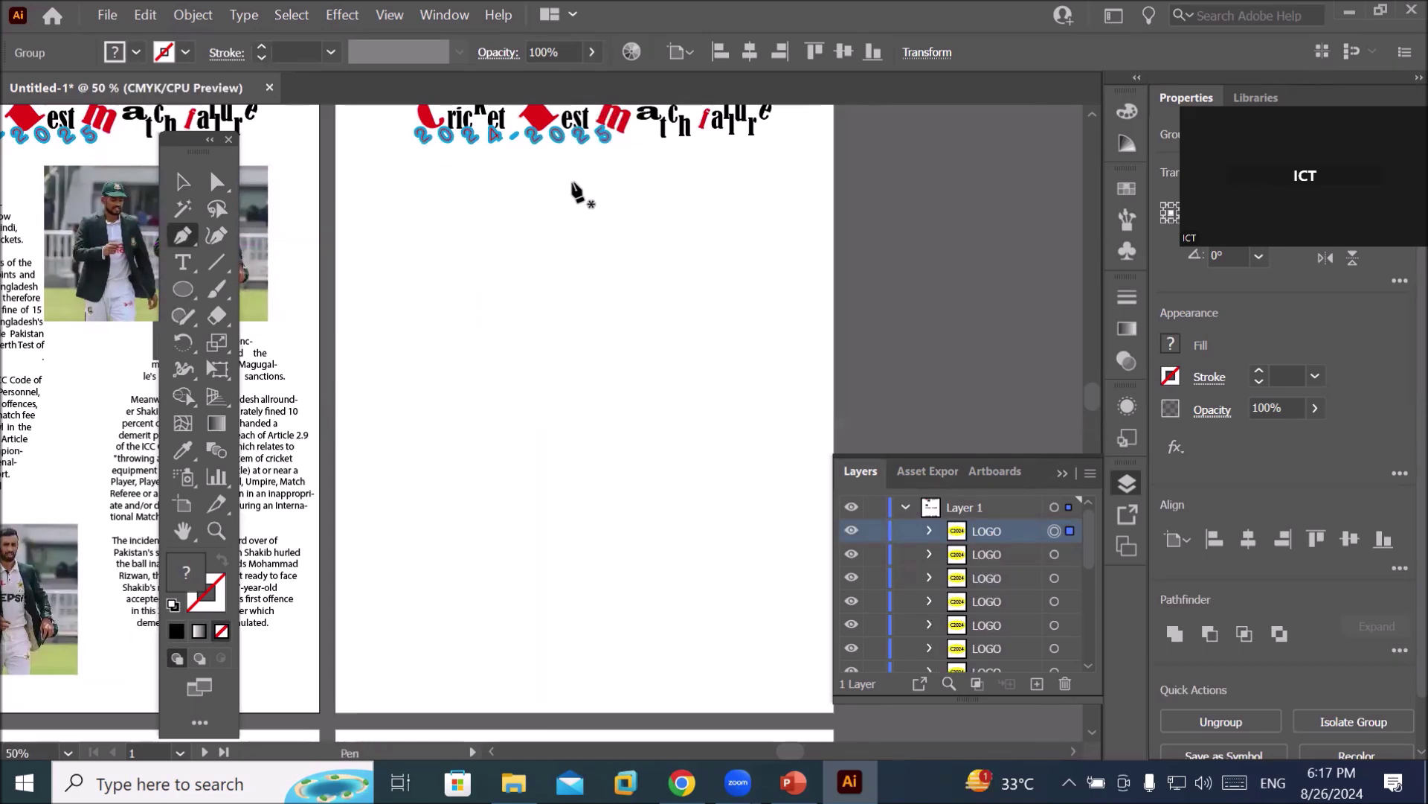
left_click(573, 183)
left_click(396, 356)
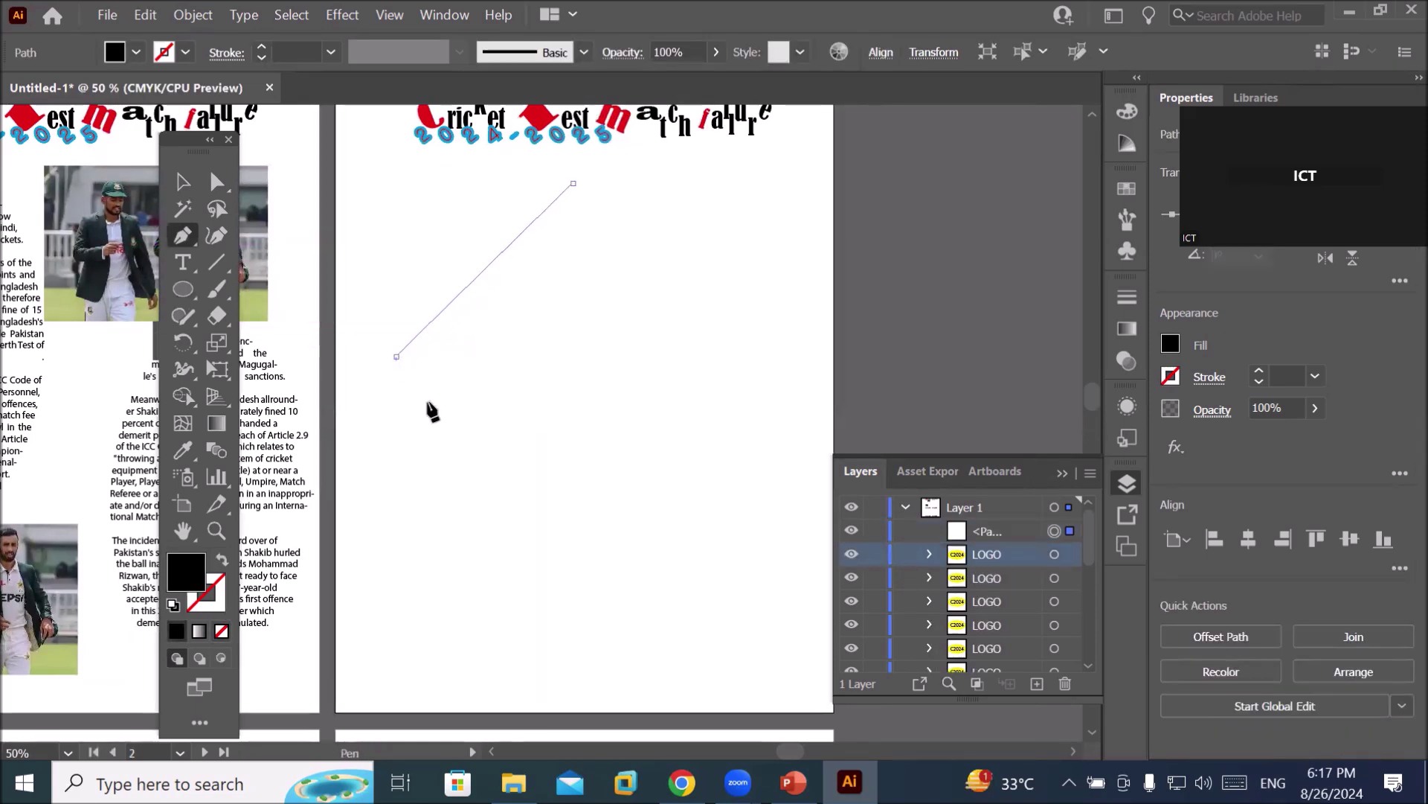
left_click(504, 475)
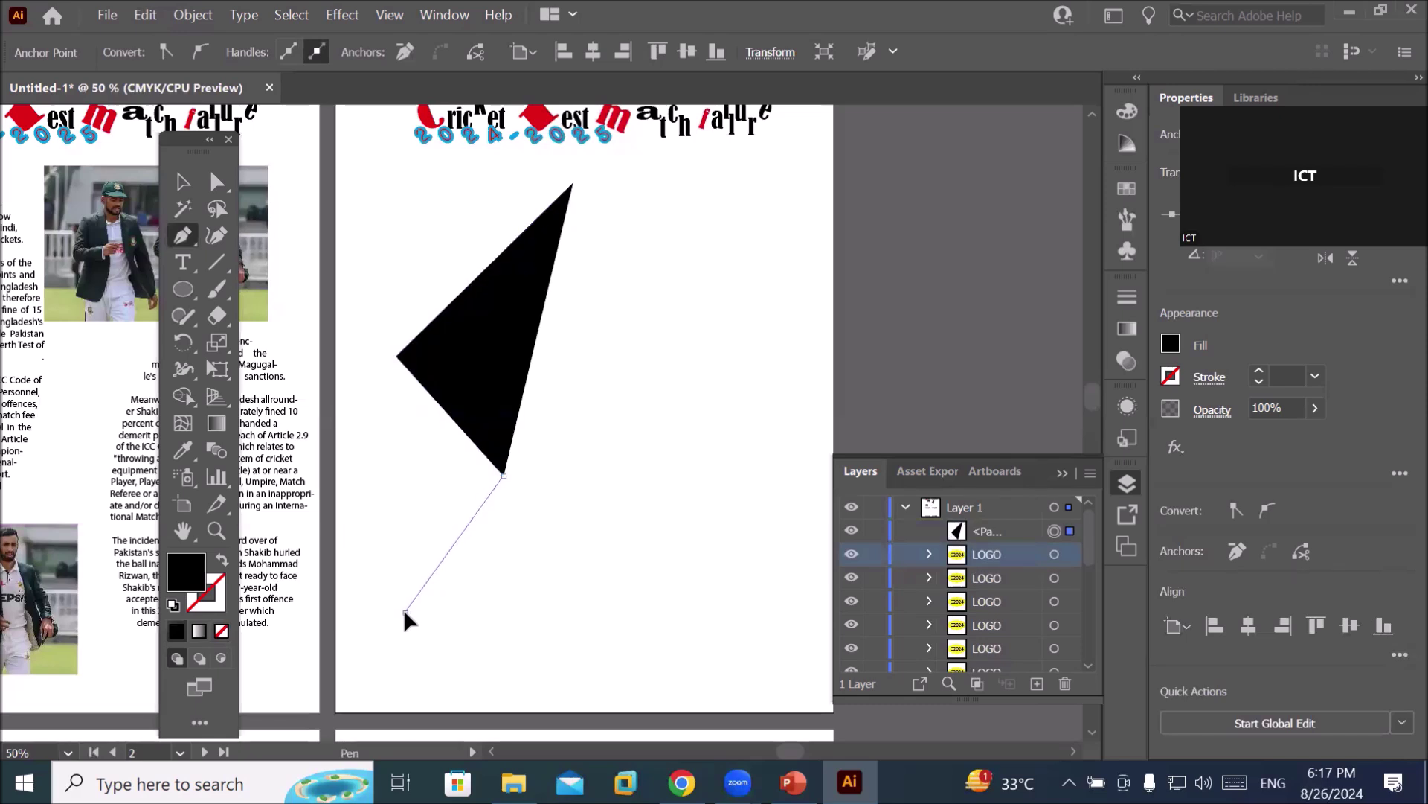
left_click(404, 611)
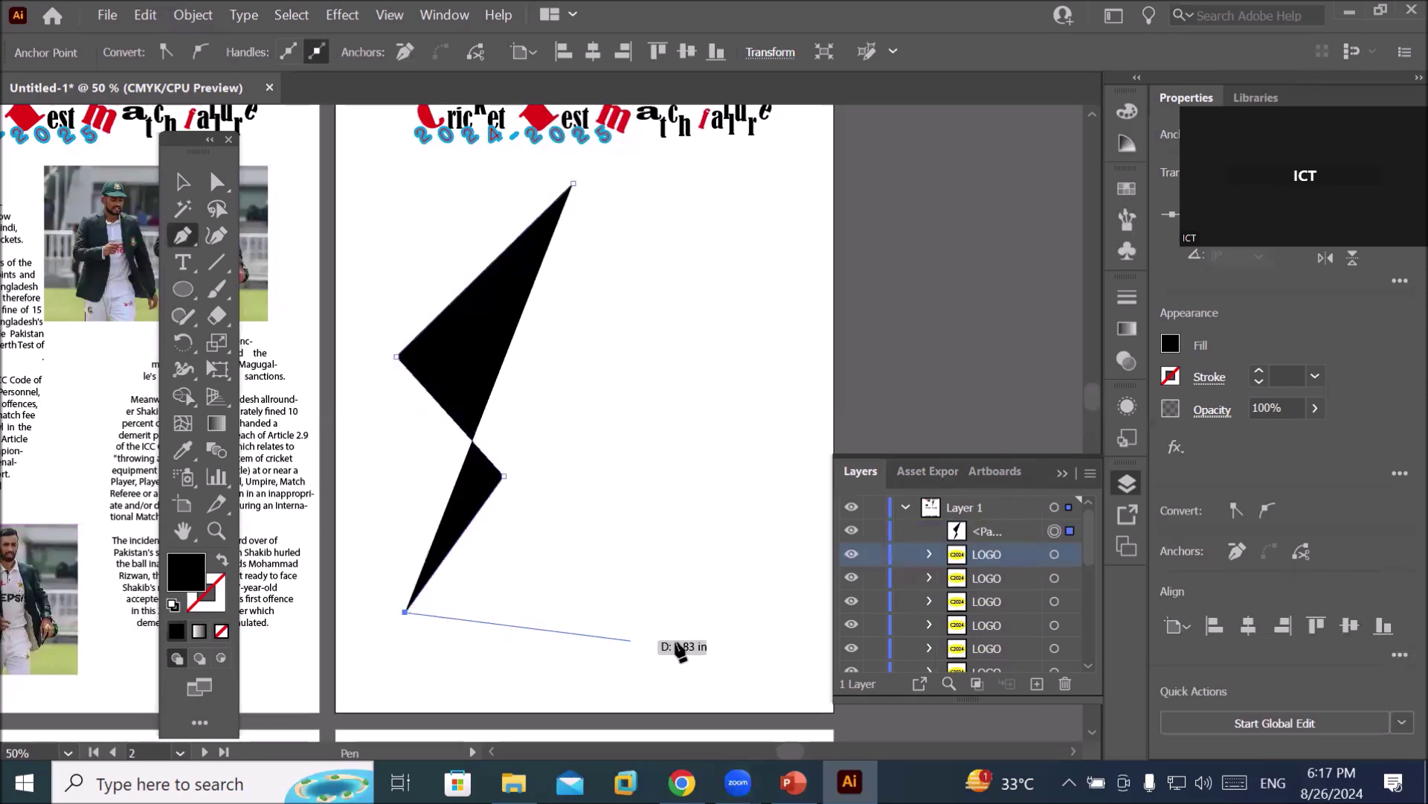
left_click(793, 607)
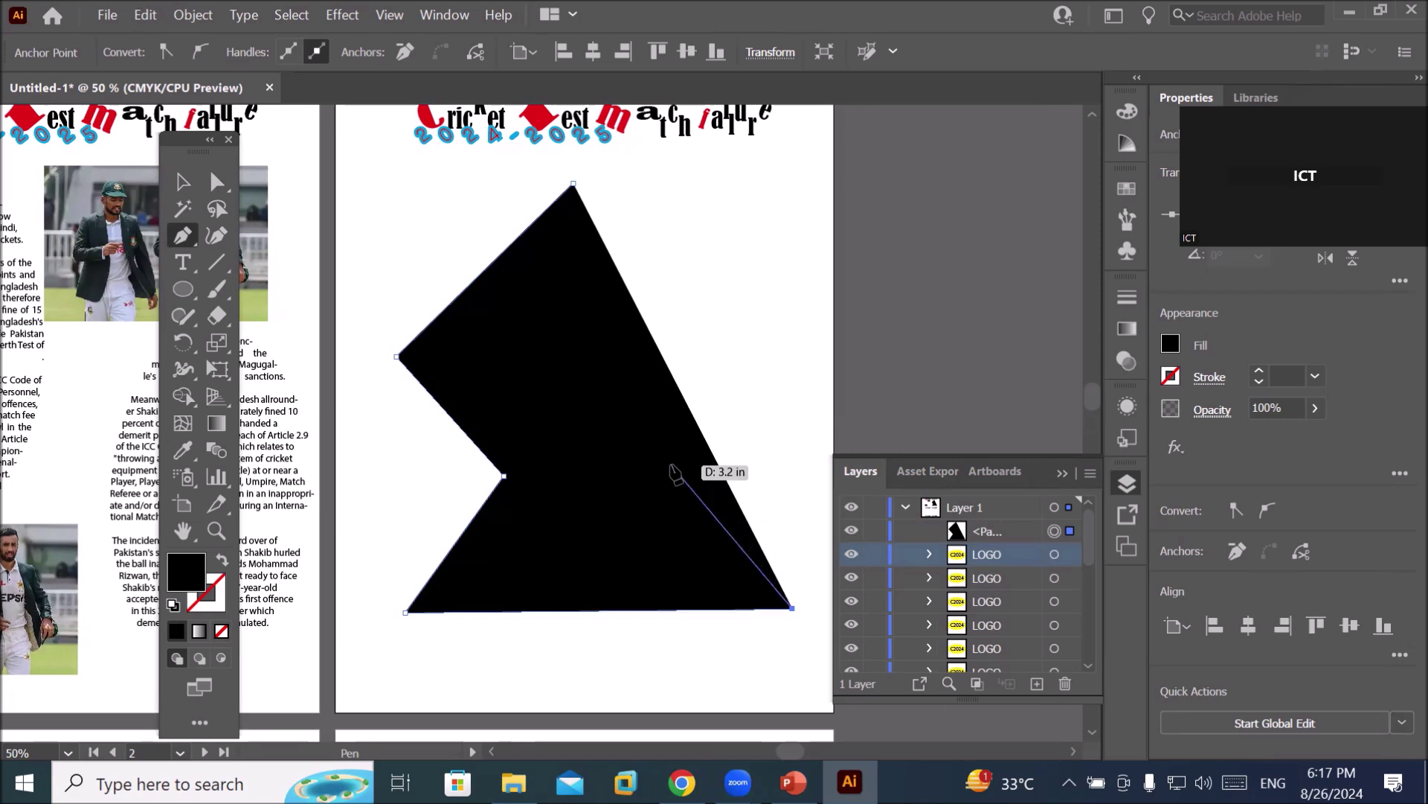
left_click(672, 465)
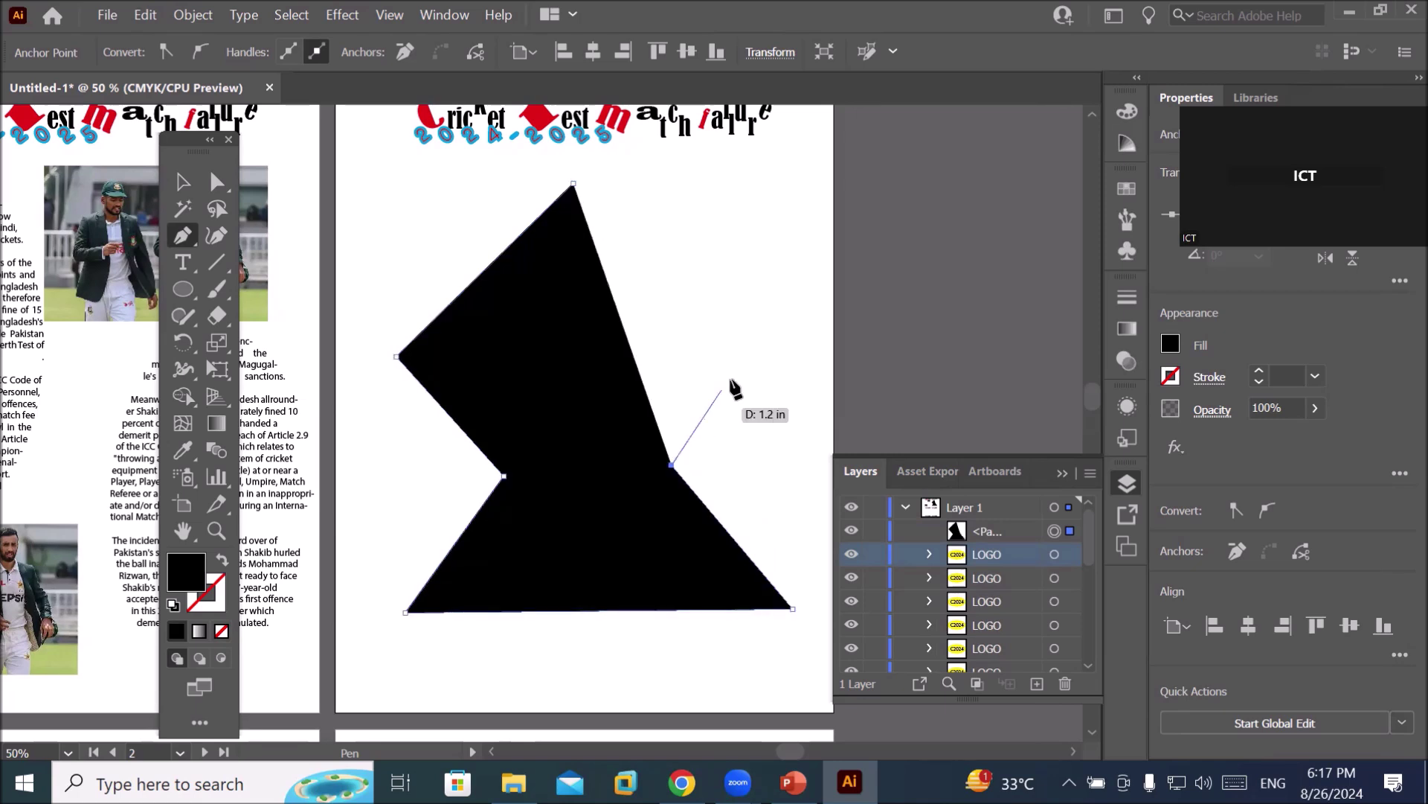
left_click(720, 315)
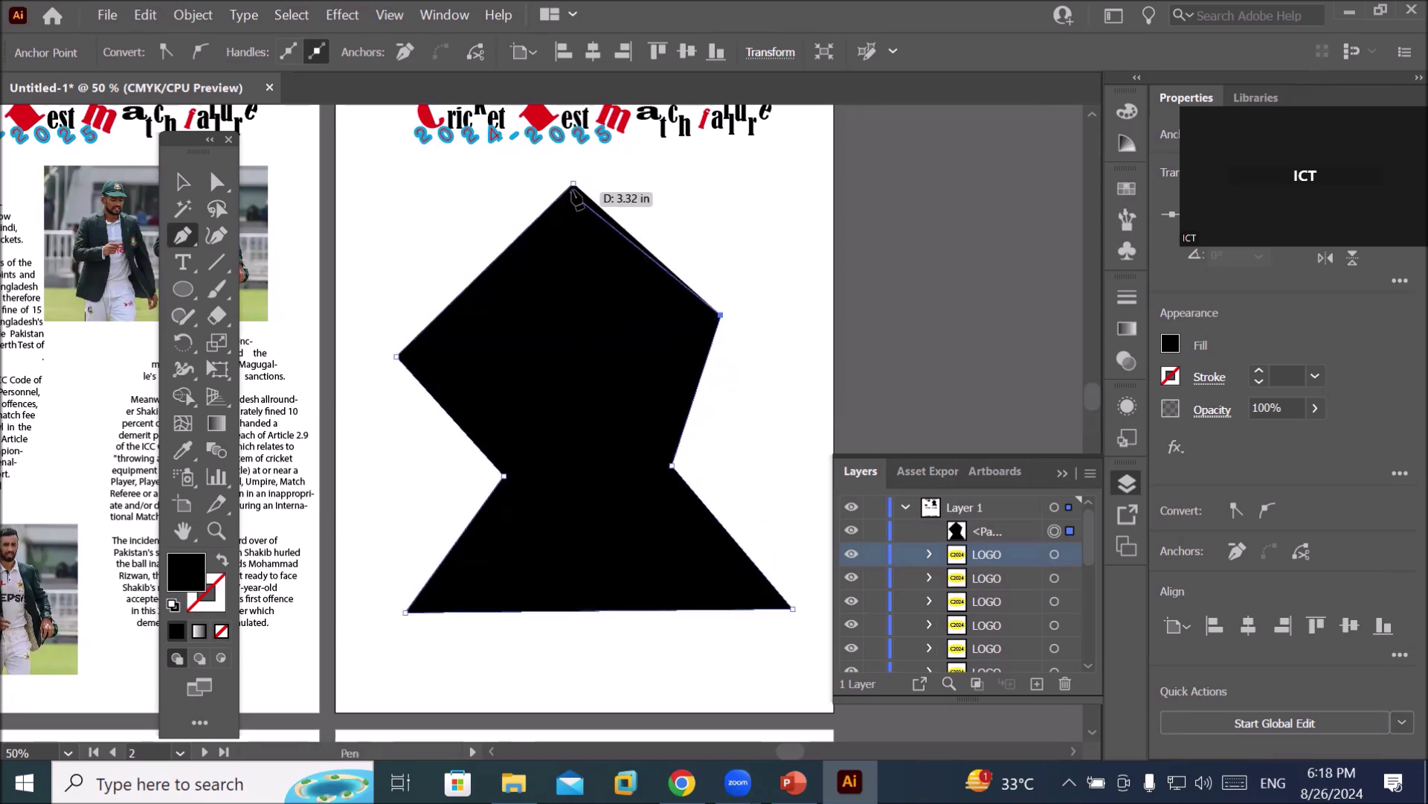
left_click(573, 183)
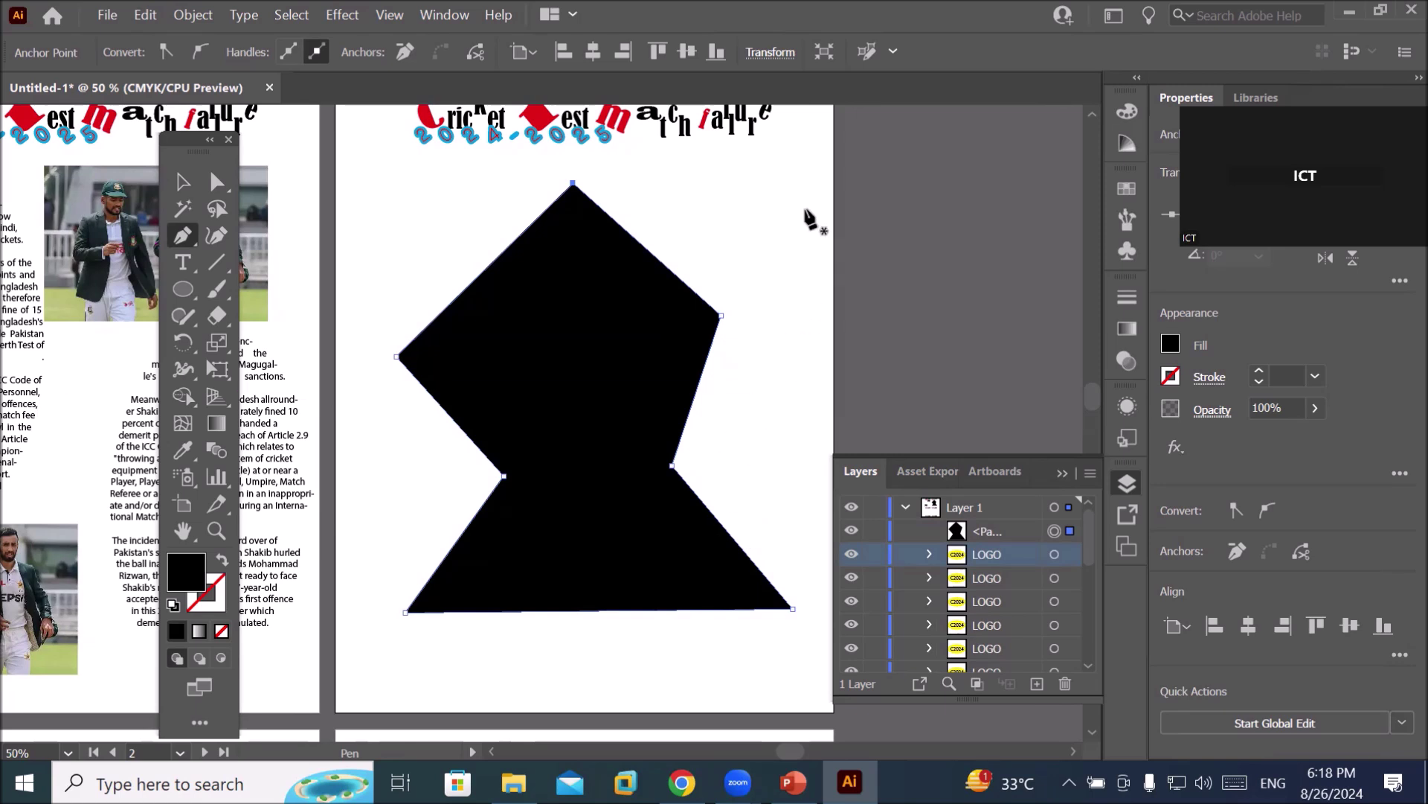
Draw a narrow closed black shape with a zigzag inner side along the second artboard's outer edge with the Pen tool.
left_click(819, 176)
left_click(755, 237)
left_click(797, 288)
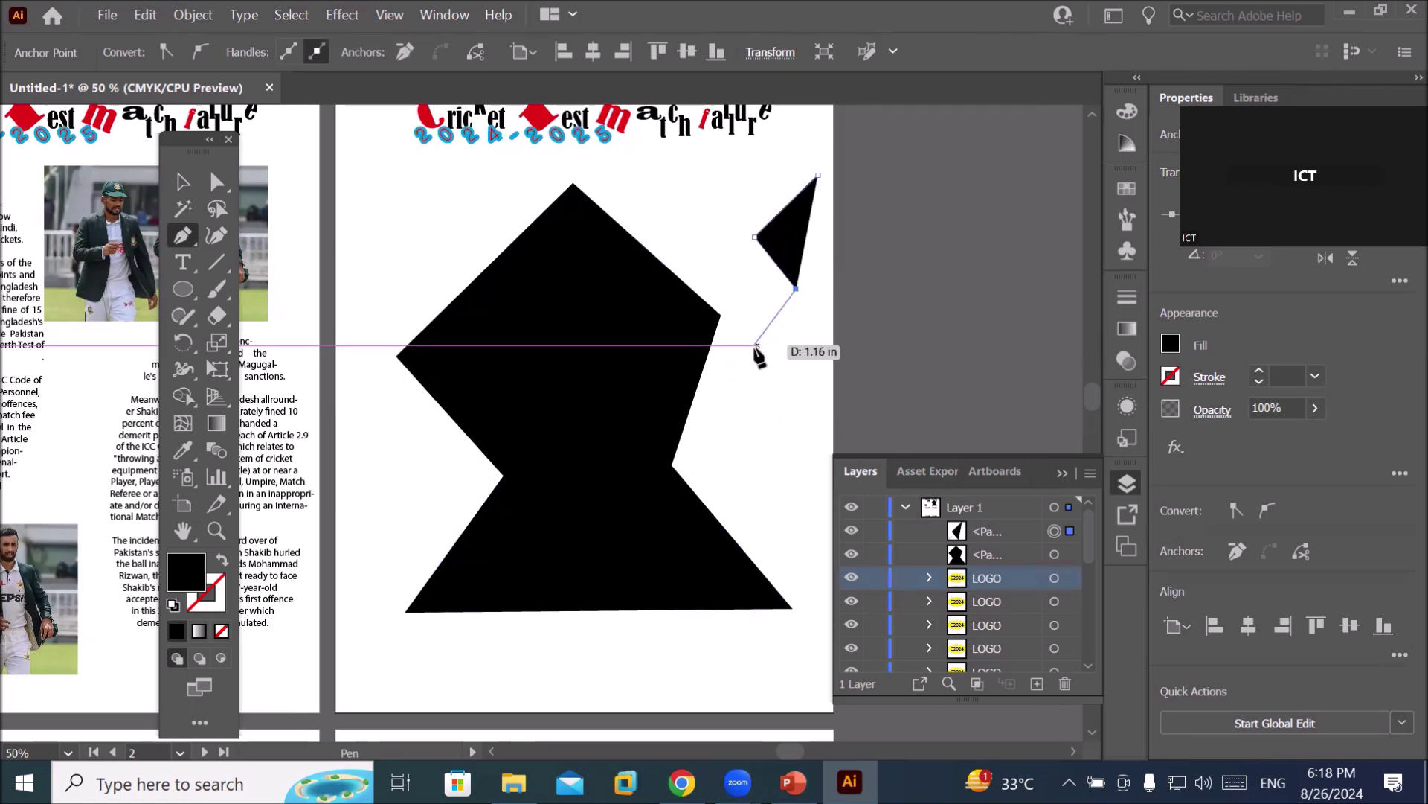
left_click(754, 348)
left_click(782, 424)
left_click(754, 481)
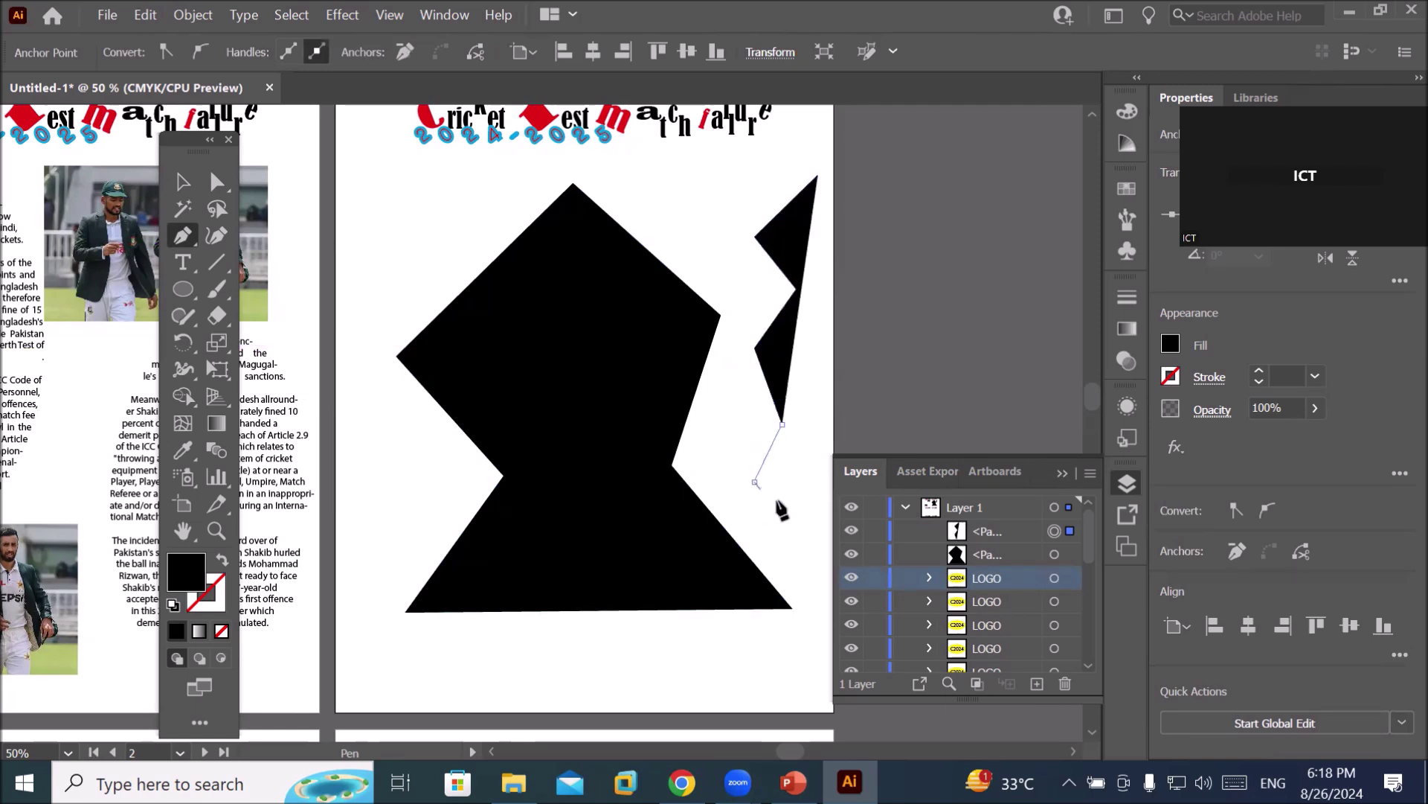
left_click(802, 554)
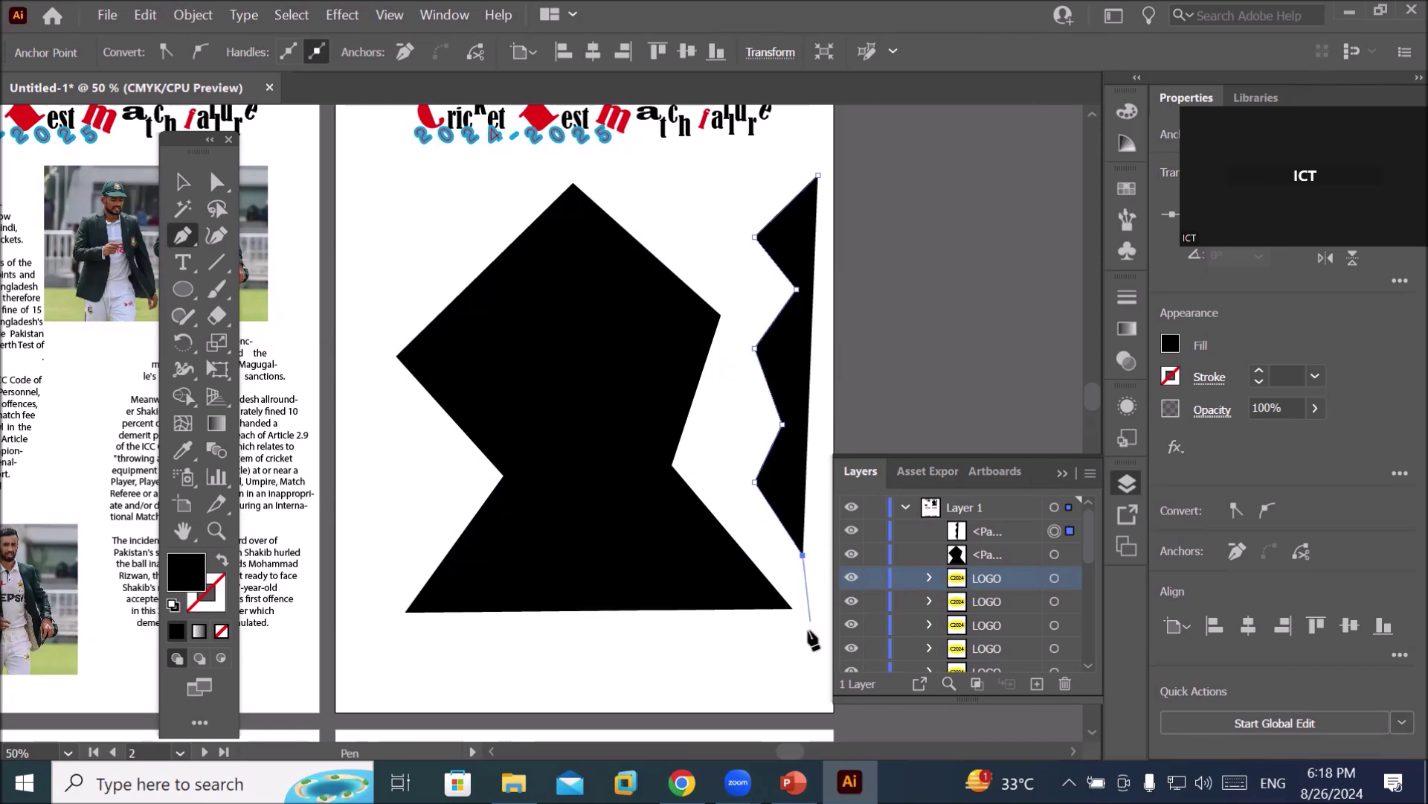
left_click(826, 627)
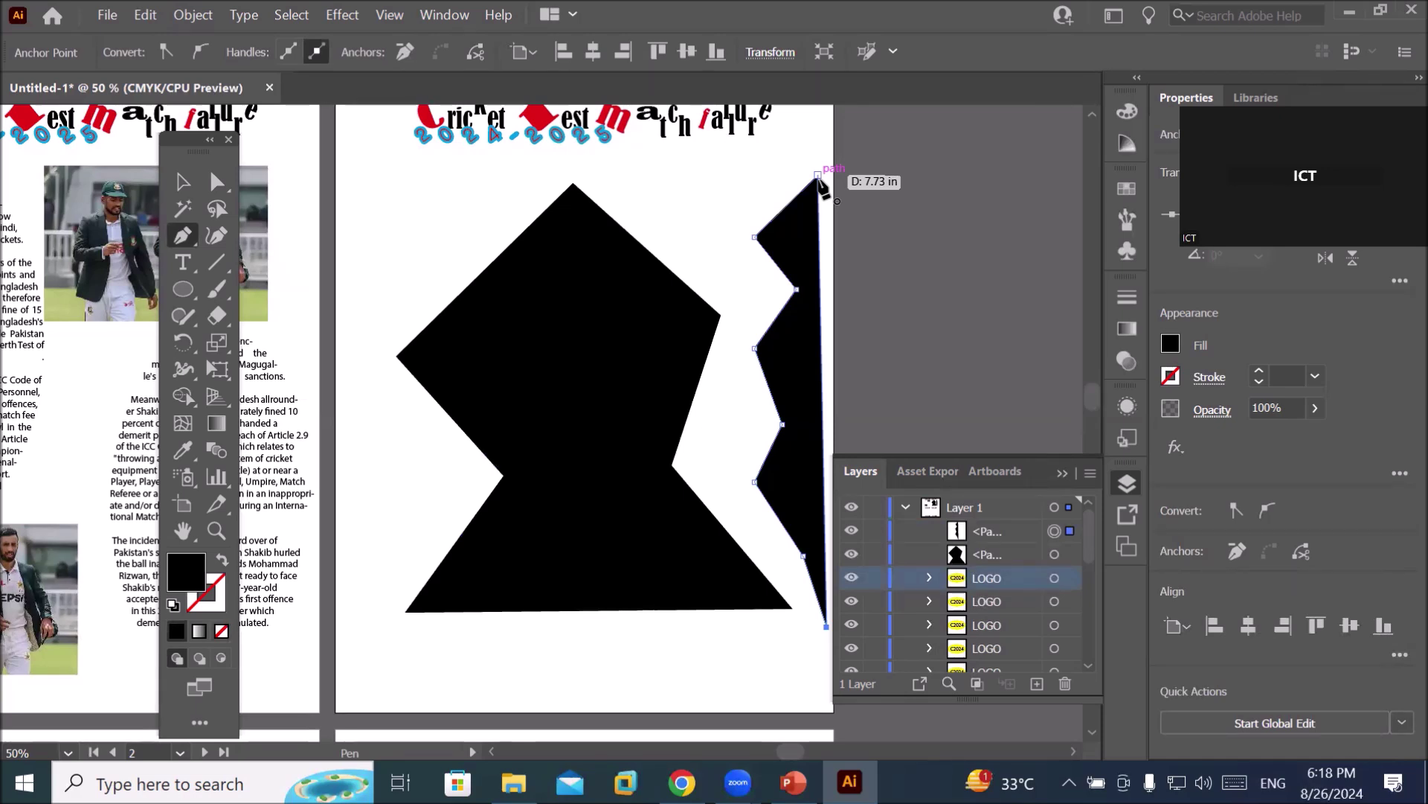
left_click(819, 177)
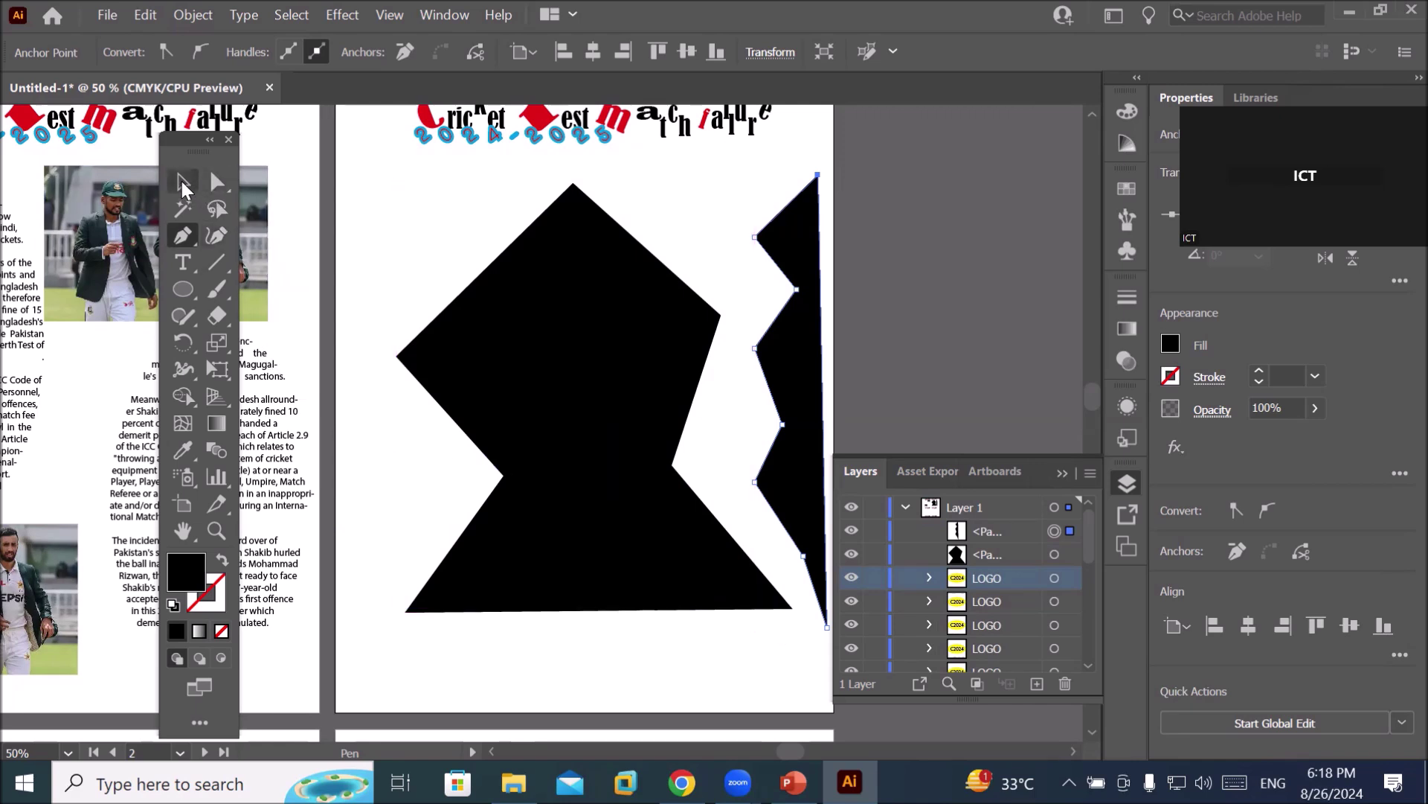
Move the large black shape slightly up and to the left, and rotate it about 12° clockwise.
left_click(183, 187)
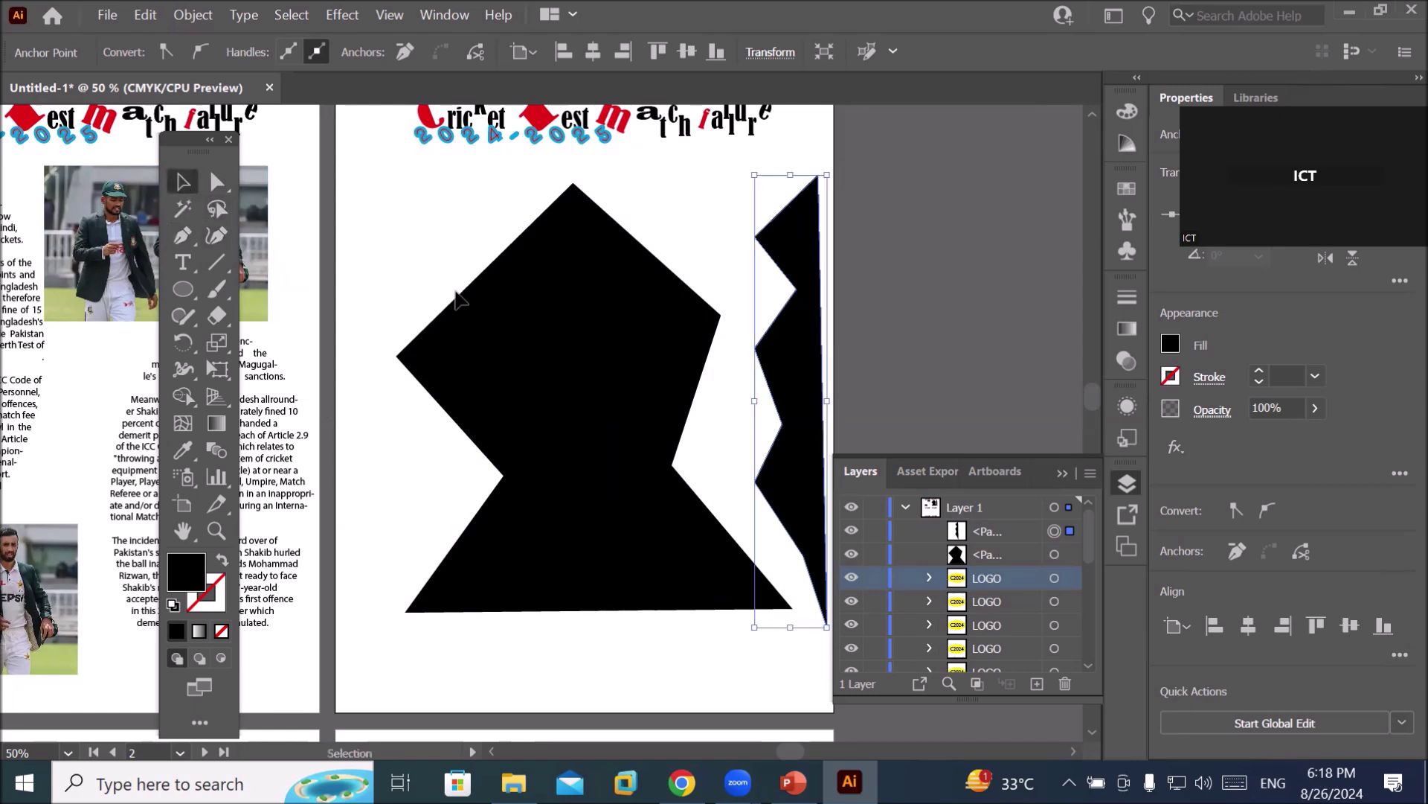
left_click(519, 333)
left_click_drag(520, 342, 448, 324)
left_click_drag(513, 407, 547, 412)
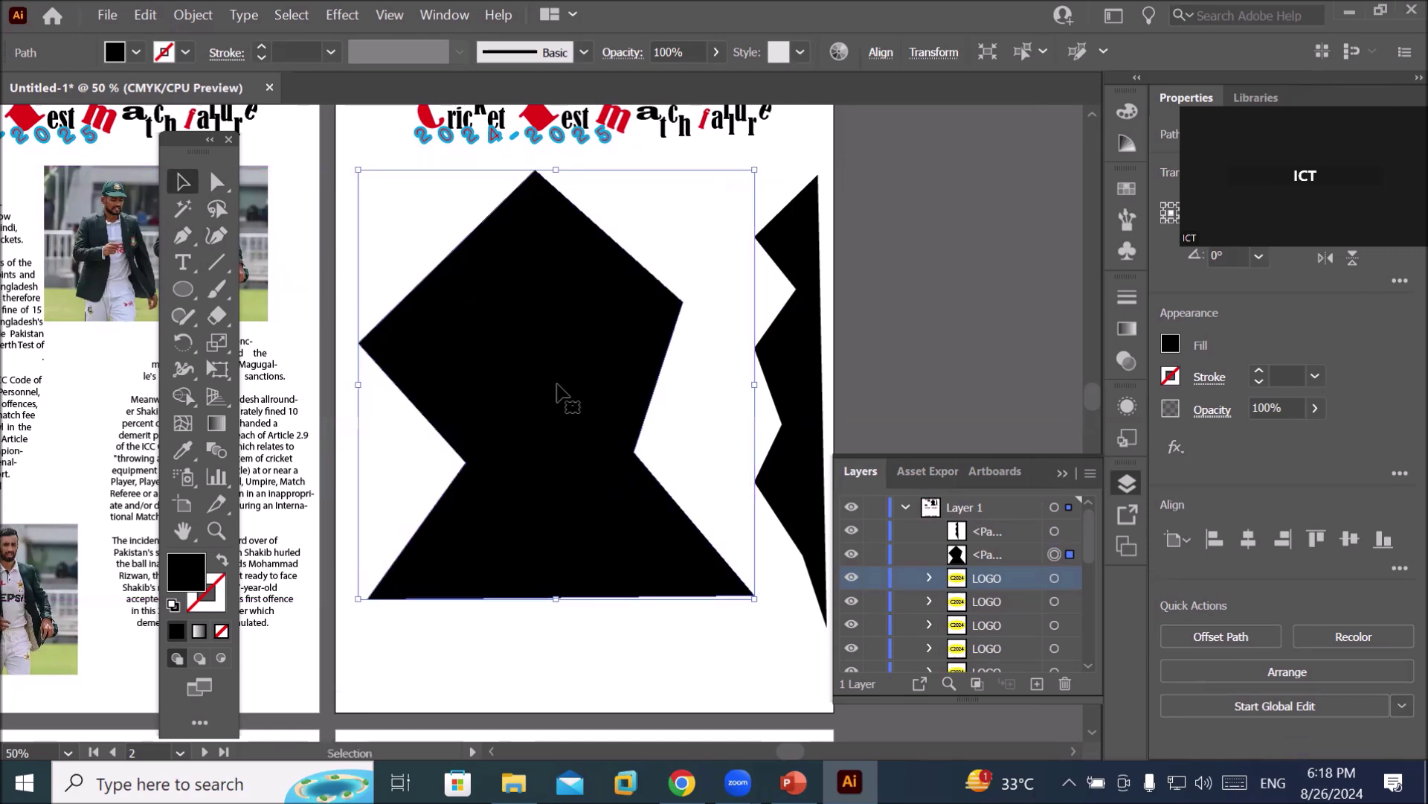
left_click_drag(746, 160, 766, 242)
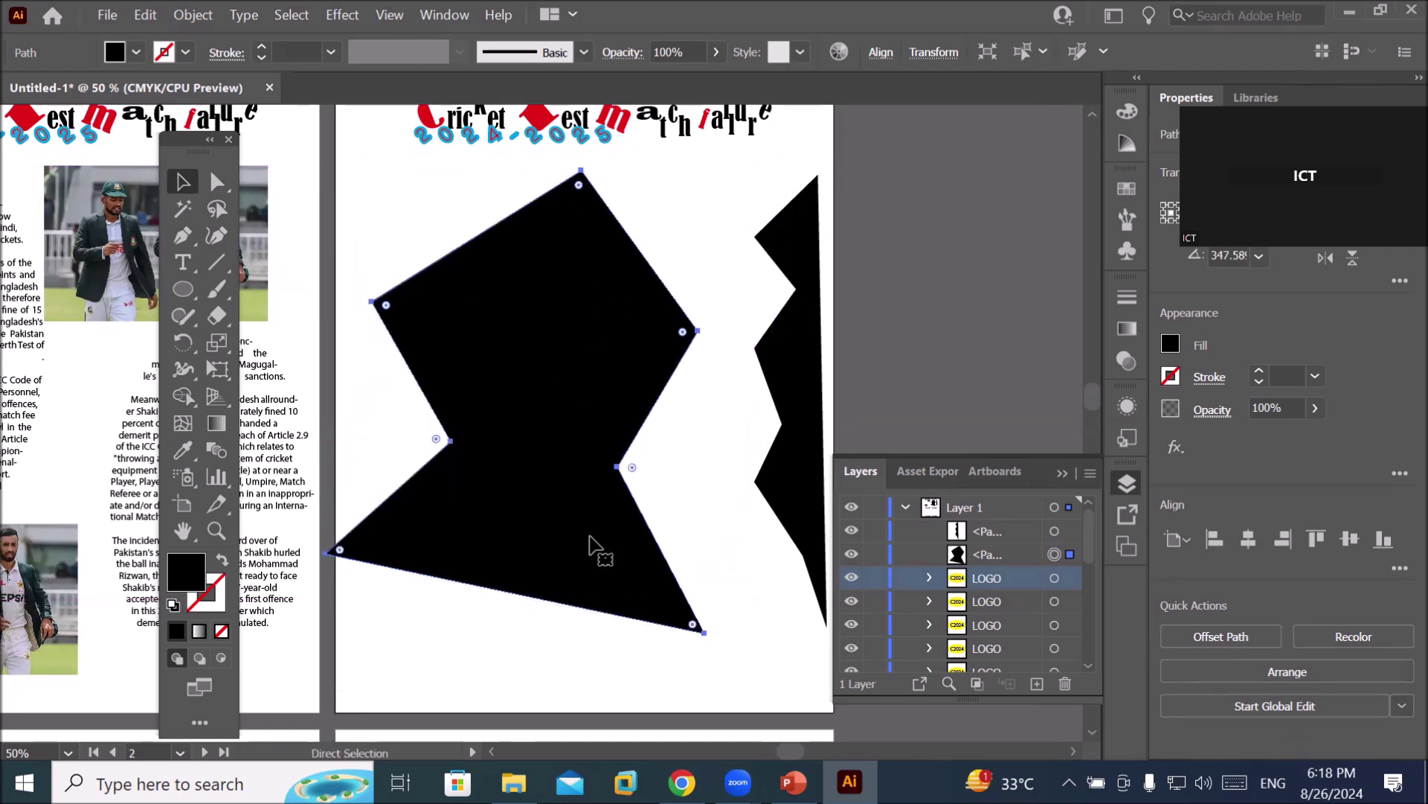
Undo the large black shape's rotation, and move its top anchor point slightly to the right.
key("ctrl+z")
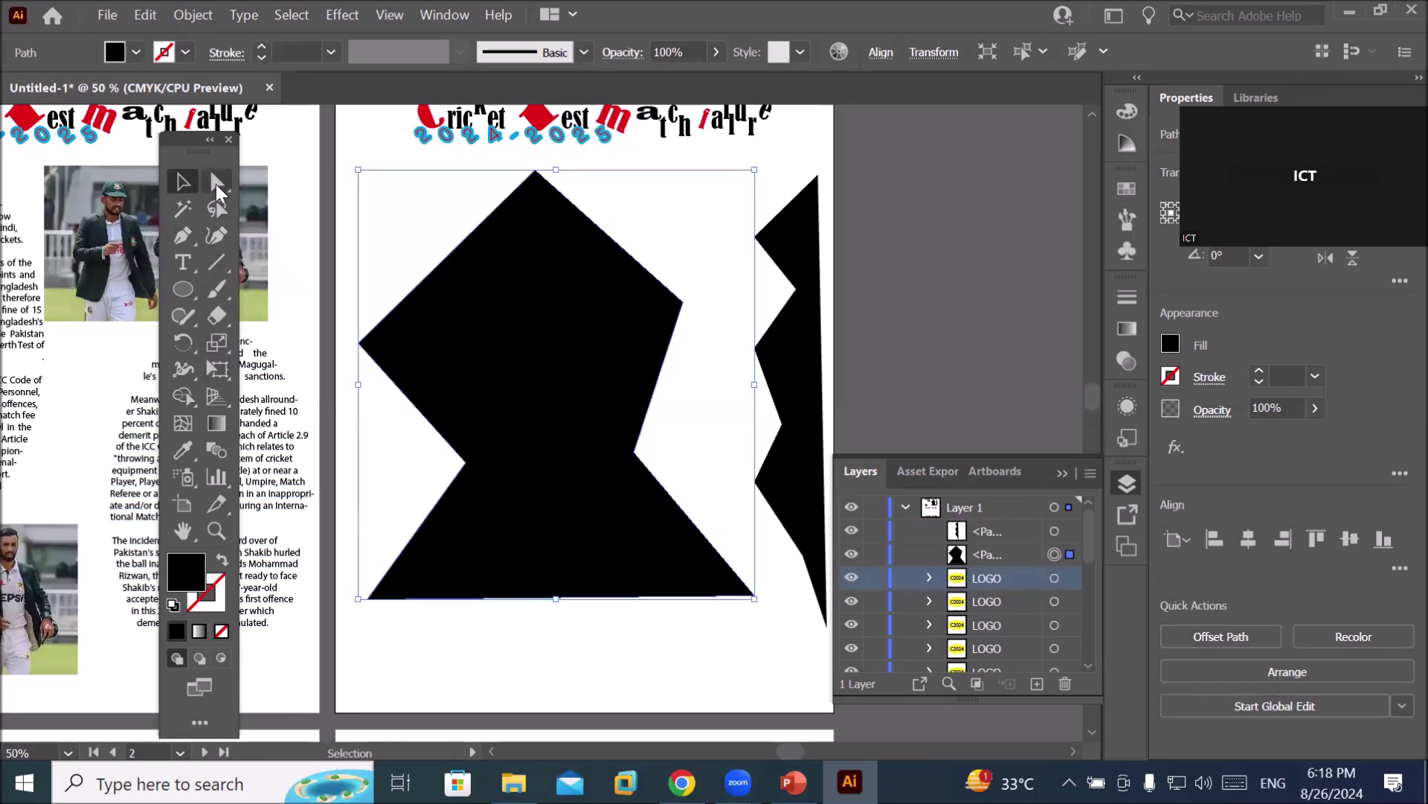
left_click(216, 185)
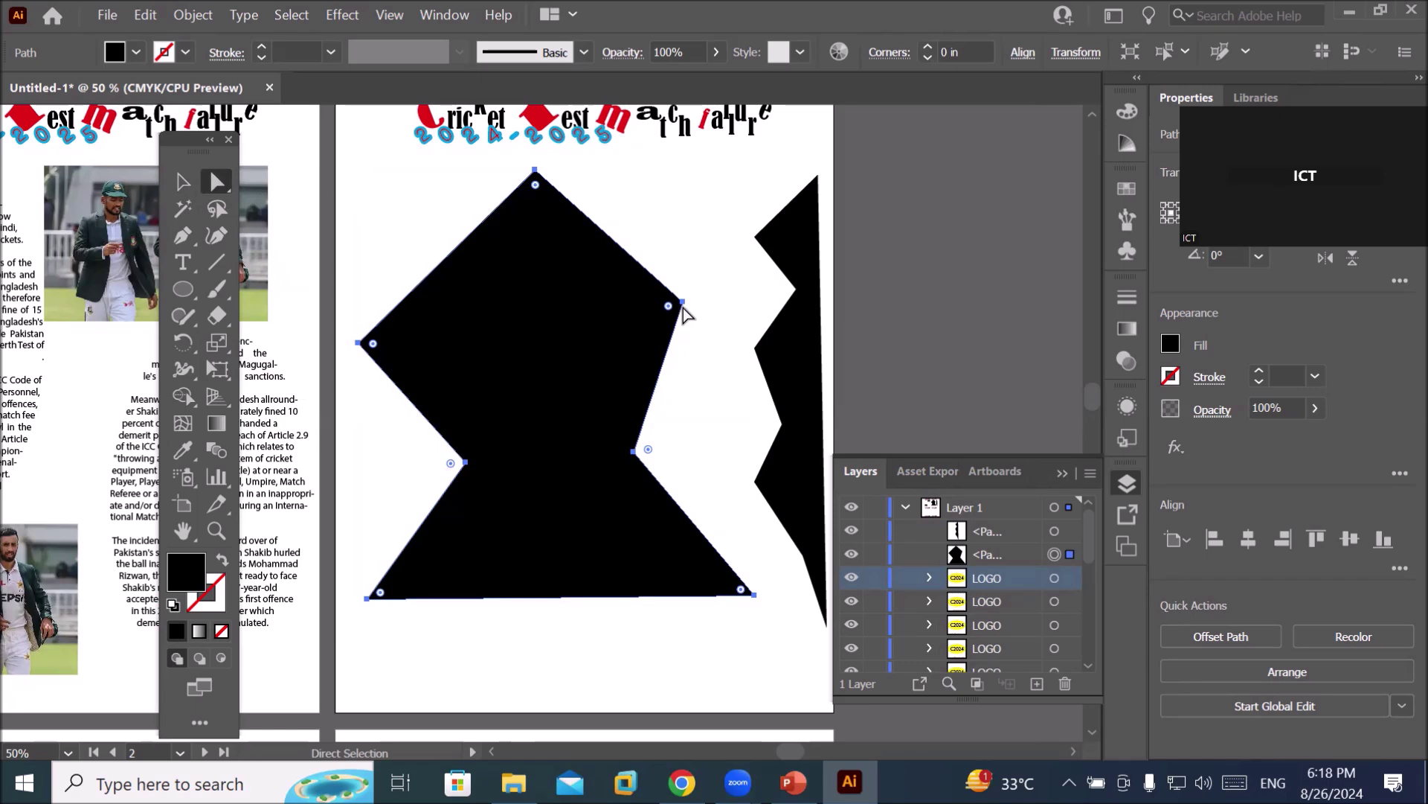
scroll(683, 306, "up", 3)
left_click(671, 307)
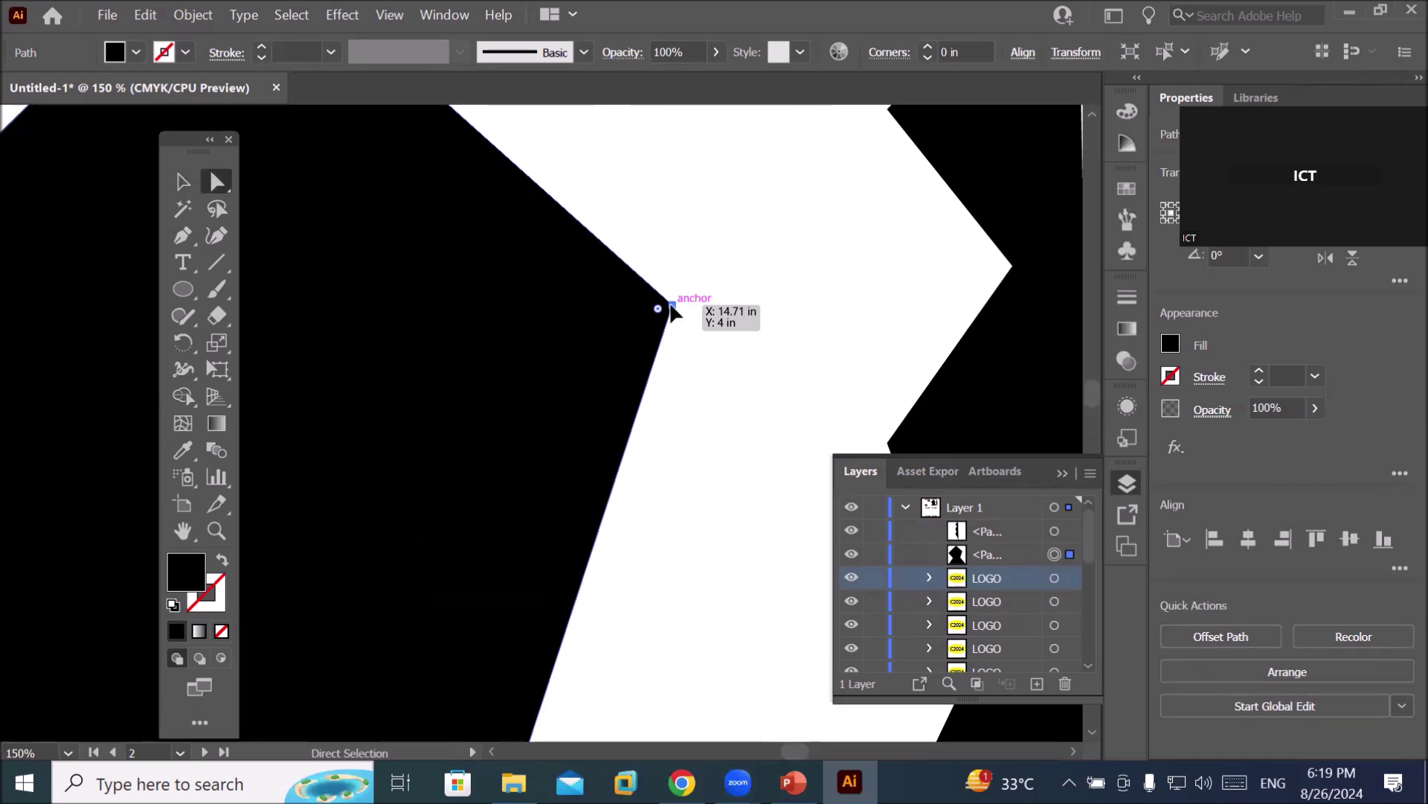
scroll(692, 357, "down", 2)
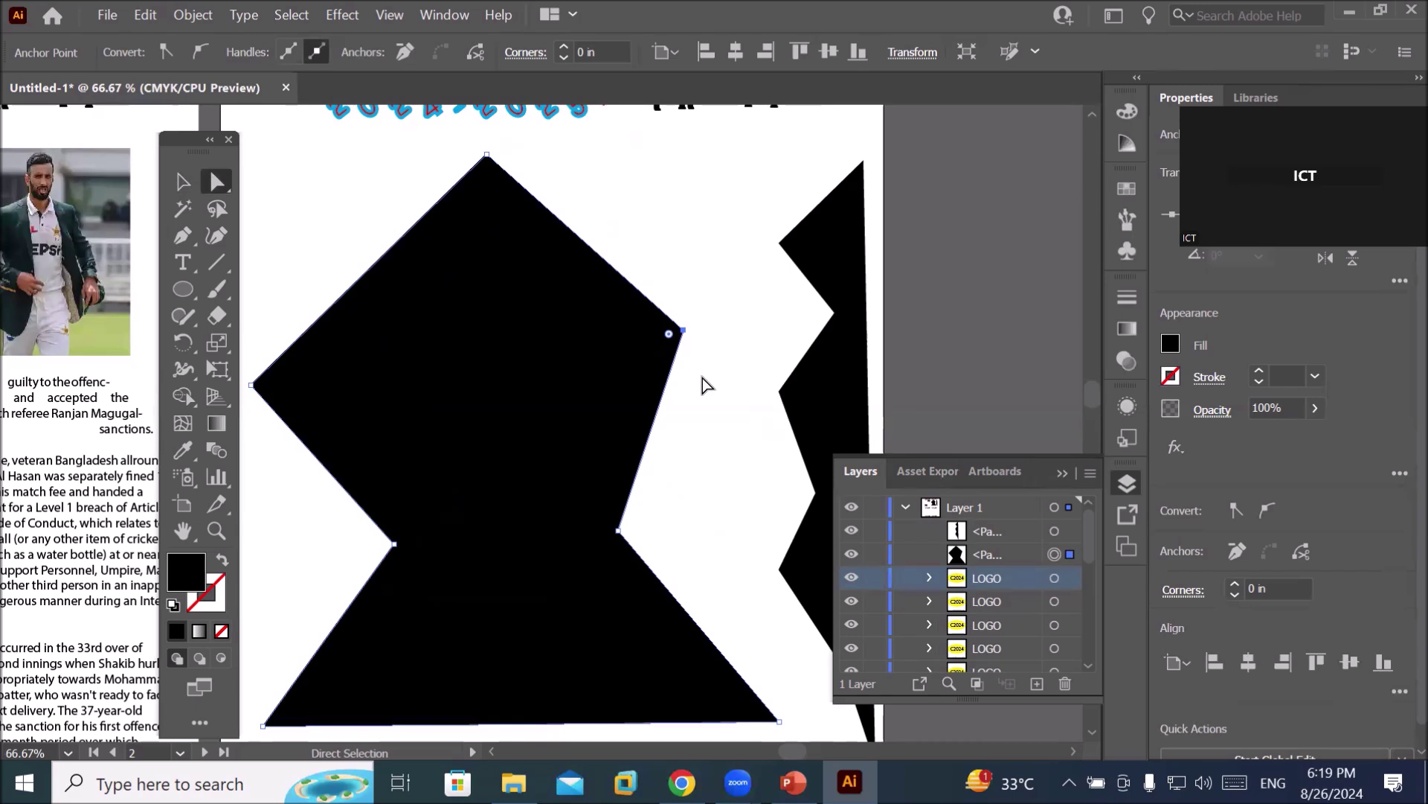
left_click(486, 154)
left_click_drag(486, 155, 501, 156)
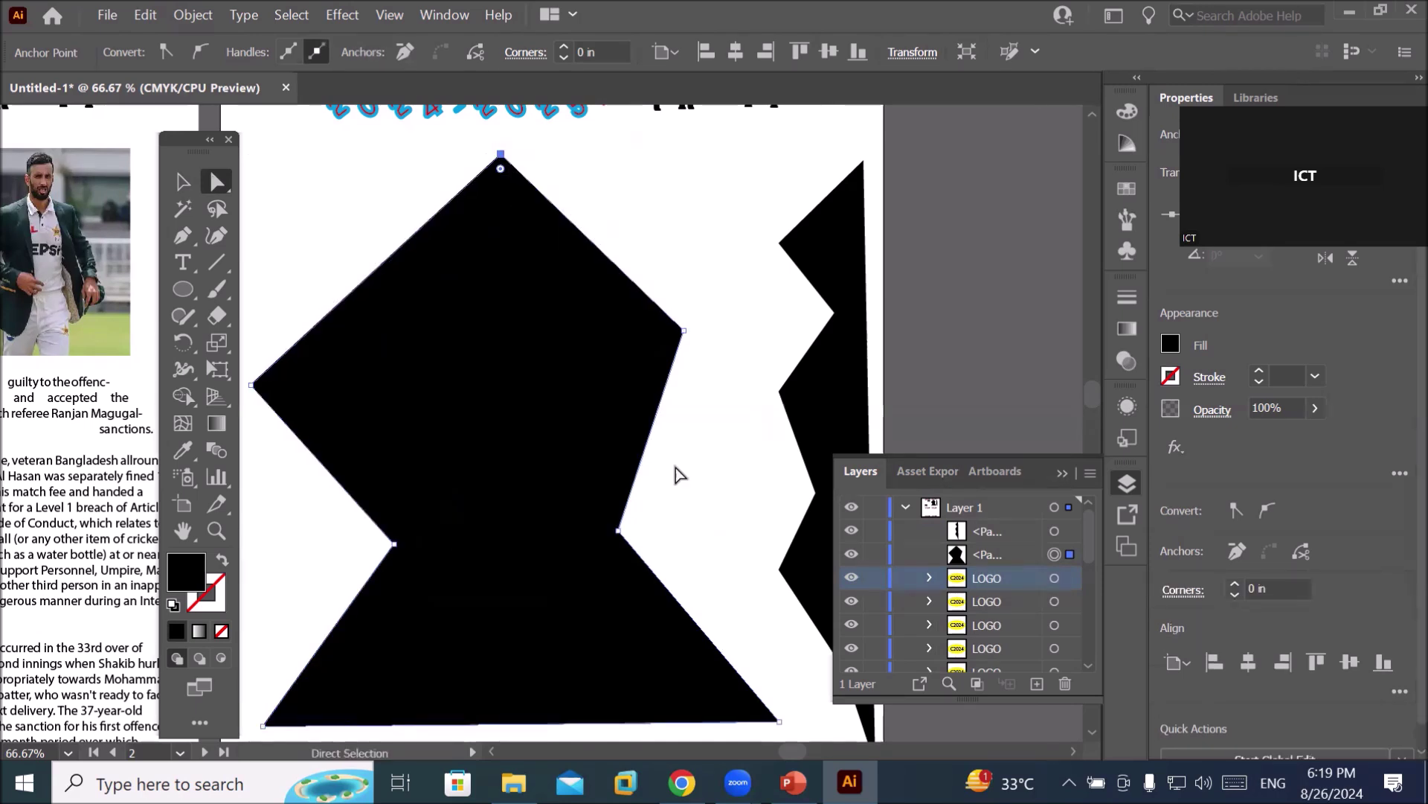
Move the large shape's upper-right corner anchor slightly down and outward, and pull its right waist anchor inward.
left_click_drag(691, 335, 704, 377)
scroll(696, 531, "down", 2)
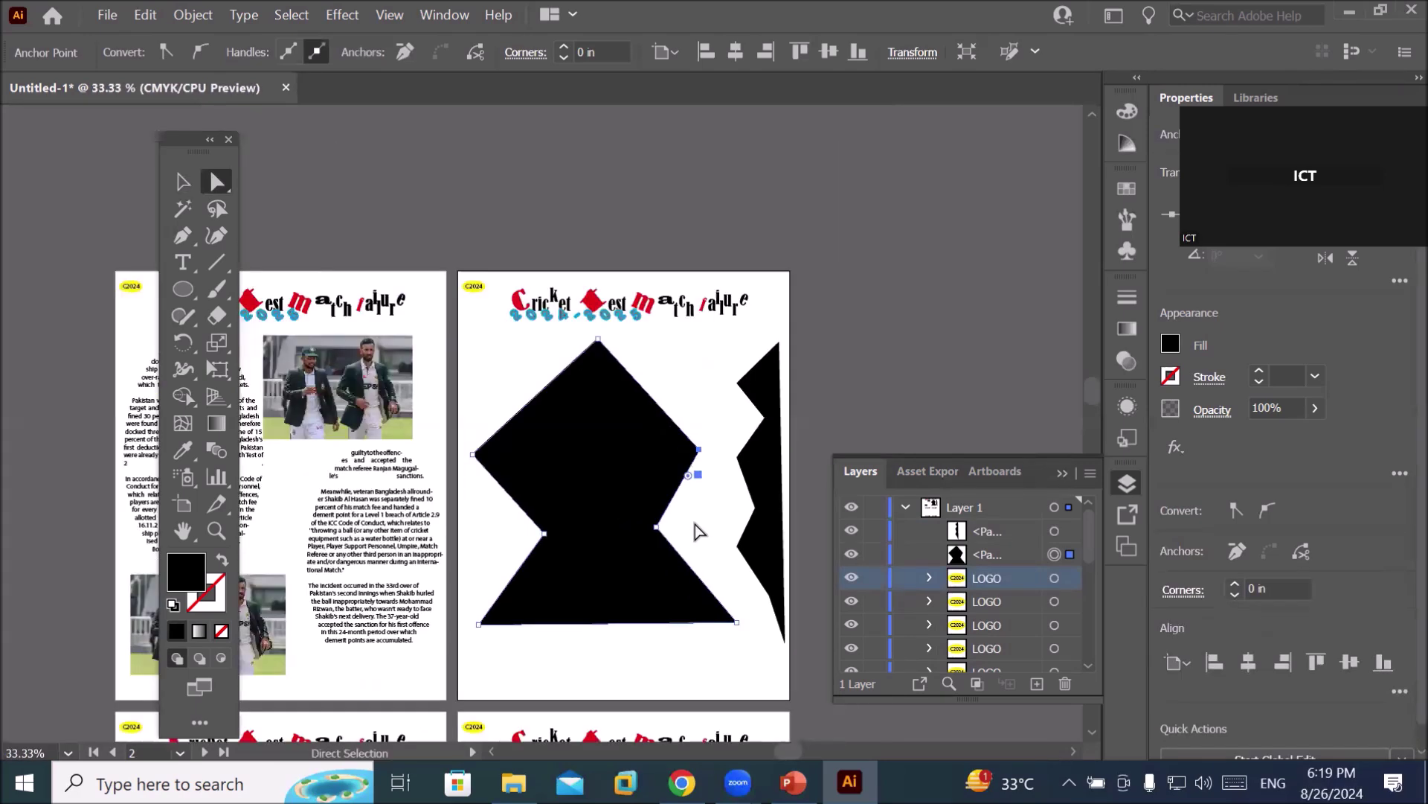
scroll(778, 677, "up", 1)
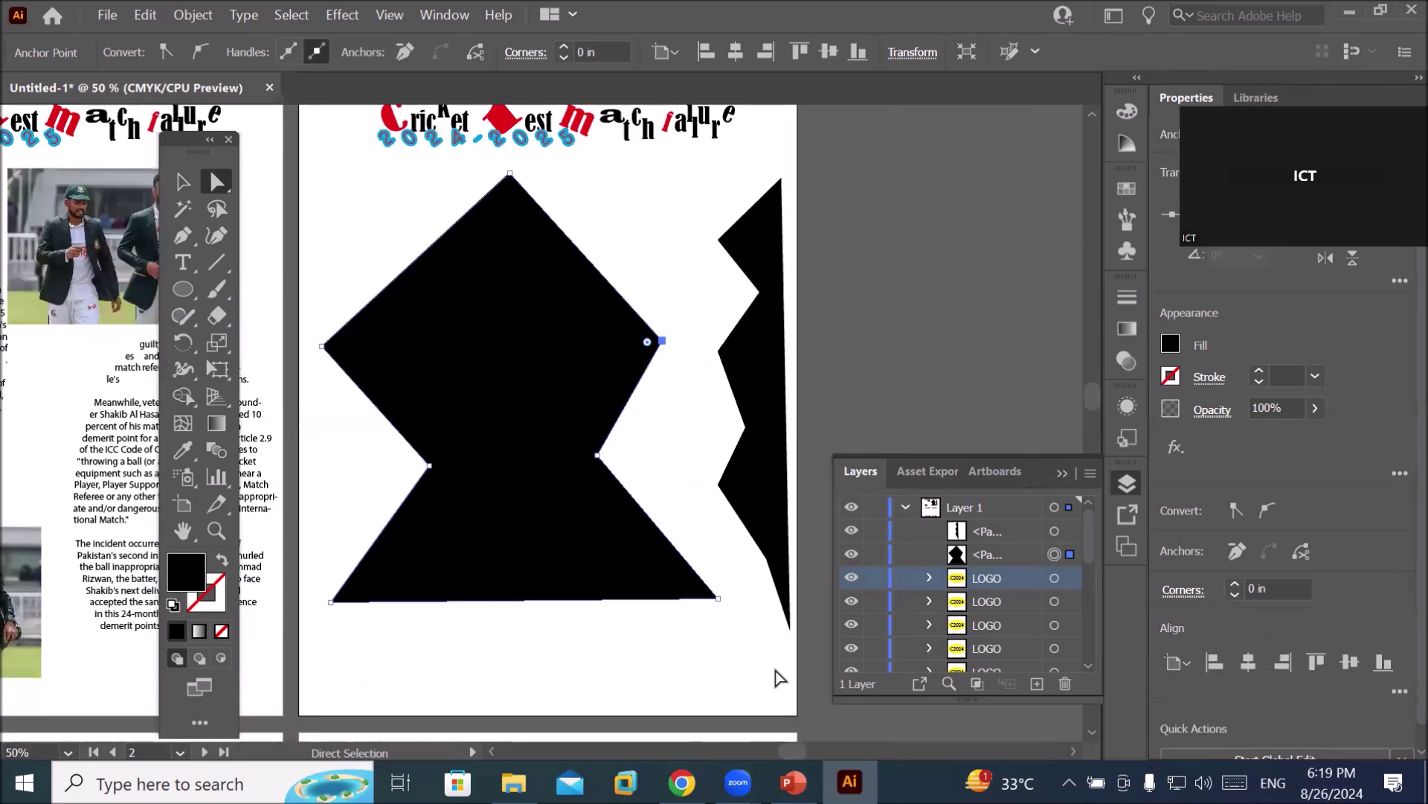
left_click(597, 455)
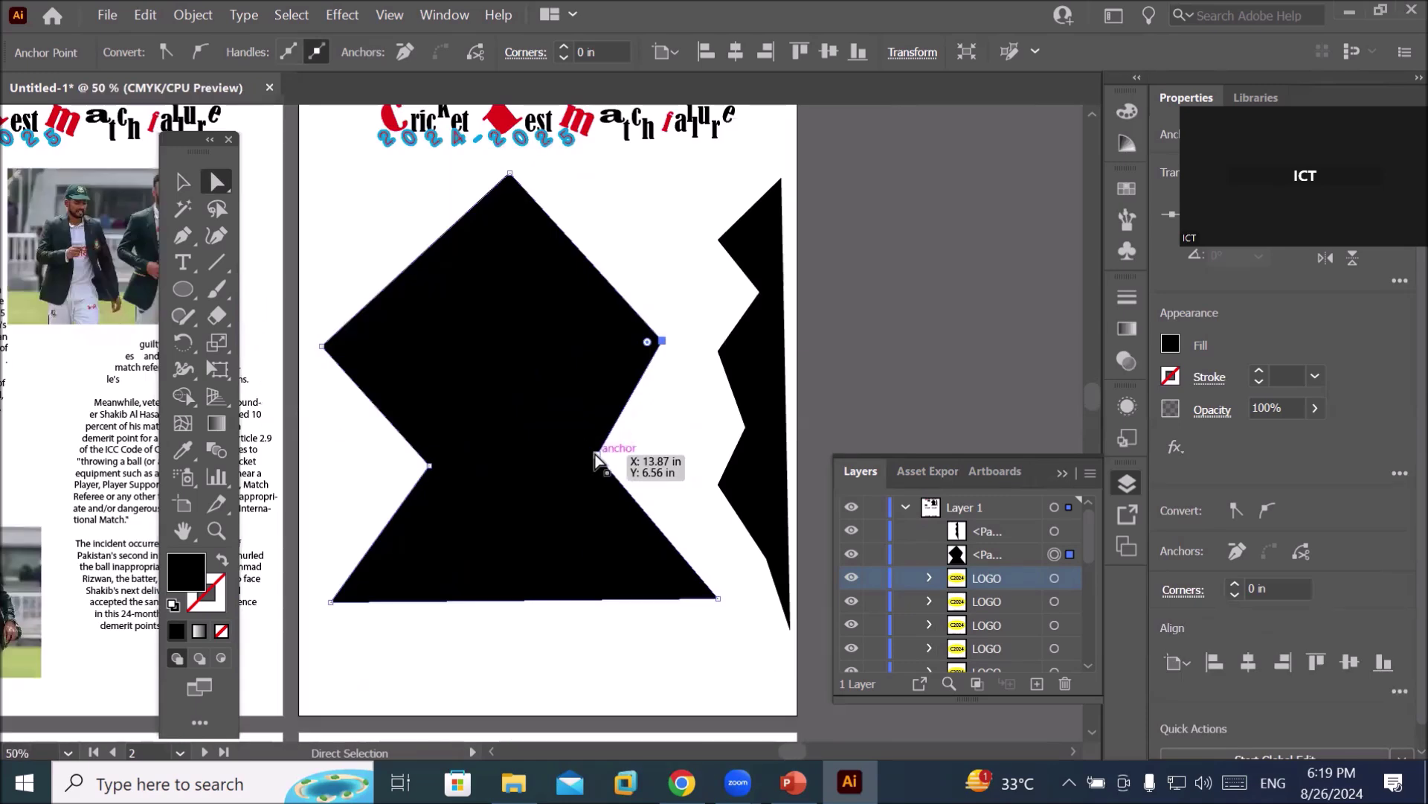
mouse_move(599, 460)
left_mouse_down()
mouse_move(587, 473)
mouse_move(597, 459)
mouse_move(575, 454)
left_mouse_up()
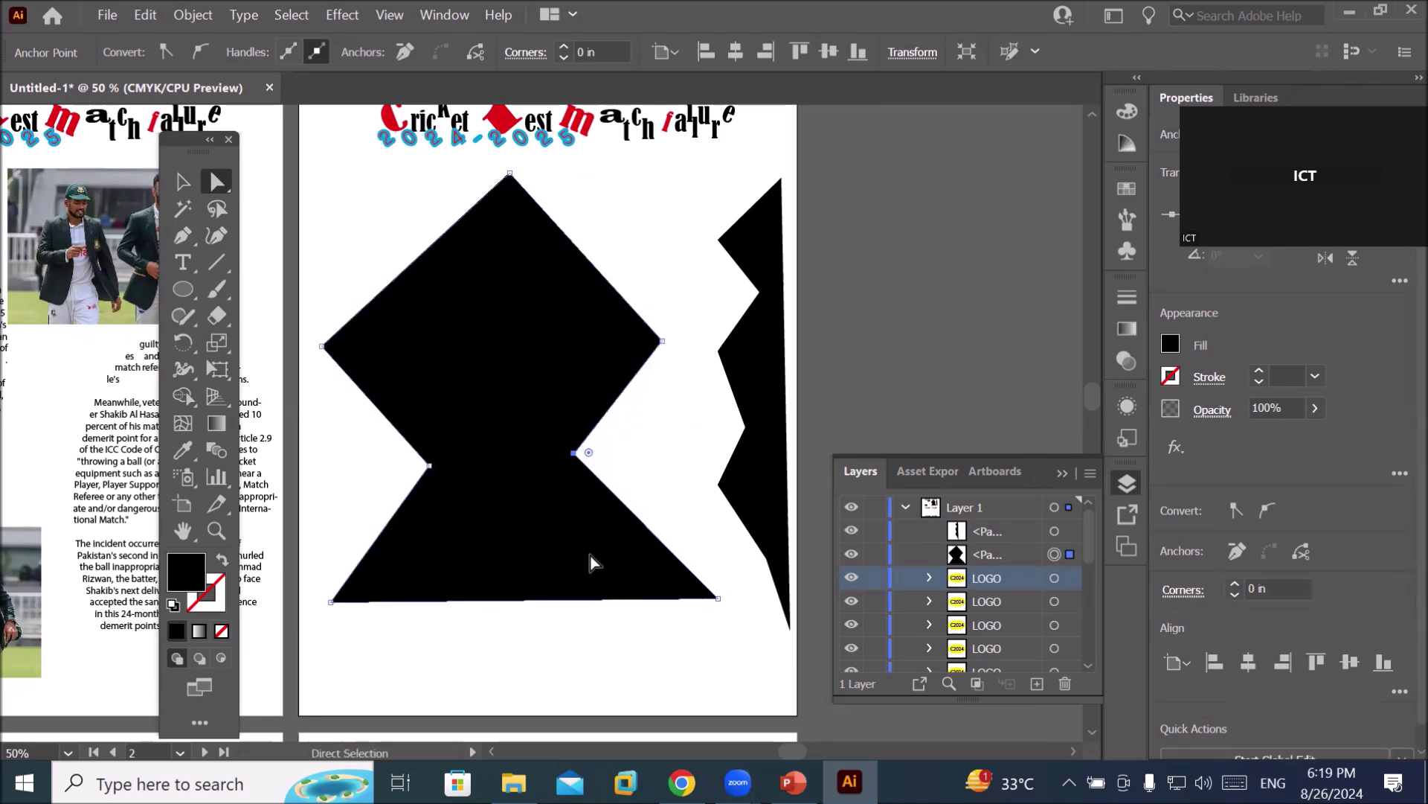
Extend the large shape's two bottom corner anchors down to the lower edge of the second artboard.
left_click(330, 602)
left_click_drag(330, 604, 315, 714)
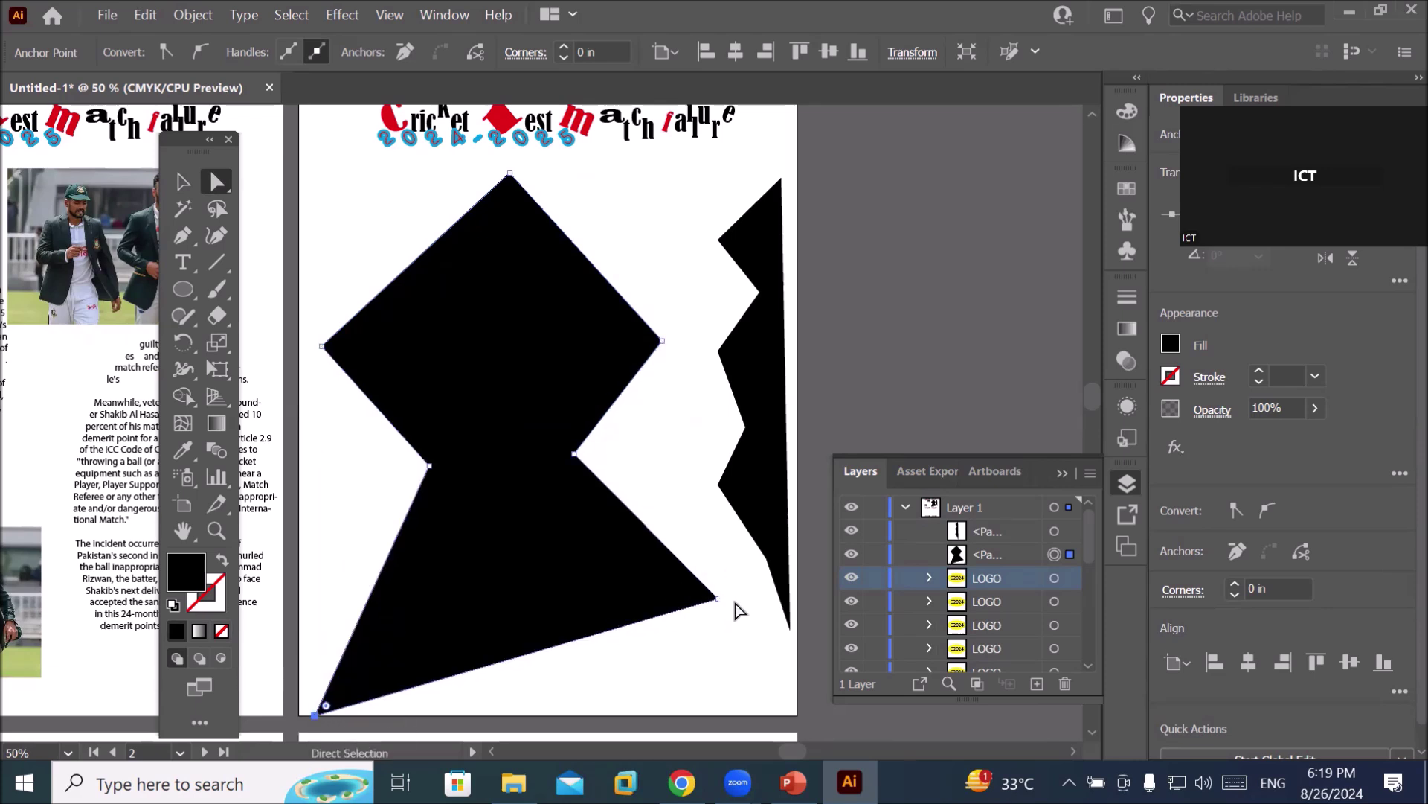
left_click_drag(717, 598, 720, 712)
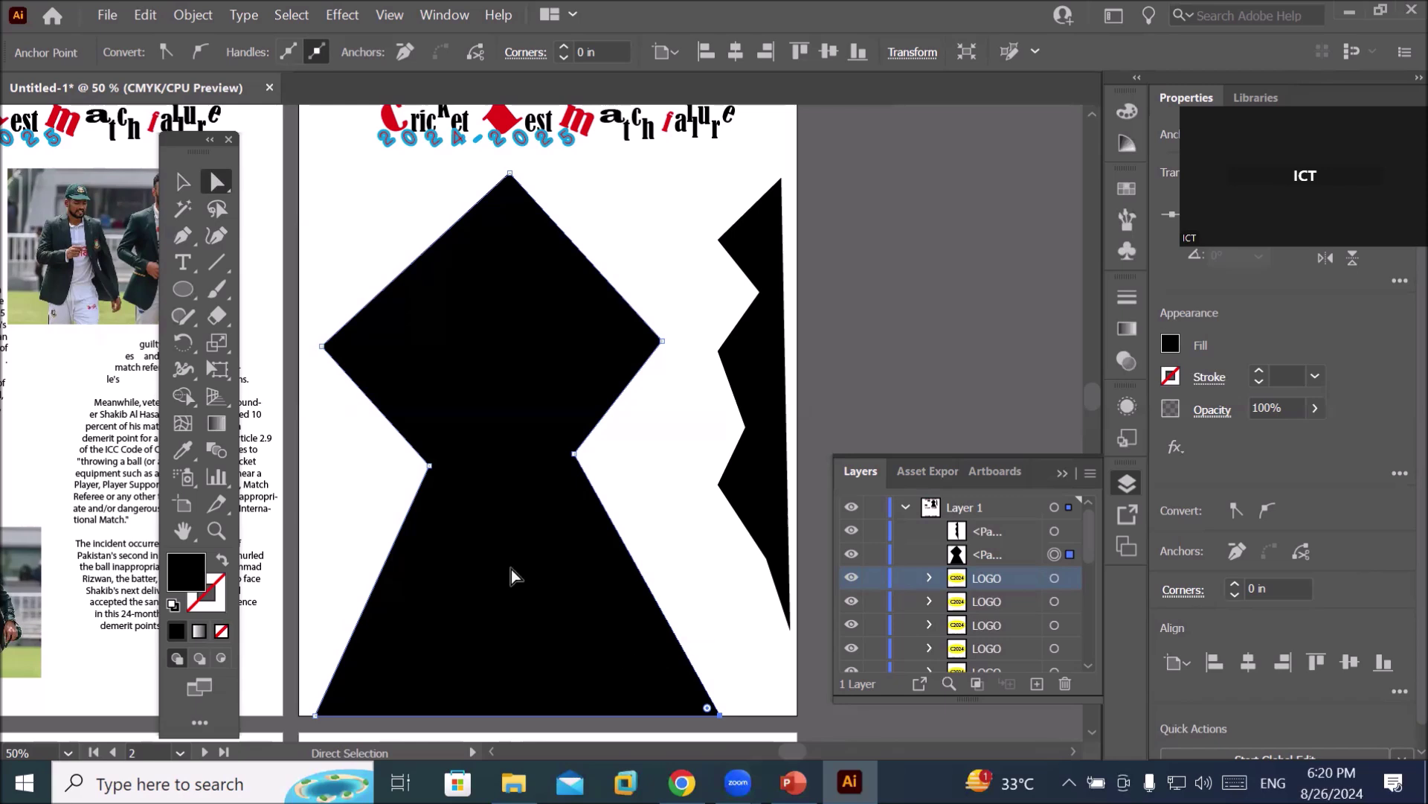
left_click(184, 338)
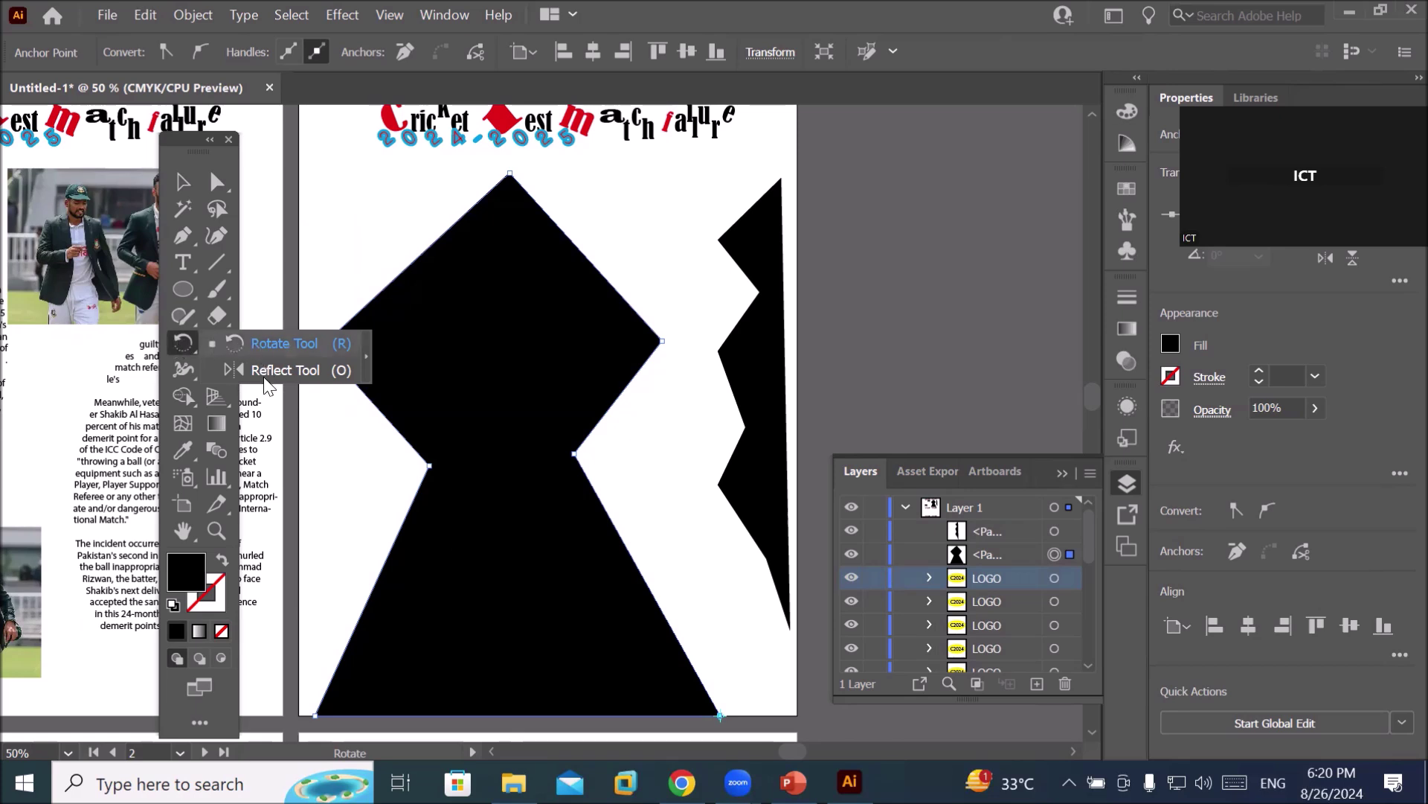
left_click(186, 338)
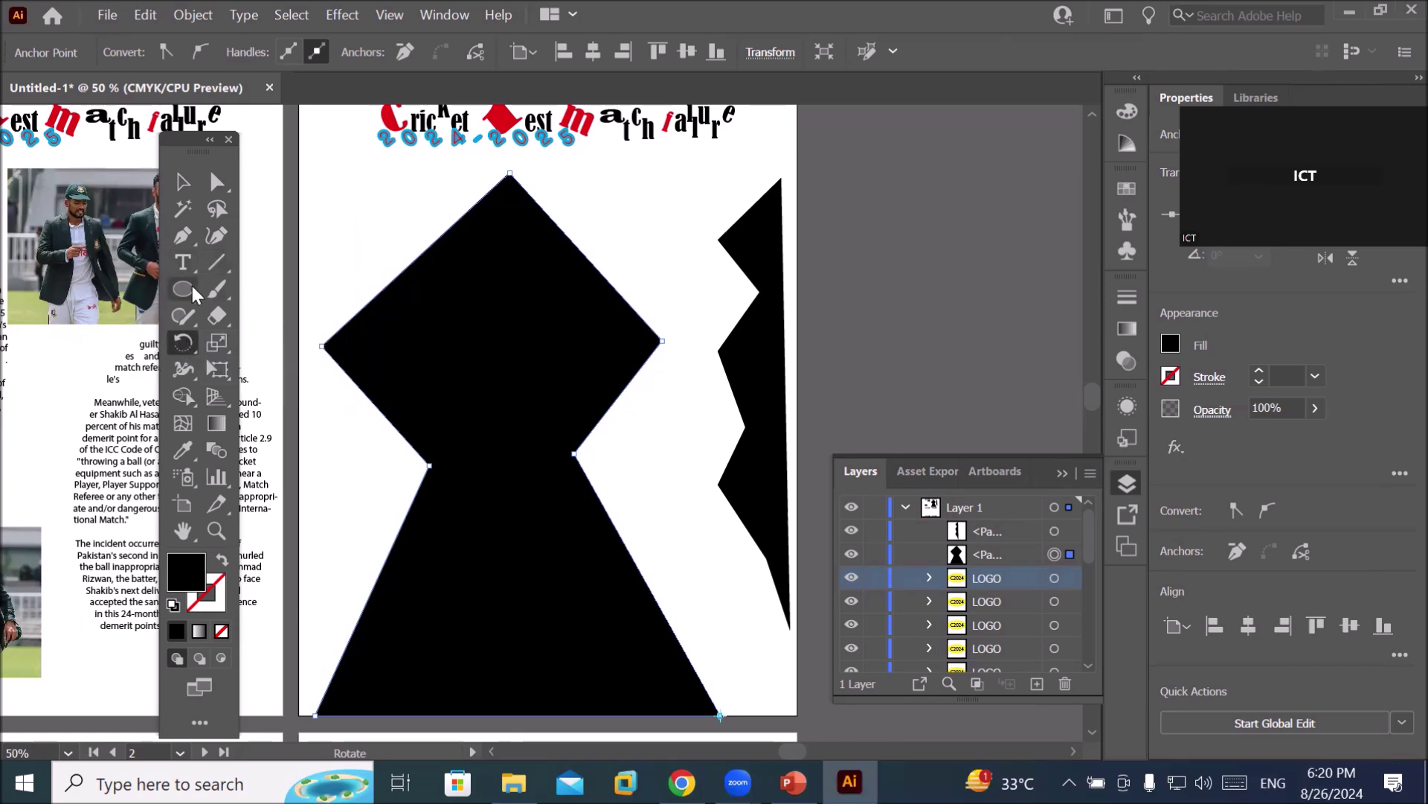
left_click(190, 257)
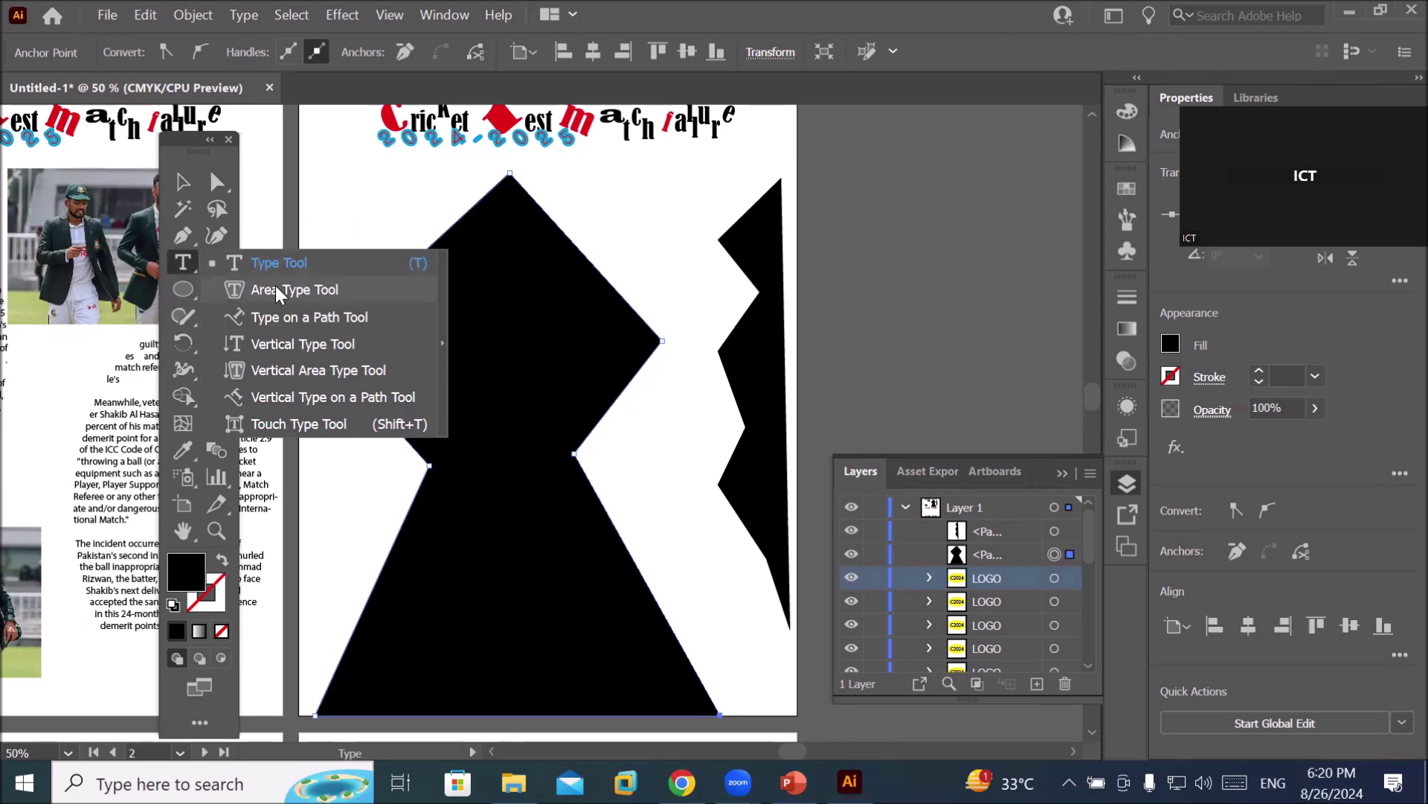
left_click(191, 255)
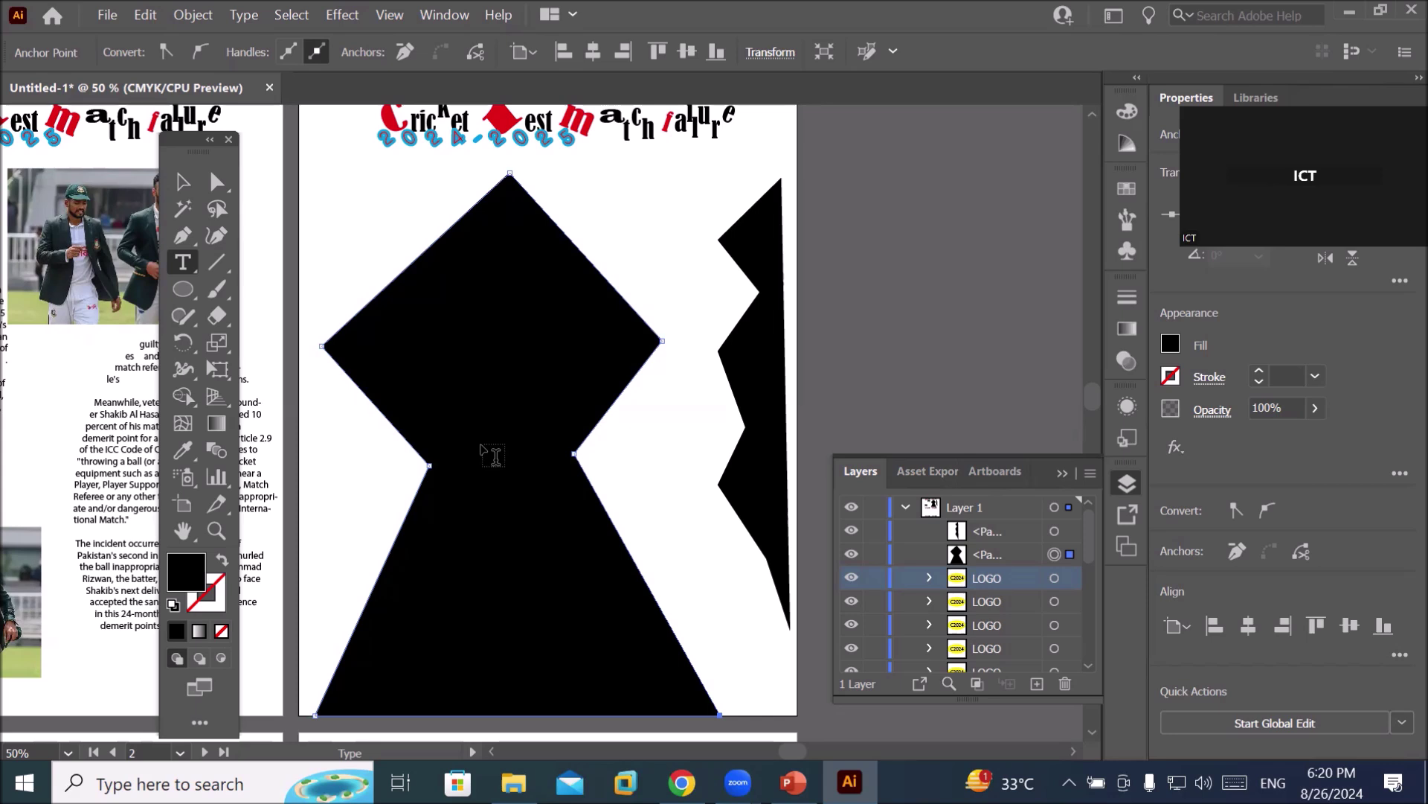
left_click(180, 290)
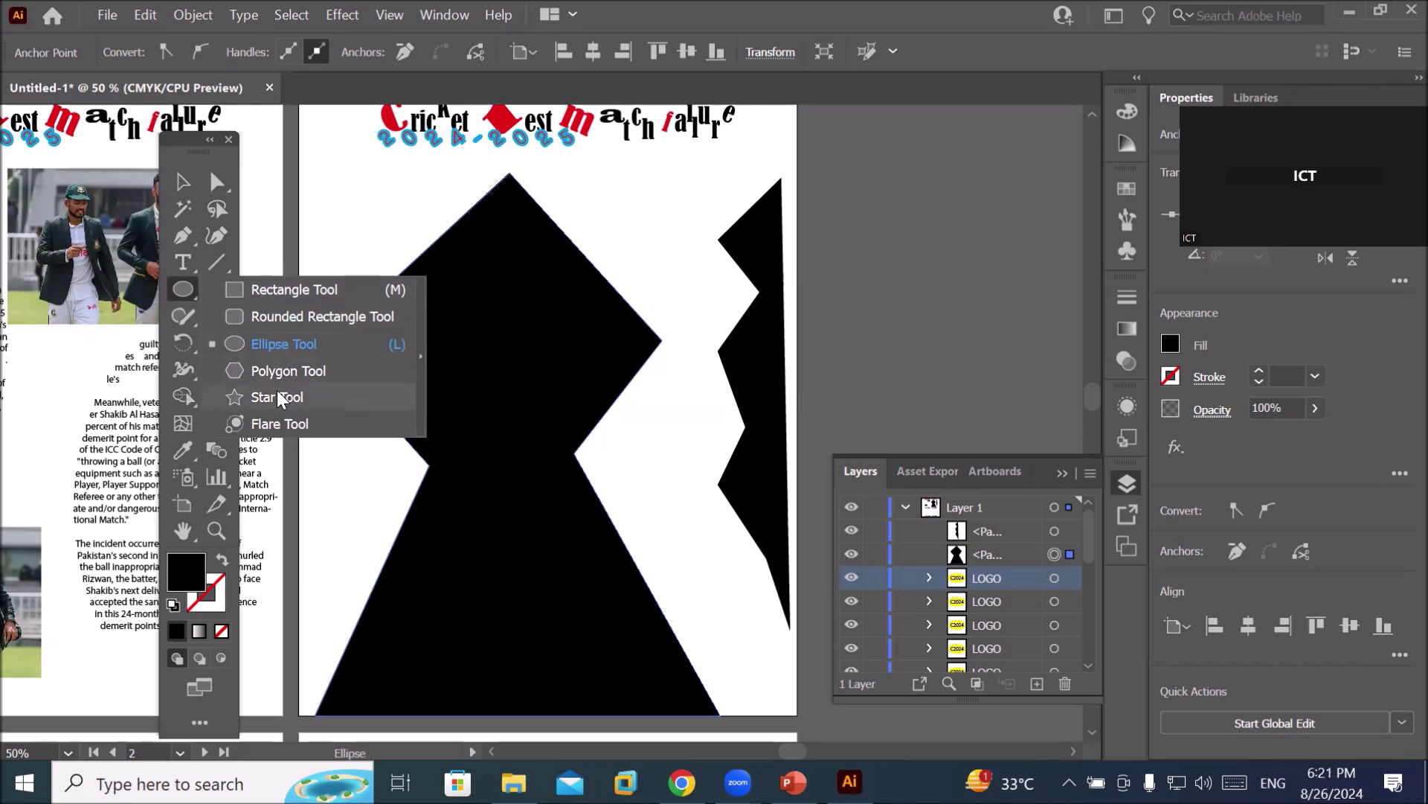
left_click(186, 239)
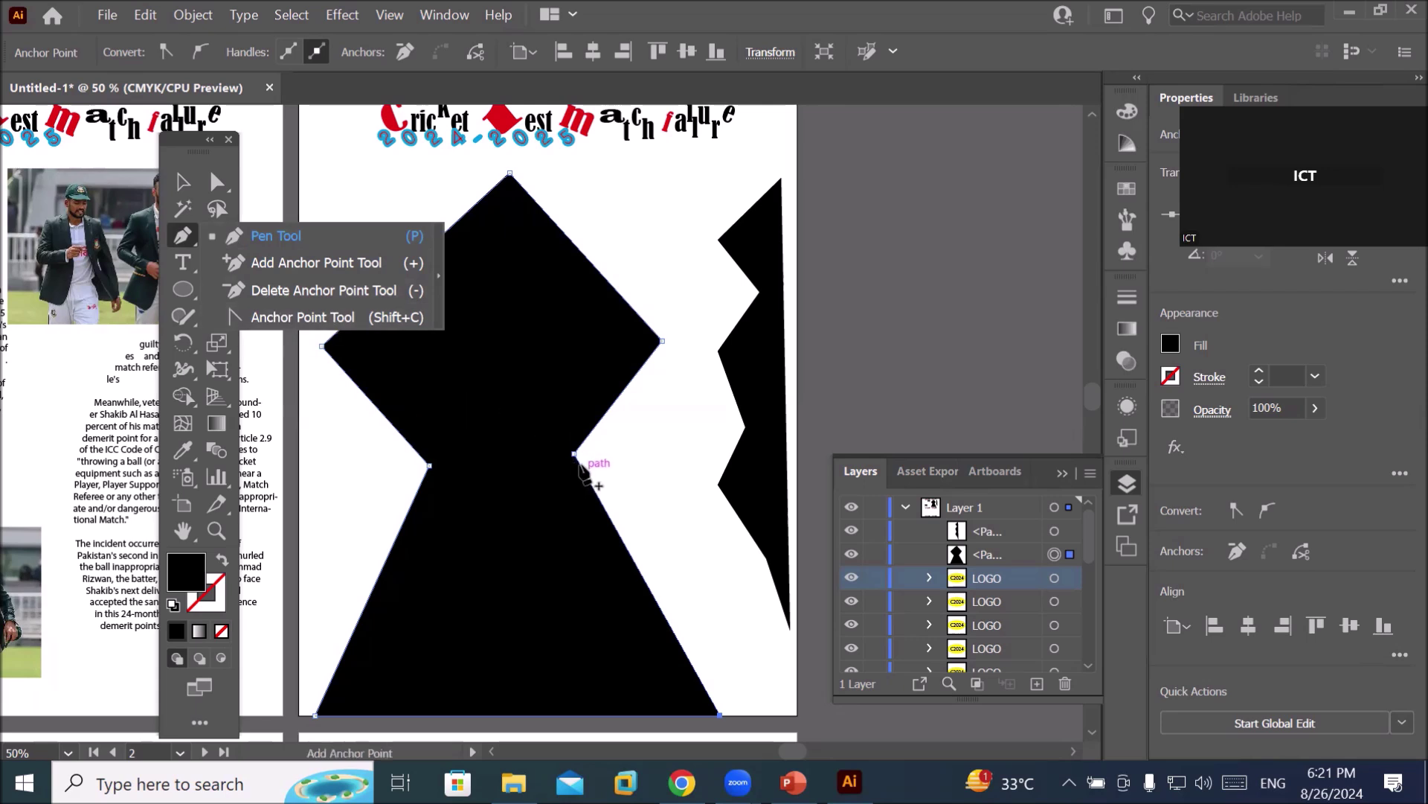
Nudge the large shape's right waist anchor slightly down and to the right until it is level with the opposite waist anchor.
left_click(218, 182)
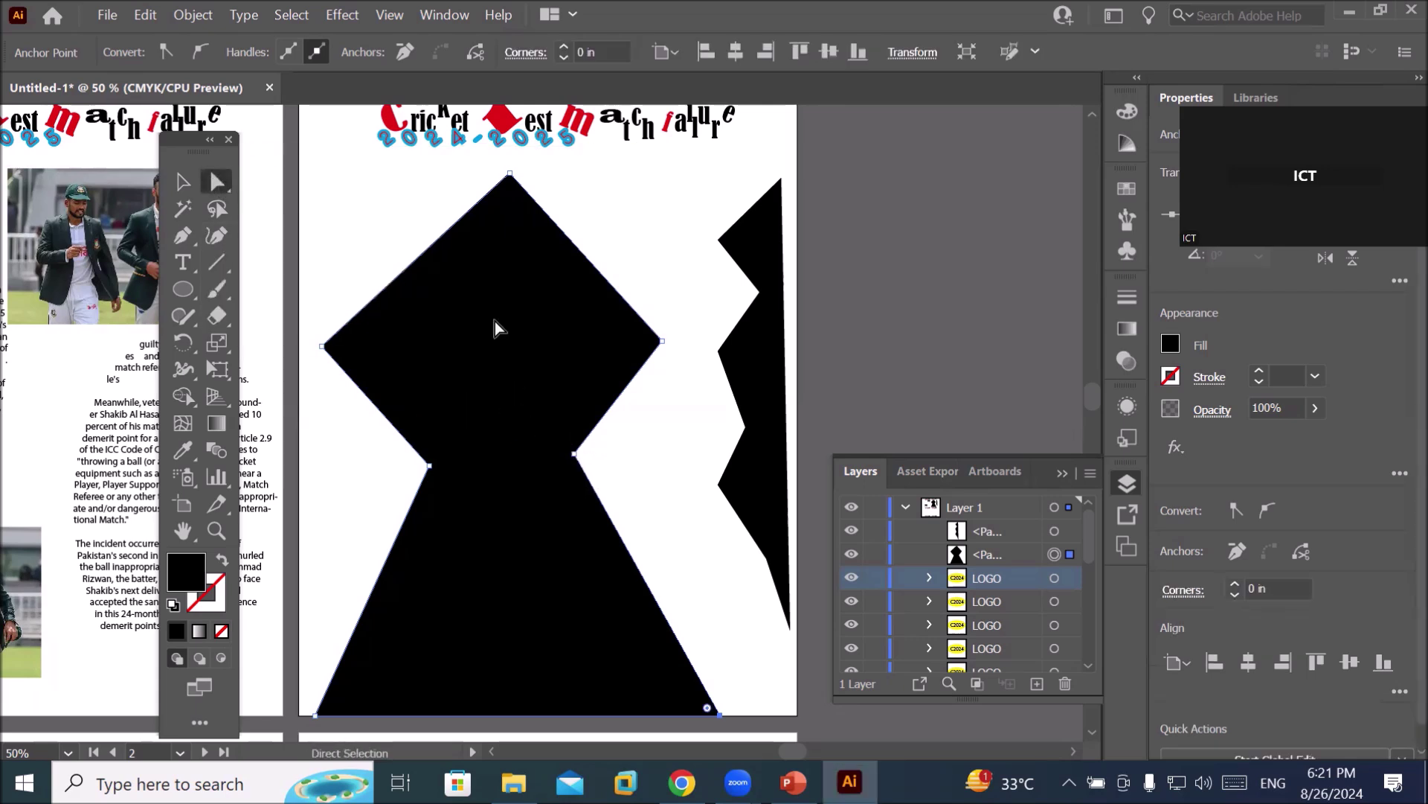
left_click(573, 453)
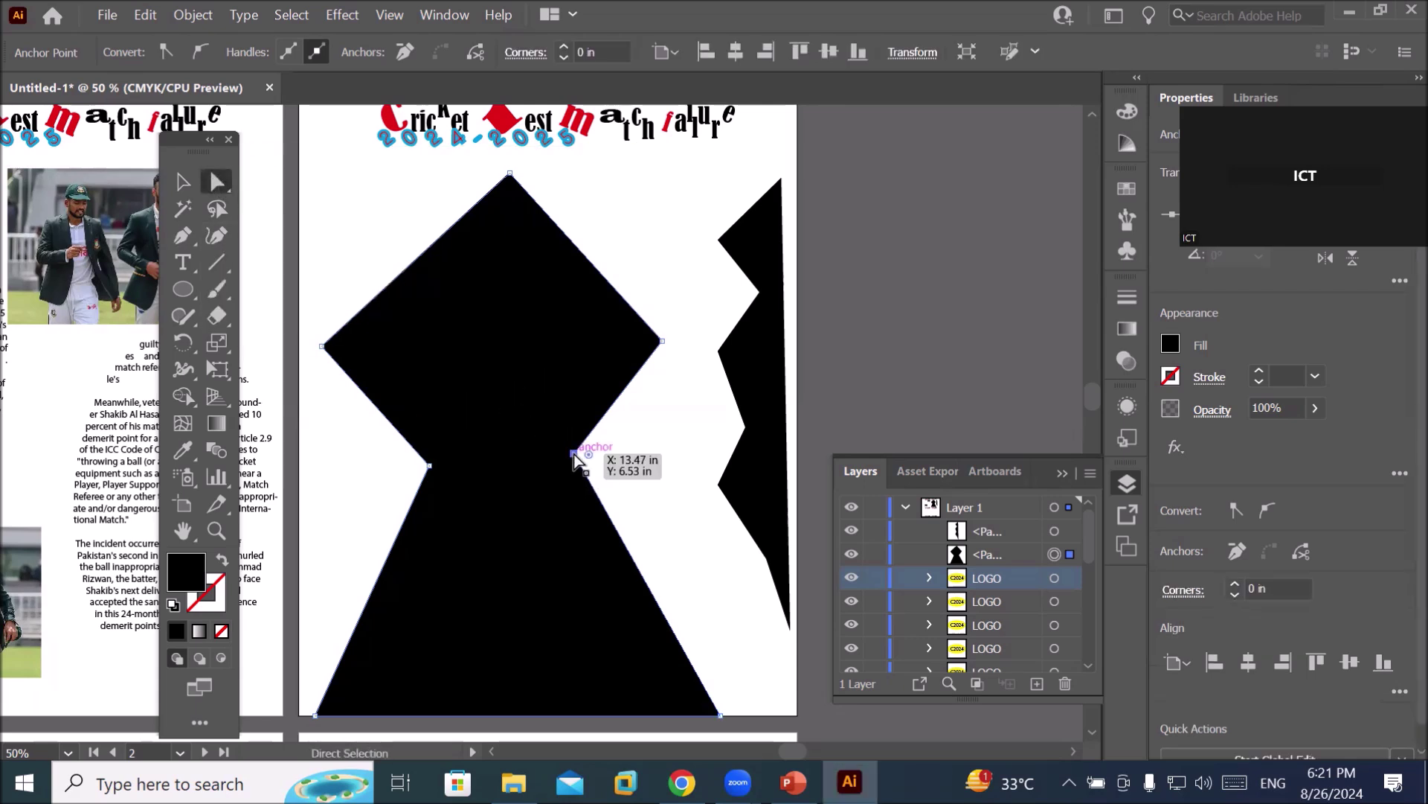
left_click_drag(574, 454, 577, 459)
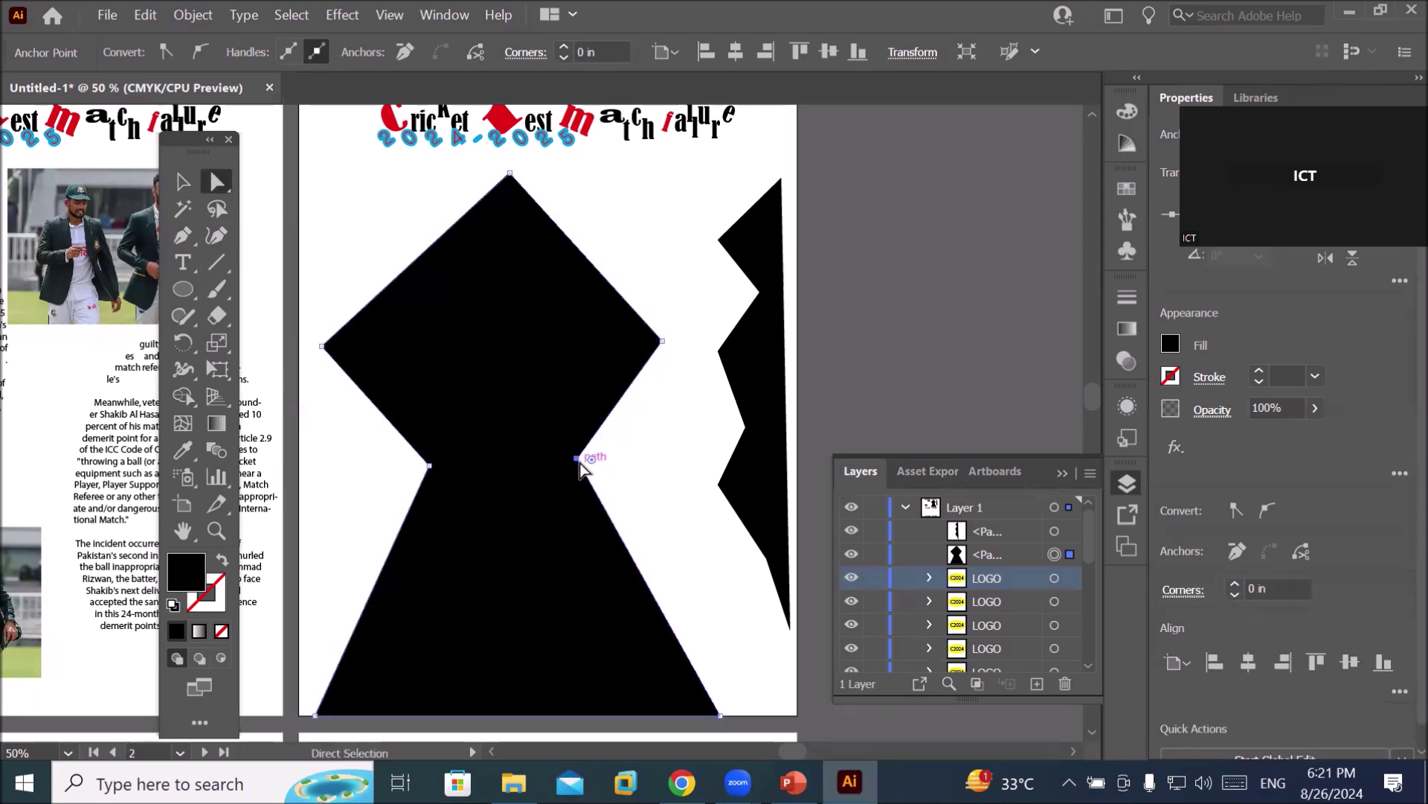
left_click_drag(577, 460, 584, 464)
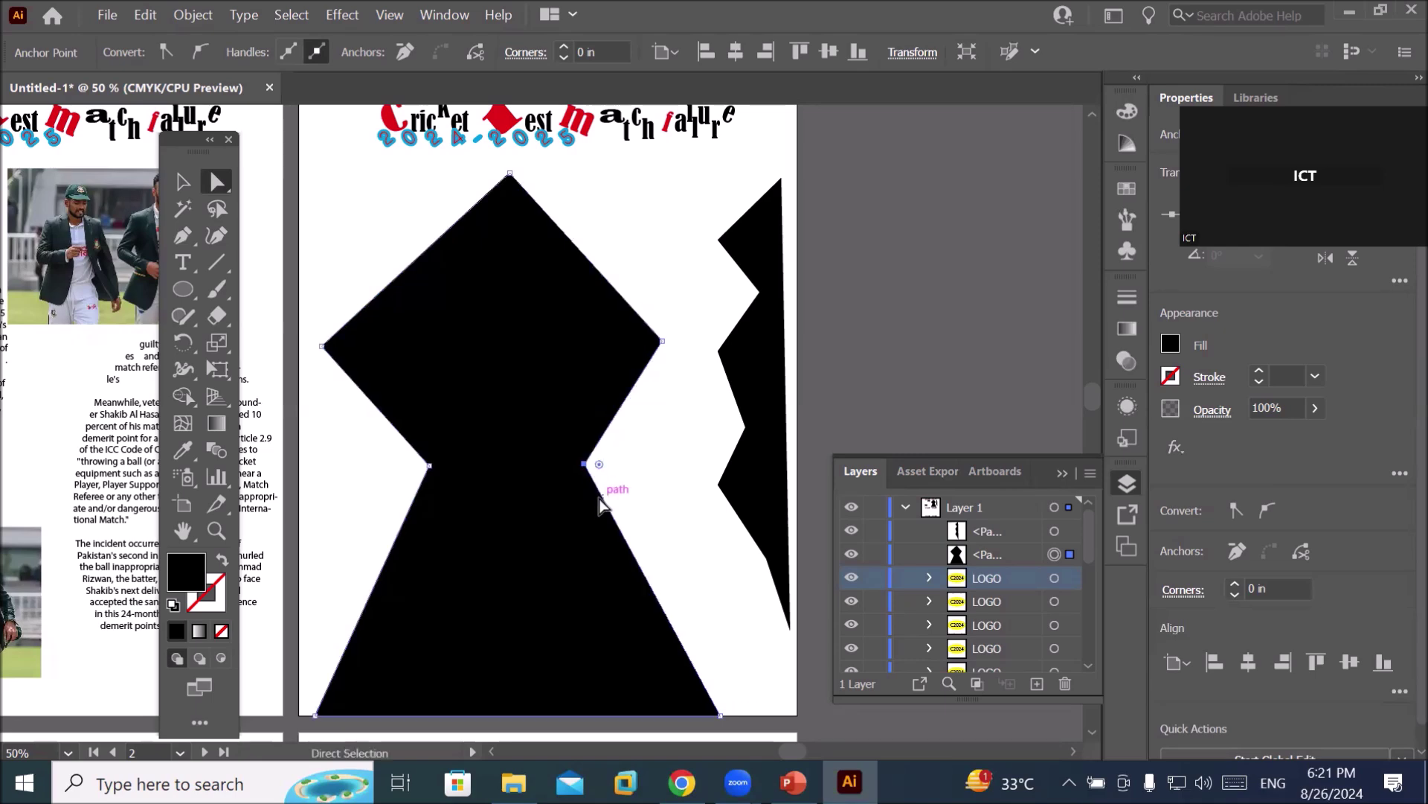
scroll(608, 496, "down", 3)
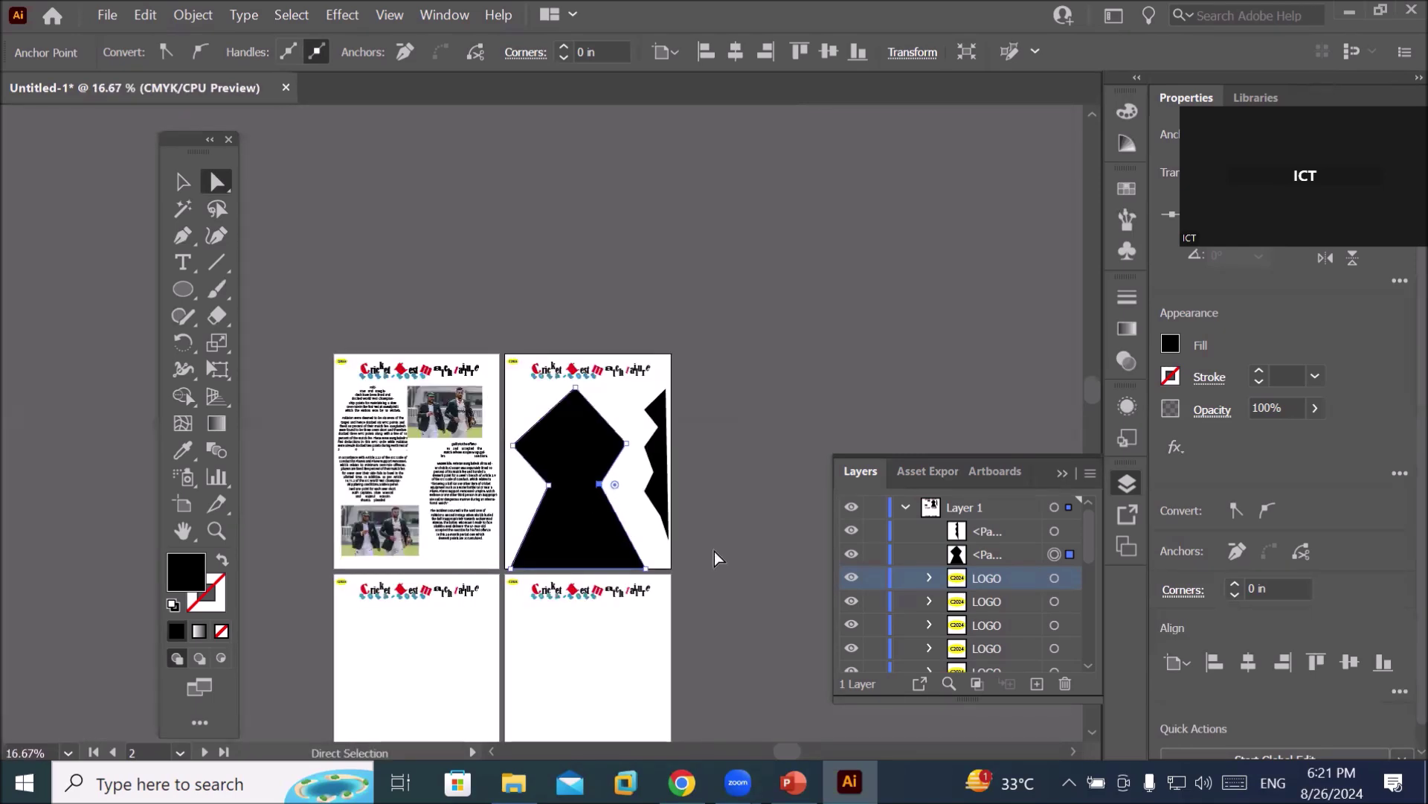
scroll(670, 500, "up", 2)
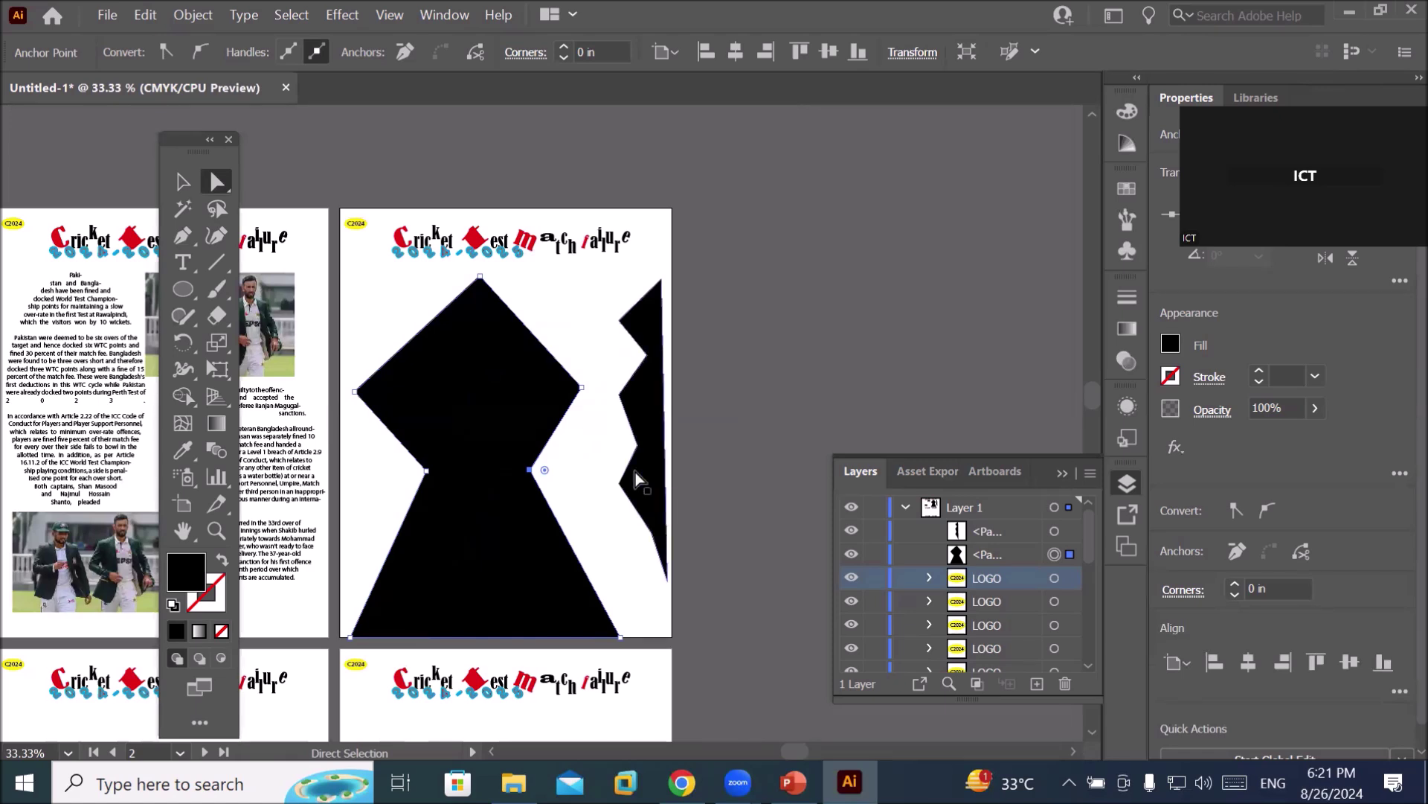
left_click(181, 265)
right_click(182, 267)
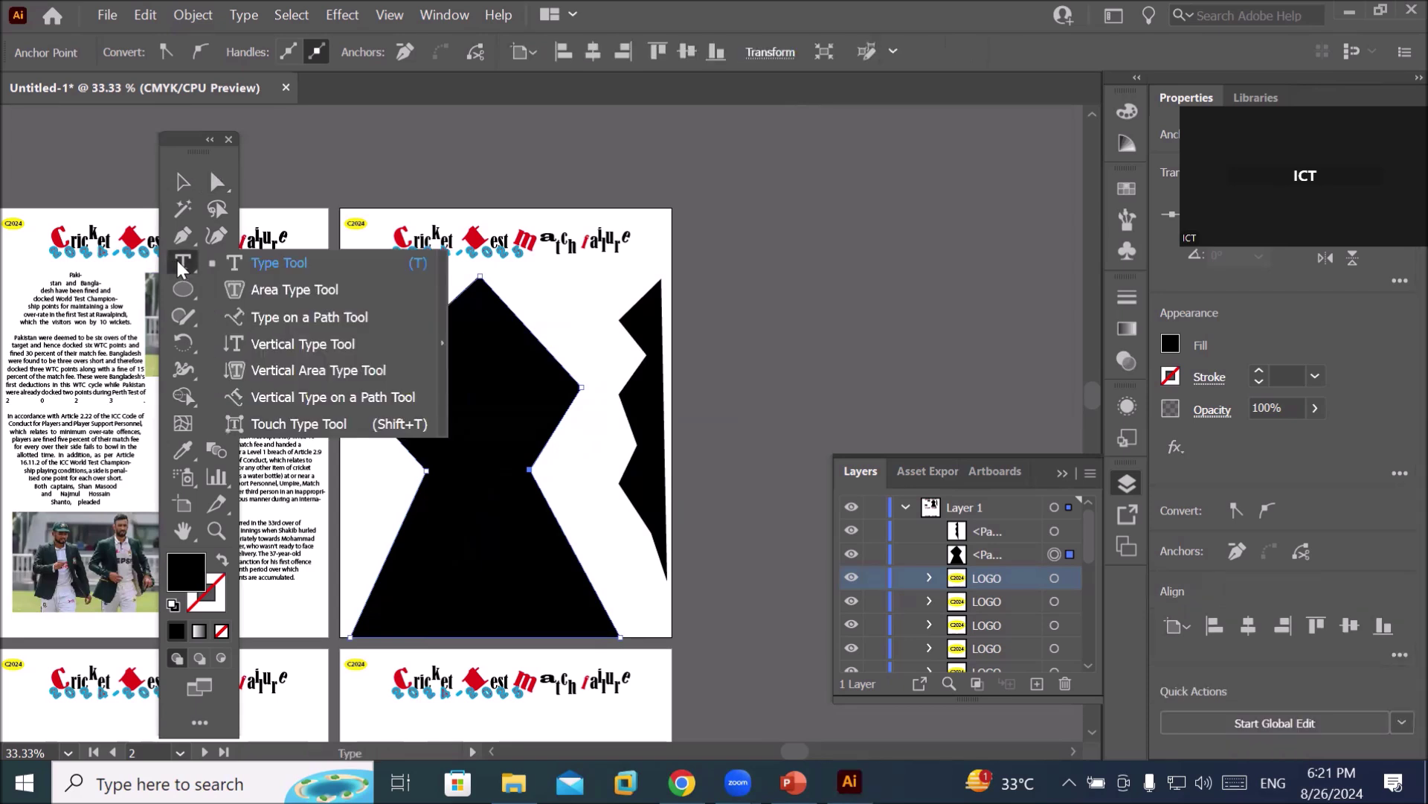
left_click(324, 290)
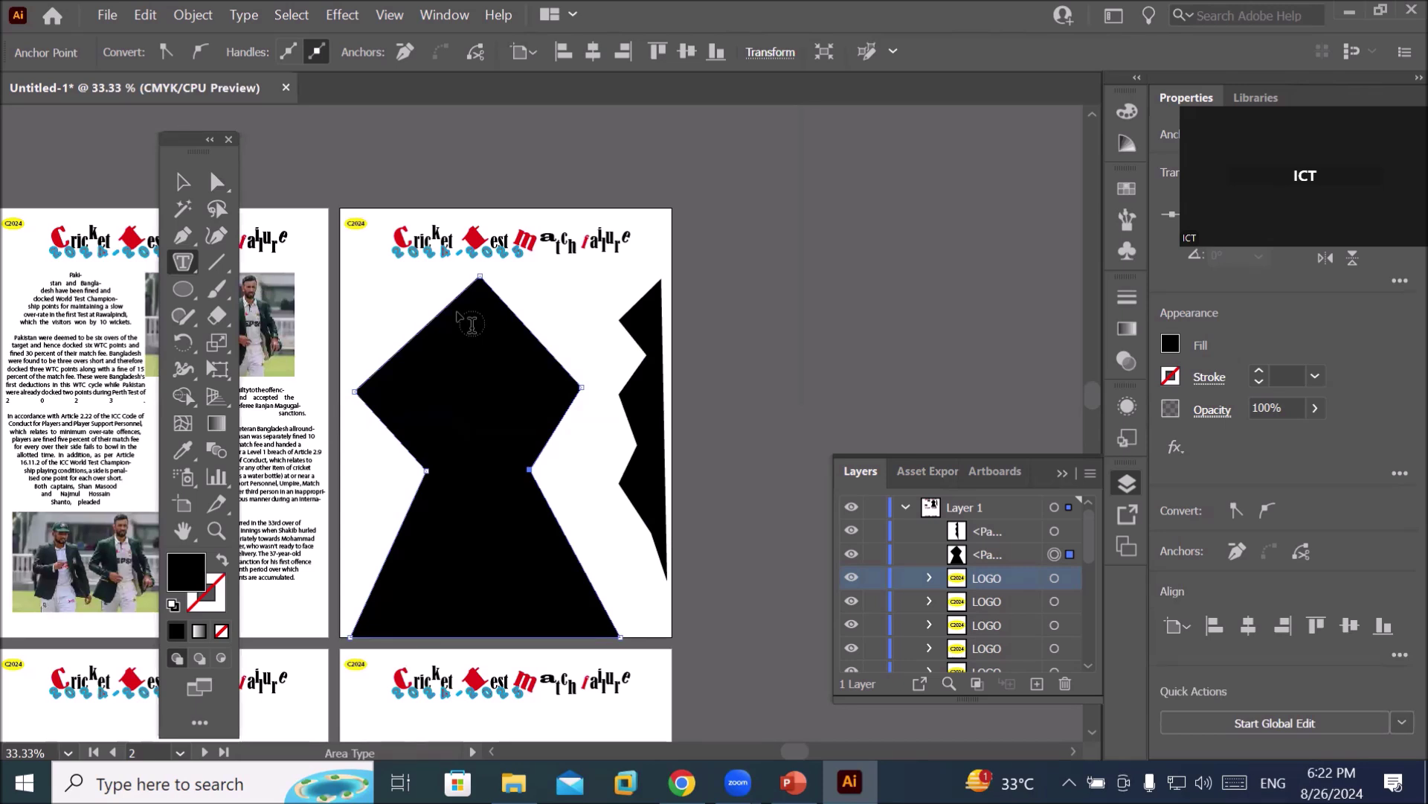
Give the large shape no fill and a black 1 pt stroke, and float the Properties panel beside the second artboard.
left_click(184, 181)
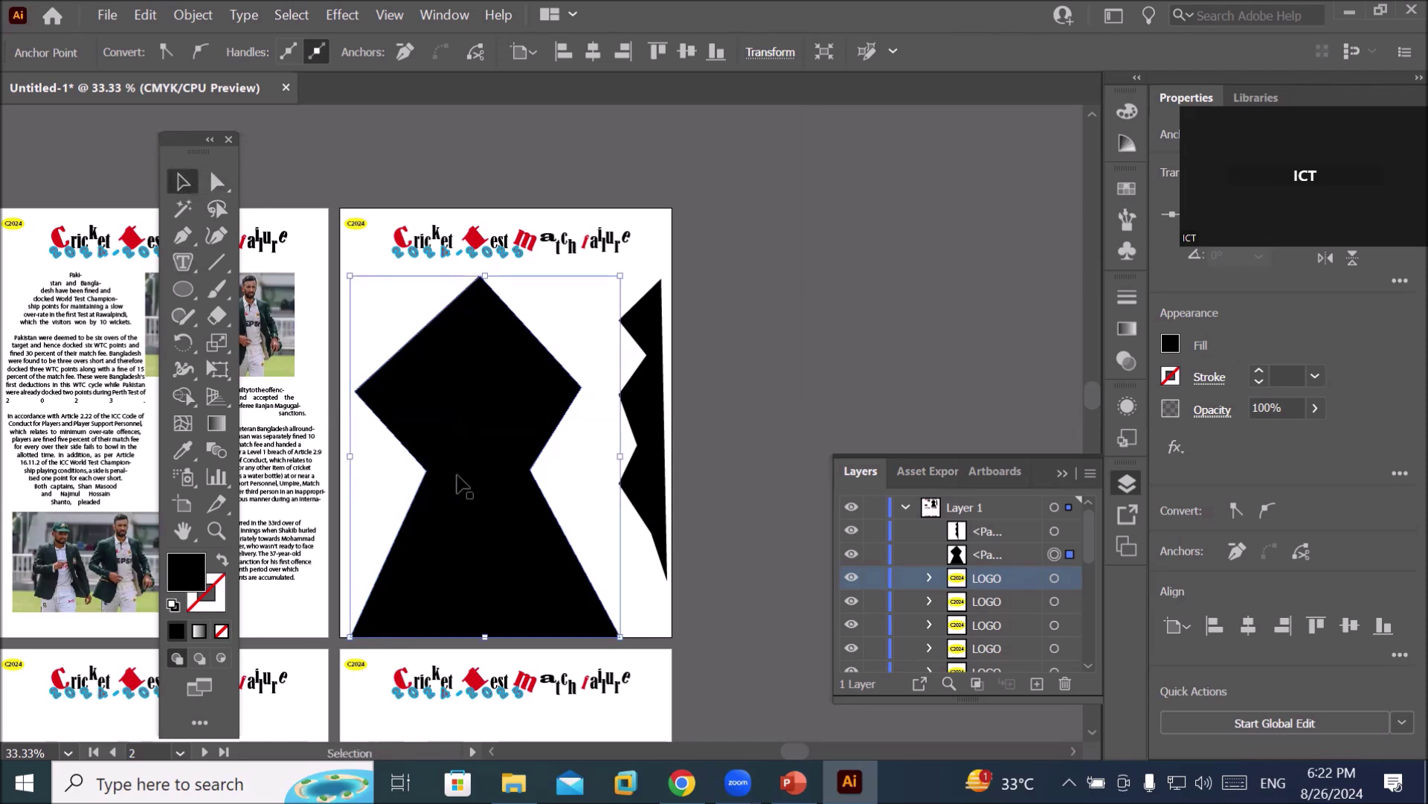
left_click(221, 630)
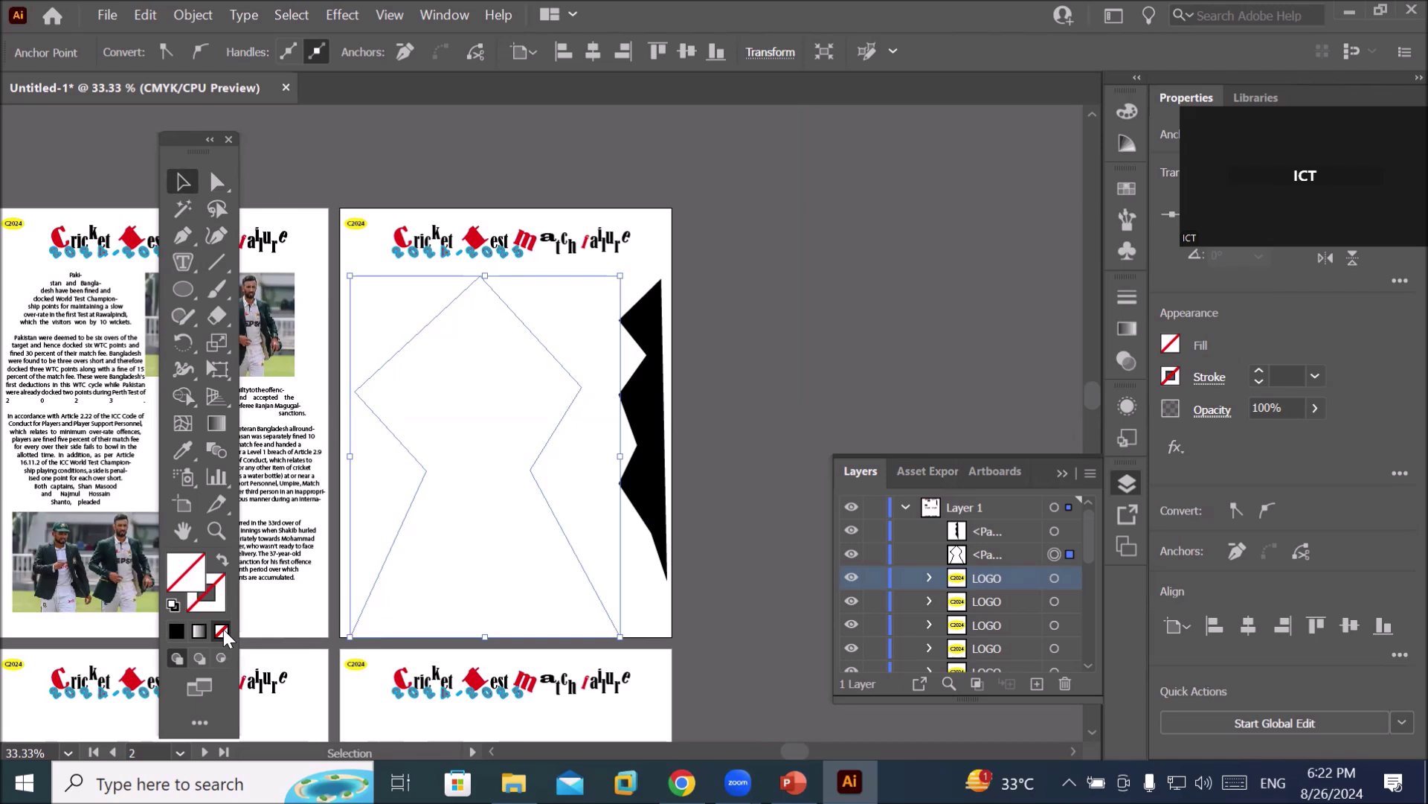
left_click(223, 585)
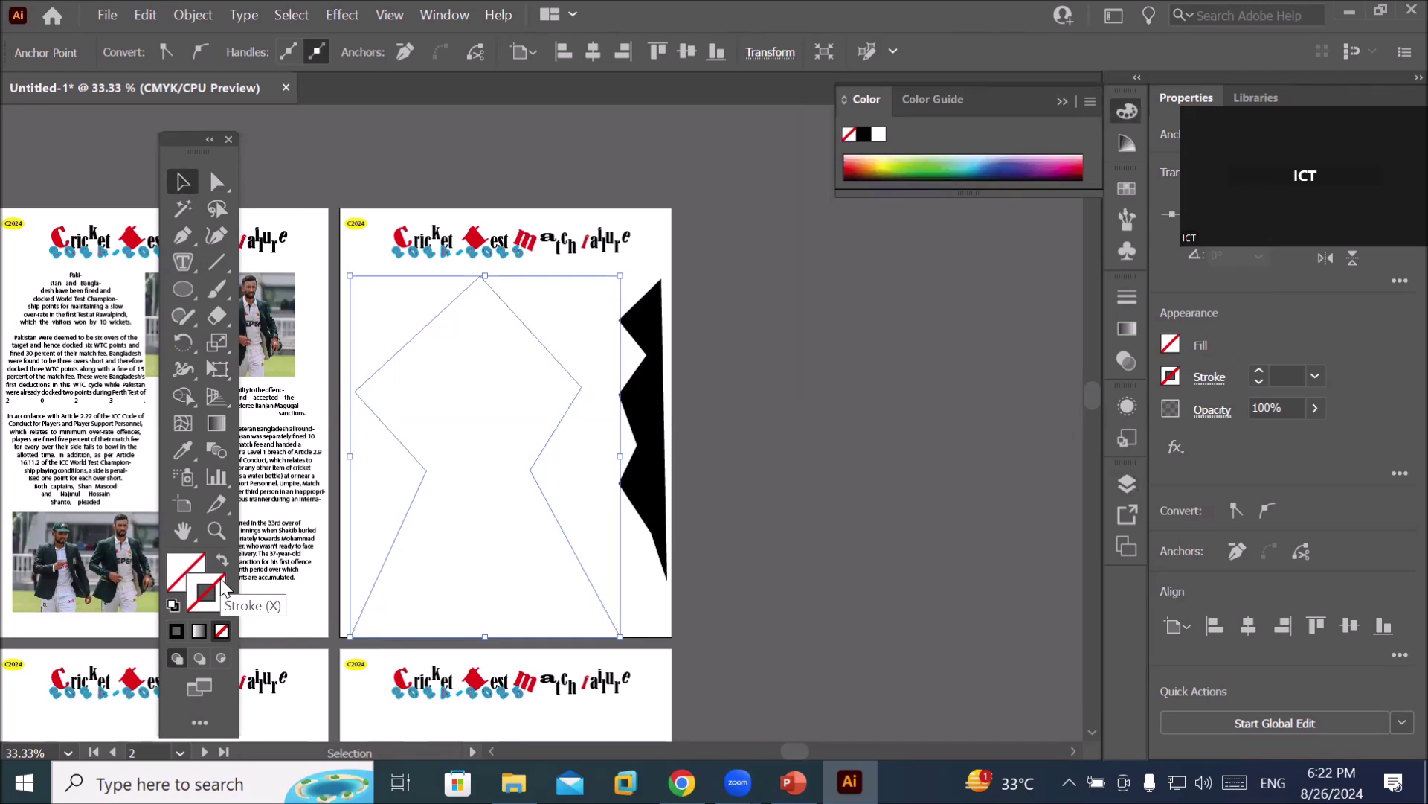
left_click(177, 632)
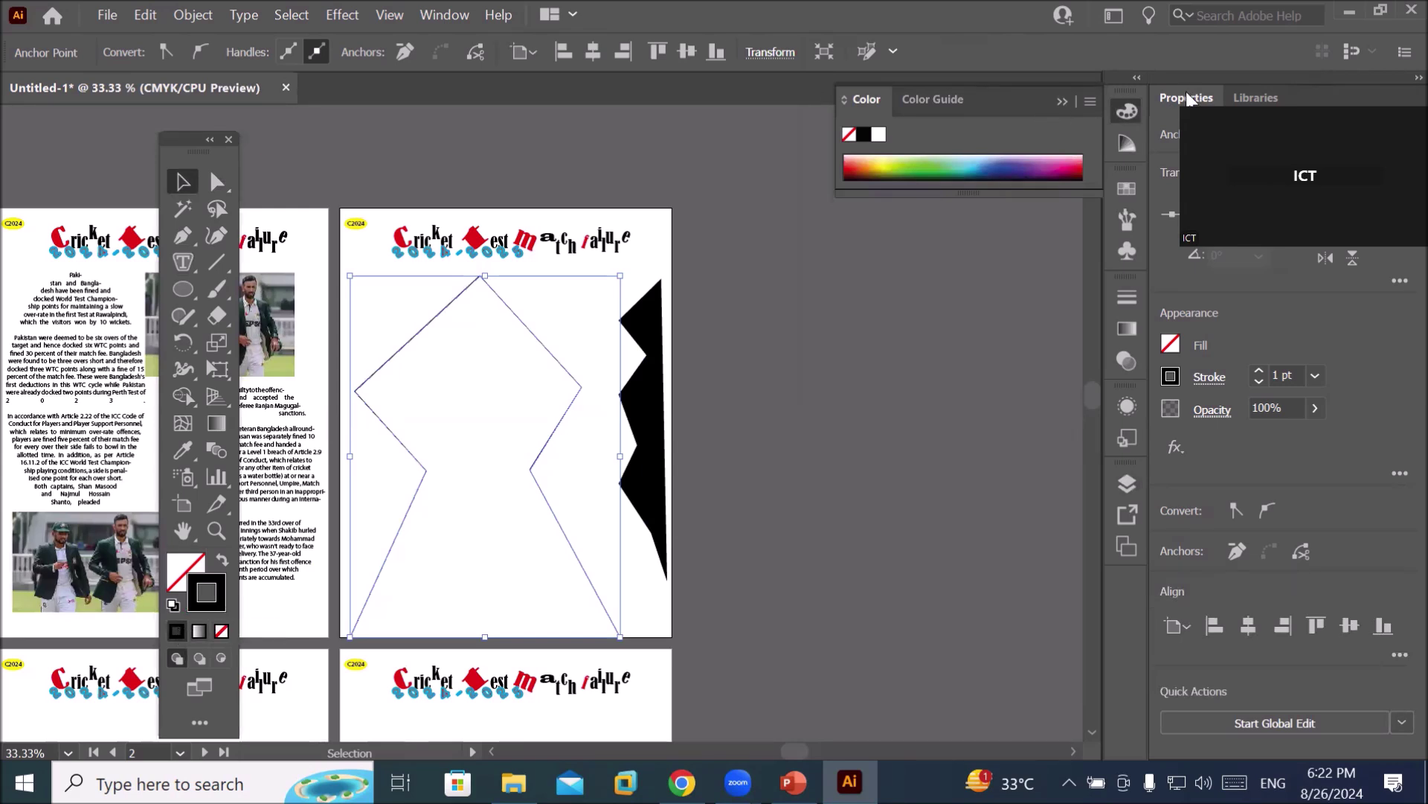
left_click_drag(1187, 97, 678, 152)
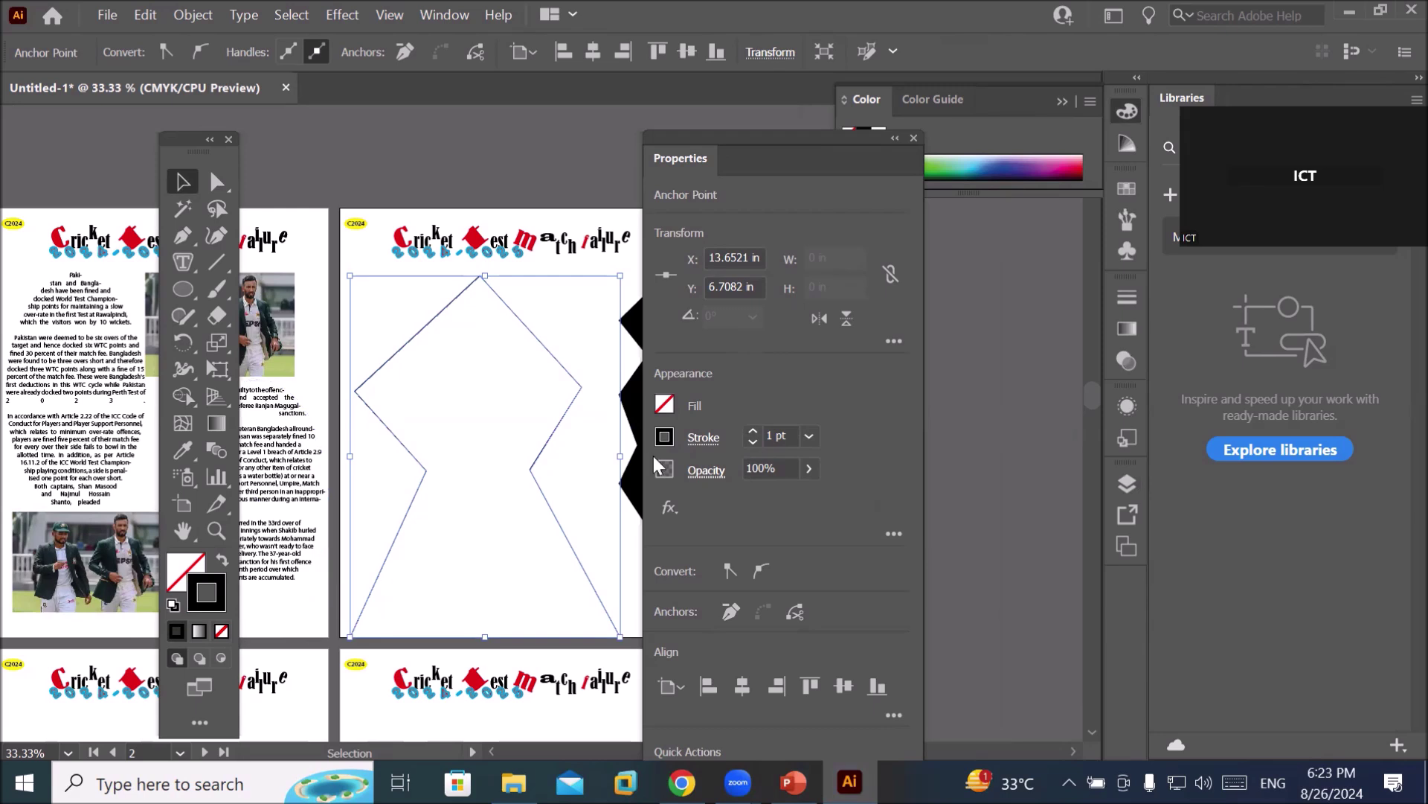
left_click_drag(774, 135, 909, 213)
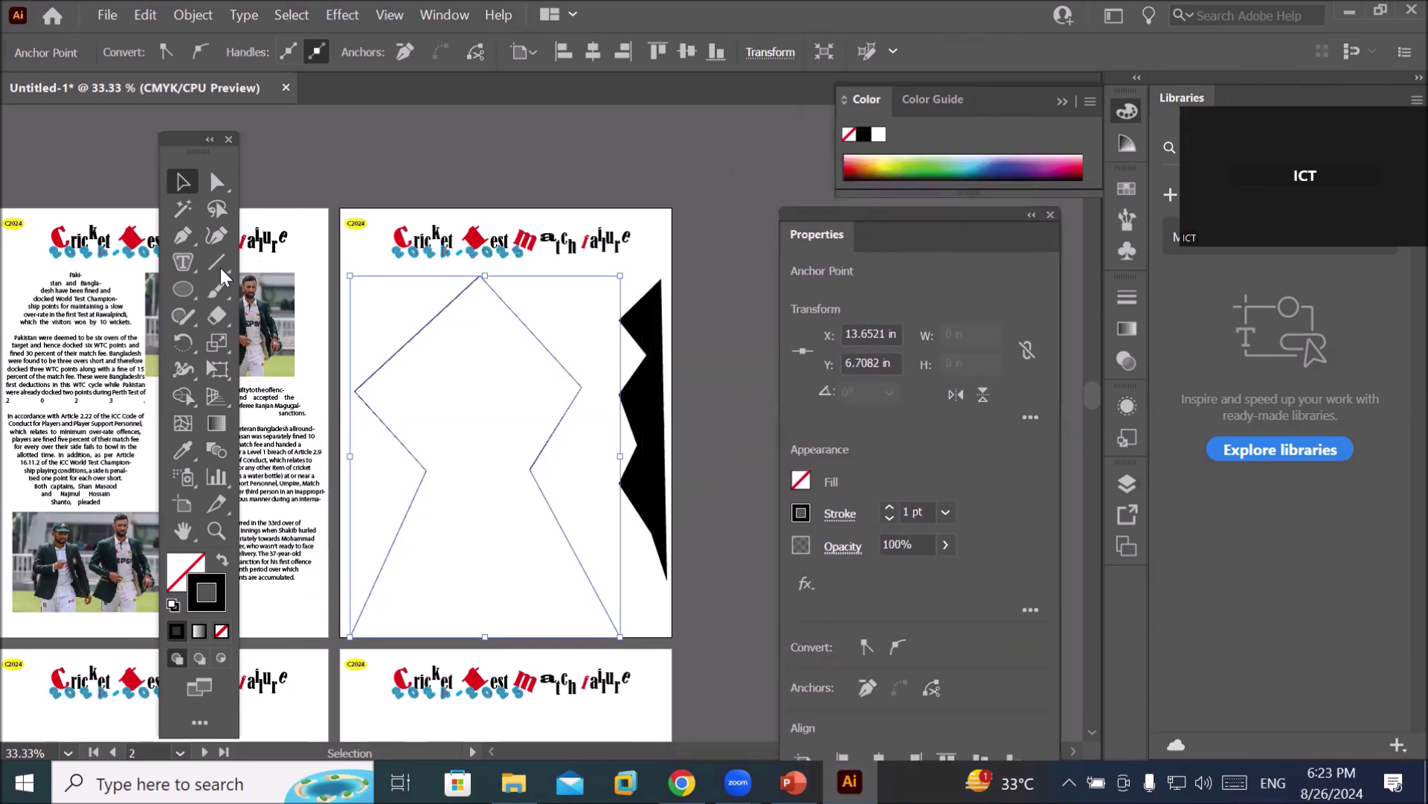
Convert the large outlined shape into a text area filled with placeholder text using the Area Type tool.
left_click(182, 261)
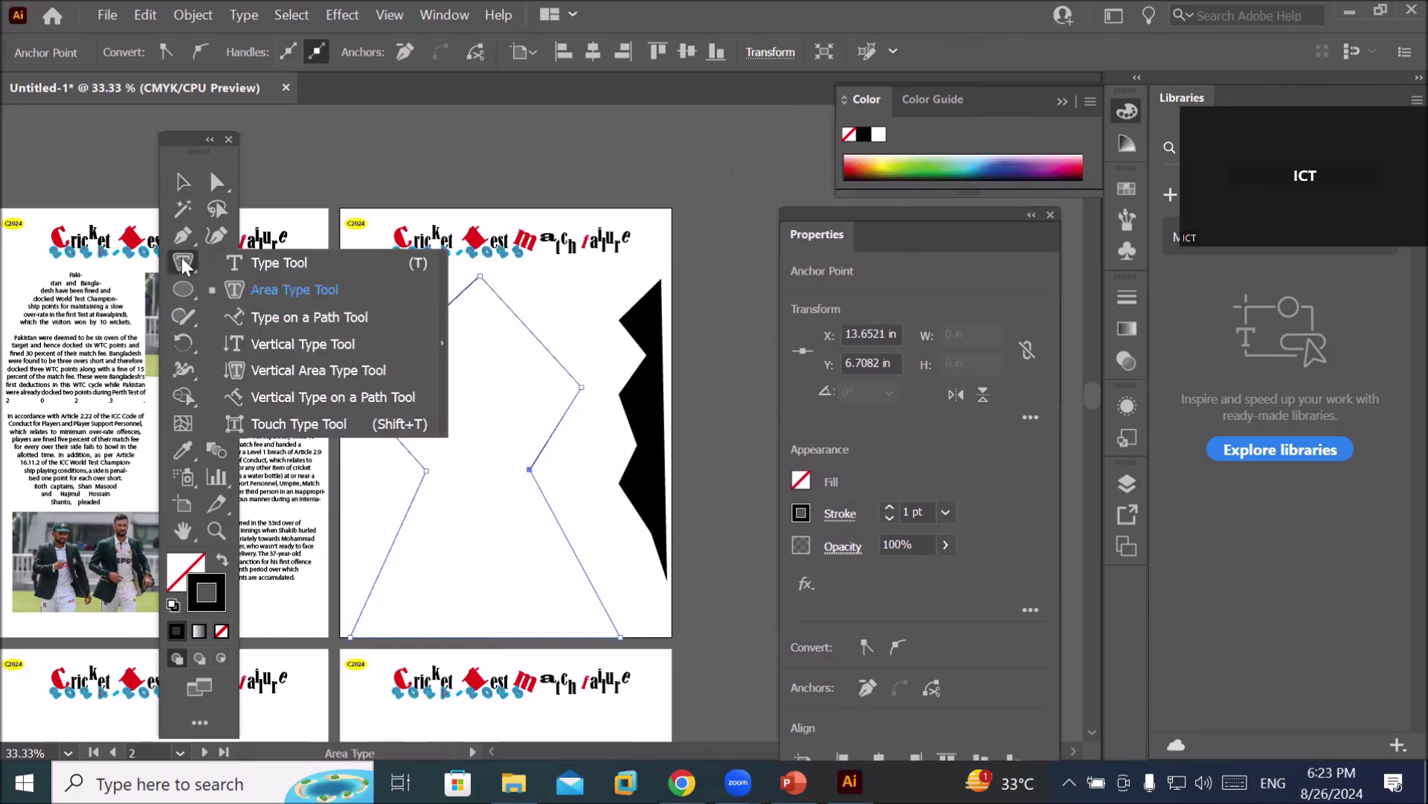
left_click(275, 292)
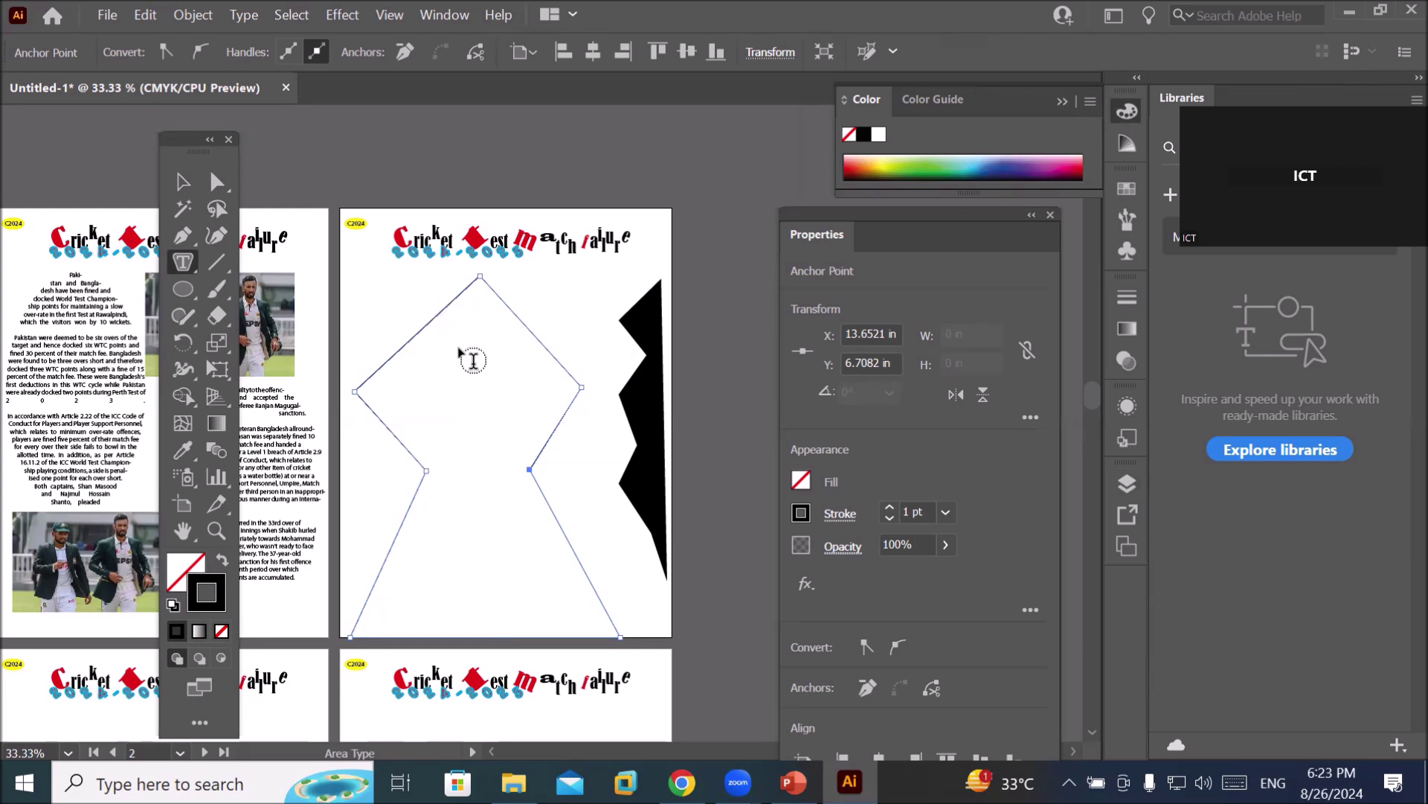
left_click(456, 297)
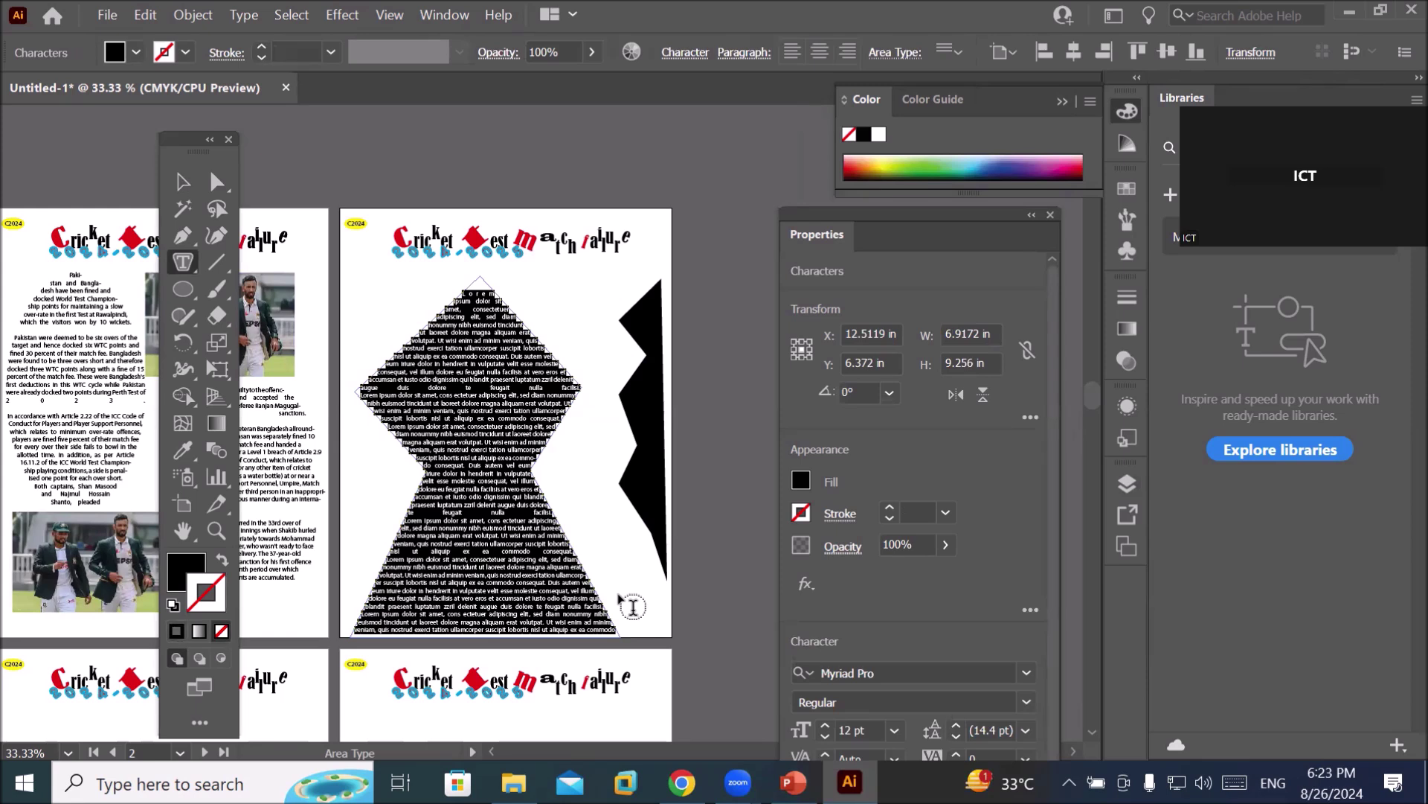
Switch to Chrome and copy the highlighted cricket article text beneath the players' photo.
left_click(681, 782)
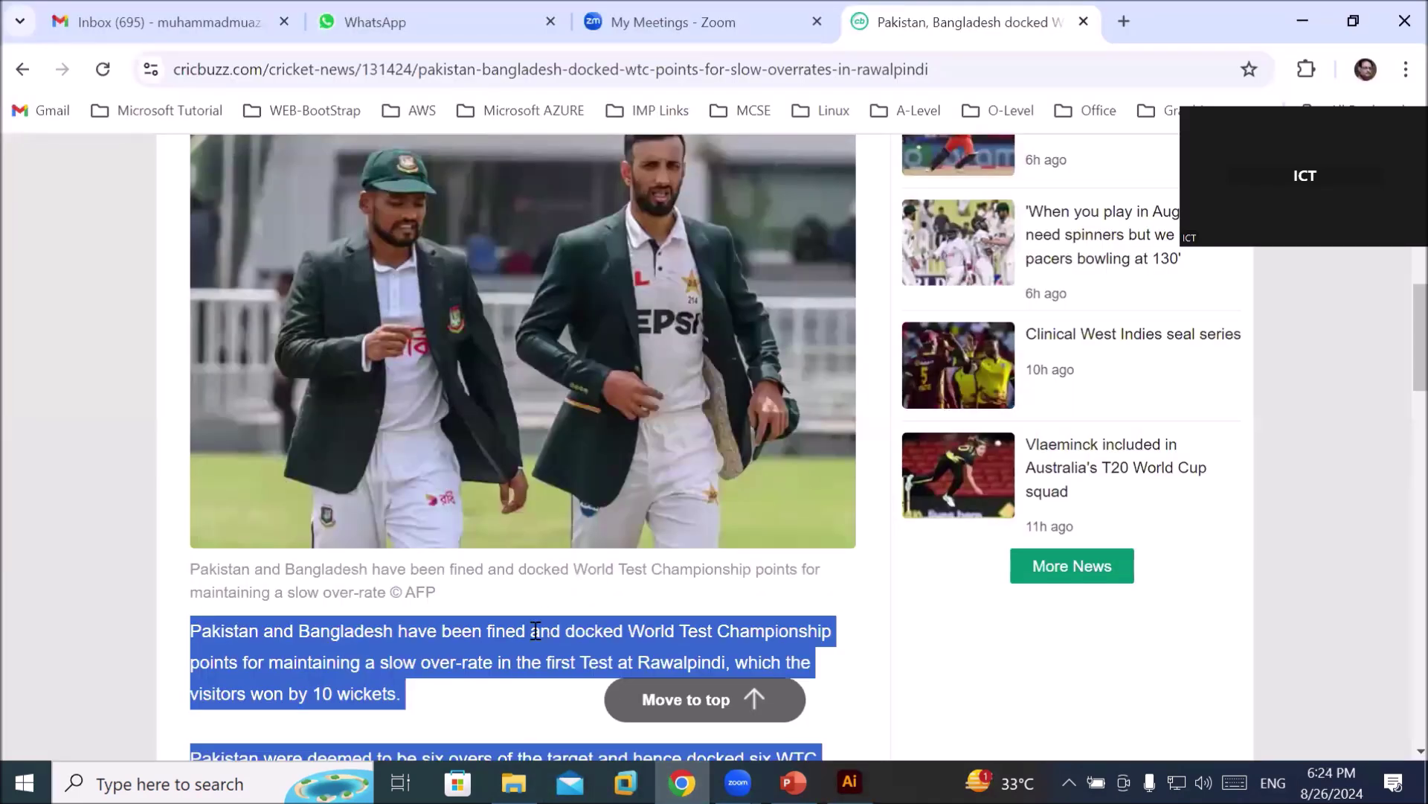
right_click(536, 632)
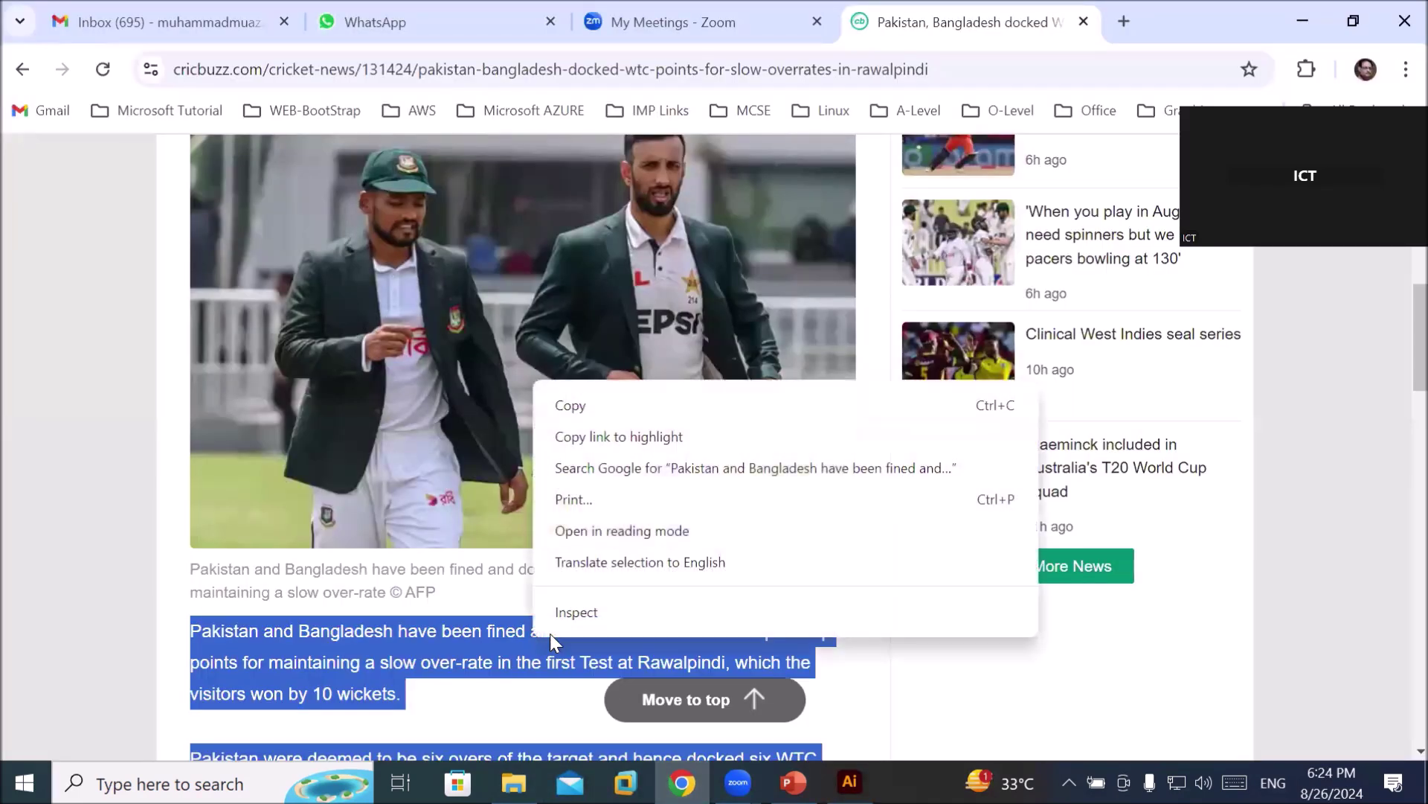
left_click(657, 409)
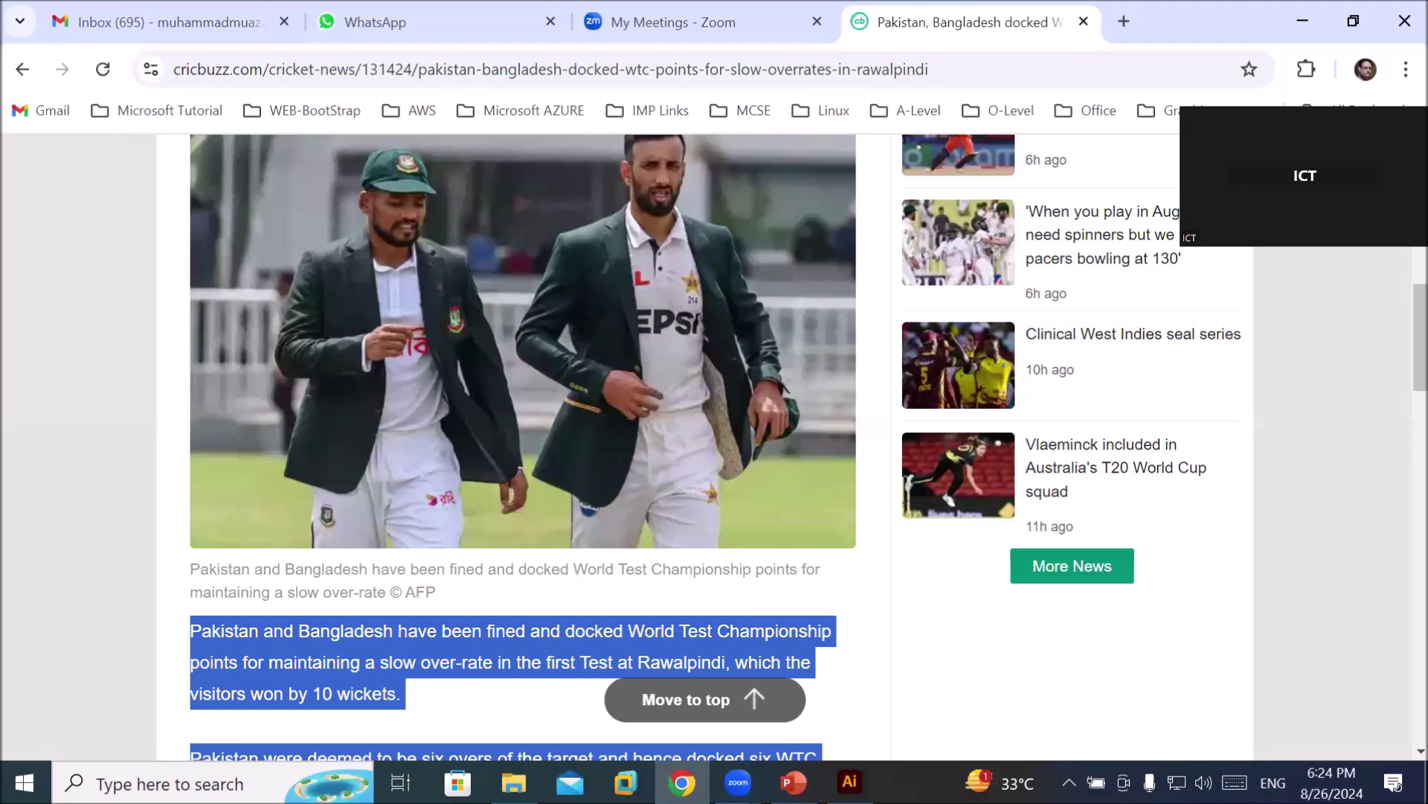
Return to Illustrator and replace the placeholder text in the second artboard's large shape with the copied article.
key("alt+Tab")
left_click(137, 18)
left_click(241, 140)
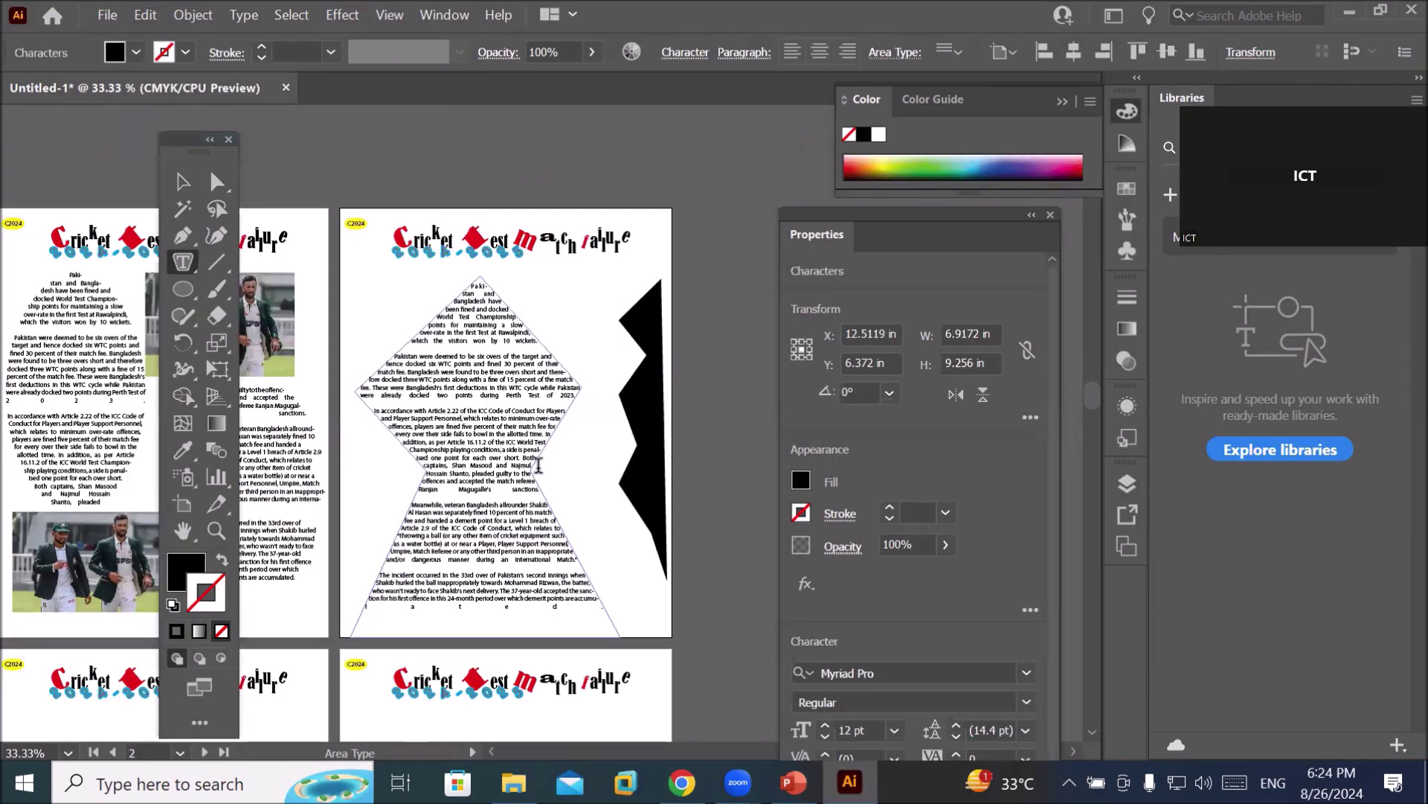
scroll(483, 290, "up", 4)
scroll(503, 283, "up", 4)
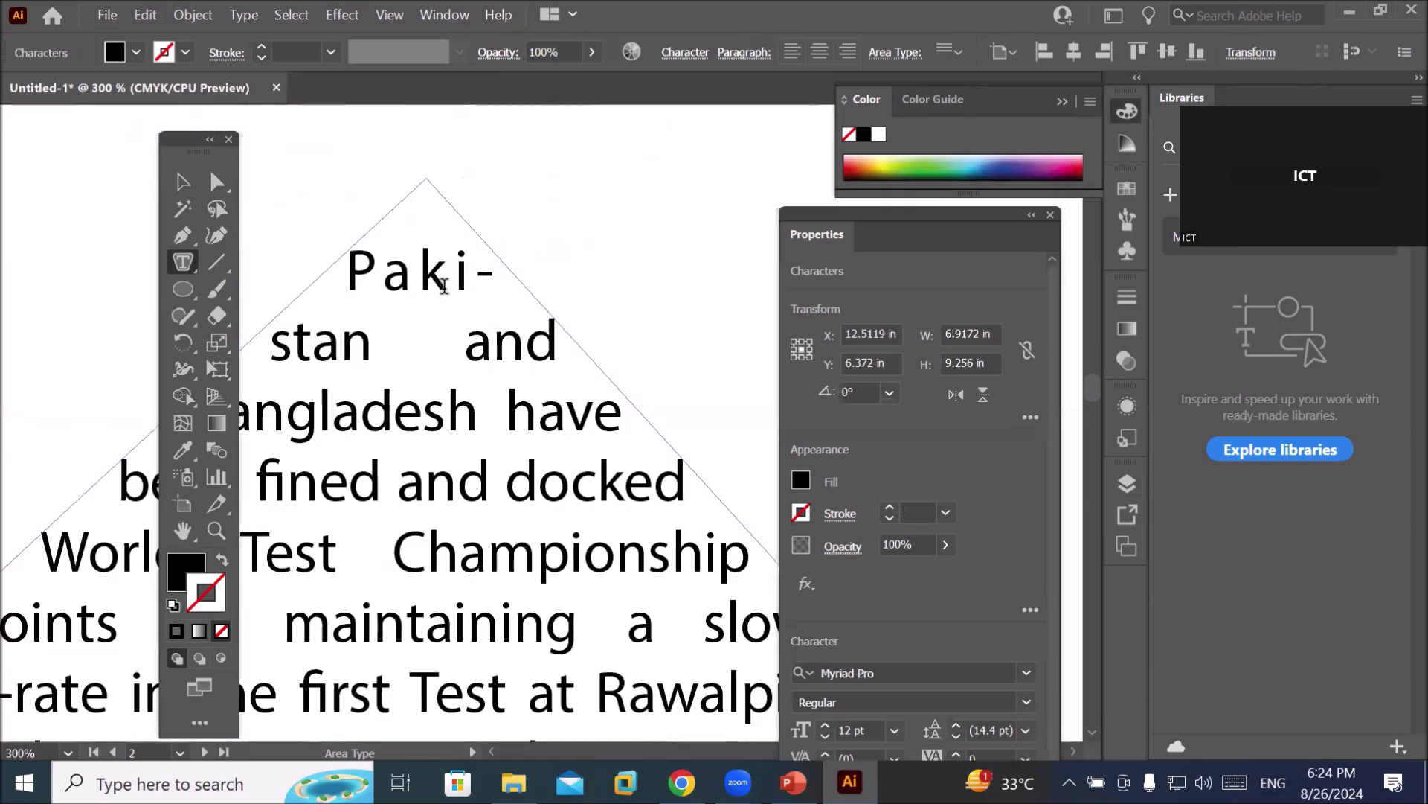
scroll(472, 351, "down", 3)
scroll(472, 351, "down", 1)
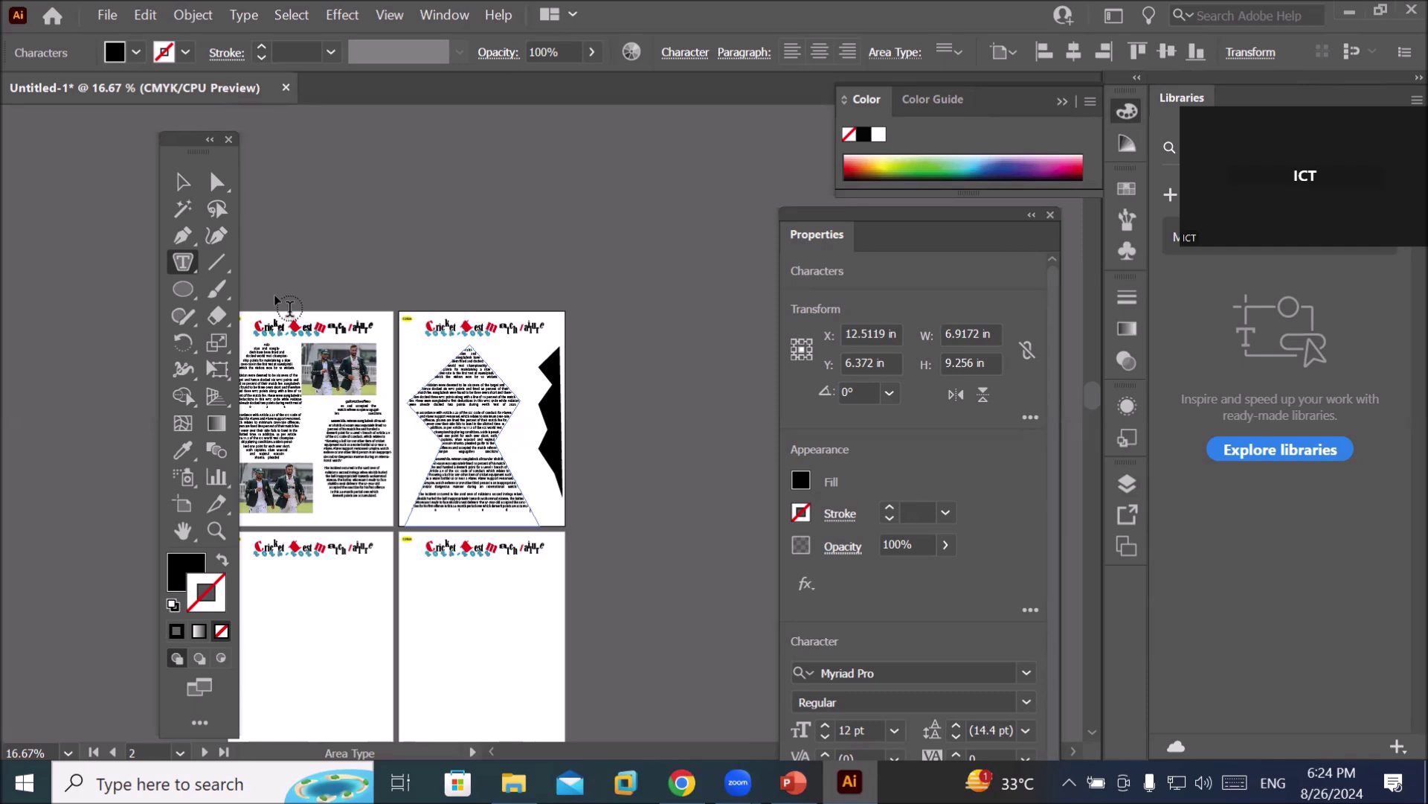
left_click(181, 234)
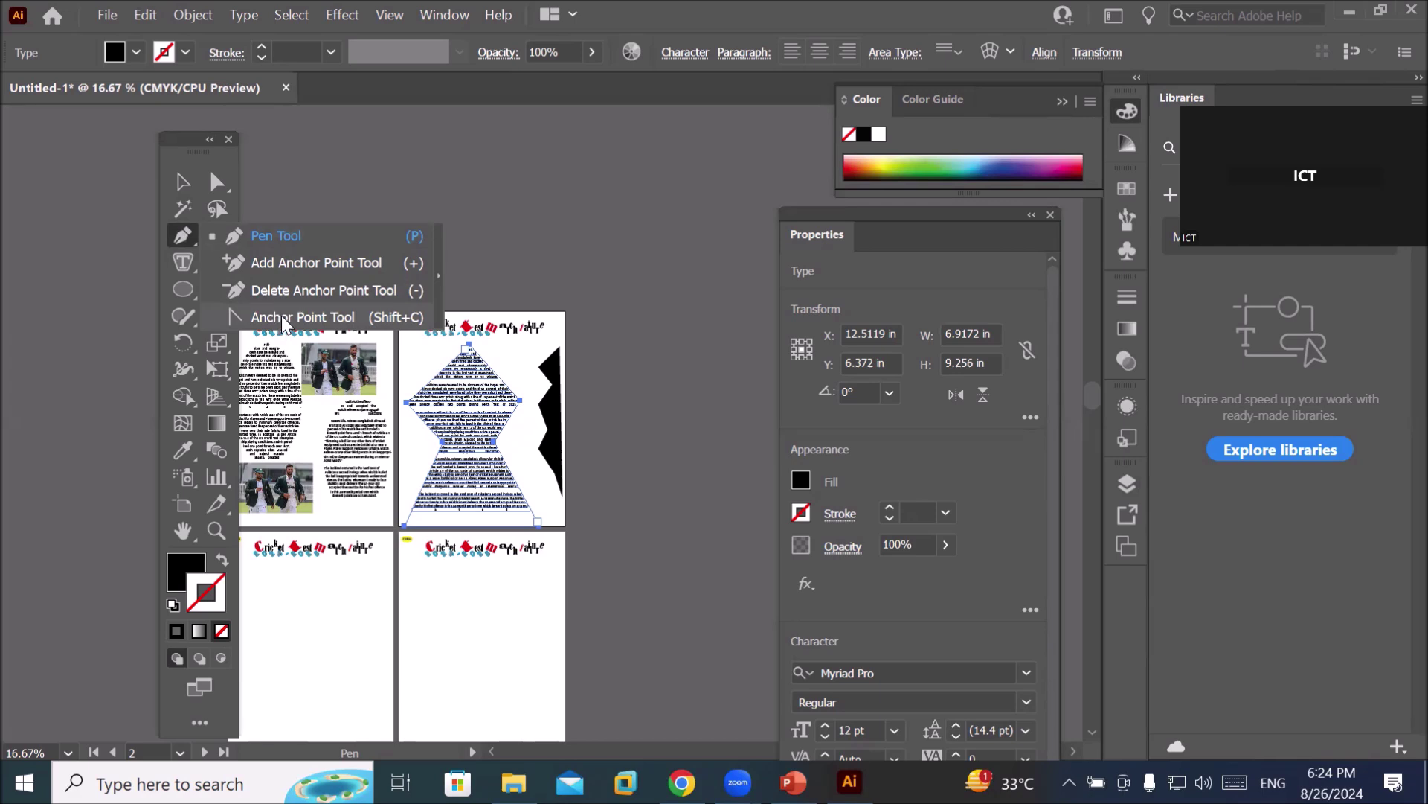
left_click(182, 264)
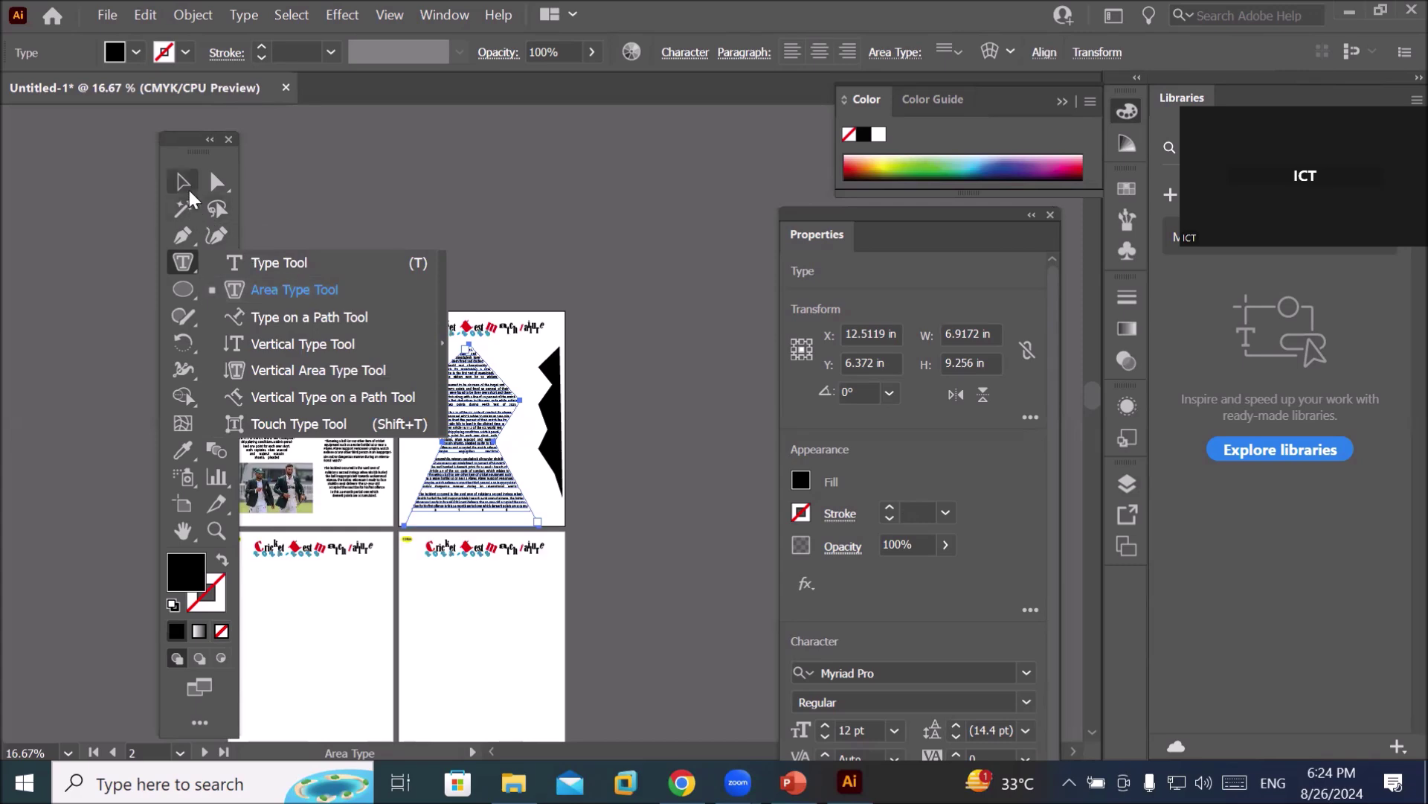
left_click(462, 408)
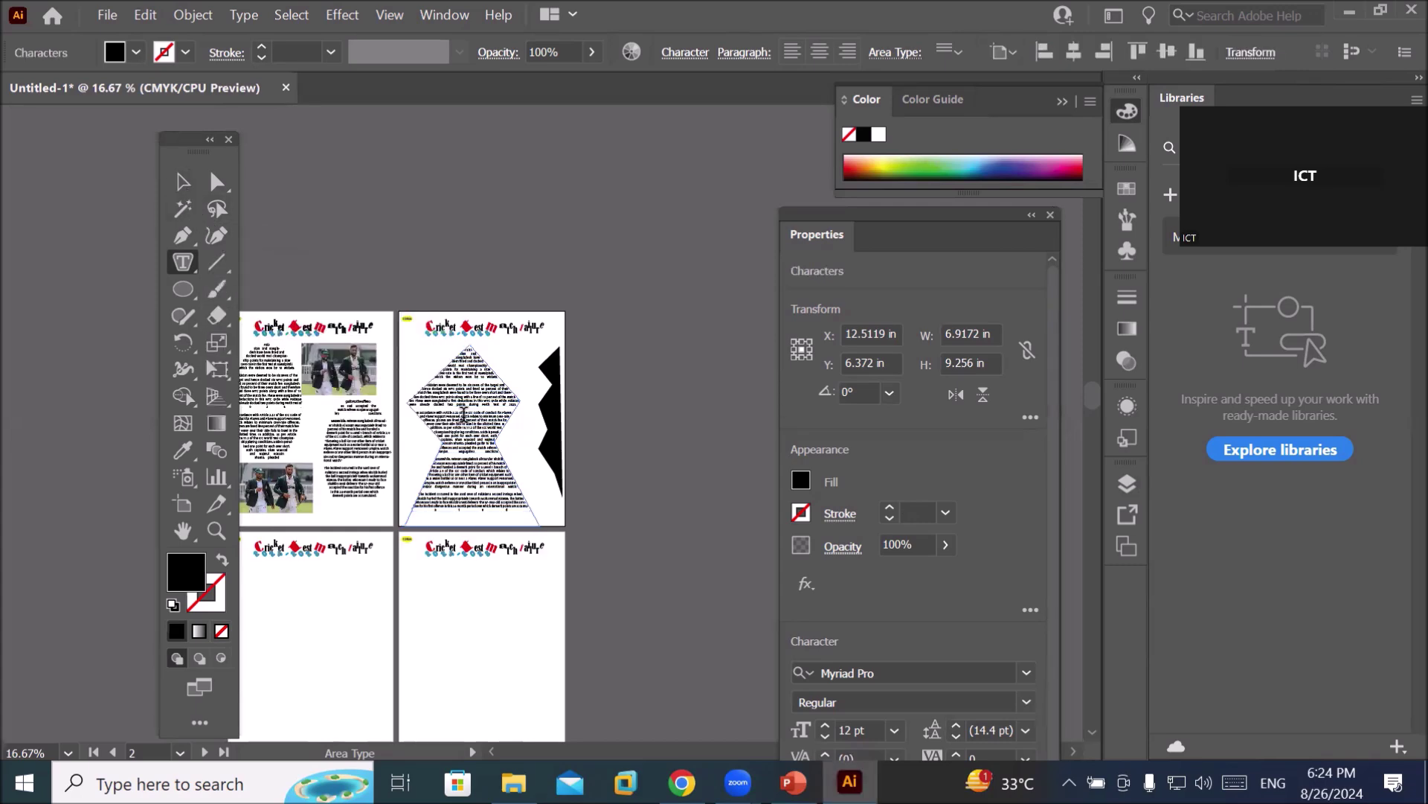
scroll(465, 406, "up", 3)
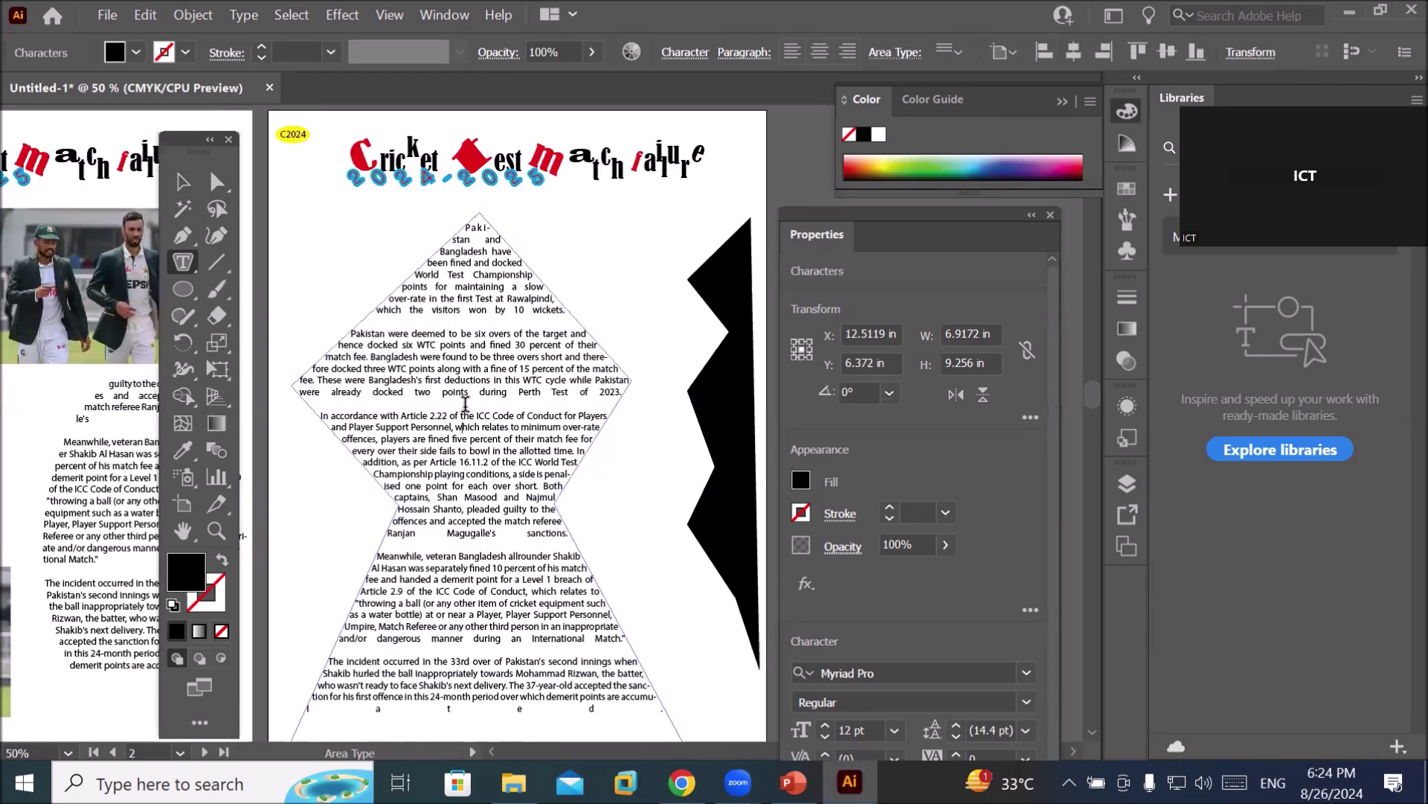
Draw a closed four-sided diamond about 7.8 in wide and 8.6 in tall below the third artboard's logo with the Pen tool.
scroll(465, 402, "down", 5)
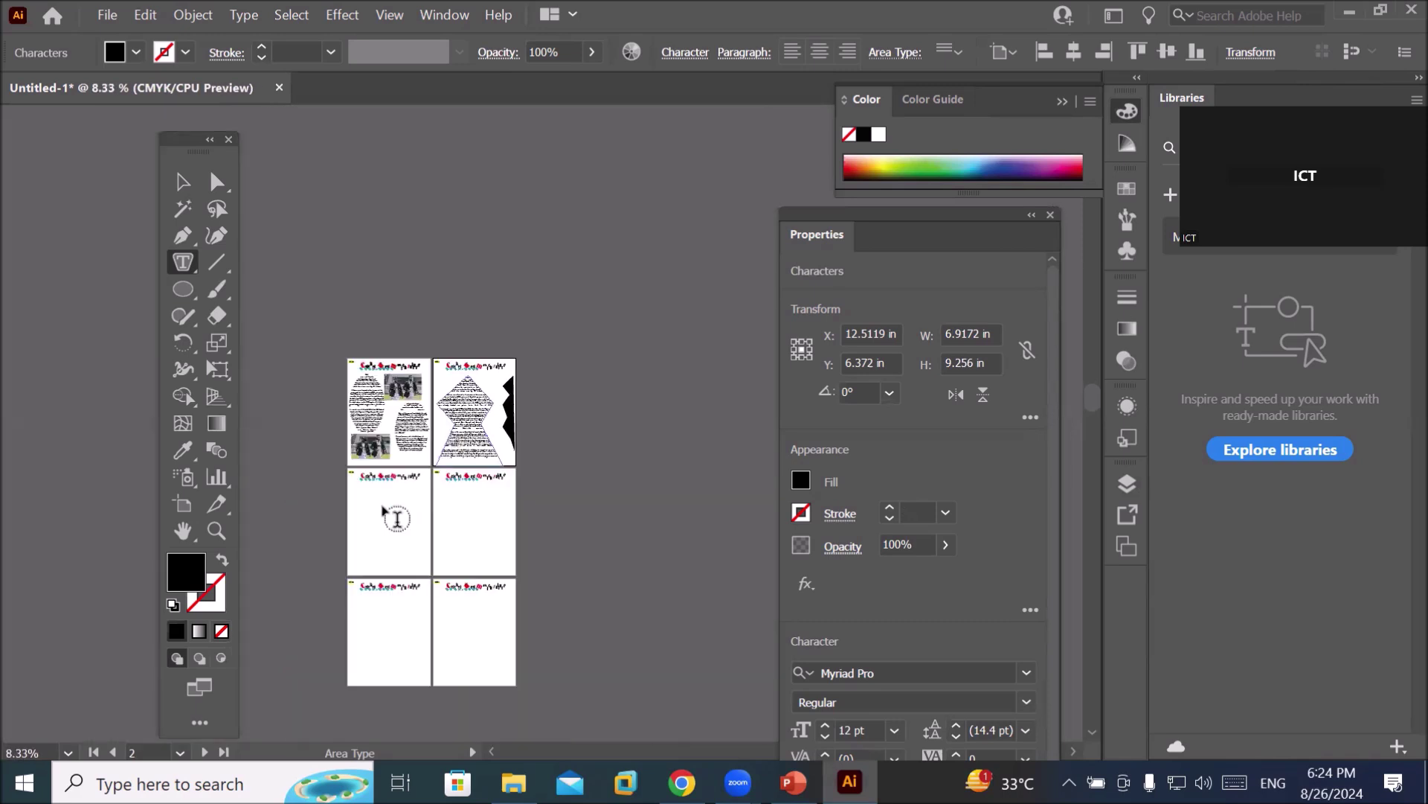
scroll(391, 561, "up", 1)
scroll(393, 561, "up", 1)
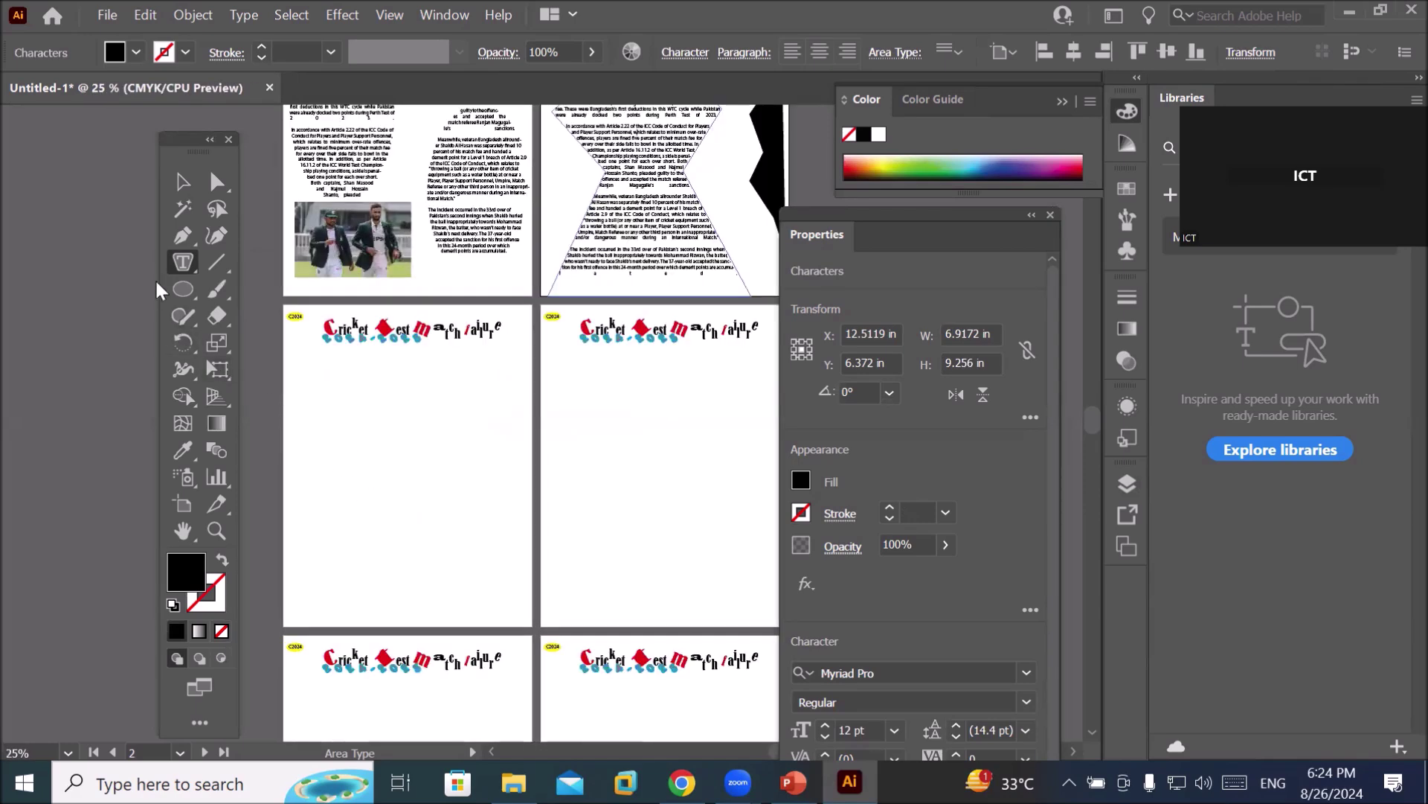
left_click(183, 238)
right_click(182, 240)
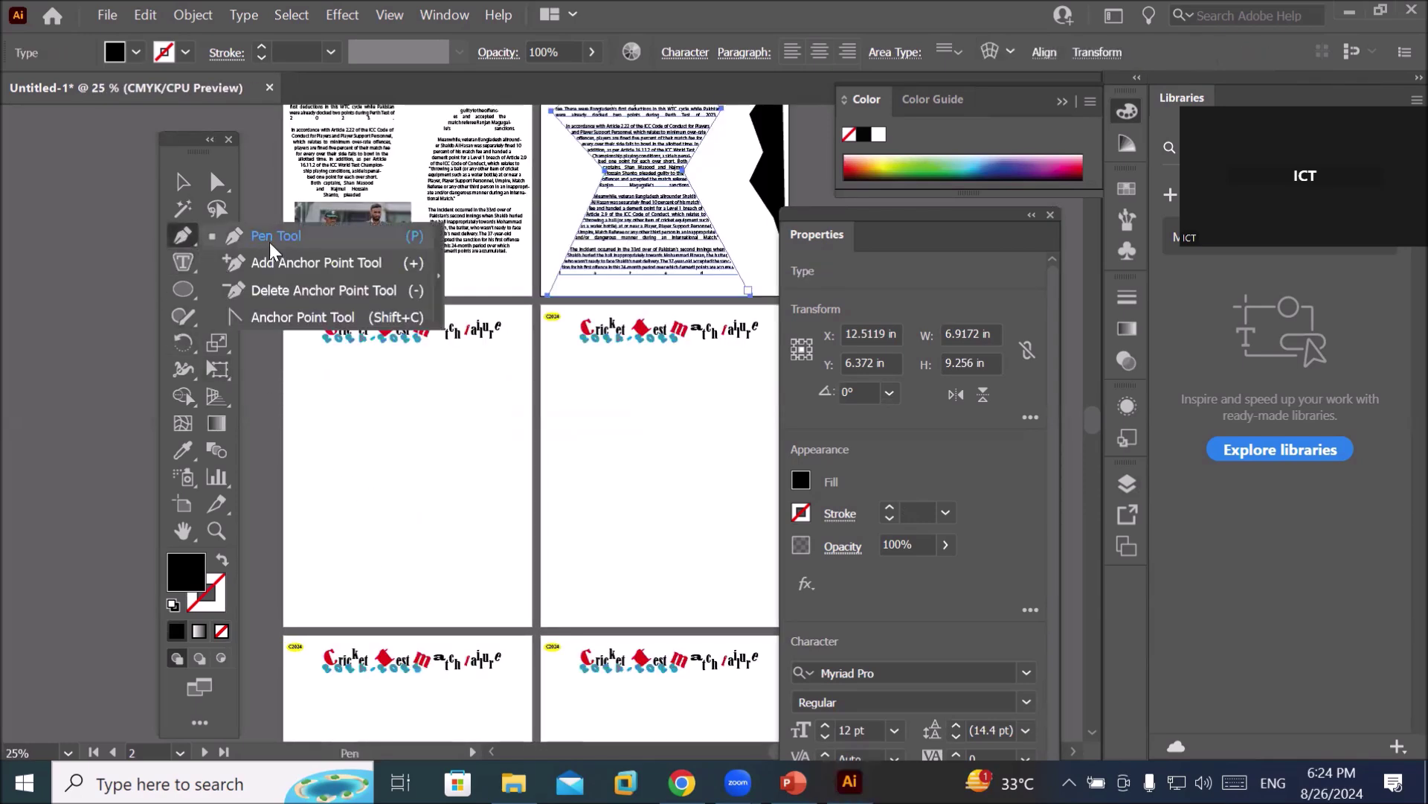
left_click(296, 240)
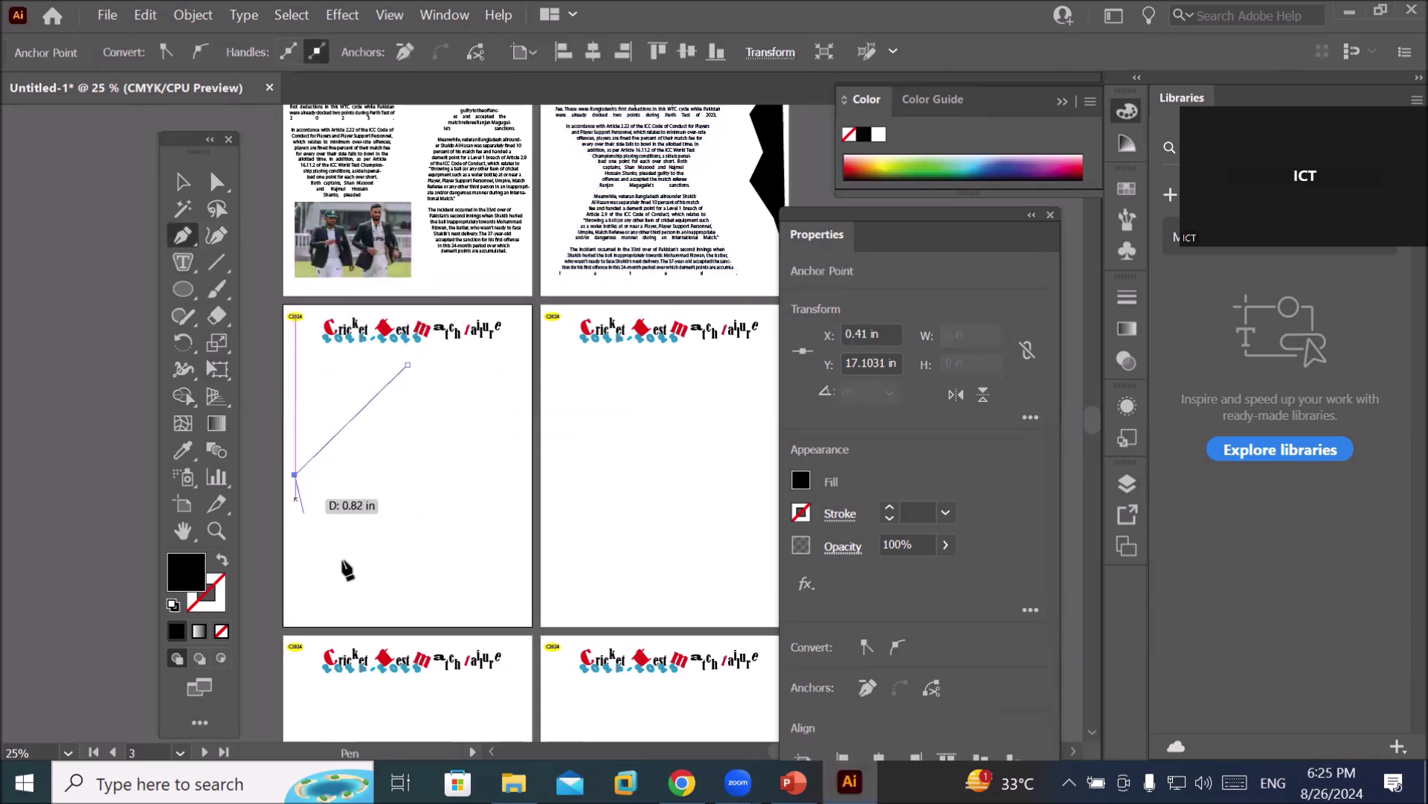
left_click(412, 615)
left_click(524, 465)
left_click(407, 365)
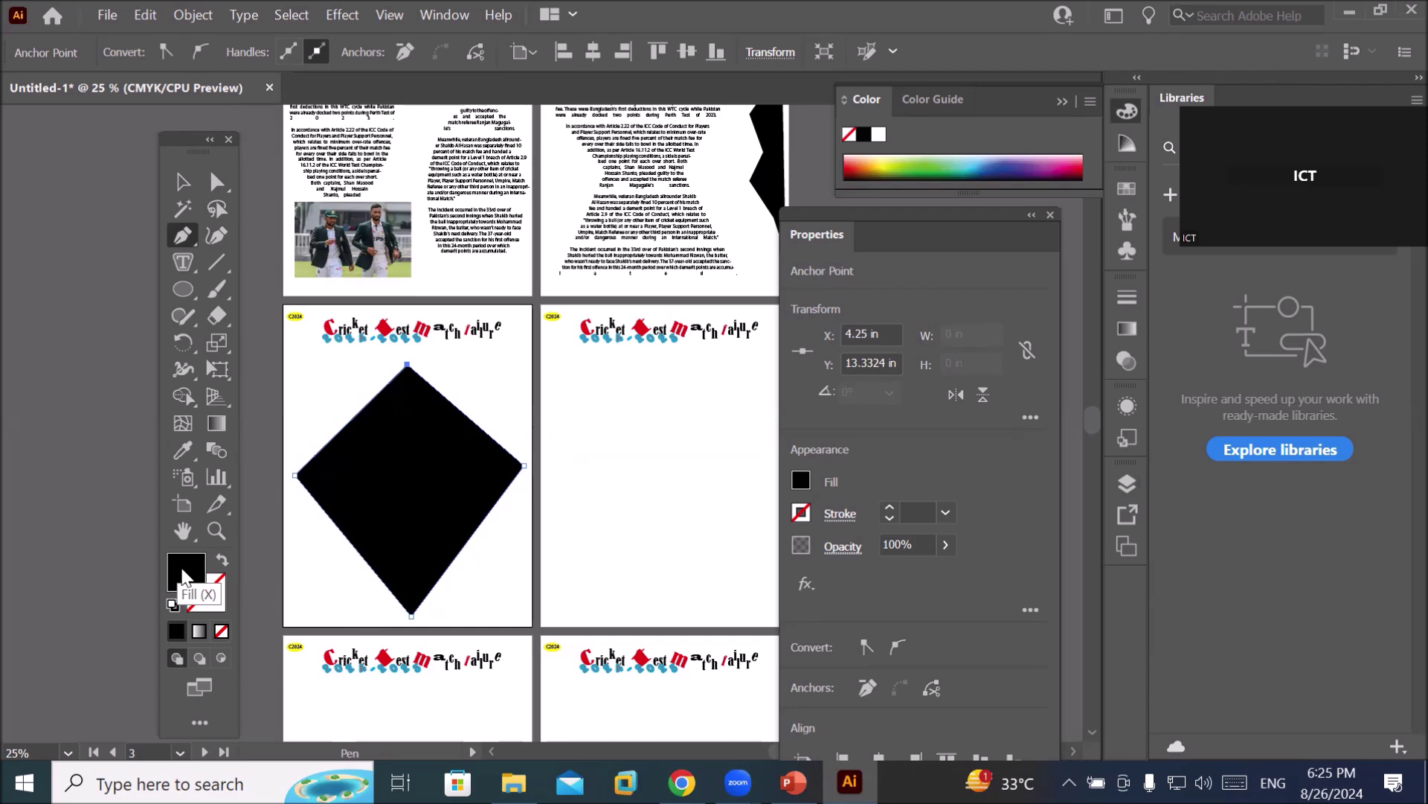
Give the diamond on the third artboard no fill and a black 1 pt stroke.
left_click(222, 631)
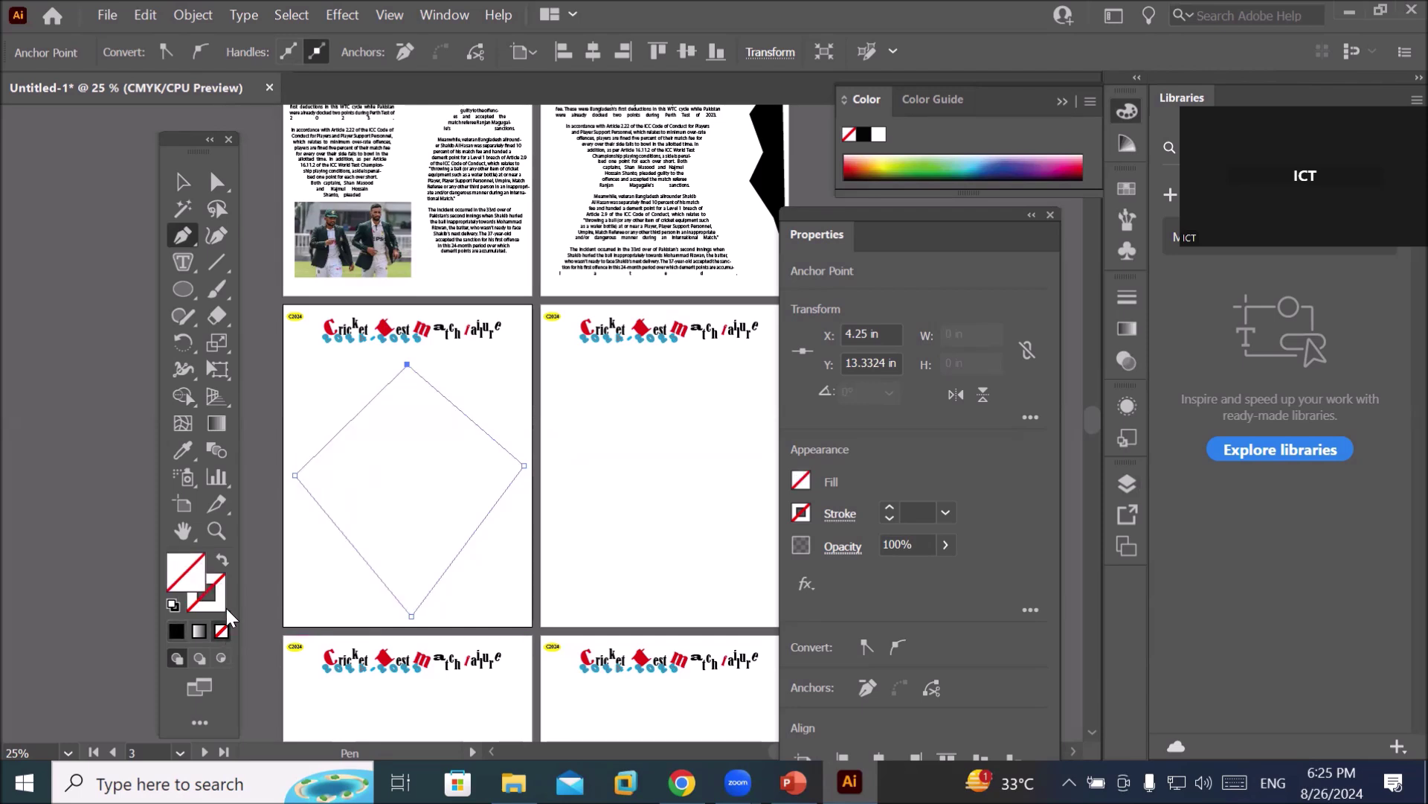
left_click(220, 604)
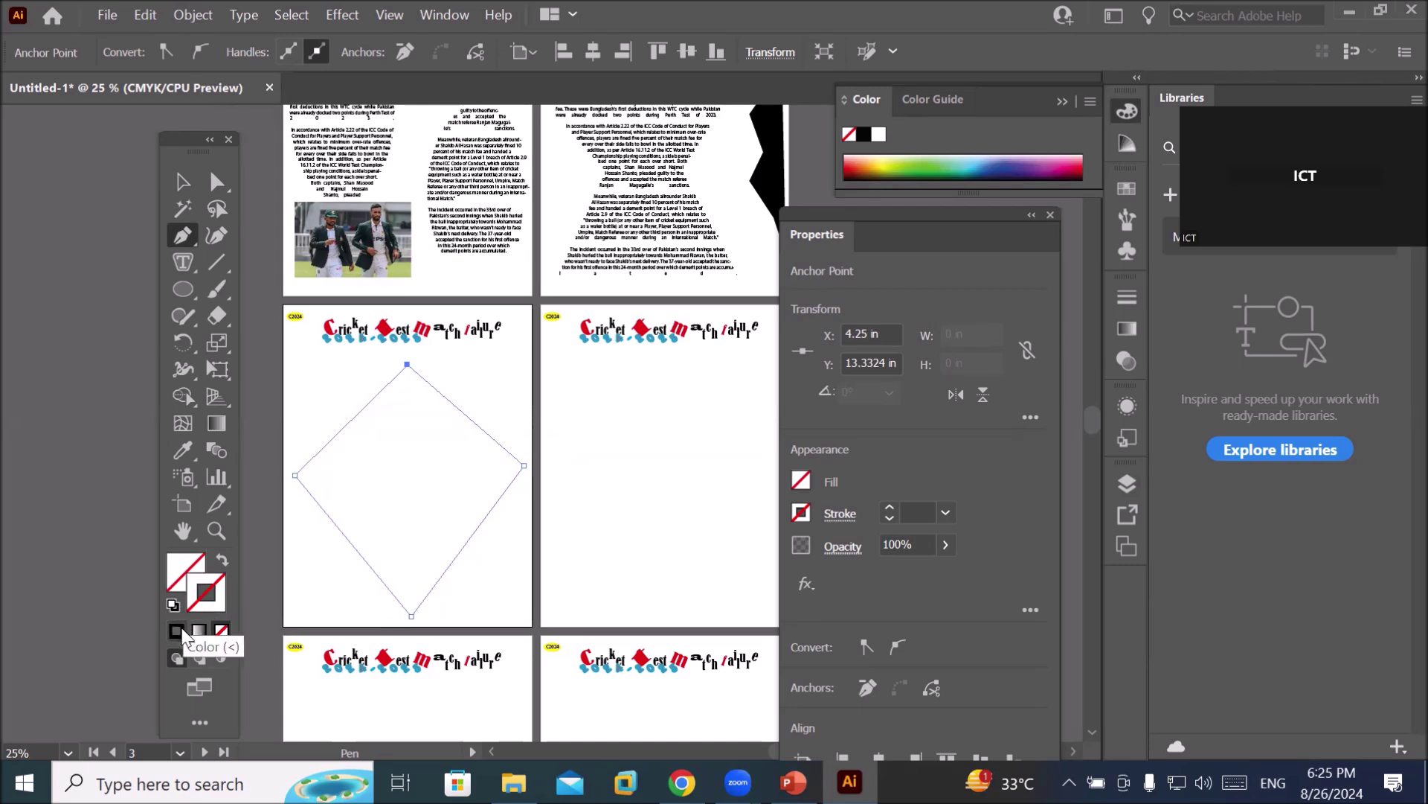
left_click(183, 633)
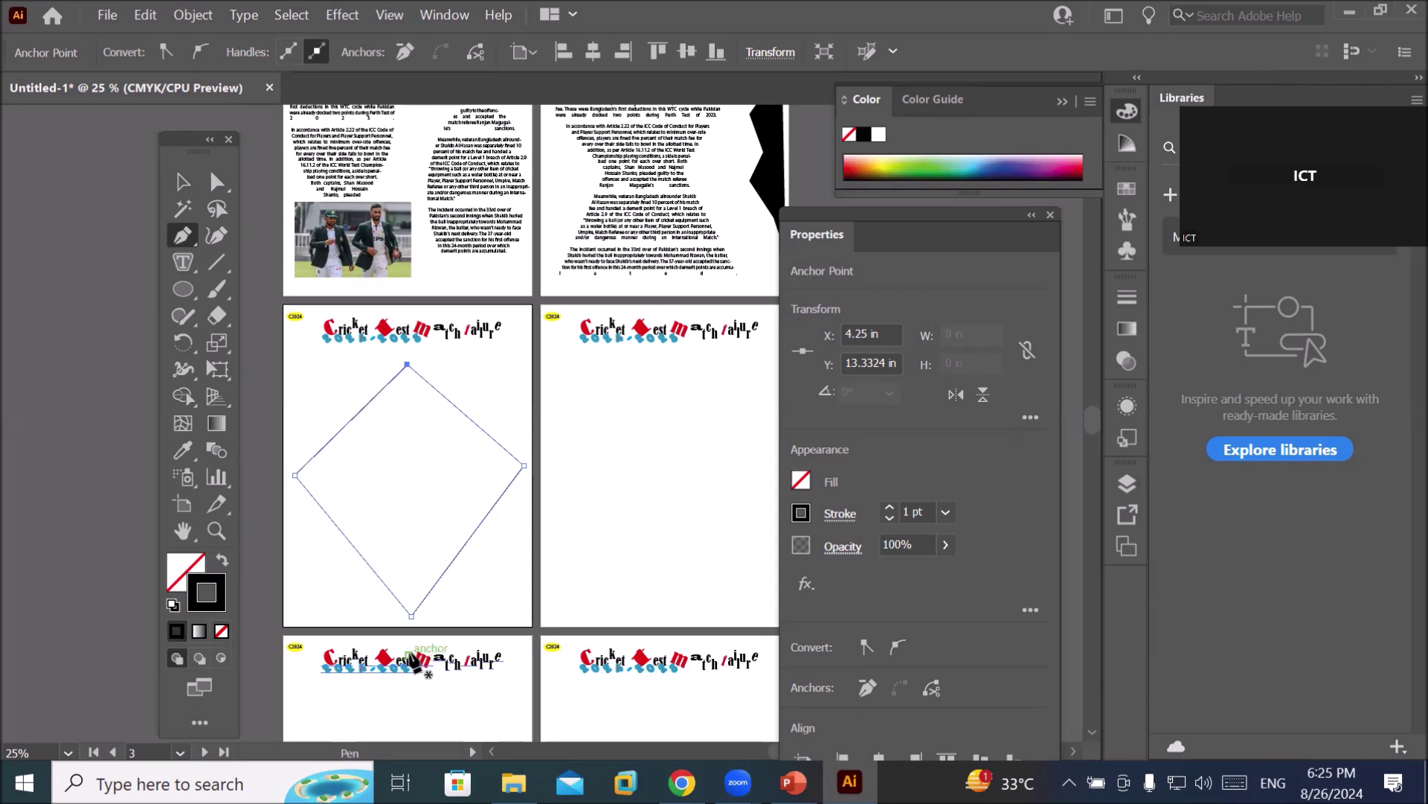
Convert the diamond outline into a vertical text area with placeholder text using the Vertical Area Type tool.
left_click(180, 261)
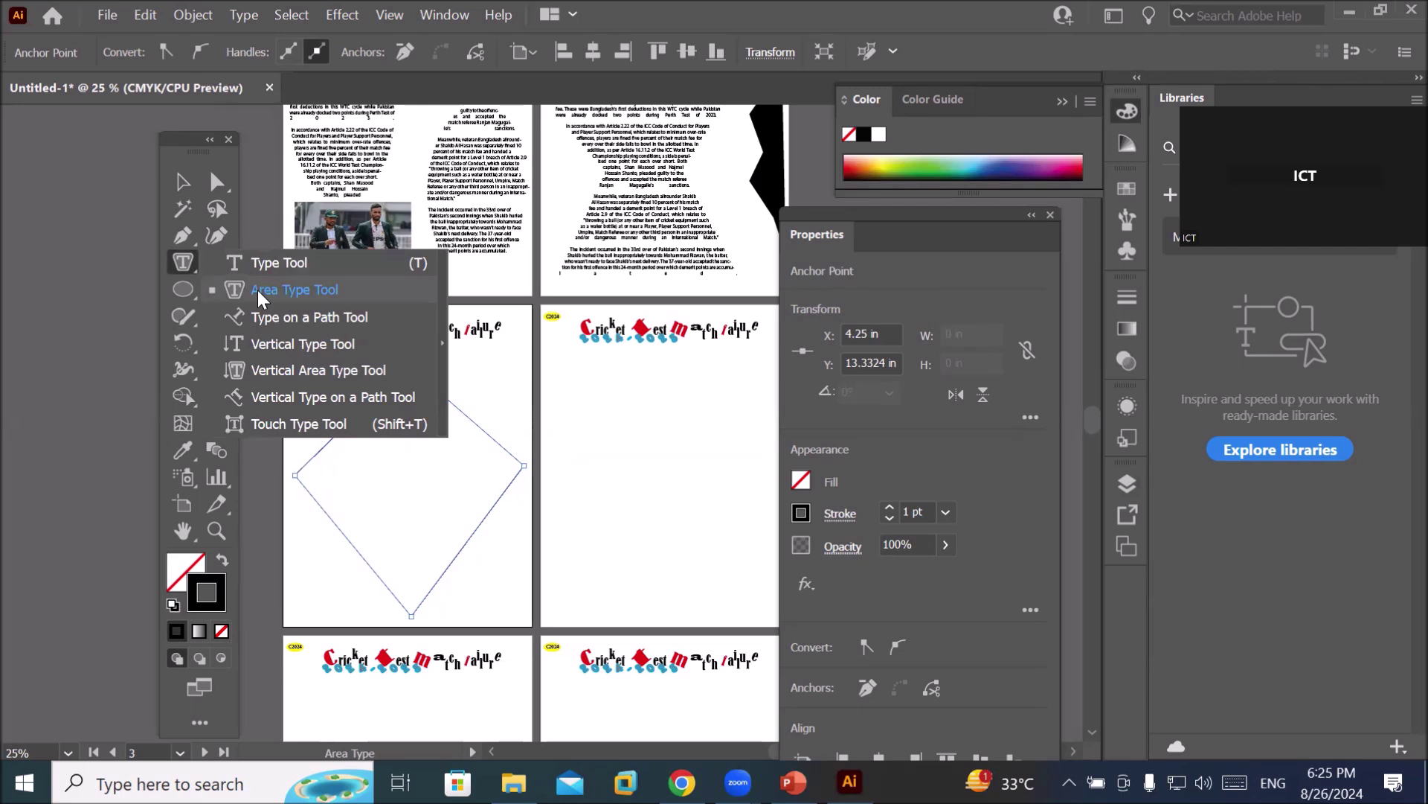
left_click(310, 373)
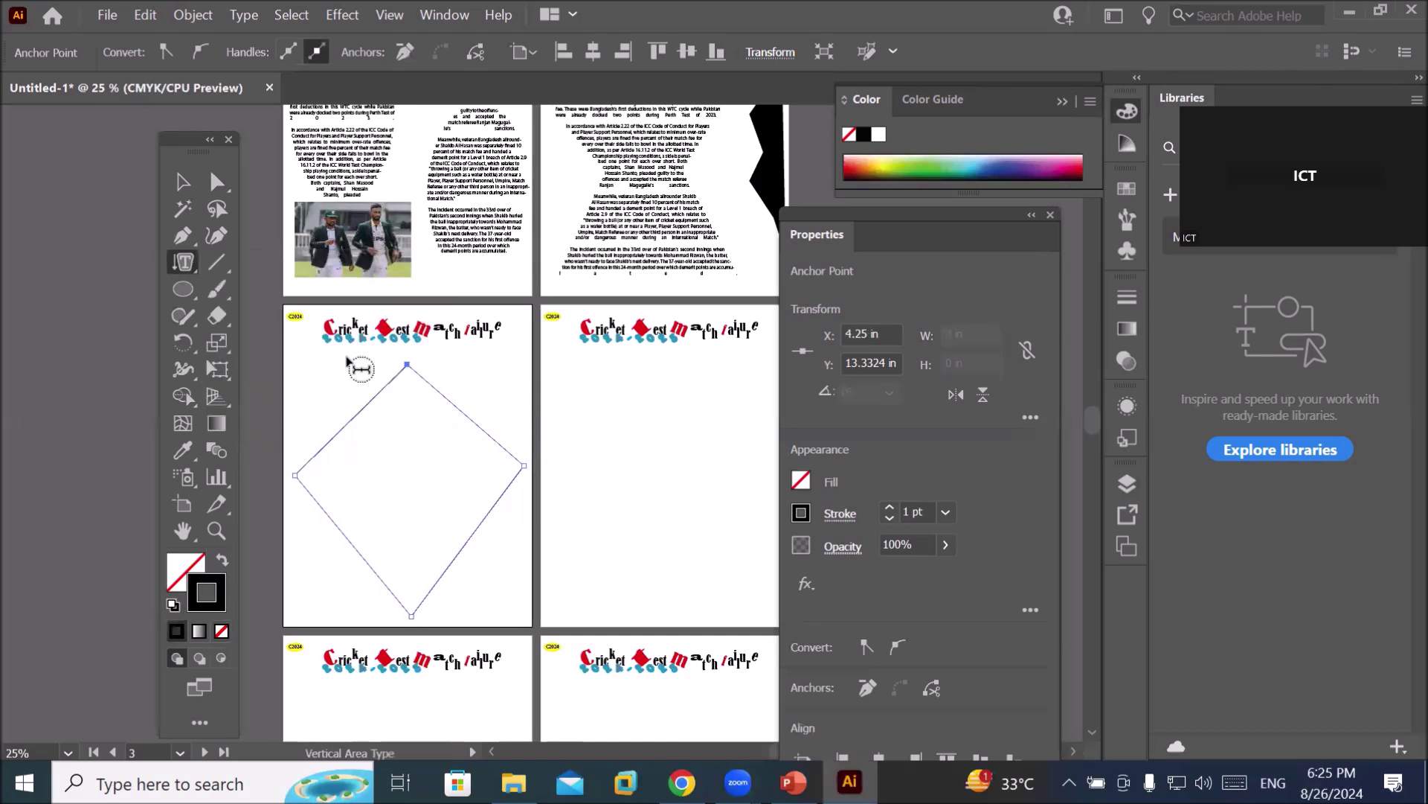
left_click(390, 386)
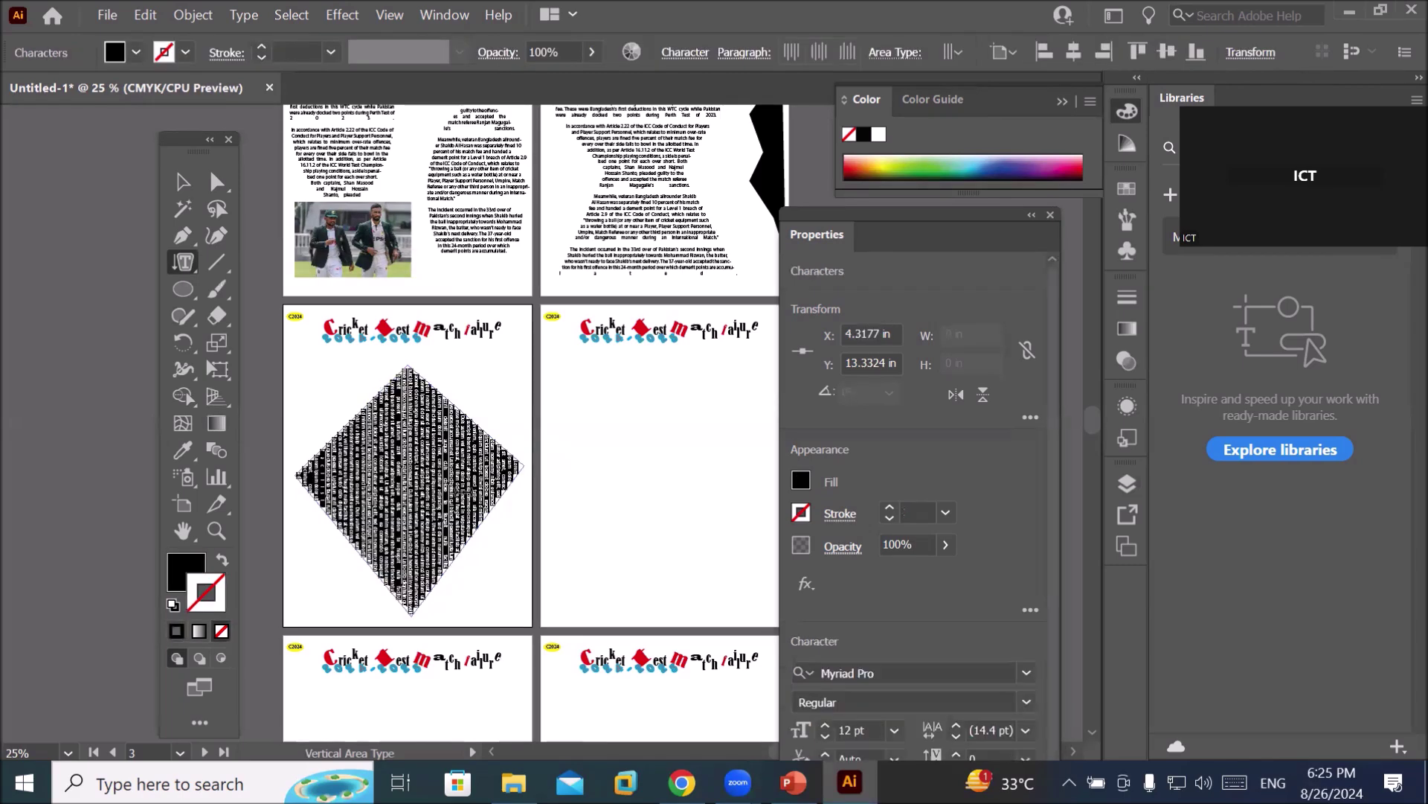
Replace the diamond's vertical placeholder text with the copied cricket article.
scroll(296, 480, "up", 3)
scroll(296, 480, "up", 3)
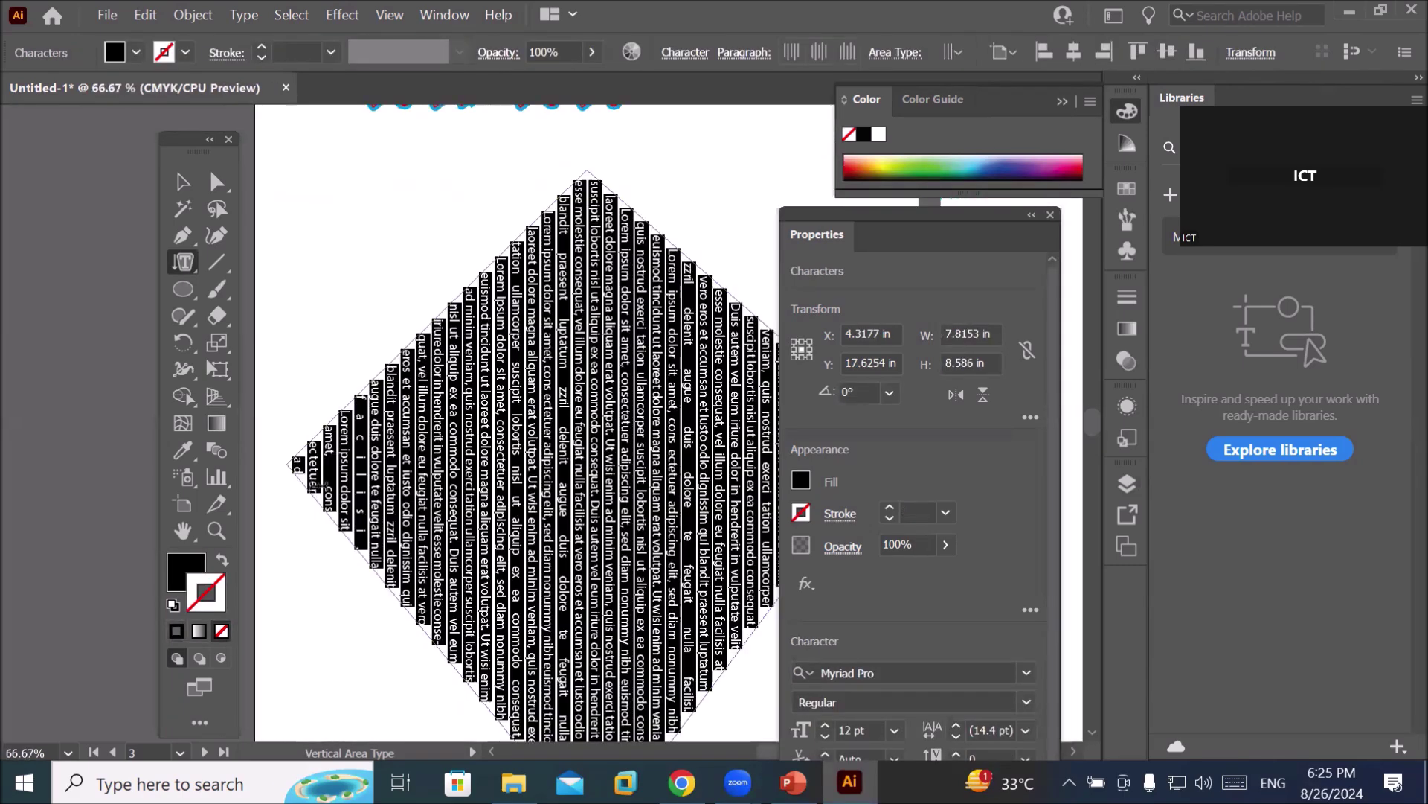
scroll(298, 482, "down", 2)
scroll(297, 482, "down", 4)
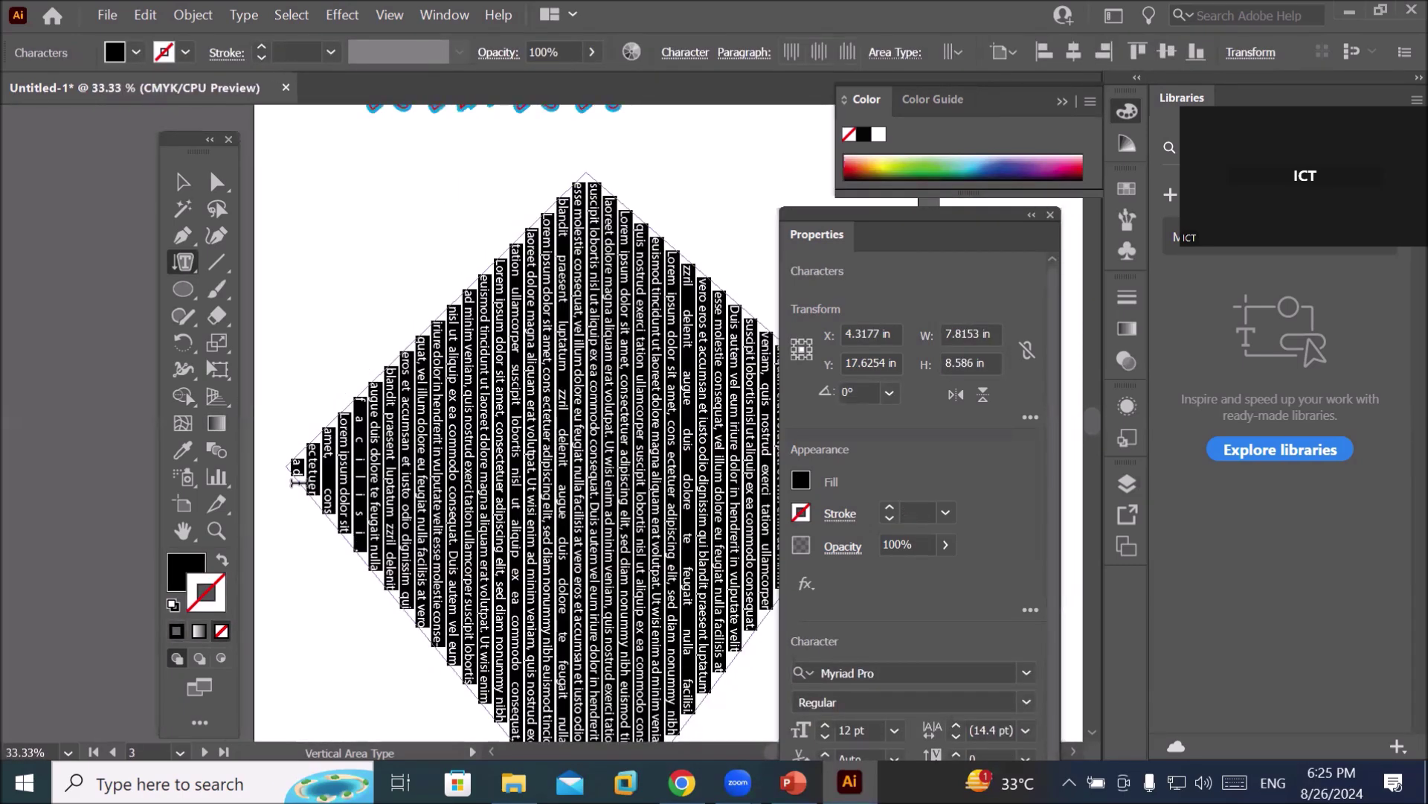
scroll(525, 467, "up", 6)
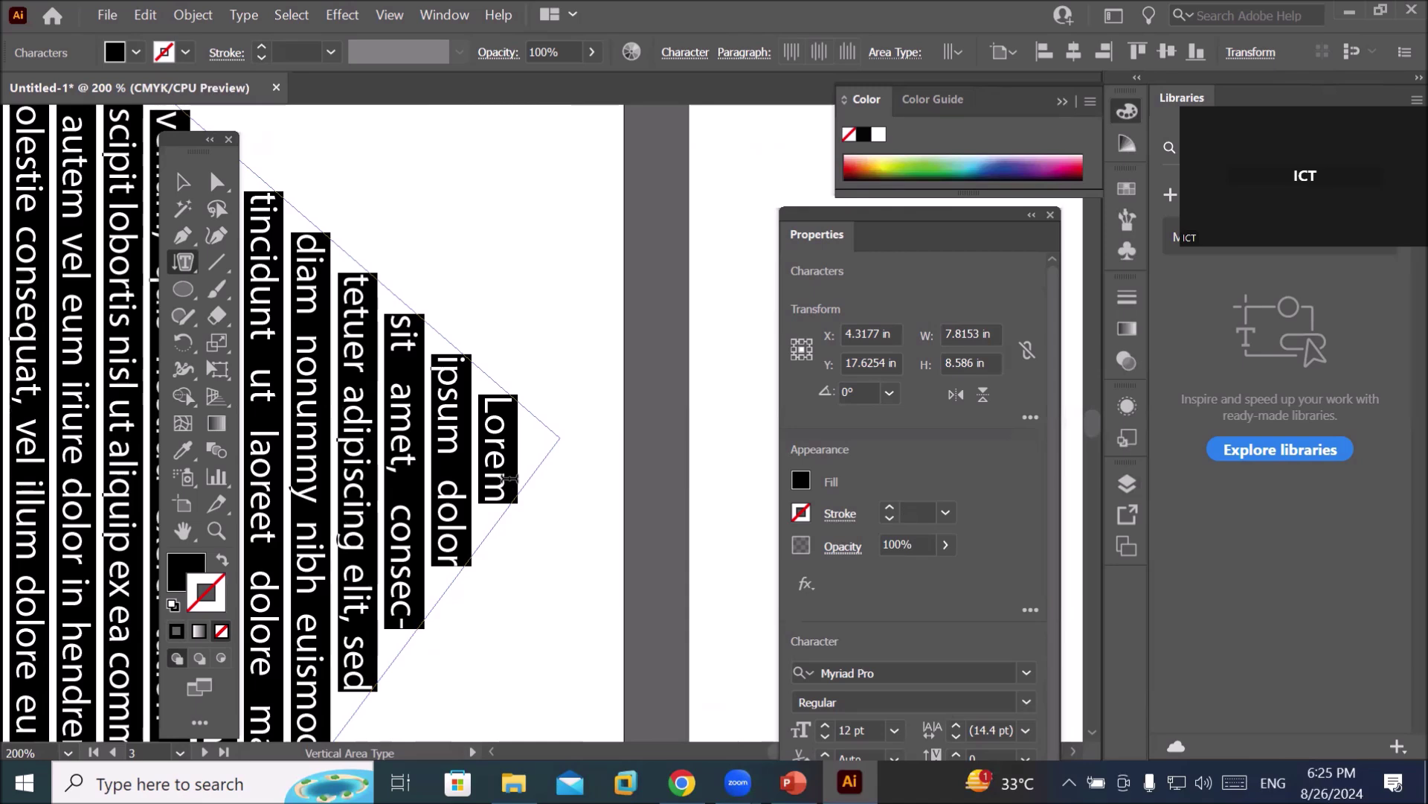
scroll(510, 477, "down", 3)
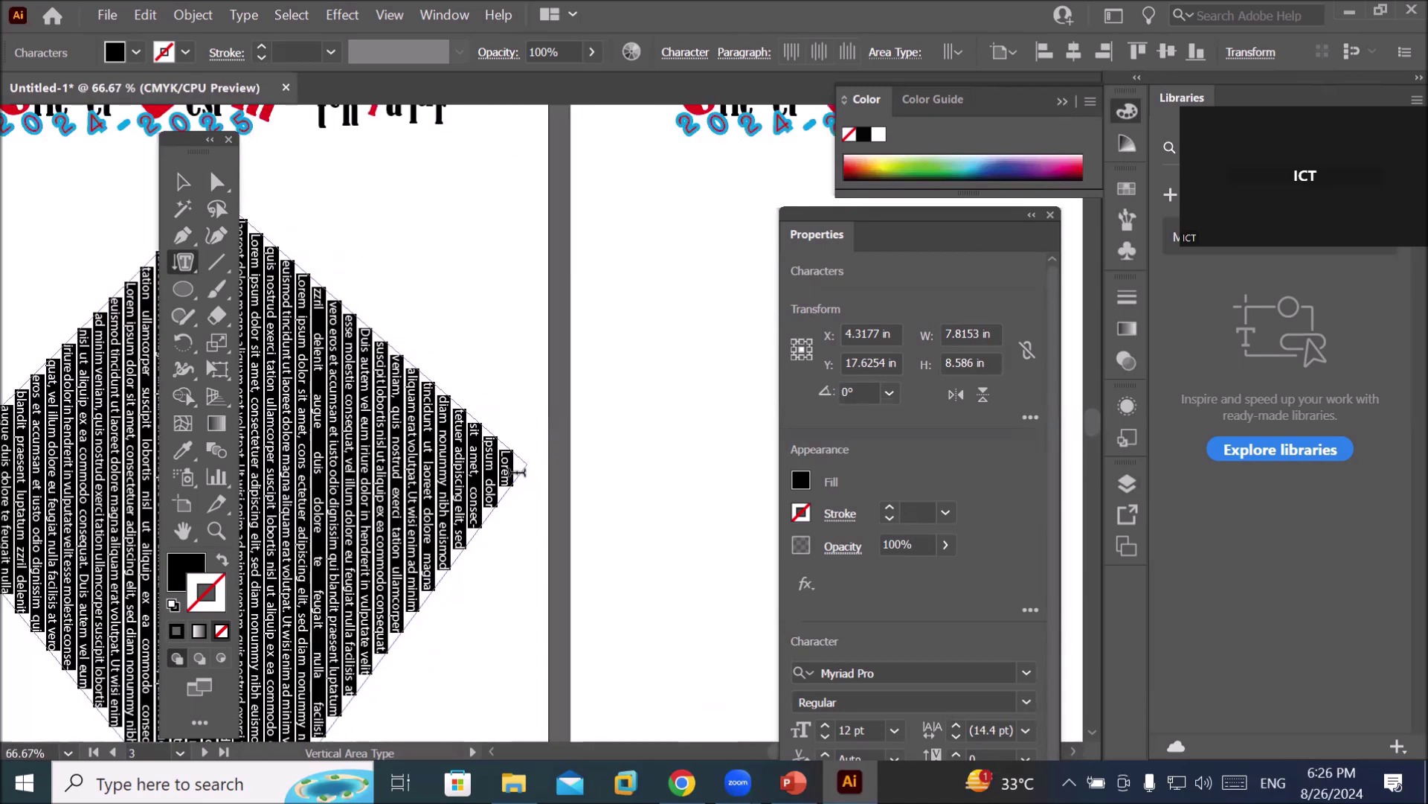
left_click(145, 16)
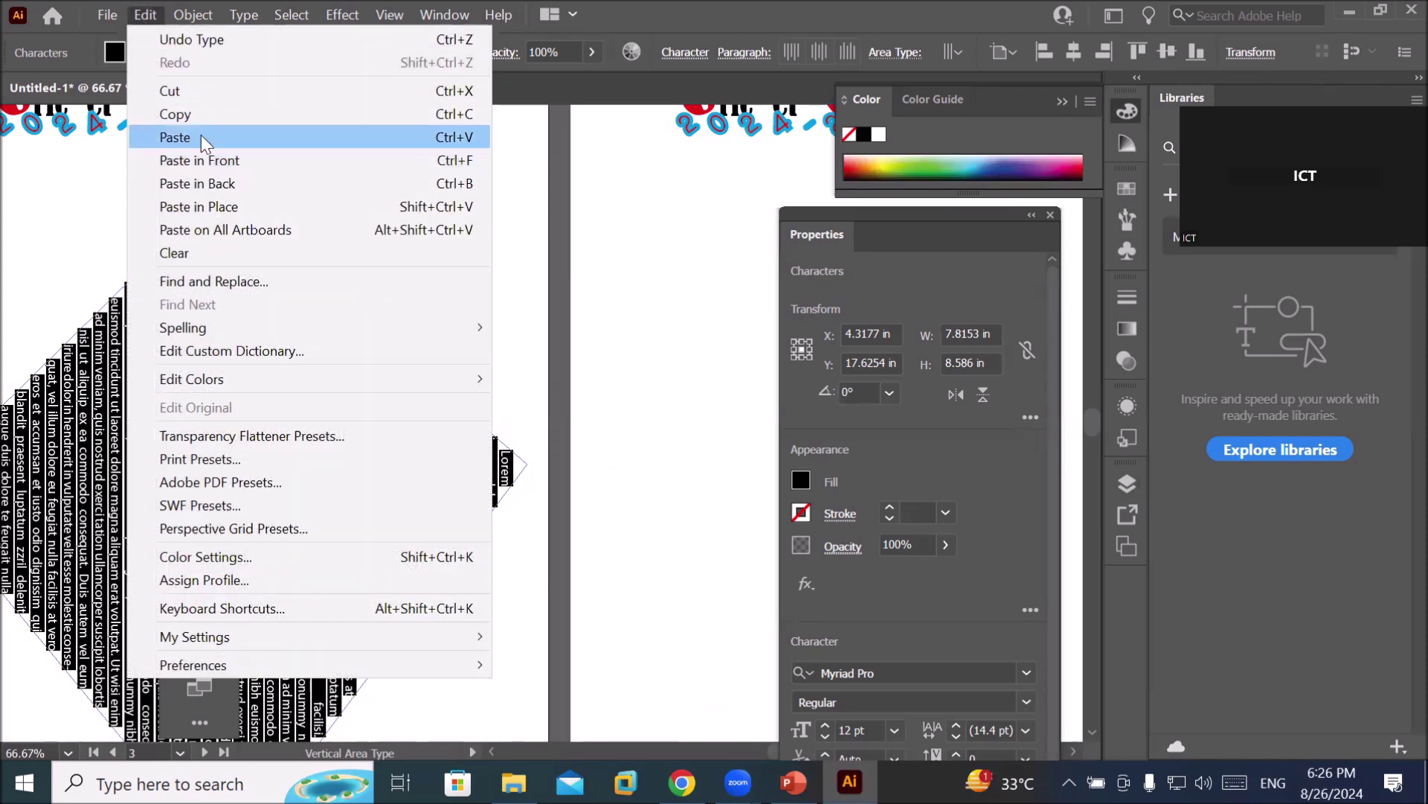
left_click(201, 136)
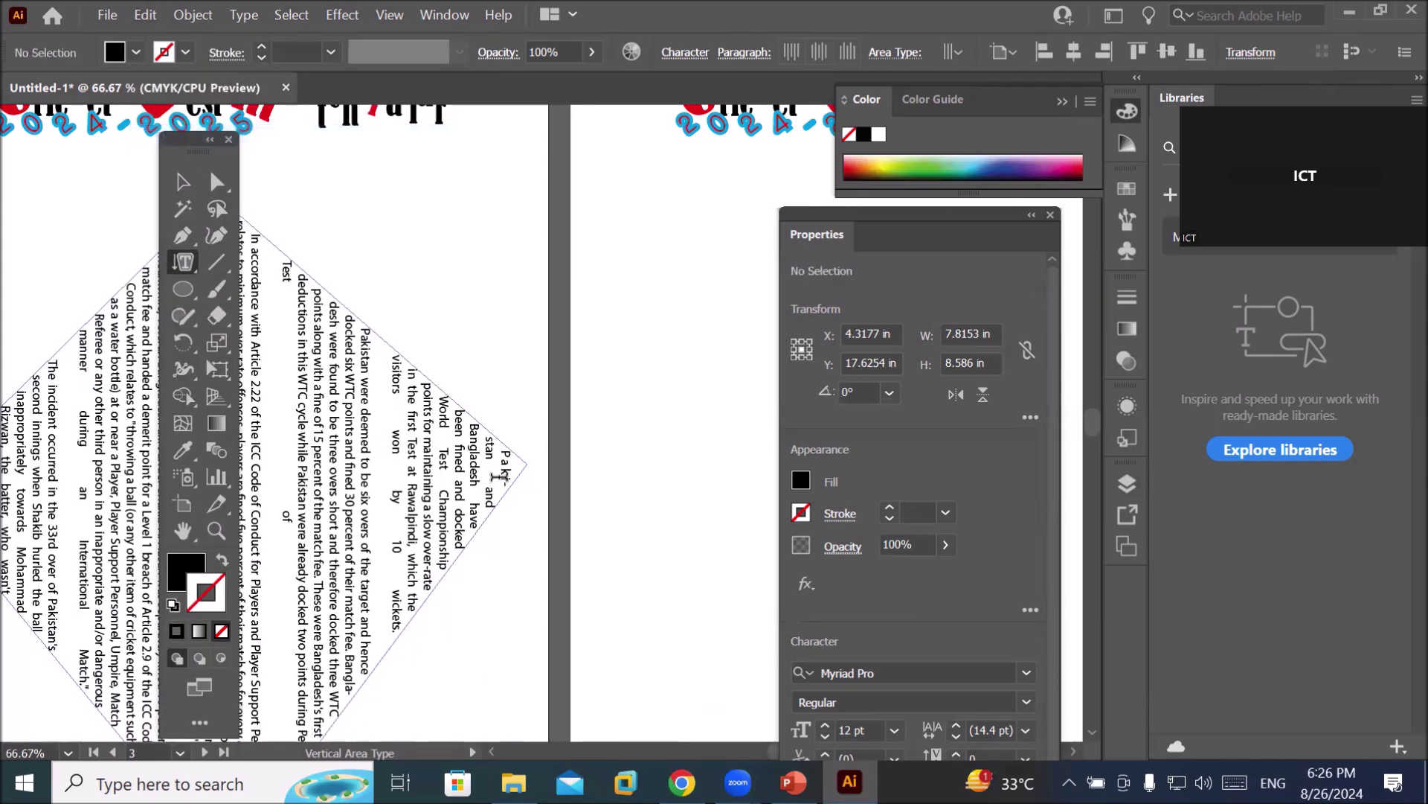
scroll(504, 506, "down", 6)
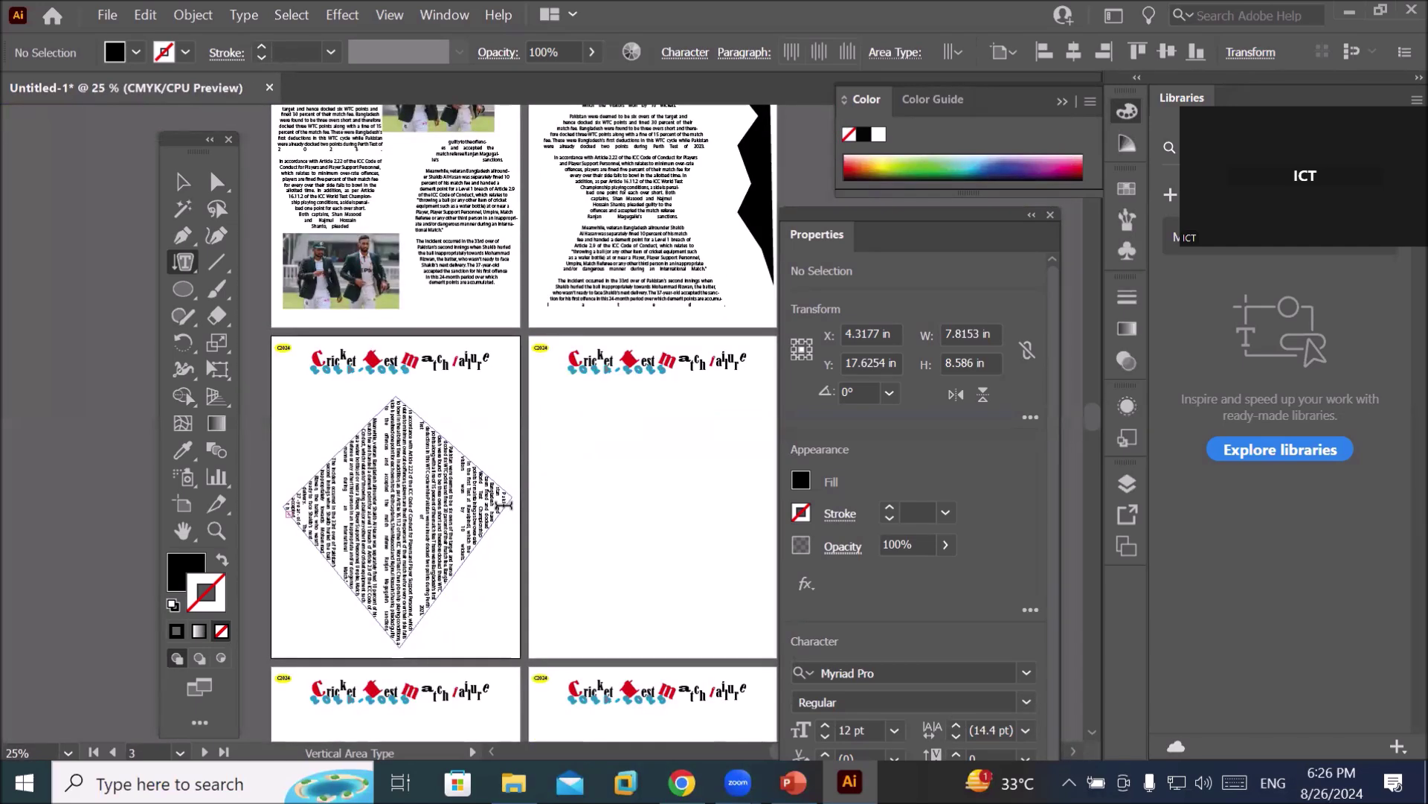
Rotate the diamond text area on the third artboard freehand in two turns, to about 87° and on to about 185°.
left_click(182, 183)
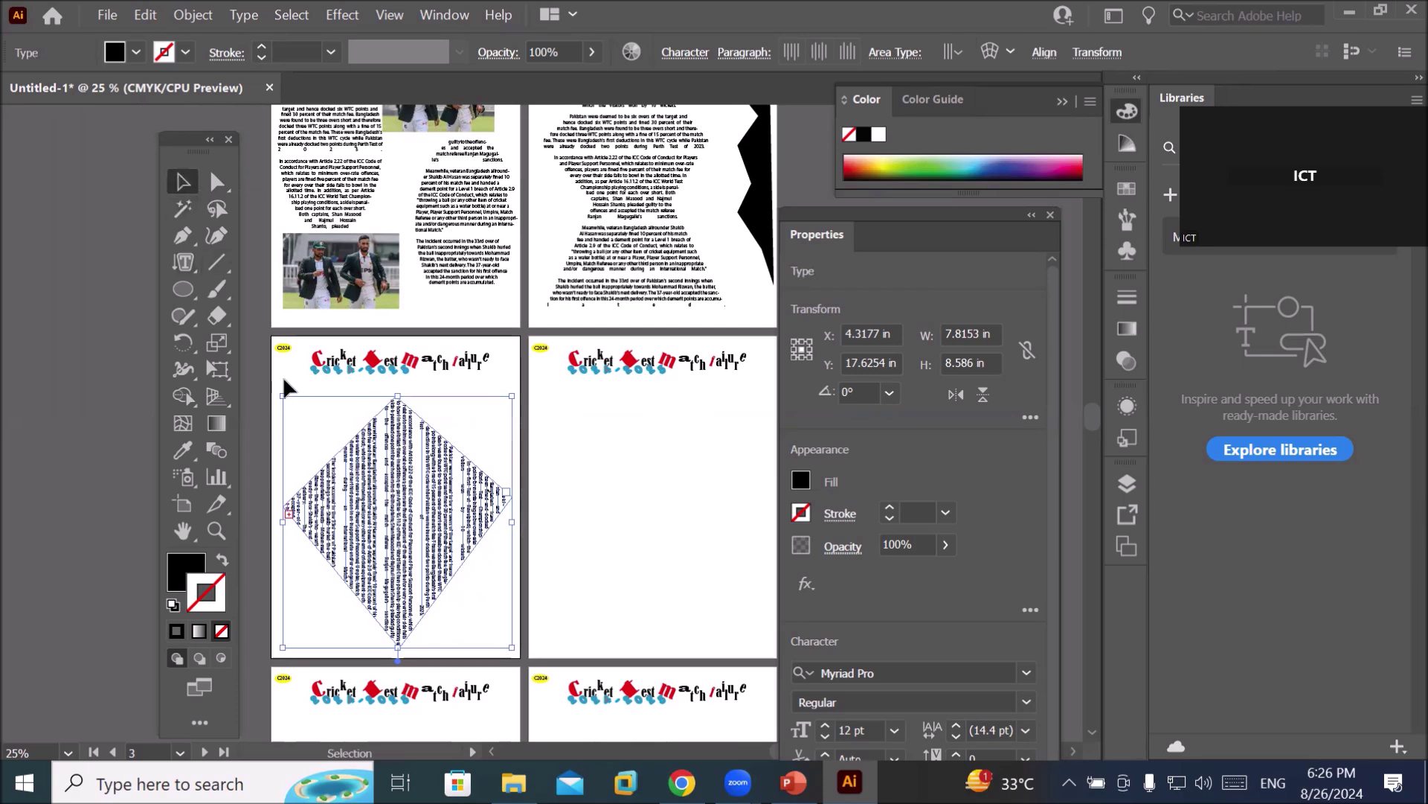
left_click_drag(288, 388, 290, 601)
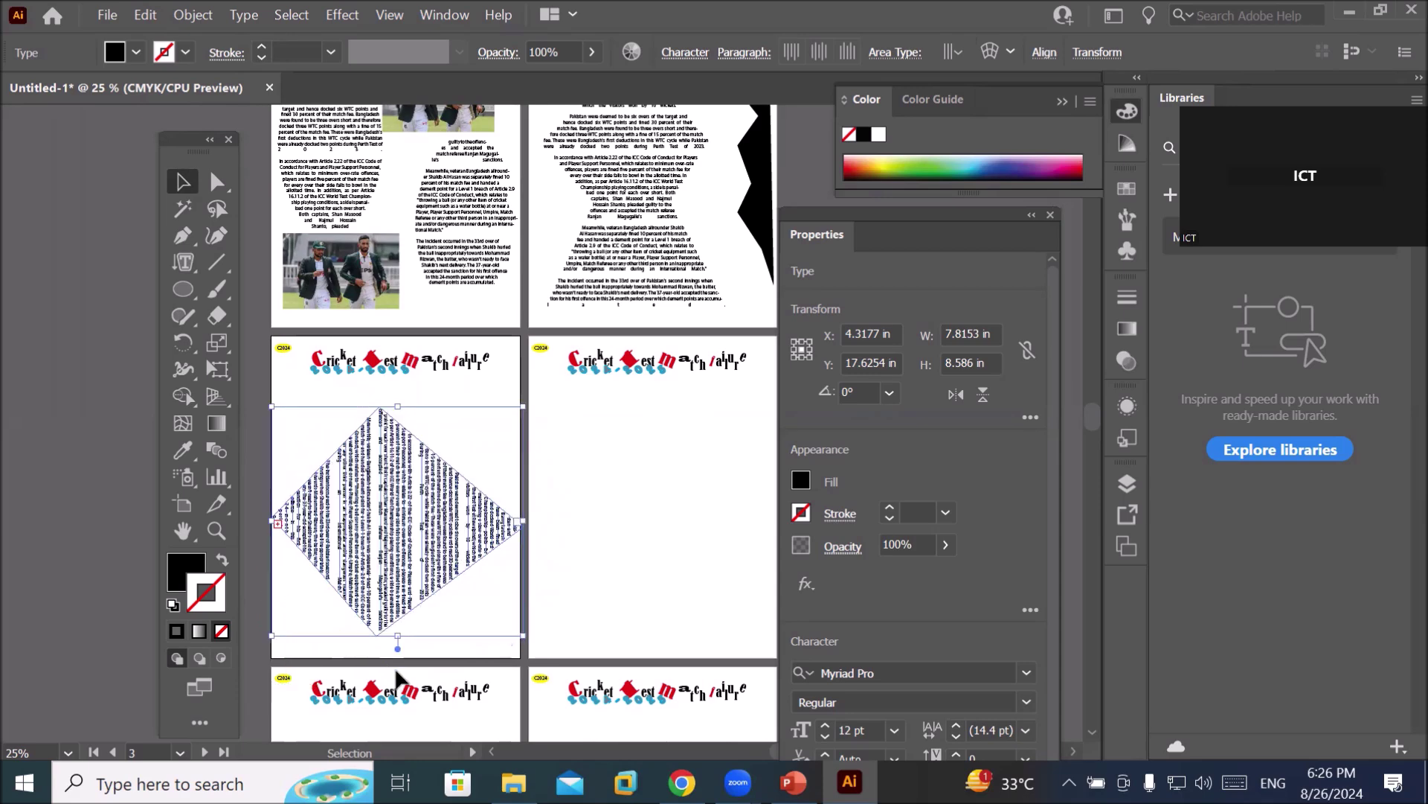
scroll(362, 444, "up", 3)
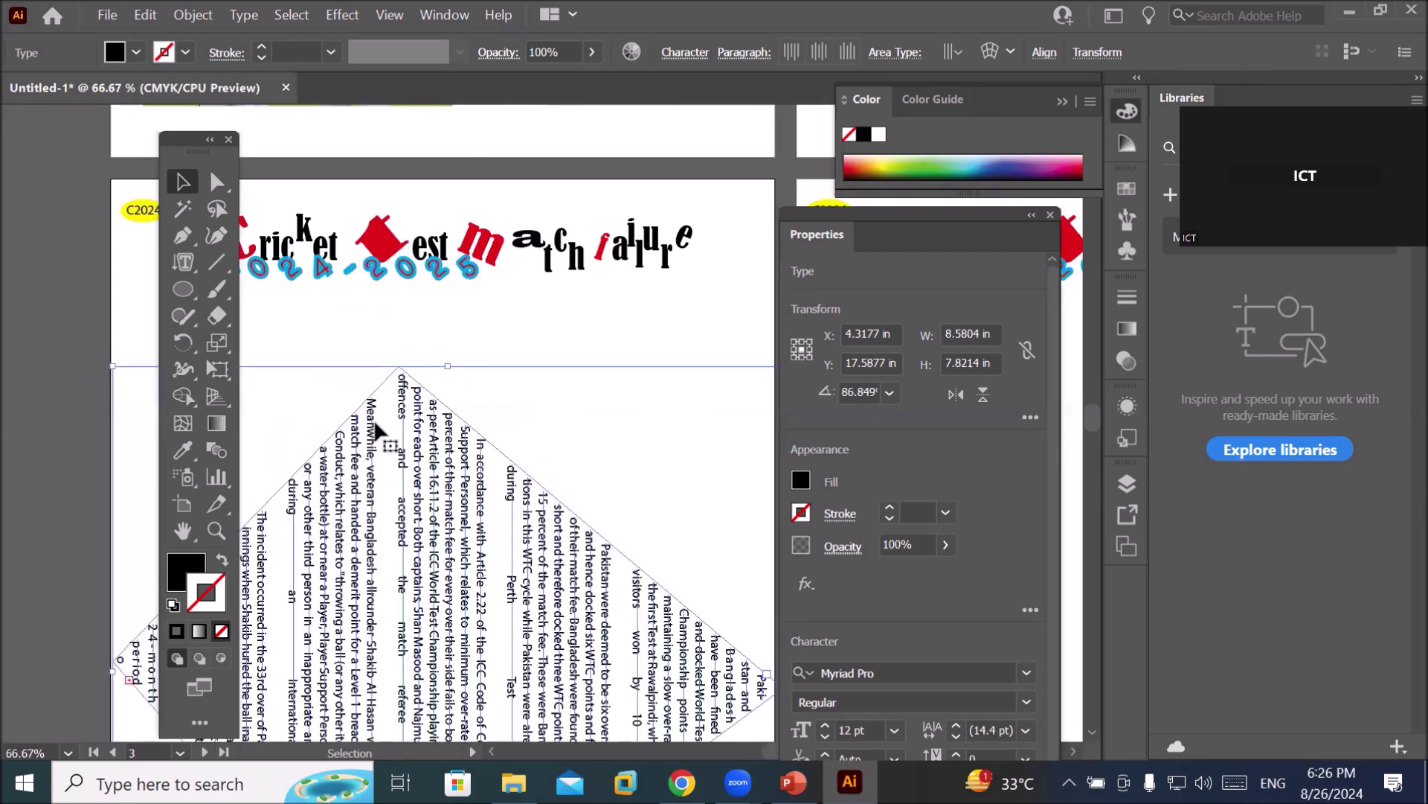
scroll(373, 427, "down", 1)
scroll(292, 483, "up", 2)
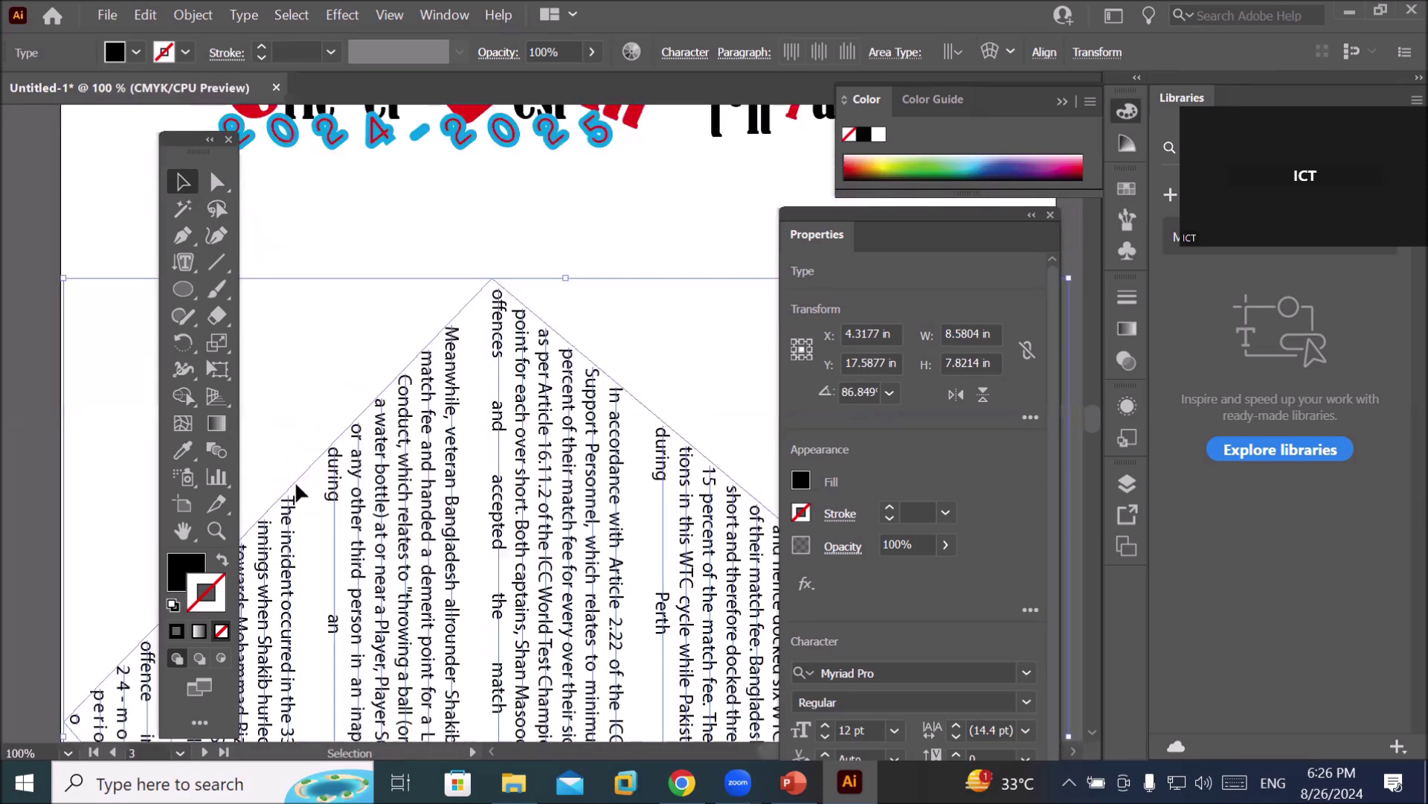
scroll(412, 476, "down", 1)
scroll(414, 484, "down", 1)
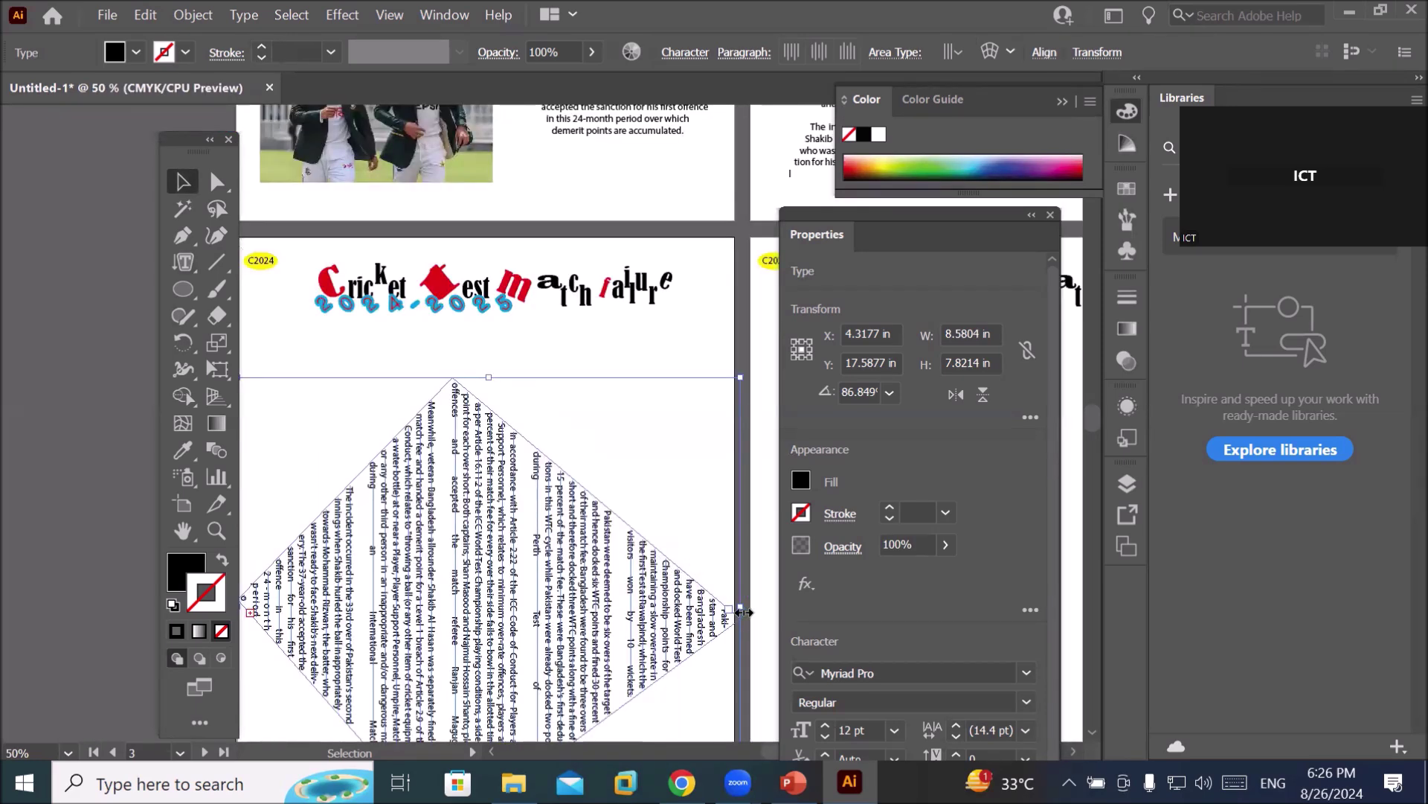
left_click_drag(746, 597, 455, 397)
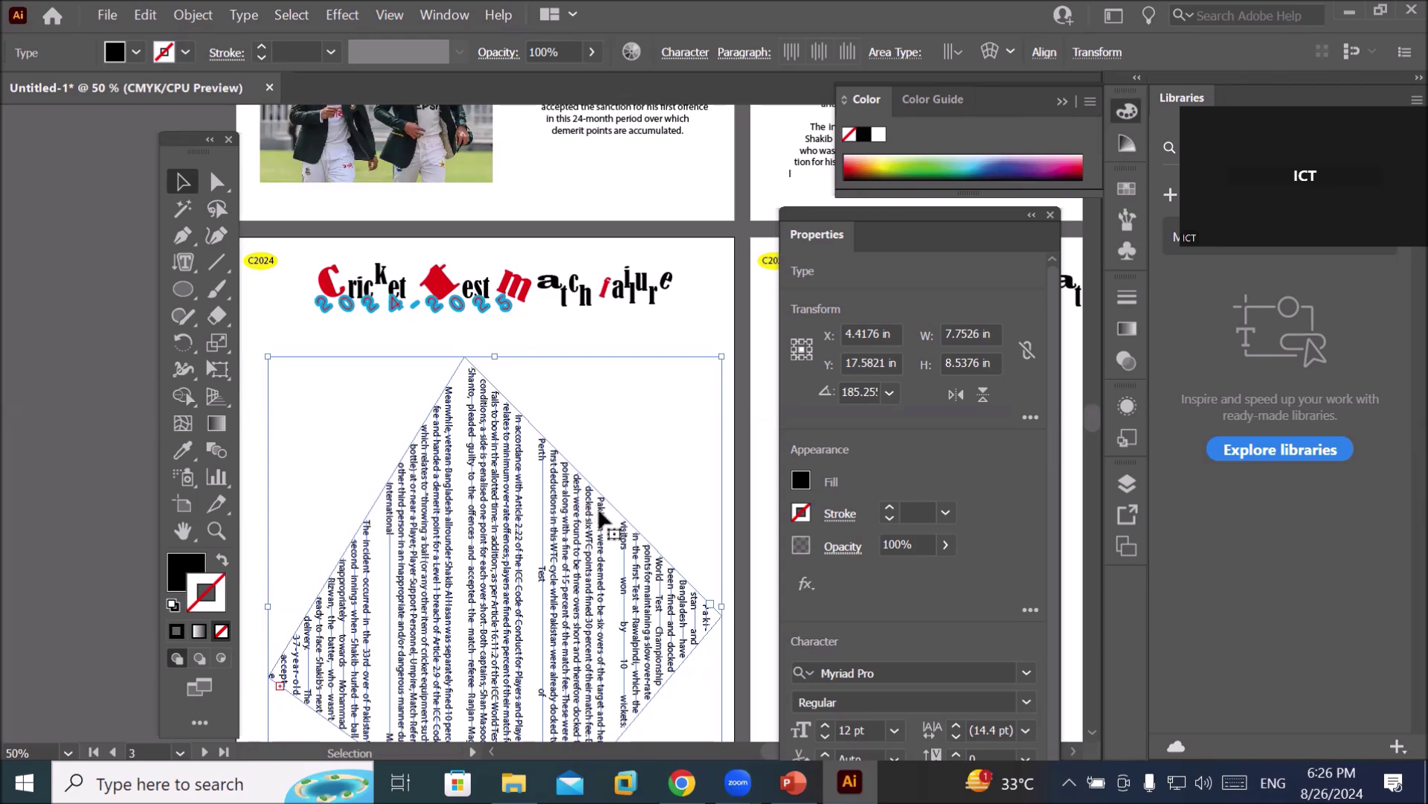
scroll(599, 511, "down", 3)
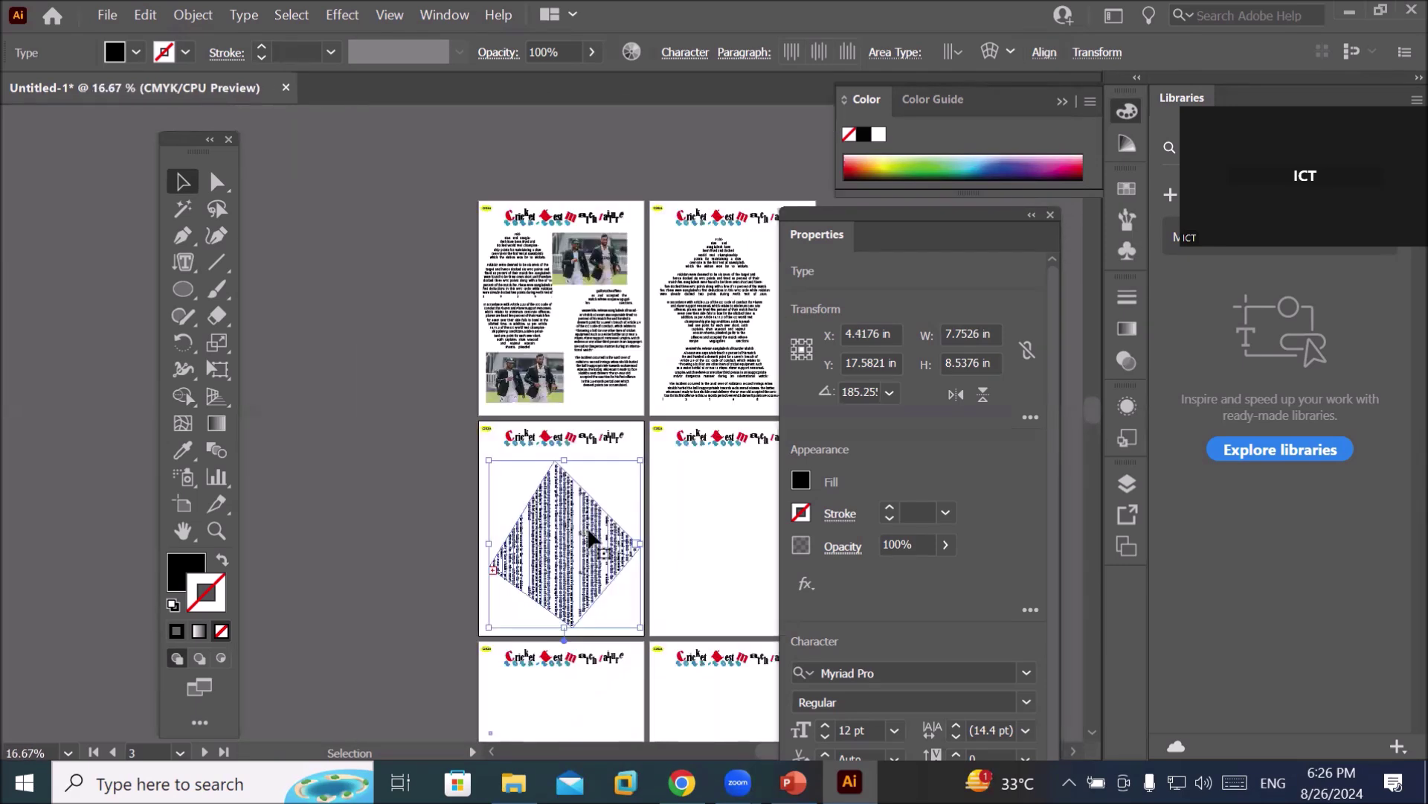
Set the character rotation of the word "ICC" before "Code of Conduct" in the star-shaped article to 30°.
left_click(183, 262)
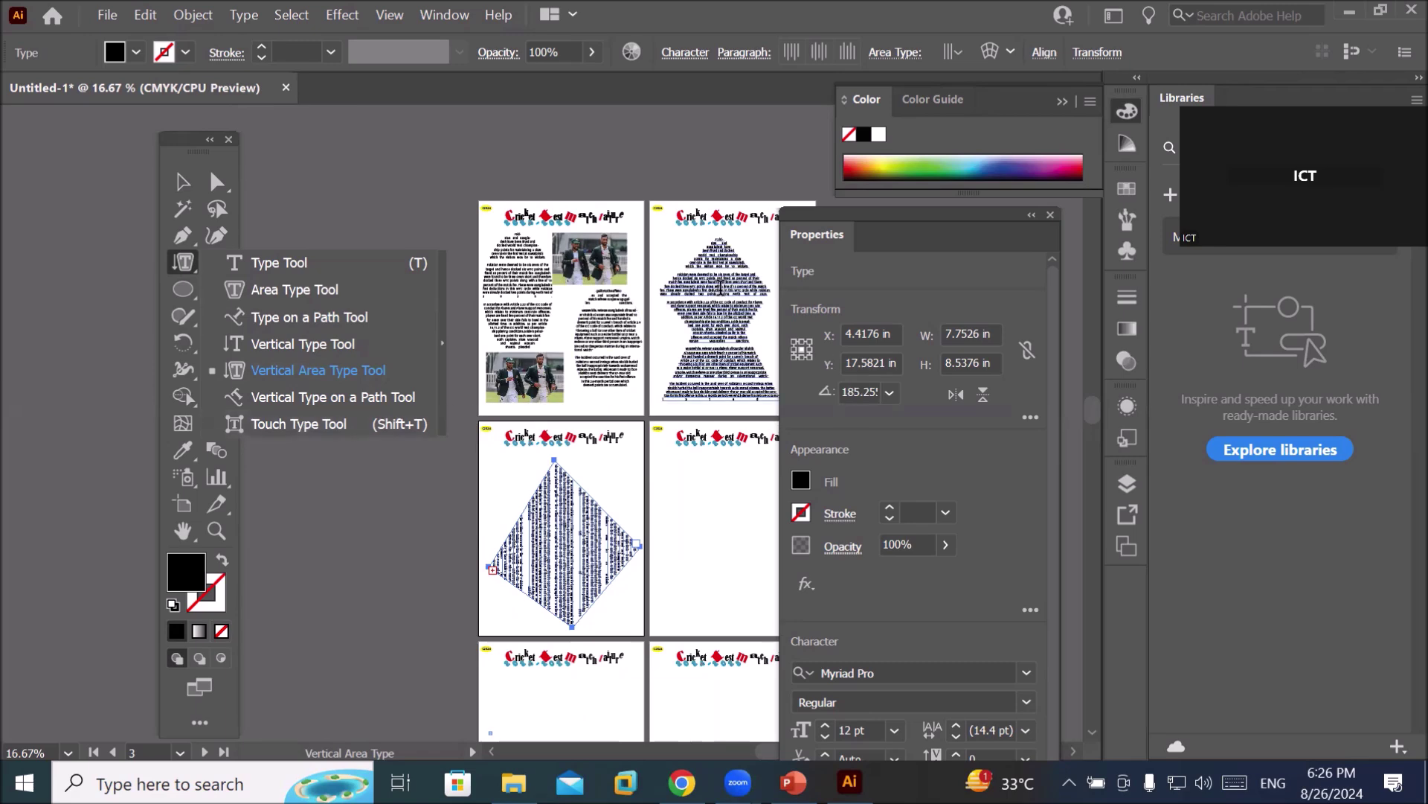
scroll(738, 273, "up", 2)
scroll(738, 273, "up", 2)
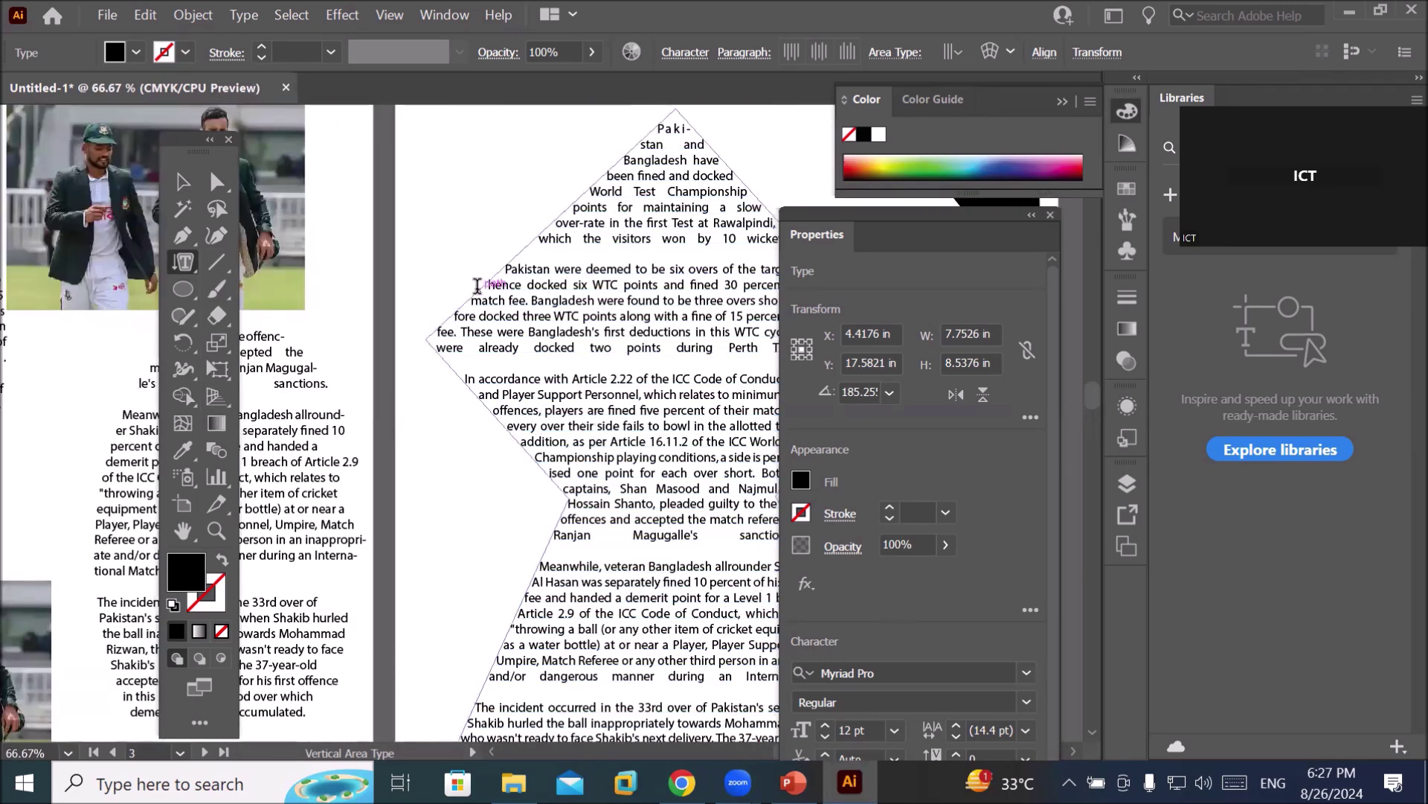
left_click(181, 183)
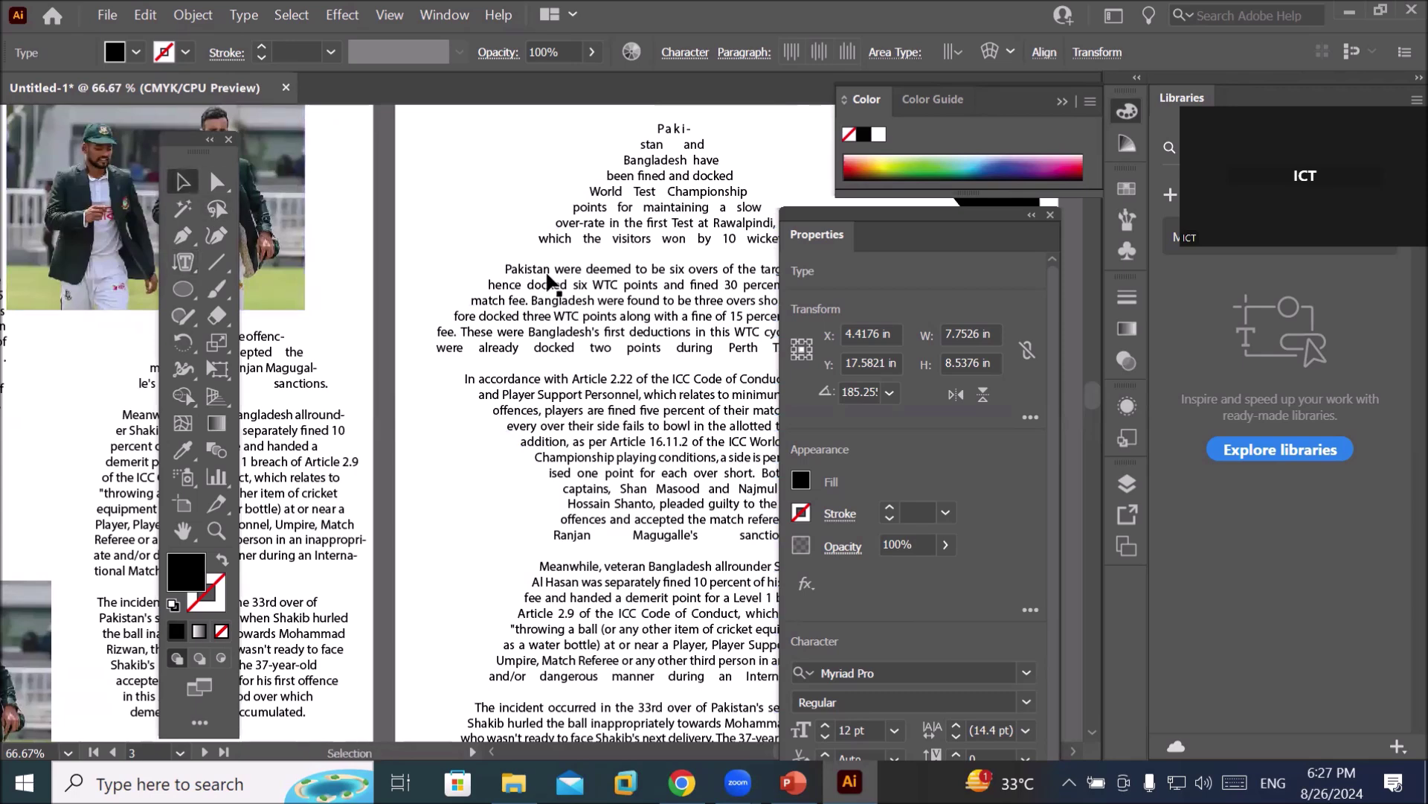
key("space")
left_click_drag(607, 340, 422, 317)
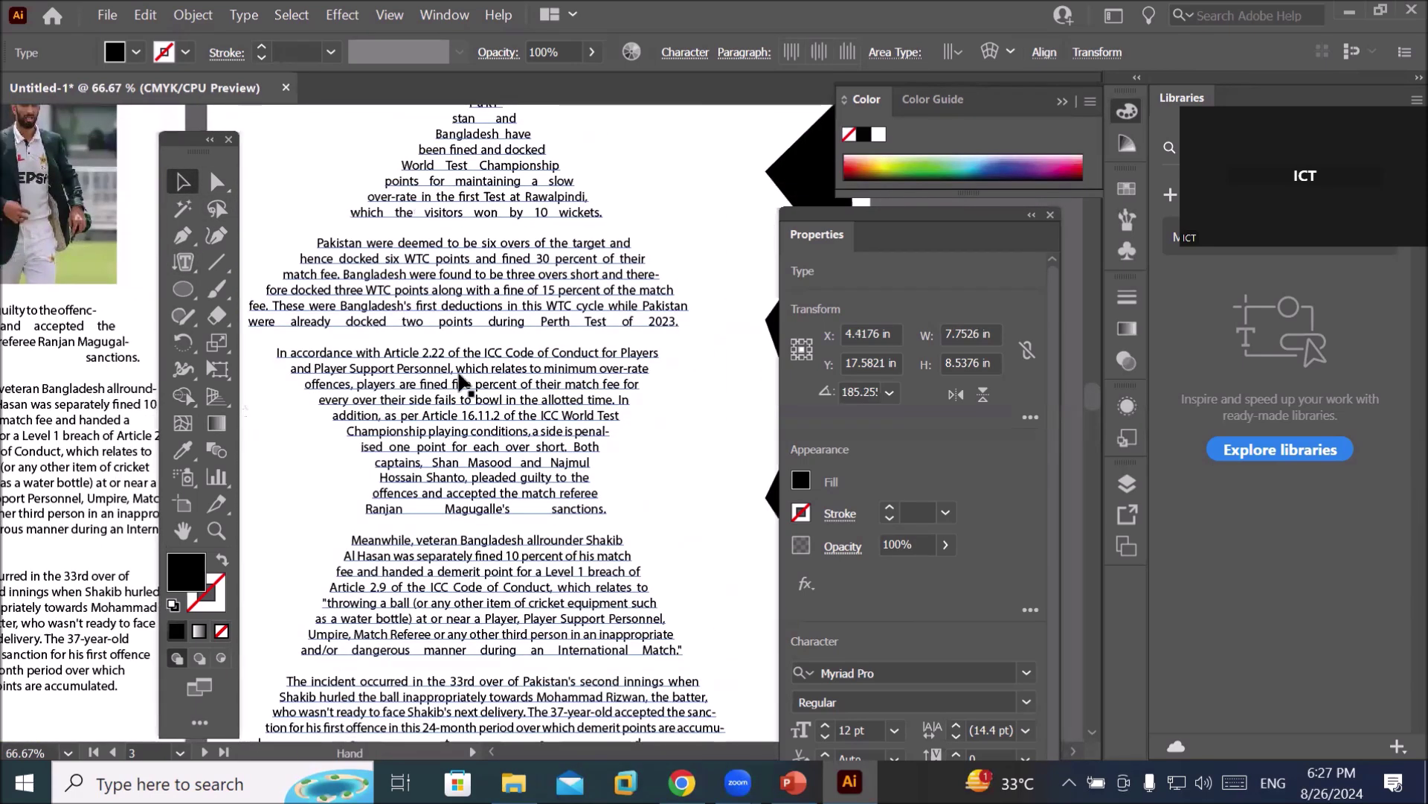
scroll(488, 413, "up", 3)
scroll(498, 378, "up", 2)
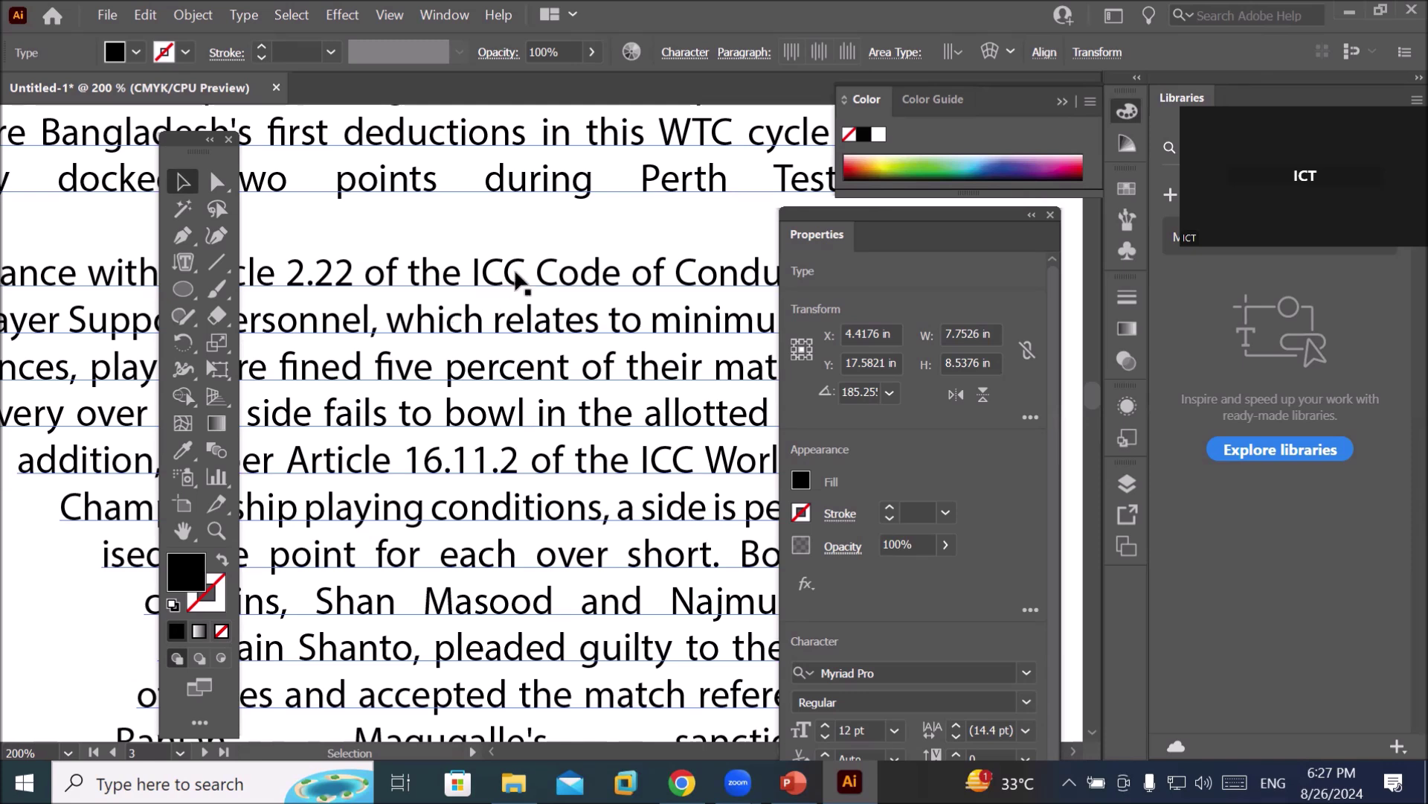
left_click(193, 269)
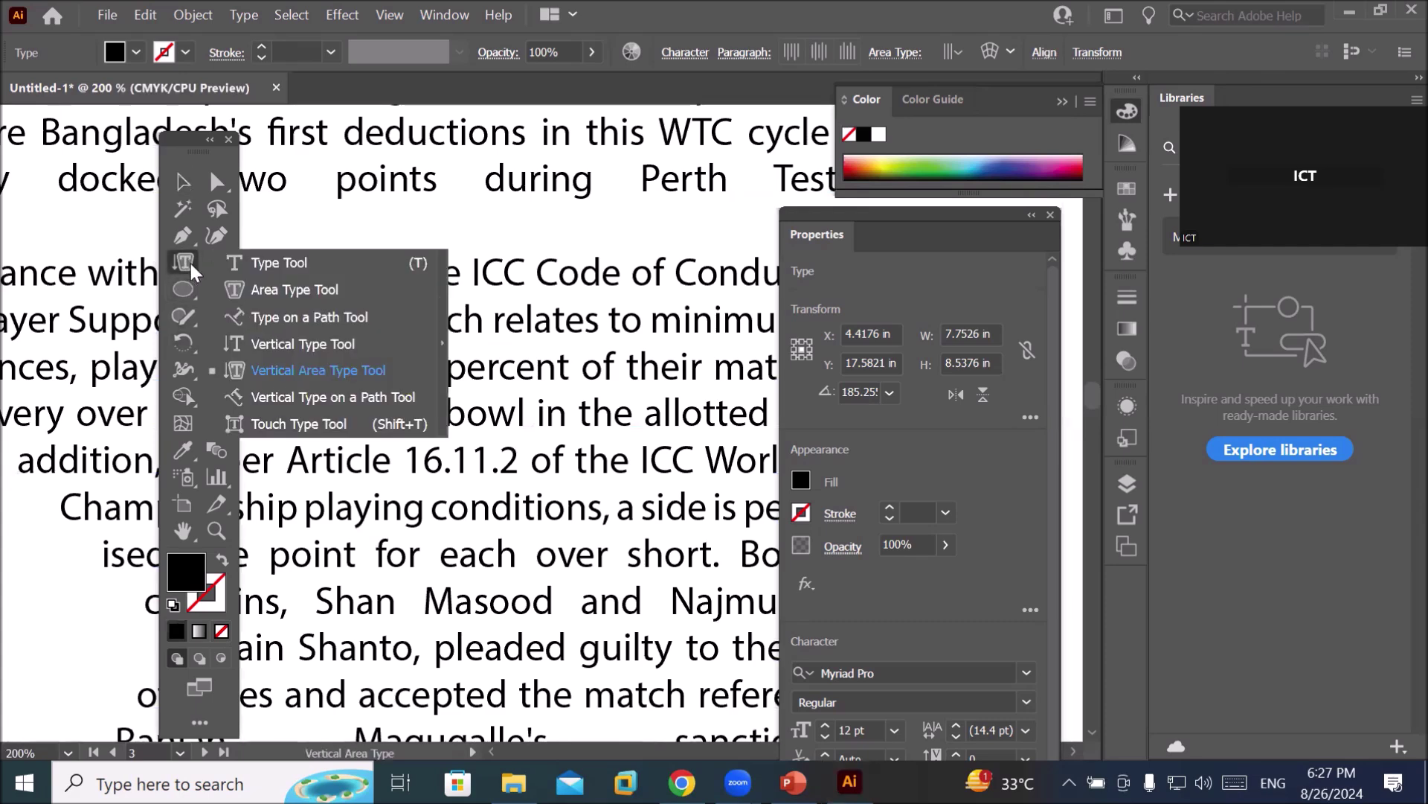
left_click(275, 262)
left_click_drag(527, 269, 474, 270)
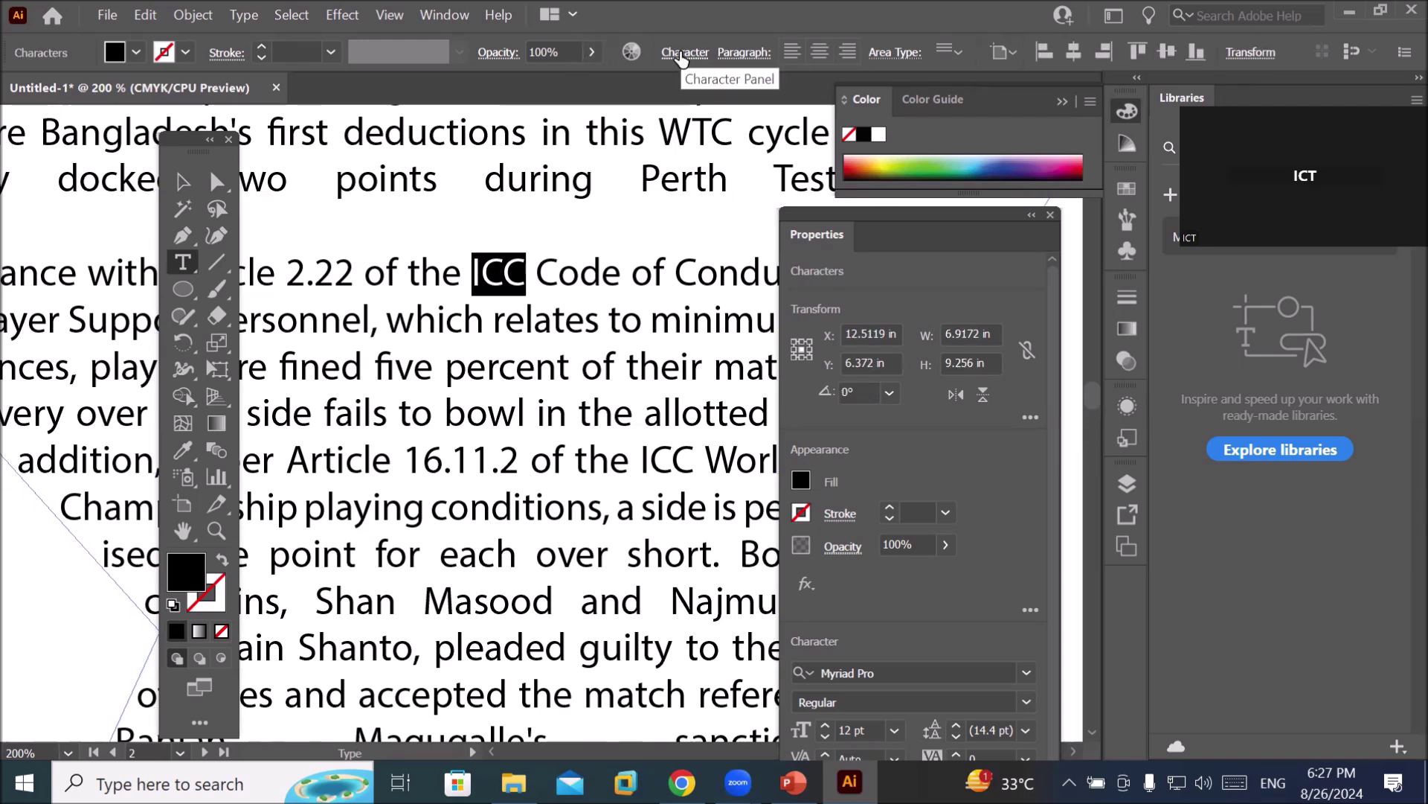
left_click(683, 54)
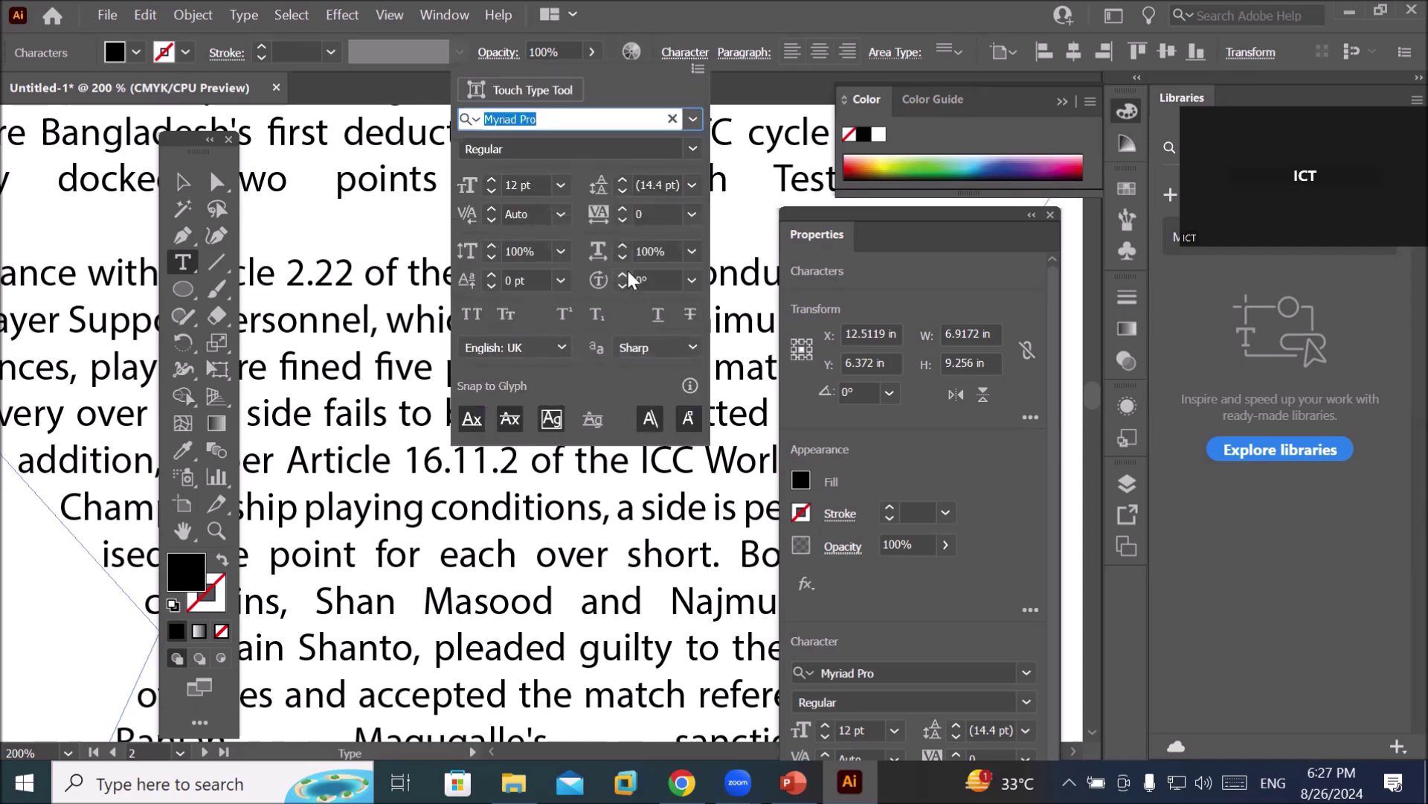
left_click(691, 281)
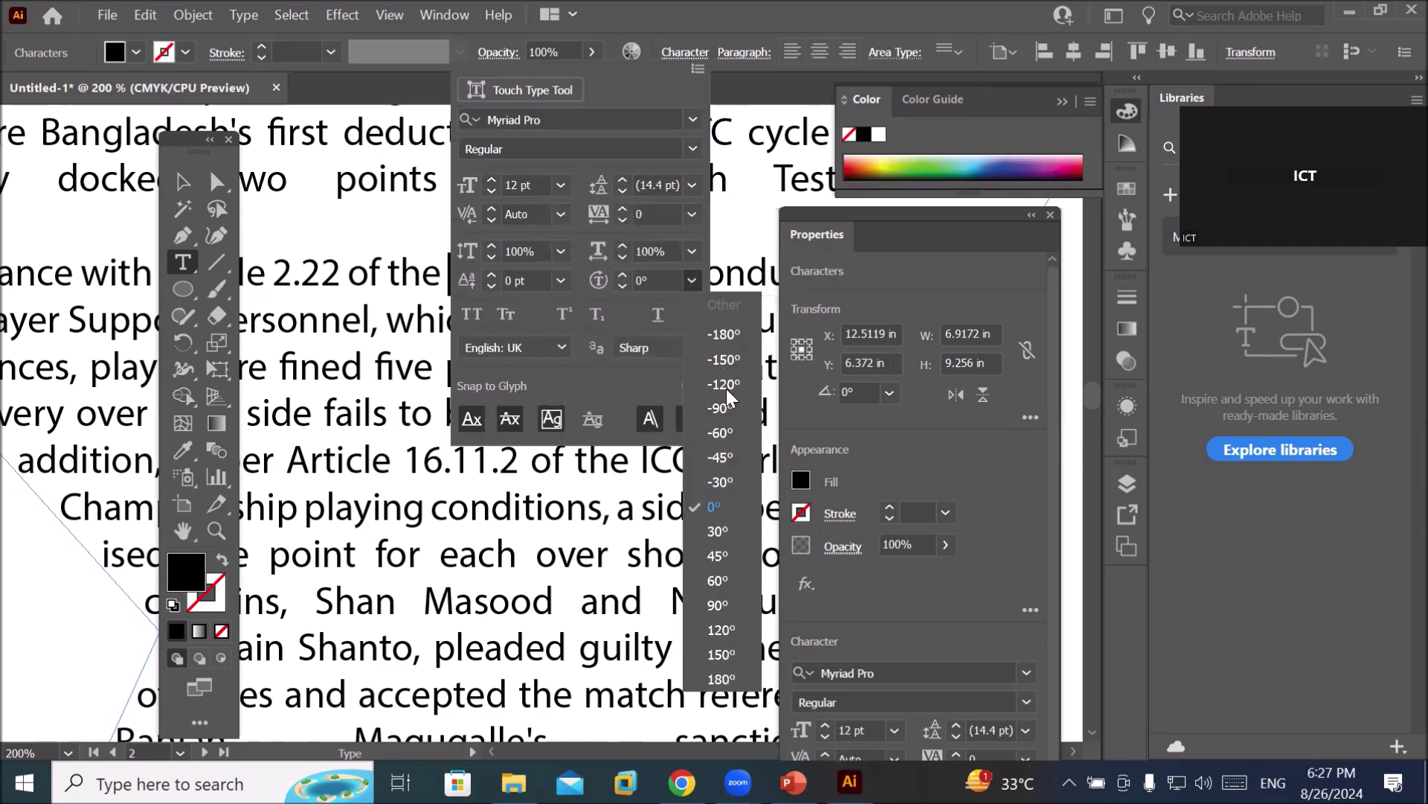
left_click(717, 529)
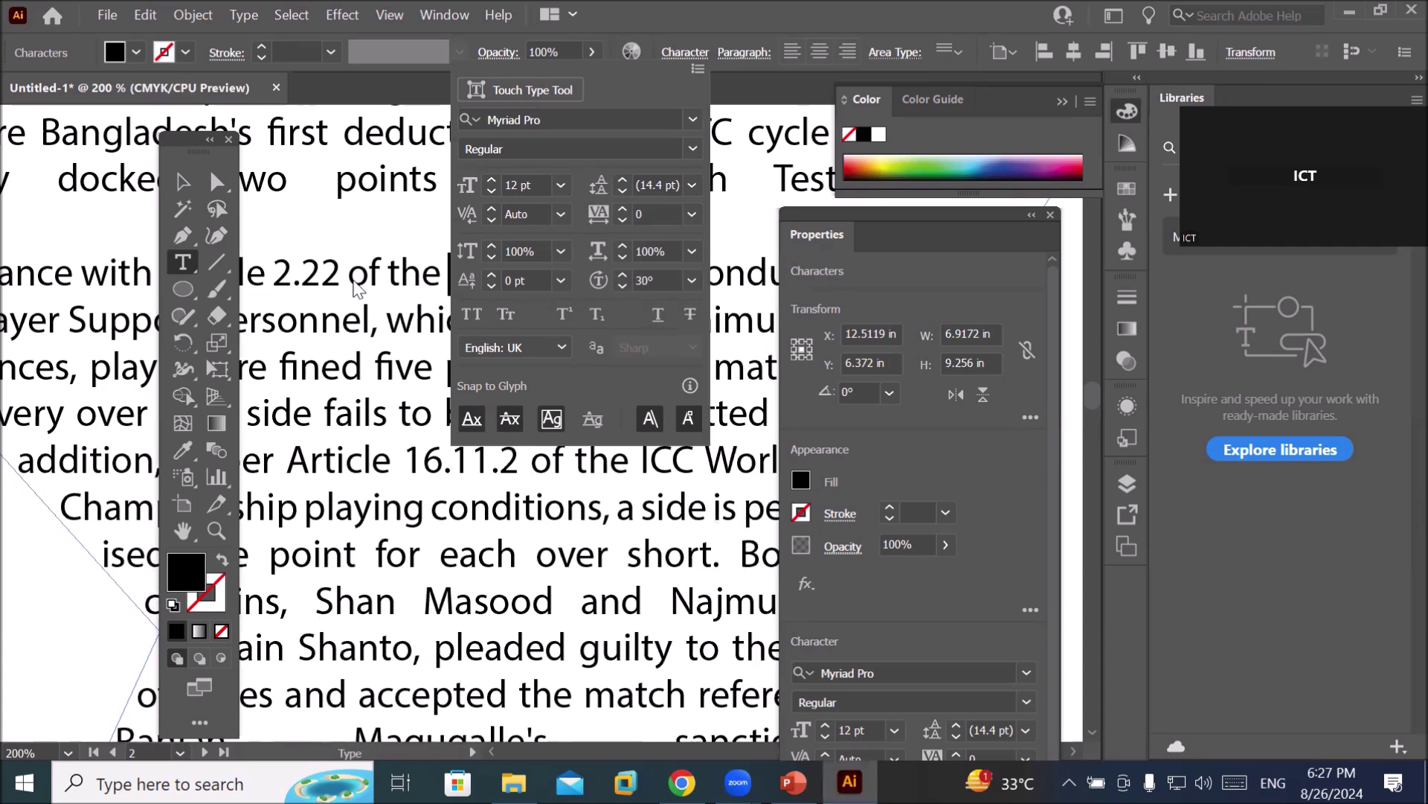
left_click(355, 285)
left_click(544, 383)
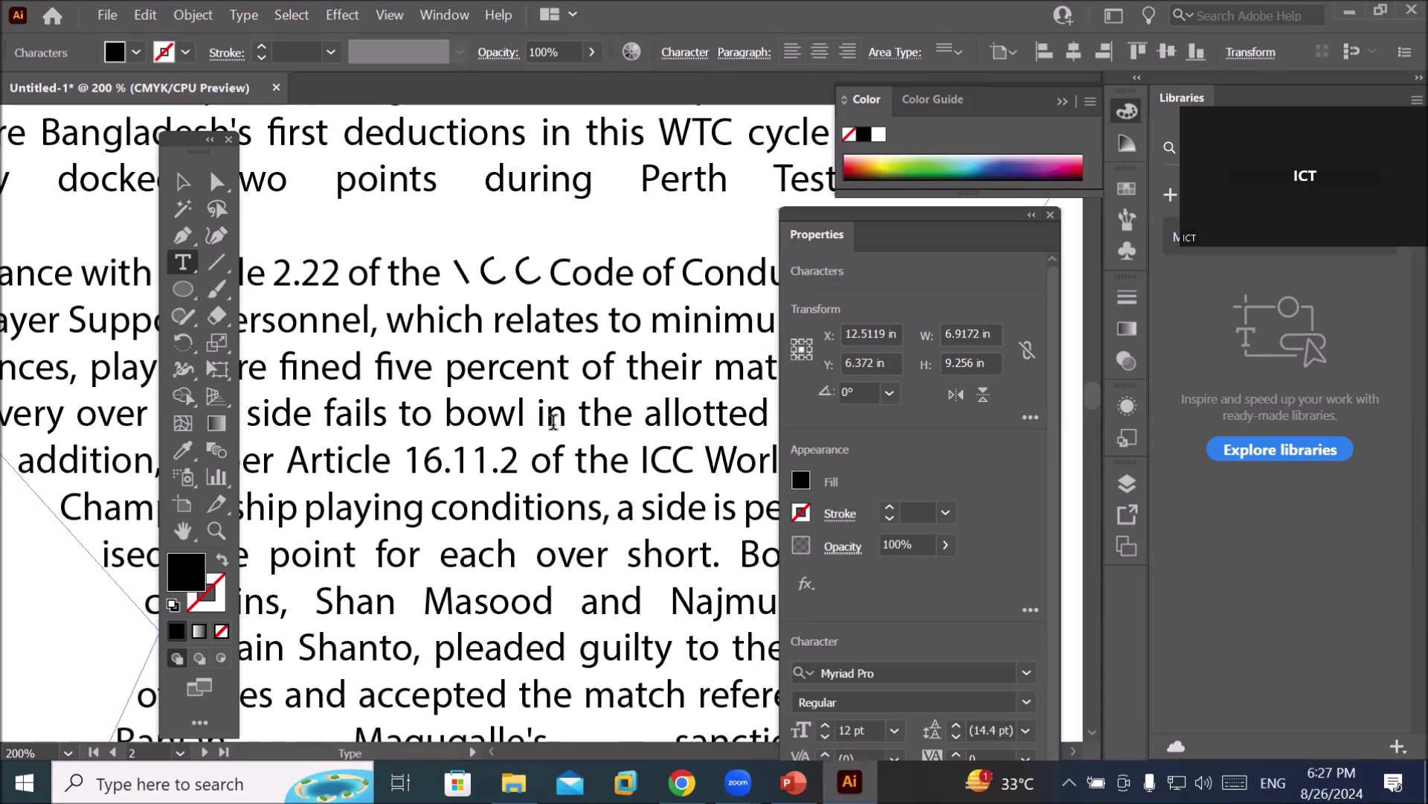
Tilt the letters W, T and C of "WTC" before "cycle while Pakistan" one by one counterclockwise with the Touch Type tool.
scroll(554, 347, "down", 1, "alt")
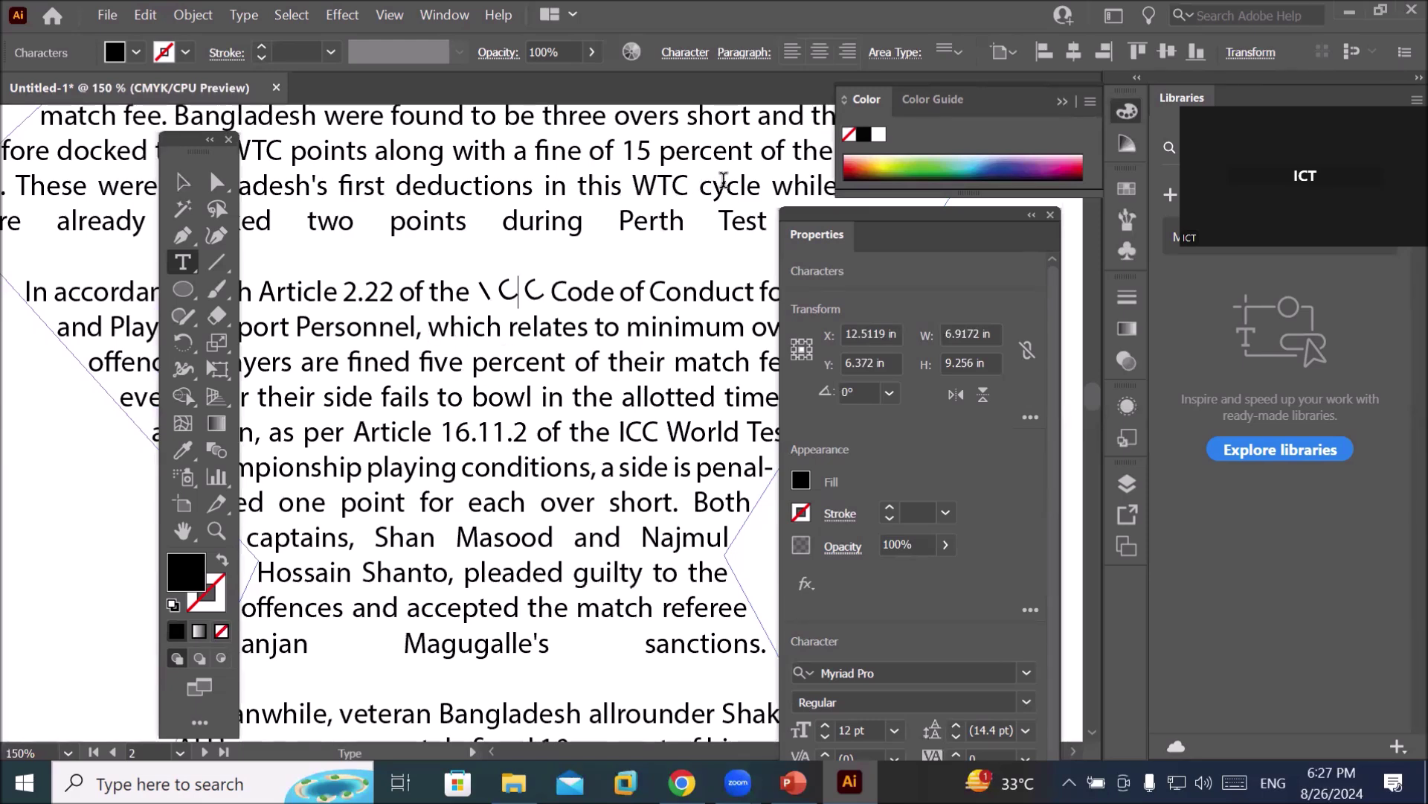
scroll(756, 181, "up", 2)
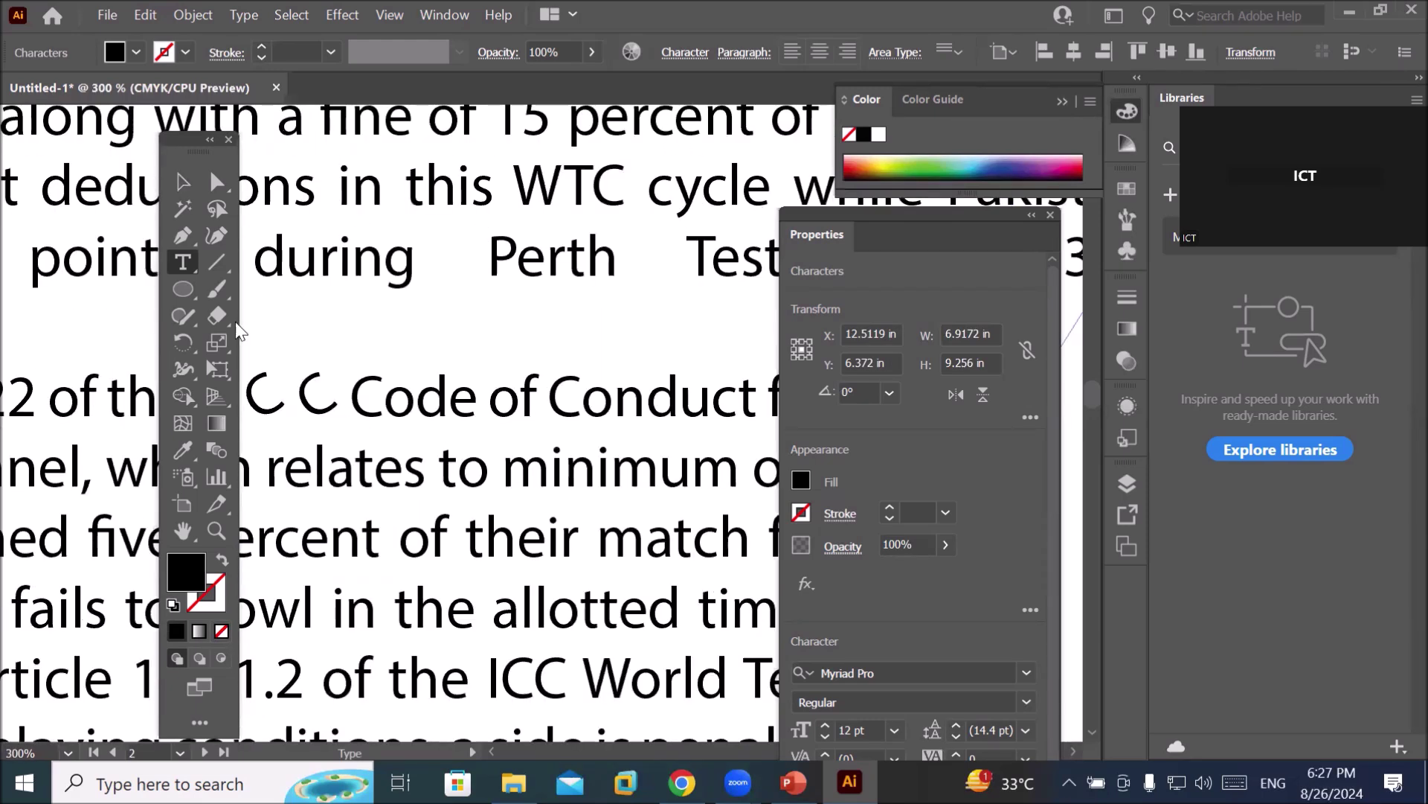
left_click(186, 265)
right_click(188, 270)
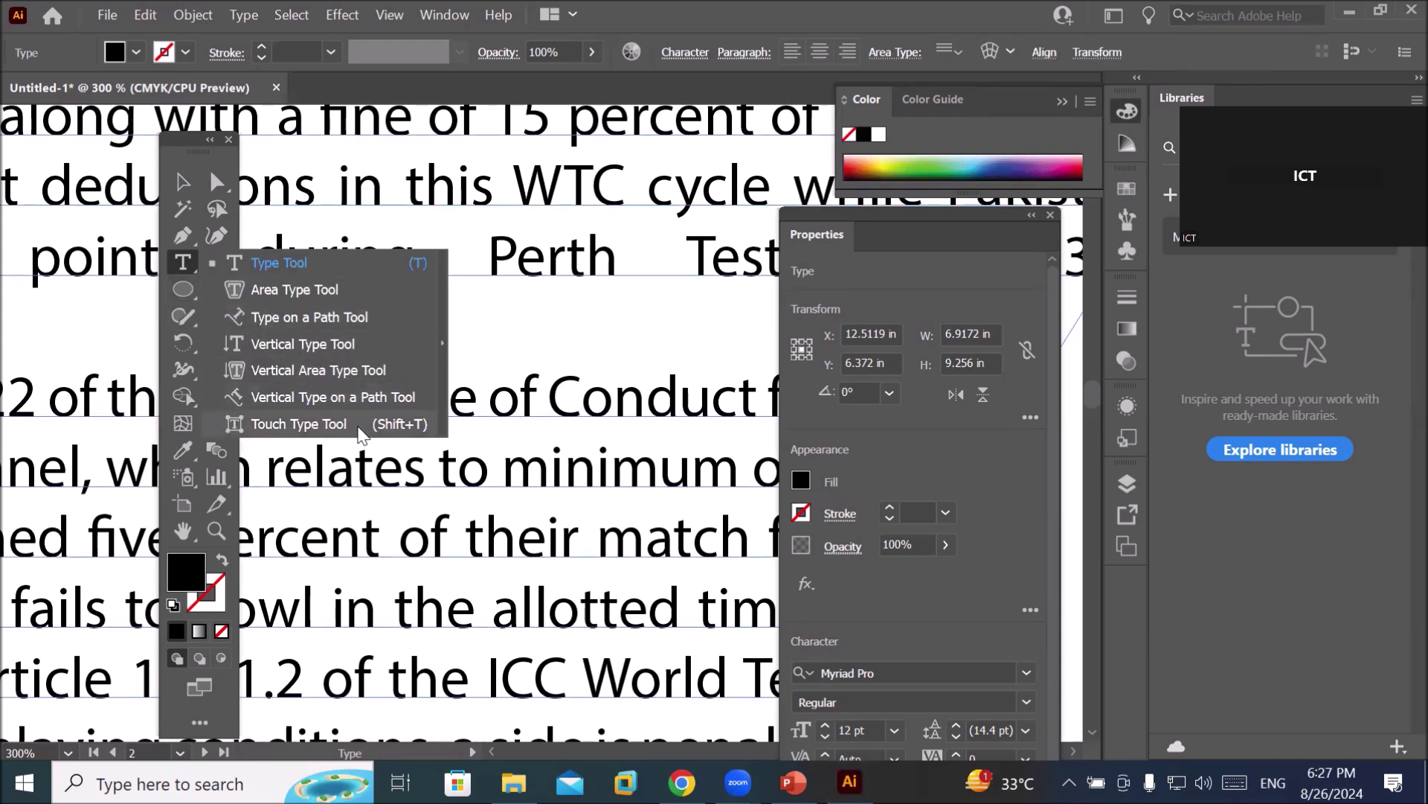
left_click(320, 425)
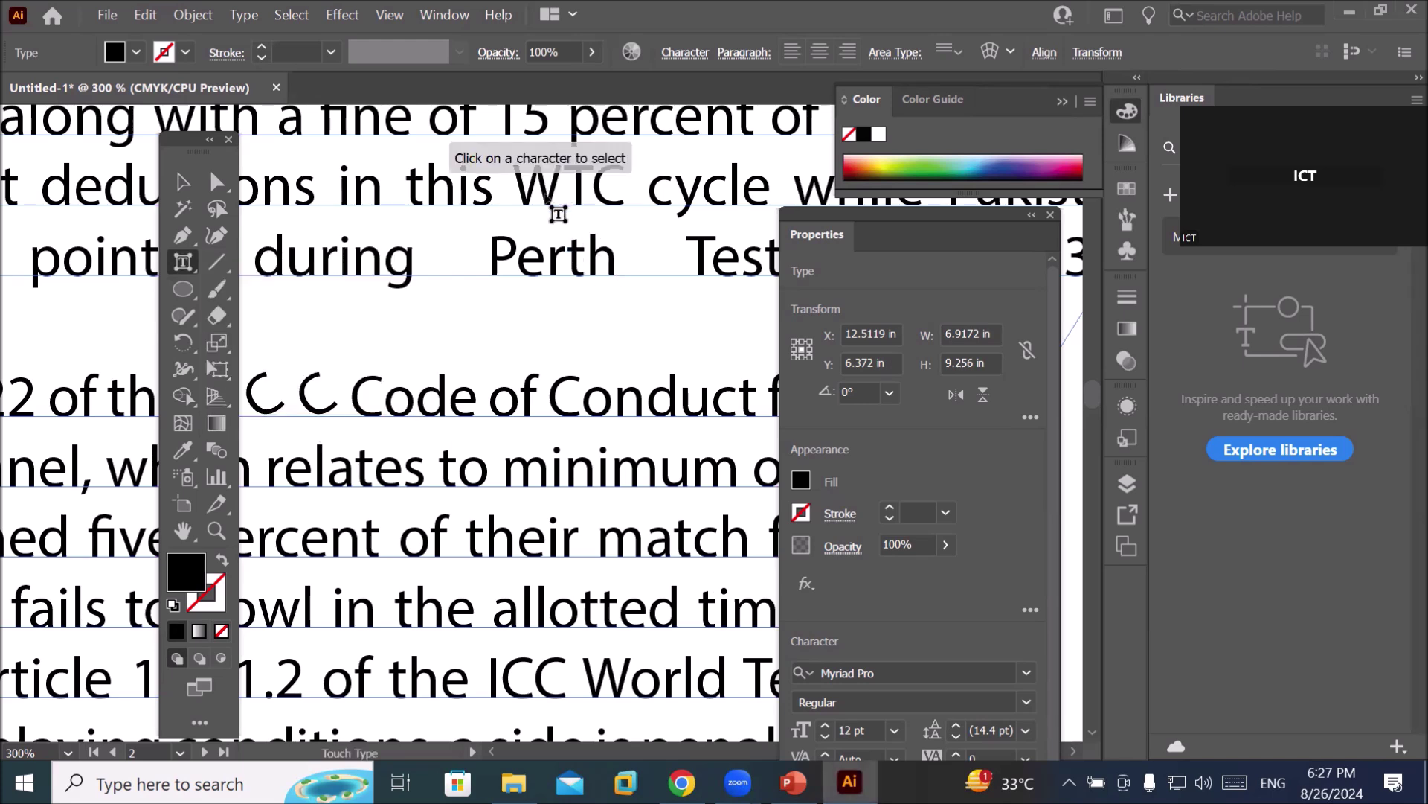
left_click(558, 214)
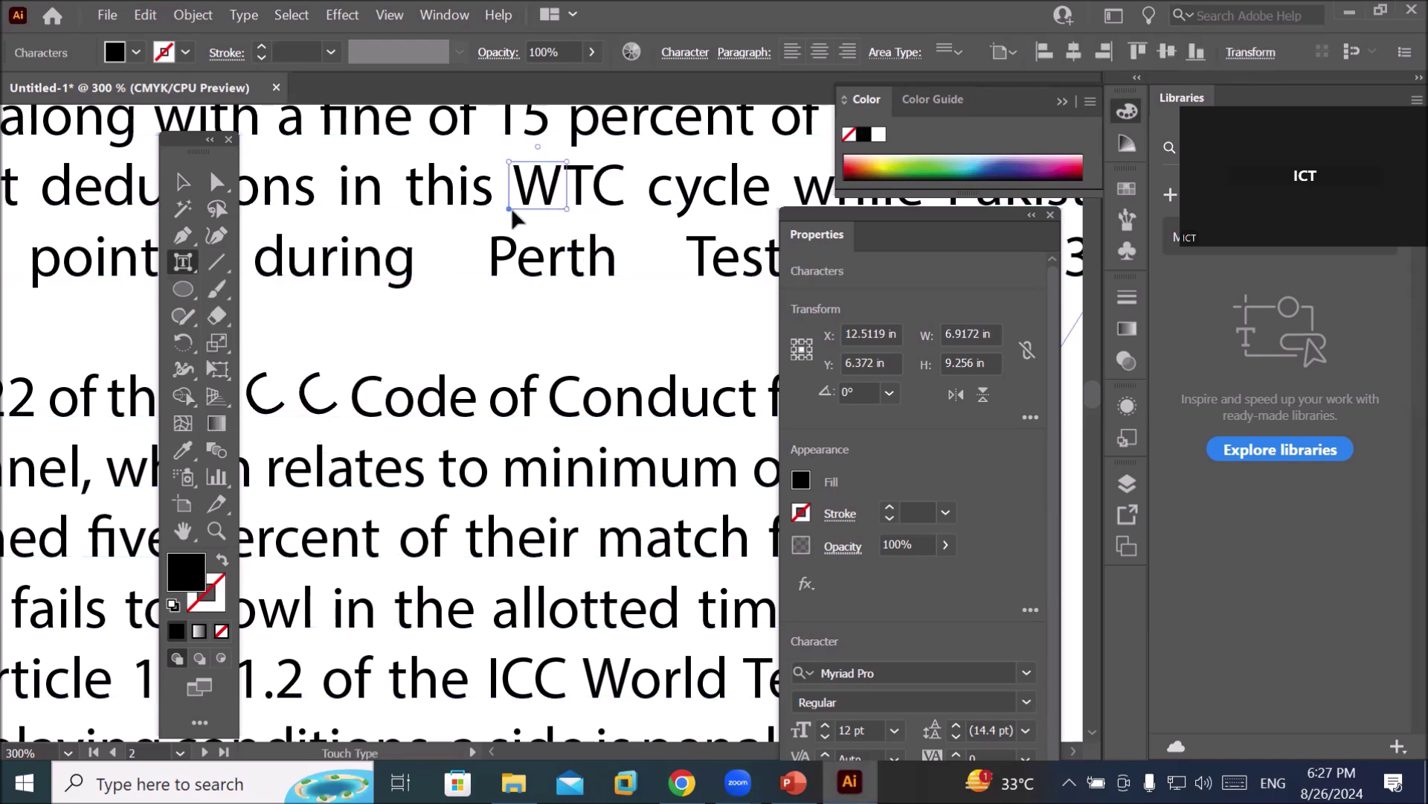
left_click_drag(538, 147, 522, 149)
left_click(592, 187)
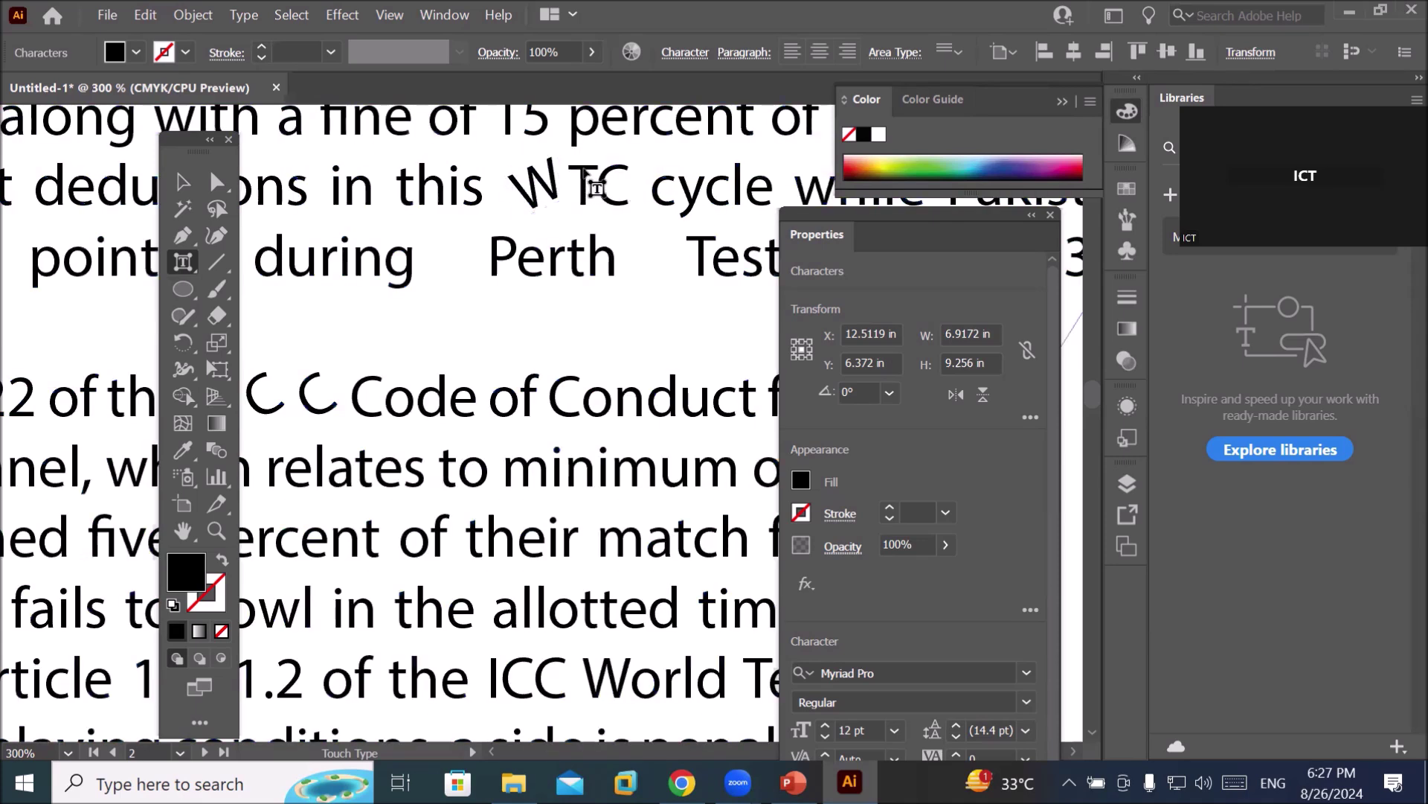
left_click_drag(585, 146, 569, 149)
left_click(631, 187)
left_click_drag(616, 147, 596, 151)
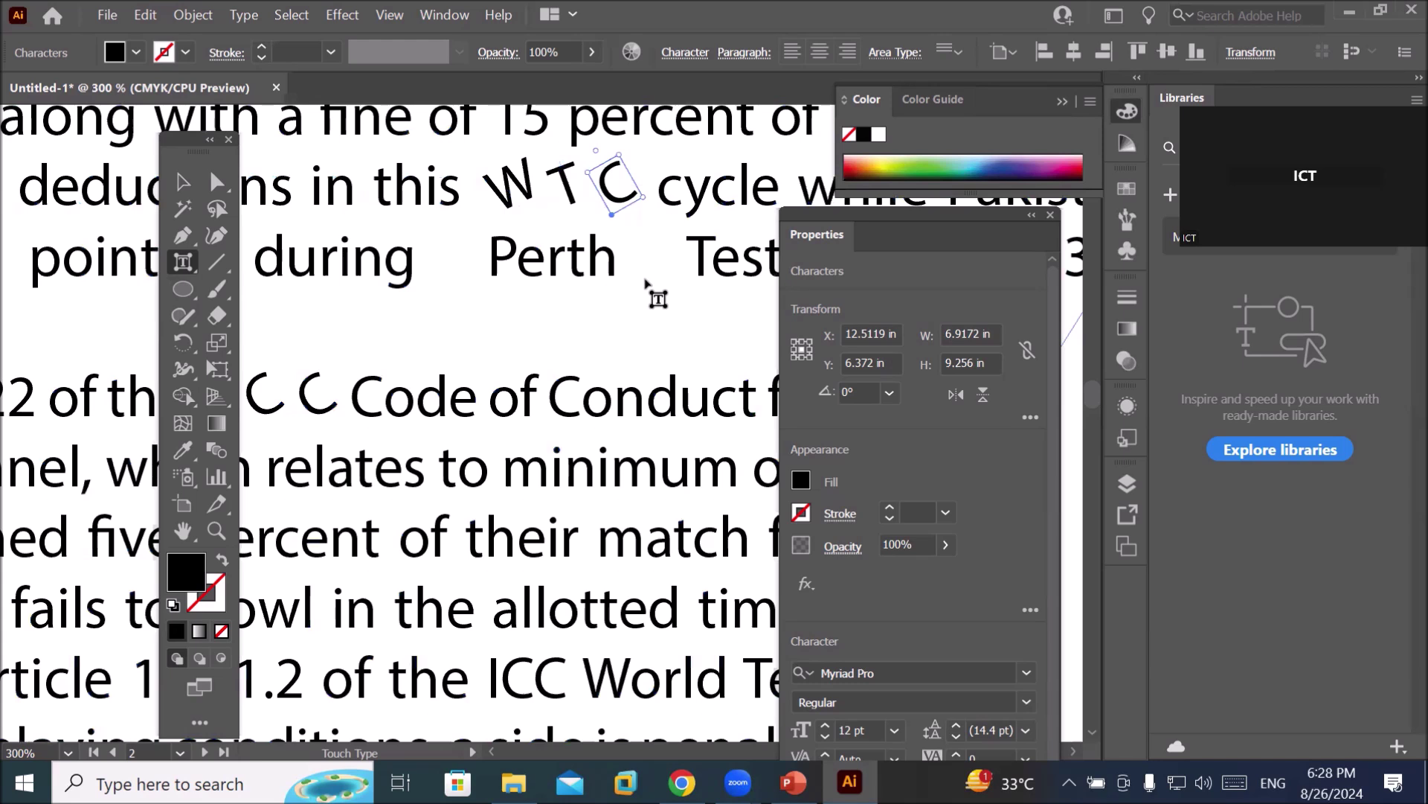
Fill the tilted letters C and W of "WTC" with red.
left_click(136, 52)
left_click(77, 99)
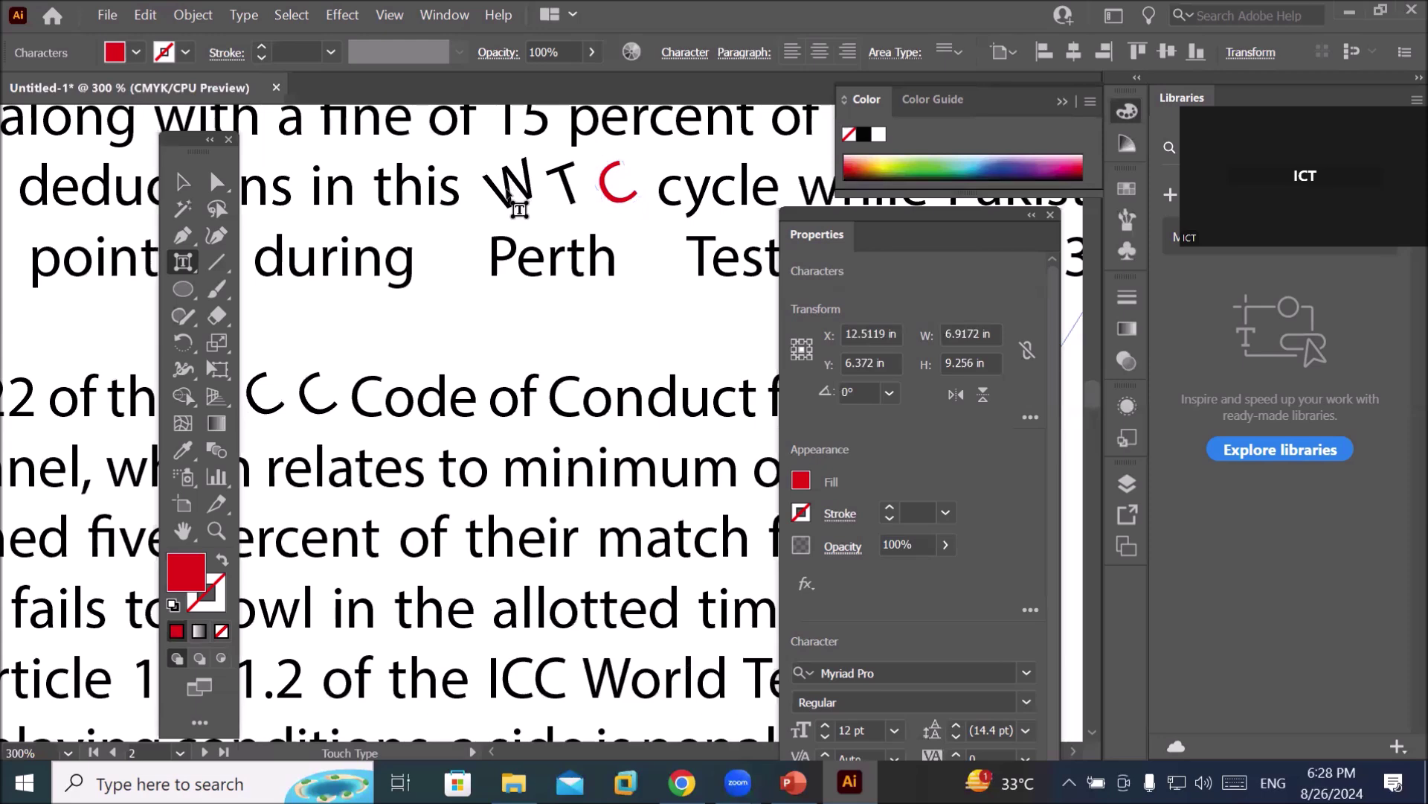
left_click(511, 192)
left_click(137, 52)
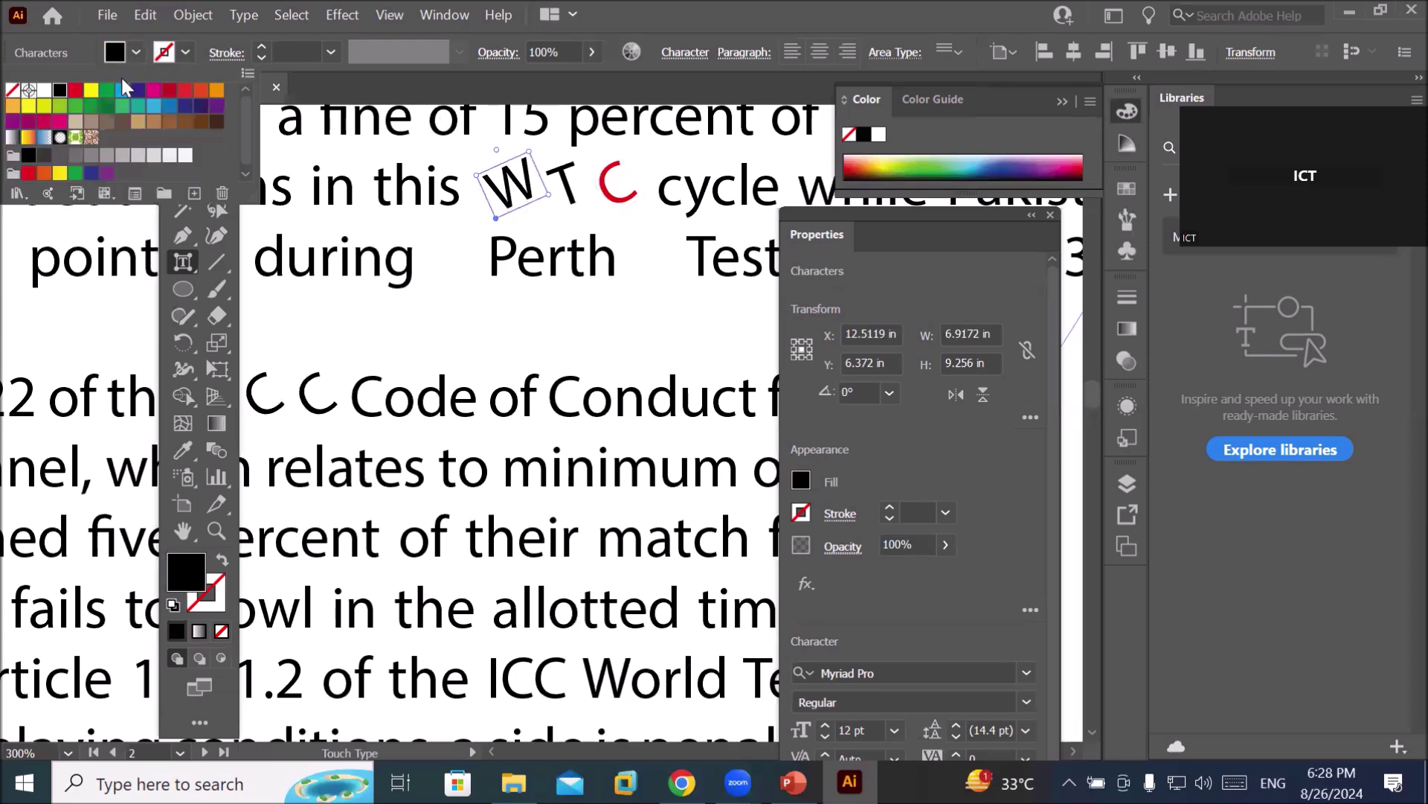
left_click(76, 99)
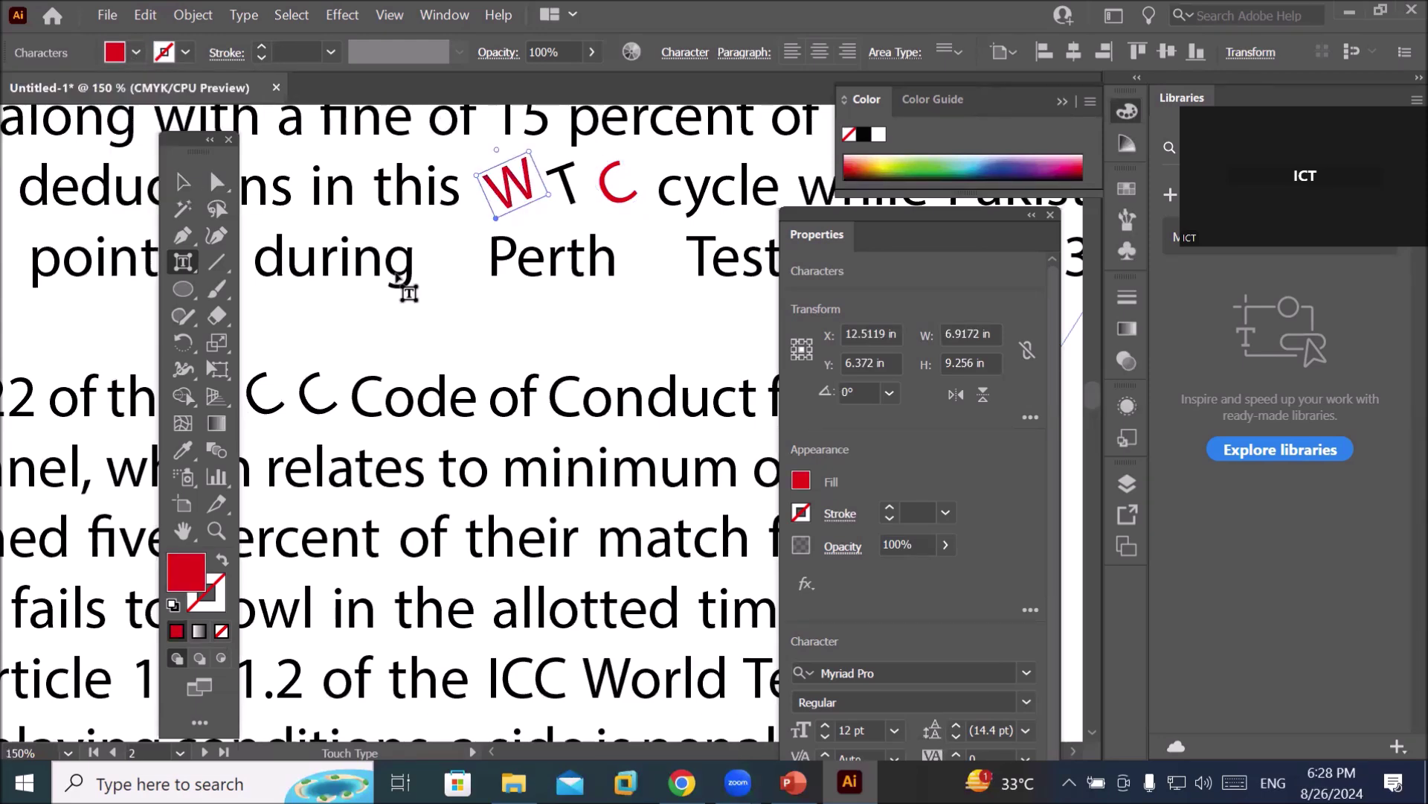
Set the font size of the word "Masood" in the star-shaped article to 16 pt.
scroll(396, 278, "down", 5)
scroll(397, 277, "down", 2)
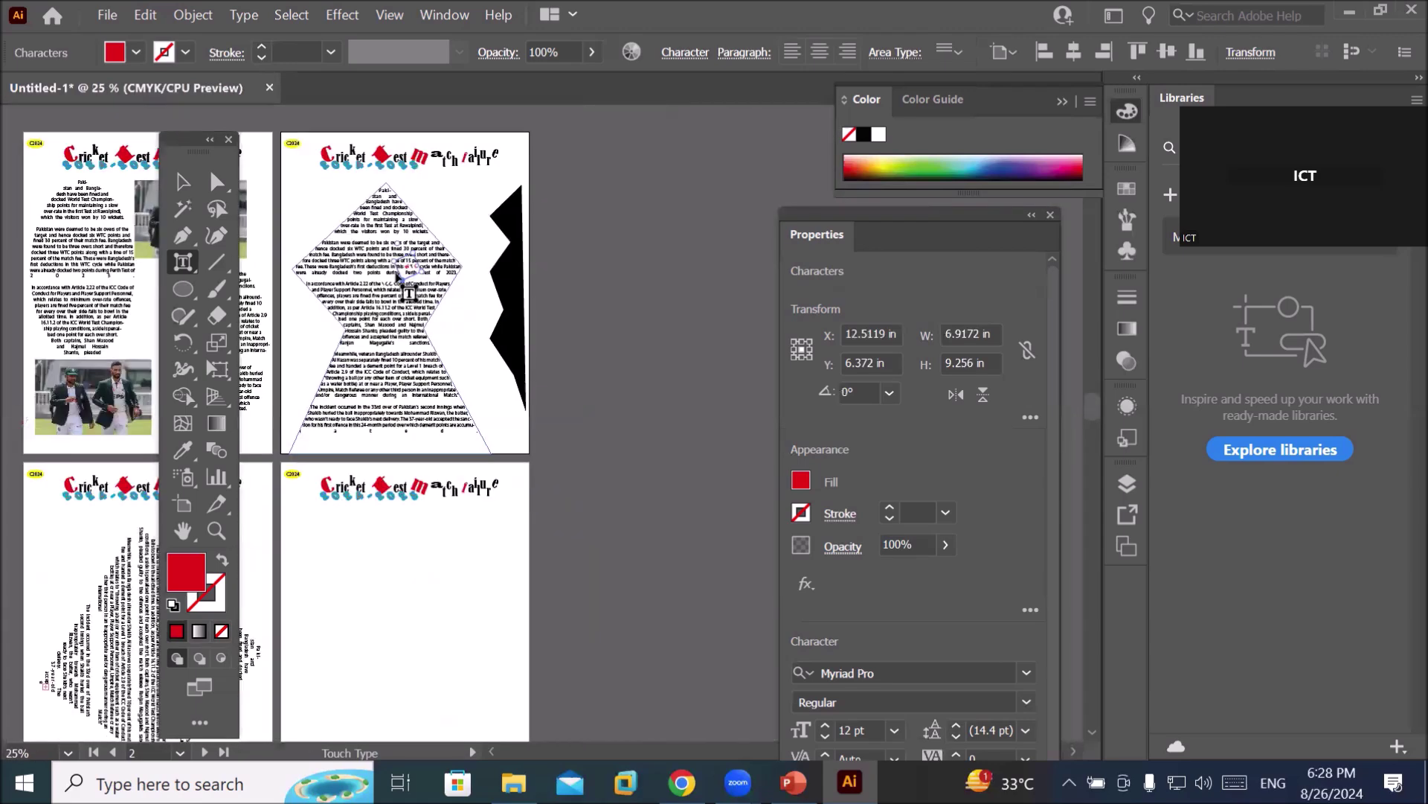
scroll(408, 293, "up", 5)
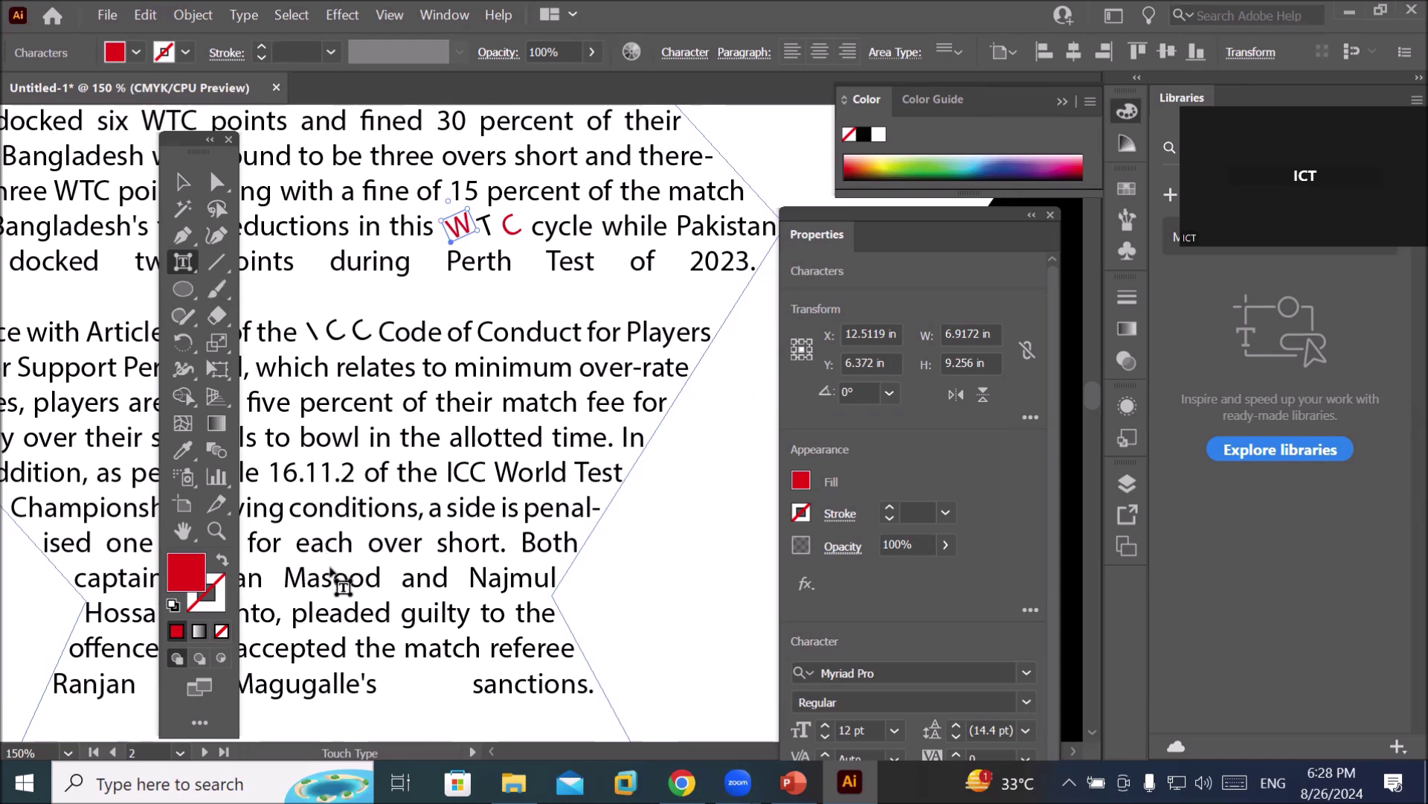
left_click_drag(185, 272, 261, 268)
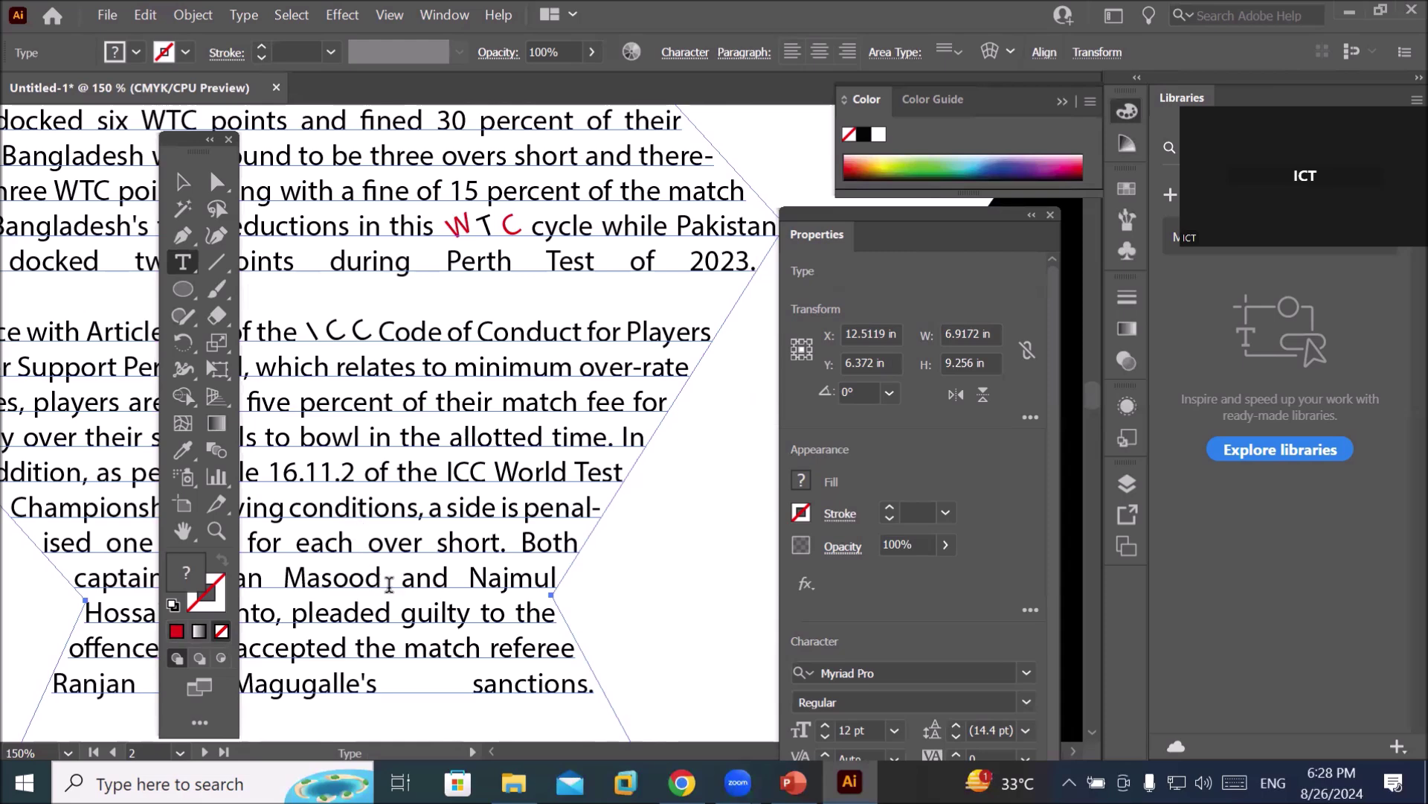
left_click_drag(383, 579, 284, 576)
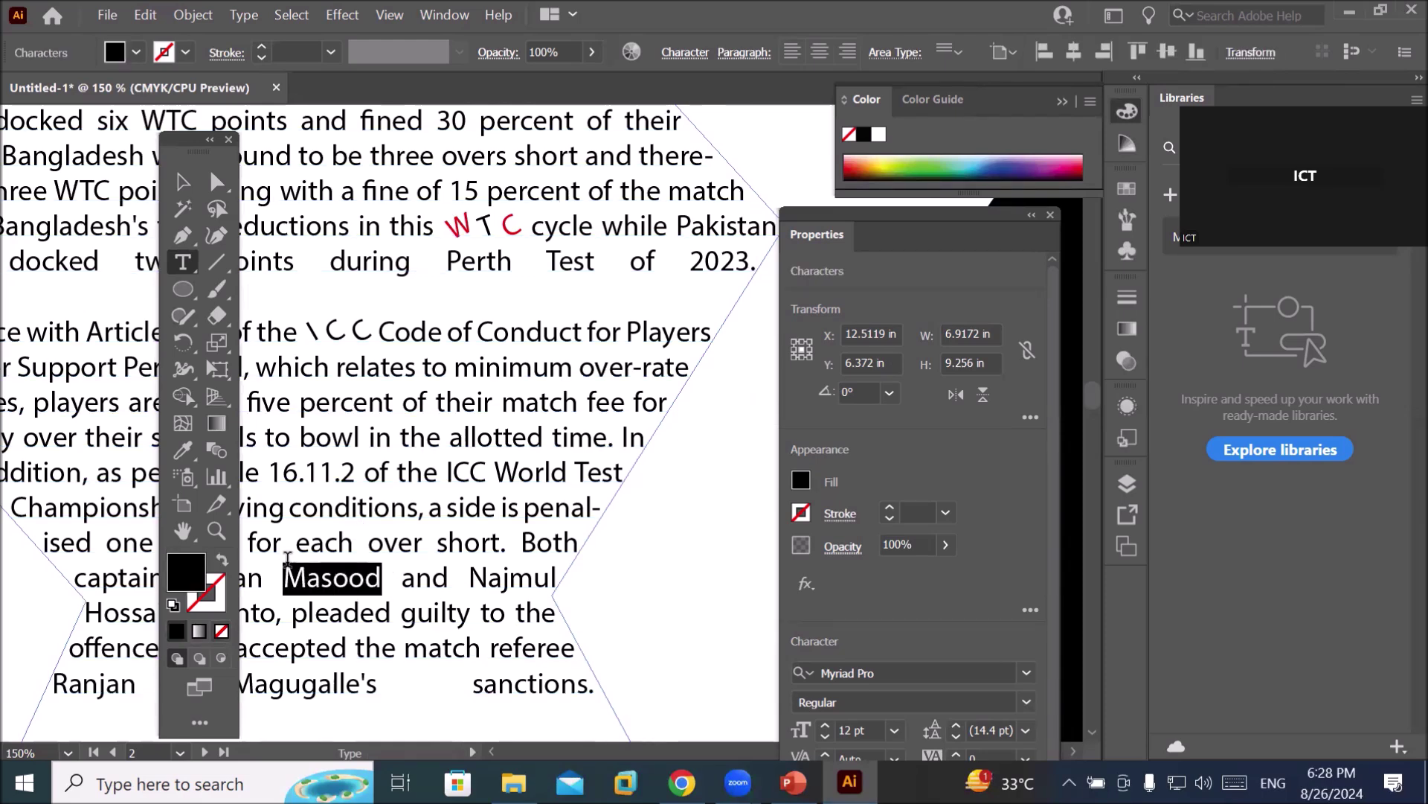
left_click(685, 52)
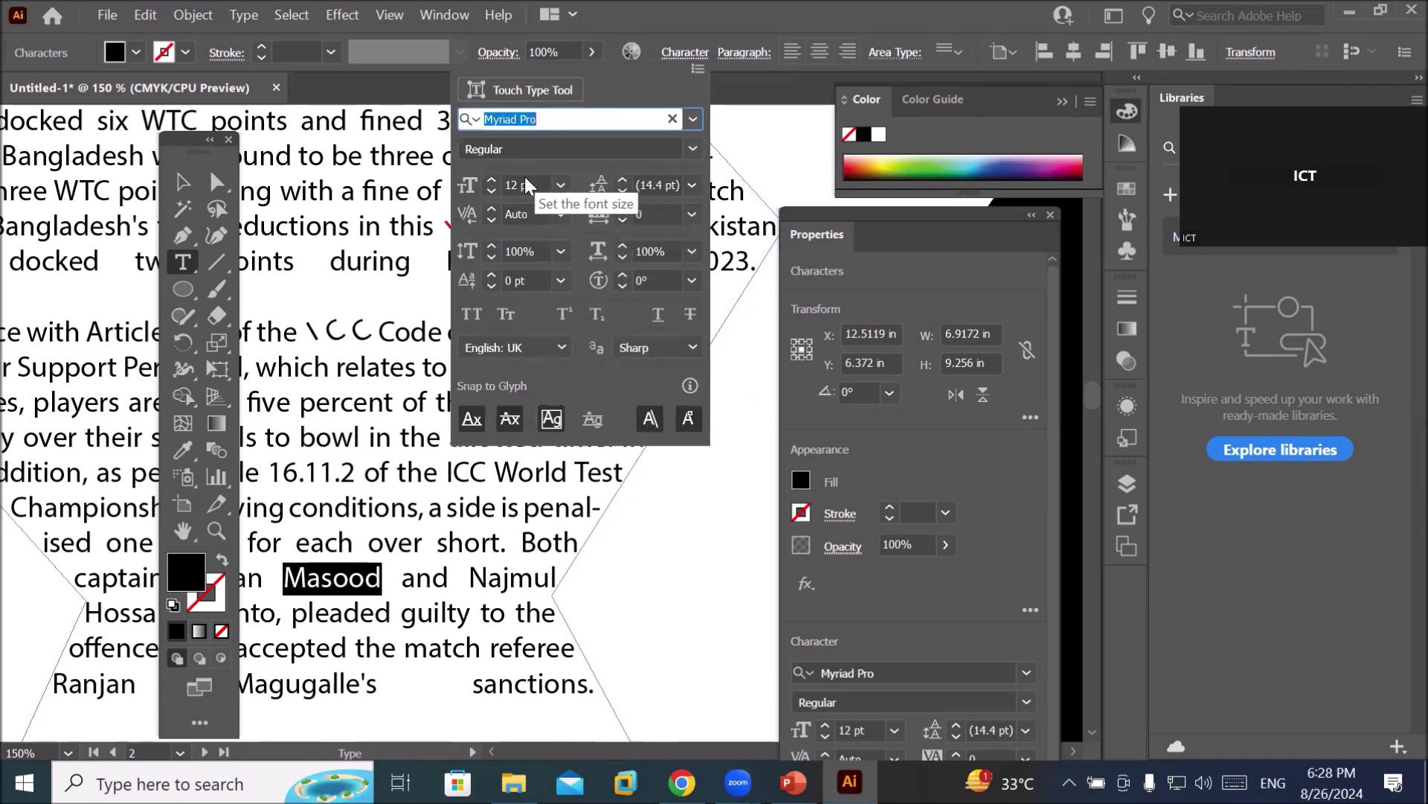
left_click(492, 180)
left_click(492, 180)
left_click(492, 180)
left_click(492, 180)
left_click(492, 180)
left_click(491, 180)
left_click(492, 181)
left_click(492, 180)
left_click(492, 181)
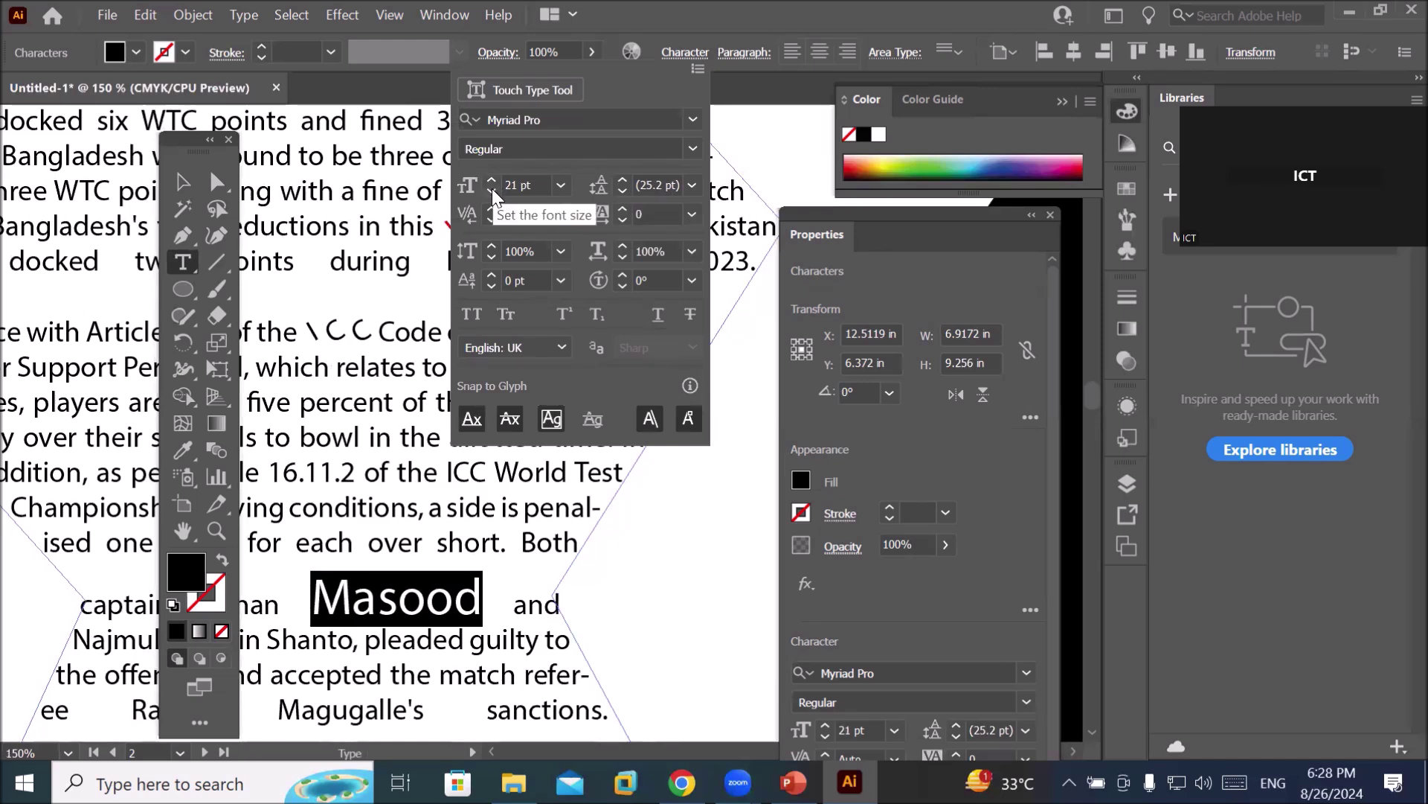
left_click(492, 191)
left_click(492, 191)
left_click(493, 191)
left_click(492, 191)
left_click(492, 191)
left_click(152, 144)
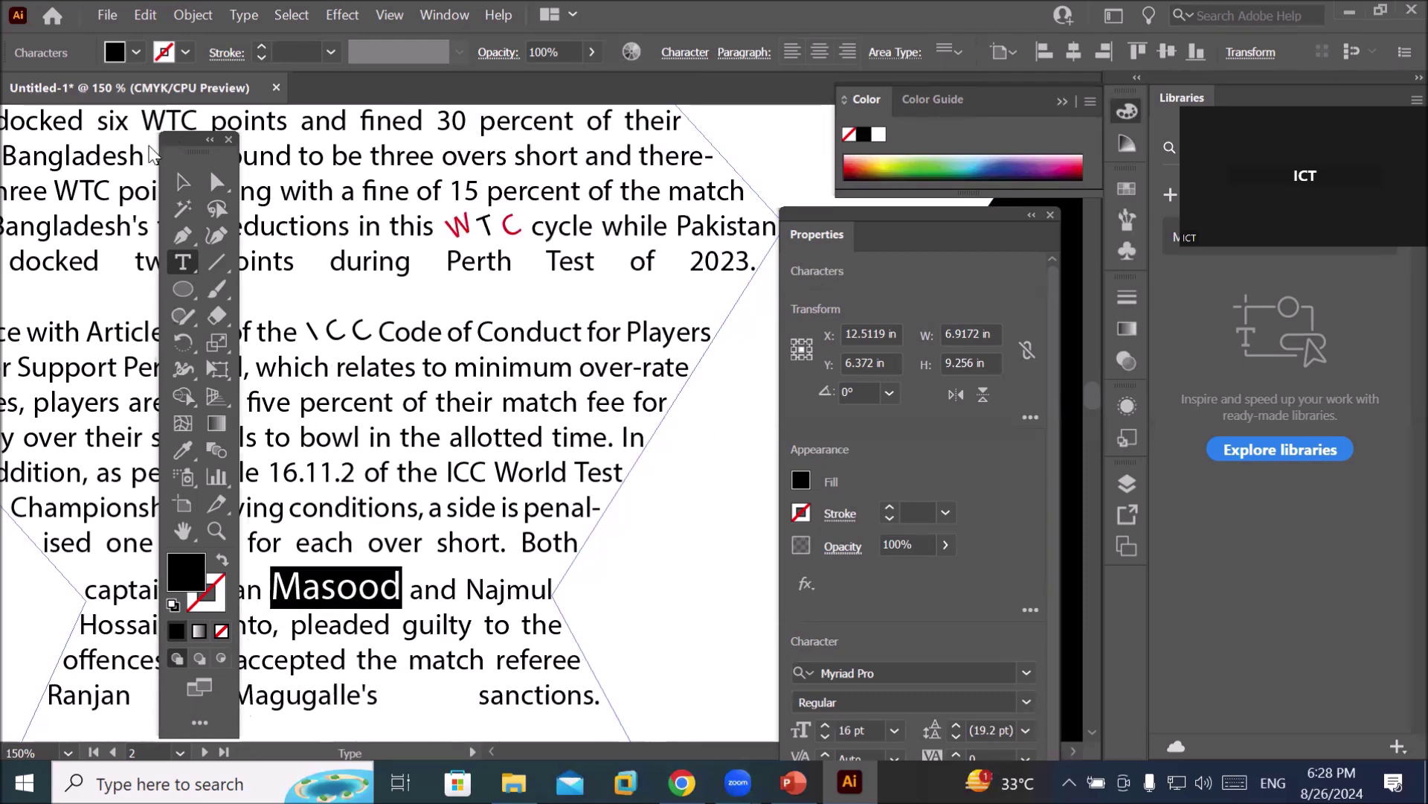
Move the toolbox off the article text and set the vertical scale of the word "Masood" to 158%.
left_click_drag(194, 145, 109, 146)
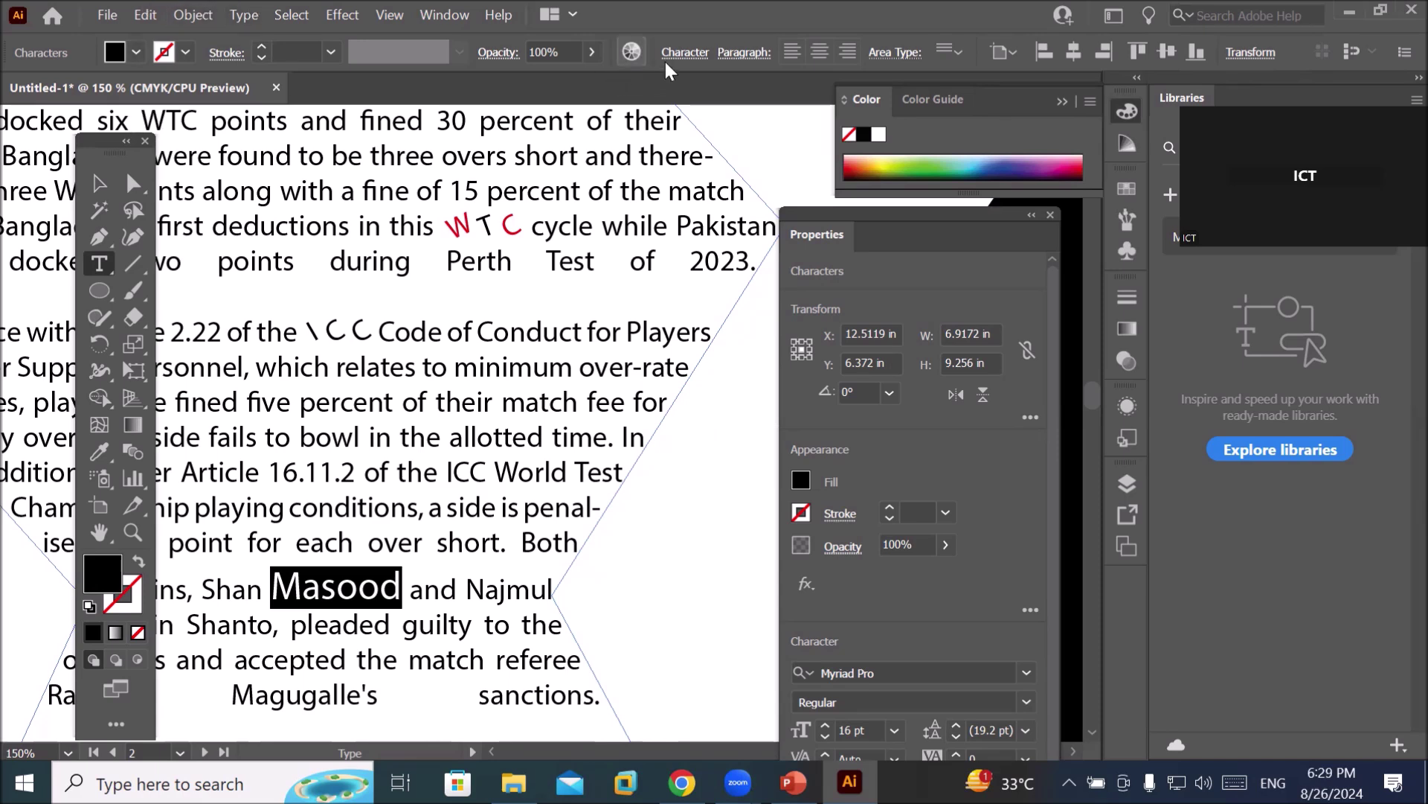
left_click(686, 54)
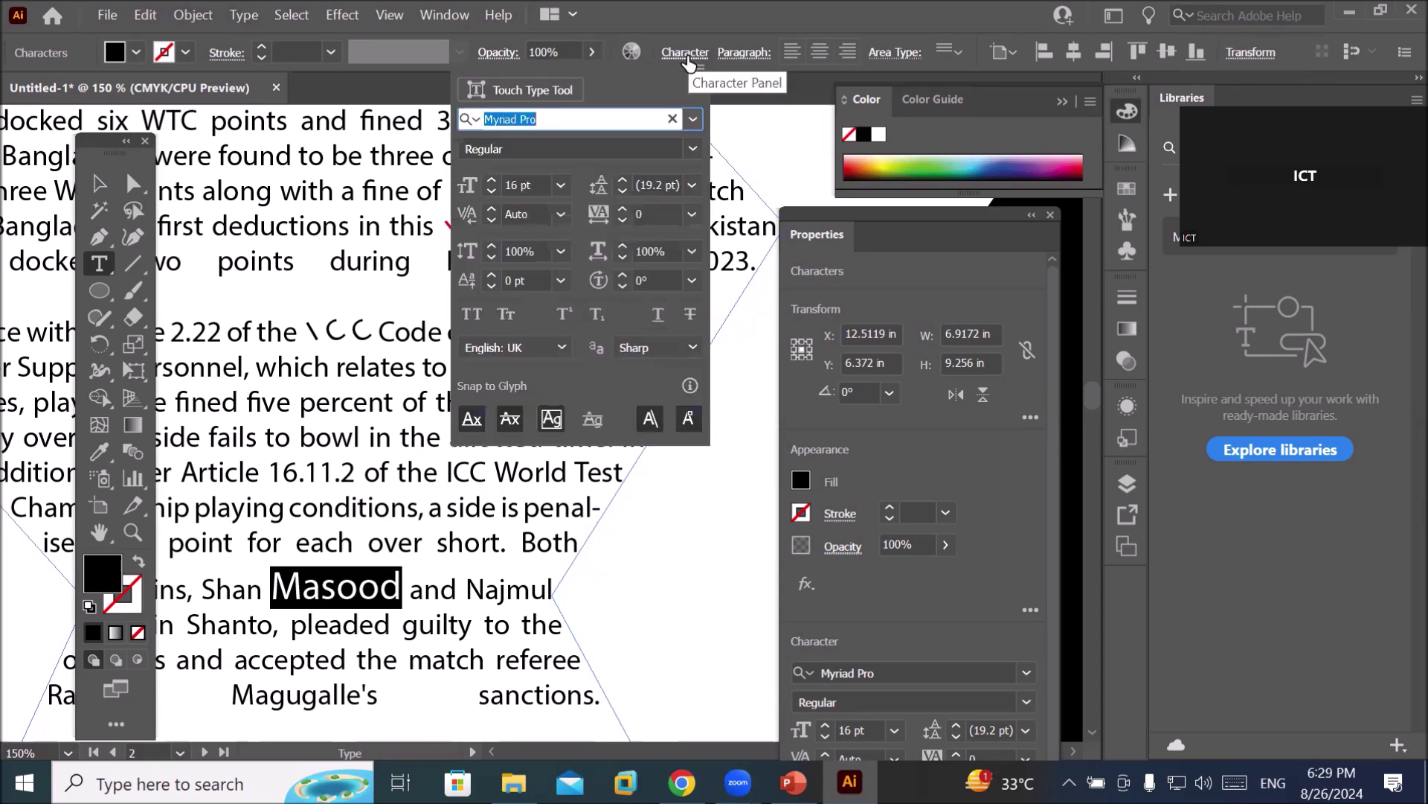
left_click(489, 248)
left_click(489, 248)
left_click(488, 248)
left_click(488, 248)
left_click(489, 247)
left_click(489, 248)
left_click(489, 248)
left_click(489, 248)
left_click(489, 248)
left_click(488, 248)
left_click(489, 247)
left_click(489, 247)
left_click(488, 248)
left_click(488, 248)
left_click(489, 248)
left_click(488, 248)
left_click(489, 248)
left_click(489, 248)
left_click(489, 248)
left_click(489, 248)
left_click(489, 248)
left_click(489, 247)
left_click(489, 247)
left_click(489, 248)
left_click(489, 248)
left_click(489, 247)
left_click(489, 248)
left_click(488, 248)
left_click(489, 247)
left_click(489, 248)
left_click(489, 248)
left_click(489, 248)
left_click(489, 248)
left_click(489, 248)
left_click(489, 248)
left_click(488, 248)
left_click(489, 248)
left_click(488, 247)
left_click(489, 248)
left_click(488, 248)
left_click(488, 248)
left_click(489, 248)
left_click(489, 248)
left_click(490, 248)
left_click(490, 248)
left_click(490, 248)
left_click(490, 248)
left_click(490, 248)
left_click(490, 247)
left_click(490, 248)
left_click(491, 248)
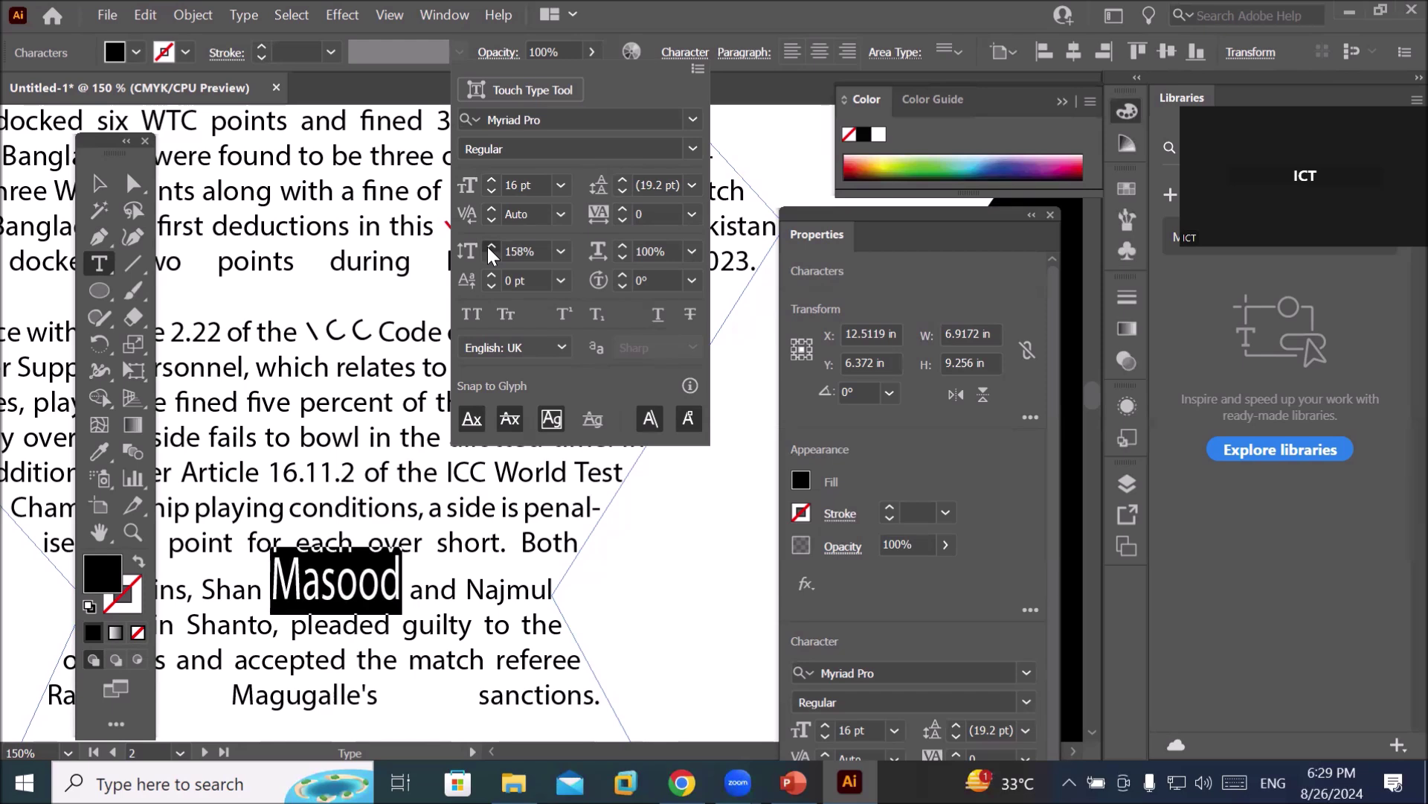
left_click(507, 595)
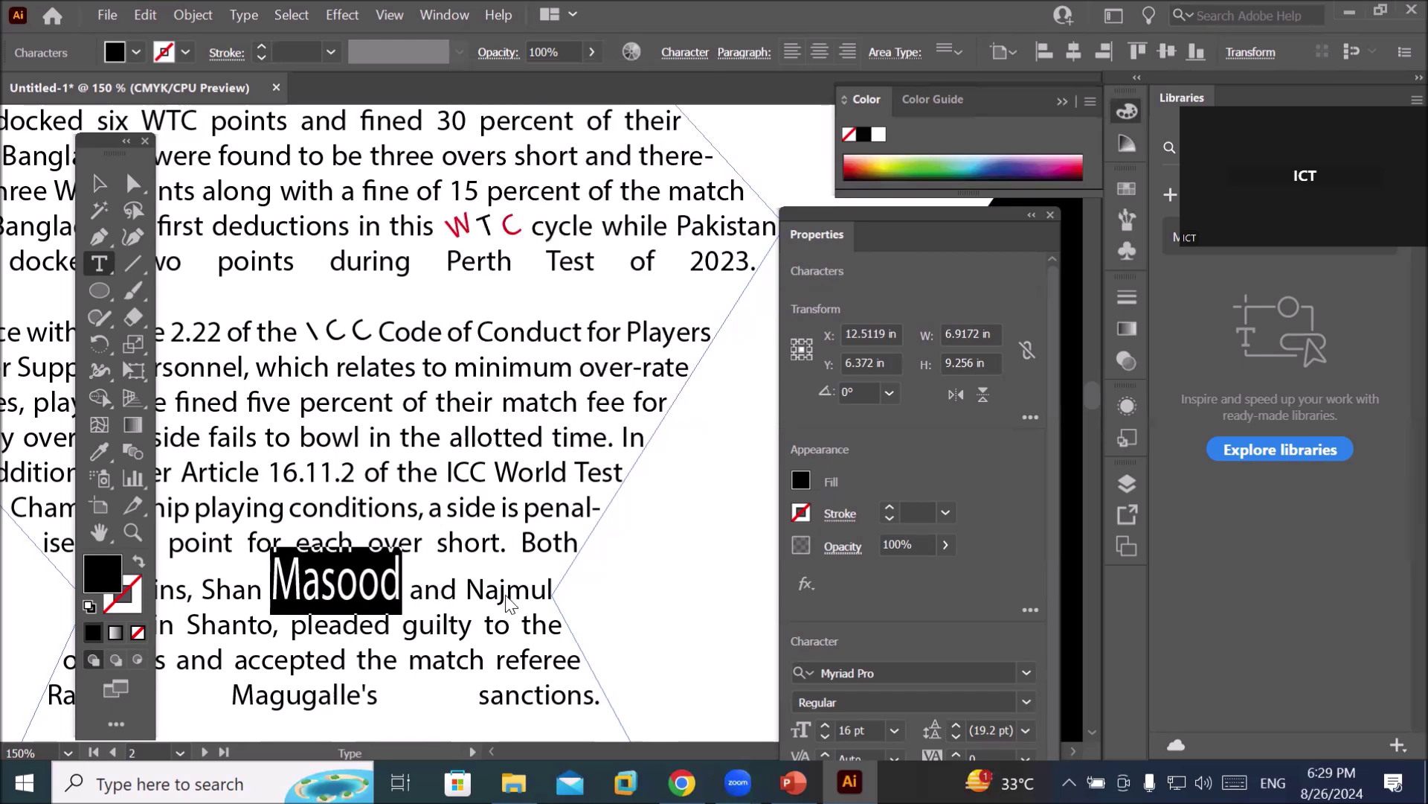
Set the horizontal scale of the word "Najmul" in the star-shaped article to 128%.
left_click_drag(472, 592, 558, 593)
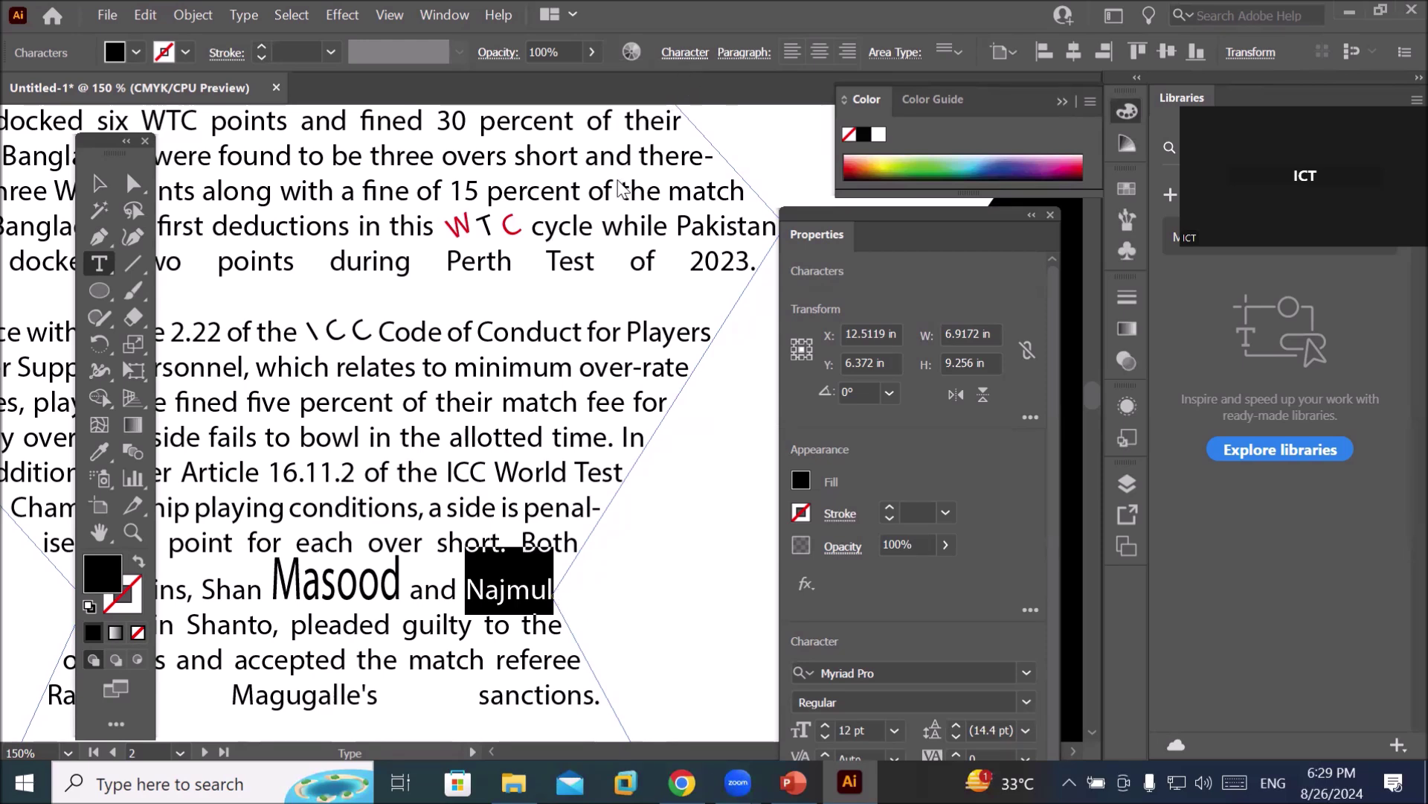
key("ctrl+t")
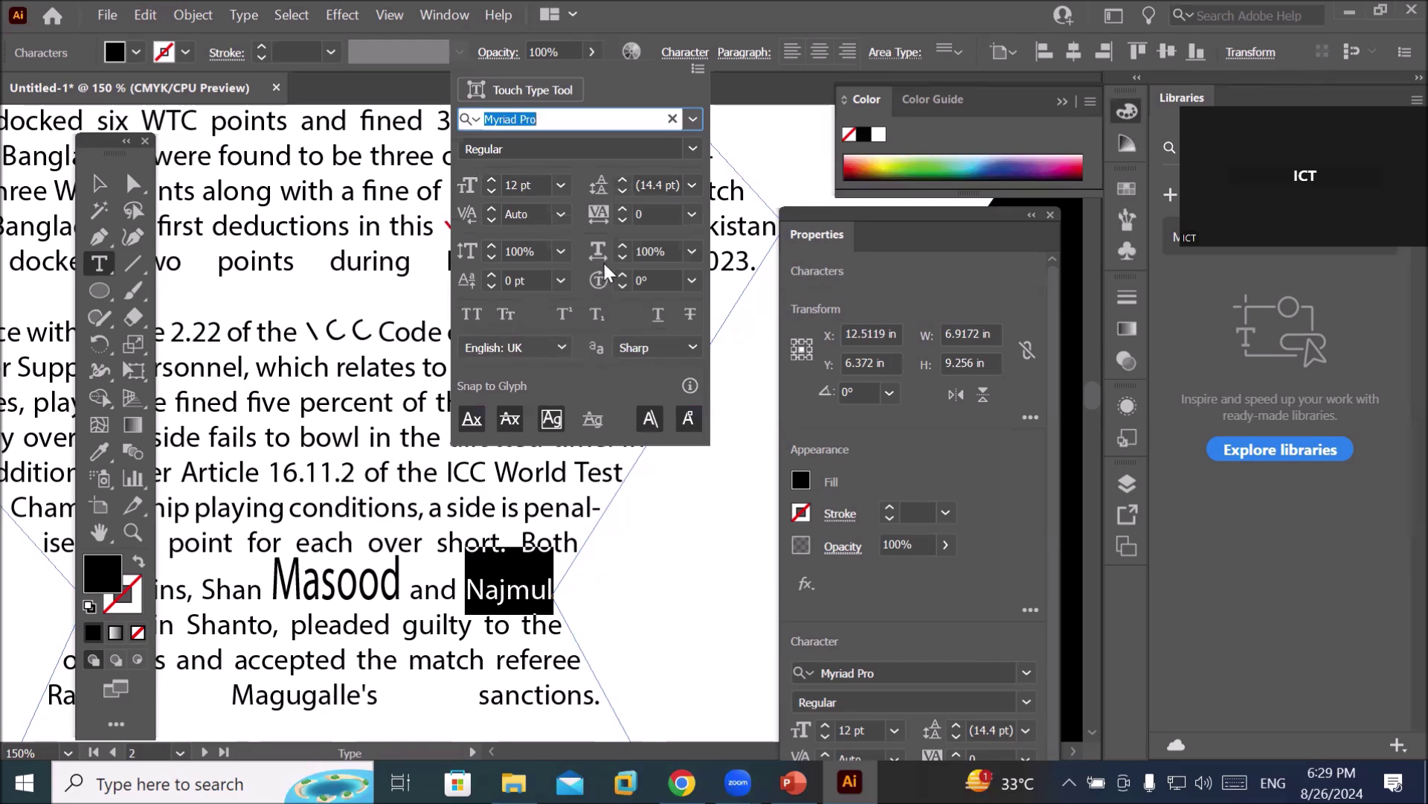
left_click(622, 247)
left_click(622, 246)
left_click(622, 246)
left_click(622, 246)
left_click(622, 246)
left_click(622, 246)
left_click(622, 246)
left_click(622, 246)
left_click(622, 246)
left_click(622, 246)
left_click(622, 247)
left_click(622, 246)
left_click(622, 247)
left_click(622, 246)
left_click(622, 246)
left_click(622, 247)
left_click(622, 246)
left_click(622, 246)
left_click(622, 247)
left_click(622, 246)
left_click(622, 247)
left_click(622, 247)
left_click(622, 247)
left_click(622, 247)
left_click(622, 248)
left_click(622, 247)
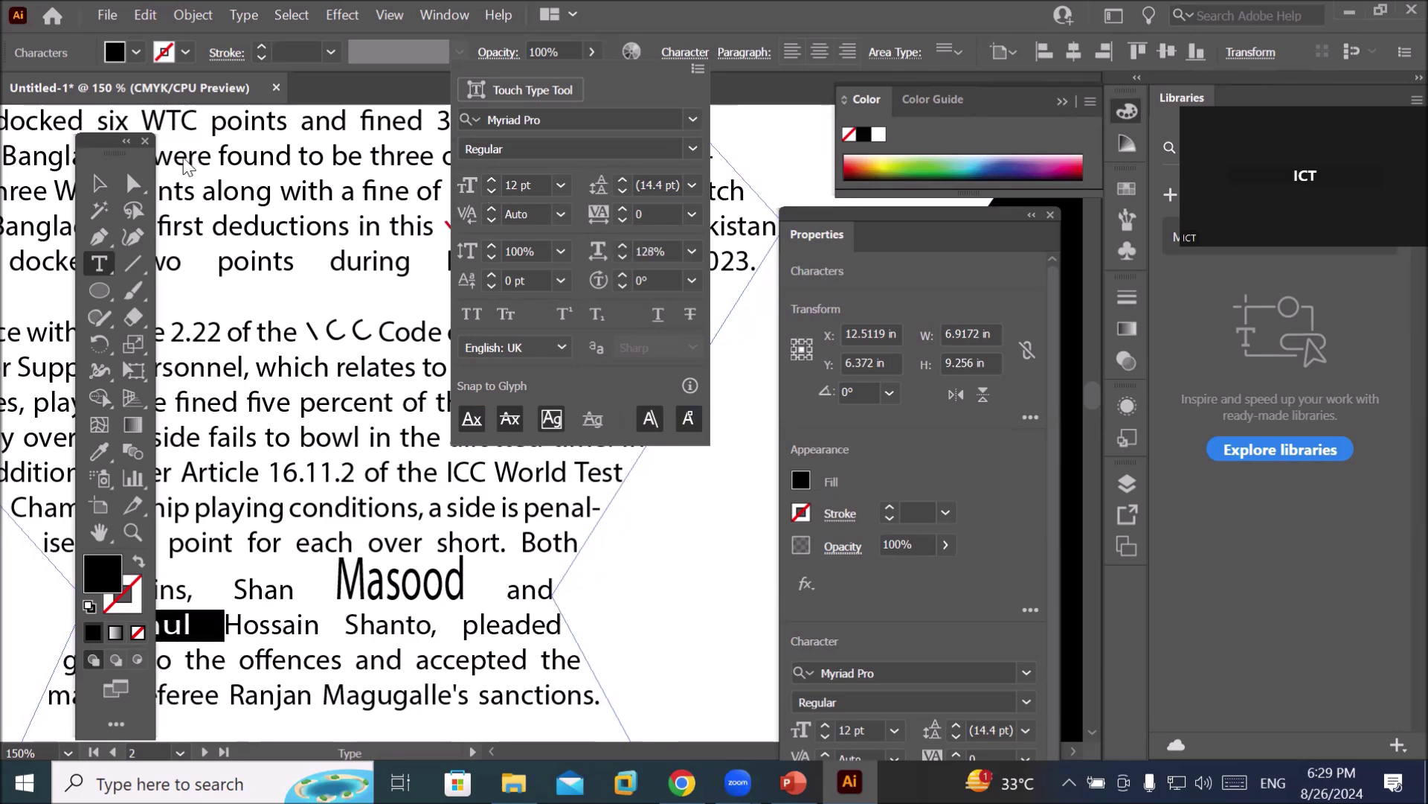
Move the toolbox off the article text and set the character rotation of the word "Najmul" to 20°.
left_click(98, 139)
left_click_drag(113, 142, 597, 188)
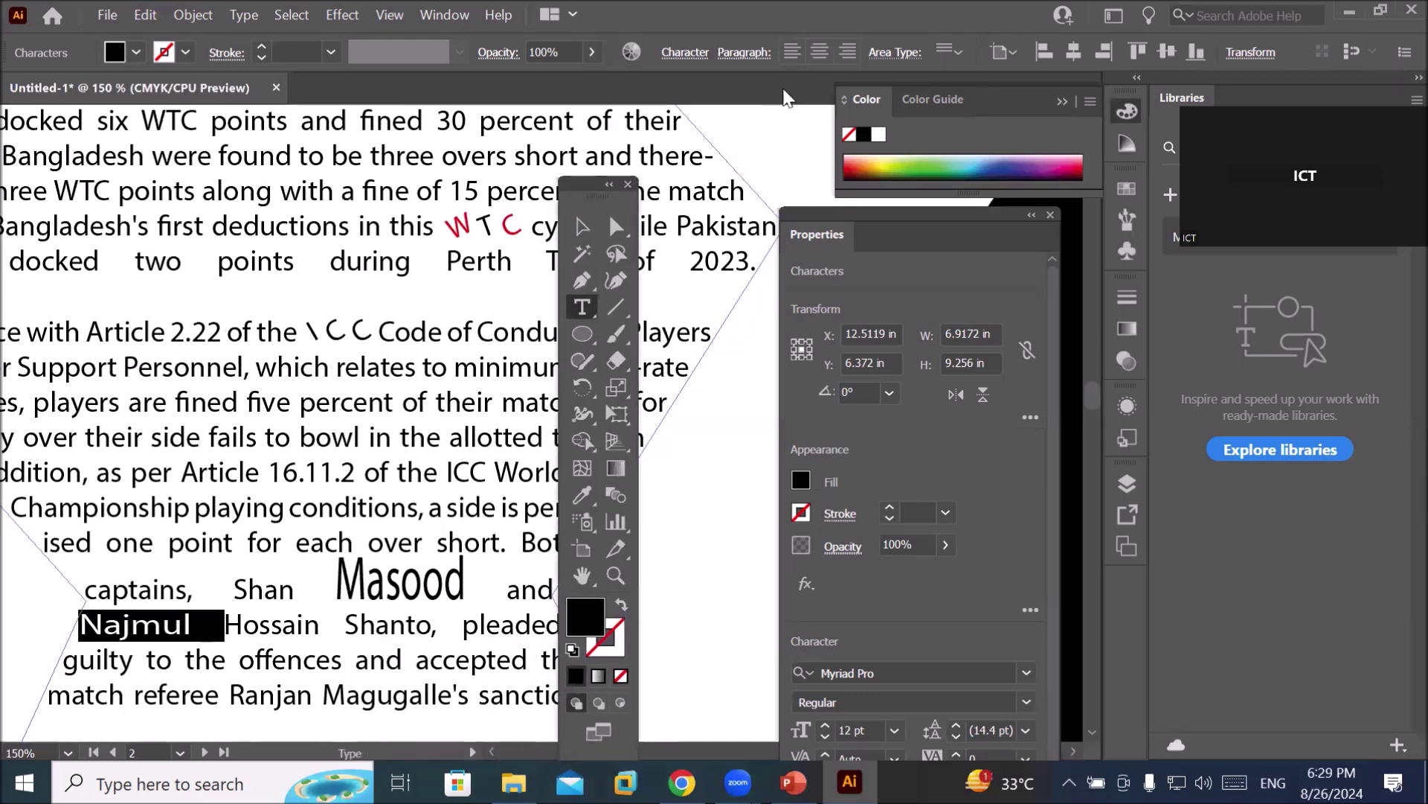
left_click(756, 55)
left_click(706, 55)
left_click(685, 52)
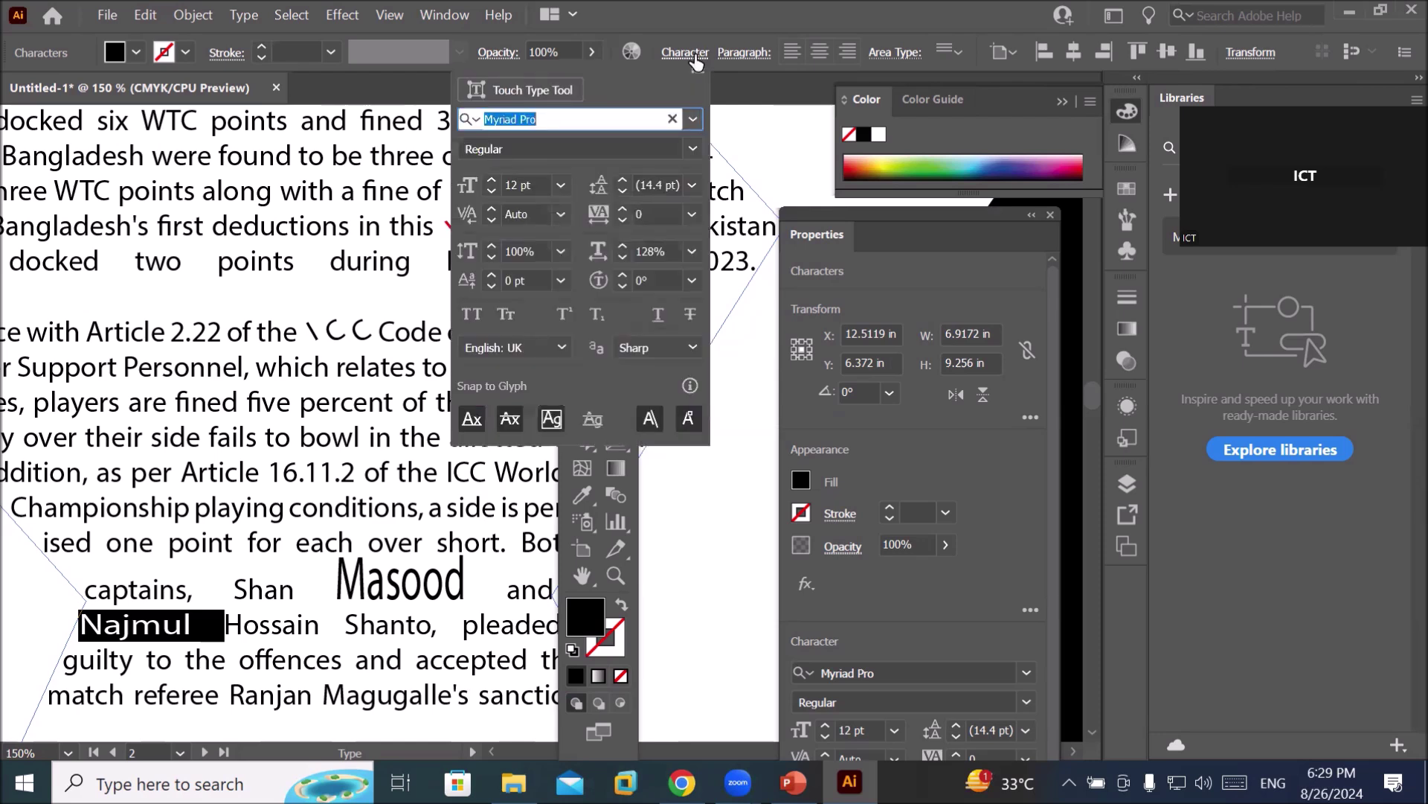
left_click(625, 273)
left_click(625, 273)
left_click(625, 273)
left_click(625, 274)
left_click(625, 273)
left_click(625, 274)
left_click(625, 273)
left_click(625, 273)
left_click(625, 273)
left_click(625, 273)
left_click(625, 273)
left_click(625, 273)
left_click(625, 273)
left_click(625, 273)
left_click(625, 273)
left_click(625, 273)
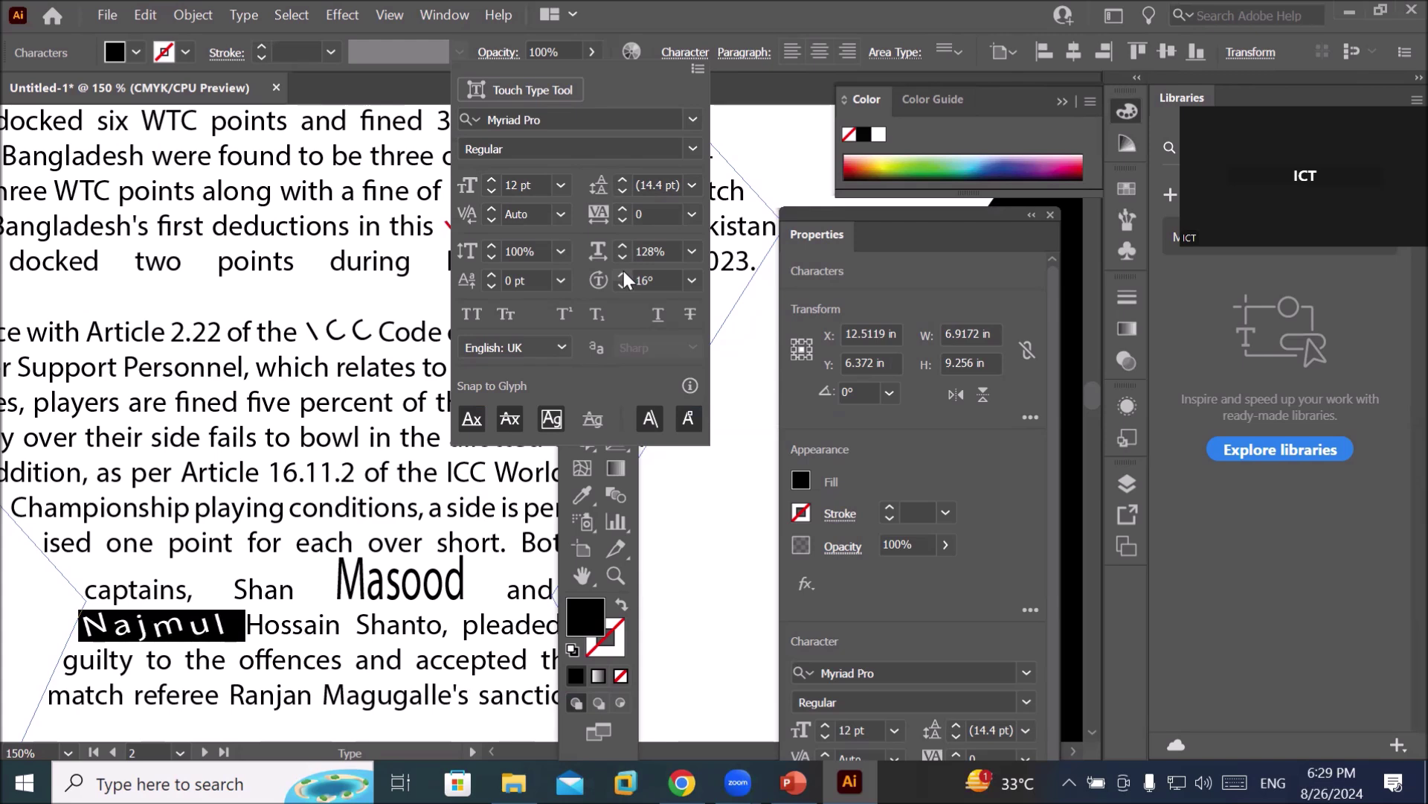
left_click(625, 273)
left_click(625, 273)
left_click(625, 273)
left_click(625, 273)
Set the horizontal scale of the word "Najmul" to 159%.
left_click(622, 247)
left_click(622, 247)
left_click(622, 247)
left_click(622, 247)
left_click(622, 247)
left_click(622, 247)
left_click(622, 247)
left_click(622, 247)
left_click(622, 247)
left_click(622, 247)
left_click(622, 247)
left_click(622, 247)
left_click(622, 247)
left_click(622, 247)
left_click(621, 247)
left_click(622, 247)
left_click(622, 247)
left_click(622, 247)
left_click(622, 247)
left_click(622, 247)
left_click(622, 247)
left_click(622, 247)
left_click(622, 247)
left_click(622, 247)
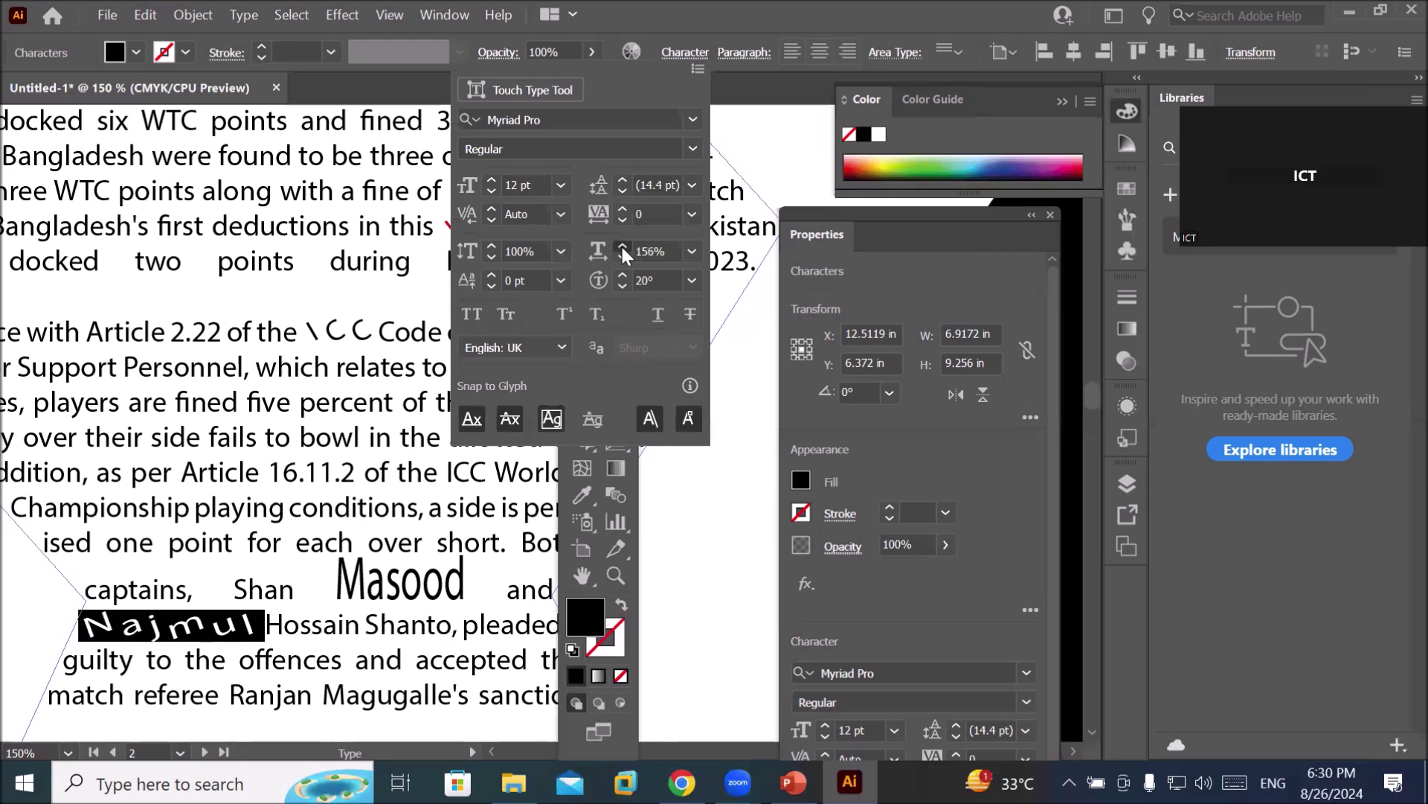
left_click(621, 247)
left_click(622, 247)
left_click(622, 247)
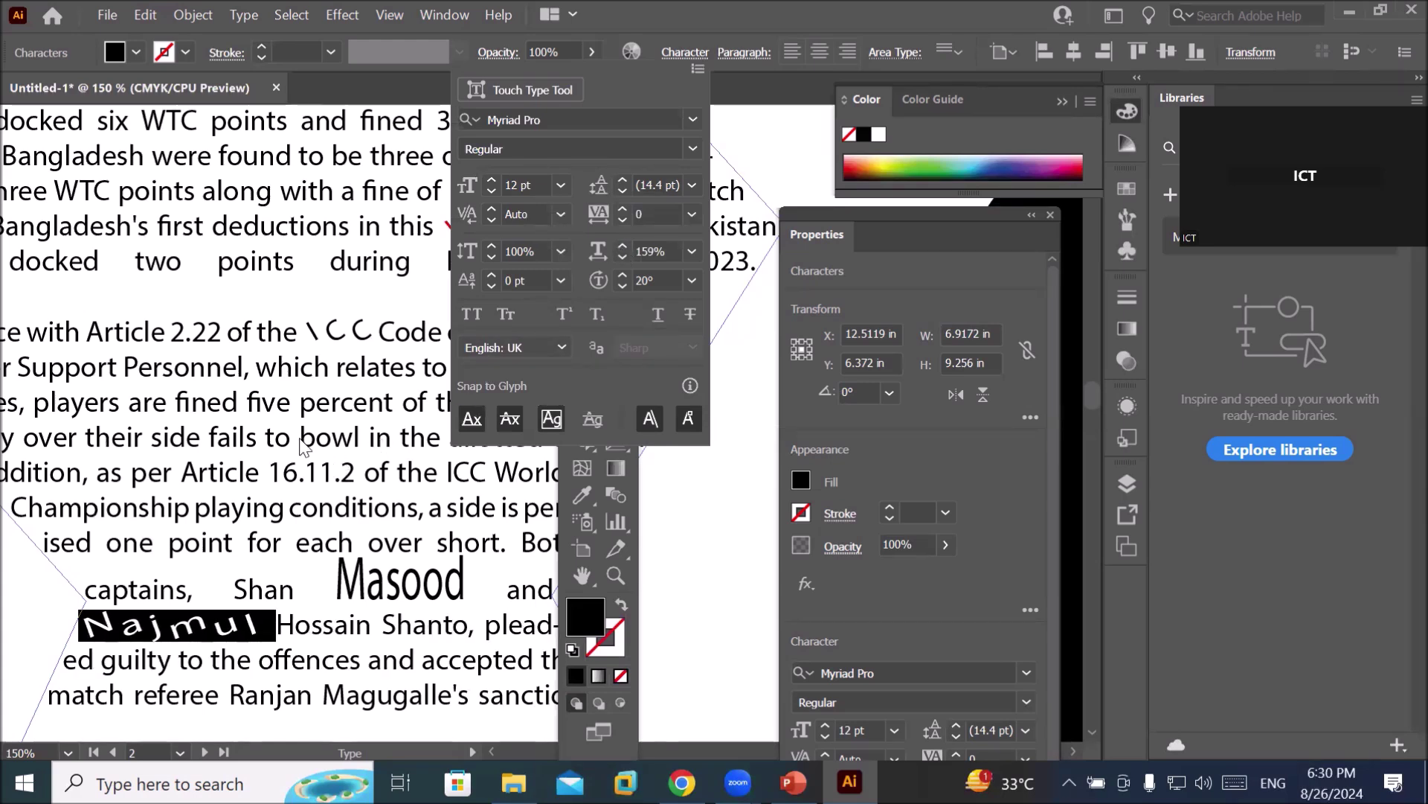
left_click(412, 314)
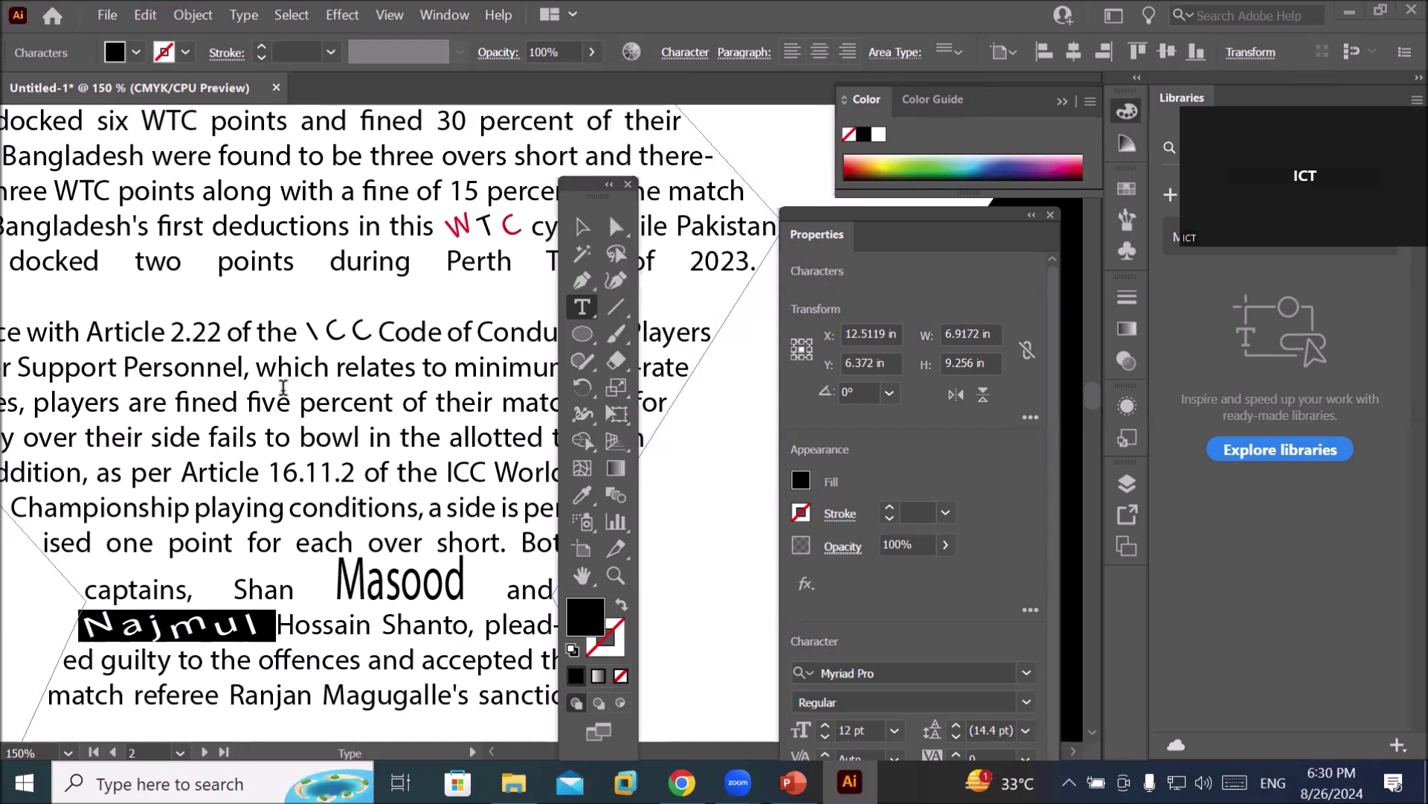
Insert the text "Microsoft 2024" before "five percent" in the article's second paragraph.
left_click(245, 402)
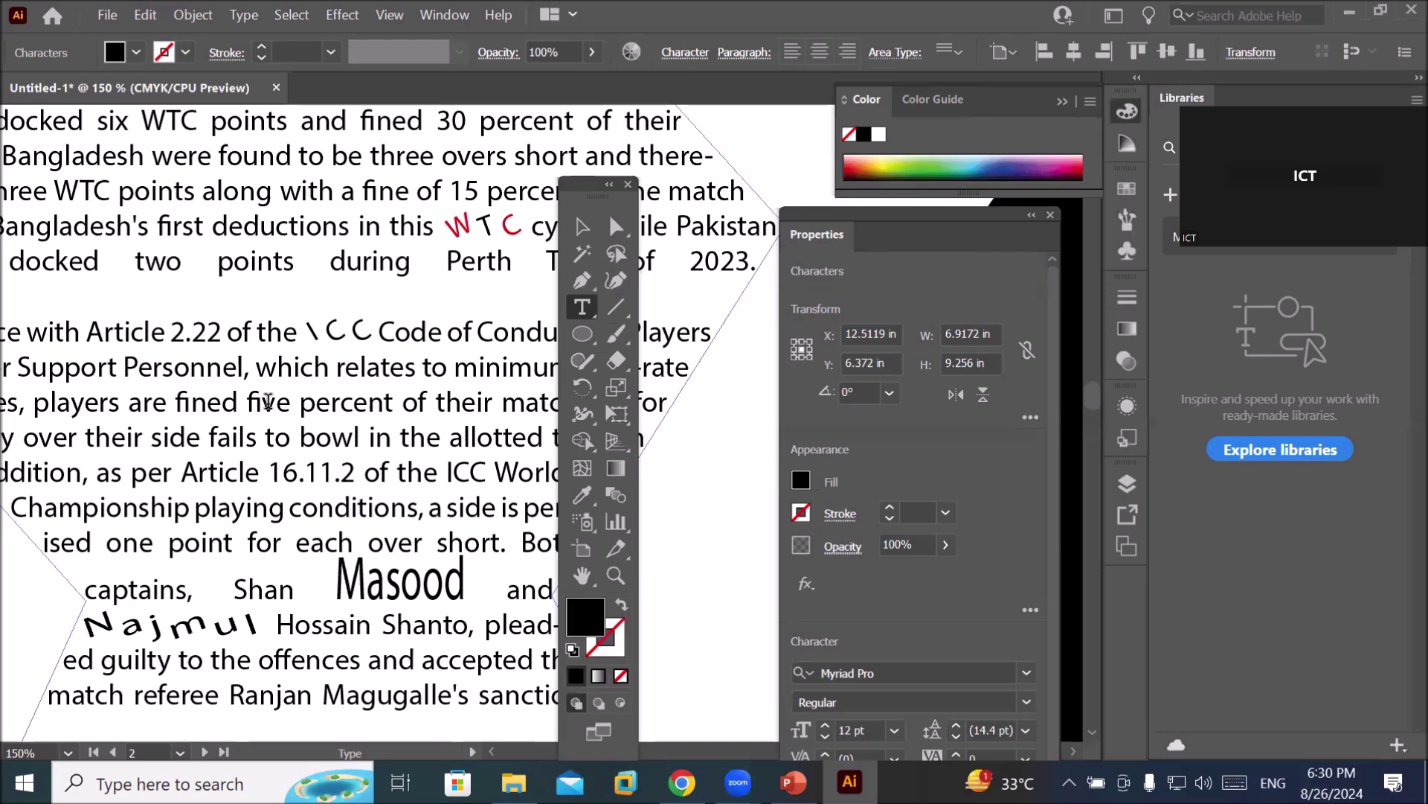
type("Microsoft")
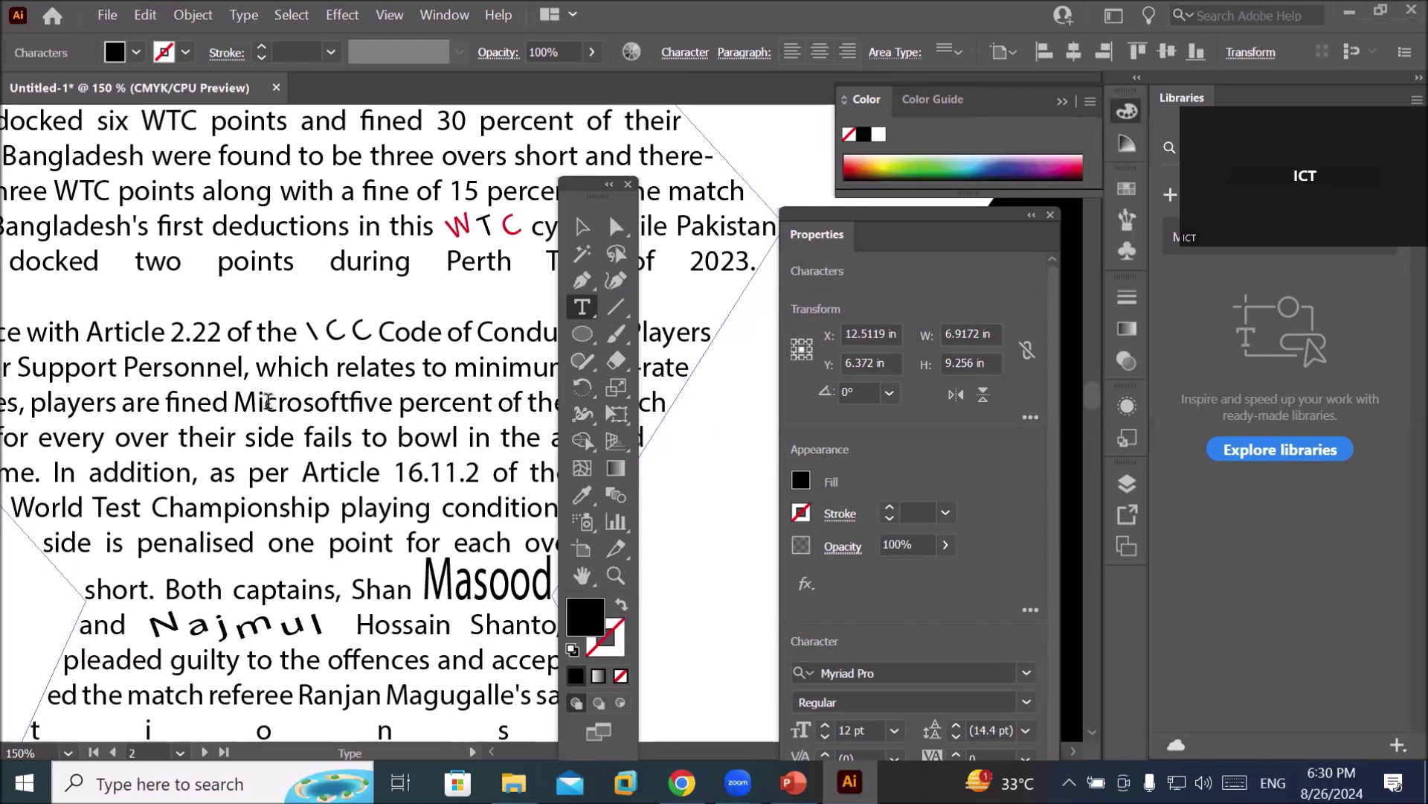
type(" 2024")
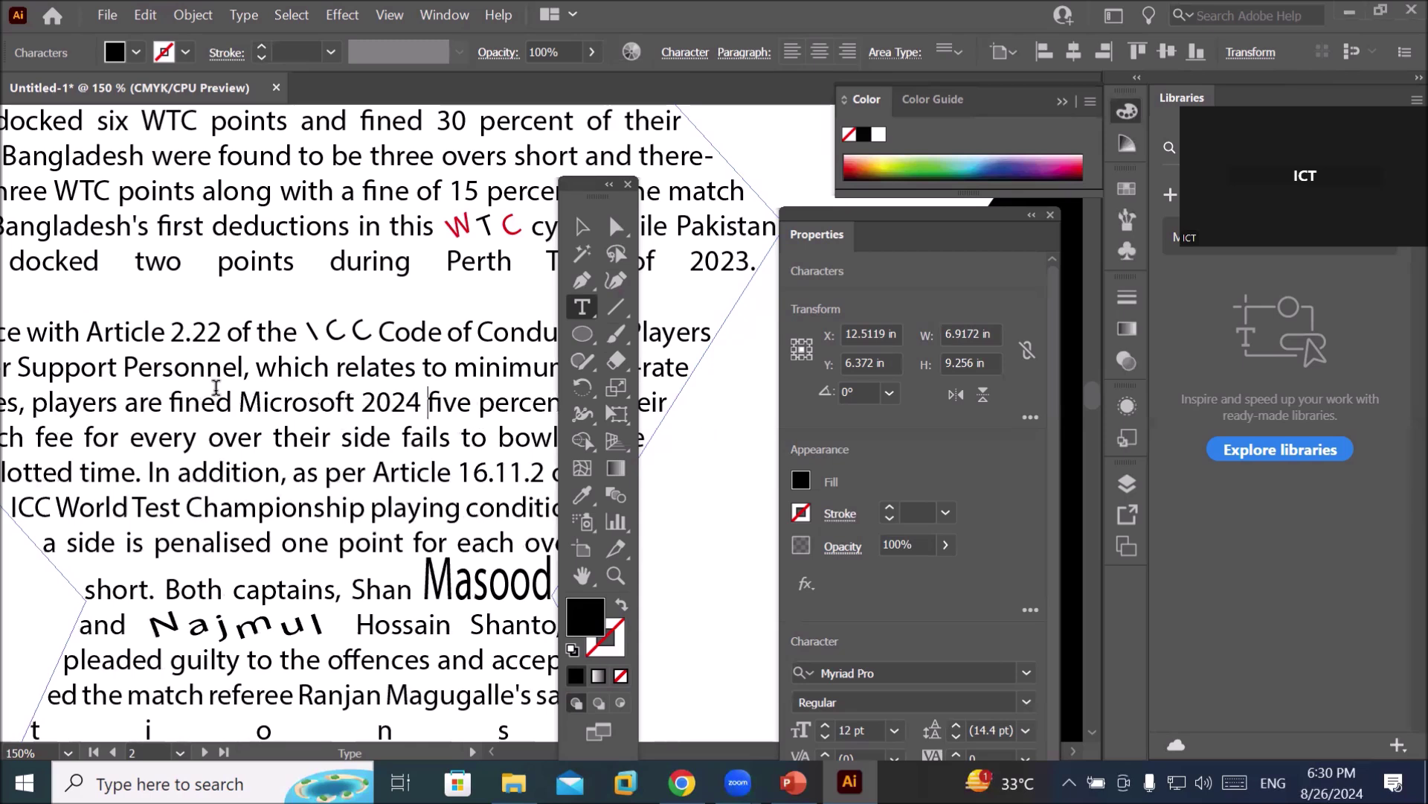
Select "2024" after "Microsoft" and raise its baseline shift to 43 pt.
left_click_drag(419, 403, 360, 403)
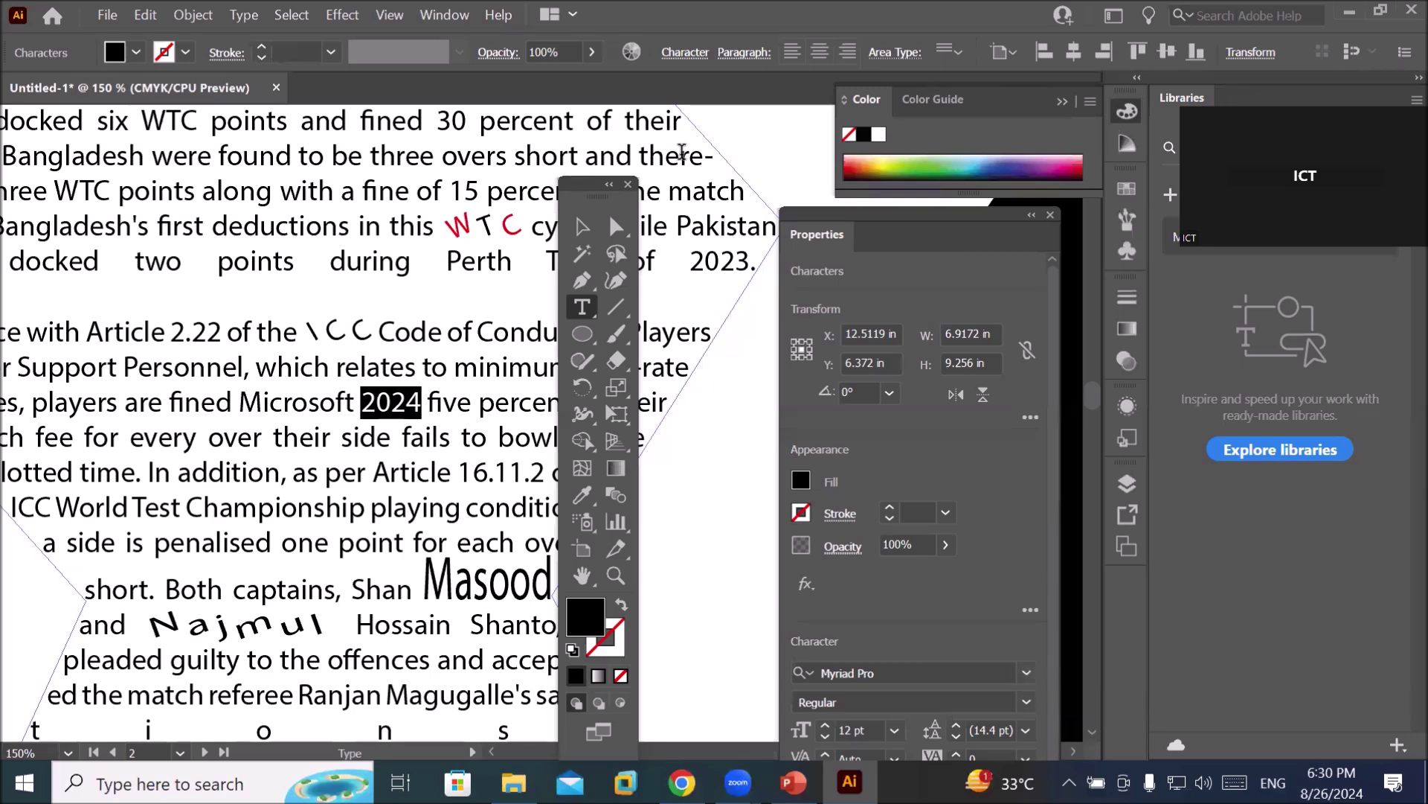
left_click(697, 51)
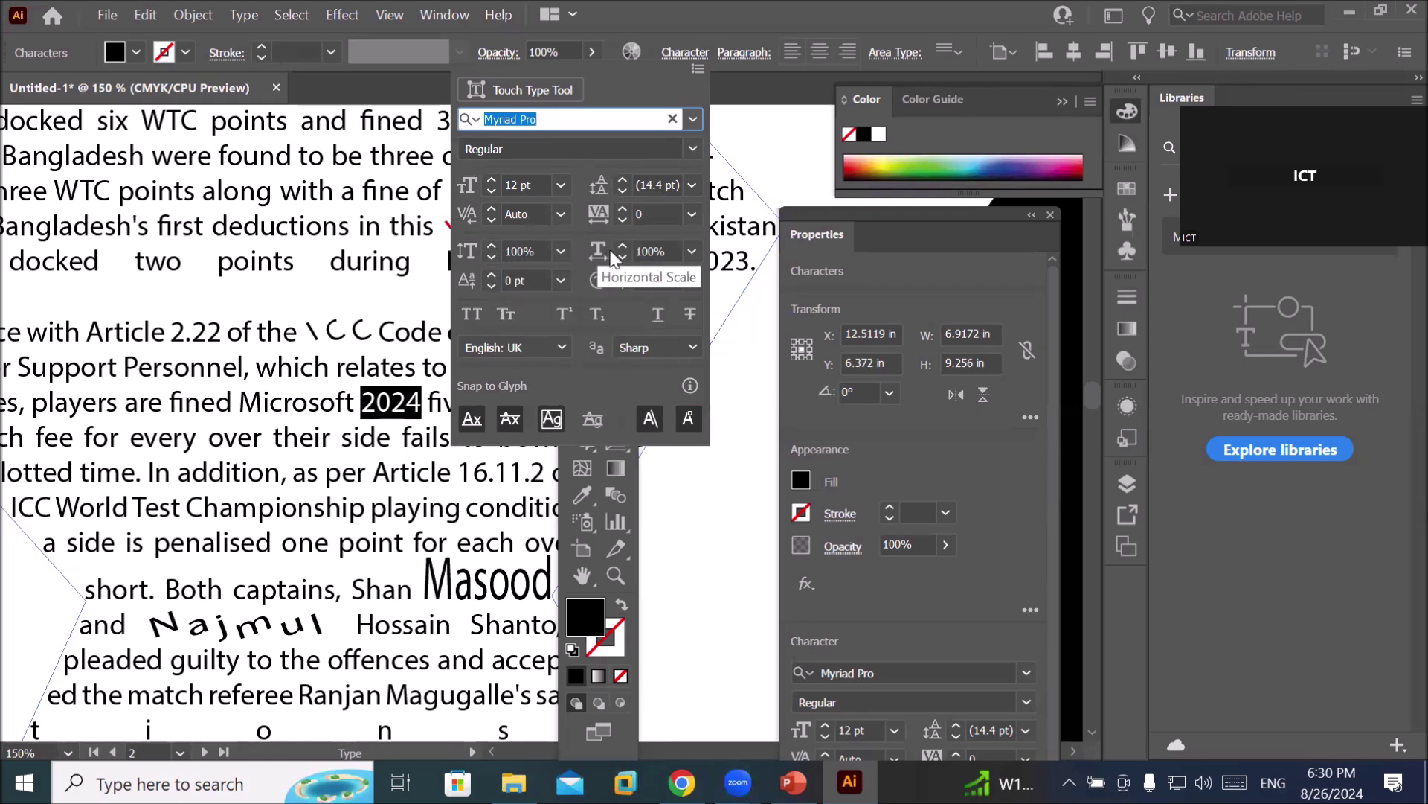
left_click(494, 275)
left_click(494, 275)
left_click(494, 276)
left_click(494, 275)
left_click(494, 275)
left_click(494, 275)
left_click(494, 276)
left_click(494, 275)
left_click(494, 275)
left_click(494, 276)
left_click(494, 275)
left_click(494, 275)
left_click(494, 276)
left_click(494, 275)
left_click(494, 275)
left_click(494, 275)
left_click(494, 275)
left_click(494, 275)
left_click(494, 275)
left_click(494, 275)
left_click(494, 276)
left_click(494, 276)
left_click(494, 275)
left_click(494, 275)
left_click(494, 275)
left_click(495, 275)
left_click(494, 276)
left_click(494, 275)
left_click(494, 275)
left_click(494, 275)
left_click(493, 275)
left_click(493, 276)
left_click(493, 275)
left_click(494, 275)
left_click(494, 275)
left_click(493, 275)
left_click(493, 276)
left_click(493, 275)
left_click(493, 275)
left_click(493, 275)
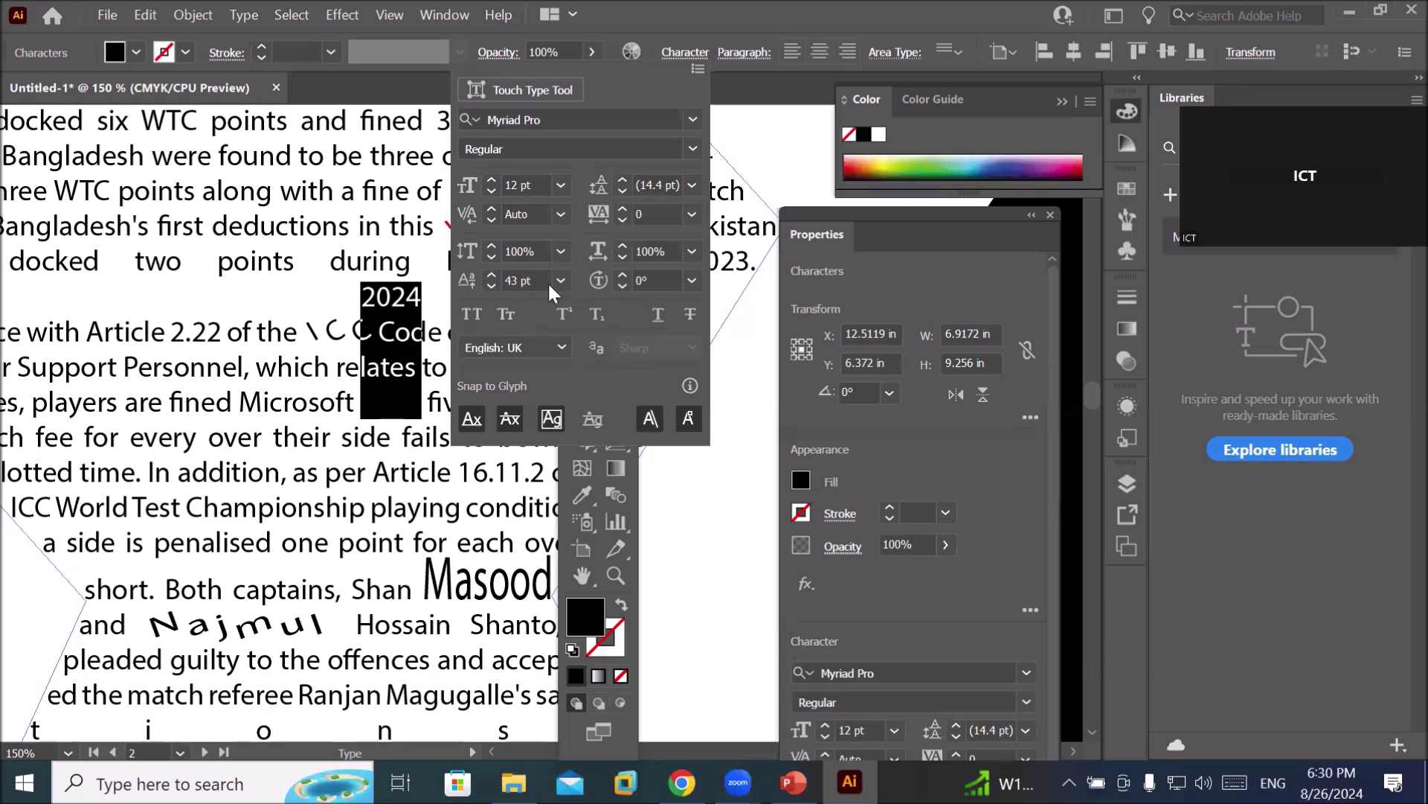
Reset the baseline shift of "2024" to 0 pt.
left_click_drag(541, 280, 470, 283)
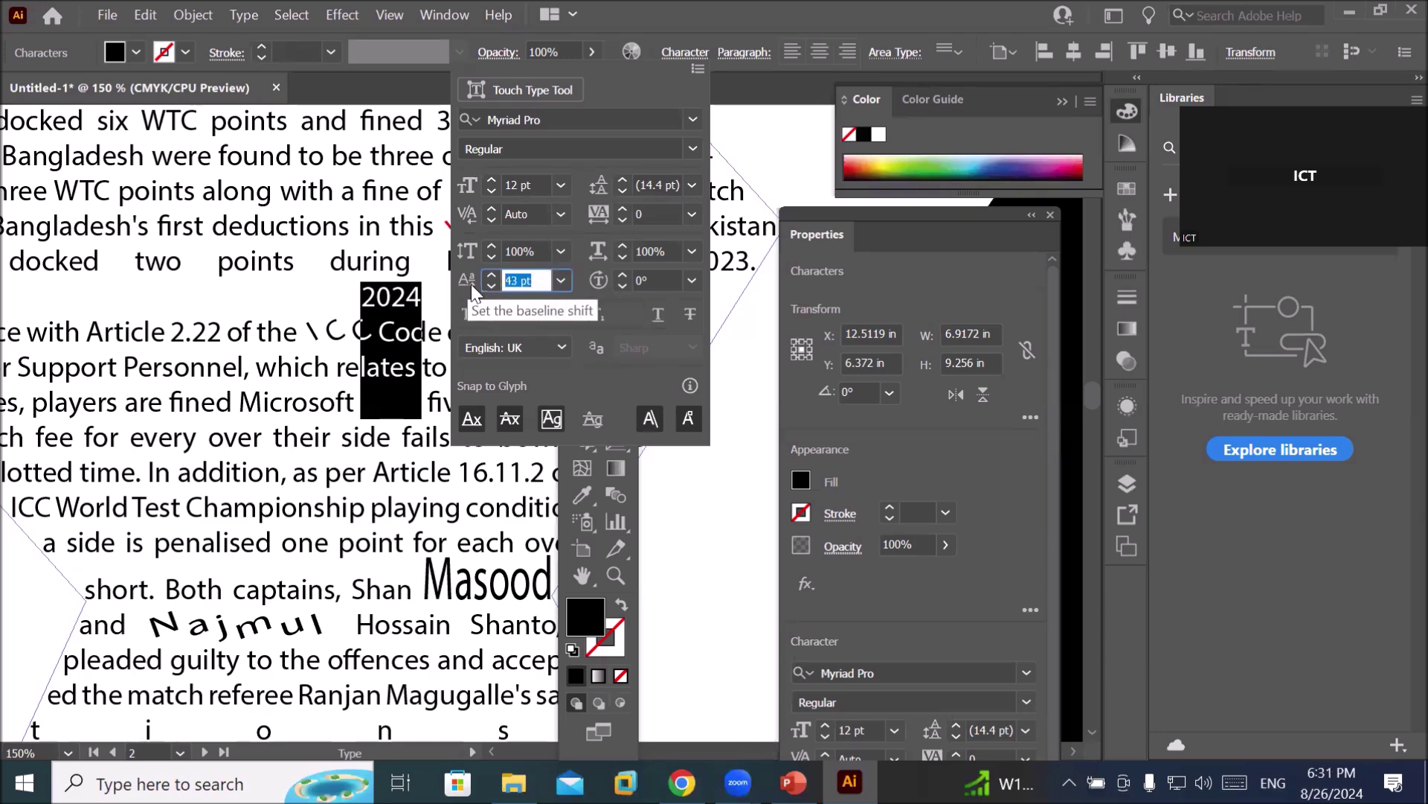
type("0")
key("Return")
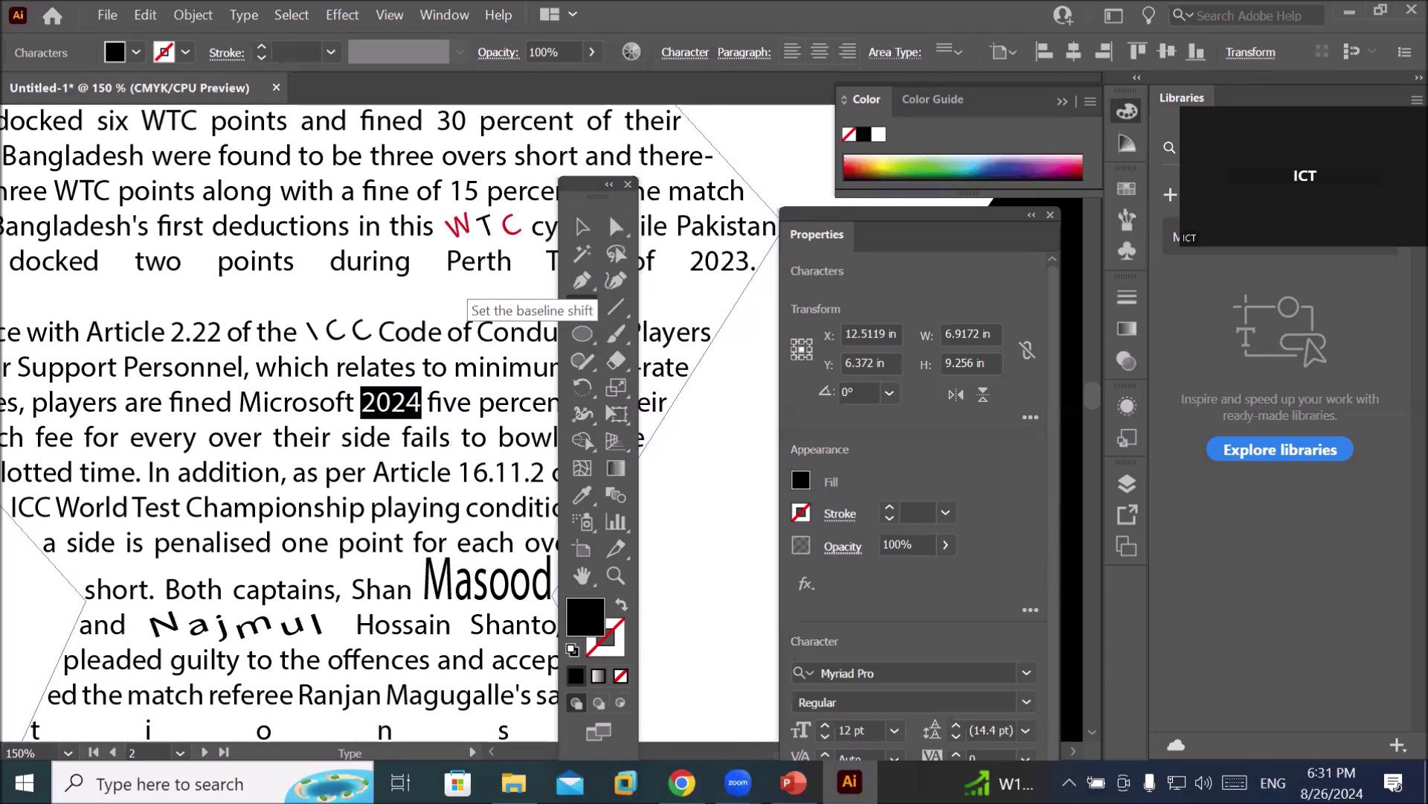
left_click(684, 52)
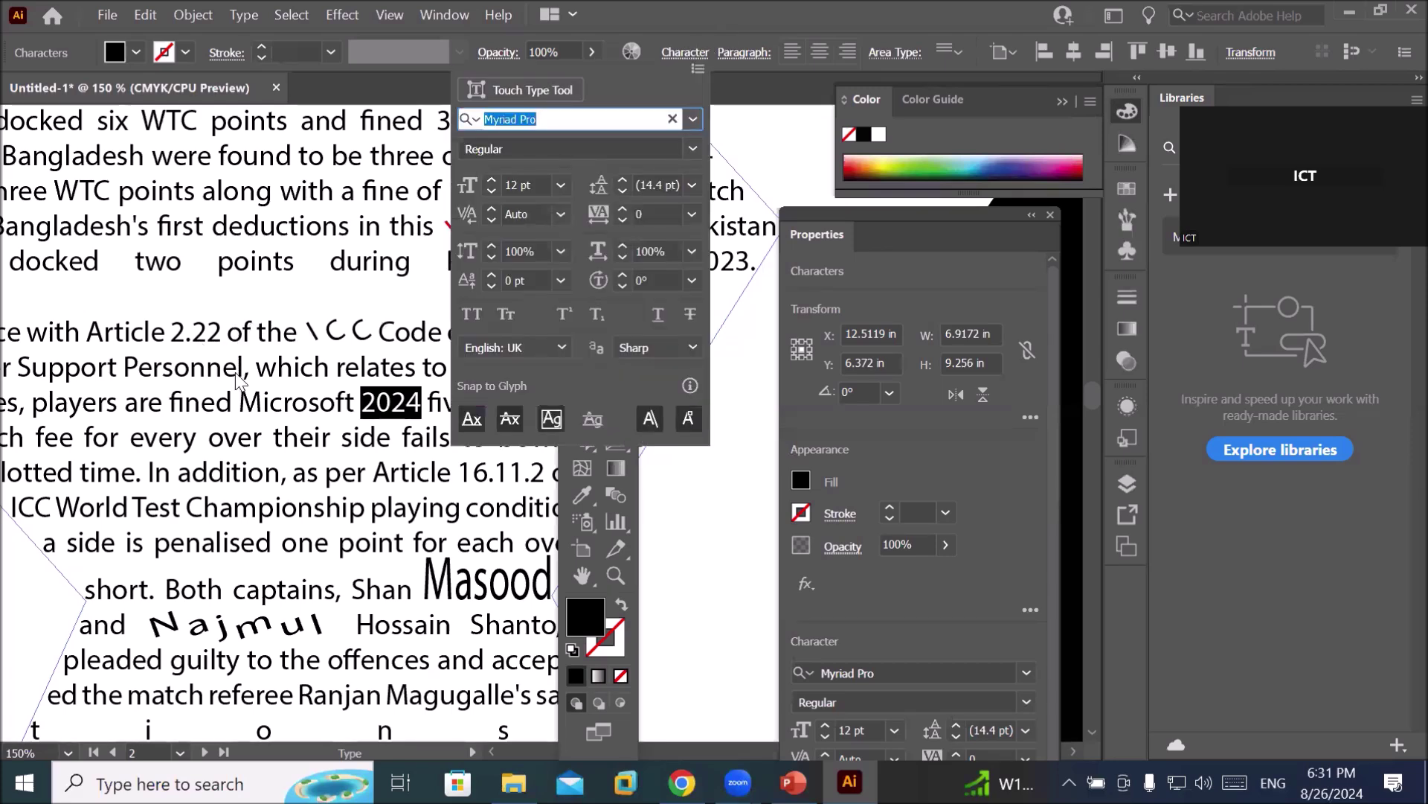
left_click(192, 257)
Insert the text "H2O" before the word "points" in the line about Perth.
left_click(206, 266)
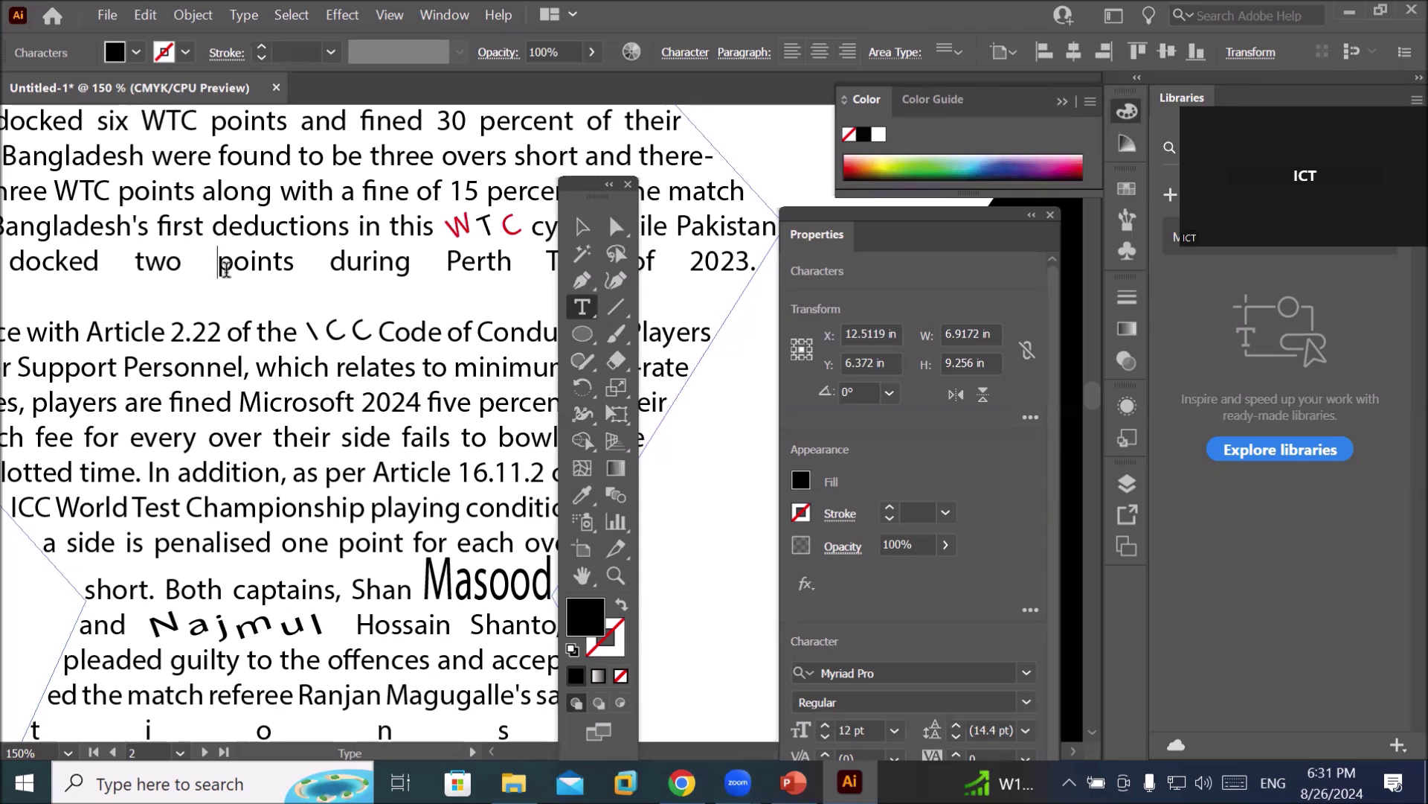
type("H2")
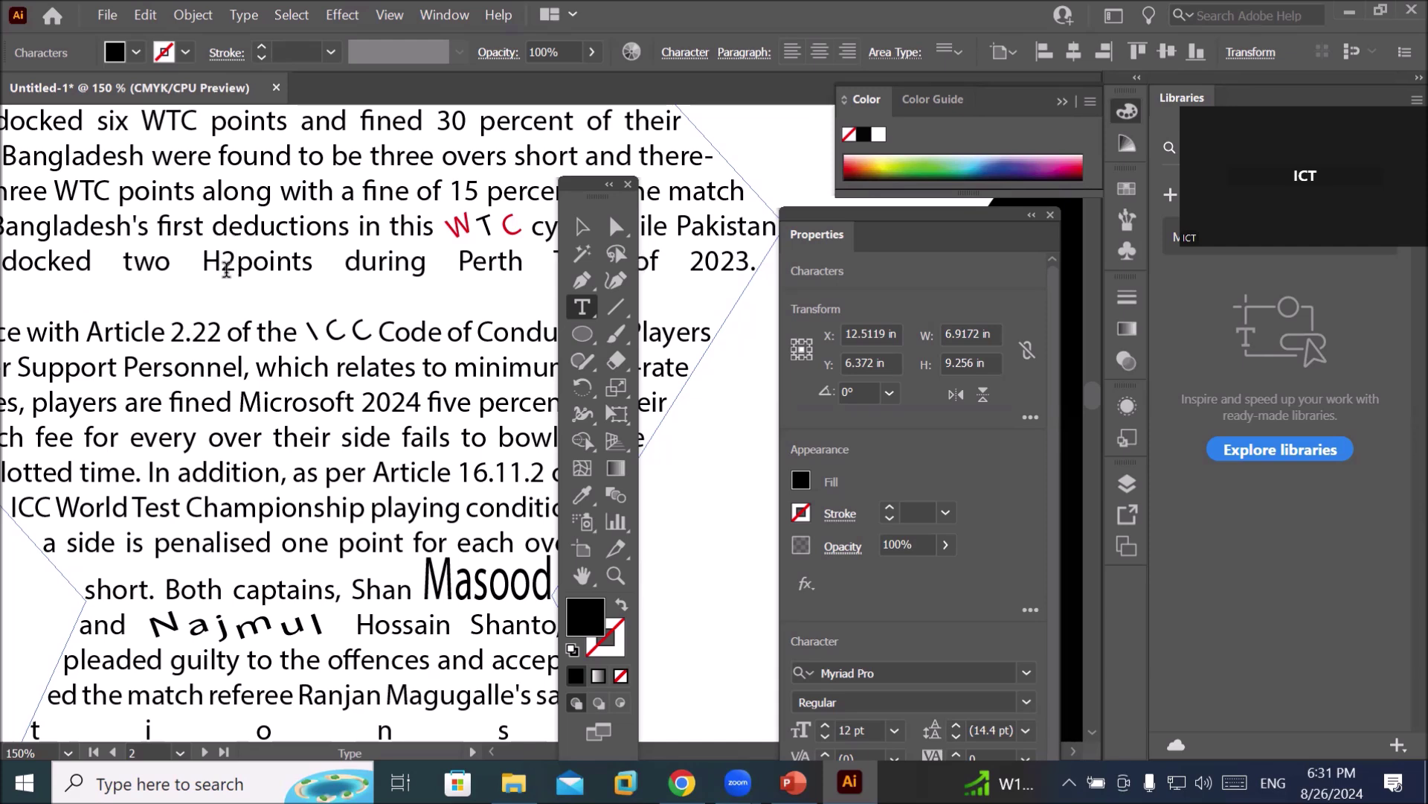
type("O")
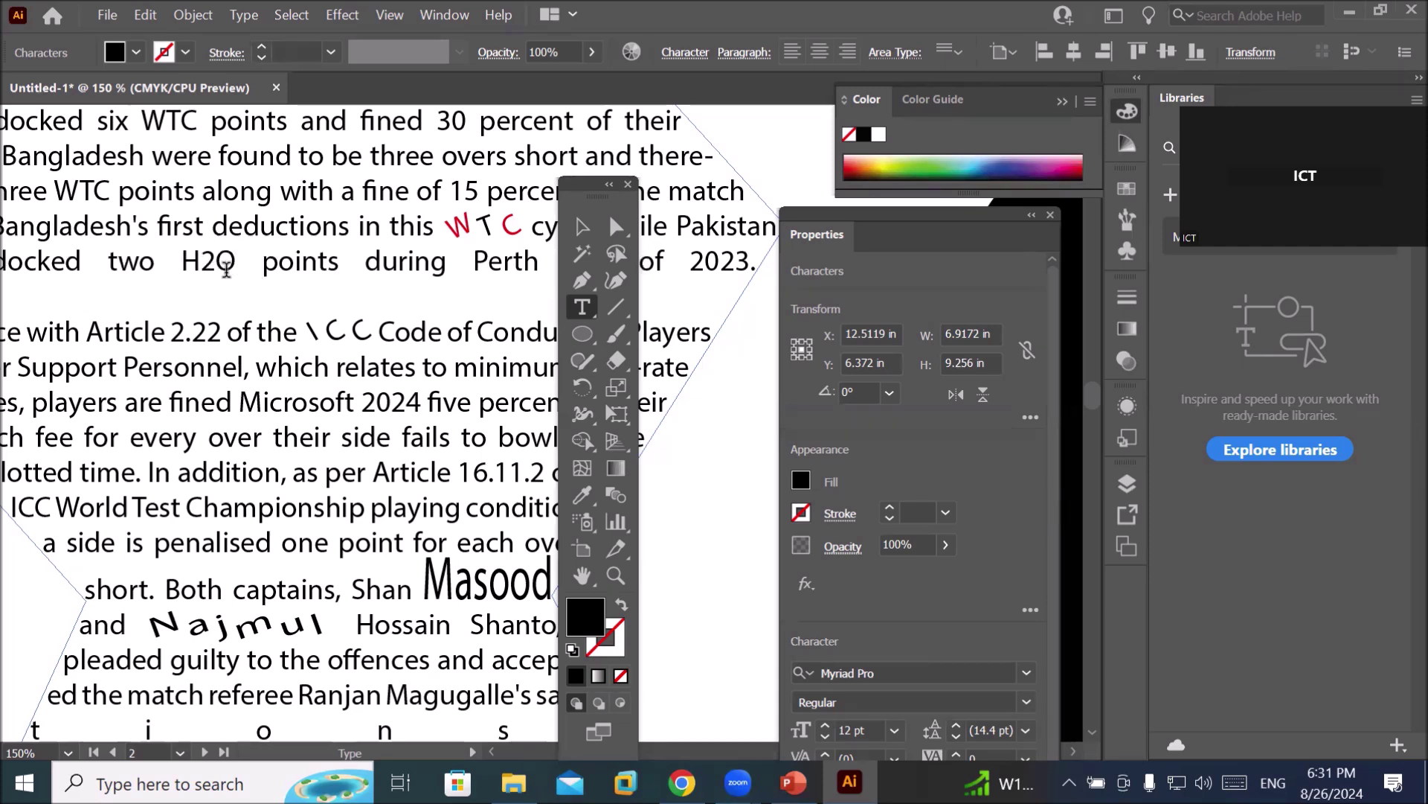
Compare subscript and superscript on the 2 in "H2O" and leave it set as superscript.
scroll(238, 239, "up", 2)
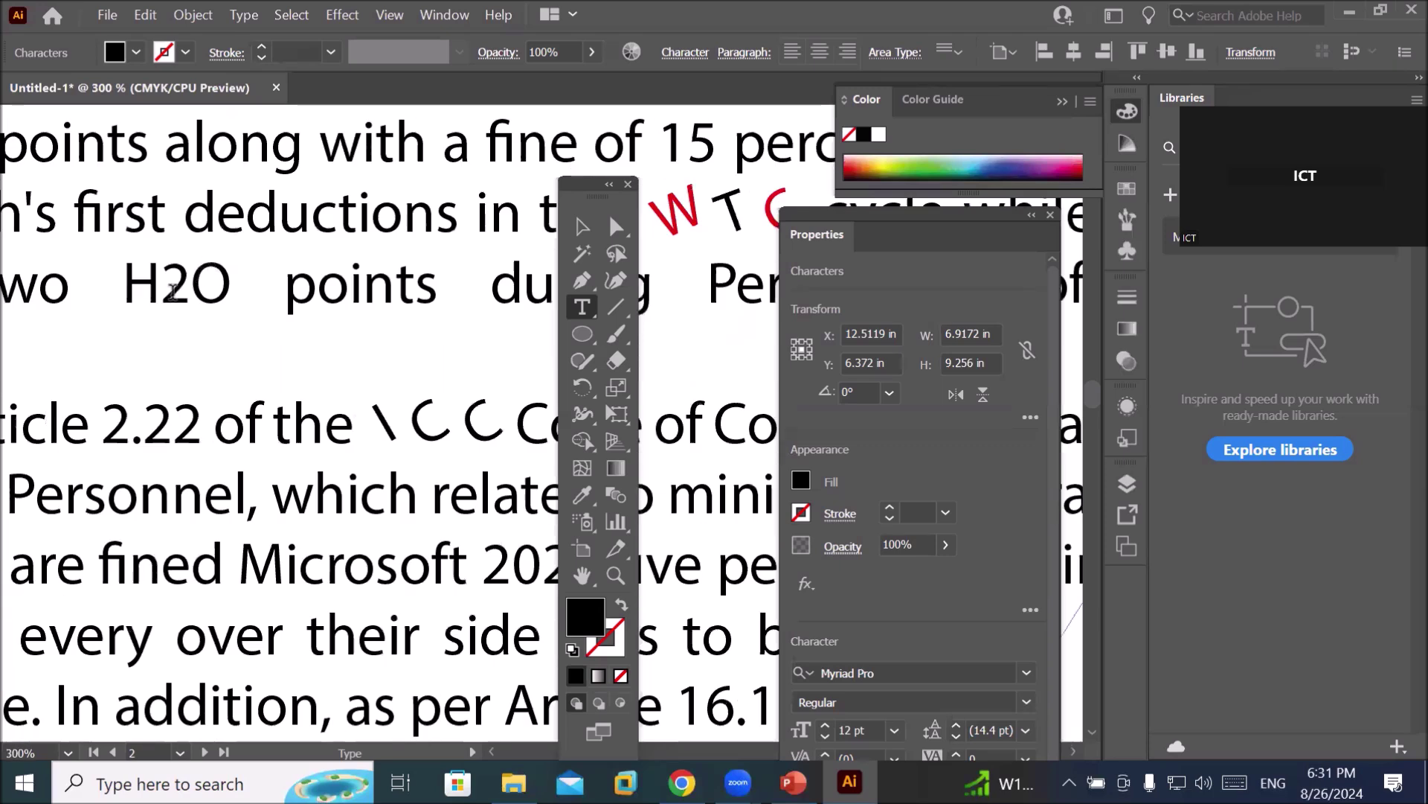
left_click_drag(161, 290, 187, 290)
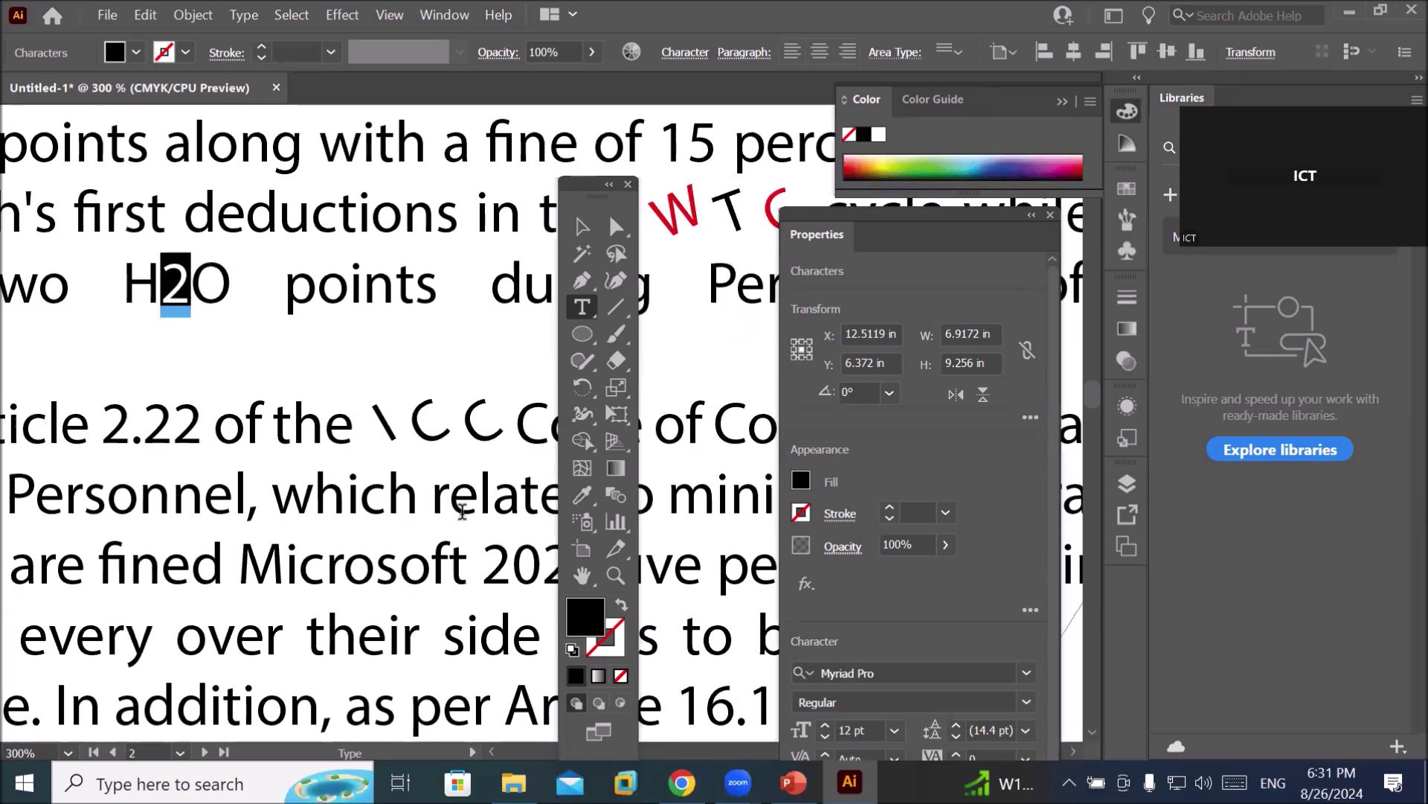
left_click(691, 50)
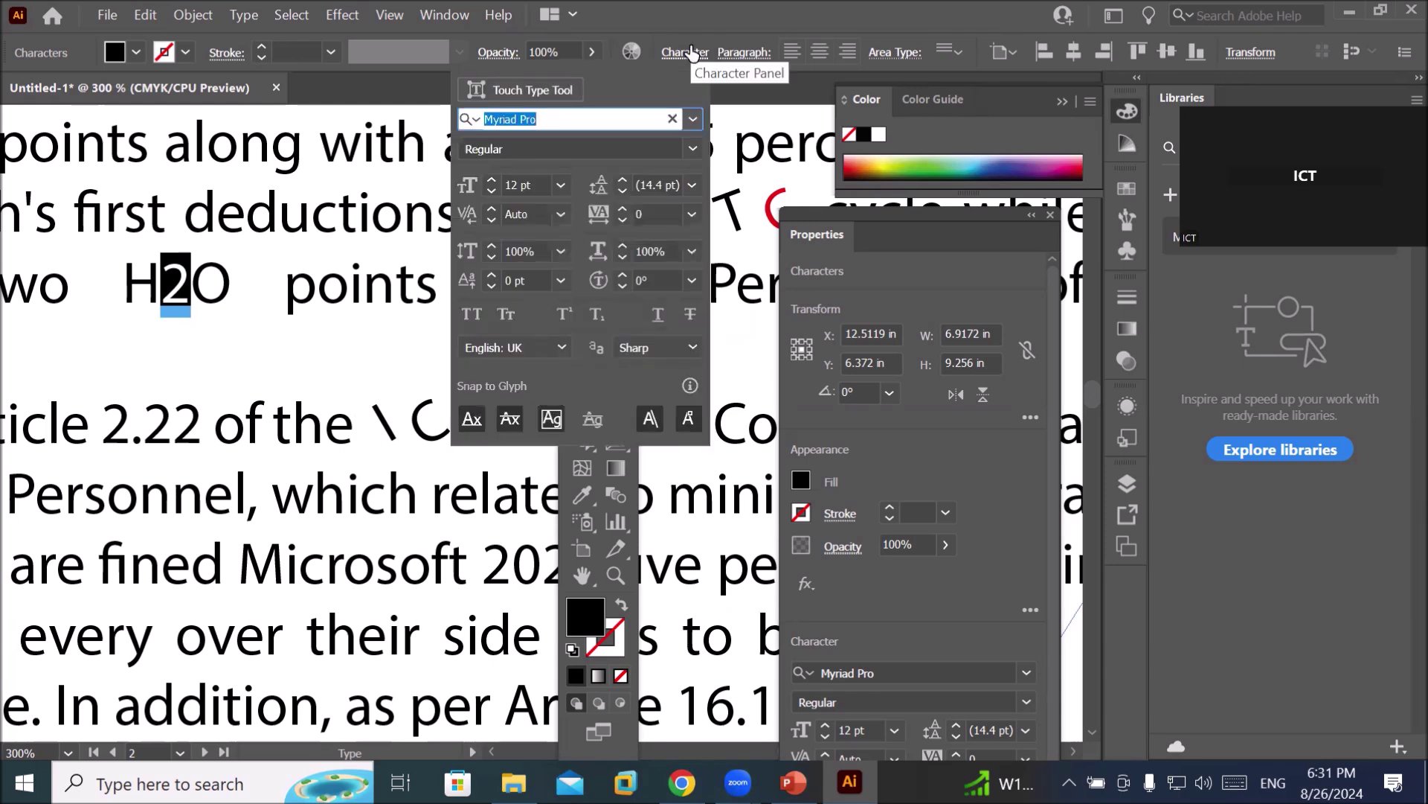
left_click(596, 315)
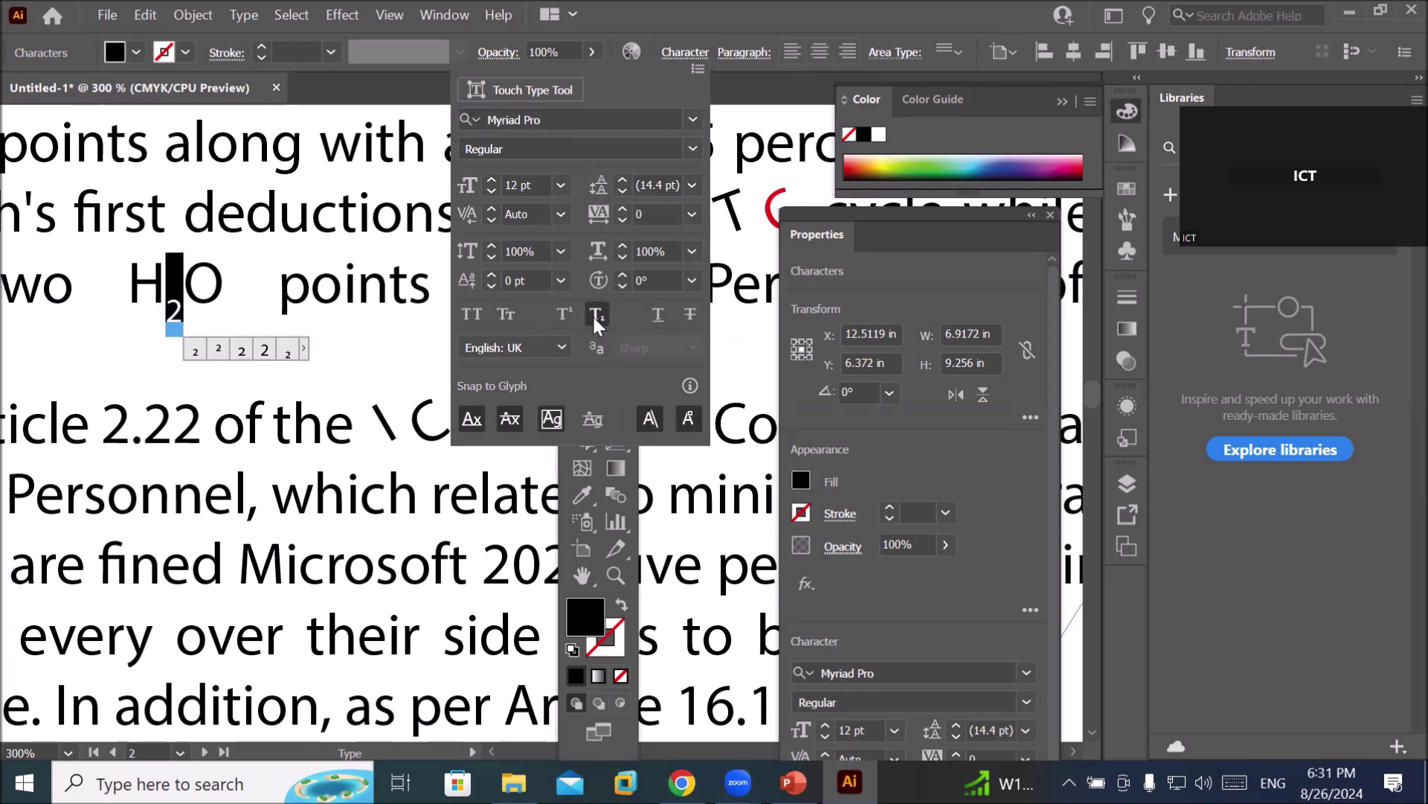
left_click(565, 314)
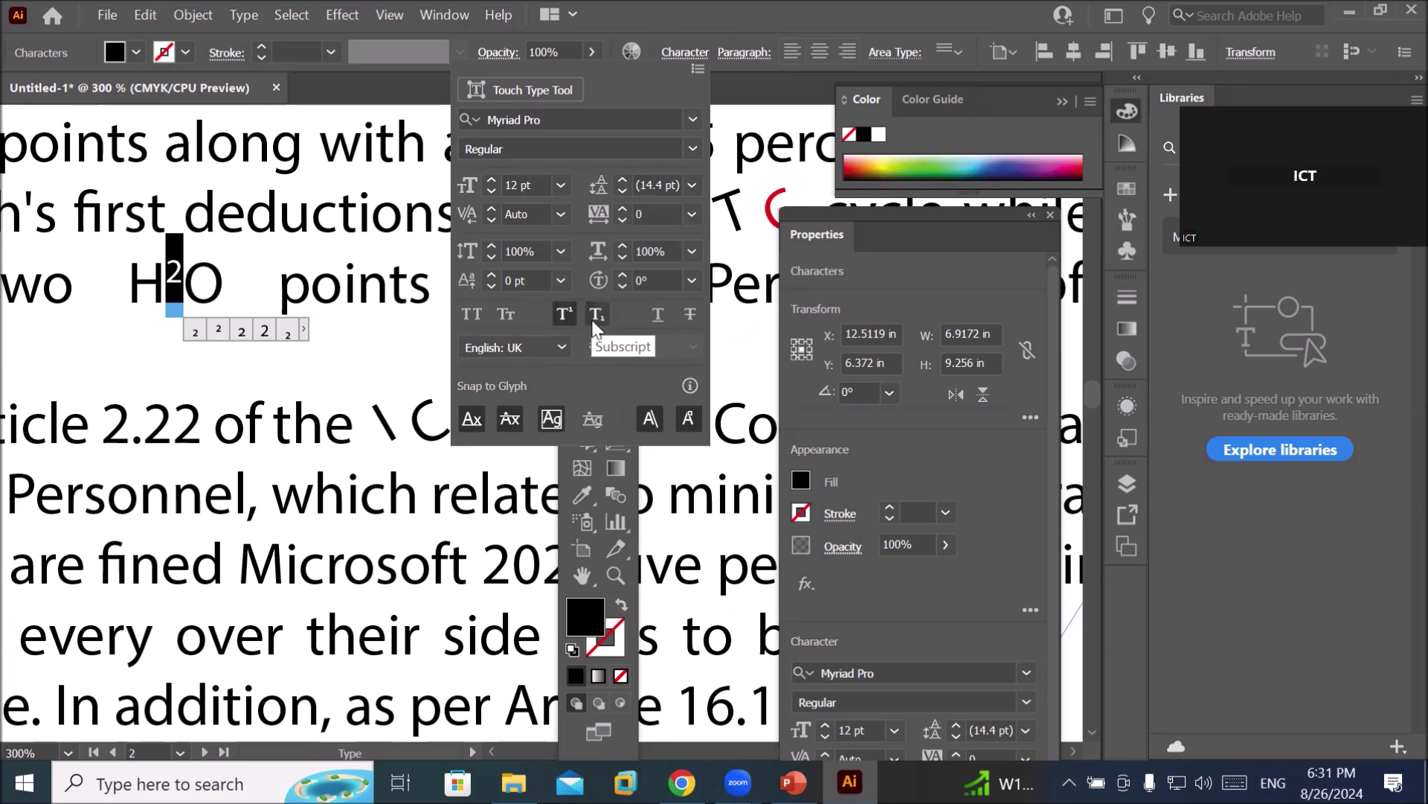
left_click(597, 316)
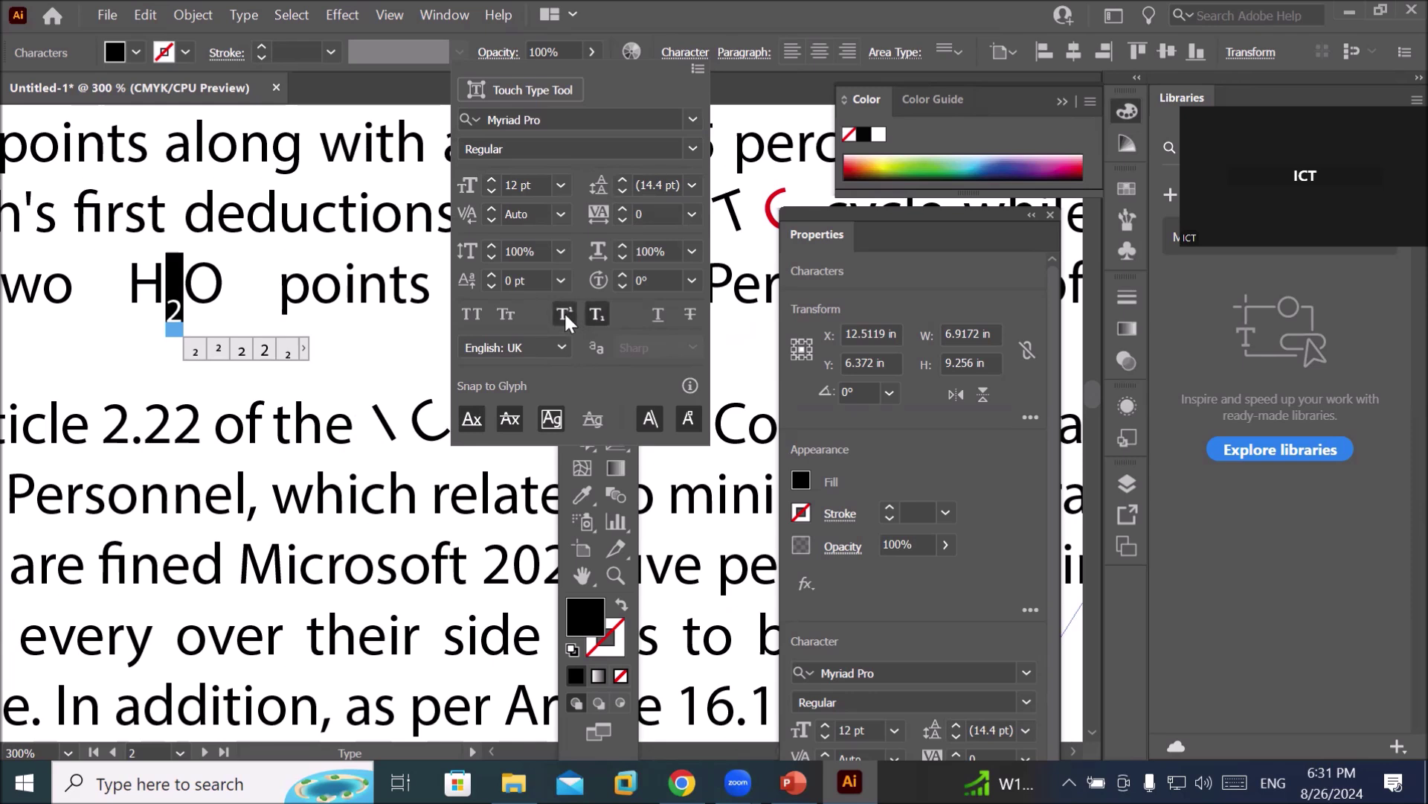
left_click(564, 312)
left_click(597, 314)
left_click(565, 311)
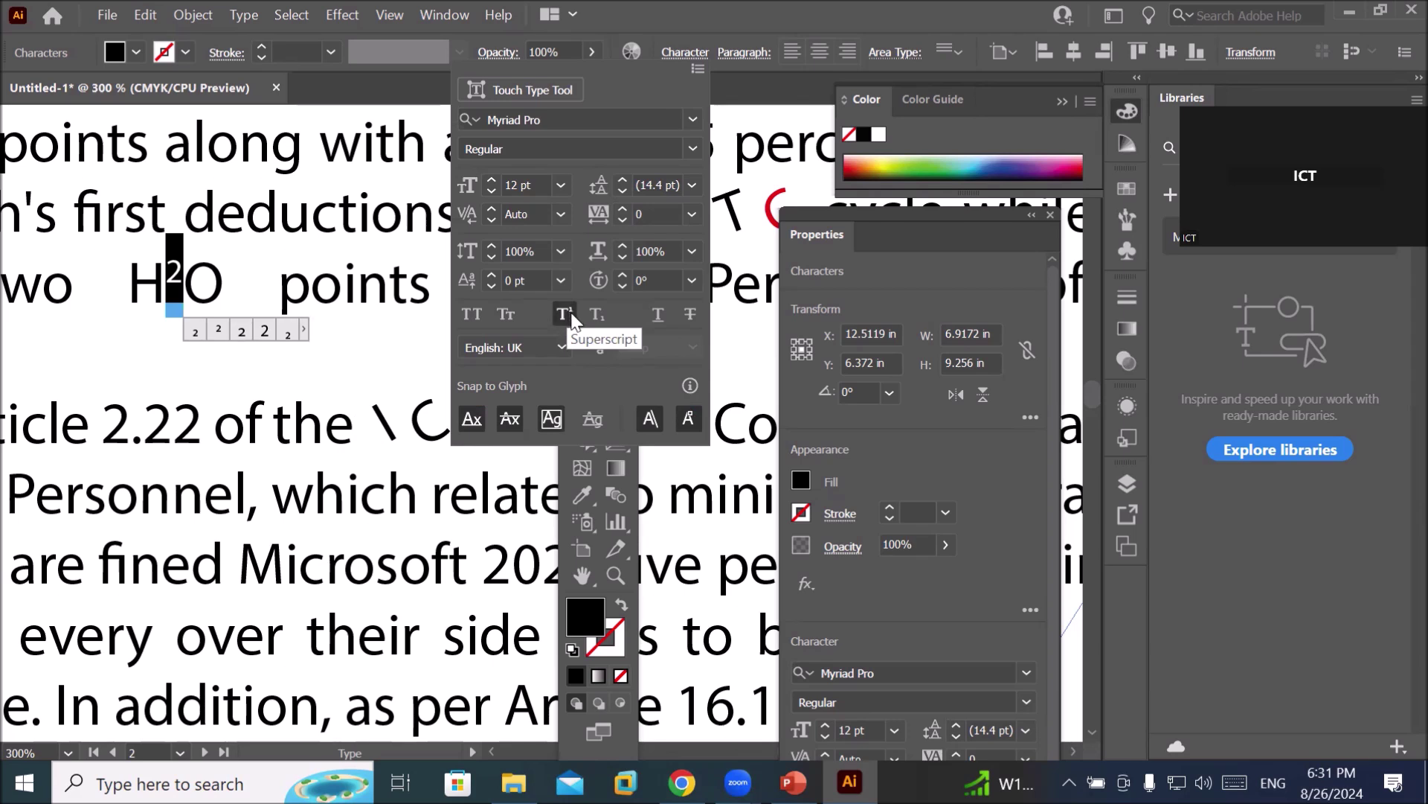
Lower the baseline shift of the superscript 2 in "H2O" to -38 pt.
left_click(491, 275)
left_click(490, 274)
left_click(490, 275)
left_click(490, 275)
left_click(490, 274)
left_click(492, 286)
left_click(492, 286)
left_click(492, 285)
left_click(492, 285)
left_click(492, 285)
left_click(492, 285)
left_click(493, 285)
left_click(492, 285)
left_click(492, 286)
left_click(492, 286)
left_click(492, 286)
left_click(493, 286)
left_click(493, 286)
left_click(492, 286)
left_click(493, 286)
left_click(493, 285)
left_click(492, 285)
left_click(493, 286)
left_click(493, 286)
left_click(493, 286)
left_click(493, 286)
left_click(493, 285)
left_click(493, 285)
left_click(493, 285)
left_click(494, 286)
left_click(494, 285)
left_click(496, 286)
left_click(497, 286)
left_click(497, 285)
left_click(497, 286)
left_click(498, 286)
left_click(498, 286)
left_click(497, 285)
left_click(497, 285)
left_click(497, 283)
left_click(497, 282)
left_click(497, 284)
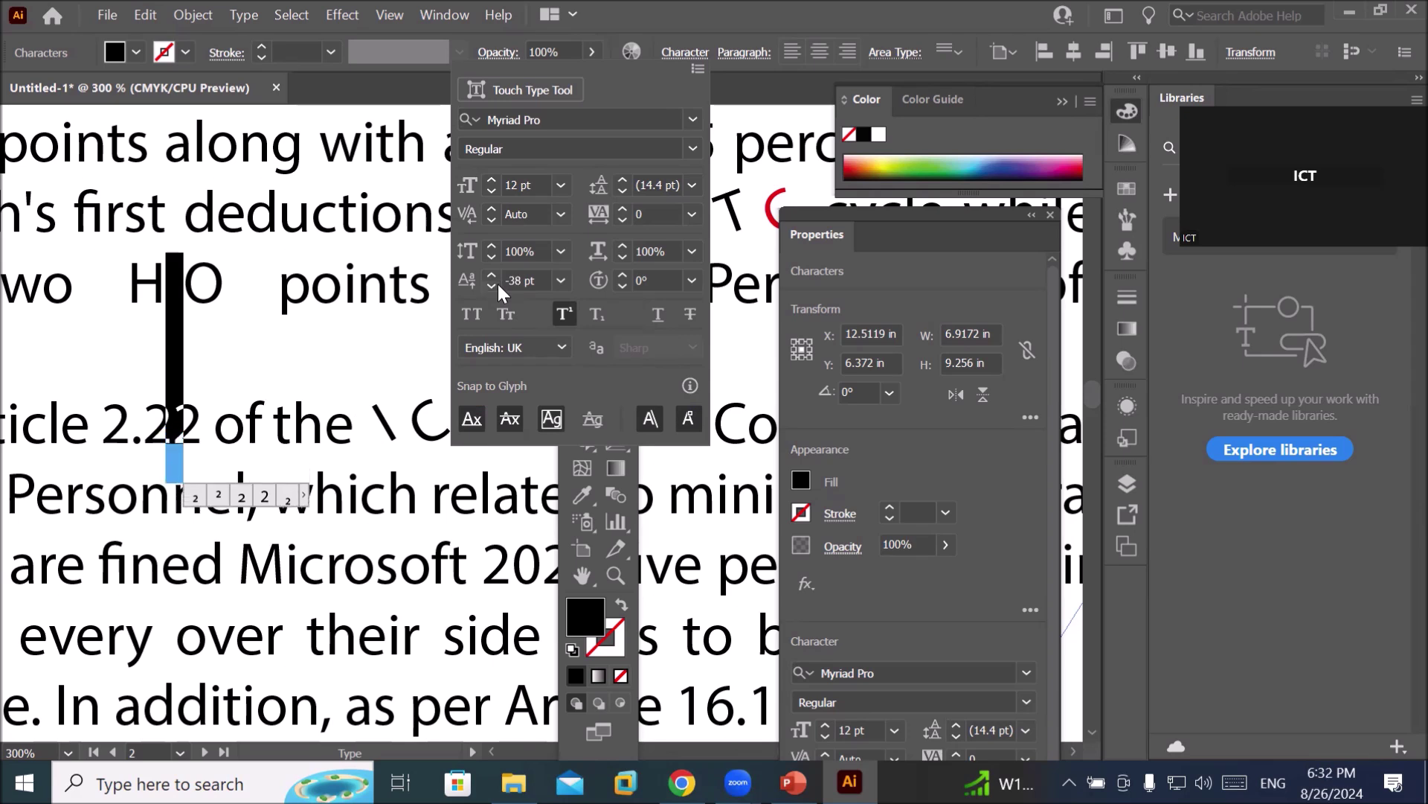
Raise the baseline shift of the superscript 2 in "H2O" to -5 pt.
left_click(493, 274)
left_click(494, 274)
left_click(493, 274)
left_click(493, 274)
left_click(493, 274)
left_click(494, 274)
left_click(493, 271)
left_click(492, 270)
left_click(492, 270)
left_click(493, 271)
left_click(492, 271)
left_click(493, 271)
left_click(493, 271)
left_click(493, 270)
left_click(493, 270)
left_click(493, 271)
left_click(492, 271)
left_click(493, 271)
left_click(493, 271)
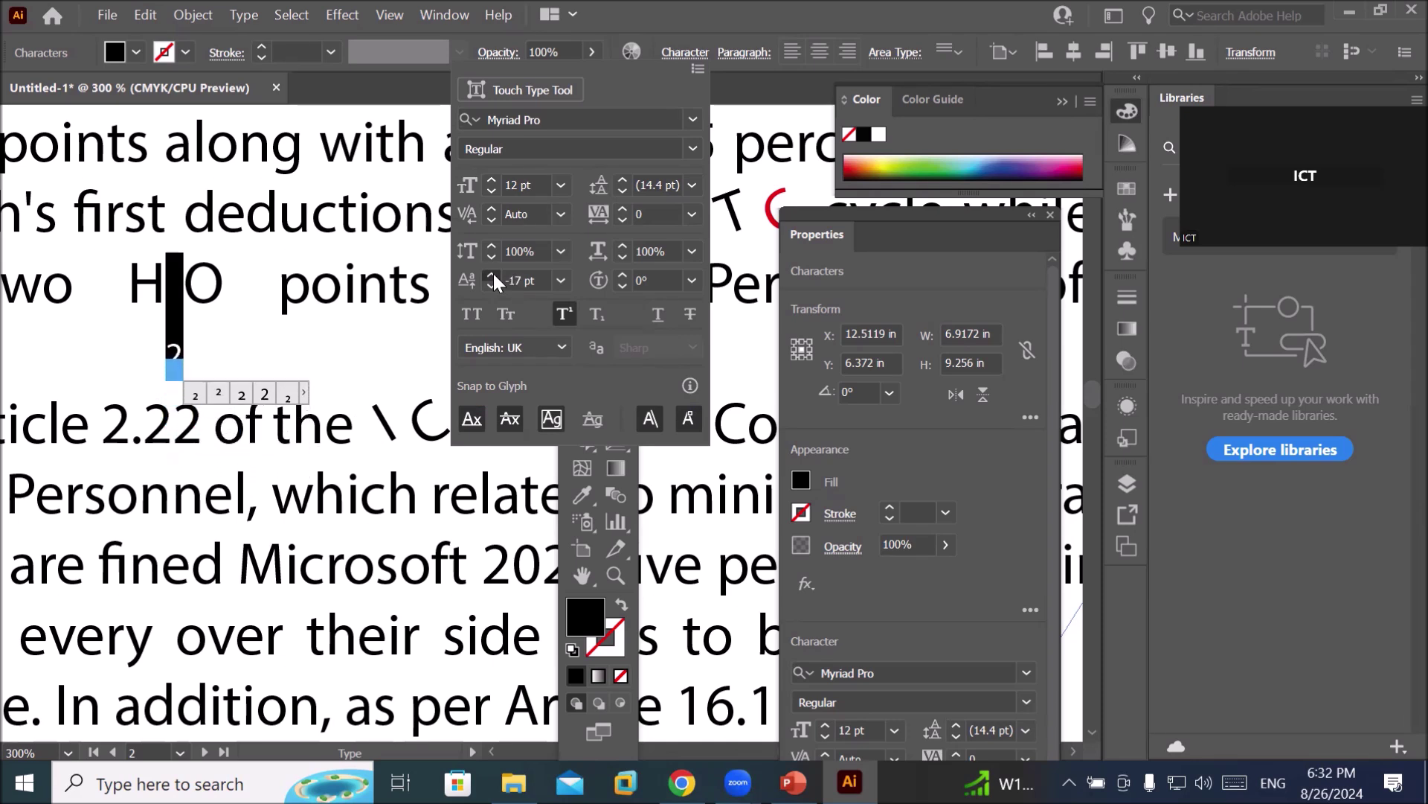
left_click(493, 271)
left_click(493, 270)
left_click(492, 272)
left_click(494, 273)
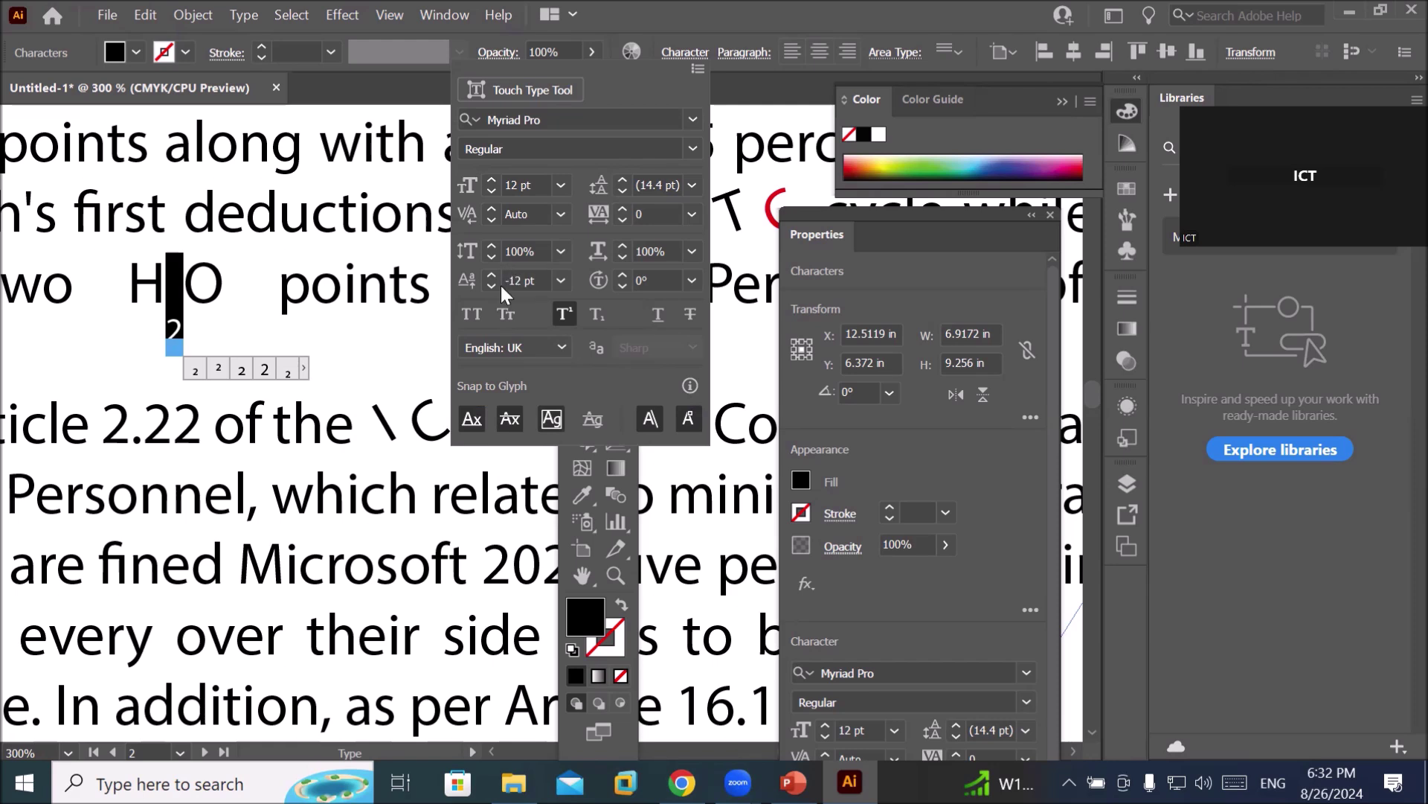
left_click(493, 273)
left_click(493, 274)
left_click(493, 274)
left_click(493, 274)
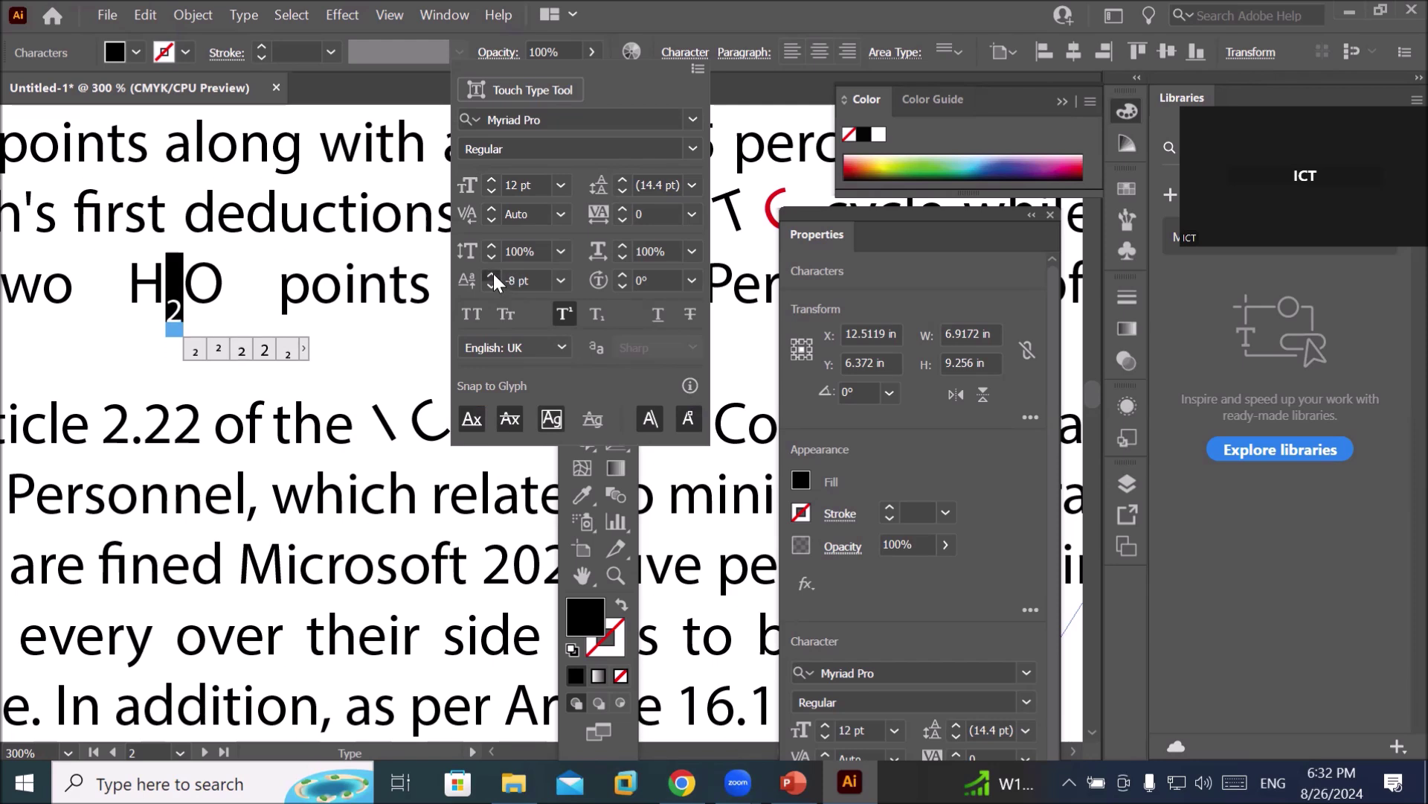
left_click(493, 274)
left_click(493, 274)
left_click(493, 274)
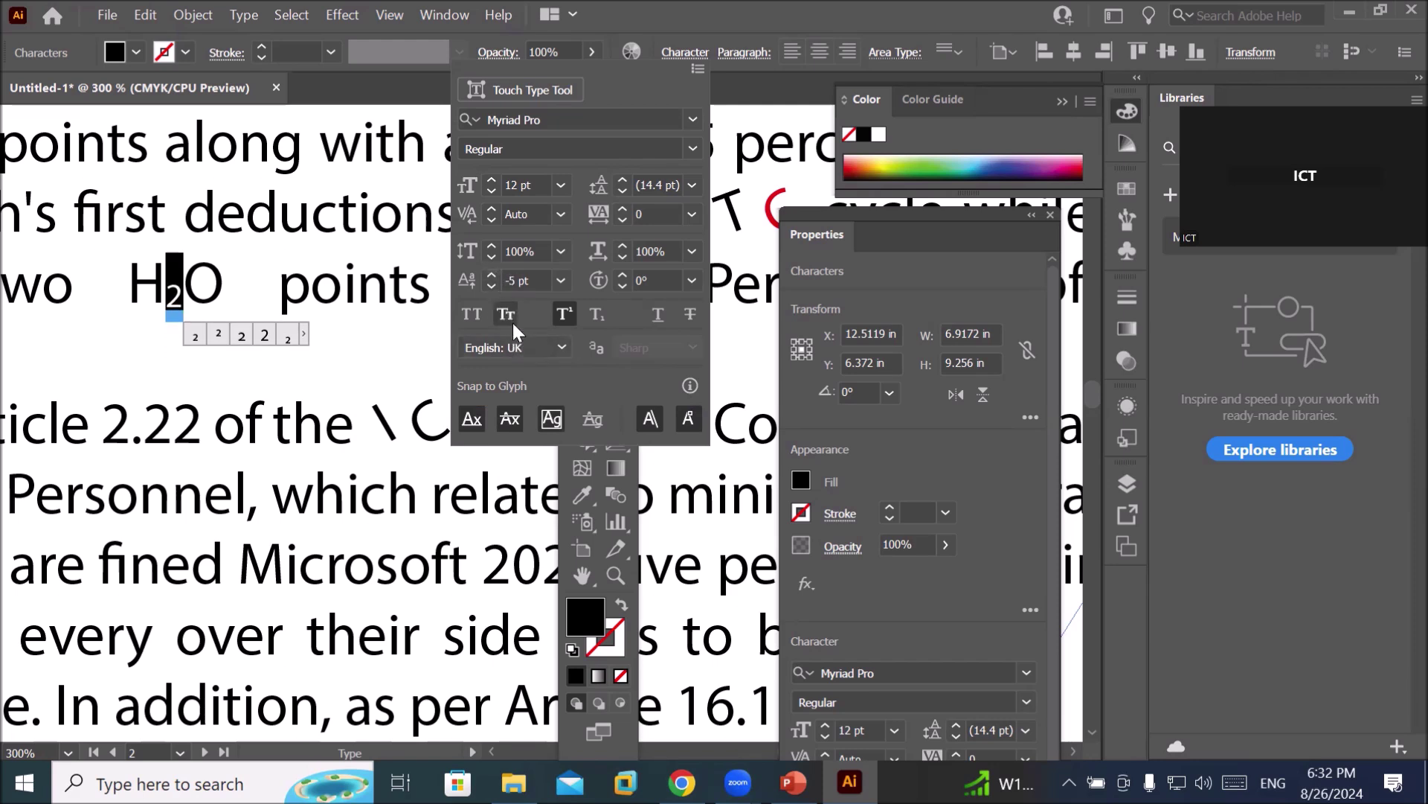
left_click(528, 280)
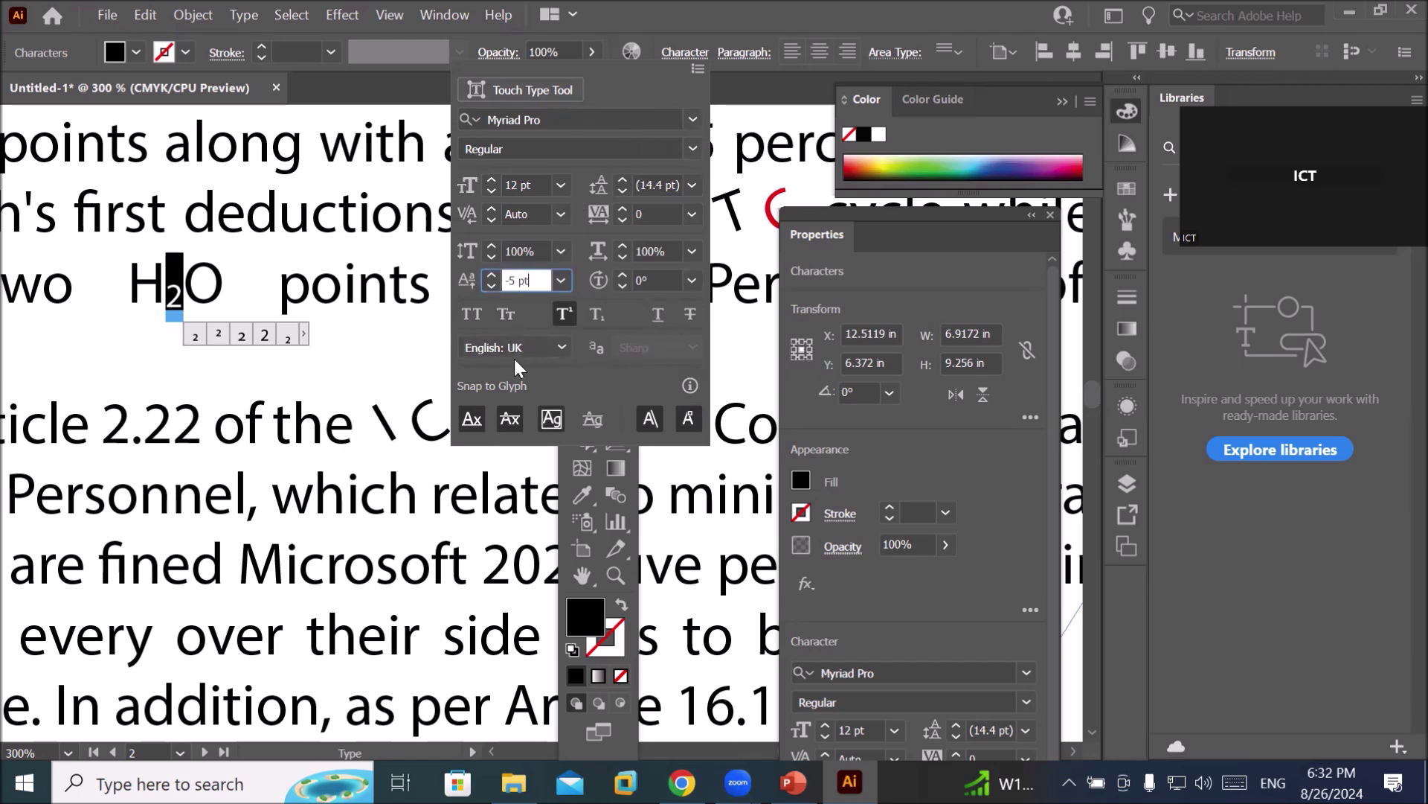
left_click(227, 287)
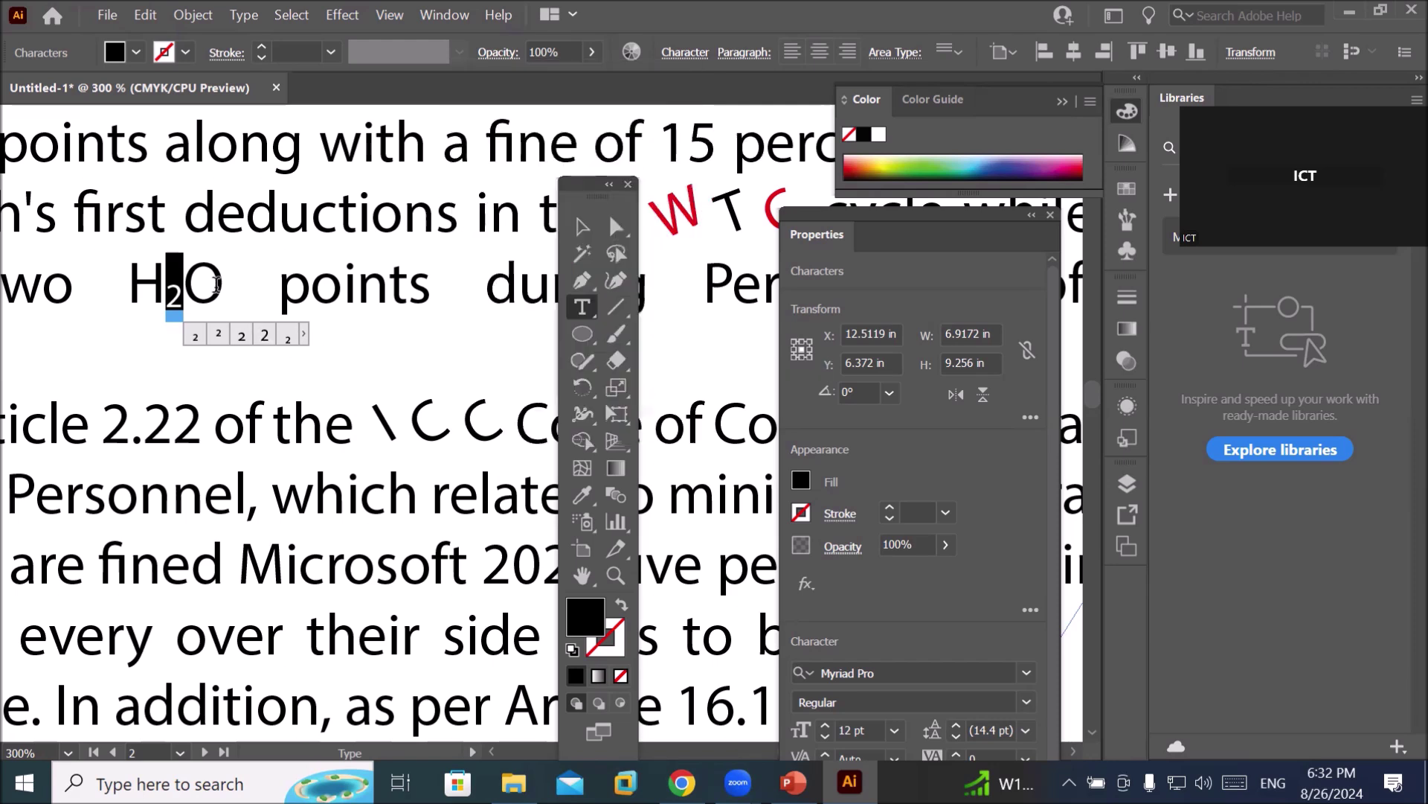
left_click(213, 288)
scroll(219, 296, "down", 4)
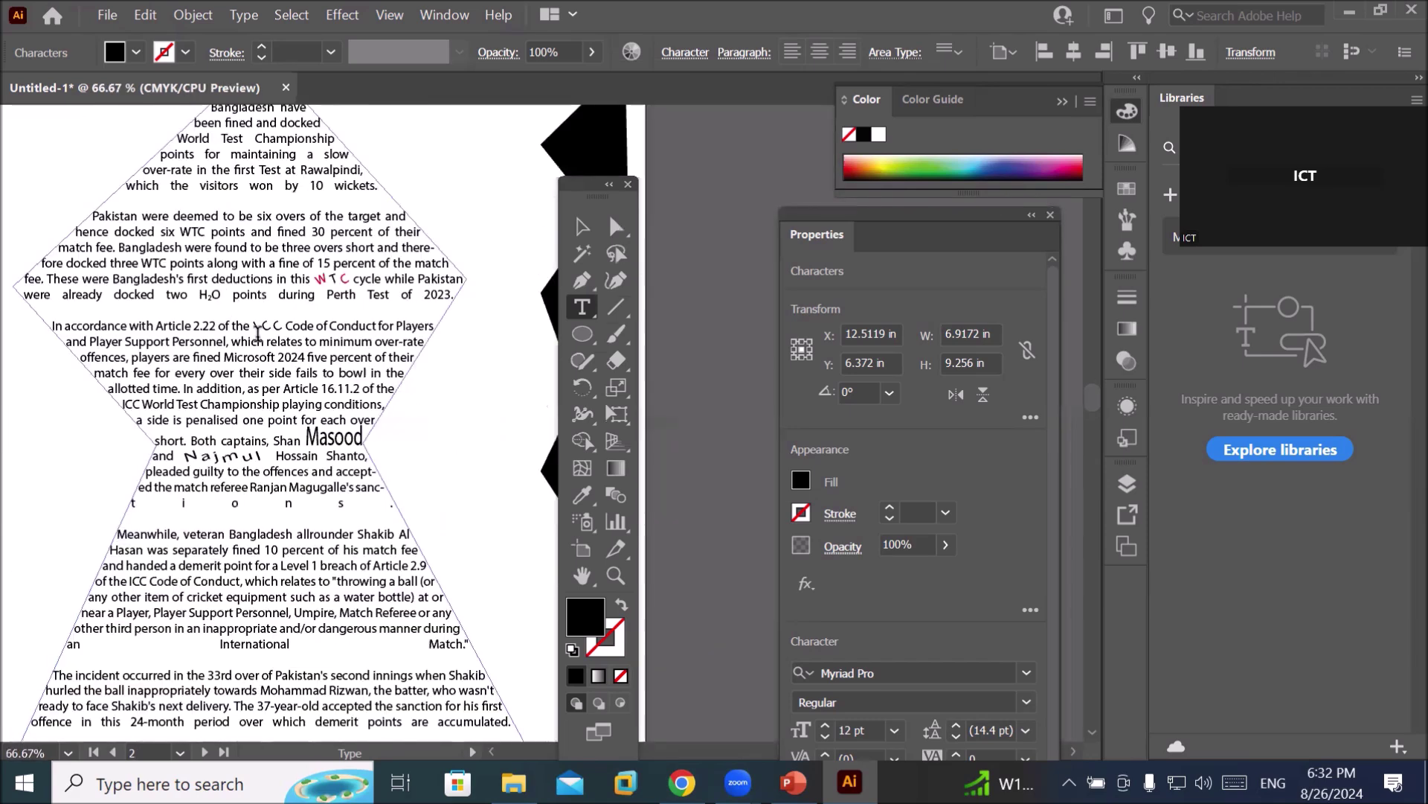
scroll(220, 298, "down", 1)
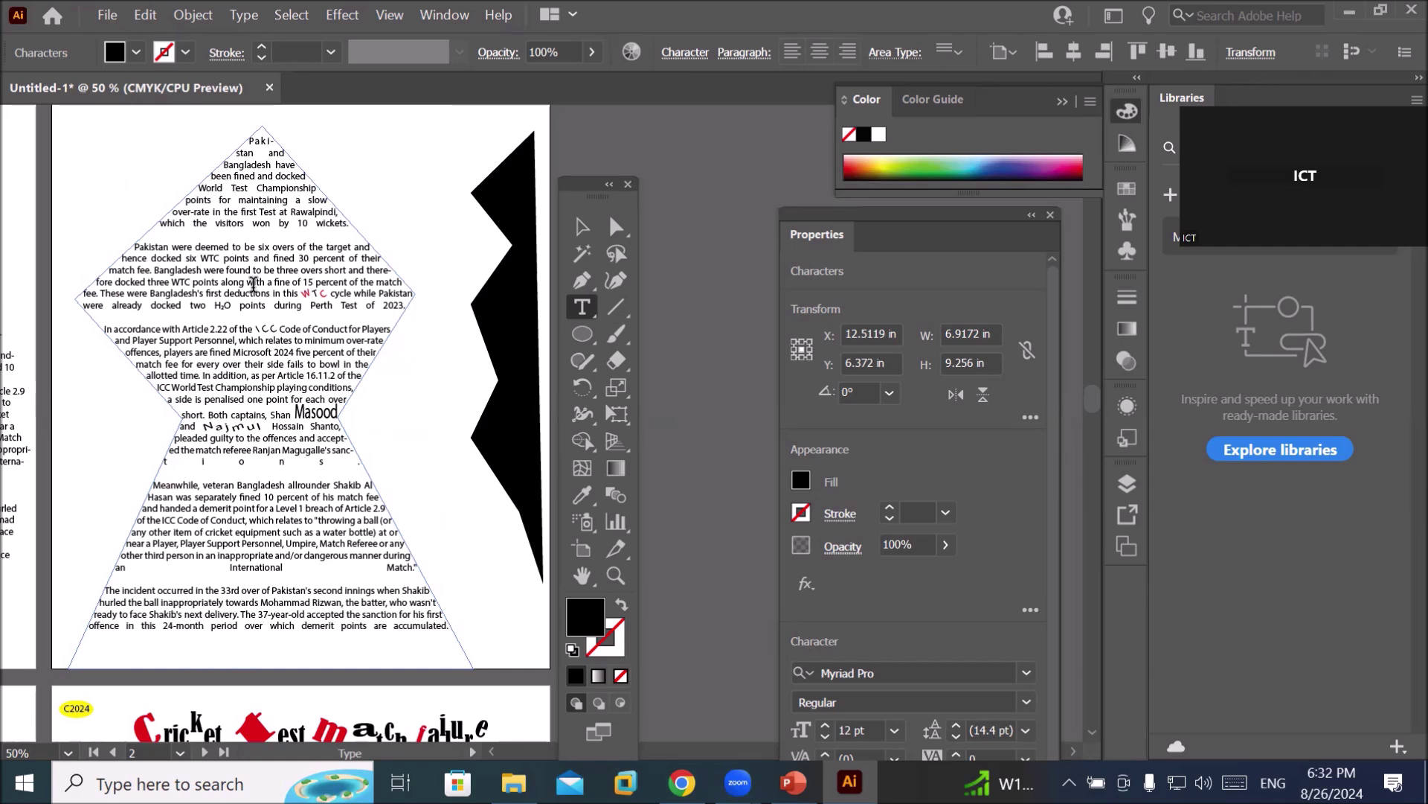
scroll(227, 306, "up", 3)
scroll(240, 318, "down", 3)
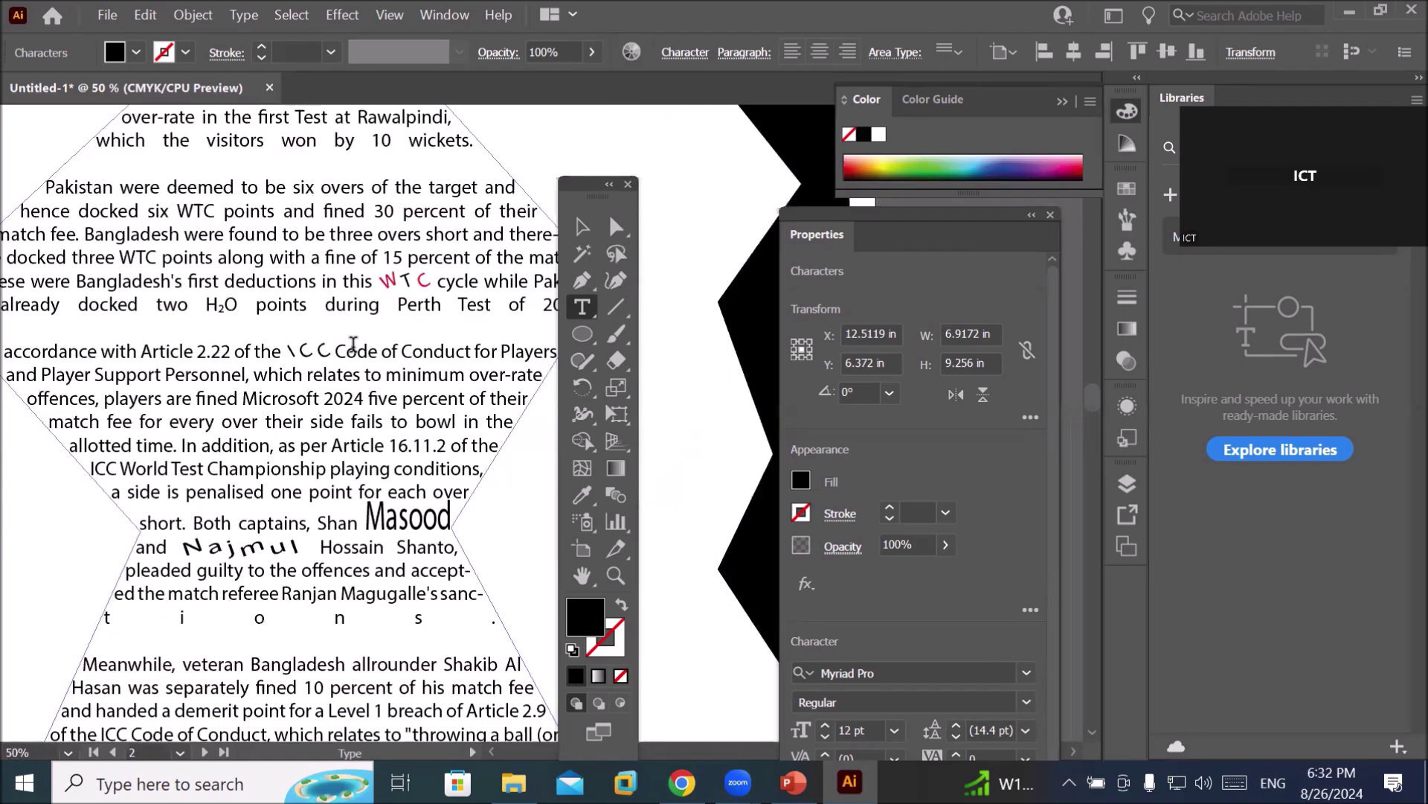
scroll(262, 345, "up", 4)
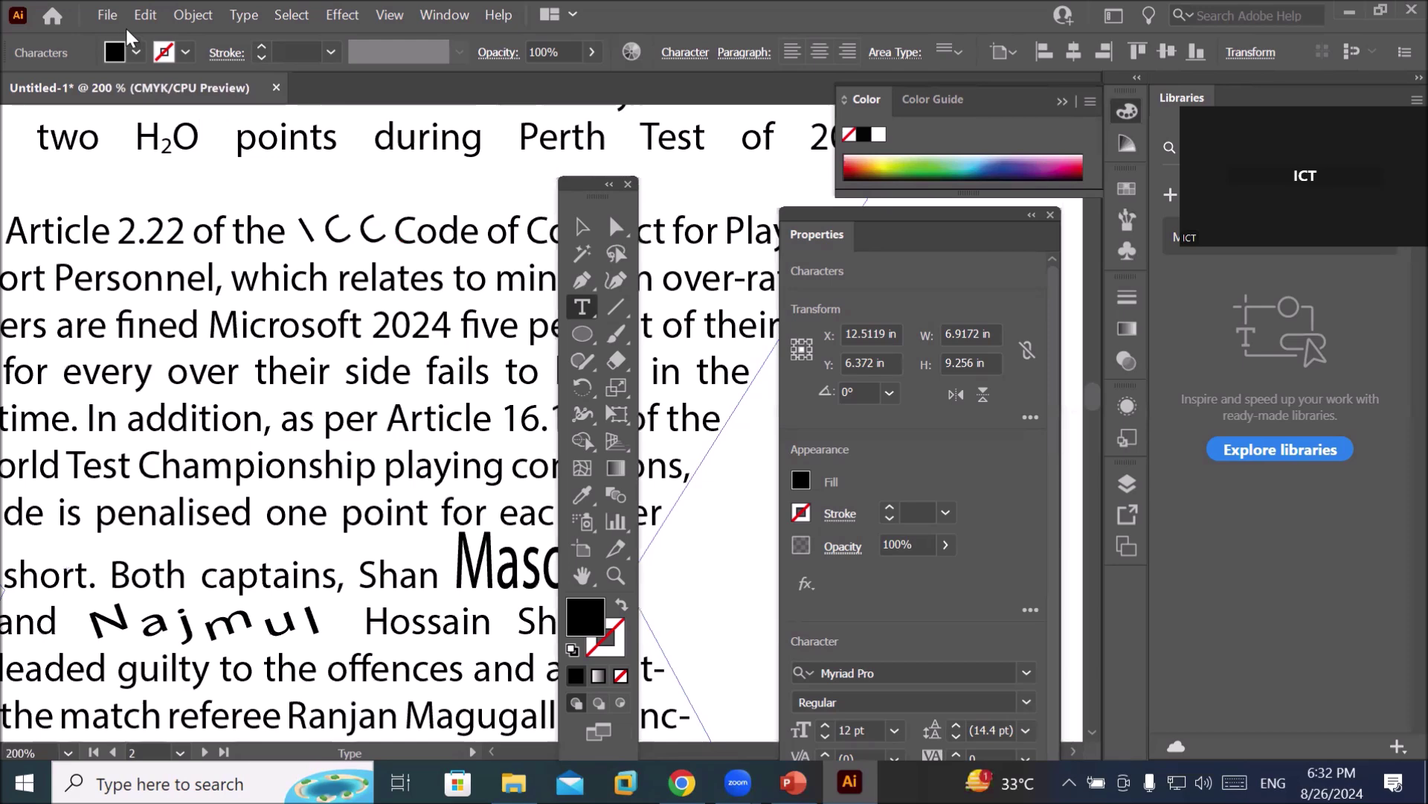
Start placing an image and browse to the Transparent PNG folder inside _Graphics > Images on Local Disk (D:).
left_click(108, 16)
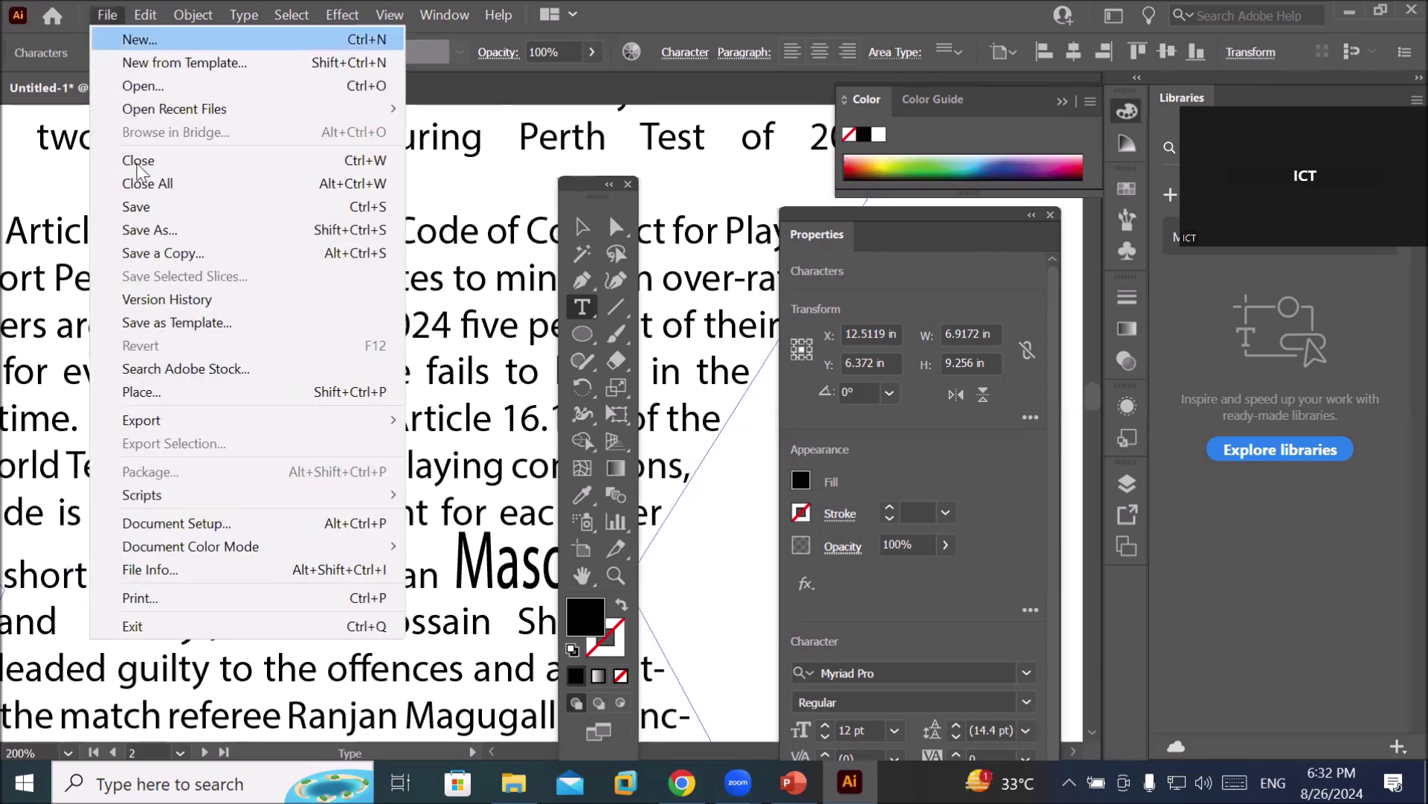
left_click(210, 394)
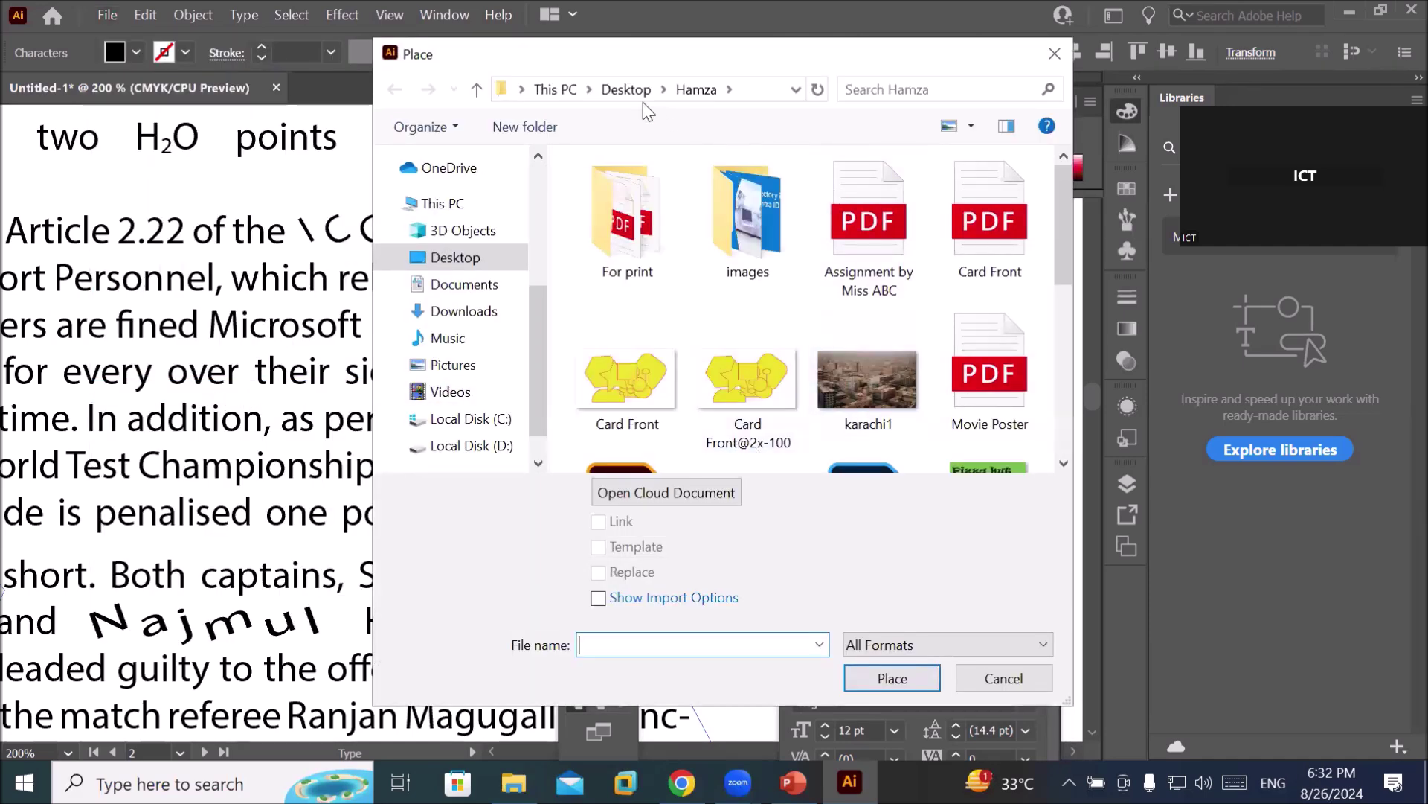
left_click(567, 90)
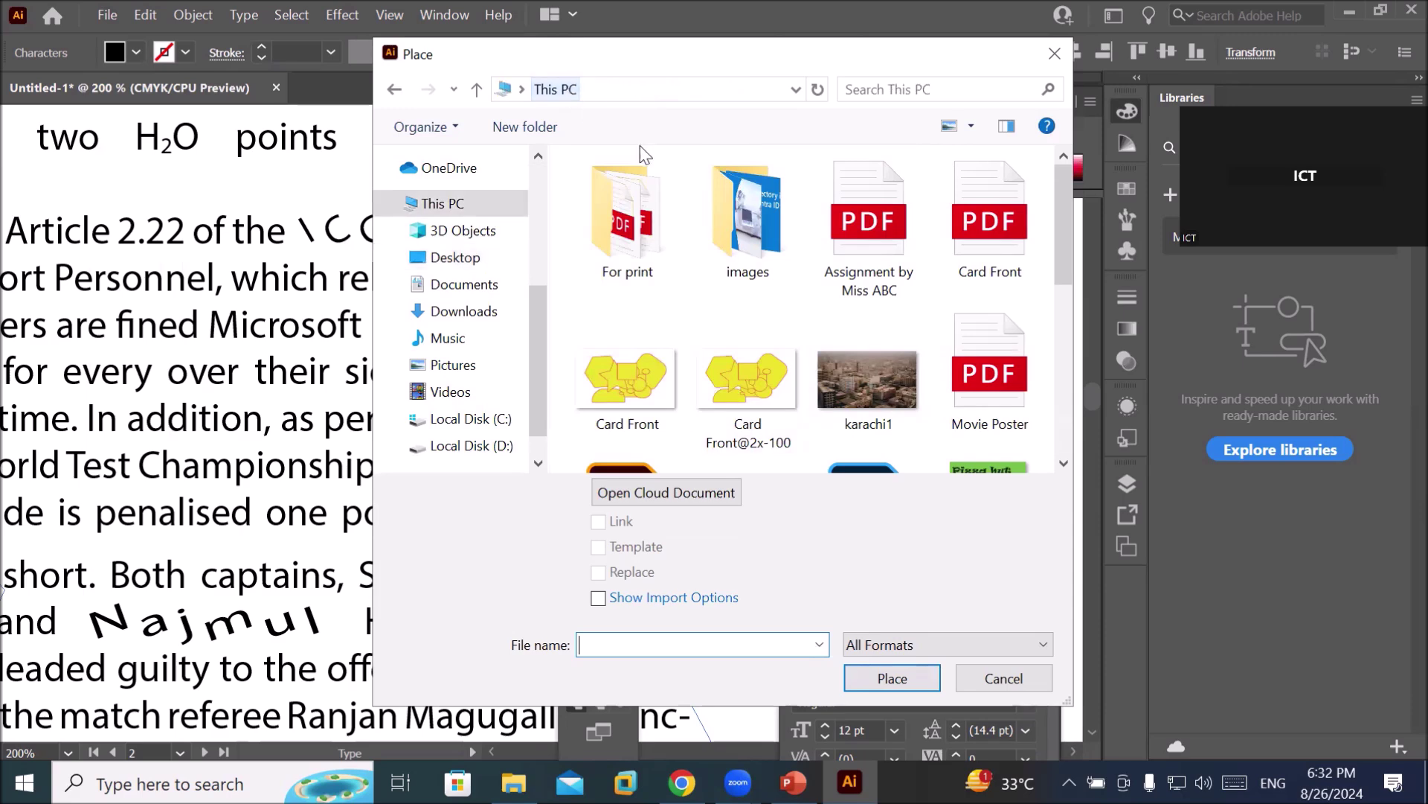
double_click(694, 344)
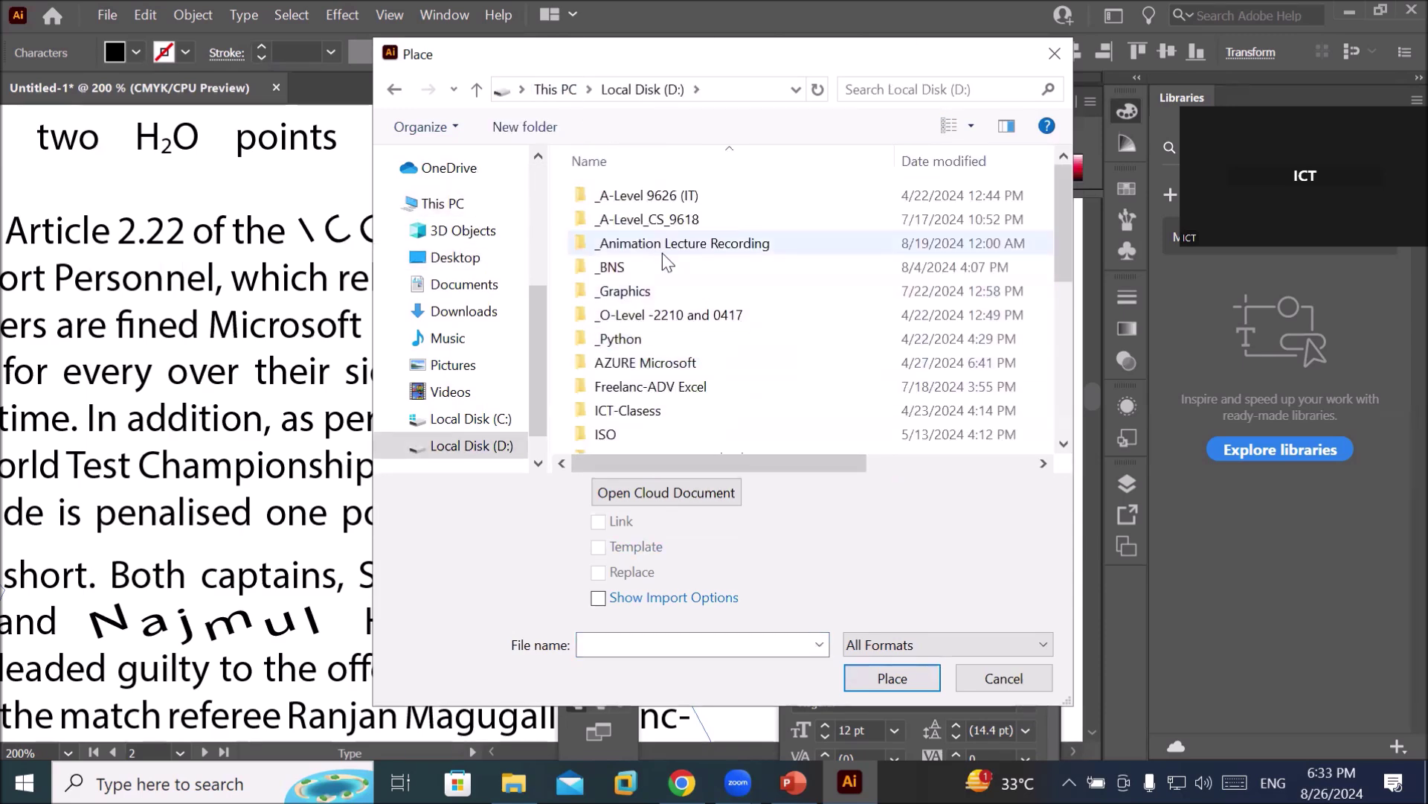
double_click(644, 289)
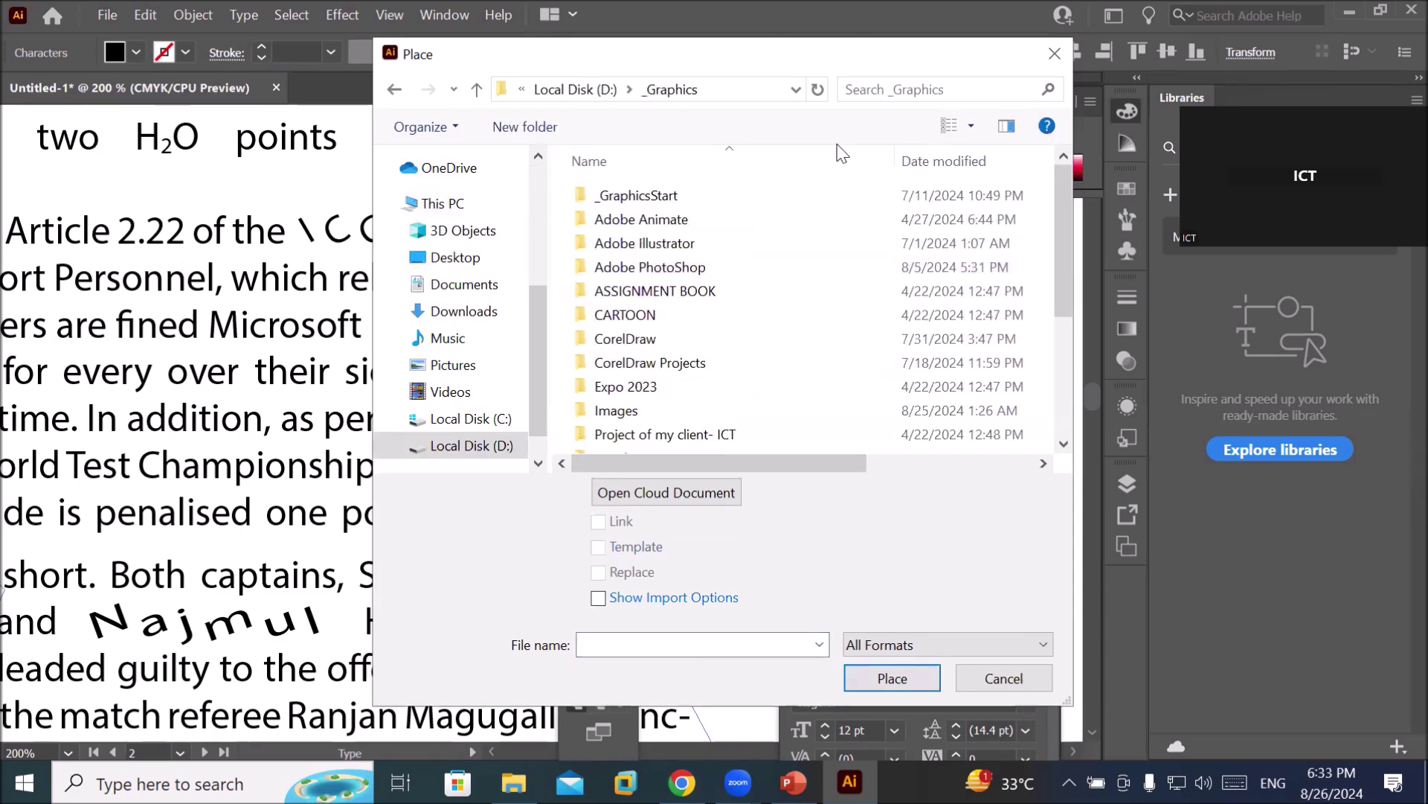
double_click(616, 411)
scroll(800, 355, "down", 3)
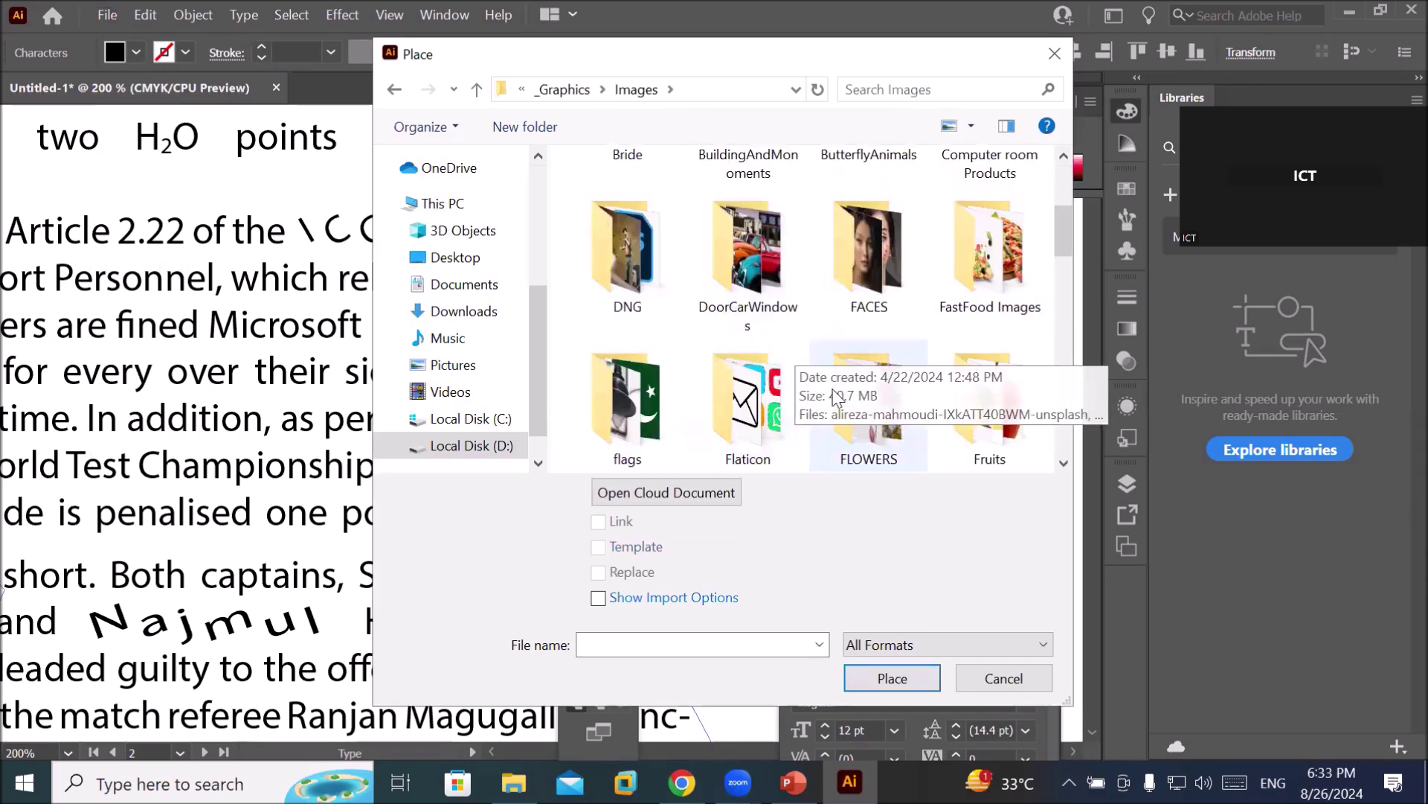
scroll(720, 396, "down", 1)
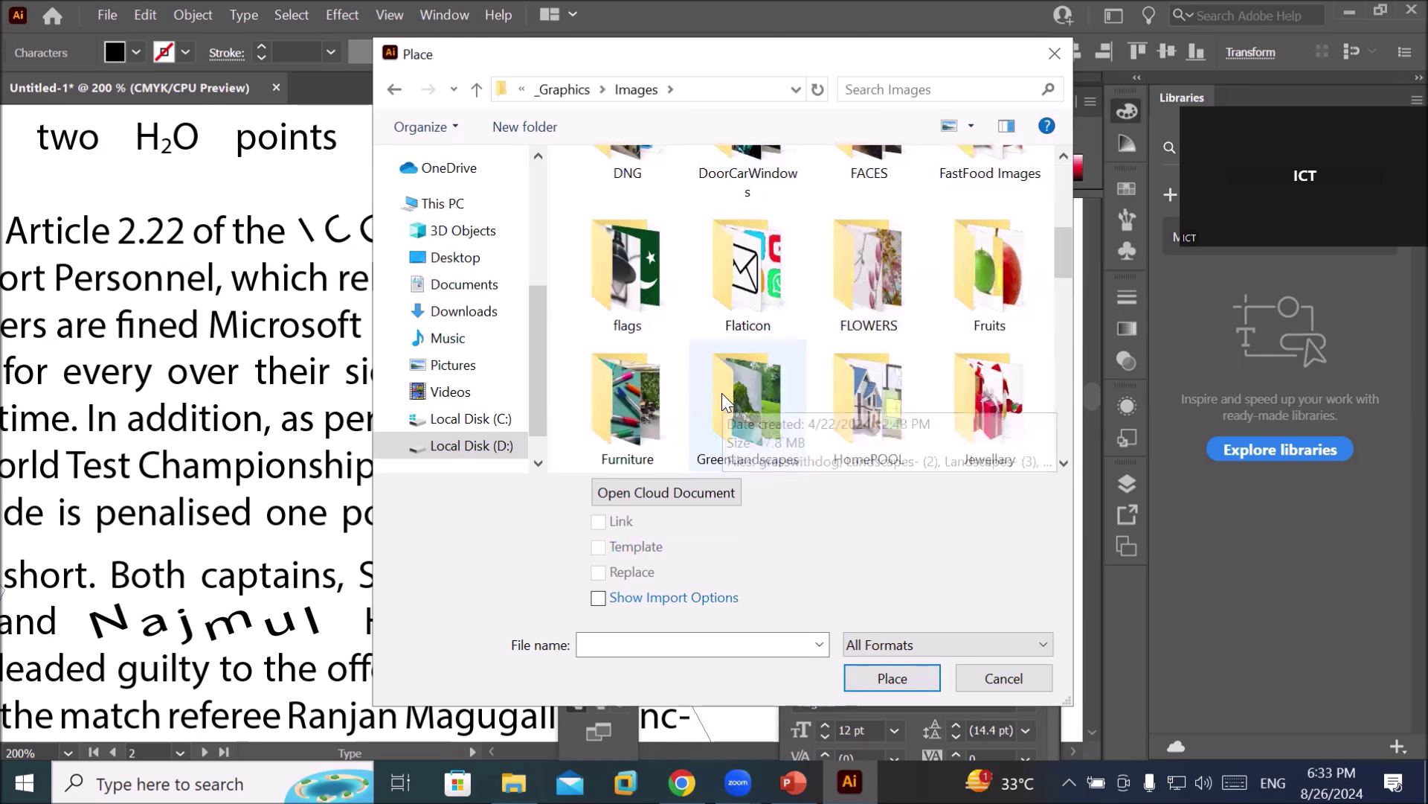
scroll(828, 386, "down", 1)
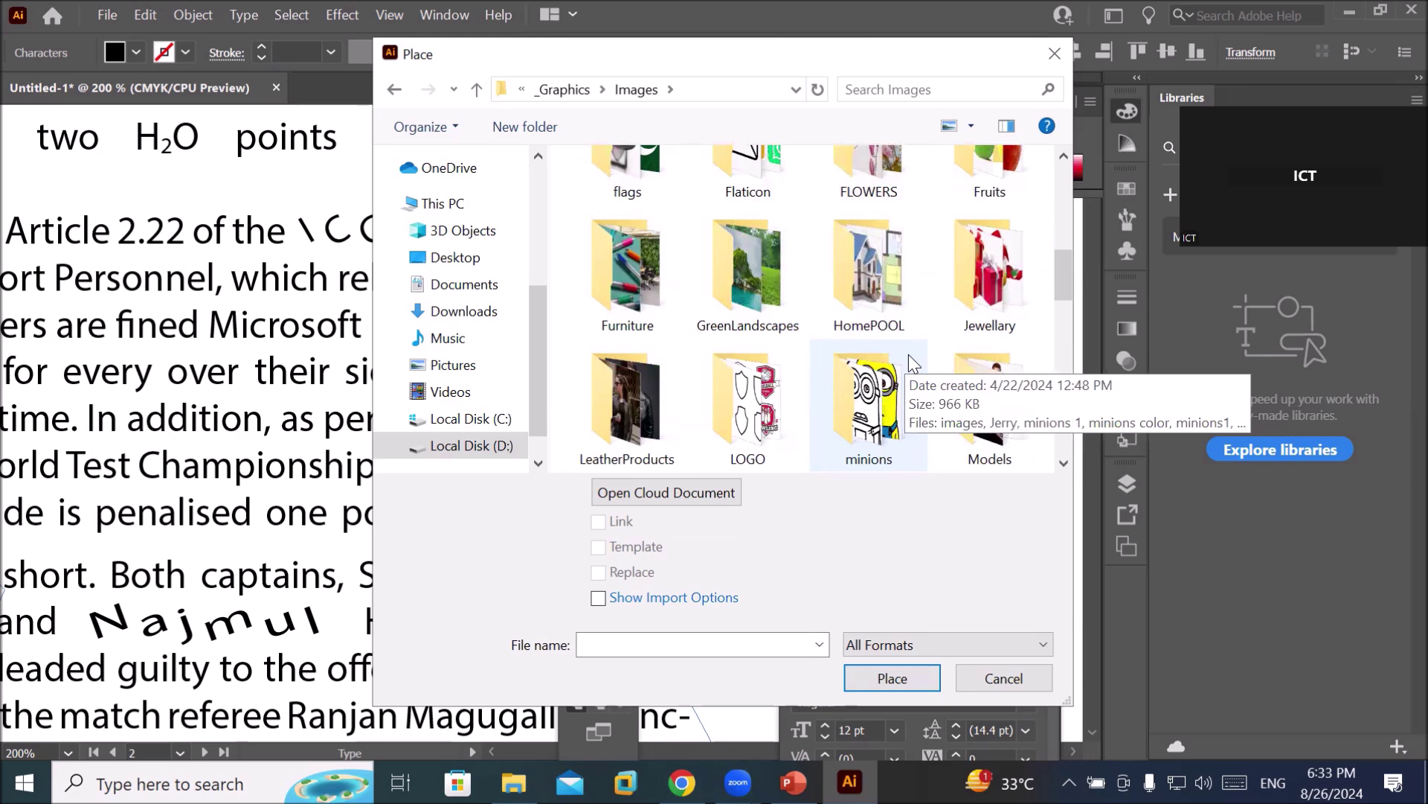
scroll(904, 368, "down", 1)
scroll(824, 374, "down", 1)
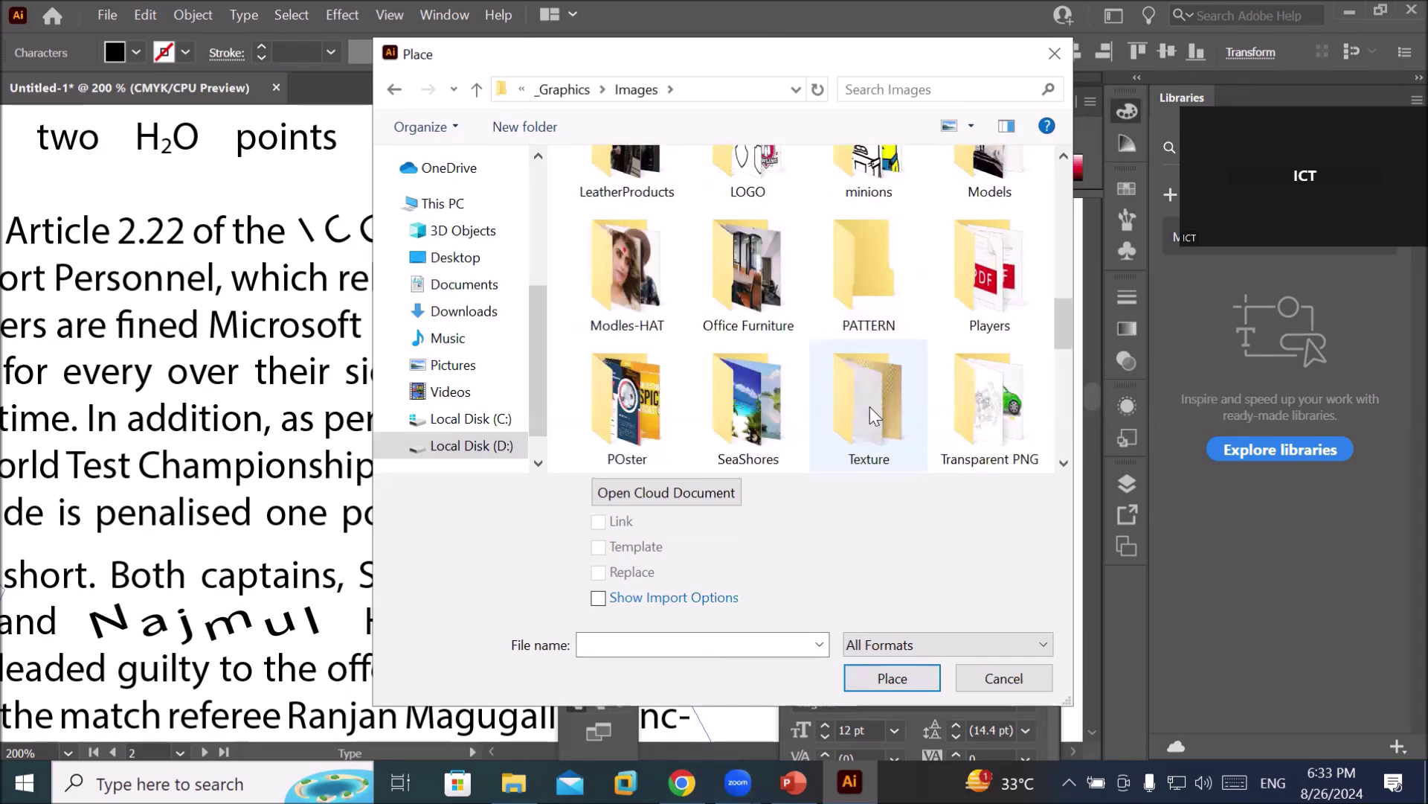
scroll(871, 409, "down", 1)
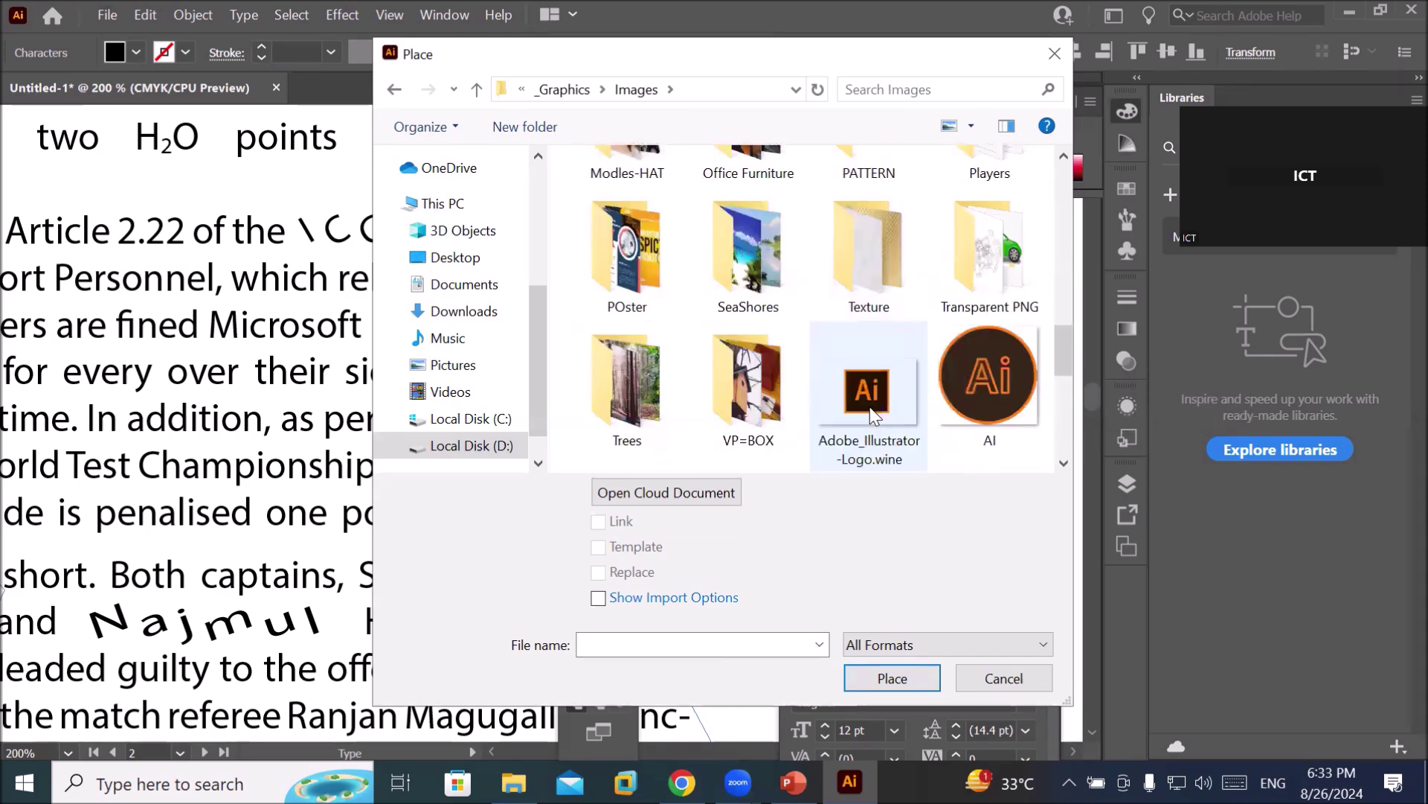
double_click(981, 264)
Place the "flying eagle" image as a linked file over the article text, about 0.6 in wide and 0.81 in high.
scroll(967, 417, "down", 2)
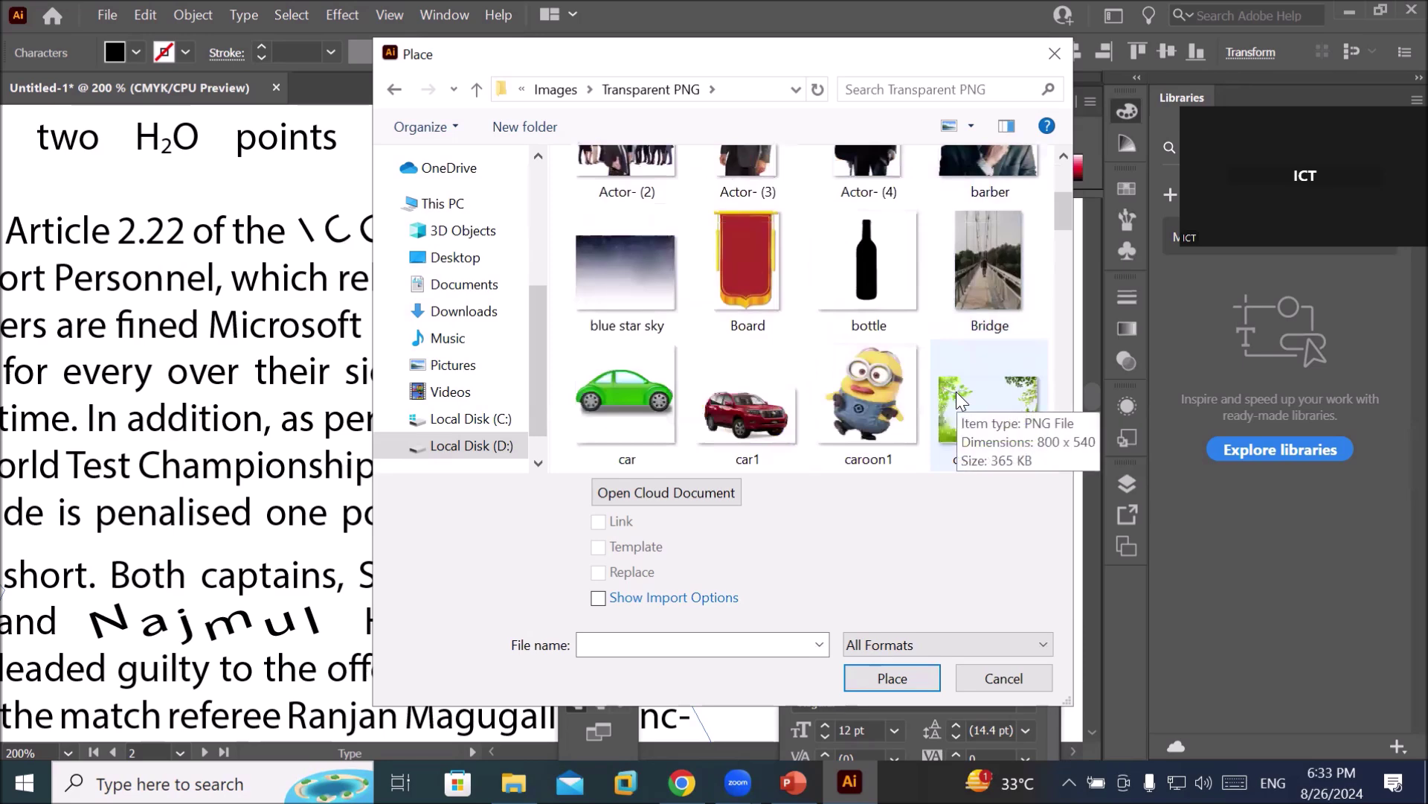
scroll(956, 391, "down", 1)
scroll(954, 393, "down", 1)
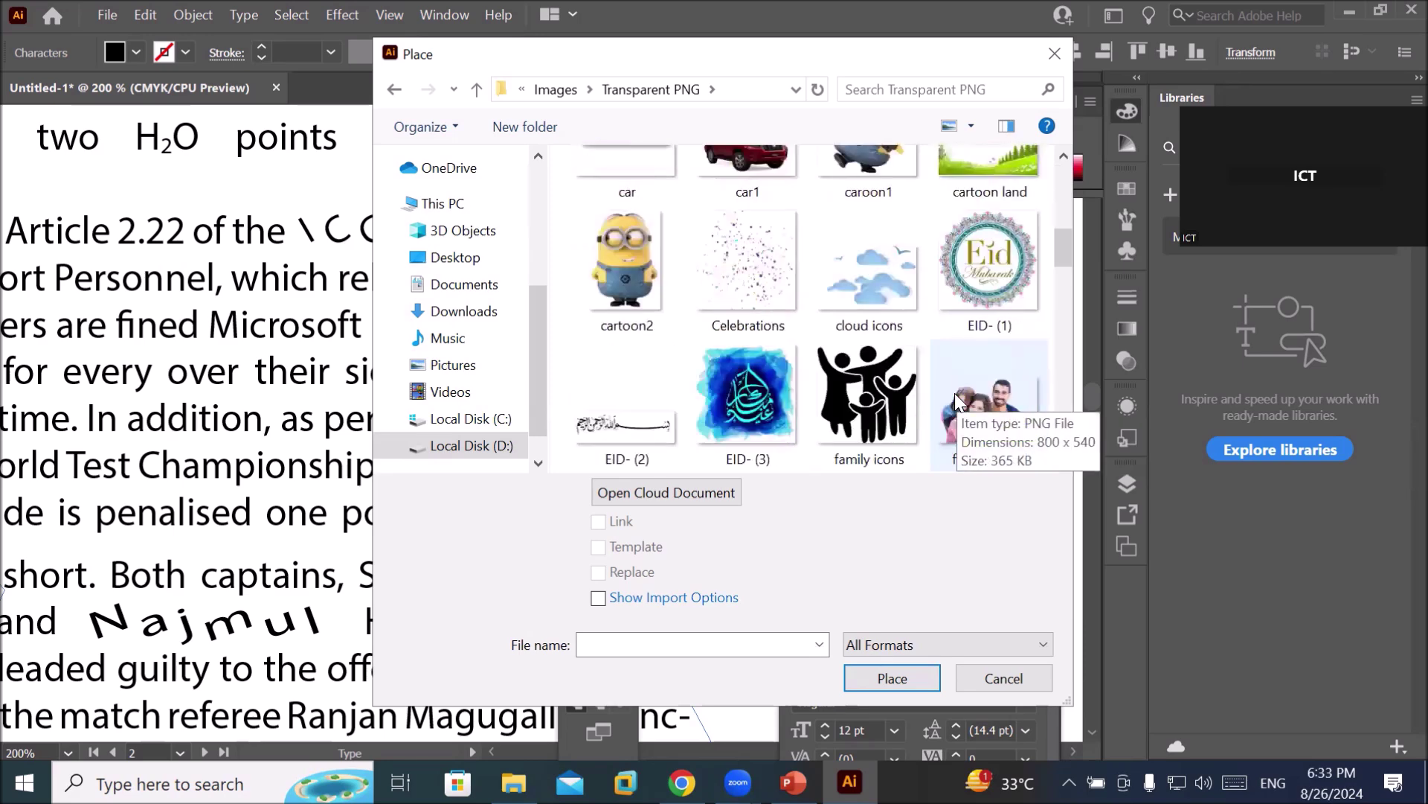
scroll(954, 393, "down", 1)
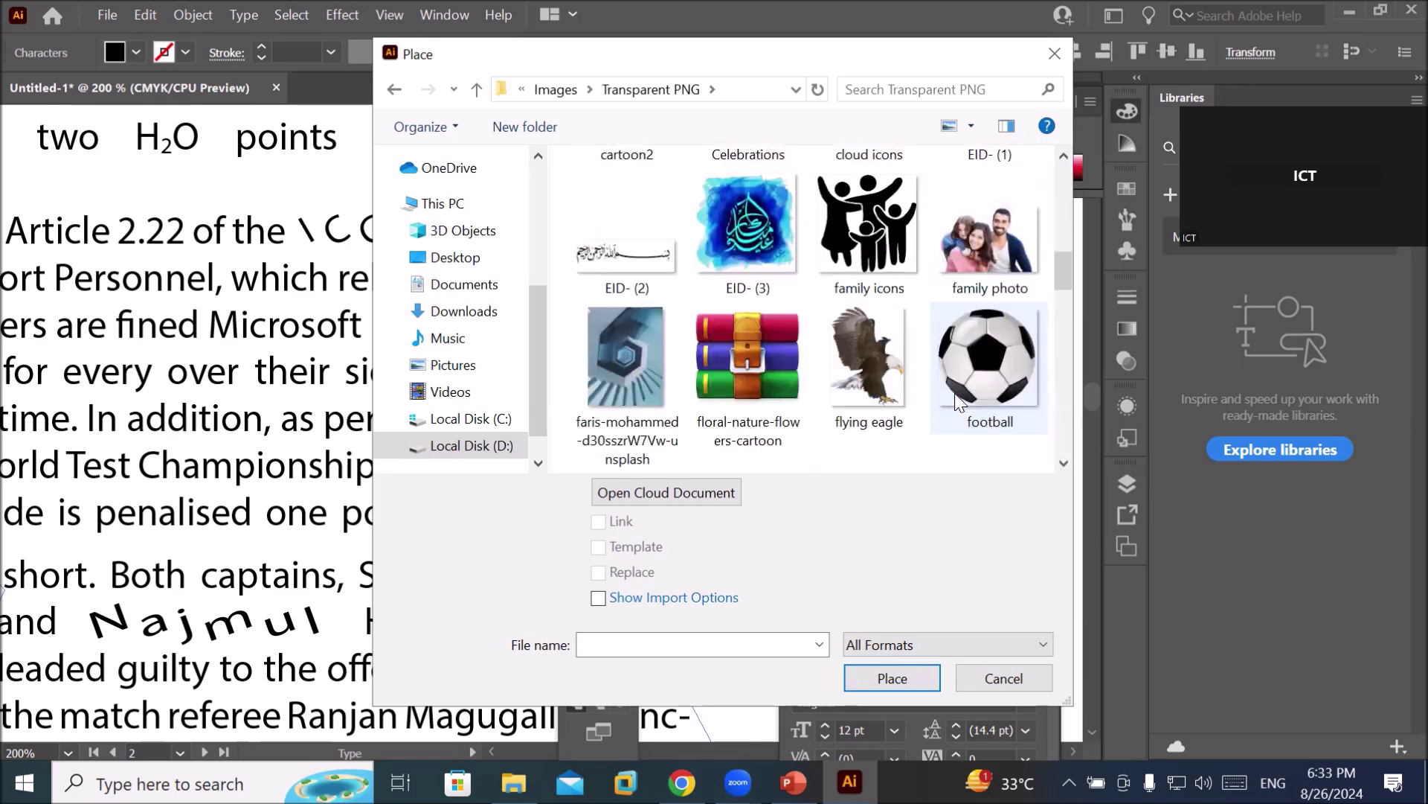
left_click(855, 355)
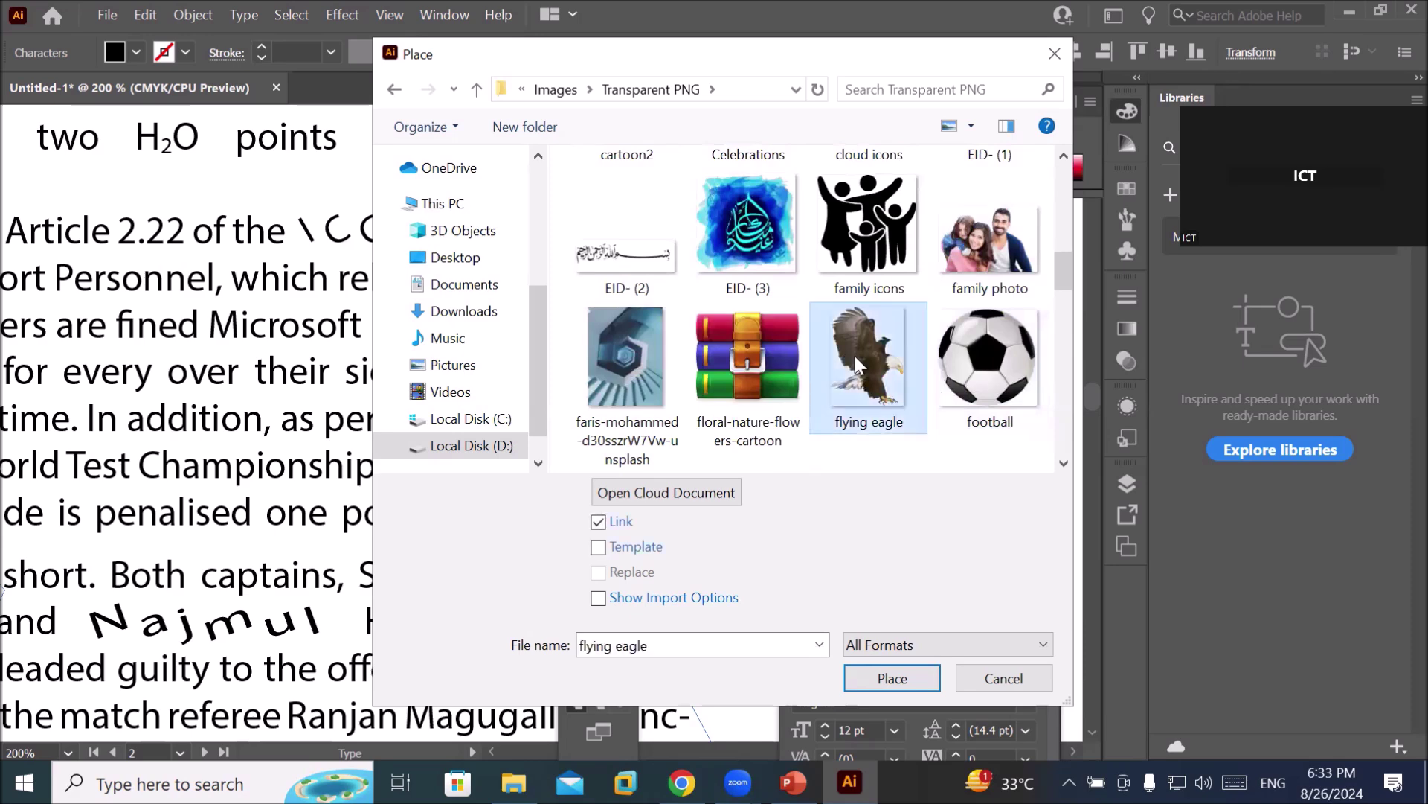
left_click(881, 680)
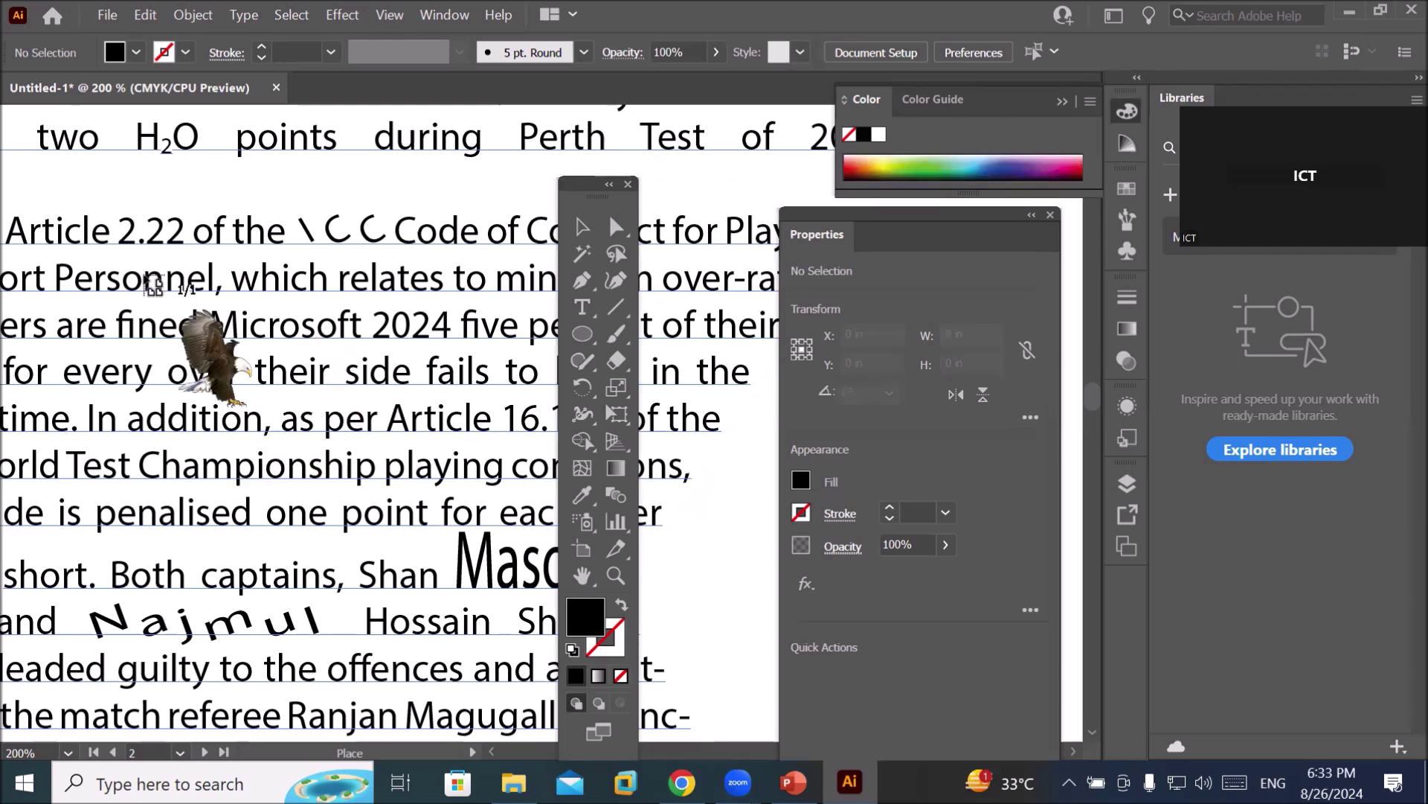
left_click_drag(154, 300, 333, 488)
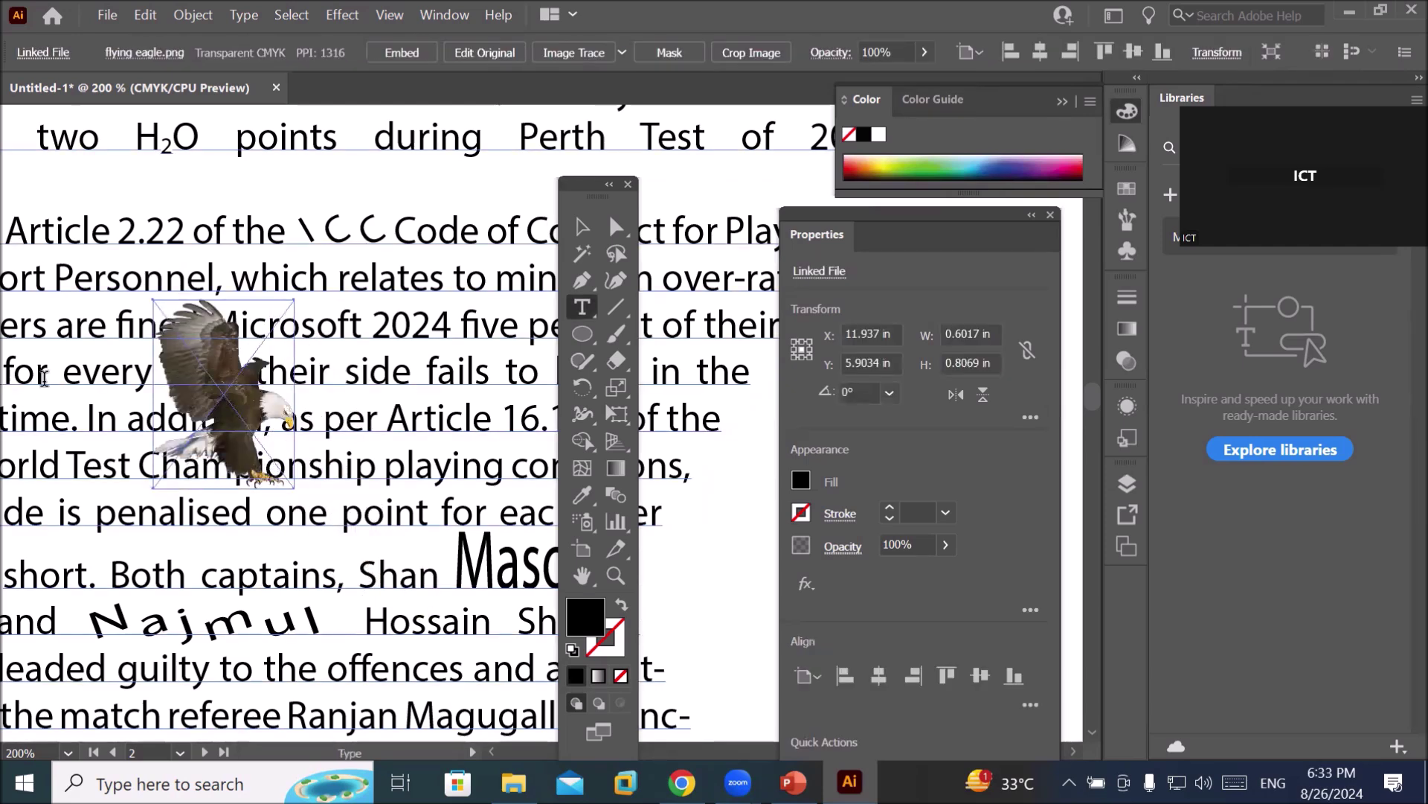
Shift the floating toolbox clear of the eagle image and nudge the Properties panel slightly aside.
scroll(76, 326, "up", 1)
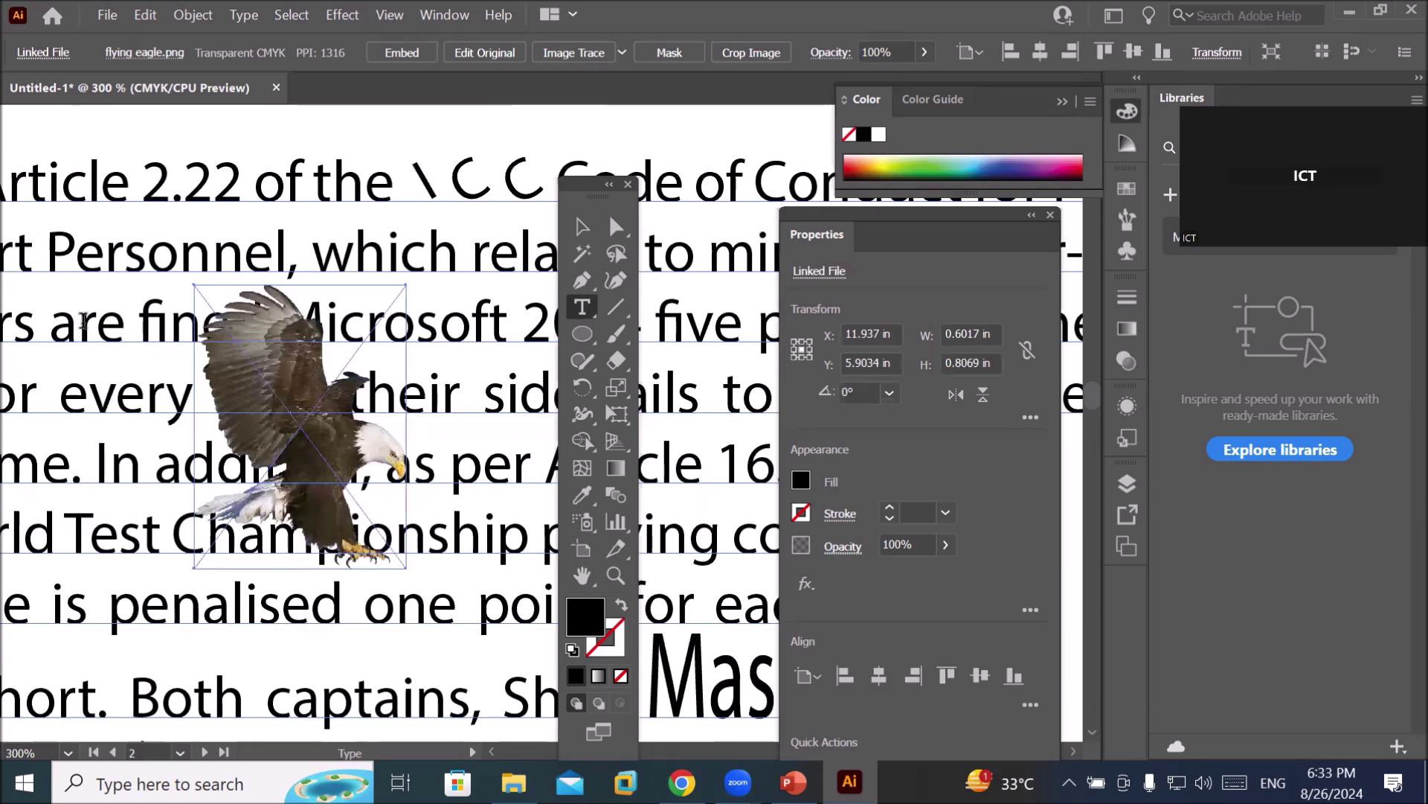
scroll(177, 318, "up", 2)
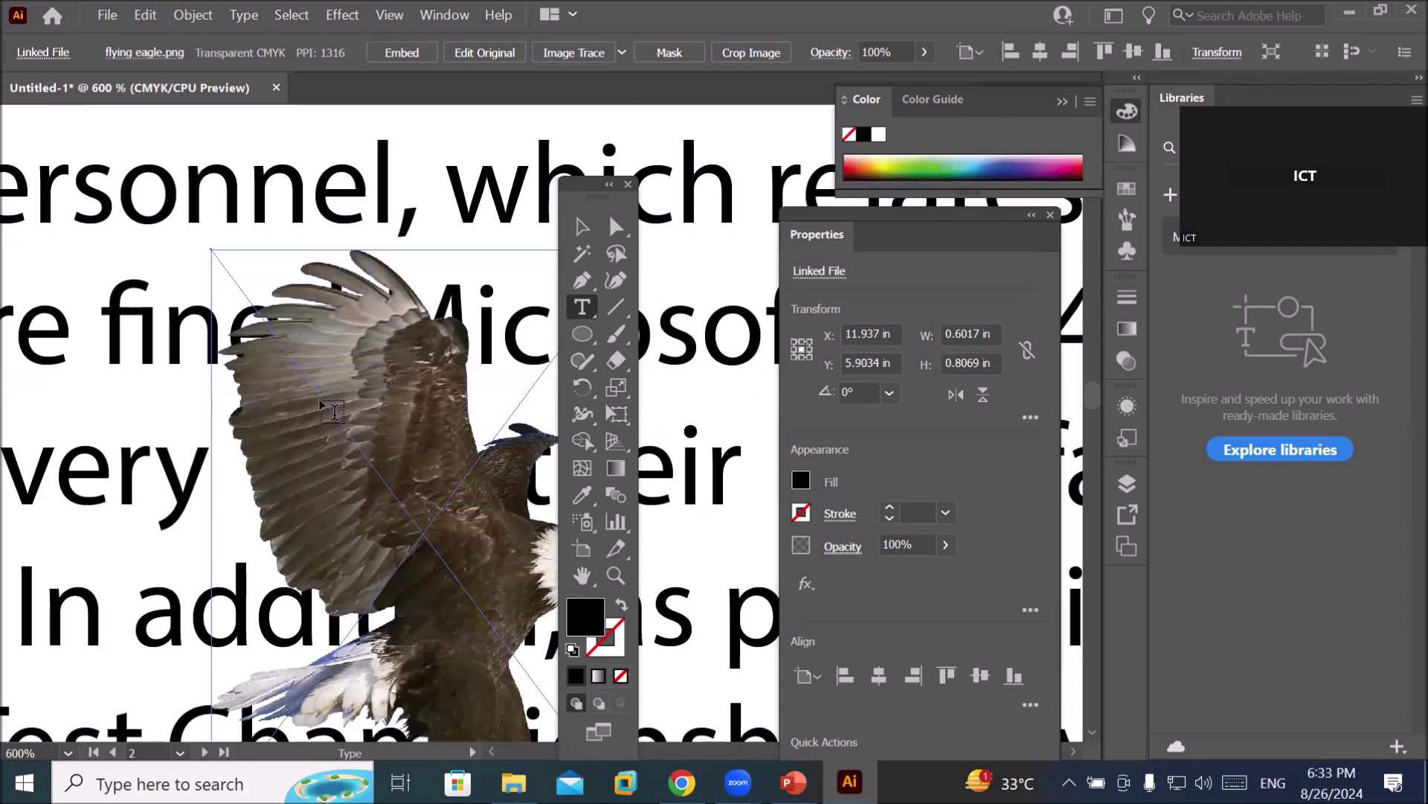
scroll(364, 409, "down", 1)
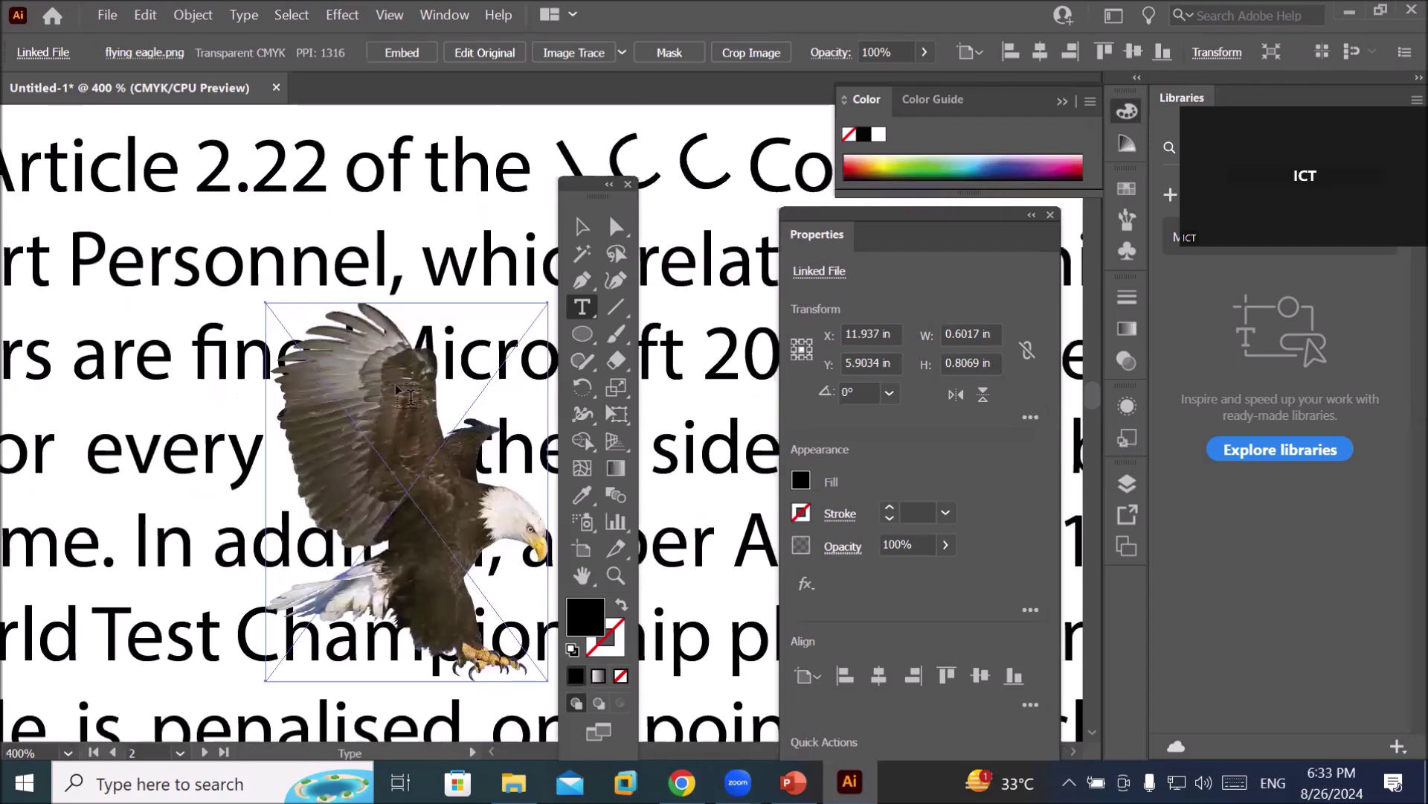
left_click_drag(582, 187, 668, 191)
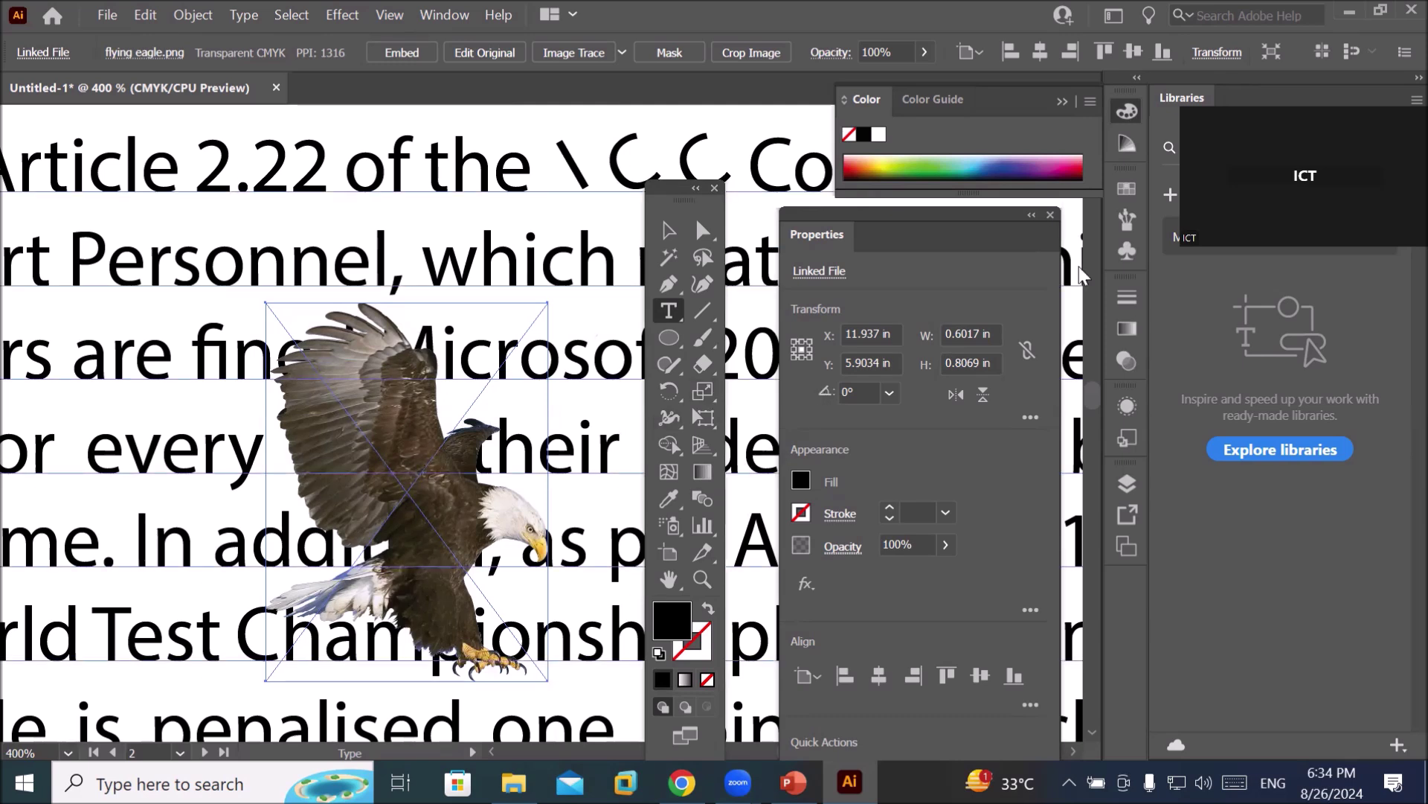
mouse_move(928, 223)
left_mouse_down()
mouse_move(889, 225)
mouse_move(911, 229)
left_mouse_up()
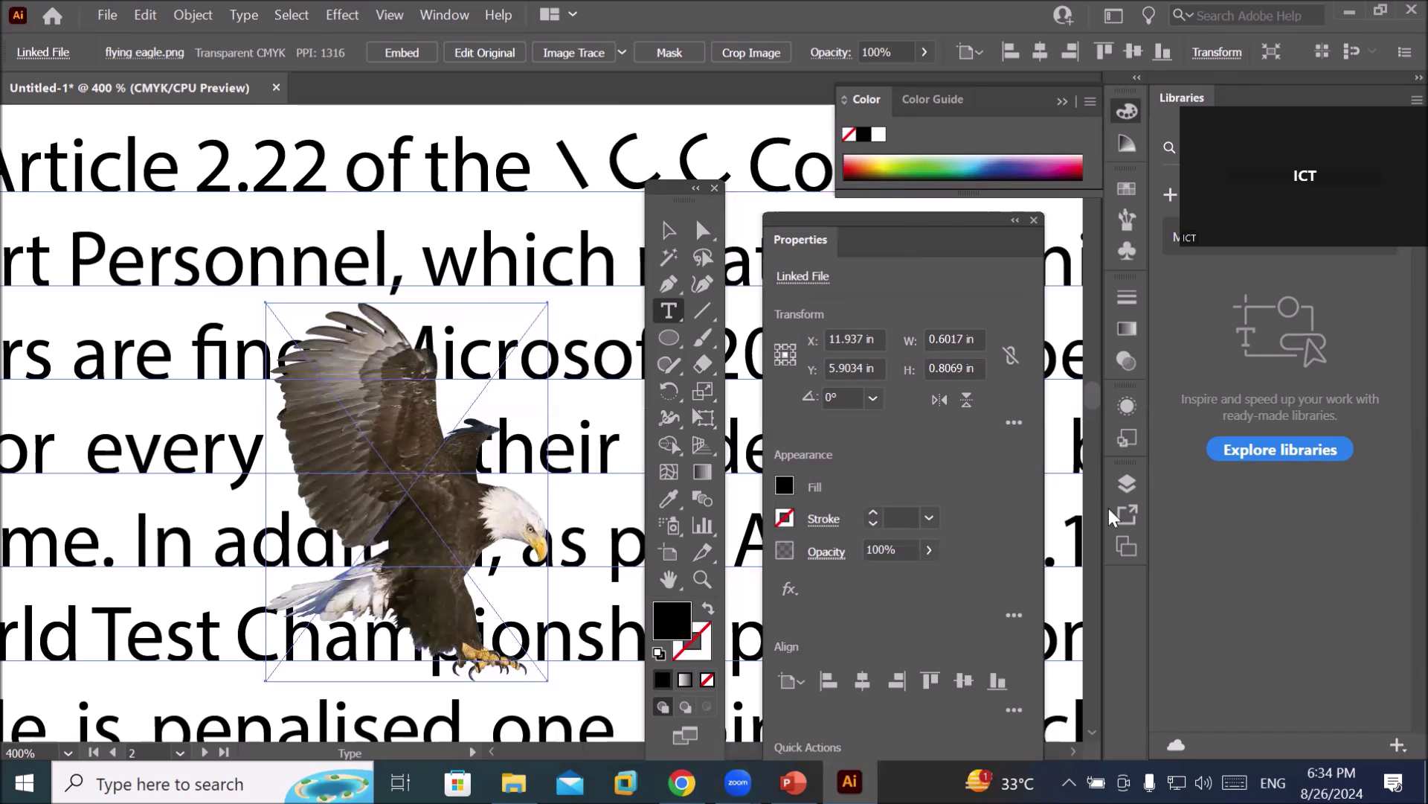
Reorder the objects in Layer 1 so the article text sits above the linked eagle image.
left_click(1127, 485)
left_click(1127, 486)
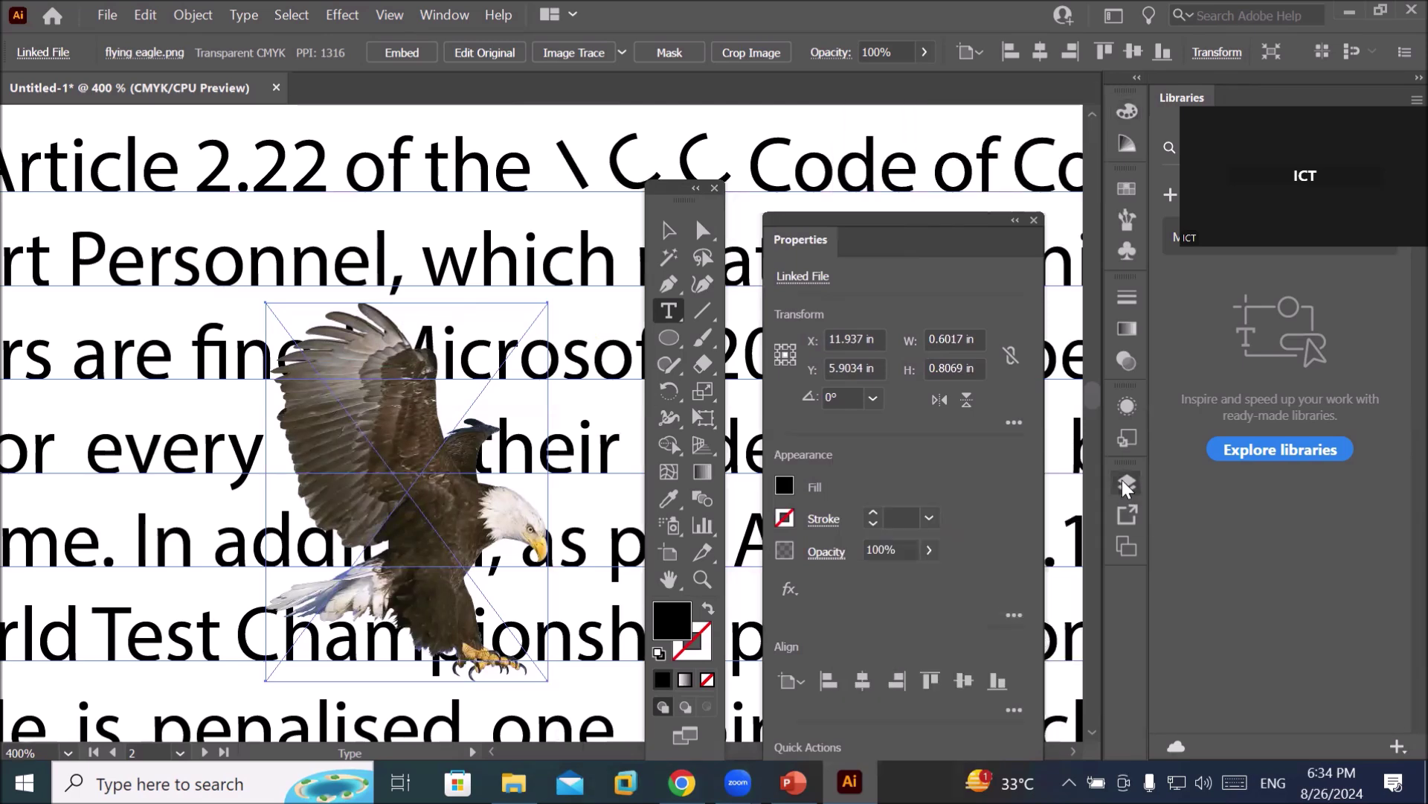
left_click(1127, 486)
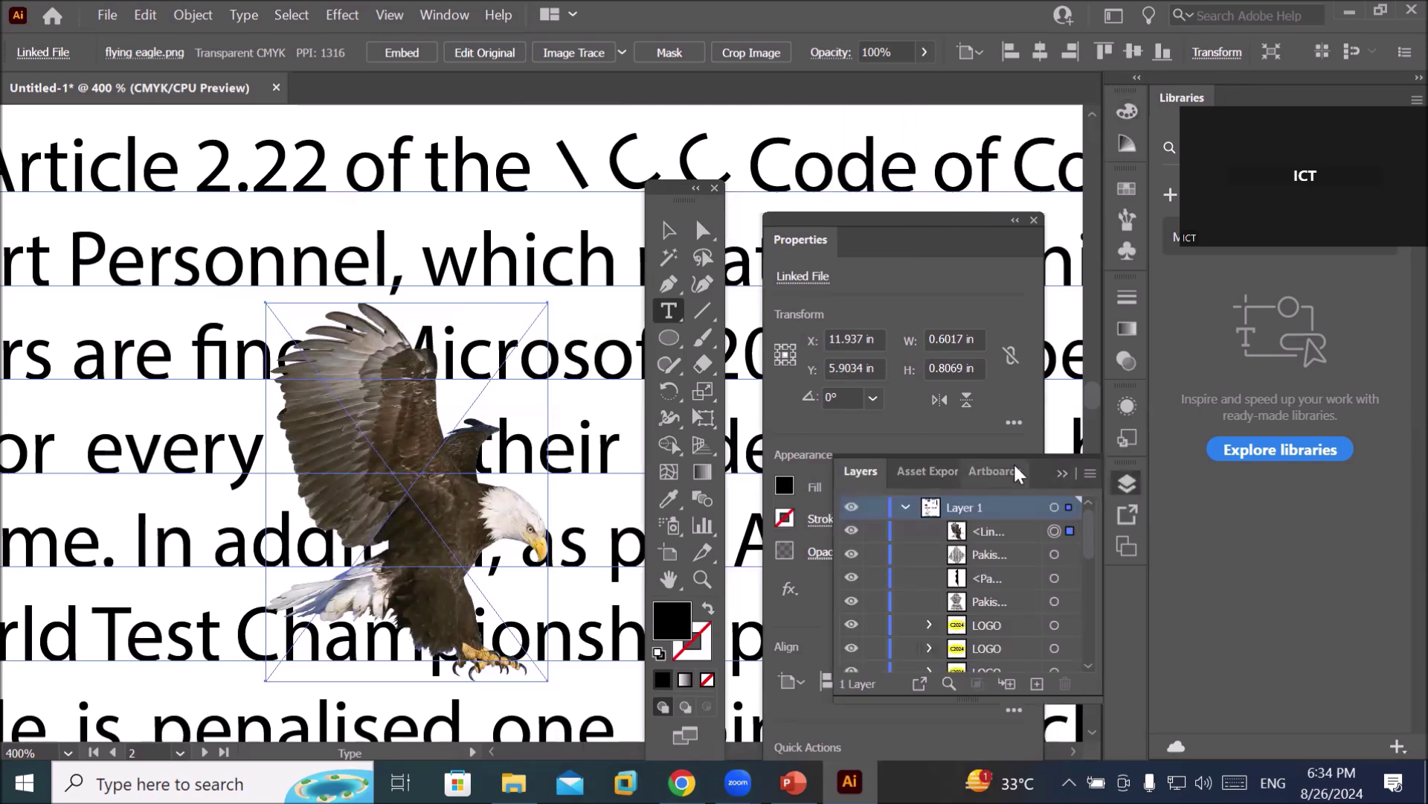
left_click(994, 533)
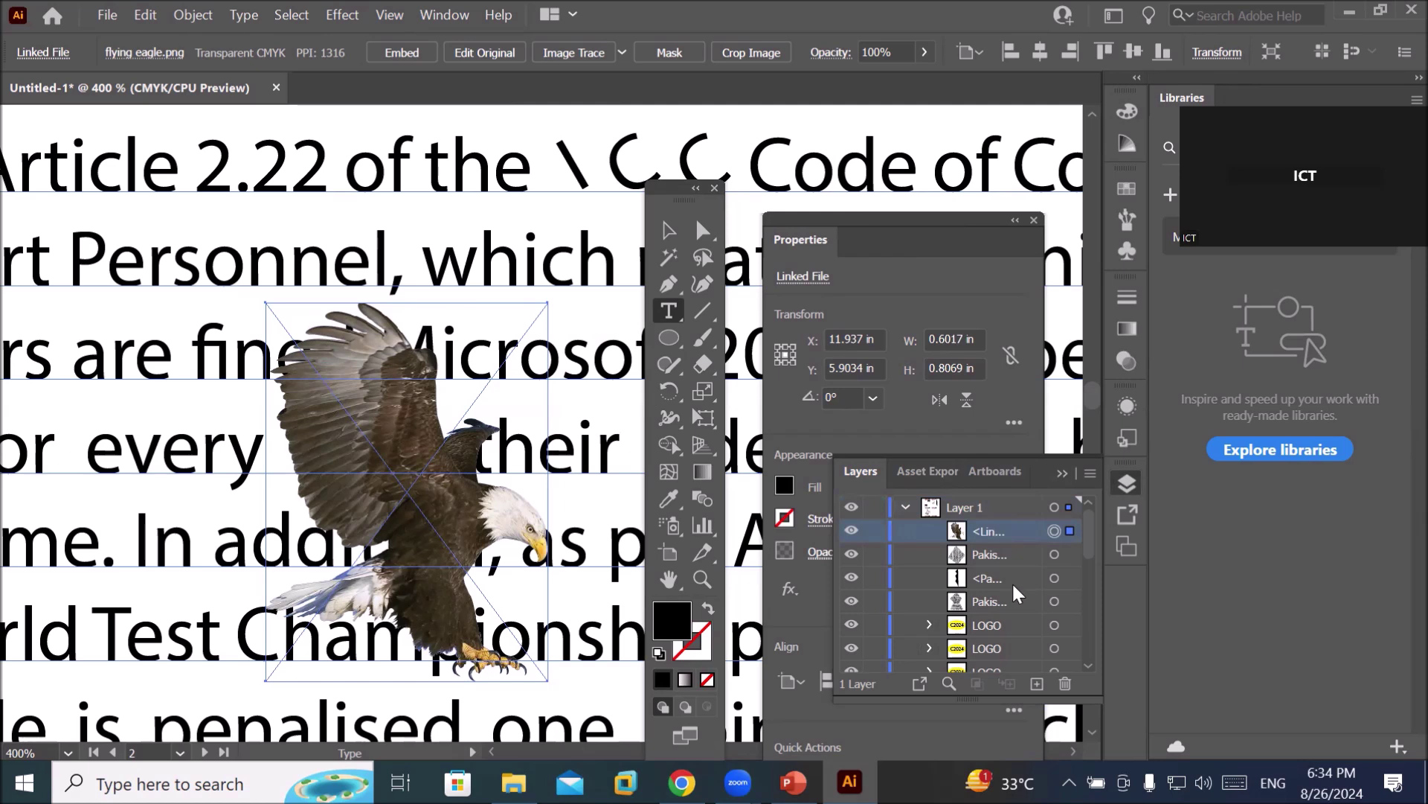
left_click_drag(997, 609, 1002, 522)
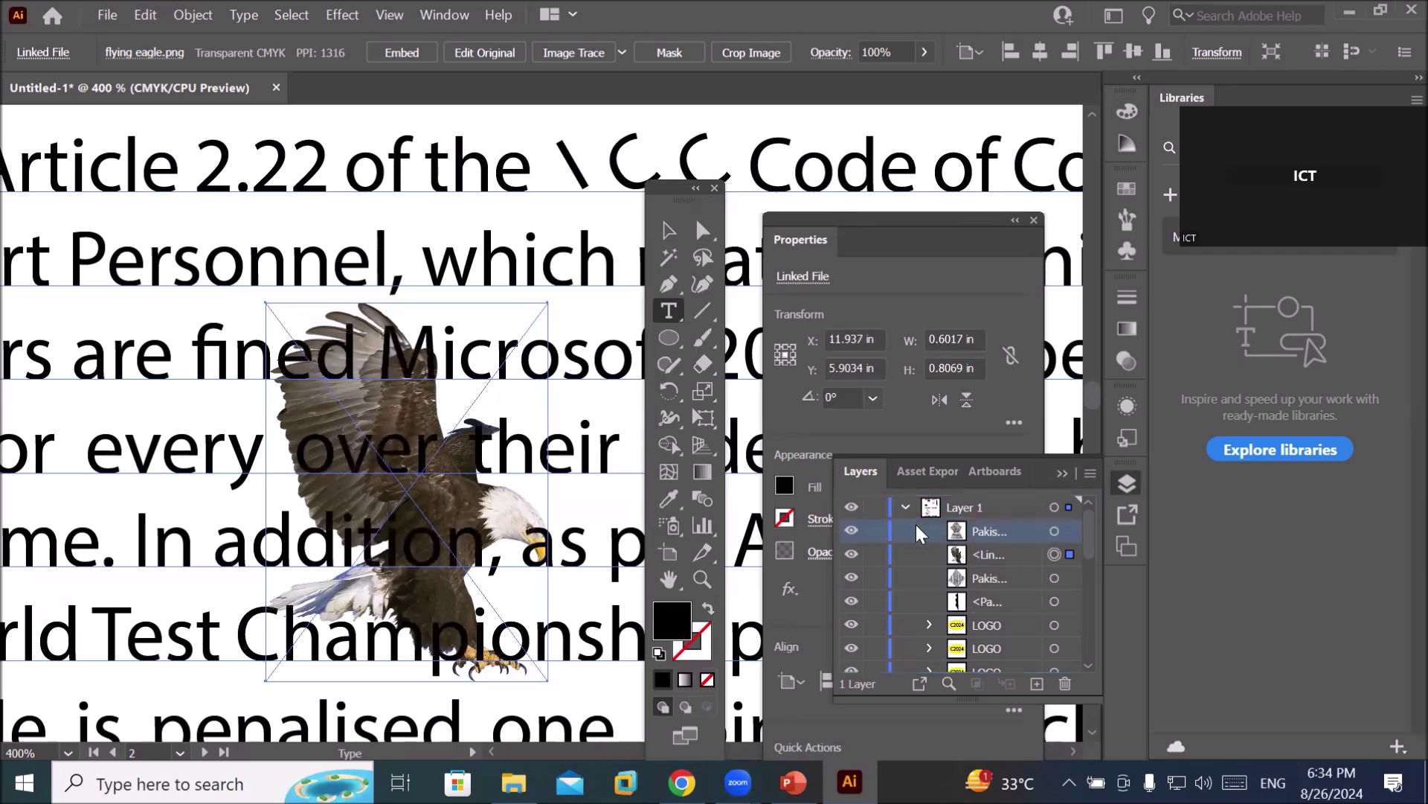
Reduce the opacity of the linked eagle image to 46%.
scroll(403, 463, "up", 3)
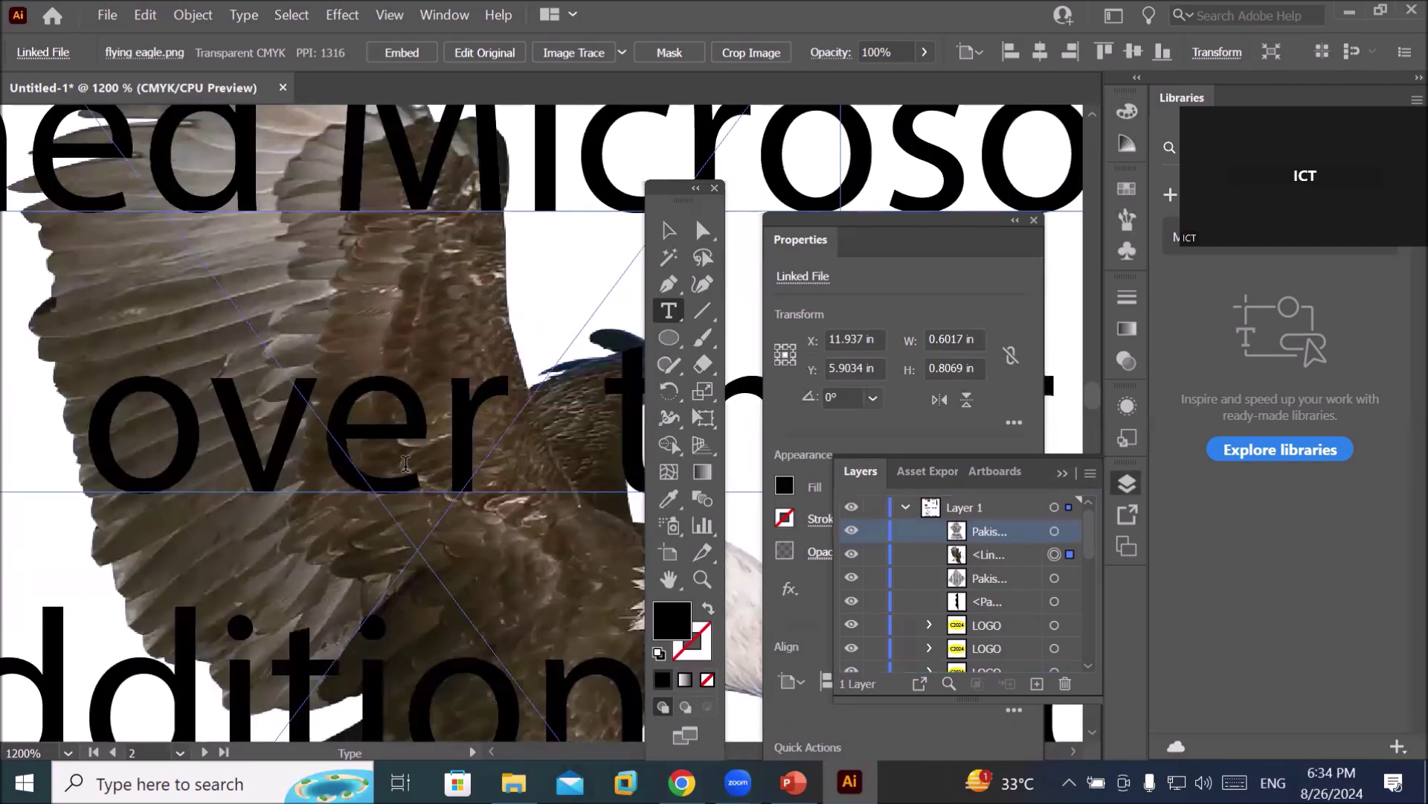
scroll(413, 462, "down", 2)
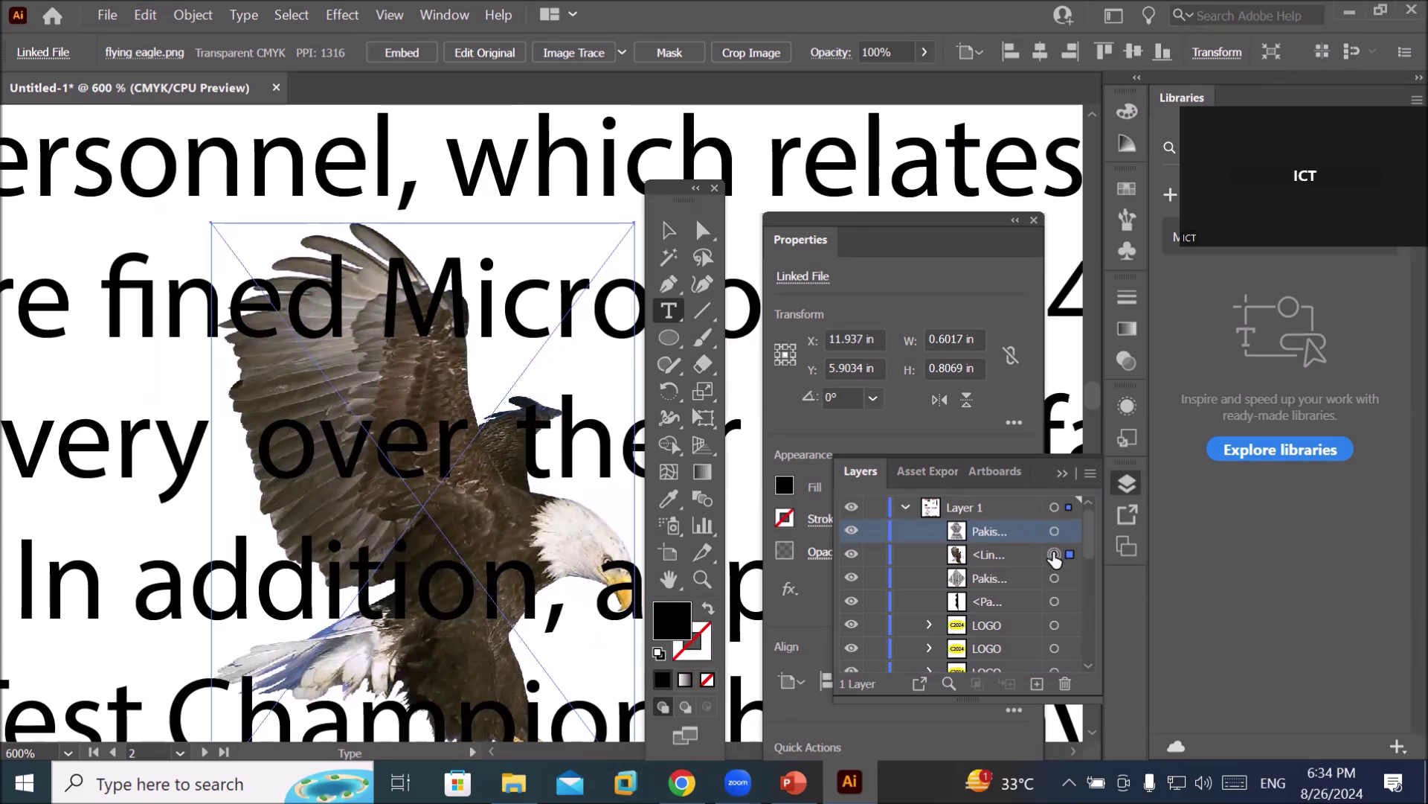
left_click(1054, 555)
left_click(924, 52)
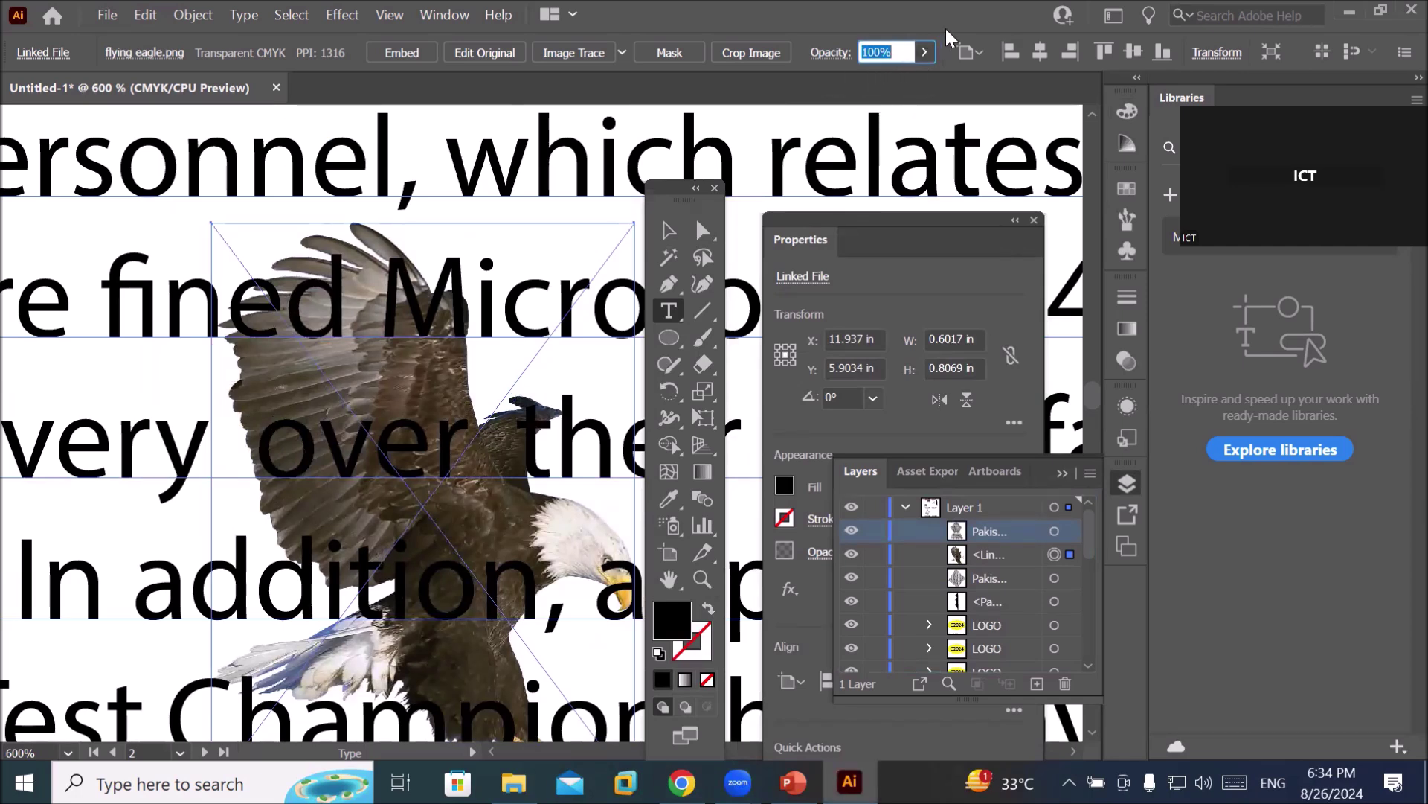
left_click(925, 53)
left_click_drag(920, 84, 871, 88)
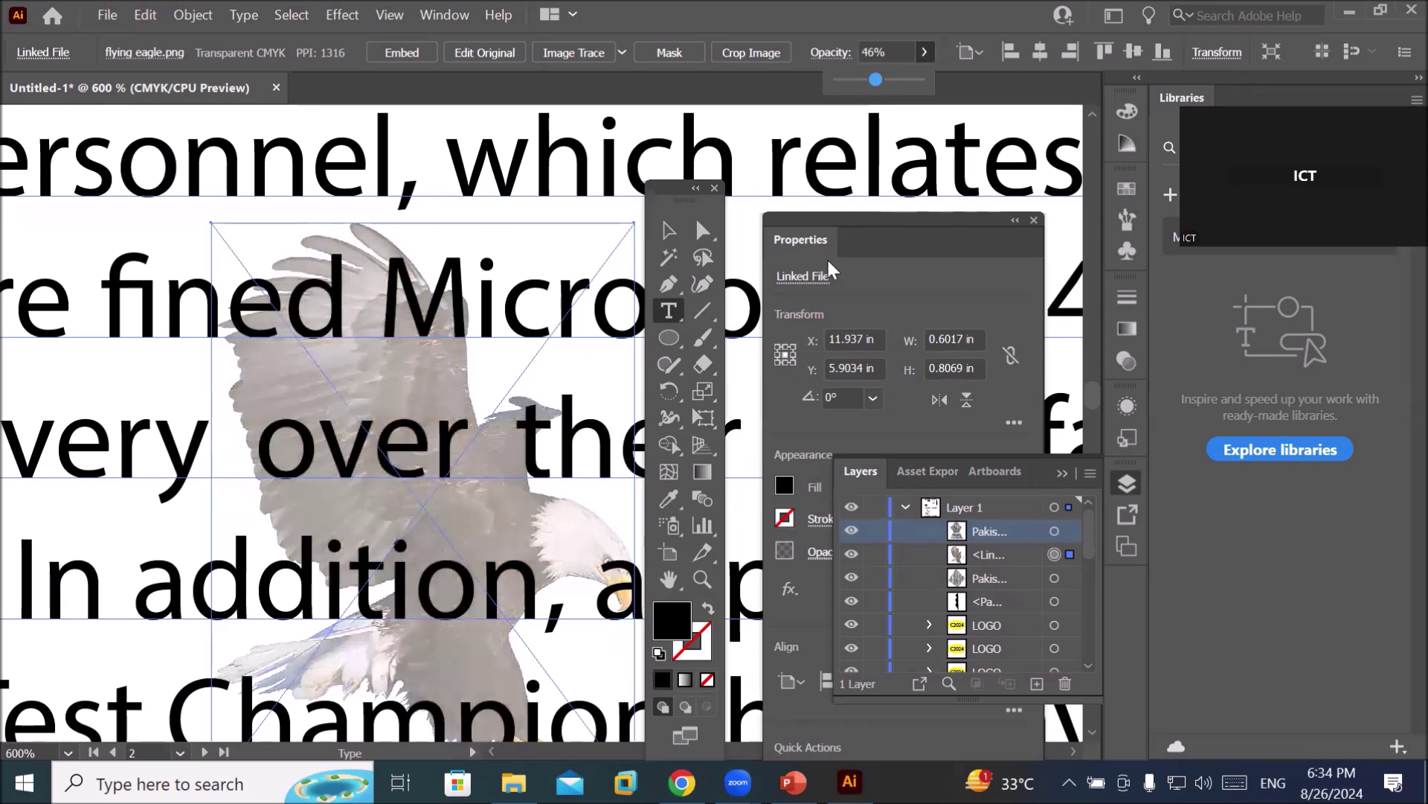
scroll(573, 333, "down", 4)
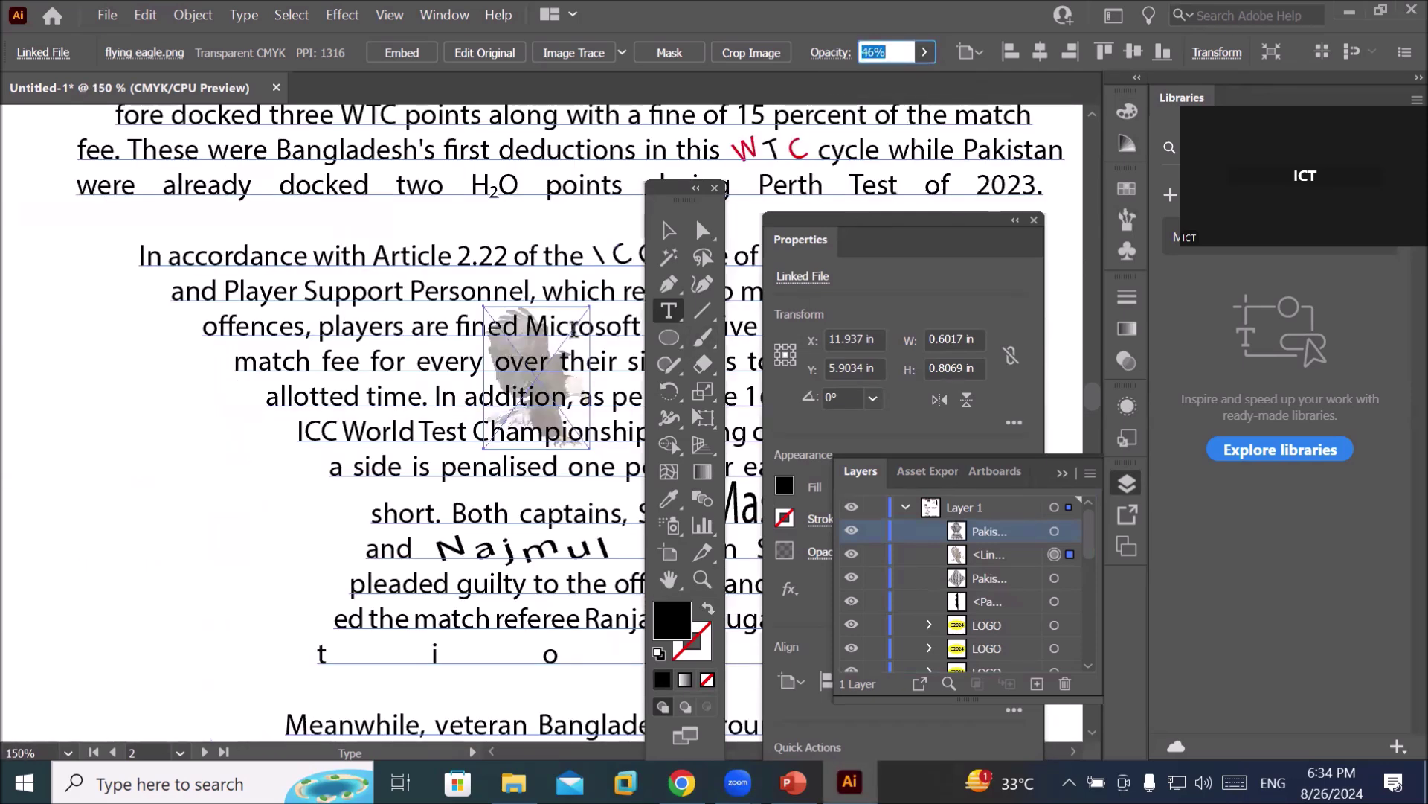
scroll(573, 330, "up", 2)
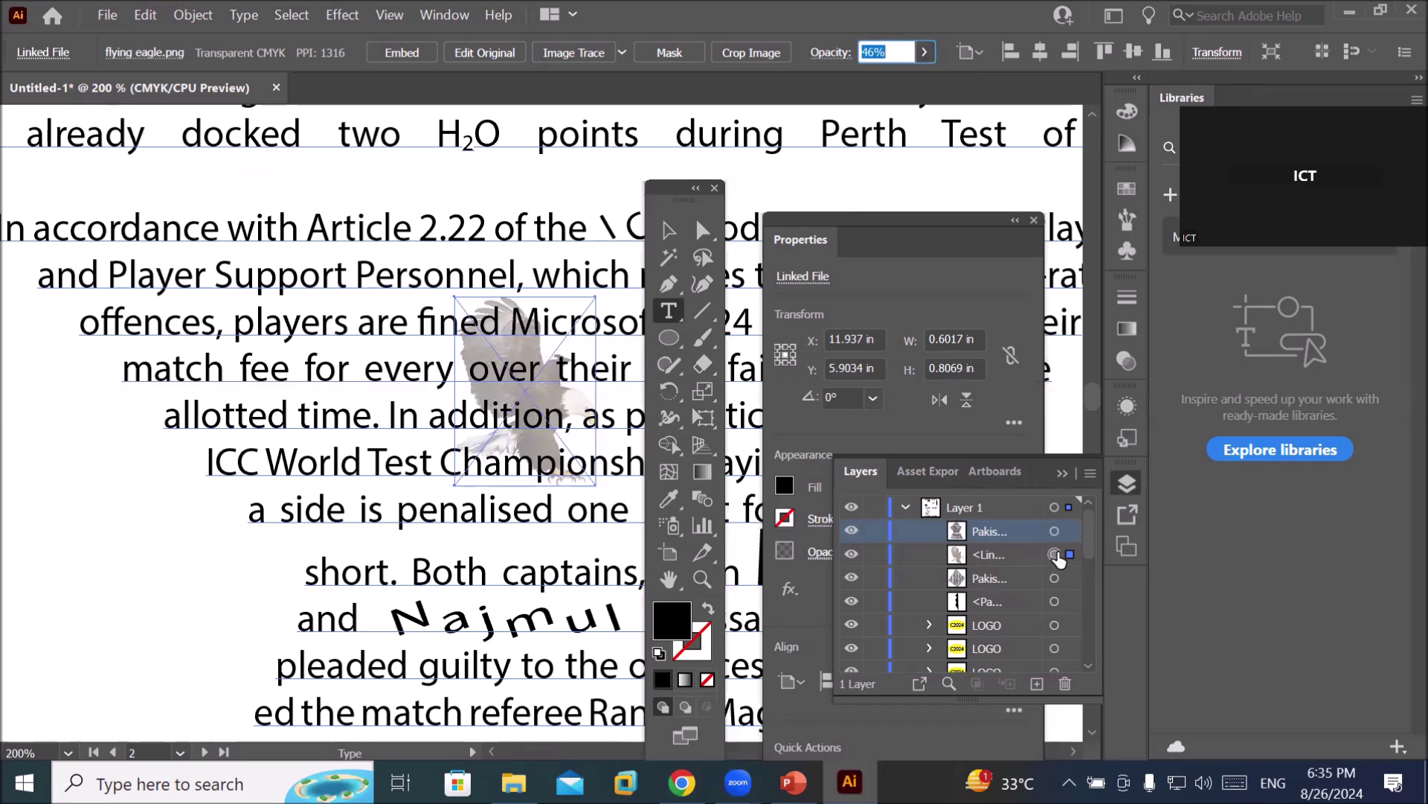
Enlarge the eagle image with the Selection tool to about 1.27 in wide and 1.29 in high.
left_click(1070, 555)
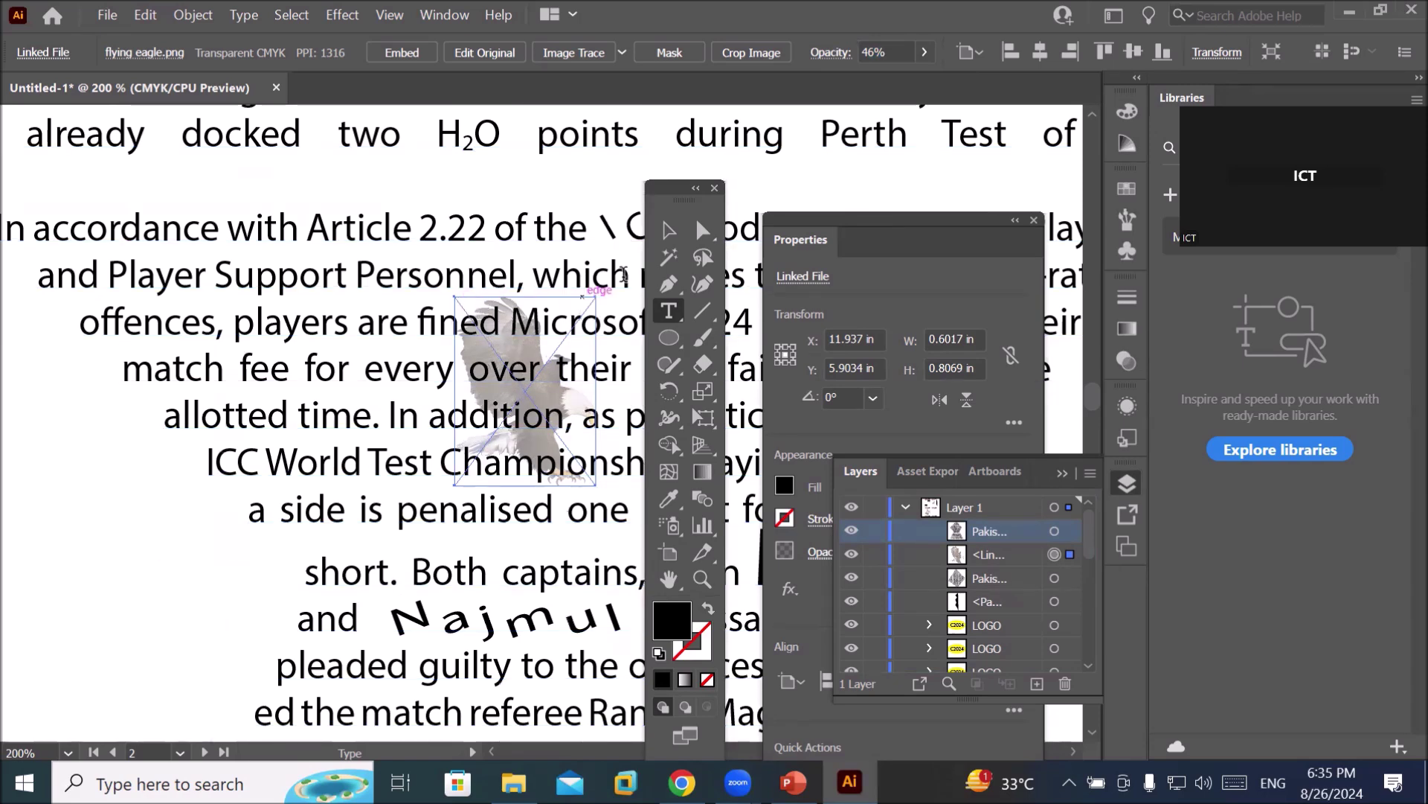
left_click(667, 232)
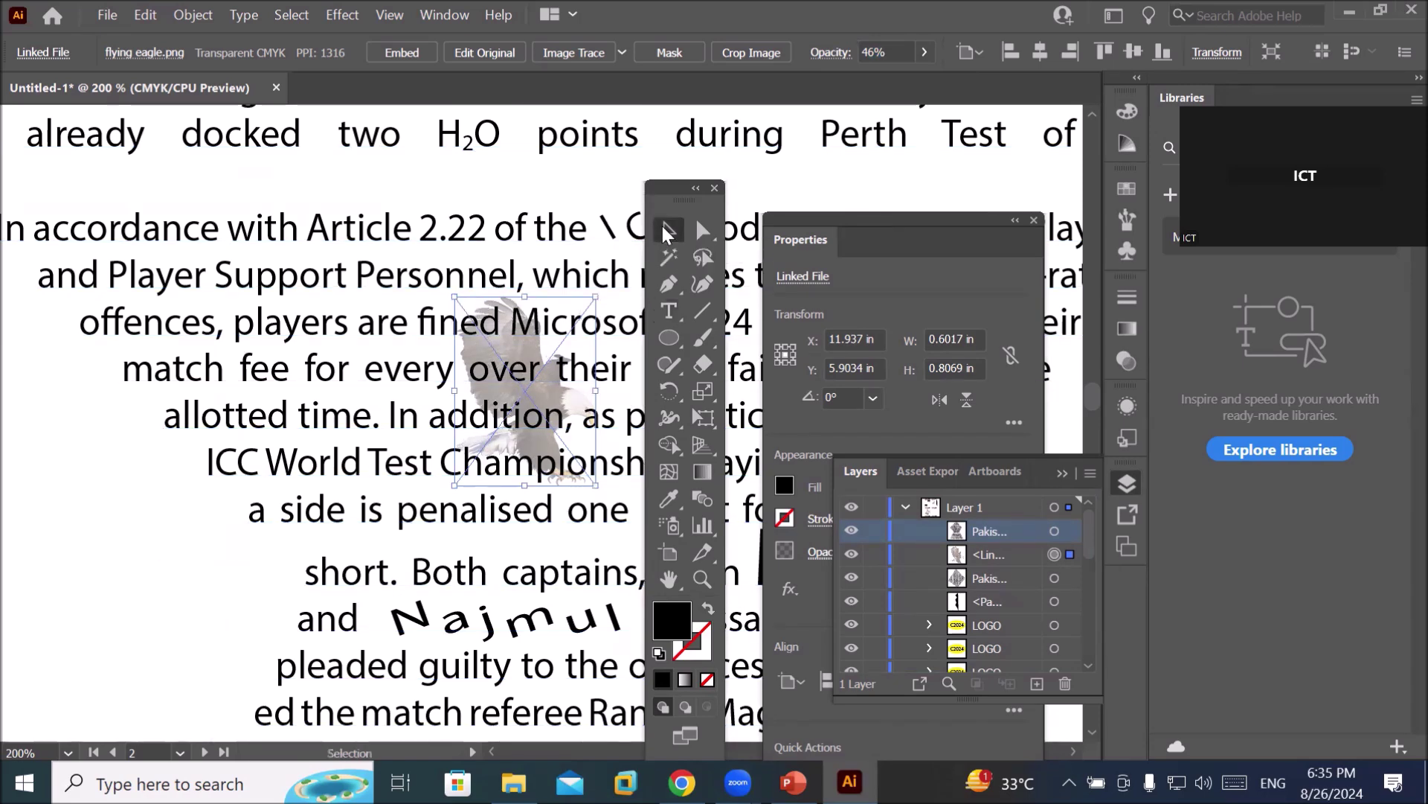
left_click_drag(454, 298, 298, 182)
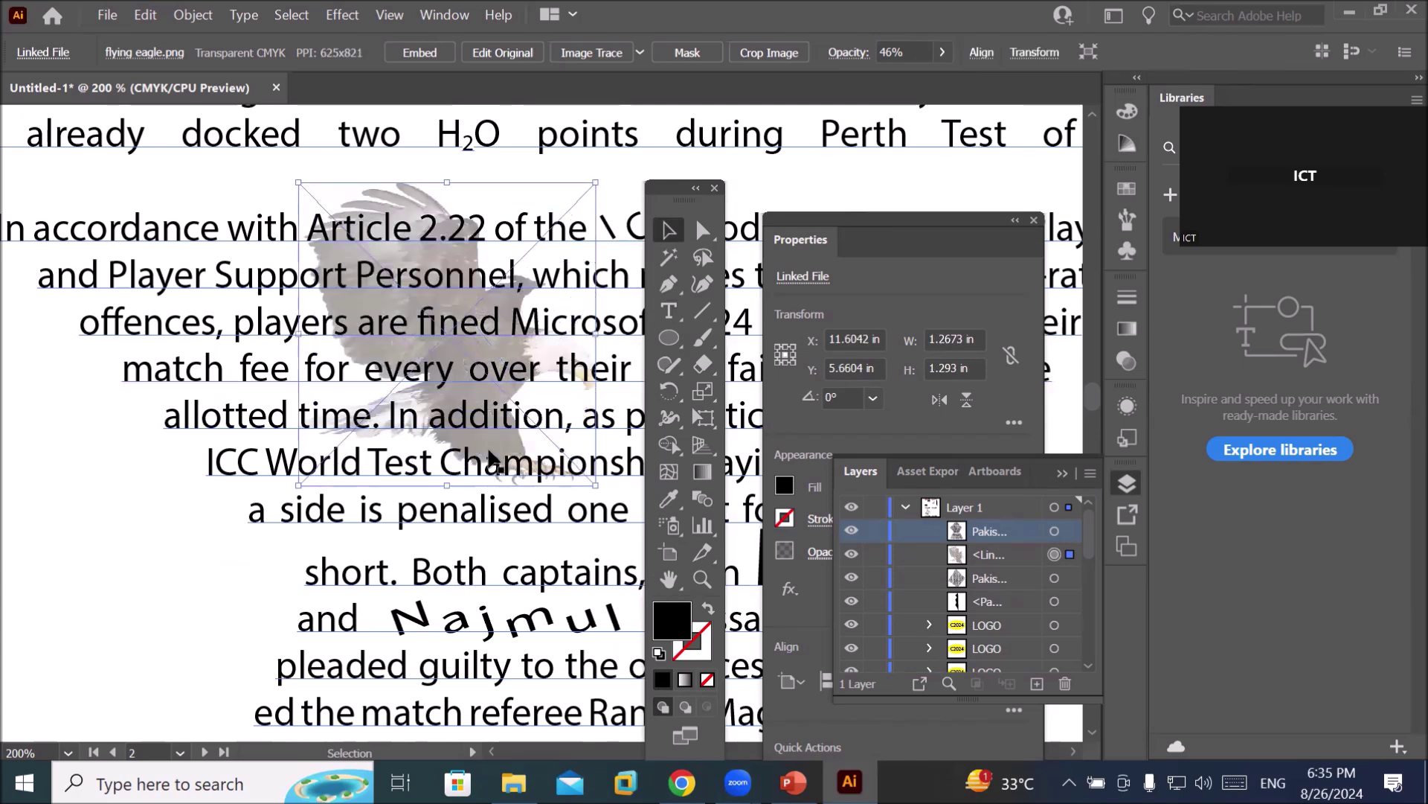
Try to reposition the eagle image lying behind the article text.
mouse_move(499, 452)
left_mouse_down()
mouse_move(516, 469)
mouse_move(499, 463)
left_mouse_up()
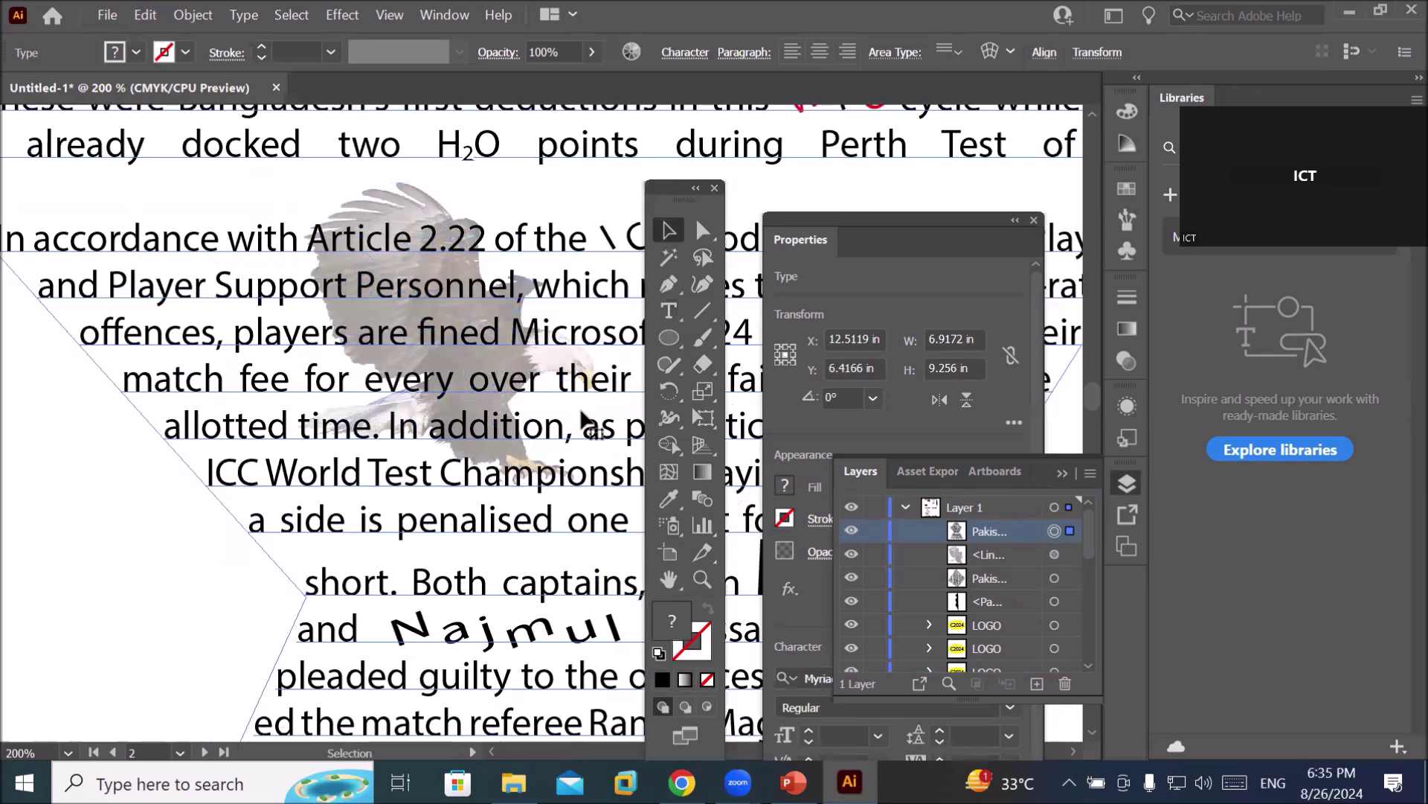
scroll(542, 408, "down", 2)
scroll(542, 407, "up", 1)
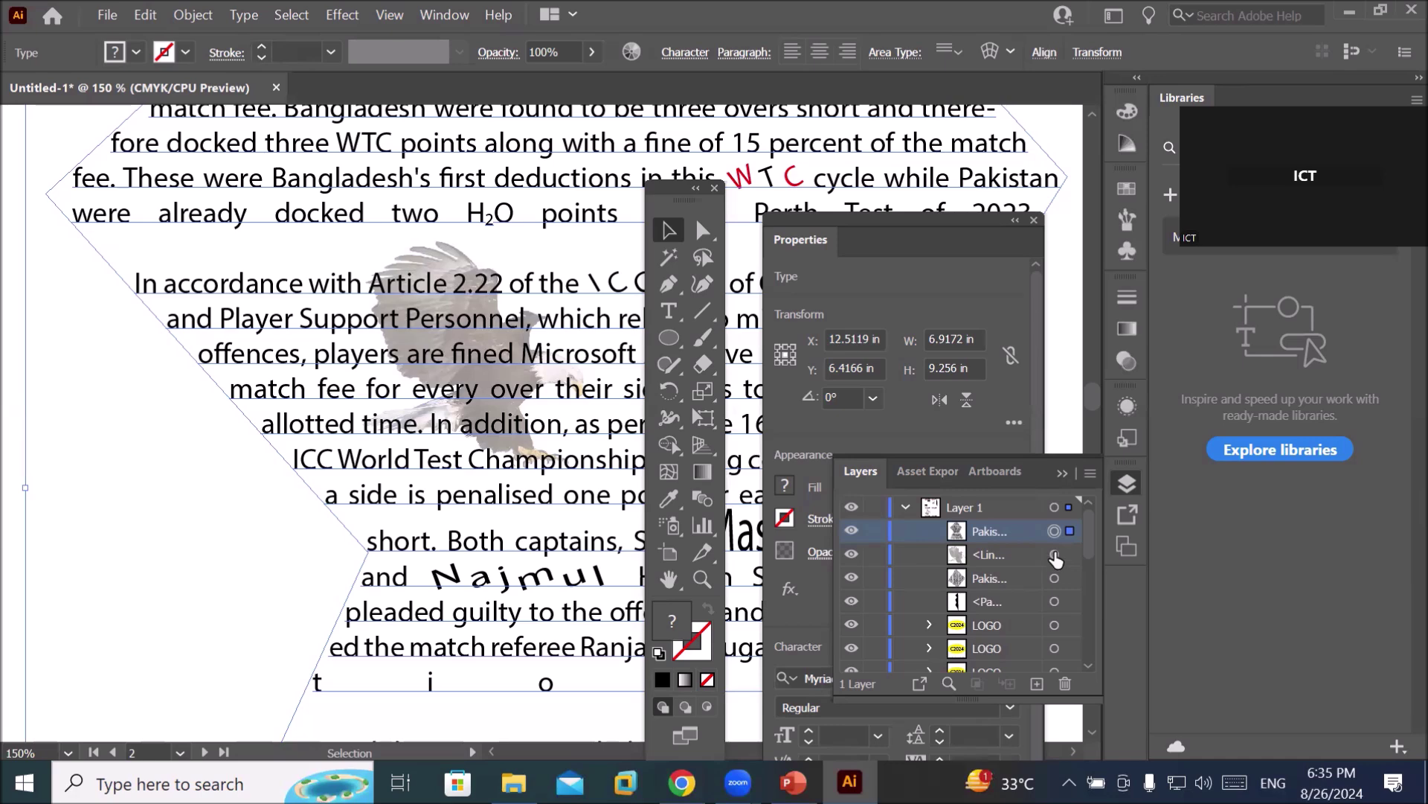
left_click(1054, 555)
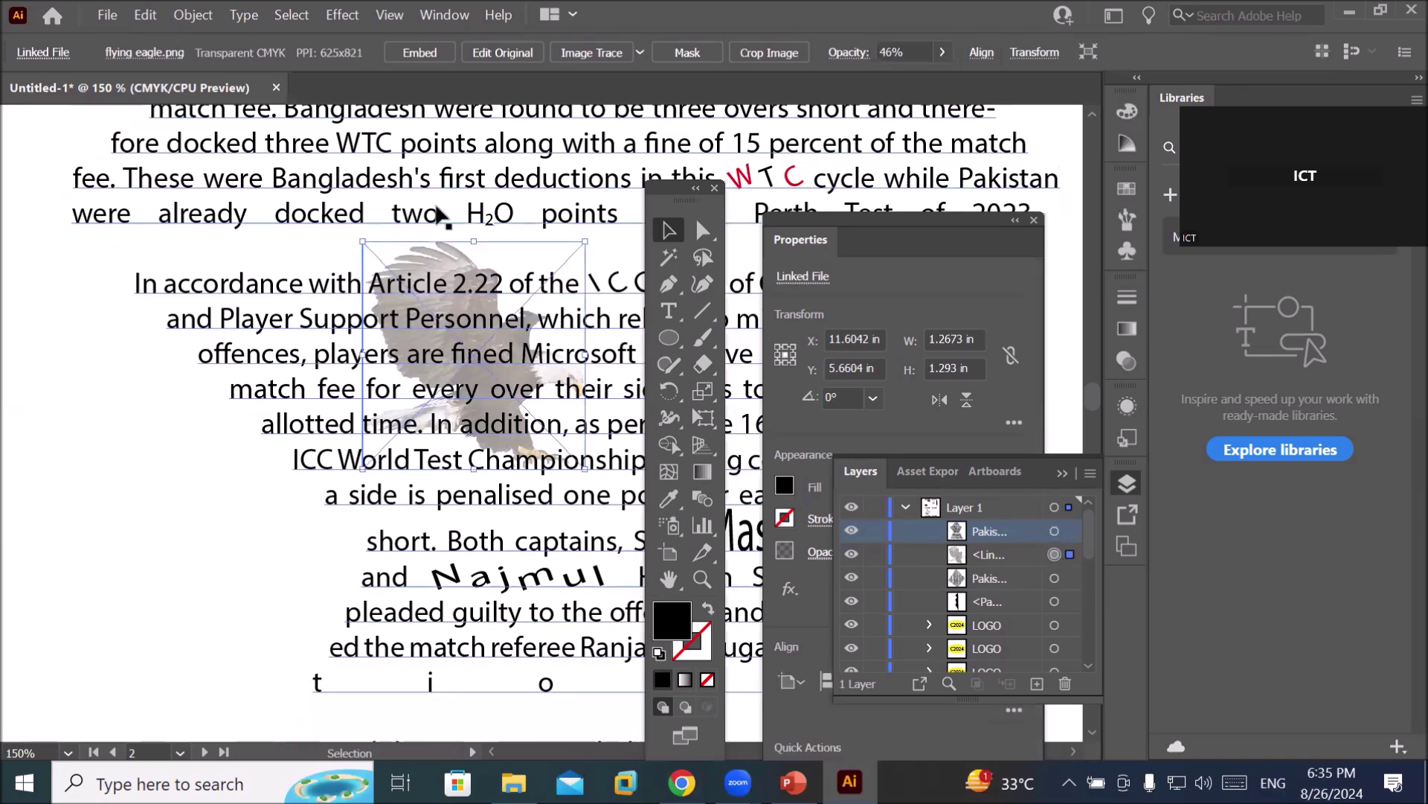
mouse_move(425, 264)
left_mouse_down()
mouse_move(426, 251)
mouse_move(397, 271)
left_mouse_up()
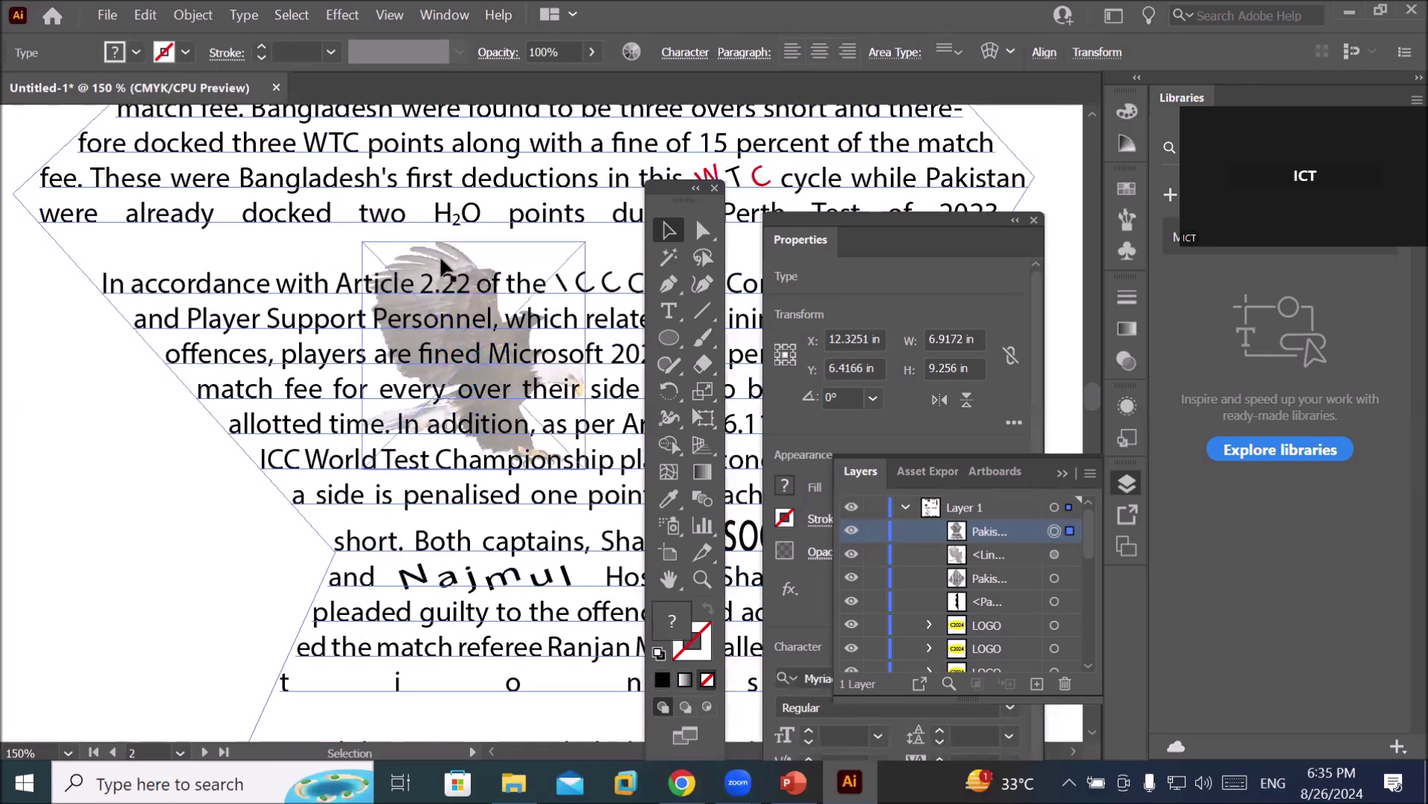
scroll(508, 272, "up", 3)
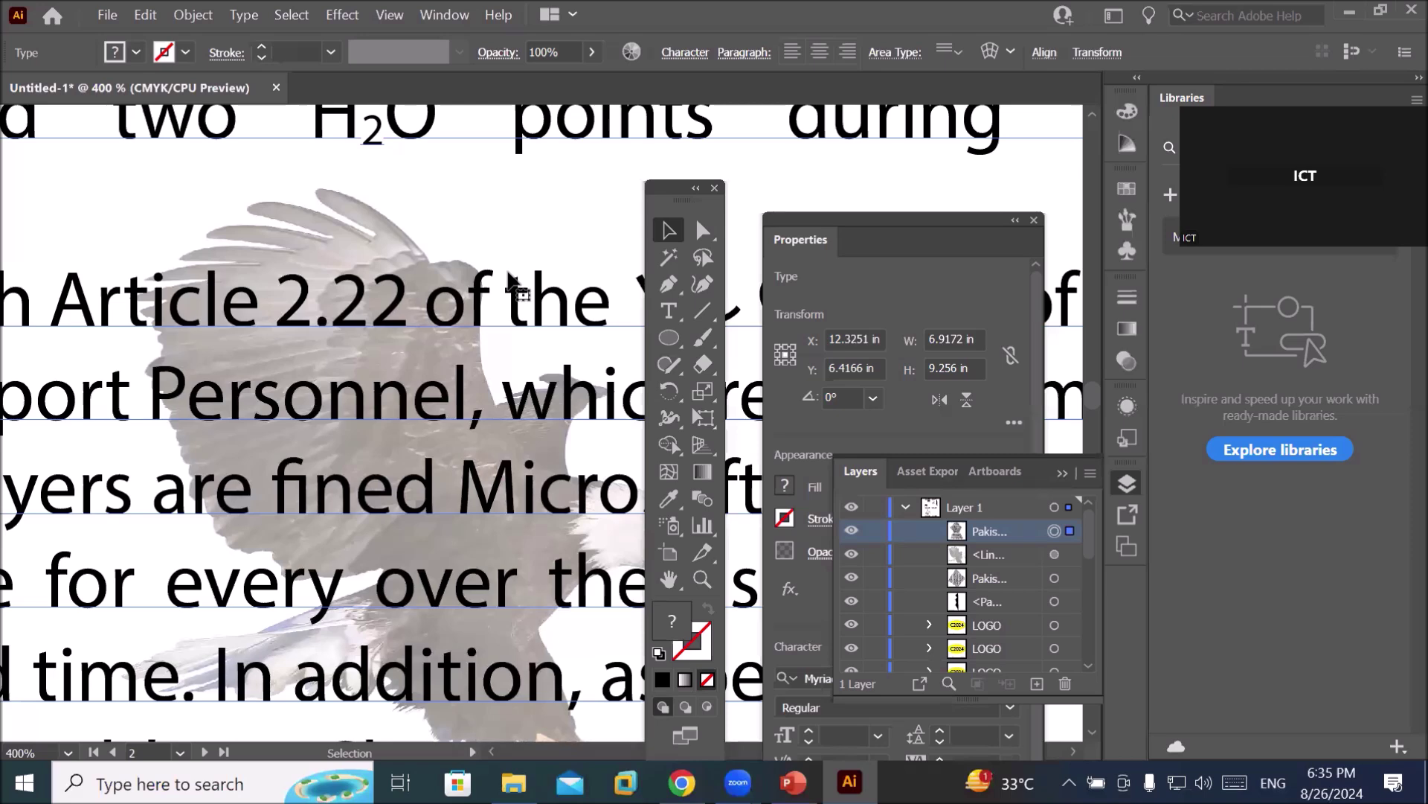
scroll(509, 273, "down", 4)
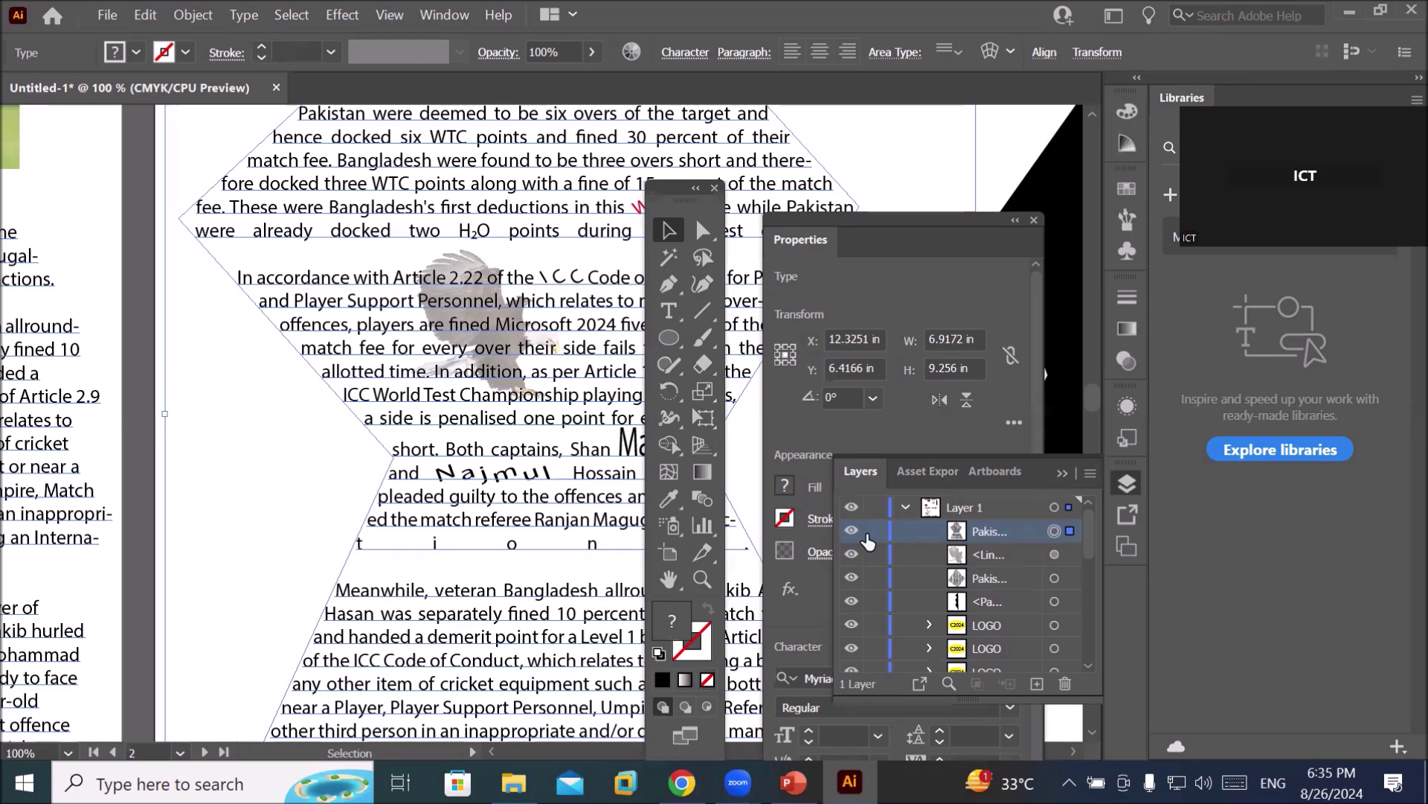
Lock the topmost article text object and enlarge the eagle image to about 1.67 in wide and 1.62 in high.
left_click(873, 531)
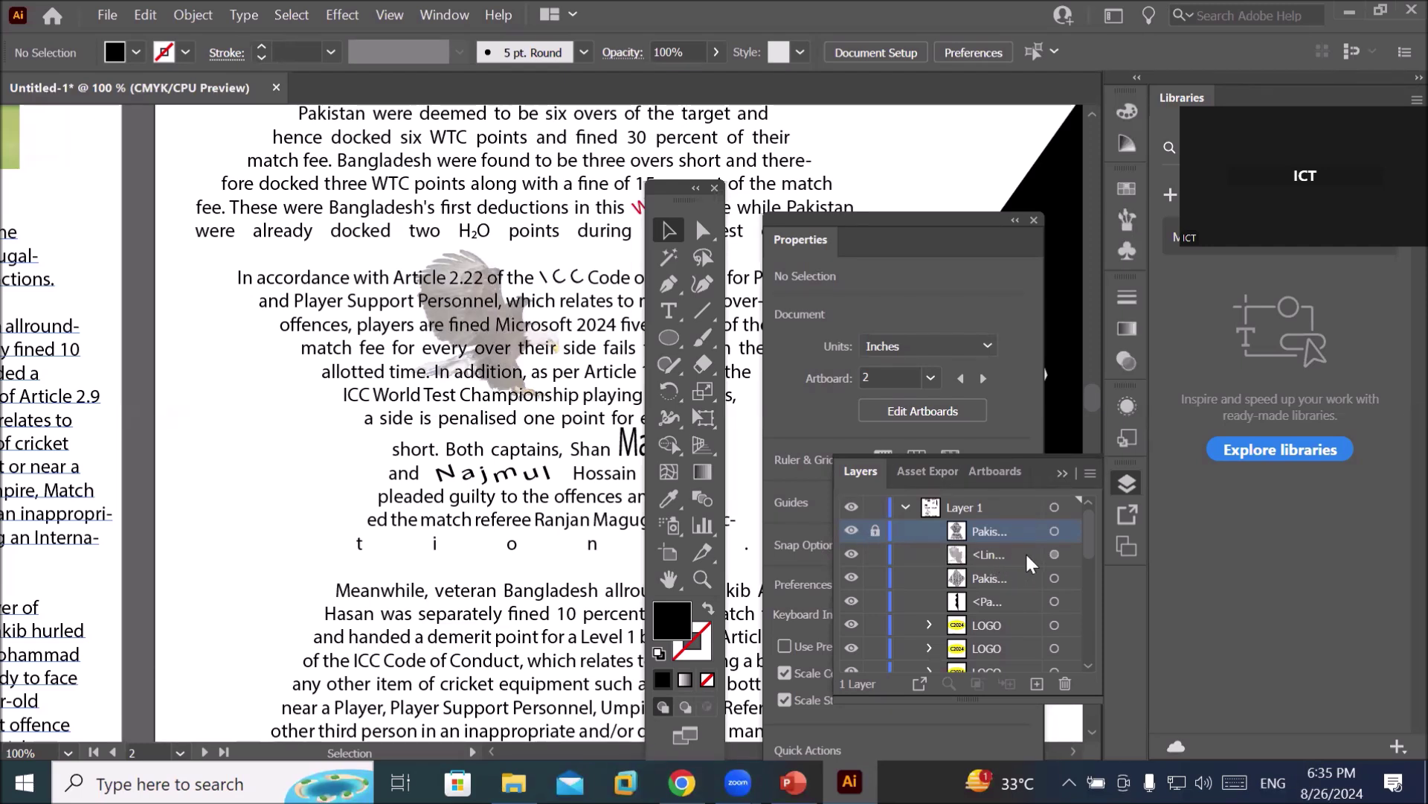
left_click(1054, 554)
left_click_drag(505, 247, 574, 207)
left_click_drag(497, 316, 449, 357)
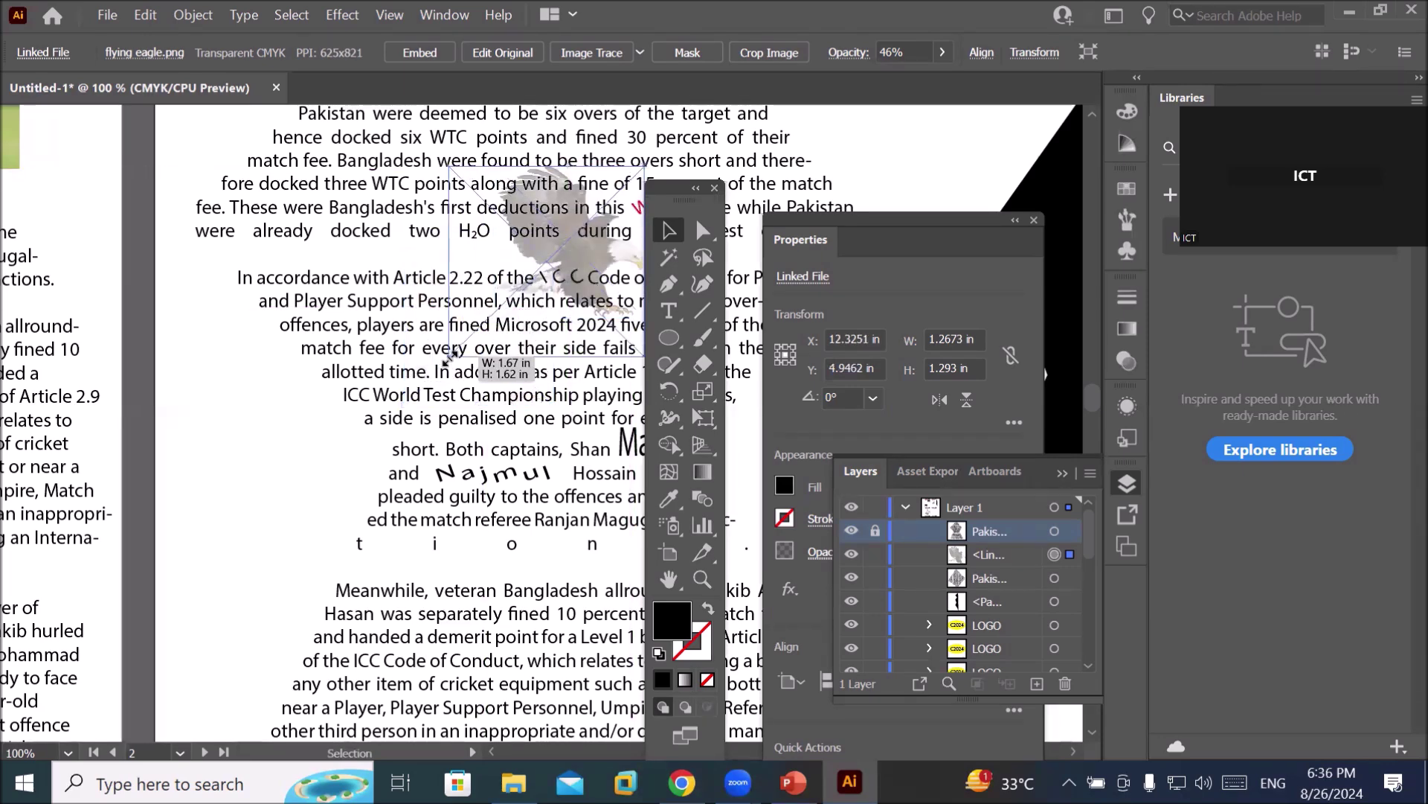
Move the eagle image down over the paragraph beginning "In accordance with Article 2.22", to about X 12.26 in, Y 6.09 in.
key("space")
left_click_drag(798, 157, 508, 192)
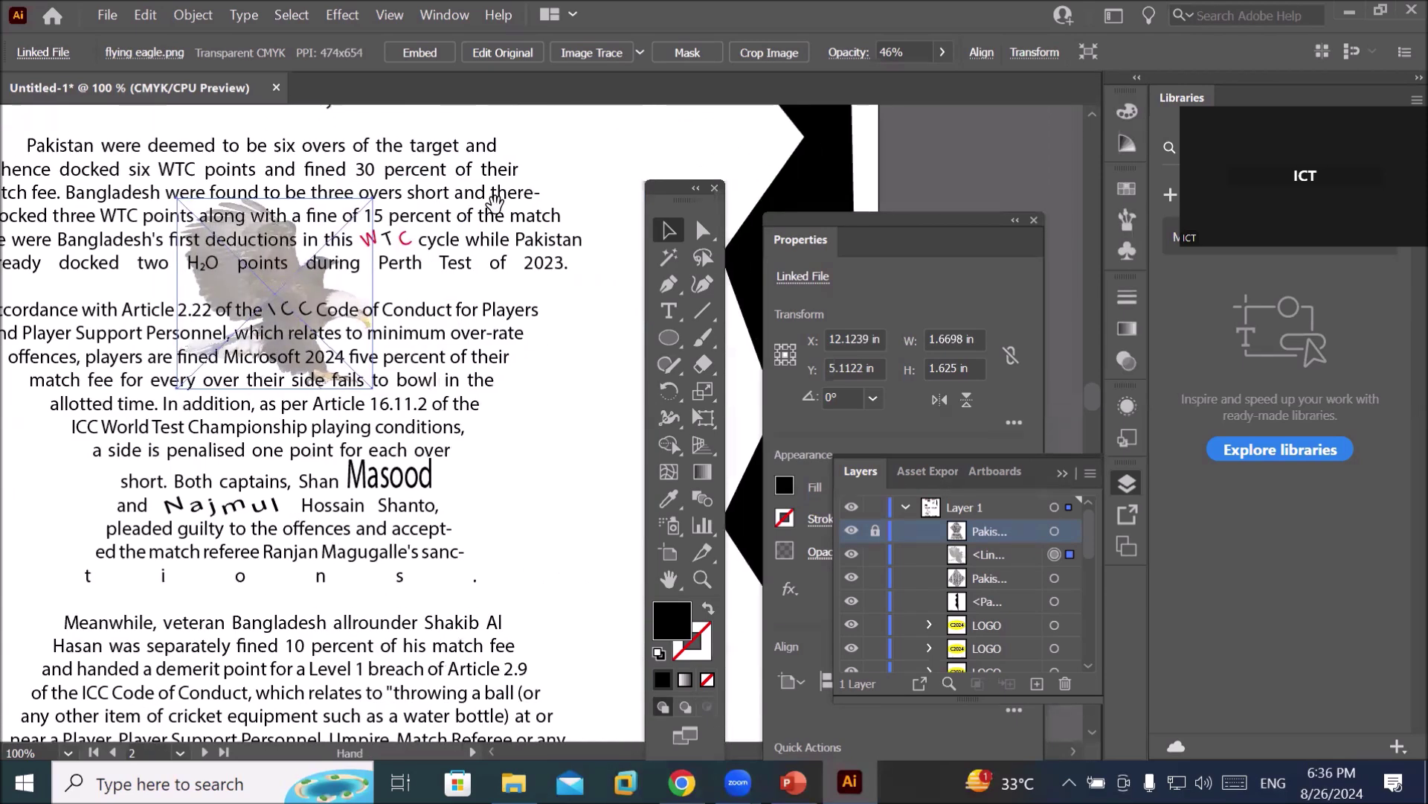
left_click_drag(289, 295, 289, 387)
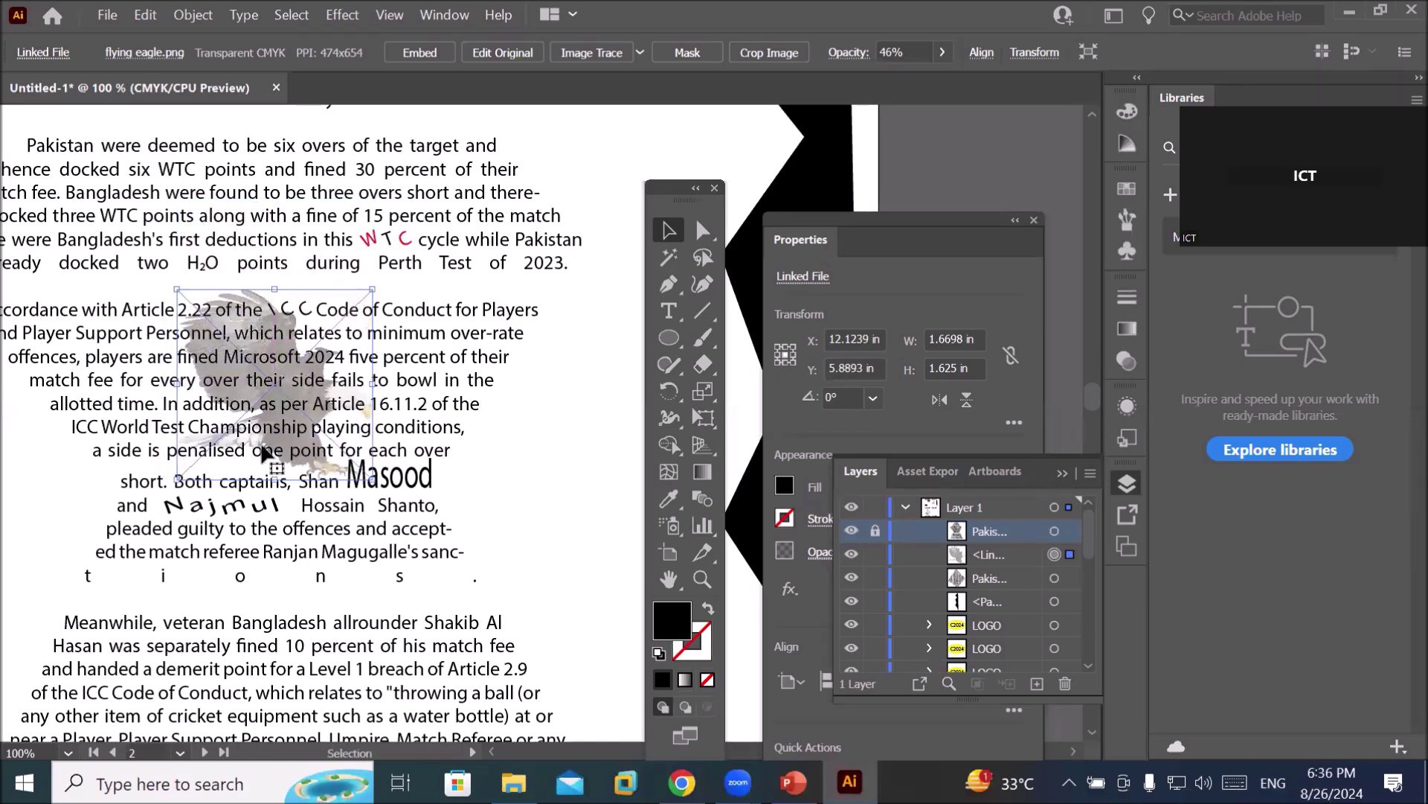
left_click_drag(282, 382, 298, 398)
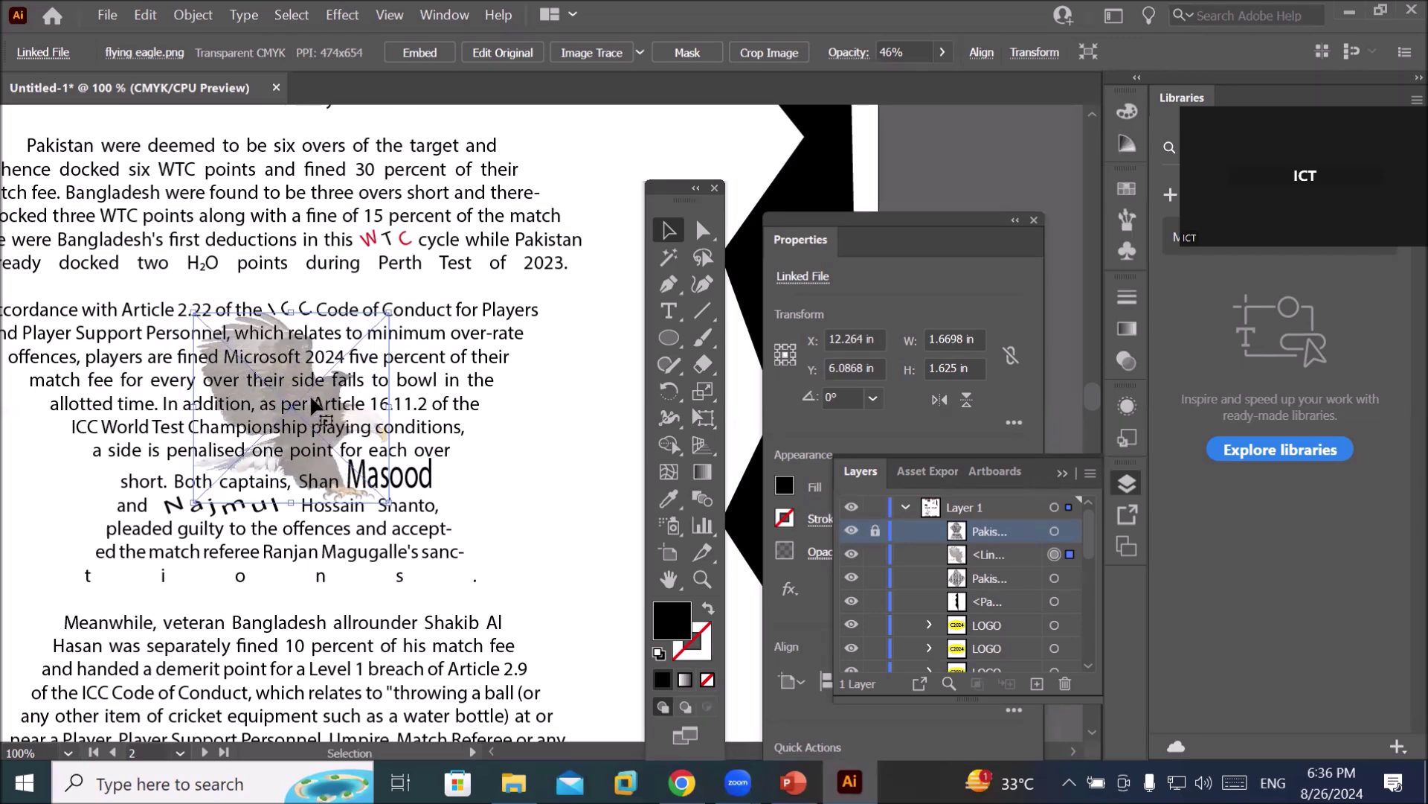
Set the eagle image's opacity to 100% and reorder it above the locked article text in Layer 1.
scroll(282, 461, "up", 2)
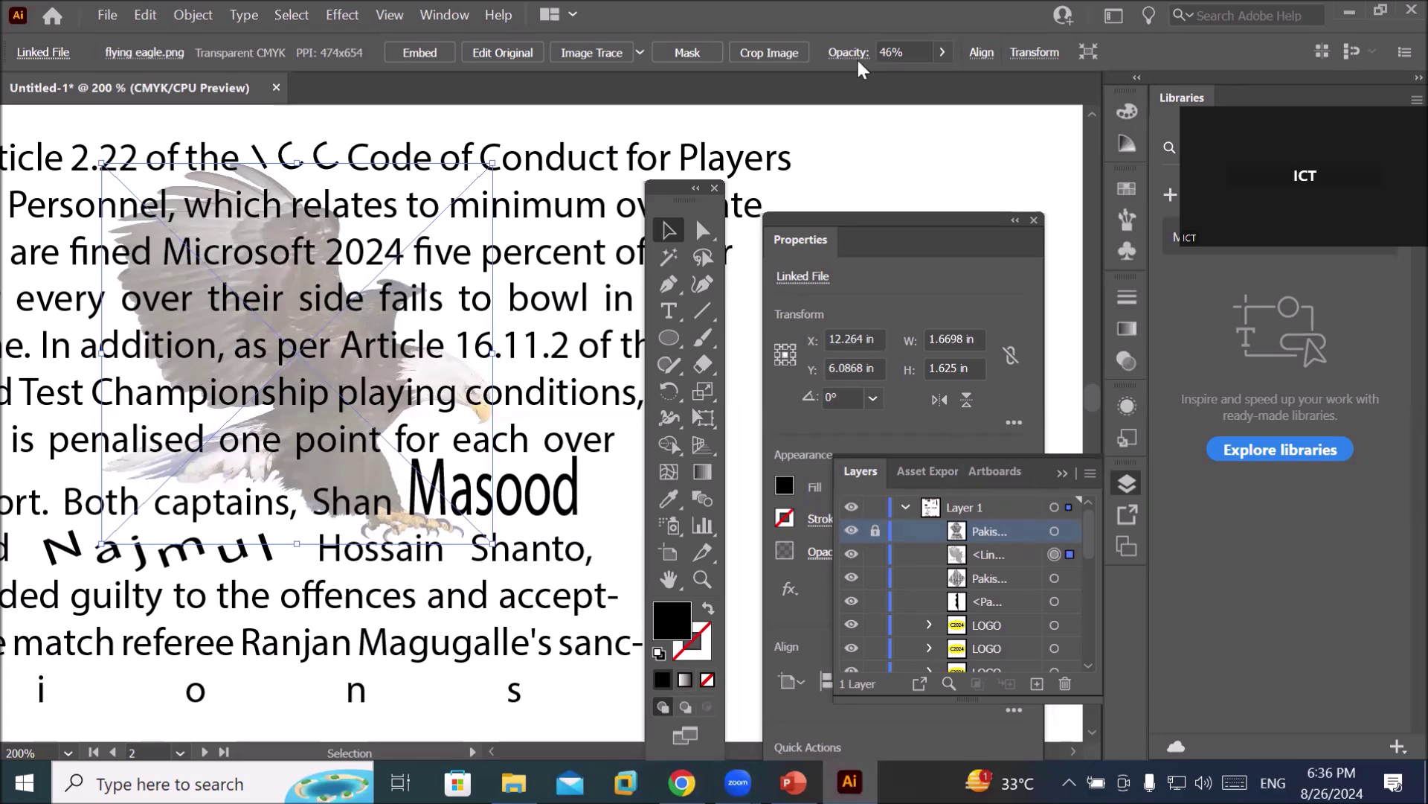
left_click(942, 52)
left_click_drag(891, 78, 991, 103)
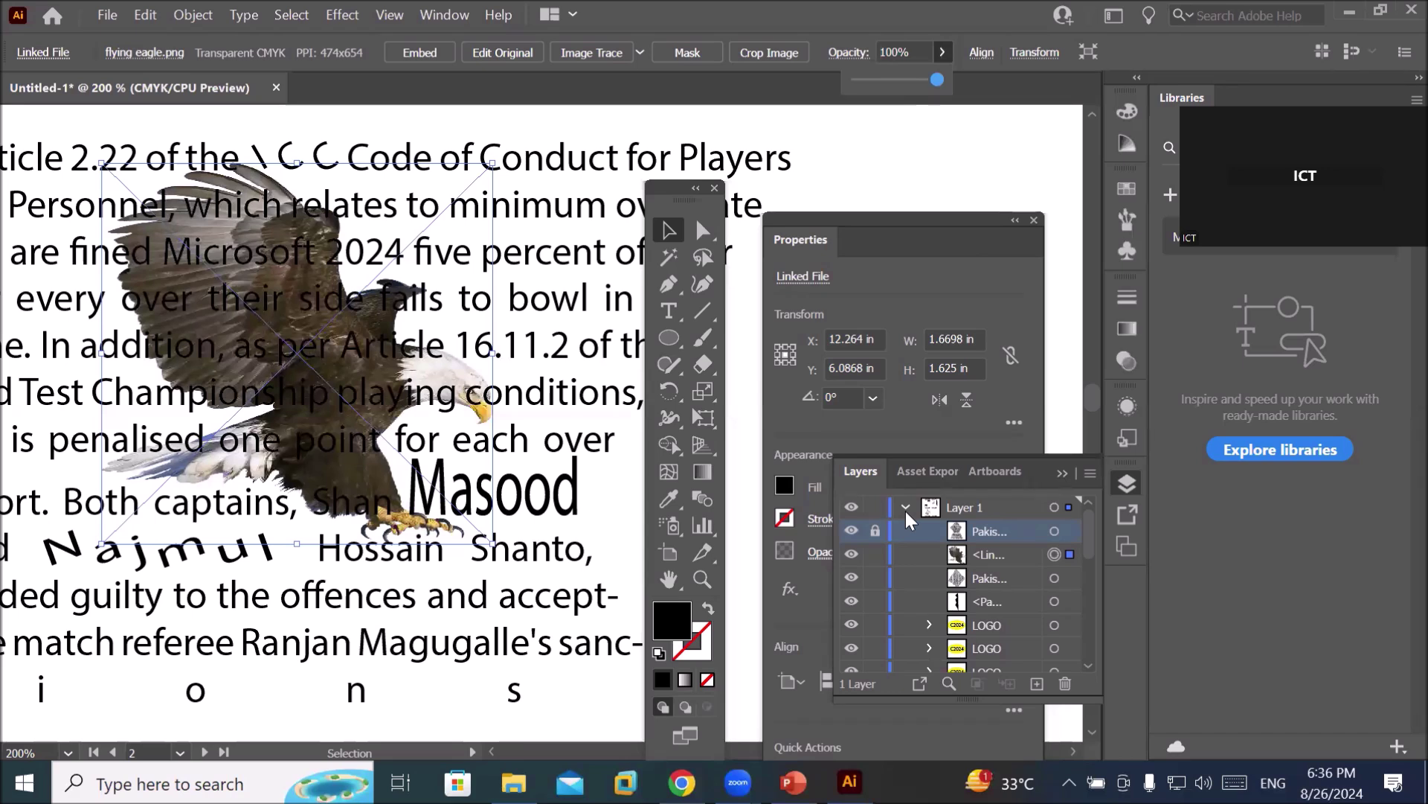
left_click_drag(989, 555, 998, 519)
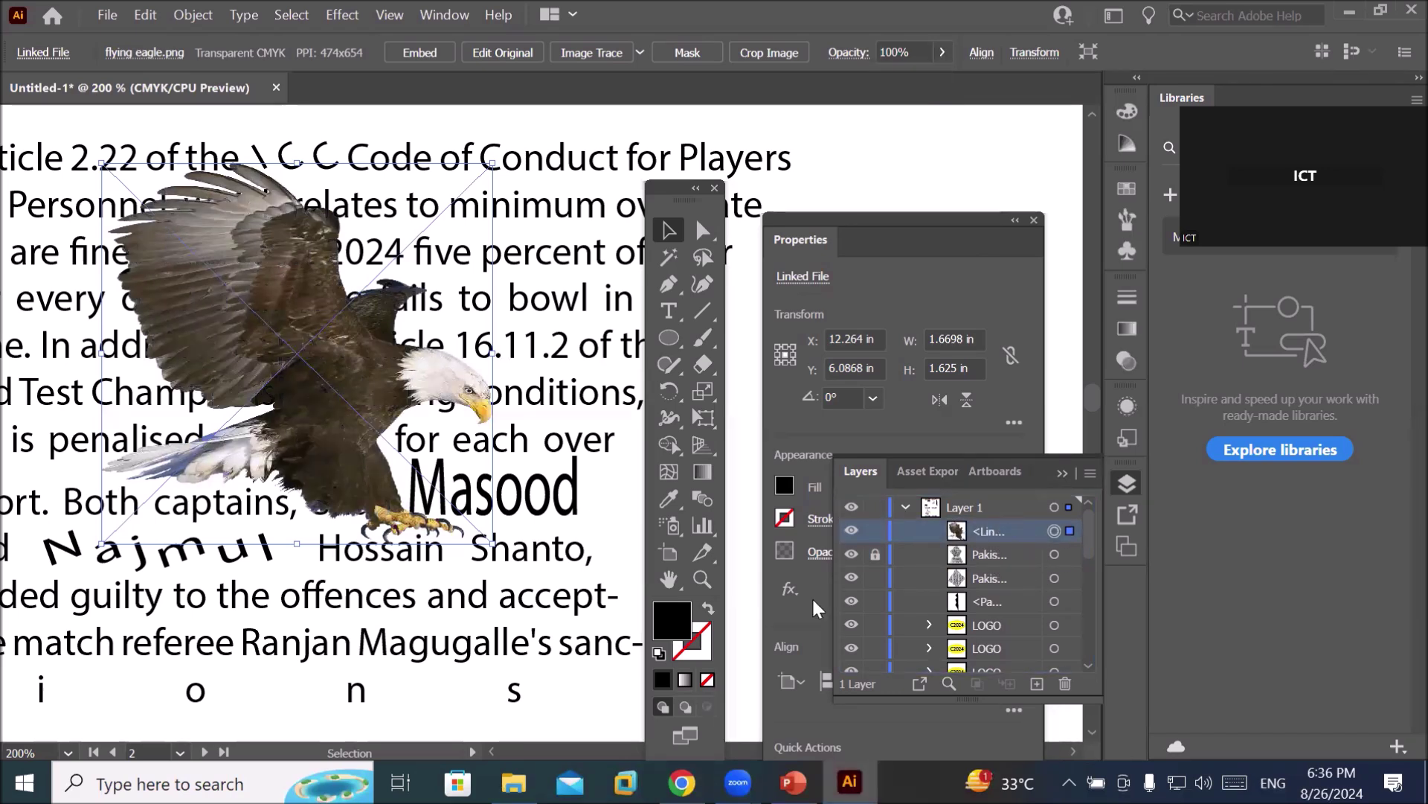
scroll(404, 334, "up", 2)
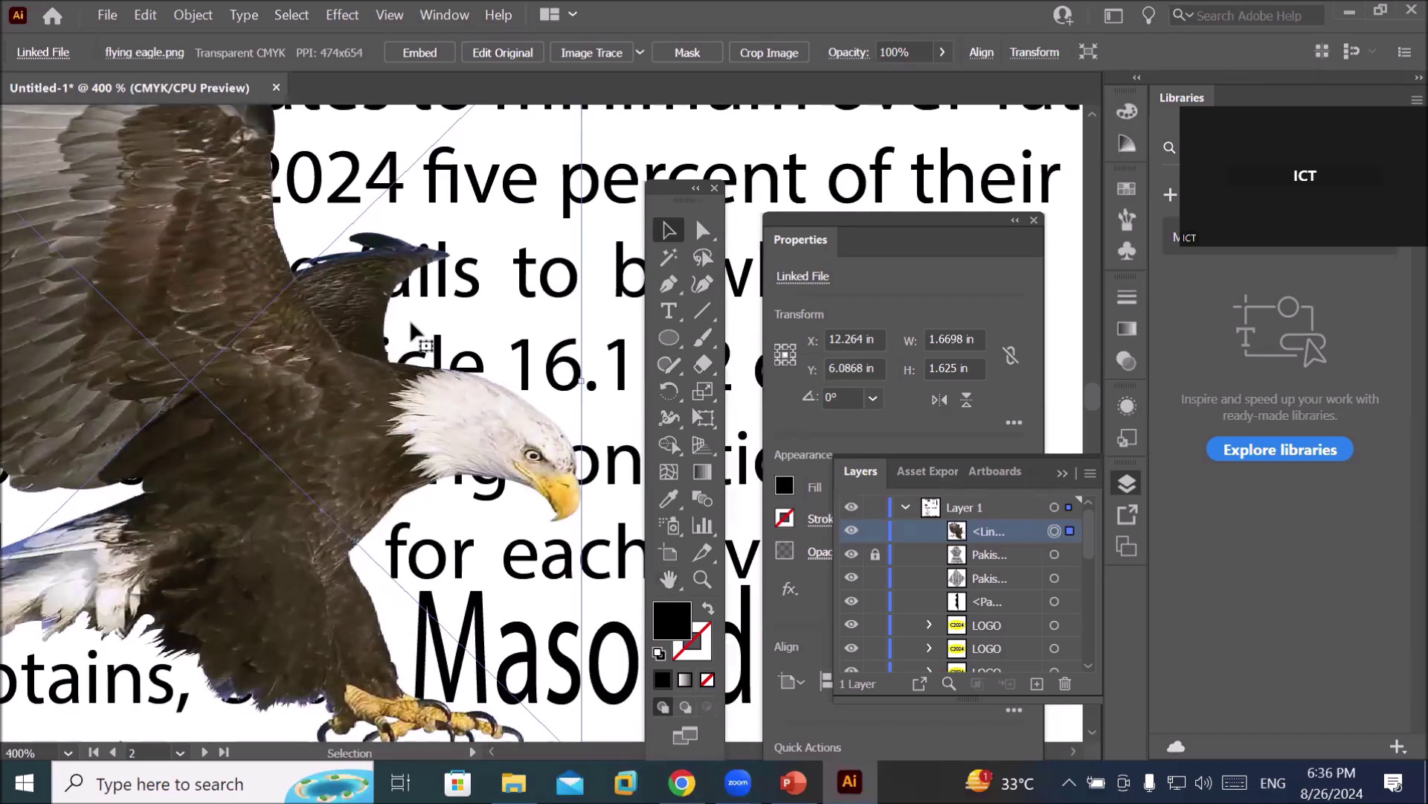
scroll(409, 319, "down", 2)
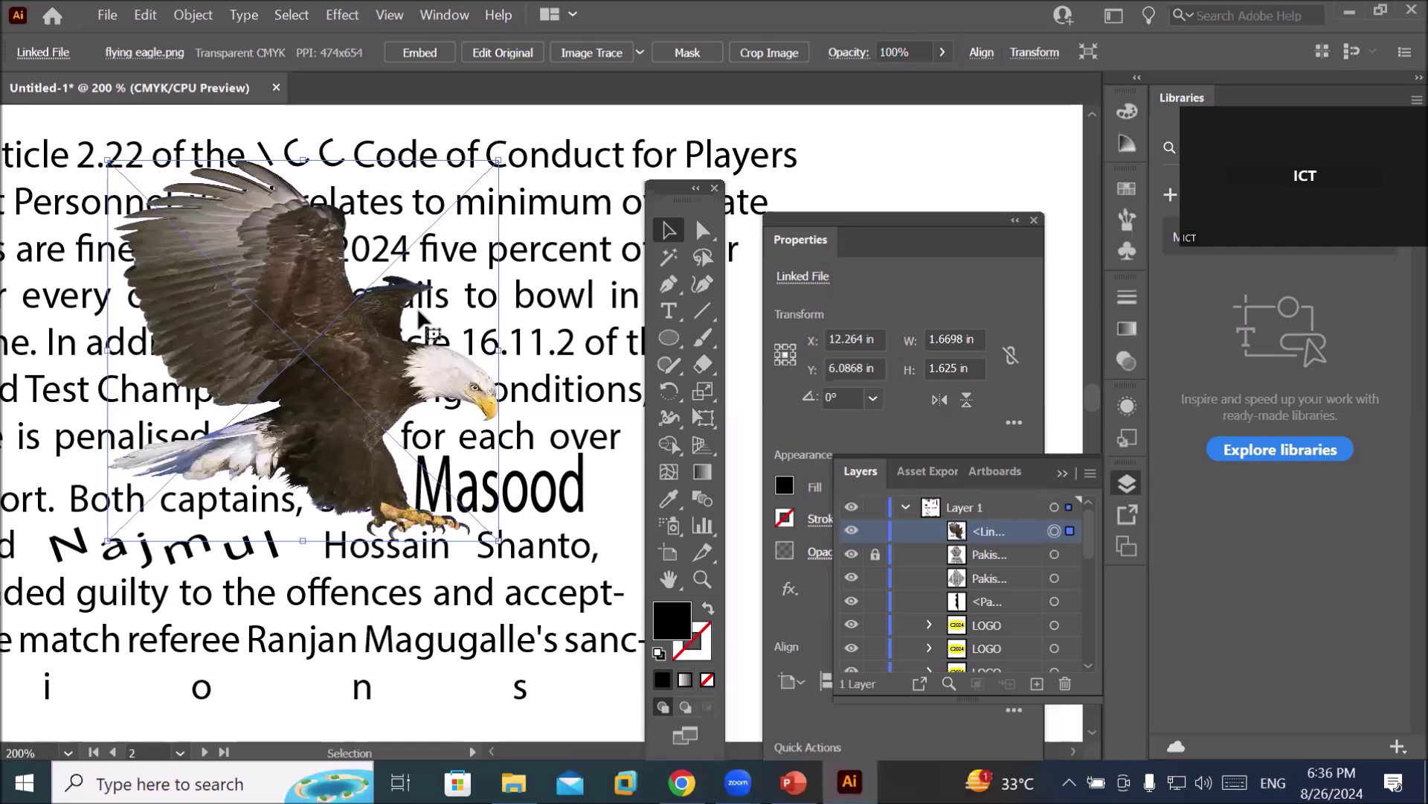
Apply Text Wrap to the eagle image so the article text flows around it, and deselect the image.
scroll(377, 262, "down", 2)
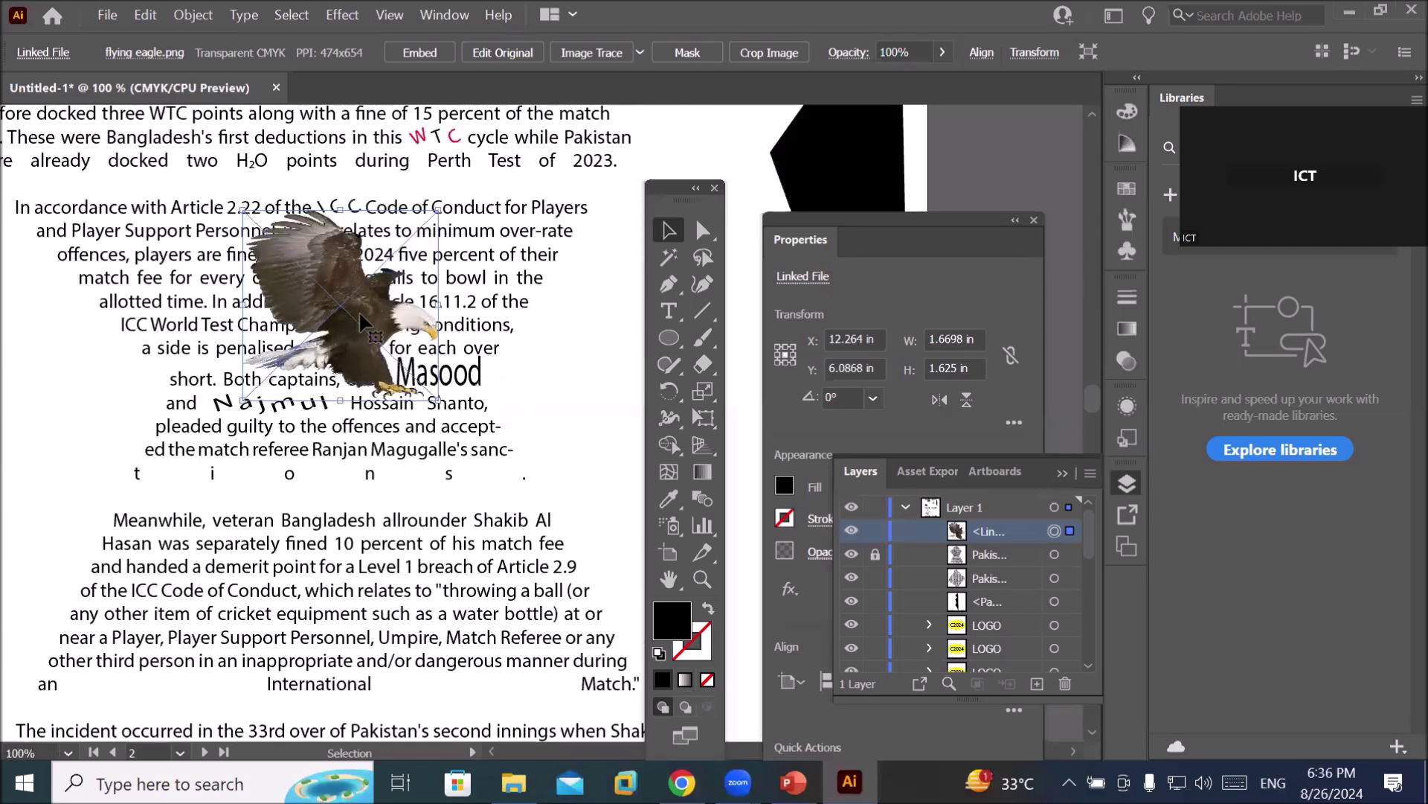
right_click(362, 316)
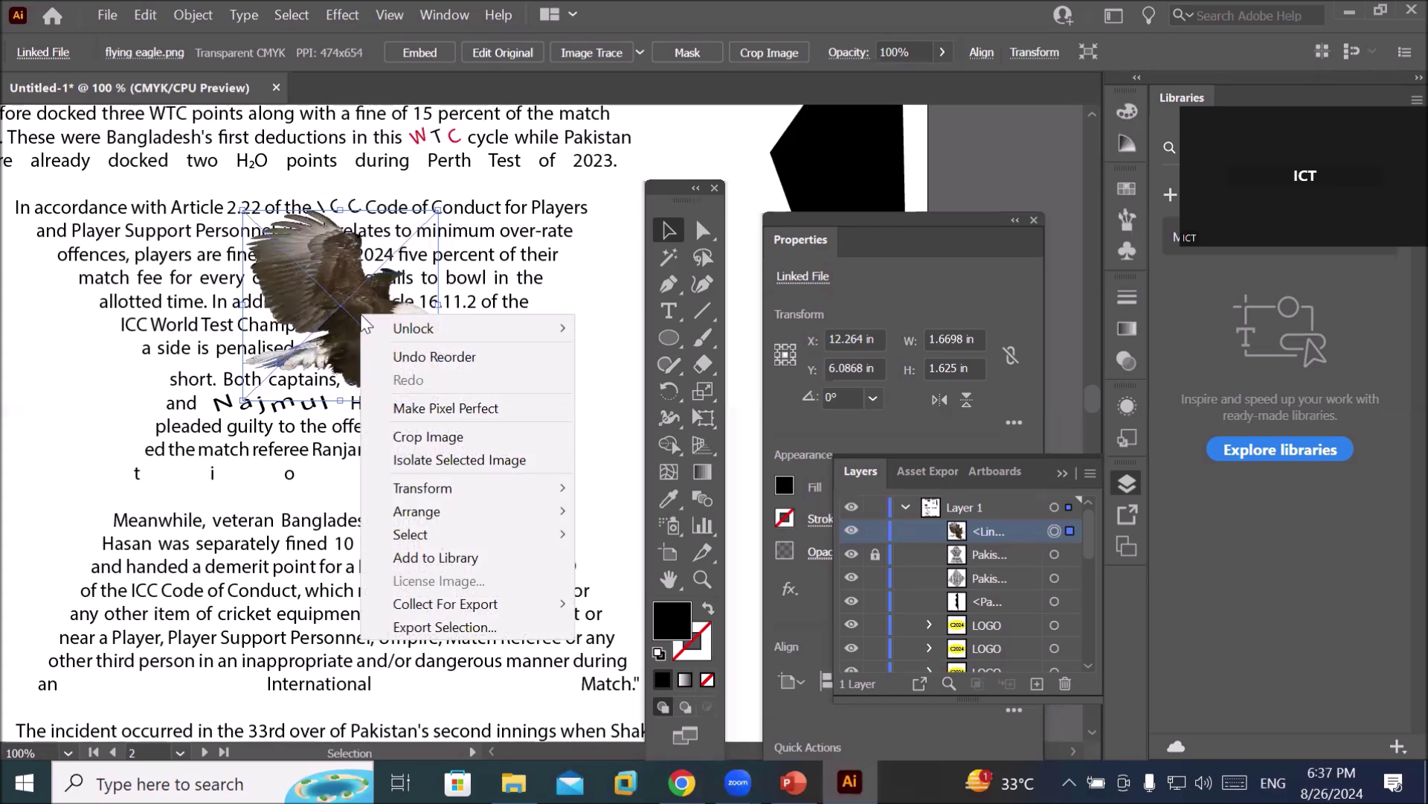
left_click(185, 15)
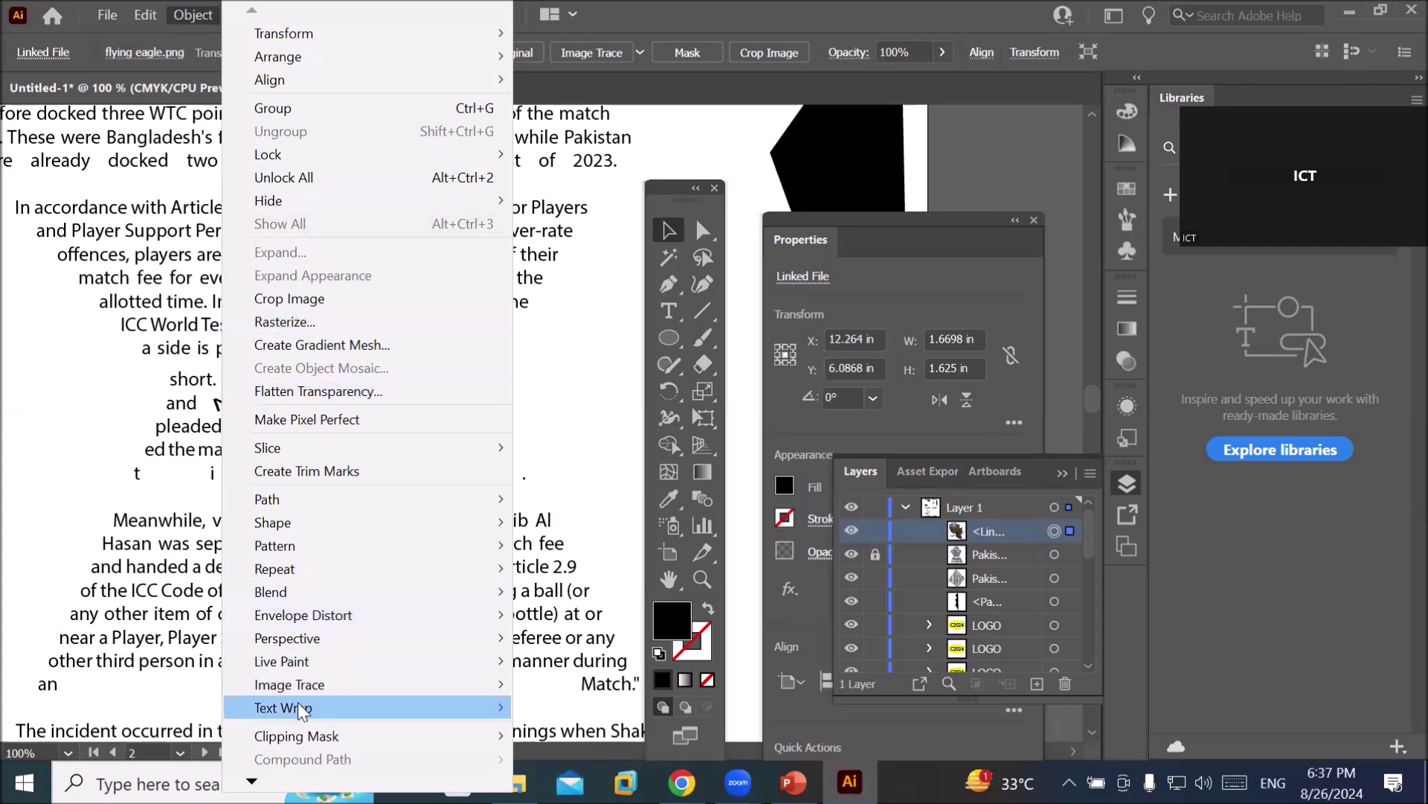
mouse_move(311, 710)
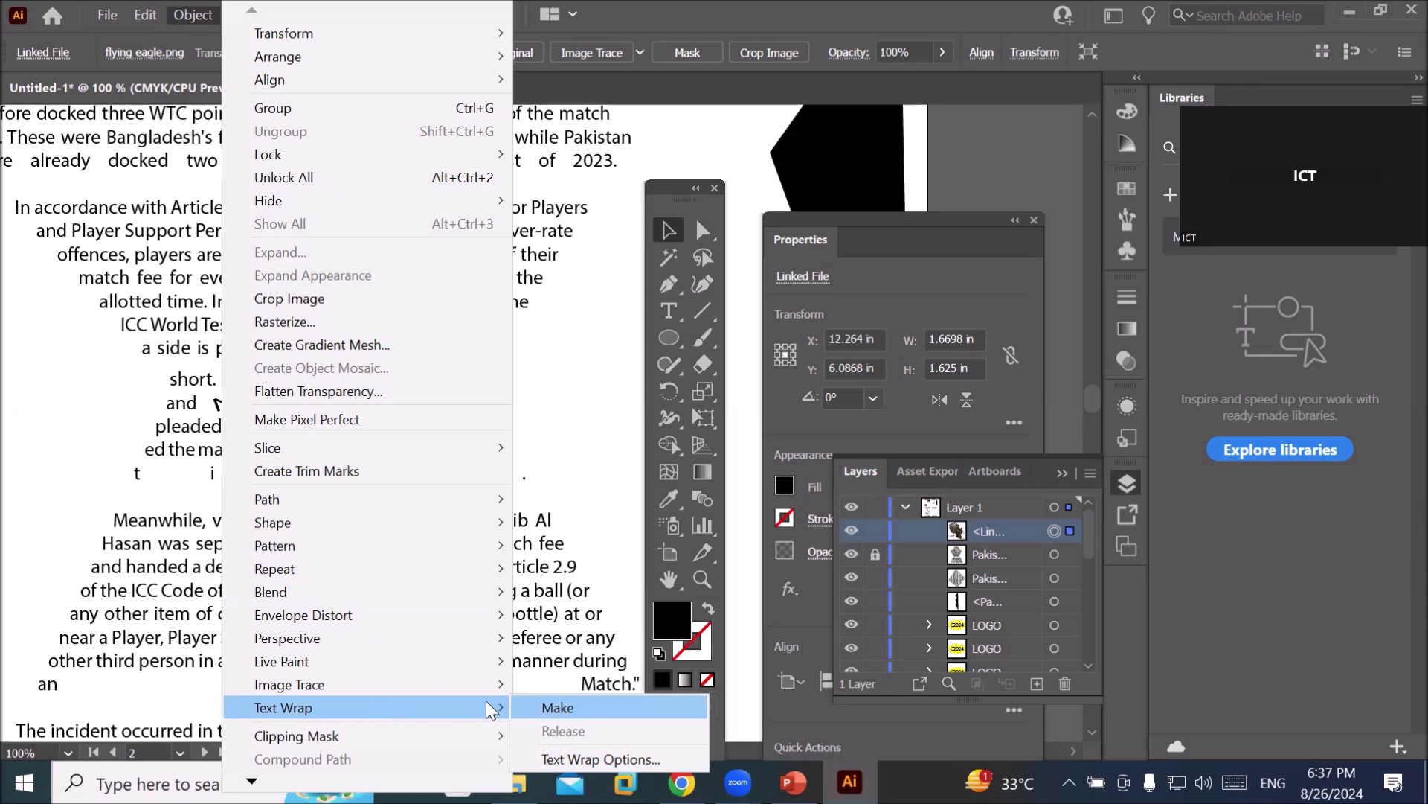
left_click(537, 707)
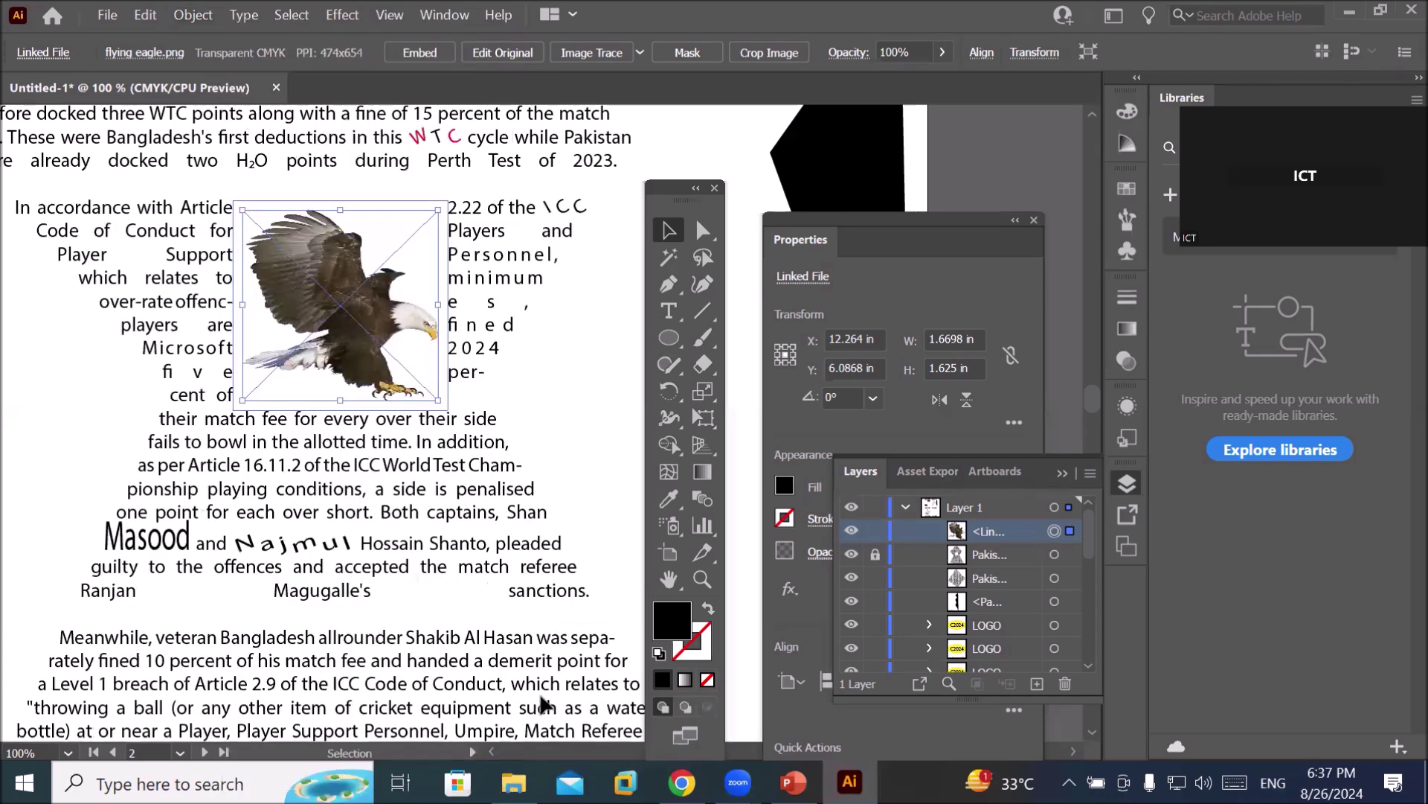
left_click(408, 505)
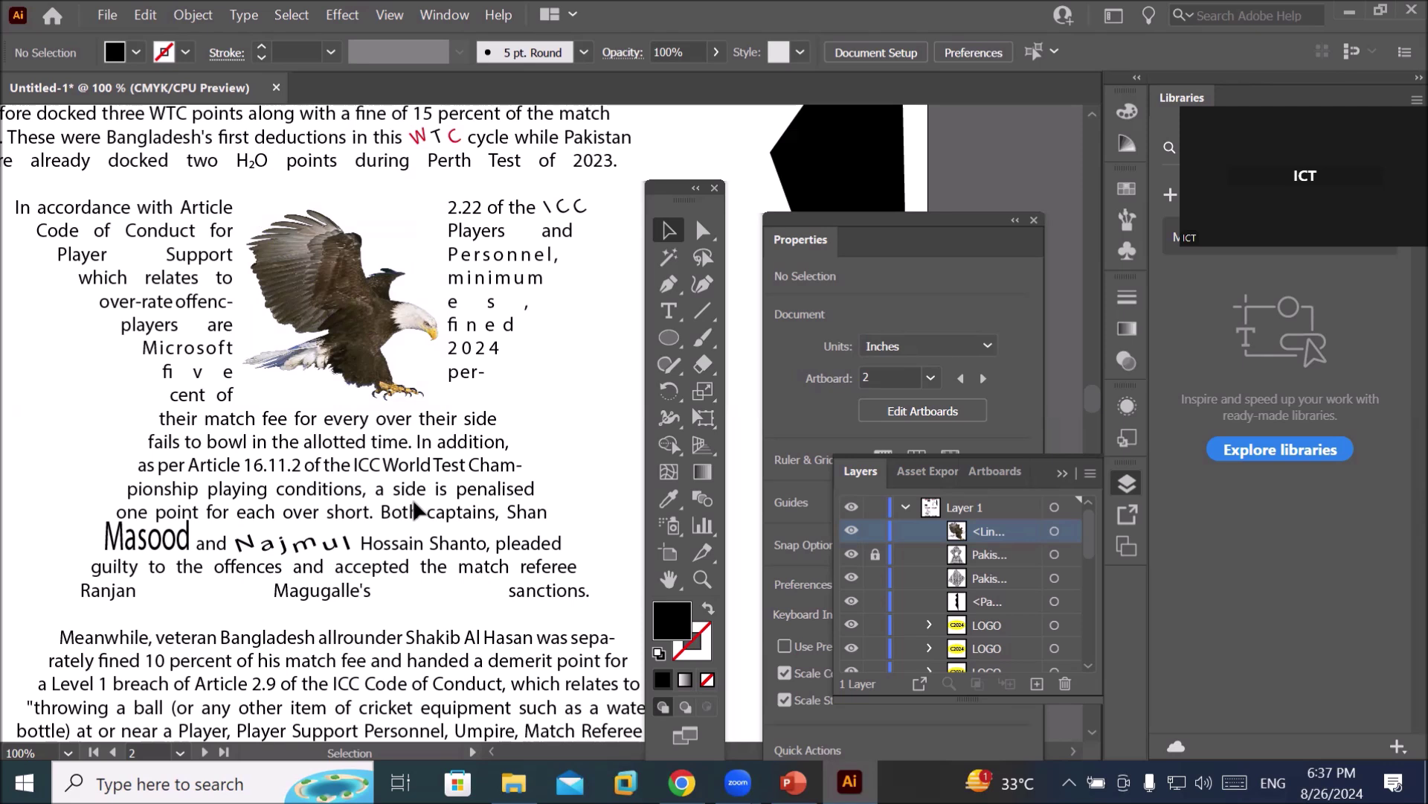
Move the wrapped eagle image onto the adjacent page's oval text, within the "Meanwhile" paragraph, at about X 6.55 in, Y 6.90 in.
left_click_drag(323, 296, 309, 441)
scroll(310, 441, "down", 3)
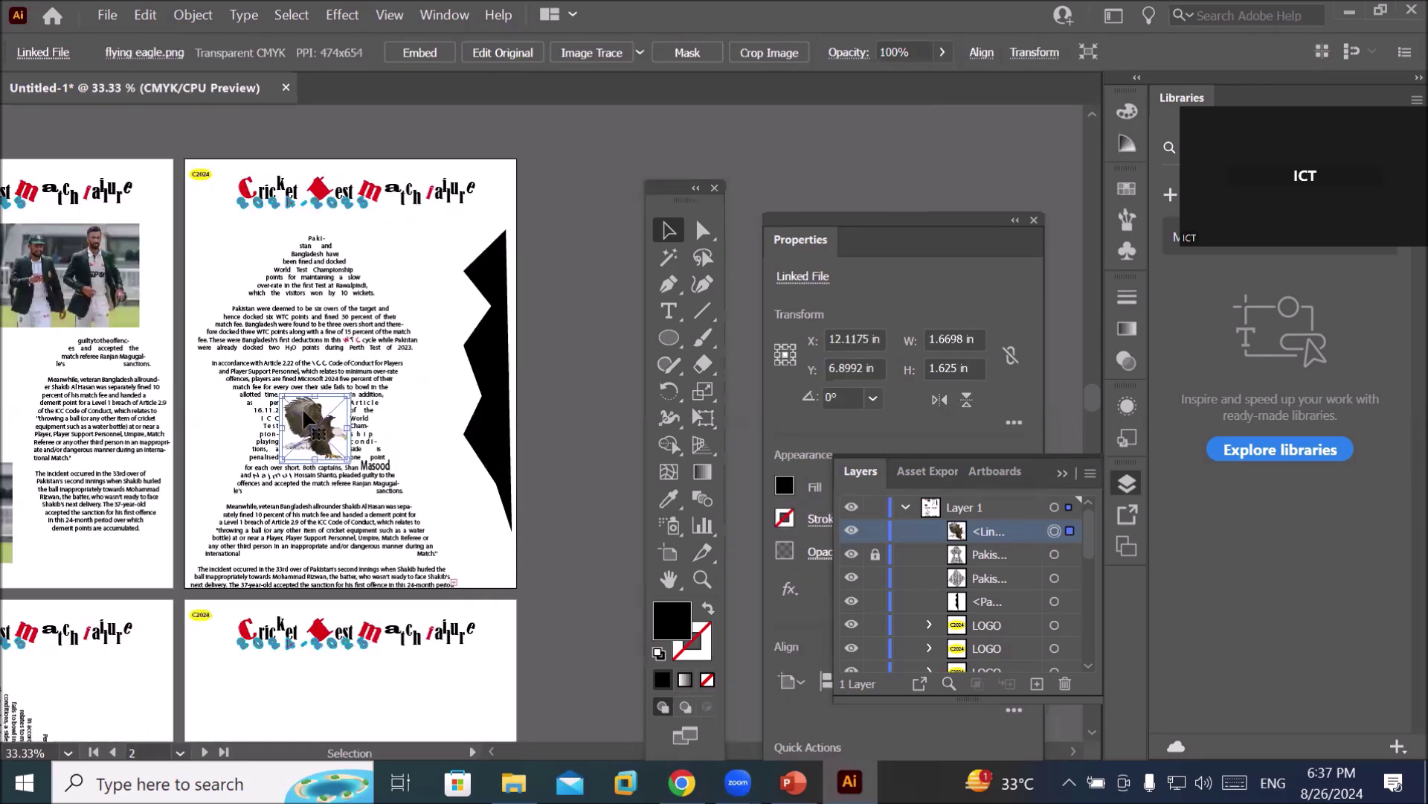
left_click_drag(308, 418, 93, 418)
scroll(35, 426, "up", 3)
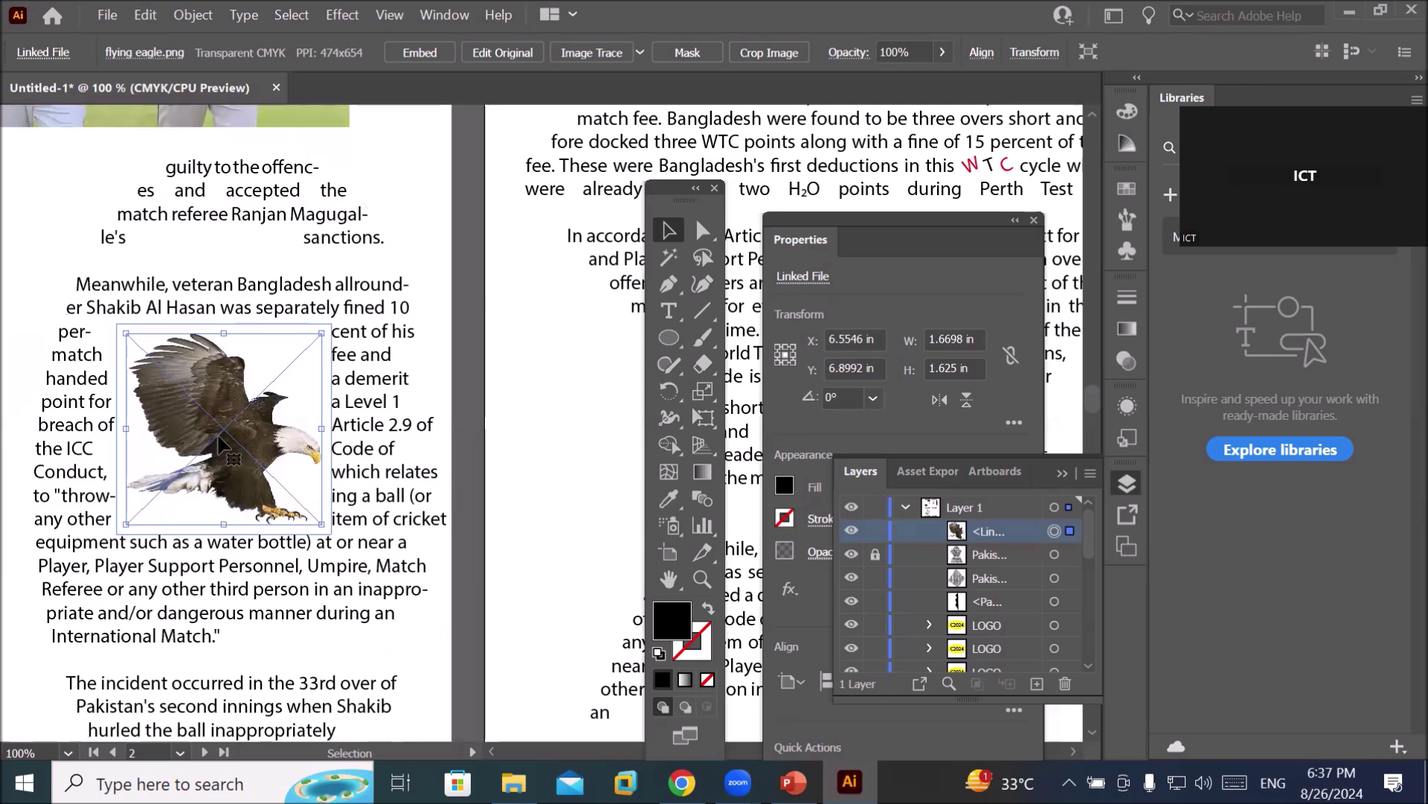
left_click(401, 482)
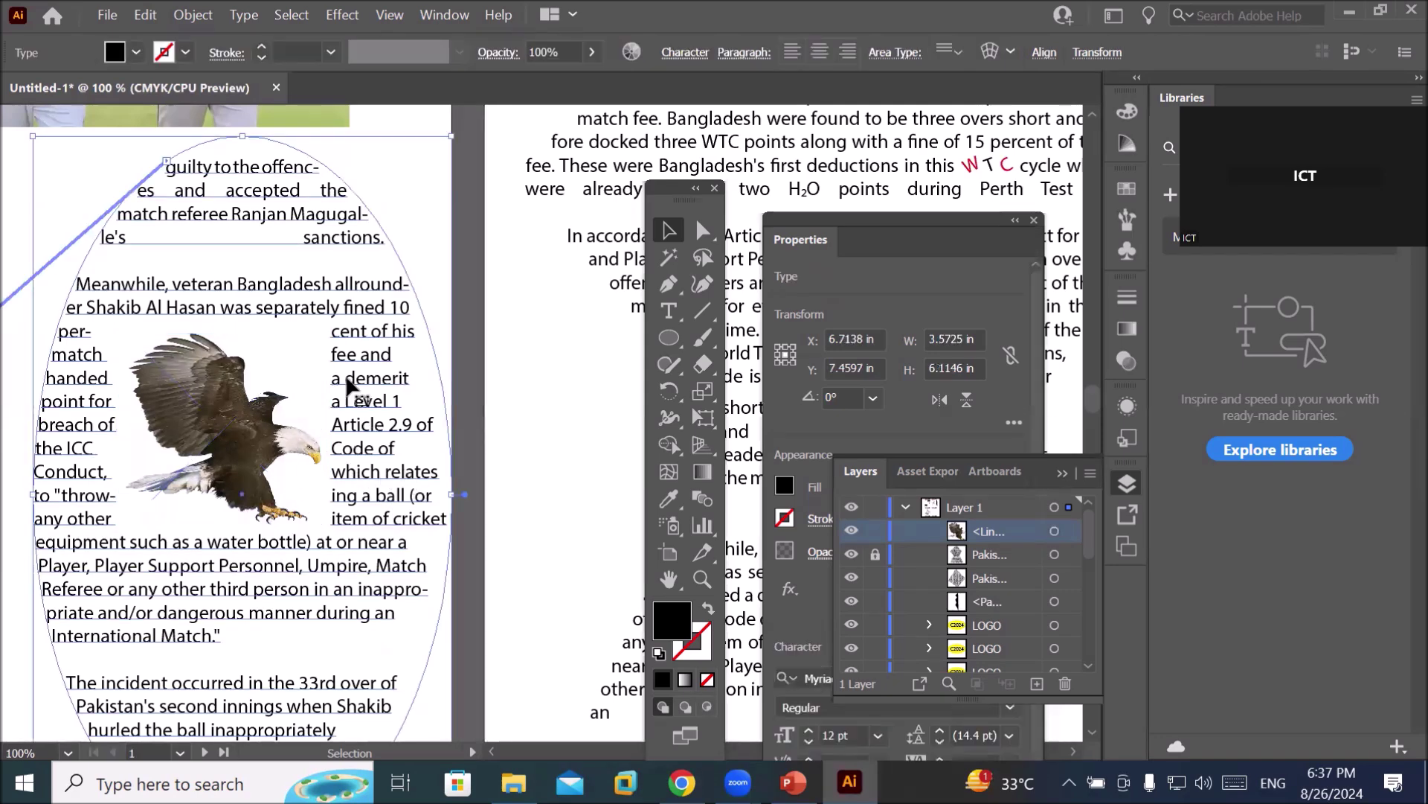
left_click(226, 430)
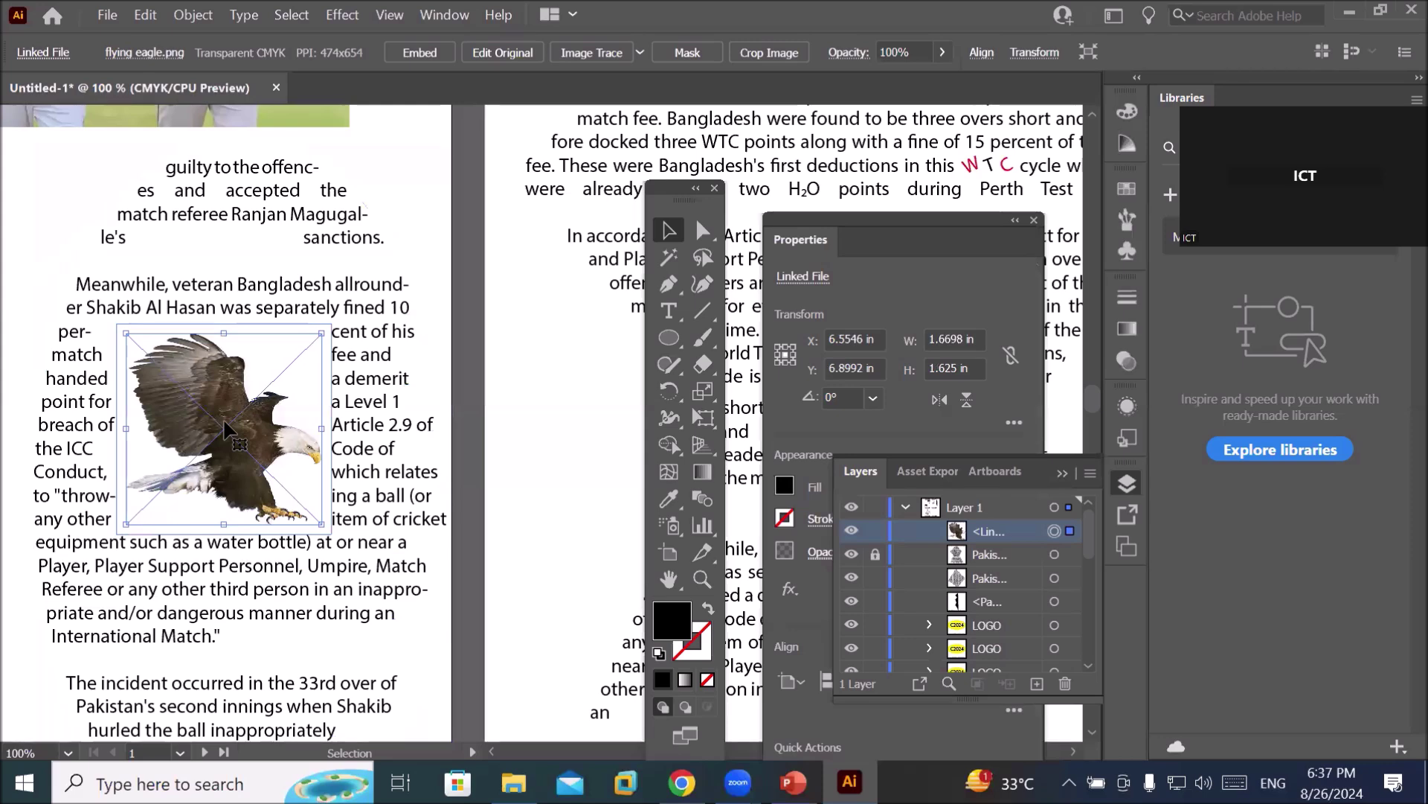
Release the text wrap from the eagle image, and apply Text Wrap to it again.
left_click(192, 15)
mouse_move(272, 716)
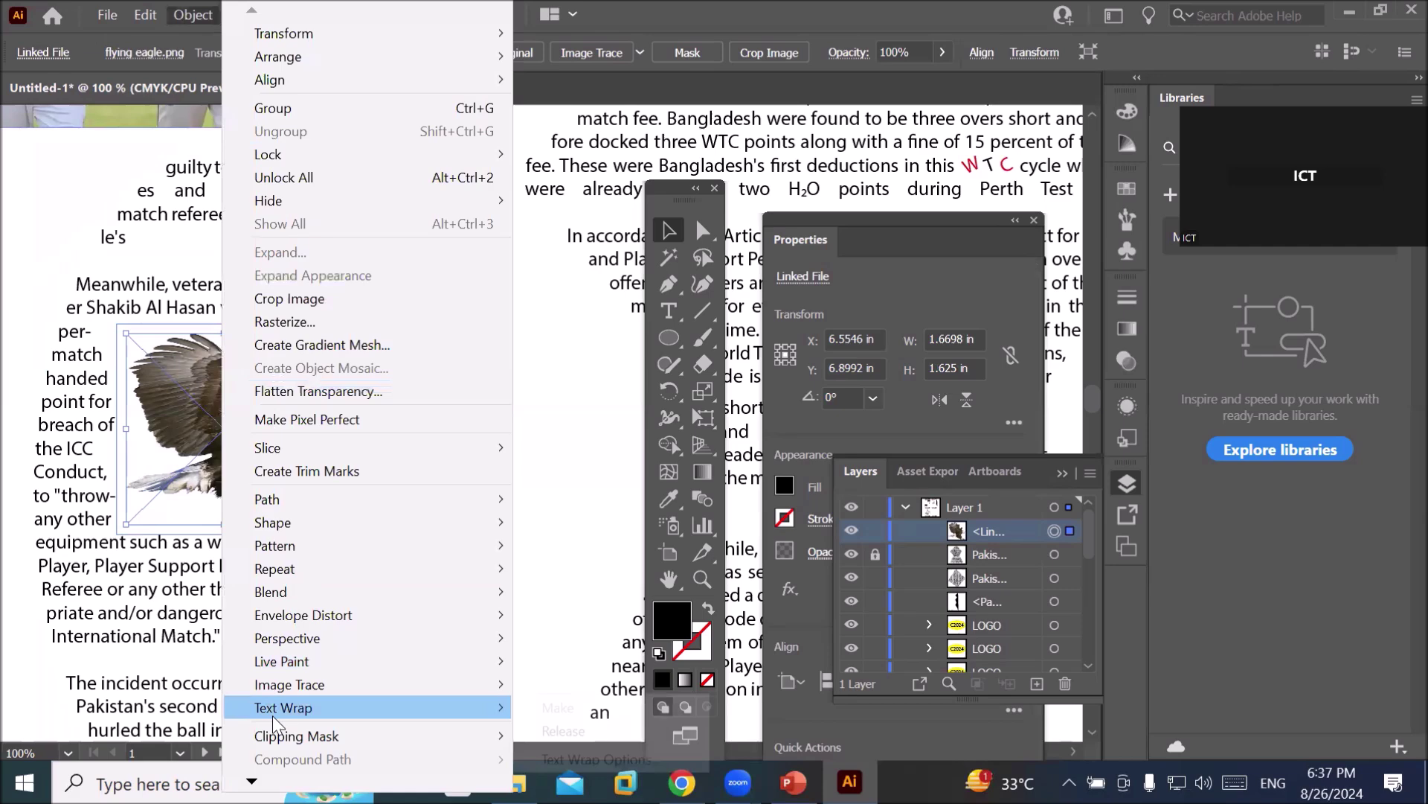
left_click(563, 731)
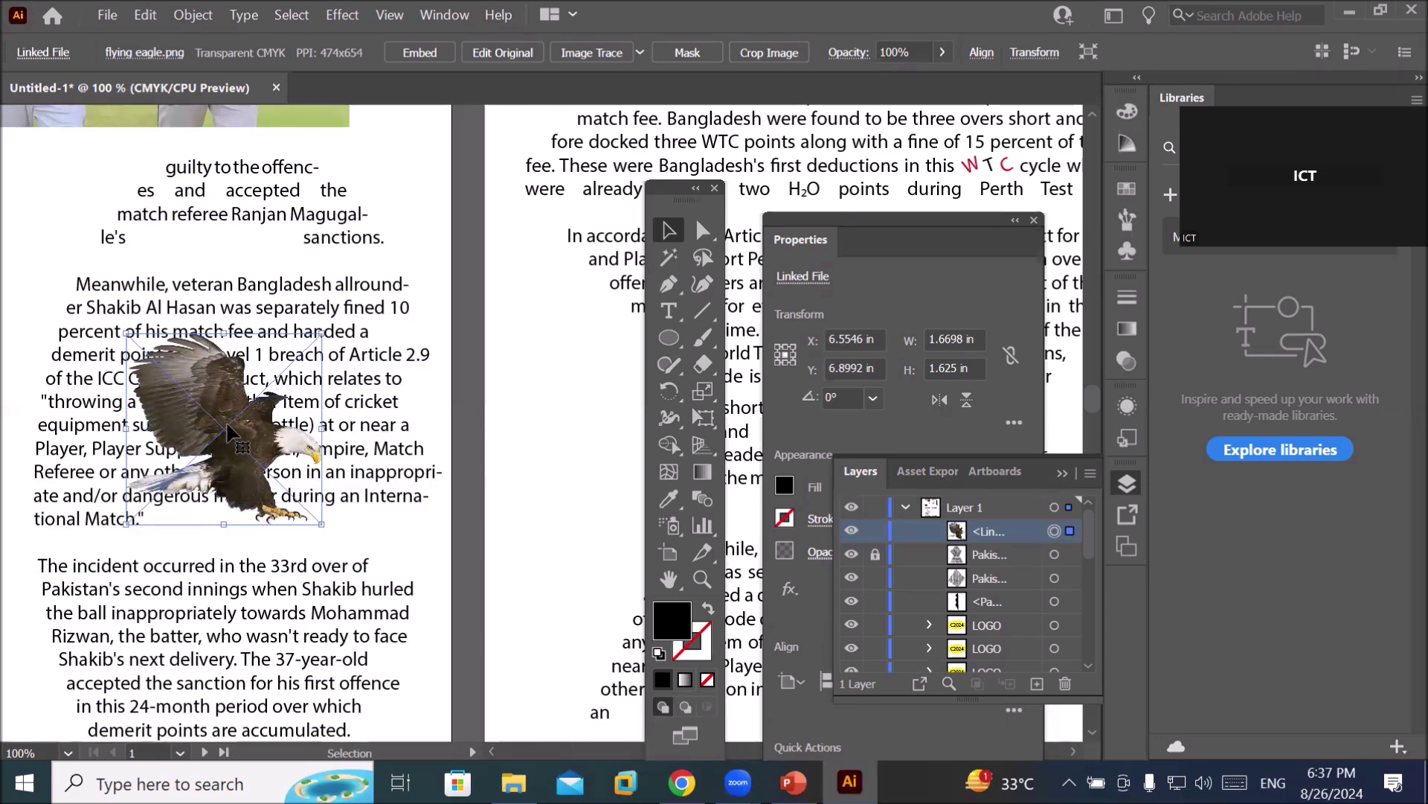
left_click(187, 16)
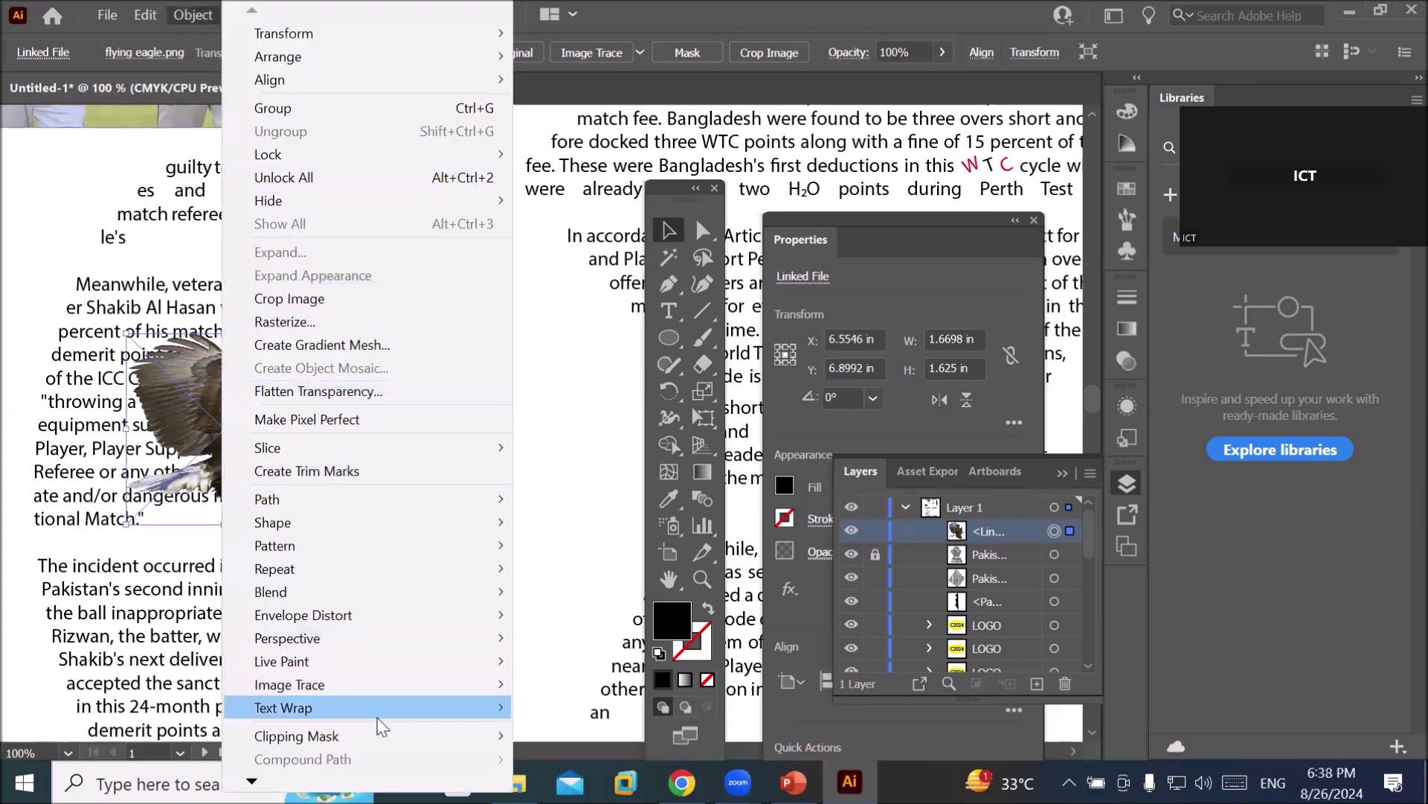
mouse_move(378, 717)
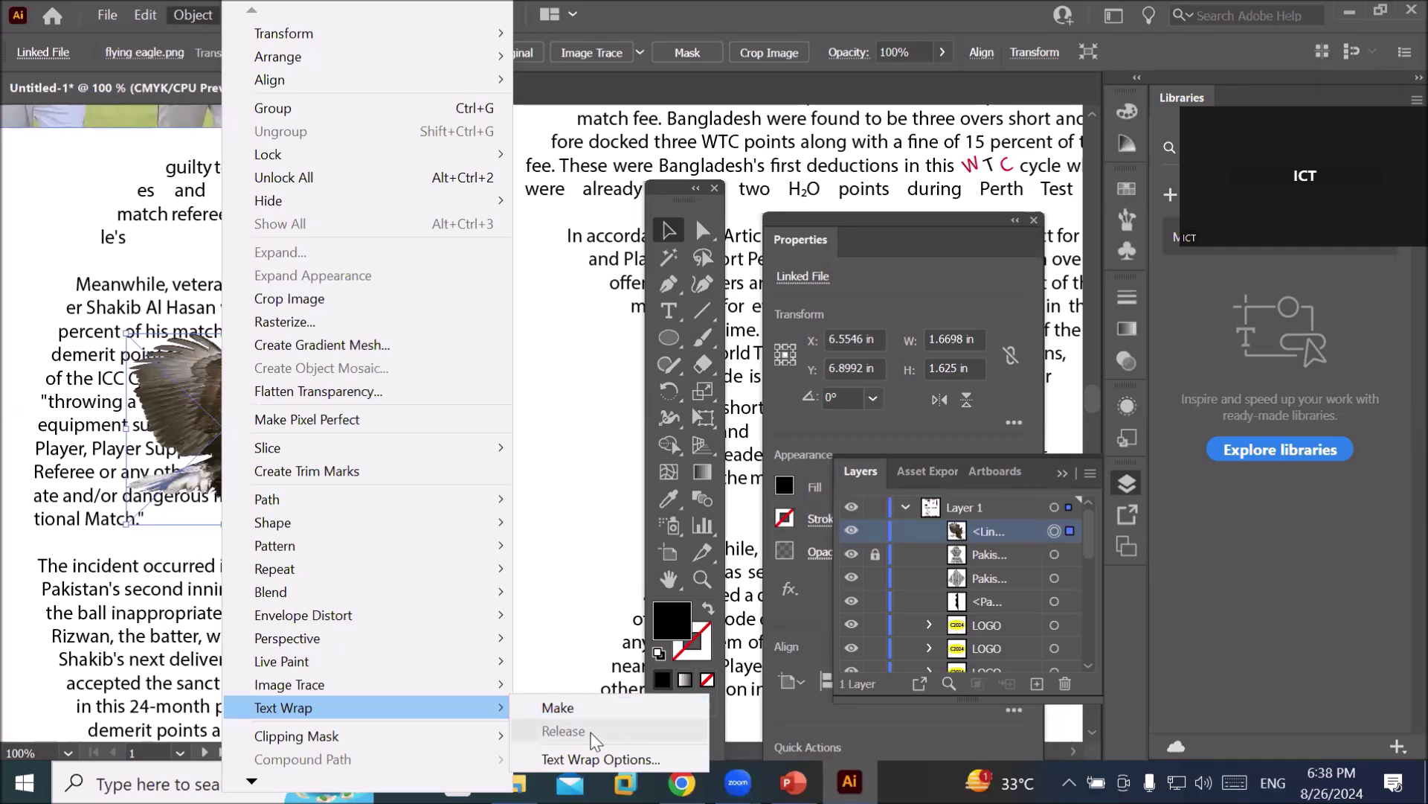
left_click(558, 707)
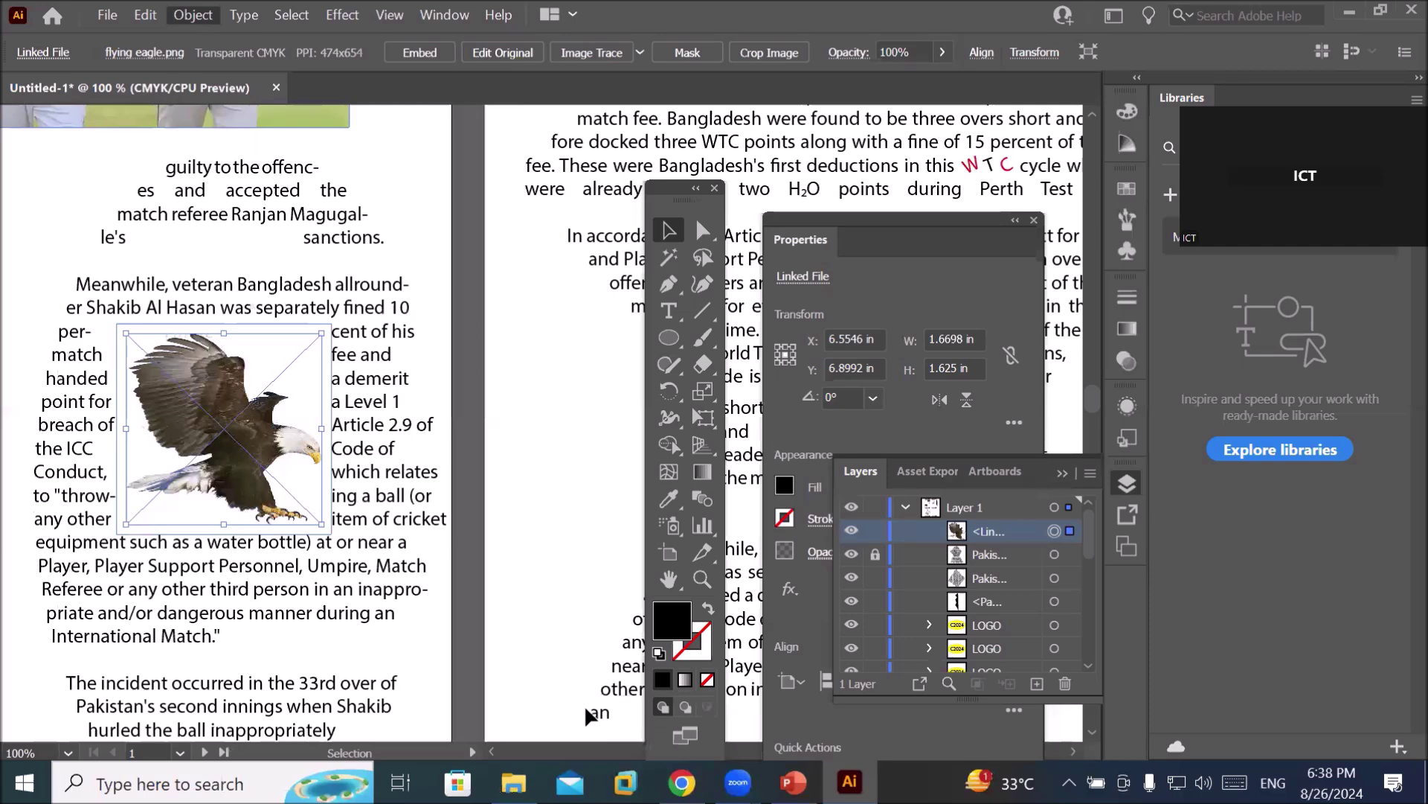
Try to set a 16 pt text wrap offset with the oval article text selected.
left_click(387, 493)
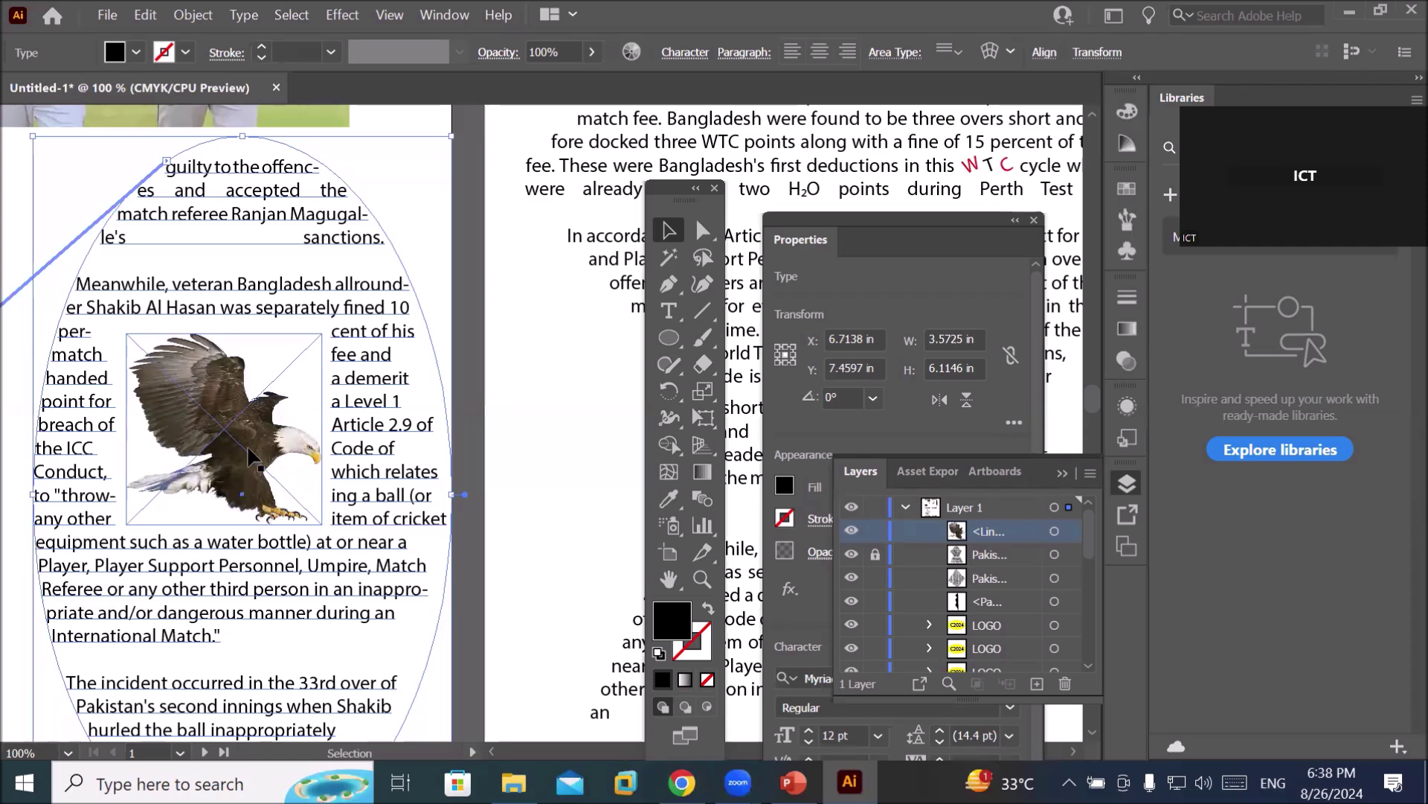
left_click(198, 17)
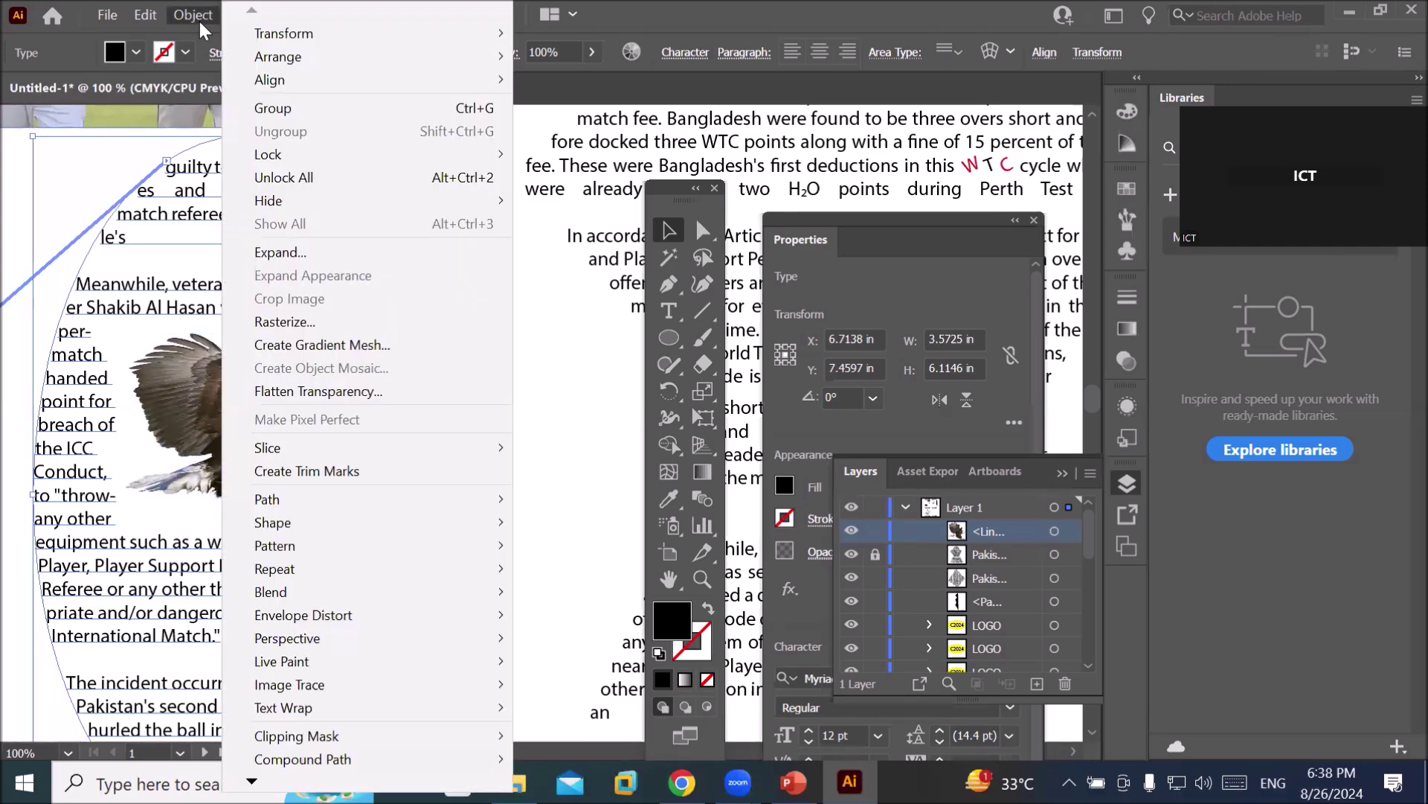
mouse_move(422, 703)
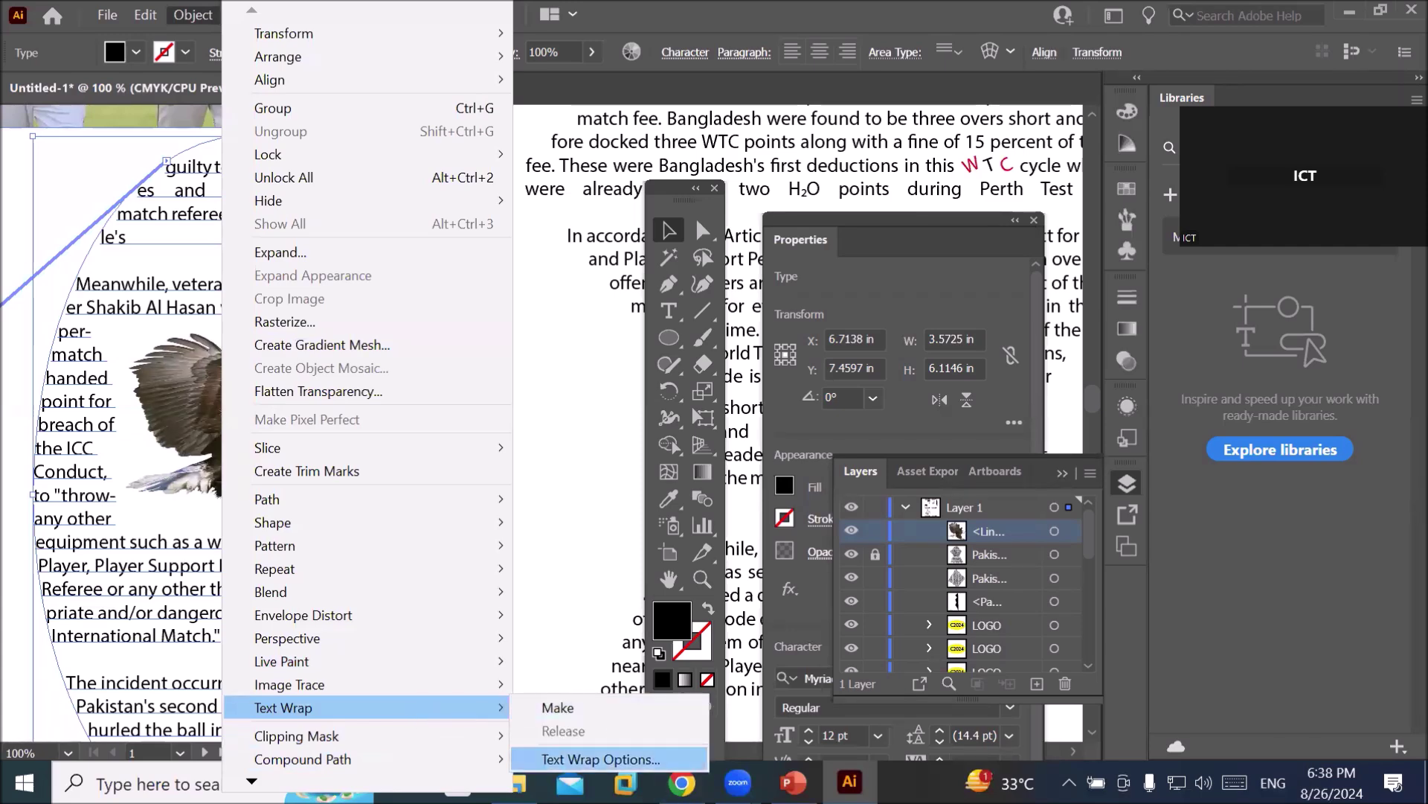
left_click(601, 759)
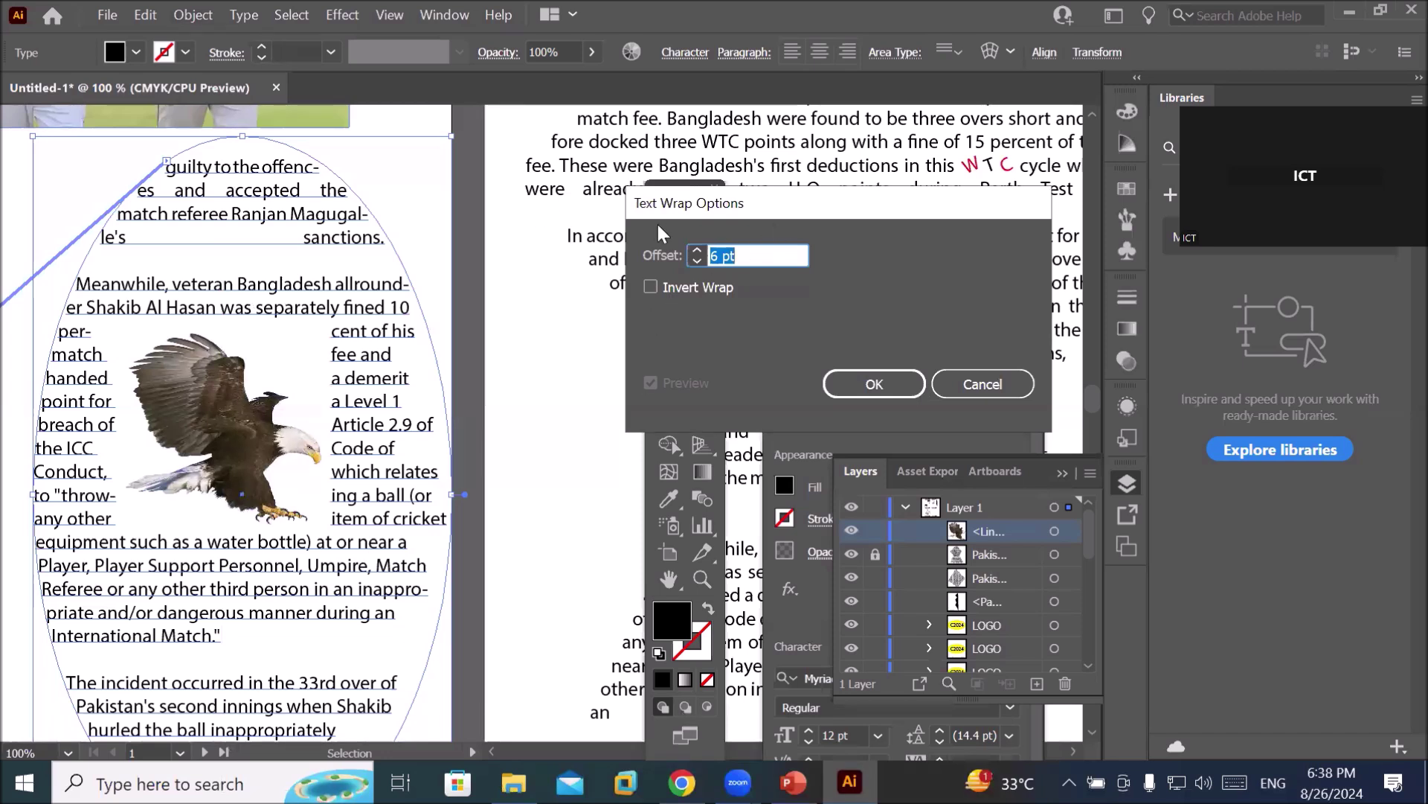
left_click_drag(739, 207, 512, 193)
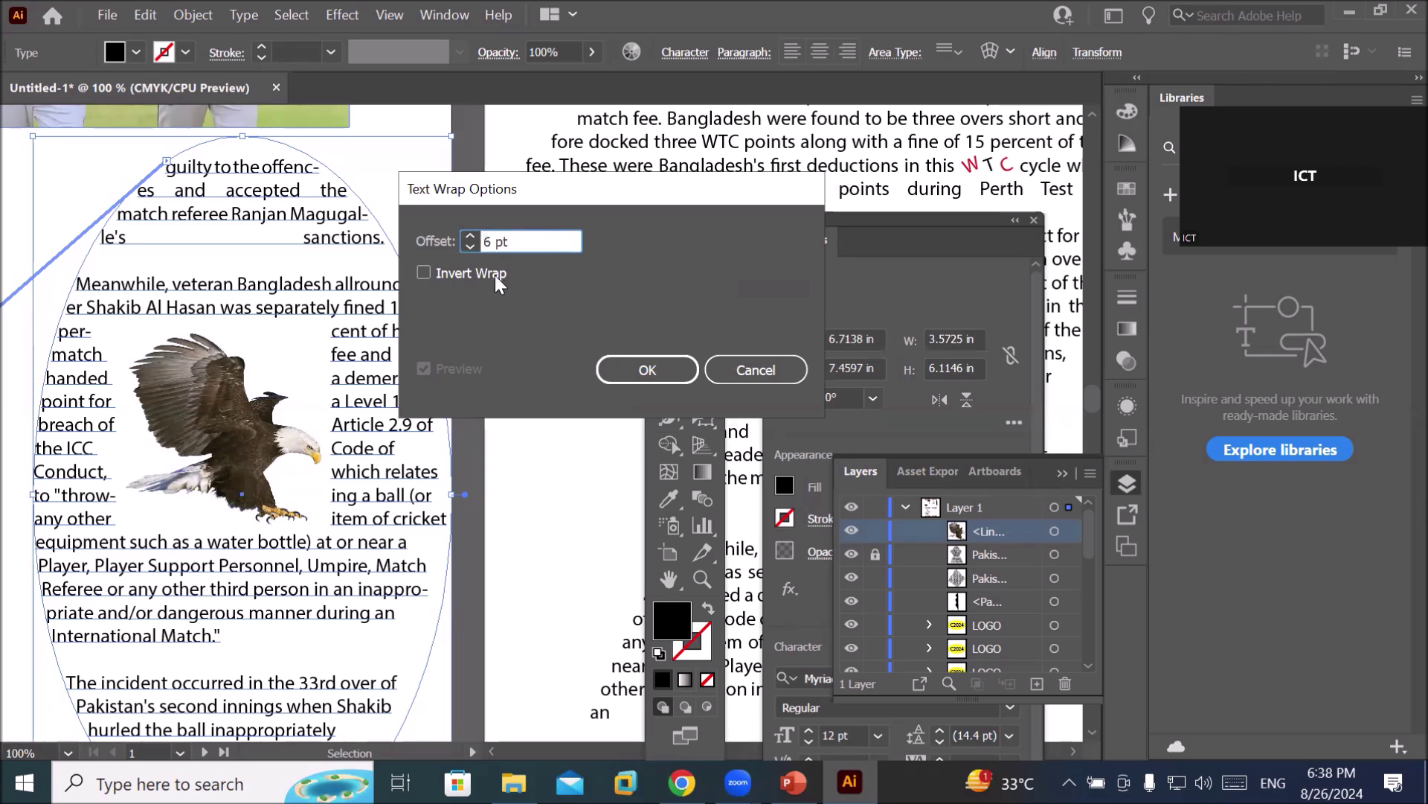
left_click(471, 247)
left_click(468, 236)
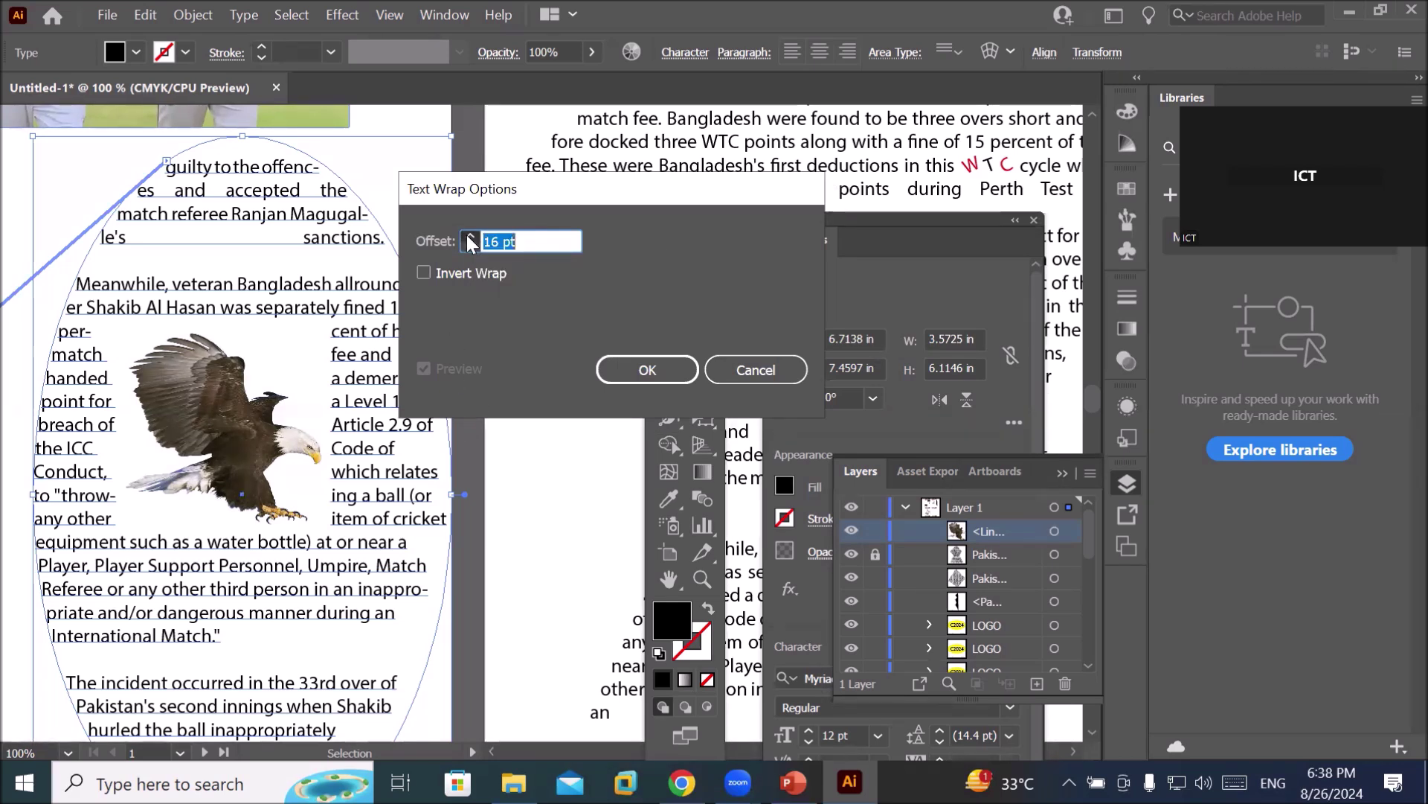
left_click(635, 372)
Scale the wrapped eagle image down from its upper-left corner to about 1.04 in wide by 0.95 in high.
left_click(223, 416)
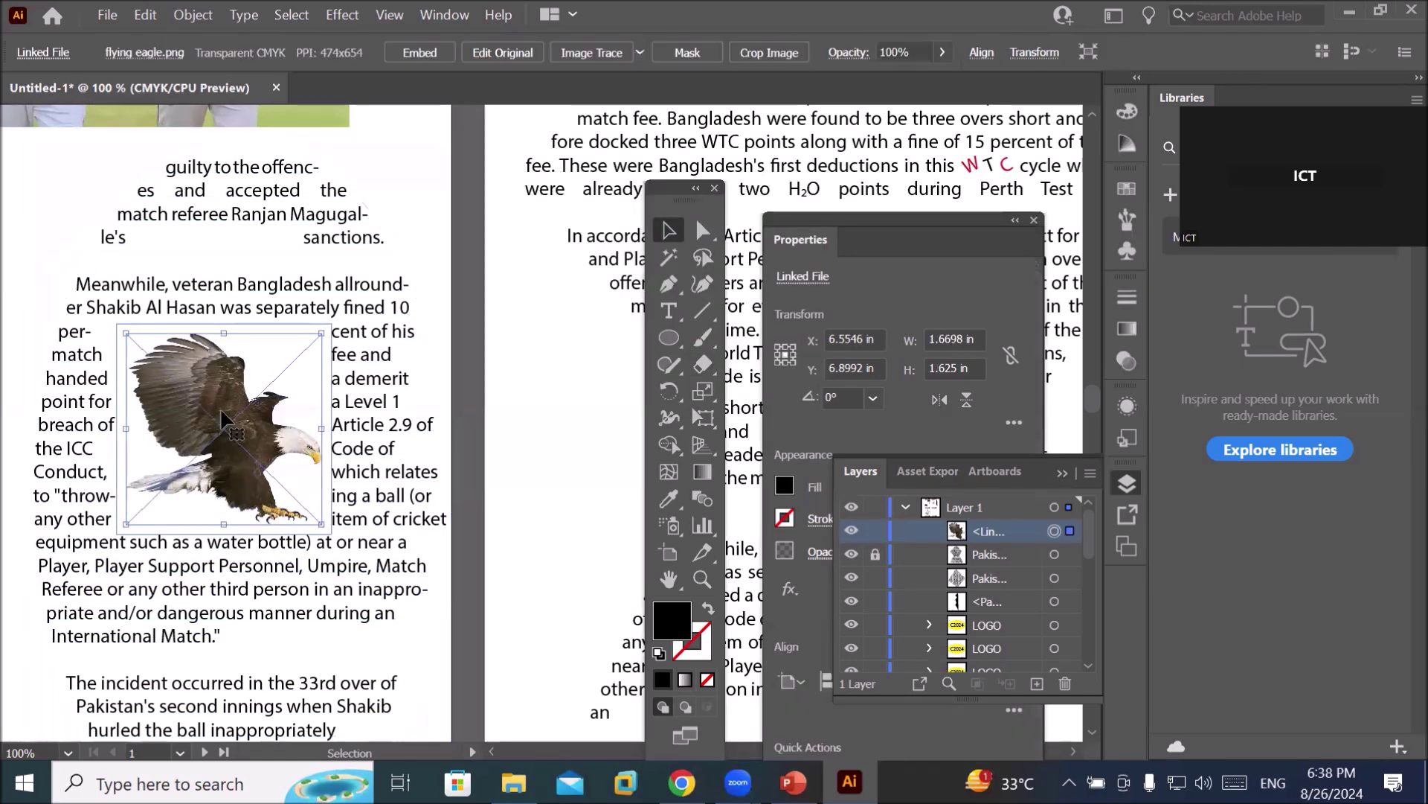
left_click_drag(126, 334, 234, 429)
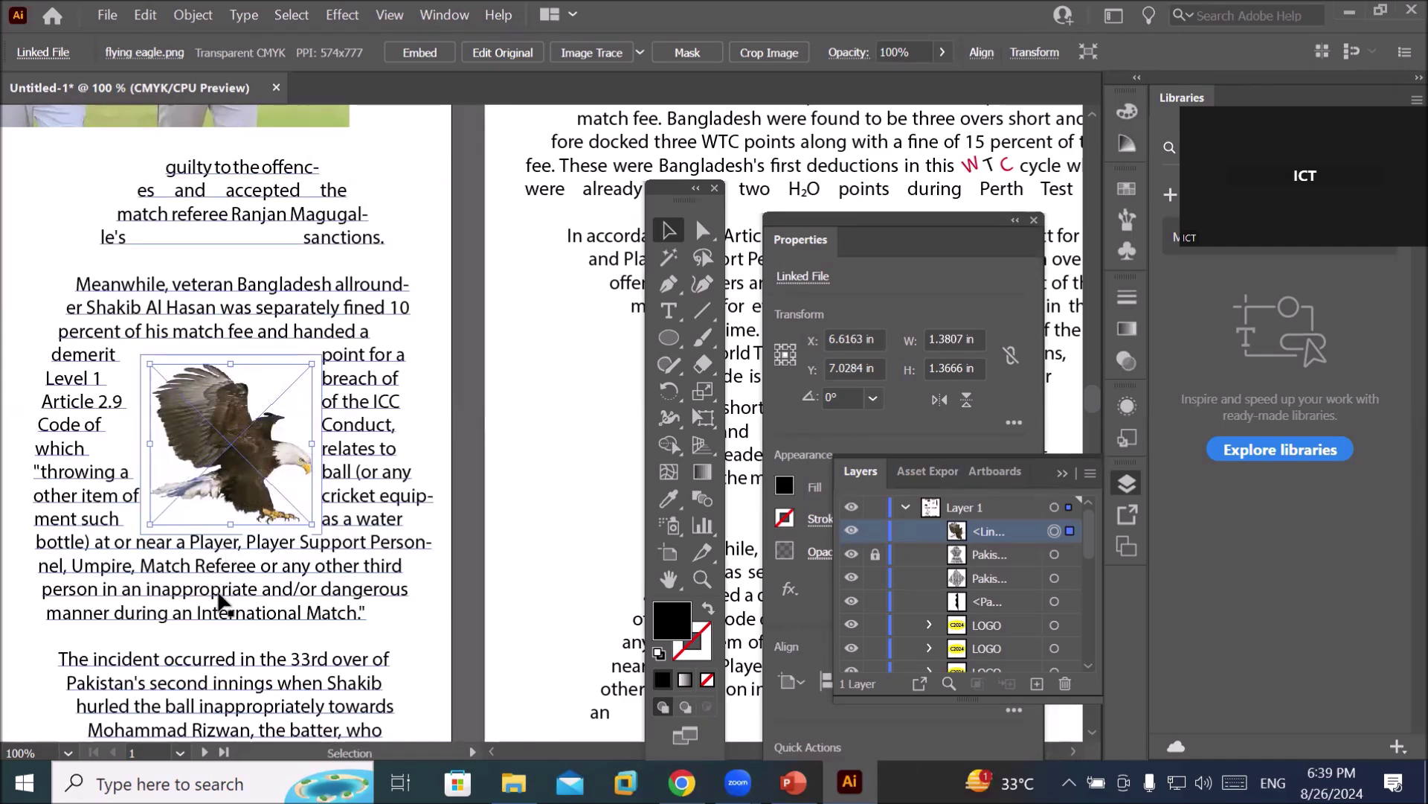
left_click_drag(151, 364, 195, 418)
scroll(373, 646, "up", 2)
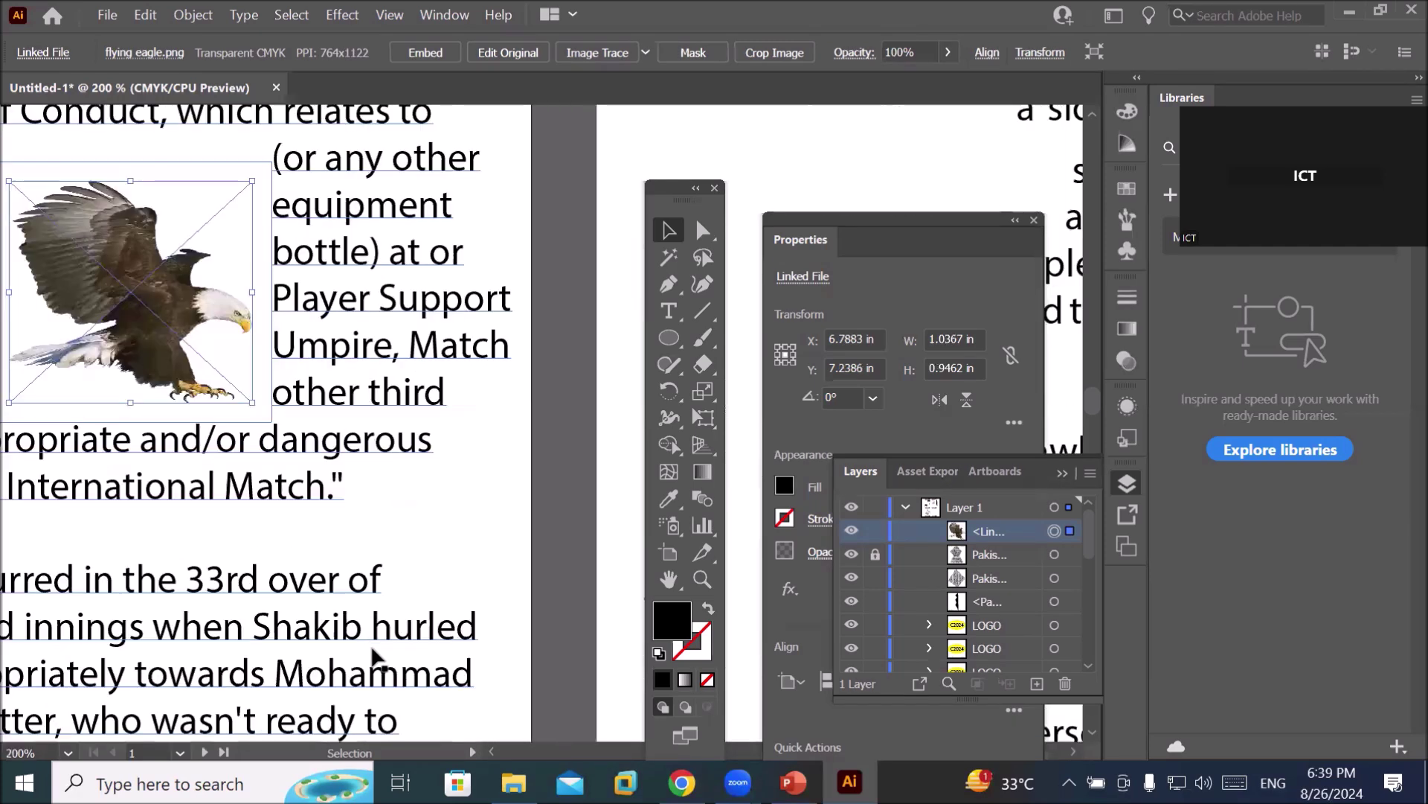
scroll(200, 550, "down", 2)
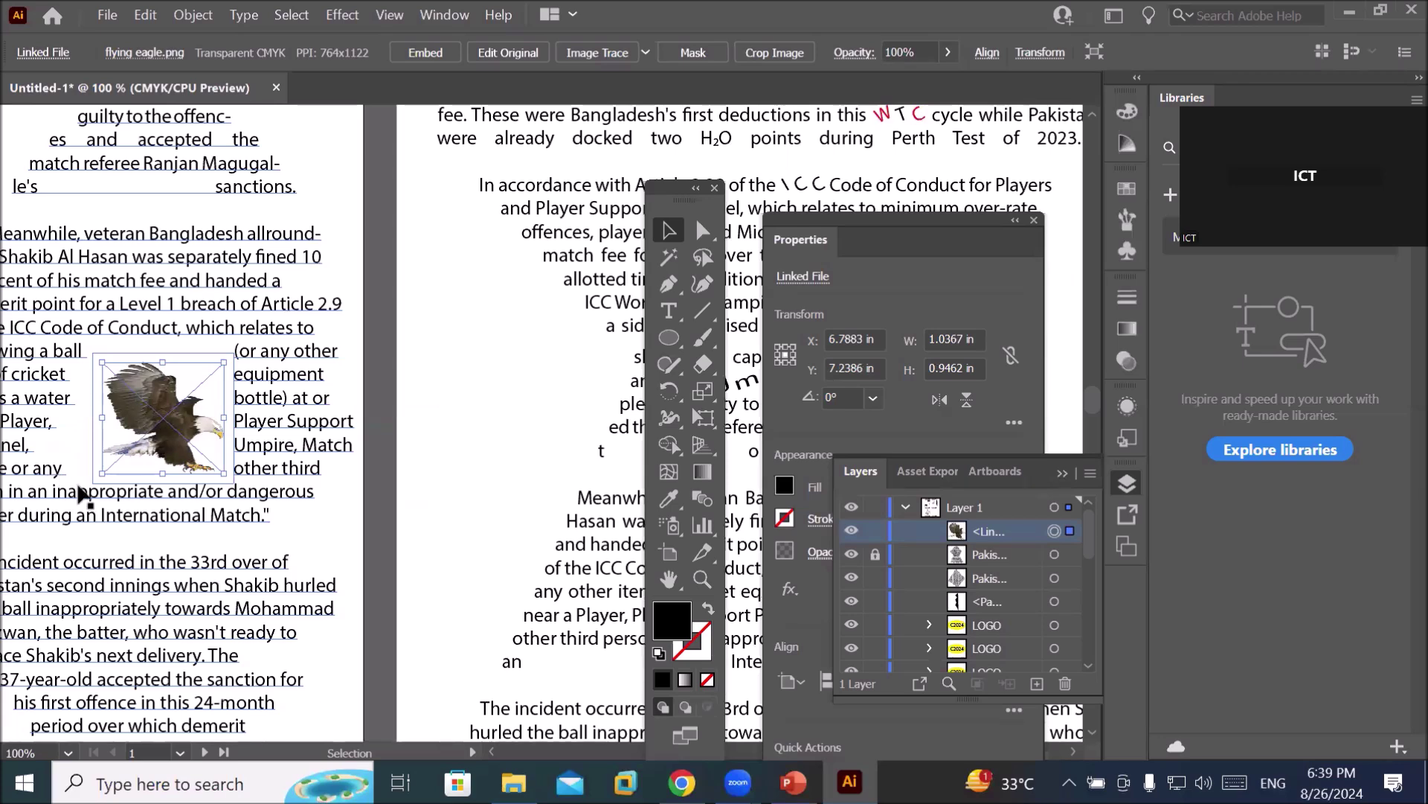
key("space")
left_click_drag(56, 506, 236, 431)
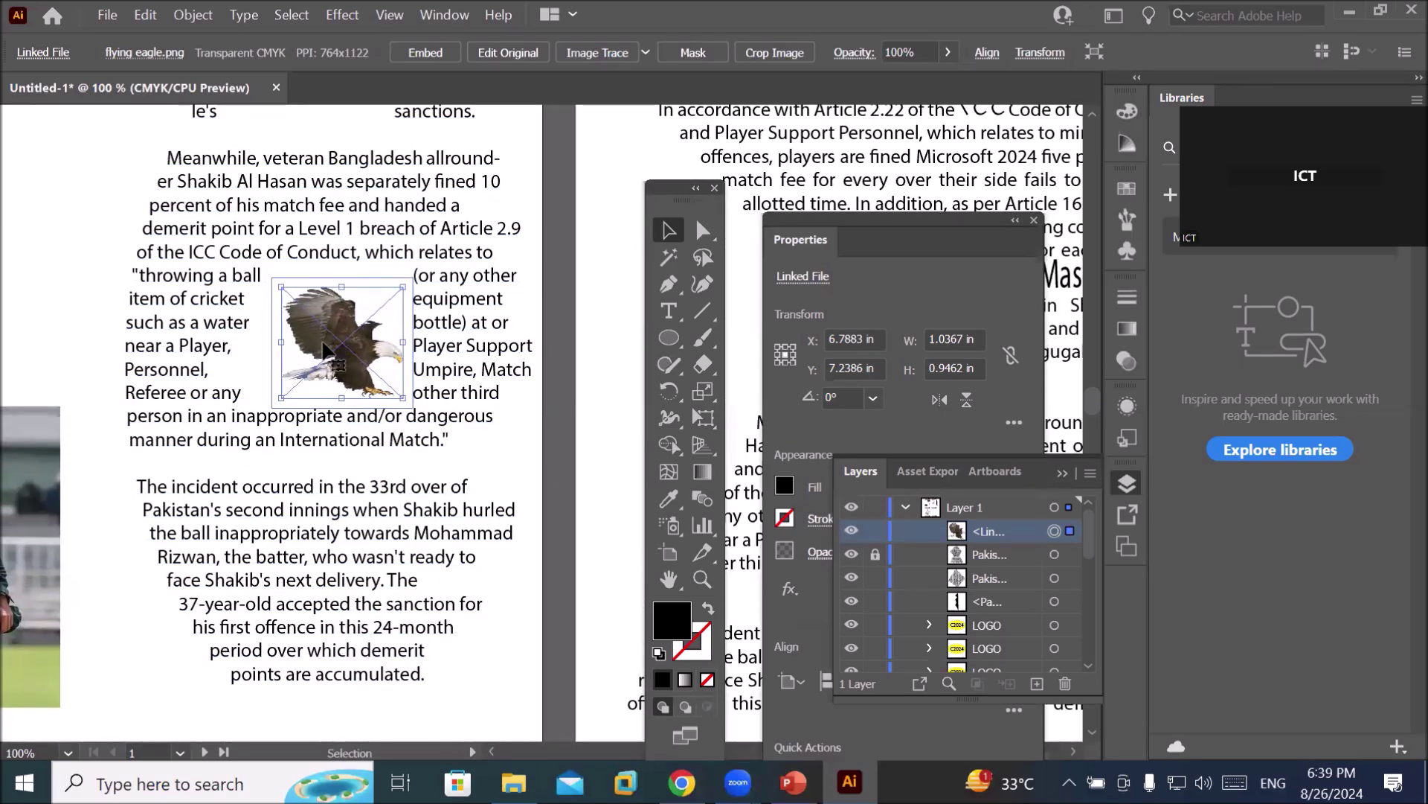
Open the Text Wrap Options for the eagle image and raise the wrap offset to 13 pt.
left_click(193, 15)
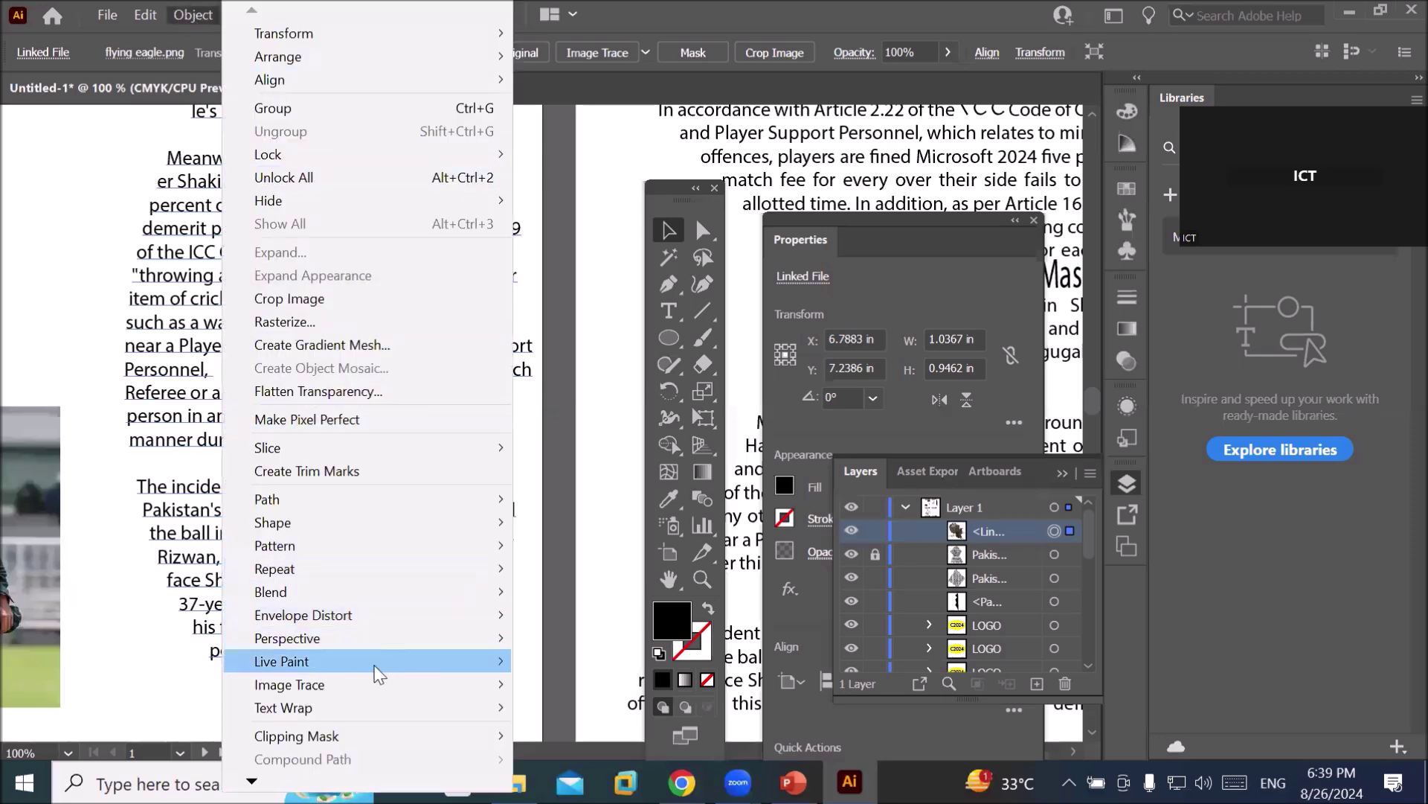
mouse_move(373, 702)
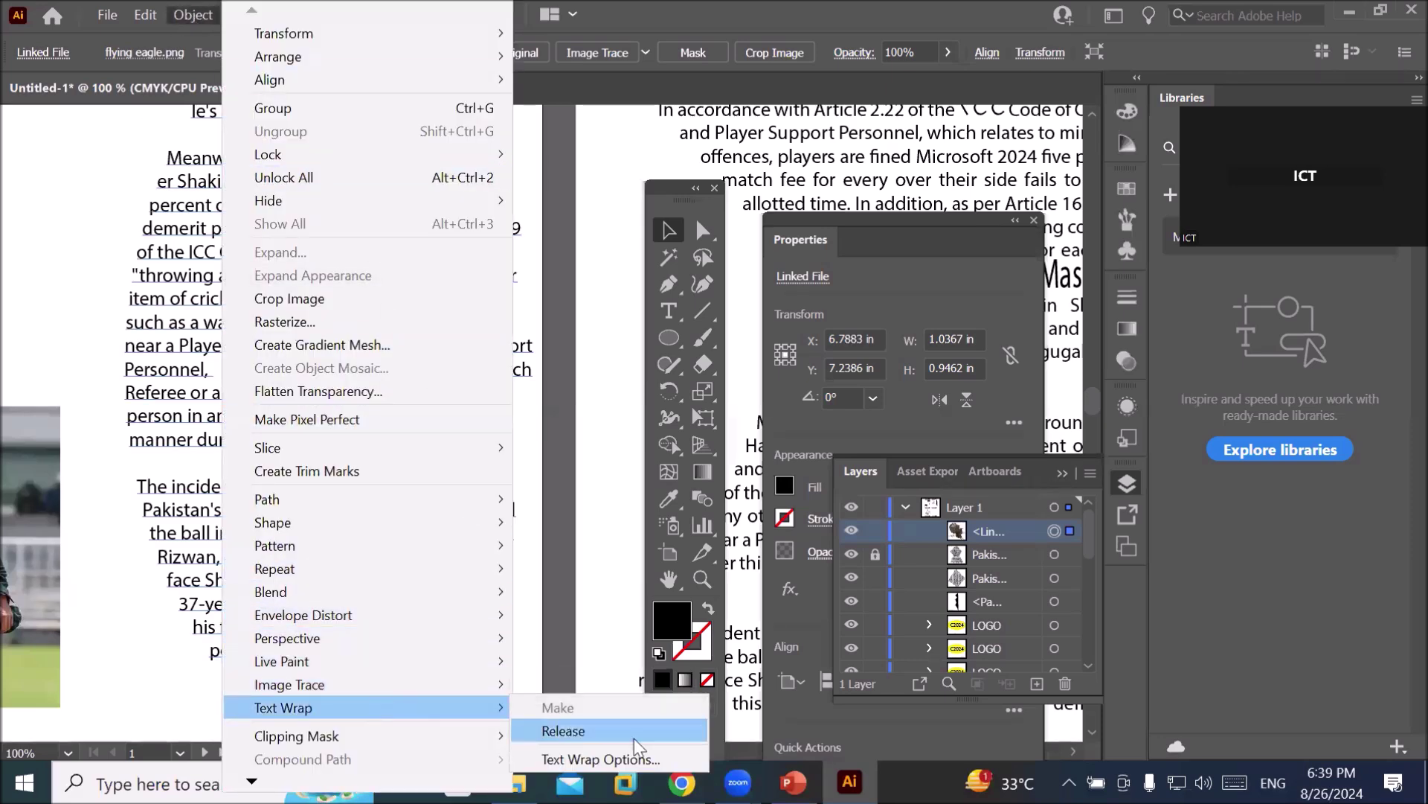
left_click(599, 759)
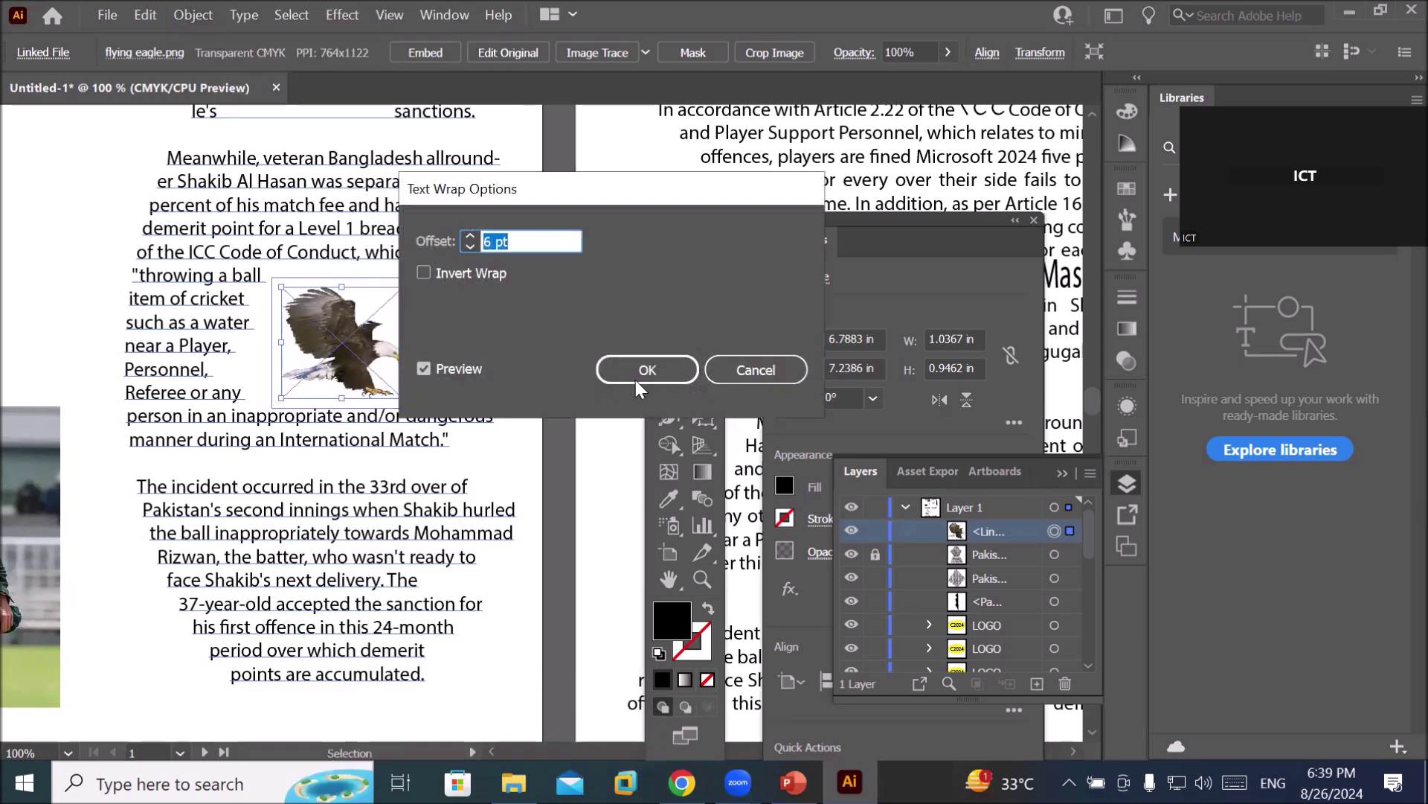
left_click(552, 240)
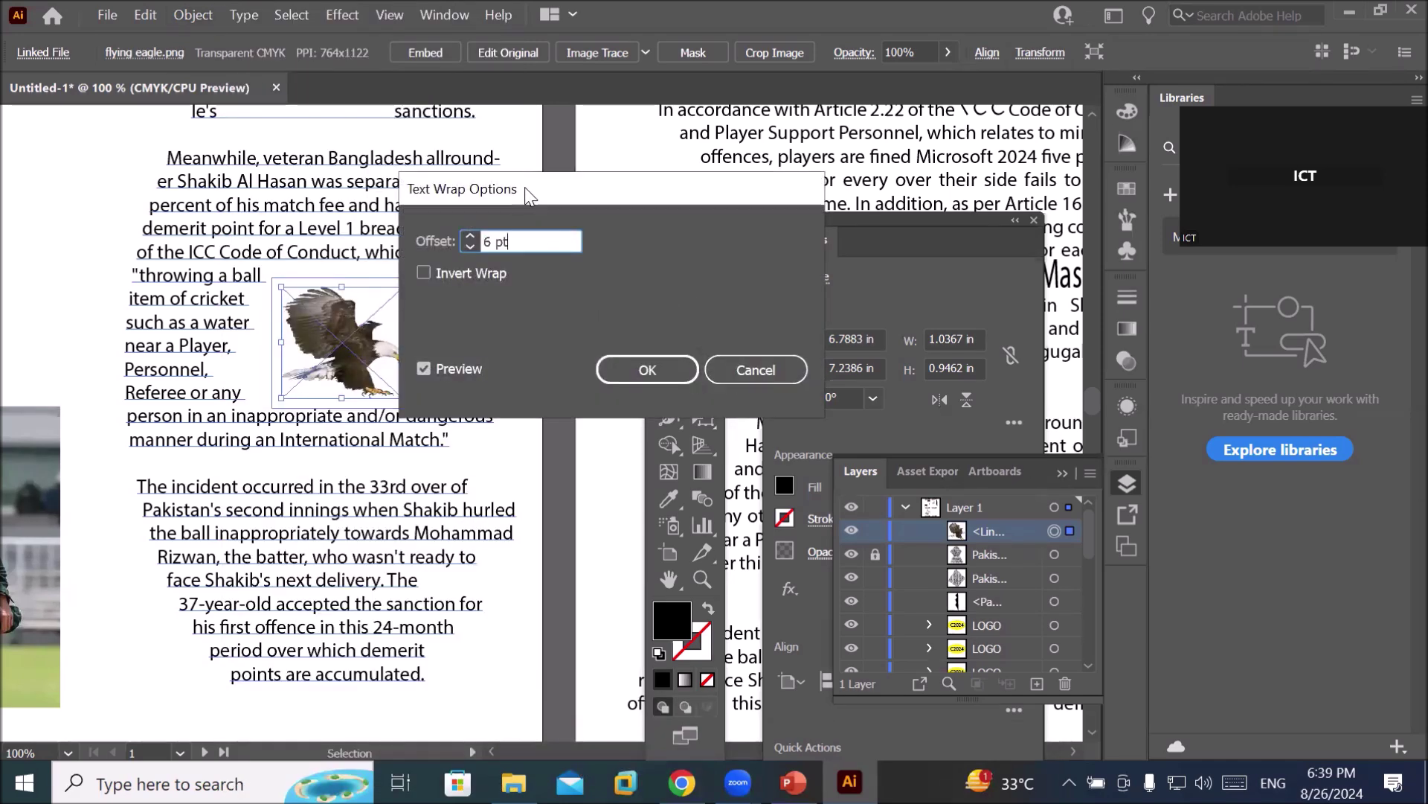
left_click_drag(525, 186, 577, 230)
left_click(525, 279)
left_click(524, 279)
left_click(525, 279)
left_click(524, 280)
left_click(524, 280)
left_click(525, 279)
left_click(525, 279)
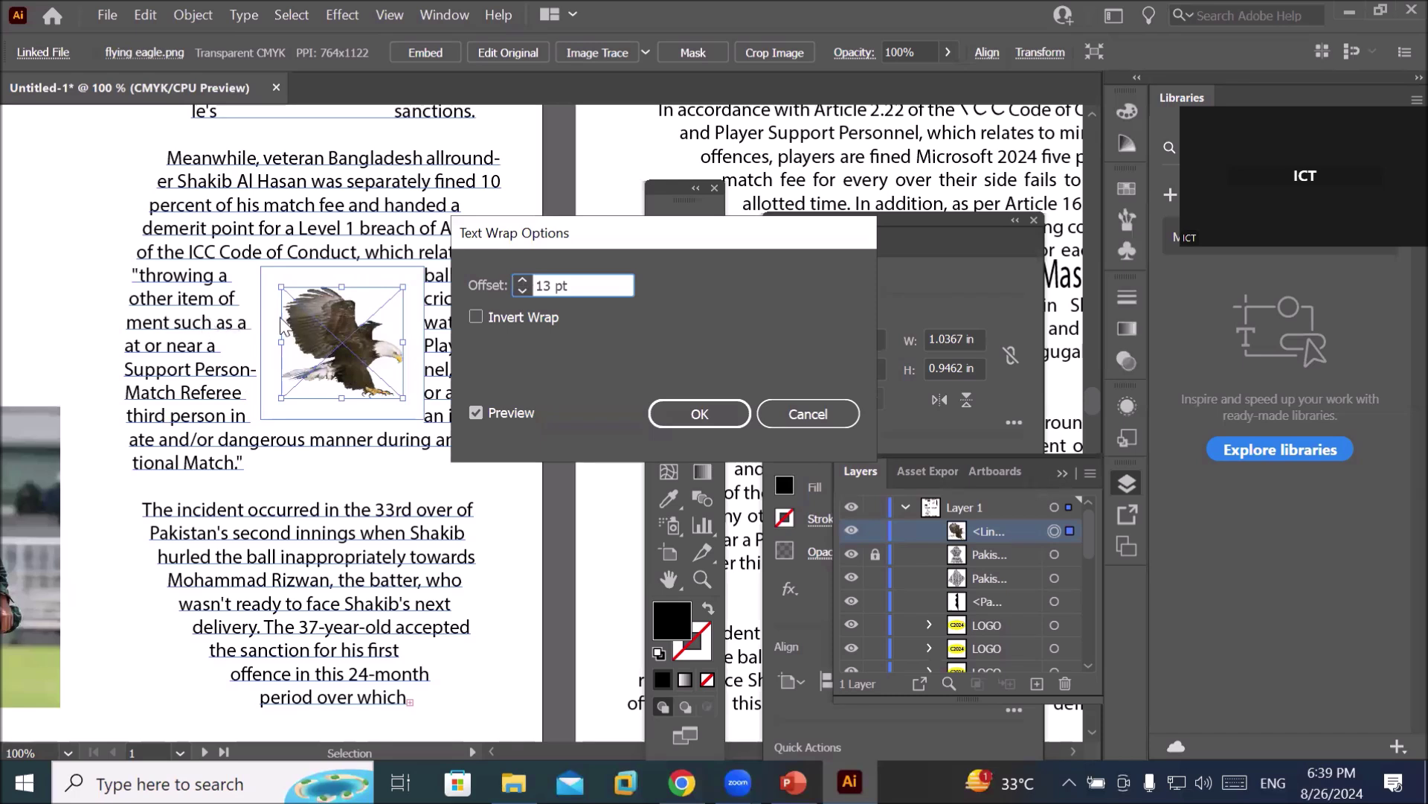
Reduce the eagle image's wrap offset gradually to 0 pt while previewing the text flow.
left_click(525, 290)
left_click(524, 290)
left_click(525, 290)
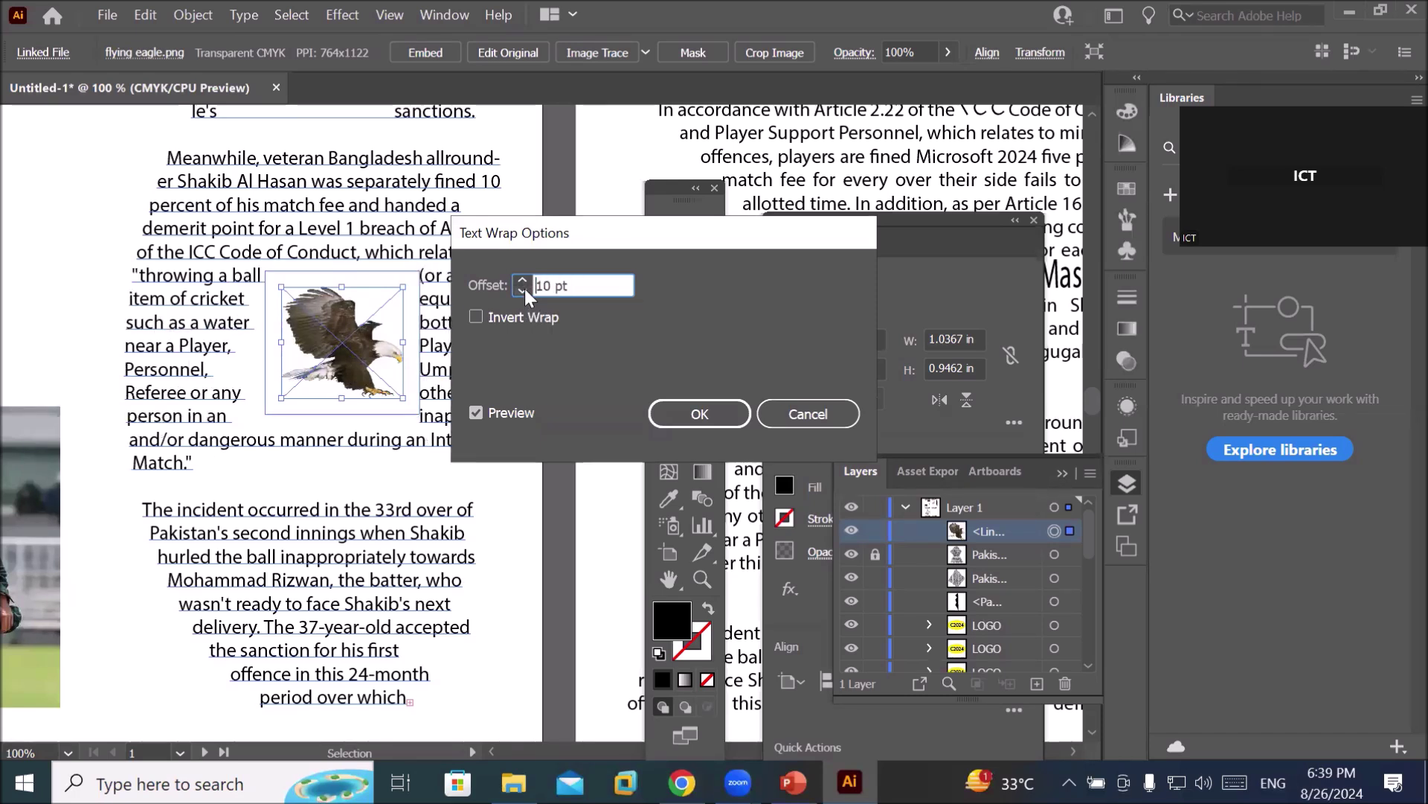
left_click(525, 290)
left_click(524, 290)
left_click(525, 290)
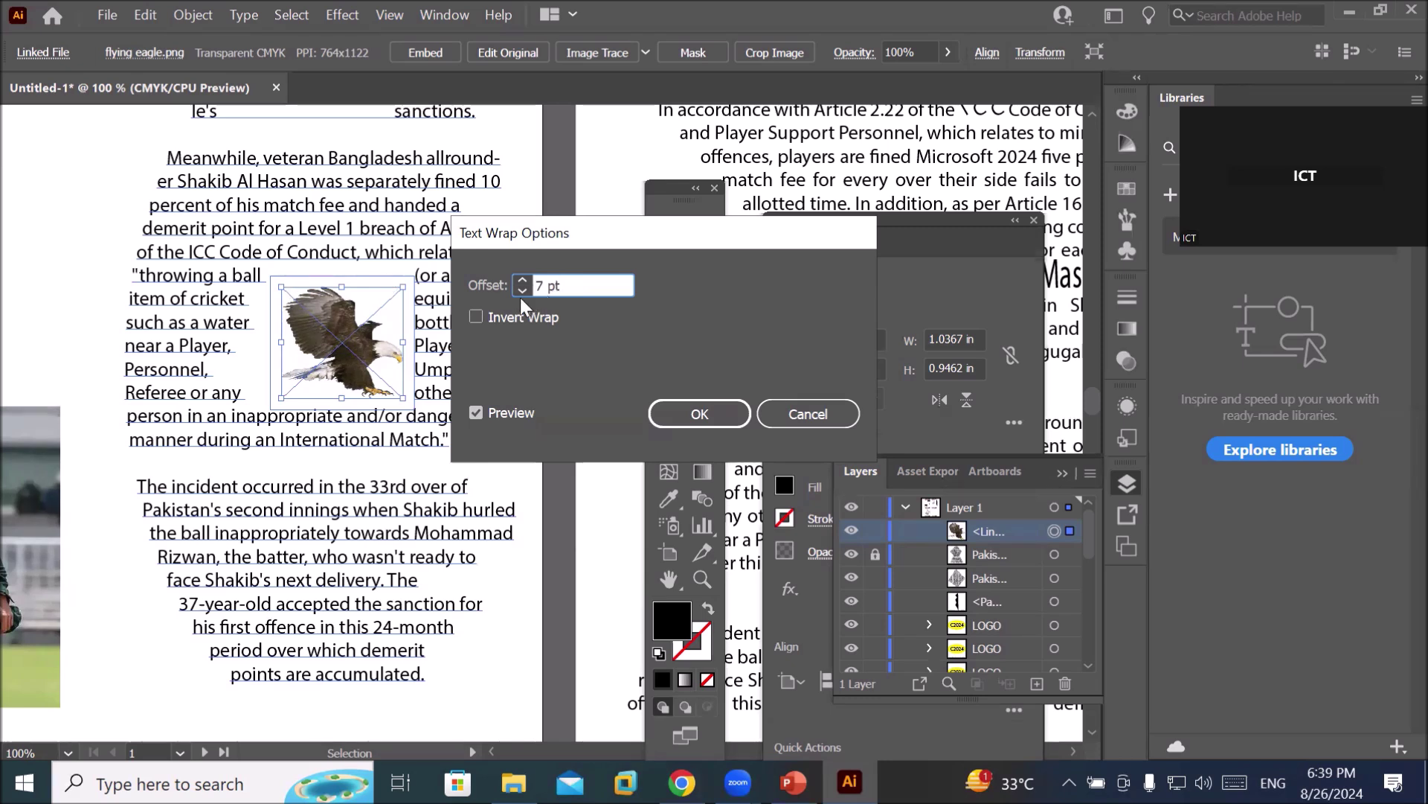
left_click(524, 290)
left_click(523, 290)
left_click(524, 290)
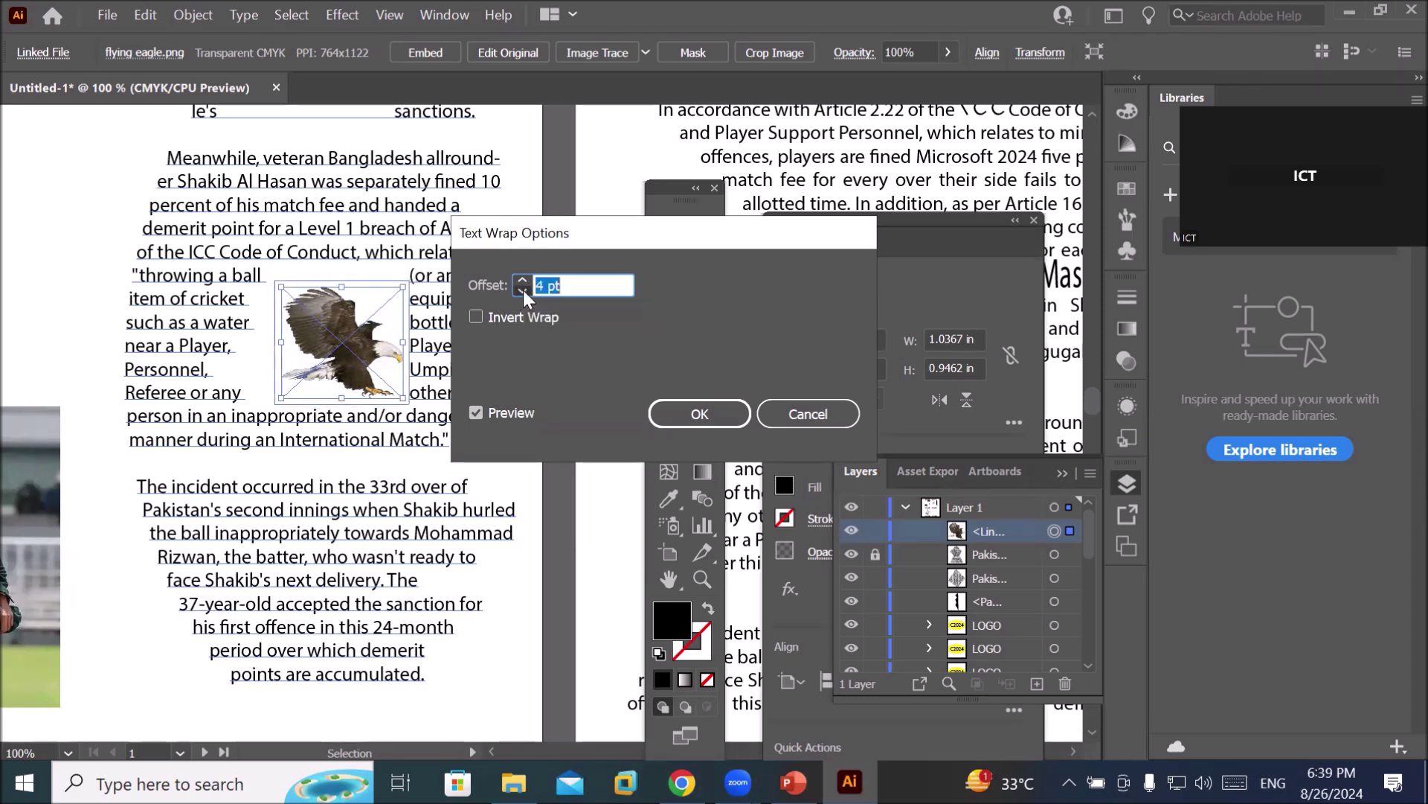
left_click(524, 290)
left_click(524, 290)
left_click(524, 291)
left_click(523, 291)
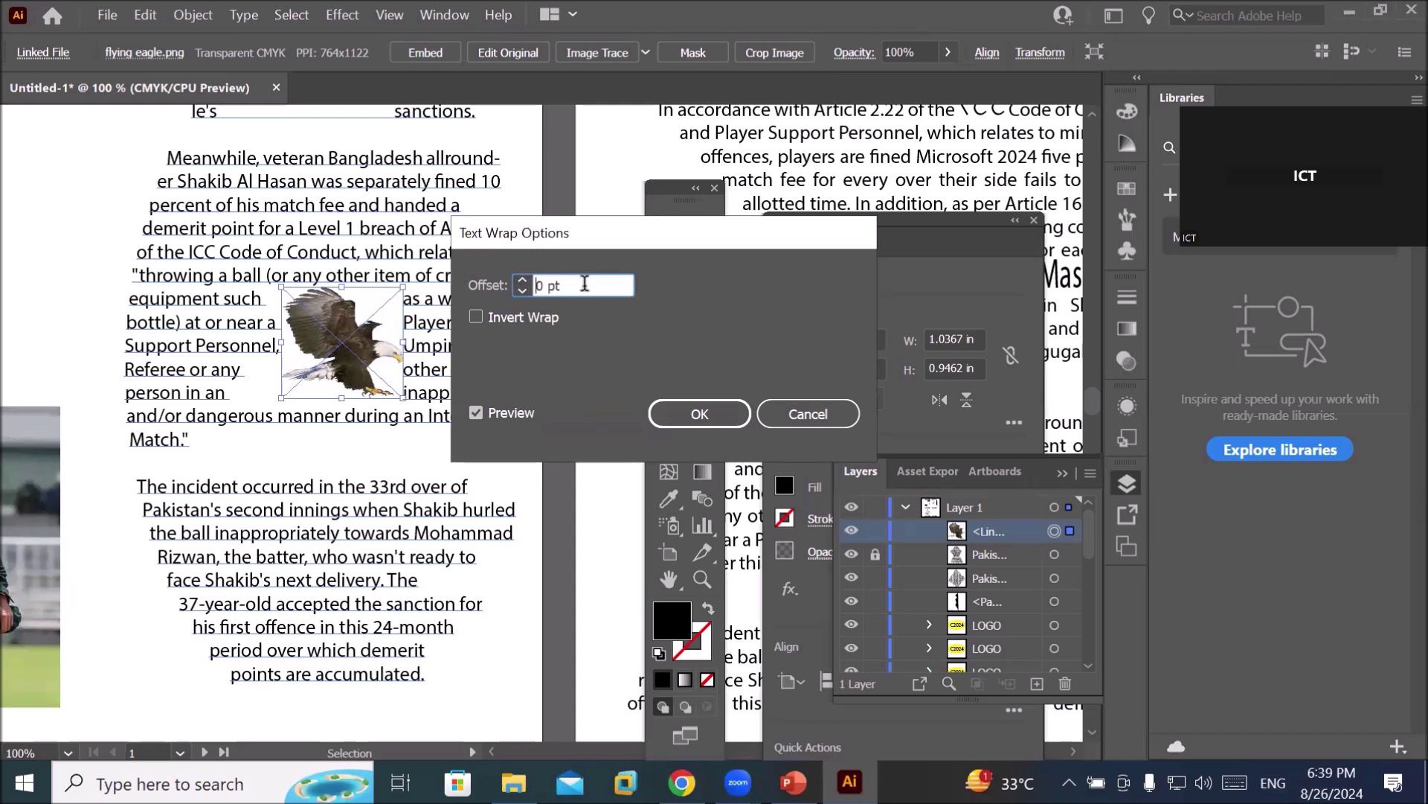
Lower the eagle image's wrap offset to the negative value of -20 pt.
left_click(524, 290)
left_click(524, 291)
left_click(523, 290)
left_click(523, 290)
left_click(524, 290)
left_click(524, 290)
left_click(524, 291)
left_click(523, 290)
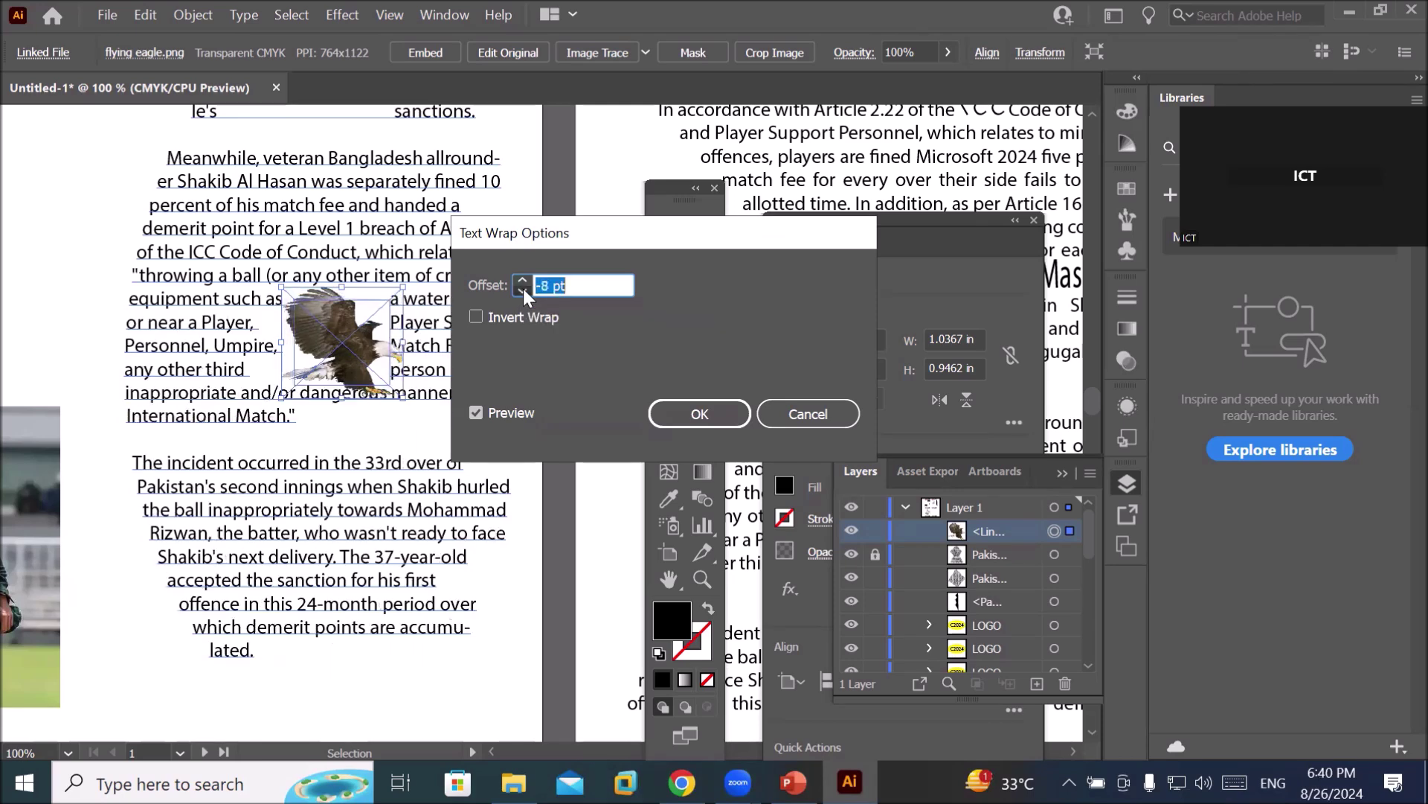
left_click(523, 290)
left_click(523, 290)
left_click(521, 290)
left_click(521, 290)
left_click(521, 290)
left_click(522, 290)
left_click(521, 290)
left_click(522, 290)
left_click(521, 290)
left_click(522, 290)
left_click(522, 290)
left_click(521, 290)
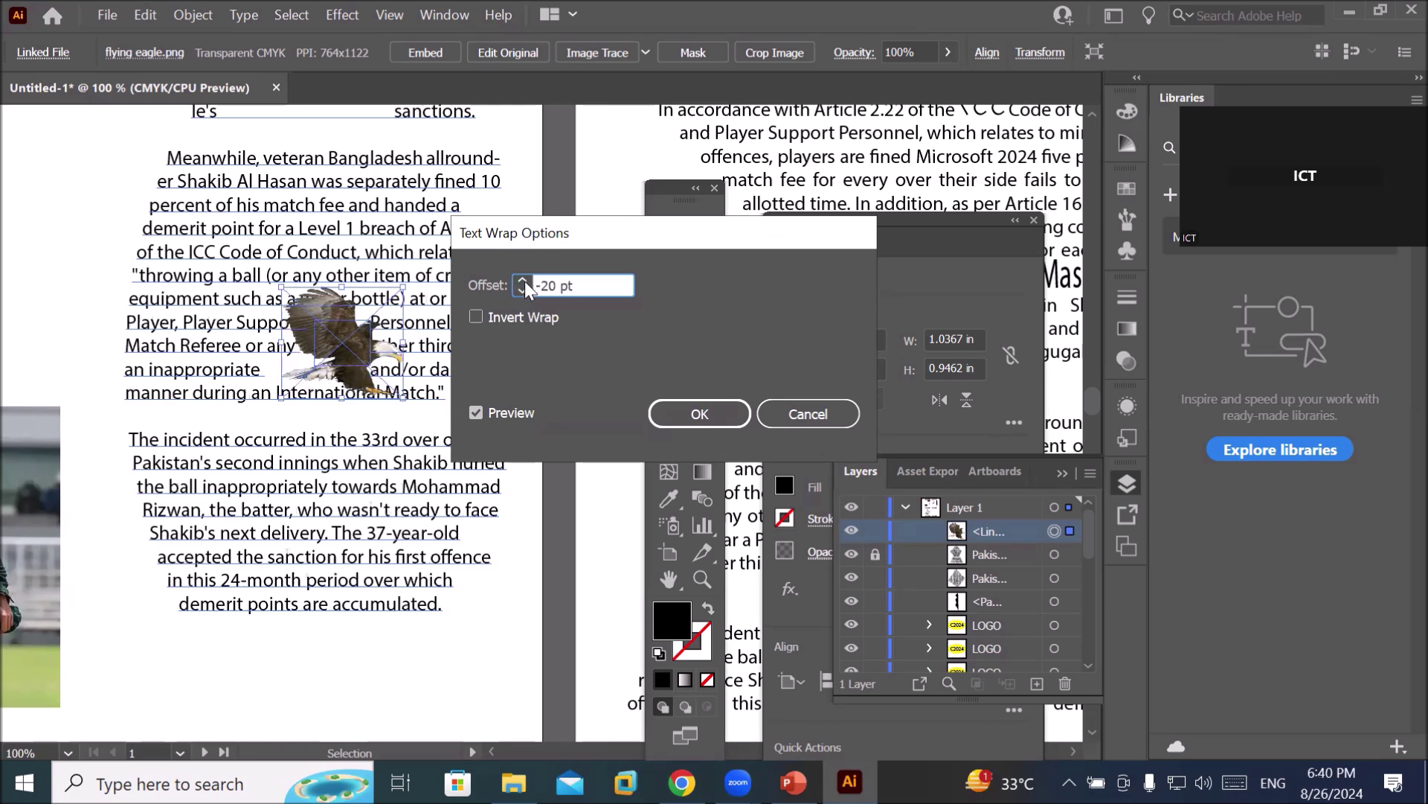
Raise the eagle image's wrap offset back up to 5 pt.
left_click(525, 278)
left_click(524, 278)
left_click(523, 281)
left_click(523, 281)
left_click(522, 281)
left_click(522, 281)
left_click(521, 280)
left_click(520, 281)
left_click(523, 280)
left_click(523, 280)
left_click(523, 280)
left_click(523, 280)
left_click(523, 280)
left_click(523, 281)
left_click(523, 280)
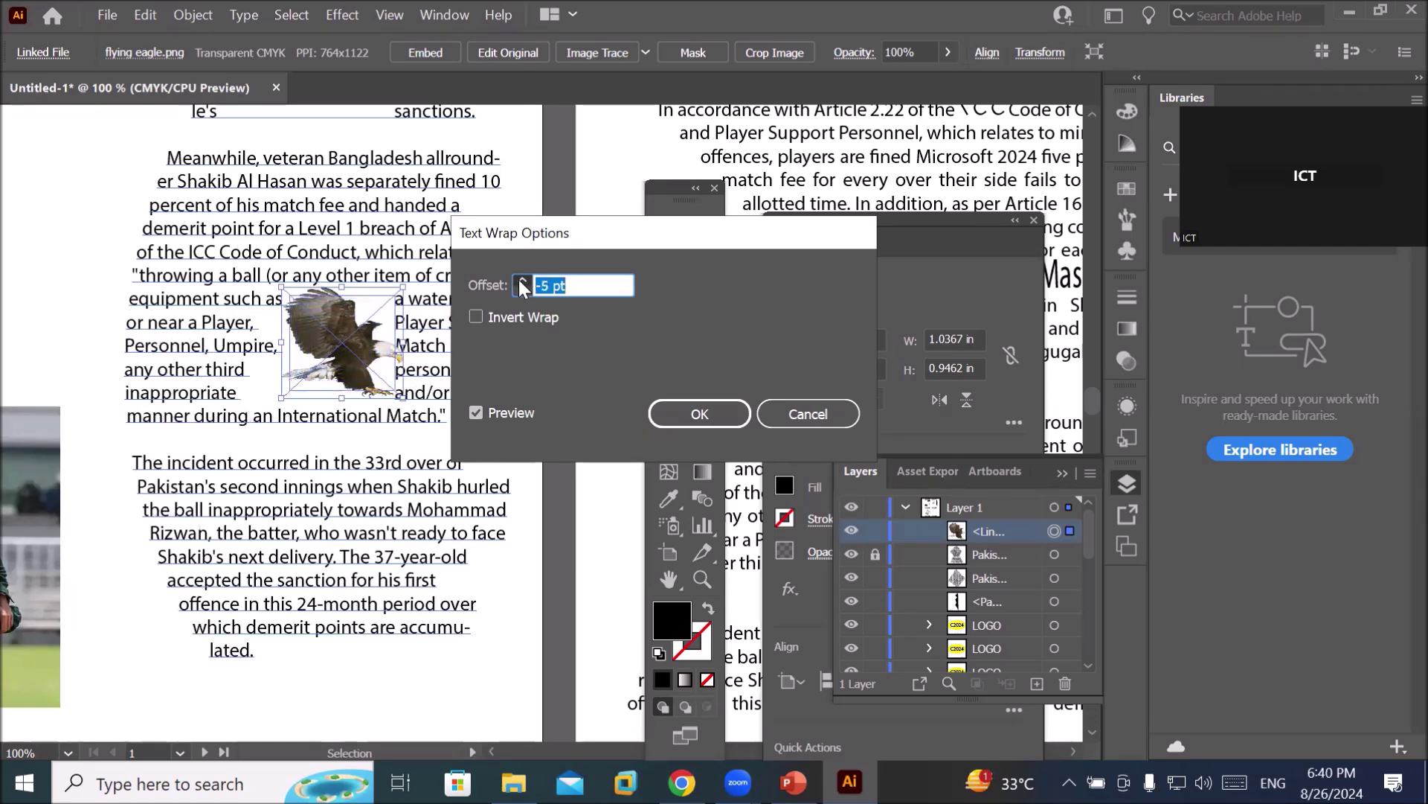
left_click(523, 281)
left_click(523, 281)
left_click(523, 281)
left_click(523, 280)
left_click(523, 280)
left_click(523, 281)
left_click(523, 281)
left_click(523, 281)
left_click(523, 280)
left_click(523, 283)
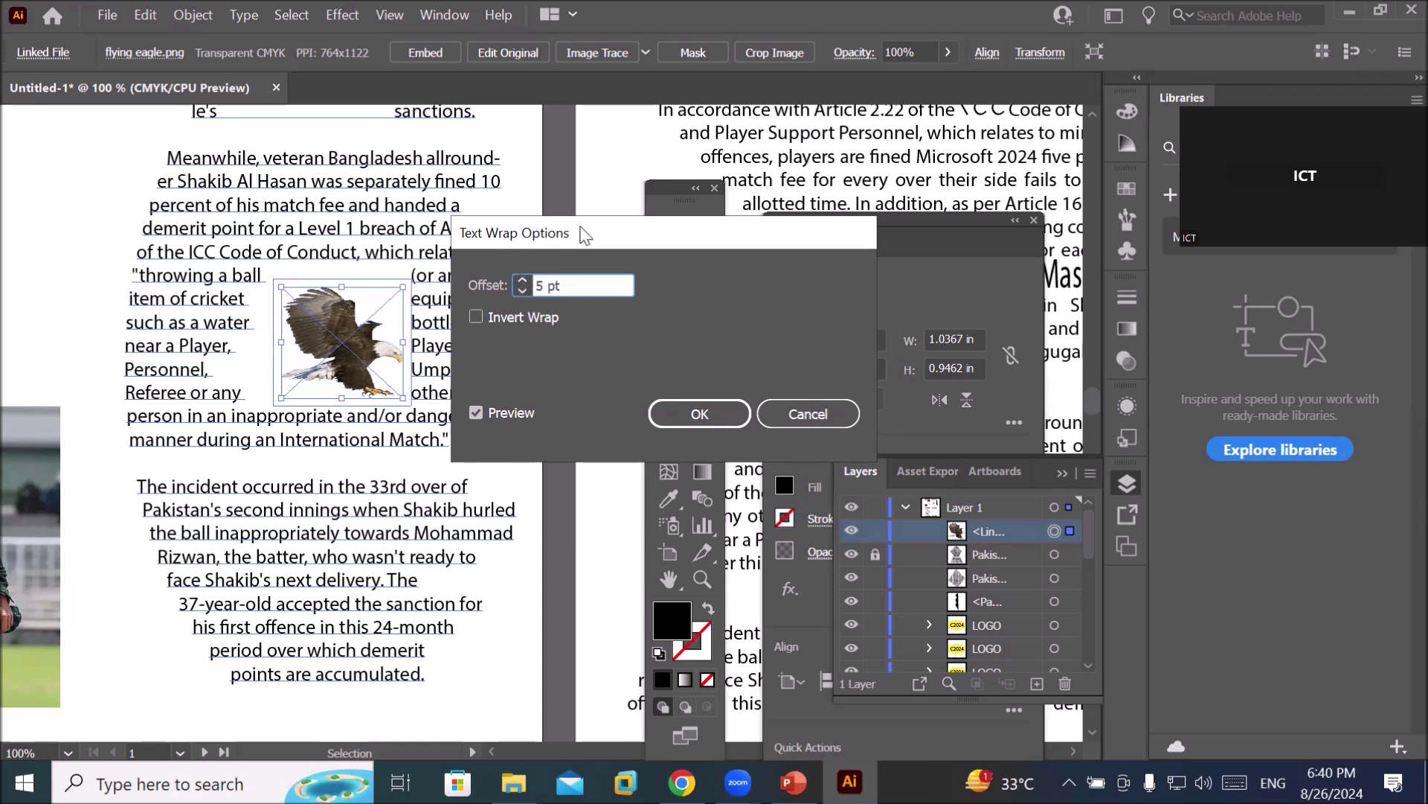
Enable Invert Wrap for the eagle image and raise its wrap offset to 24 pt.
left_click_drag(586, 235, 768, 203)
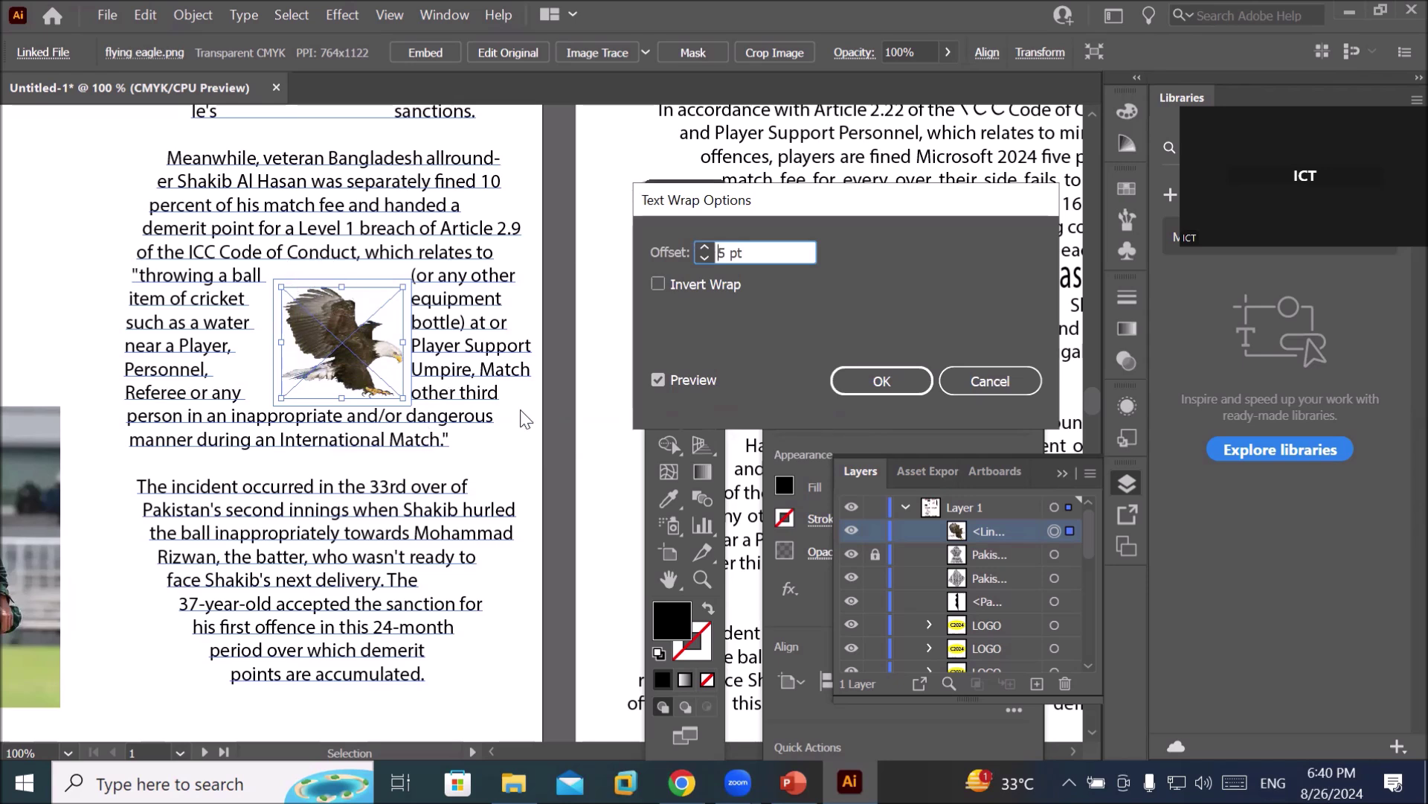
left_click(658, 283)
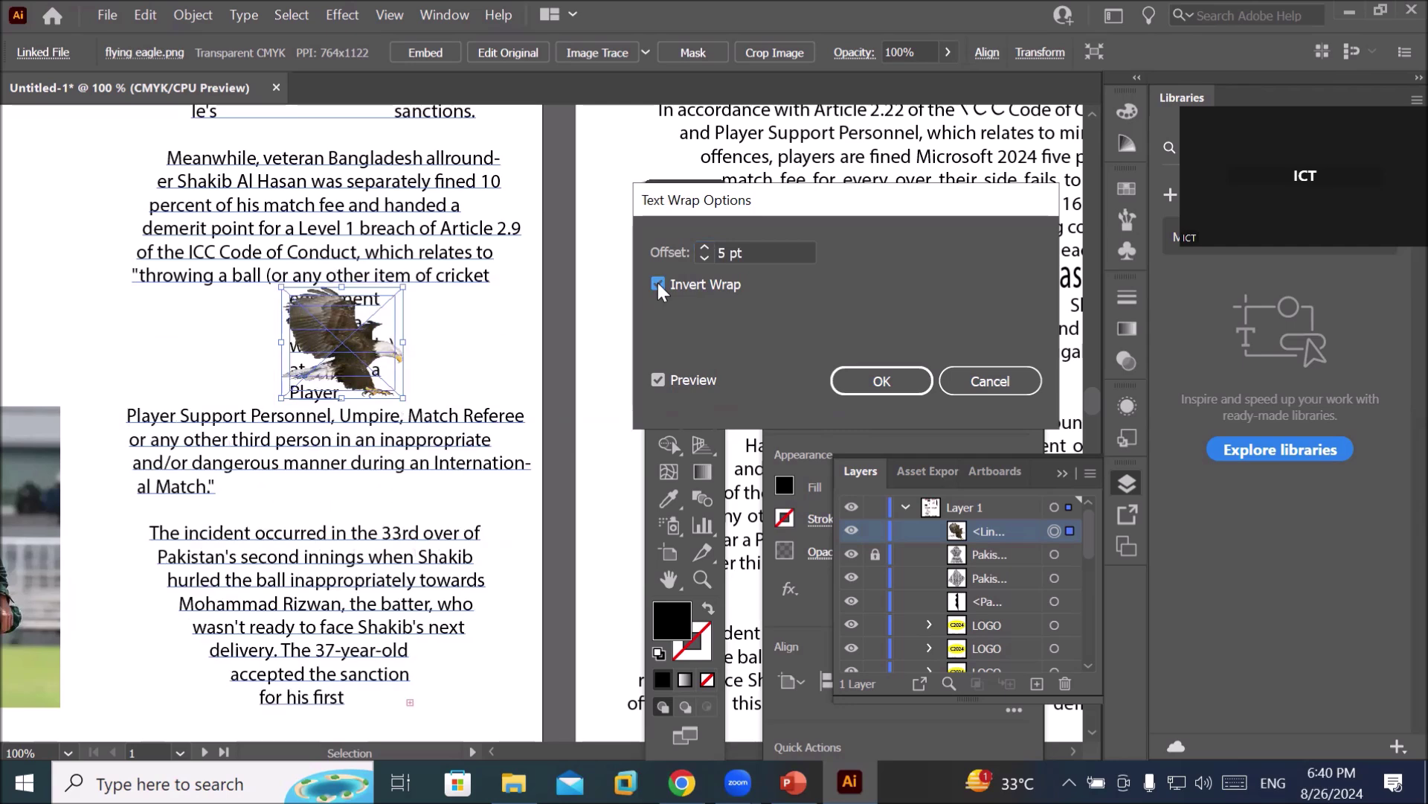
left_click(705, 247)
left_click(705, 247)
left_click(705, 247)
left_click(705, 249)
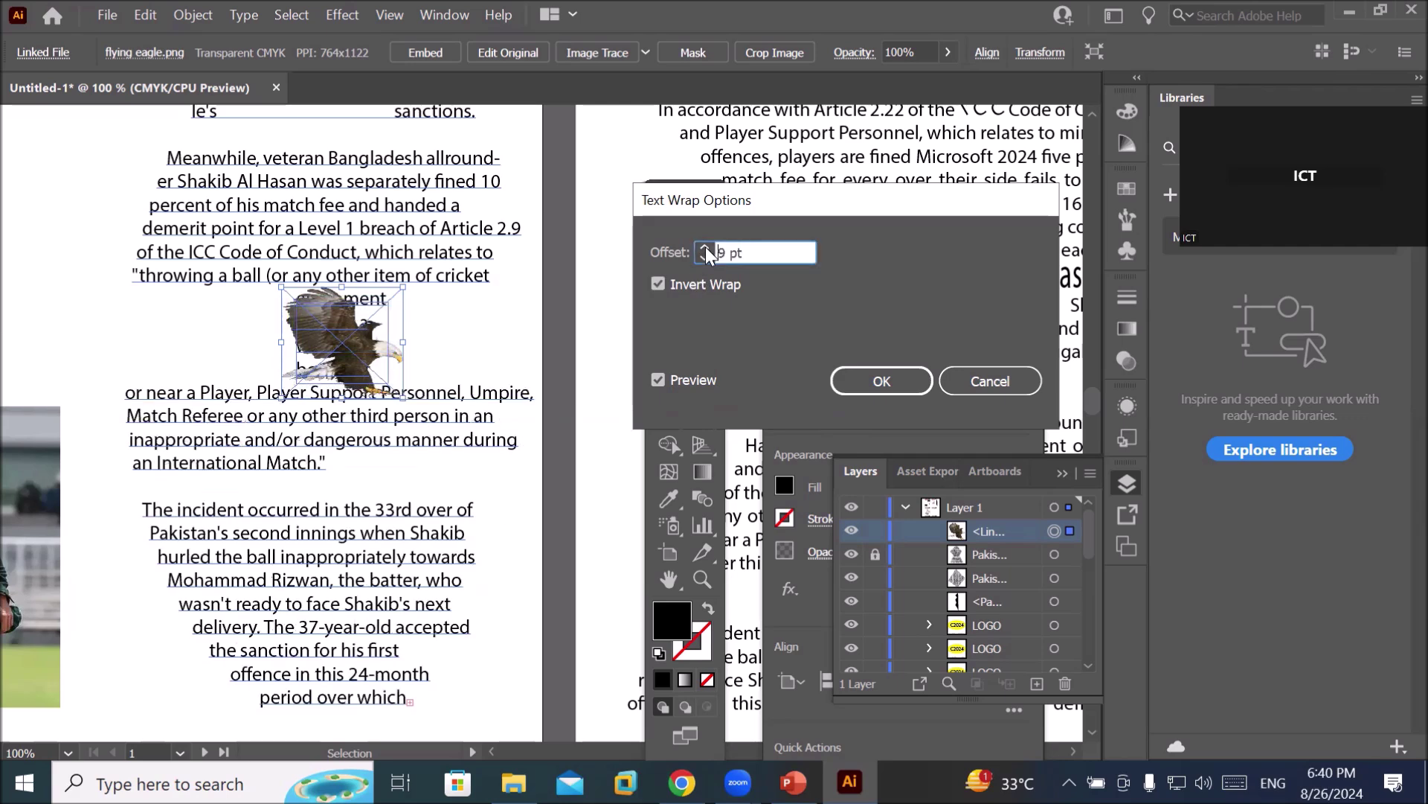
left_click(705, 249)
left_click(705, 248)
left_click(705, 247)
left_click(704, 247)
left_click(703, 247)
left_click(703, 247)
left_click(702, 246)
left_click(702, 246)
left_click(702, 247)
left_click(702, 246)
left_click(703, 247)
left_click(703, 246)
left_click(703, 246)
left_click(702, 246)
left_click(702, 247)
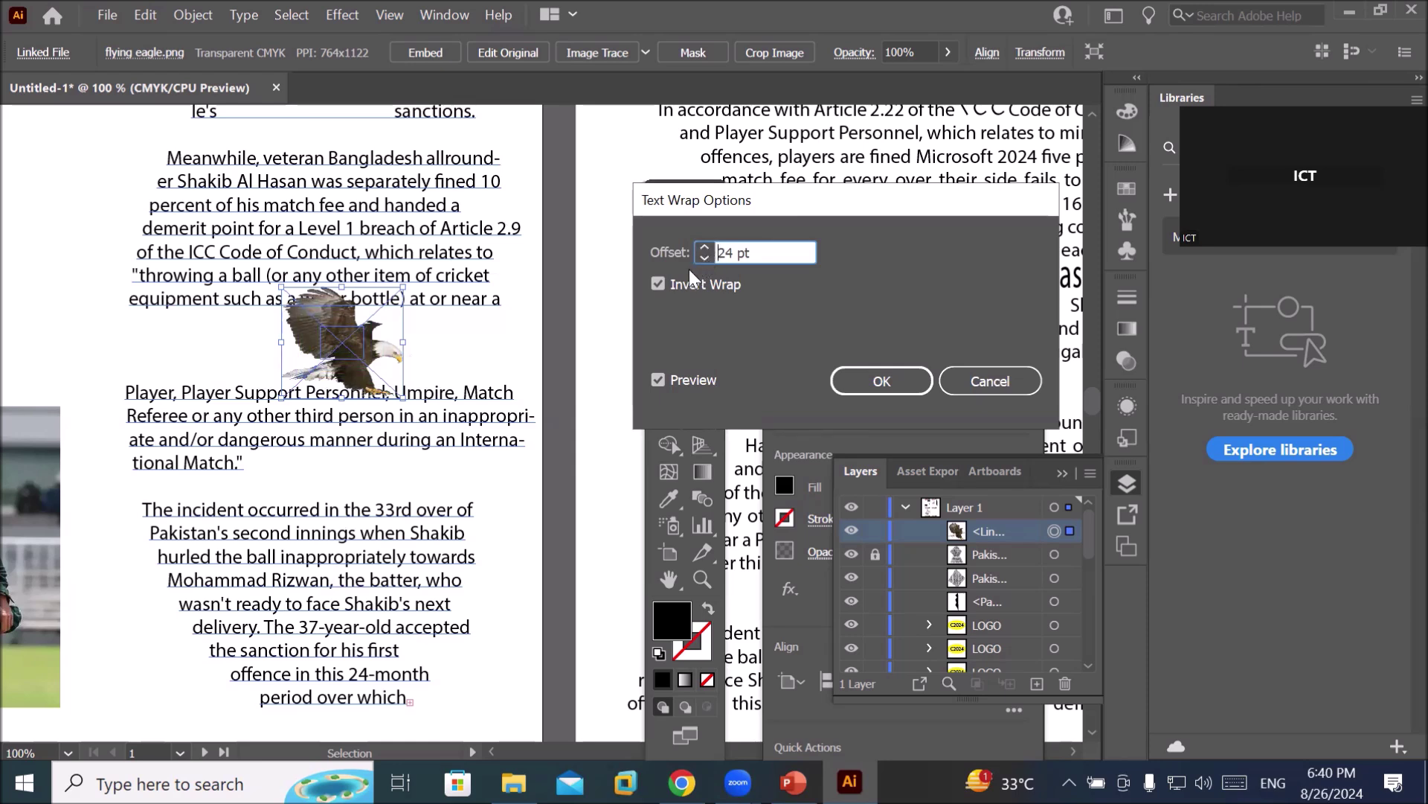
Toggle Invert Wrap off and on repeatedly to compare the text flow around the eagle, leaving it enabled.
left_click(658, 284)
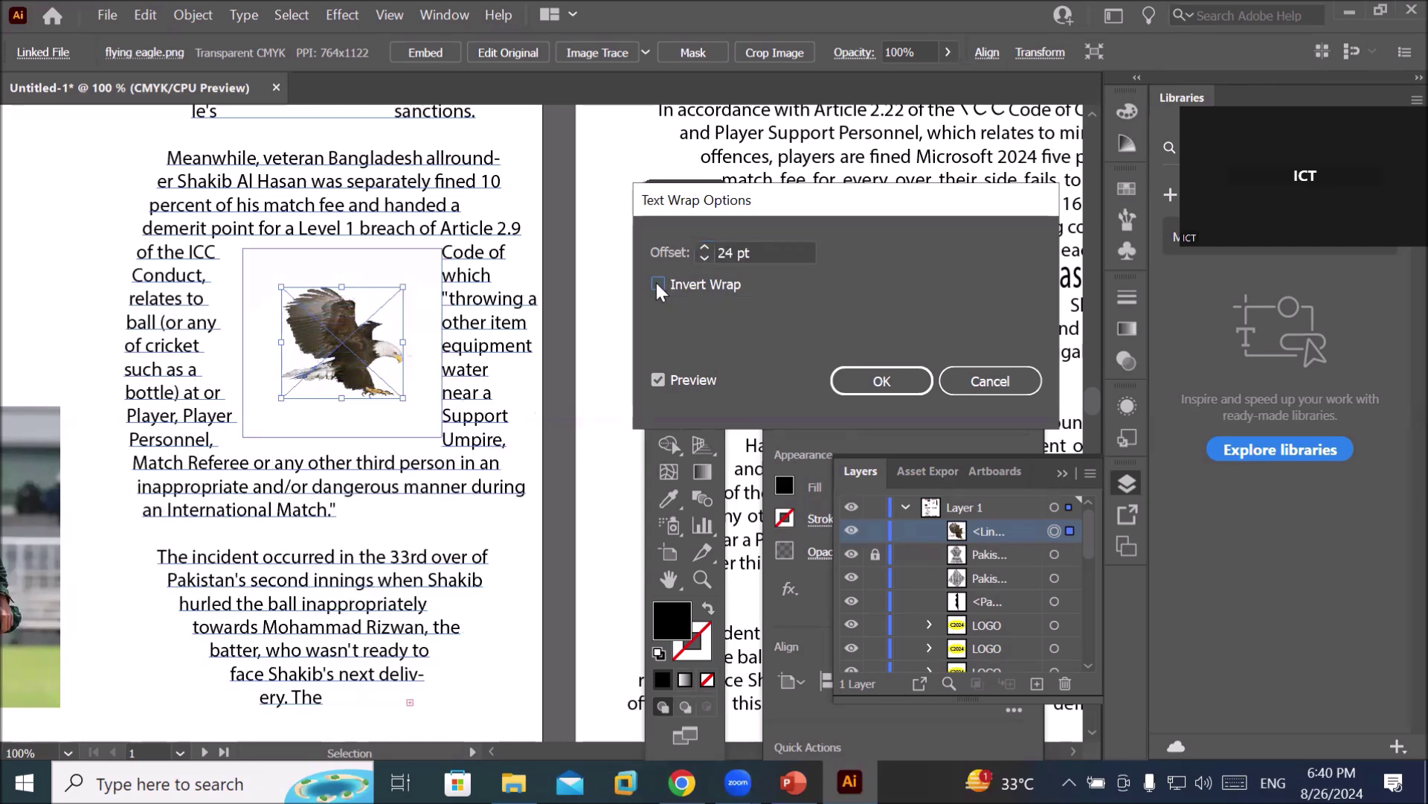
left_click(658, 284)
left_click(657, 283)
left_click(658, 284)
left_click(657, 283)
left_click(656, 284)
left_click(656, 283)
left_click(658, 285)
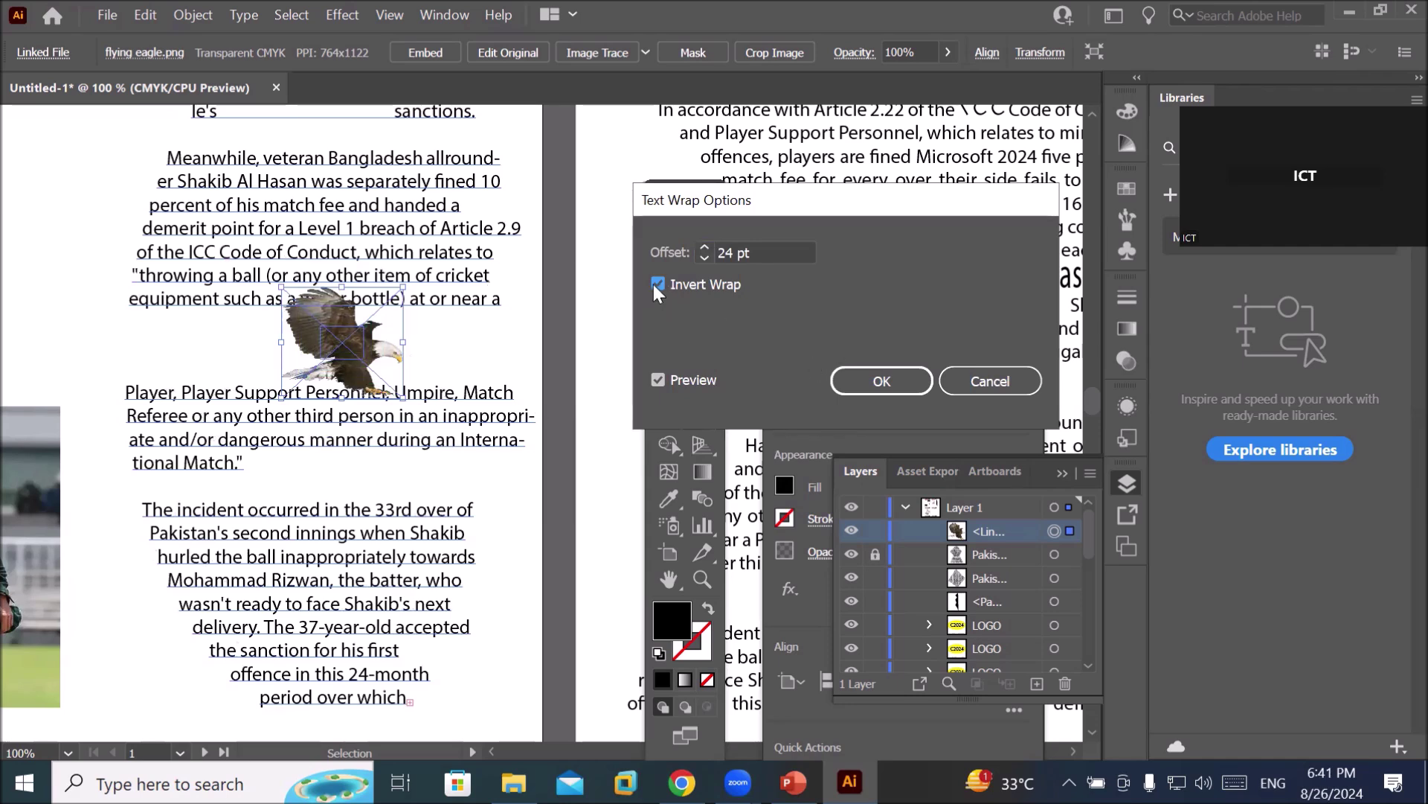
Turn off Invert Wrap for the eagle image, apply the text wrap options and select the oval text block.
left_click(656, 286)
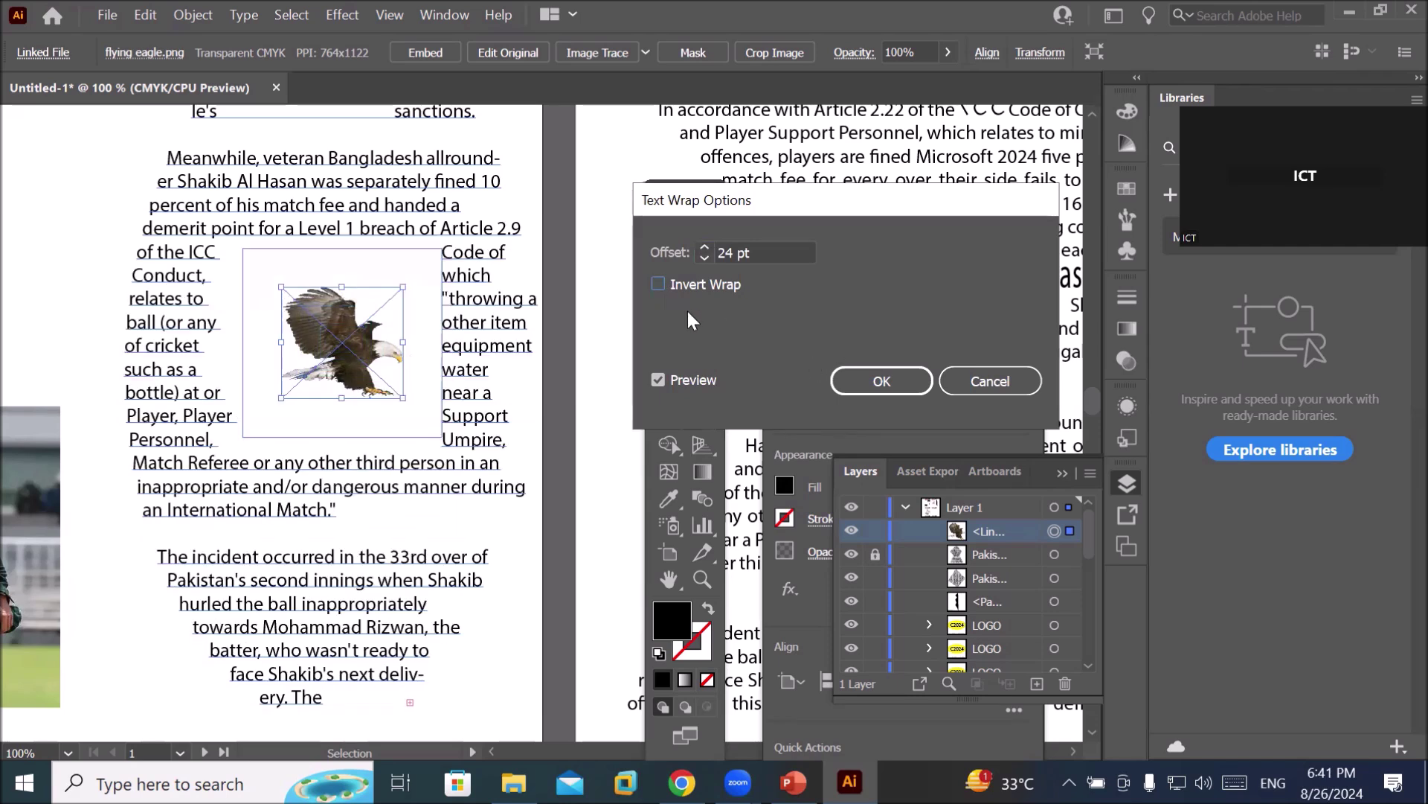
left_click(854, 385)
left_click(478, 506)
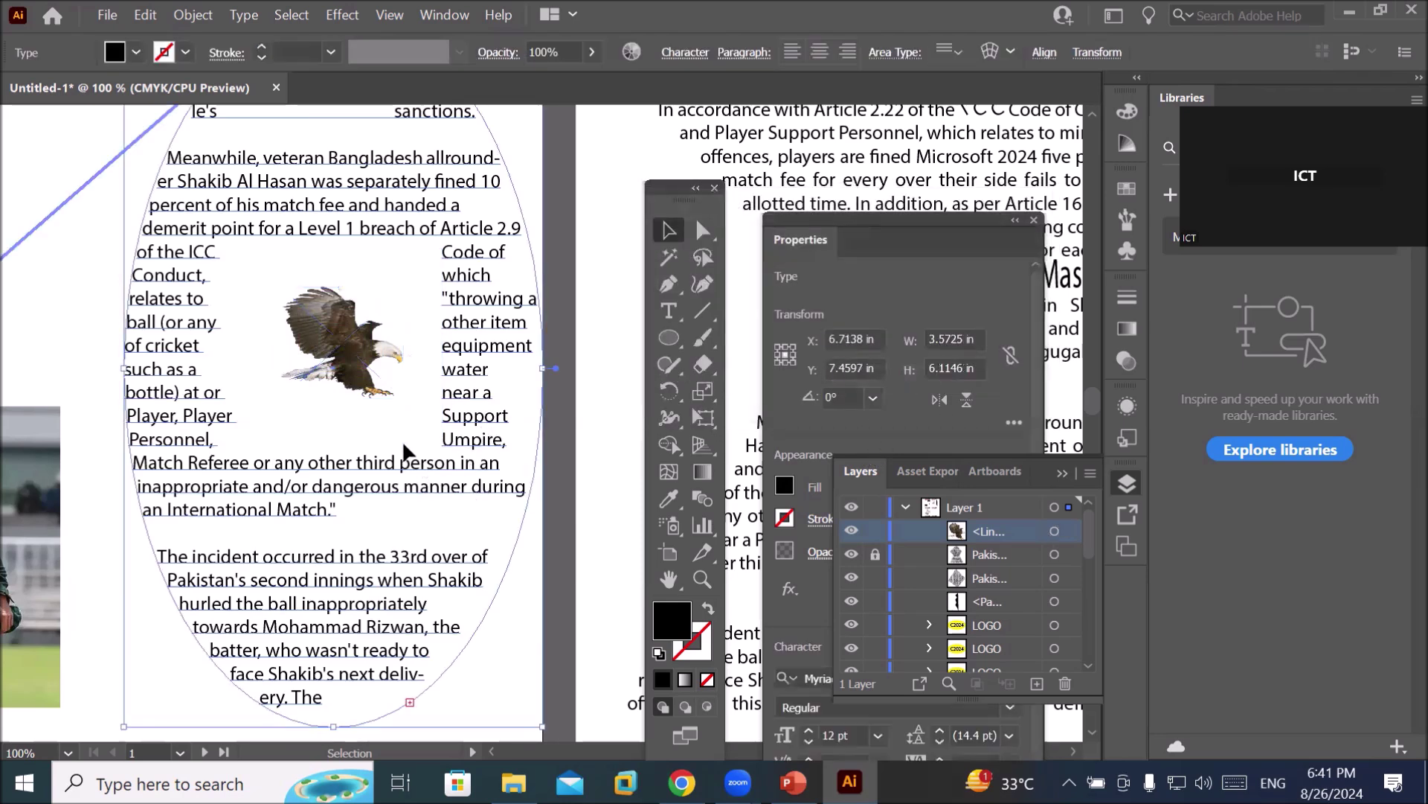
Place the linked image Actor- (3).png over the article text on the second page, about 0.81 by 1.33 in.
scroll(434, 418, "down", 3)
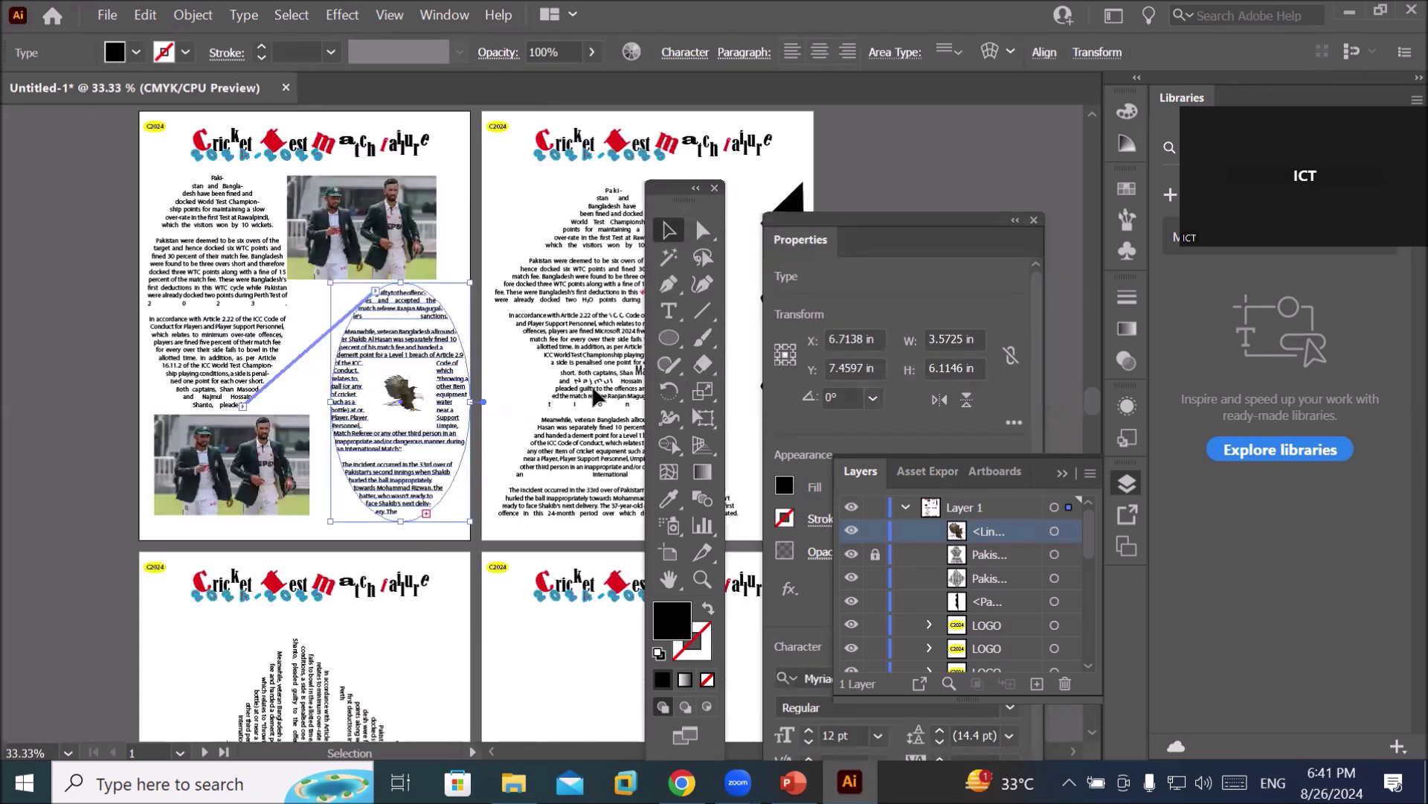
key("space")
left_click_drag(610, 391, 429, 307)
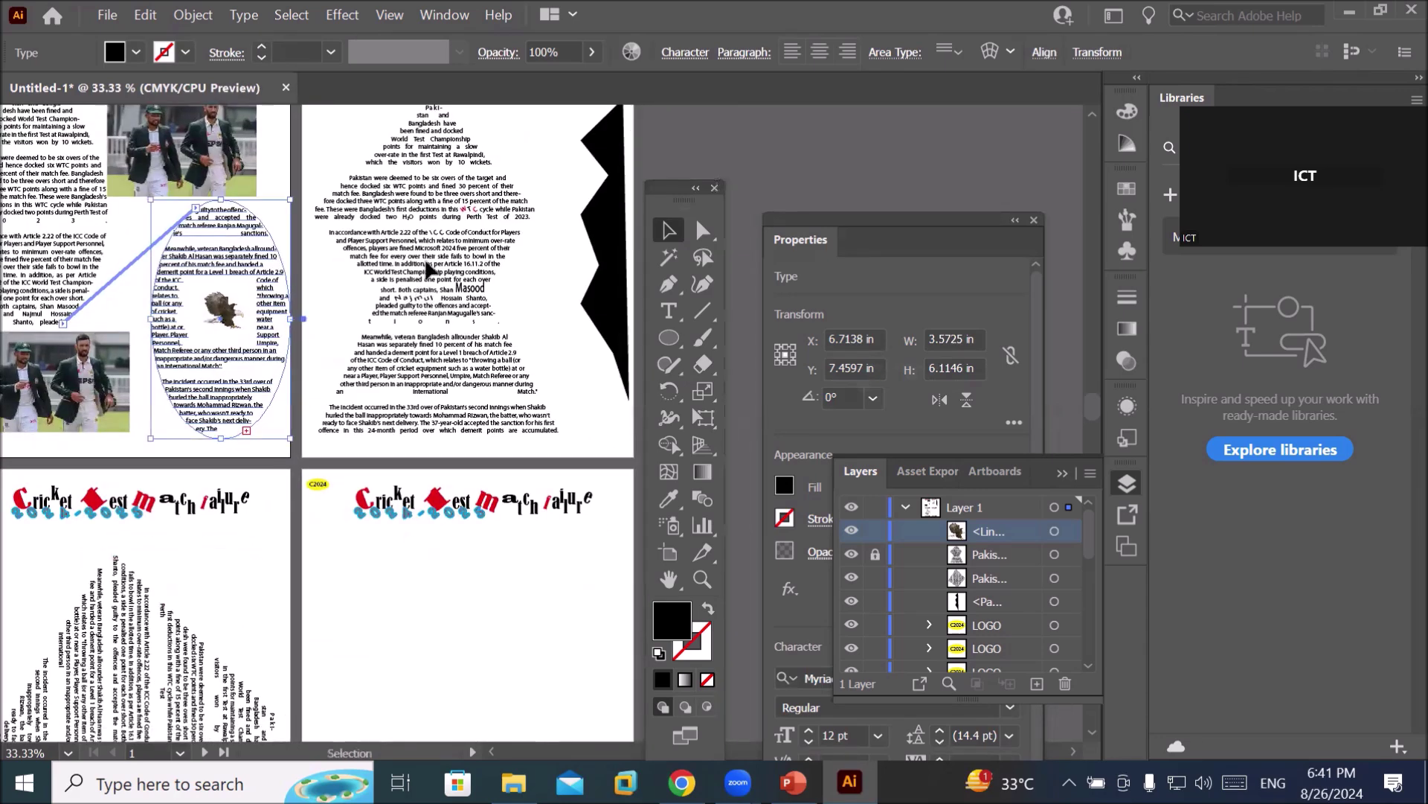
scroll(424, 264, "up", 4)
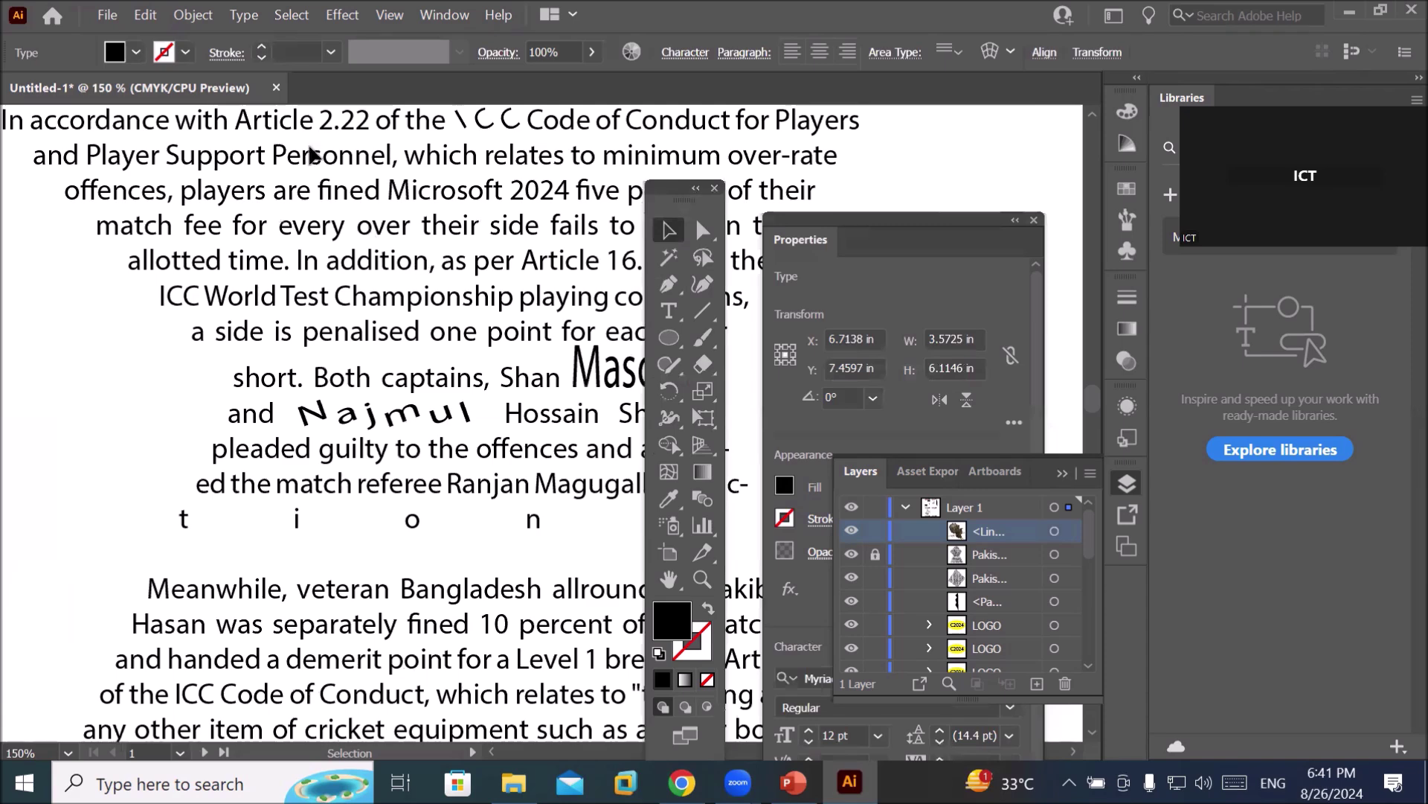
left_click(108, 15)
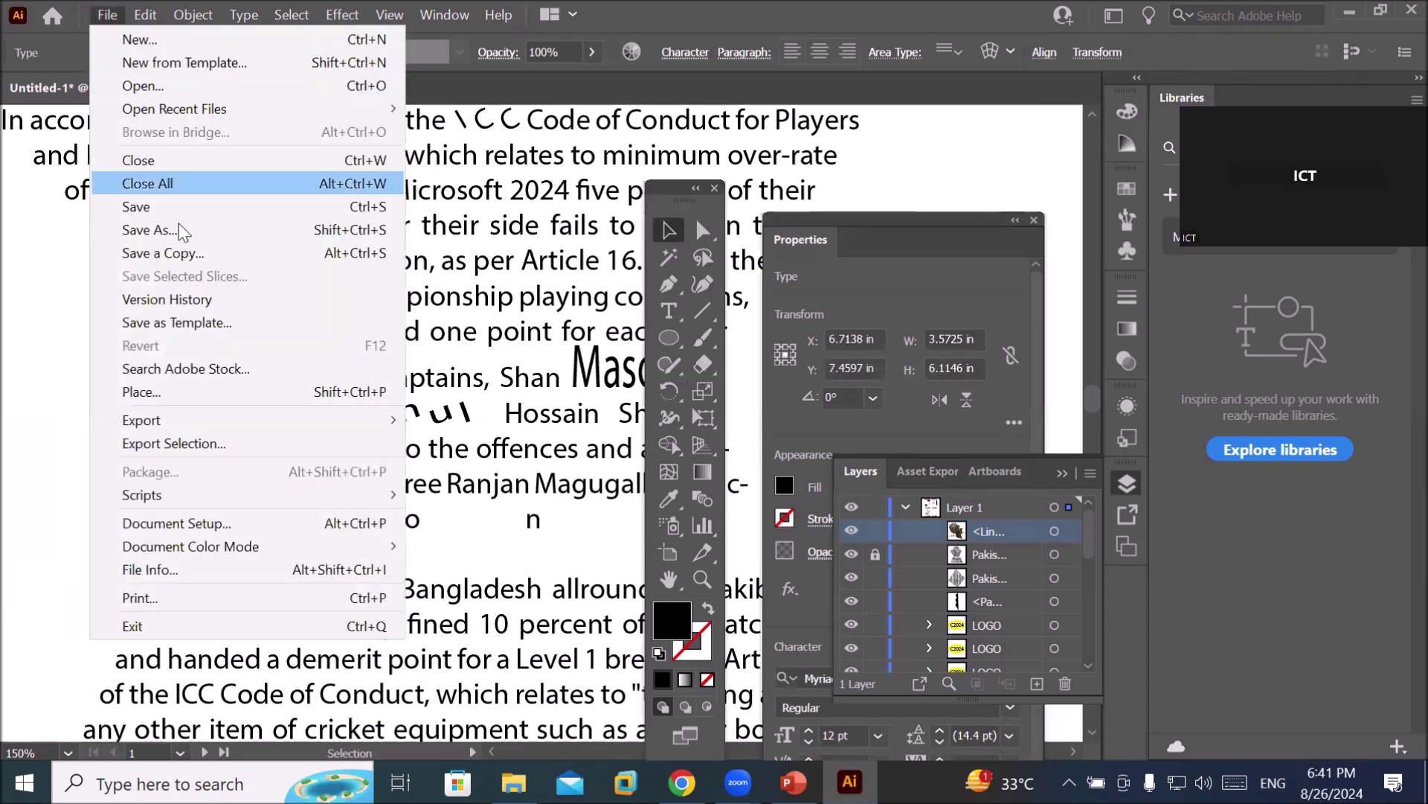
left_click(200, 392)
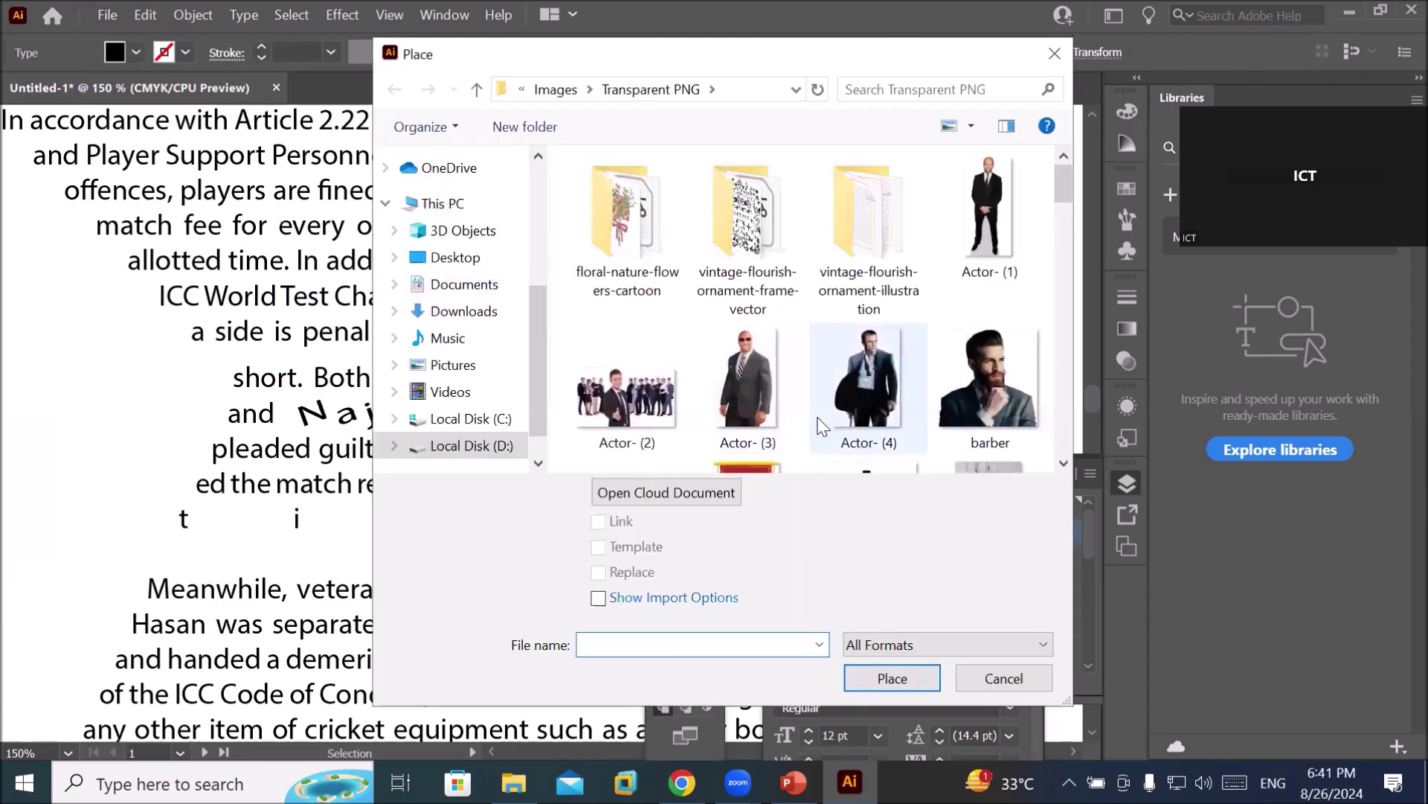
left_click(755, 387)
left_click(892, 678)
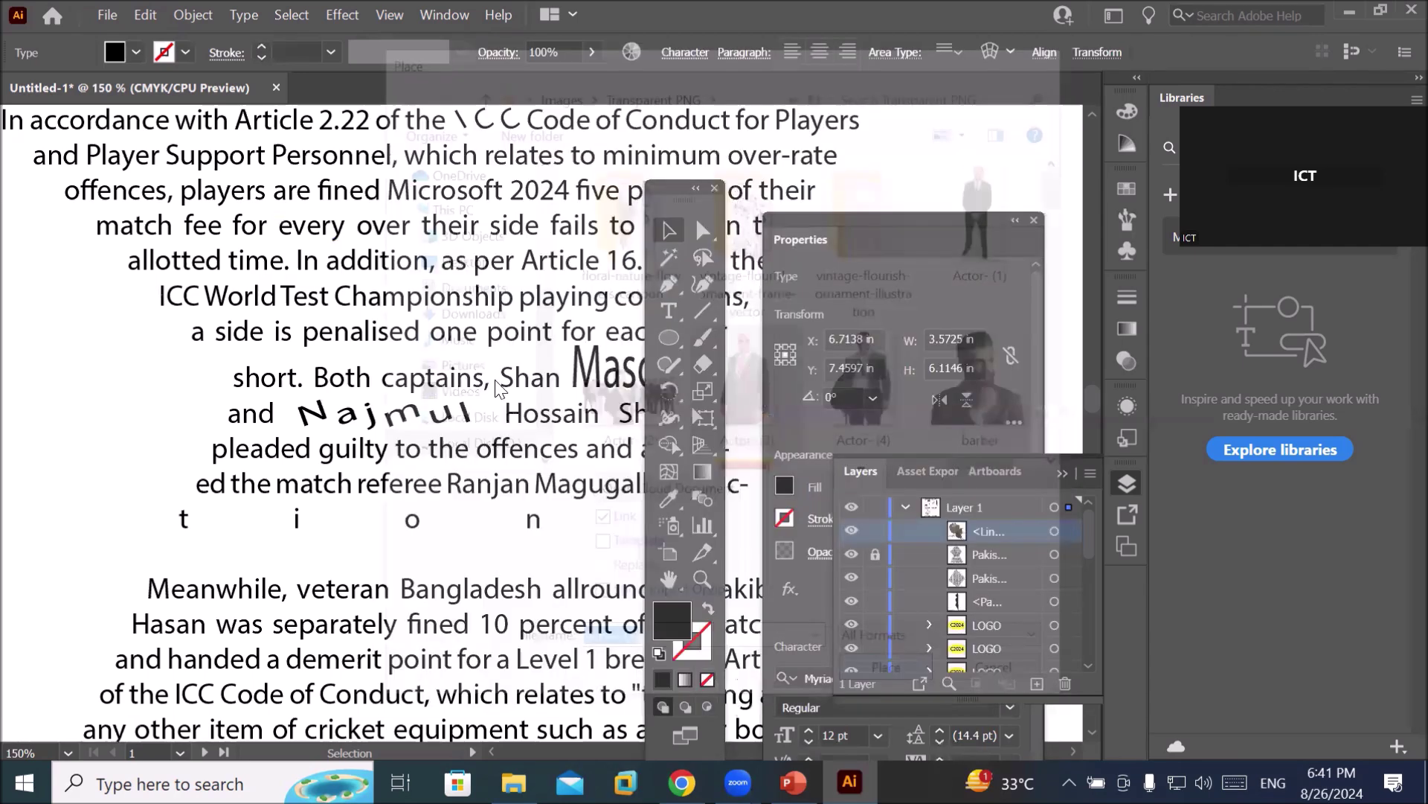
left_click_drag(520, 381, 506, 402)
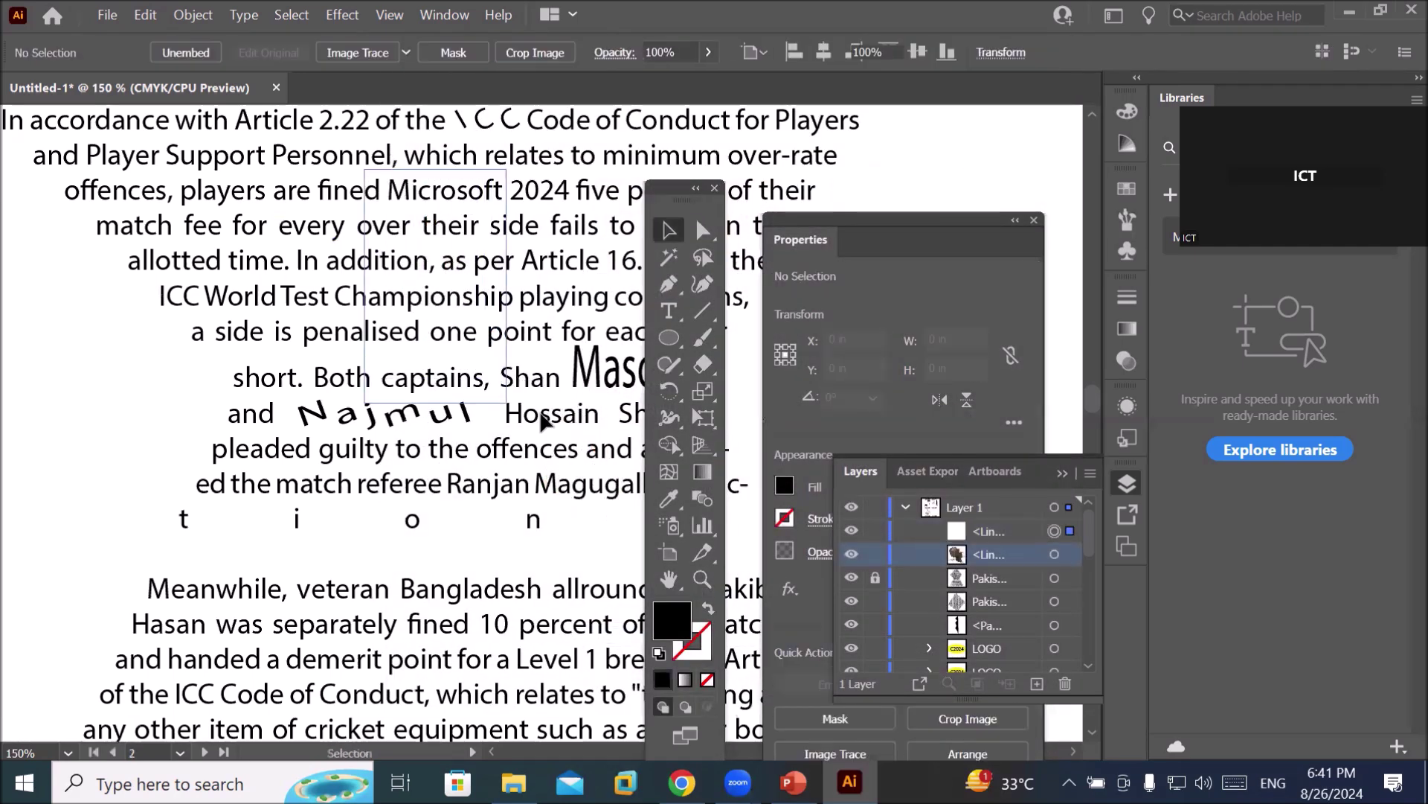
scroll(497, 299, "up", 2)
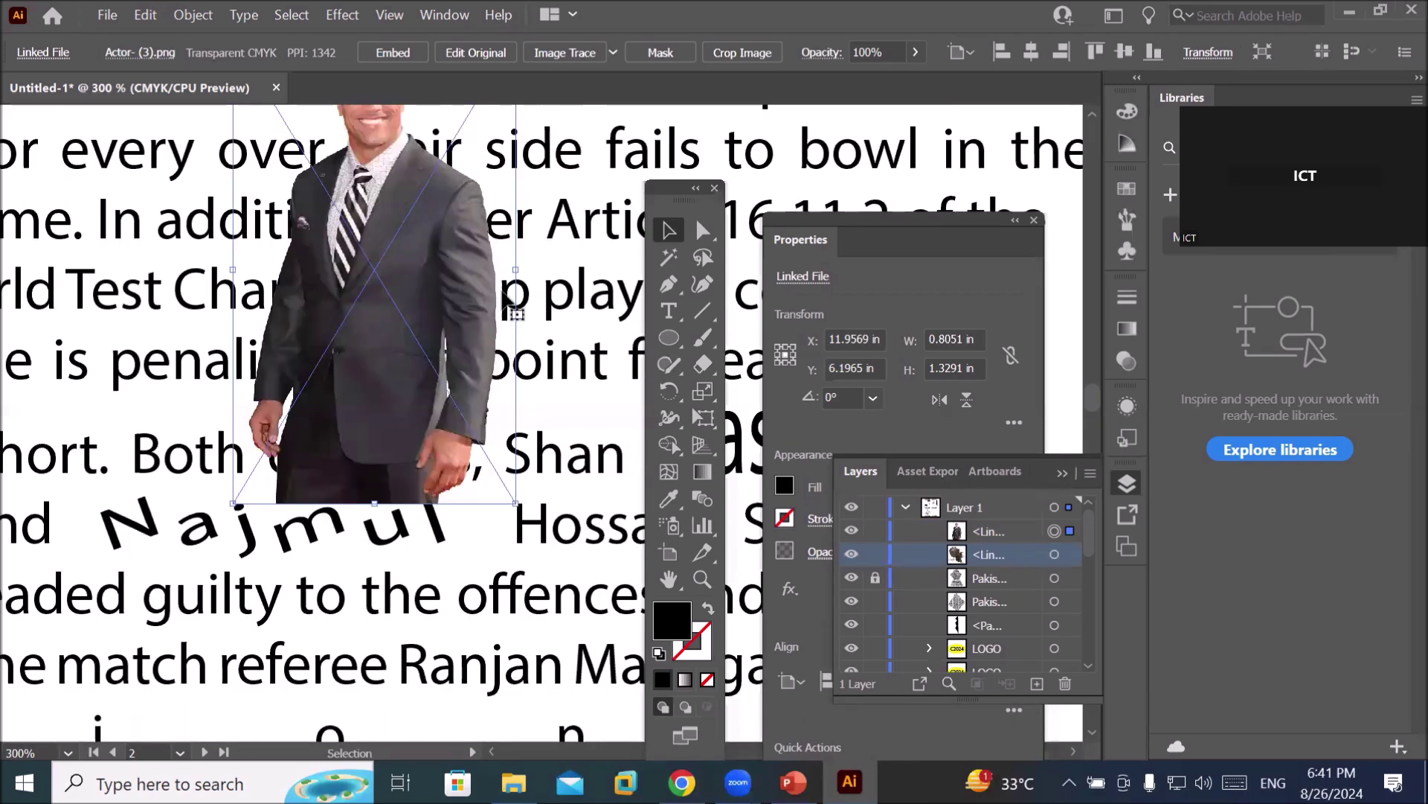
Make a text wrap around the placed actor image on the second page and deselect it.
left_click(197, 21)
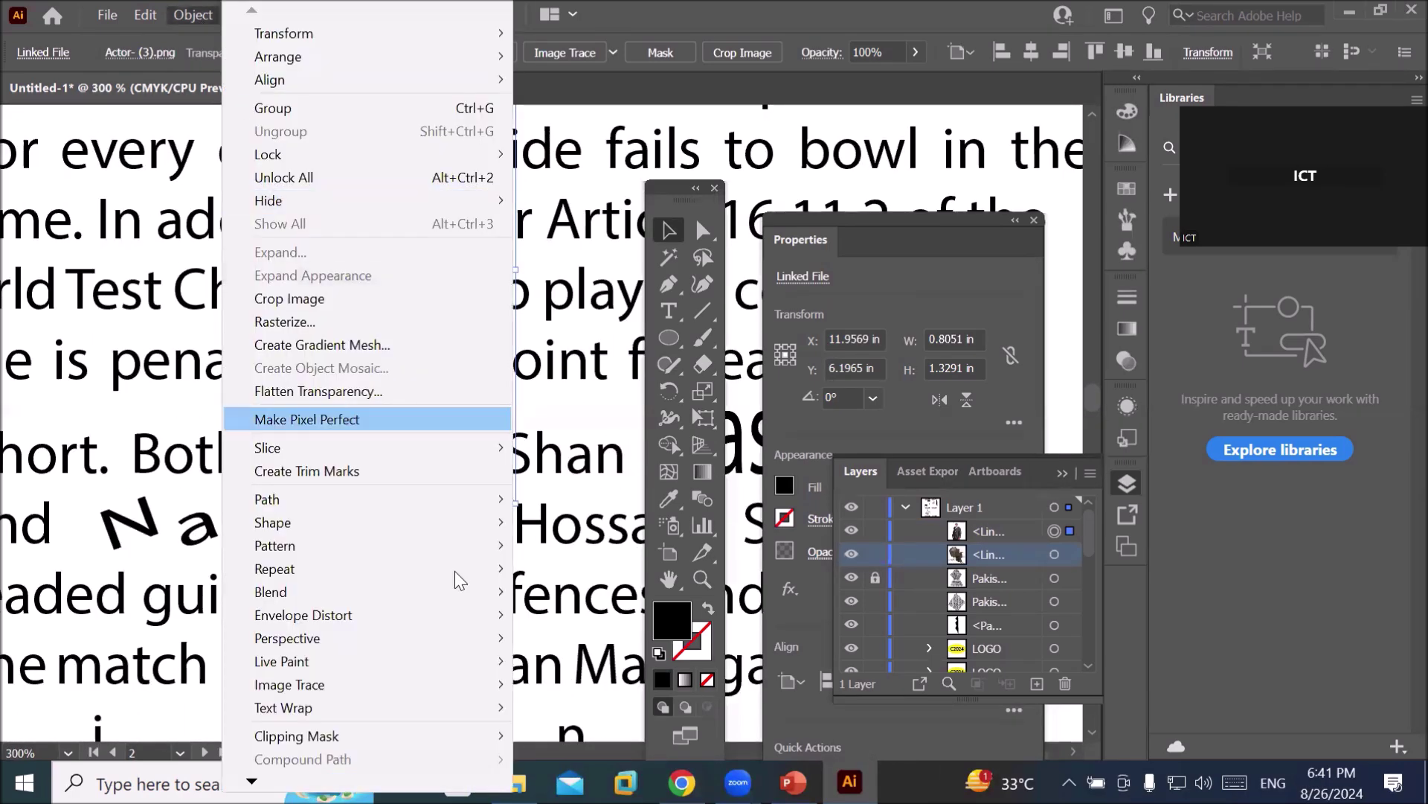
mouse_move(476, 707)
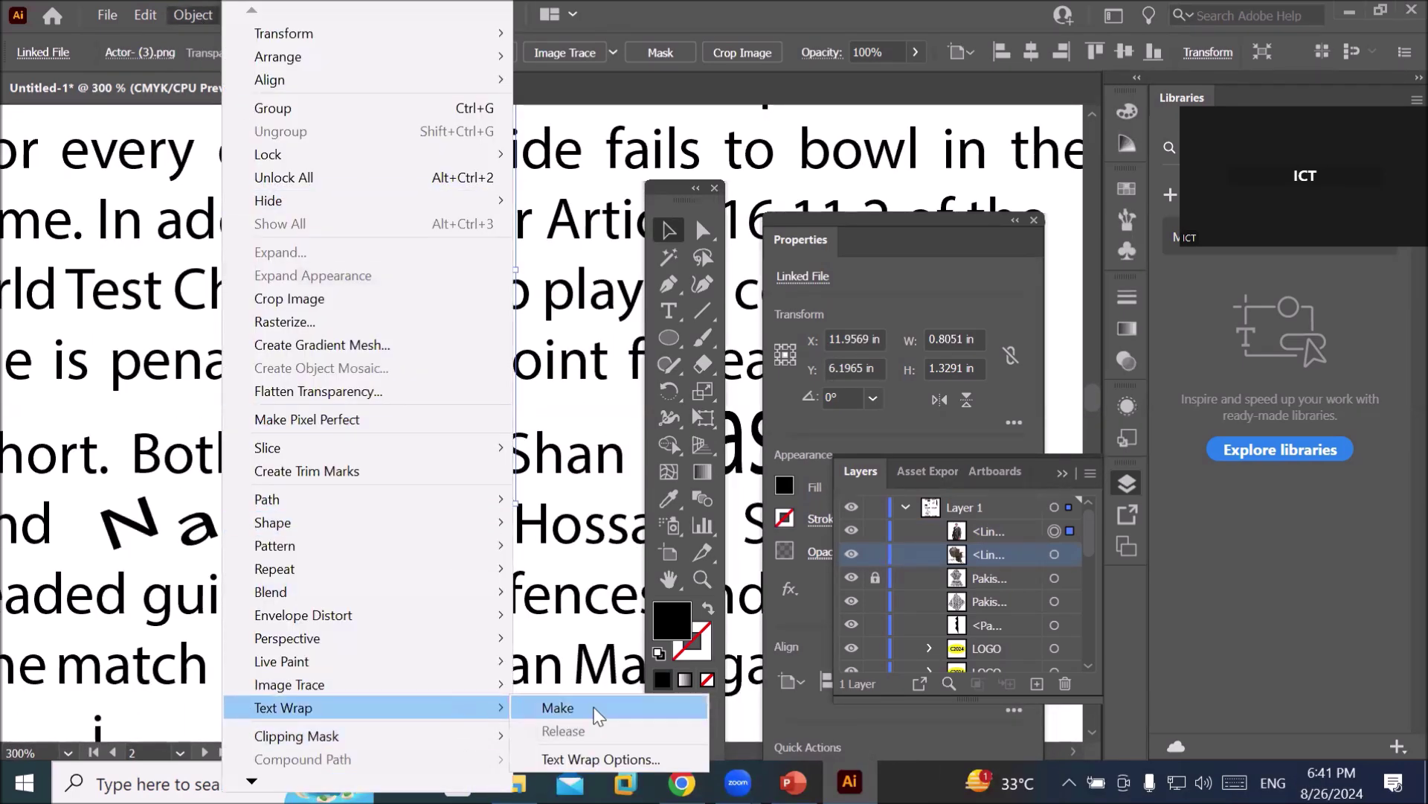
left_click(588, 707)
scroll(442, 551, "down", 2)
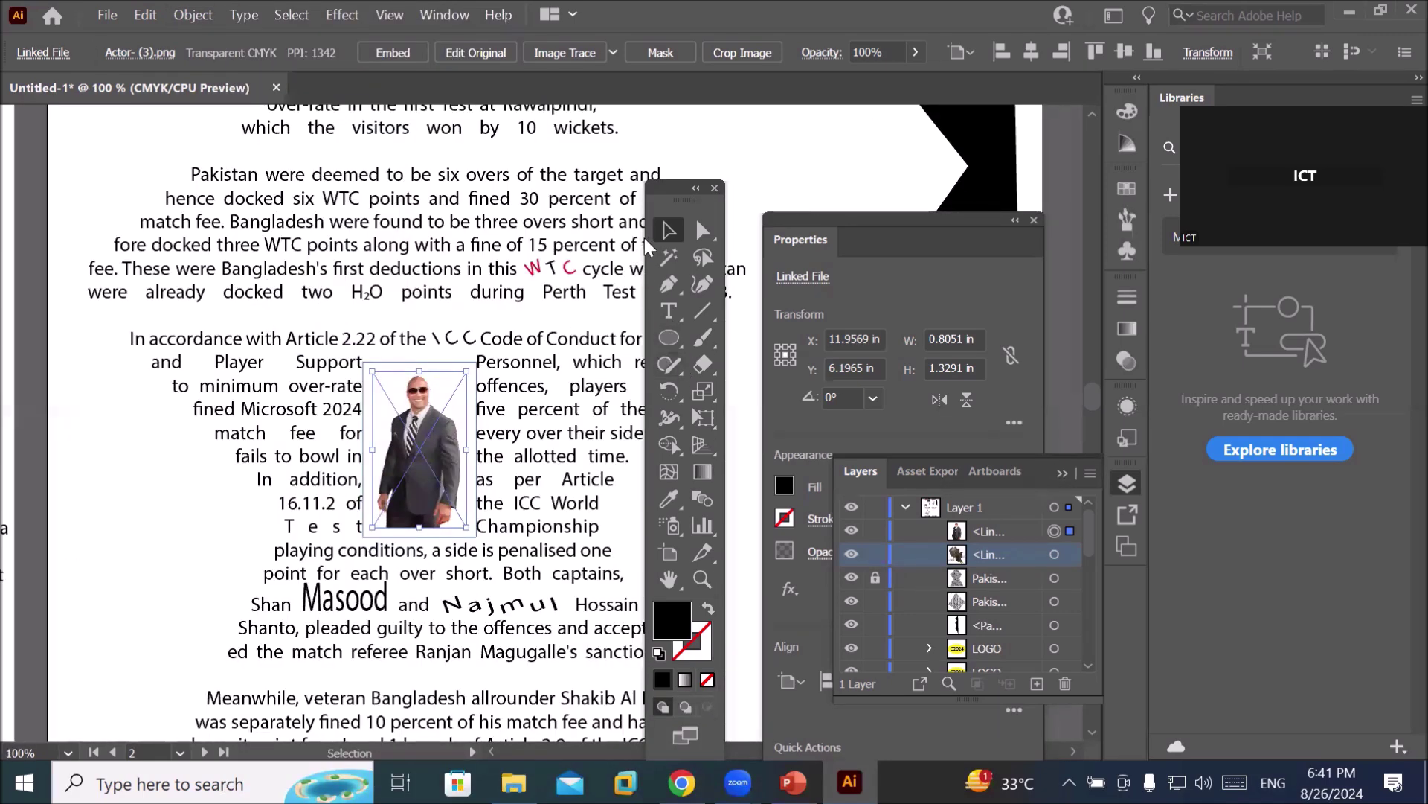
left_click(472, 259)
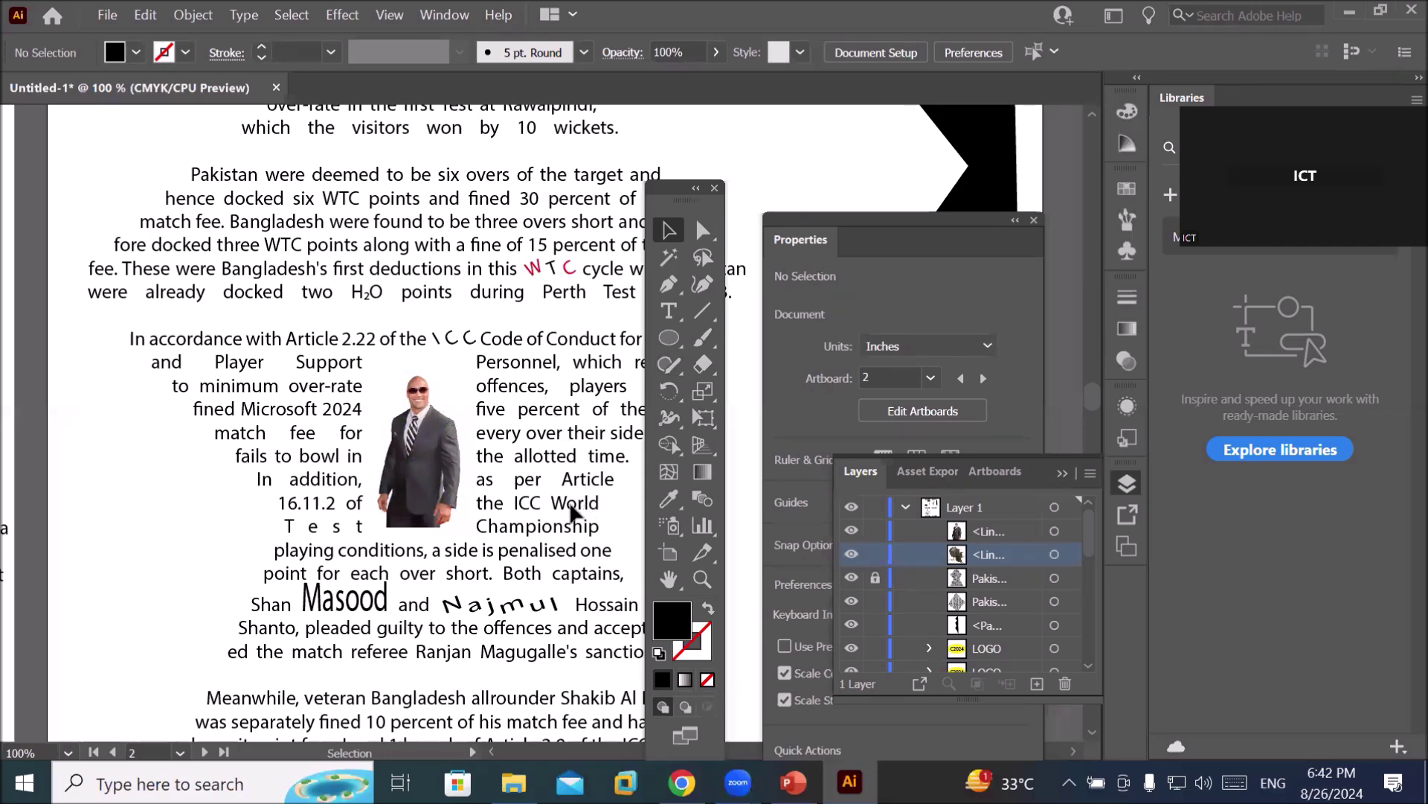
left_click(188, 20)
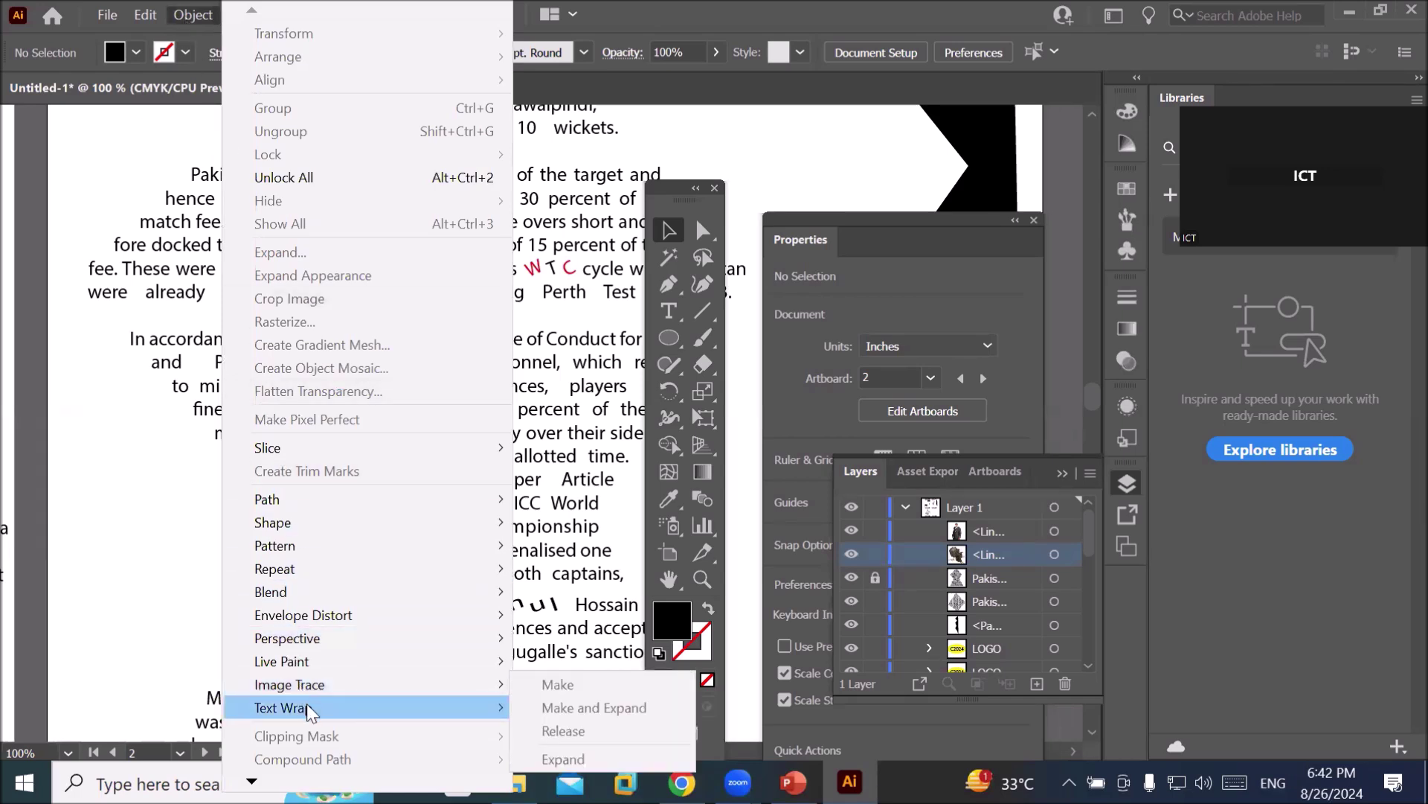
mouse_move(308, 711)
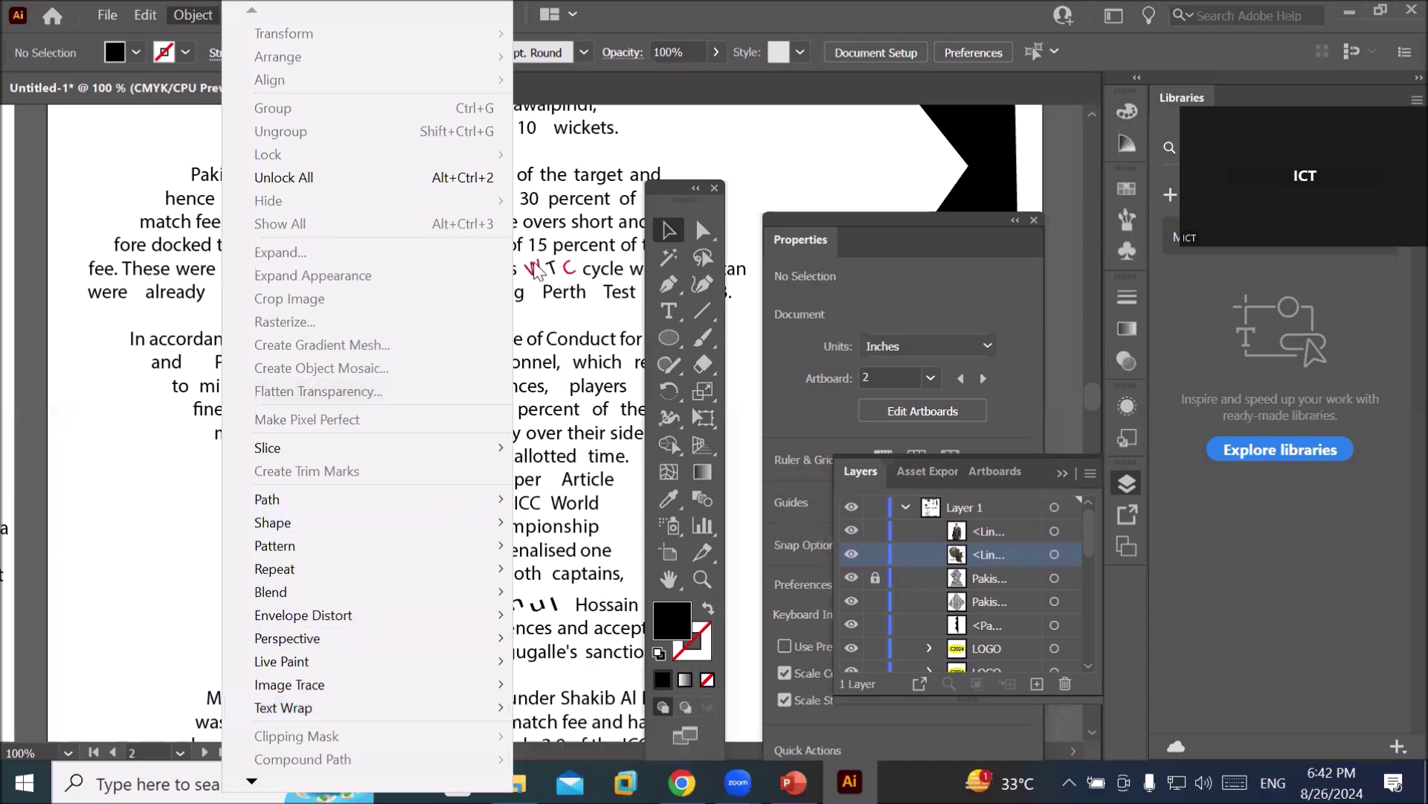
left_click(574, 237)
Create an area text frame of placeholder text about 6.37 by 8.18 in on the empty fourth page.
scroll(573, 237, "down", 3)
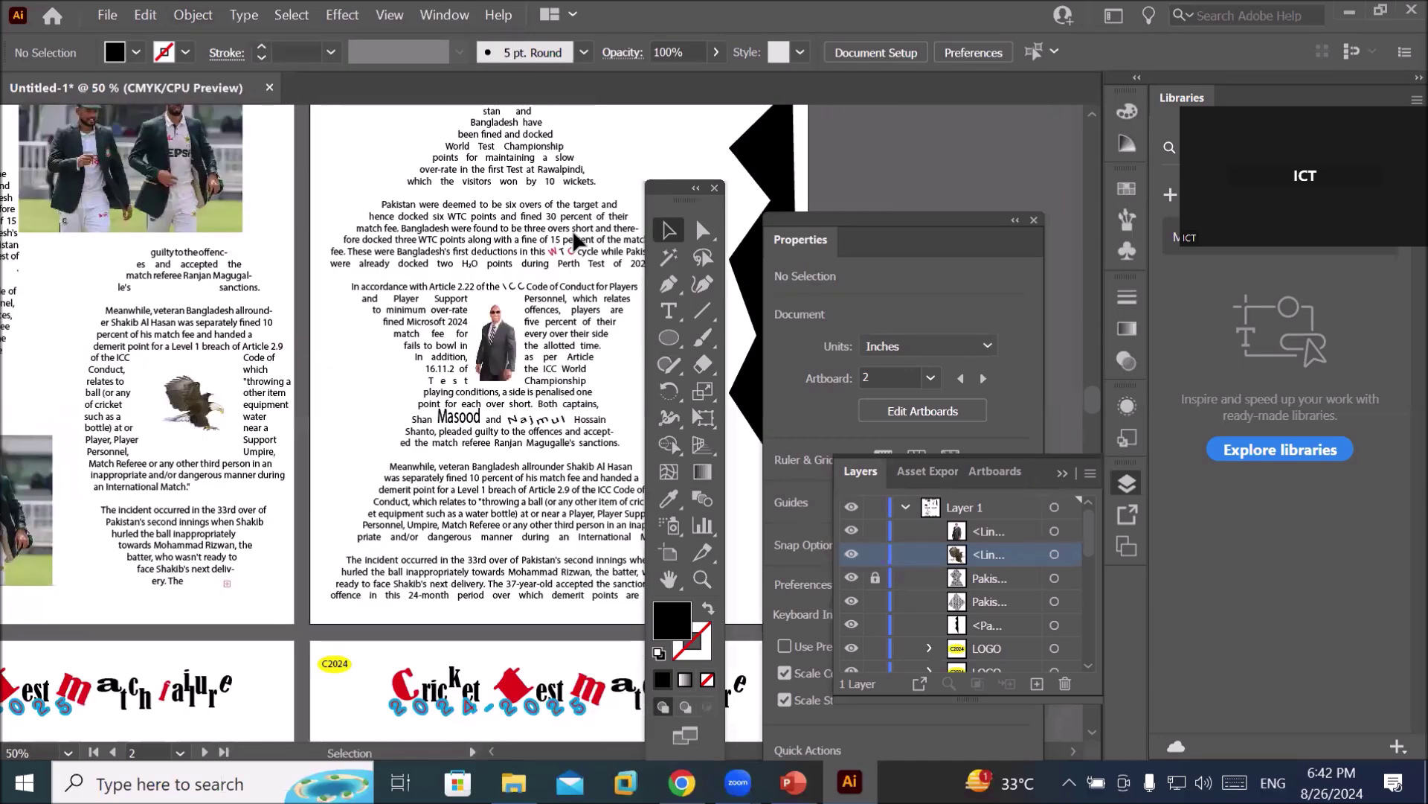
scroll(575, 238, "down", 1)
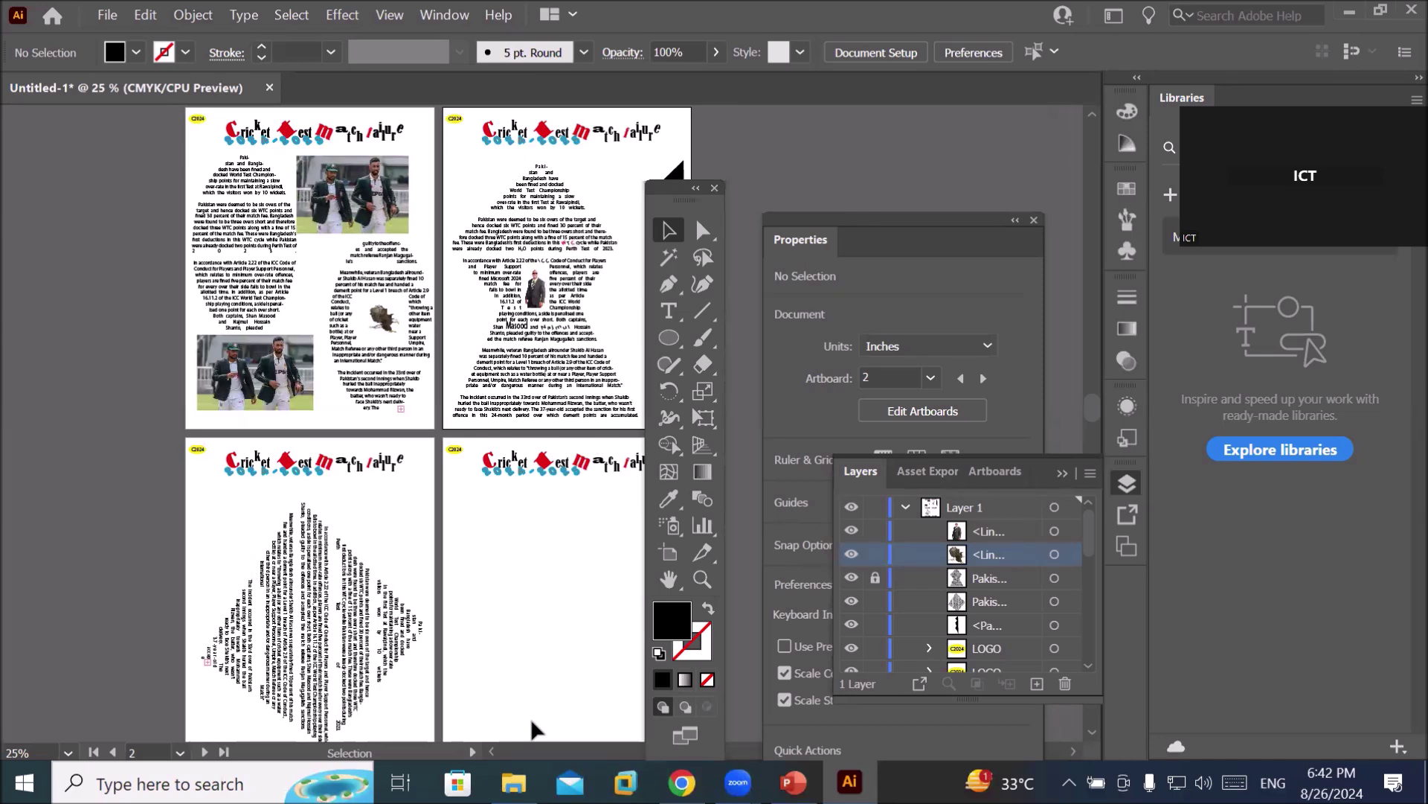
key("space")
left_click_drag(552, 611, 363, 481)
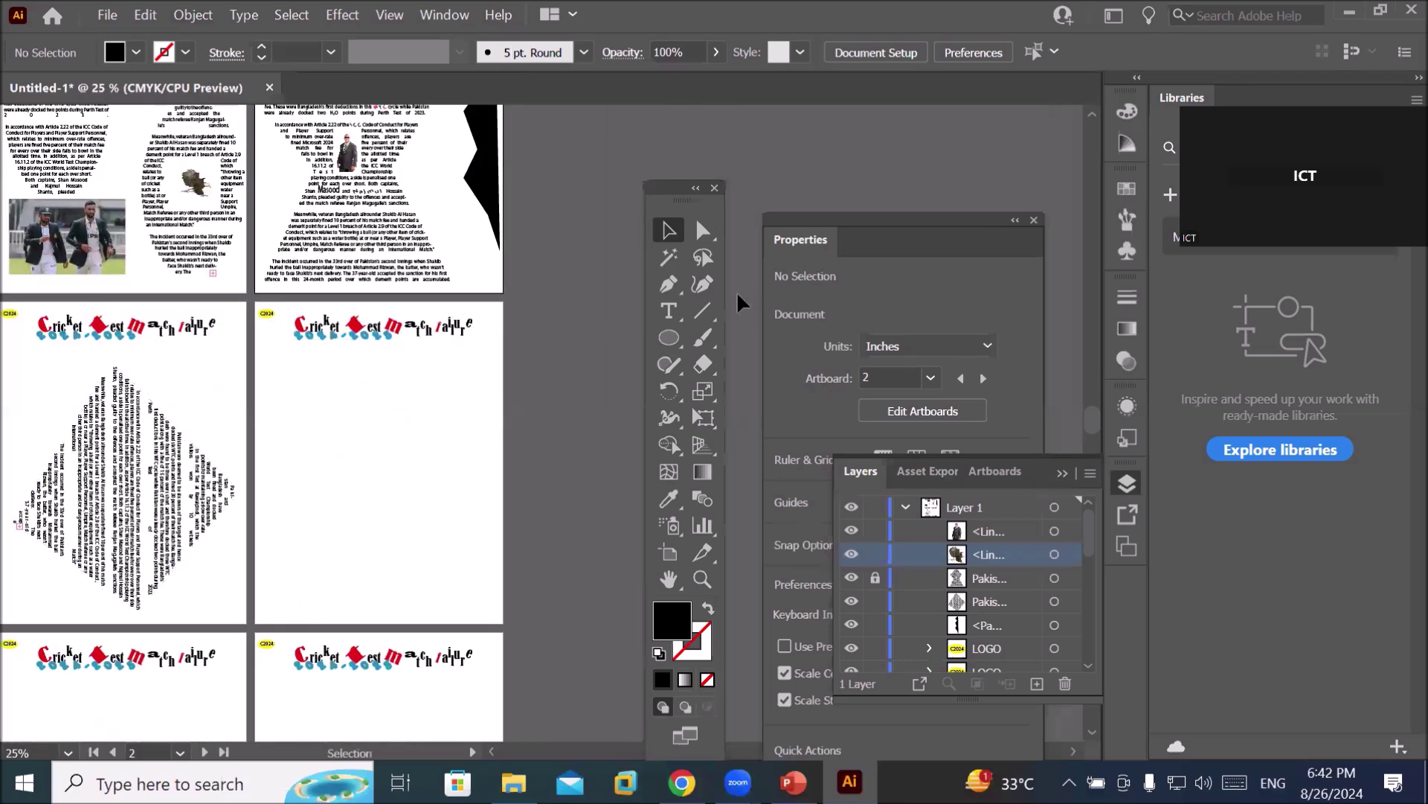
left_click(668, 311)
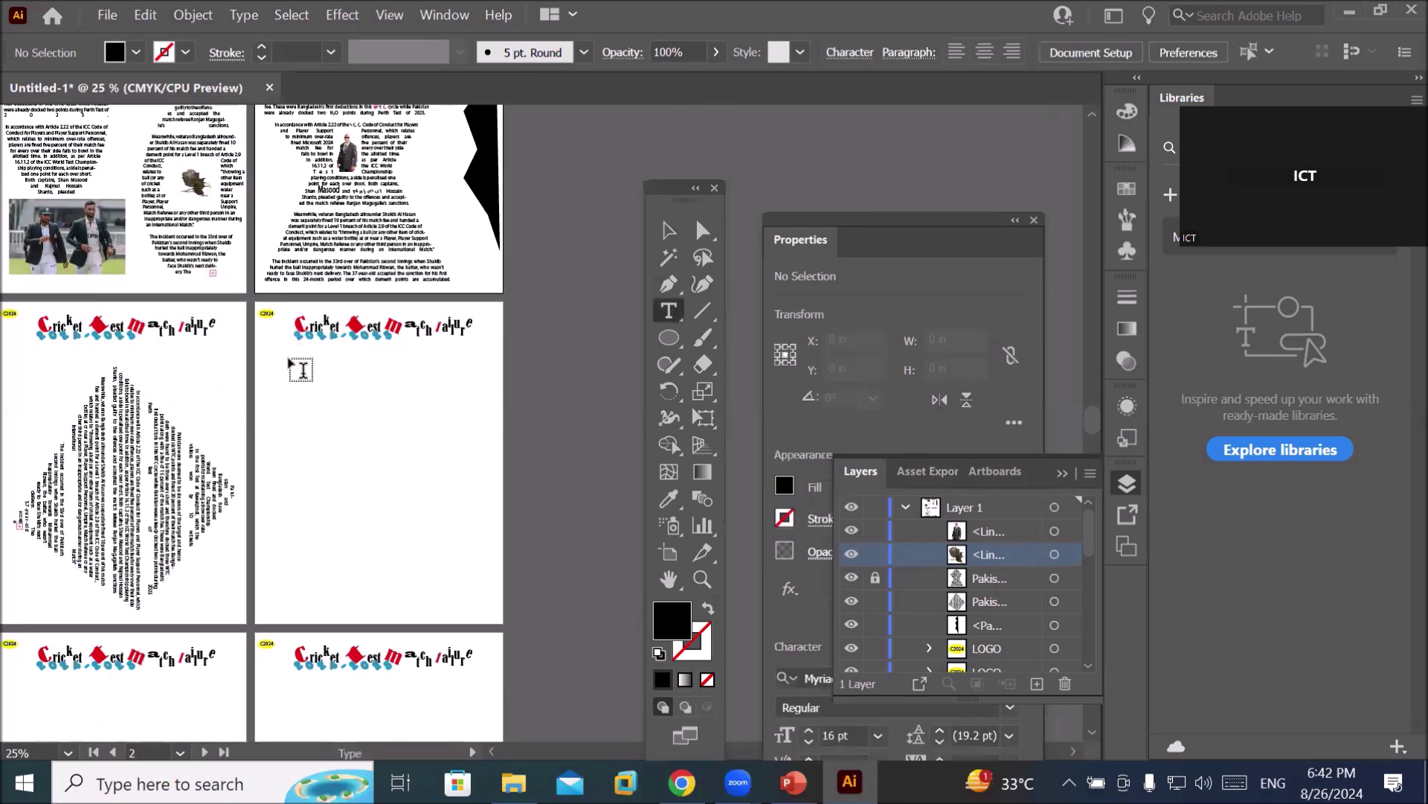
left_click_drag(289, 360, 476, 599)
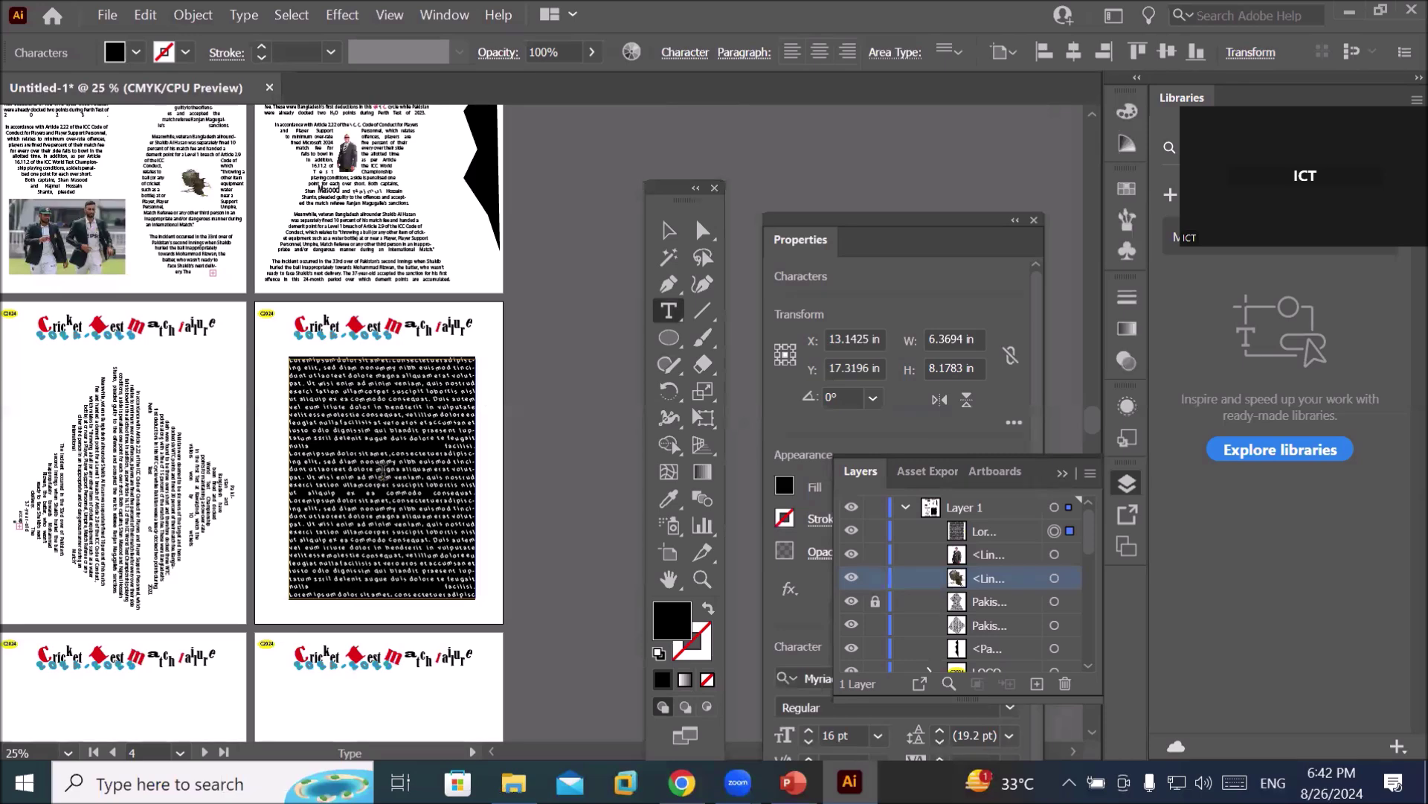
left_click(383, 471)
scroll(382, 472, "up", 3)
scroll(382, 472, "down", 1)
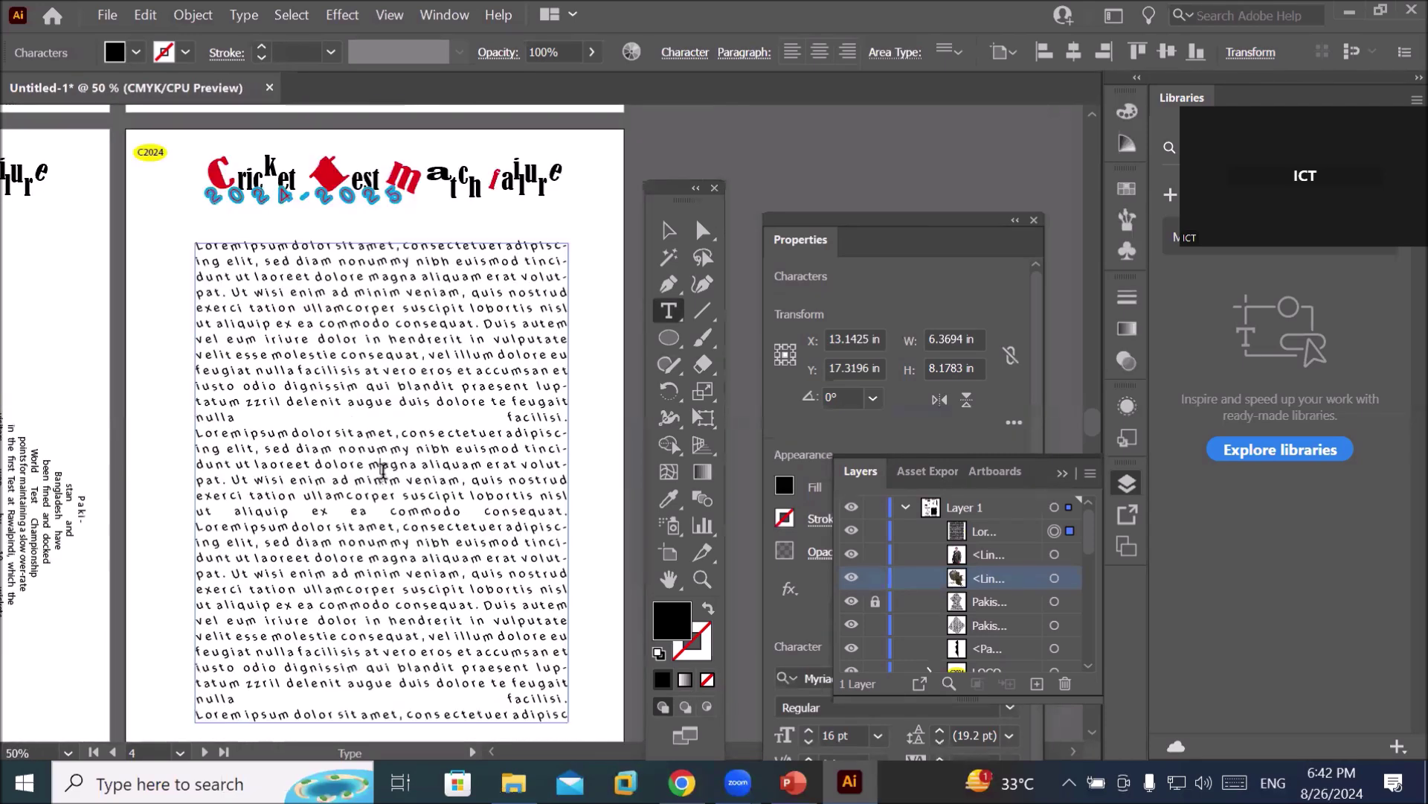
Draw a black ellipse about 2.55 by 2.69 in over the placeholder text's left edge and make text wrap around it.
left_click(669, 337)
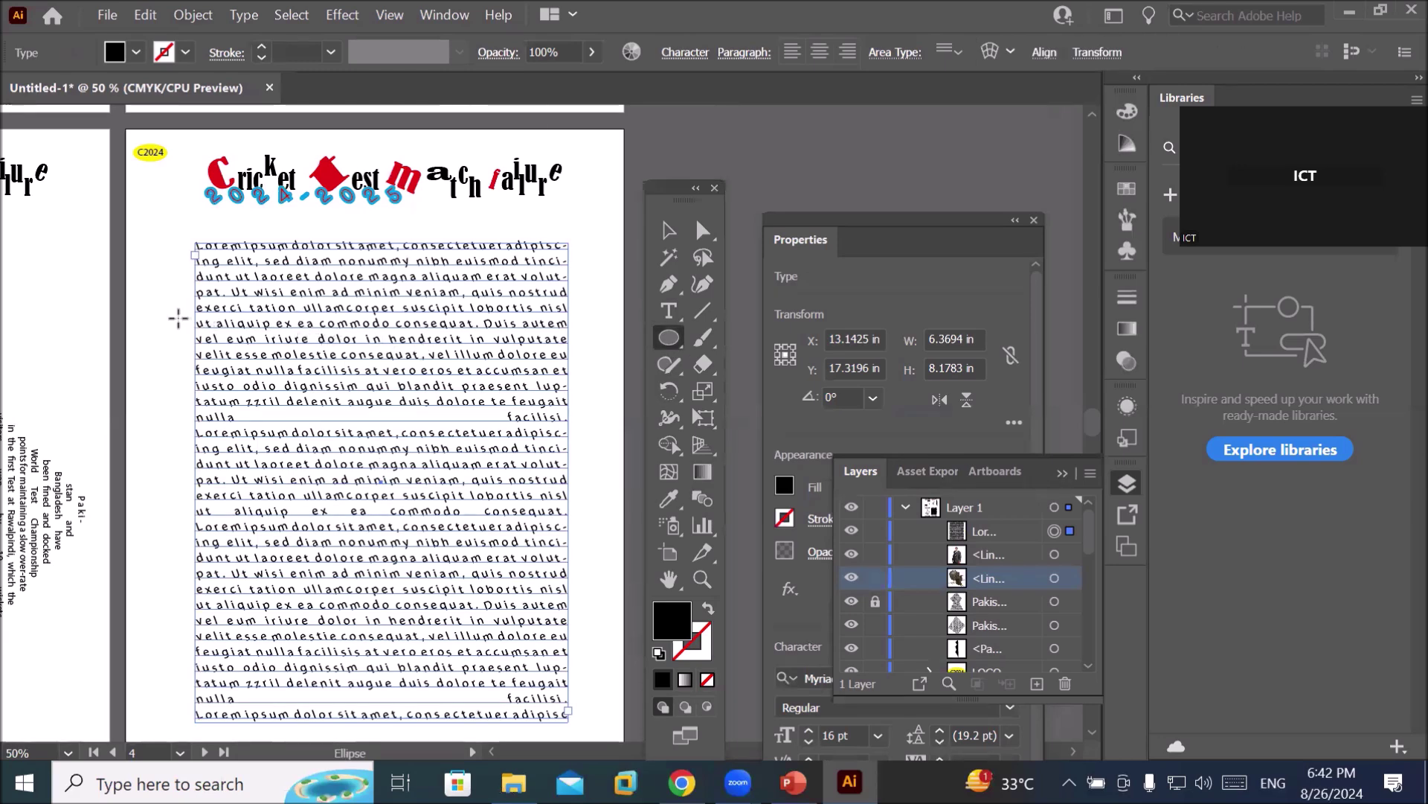
left_click_drag(155, 330, 304, 485)
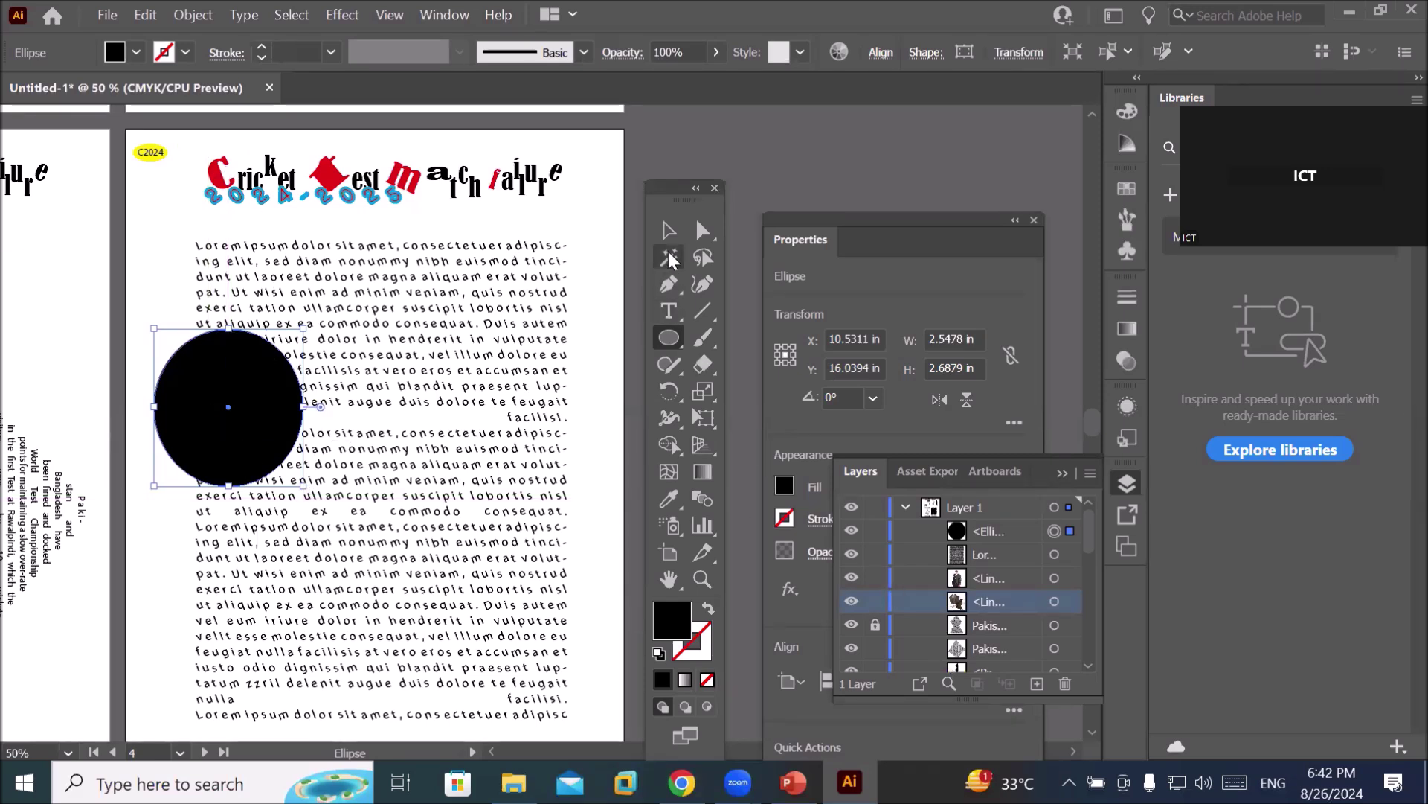
left_click(193, 15)
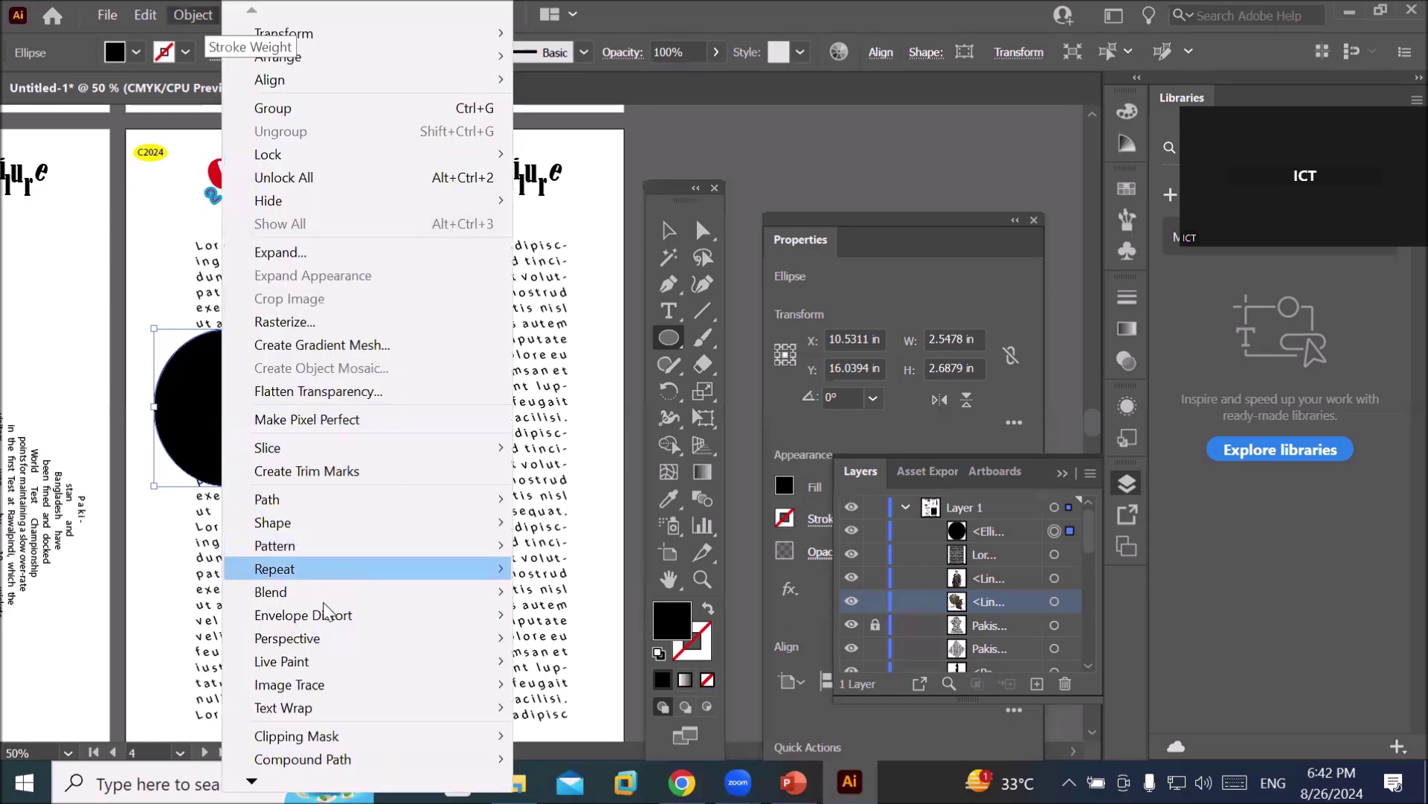
mouse_move(354, 708)
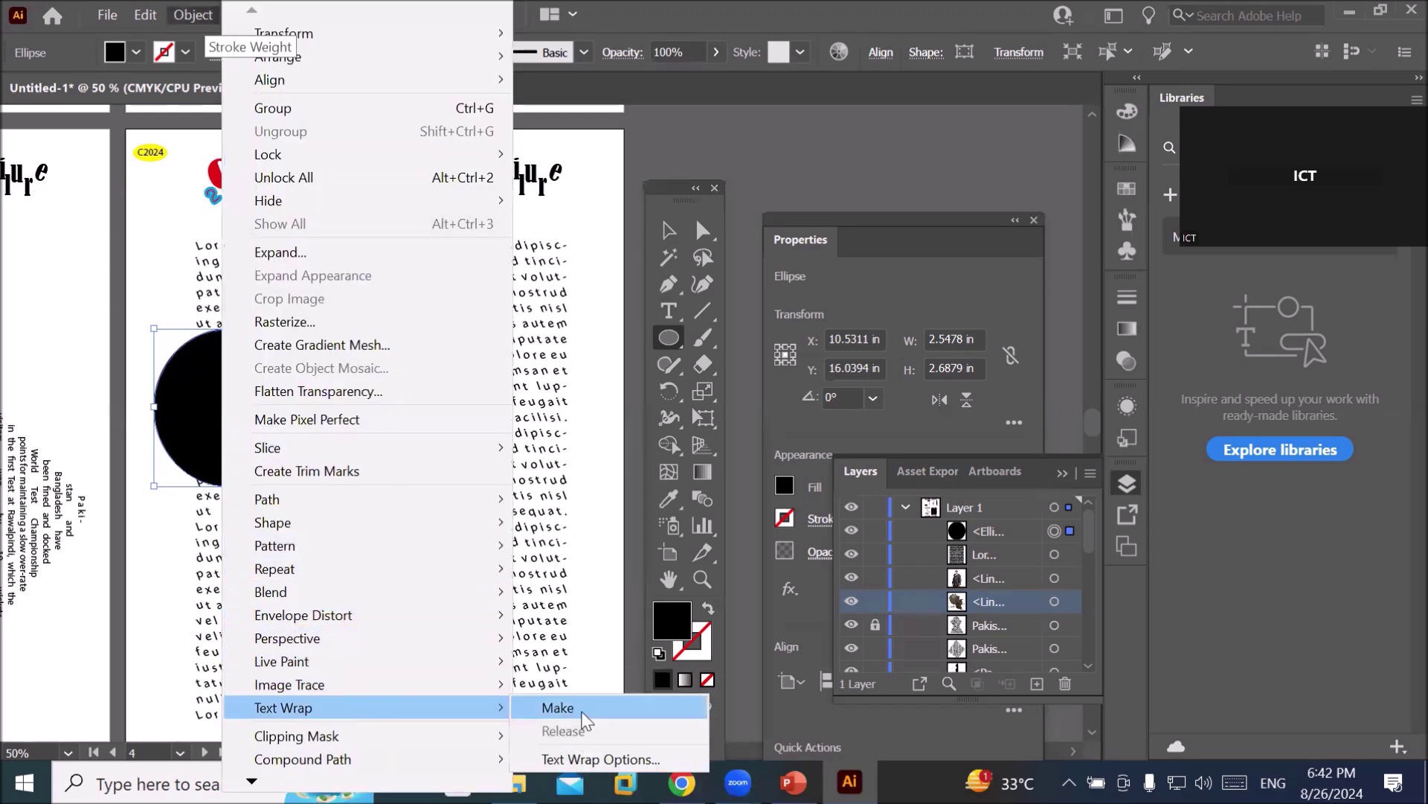
left_click(585, 719)
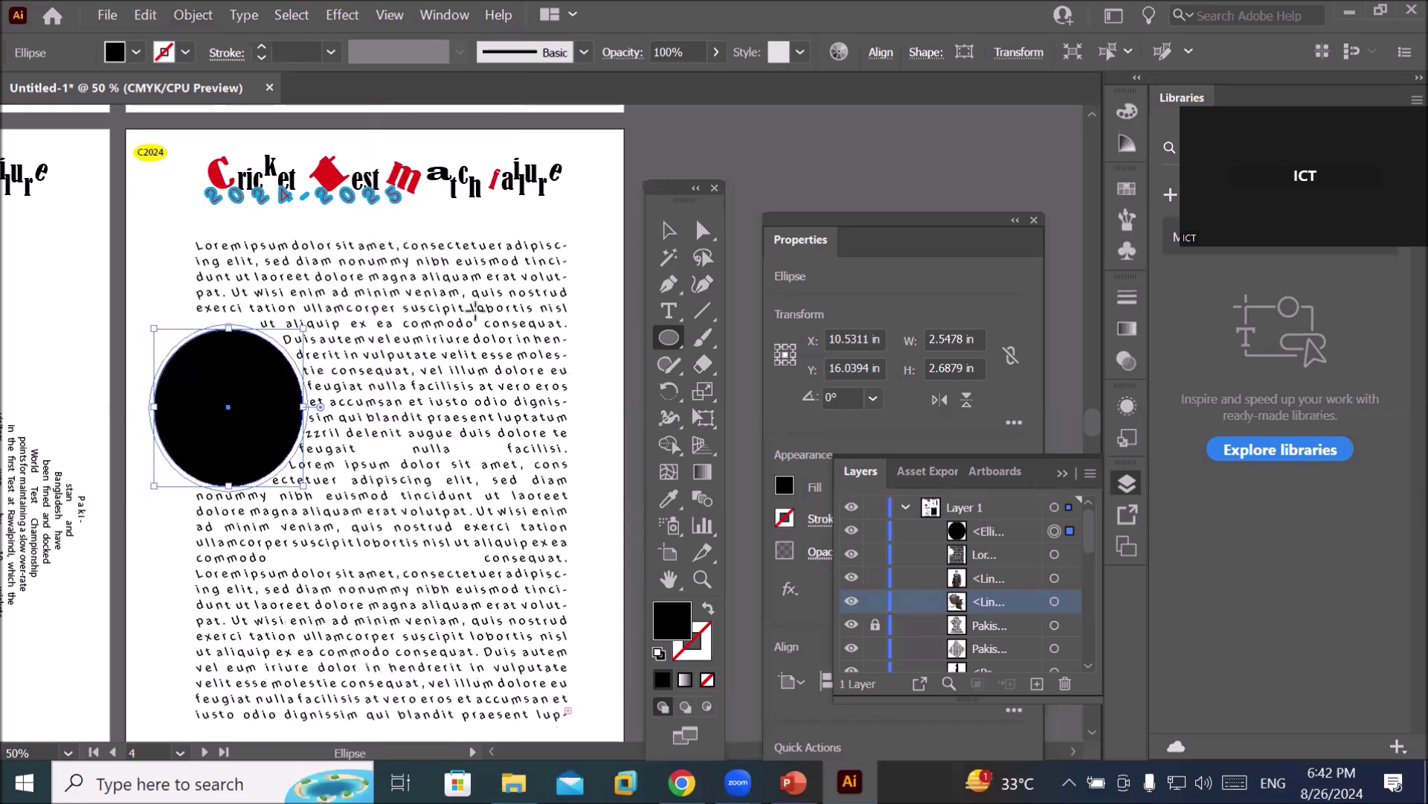
Move the black ellipse down and slightly left along the text edge, to about X 10.19 in, Y 16.57 in.
left_click(669, 231)
left_click(355, 386)
scroll(203, 527, "up", 2)
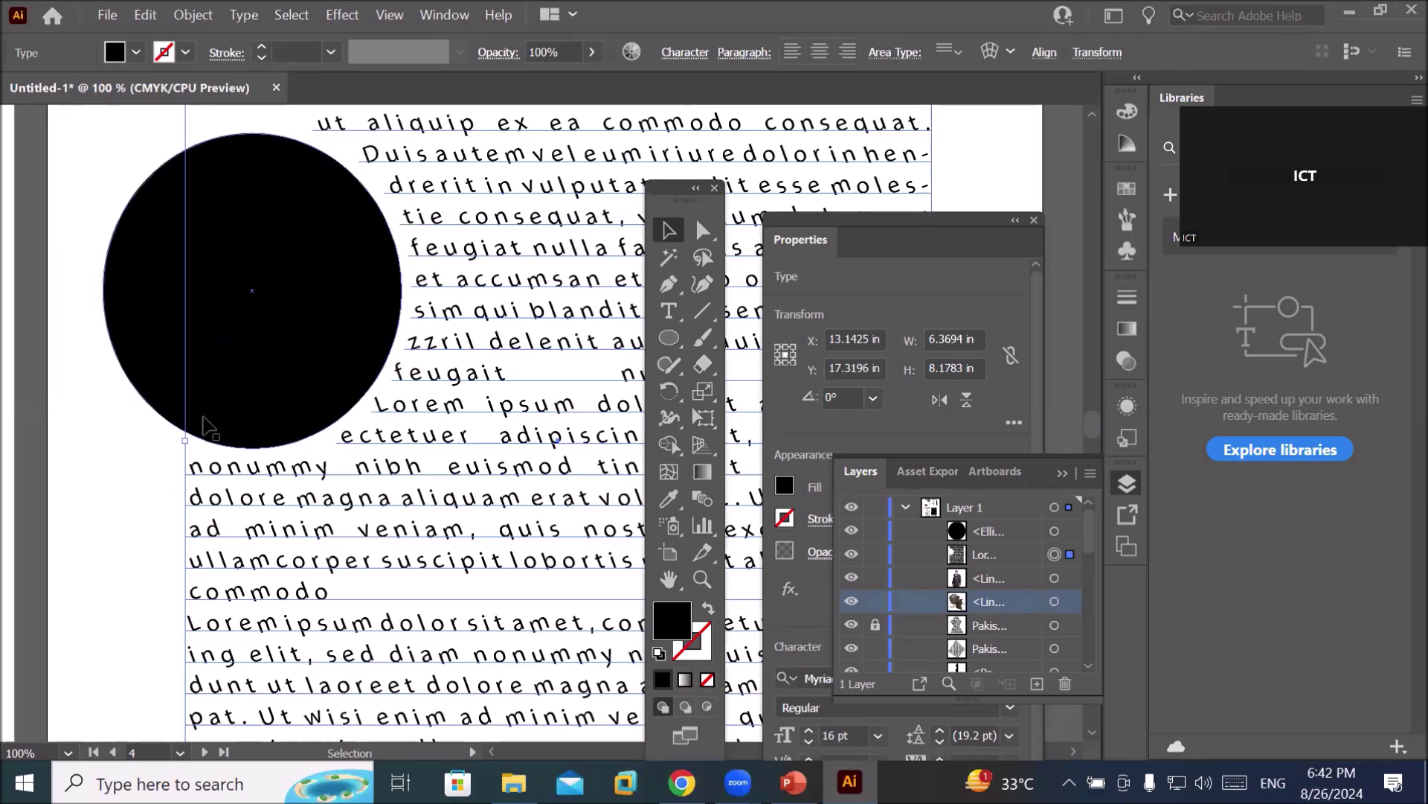
scroll(421, 250, "down", 2)
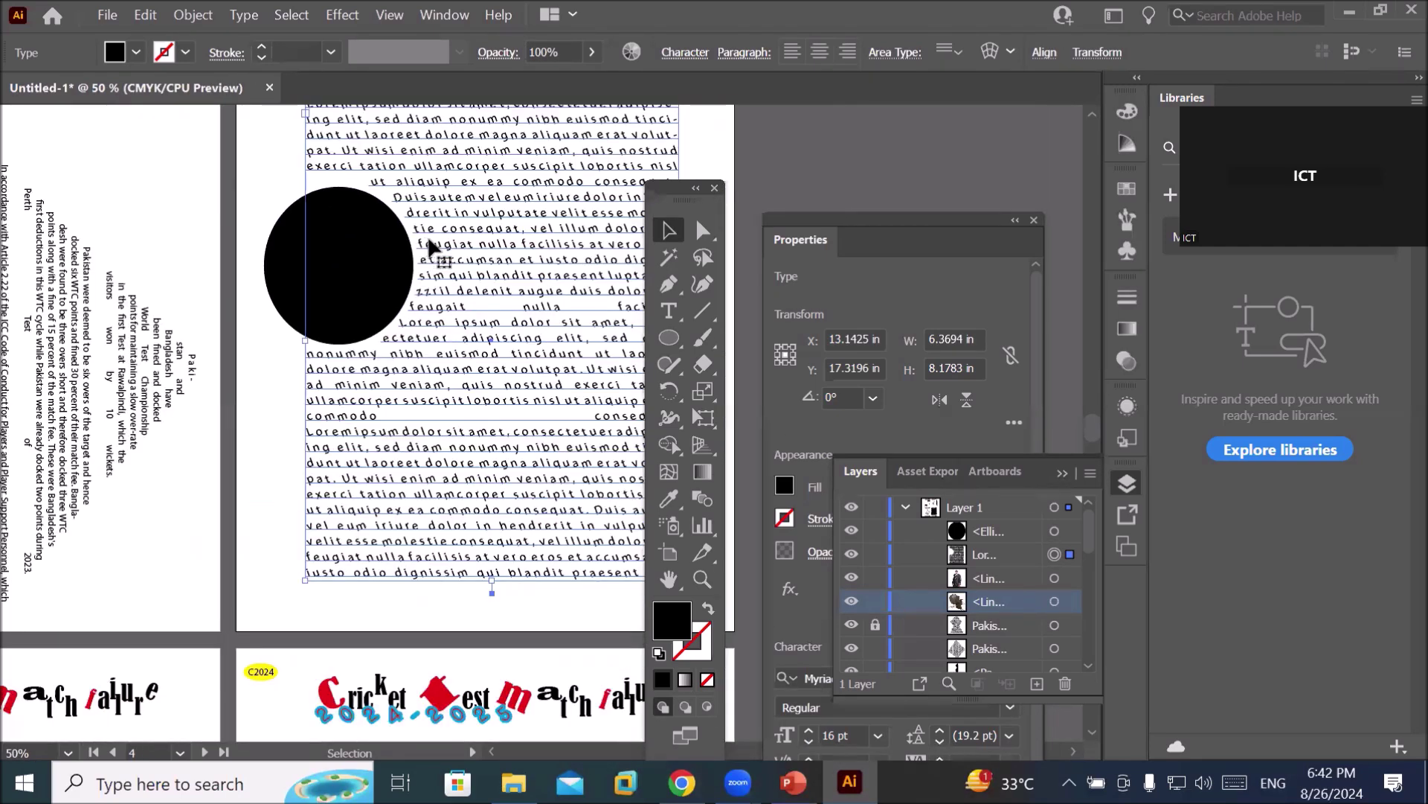
left_click_drag(305, 296, 264, 304)
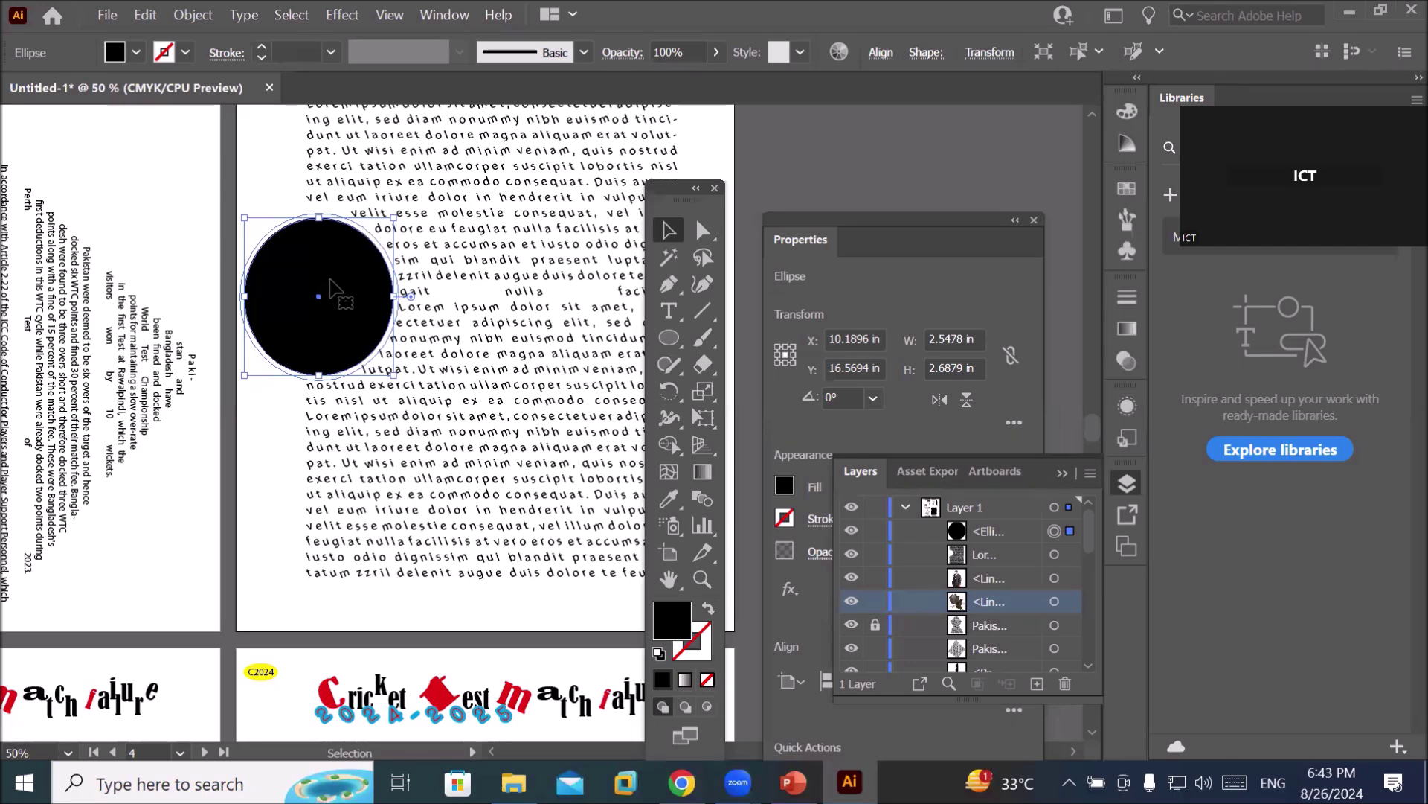
Place s-o-c-i-a-l-c-u-t-1RT4txDDAbM-unsplash from the Office Furniture folder over the ellipse's upper part, about 2.45 by 1.63 in.
left_click(965, 530)
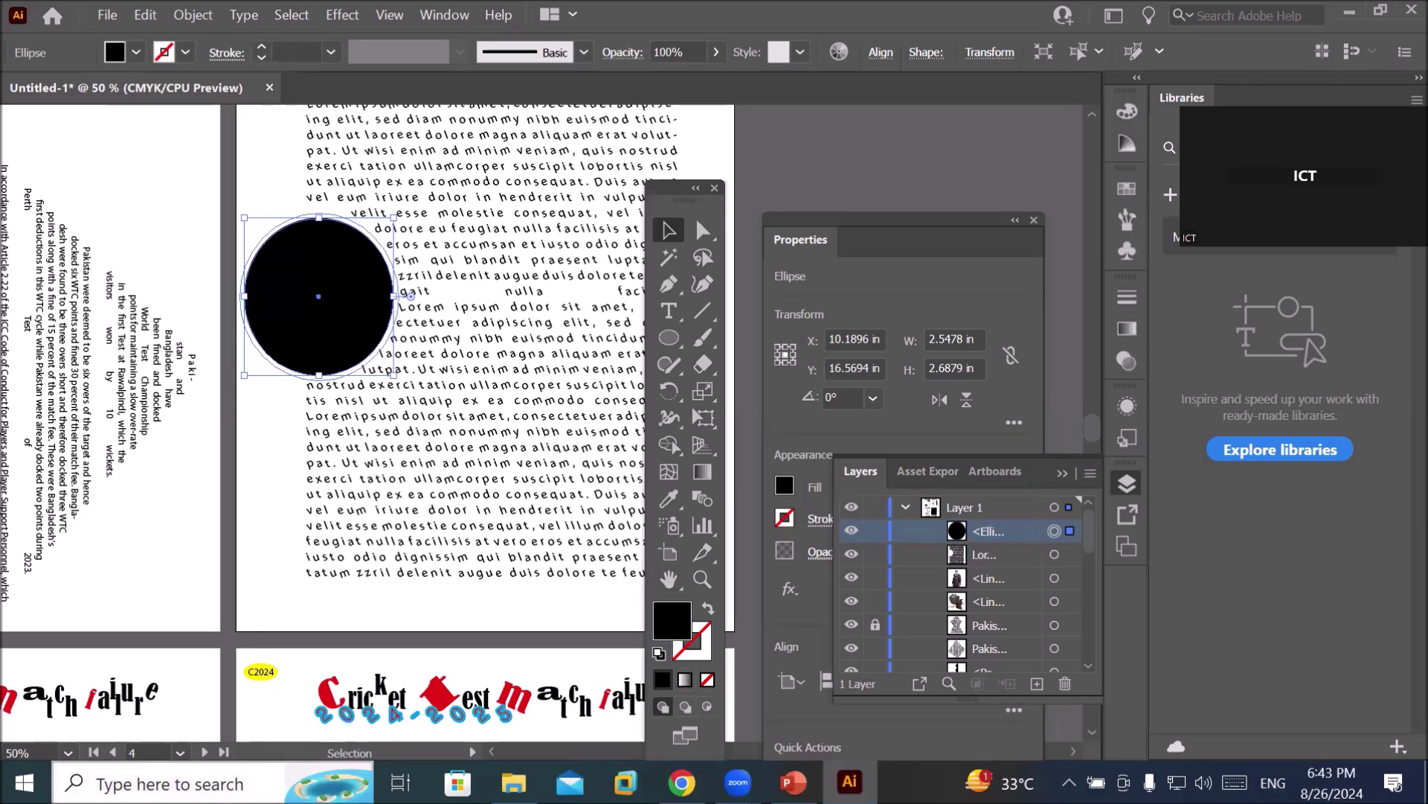
left_click(107, 15)
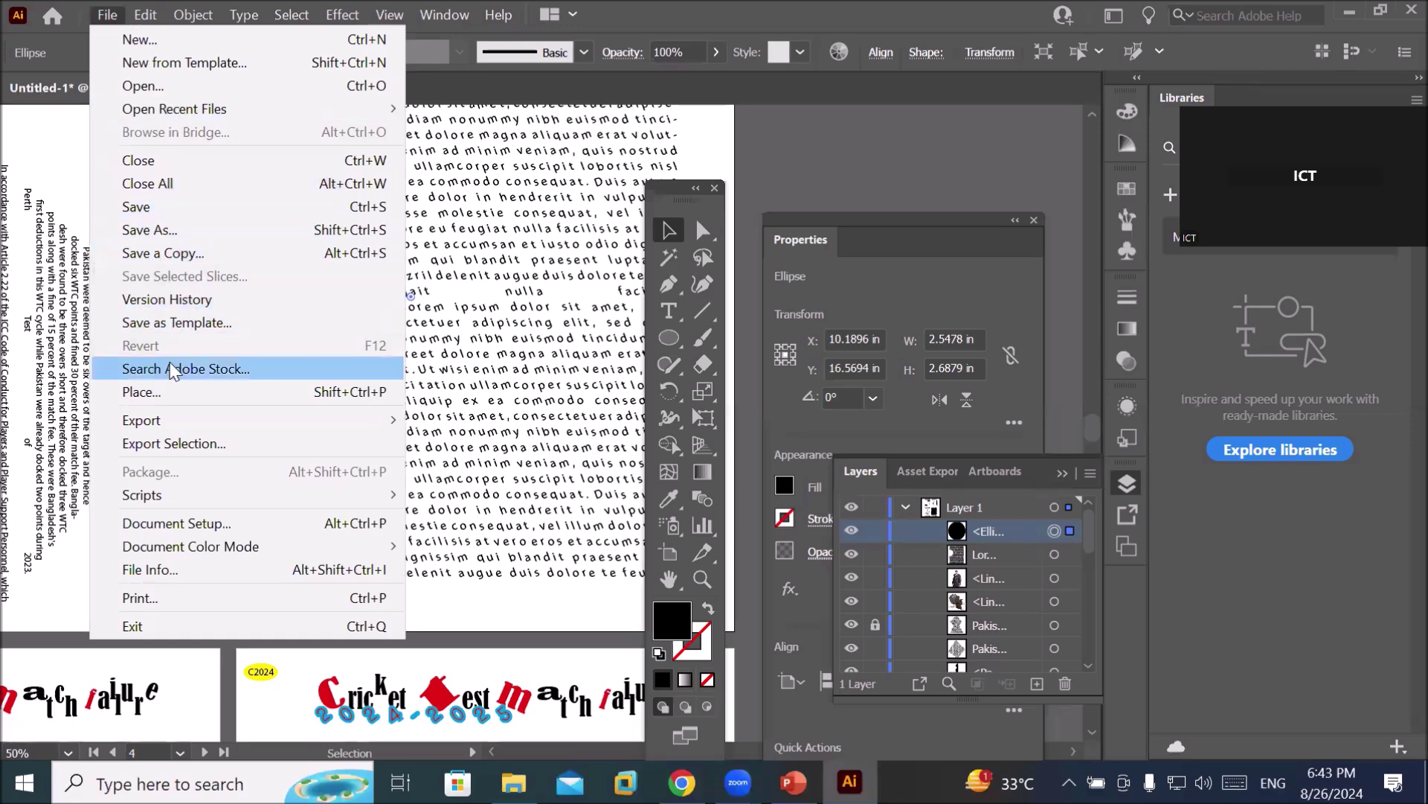
left_click(342, 394)
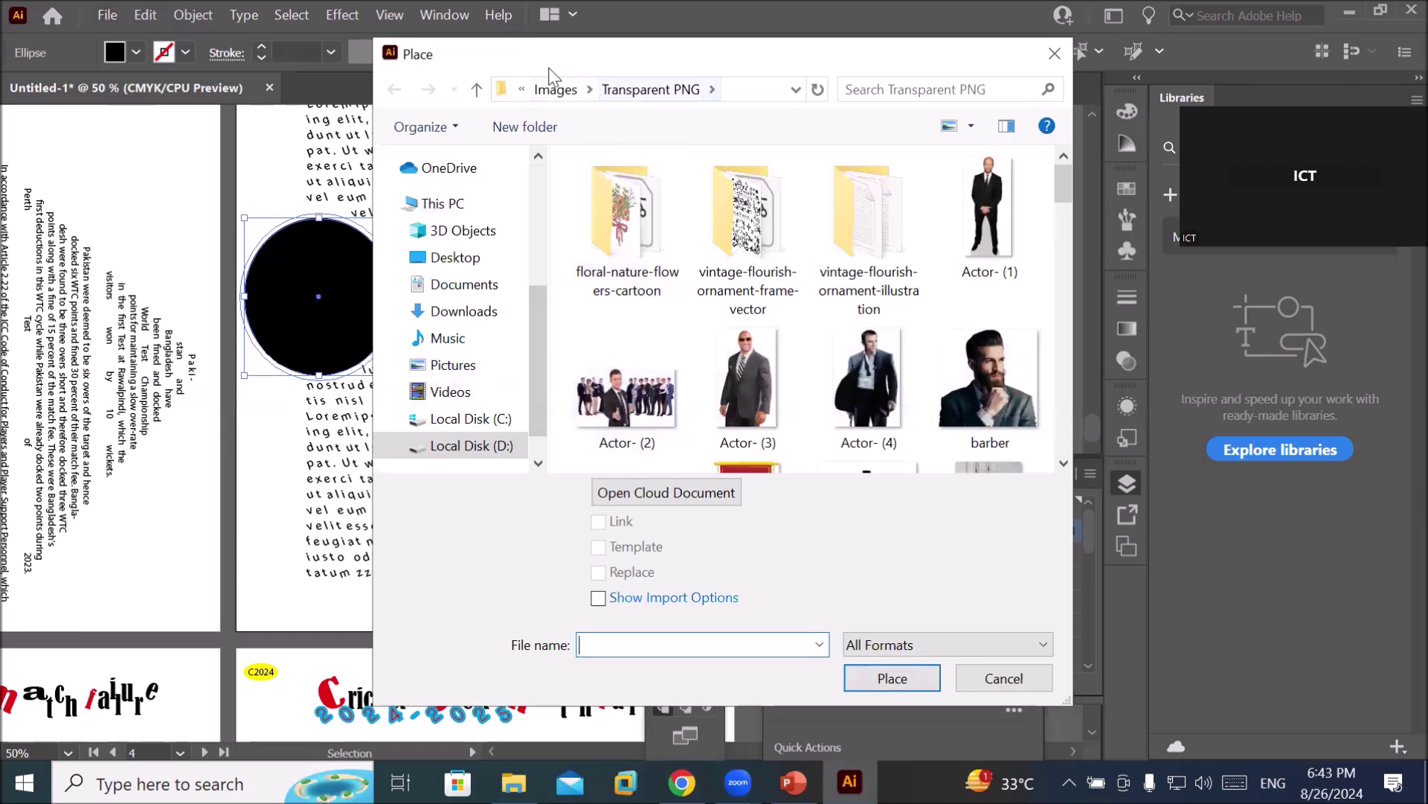
left_click(557, 89)
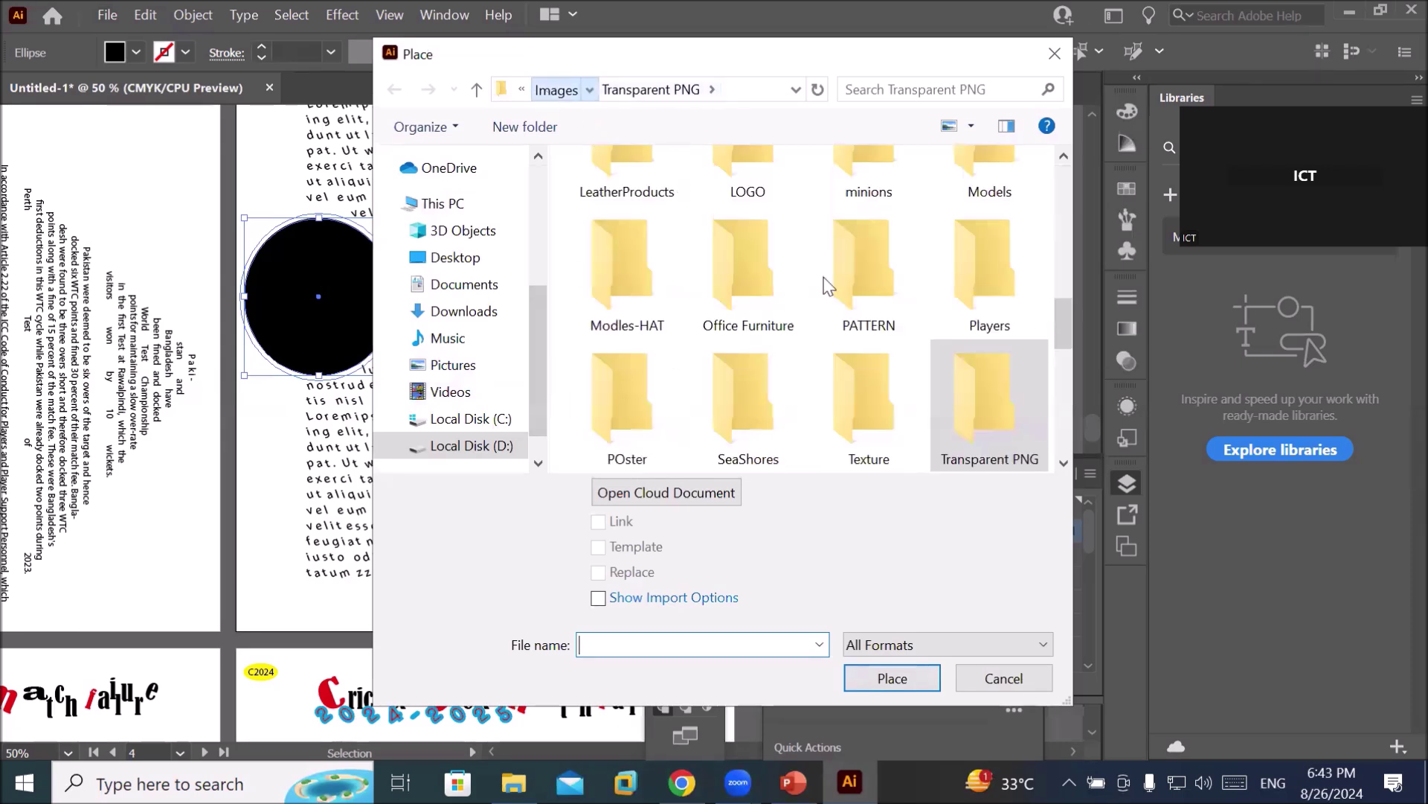
double_click(737, 265)
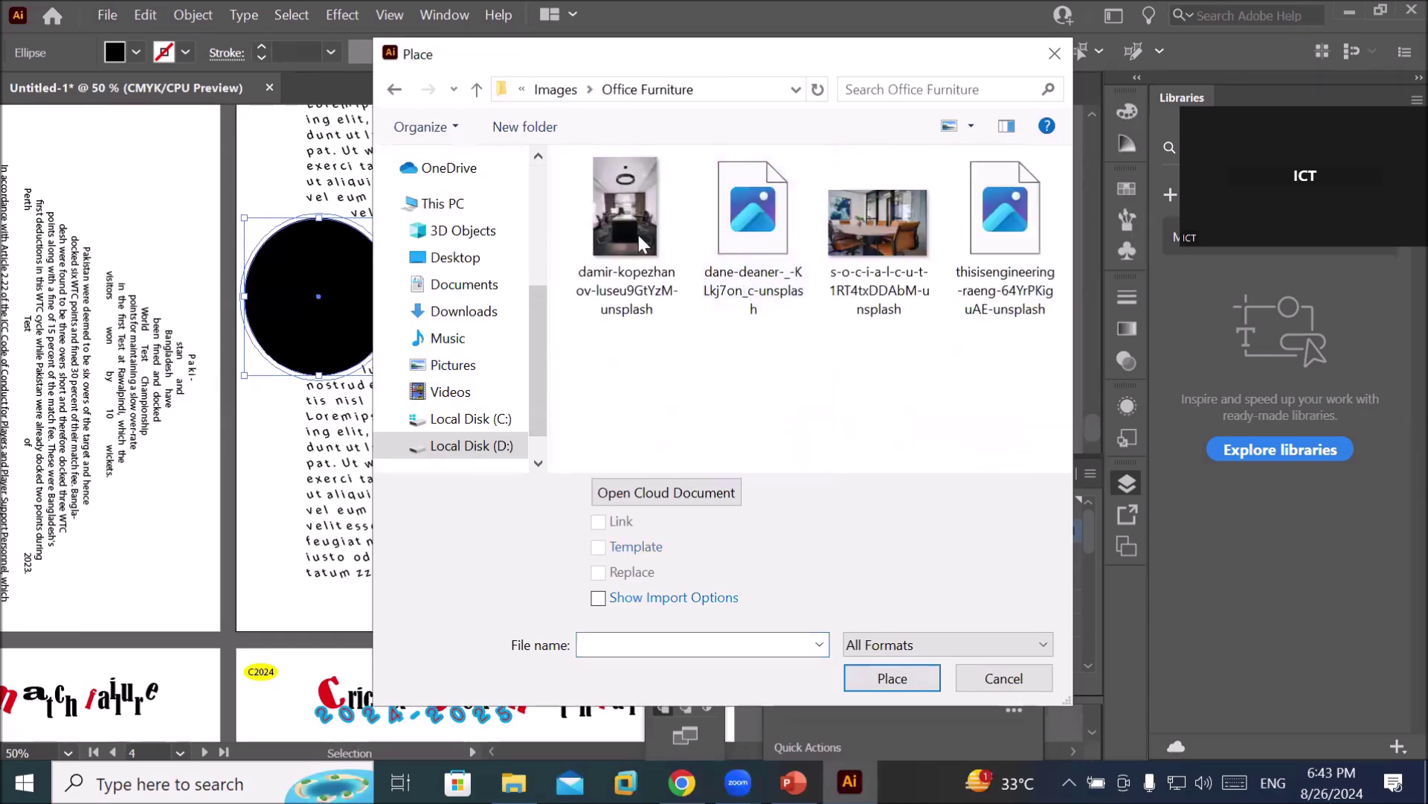
left_click(844, 226)
left_click(895, 680)
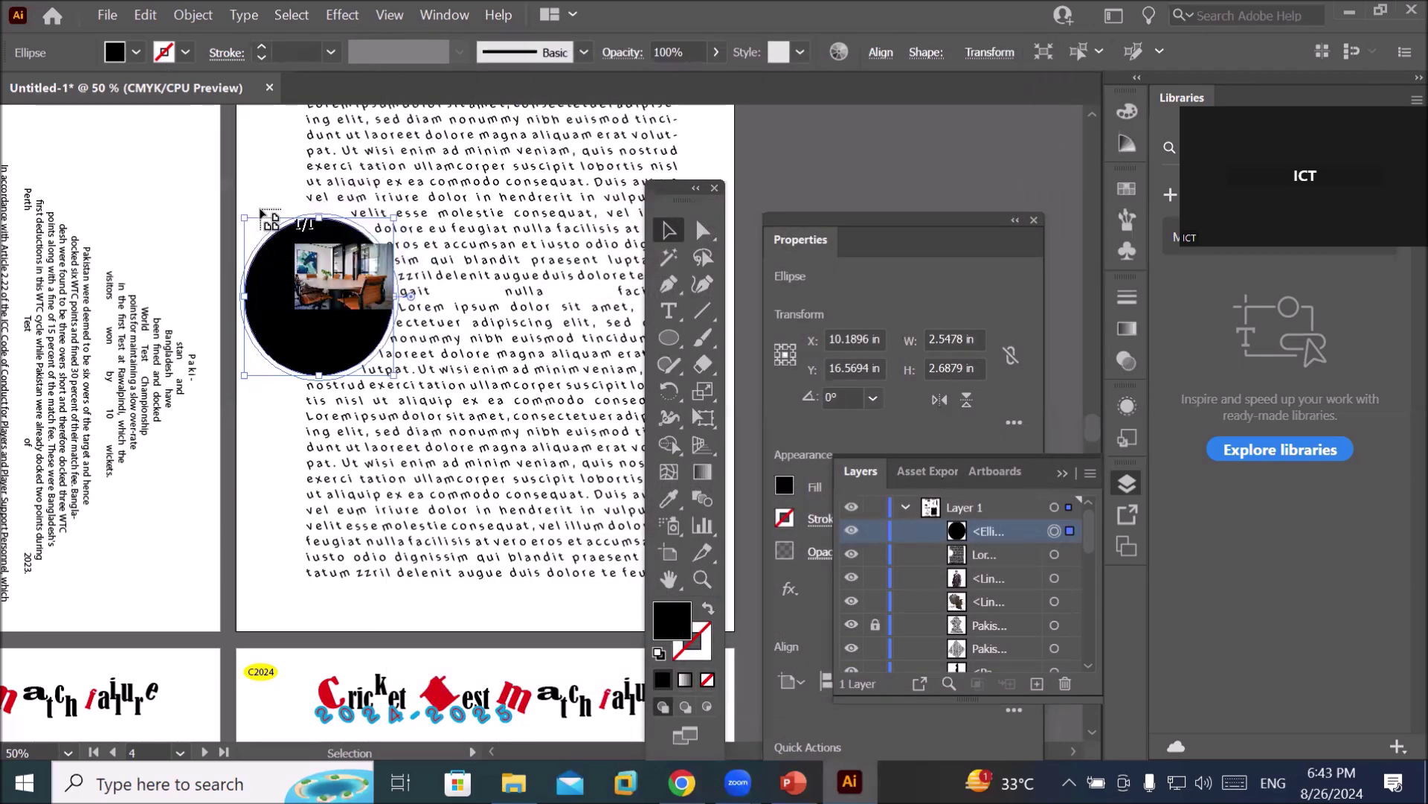
left_click_drag(372, 356, 405, 395)
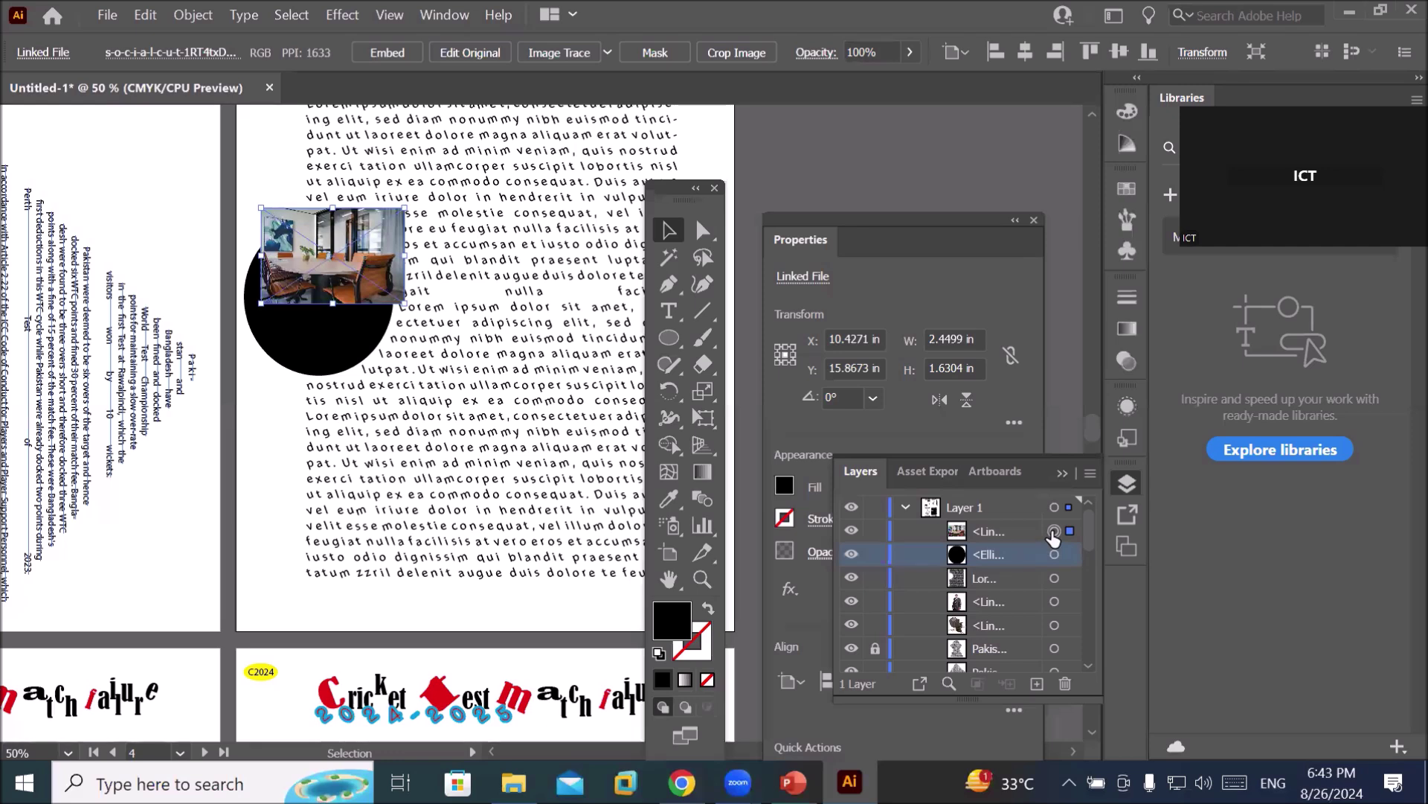
Move the black ellipse above the placed office image in the layer stacking order.
left_click(973, 537)
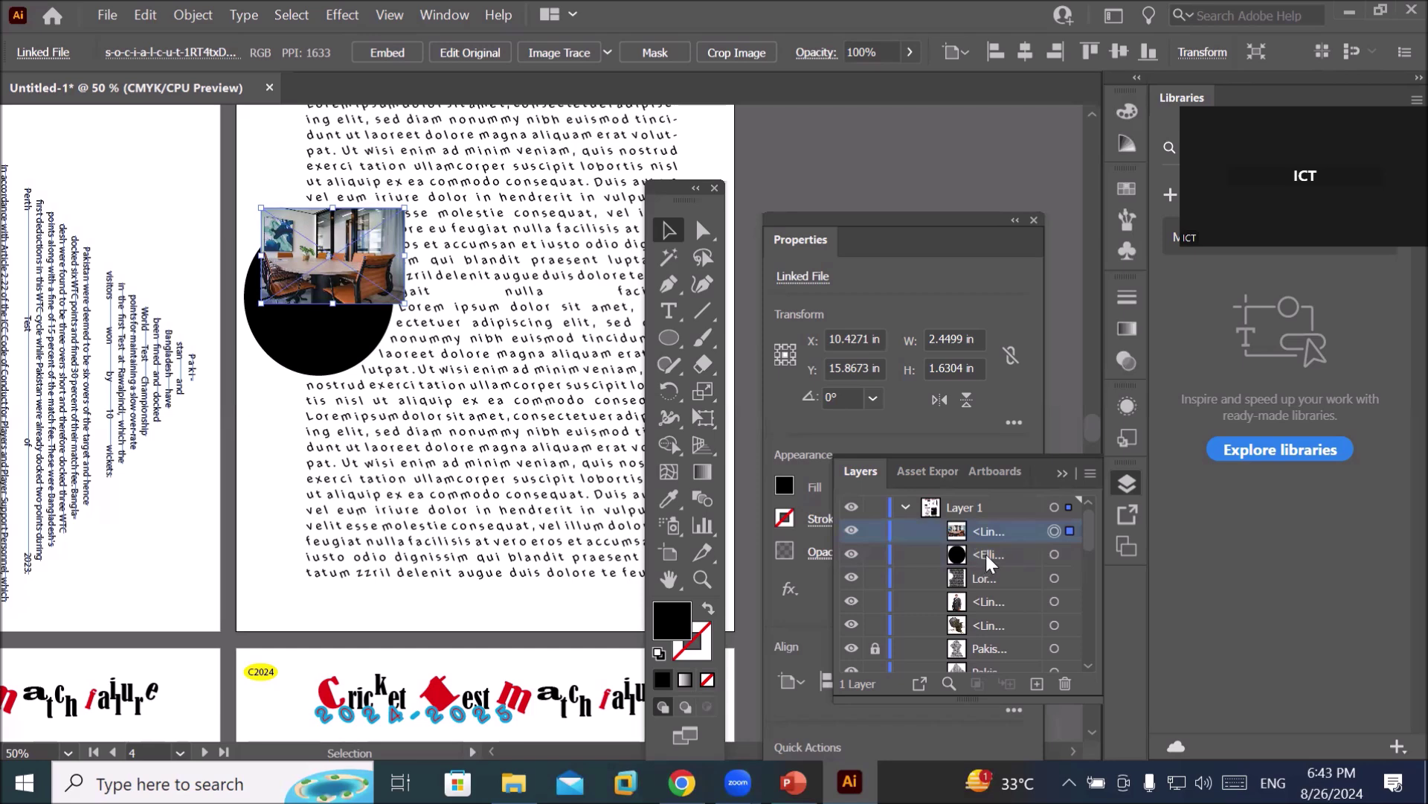
left_click(988, 556)
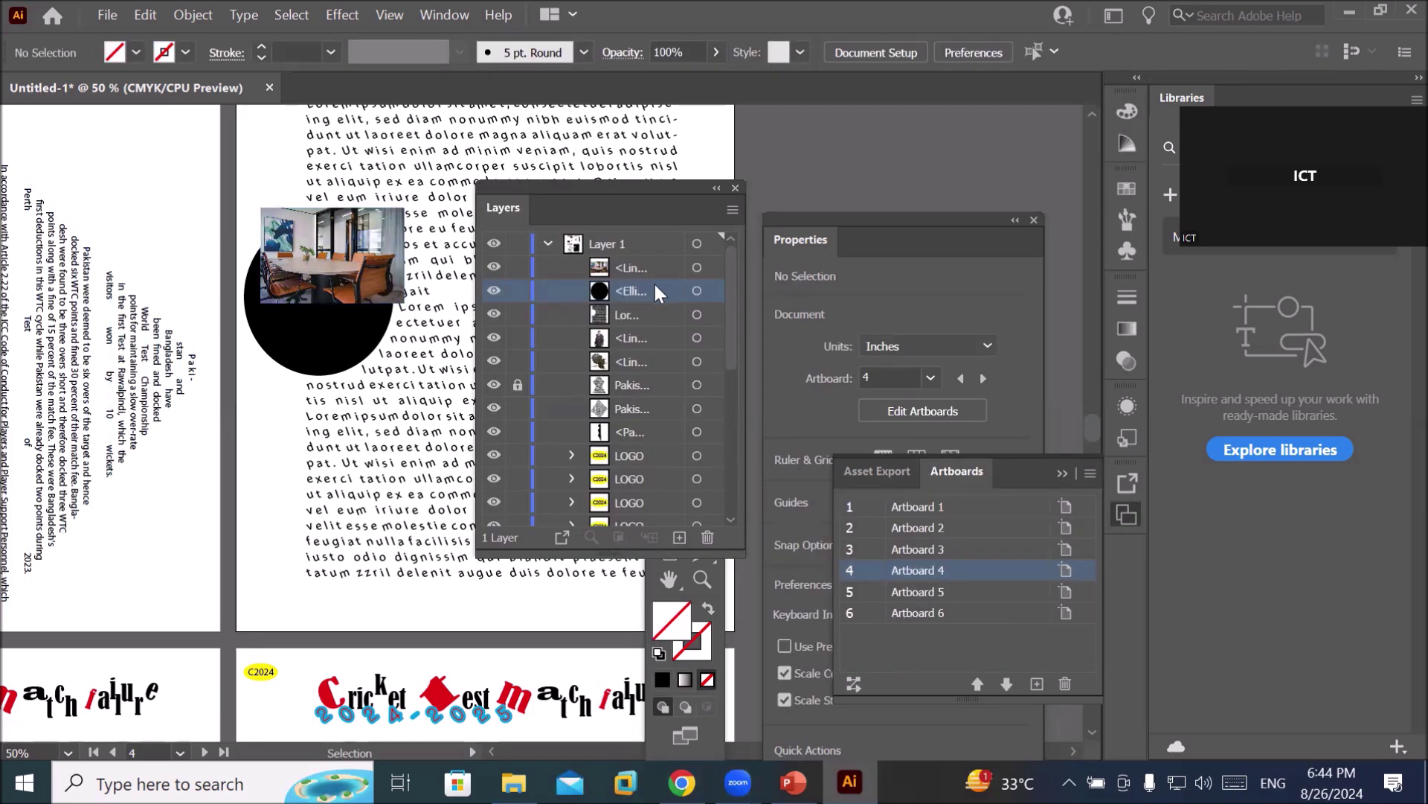
left_click_drag(631, 290, 631, 264)
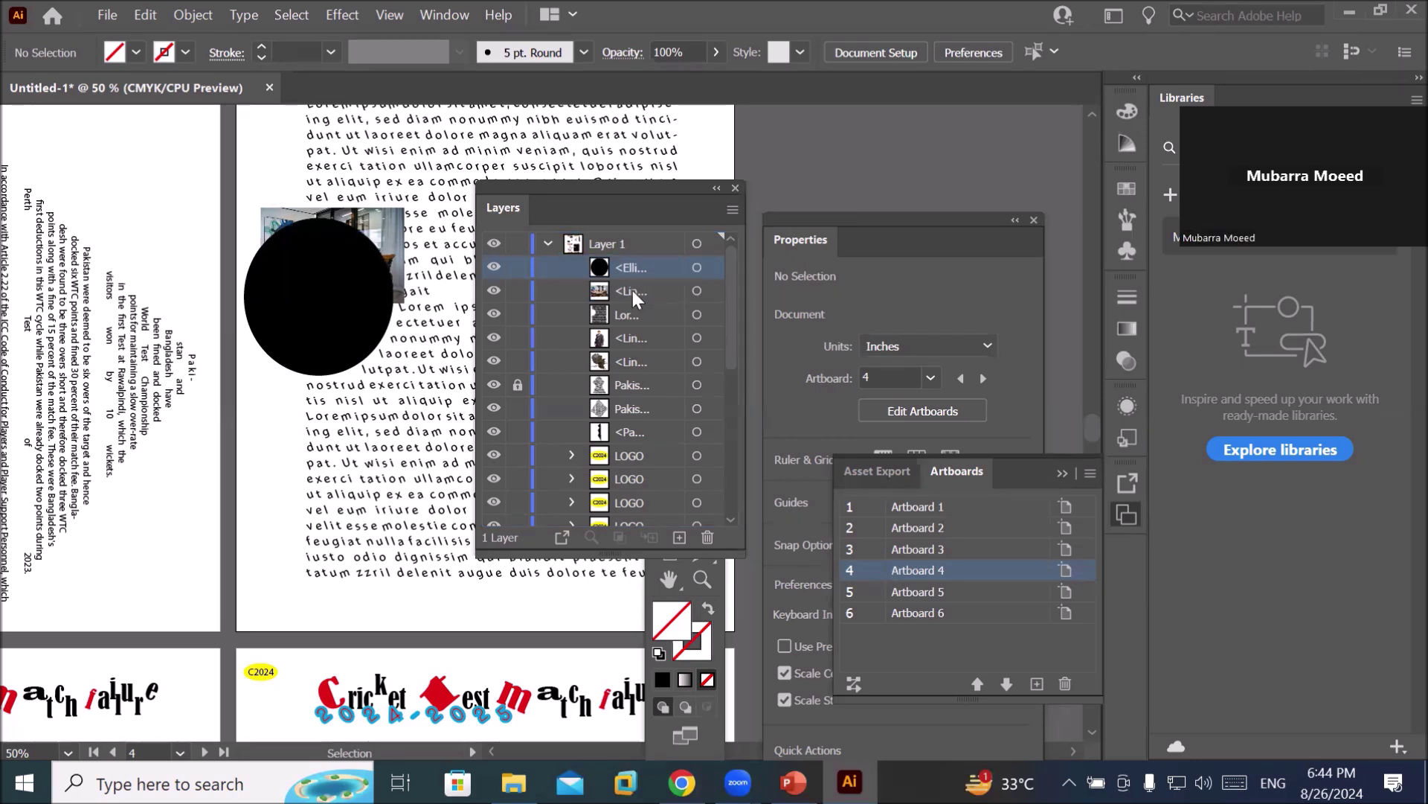
Try to clip the placed office image with the black ellipse using a clipping mask, and undo it.
left_click(696, 268)
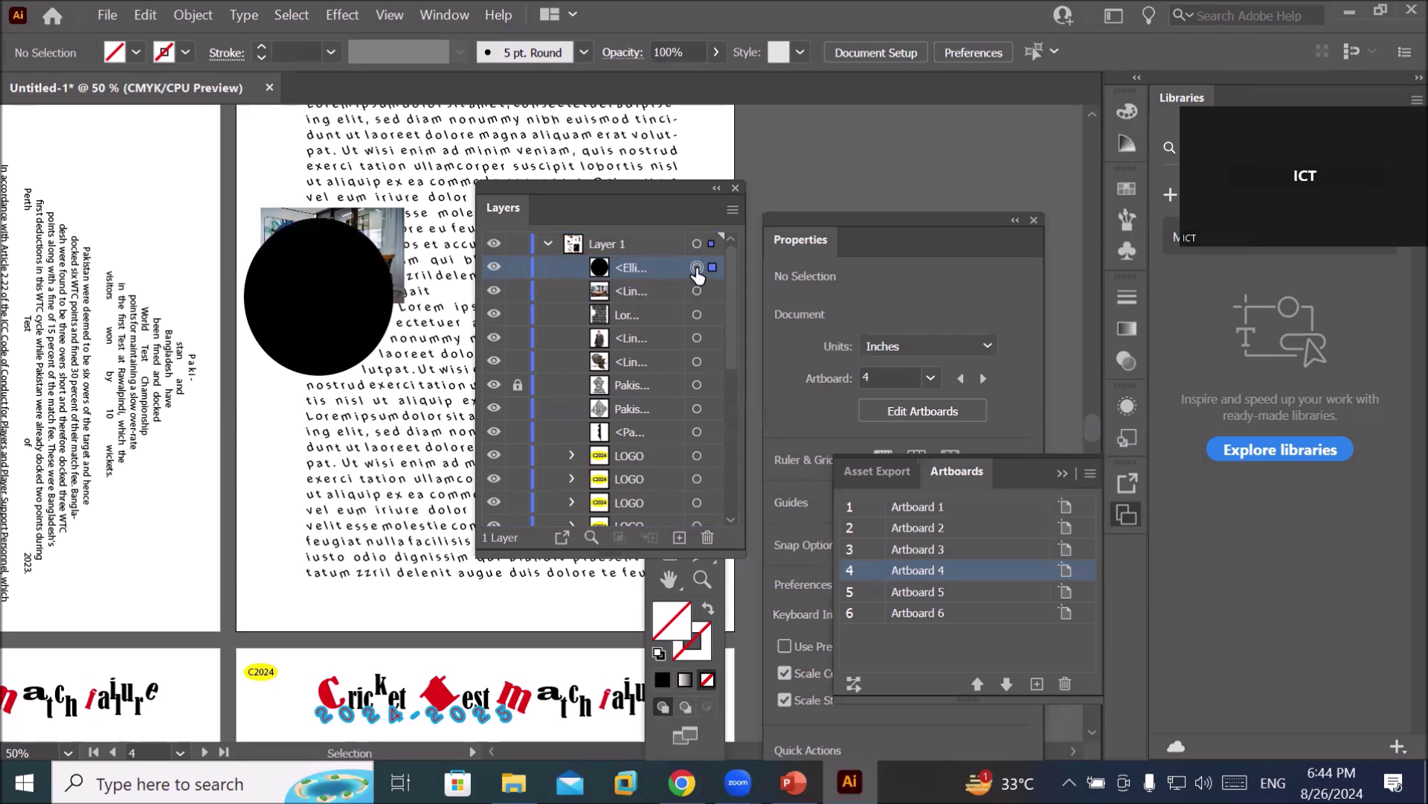
left_click(697, 291, "shift")
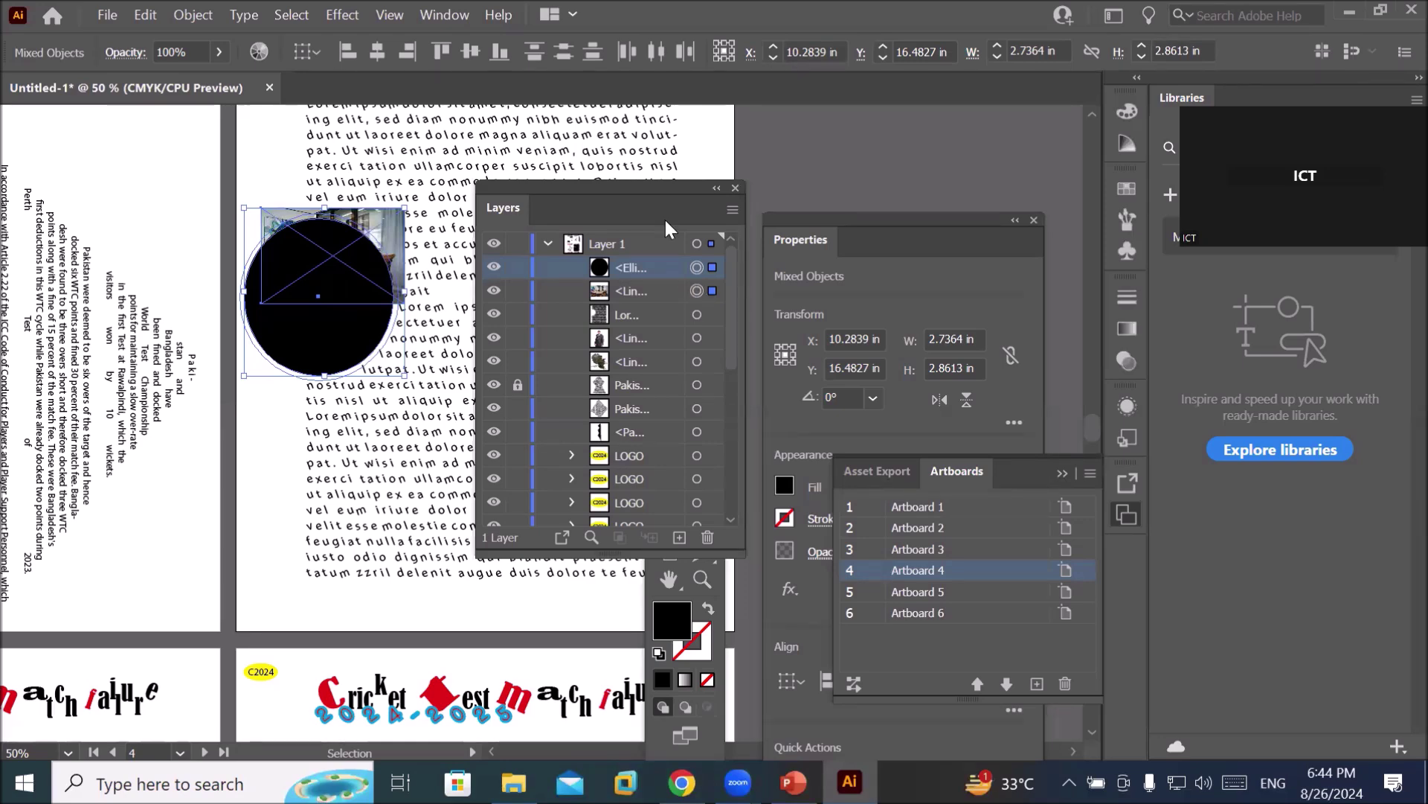
left_click(181, 20)
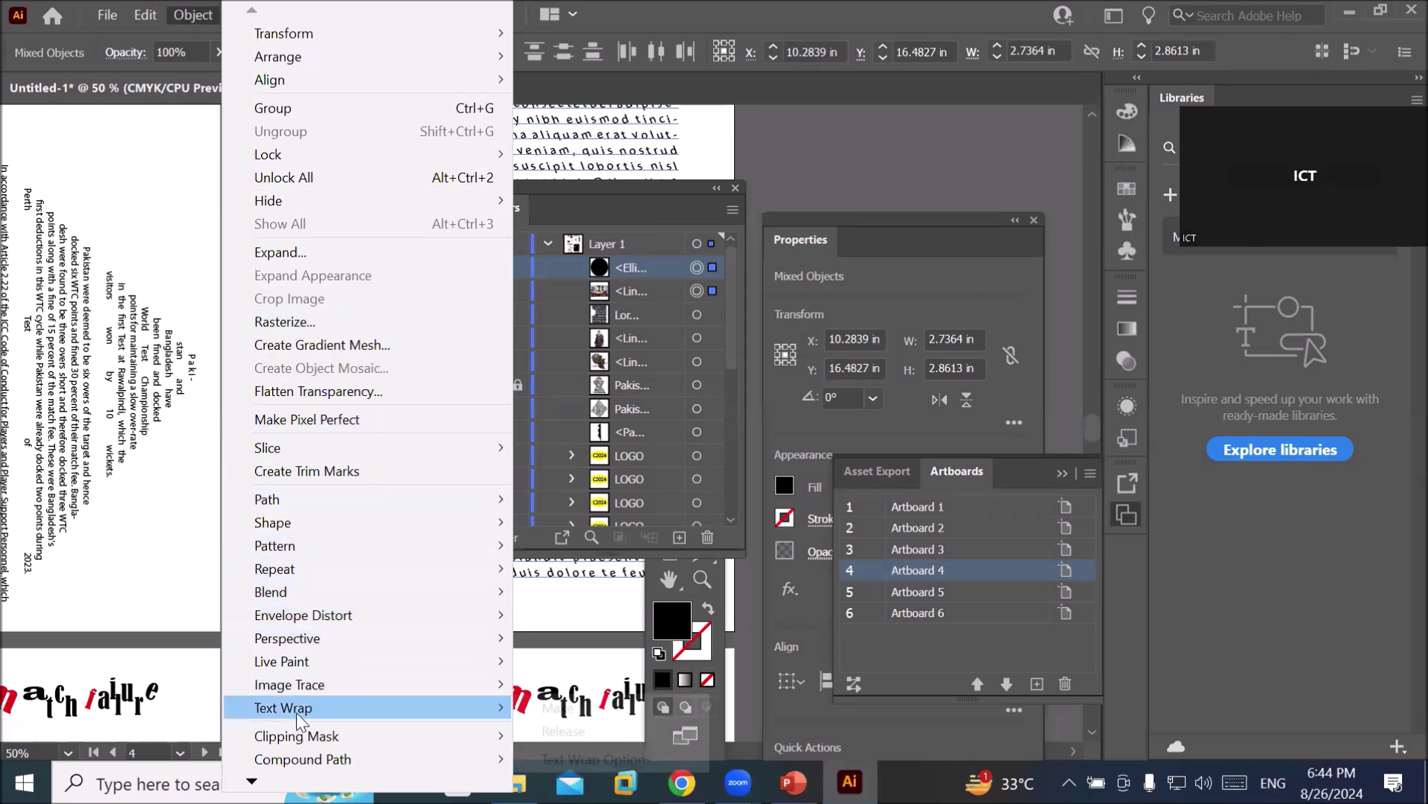
mouse_move(298, 737)
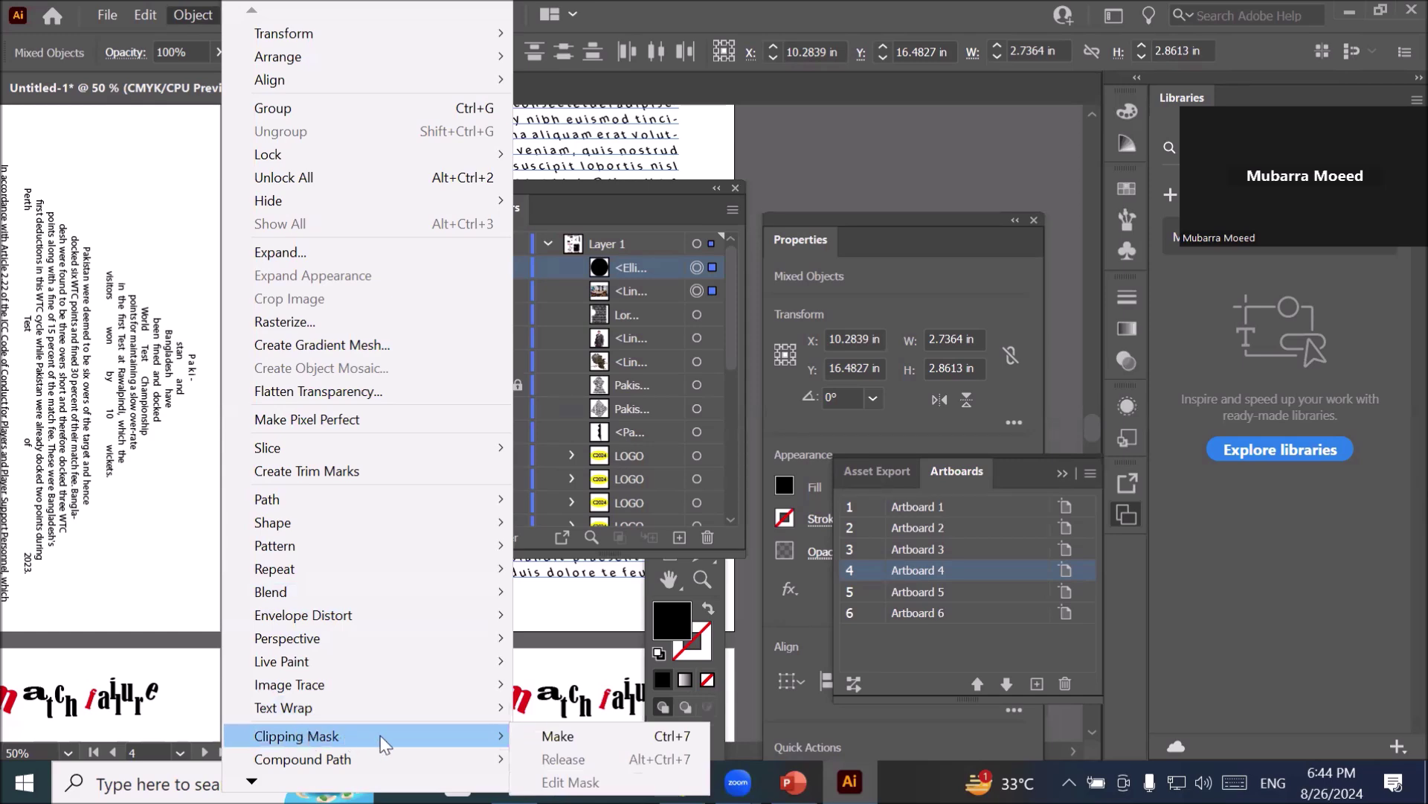
left_click(559, 736)
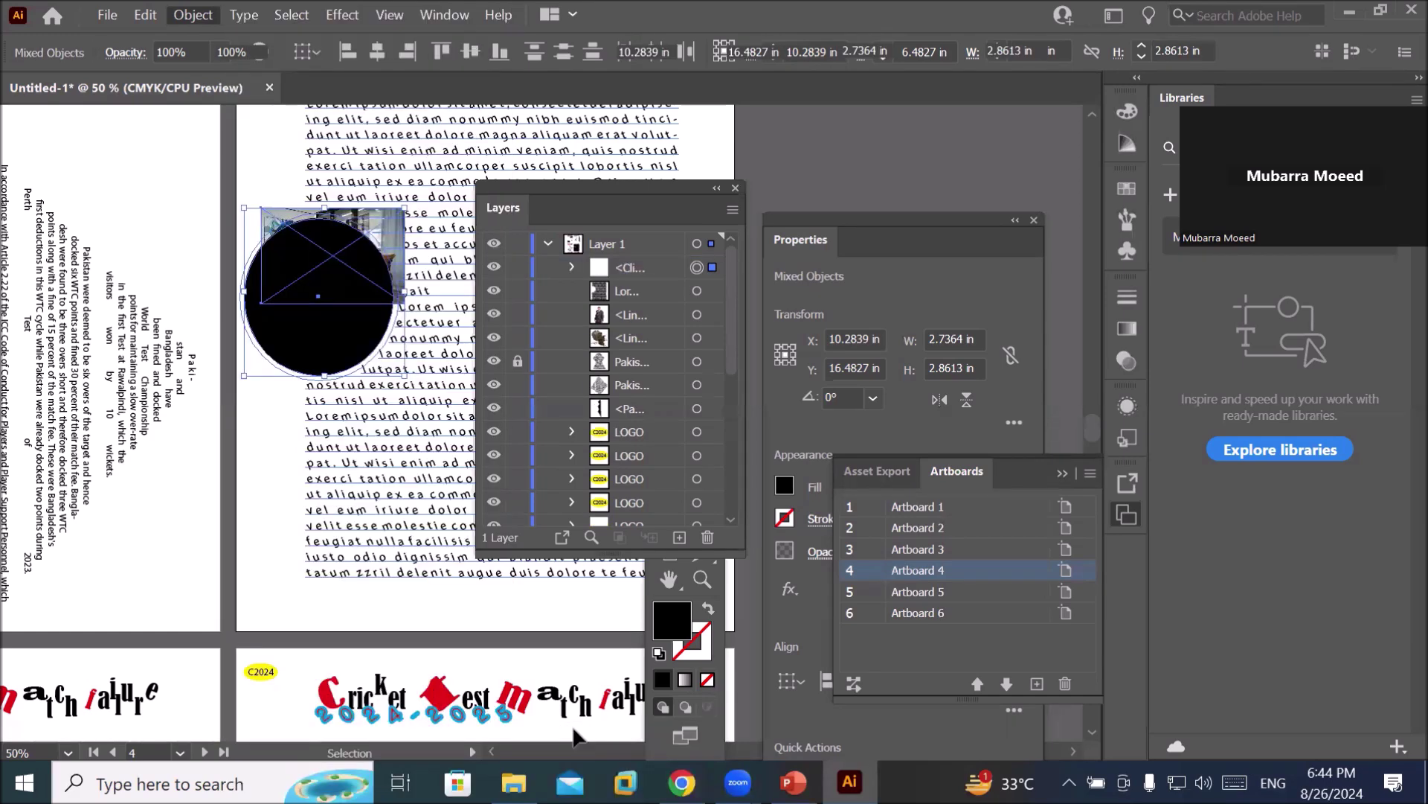
scroll(318, 235, "up", 2)
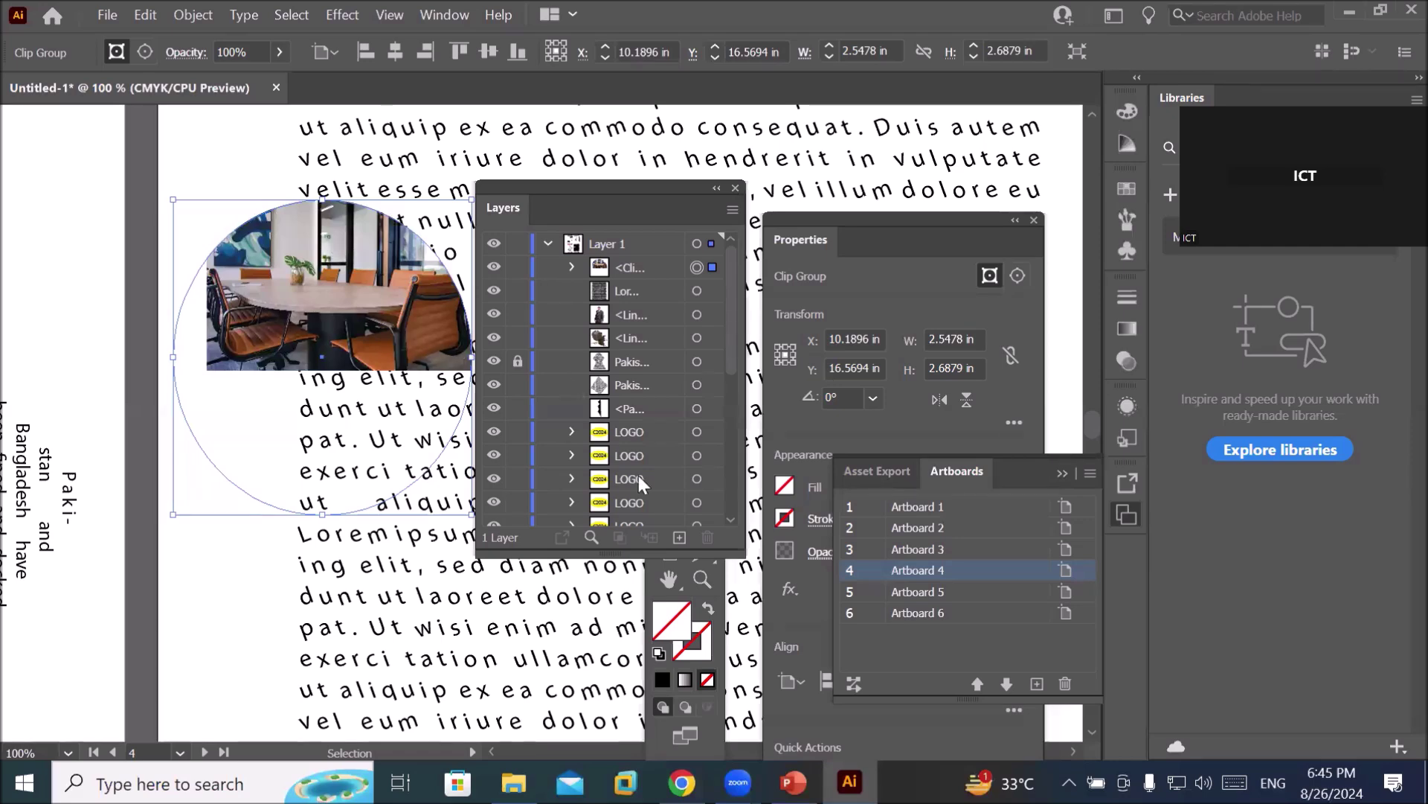
key("ctrl+z")
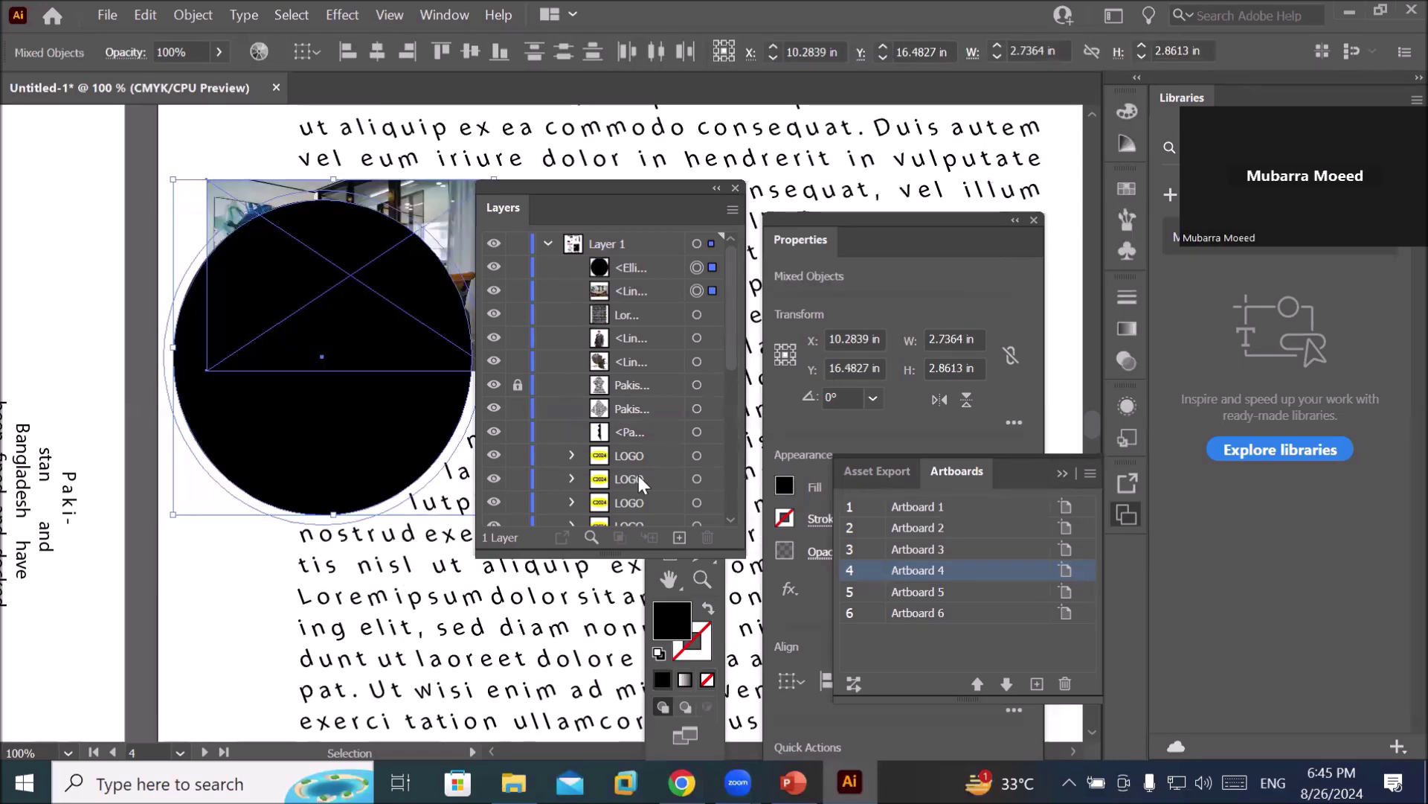
Select only the office image behind the ellipse and enlarge it to about 3.25 by 2.86 in, covering the whole ellipse.
left_click(625, 268)
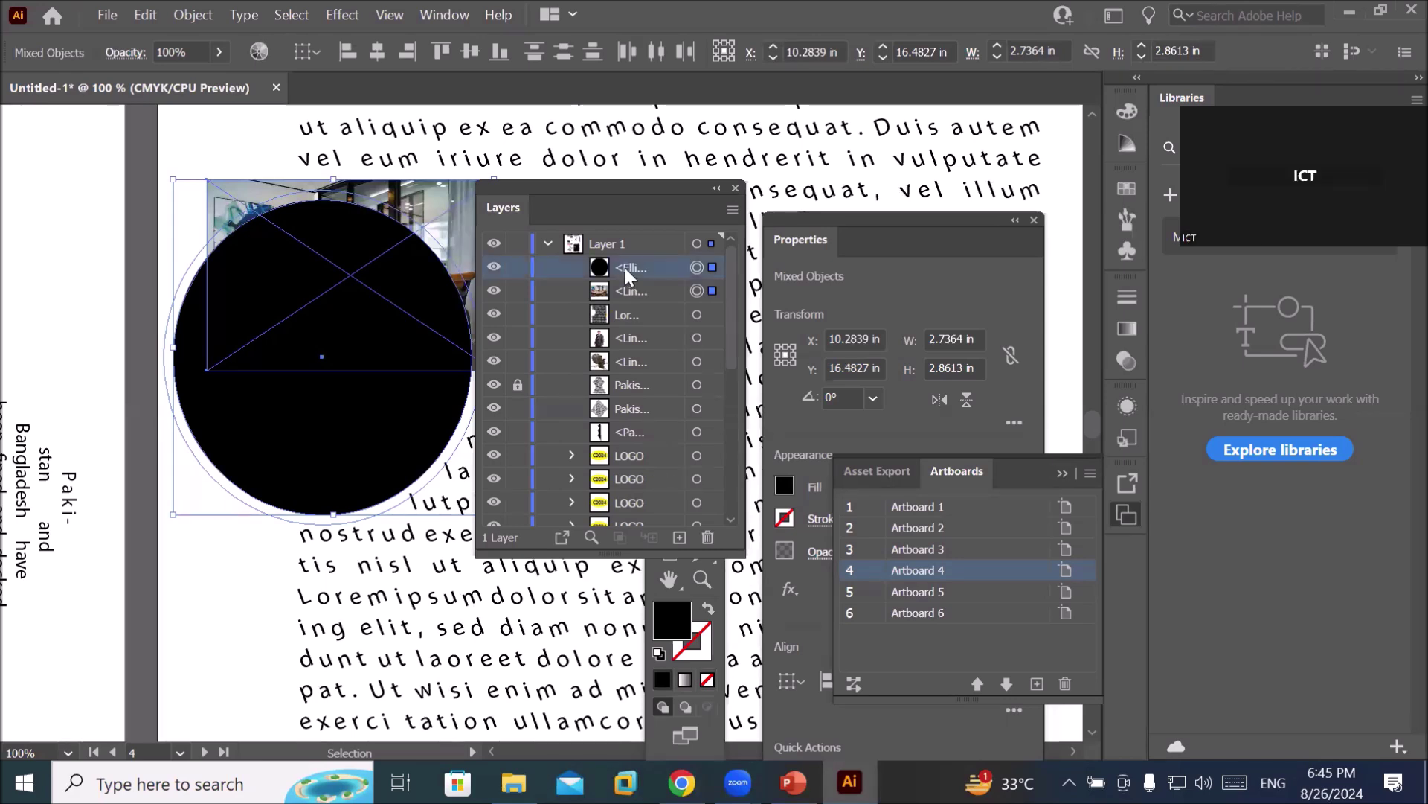
left_click(633, 290)
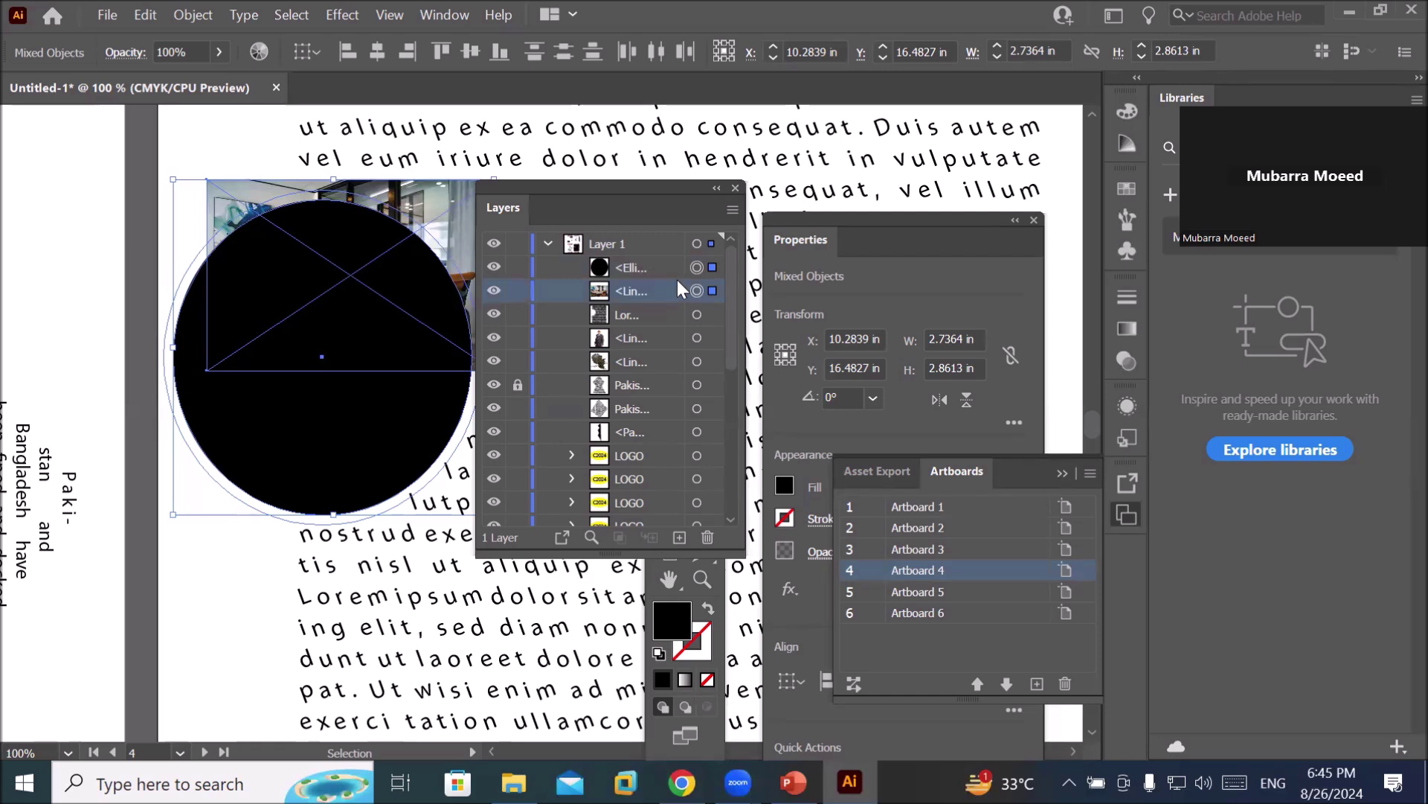
left_click(712, 292)
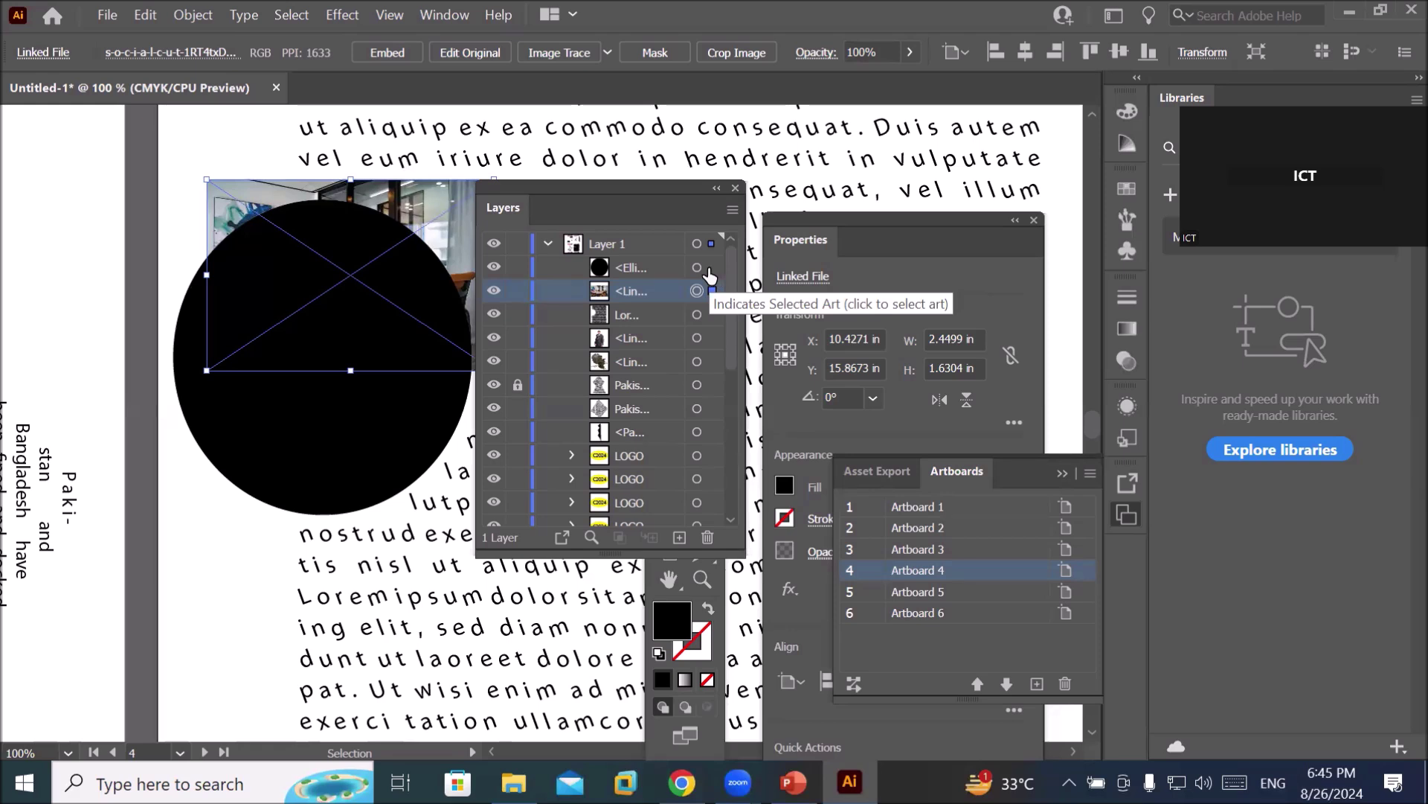
left_click(713, 269)
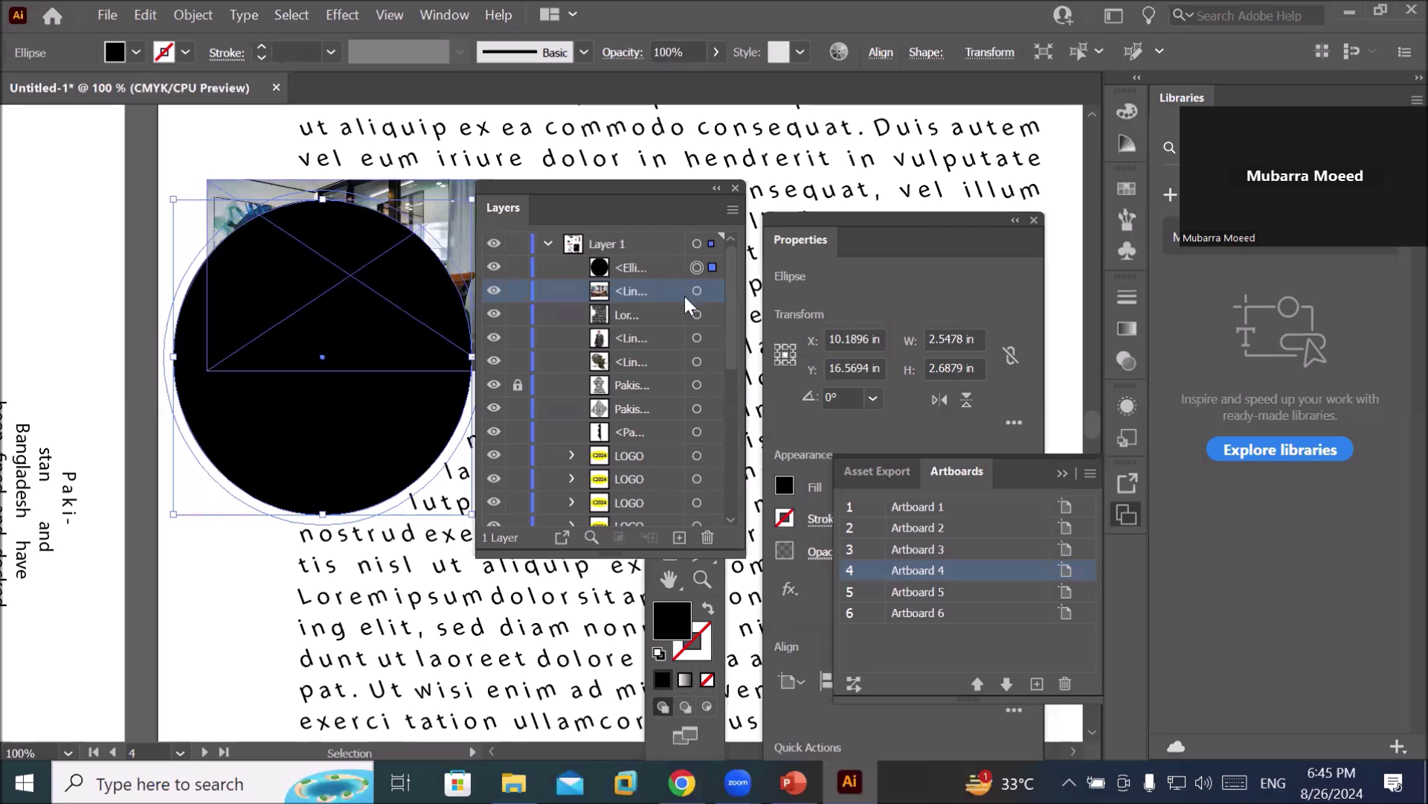
left_click(696, 290)
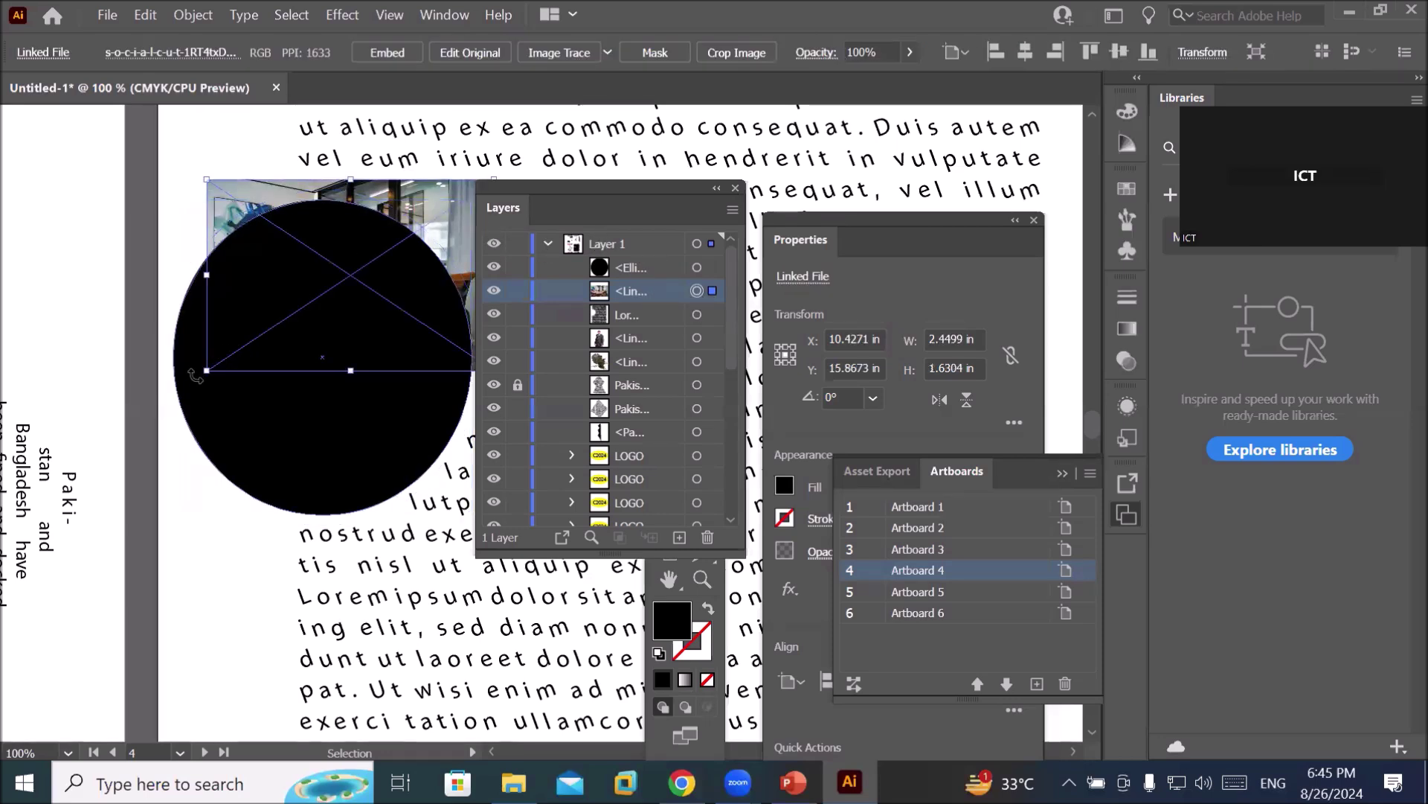
left_click_drag(207, 370, 113, 515)
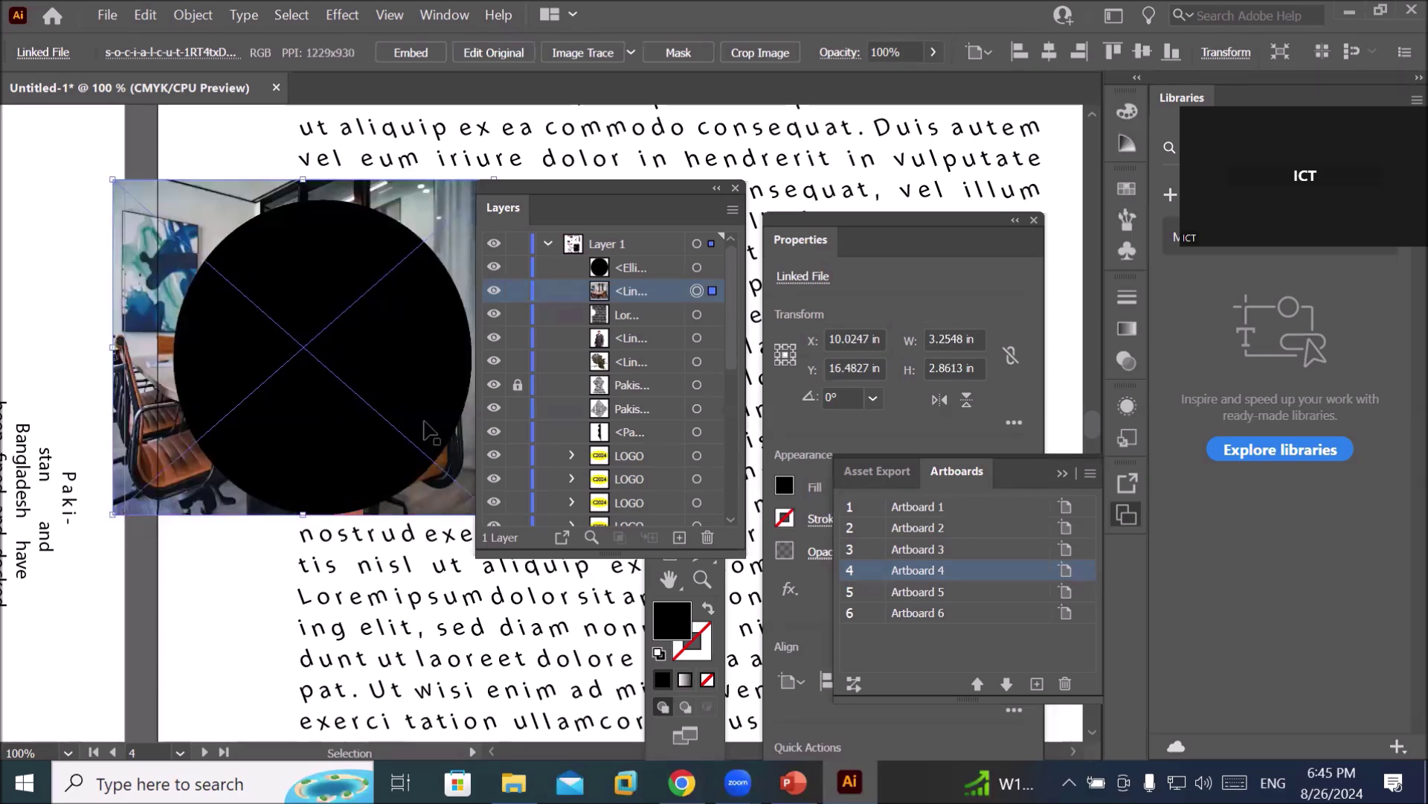
Make a clipping mask from the black ellipse and the enlarged office image.
left_click(695, 272)
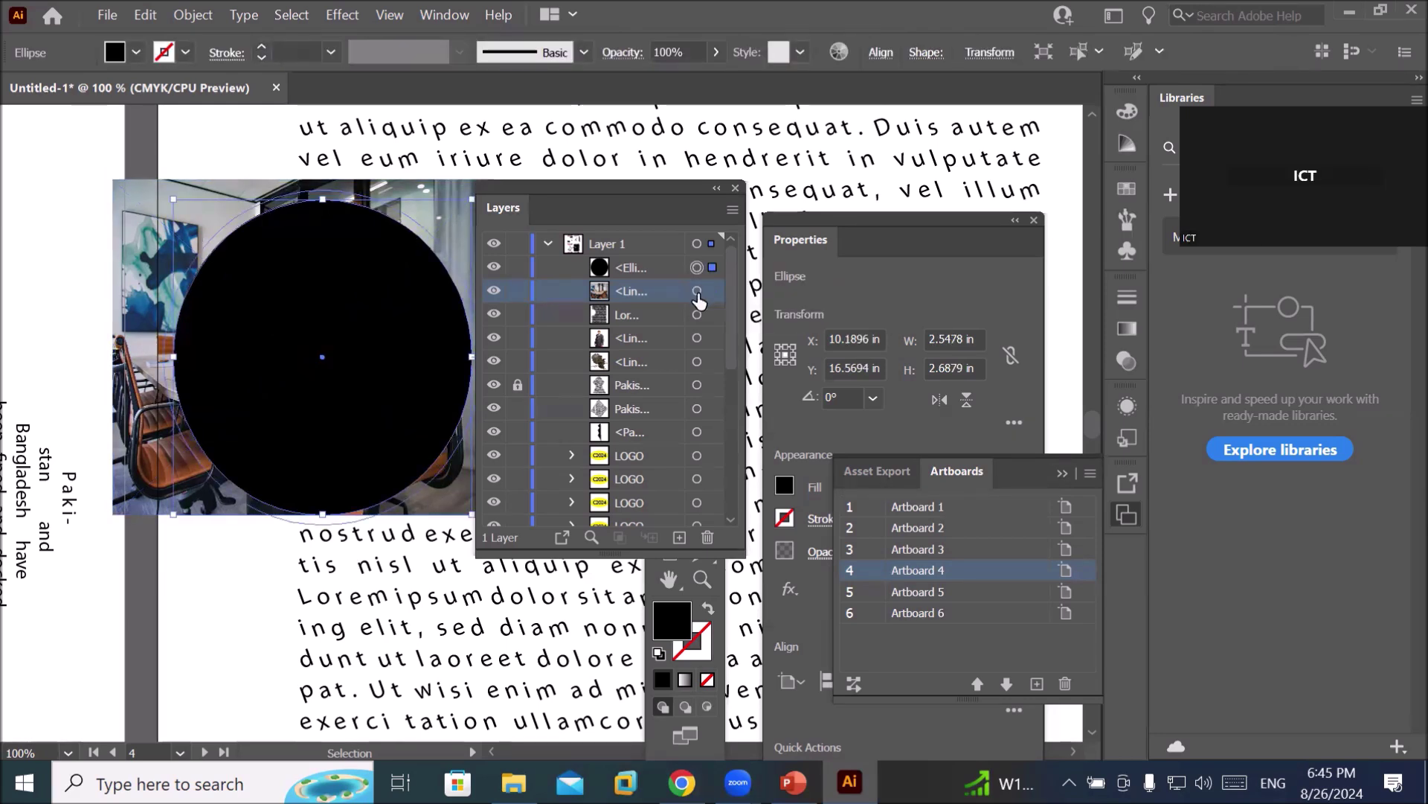
left_click(697, 292, "shift")
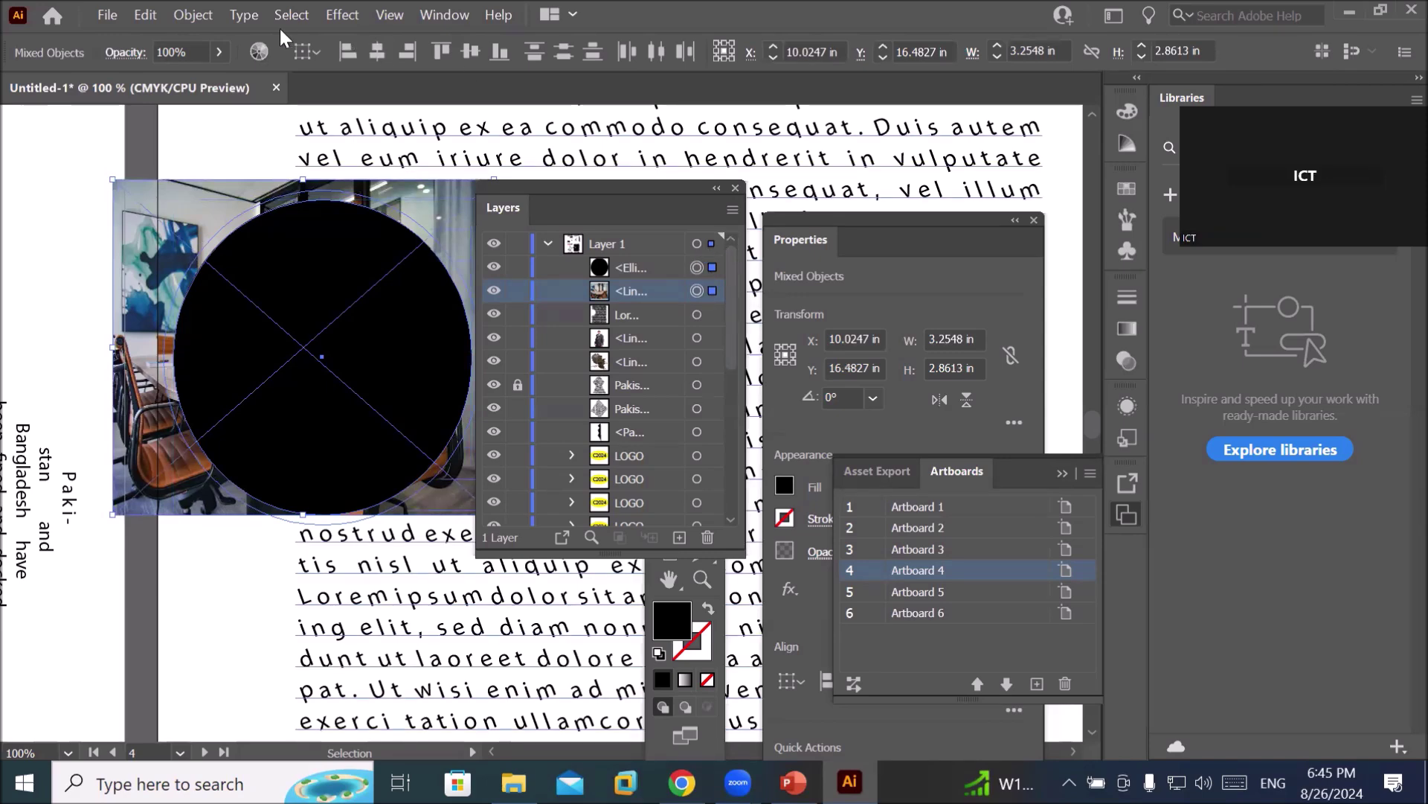
left_click(195, 19)
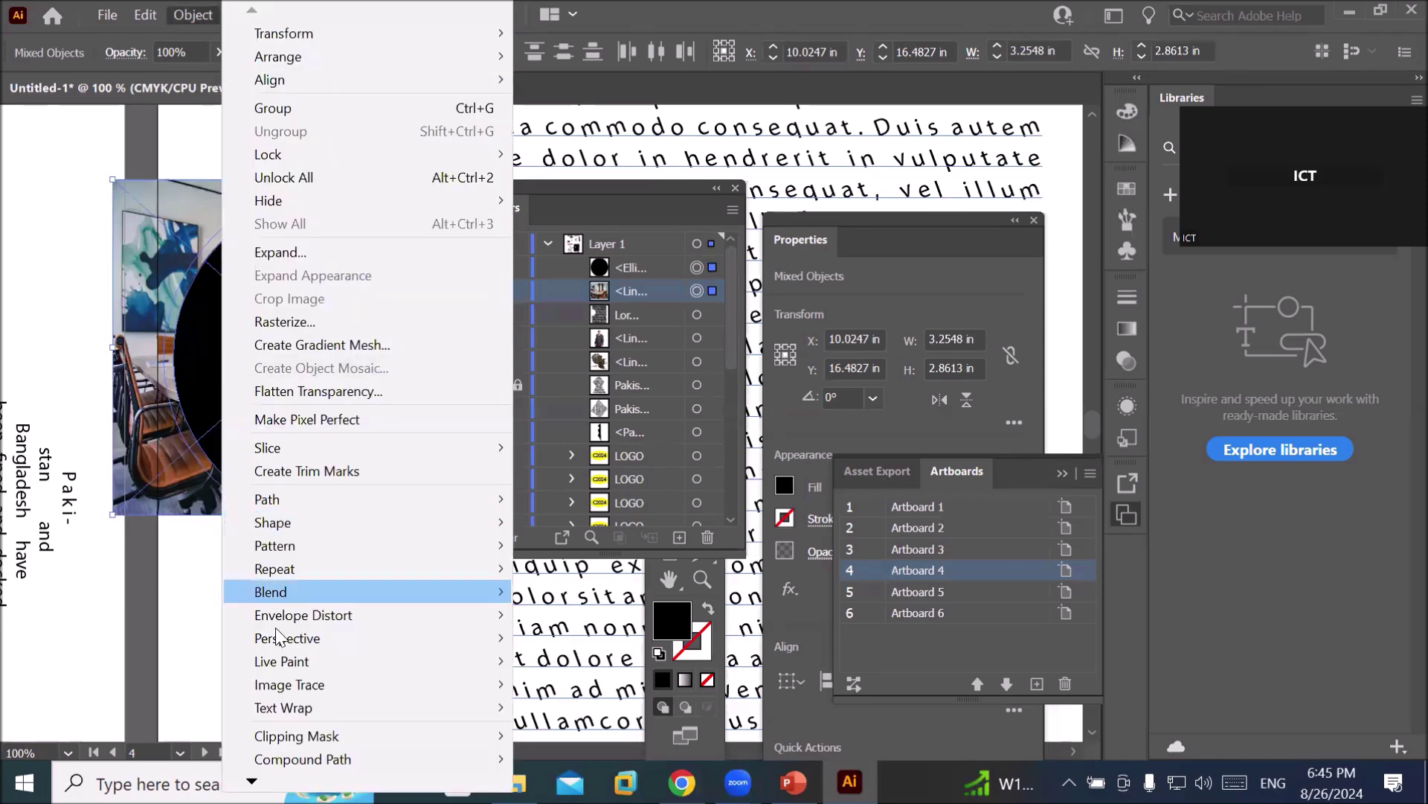
mouse_move(333, 736)
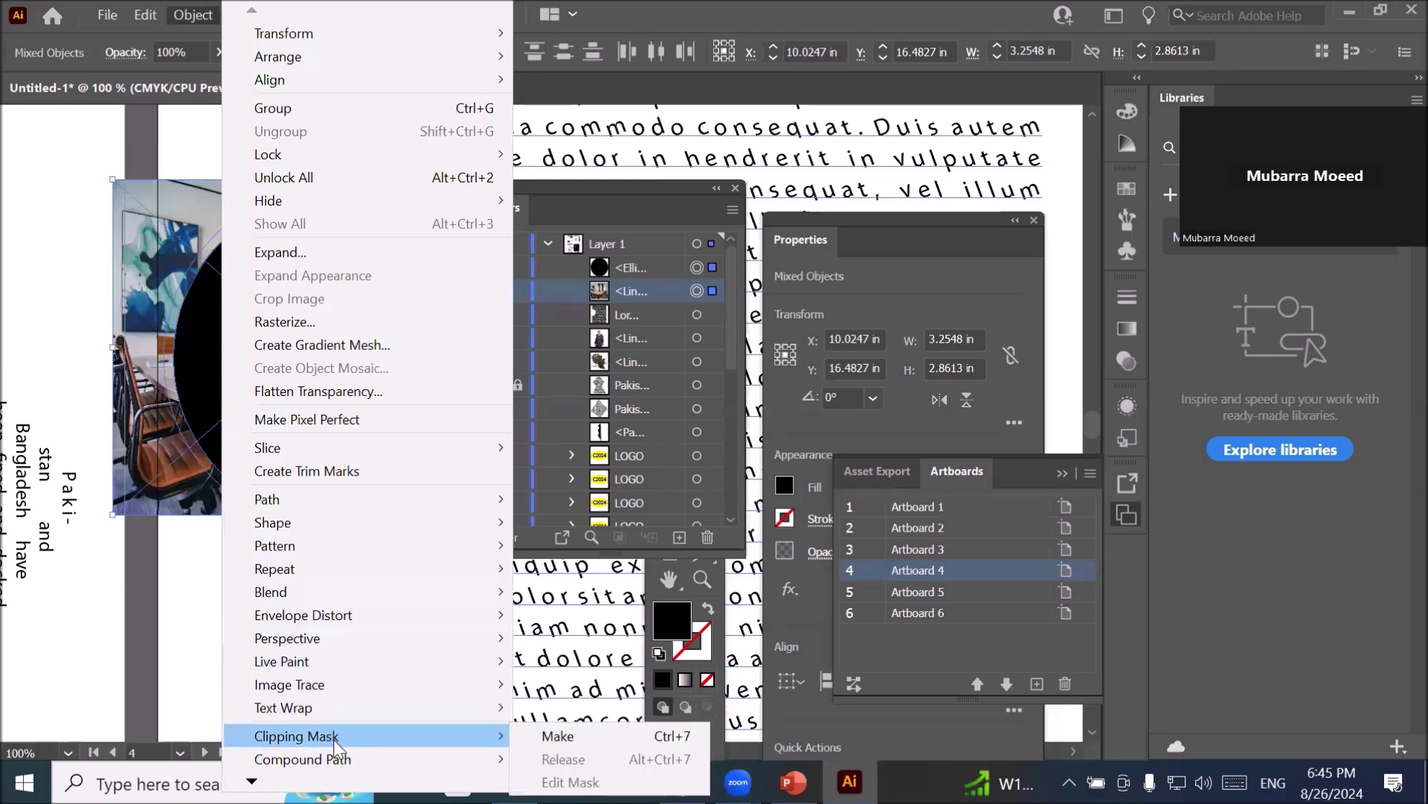
left_click(559, 735)
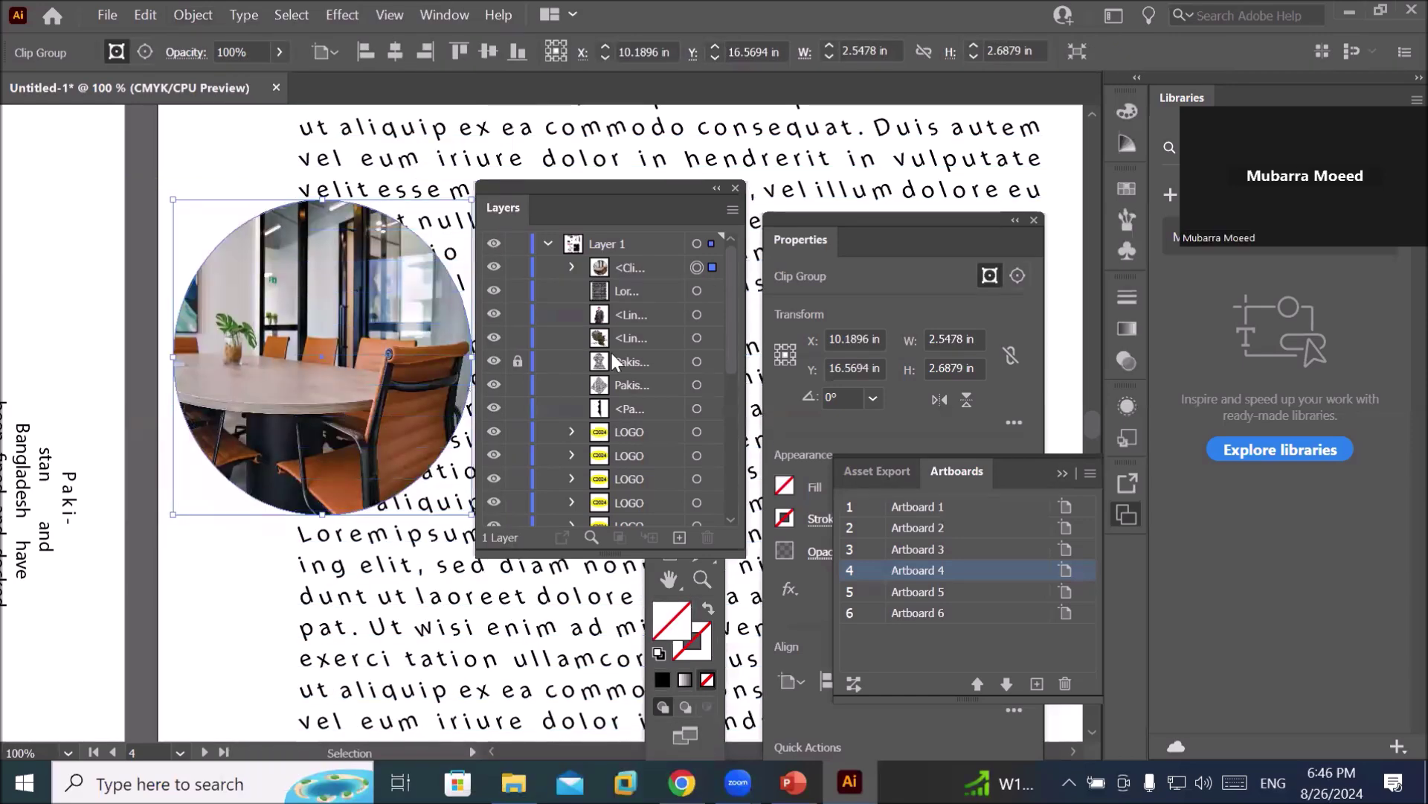
Widen the layer list and examine the ellipse and linked image inside the clip group.
left_click(600, 269)
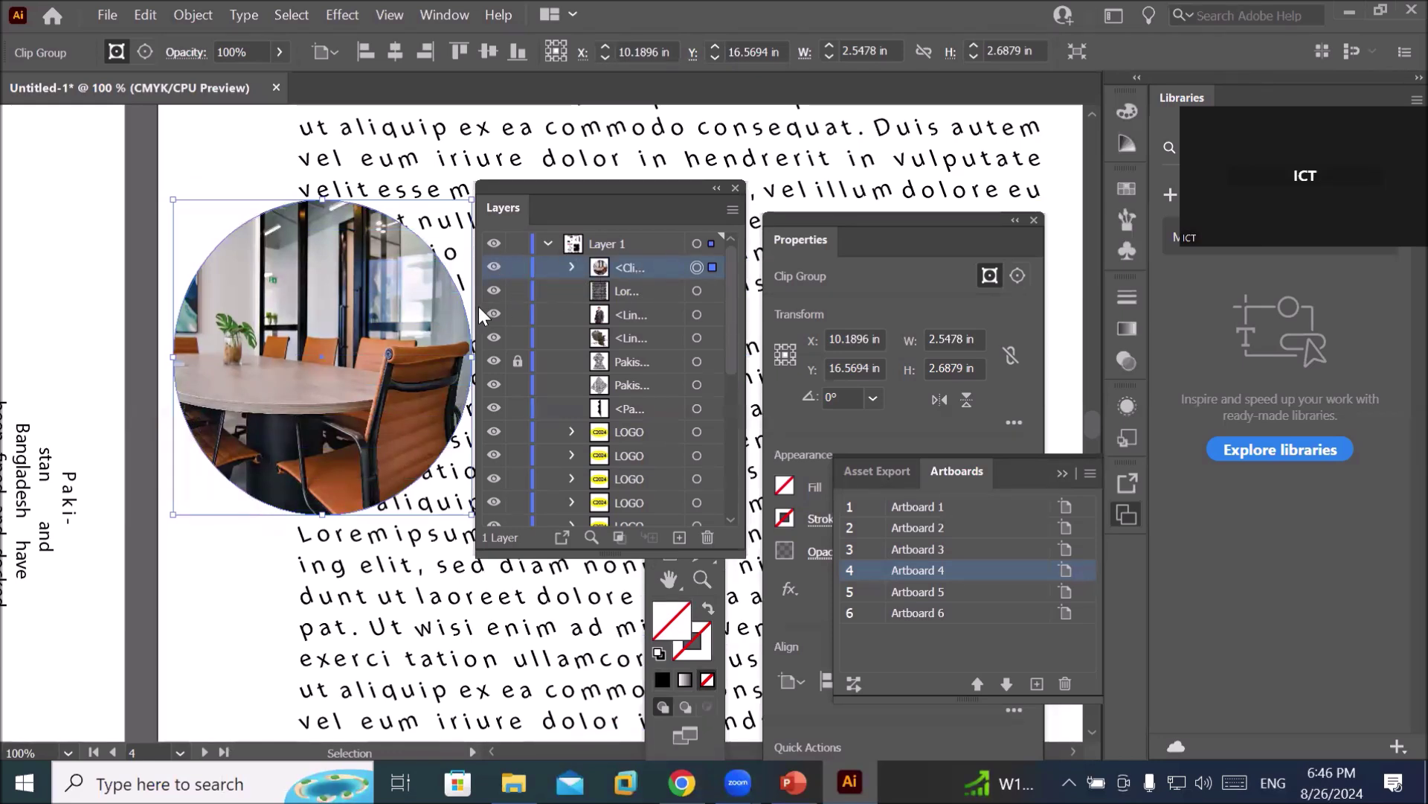
left_click_drag(477, 319, 347, 320)
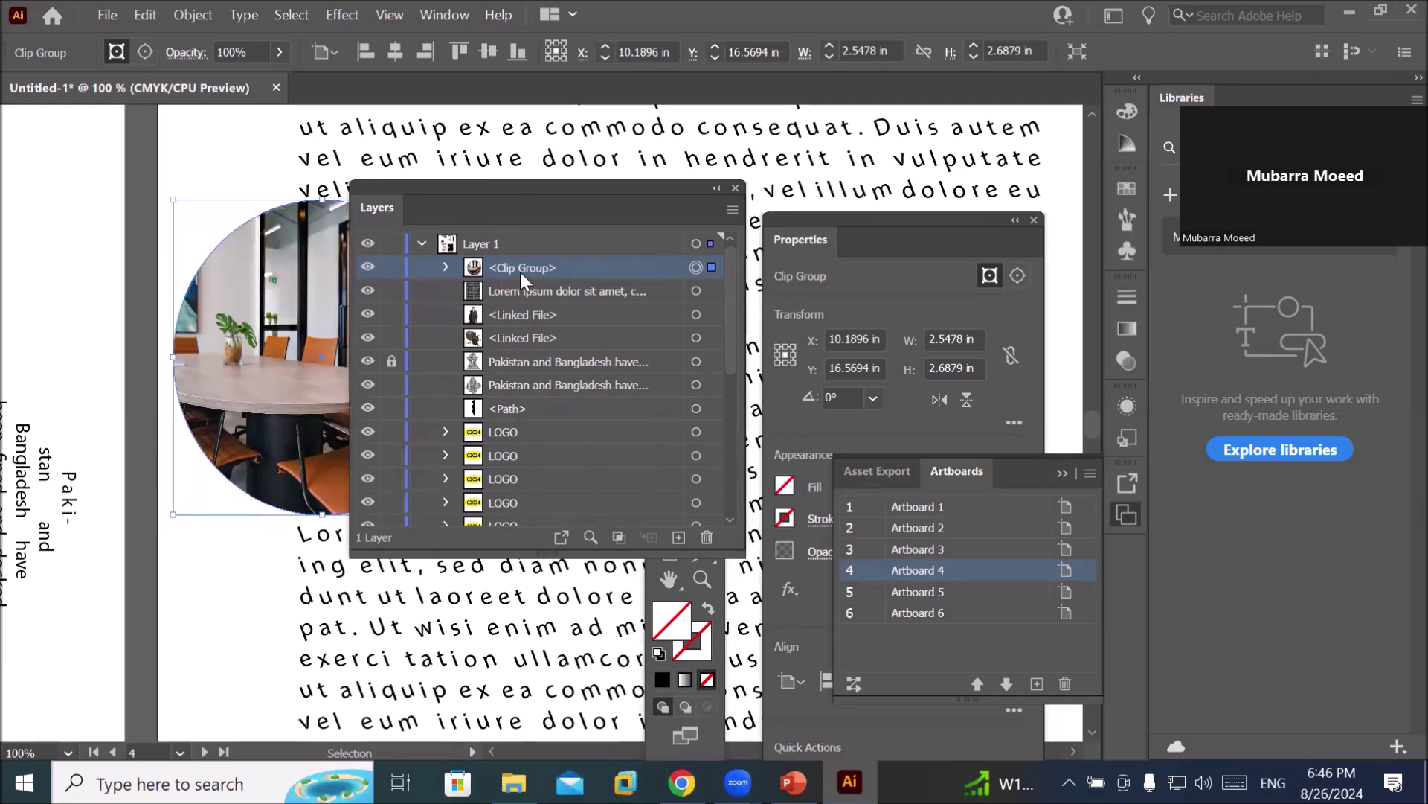
left_click(446, 267)
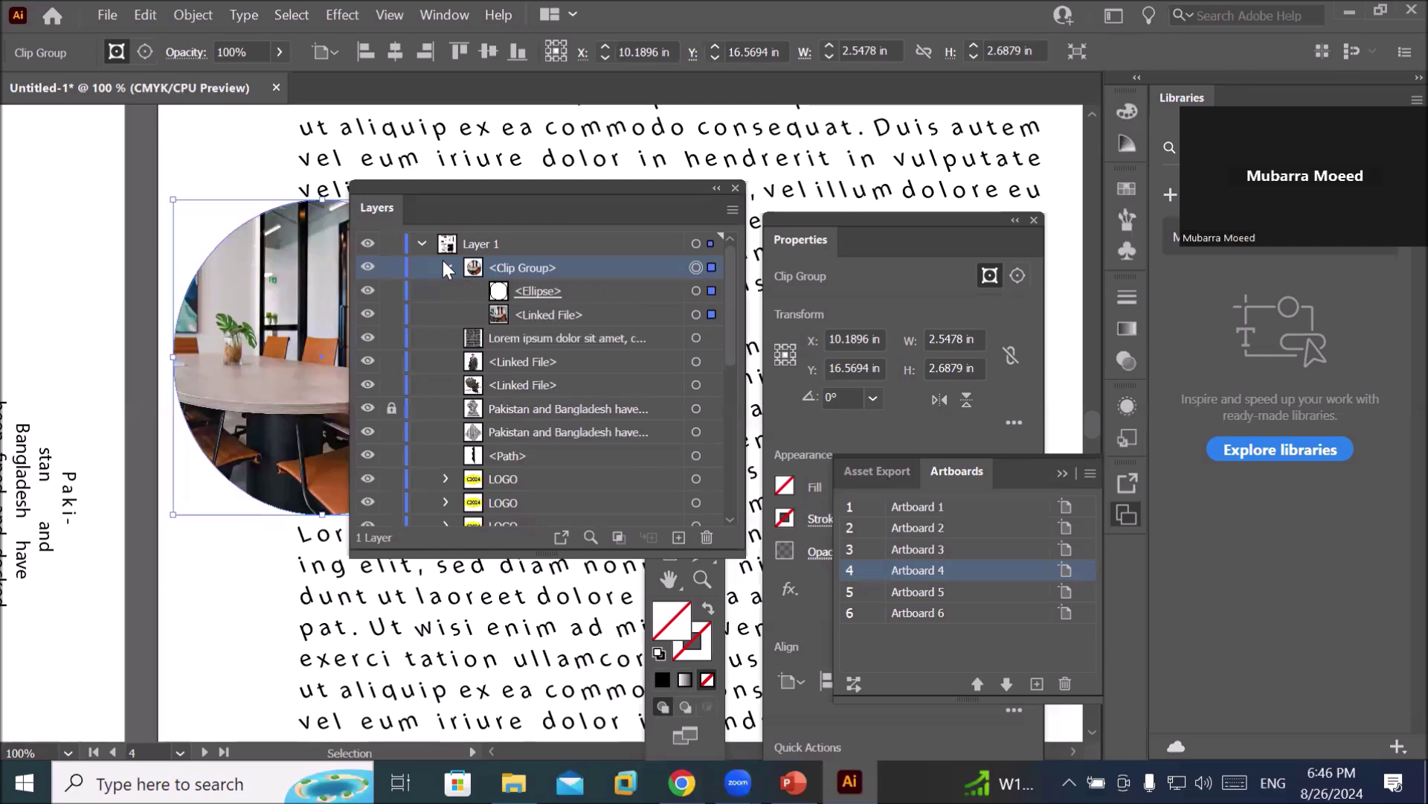
left_click(534, 292)
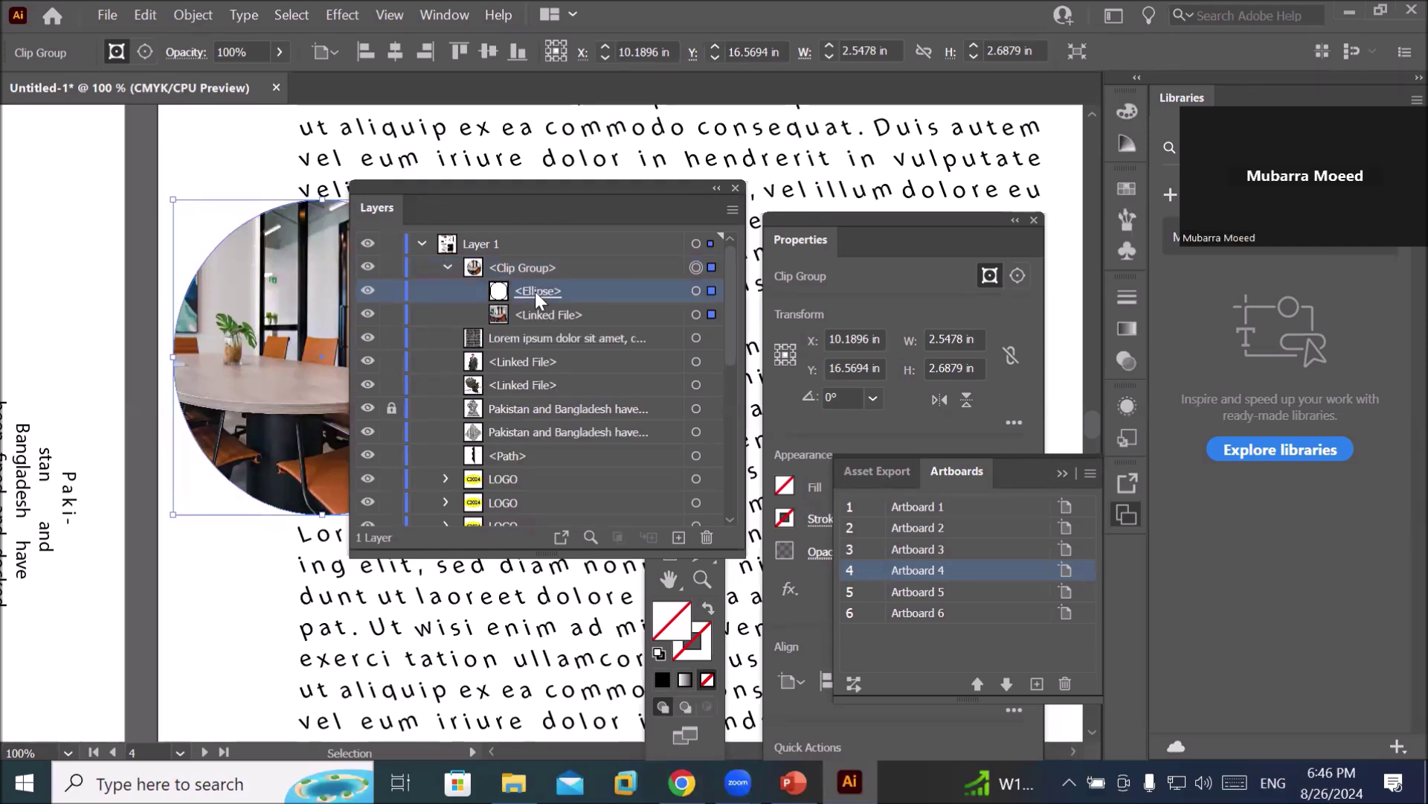
left_click(534, 316)
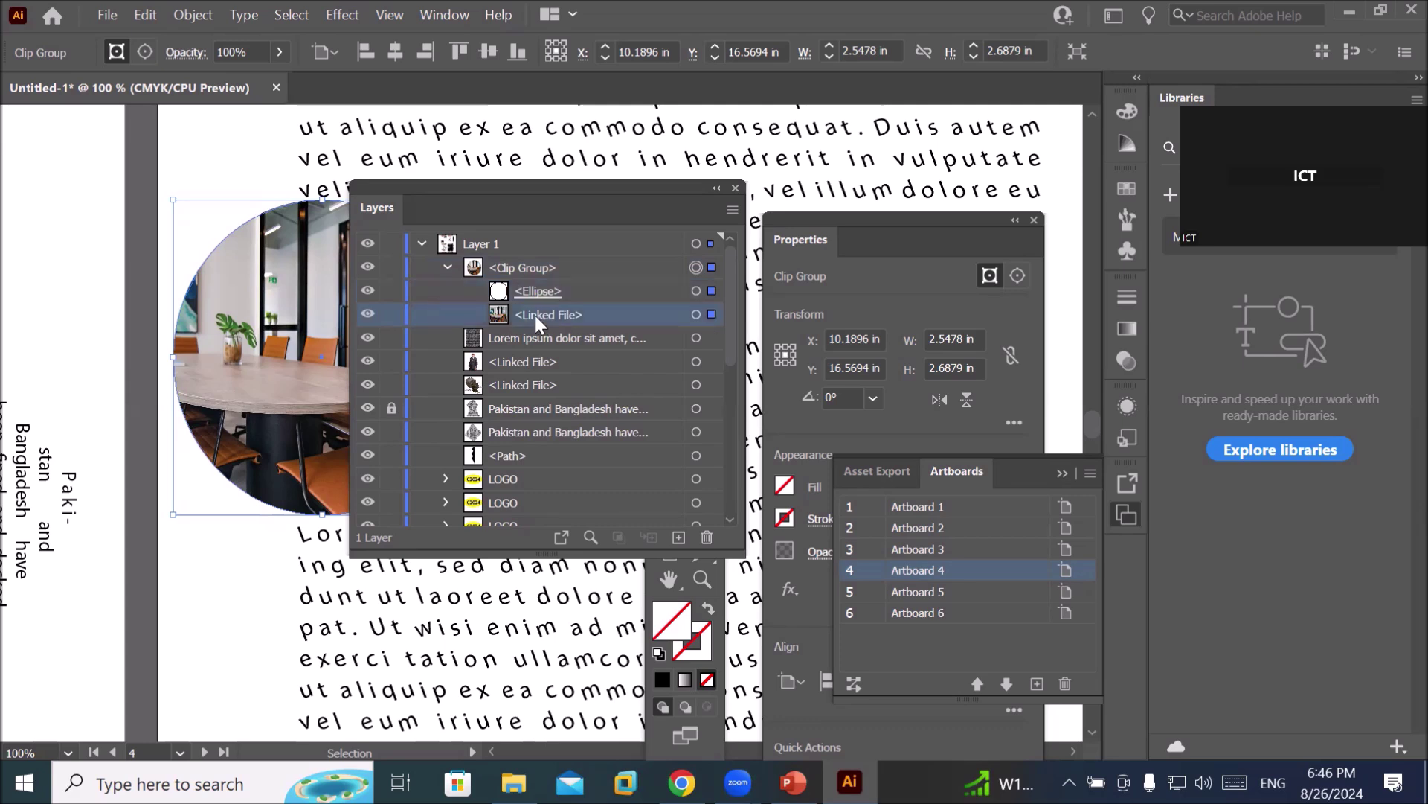
left_click(447, 269)
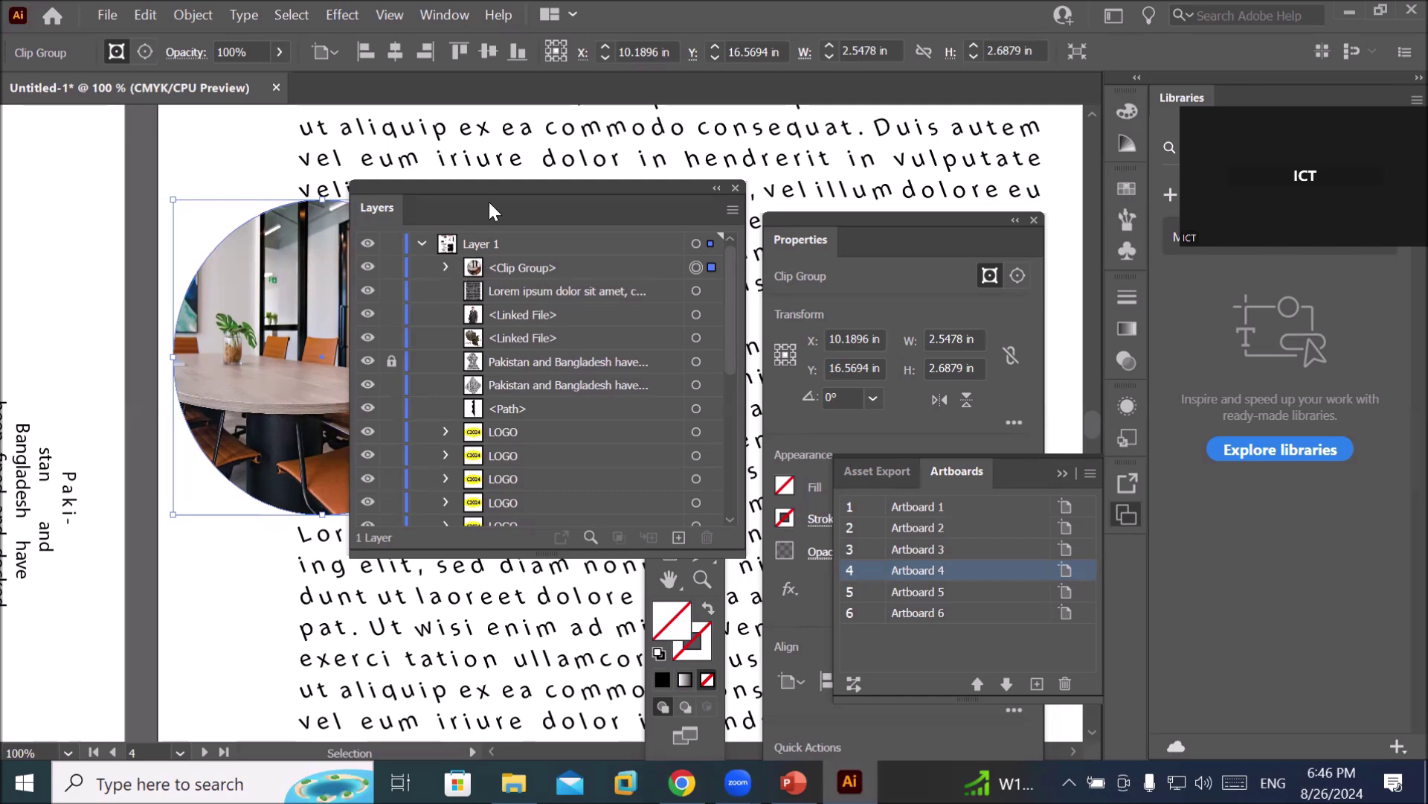
left_click_drag(494, 189, 296, 275)
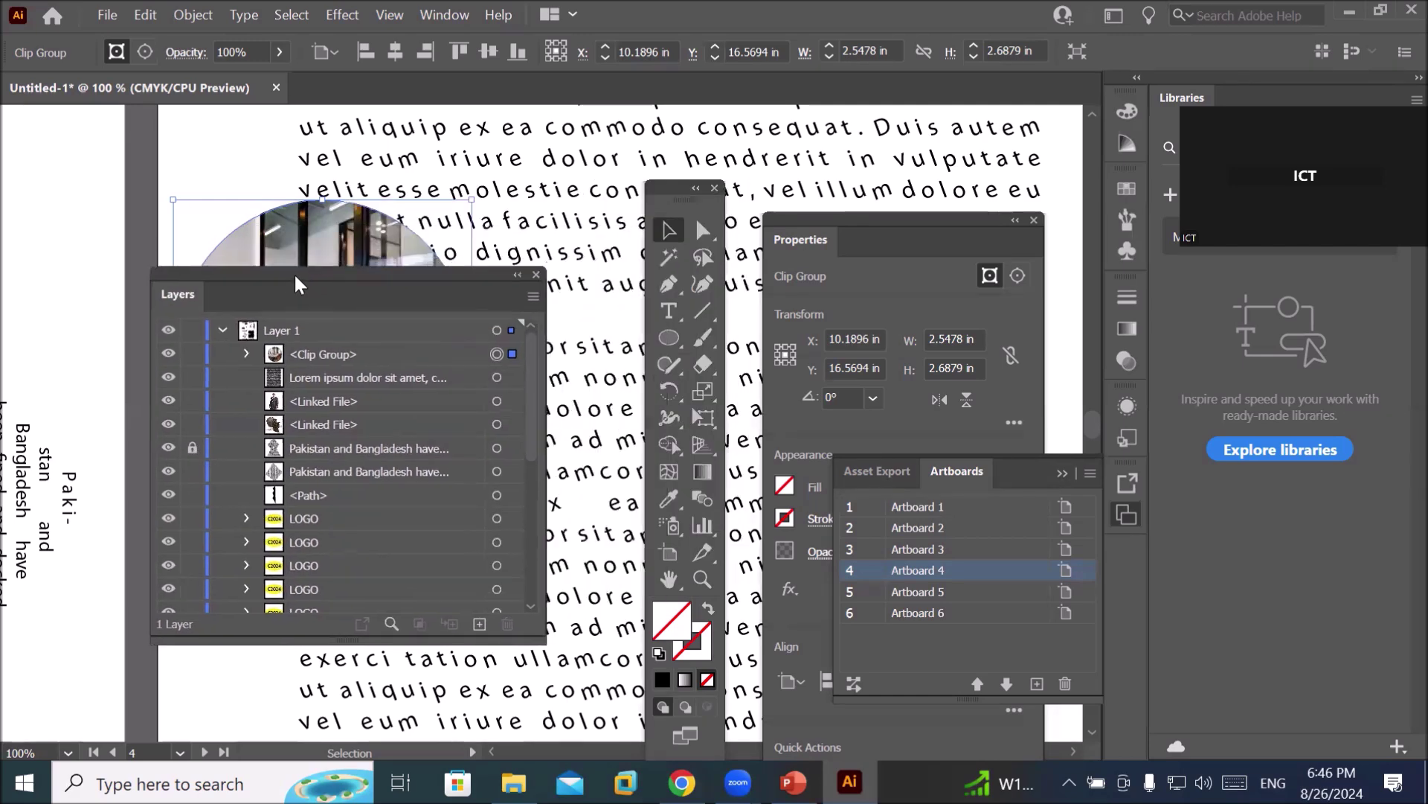
Draw a hexagon about 3.04 by 2.7 in over the upper article text, with the default white fill and 1 pt black stroke.
scroll(534, 253, "down", 3)
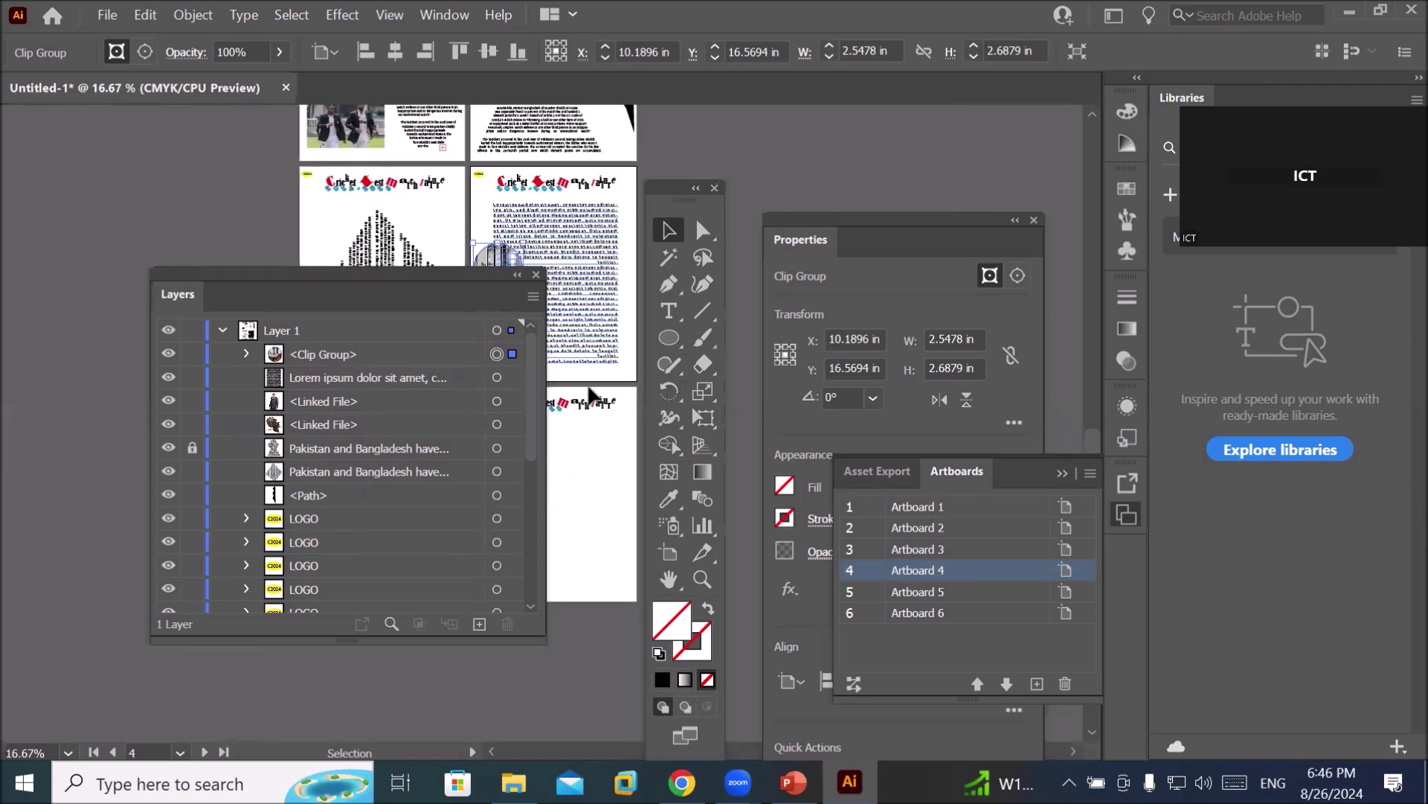
left_click_drag(430, 279, 354, 393)
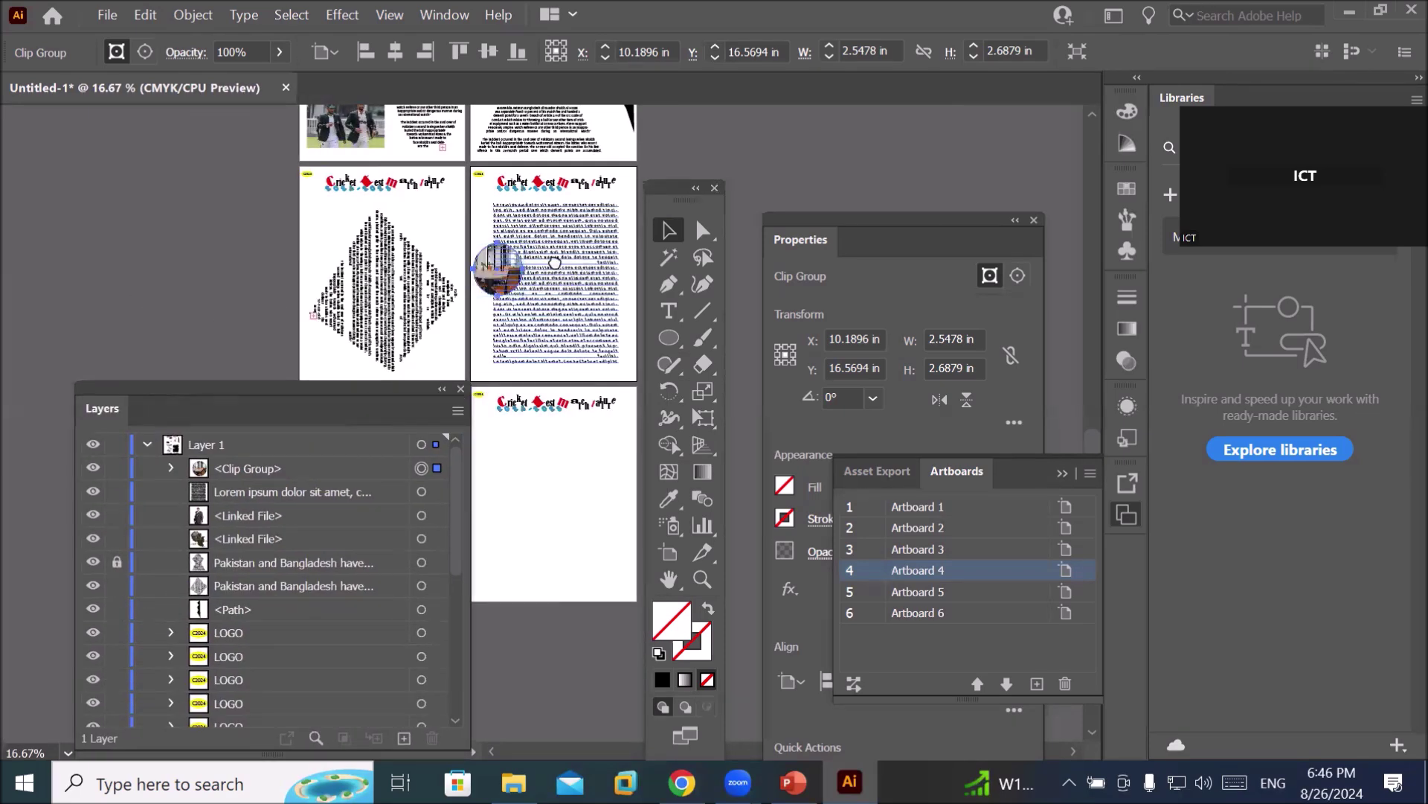
left_click_drag(588, 272, 459, 249)
scroll(461, 237, "up", 2)
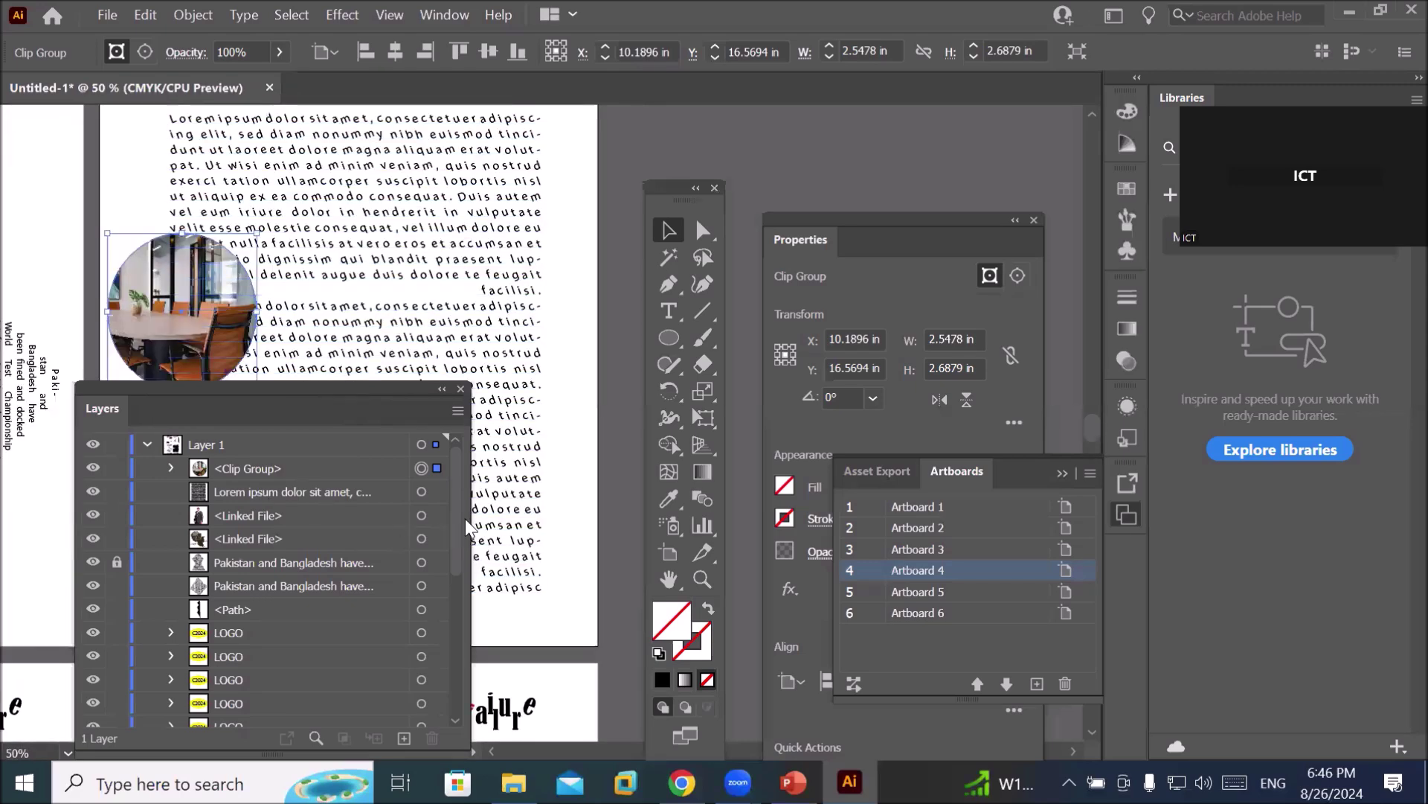
left_click_drag(668, 338, 720, 399)
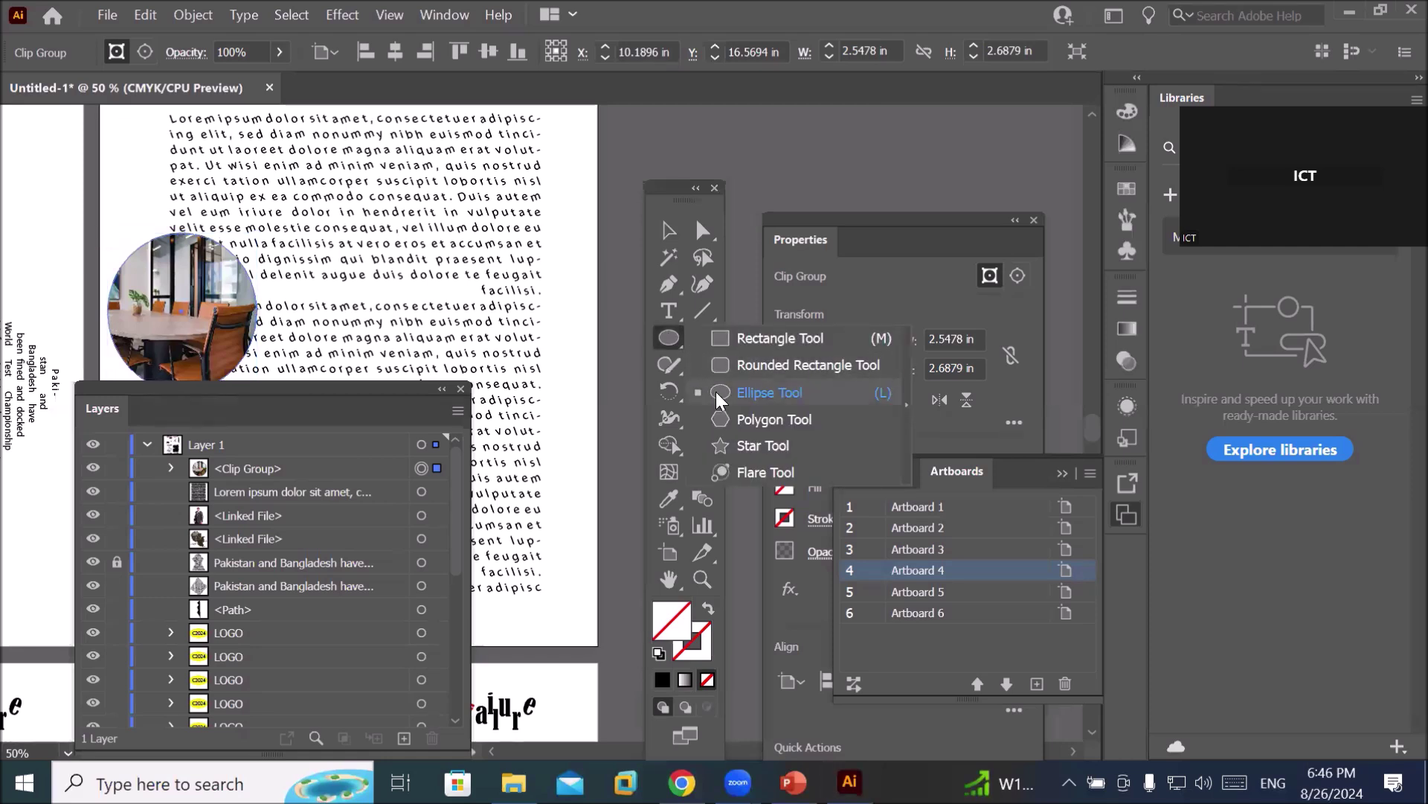
left_click(741, 423)
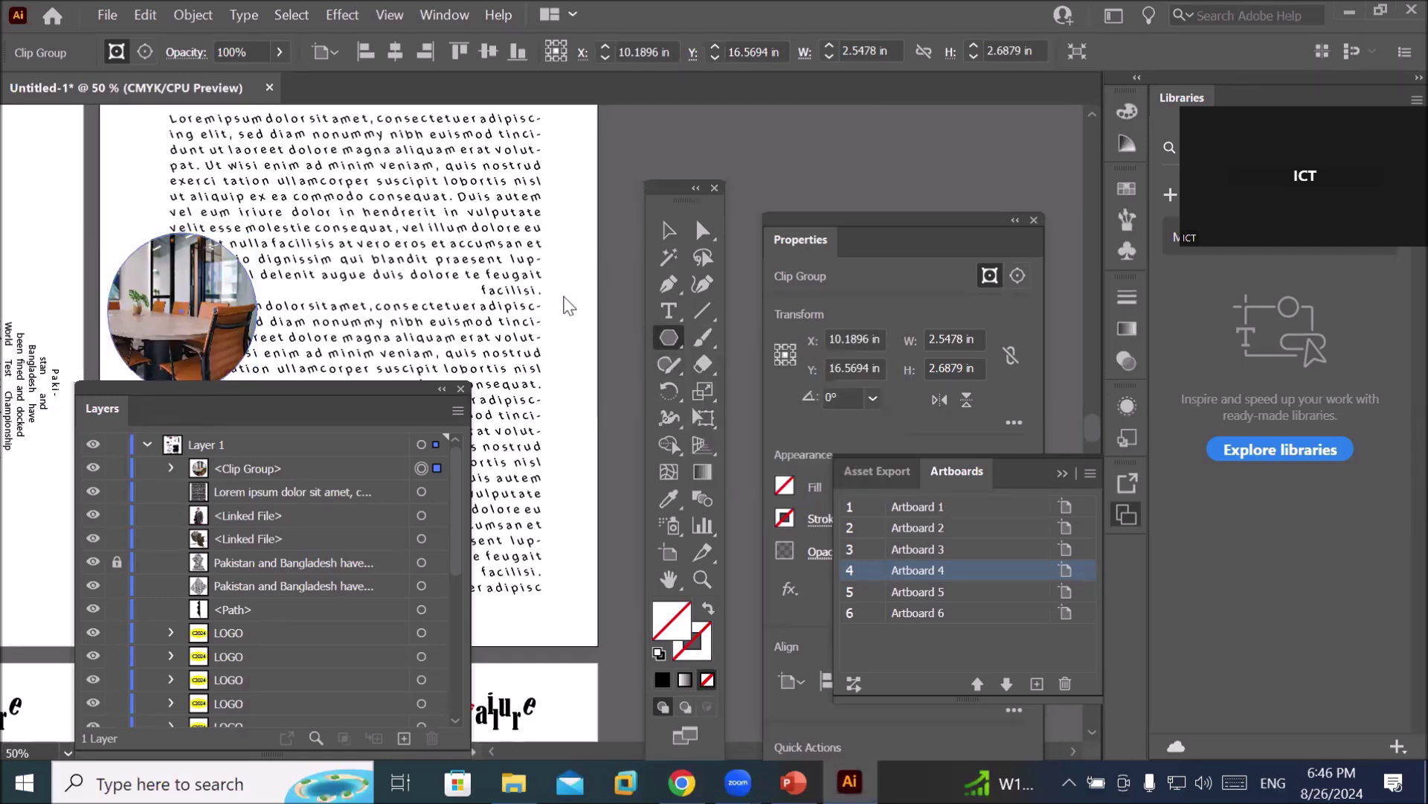
left_click_drag(446, 186, 483, 263)
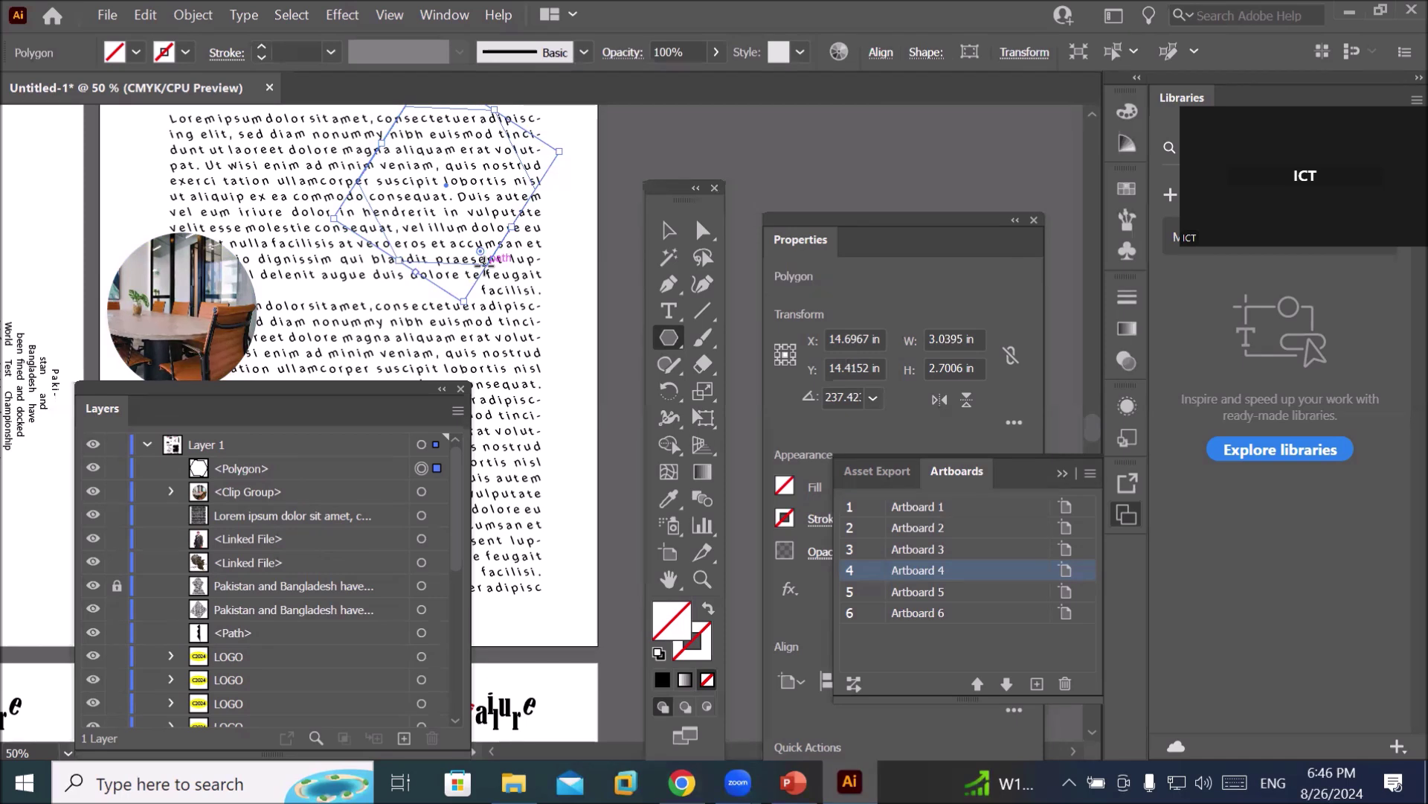
left_click_drag(298, 394, 417, 361)
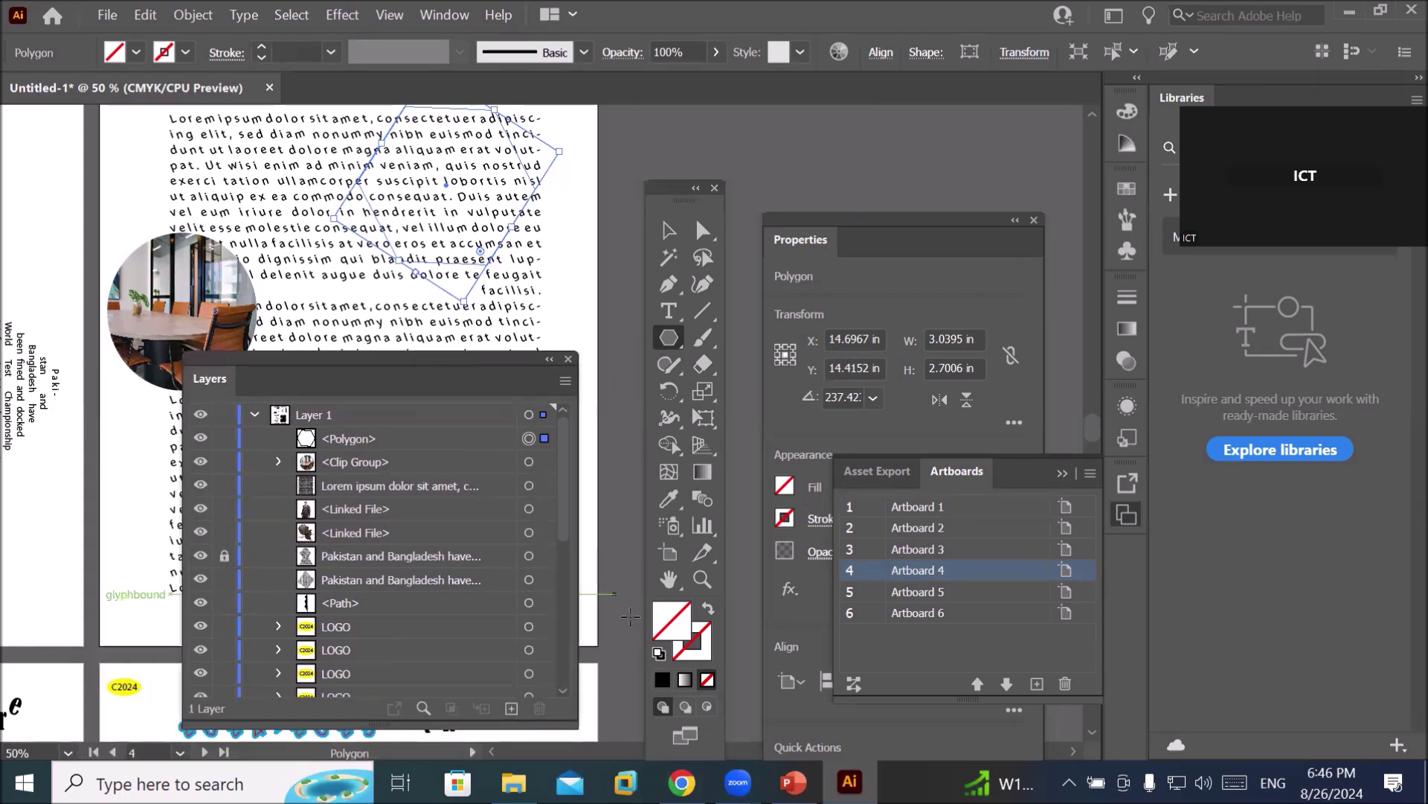
left_click(658, 653)
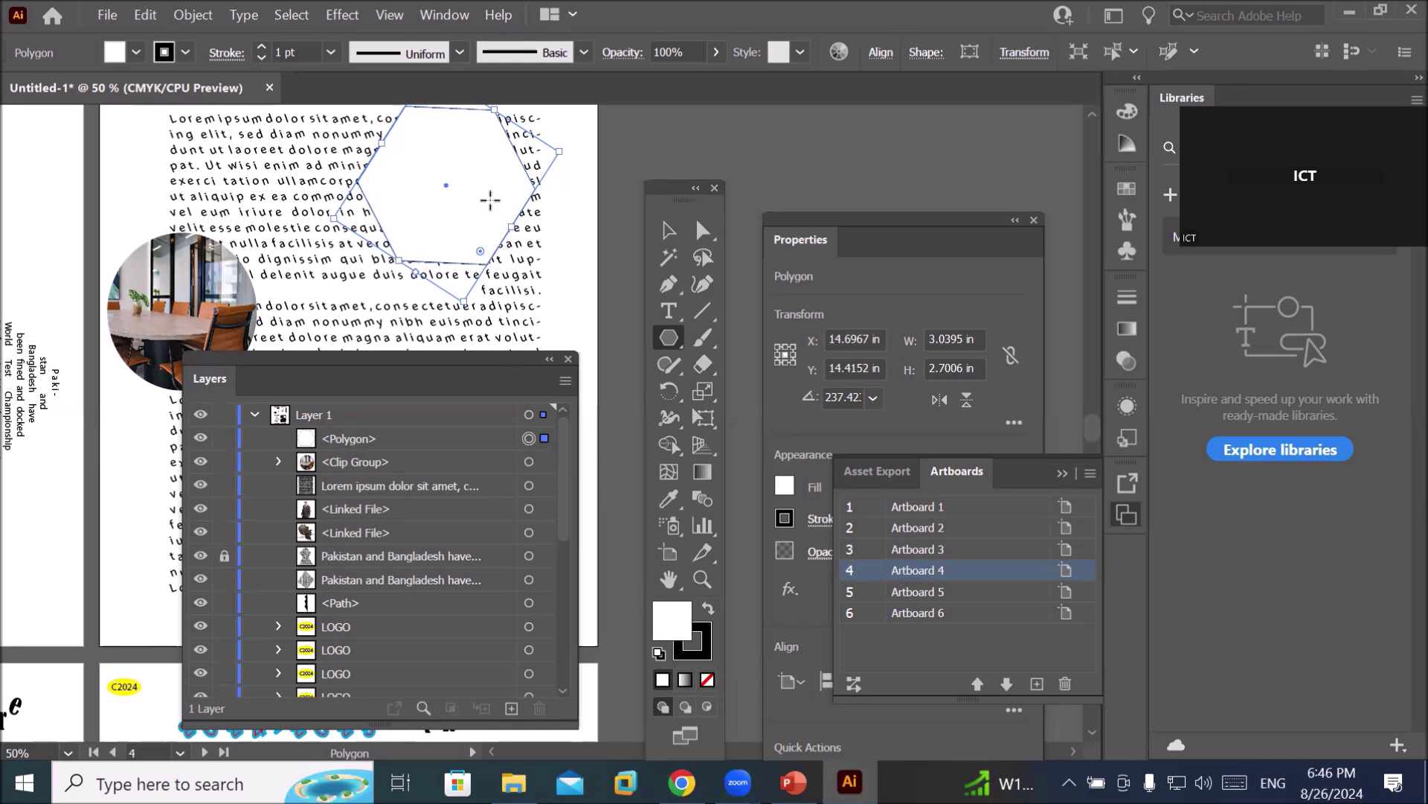
Move the hexagon over the right edge of the article text and duplicate it straight below.
left_click(669, 232)
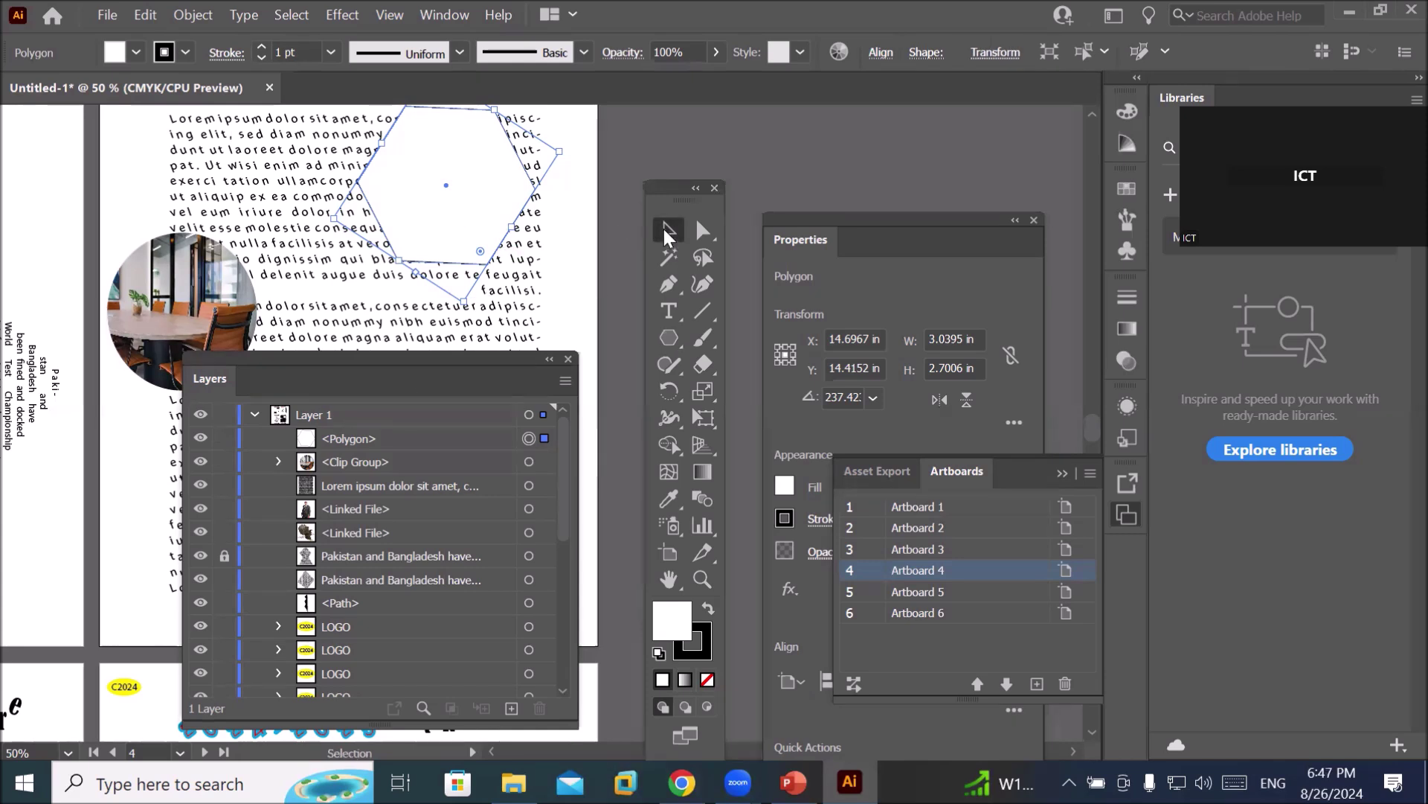
left_click_drag(489, 223, 542, 265)
left_click_drag(439, 362, 255, 320)
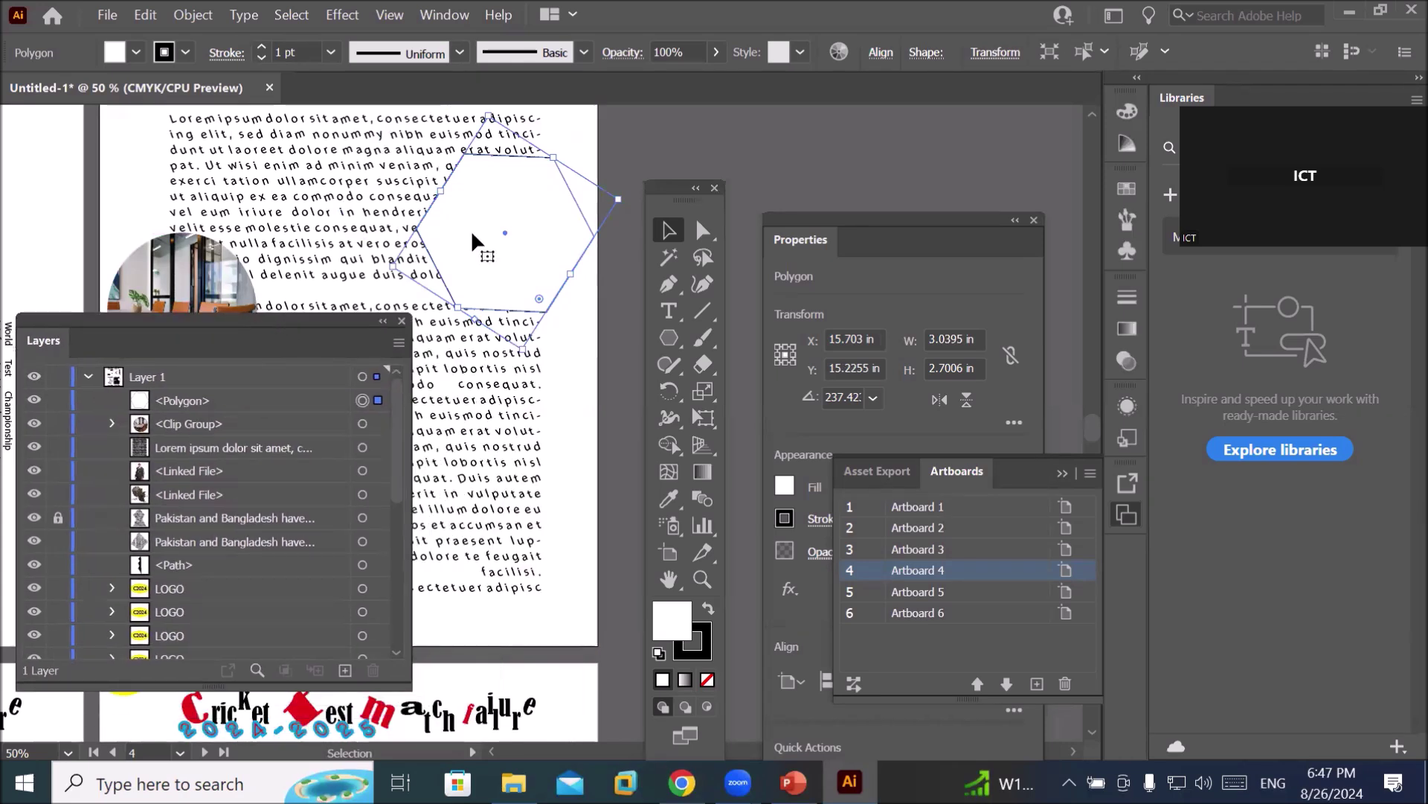
left_click_drag(485, 249, 482, 476)
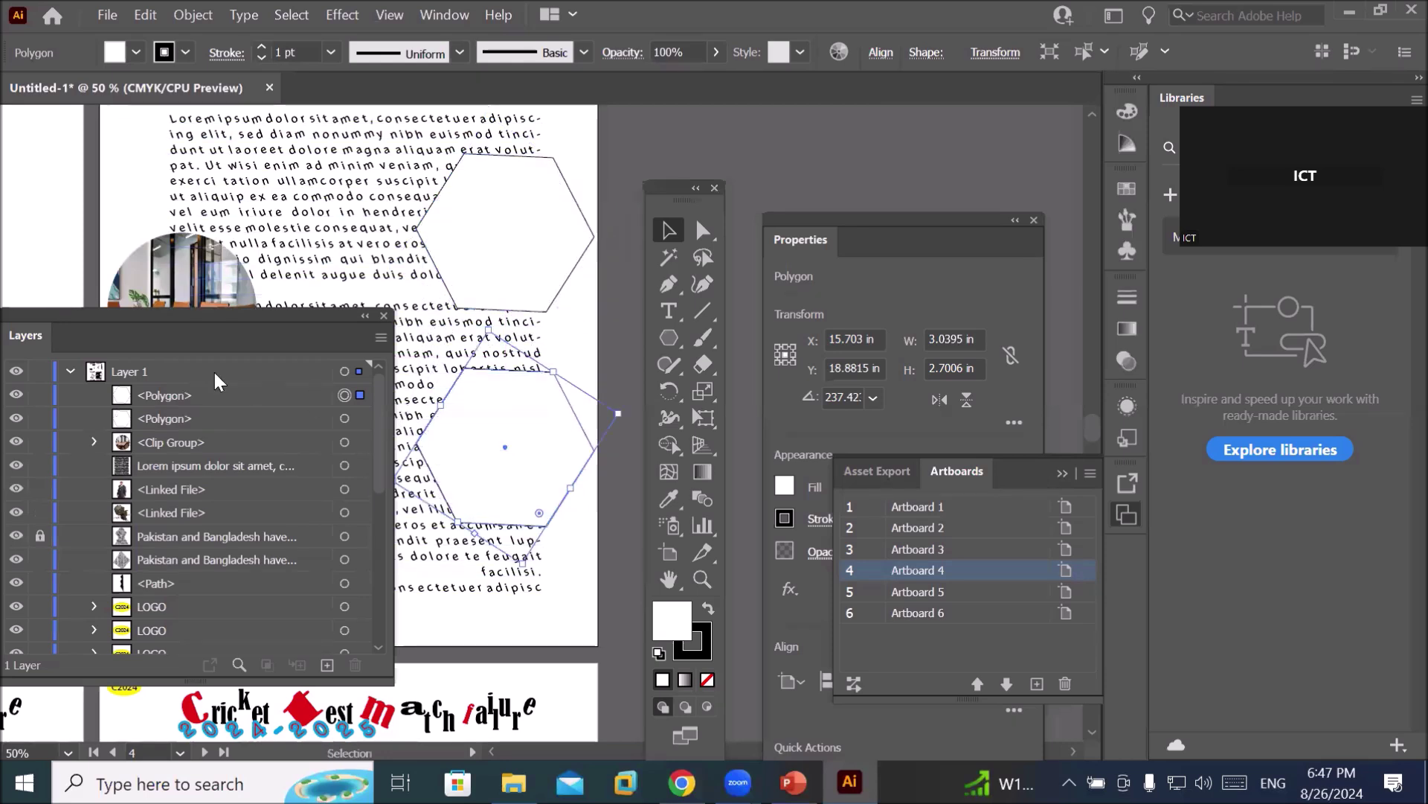
Place the thisisengineering-raeng office image over the upper hexagon and enlarge it to about 3.02 by 2.66 in.
left_click_drag(235, 326, 242, 189)
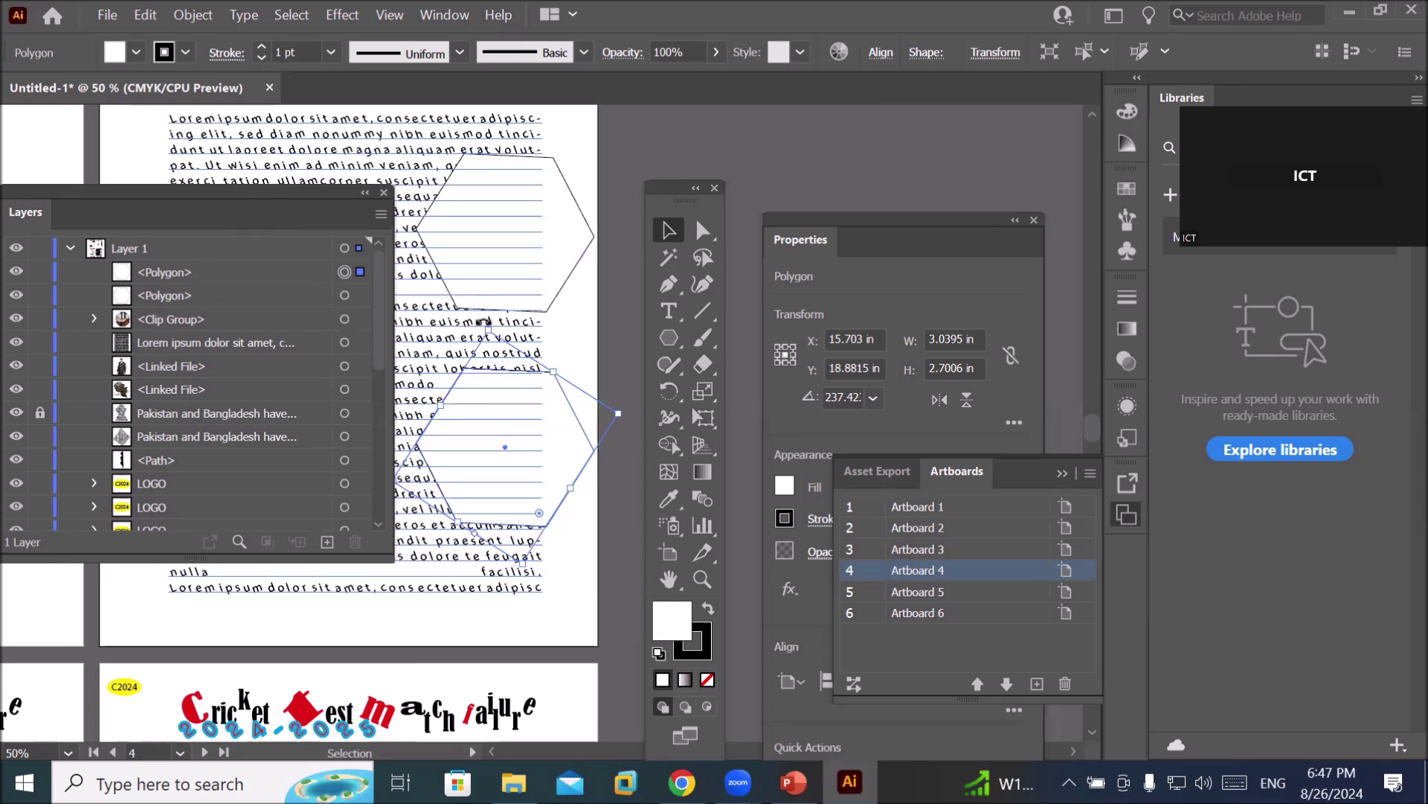
left_click(214, 272)
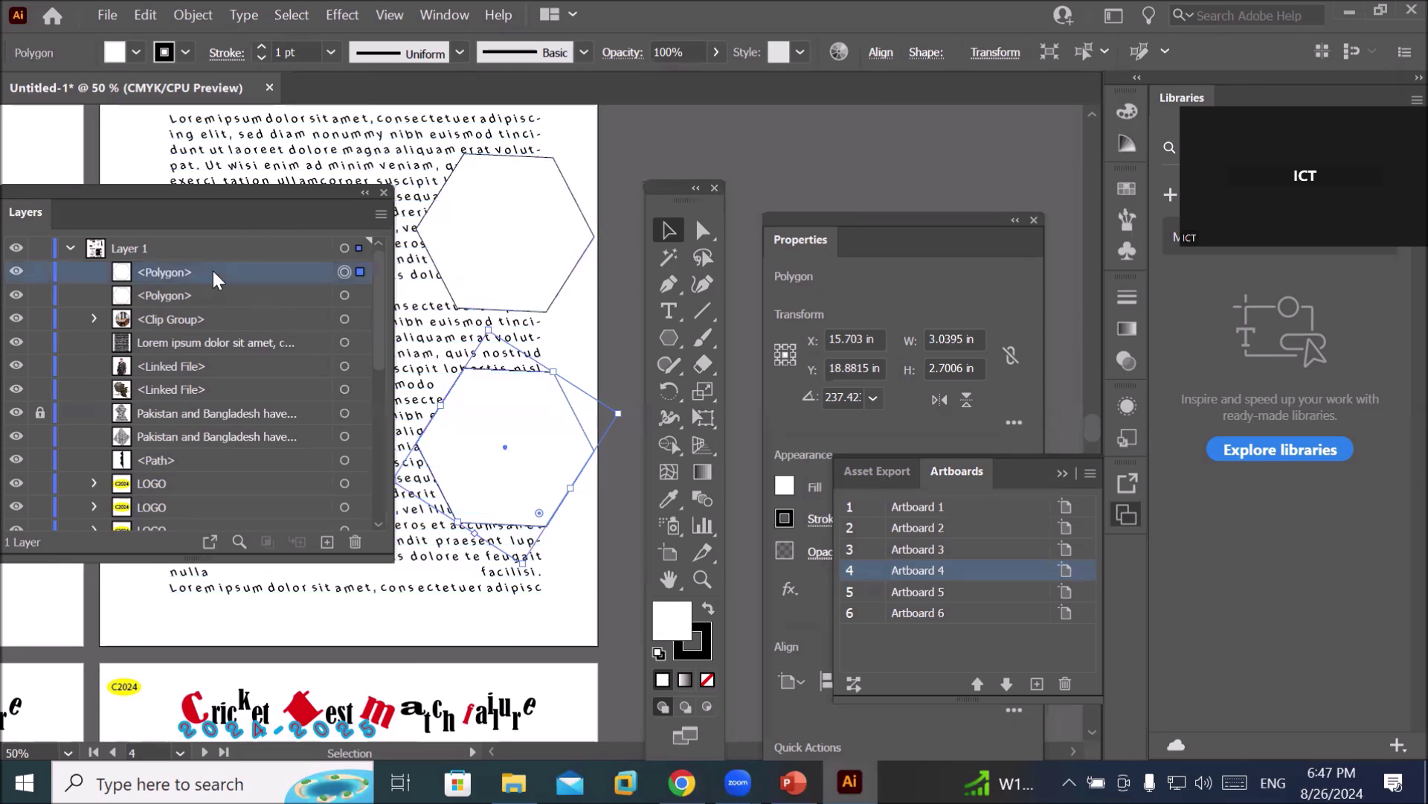
left_click(190, 295)
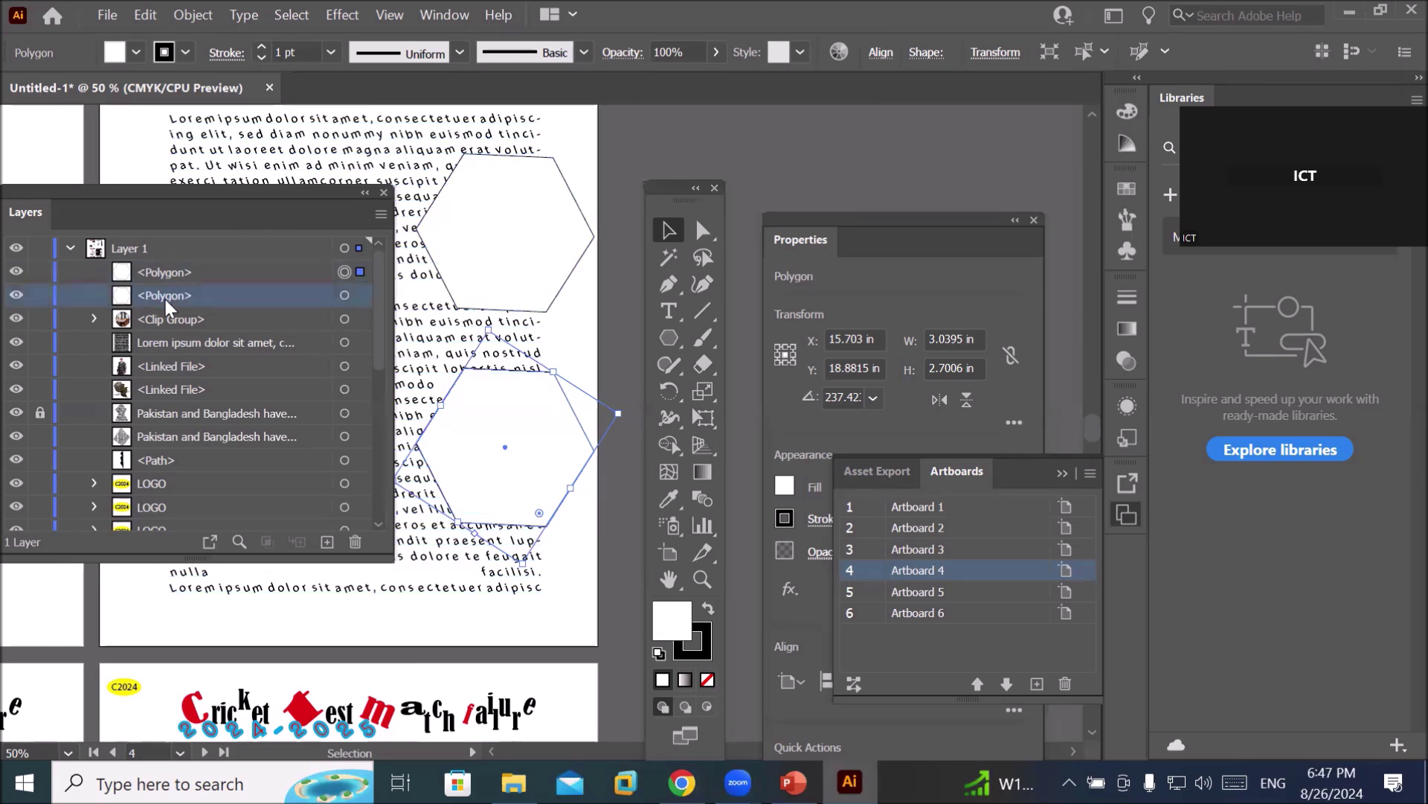
left_click(361, 296)
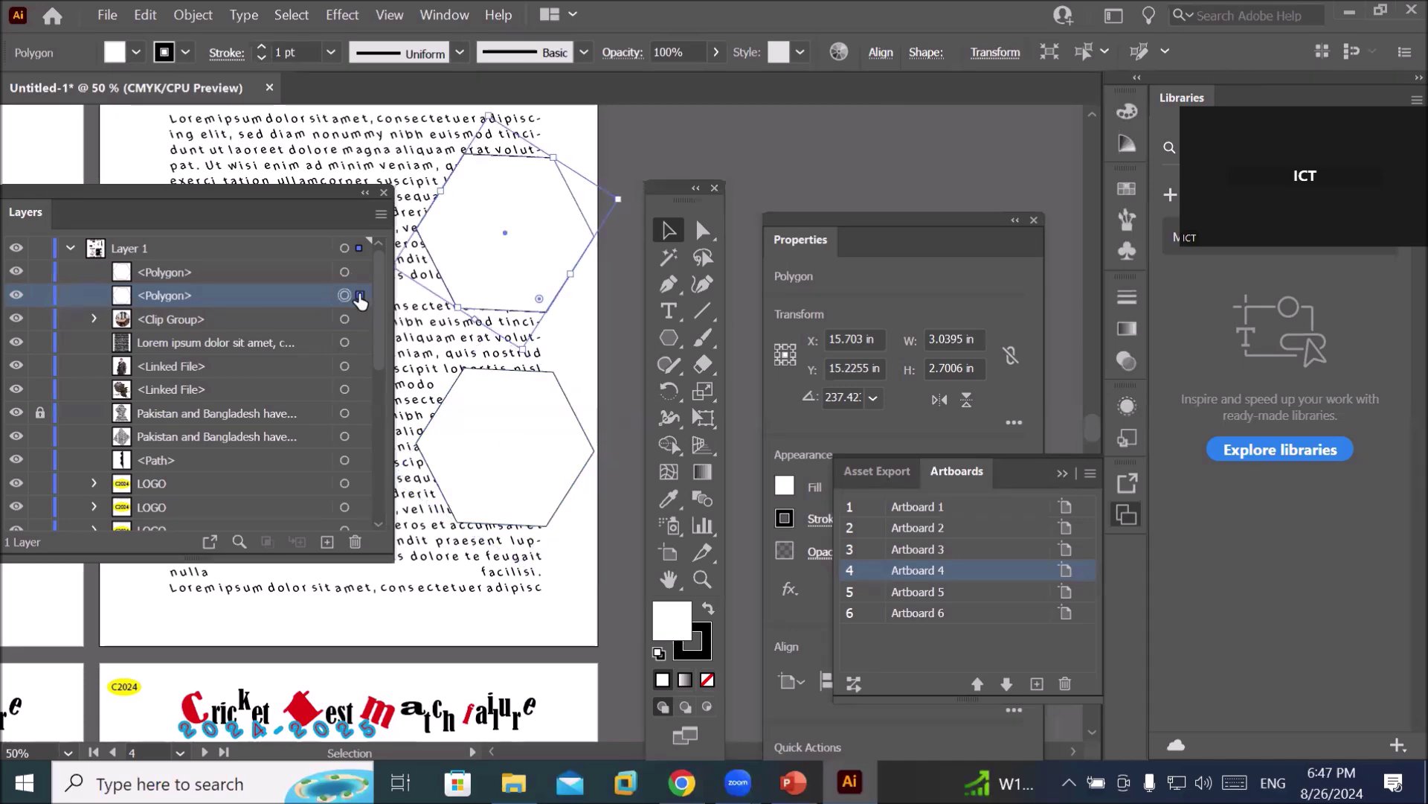
left_click(108, 15)
left_click(199, 393)
double_click(923, 276)
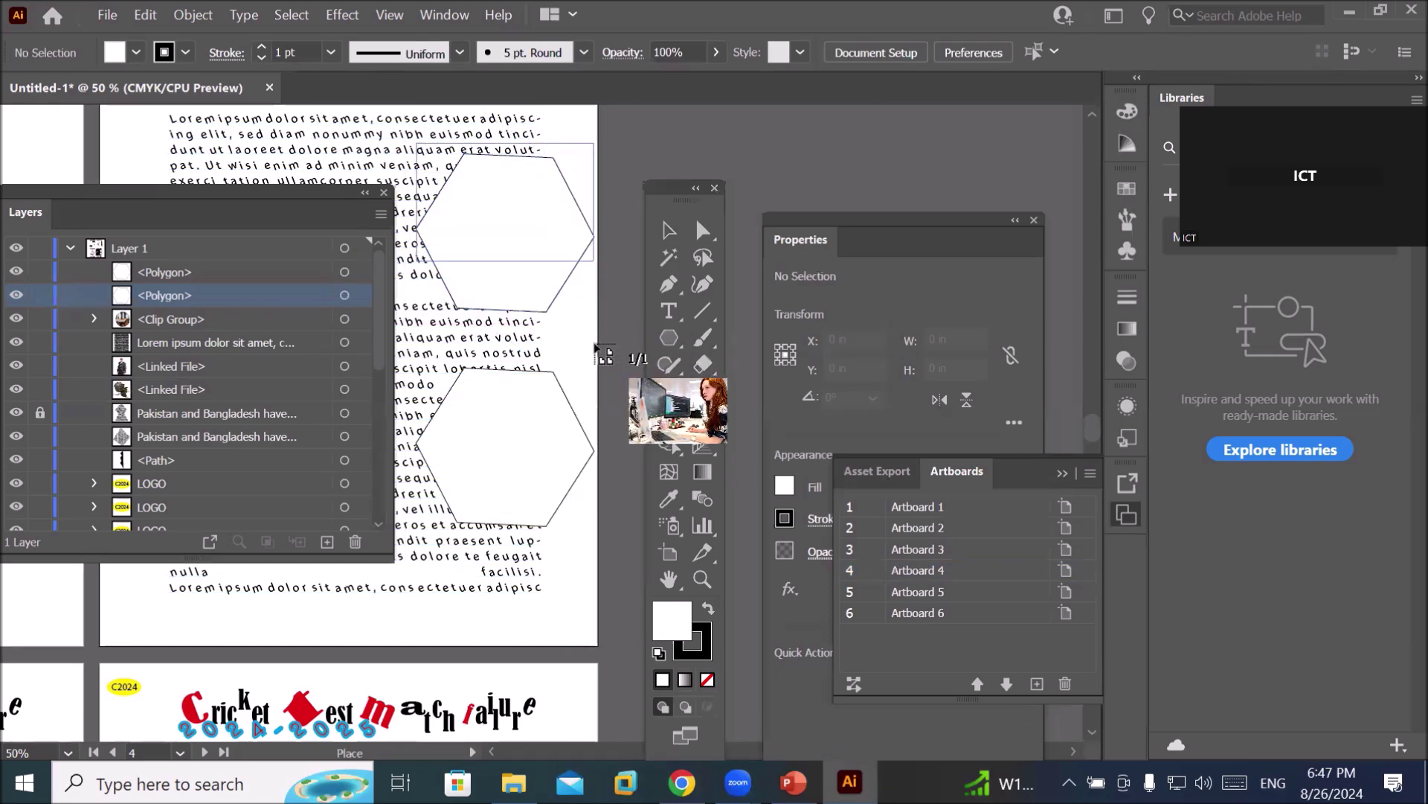
left_click_drag(594, 344, 595, 345)
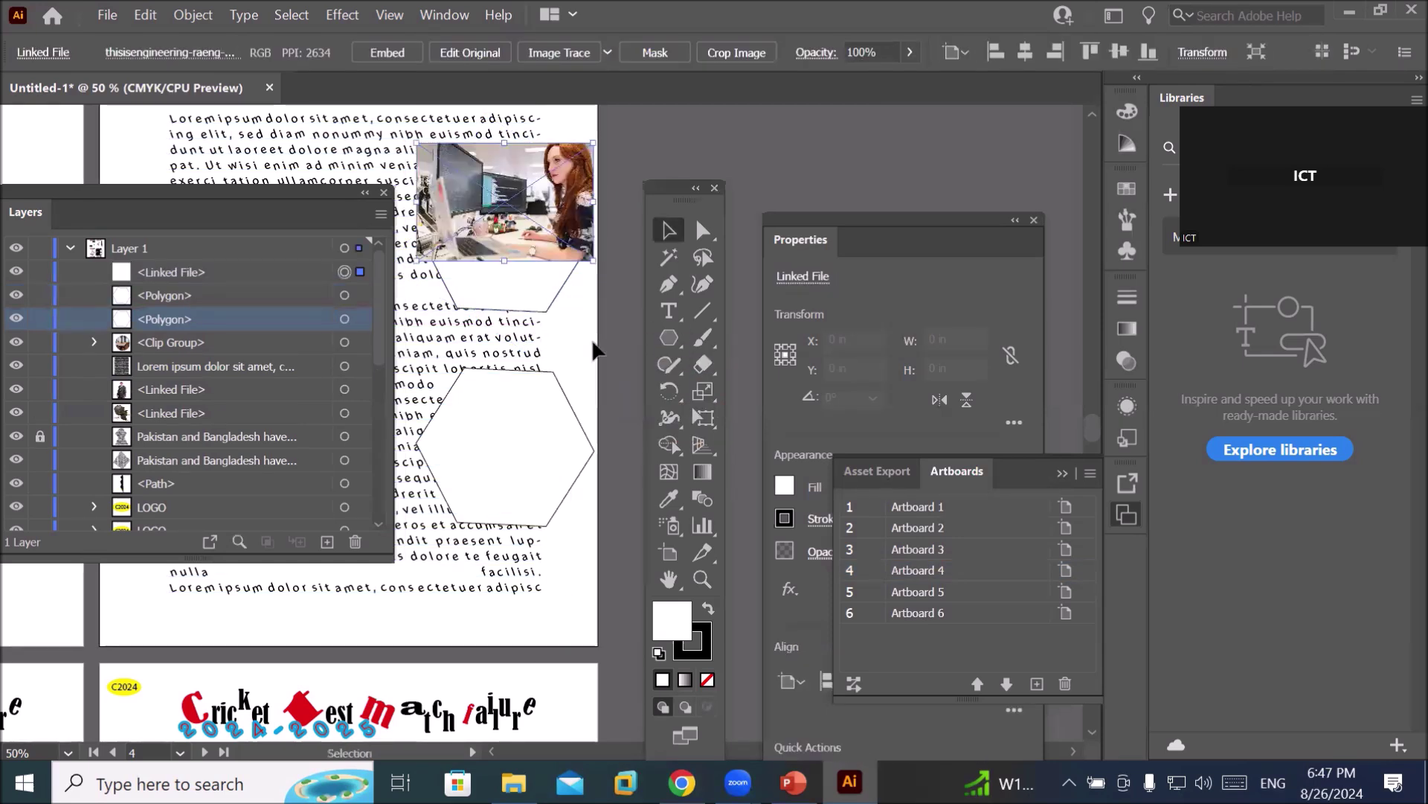
left_click_drag(529, 236, 531, 272)
left_click_drag(509, 186, 509, 148)
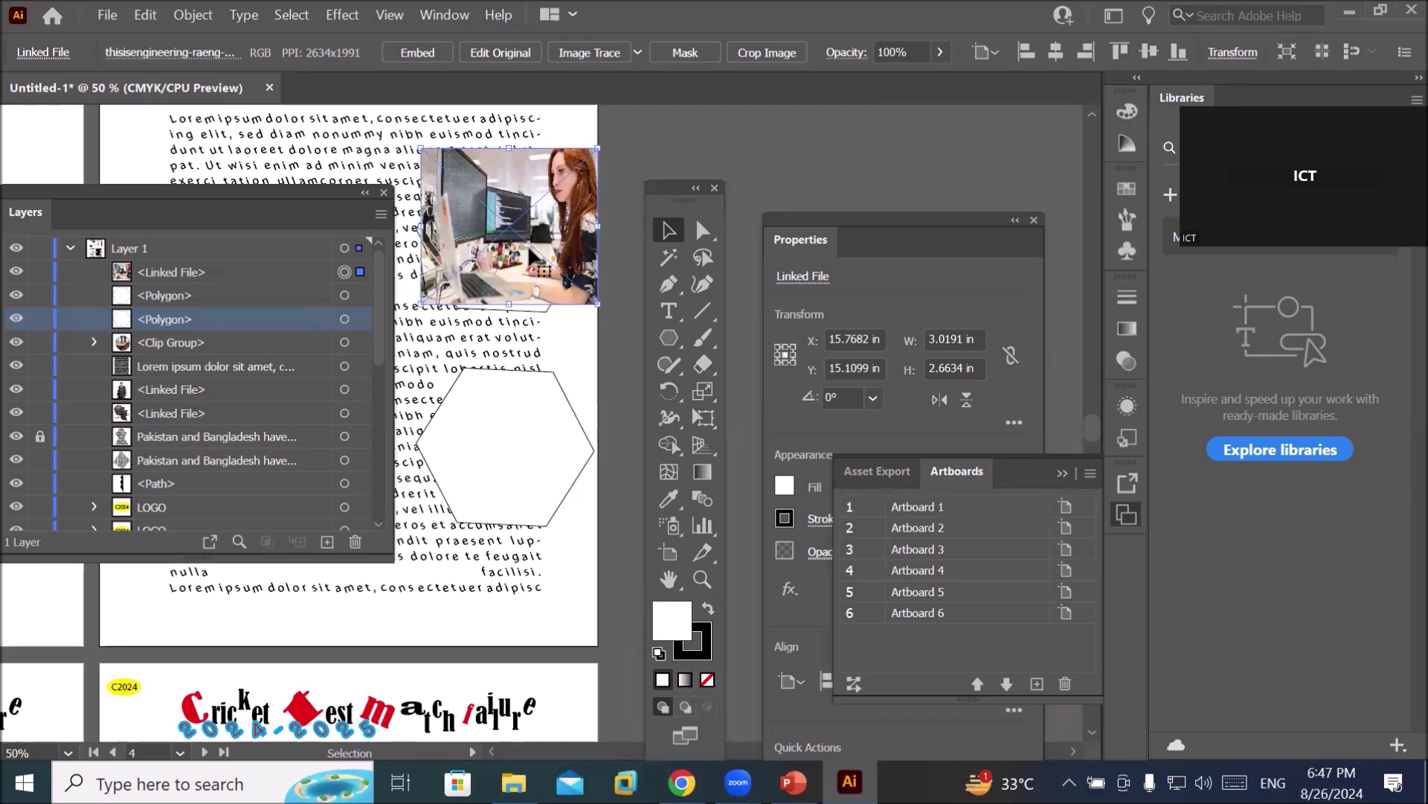
Identify the placed image in the layer list by toggling its visibility, and move it beneath both hexagons in the stacking order.
left_click(195, 276)
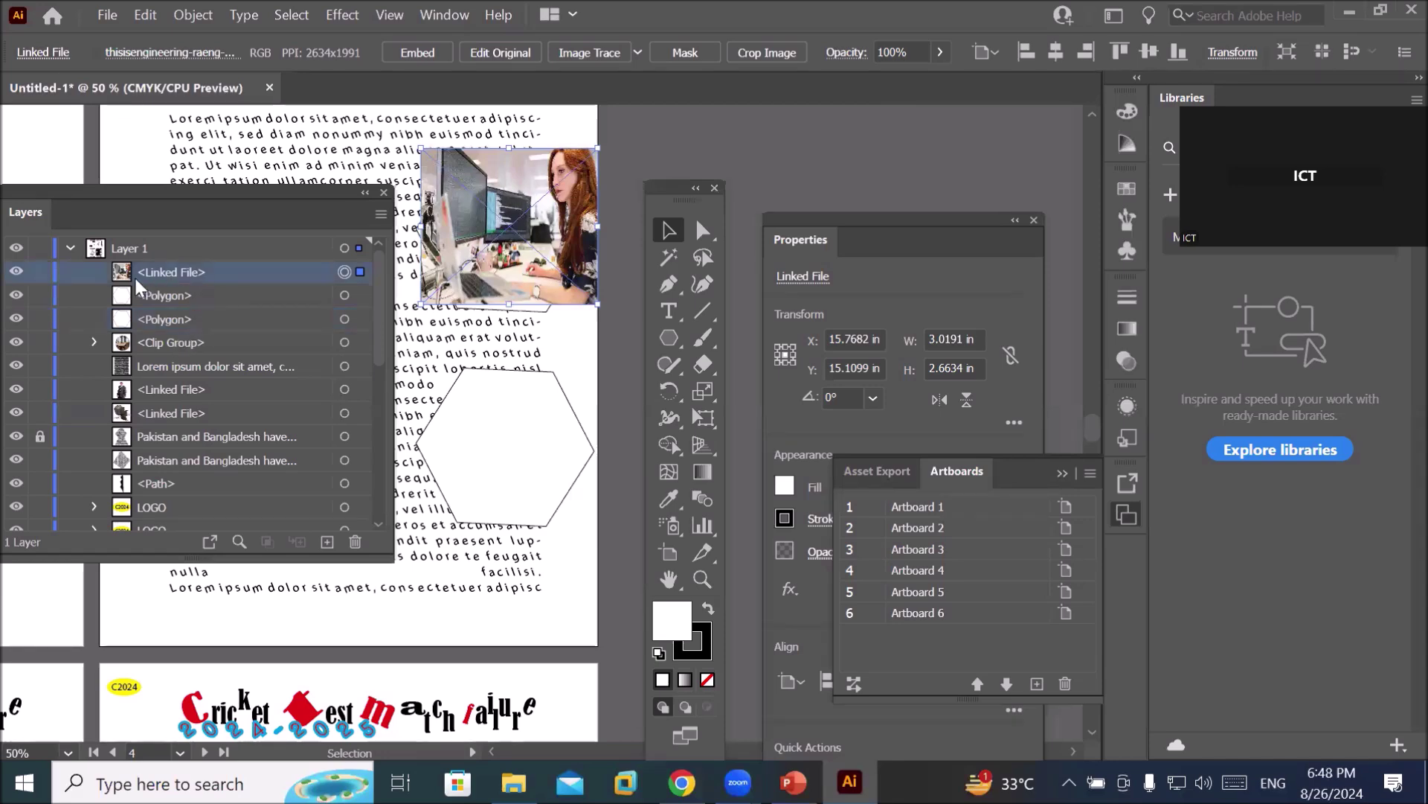
left_click(16, 273)
left_click_drag(132, 192, 272, 270)
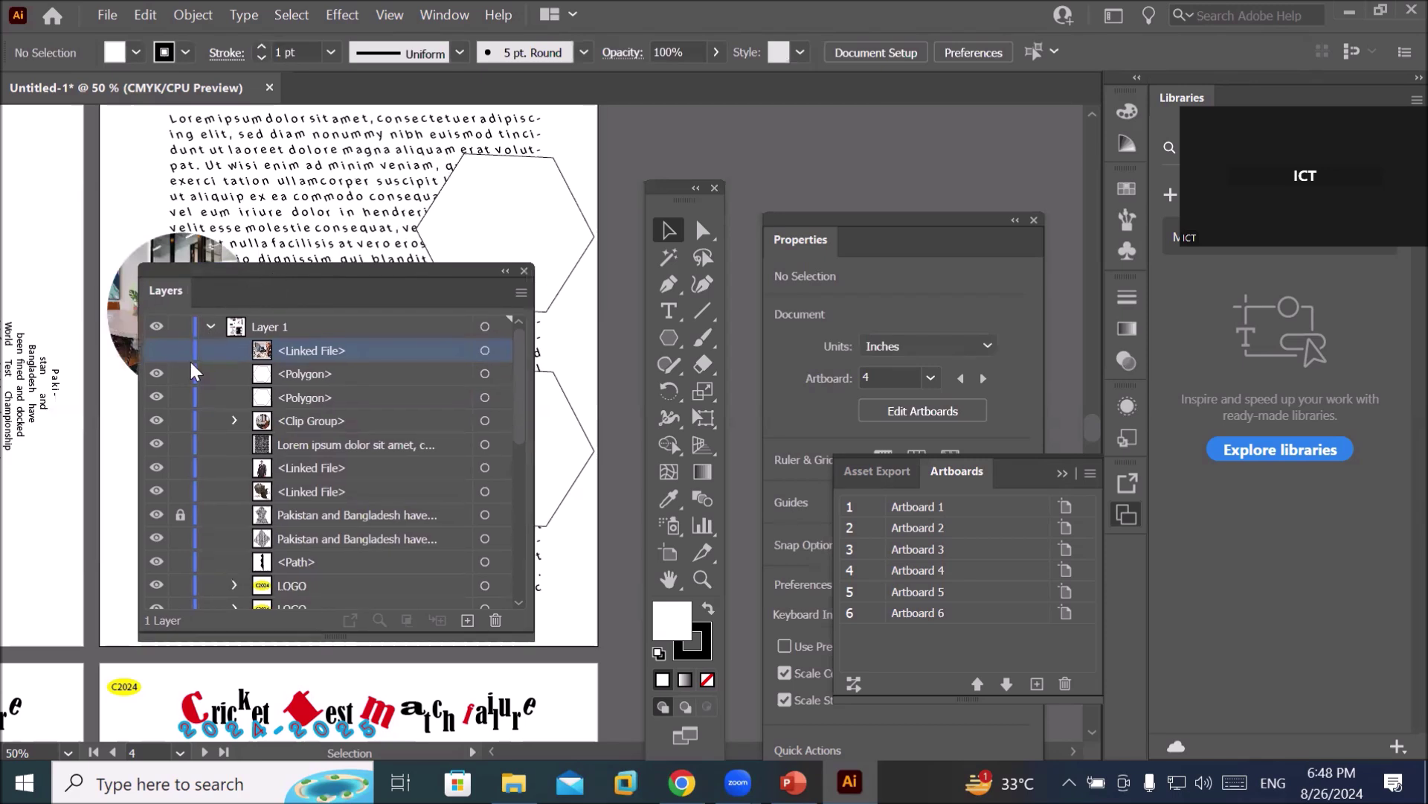
left_click(154, 350)
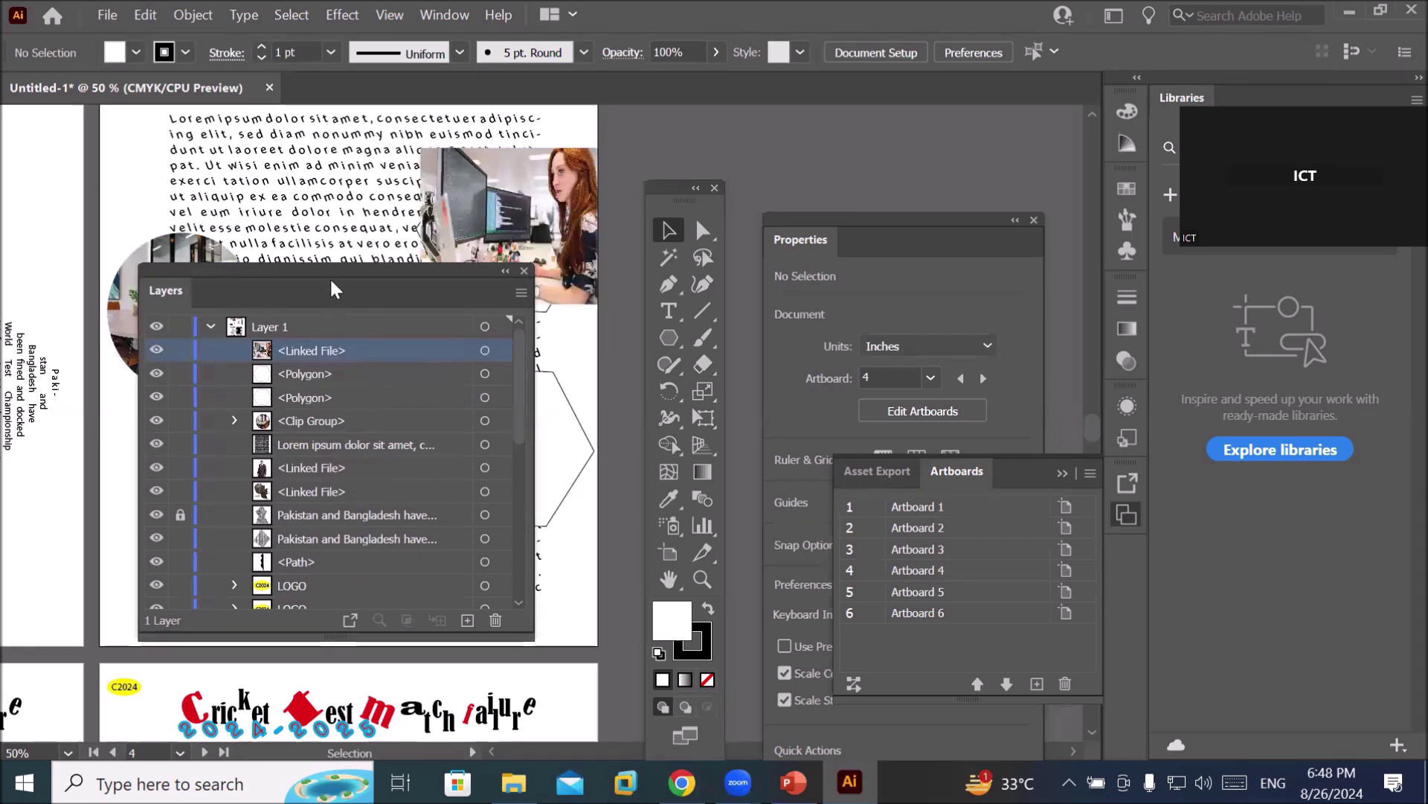
left_click_drag(329, 277, 318, 306)
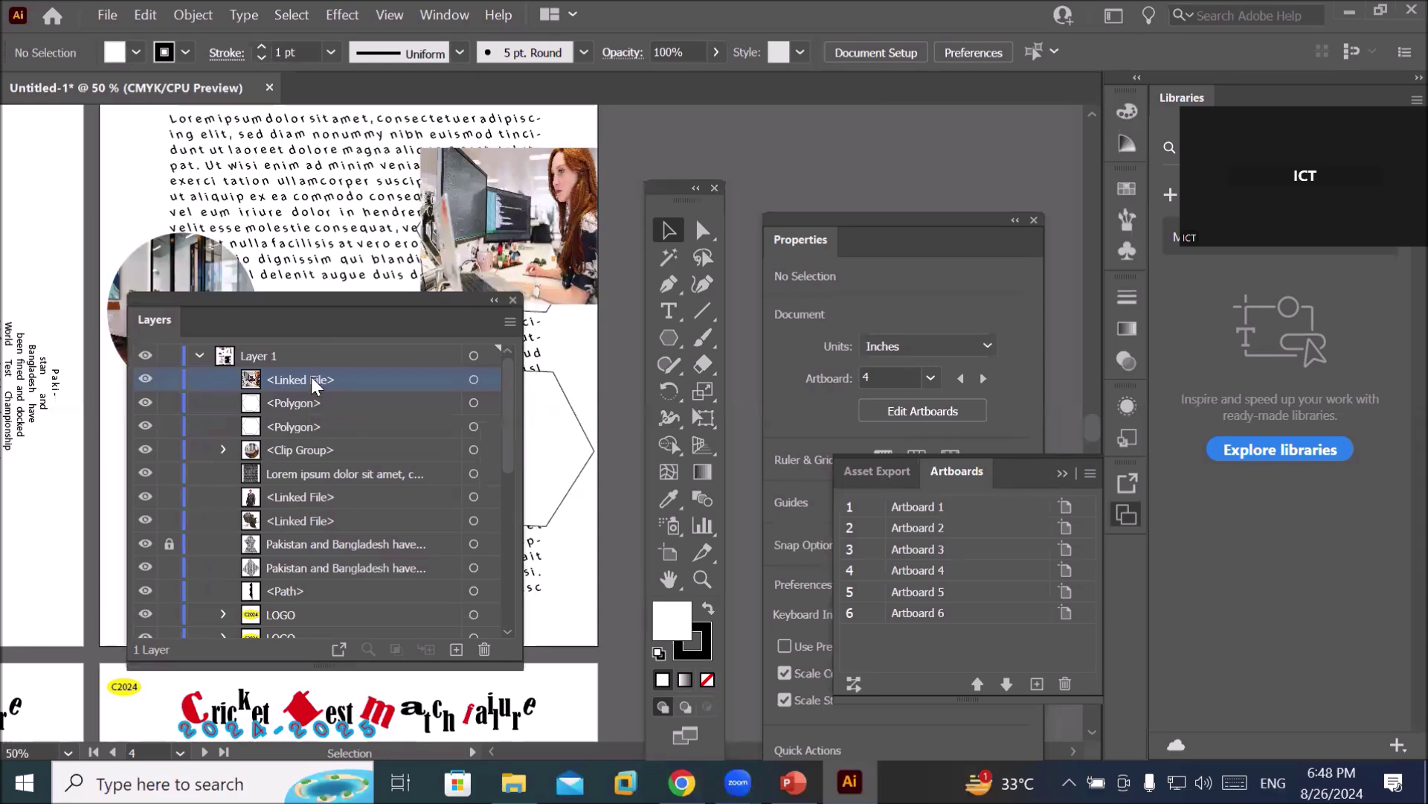
left_click_drag(313, 385, 314, 443)
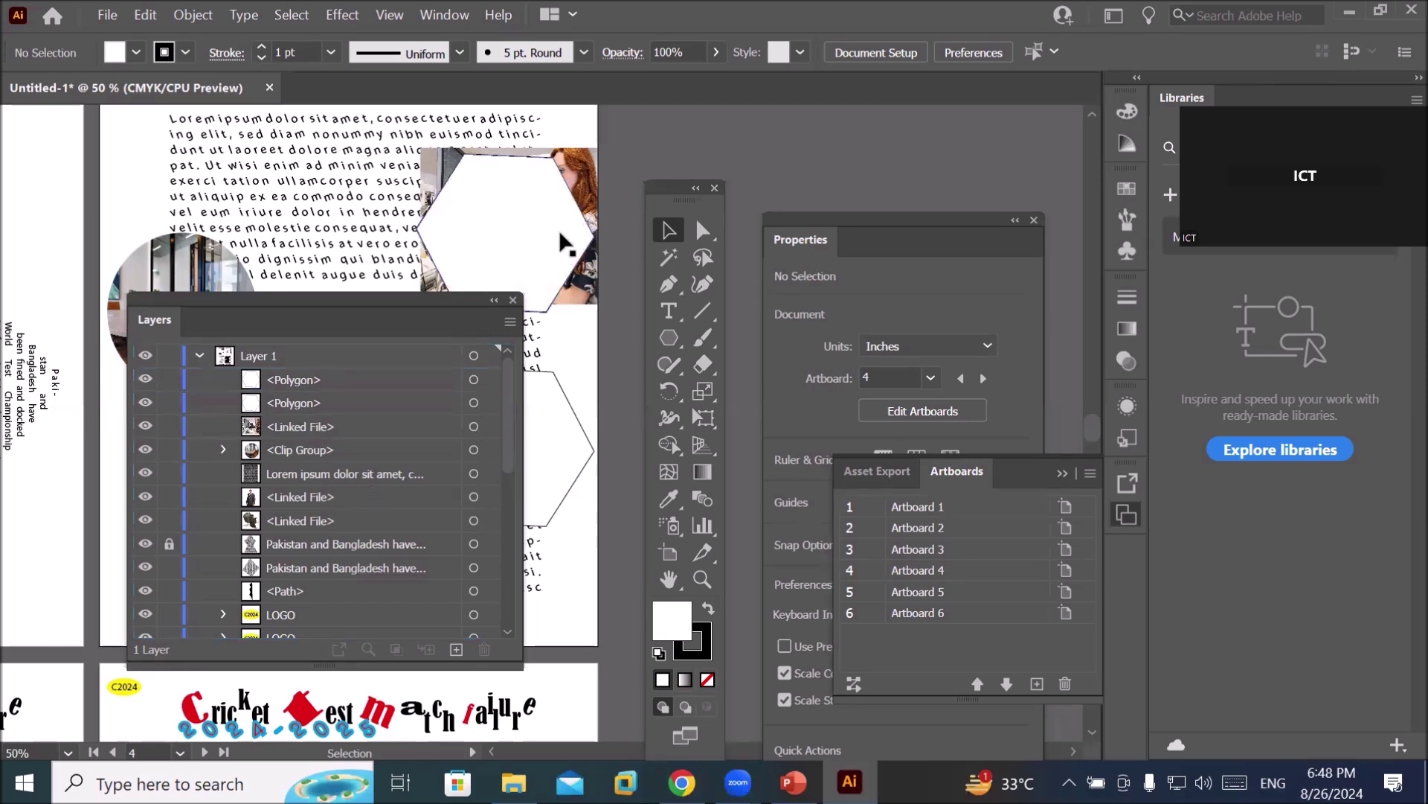
Make a clipping mask from the upper hexagon and the office image beneath it.
left_click(474, 403)
left_click(474, 427, "shift")
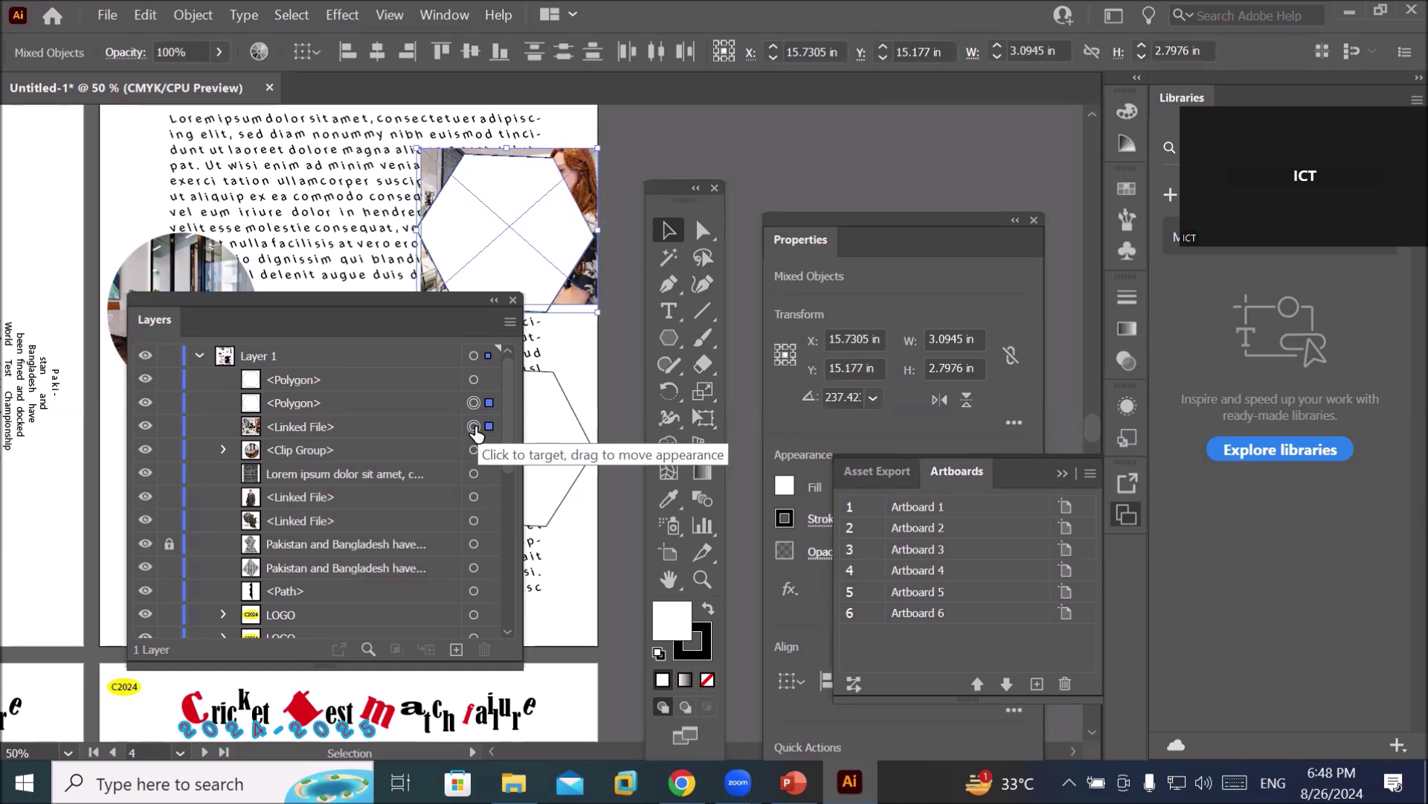
left_click(186, 16)
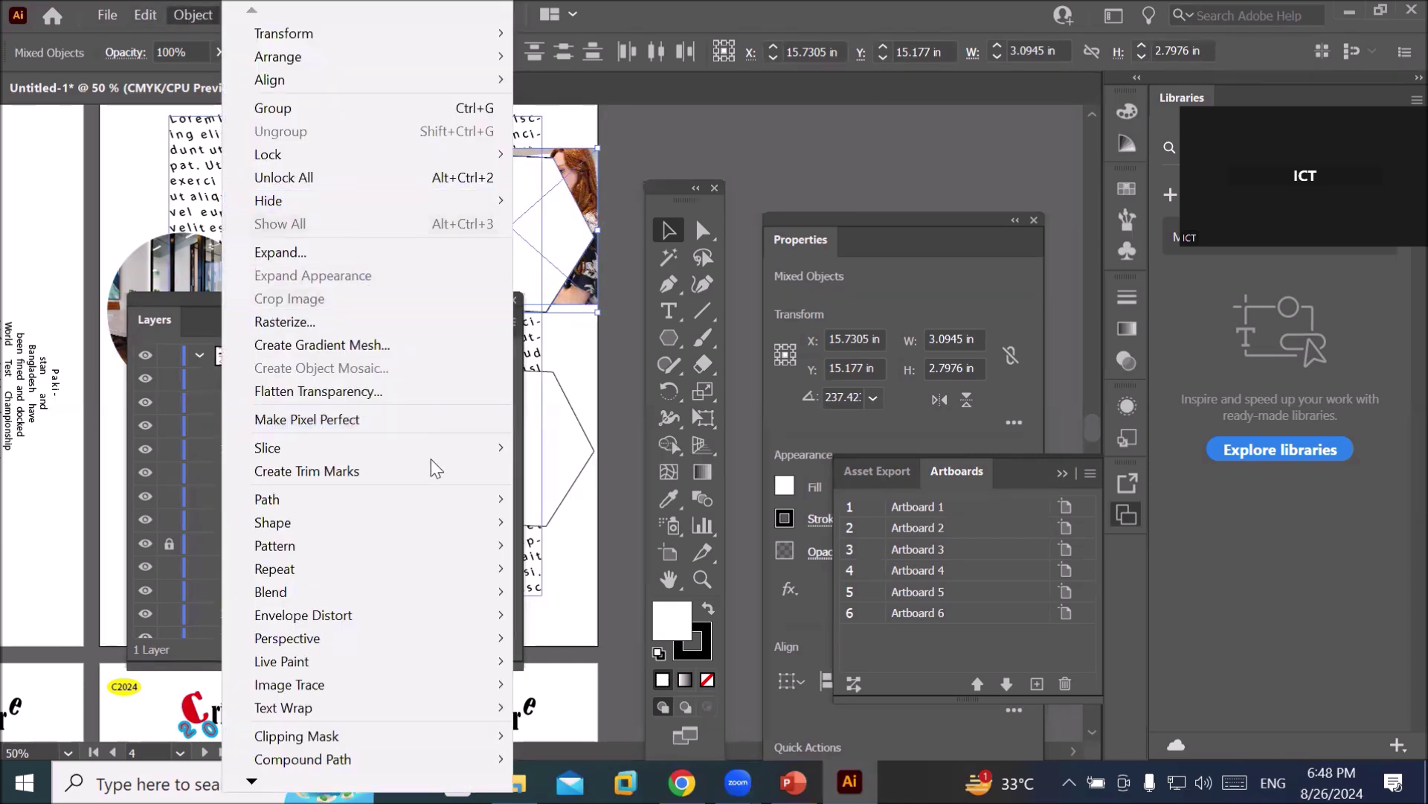
mouse_move(468, 738)
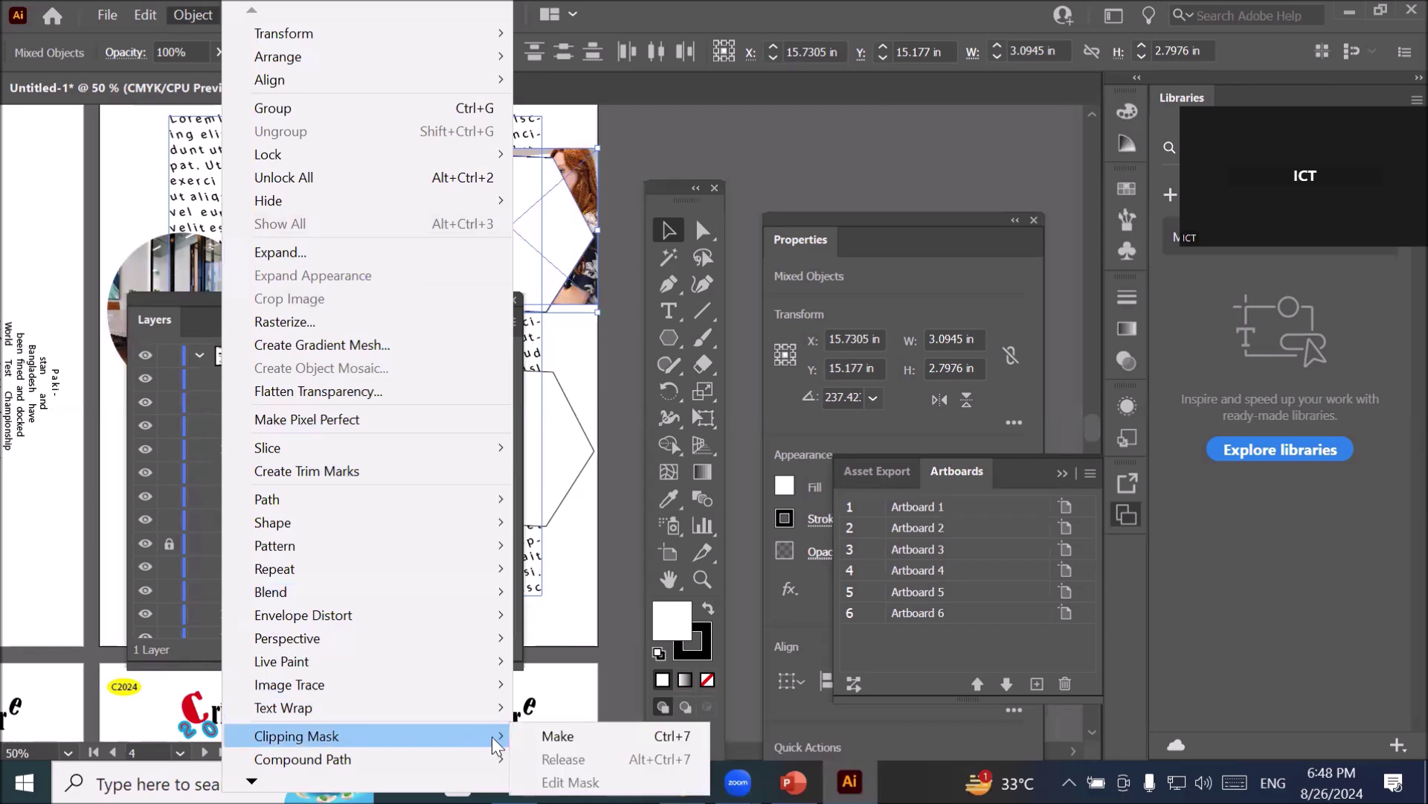
left_click(593, 738)
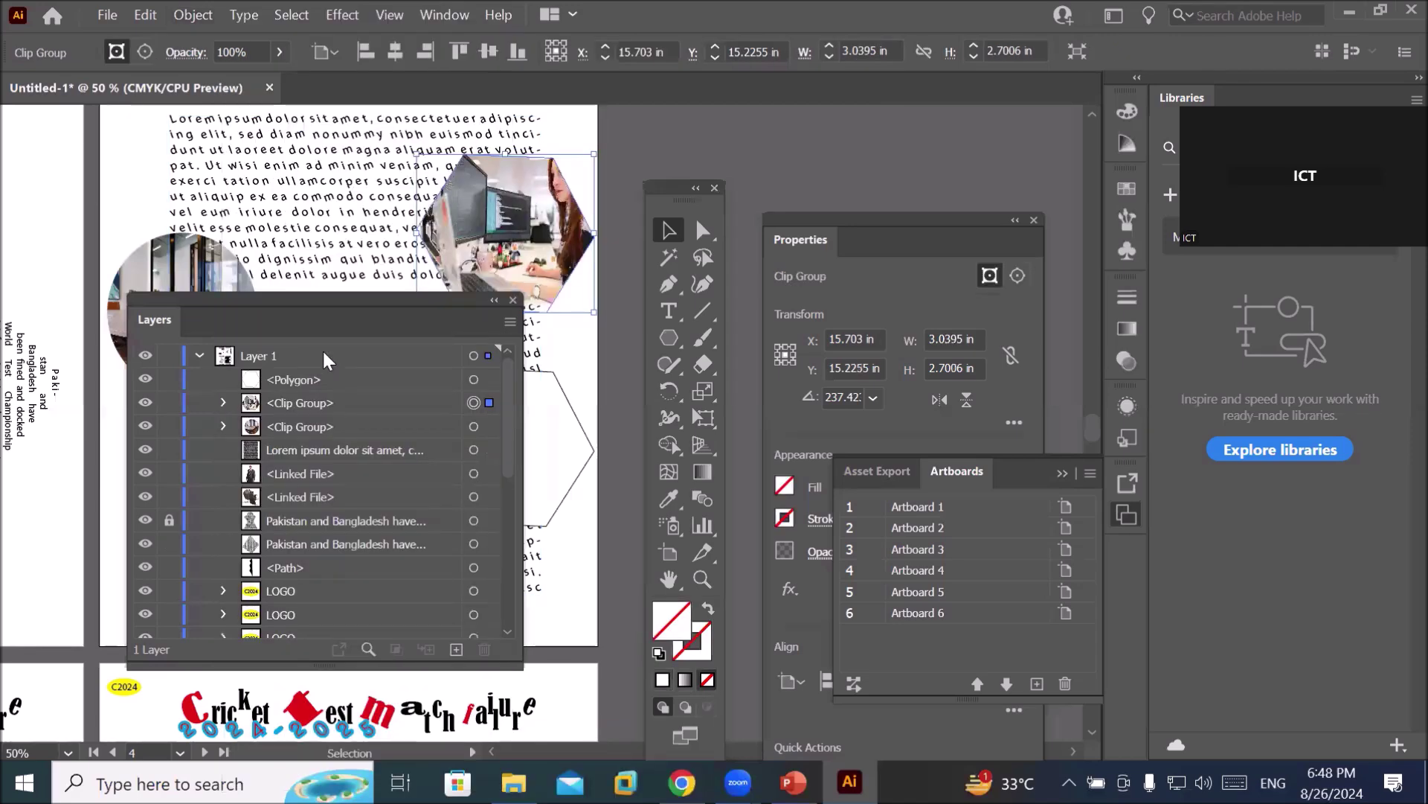
Place the wooden conference-table image at about 2.61 by 2.09 in over the lower hexagon and stack it directly beneath that polygon.
left_click_drag(334, 309, 244, 300)
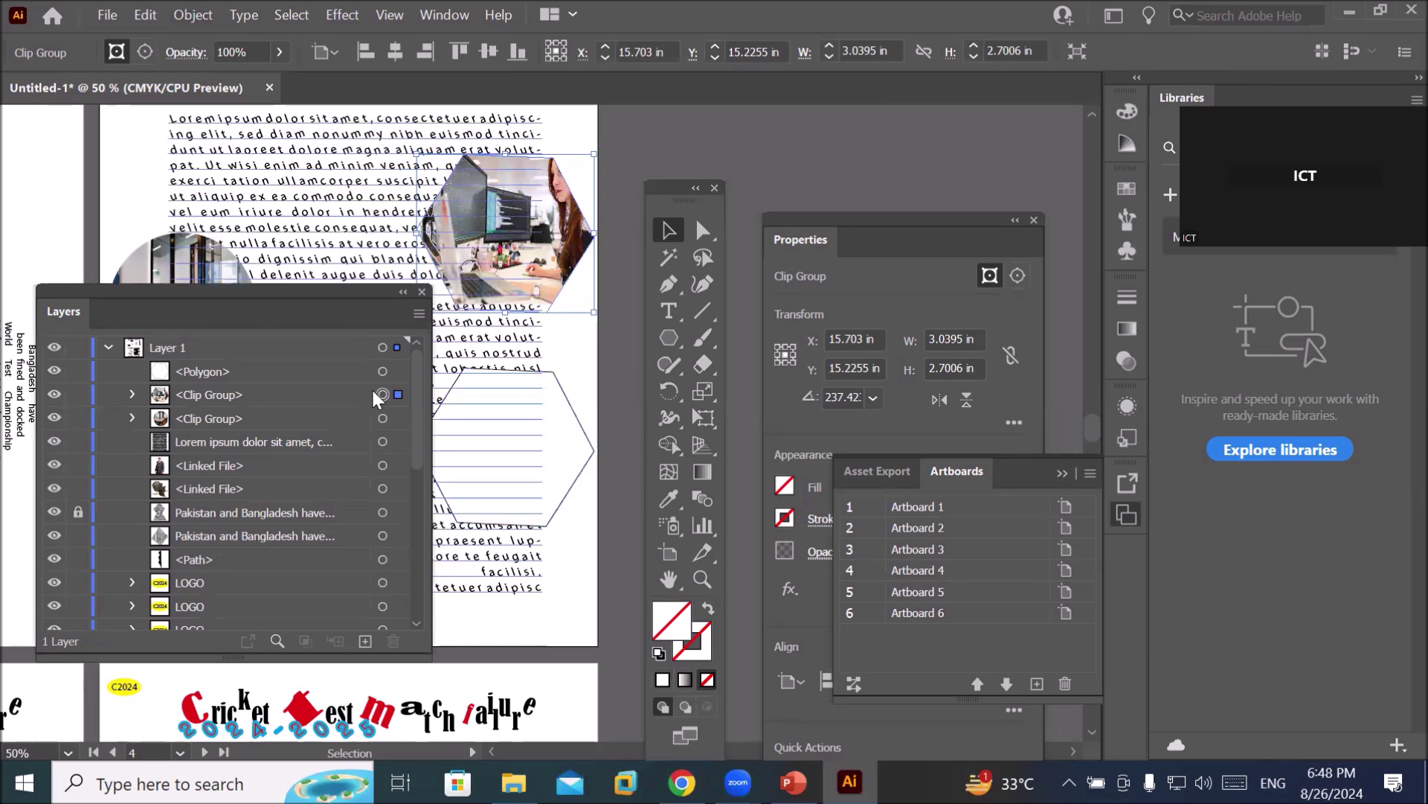
left_click(382, 371)
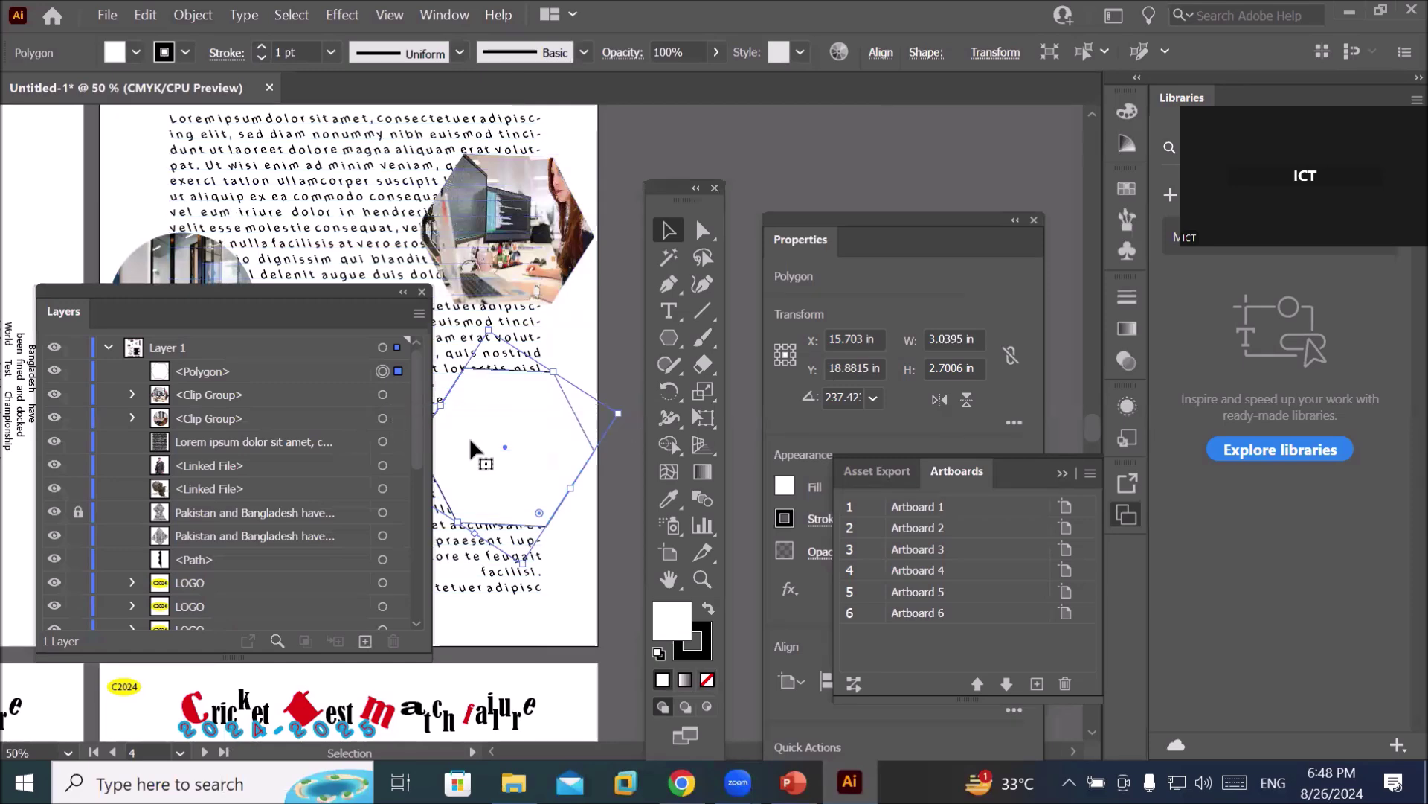
left_click(107, 14)
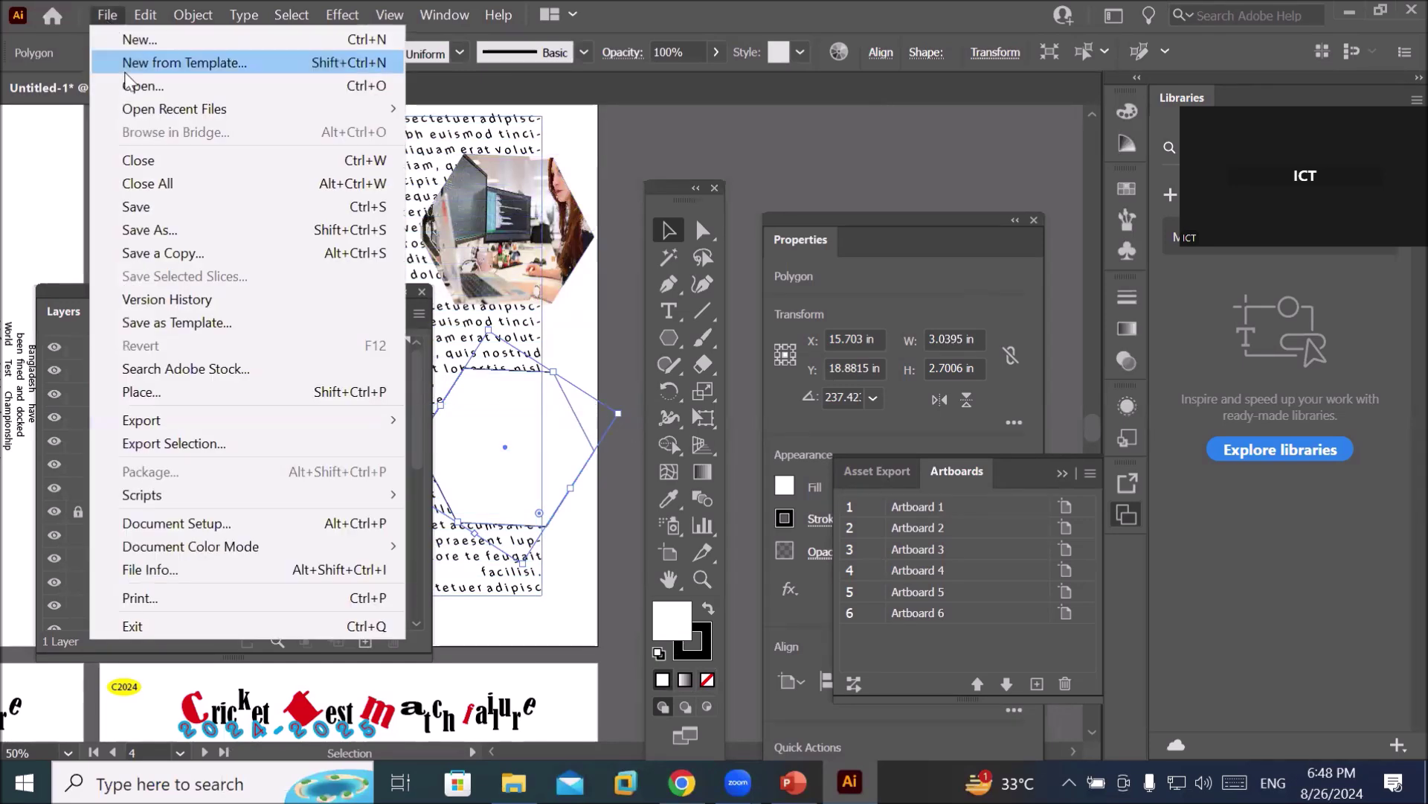
left_click(235, 393)
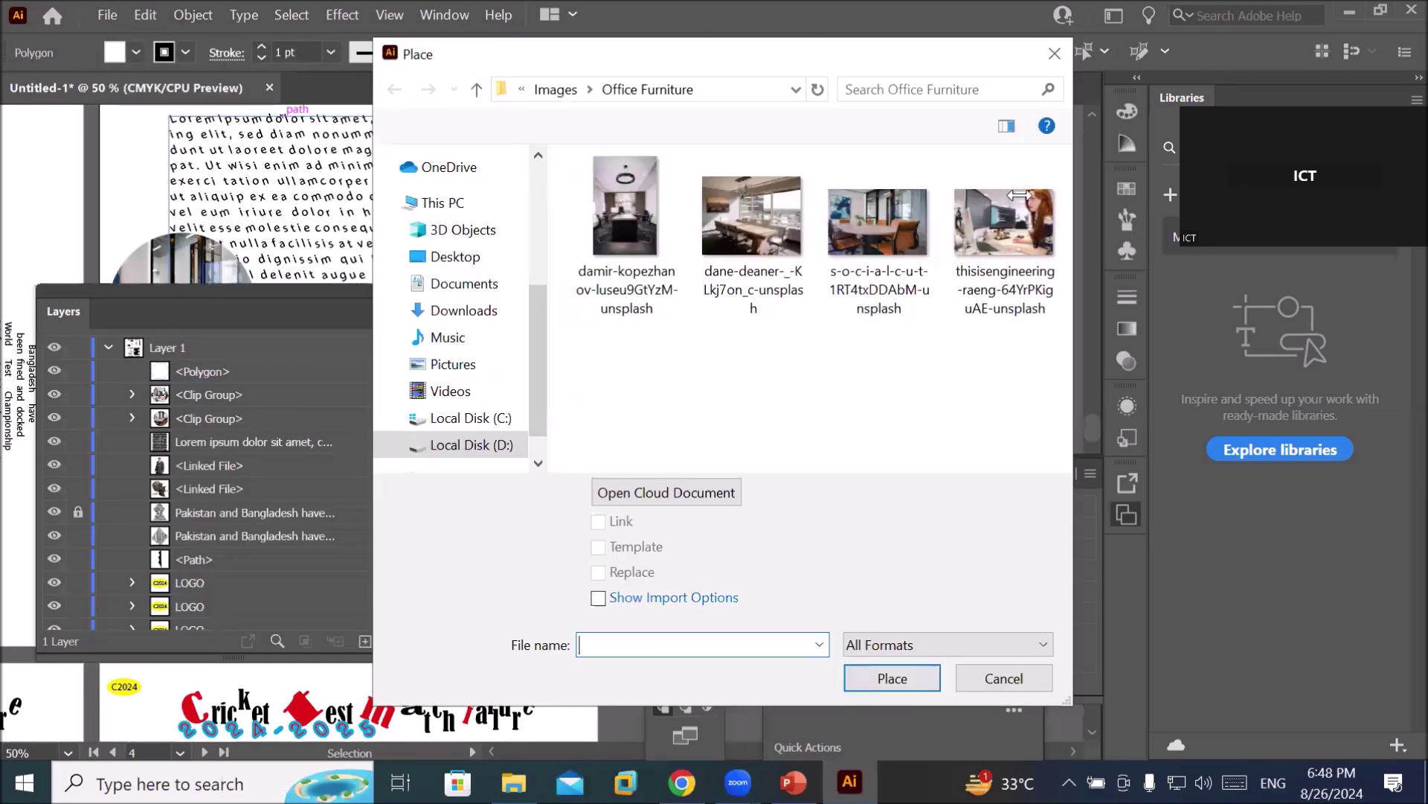
double_click(752, 225)
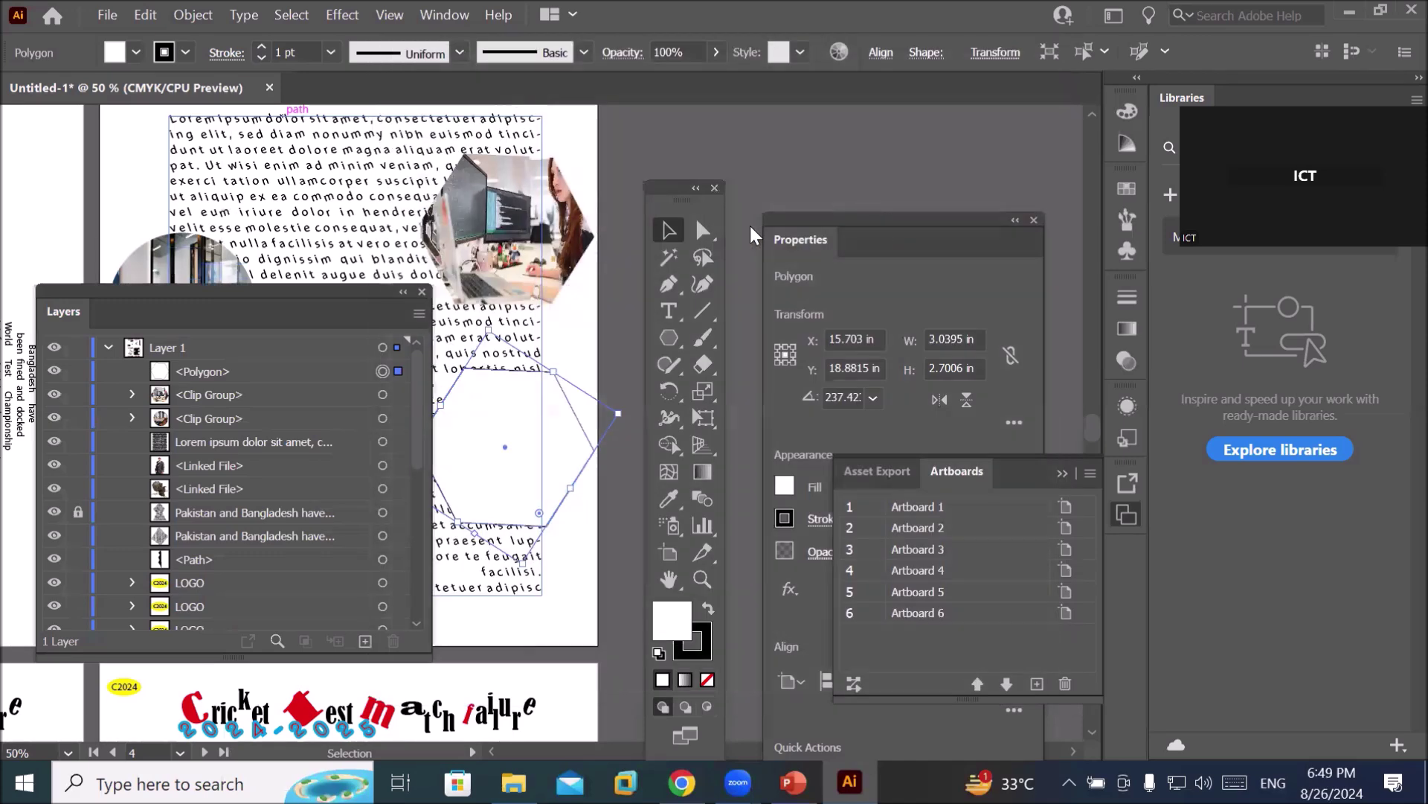
left_click_drag(449, 355, 602, 584)
left_click_drag(519, 434, 492, 483)
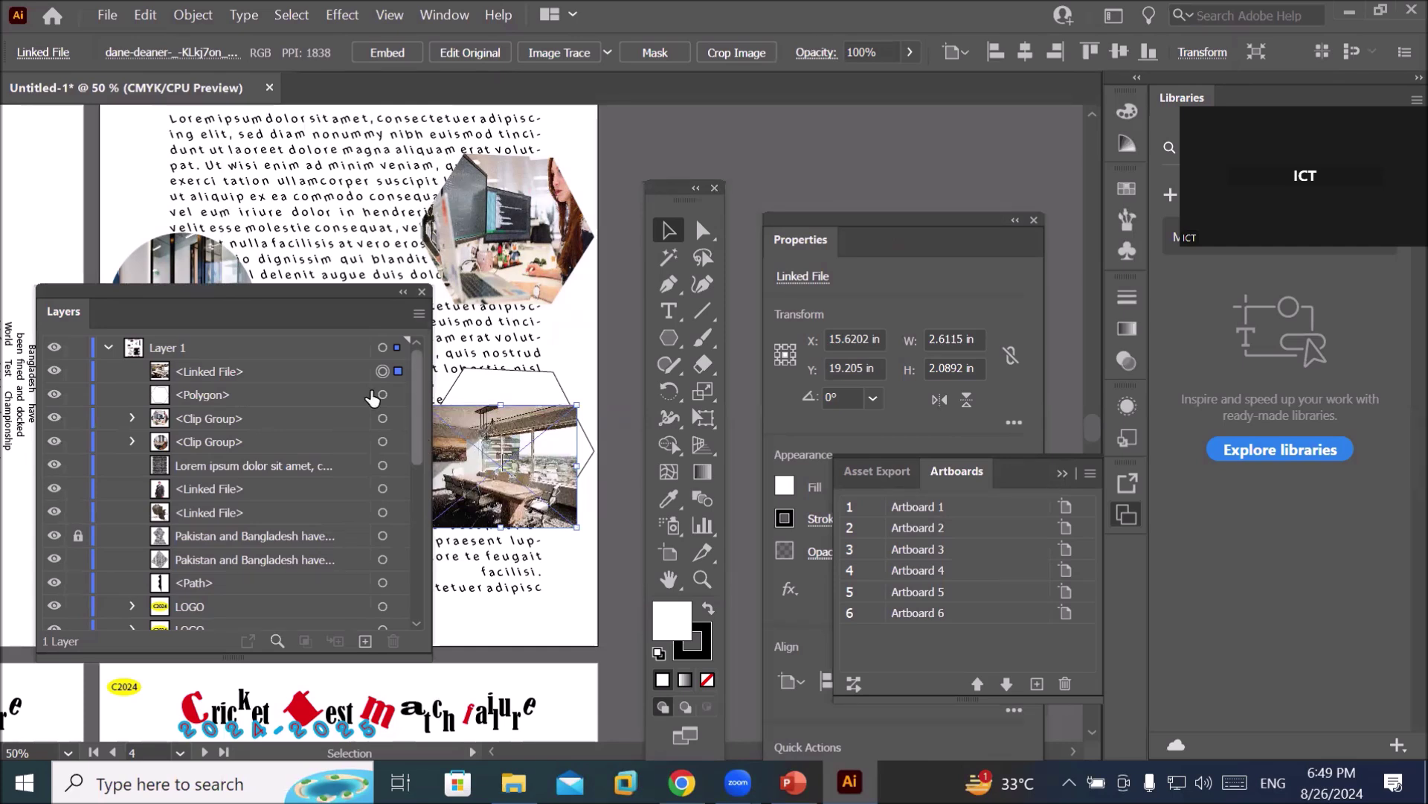
left_click(272, 375)
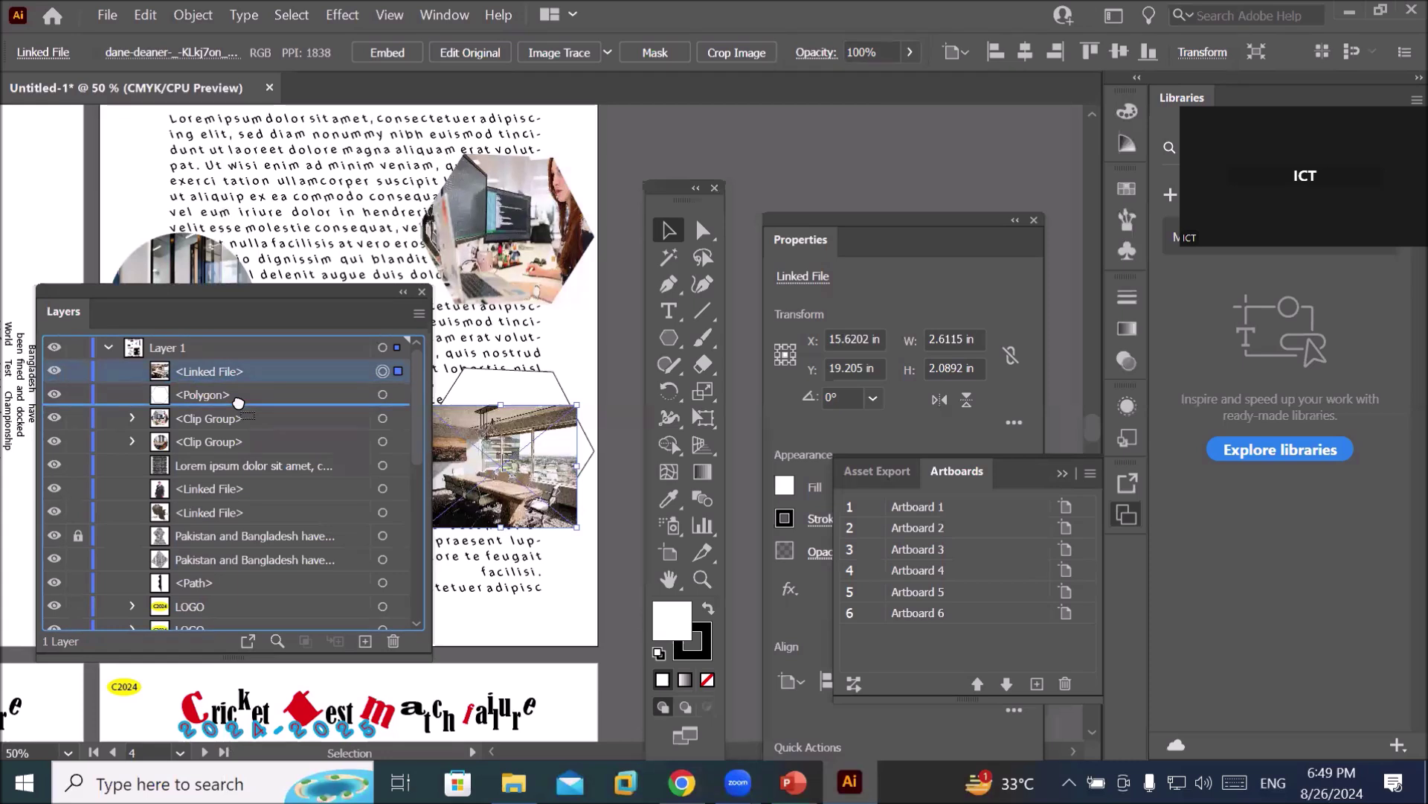
left_click_drag(238, 400, 239, 405)
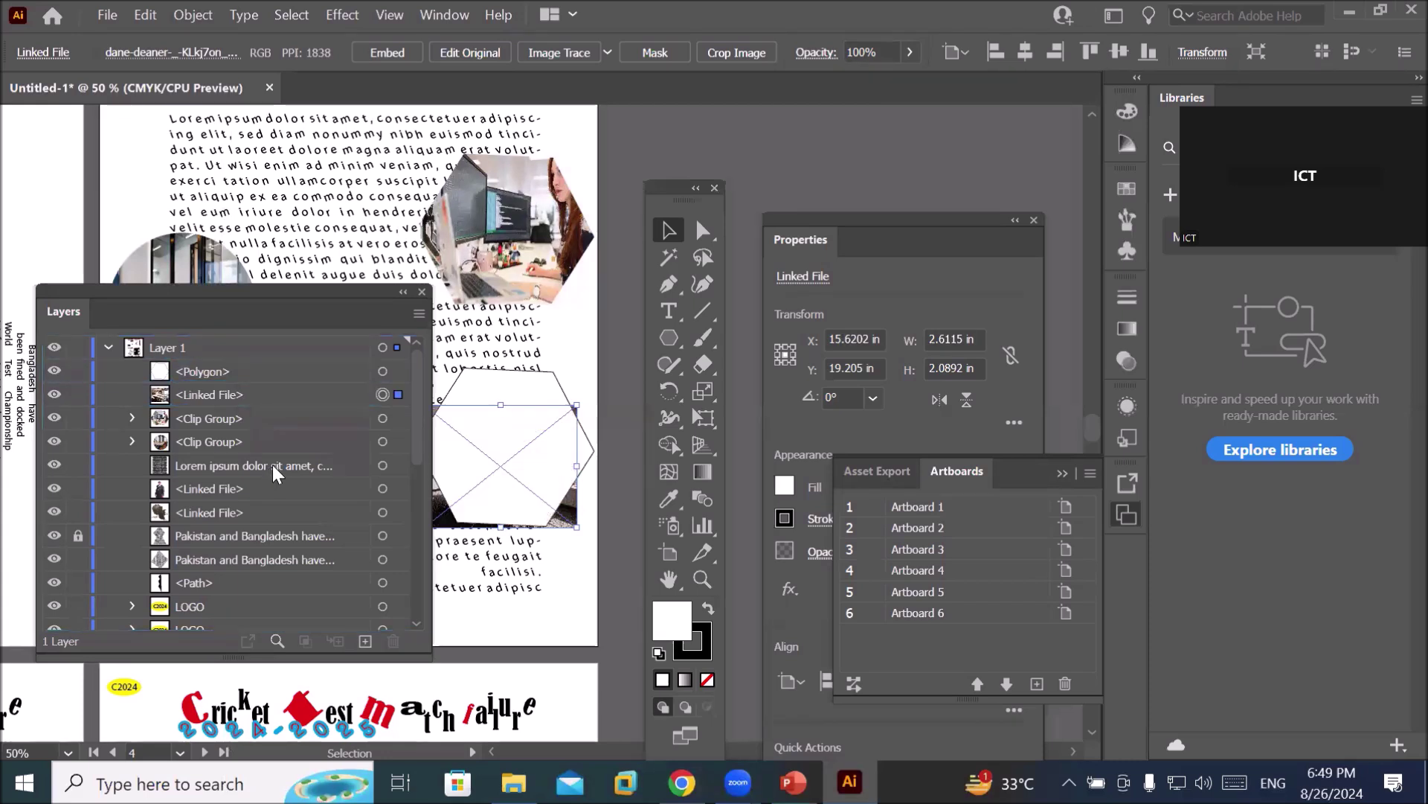
Make a clipping mask from the lower hexagon and the wooden conference-table image beneath it.
left_click(382, 373, "shift")
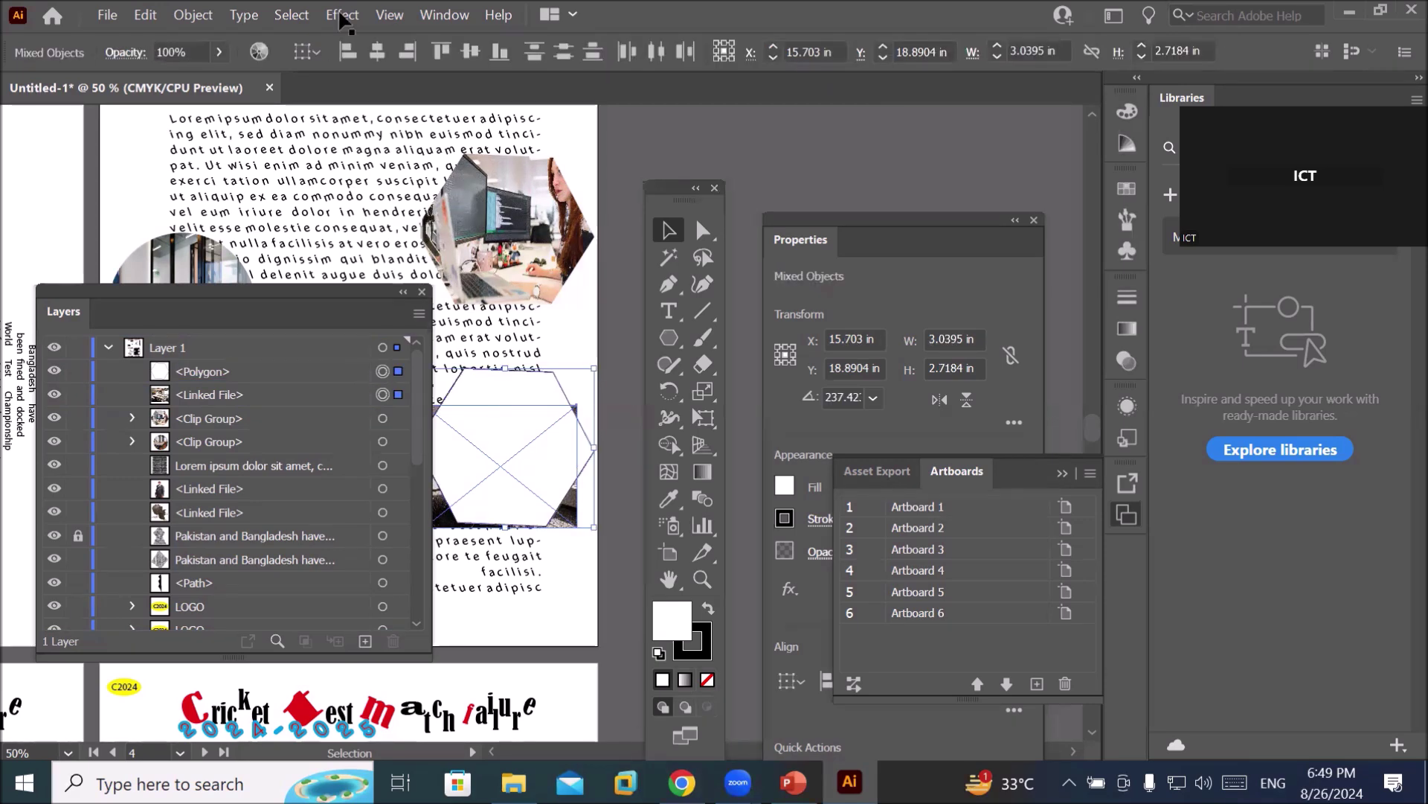
left_click(192, 17)
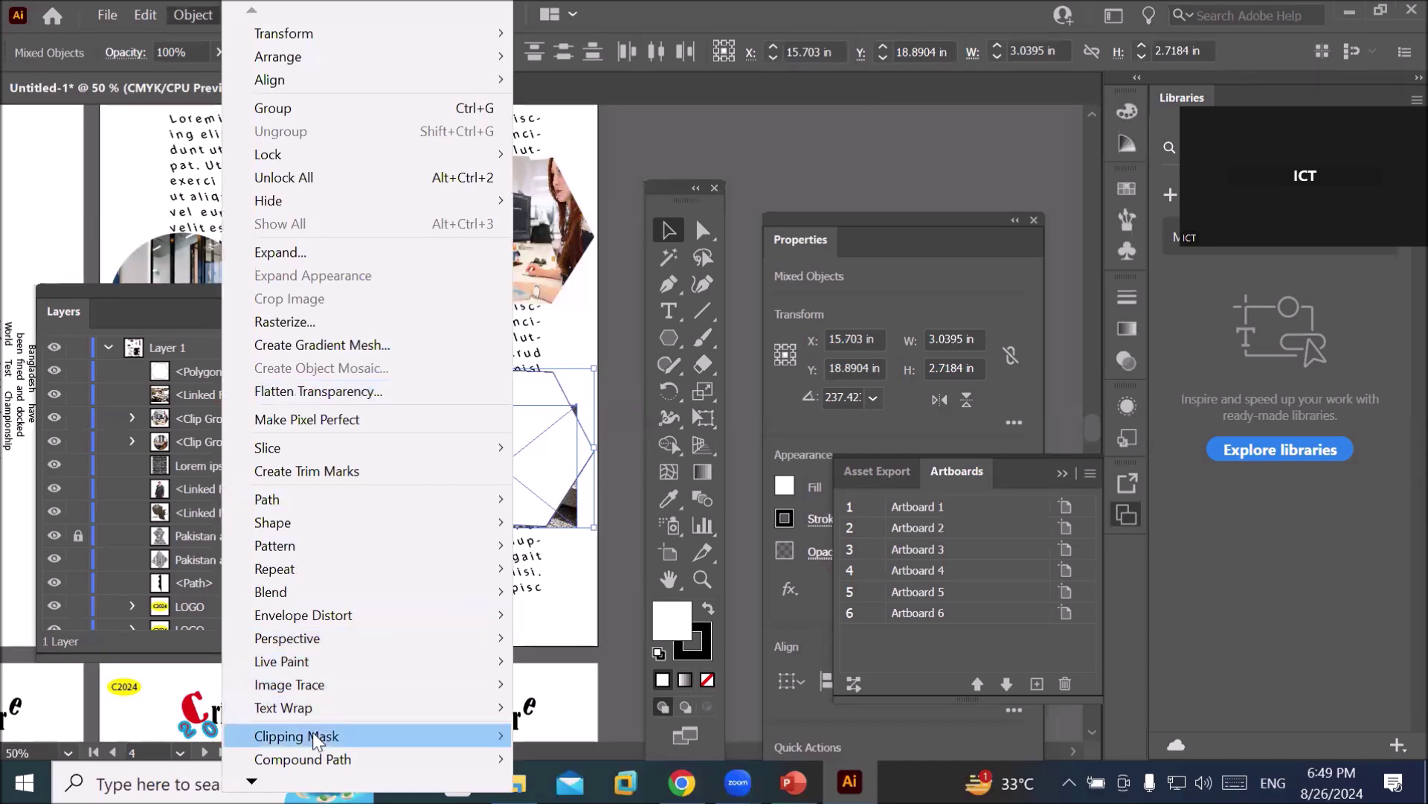
mouse_move(313, 733)
left_click(546, 725)
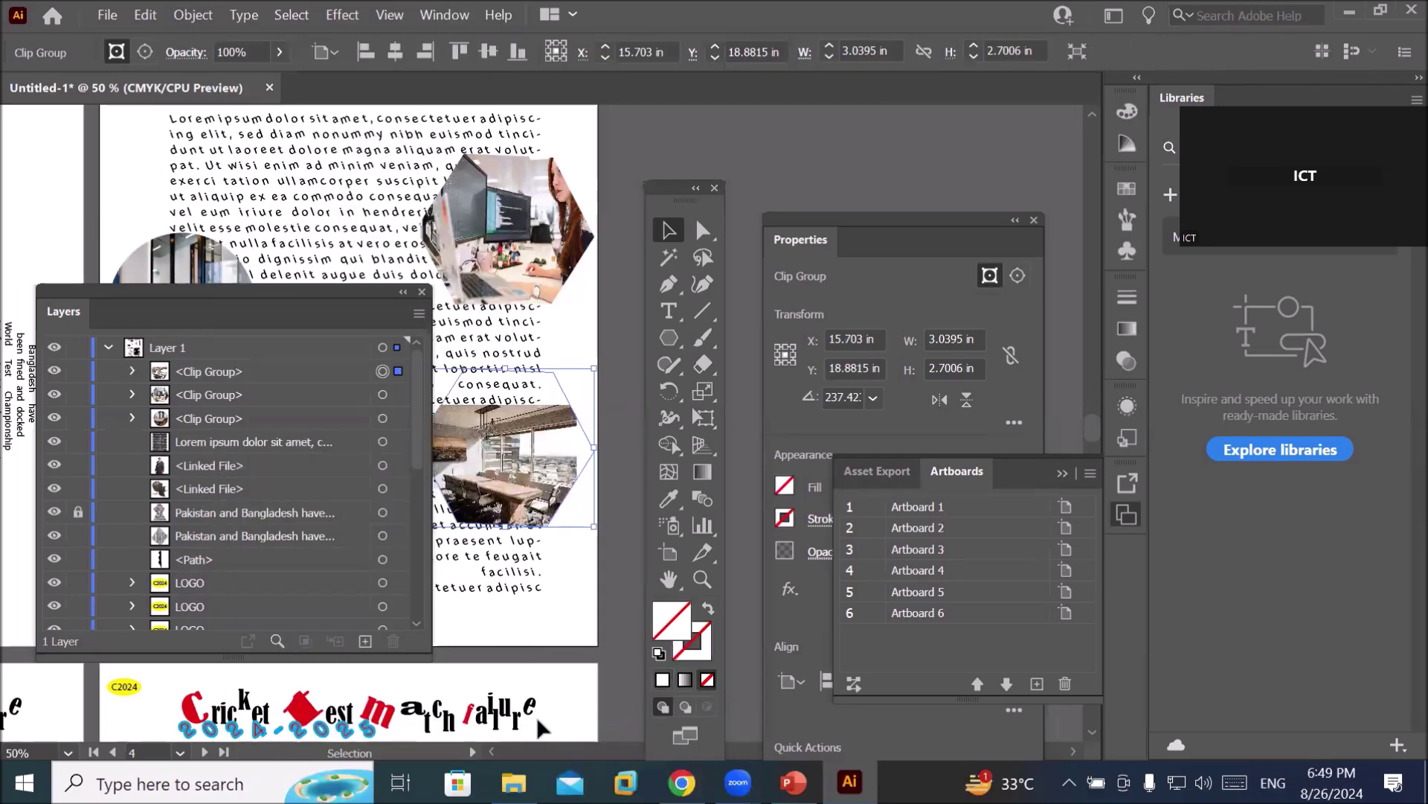
Select the conference-table image inside the lower hexagon's clip group and reposition and enlarge it to about 2.83 by 2.67 in to fill the hexagon.
left_click_drag(256, 287, 165, 448)
scroll(528, 460, "up", 1)
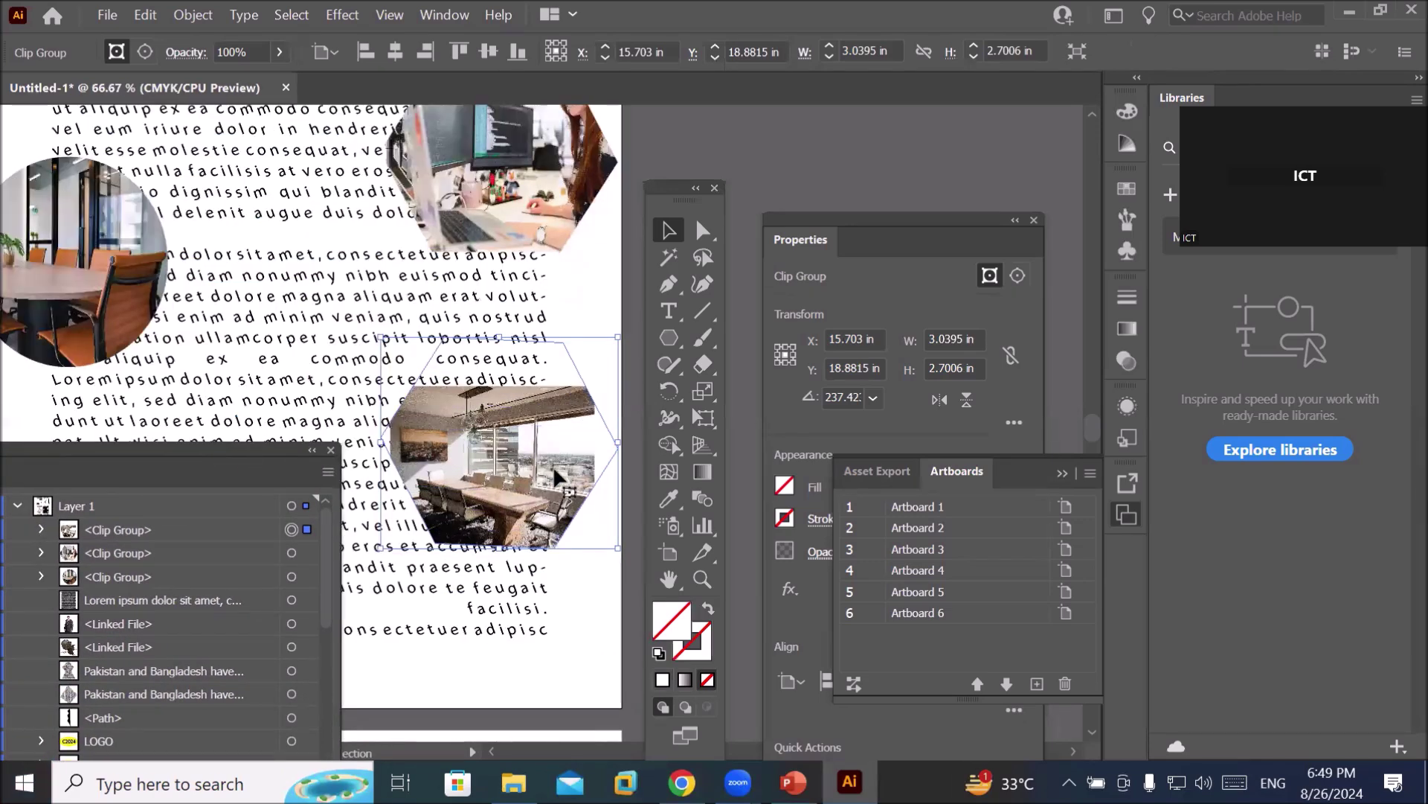
scroll(554, 469, "up", 1)
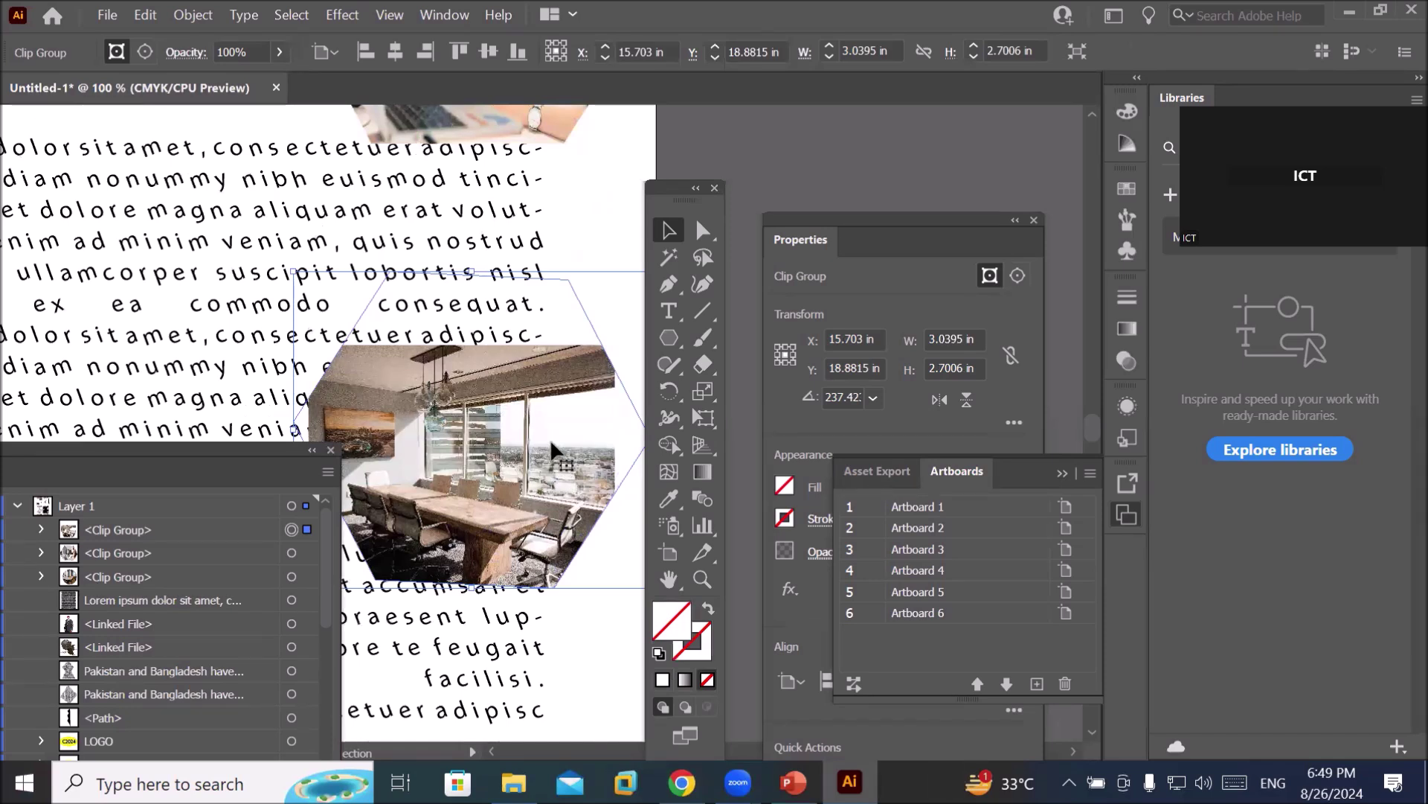
left_click_drag(301, 454, 785, 141)
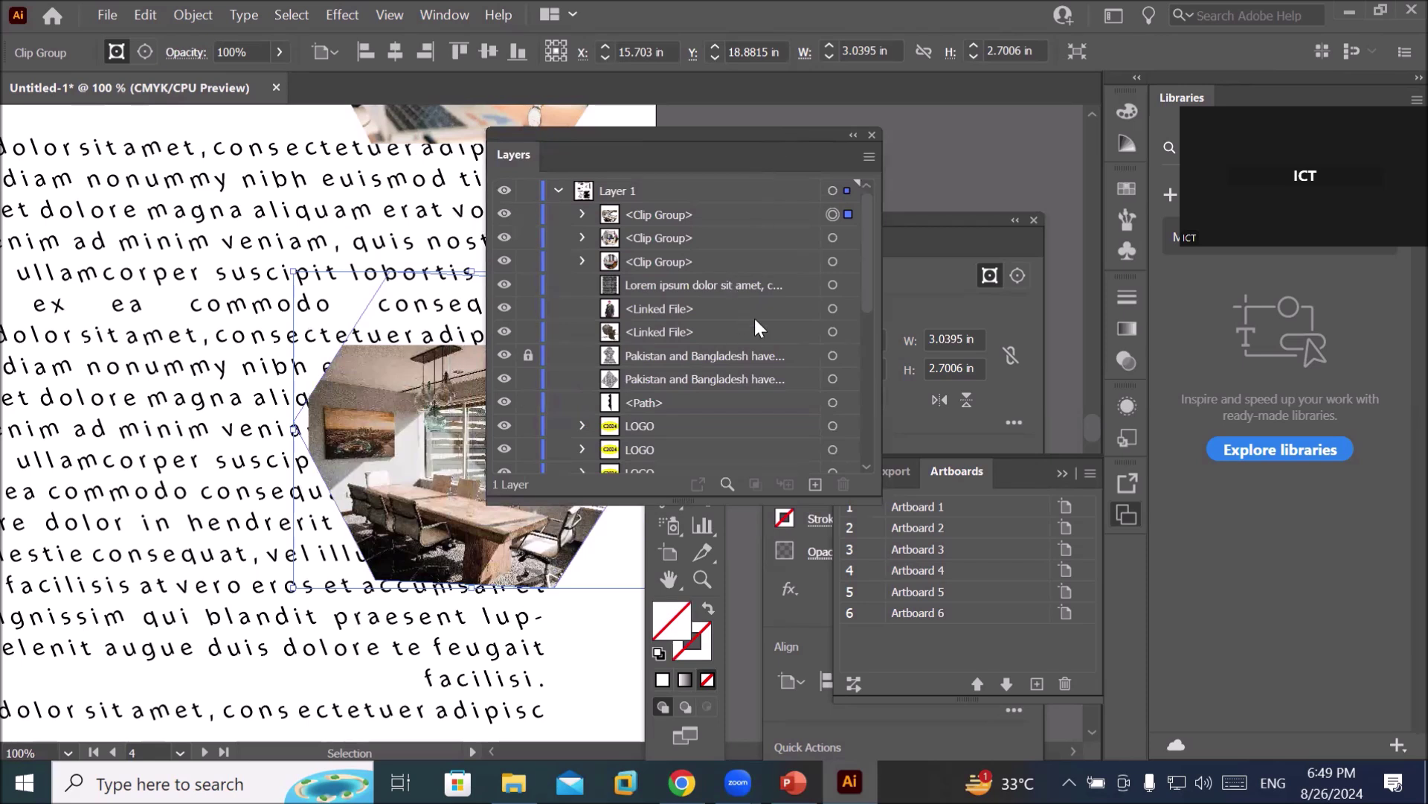
left_click(581, 215)
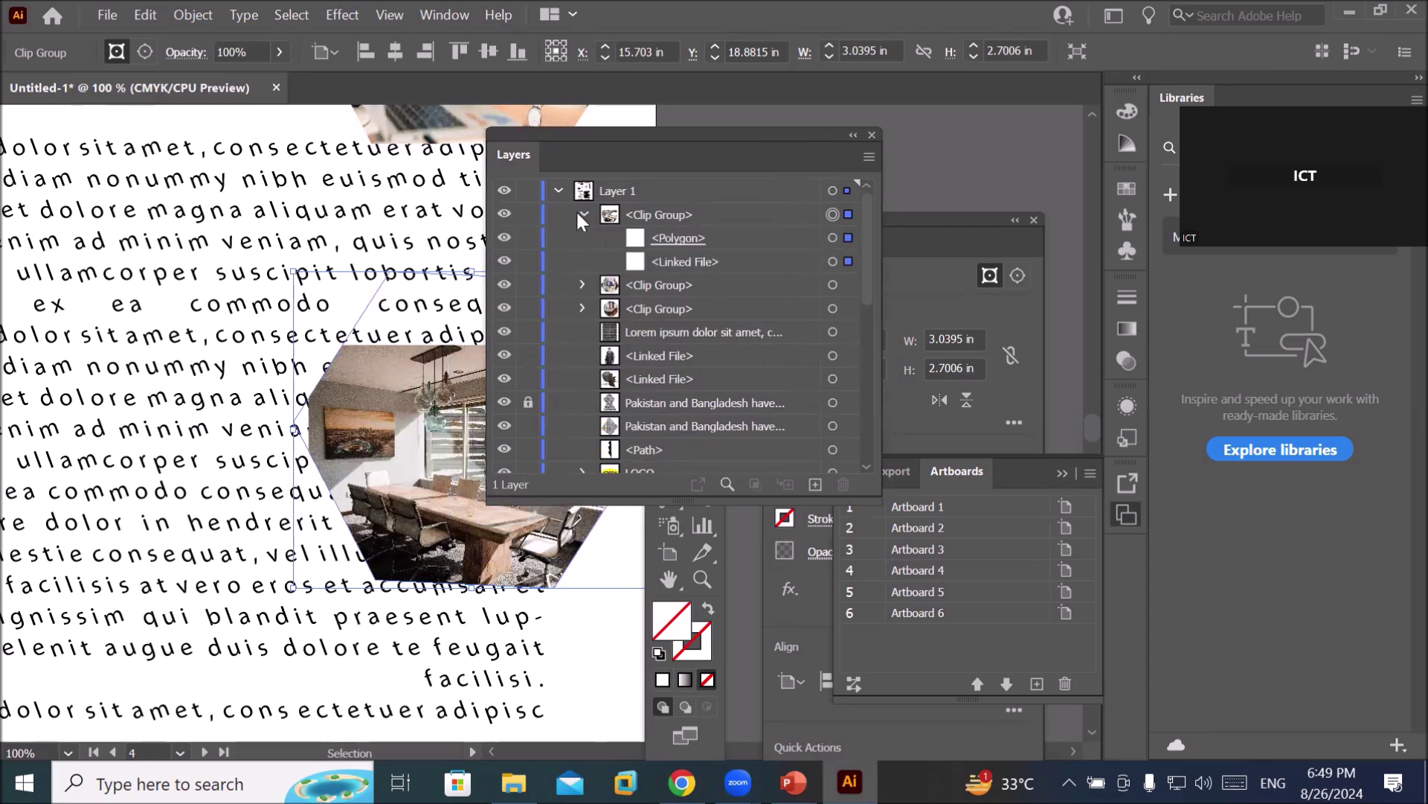
left_click(832, 261)
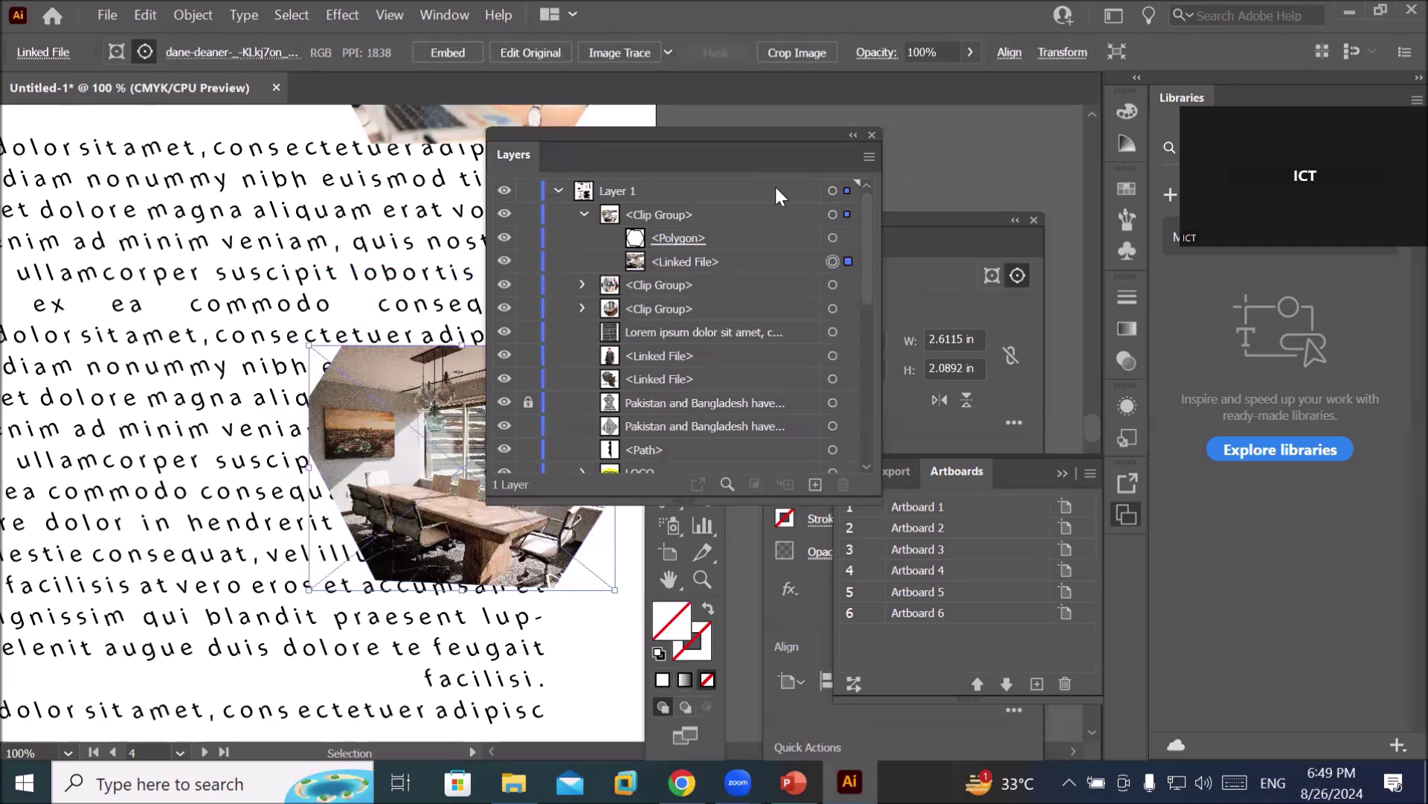
left_click_drag(731, 141, 979, 386)
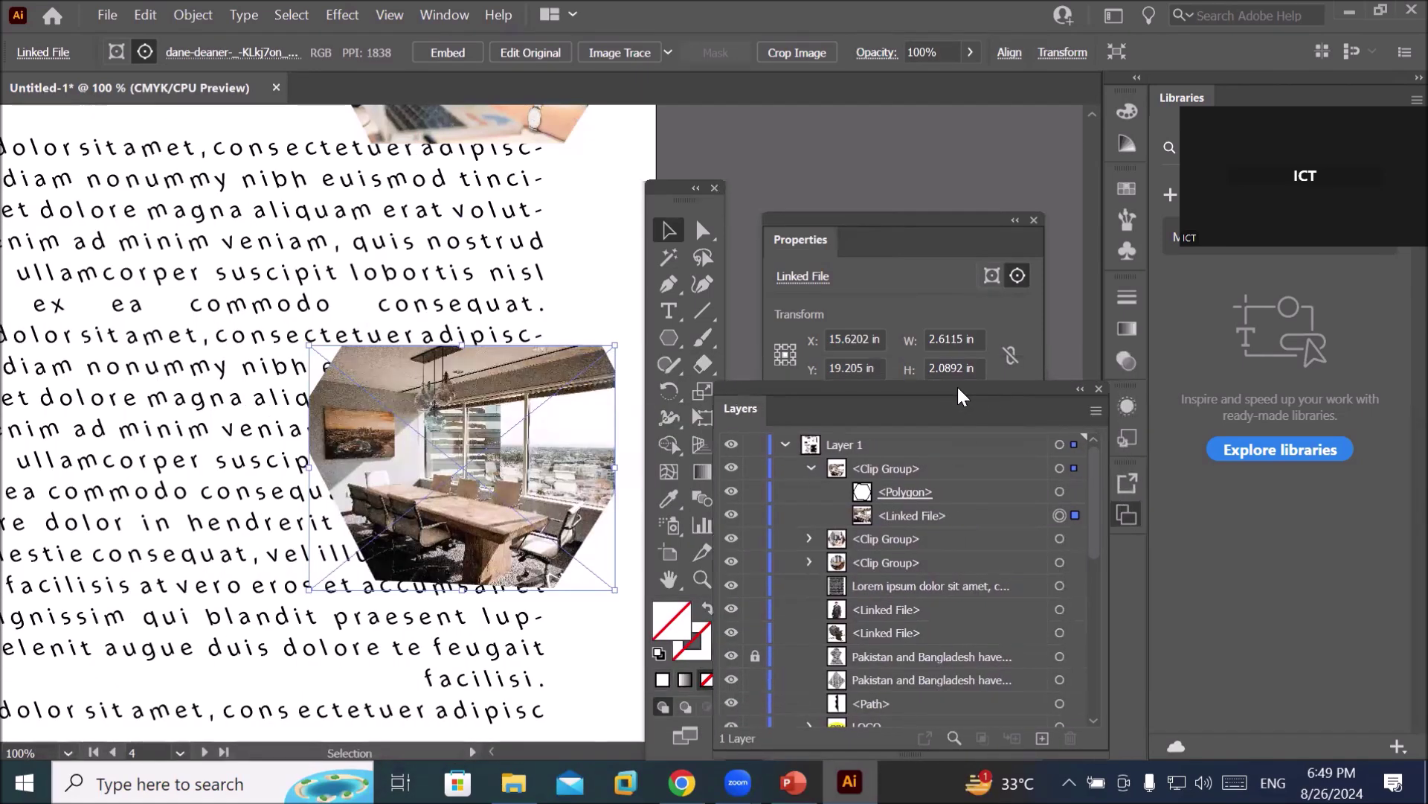
mouse_move(471, 430)
left_mouse_down()
mouse_move(480, 393)
mouse_move(484, 462)
mouse_move(482, 430)
left_mouse_up()
left_click_drag(466, 558, 467, 625)
left_click_drag(450, 430, 447, 386)
left_click_drag(537, 452, 461, 477)
left_click_drag(614, 451, 638, 450)
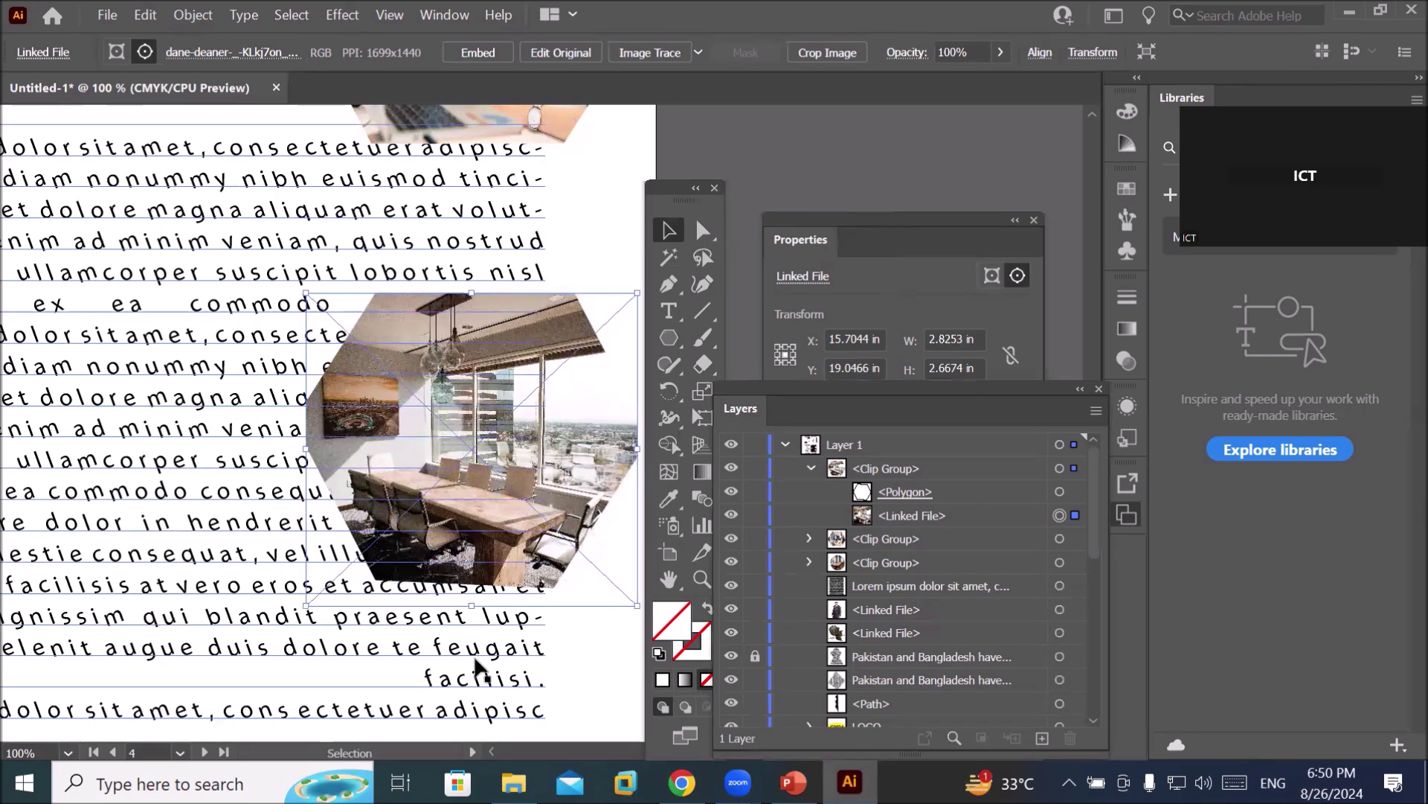
Select the linked office image inside the upper hexagon's clip group, apart from its clipping polygon.
scroll(362, 521, "down", 2)
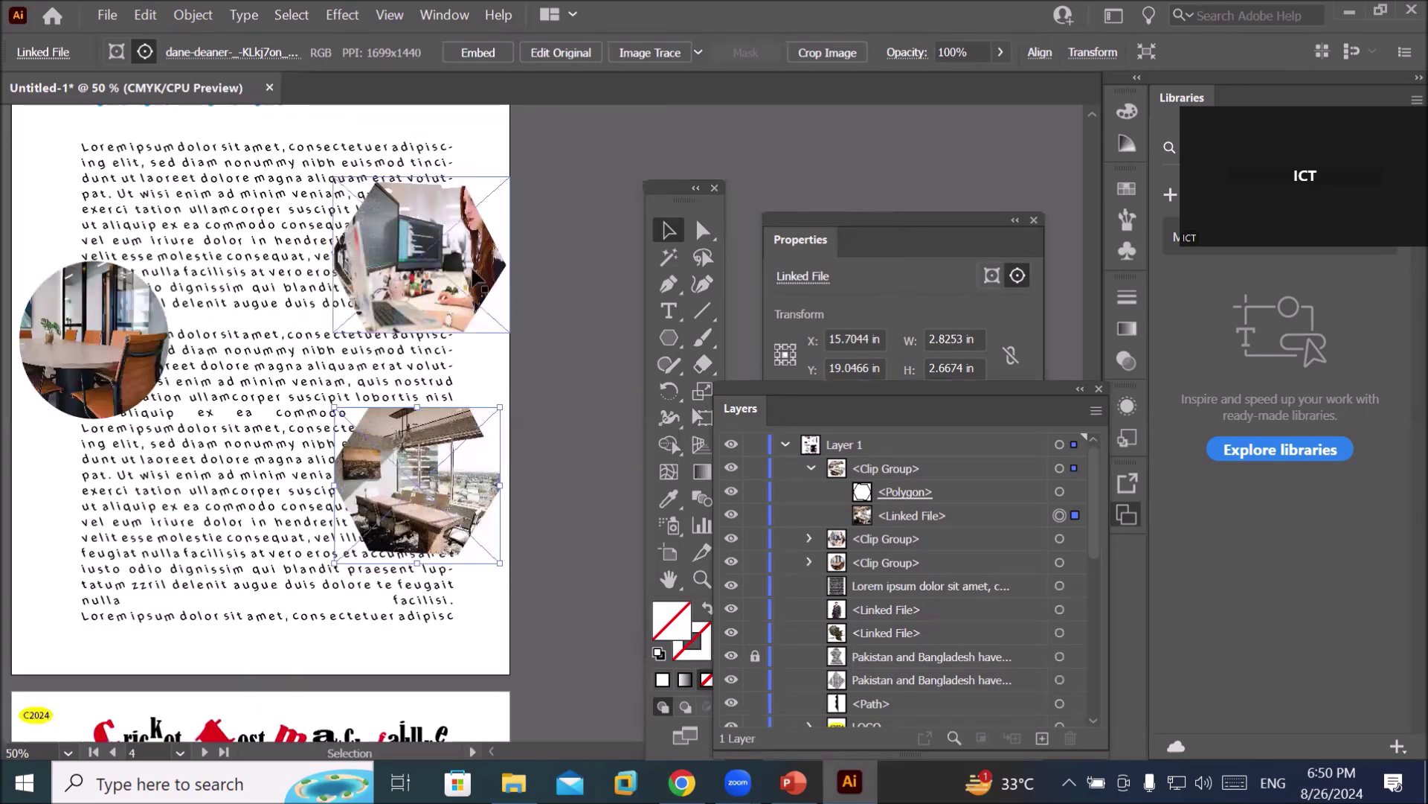
scroll(500, 183, "up", 3)
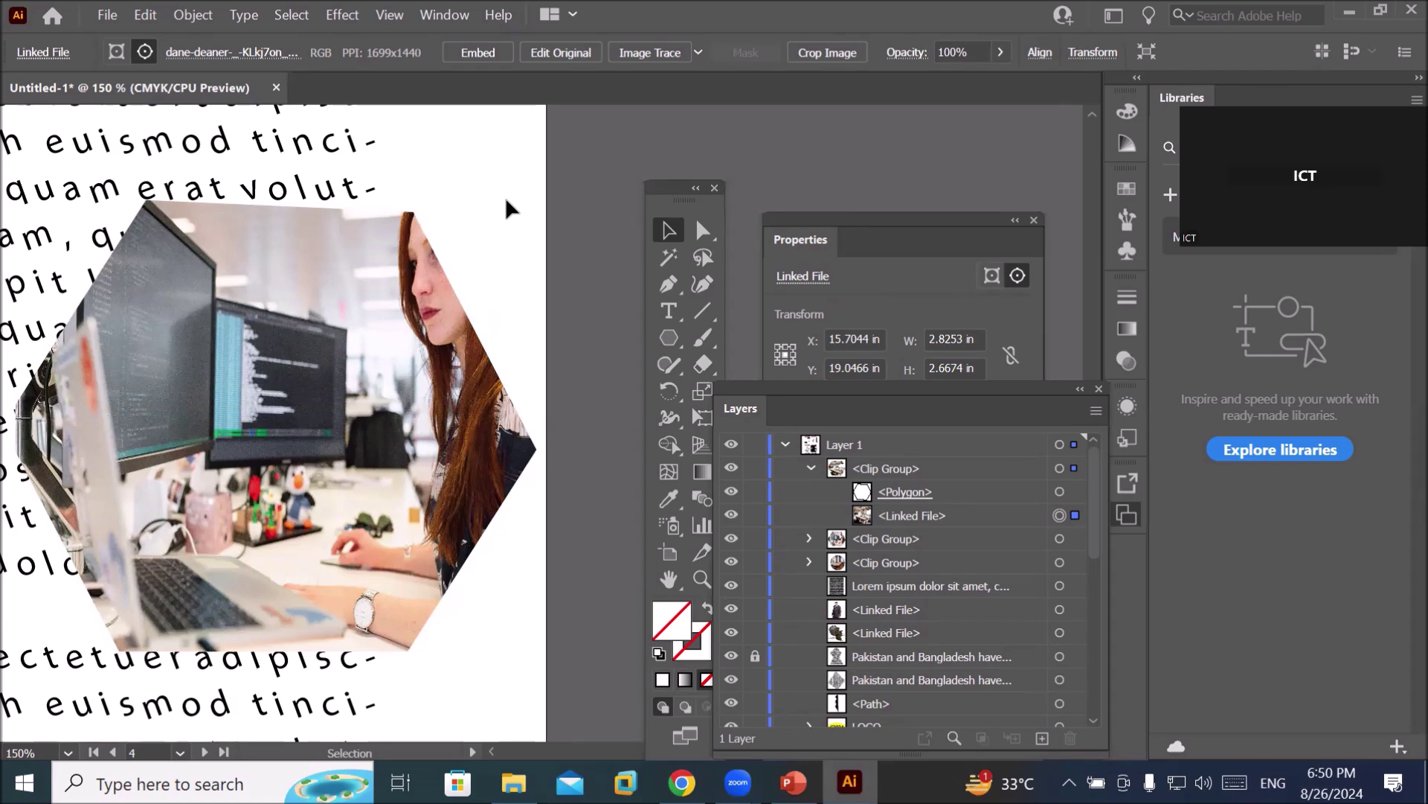
left_click_drag(886, 389, 765, 265)
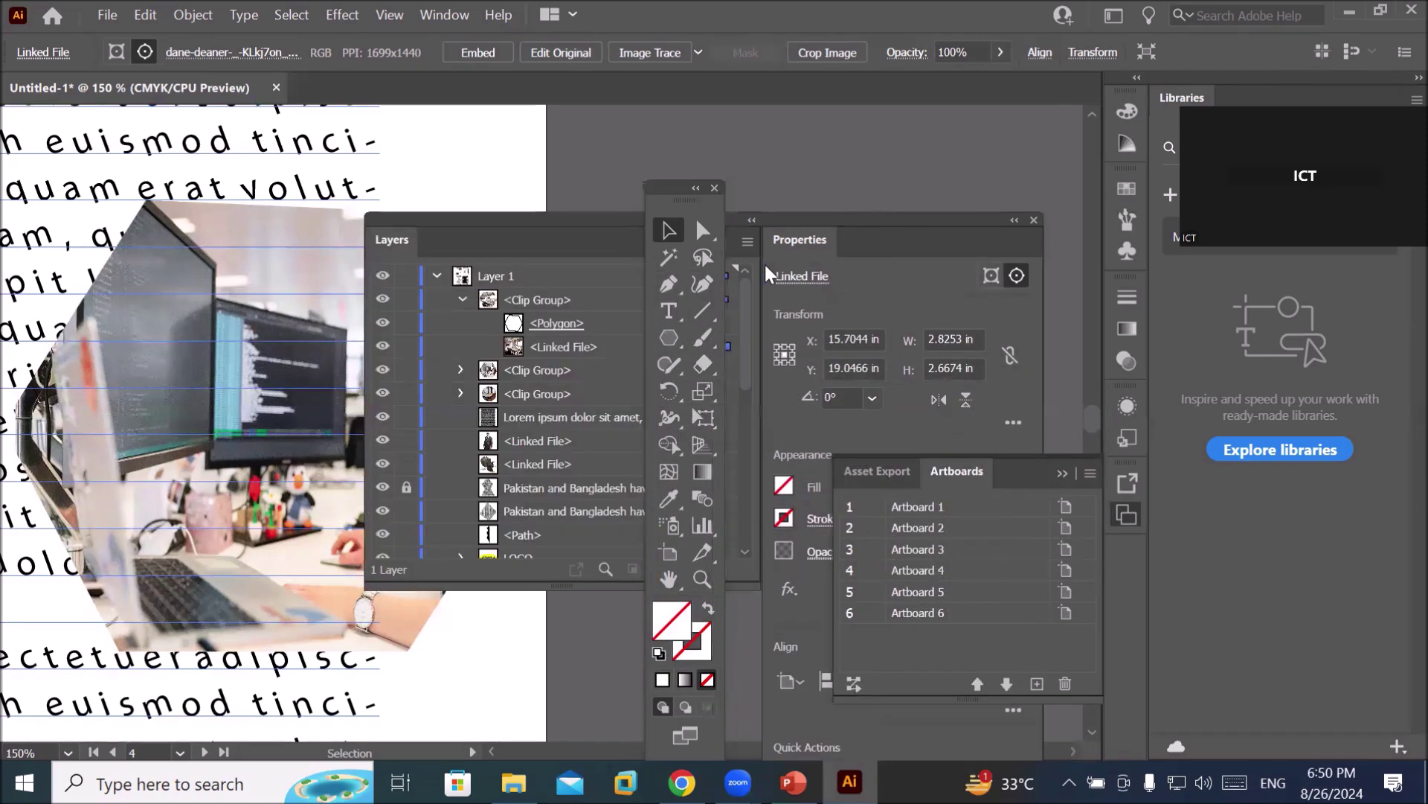
left_click_drag(684, 198, 823, 420)
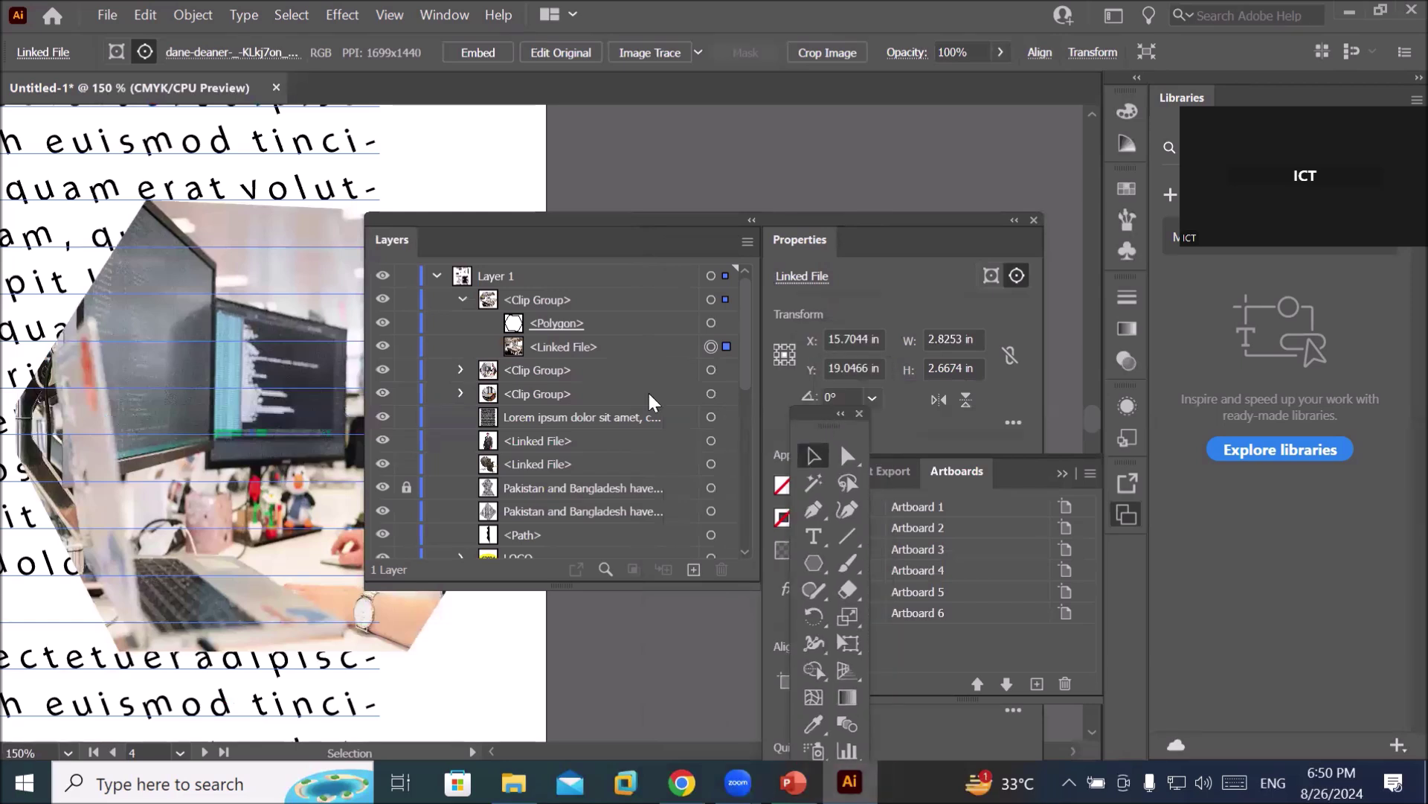
left_click(462, 299)
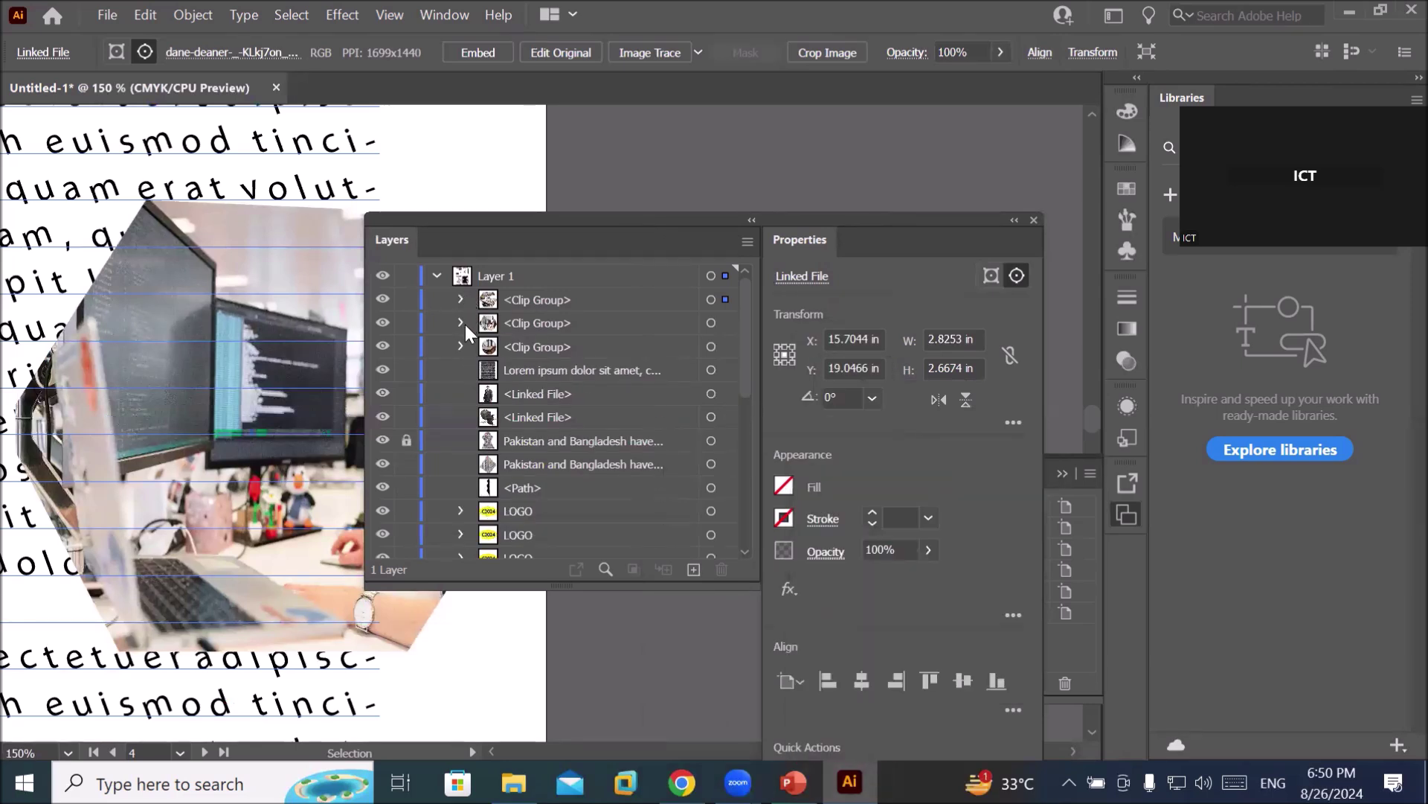
left_click(460, 322)
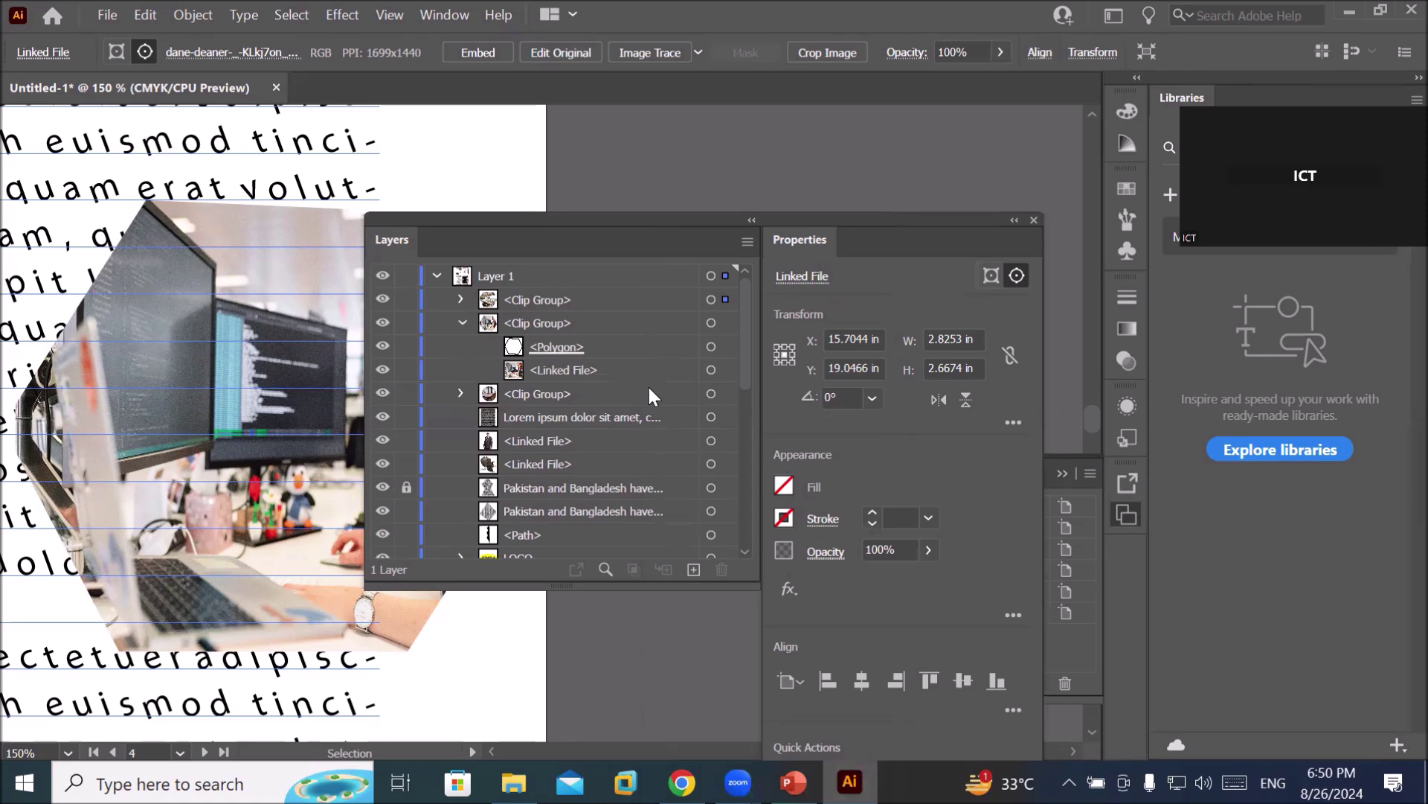
left_click(710, 371)
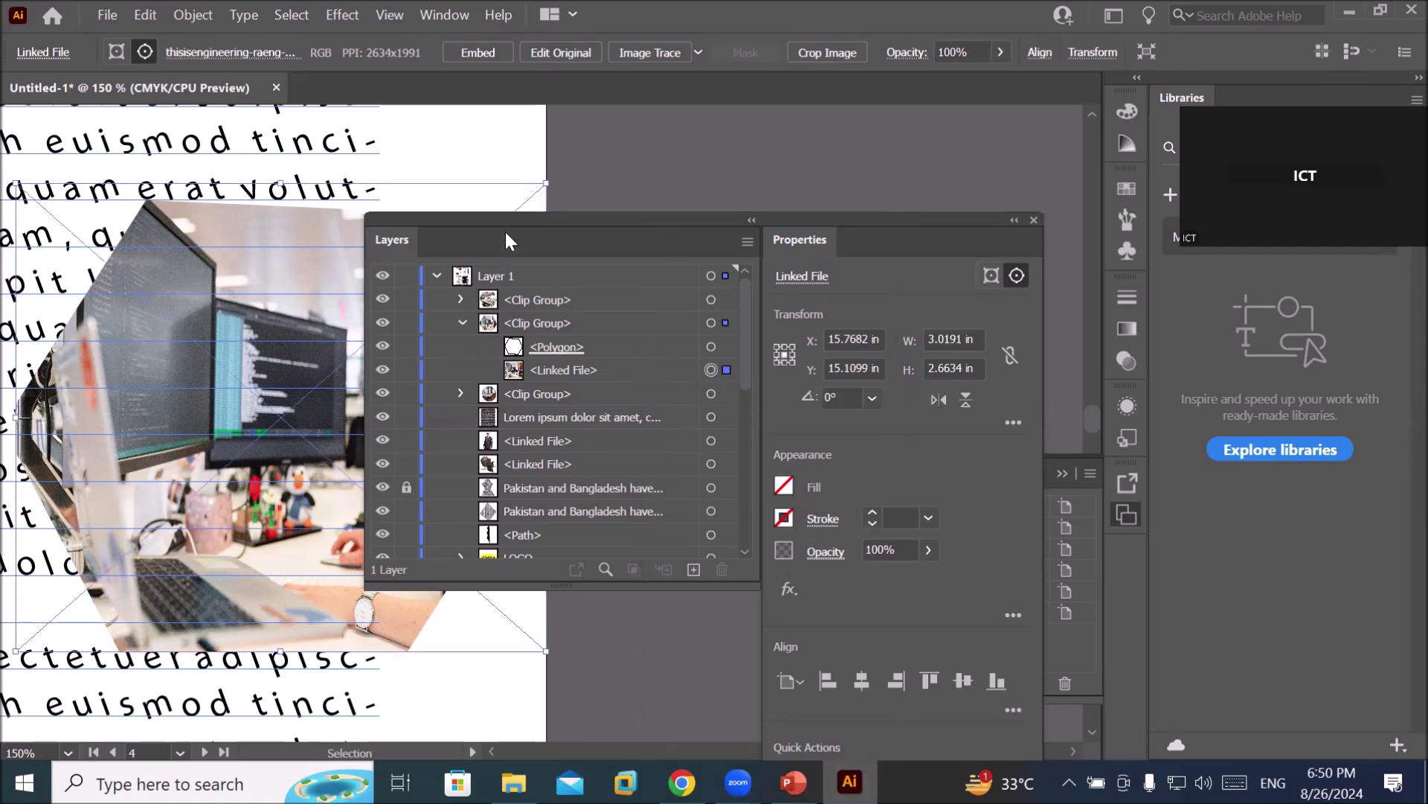
Move the layer list and object properties clear of the upper hexagon image, and reduce the properties to a pop-out icon.
left_click_drag(506, 231, 644, 331)
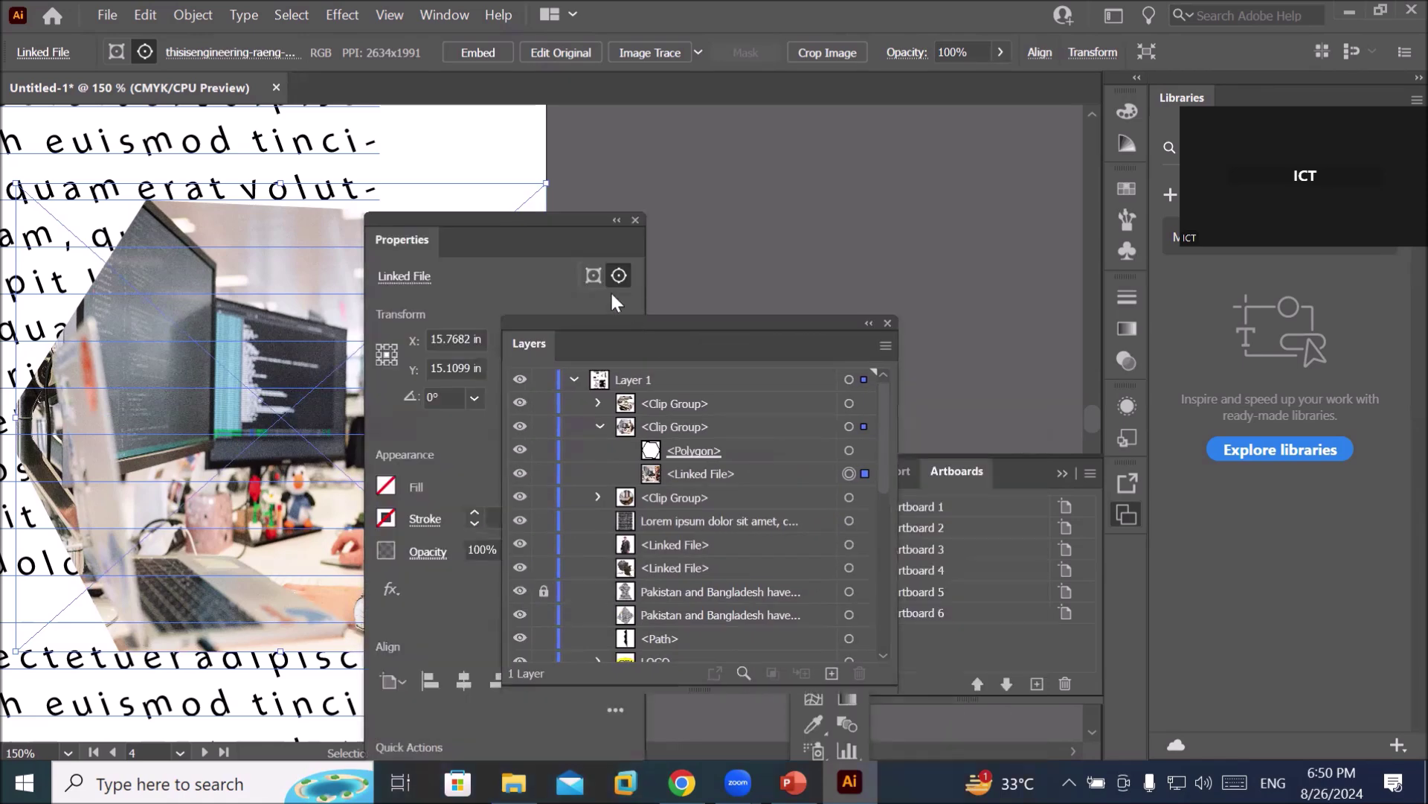
left_click_drag(538, 215, 894, 211)
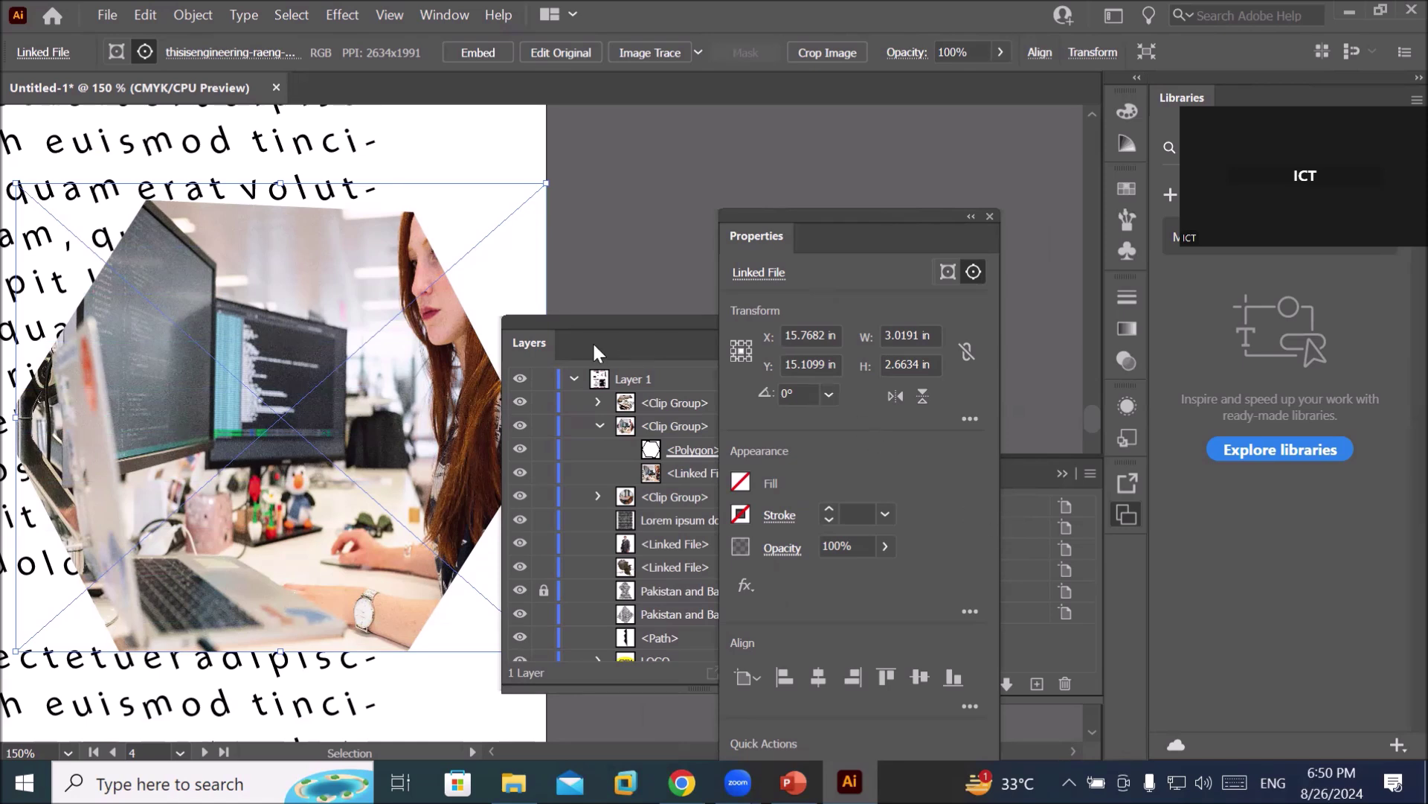
left_click_drag(584, 324, 628, 296)
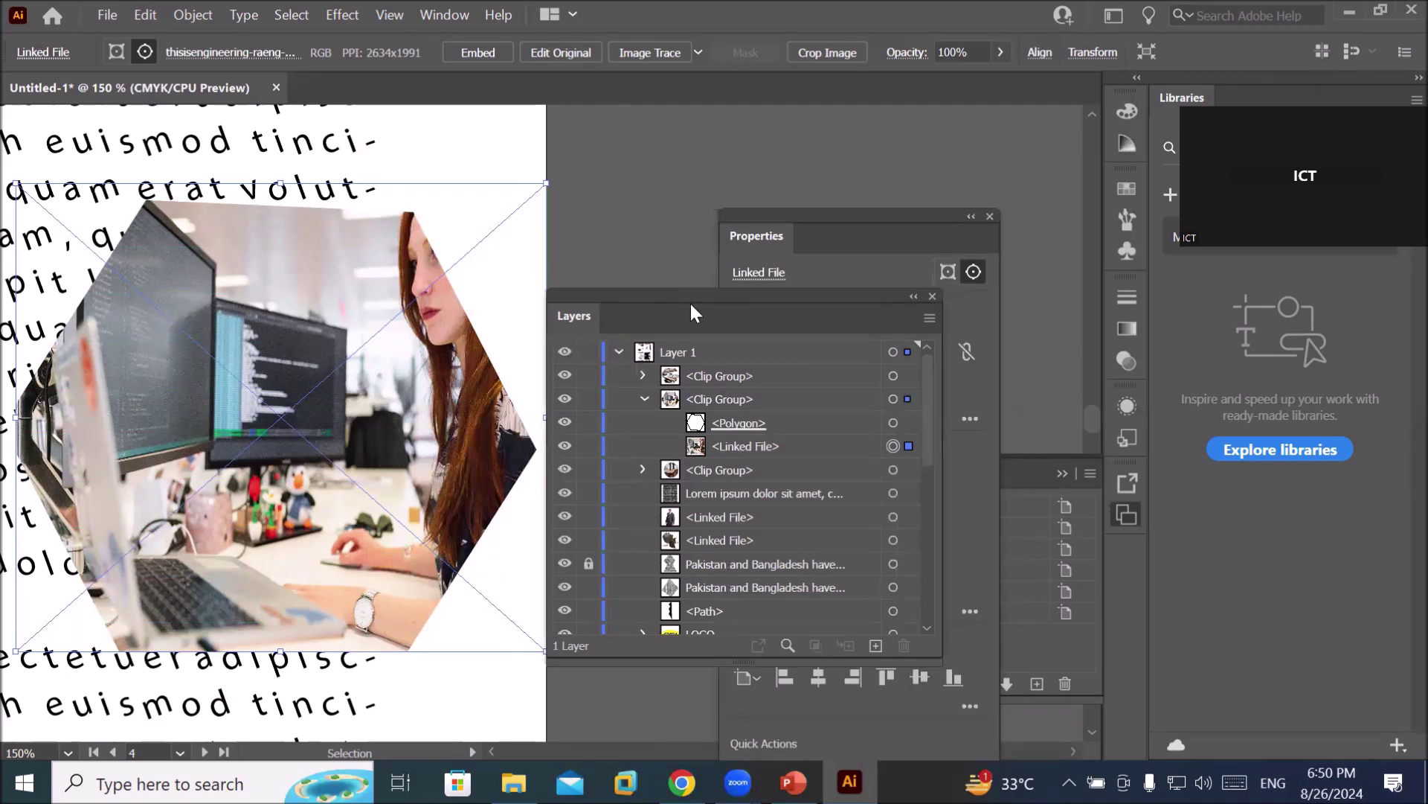
left_click(971, 216)
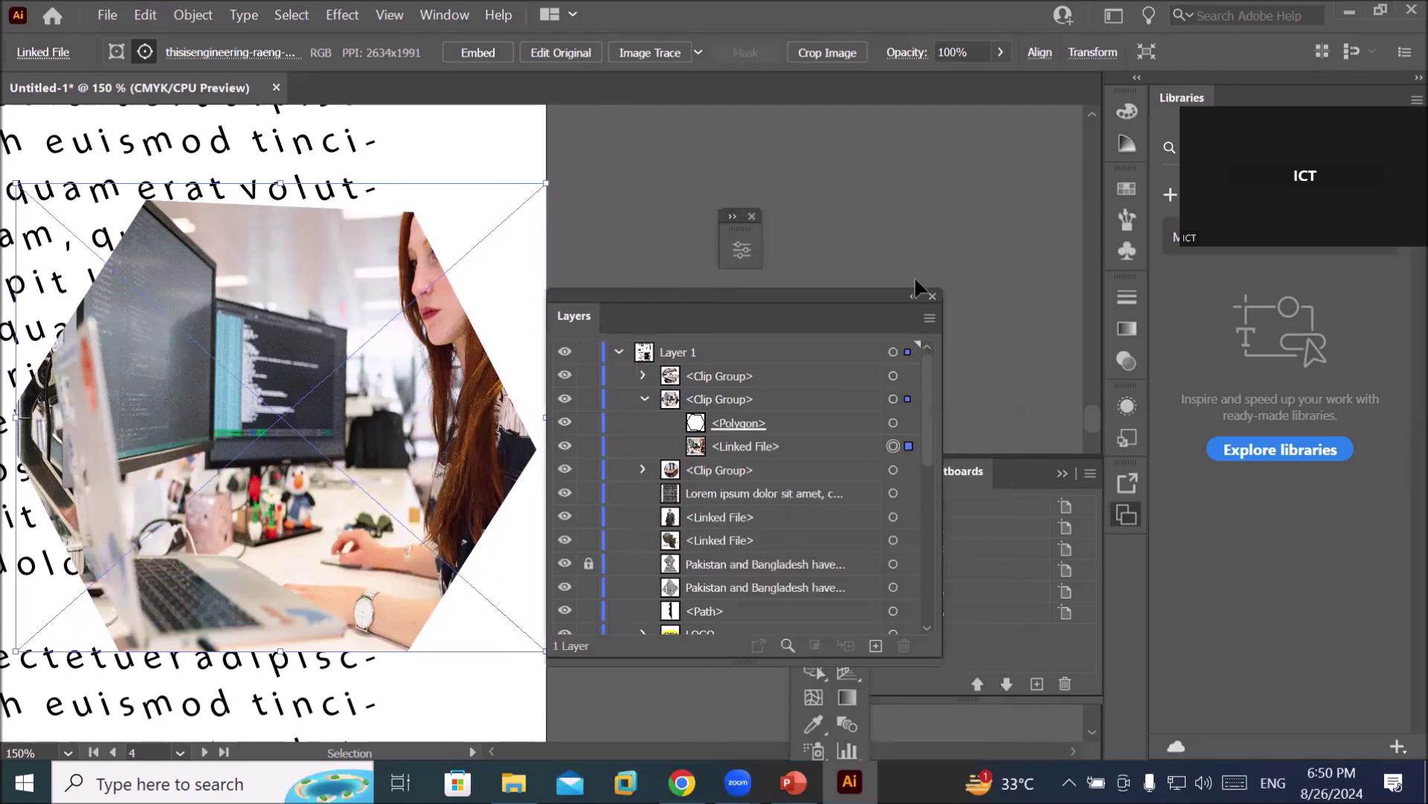
left_click(738, 251)
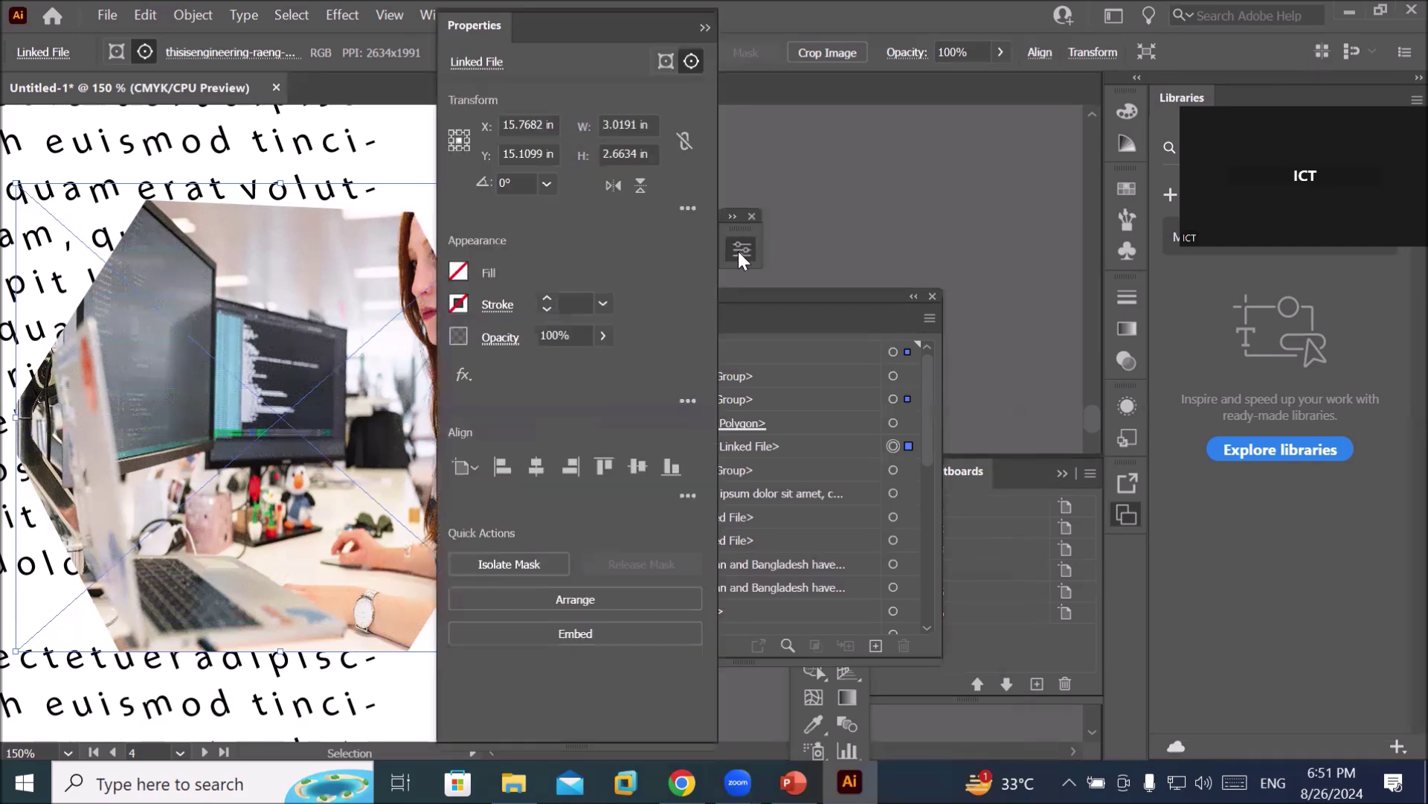
Clear the floating panels off the page and shift the linked photo down-left inside its hexagonal mask to bring the woman's face into view.
left_click(704, 27)
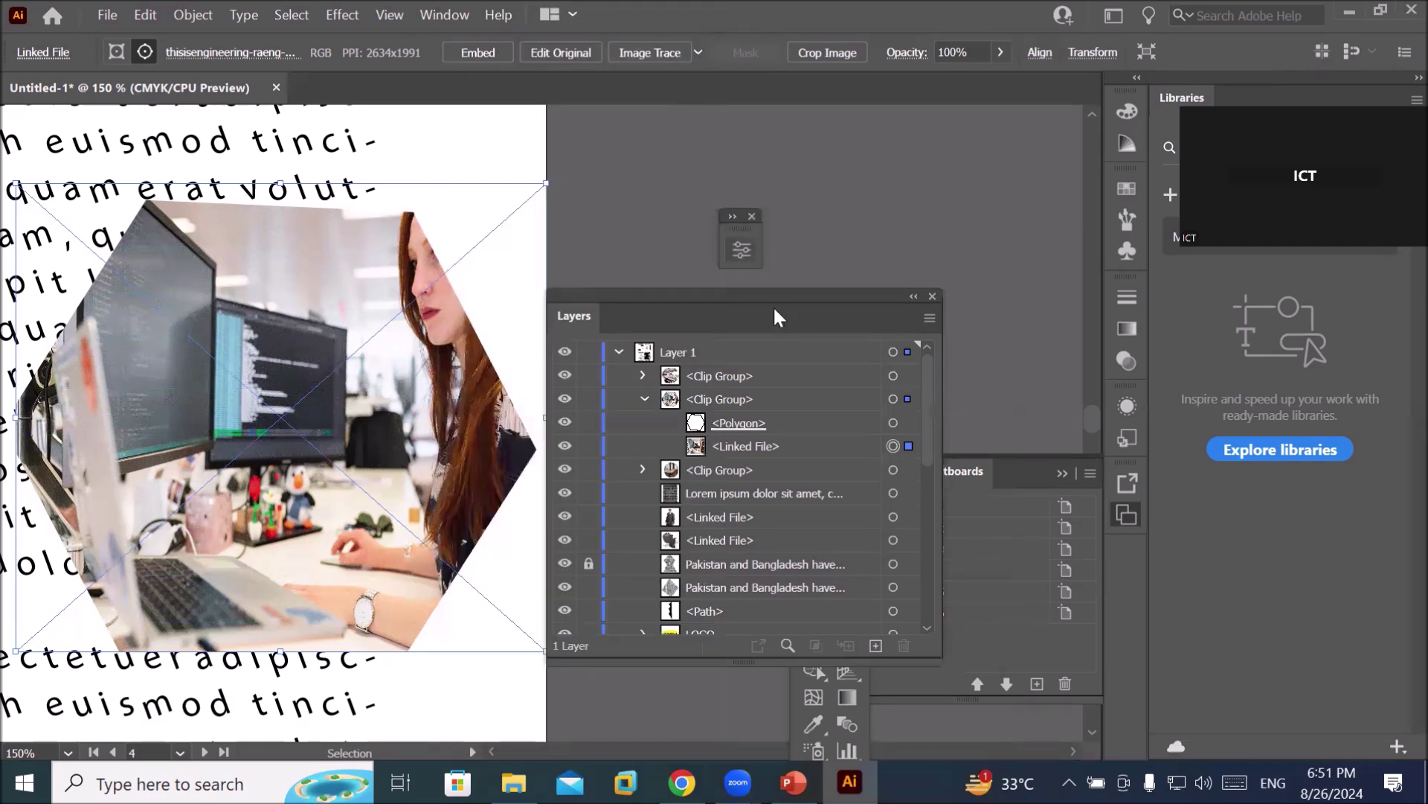
left_click_drag(774, 299, 917, 87)
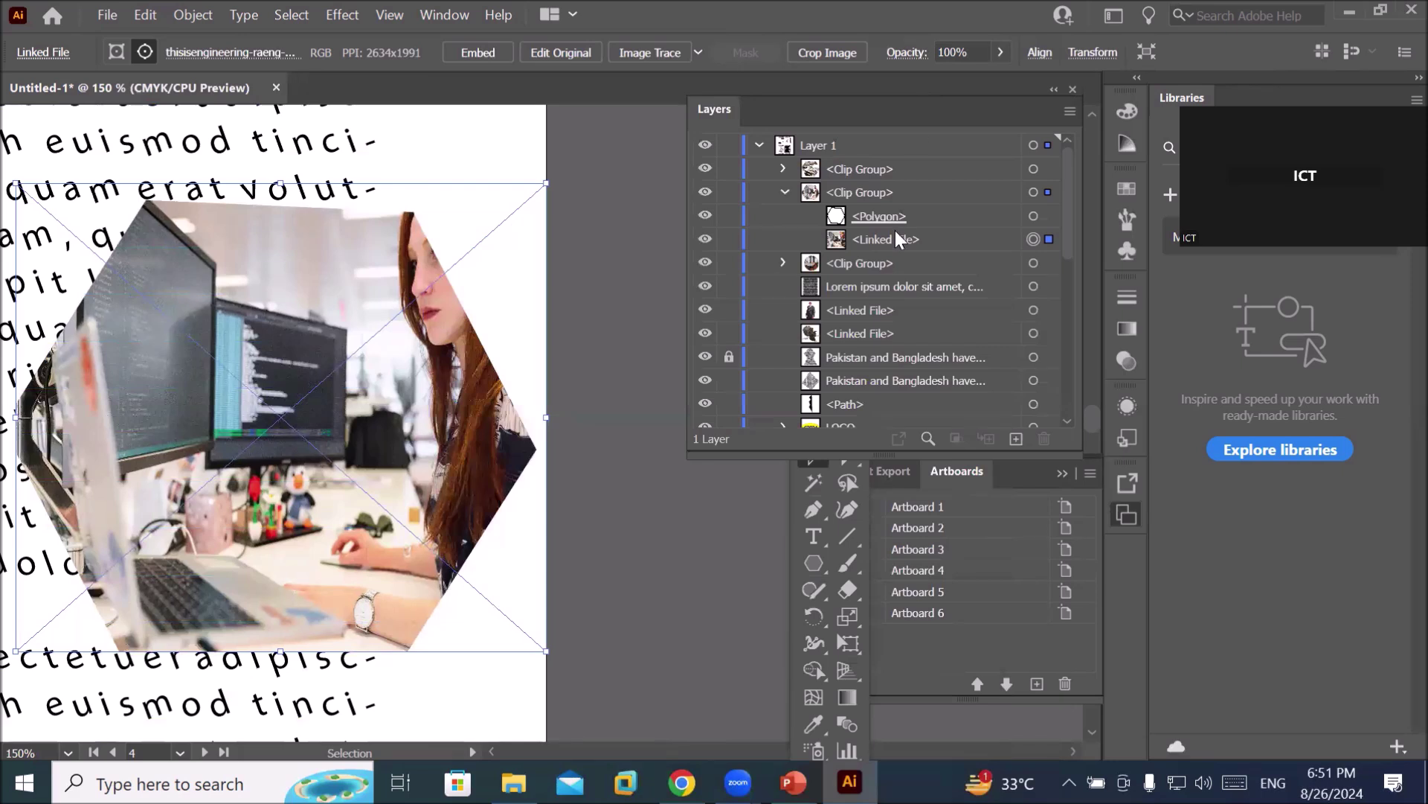
left_click(1053, 89)
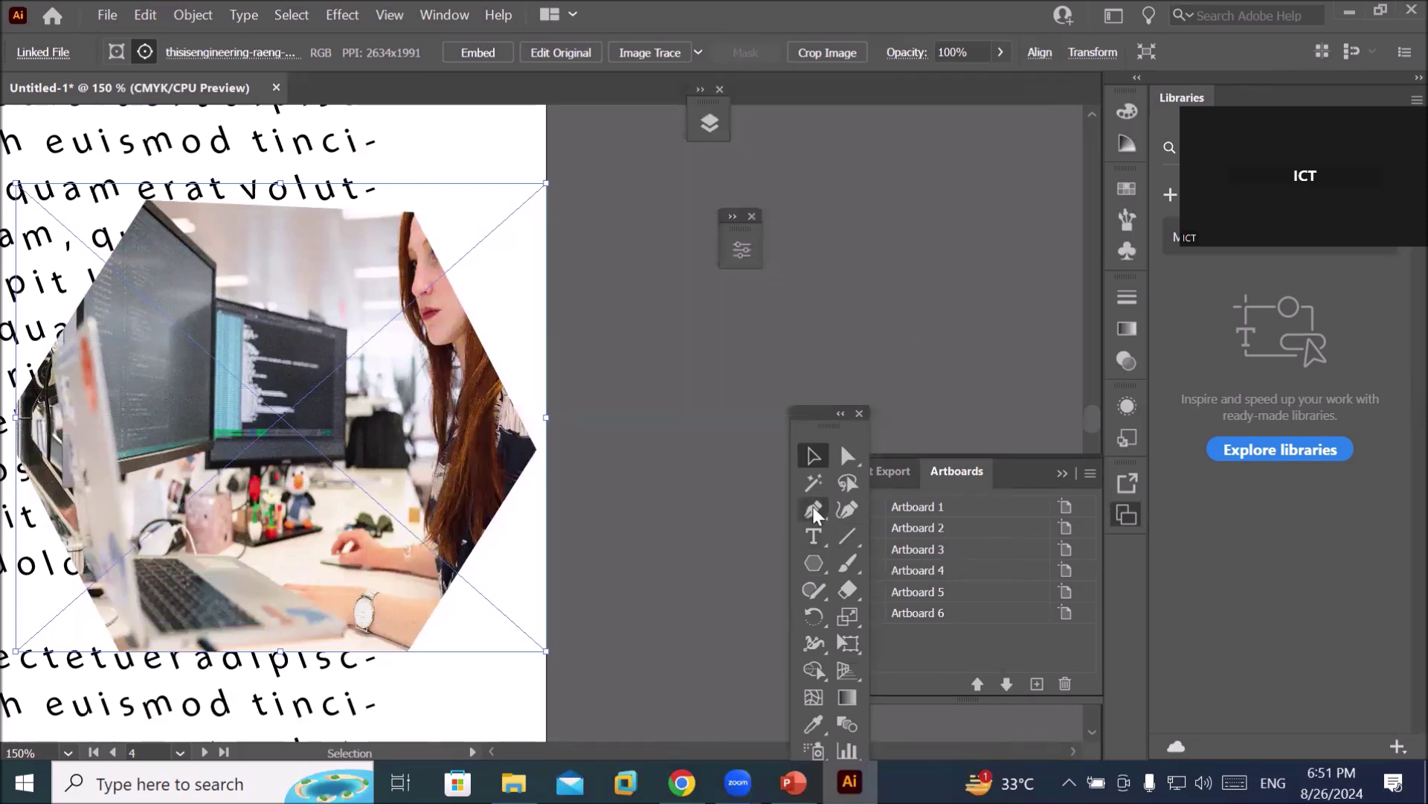
left_click_drag(824, 409, 884, 192)
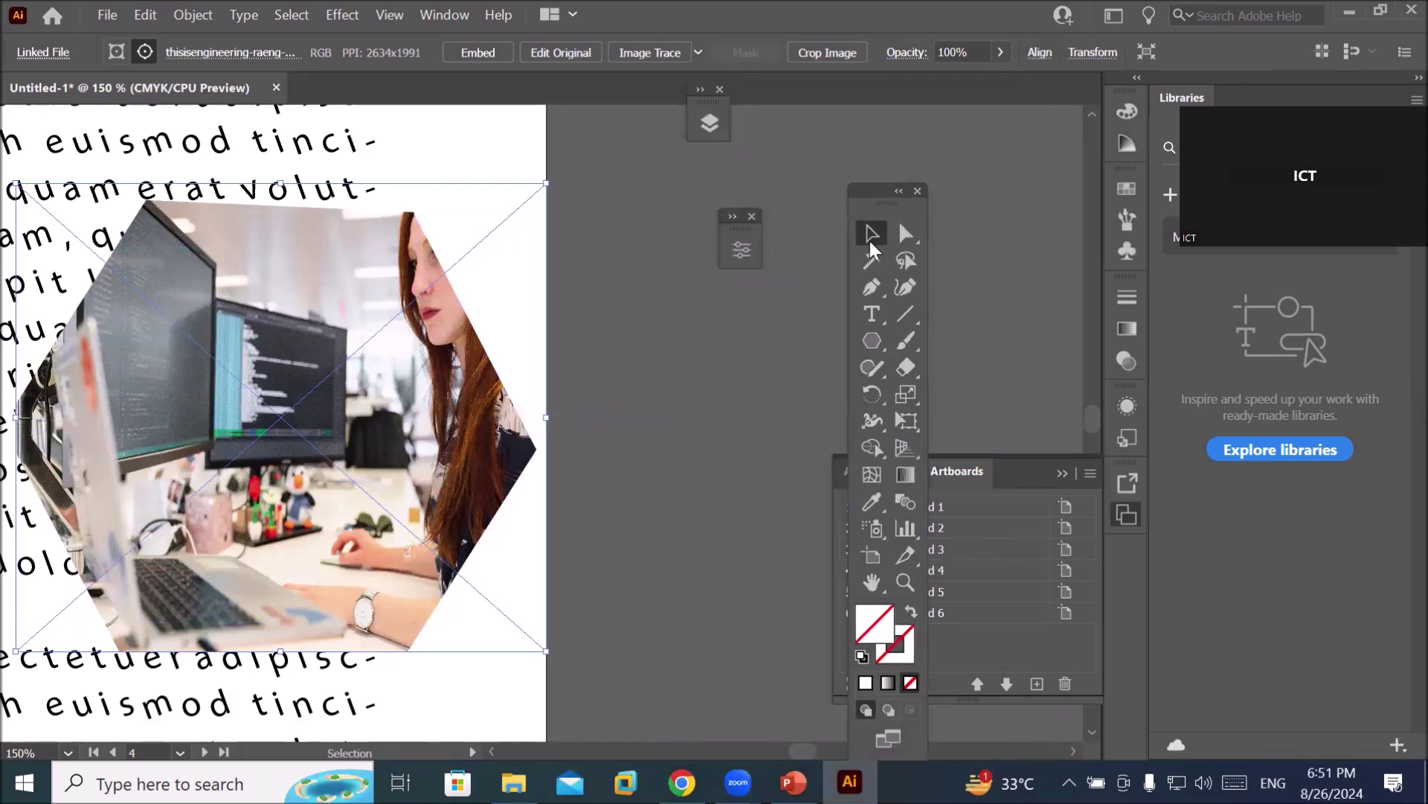
left_click_drag(388, 413, 355, 453)
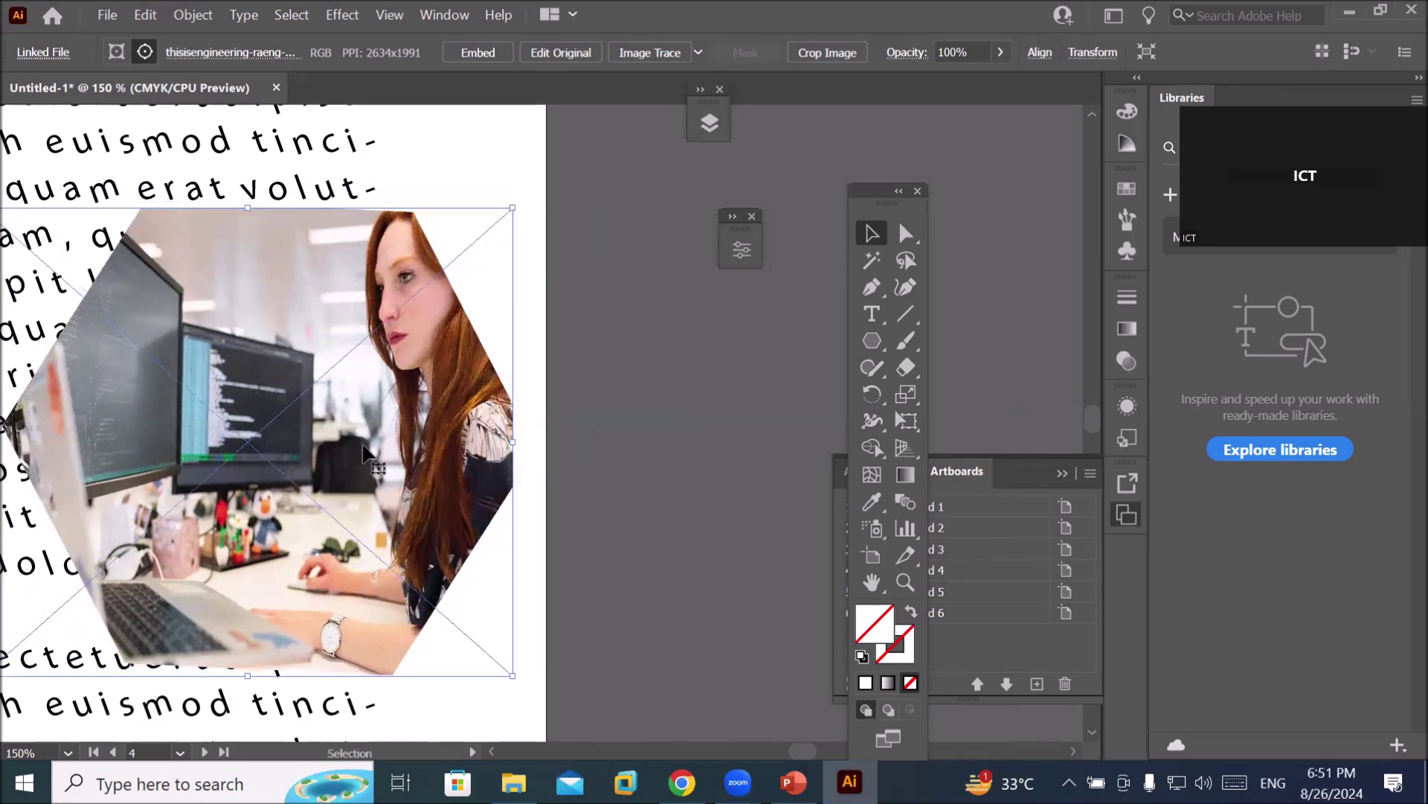
Target the clip group's polygon mask and select its shape with the Direct Selection tool.
scroll(379, 450, "down", 1)
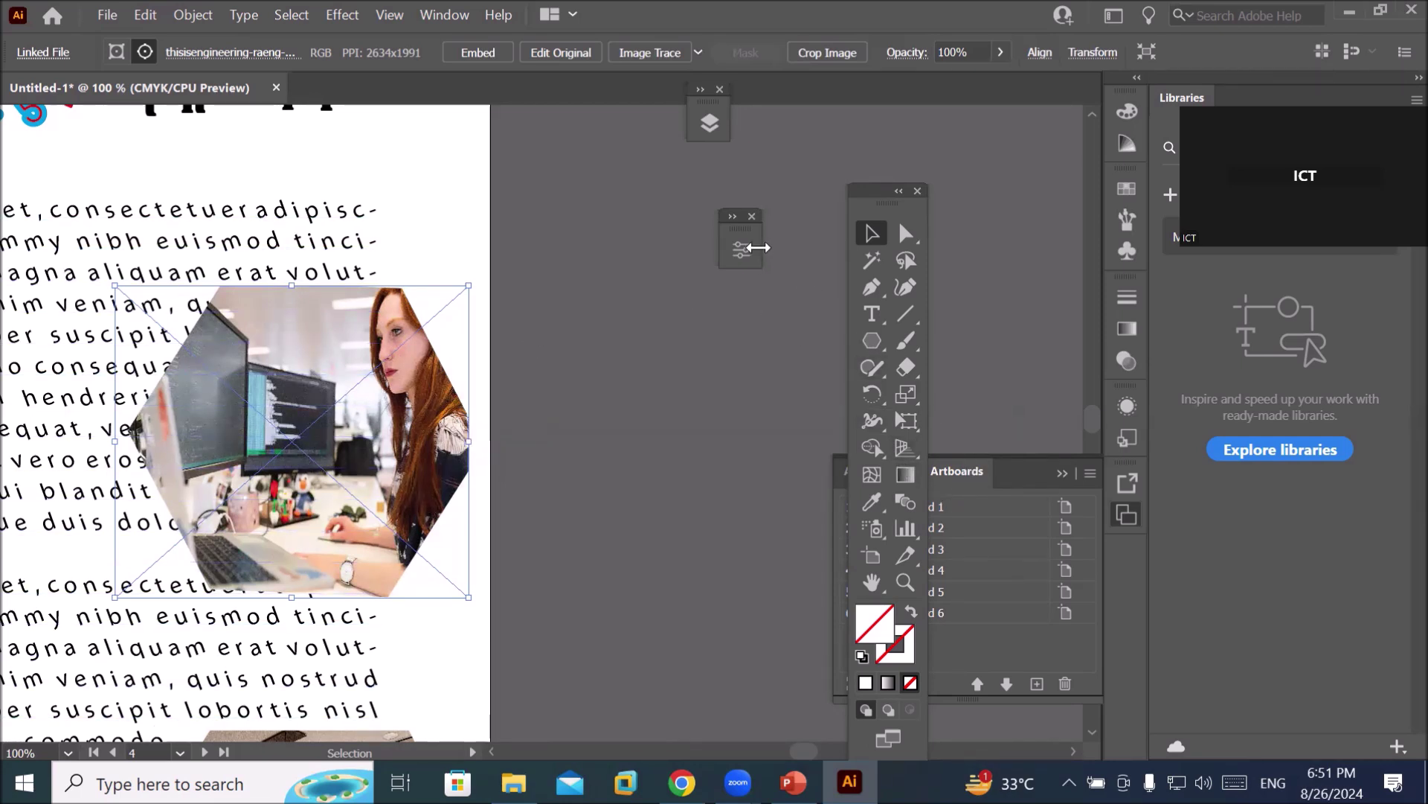
left_click(717, 123)
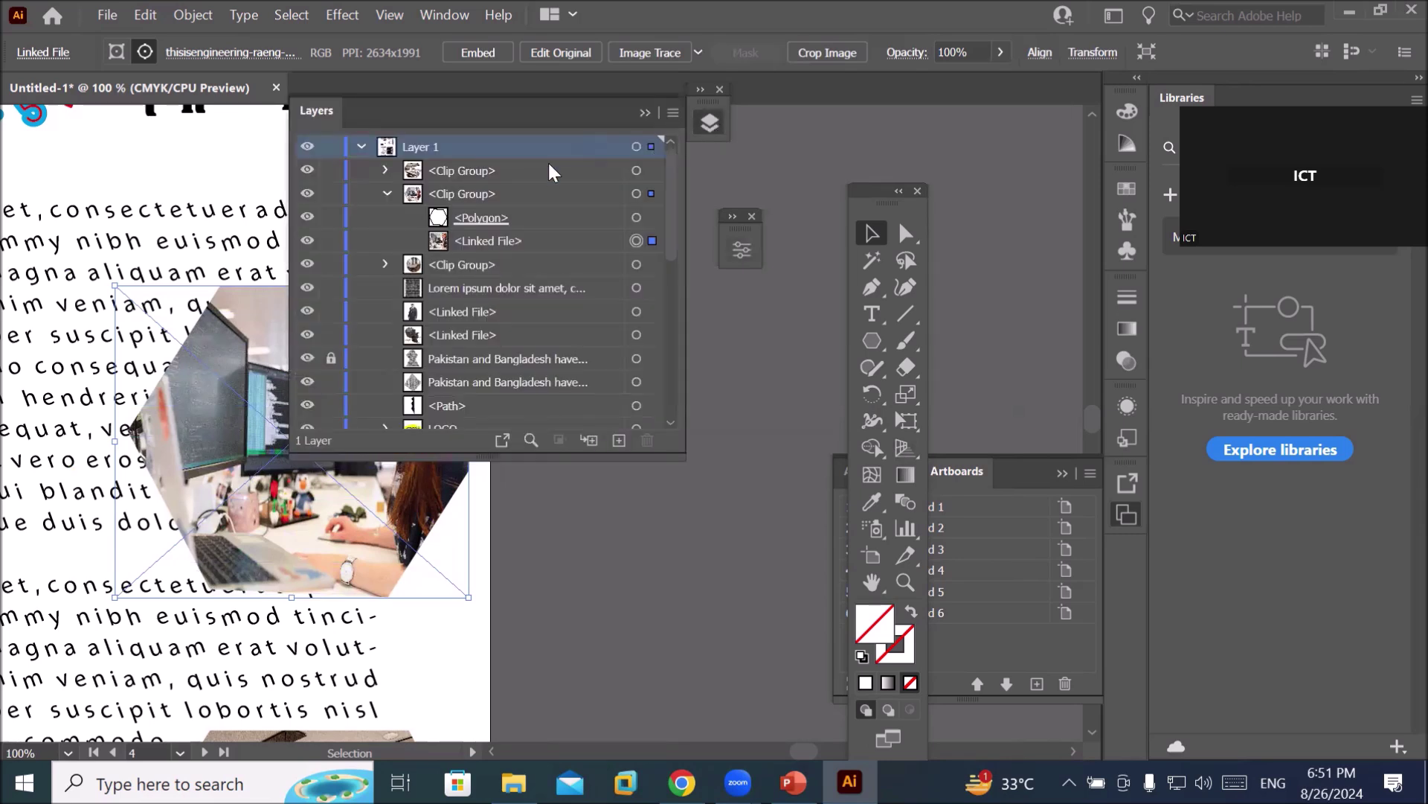
left_click(637, 218)
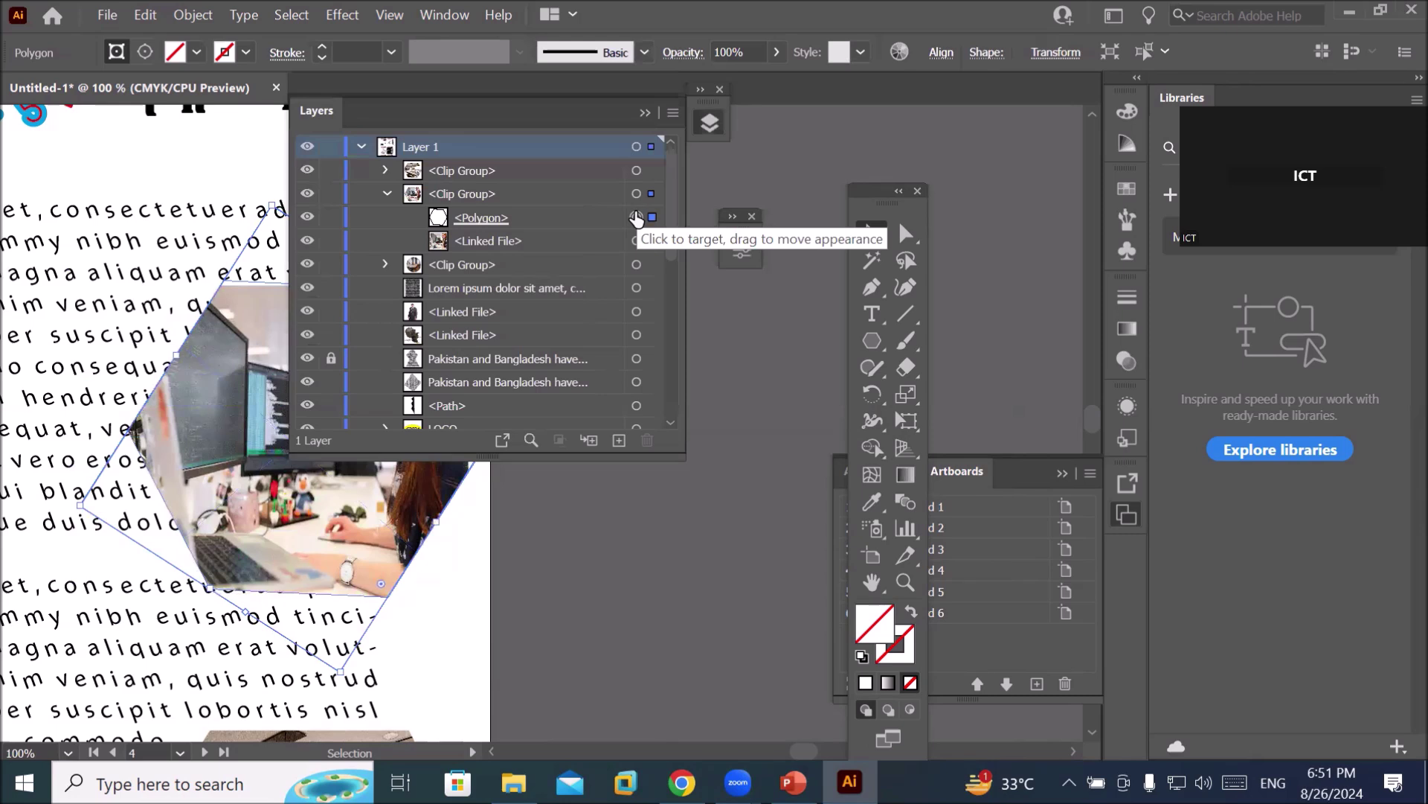
left_click(645, 113)
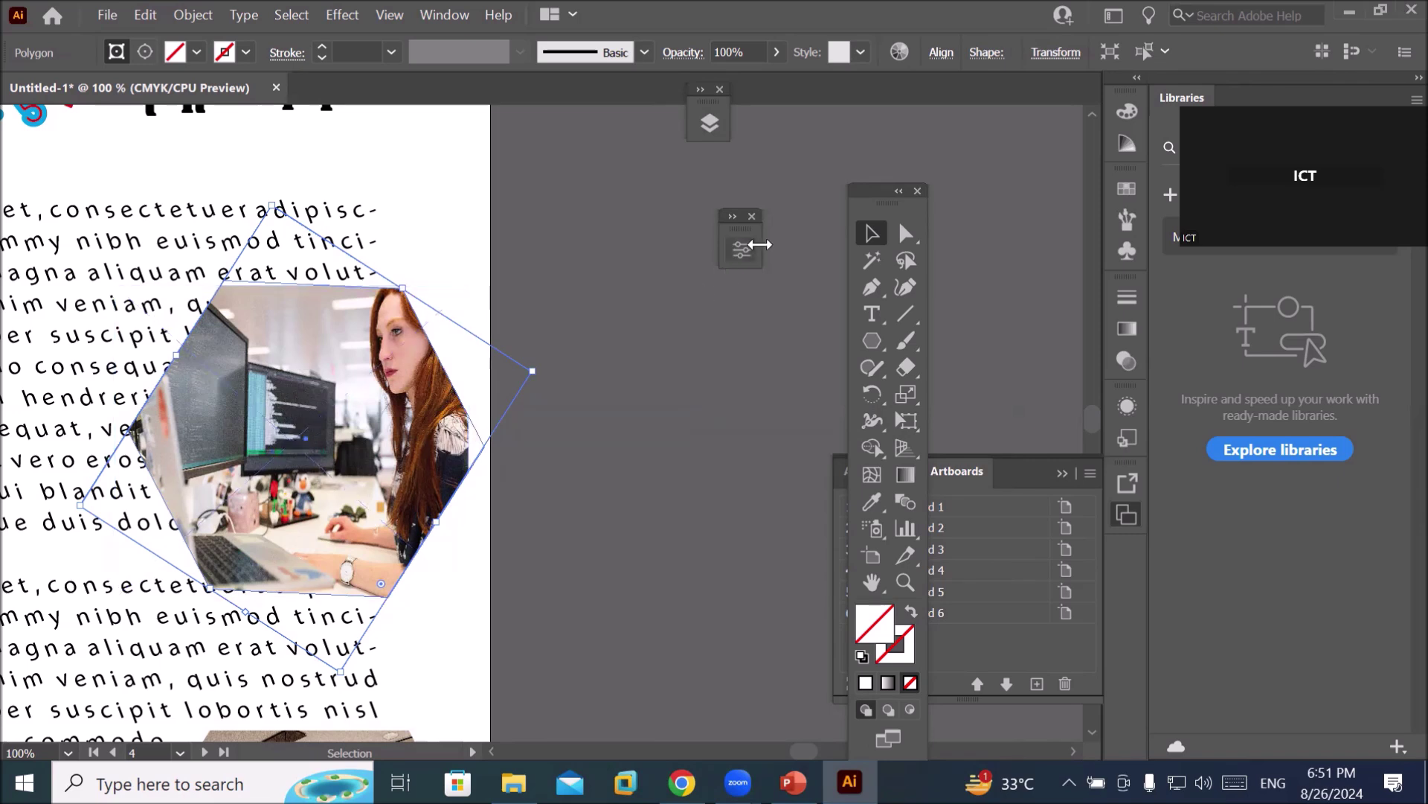
left_click(905, 233)
left_click(201, 439)
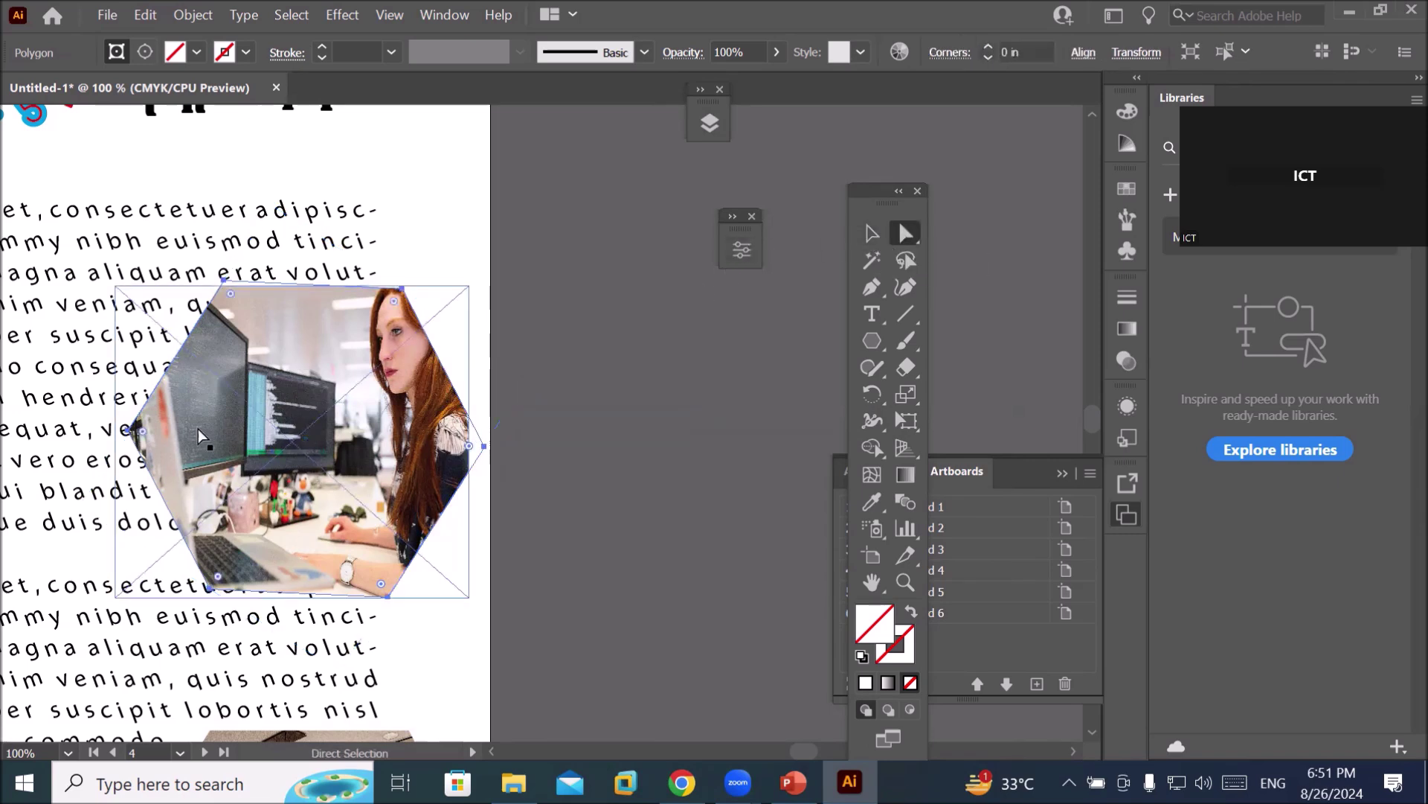
Try rounding all corners of the hexagonal mask to about 1.15 in, and return them to 0 in.
left_click(216, 576)
left_click_drag(216, 576, 353, 483)
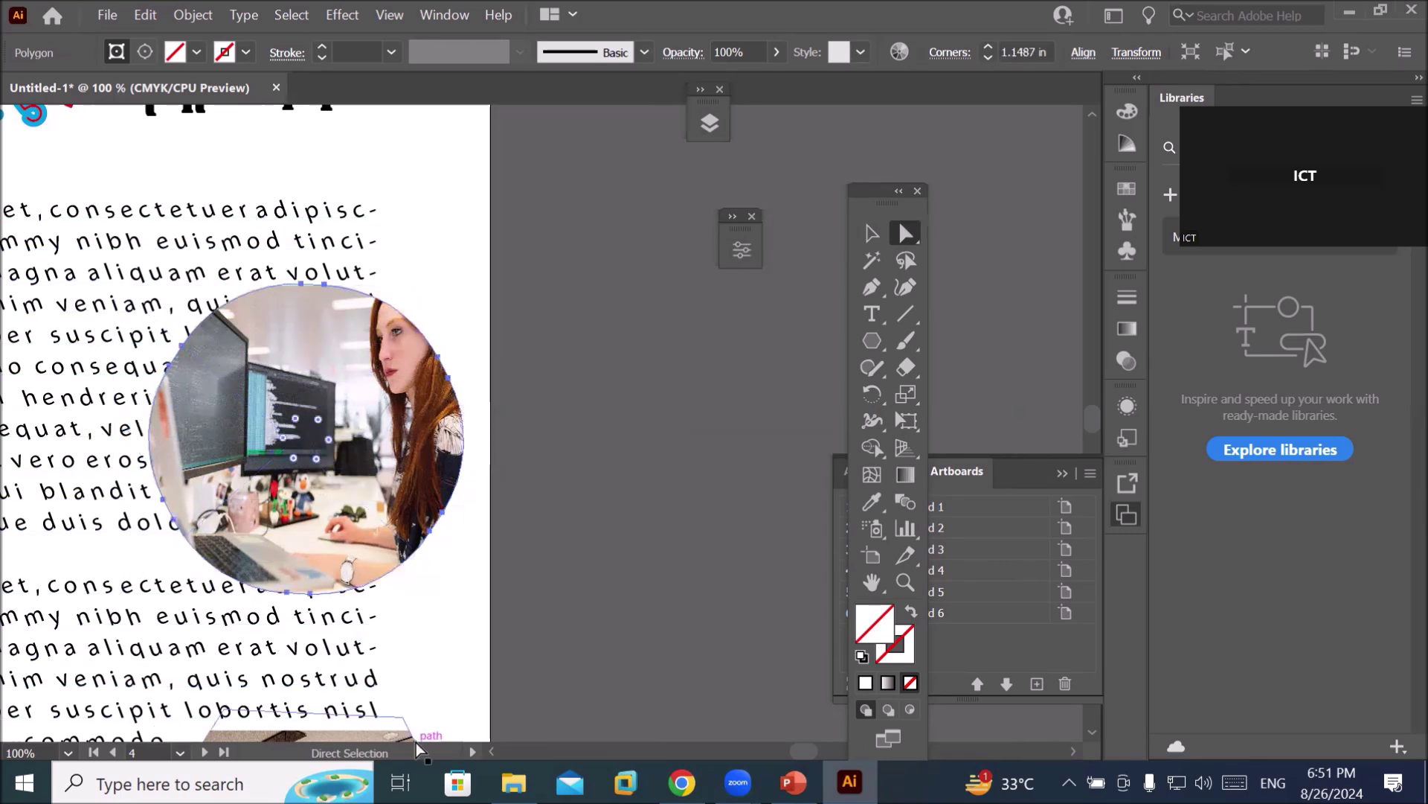
left_click_drag(294, 458, 203, 653)
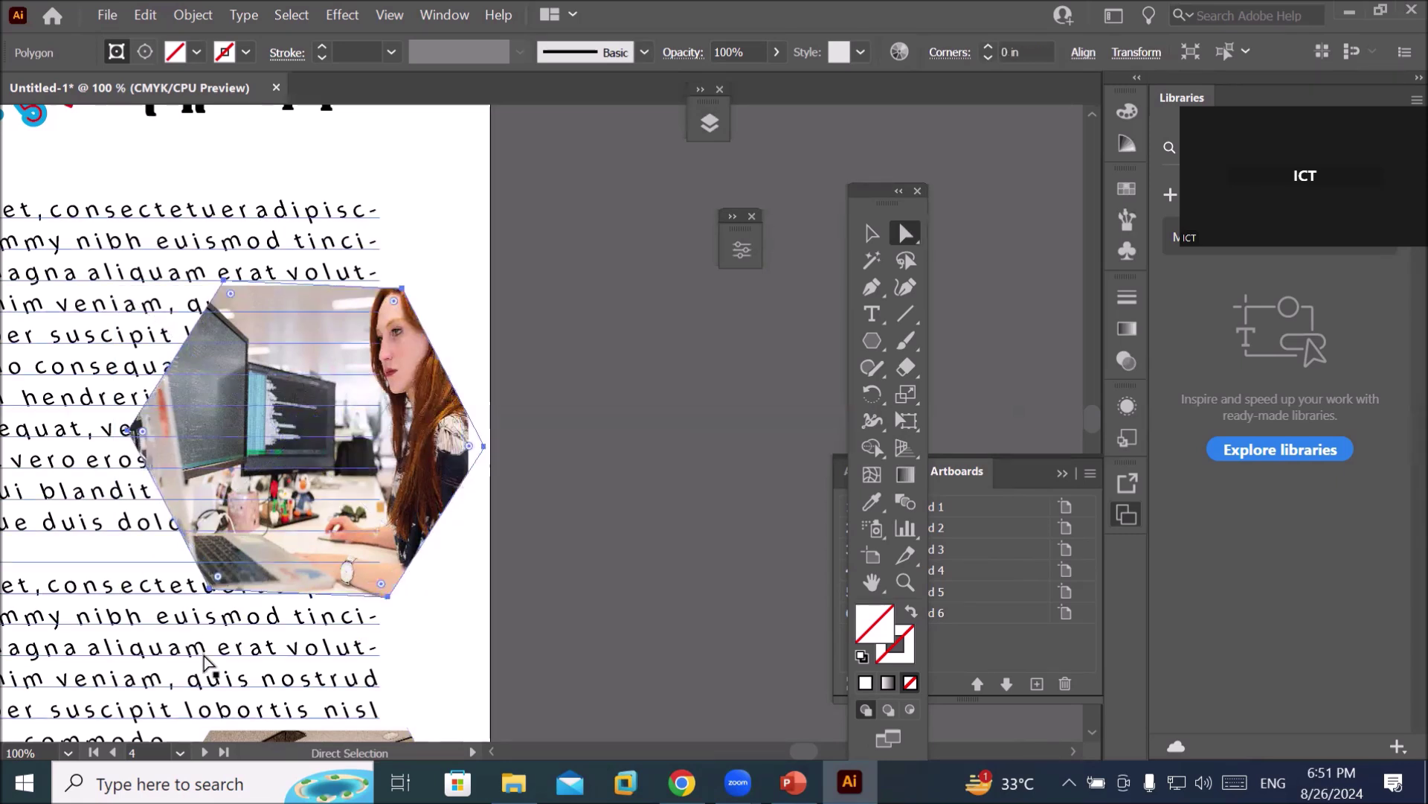
Move the hexagonal mask's upper-left and lower-left anchor points inward to reshape the visible part of the photo.
left_click(401, 289)
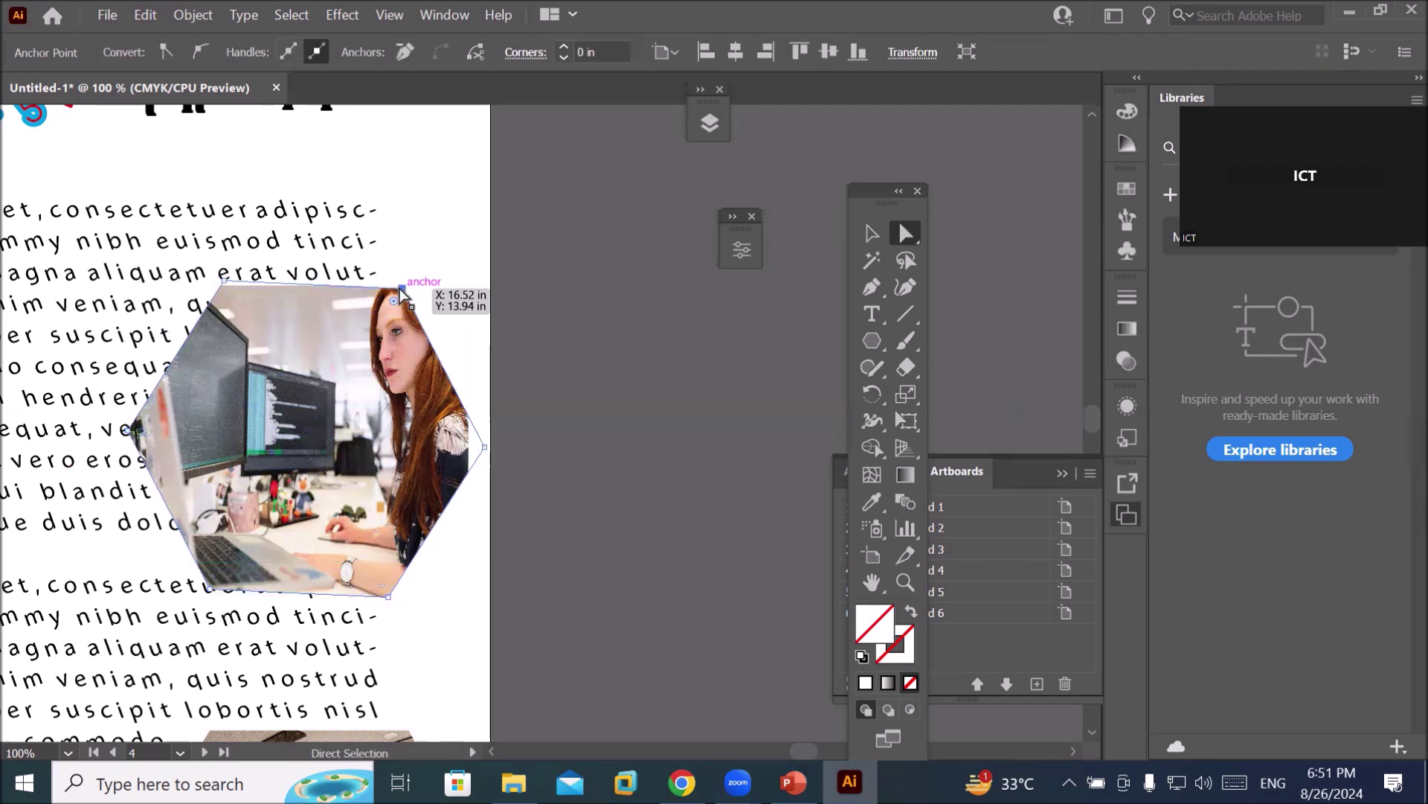
left_click(225, 281)
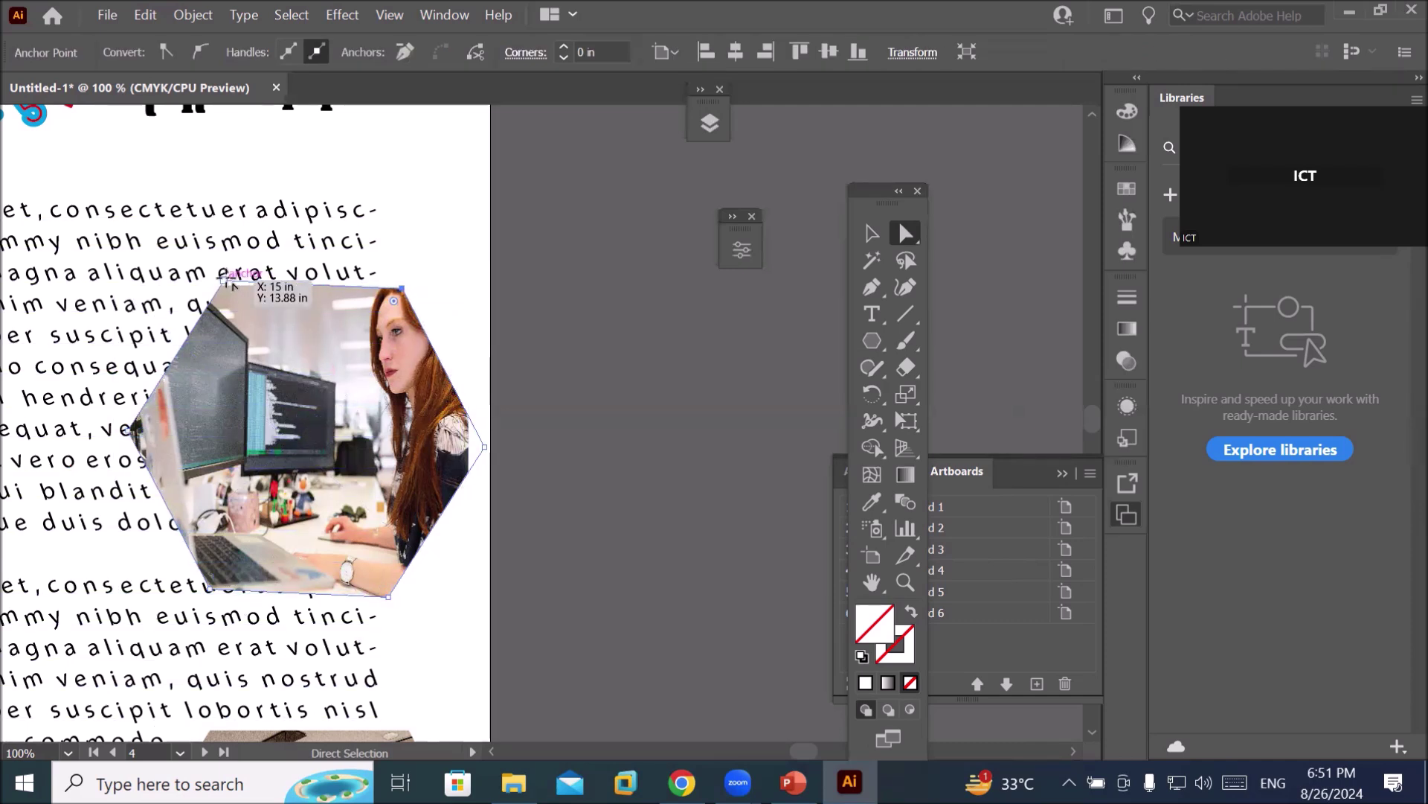
left_click_drag(225, 280, 338, 476)
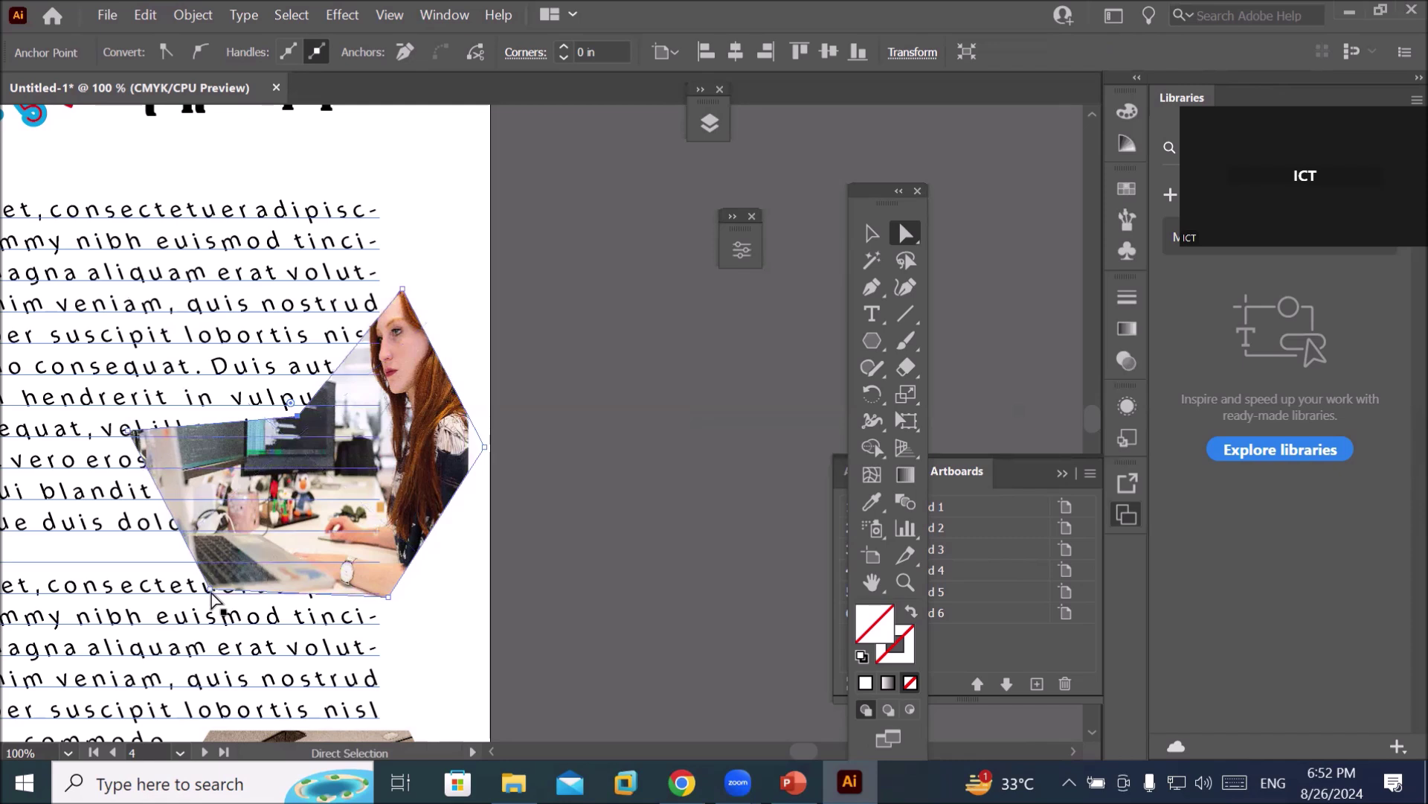
left_click_drag(211, 595, 318, 490)
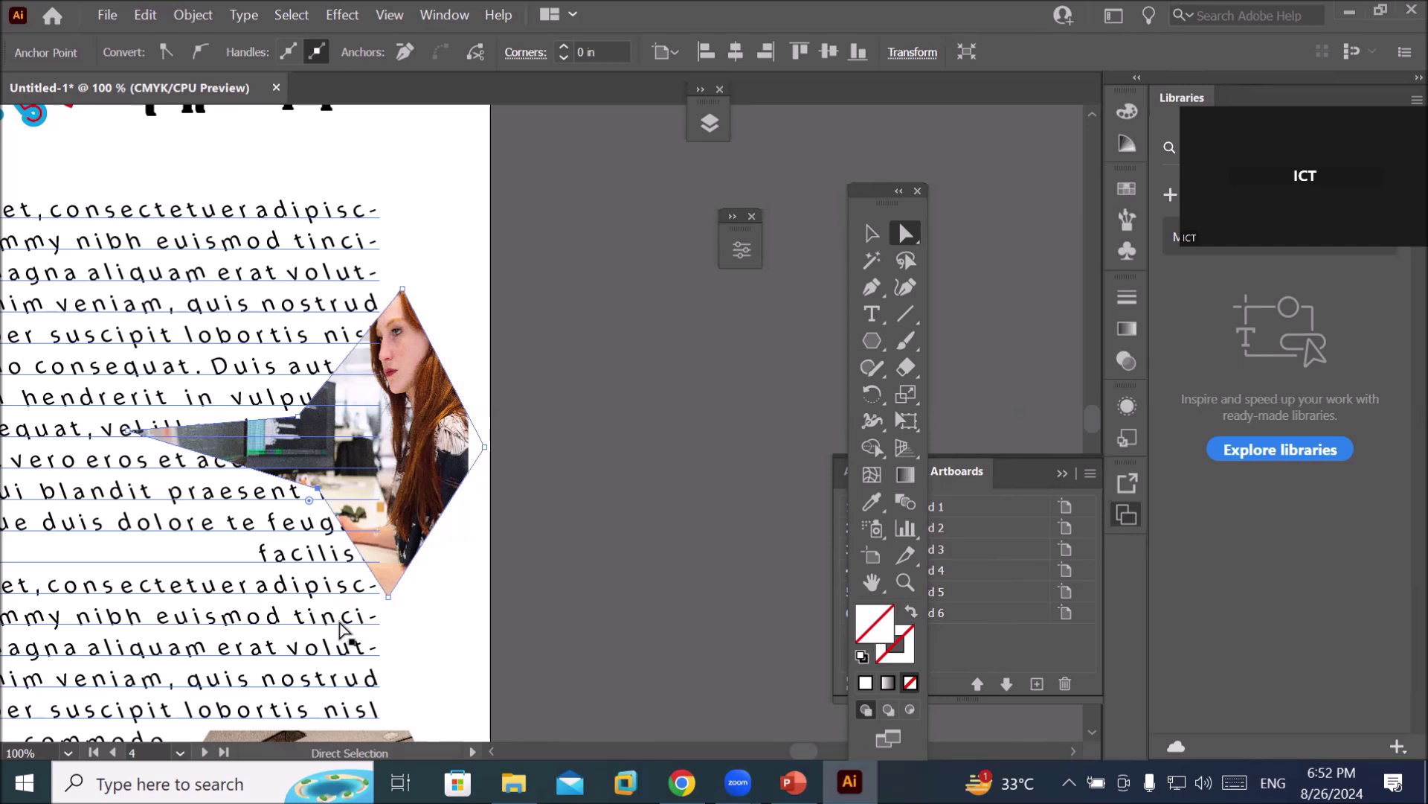
Go to the blank fifth artboard and activate the Type on a Path tool.
scroll(258, 589, "down", 2)
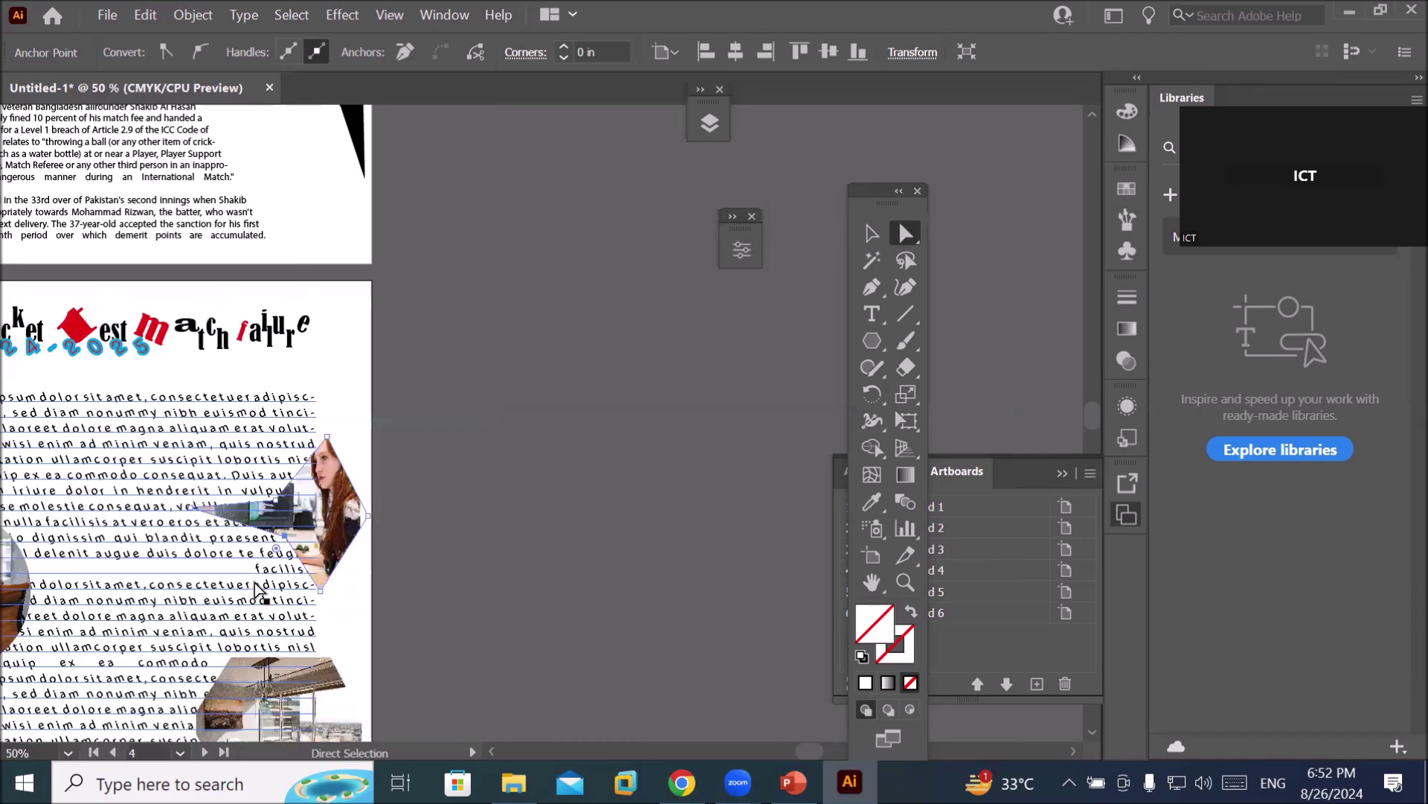
scroll(275, 611, "down", 1)
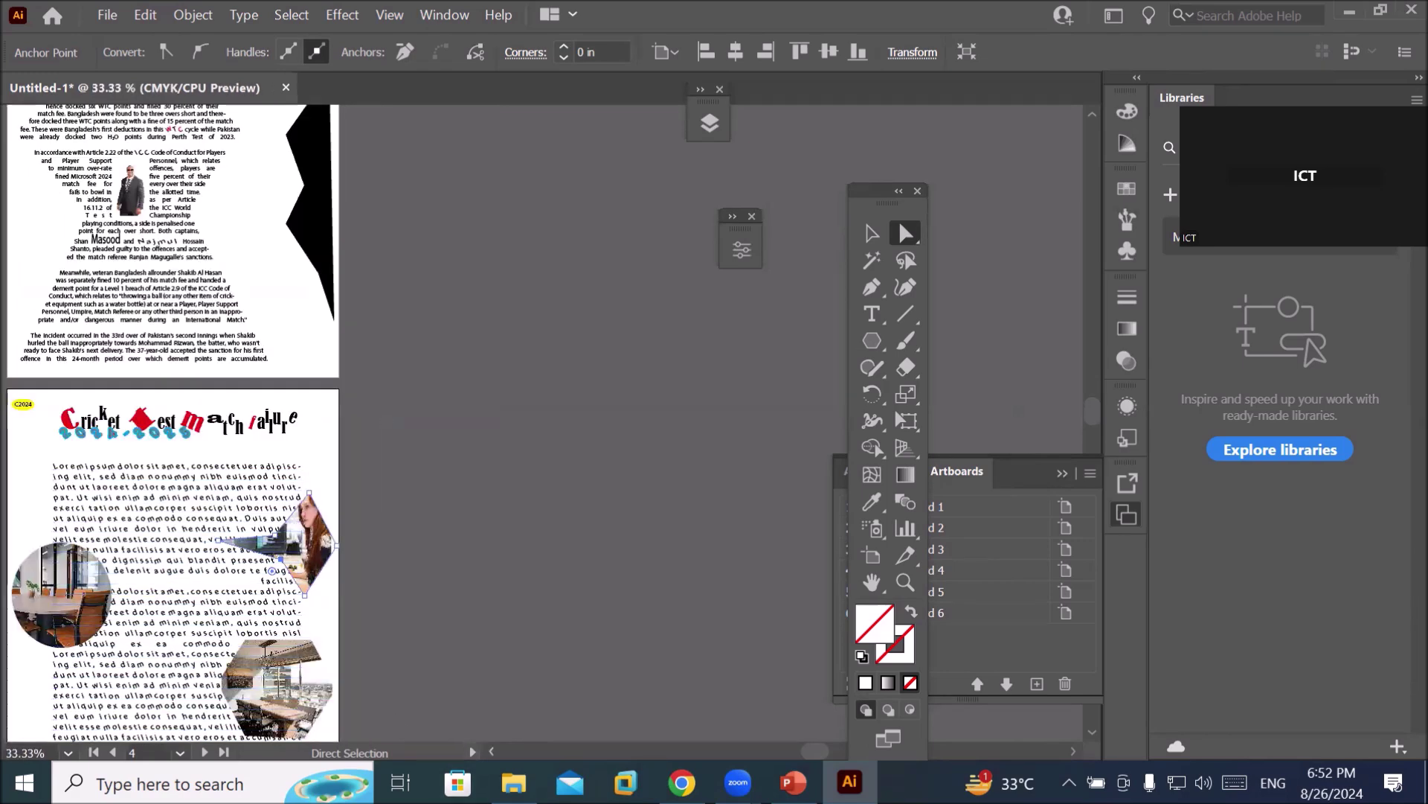
left_click(491, 751)
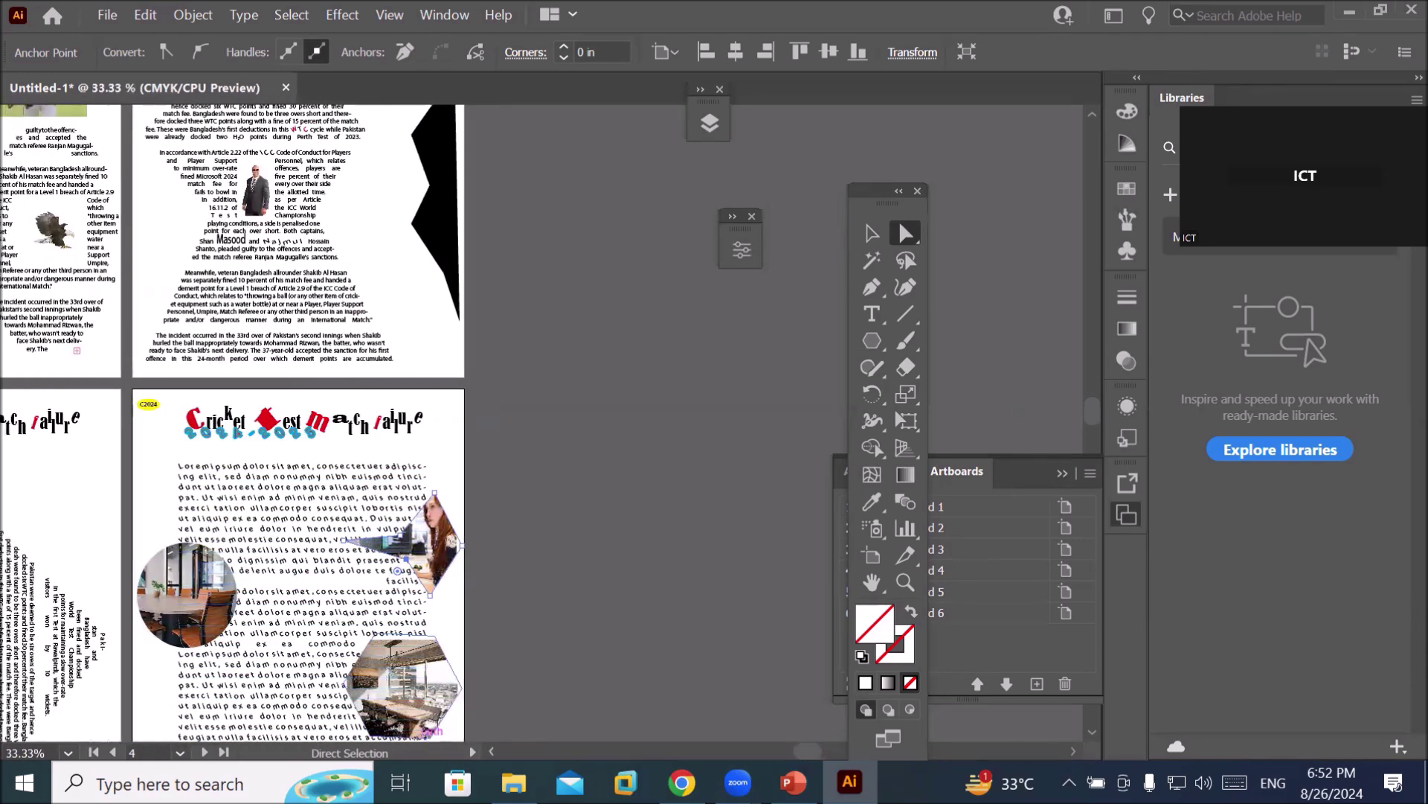
left_click(253, 613)
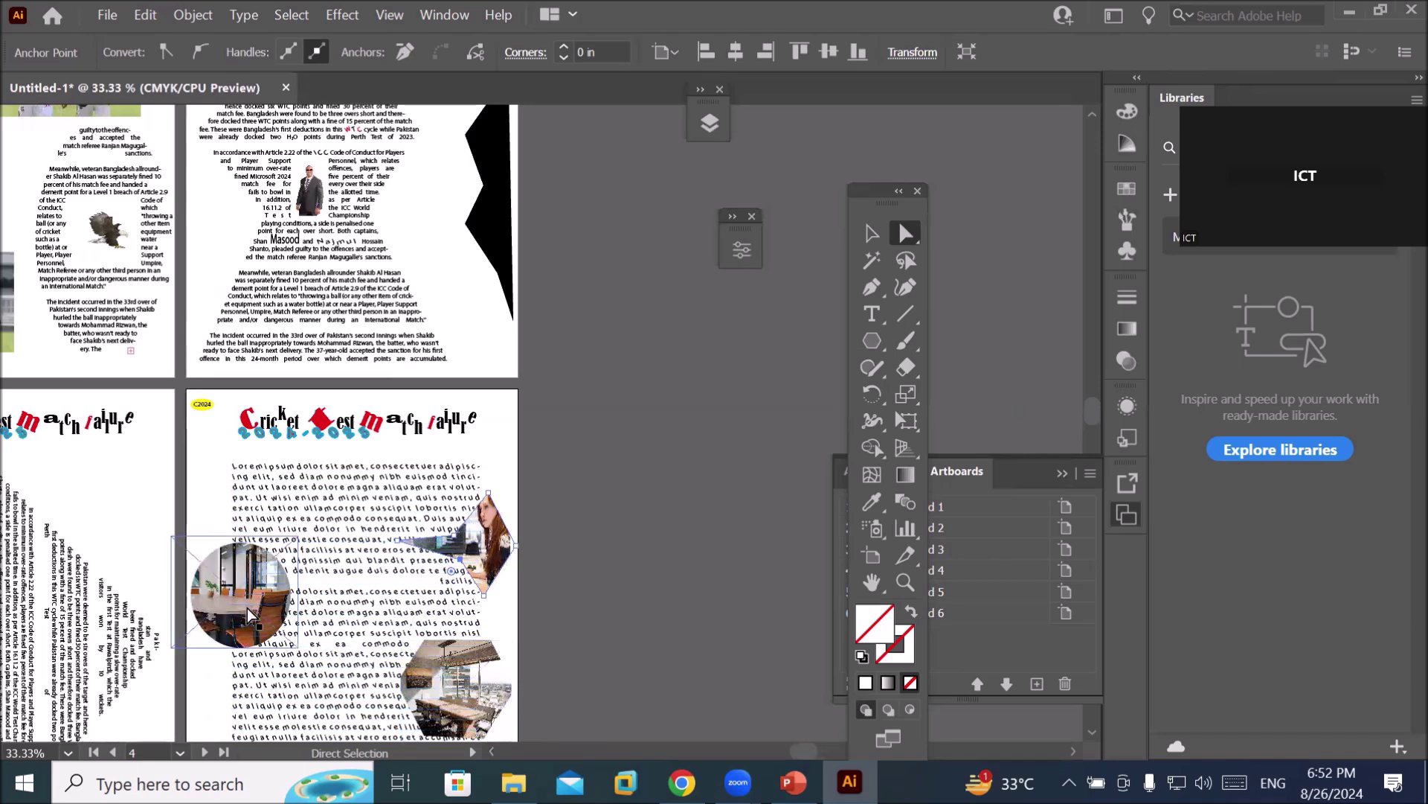
scroll(248, 615, "down", 1)
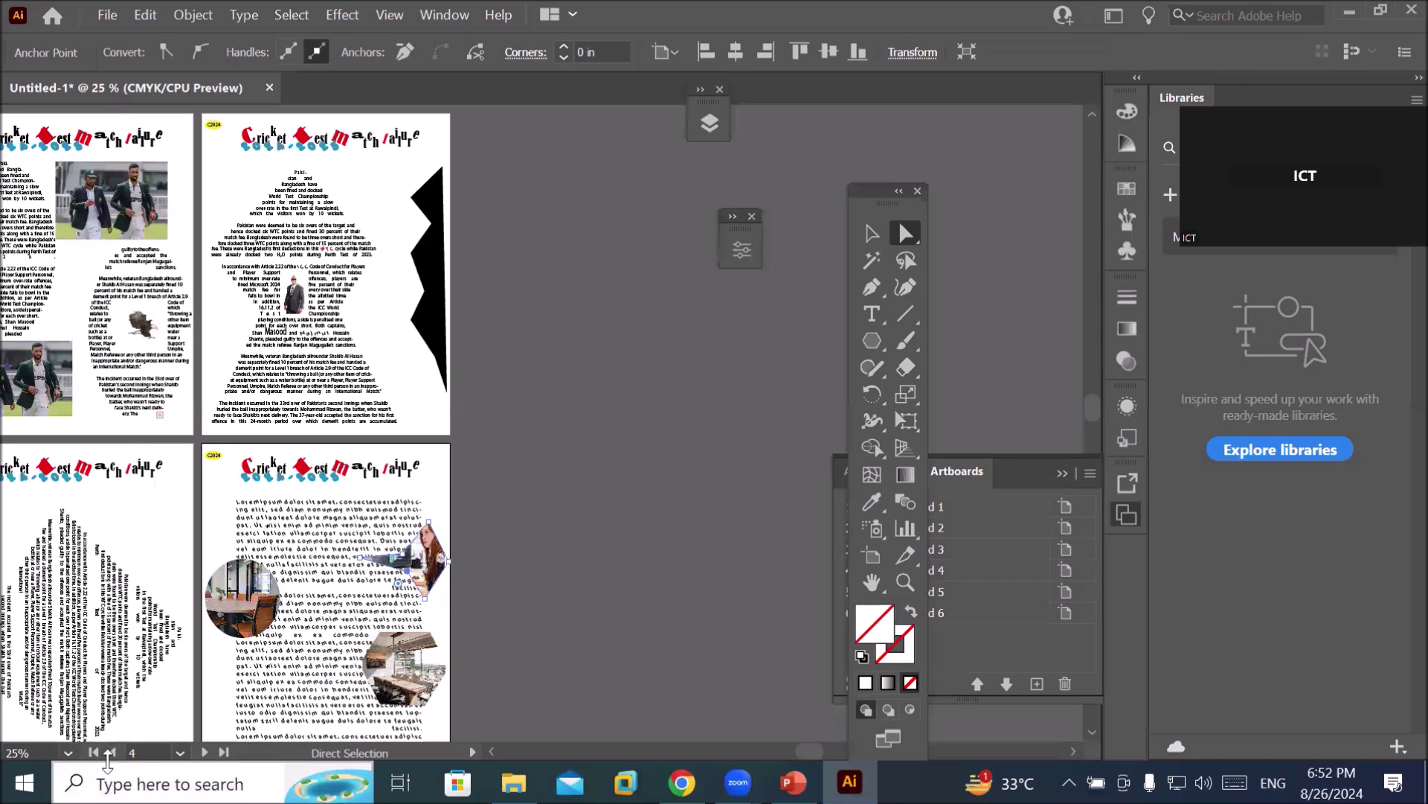
key("space")
left_click_drag(266, 711, 506, 330)
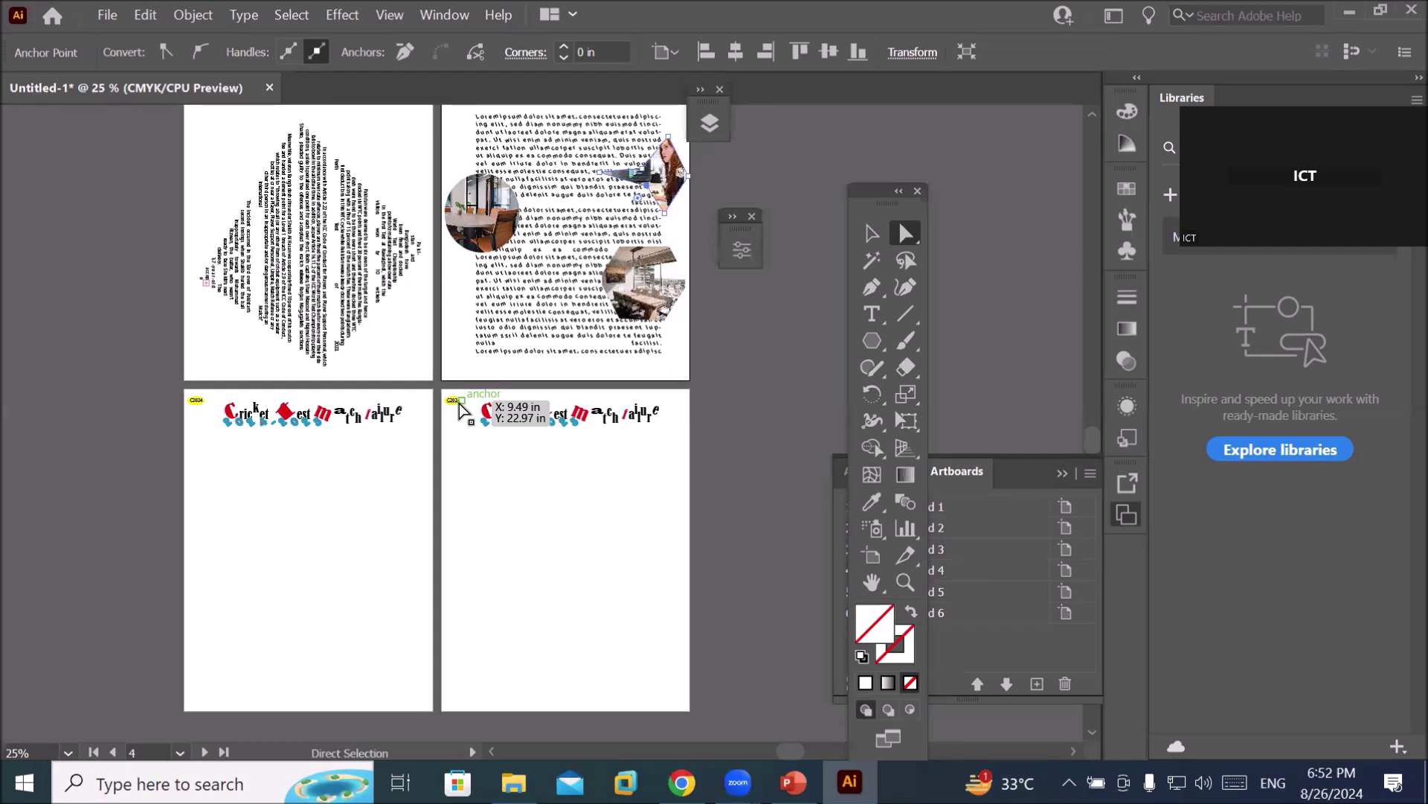
left_click(874, 313)
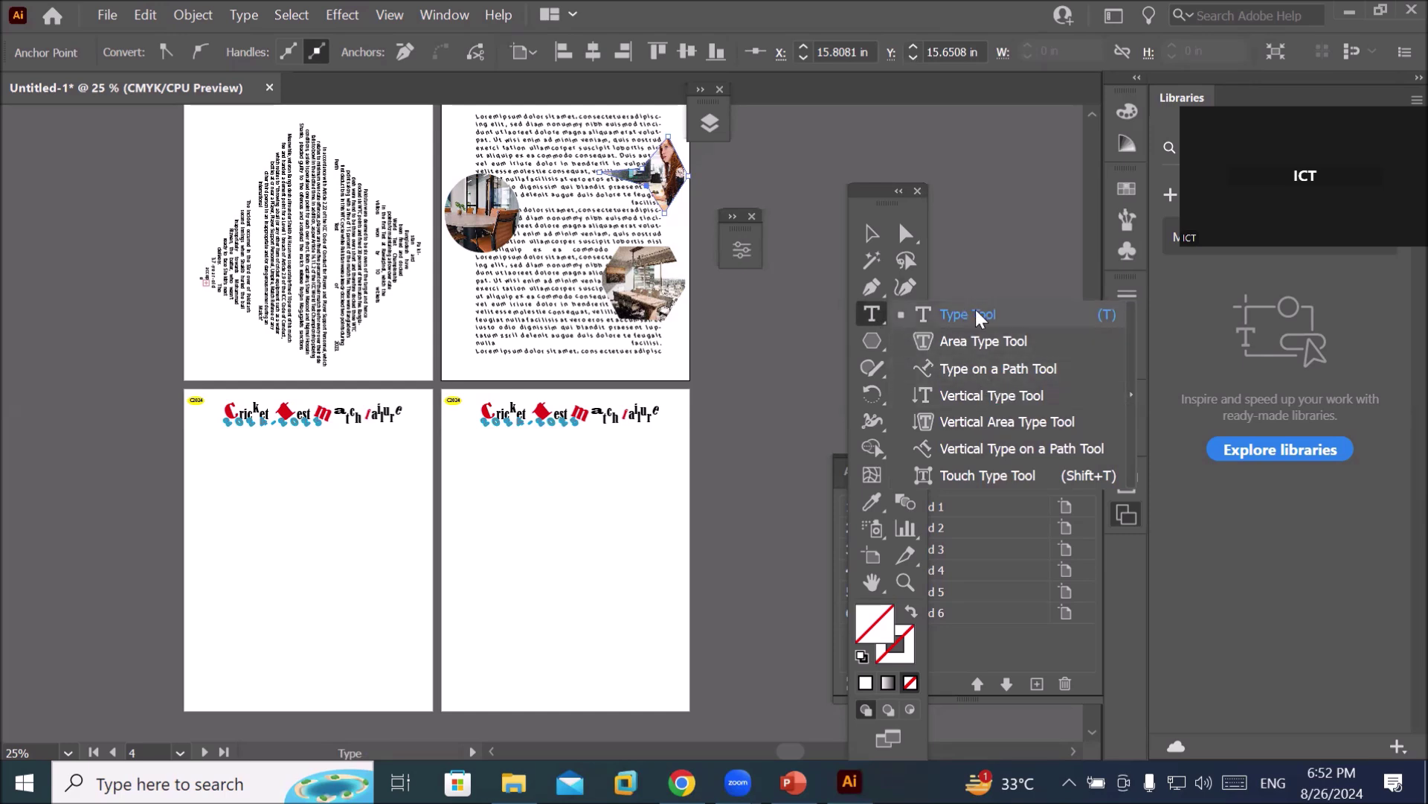
left_click(958, 369)
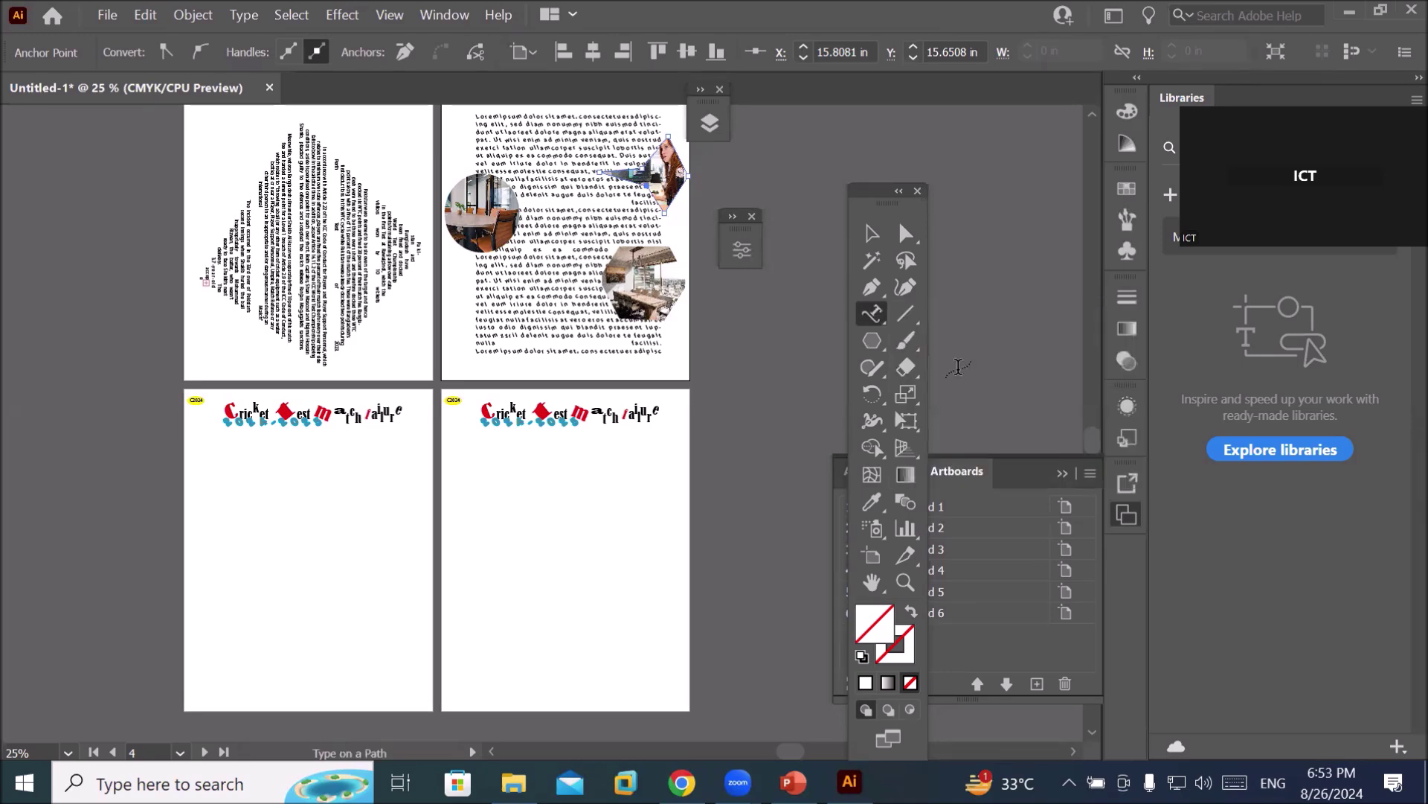
scroll(250, 636, "up", 2)
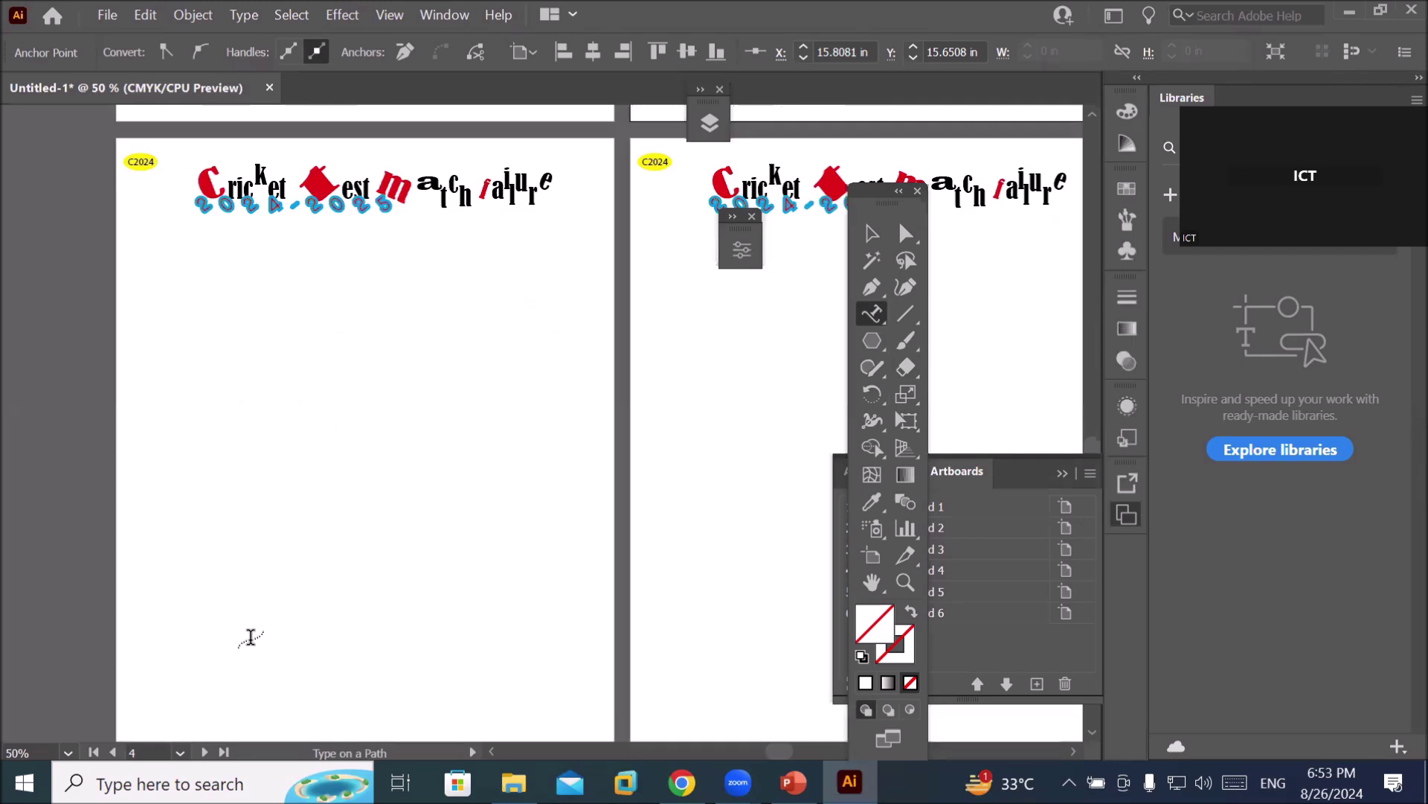
Try a hexagon about 3.93 by 3.44 in on the fifth artboard and delete it.
left_click(871, 342)
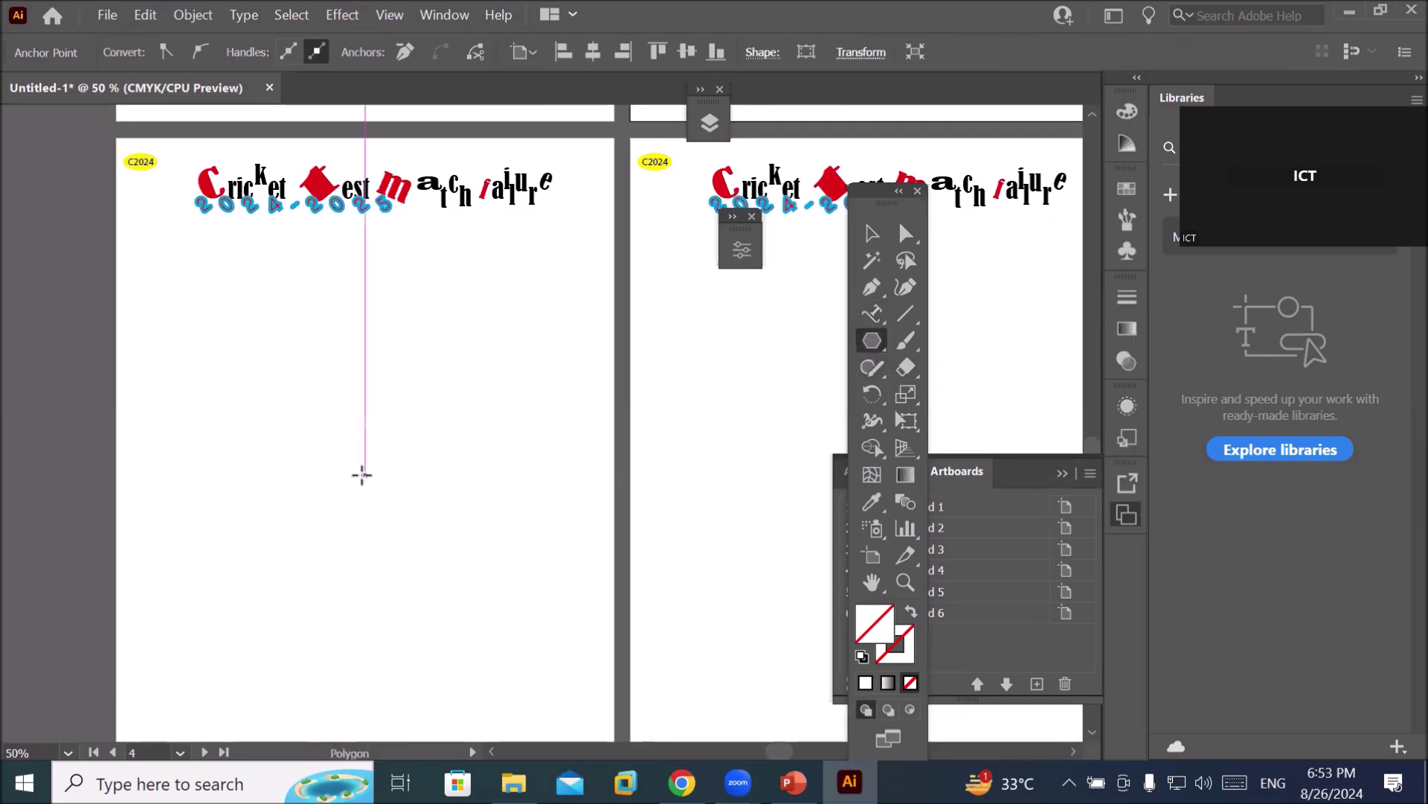
left_click_drag(362, 475, 421, 574)
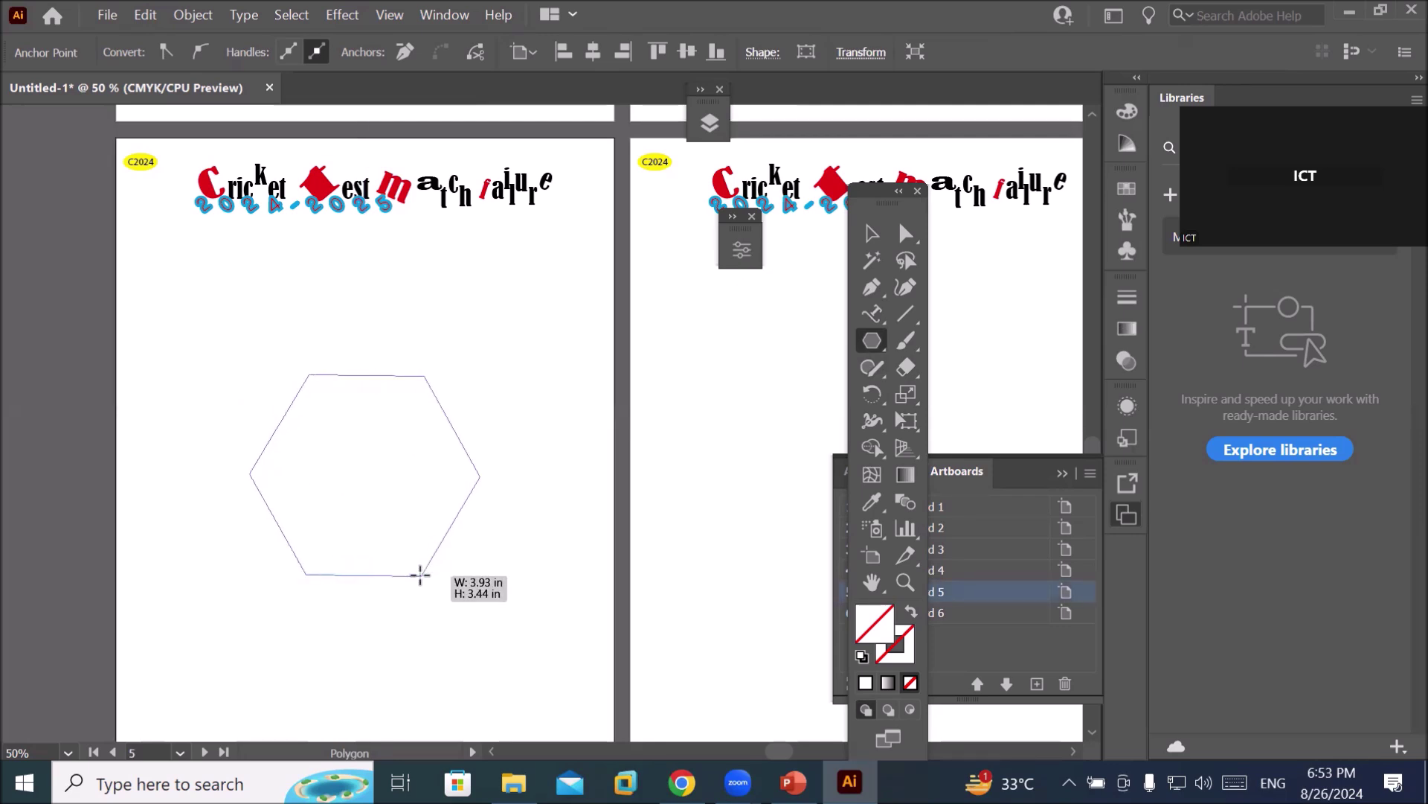
left_click_drag(421, 574, 422, 575)
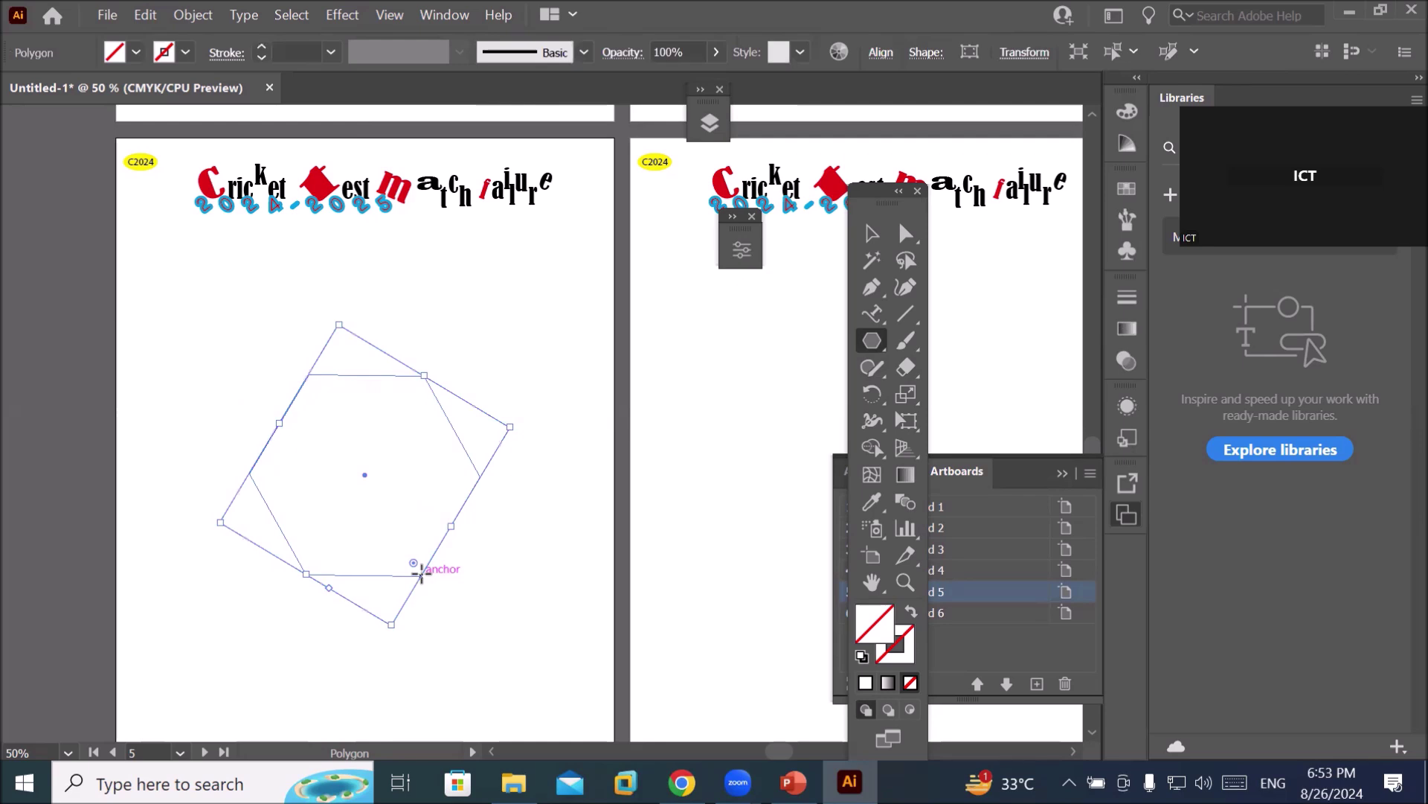
key("Delete")
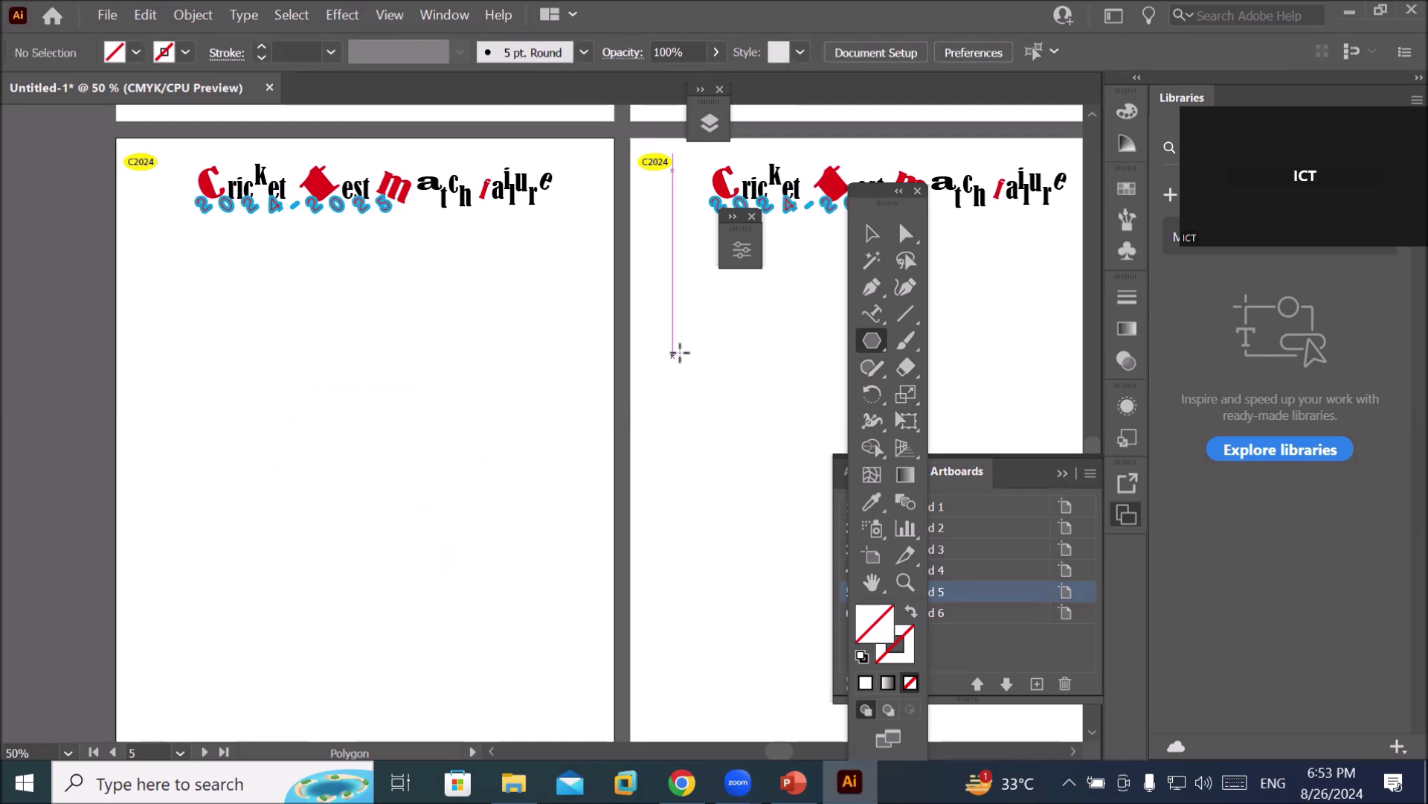
Draw a large circle in the middle of the fifth artboard and apply the default white fill and 1 pt black stroke.
right_click(869, 342)
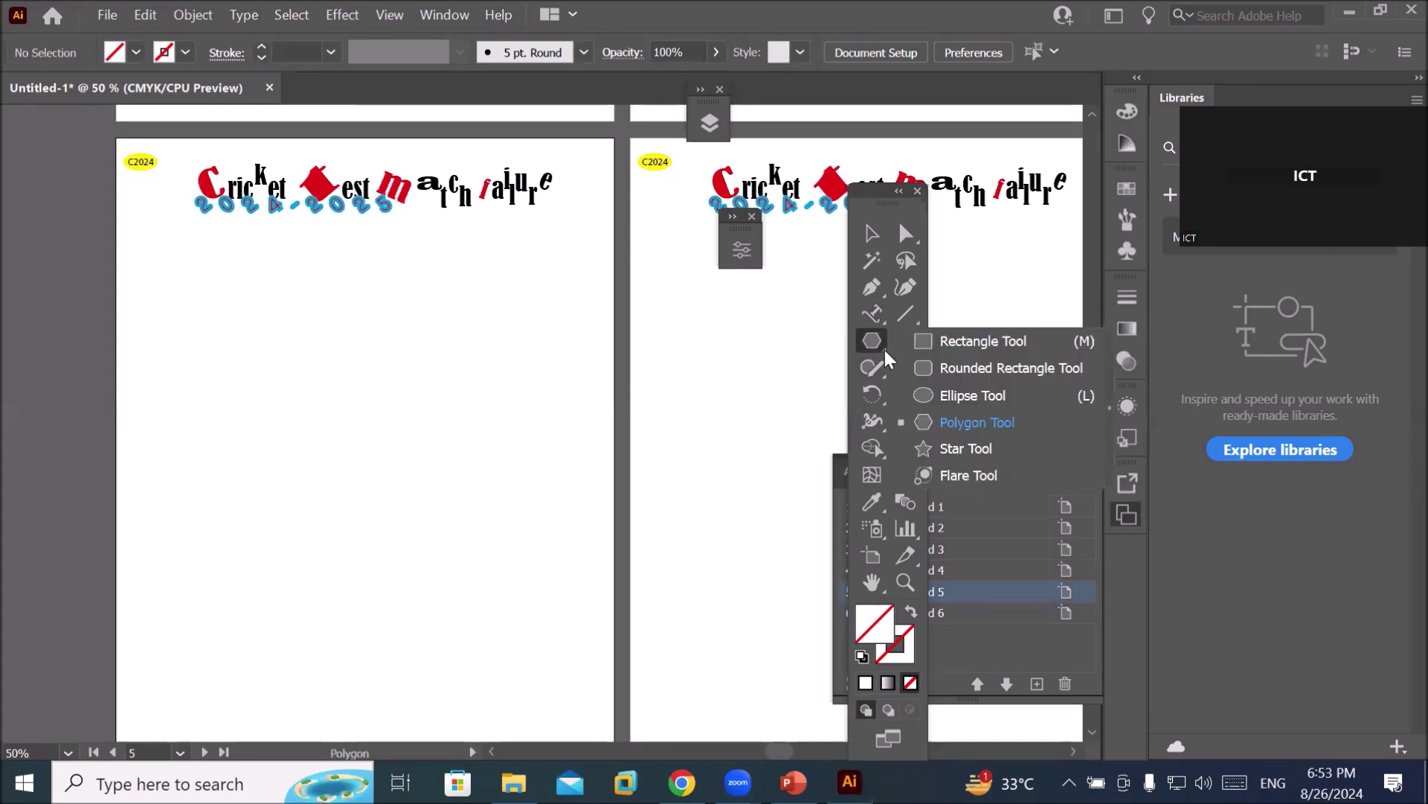
left_click(950, 397)
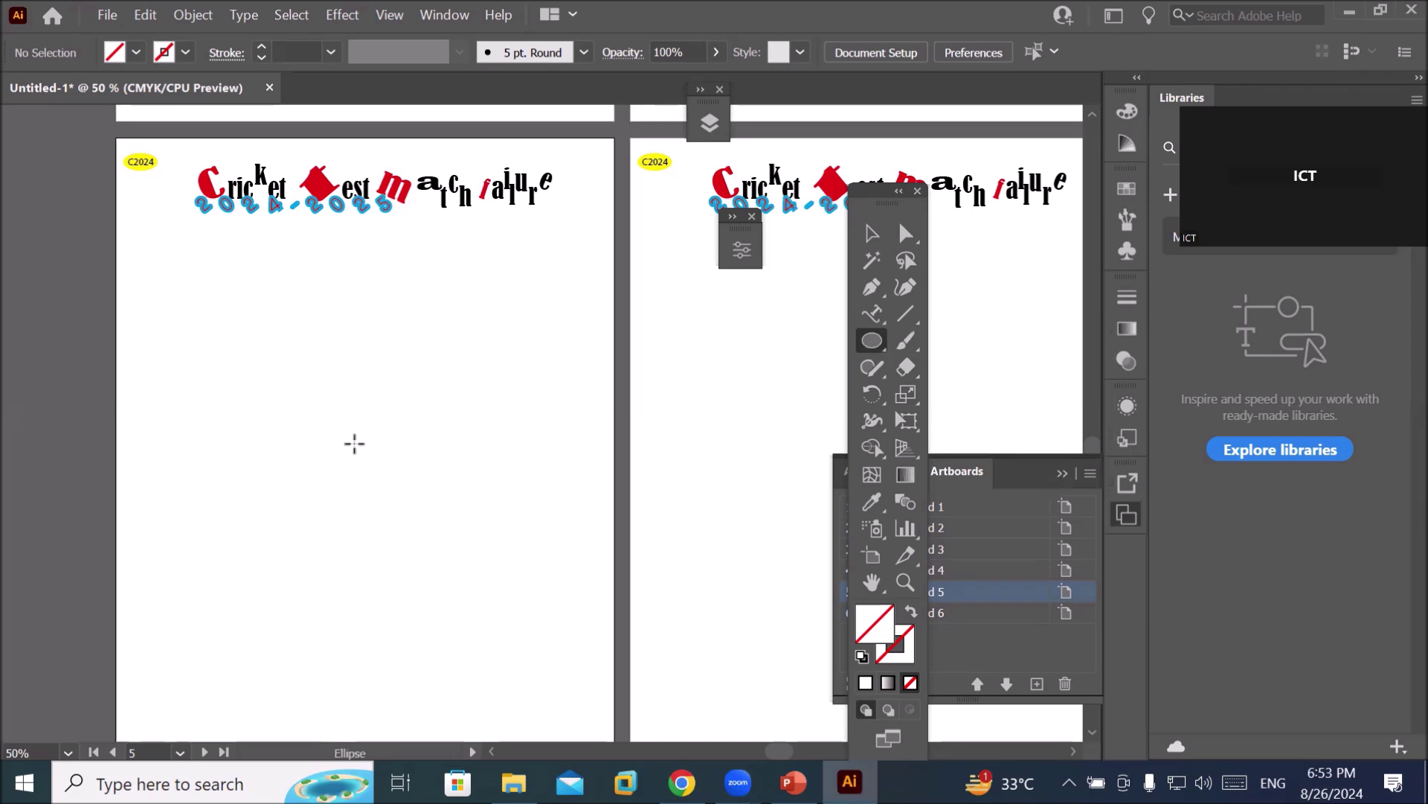
left_click_drag(354, 444, 502, 616)
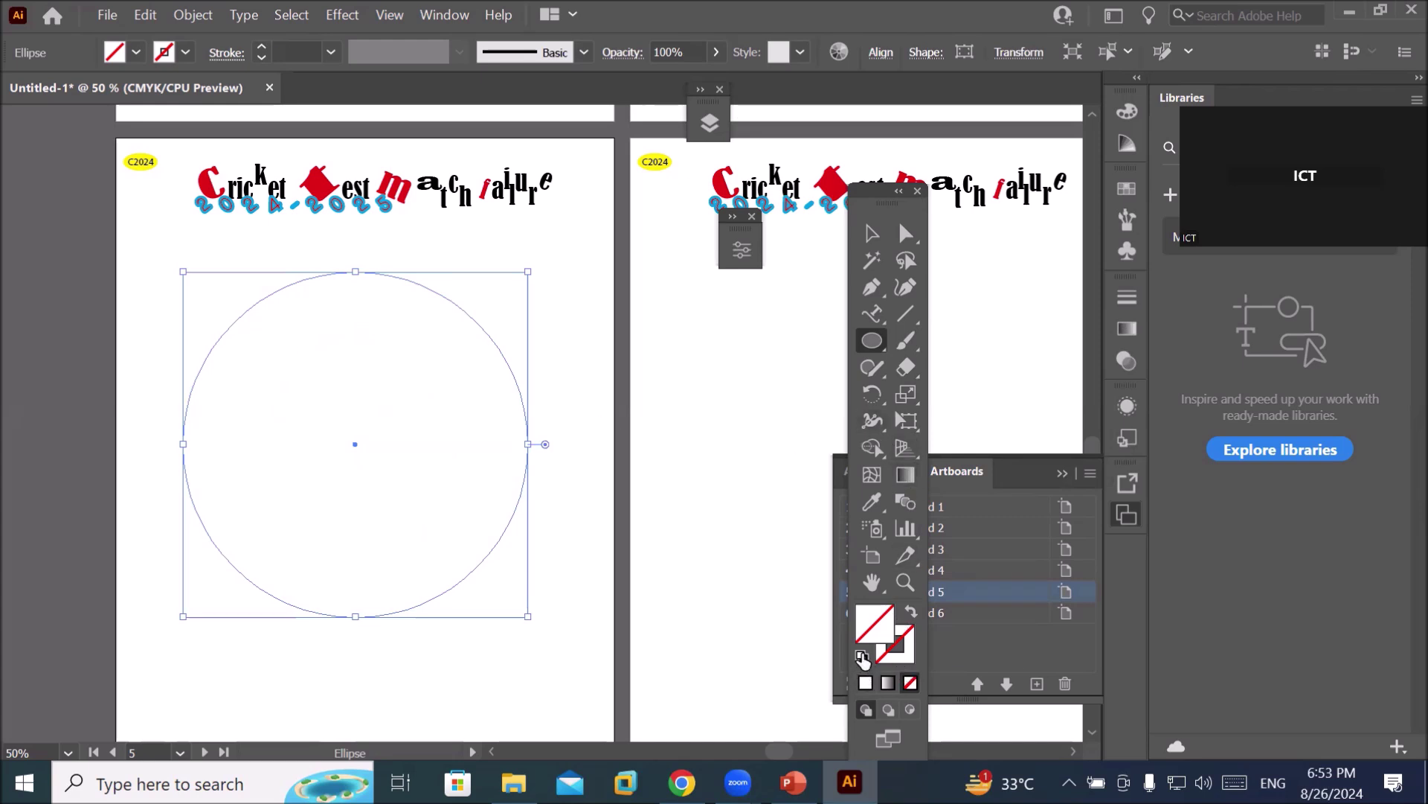
left_click(863, 657)
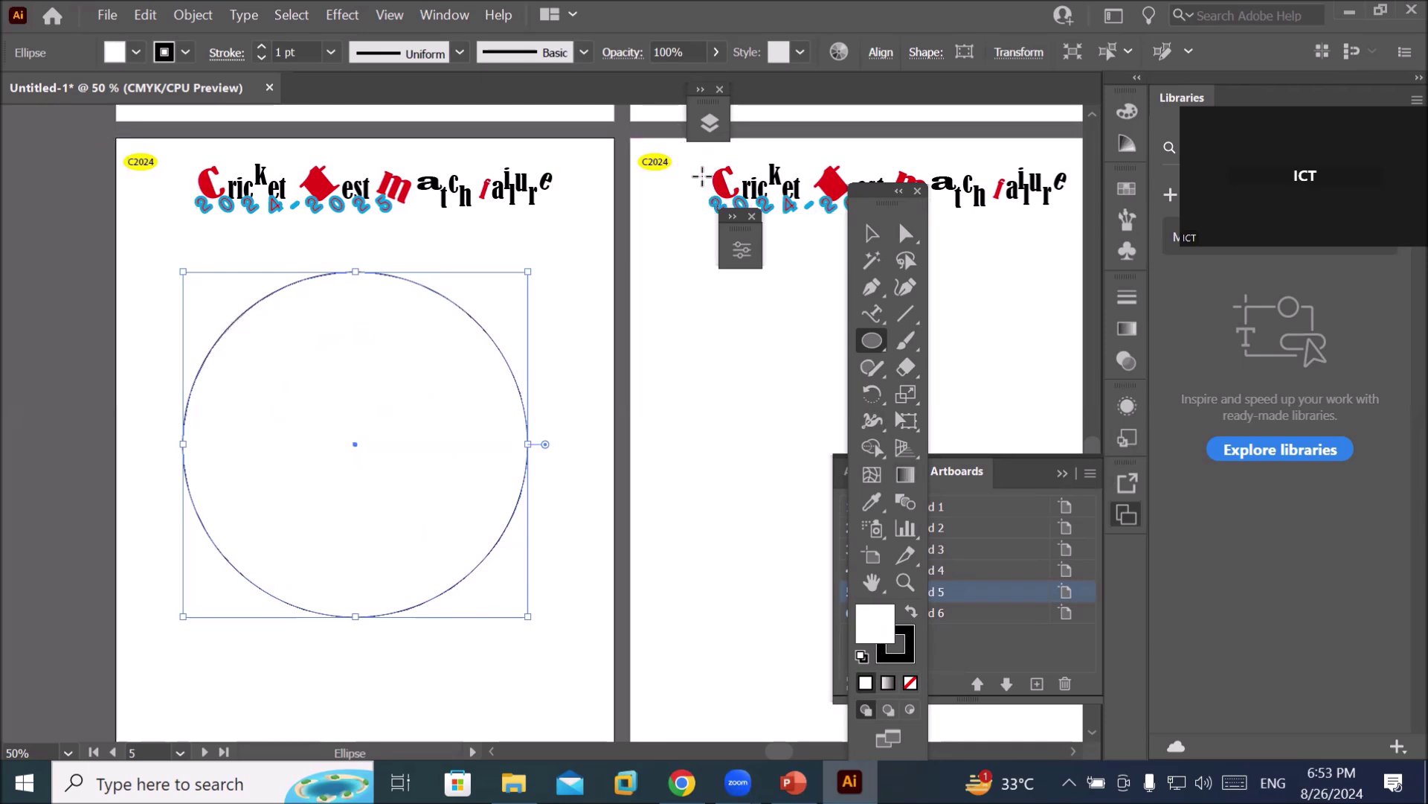
Try placing placeholder type along the circle's outline with the Type on a Path tool, and undo it.
left_click(874, 315)
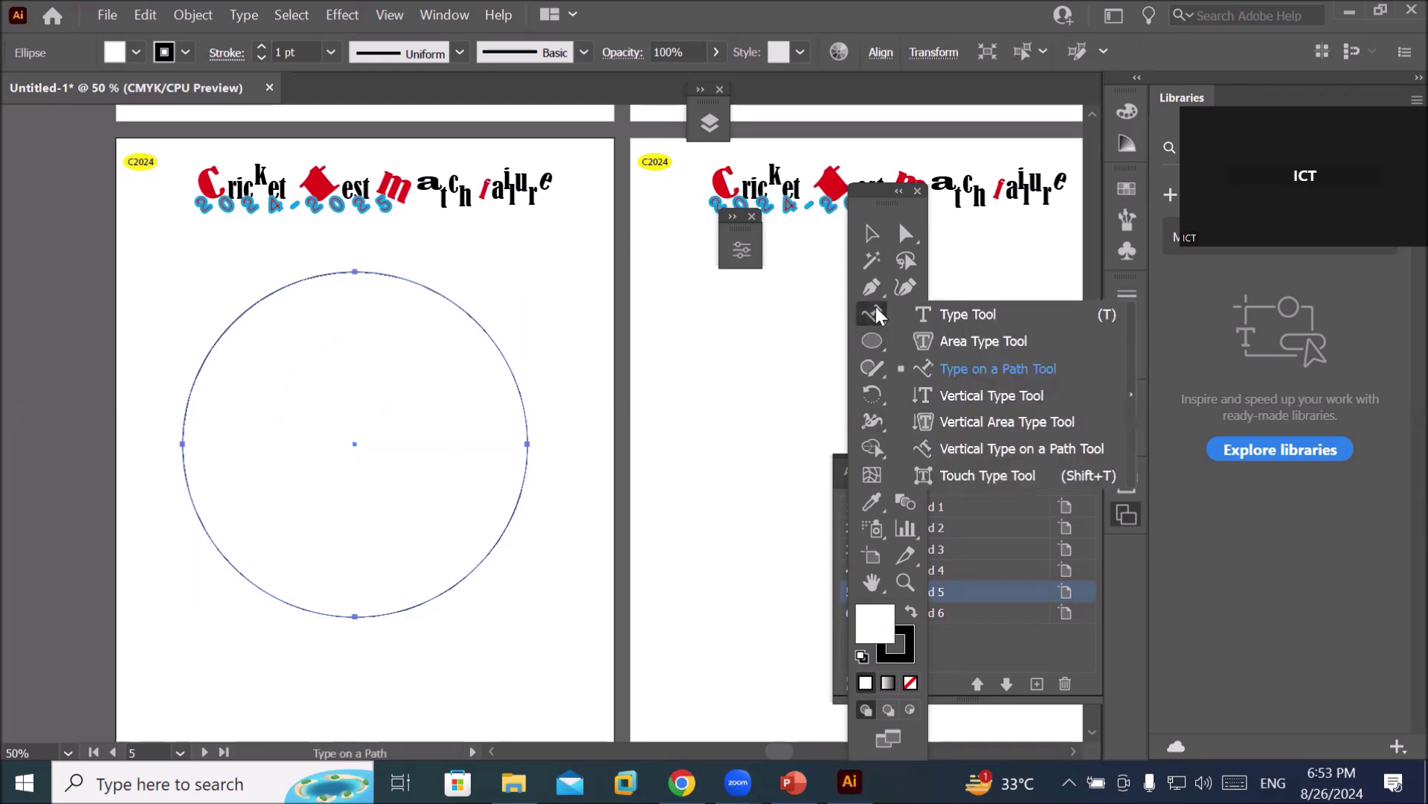
left_click(946, 368)
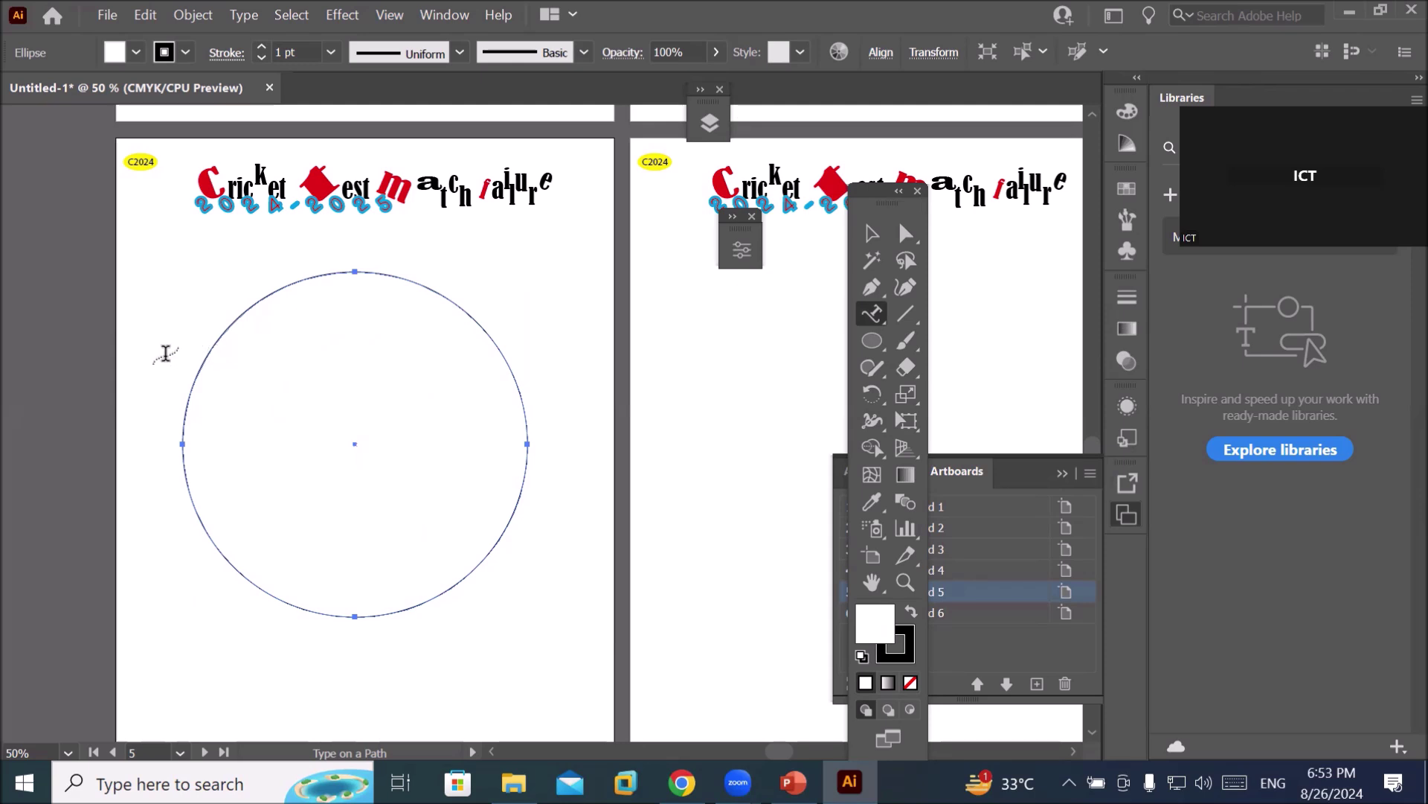
left_click(183, 437)
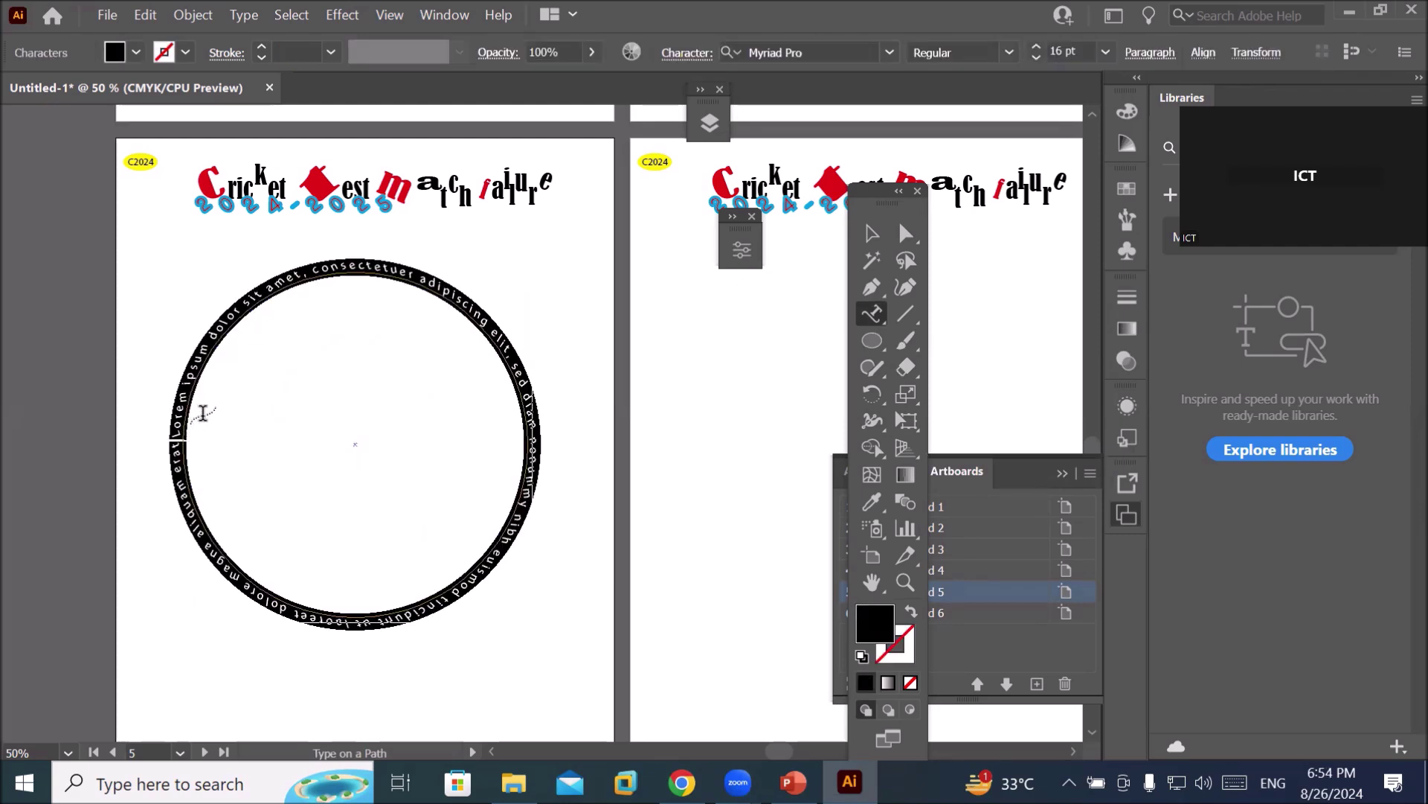
scroll(334, 268, "up", 4)
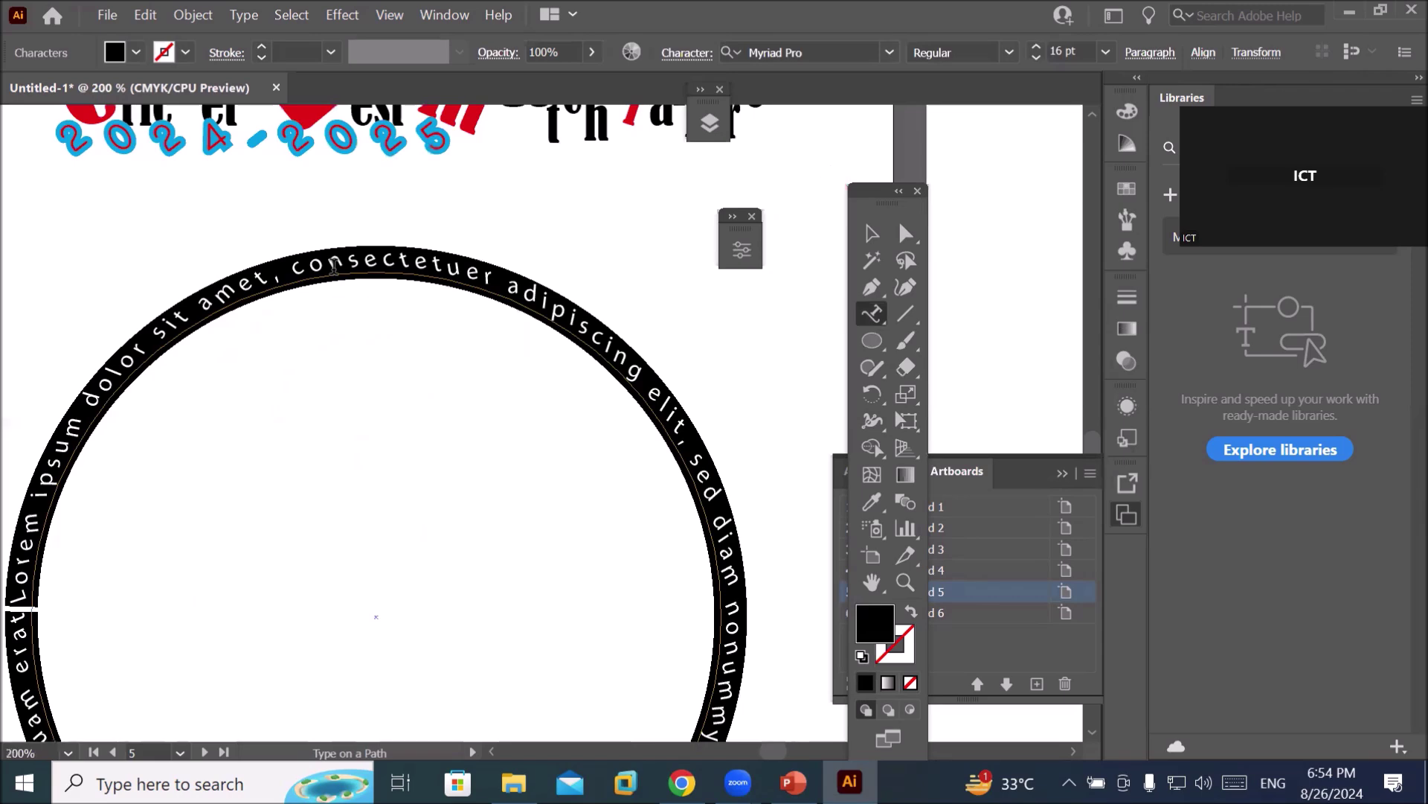
scroll(334, 267, "up", 1)
scroll(331, 267, "up", 1)
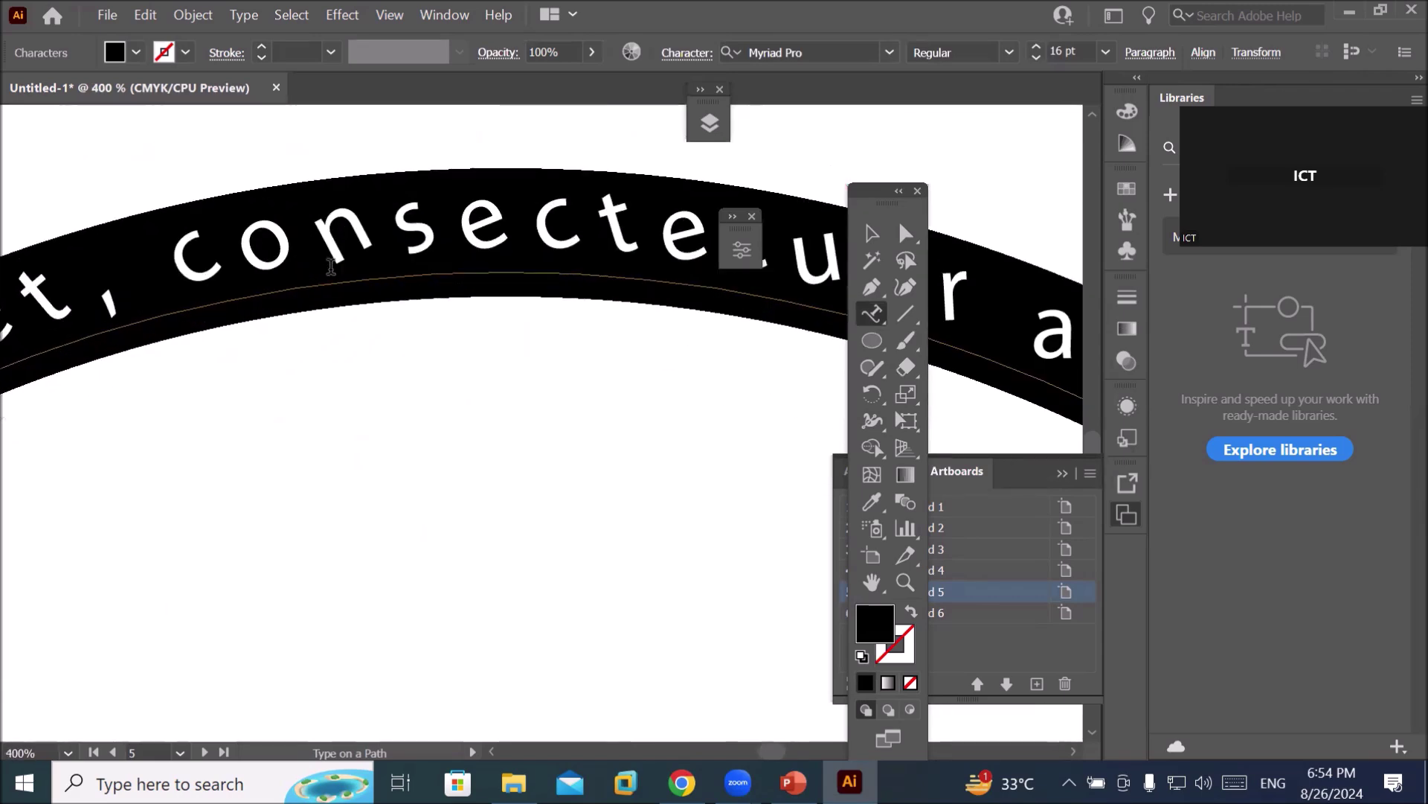
scroll(331, 267, "down", 5)
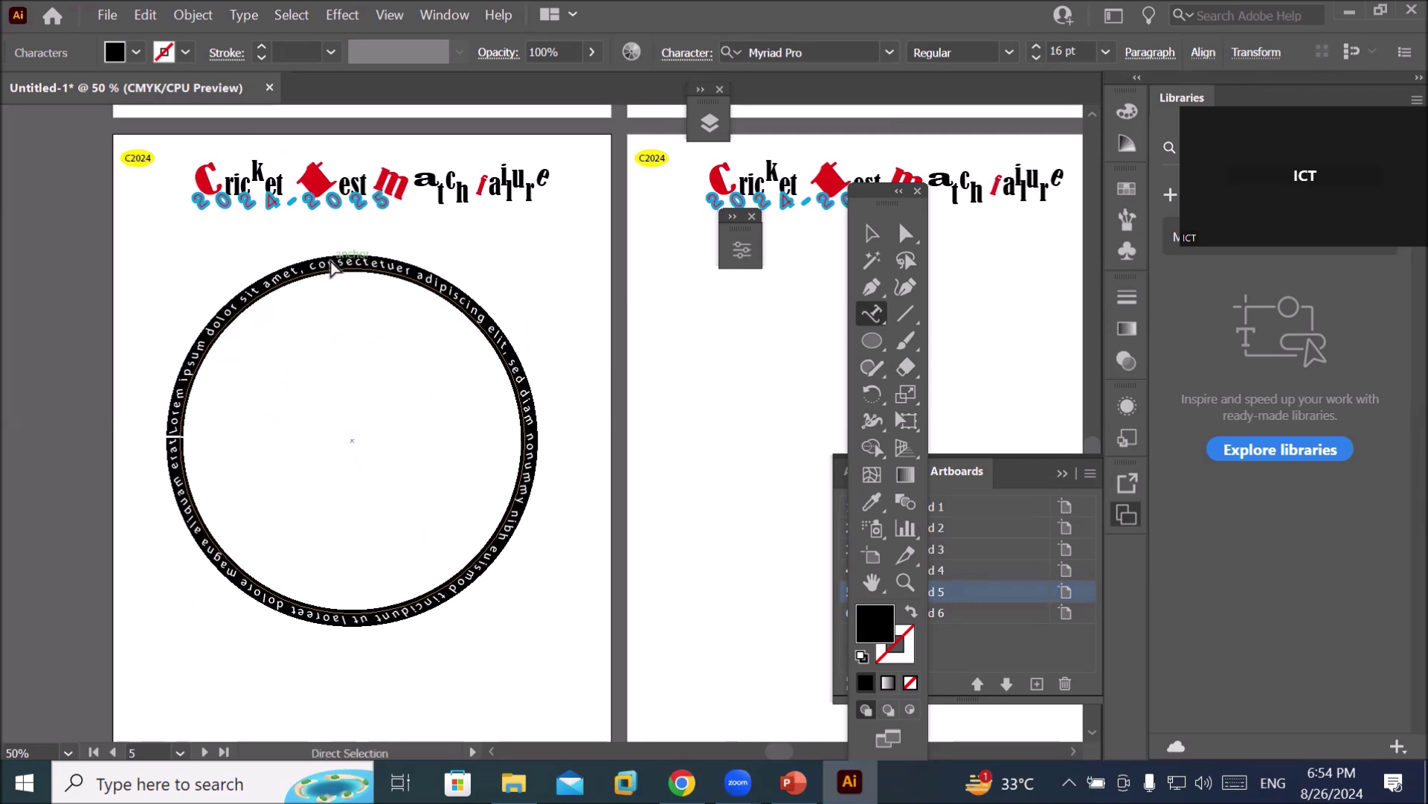
key("ctrl+z")
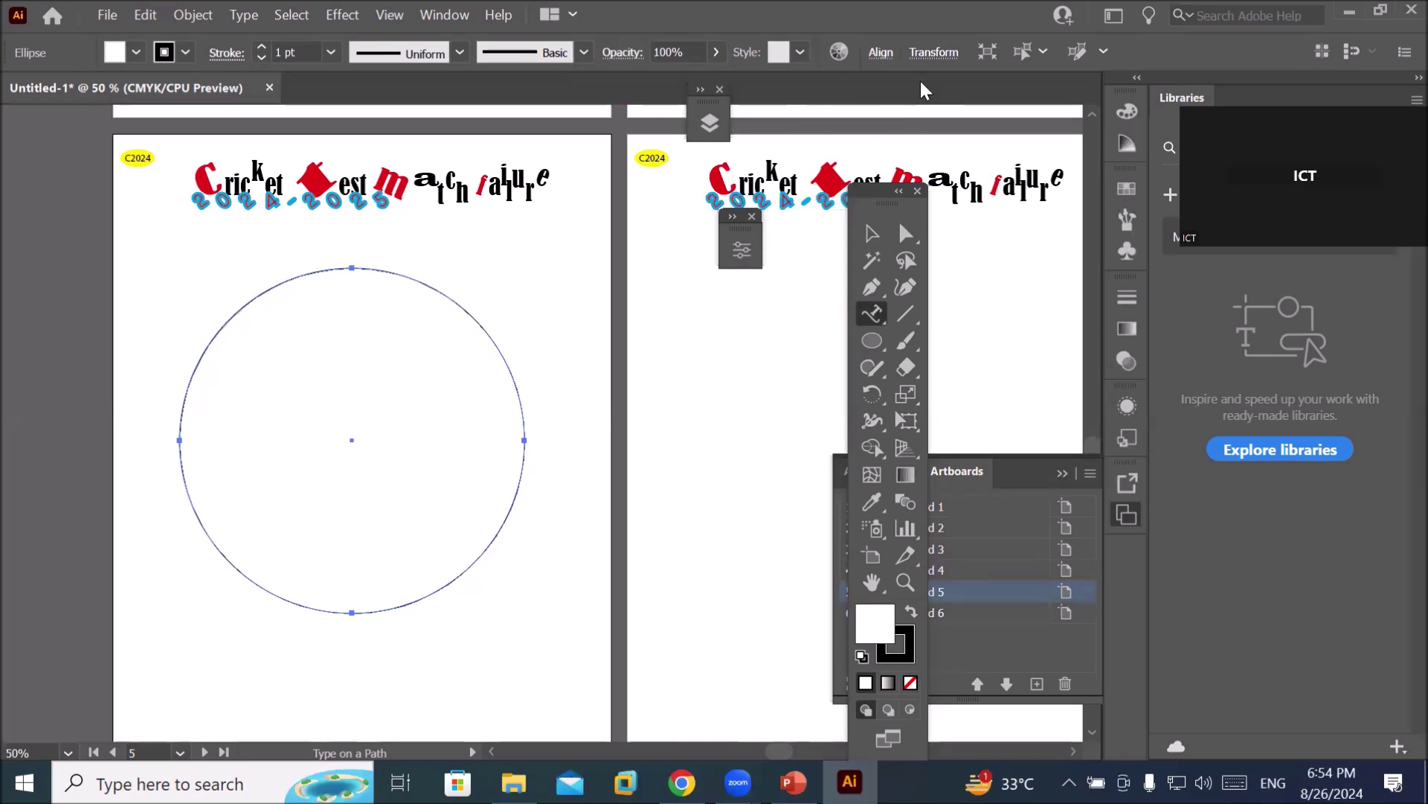
Switch to the Type tool, open the Character panel and reset its settings to the defaults.
left_click_drag(875, 316, 956, 314)
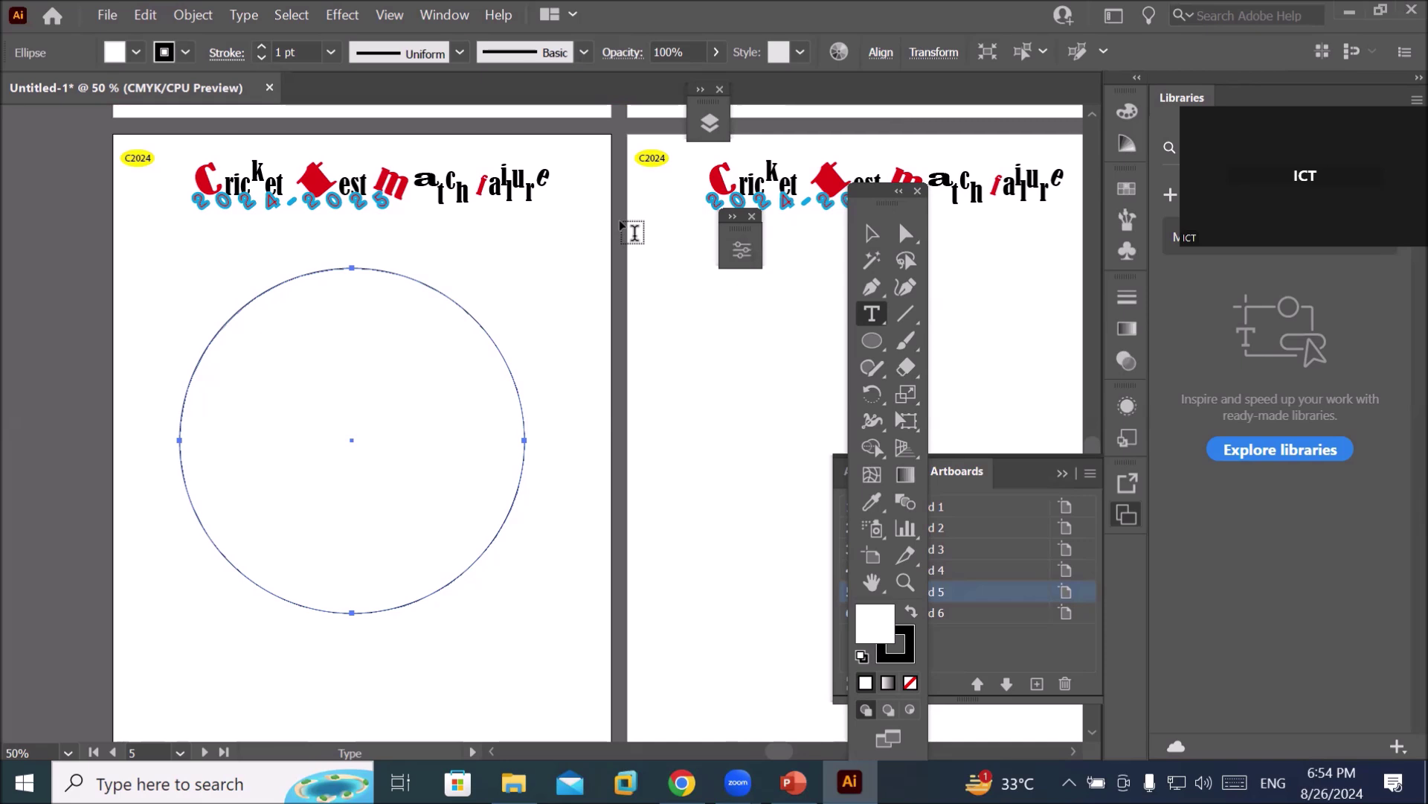
left_click(742, 253)
left_click(742, 253)
left_click(445, 16)
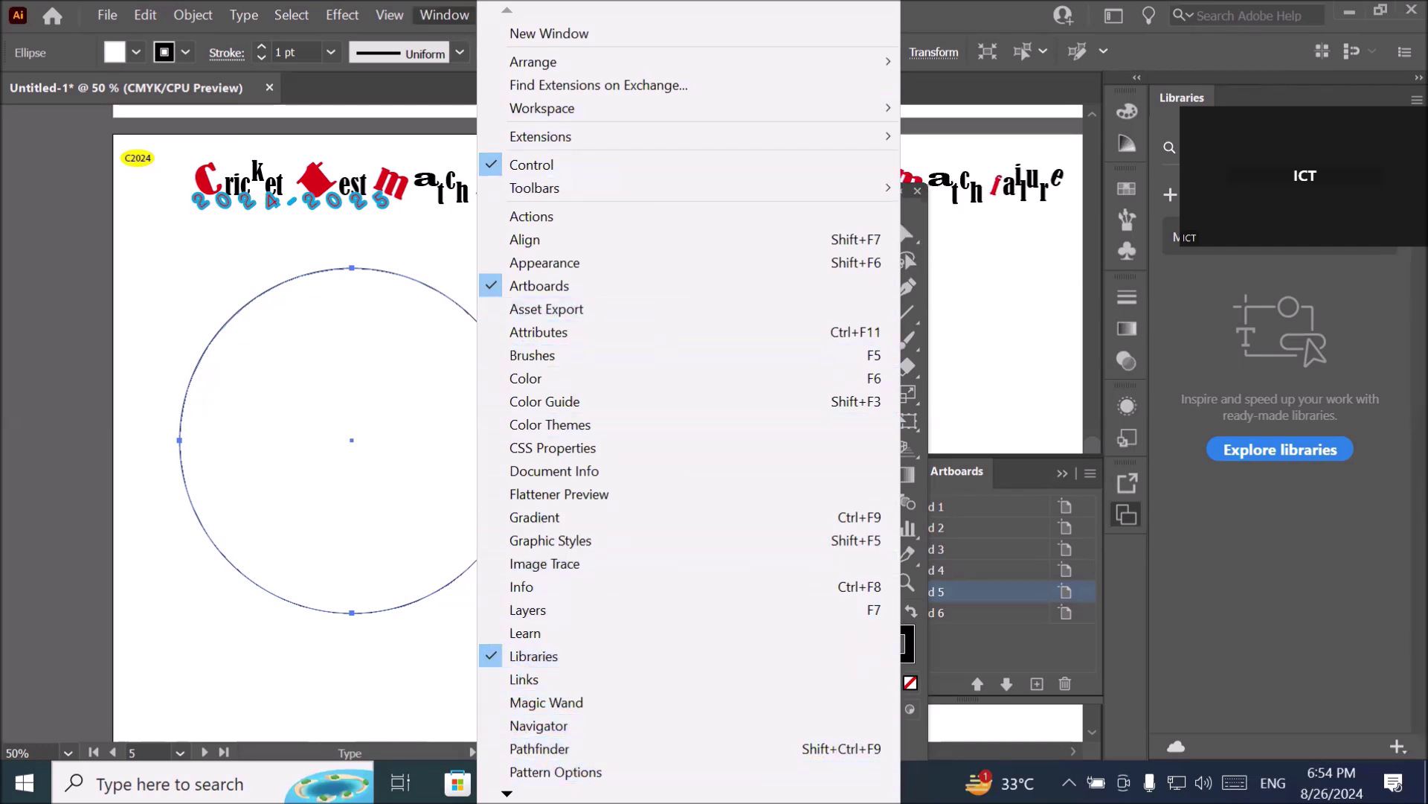
mouse_move(507, 793)
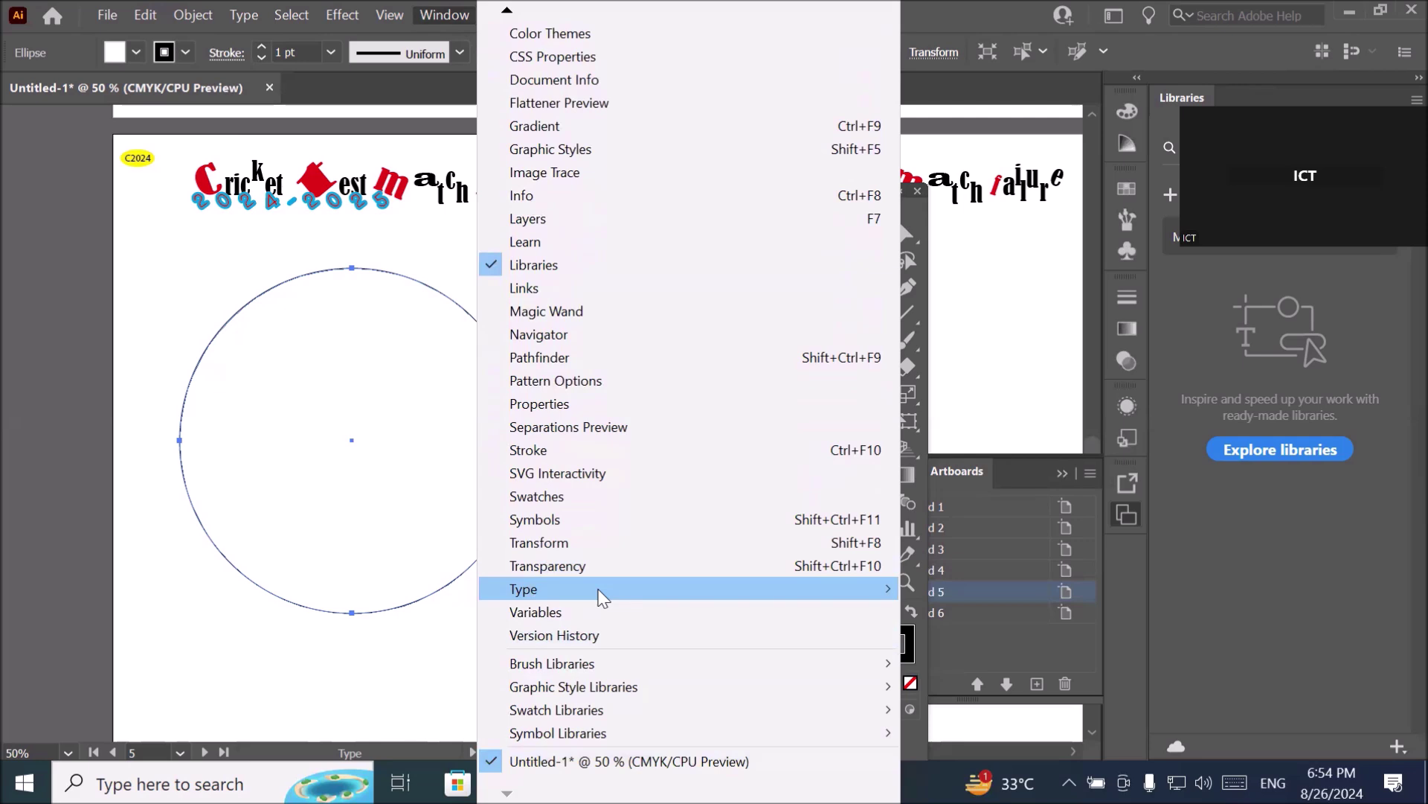
mouse_move(692, 592)
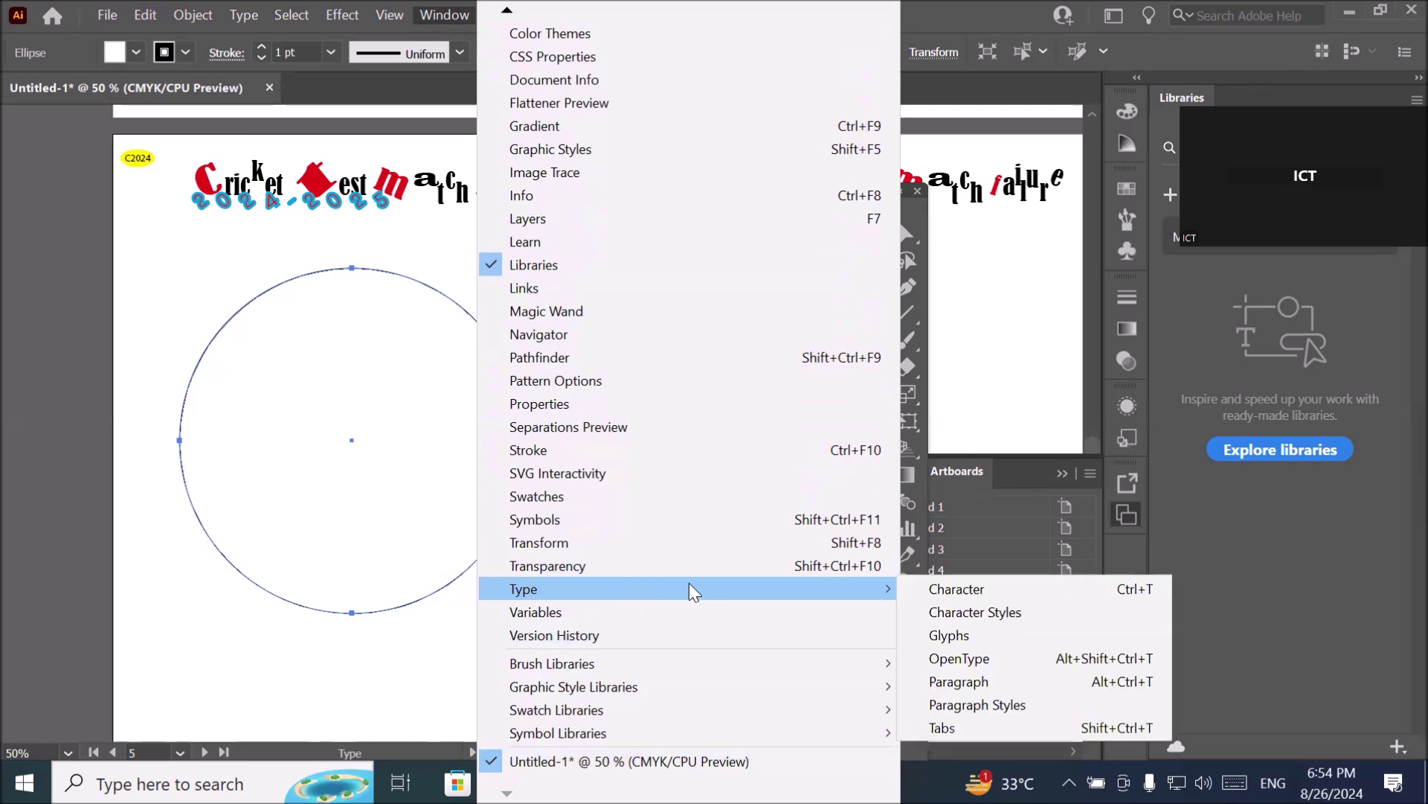
left_click(946, 593)
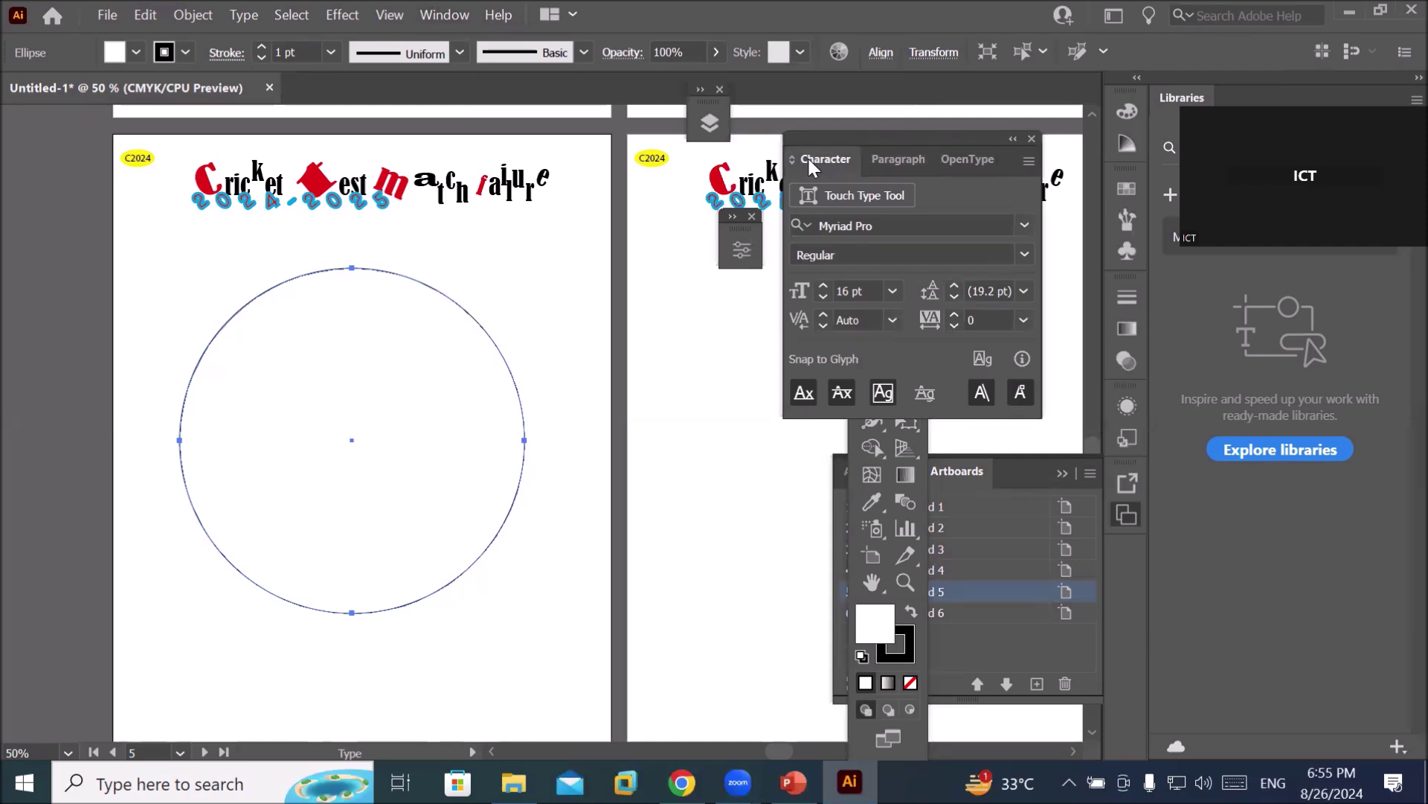
left_click(1029, 160)
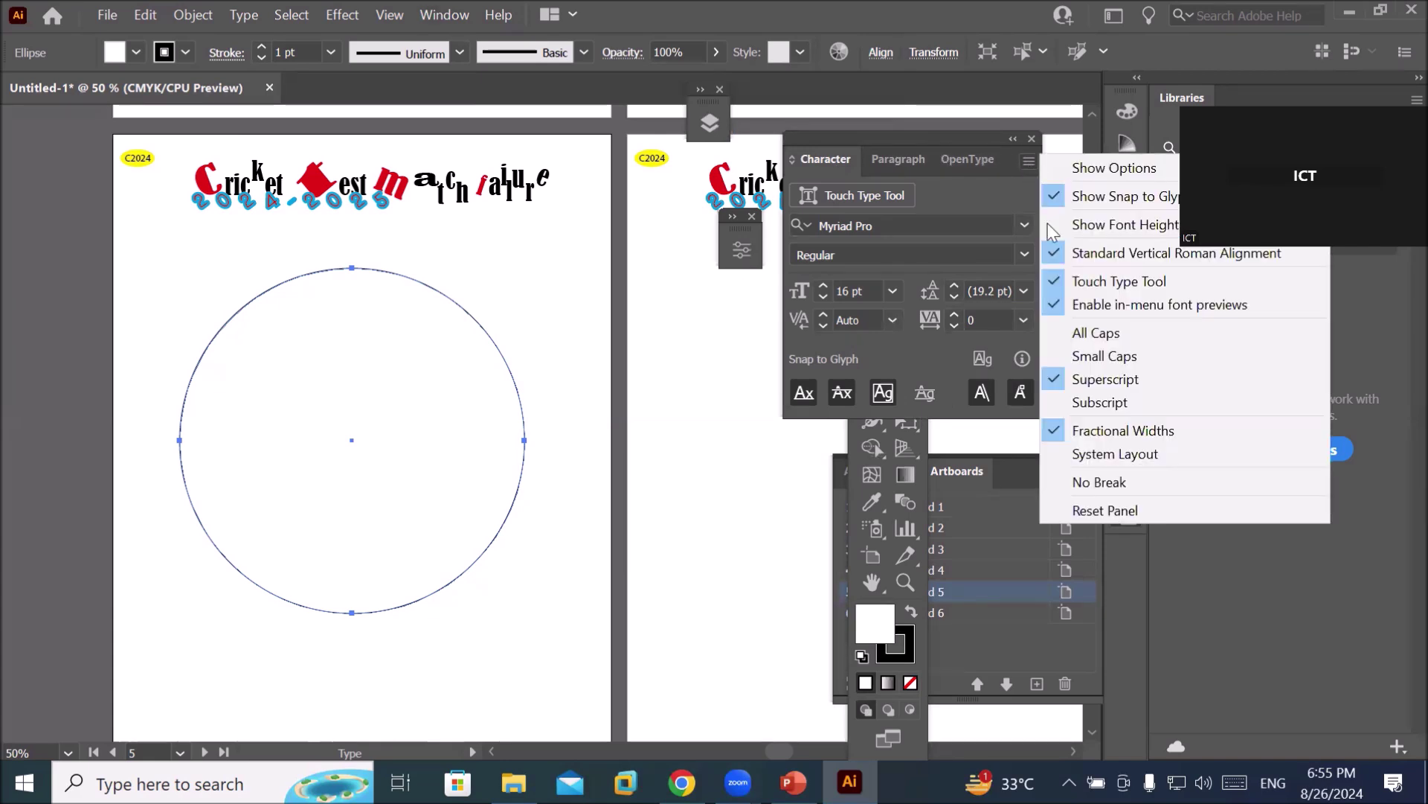
left_click(1131, 512)
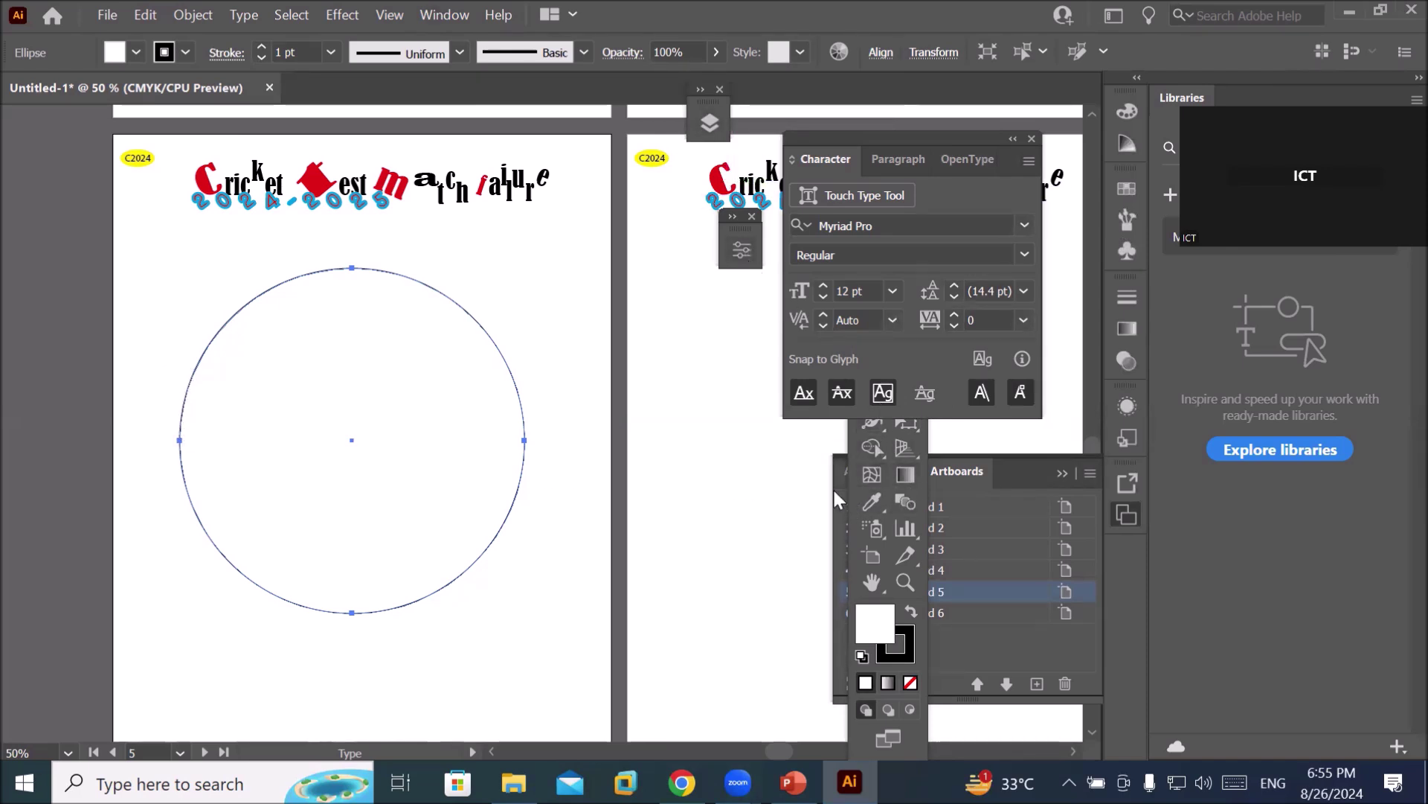
Activate the Type on a Path tool and set the paragraph alignment to left.
left_click(870, 448)
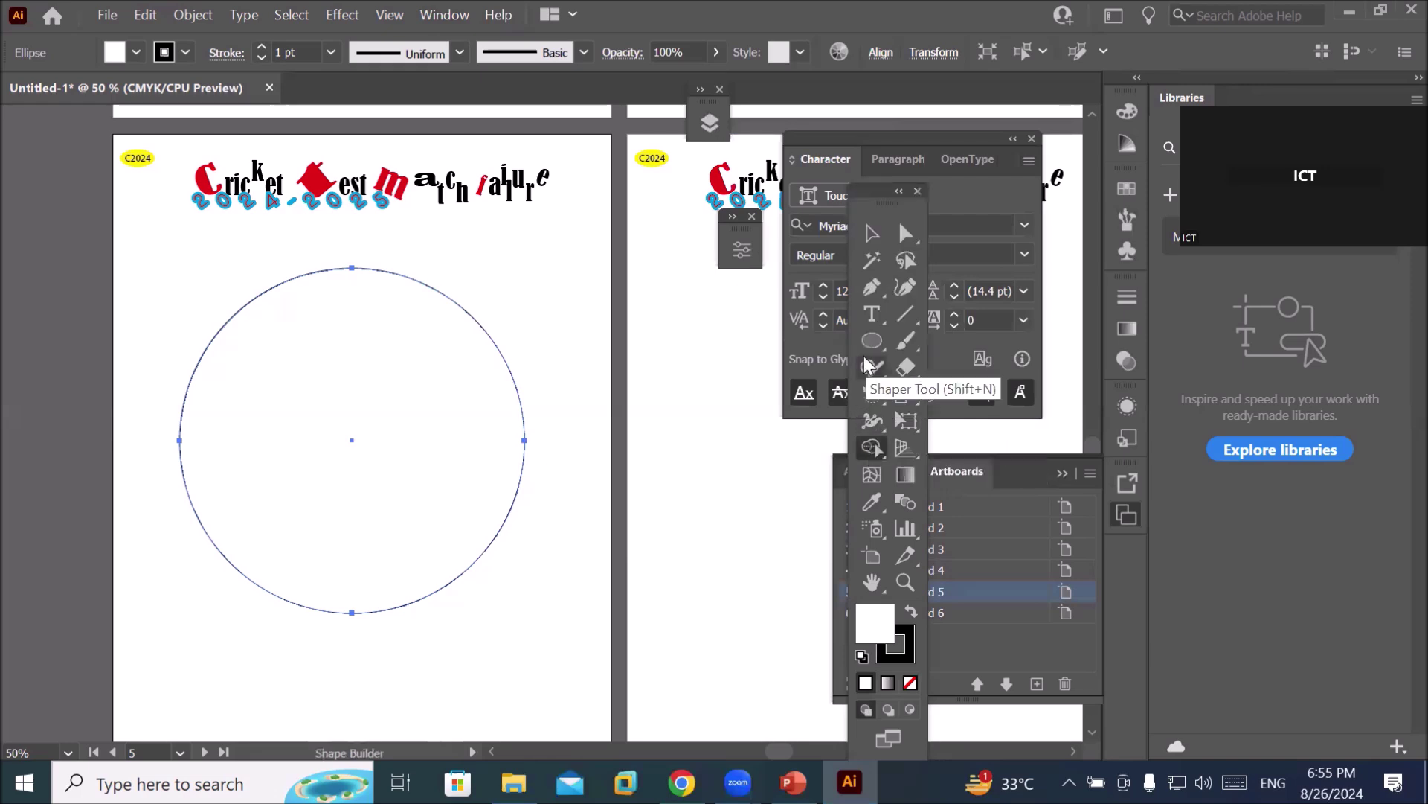
left_click(875, 315)
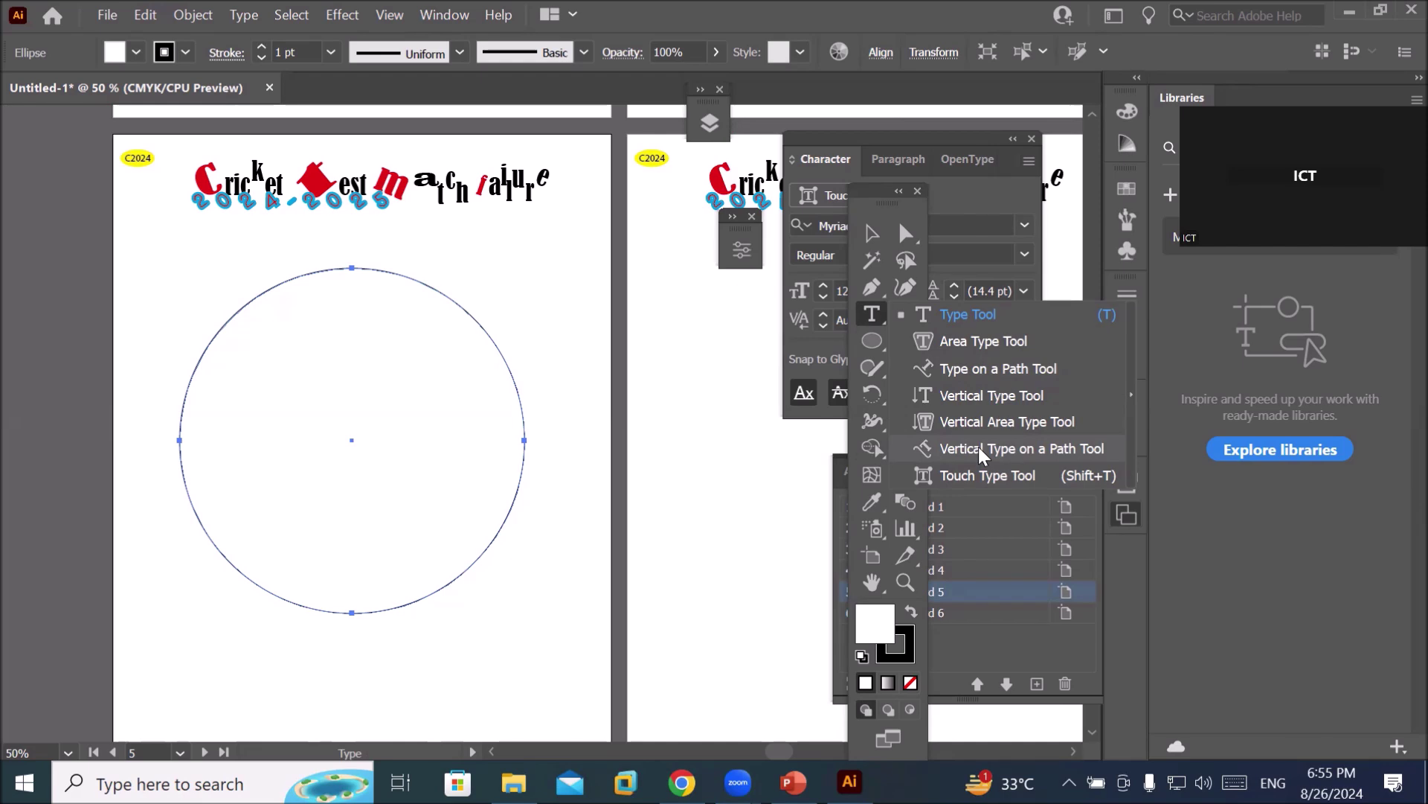
left_click(974, 370)
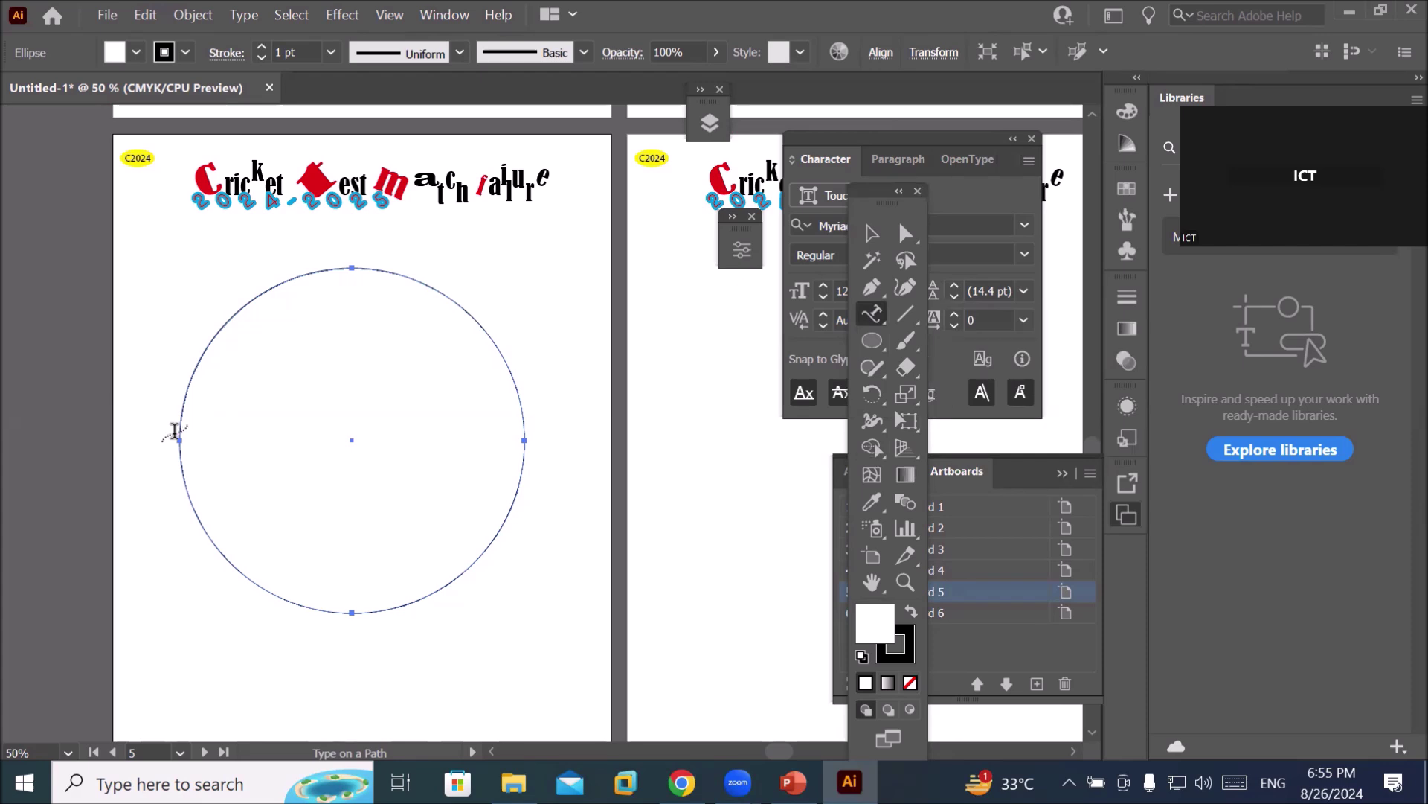
left_click(891, 159)
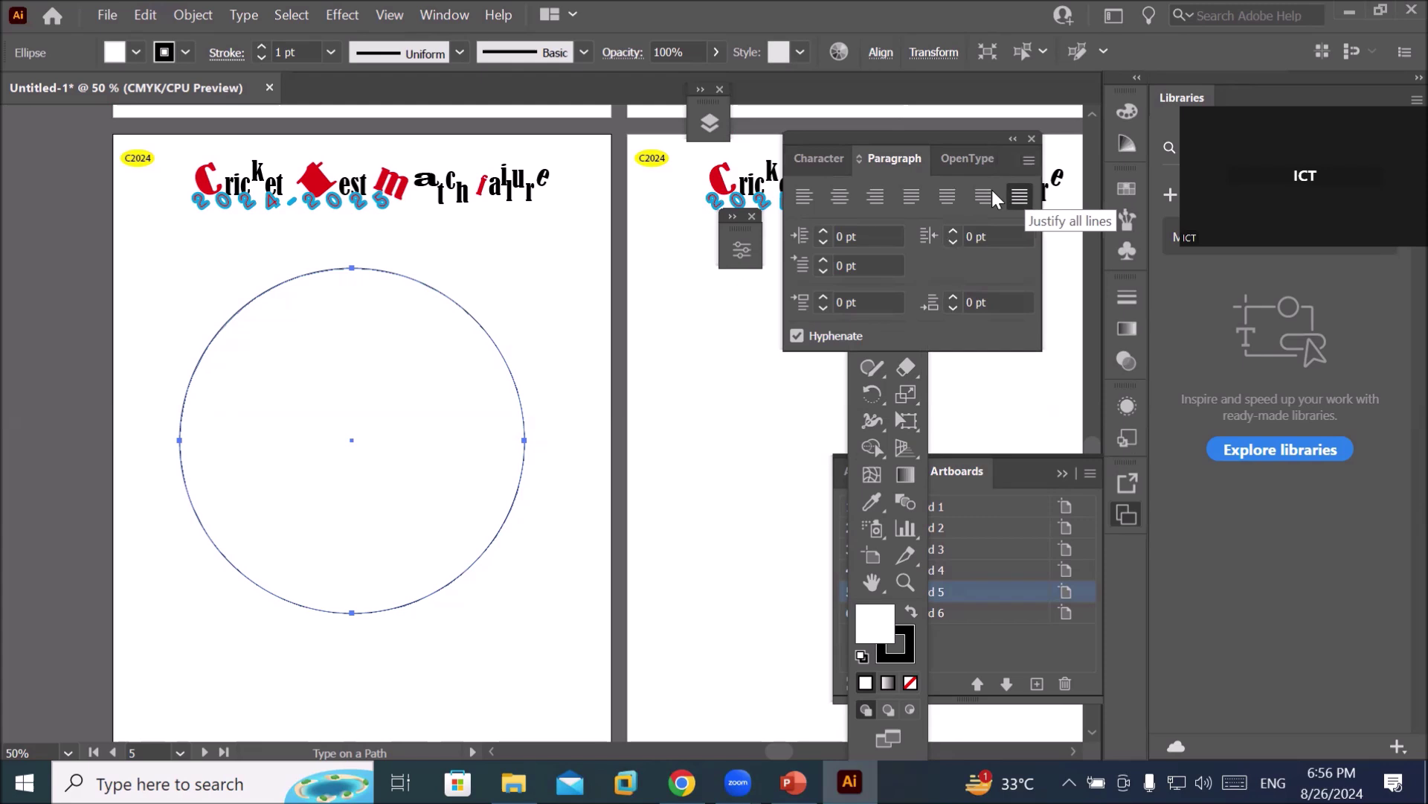
left_click(803, 198)
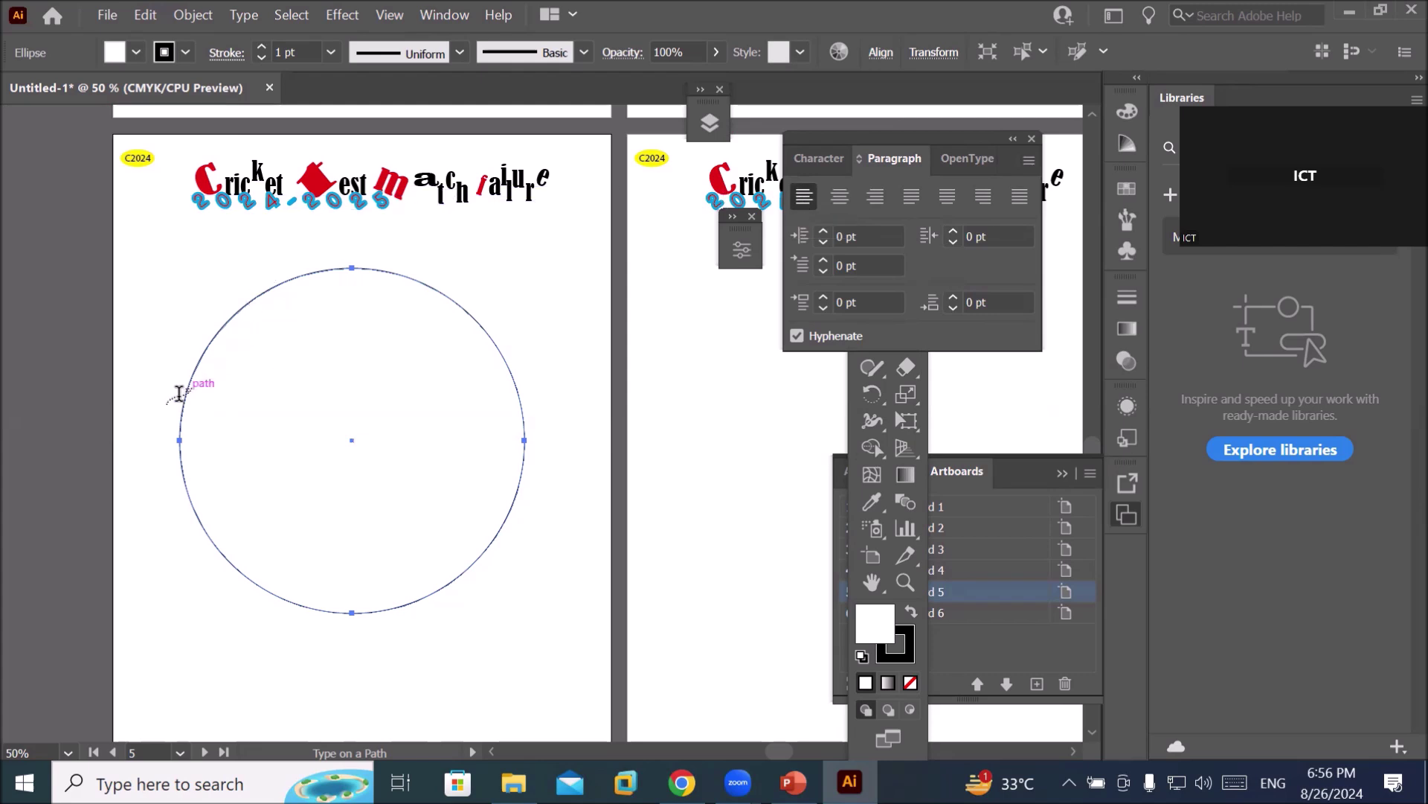
Start path type at the circle's left anchor and enter "Punjab university of Information technology for graphic designers".
left_click(177, 434)
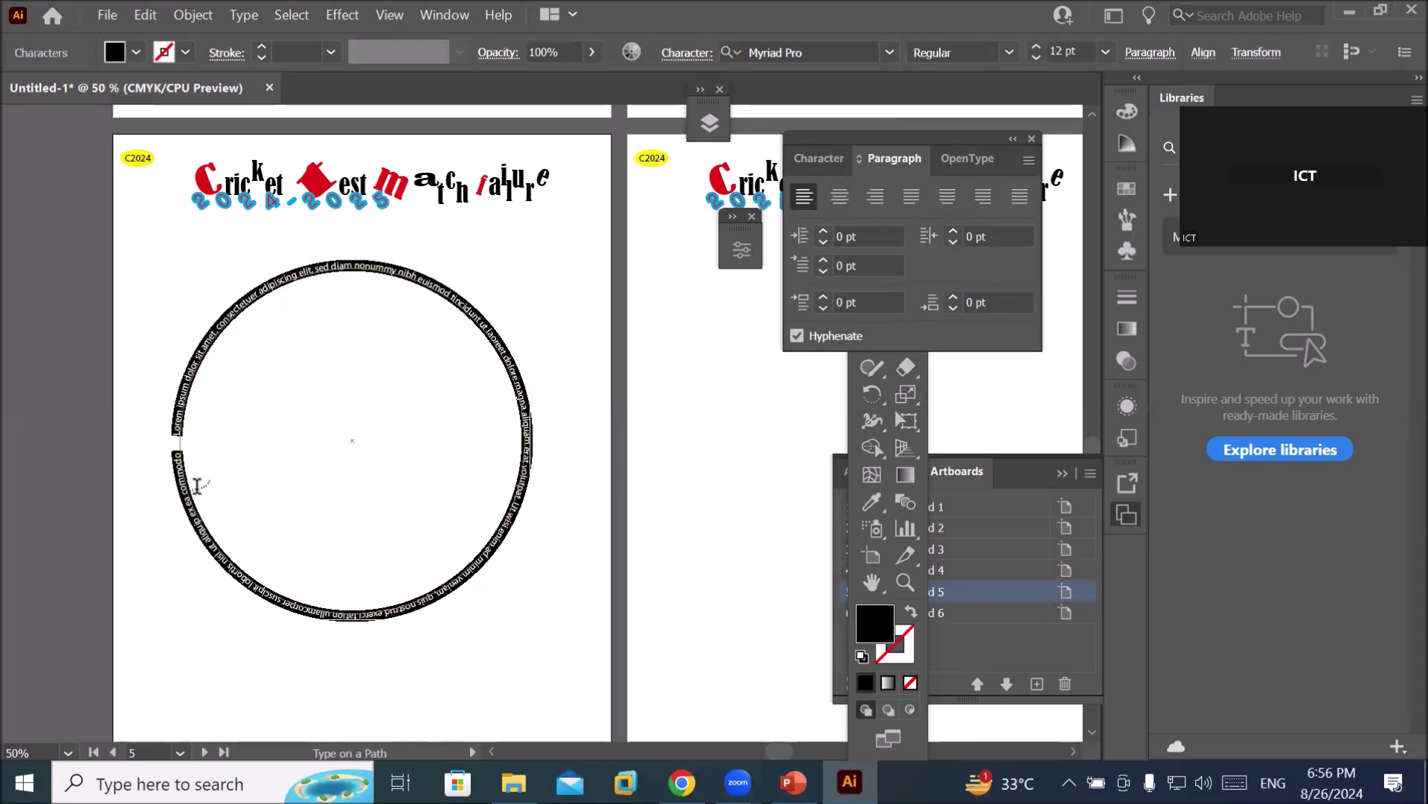
scroll(166, 448, "up", 4)
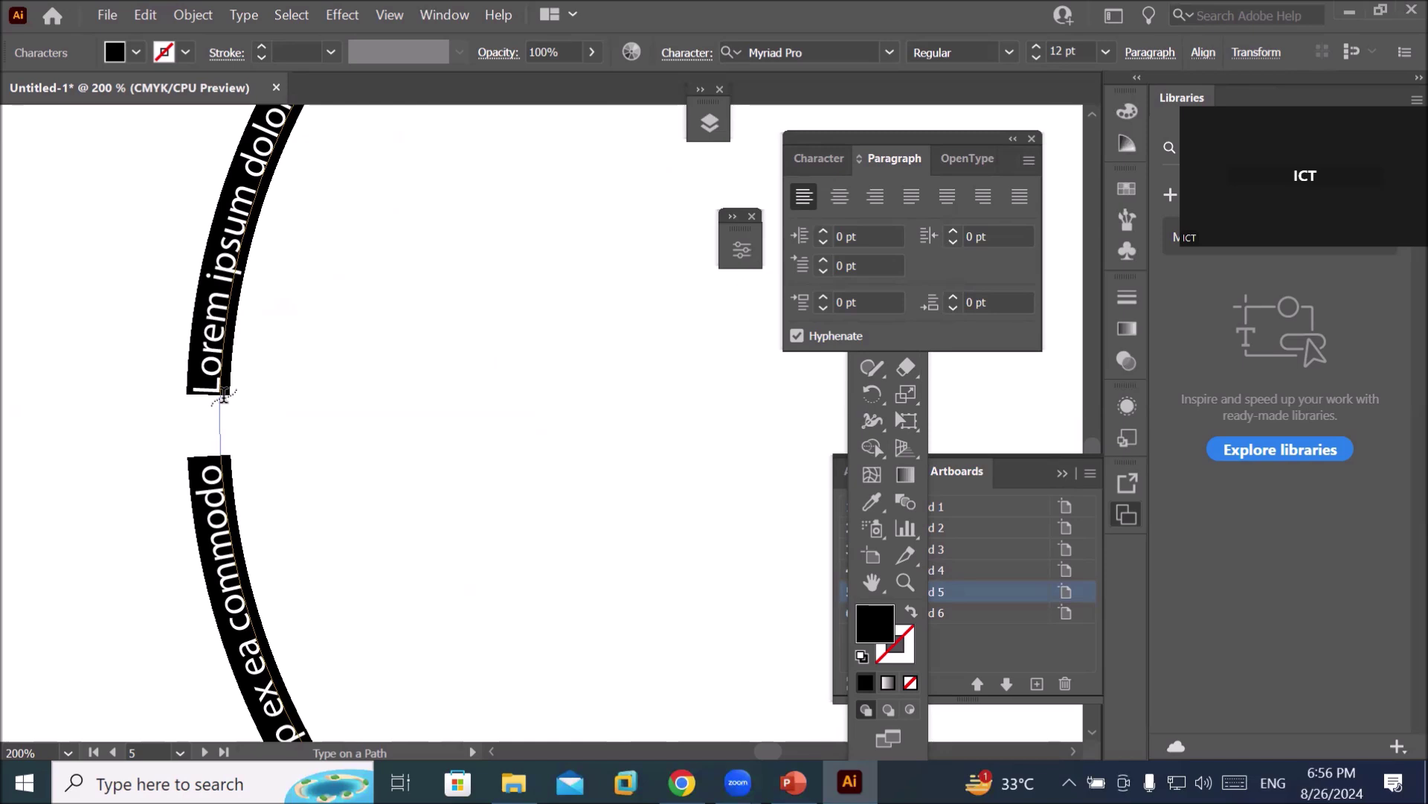
type("P")
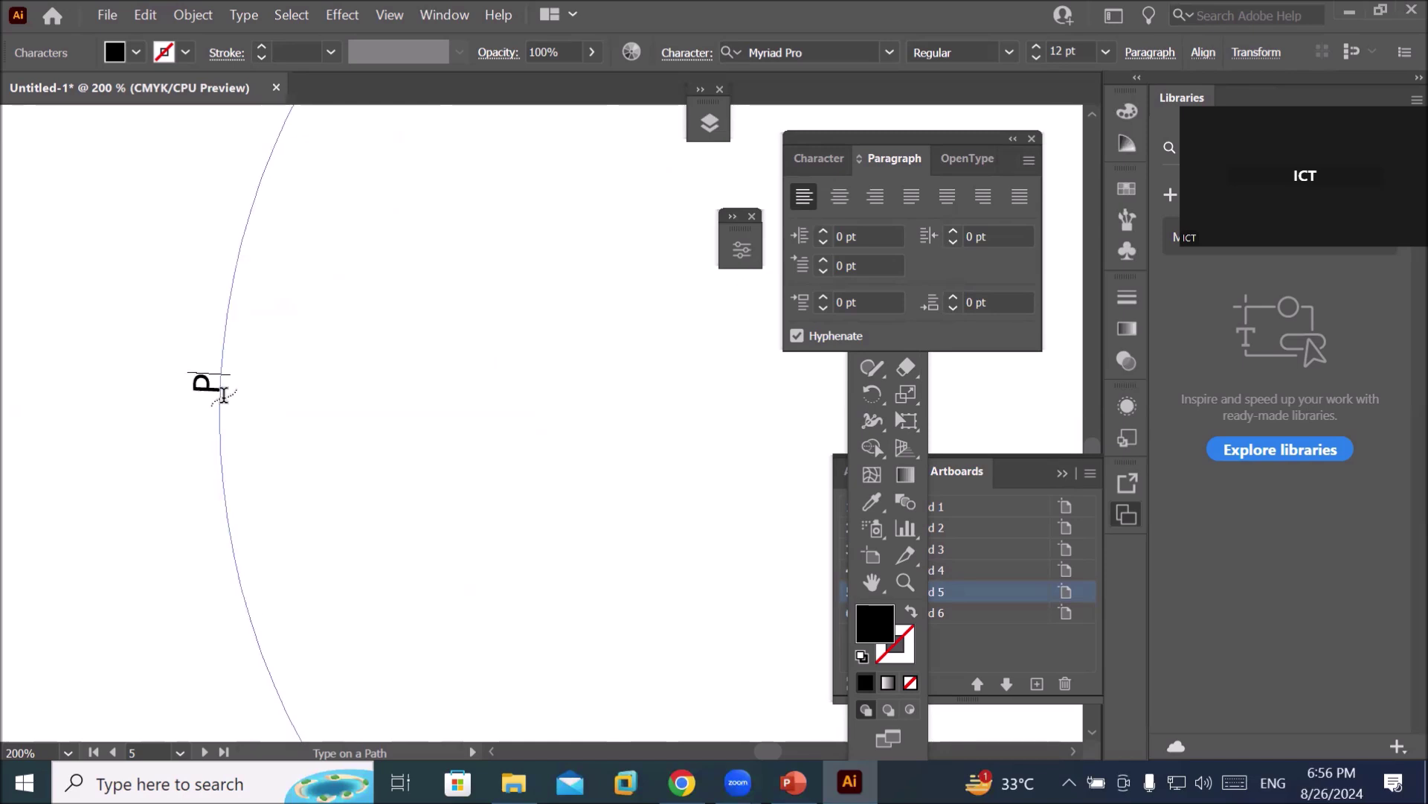
type("unjab univ")
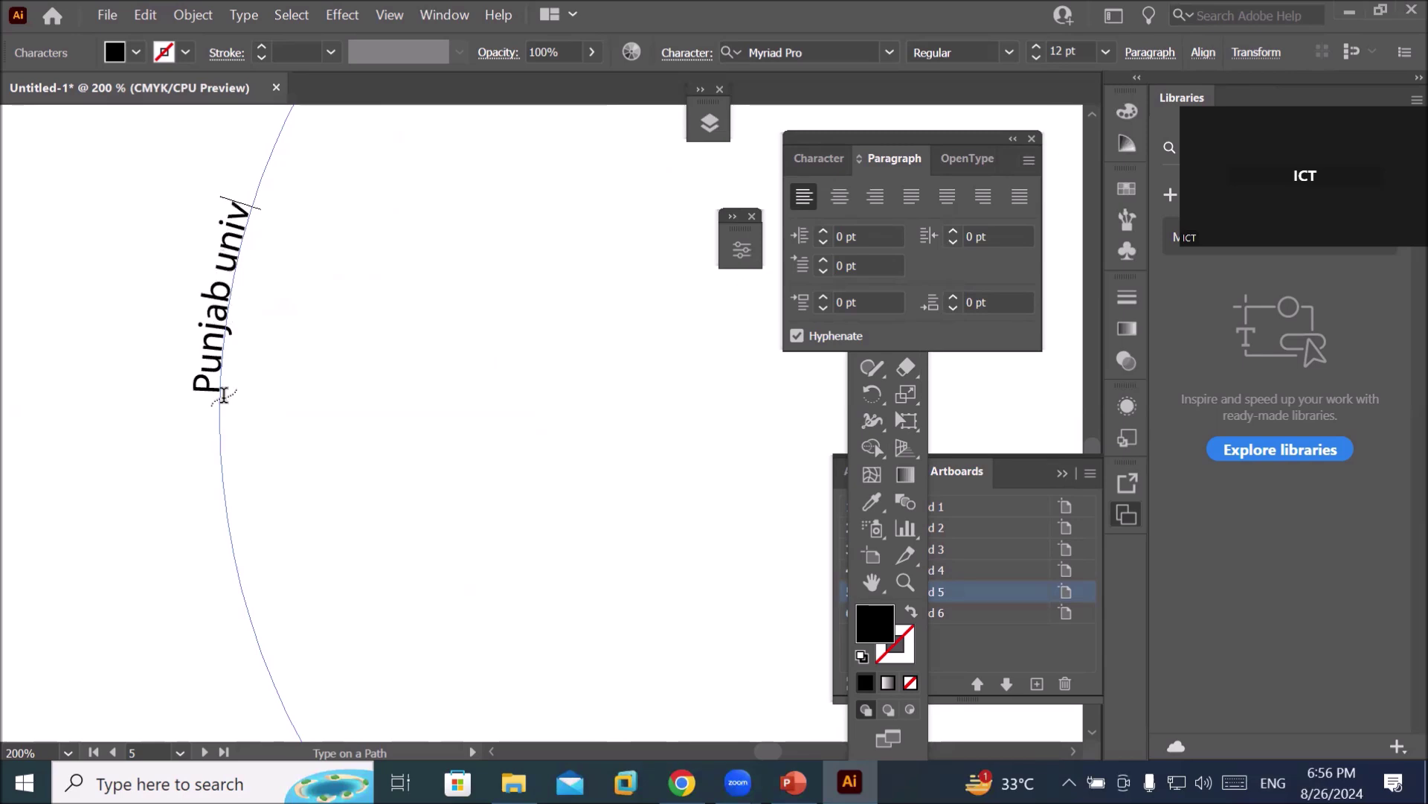
type("ersity of Information technology for graphic designers")
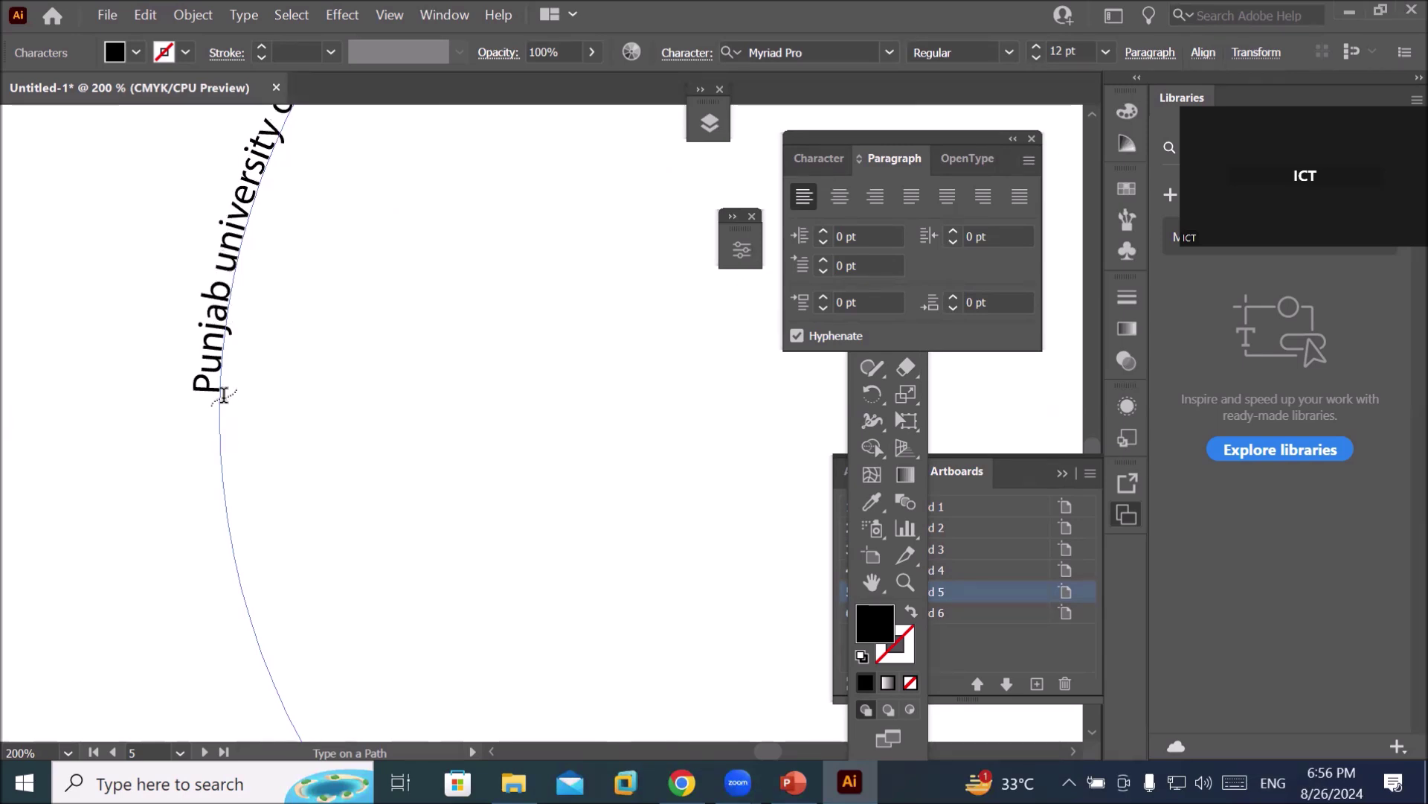
scroll(223, 395, "right", 5)
scroll(516, 118, "up", 6)
scroll(516, 118, "down", 2)
Select the entire text on the circle and change its font to Badang.
left_click_drag(468, 182, 291, 253)
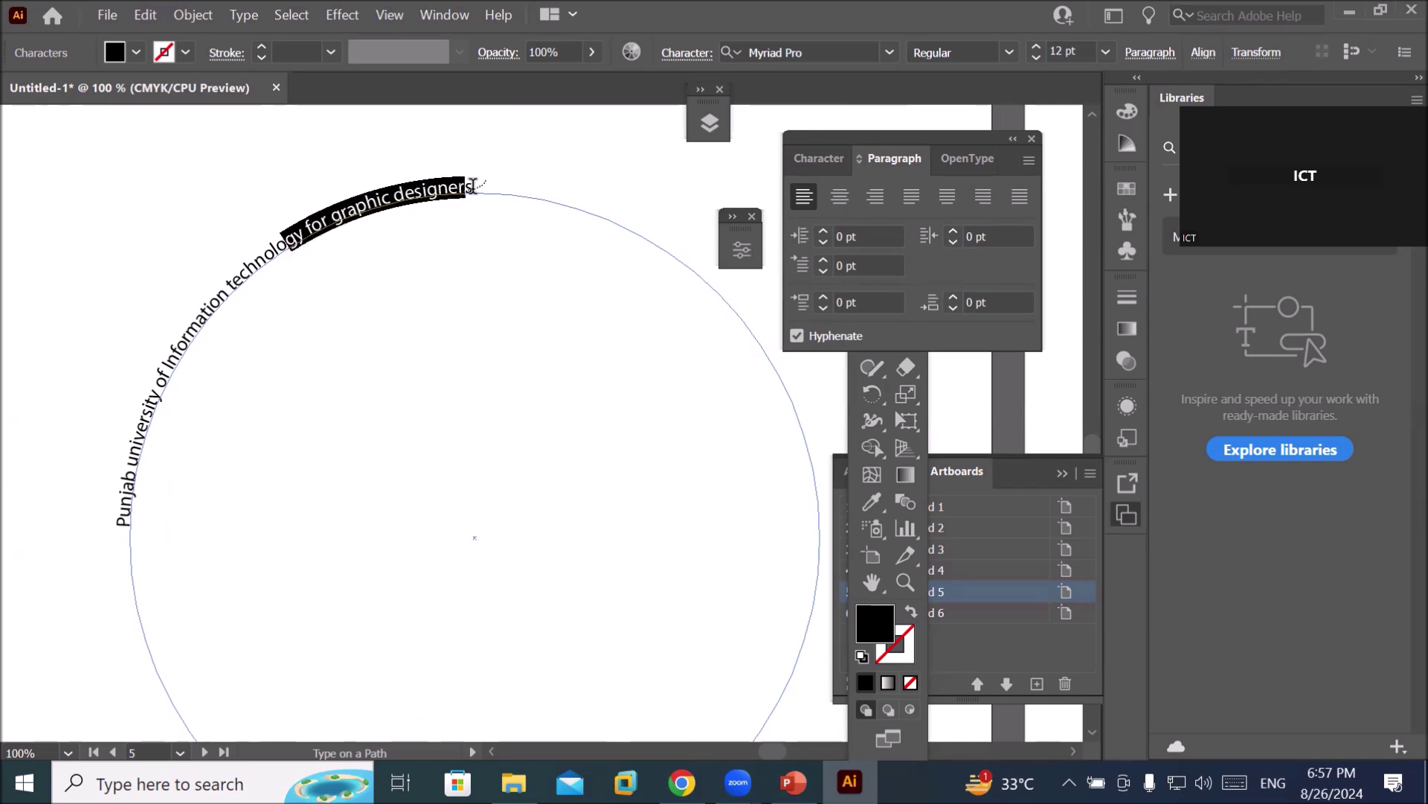
left_click(473, 185)
left_click(928, 420)
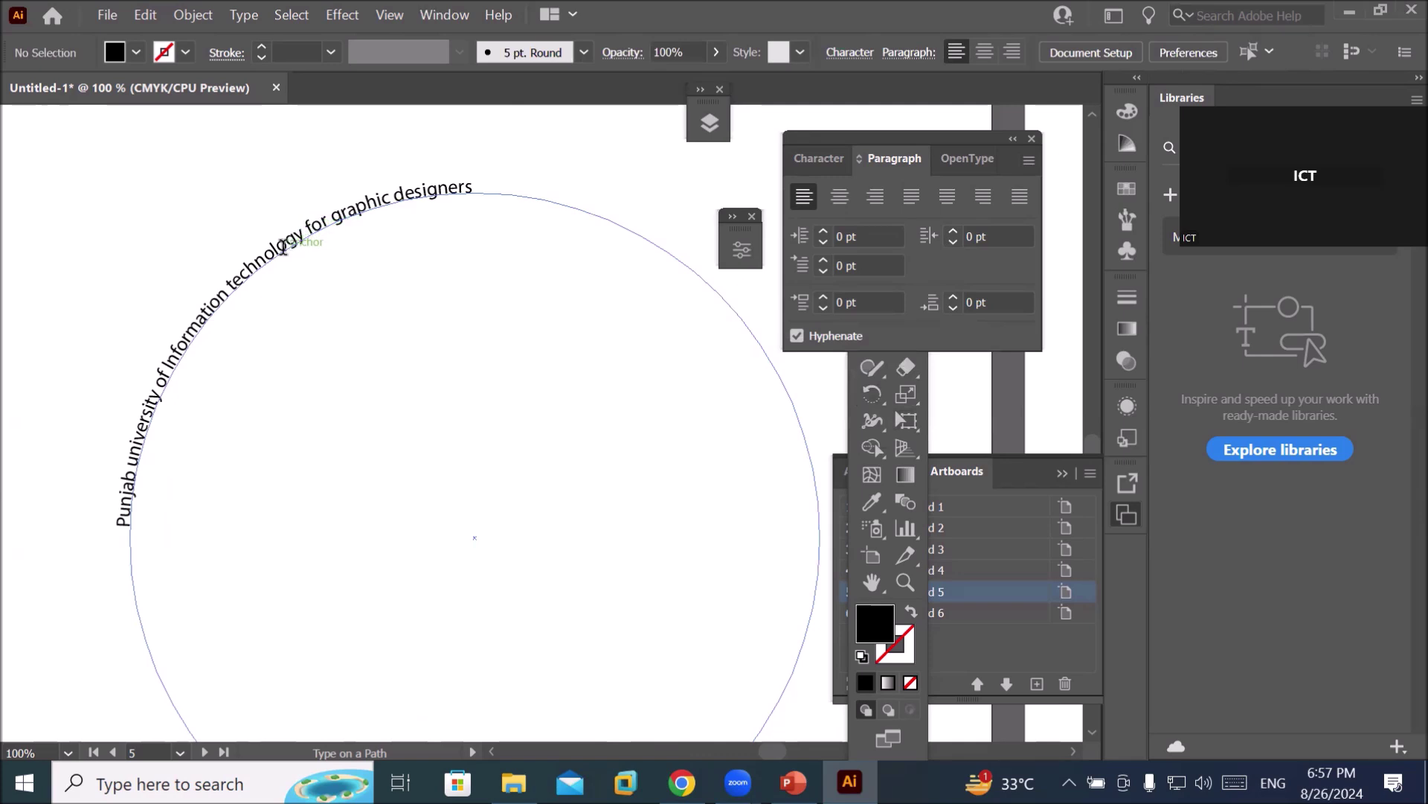
triple_click(276, 247)
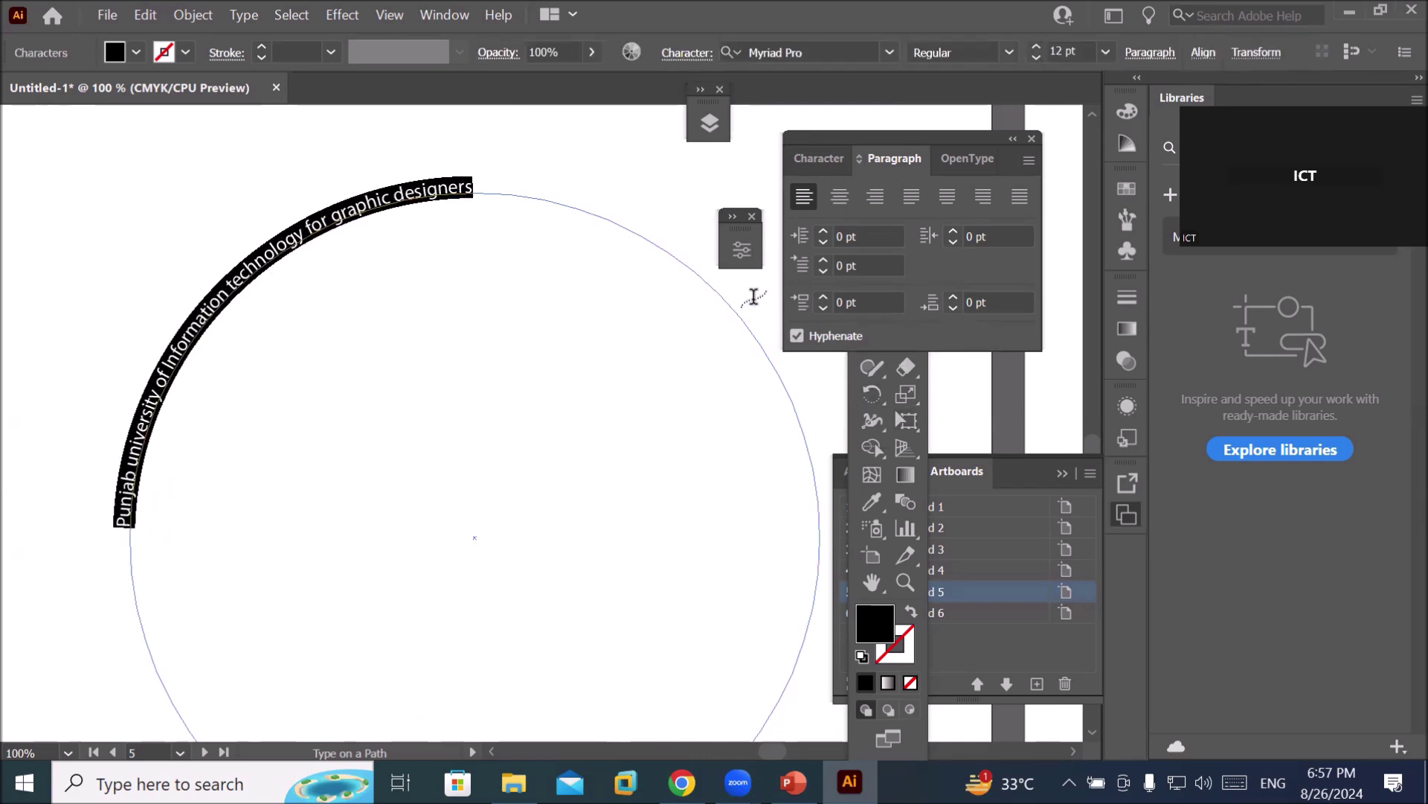
left_click(682, 51)
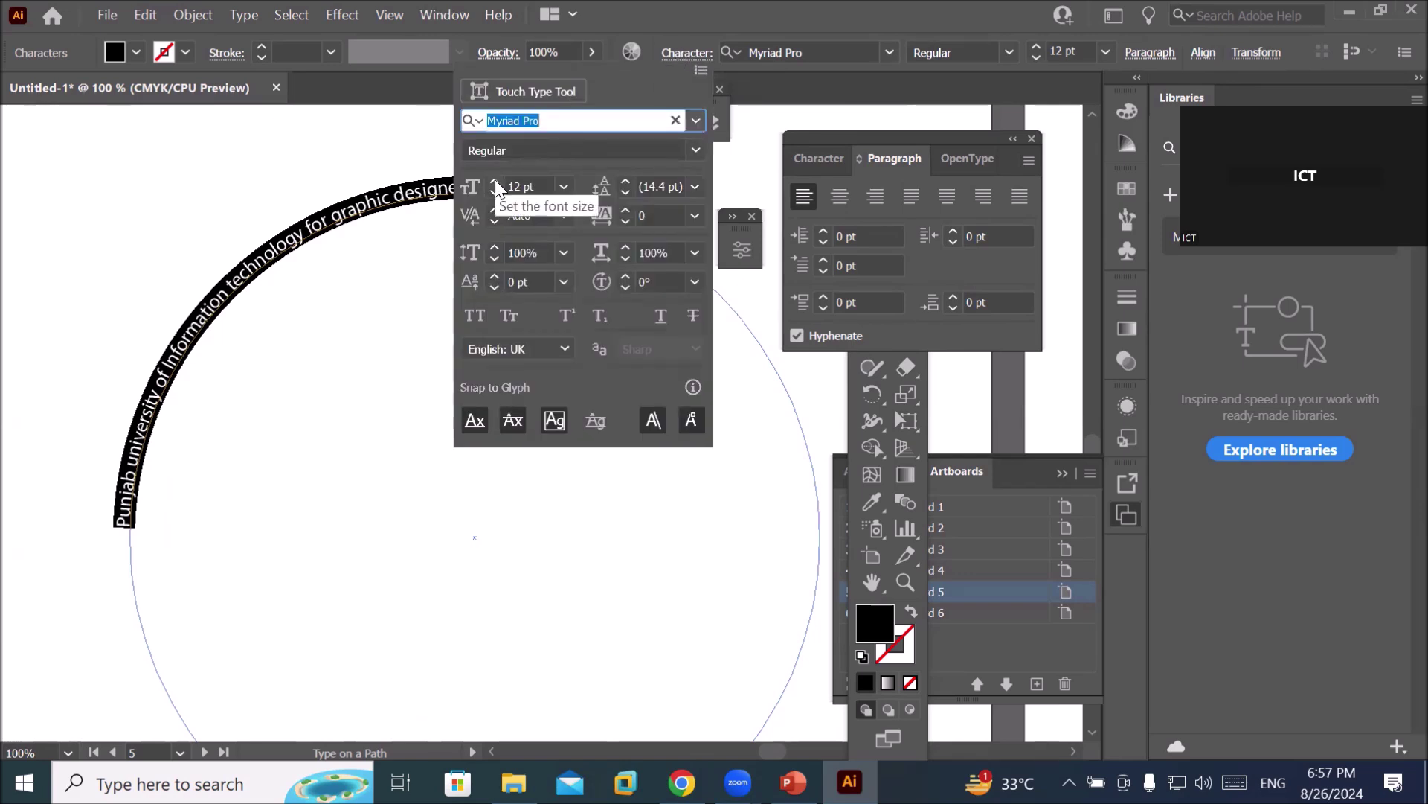
left_click(694, 121)
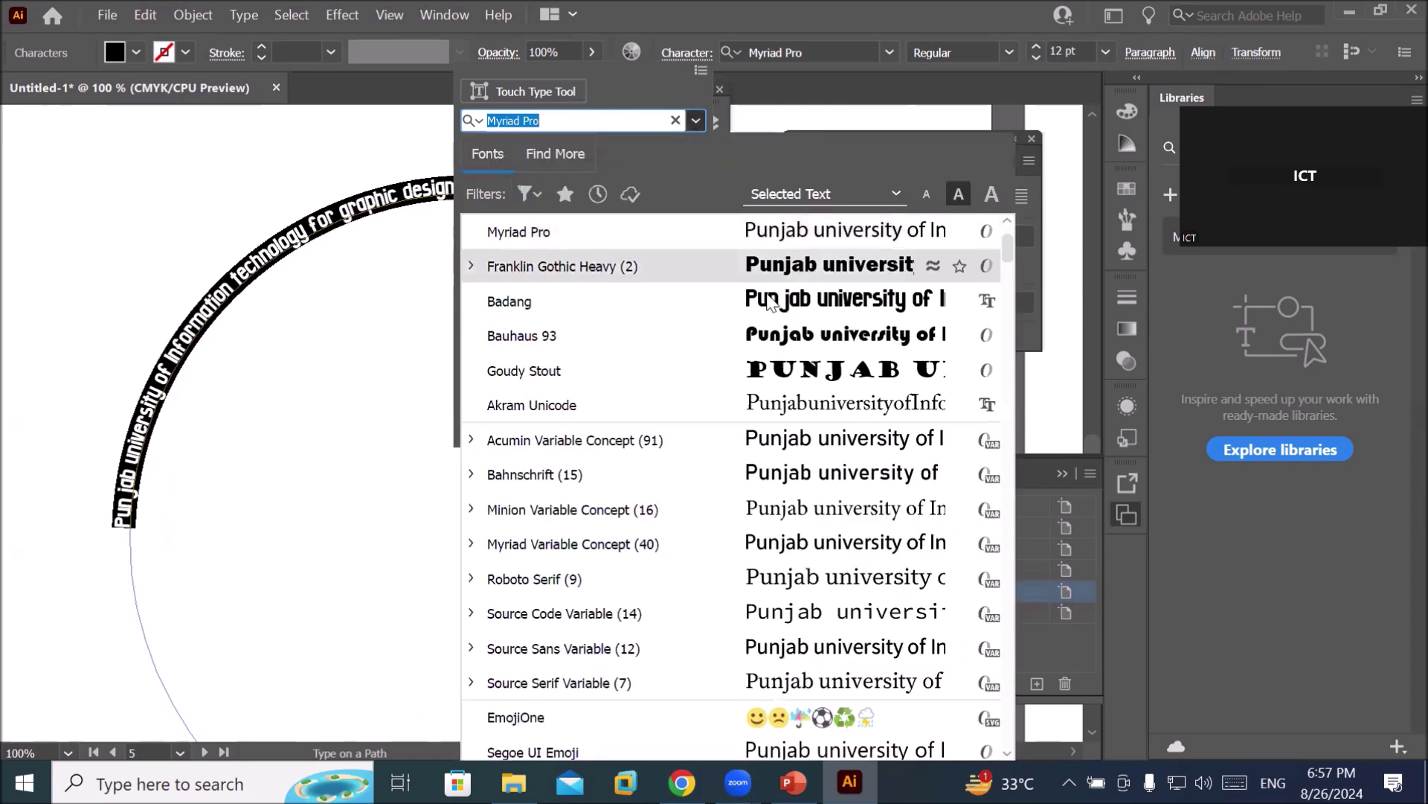
left_click(769, 302)
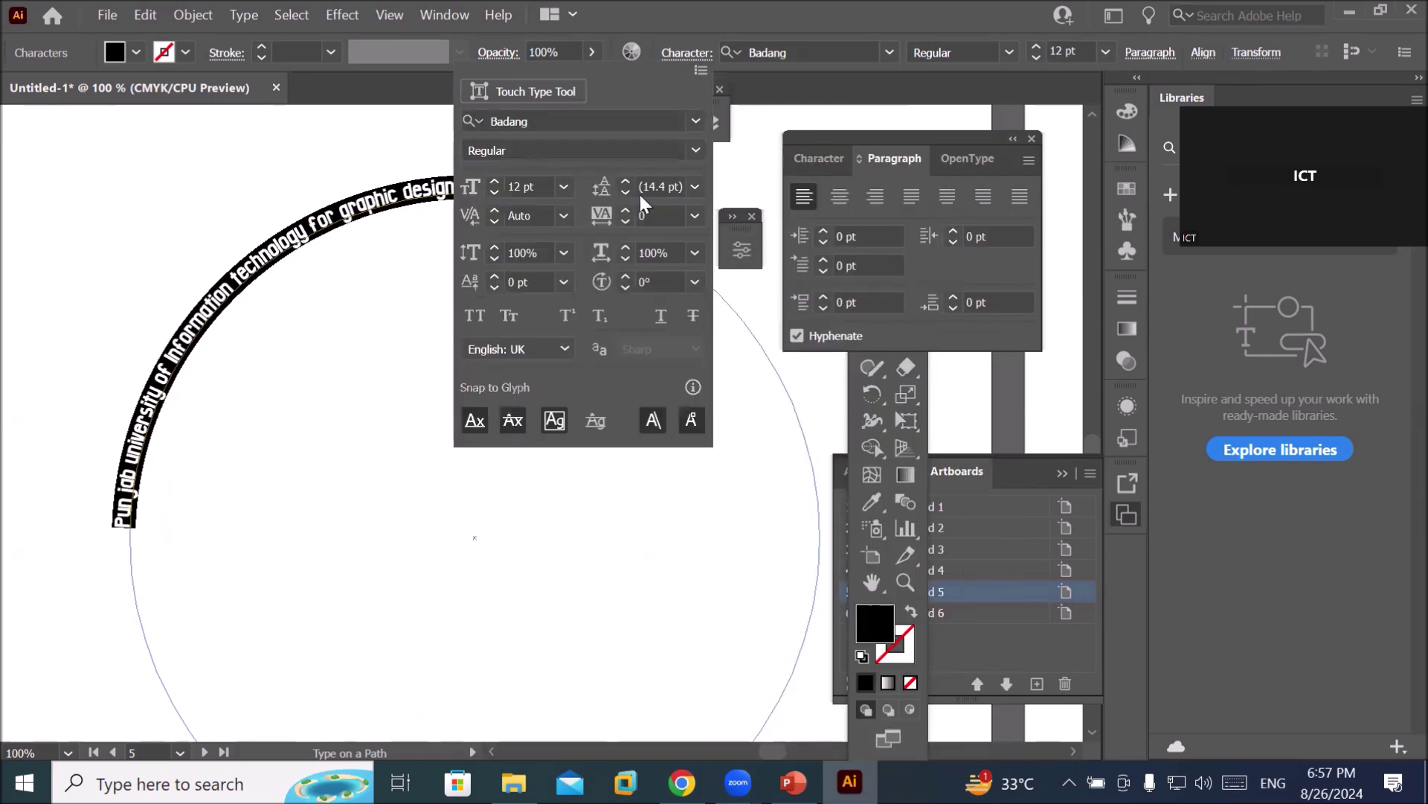
Increase the font size of the selected path text to 24 pt.
left_click(499, 181)
left_click(499, 181)
left_click(499, 181)
left_click(499, 181)
left_click(499, 180)
left_click(498, 181)
left_click(498, 181)
left_click(499, 181)
left_click(500, 180)
left_click(500, 180)
left_click(500, 181)
left_click(502, 181)
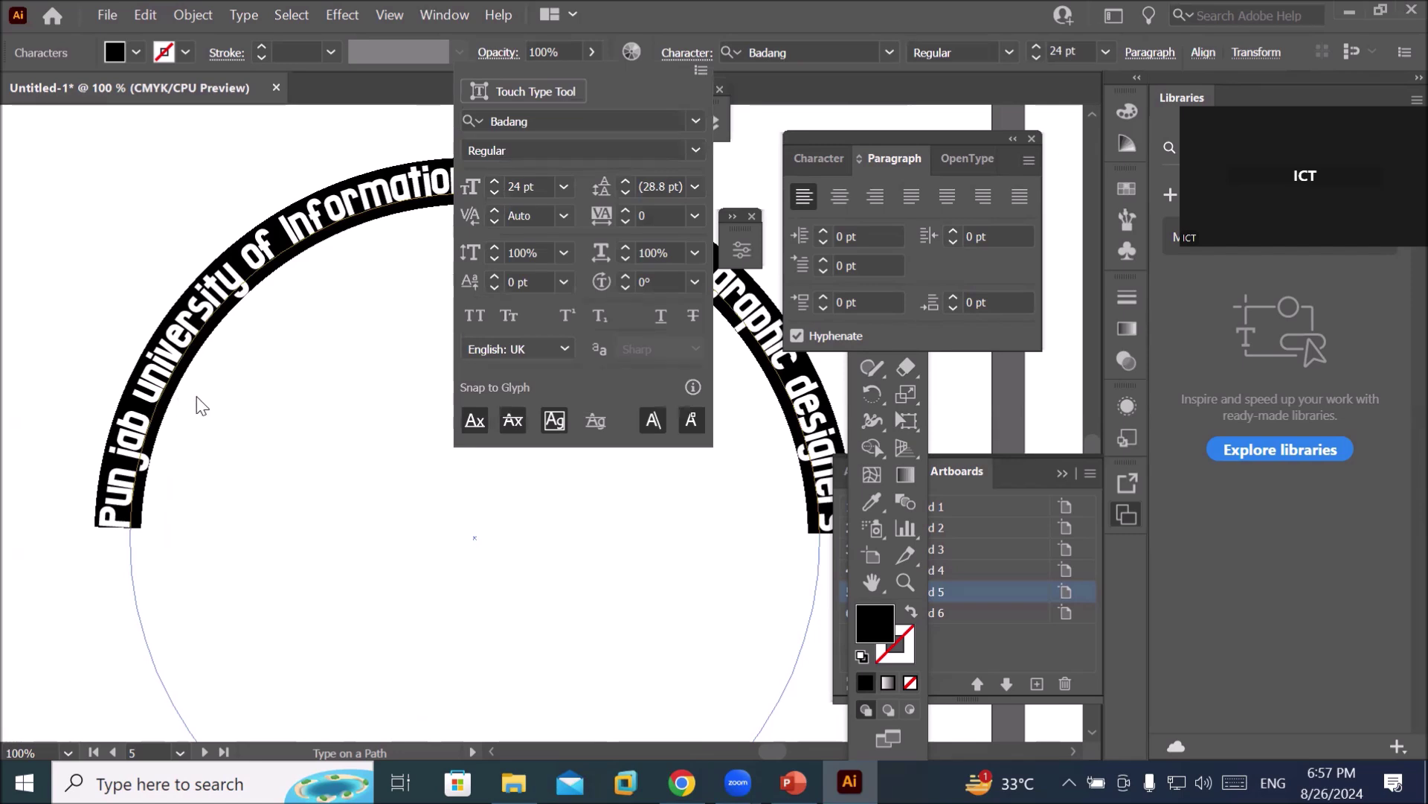
Raise the baseline shift of the selected path text to 23 pt, moving it outward from the circle.
left_click(491, 274)
left_click(491, 273)
left_click(491, 273)
left_click(491, 274)
left_click(491, 274)
left_click(491, 274)
left_click(491, 274)
left_click(491, 274)
left_click(491, 273)
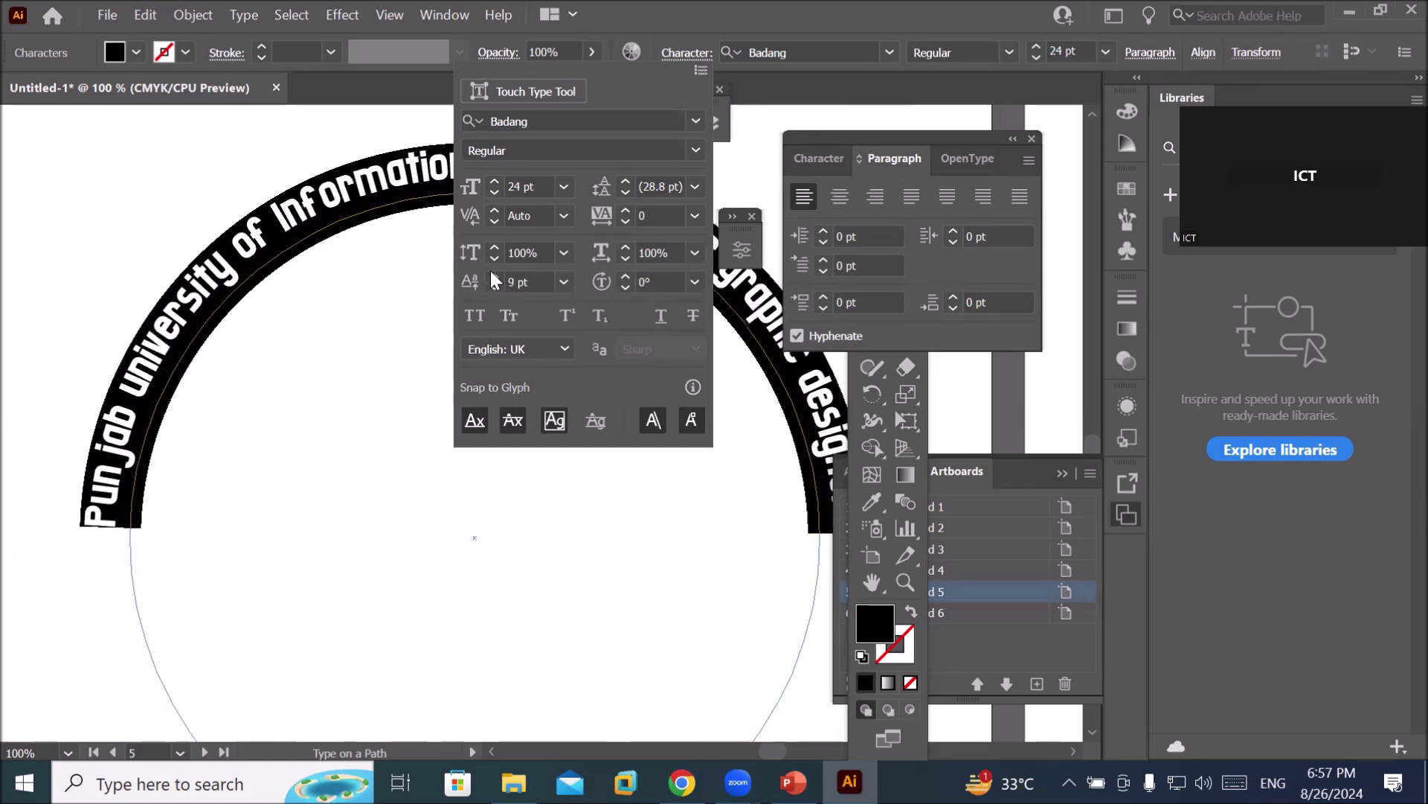
left_click(494, 275)
left_click(494, 276)
left_click(494, 275)
left_click(493, 276)
left_click(493, 275)
left_click(493, 274)
left_click(494, 274)
left_click(494, 273)
left_click(494, 274)
left_click(493, 274)
left_click(493, 274)
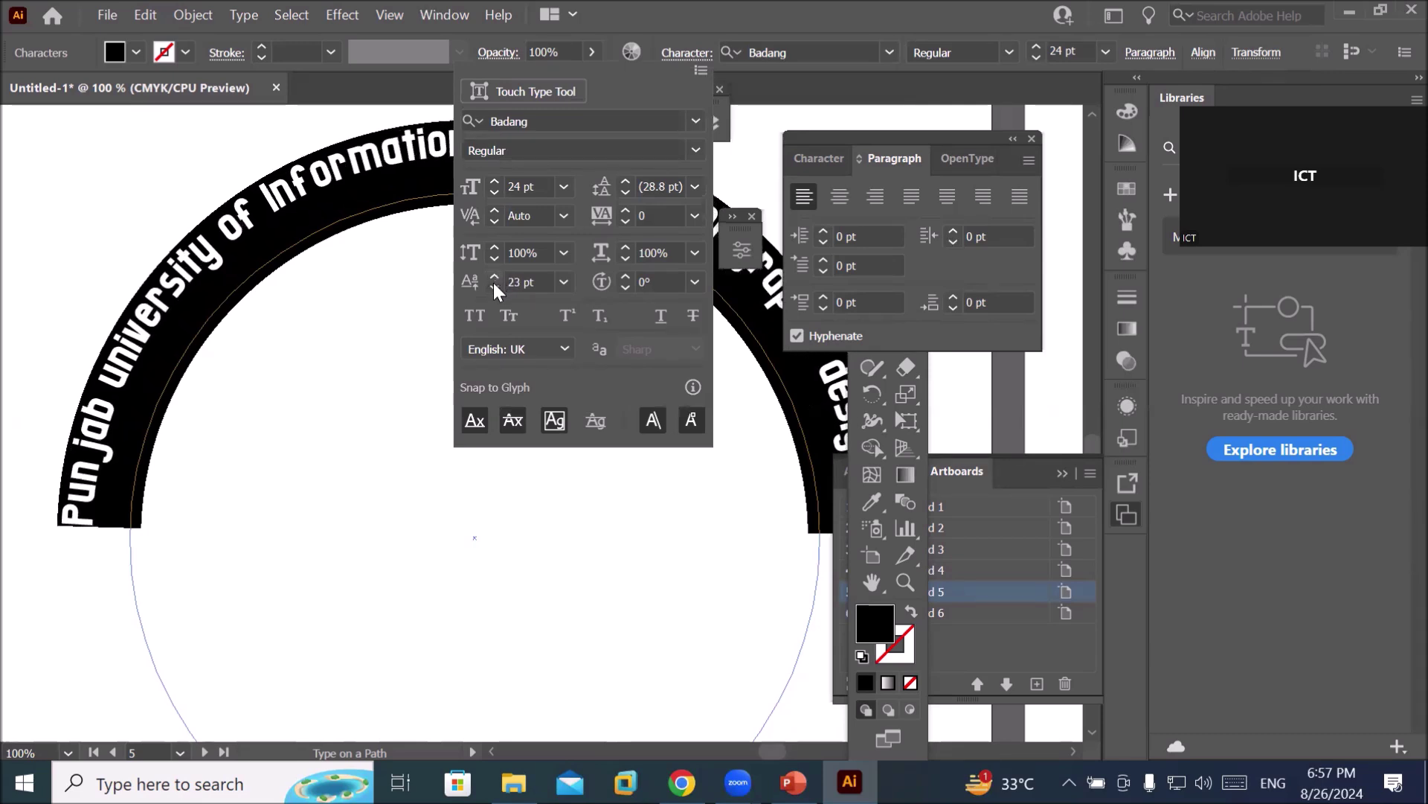
Lower the baseline shift of the path text to -20 pt, moving it inside the circle.
left_click(493, 286)
left_click(493, 286)
left_click(493, 286)
left_click(493, 286)
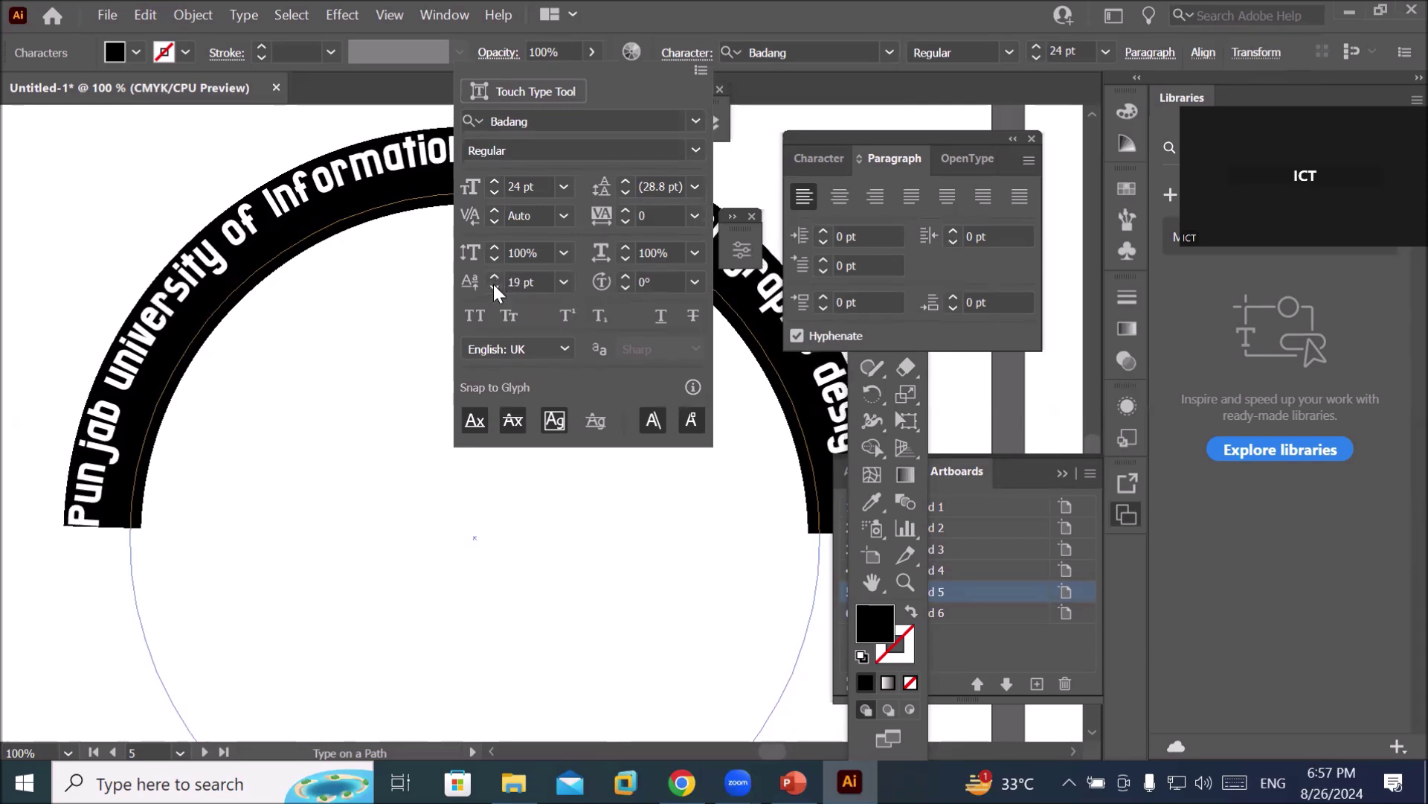
left_click(493, 286)
left_click(493, 286)
left_click(494, 286)
left_click(493, 286)
left_click(493, 286)
left_click(493, 285)
left_click(494, 286)
left_click(493, 286)
left_click(493, 285)
left_click(493, 286)
left_click(493, 286)
left_click(493, 285)
left_click(493, 286)
left_click(493, 285)
left_click(494, 285)
left_click(493, 285)
left_click(493, 286)
left_click(493, 286)
left_click(494, 285)
left_click(493, 286)
left_click(494, 285)
left_click(493, 285)
left_click(493, 286)
left_click(493, 286)
left_click(494, 286)
left_click(494, 286)
left_click(494, 286)
left_click(494, 286)
left_click(494, 285)
left_click(494, 286)
left_click(494, 285)
left_click(494, 286)
left_click(494, 286)
left_click(495, 285)
left_click(494, 286)
left_click(494, 285)
left_click(494, 286)
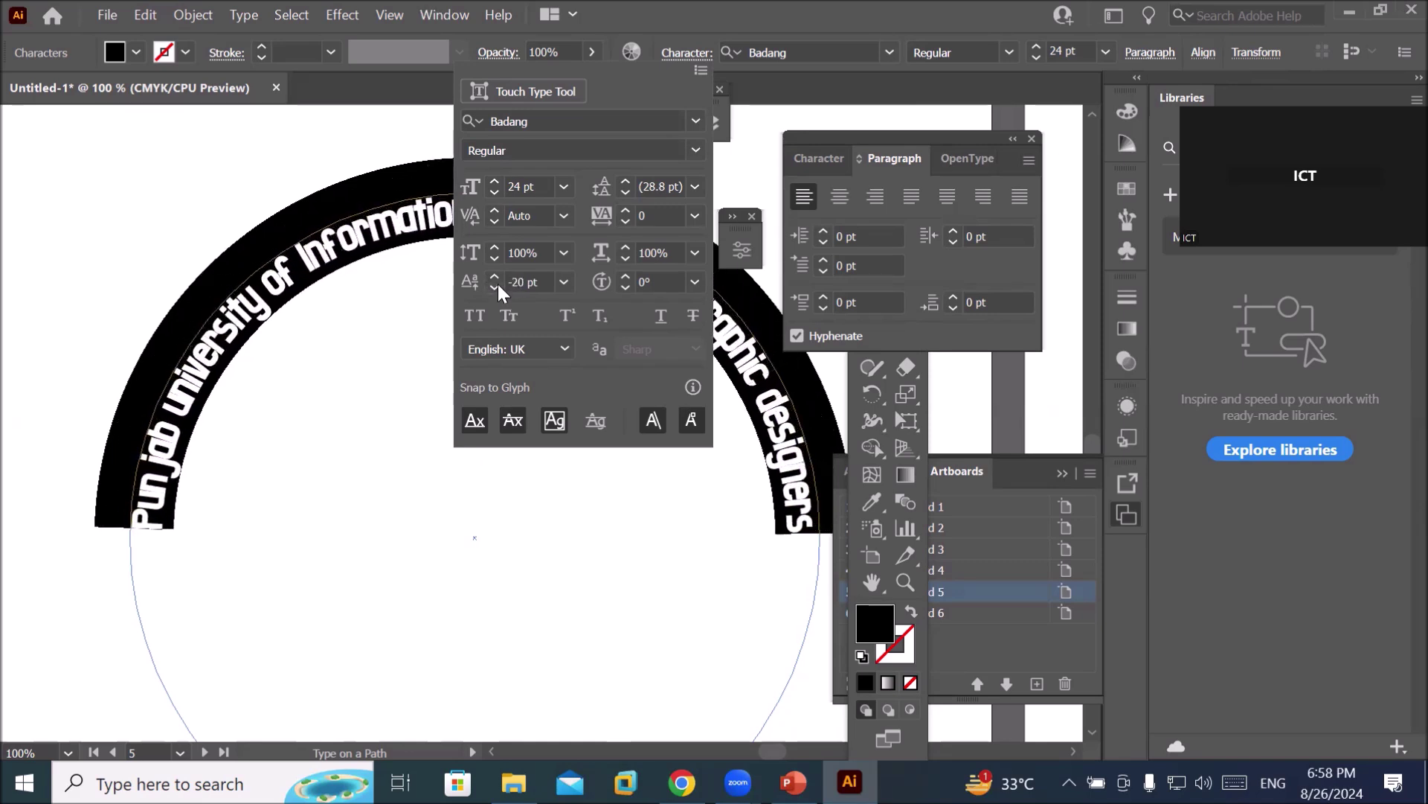
Lower the baseline shift of the selected path text to -24 pt.
left_click(497, 286)
left_click(499, 286)
left_click(499, 286)
left_click(500, 286)
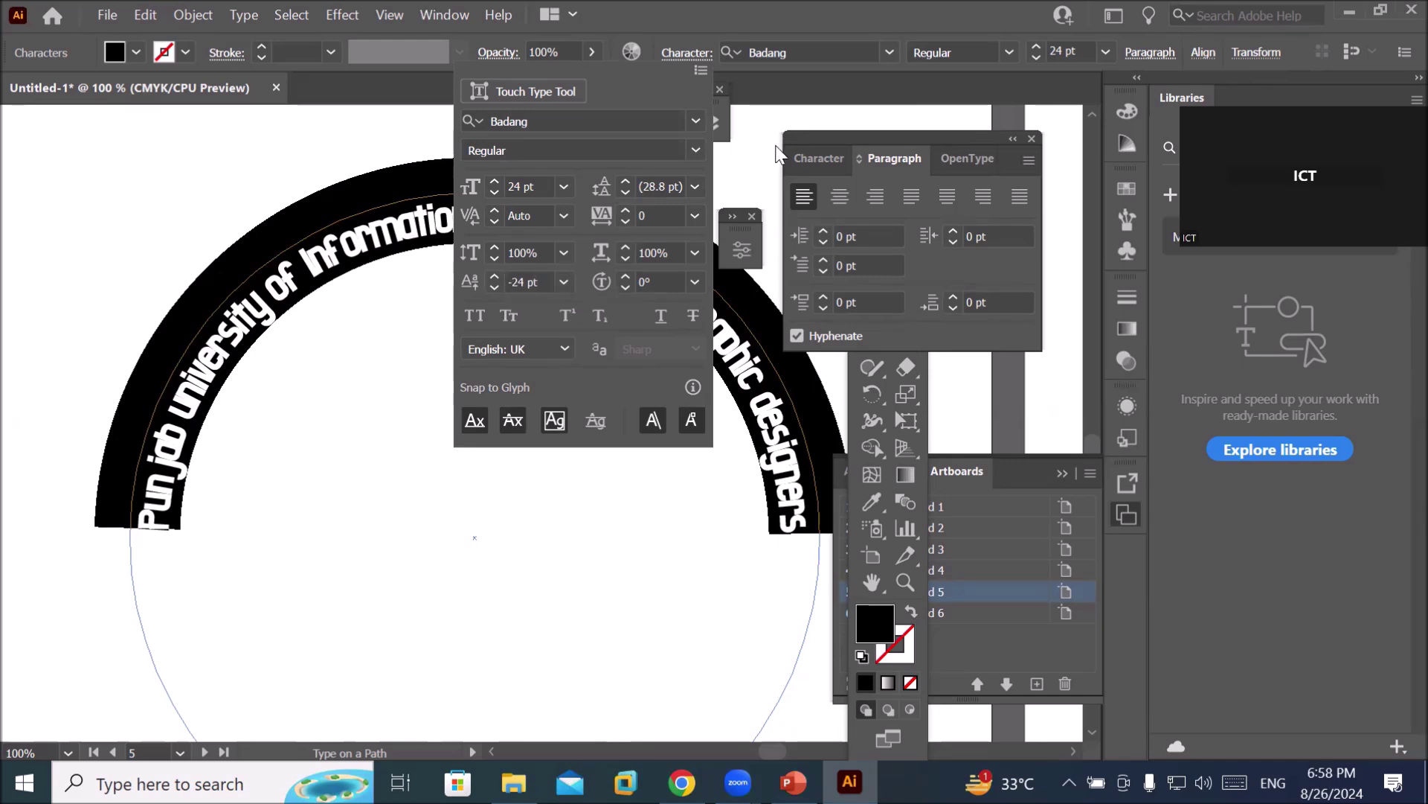
left_click(895, 158)
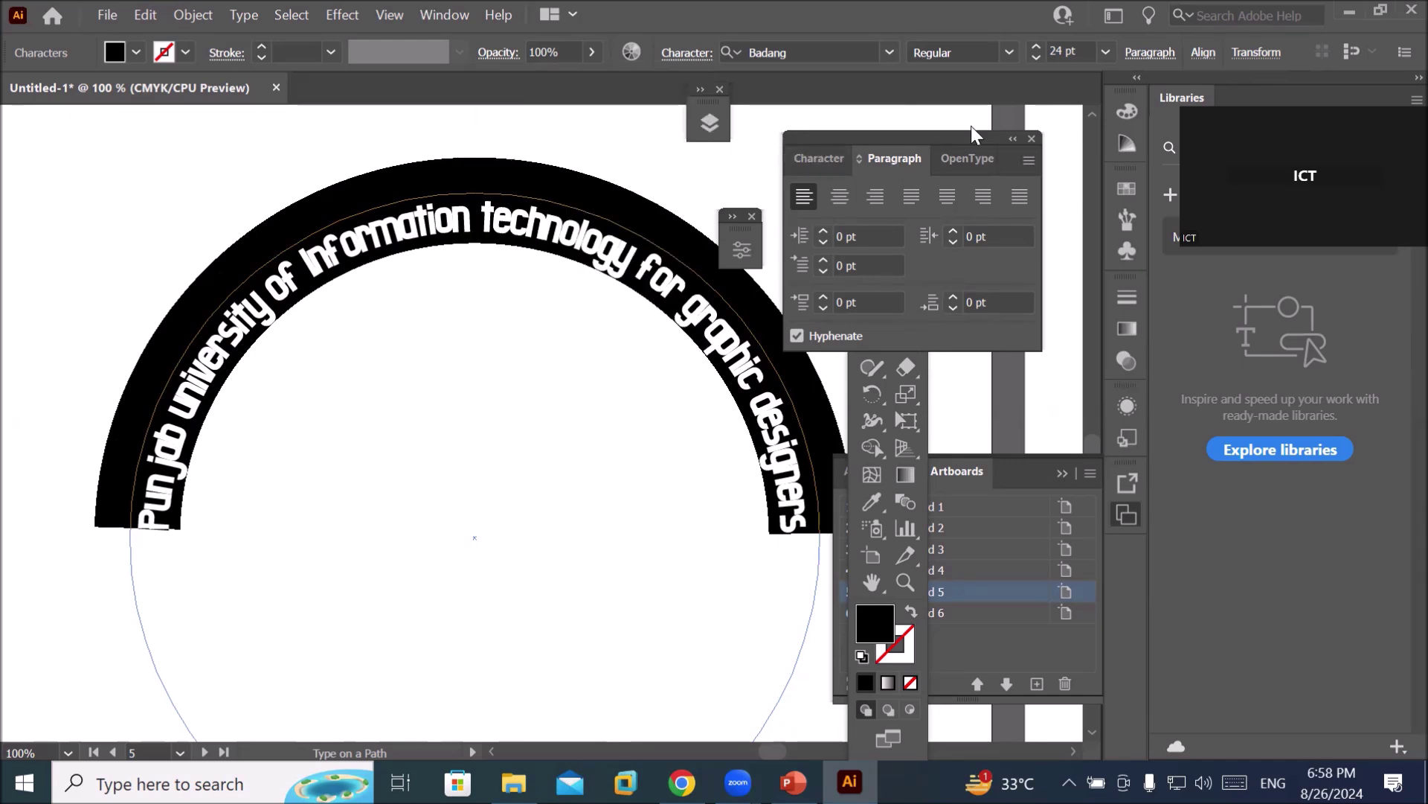
Flip the circular text vertically back and forth to compare its two orientations.
left_click(743, 250)
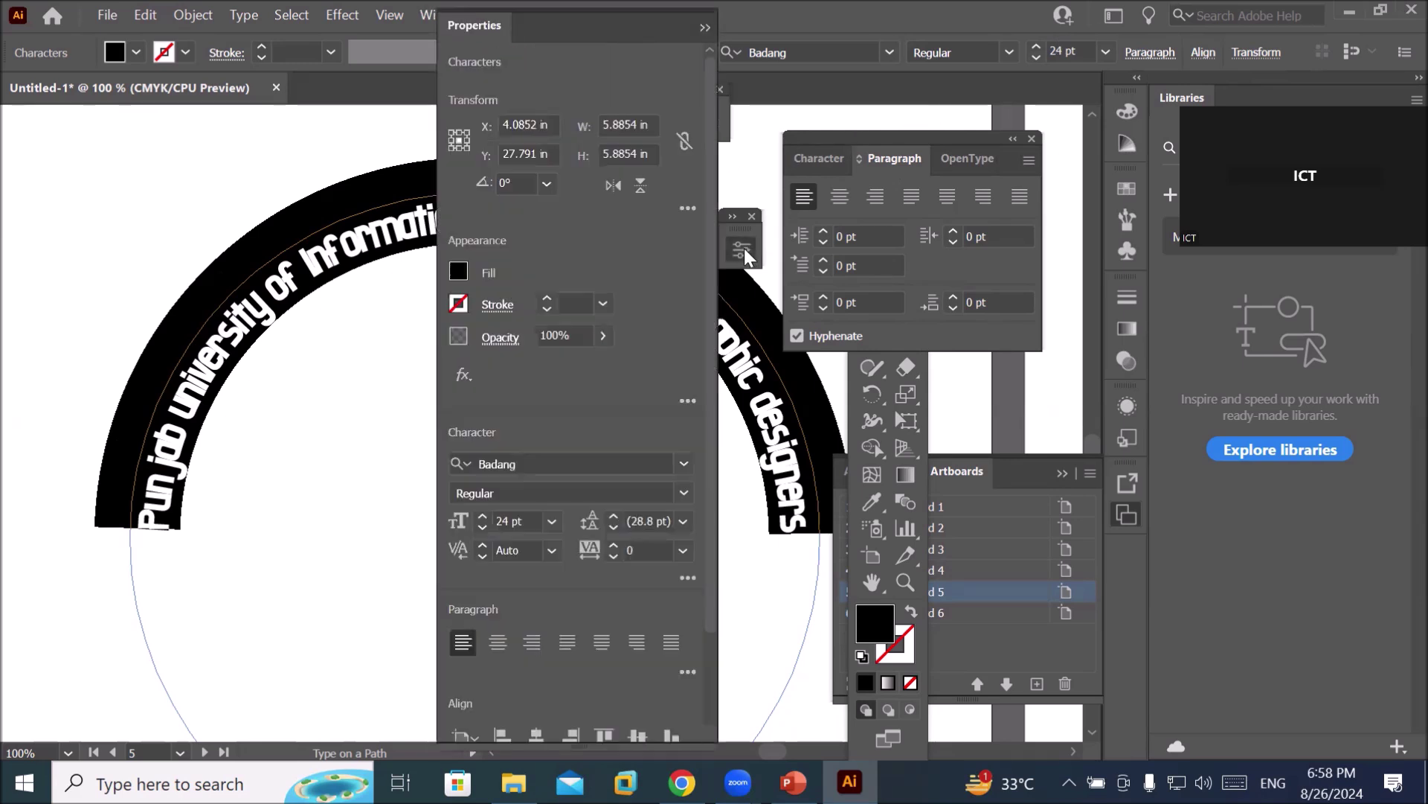
left_click(638, 186)
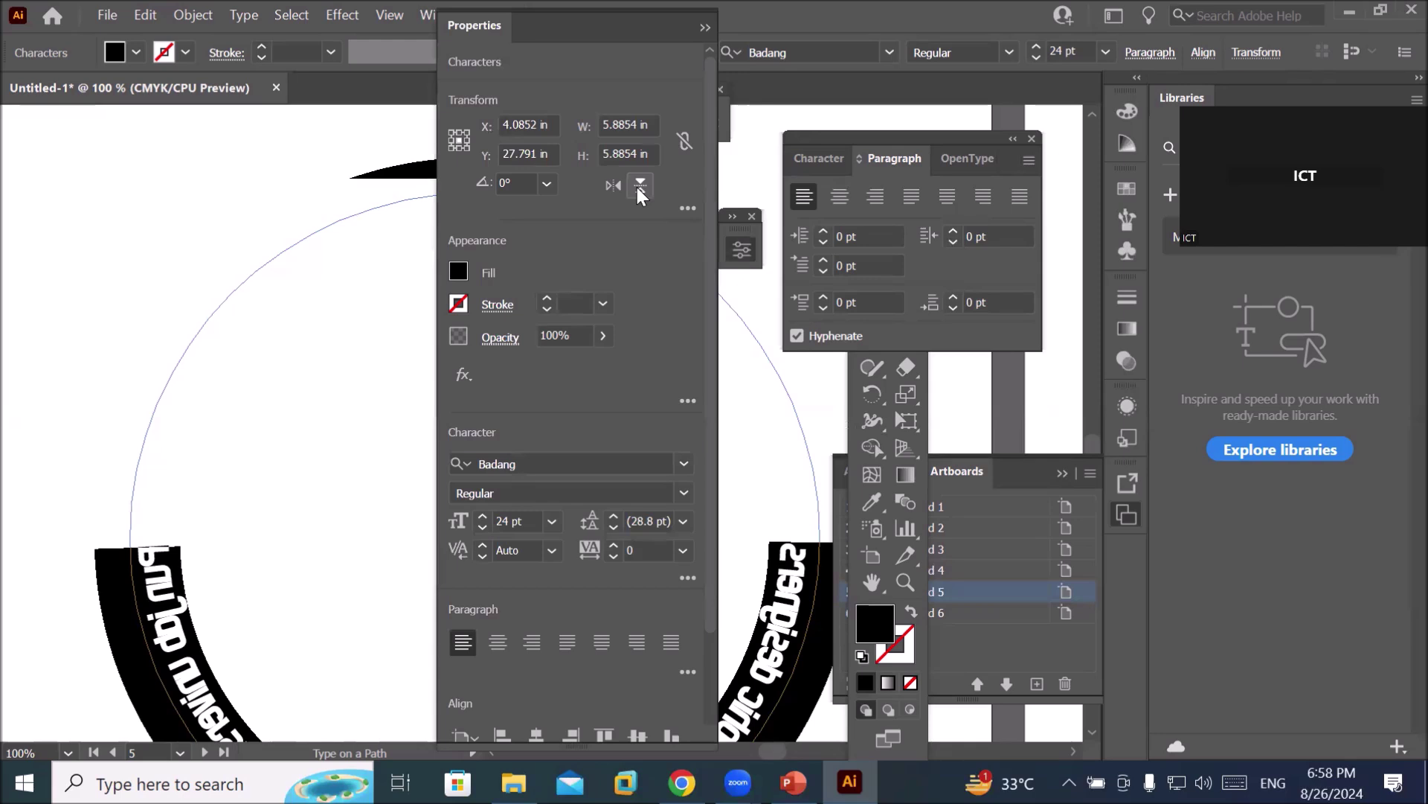
left_click(637, 186)
left_click(637, 186)
left_click(637, 186)
left_click(637, 186)
left_click(637, 186)
left_click(637, 186)
left_click(637, 186)
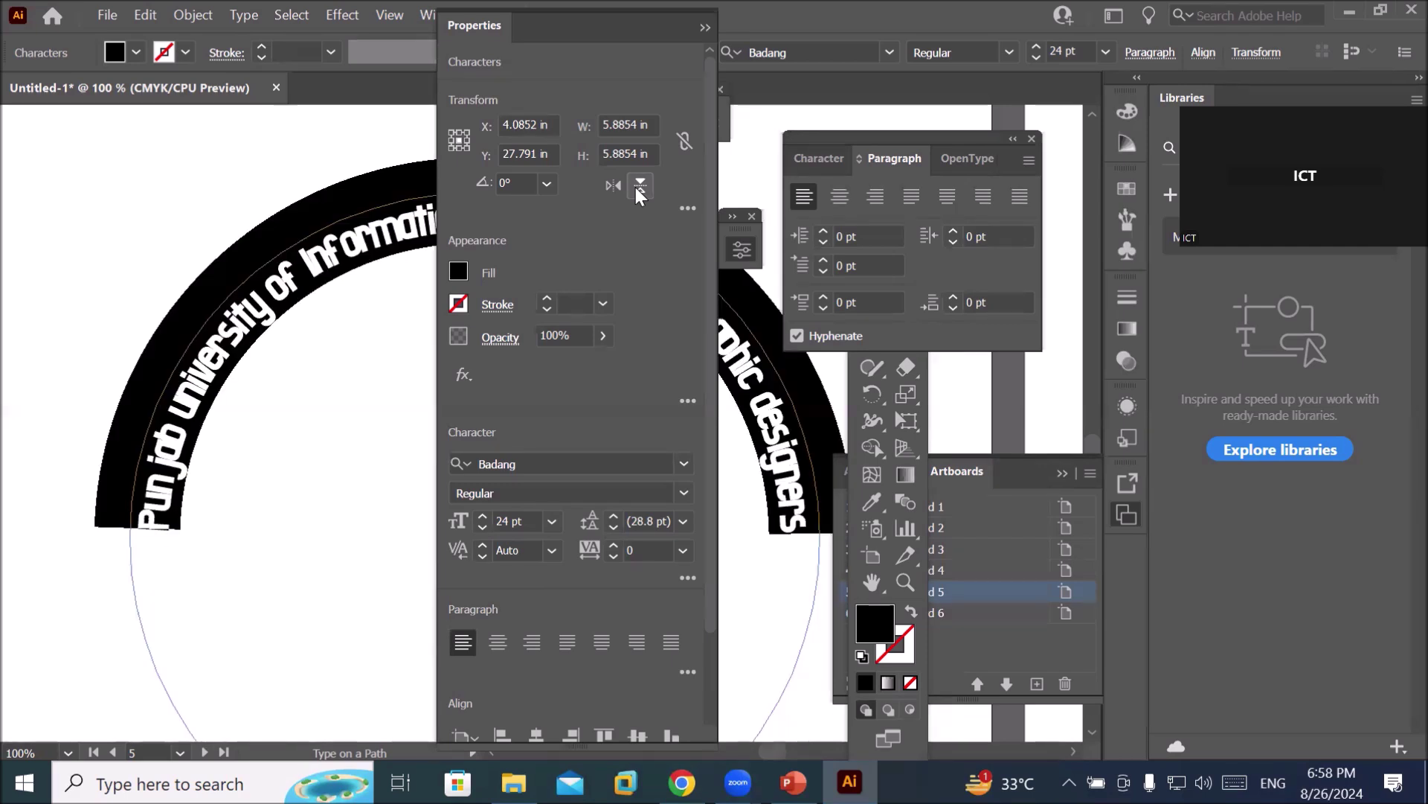
left_click(705, 27)
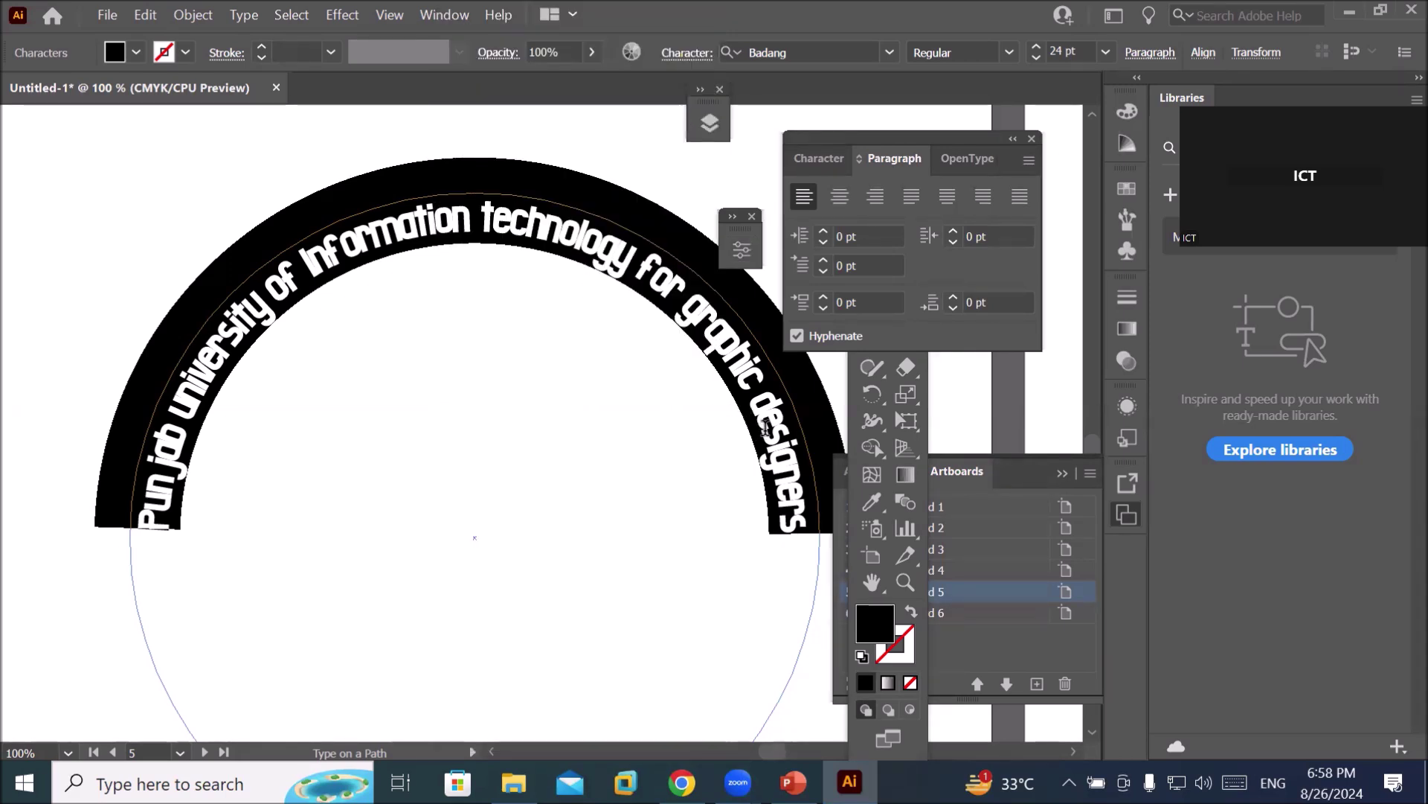
Reopen the floating character settings and place them beside the circular text.
left_click(815, 157)
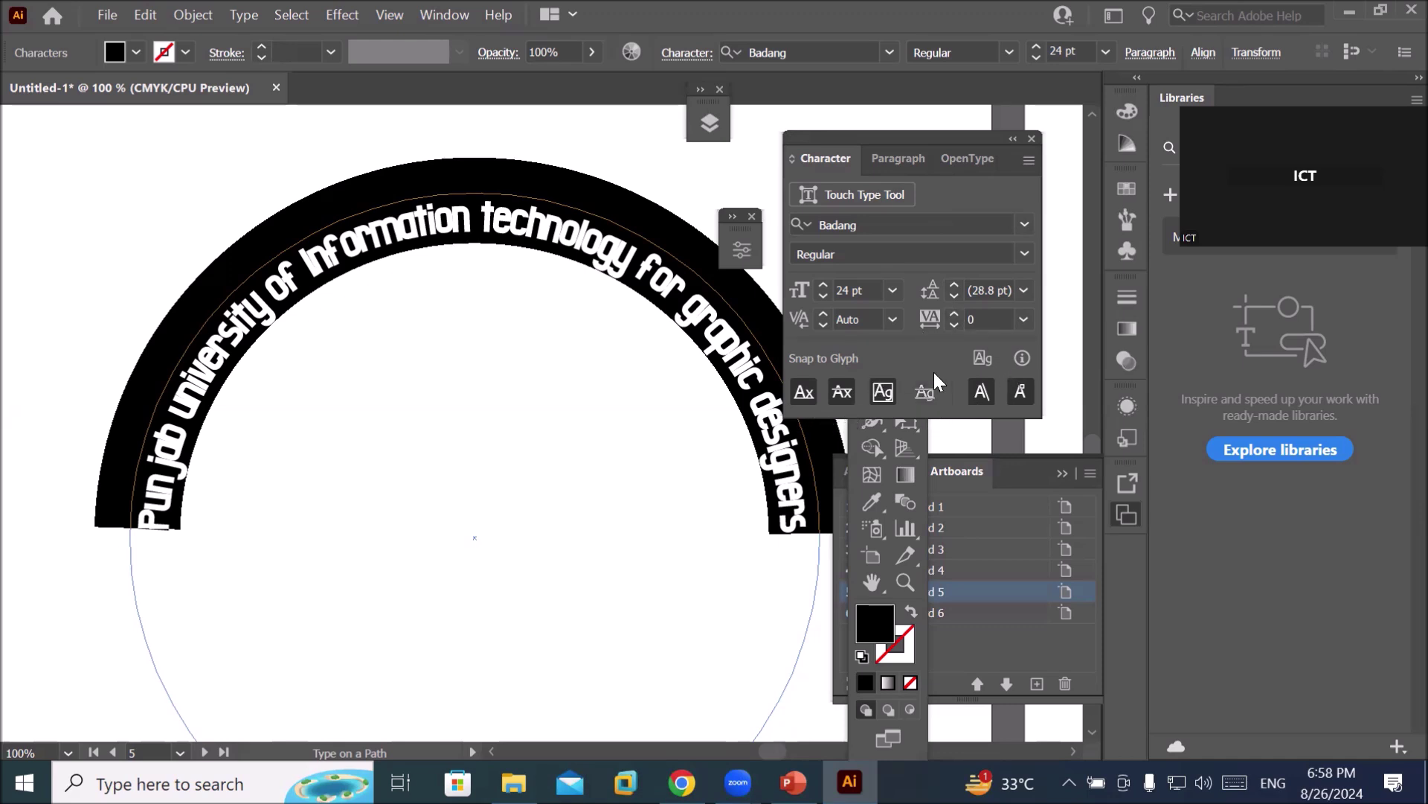
left_click_drag(945, 137, 1004, 155)
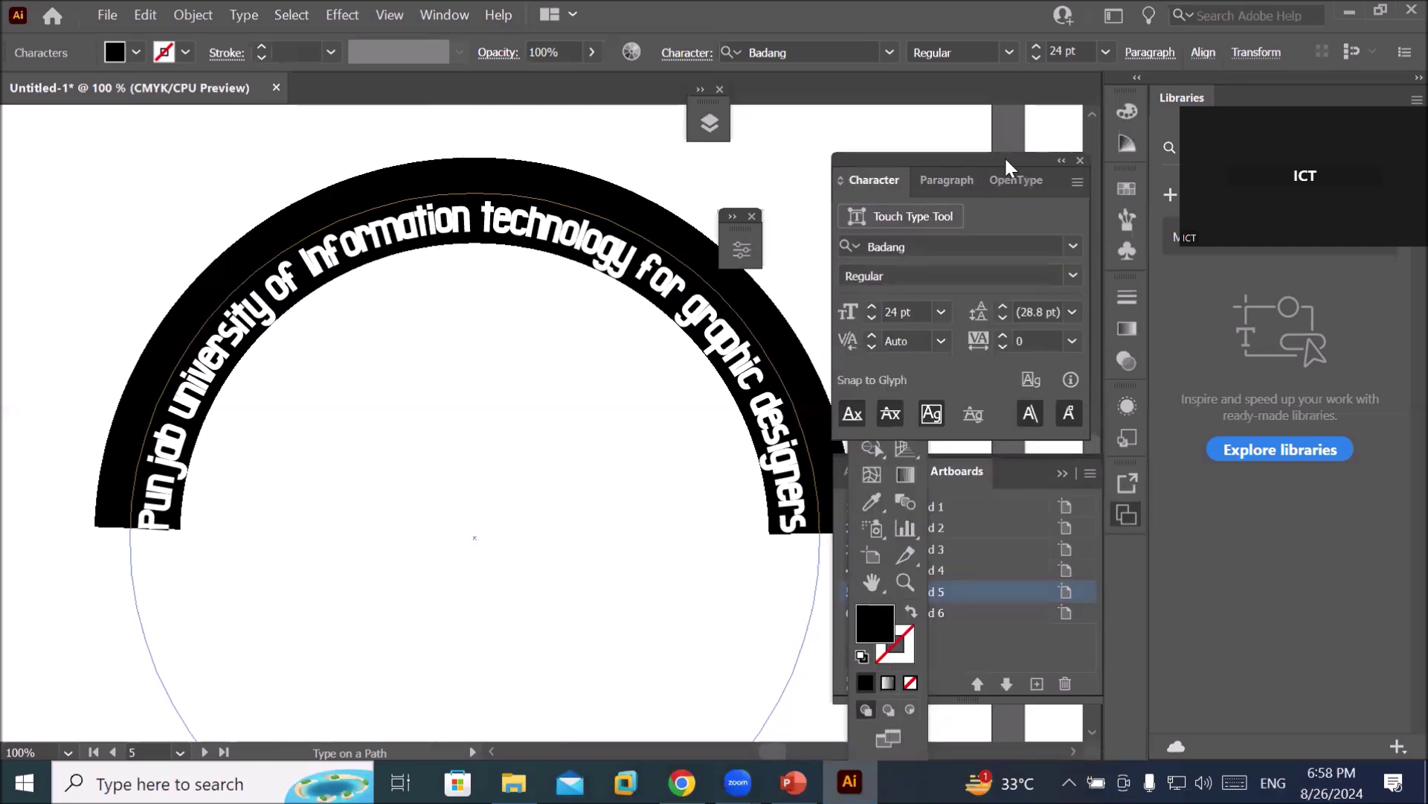
left_click(1080, 159)
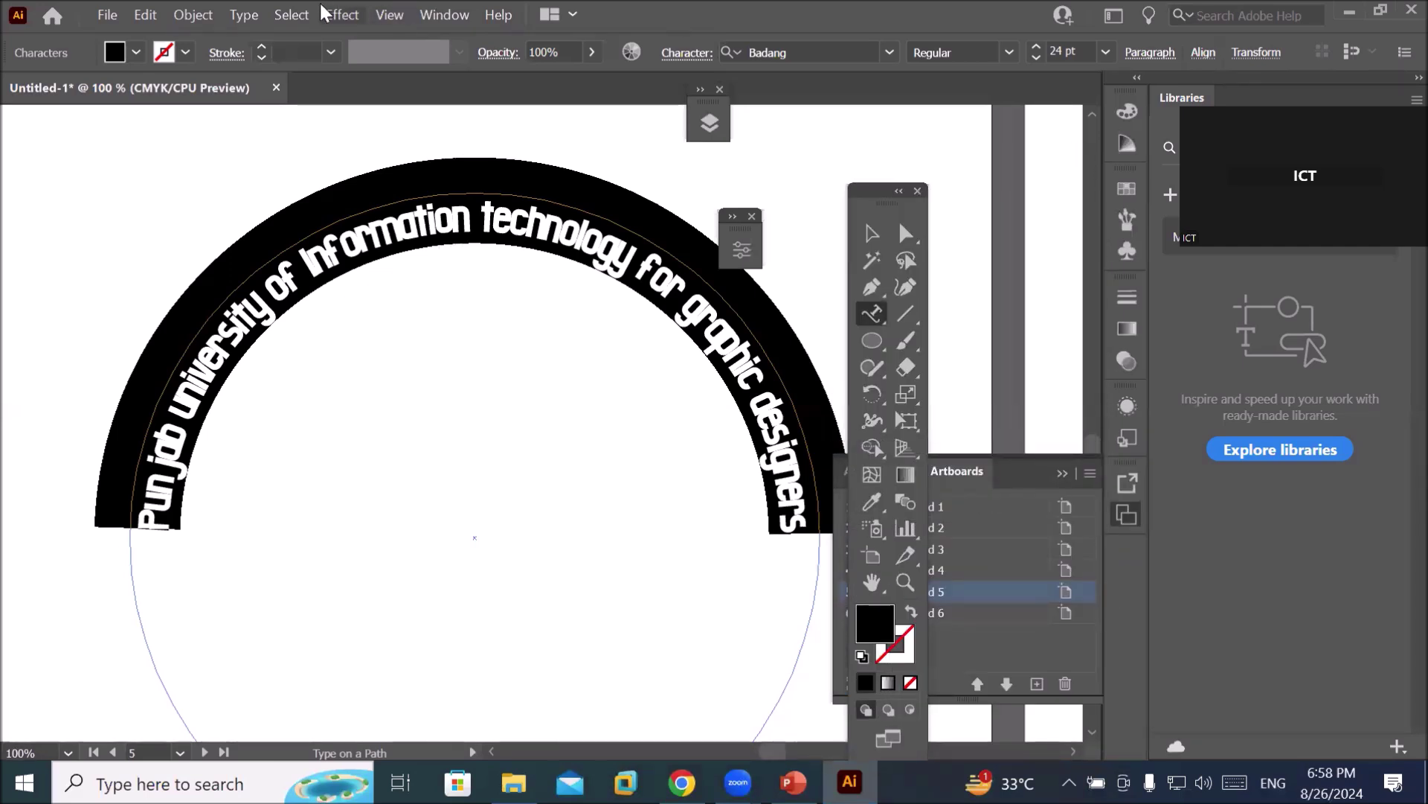
left_click(445, 15)
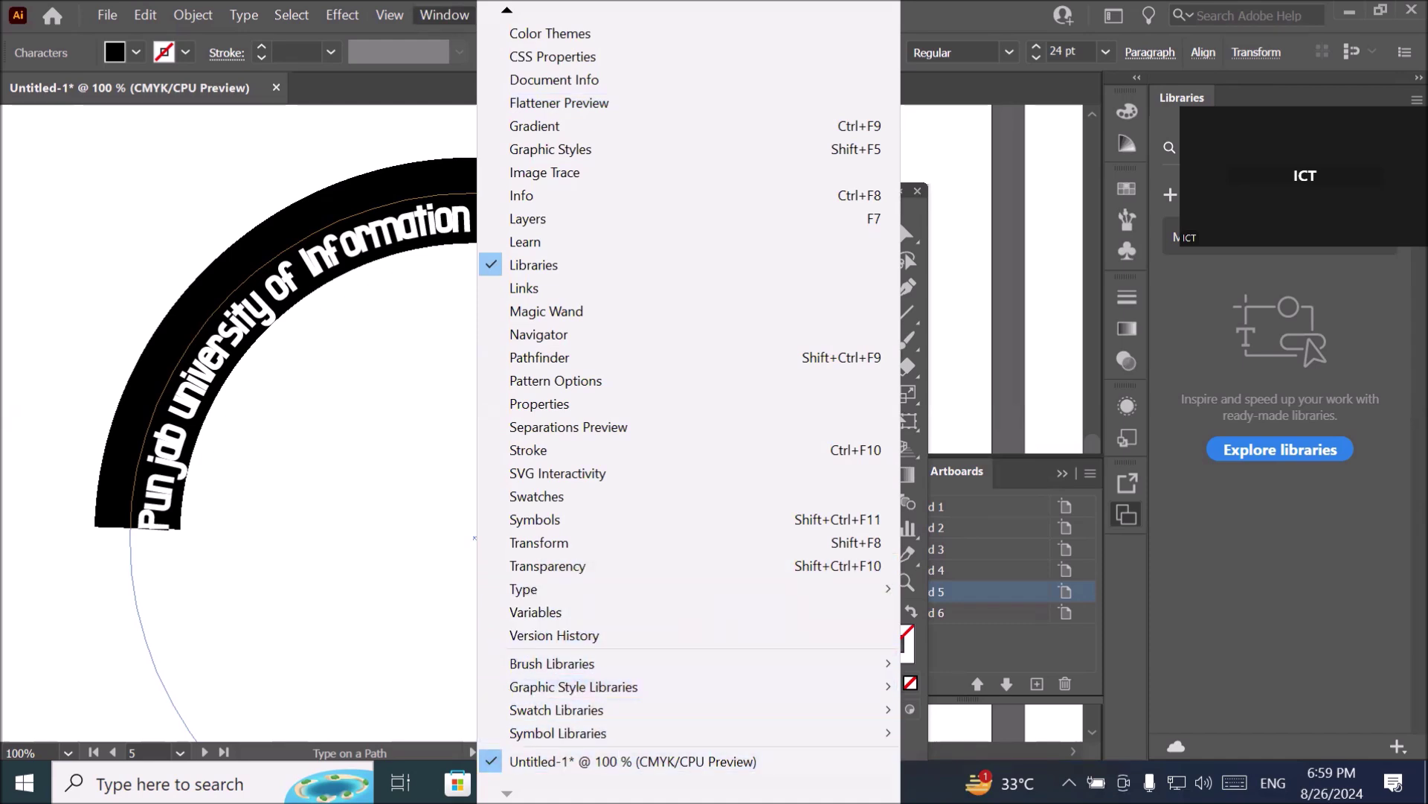
mouse_move(670, 590)
left_click(979, 587)
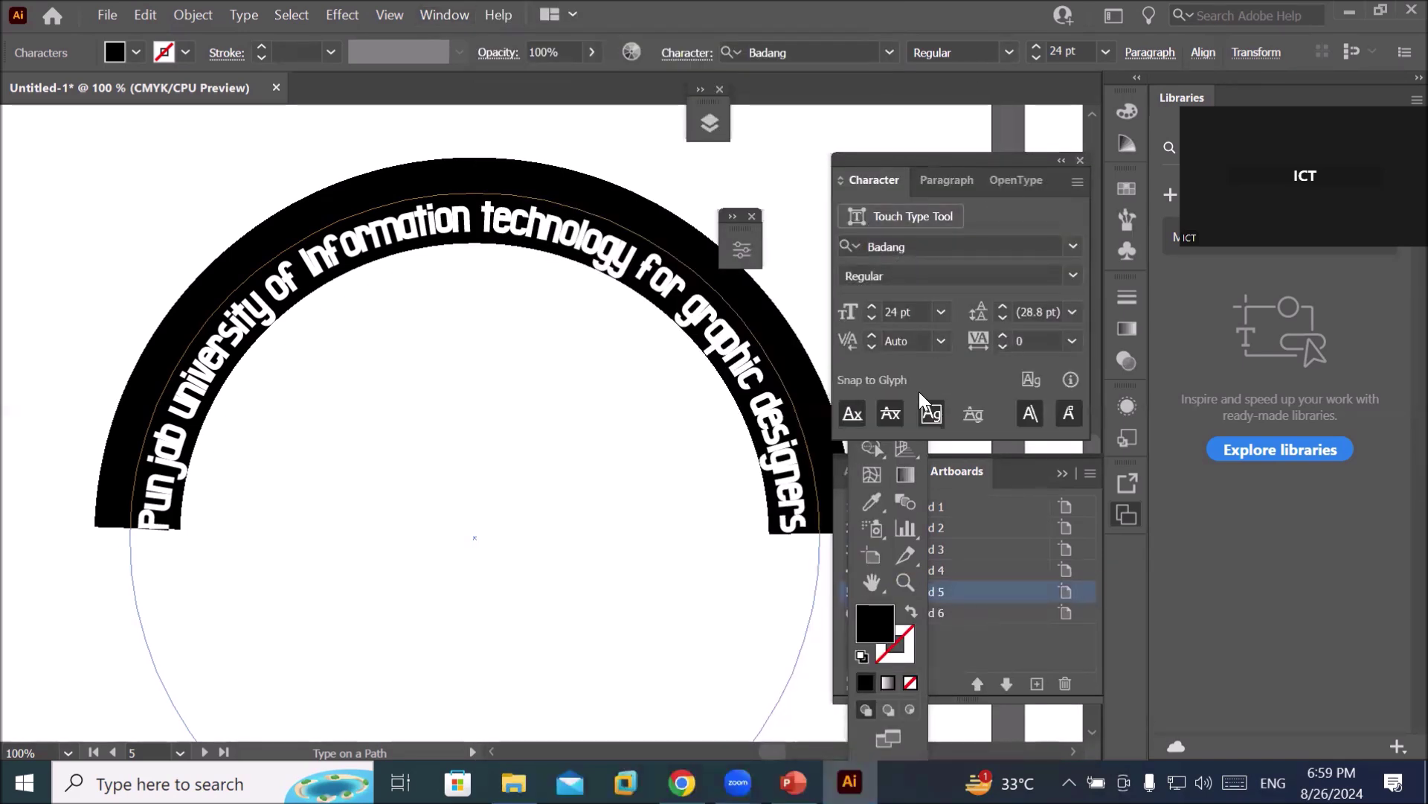
left_click_drag(988, 157, 960, 106)
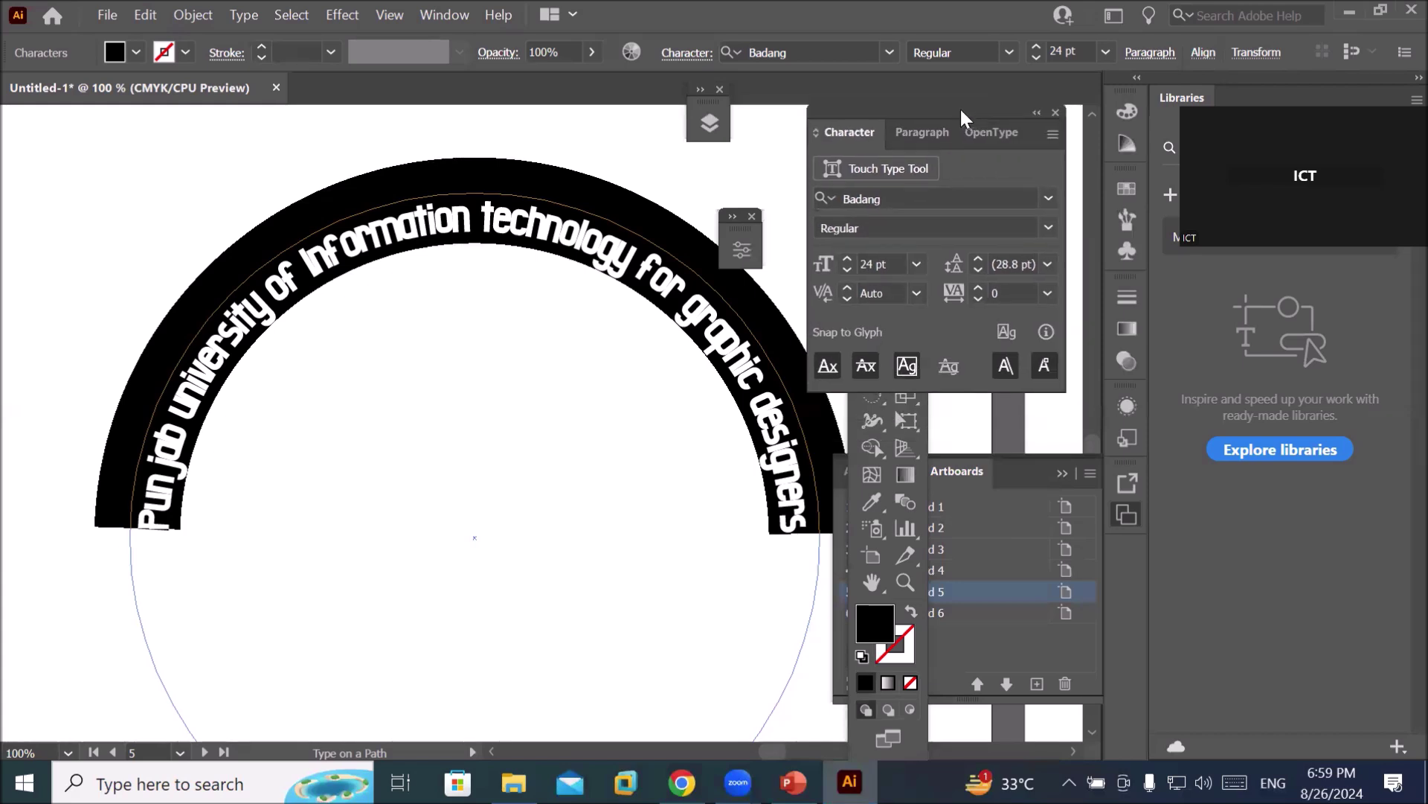
left_click(961, 396)
left_click(941, 424)
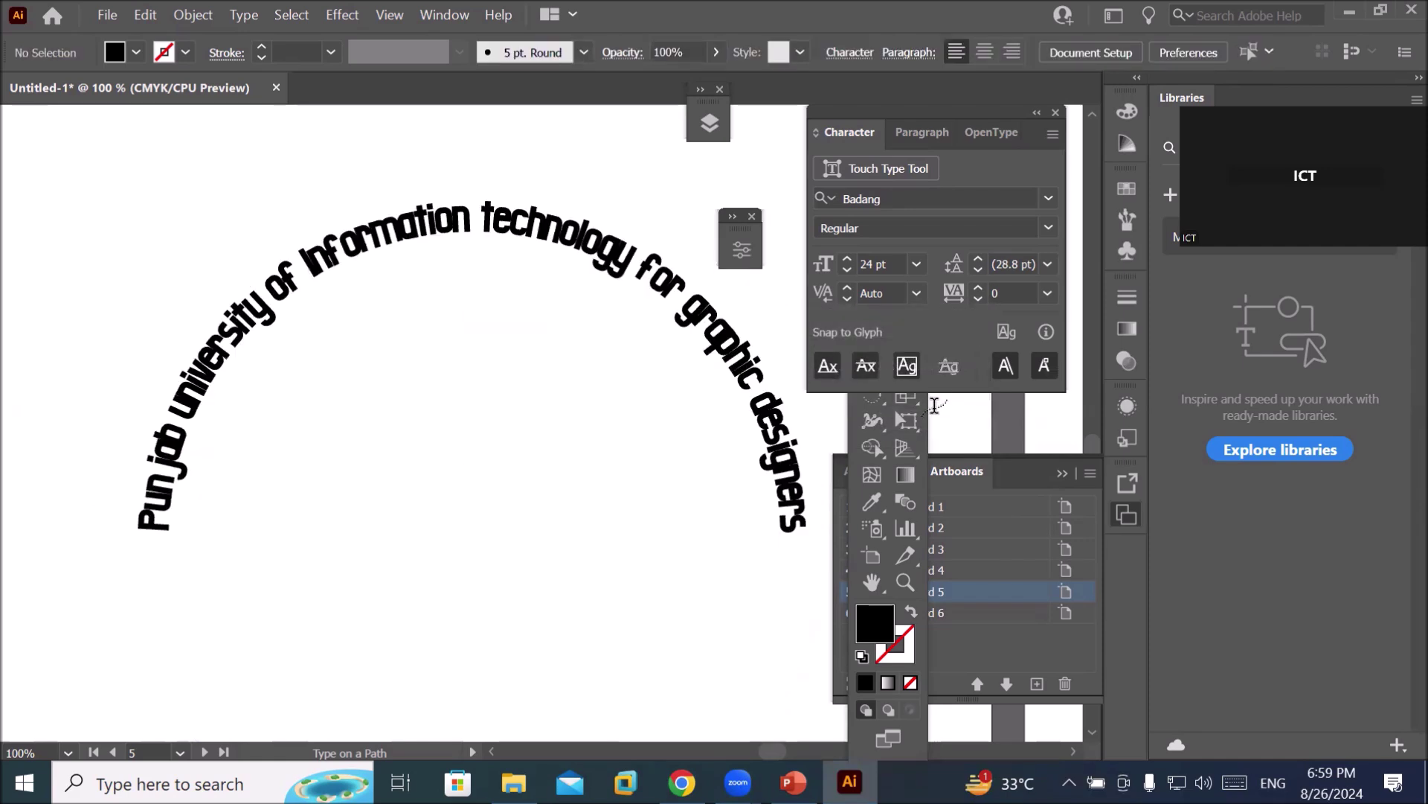
left_click(925, 123)
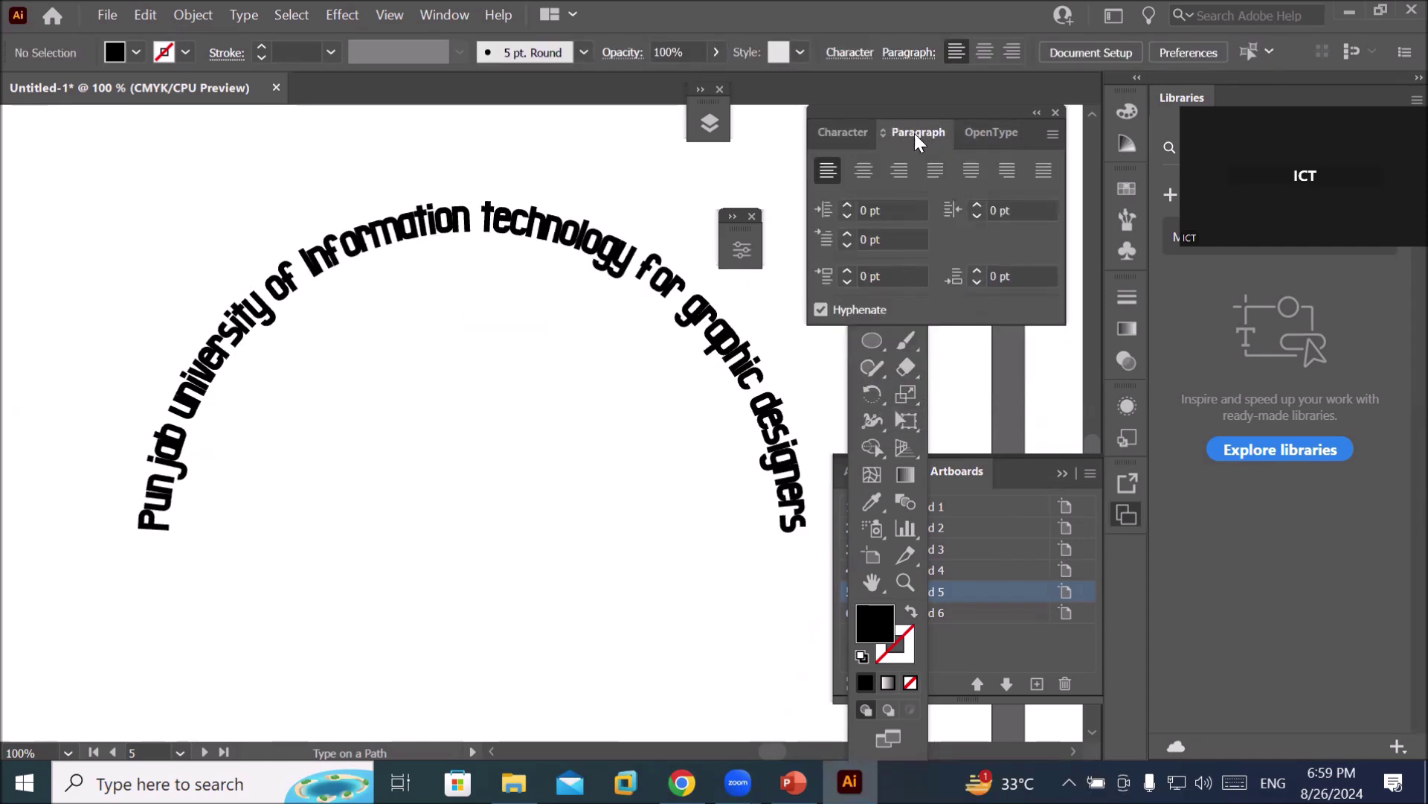
left_click(860, 127)
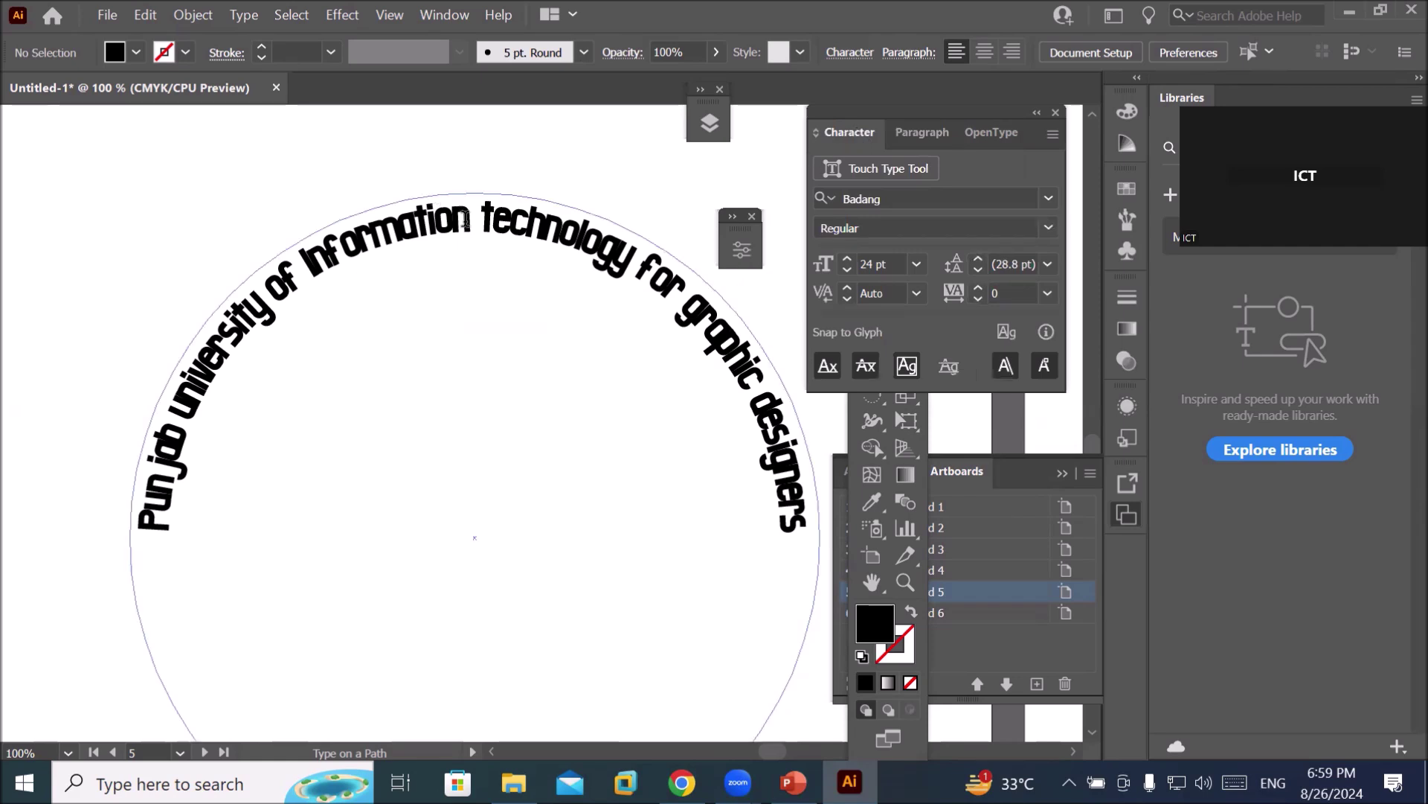
Select the entire text on the circle and raise its baseline shift to 8 pt.
triple_click(455, 221)
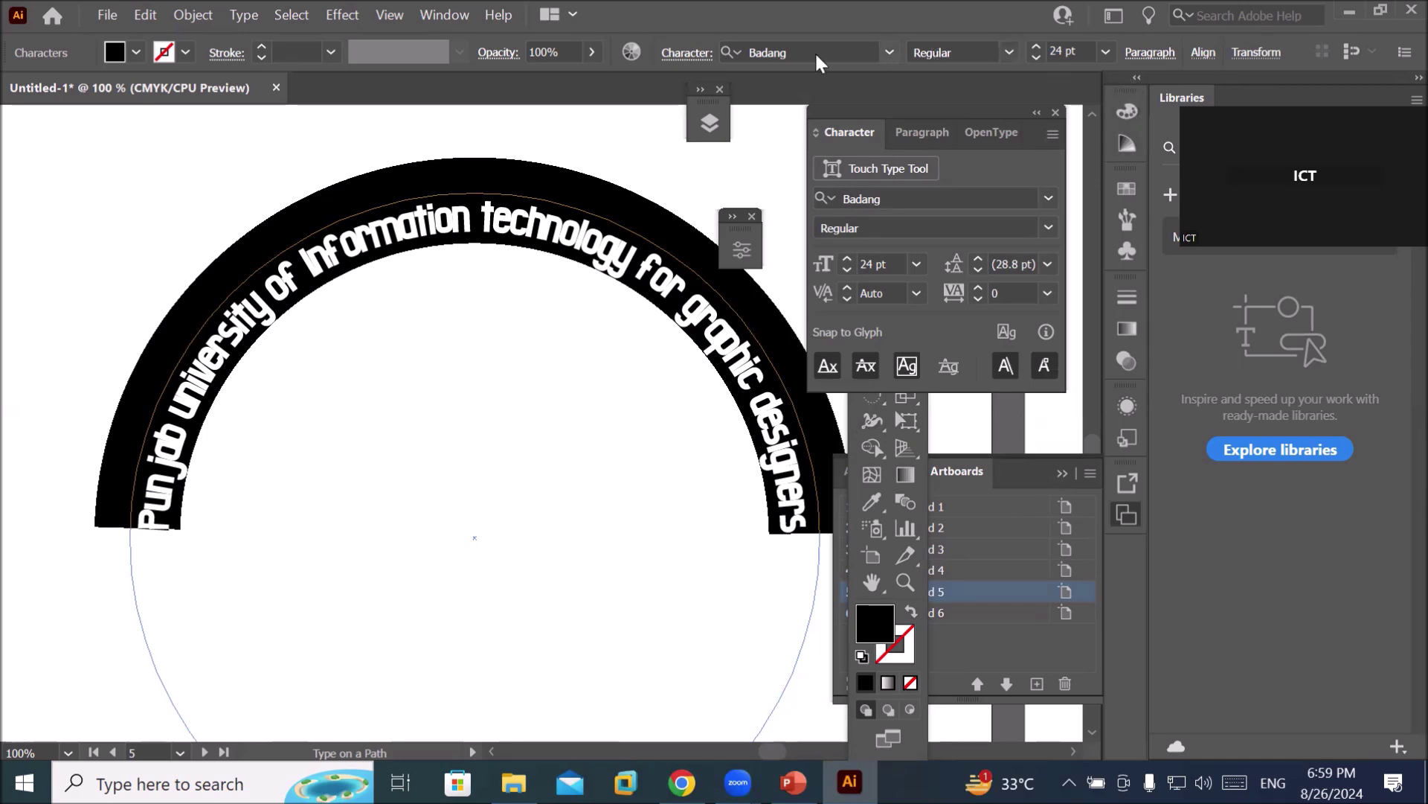
left_click(686, 55)
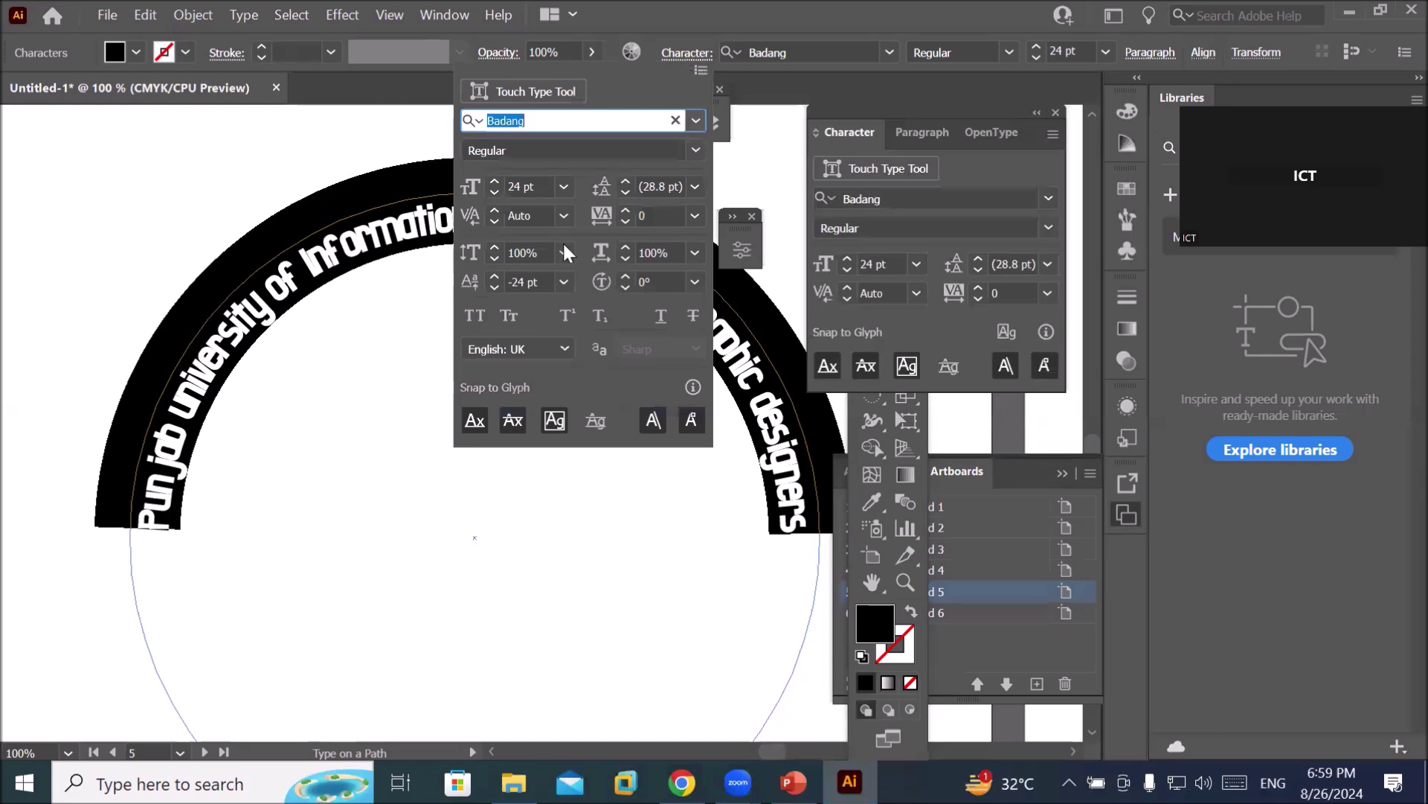
left_click(494, 275)
left_click(494, 275)
left_click(493, 275)
left_click(493, 275)
left_click(494, 275)
left_click(493, 275)
left_click(494, 275)
left_click(494, 275)
left_click(493, 275)
left_click(494, 275)
left_click(493, 275)
left_click(494, 275)
left_click(493, 275)
left_click(494, 275)
left_click(493, 275)
left_click(493, 274)
left_click(493, 274)
left_click(493, 274)
left_click(493, 274)
left_click(493, 275)
left_click(493, 275)
left_click(493, 274)
left_click(493, 274)
left_click(493, 275)
left_click(493, 274)
left_click(493, 274)
left_click(493, 275)
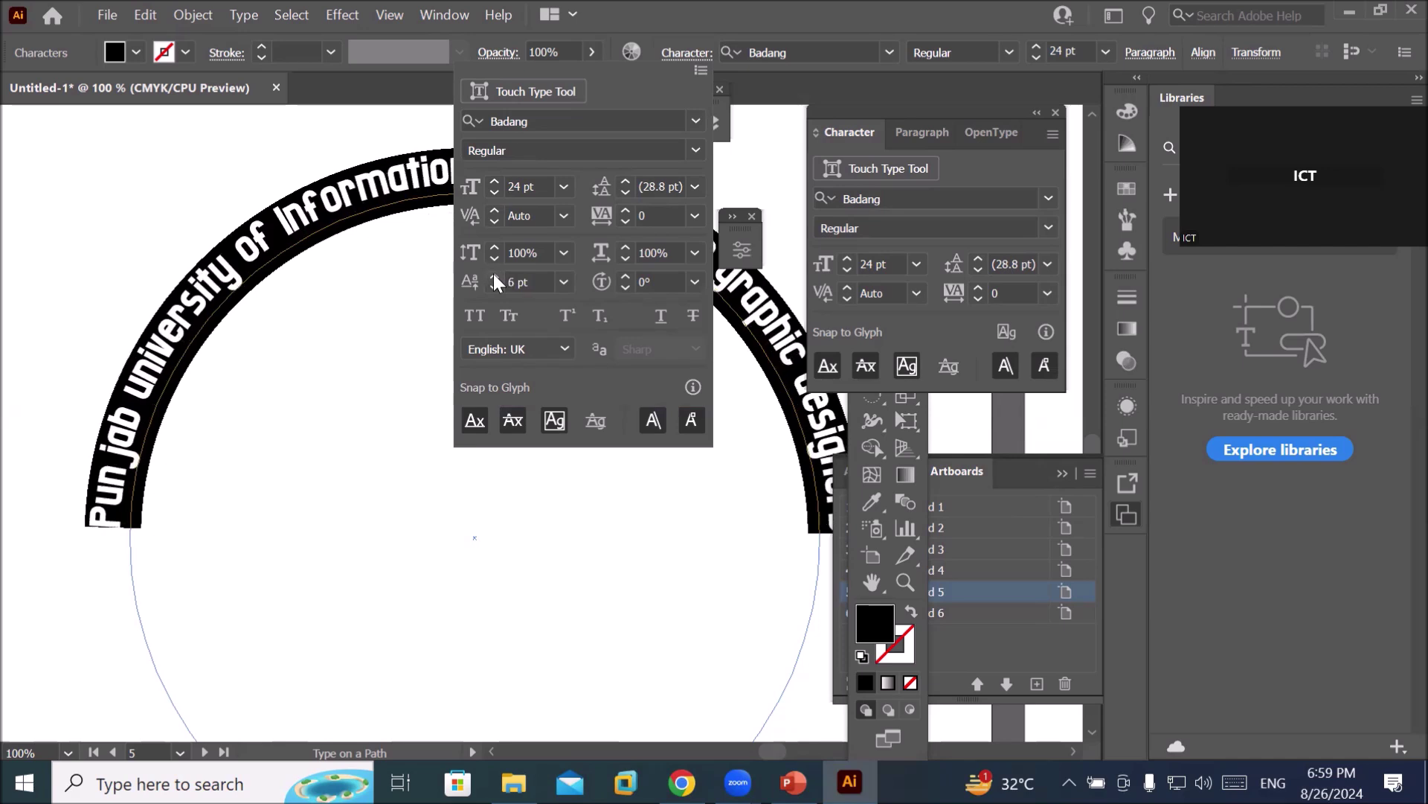
left_click(493, 275)
left_click(493, 275)
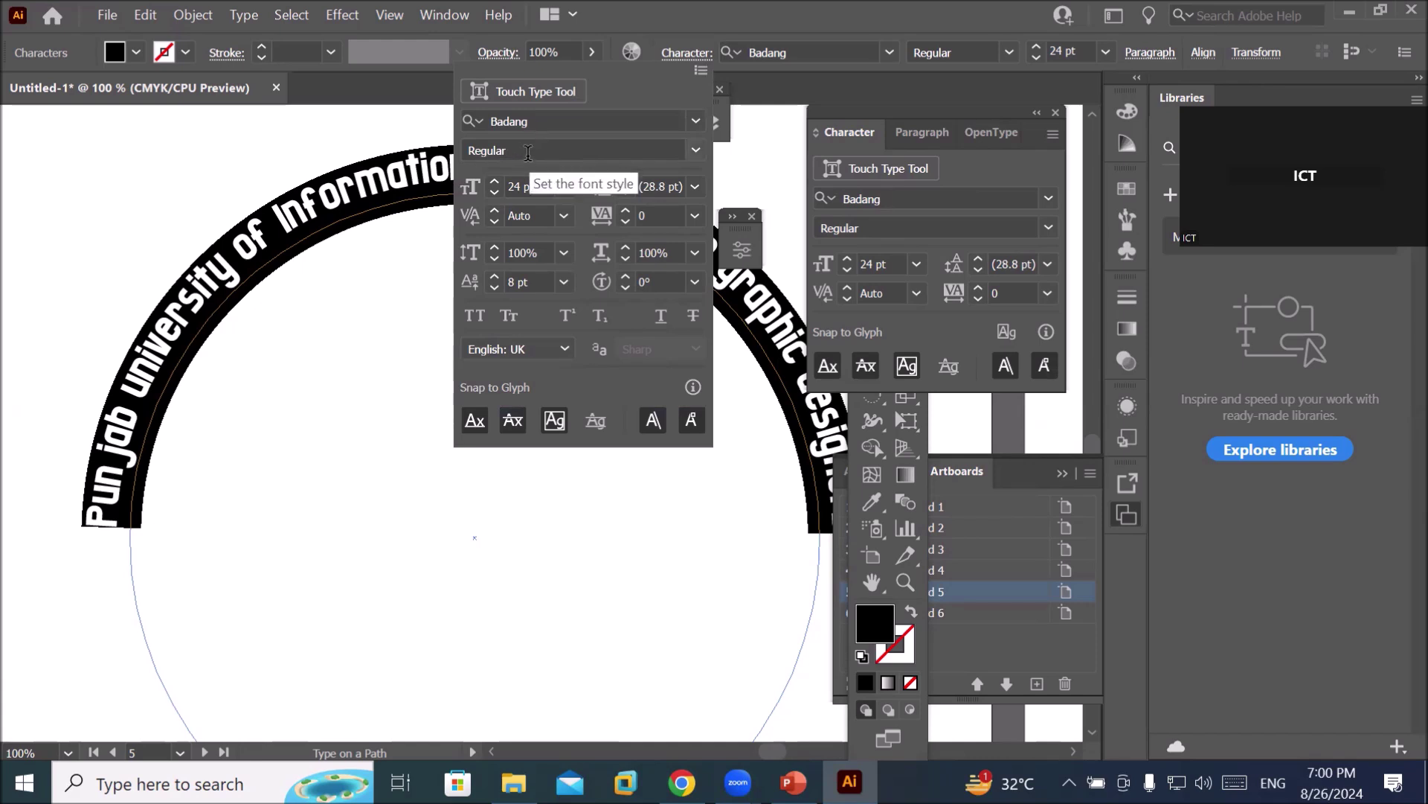
left_click(318, 205)
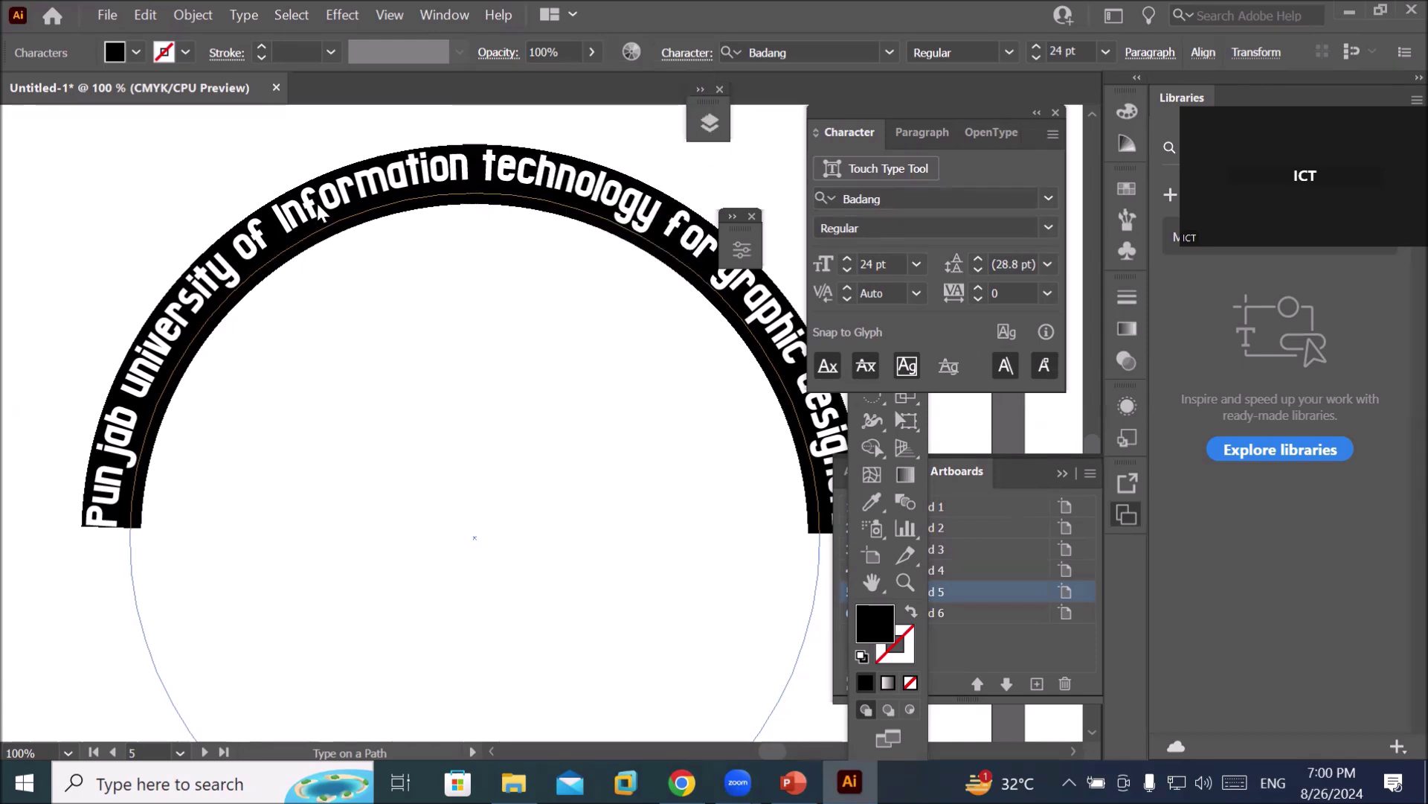
Activate the Selection tool and examine the start and end brackets of the path text up close.
key("ctrl+minus")
key("ctrl+minus")
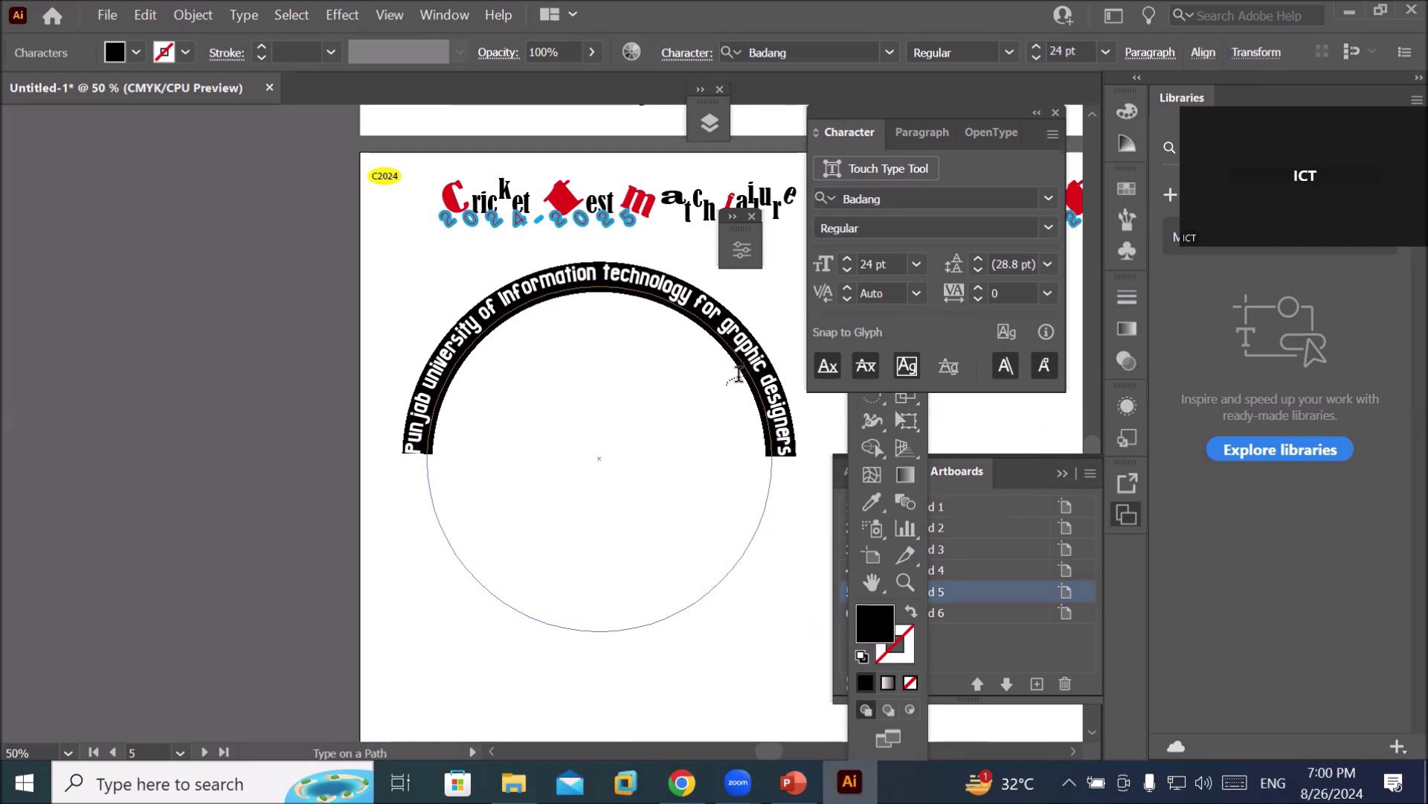
scroll(737, 377, "up", 1)
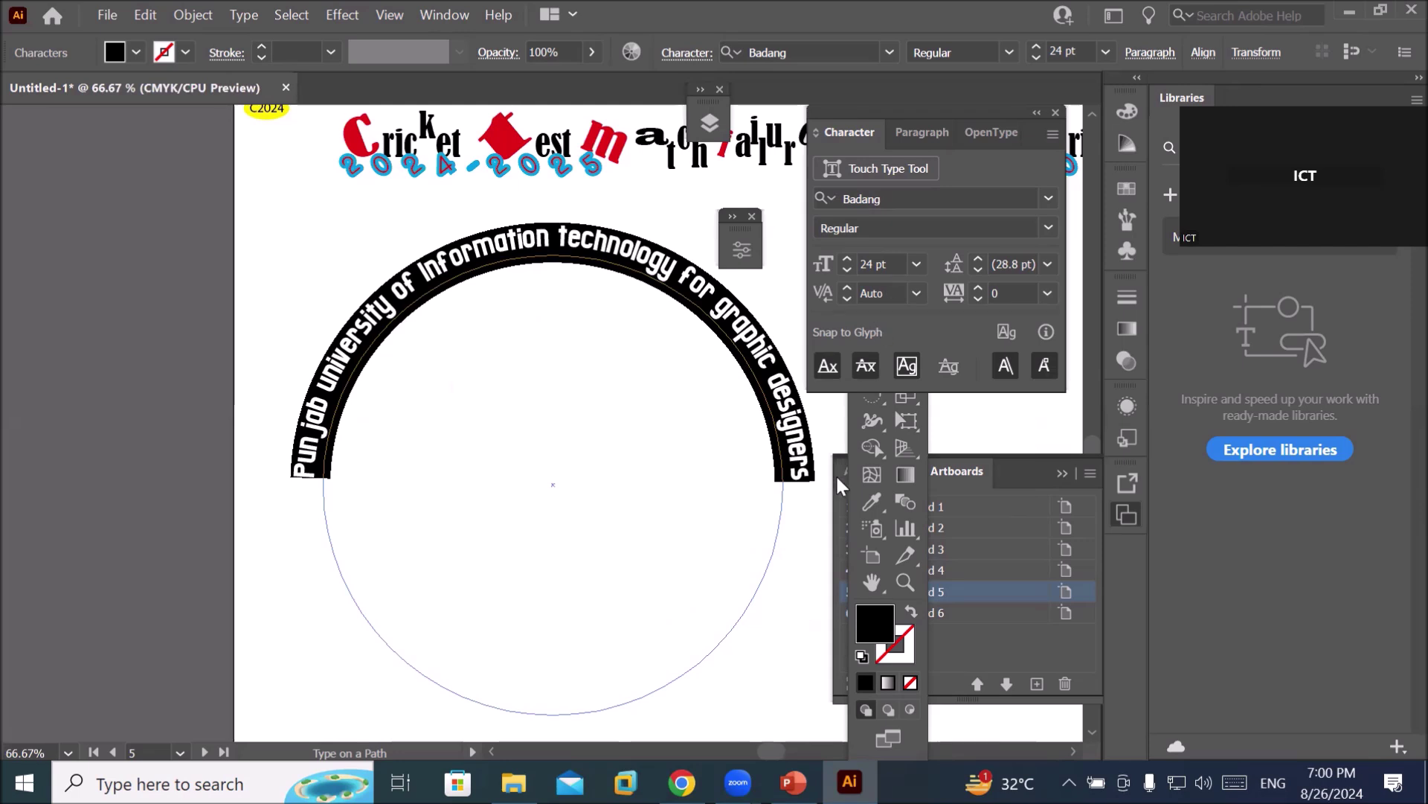
left_click(861, 418)
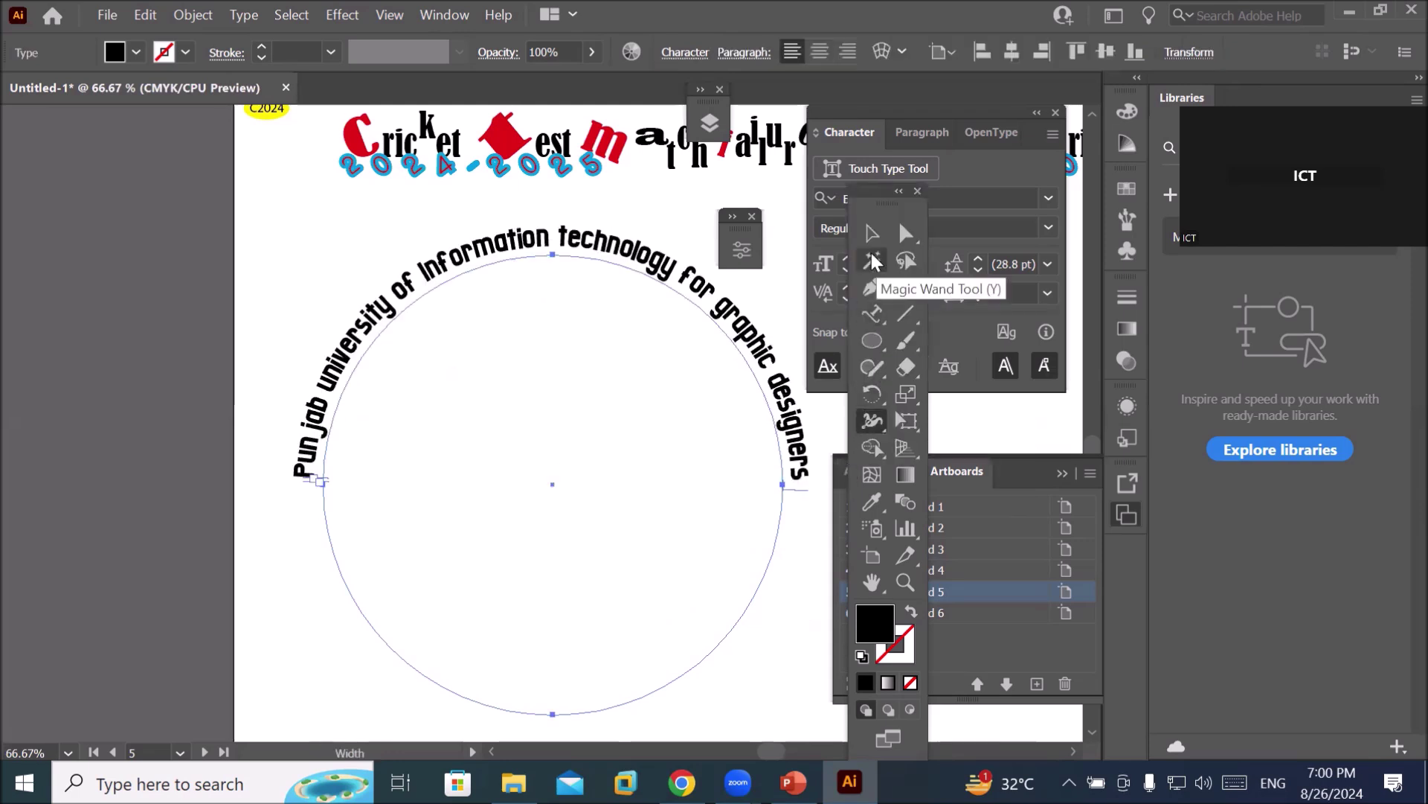
left_click(871, 237)
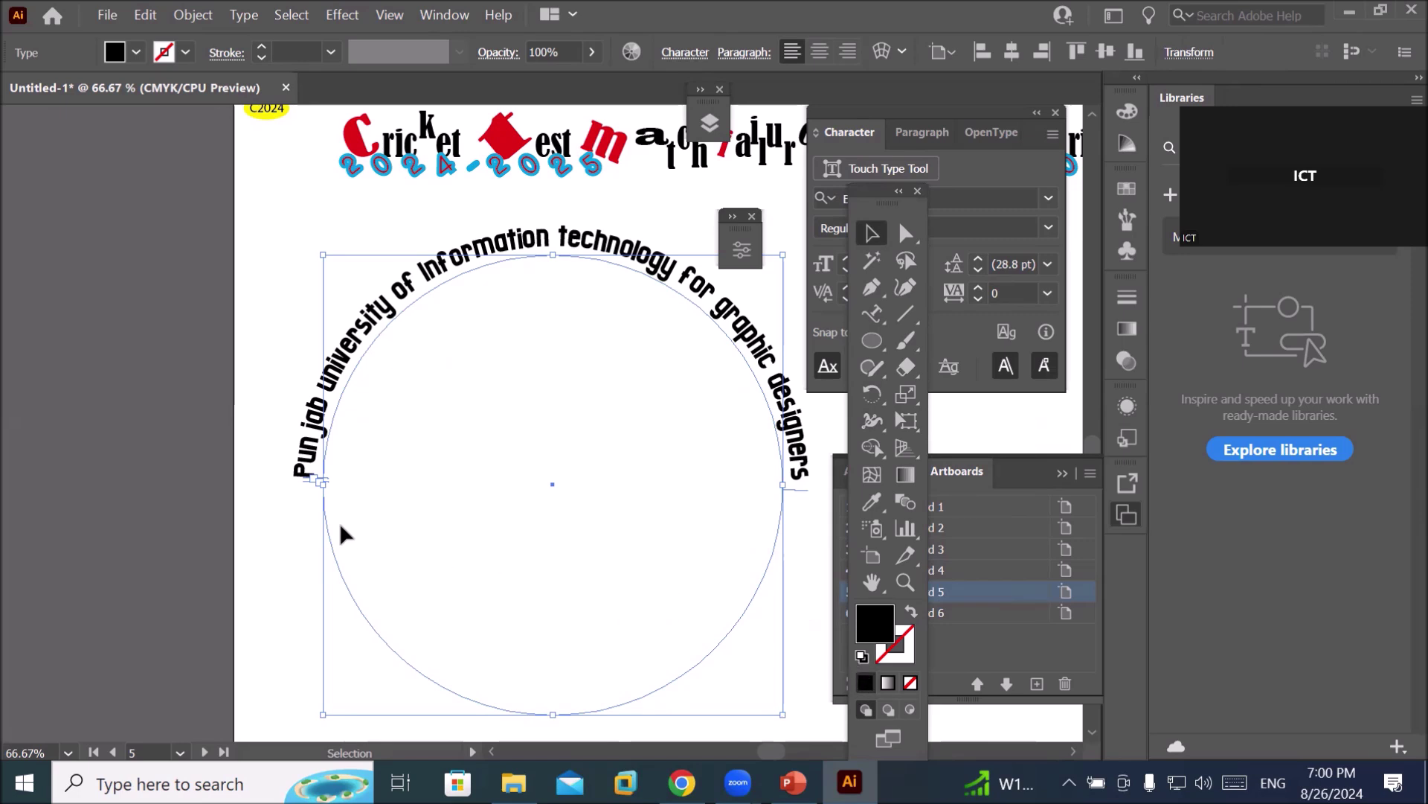
scroll(301, 491, "up", 2)
scroll(301, 491, "up", 1)
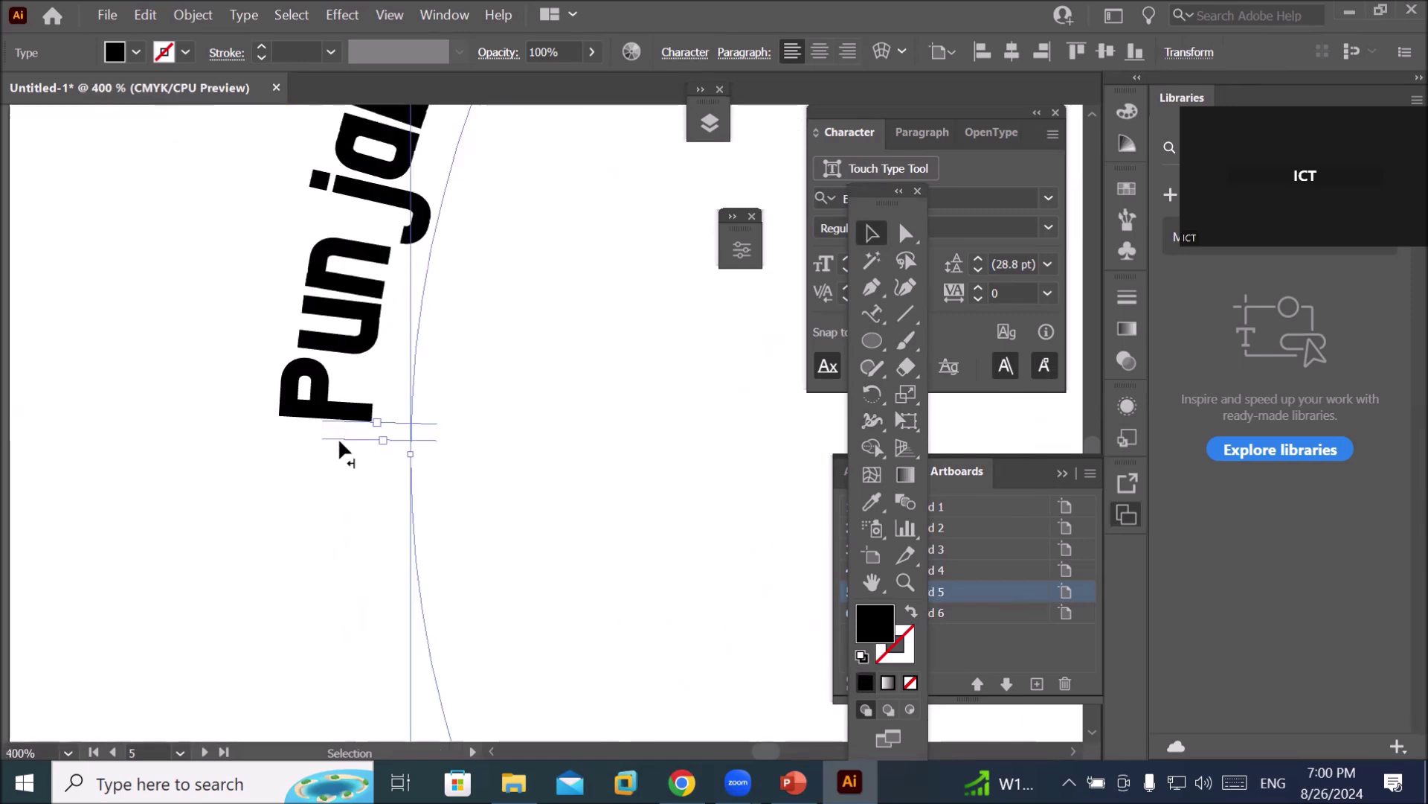
scroll(341, 450, "up", 4)
scroll(399, 417, "up", 1)
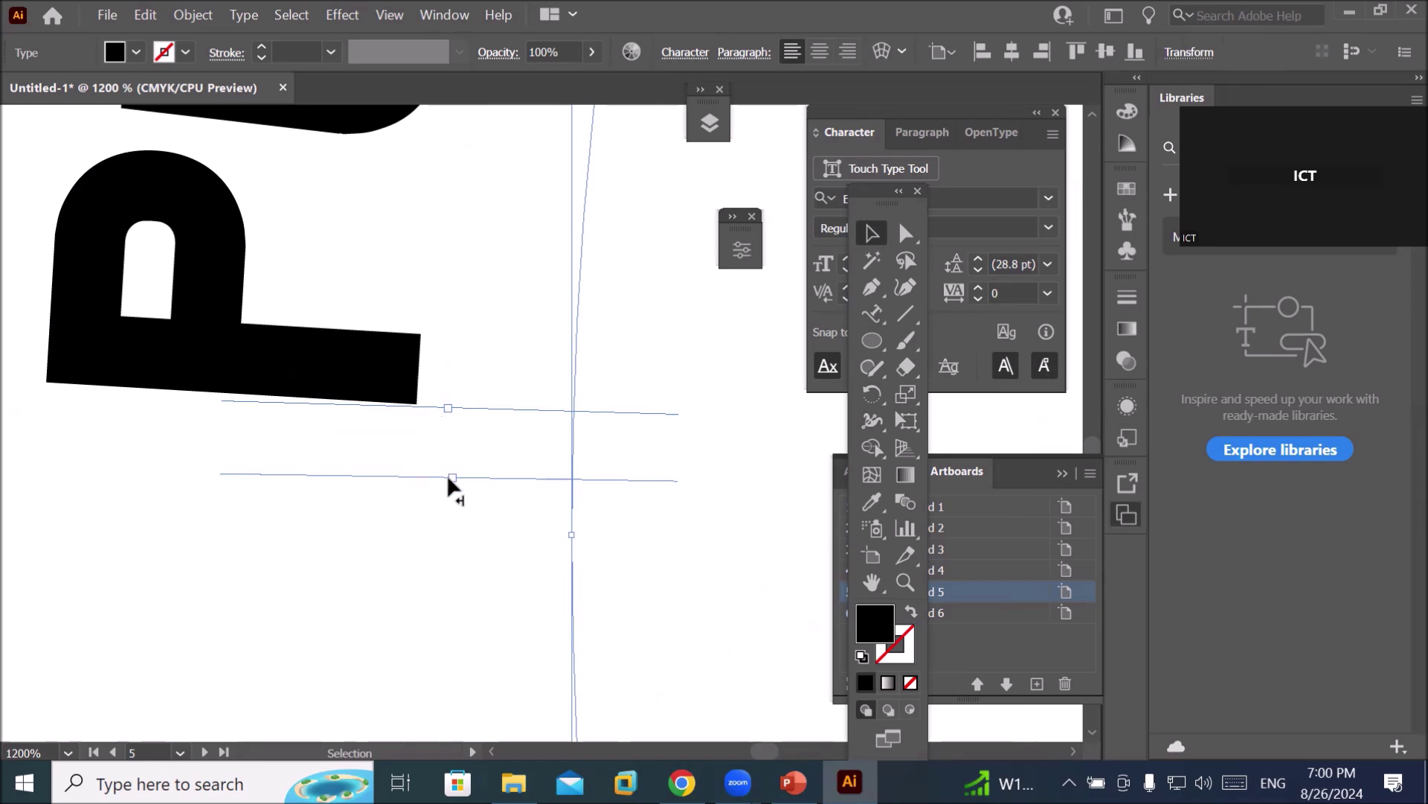
scroll(451, 478, "down", 9)
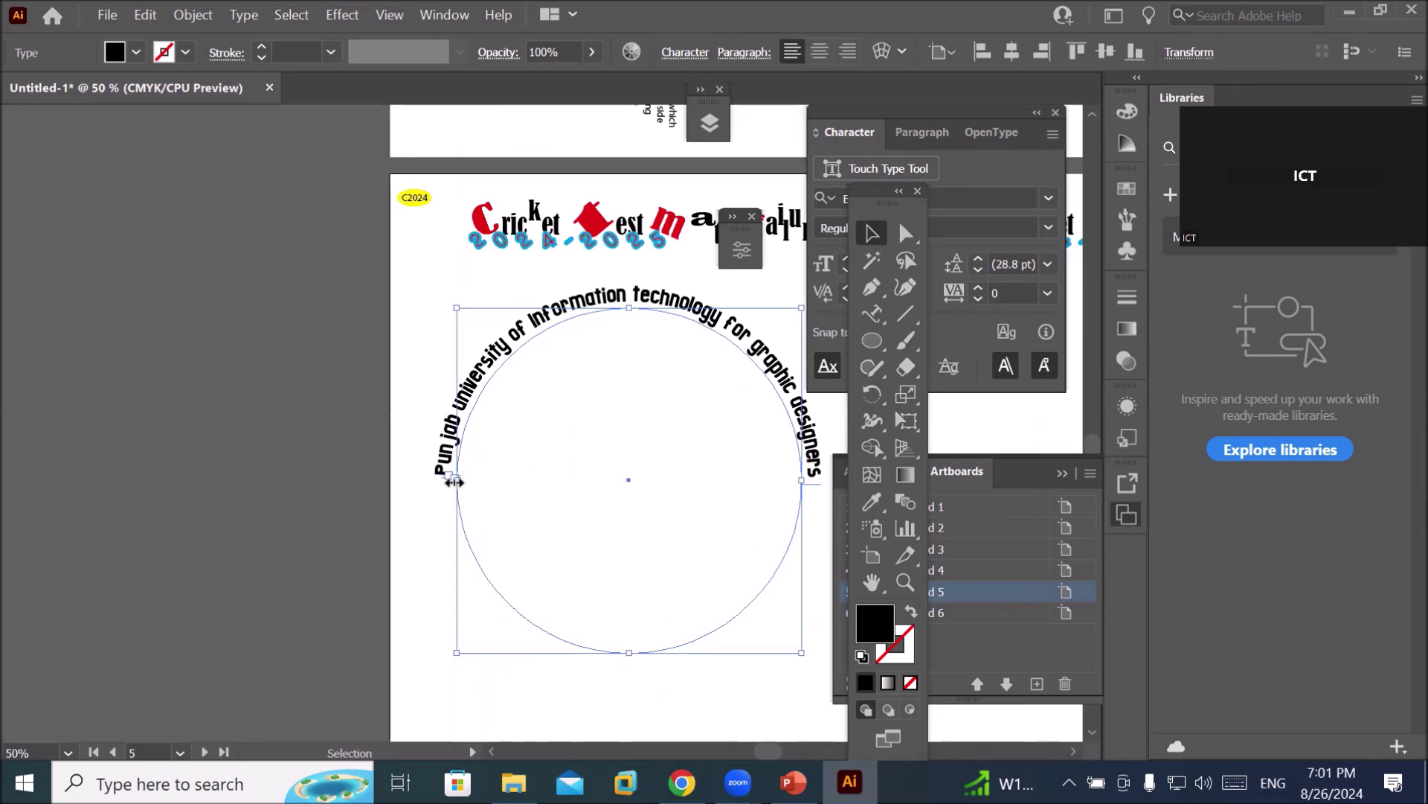
Move the end bracket of the path text a short way down the left side of the circle.
scroll(451, 481, "up", 2)
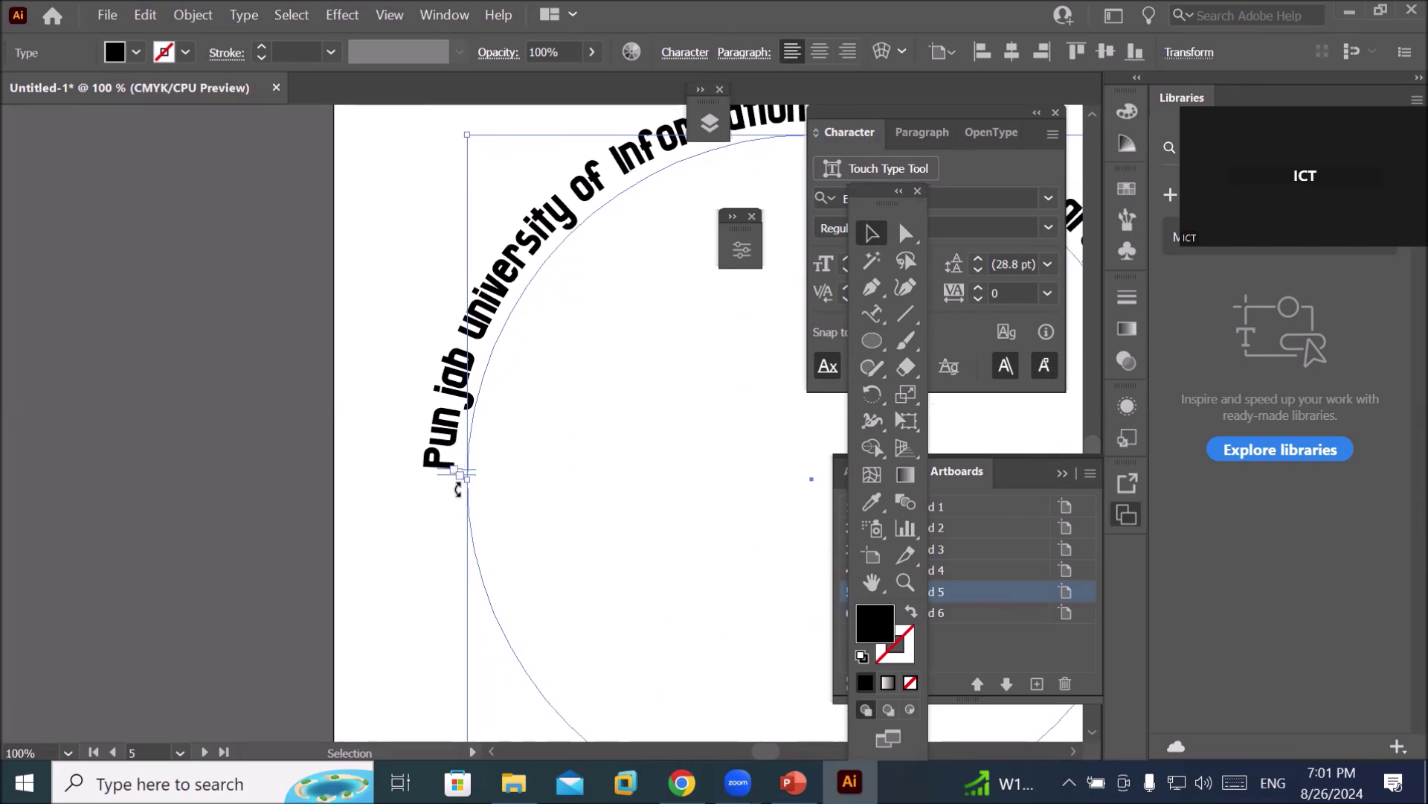
scroll(457, 471, "up", 1)
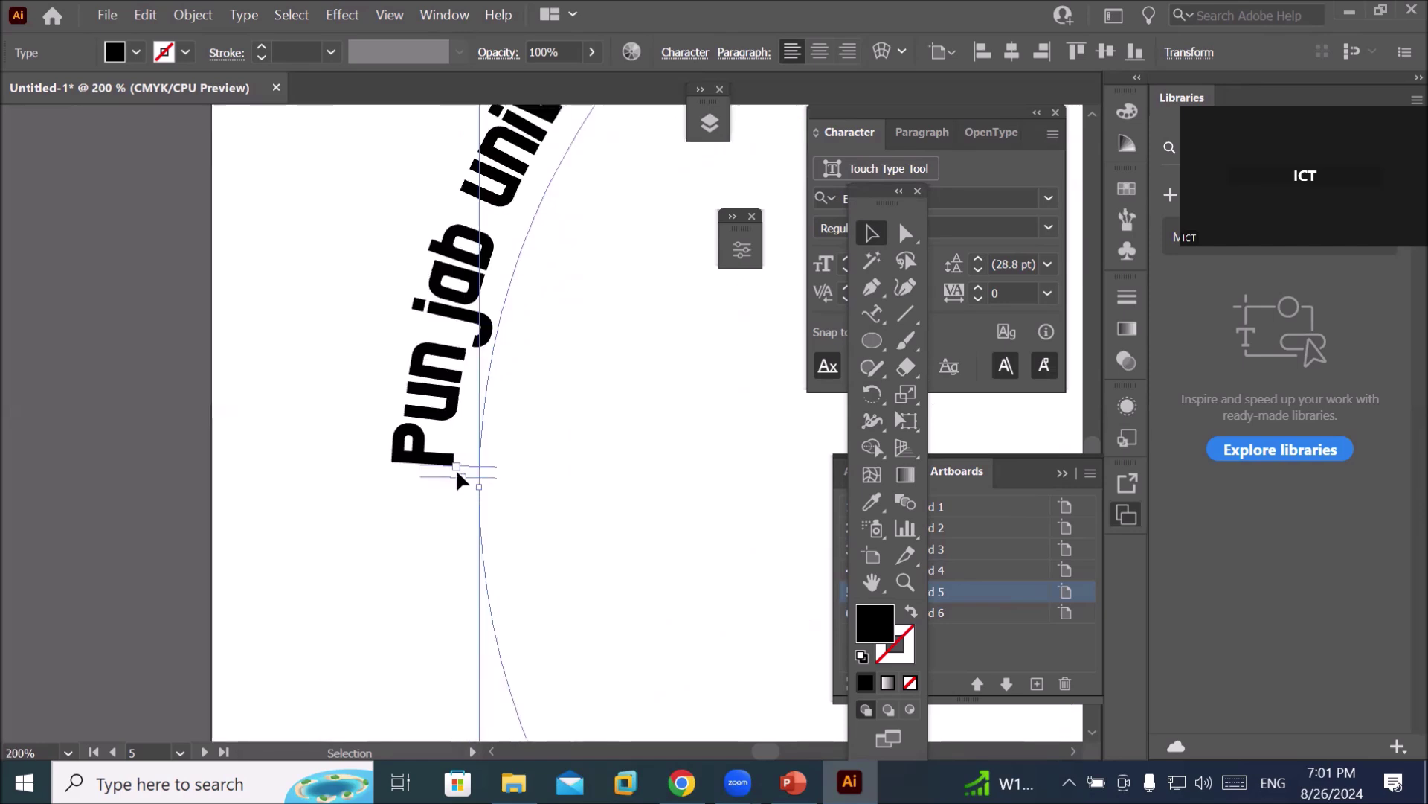
left_click_drag(459, 480, 478, 655)
Move the end bracket of the path text around the bottom of the circle to its upper-right side, shortening the text span.
scroll(556, 646, "down", 5)
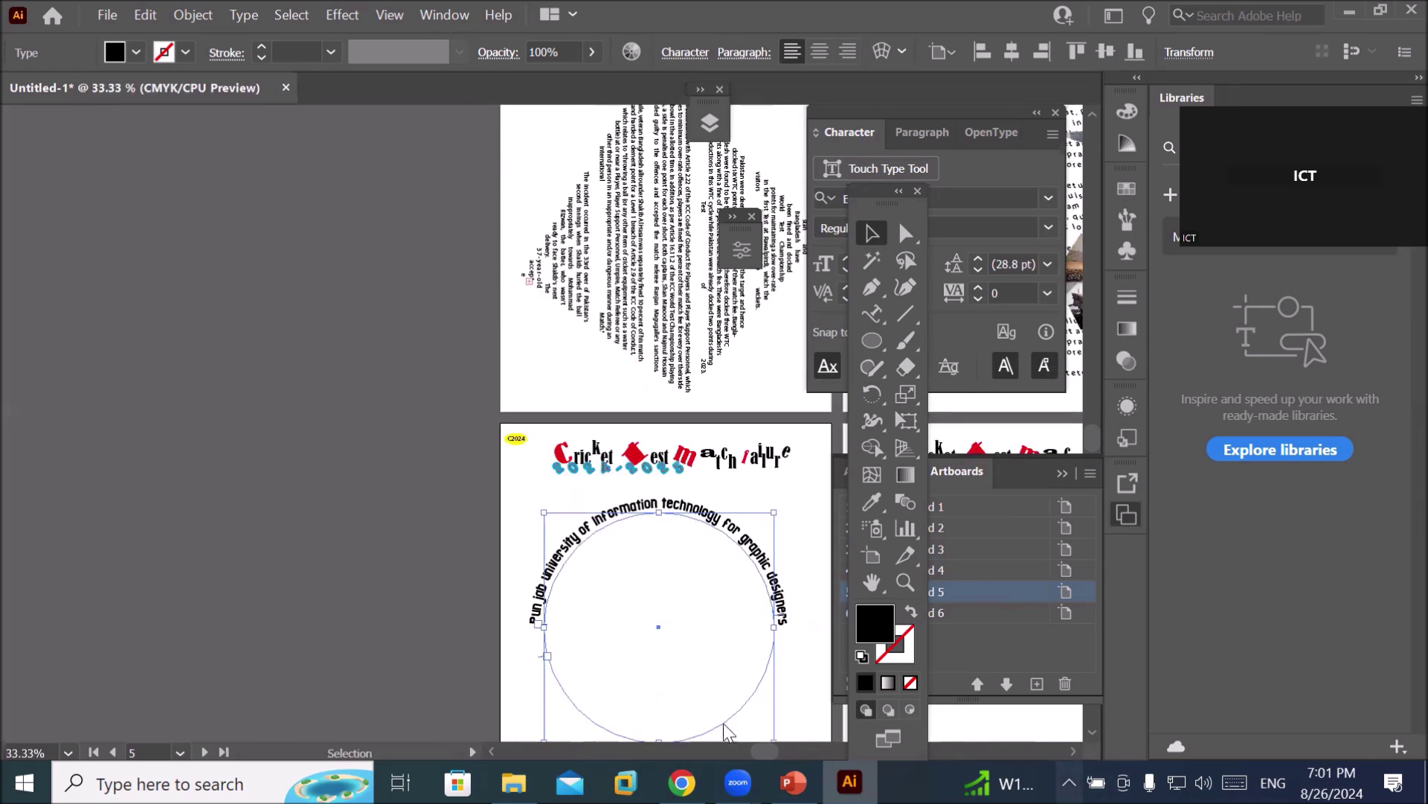
left_click(1072, 751)
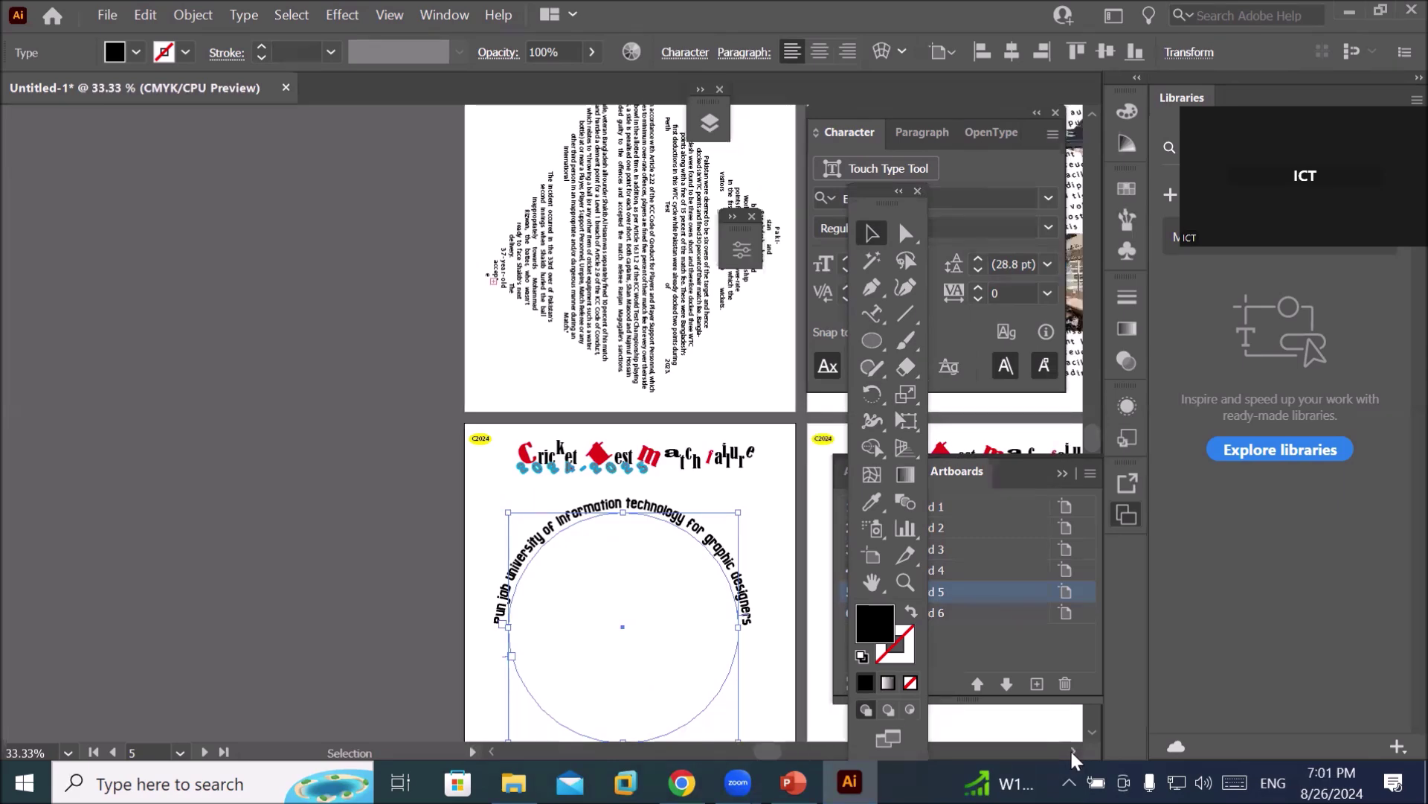
left_click(1072, 751)
left_click(1072, 751)
left_click(1072, 750)
left_click(1074, 750)
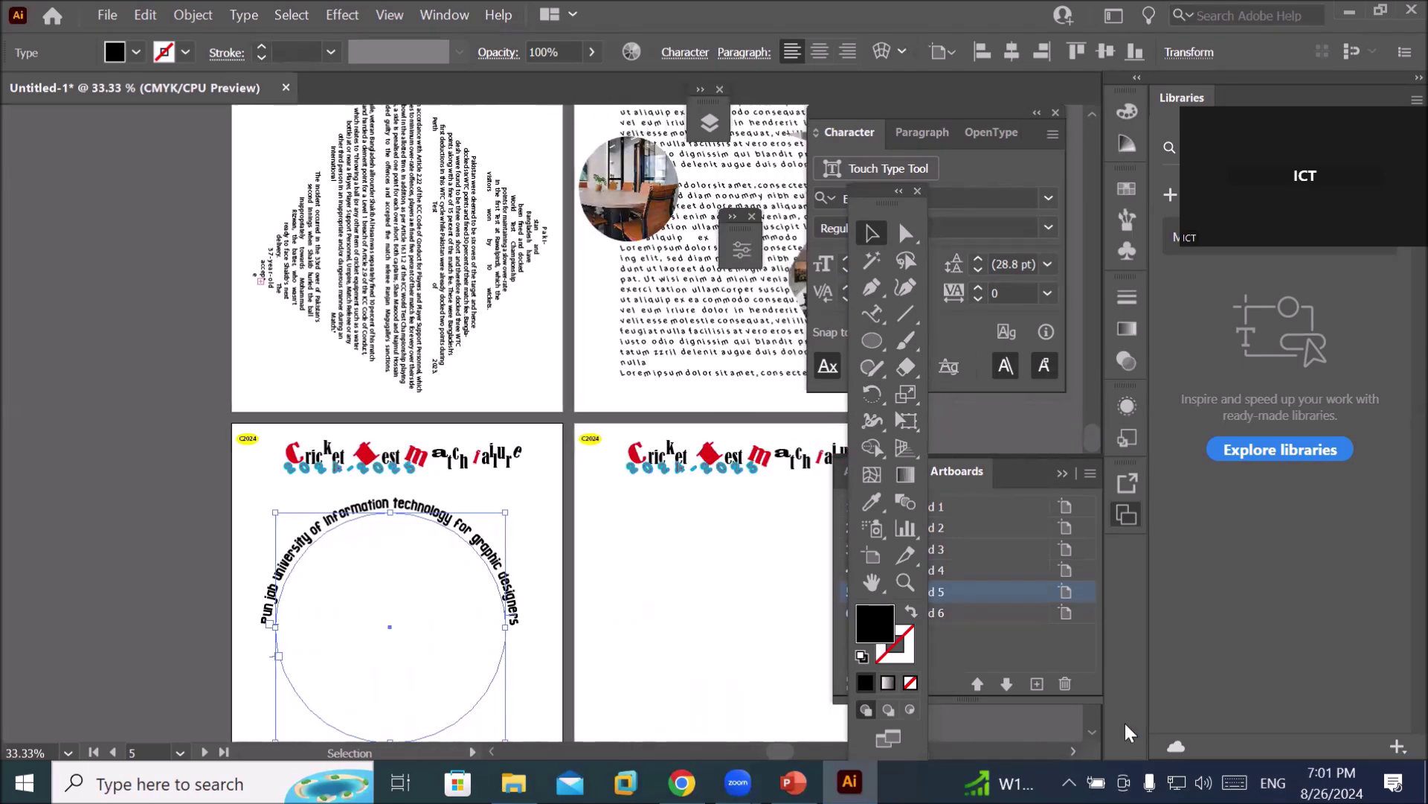
left_click(1092, 730)
left_click(1092, 730)
left_click(1092, 730)
left_click(1092, 730)
left_click(1092, 730)
left_click(1093, 730)
left_click(1092, 730)
left_click(1093, 730)
left_click(1093, 729)
left_click(1092, 730)
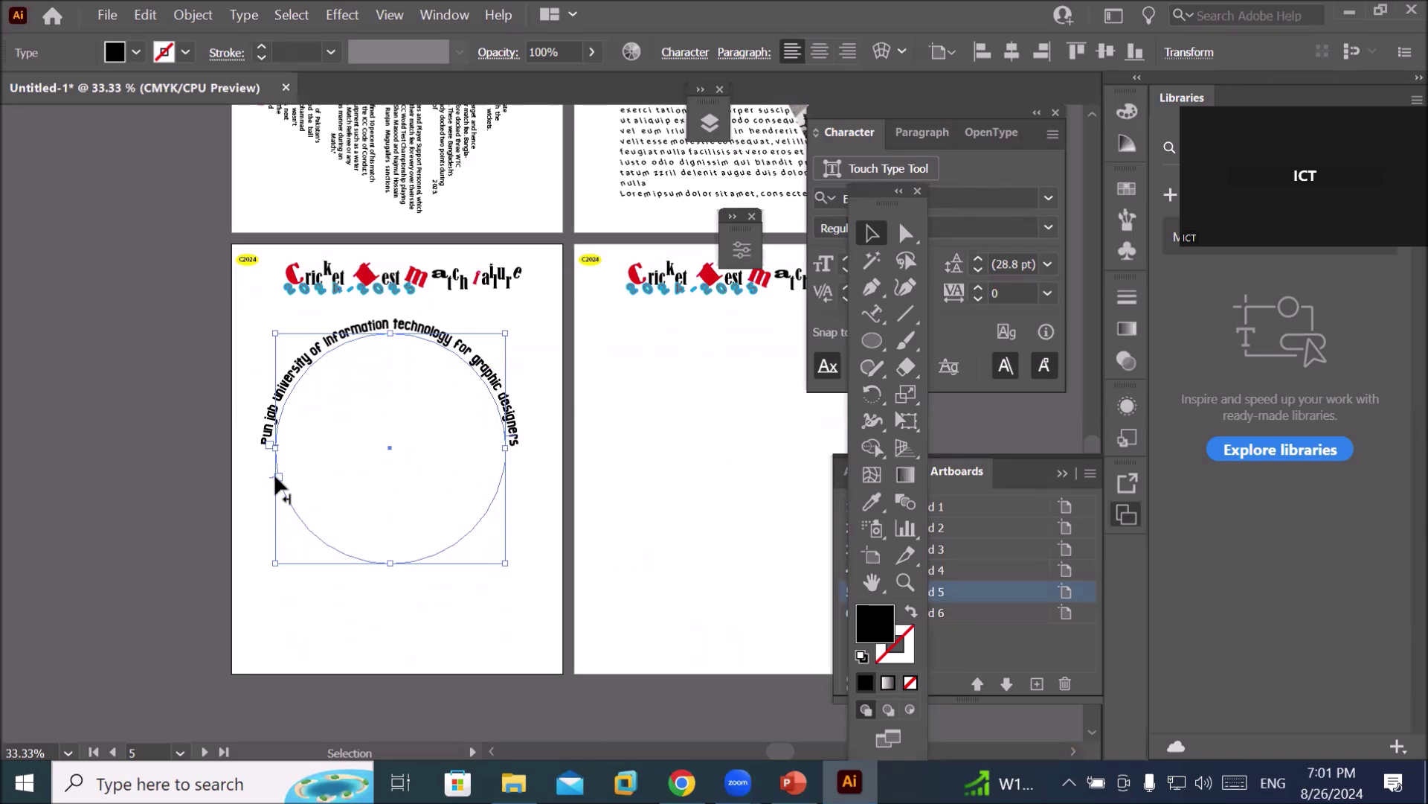
left_click_drag(274, 473, 304, 557)
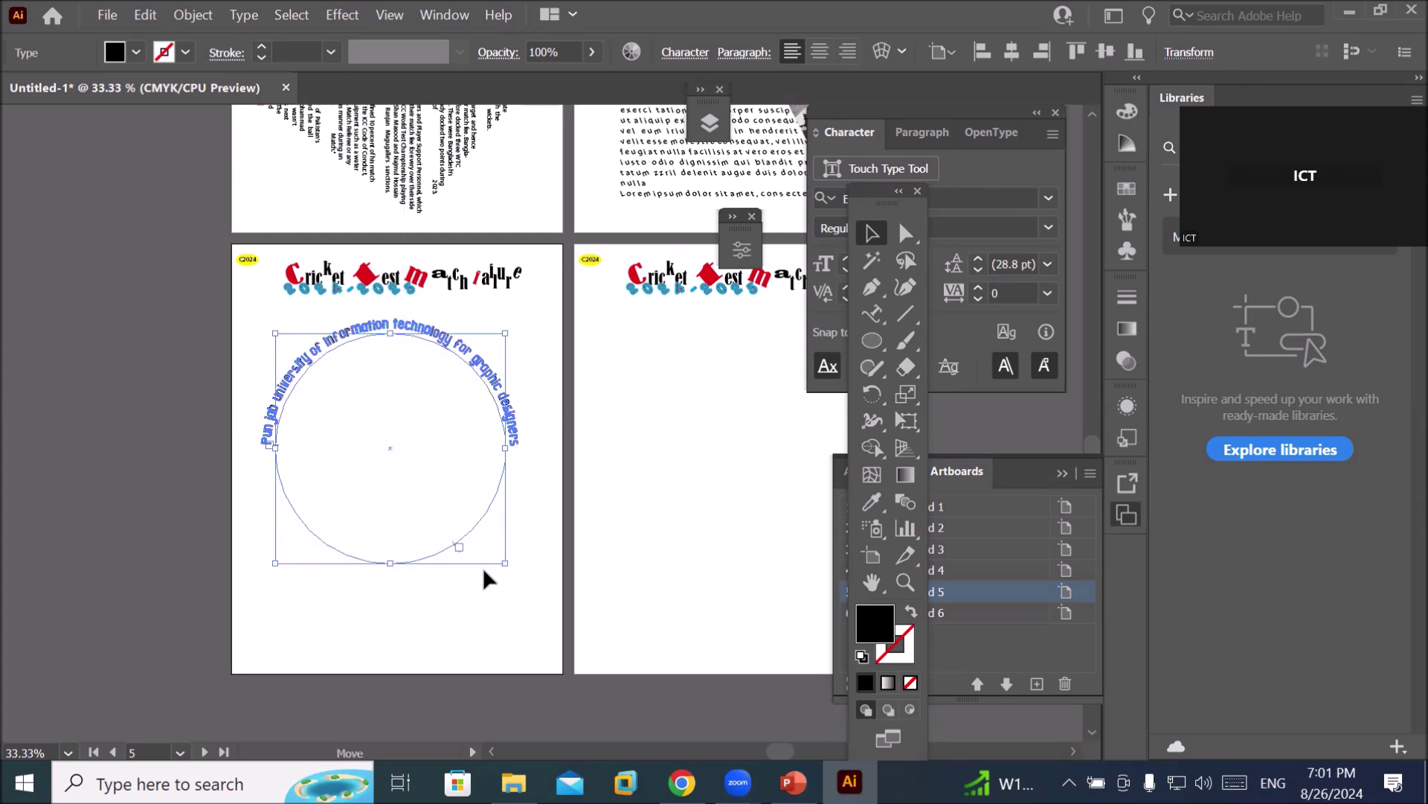
left_click_drag(519, 559, 544, 491)
mouse_move(543, 404)
left_mouse_down()
mouse_move(520, 333)
mouse_move(475, 292)
left_mouse_up()
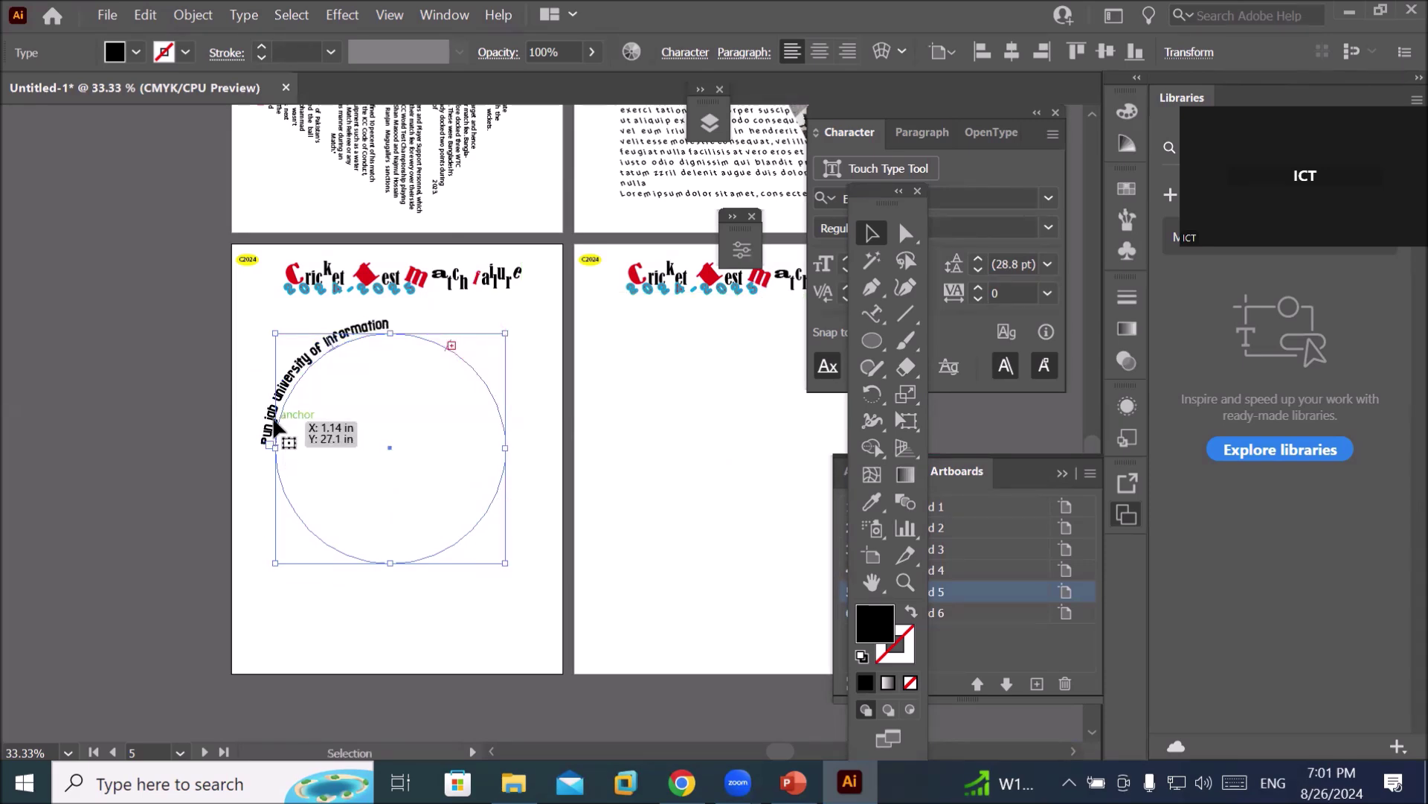
Move the path text's start bracket to the circle's upper-right side and its end bracket just above the left midpoint, so the text runs along the bottom.
scroll(275, 424, "up", 1)
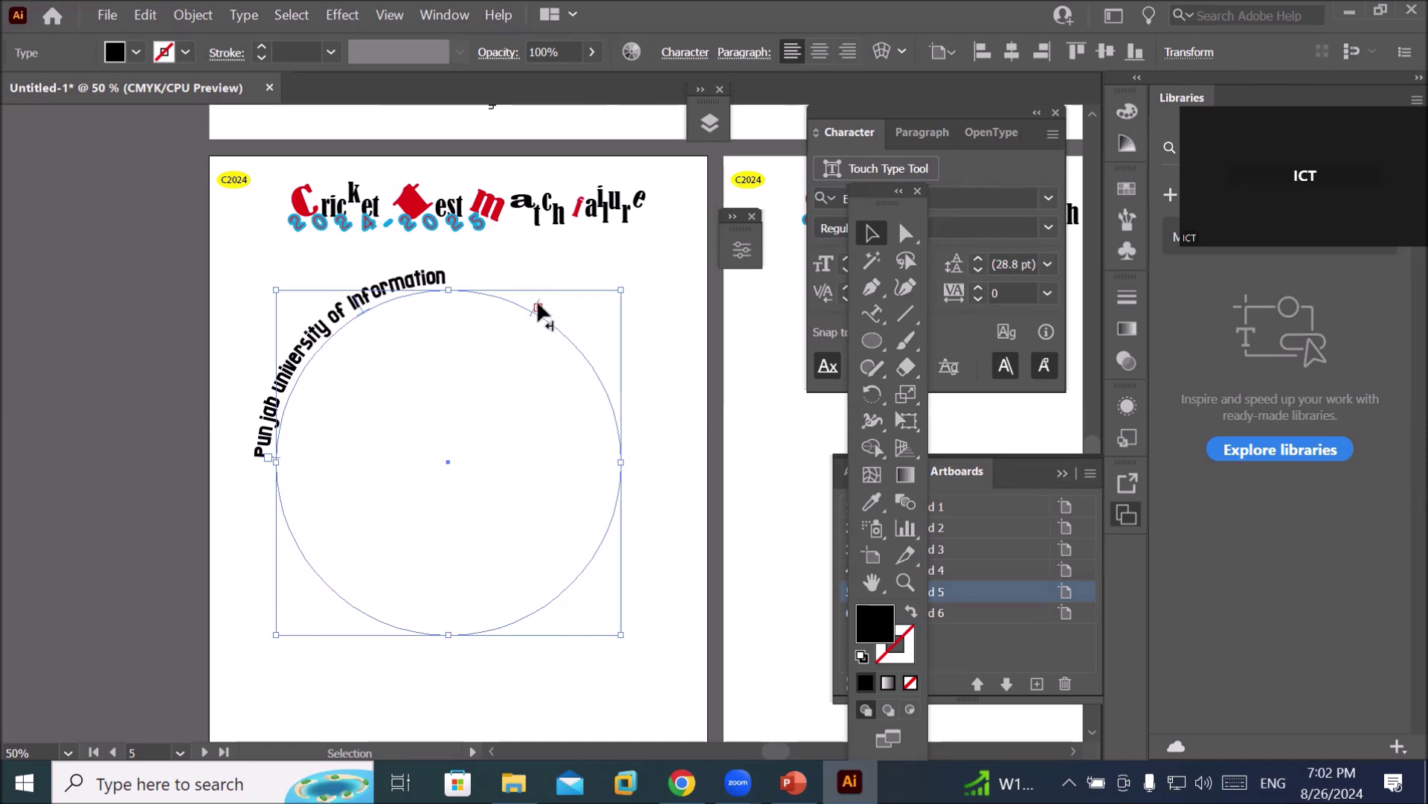
left_click_drag(541, 311, 642, 481)
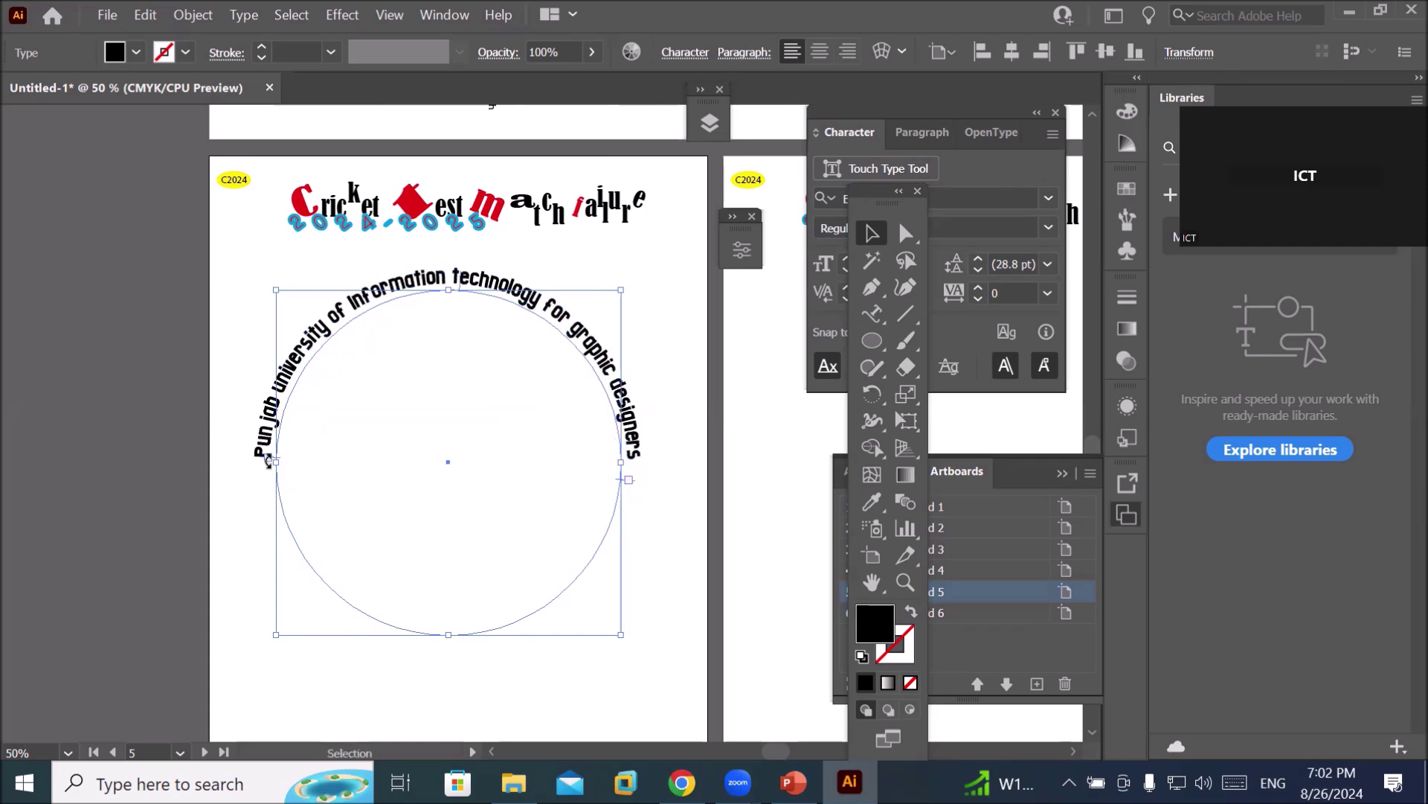
left_click_drag(267, 462, 642, 394)
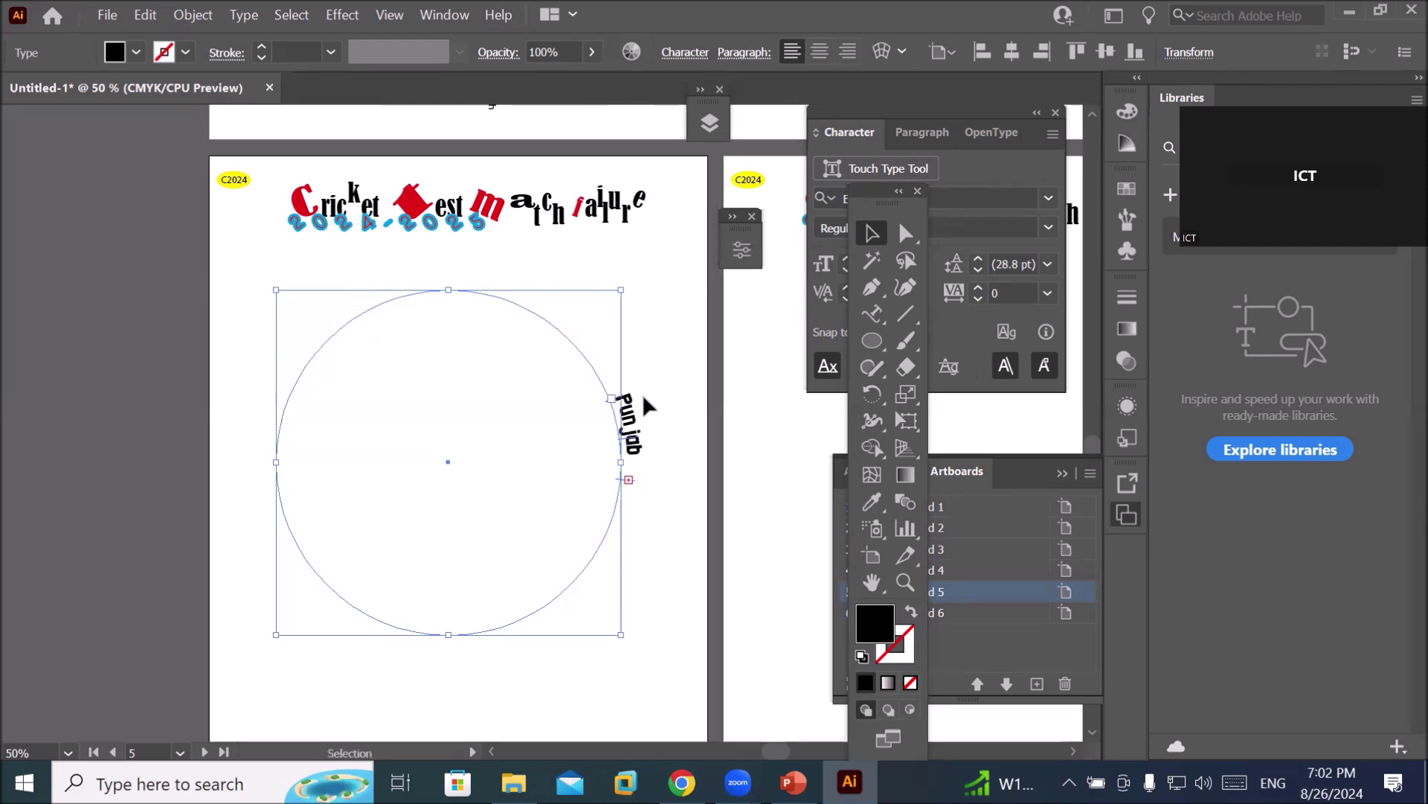
left_click_drag(616, 485, 256, 460)
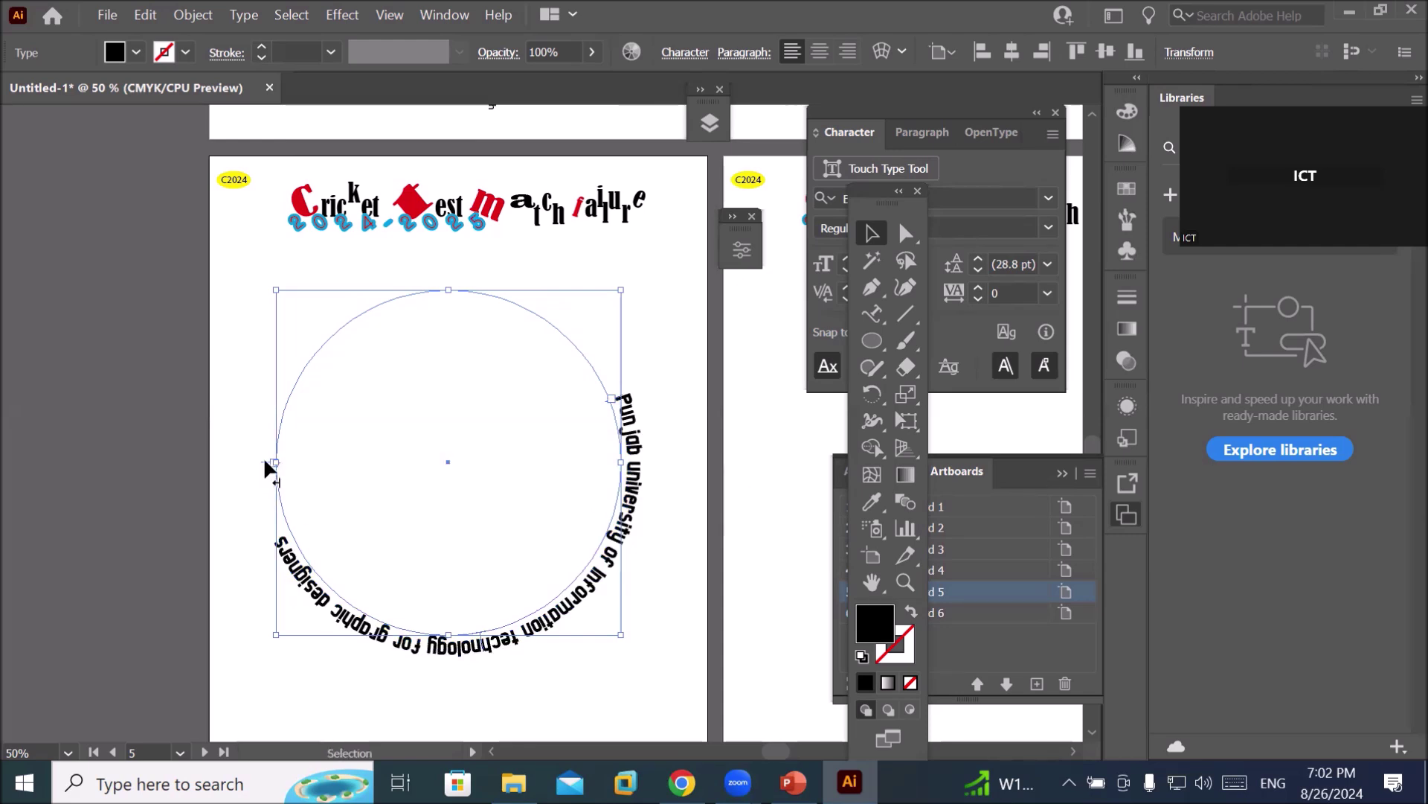
left_click_drag(260, 456, 260, 409)
Move the start bracket of the path text down to just below the circle's right midpoint.
key("t")
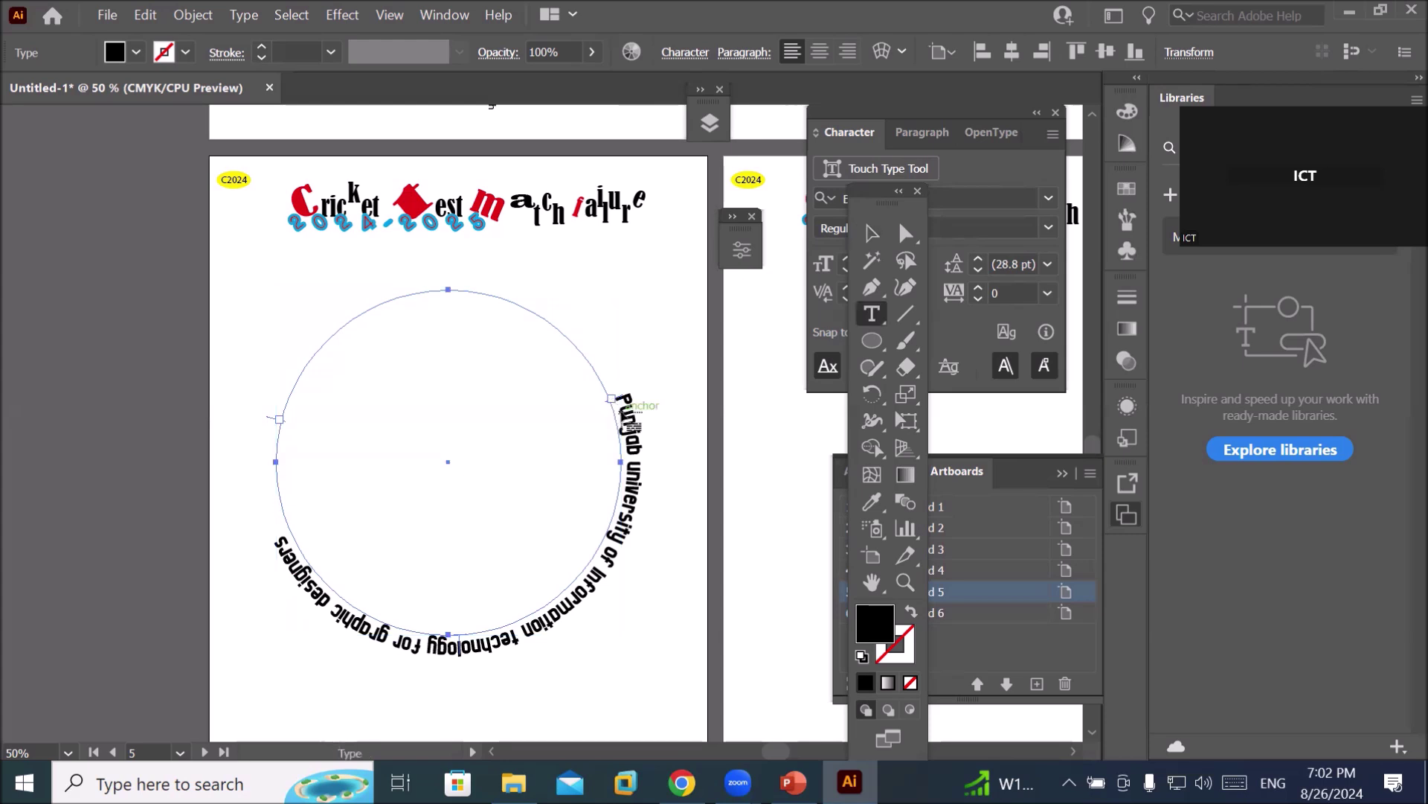
scroll(627, 398, "up", 2)
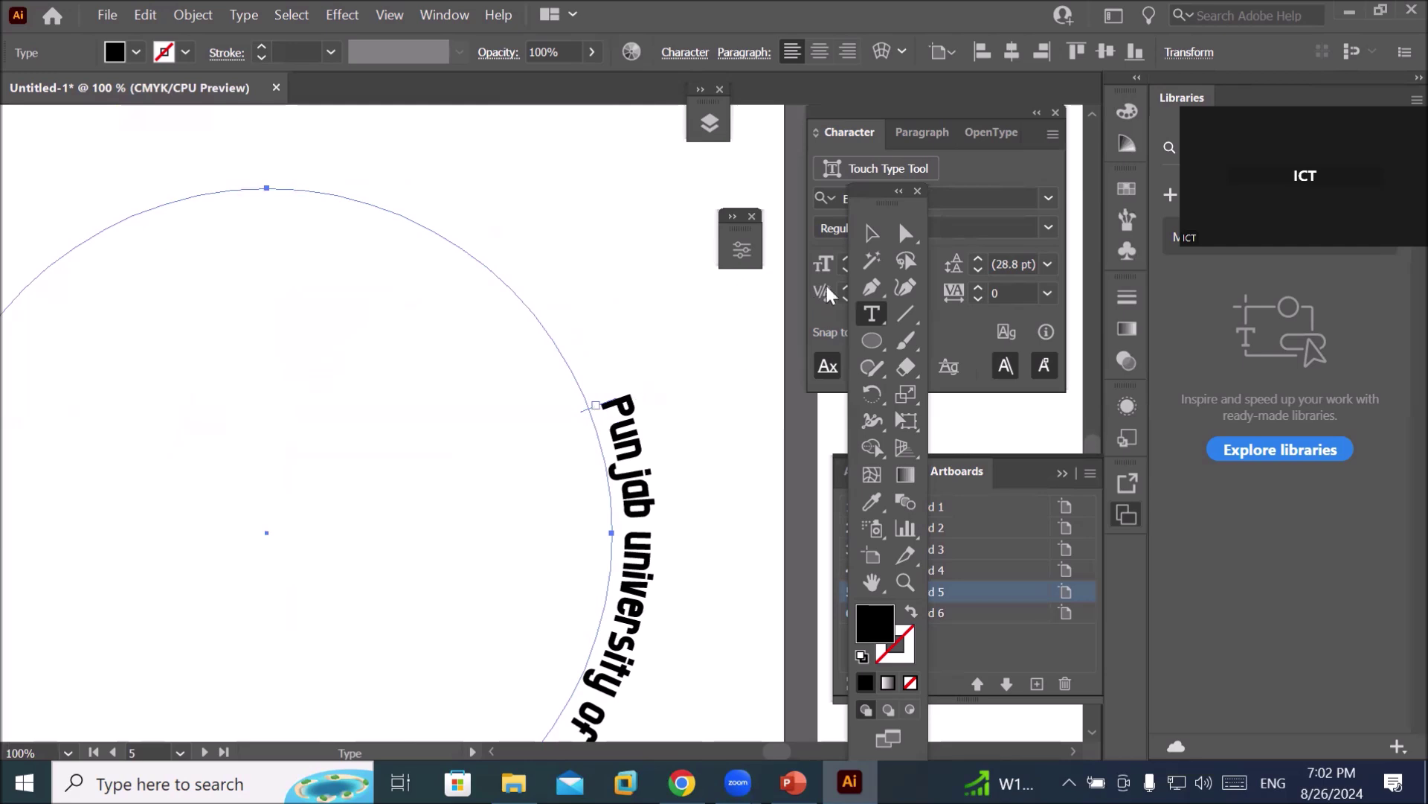
left_click(873, 238)
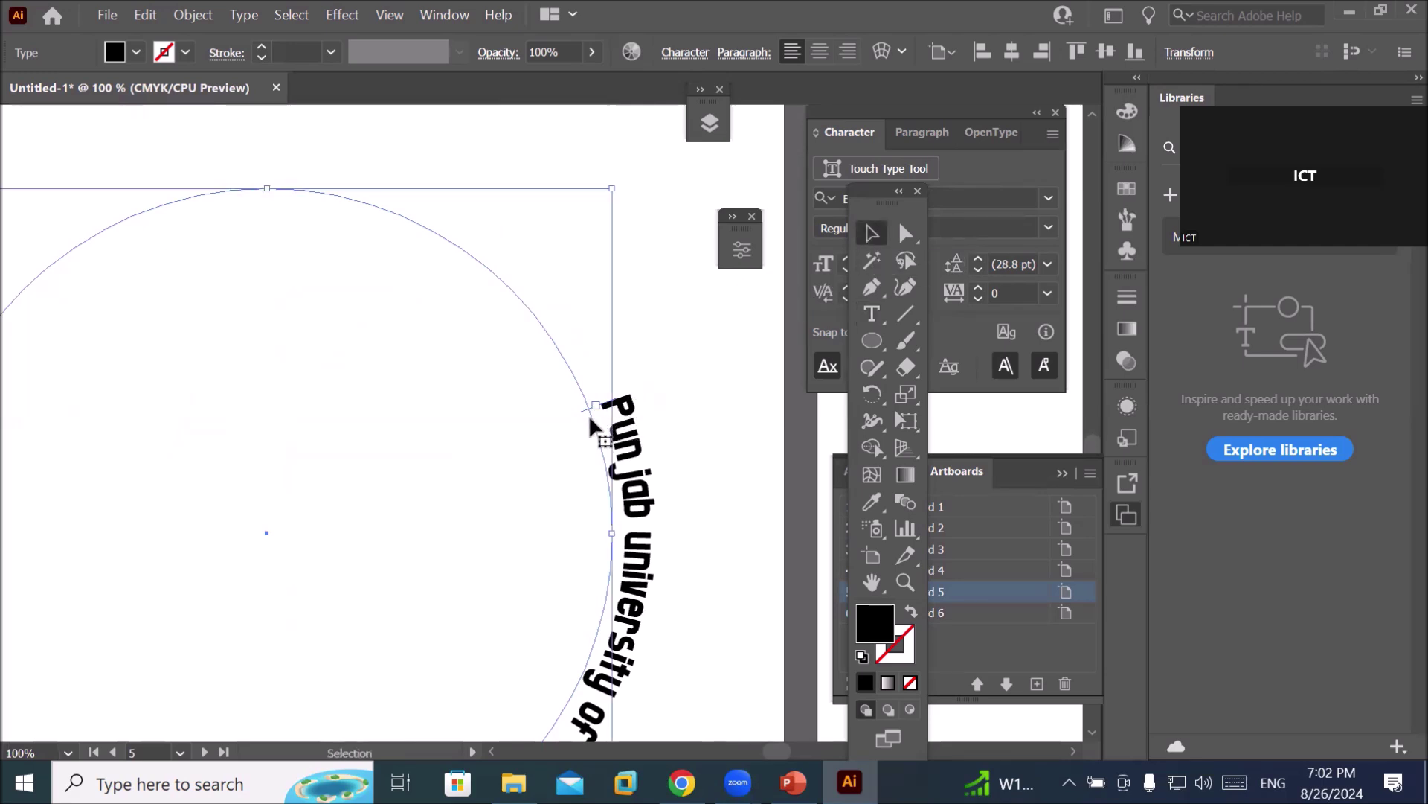
left_click_drag(600, 407, 646, 558)
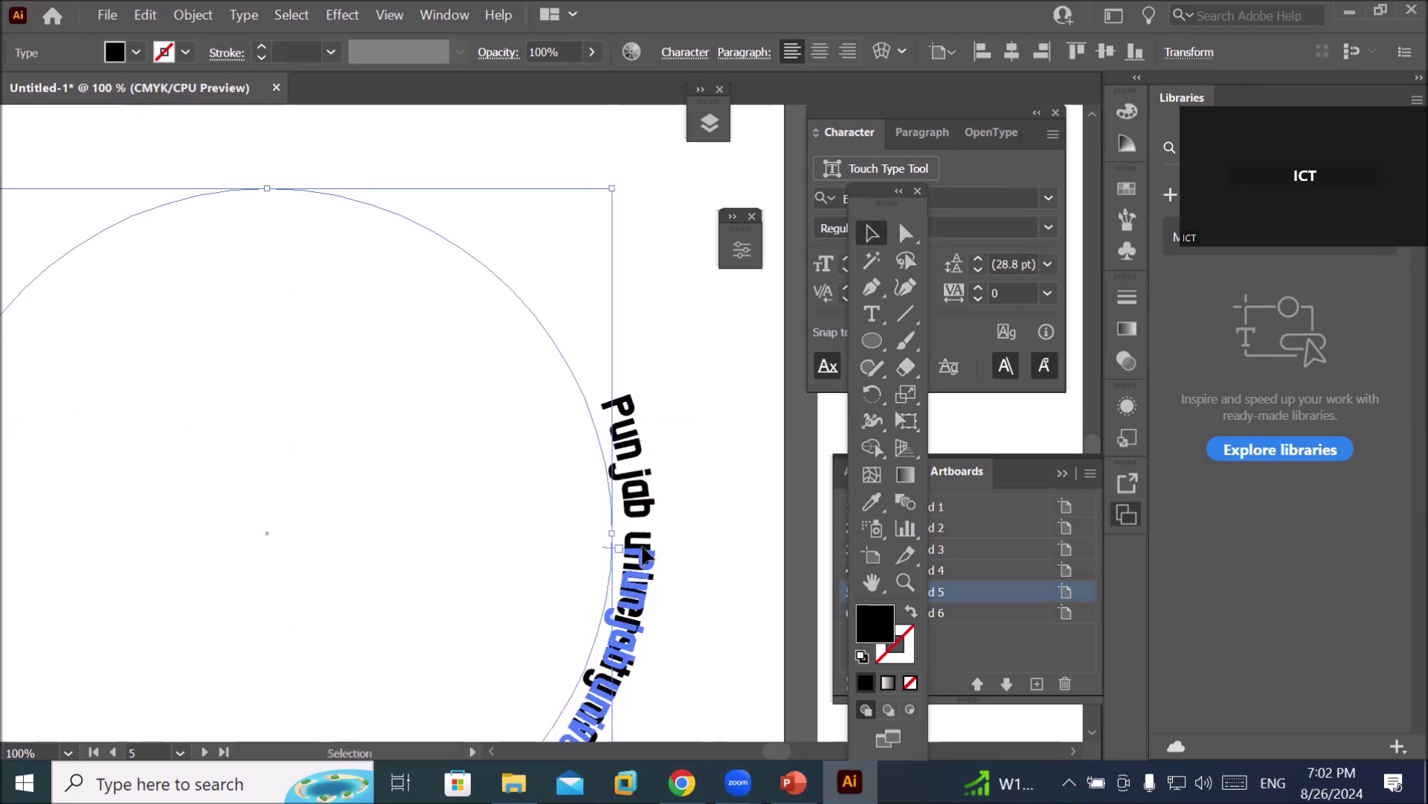
scroll(588, 517, "down", 4)
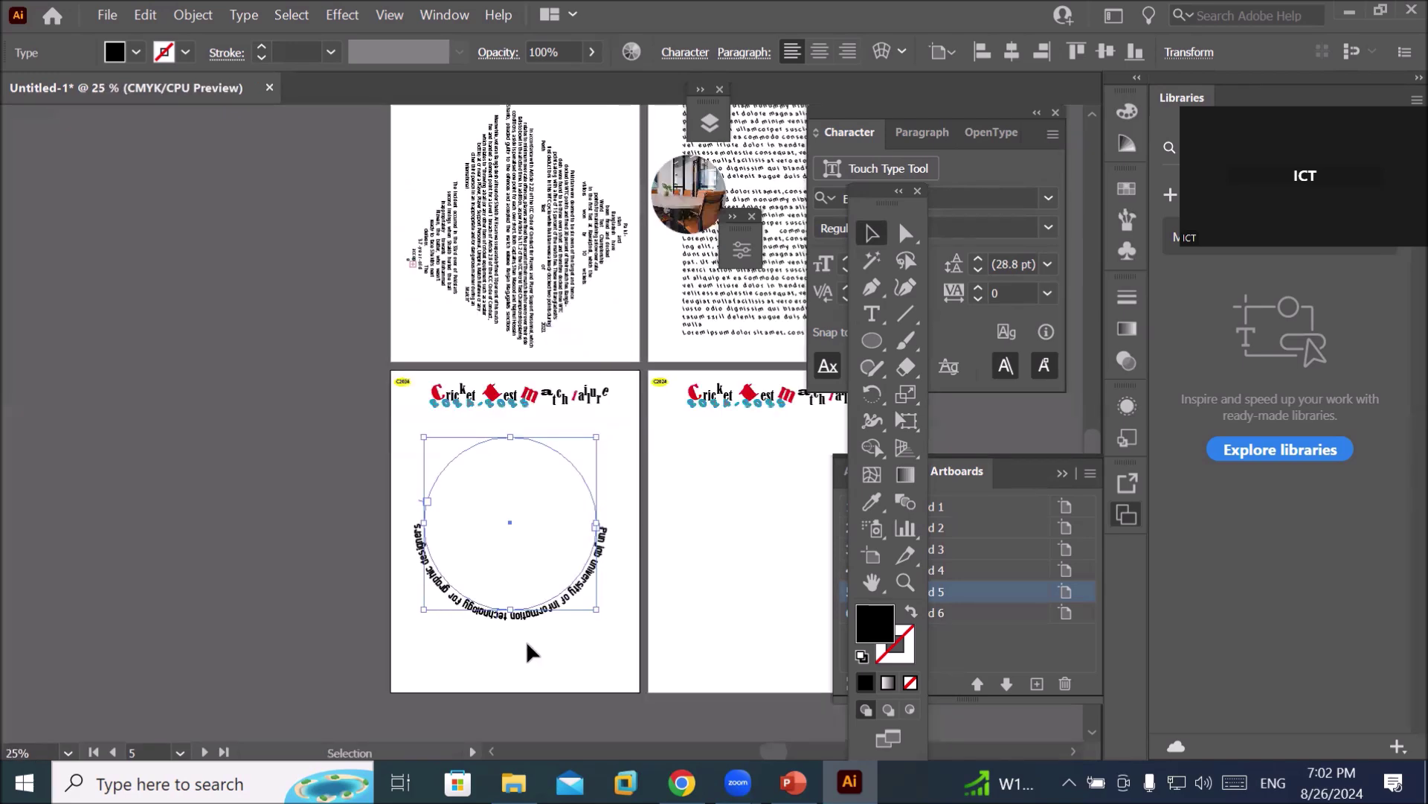
Move the end bracket to just left of the circle's top and try right, left and center alignment on the path text.
scroll(529, 651, "up", 2)
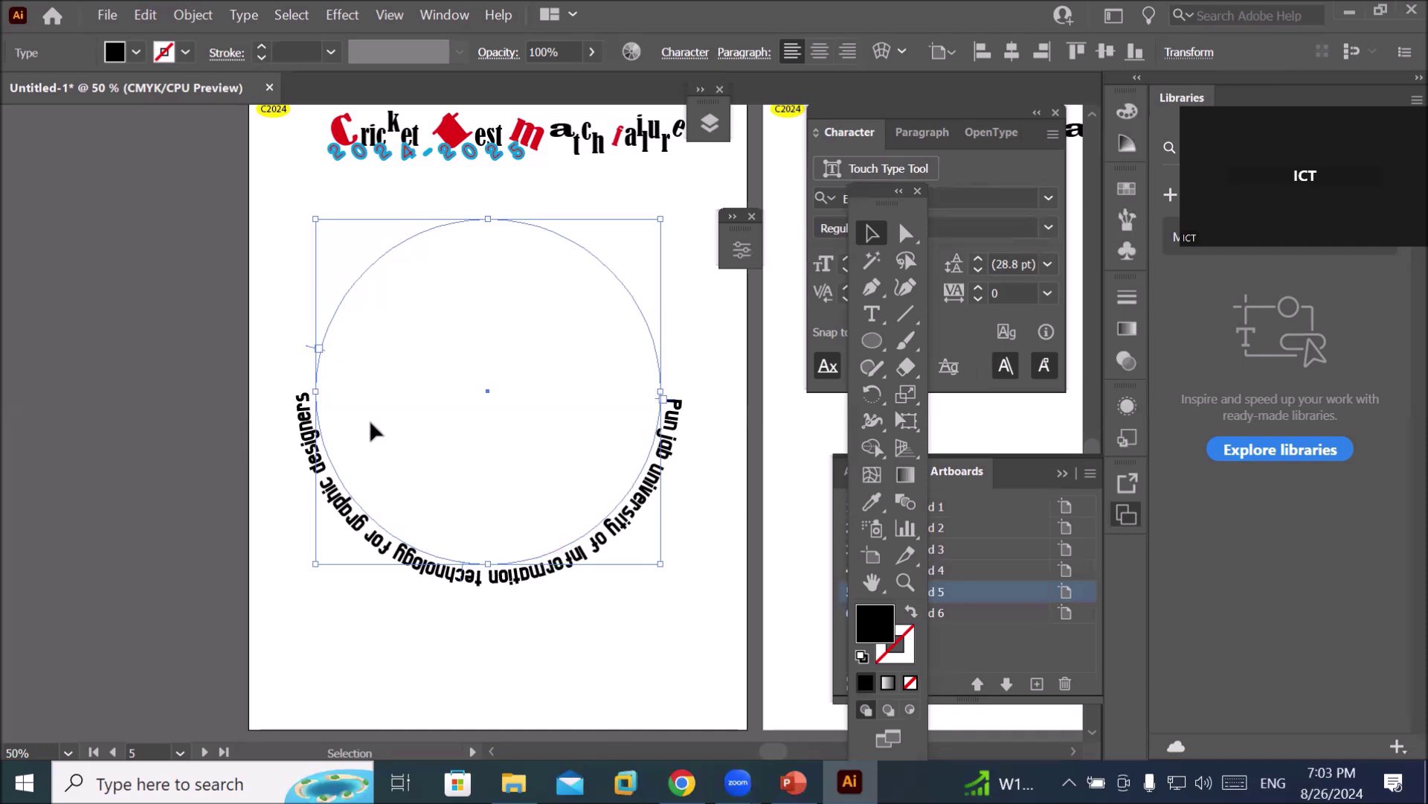
left_click_drag(317, 346, 430, 197)
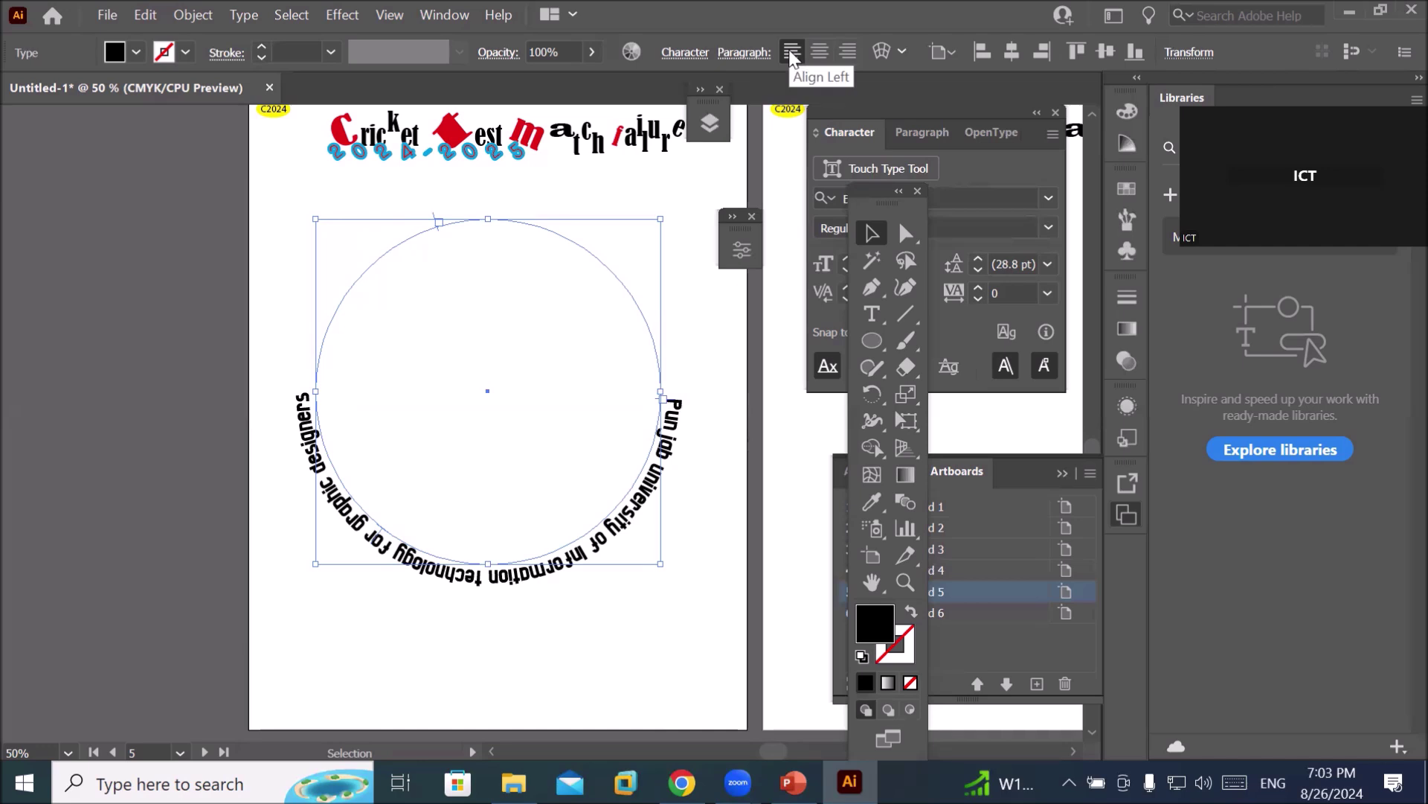
left_click(847, 52)
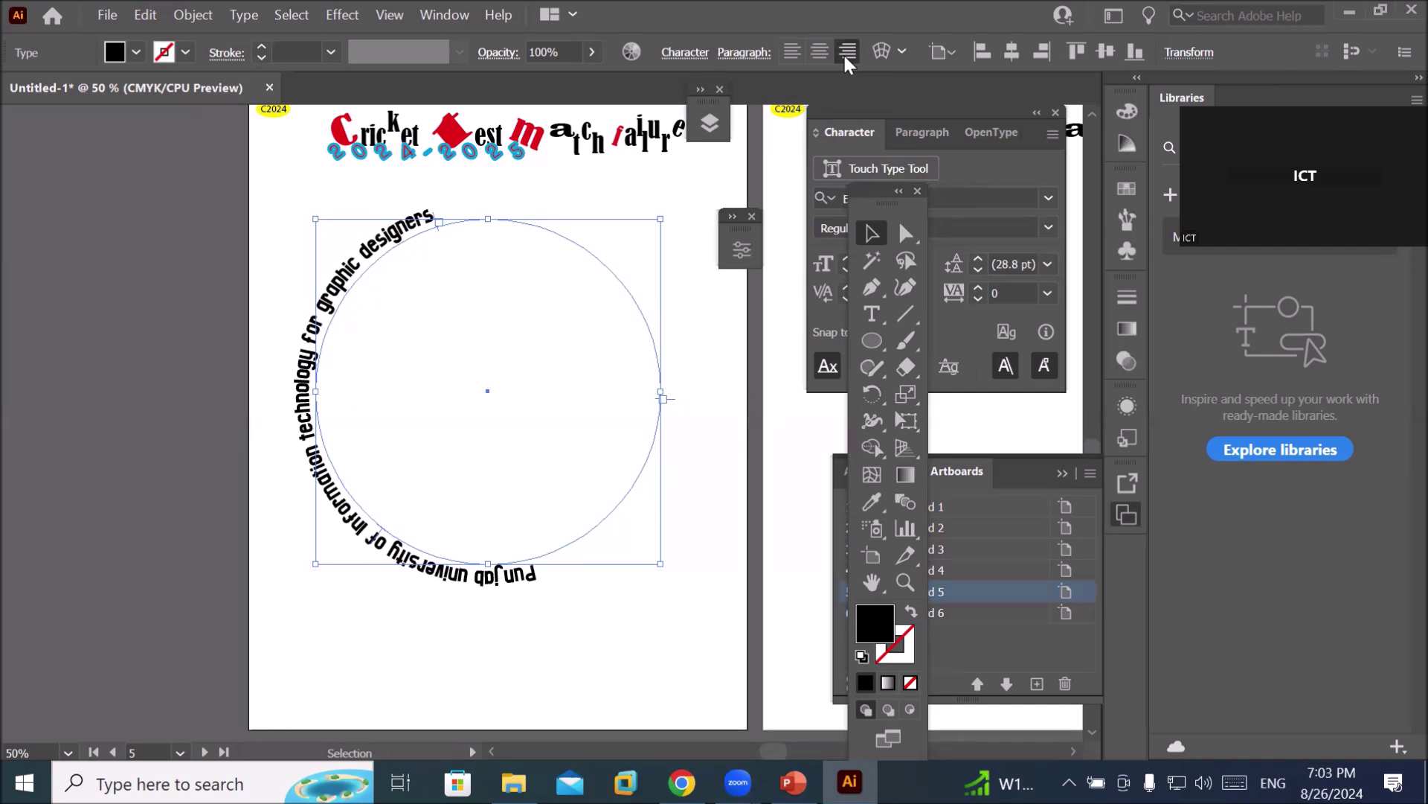
left_click(785, 50)
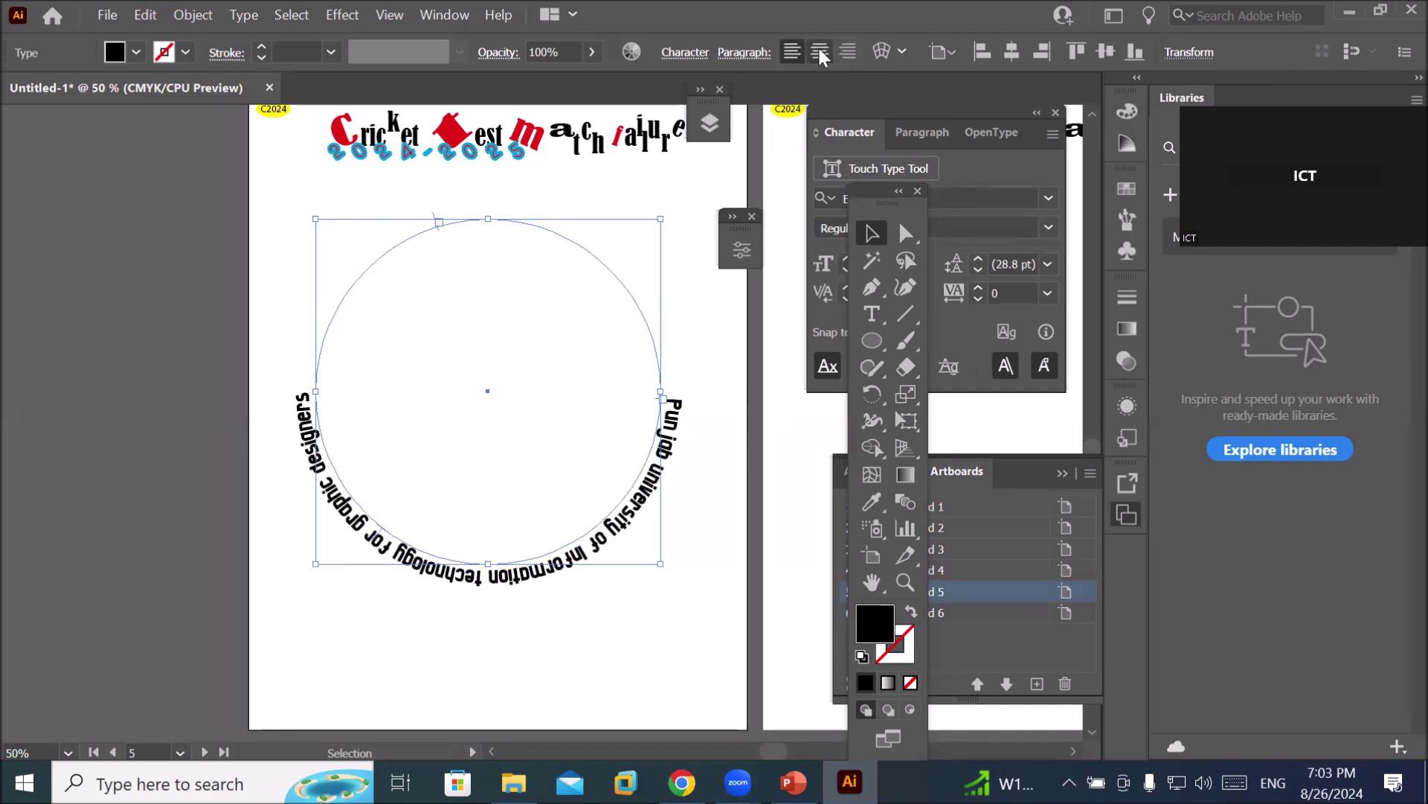
left_click(820, 52)
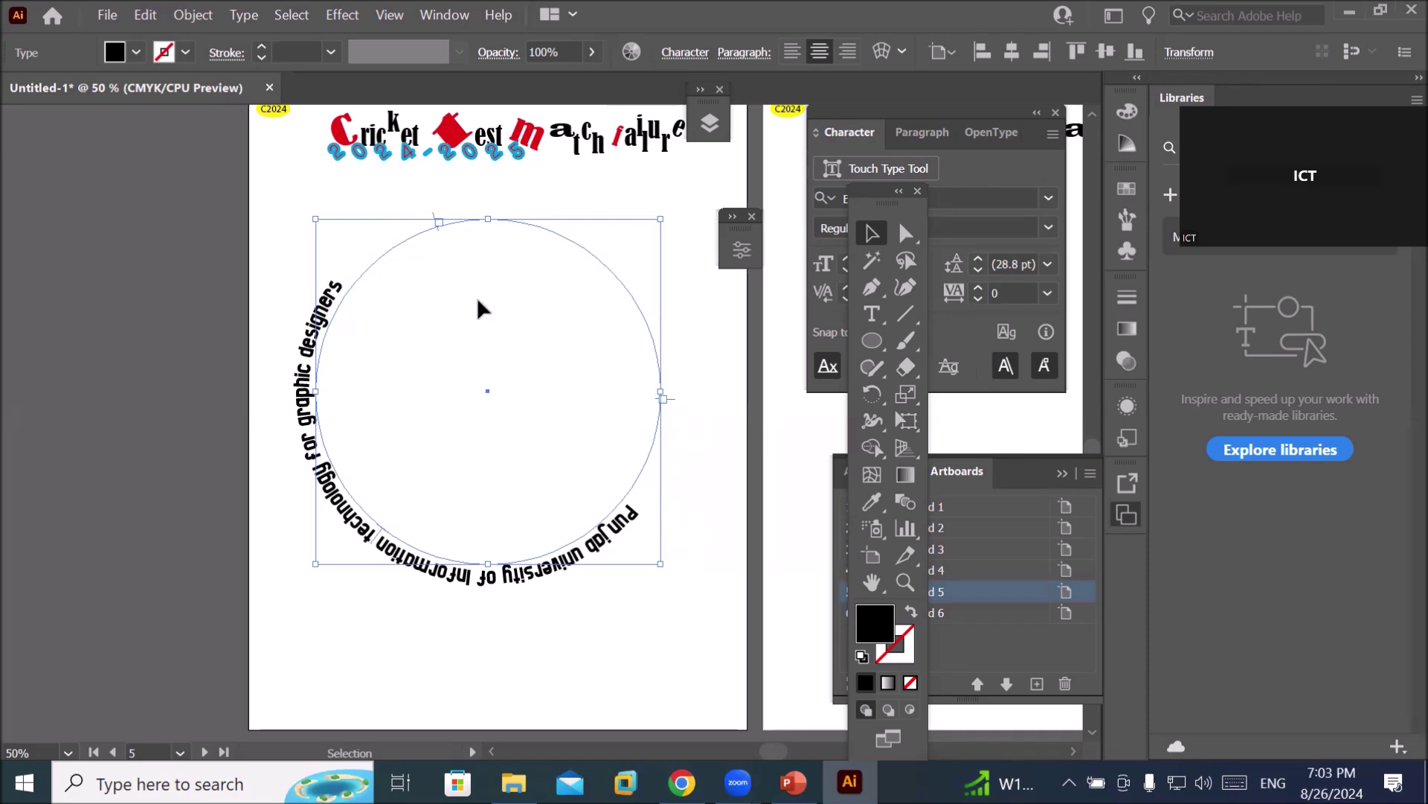
Move the end bracket over the top to the circle's right side, just above the start bracket, and left-align the path text.
left_click_drag(433, 217, 674, 387)
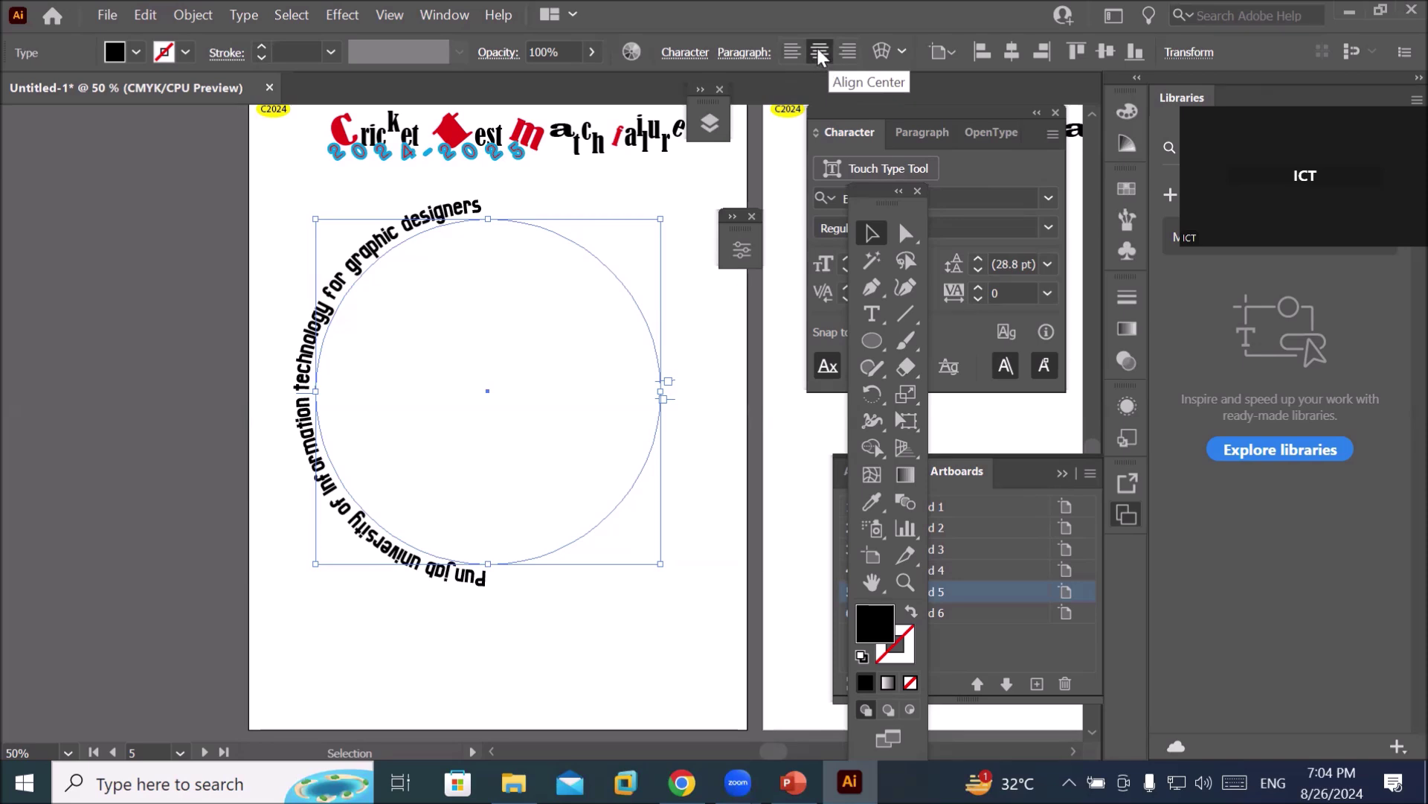
left_click(792, 51)
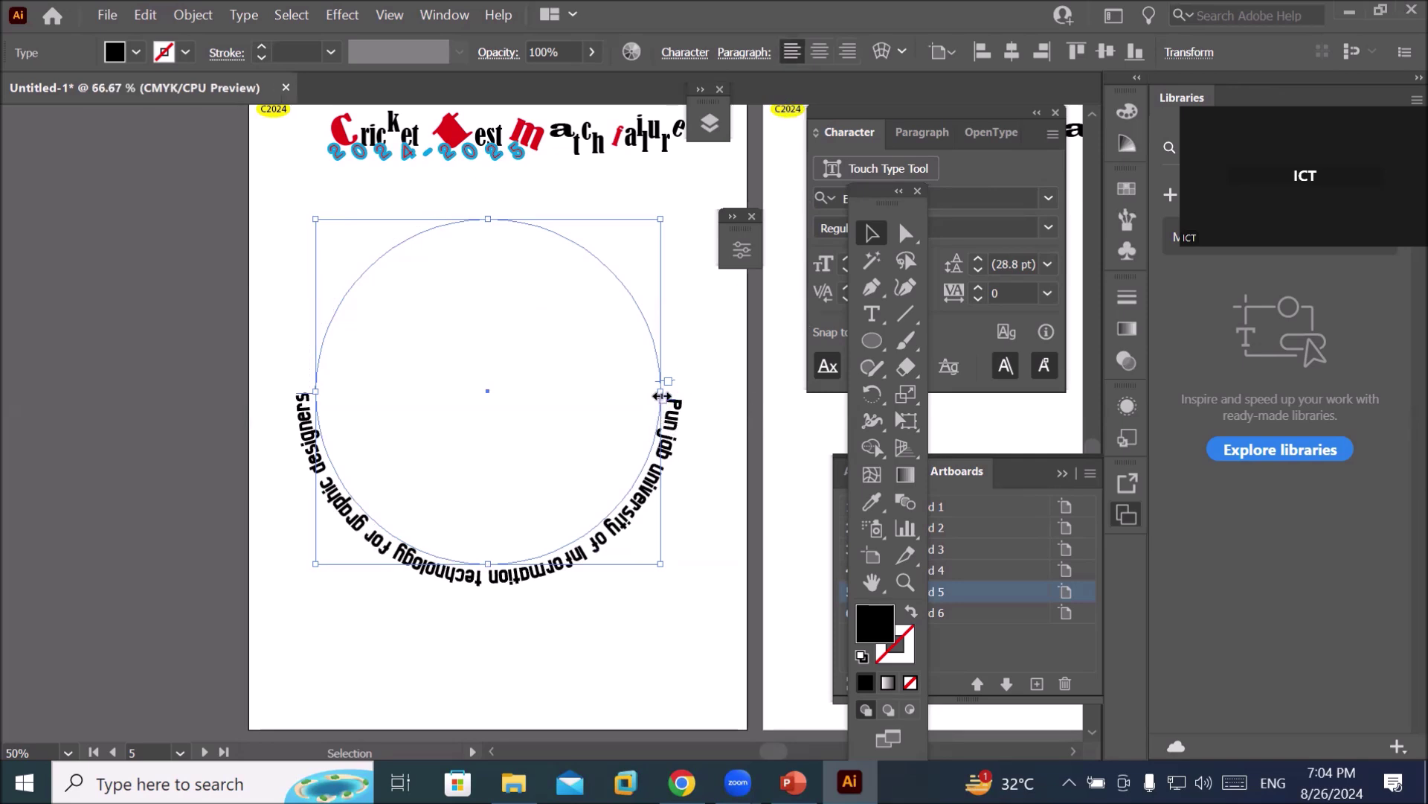
Move the start bracket of the path text around the bottom of the circle to its left side, so the text arches over the top.
scroll(659, 395, "up", 3)
left_click_drag(650, 406, 323, 697)
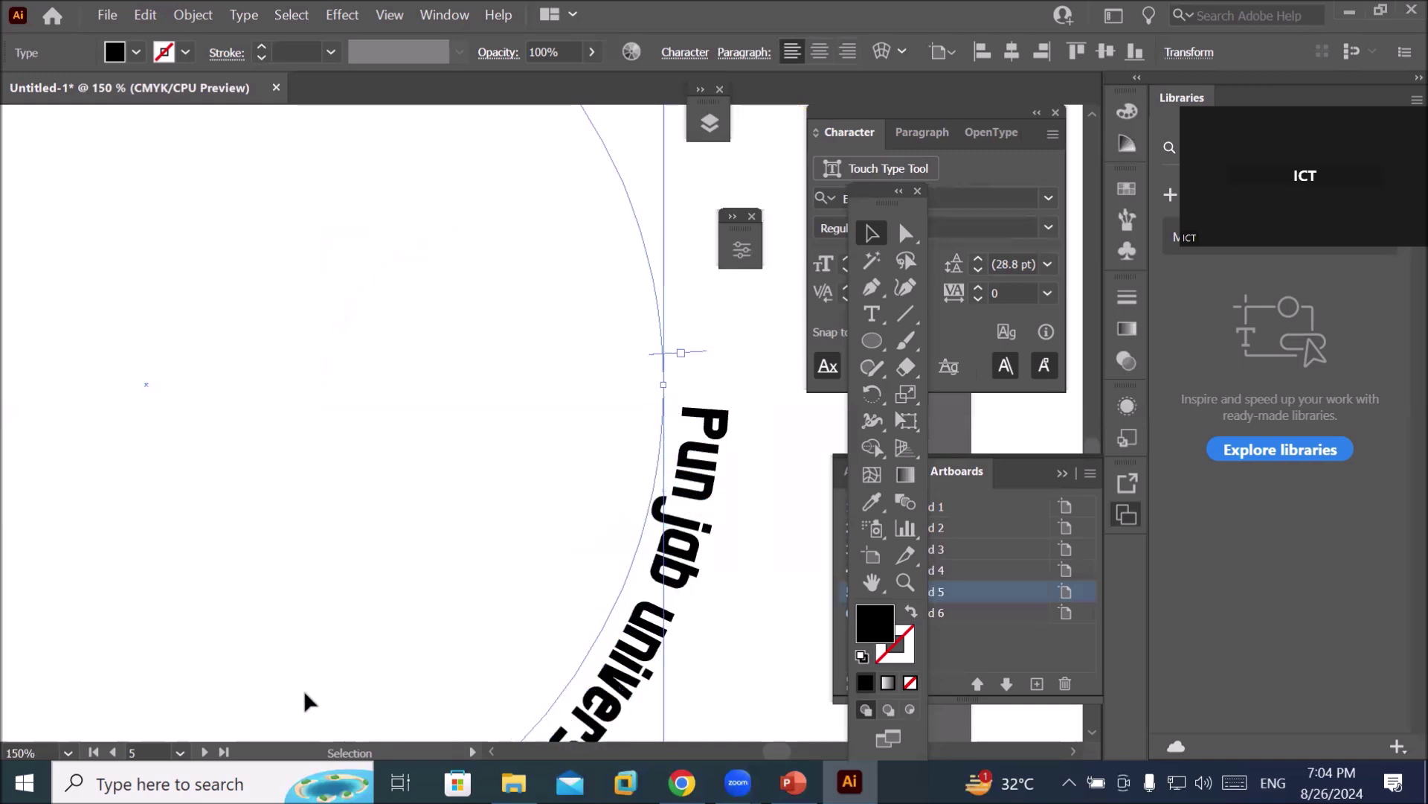
left_click_drag(124, 633, 1, 267)
scroll(142, 346, "down", 4)
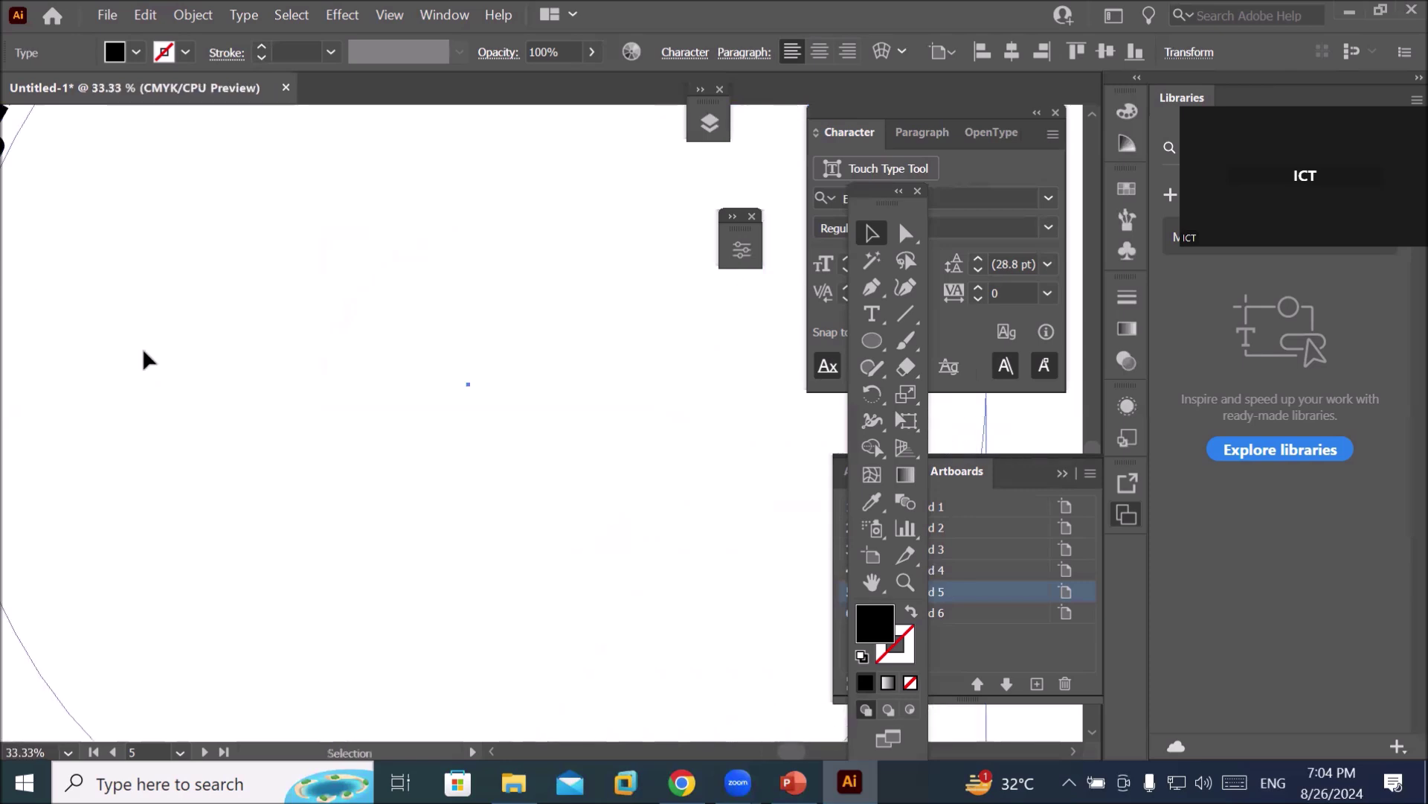
scroll(70, 241, "up", 2)
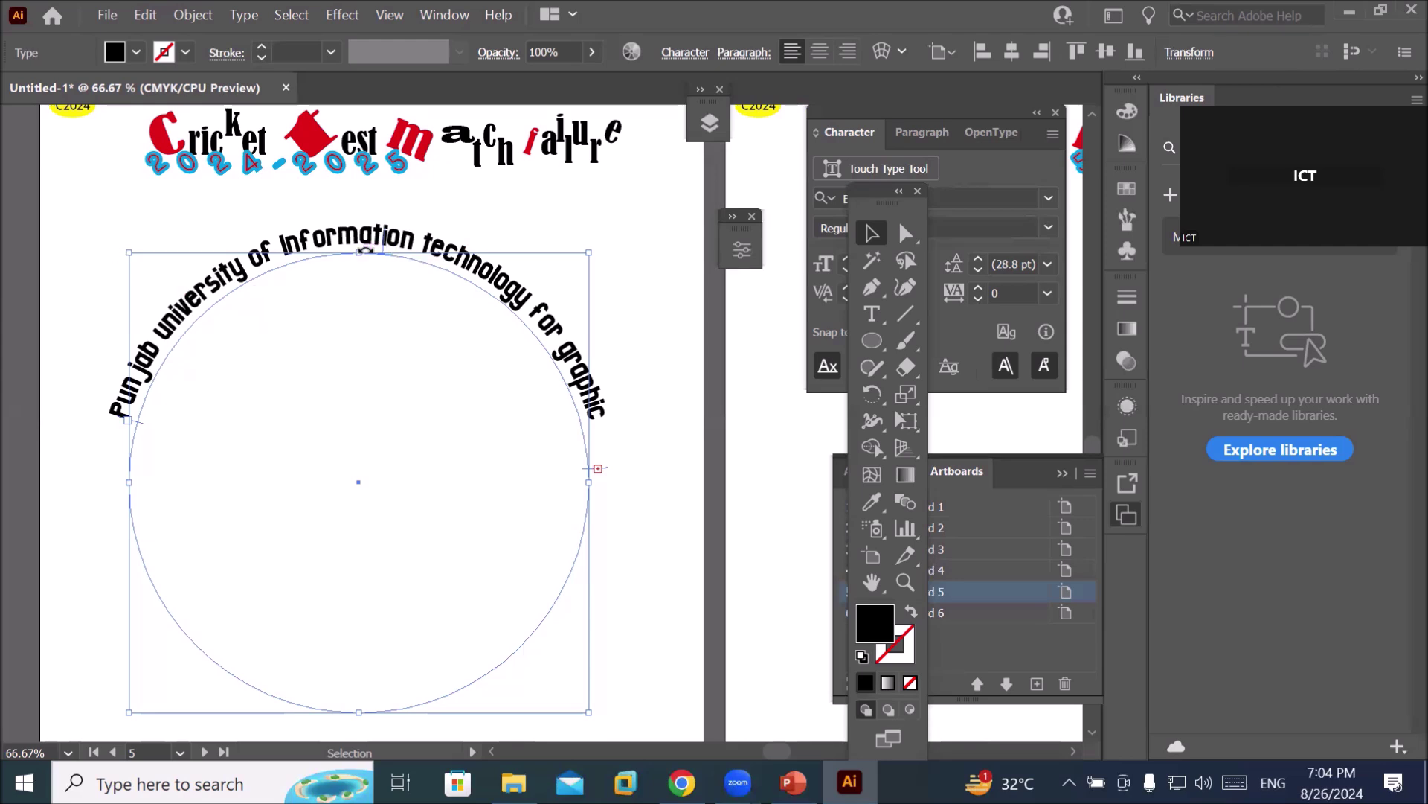
Flip the path text to the inside of the circle using its center bracket near the top.
scroll(390, 190, "up", 3)
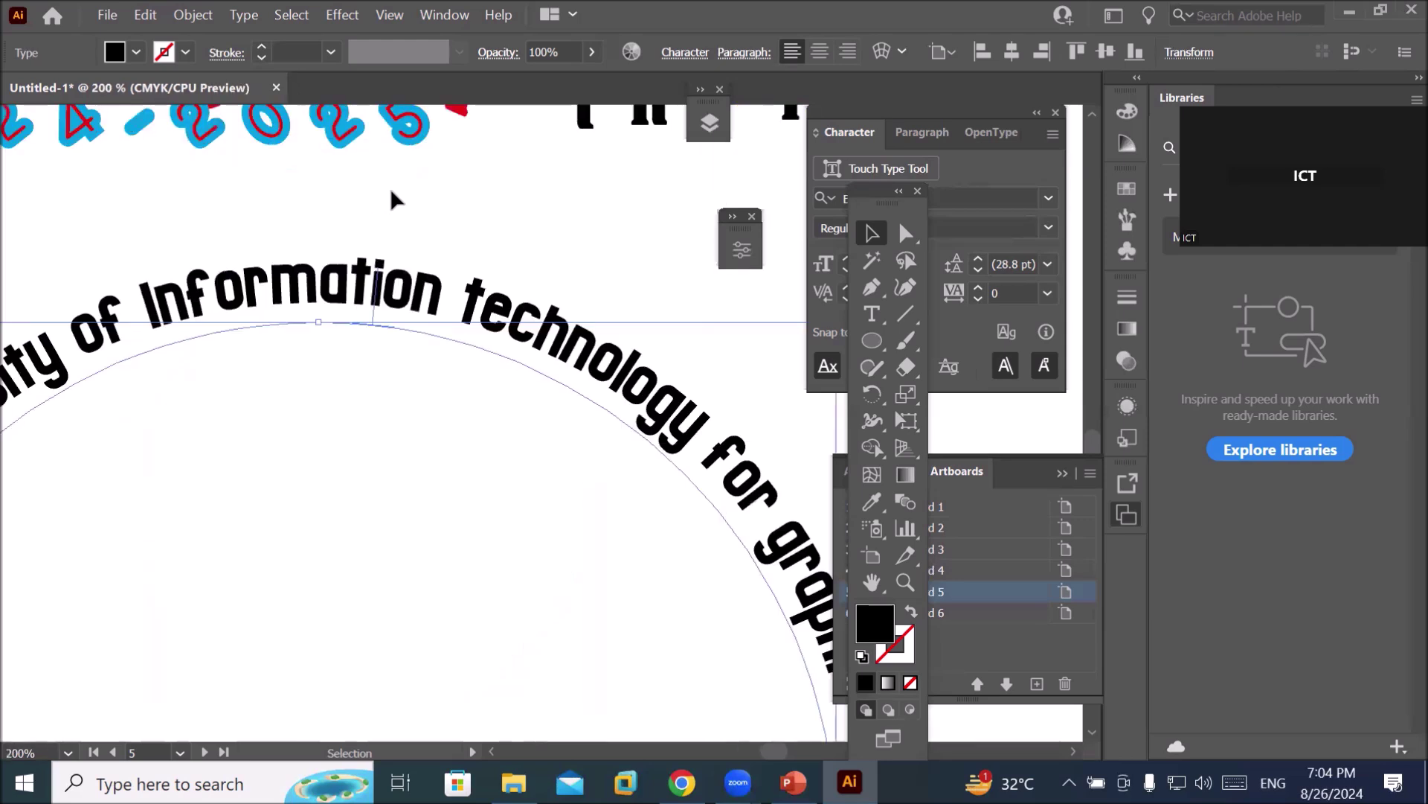
scroll(421, 256, "up", 1)
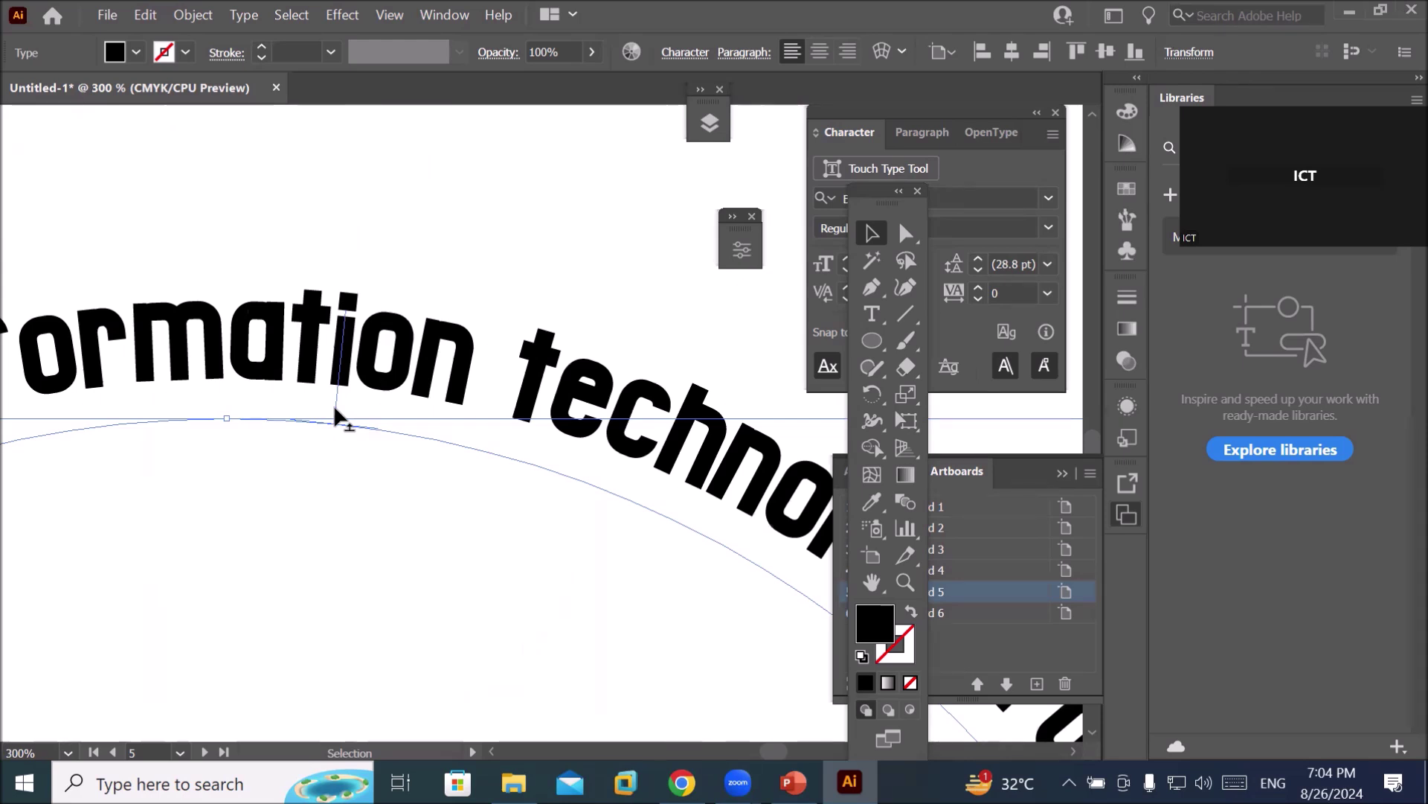
scroll(334, 405, "down", 3)
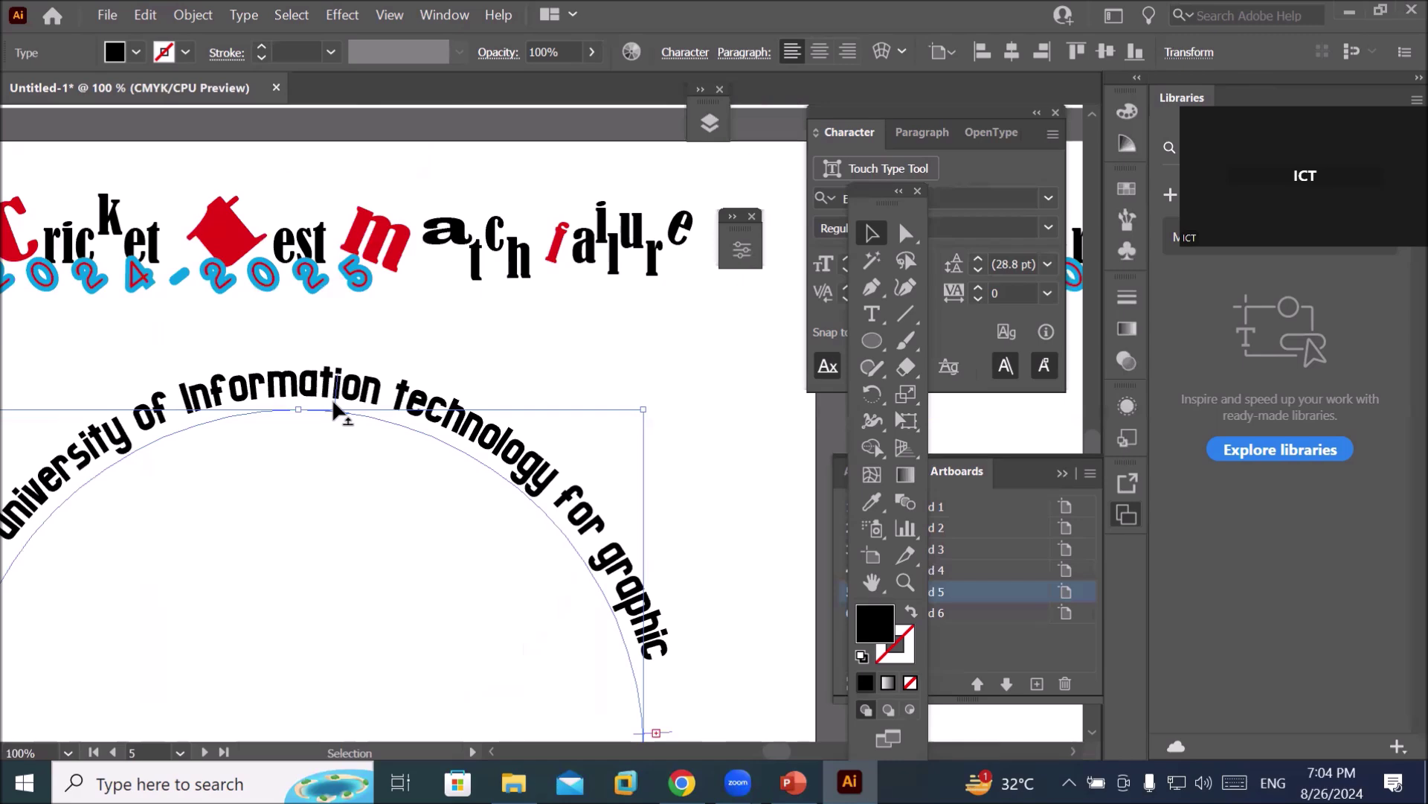
scroll(334, 406, "up", 2)
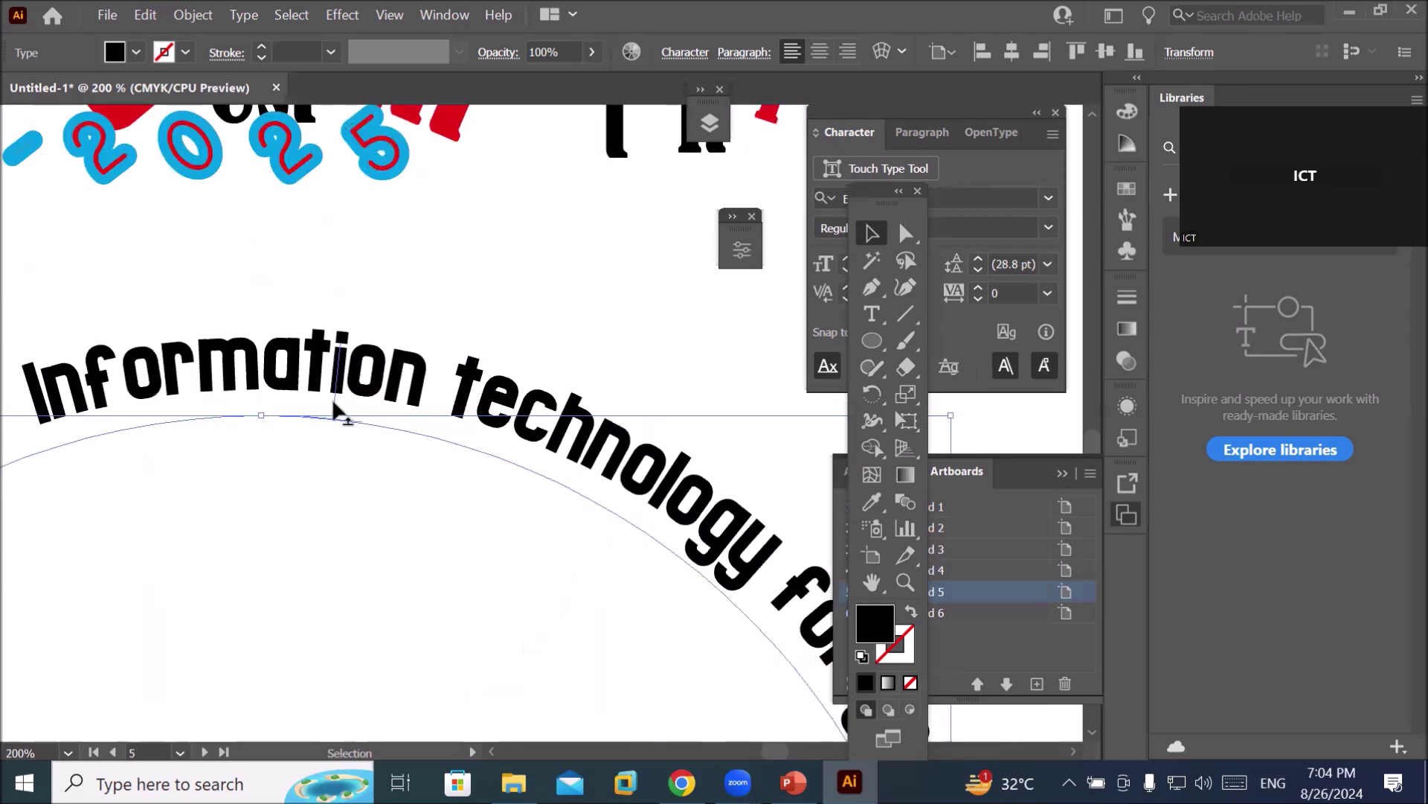
left_click_drag(334, 412, 333, 444)
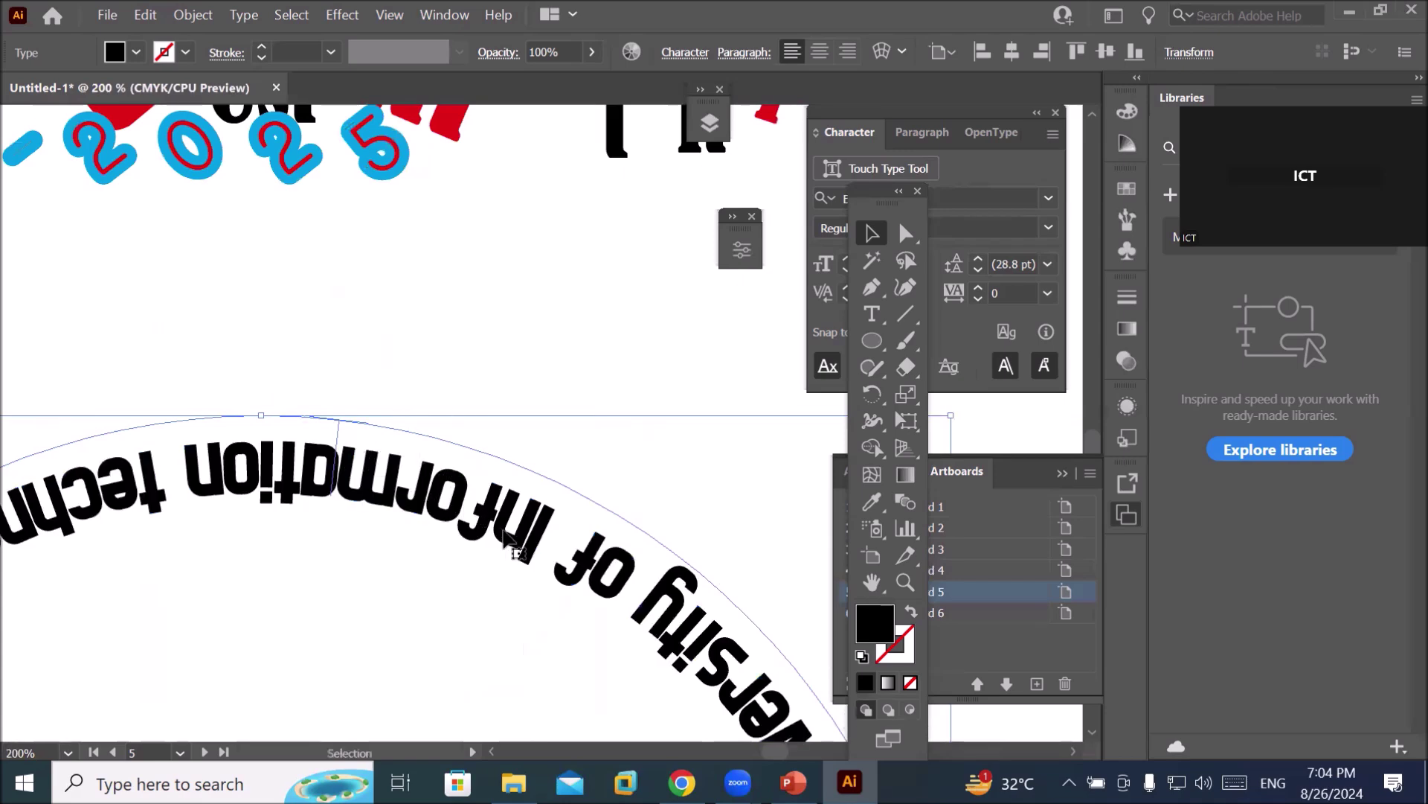
Flip the path text back to the outside of the circle with its center bracket.
scroll(512, 538, "down", 4)
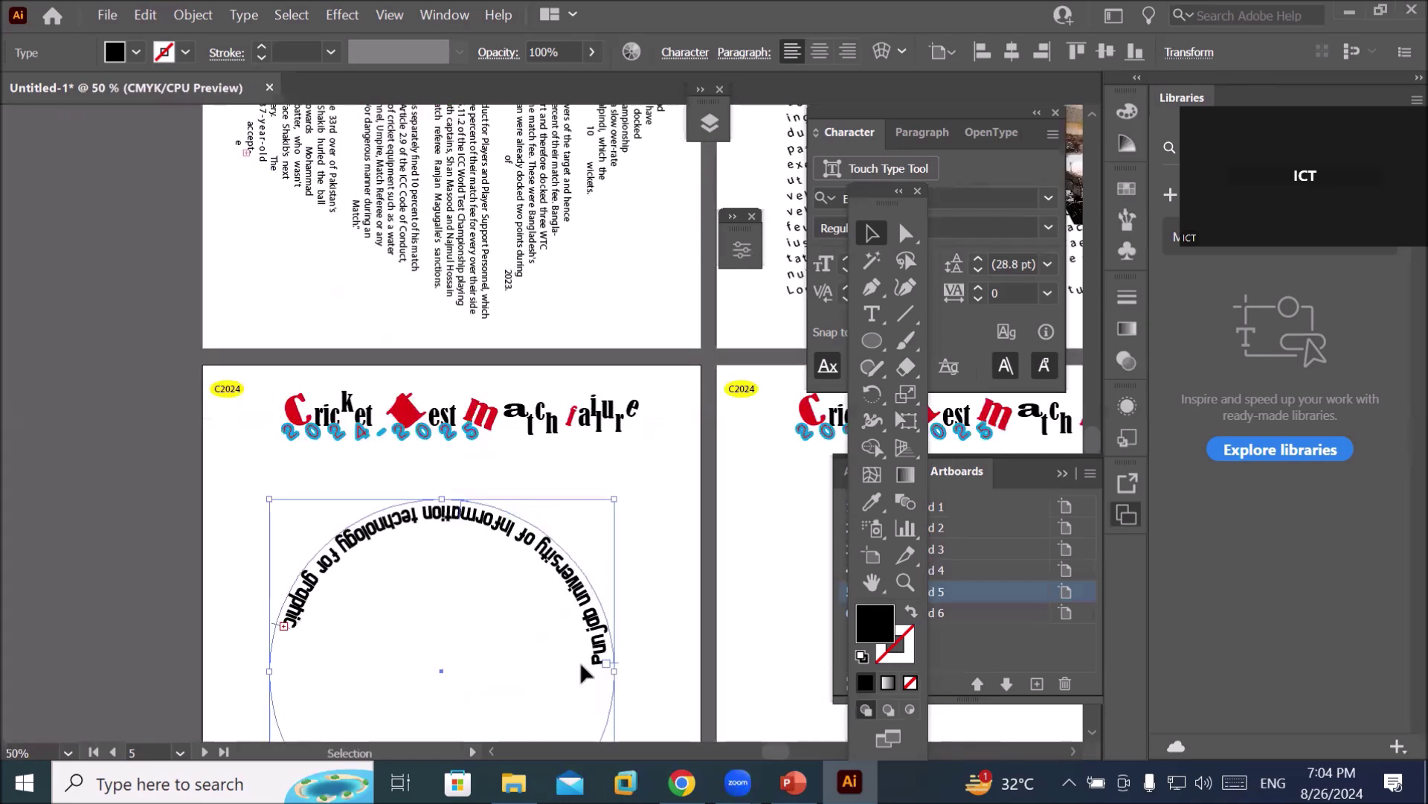
scroll(605, 696, "up", 1)
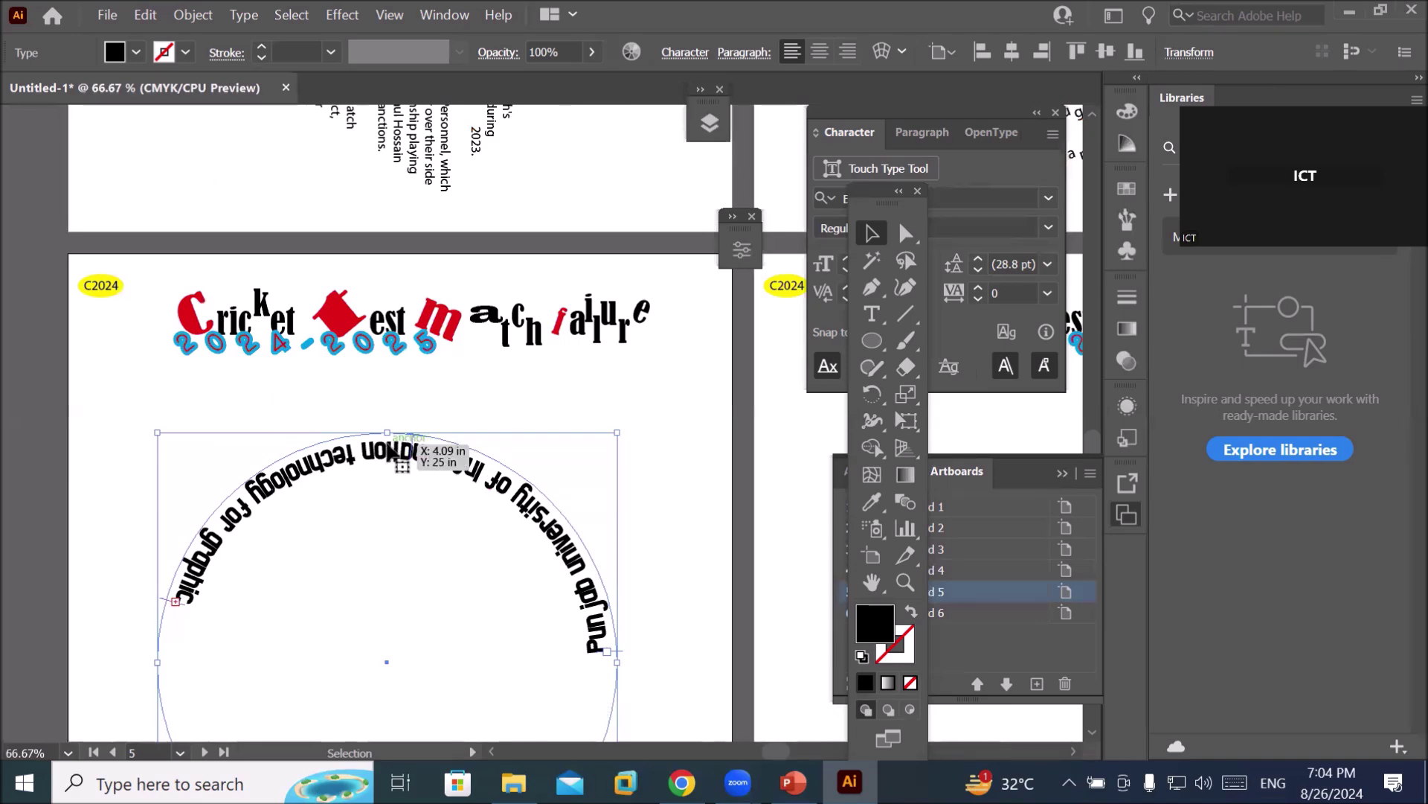
scroll(382, 427, "up", 3)
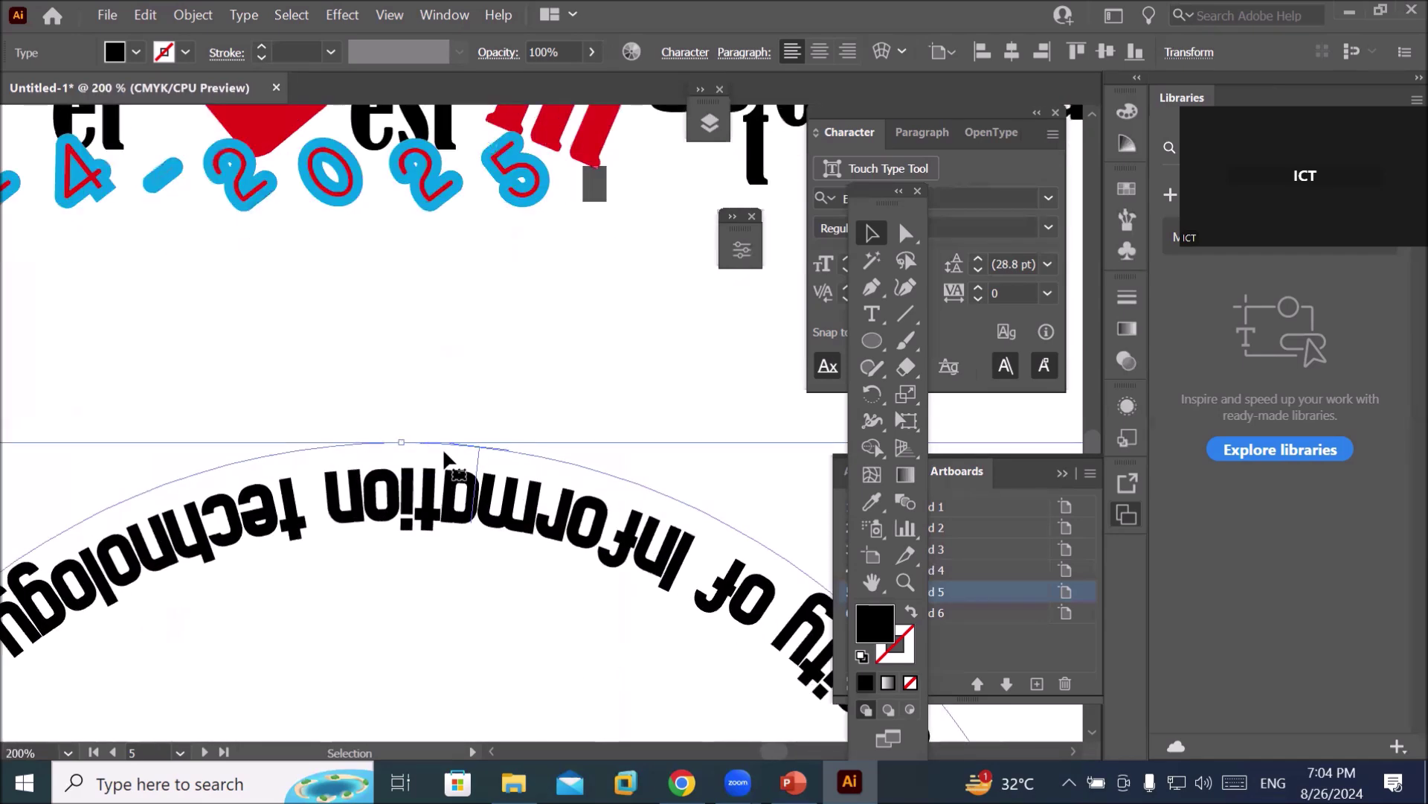
left_click_drag(480, 461, 468, 424)
scroll(443, 505, "down", 3)
scroll(501, 569, "down", 1)
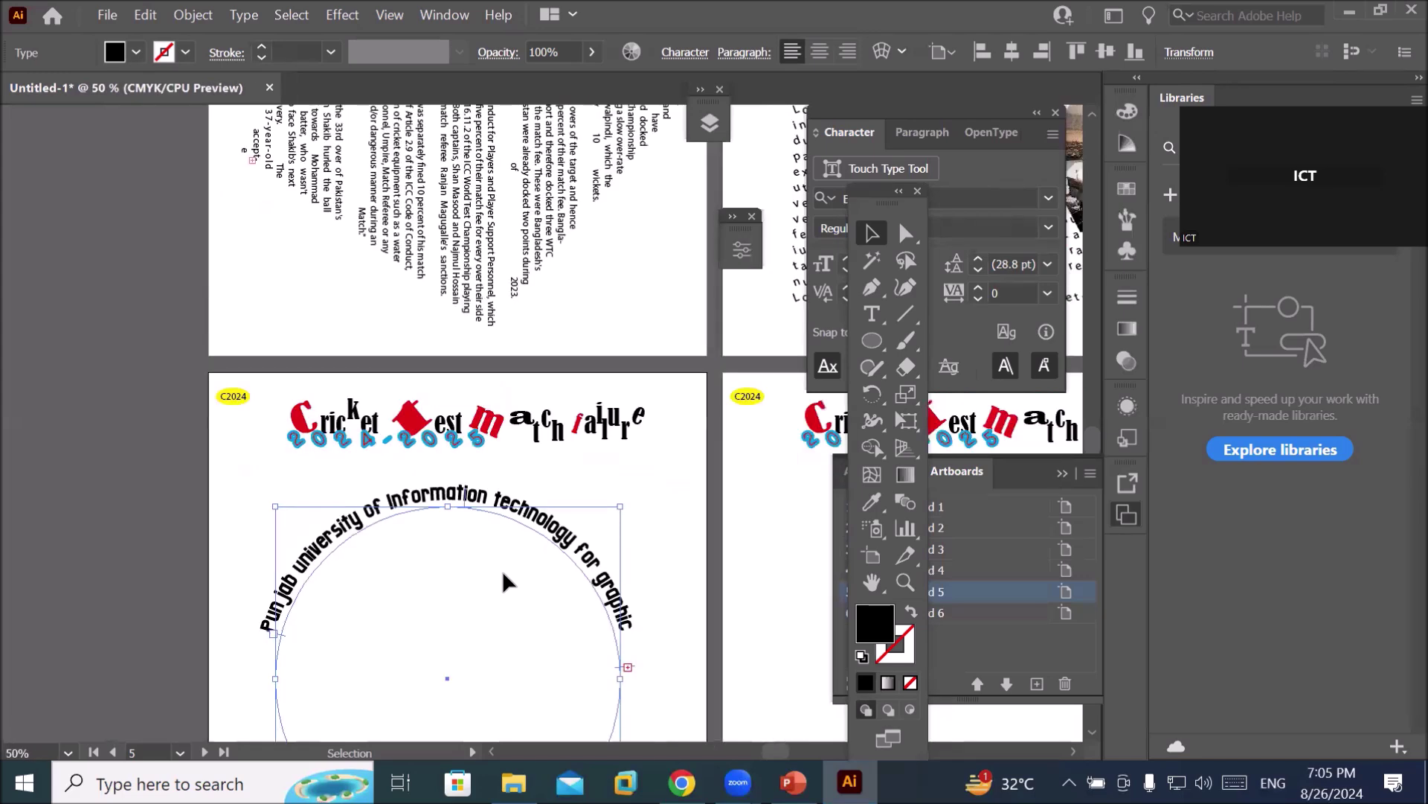
Select the entire text on the circle and increase its font size to 34 pt.
left_click(1088, 733)
left_click(1087, 733)
left_click(1091, 734)
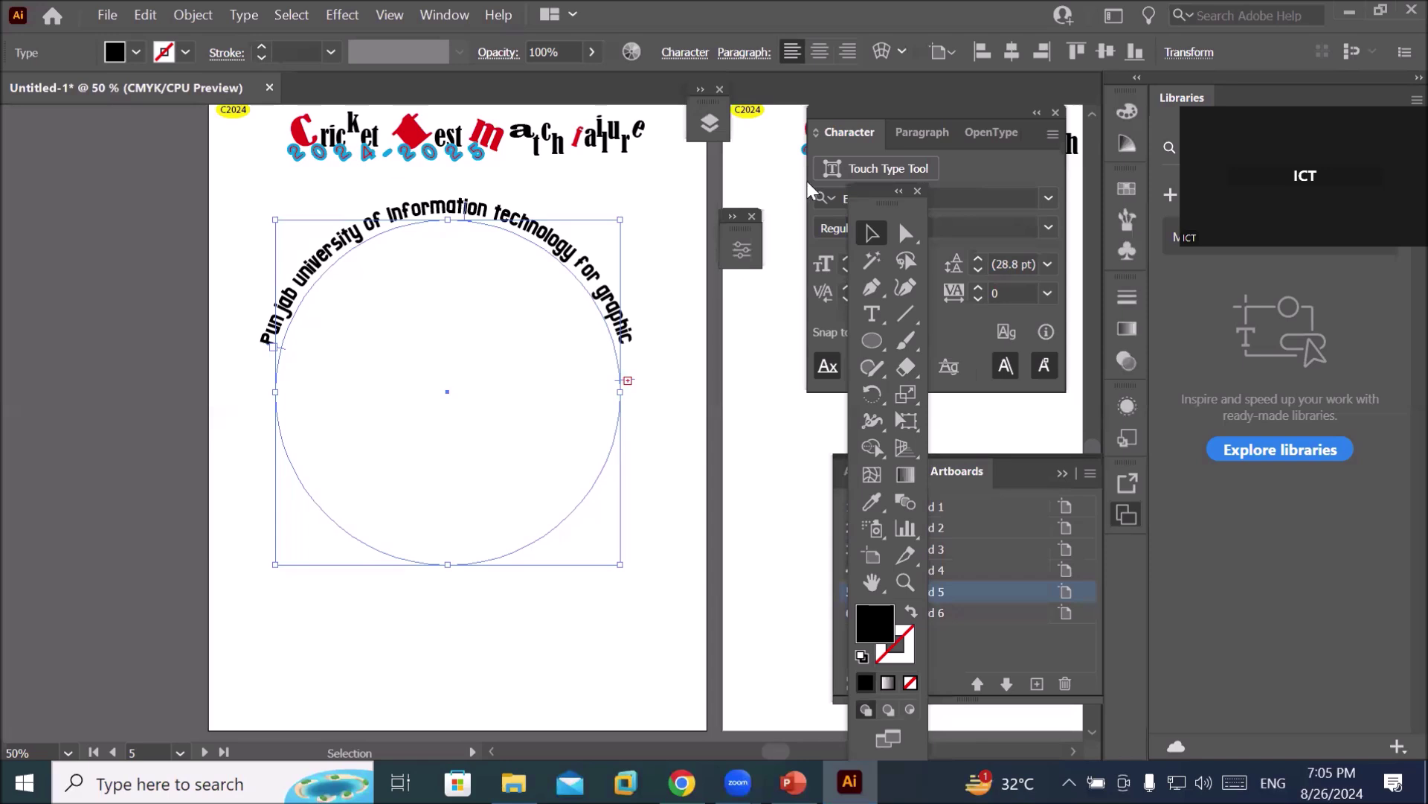
left_click(870, 312)
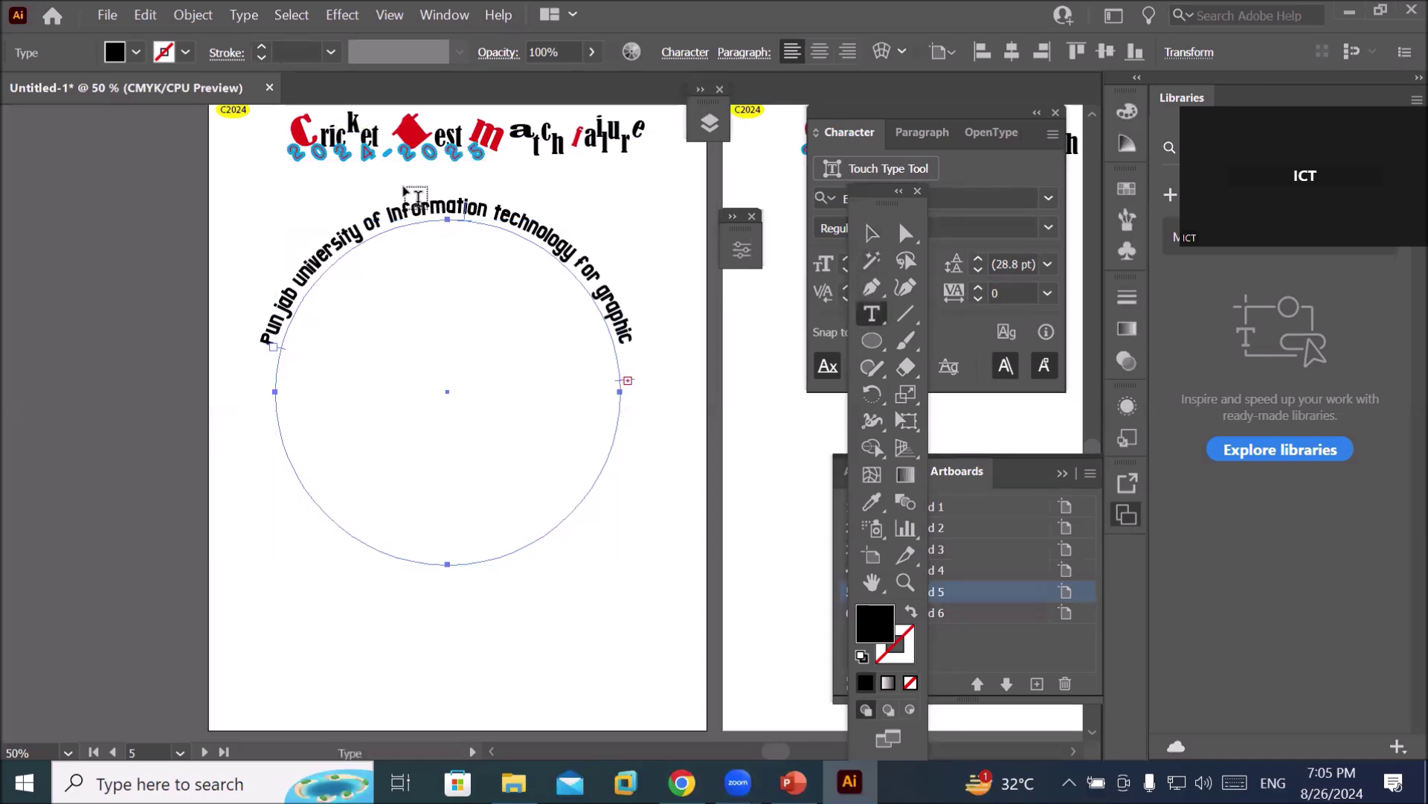
triple_click(439, 206)
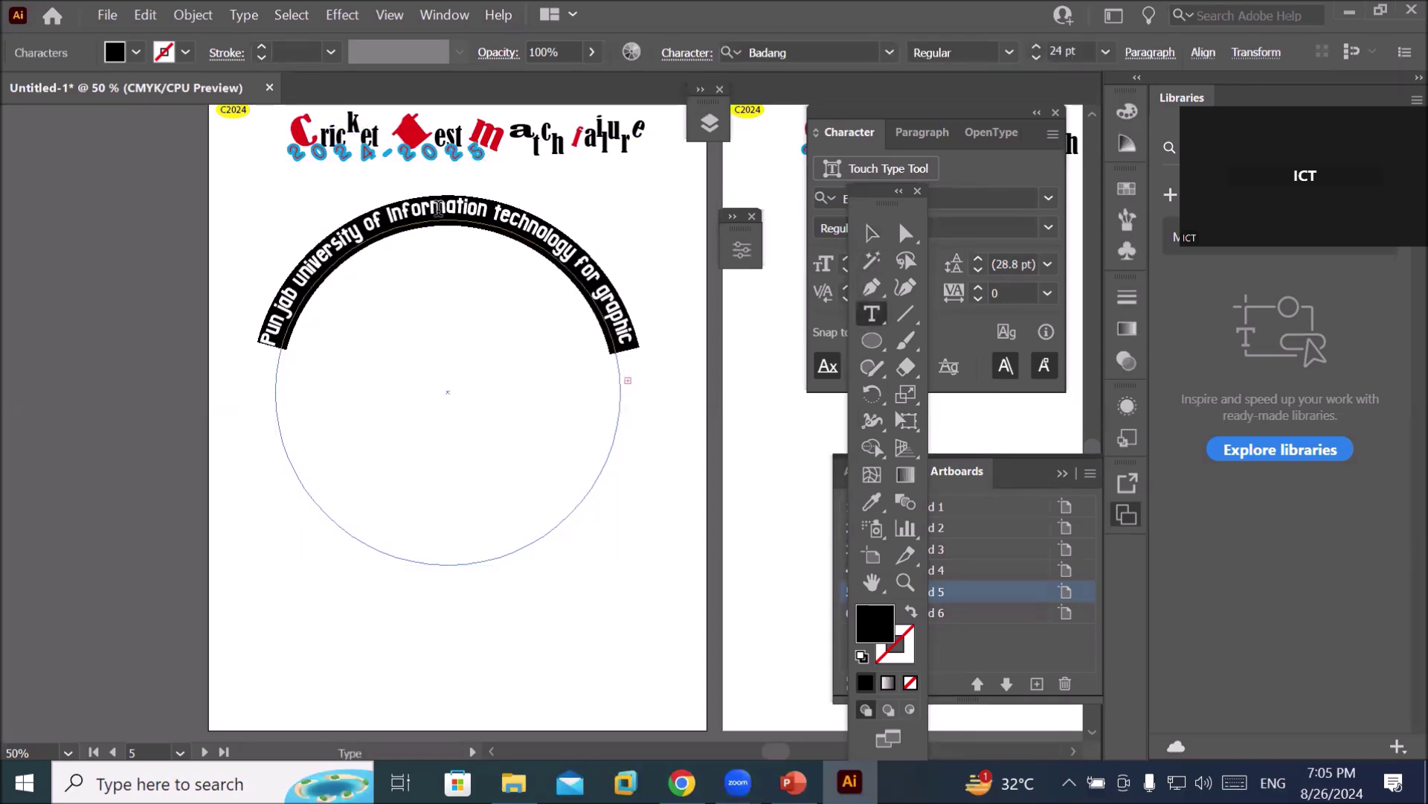
left_click(1035, 46)
left_click(1036, 47)
left_click(1036, 47)
left_click(1034, 43)
left_click(1034, 43)
left_click(1033, 43)
left_click(1033, 43)
left_click(1033, 43)
left_click(1035, 47)
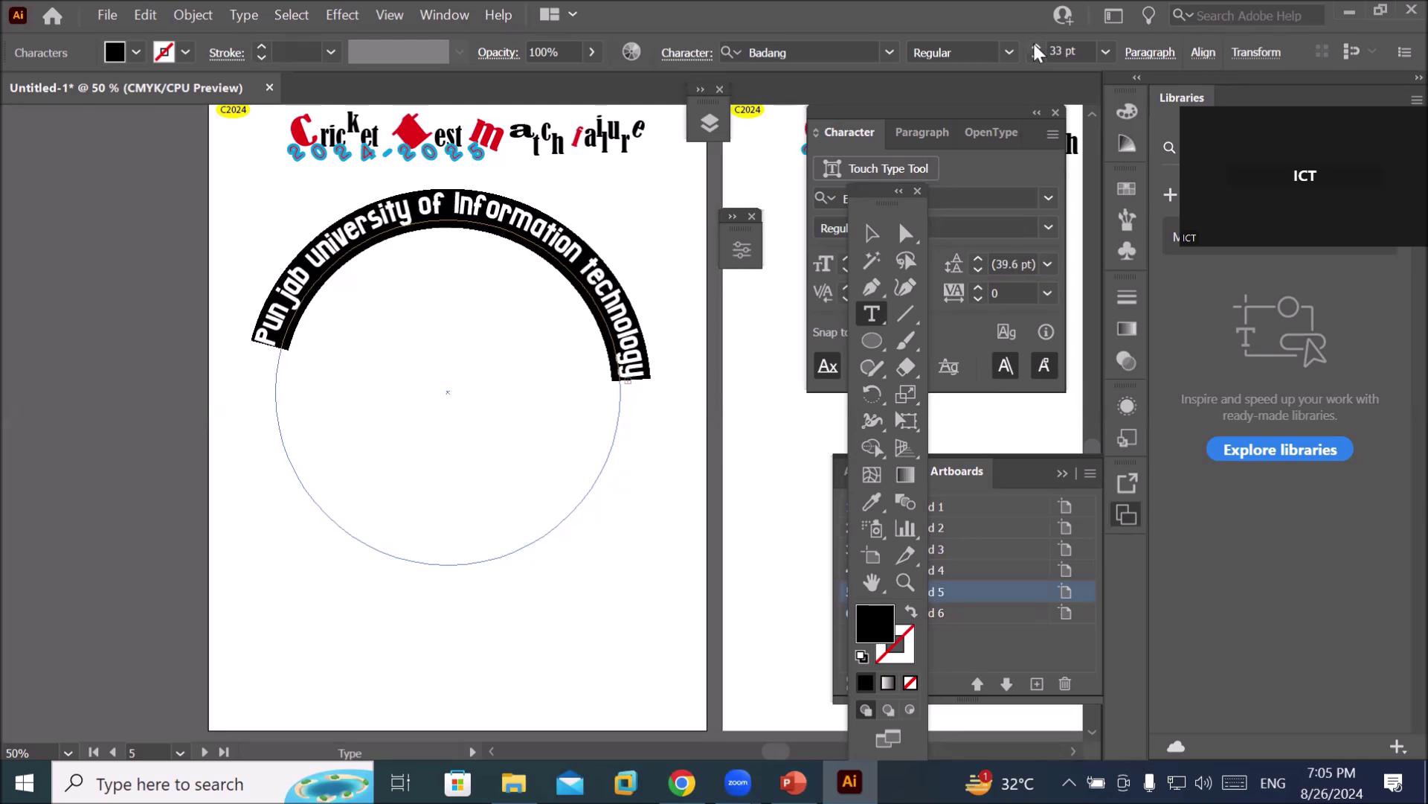
left_click(1033, 42)
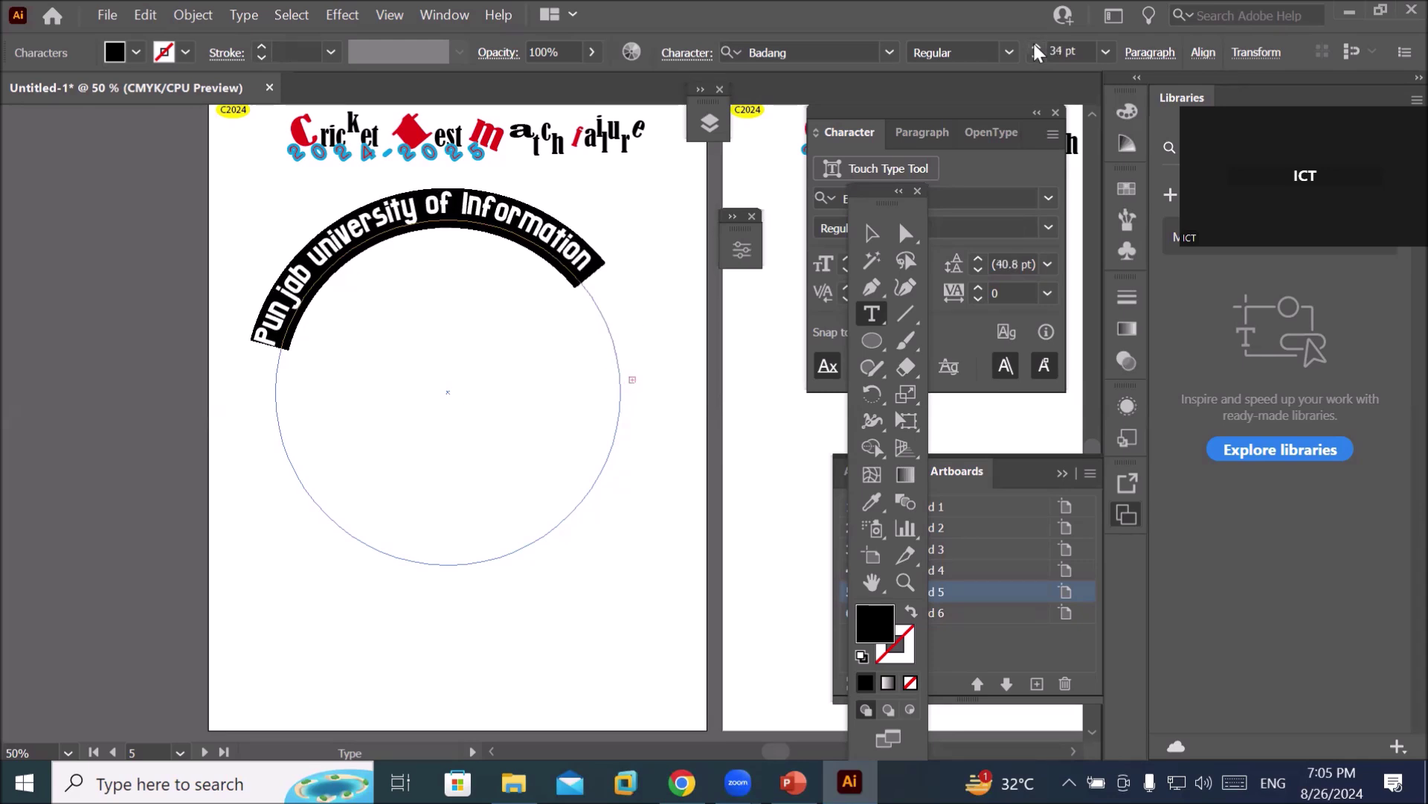
Move the end bracket of the path text down to the circle's lower right to give the text more room.
left_click(874, 236)
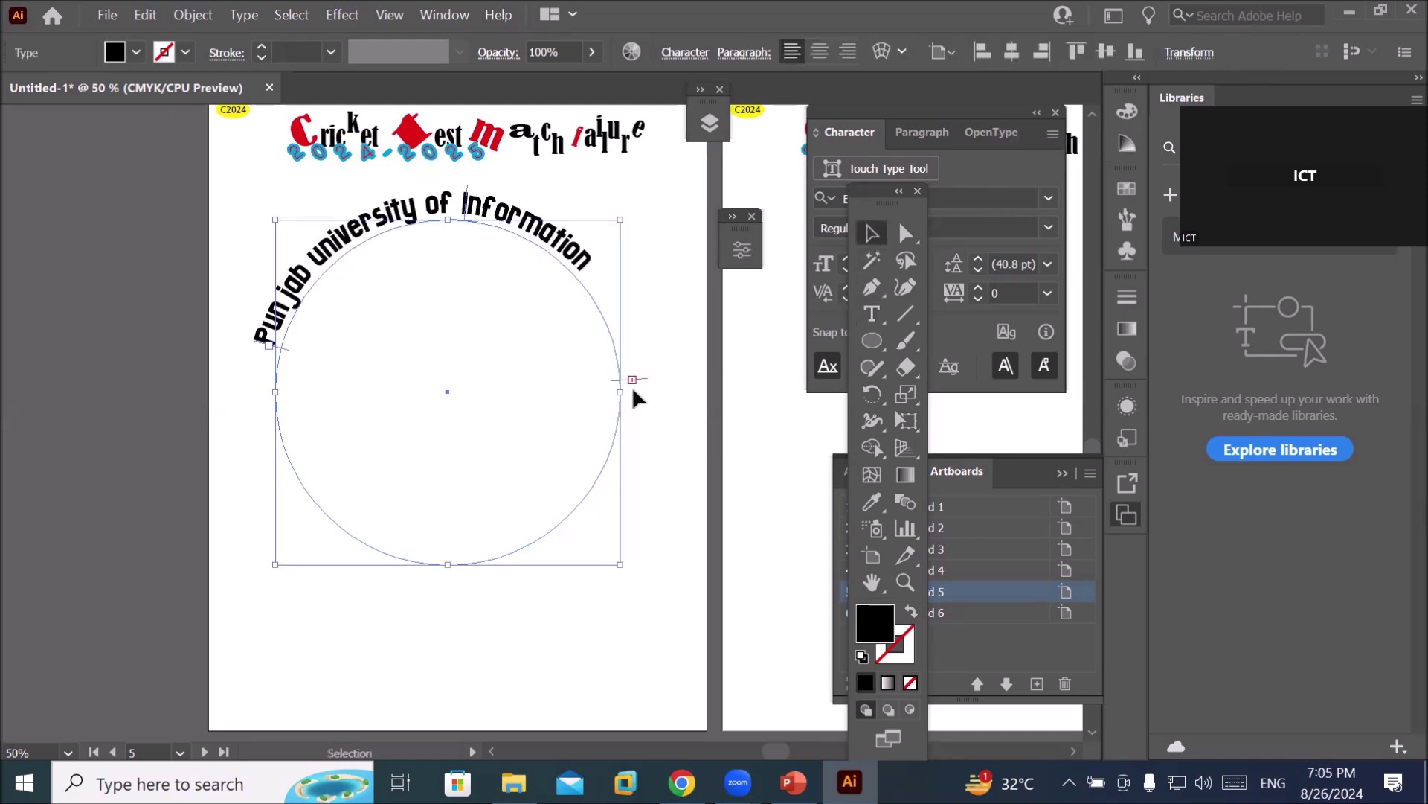
scroll(641, 384, "up", 2)
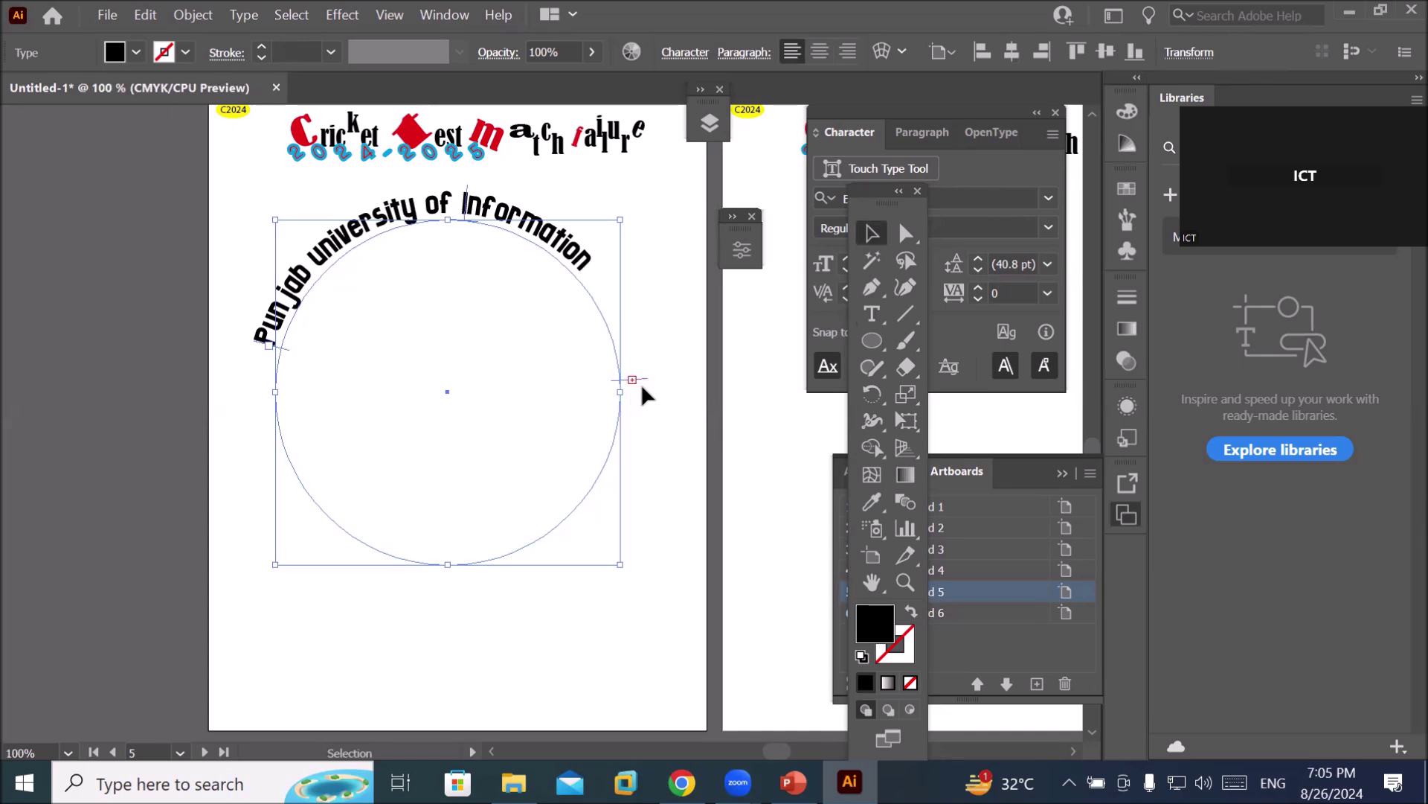
left_click_drag(645, 368, 533, 681)
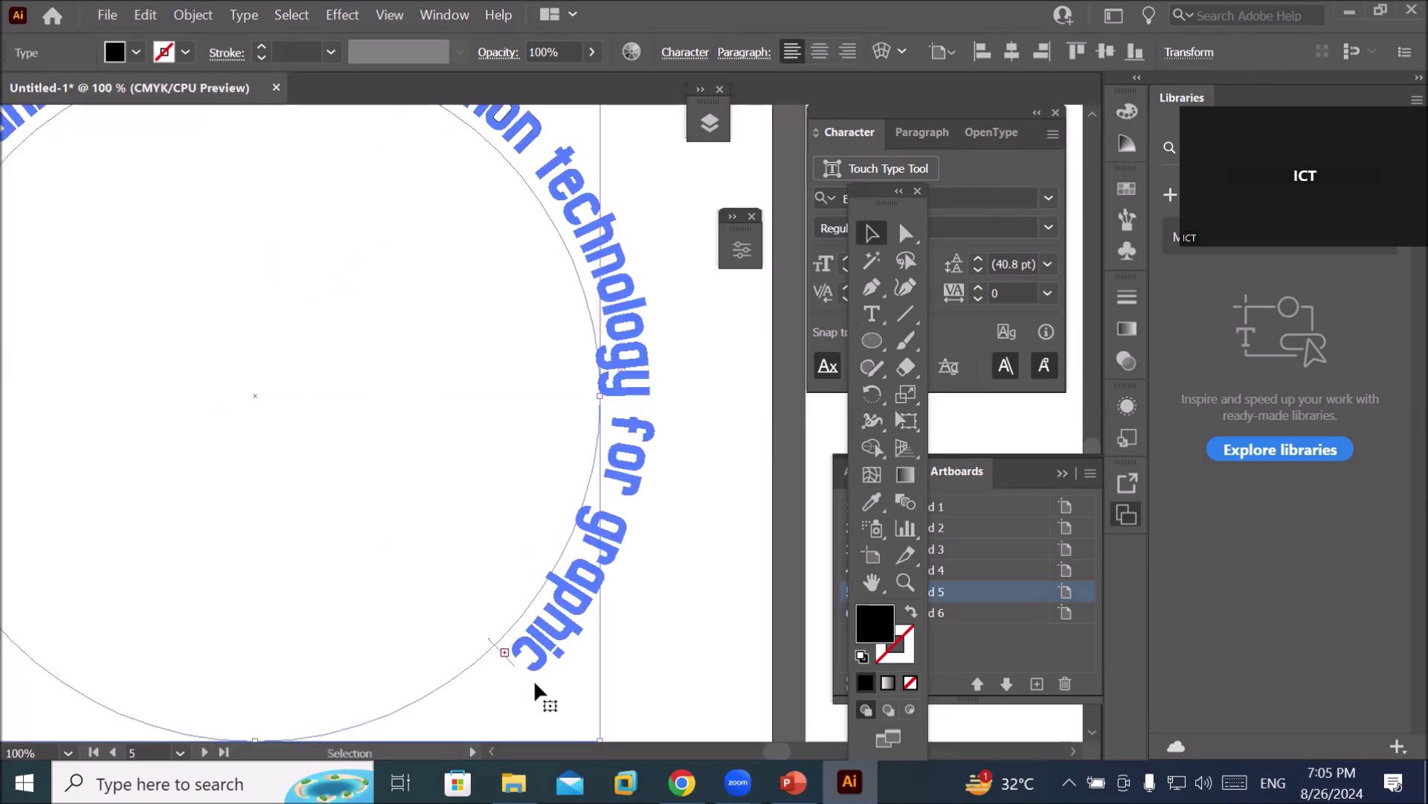
Move the start bracket of the path text down to the circle's lower left so the whole phrase fits, and deselect it.
left_click(493, 748)
left_click(492, 748)
left_click(494, 748)
left_click(493, 748)
left_click(492, 750)
left_click(489, 751)
left_click(490, 752)
left_click(490, 752)
left_click(489, 751)
left_click(488, 751)
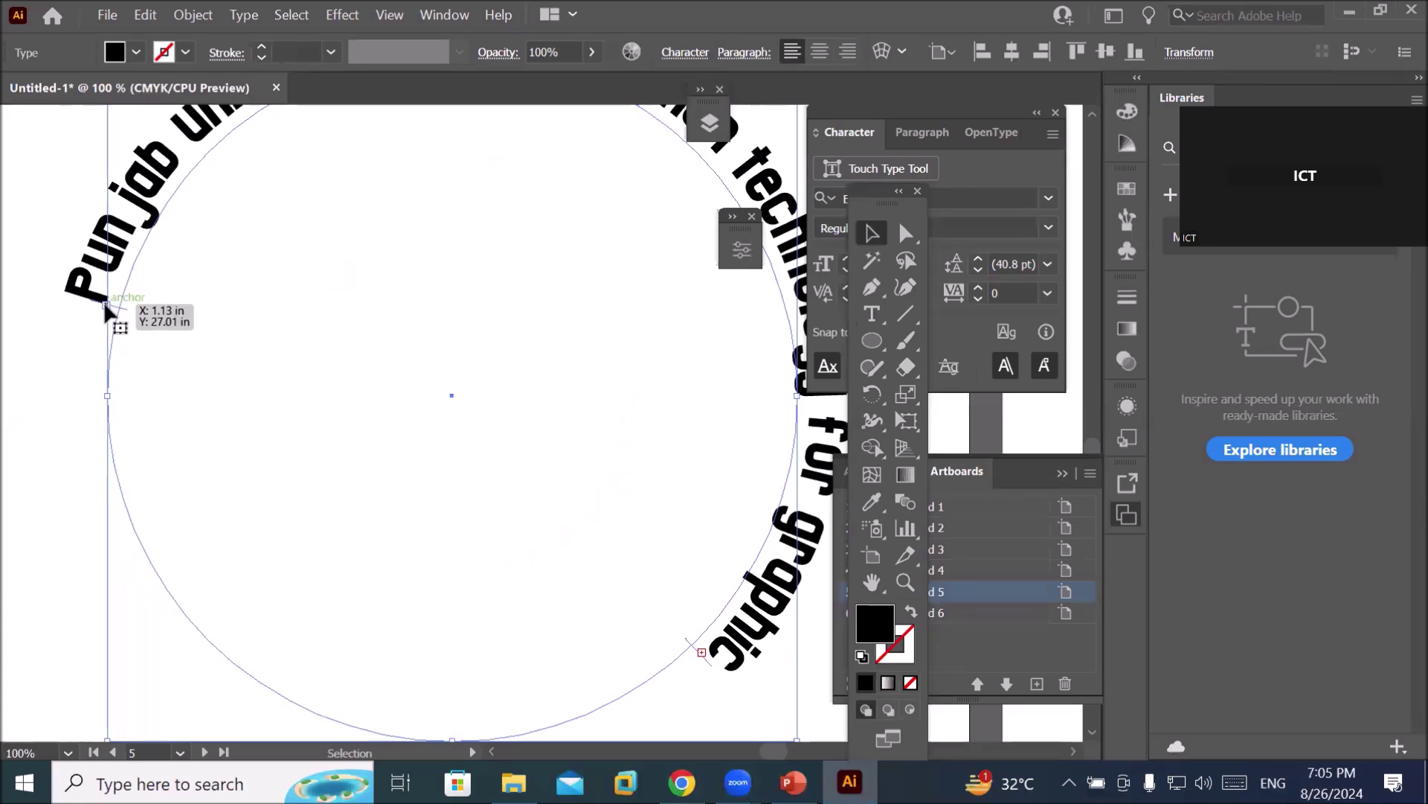
key("ctrl+plus")
scroll(94, 301, "up", 1)
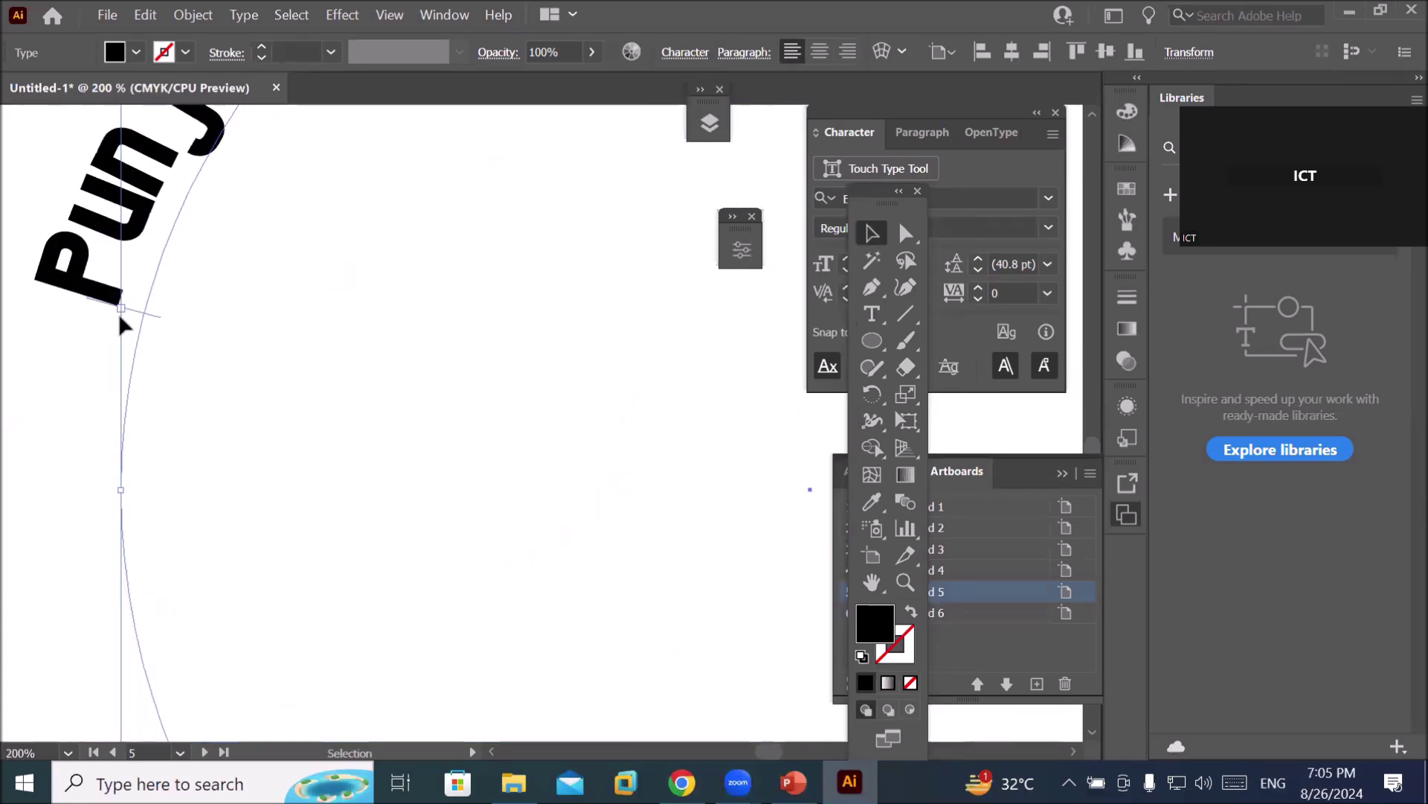
left_click_drag(131, 309, 66, 581)
scroll(290, 487, "down", 4)
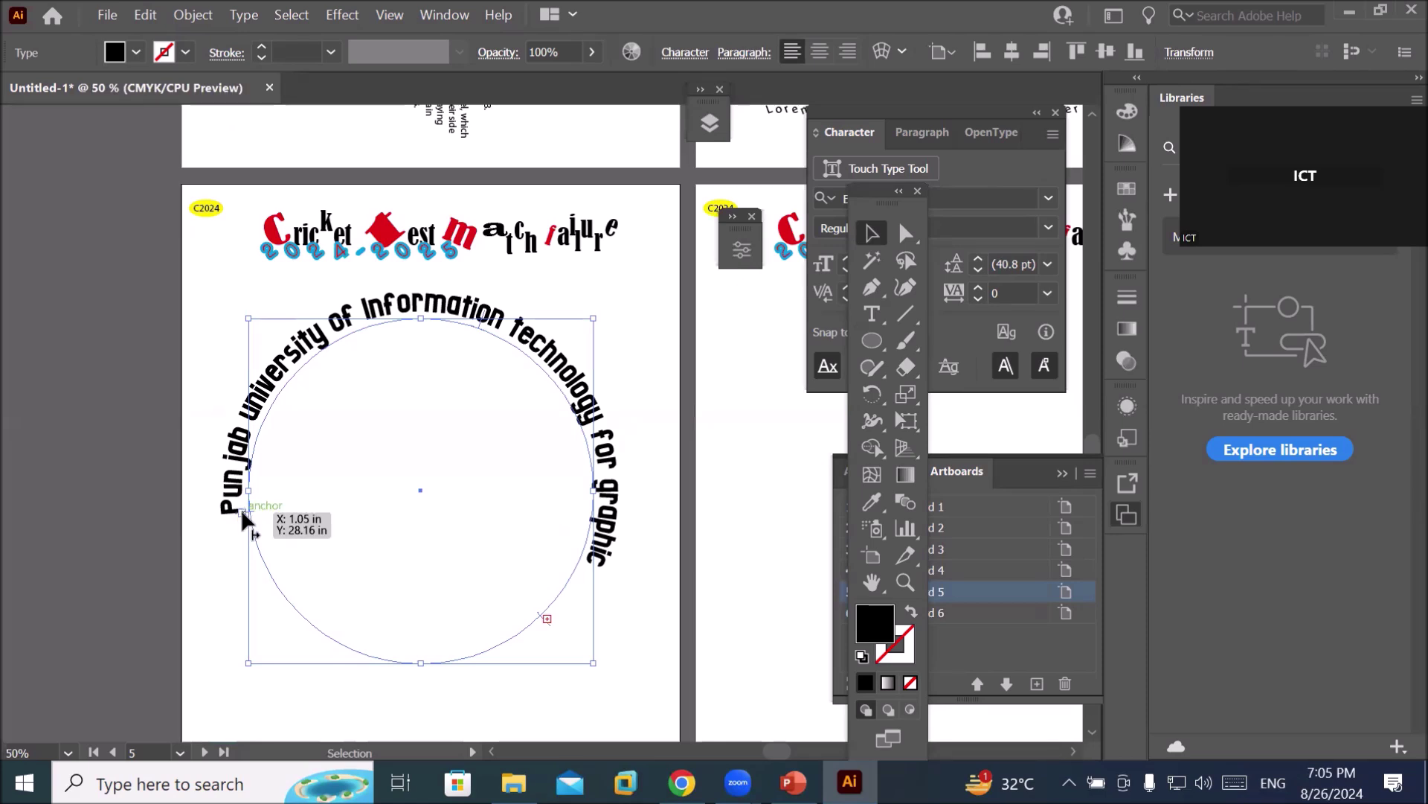
left_click_drag(236, 513, 234, 605)
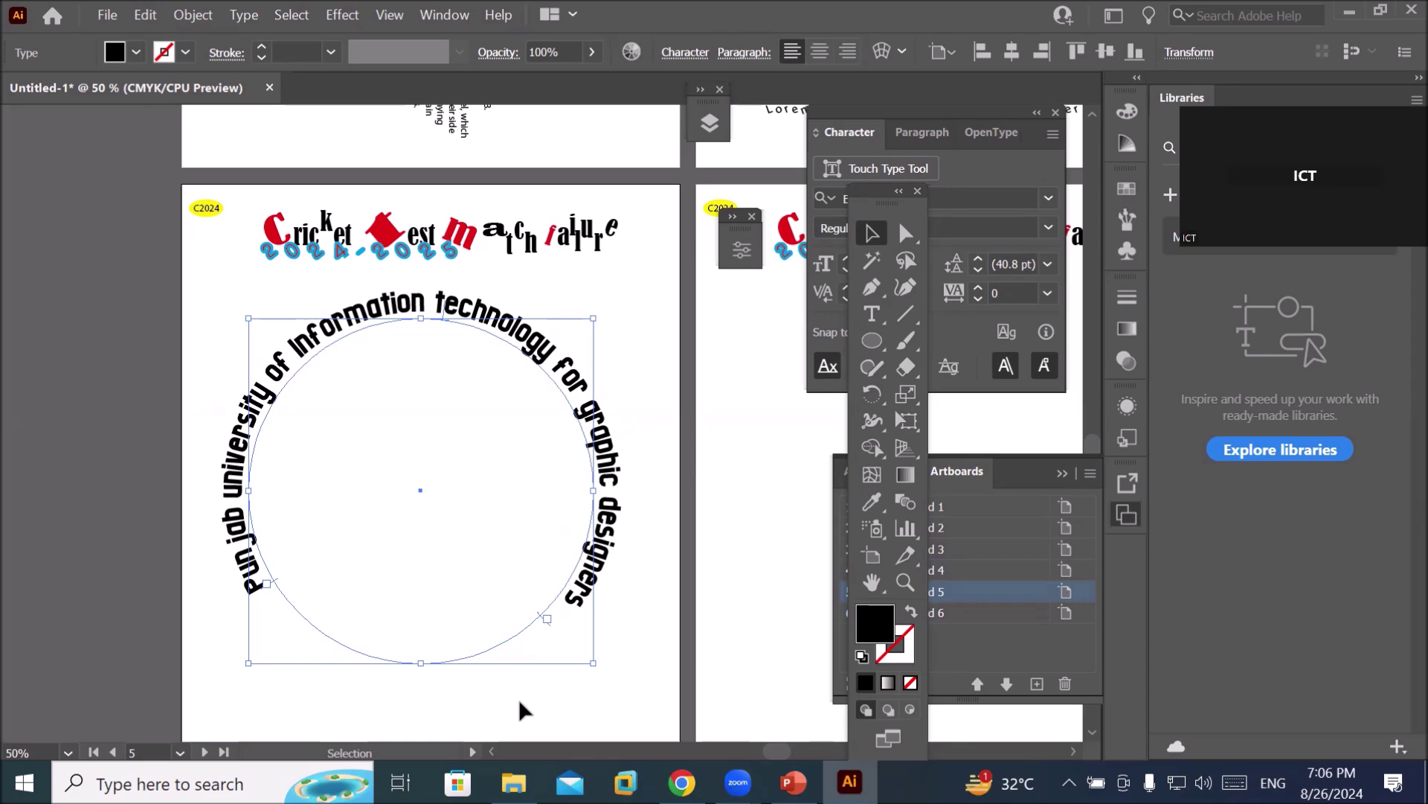
scroll(520, 707, "down", 1)
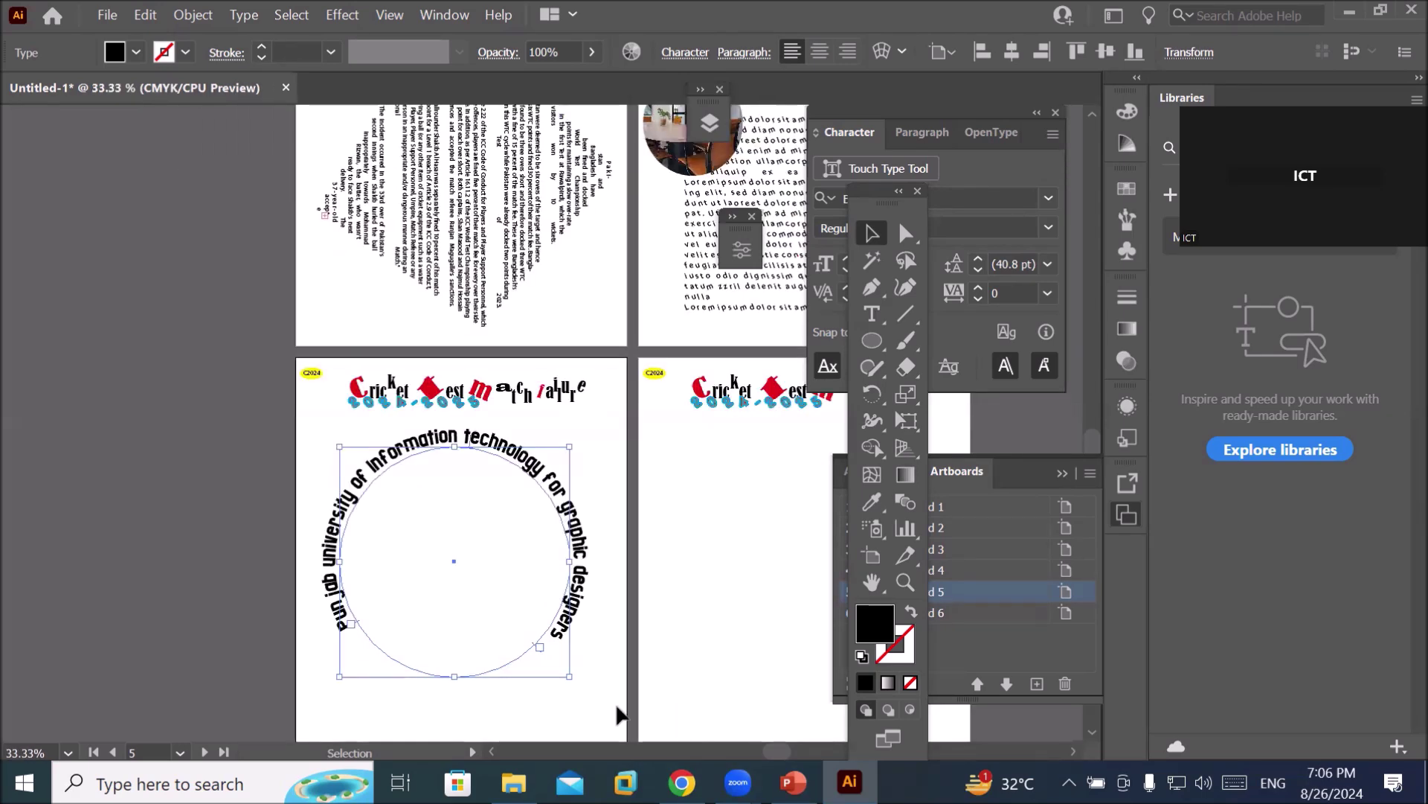
left_click(579, 702)
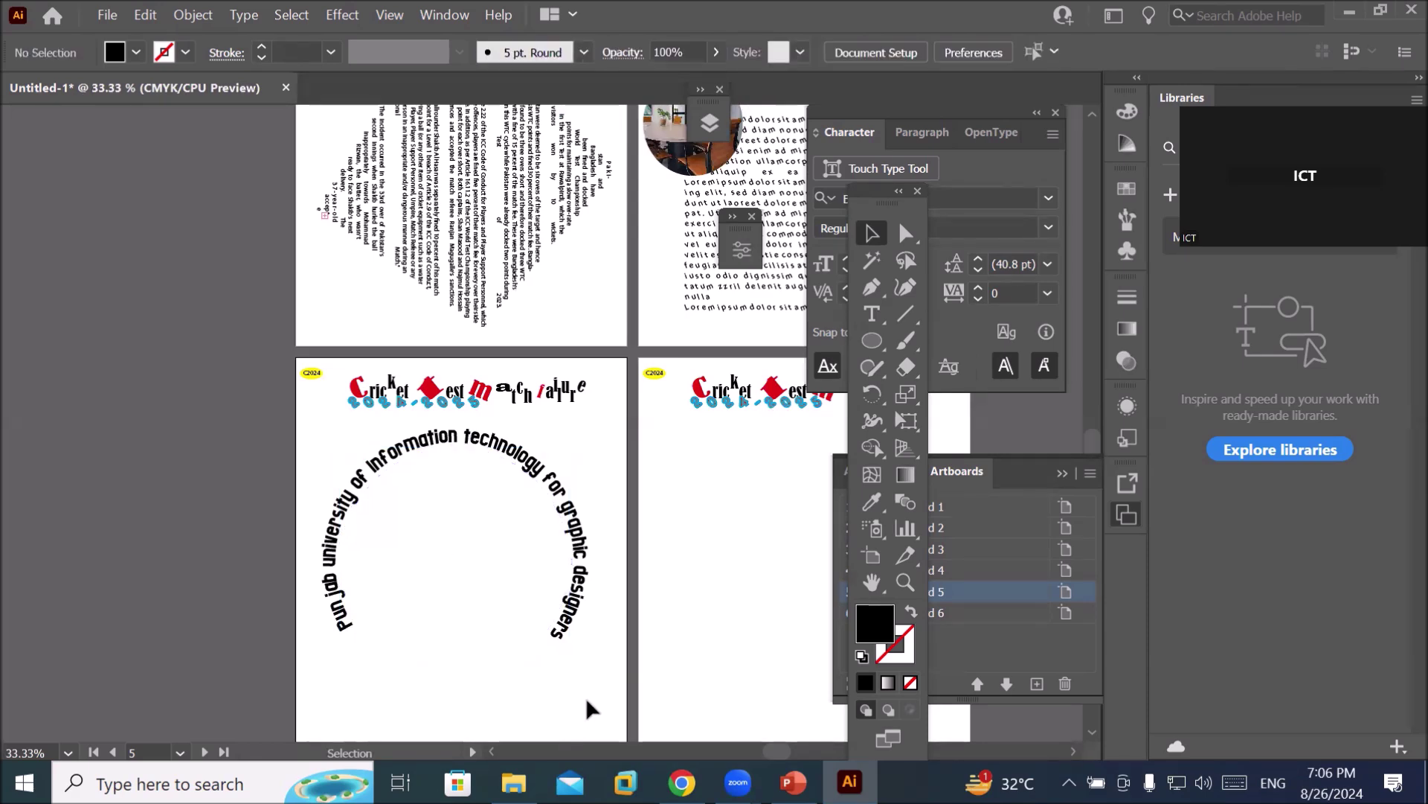
Duplicate the circular path text onto the adjacent artboard, beneath its cricket headline.
scroll(587, 697, "down", 1)
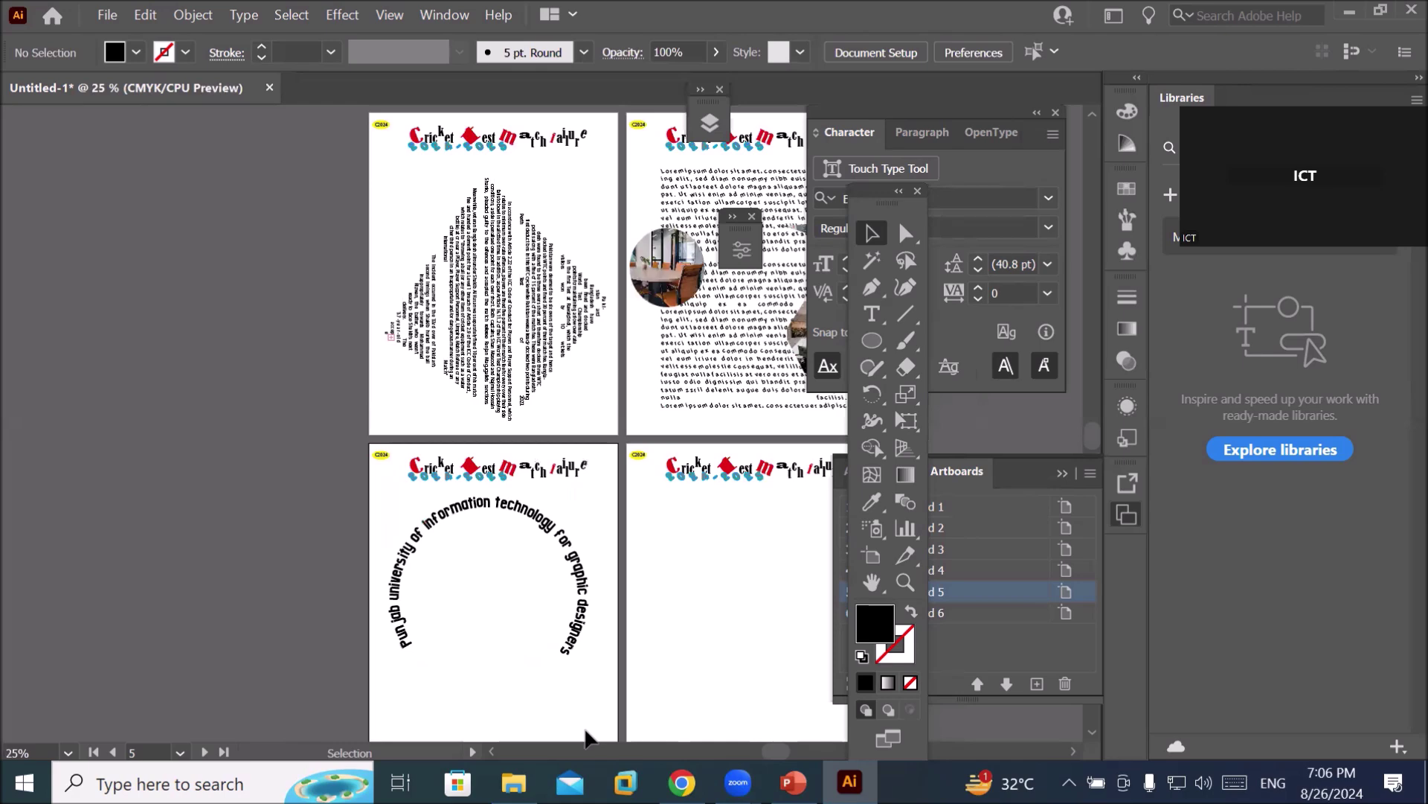
scroll(587, 737, "up", 2)
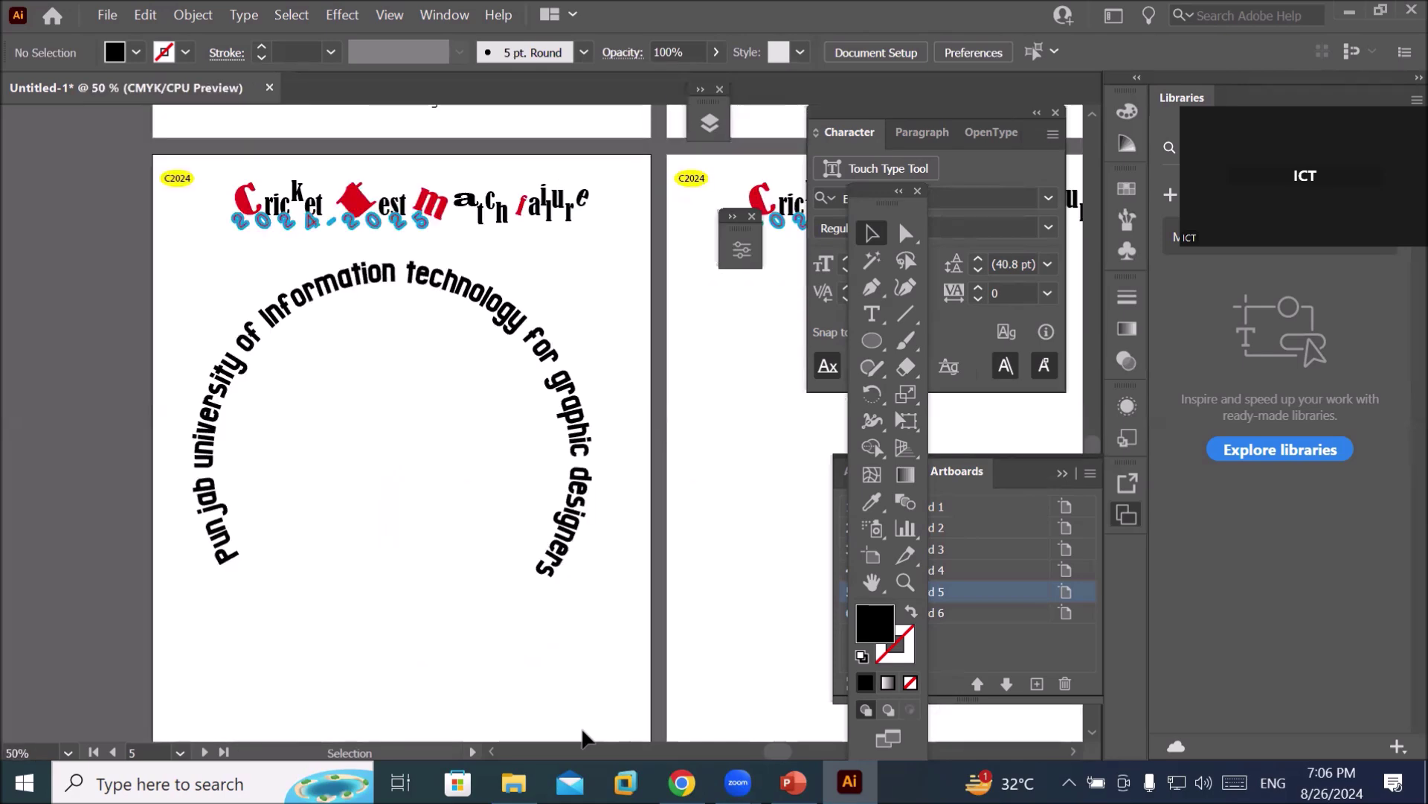
left_click(566, 409)
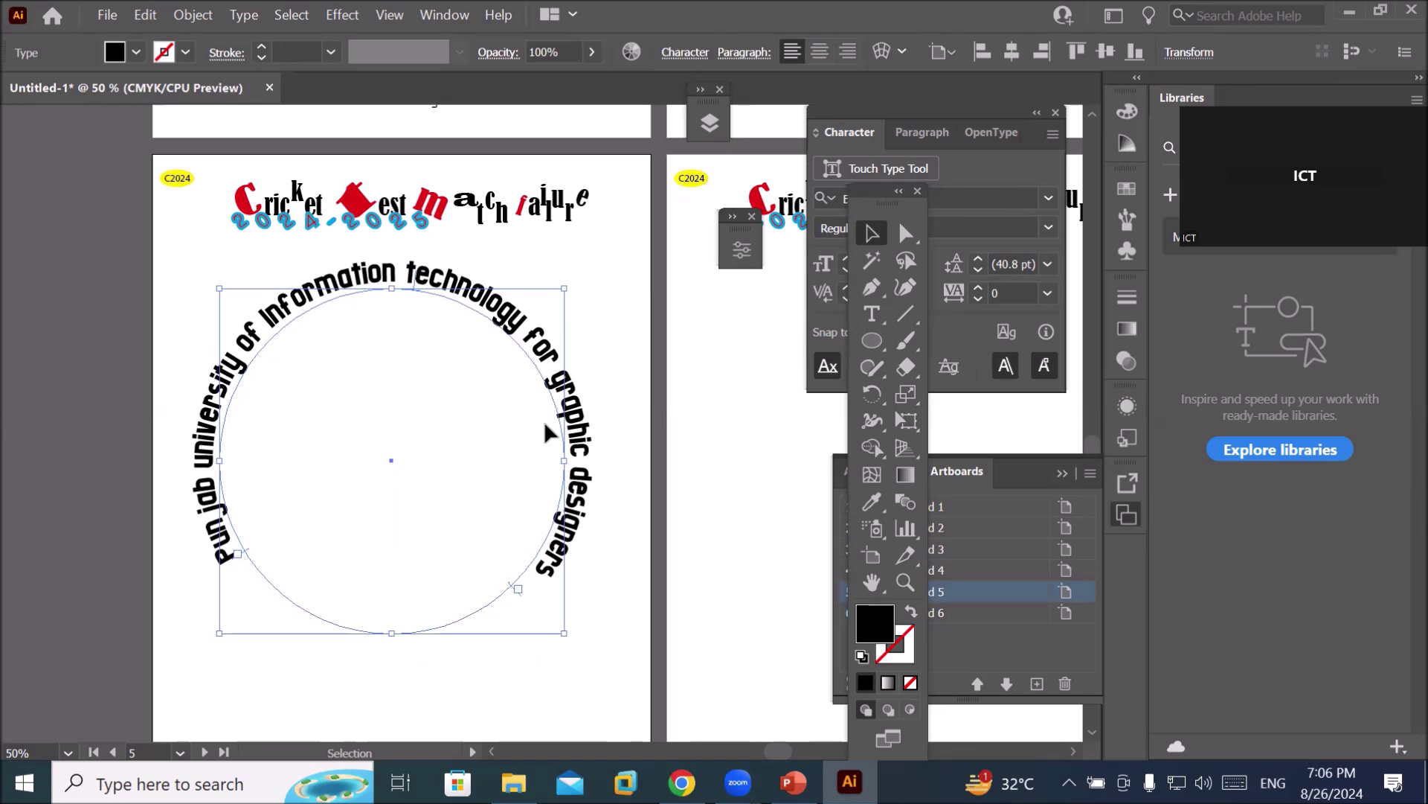
scroll(544, 427, "down", 1)
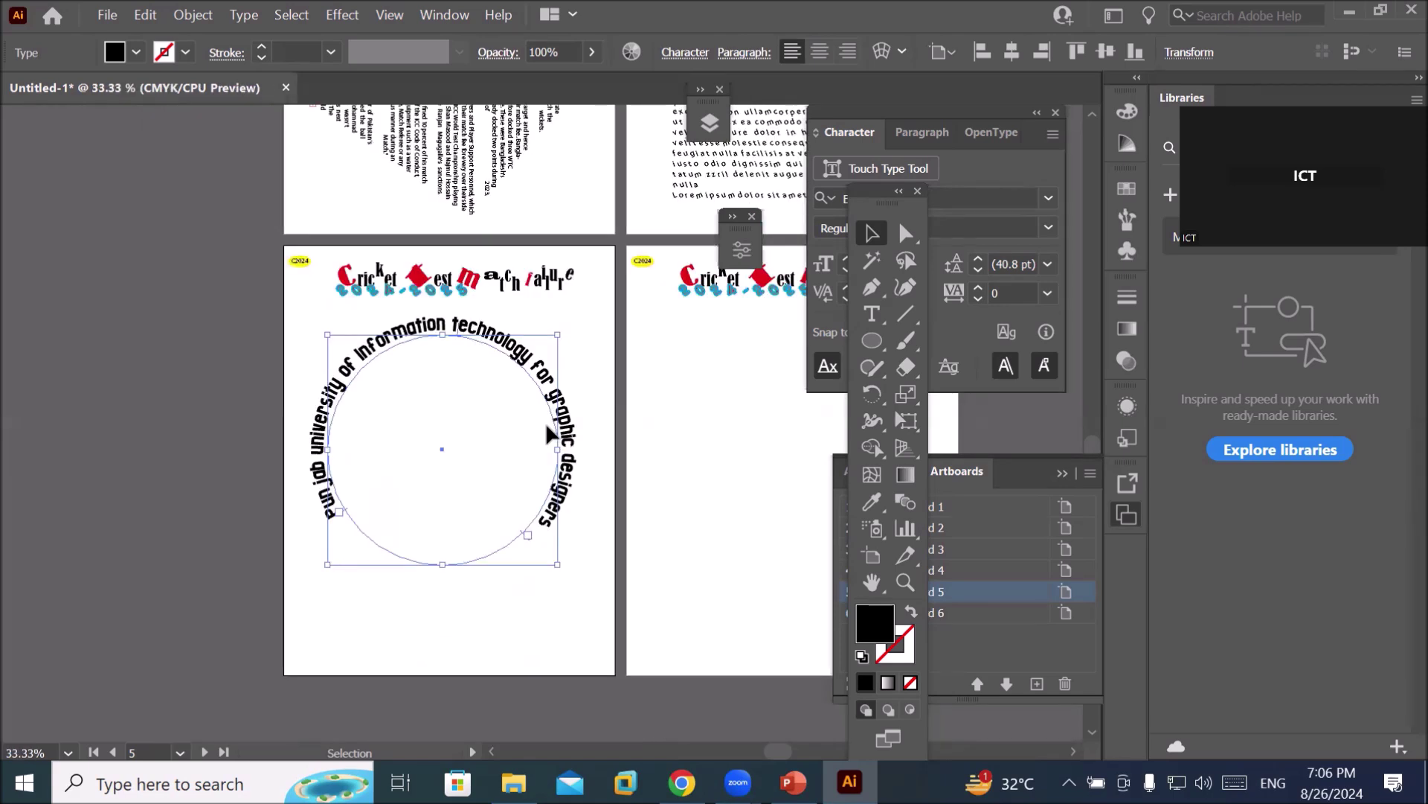
mouse_move(775, 752)
left_mouse_down()
mouse_move(802, 751)
mouse_move(782, 750)
left_mouse_up()
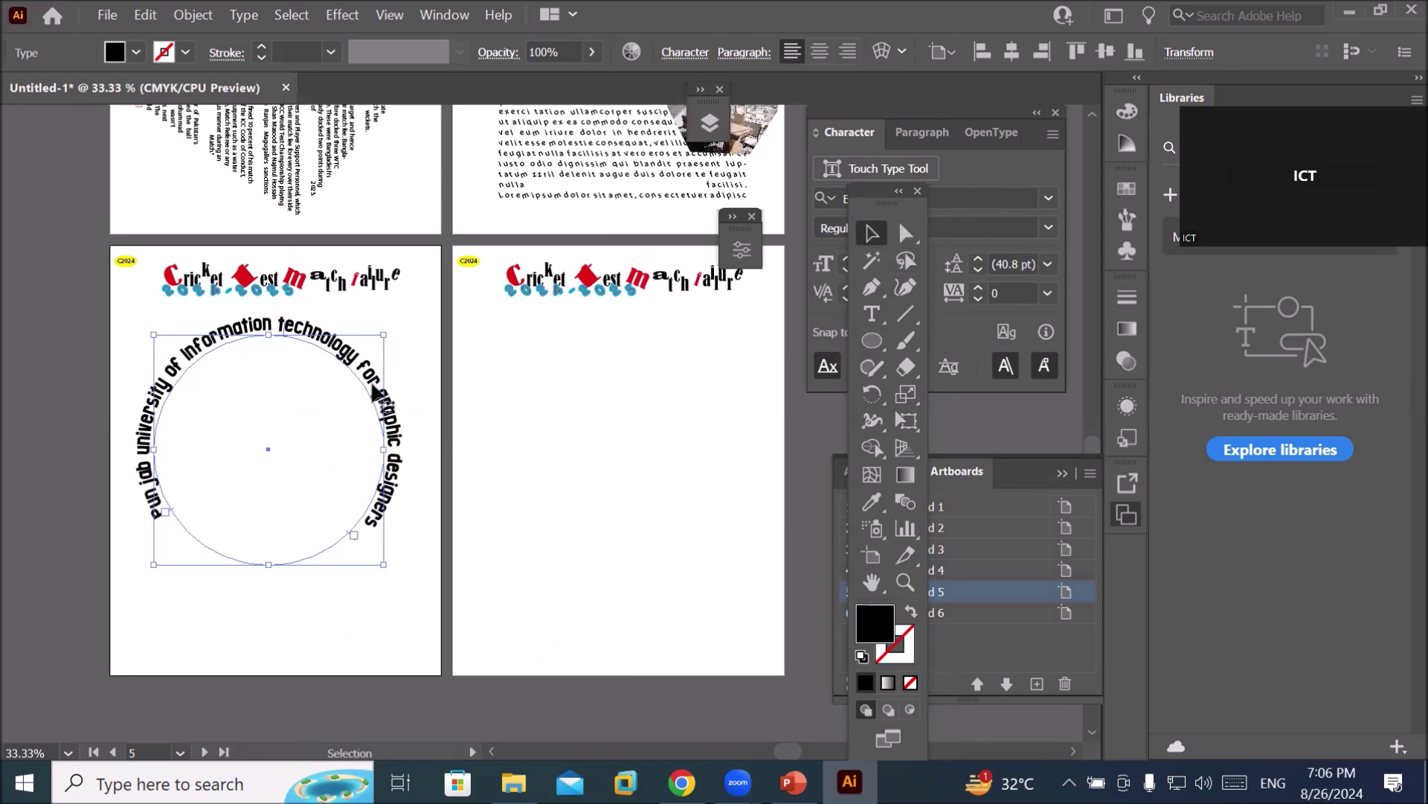
left_click_drag(374, 392, 719, 395)
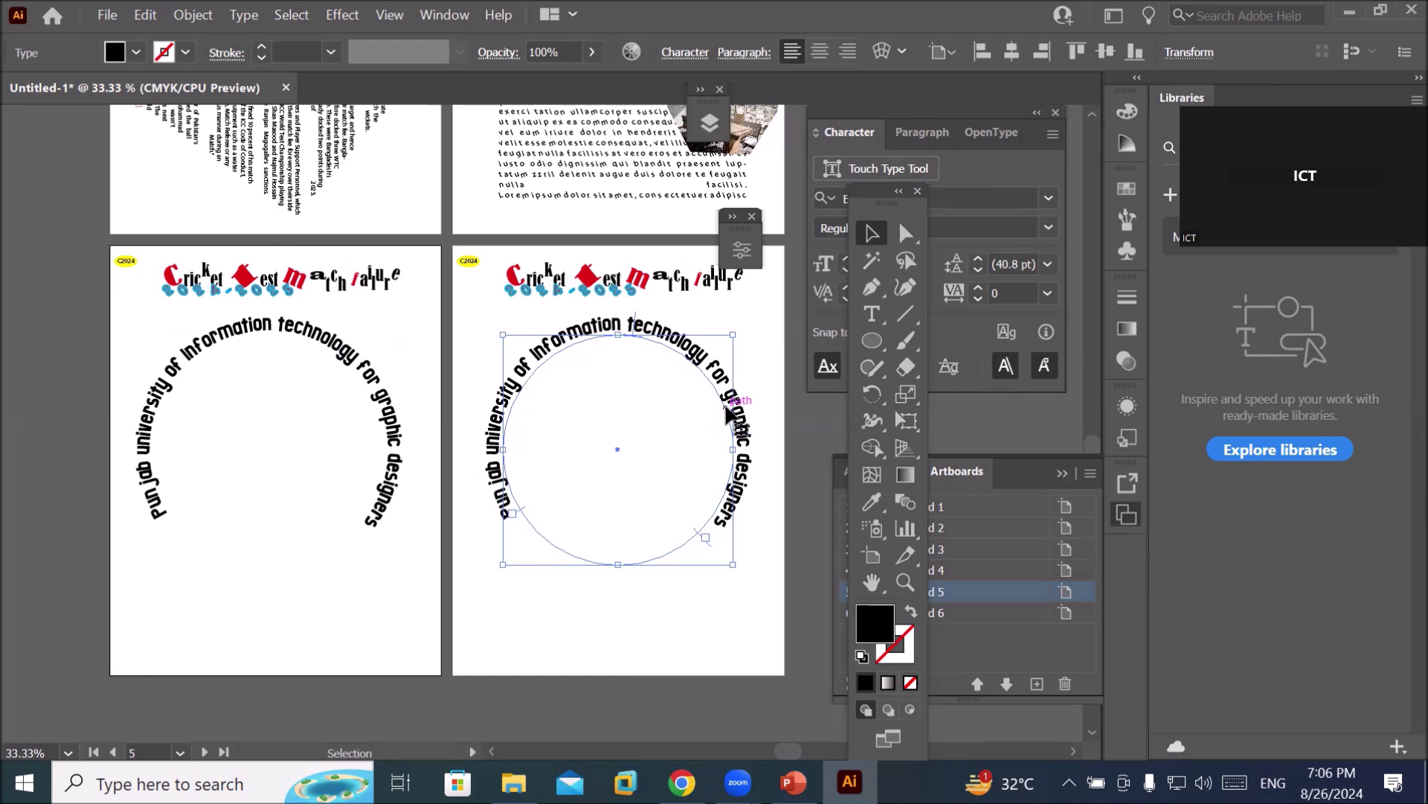
Replace the entire text on the copied circle with "Since 1980".
left_click(874, 315)
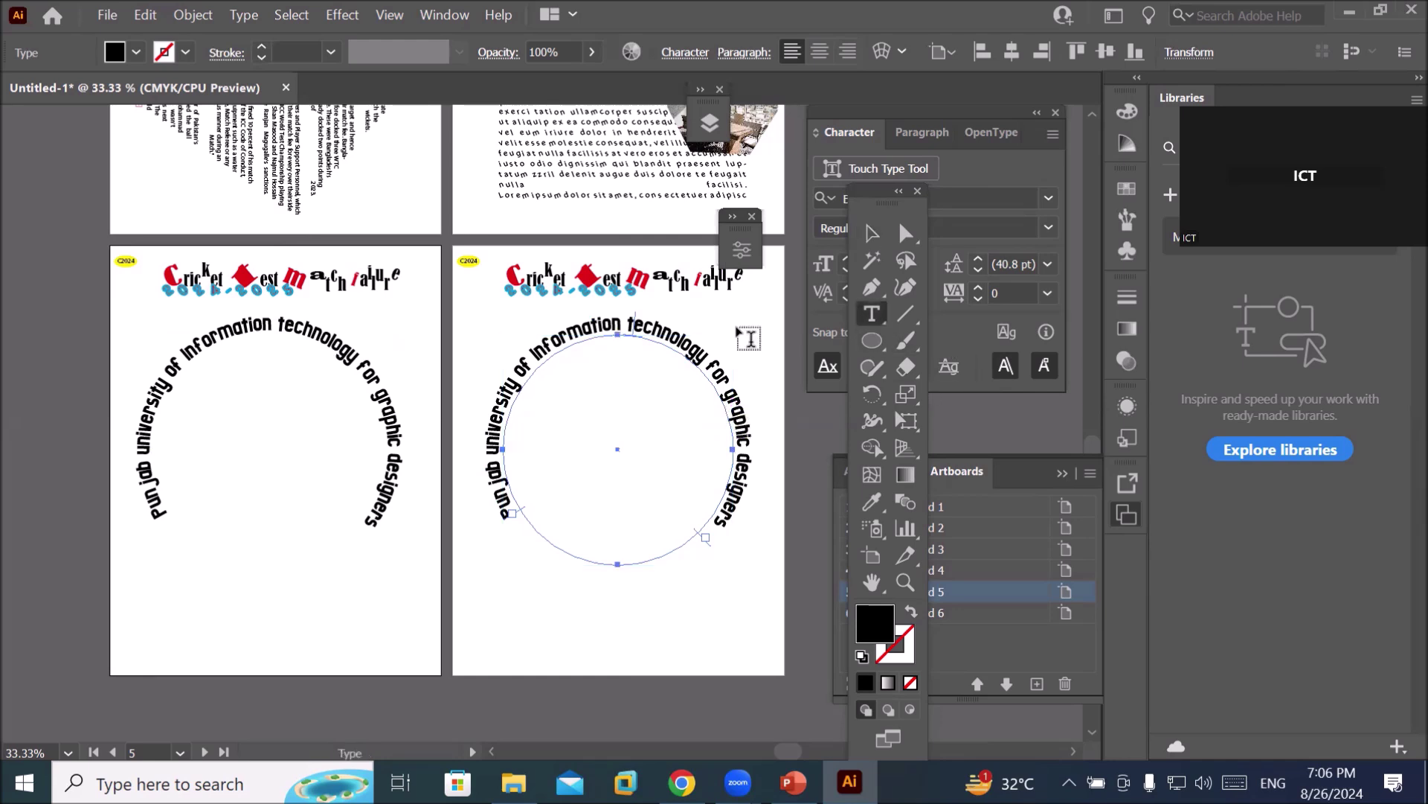
triple_click(625, 322)
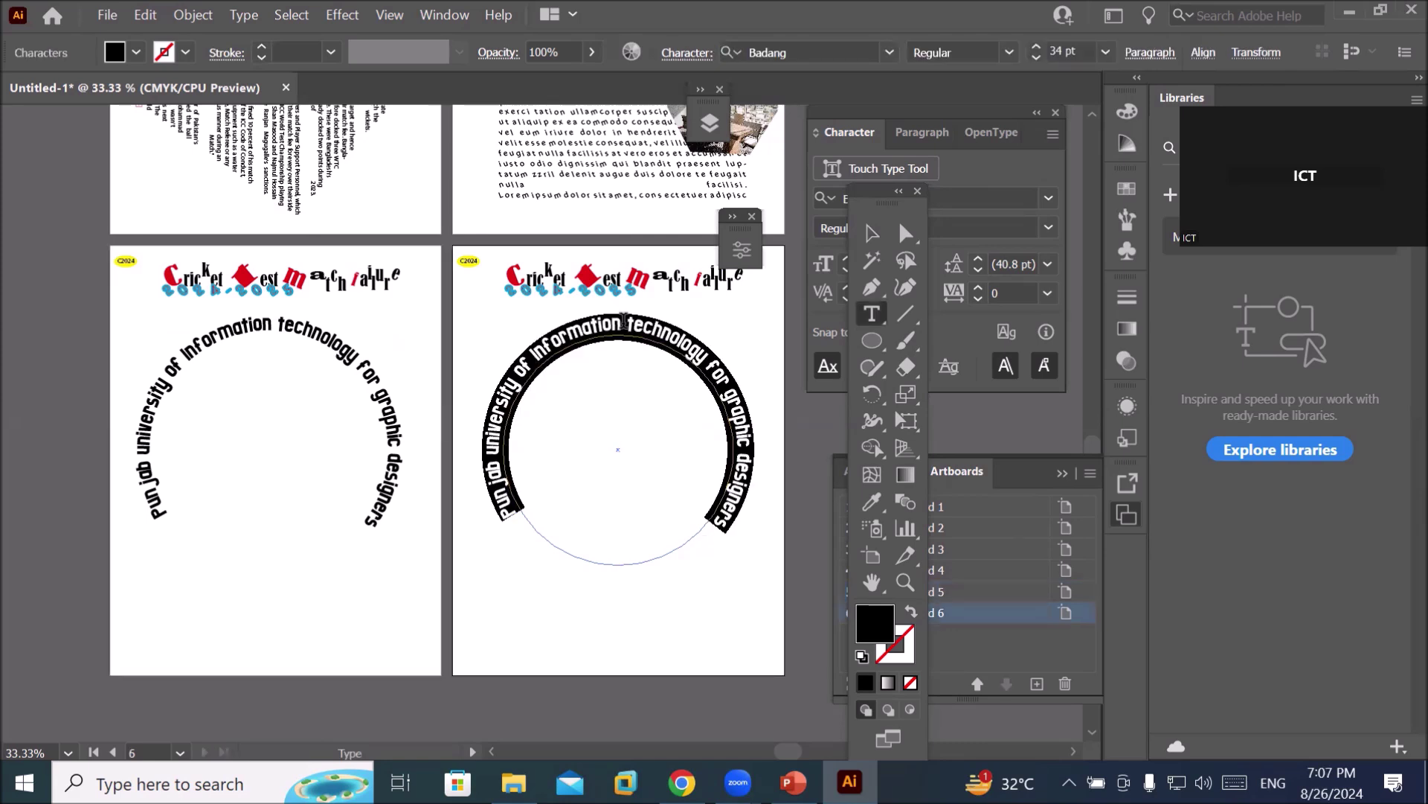
type("Since 1980")
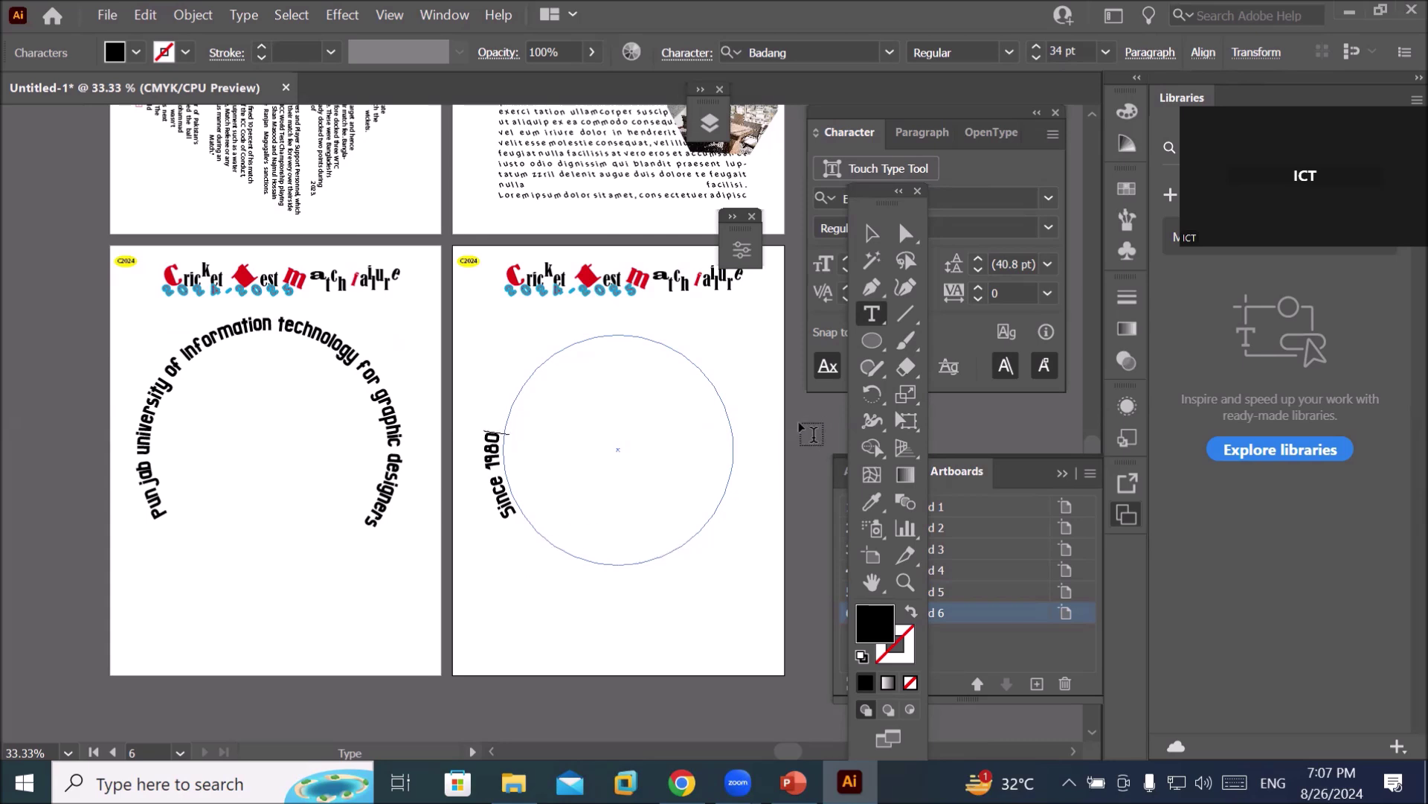
Move the start bracket of the "Since 1980" text around to the bottom of its circle.
left_click(871, 236)
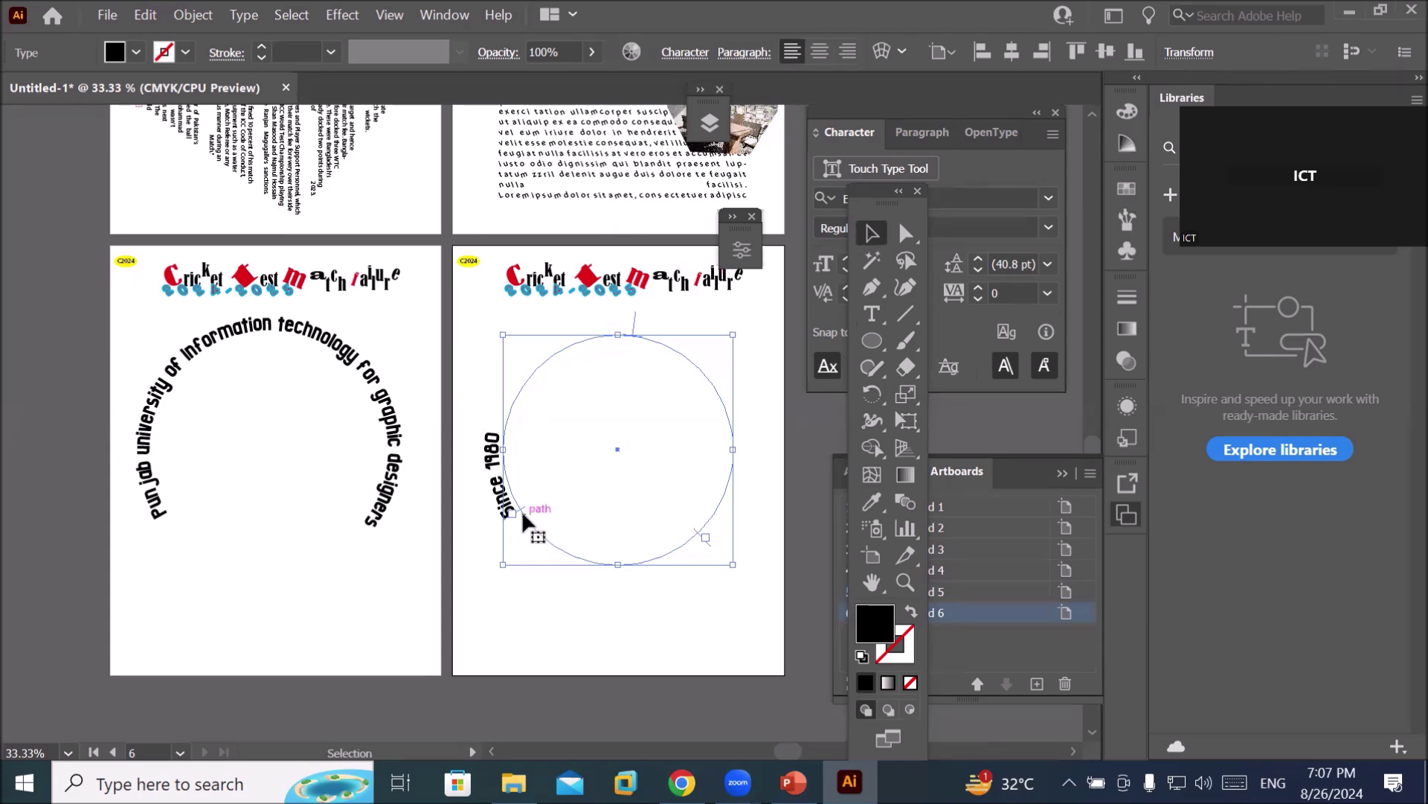
scroll(522, 512, "up", 2)
left_click_drag(512, 503, 801, 633)
scroll(808, 682, "down", 2)
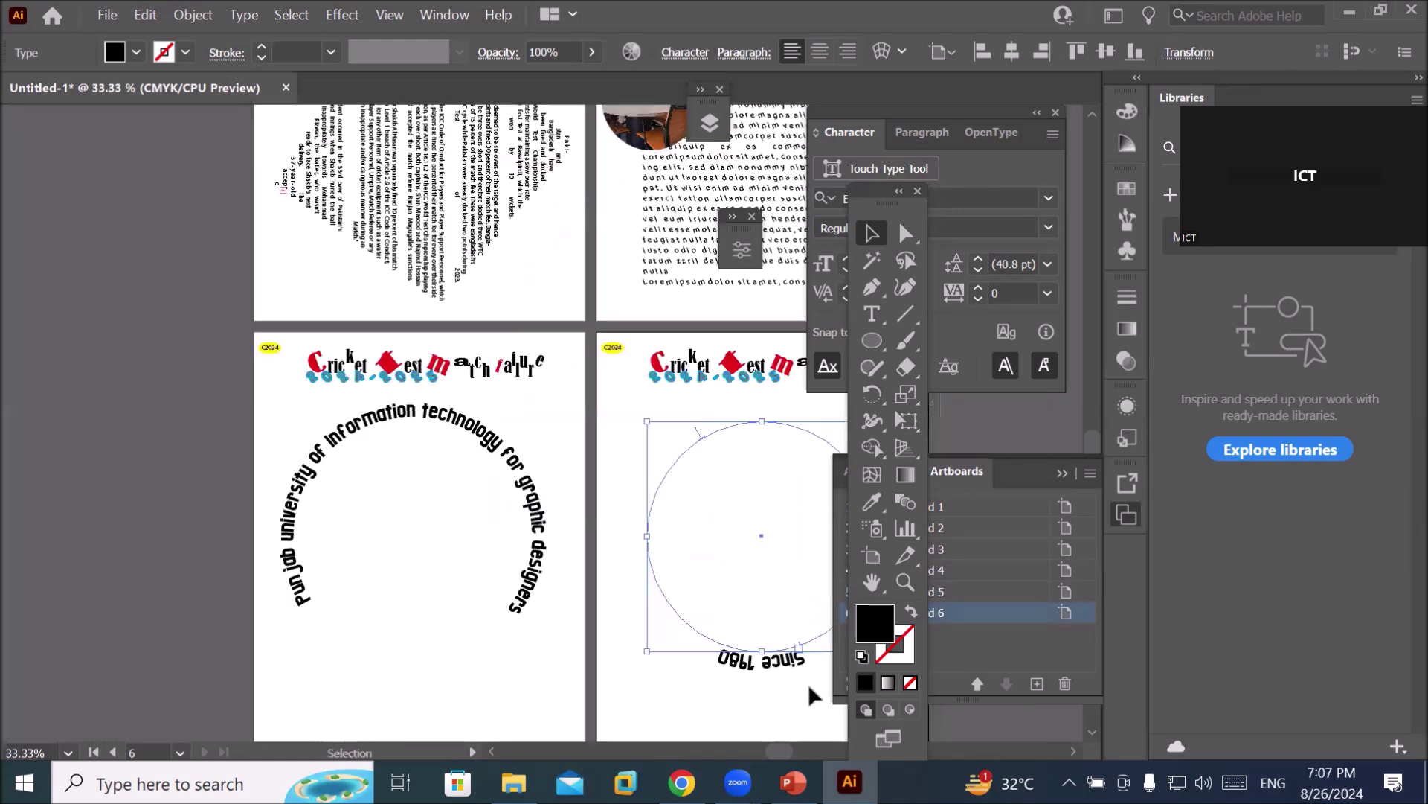
Adjust the start and end brackets to enclose "Since 1980" on both sides of the circle's lowest point.
left_click(1073, 746)
left_click(1073, 747)
left_click(1073, 747)
left_click(1073, 746)
left_click(1073, 746)
left_click(1073, 746)
left_click(1073, 747)
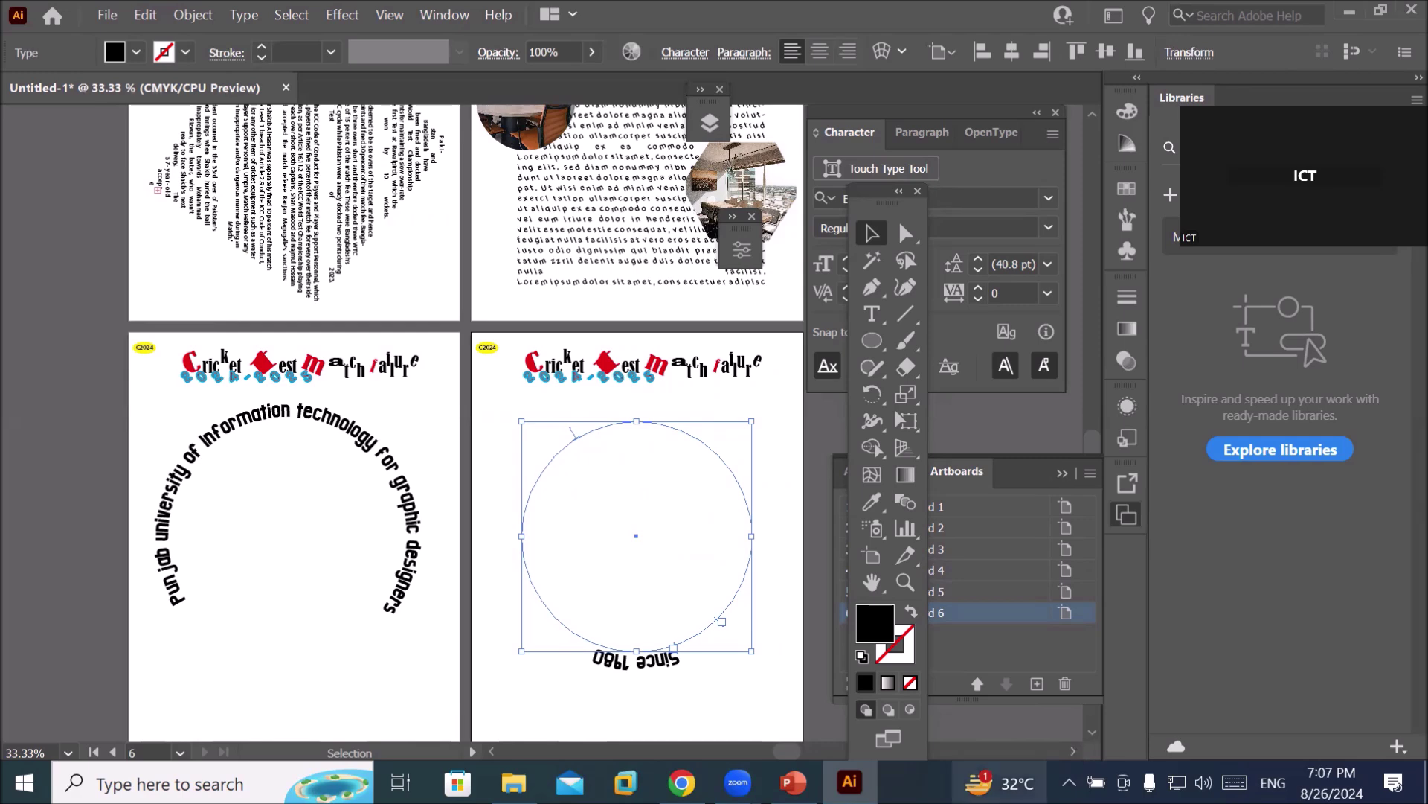
scroll(743, 694, "up", 1)
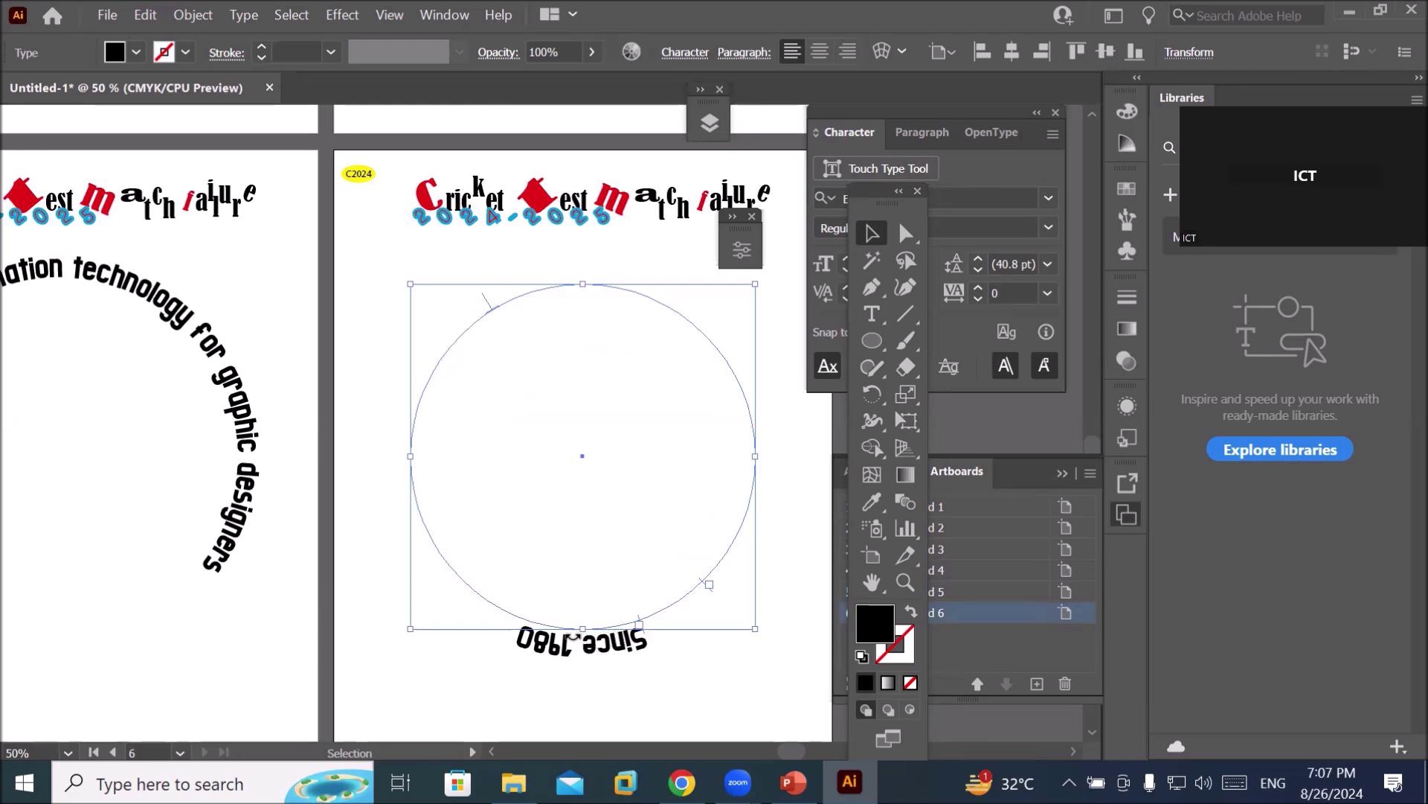
scroll(574, 639, "up", 3)
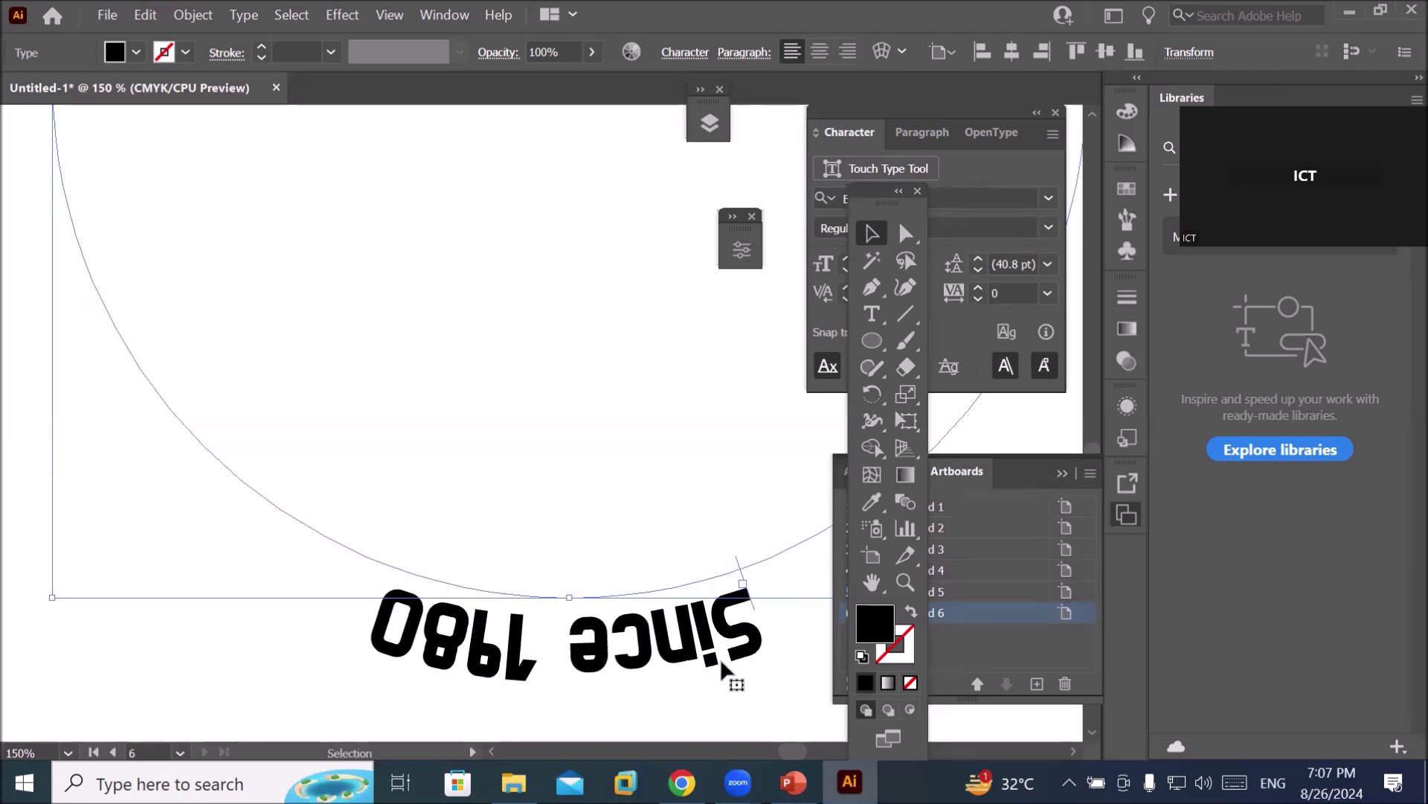
scroll(725, 671, "down", 2)
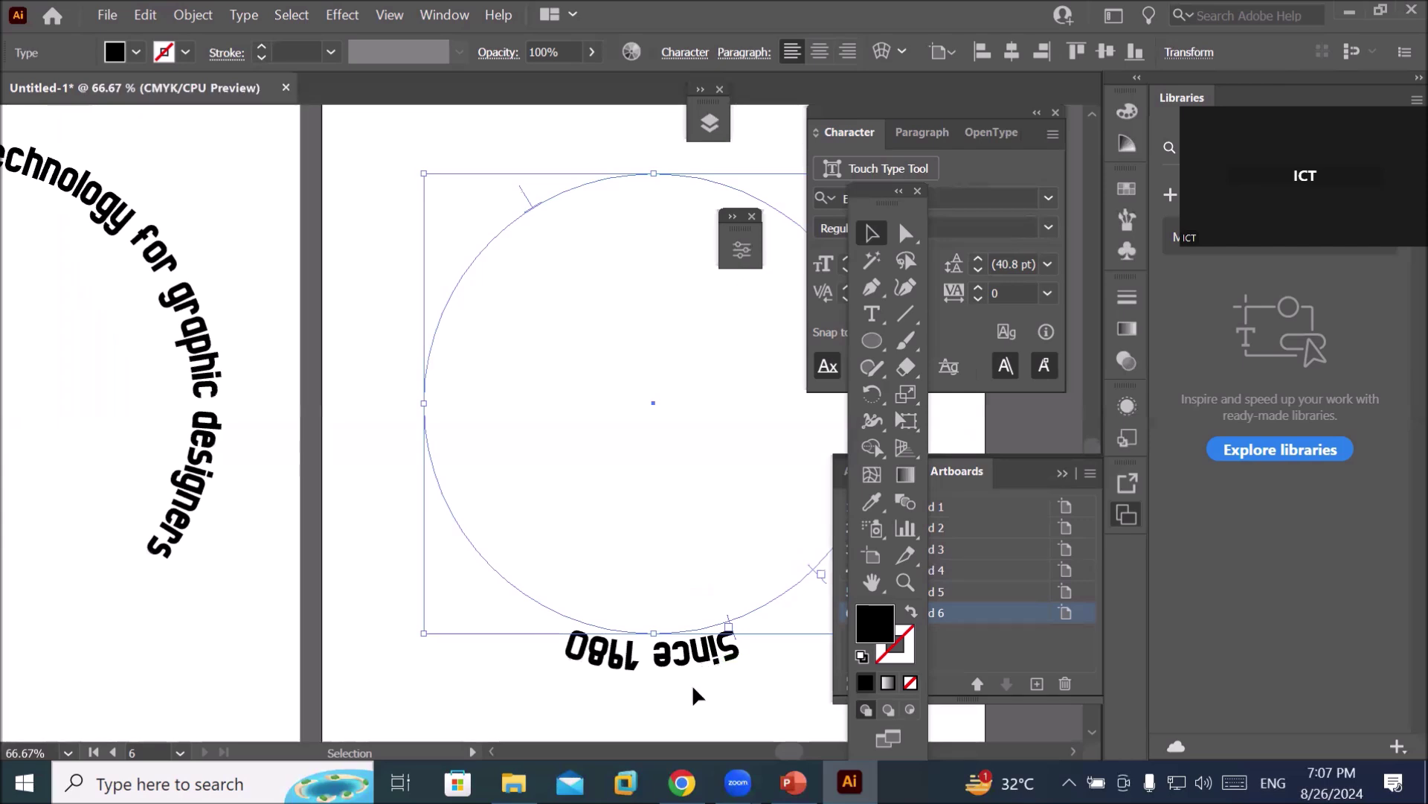
left_click(670, 709)
left_click_drag(691, 712, 510, 598)
left_click(512, 551)
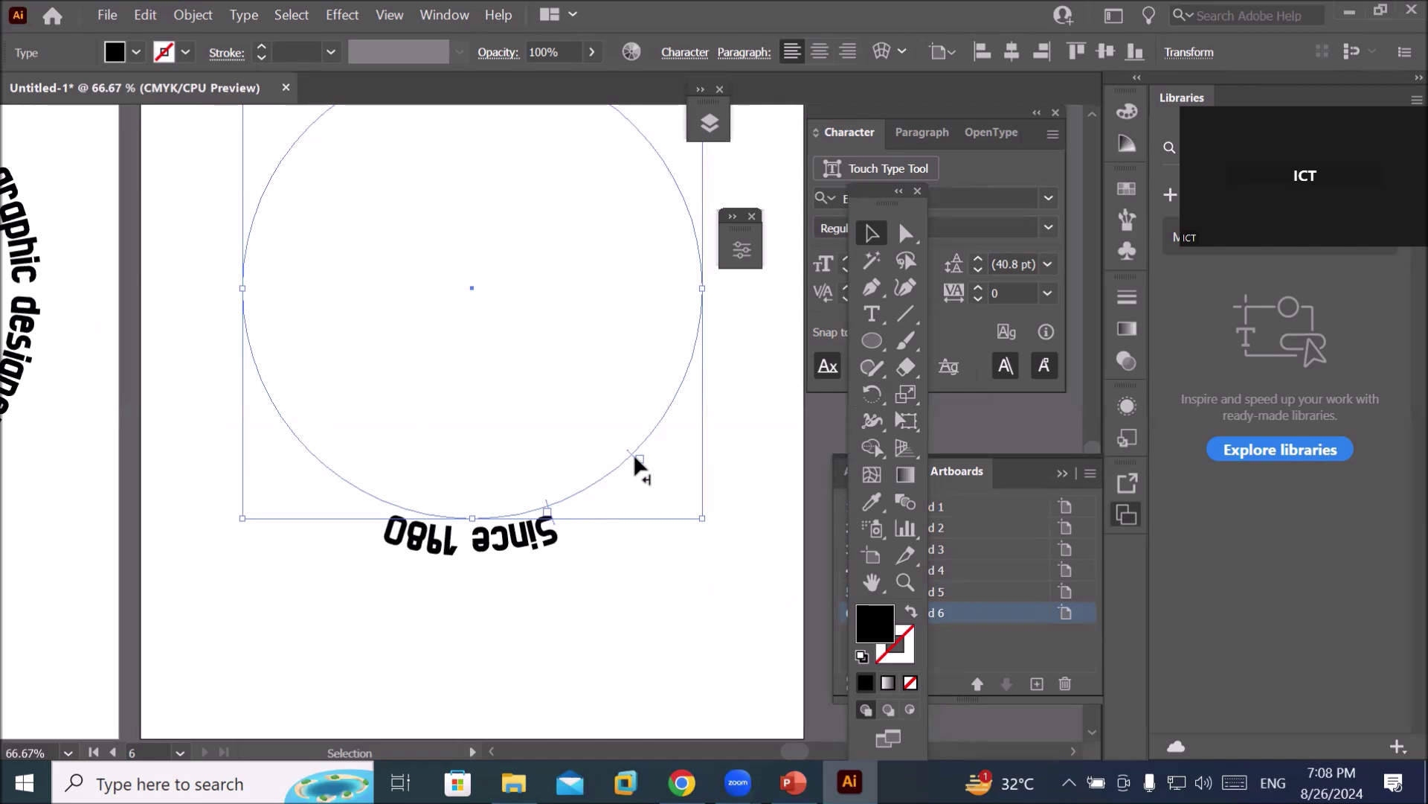
left_click_drag(634, 457, 591, 506)
mouse_move(549, 512)
left_mouse_down()
mouse_move(474, 520)
mouse_move(588, 513)
mouse_move(560, 522)
mouse_move(572, 512)
left_mouse_up()
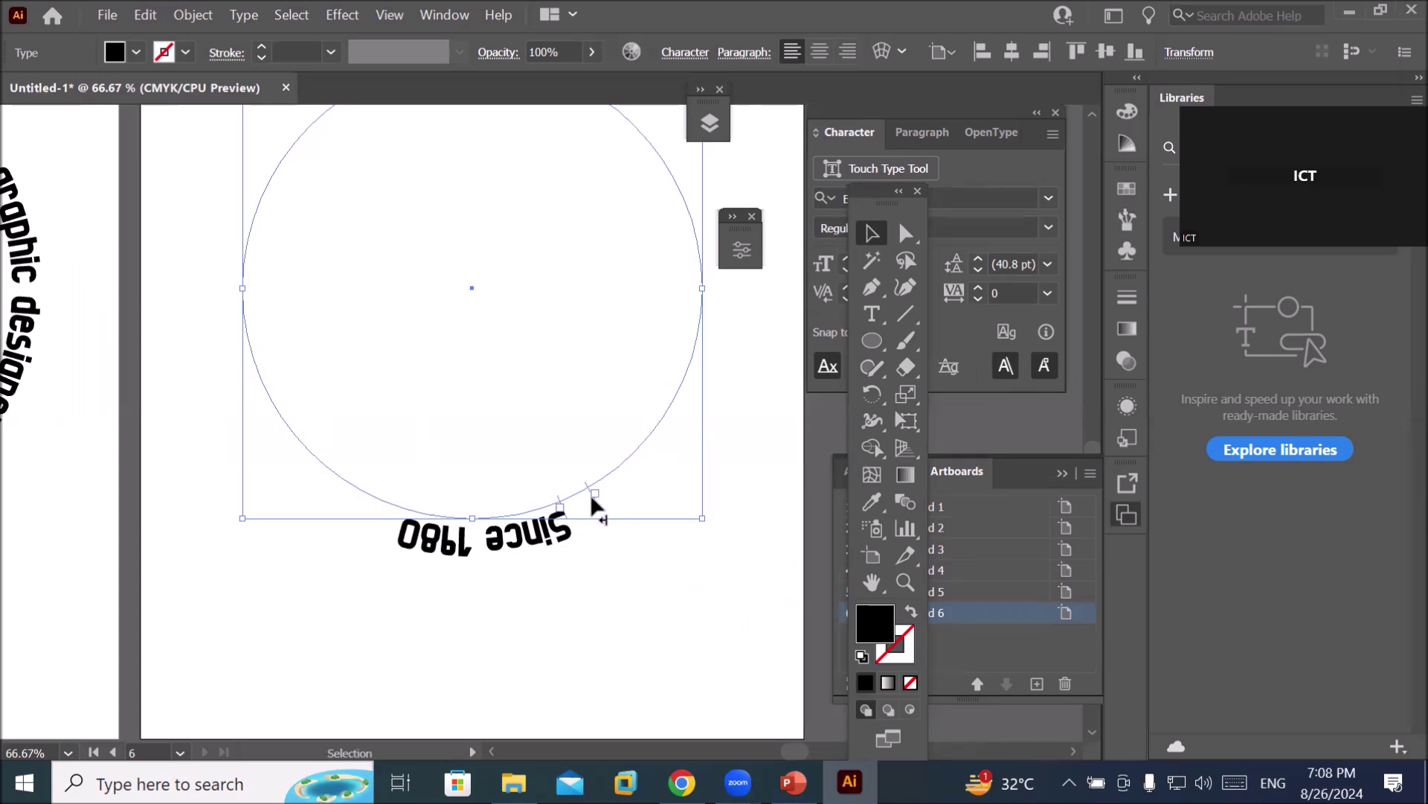
left_click_drag(596, 496, 311, 580)
left_click_drag(369, 631, 390, 662)
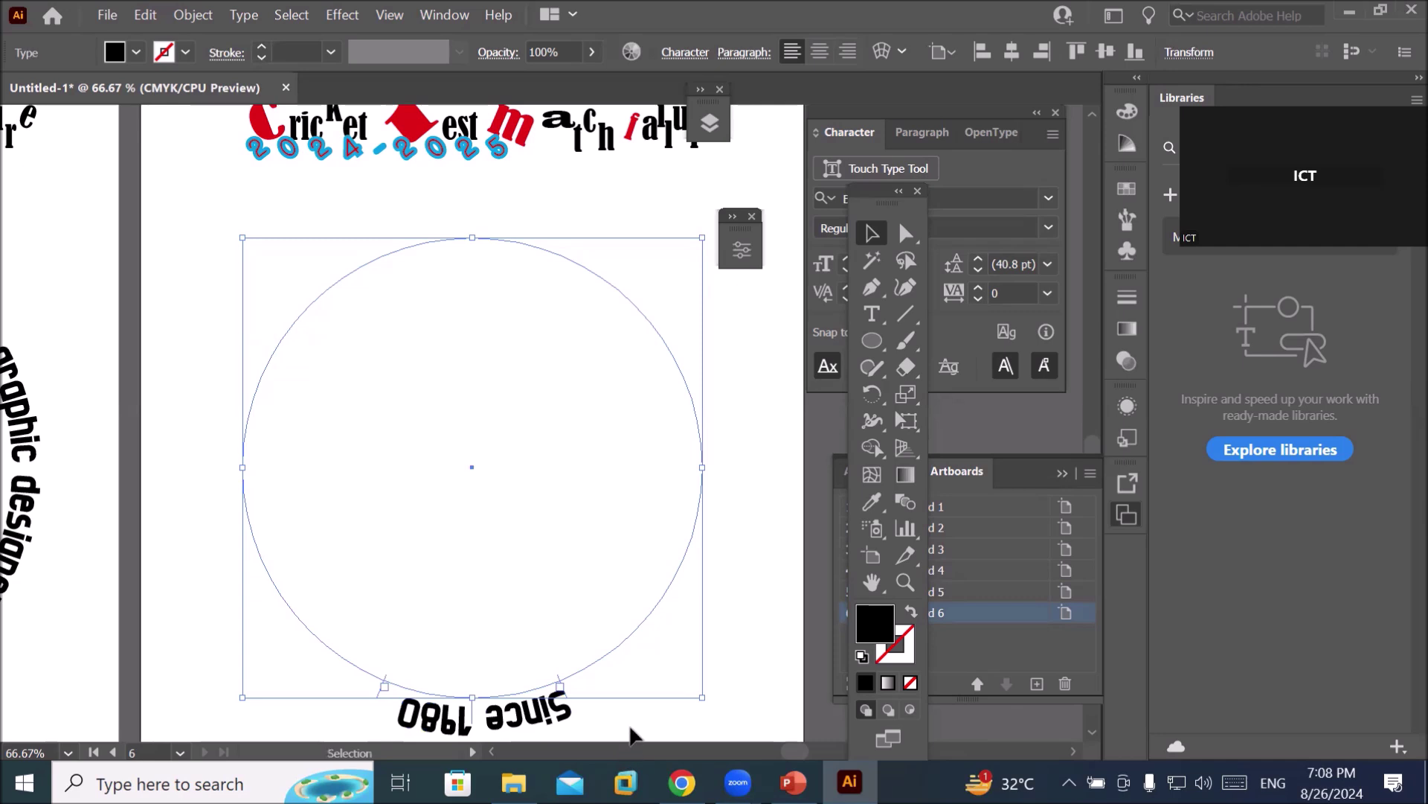
Flip the "Since 1980" text to the inside of the circle using its center bracket so it reads upright.
scroll(545, 729, "up", 1)
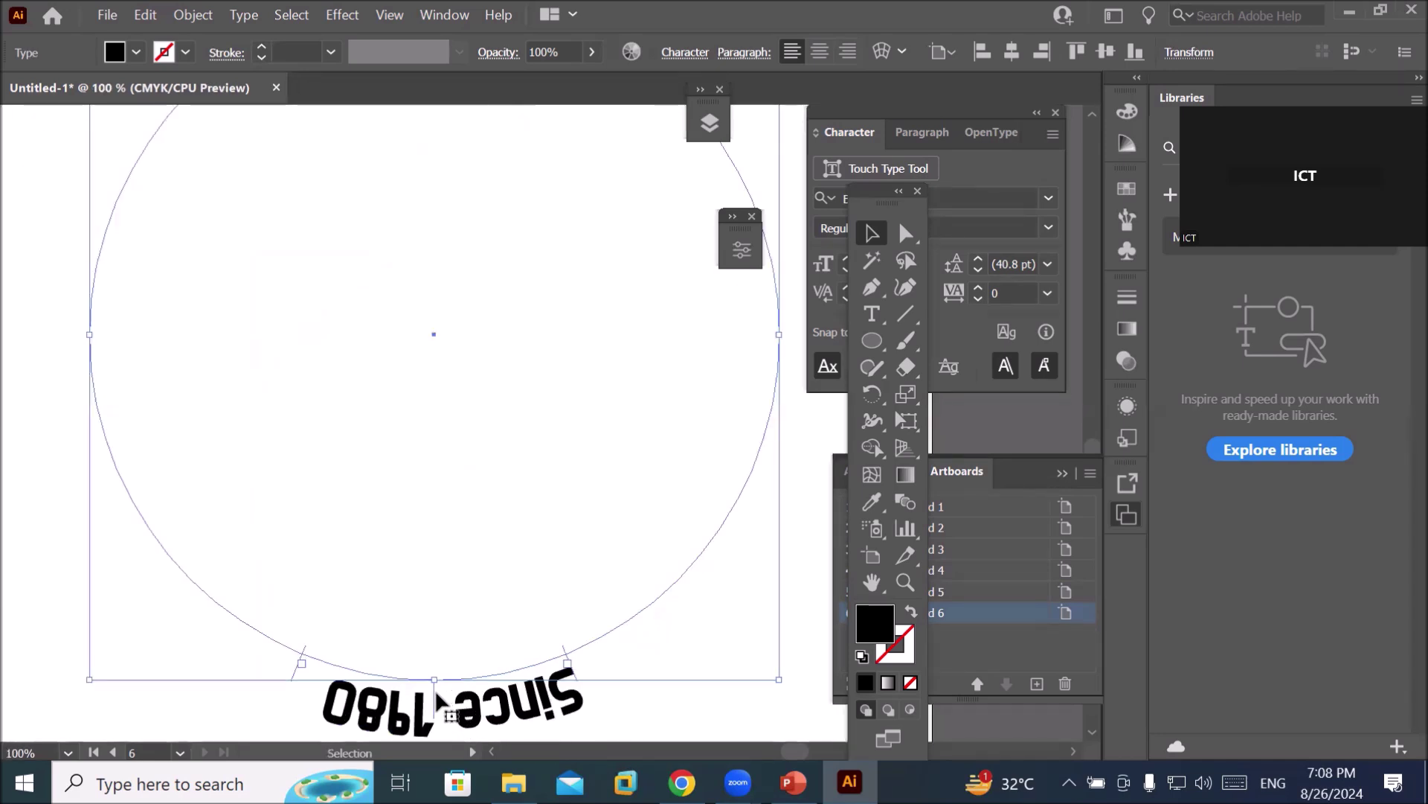
left_click_drag(436, 694, 442, 634)
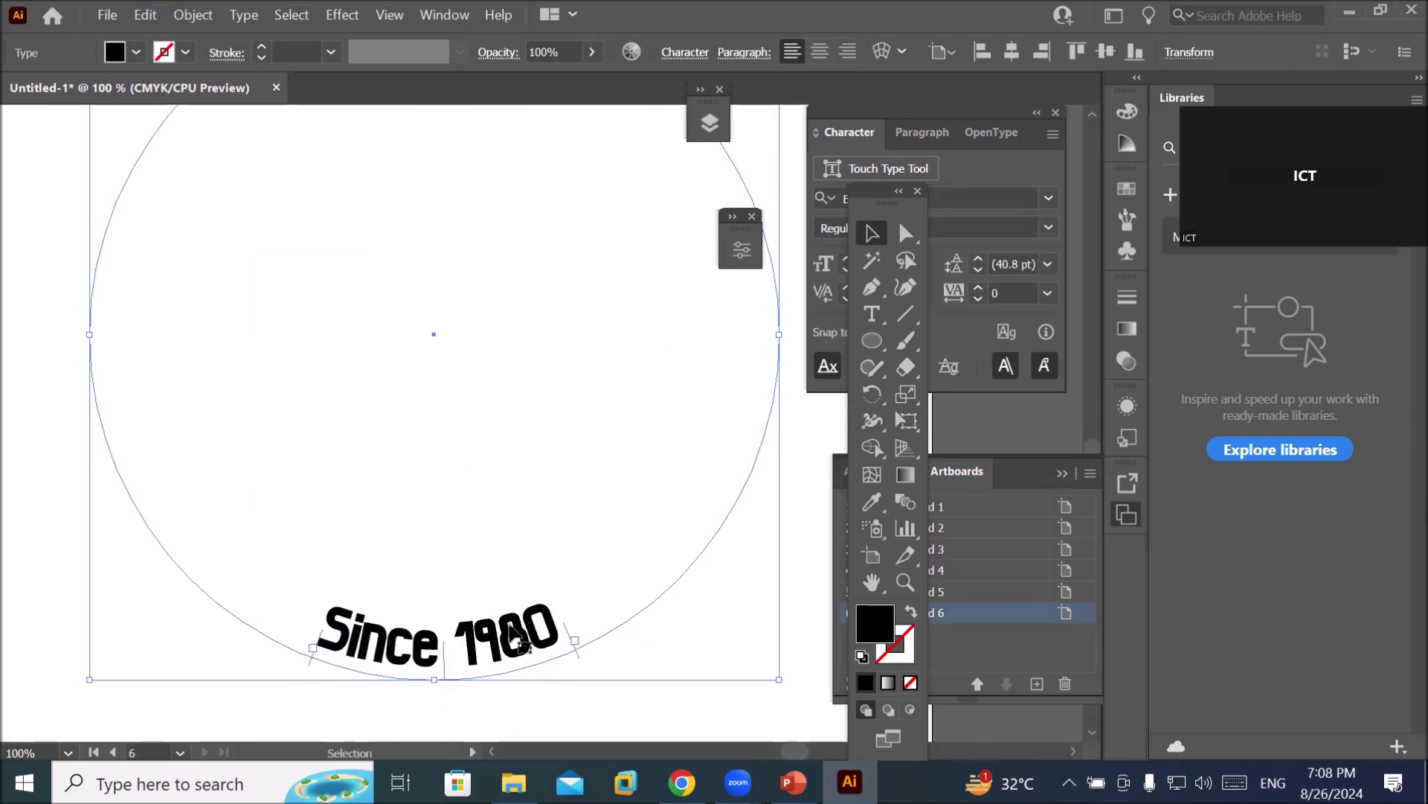
scroll(525, 532, "down", 2)
scroll(524, 533, "down", 1)
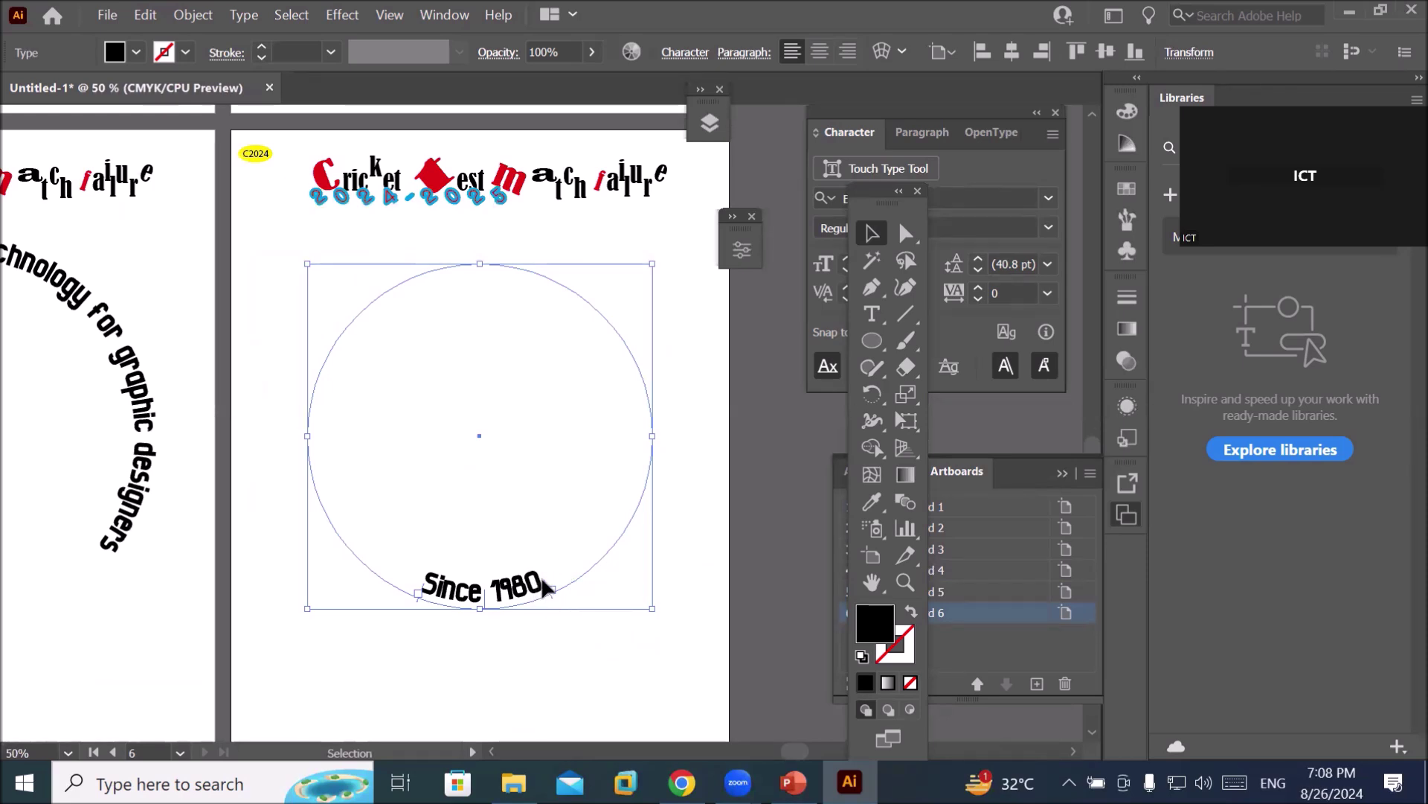
Select all of the "Since 1980" text and lower its baseline shift to -42 pt to push it outside its circle.
left_click(489, 750)
left_click(489, 750)
left_click(488, 750)
left_click(489, 749)
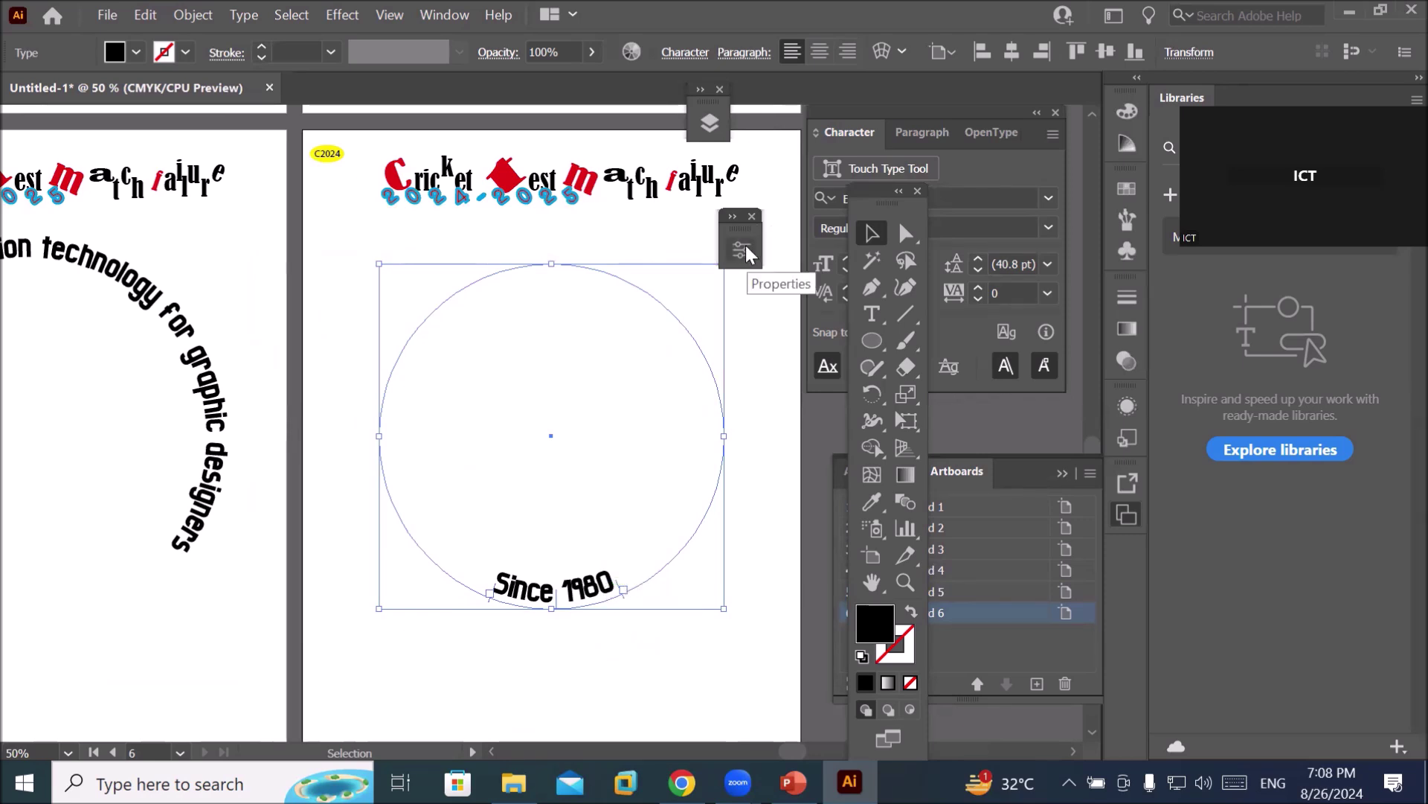
left_click(851, 137)
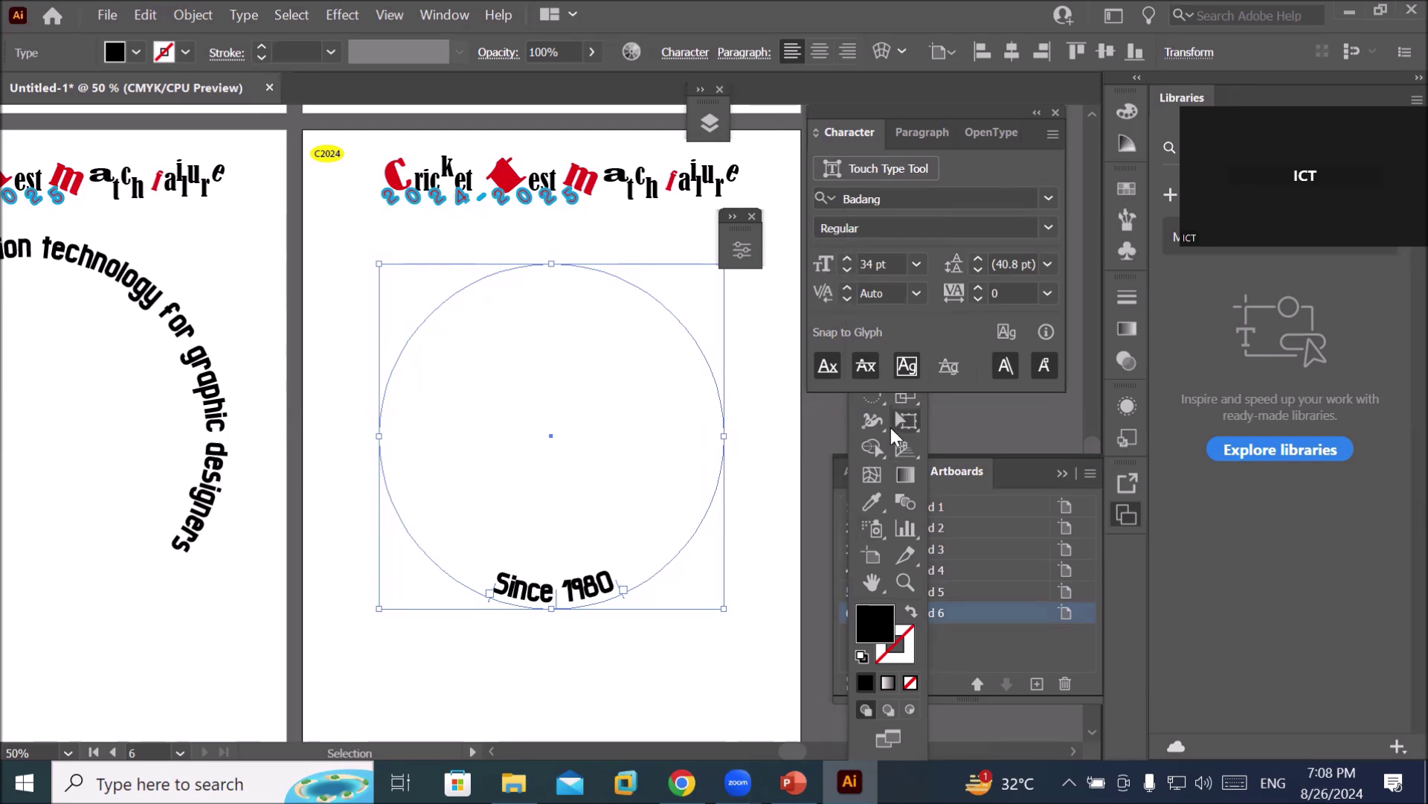
left_click(852, 435)
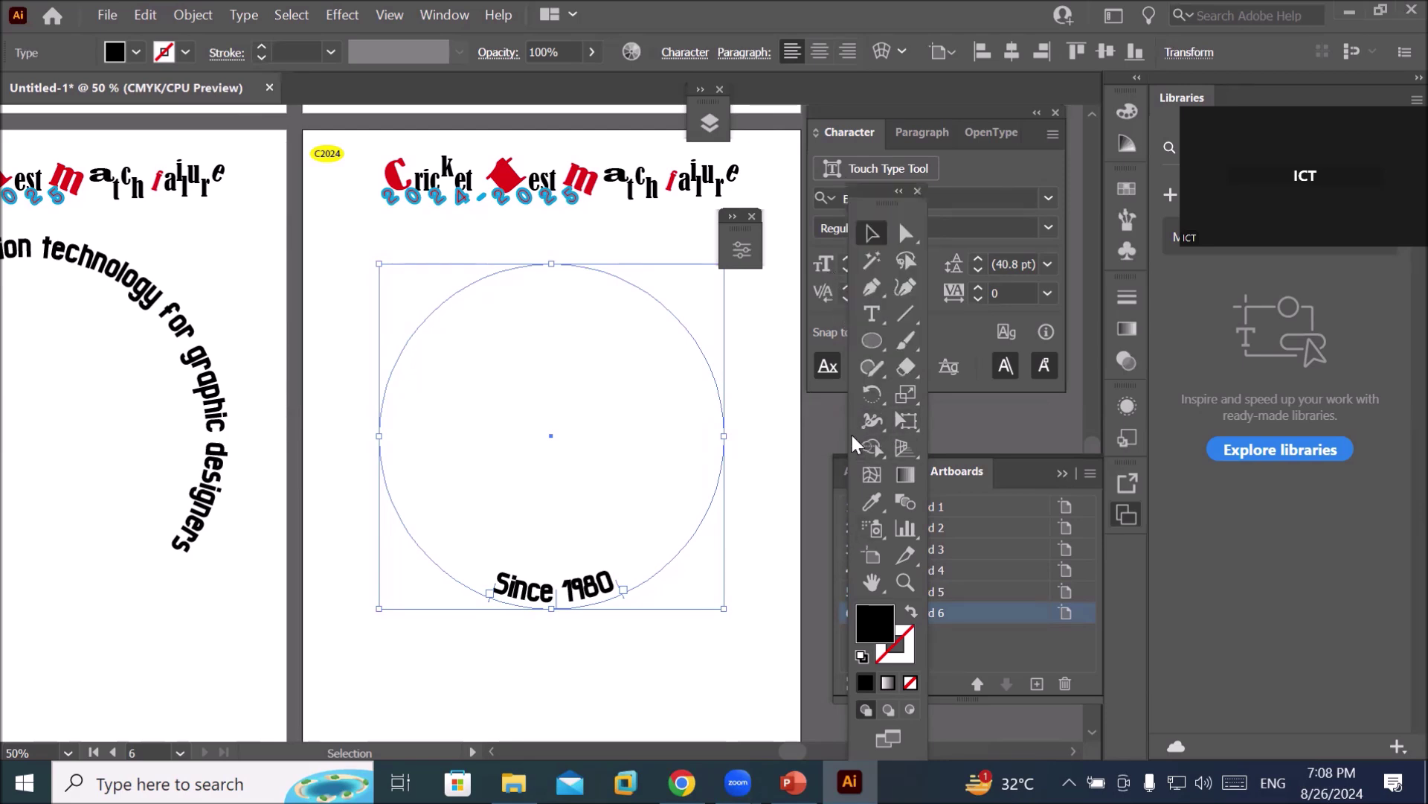
left_click(875, 311)
triple_click(563, 590)
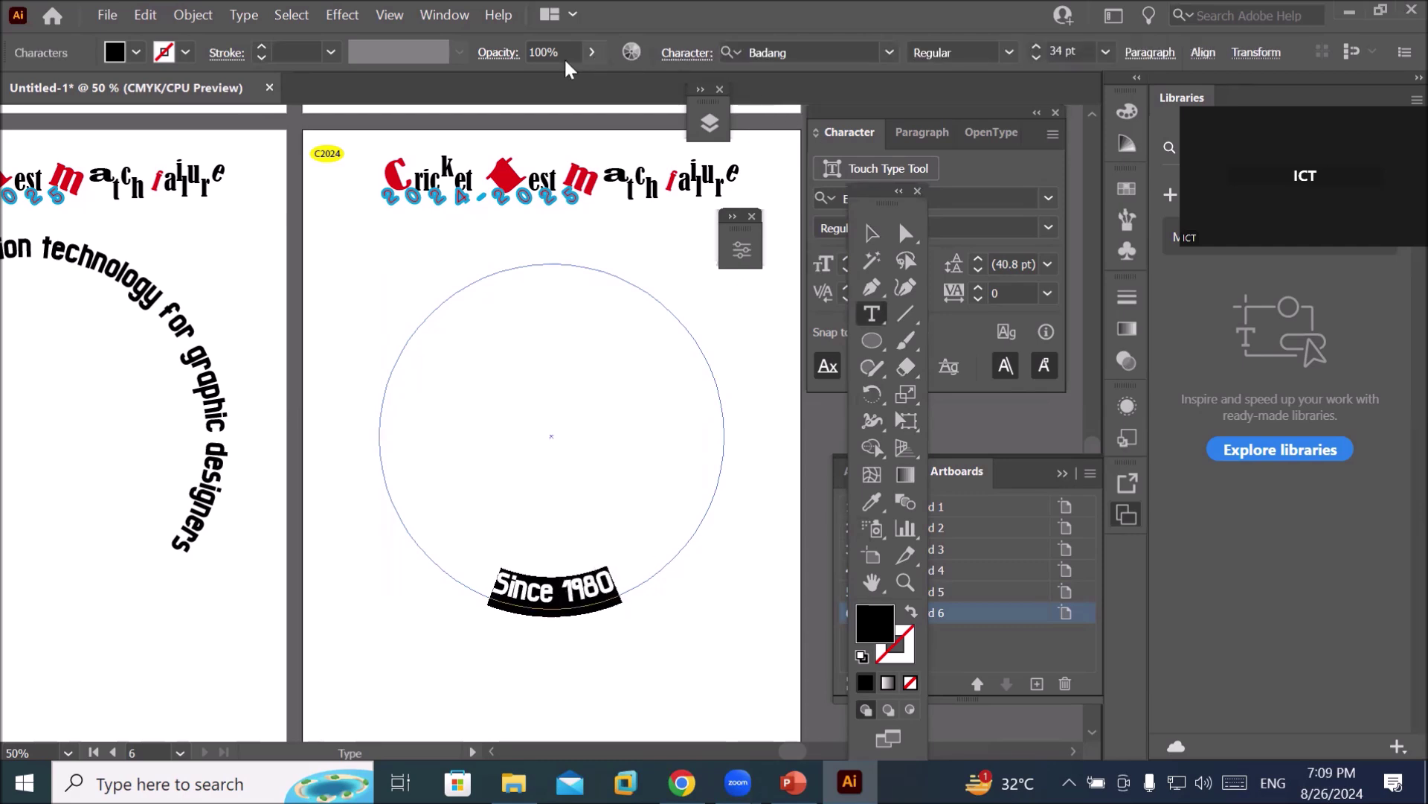
left_click(677, 52)
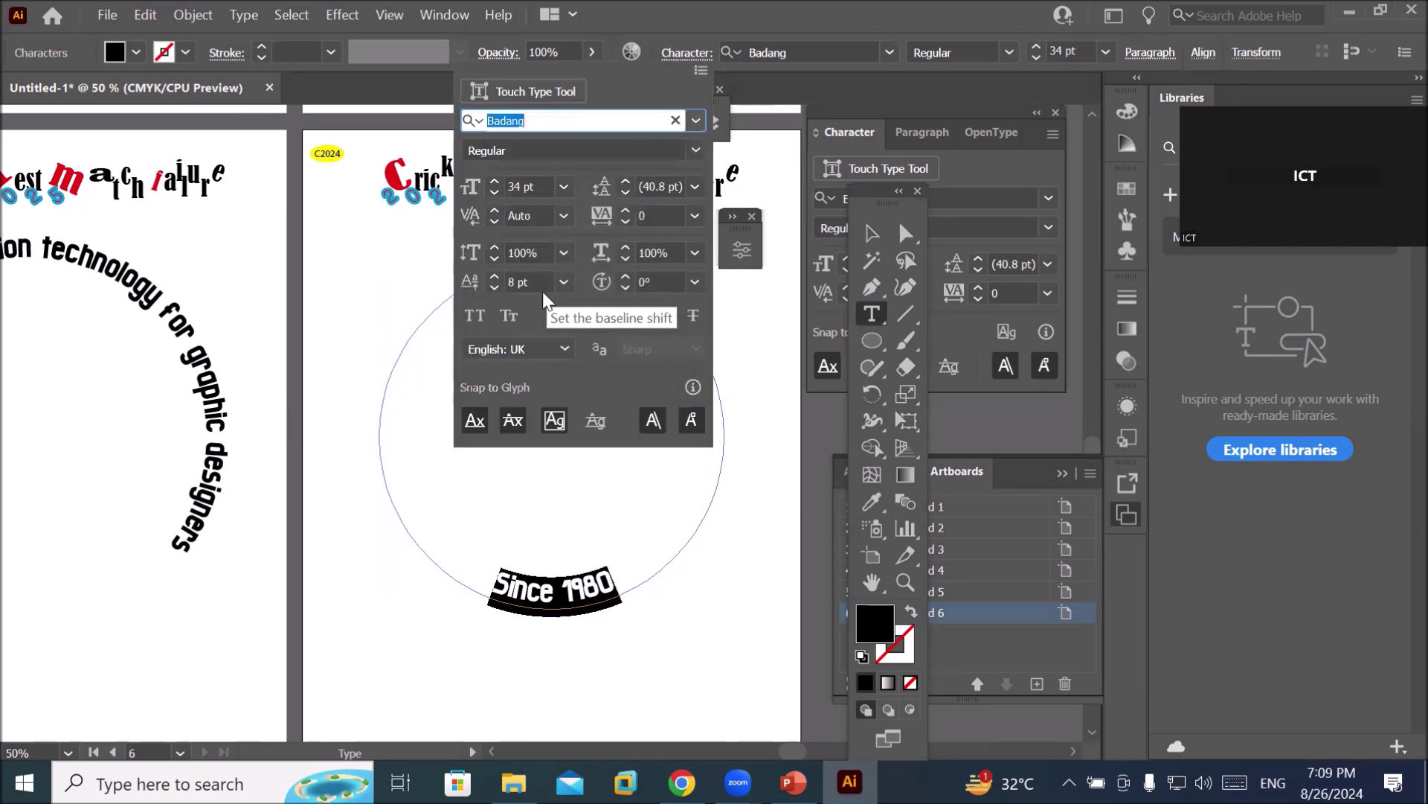
left_click(494, 285)
left_click(494, 285)
left_click(493, 286)
left_click(493, 286)
left_click(494, 286)
left_click(494, 286)
double_click(493, 286)
left_click(493, 285)
left_click(493, 285)
left_click(493, 285)
left_click(494, 286)
left_click(493, 285)
left_click(493, 286)
double_click(493, 286)
left_click(493, 286)
double_click(493, 285)
left_click(493, 286)
left_click(494, 285)
left_click(494, 286)
double_click(494, 286)
double_click(493, 285)
double_click(493, 285)
double_click(493, 286)
double_click(494, 285)
left_click(493, 285)
double_click(494, 286)
left_click(493, 286)
double_click(493, 286)
double_click(494, 285)
left_click(493, 286)
double_click(493, 286)
left_click(494, 285)
left_click(494, 285)
left_click(493, 286)
left_click(493, 286)
left_click(493, 286)
left_click(493, 286)
left_click(493, 286)
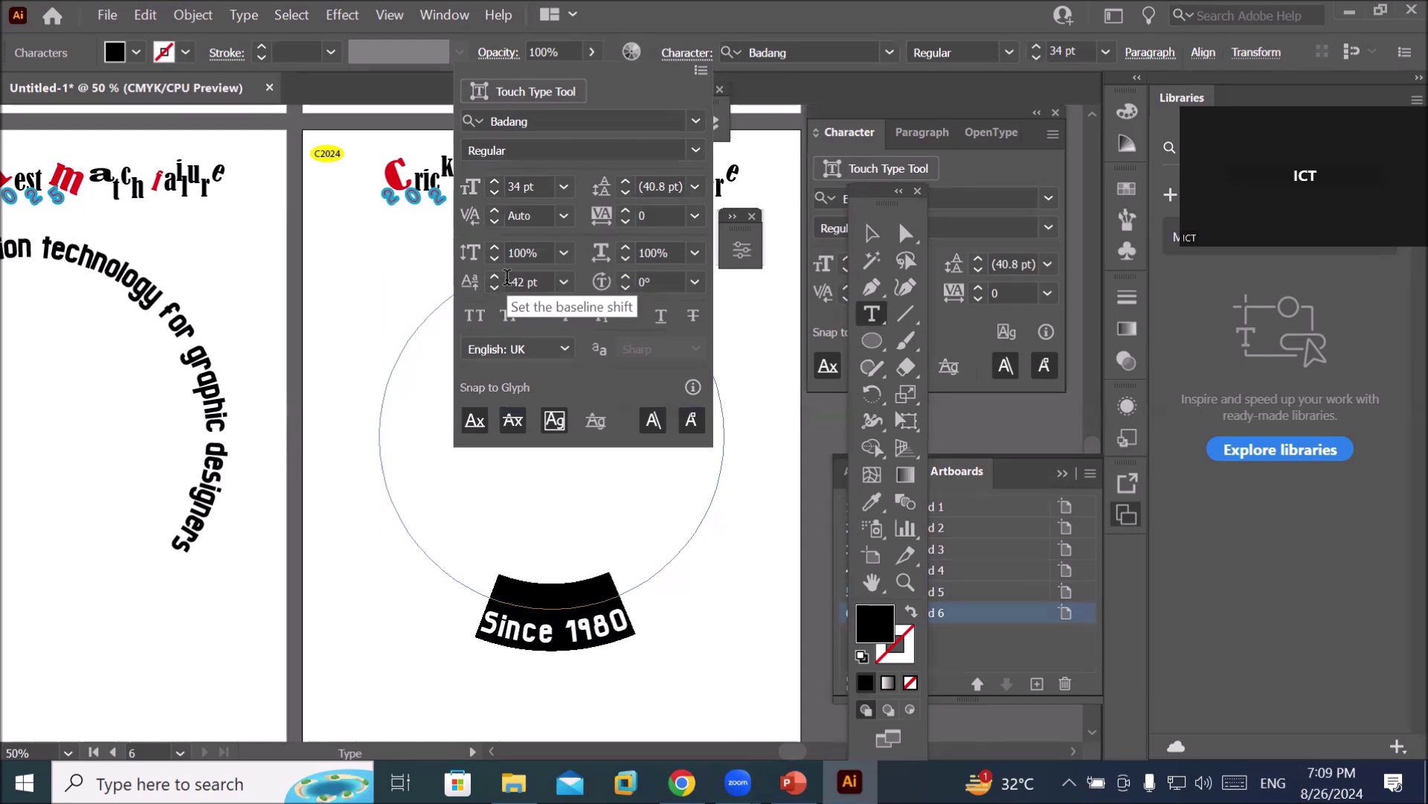
left_click(383, 335)
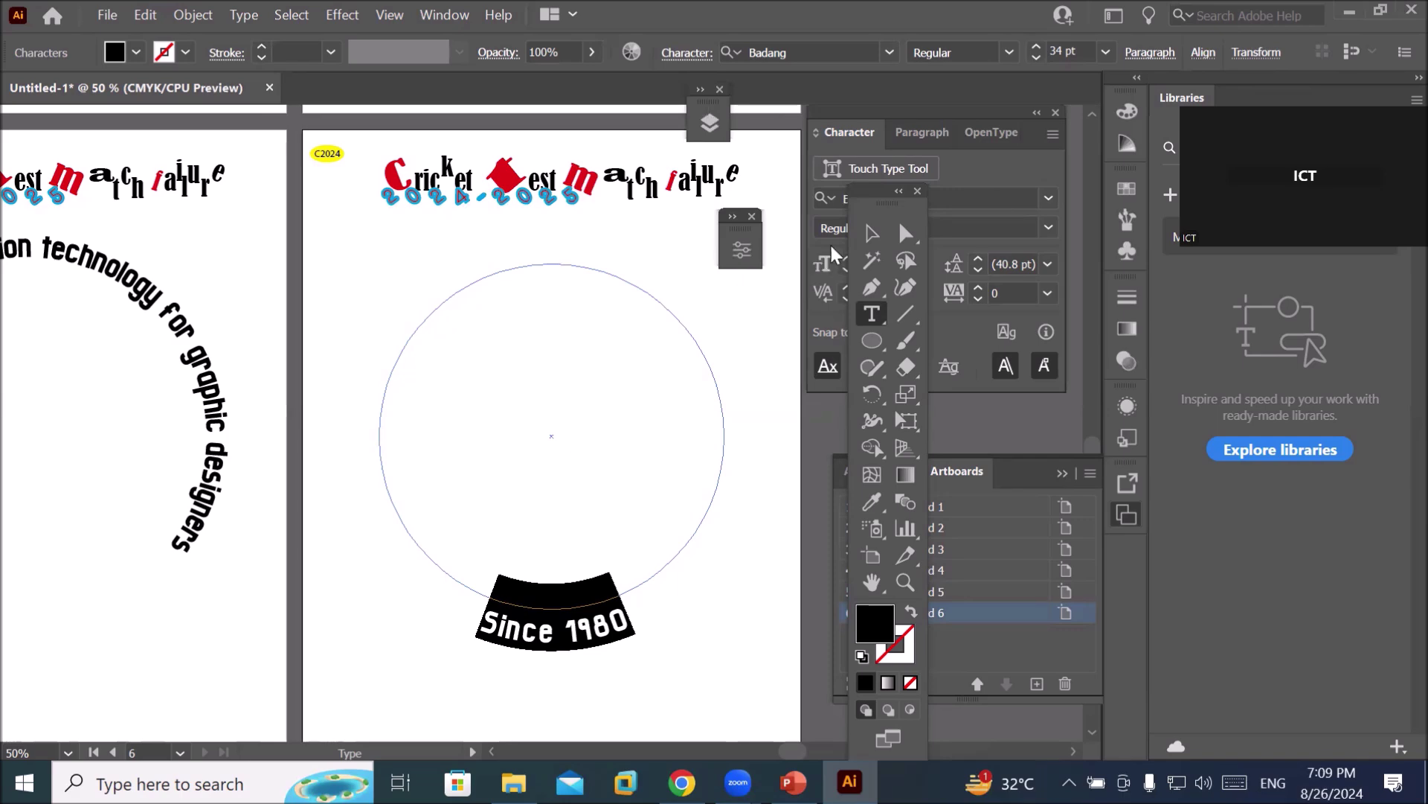
Move the "Since 1980" circle onto the neighbouring artboard, aligned beneath the "Punjab university" arc text, and deselect it.
left_click(872, 233)
scroll(501, 521, "down", 2)
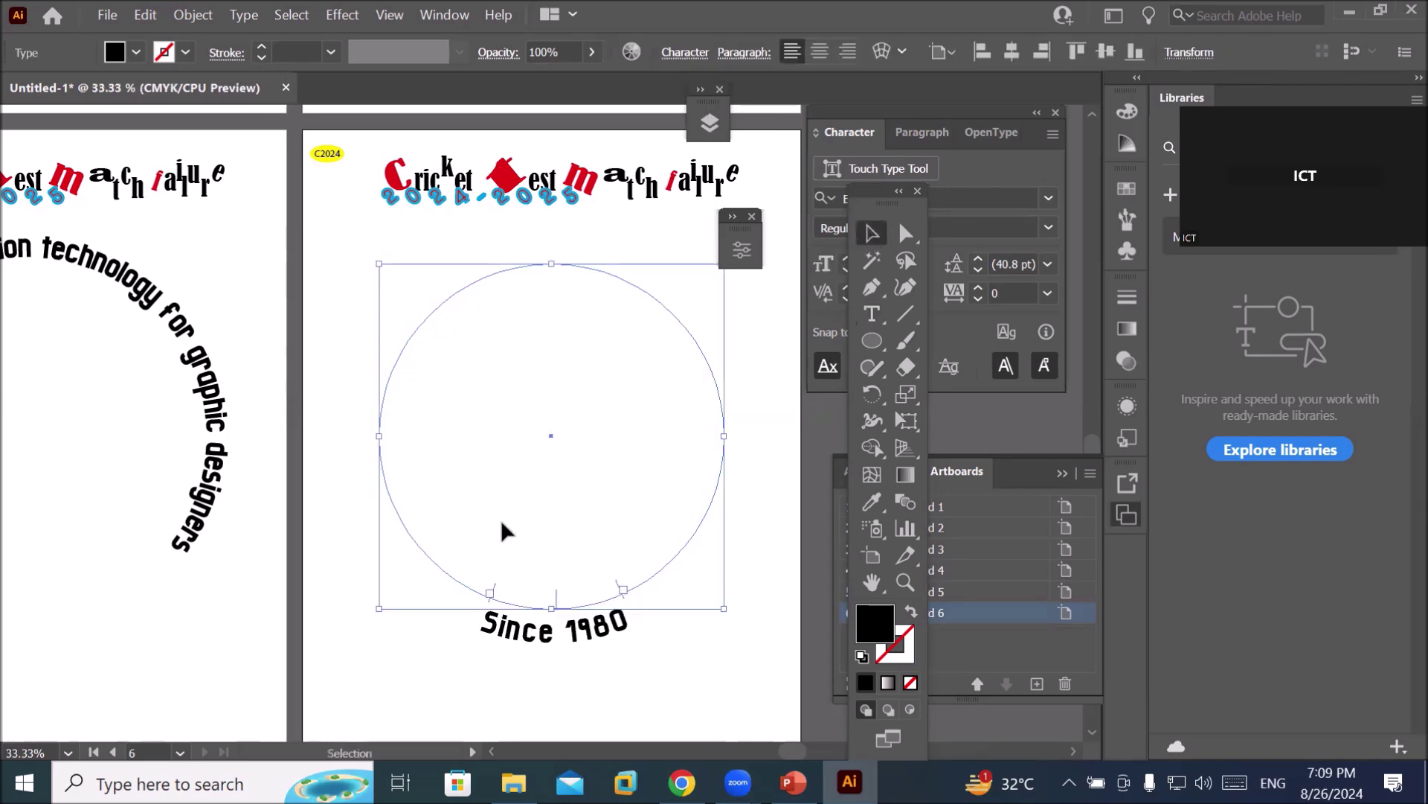
left_click_drag(450, 519, 192, 525)
left_click(269, 601)
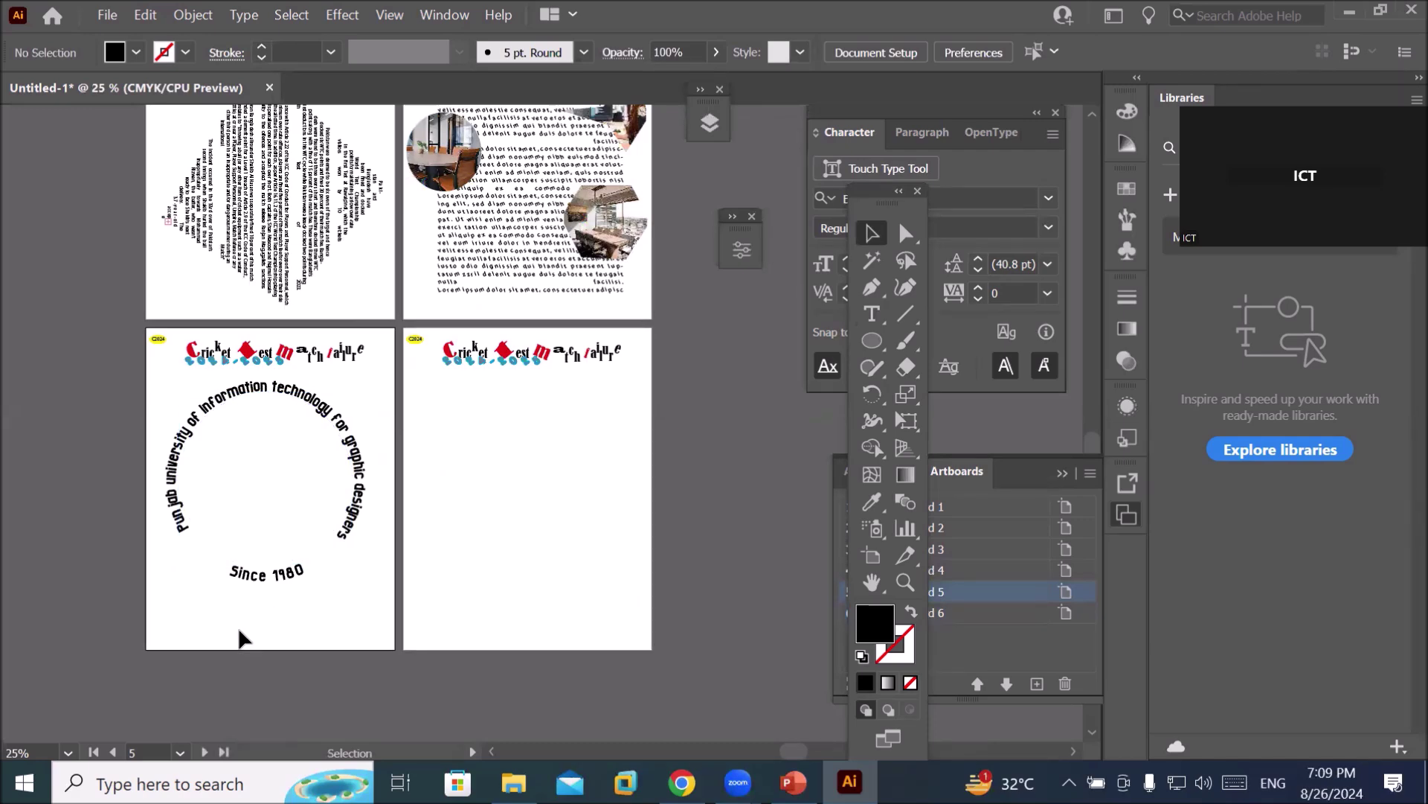
Draw a black-filled circle from the text ring's center, slightly smaller than the ring, and nudge it down a little.
scroll(238, 630, "up", 2)
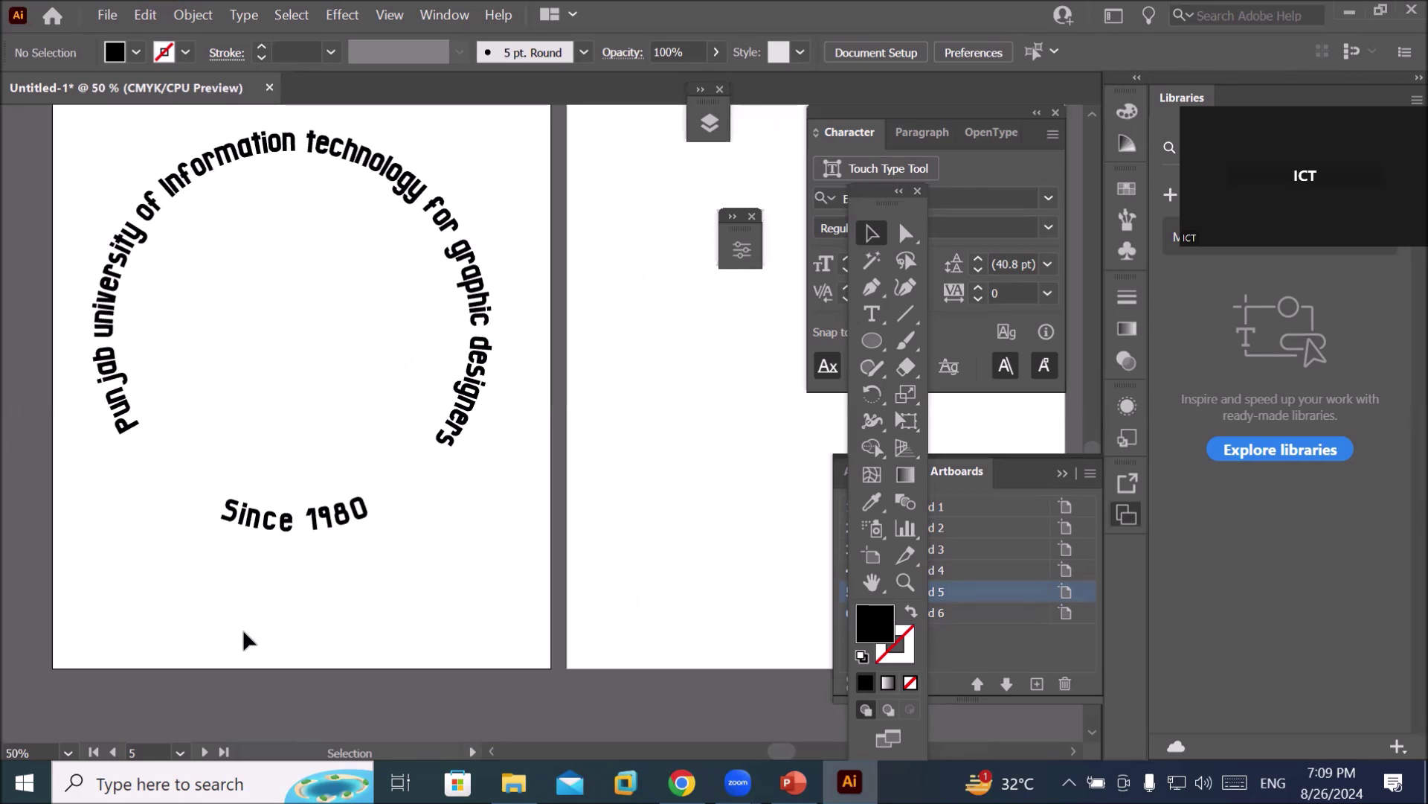
left_click(872, 342)
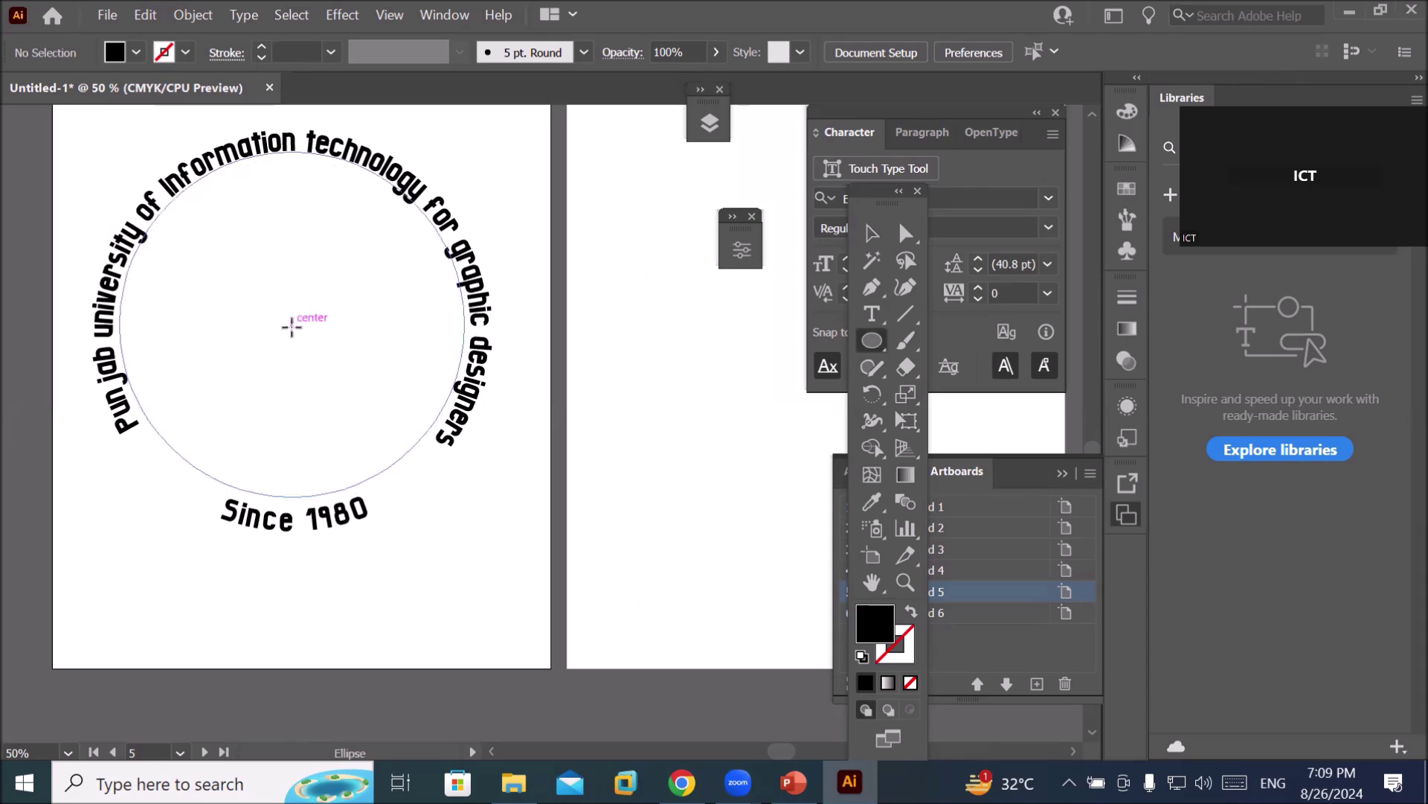
left_click_drag(292, 326, 393, 480)
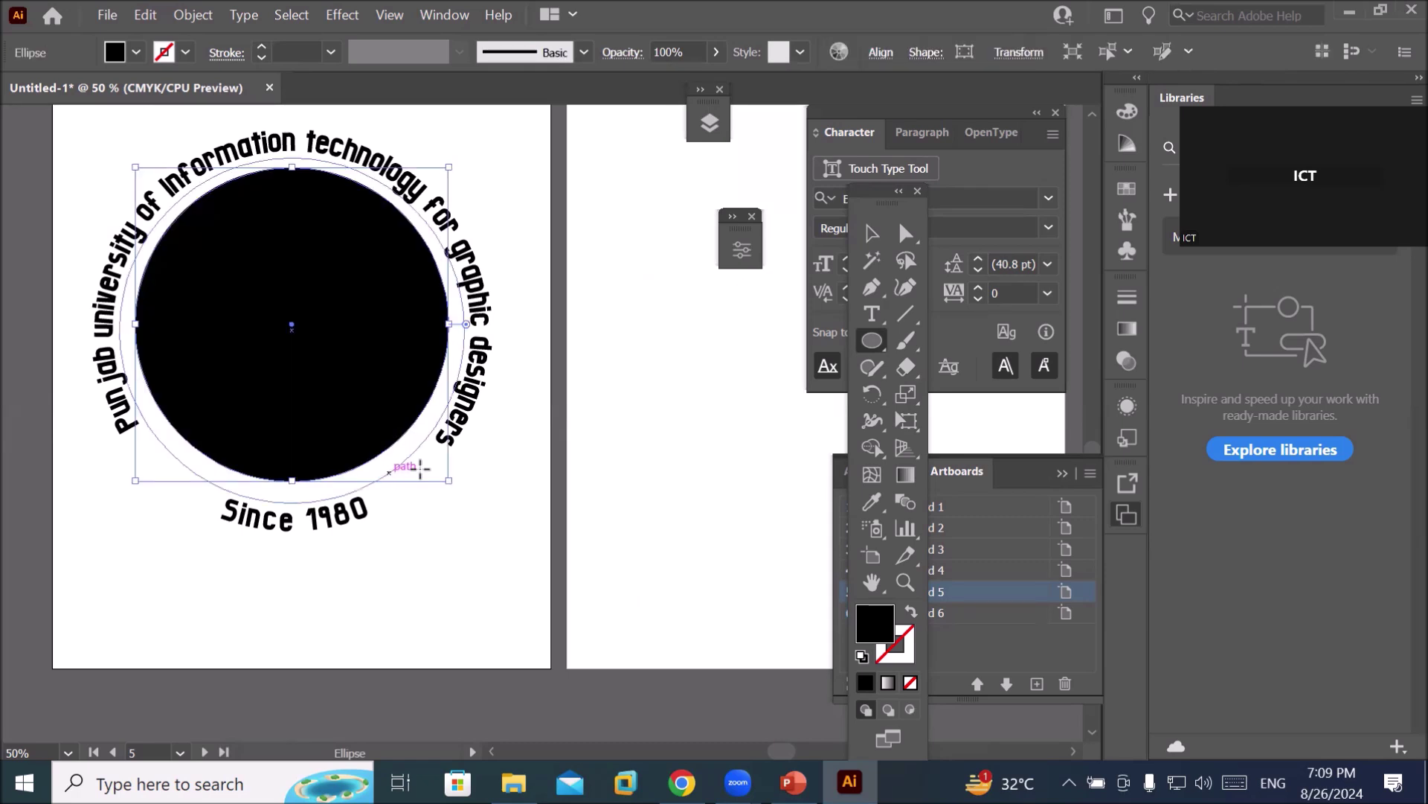
key("Down")
key("Down")
key("Down")
key("Down")
key("Down")
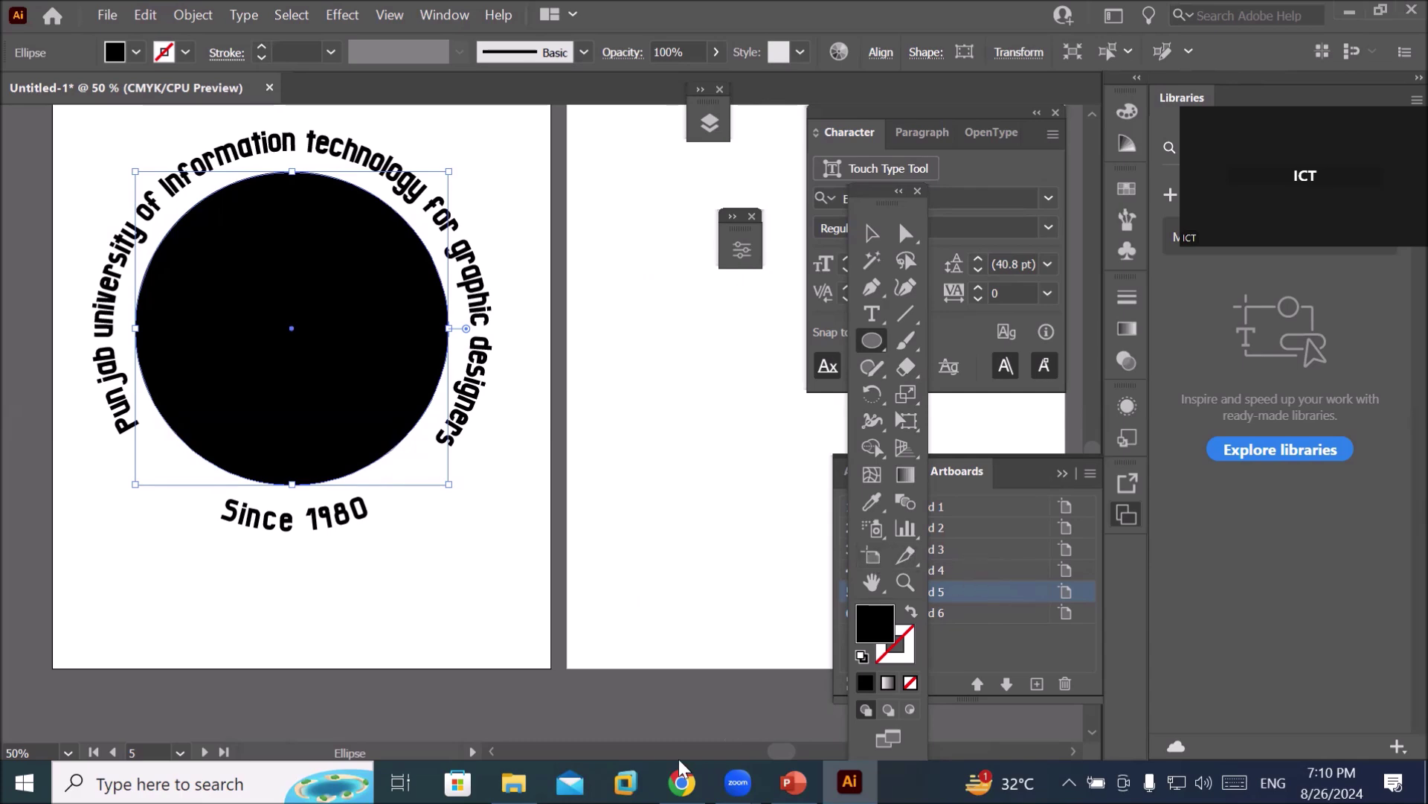
Switch to Chrome and save the clock tower photo as the JPEG "PUCIT" in the student's folder on the Desktop.
mouse_move(681, 781)
left_click(714, 673)
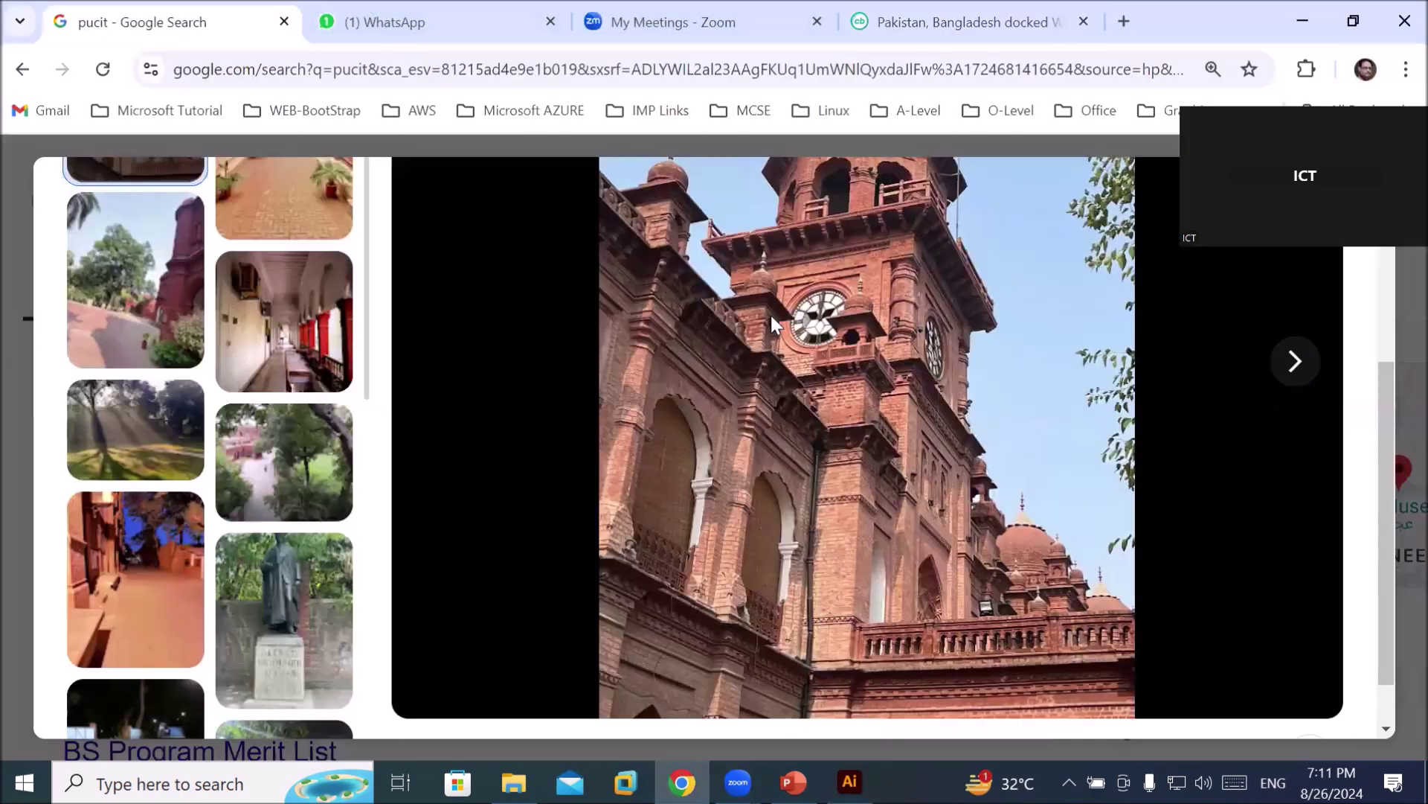
right_click(771, 316)
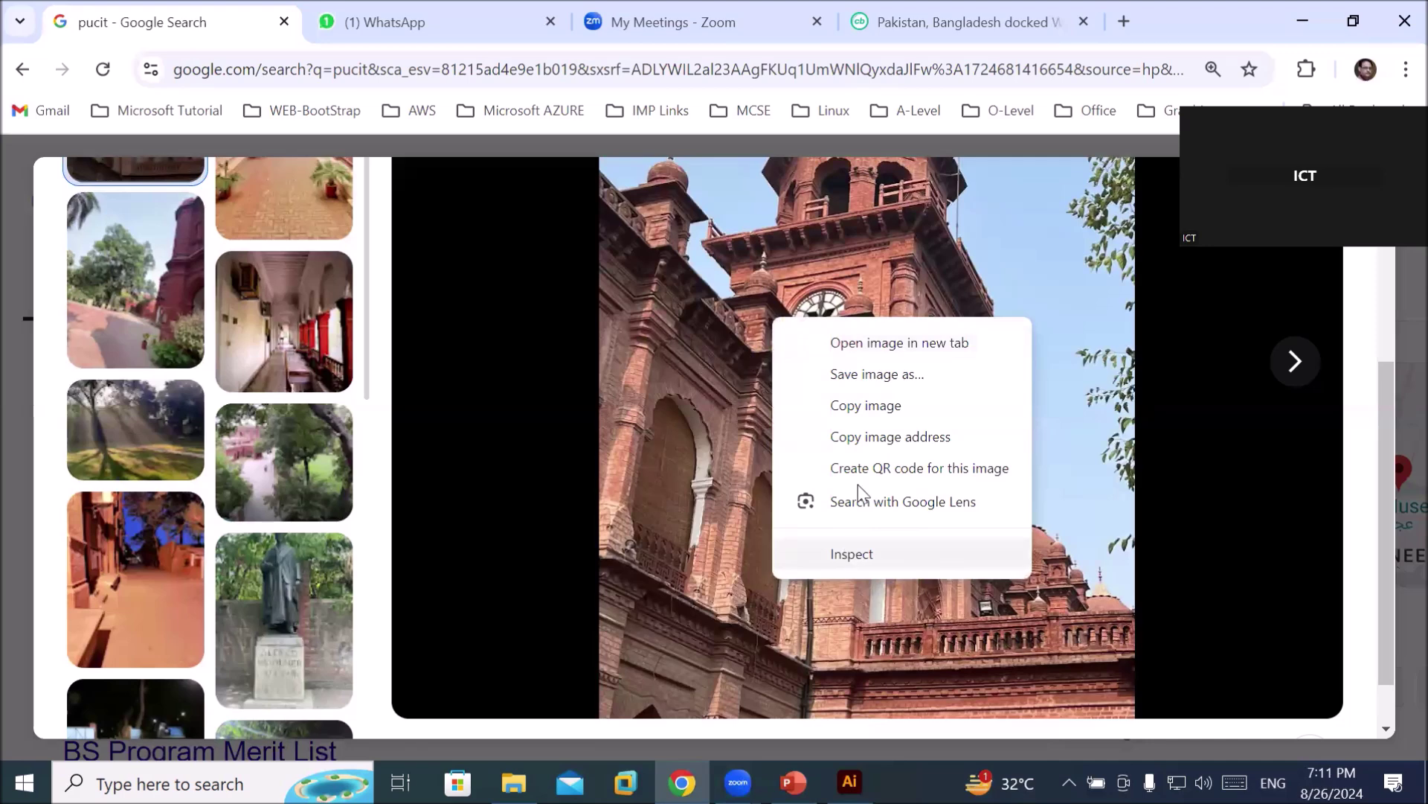
left_click(873, 380)
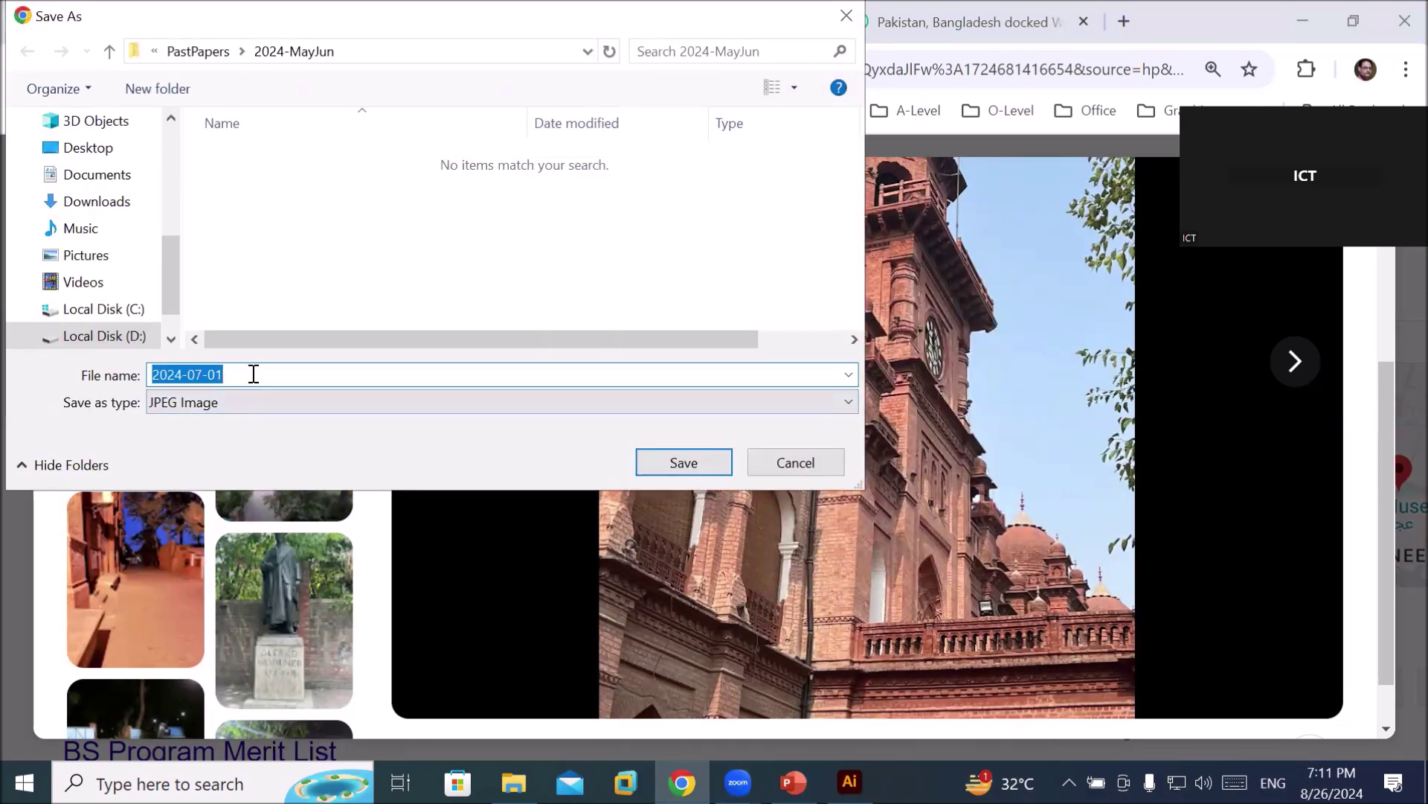
type("PUCIT")
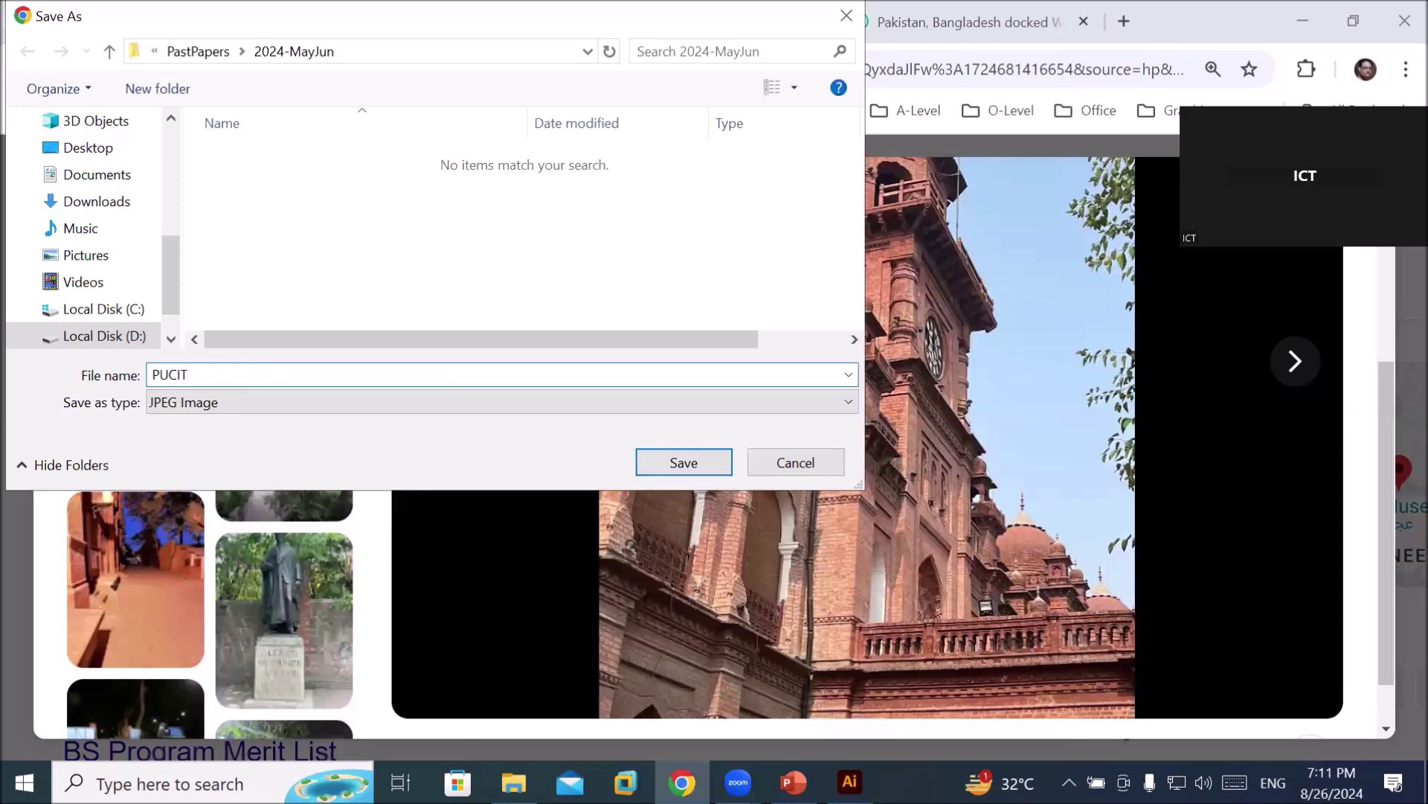
left_click(74, 155)
double_click(226, 185)
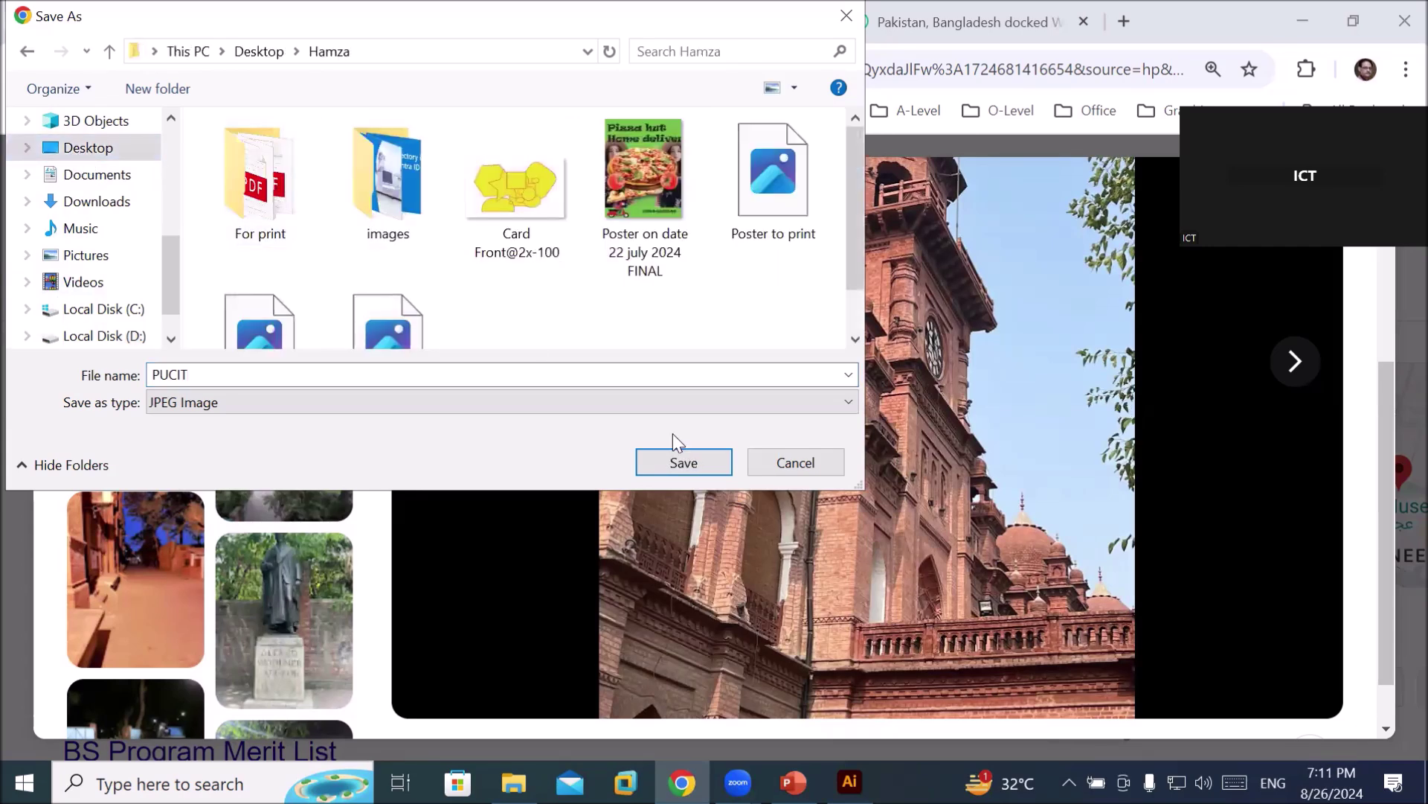
left_click(688, 464)
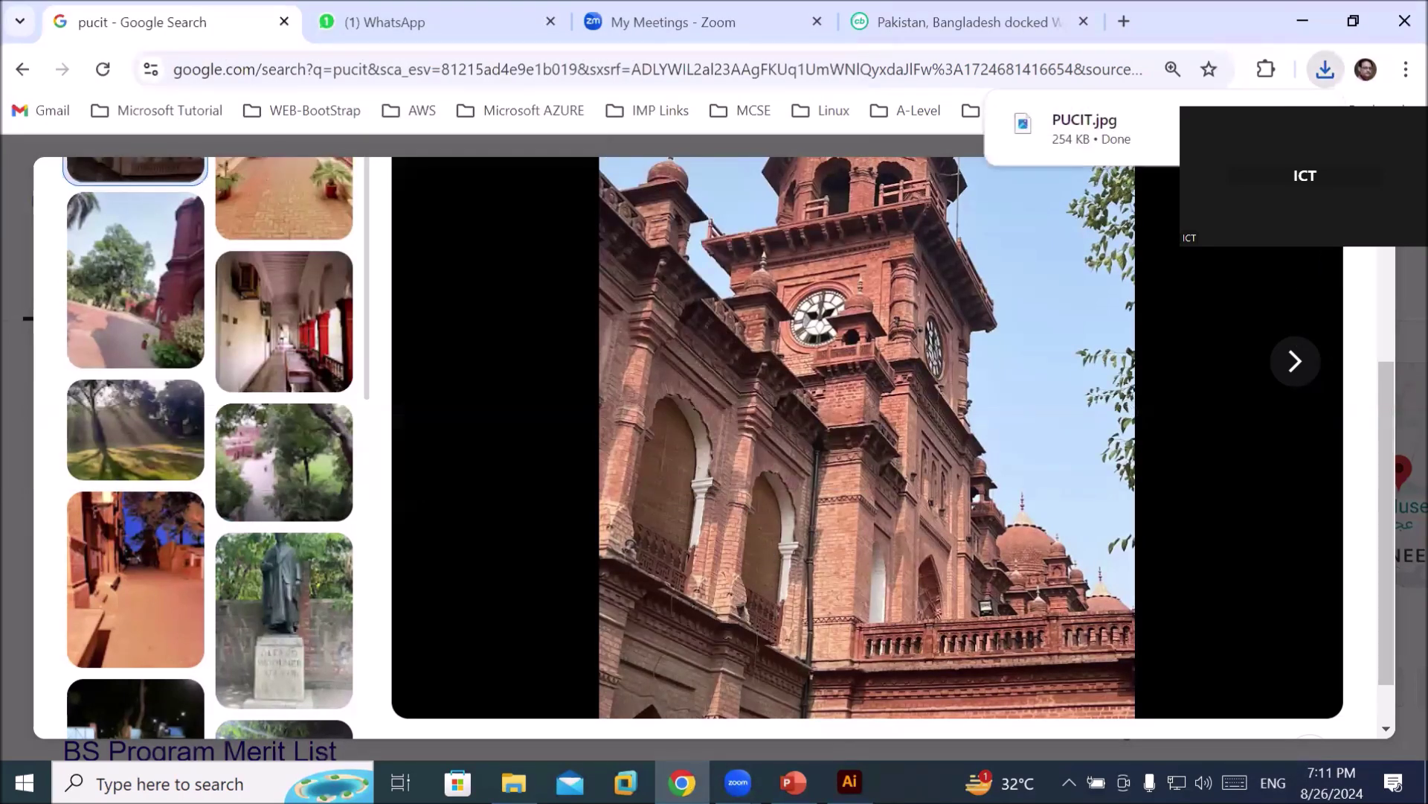
Switch back to Illustrator and delete the embedded image stacked above the black ellipse in Layer 1.
left_click(850, 782)
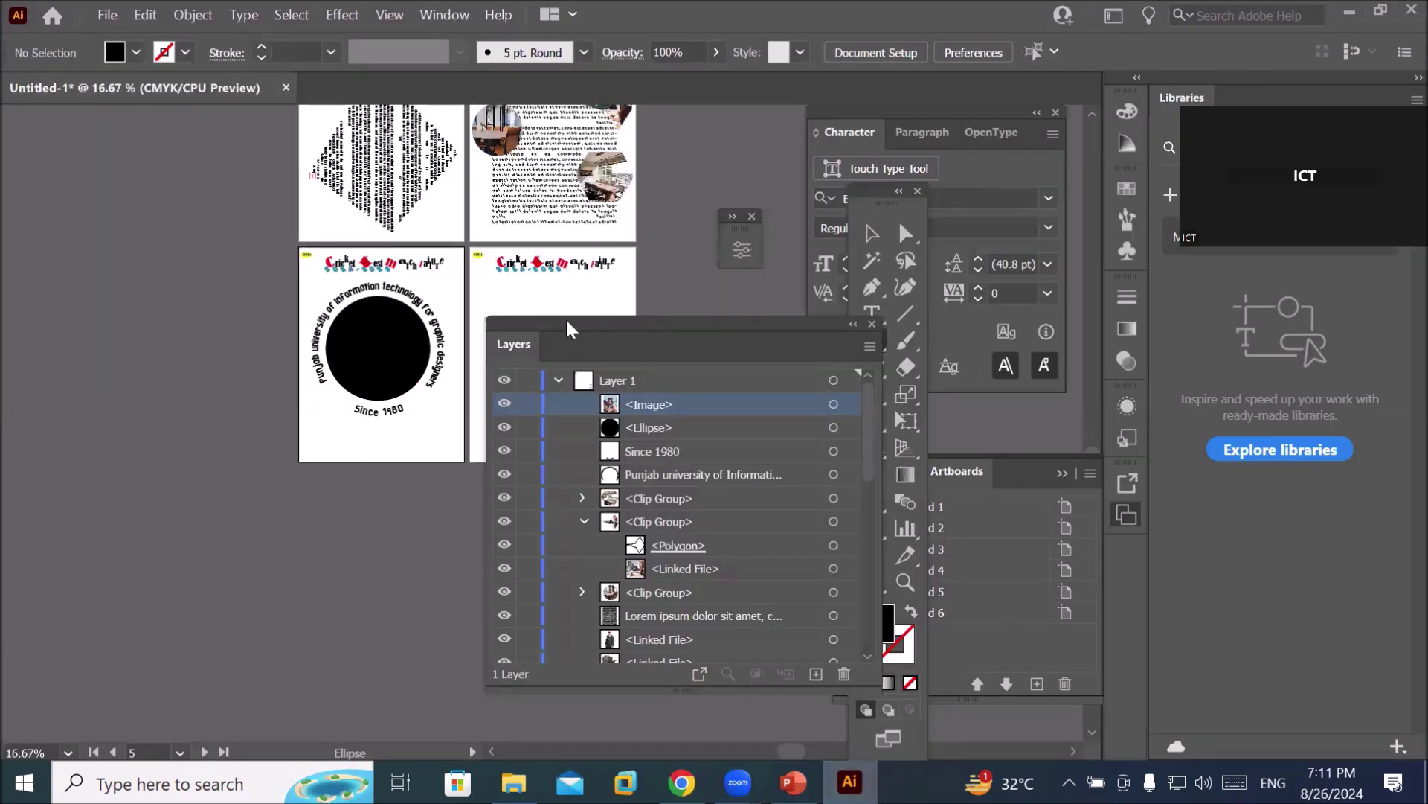
scroll(399, 265, "up", 2)
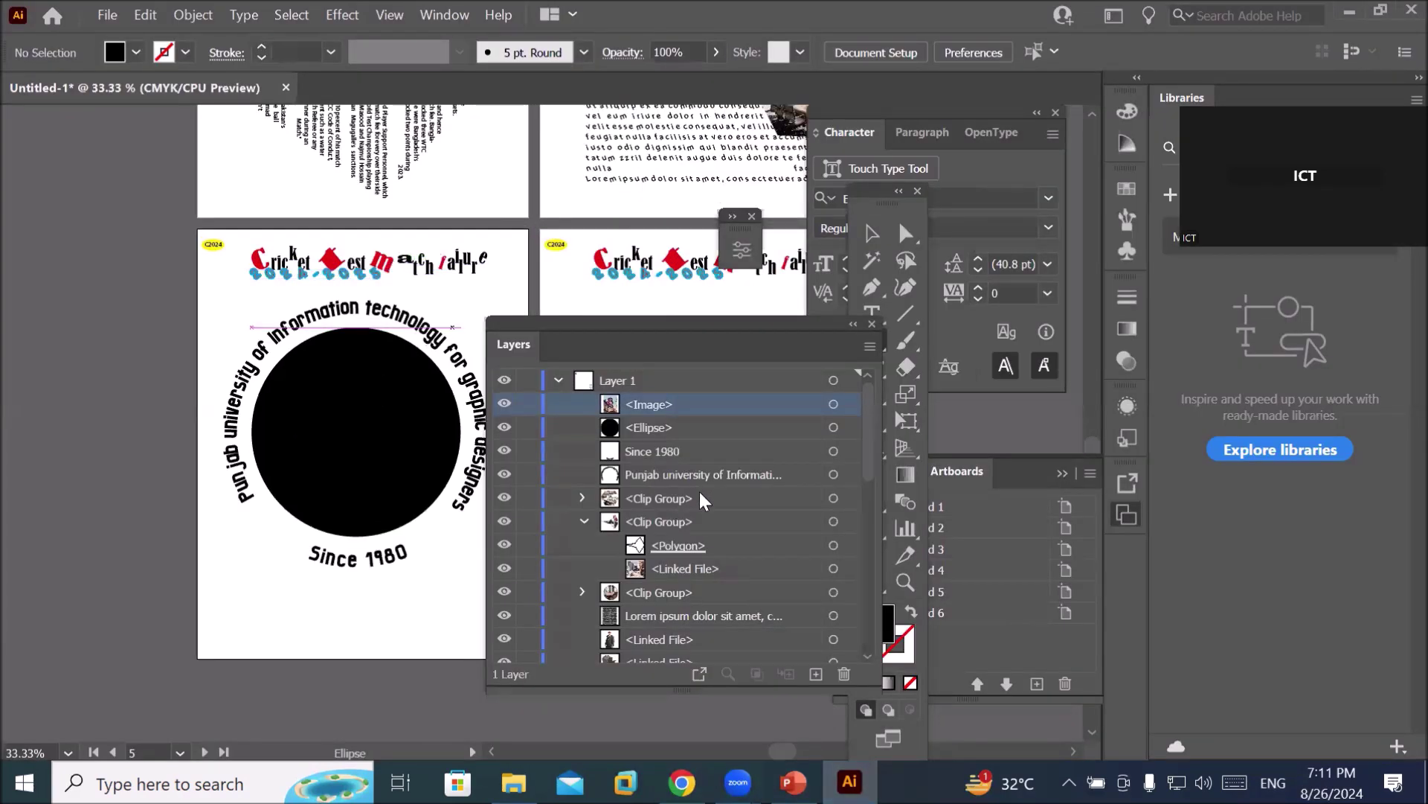
left_click(644, 428)
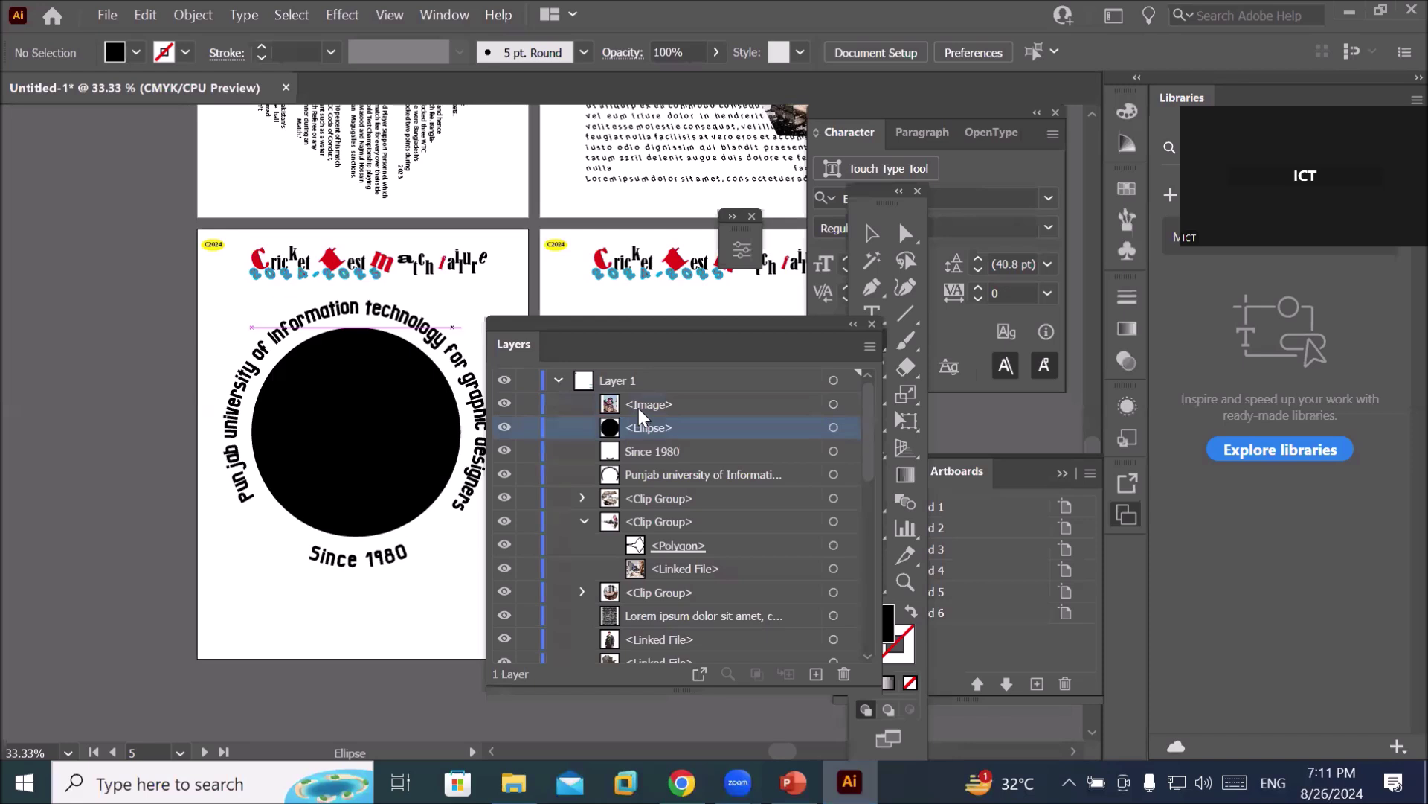
left_click(638, 405)
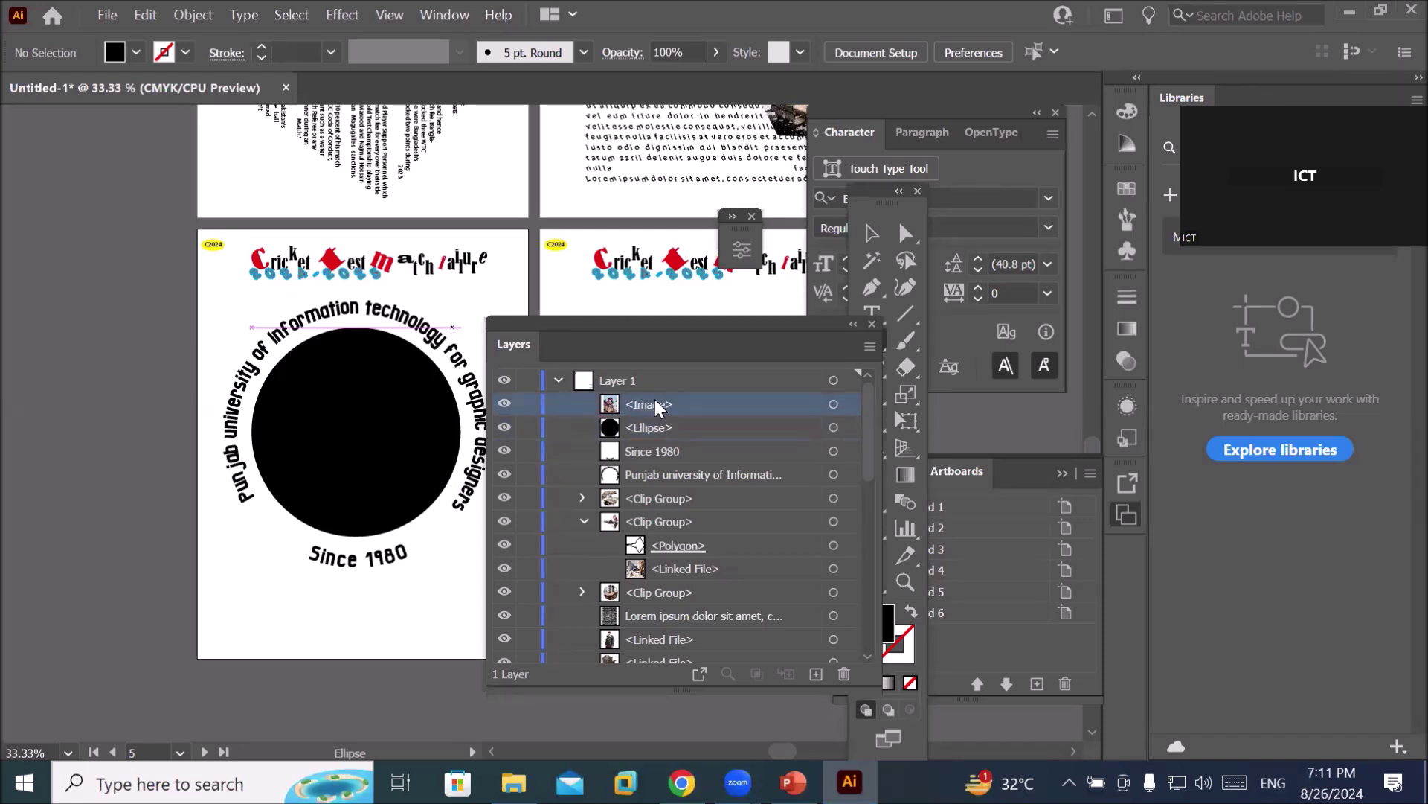
left_click(834, 405)
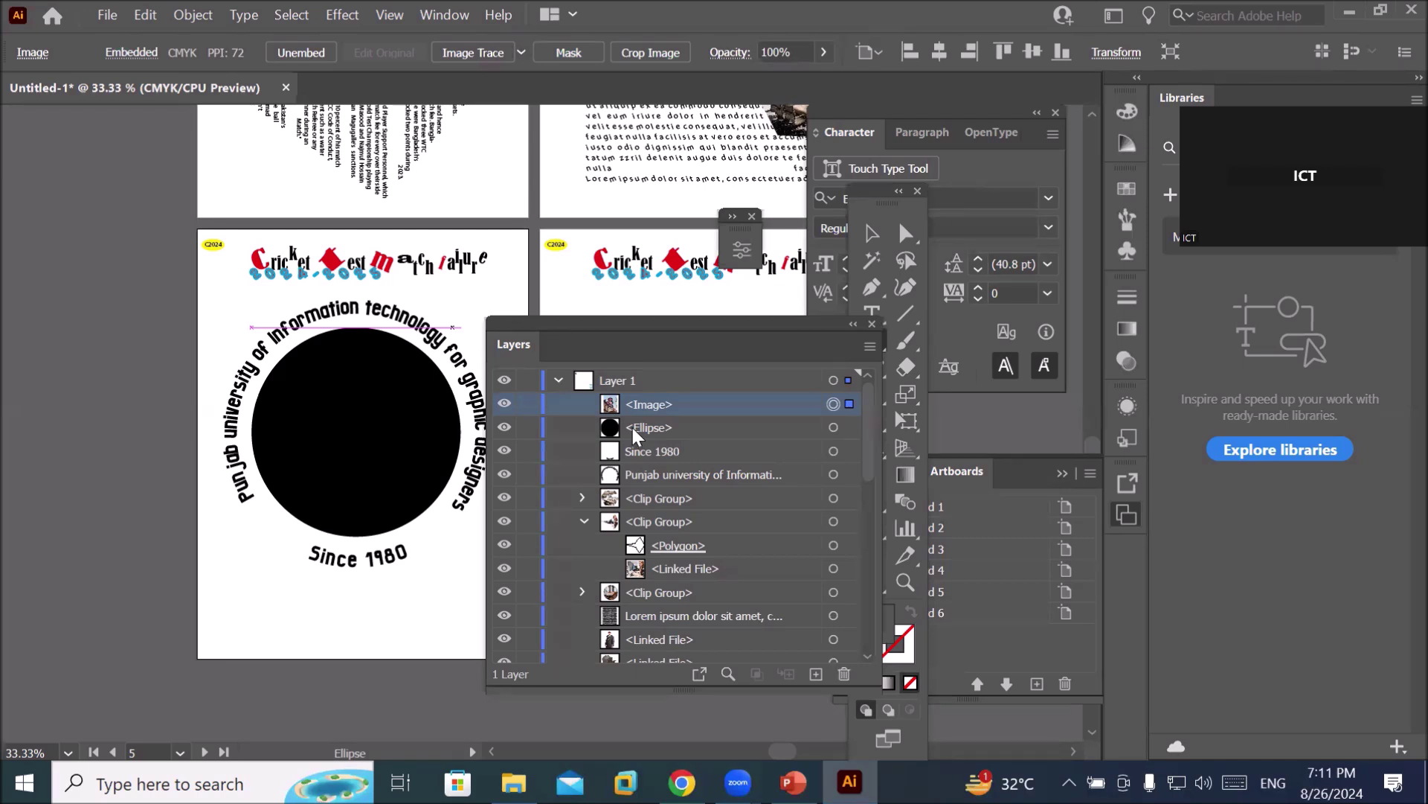
left_click(844, 674)
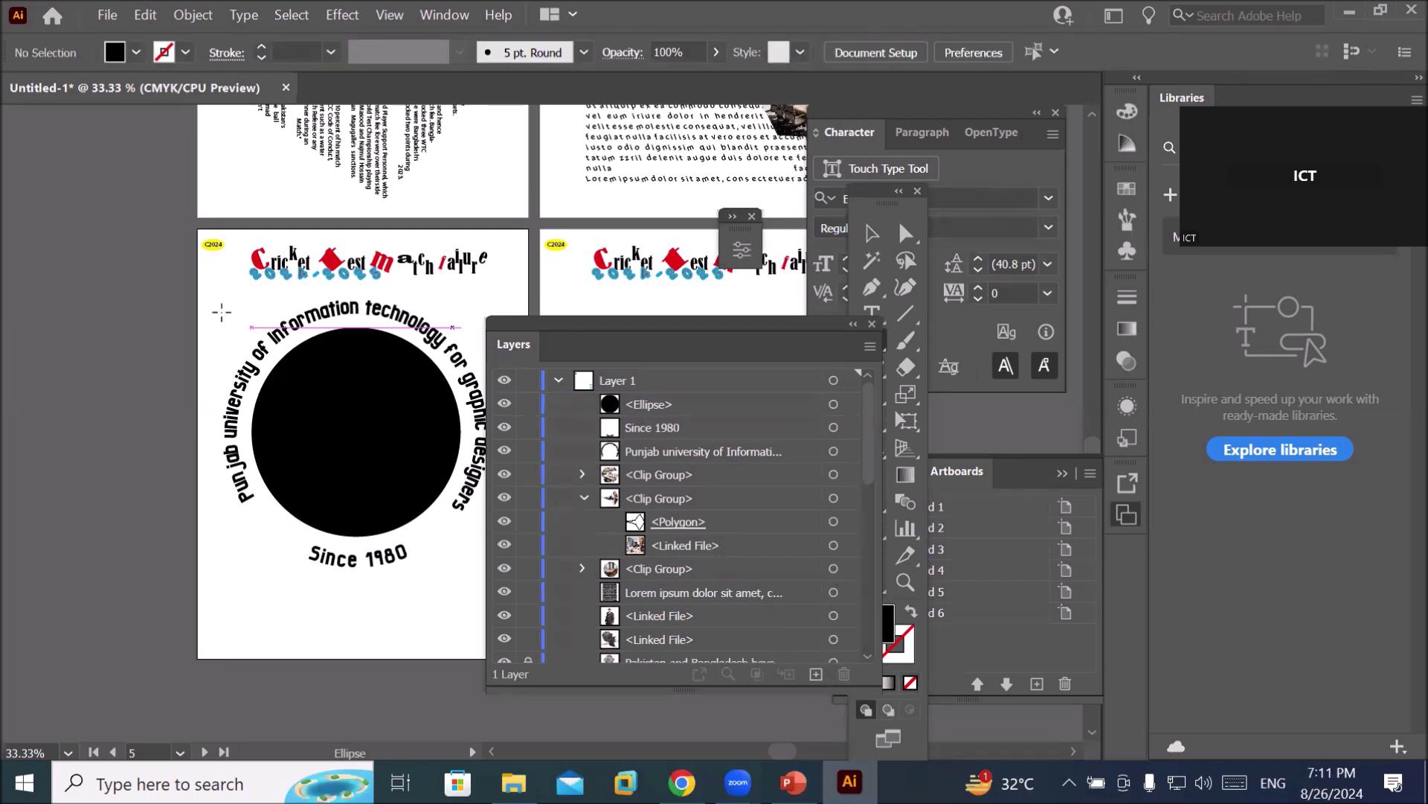
Place the PUCIT photo from the student's Desktop folder as a linked image over the black circle, spanning about its height.
left_click(96, 15)
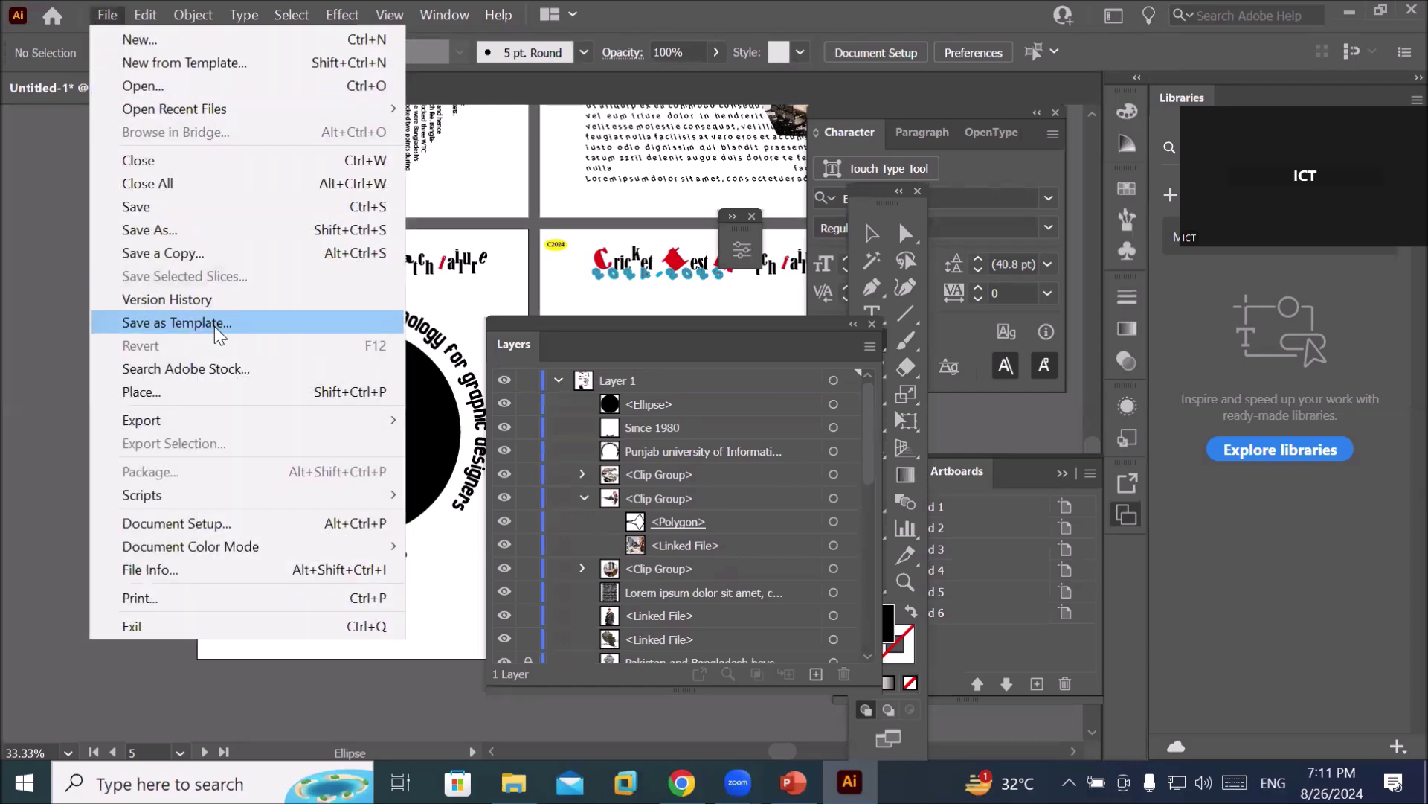
left_click(200, 391)
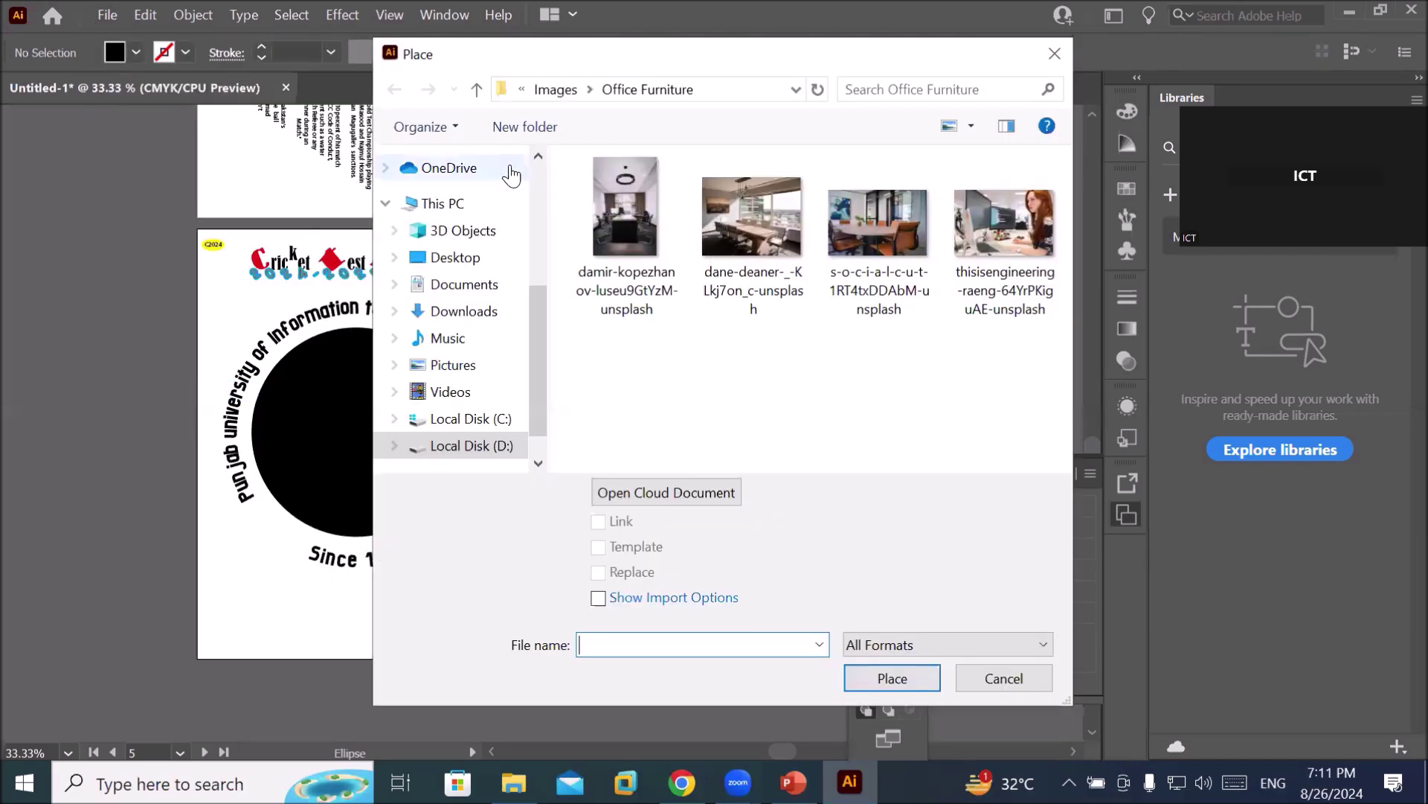
left_click(463, 261)
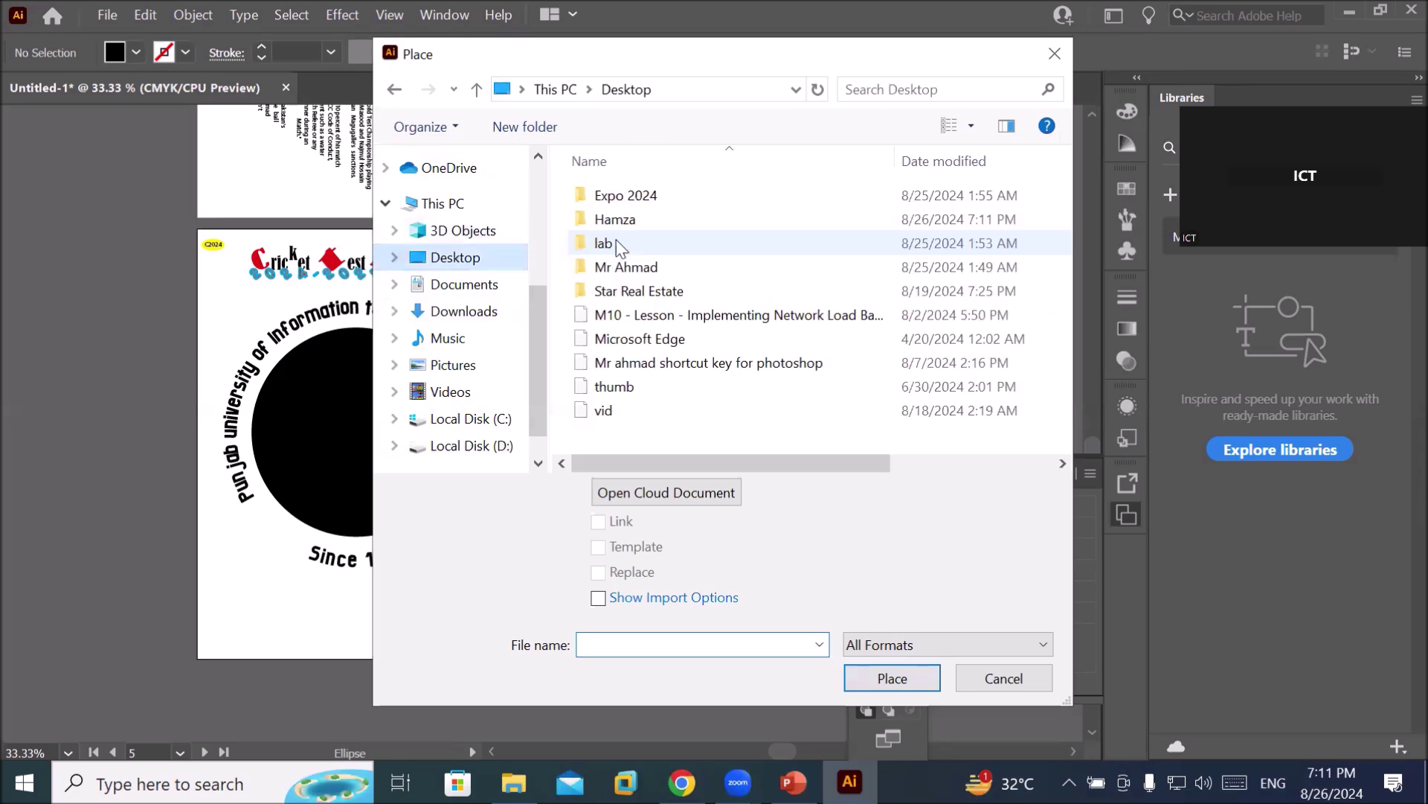
left_click(639, 221)
double_click(638, 221)
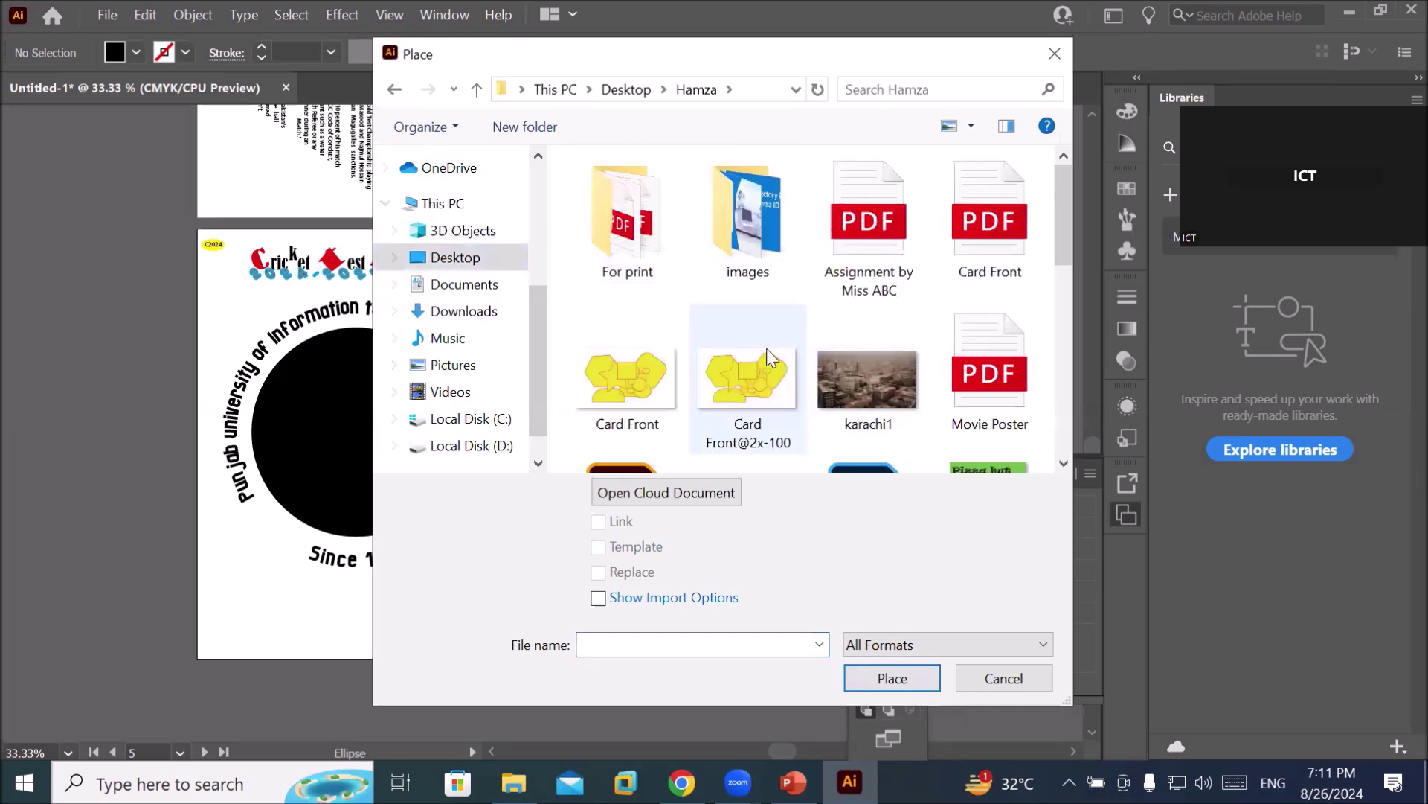
scroll(837, 361, "down", 3)
scroll(838, 362, "up", 1)
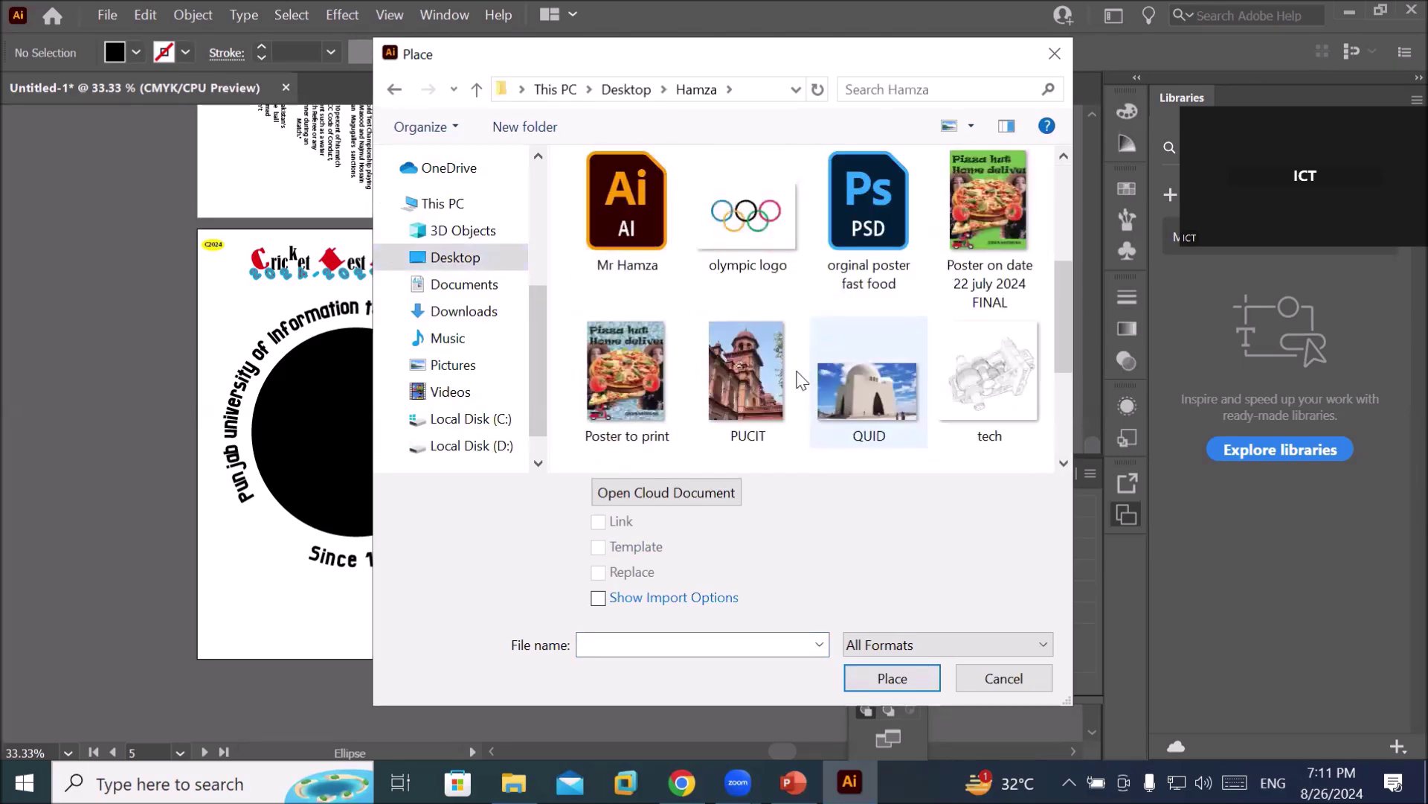
left_click(746, 387)
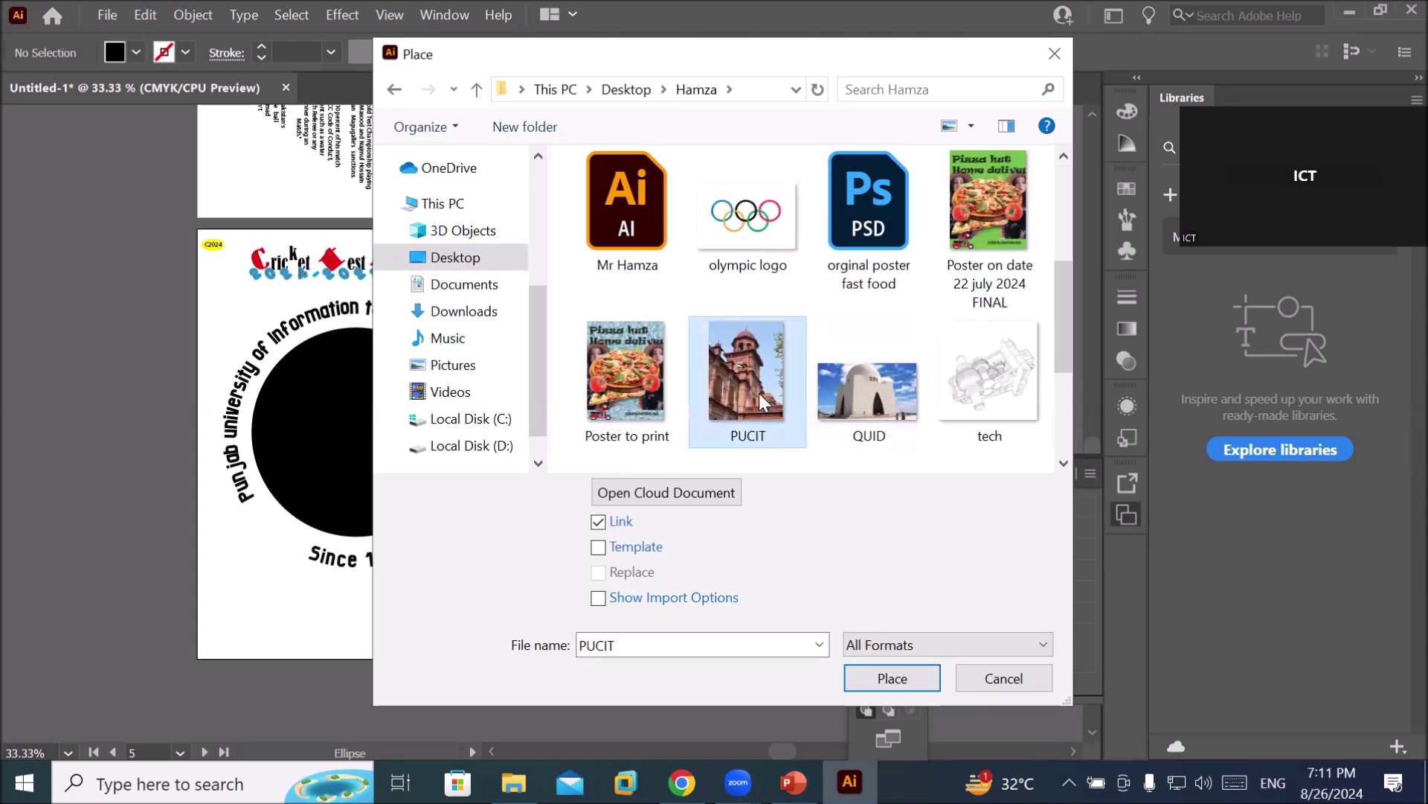
left_click(892, 677)
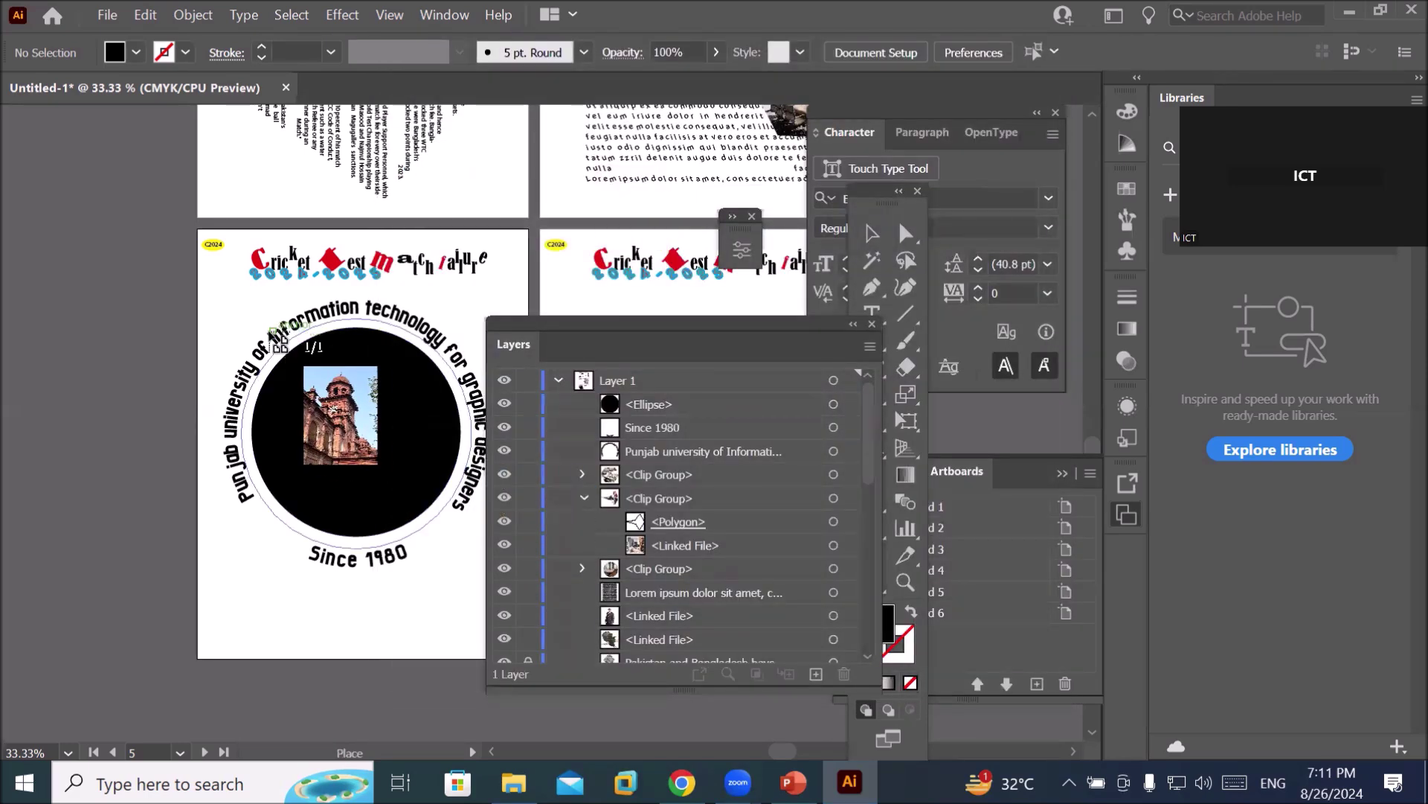
left_click_drag(263, 328, 430, 545)
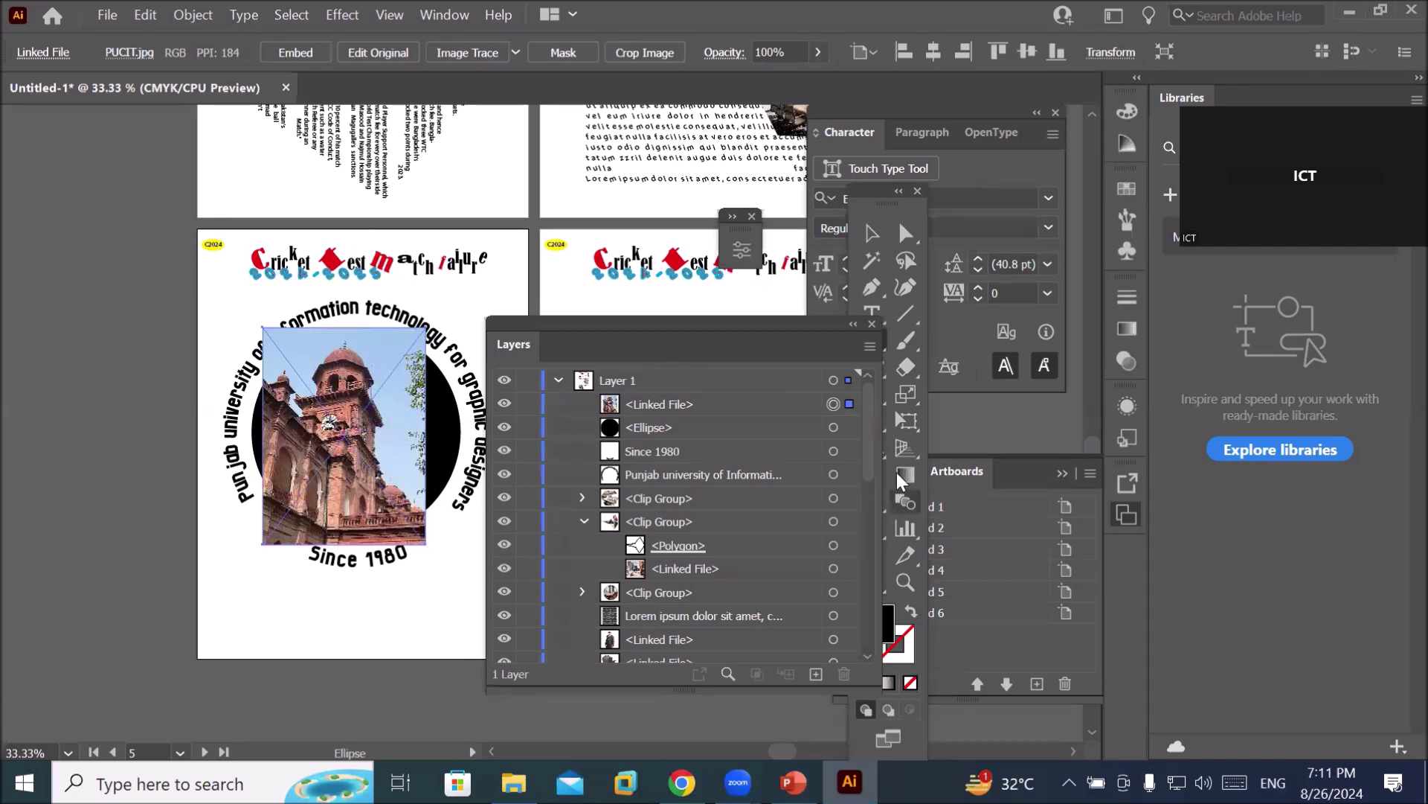
Stretch the placed PUCIT photo horizontally and shift it left to cover most of the black circle.
left_click(872, 232)
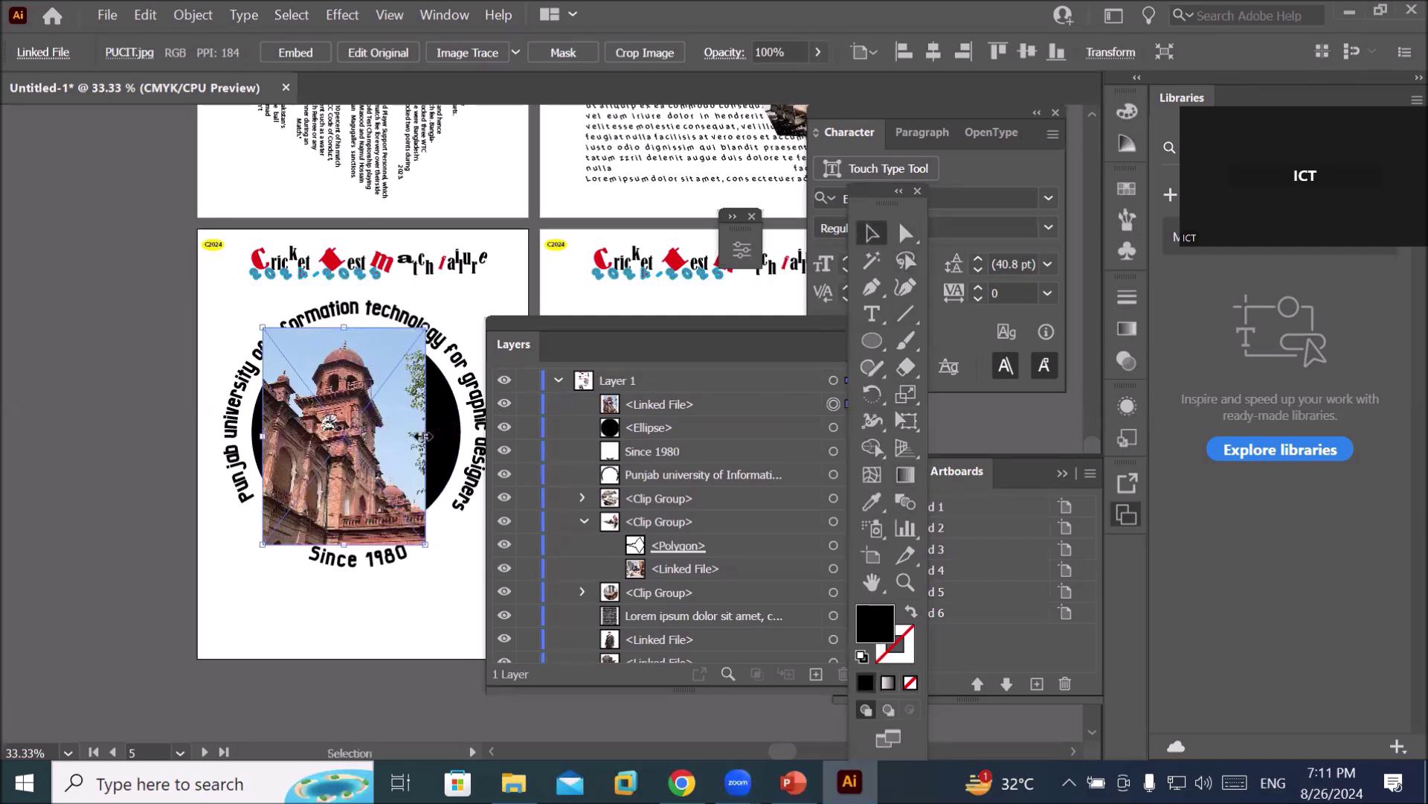
left_click_drag(424, 436, 479, 446)
left_click_drag(389, 452, 367, 452)
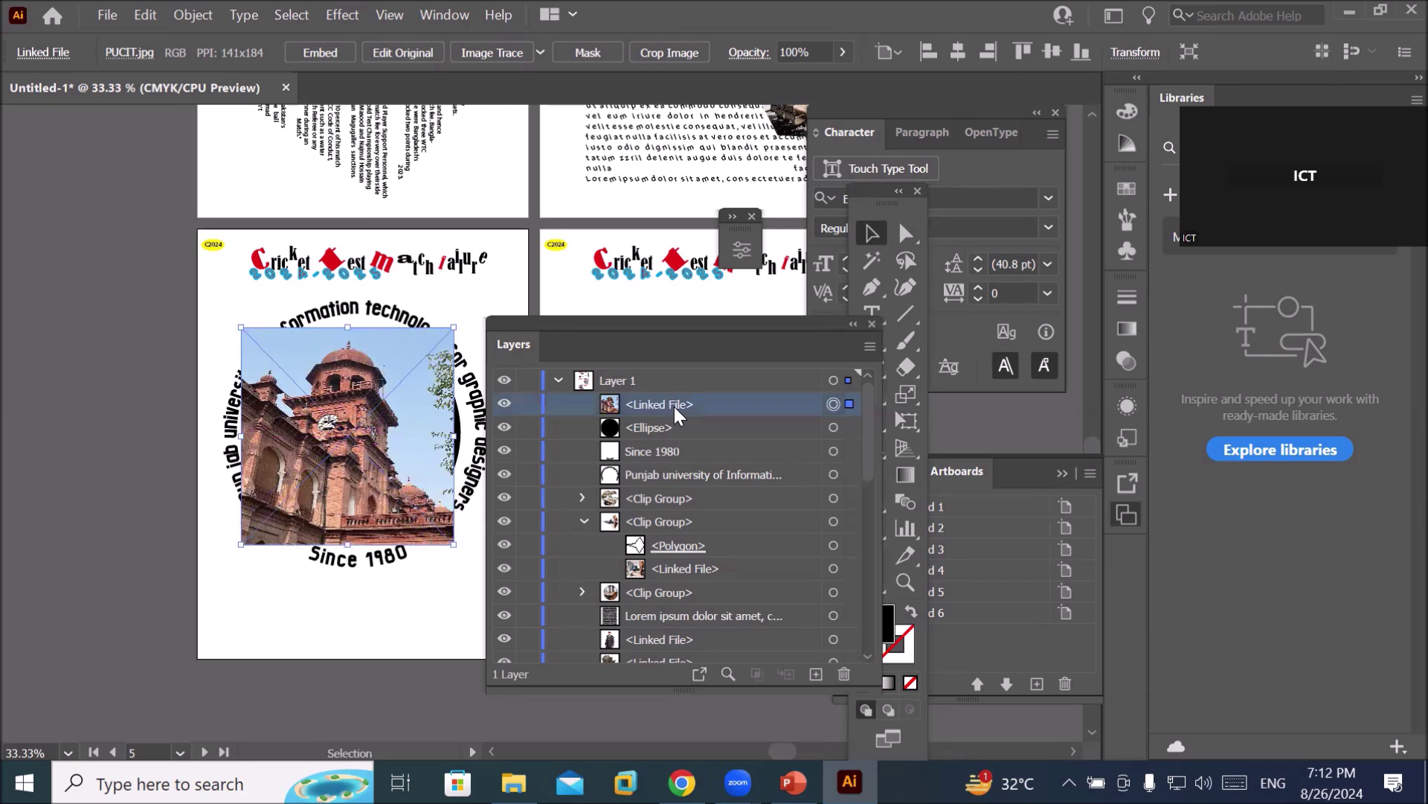
Stack the PUCIT photo beneath the black circle and clip it to the circle with a clipping mask.
left_click_drag(674, 405, 678, 435)
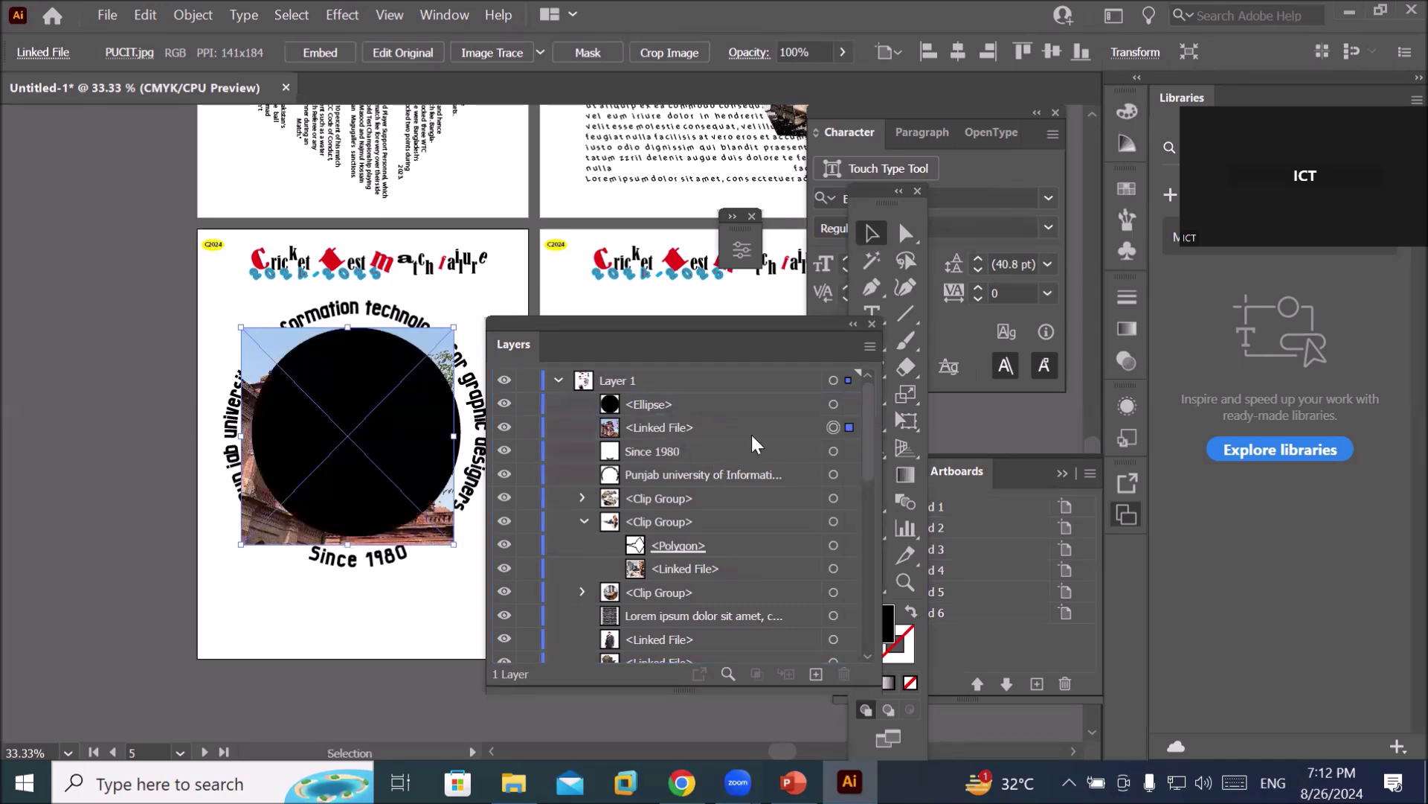
left_click(833, 404, "shift")
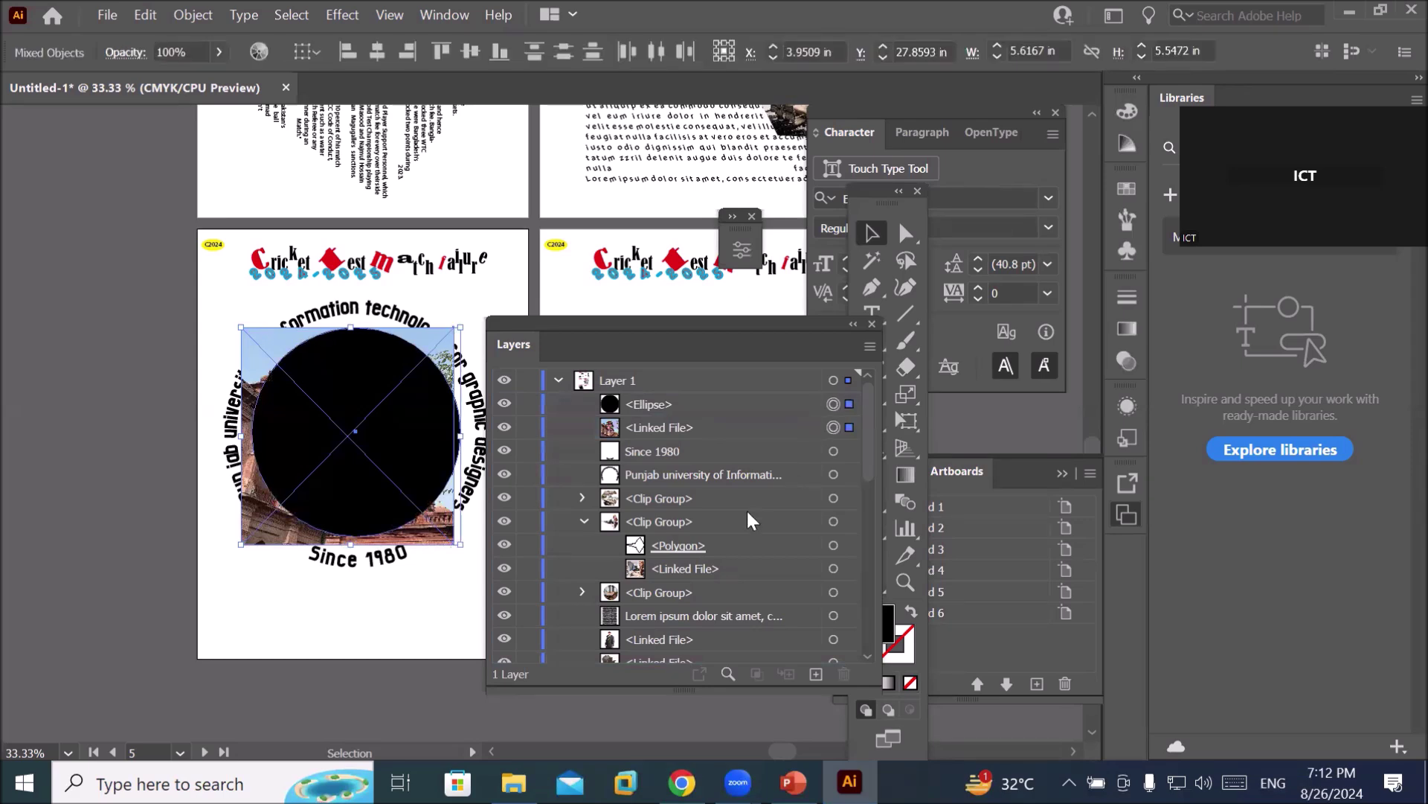
left_click(188, 15)
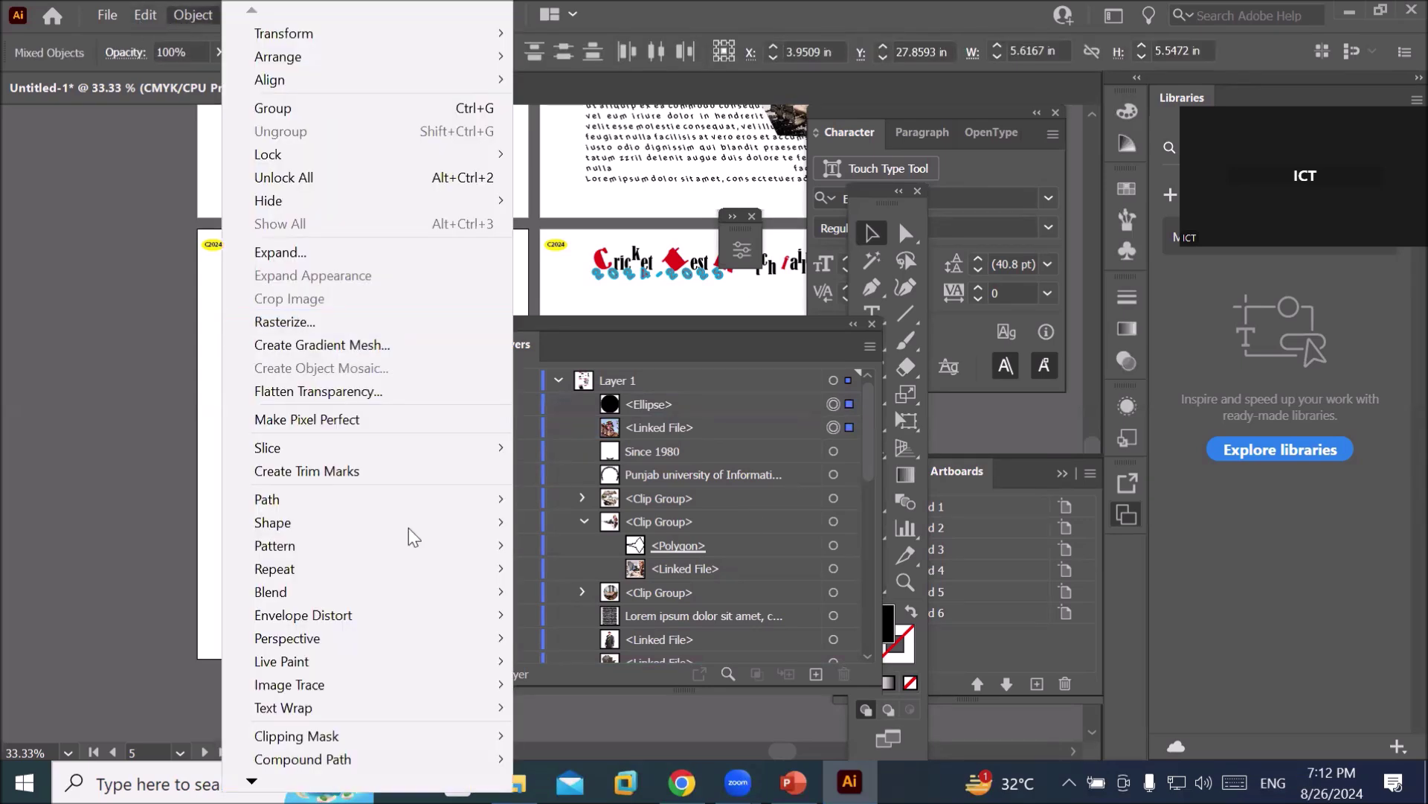
mouse_move(360, 744)
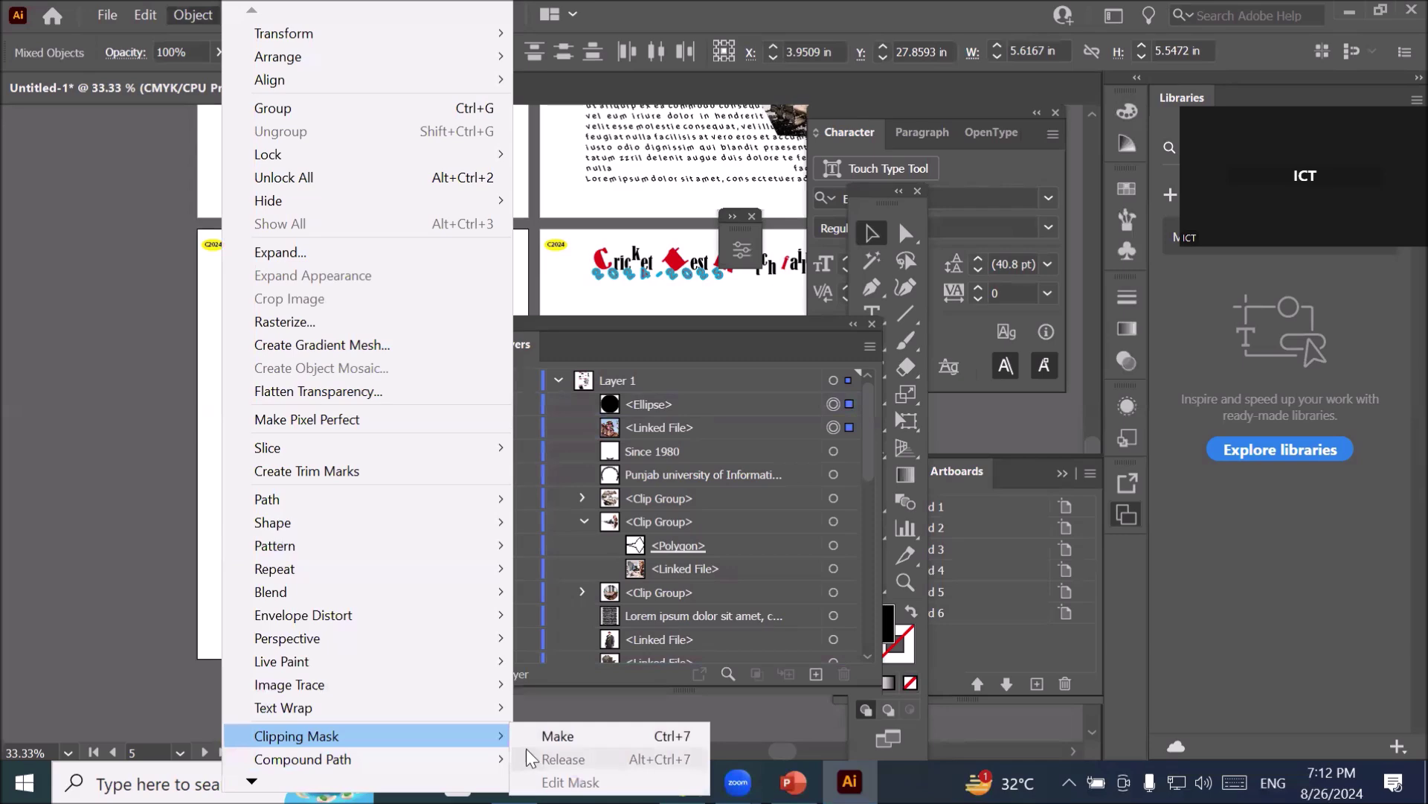
left_click(556, 736)
scroll(308, 598, "down", 2)
scroll(322, 606, "up", 1)
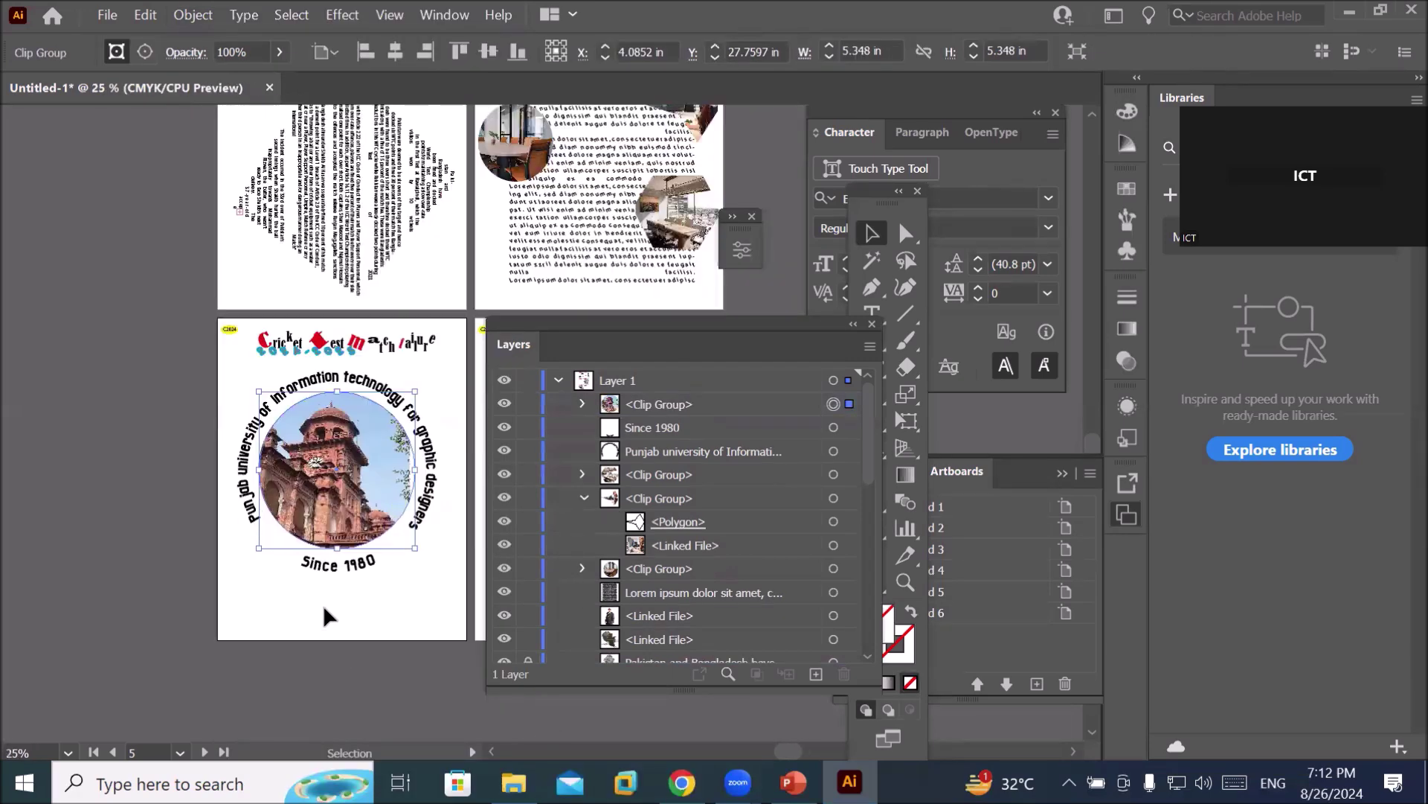
scroll(323, 604, "up", 1)
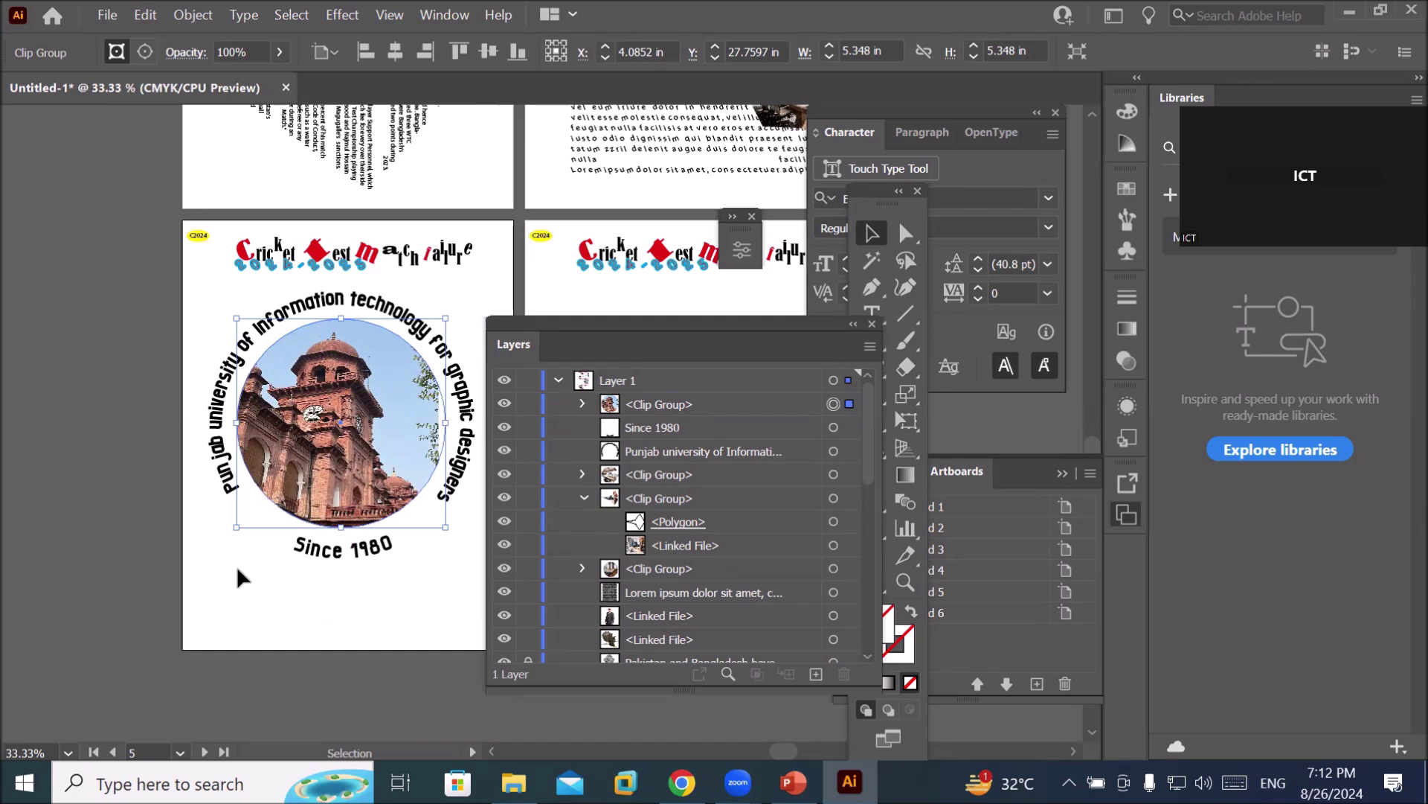
Draw an outer circle about 7.64 in wide around the emblem's arc text and nudge it slightly down.
left_click(651, 407)
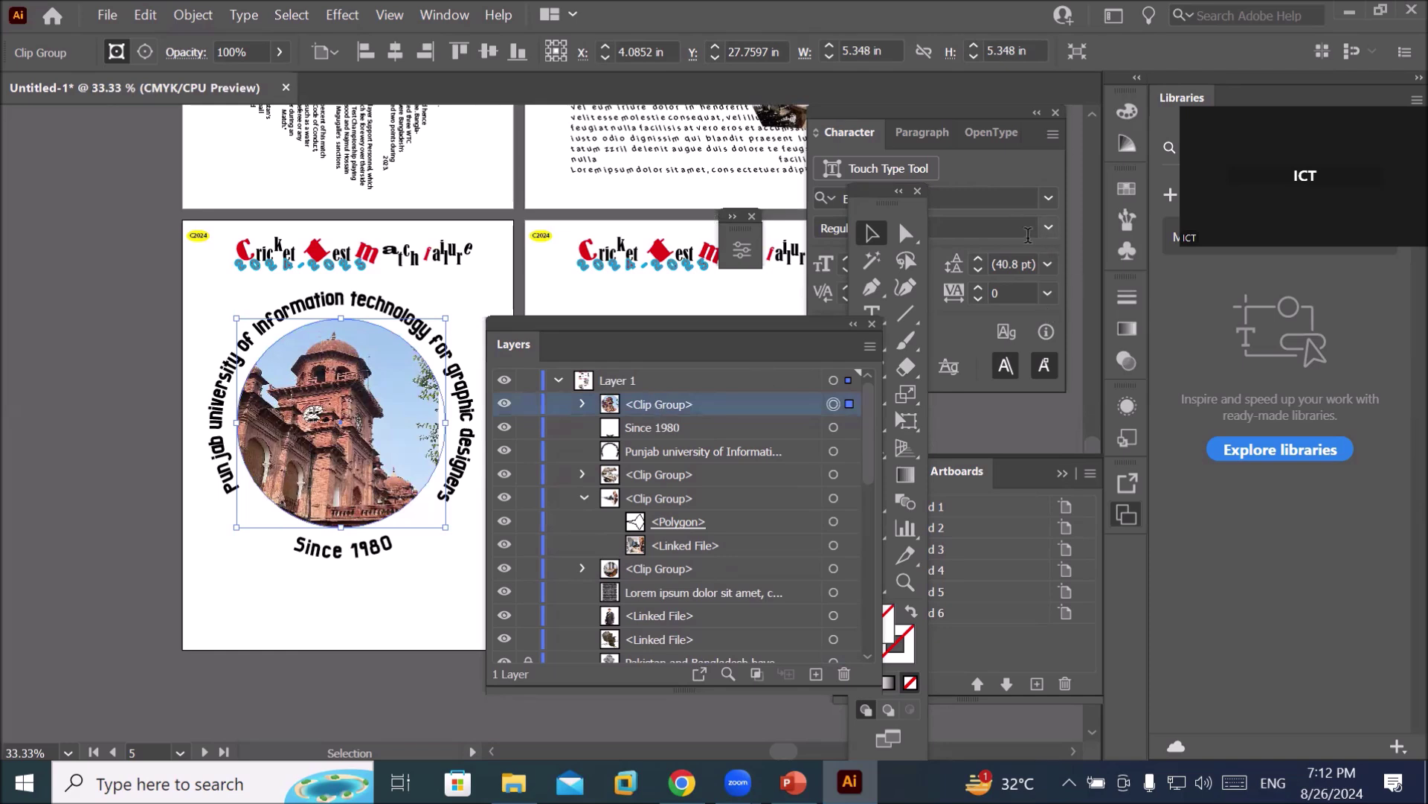
left_click_drag(775, 327, 740, 443)
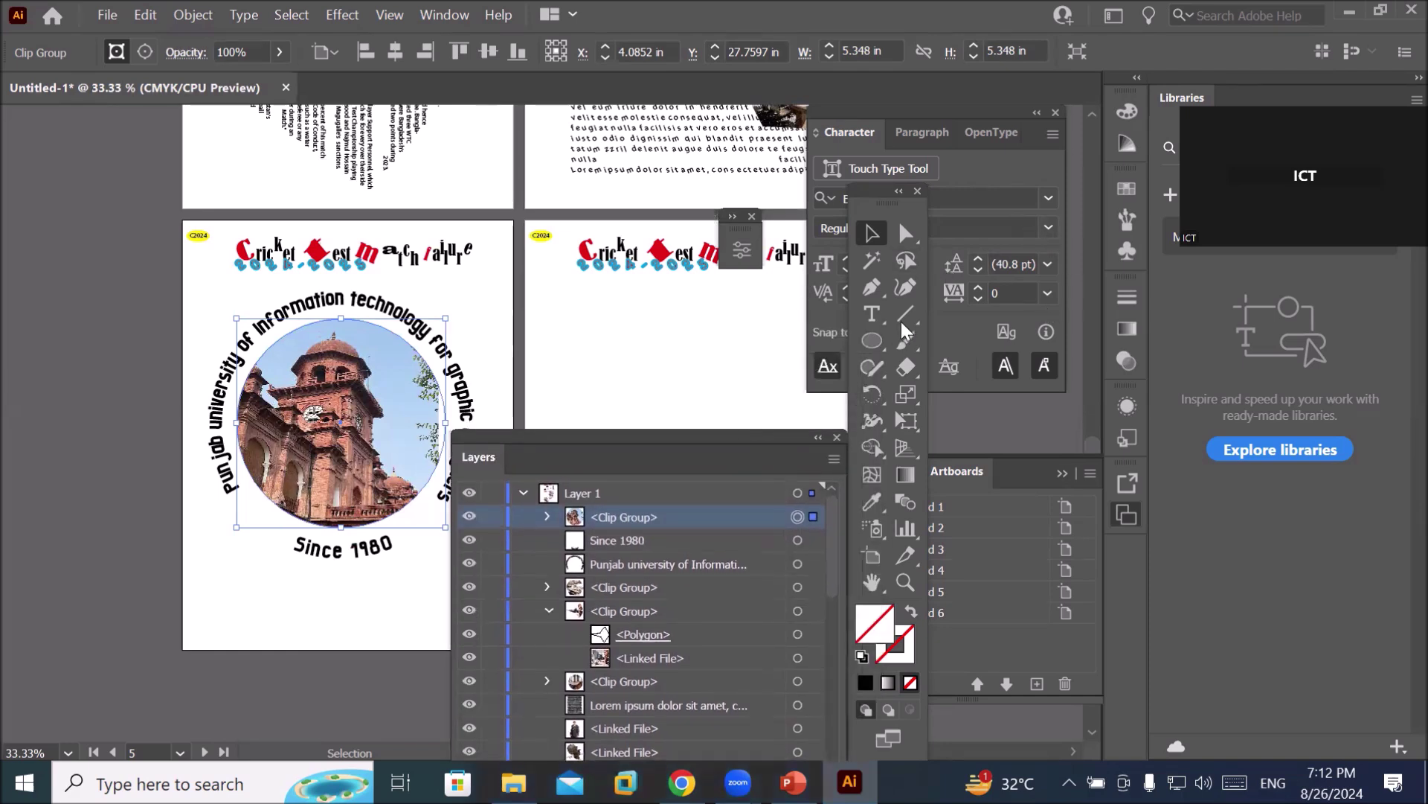
left_click(881, 339)
scroll(363, 430, "up", 2)
left_click_drag(560, 446, 672, 494)
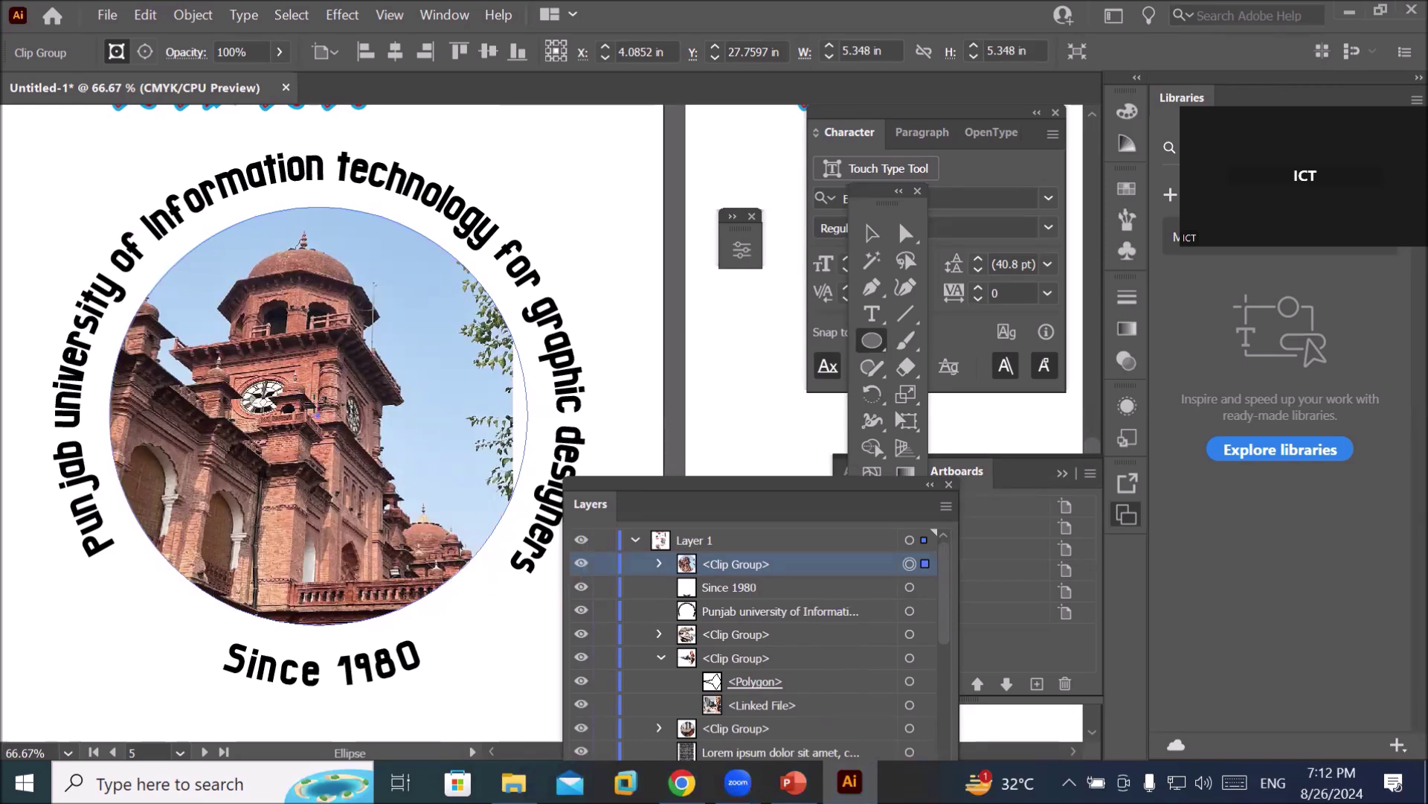
mouse_move(315, 404)
left_mouse_down()
mouse_move(467, 545)
mouse_move(579, 703)
left_mouse_up()
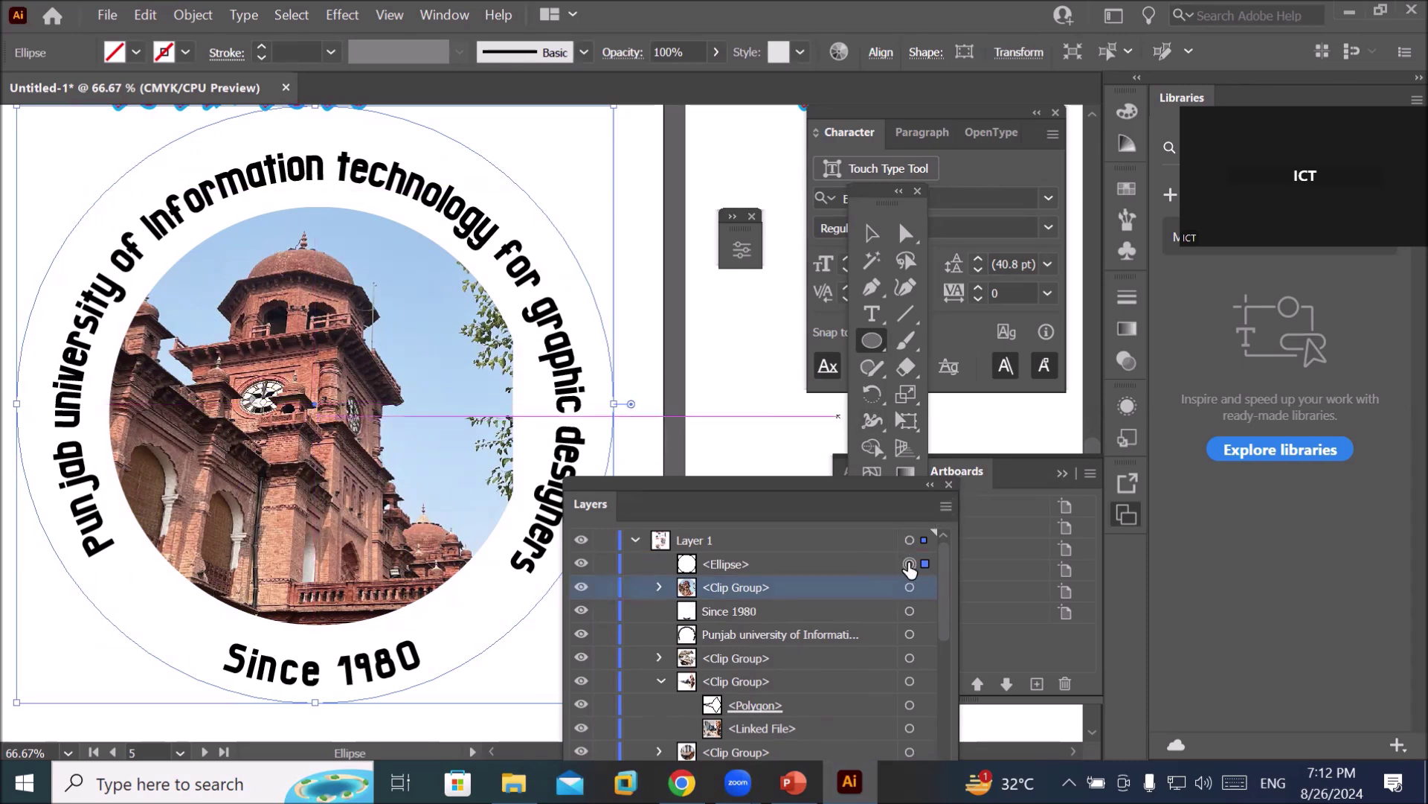
left_click(744, 562)
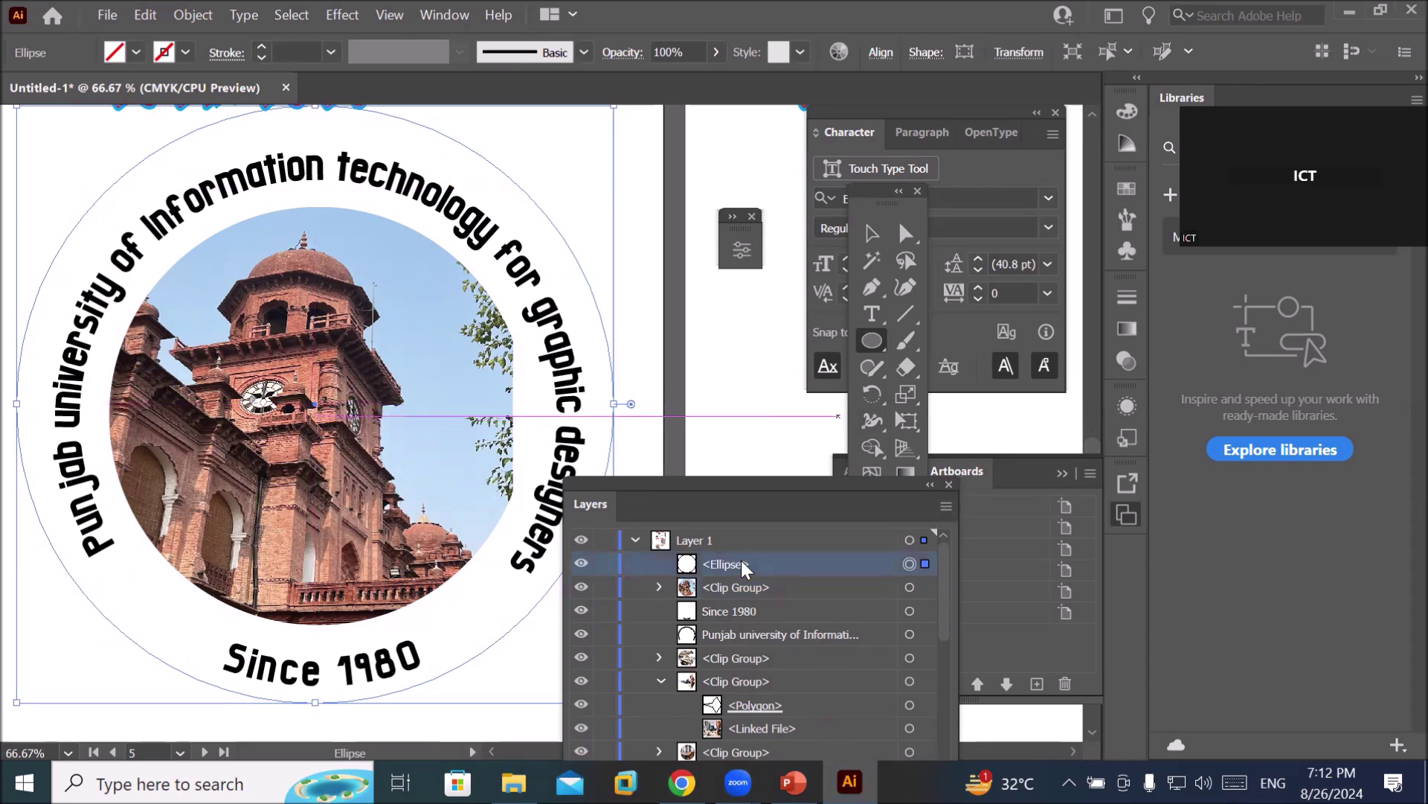
left_click(869, 235)
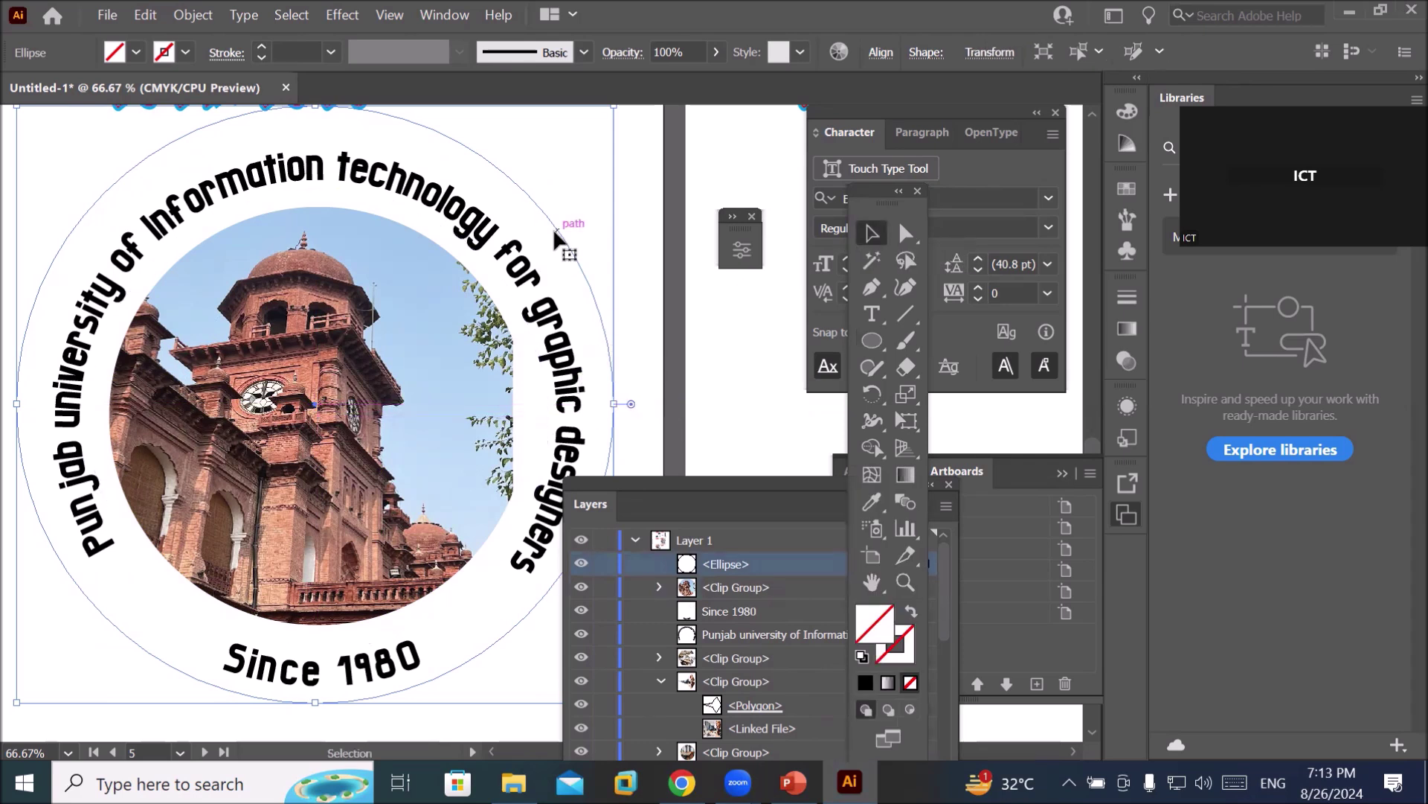
left_click_drag(553, 229, 557, 242)
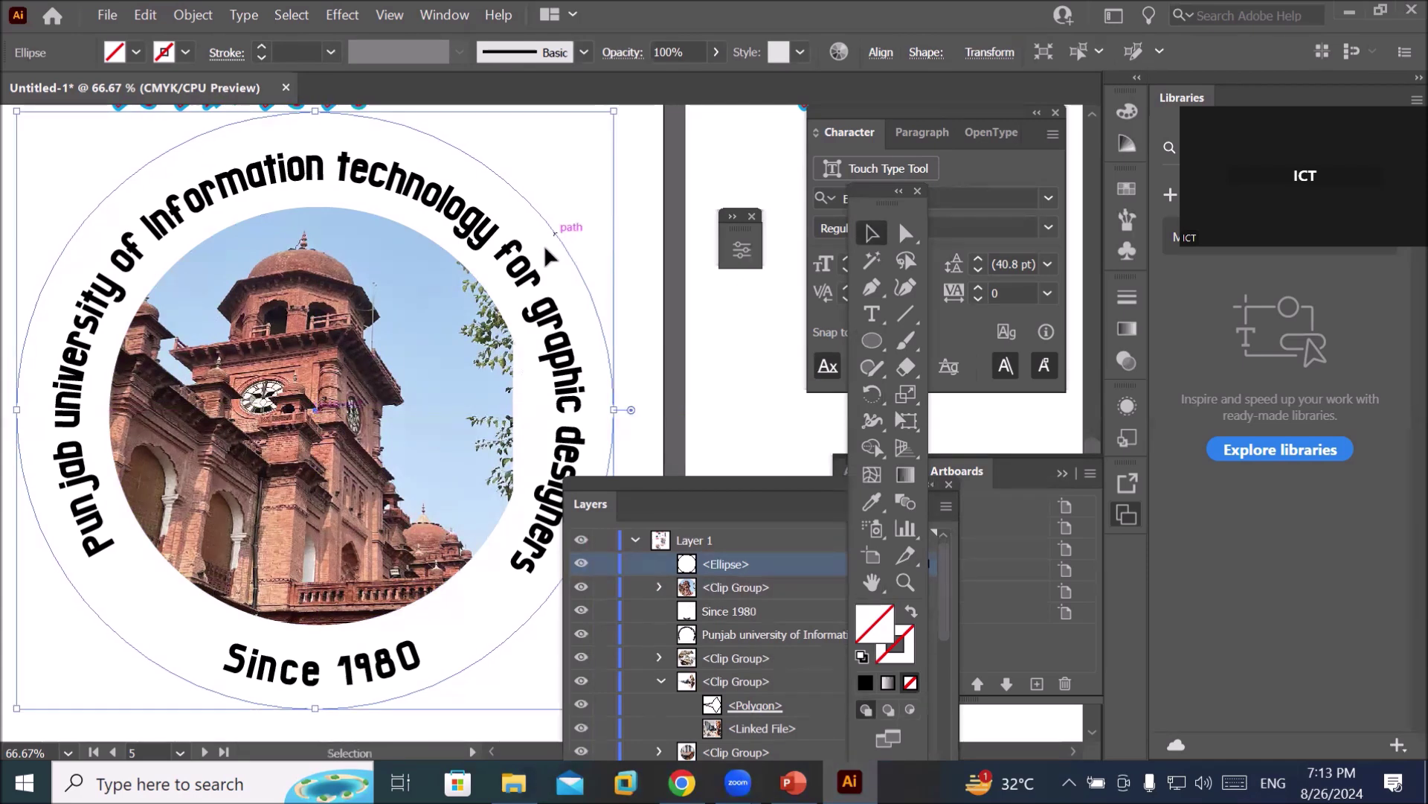
Fill the outer circle with light blue and stack it beneath the clipped photo and both curved texts.
left_click(136, 52)
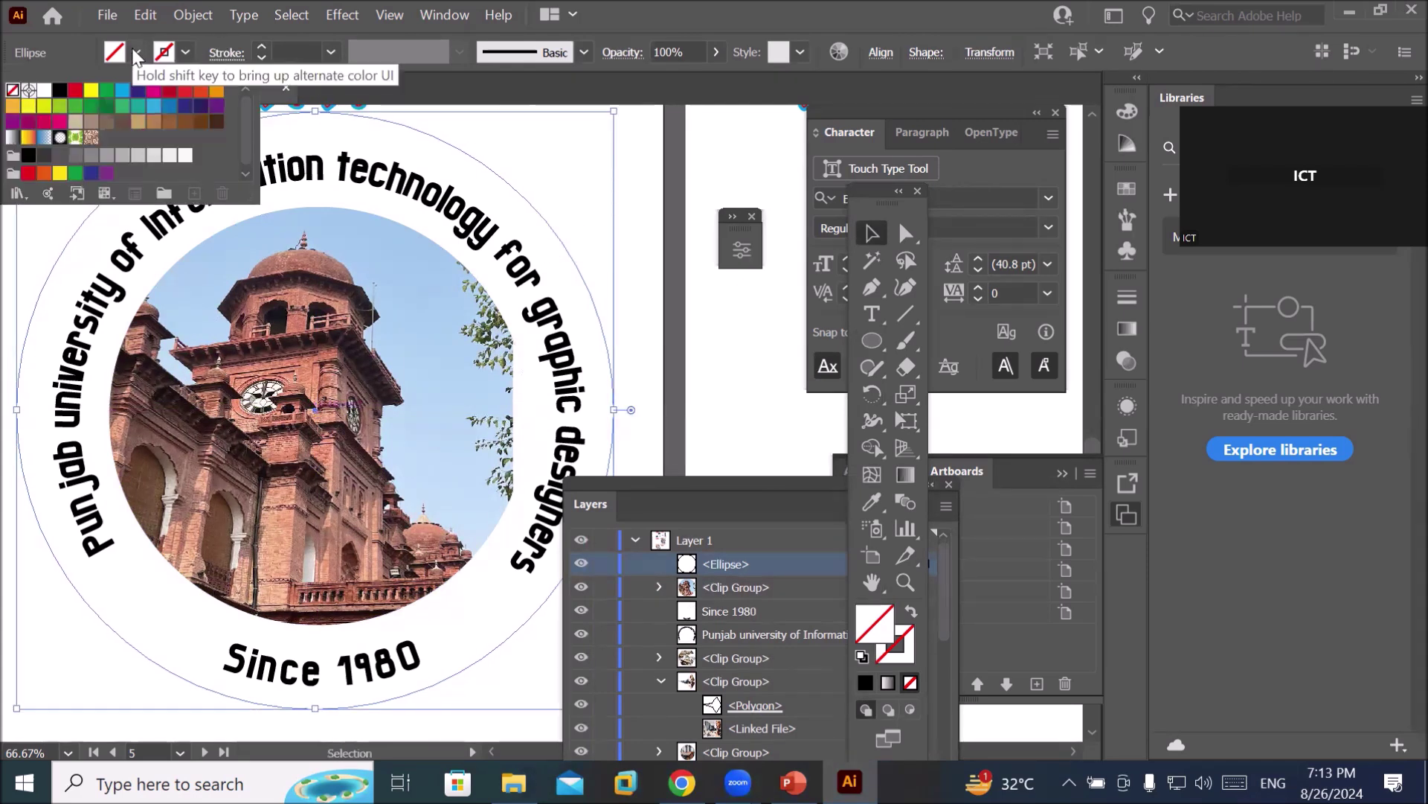
left_click(123, 93)
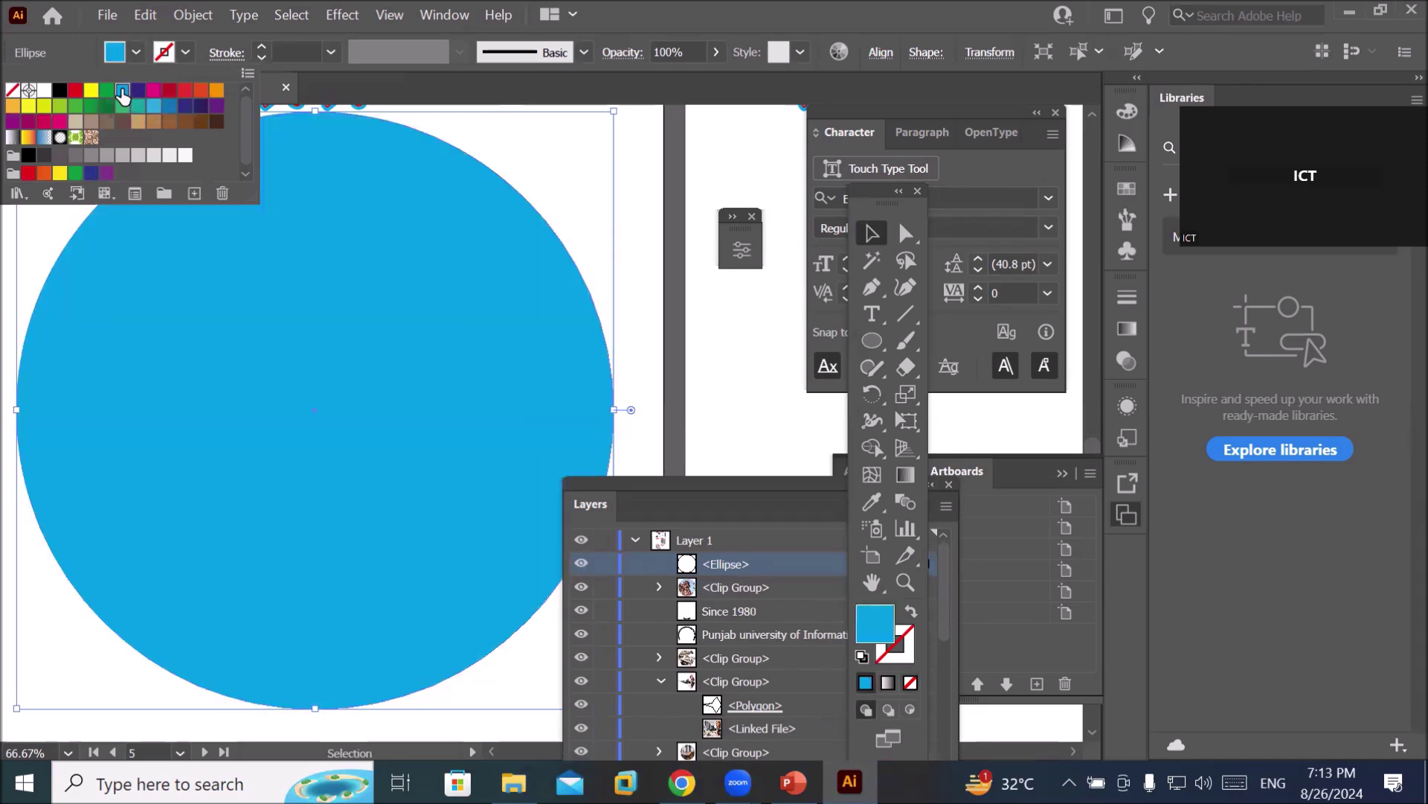
left_click(720, 482)
left_click_drag(694, 479, 634, 175)
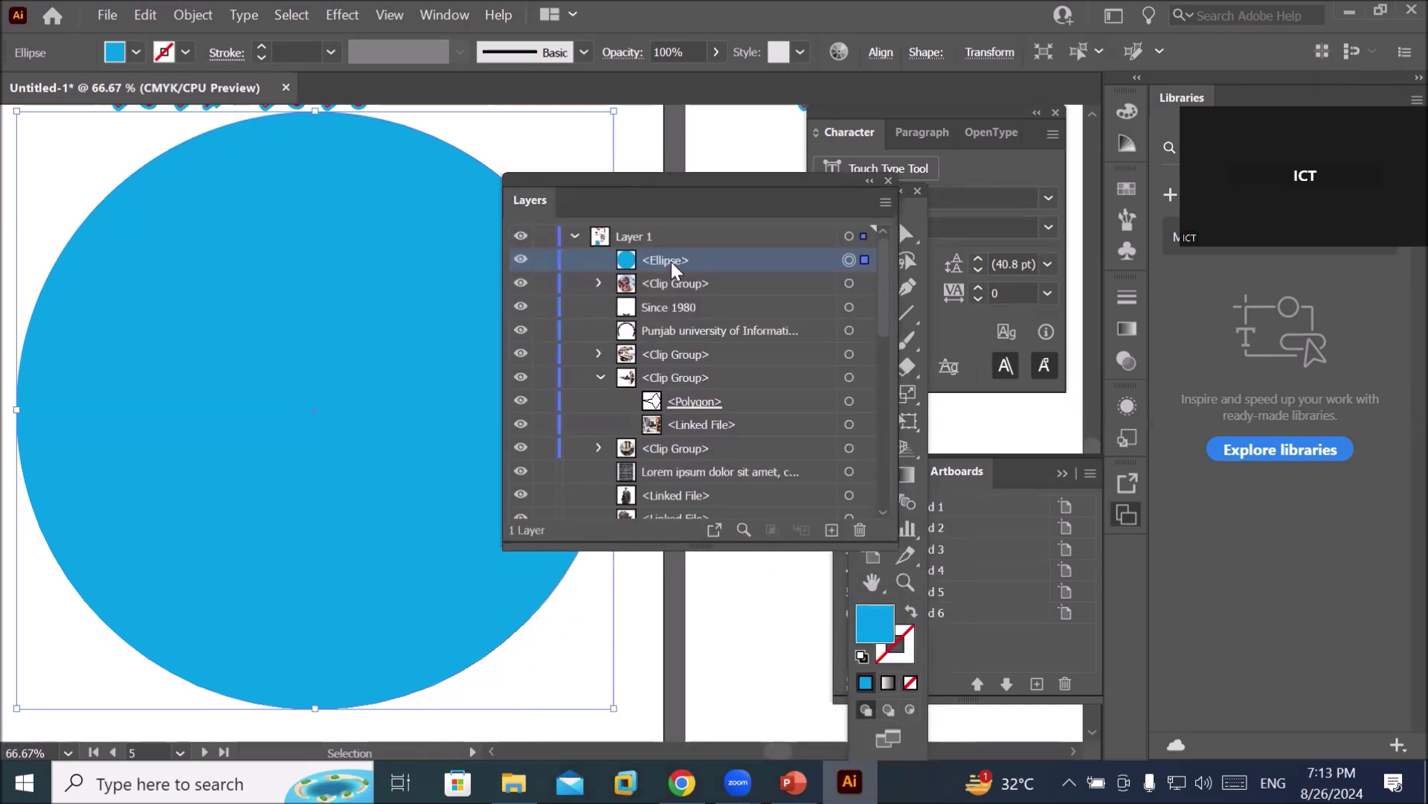
left_click_drag(677, 266, 662, 340)
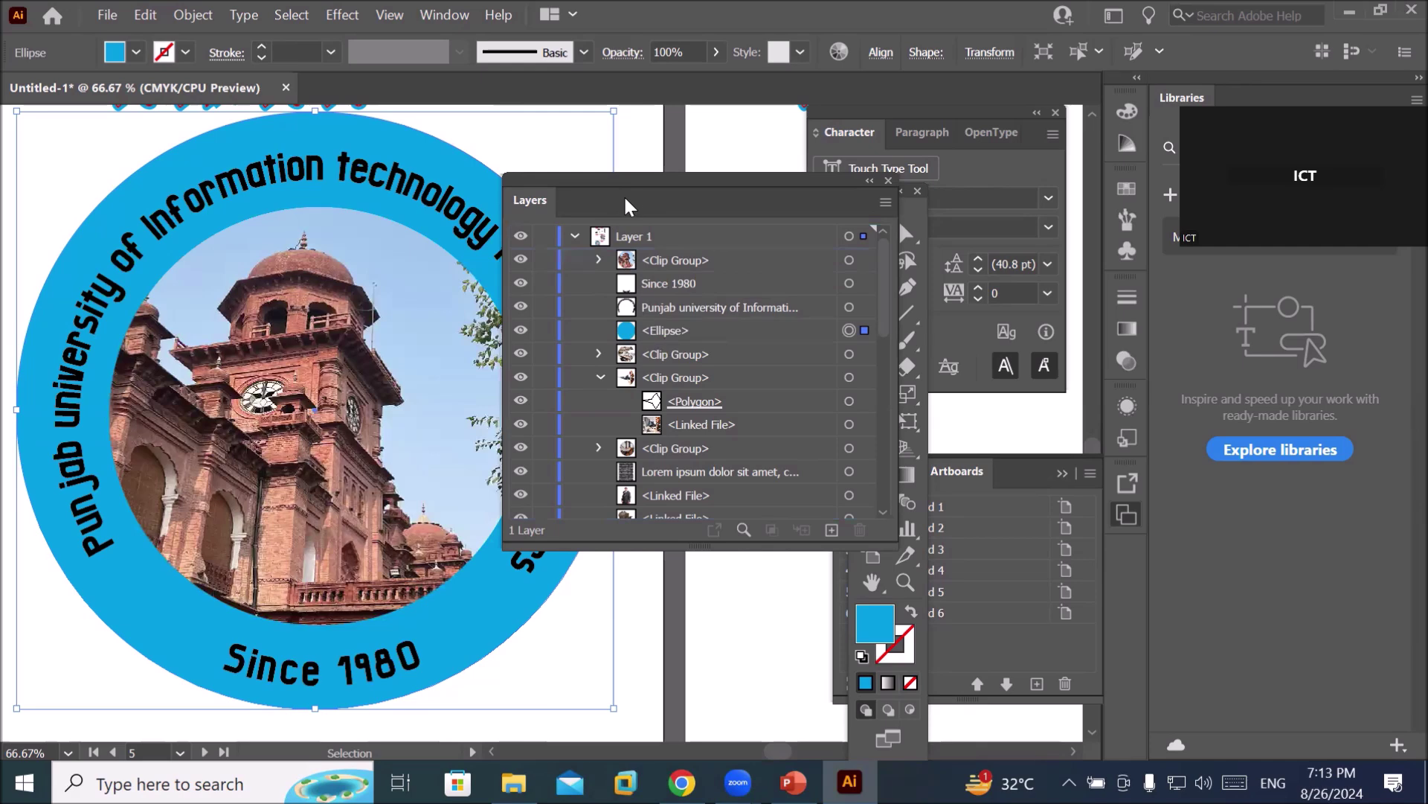
left_click_drag(639, 183, 753, 174)
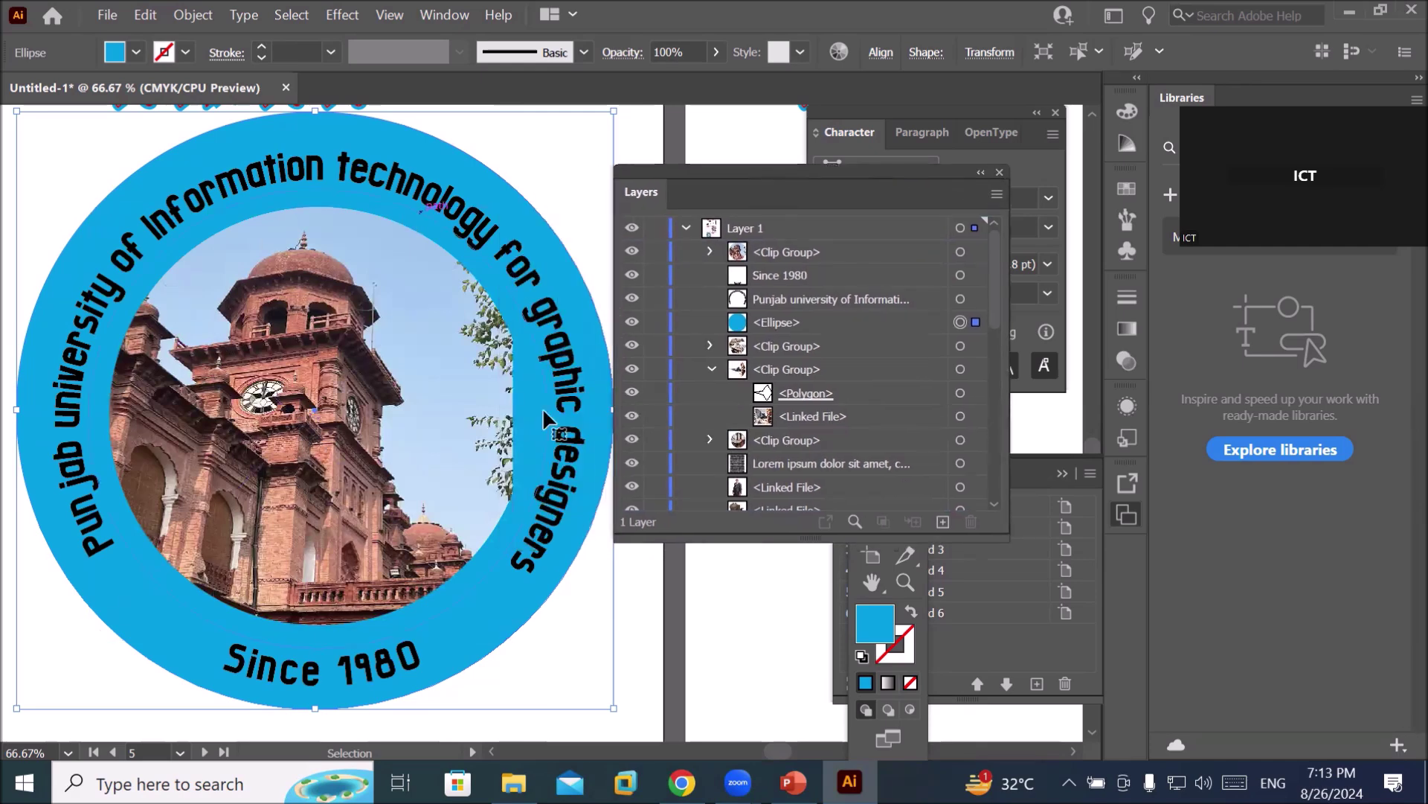
Select the photo, both curved texts and the blue circle, move them down about 1 in and scale them proportionally to about 6.27 in wide.
scroll(390, 485, "down", 1)
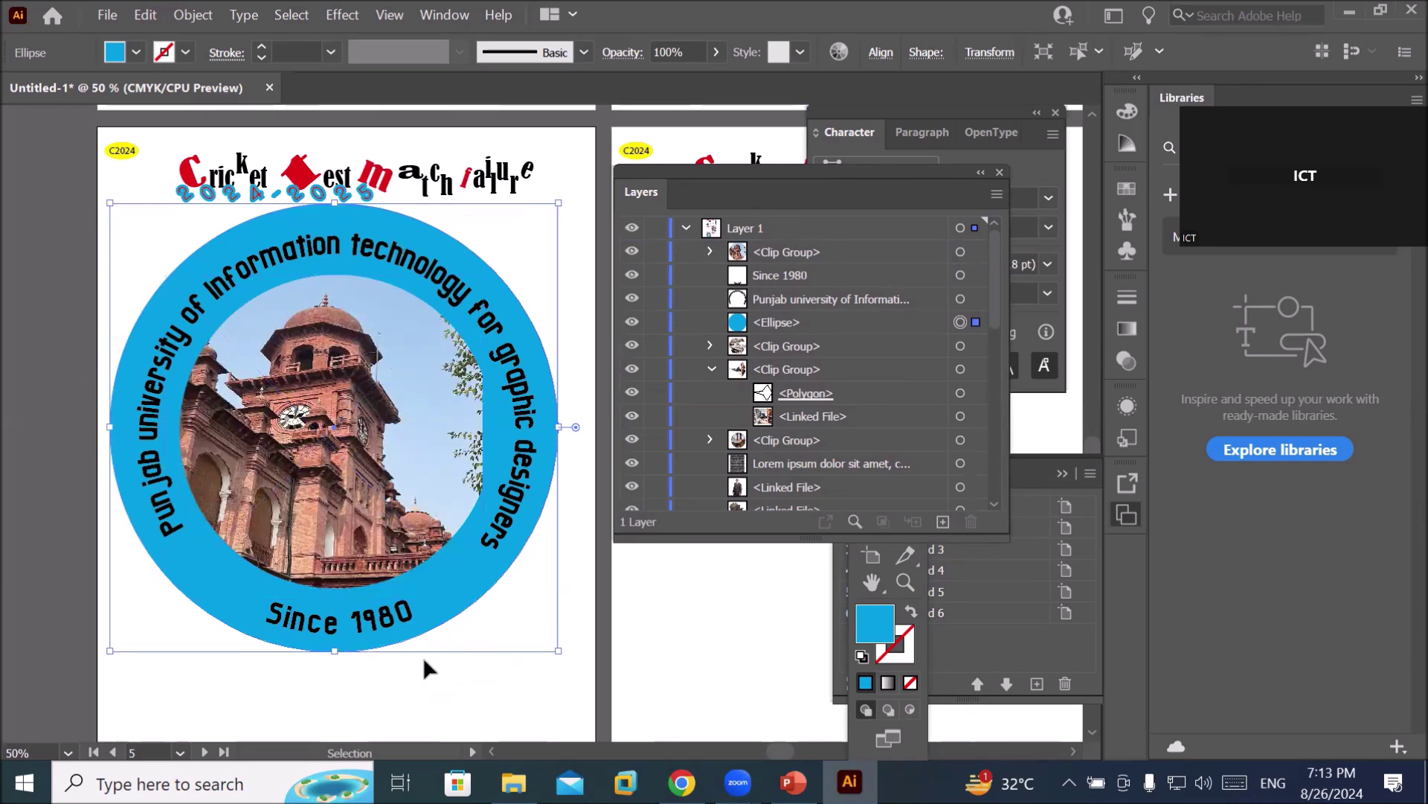
scroll(157, 261, "down", 1)
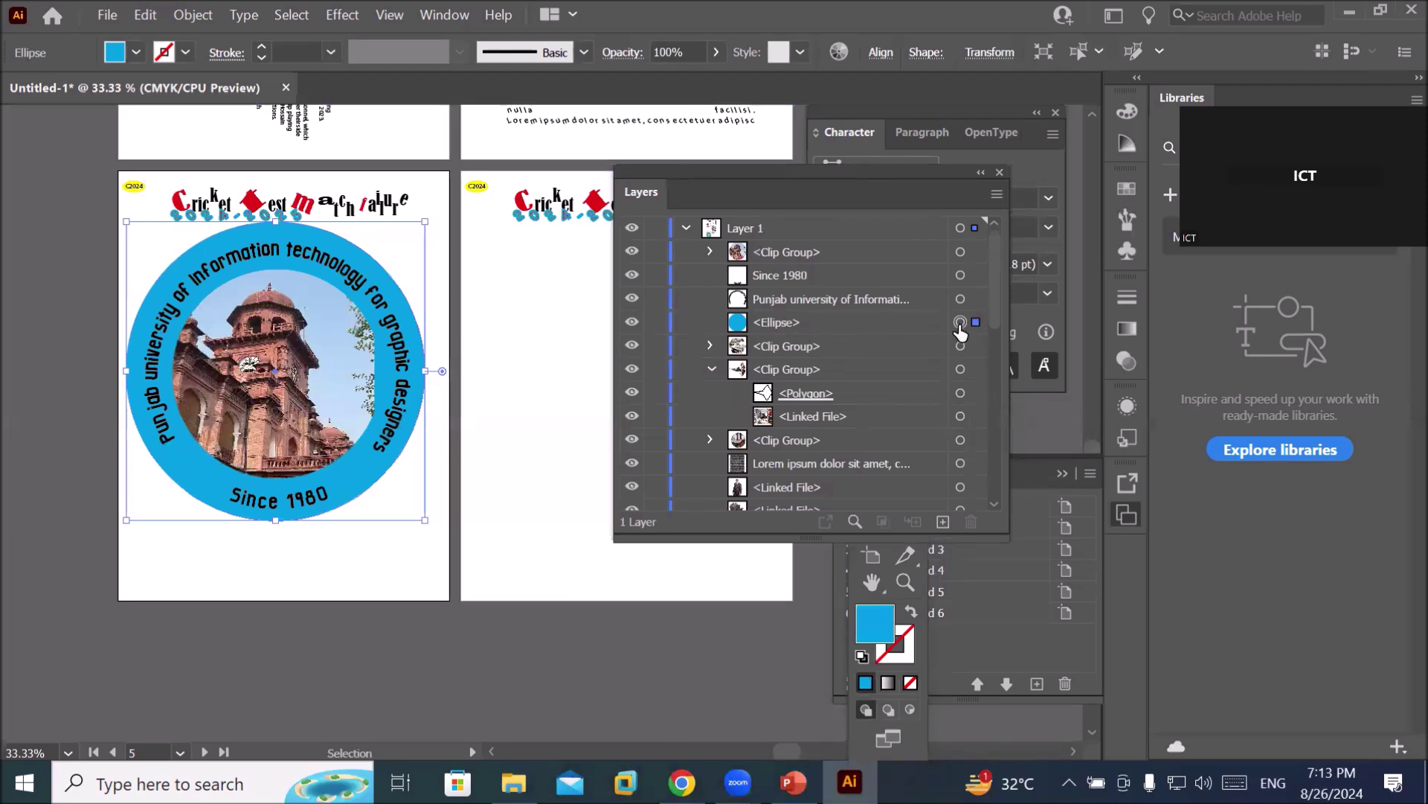
left_click(960, 253, "shift")
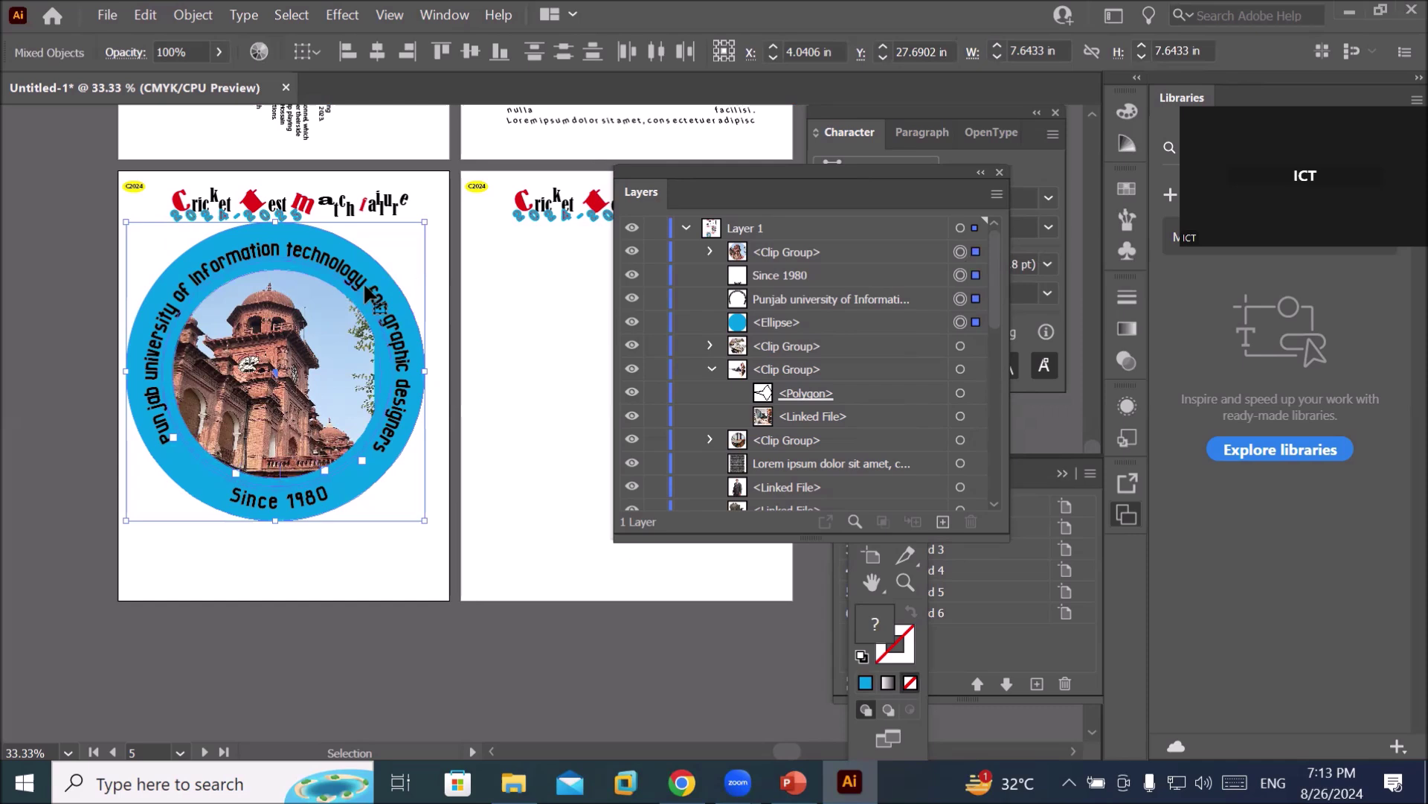
left_click_drag(363, 285, 364, 322)
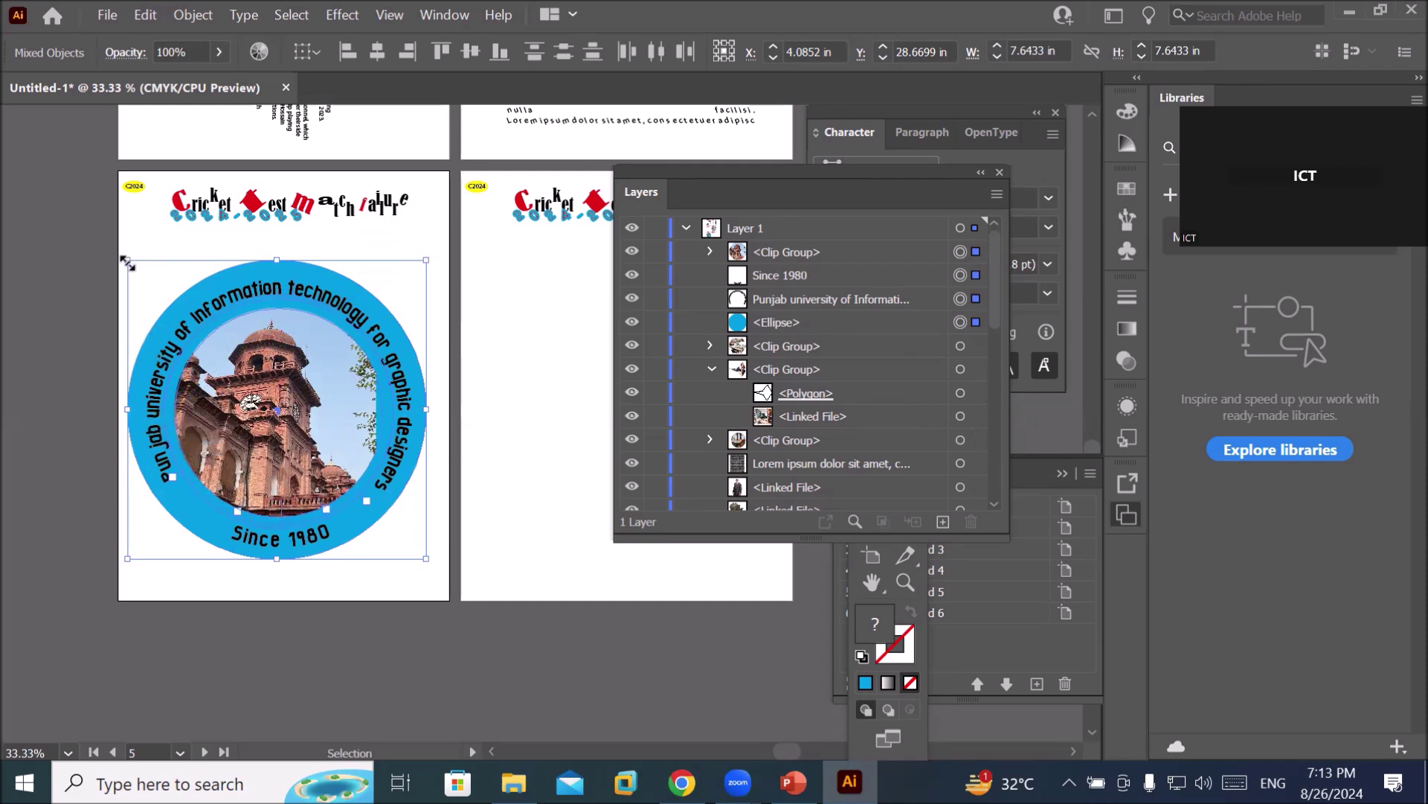
left_click_drag(127, 262, 192, 344)
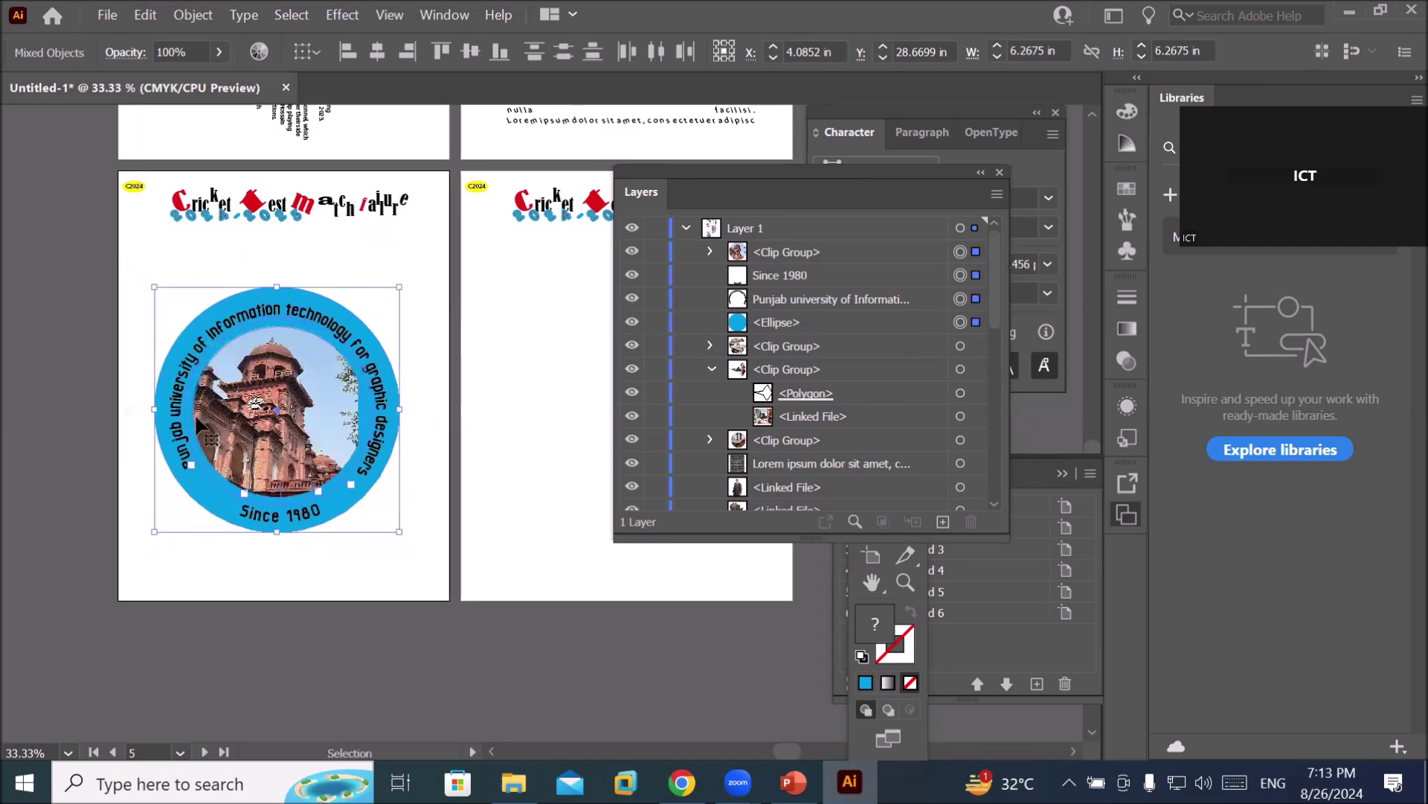
scroll(249, 519, "up", 1)
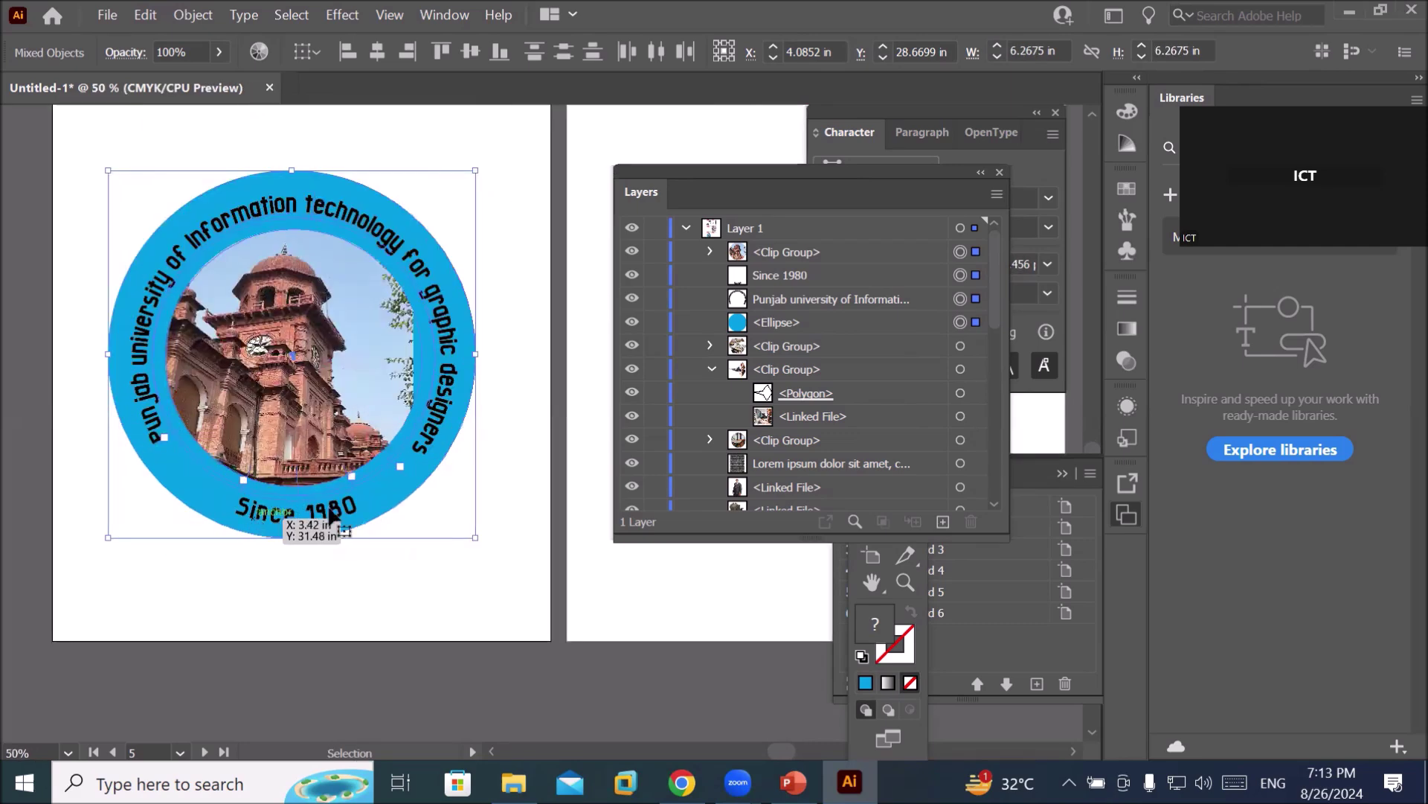
left_click(374, 563)
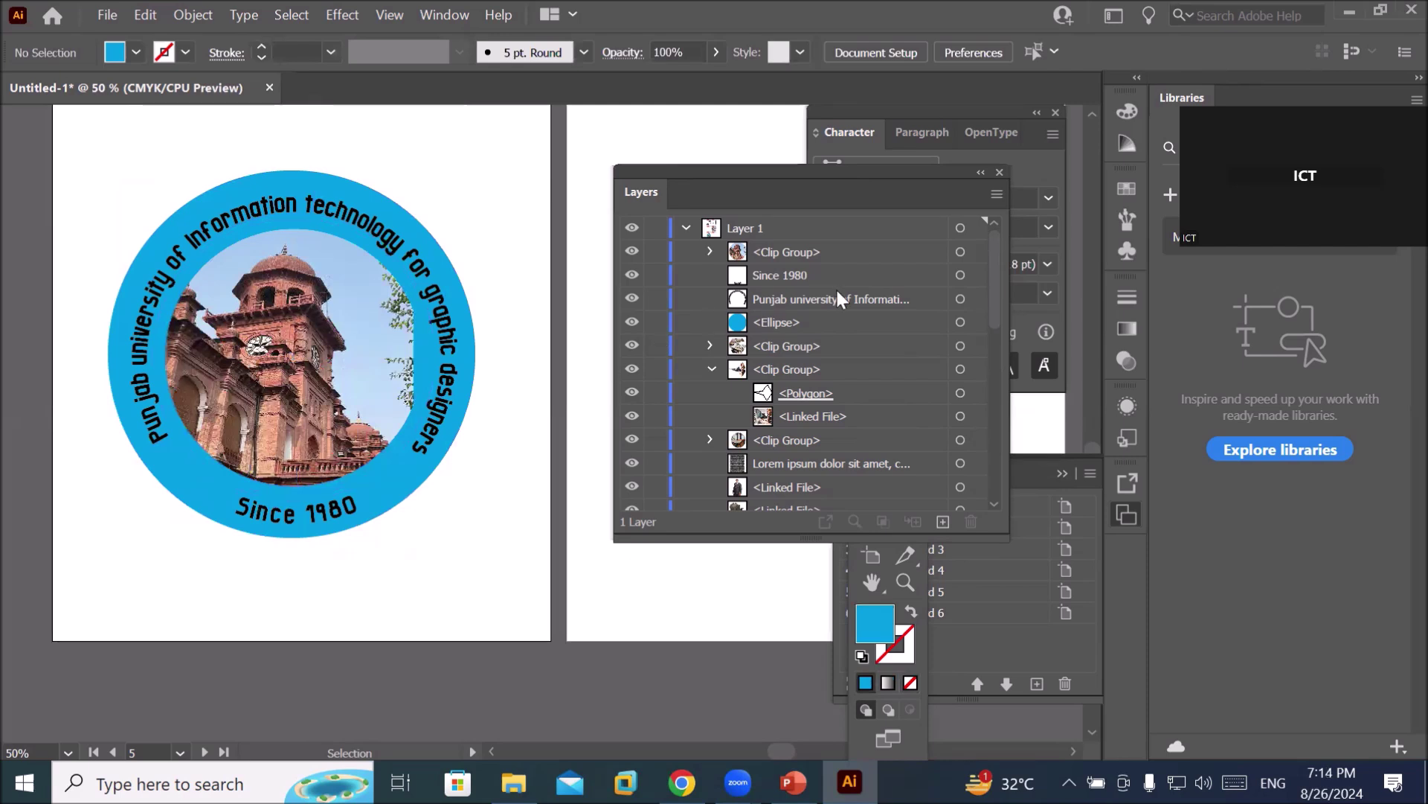
Draw a small five-pointed star above the emblem and fill it with red.
left_click(980, 172)
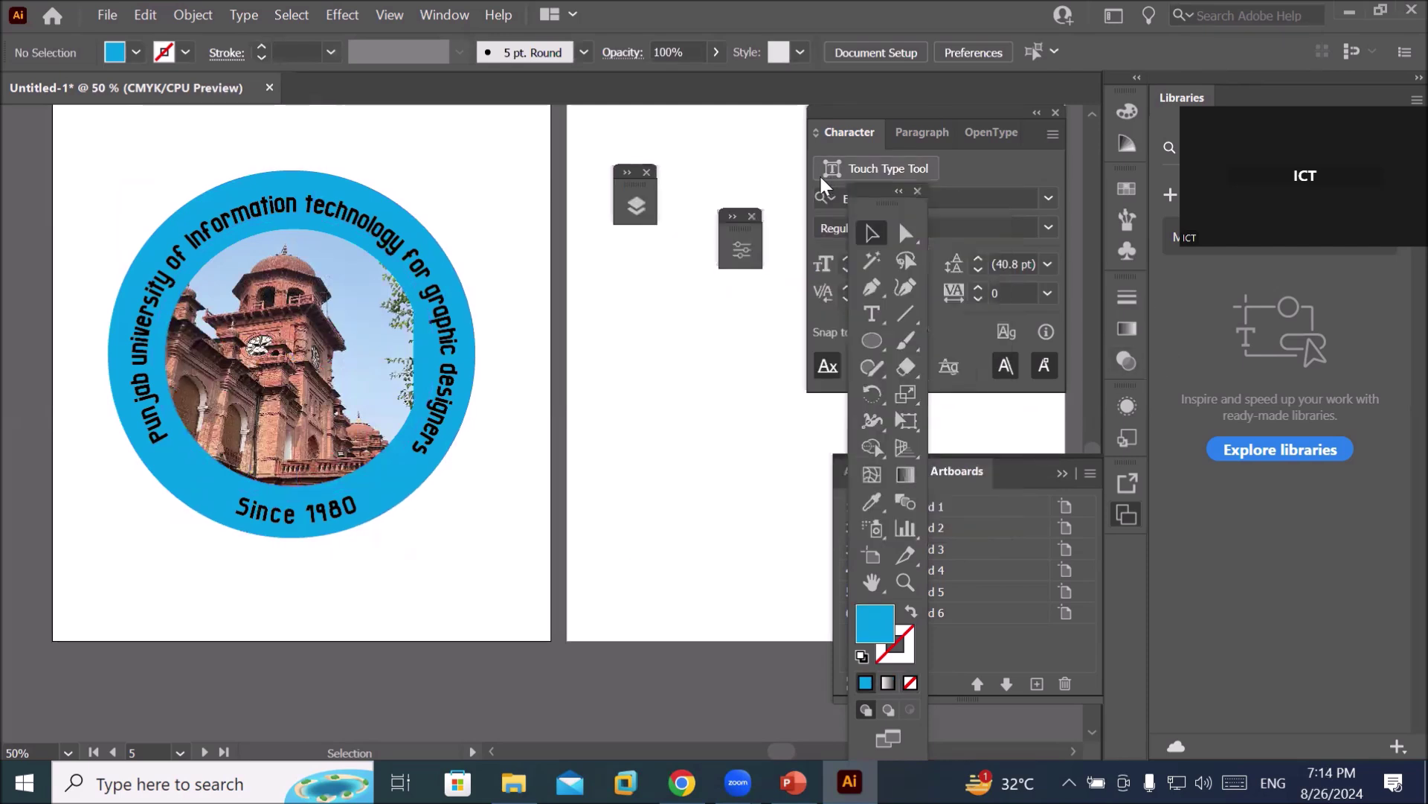
left_click(873, 342)
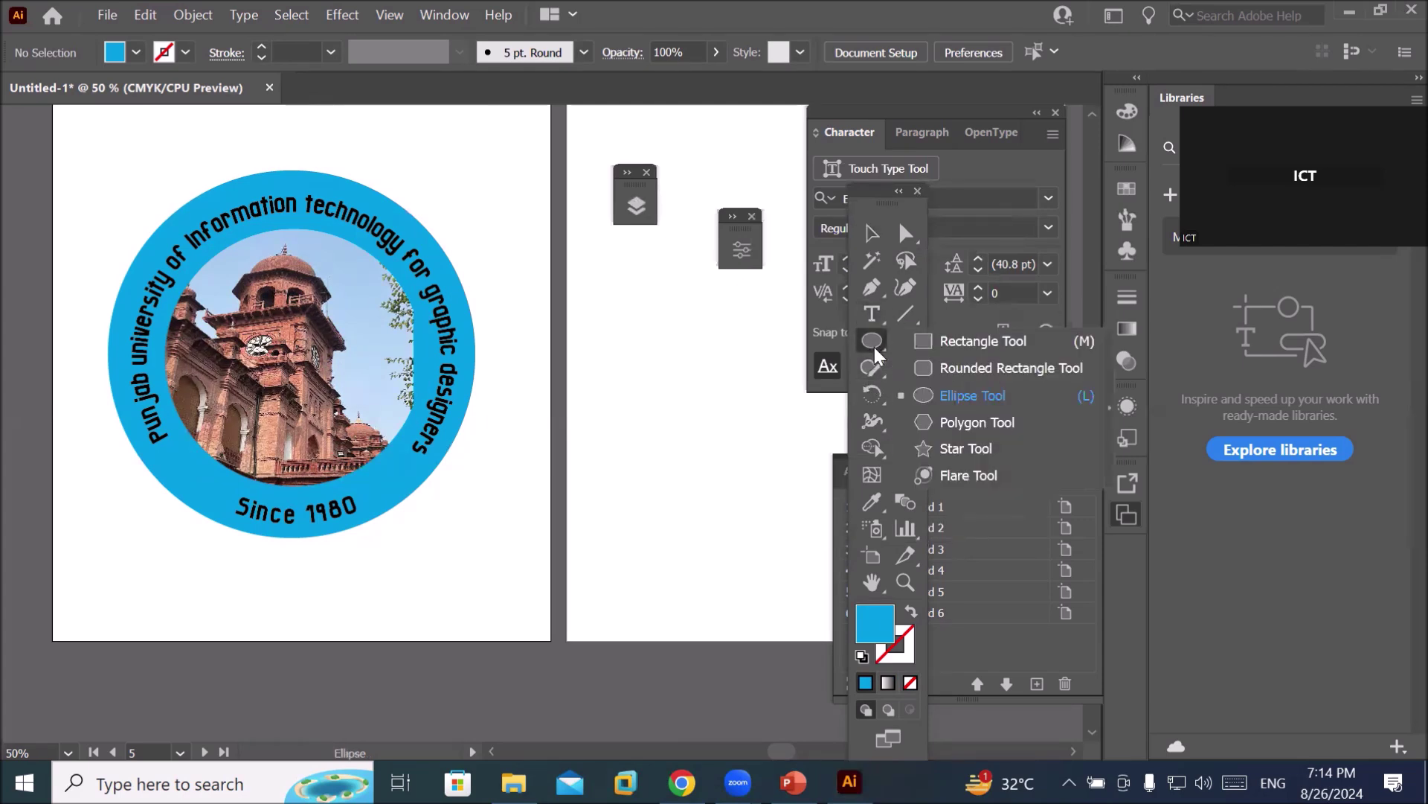
left_click(949, 450)
mouse_move(265, 122)
left_mouse_down()
mouse_move(298, 151)
mouse_move(273, 150)
left_mouse_up()
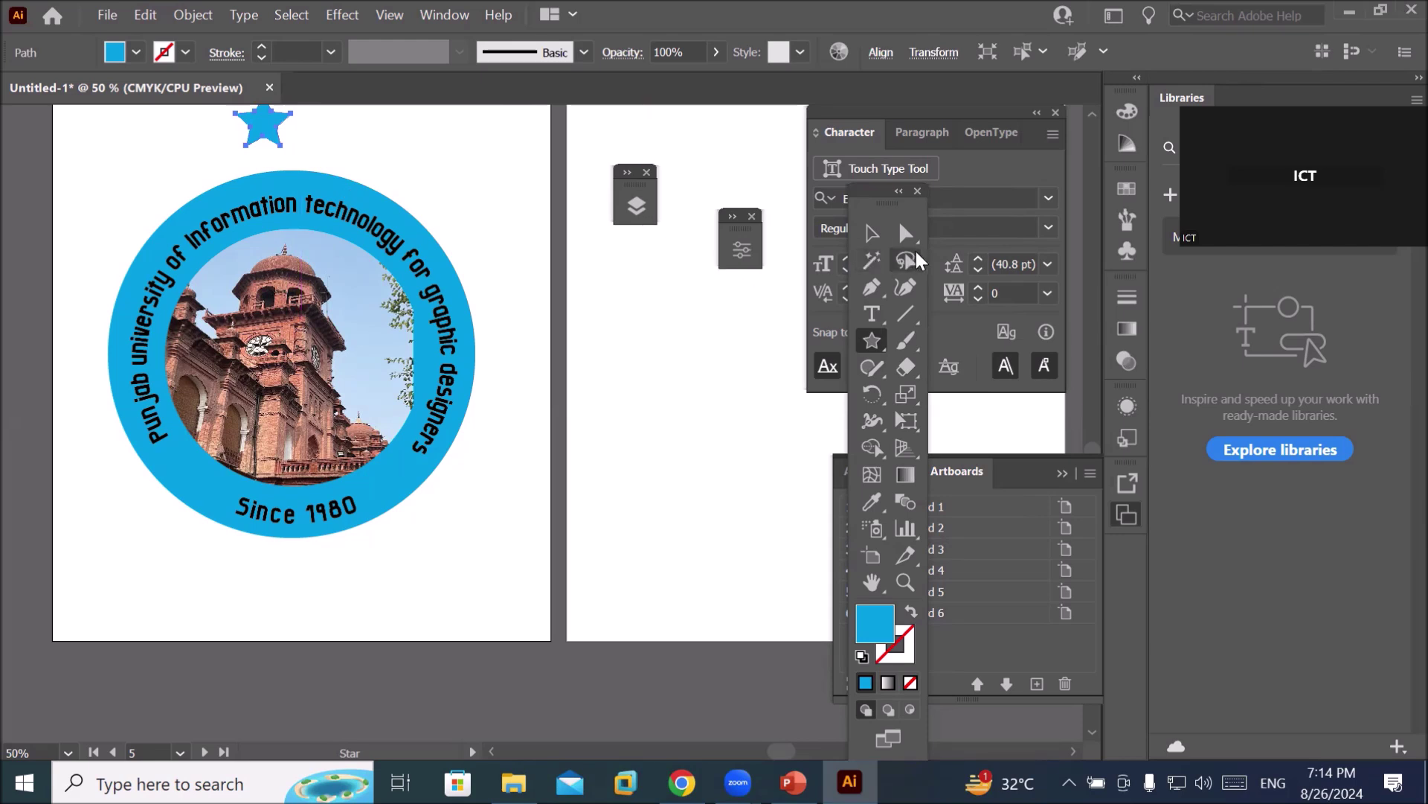
left_click(116, 53)
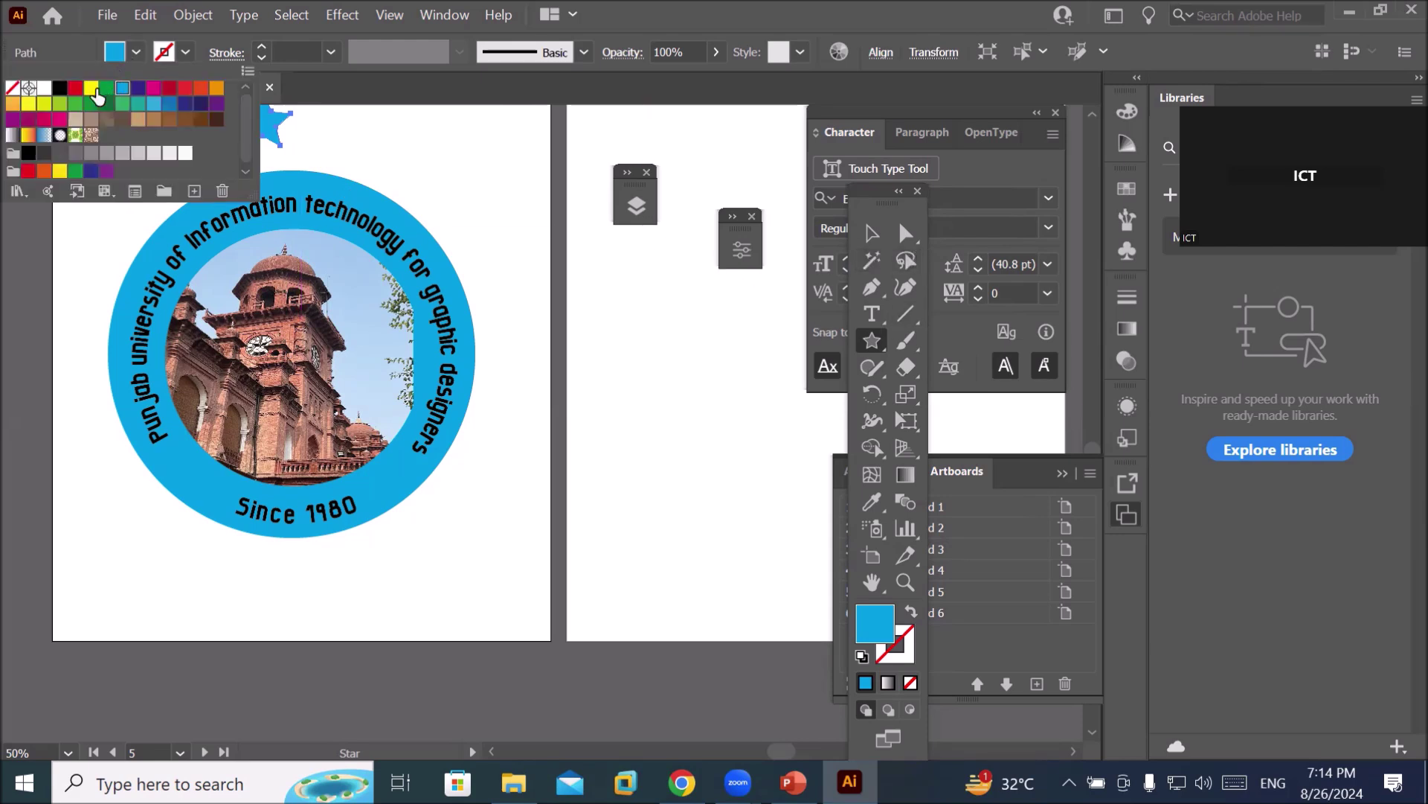
left_click(75, 89)
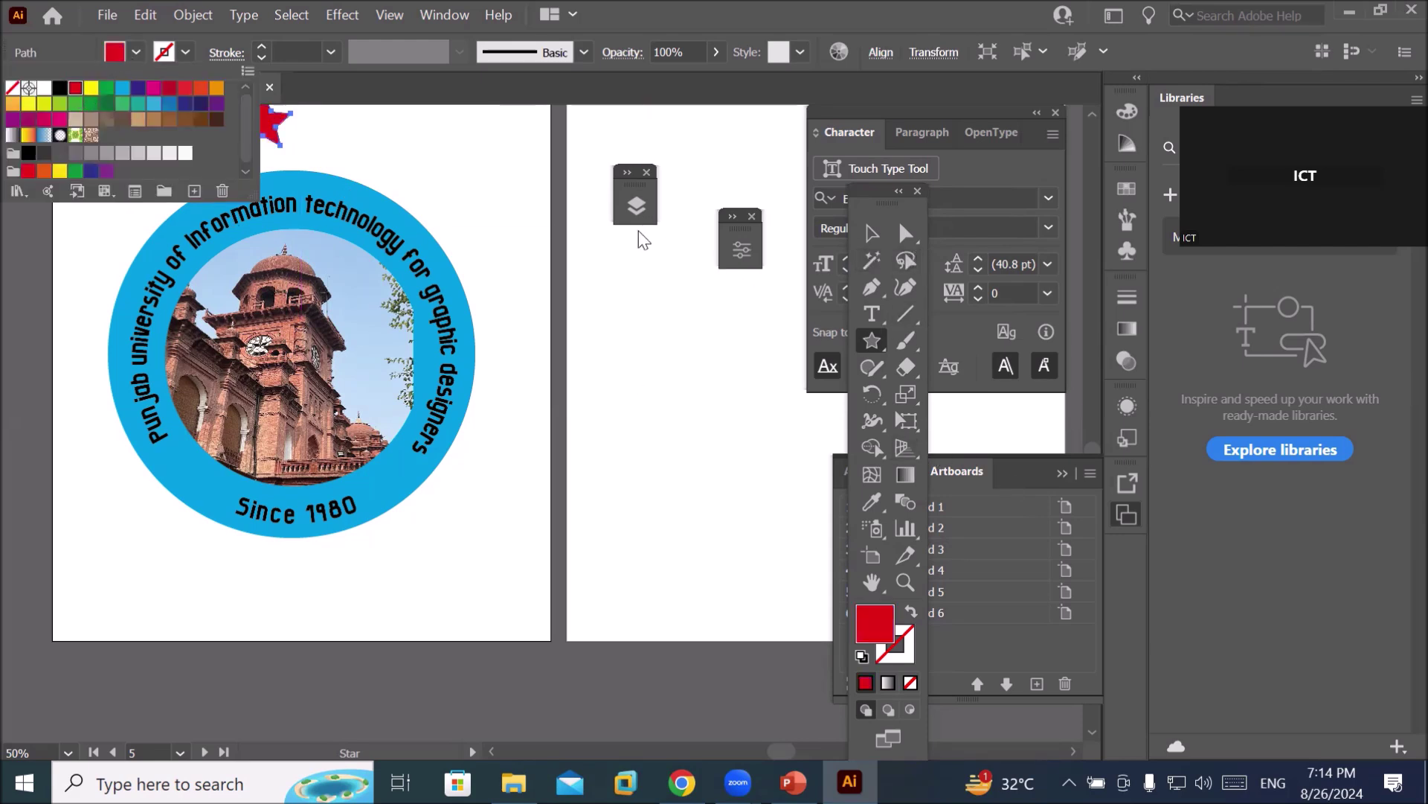
left_click(270, 130)
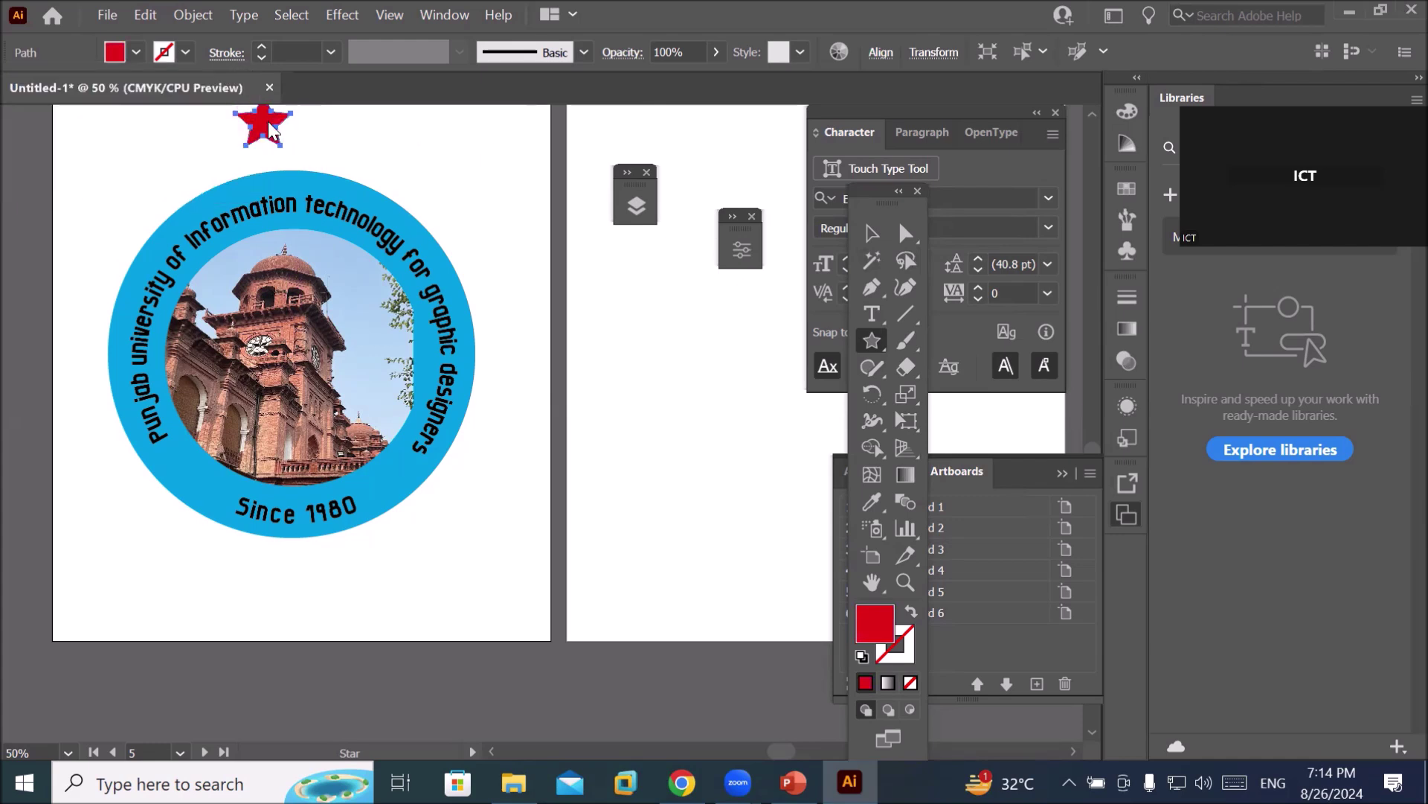
Move the red star so it sits centred on the top edge of the blue ring.
left_click_drag(268, 119, 302, 151)
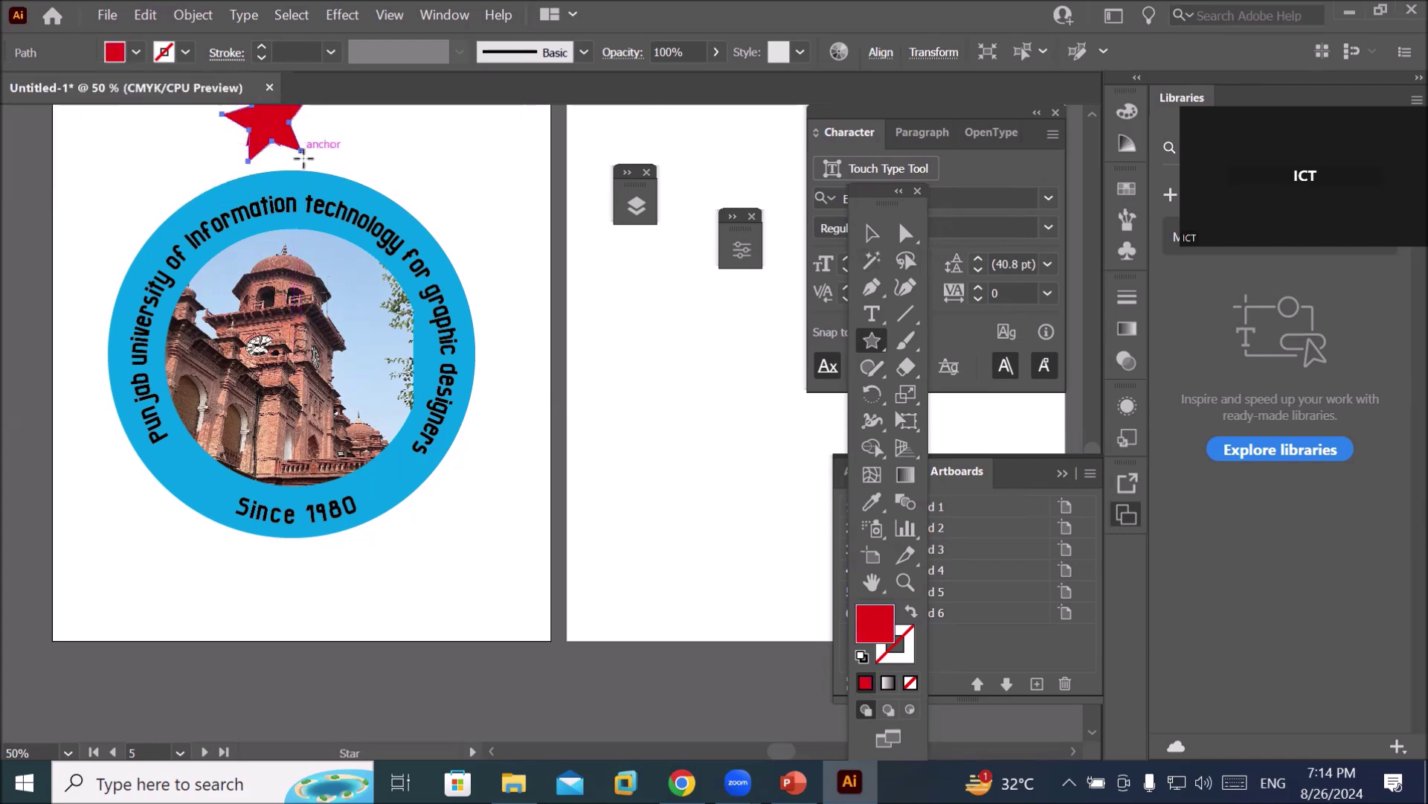
key("ctrl+z")
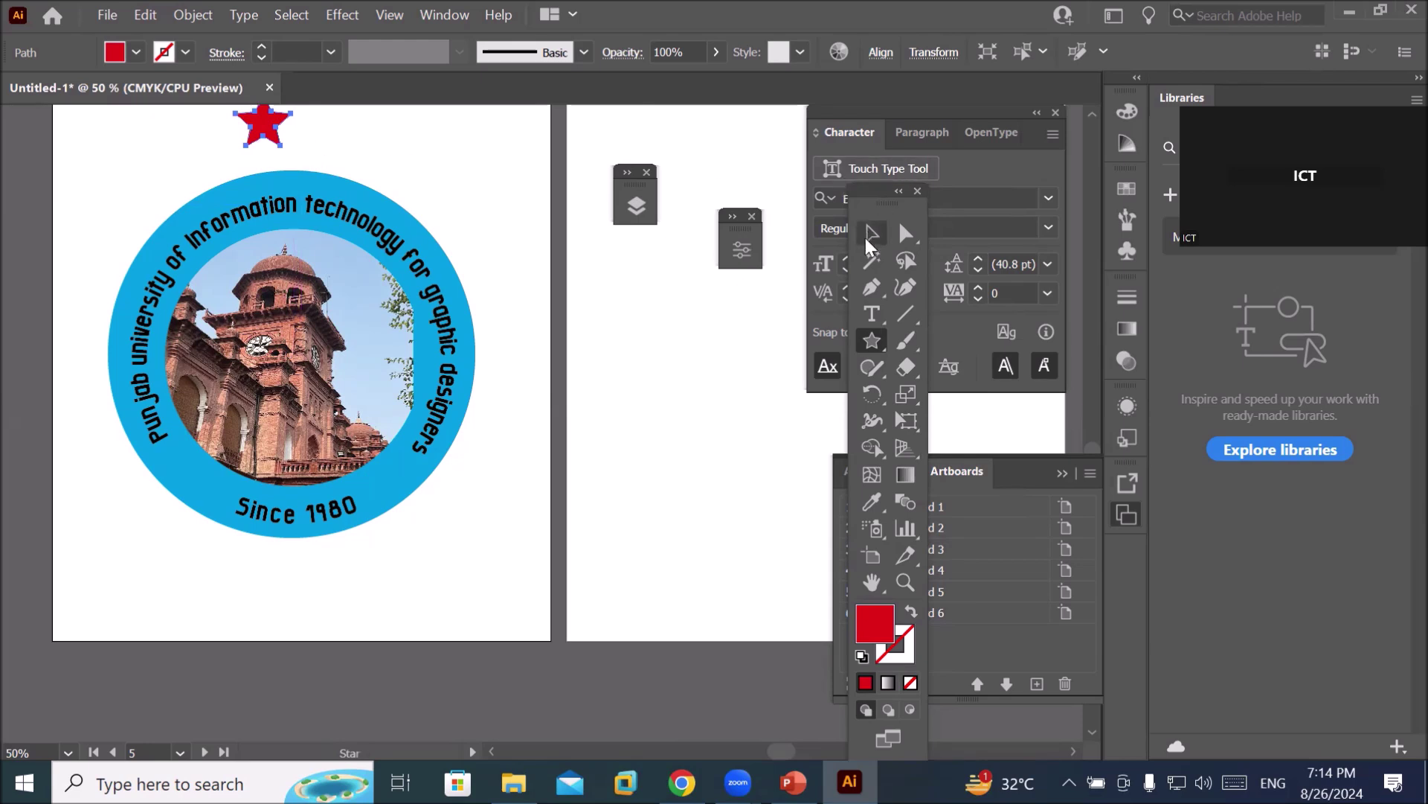
left_click(871, 232)
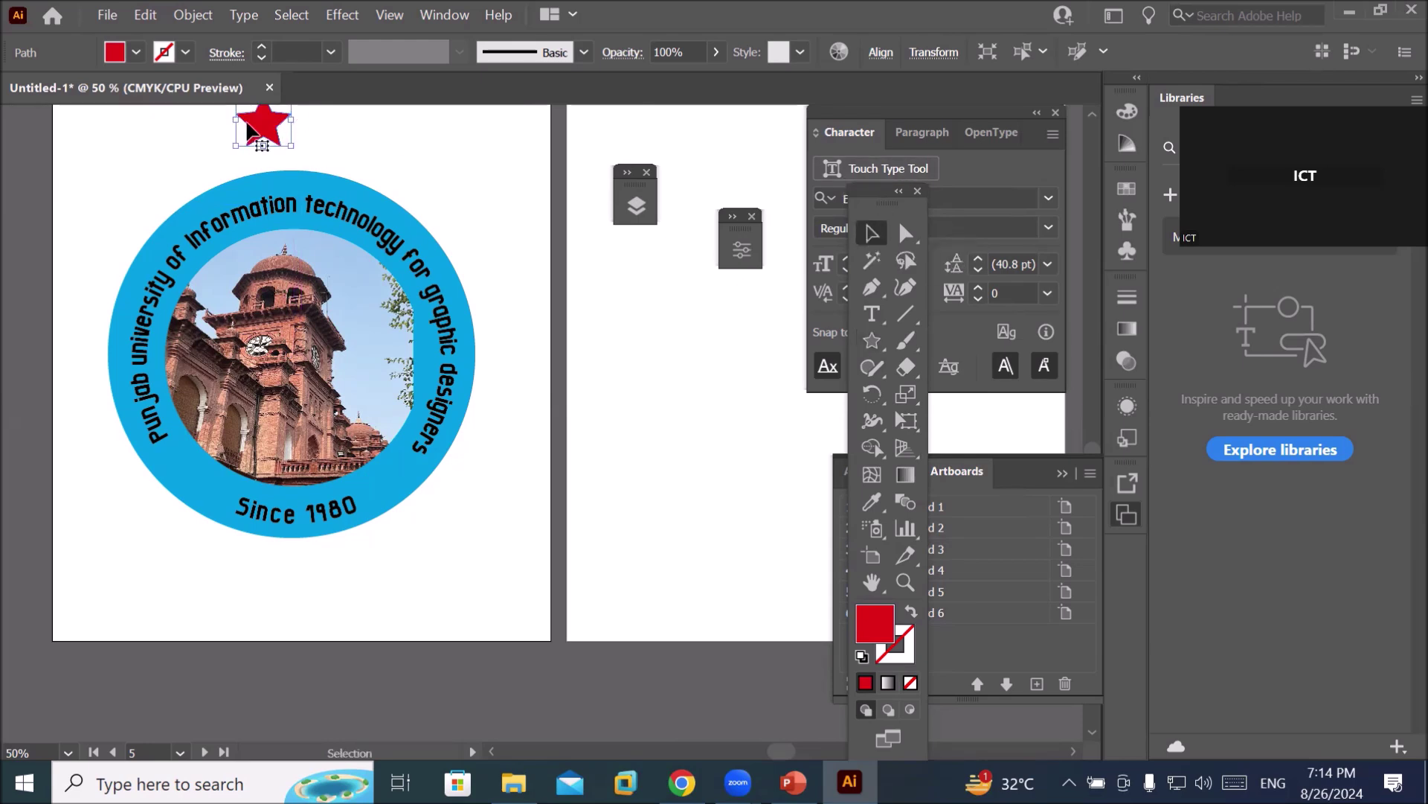
left_click_drag(263, 123, 282, 148)
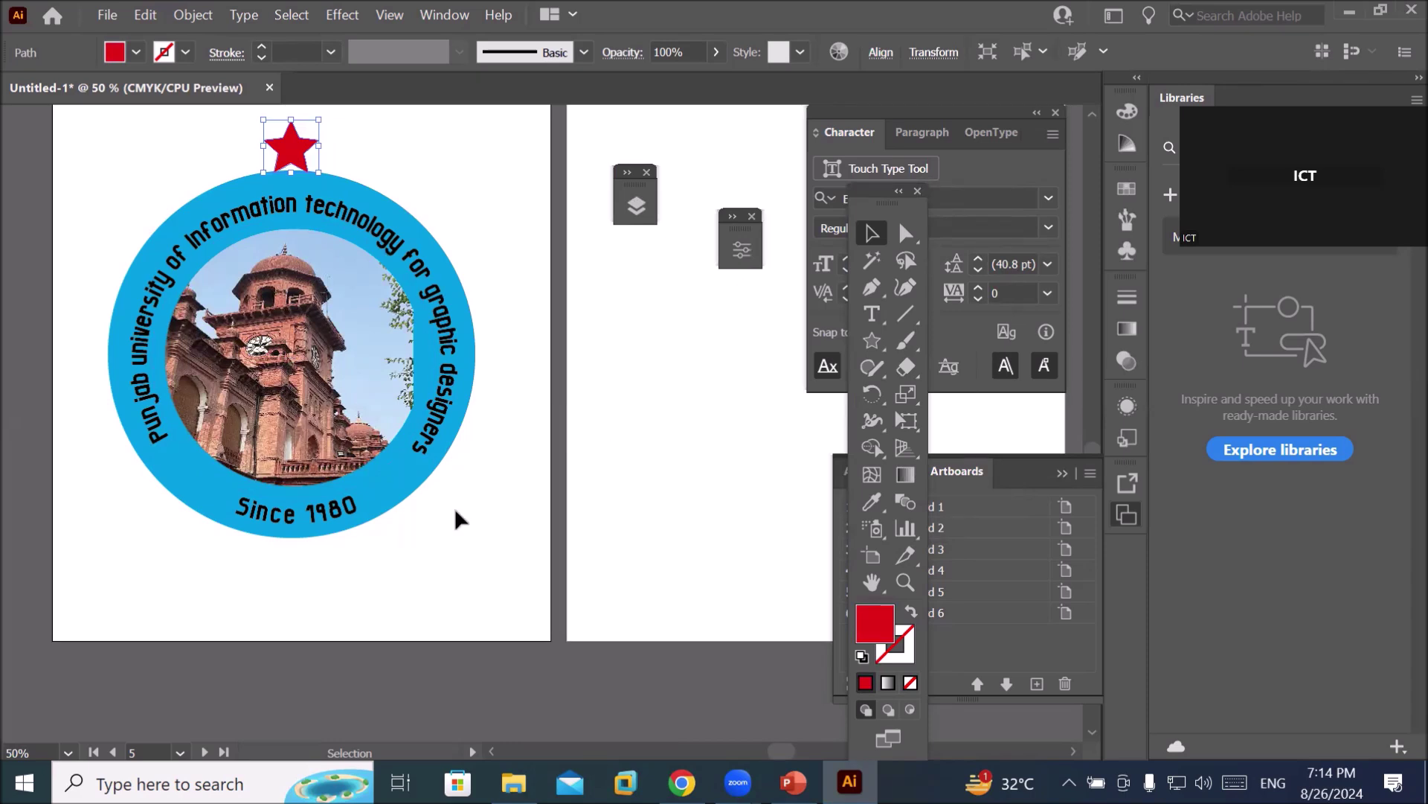
left_click(905, 233)
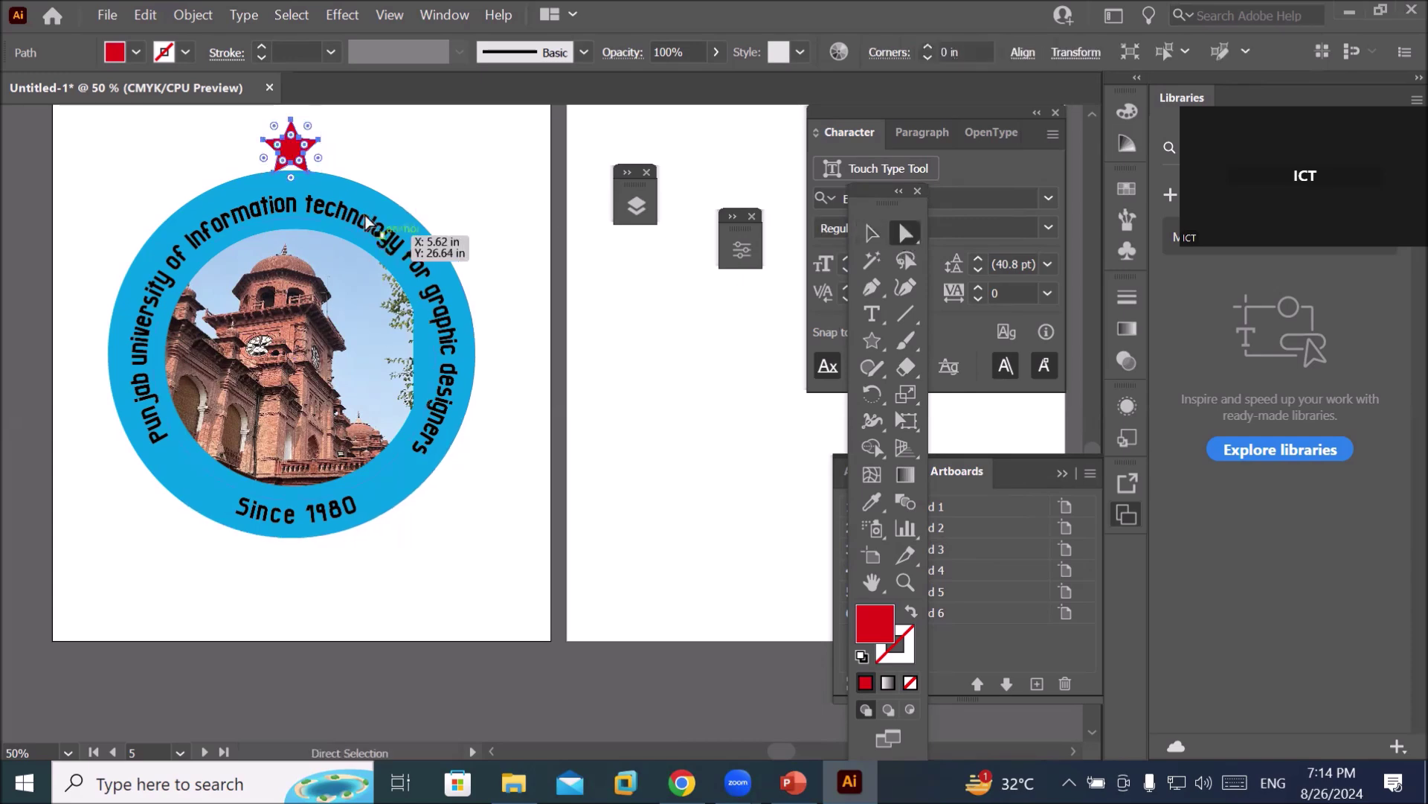
scroll(292, 147, "up", 3)
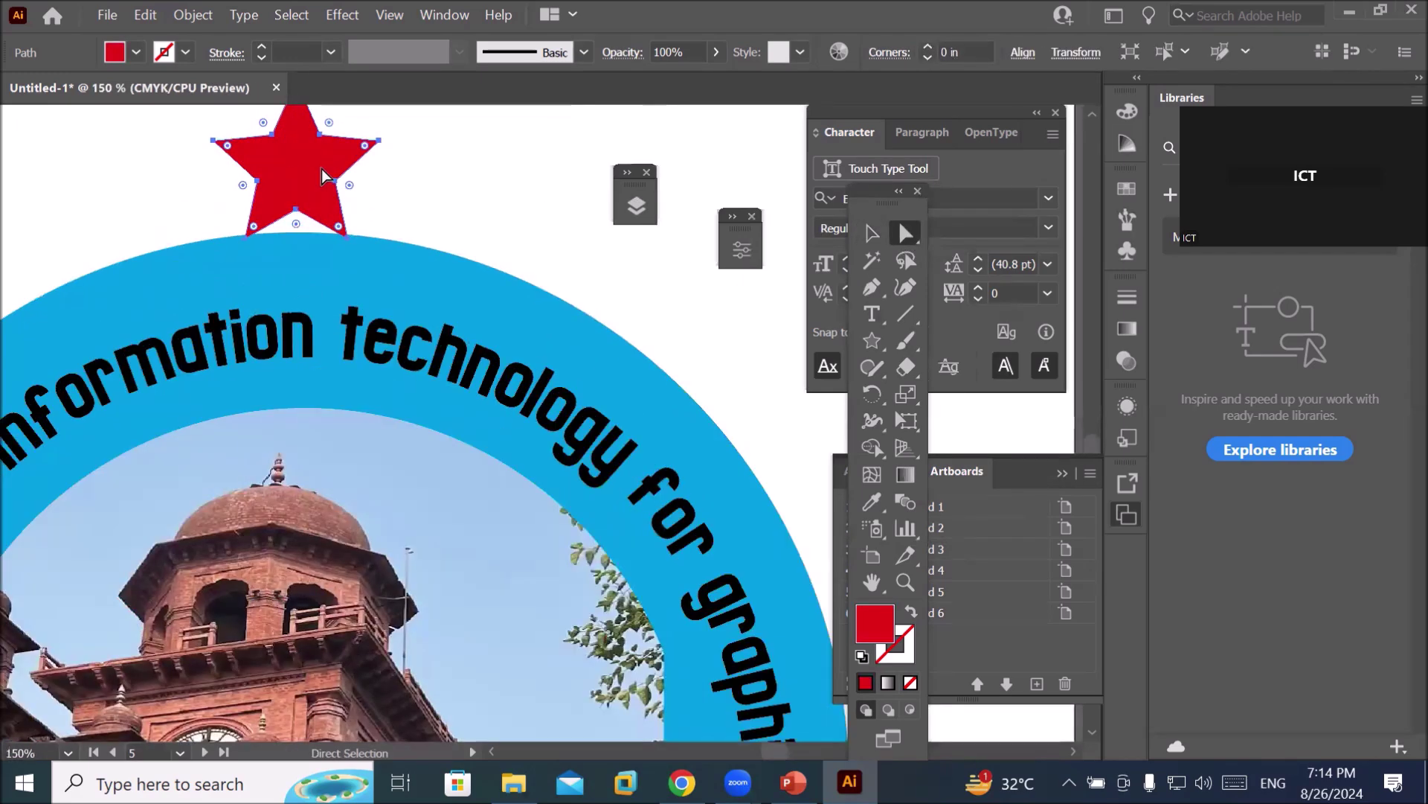
left_click(872, 233)
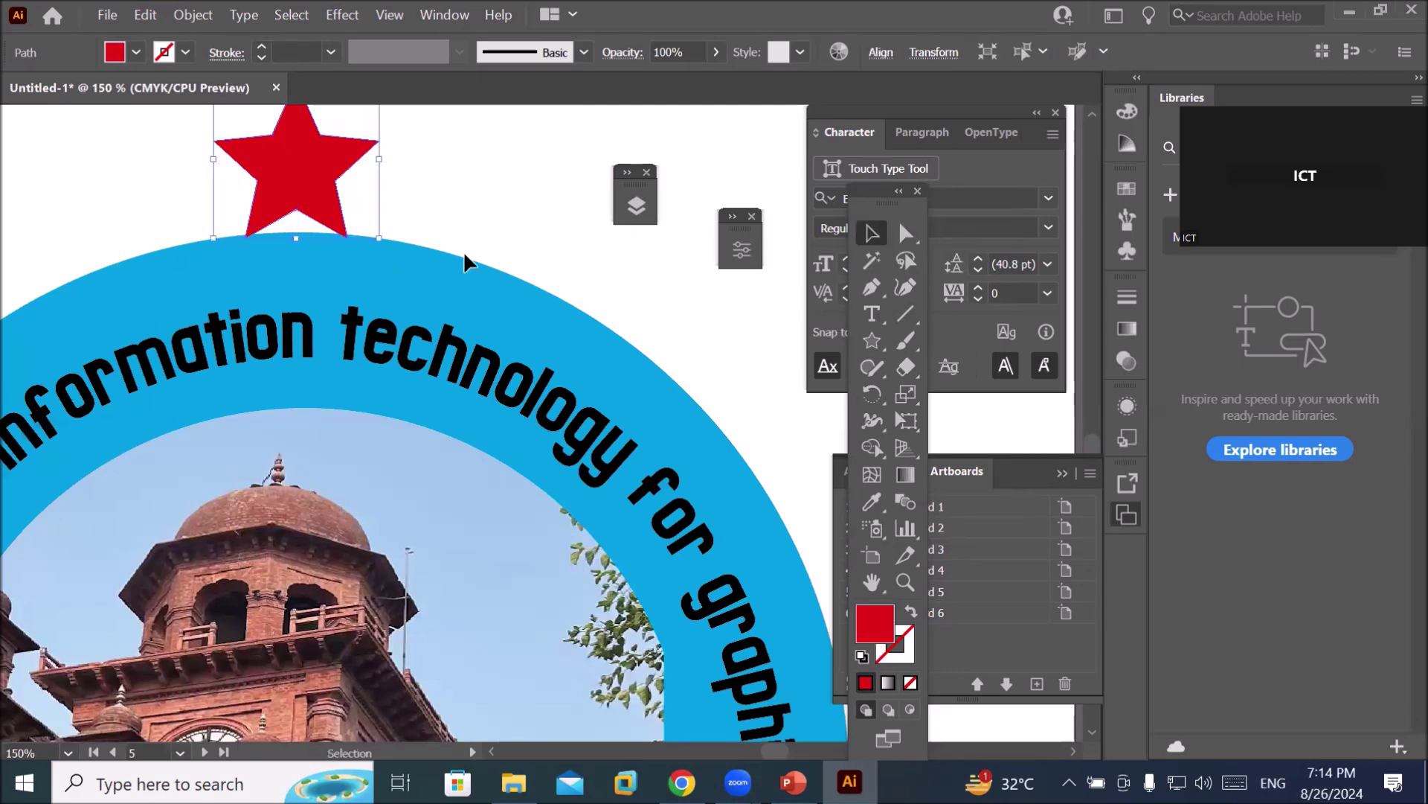
scroll(258, 214, "down", 1)
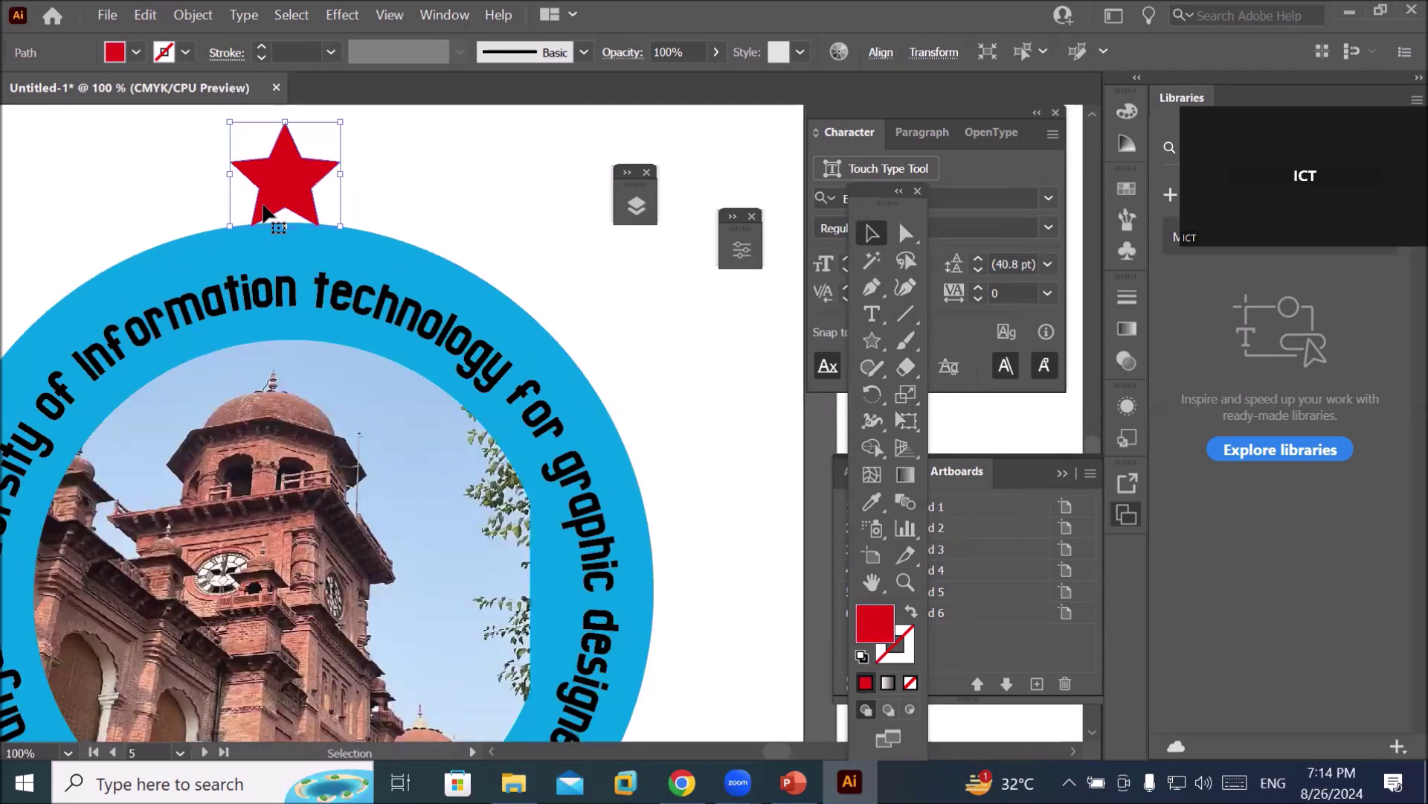
scroll(264, 215, "down", 1)
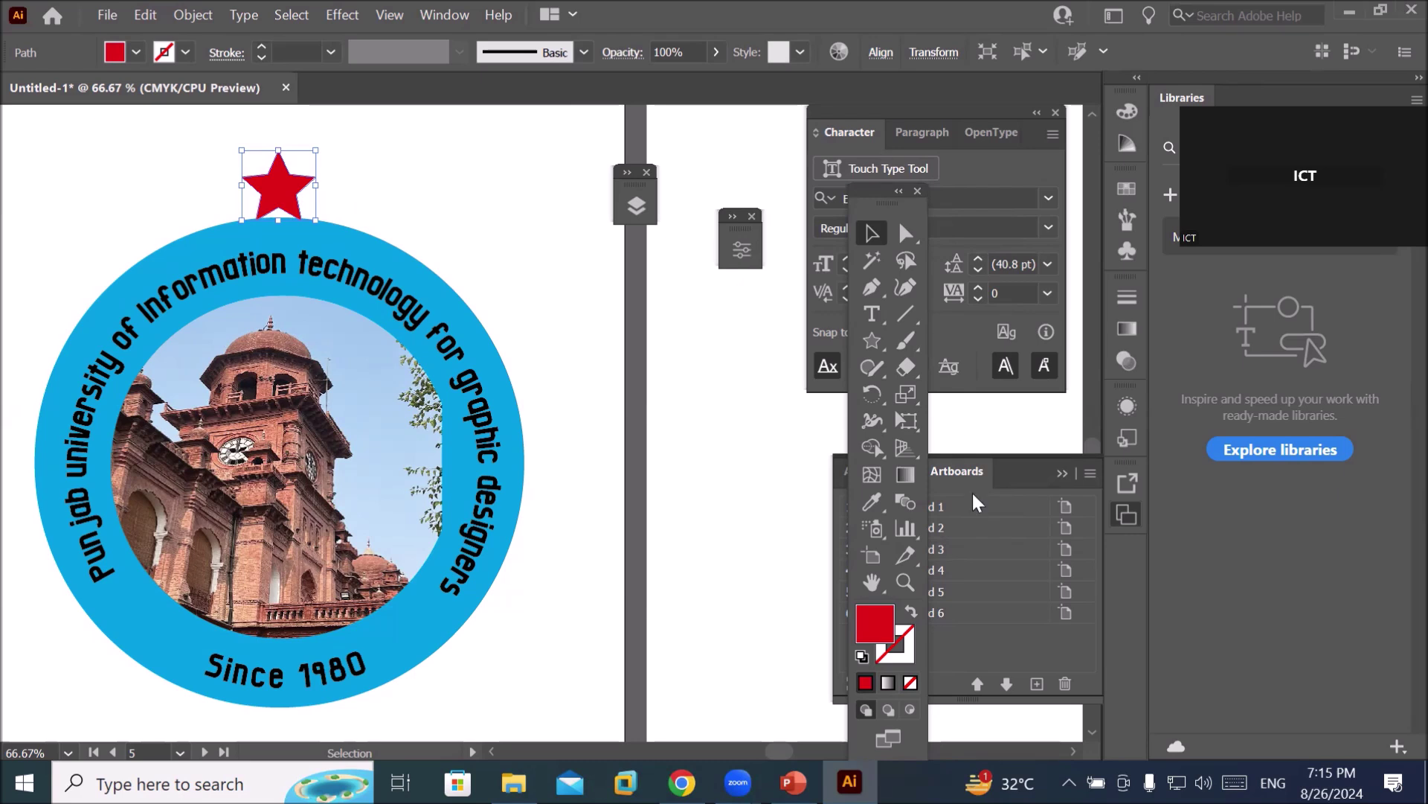
Set the red star's rotation point at the centre of the emblem and open the Rotate options.
left_click(877, 399)
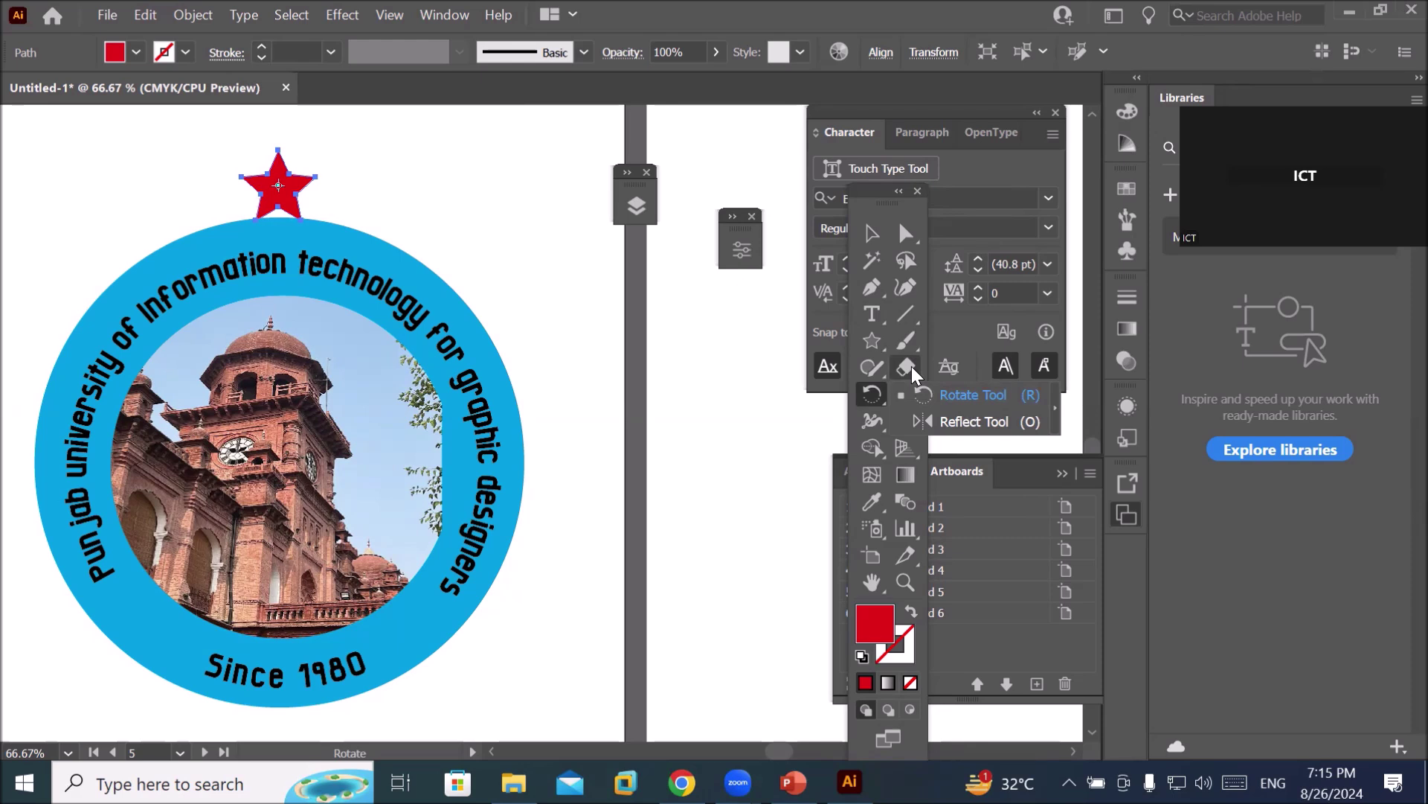
left_click(868, 392)
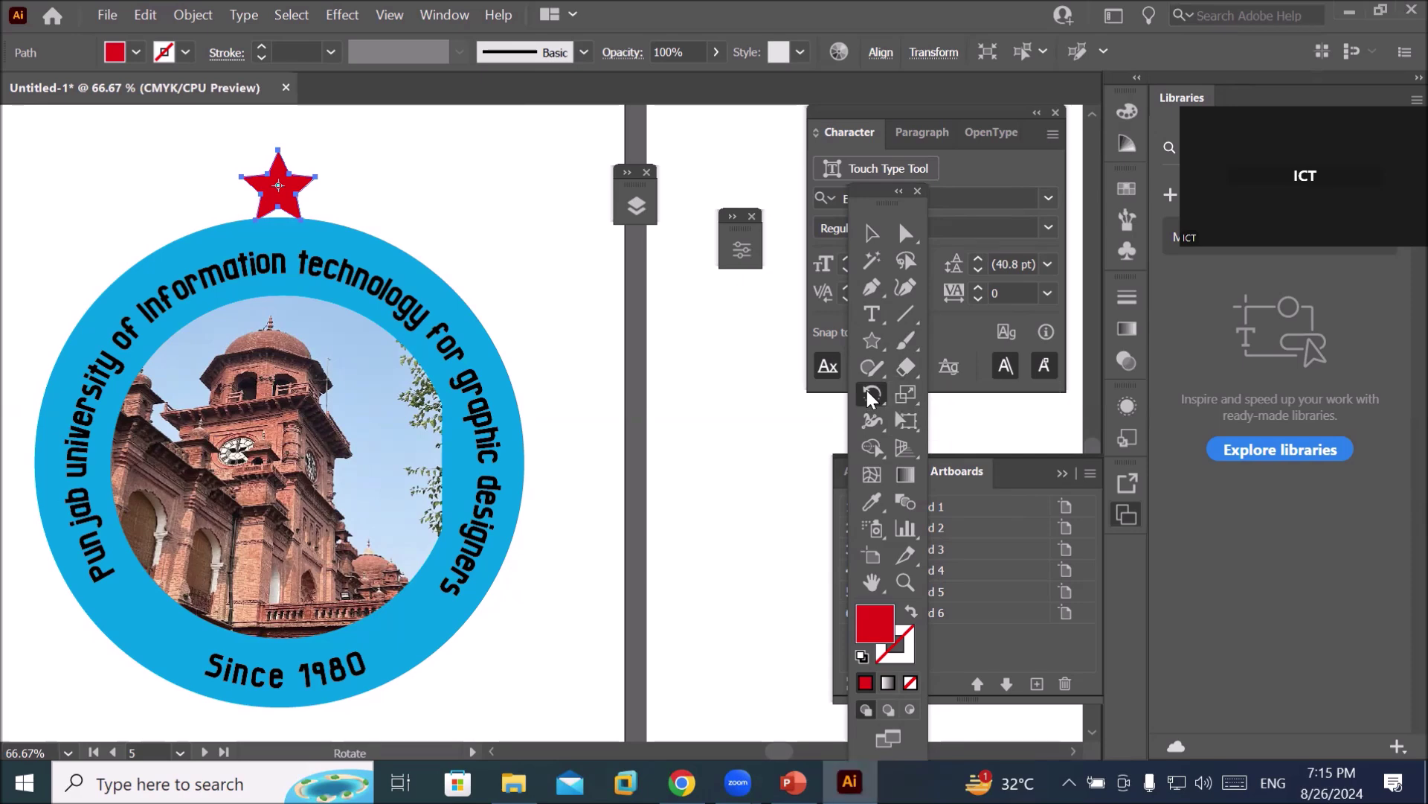
scroll(262, 172, "up", 1)
scroll(262, 172, "up", 1)
scroll(322, 198, "up", 5)
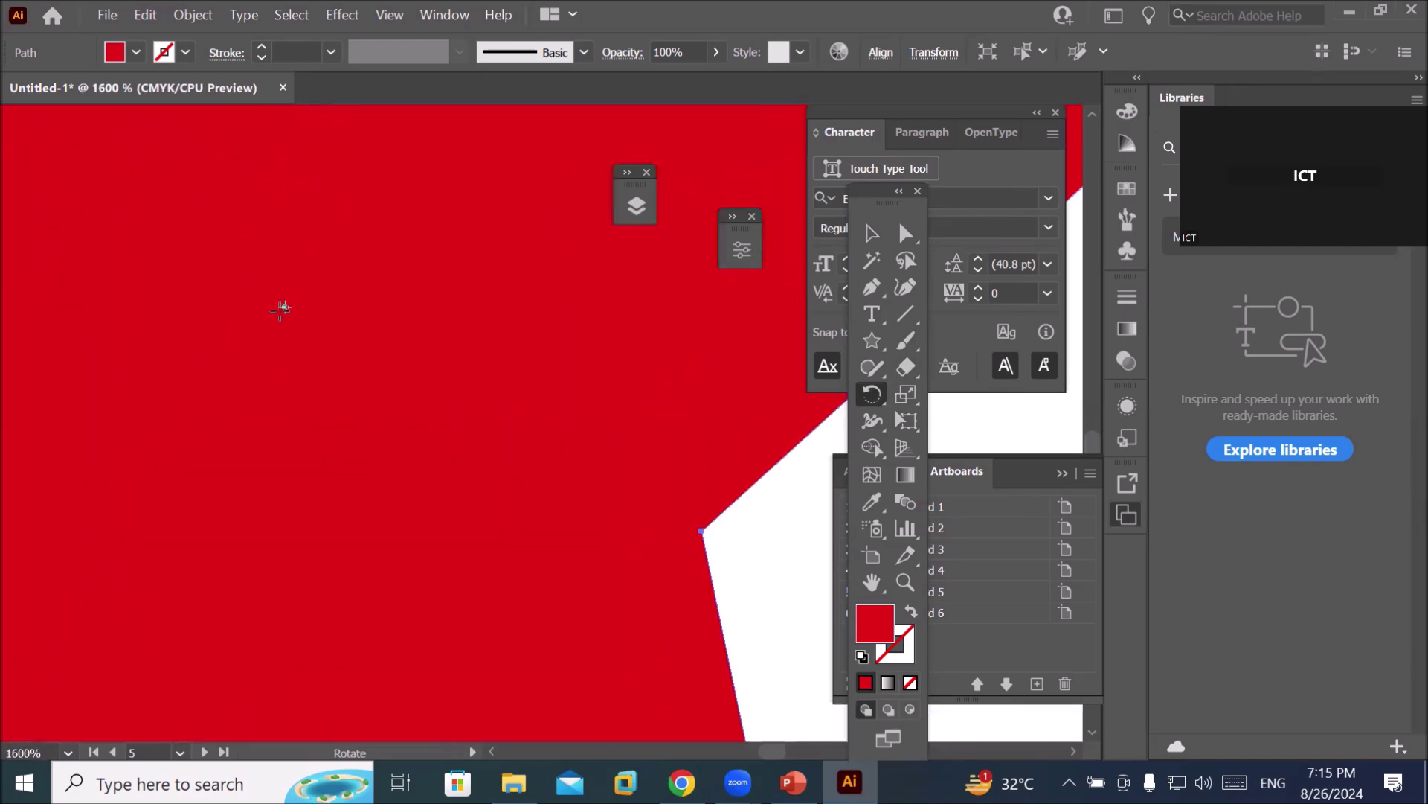
scroll(290, 312, "down", 5)
scroll(294, 314, "down", 3)
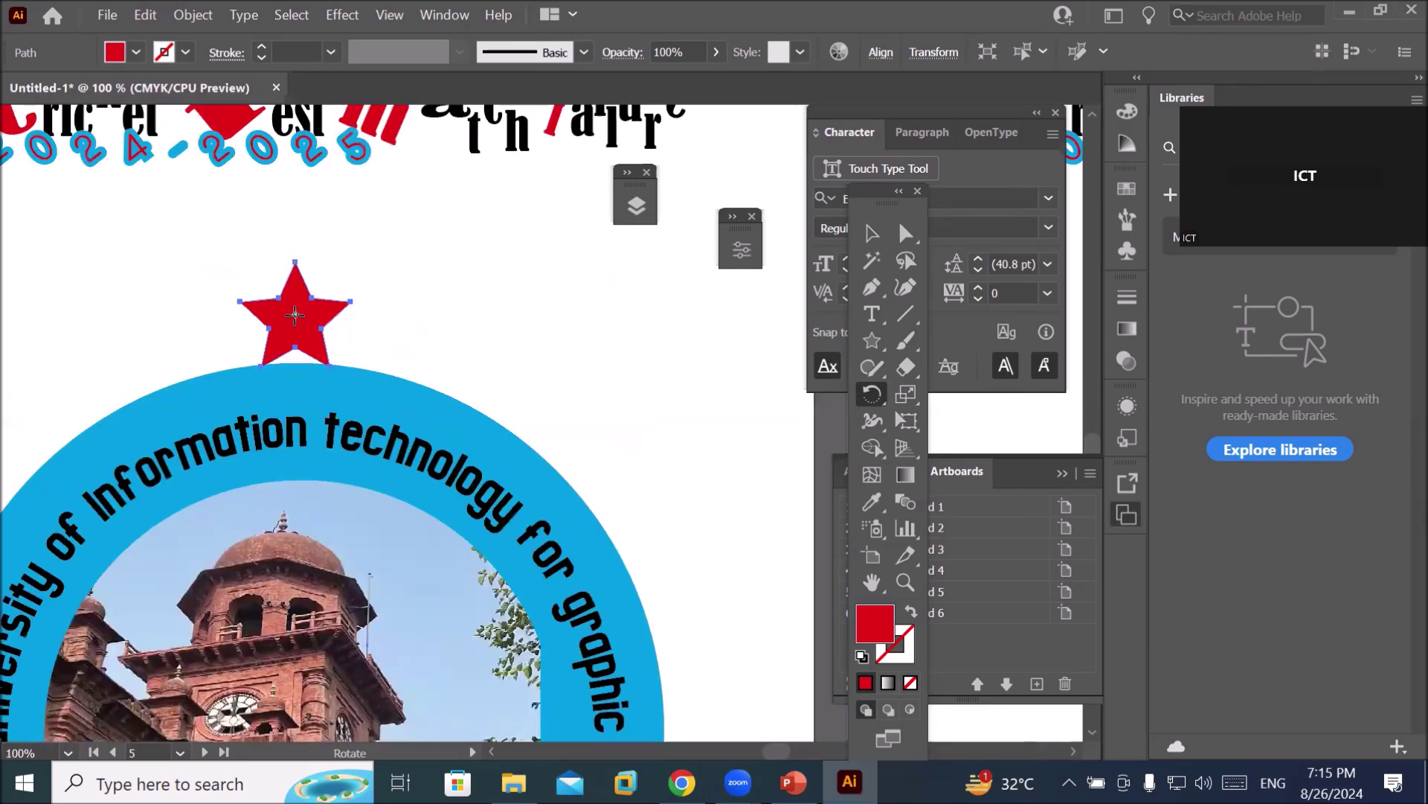
scroll(296, 315, "down", 2)
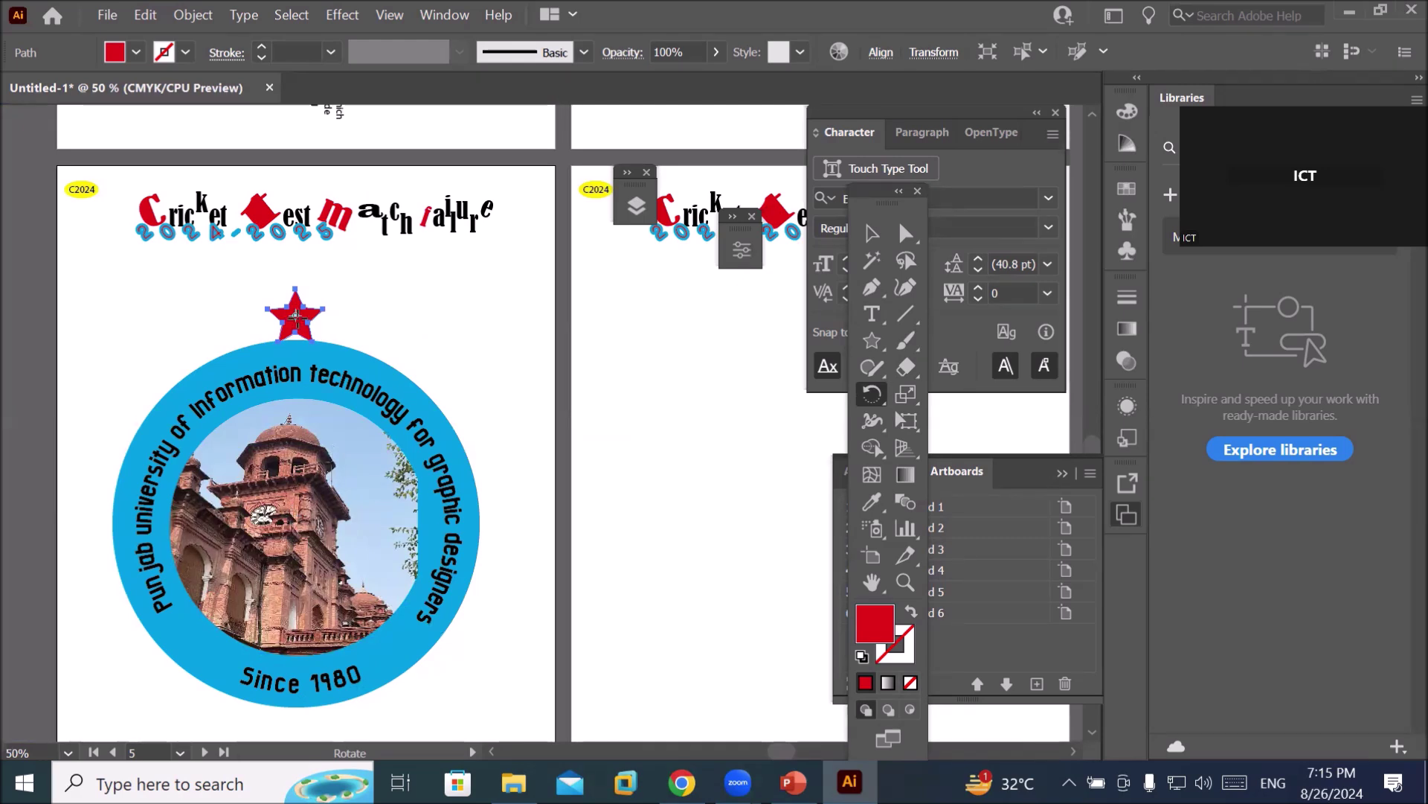
left_click(298, 515, "alt")
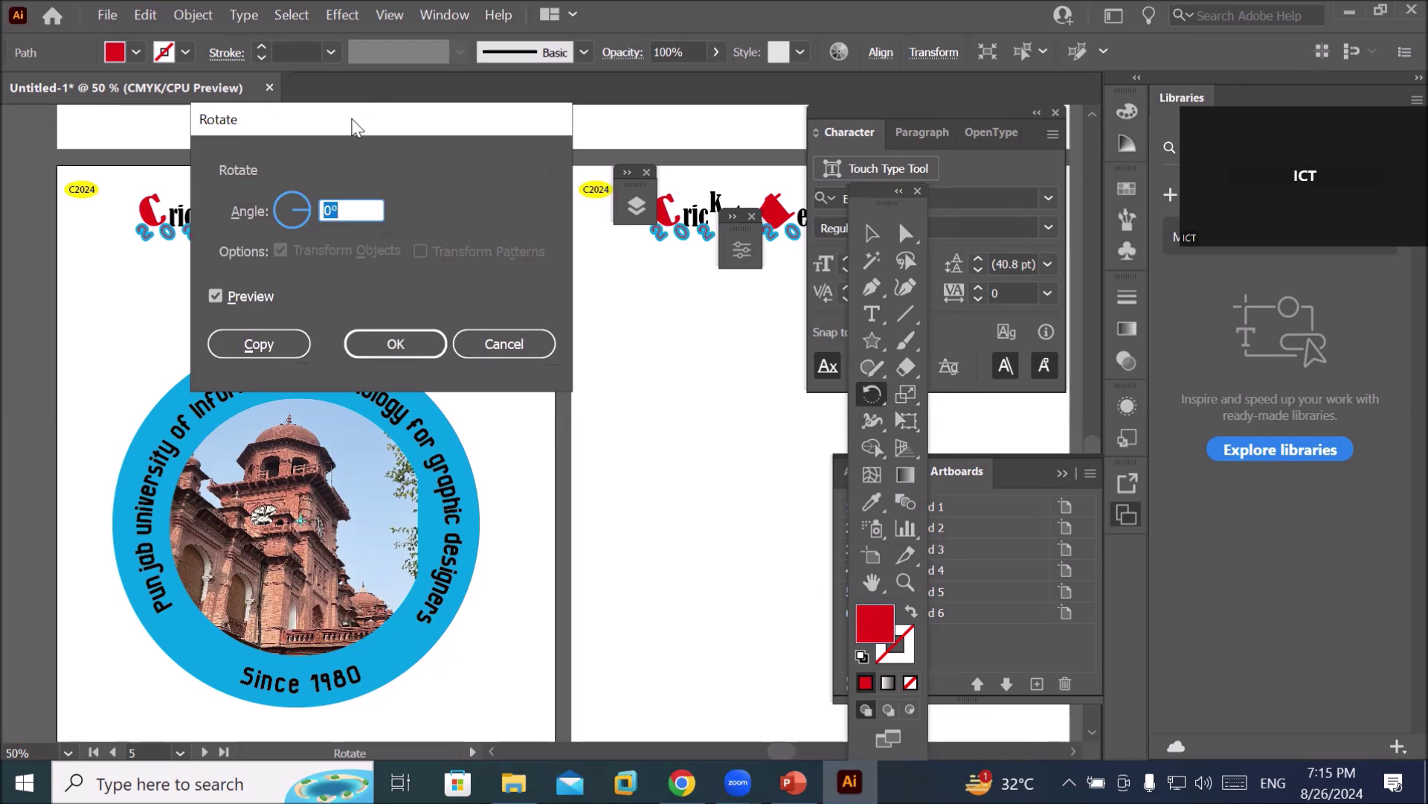
left_click_drag(352, 122, 602, 211)
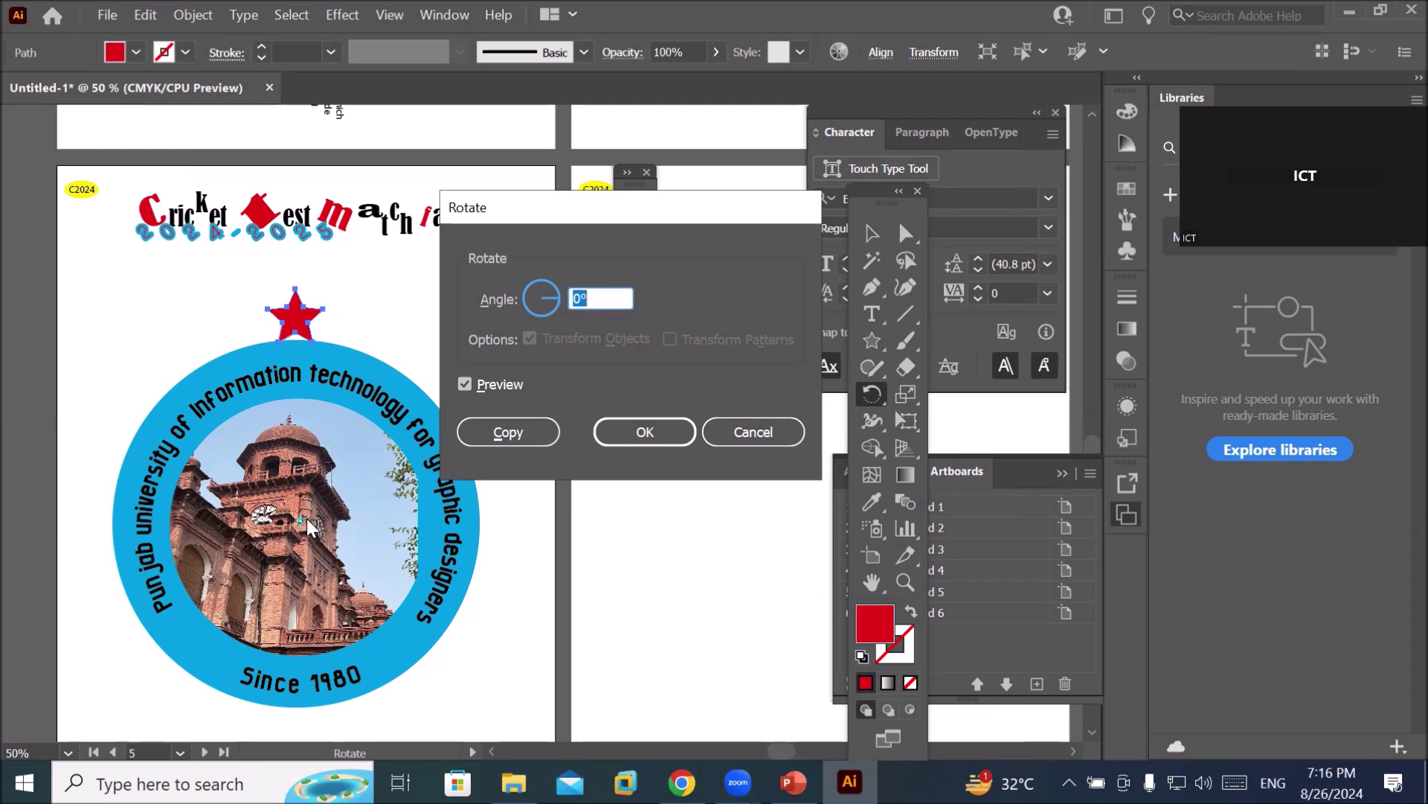
Create a copy of the red star rotated by 20° around the emblem's centre.
left_click(609, 296)
scroll(608, 297, "up", 13)
scroll(607, 299, "up", 8)
scroll(607, 299, "down", 1)
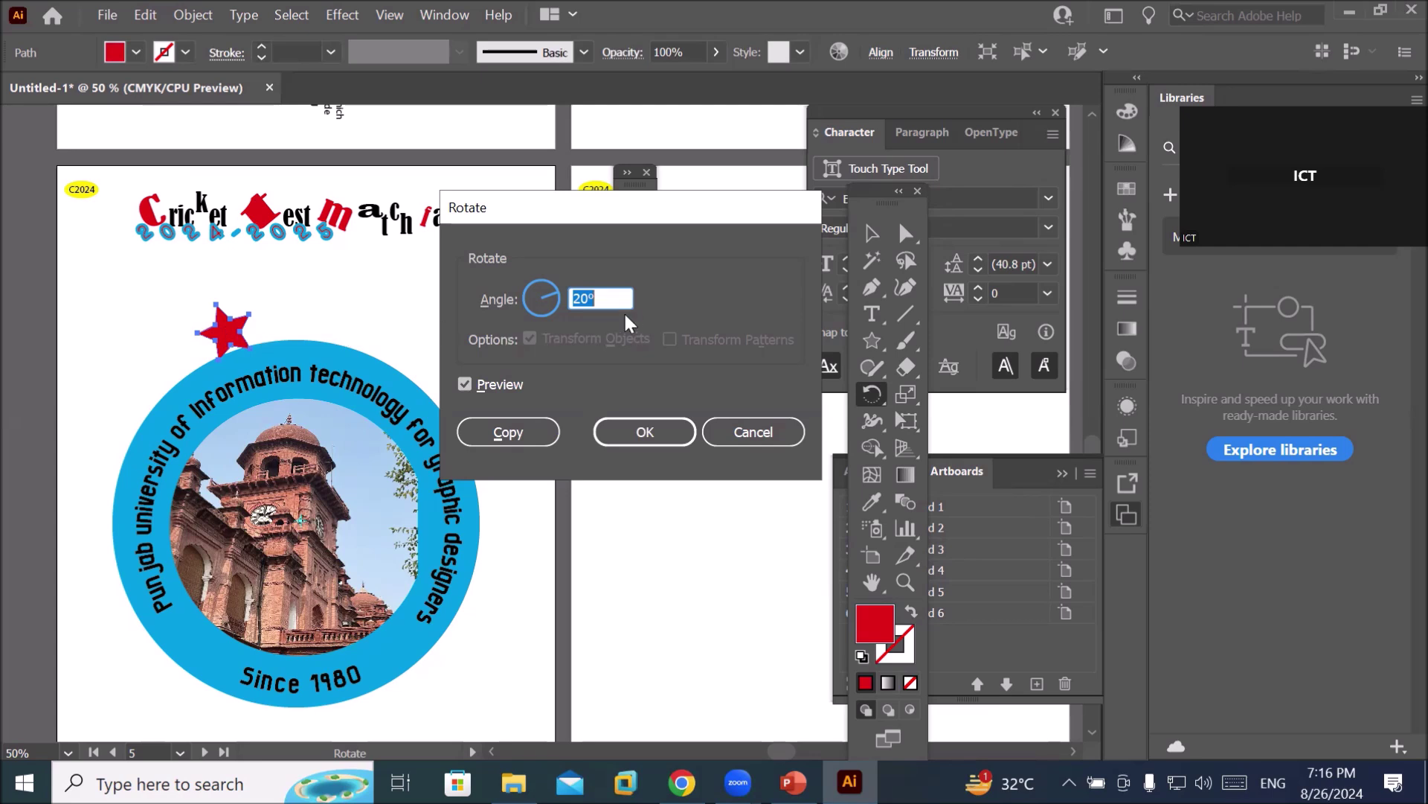
left_click(607, 299)
left_click(502, 430)
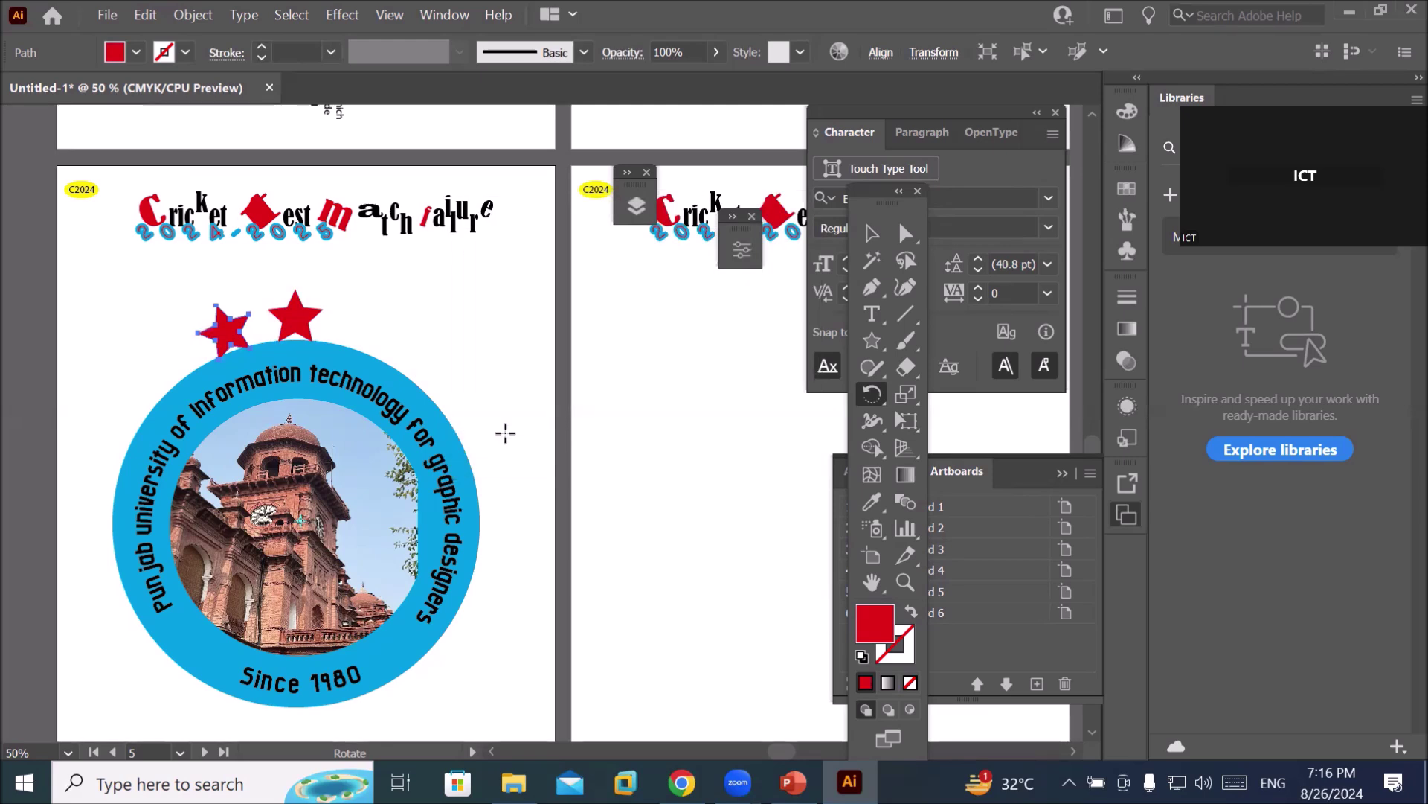
Repeat the rotated copy until evenly spaced red stars surround the whole blue ring.
key("v")
key("ctrl+d")
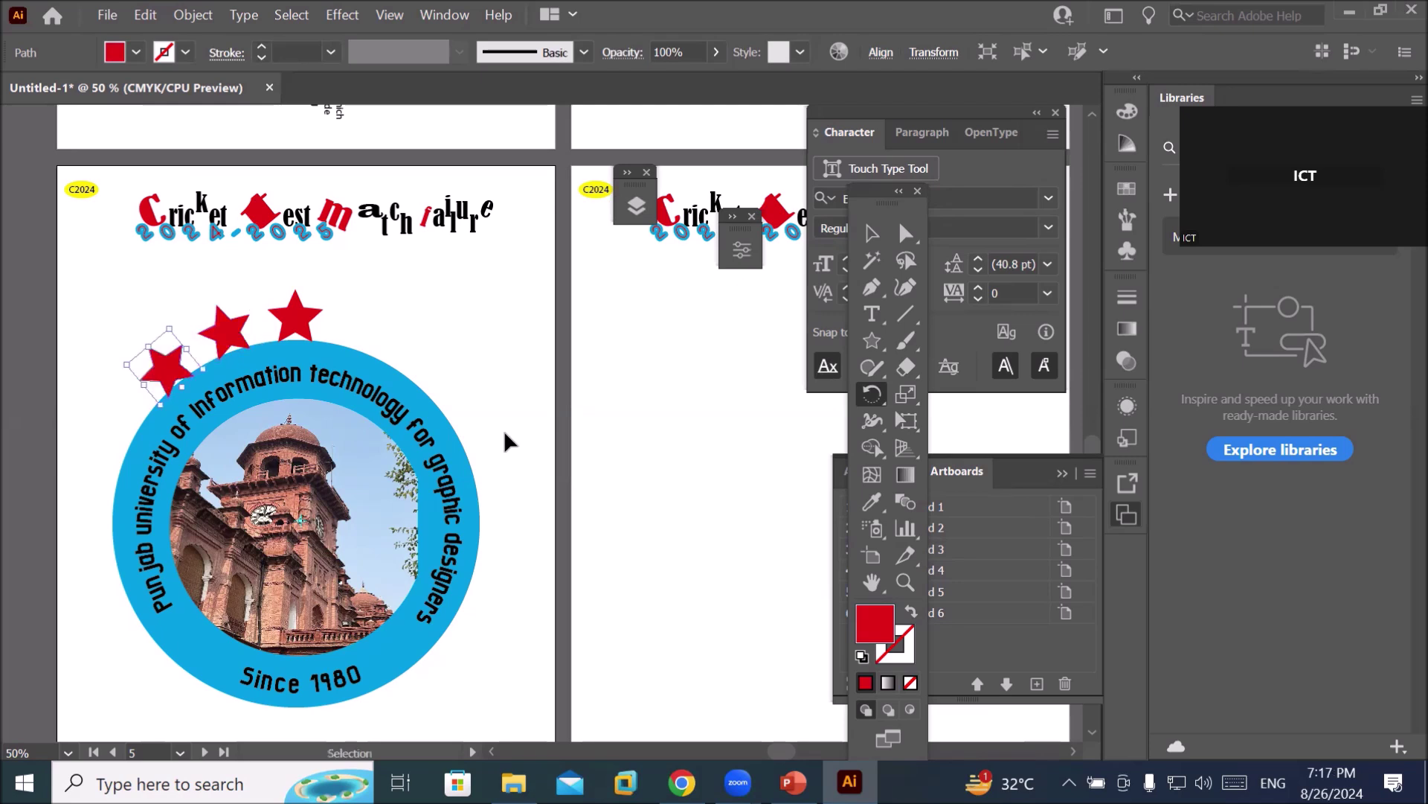
key("ctrl+d")
key("ctrl+d")
key("ctrl+d")
key("ctrl+d")
key("ctrl+d")
key("ctrl+d")
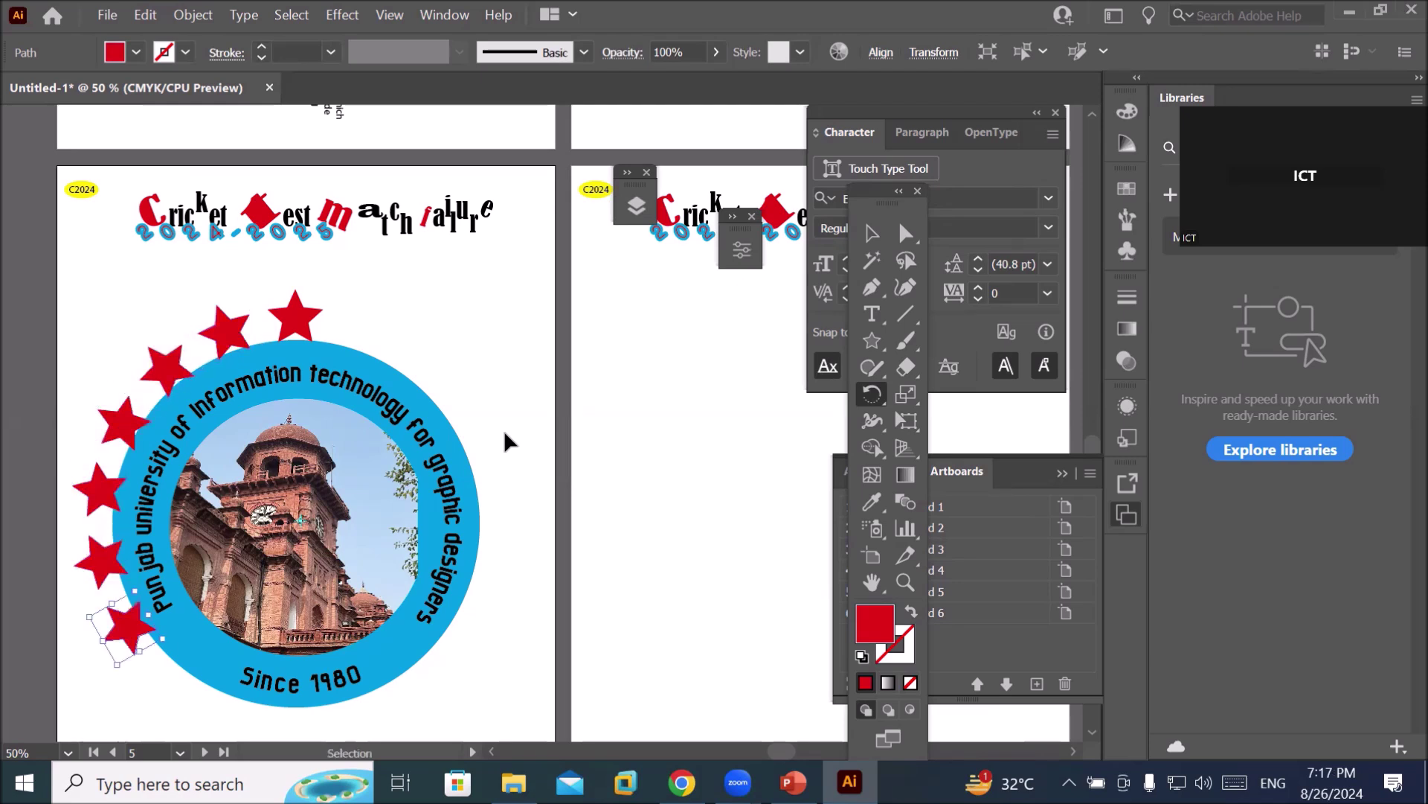
key("ctrl+d")
key("ctrl+d")
key("ctrl+d")
key("ctrl+d")
key("ctrl+d")
key("ctrl+d")
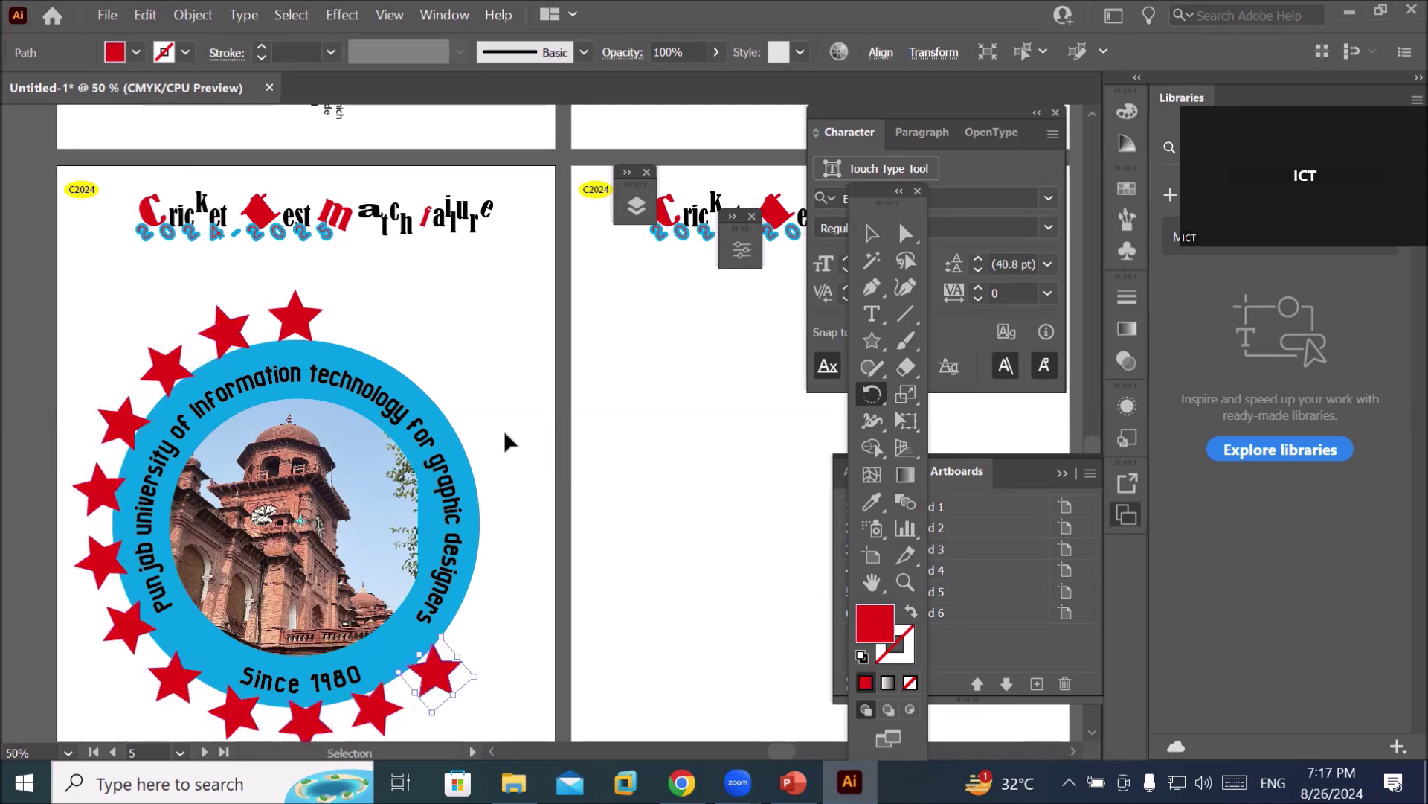
key("ctrl+d")
key("ctrl+d")
key("ctrl+d")
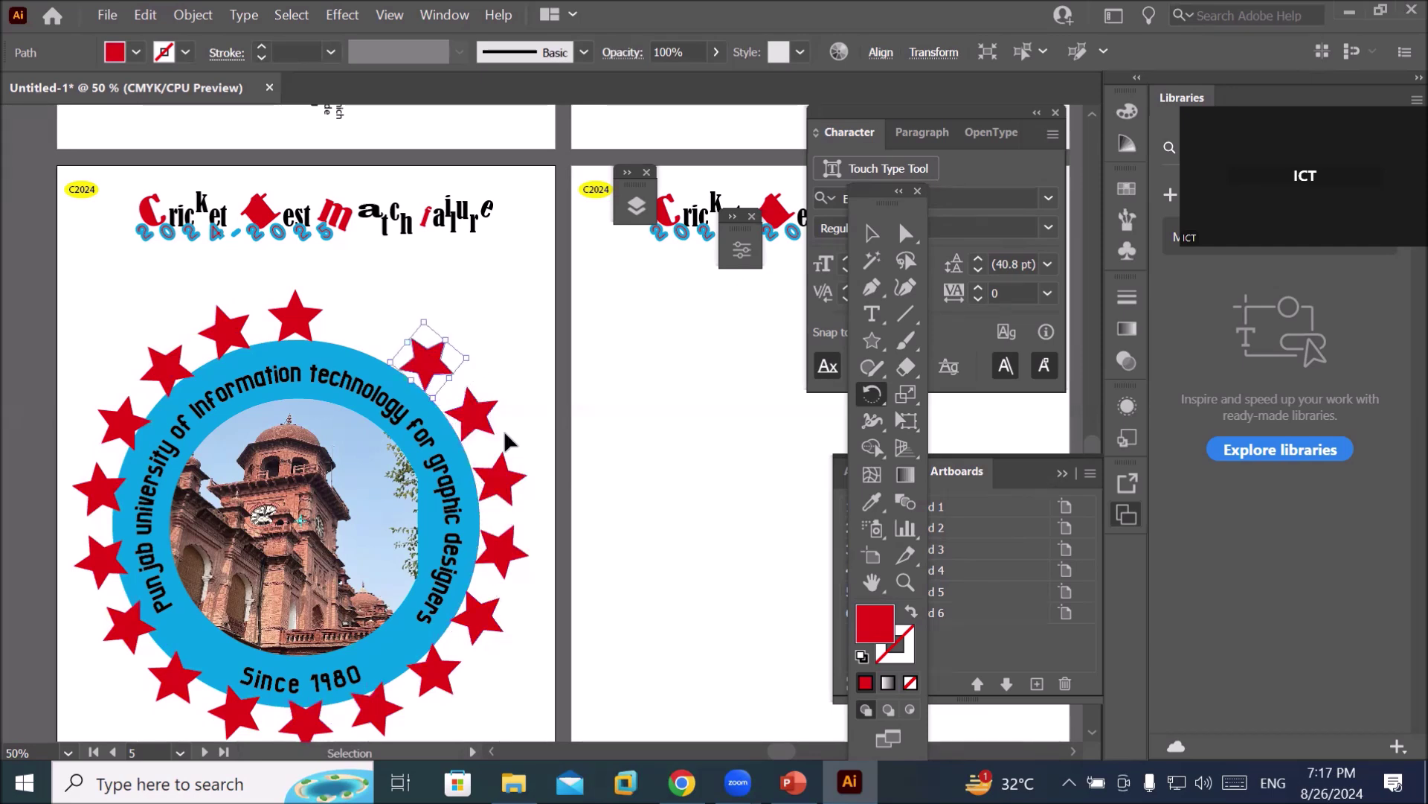
key("r")
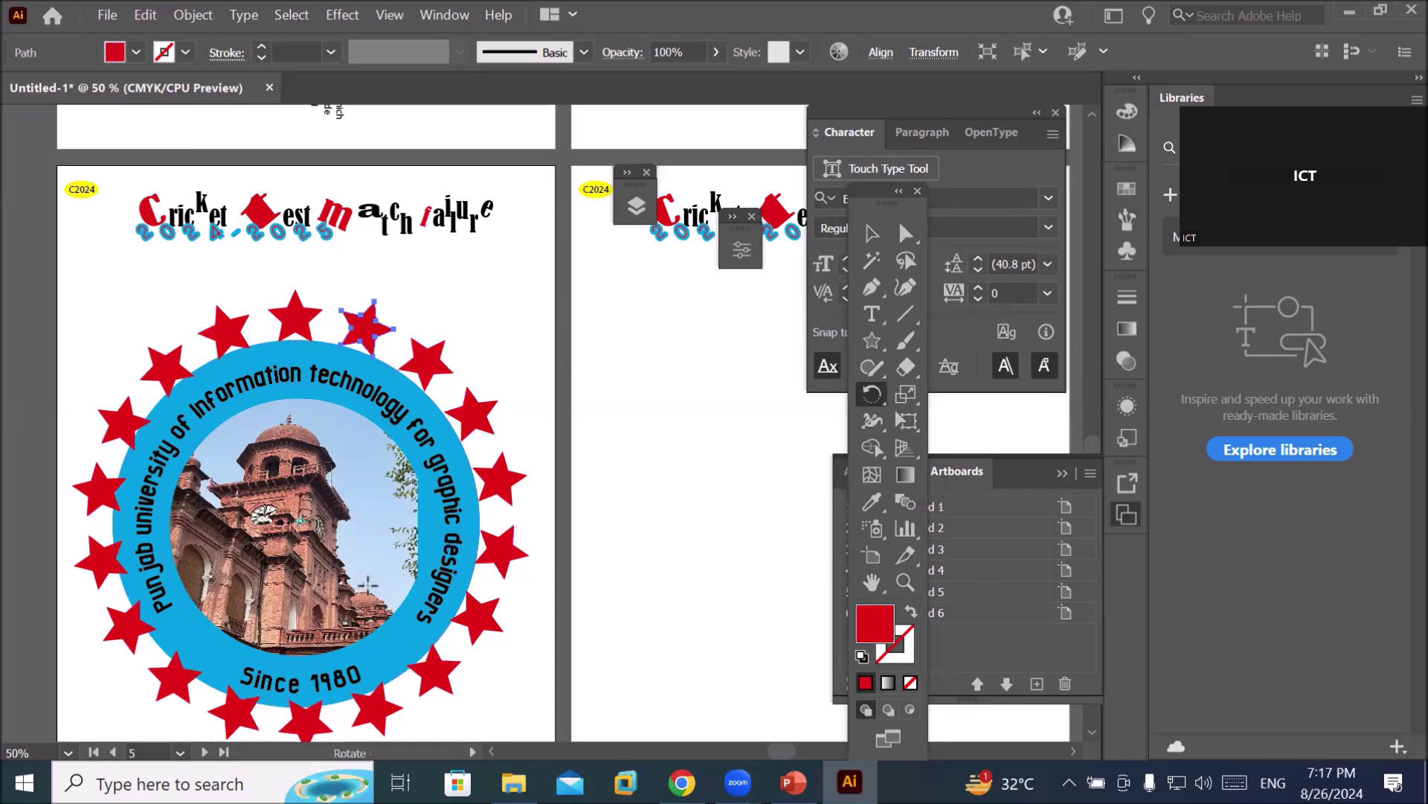
Draw a small square above the topmost star and fill it with dark blue.
scroll(367, 584, "up", 1)
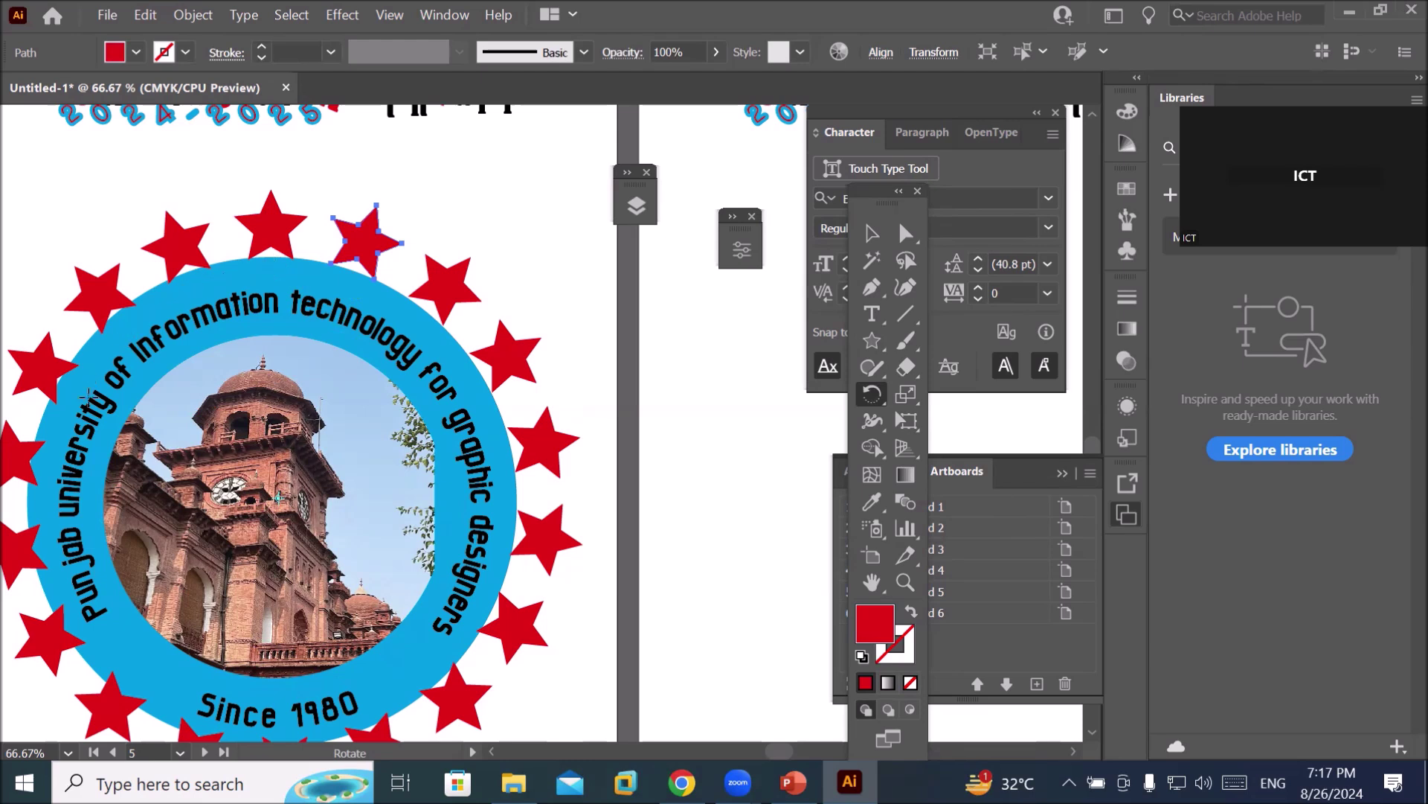
left_click(872, 342)
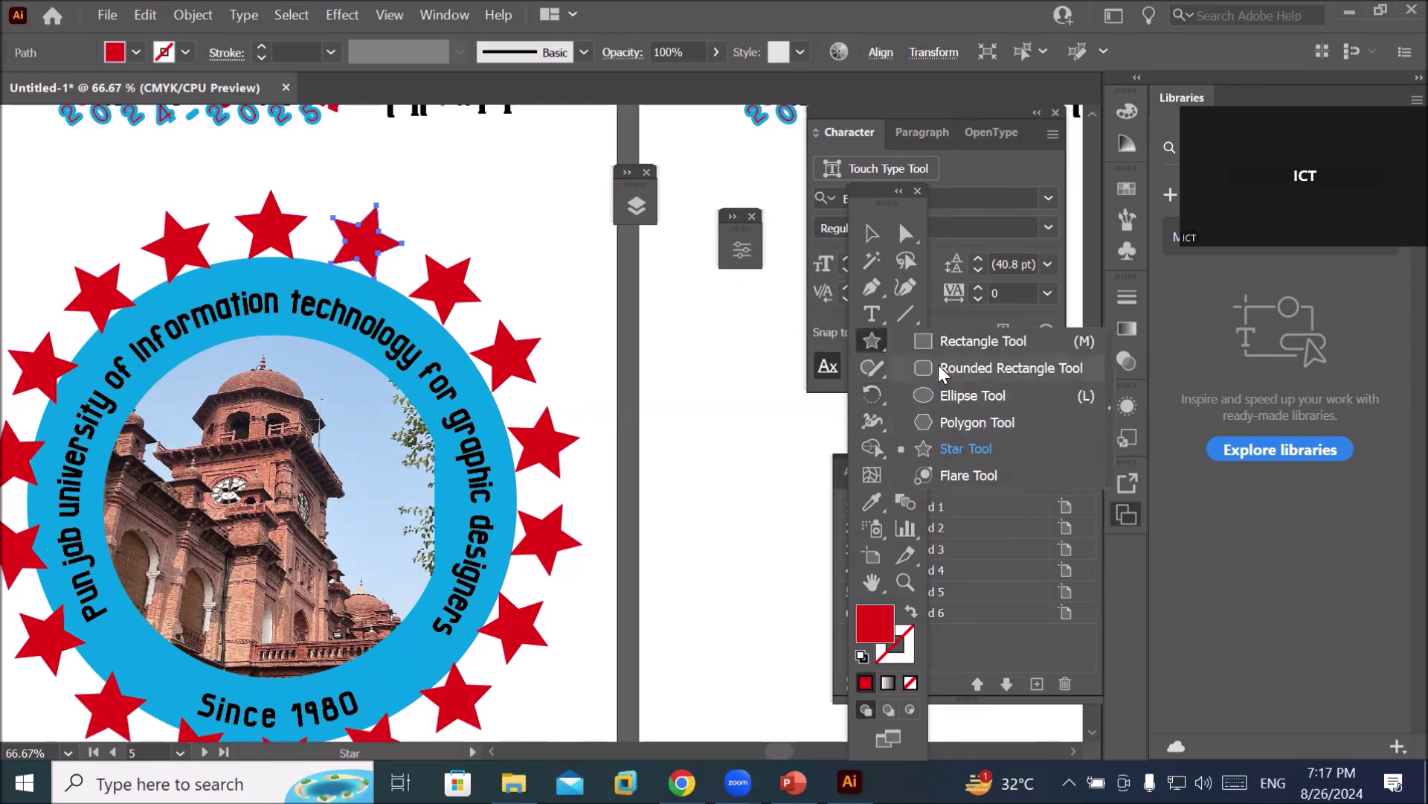
left_click(952, 341)
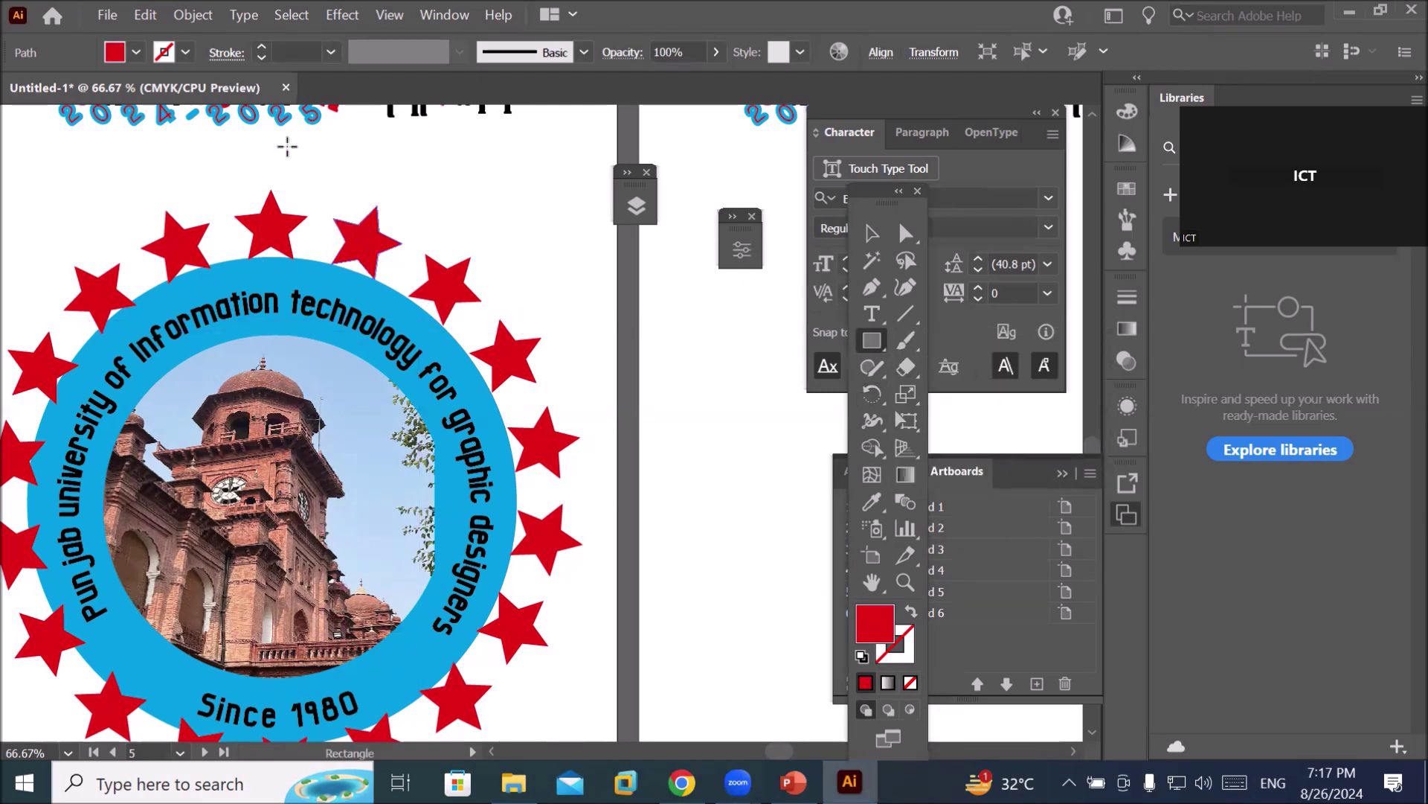
left_click_drag(272, 149, 294, 171)
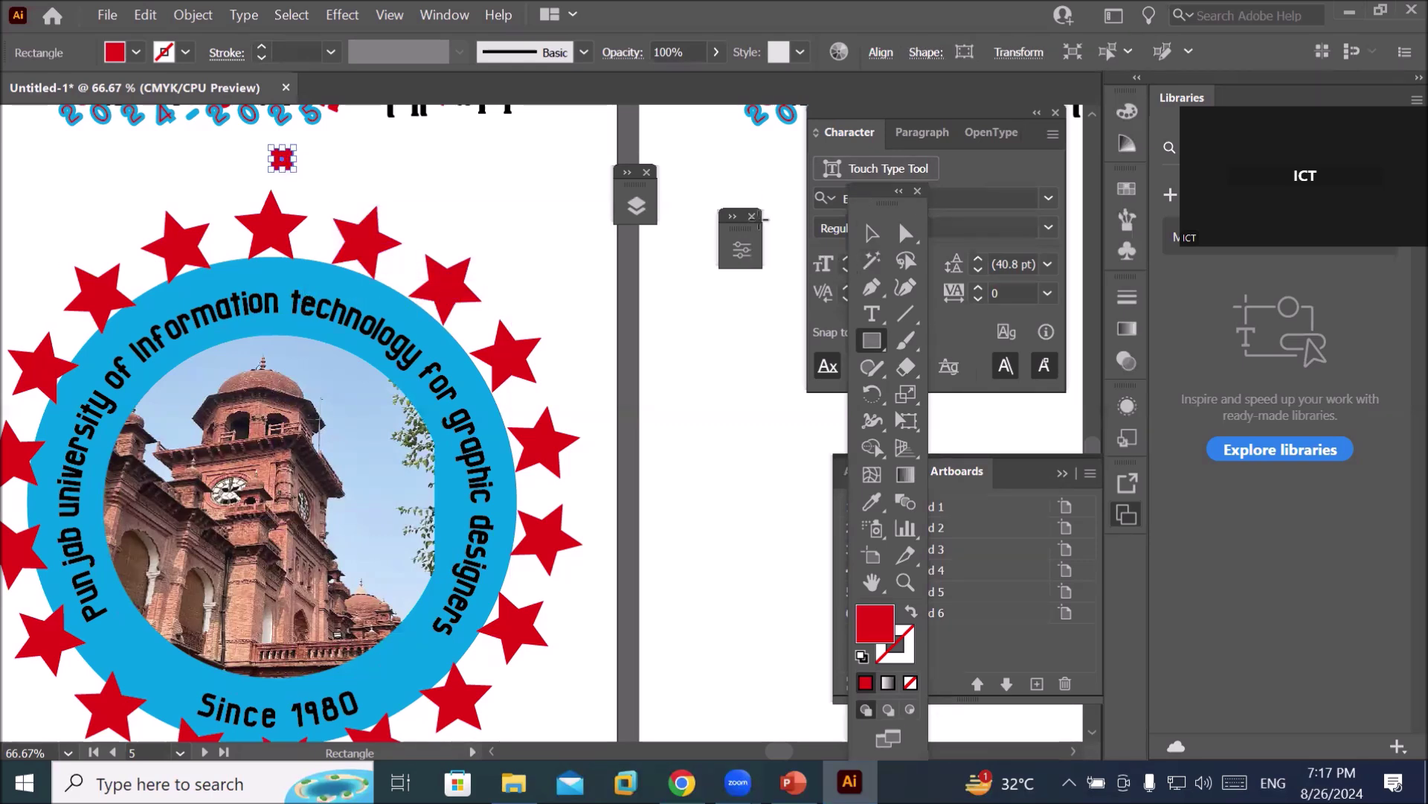
left_click(135, 52)
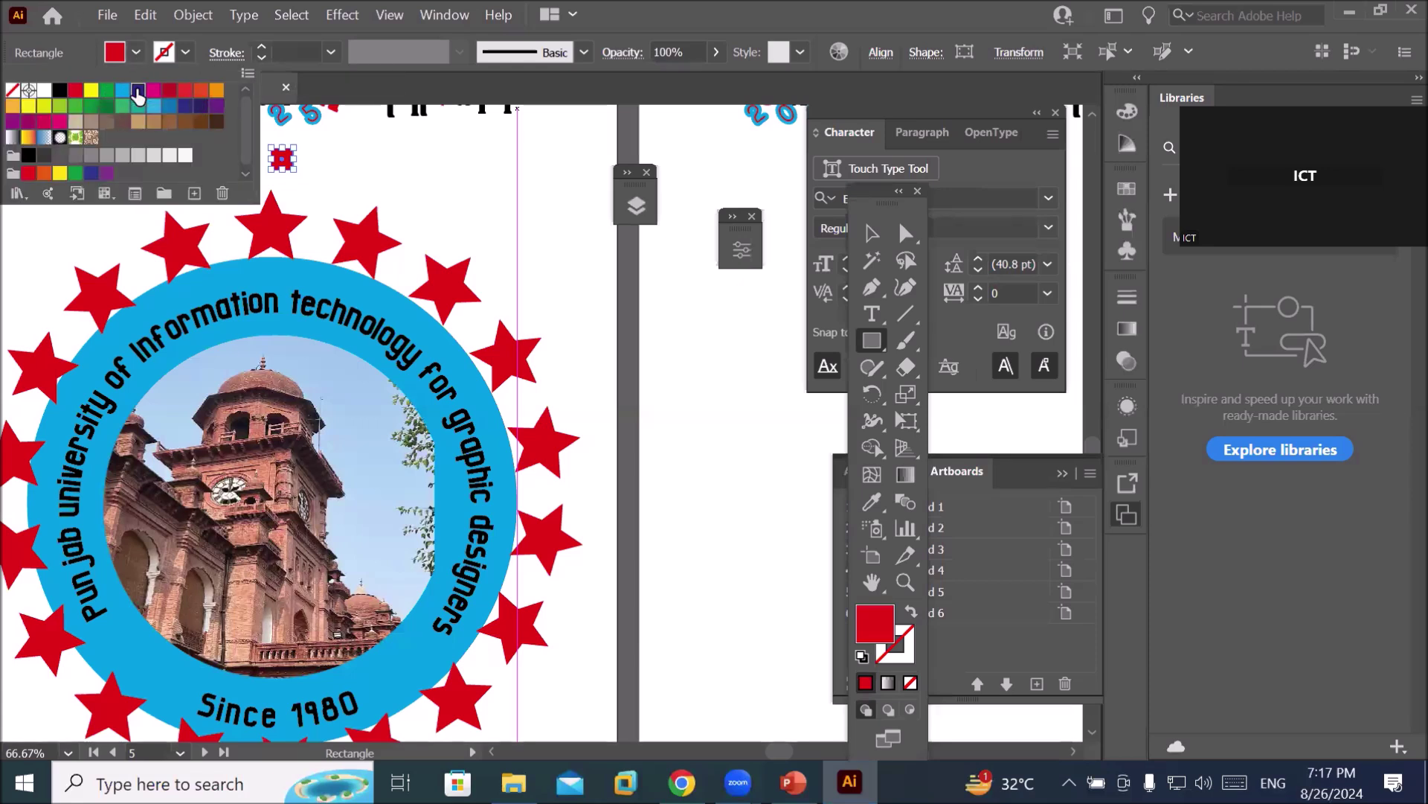
left_click(138, 92)
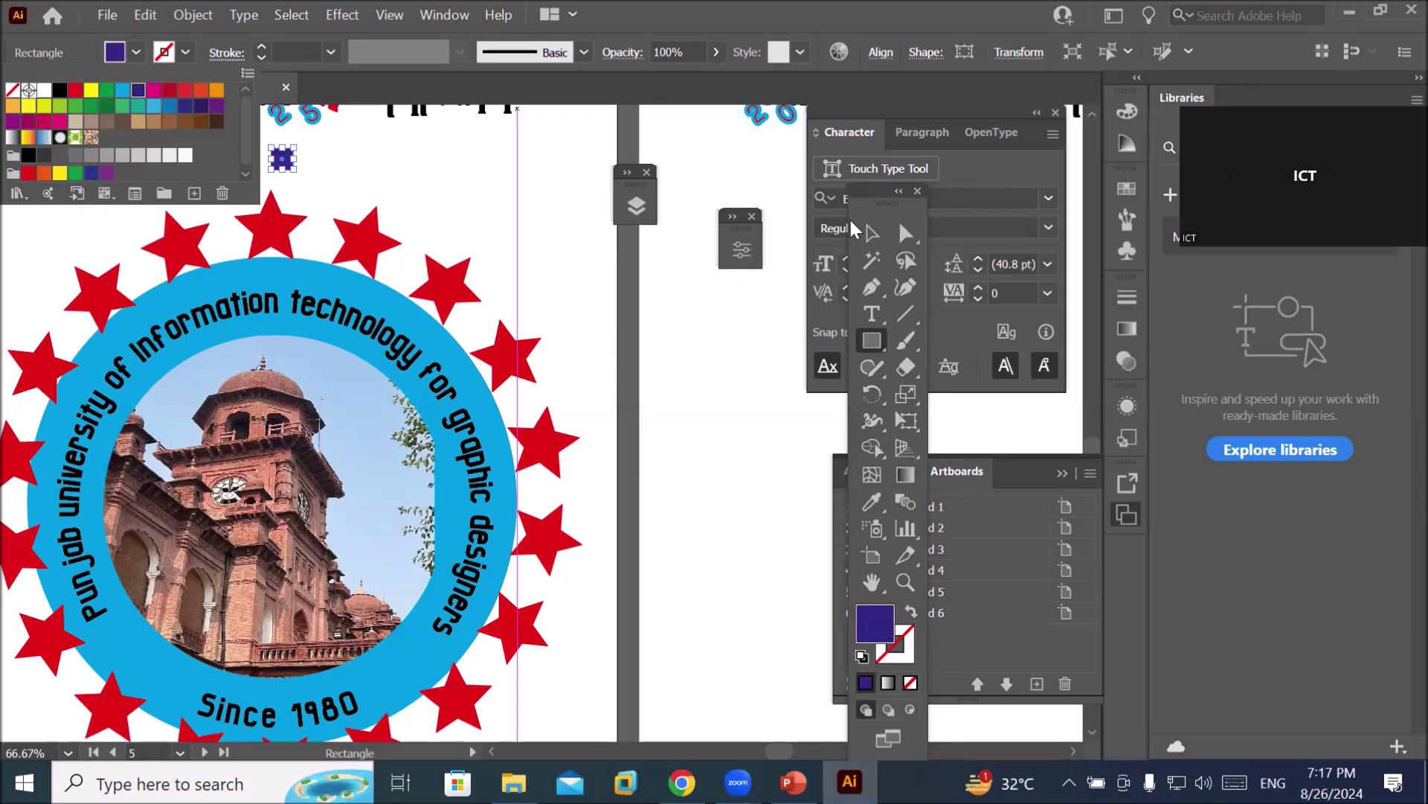
Move the dark blue square onto the blue ring, centred just beneath the topmost star and above the arc text.
left_click(864, 225)
scroll(287, 170, "up", 2)
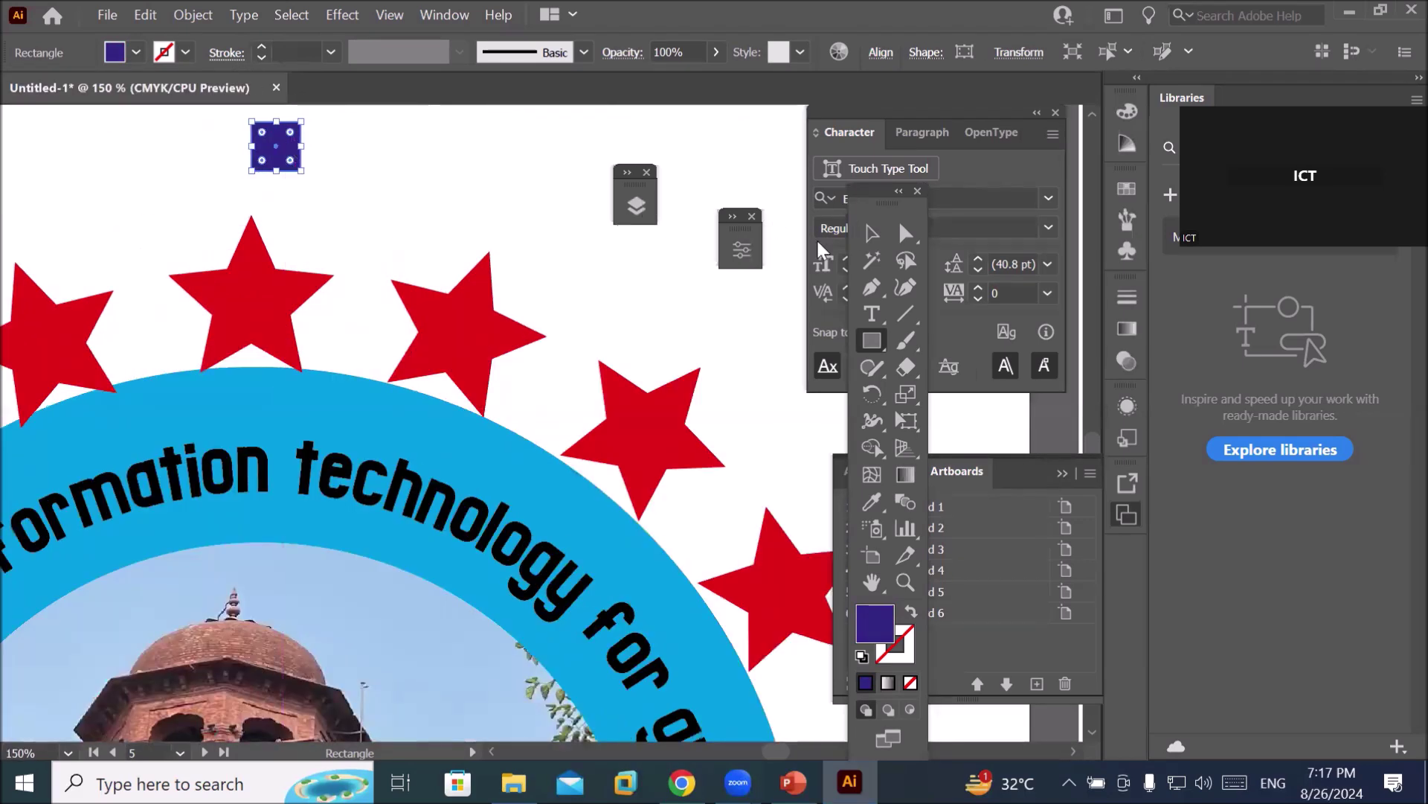
left_click(872, 233)
left_click_drag(285, 157, 259, 404)
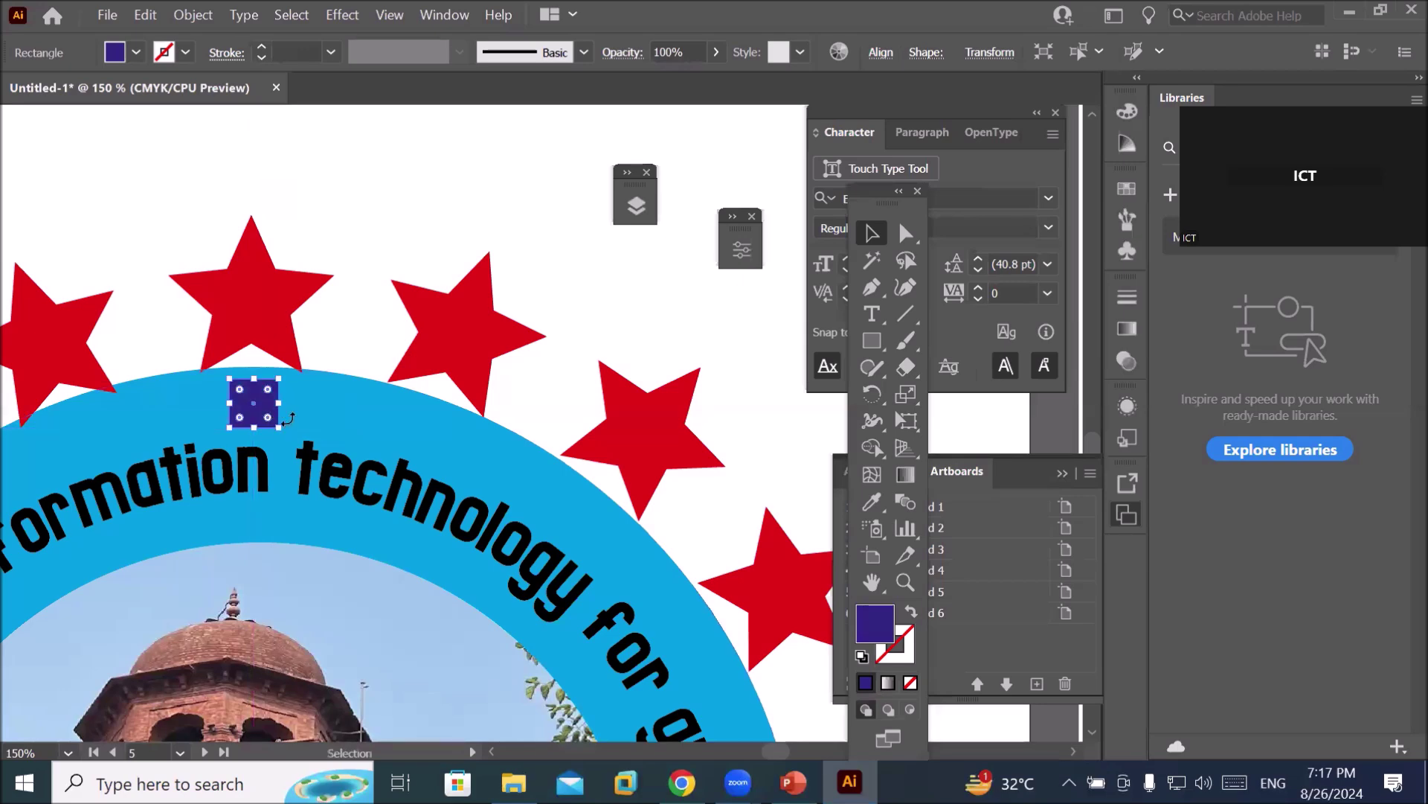
scroll(289, 419, "down", 2)
scroll(318, 497, "up", 2)
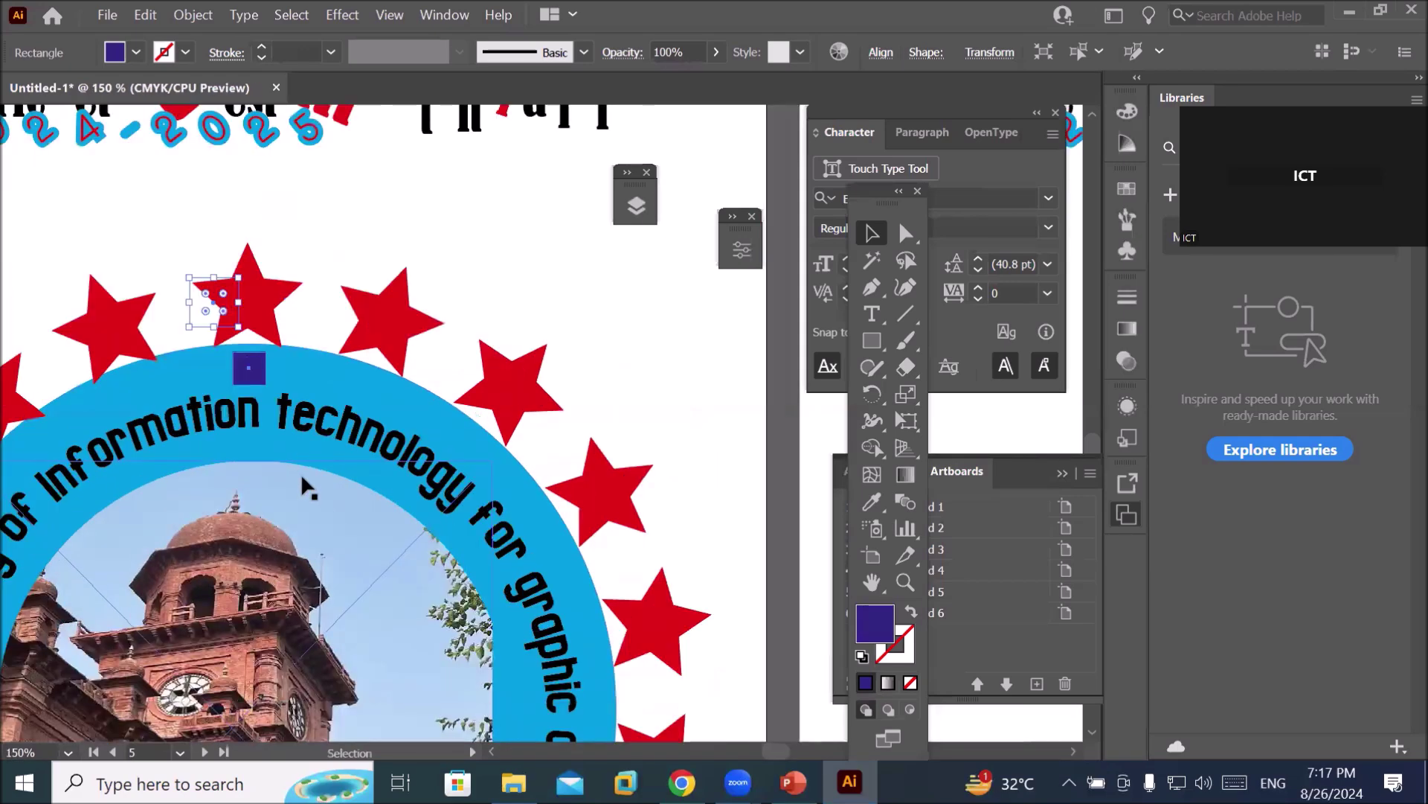
scroll(300, 474, "up", 1)
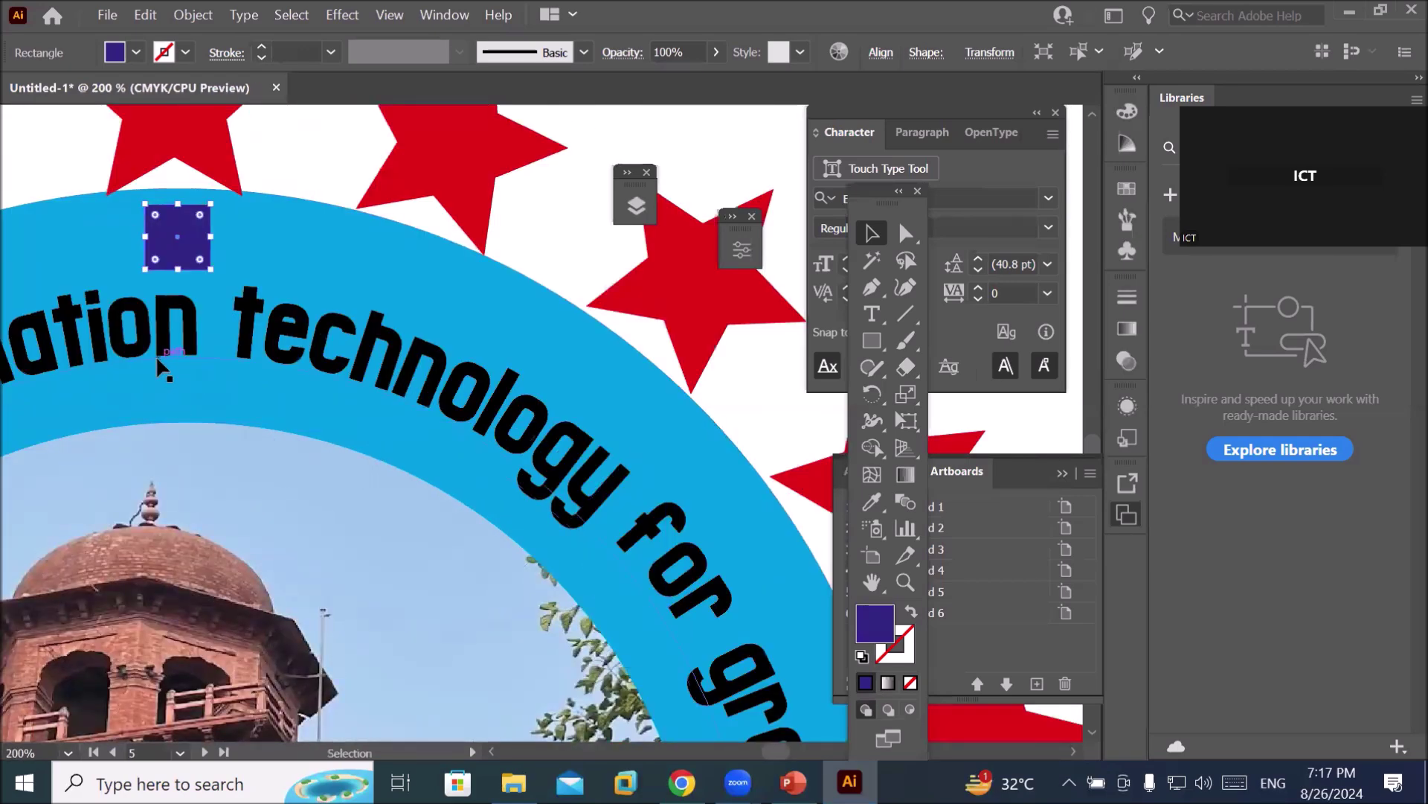
scroll(158, 355, "down", 4)
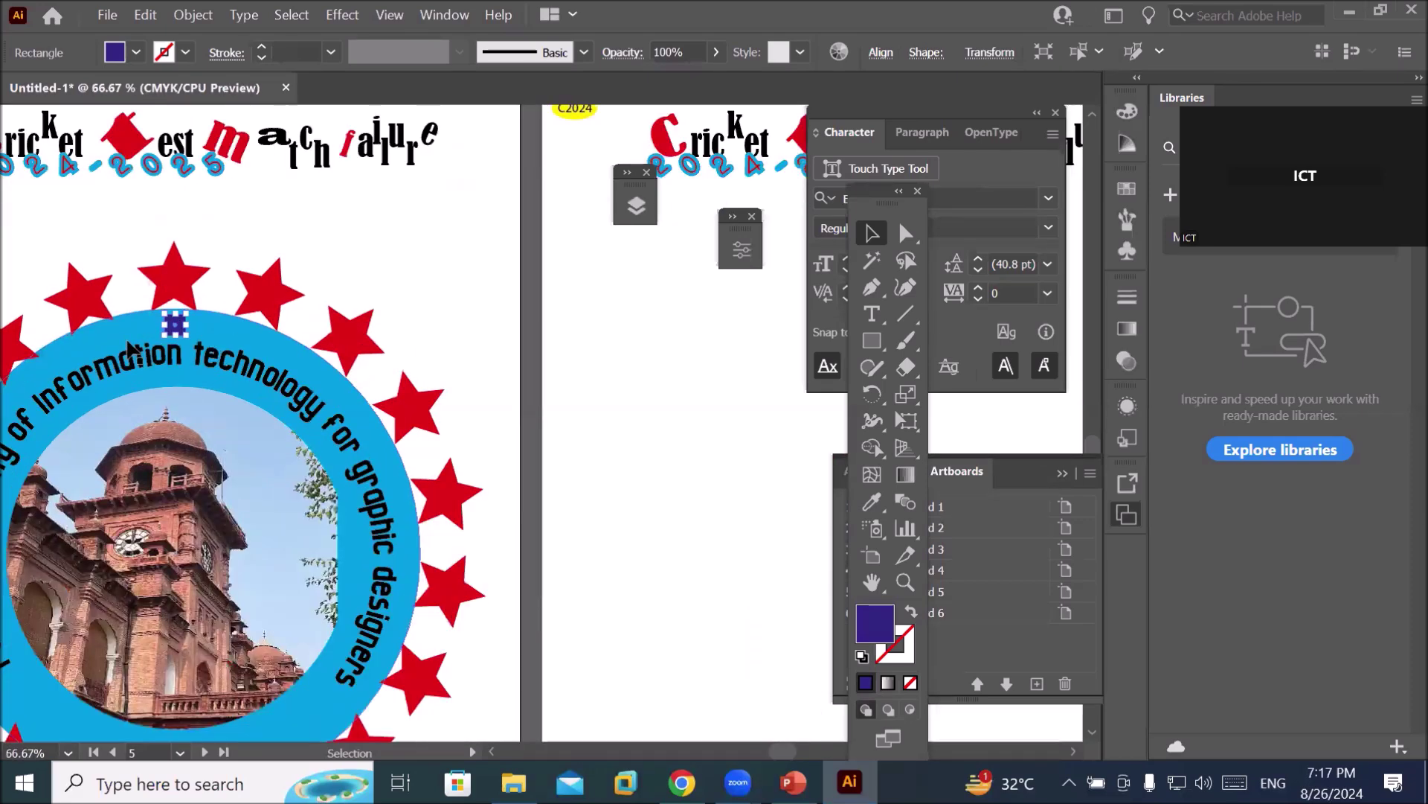
scroll(130, 348, "up", 3)
scroll(249, 305, "up", 1)
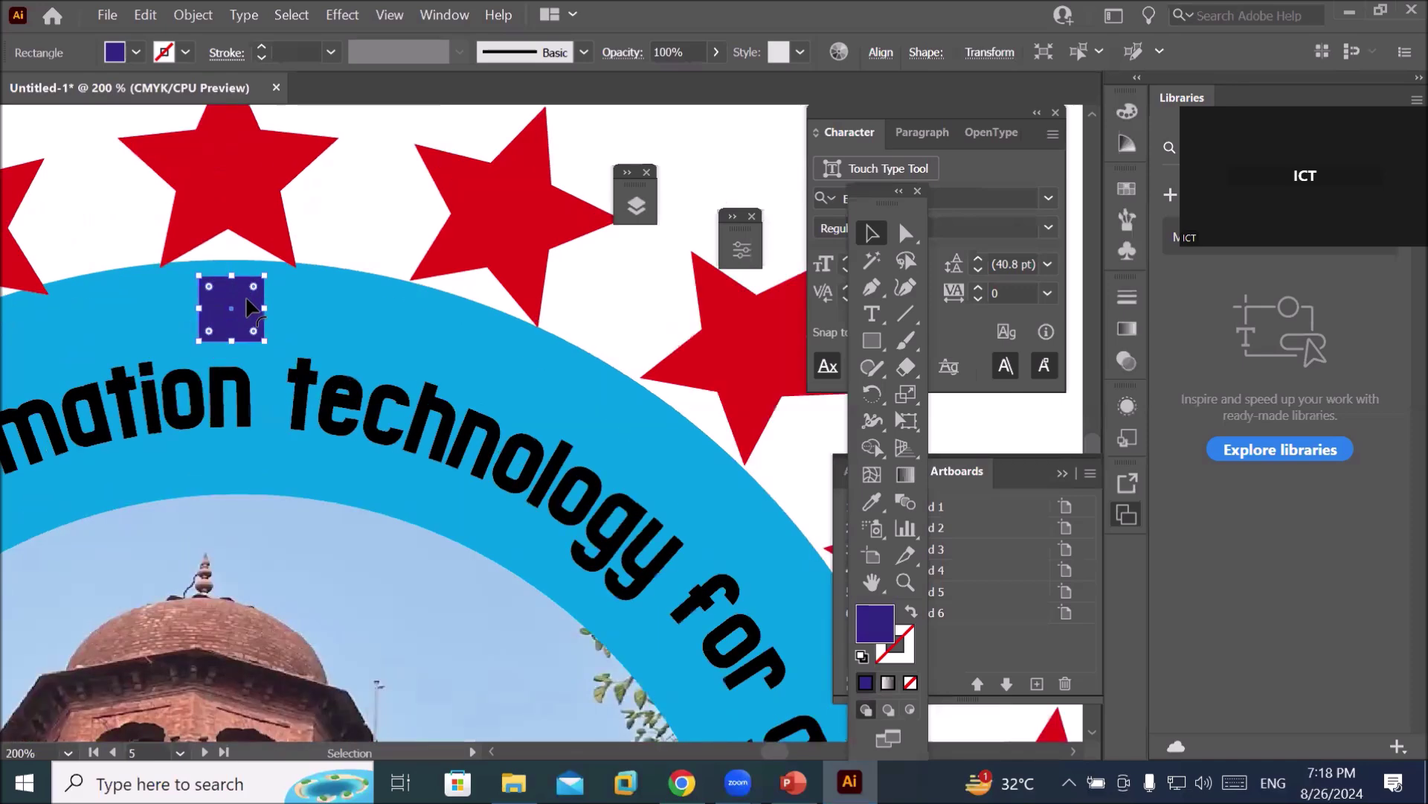
mouse_move(248, 306)
left_mouse_down()
mouse_move(226, 310)
mouse_move(241, 316)
left_mouse_up()
Set the emblem's centre as the rotation origin for the dark blue square with the Rotate tool.
scroll(346, 425, "down", 3)
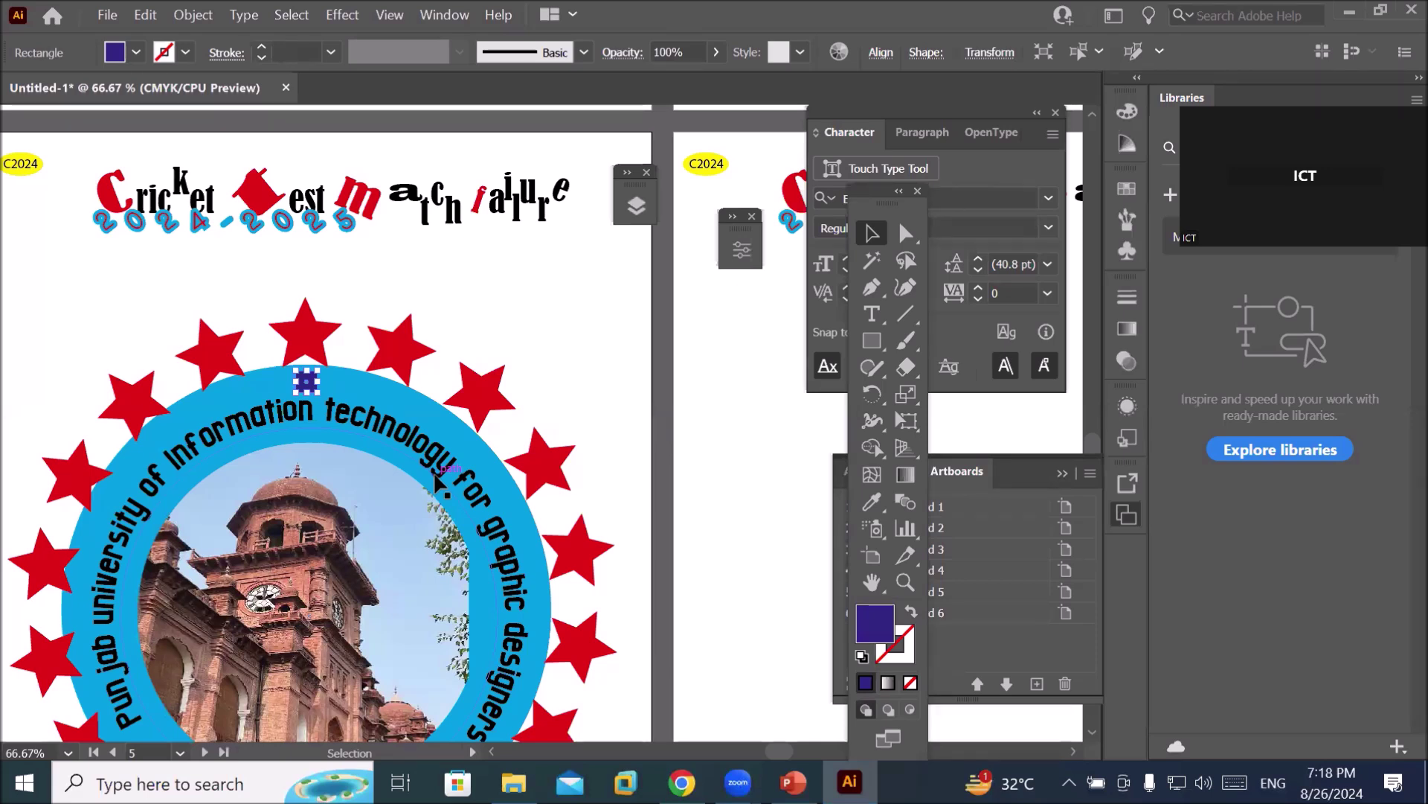
left_click(873, 396)
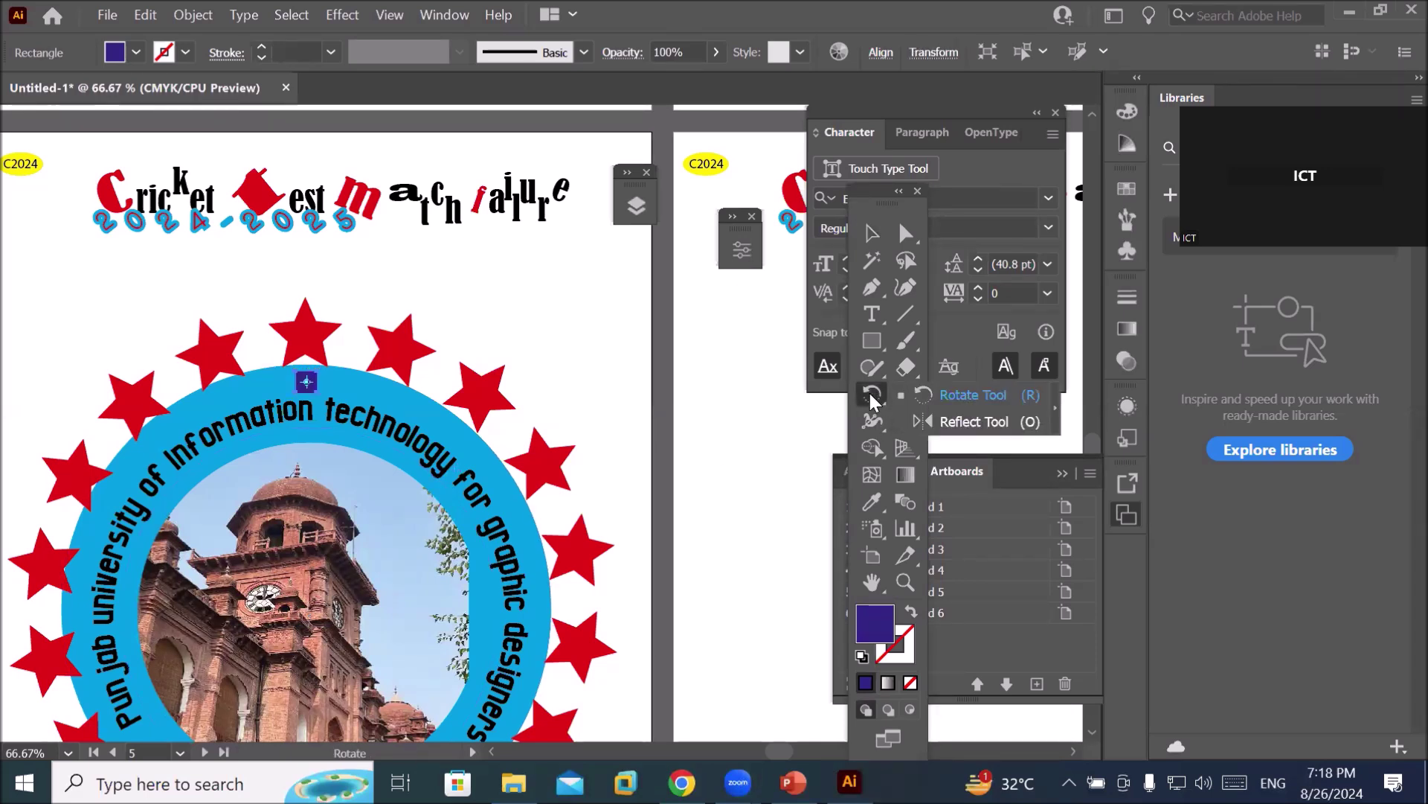
left_click(966, 395)
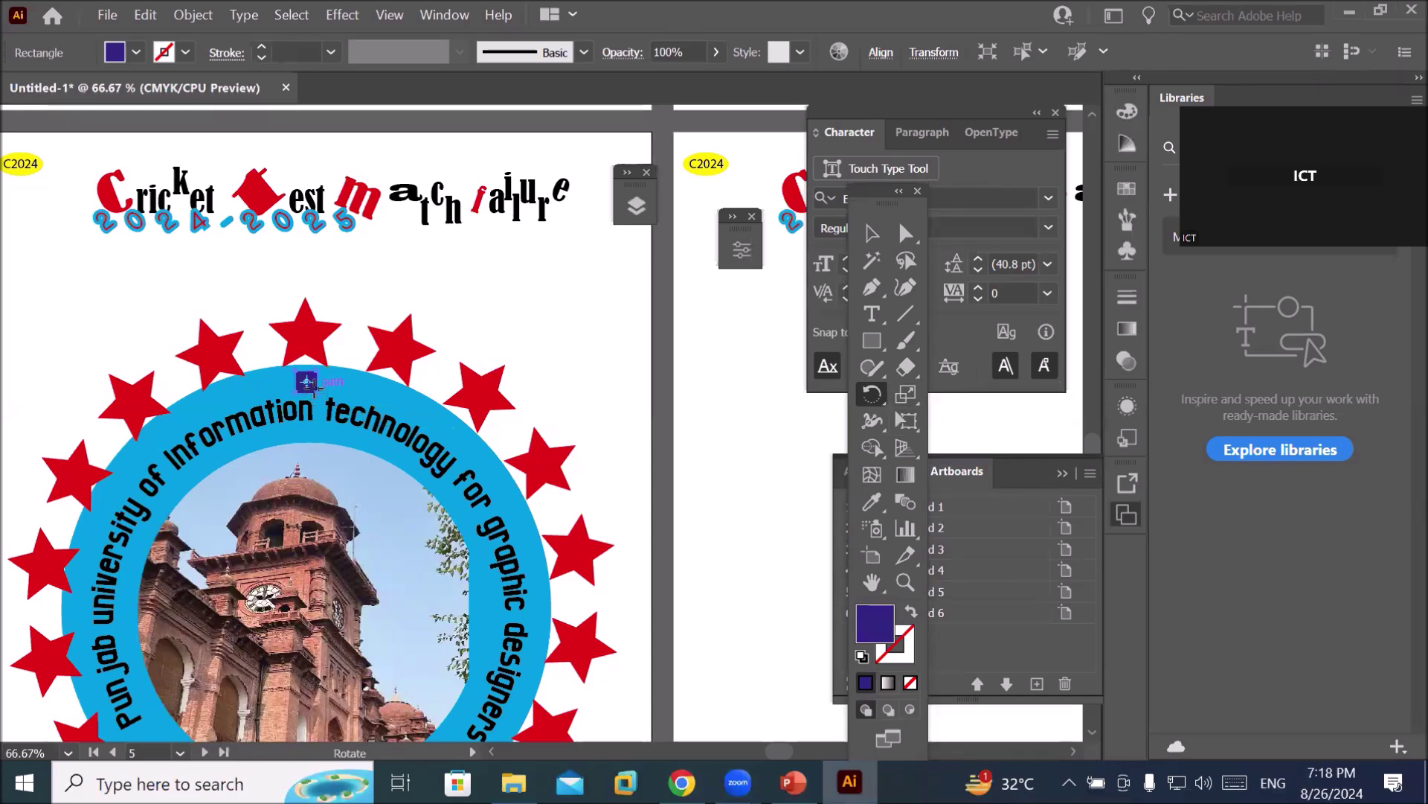
scroll(315, 399, "up", 2)
scroll(316, 389, "up", 6)
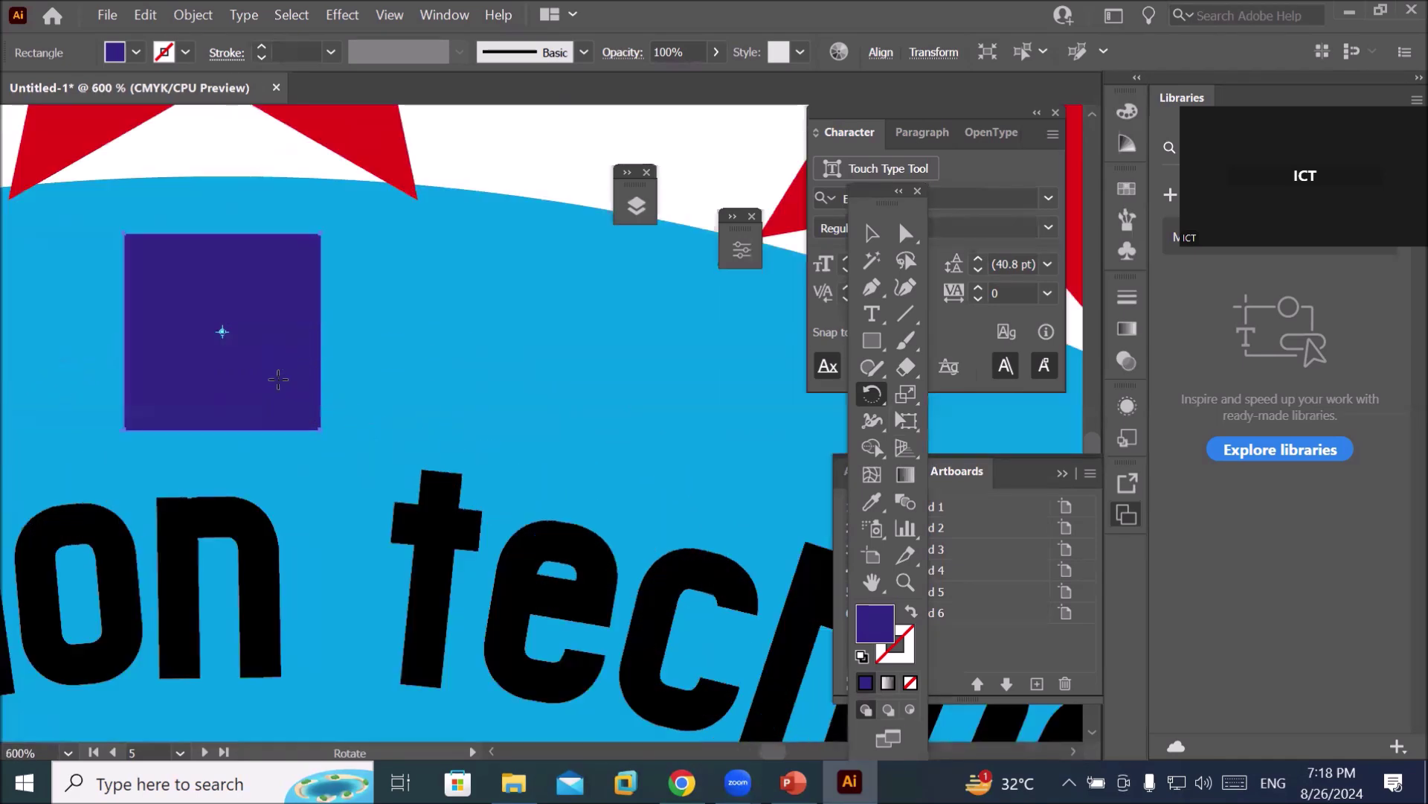
scroll(337, 383, "down", 5)
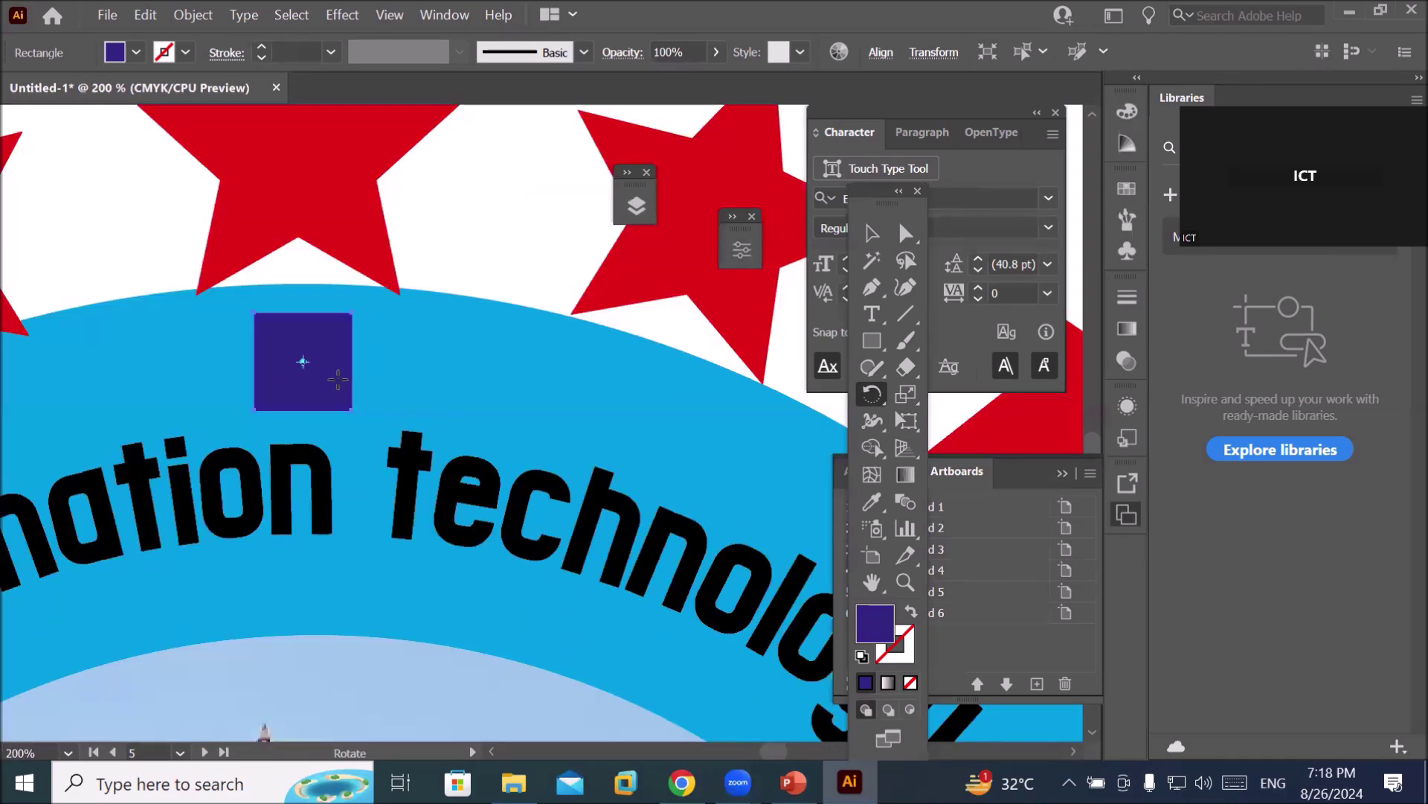
scroll(338, 379, "down", 4)
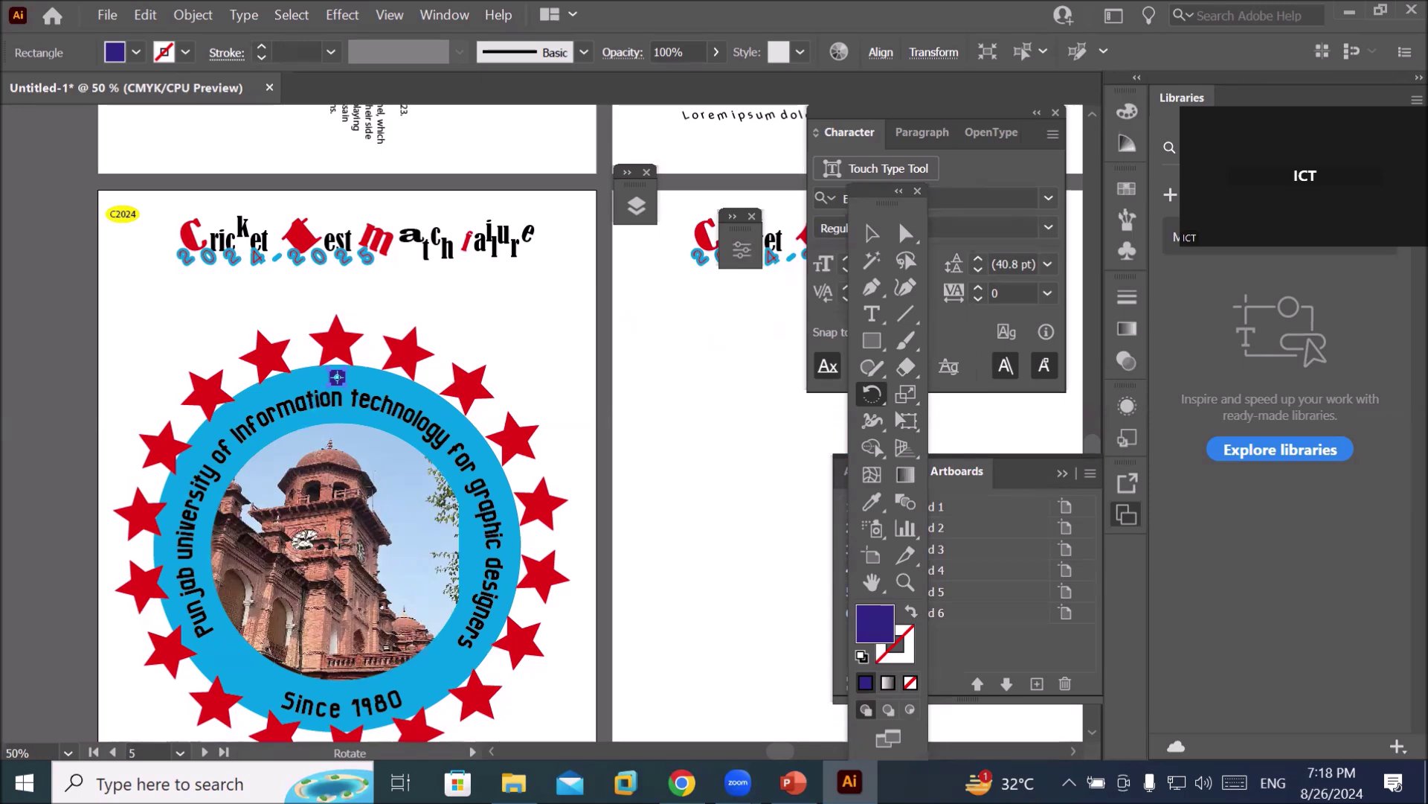
scroll(337, 377, "up", 2)
scroll(337, 377, "up", 1)
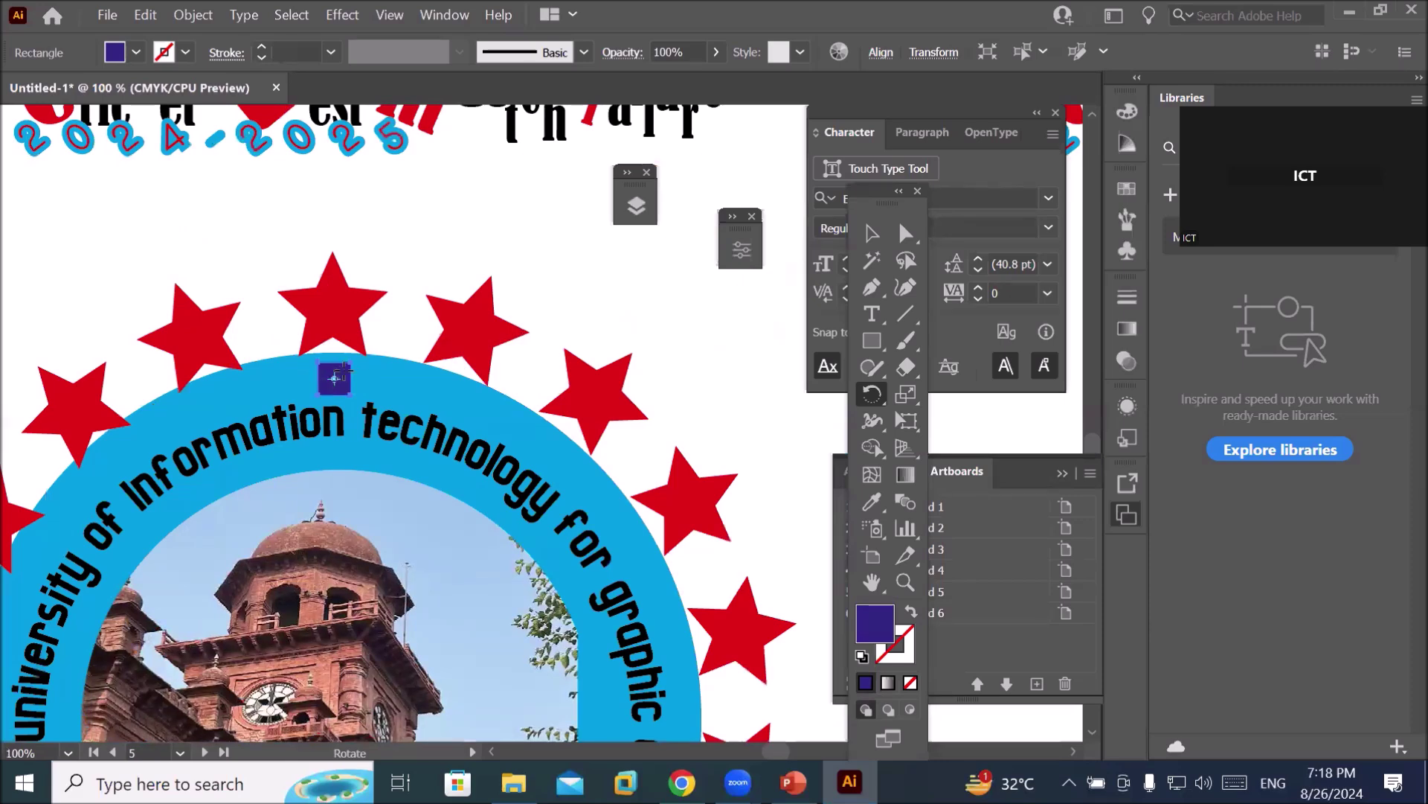
scroll(353, 388, "down", 2)
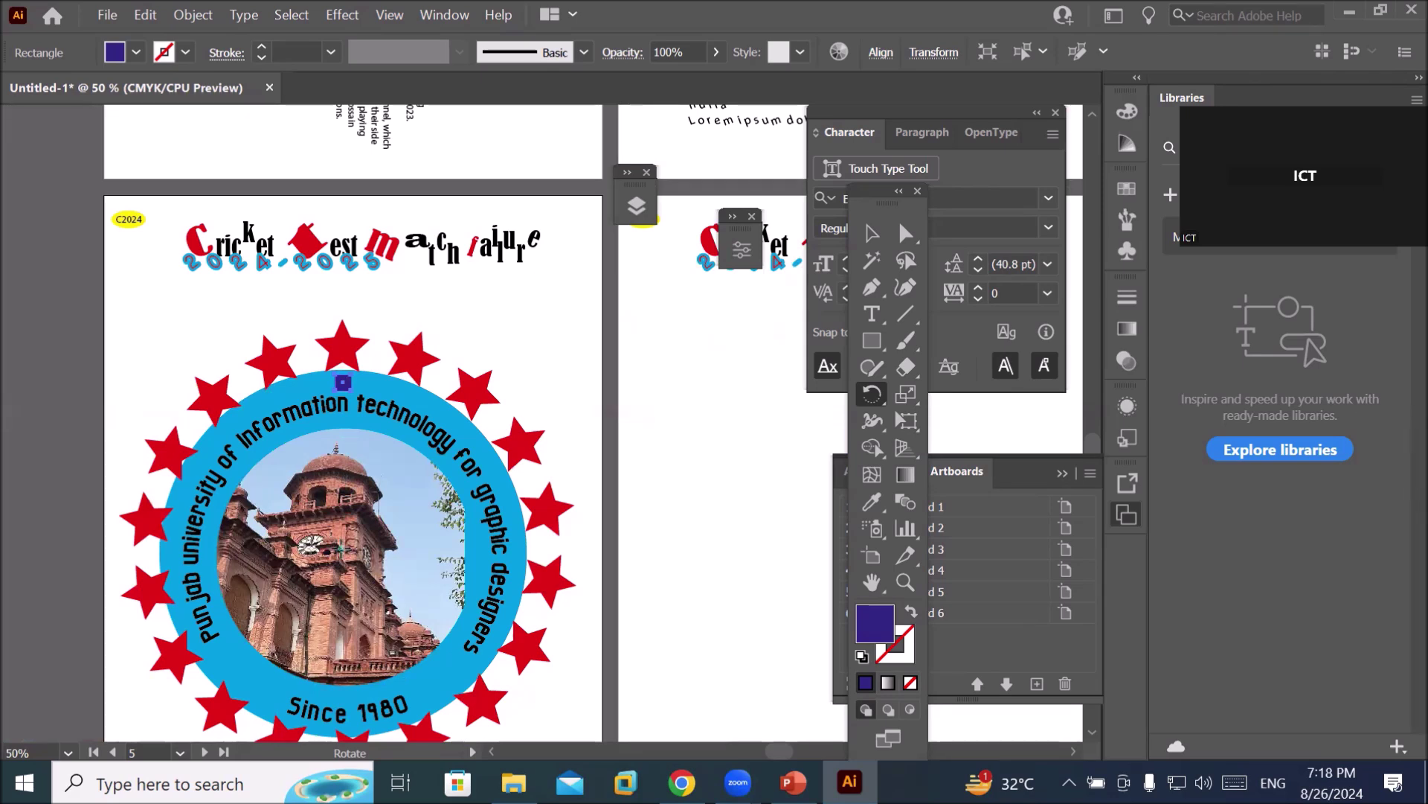
left_click(334, 547, "alt")
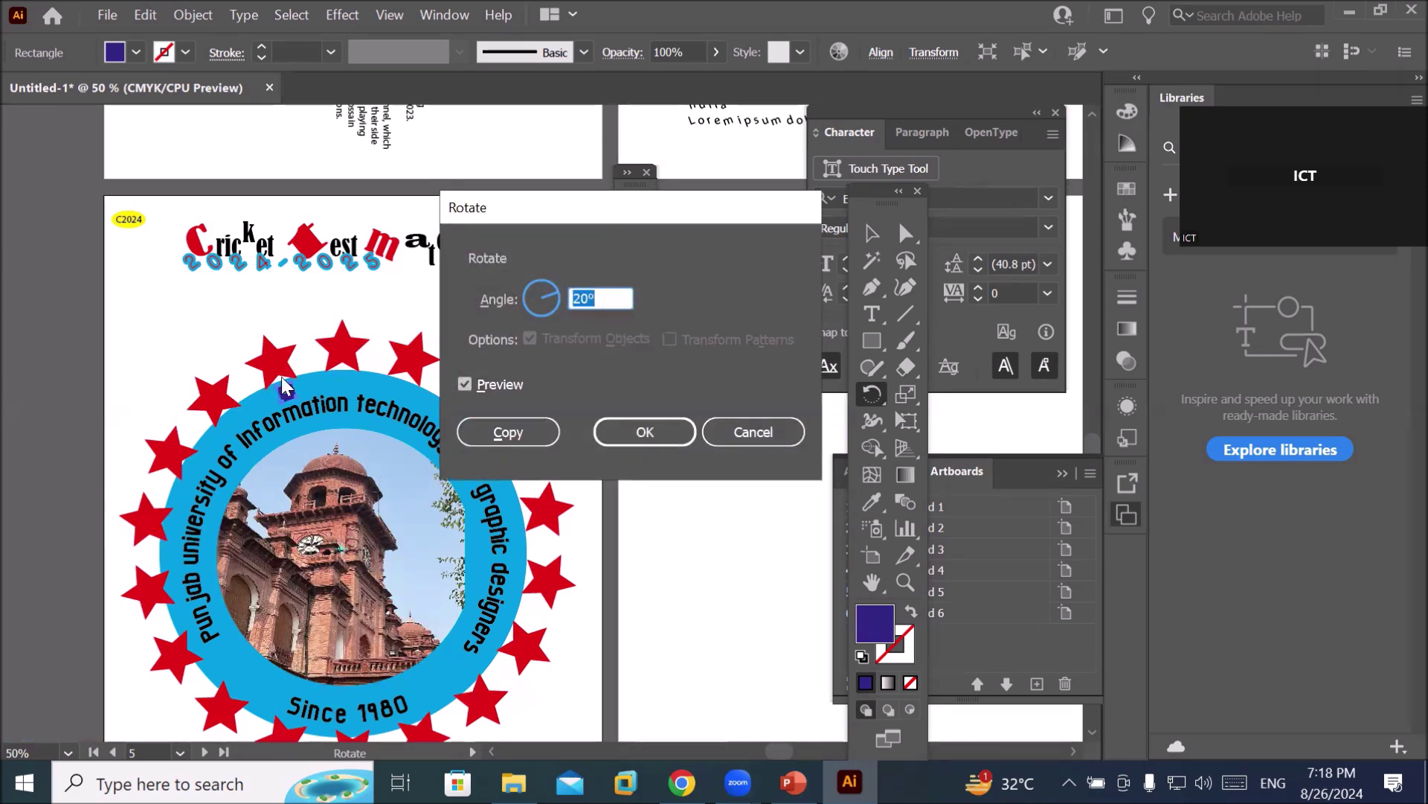
Create a copy of the dark blue square rotated by -15° around the emblem's centre.
left_click(613, 297)
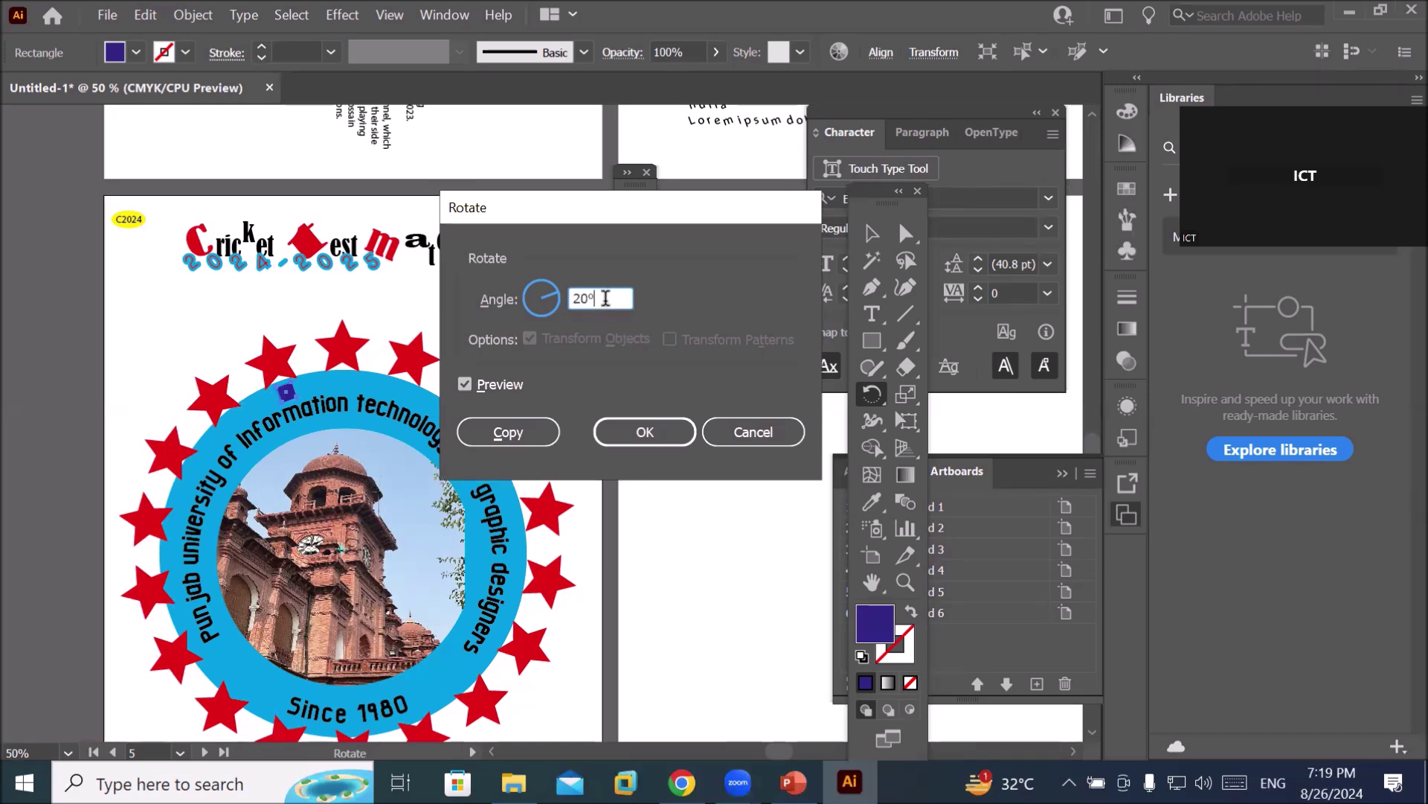
key("Down")
key("Down")
key("Down")
key("Down")
key("Down")
key("Down")
key("Down")
key("Down")
key("Down")
key("Down")
key("Down")
key("Down")
key("Down")
key("Down")
key("Down")
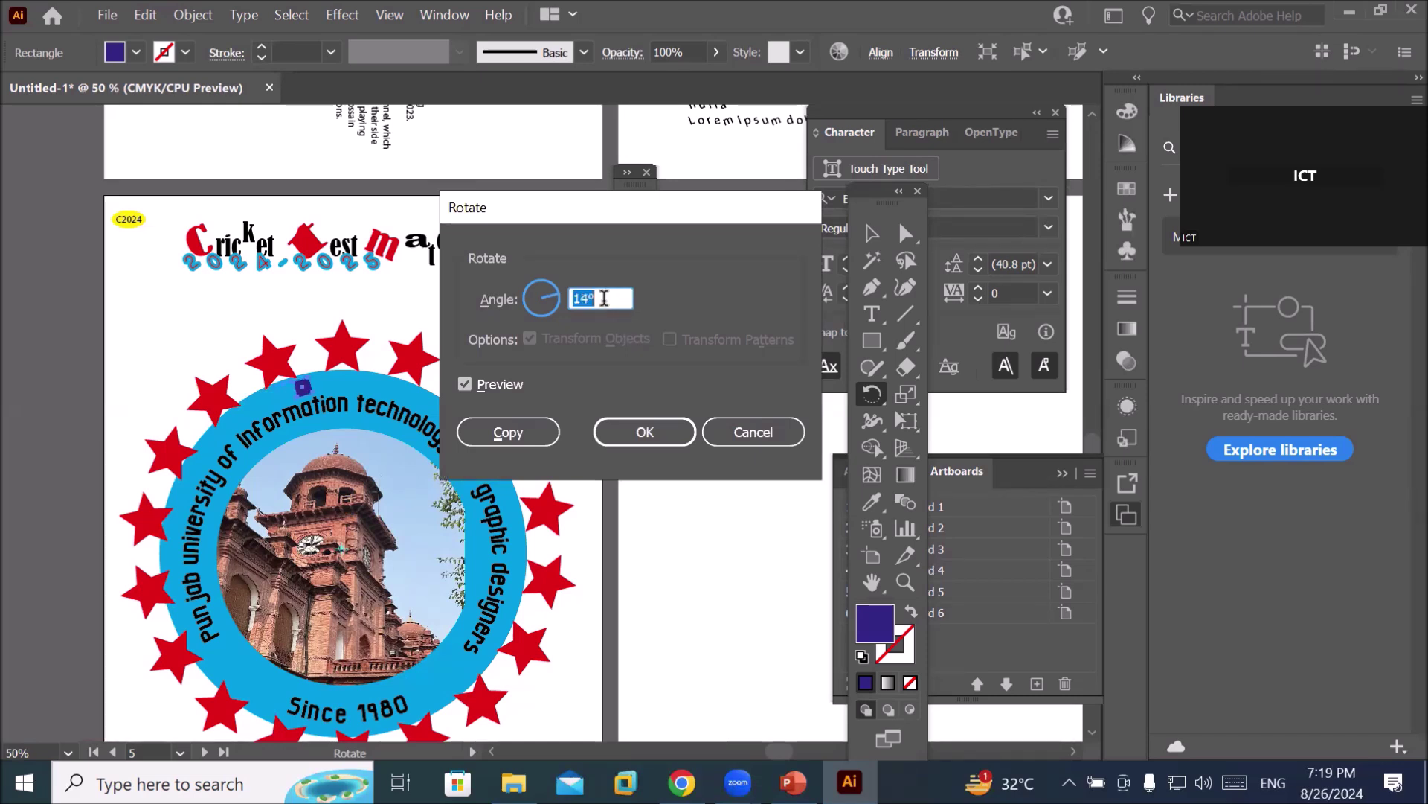
key("Down")
key("Down")
key("Down")
key("Down")
key("Down")
key("Down")
key("Down")
key("Down")
key("Down")
key("Down")
key("Down")
key("Down")
key("Down")
key("Down")
key("Down")
key("Down")
key("Down")
key("Down")
key("Down")
key("Down")
key("Down")
key("Down")
key("Down")
key("Down")
key("Down")
key("Down")
key("Down")
key("Down")
key("Down")
key("Down")
key("Down")
key("Down")
key("Down")
key("Down")
key("Down")
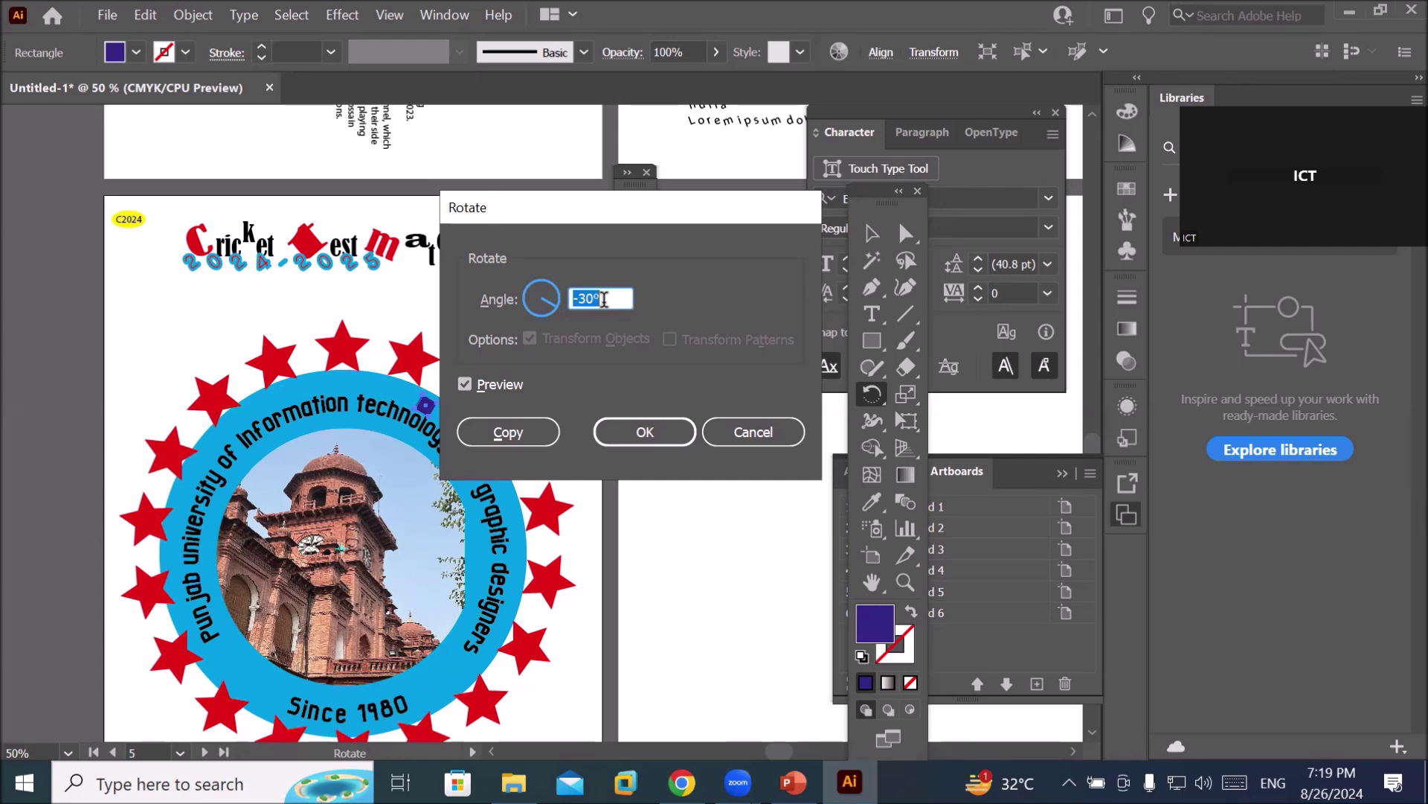
scroll(604, 299, "up", 10)
scroll(599, 296, "up", 4)
scroll(599, 295, "up", 1)
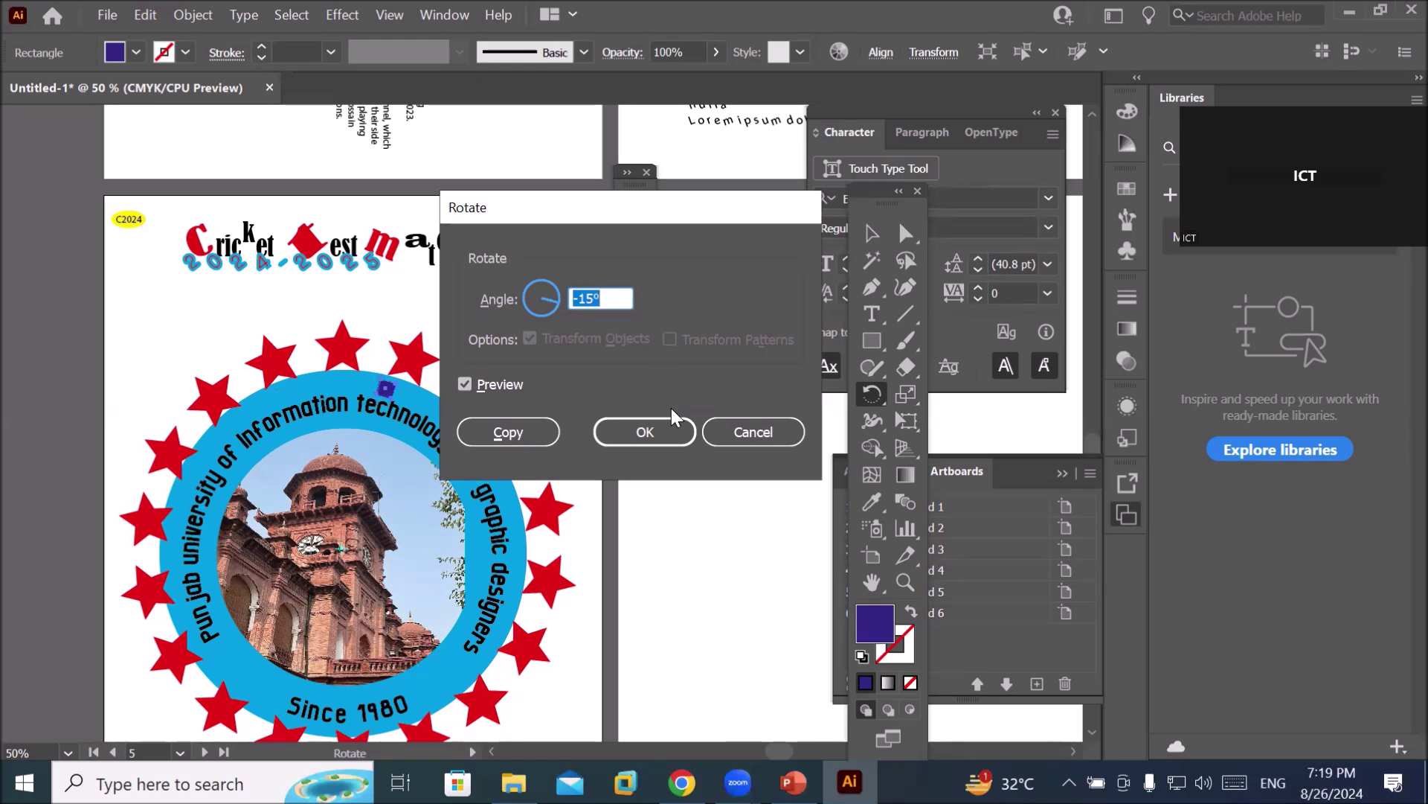
left_click(506, 430)
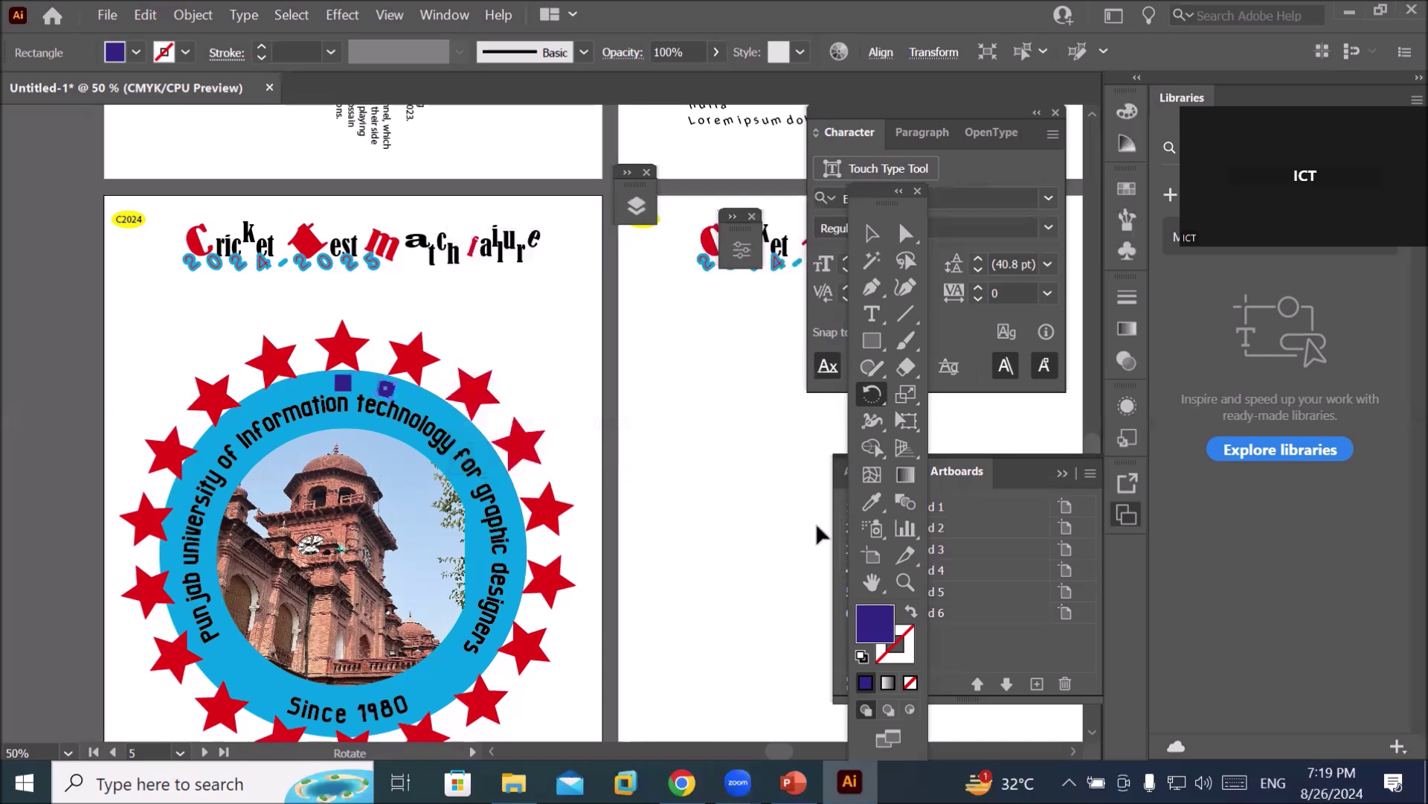
Repeat the rotated copy until evenly spaced dark blue squares go all the way around the blue ring.
key("ctrl+d")
key("ctrl+d")
key("ctrl+d")
key("ctrl+d")
key("ctrl+d")
key("ctrl+d")
key("ctrl+d")
key("ctrl+d")
key("ctrl+d")
key("ctrl+d")
key("ctrl+d")
key("ctrl+d")
key("ctrl+d")
key("ctrl+d")
key("ctrl+d")
key("ctrl+d")
key("ctrl+d")
key("ctrl+d")
key("ctrl+d")
key("ctrl+d")
key("ctrl+d")
key("ctrl+d")
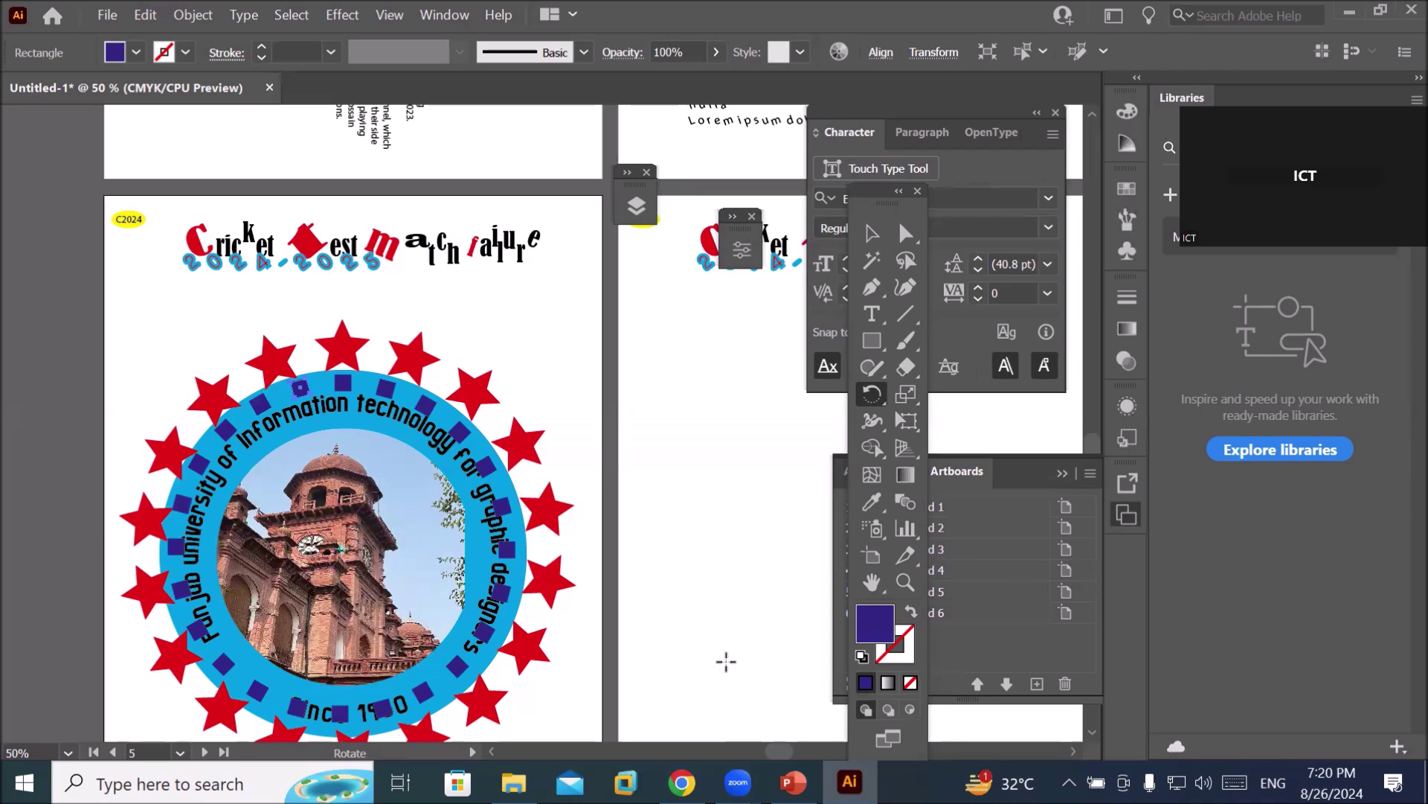
scroll(817, 633, "down", 1)
scroll(817, 633, "down", 1)
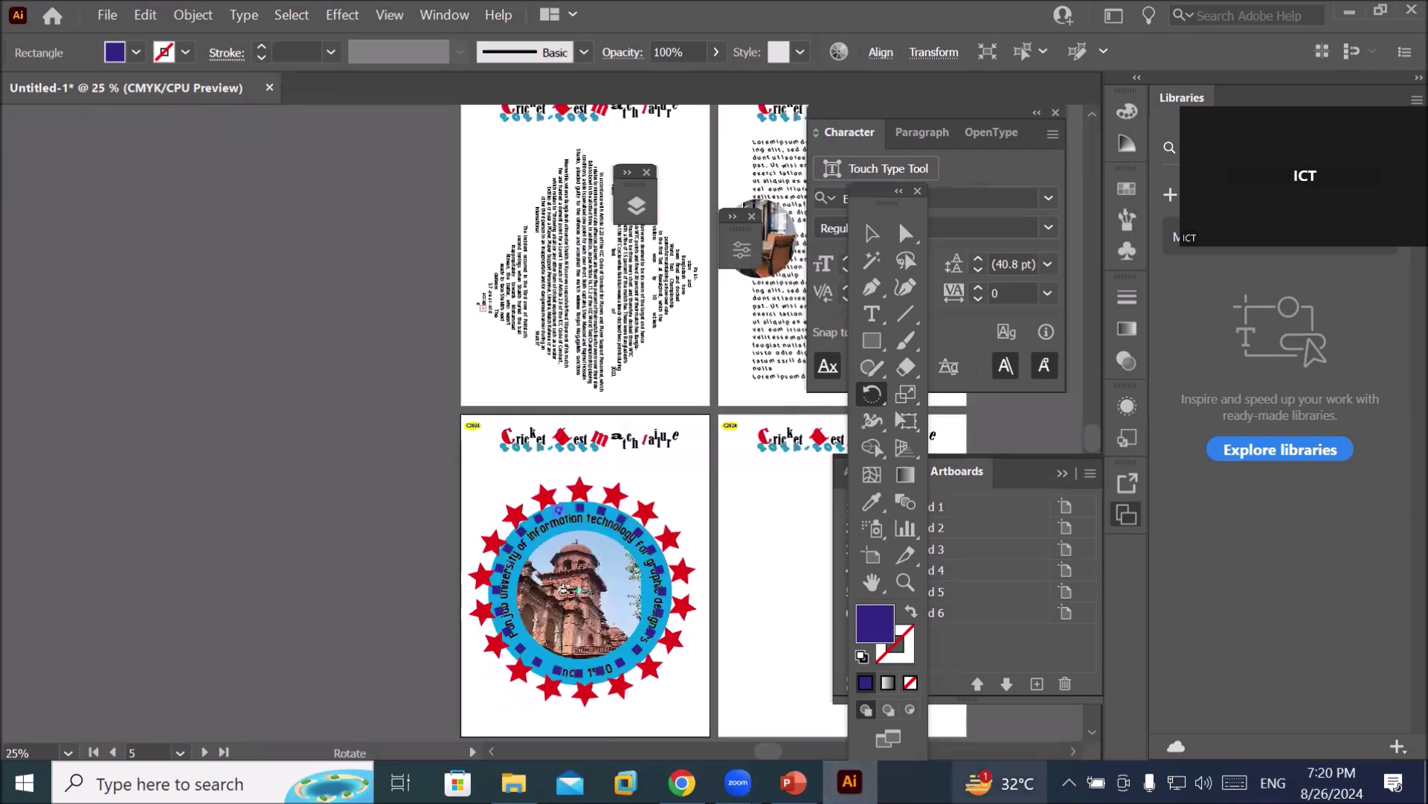
scroll(720, 699, "up", 2)
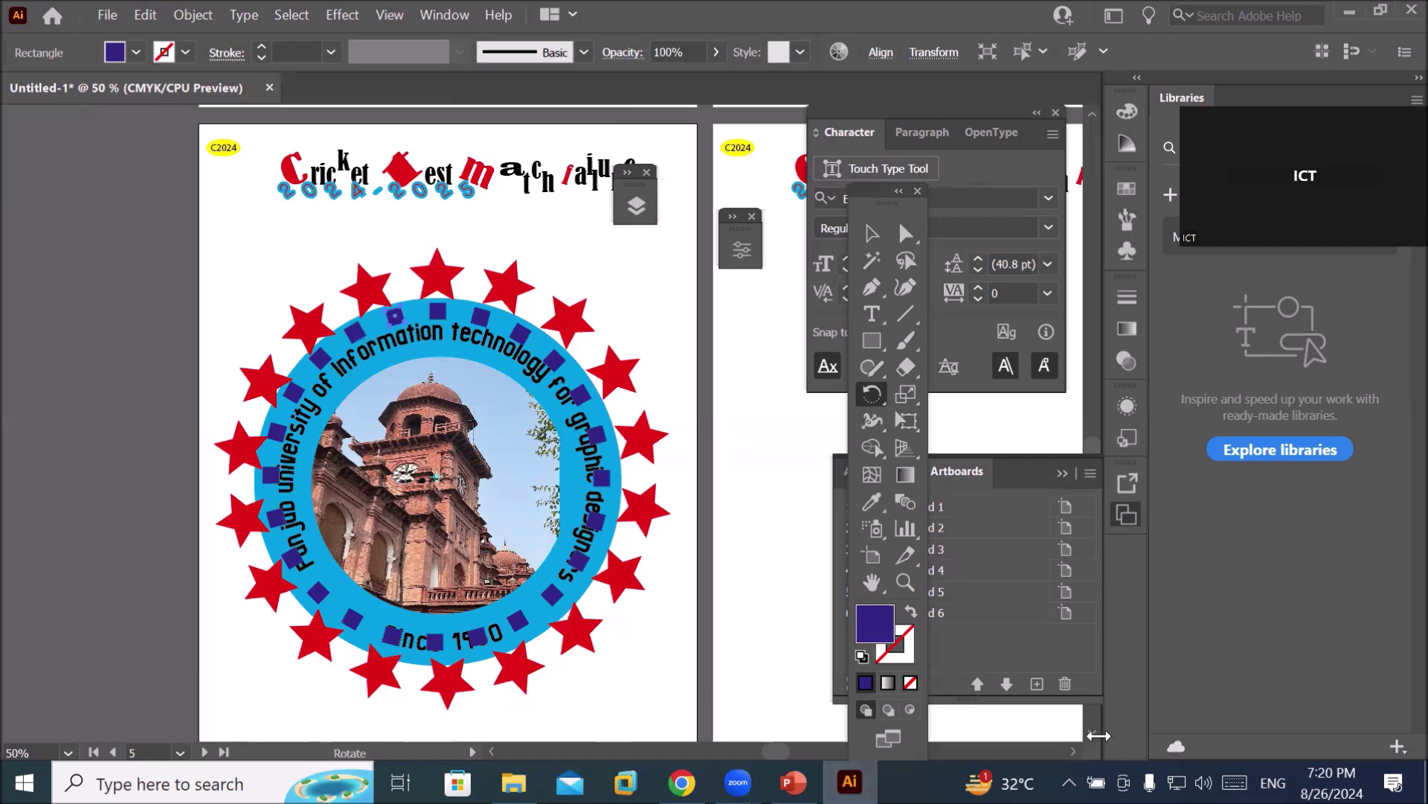
Draw an open three-point path with the Pen tool on the empty sixth artboard, forming a large angle that points left.
left_click(1074, 745)
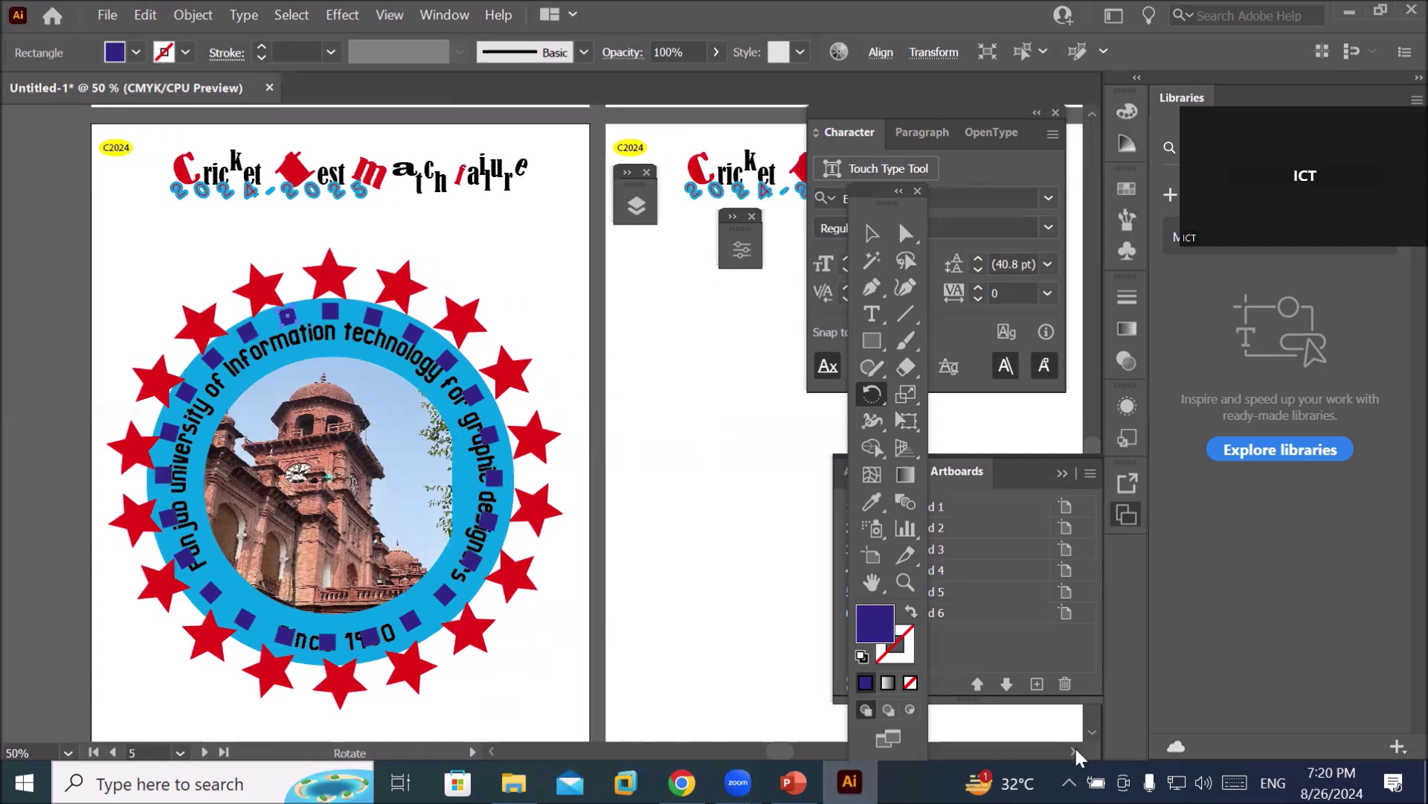
left_click(1074, 750)
left_click(1074, 750)
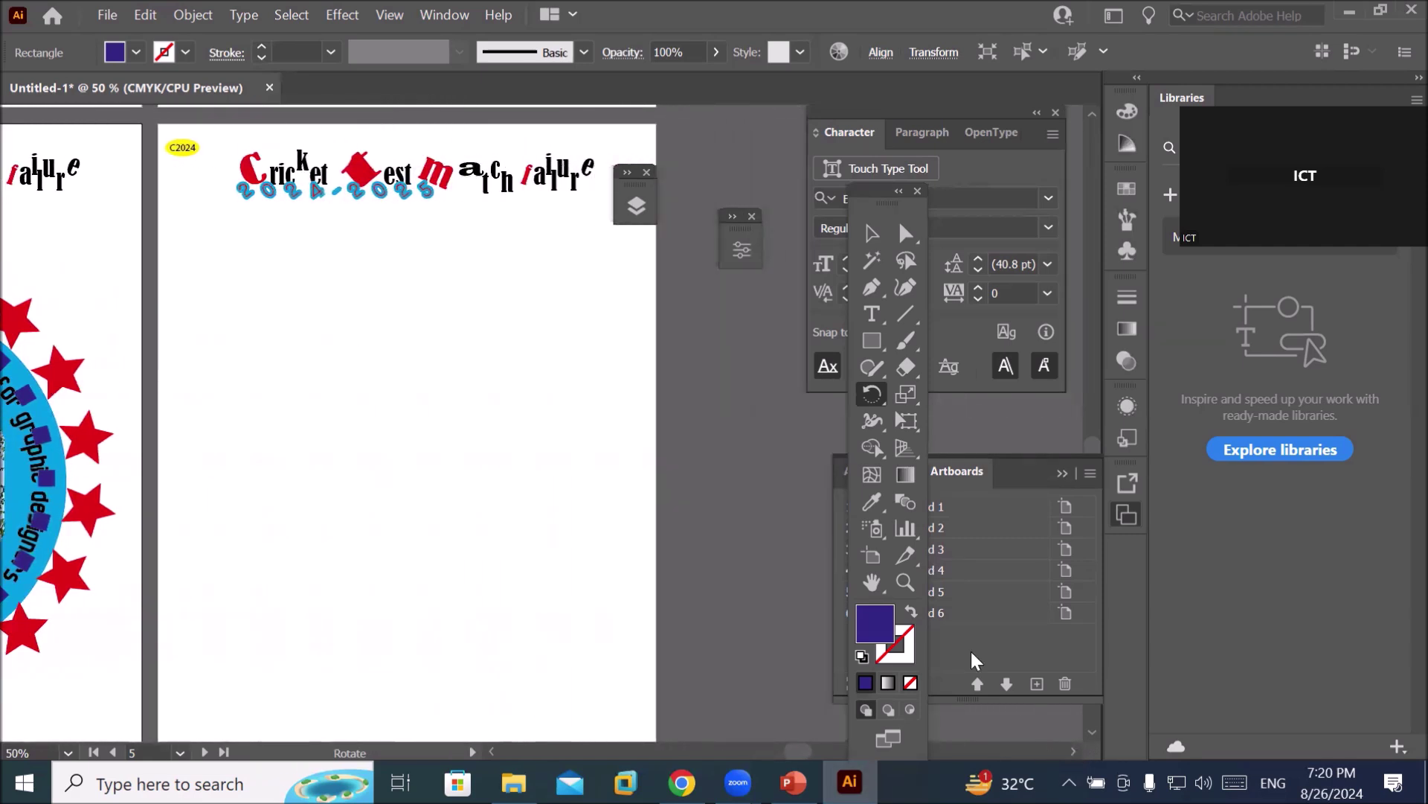
left_click(899, 317)
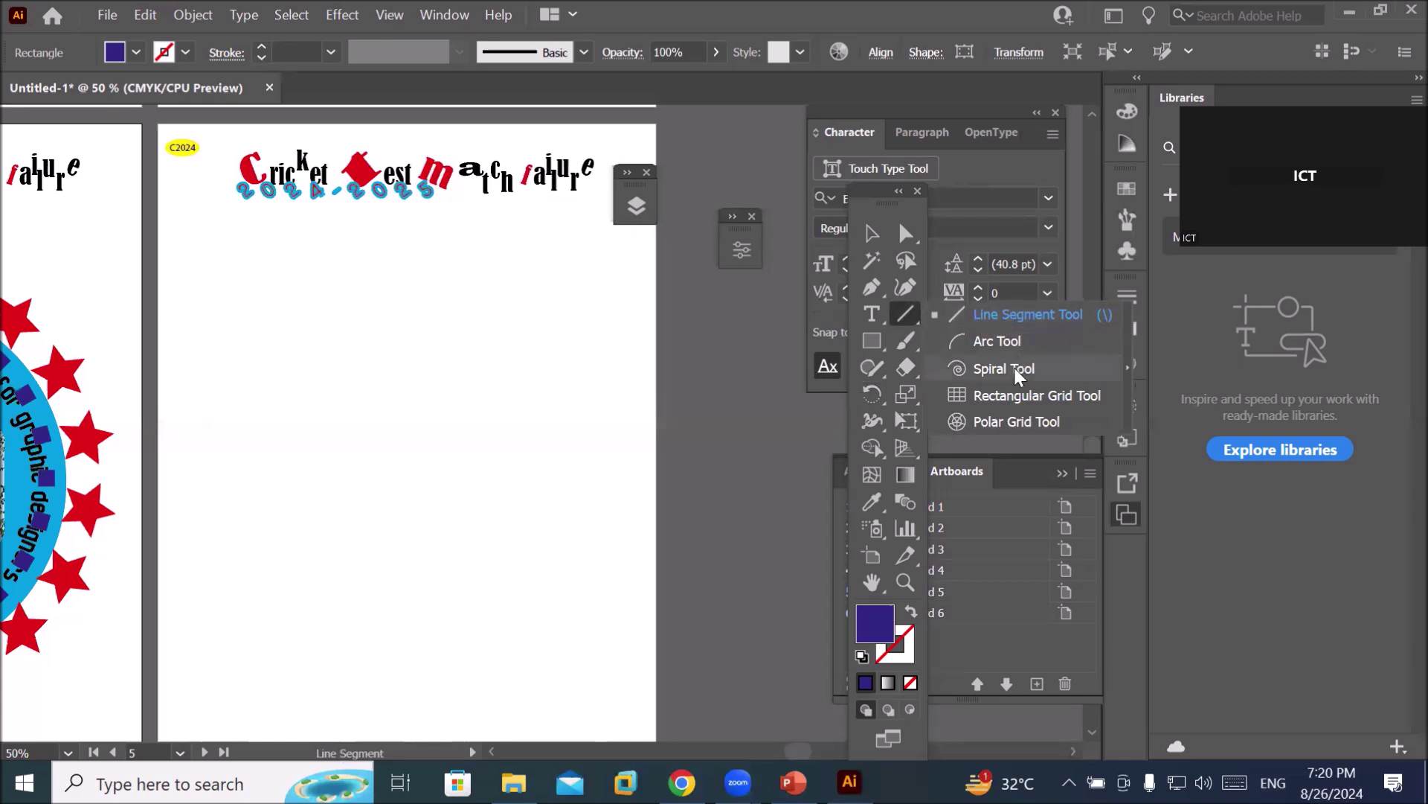
left_click(873, 290)
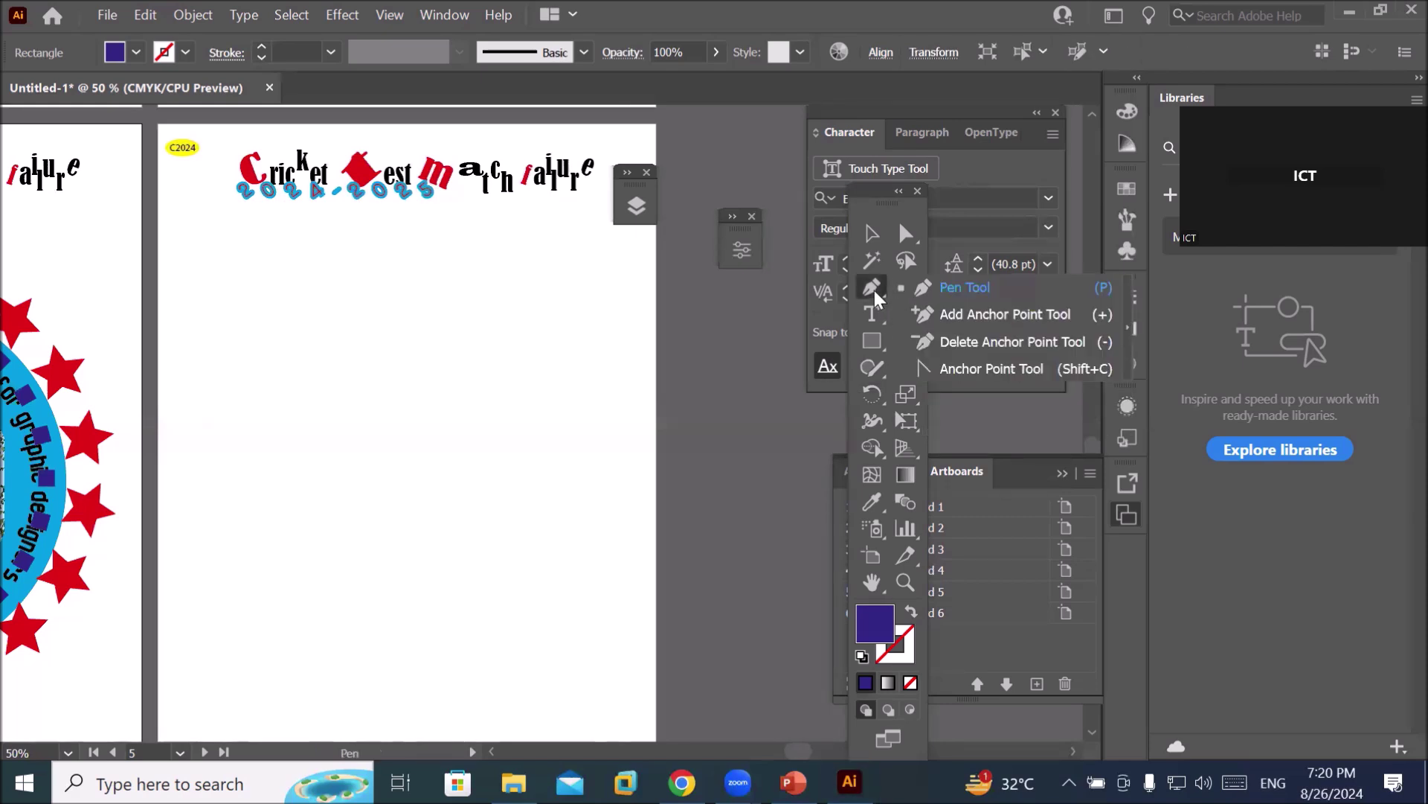
left_click(938, 289)
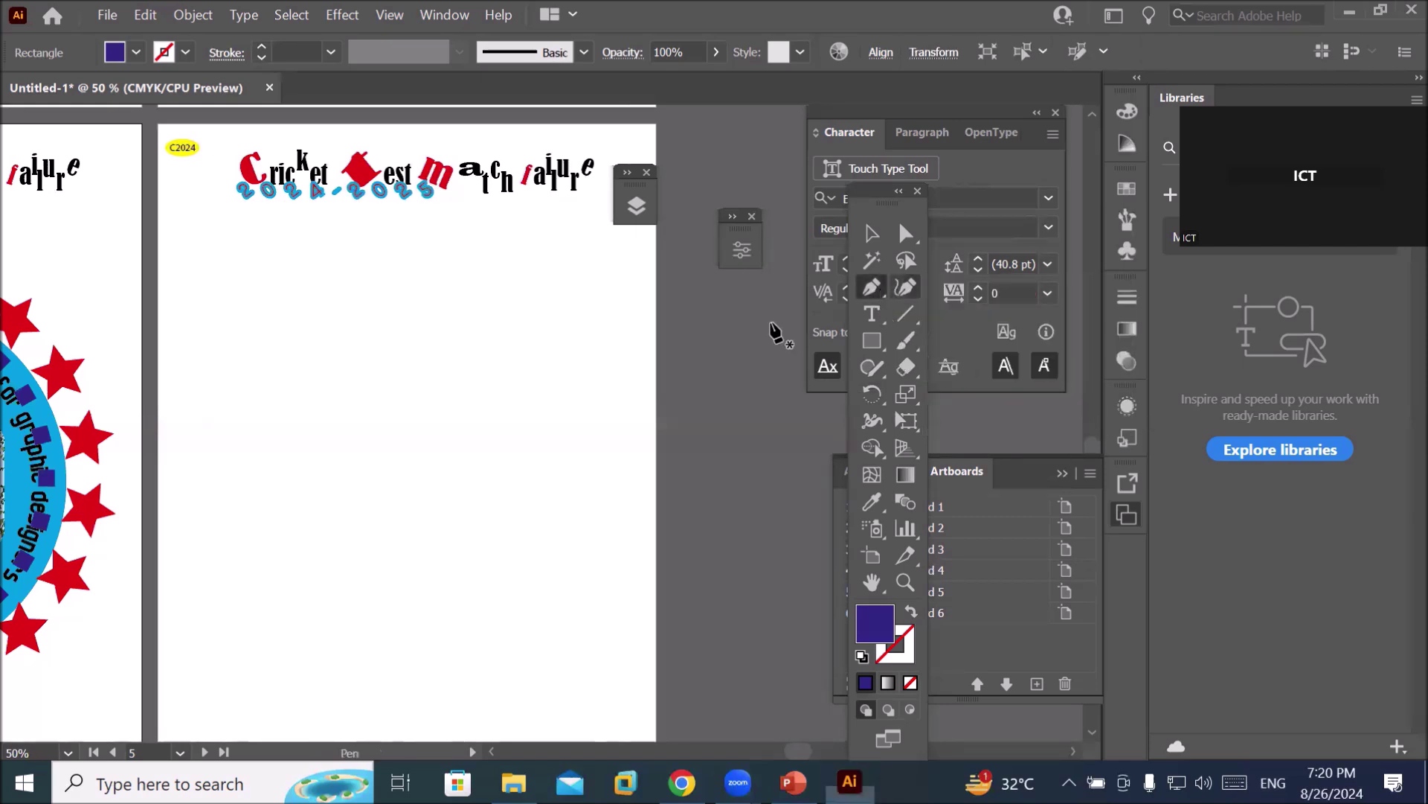
left_click(331, 260)
left_click(209, 495)
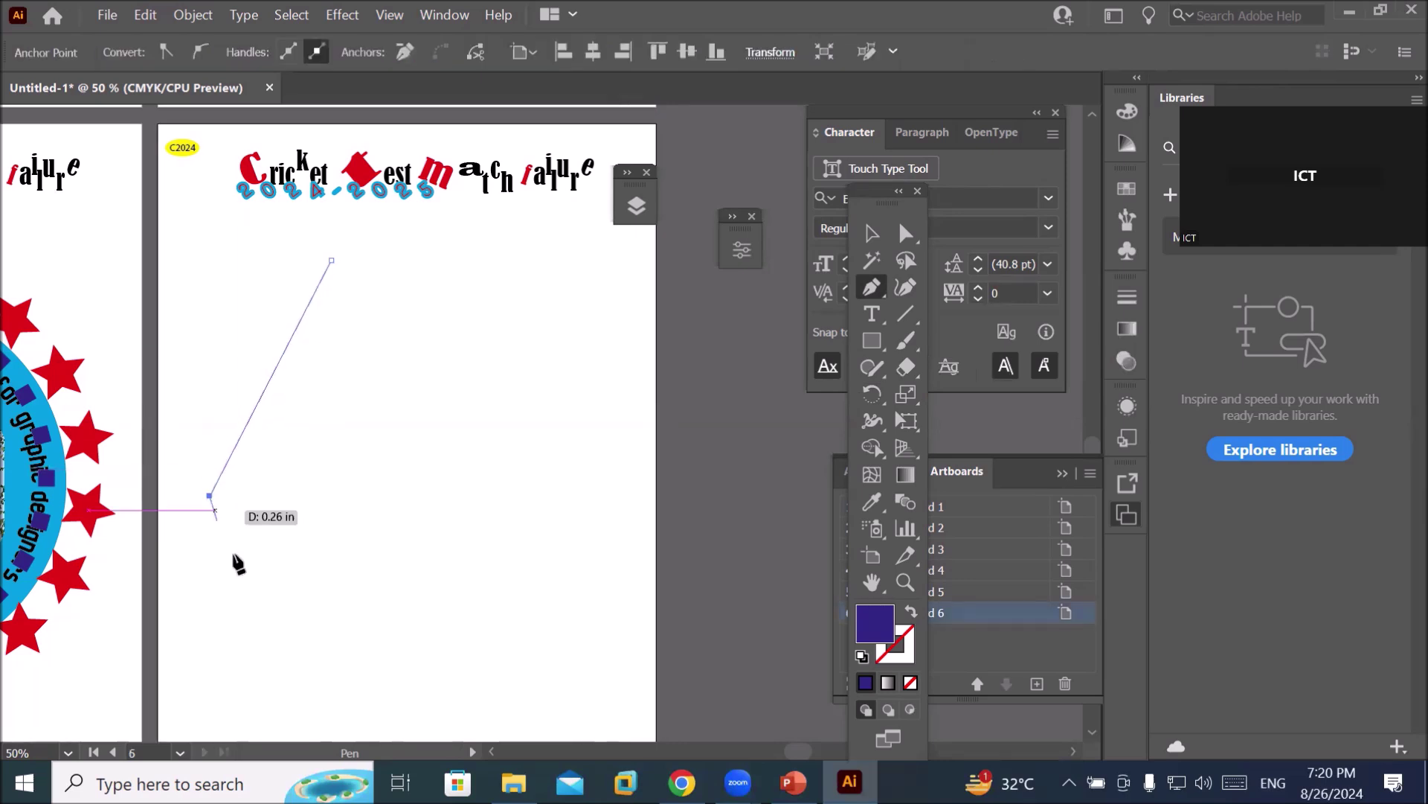
left_click(311, 706)
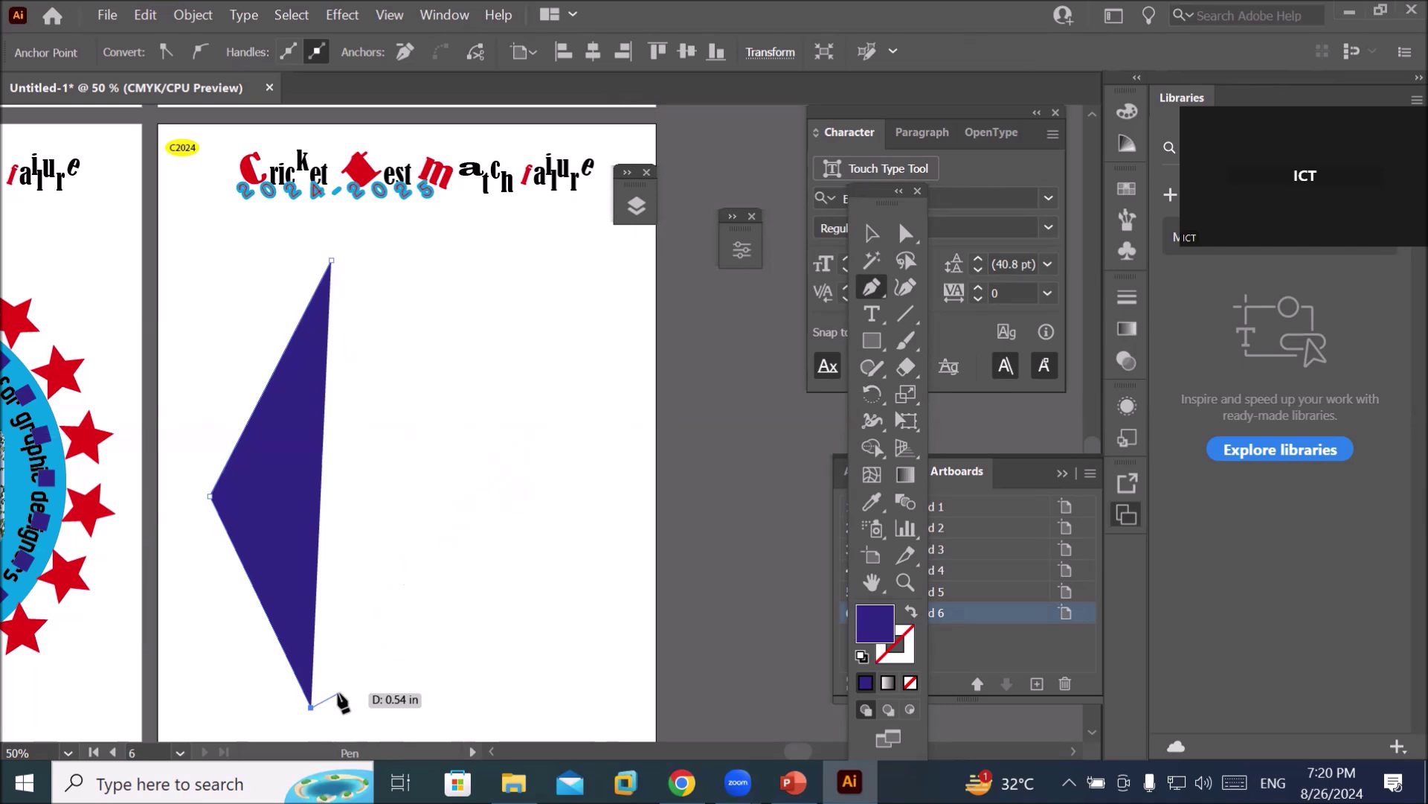
key("Escape")
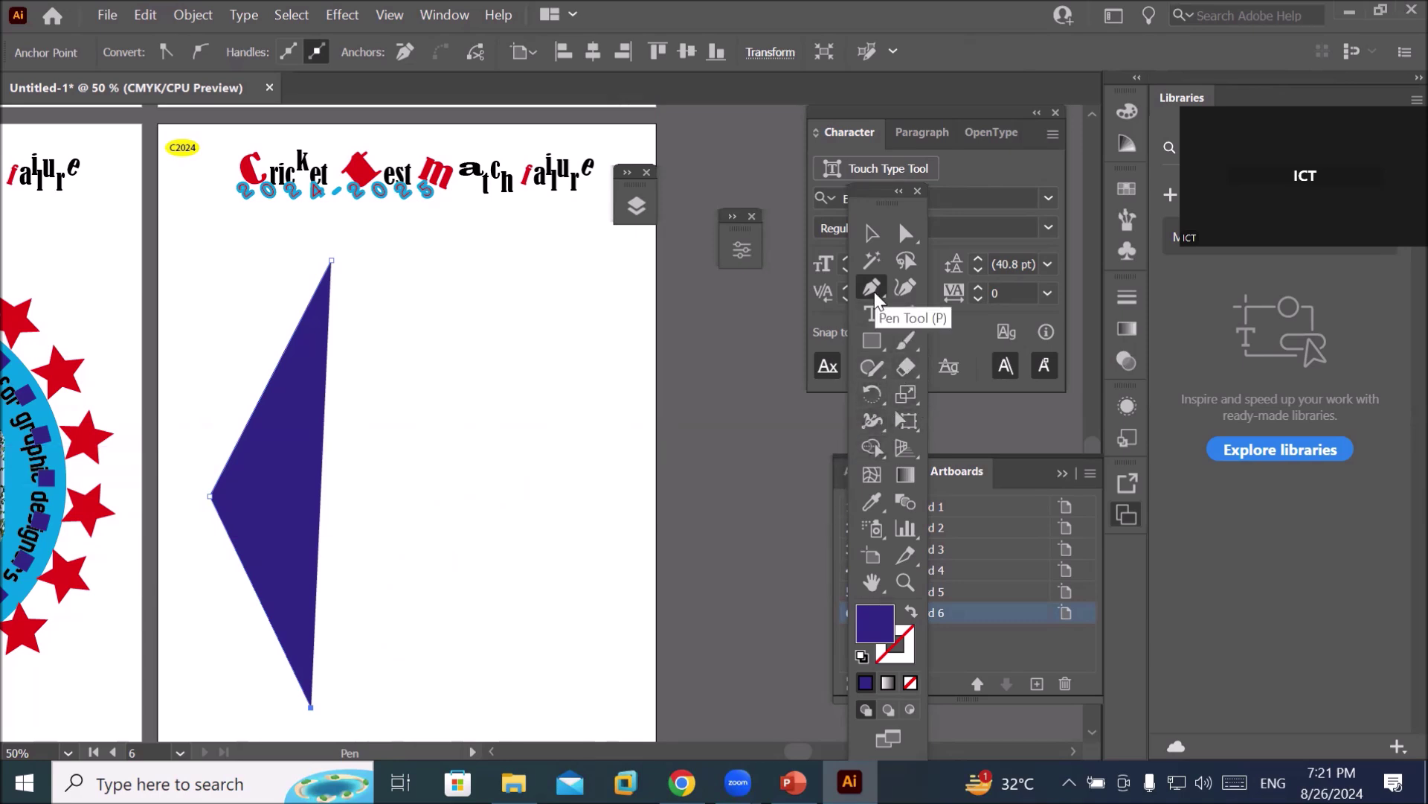
Remove the angled path's fill and give it a dark blue stroke.
left_click(910, 681)
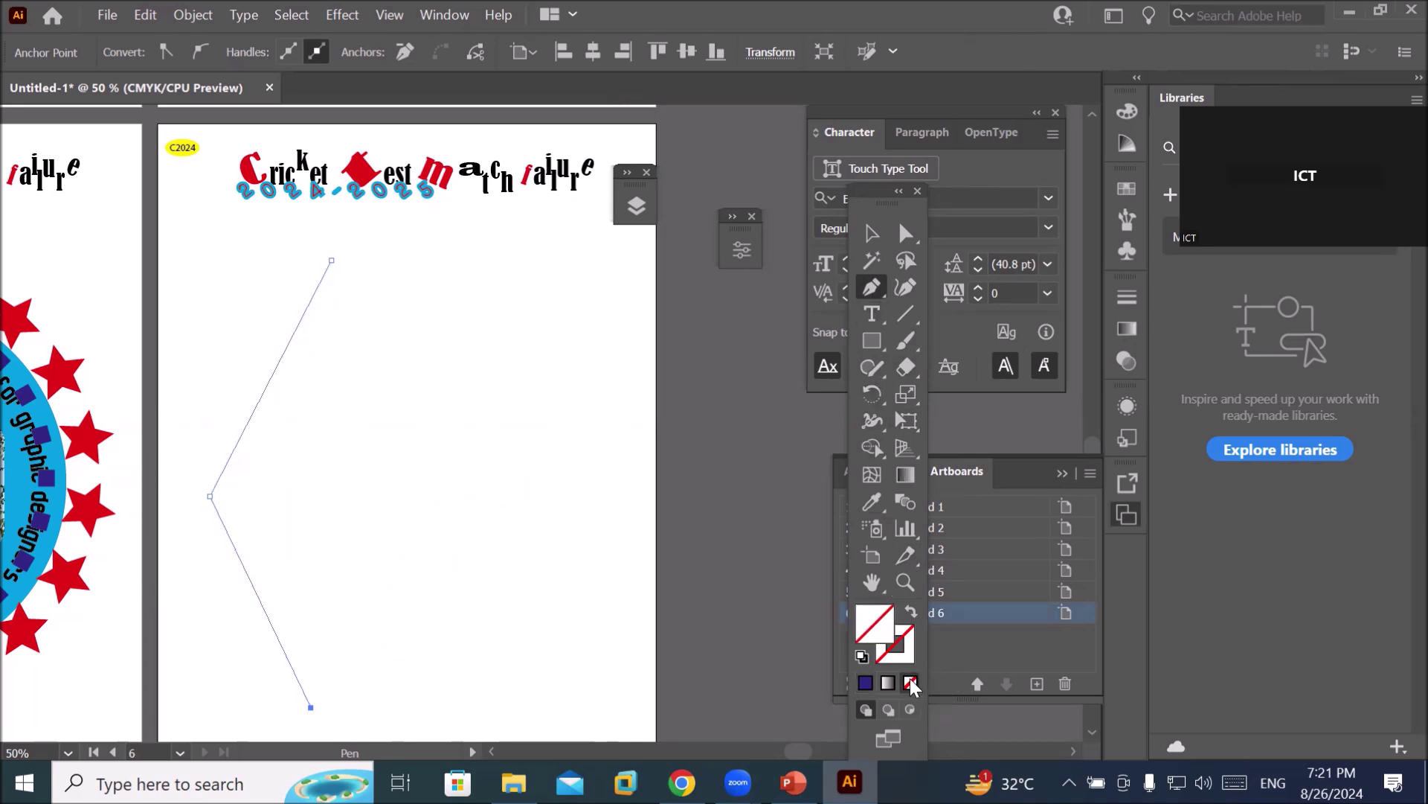
left_click(910, 638)
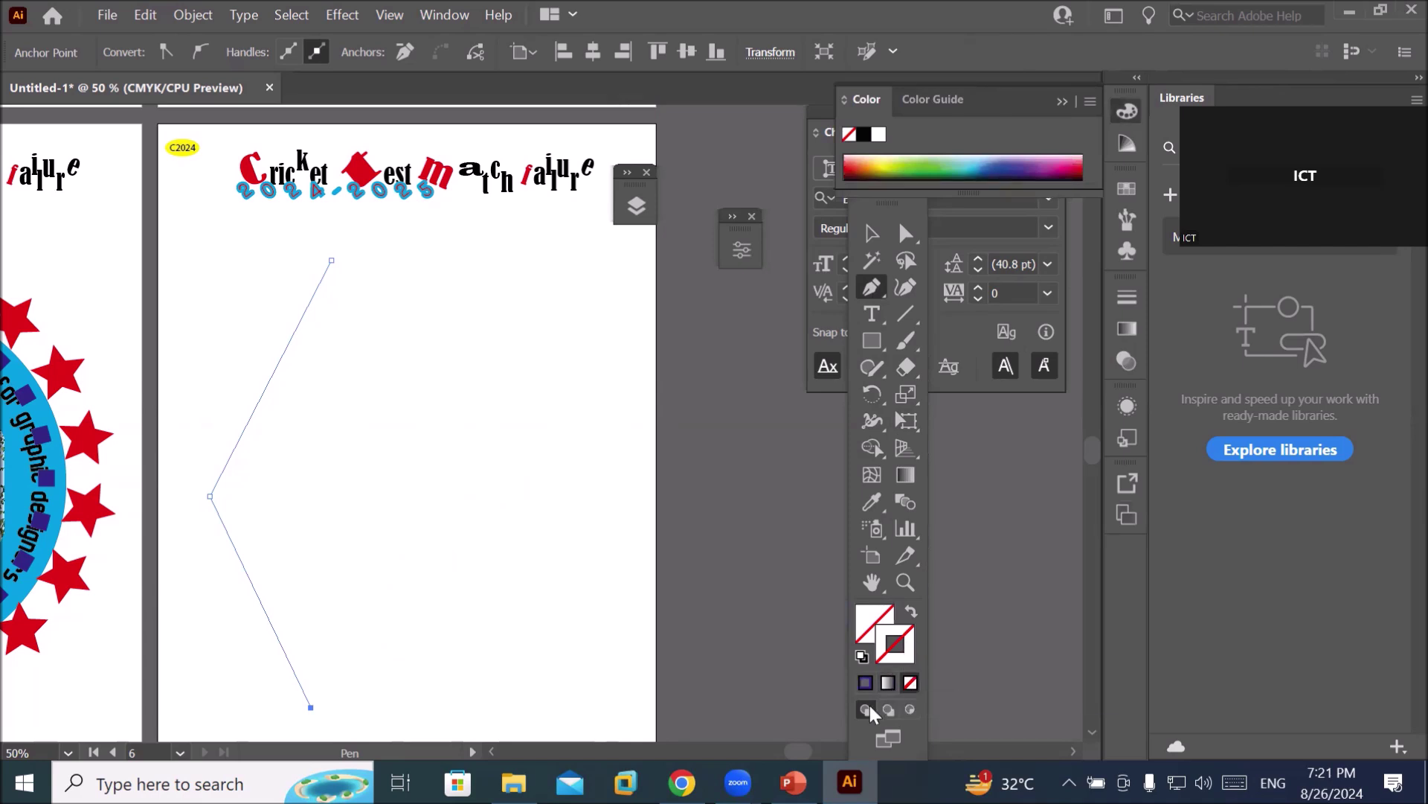
left_click(865, 682)
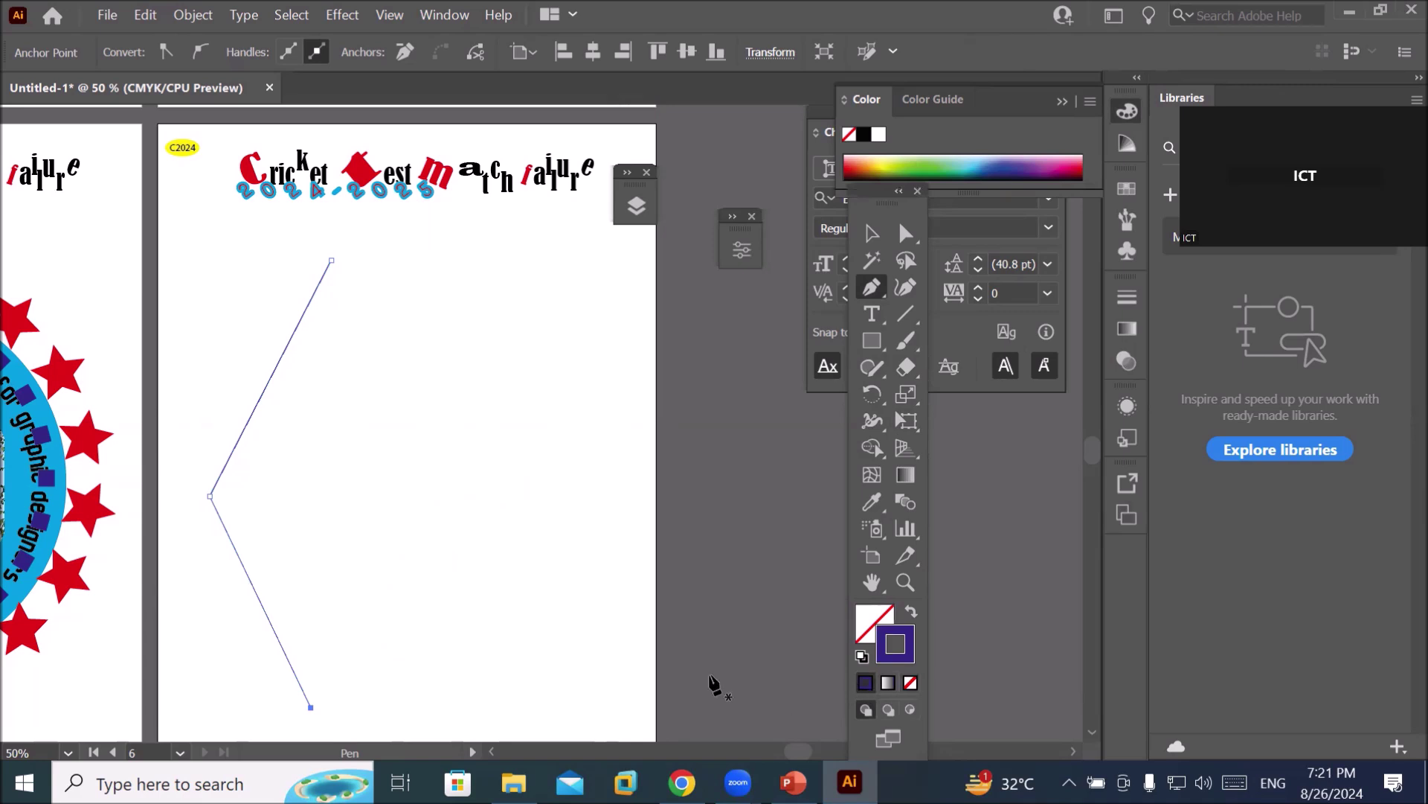
Place placeholder type along the angled path with the Type tool, starting just above its left corner.
left_click(868, 314)
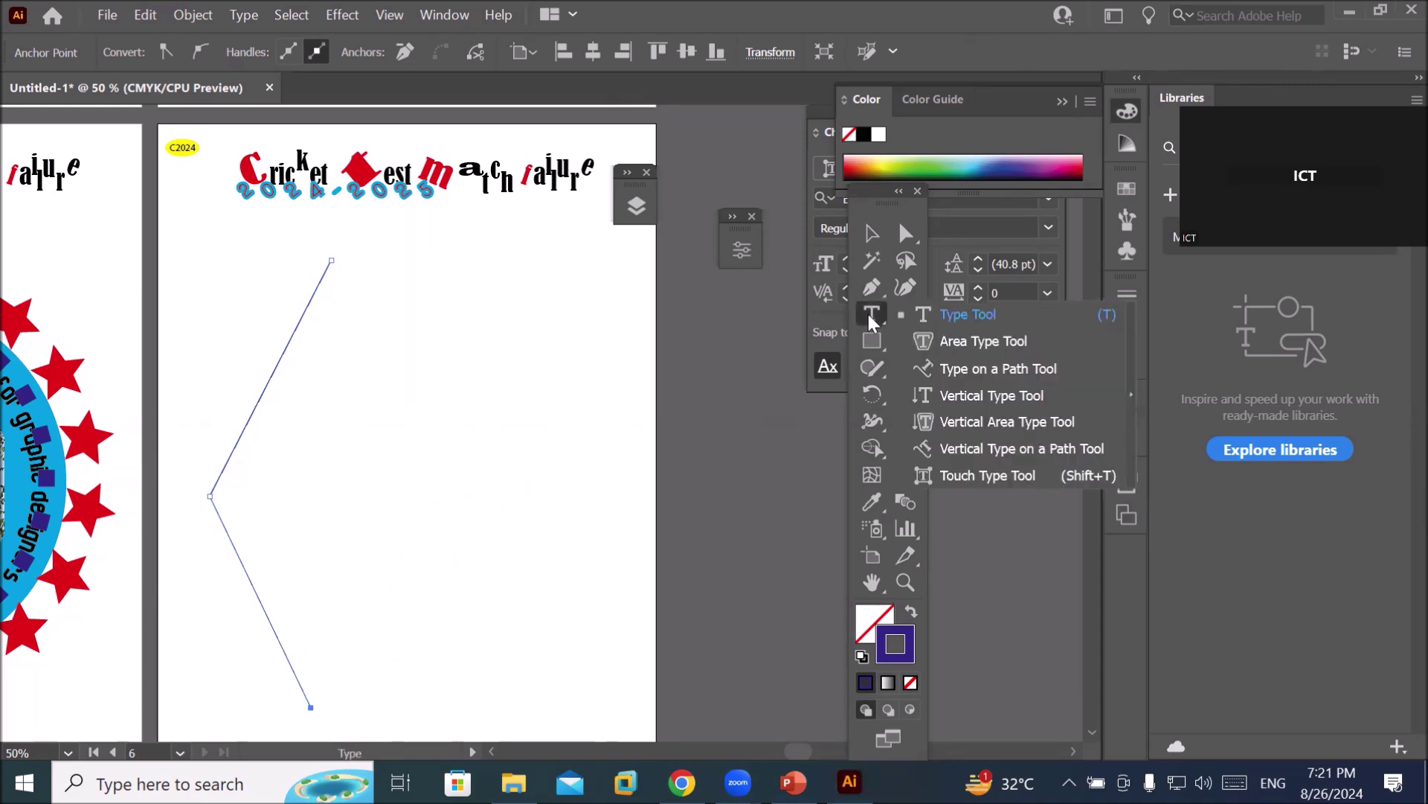
left_click(1010, 448)
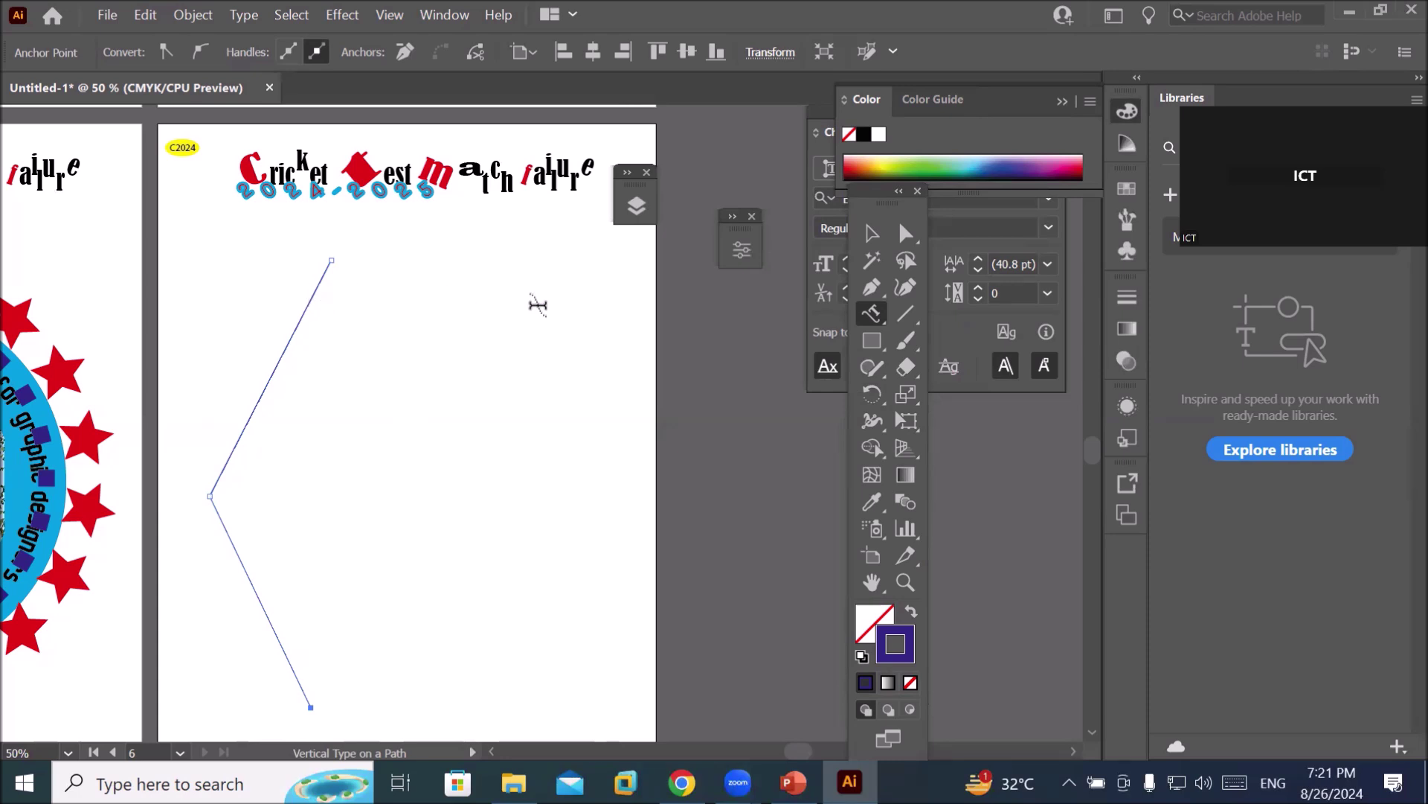
left_click(867, 315)
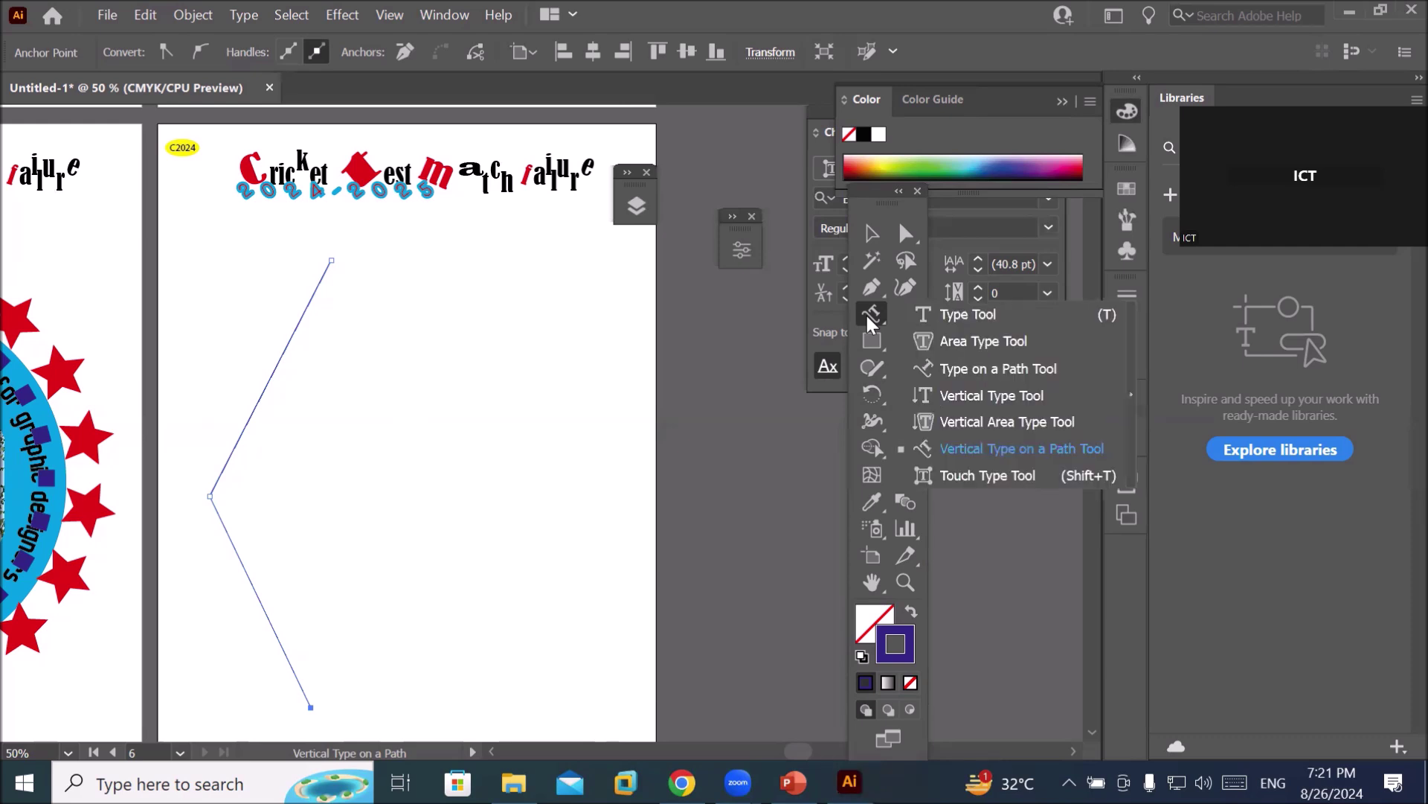
left_click(953, 316)
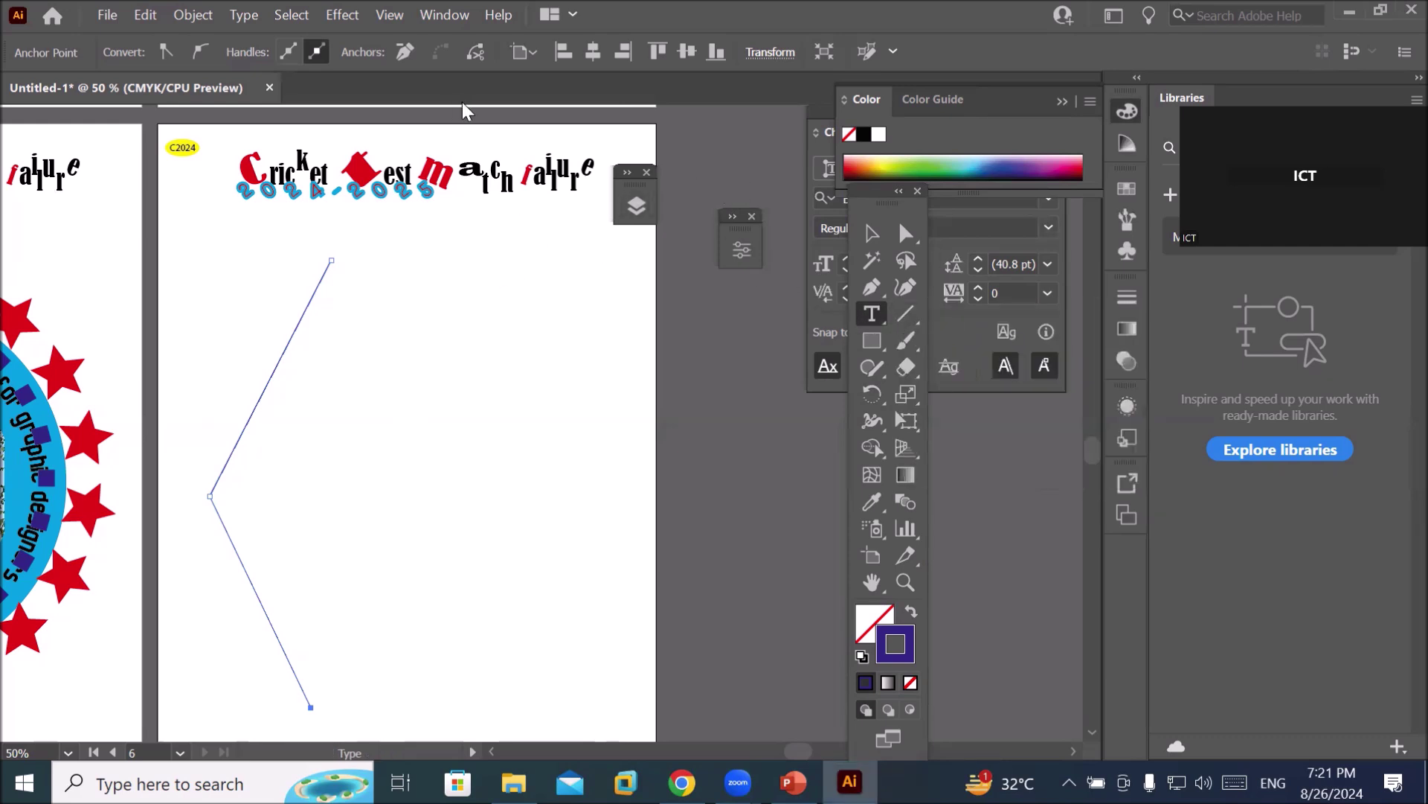
left_click(869, 314)
left_click(964, 325)
left_click(306, 694)
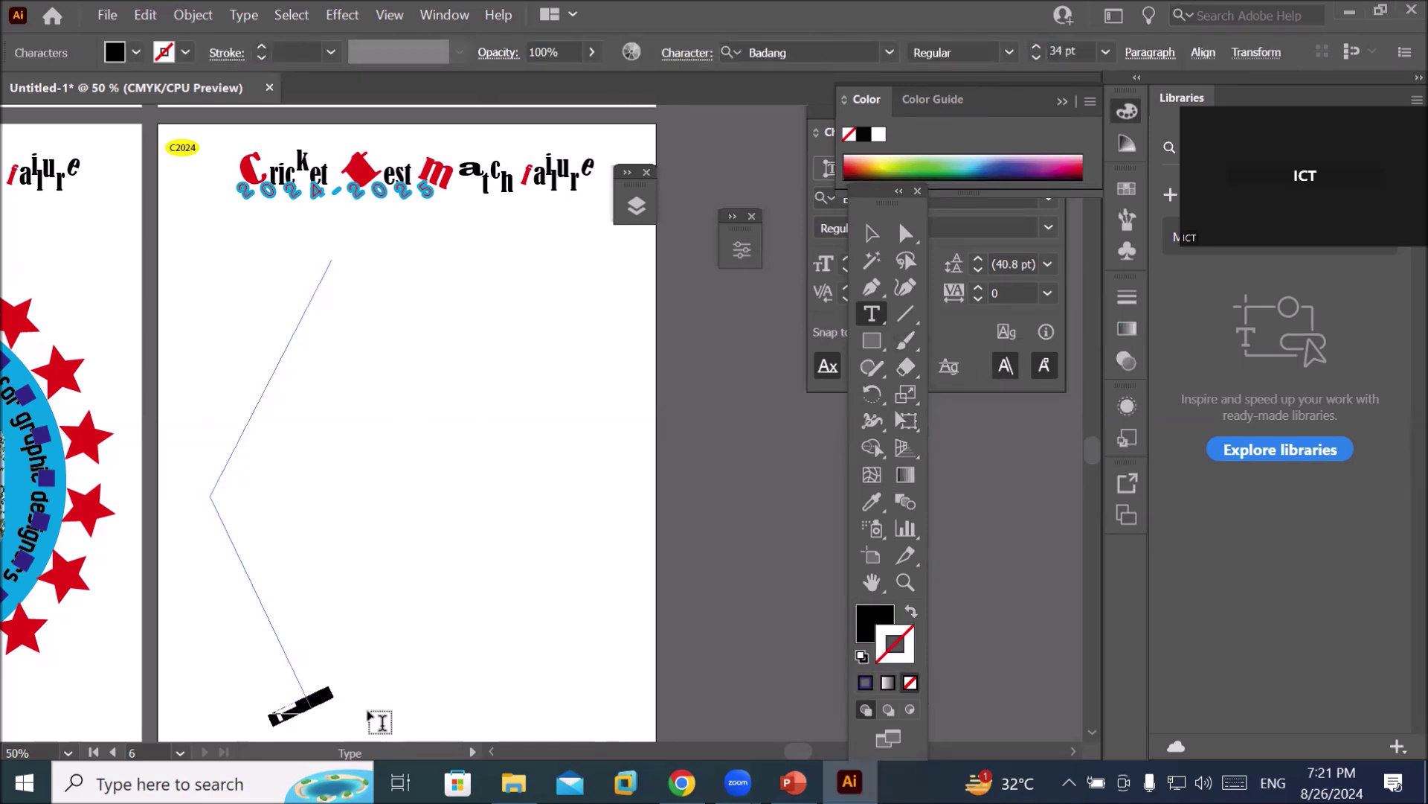
scroll(365, 712, "up", 2)
scroll(375, 722, "down", 2)
key("ctrl+z")
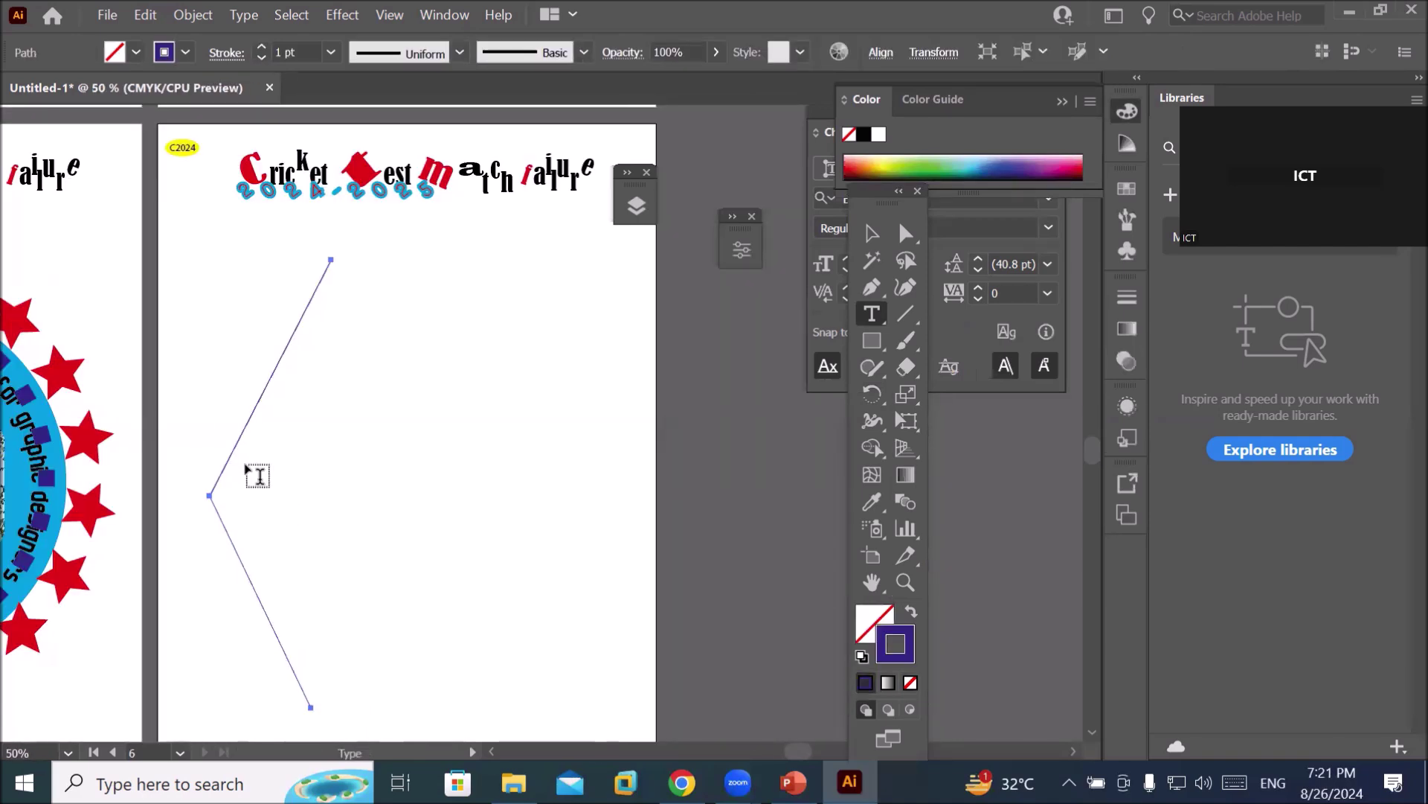
left_click(216, 475)
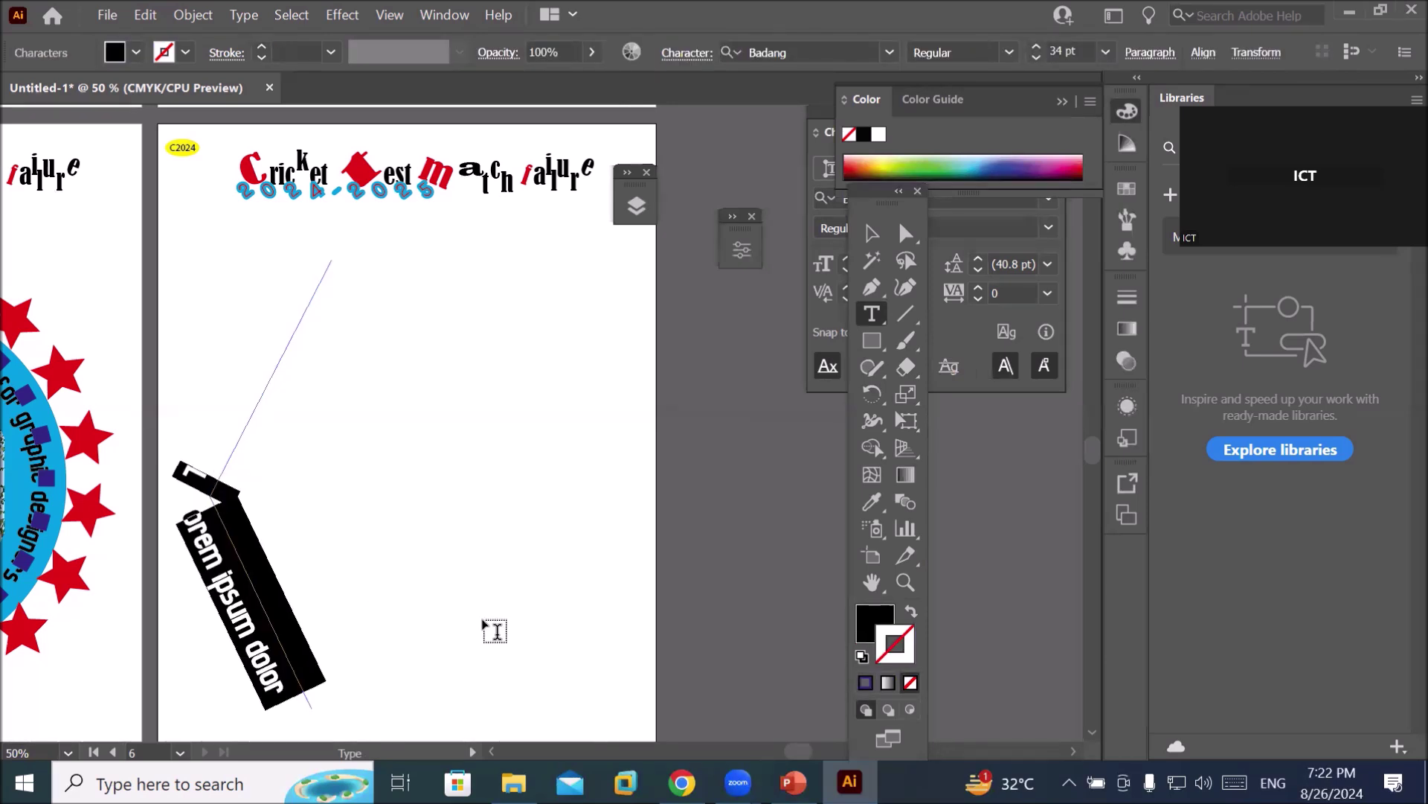
Undo the placeholder type and set "this is vertical type tool" along the angled path with the Vertical Type on a Path Tool.
key("ctrl+z")
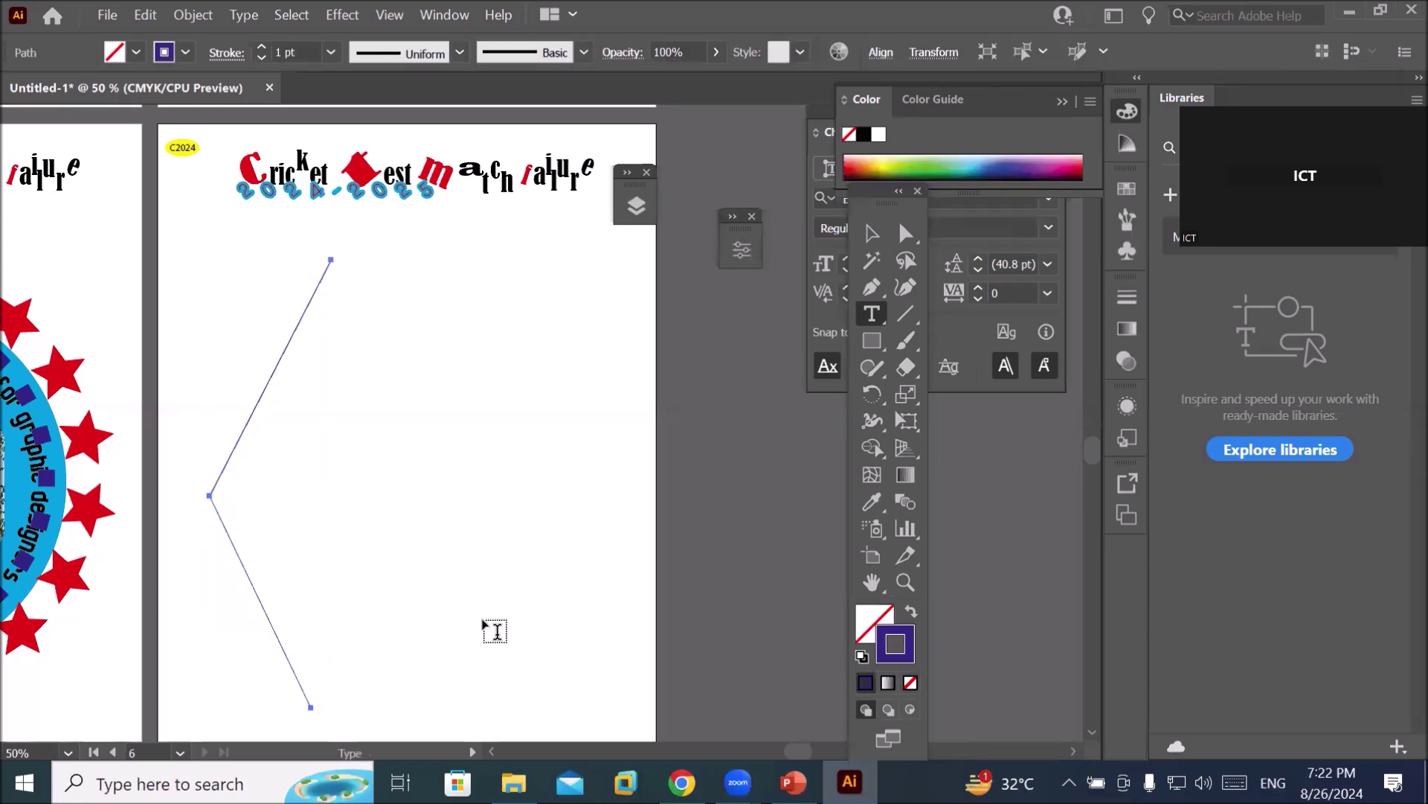
left_click(873, 314)
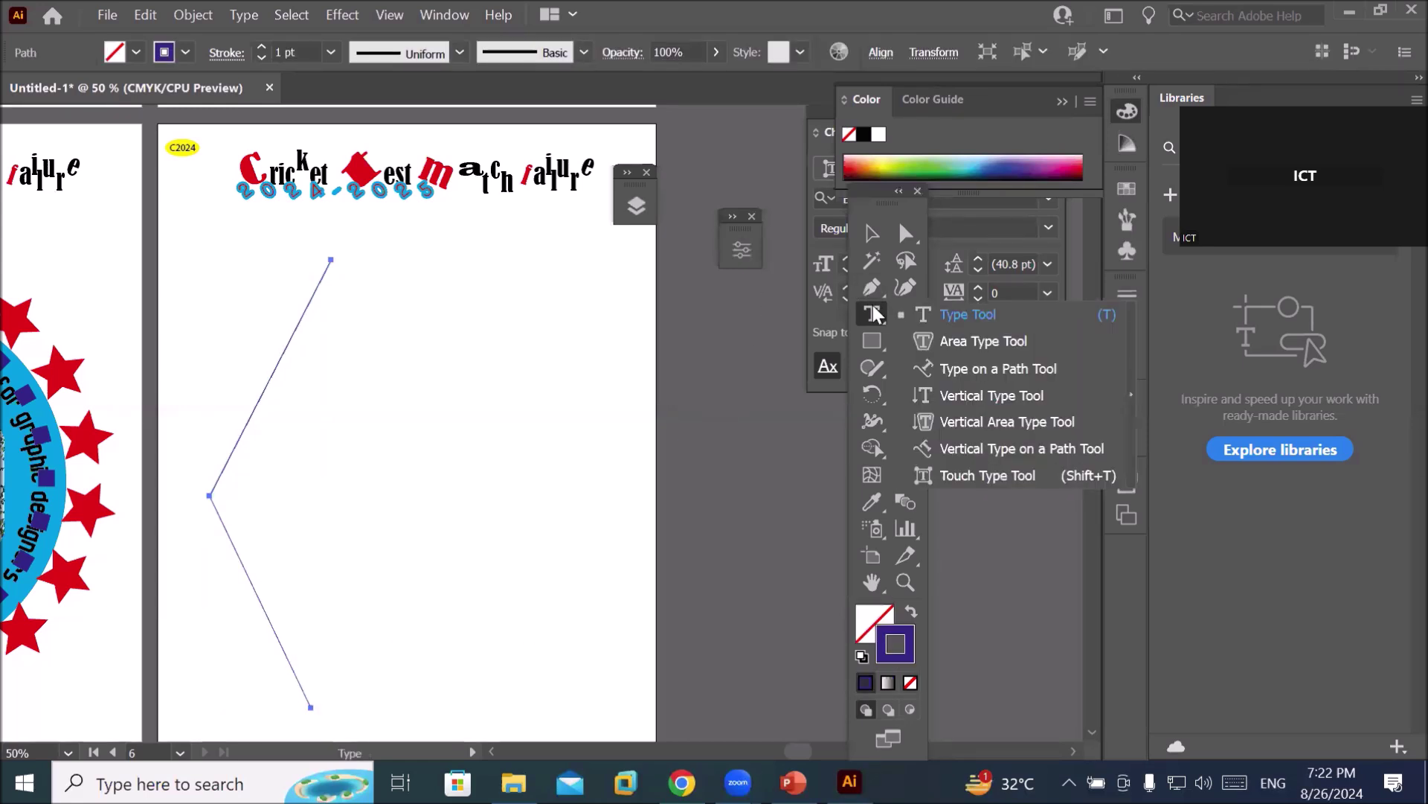
left_click(952, 446)
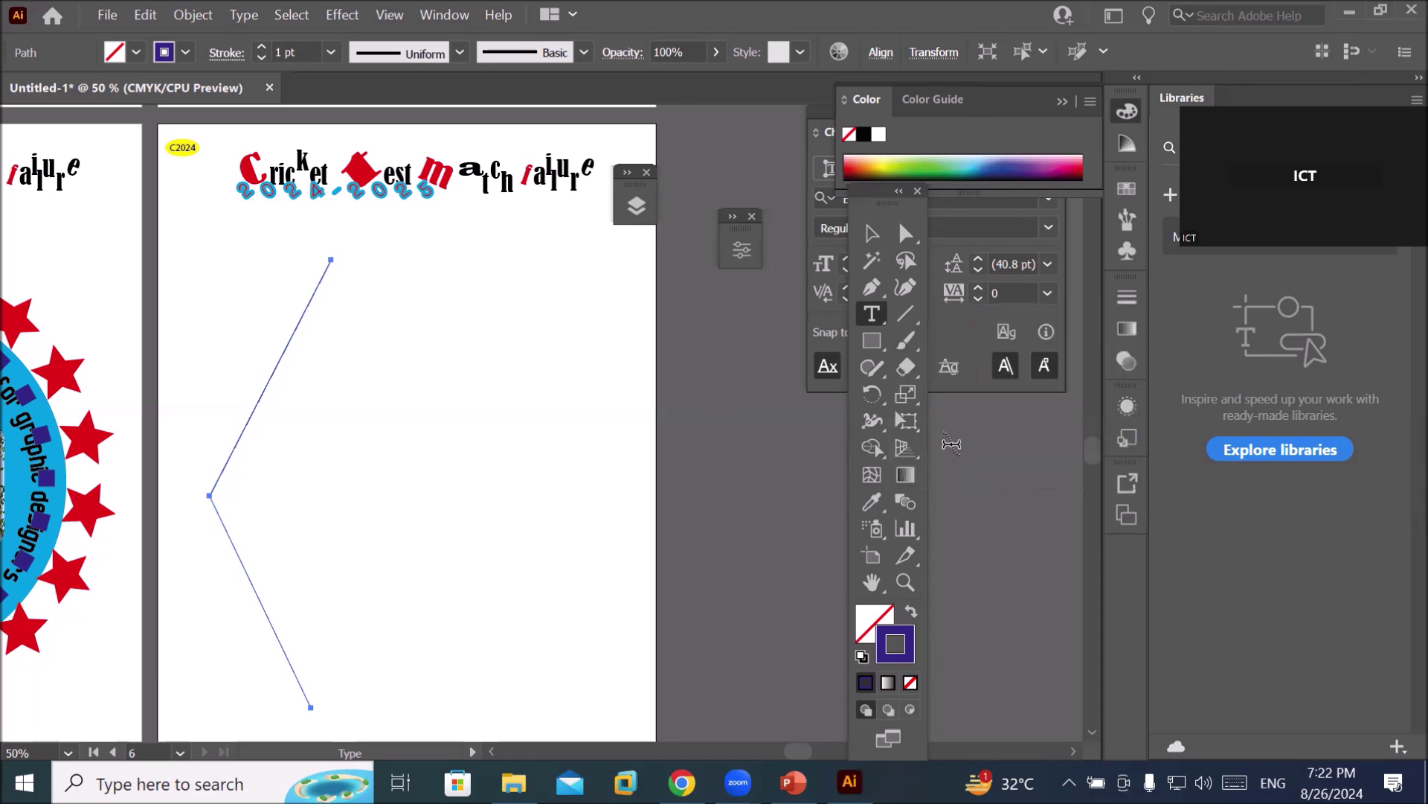
left_click(226, 463)
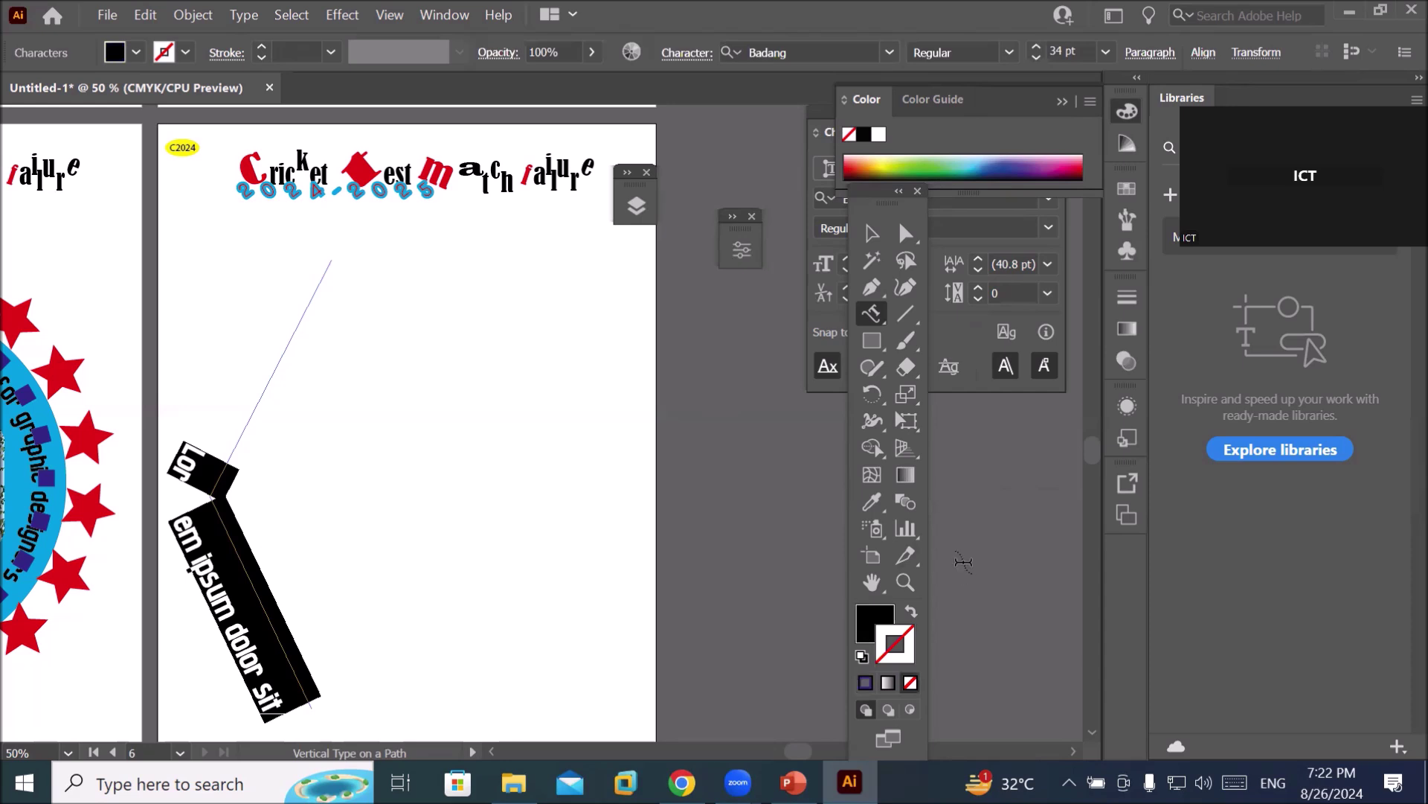
type("this is vertical")
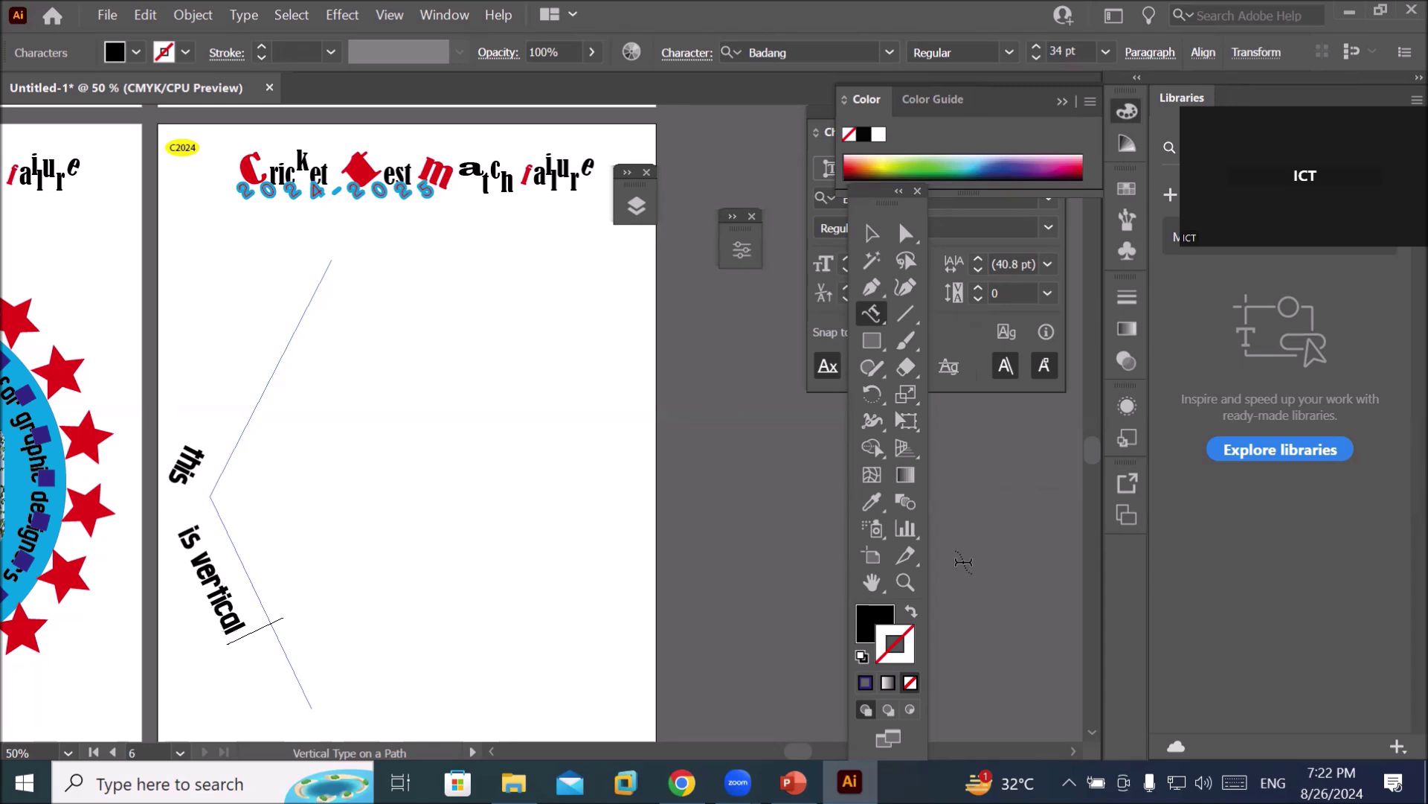
type(" type")
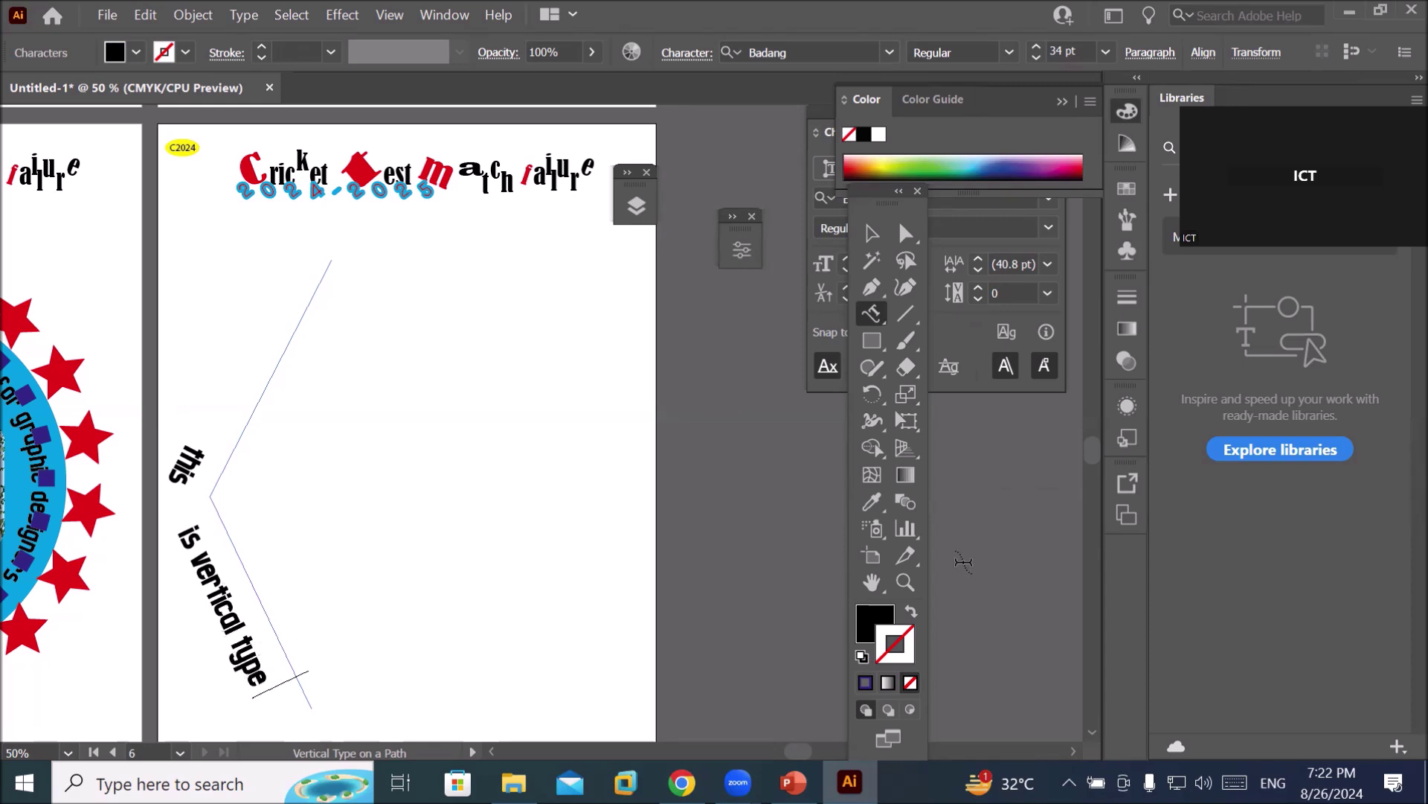
type(" to")
left_click(869, 237)
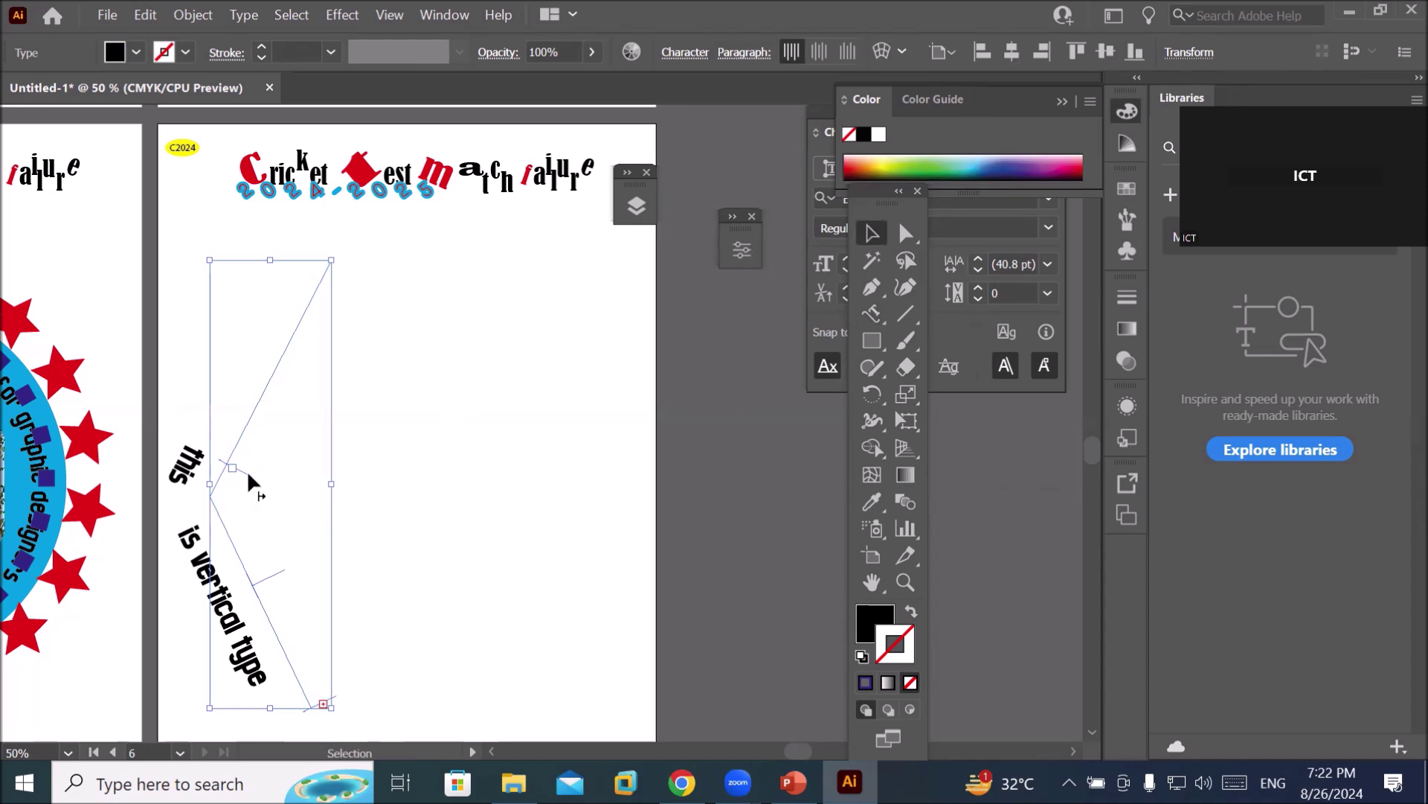
Move the start of the path text up to the path's upper end so it runs down the upper segment.
left_click_drag(232, 464, 337, 273)
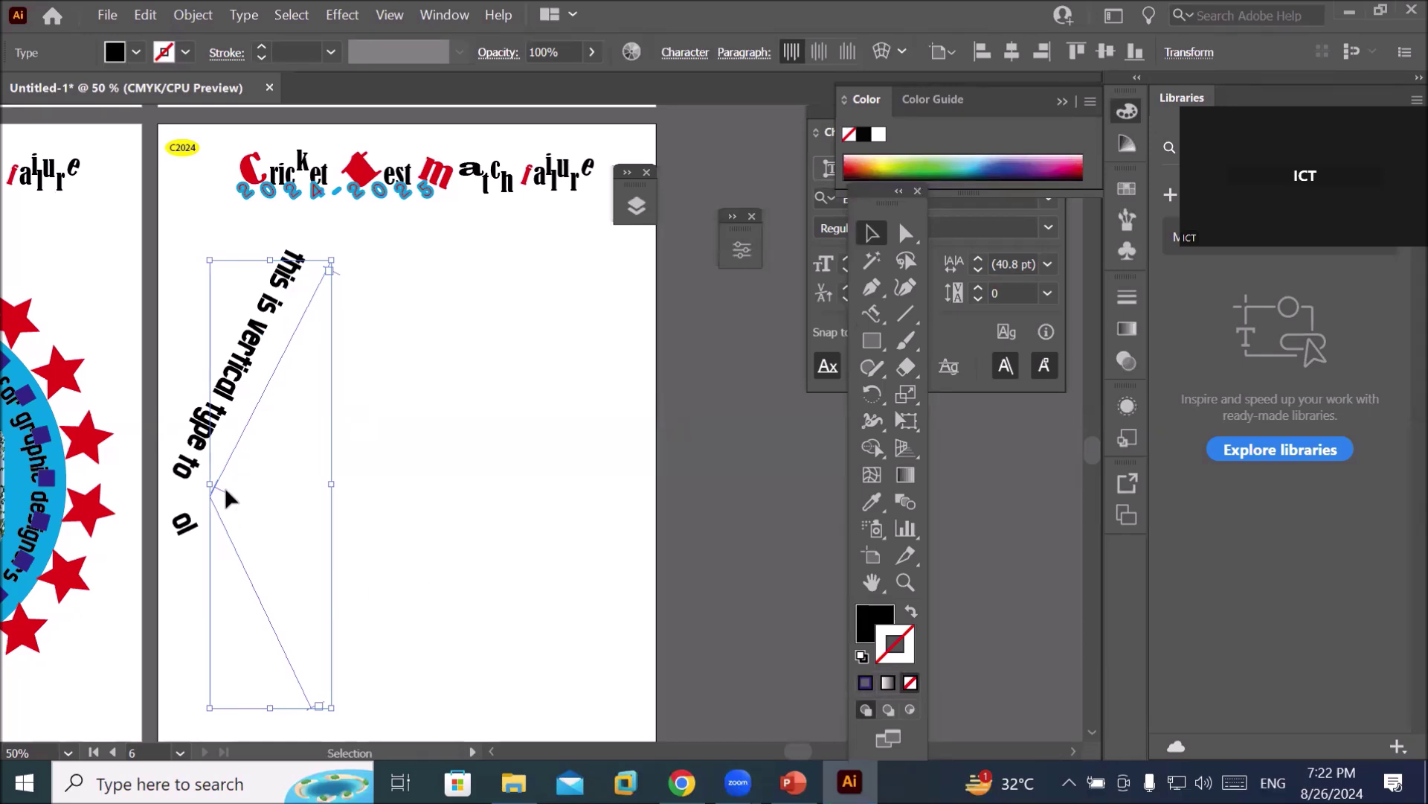
left_click(225, 487)
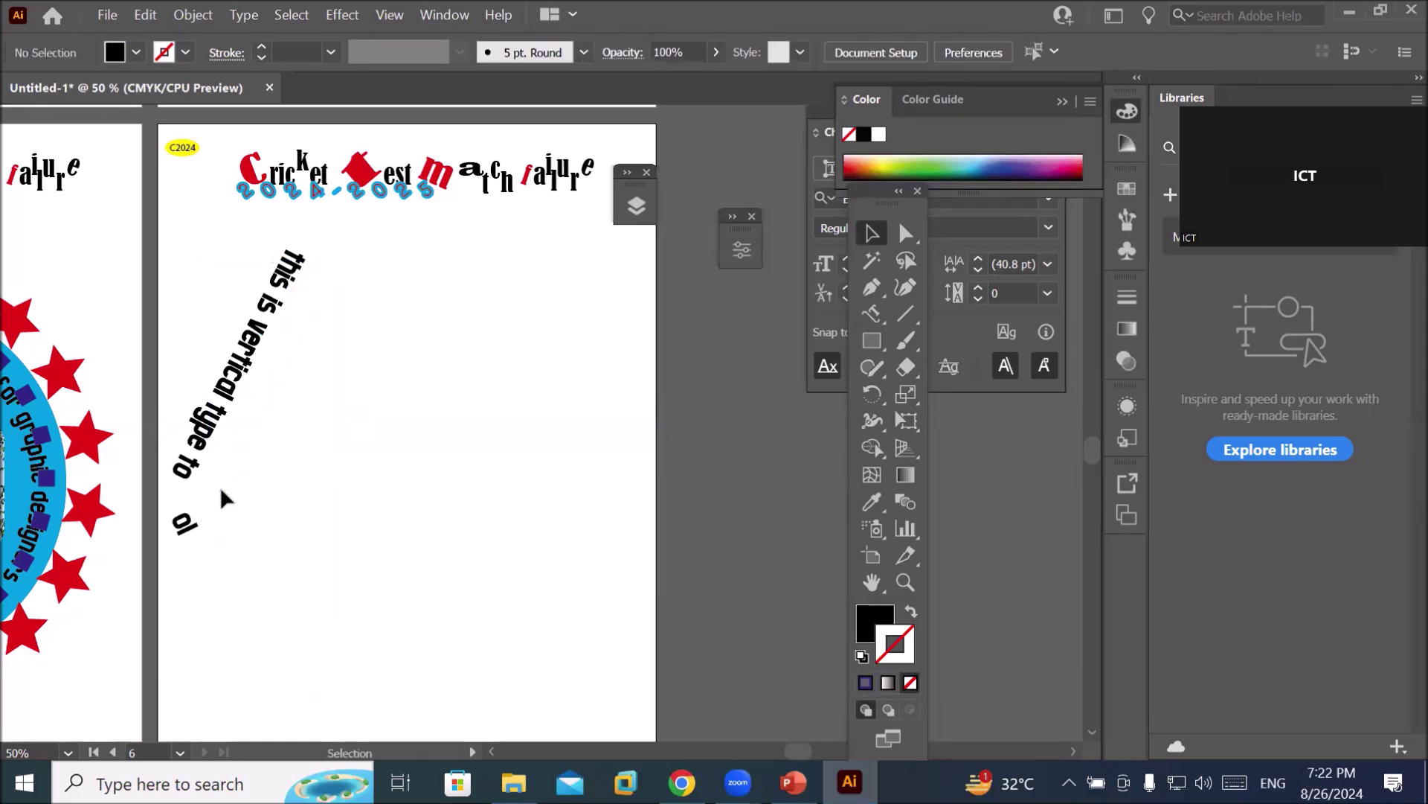
left_click(277, 336)
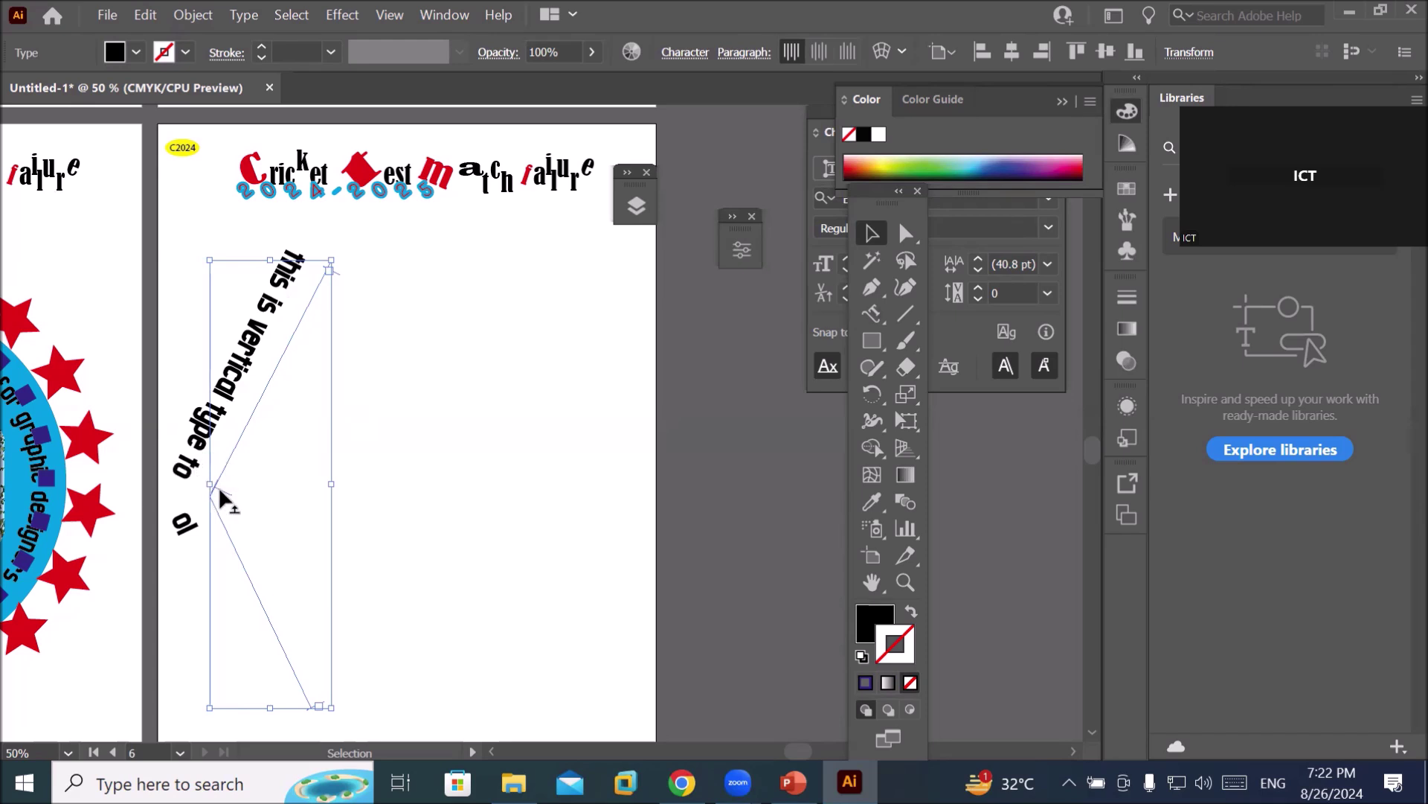
Try to shift the path text to the other side of the angled path, and undo that change.
left_click_drag(217, 490, 284, 325)
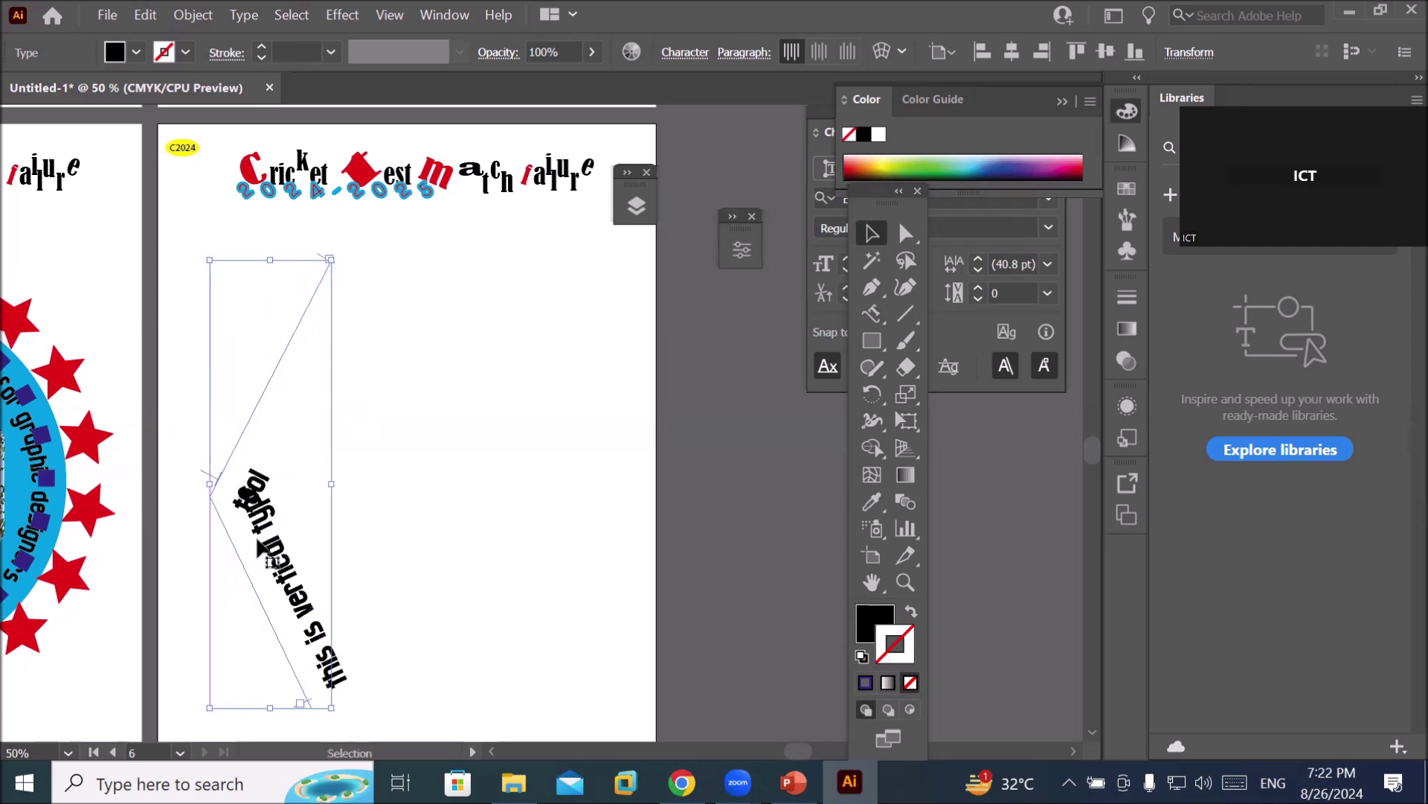
key("ctrl+z")
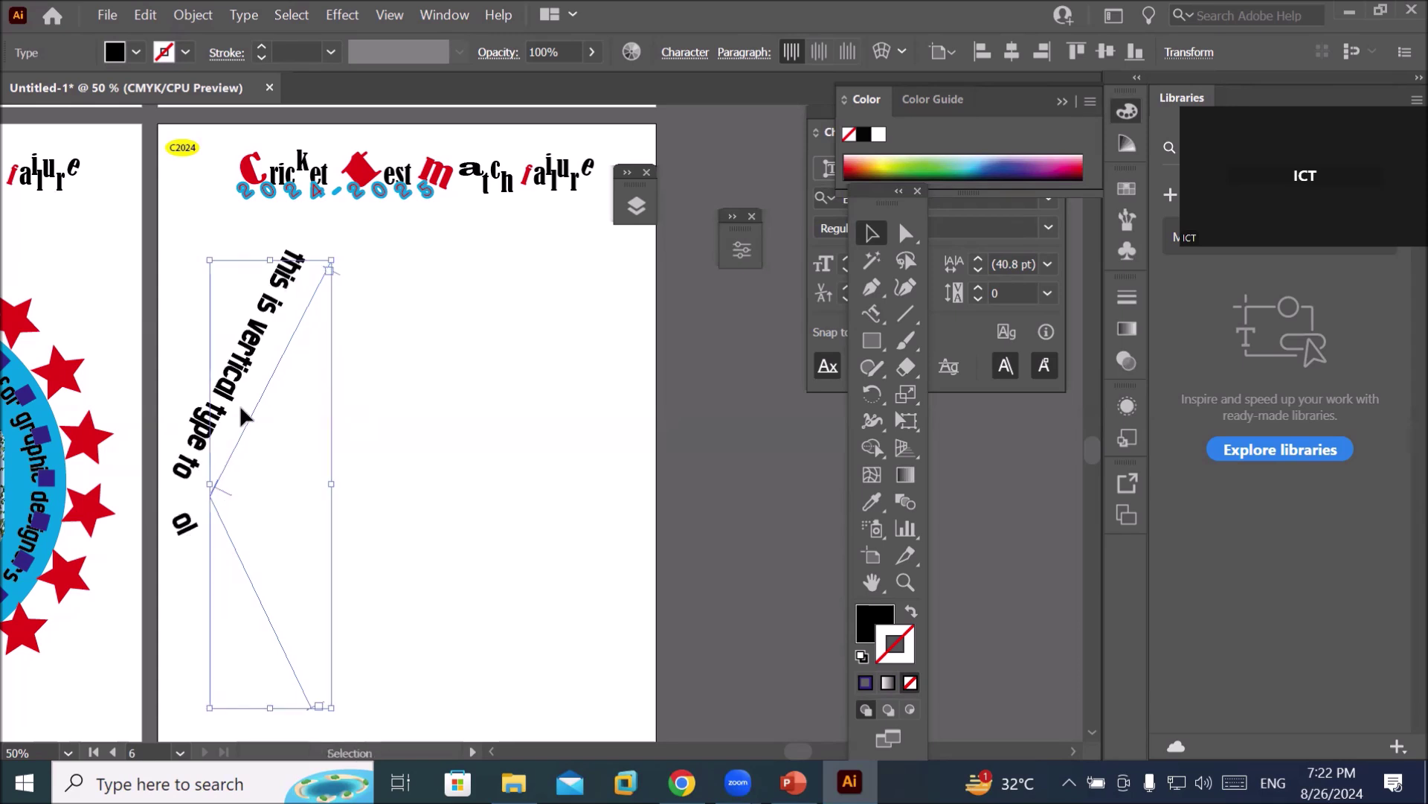
Duplicate the slanted text object four times toward the right, forming five evenly spaced parallel lines of text.
scroll(172, 364, "up", 2)
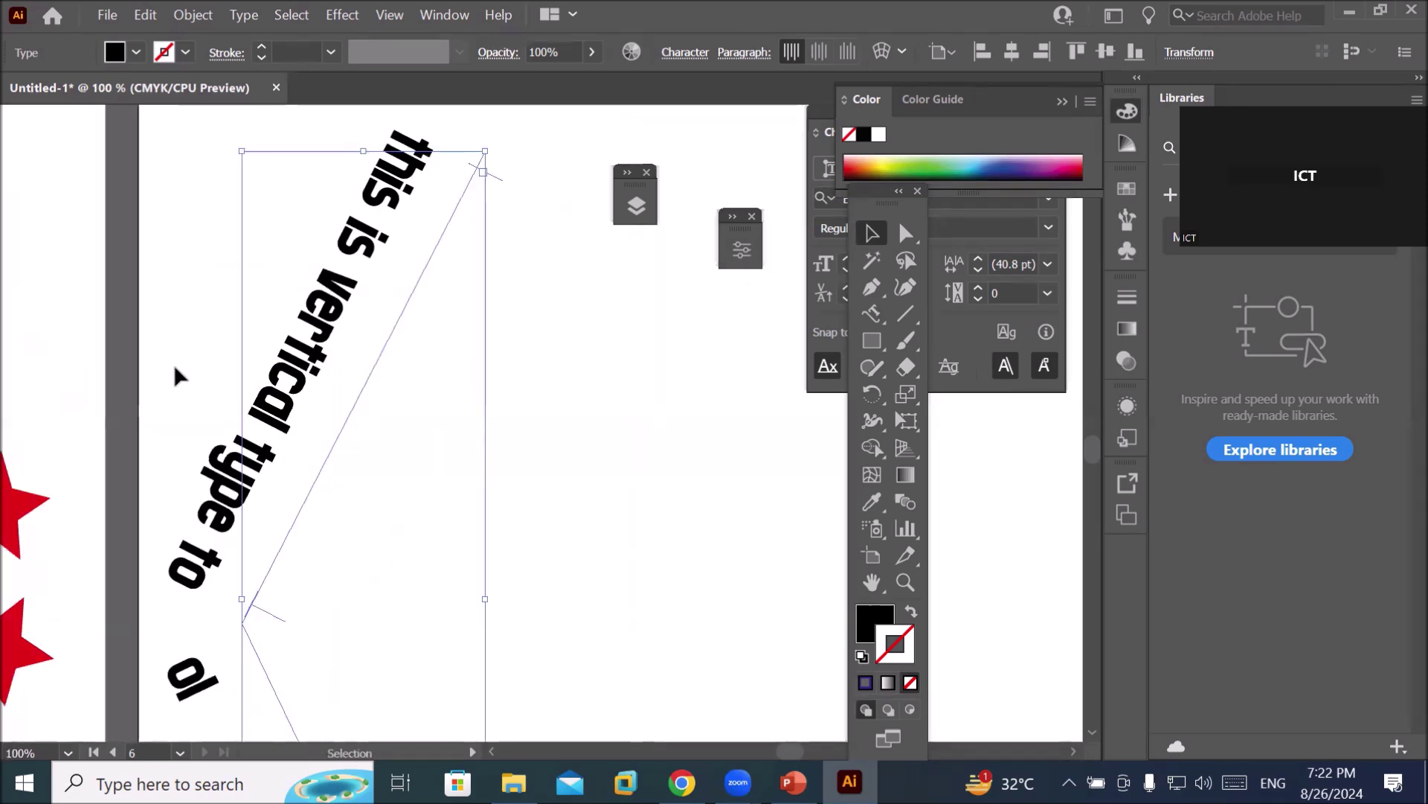
scroll(175, 368, "down", 1)
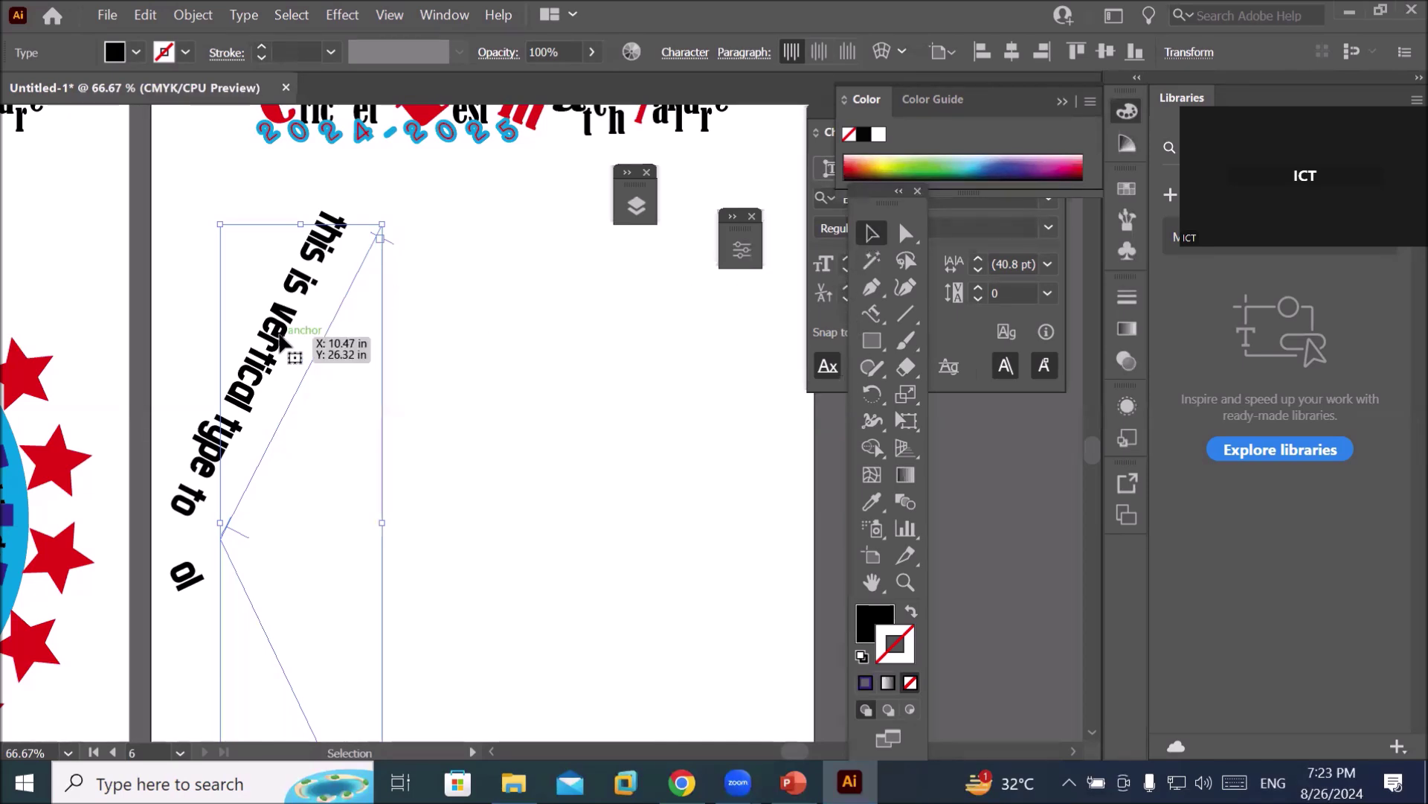
left_click(905, 233)
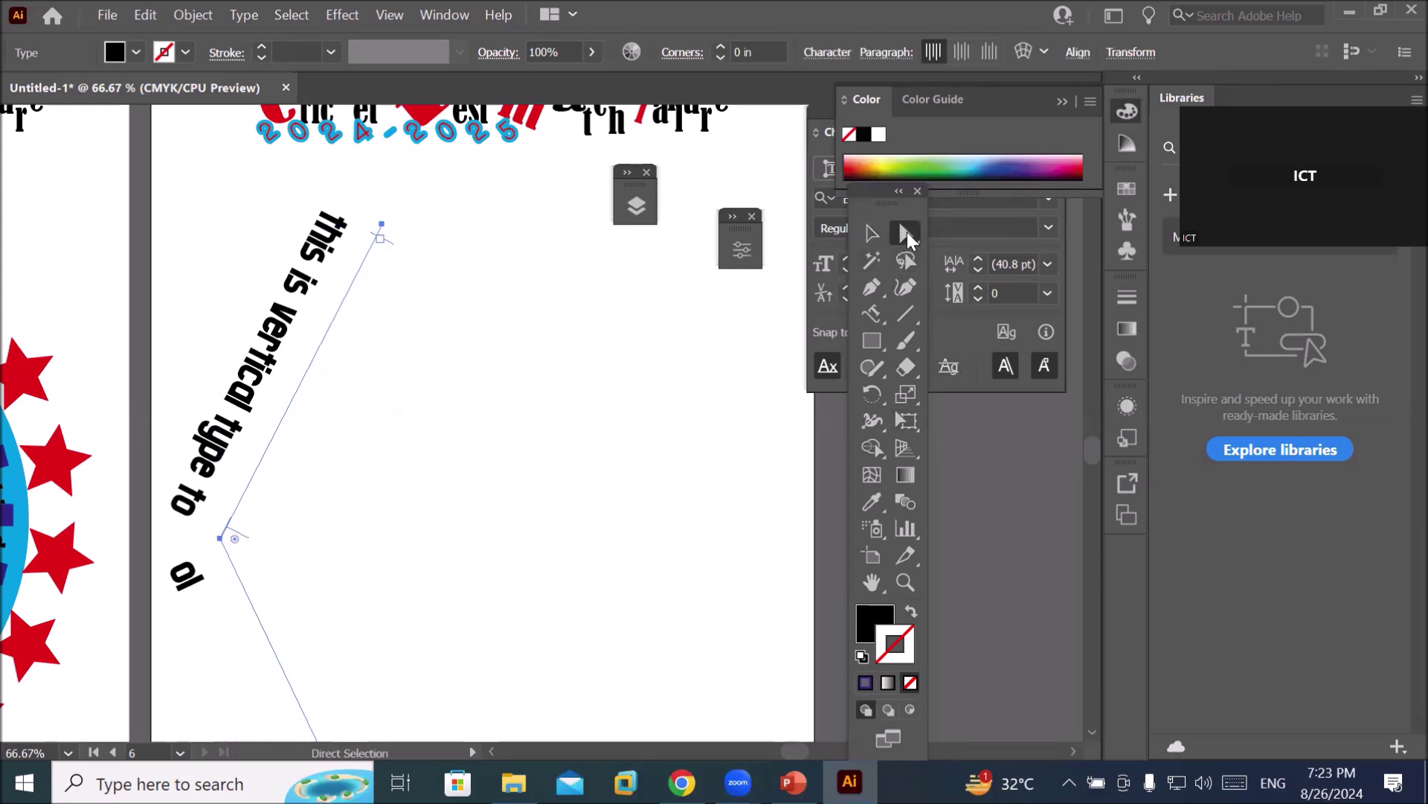
left_click(872, 234)
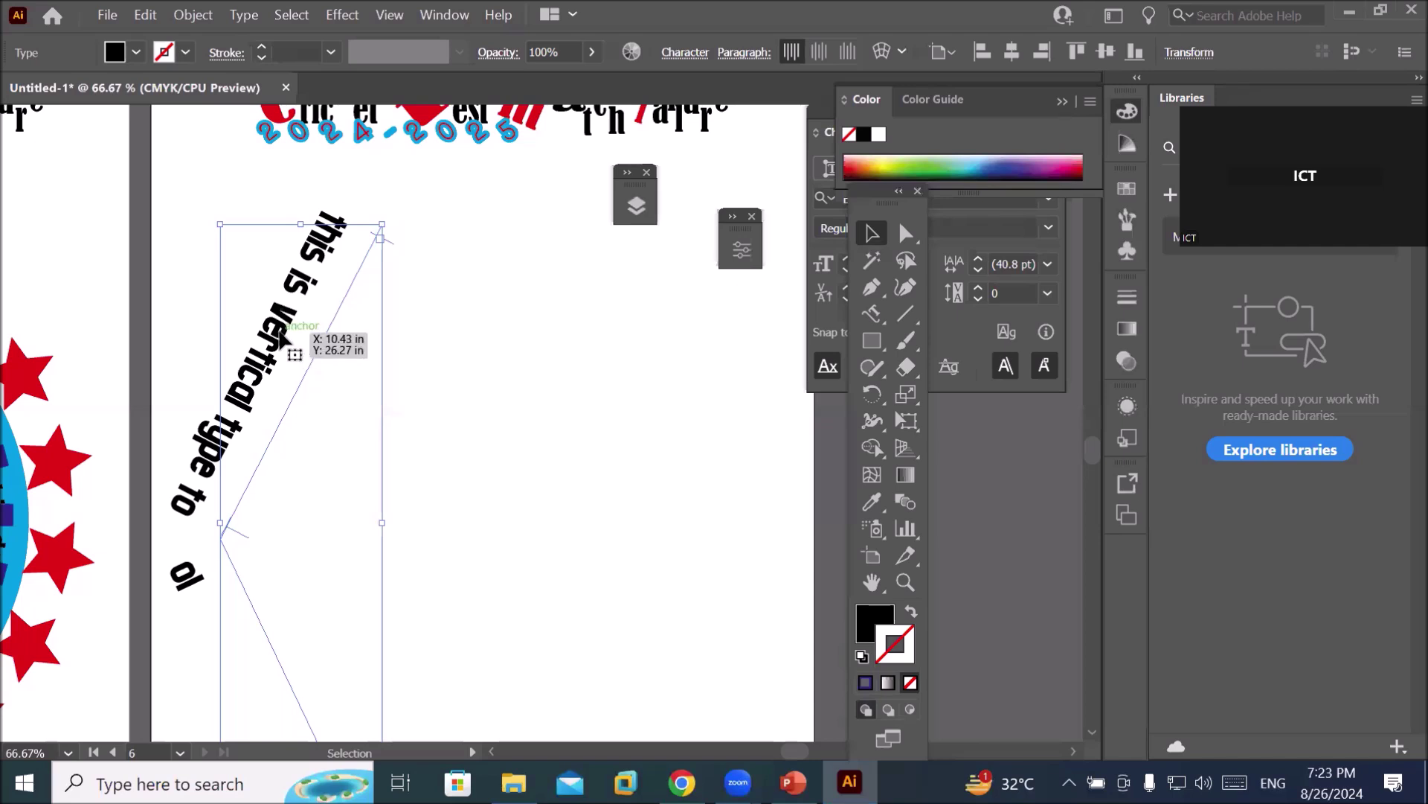
left_click_drag(281, 332, 468, 401)
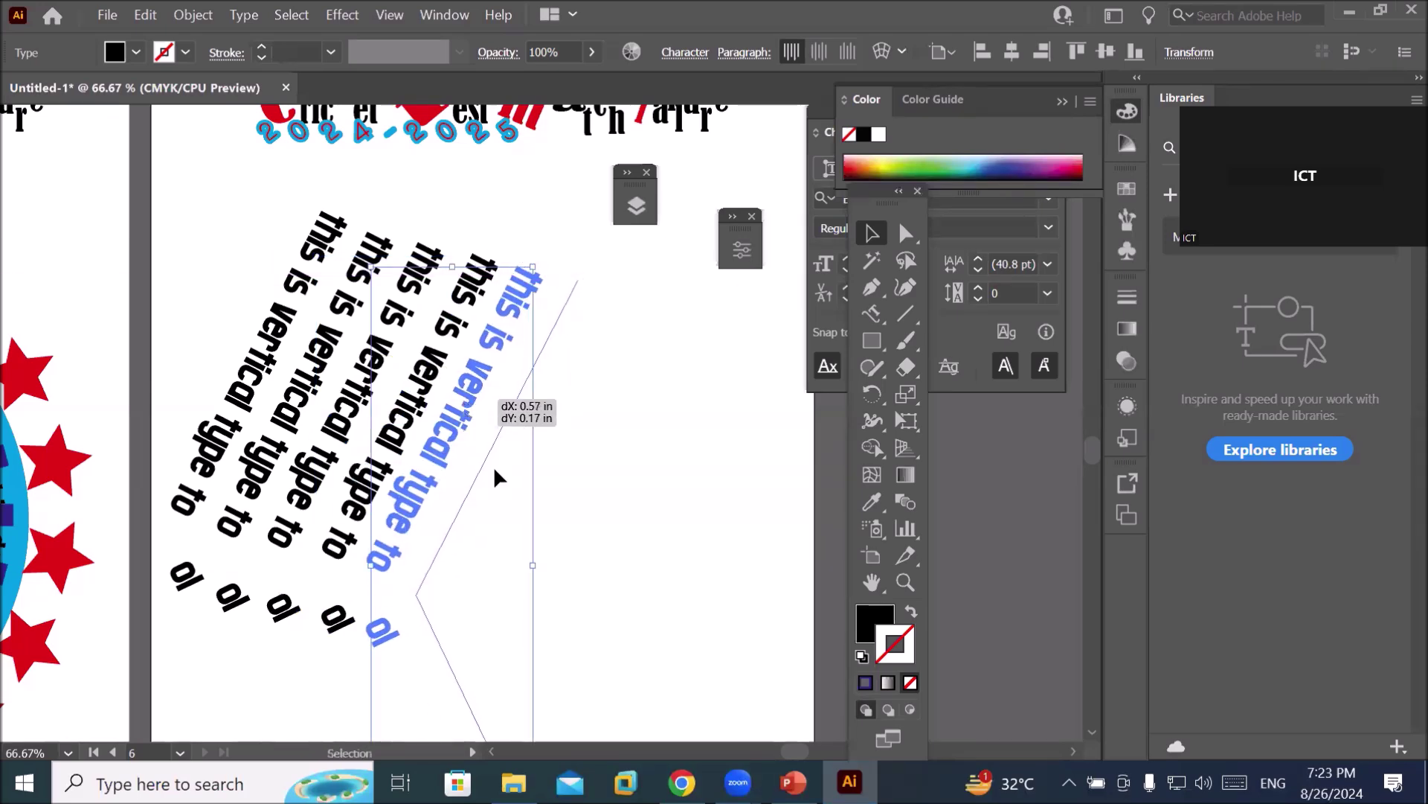
Move all five text lines together to the right side of the sixth artboard and flip them horizontally.
scroll(506, 470, "down", 5)
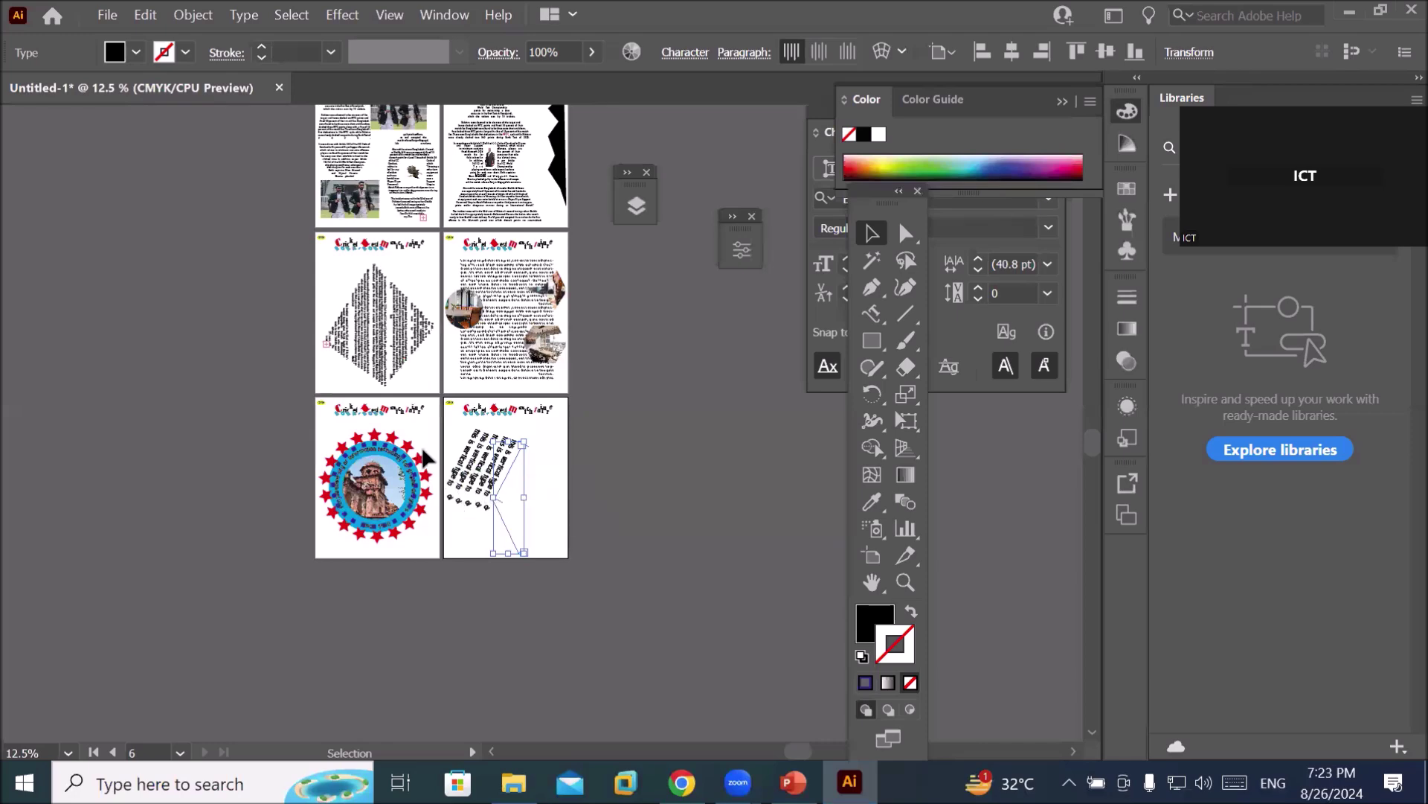
scroll(427, 451, "up", 2)
left_click_drag(467, 392, 615, 609)
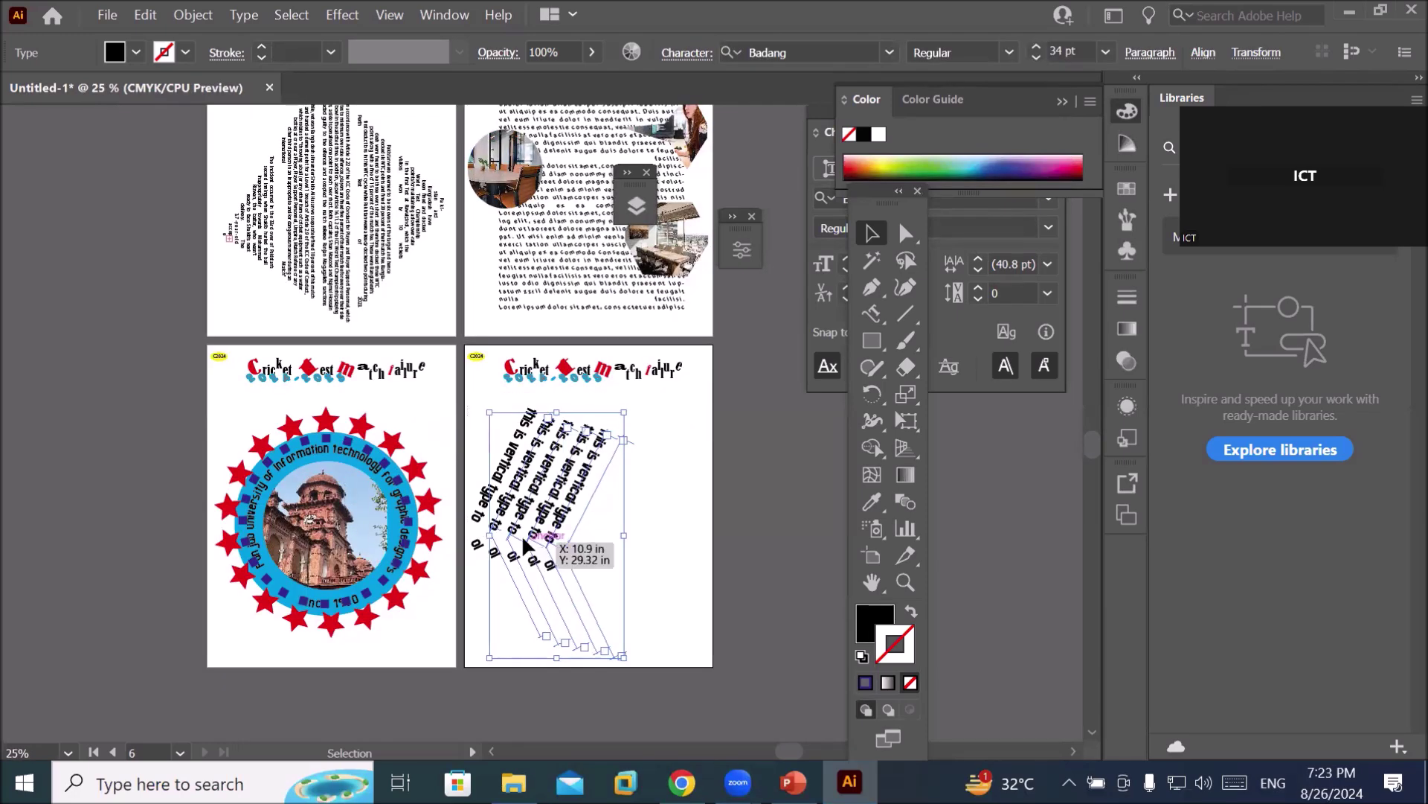
left_click_drag(523, 516, 630, 527)
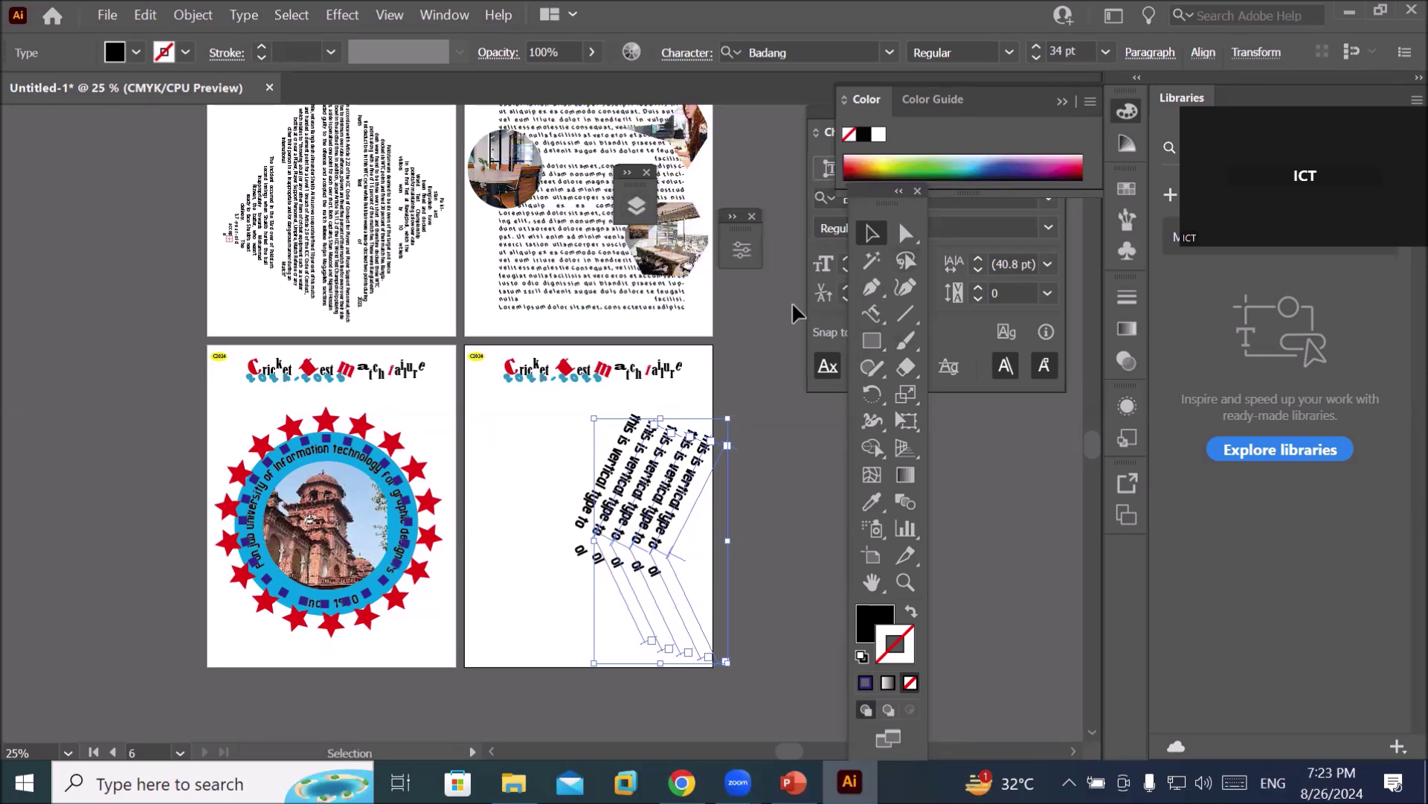
left_click(739, 257)
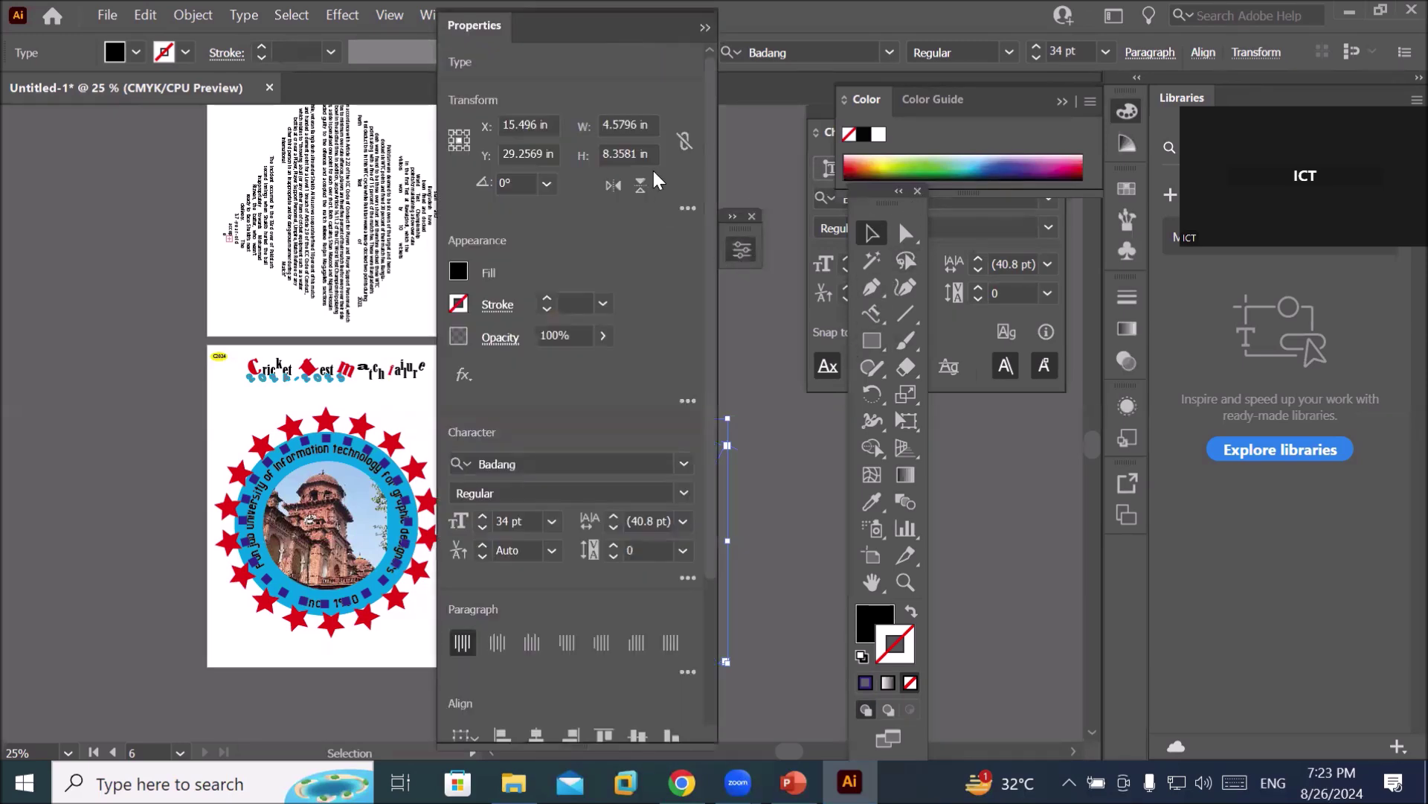
left_click(614, 186)
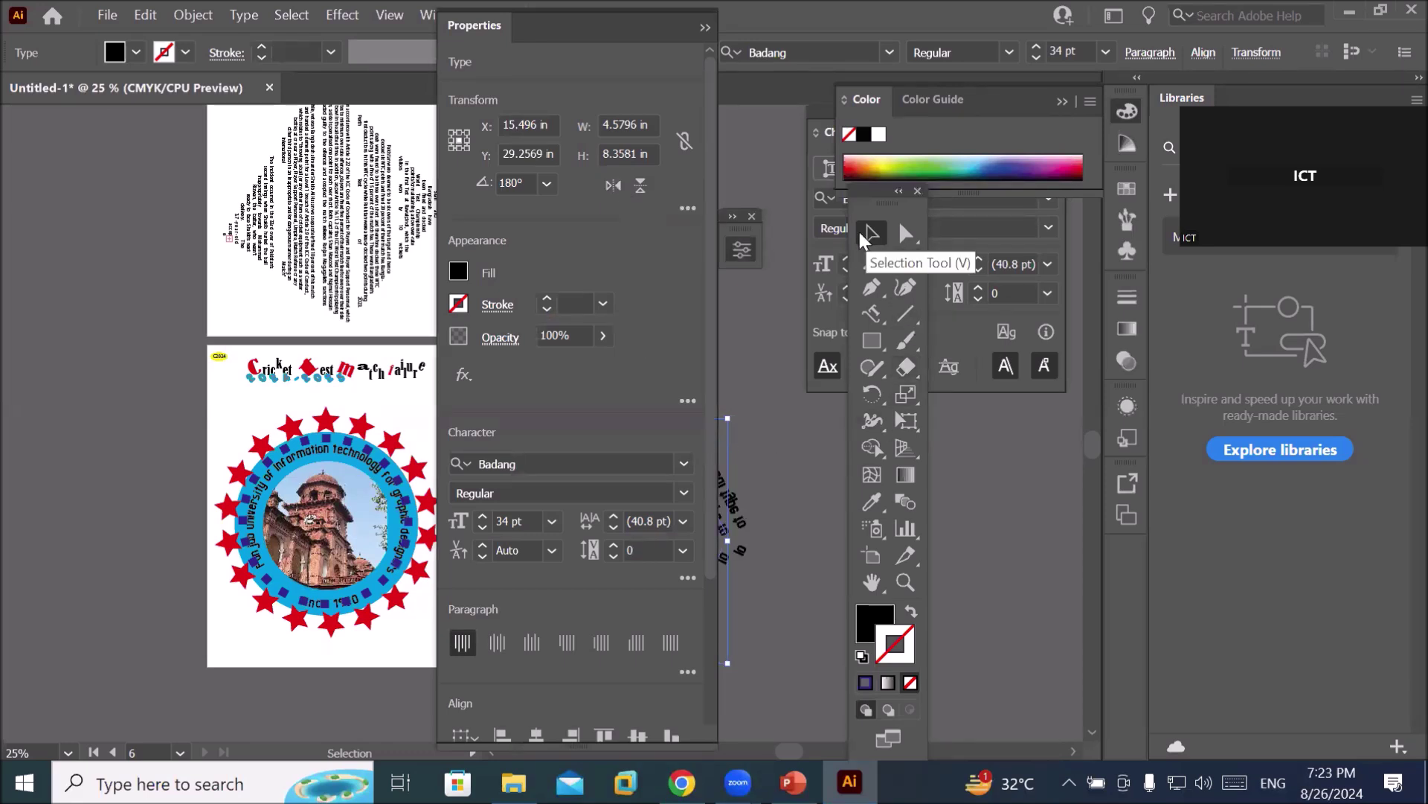
left_click_drag(570, 31, 579, 75)
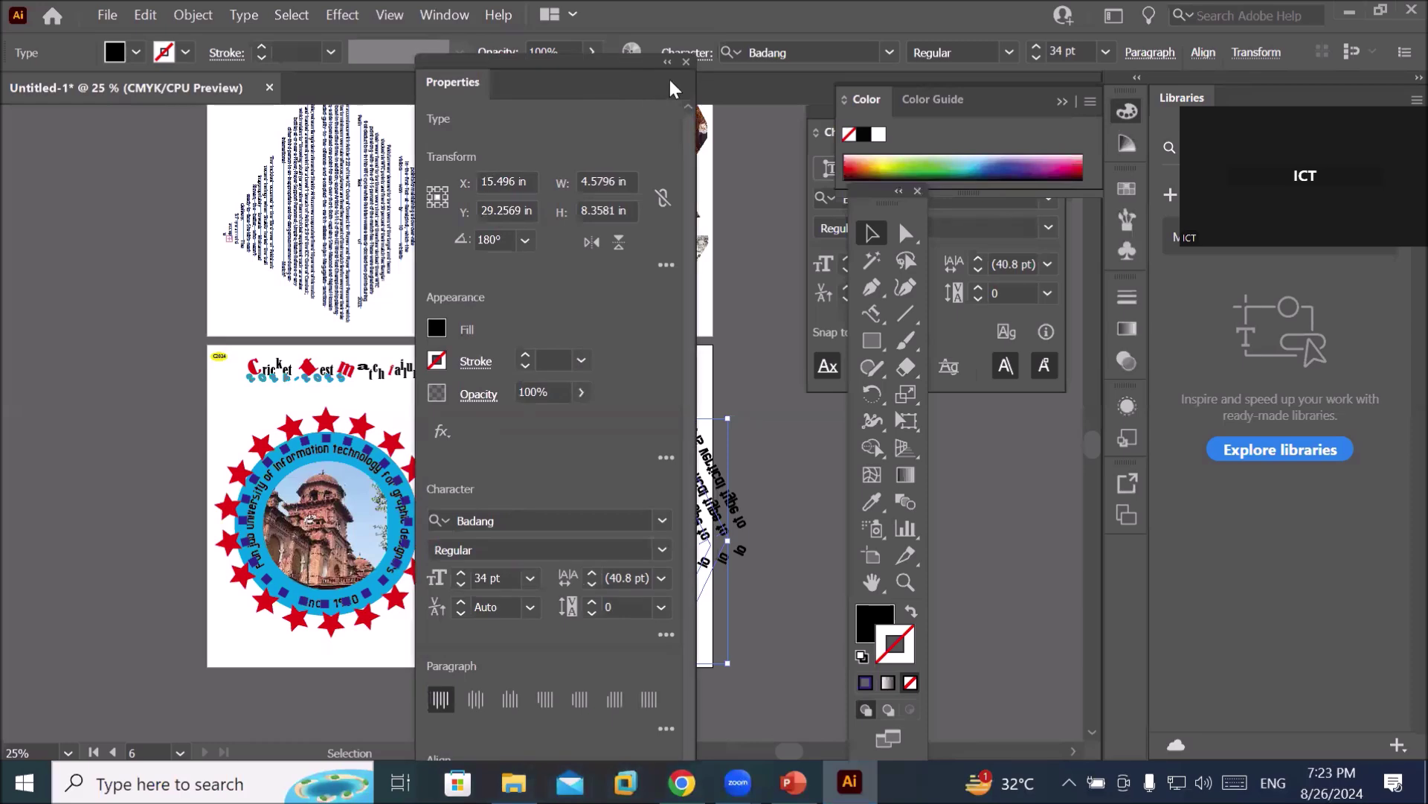
left_click(668, 62)
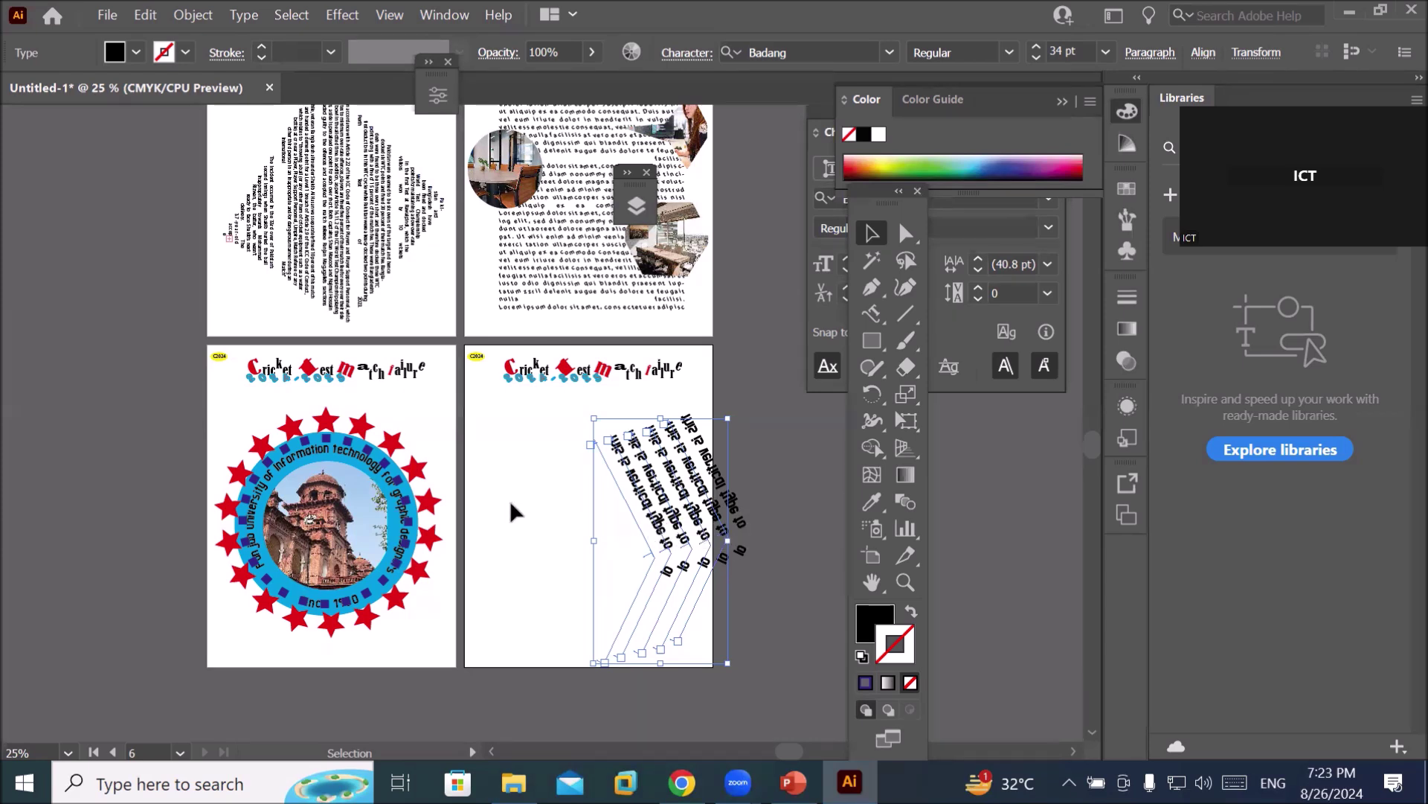
Copy the five flipped text lines to the left side of the artboard and flip the copies horizontally as a mirror image.
left_click_drag(649, 503, 512, 509)
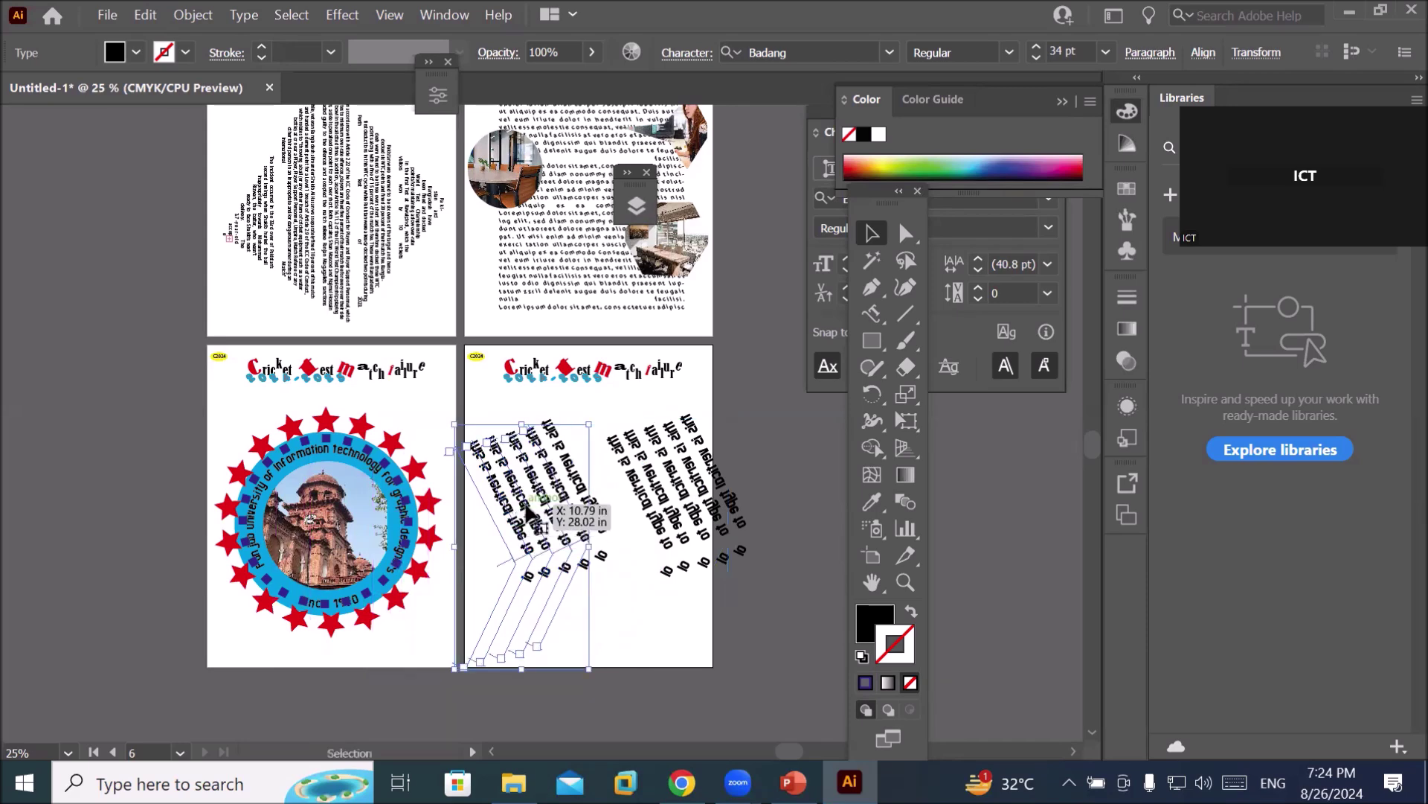
left_click(438, 96)
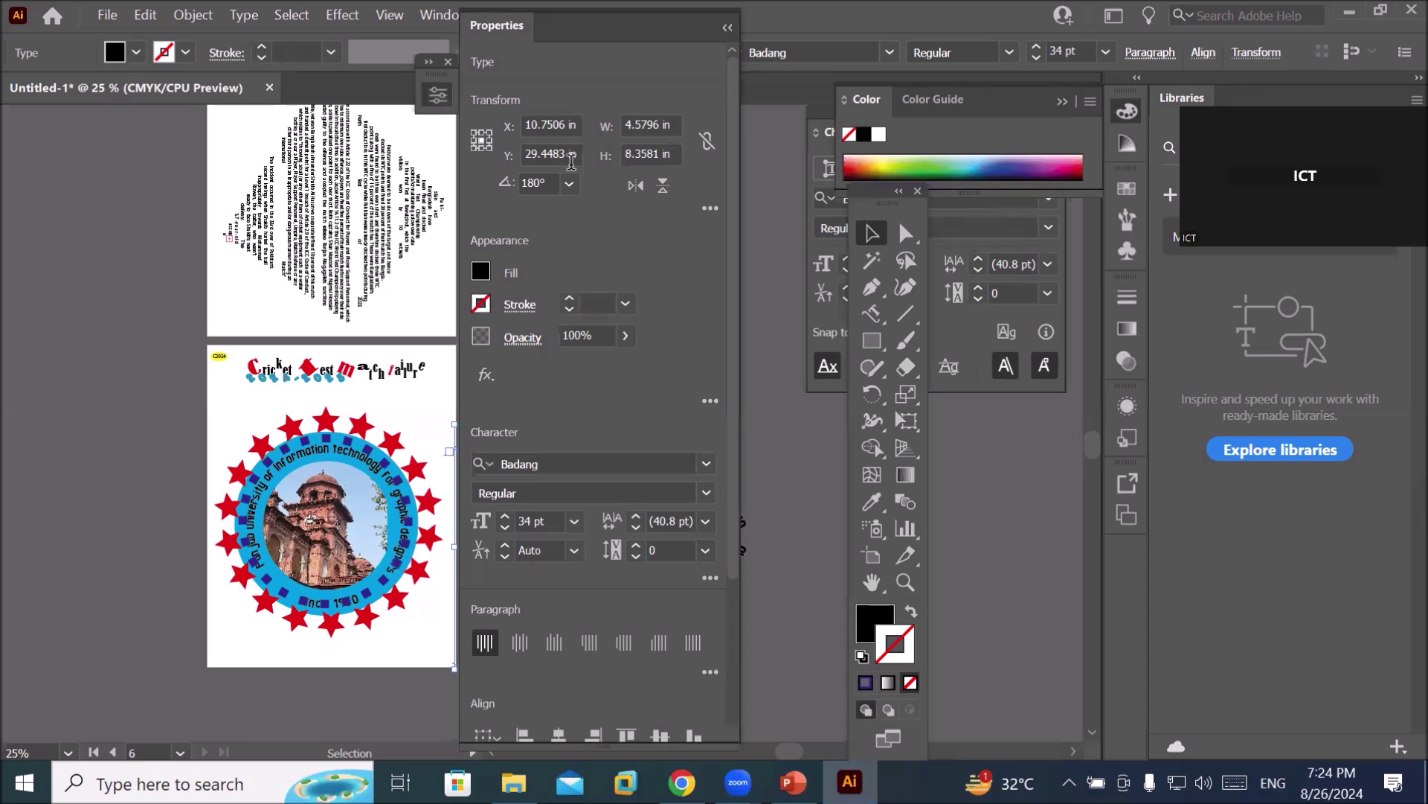
left_click(643, 189)
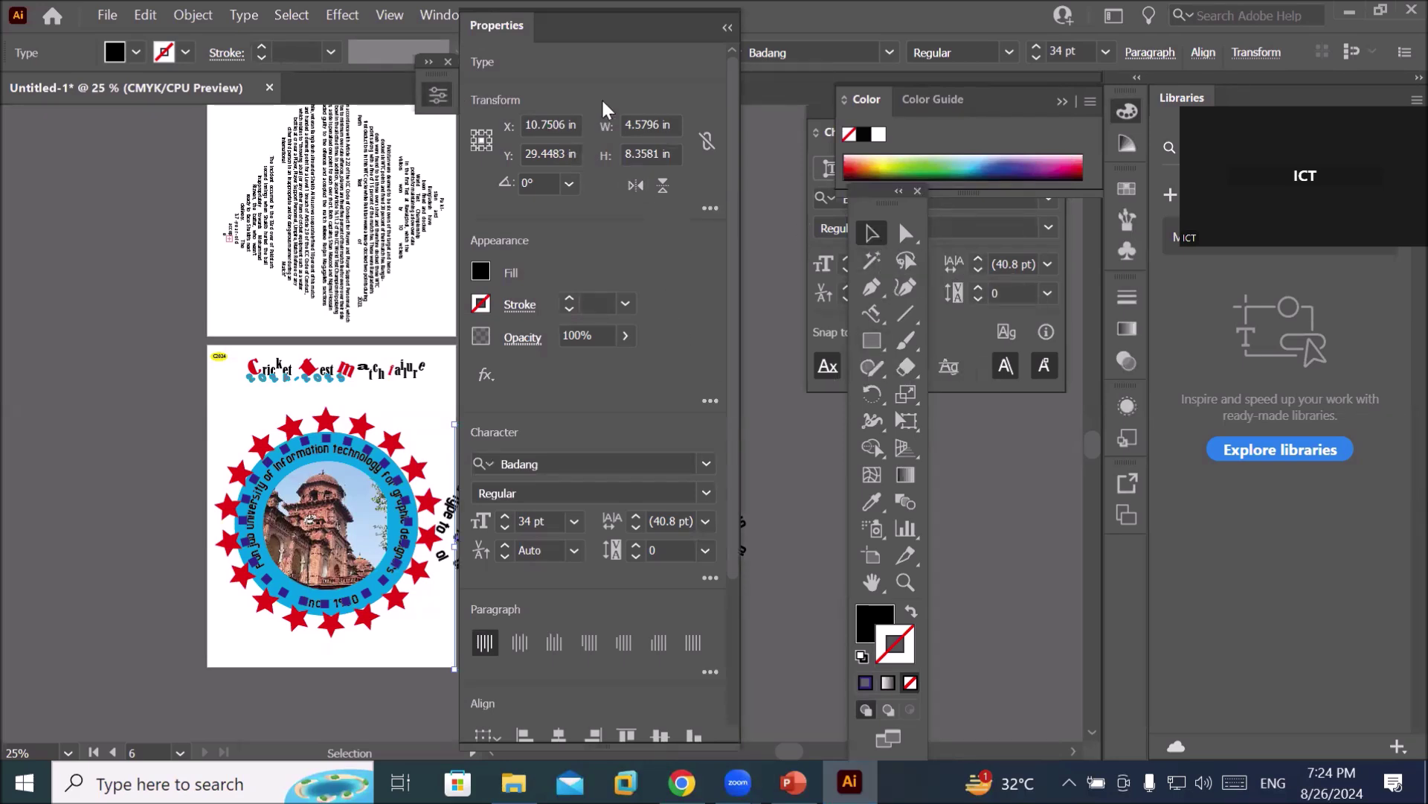
left_click(726, 28)
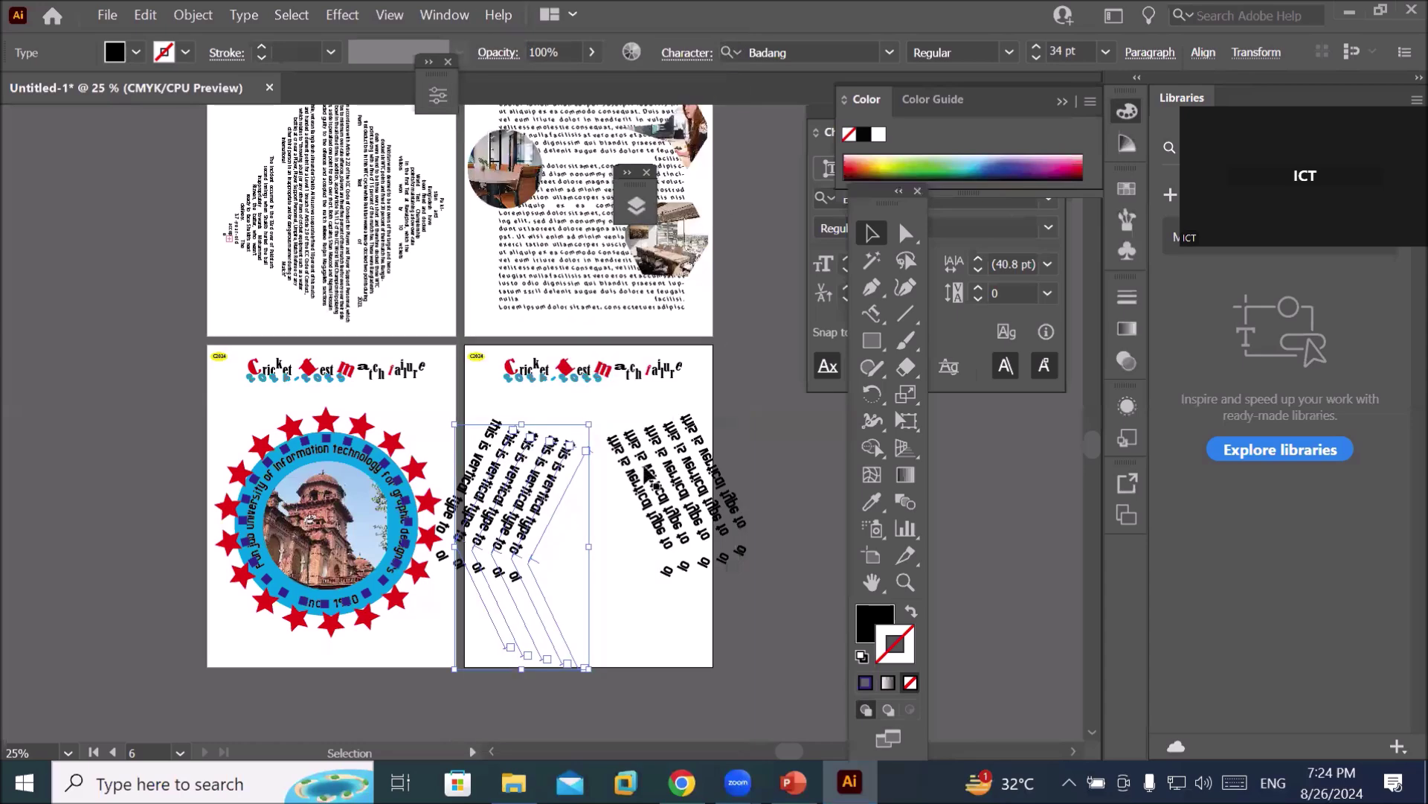
left_click(634, 668)
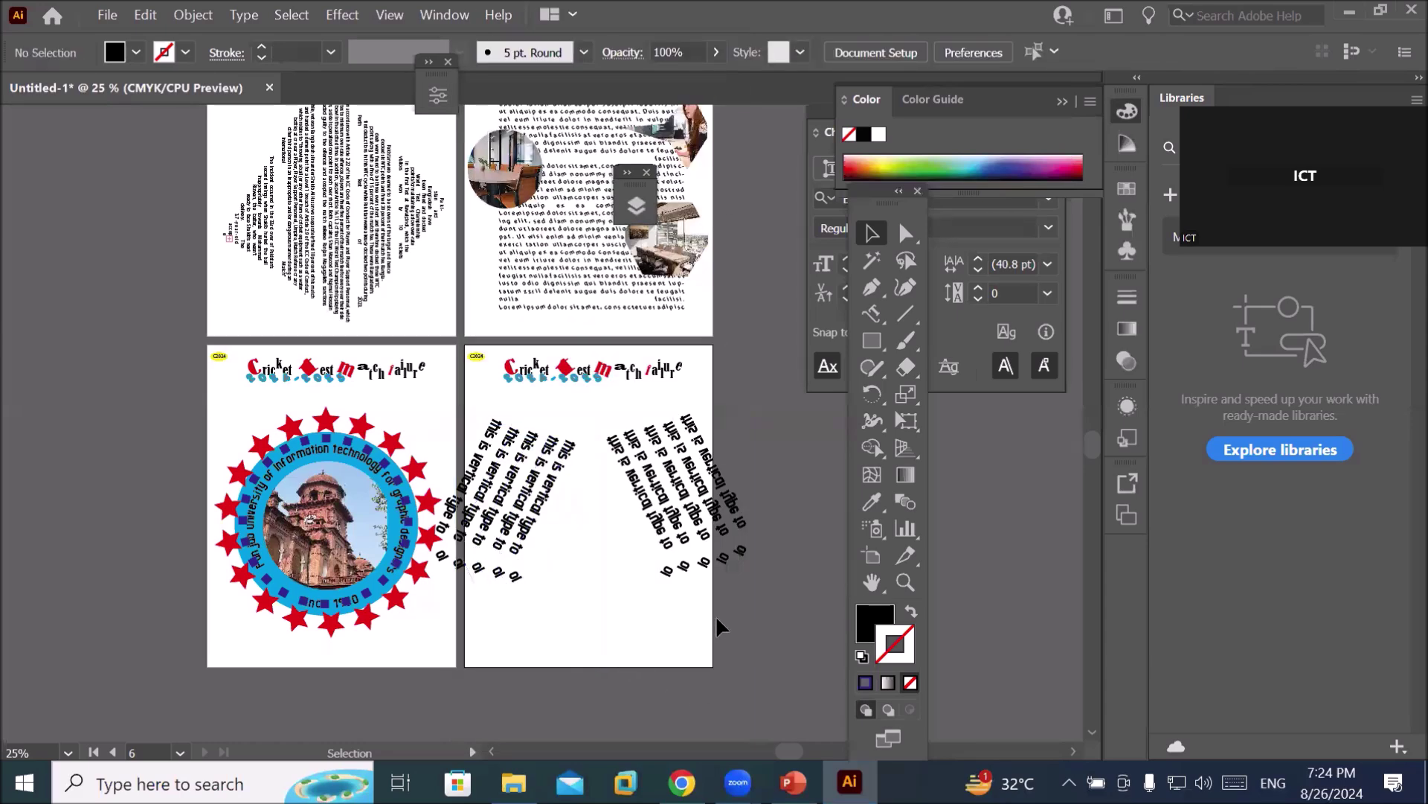
Draw a black rectangle without a stroke that covers the entire sixth artboard.
scroll(639, 486, "up", 3)
scroll(644, 500, "down", 3)
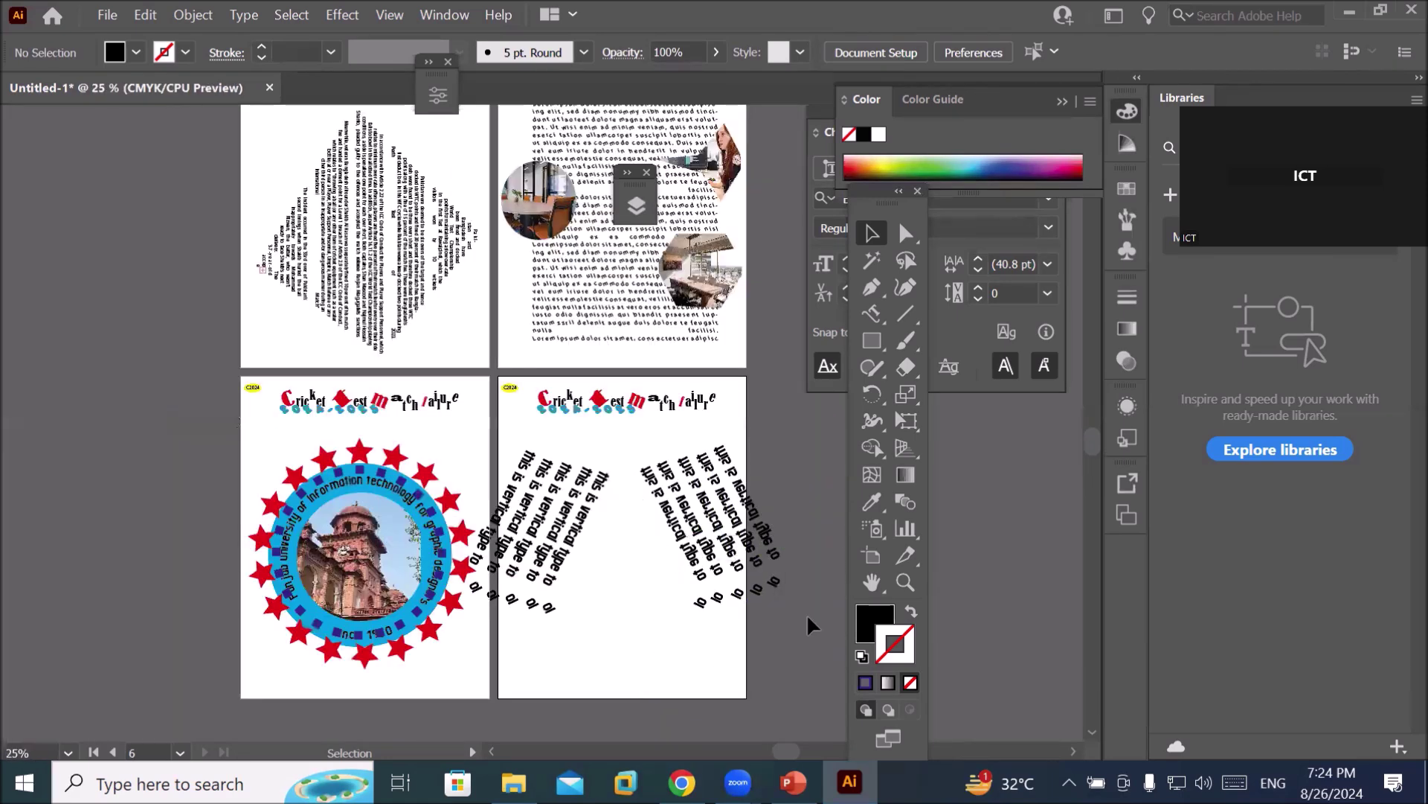
left_click(1076, 750)
left_click(1076, 750)
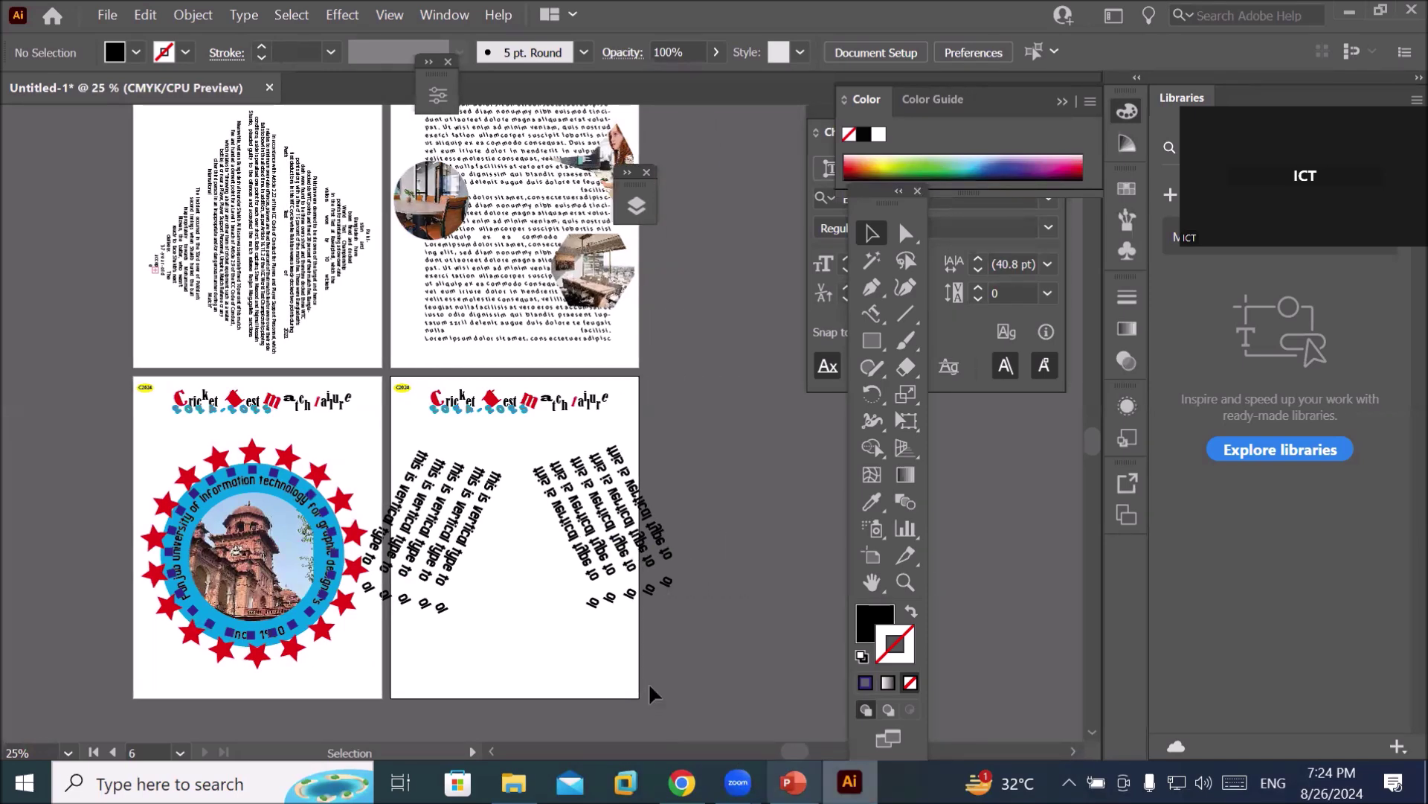
scroll(650, 686, "up", 1)
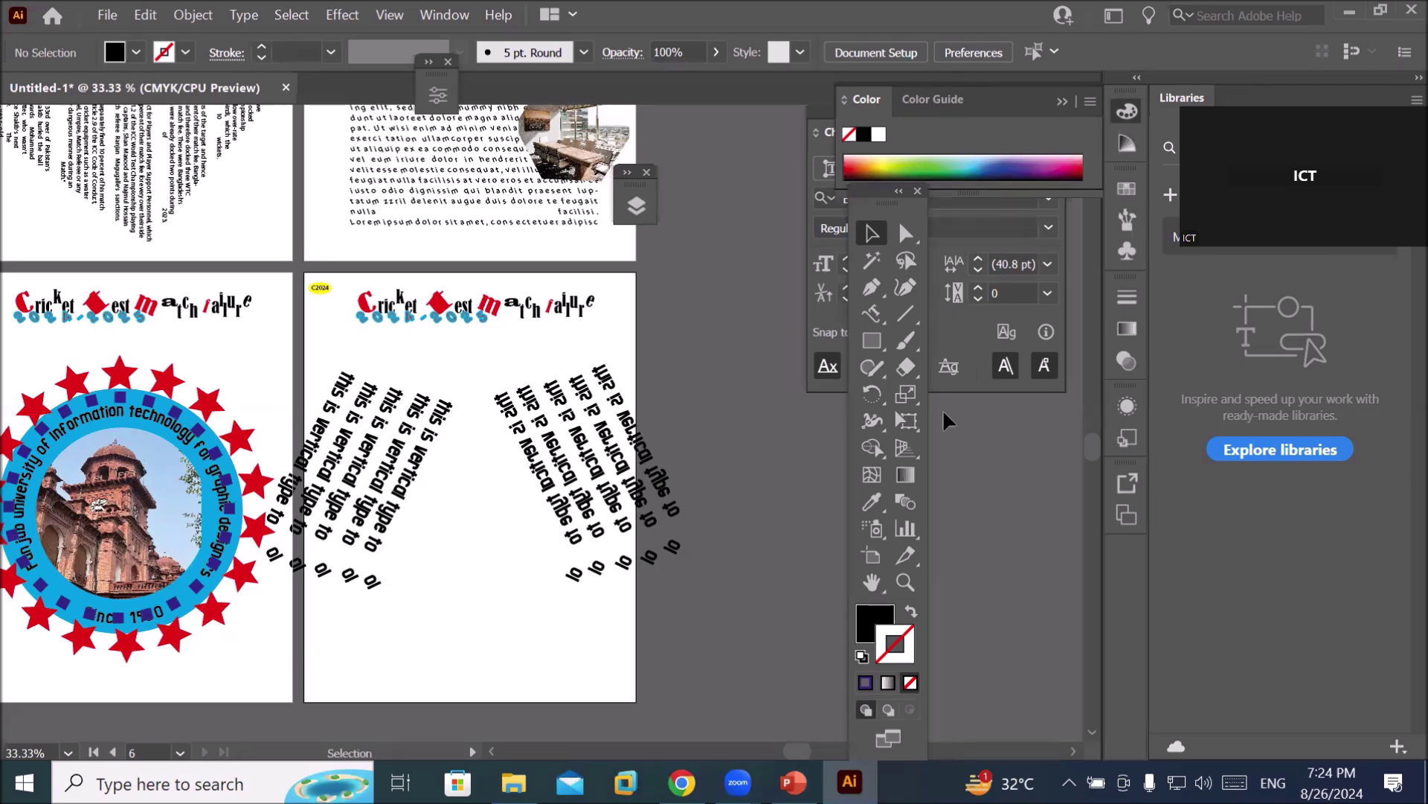
left_click(870, 339)
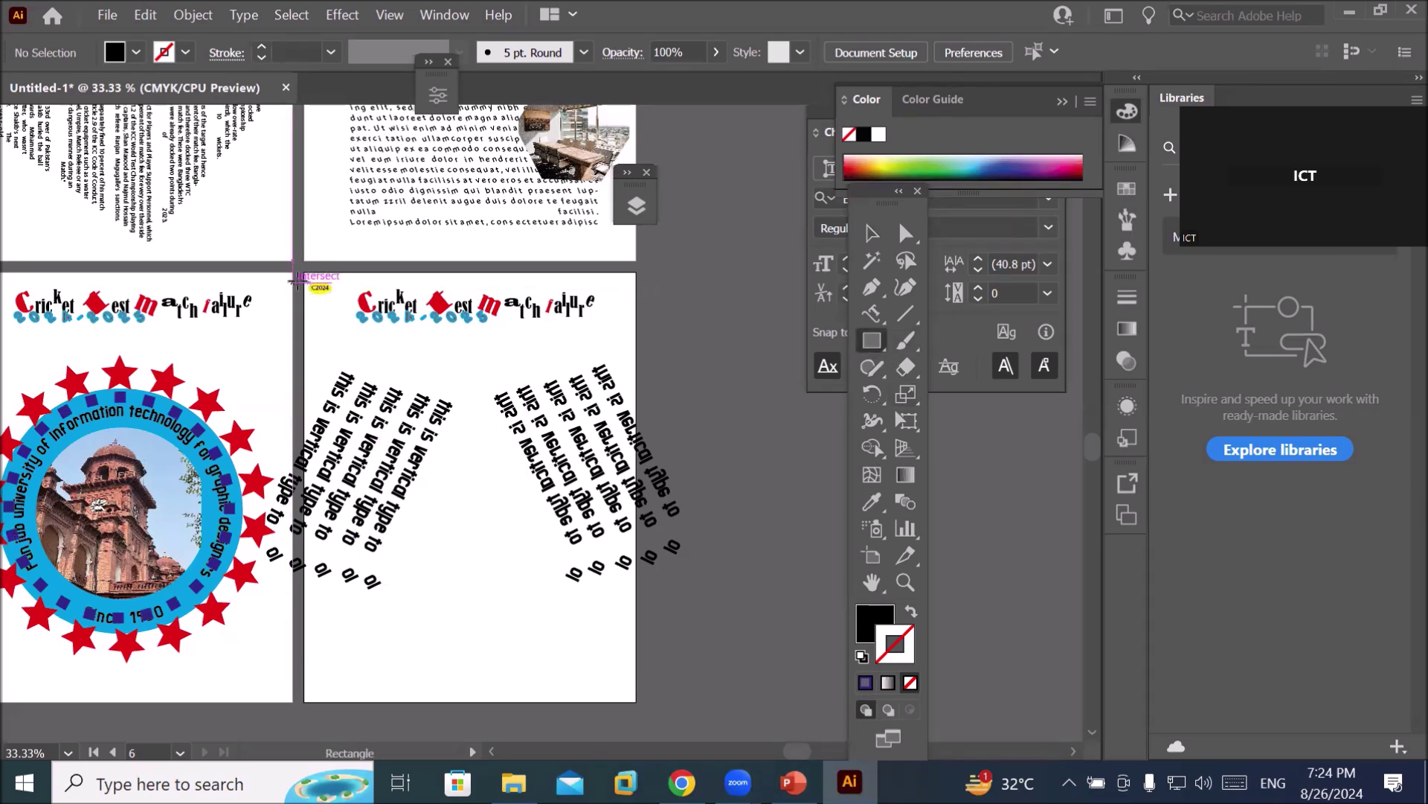
left_click_drag(304, 273, 635, 702)
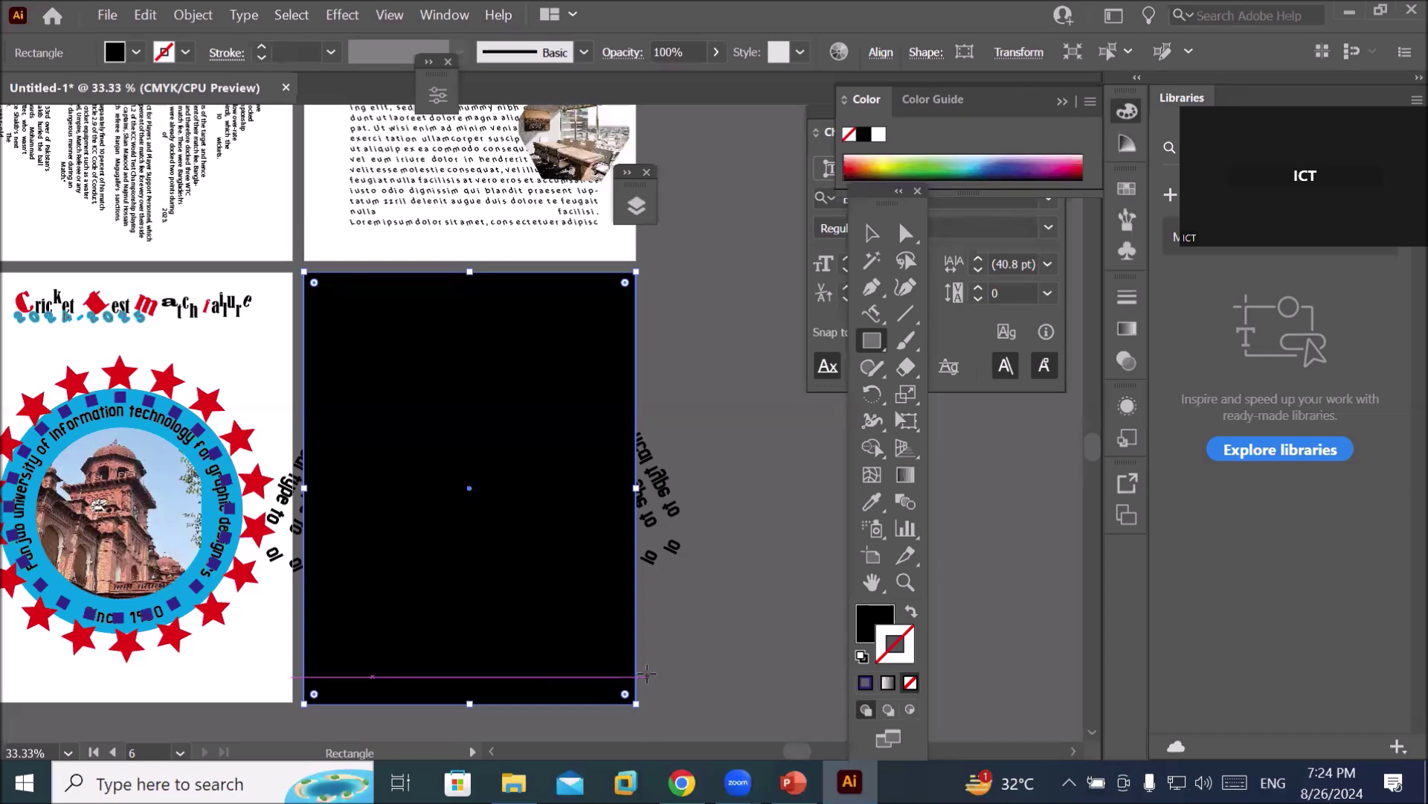
Make a clipping mask from the black rectangle and the ten vertical text objects, trimming the text to the sixth artboard.
left_click(635, 207)
left_click_drag(484, 195, 763, 134)
left_click(665, 192)
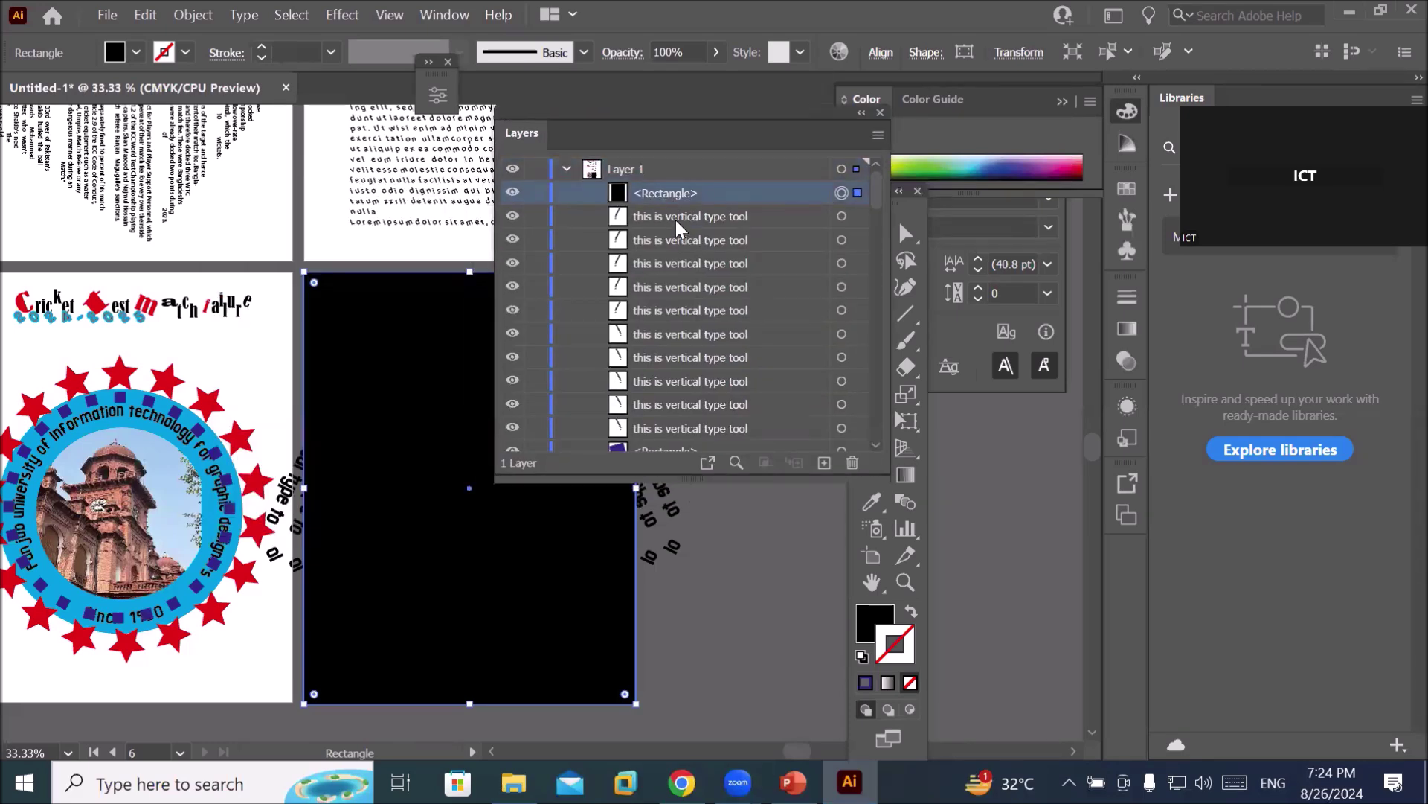
left_click(675, 217)
left_click(839, 217)
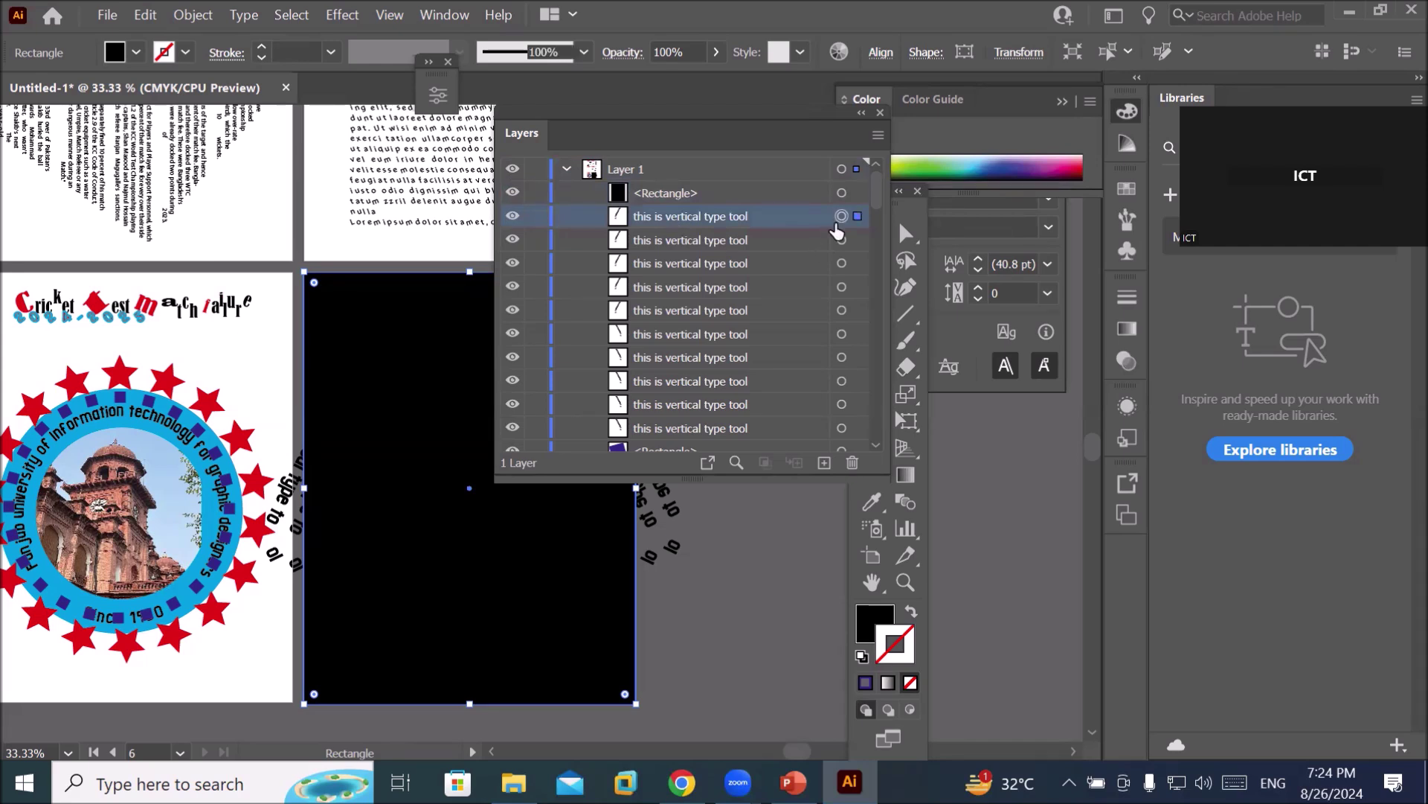
scroll(795, 395, "down", 1)
scroll(792, 384, "down", 1)
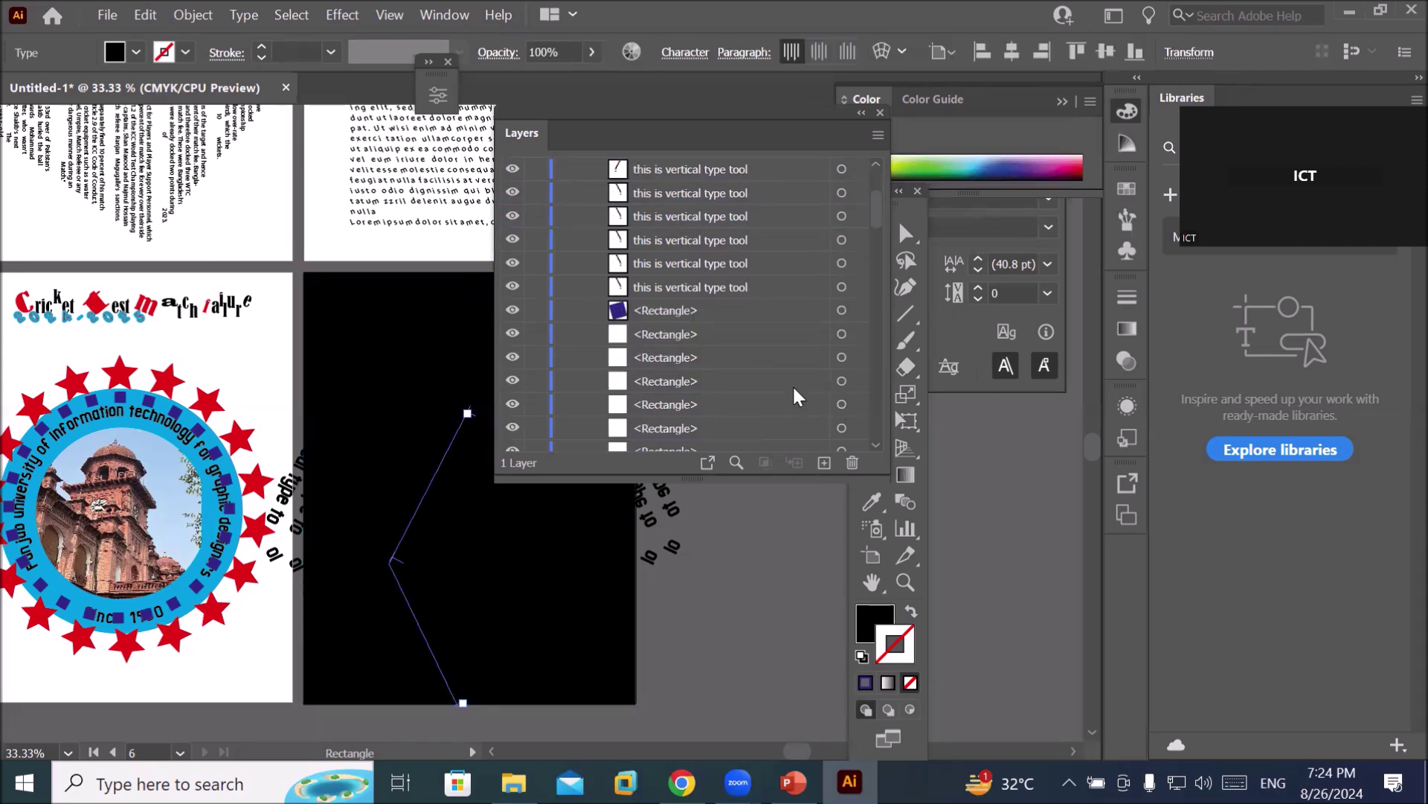
left_click(840, 289, "shift")
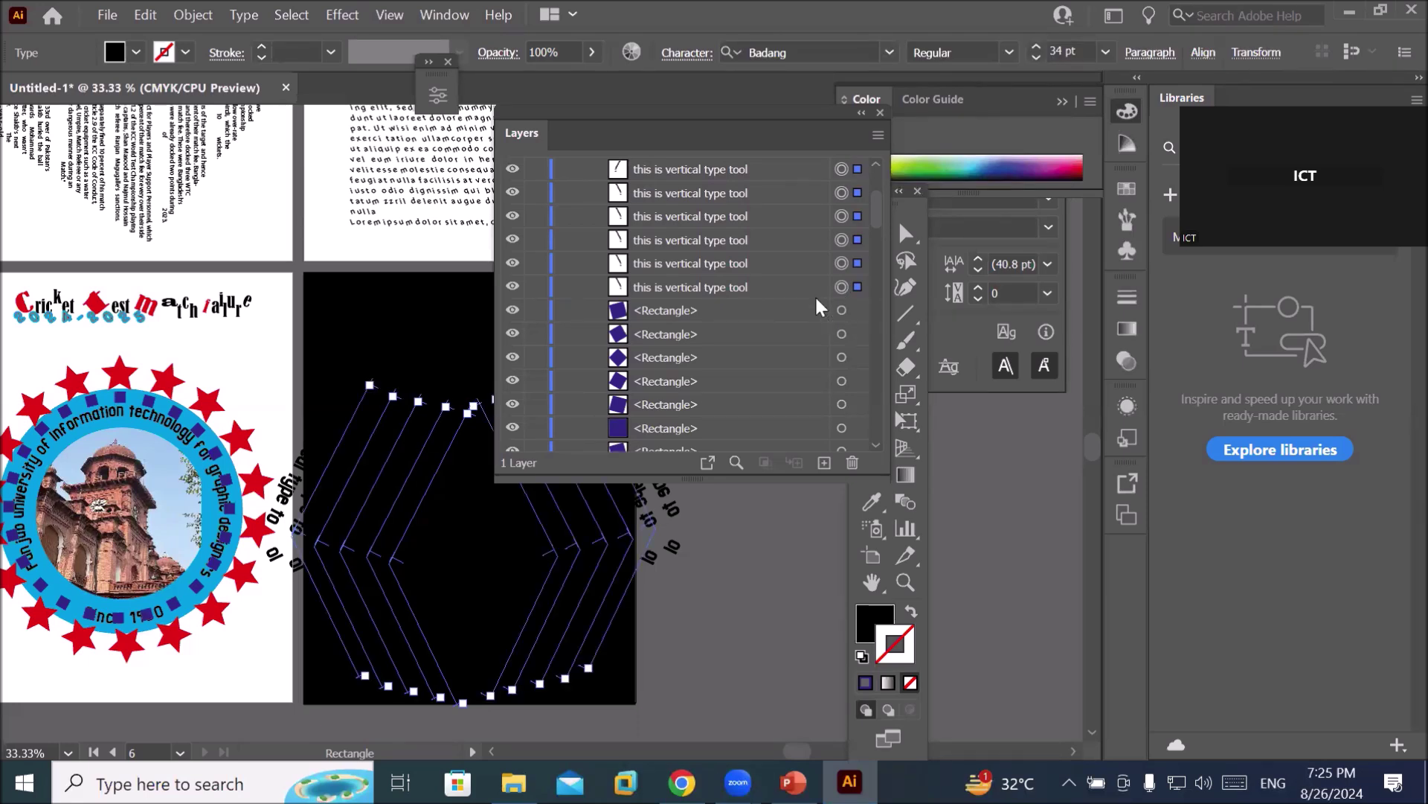
left_click_drag(878, 220, 876, 192)
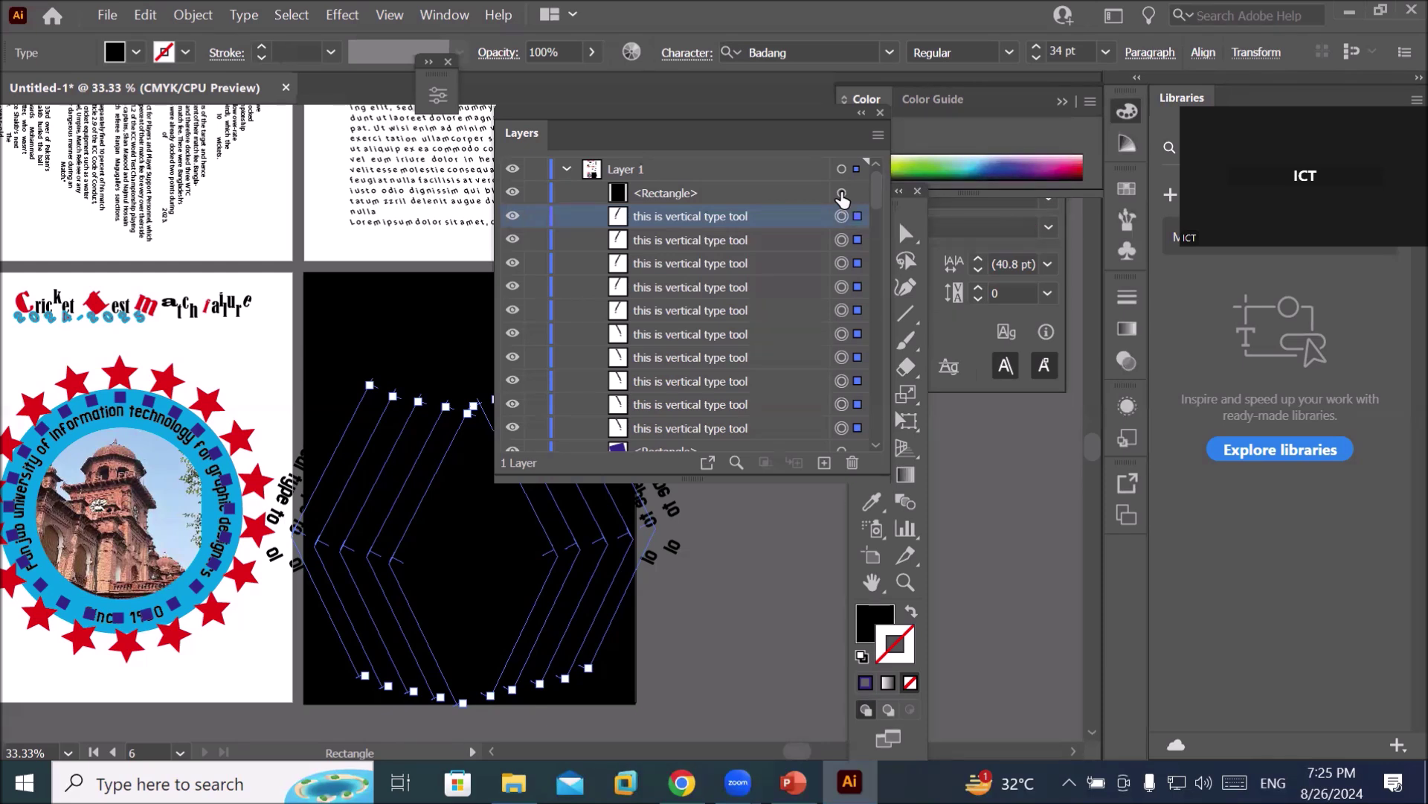
left_click(842, 194)
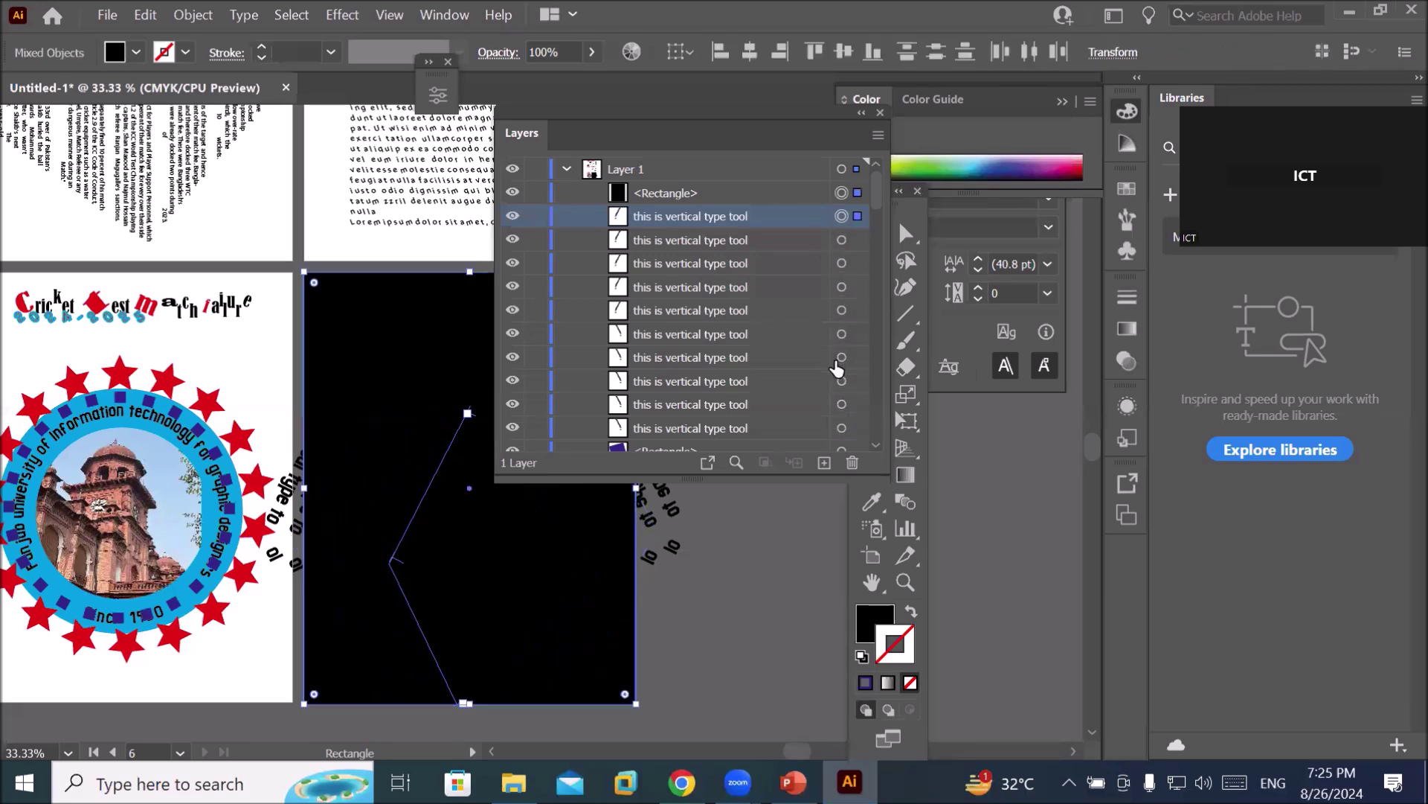
left_click(843, 194)
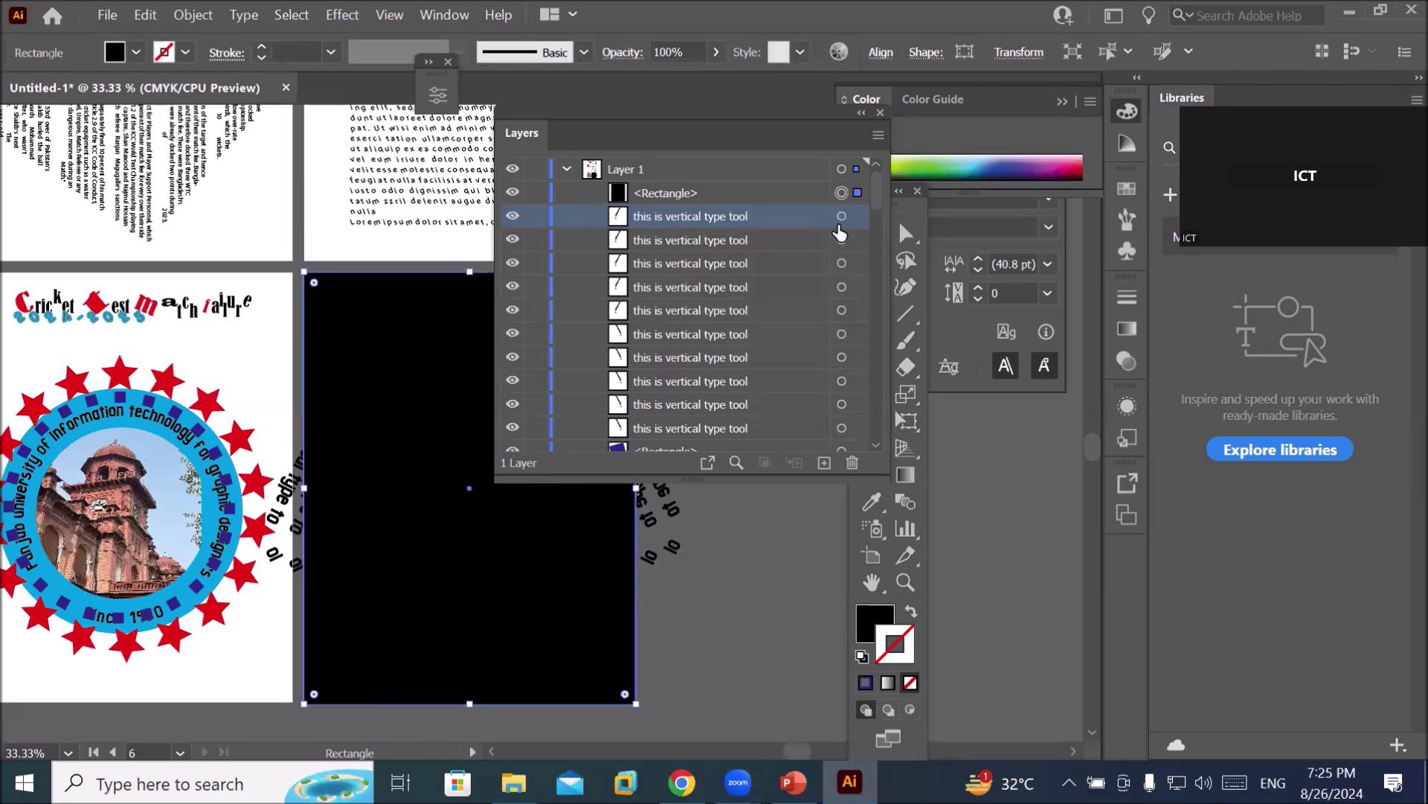
scroll(829, 327, "down", 1)
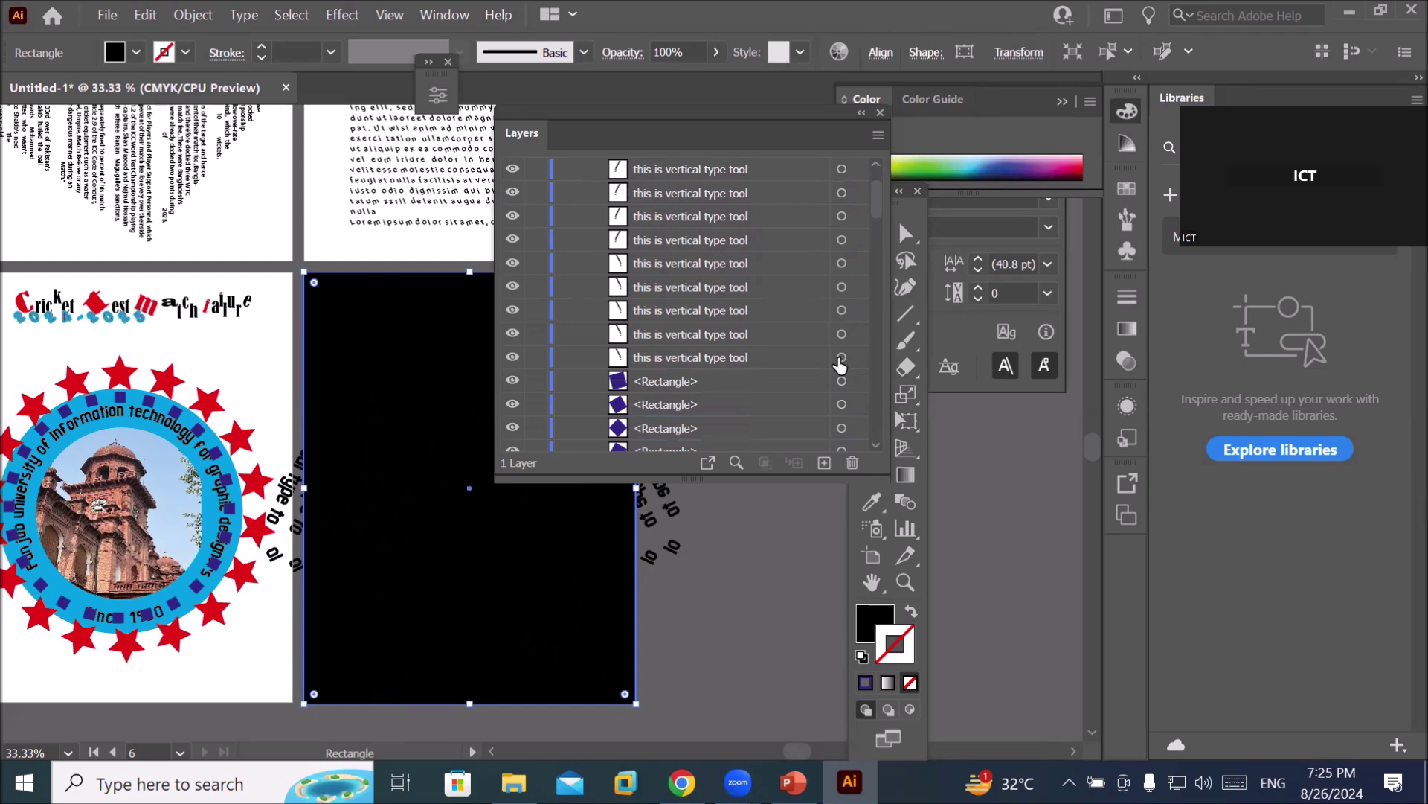
left_click(842, 358, "shift")
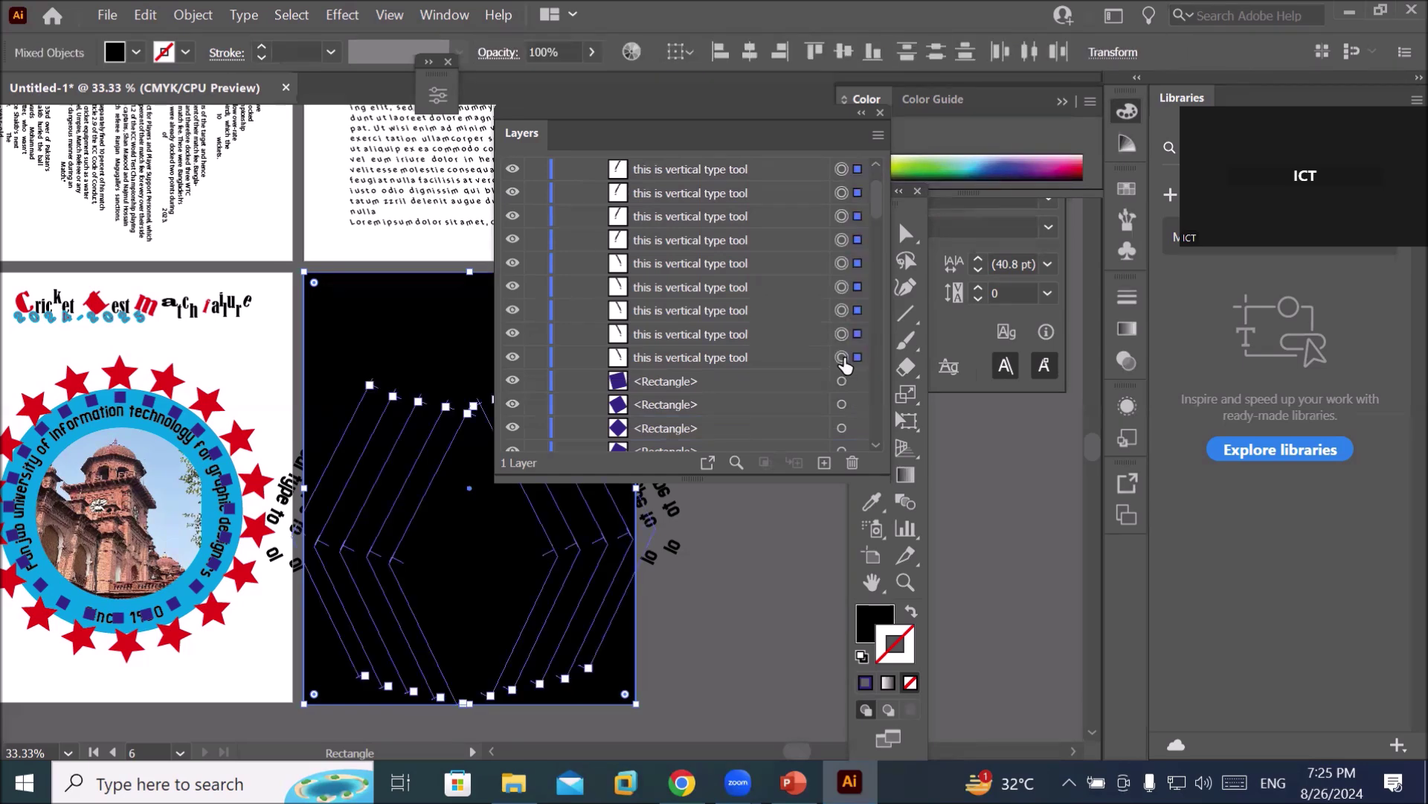
left_click(186, 16)
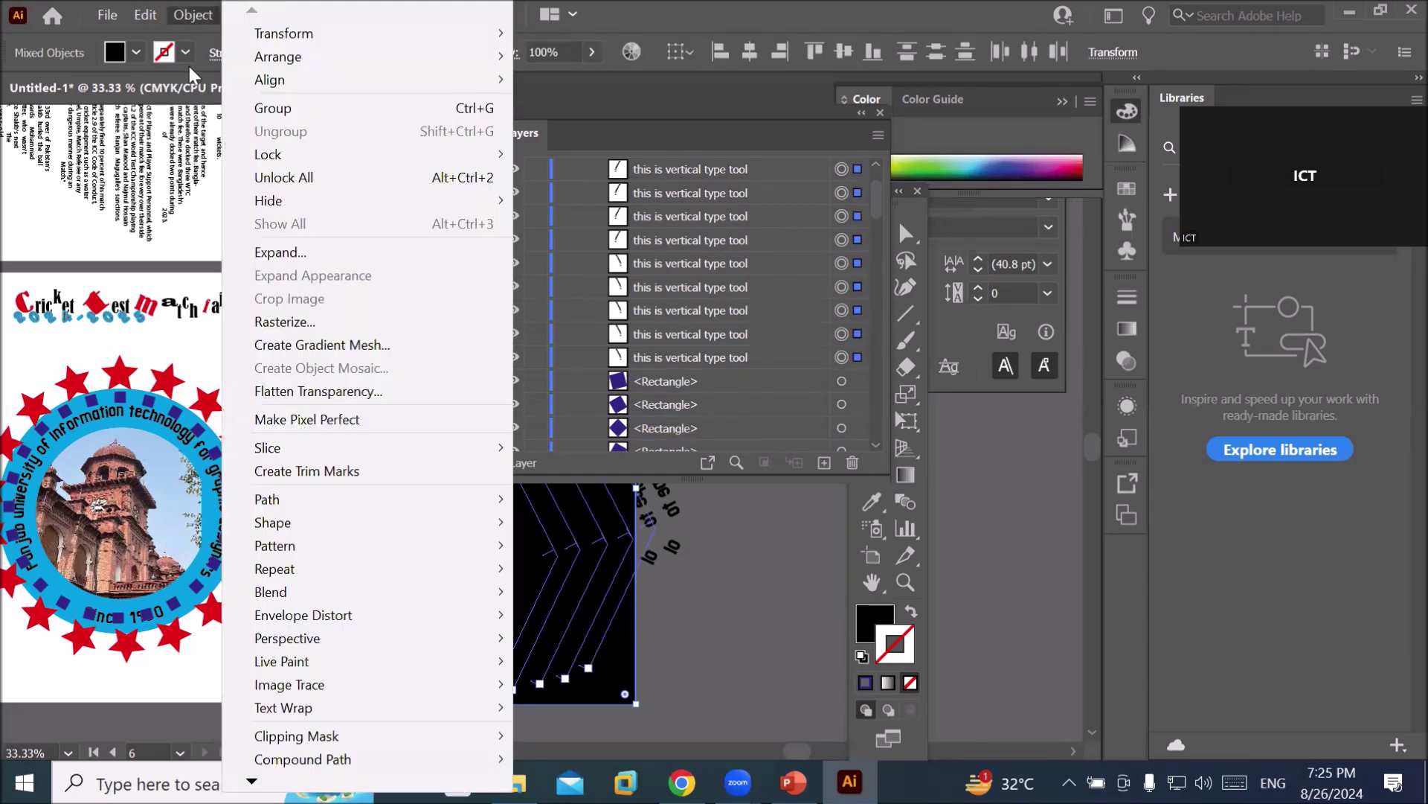
mouse_move(359, 726)
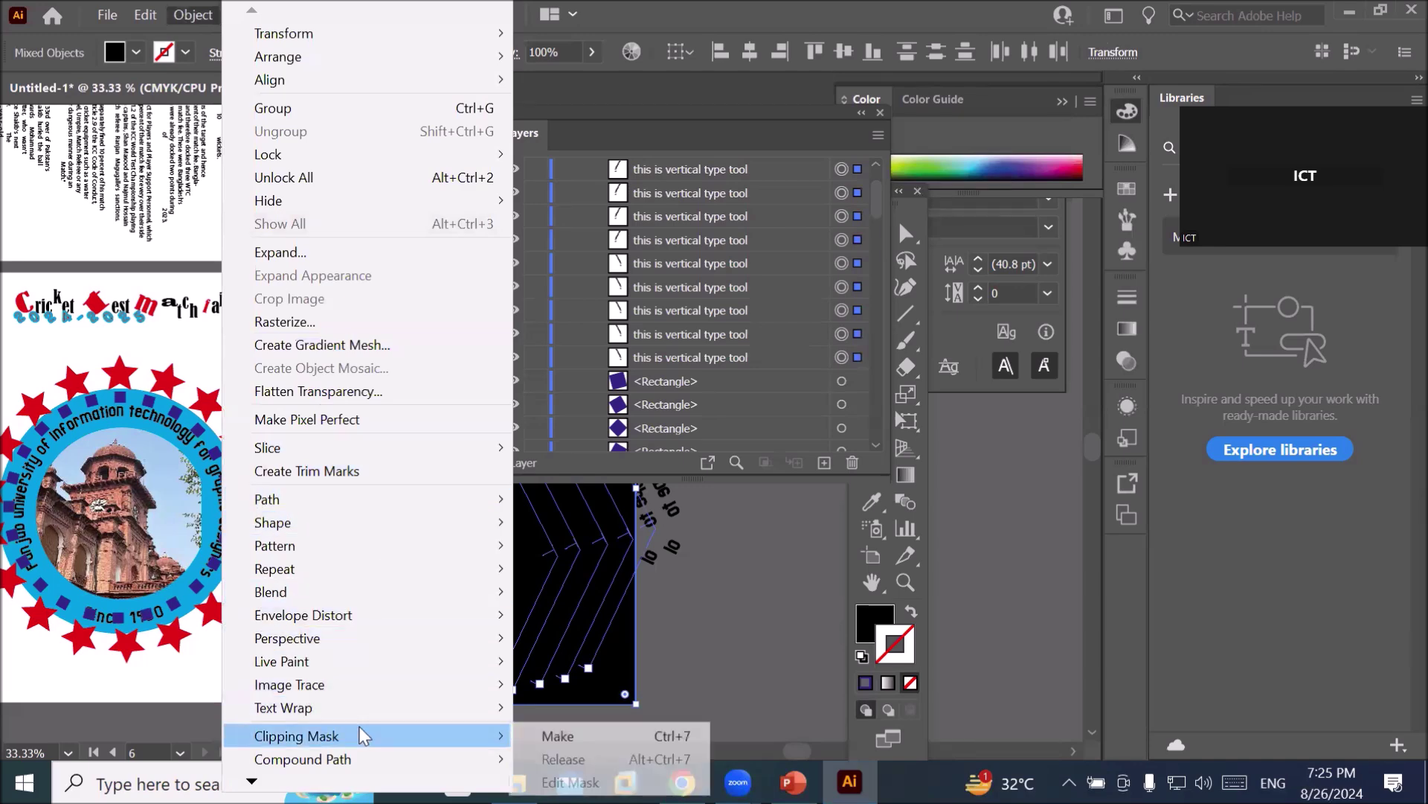
left_click(554, 737)
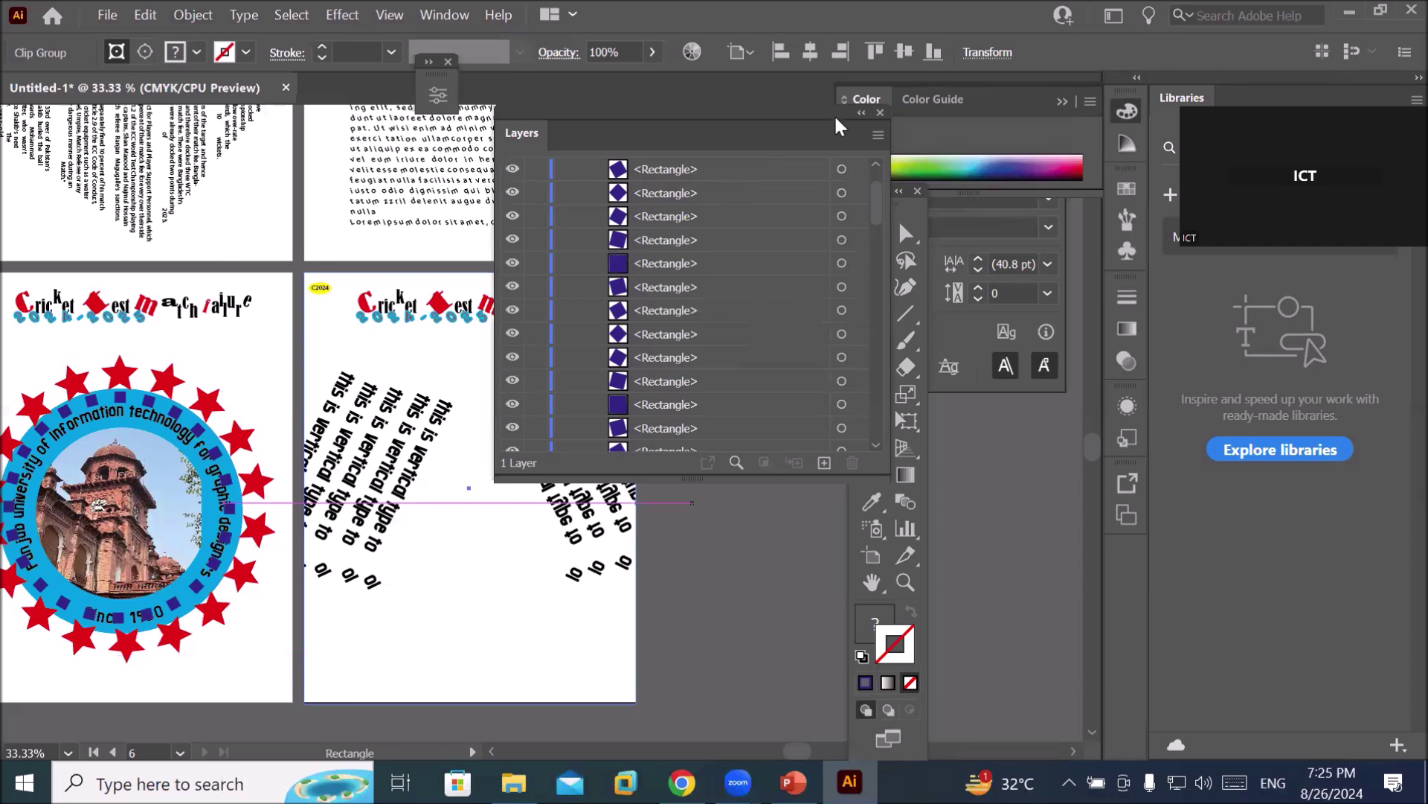
Inspect the clipped text on the sixth artboard and the overall layout of all six artboards.
left_click_drag(820, 122, 1017, 305)
scroll(609, 466, "up", 3)
scroll(614, 473, "down", 2)
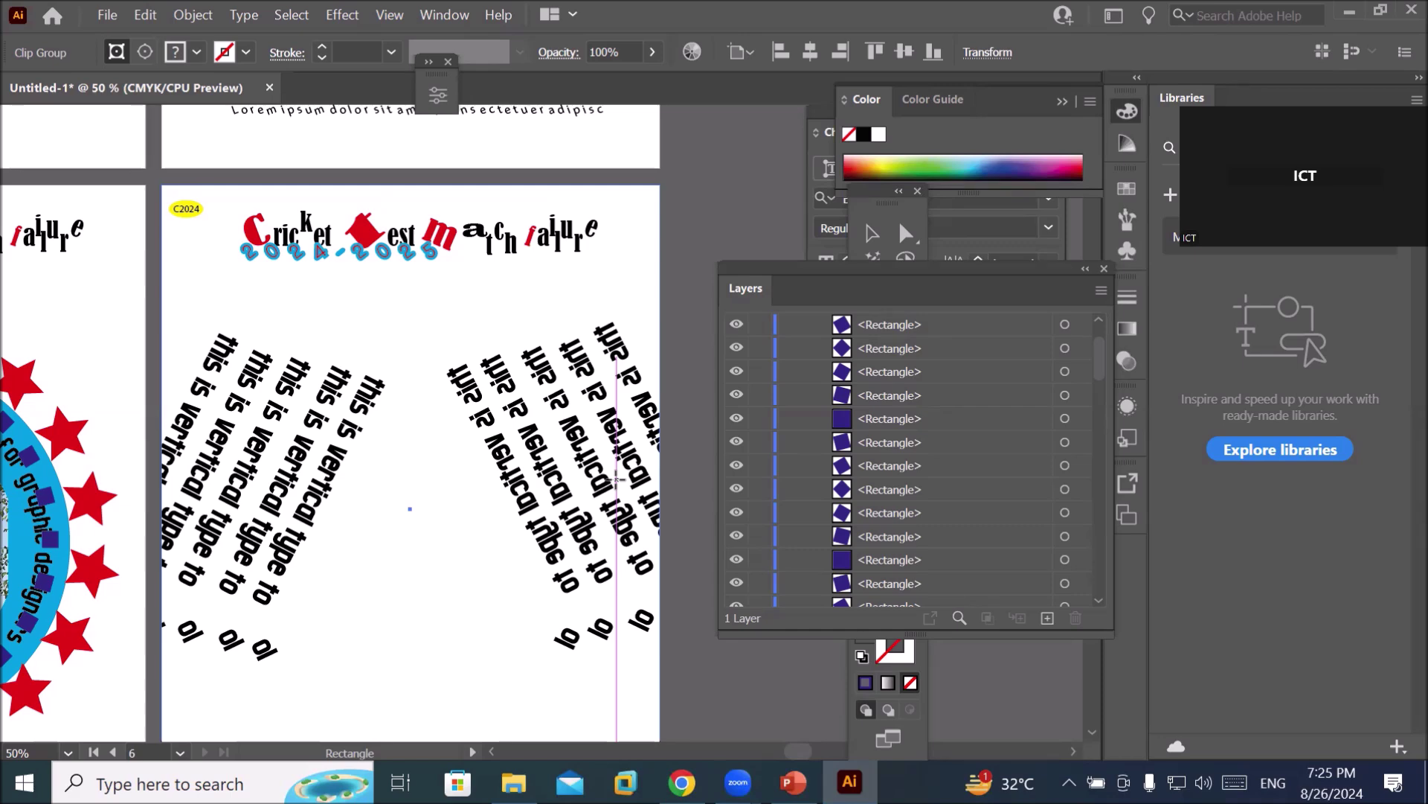
scroll(378, 402, "down", 3)
scroll(237, 226, "down", 1)
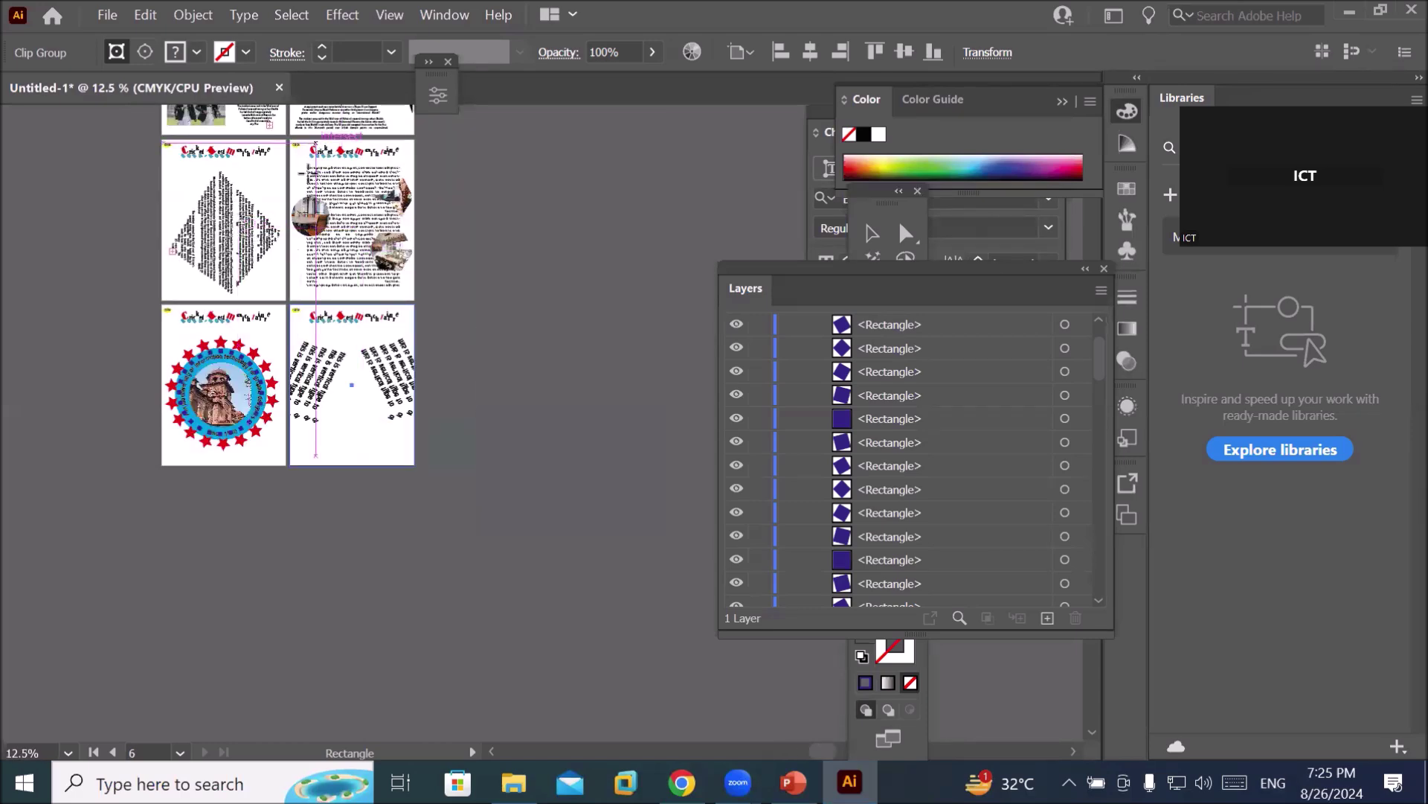
key("space")
left_click_drag(363, 197, 413, 398)
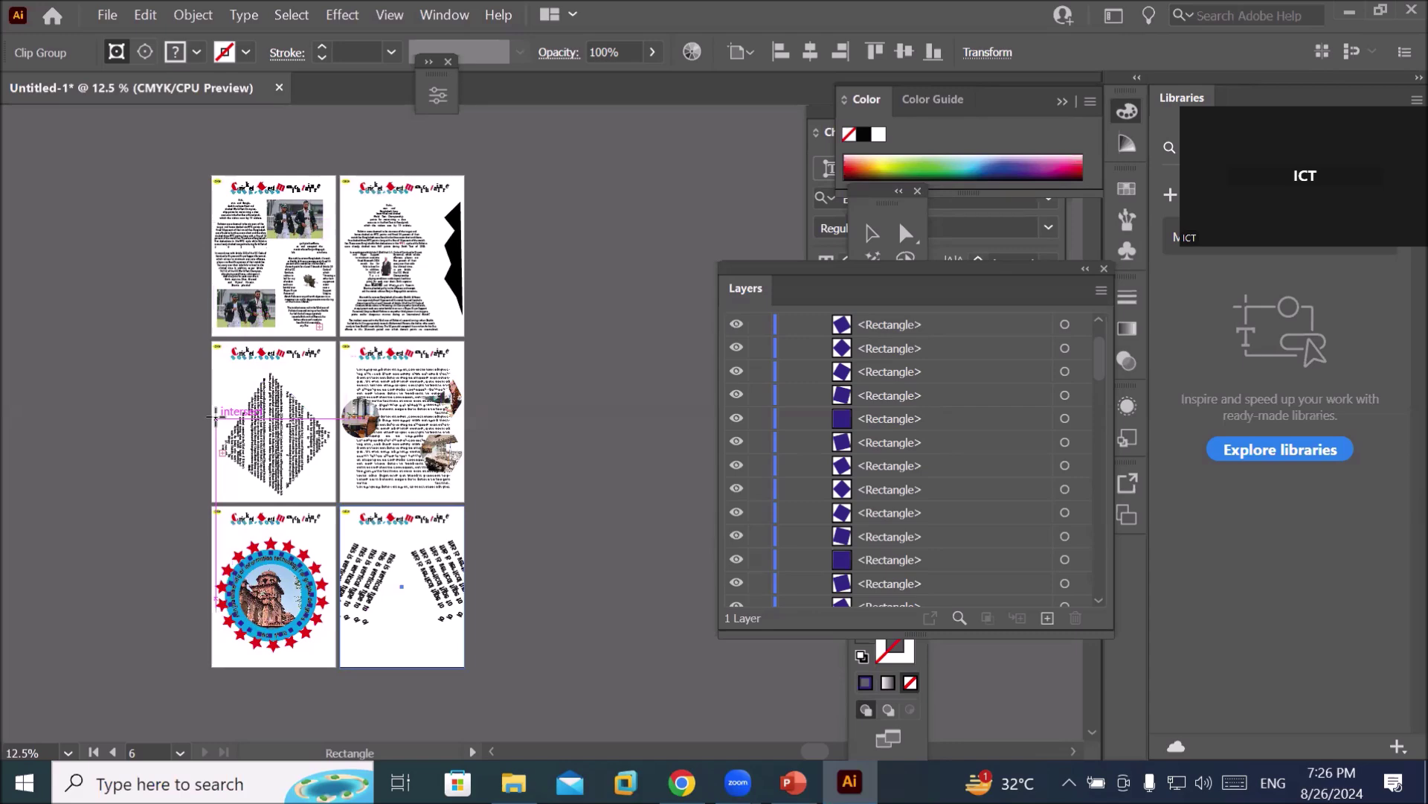
left_click(105, 16)
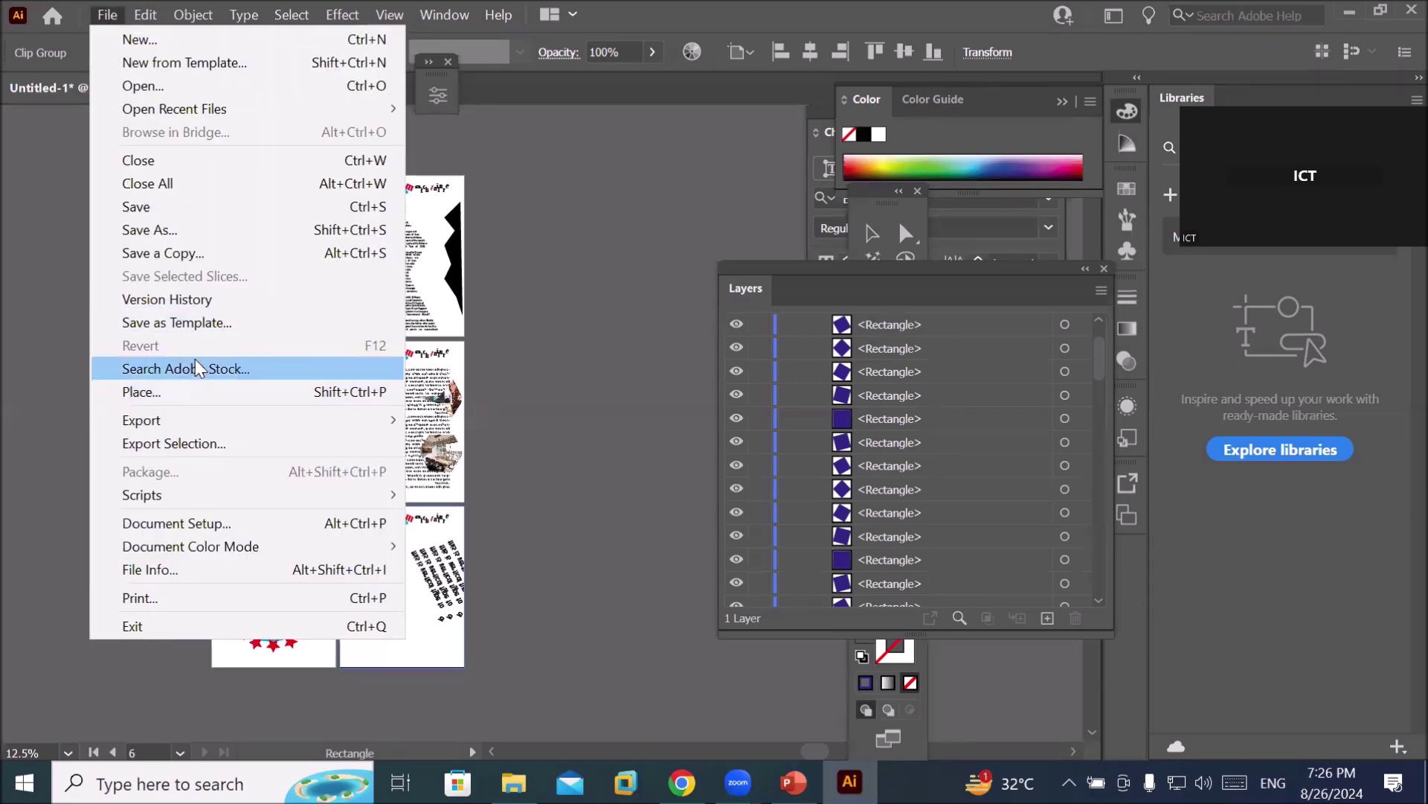
mouse_move(195, 421)
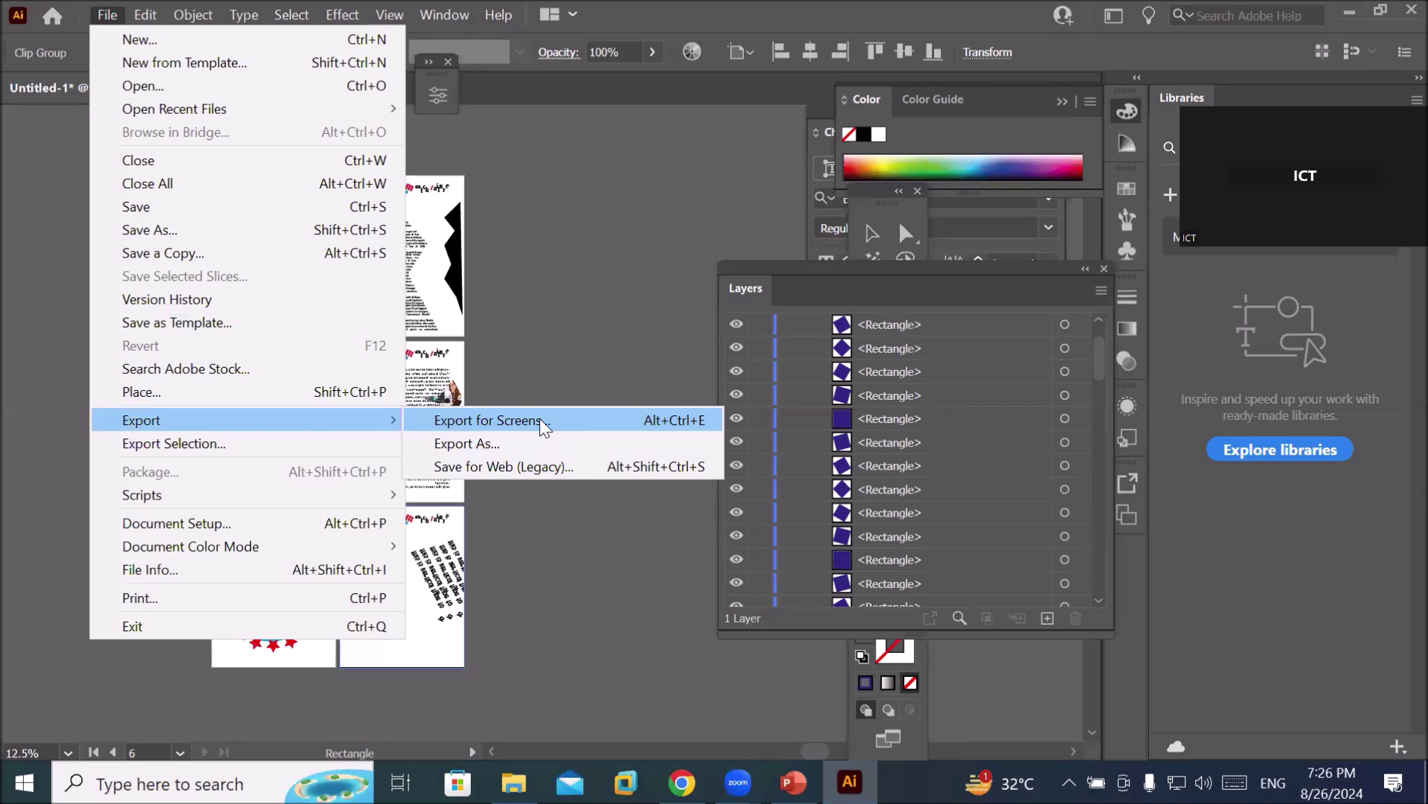
left_click(492, 443)
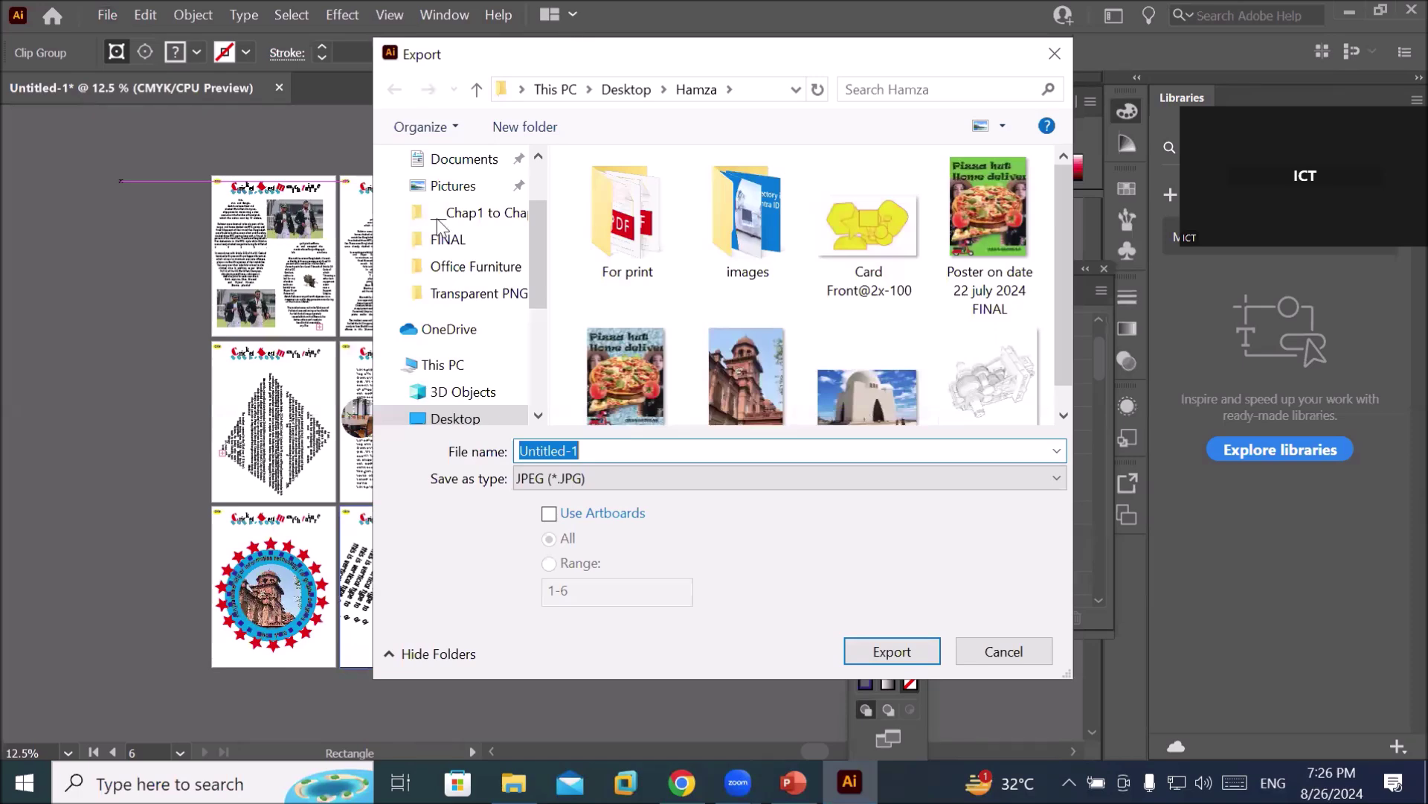
left_click_drag(568, 52, 424, 58)
left_click(462, 490)
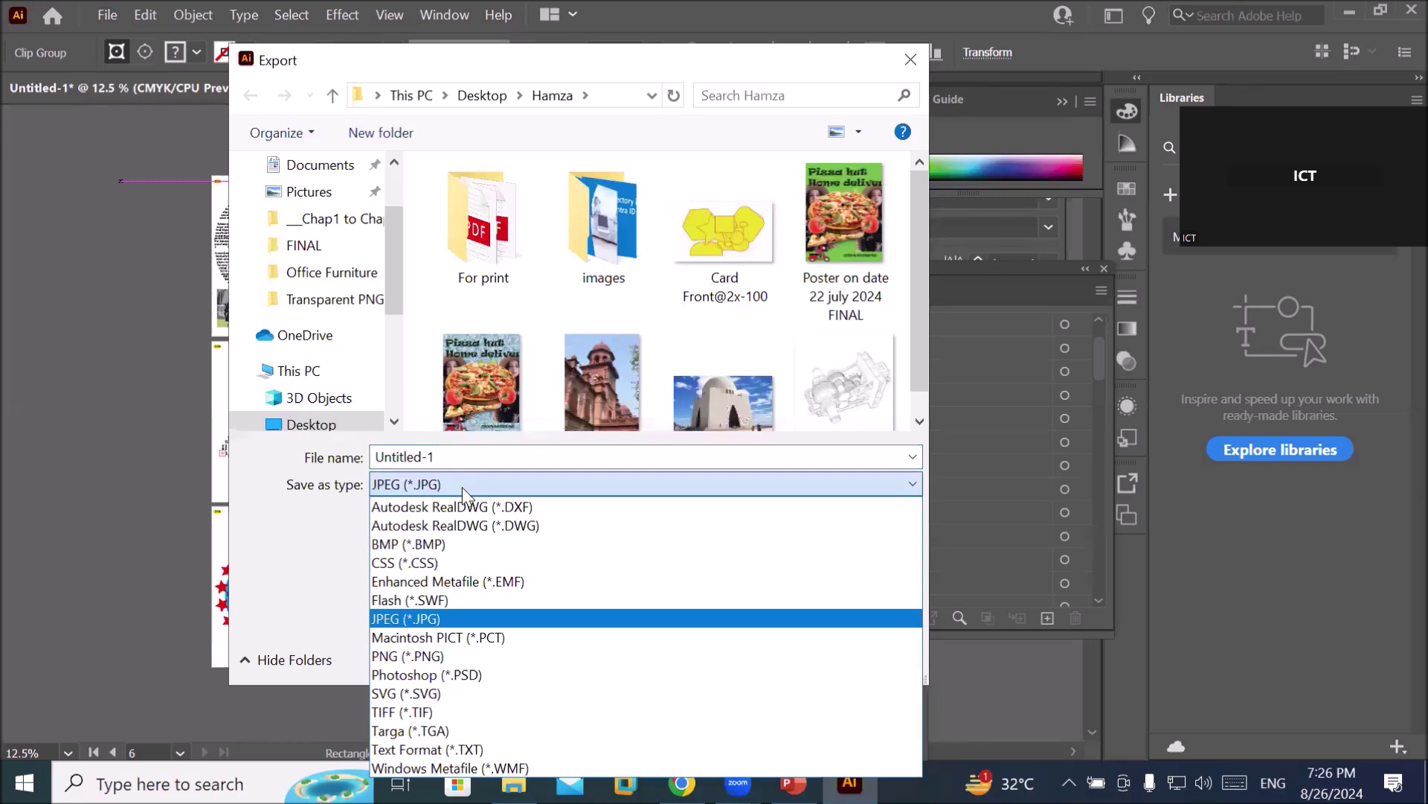
left_click(431, 617)
key("Escape")
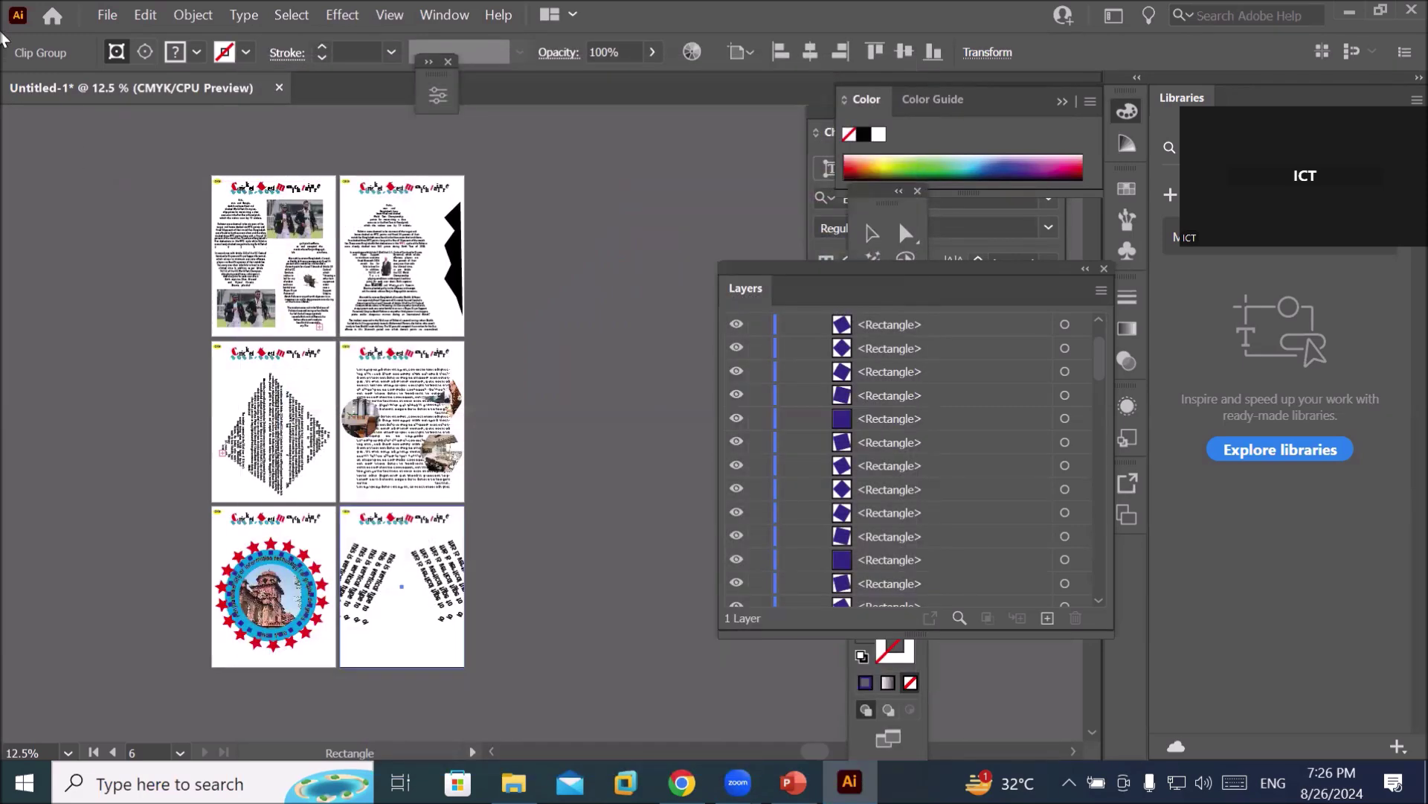
Open the document's print settings.
left_click(105, 15)
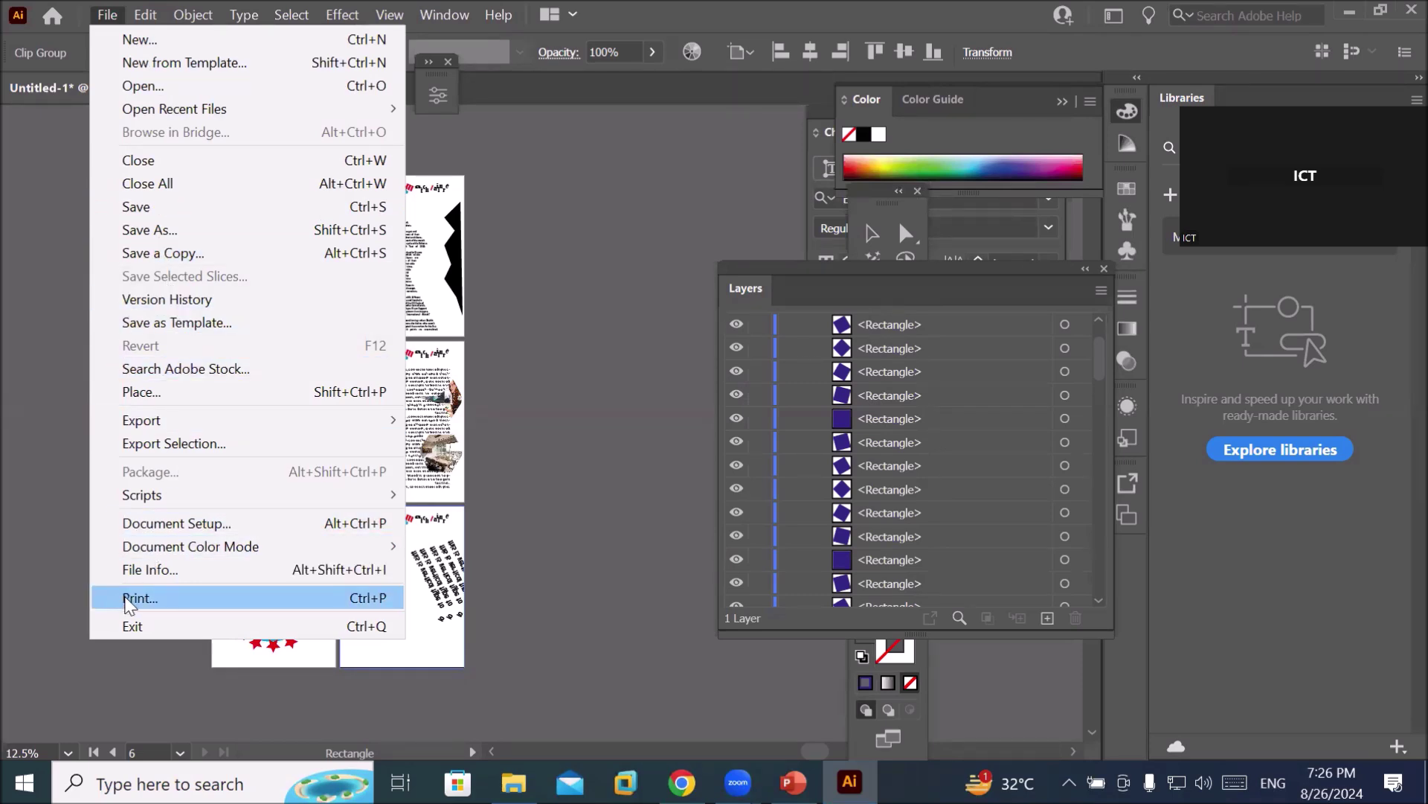
left_click(126, 599)
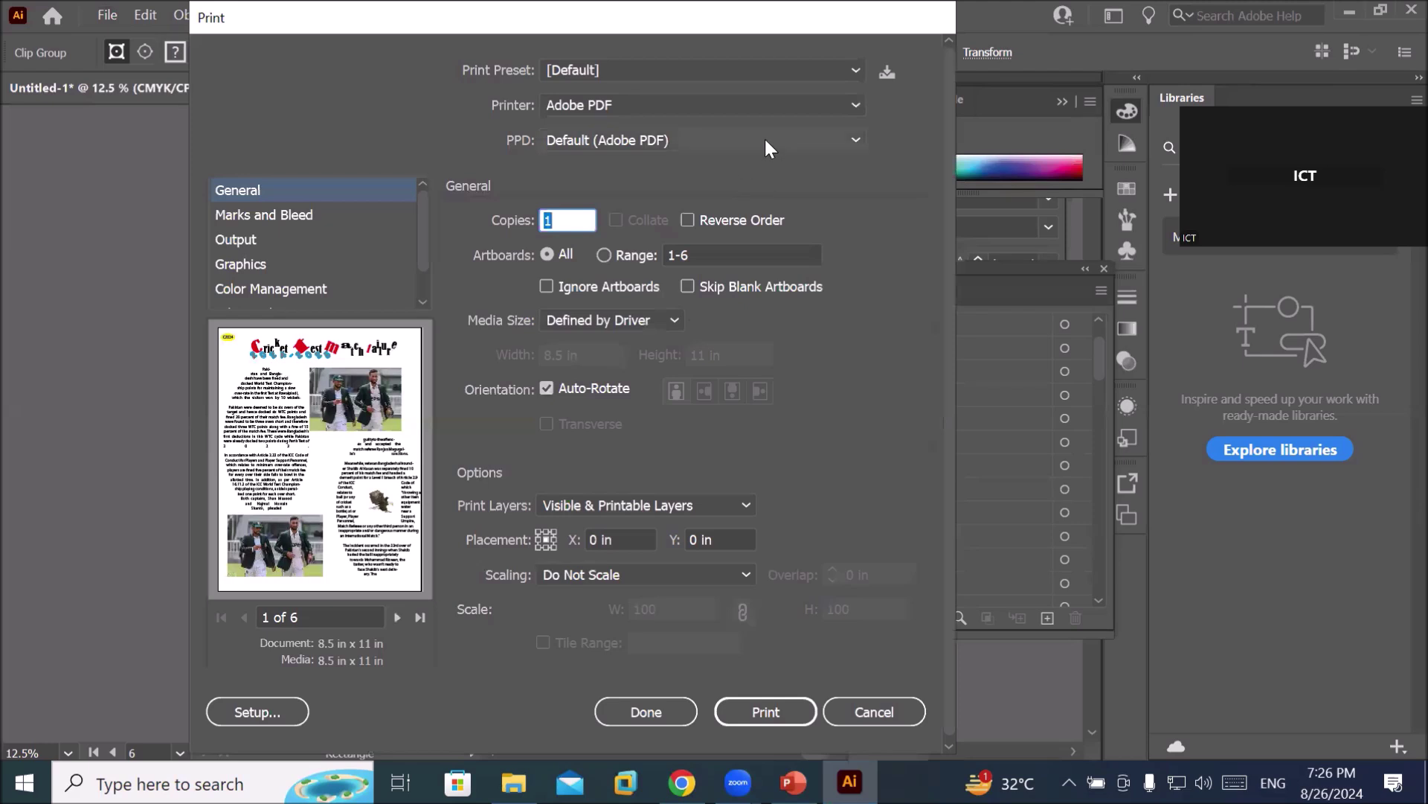
left_click(688, 140)
left_click(687, 141)
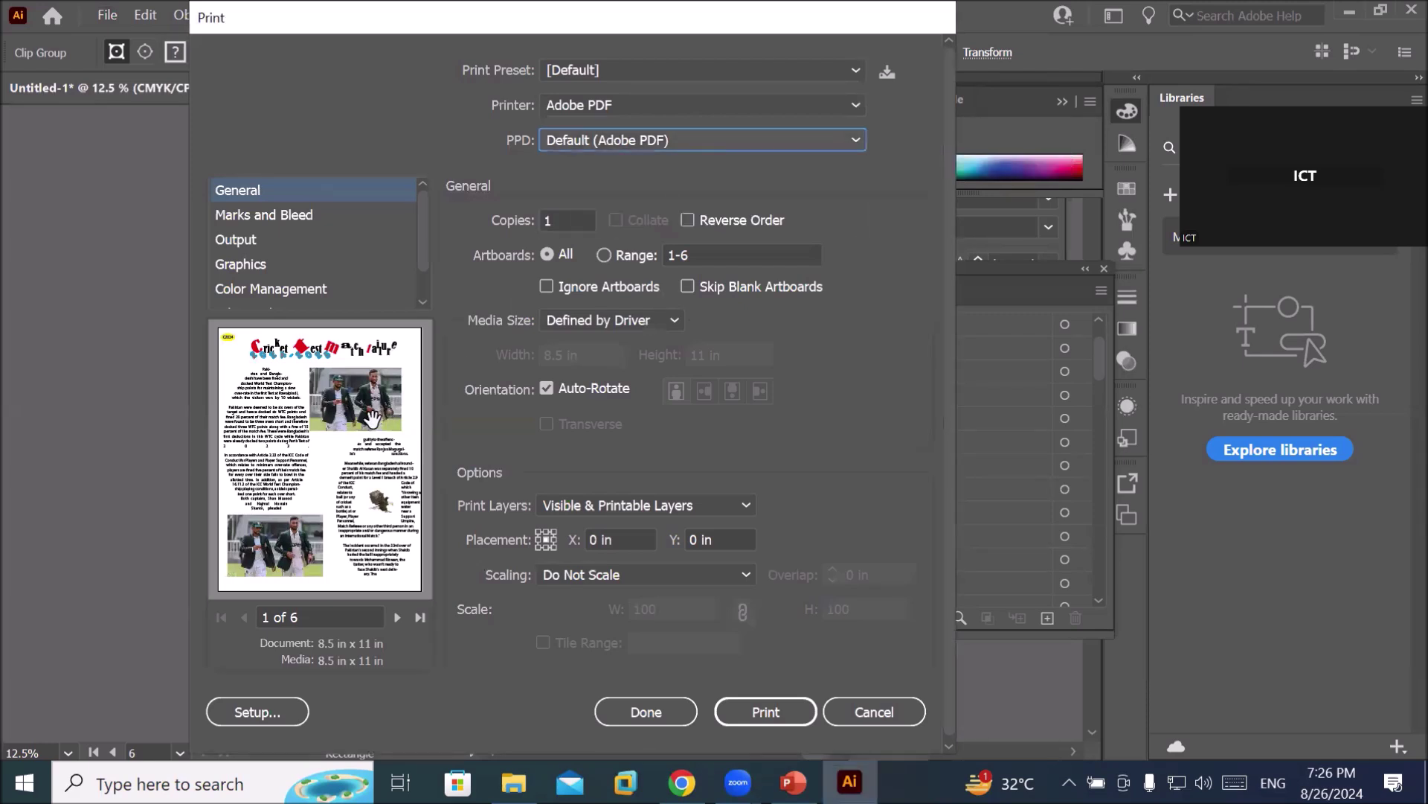
Examine all six artboards in the print preview and return to the first one.
left_click(396, 618)
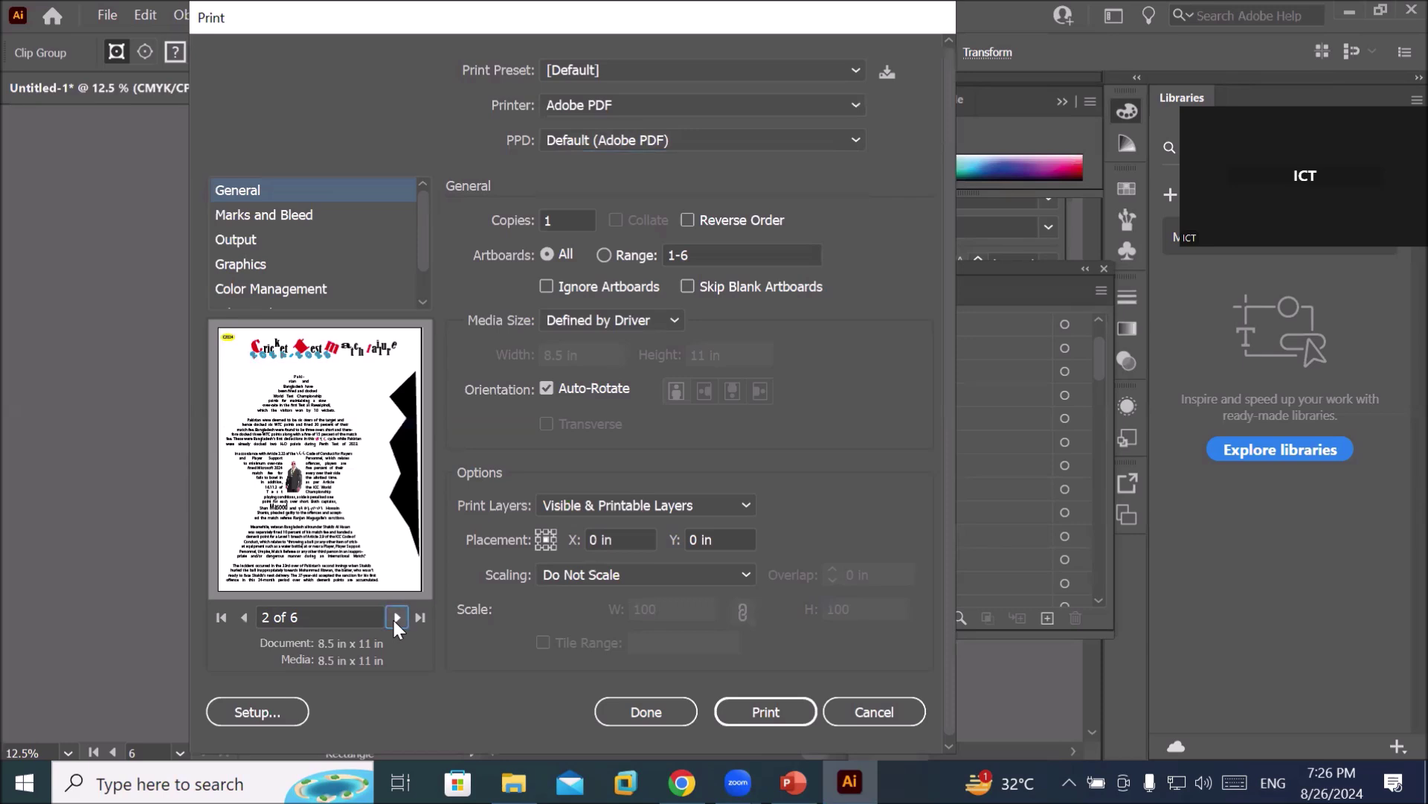
left_click(396, 618)
left_click(397, 618)
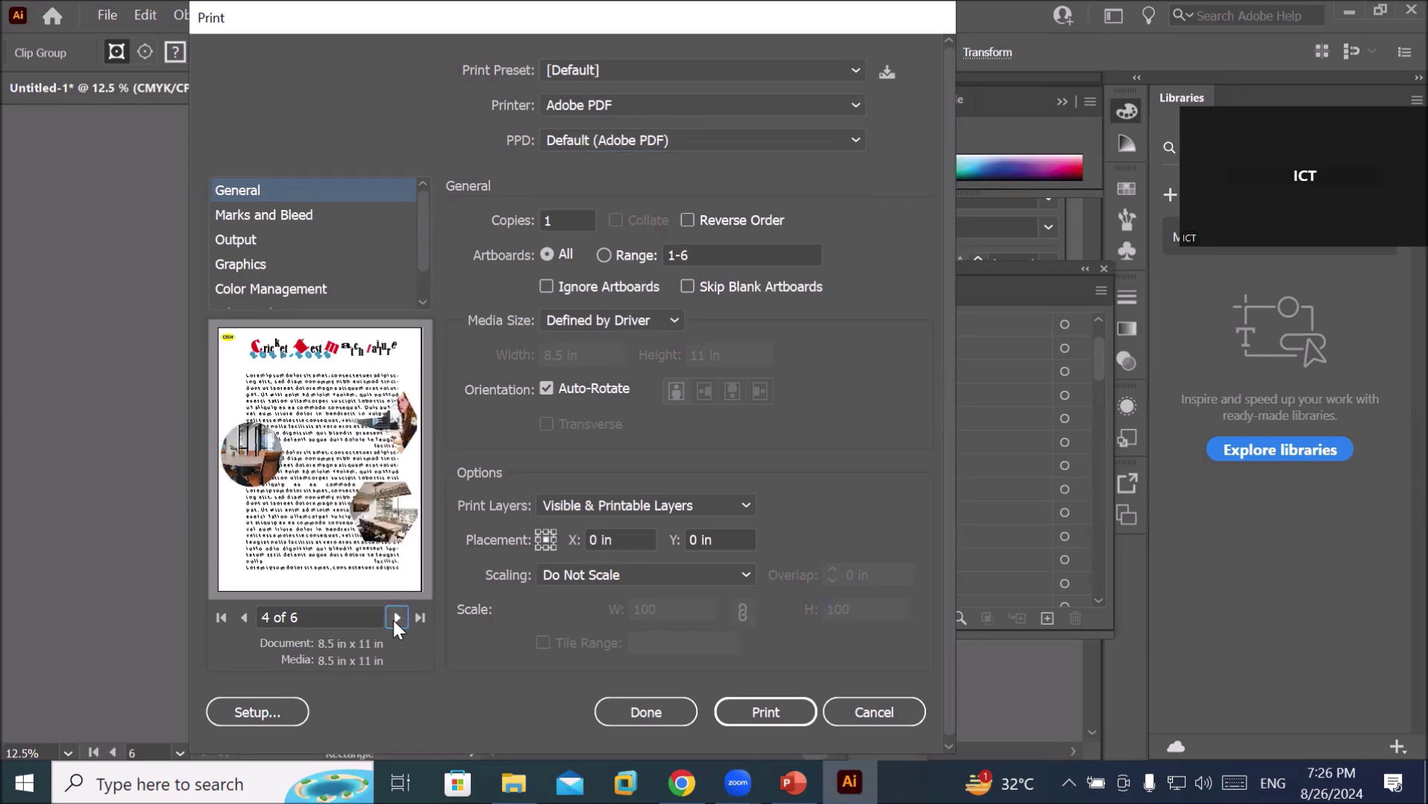
left_click(396, 617)
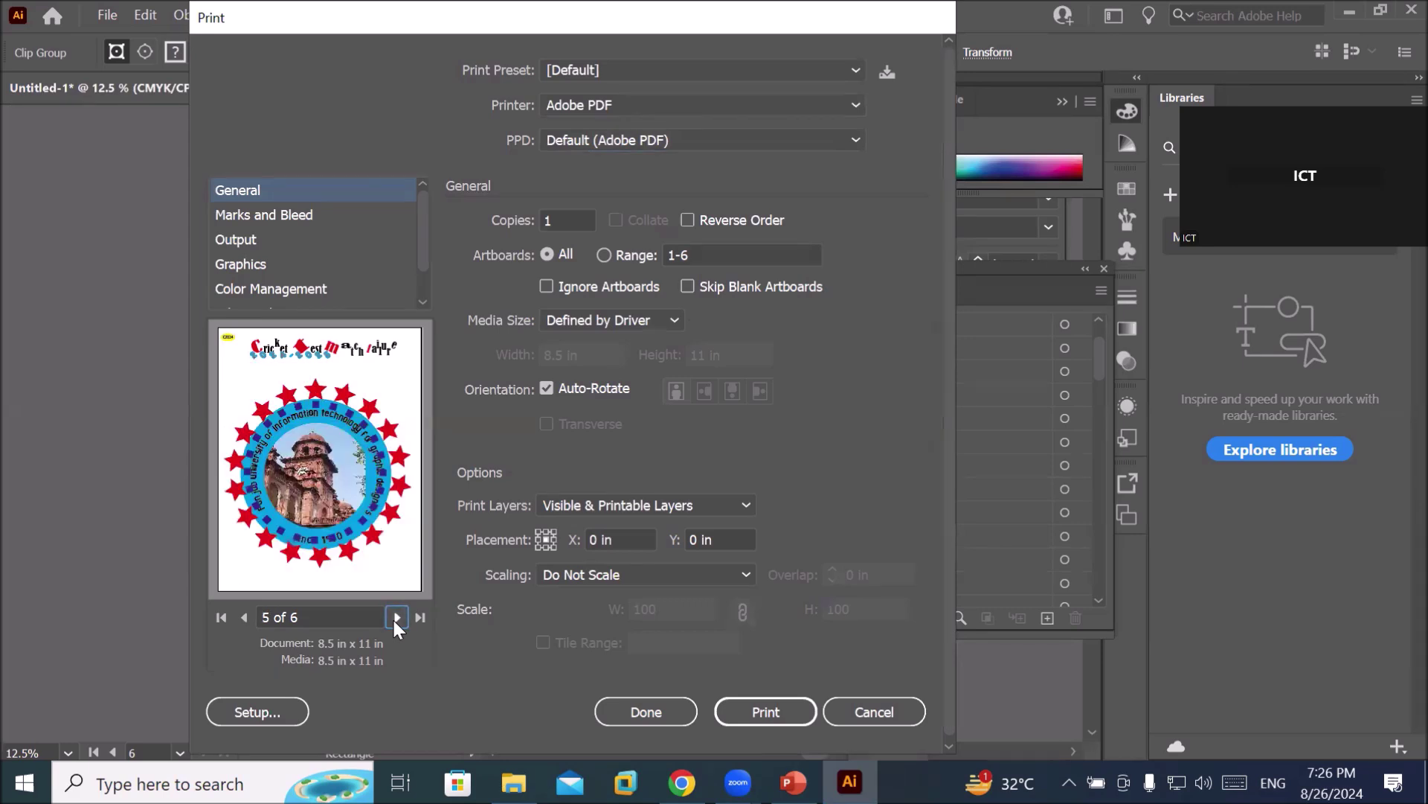
left_click(397, 617)
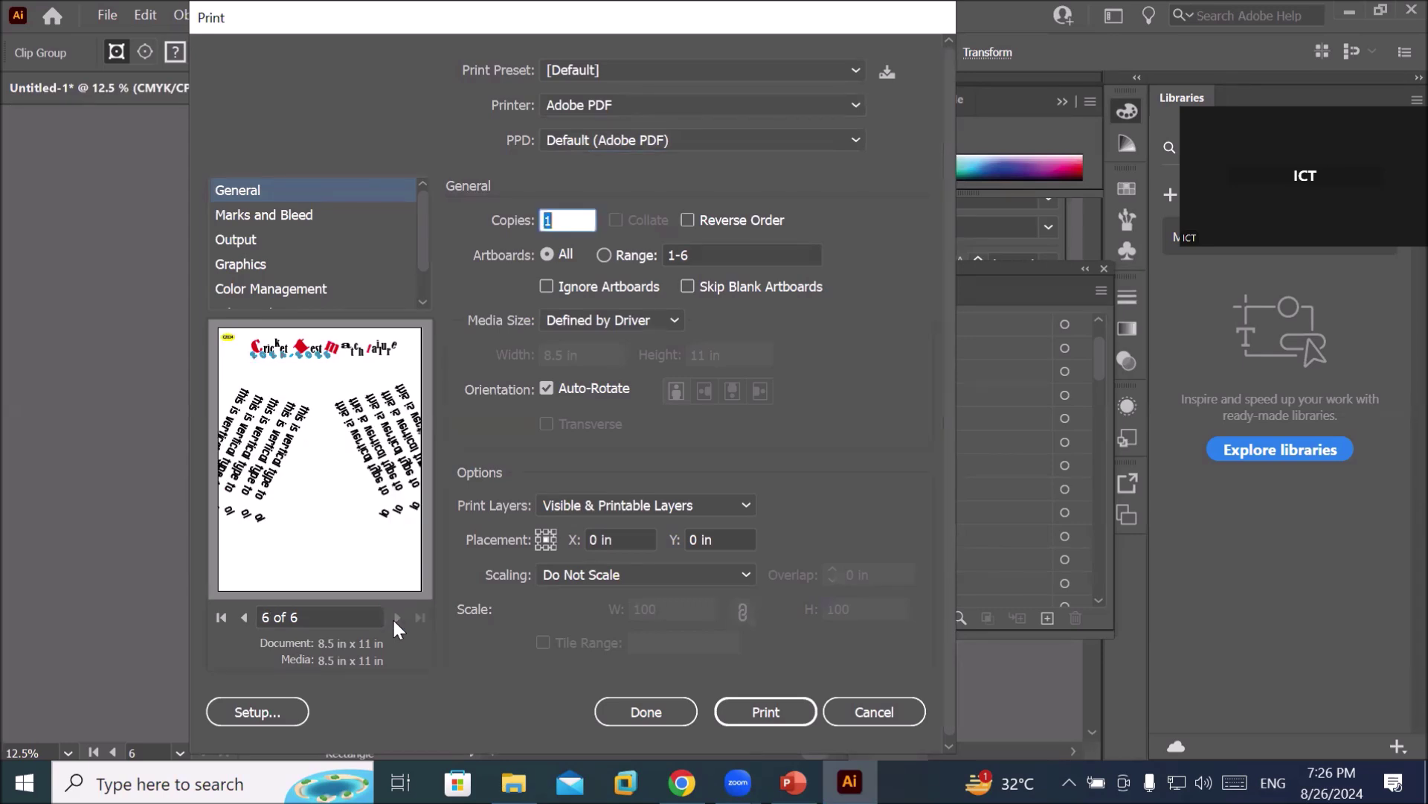
left_click(242, 622)
left_click(242, 622)
left_click(242, 622)
left_click(242, 621)
left_click(242, 622)
left_click(242, 622)
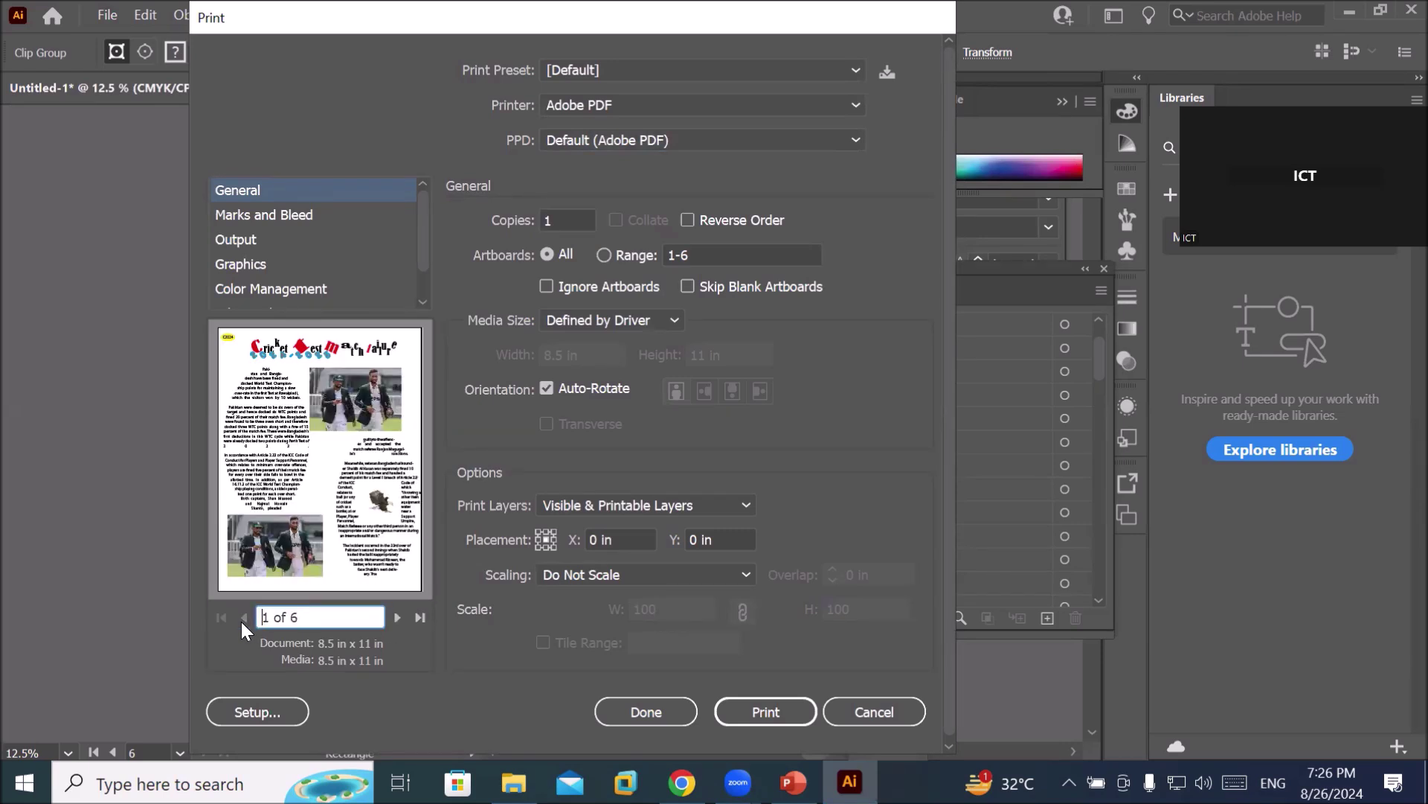
Send one copy of all artboards to the Adobe PDF printer.
left_click(281, 218)
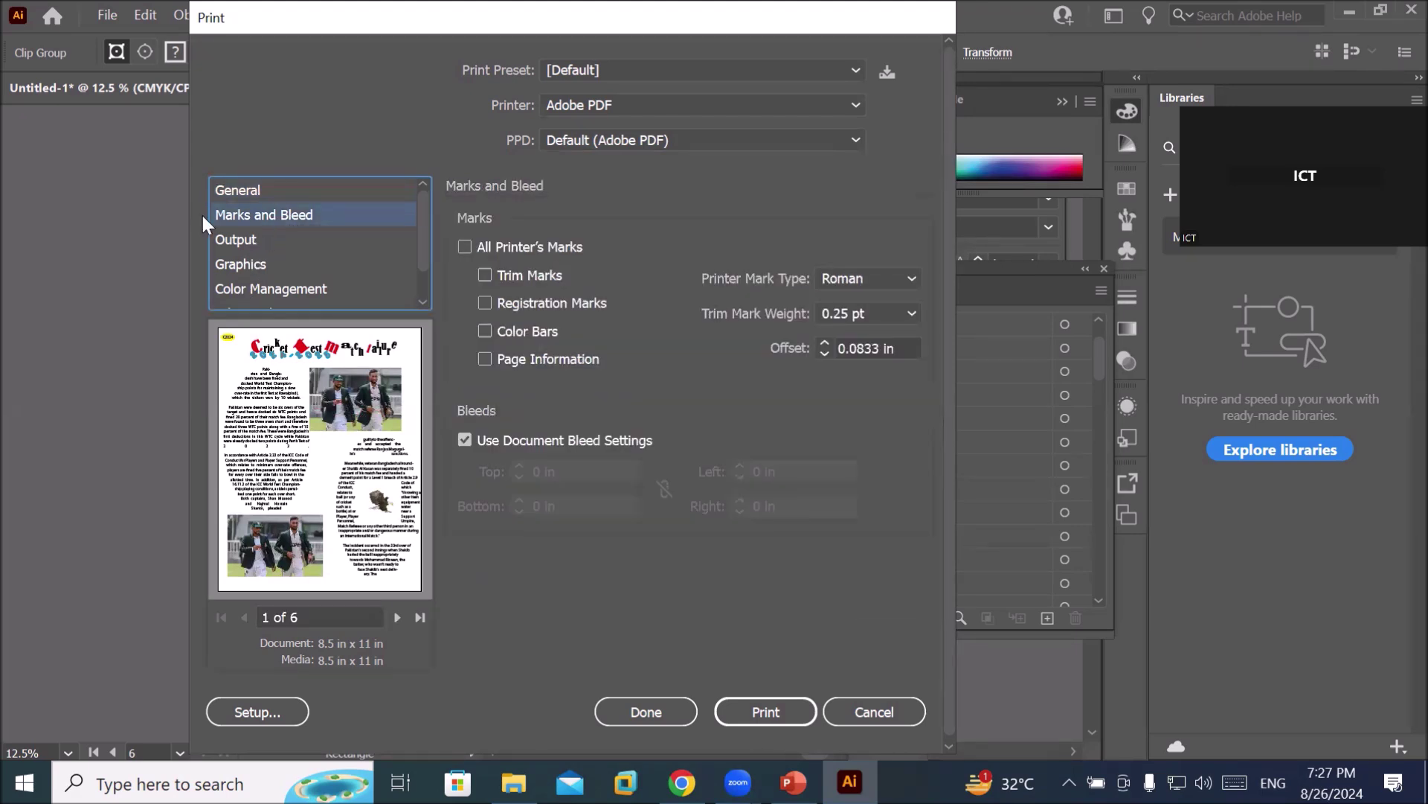
left_click(237, 191)
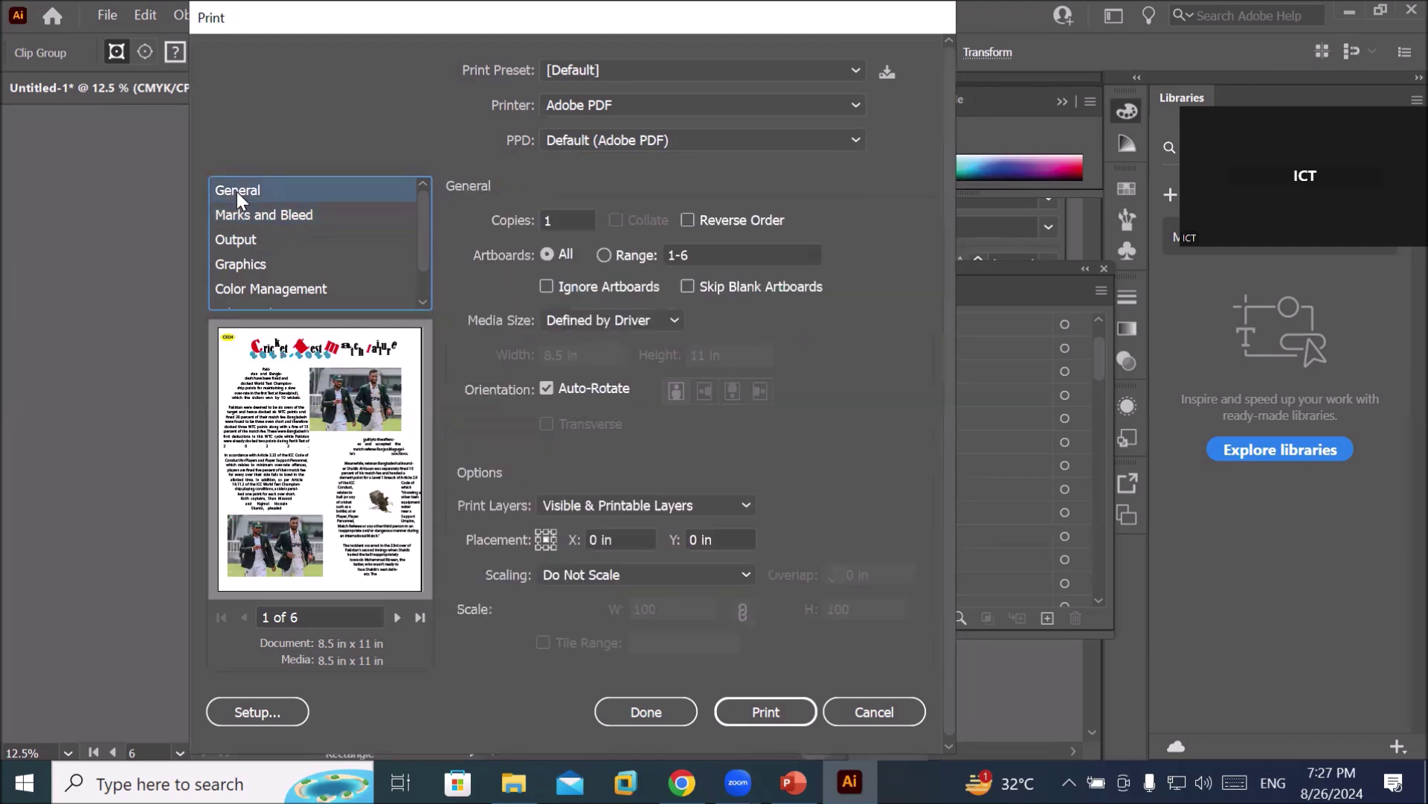
left_click(580, 214)
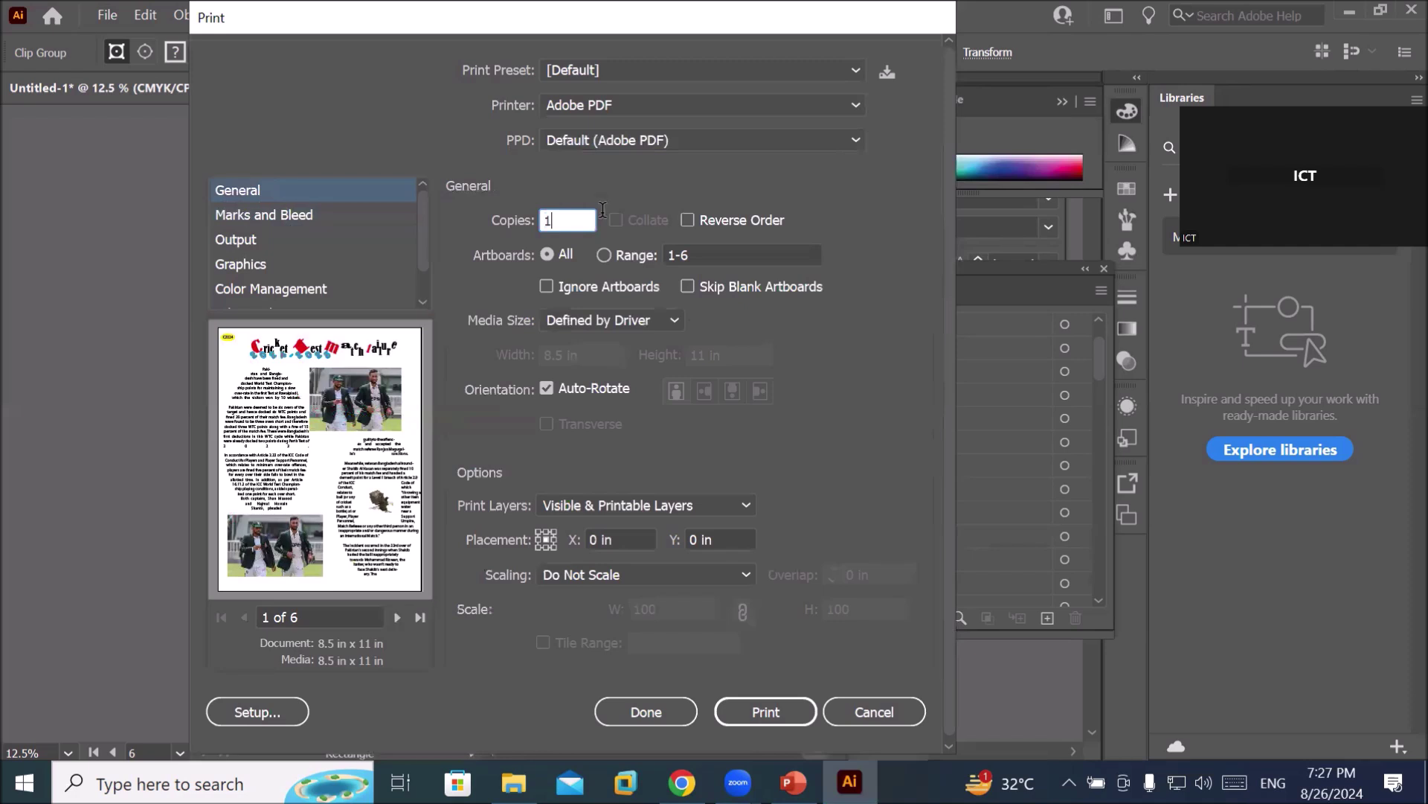
left_click(548, 253)
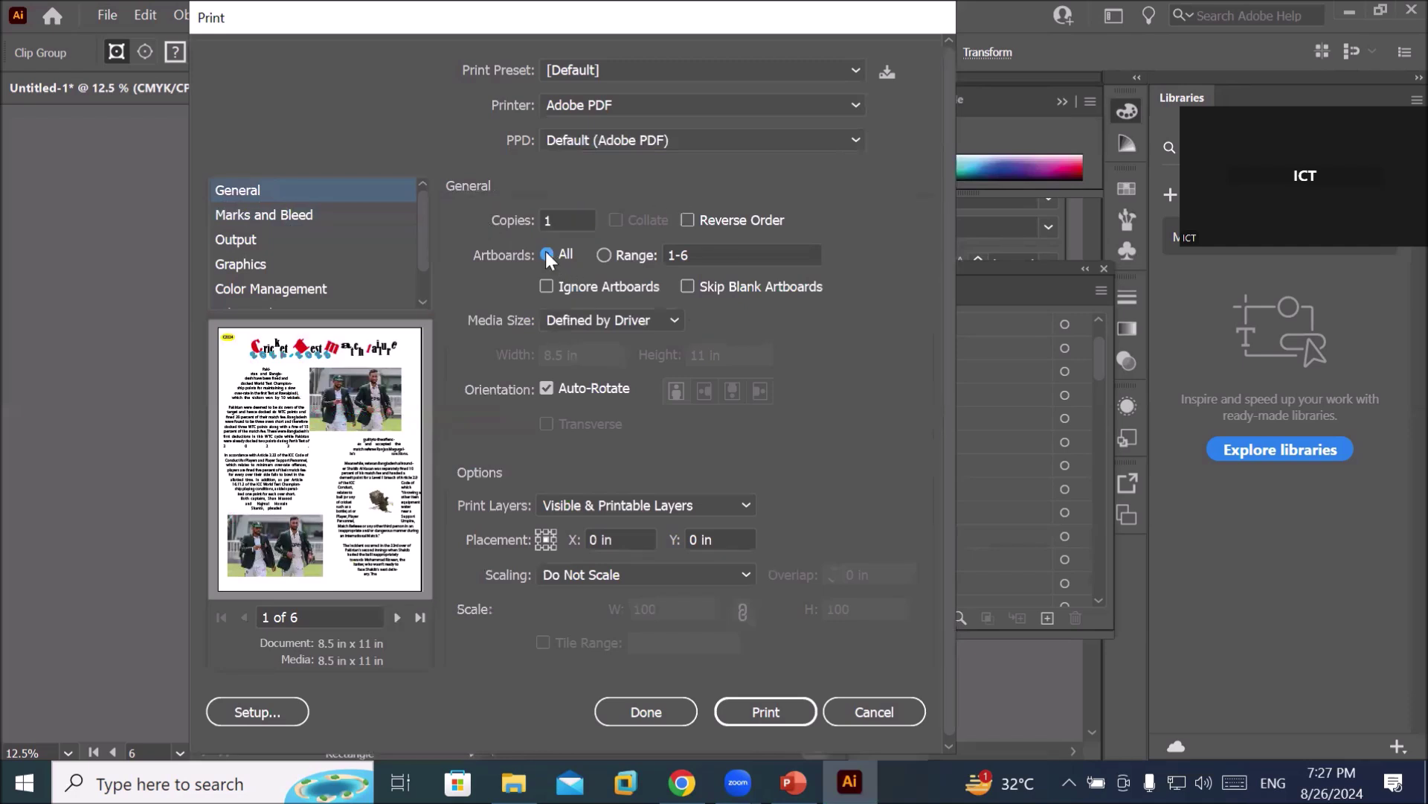
left_click_drag(711, 256, 625, 254)
left_click_drag(769, 261, 675, 258)
left_click(603, 255)
left_click_drag(701, 255, 612, 260)
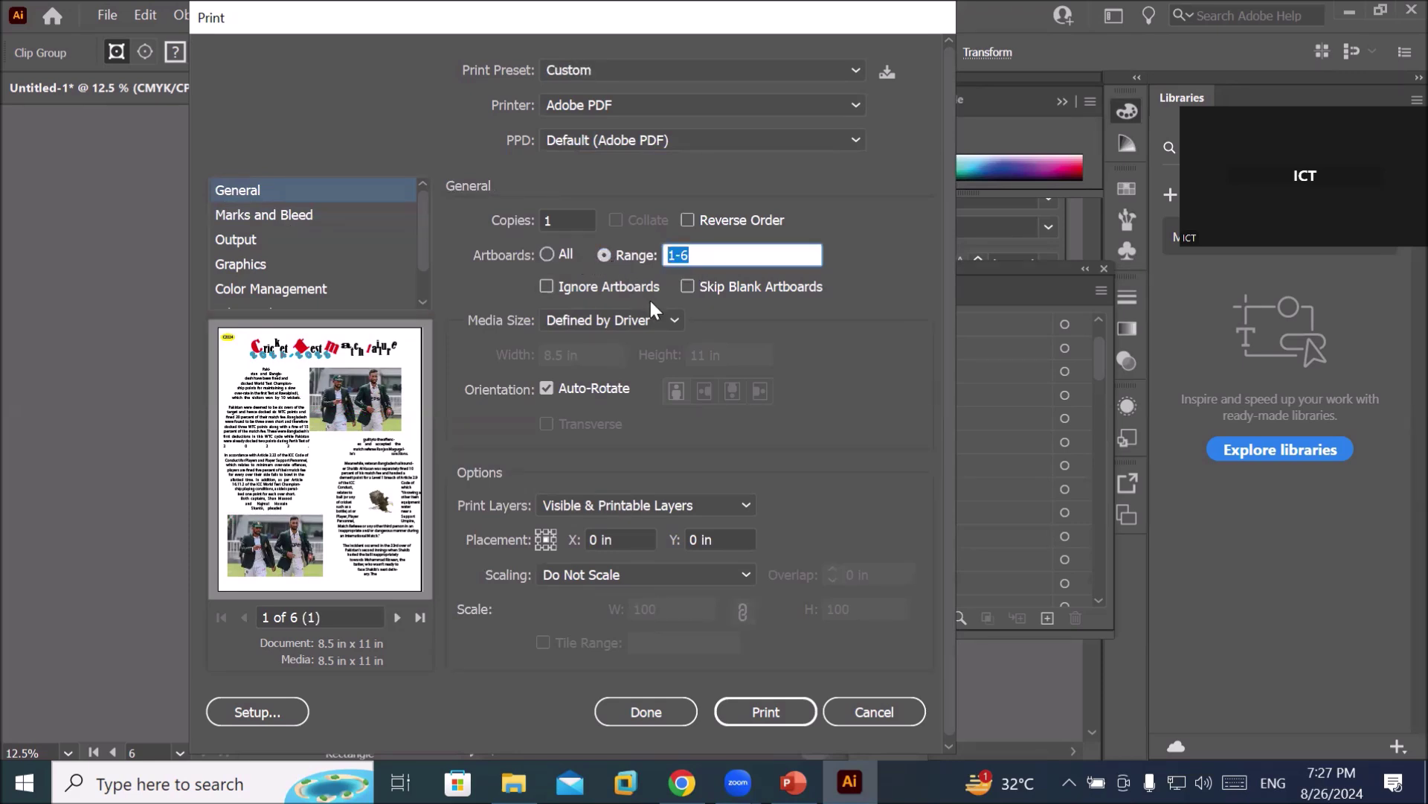
left_click(546, 253)
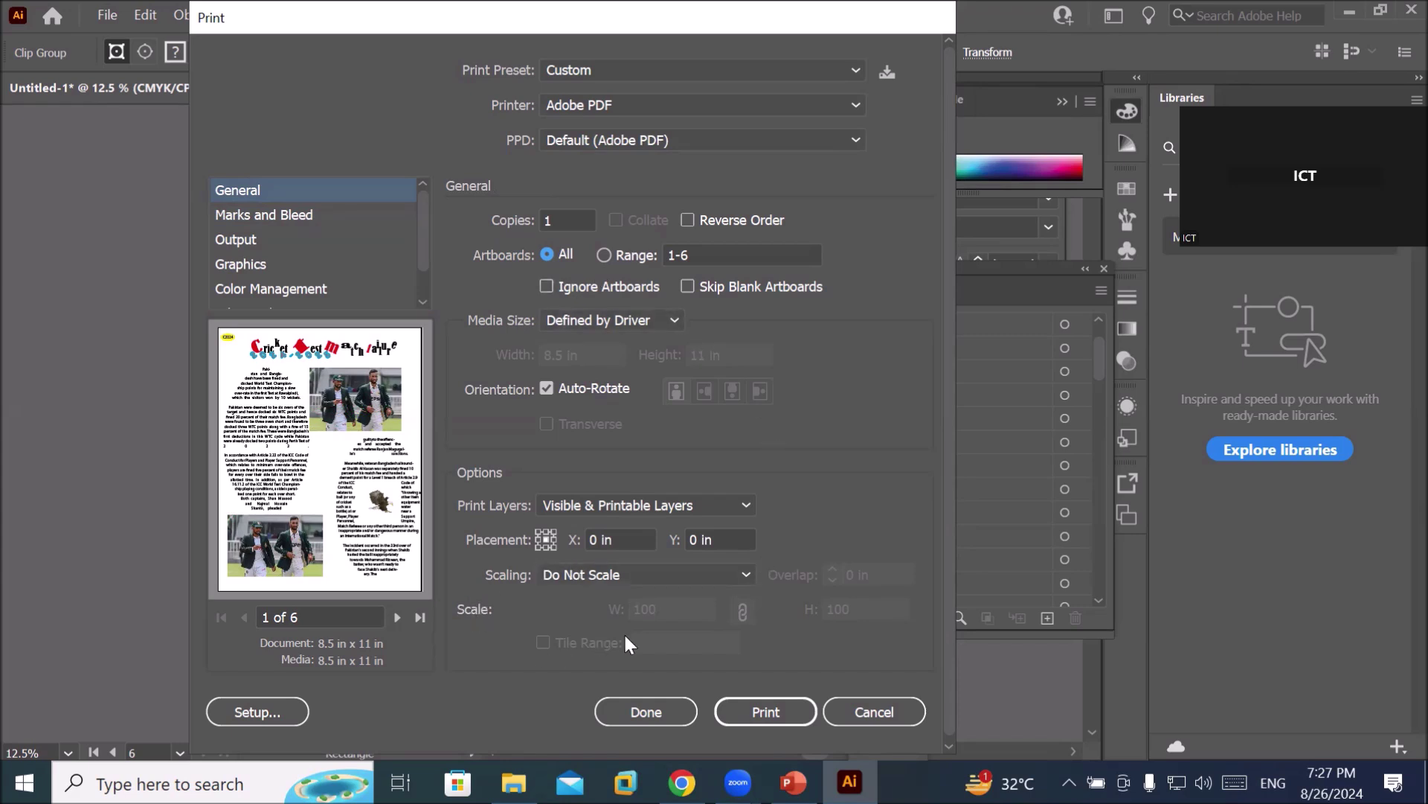
left_click(756, 710)
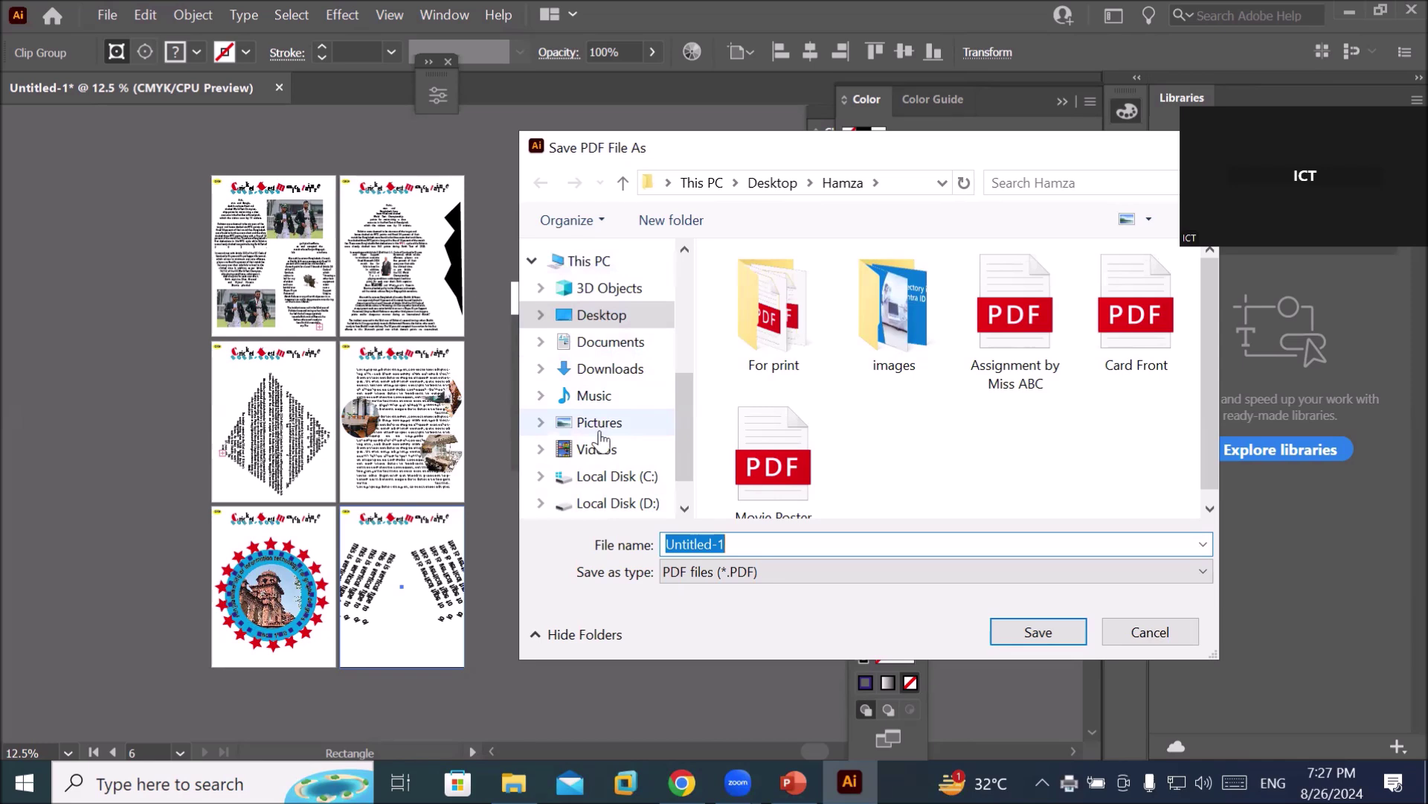
Browse from the Desktop to the existing personal project folder as the PDF's save location.
scroll(569, 298, "up", 1)
scroll(567, 296, "up", 1)
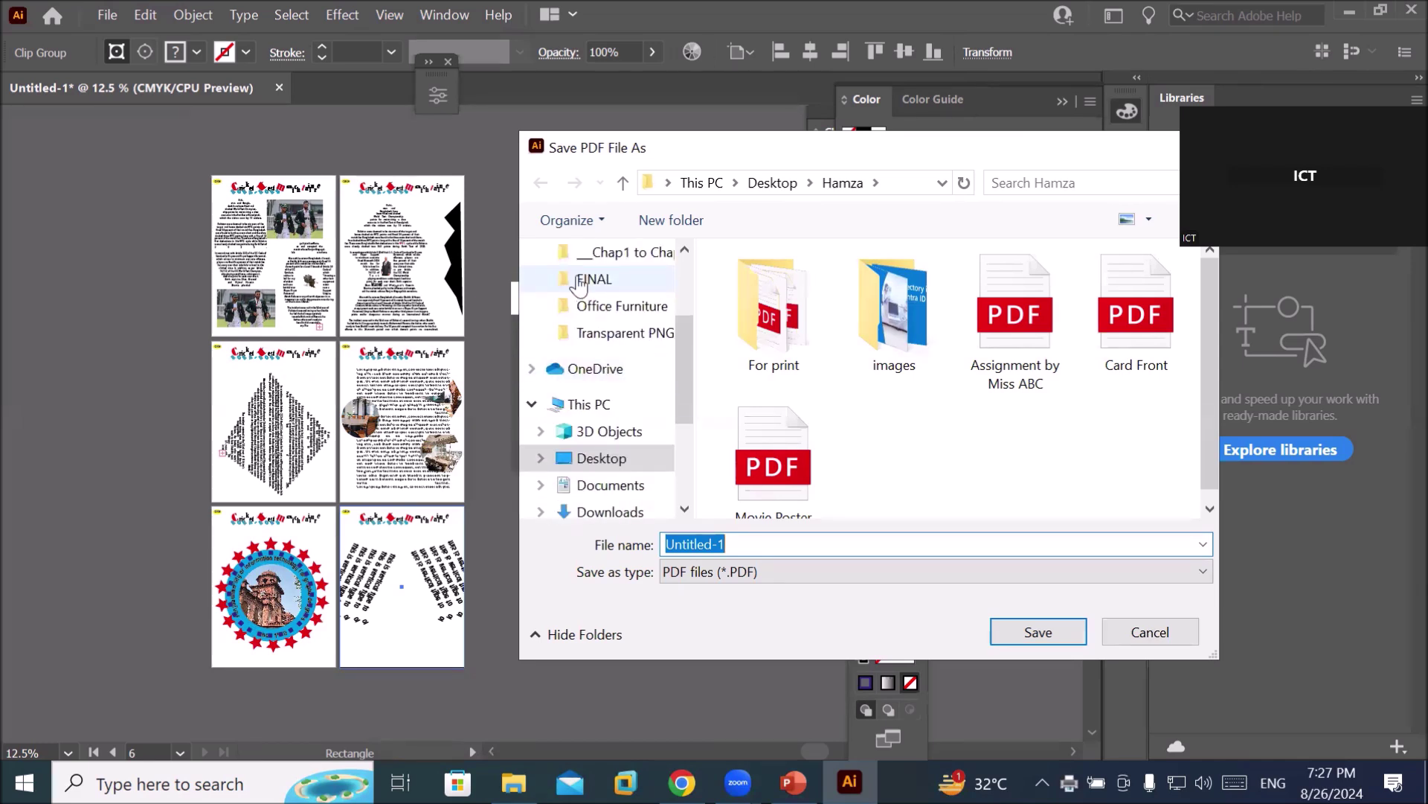
scroll(574, 291, "up", 1)
scroll(616, 307, "up", 1)
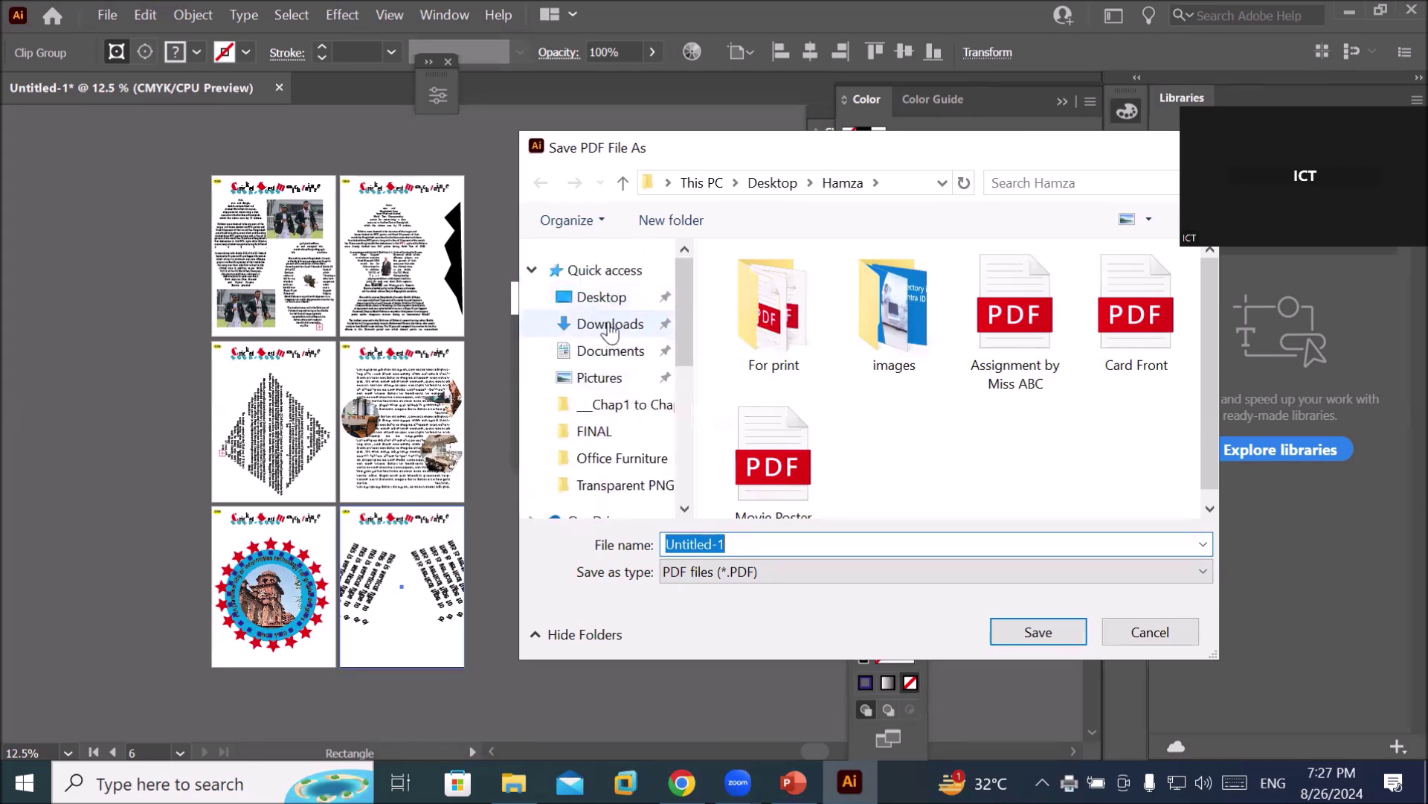
left_click(599, 296)
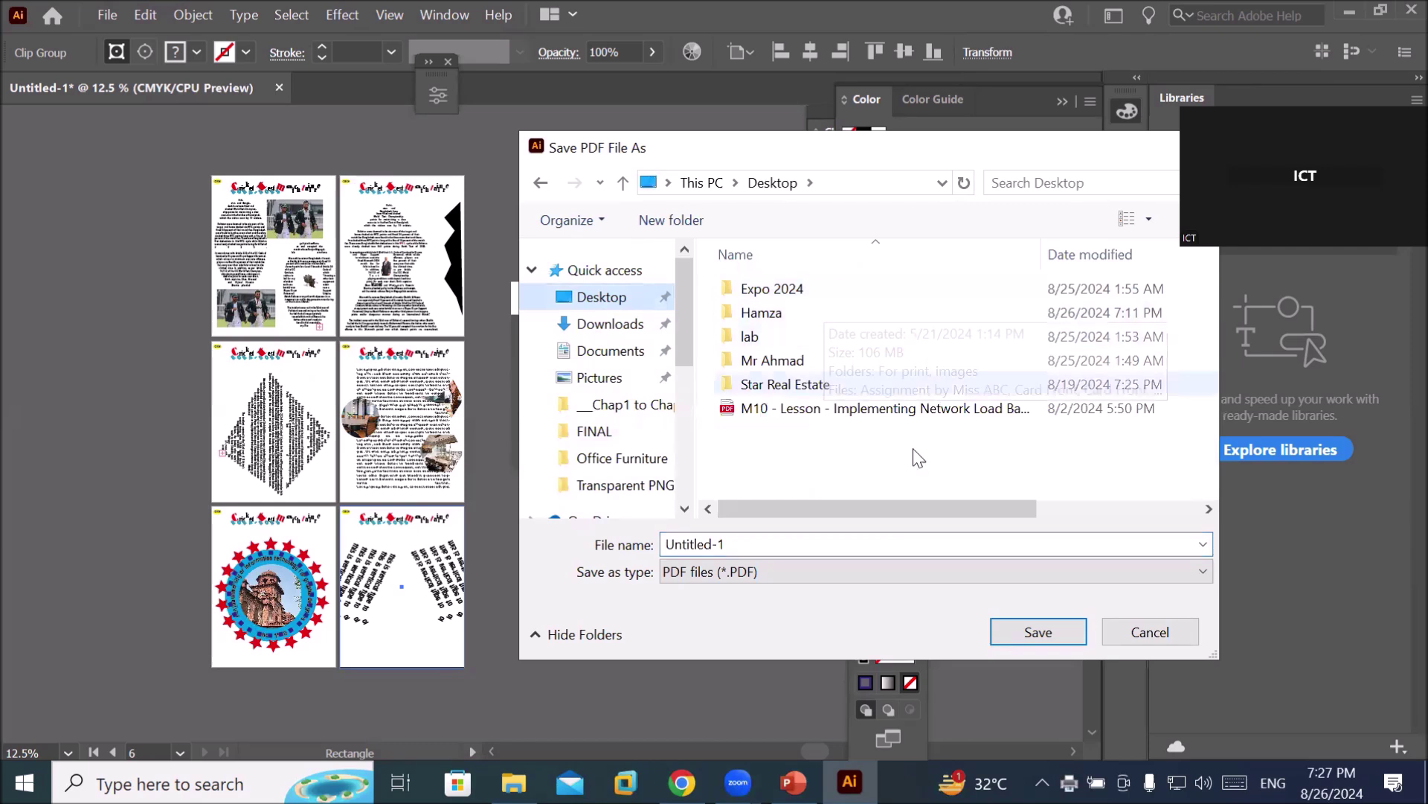
double_click(768, 314)
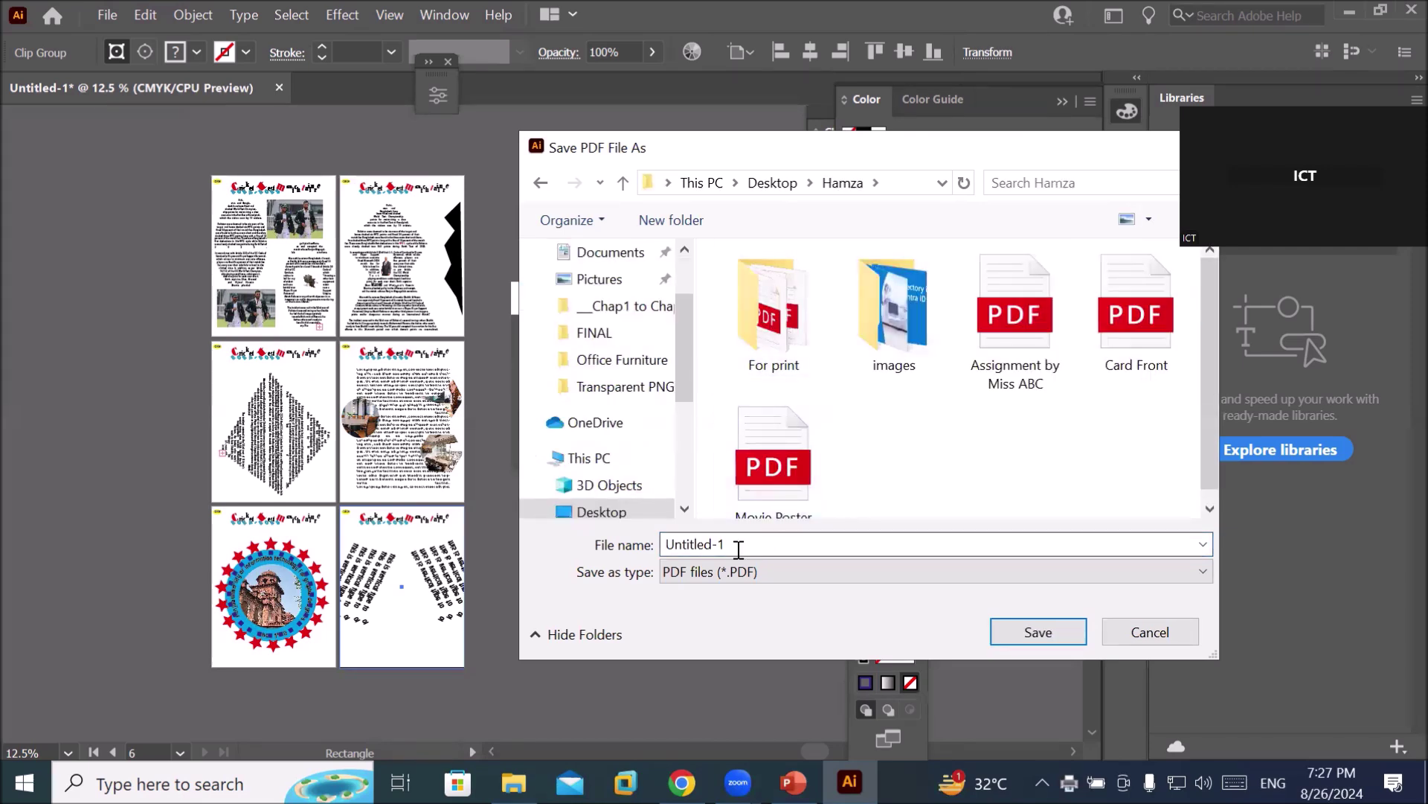
Create a subfolder named final in the current save location and open it.
left_click(664, 221)
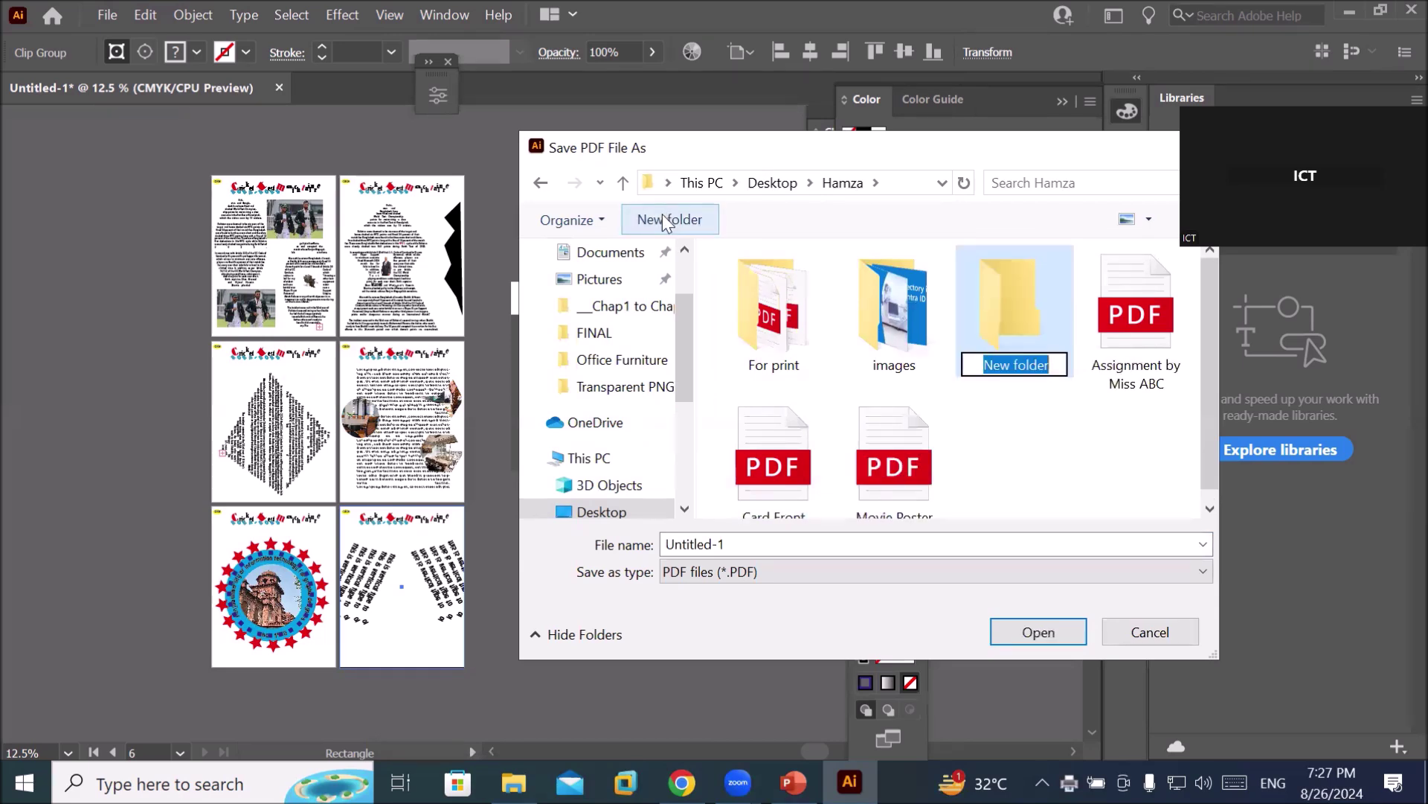
type("final")
key("Return")
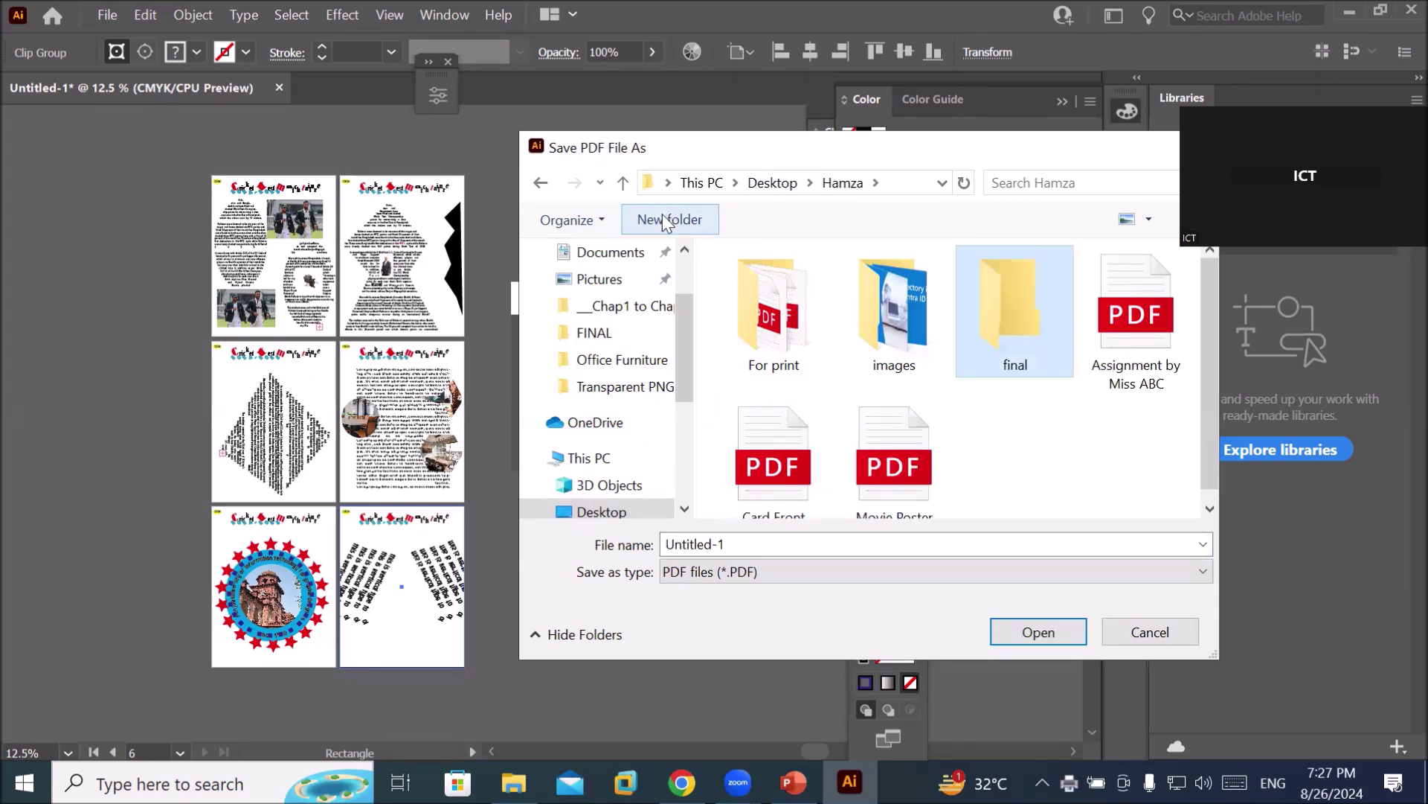
key("Return")
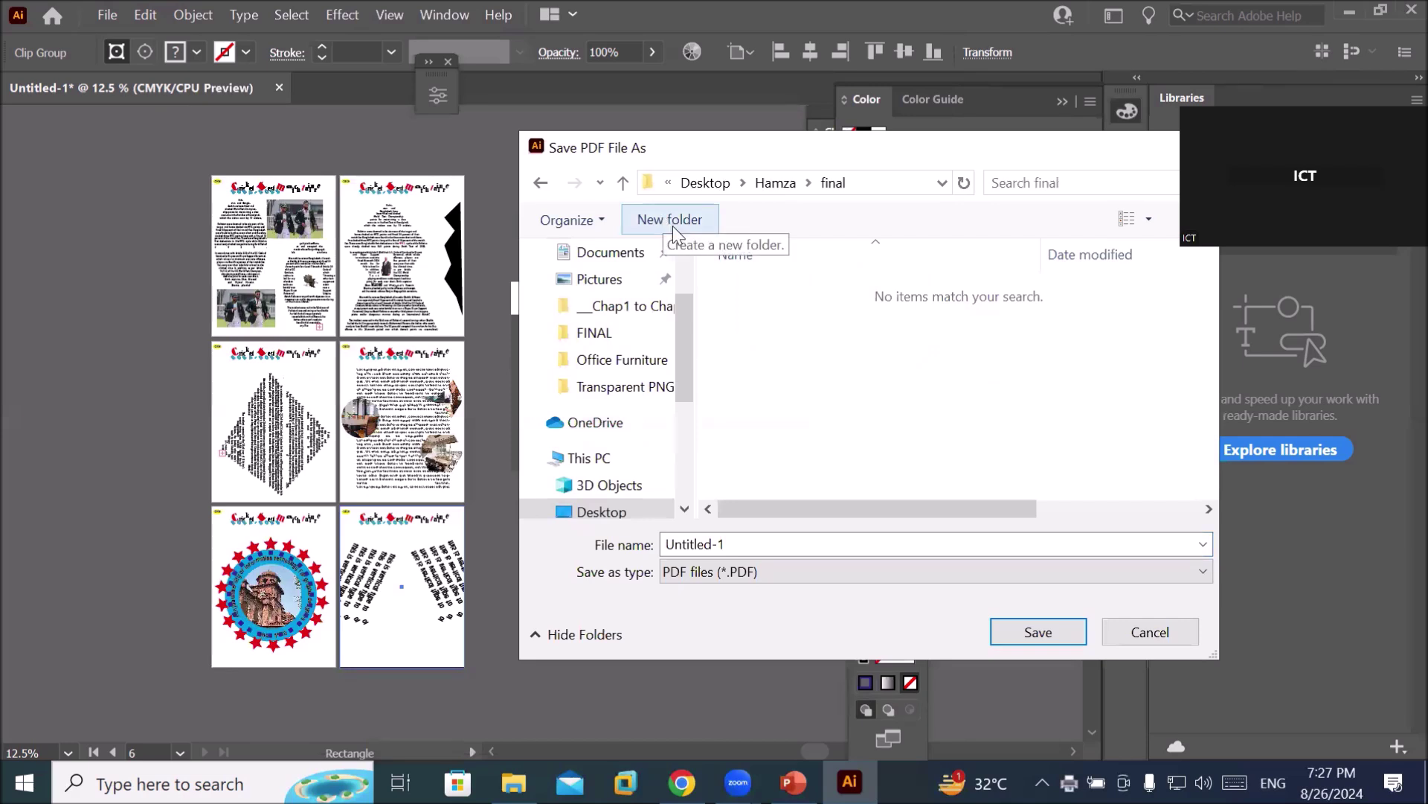
Name the PDF Catlog and save it in the final folder.
left_click_drag(740, 544, 458, 509)
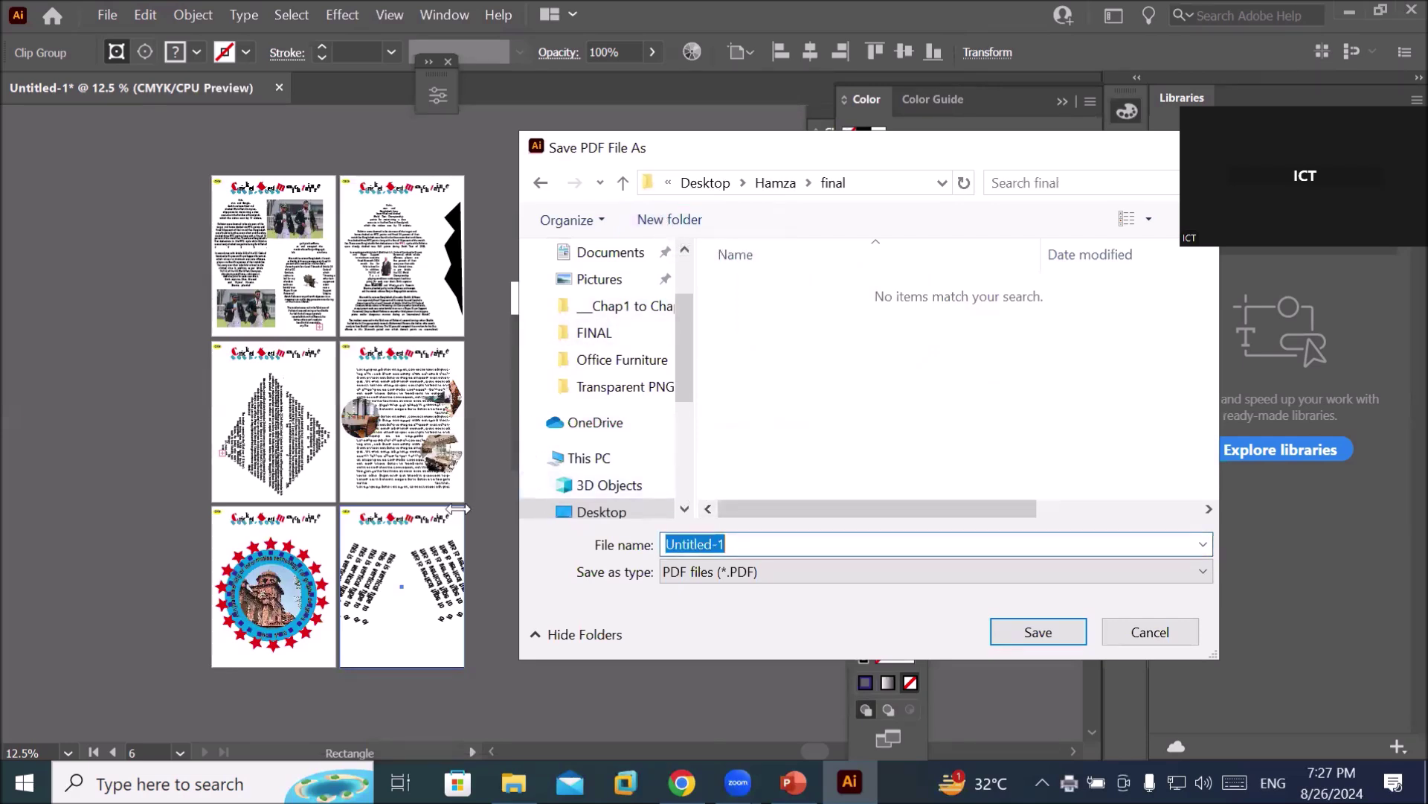
type("CAt")
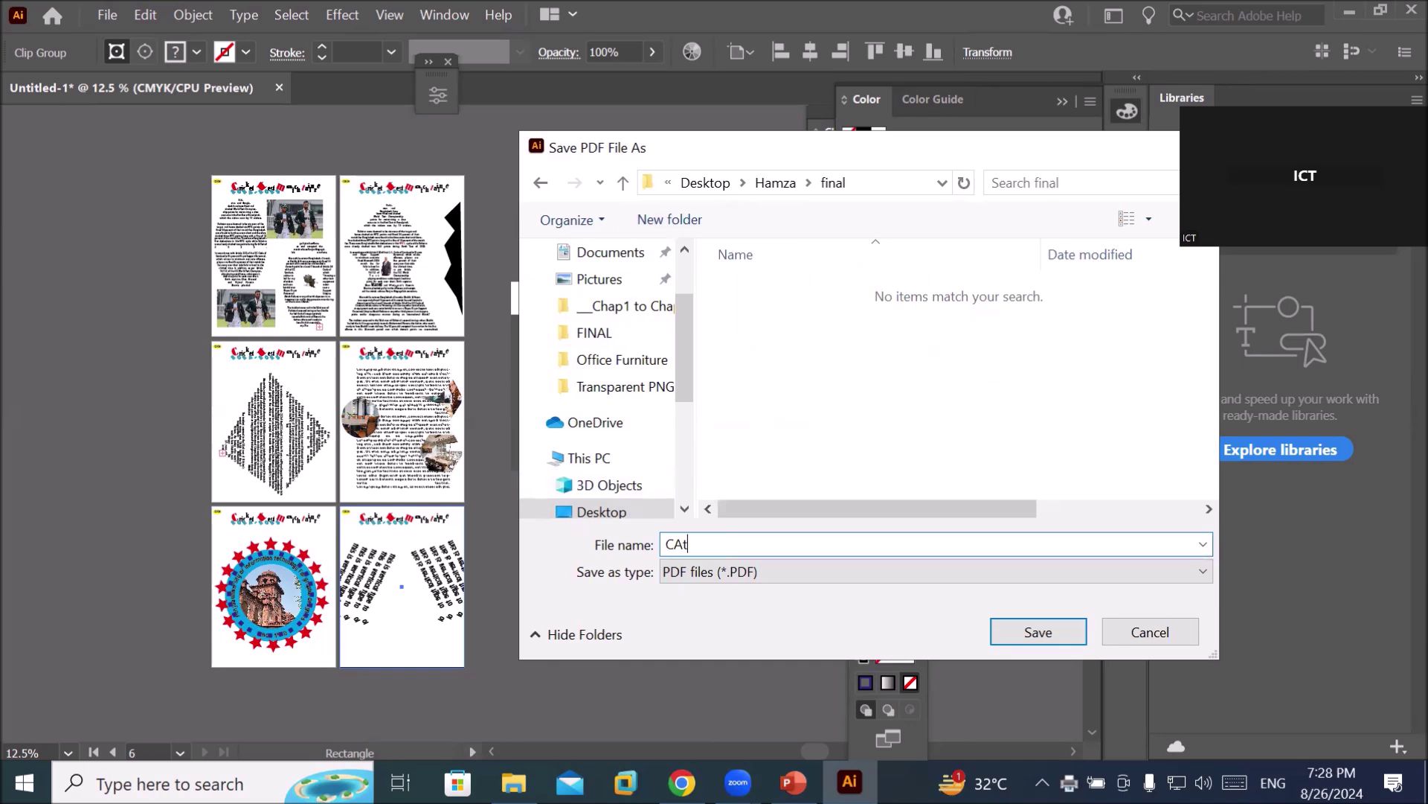
key("BackSpace")
key("BackSpace")
type("atlog")
key("Return")
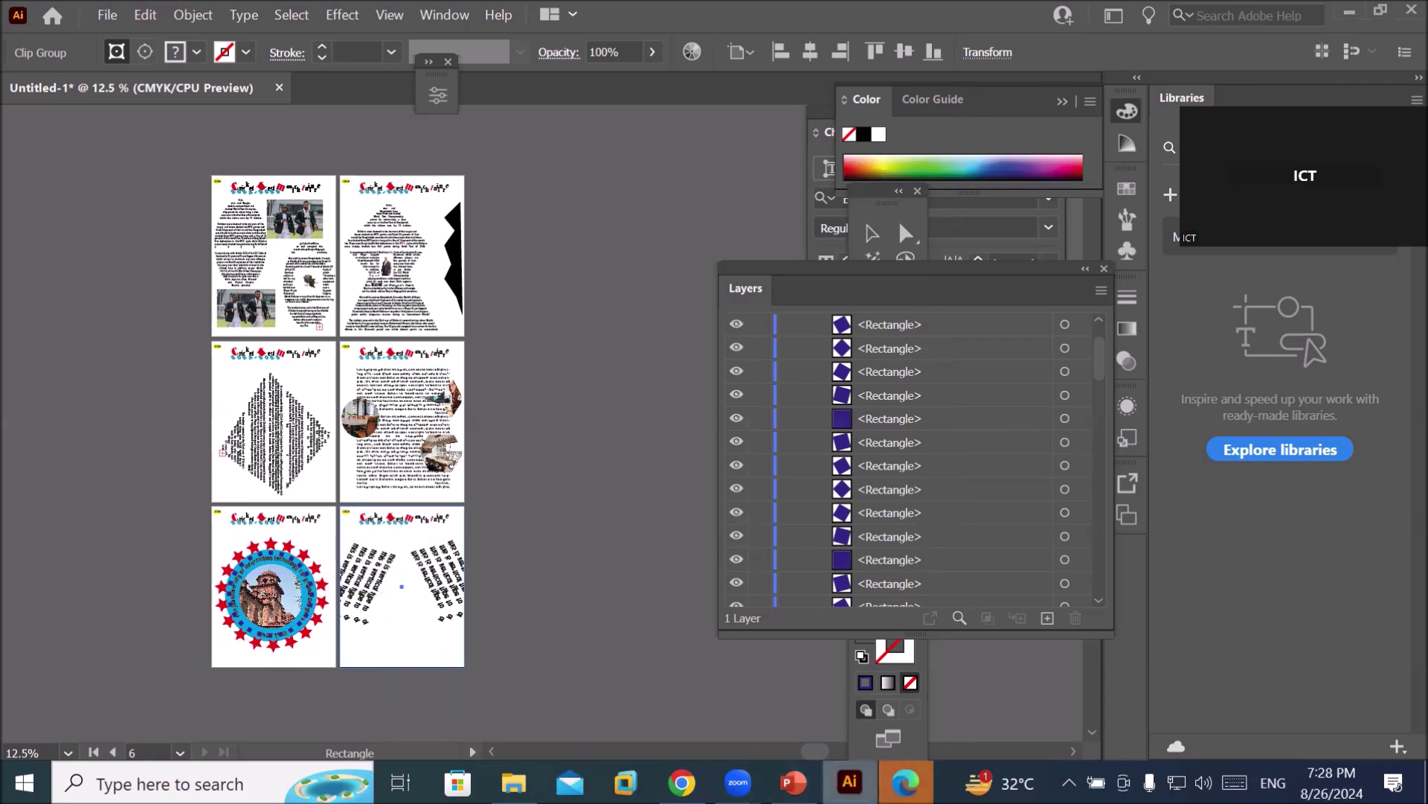
Switch to Catlog.pdf in Microsoft Edge and examine its six pages from first to last and back.
left_click(907, 782)
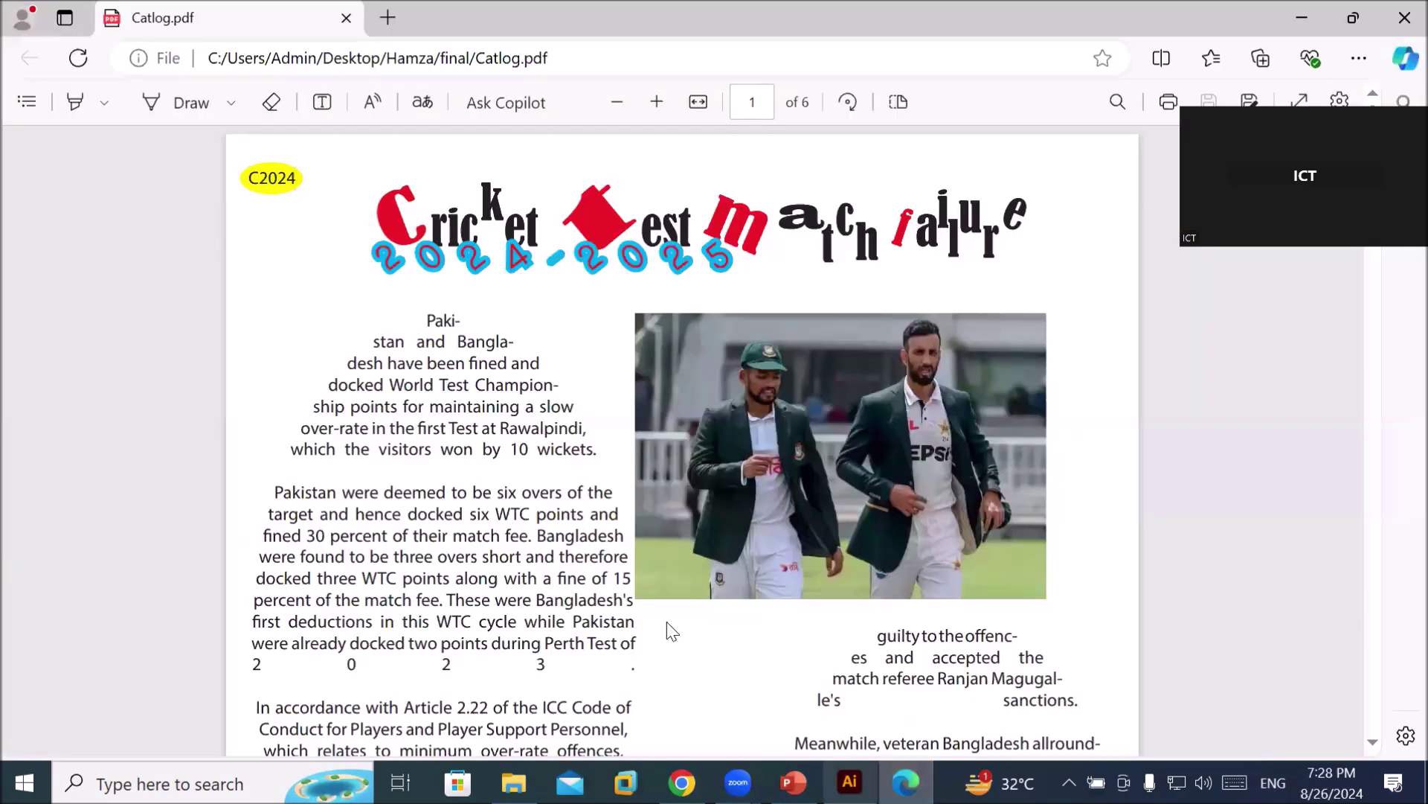
scroll(678, 556, "down", 10)
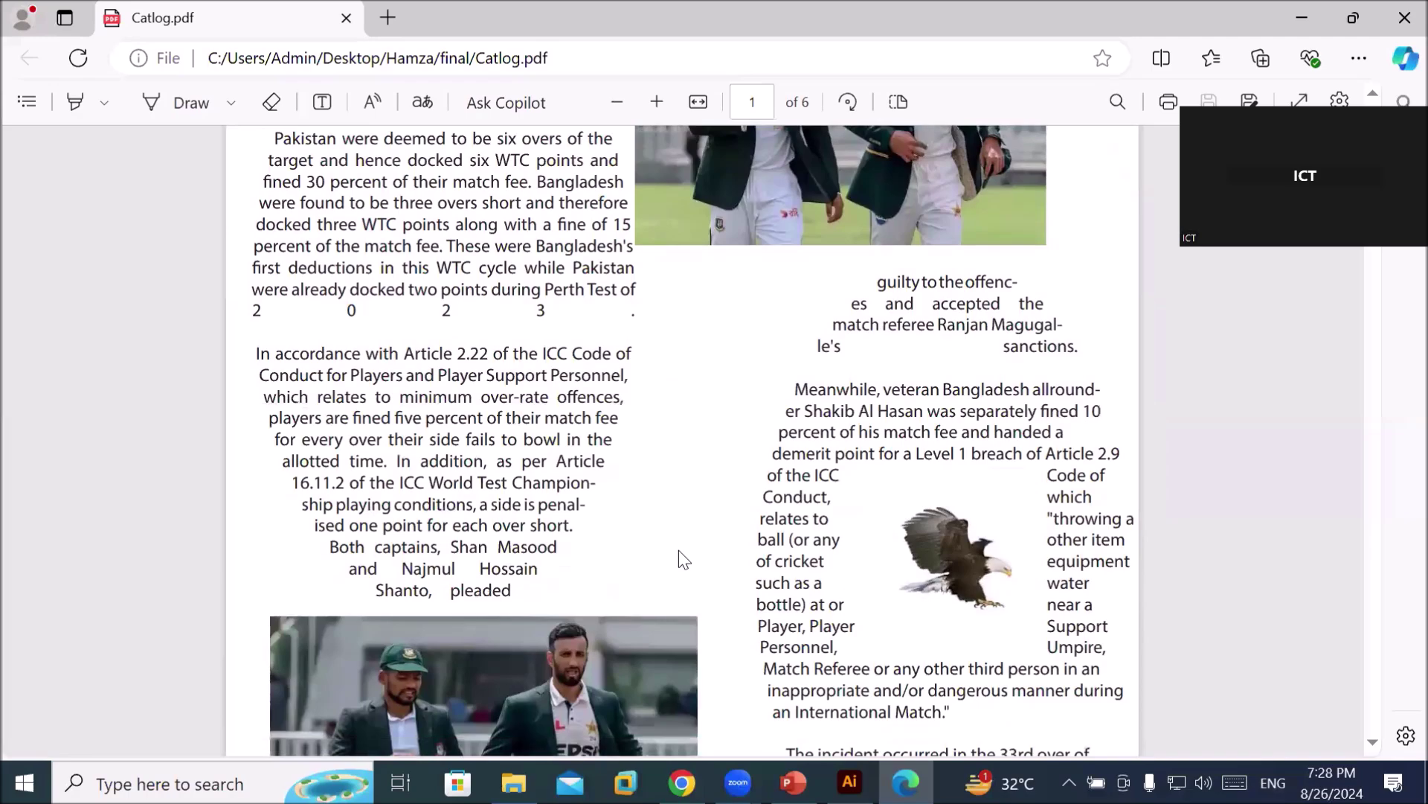
scroll(679, 552, "down", 10)
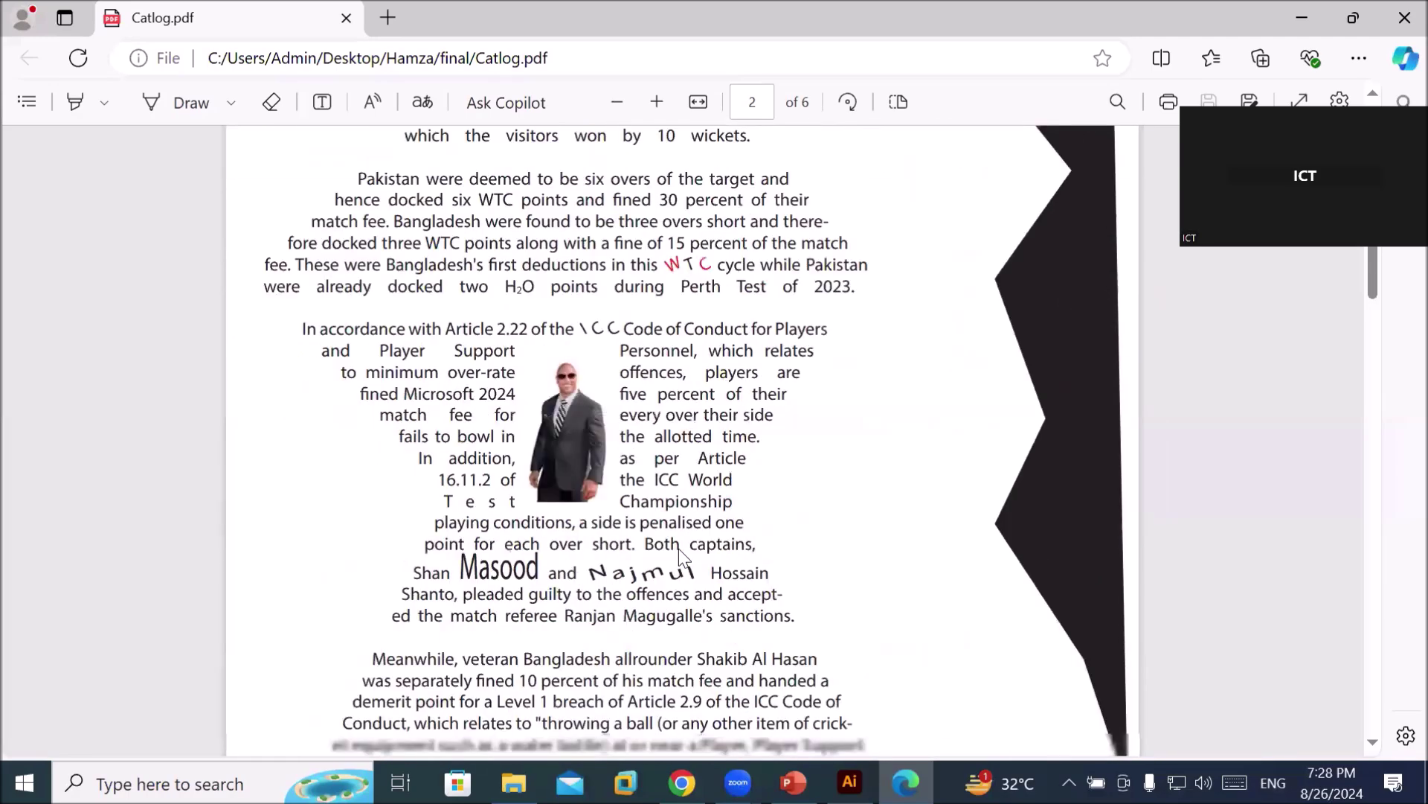
scroll(677, 547, "down", 15)
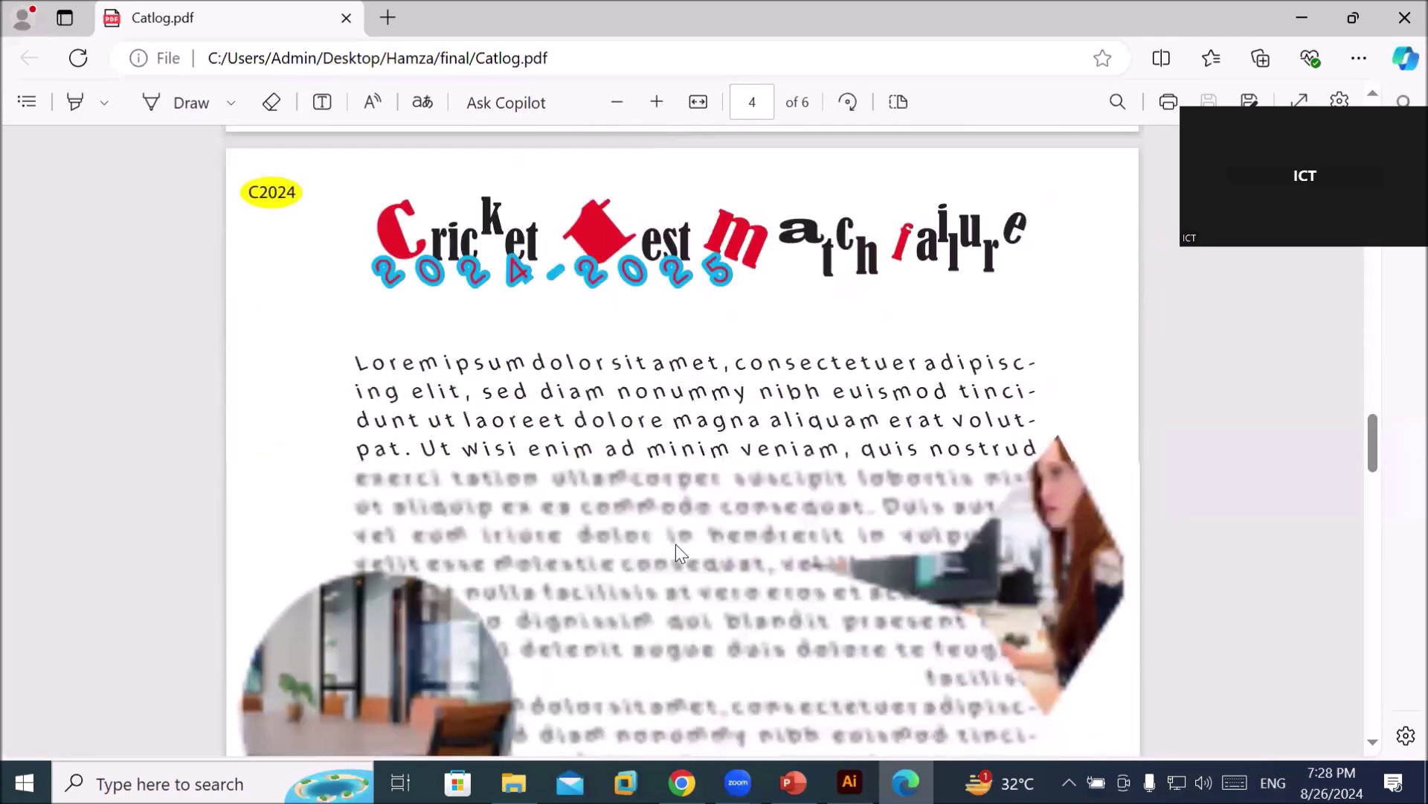
scroll(677, 551, "down", 10)
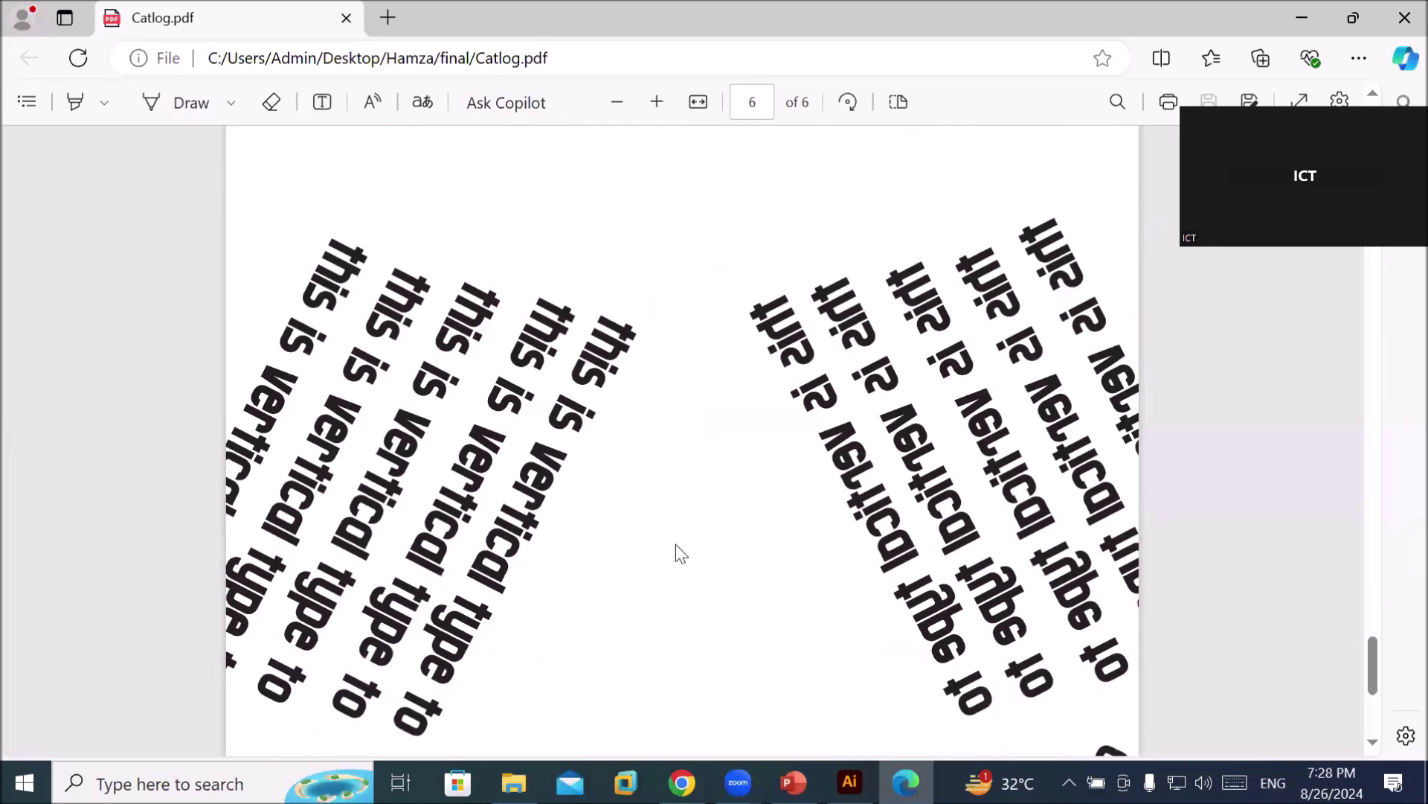
scroll(676, 544, "down", 5)
scroll(675, 538, "up", 3)
scroll(676, 538, "up", 12)
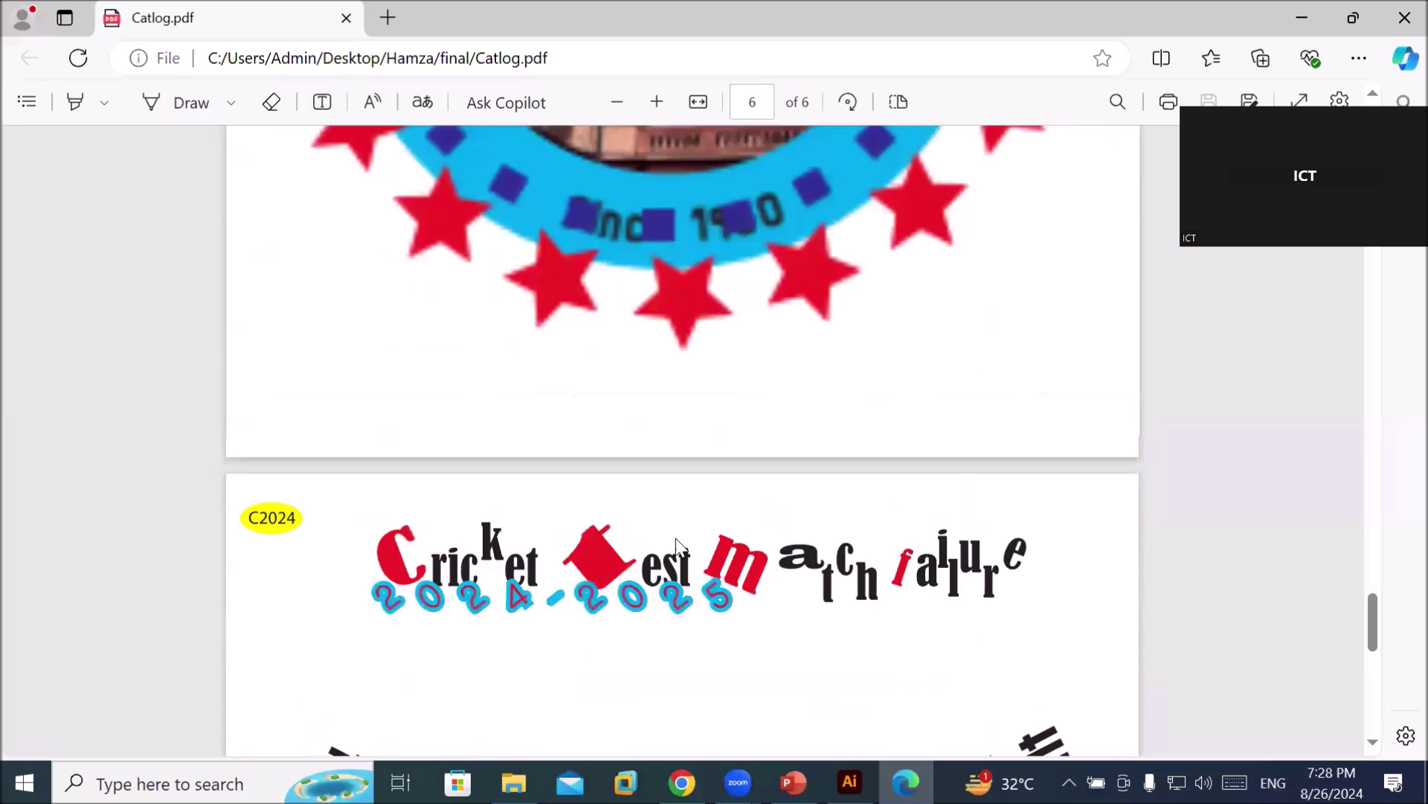
scroll(676, 534, "up", 5)
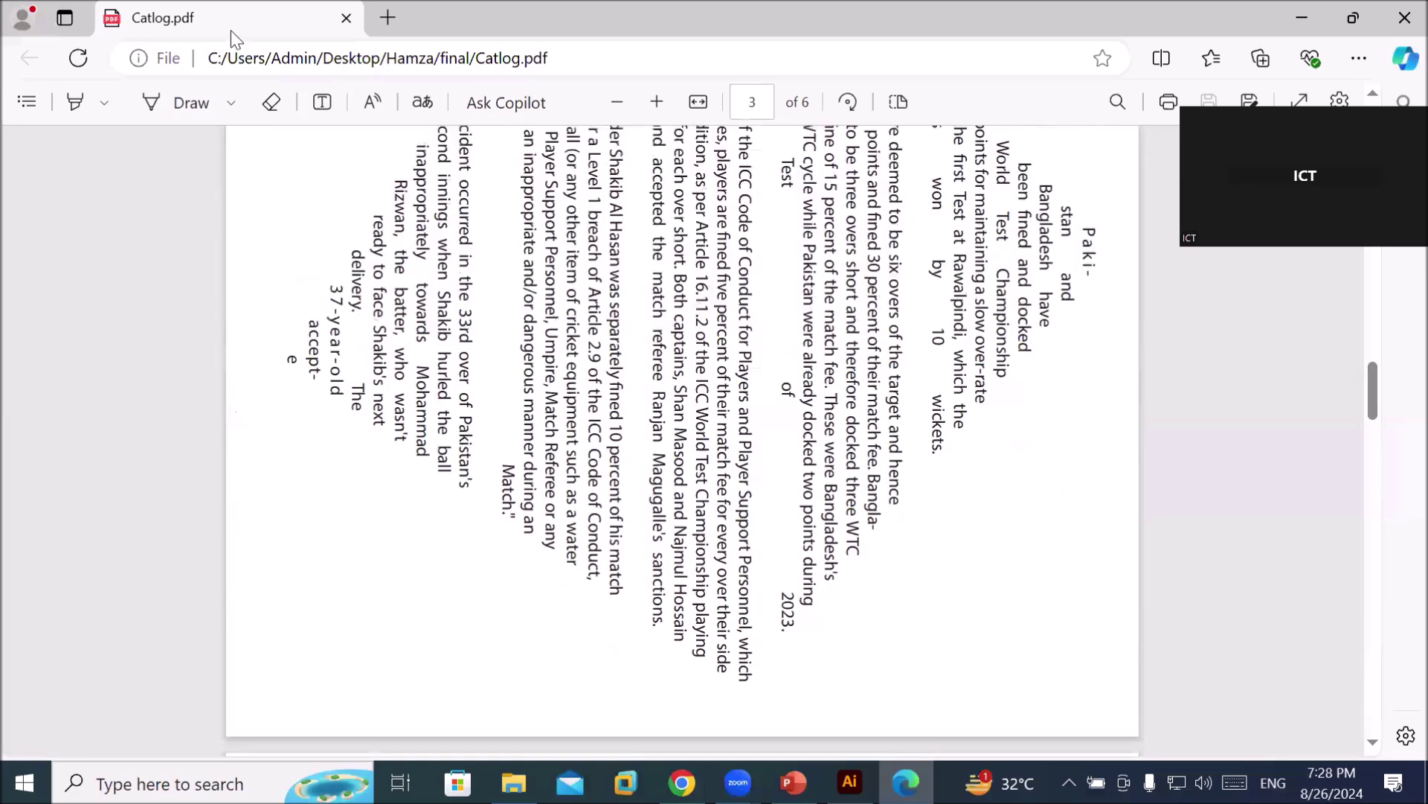
Reduce the PDF's page size on screen to review the overall layouts of its pages, ending at the first page.
left_click(614, 104)
left_click(614, 105)
left_click(615, 105)
left_click(614, 105)
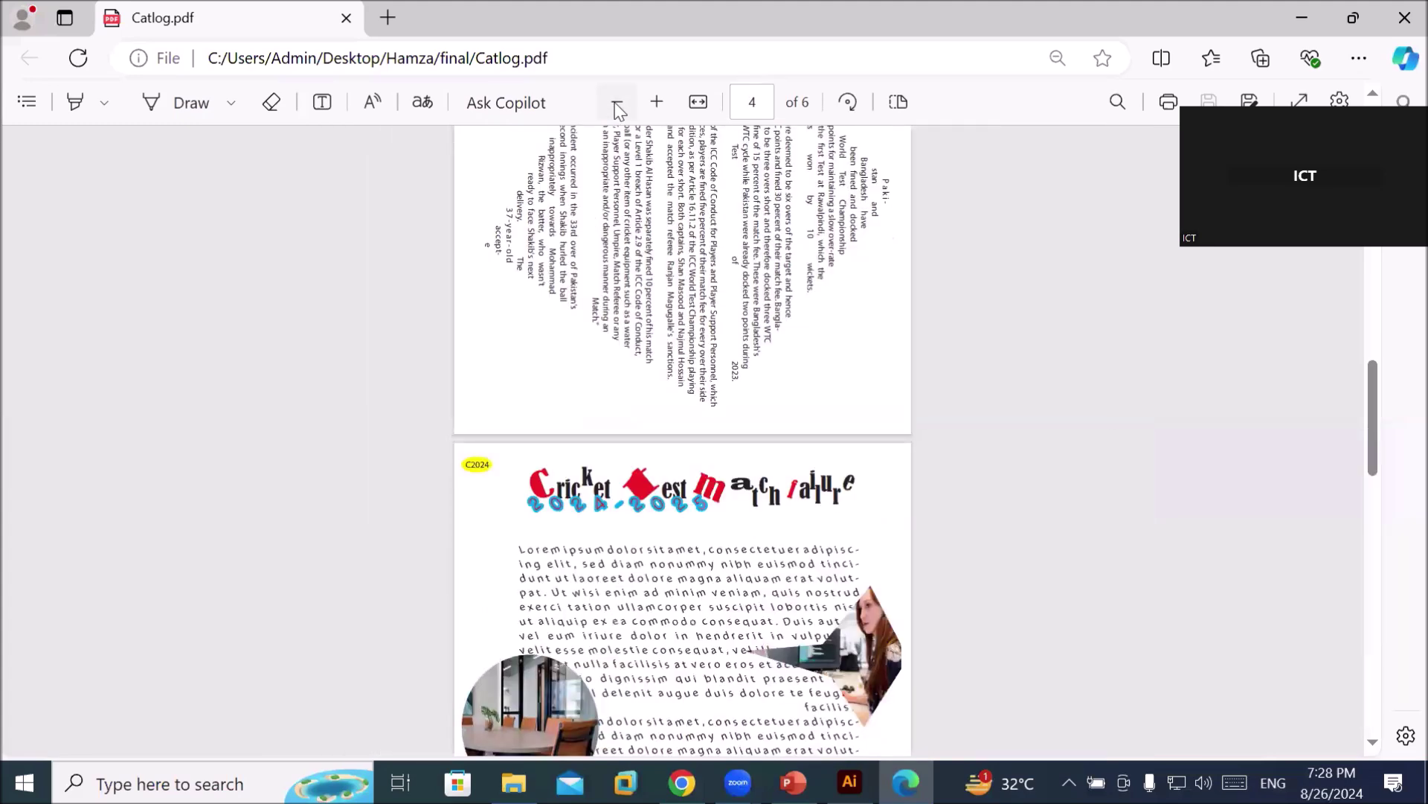
left_click(614, 105)
left_click(615, 105)
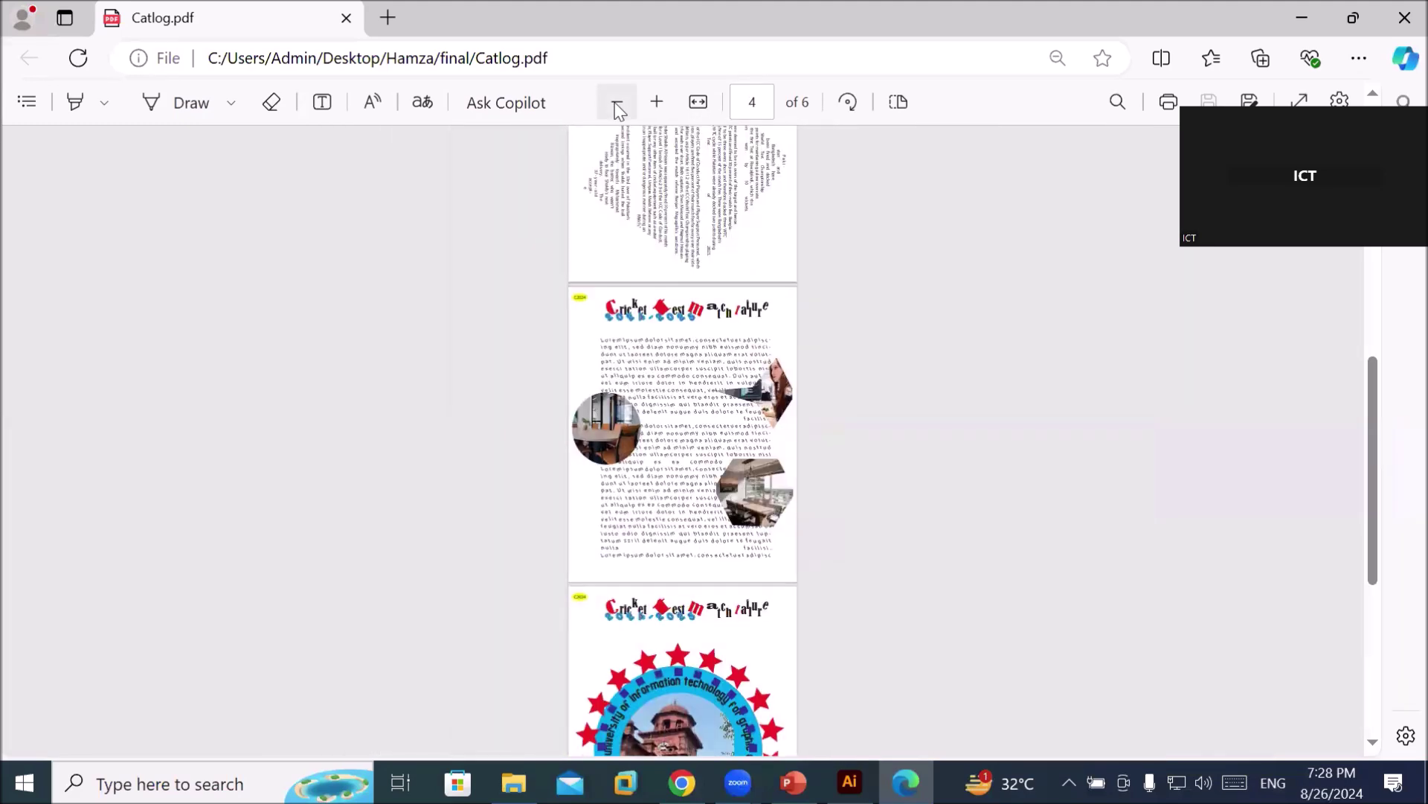
scroll(677, 357, "up", 8)
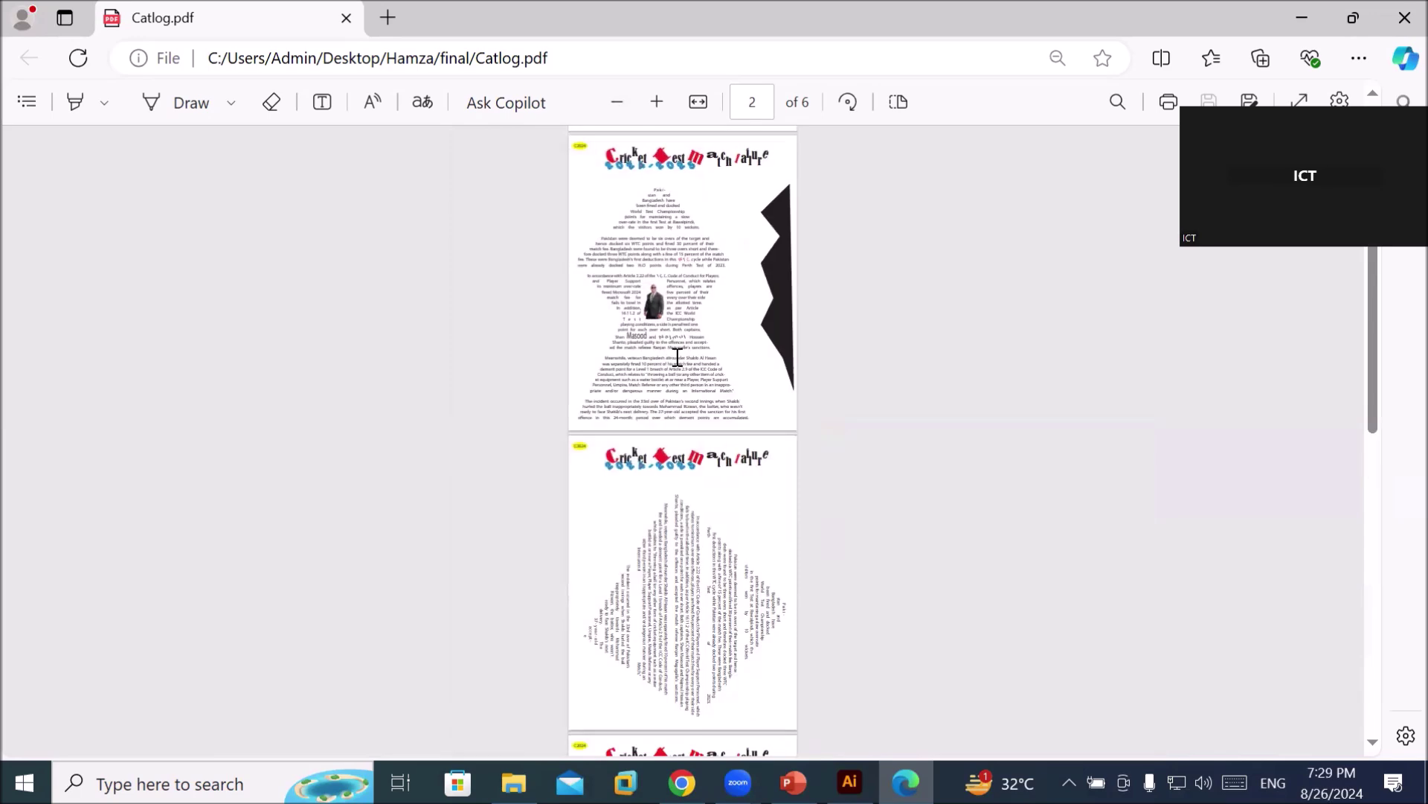
scroll(676, 354, "down", 8)
scroll(675, 354, "down", 3)
scroll(675, 354, "up", 10)
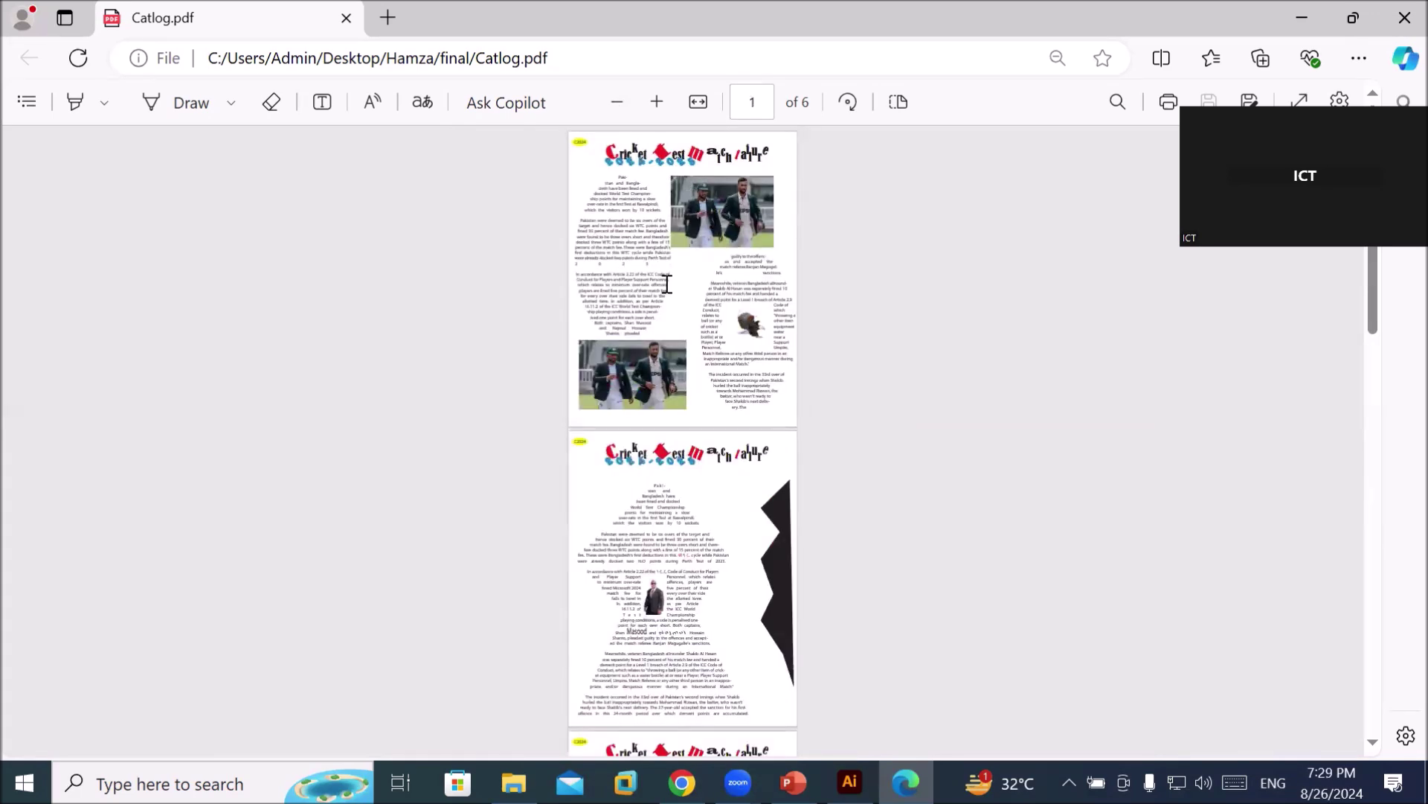
Enlarge the first page of Catlog.pdf to check its text and pictures up close.
left_click(658, 105)
left_click(658, 104)
left_click(658, 105)
left_click(659, 105)
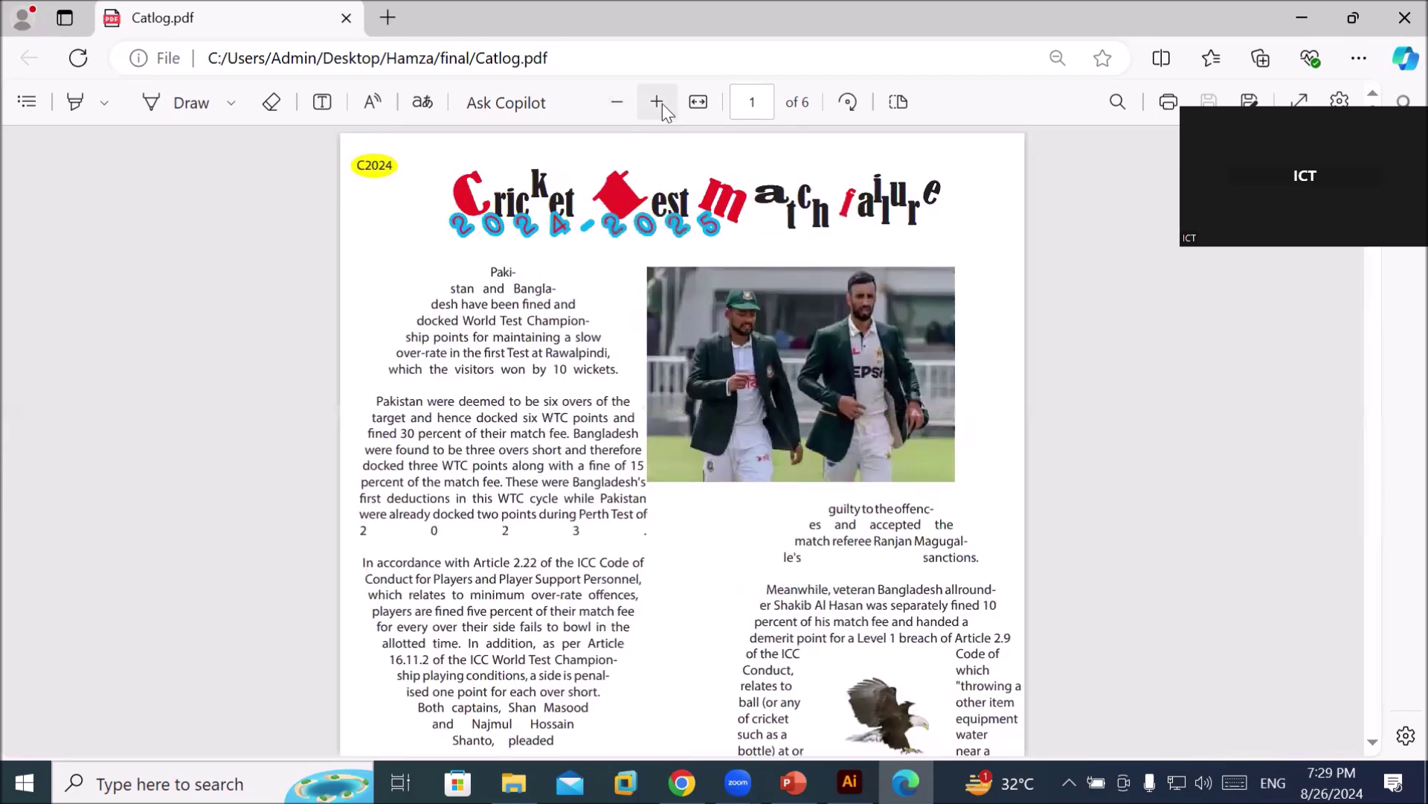